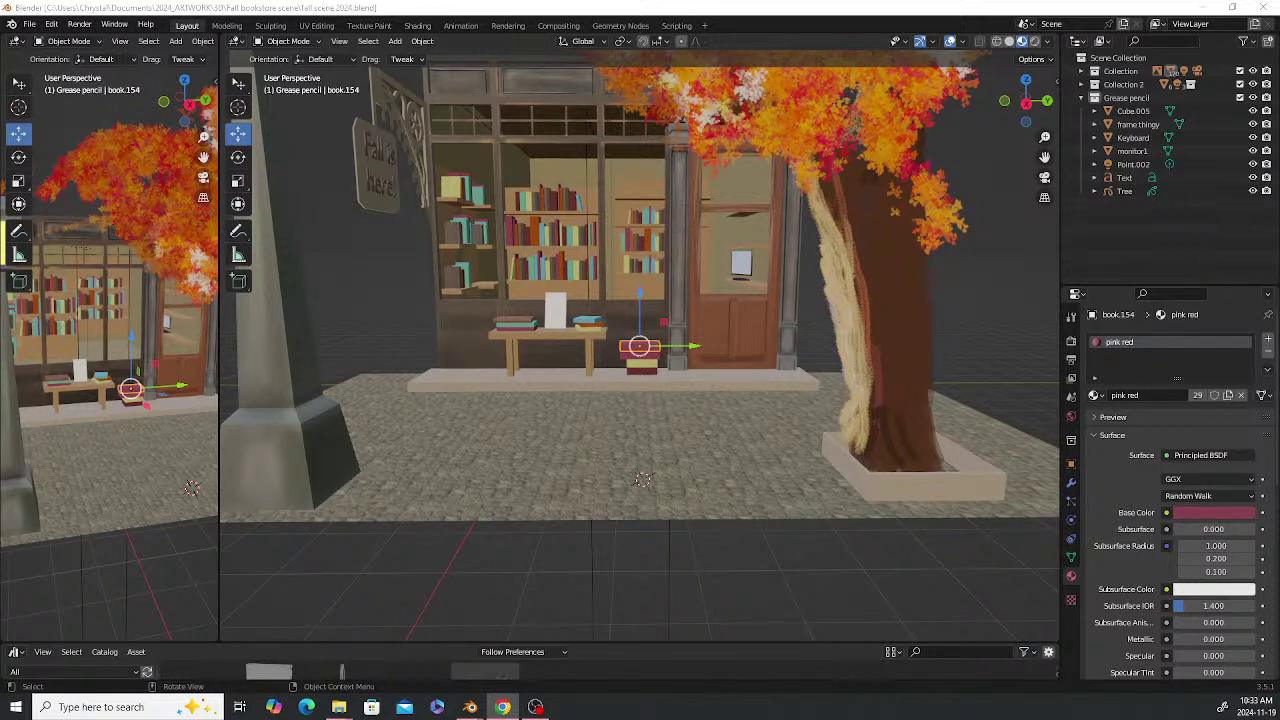
Assign the existing light brown material to the top book of the stack beside the door
left_click(490, 10)
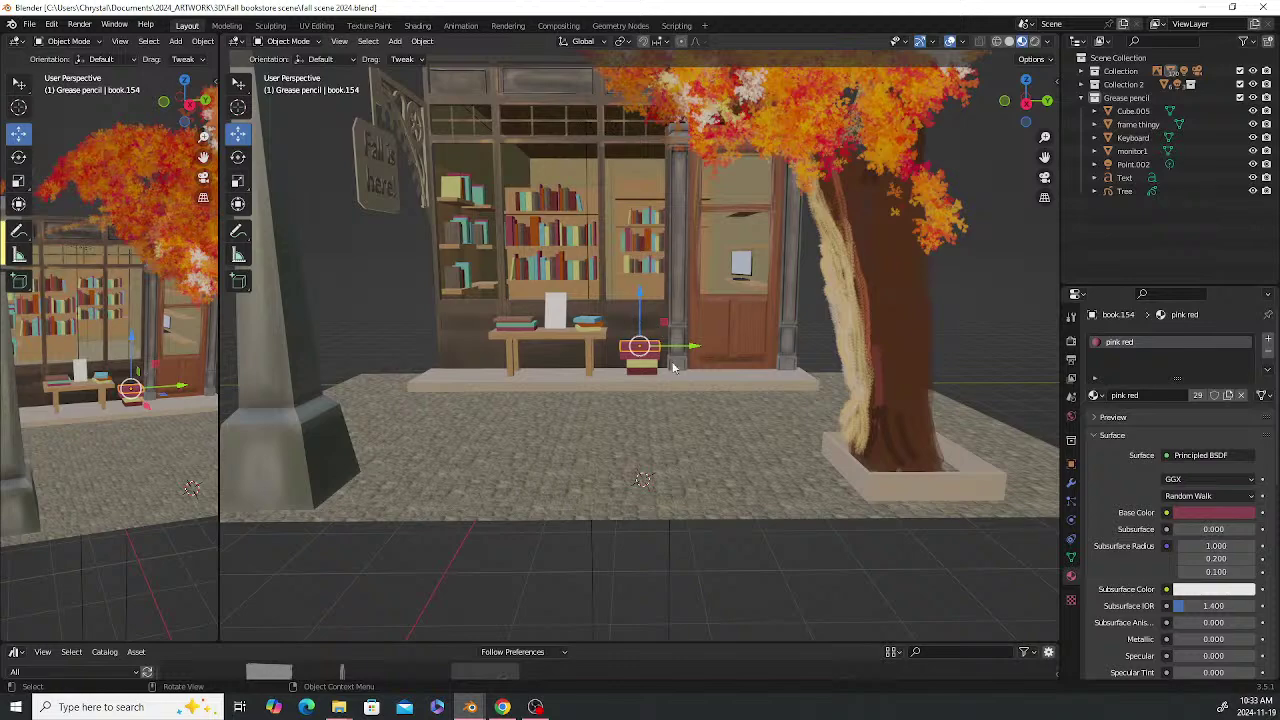
scroll(673, 368, "up", 12)
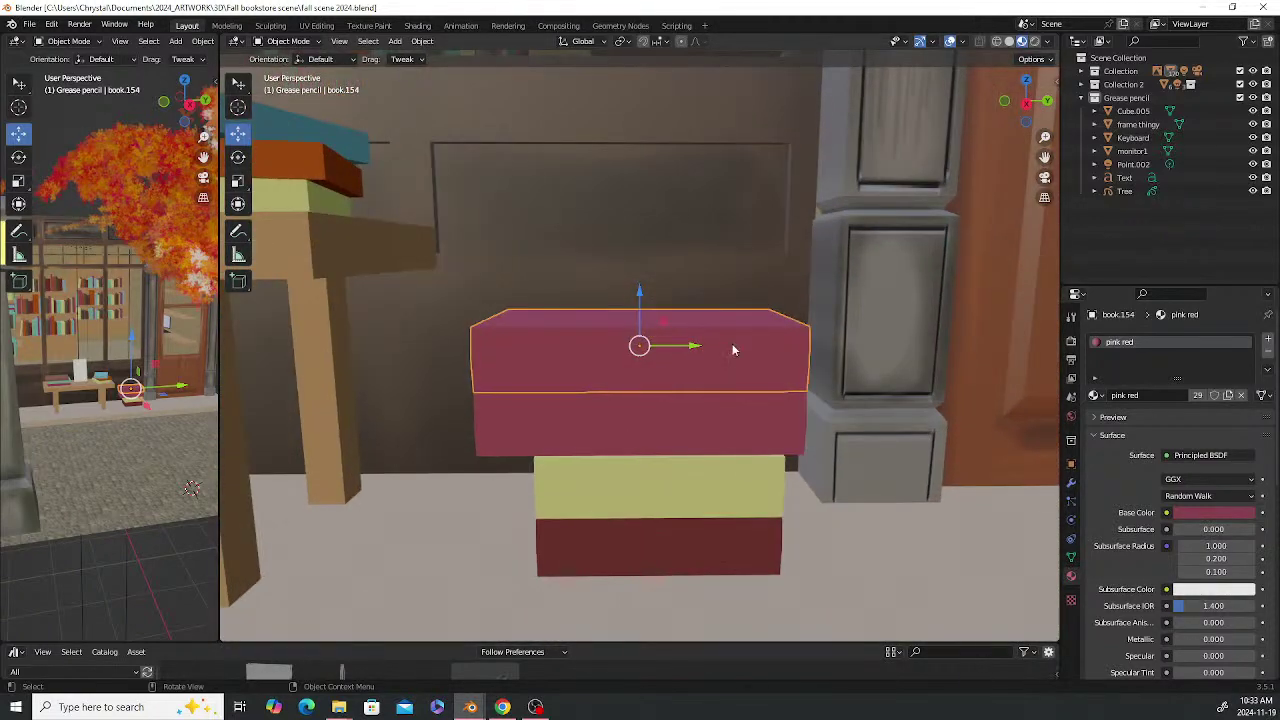
scroll(732, 349, "down", 8)
scroll(660, 270, "up", 2)
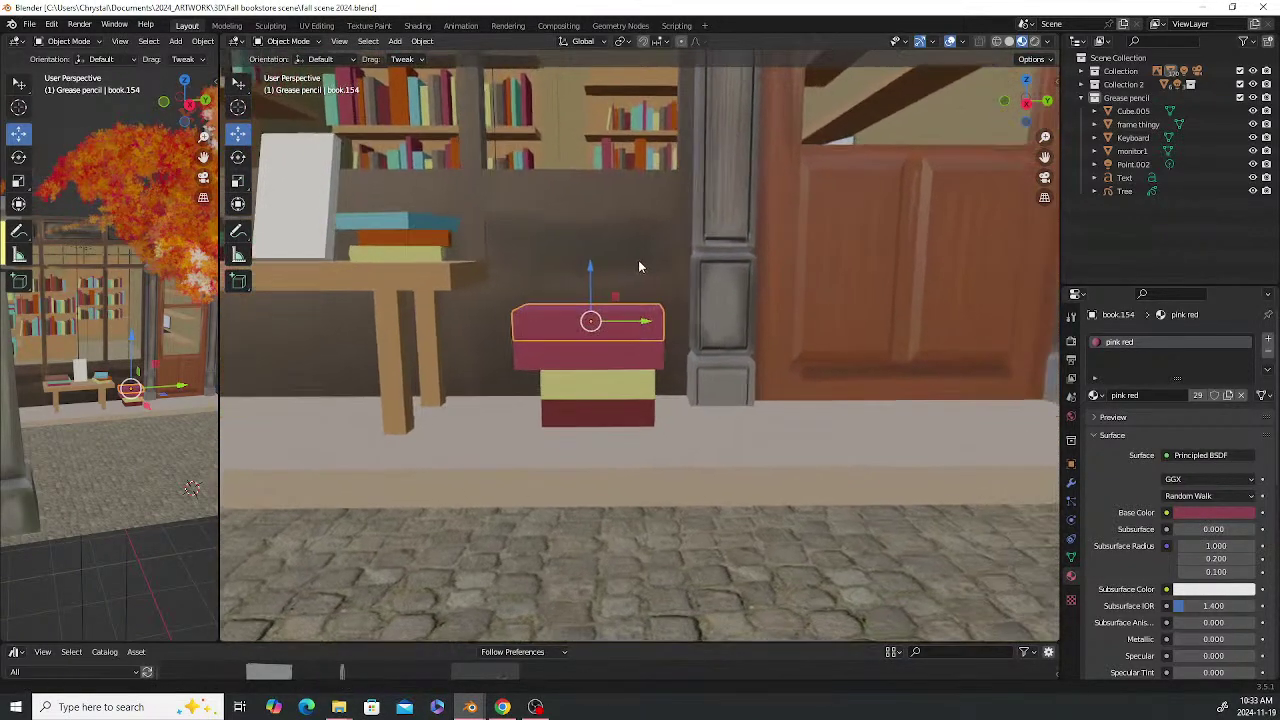
middle_click_drag(645, 298, 694, 312)
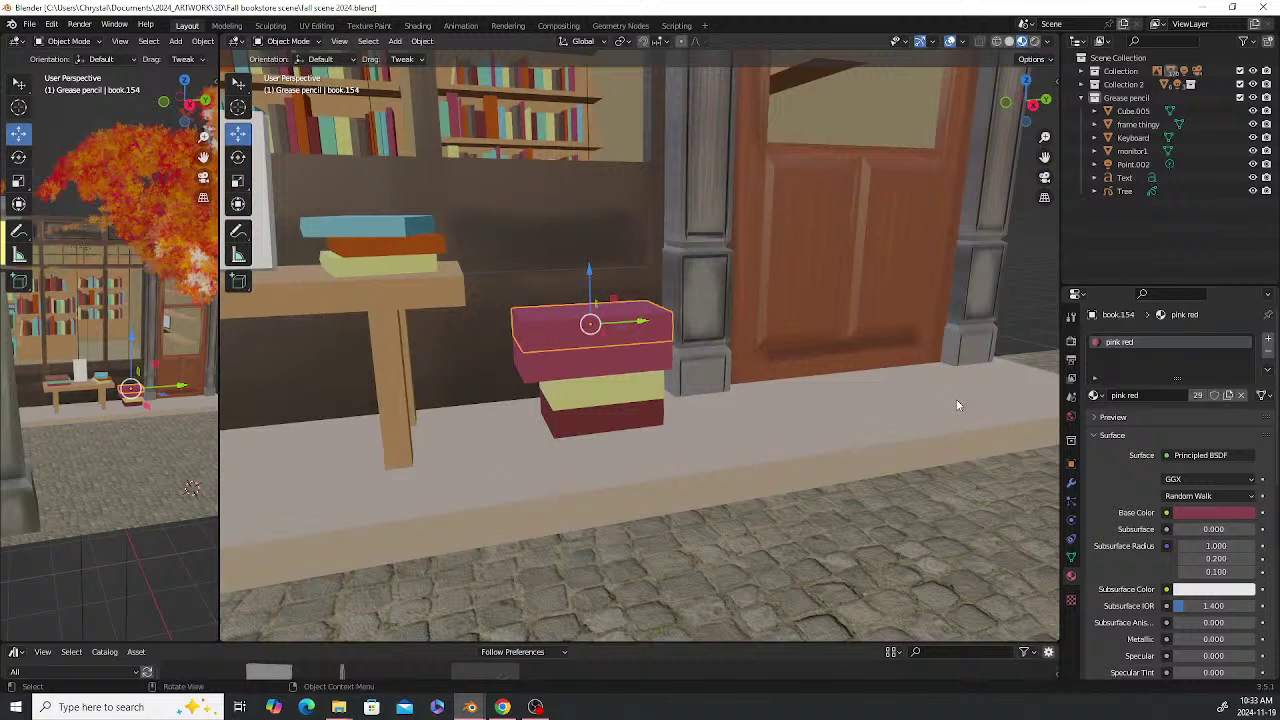
left_click(1094, 396)
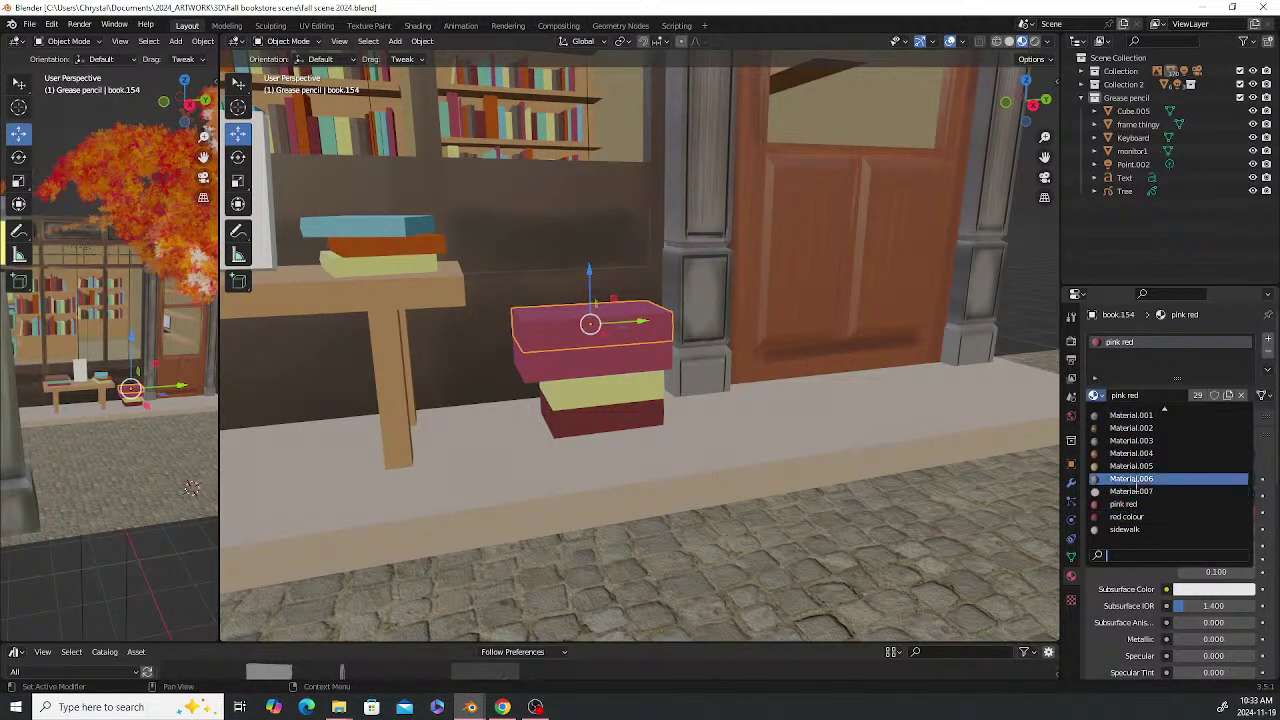
scroll(1138, 492, "down", 4)
scroll(1140, 503, "up", 16)
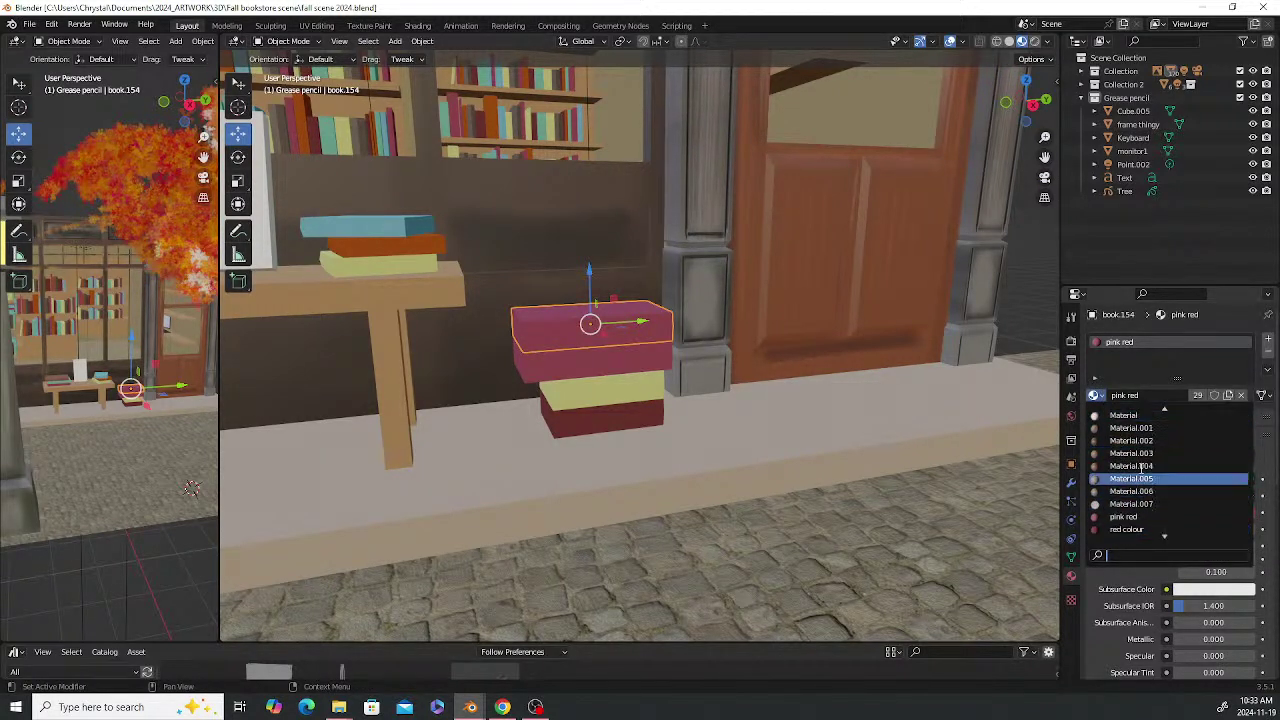
scroll(1140, 468, "up", 1)
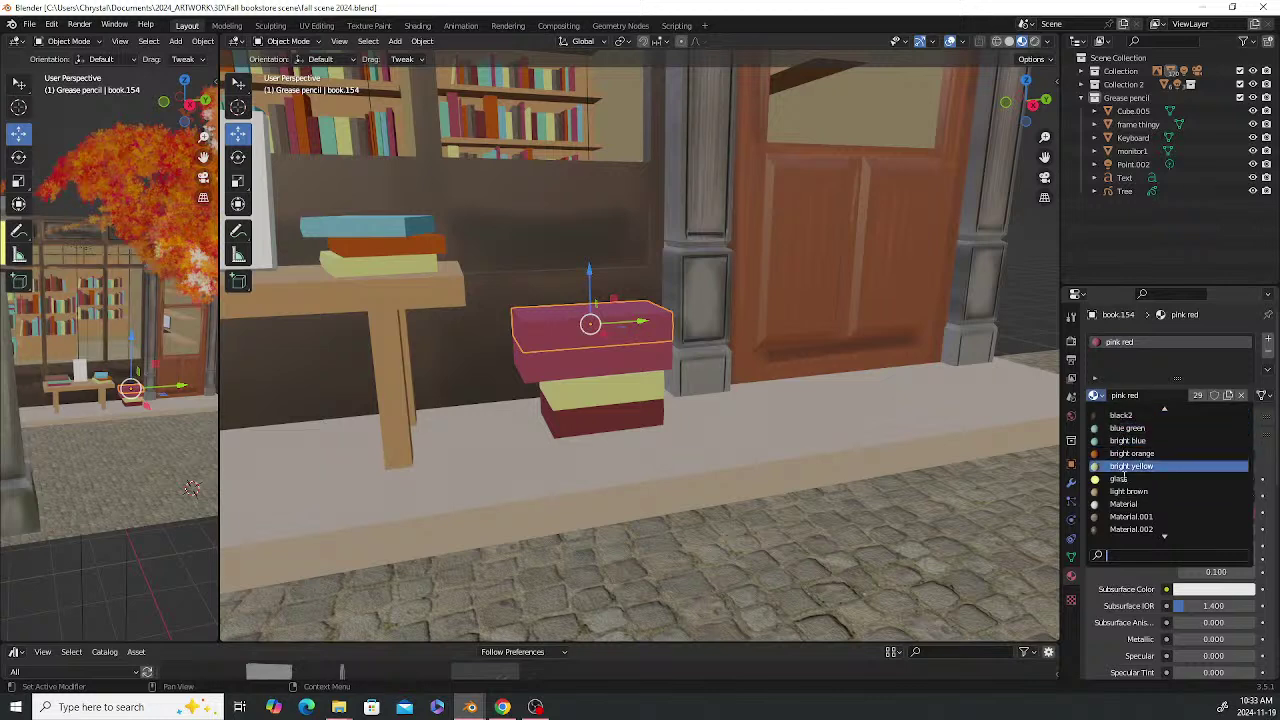
key("Return")
middle_click_drag(630, 373, 650, 366)
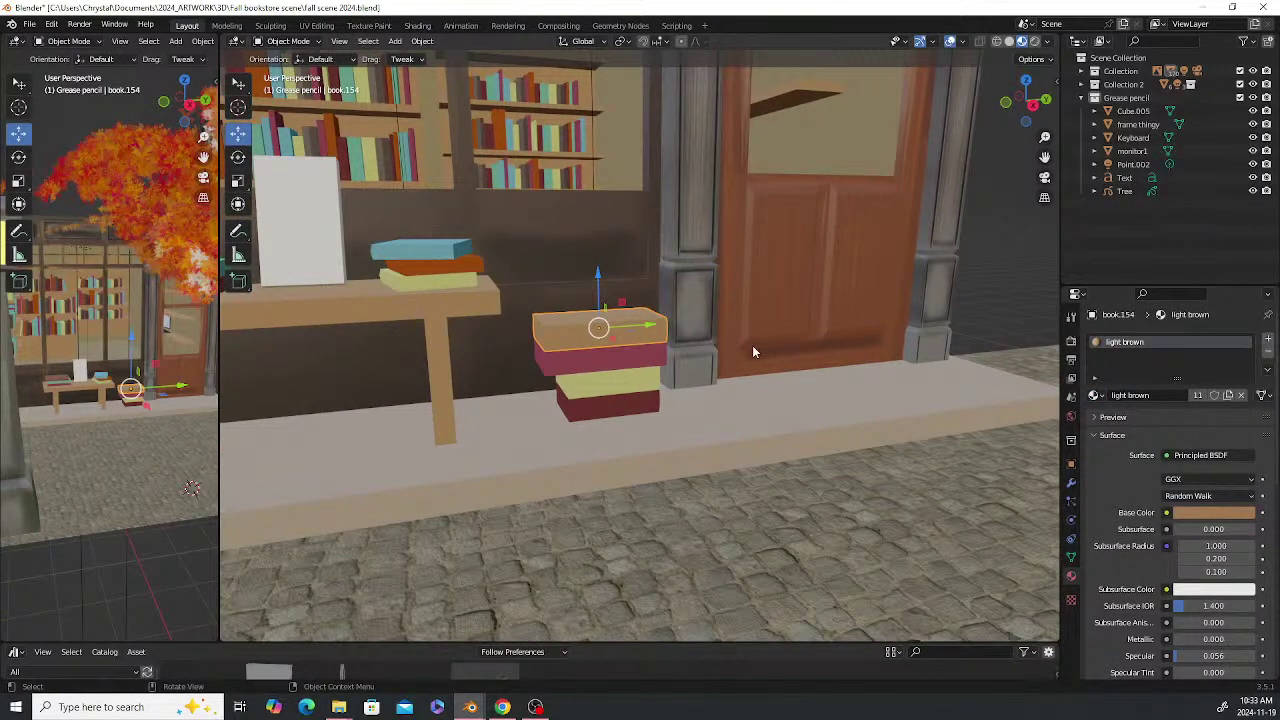
Flatten the light brown top book to about 0.64 of its height along Z
key("s")
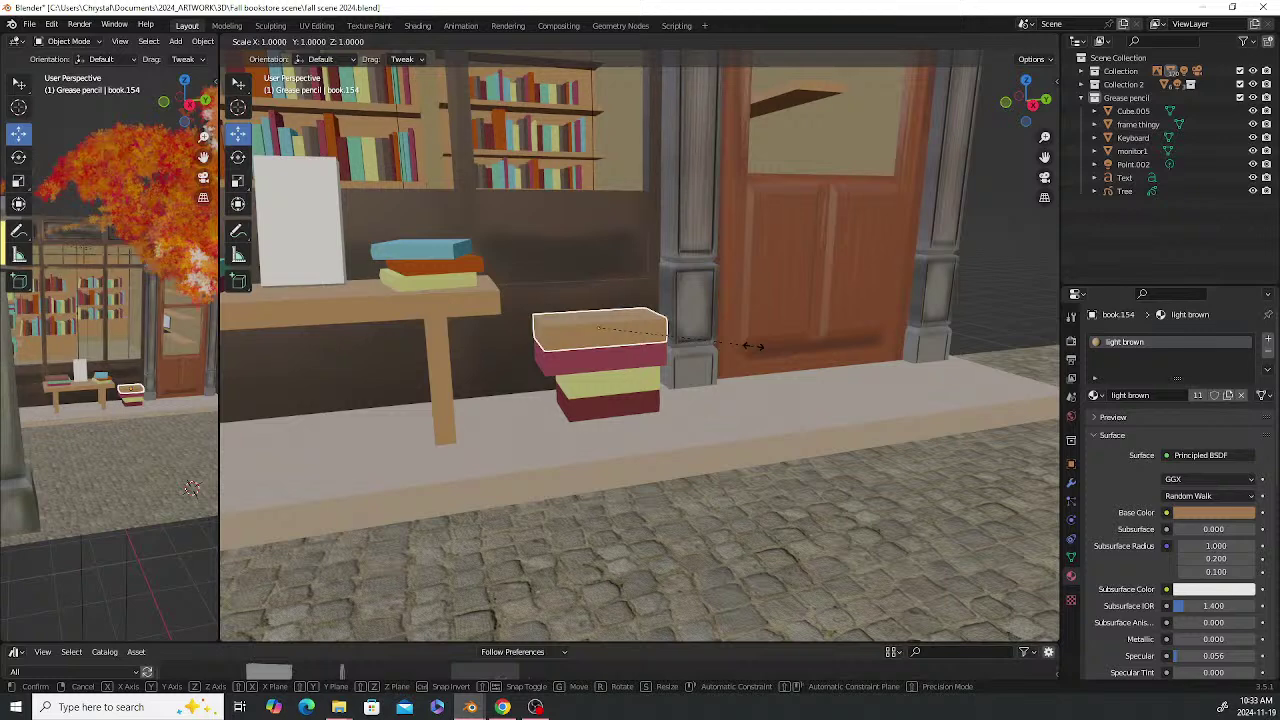
key("z")
left_click(698, 328)
right_click(700, 330)
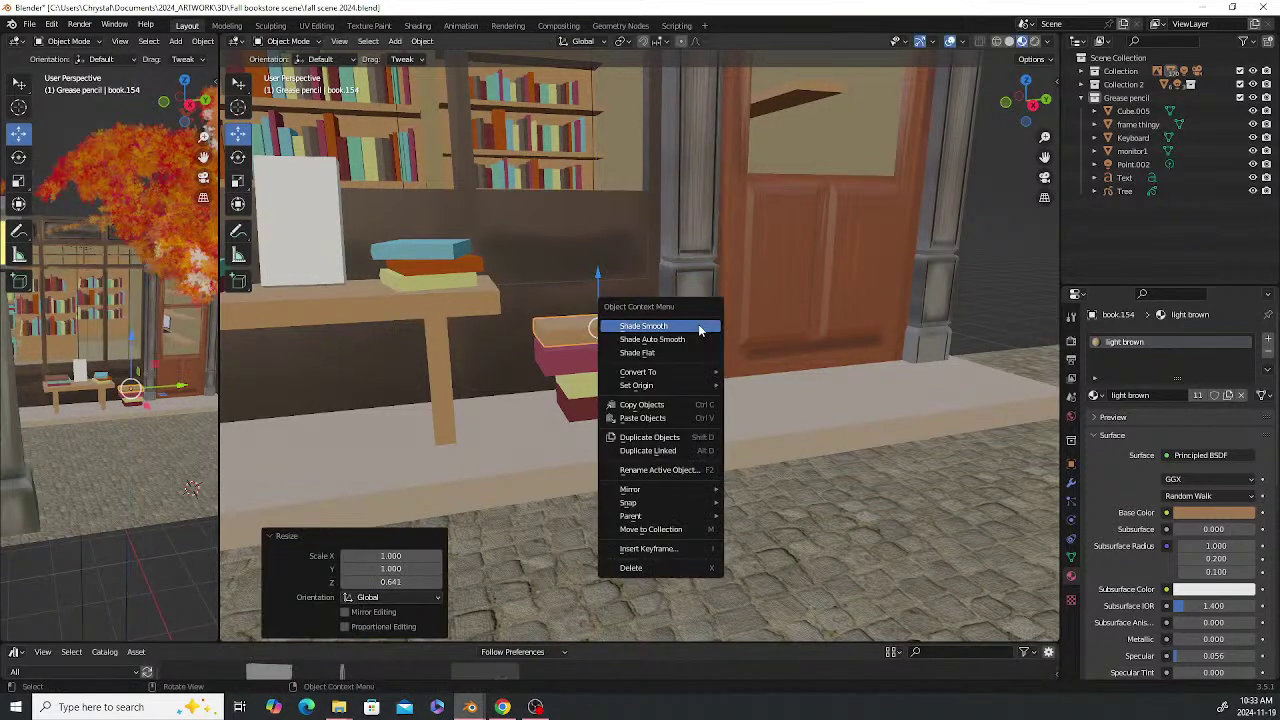
left_click(720, 328)
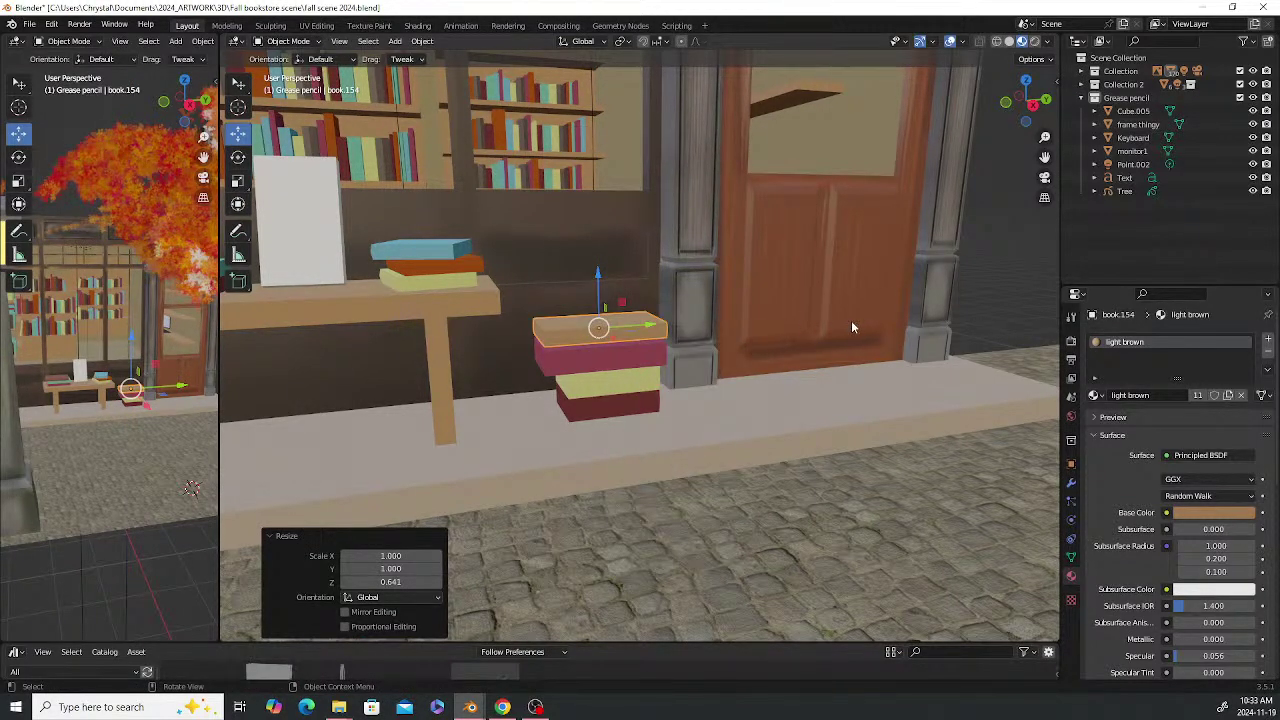
Enlarge the light brown top book uniformly by a factor of about 1.14
key("s")
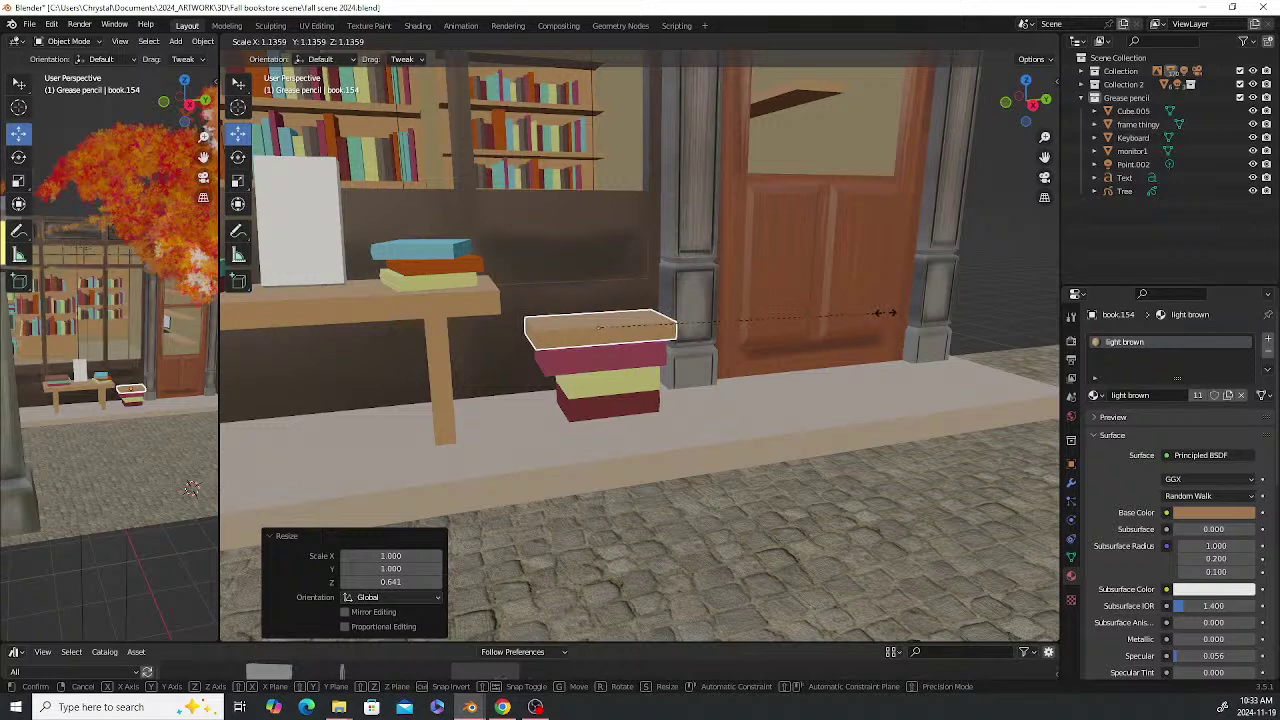
right_click(884, 313)
right_click(884, 313)
left_click(880, 313)
Enlarge the dark red bottom book uniformly by about 1.18 and raise it about 0.026 m
left_click(620, 402)
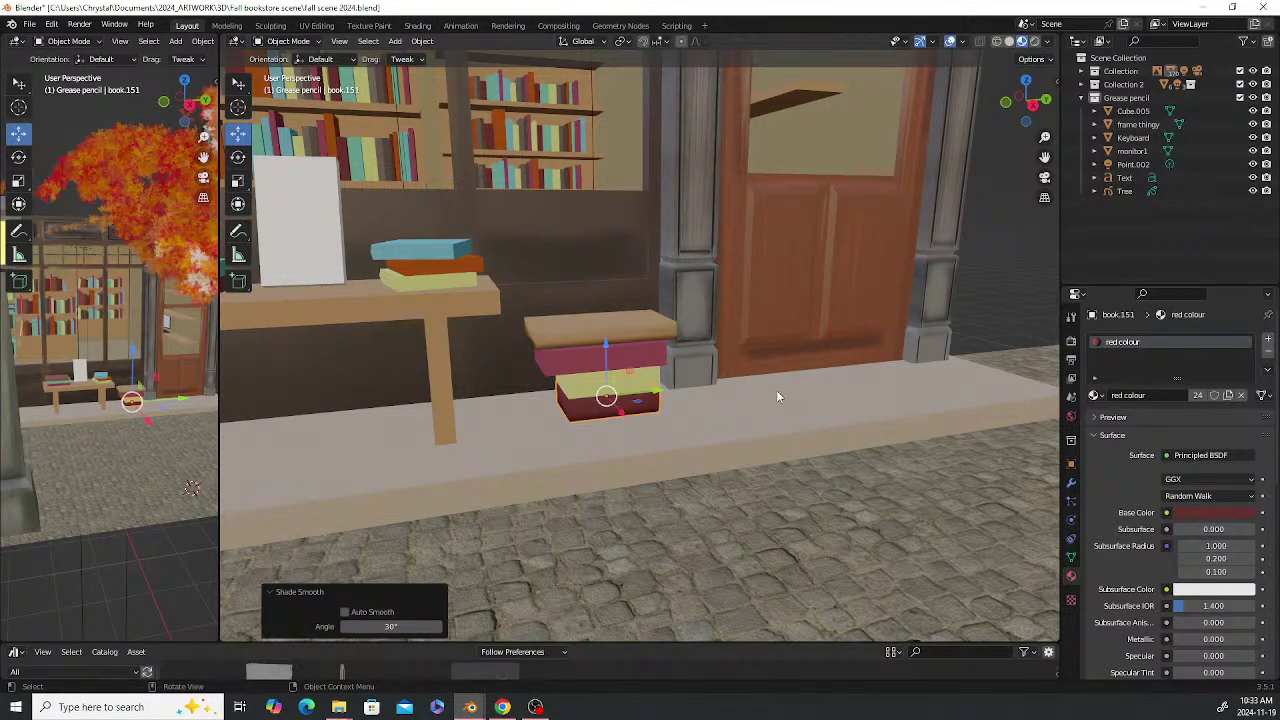
key("s")
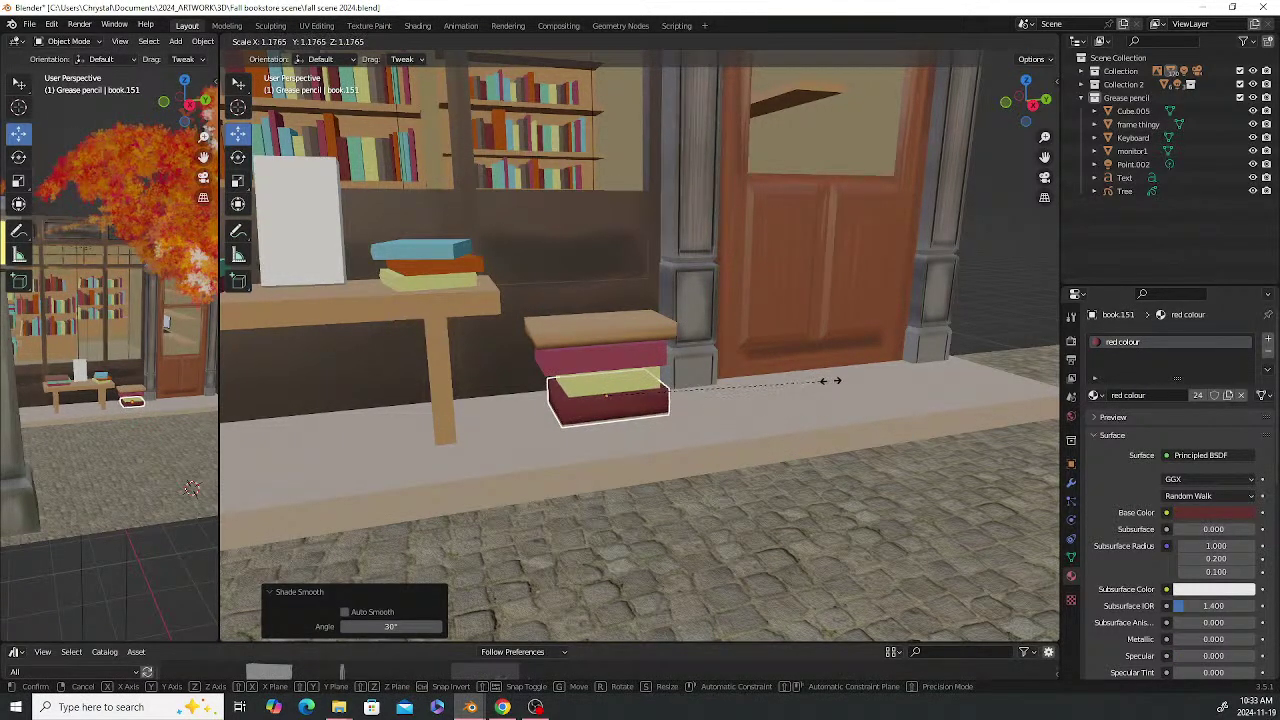
left_click(829, 380)
right_click(723, 376)
left_click_drag(606, 345, 607, 341)
Apply flat shading to the light brown top book and the dark red bottom book
scroll(607, 385, "up", 5)
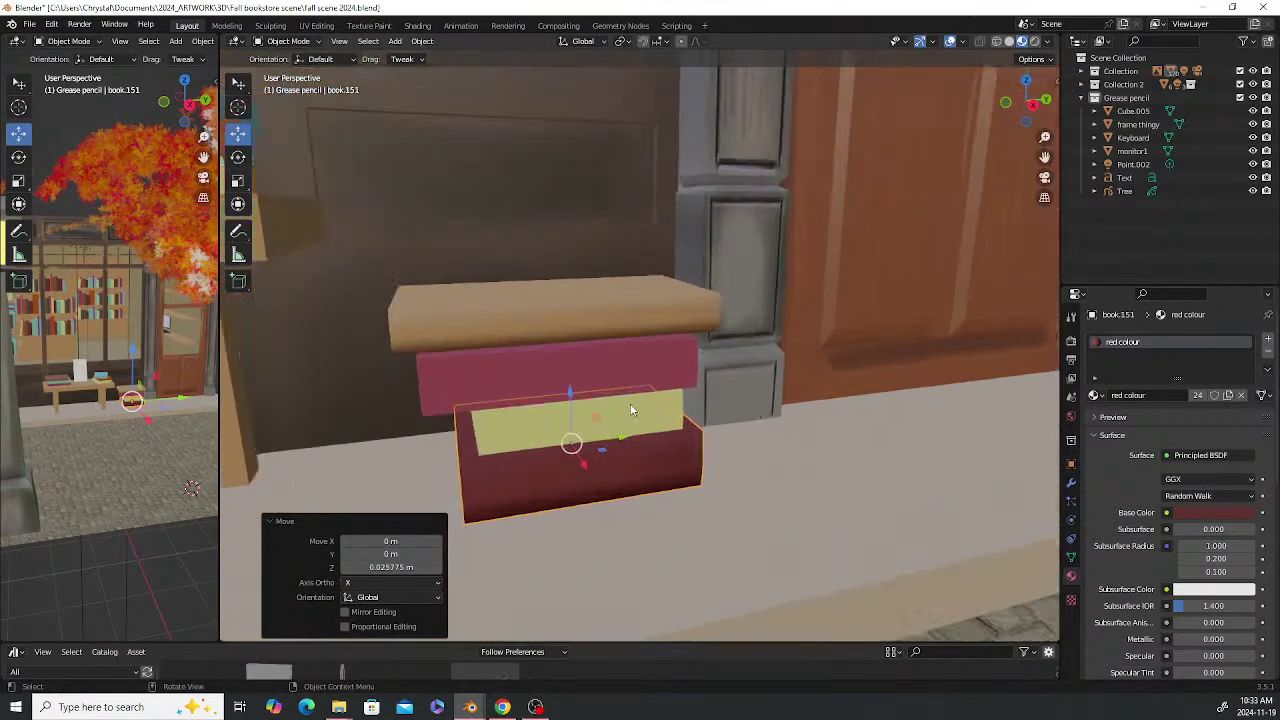
middle_click_drag(607, 385, 625, 284)
left_click(625, 283)
right_click(622, 280)
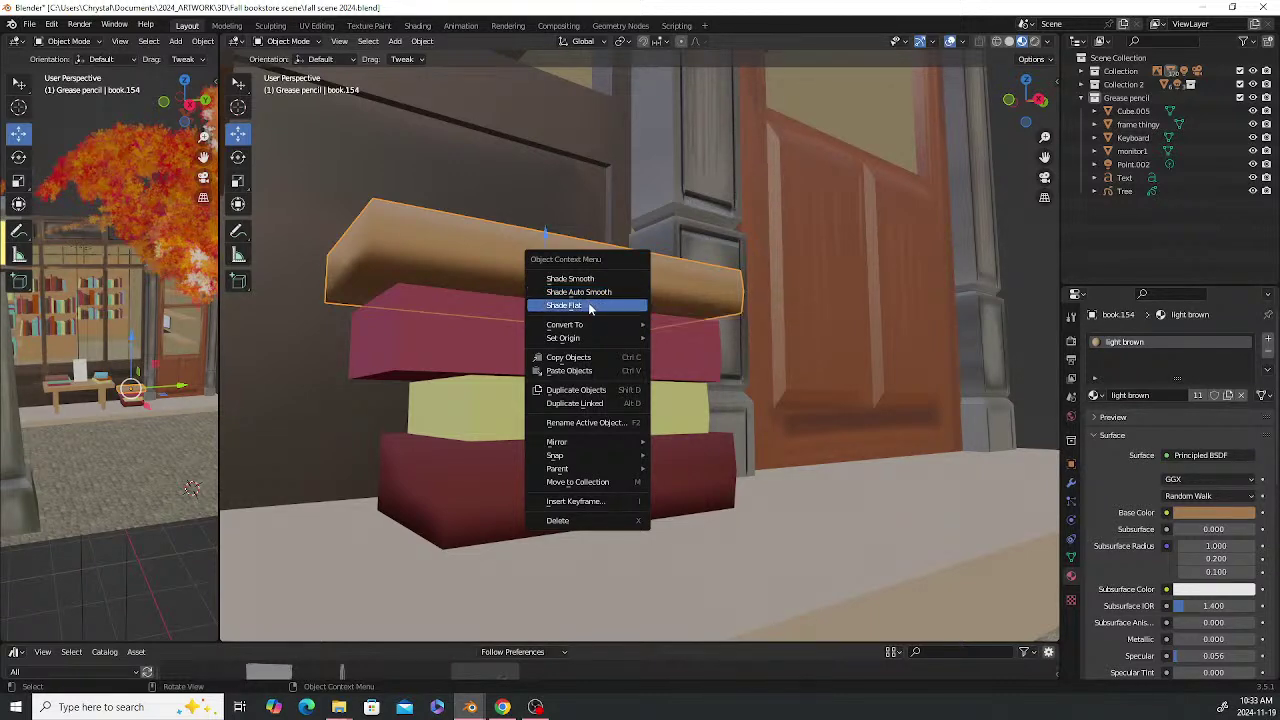
left_click(578, 305)
left_click(598, 462)
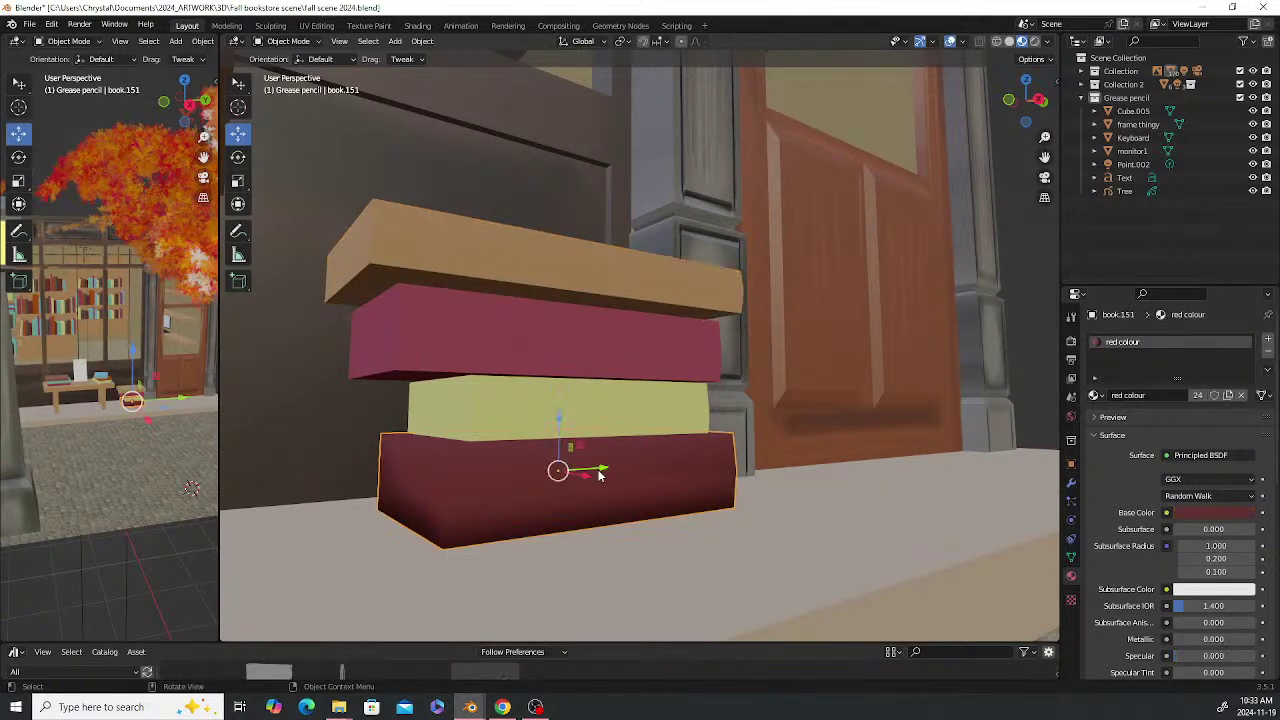
right_click(598, 462)
left_click(598, 460)
Lower the light brown top book about 0.034 m onto the pink red book
mouse_move(600, 468)
middle_mouse_down()
mouse_move(590, 471)
mouse_move(686, 466)
mouse_move(628, 441)
mouse_move(618, 458)
middle_mouse_up()
left_click(656, 298)
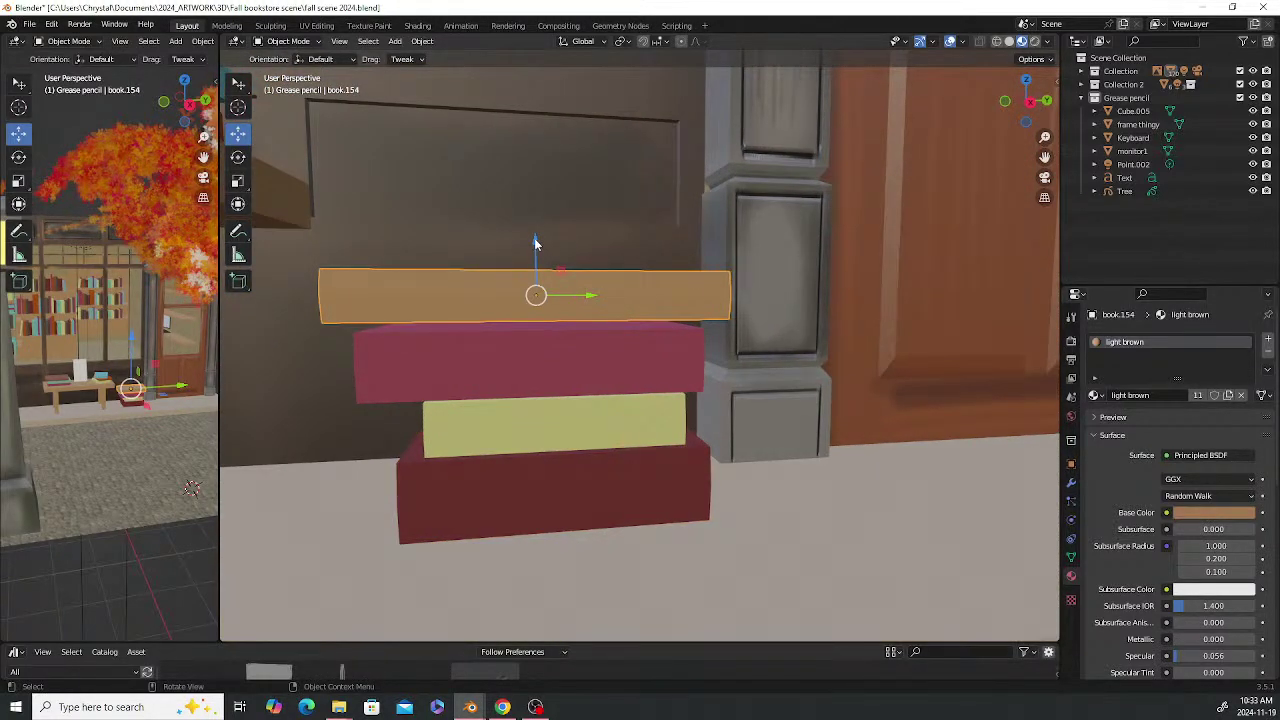
left_click_drag(535, 243, 538, 250)
Slide the dark red bottom book along Y toward the table and widen the yellow book by about 1.25 along Y
middle_click_drag(663, 332, 681, 371)
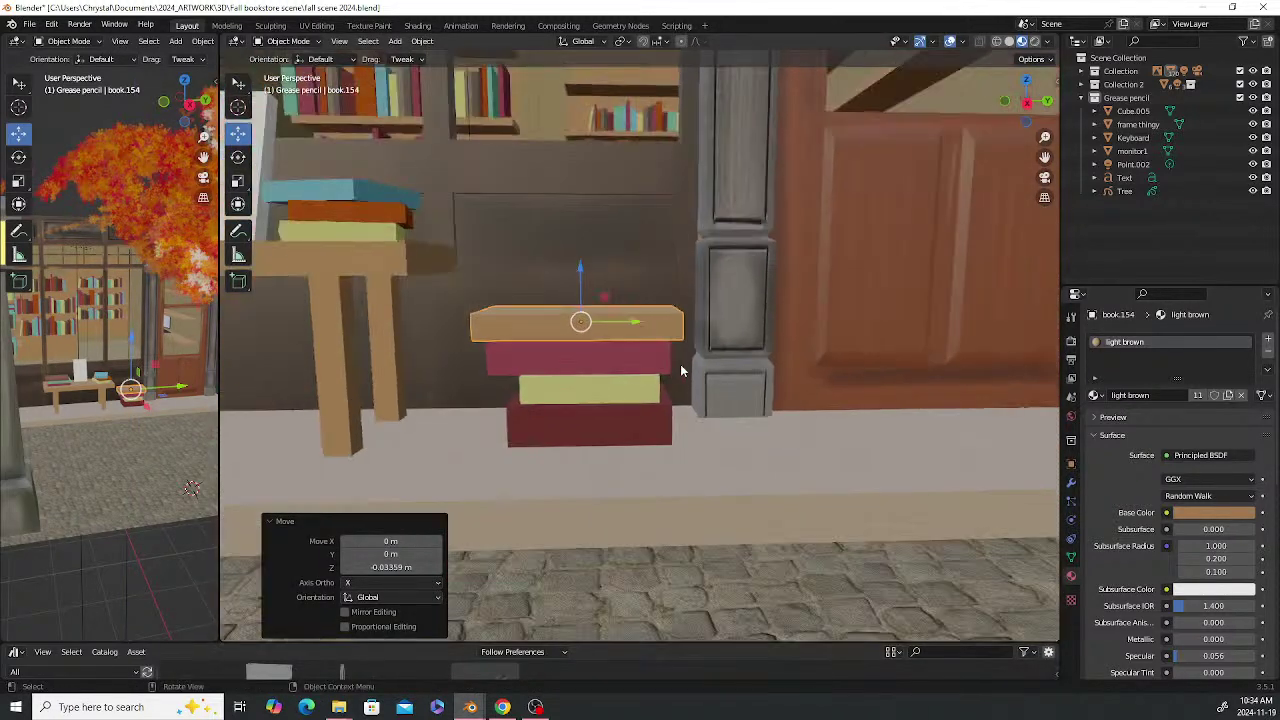
scroll(660, 366, "down", 1)
scroll(619, 360, "down", 2)
scroll(614, 361, "up", 1)
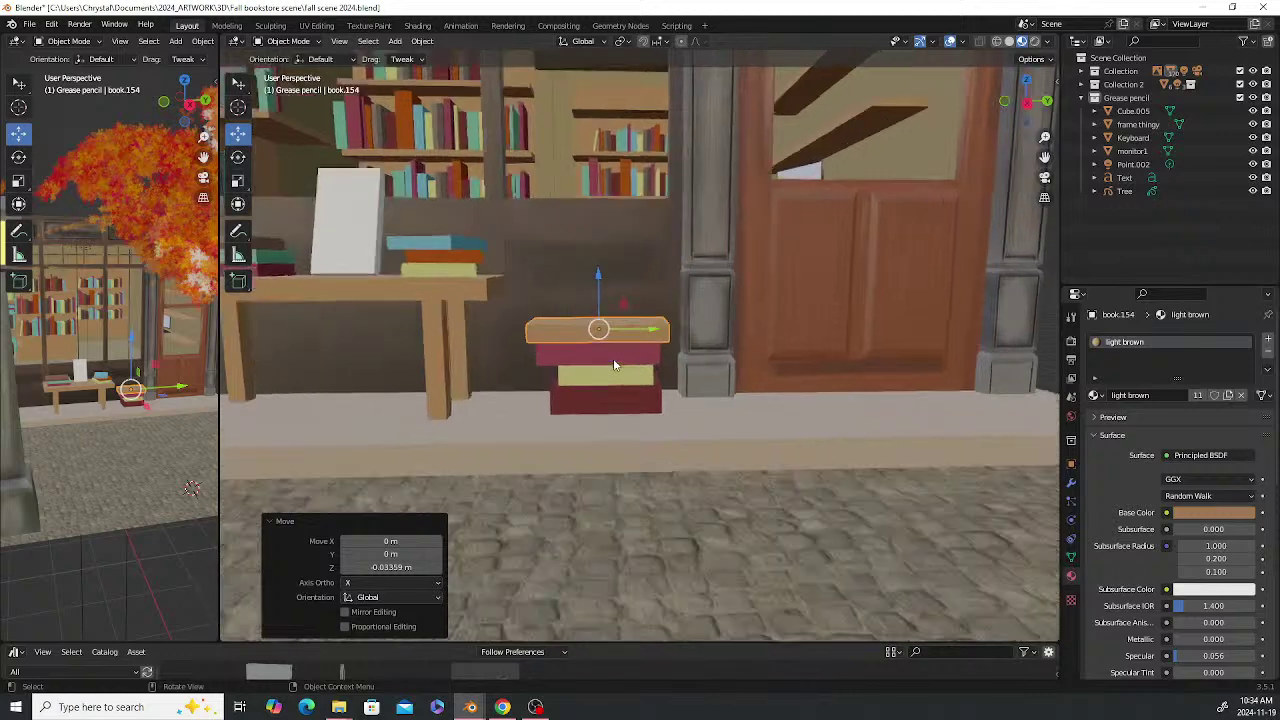
scroll(614, 364, "up", 2)
left_click(615, 430)
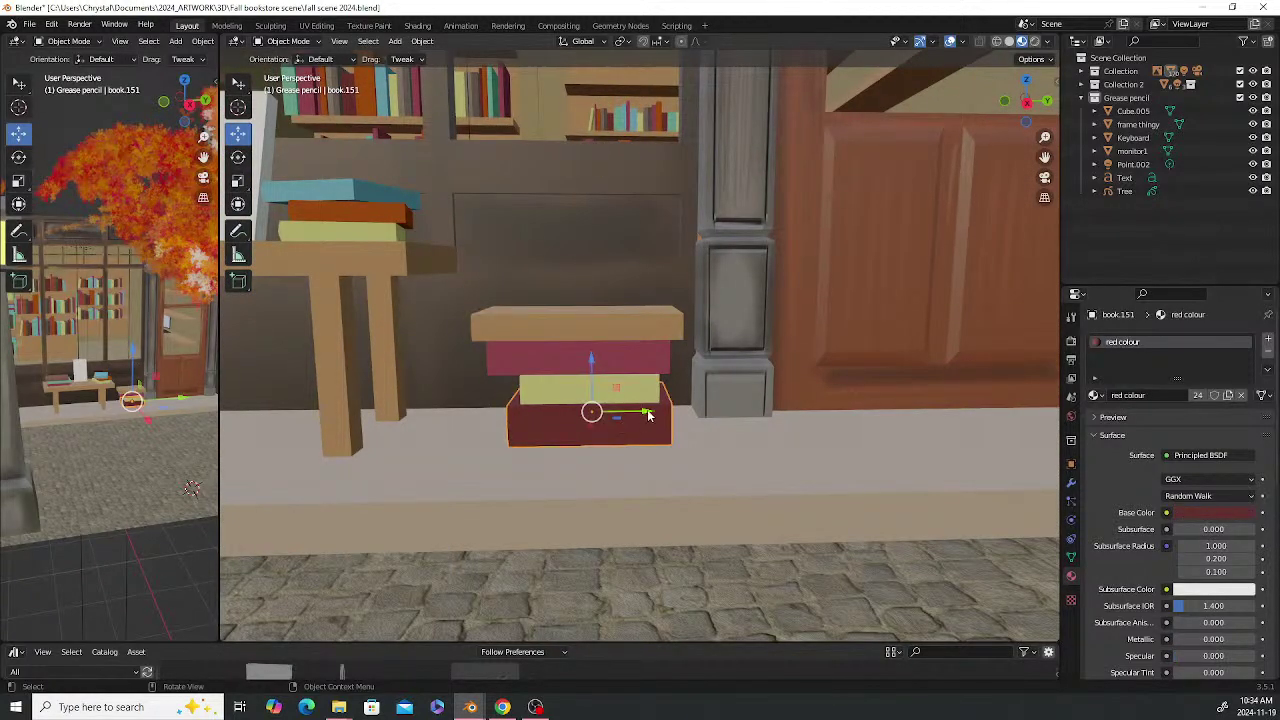
mouse_move(649, 411)
left_mouse_down()
mouse_move(633, 411)
mouse_move(645, 385)
mouse_move(667, 395)
left_mouse_up()
left_click(636, 393)
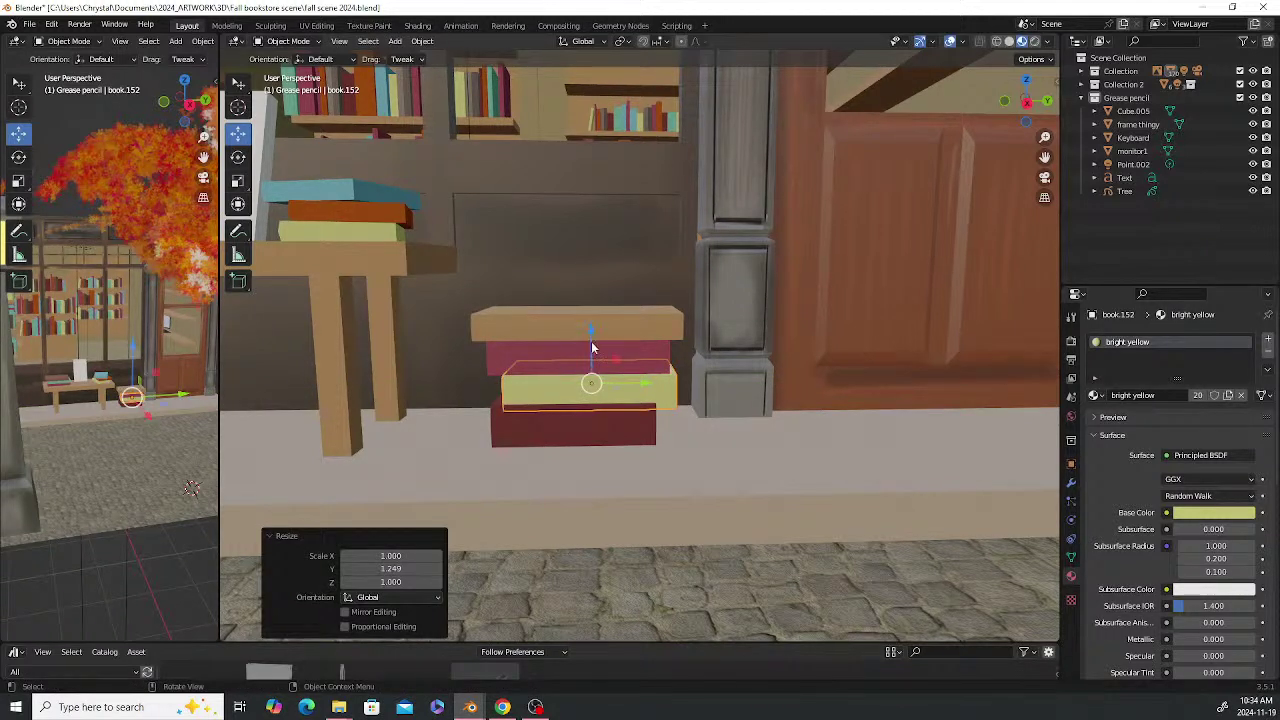
Raise the yellow, pink red and light brown books together about 0.043 m above the bottom book
left_click(562, 350, "shift")
left_click(561, 321, "shift")
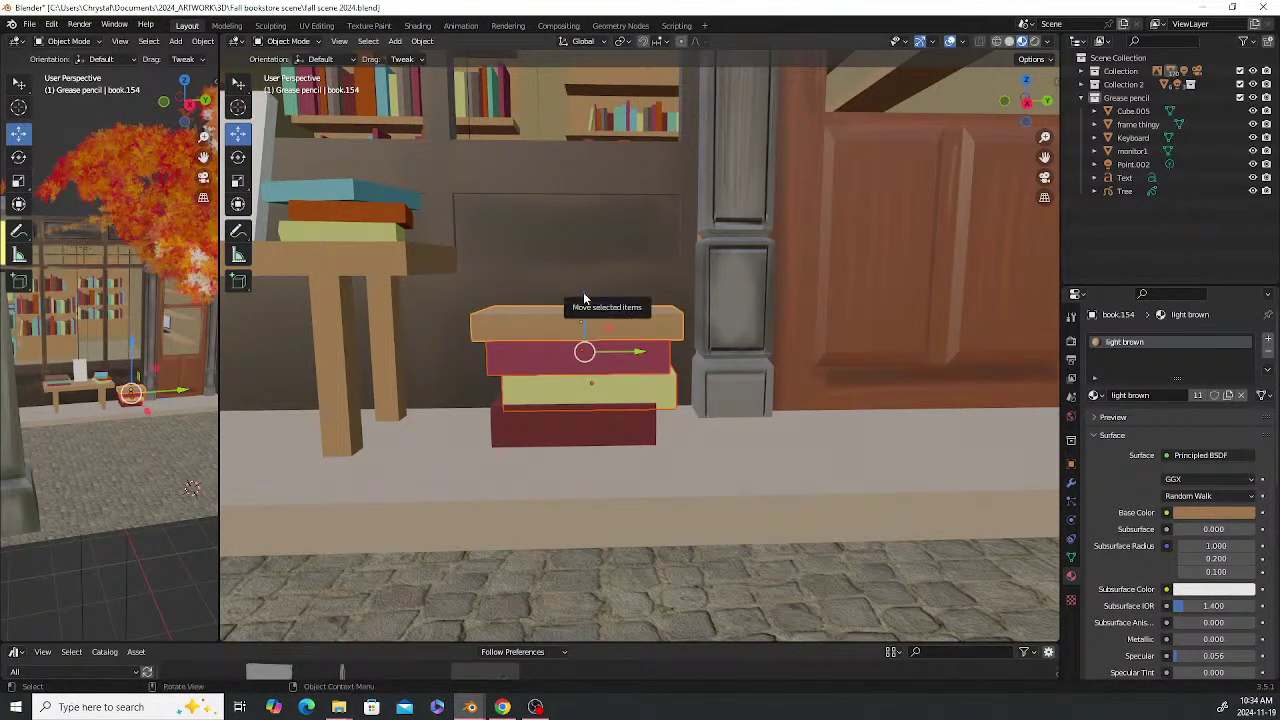
left_click_drag(584, 298, 584, 284)
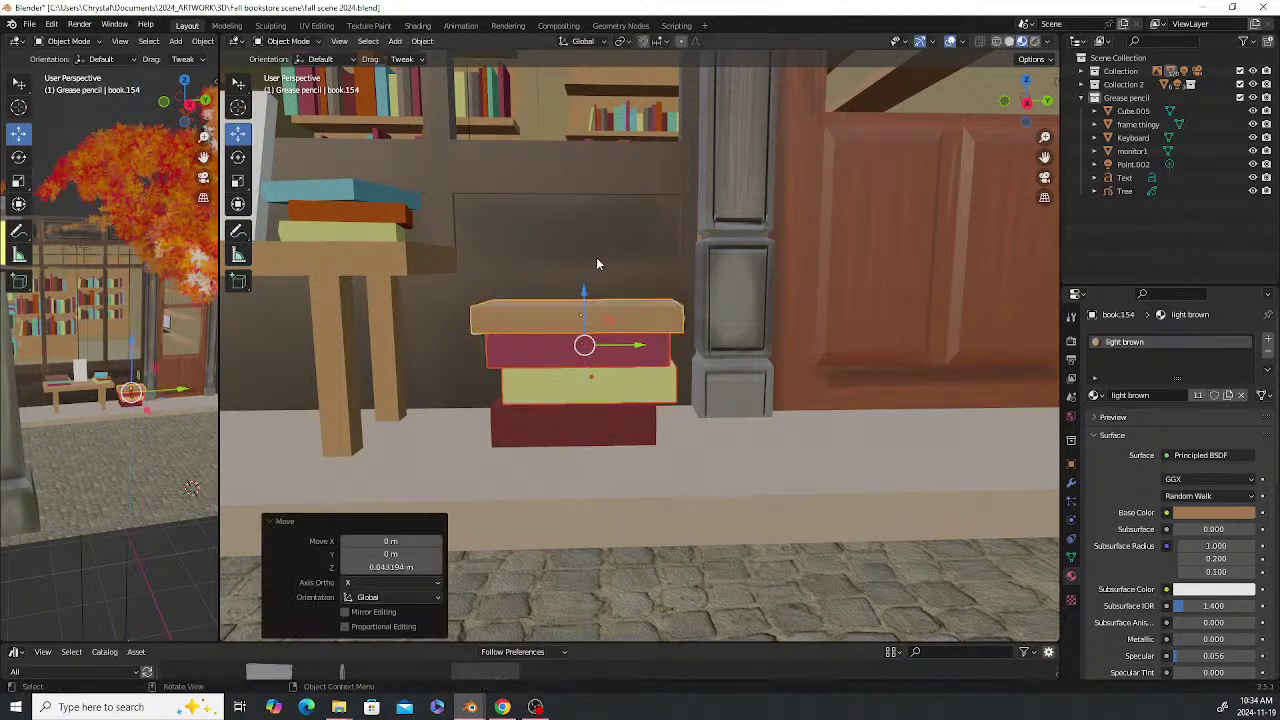
scroll(608, 310, "down", 3)
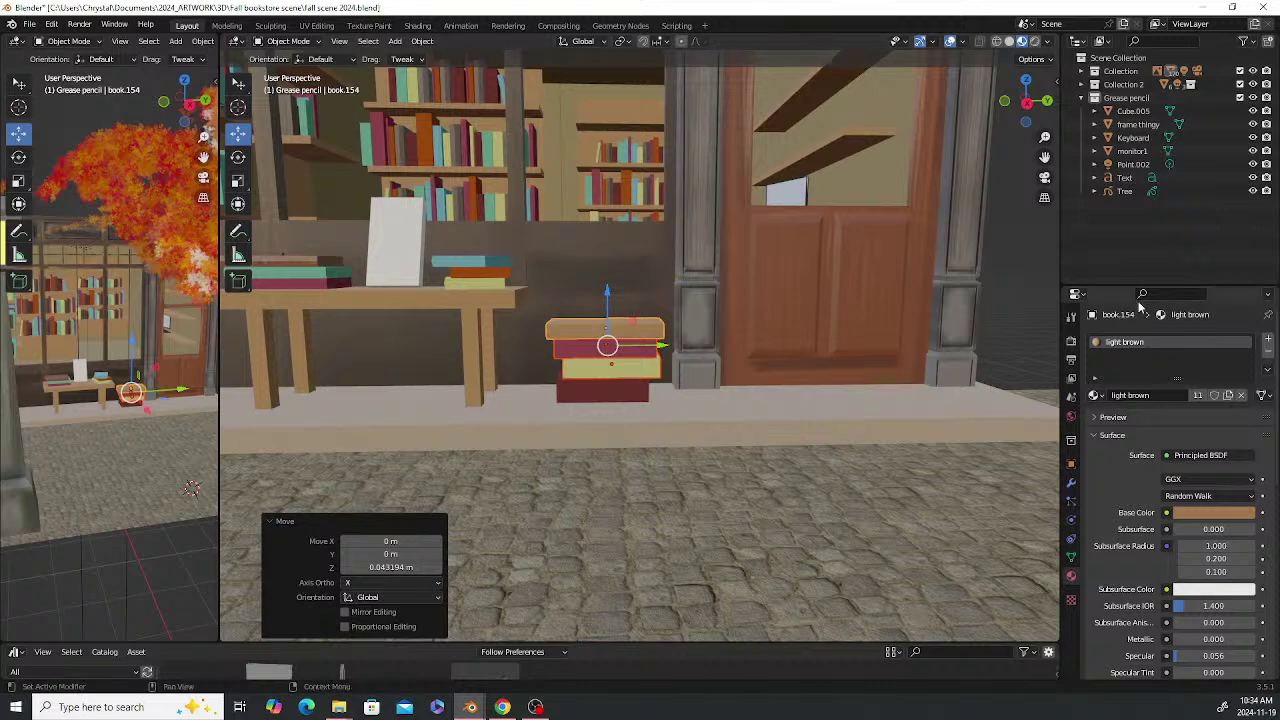
left_click(1021, 313)
Widen the dark red bottom book along Y by a factor of about 1.21
scroll(643, 345, "up", 4)
middle_click_drag(643, 350, 493, 307)
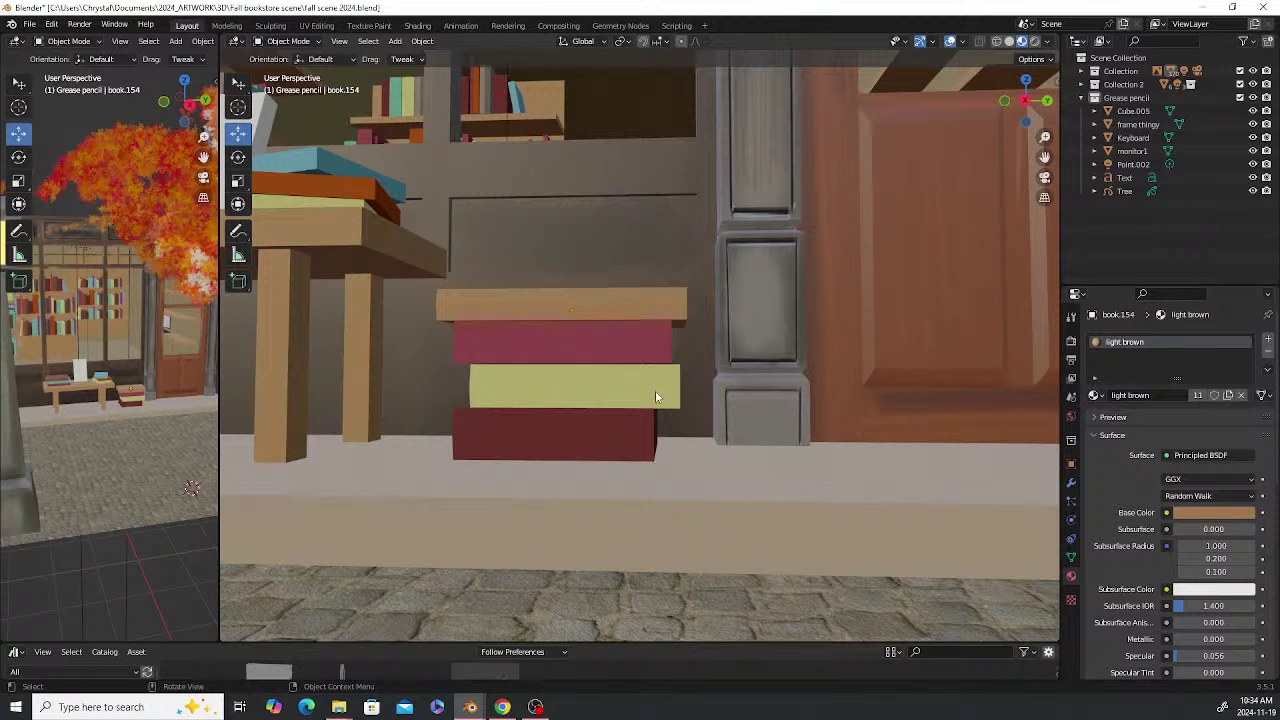
left_click(642, 440)
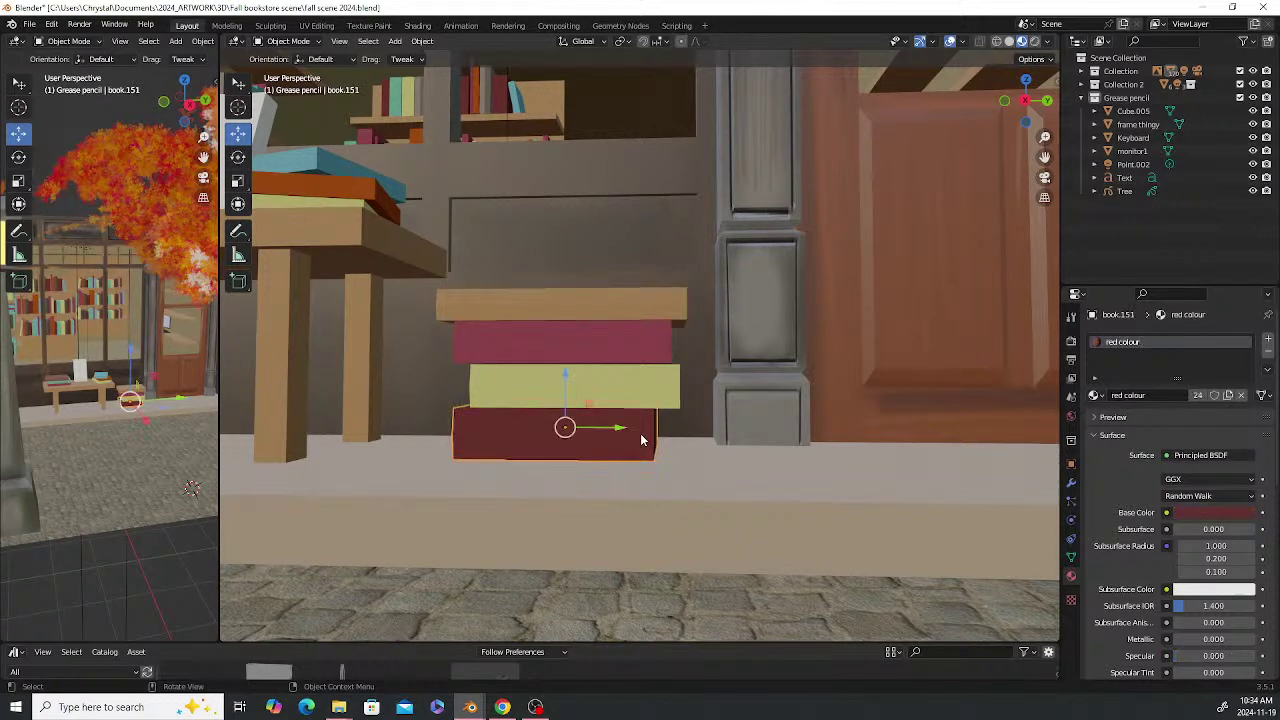
key("s")
key("y")
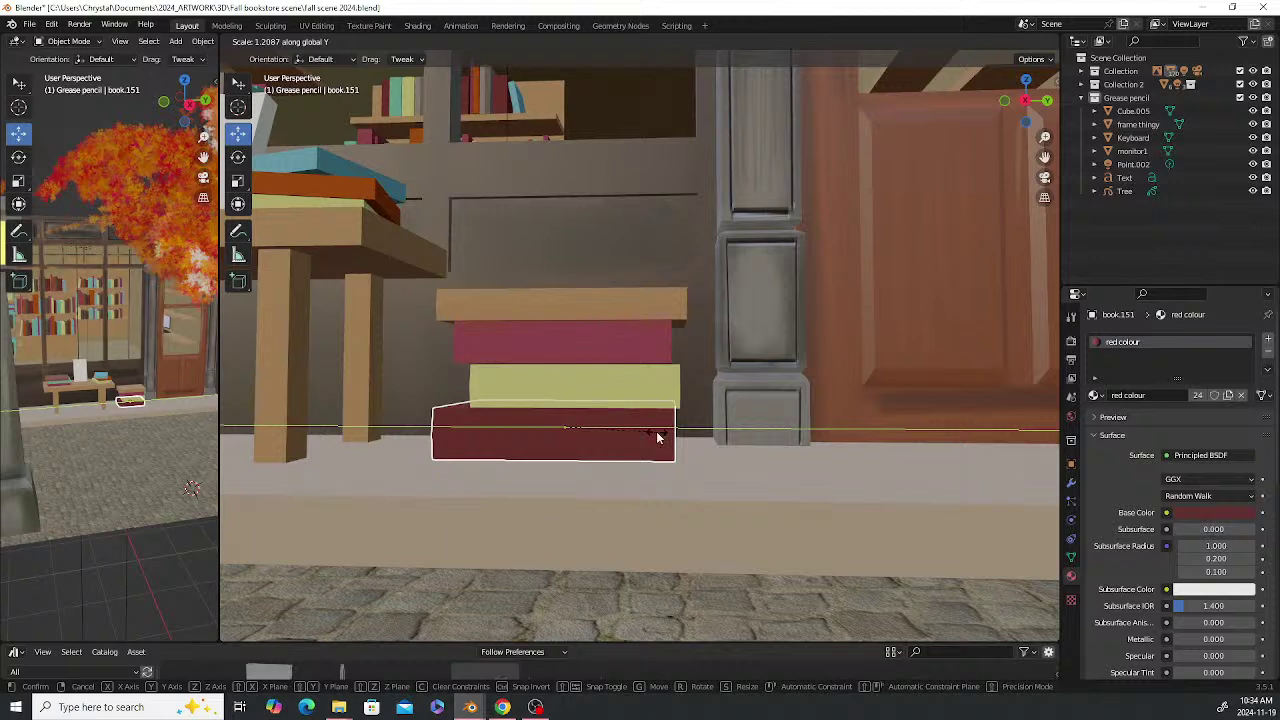
left_click(657, 437)
Duplicate the pink red and light brown books and stack the copies on top, about 0.367 m higher
scroll(602, 405, "down", 2)
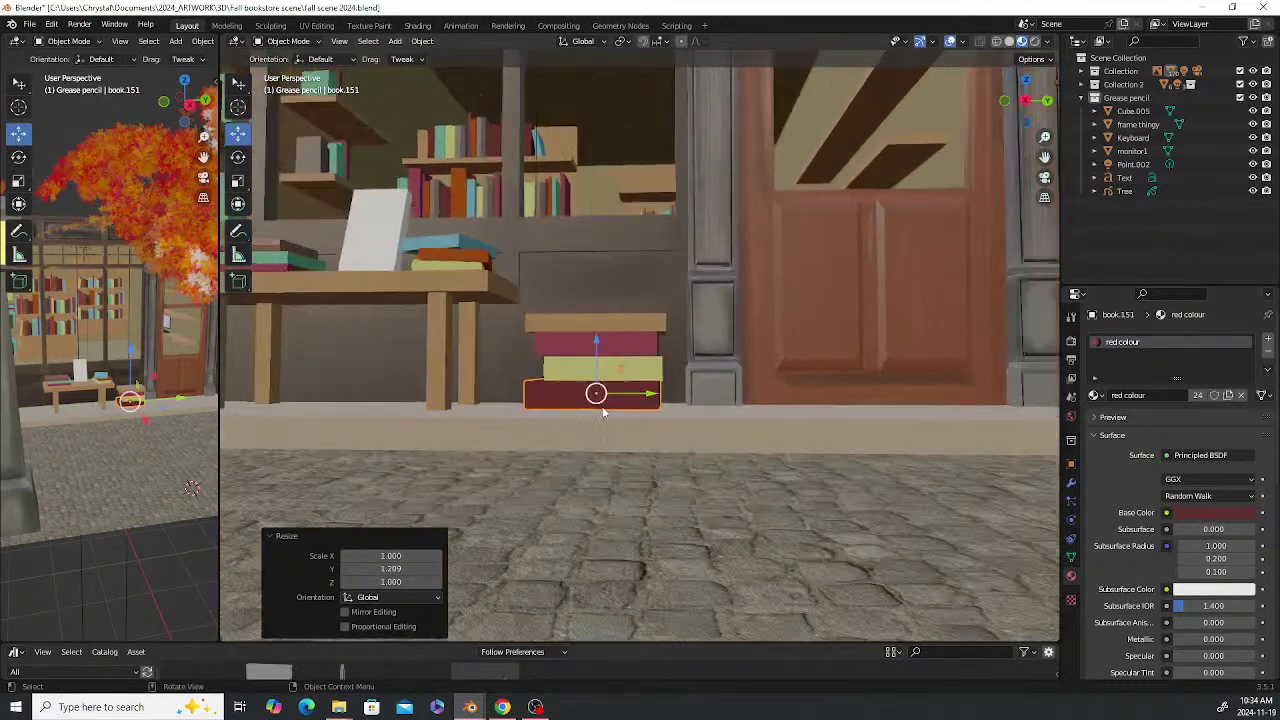
scroll(603, 411, "up", 3)
middle_click_drag(602, 406, 635, 419)
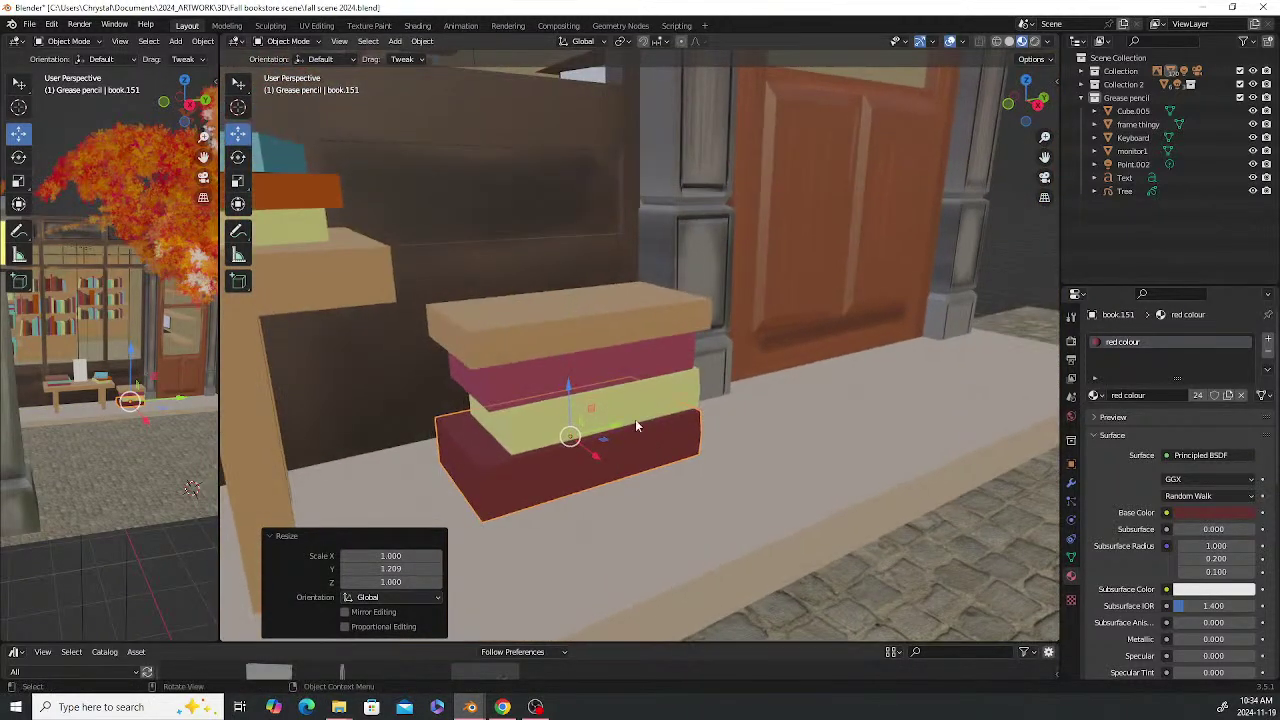
scroll(635, 419, "down", 2)
left_click(612, 356)
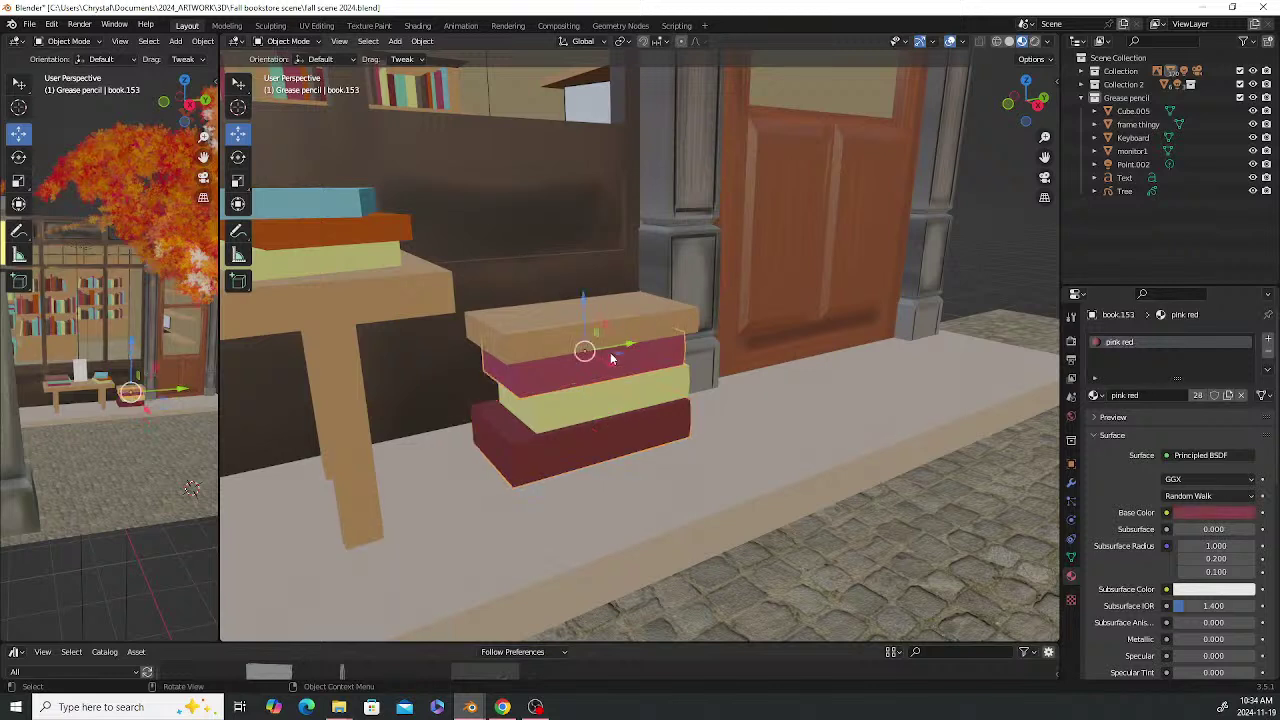
left_click(645, 326)
key("shift+d")
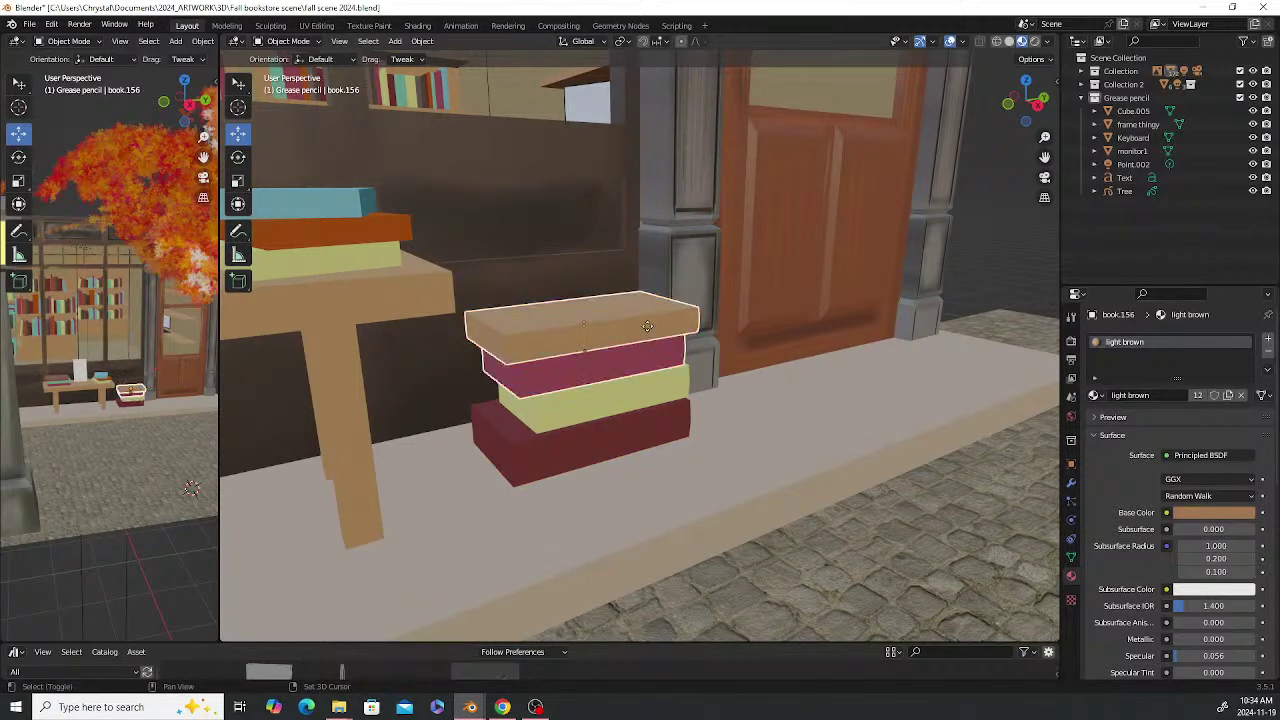
right_click(626, 316)
left_click_drag(580, 287, 593, 226)
Assign the existing blue green material to the duplicated pink red book, second from the top of the stack
scroll(670, 371, "up", 2)
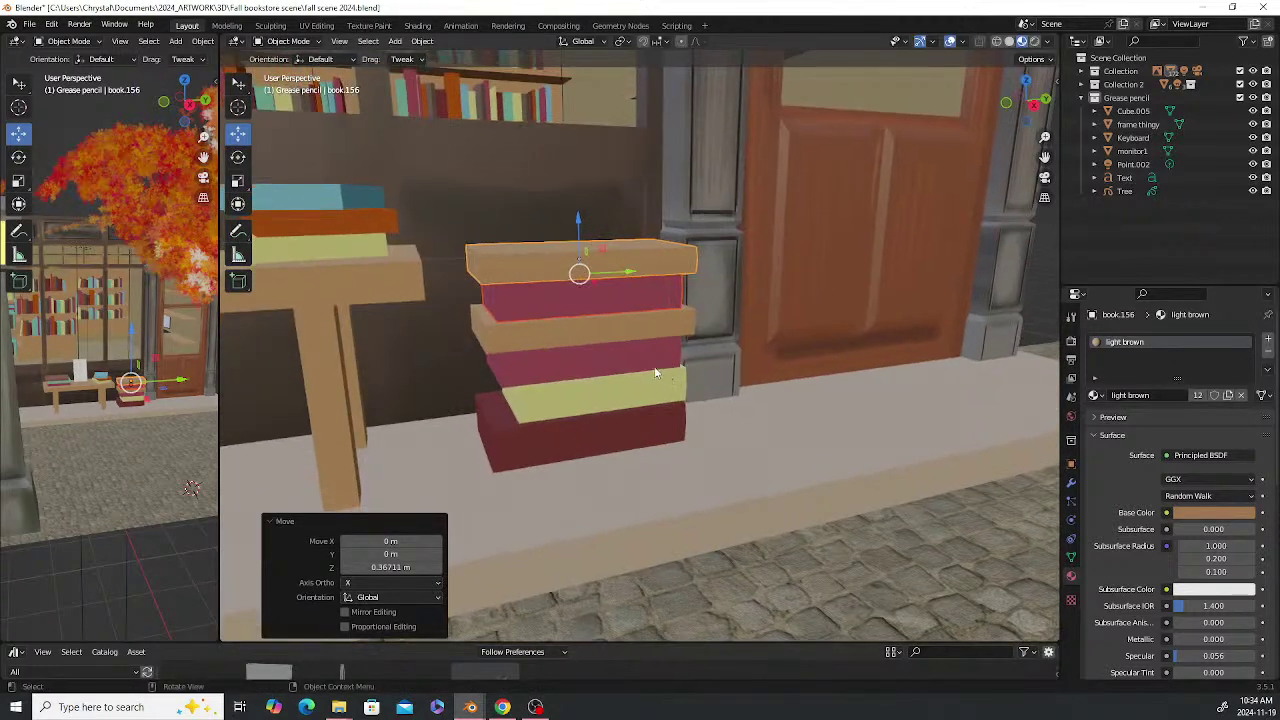
scroll(655, 310, "up", 4)
scroll(650, 355, "up", 3)
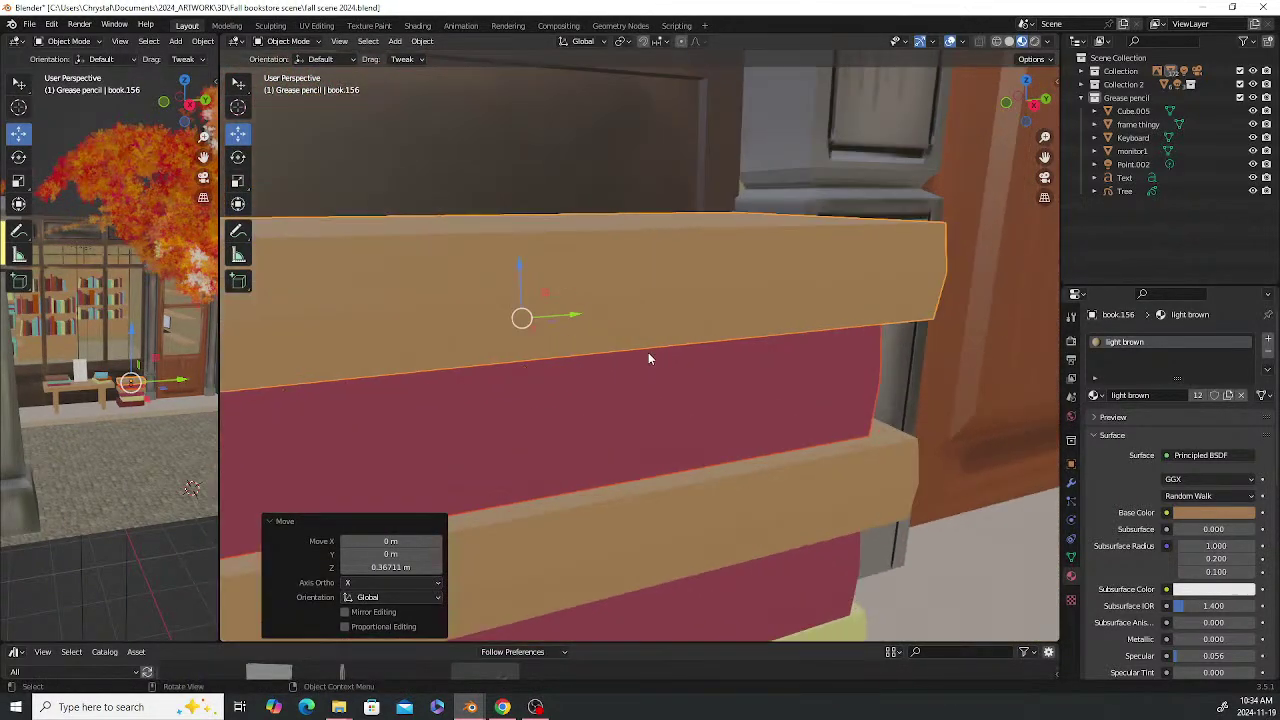
scroll(646, 330, "down", 1)
middle_click_drag(640, 323, 654, 323)
left_click(662, 354)
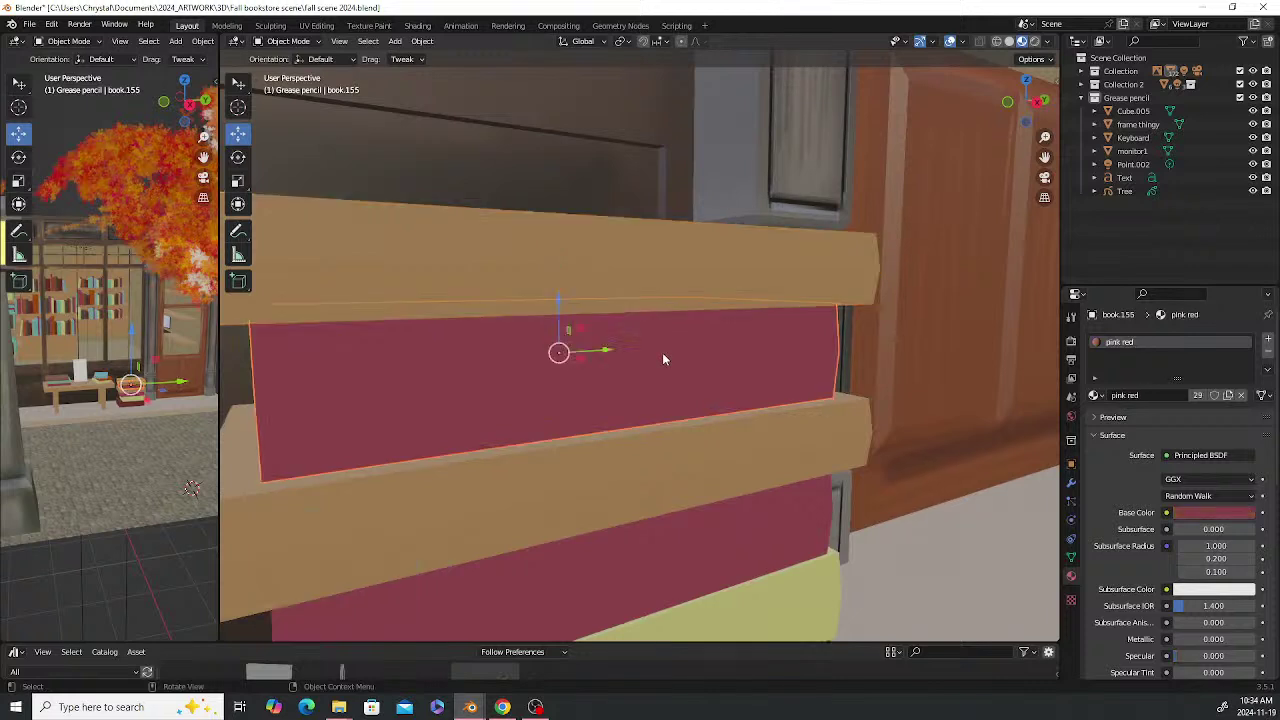
left_click(1095, 395)
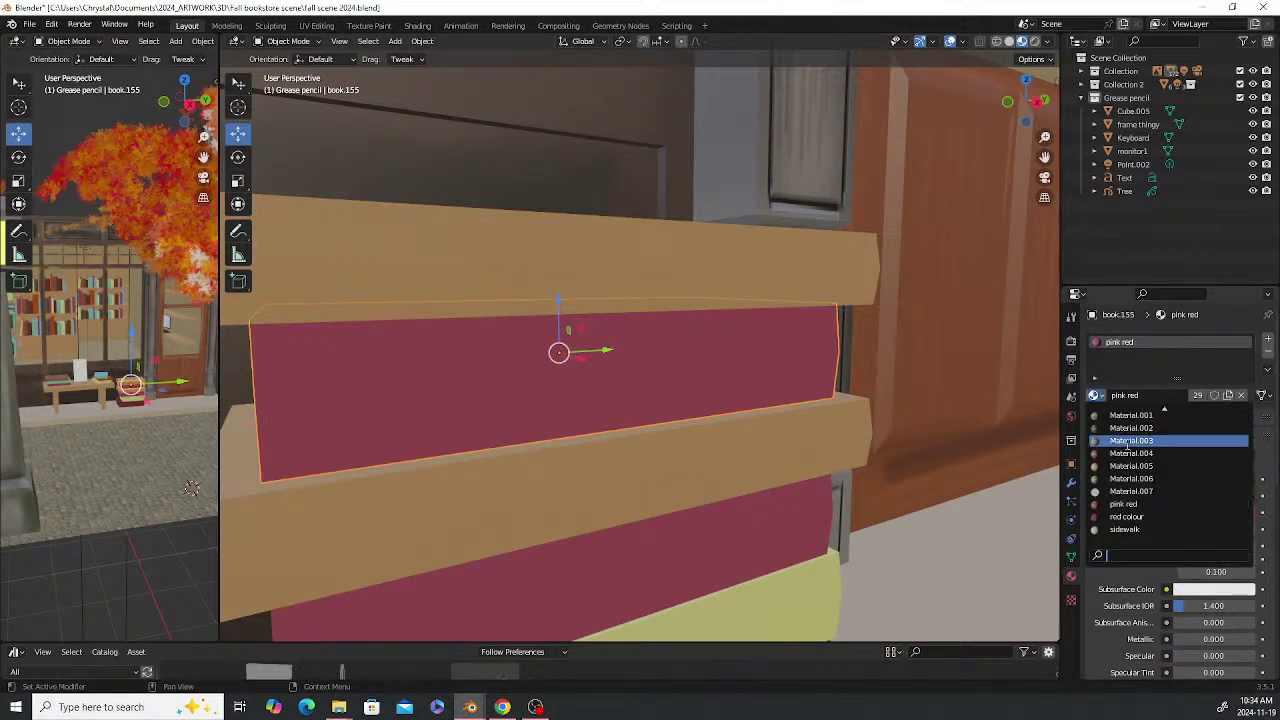
scroll(1146, 467, "up", 8)
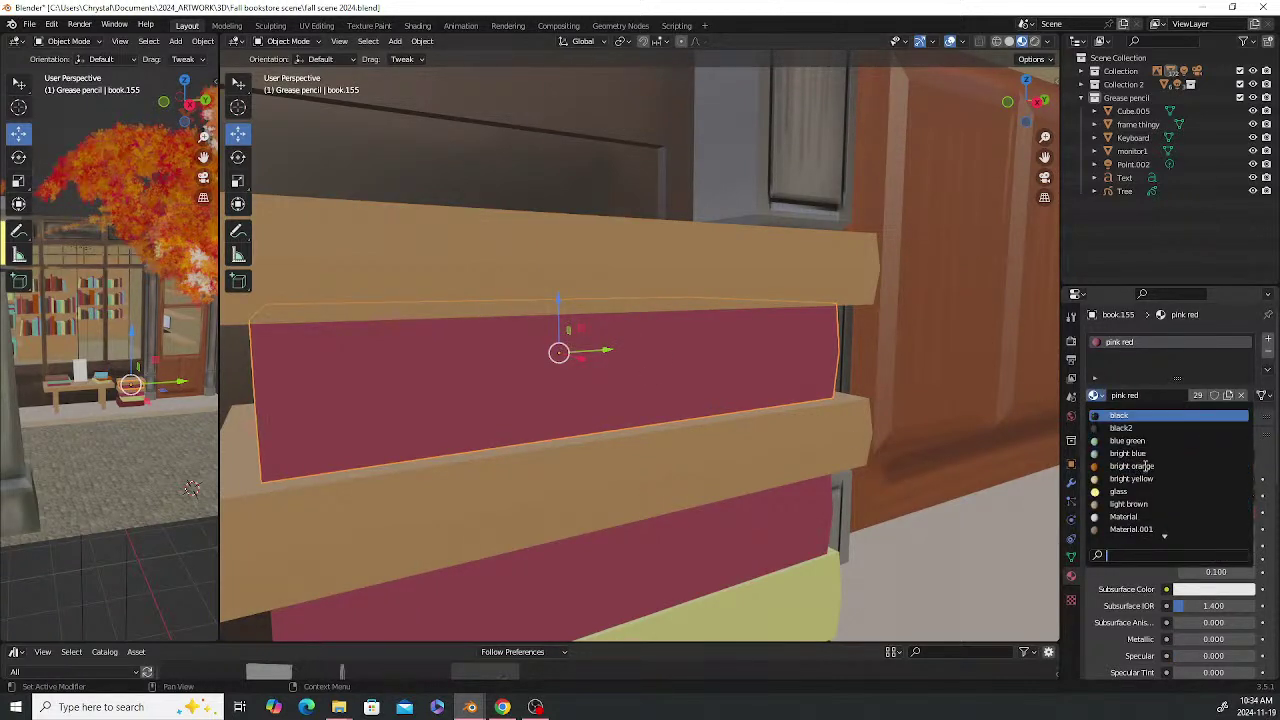
left_click(1127, 440)
scroll(673, 368, "down", 5)
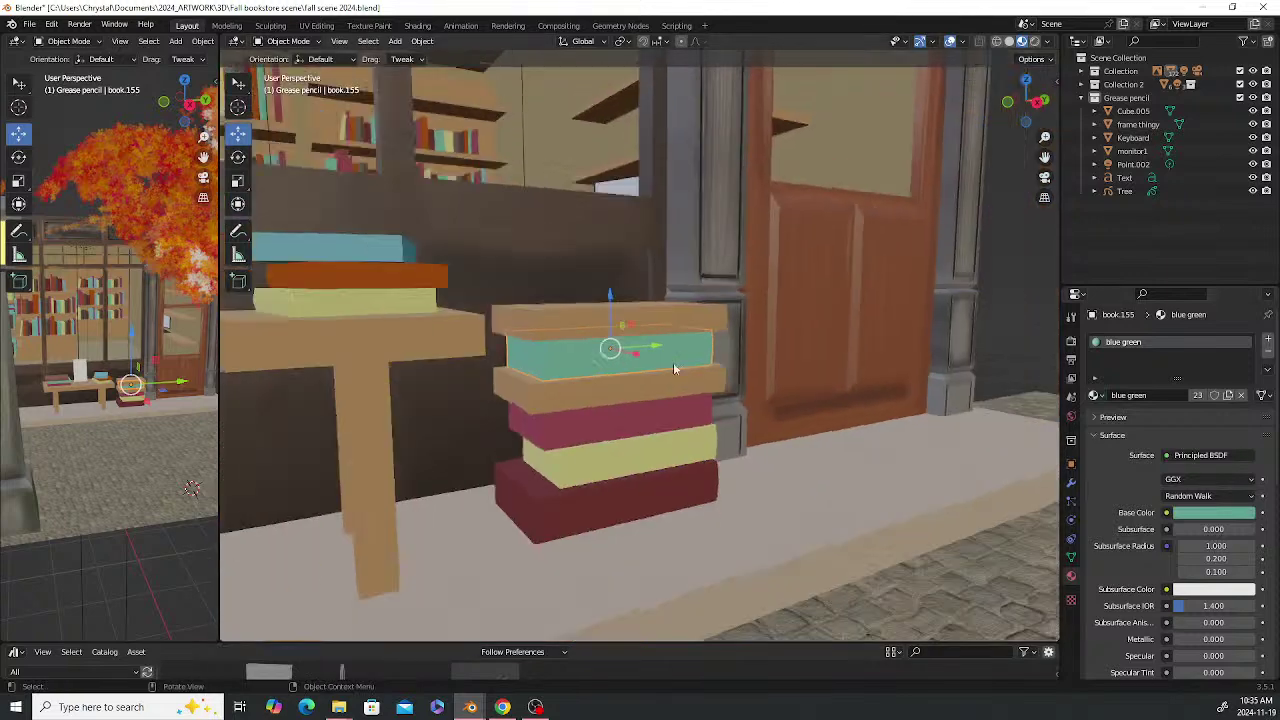
Assign the existing red colour material to the light brown book on top of the stack
scroll(674, 363, "down", 2)
scroll(680, 330, "up", 4)
left_click(686, 306)
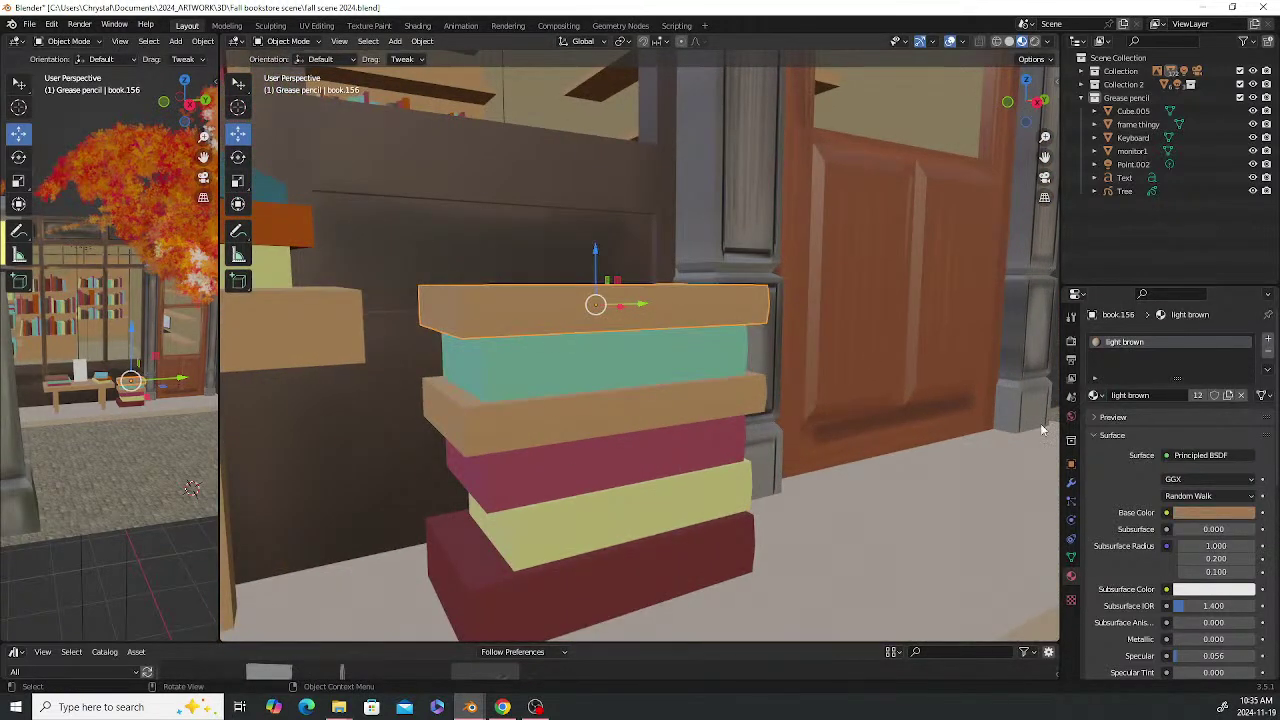
left_click(1096, 396)
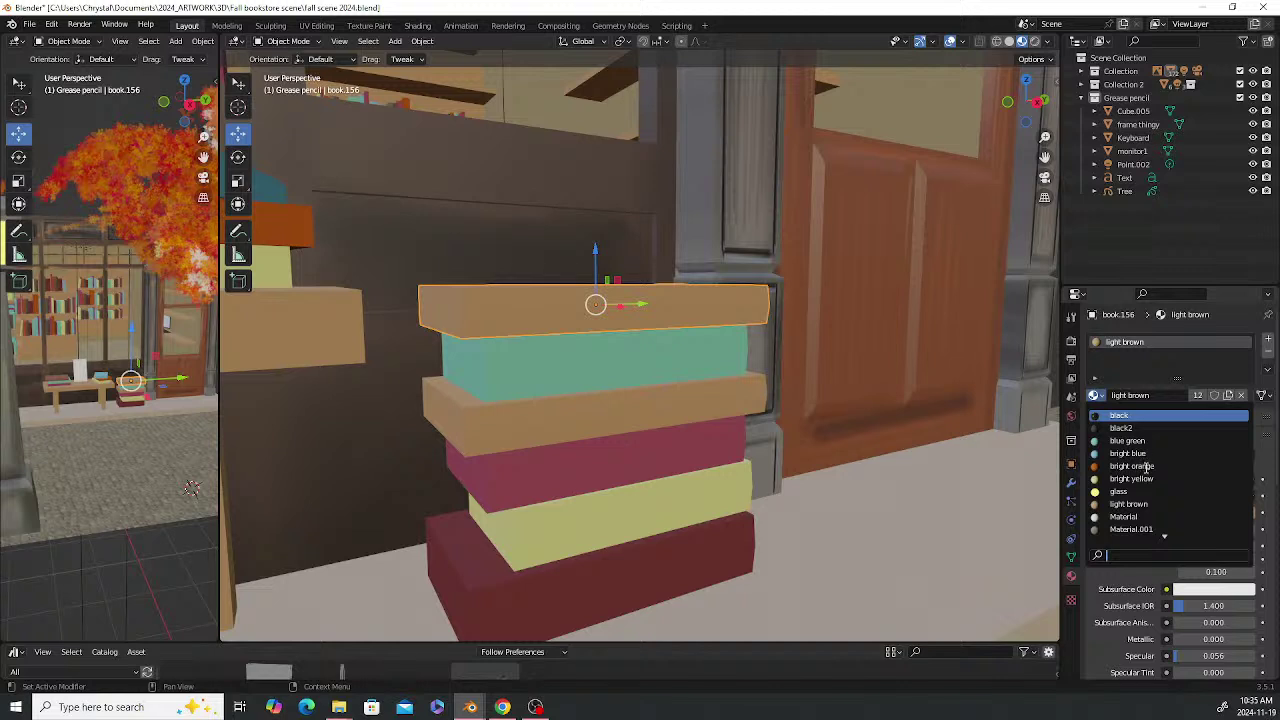
scroll(1147, 466, "down", 13)
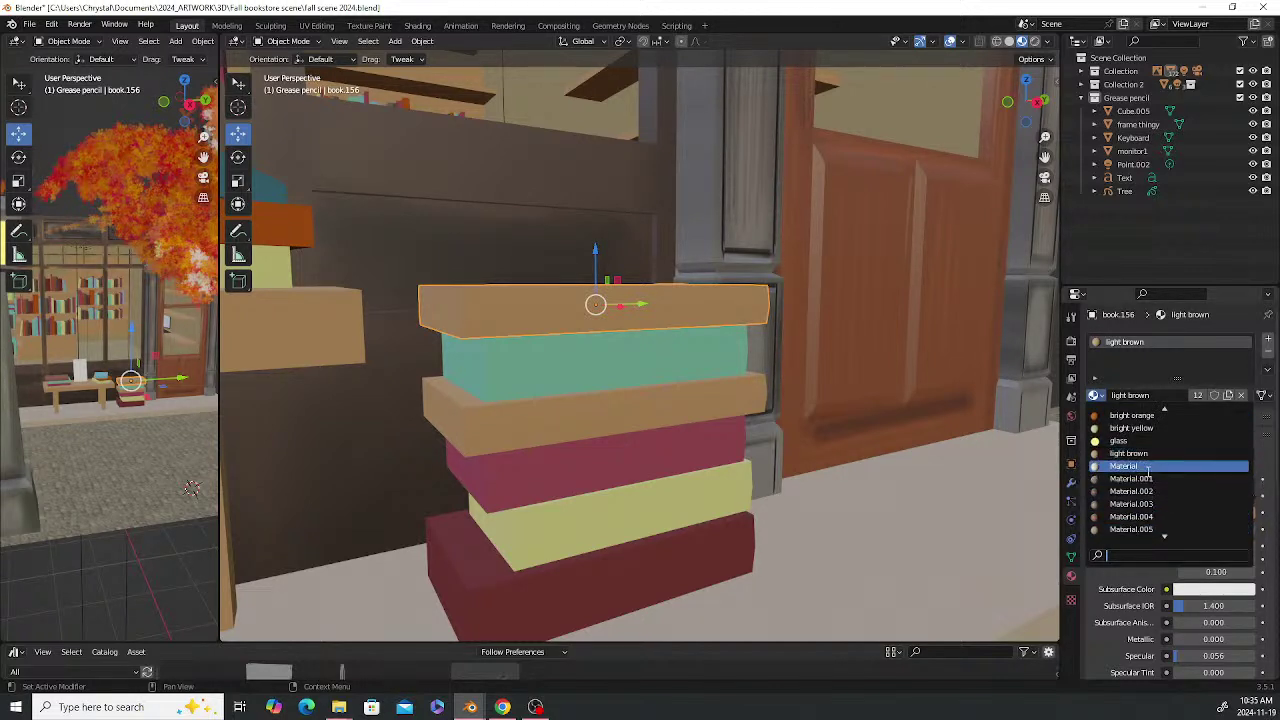
scroll(1131, 516, "down", 5)
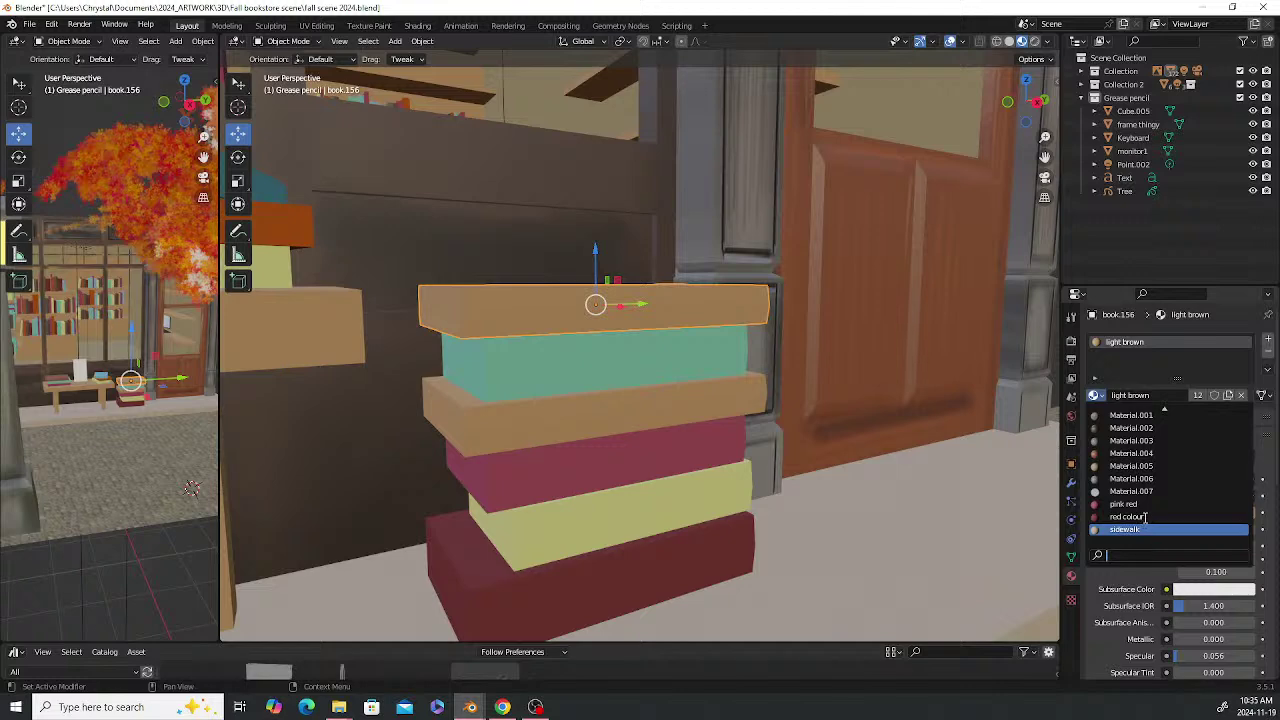
left_click(1145, 516)
Clear the selection on the top book and save the scene file
middle_click_drag(748, 362, 887, 296)
scroll(665, 336, "up", 2)
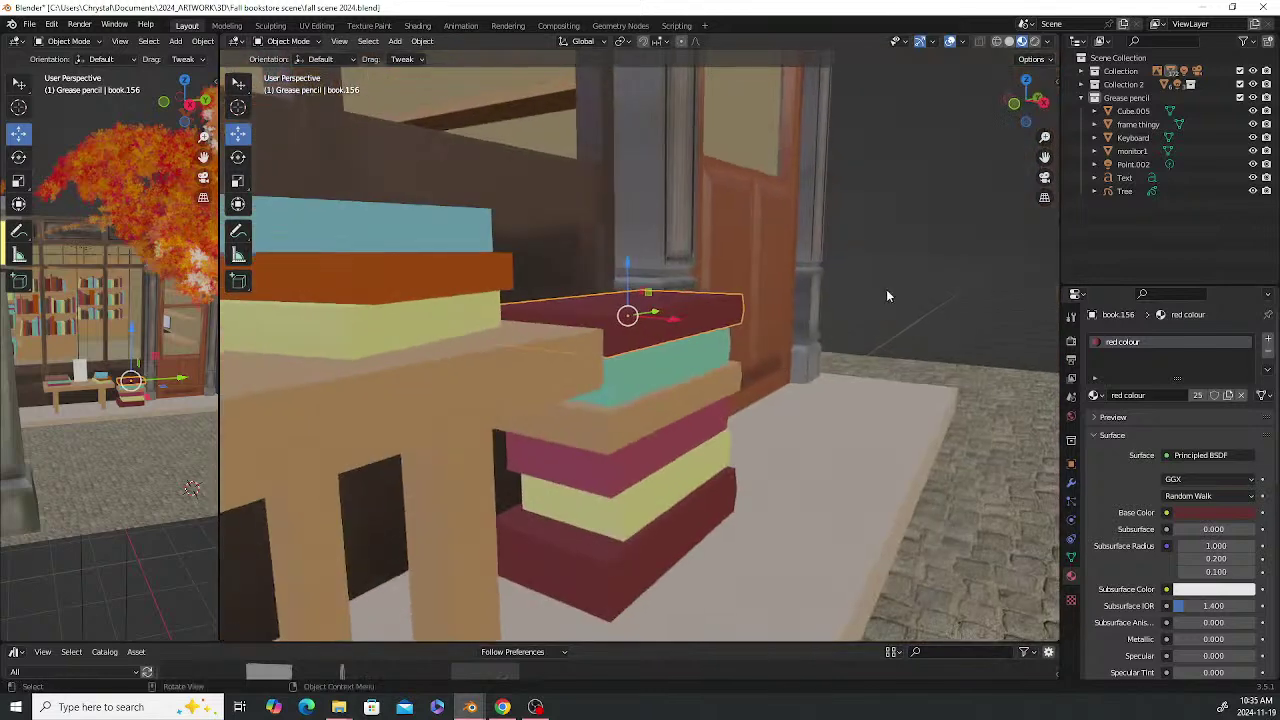
left_click(897, 267)
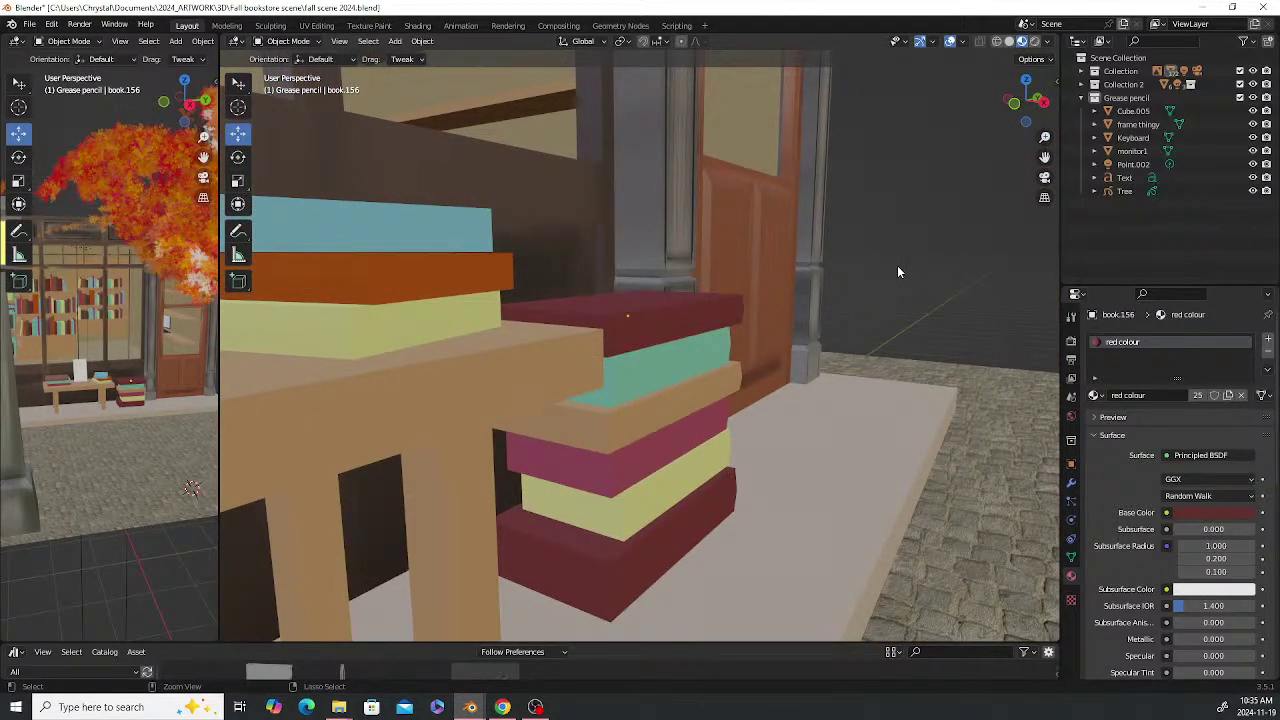
key("ctrl+s")
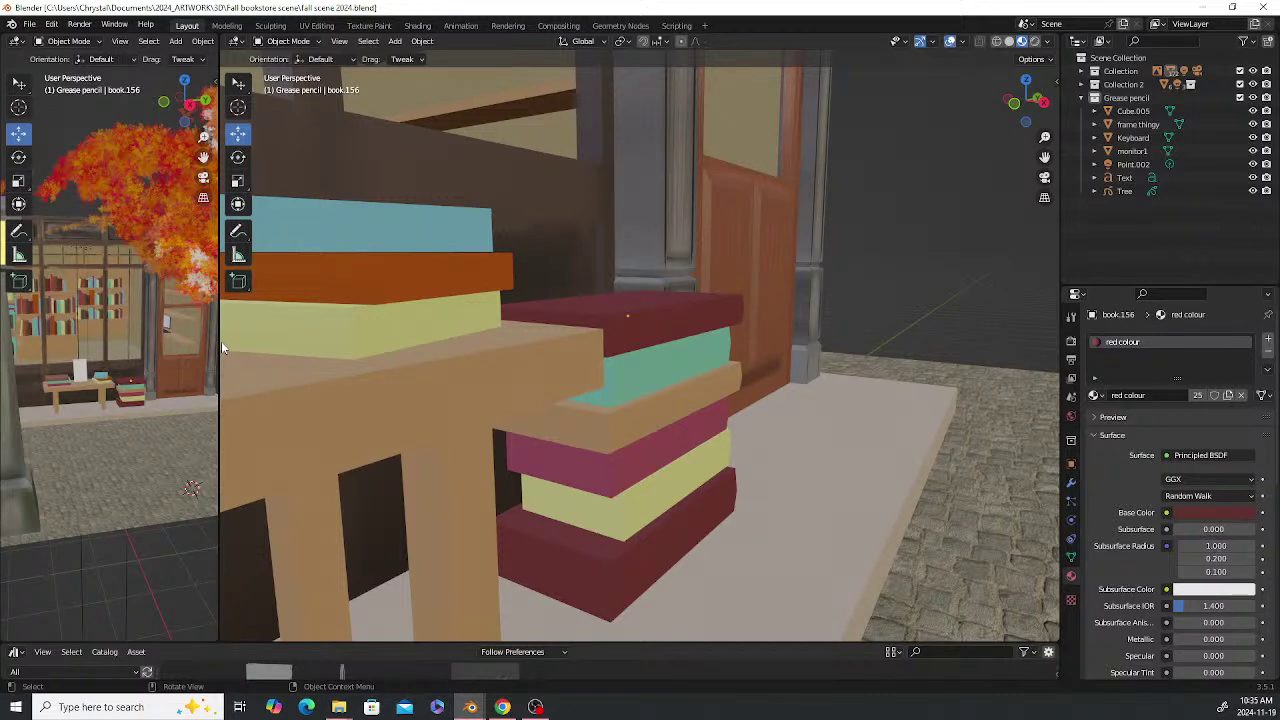
Import the FBX model pumpkin.fbx from the Fall bookstore scene folder
scroll(719, 407, "down", 3)
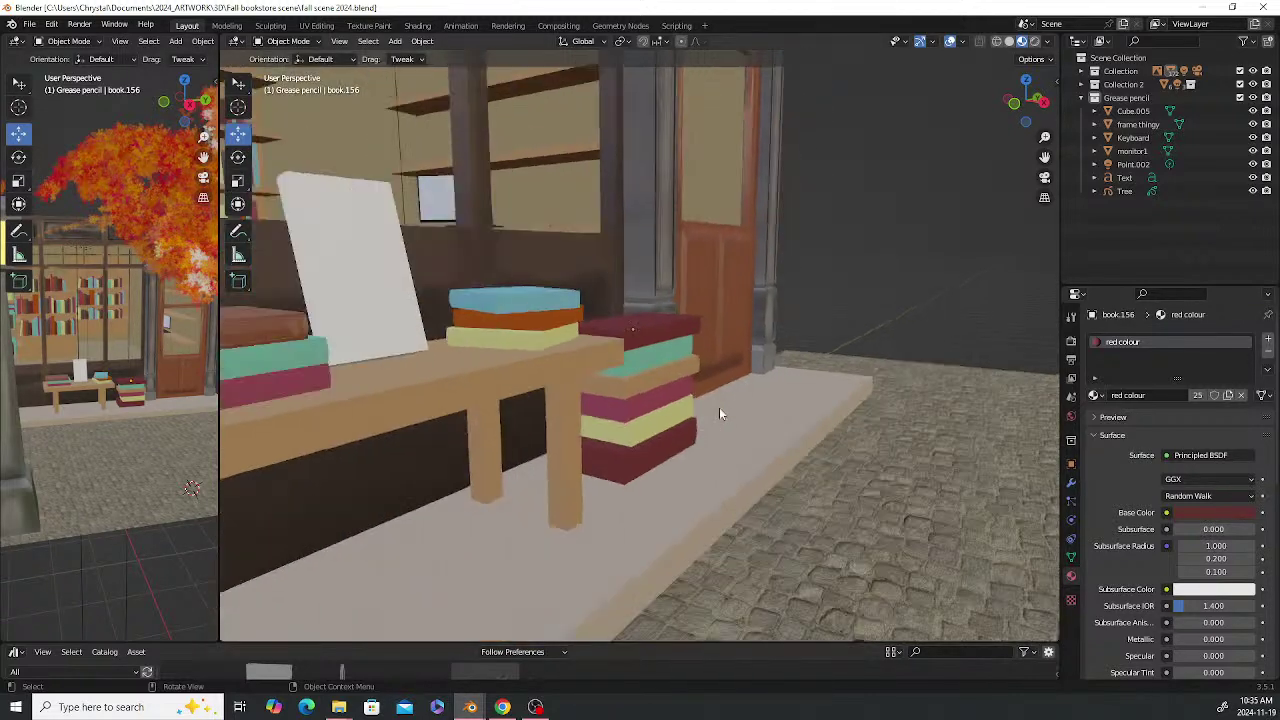
middle_click_drag(679, 396, 752, 454)
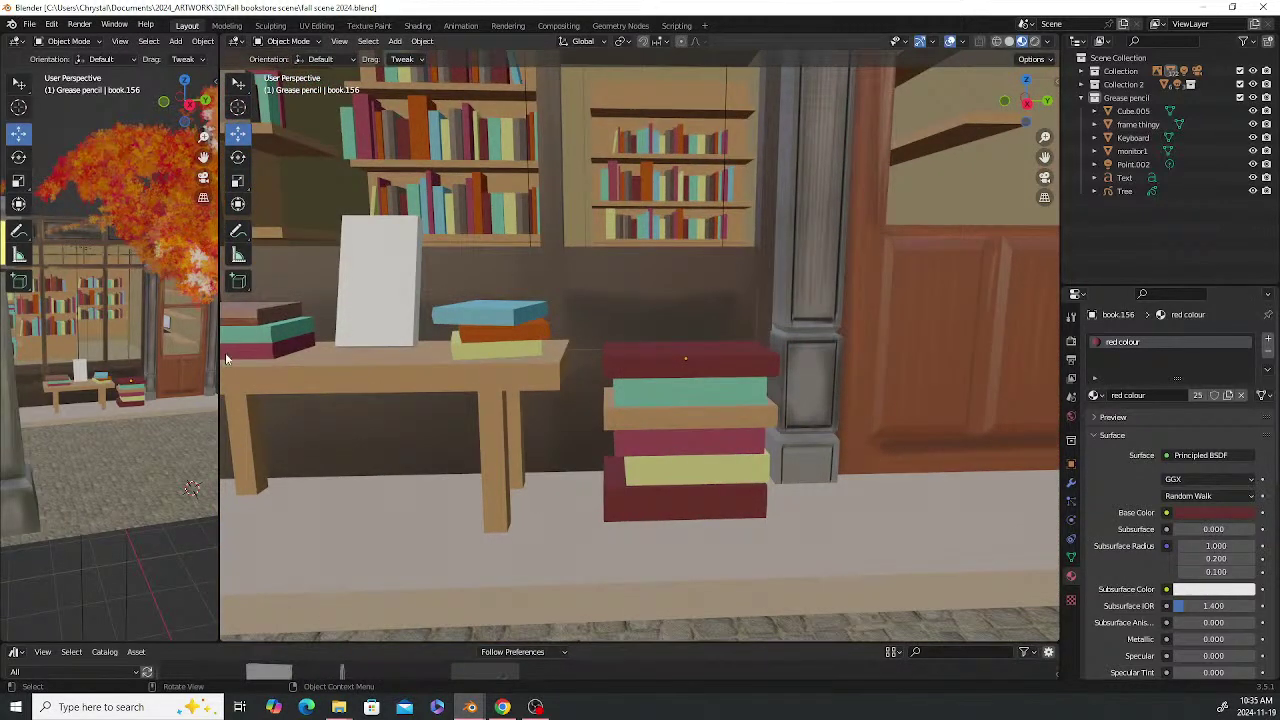
left_click(31, 25)
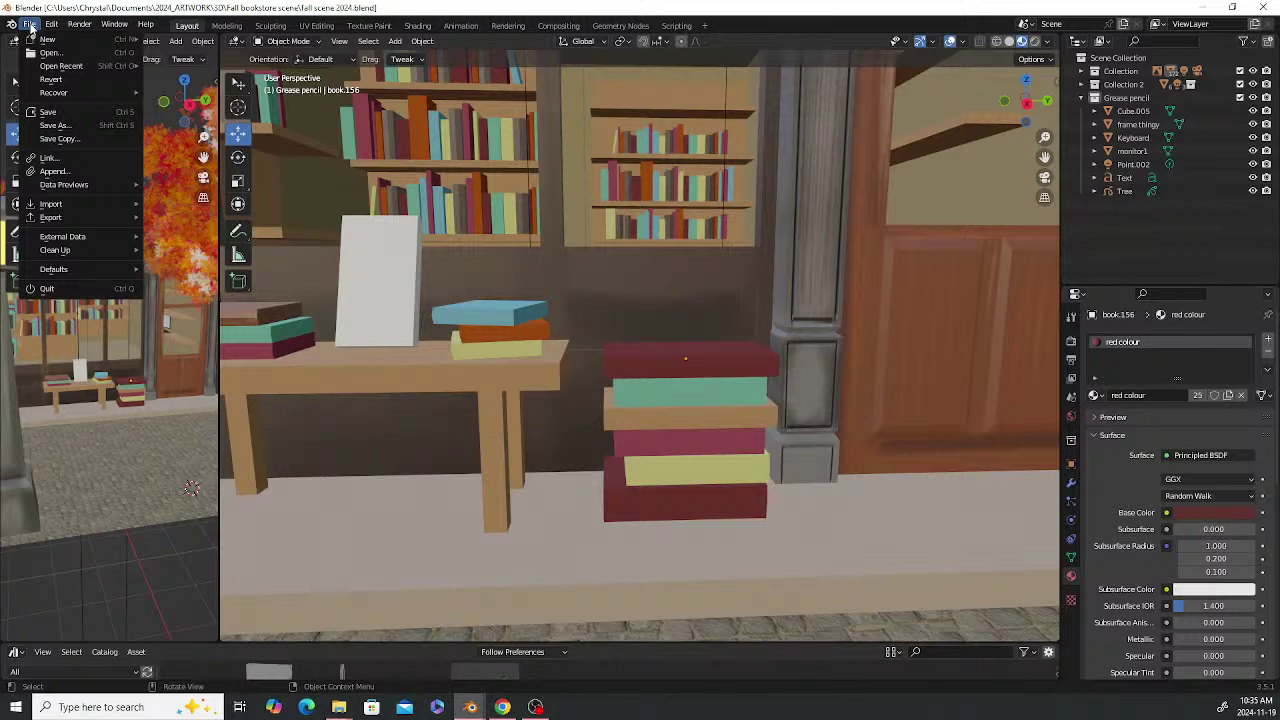
mouse_move(62, 205)
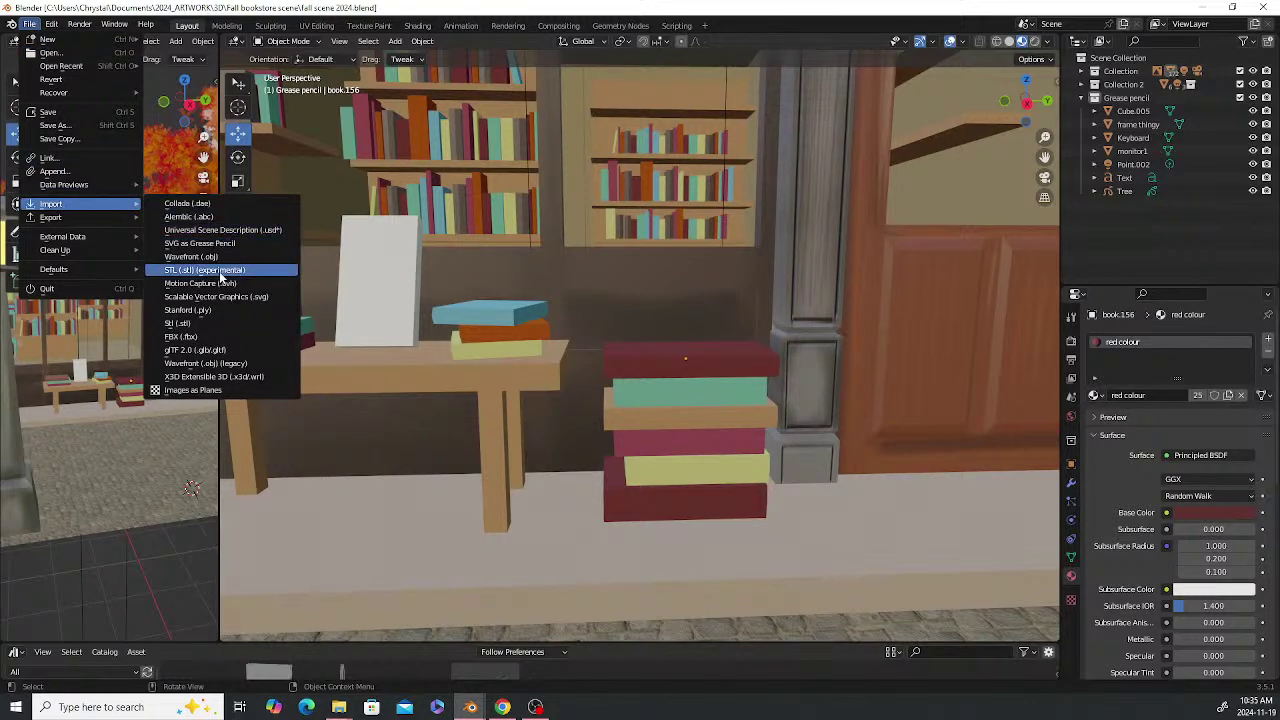
left_click(181, 336)
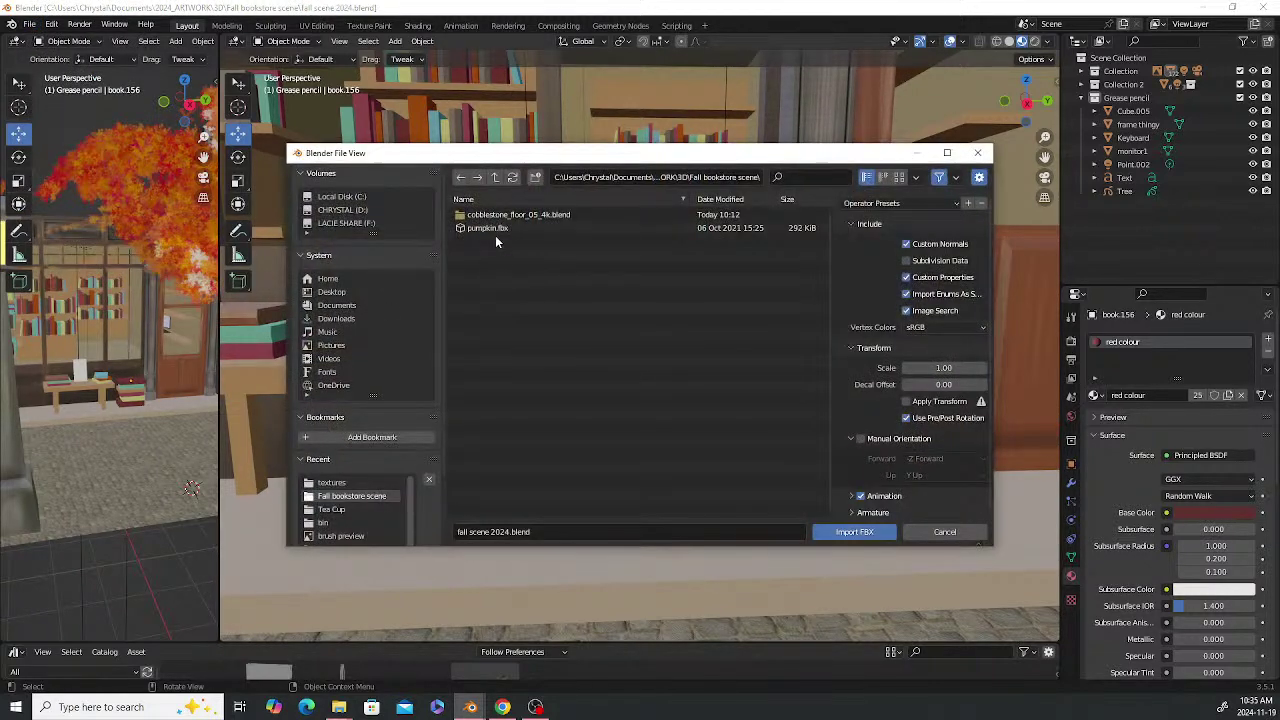
left_click(500, 229)
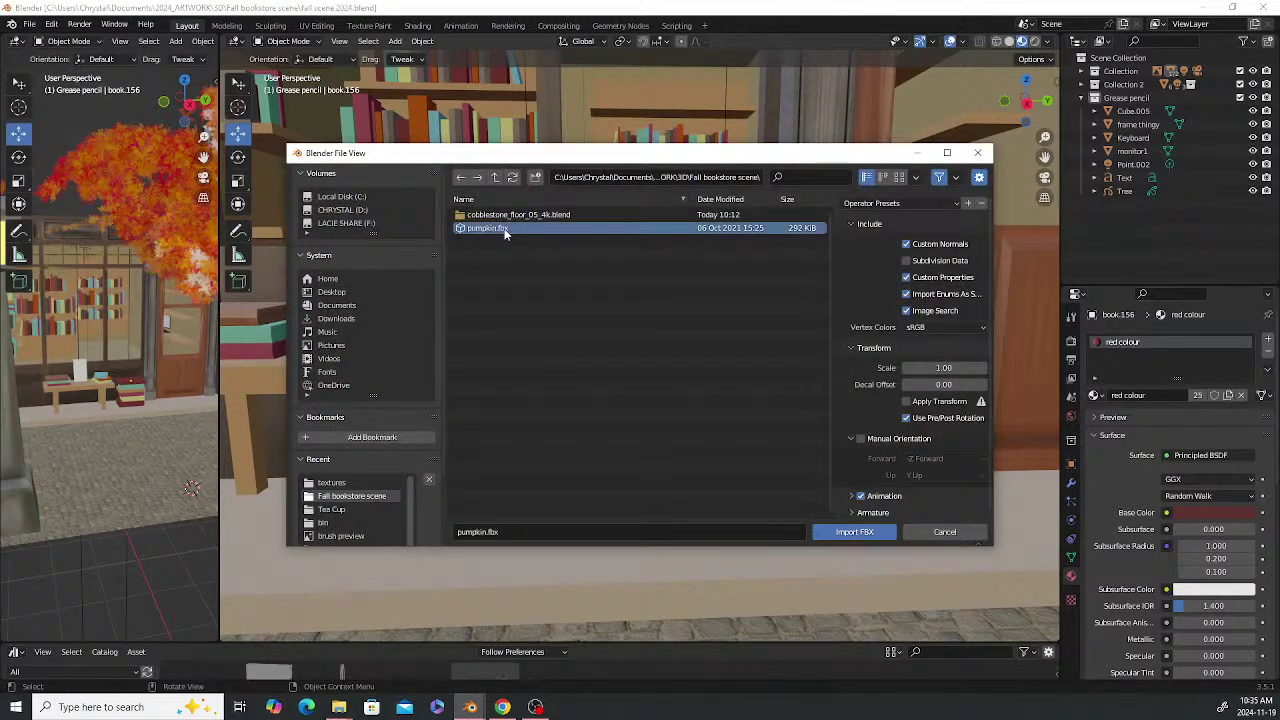
left_click(855, 532)
Move the pumpkin up over the book stack, about 2.55 m along Y and 2.3 m along Z, and bring it forward about 0.93 m along X
scroll(738, 345, "down", 3)
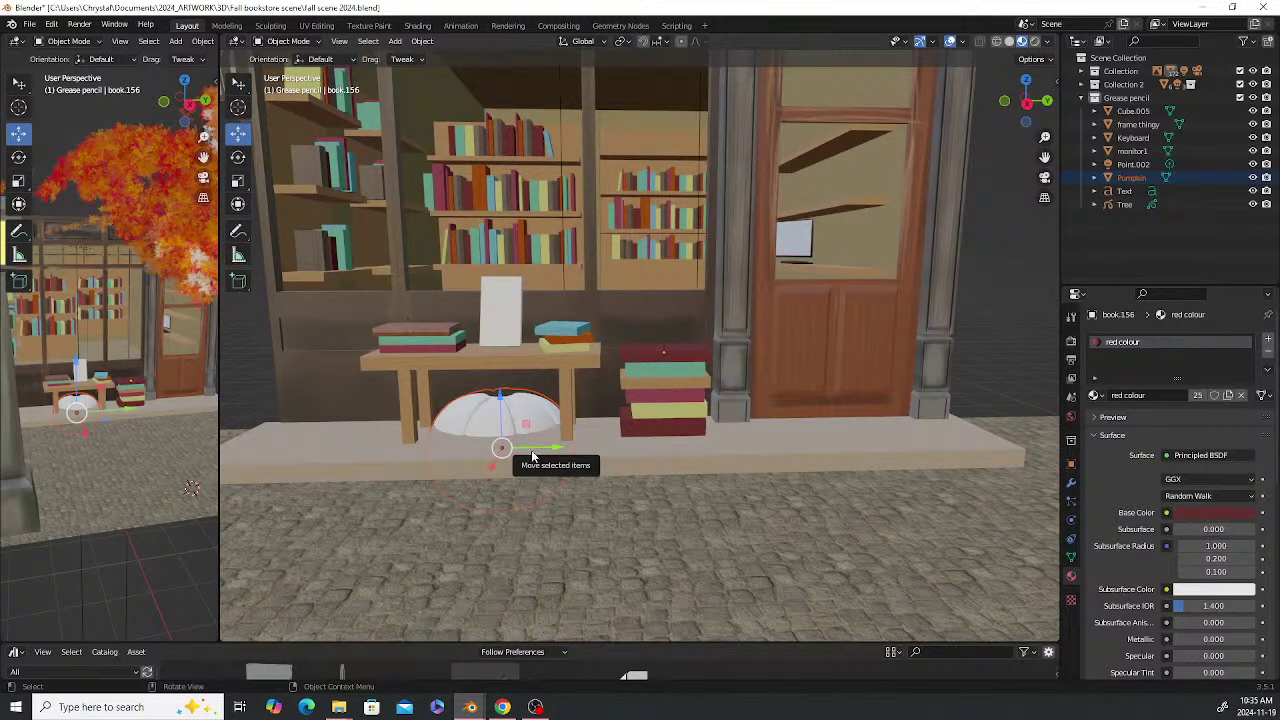
key("g")
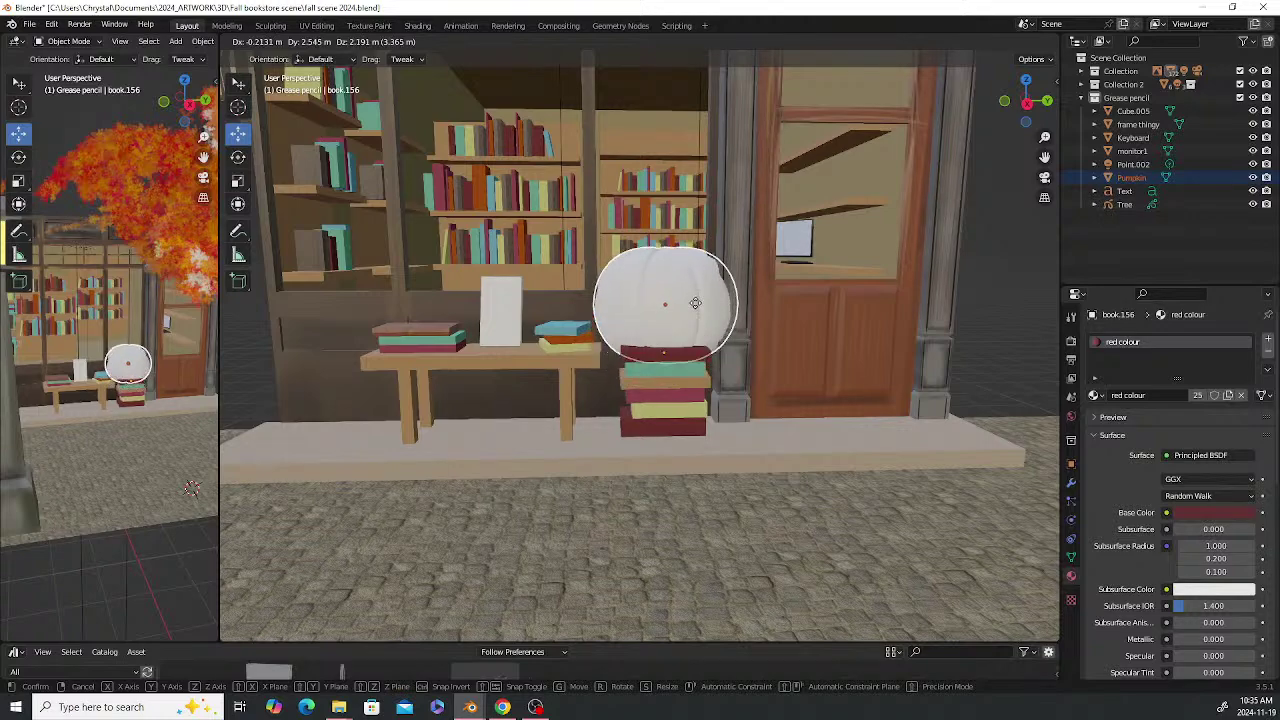
left_click(695, 299)
middle_click_drag(792, 319, 659, 303)
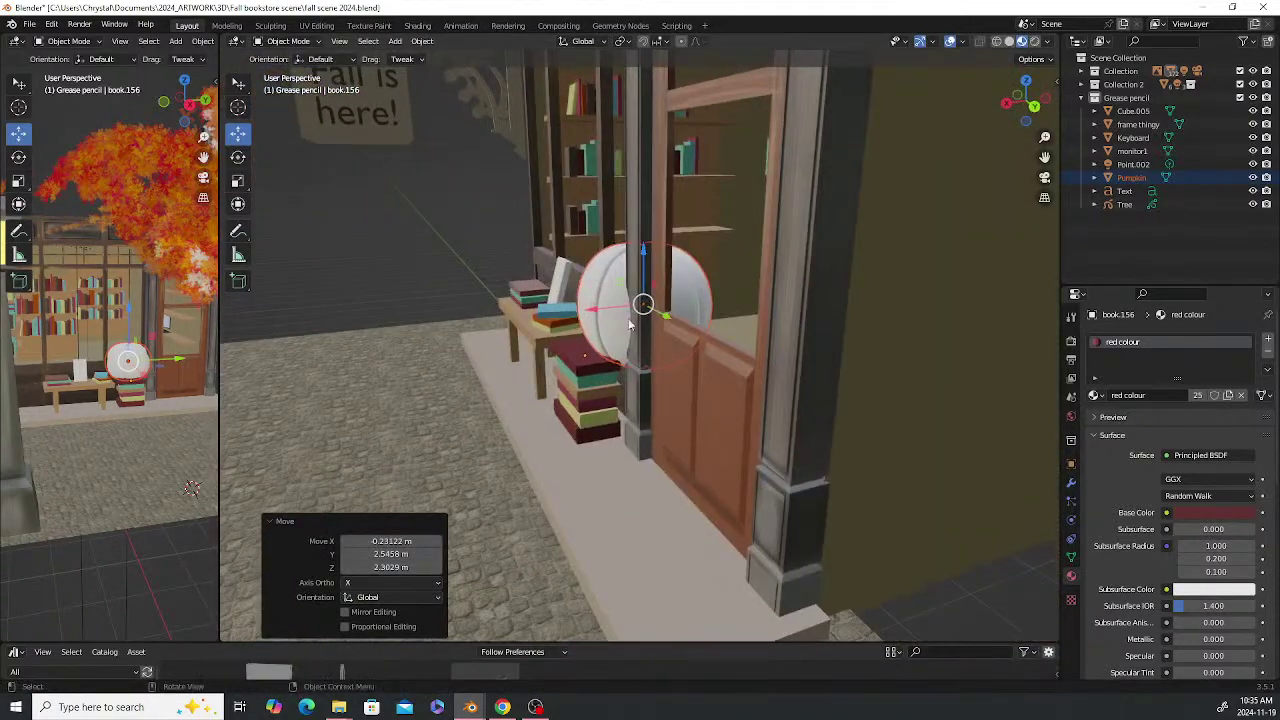
left_click_drag(597, 313, 527, 322)
middle_click_drag(591, 372, 723, 355)
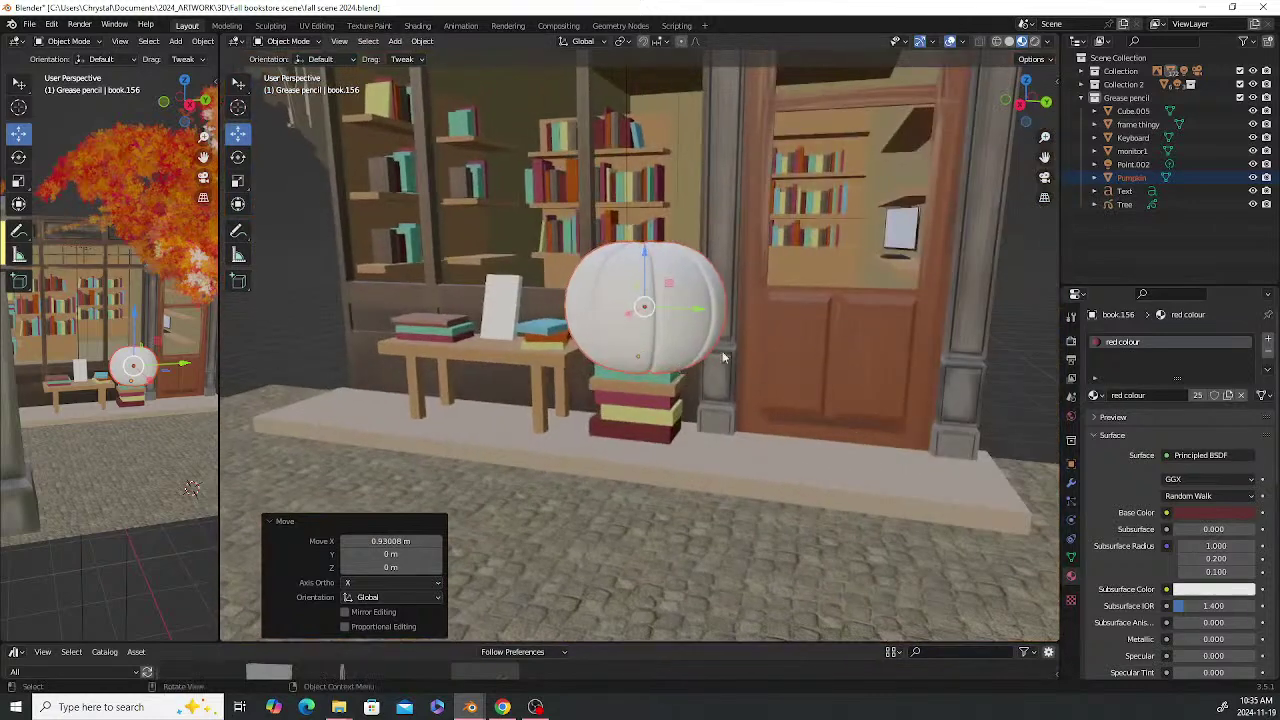
Scale the pumpkin uniformly to about 0.6 and lower it about 0.122 m toward the top book
scroll(862, 338, "up", 4)
key("s")
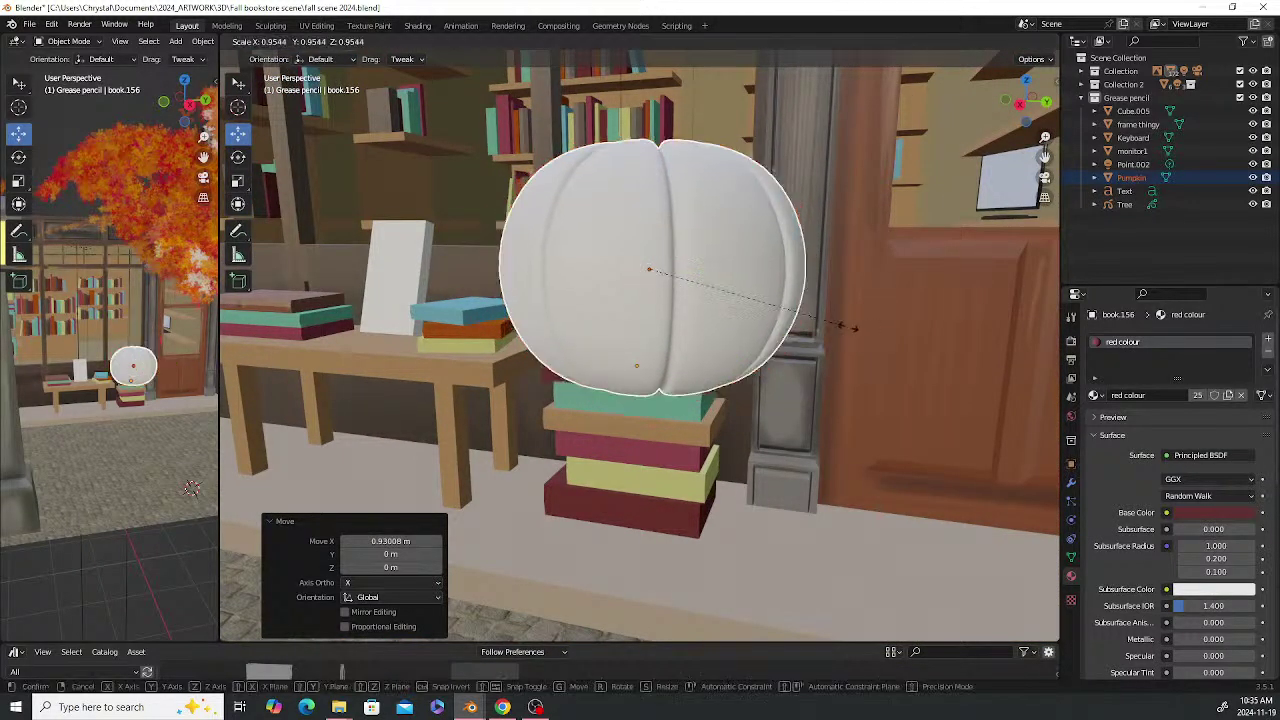
left_click(777, 316)
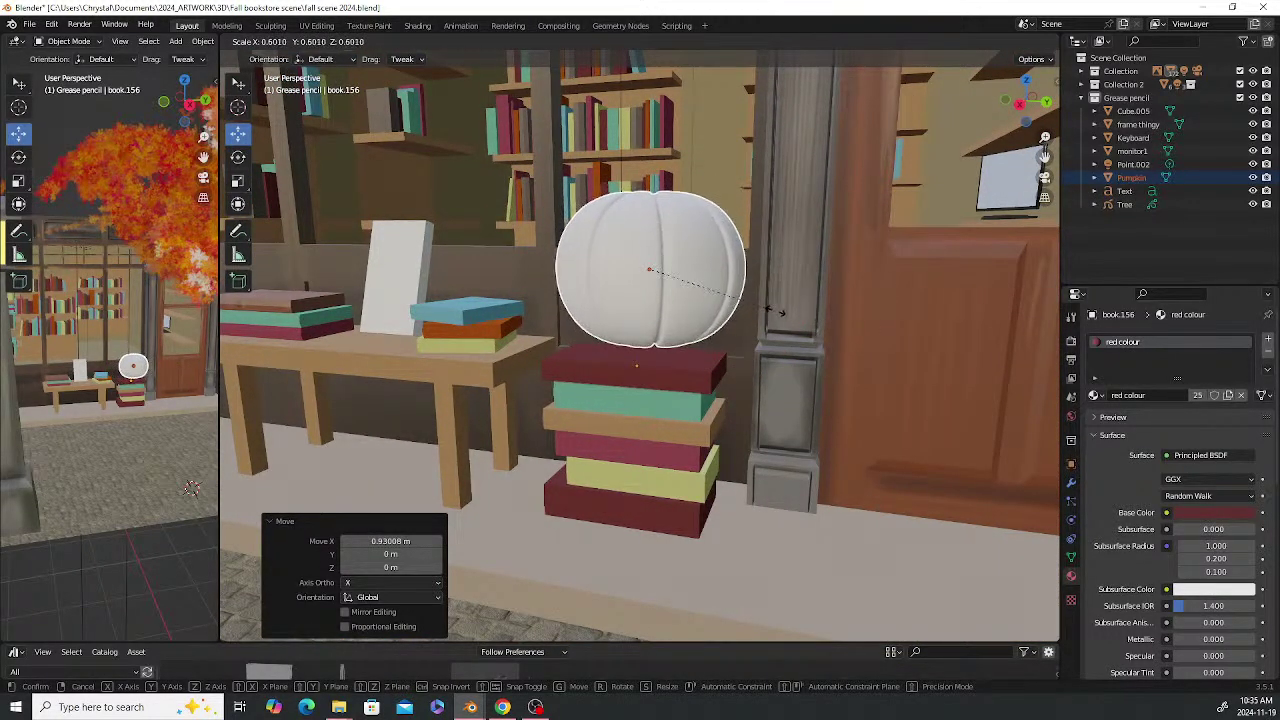
left_click_drag(648, 215, 648, 238)
middle_click_drag(660, 250, 812, 276)
Shrink the pumpkin a little more and lower it about 0.123 m onto the top book
key("s")
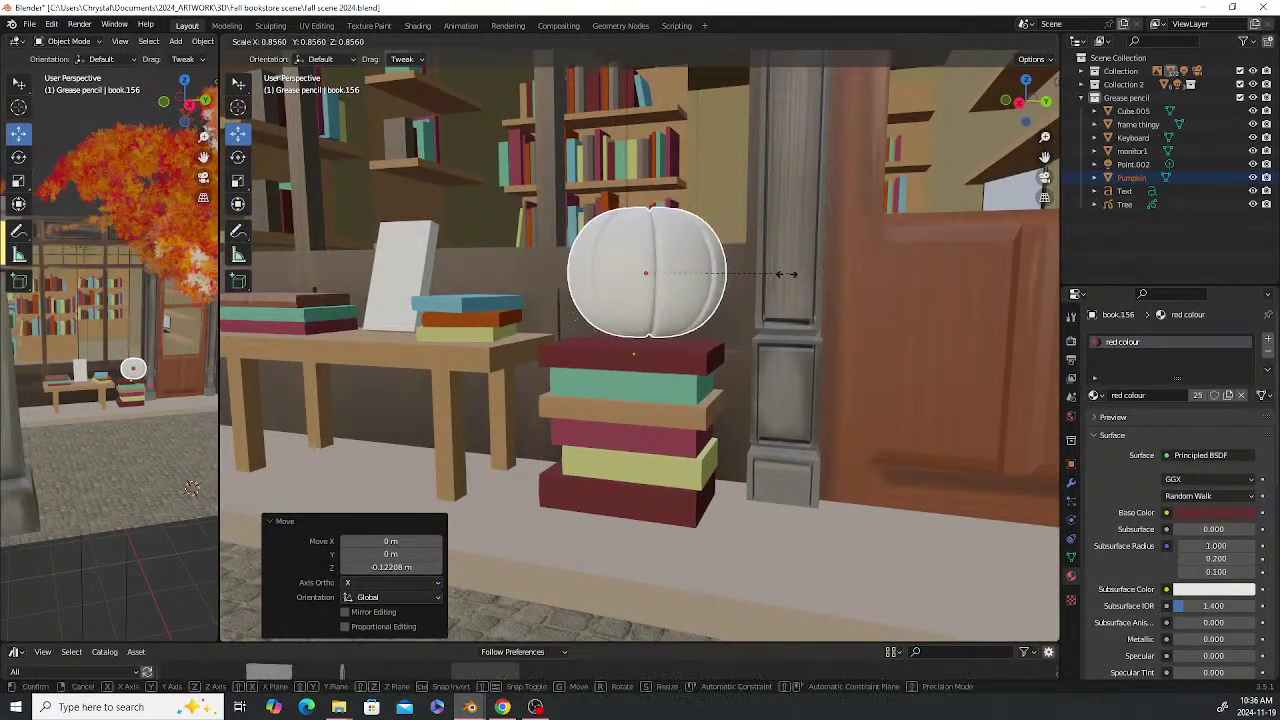
left_click(698, 242)
left_click_drag(653, 230, 634, 240)
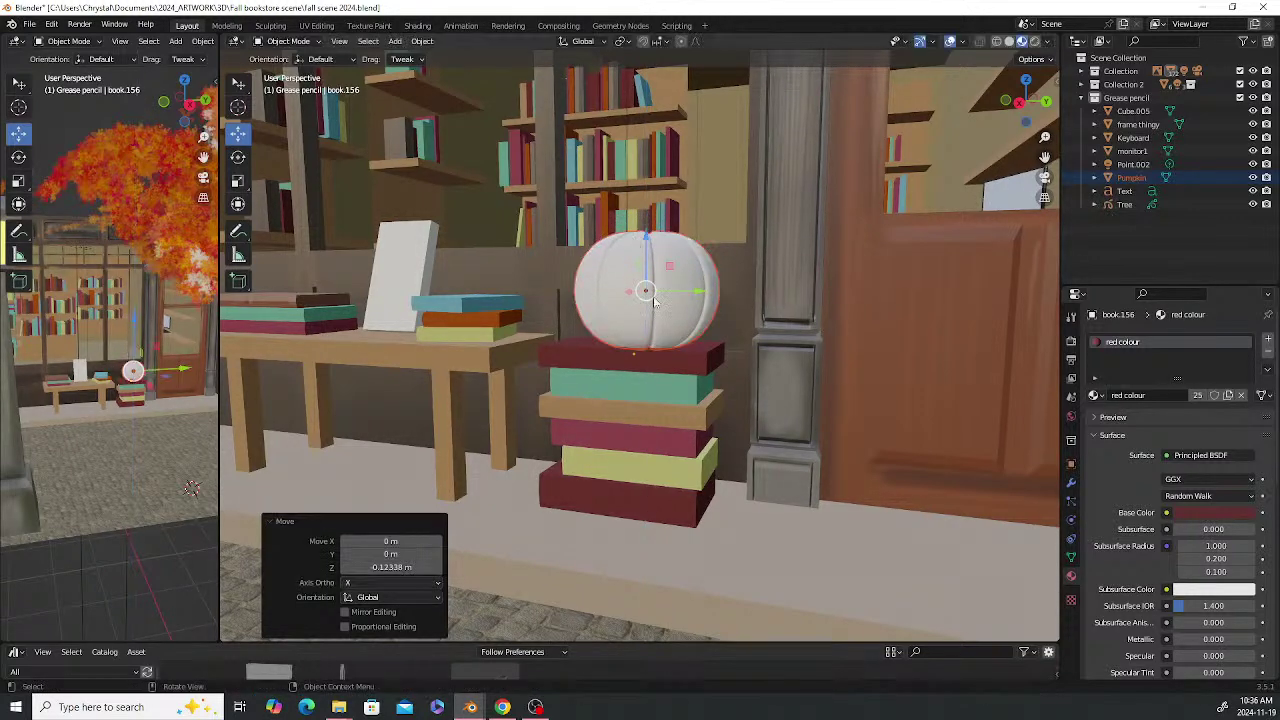
Shift the pumpkin about -0.078 m along Y to center it on the book stack
middle_click_drag(650, 300, 710, 300)
left_click_drag(744, 288, 730, 290)
middle_click_drag(730, 290, 718, 332)
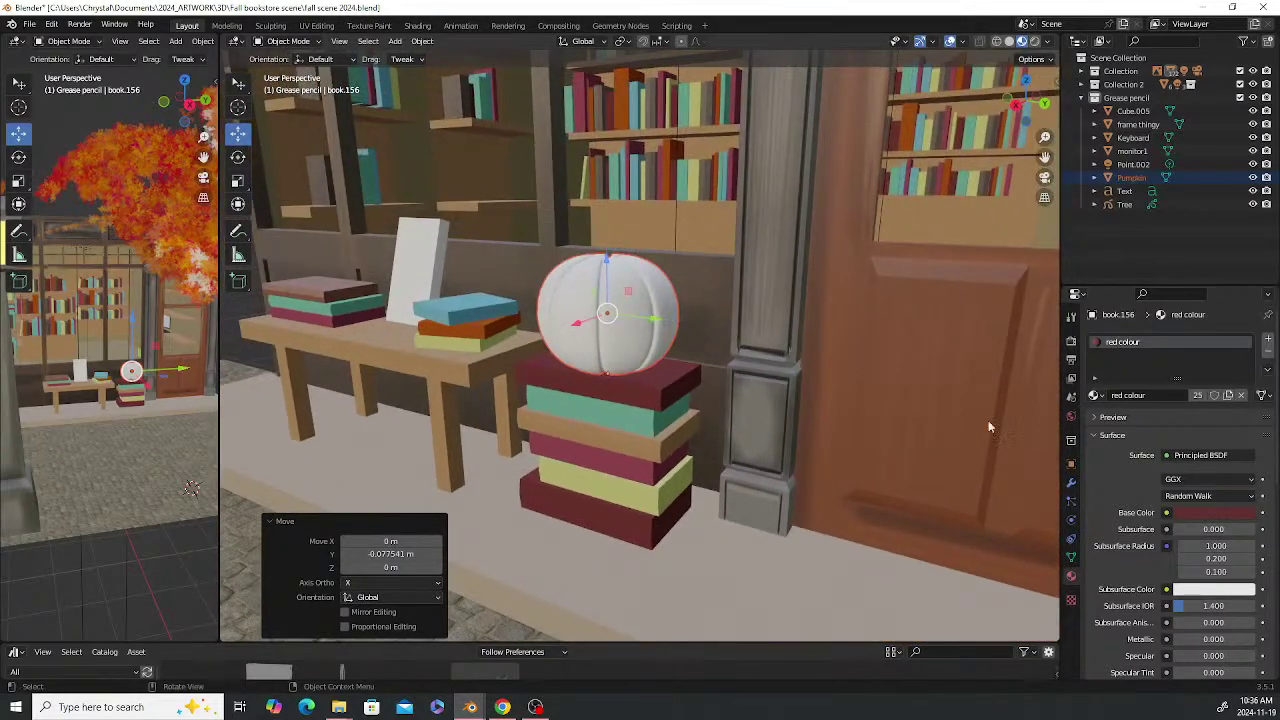
left_click(1095, 396)
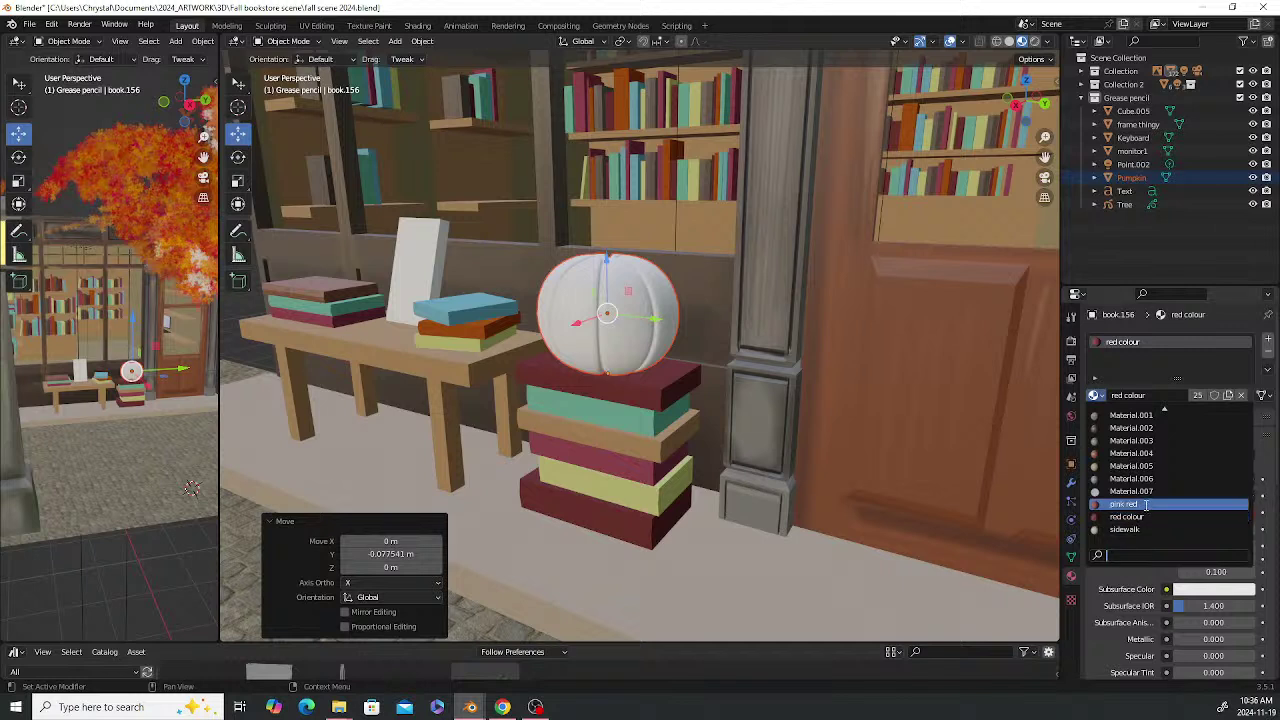
scroll(1145, 505, "up", 5)
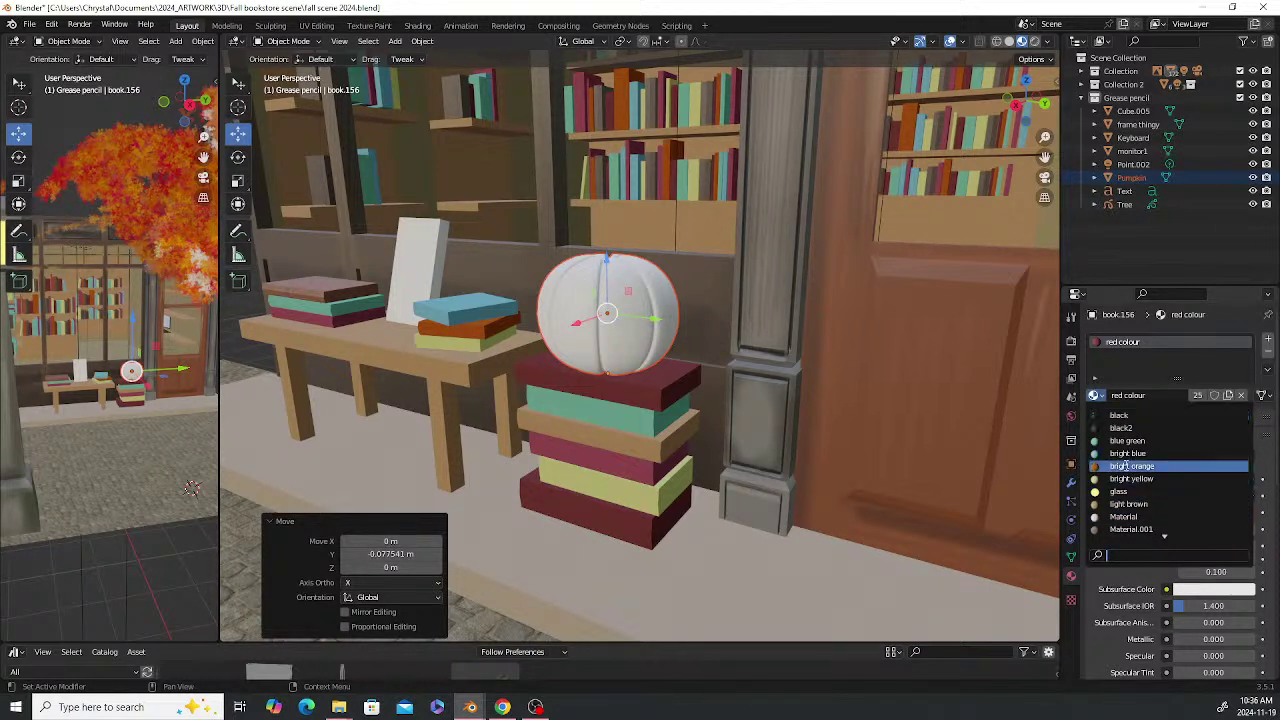
left_click(1132, 466)
left_click(659, 287)
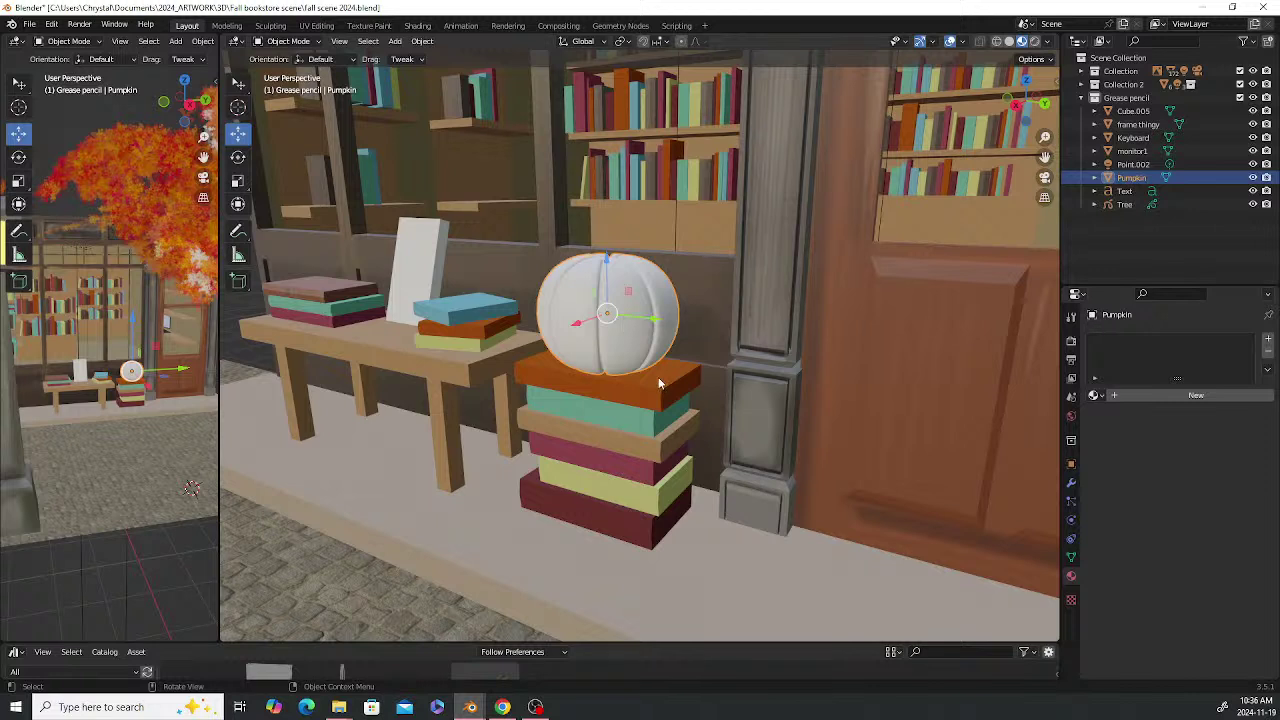
key("ctrl")
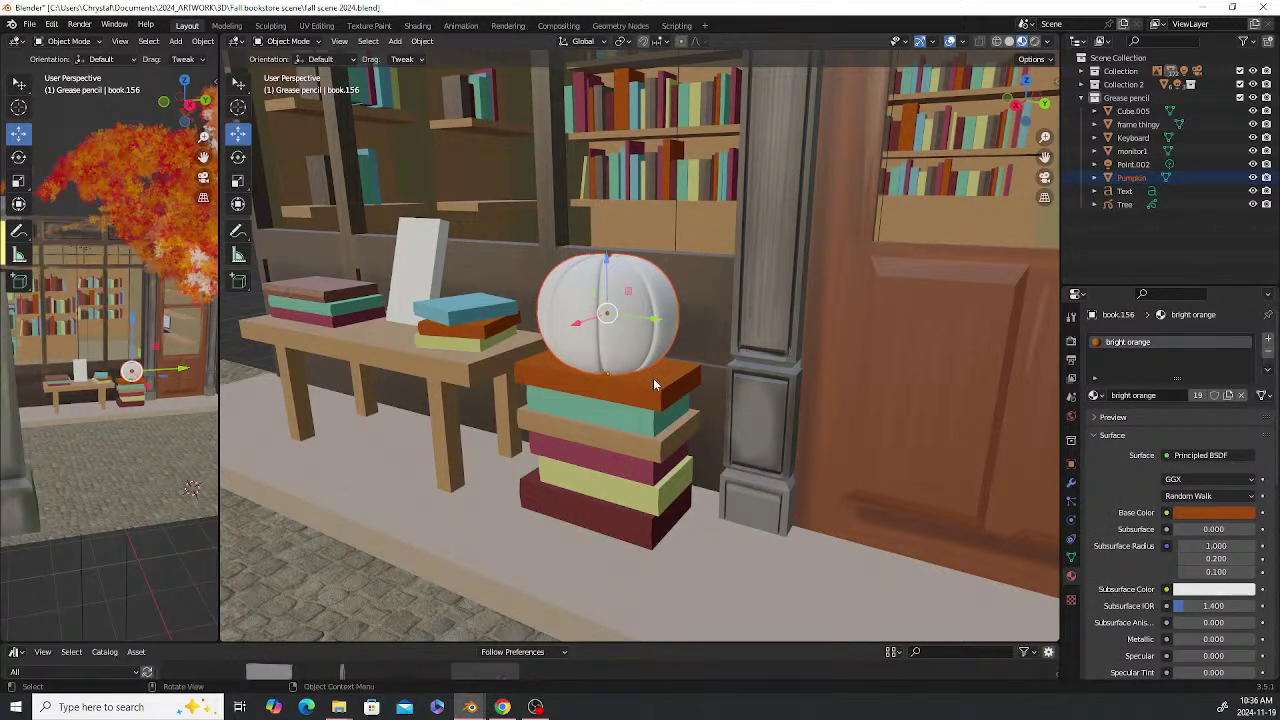
key("ctrl+z")
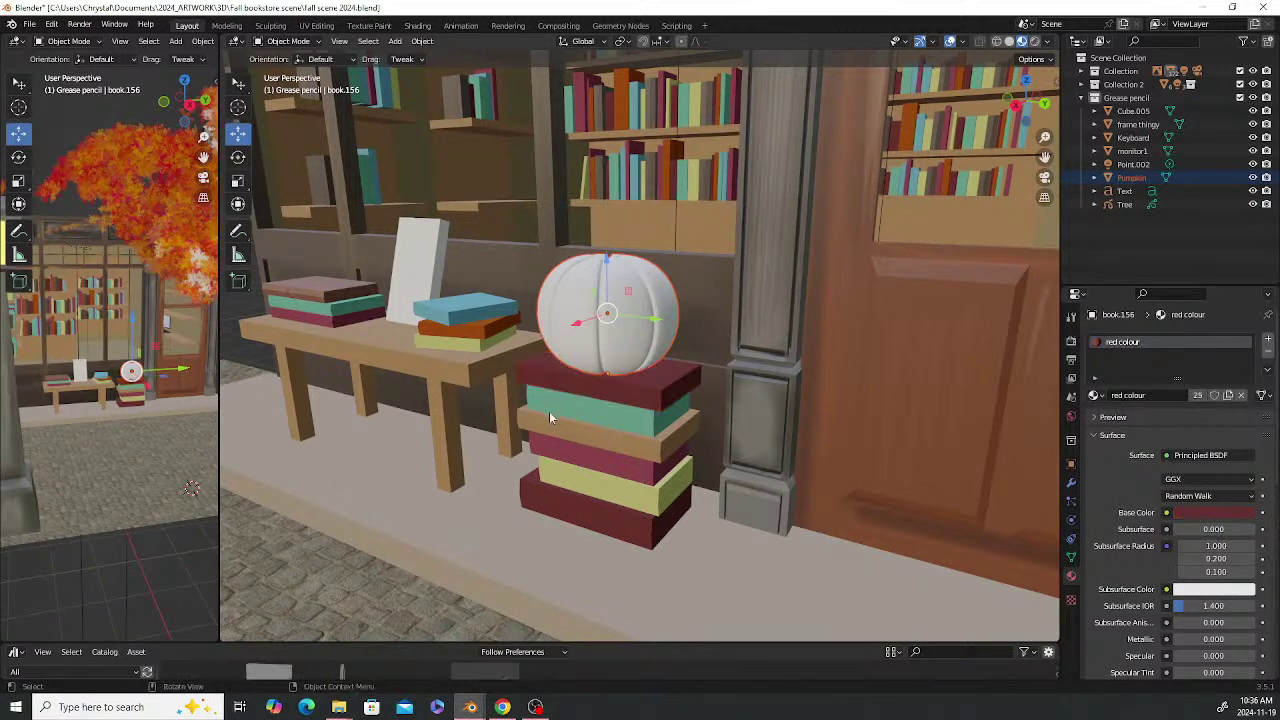
Select the pumpkin and switch the main viewport to rendered shading
left_click(615, 328)
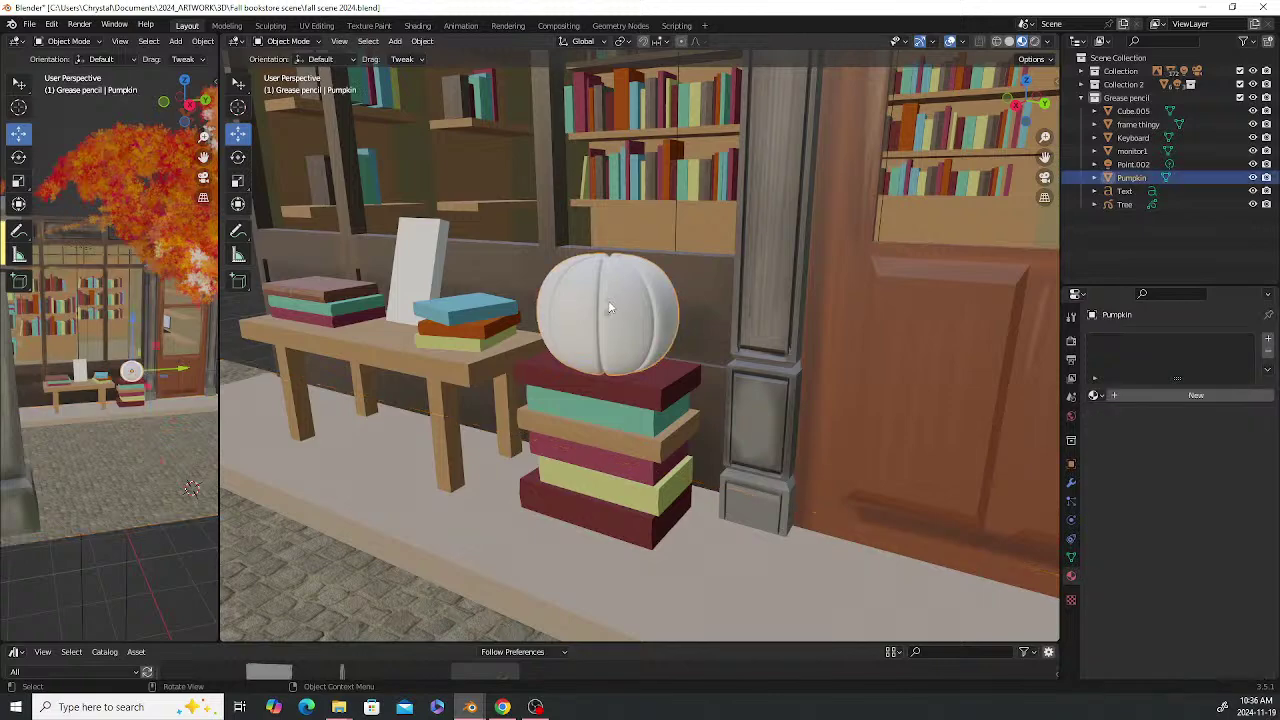
left_click(1035, 41)
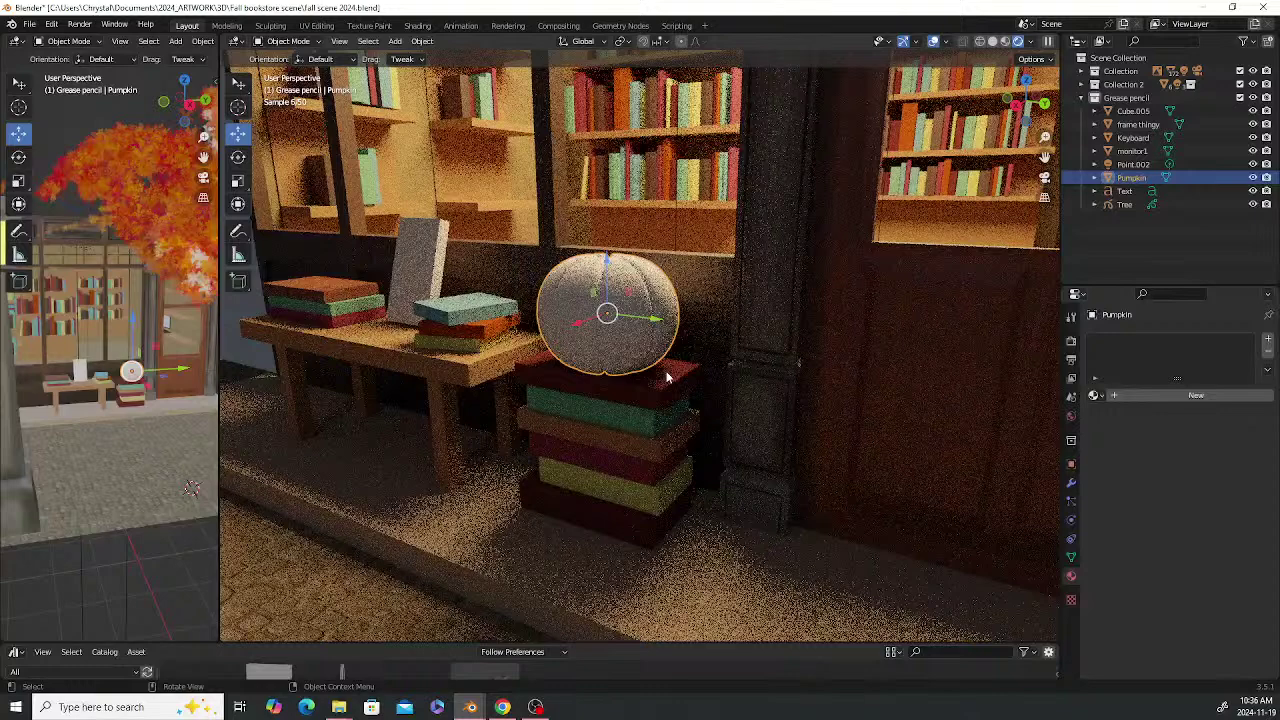
Create a new material on the pumpkin and name it pumpkin colour
middle_click_drag(664, 372, 688, 373)
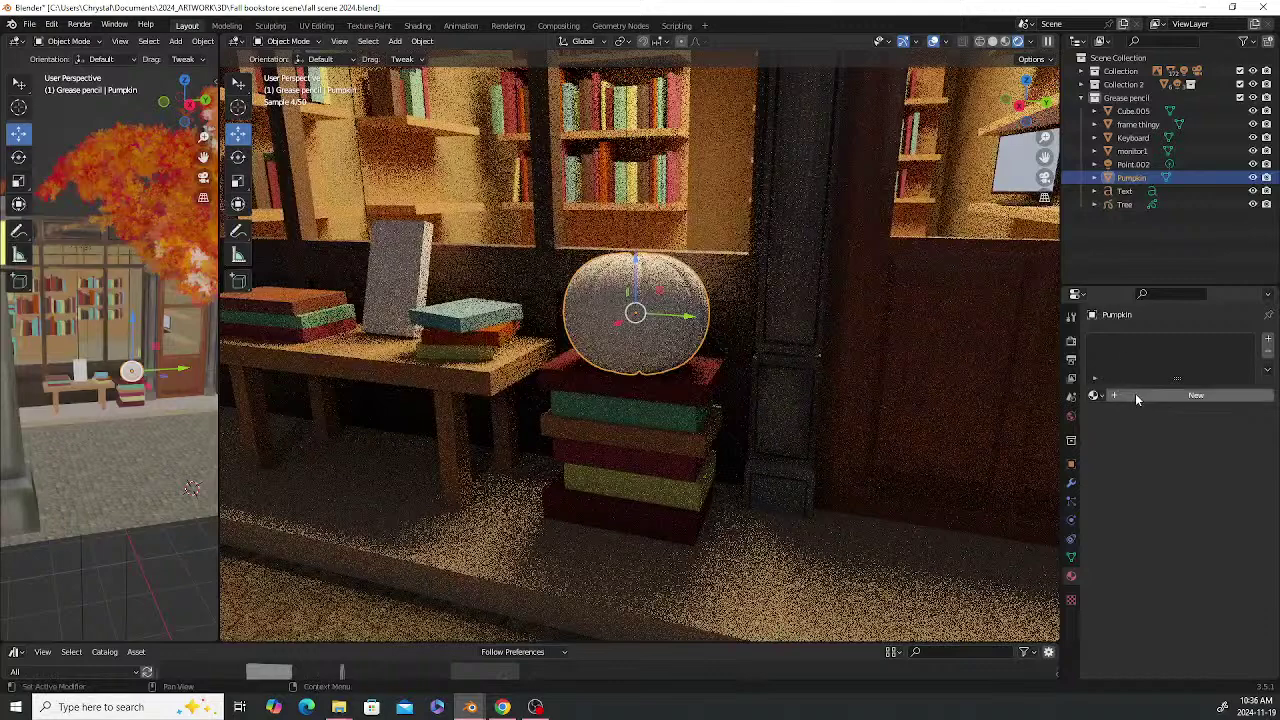
left_click(1162, 395)
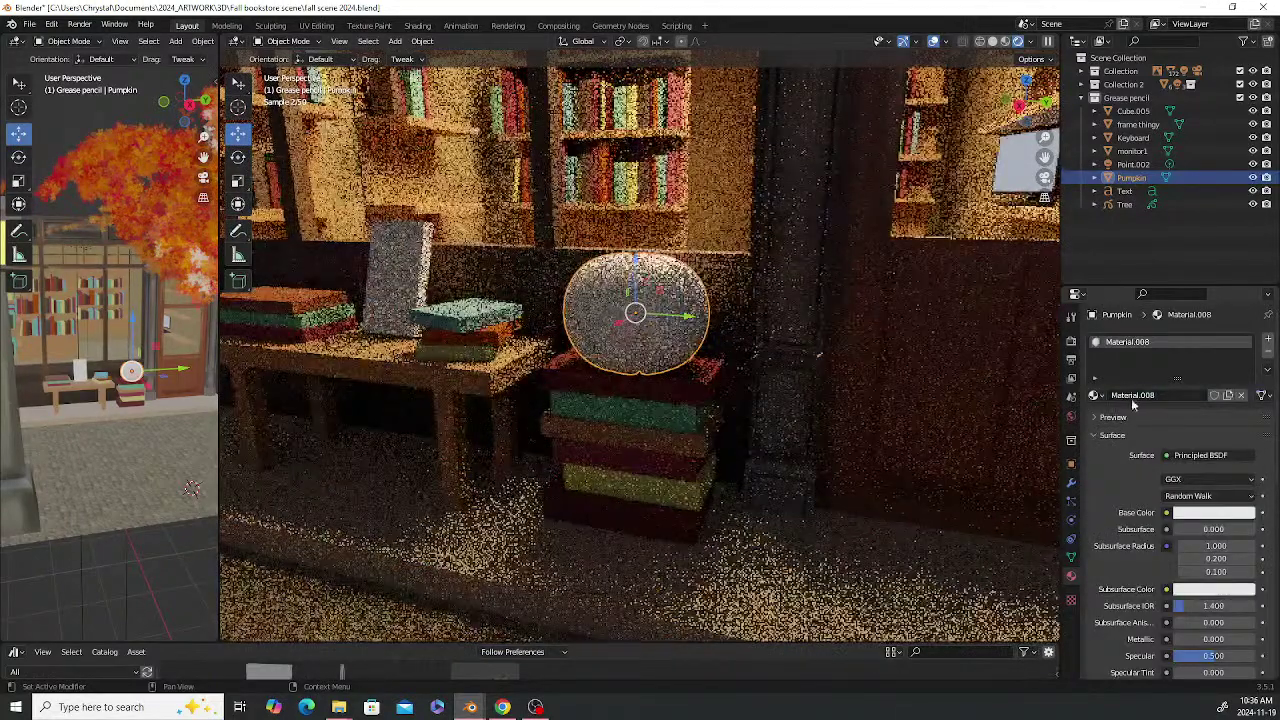
double_click(1164, 393)
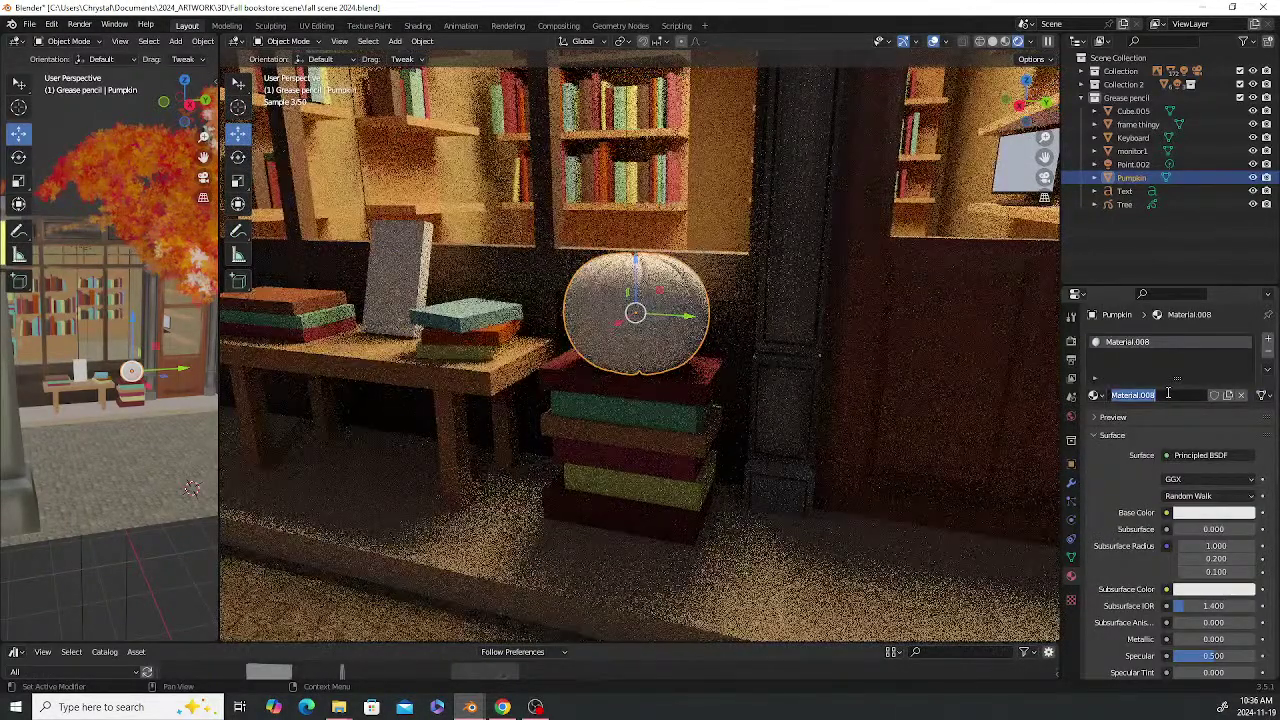
type("pumpkin")
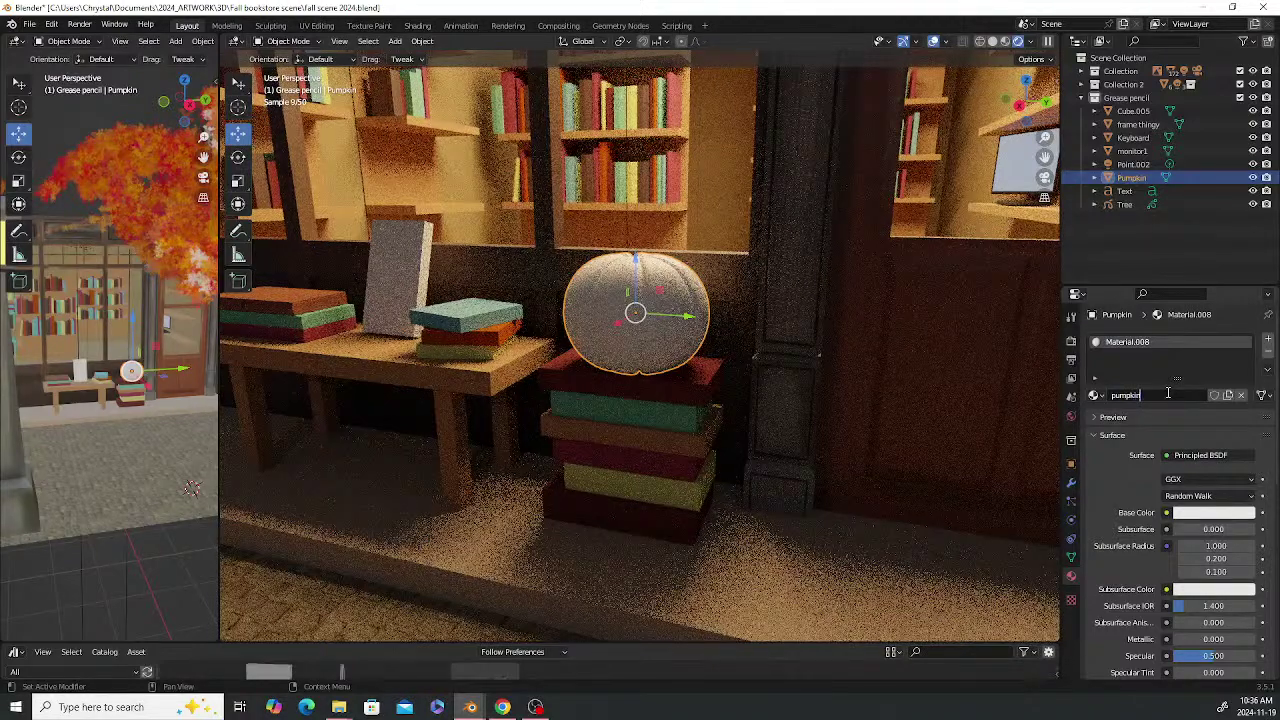
type(" colour")
key("Return")
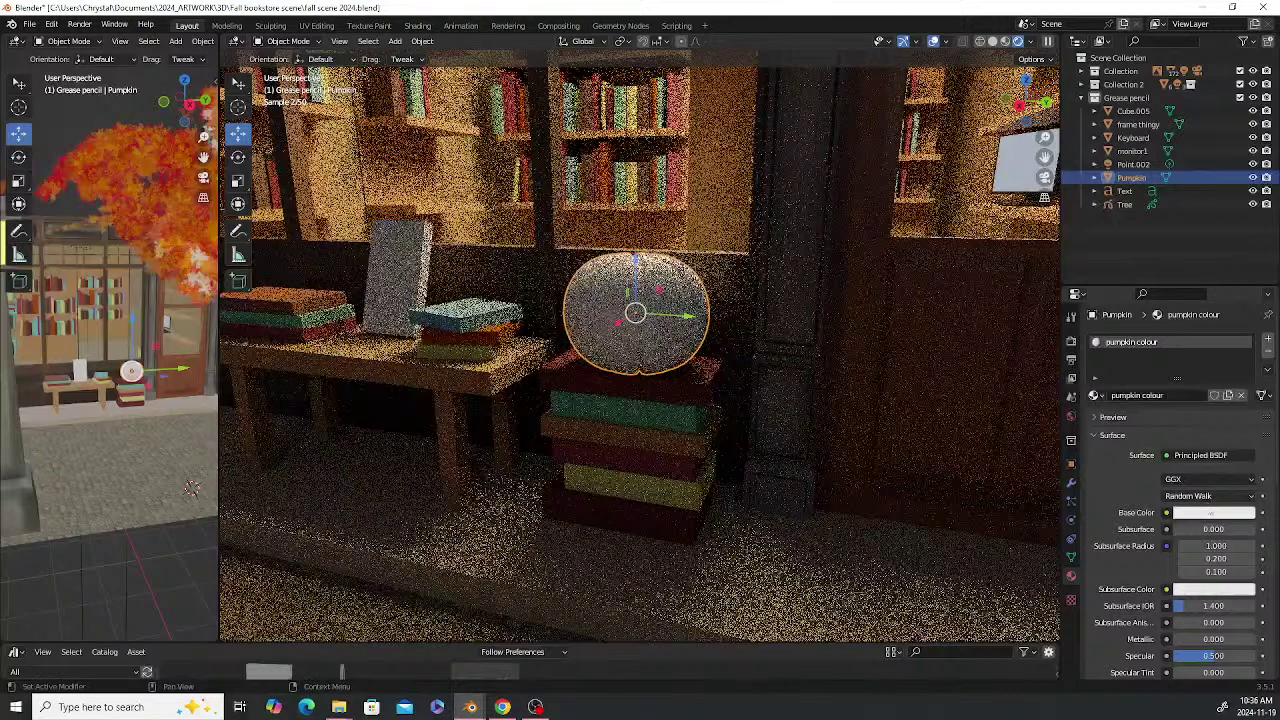
Set the pumpkin material's base color to a muted brownish orange
right_click(1212, 513)
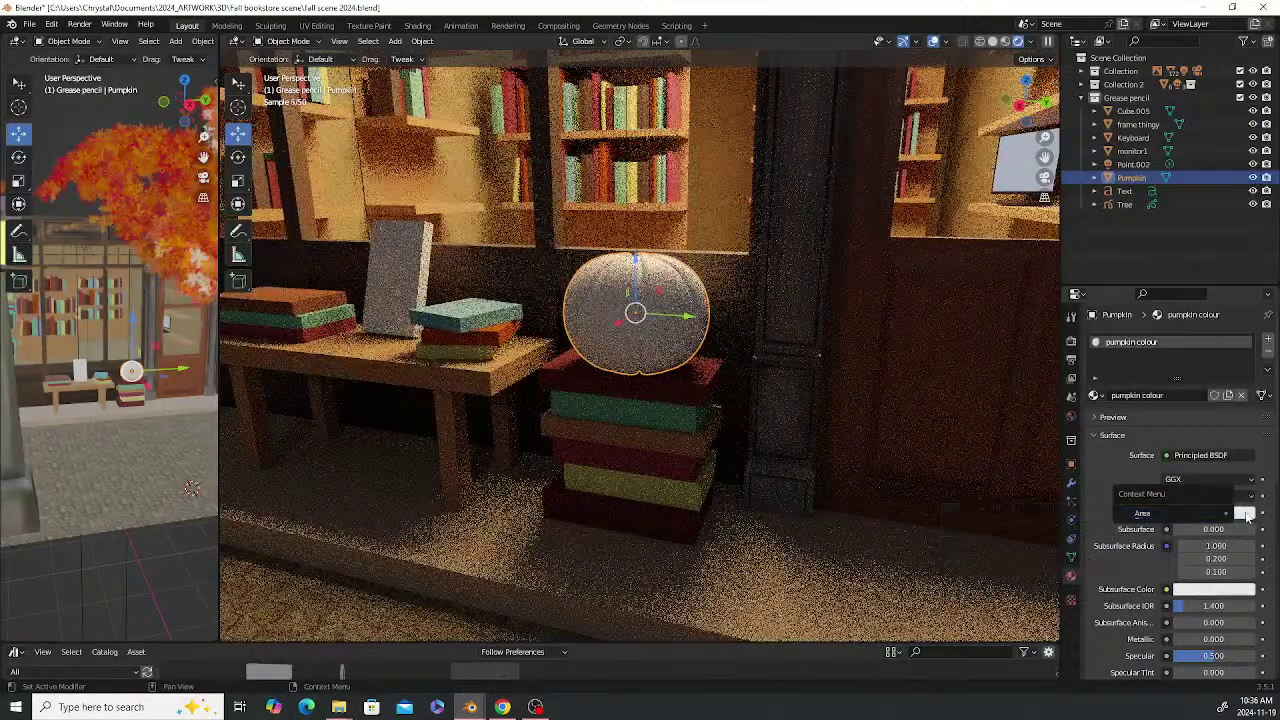
left_click(1246, 518)
left_click(1218, 517)
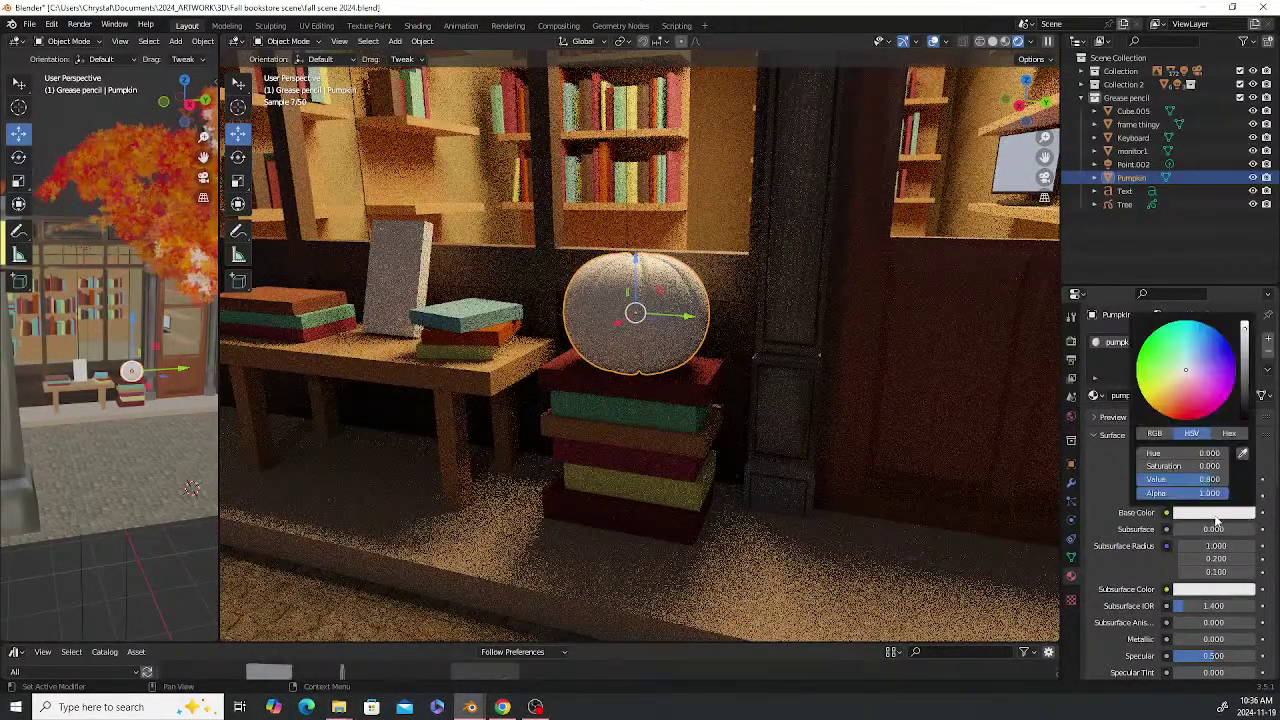
left_click(1178, 410)
scroll(1175, 409, "down", 10)
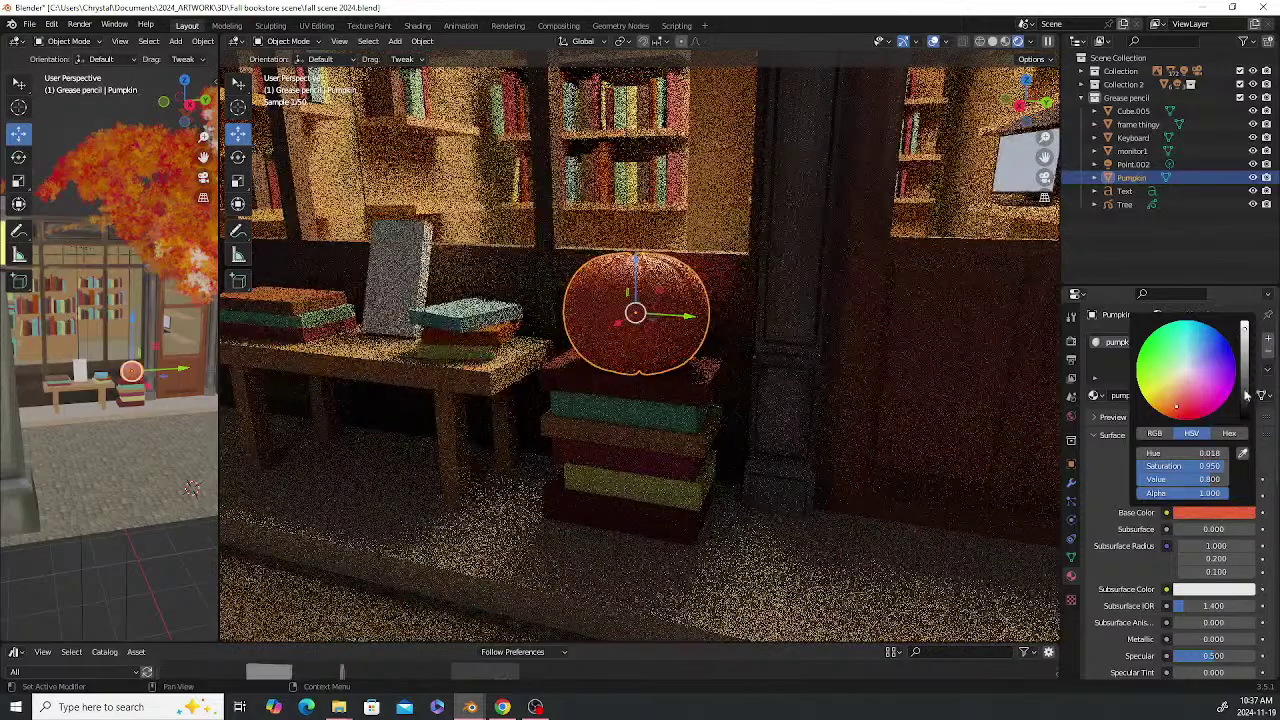
left_click_drag(1170, 406, 1173, 398)
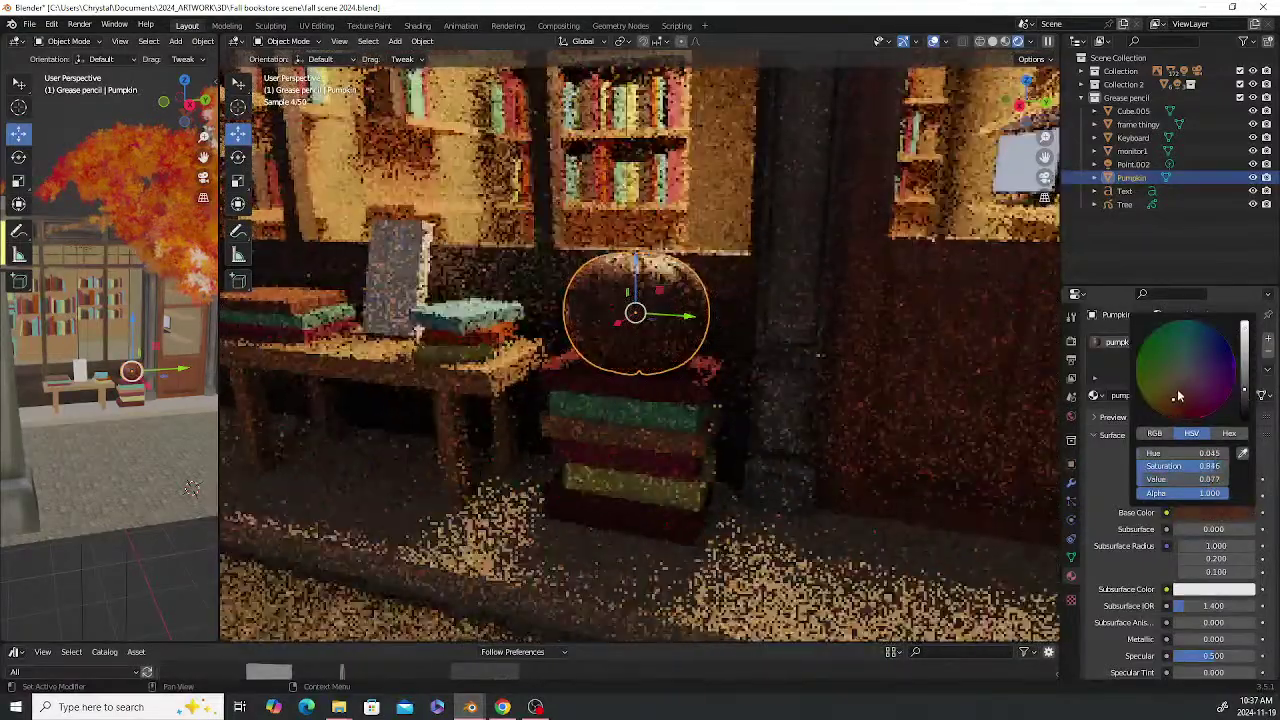
left_click_drag(1245, 378, 1246, 360)
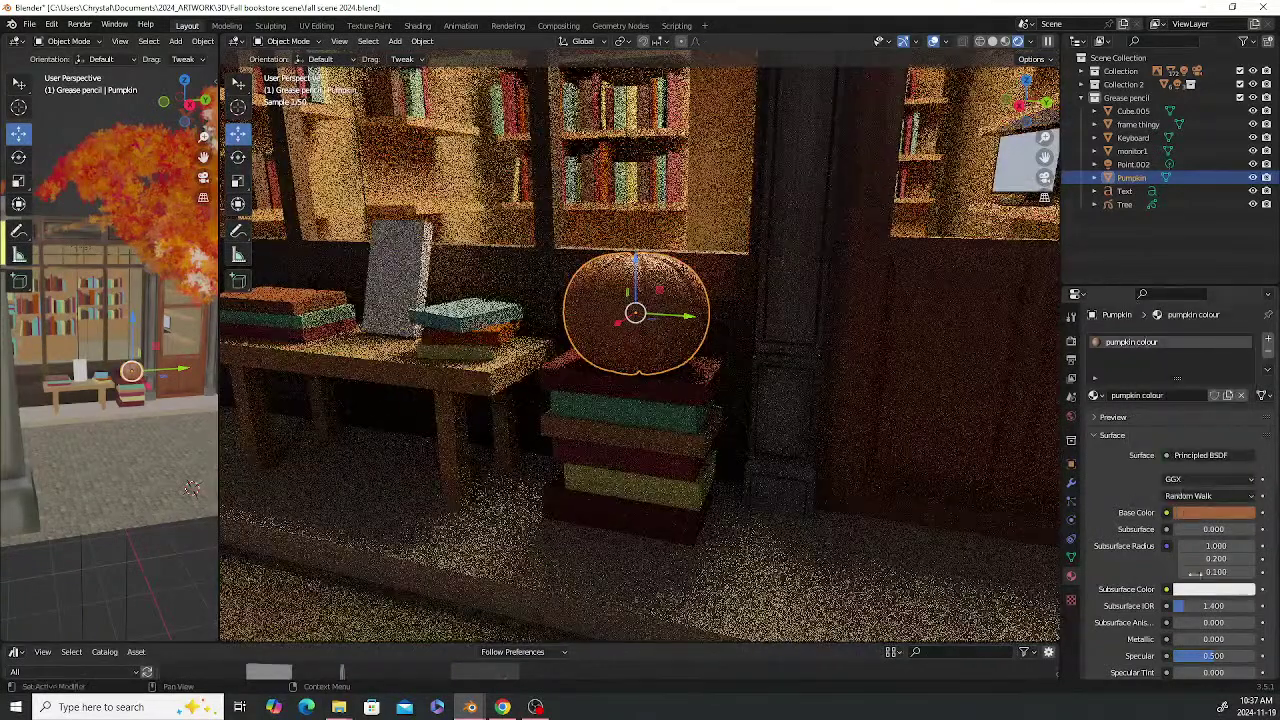
Set the pumpkin material's Specular to about 0.024, Sheen Tint to about 0.073 and Roughness to about 0.677
scroll(1117, 570, "down", 4)
left_click_drag(1212, 497, 1174, 497)
left_click_drag(1213, 596, 1180, 597)
left_click_drag(1213, 529, 1228, 529)
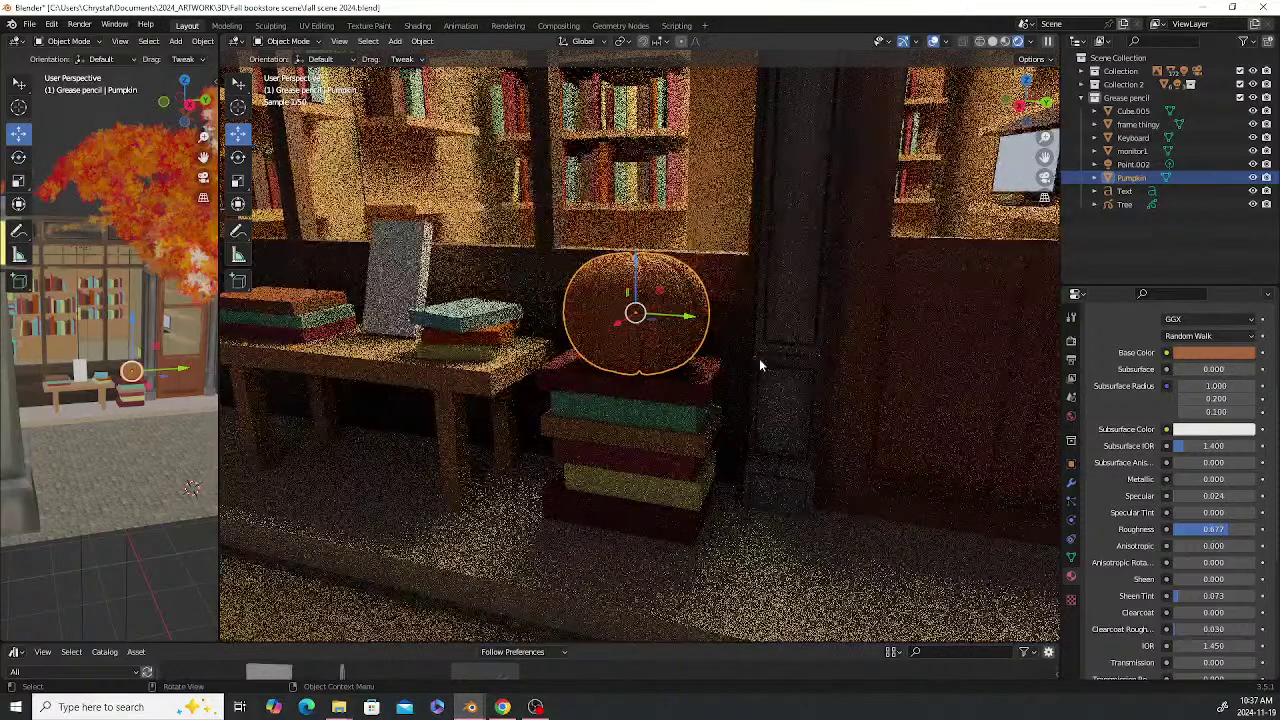
Return the main viewport to material preview shading, deselect the pumpkin and save the scene file
left_click(1005, 42)
scroll(576, 345, "down", 5)
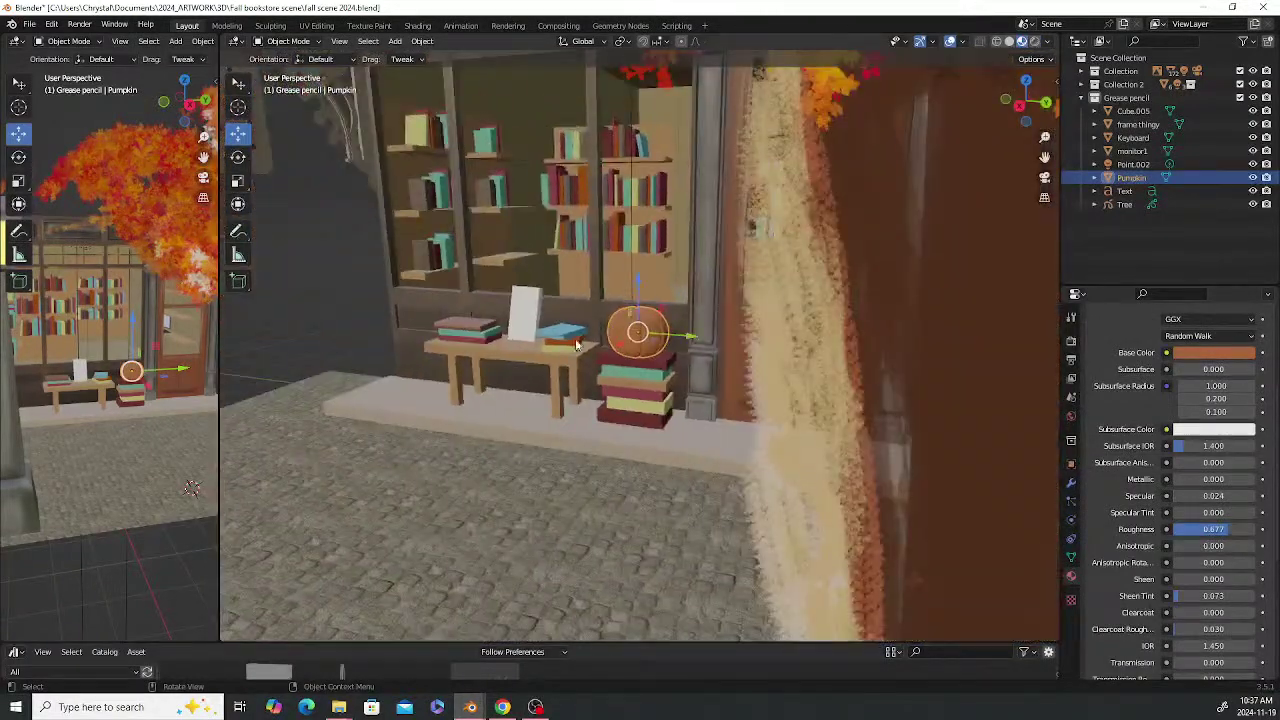
left_click(349, 292)
key("ctrl+s")
middle_click_drag(349, 292, 629, 363)
scroll(615, 383, "up", 4)
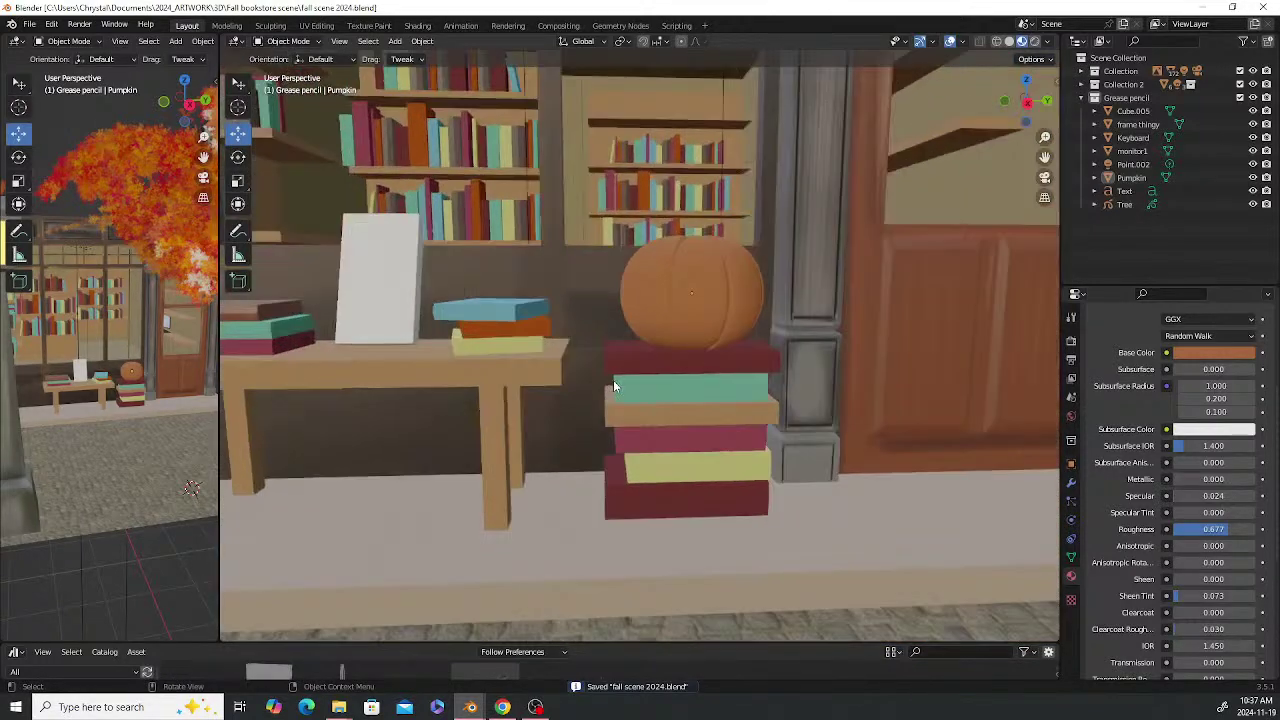
Duplicate all the books stacked under the pumpkin and move the copy about -4.615 m along Y to the table's far end
scroll(614, 380, "down", 5)
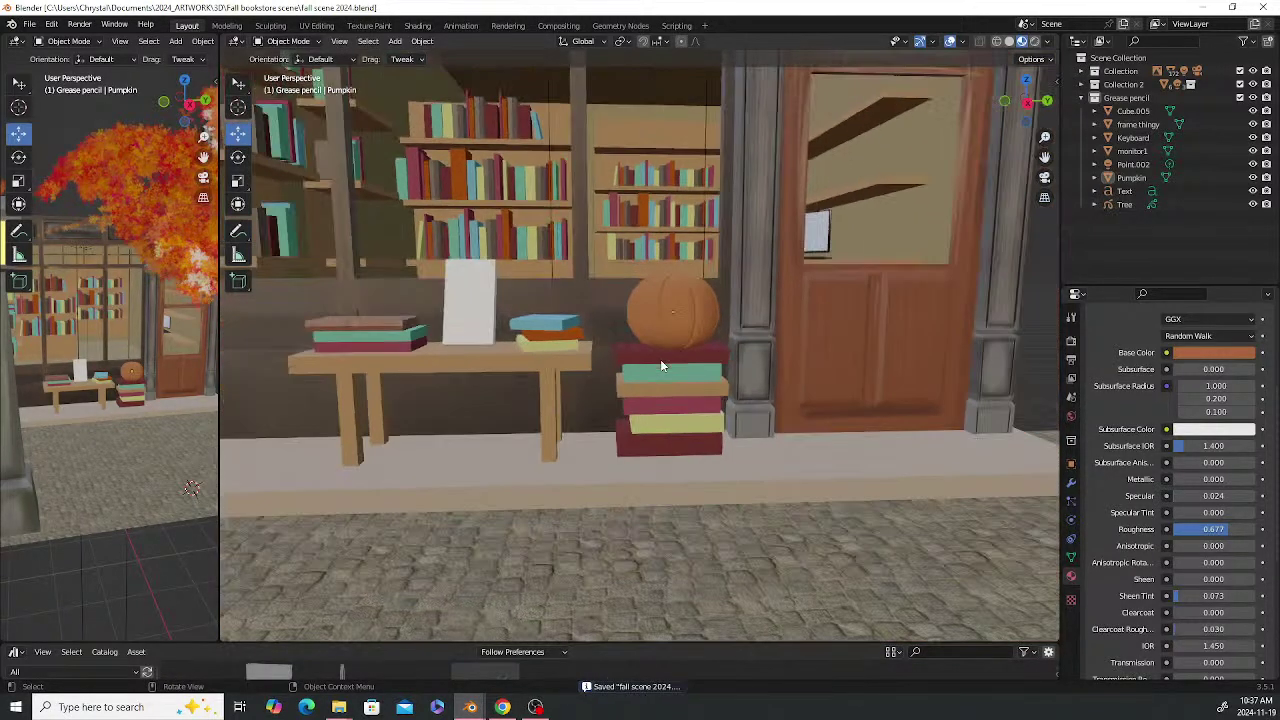
middle_click_drag(660, 359, 657, 418)
left_click(771, 345)
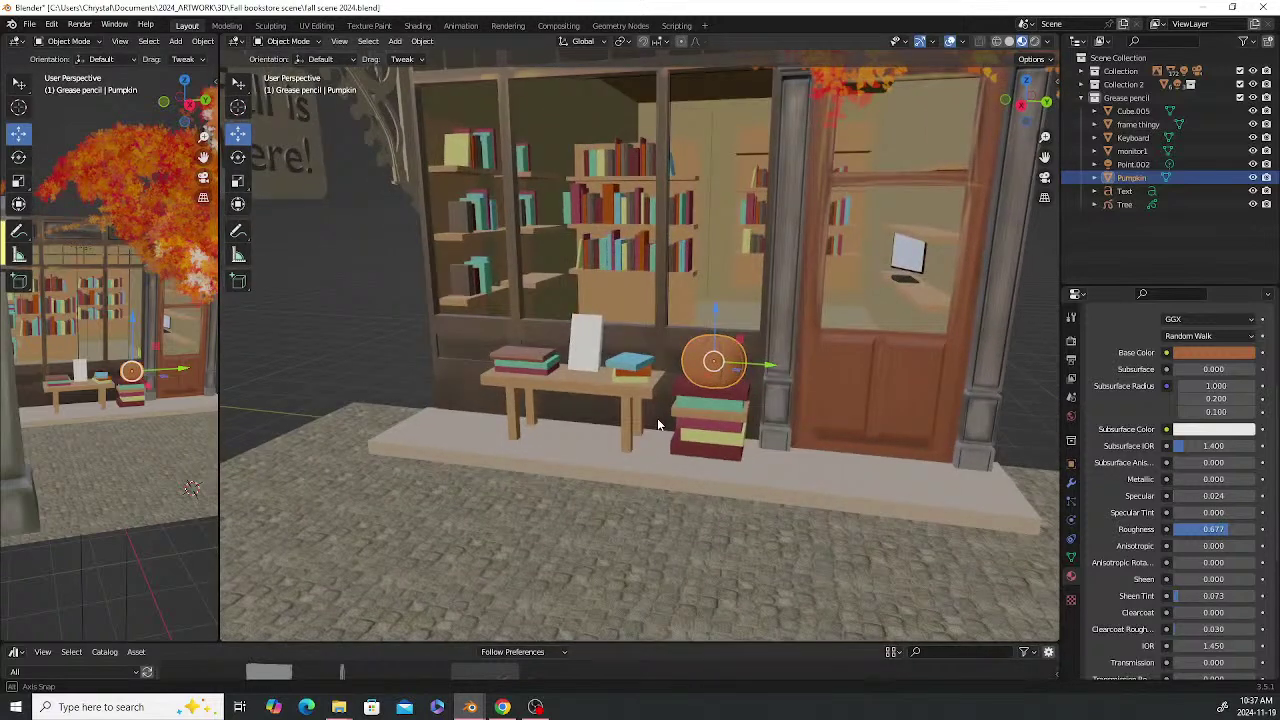
left_click(739, 394)
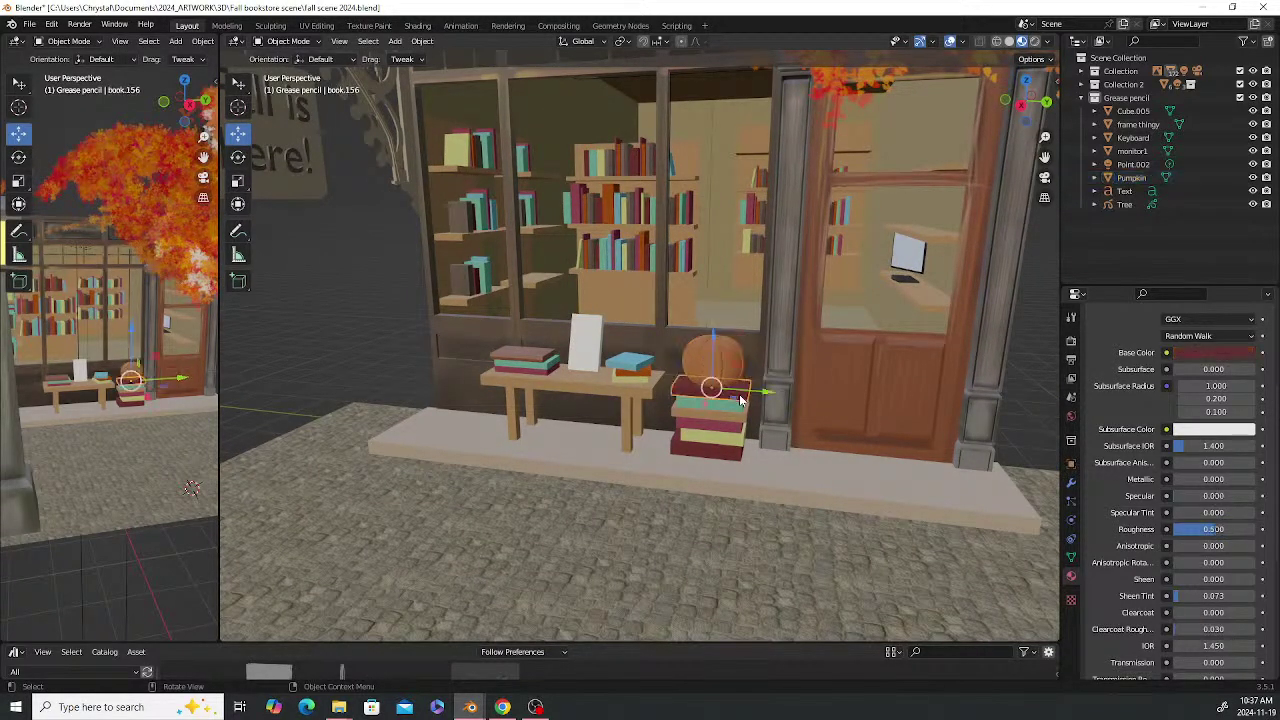
left_click(733, 405, "shift")
left_click(731, 414, "shift")
left_click(731, 428, "shift")
left_click(727, 440, "shift")
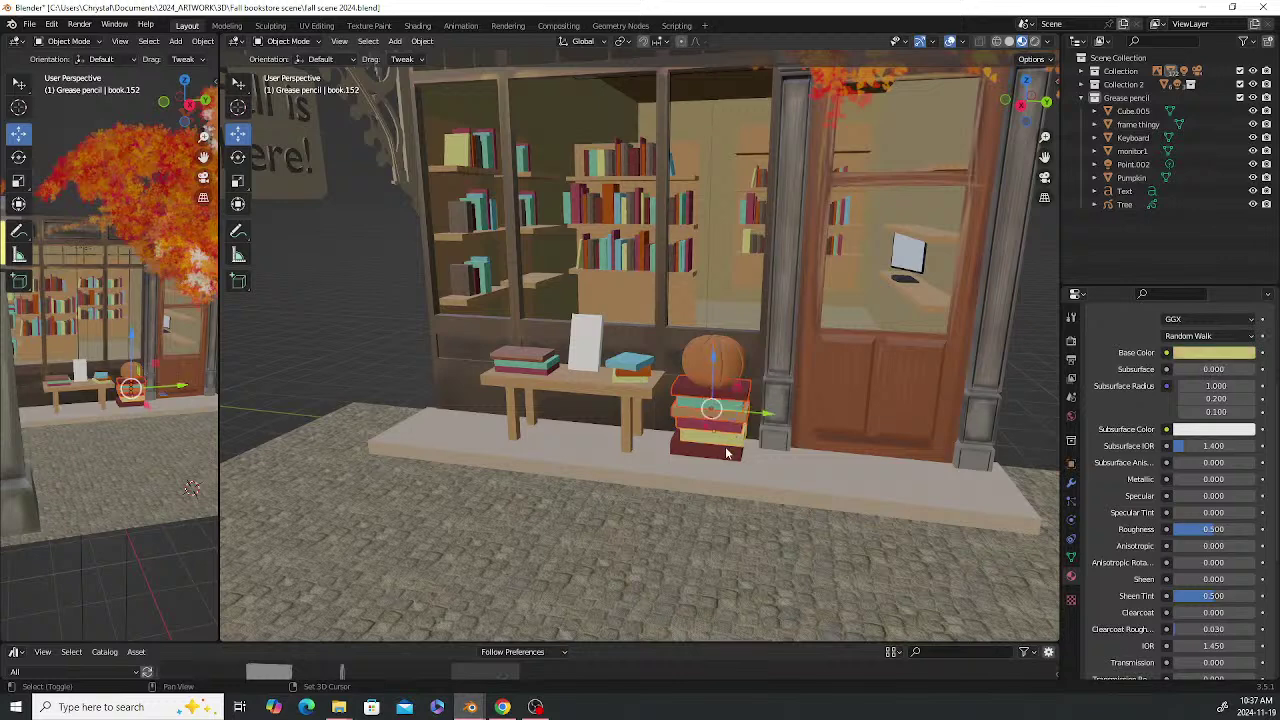
left_click(726, 452, "shift")
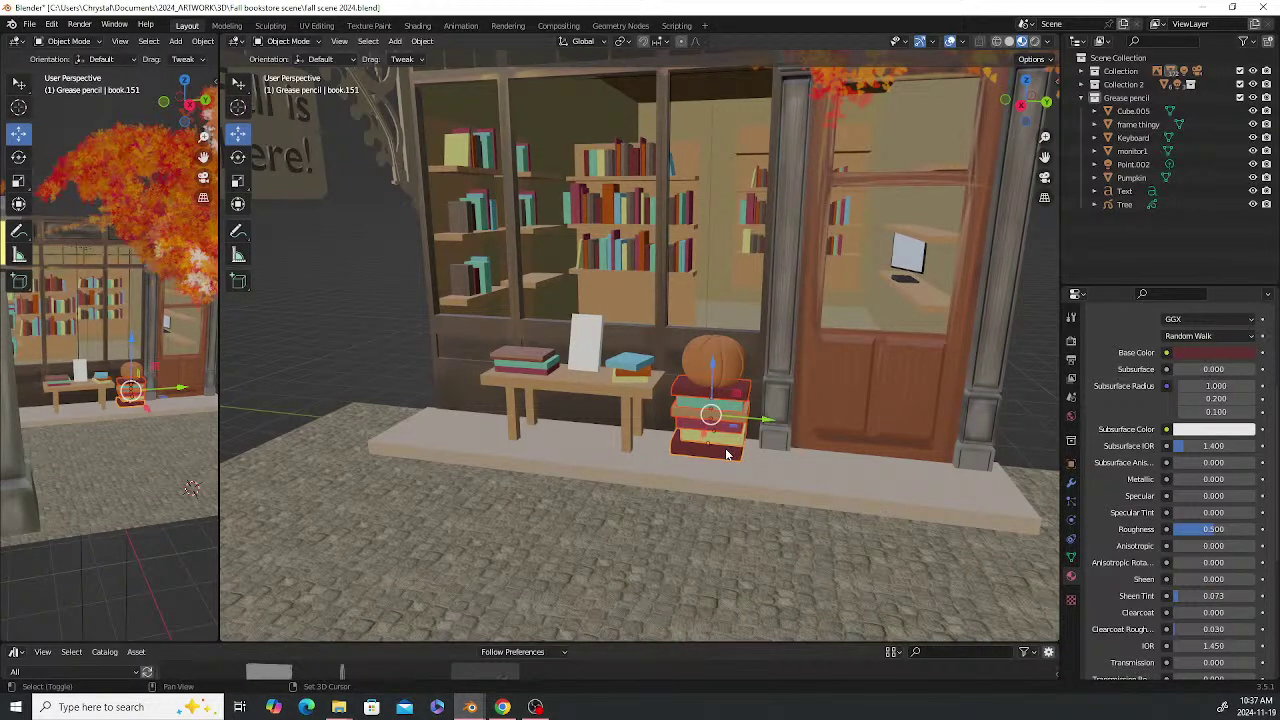
key("shift+d")
right_click(726, 451)
right_click(726, 451)
left_click(726, 451)
left_click_drag(768, 420, 517, 401)
middle_click_drag(517, 401, 636, 408)
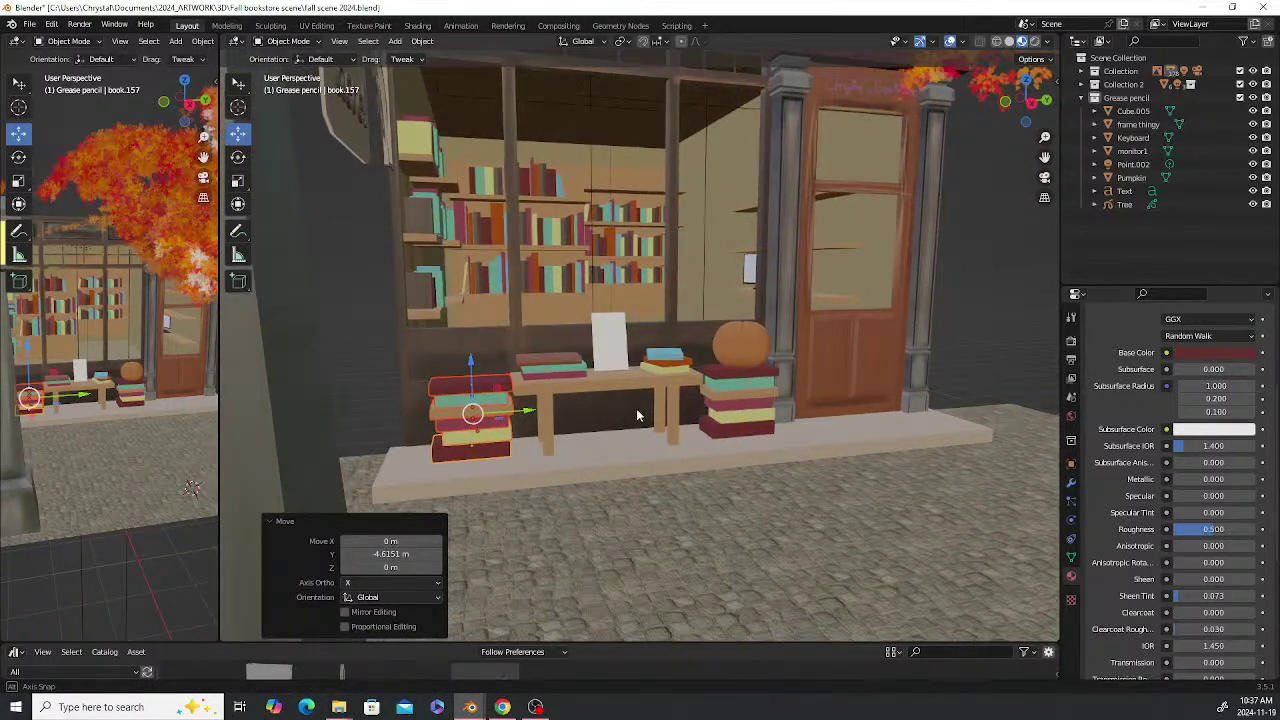
left_click_drag(532, 412, 513, 413)
right_click(514, 413)
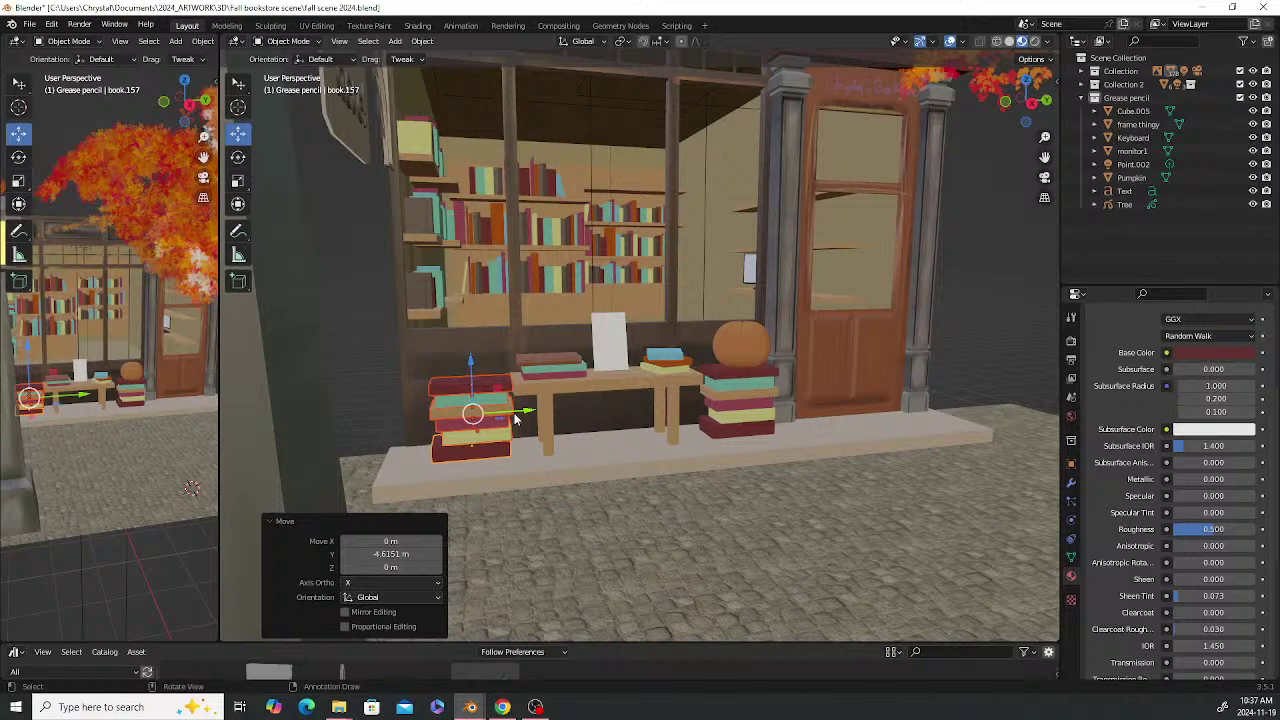
Scale the duplicated book stack uniformly to about 1.051 and stretch it to about 1.127 along Z
key("s")
left_click(596, 410)
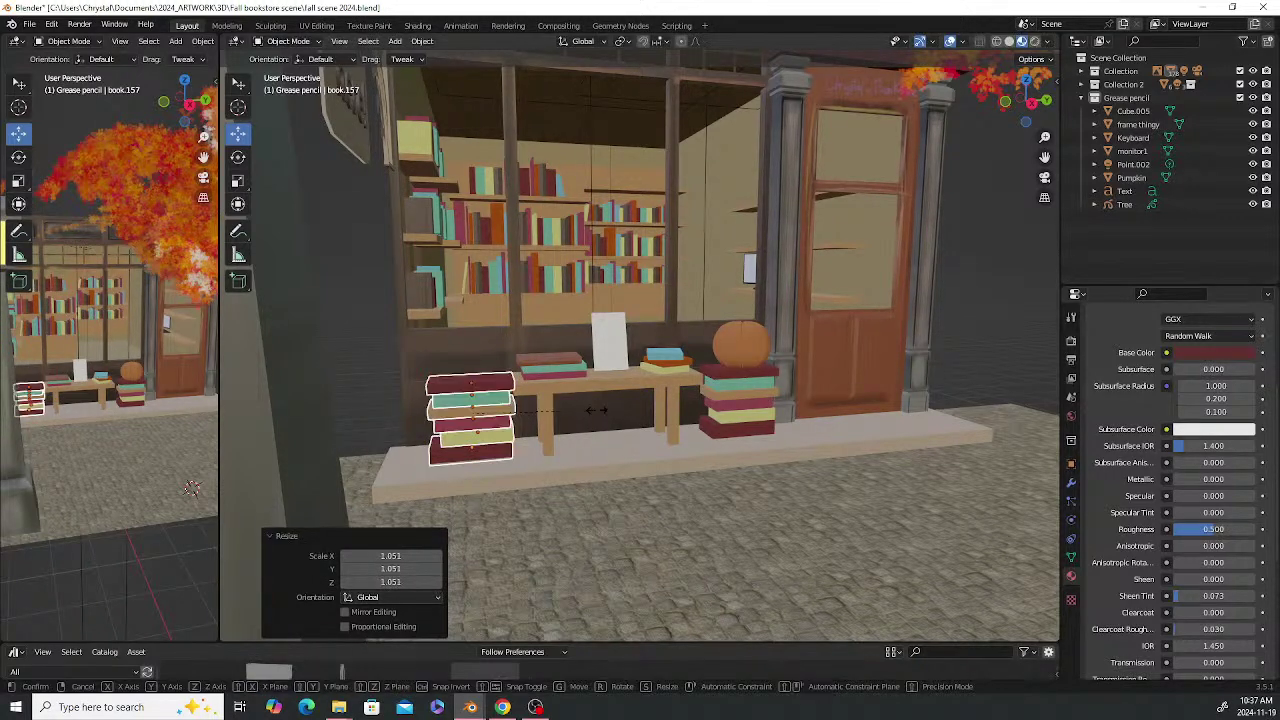
key("s")
key("z")
left_click(614, 407)
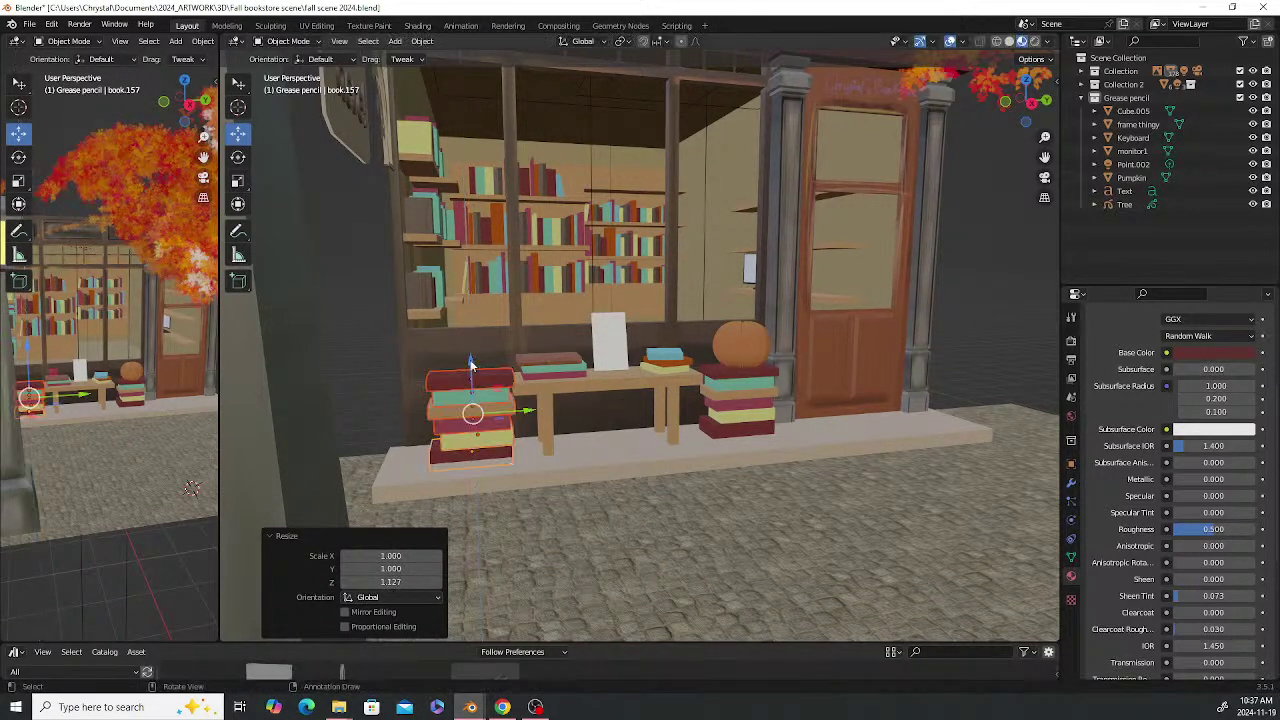
Raise the duplicated book stack about 0.119 m and shift it about -0.132 m along Y, away from the table
key("g")
key("z")
left_click(527, 403)
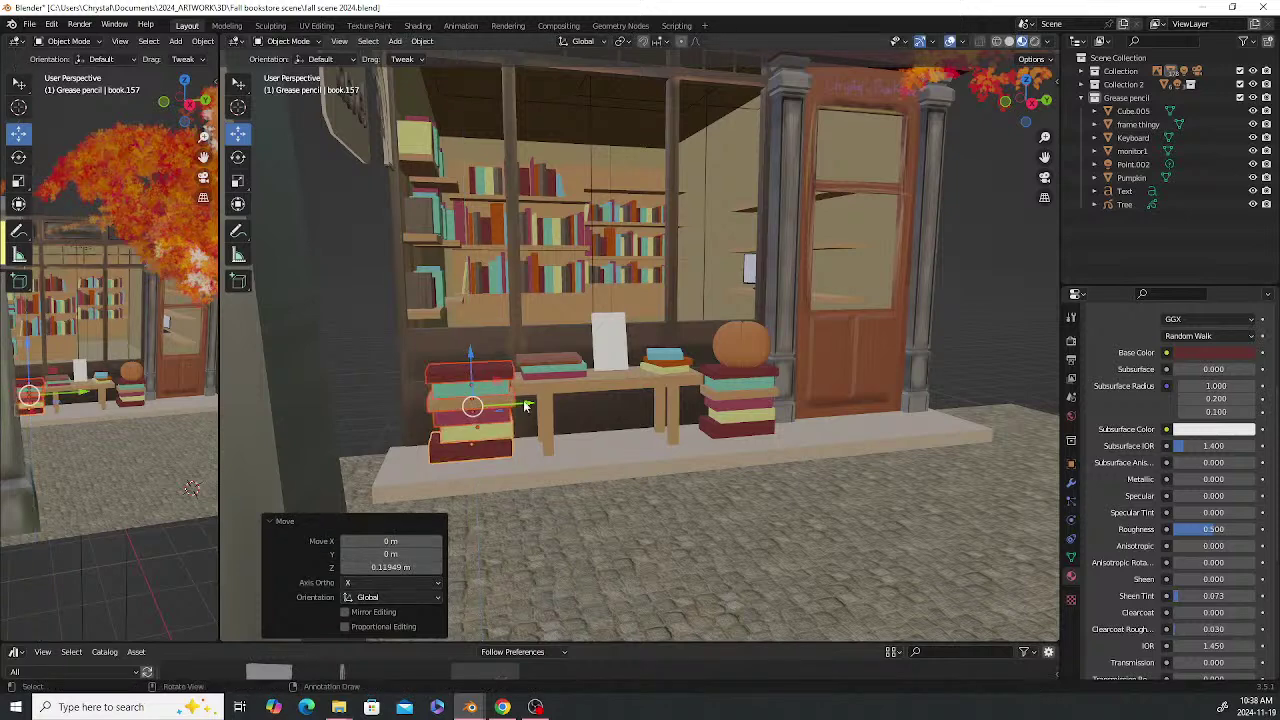
key("g")
key("y")
left_click(516, 402)
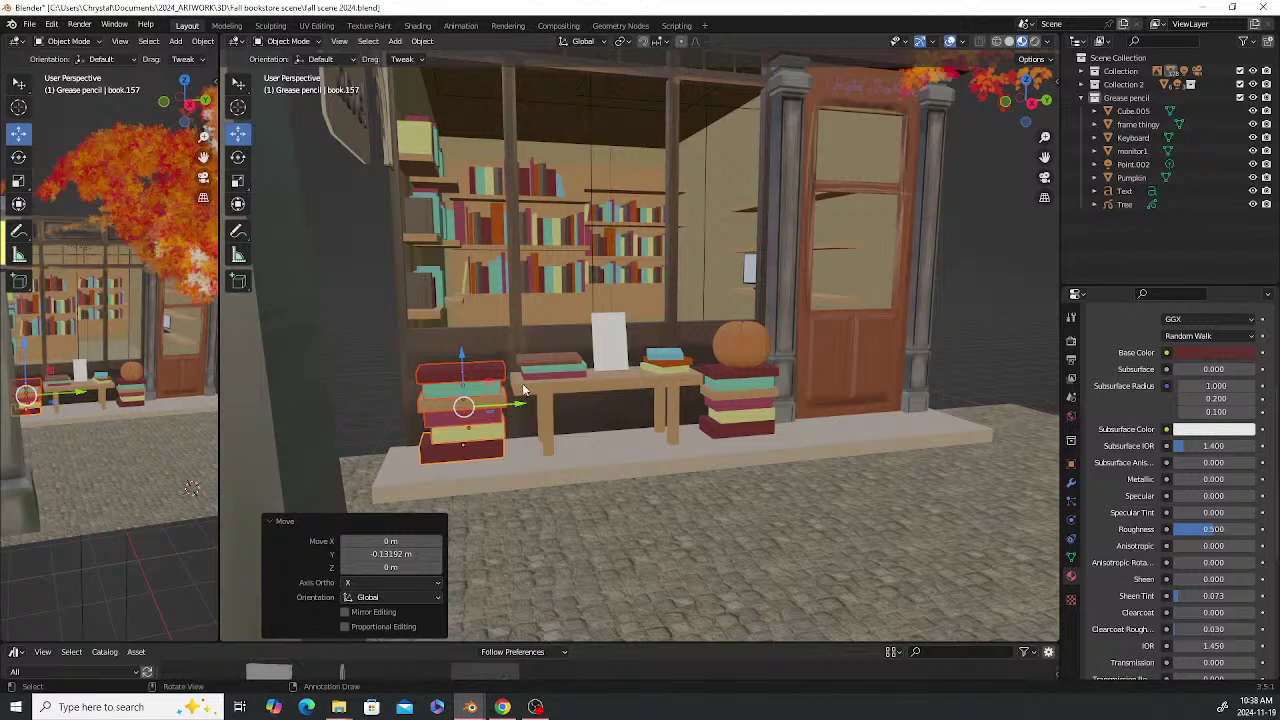
Deselect the duplicated stack, save the scene file and select the stack's bottom book
key("alt+a")
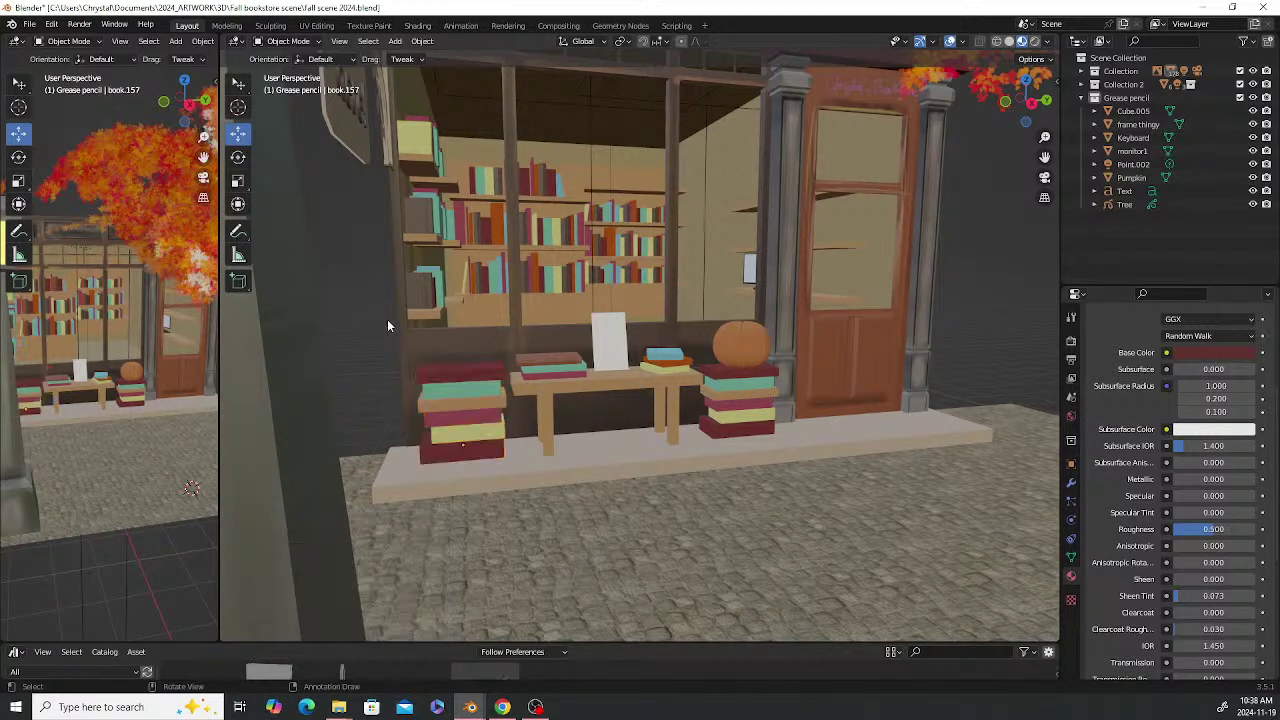
key("ctrl+s")
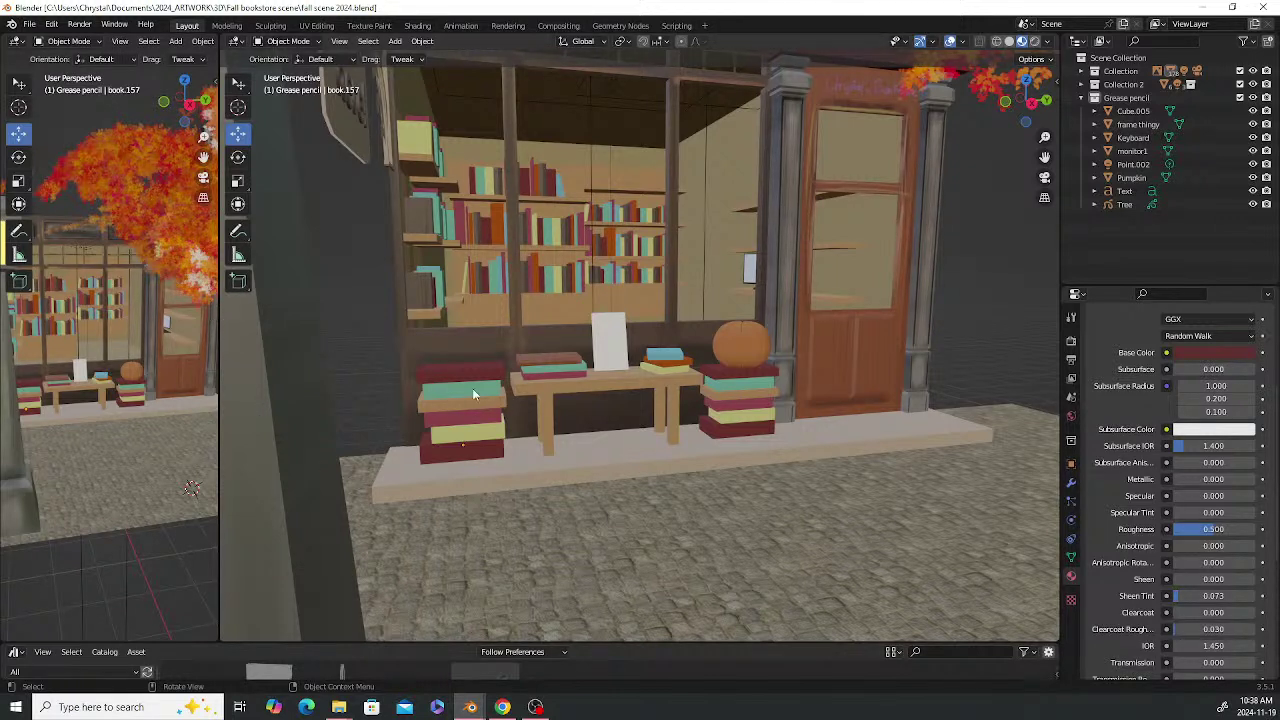
left_click(500, 457)
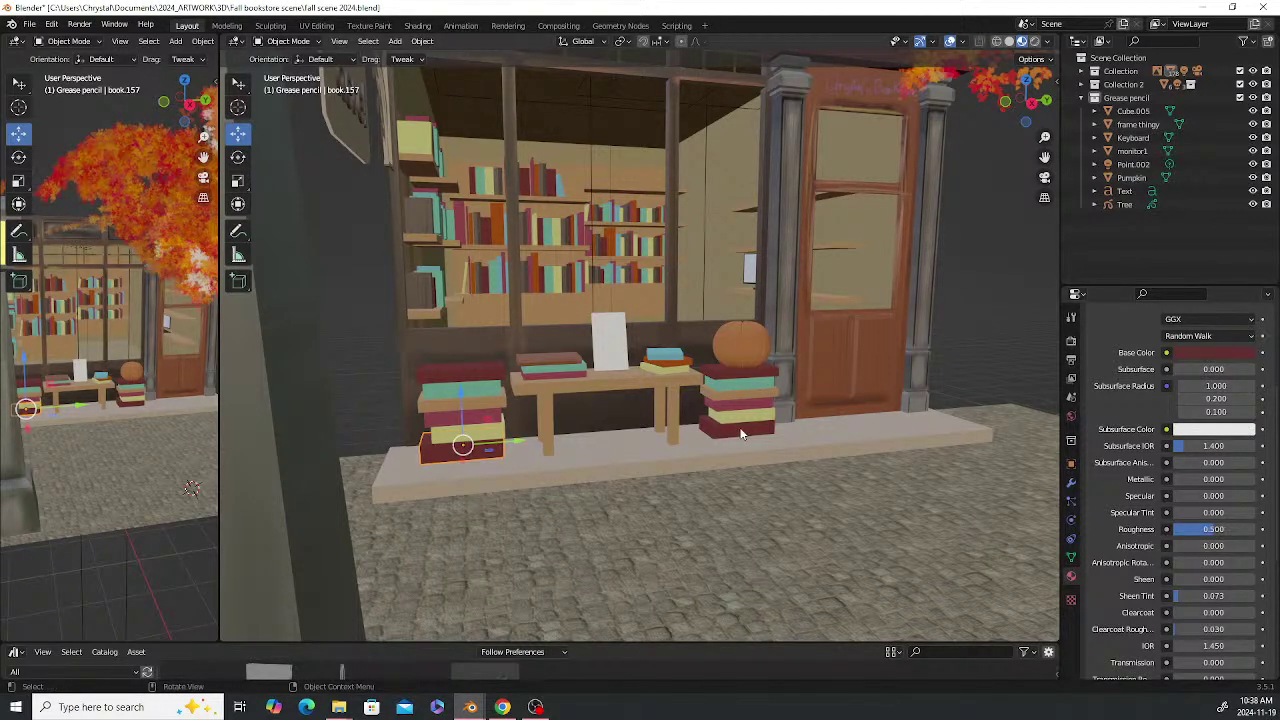
Widen the main viewport to show the whole bookstore, lamp post and tree
scroll(706, 433, "down", 5)
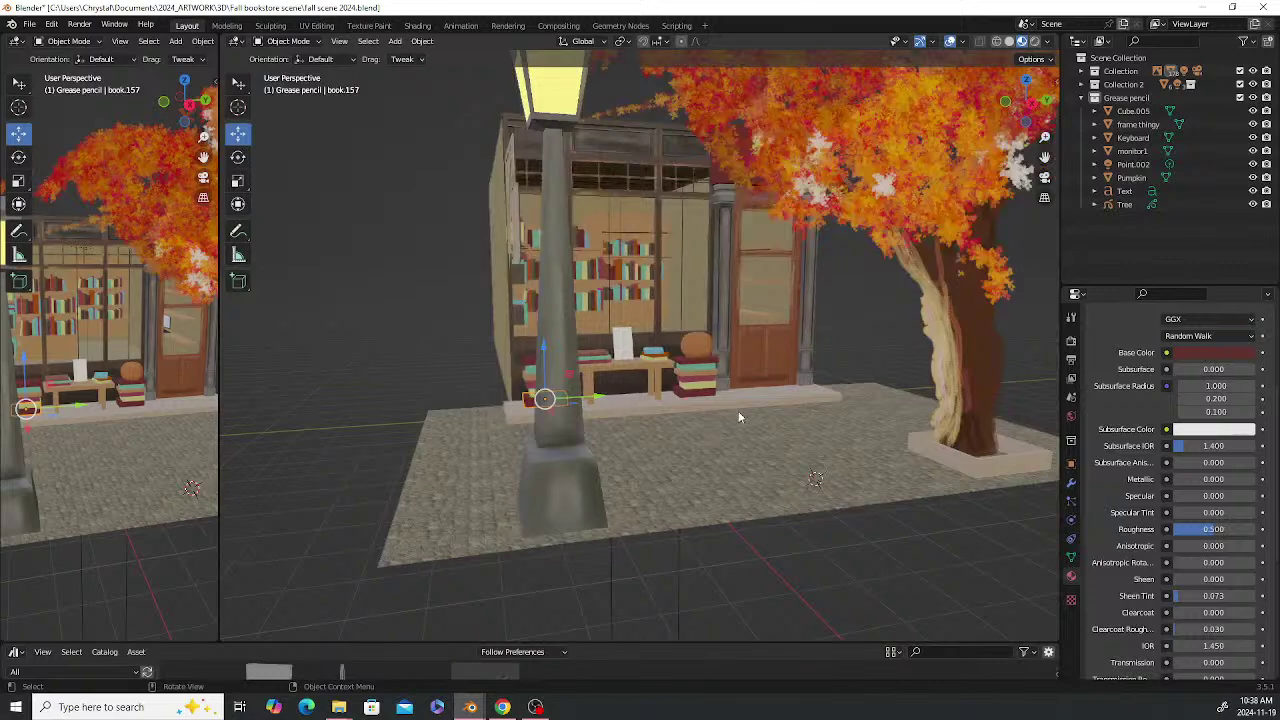
mouse_move(774, 396)
middle_mouse_down()
mouse_move(746, 405)
mouse_move(752, 425)
mouse_move(806, 418)
mouse_move(756, 404)
middle_mouse_up()
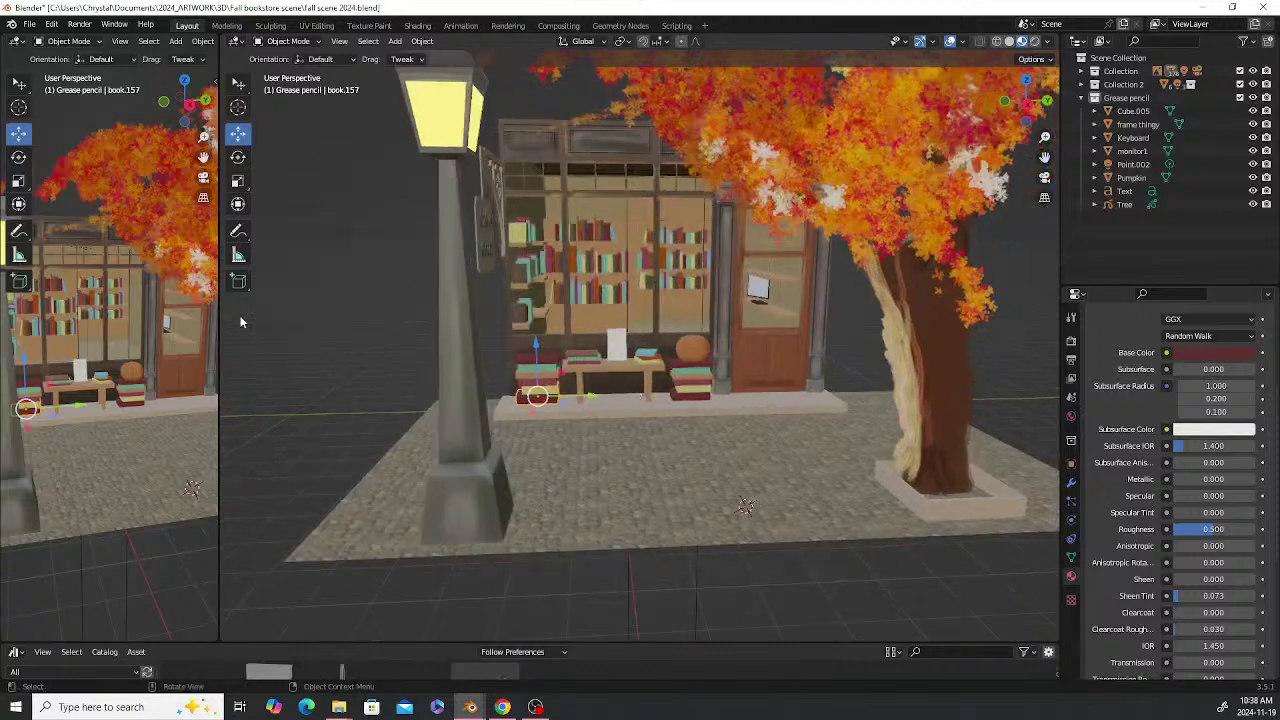
left_click_drag(222, 304, 180, 304)
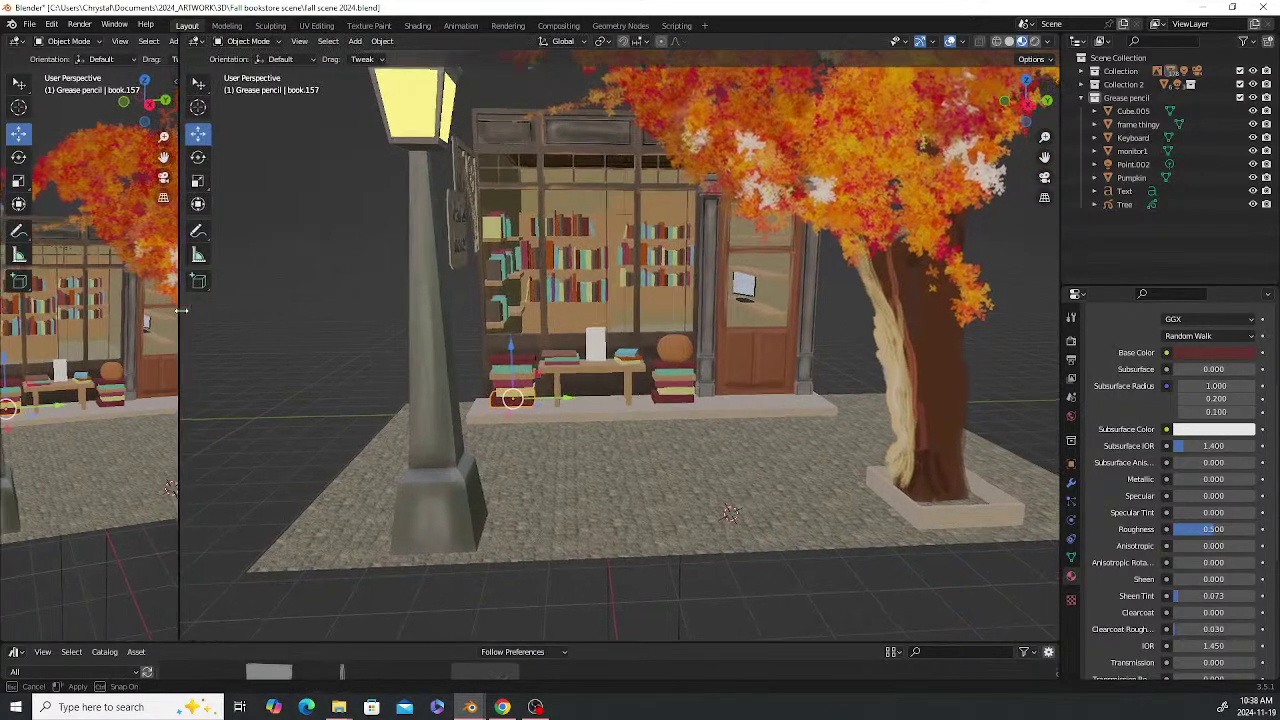
mouse_move(722, 364)
middle_mouse_down()
mouse_move(737, 324)
mouse_move(738, 354)
mouse_move(774, 336)
middle_mouse_up()
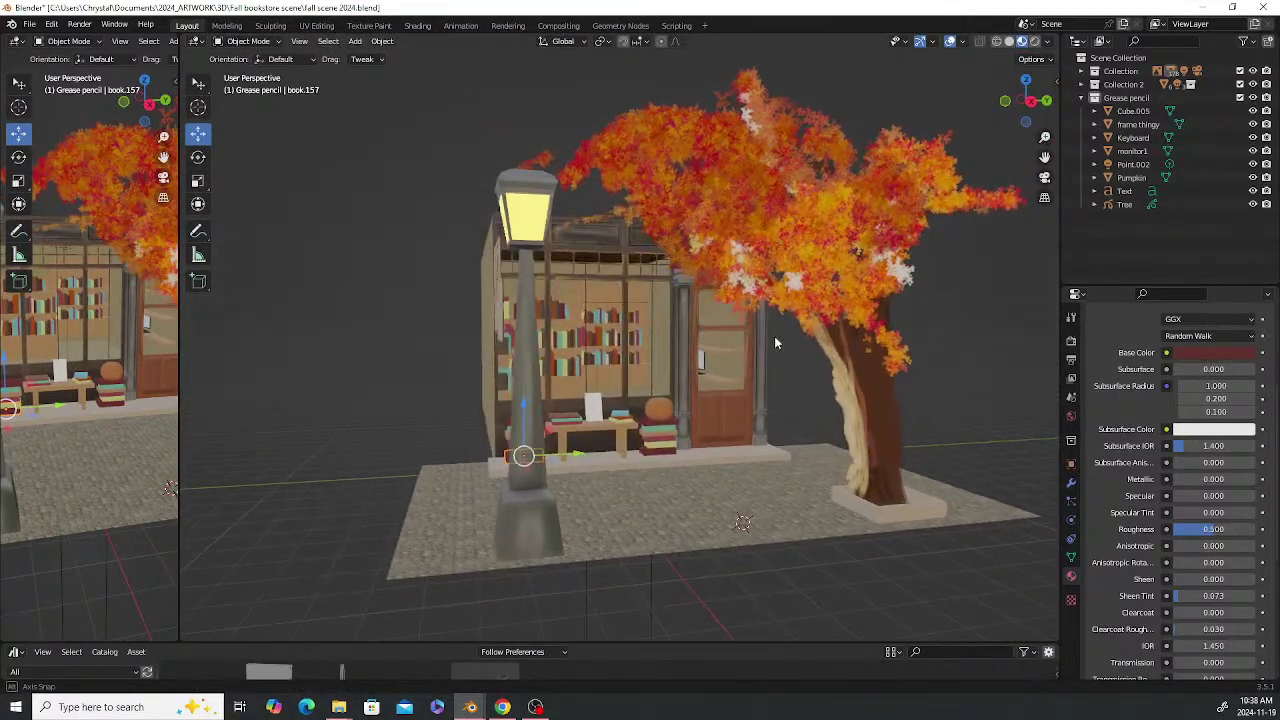
Switch the main viewport to rendered shading and inspect the lit storefront and its book stacks from several angles
left_click(1034, 41)
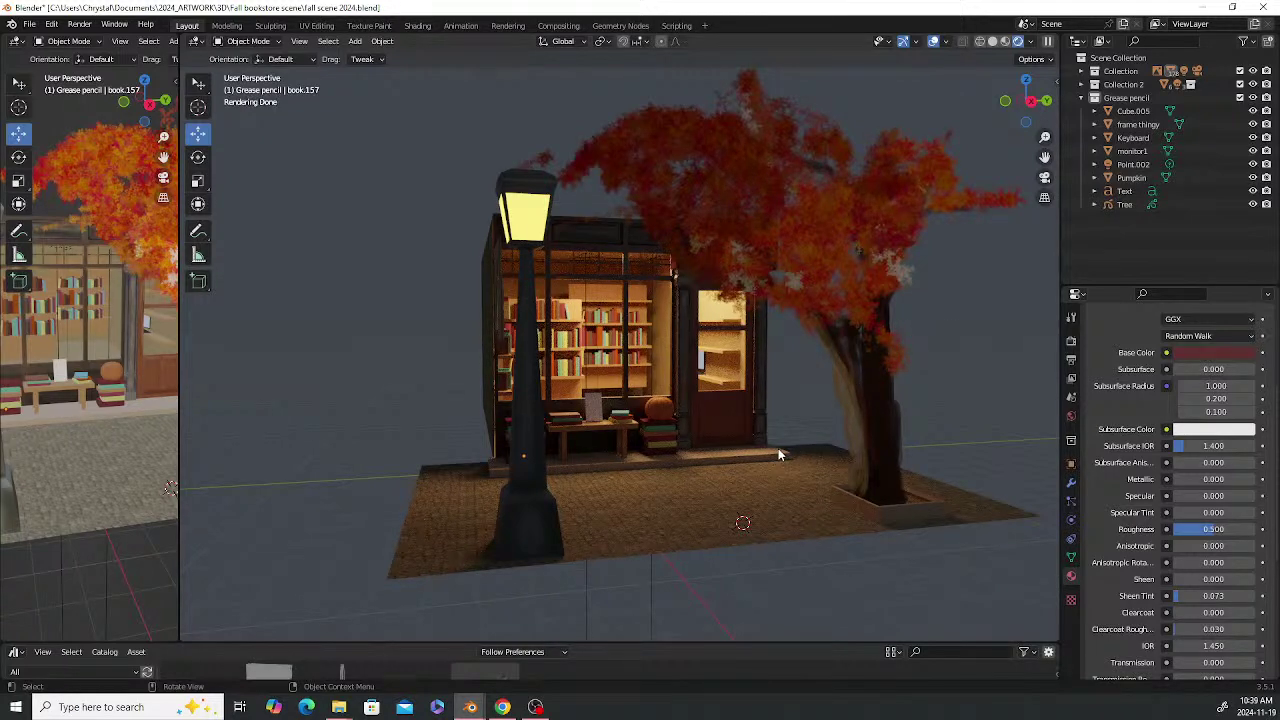
scroll(778, 446, "up", 3)
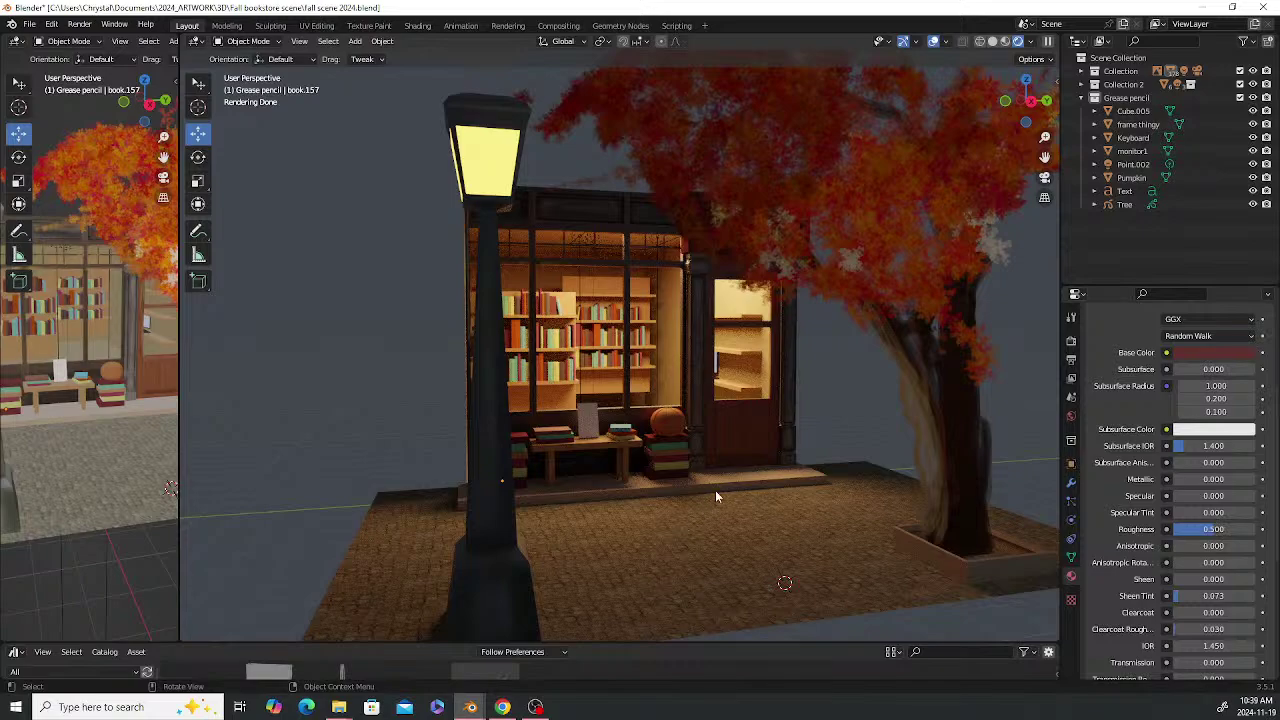
middle_click_drag(758, 433, 592, 258)
scroll(592, 258, "up", 3)
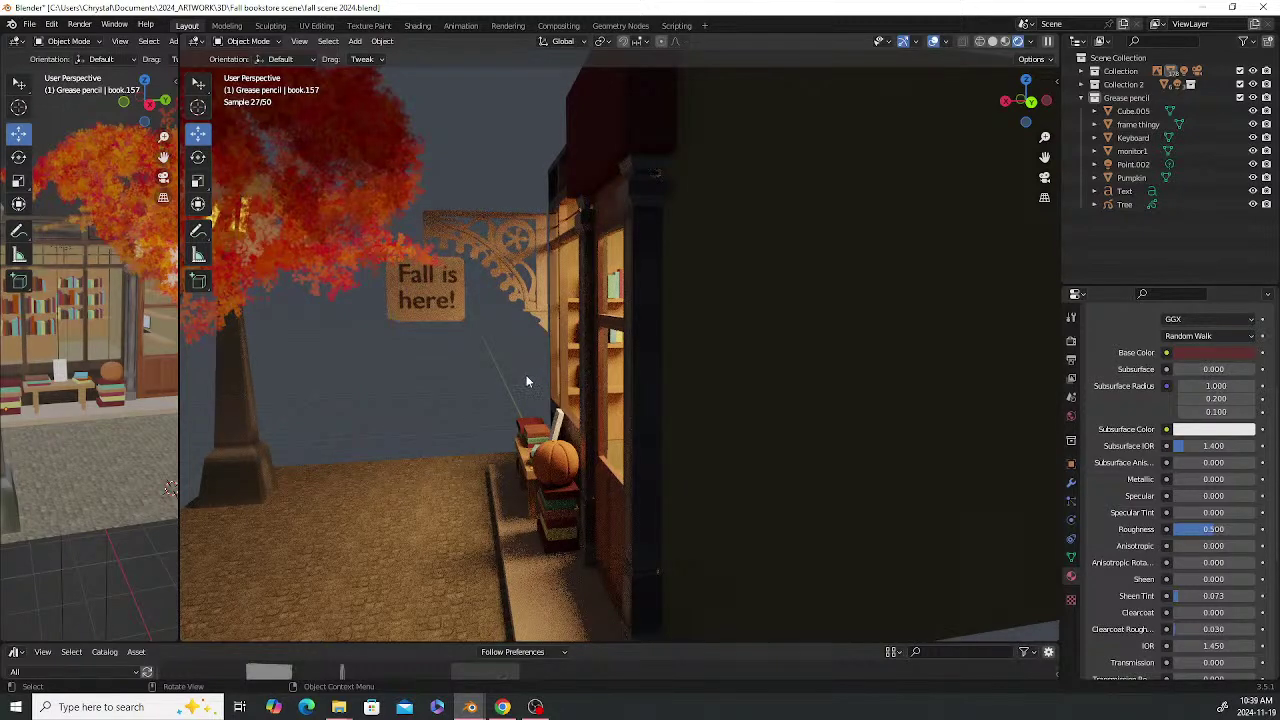
middle_click_drag(526, 379, 669, 417)
scroll(672, 420, "up", 3)
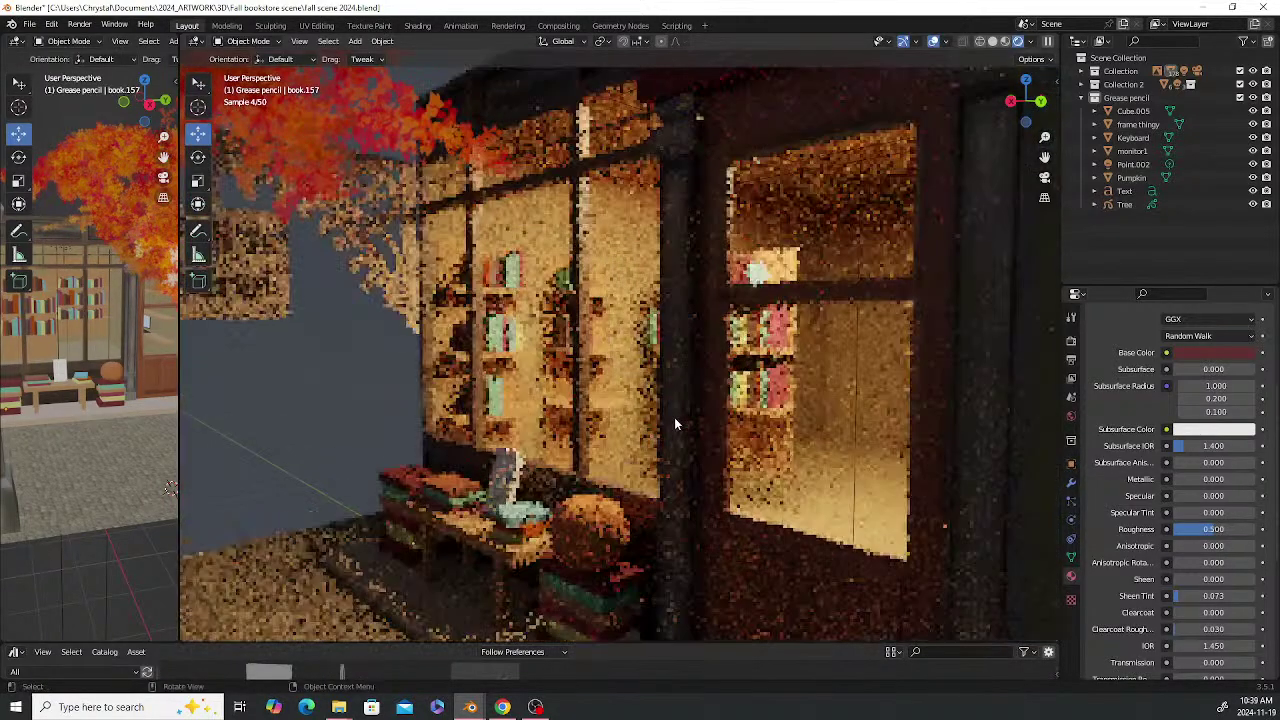
Examine the rendered book stacks and shop windows up close, and select the pumpkin on the book stack
scroll(674, 424, "up", 3)
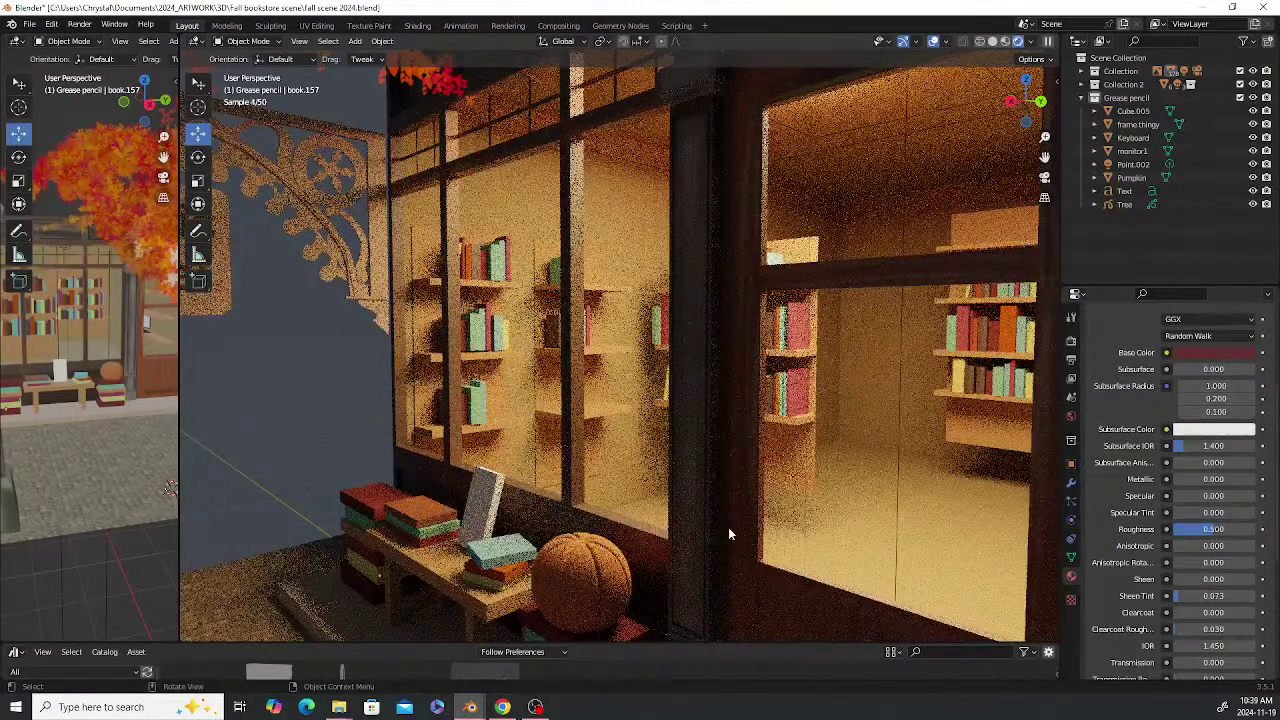
scroll(729, 529, "down", 4)
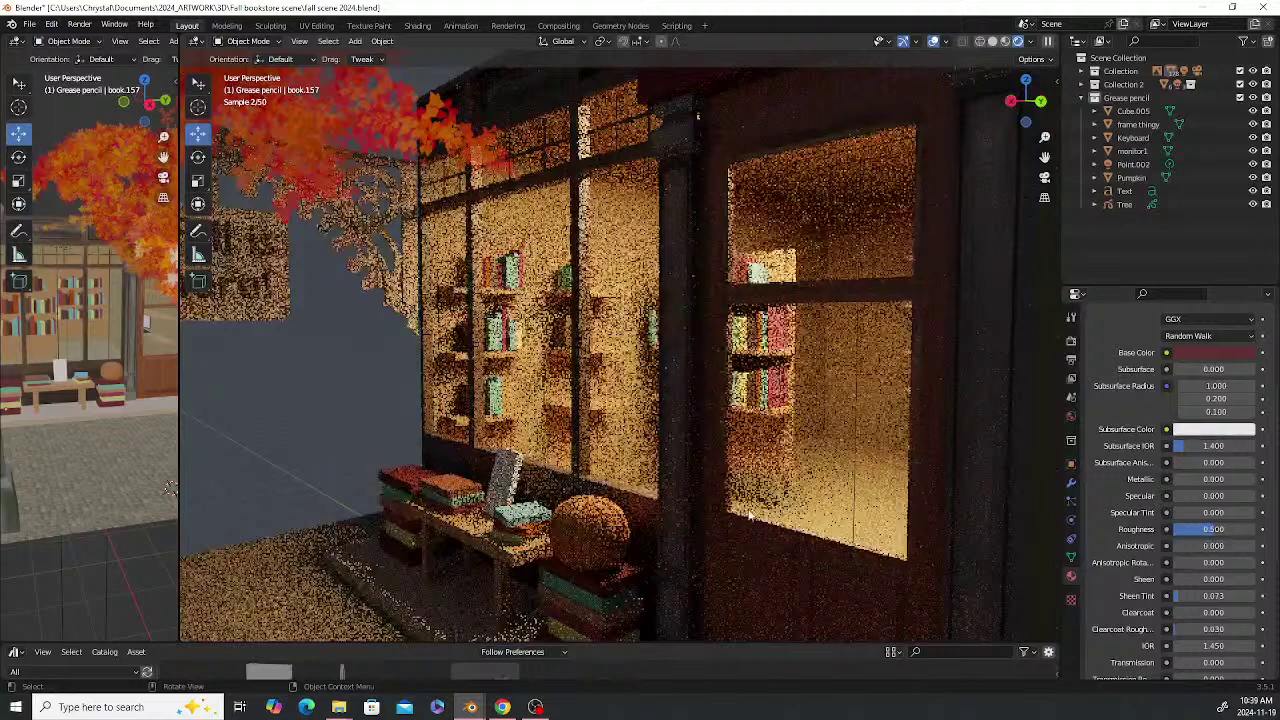
middle_click_drag(750, 515, 761, 505)
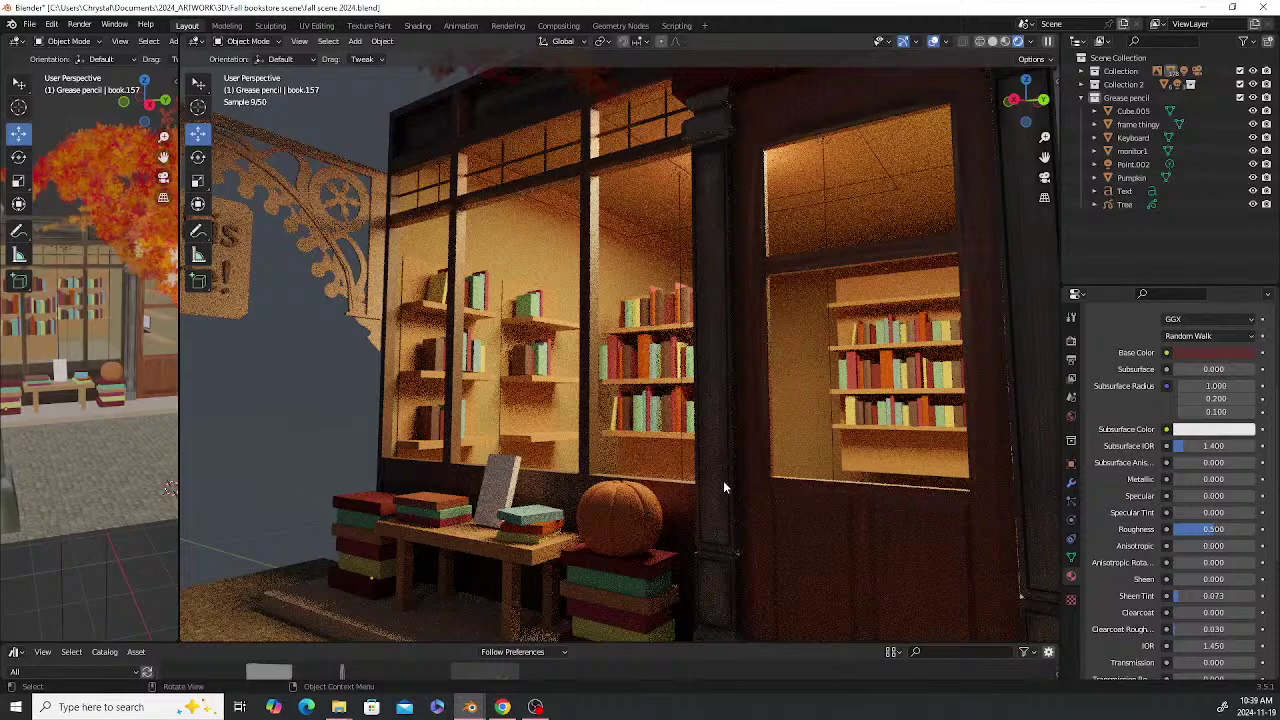
middle_click_drag(723, 487, 685, 432, "shift")
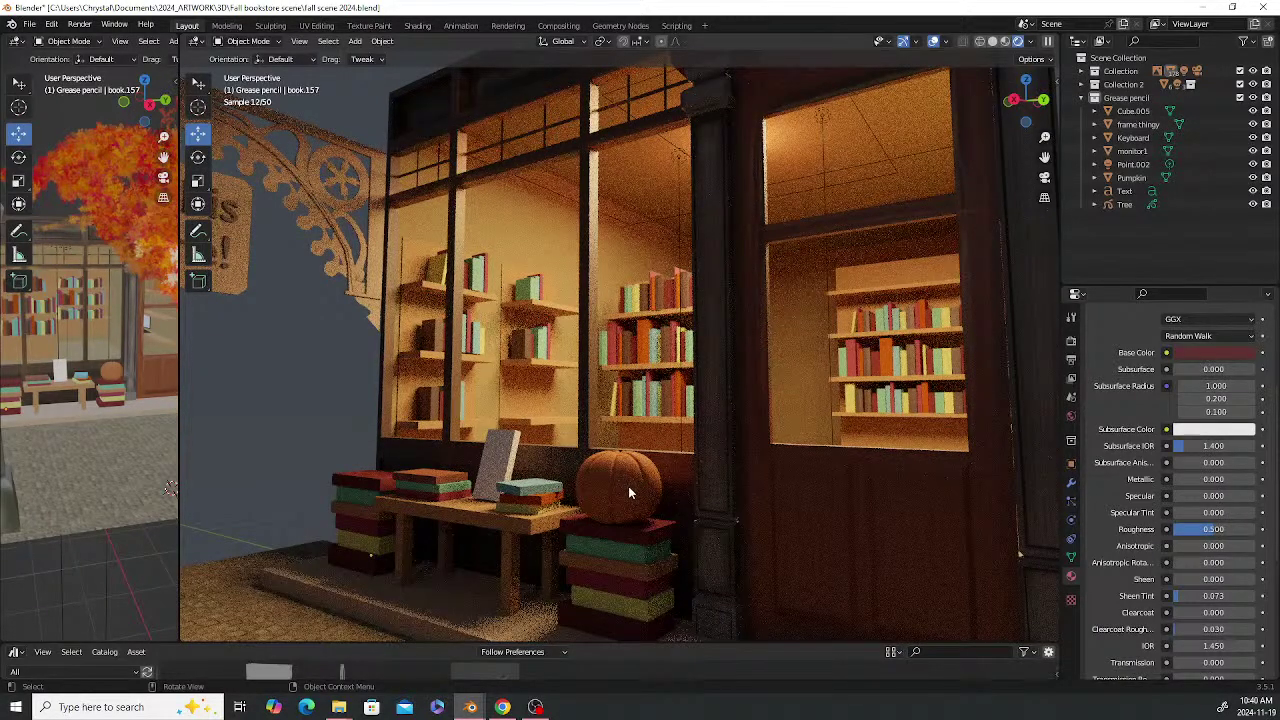
left_click(629, 486)
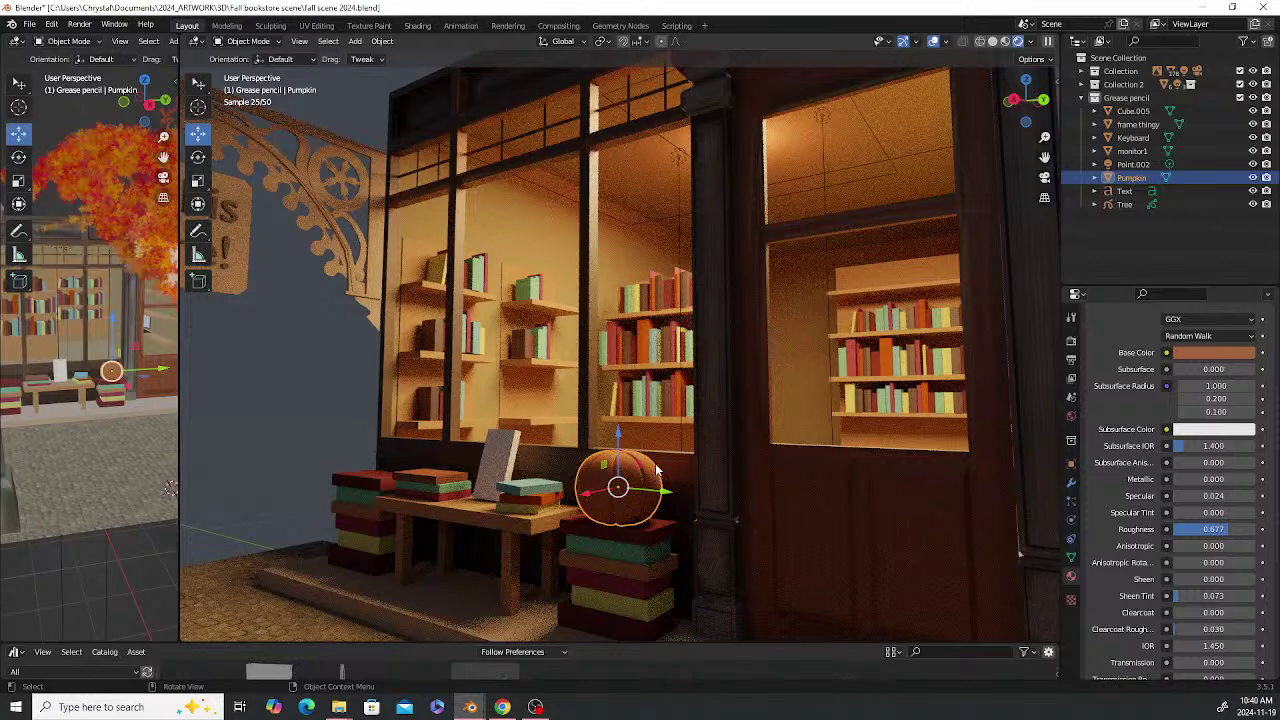
Switch to the open Moon Kitchen2.blend window and move it up so the whole window is in view
mouse_move(470, 707)
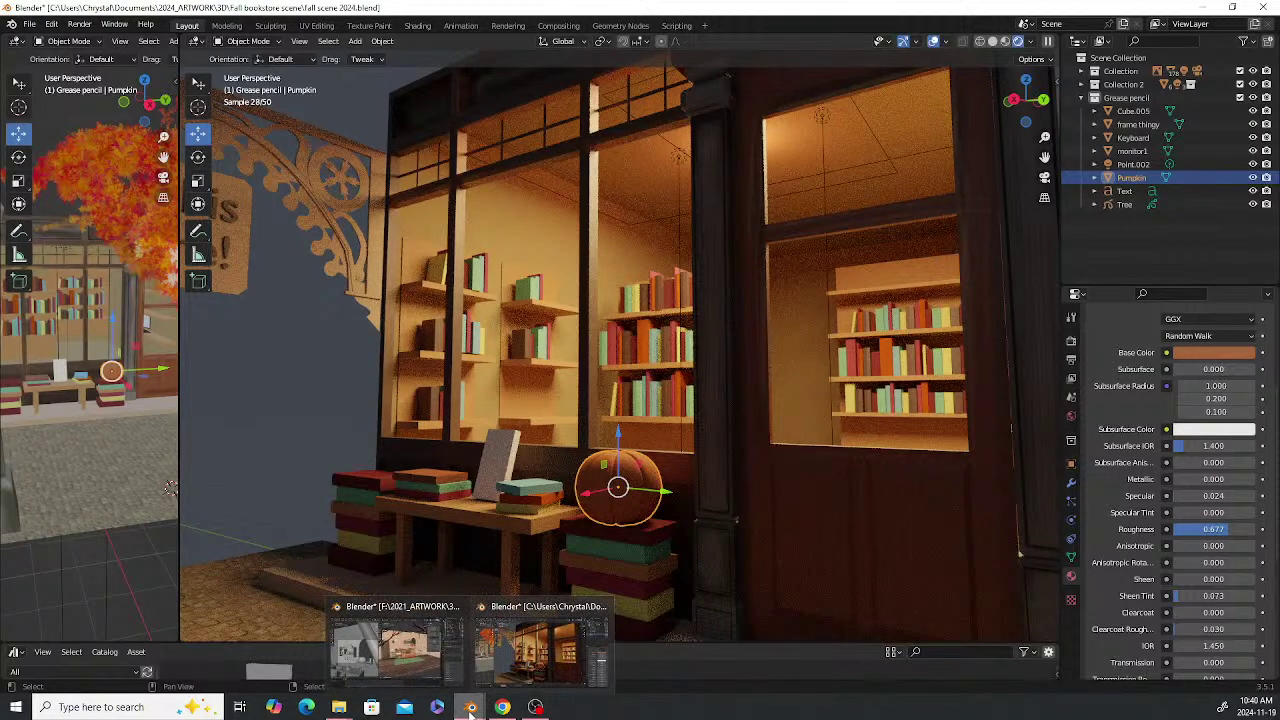
mouse_move(415, 648)
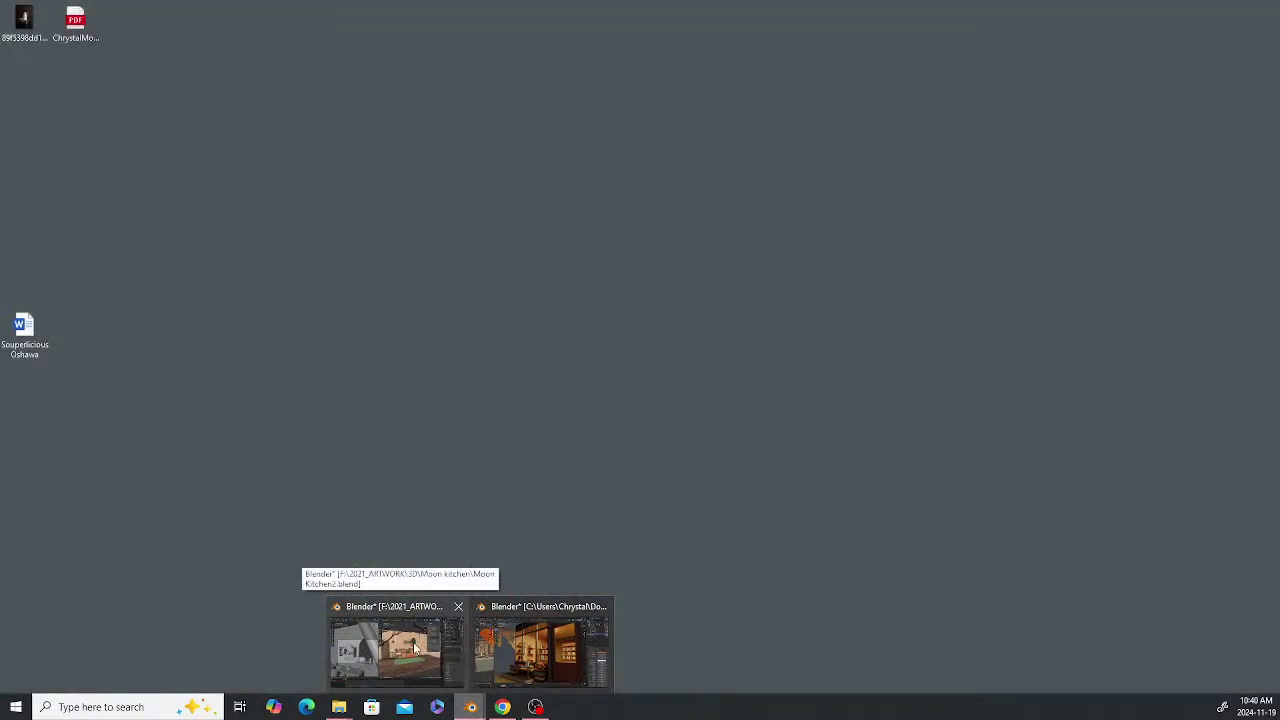
left_click(415, 648)
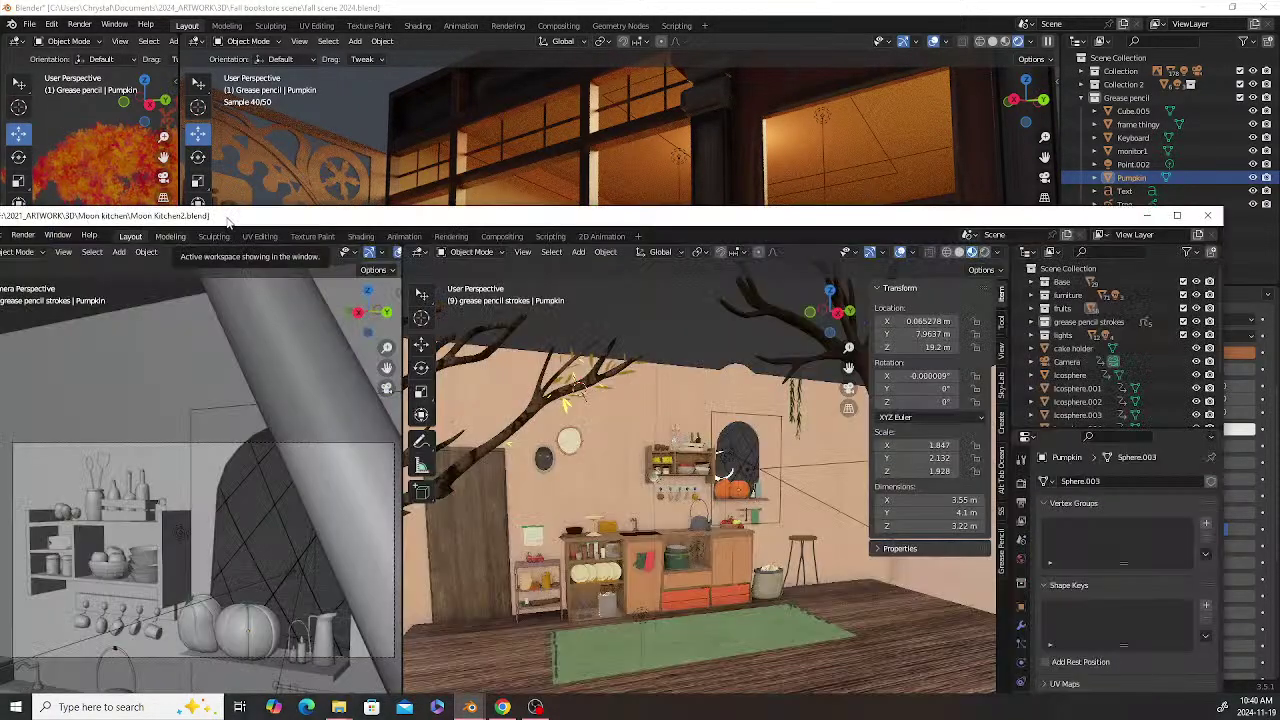
left_click_drag(256, 210, 284, 19)
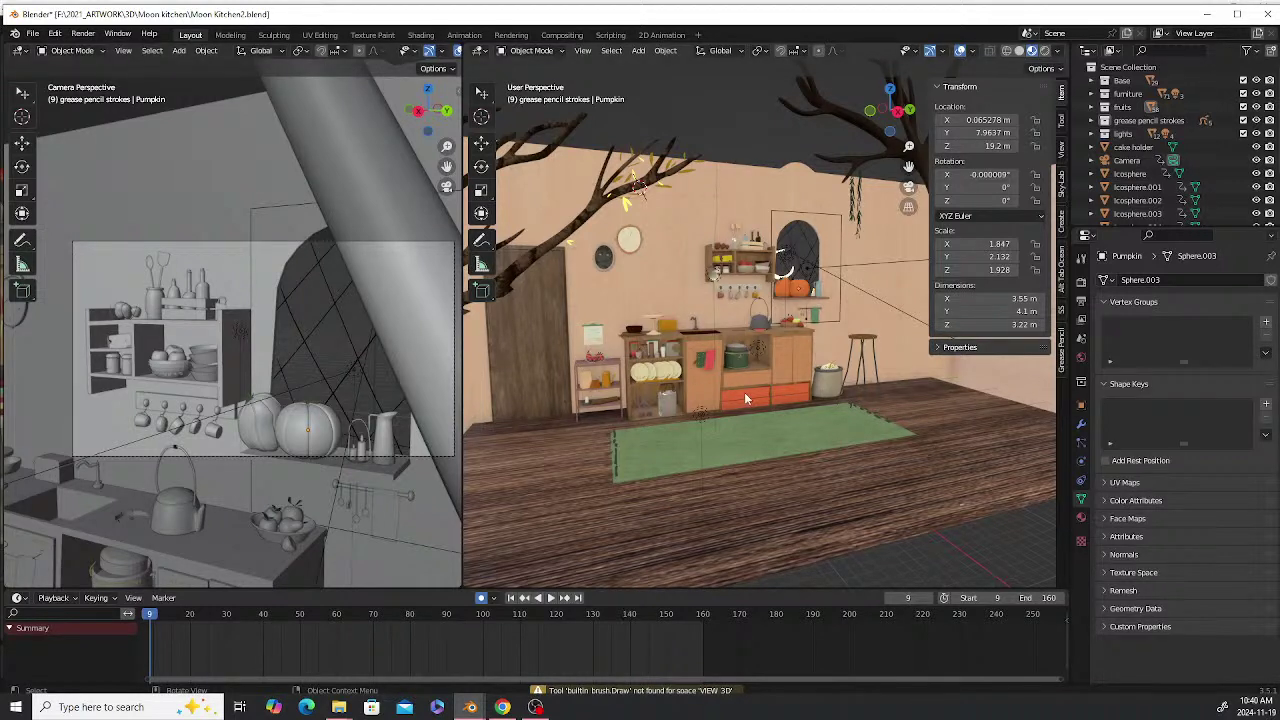
left_click(328, 432)
left_click(740, 124)
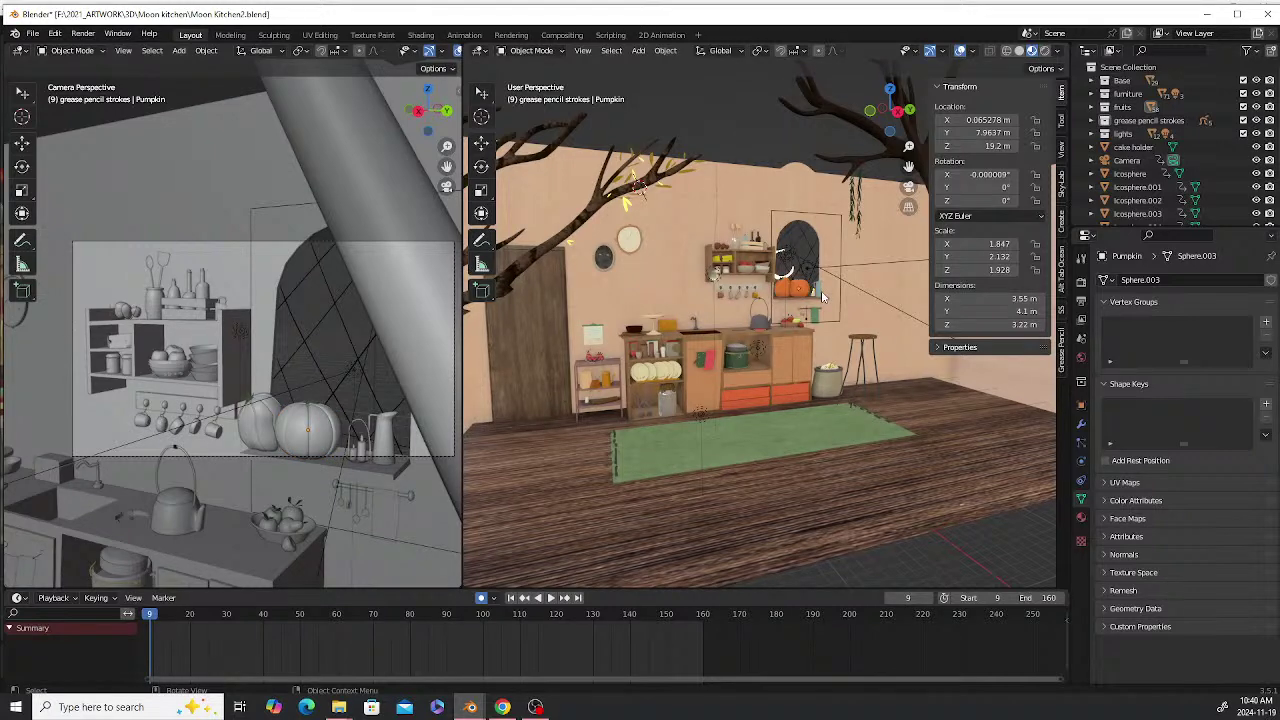
Switch the kitchen scene's user-perspective viewport to rendered shading and inspect the counter with the kettle
scroll(824, 308, "up", 2)
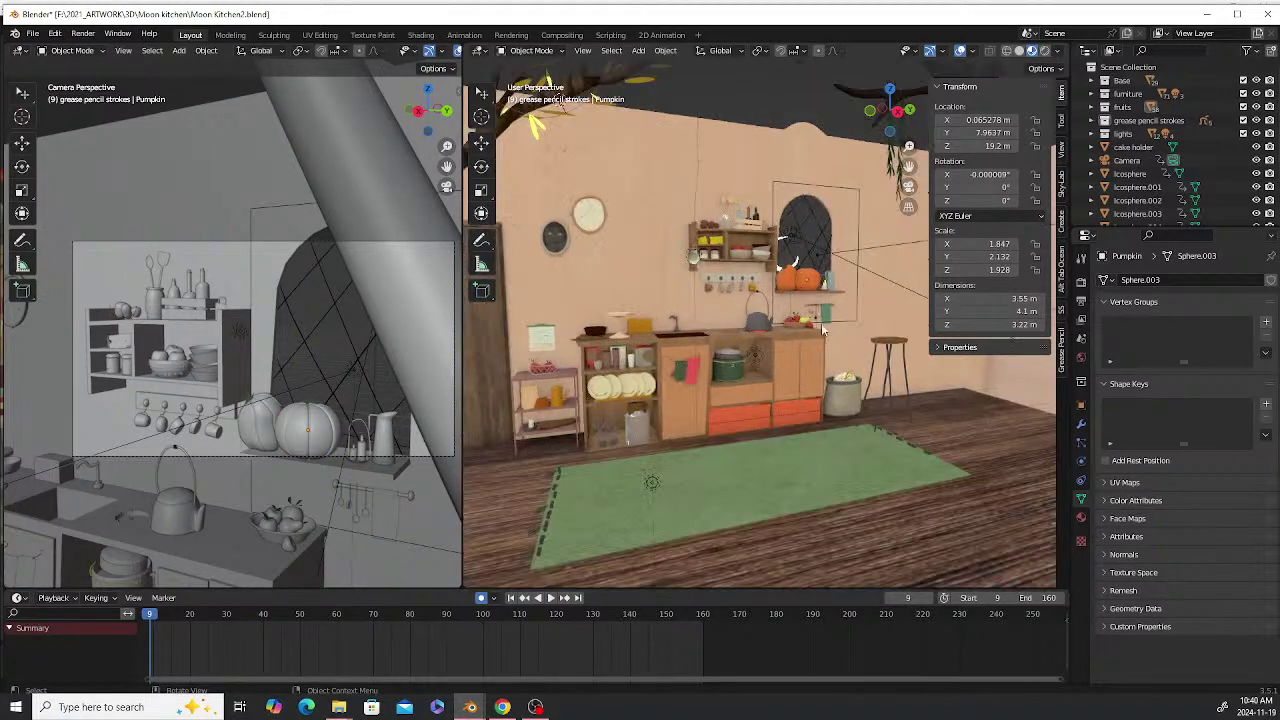
middle_click_drag(836, 339, 822, 340)
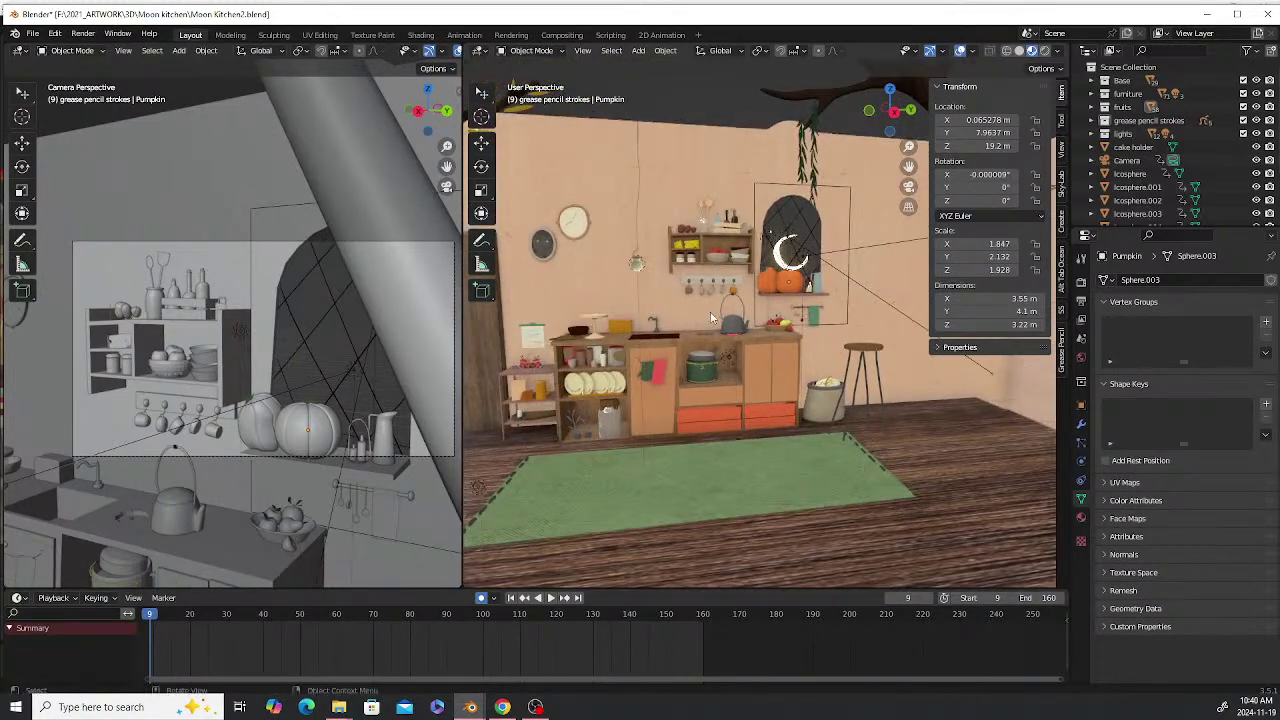
scroll(822, 340, "up", 5)
mouse_move(664, 261)
middle_mouse_down()
mouse_move(724, 265)
mouse_move(736, 314)
mouse_move(748, 312)
mouse_move(712, 315)
middle_mouse_up()
left_click(1045, 51)
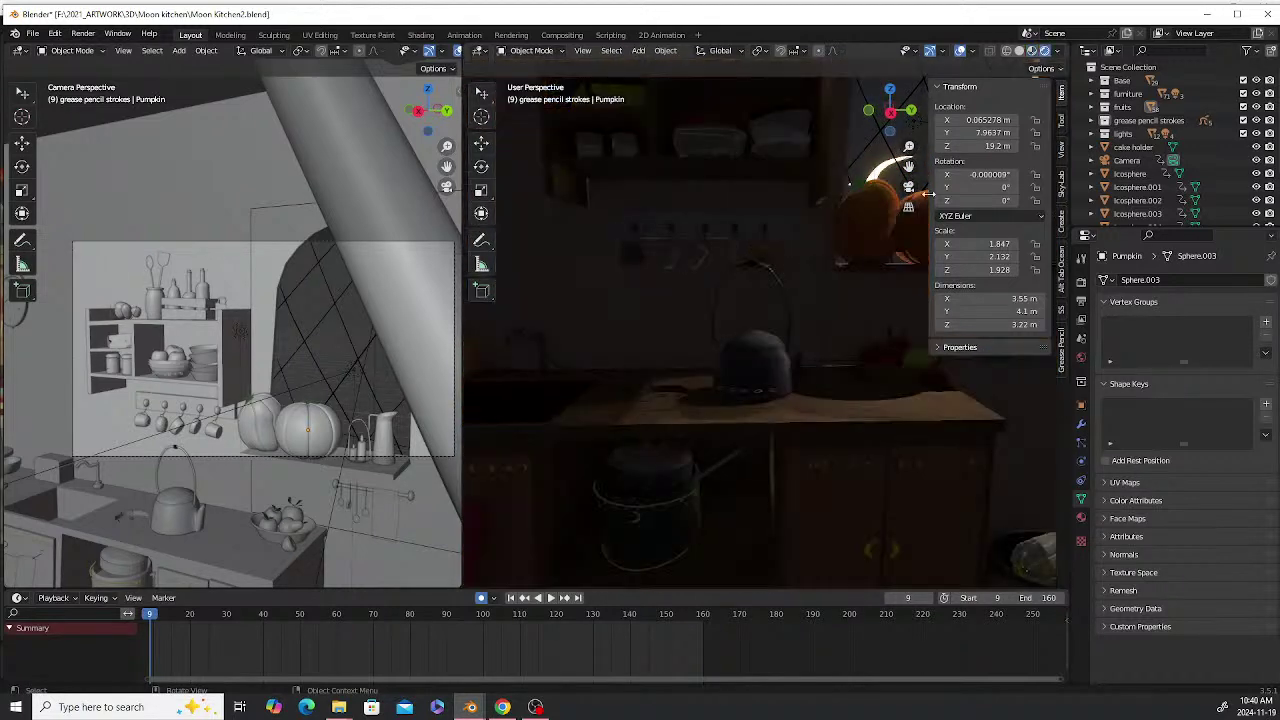
middle_click_drag(750, 341, 771, 336)
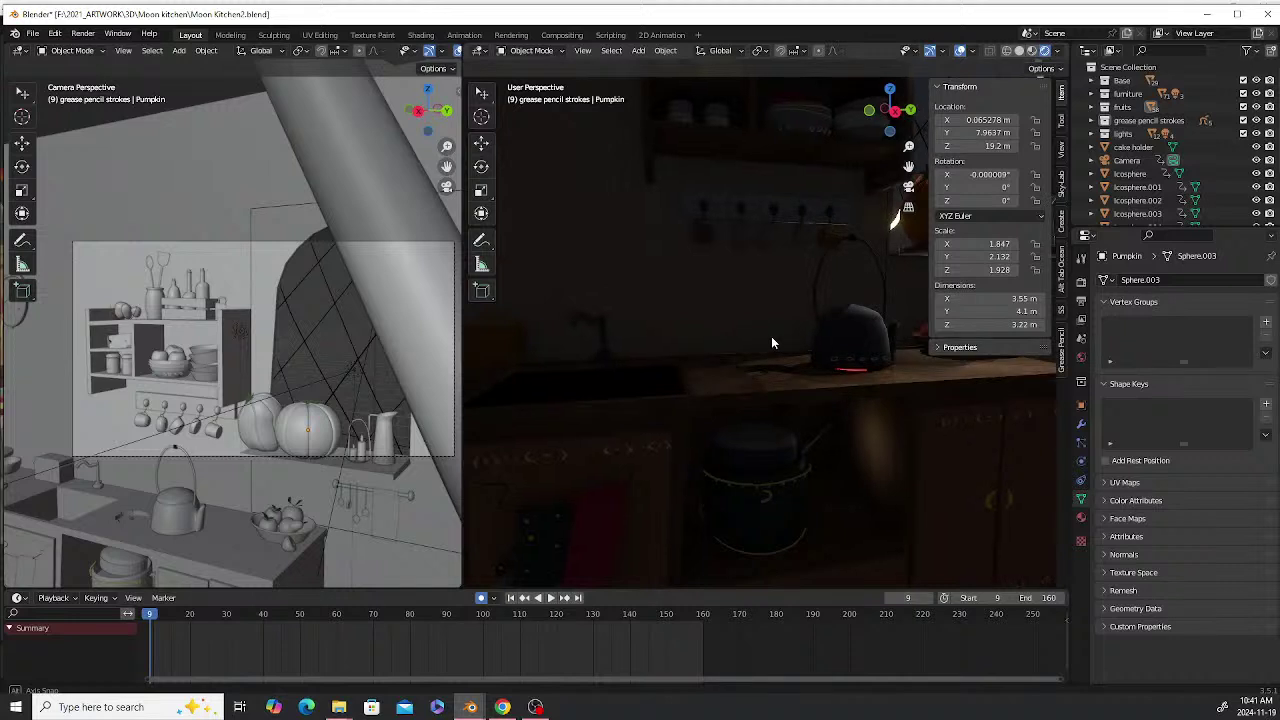
scroll(728, 341, "down", 2)
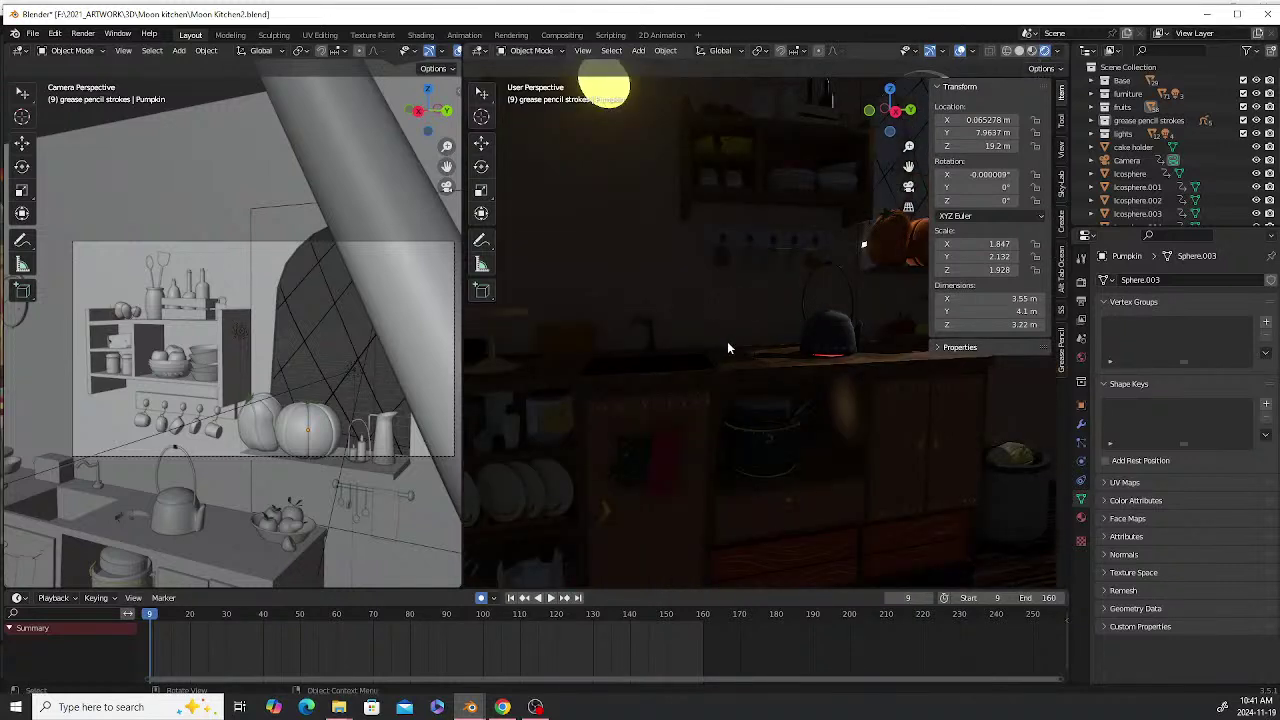
Collapse the Transform section and examine the rendered pumpkins, candles and moon at the kitchen window, up close and from across the room
left_click(940, 88)
middle_click_drag(942, 232, 871, 365)
scroll(853, 352, "up", 6)
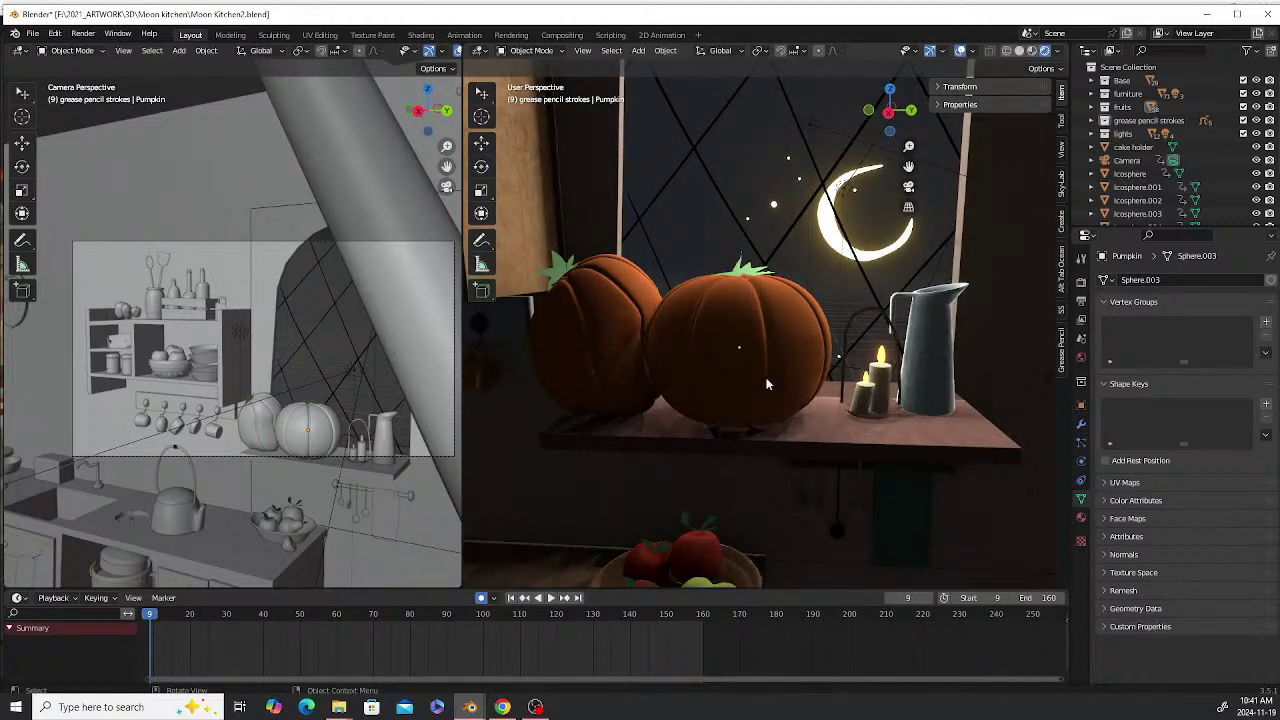
scroll(795, 250, "down", 3)
scroll(805, 253, "down", 8)
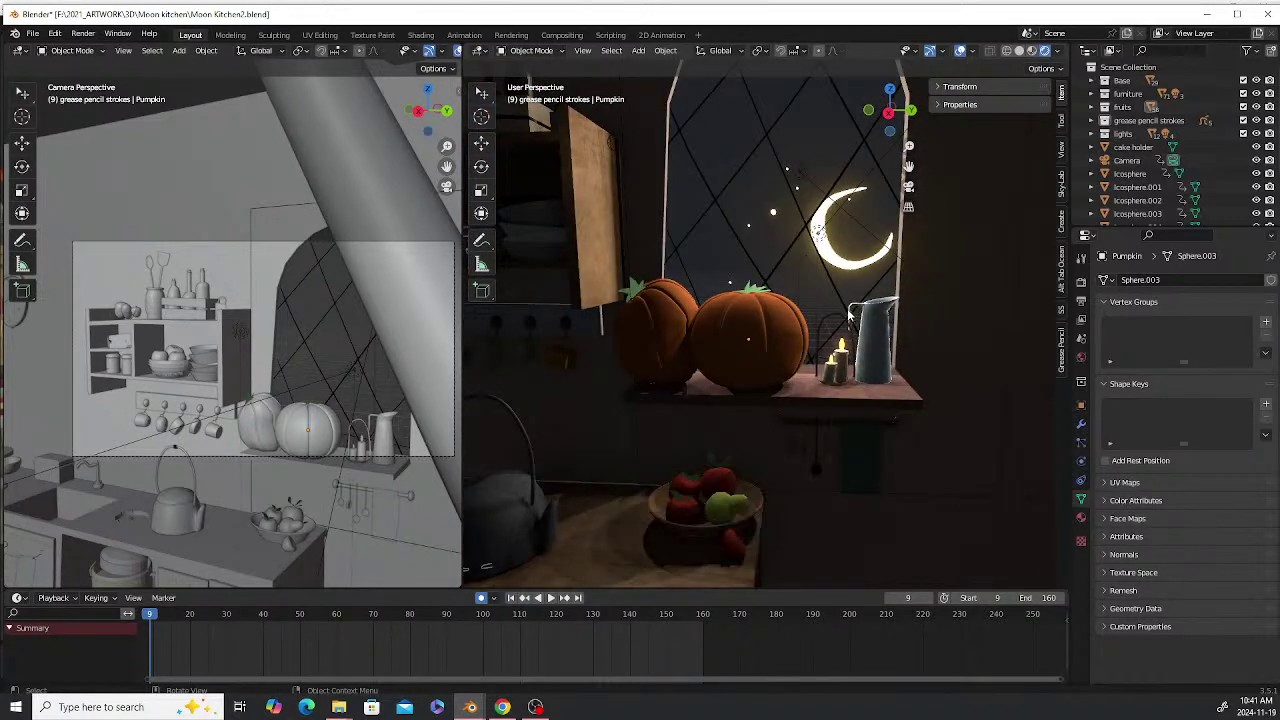
middle_click_drag(801, 306, 754, 331)
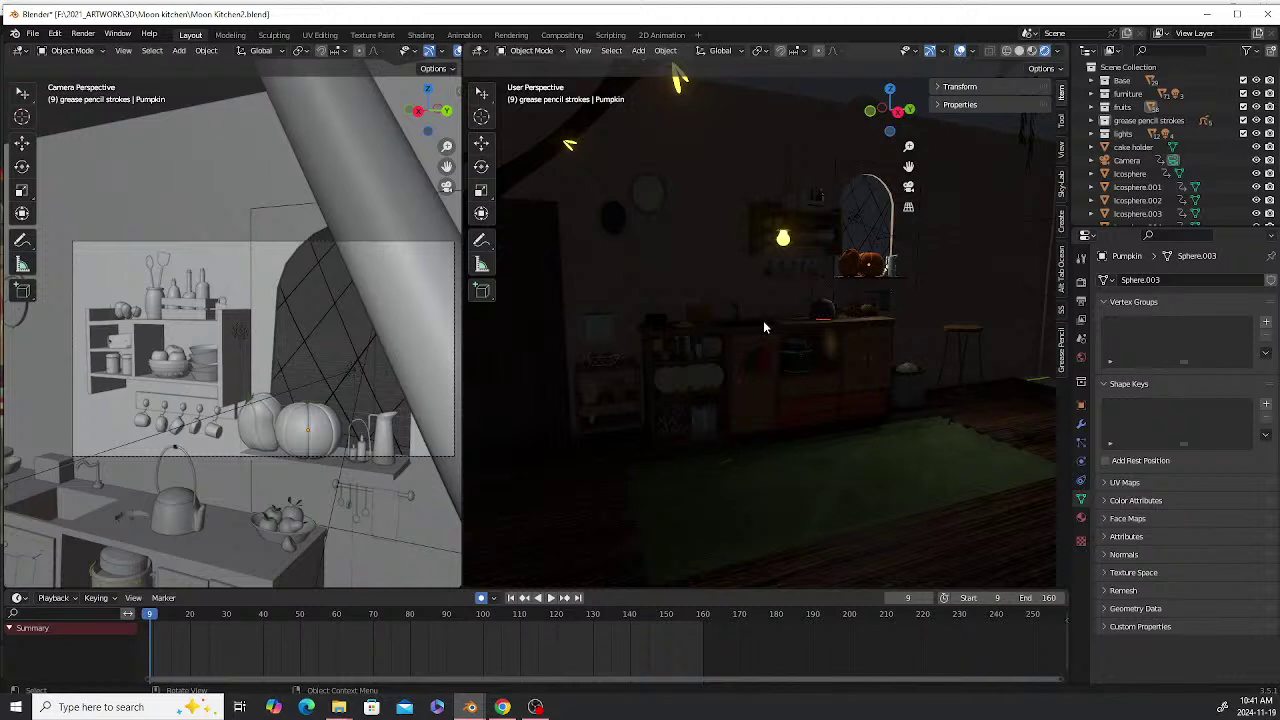
scroll(763, 320, "down", 2)
scroll(765, 325, "down", 2)
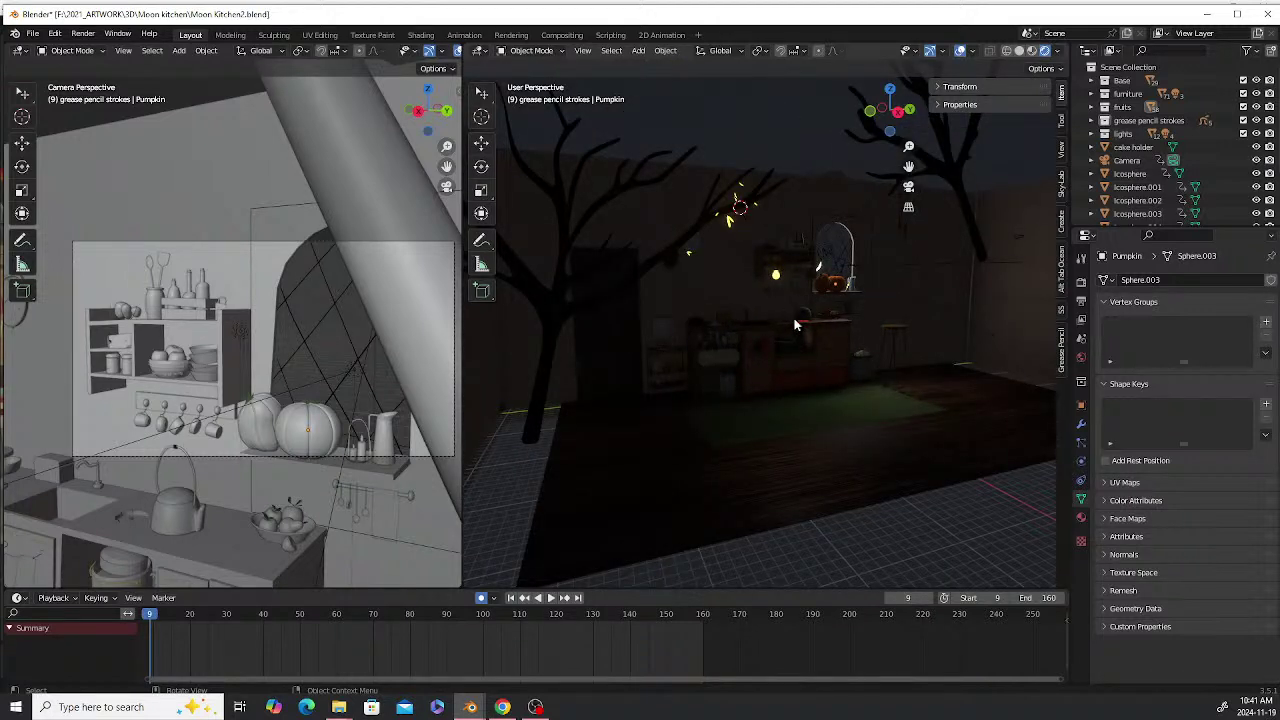
scroll(794, 324, "up", 4)
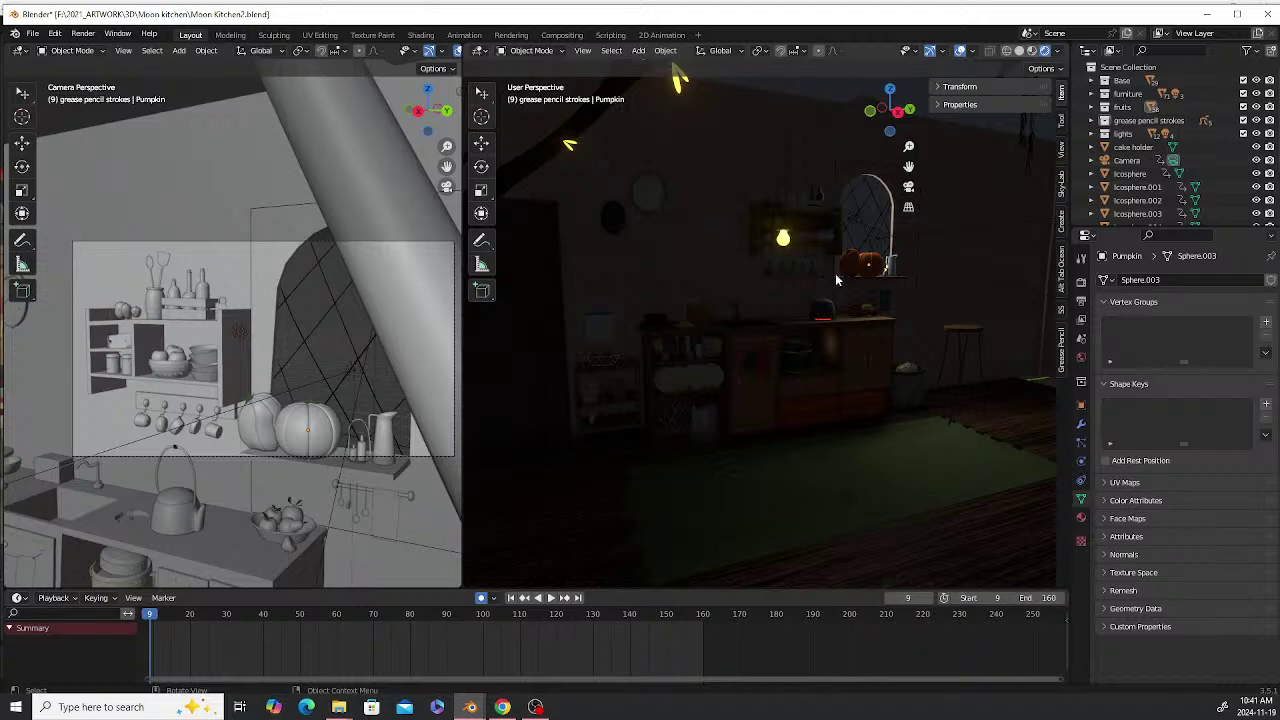
Return to the bookstore scene and deselect the pumpkin
left_click(1209, 15)
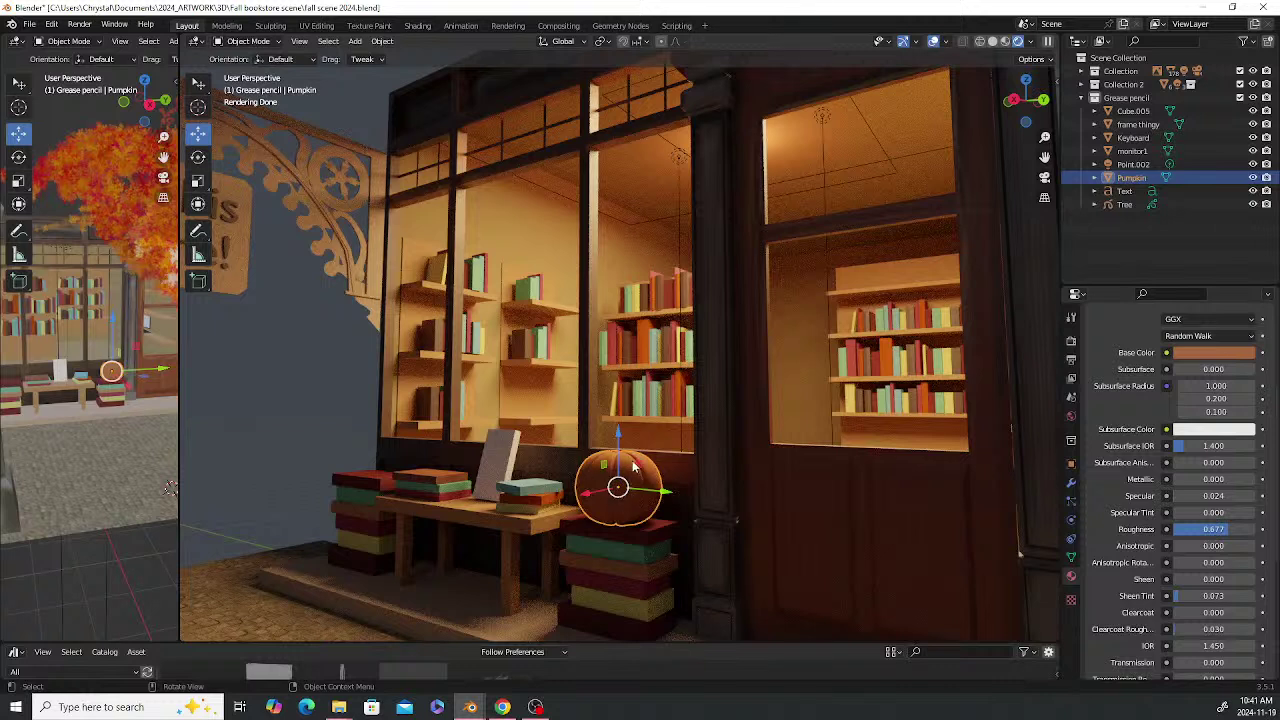
key("alt+a")
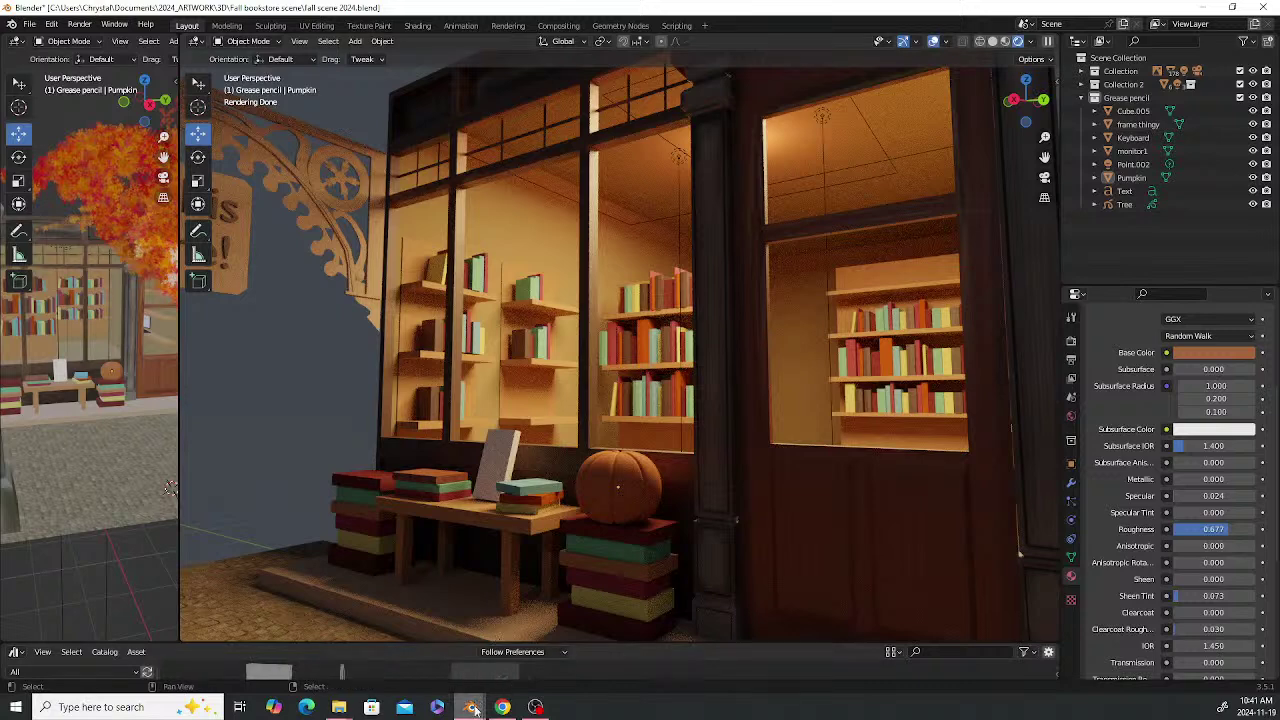
Bring back the Moon Kitchen2.blend window and show its user-perspective viewport in material preview shading
mouse_move(470, 705)
left_click(420, 650)
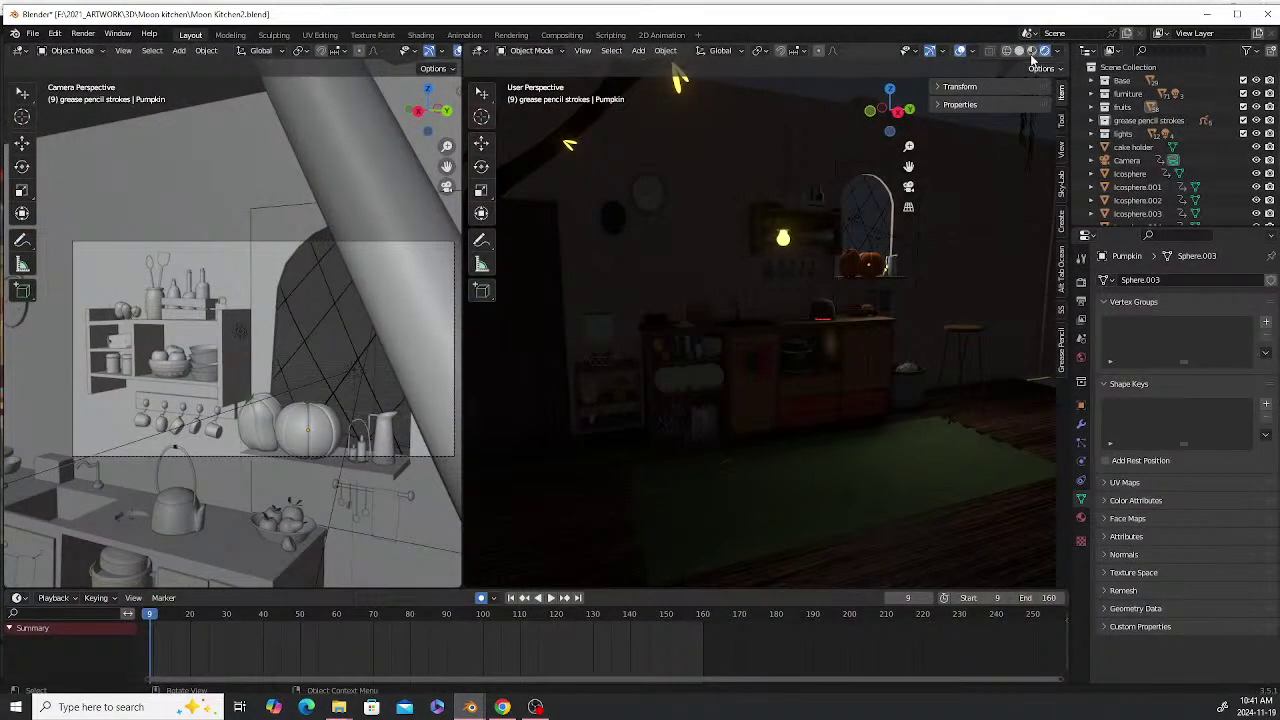
left_click(1032, 50)
scroll(838, 354, "up", 5)
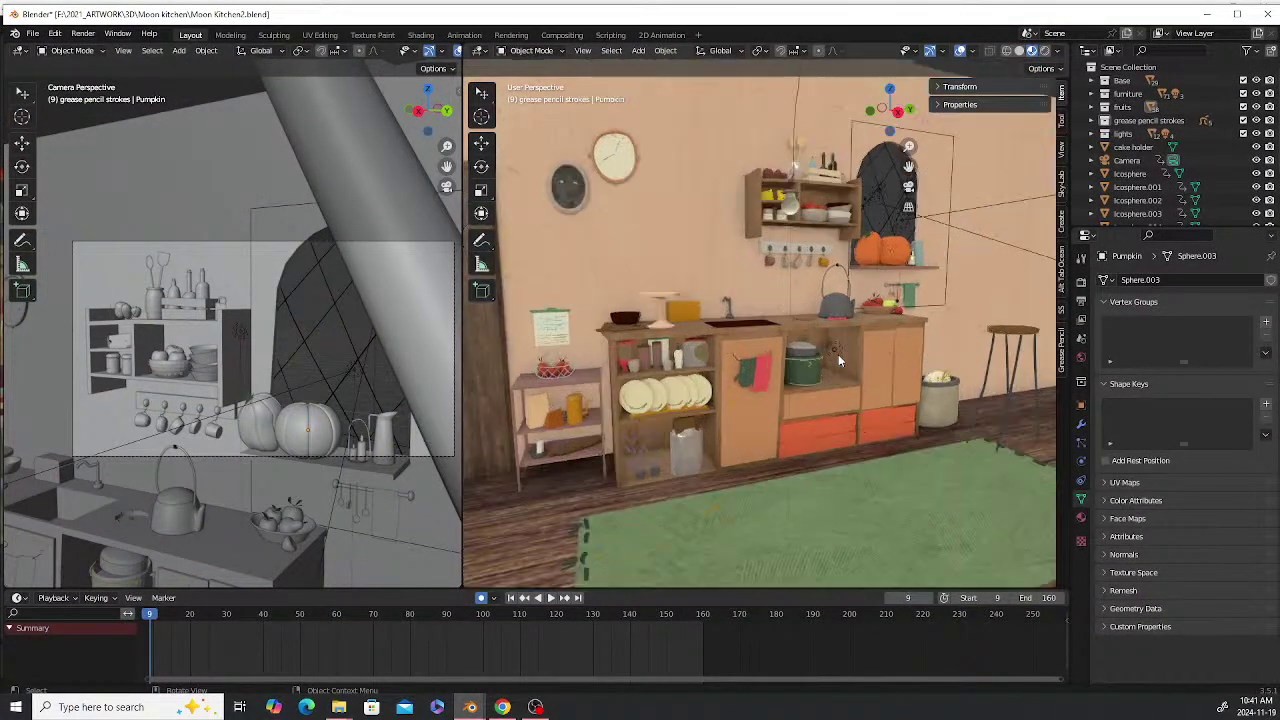
Inspect the hanging wall chart up close, selecting its grease pencil writing and the pale green panel behind it
middle_click_drag(838, 354, 762, 342)
scroll(709, 320, "up", 5)
scroll(712, 320, "down", 5)
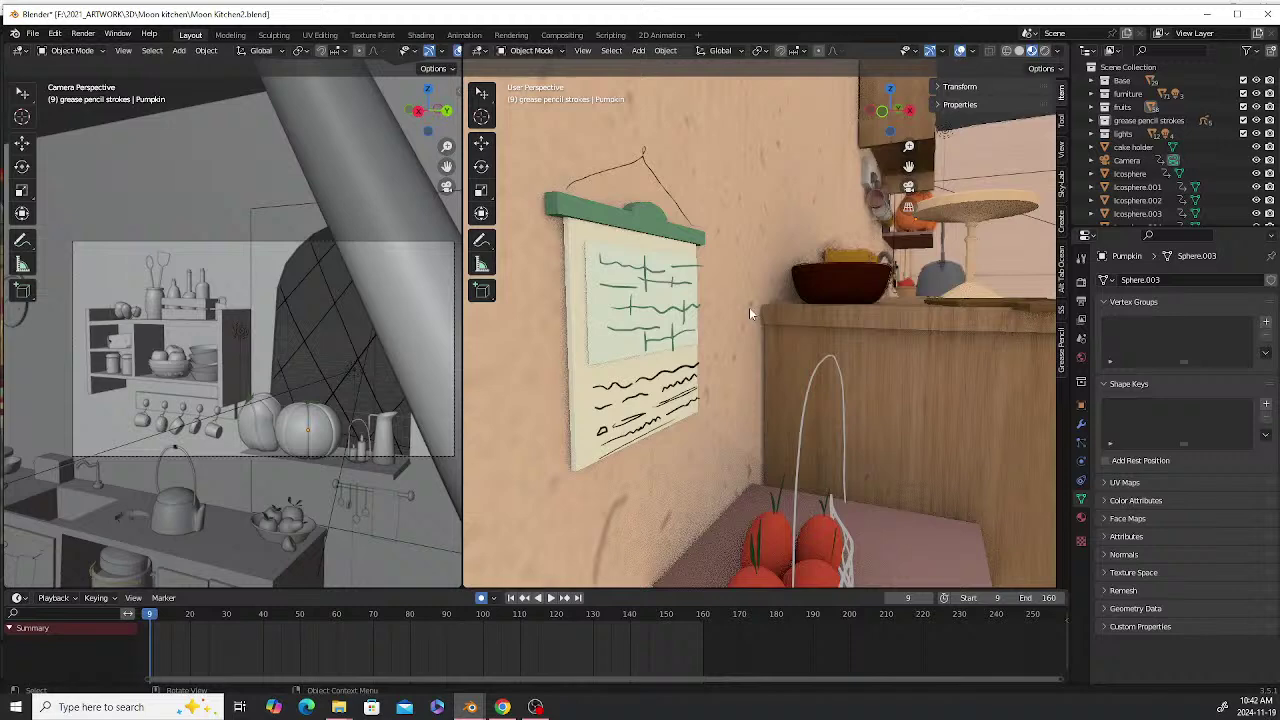
left_click(611, 274)
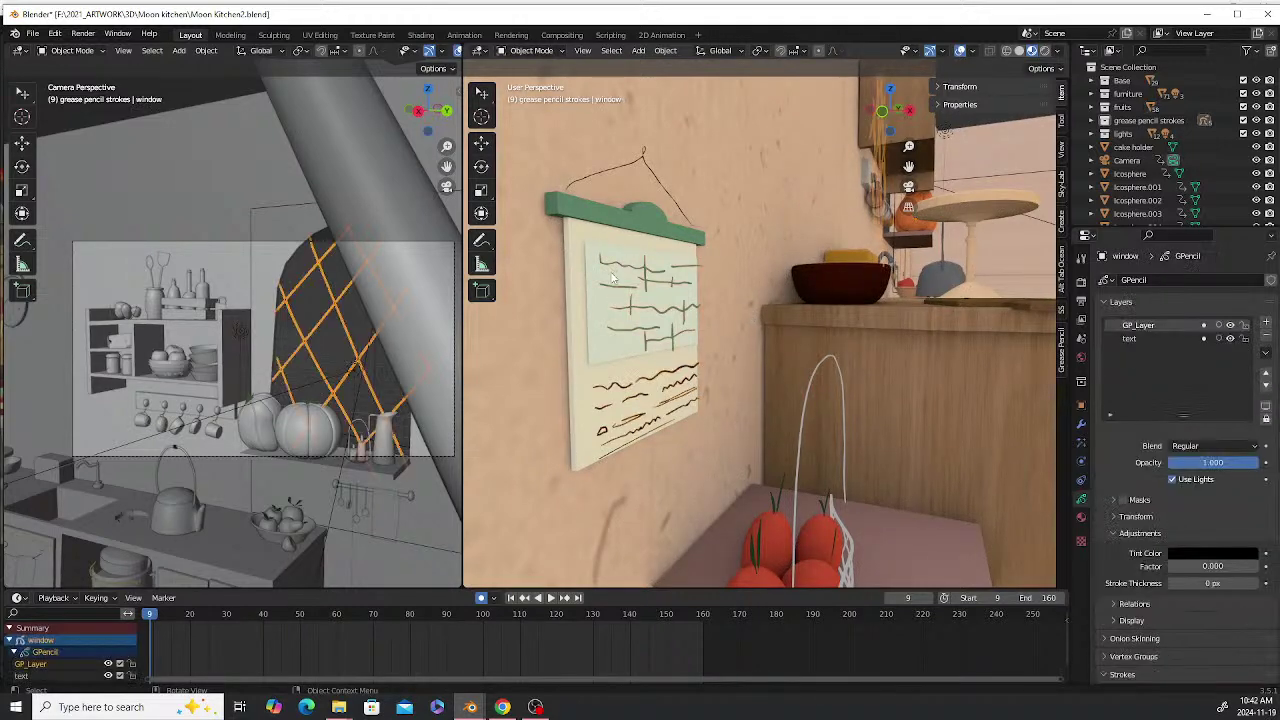
left_click(610, 352)
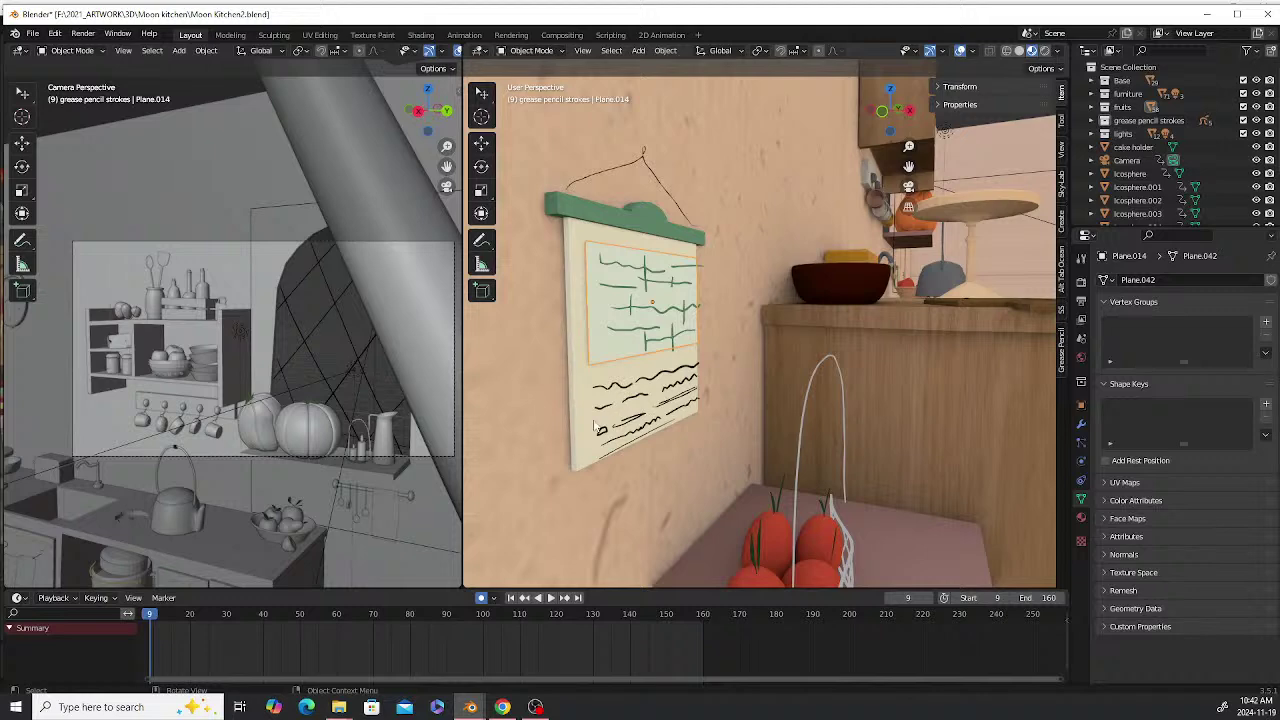
Select the grease pencil leaves object and examine the shelf's Pepper and Salt labels, the hanging mugs and the surrounding kitchen
middle_click_drag(866, 397, 808, 369)
left_click(709, 322)
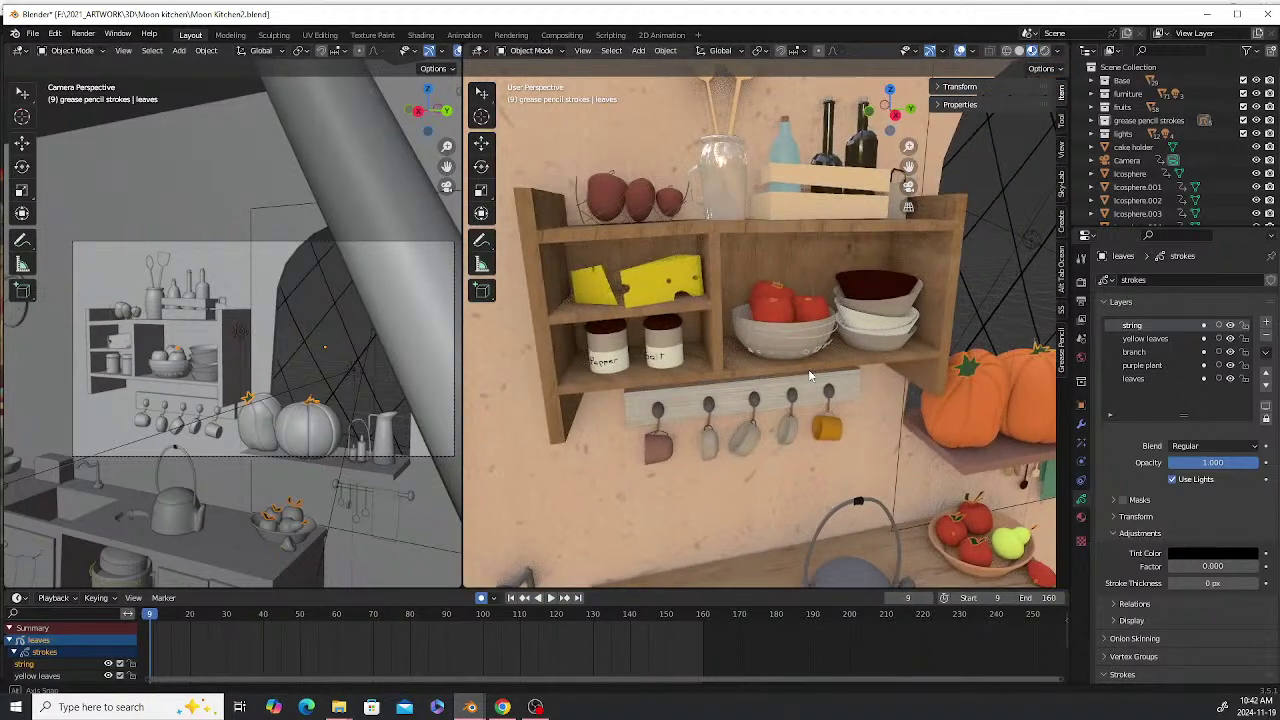
scroll(808, 369, "up", 8)
scroll(742, 305, "down", 4)
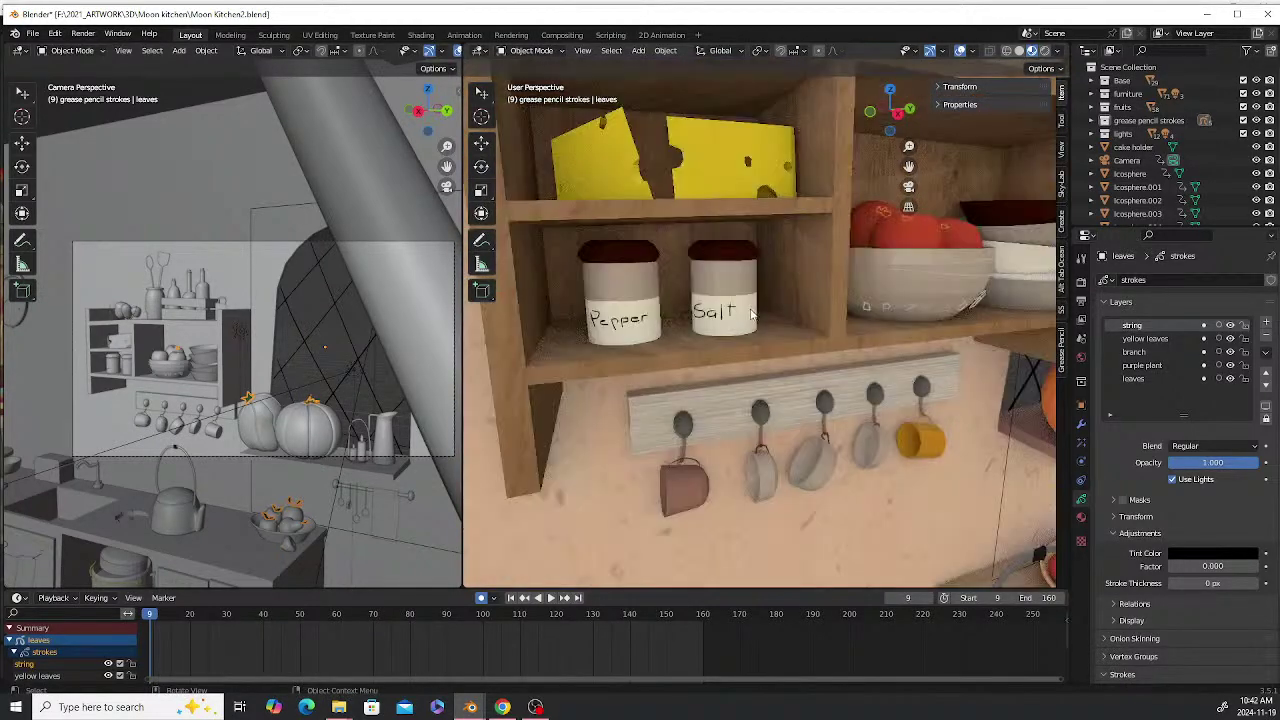
middle_click_drag(868, 326, 865, 303)
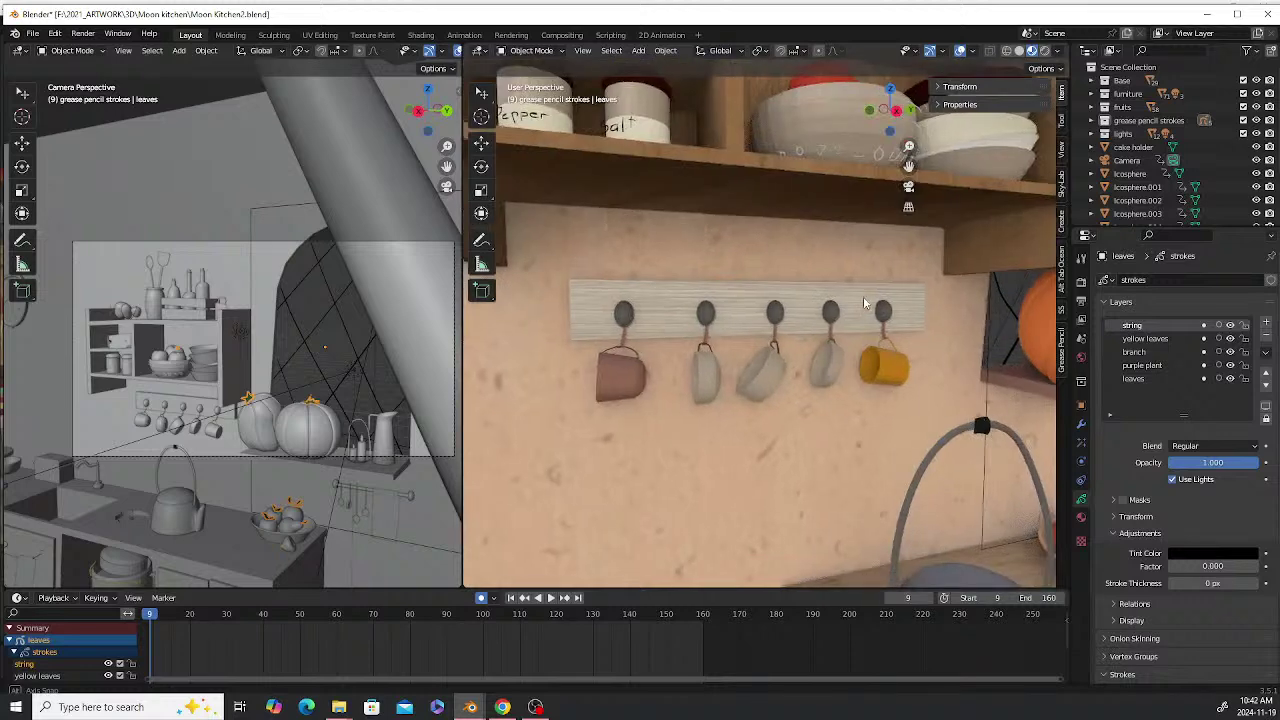
scroll(830, 313, "down", 6)
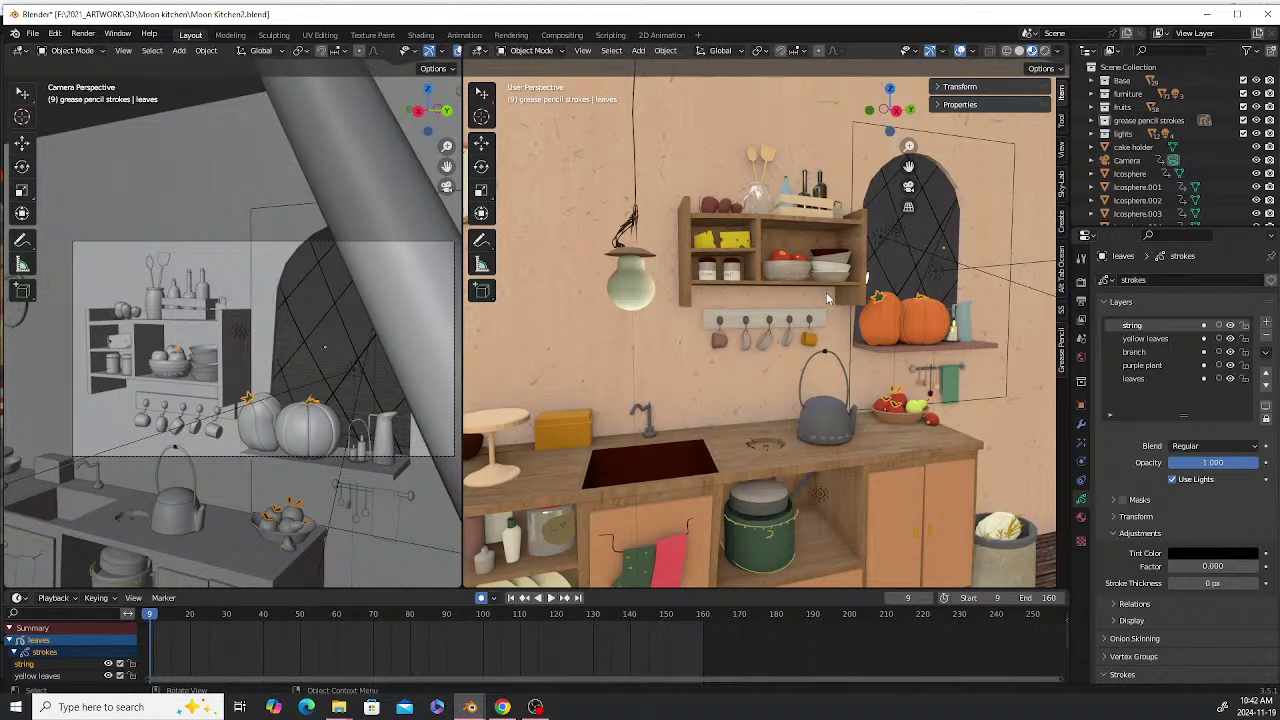
scroll(754, 285, "down", 3)
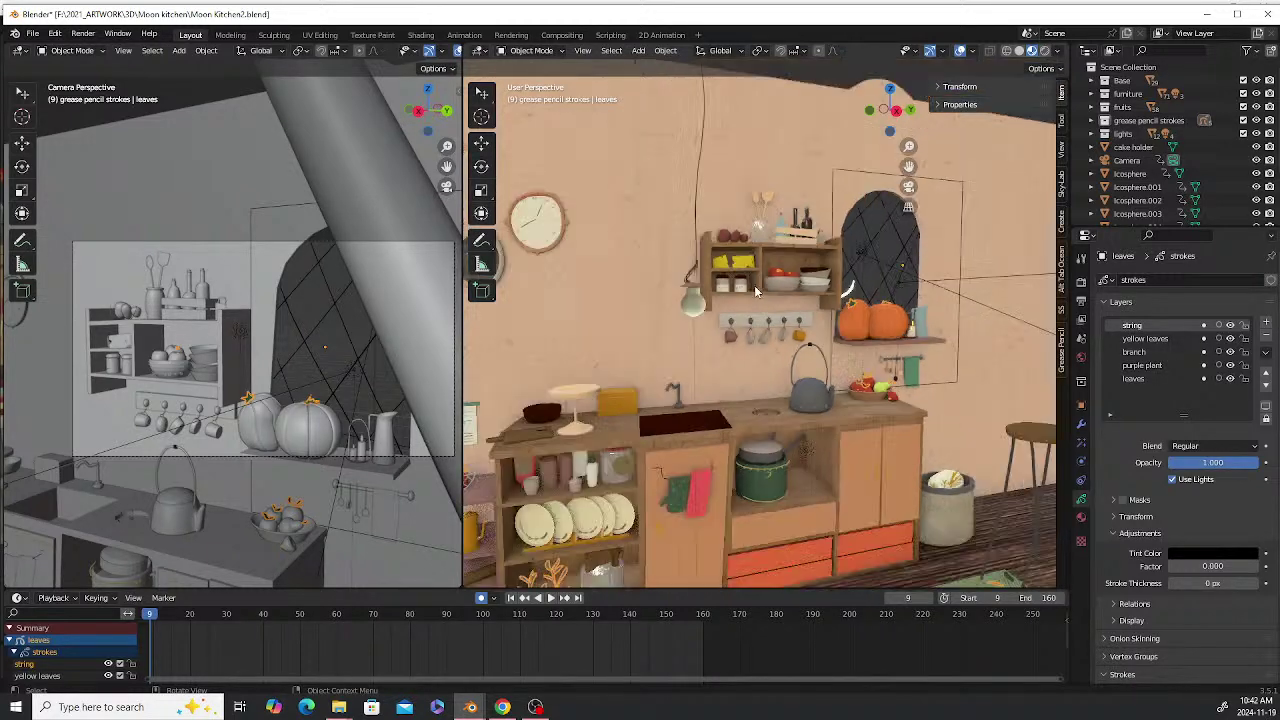
scroll(754, 285, "down", 2)
Return to the bookstore scene and inspect the rendered storefront and pavement from the street beside the lamp post
left_click(751, 105)
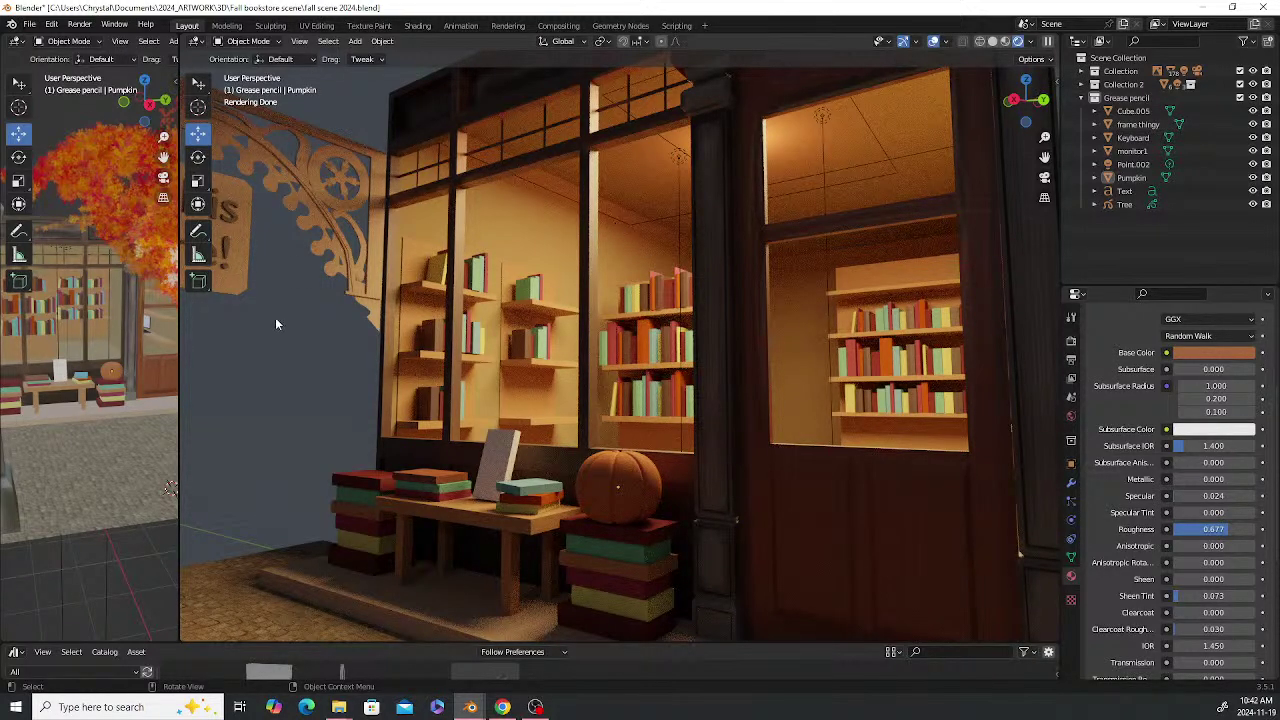
middle_click_drag(294, 326, 590, 352)
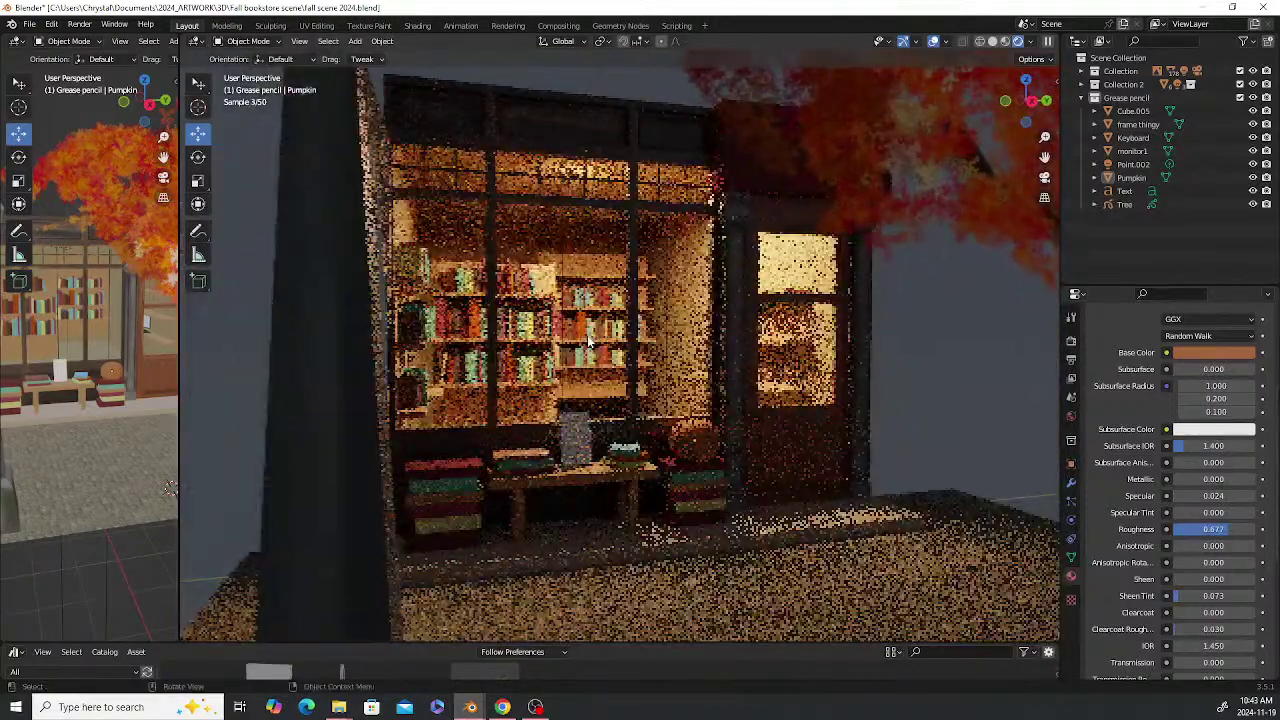
middle_click_drag(602, 421, 583, 367, "shift")
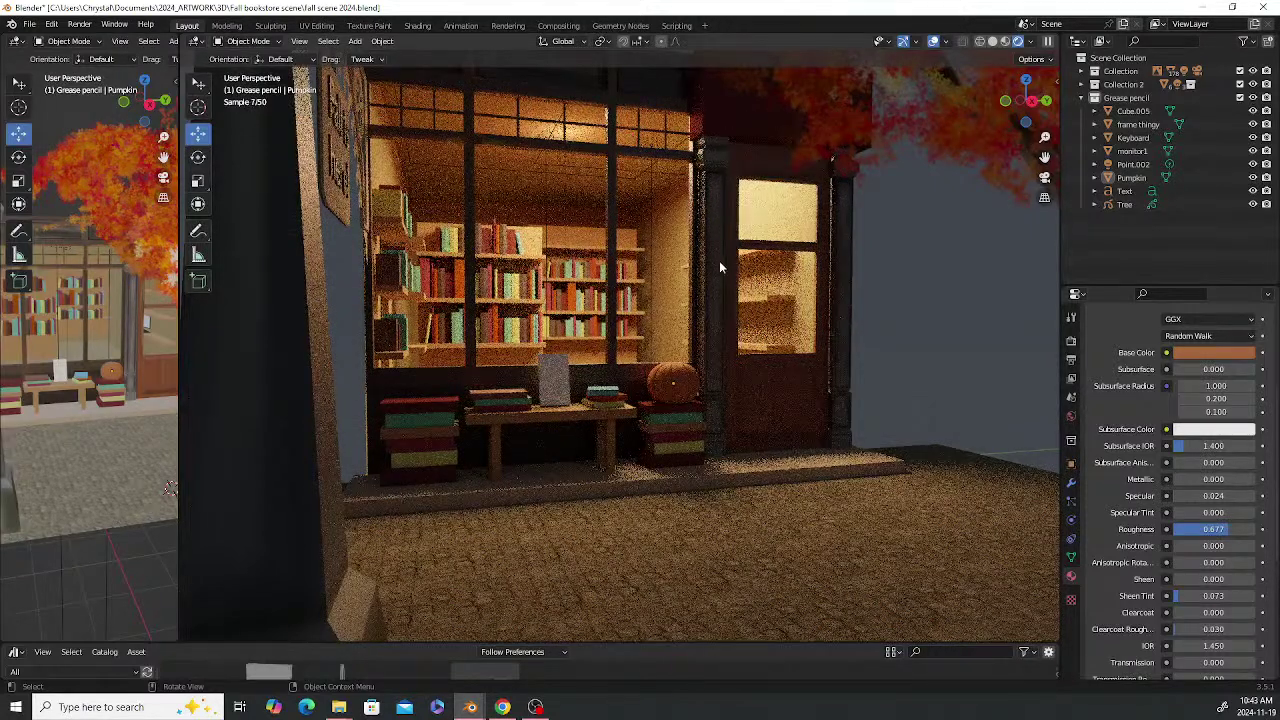
Duplicate the pumpkin and move the copy about -4.8 m along Y, over the book stack at the table's other end
left_click(684, 385)
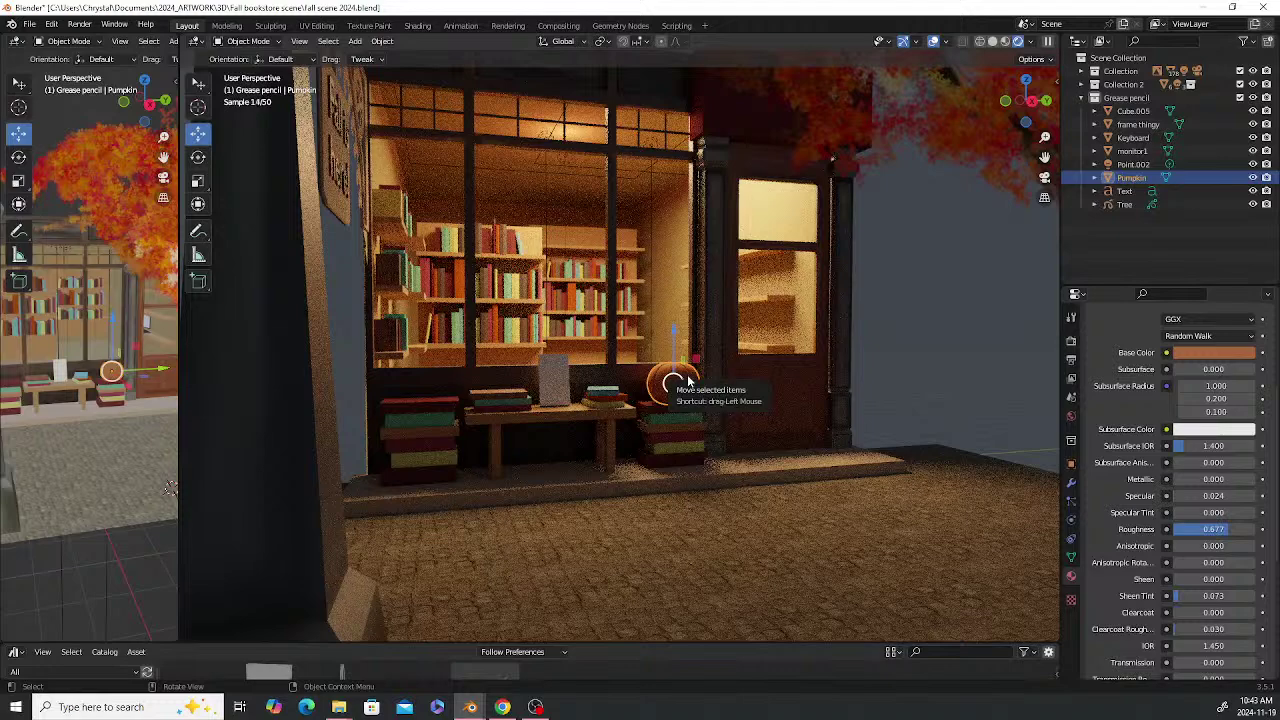
key("shift")
key("shift+d")
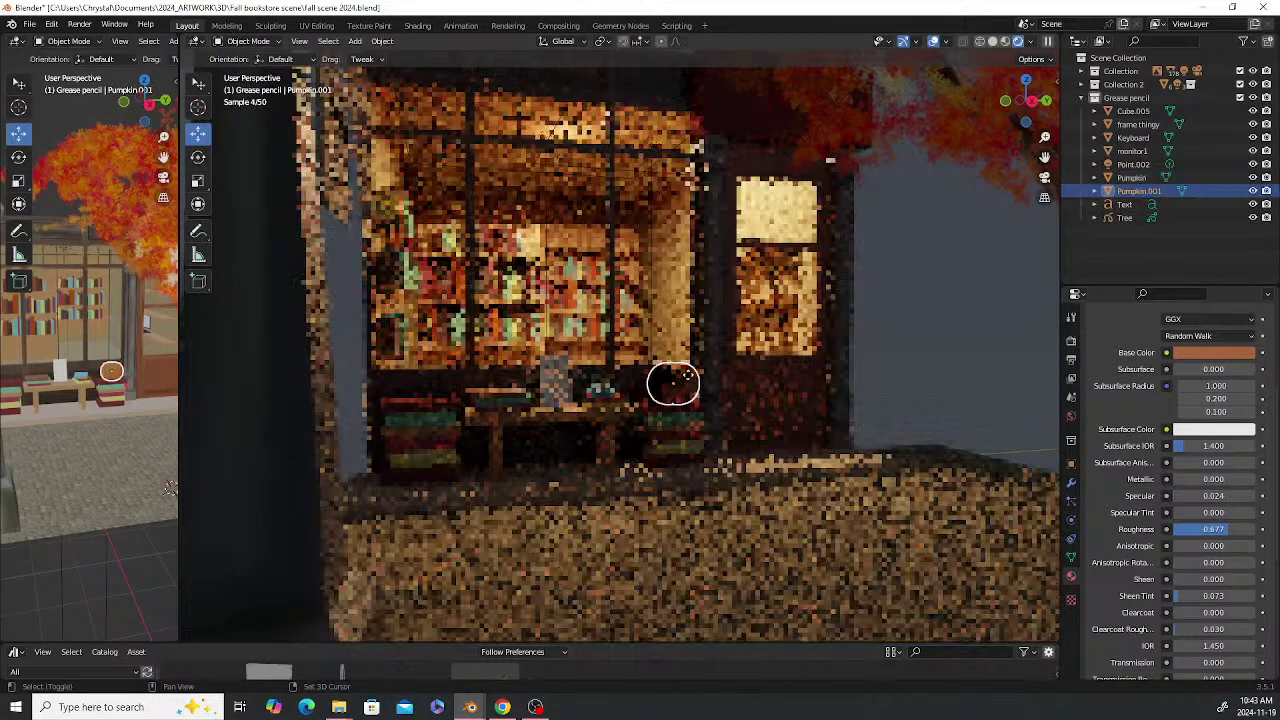
right_click(689, 384)
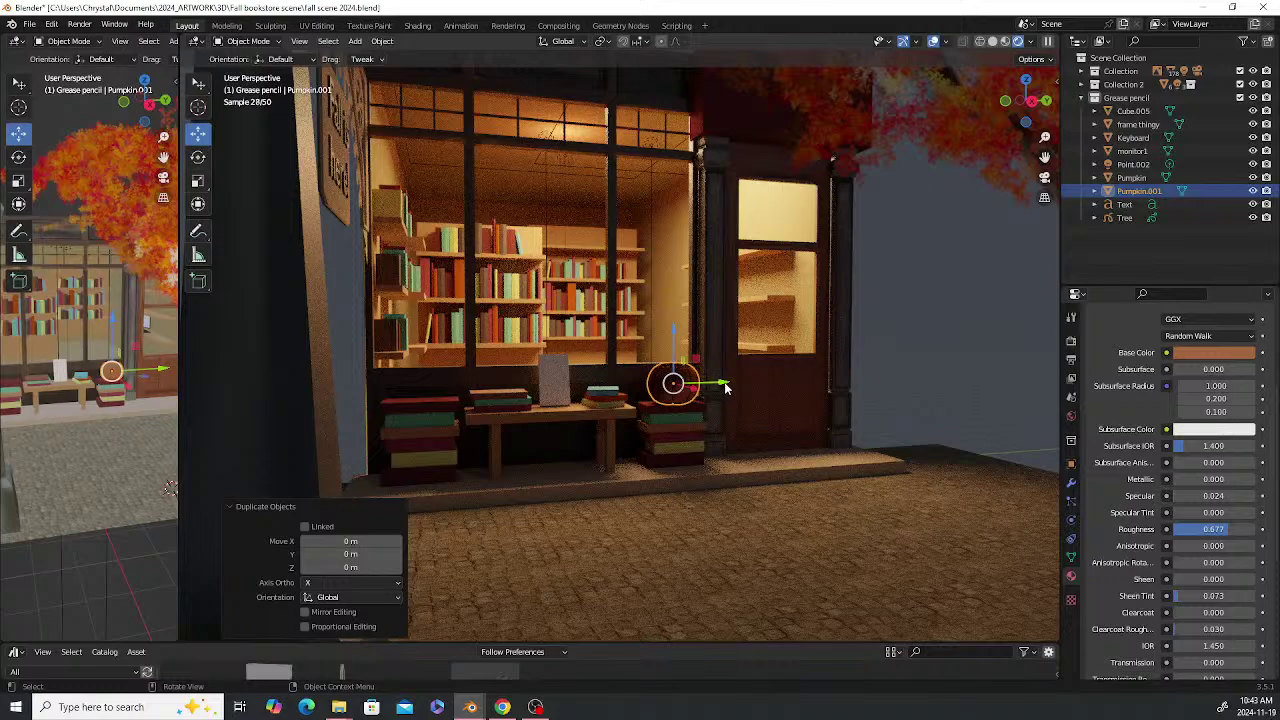
left_click_drag(725, 386, 466, 388)
Show the scene in material preview and raise the copied pumpkin until it rests on the stack's top maroon book
left_click(1020, 42)
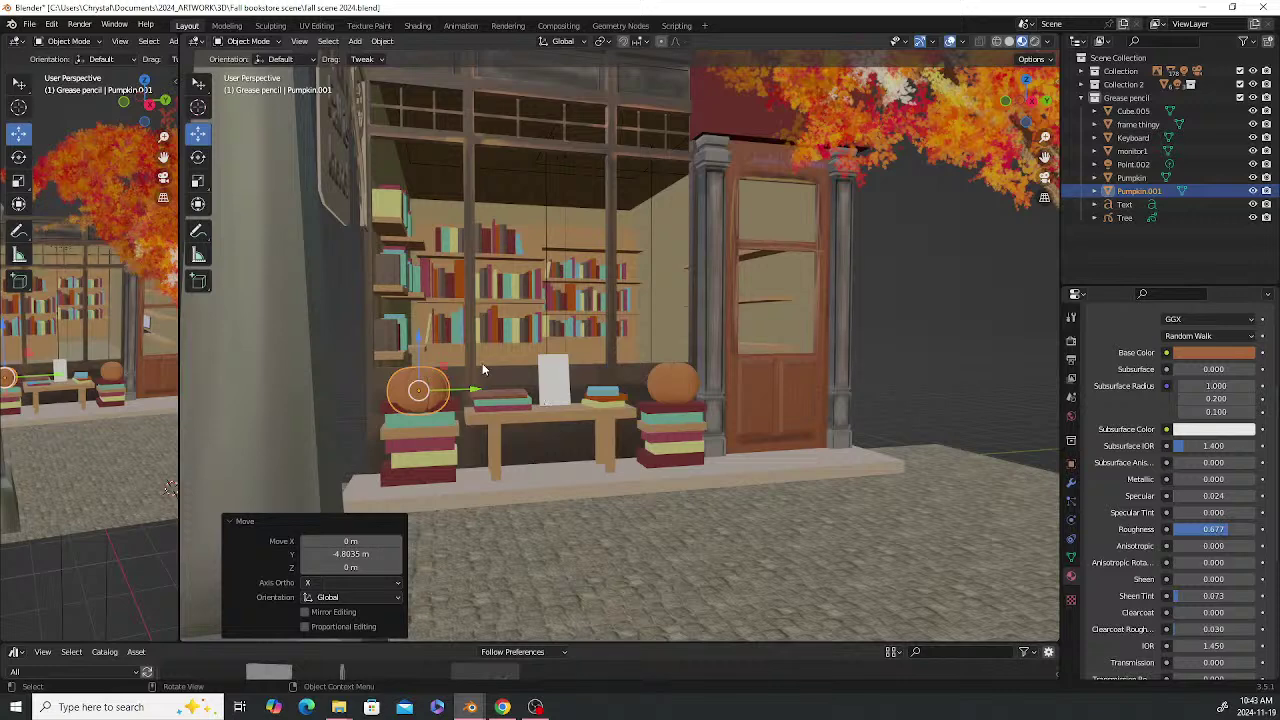
middle_click_drag(483, 365, 614, 349, "shift")
scroll(588, 370, "up", 4)
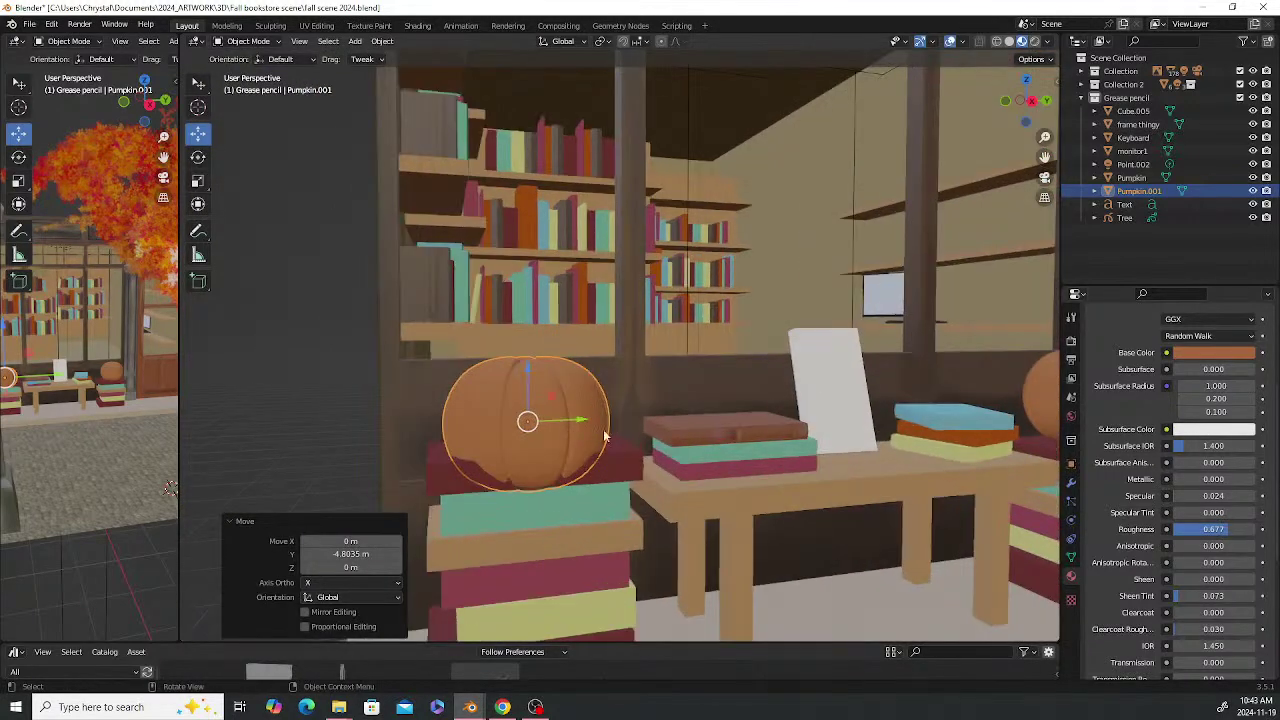
middle_click_drag(604, 435, 677, 399)
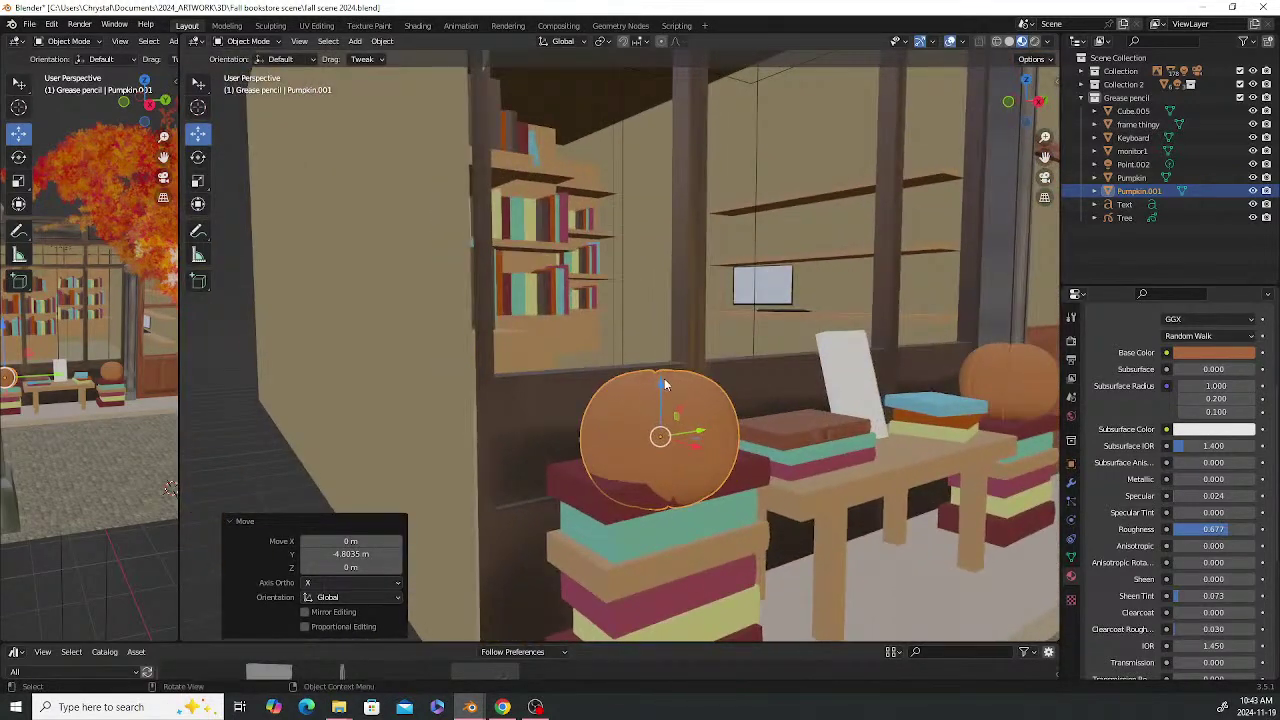
left_click_drag(664, 384, 661, 349)
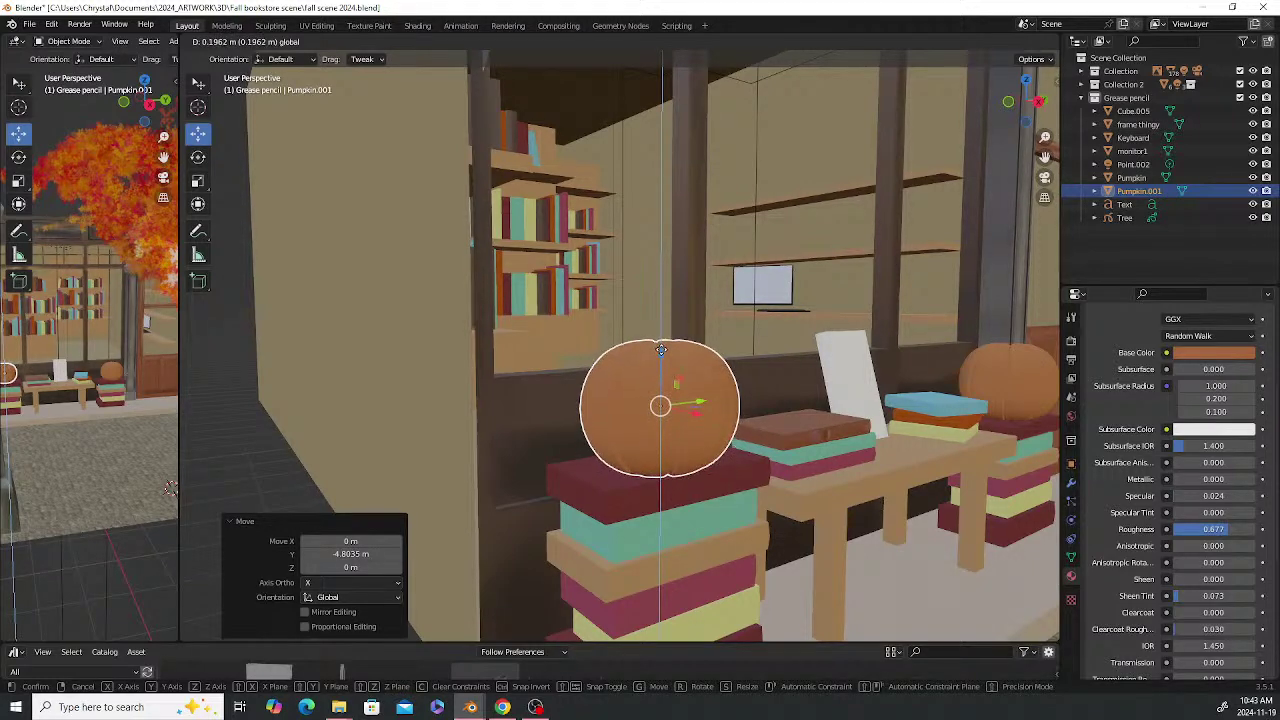
left_click(253, 437)
middle_click_drag(702, 318, 655, 302)
scroll(490, 318, "up", 2)
left_click(470, 310)
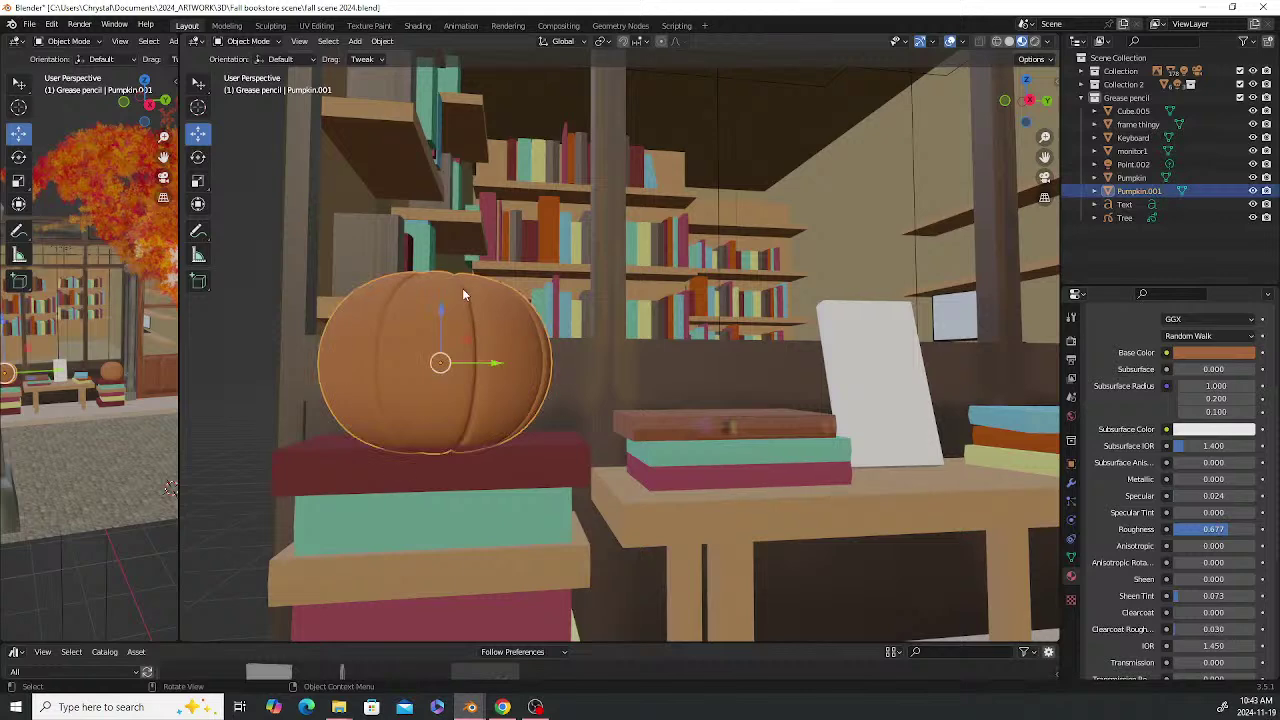
left_click_drag(443, 316, 443, 298)
left_click(266, 316)
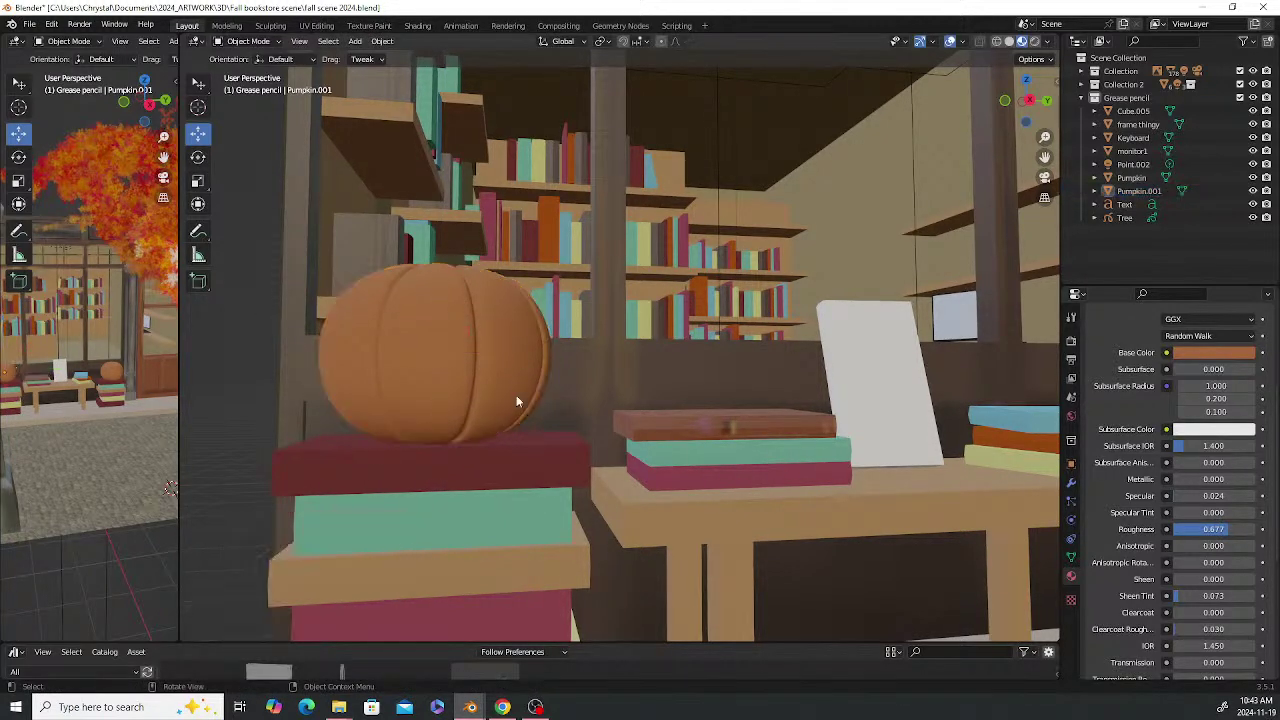
Assign Material.005 to the top book directly under the copied pumpkin
middle_click_drag(592, 392, 516, 394)
middle_click_drag(566, 261, 386, 371)
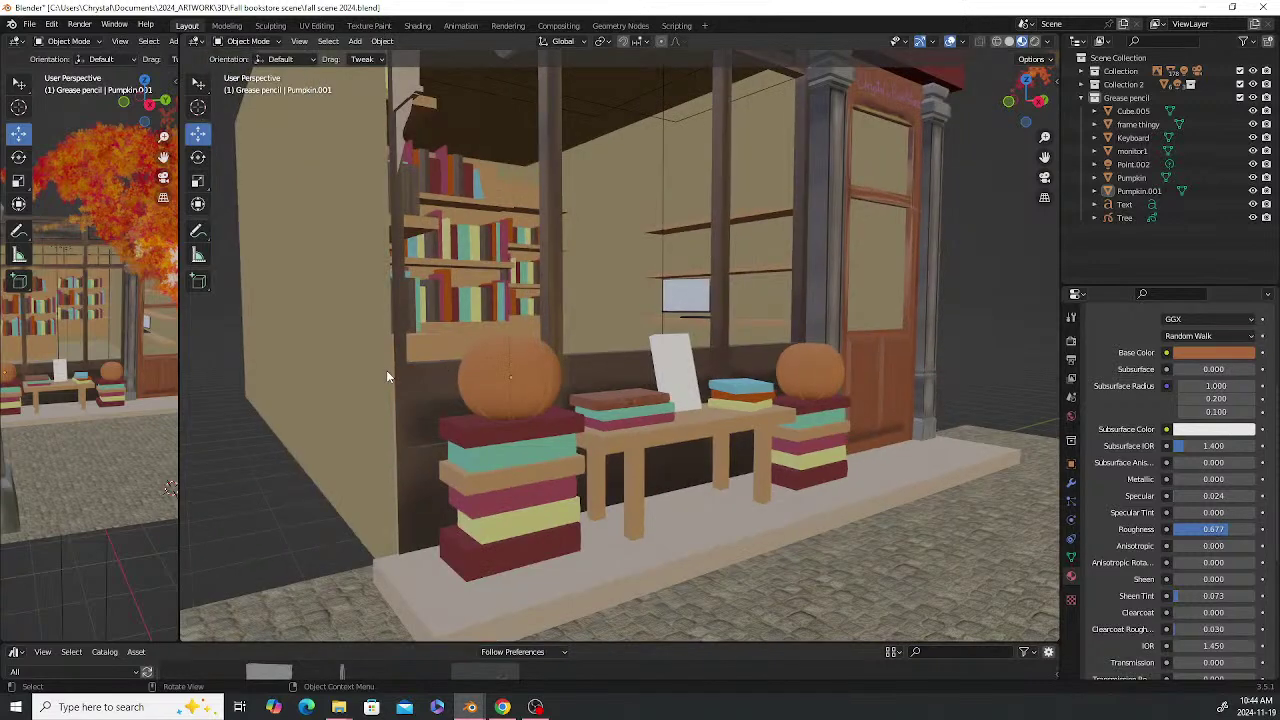
left_click(480, 435)
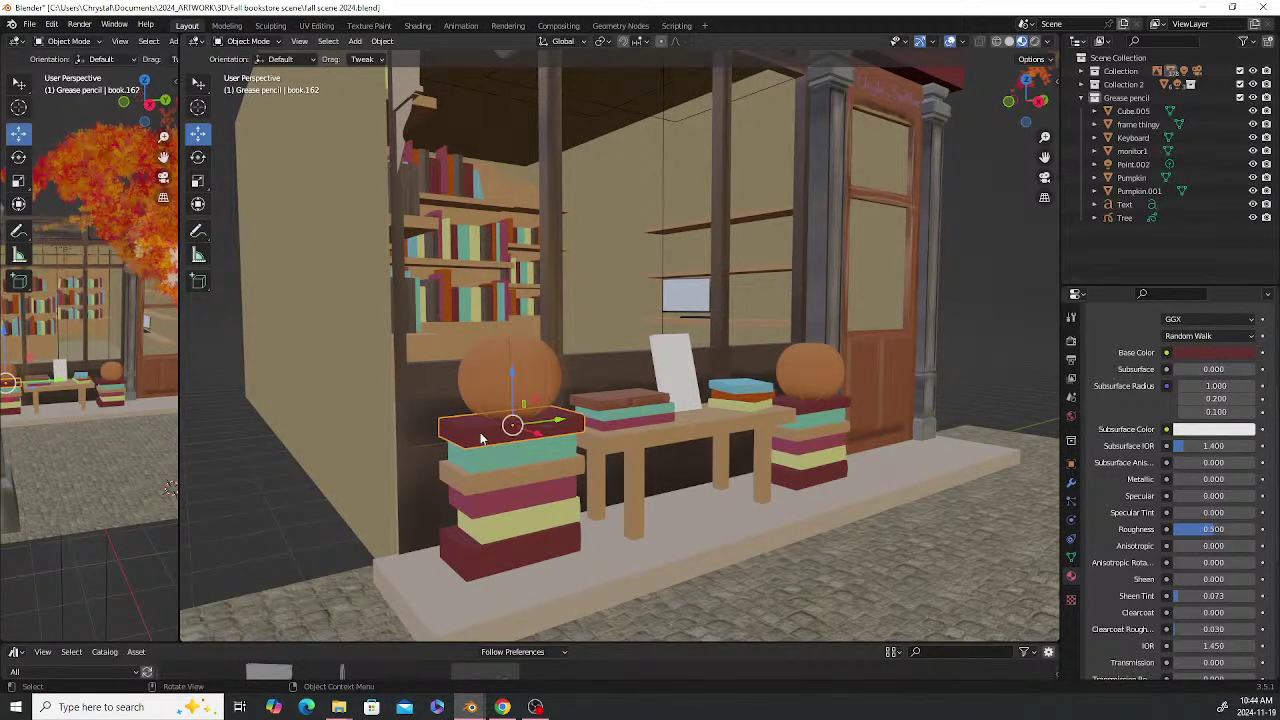
scroll(1094, 399, "up", 5)
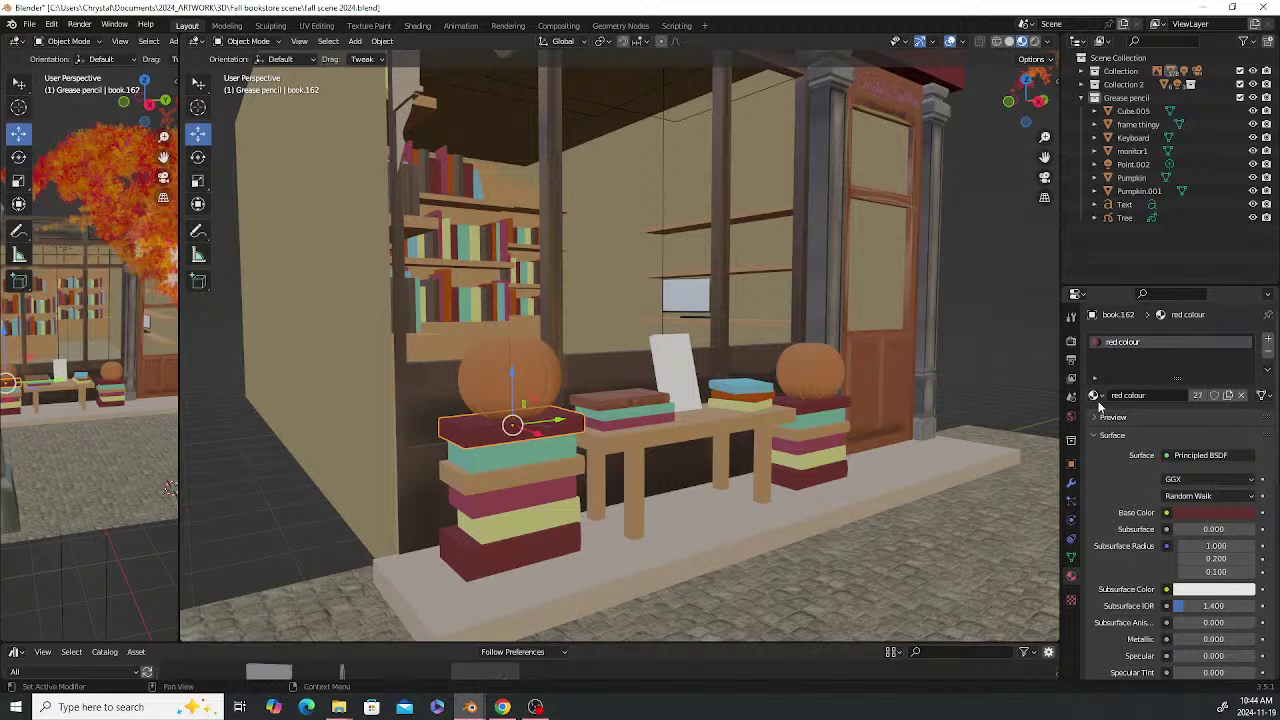
left_click(1094, 396)
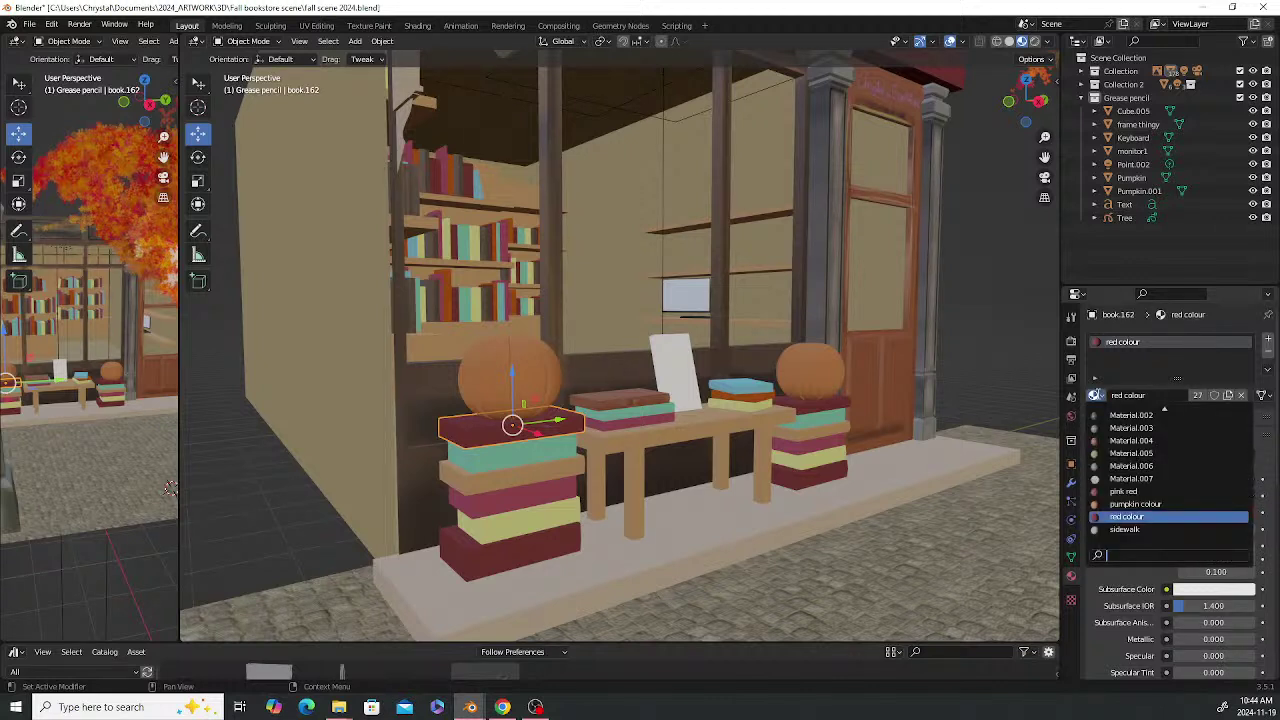
left_click(1143, 453)
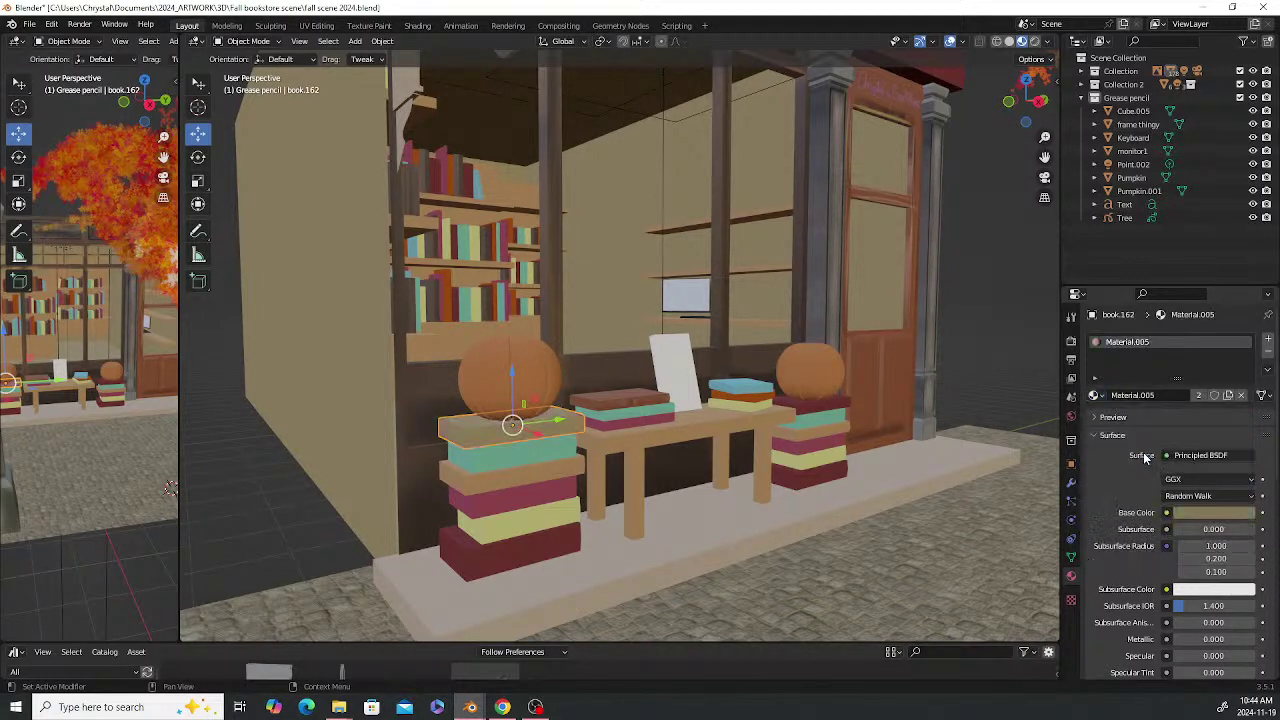
Assign bright yellow to the blue-green second book and red colour to the light brown third book of the same stack
left_click(526, 456)
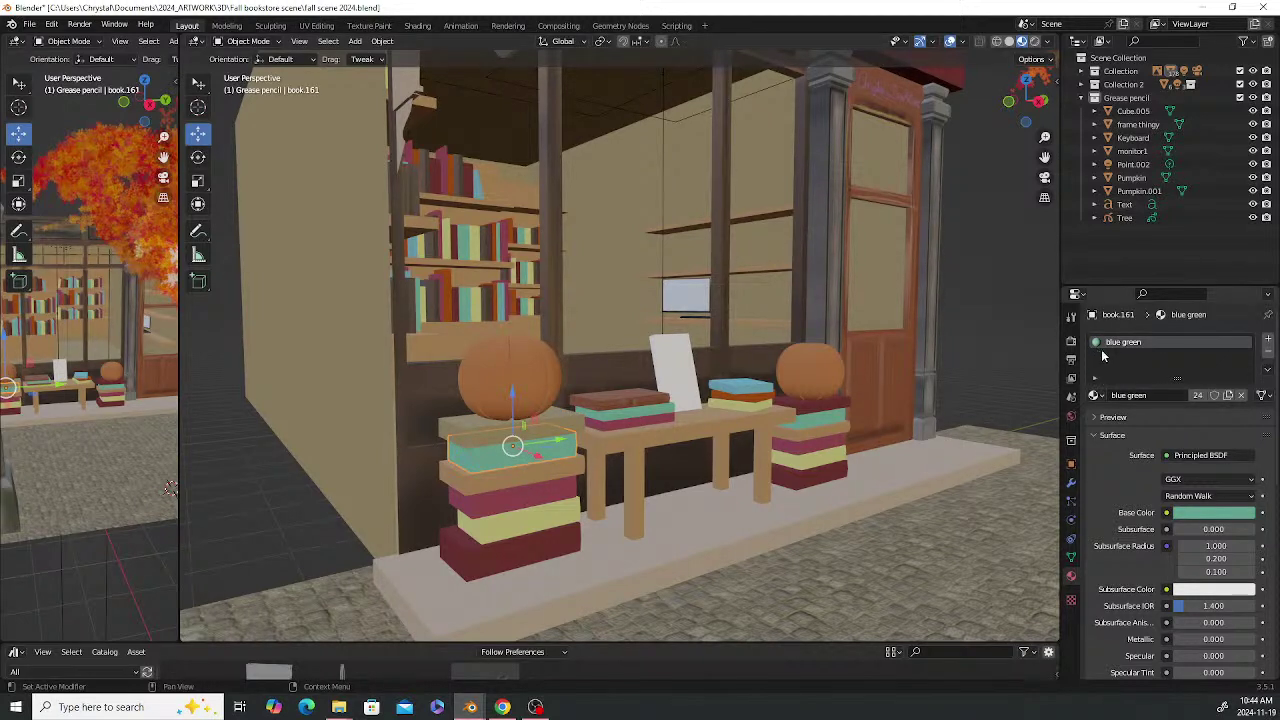
left_click(1097, 396)
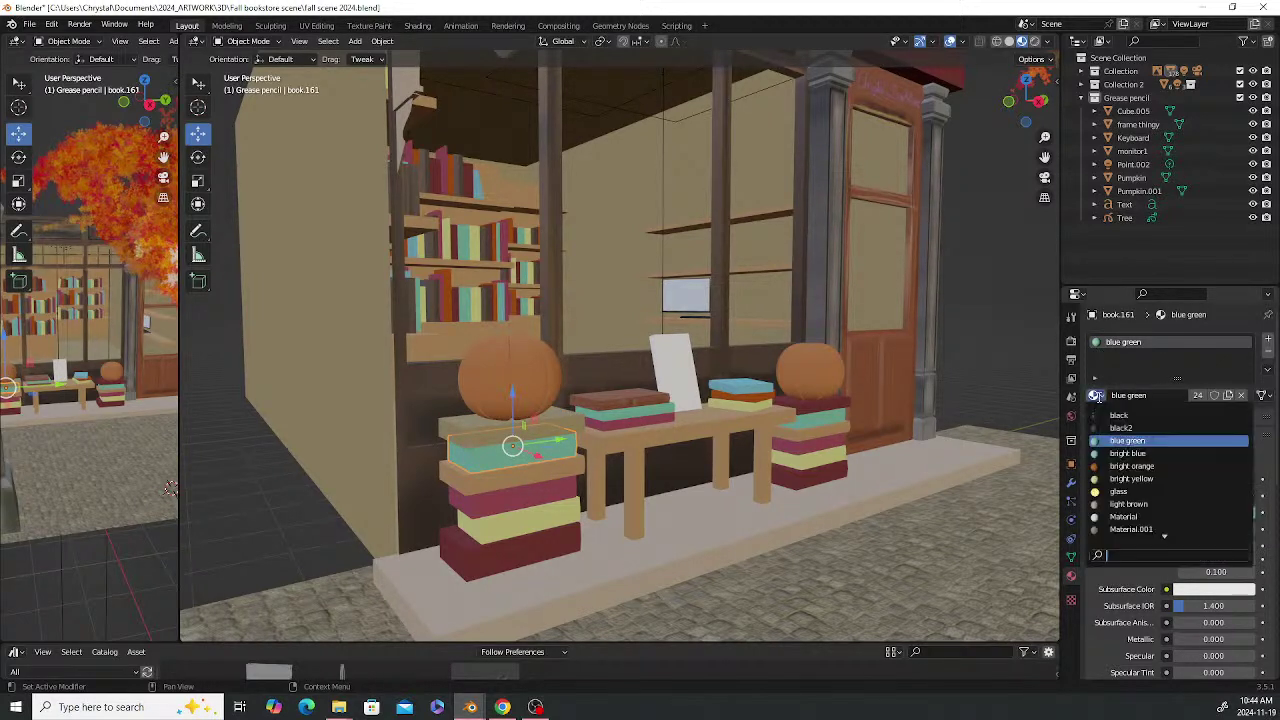
left_click(1131, 479)
left_click(518, 484)
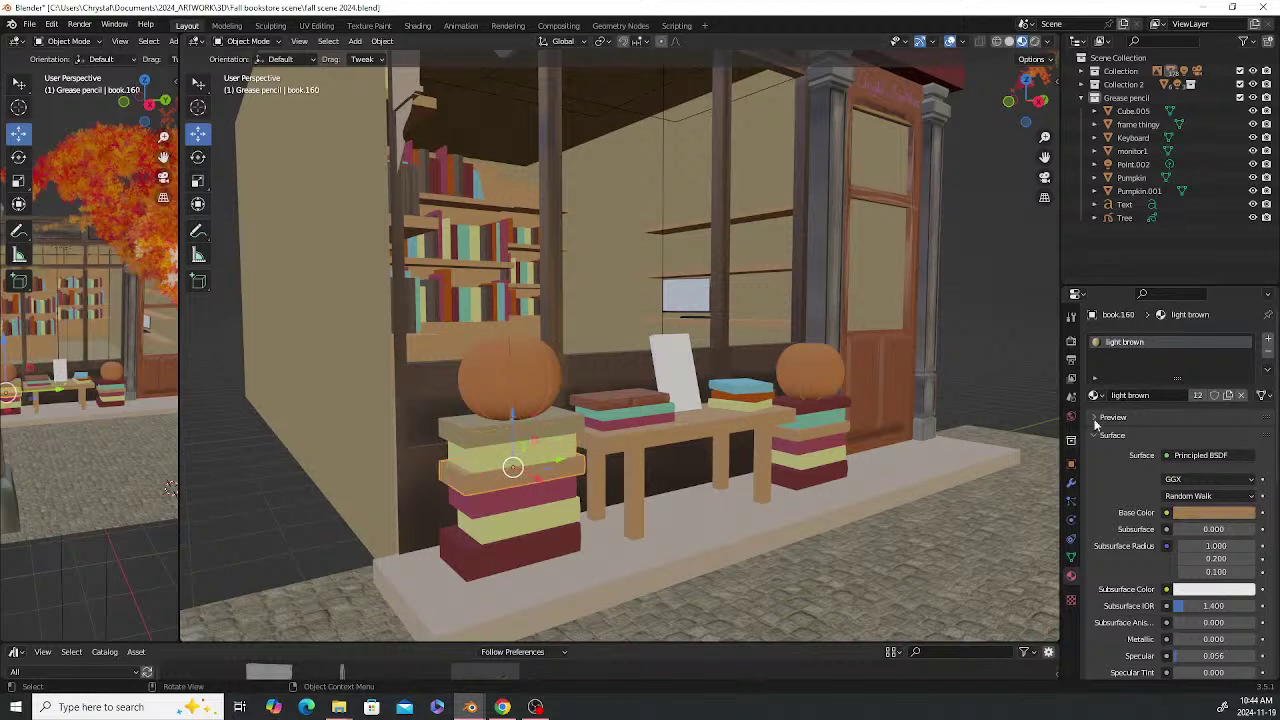
left_click(1097, 396)
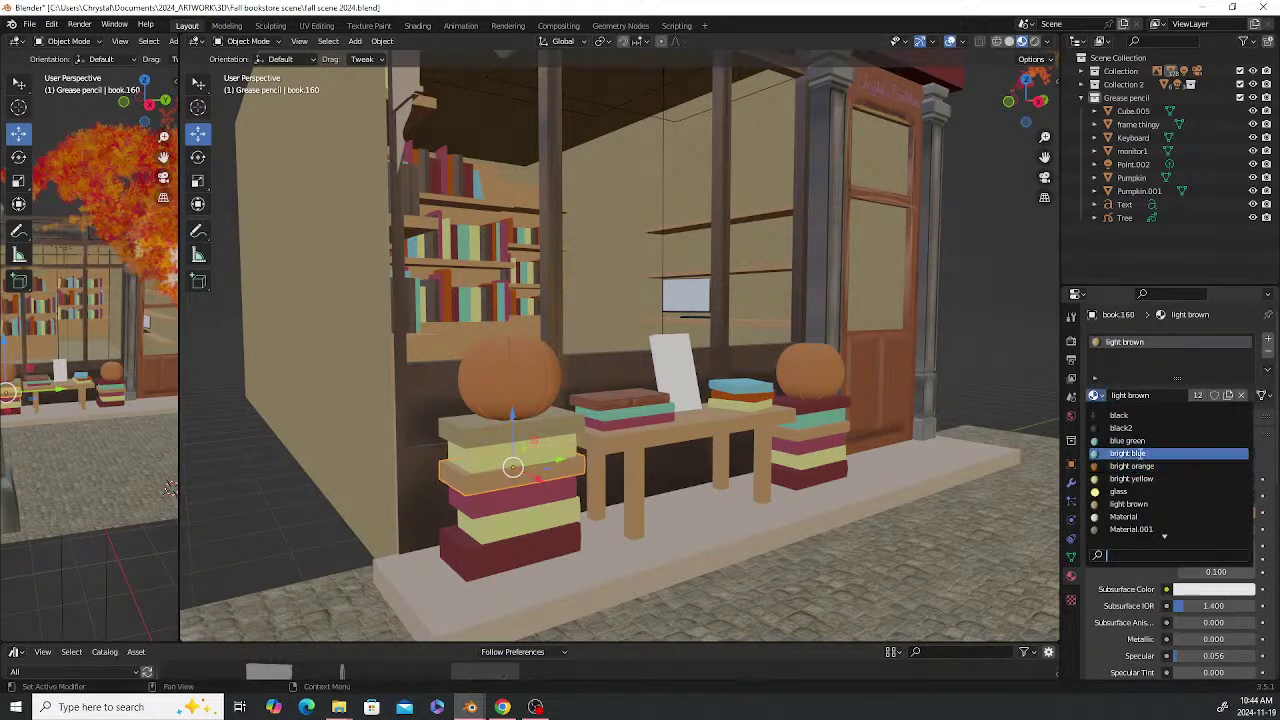
scroll(1145, 480, "down", 10)
scroll(1150, 516, "down", 1)
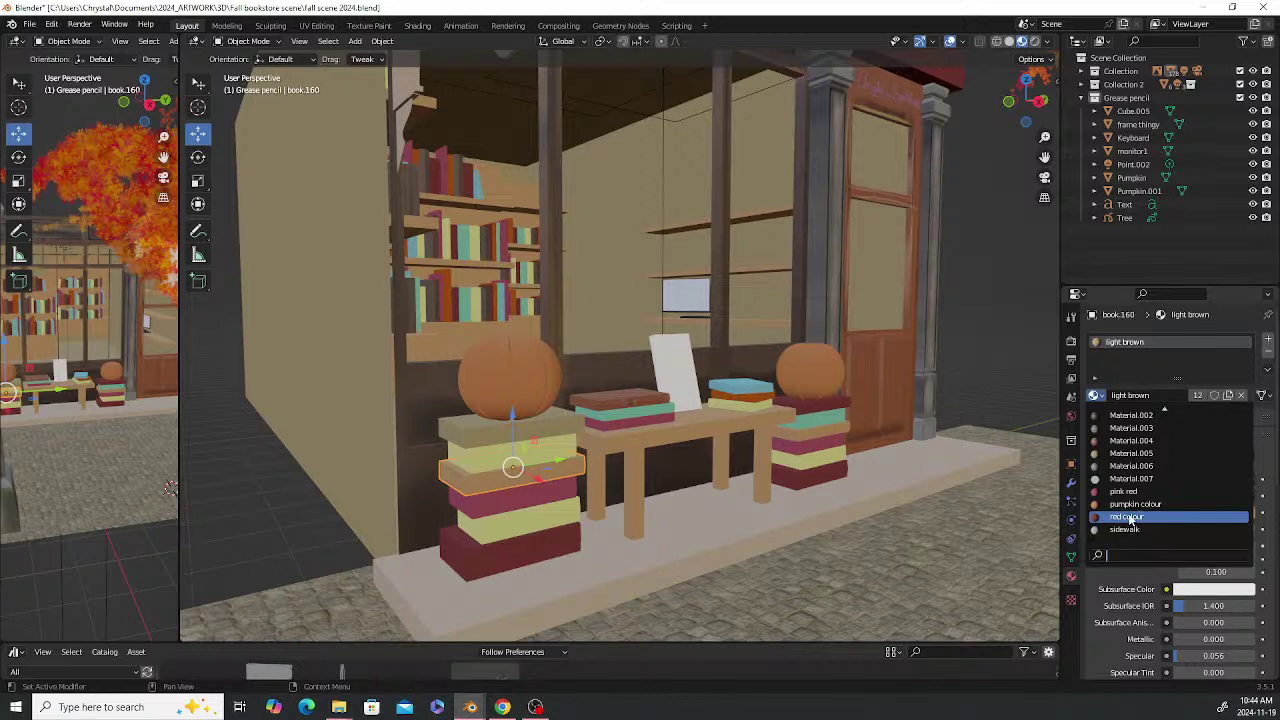
left_click(1140, 517)
Try red colour on the yellow book second from the bottom of the stack
left_click(501, 523)
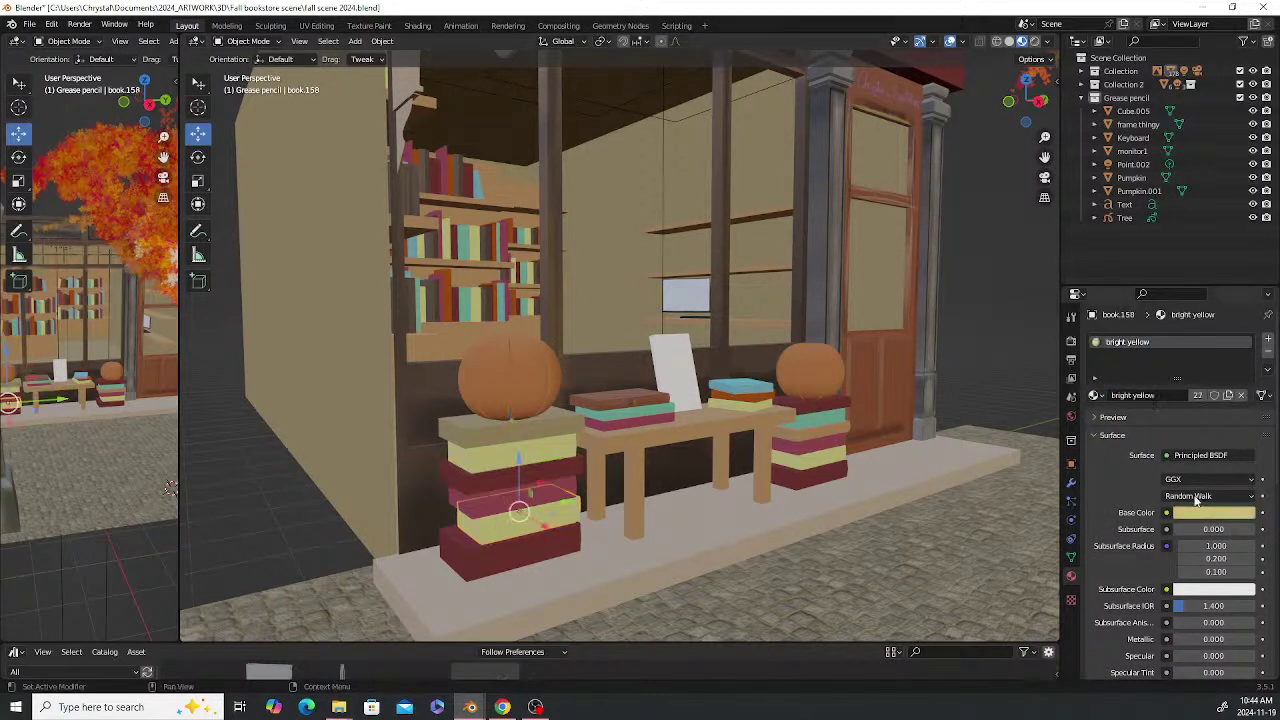
right_click(1108, 402)
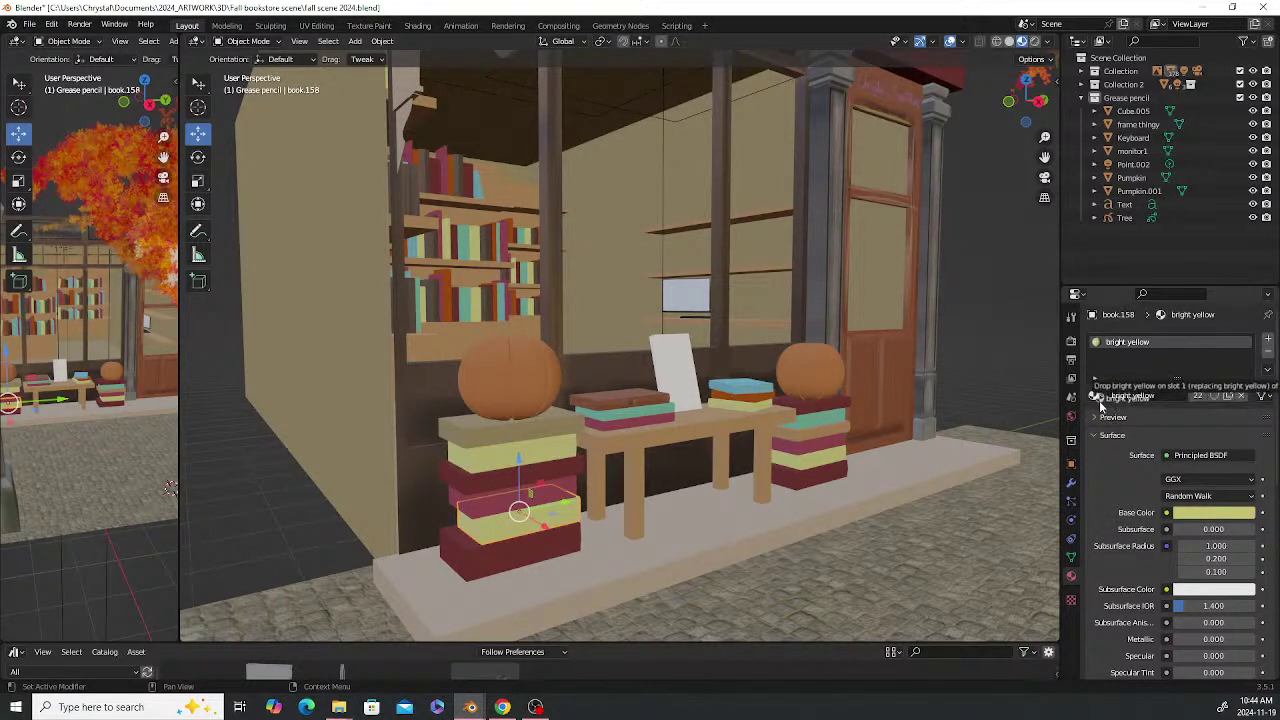
left_click(1095, 395)
scroll(1141, 519, "down", 5)
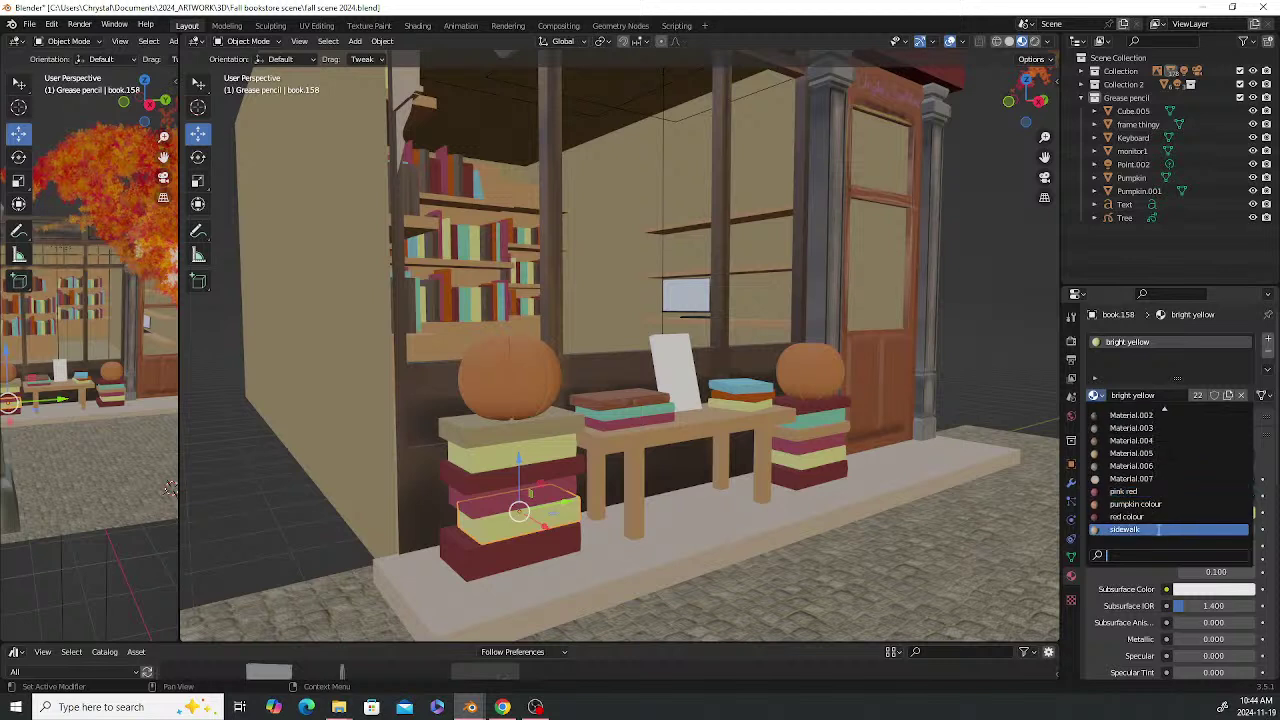
left_click(1138, 516)
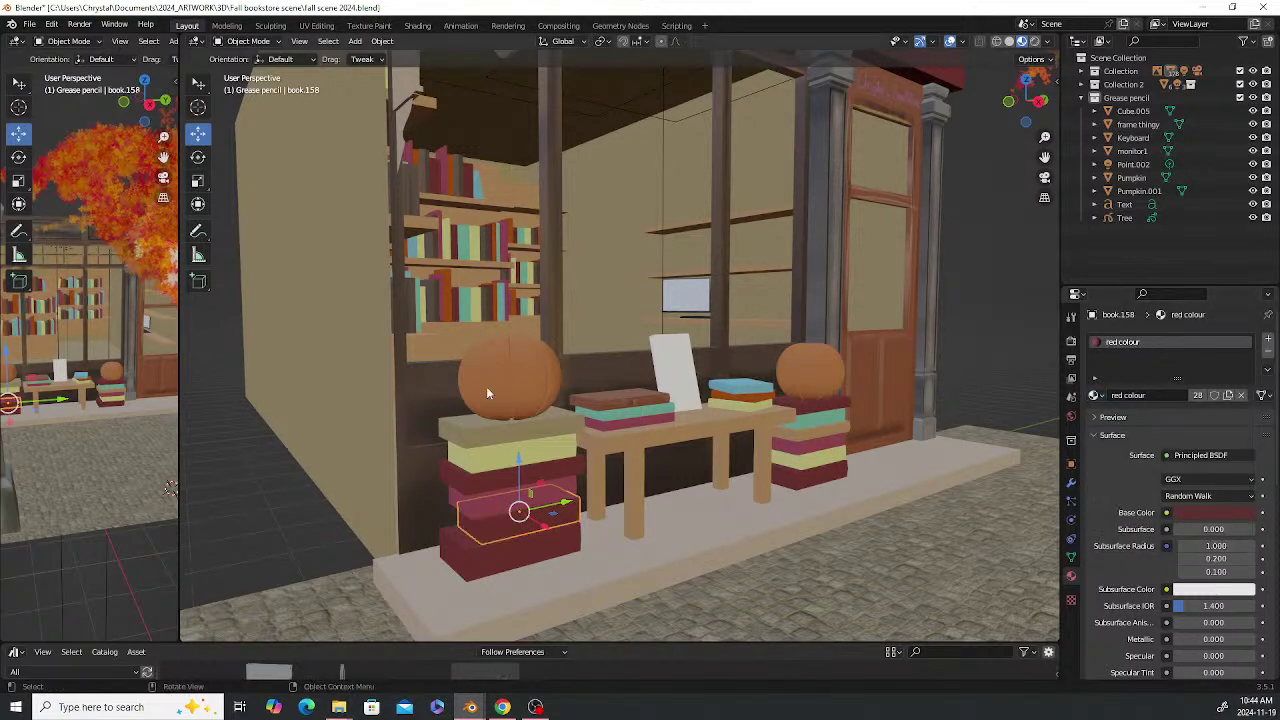
left_click(233, 472)
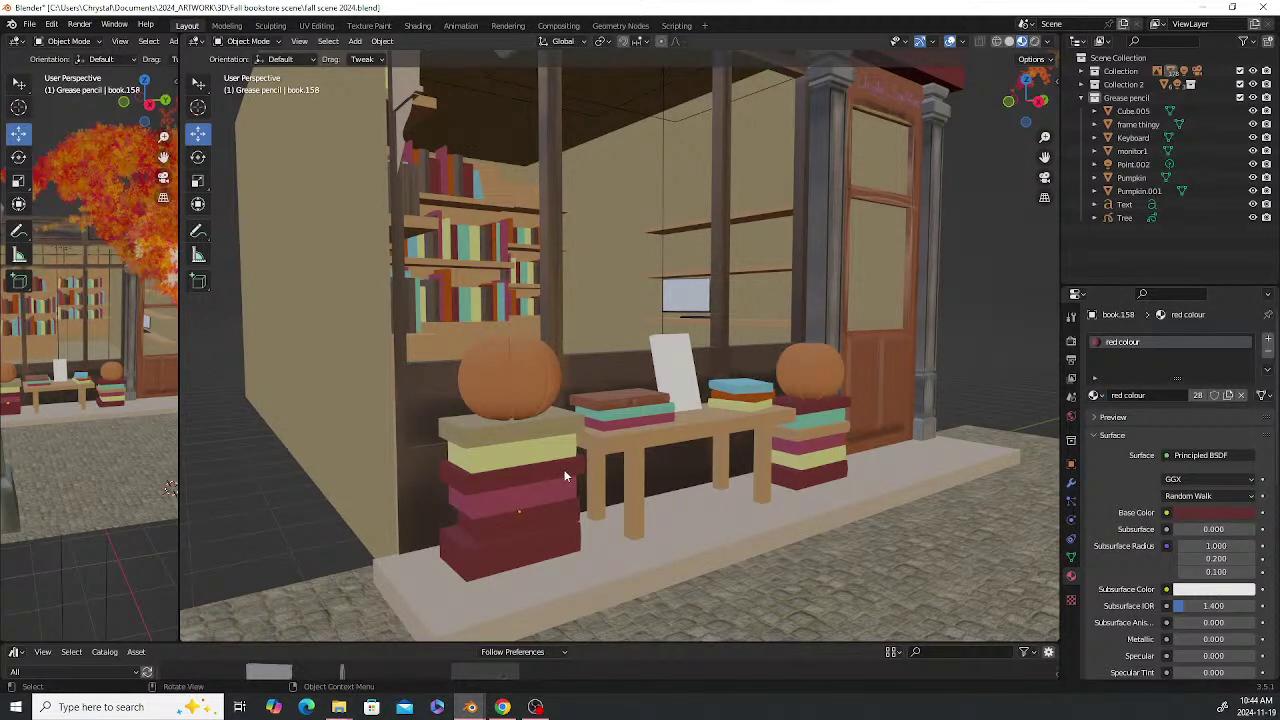
Assign Material.002 to the book second from the bottom of the stack and save the file
left_click(435, 297)
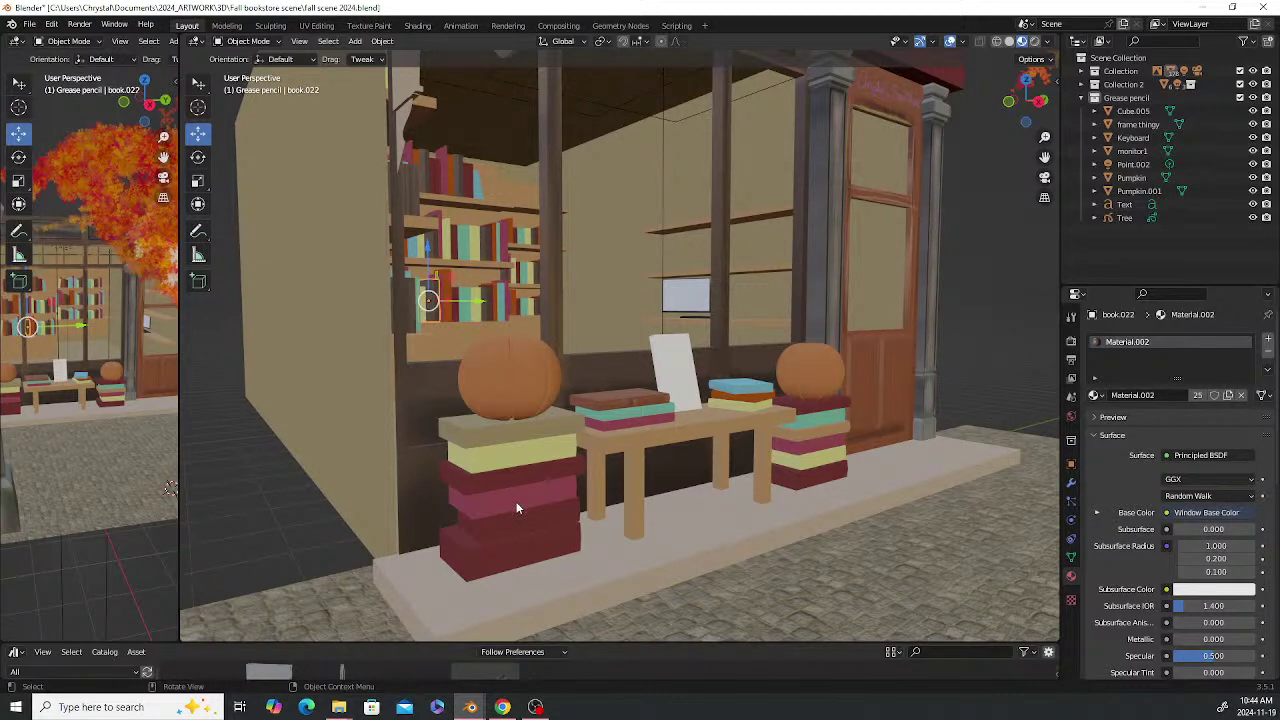
left_click(514, 552)
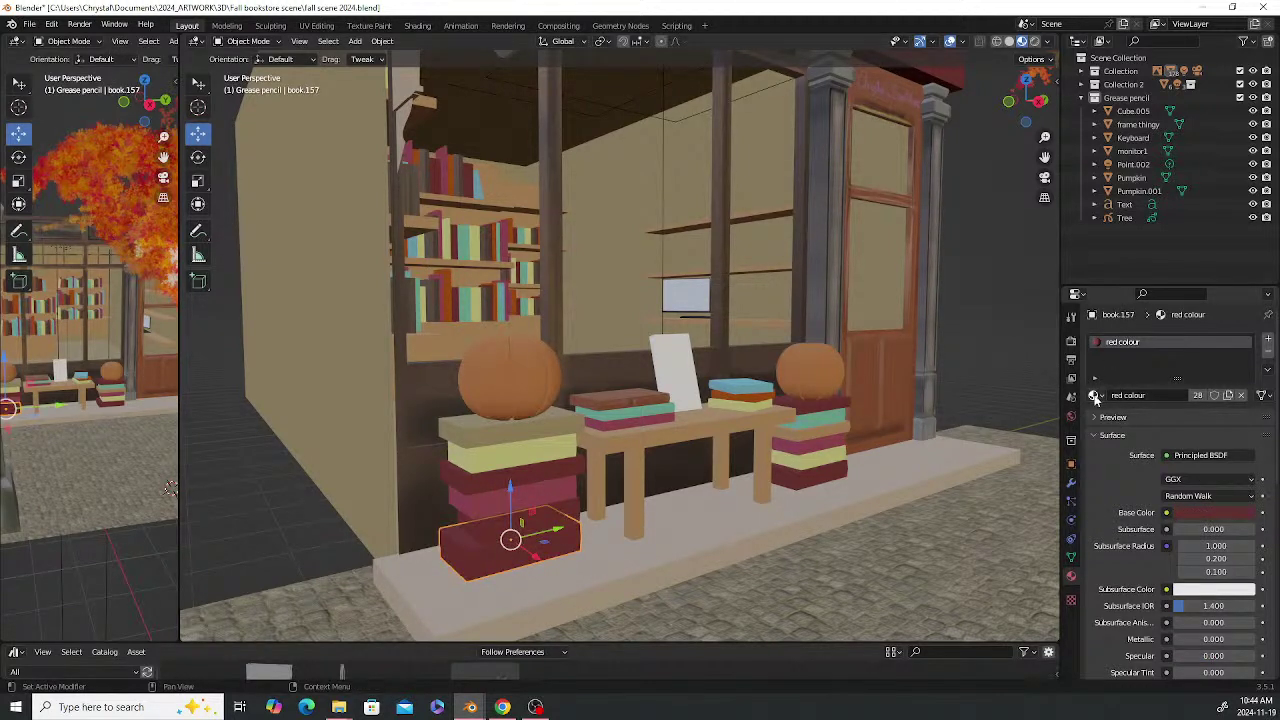
left_click(560, 512)
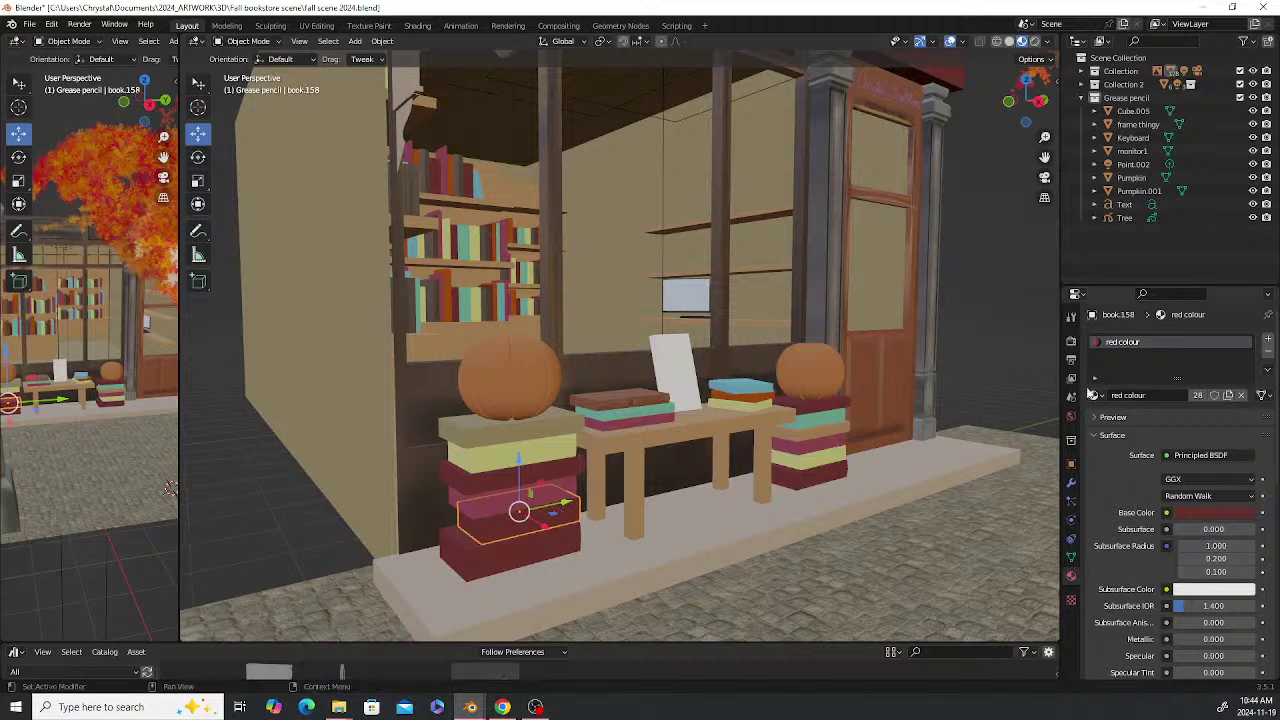
left_click(1095, 396)
left_click(1133, 413)
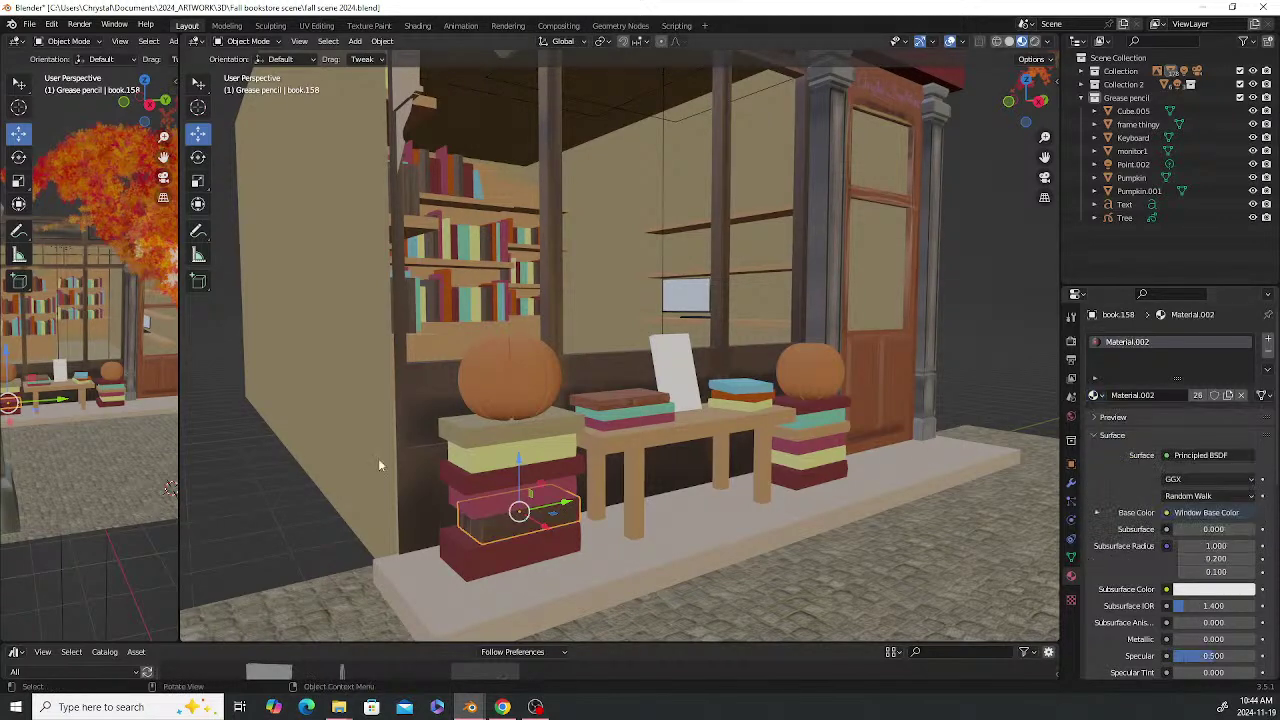
left_click(262, 481)
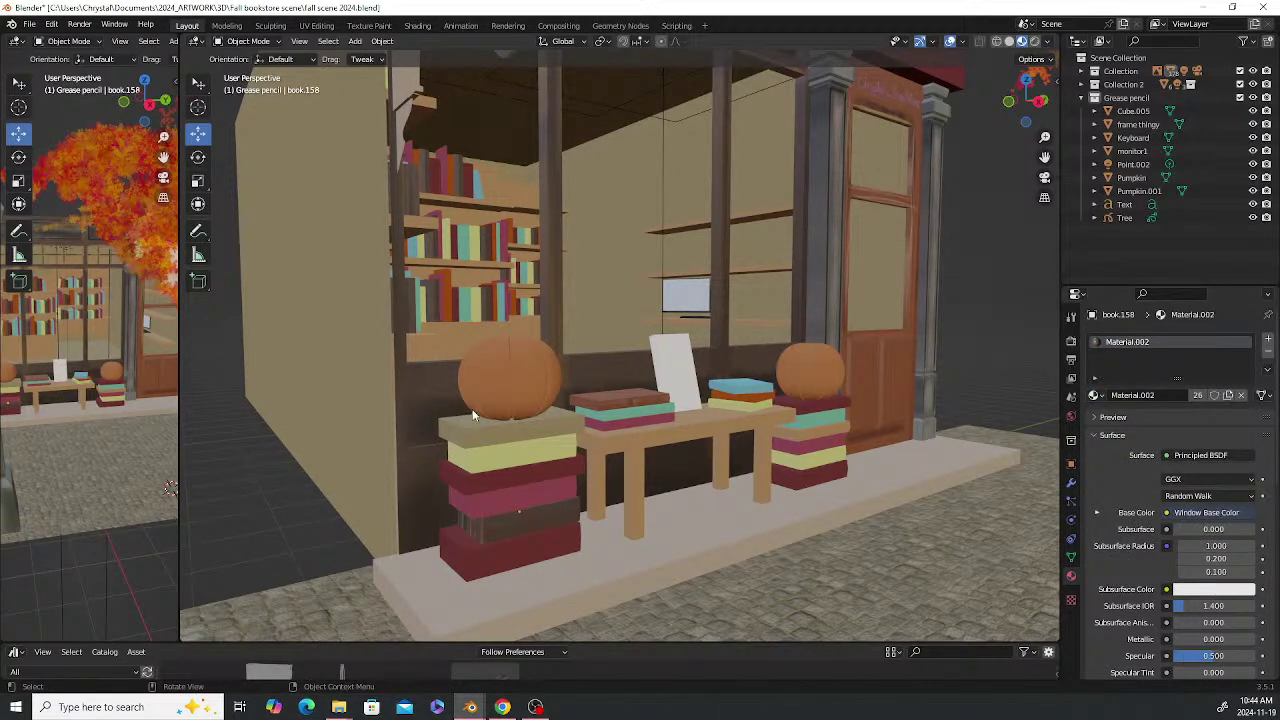
middle_click_drag(480, 360, 650, 369)
key("ctrl+s")
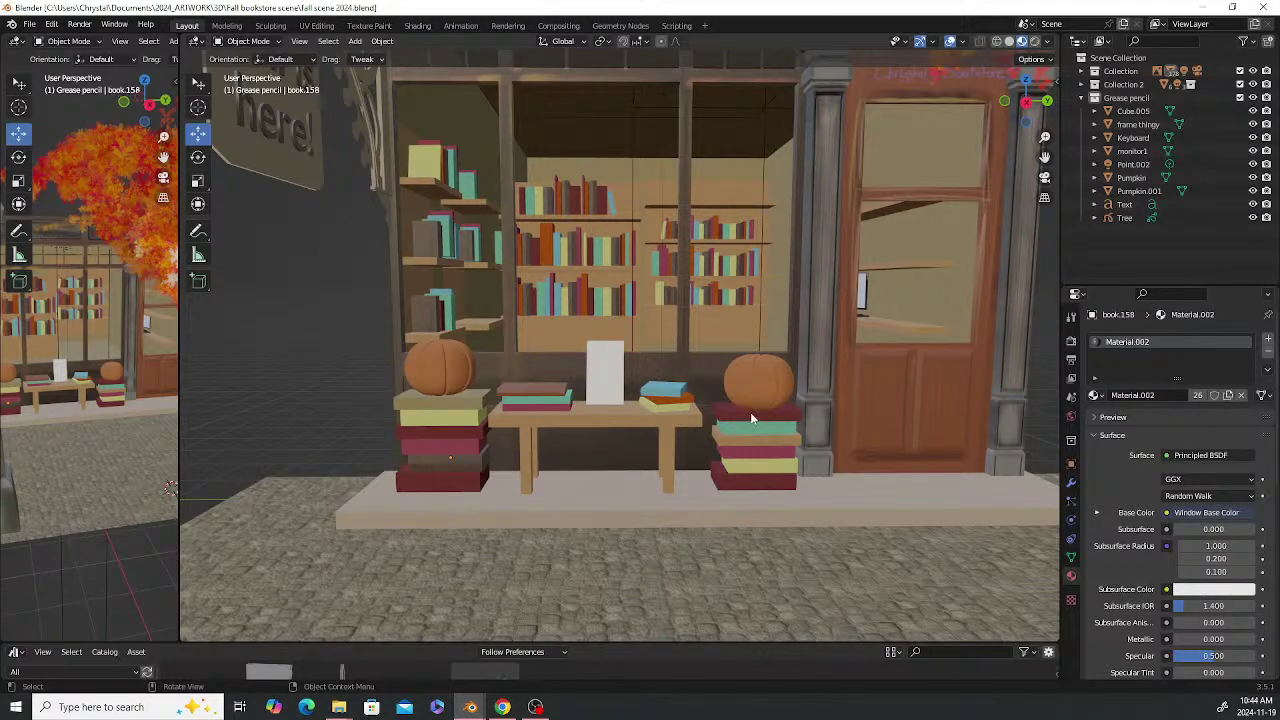
Give the white book standing on the table a new material with a deep blue base color
mouse_move(752, 418)
middle_mouse_down()
mouse_move(654, 404)
mouse_move(744, 419)
middle_mouse_up()
mouse_move(640, 388)
middle_mouse_down()
mouse_move(667, 375)
mouse_move(640, 376)
middle_mouse_up()
scroll(623, 364, "up", 5)
left_click(571, 409)
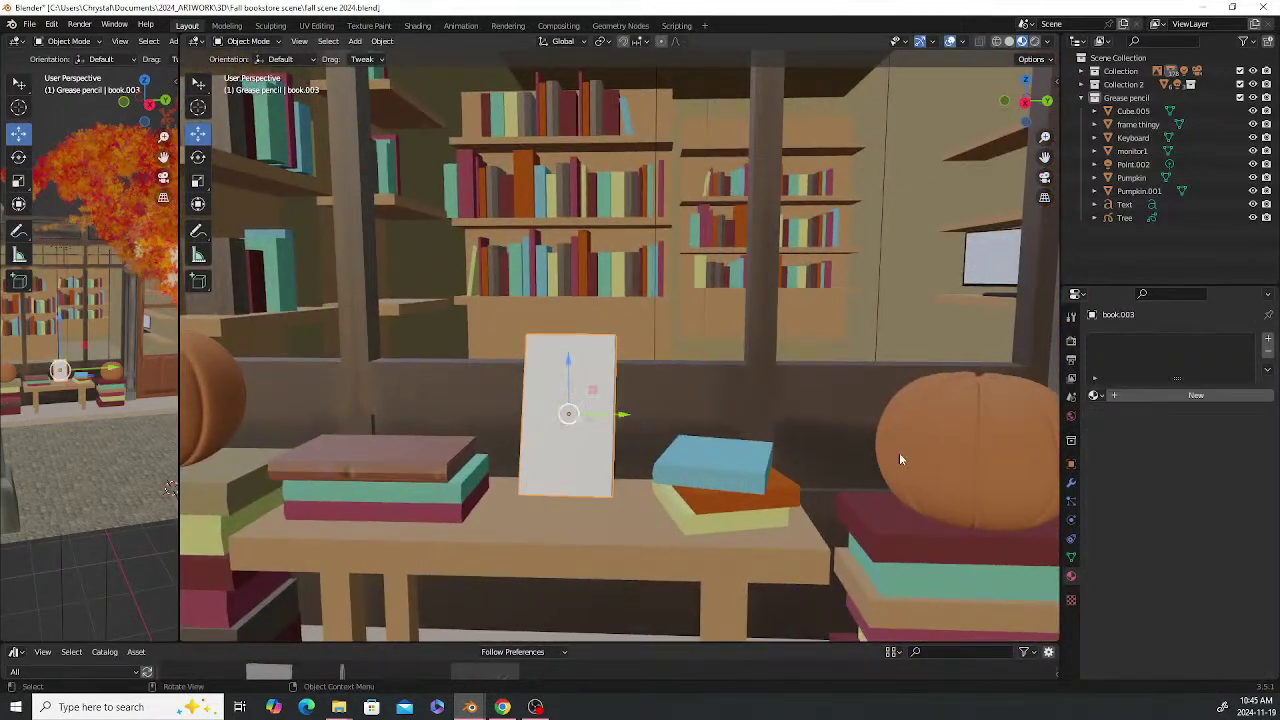
left_click(1150, 396)
left_click(1225, 514)
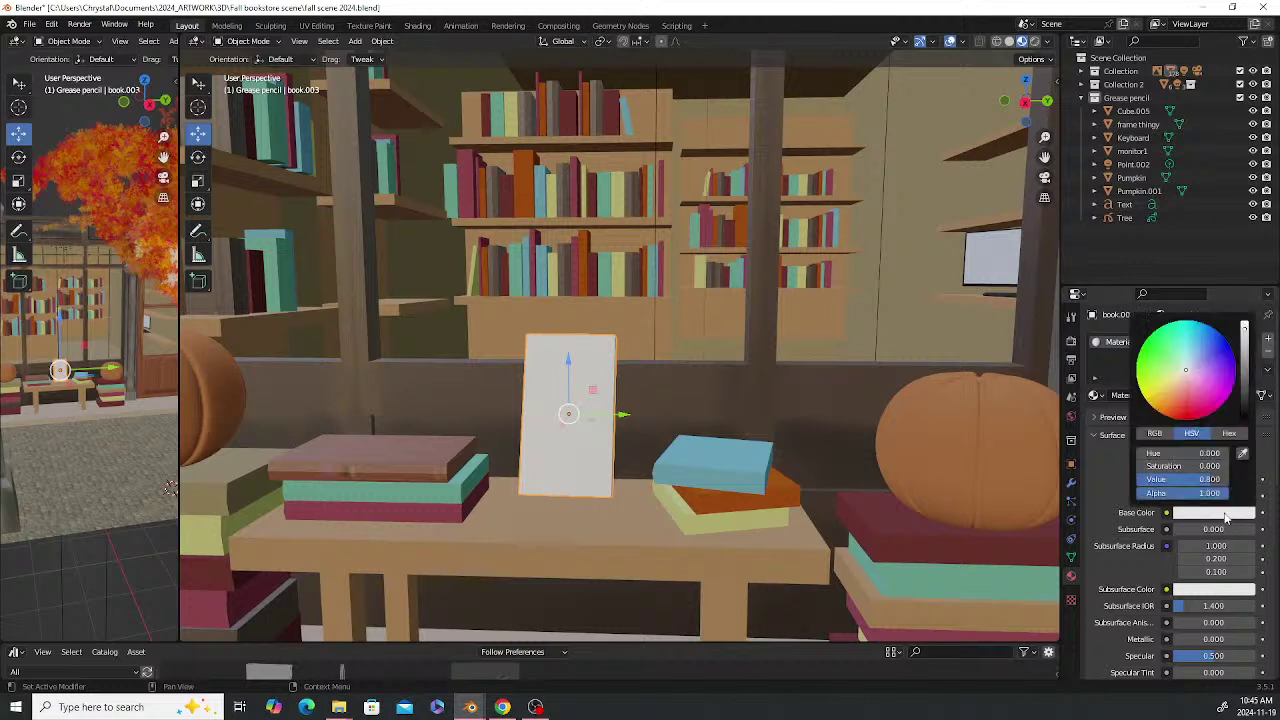
left_click_drag(1191, 350, 1246, 390)
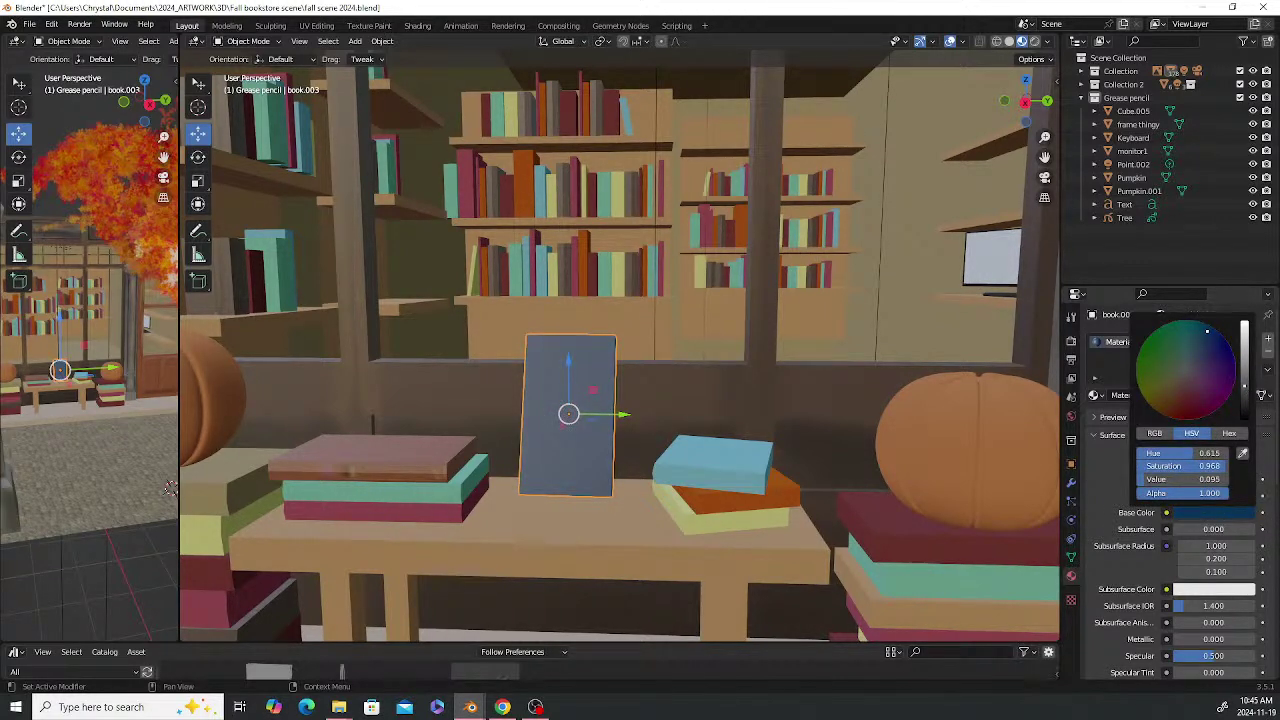
mouse_move(1207, 333)
left_mouse_down()
mouse_move(1200, 349)
mouse_move(1216, 330)
mouse_move(1247, 388)
left_mouse_up()
left_click(1246, 368)
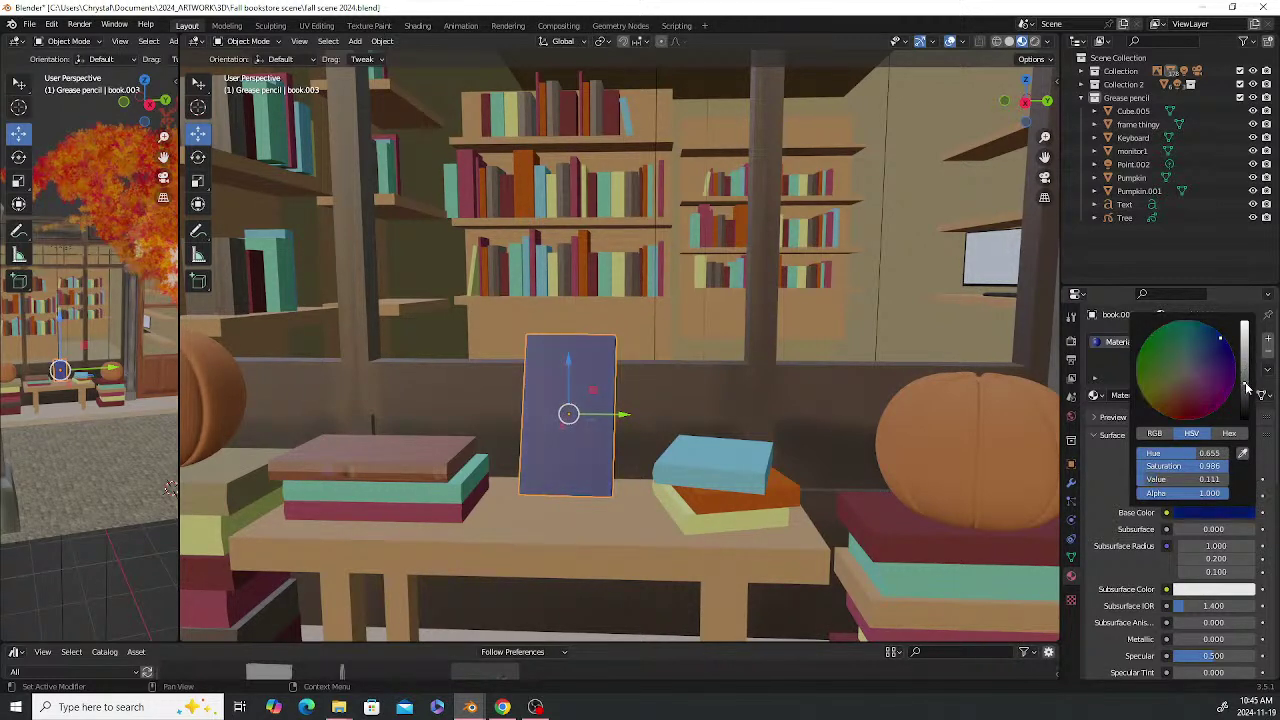
left_click_drag(1216, 336, 1245, 368)
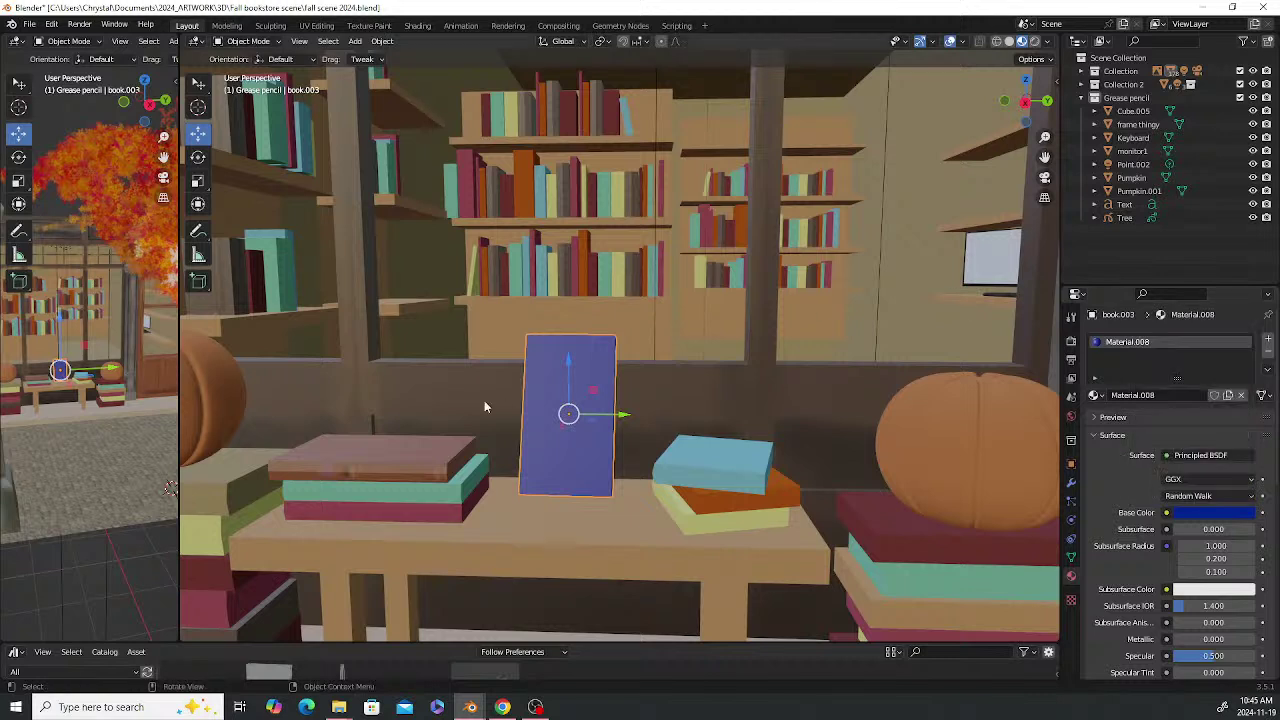
Lower the blue display book material's Specular to 0.097 and Sheen Tint to 0.210, comparing with the neighbouring books' materials
scroll(1208, 560, "down", 5)
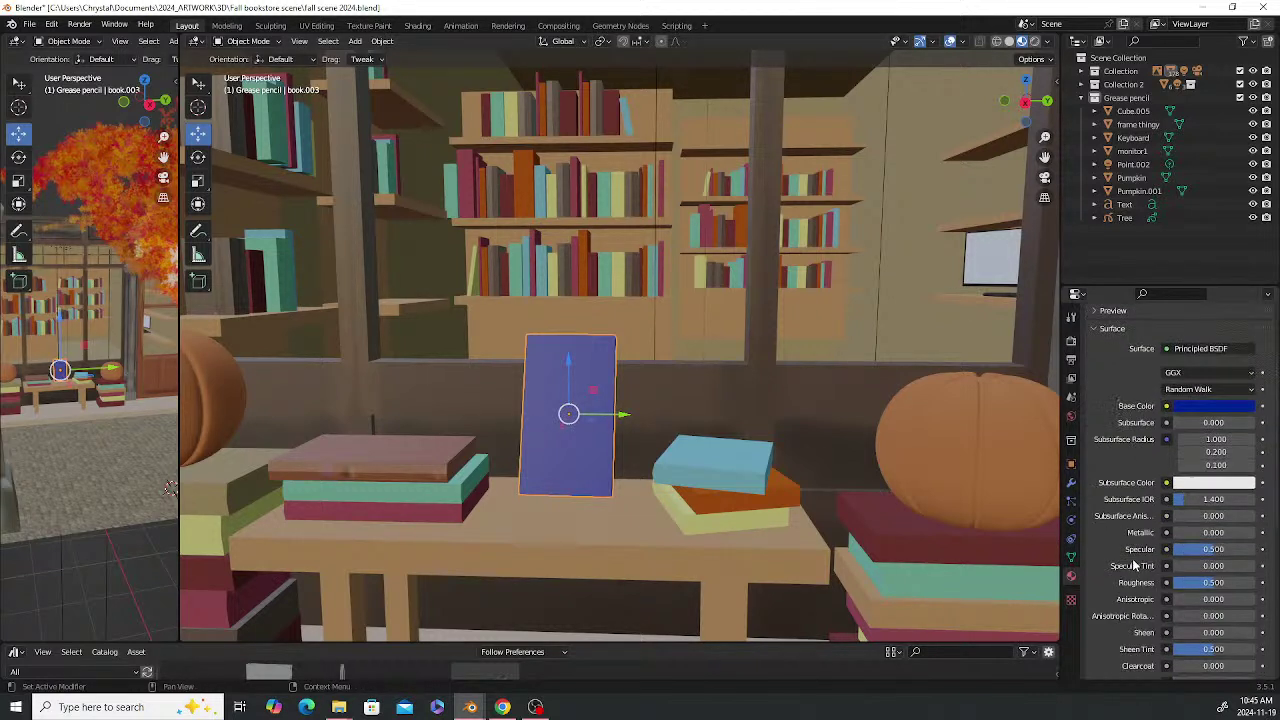
left_click_drag(1222, 524, 1167, 521)
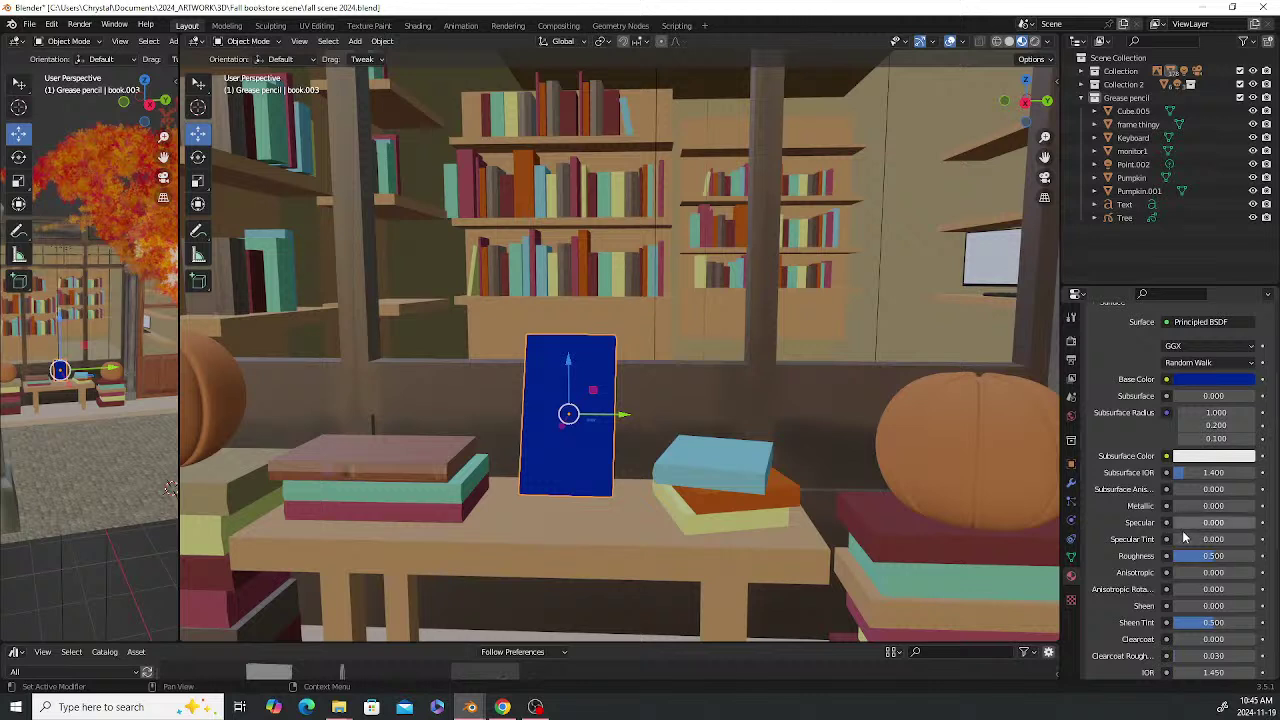
left_click_drag(1213, 622, 1195, 614)
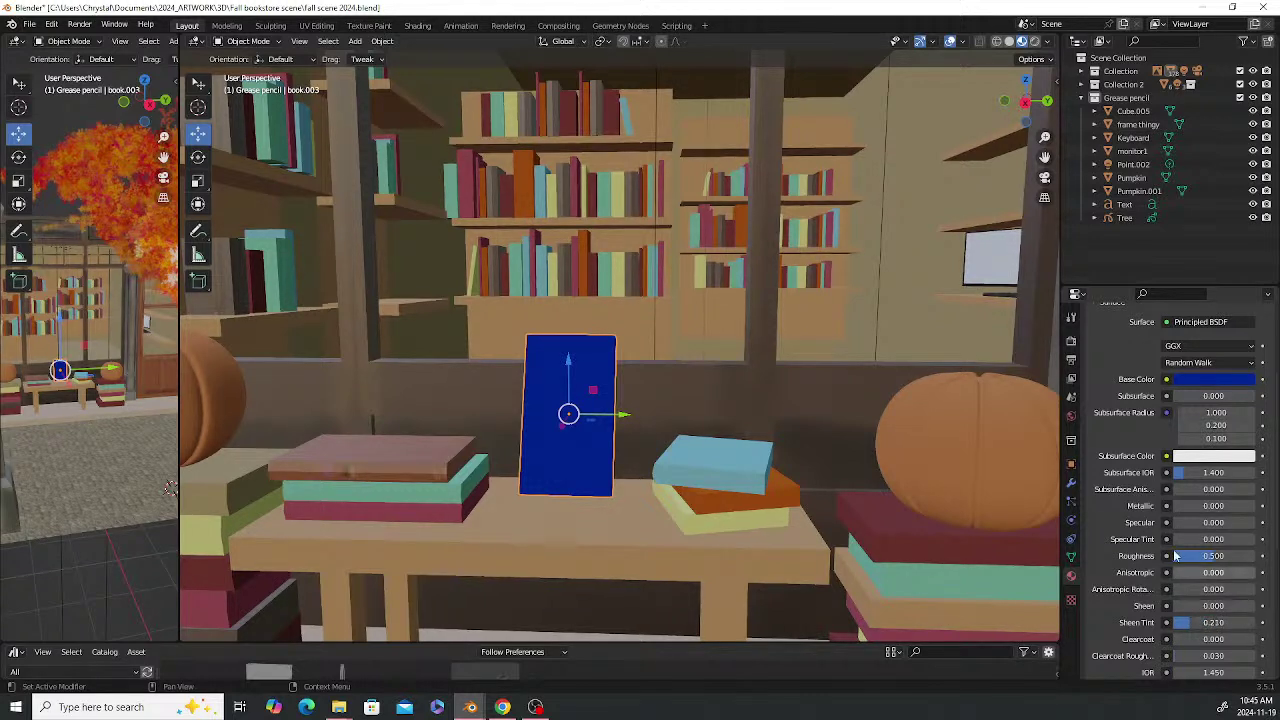
left_click_drag(1176, 522, 1195, 522)
left_click(368, 470)
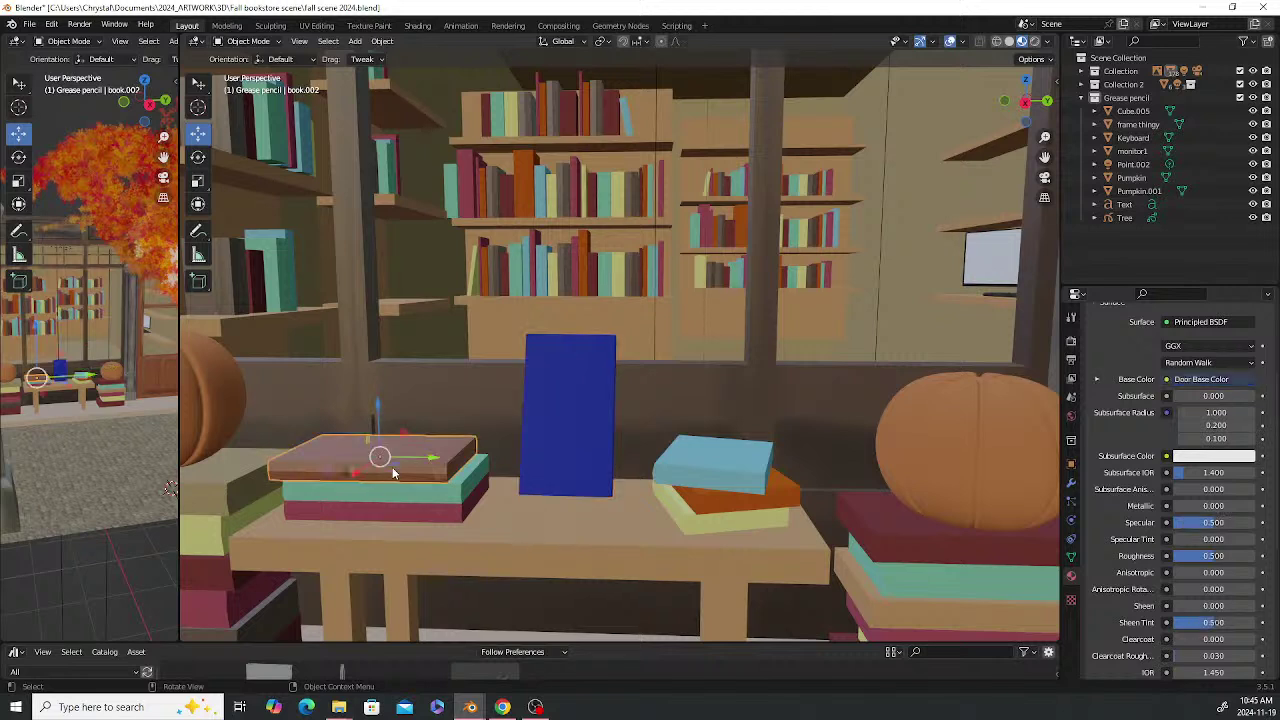
left_click(408, 514)
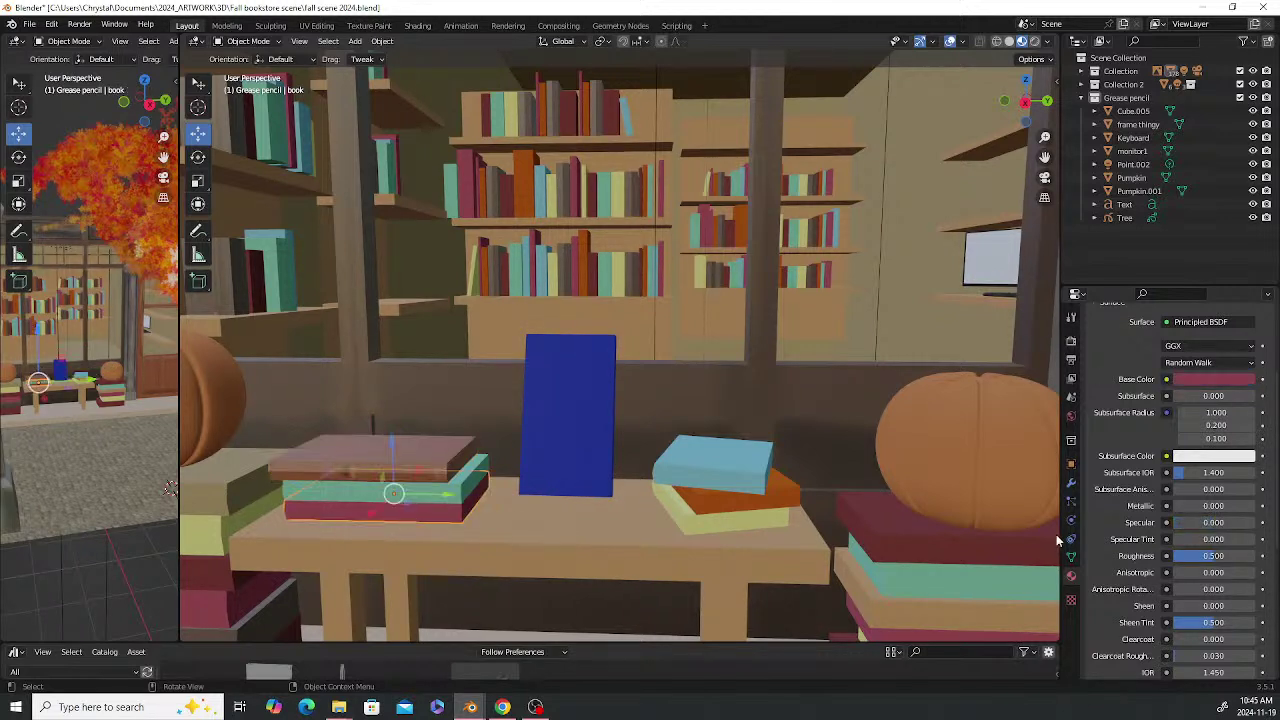
left_click(730, 468)
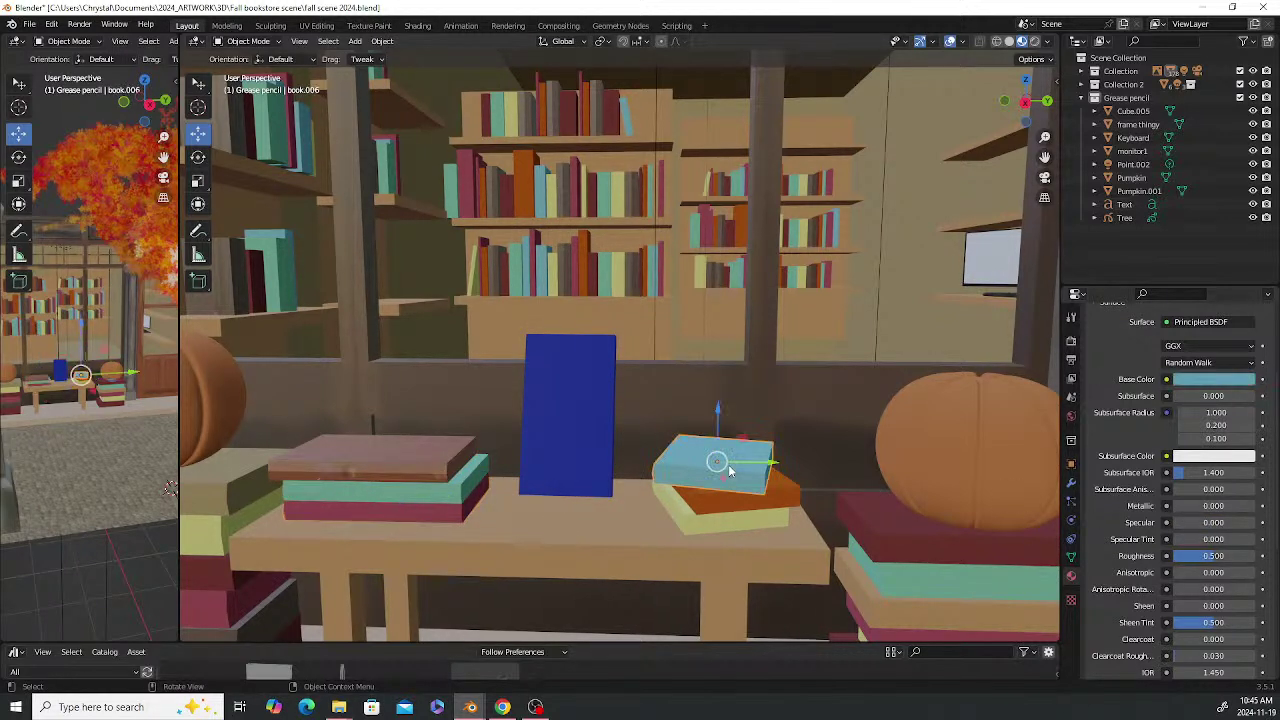
Widen the blue display book along the global Y axis by a factor of about 1.47
left_click(568, 432)
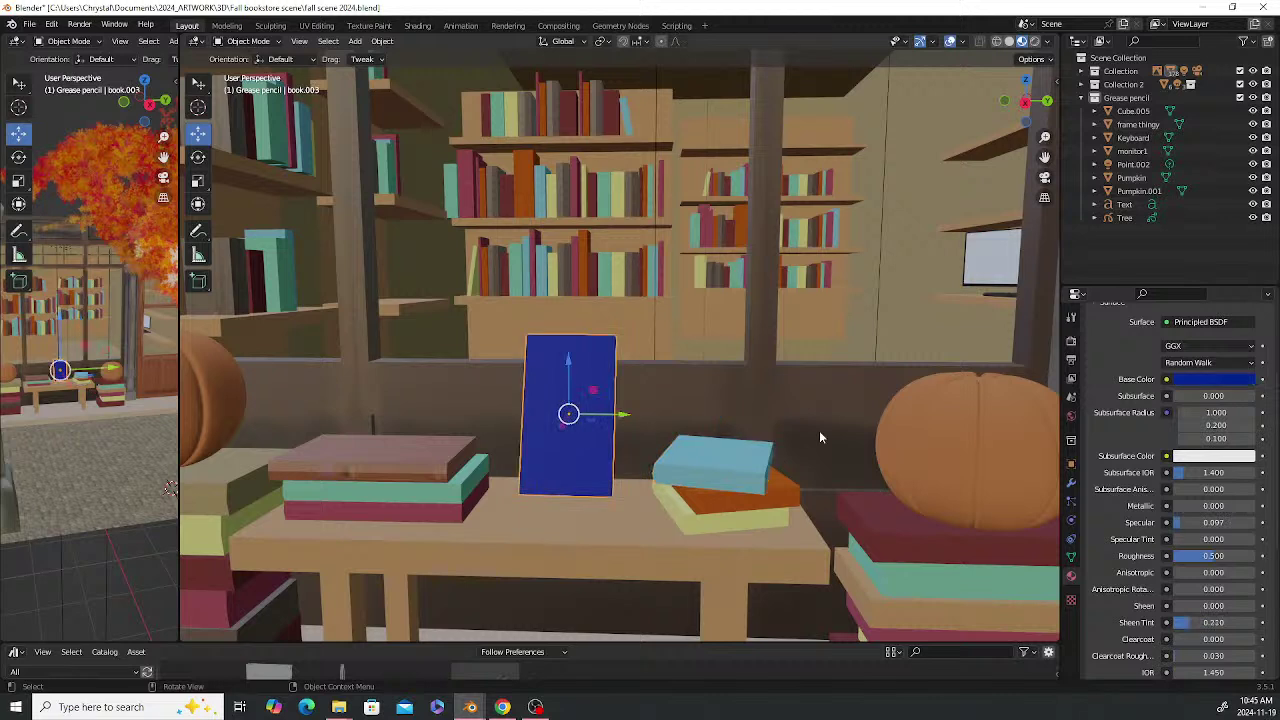
key("s")
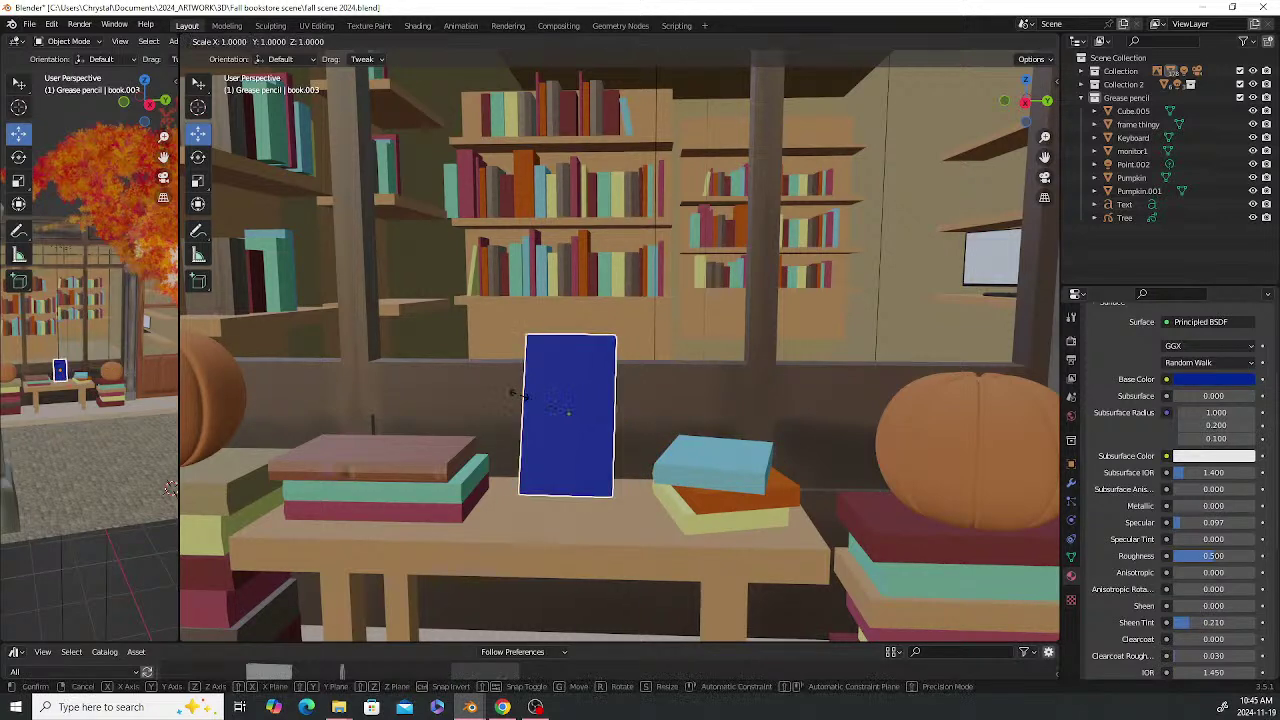
key("x")
left_click(520, 400)
key("s")
key("y")
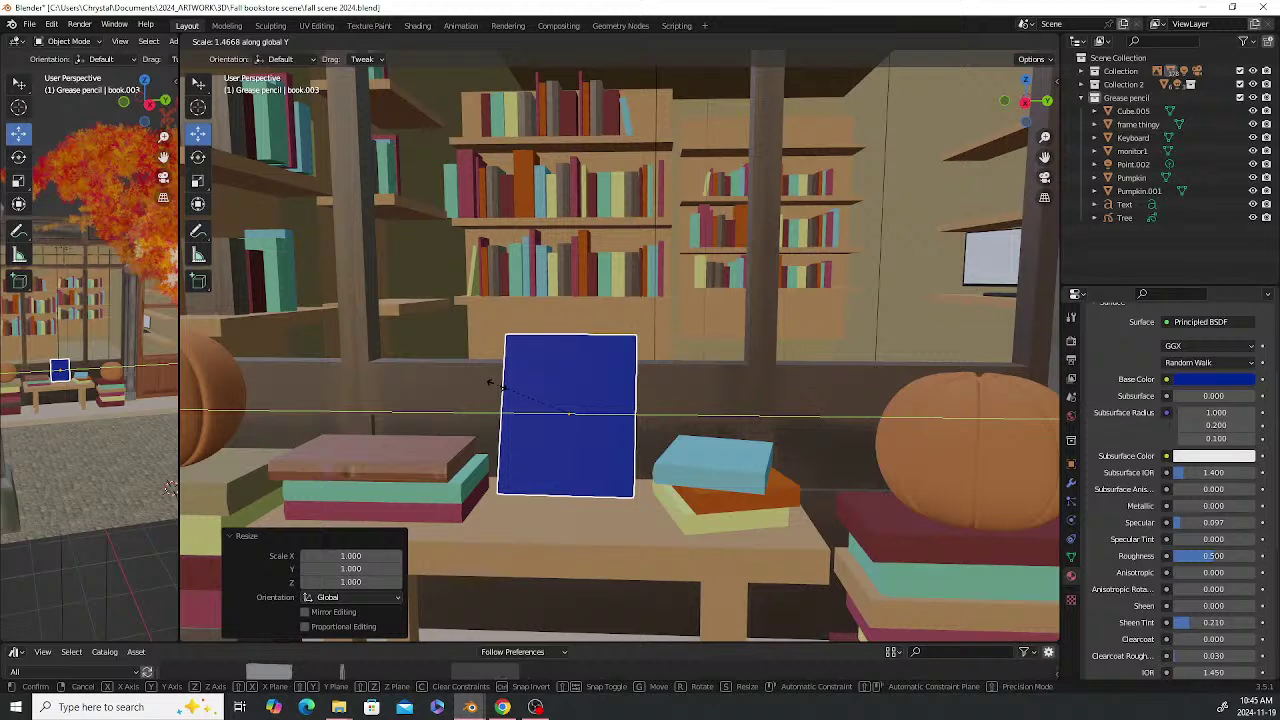
left_click(497, 384)
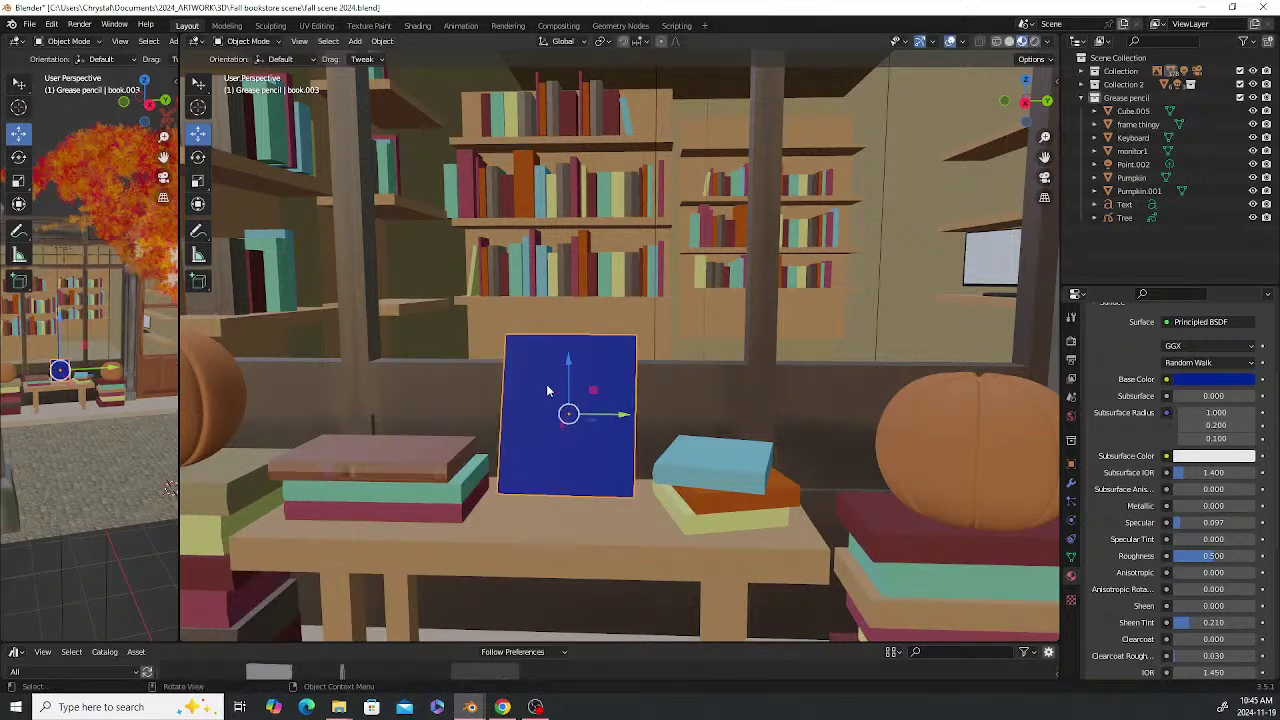
Scale the blue book uniformly by about 1.088, raise it about 0.03 m onto the tabletop, and deselect it
key("s")
left_click(697, 382)
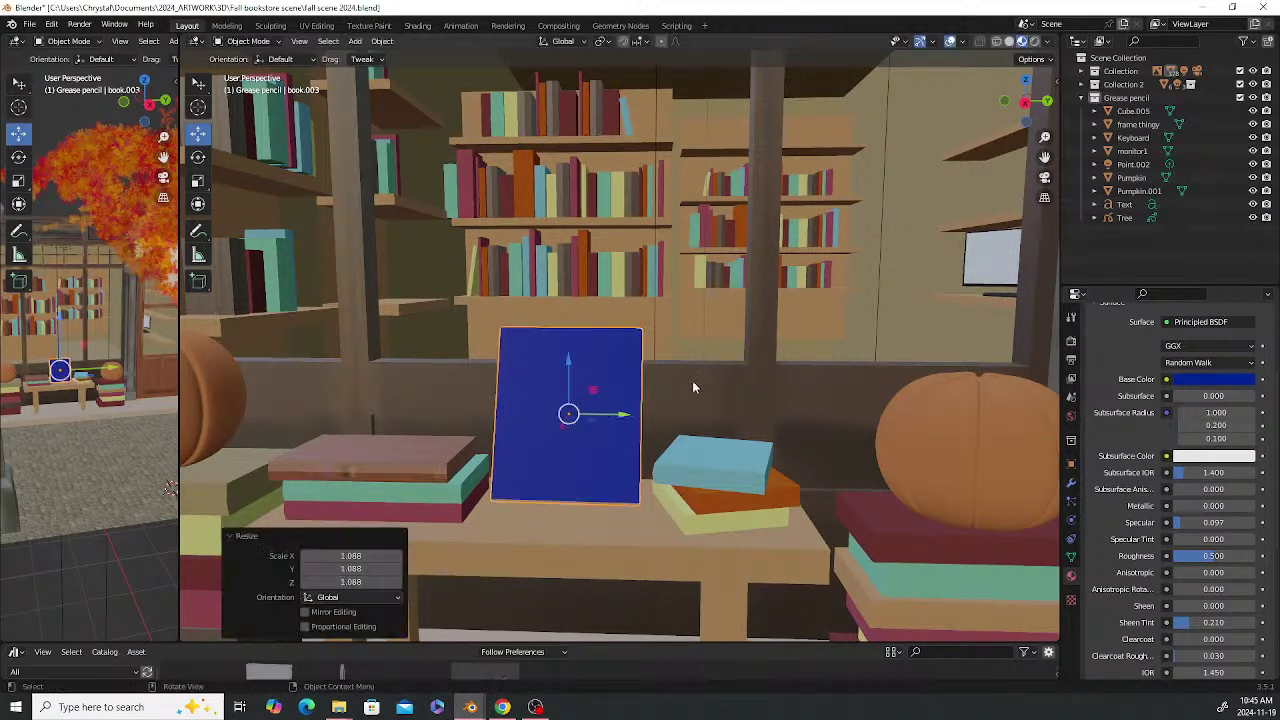
left_click_drag(569, 358, 568, 350)
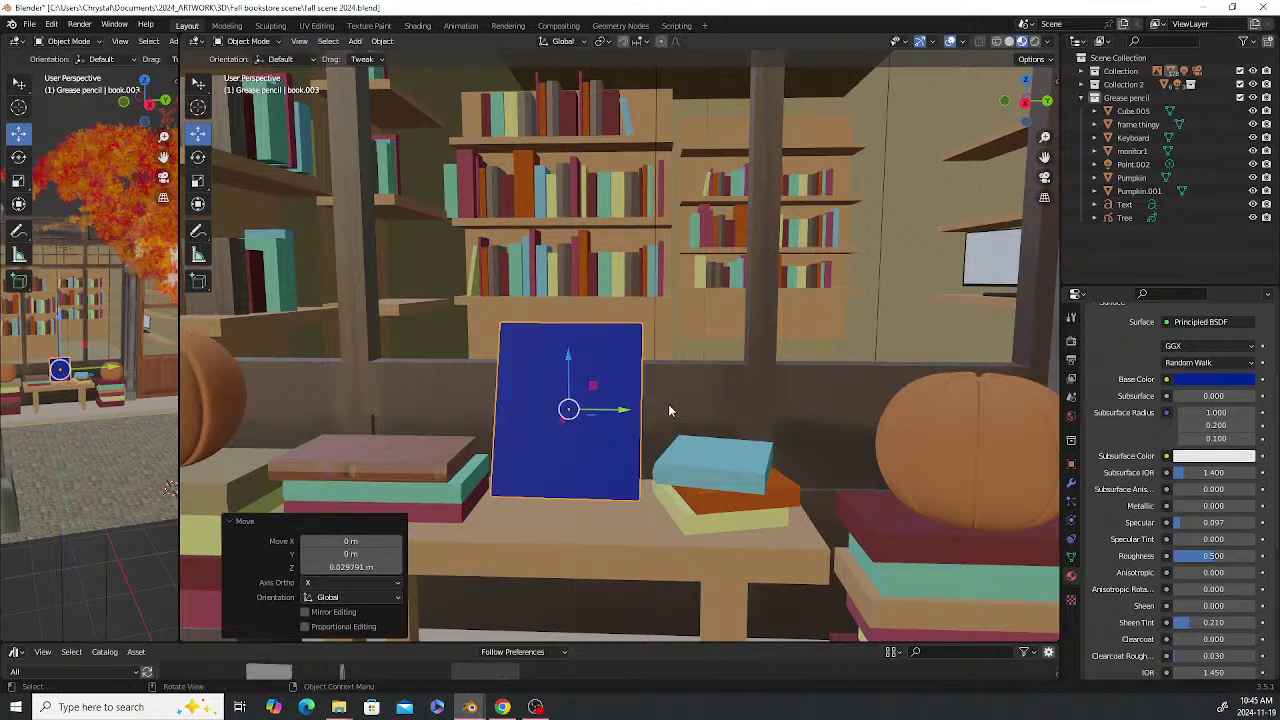
middle_click_drag(668, 404, 602, 392)
left_click(275, 247)
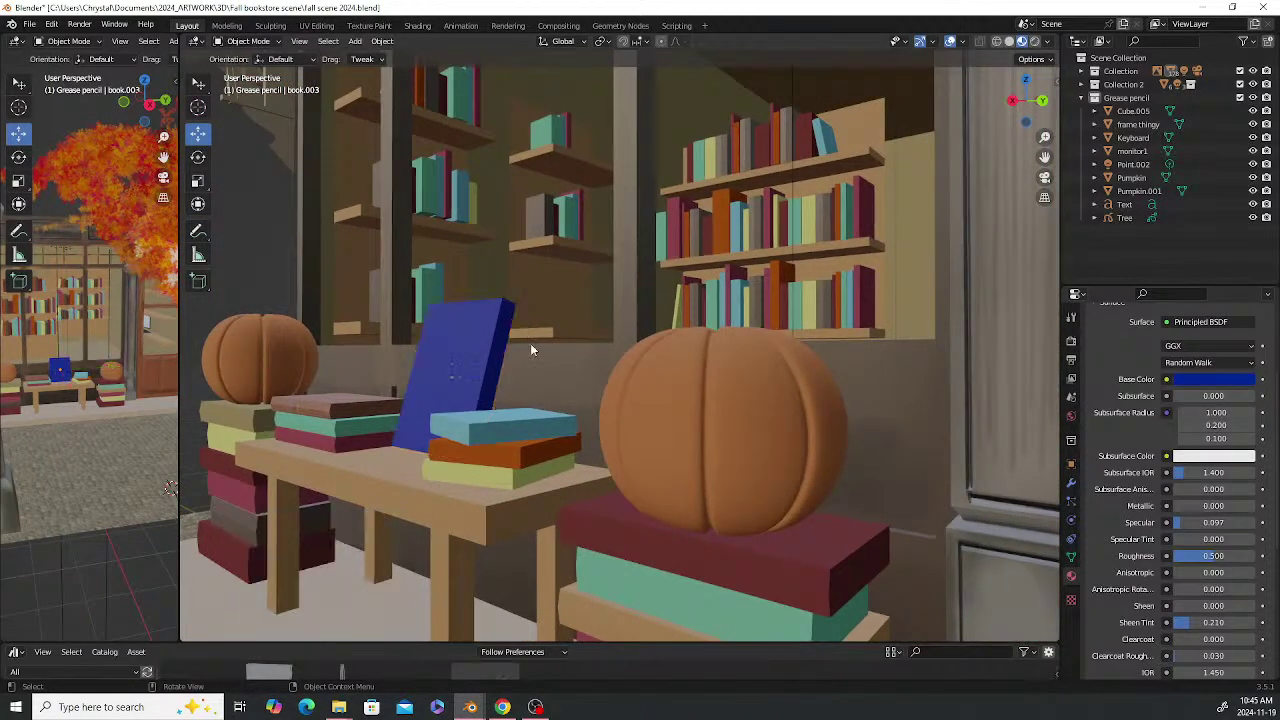
Check how the enlarged blue book sits on the table between the stacks and save the scene file
scroll(530, 343, "up", 4)
middle_click_drag(488, 361, 556, 359)
scroll(556, 365, "down", 6)
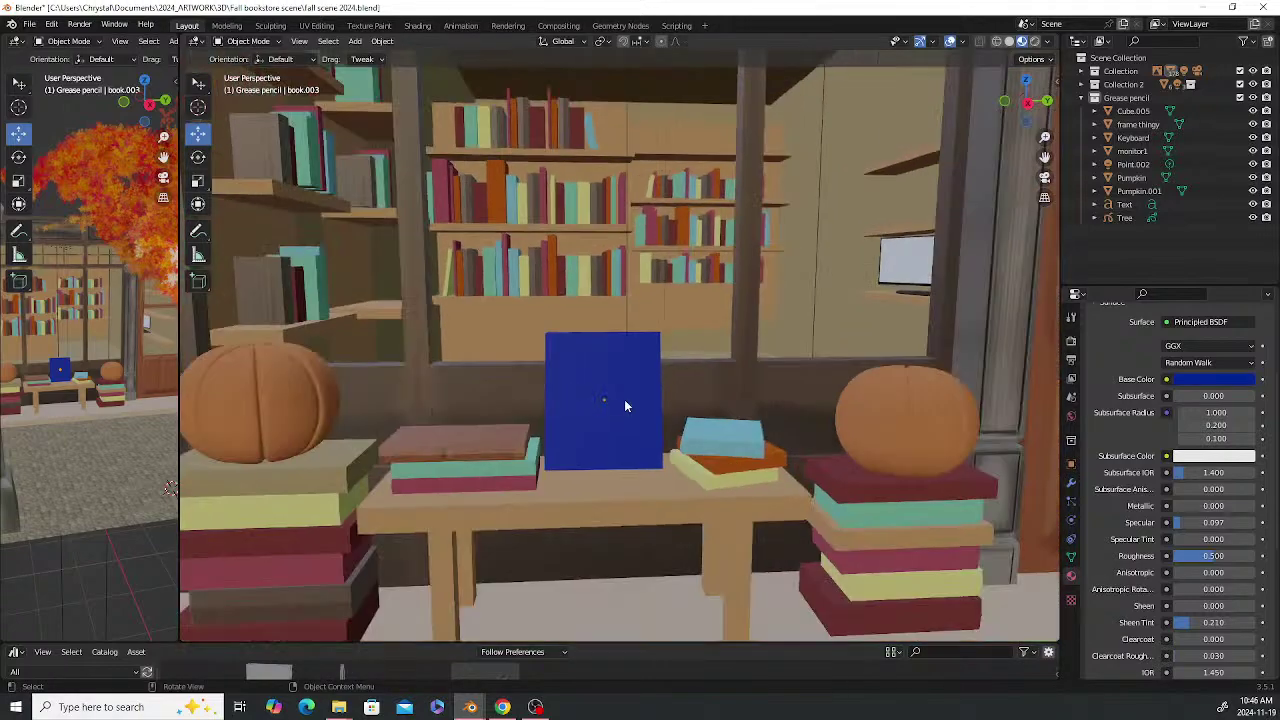
middle_click_drag(628, 406, 604, 395)
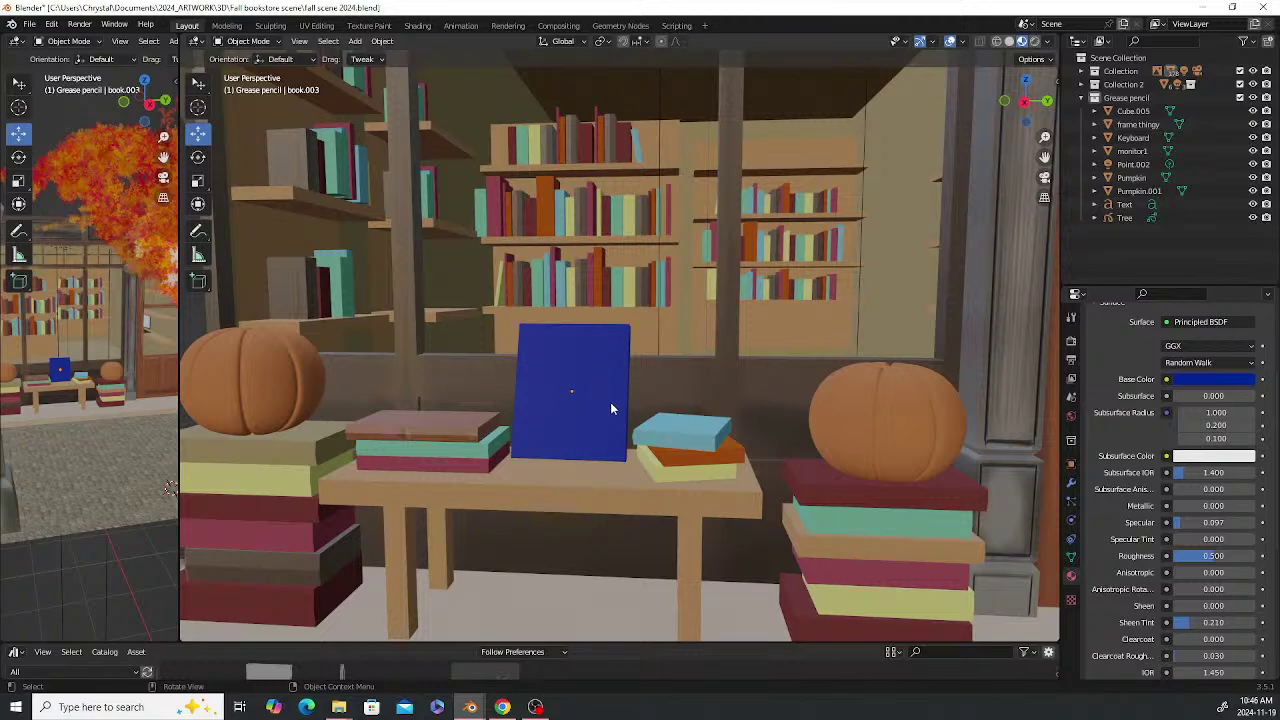
scroll(587, 385, "down", 6)
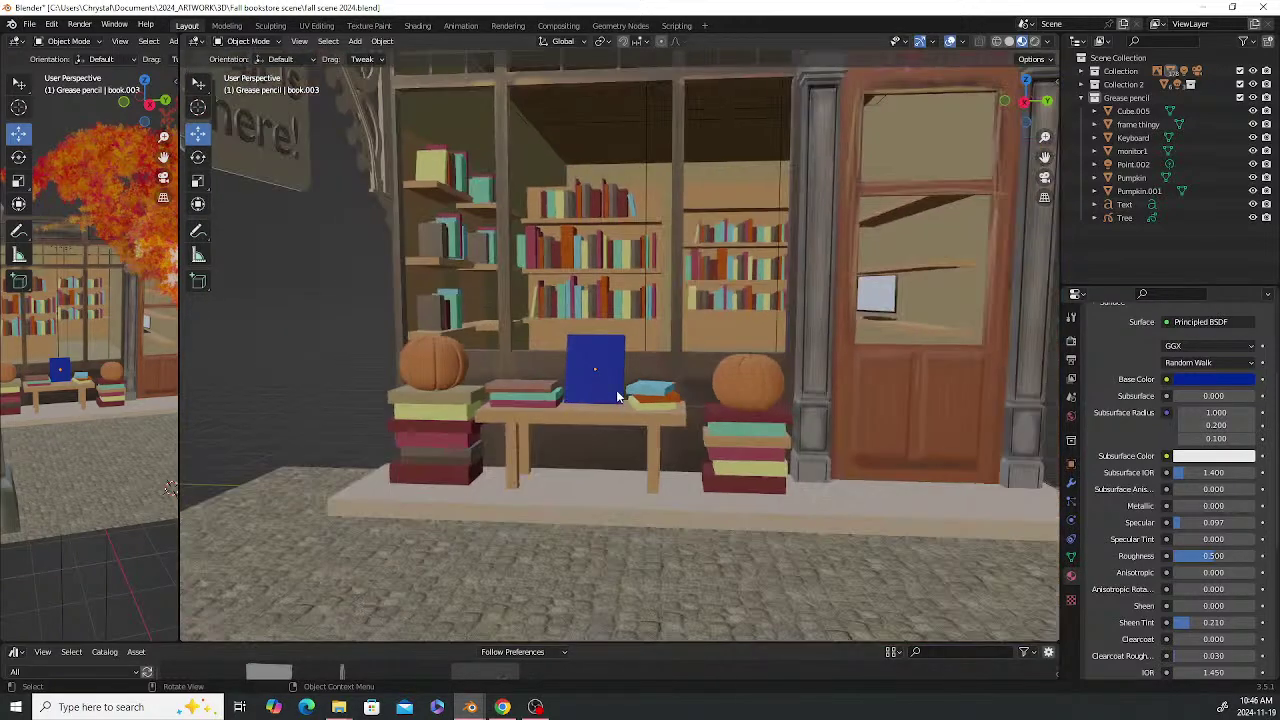
mouse_move(616, 390)
middle_mouse_down()
mouse_move(565, 430)
mouse_move(496, 413)
mouse_move(575, 418)
mouse_move(632, 392)
middle_mouse_up()
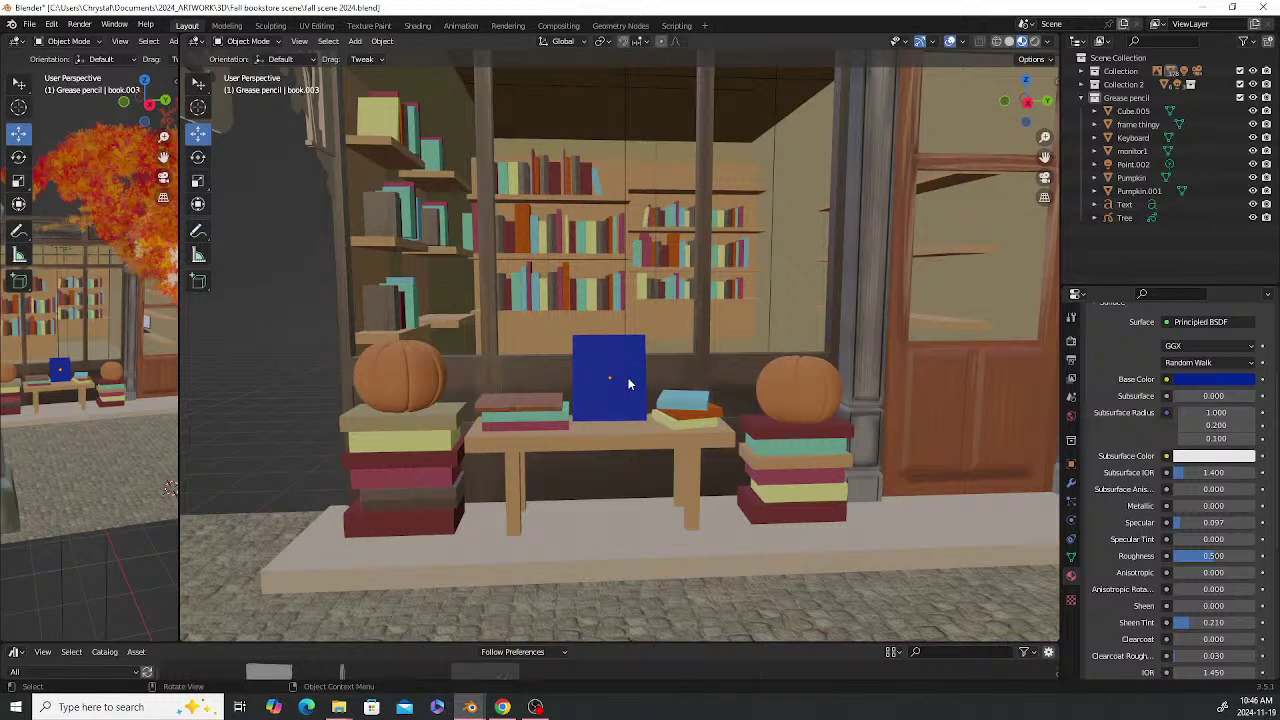
key("ctrl+s")
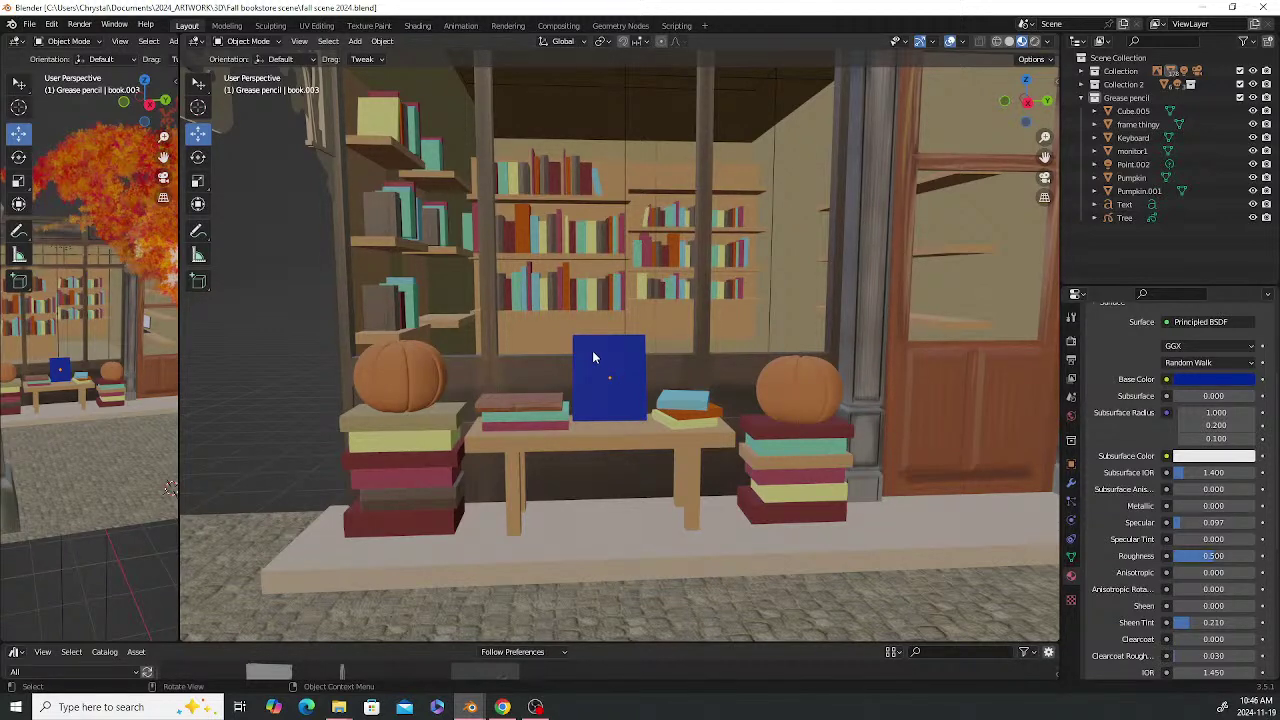
Examine the storefront display of pumpkins, book stacks and table from several angles and in rendered viewport shading
scroll(588, 352, "down", 7)
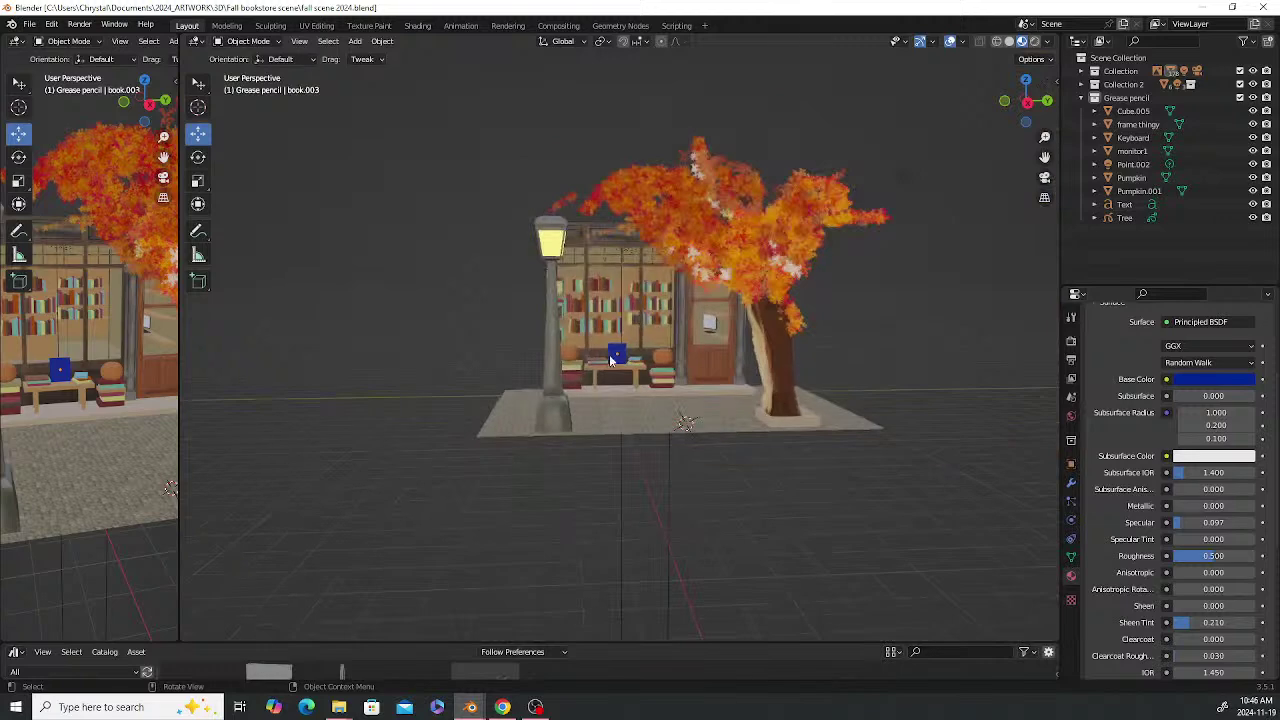
scroll(610, 356, "up", 6)
scroll(612, 358, "up", 3)
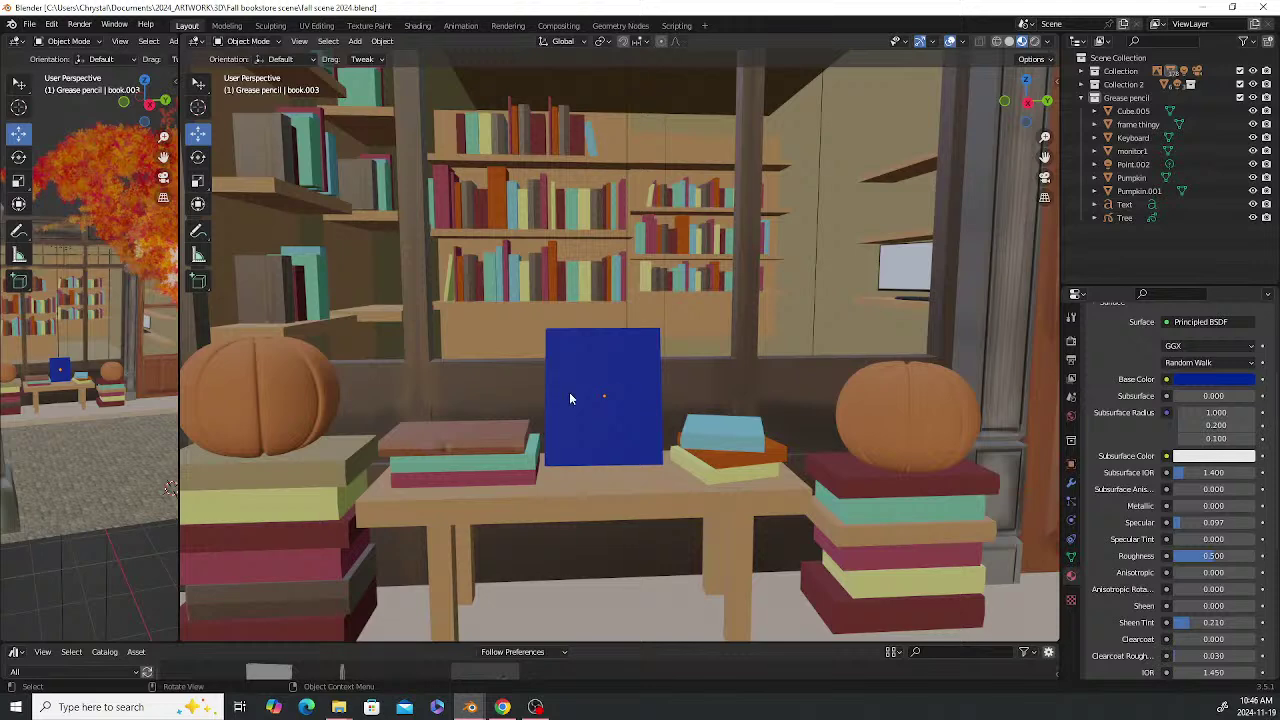
middle_click_drag(709, 378, 645, 389)
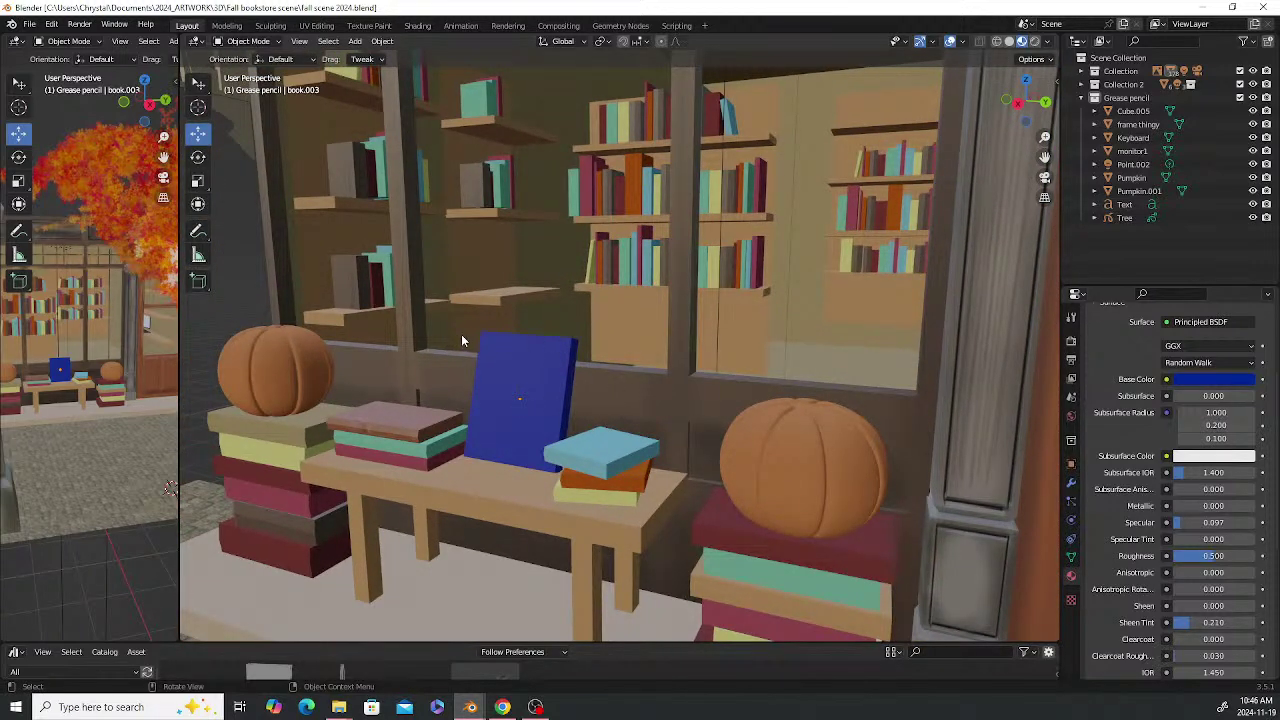
middle_click_drag(480, 335, 609, 355)
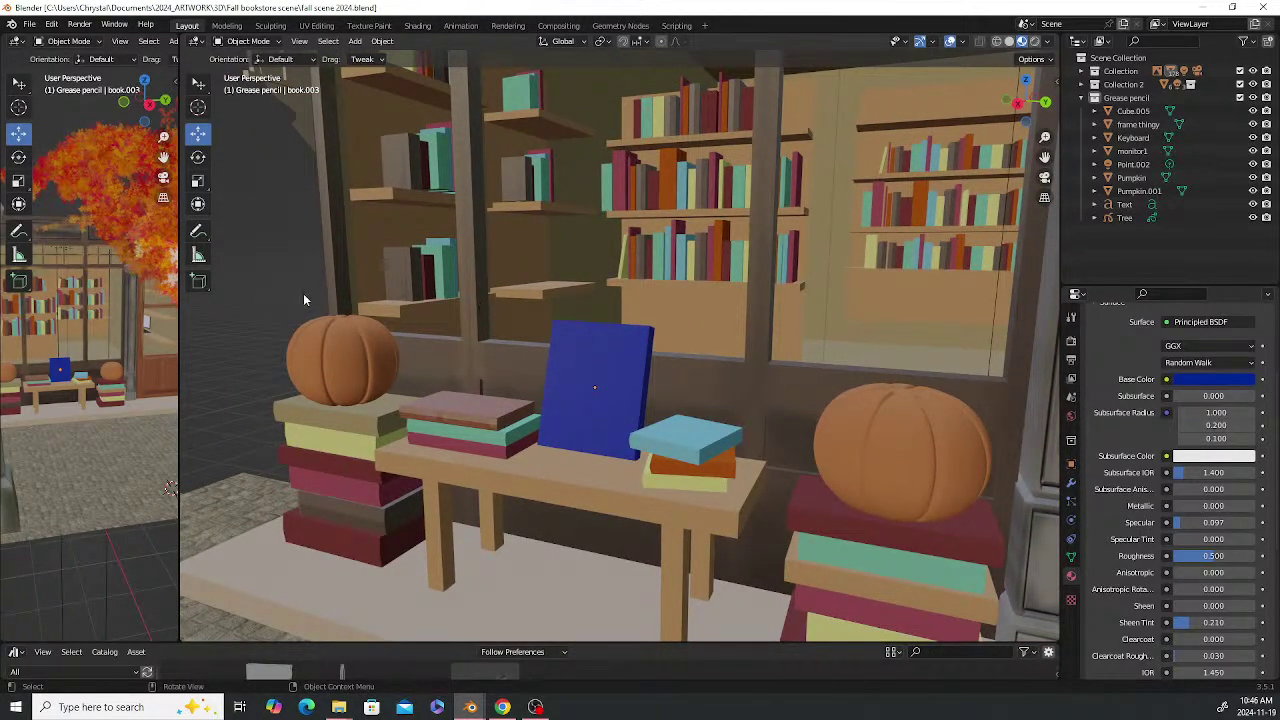
scroll(562, 300, "down", 3)
scroll(562, 292, "up", 2)
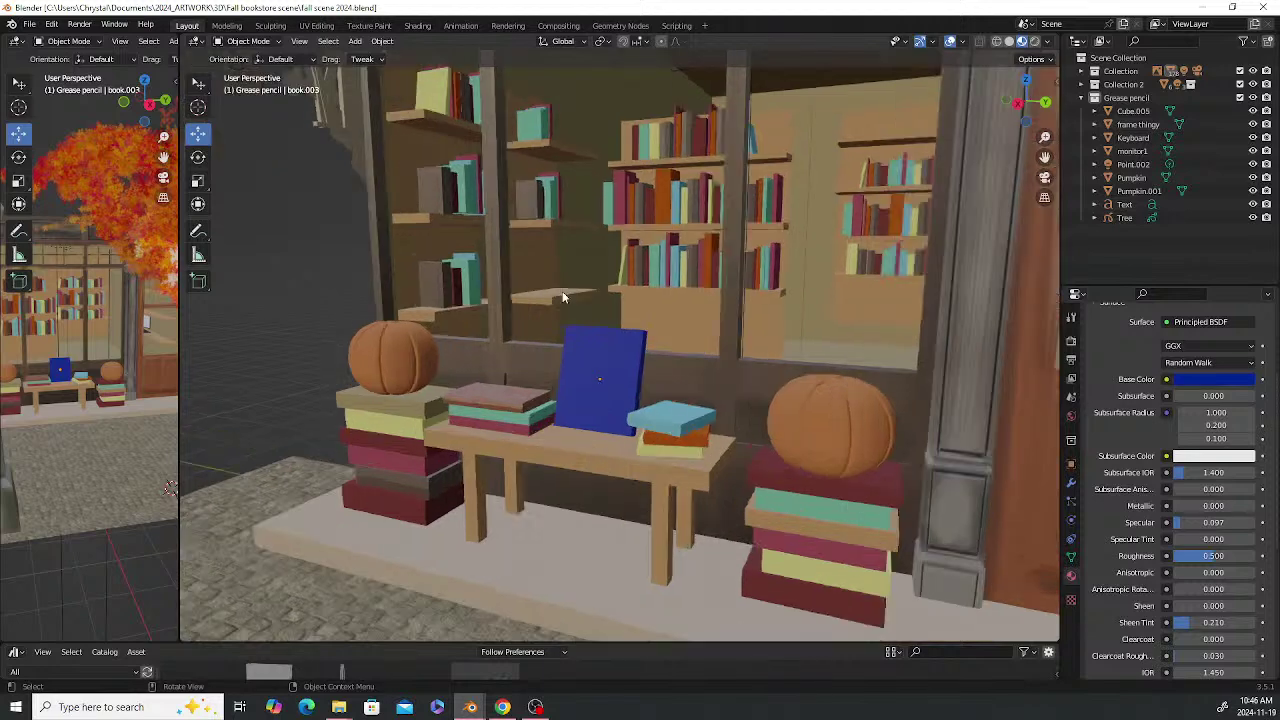
middle_click_drag(590, 319, 650, 297)
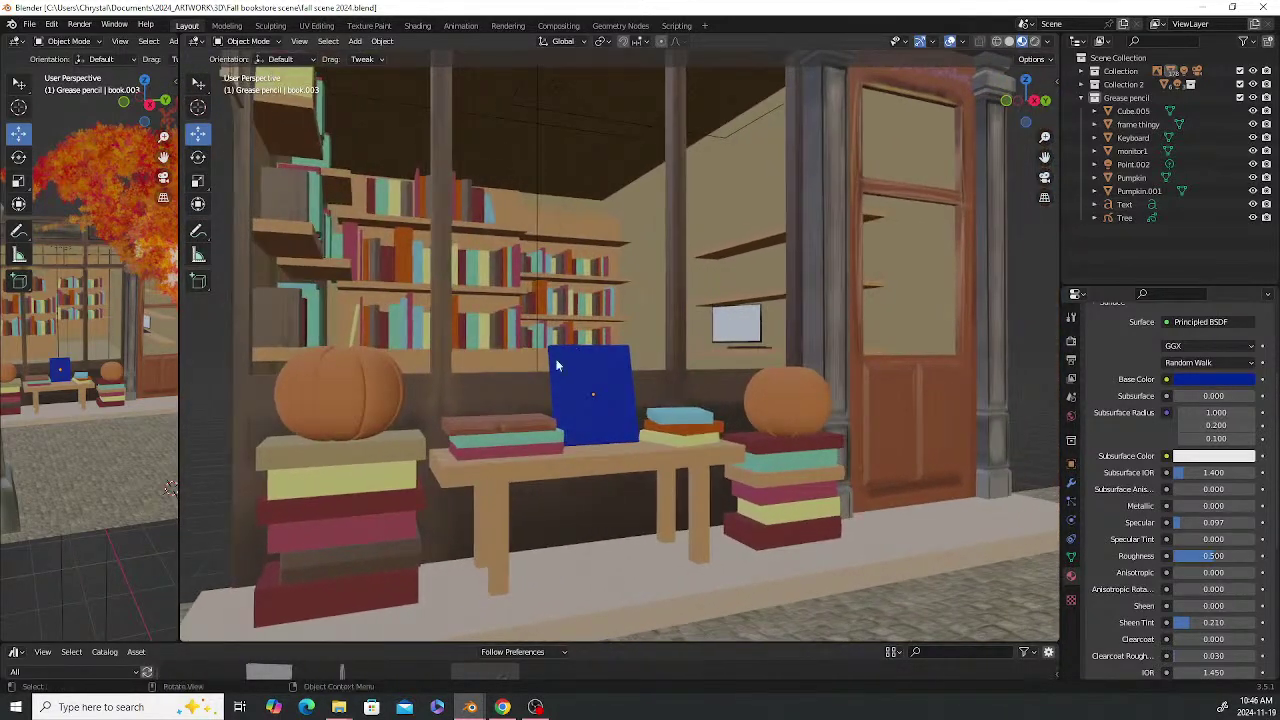
mouse_move(626, 400)
middle_mouse_down()
mouse_move(610, 403)
mouse_move(676, 354)
middle_mouse_up()
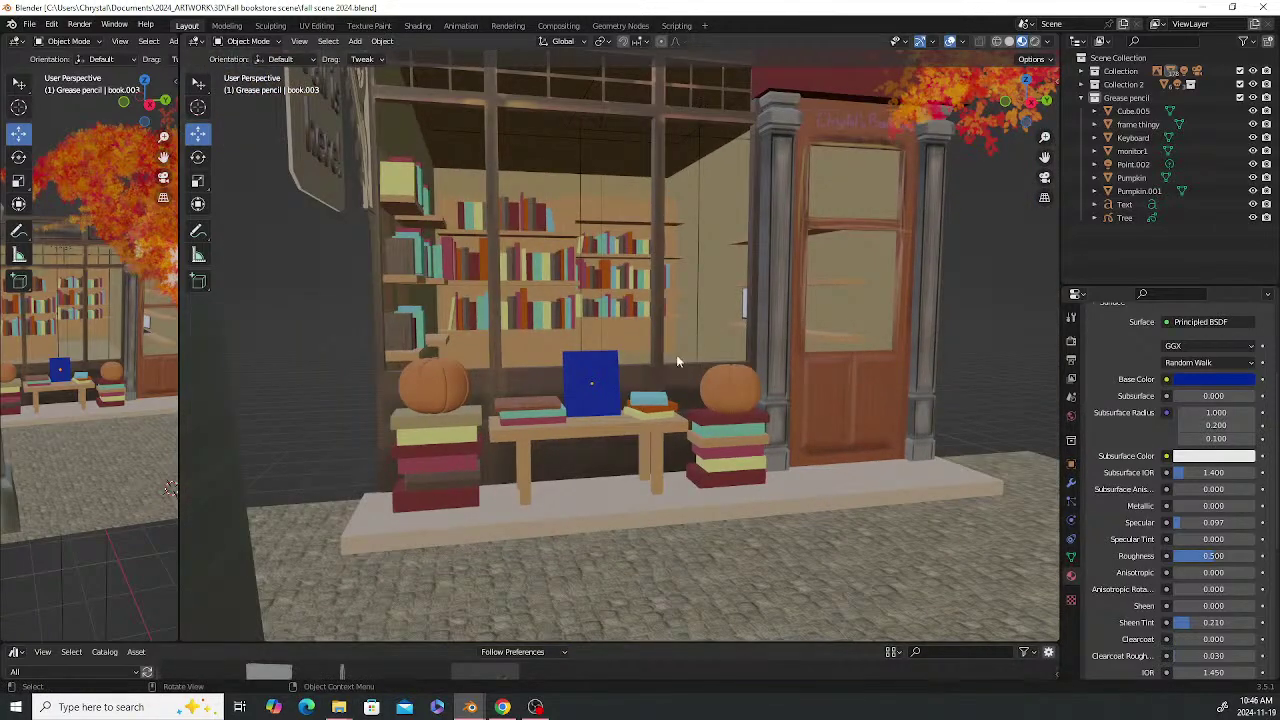
left_click(1035, 41)
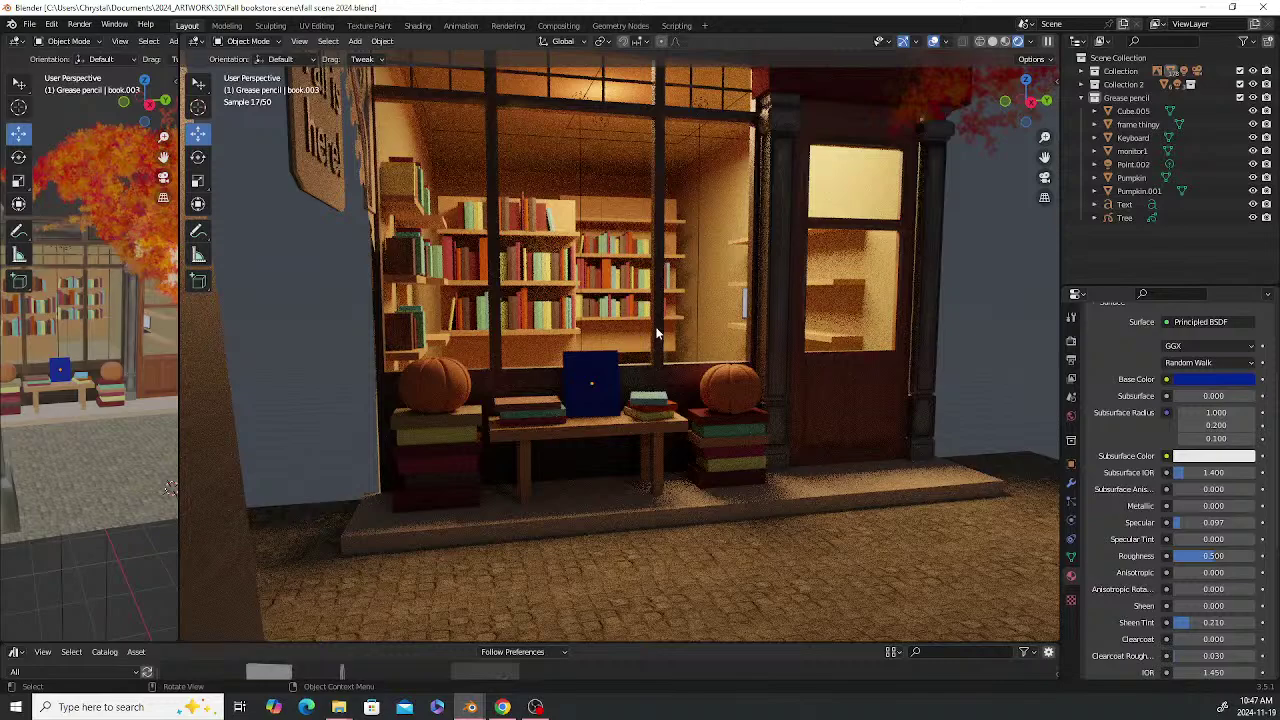
middle_click_drag(743, 416, 699, 413)
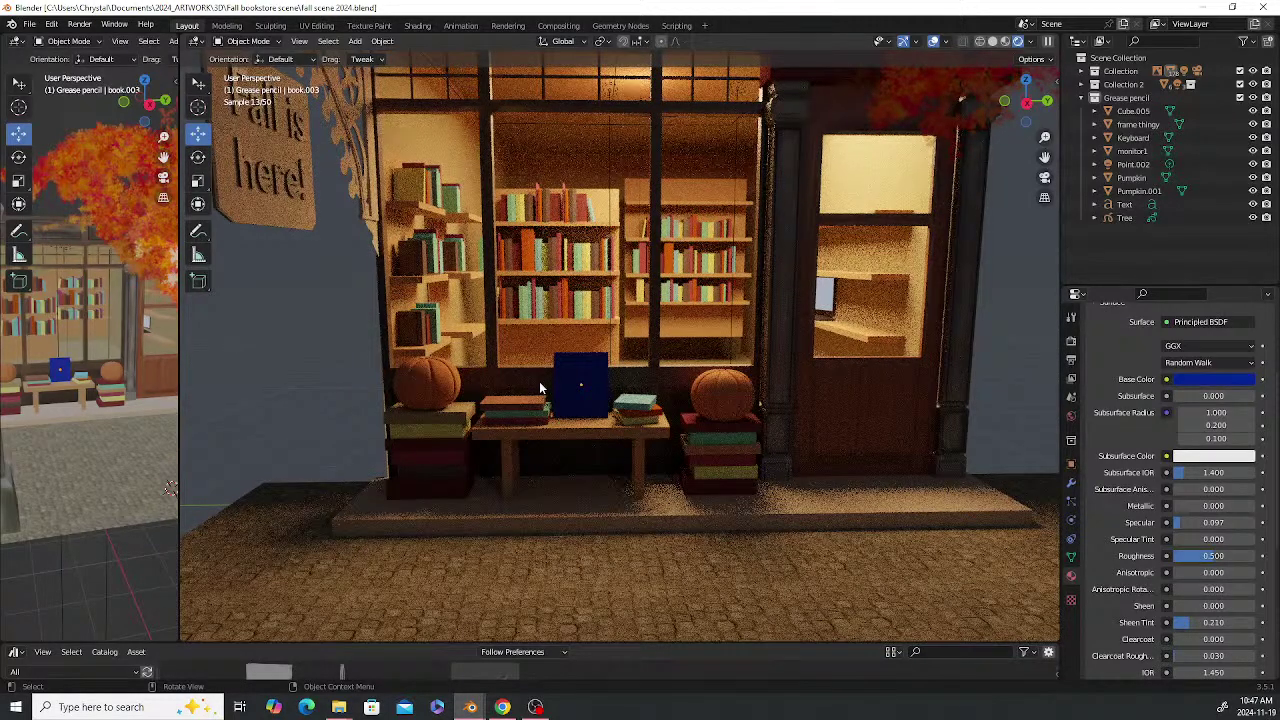
Scale the left pumpkin to about 0.895, switch to Material Preview shading, and lower it about 0.064 m onto its book stack
left_click(426, 379)
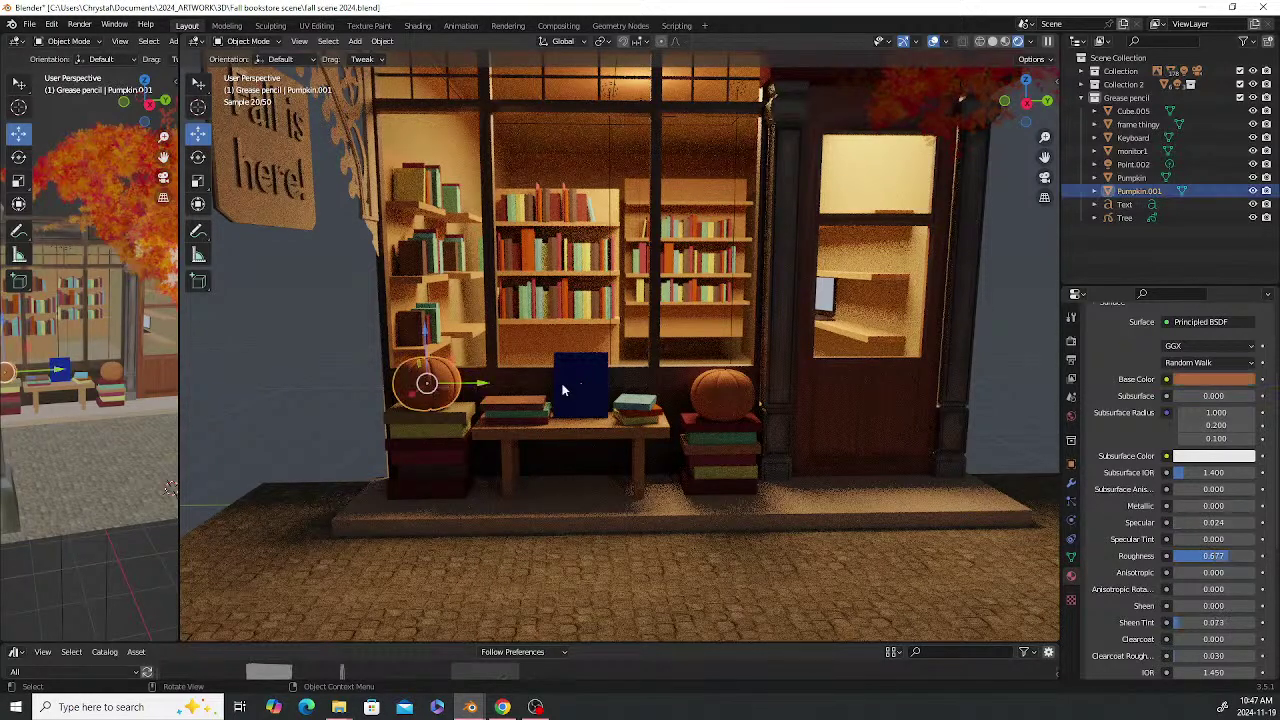
key("s")
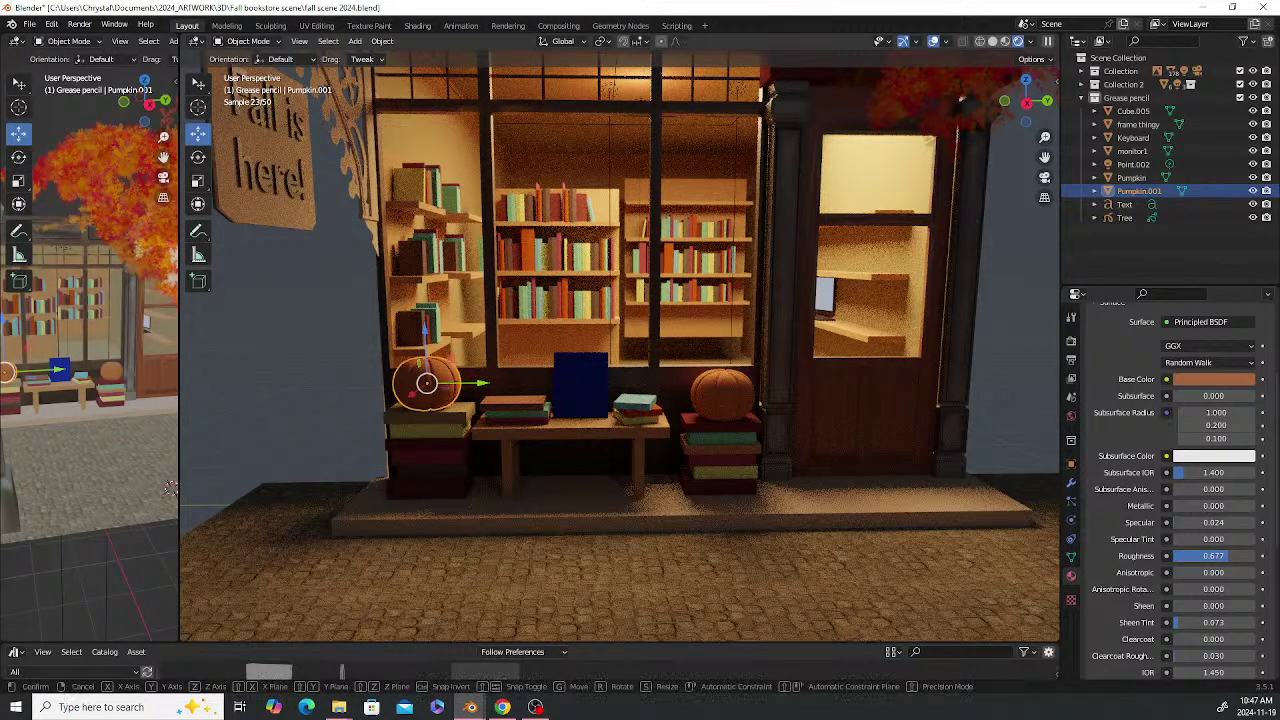
left_click(502, 368)
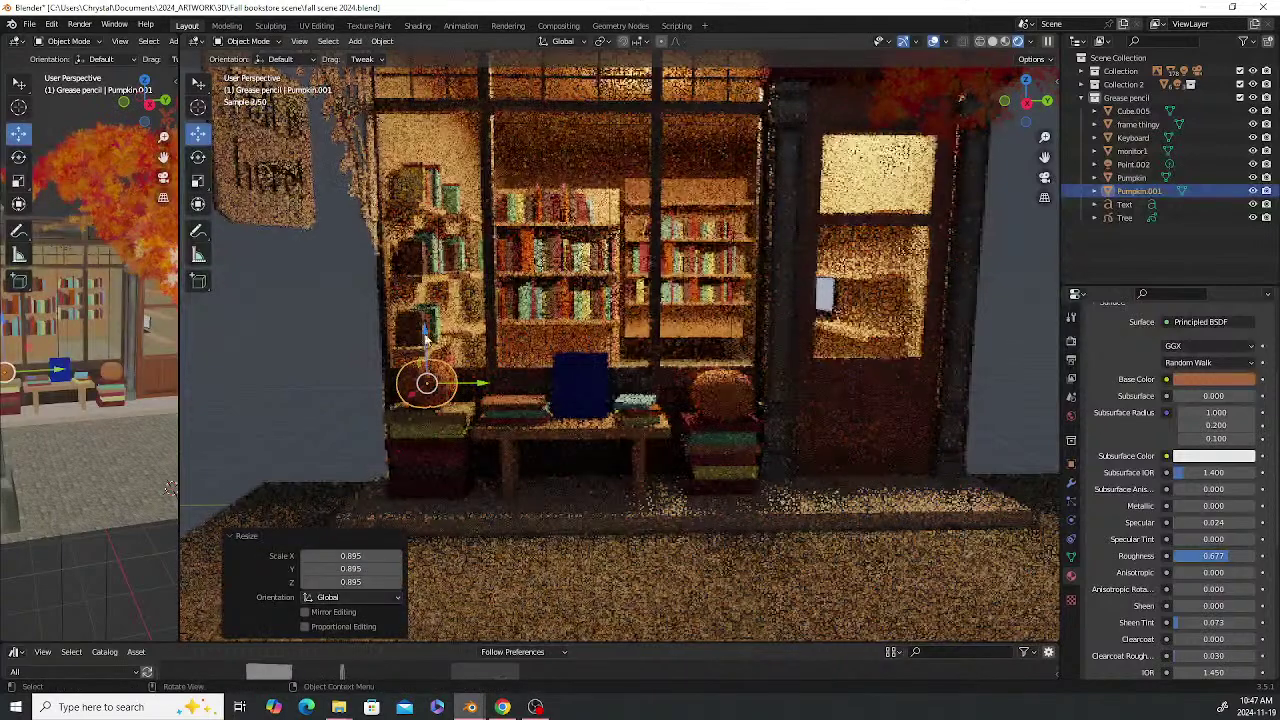
left_click(1020, 42)
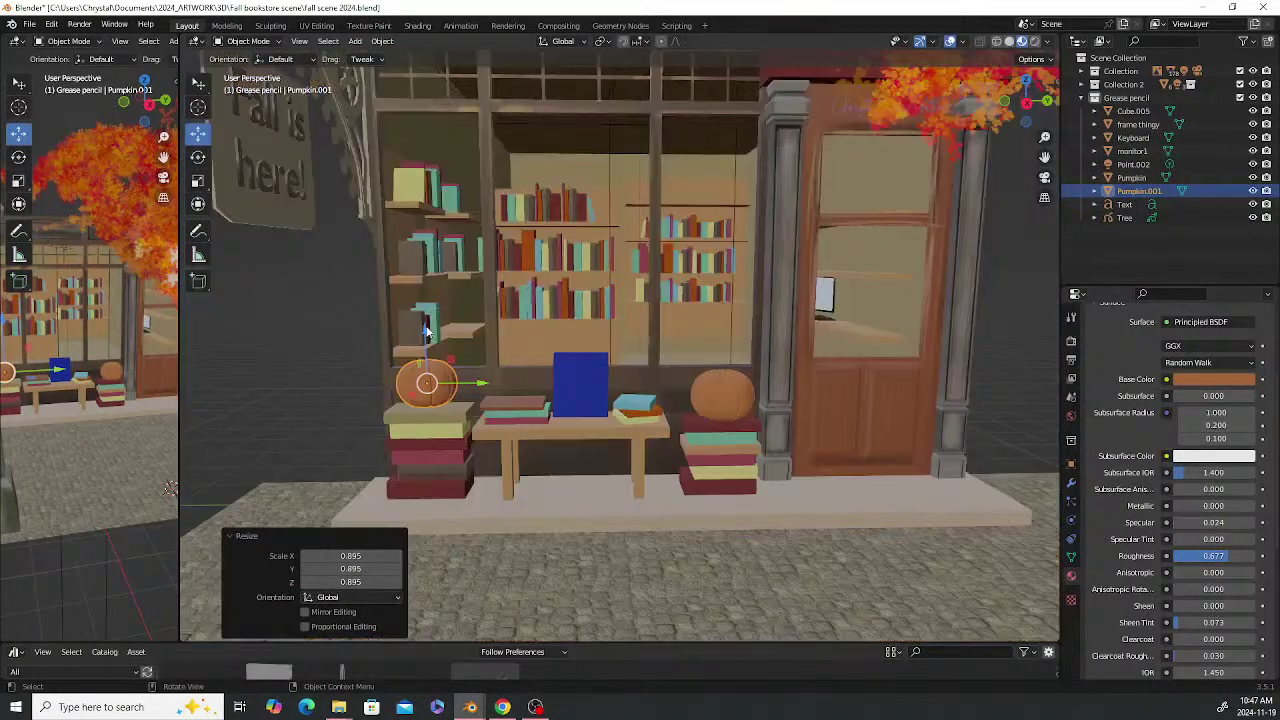
left_click_drag(422, 335, 422, 336)
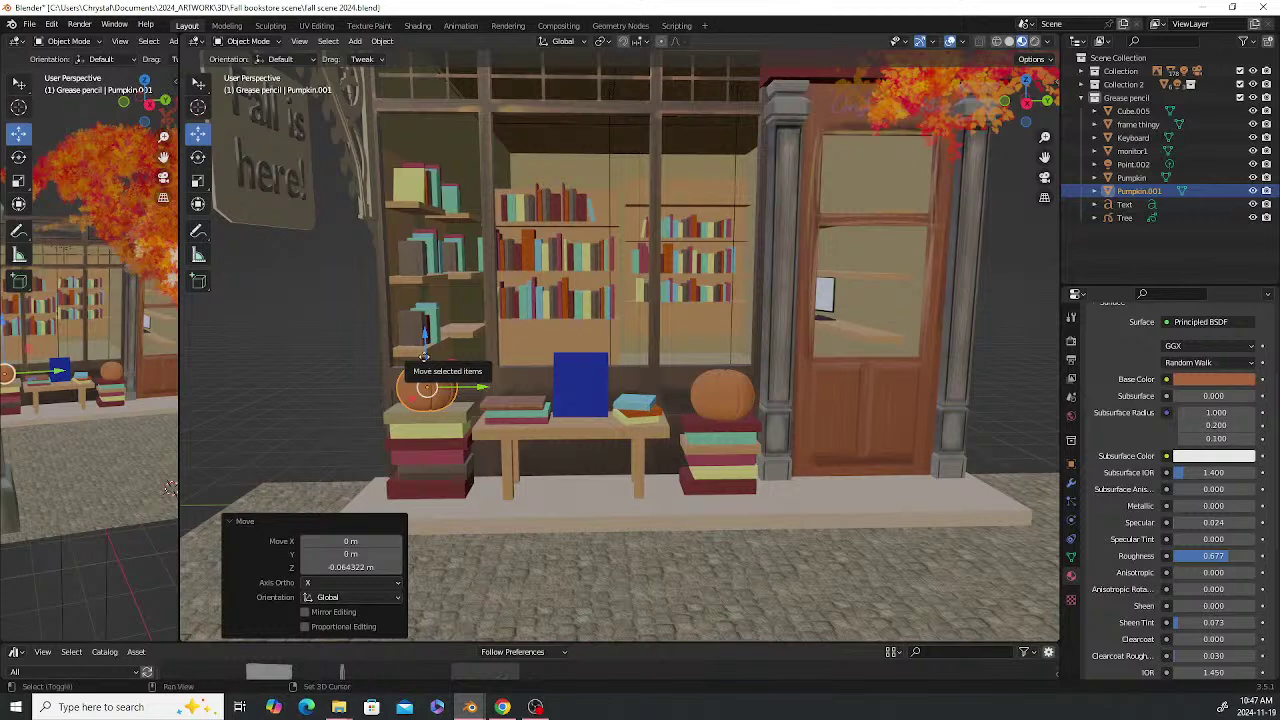
Duplicate the pumpkin on the left book stack and place the copy in front of the space beneath the table
key("shift+d")
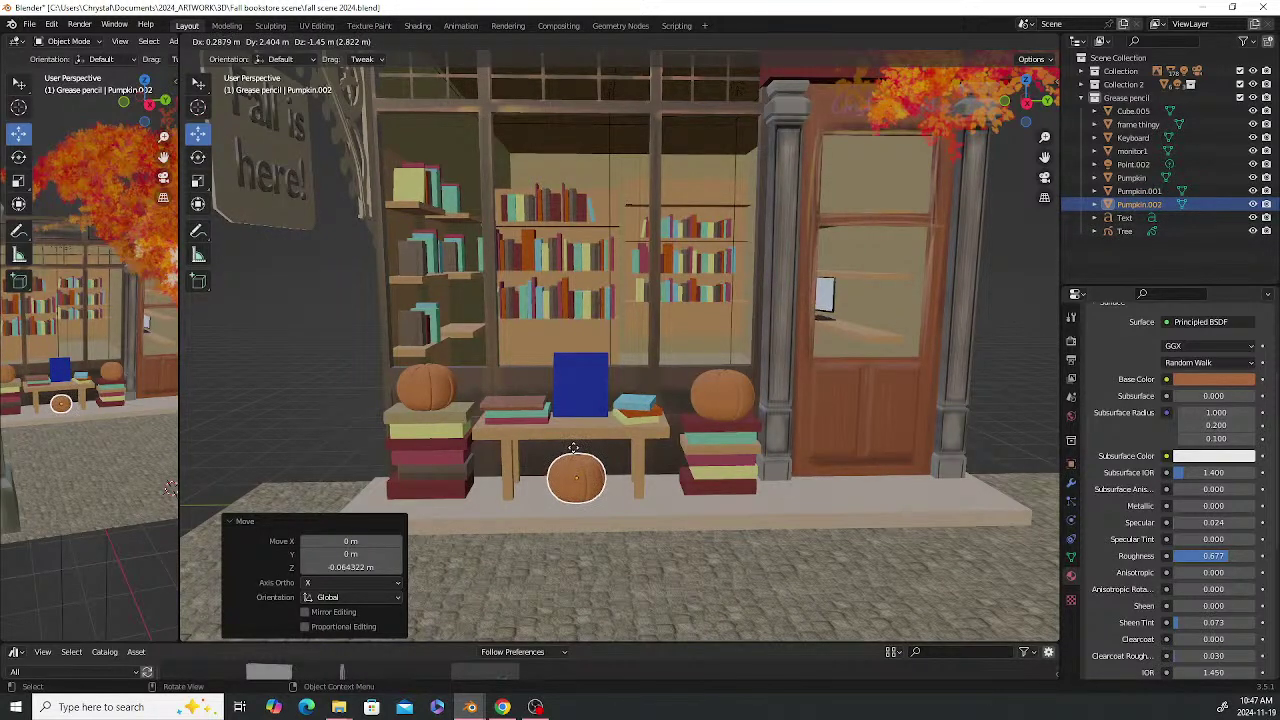
left_click(571, 447)
scroll(571, 460, "up", 6)
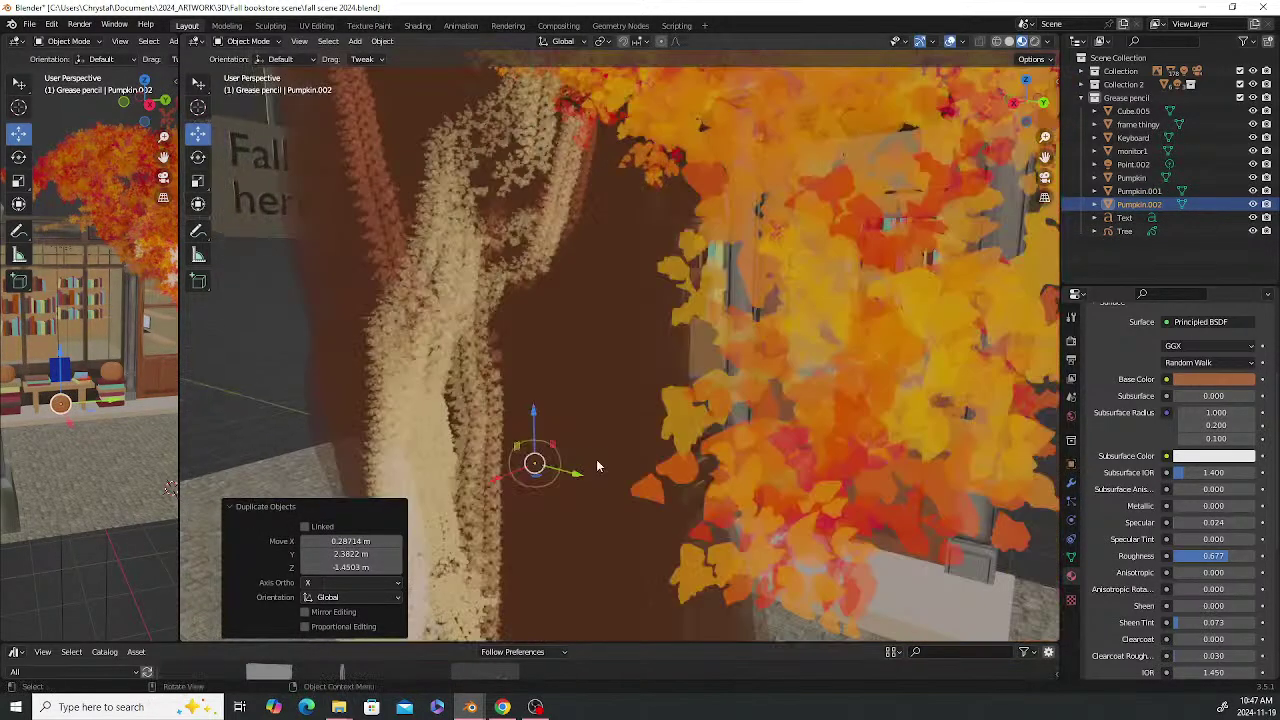
key("KP_Decimal")
scroll(620, 437, "down", 6)
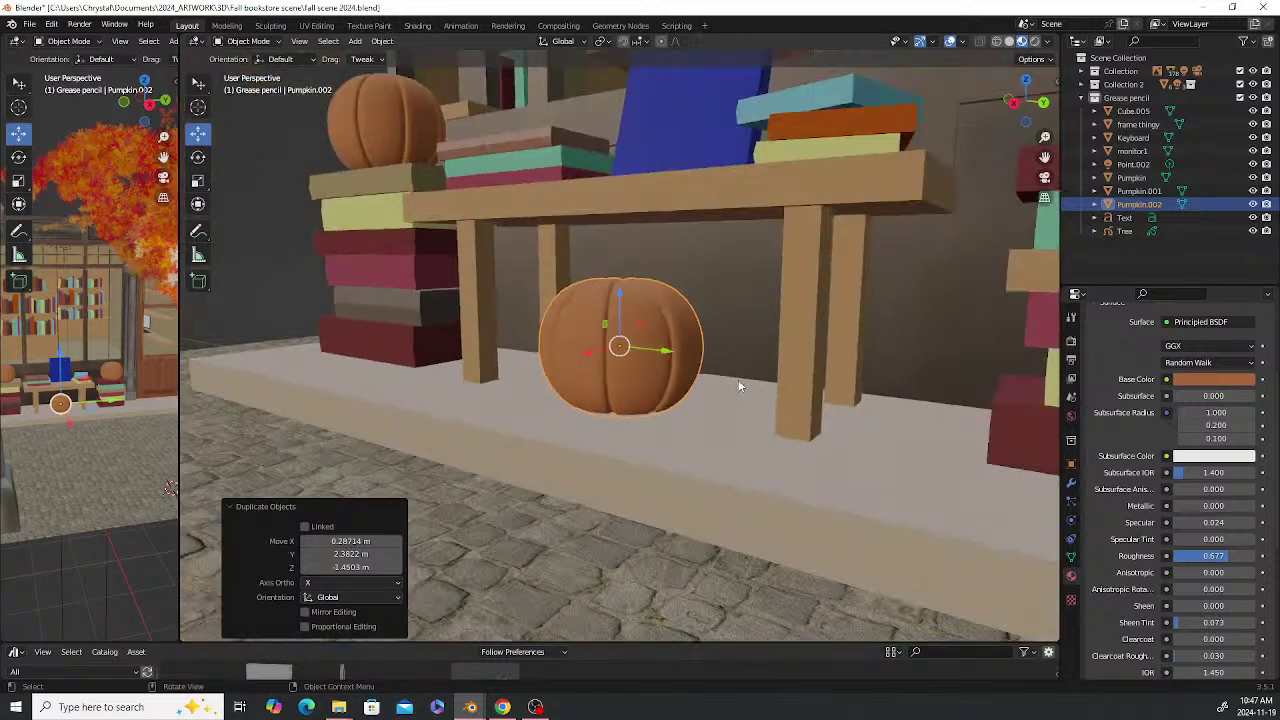
Scale the duplicated pumpkin by about 1.719 along X and 1.226 along Y, and enlarge it uniformly by about 1.03
middle_click_drag(738, 380, 686, 376)
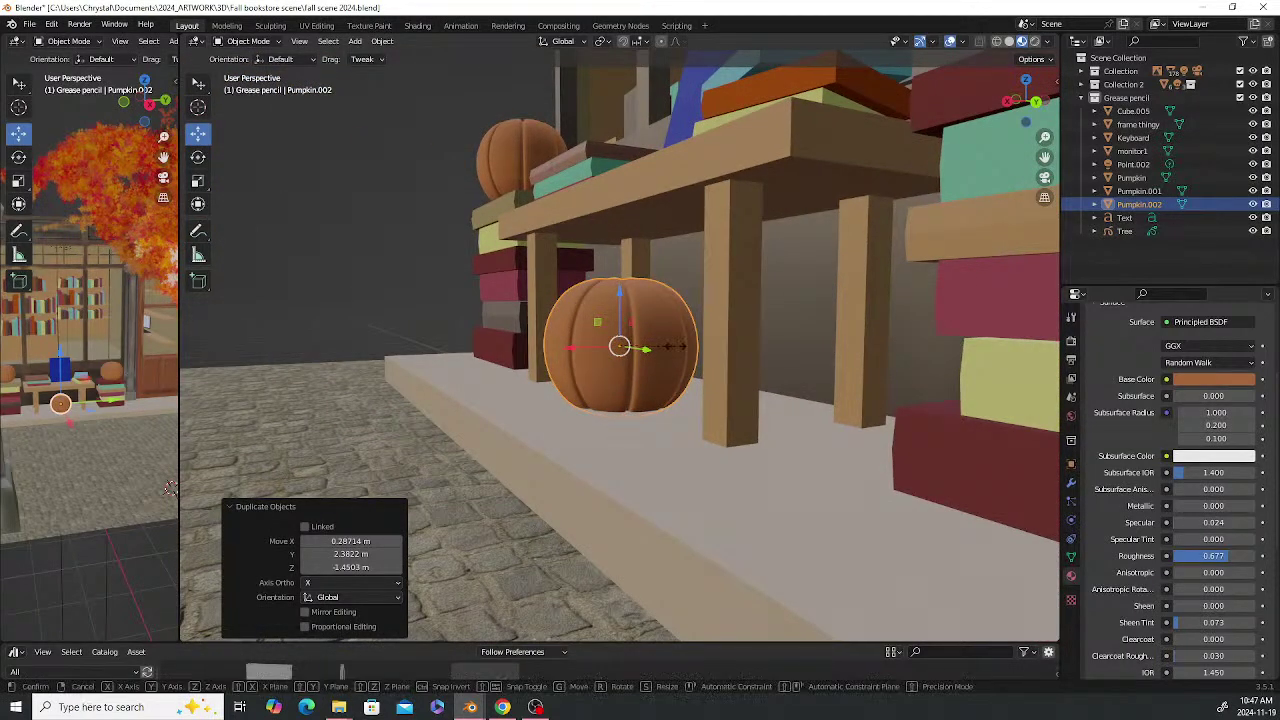
key("s")
key("x")
left_click(716, 344)
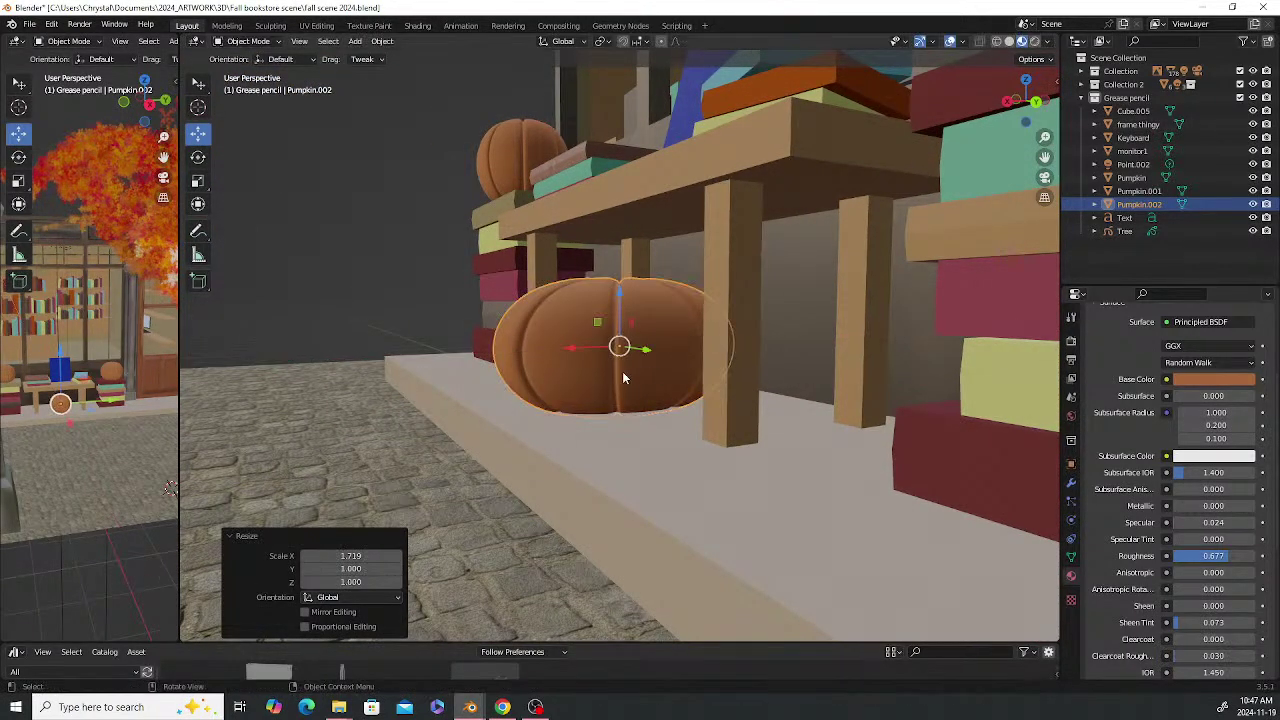
middle_click_drag(716, 350, 718, 382)
key("s")
key("y")
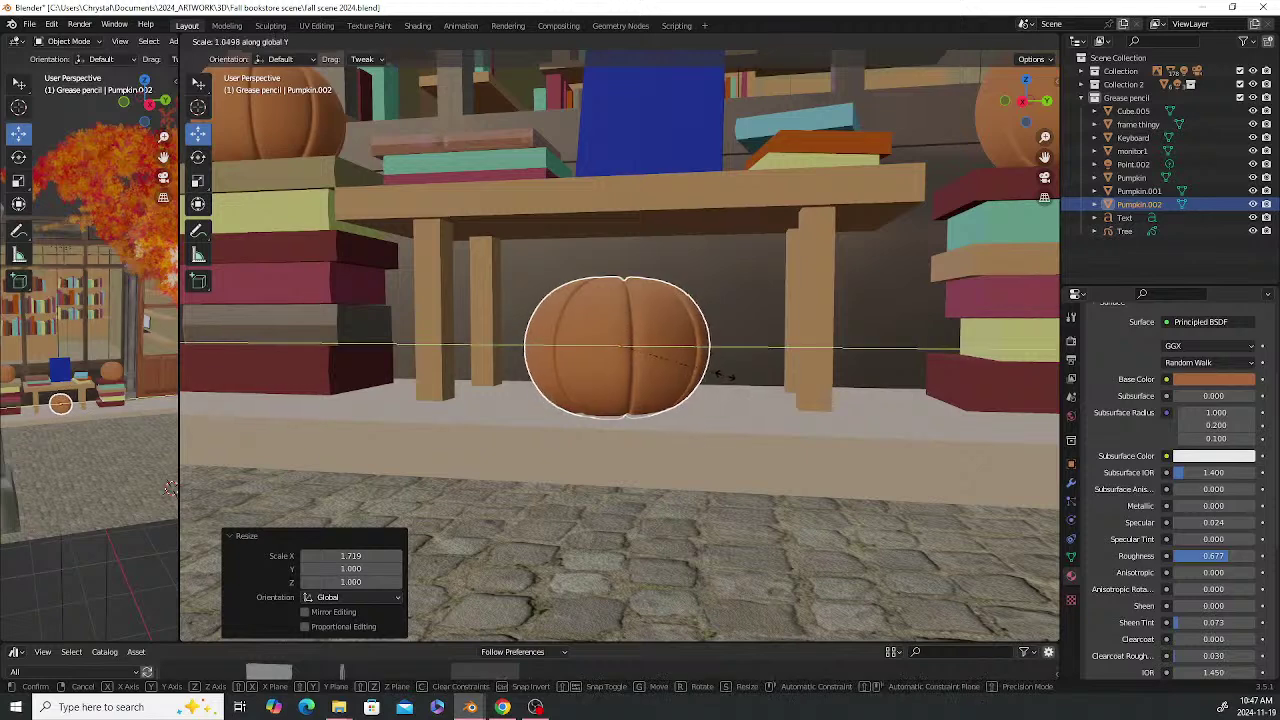
left_click(743, 373)
key("s")
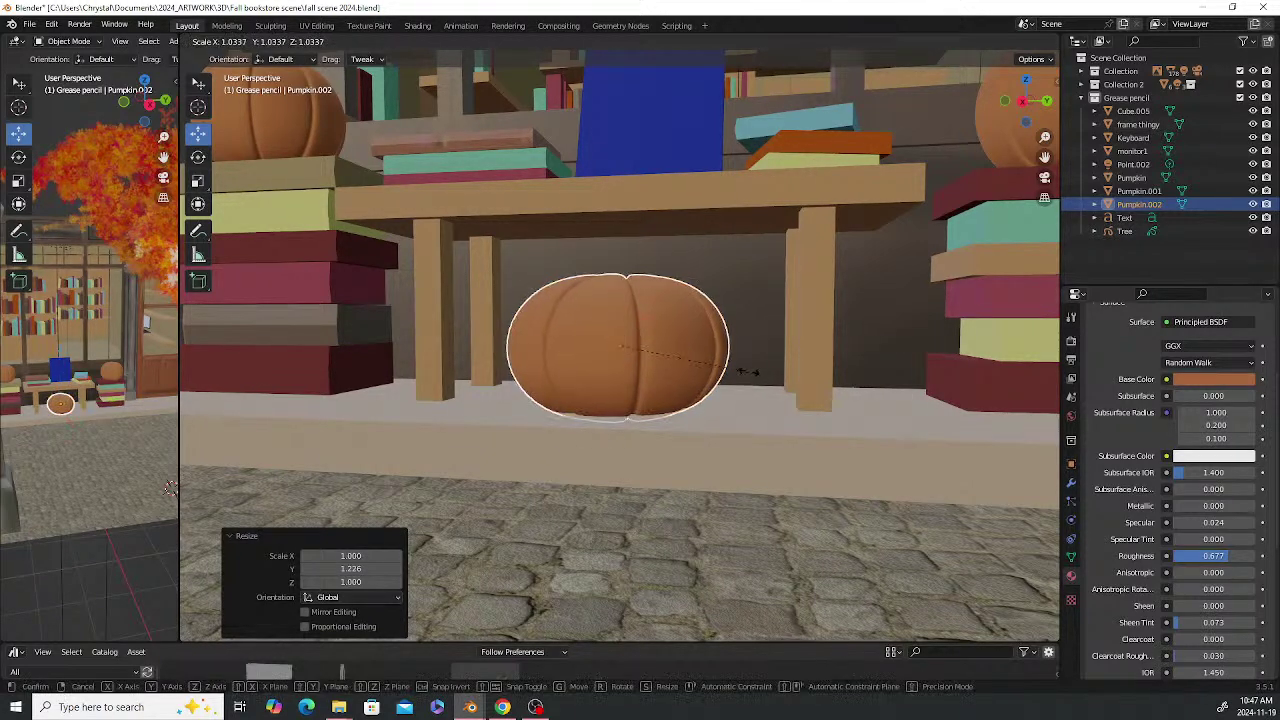
left_click(750, 371)
Raise the pumpkin under the table about 0.037 m onto the platform and apply Shade Smooth to it
right_click(750, 370)
left_click(660, 330)
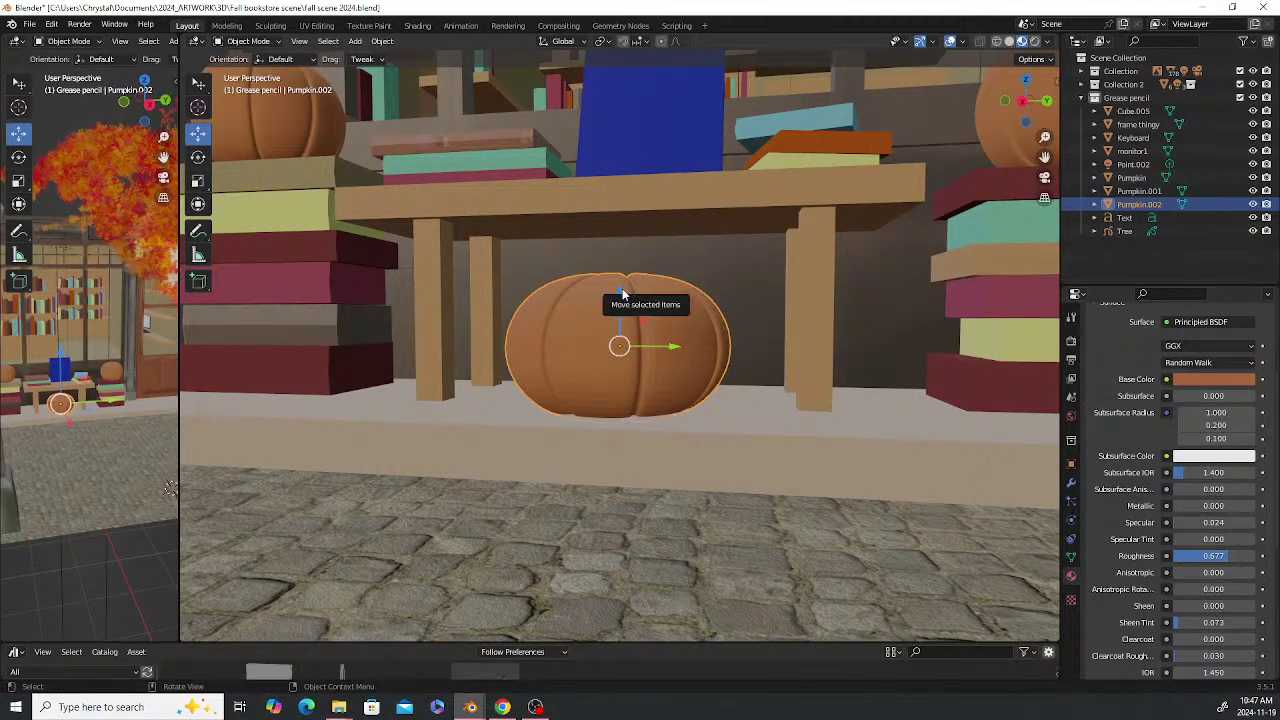
left_click_drag(625, 296, 624, 281)
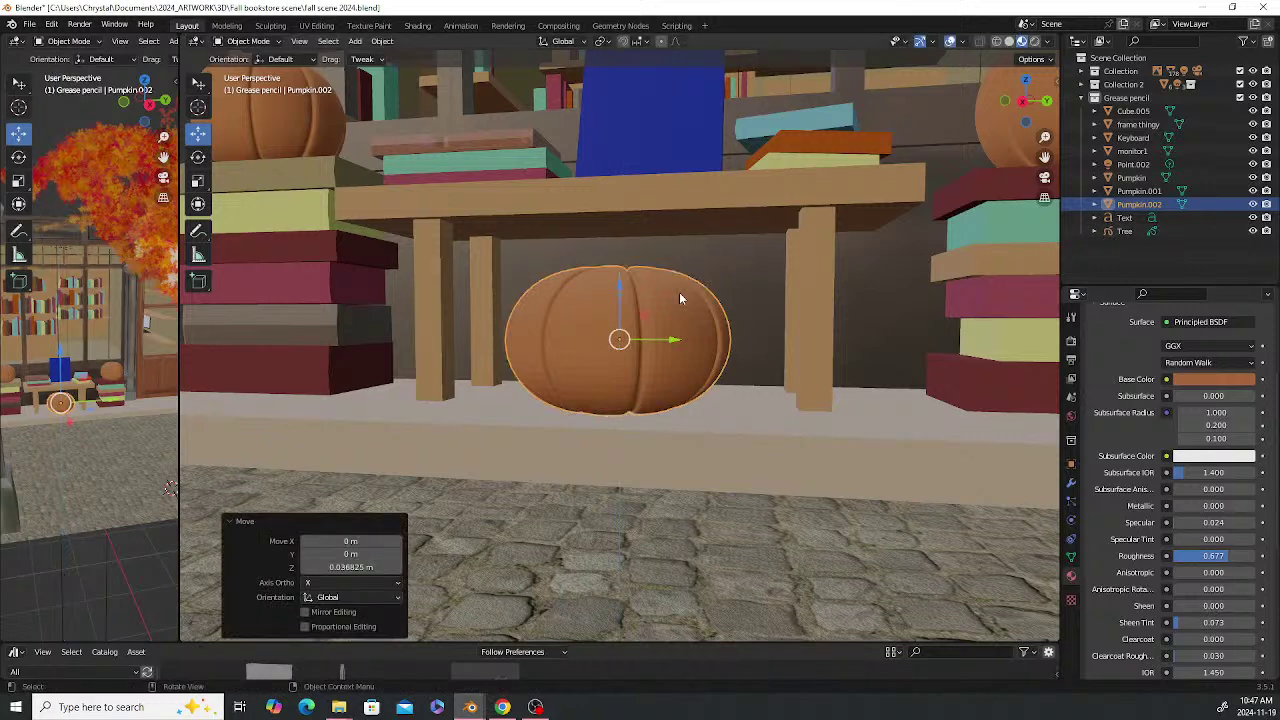
right_click(679, 292)
left_click(647, 270)
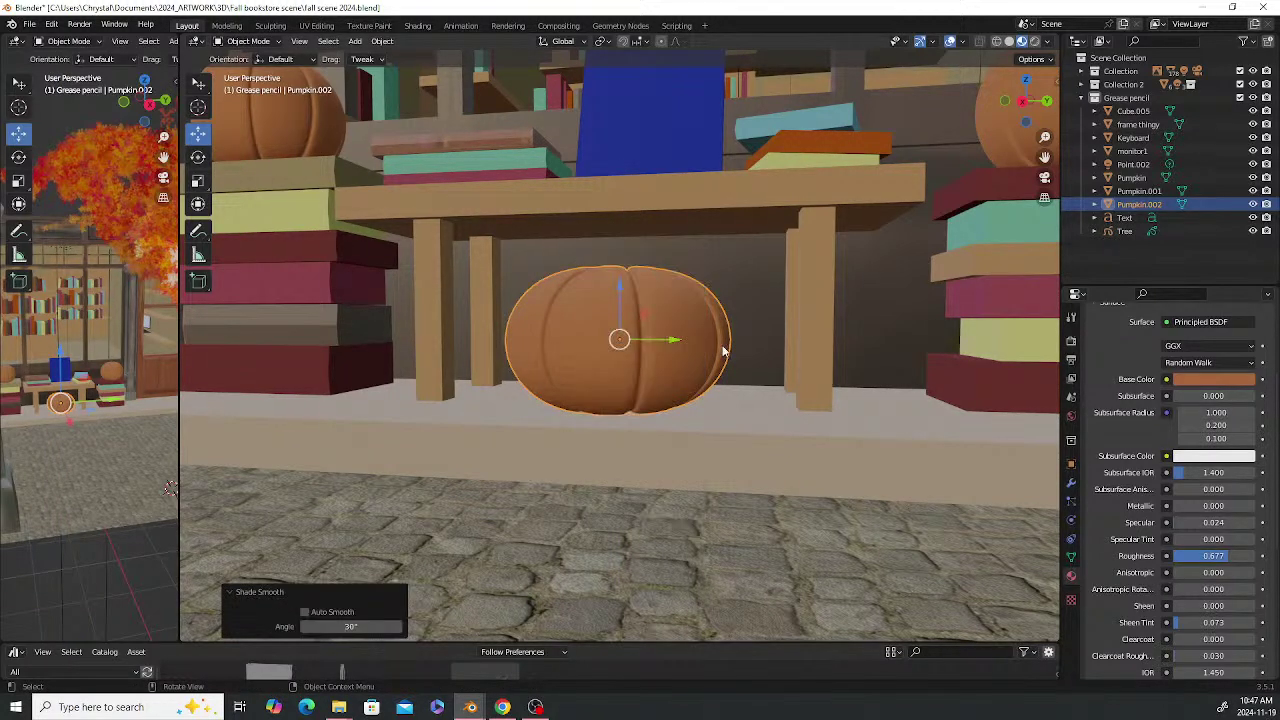
Scale the pumpkin under the table uniformly to about 0.935 and reduce its depth slightly along X
middle_click_drag(687, 377, 617, 305)
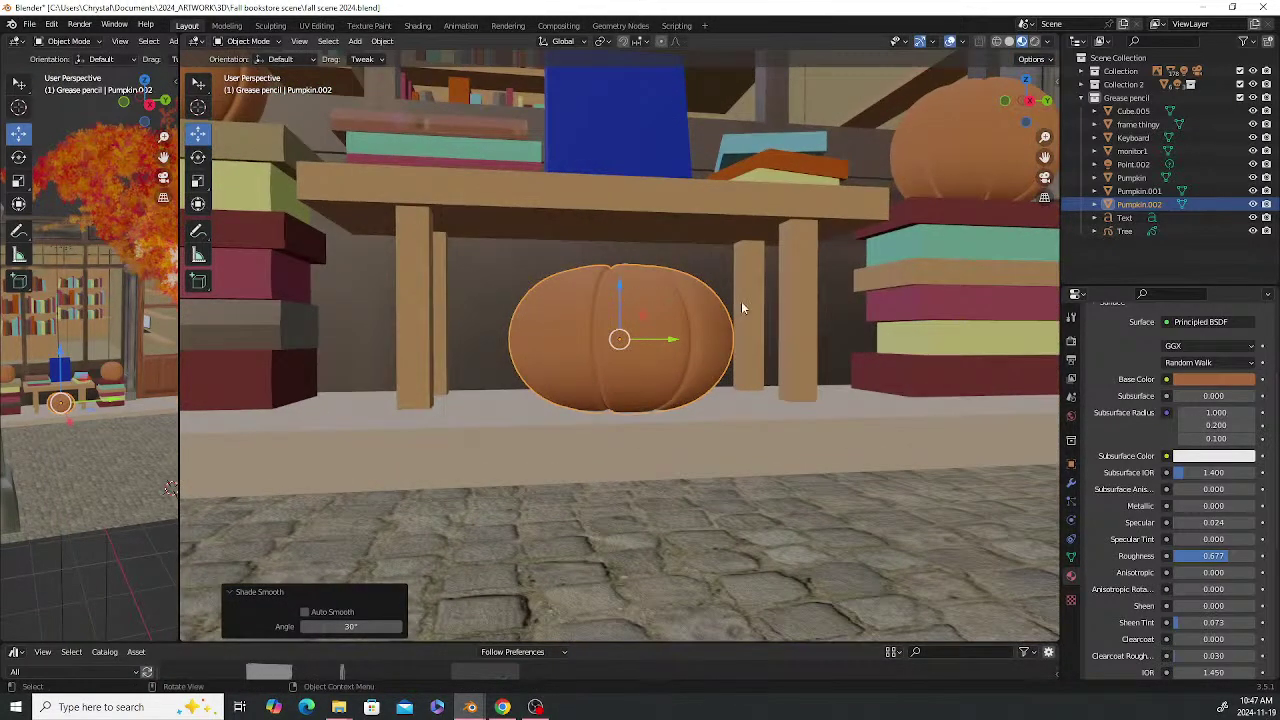
key("s")
left_click(714, 345)
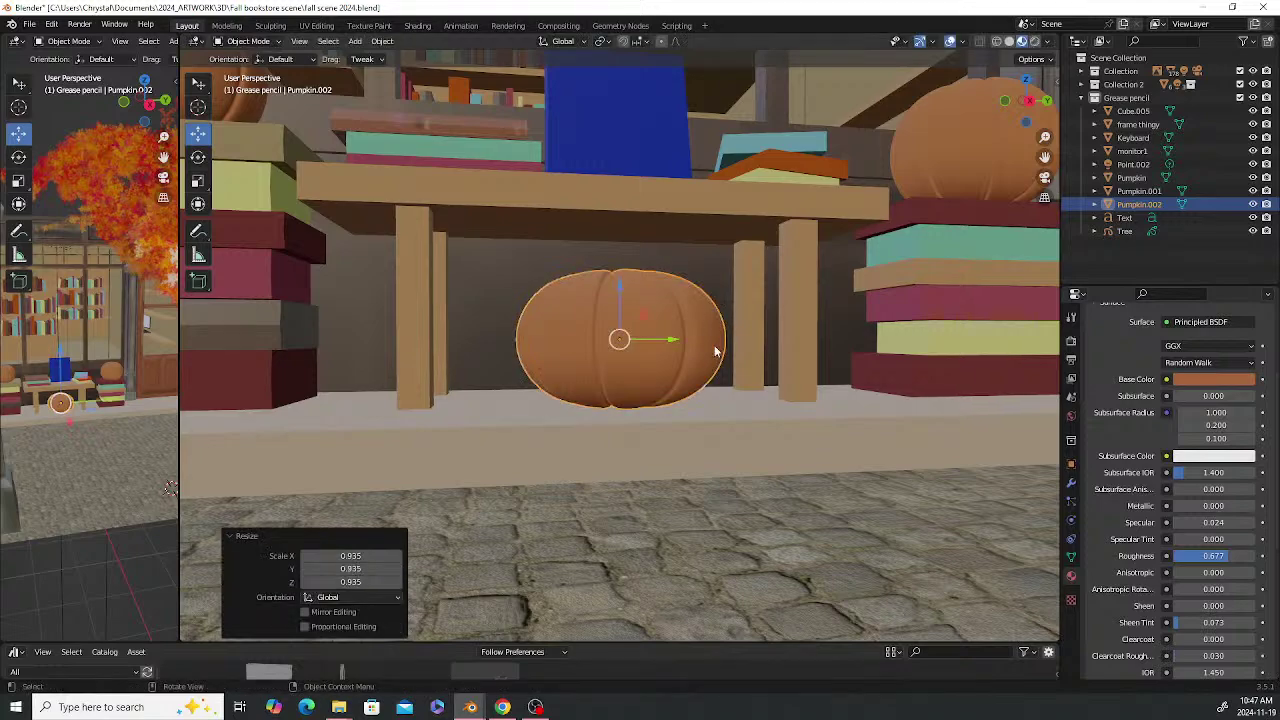
middle_click_drag(714, 345, 606, 407)
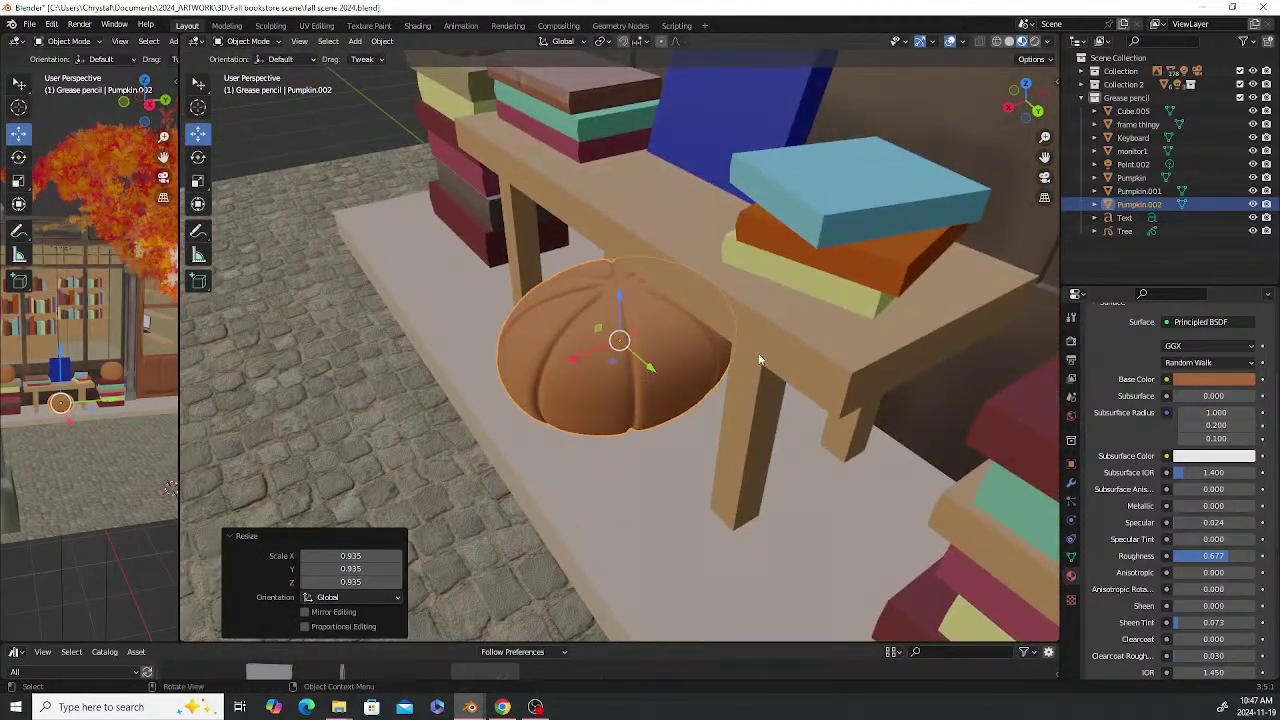
key("s")
key("x")
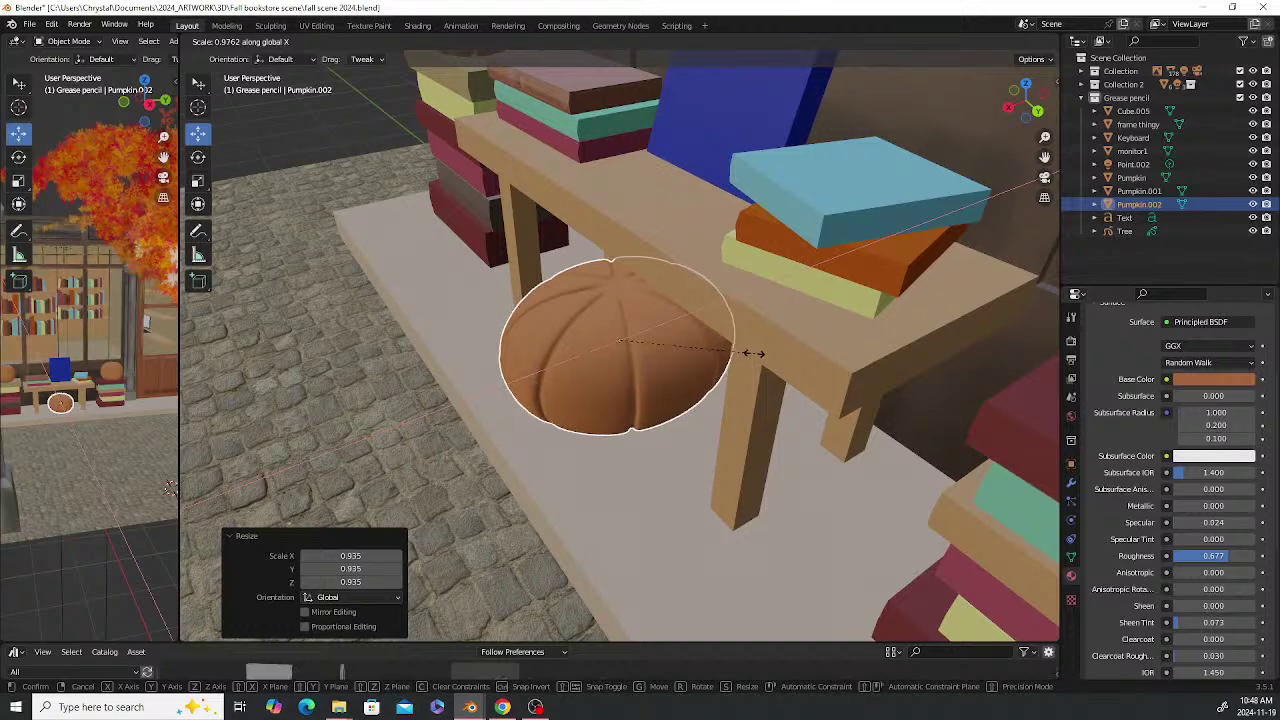
left_click(732, 356)
left_click(374, 108)
middle_click_drag(374, 108, 726, 277)
left_click(656, 322)
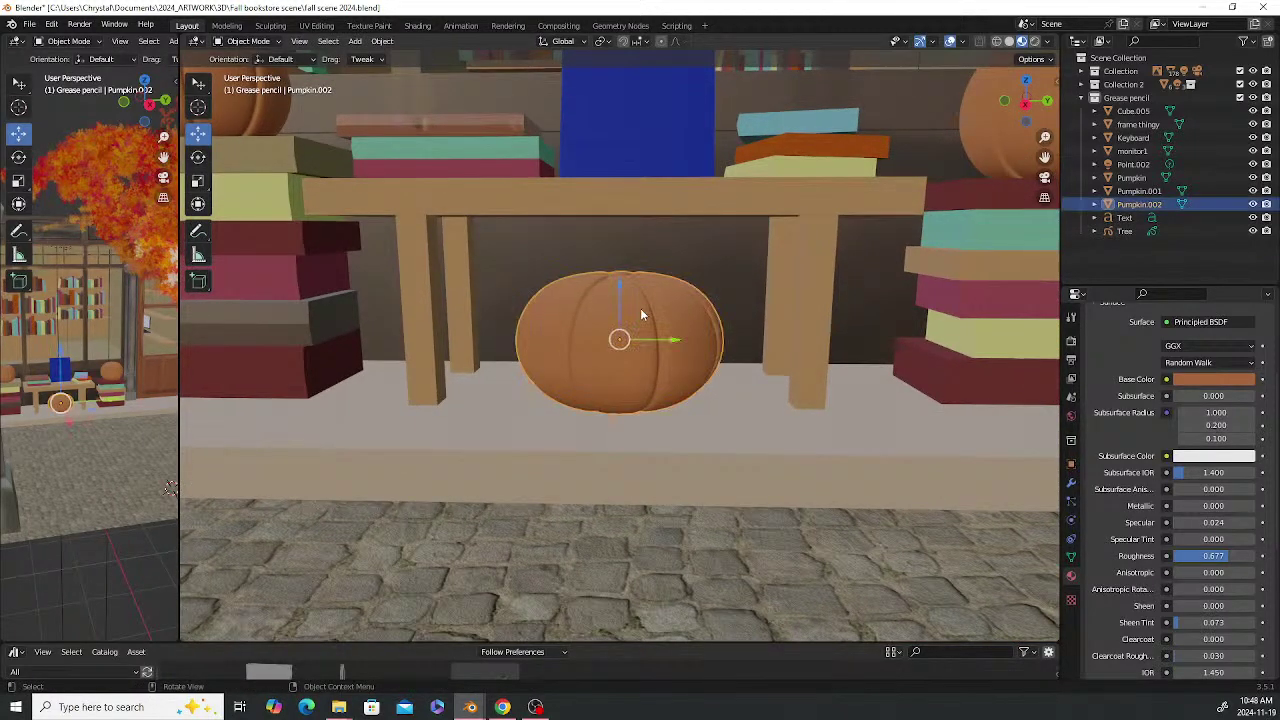
Open the pumpkin under the table for sculpting and set the Grab brush radius to 183 px
scroll(658, 310, "up", 2)
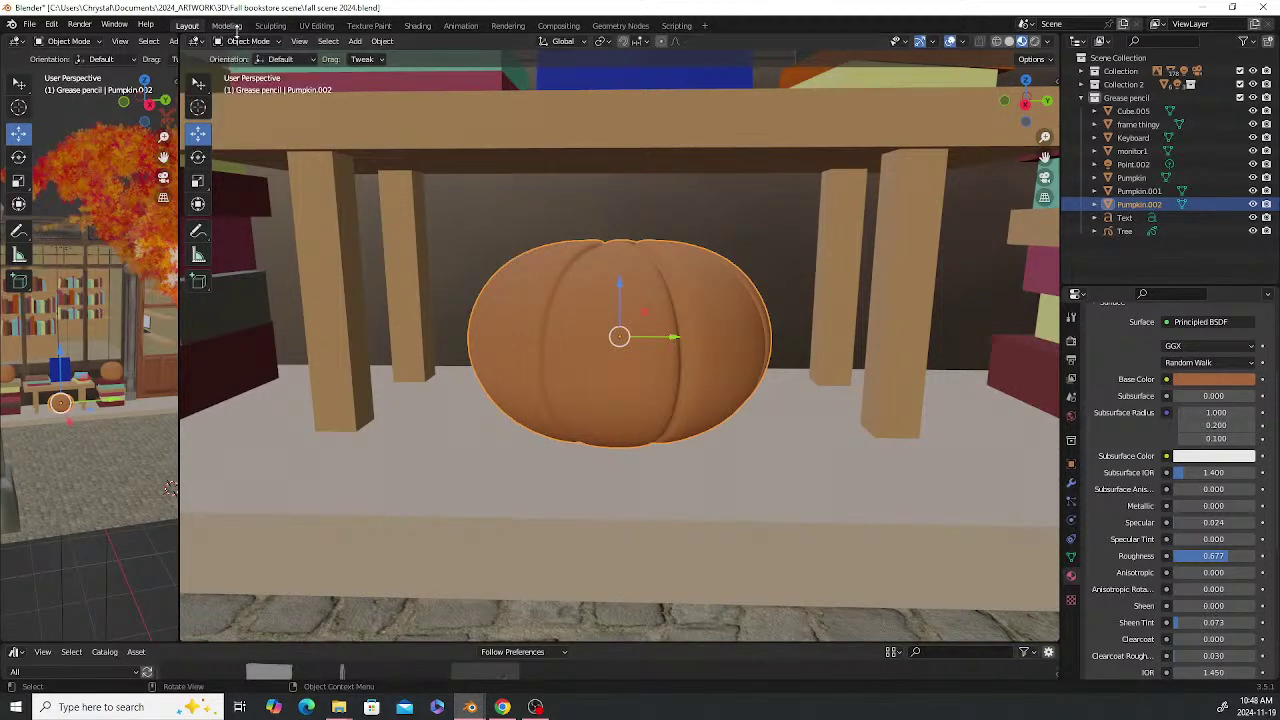
left_click(272, 26)
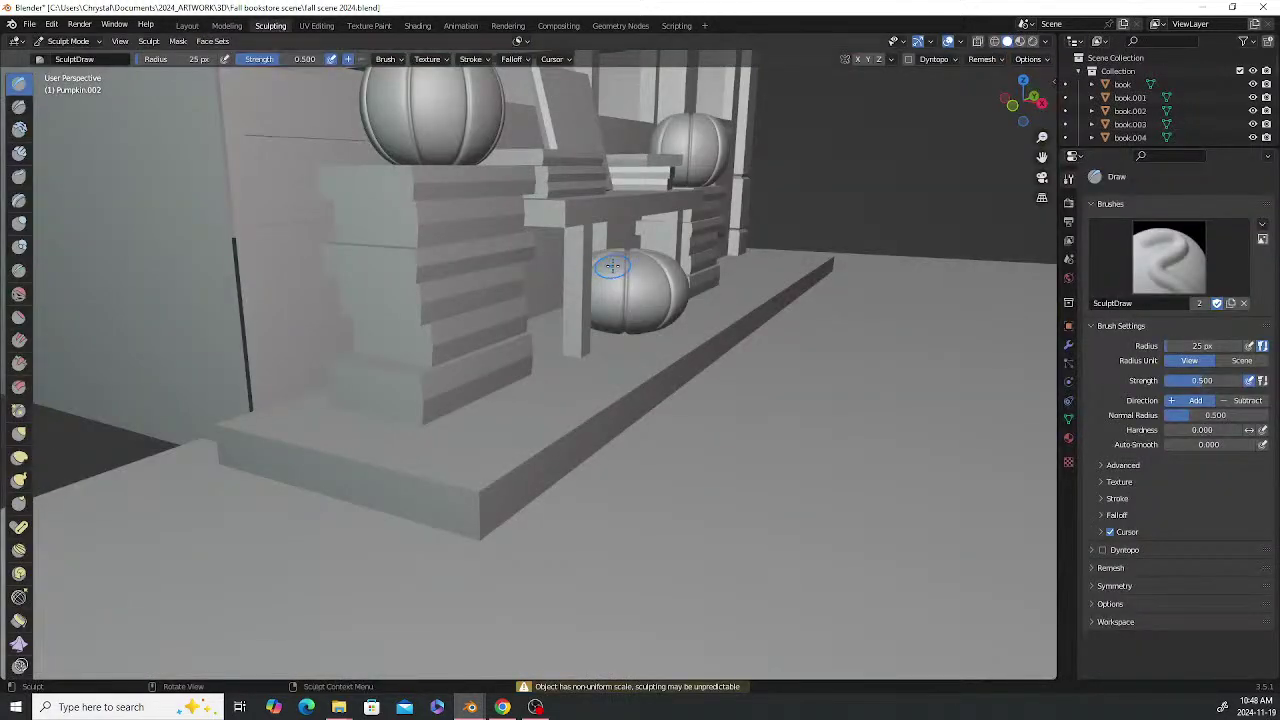
middle_click_drag(667, 319, 566, 290)
scroll(562, 236, "up", 4)
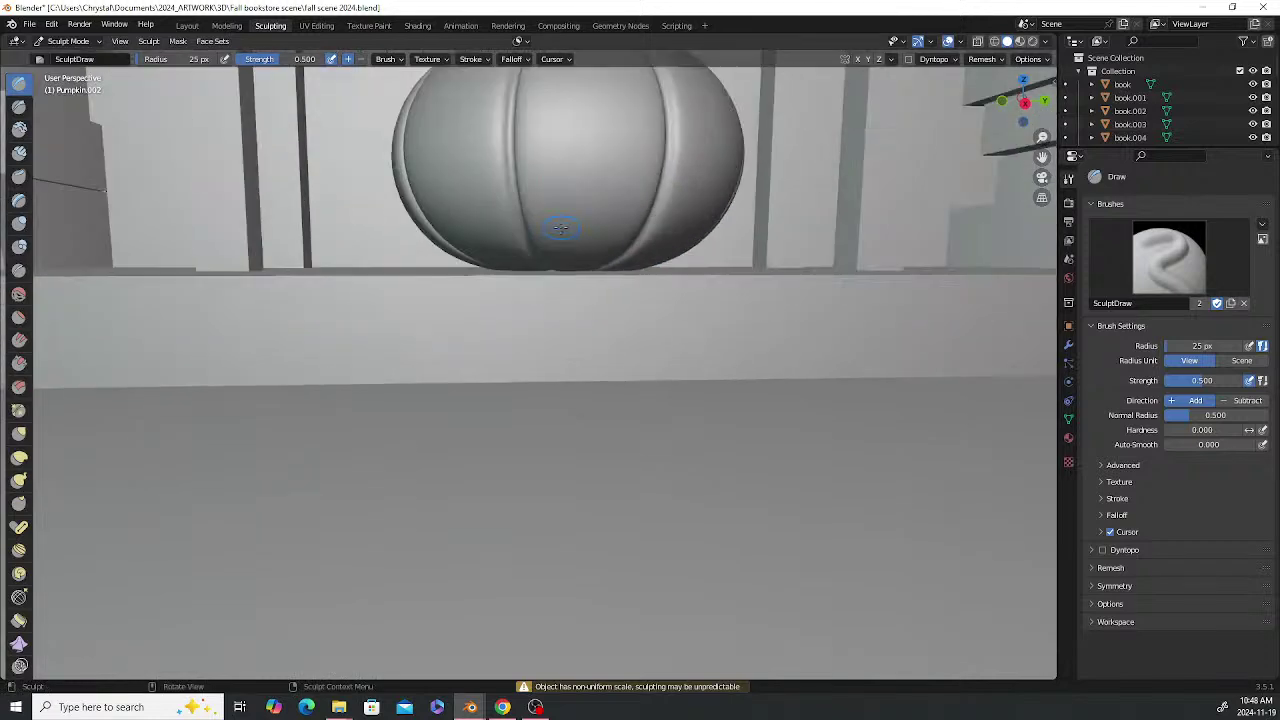
mouse_move(602, 195)
middle_mouse_down("shift")
mouse_move(615, 266)
mouse_move(594, 297)
middle_mouse_up("shift")
scroll(594, 297, "up", 2)
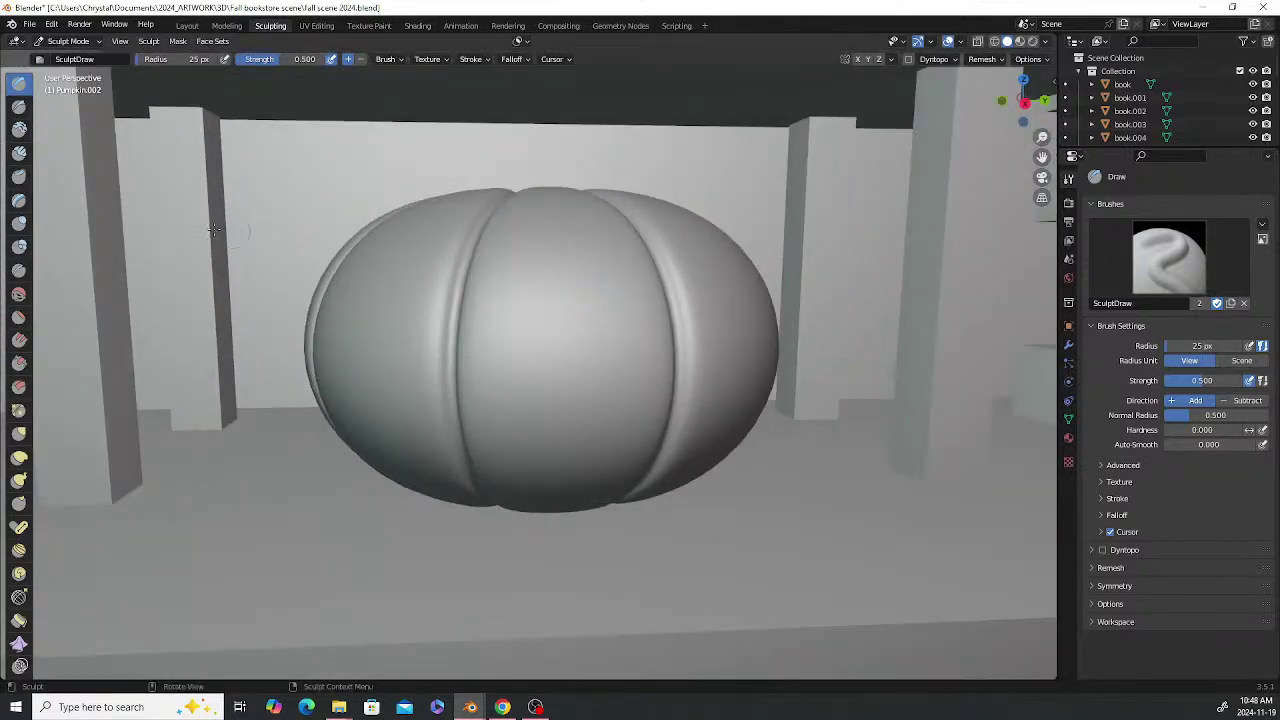
left_click(19, 433)
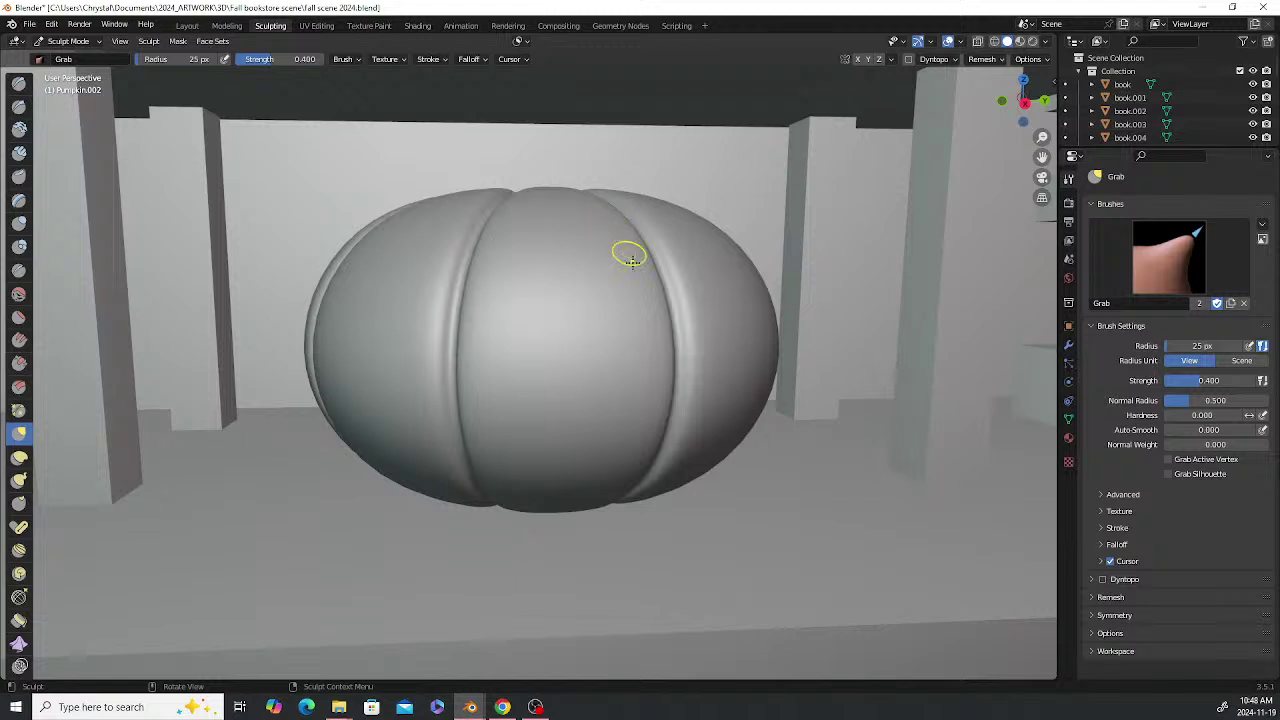
middle_click_drag(631, 260, 657, 300)
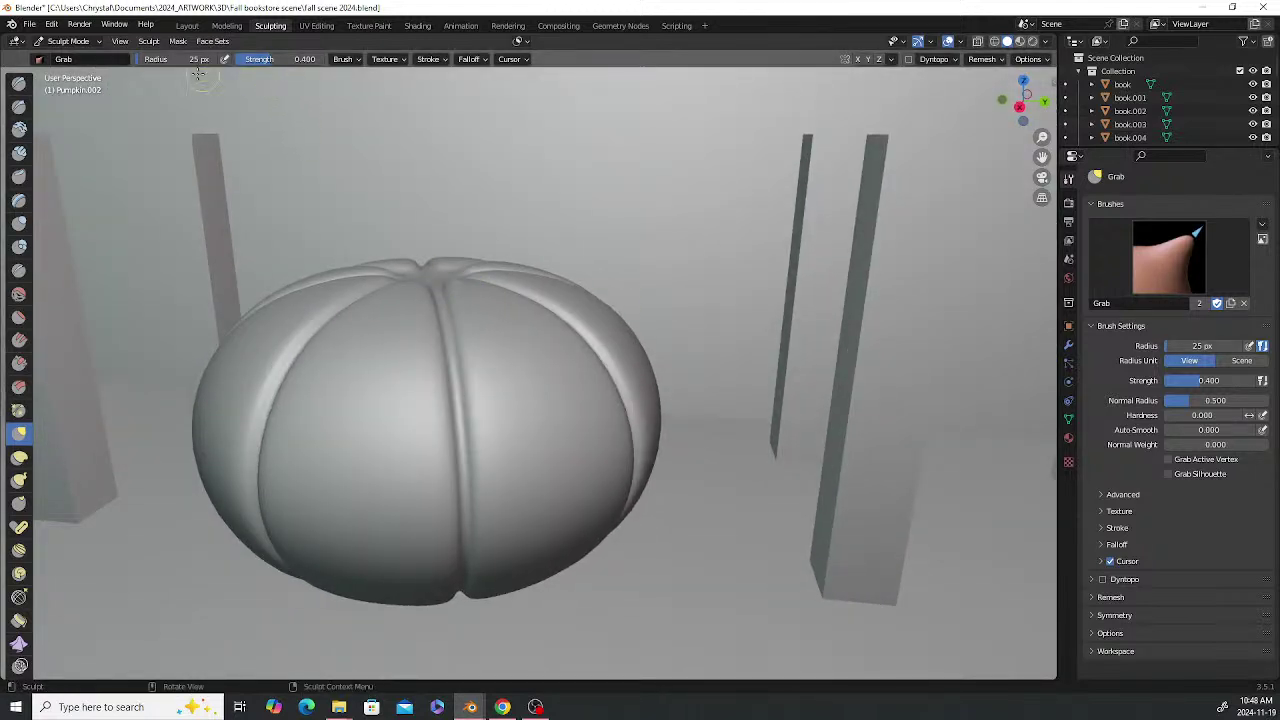
left_click_drag(167, 64, 169, 64)
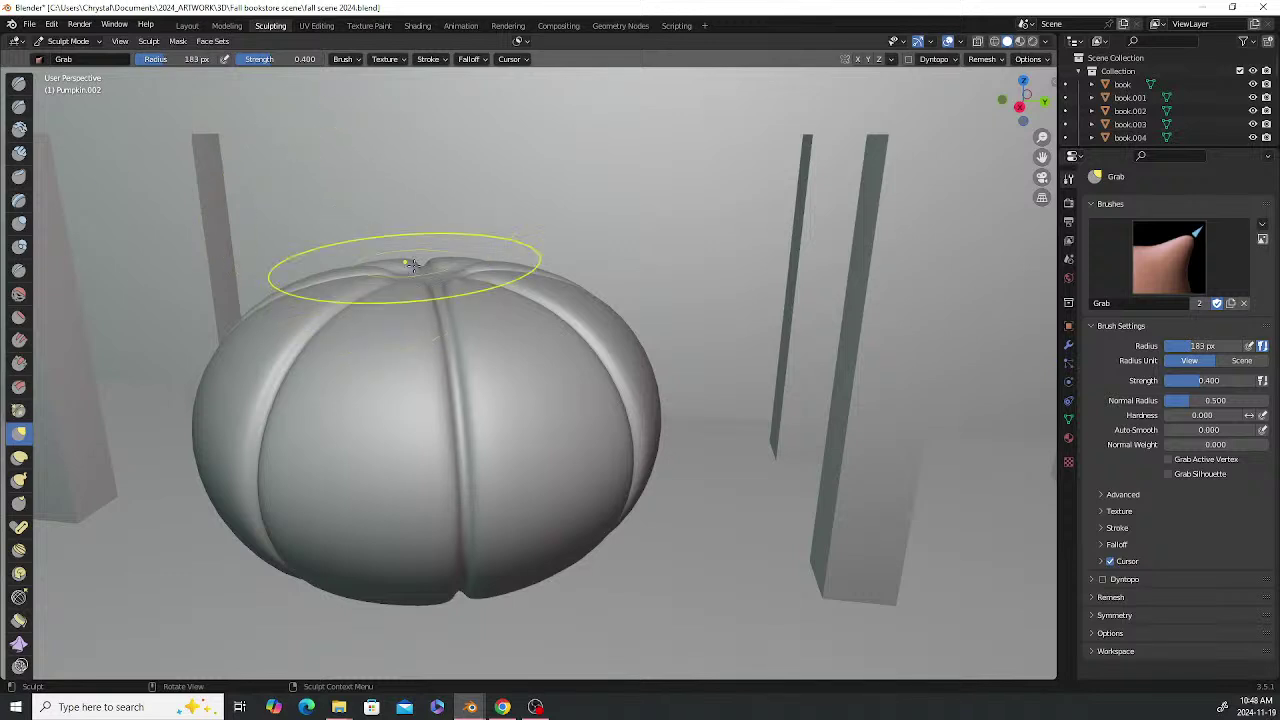
Pull the upper lobes of the pumpkin under the table upward with the Grab brush to make its top uneven
left_click_drag(457, 292, 473, 275)
mouse_move(508, 280)
left_mouse_down()
mouse_move(501, 253)
mouse_move(522, 247)
left_mouse_up()
left_click_drag(304, 309, 302, 298)
left_click_drag(301, 306, 303, 296)
left_click_drag(426, 303, 428, 291)
left_click_drag(428, 299, 428, 289)
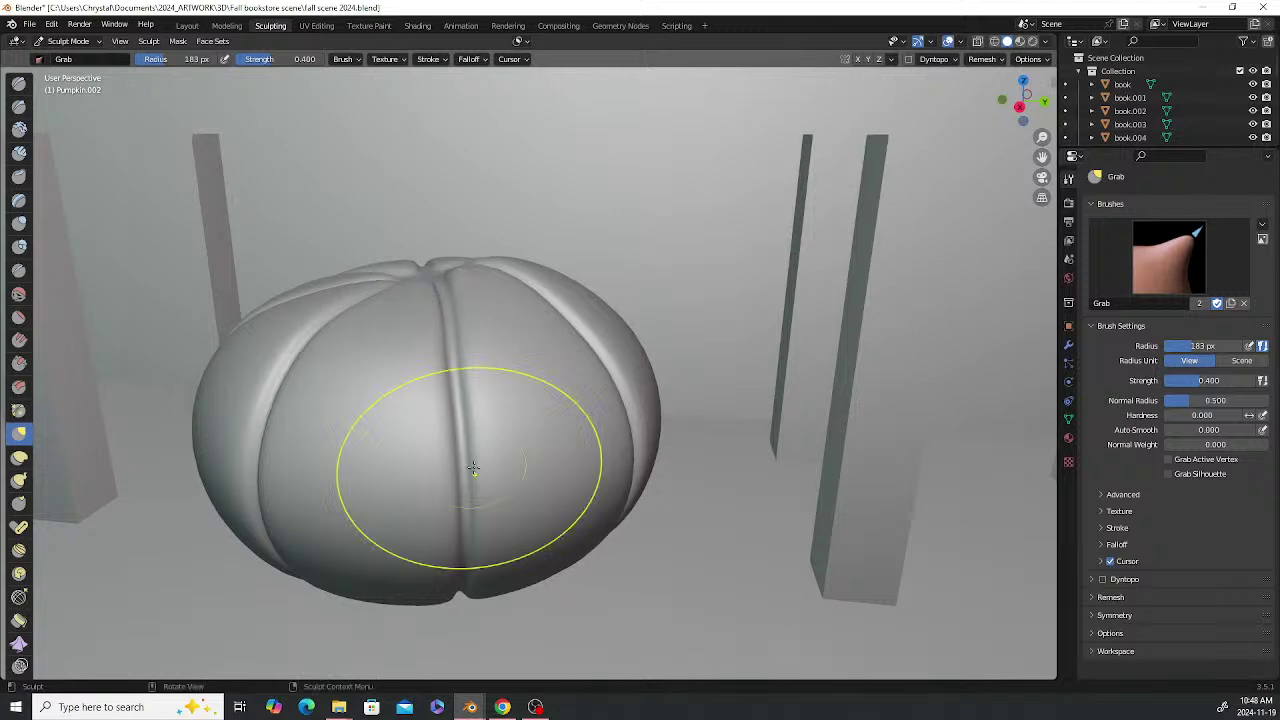
Grab the pumpkin's lower right side outward and reshape the crown around its stem hollow
middle_click_drag(471, 457, 537, 434)
left_click_drag(662, 457, 682, 470)
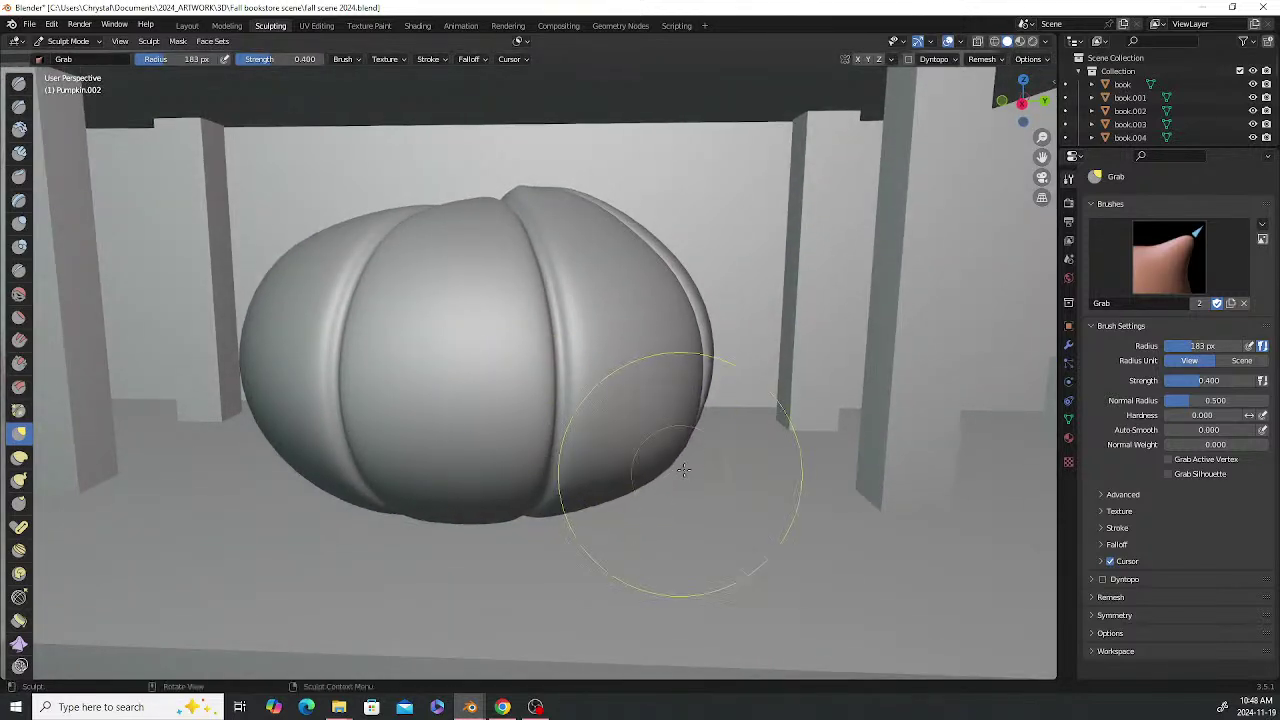
left_click_drag(704, 419, 725, 430)
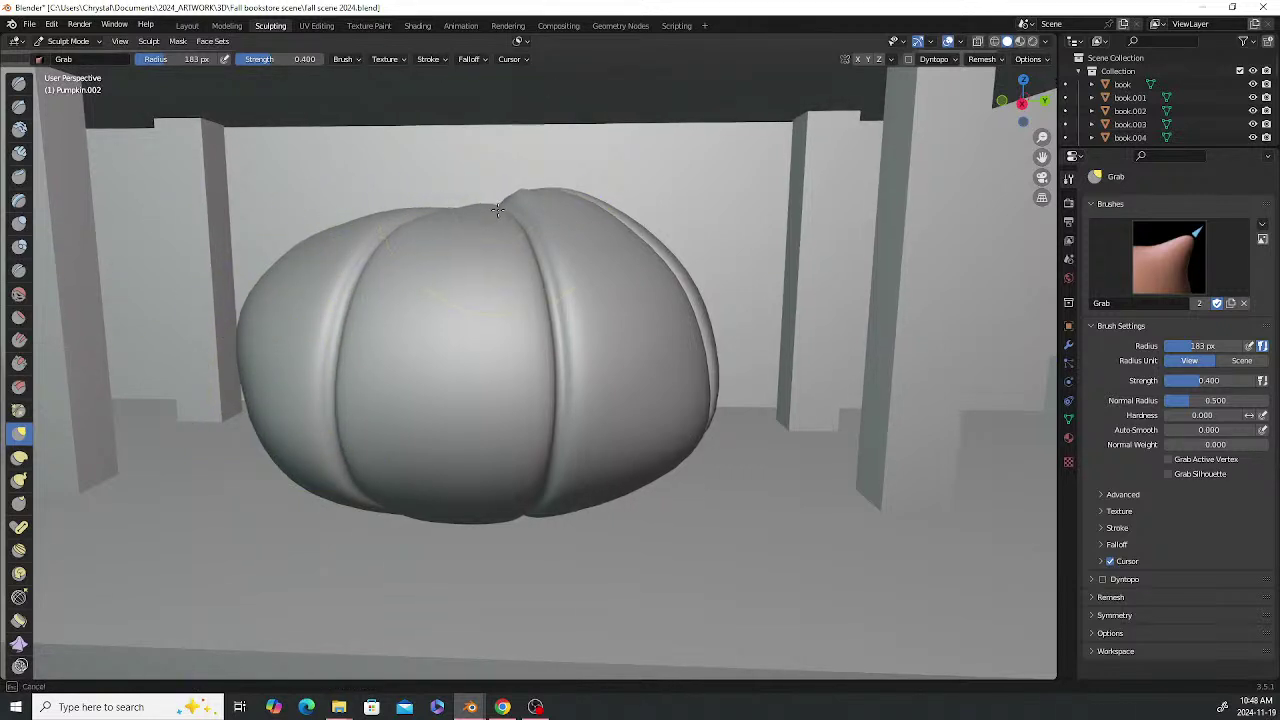
mouse_move(503, 229)
middle_mouse_down()
mouse_move(423, 291)
mouse_move(441, 300)
mouse_move(414, 314)
middle_mouse_up()
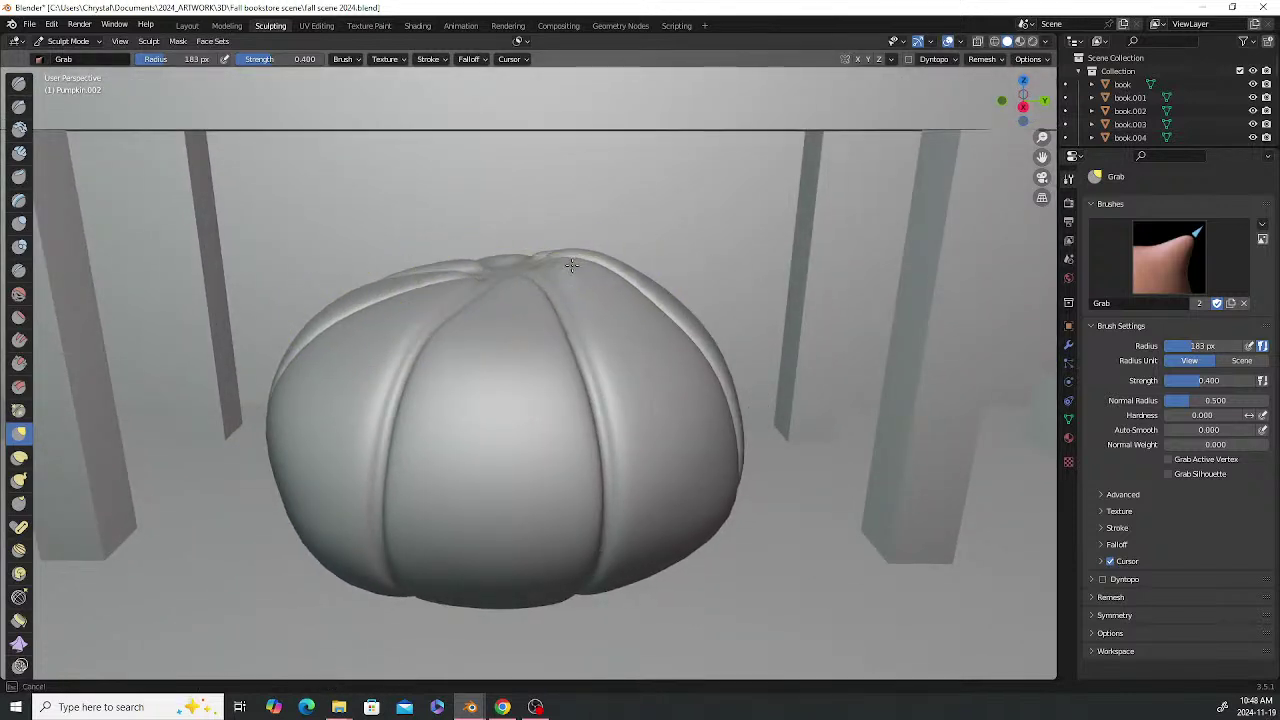
mouse_move(465, 273)
left_mouse_down()
mouse_move(504, 243)
mouse_move(443, 266)
left_mouse_up()
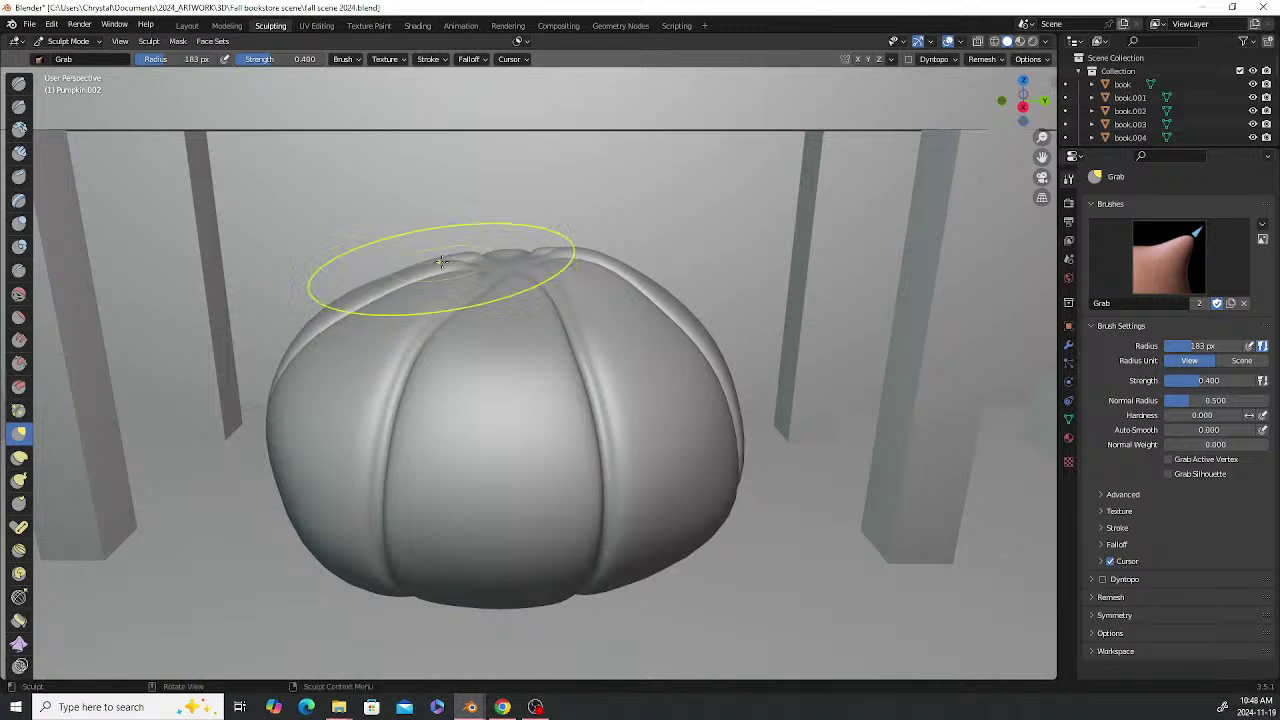
Stretch the base and right side of the pumpkin under the table outward with the Grab brush
scroll(515, 301, "down", 5)
middle_click_drag(597, 375, 600, 353)
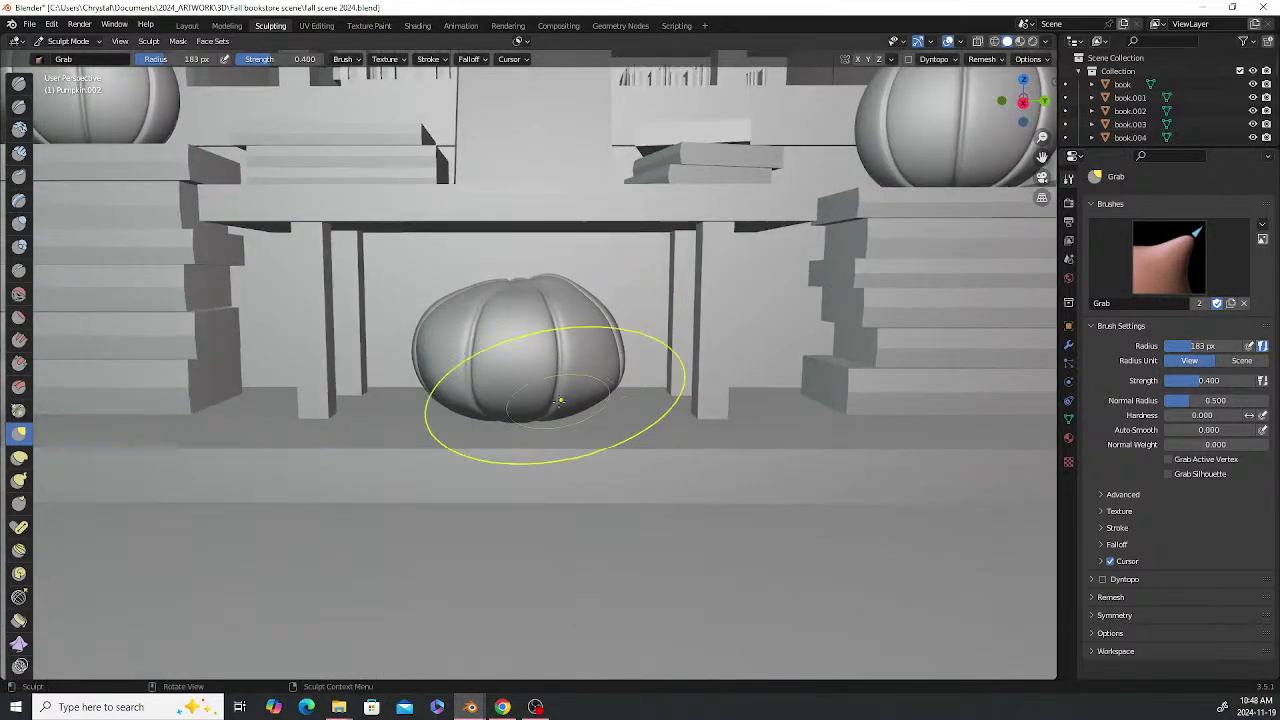
left_click_drag(537, 411, 601, 399)
left_click_drag(619, 341, 631, 327)
Return to the object layout, select the pumpkin on the right book stack, and open it for sculpting
scroll(459, 391, "down", 3)
mouse_move(561, 386)
middle_mouse_down()
mouse_move(520, 355)
mouse_move(440, 385)
mouse_move(521, 340)
middle_mouse_up()
scroll(455, 382, "up", 1)
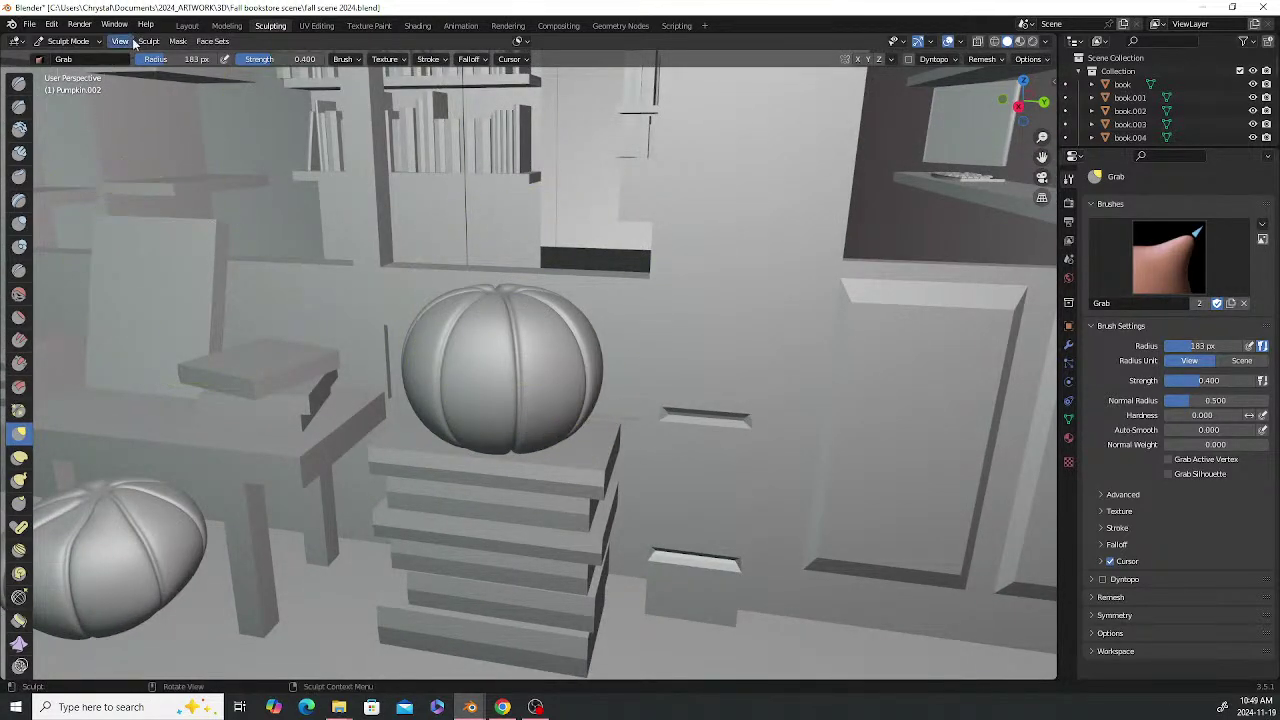
left_click(195, 26)
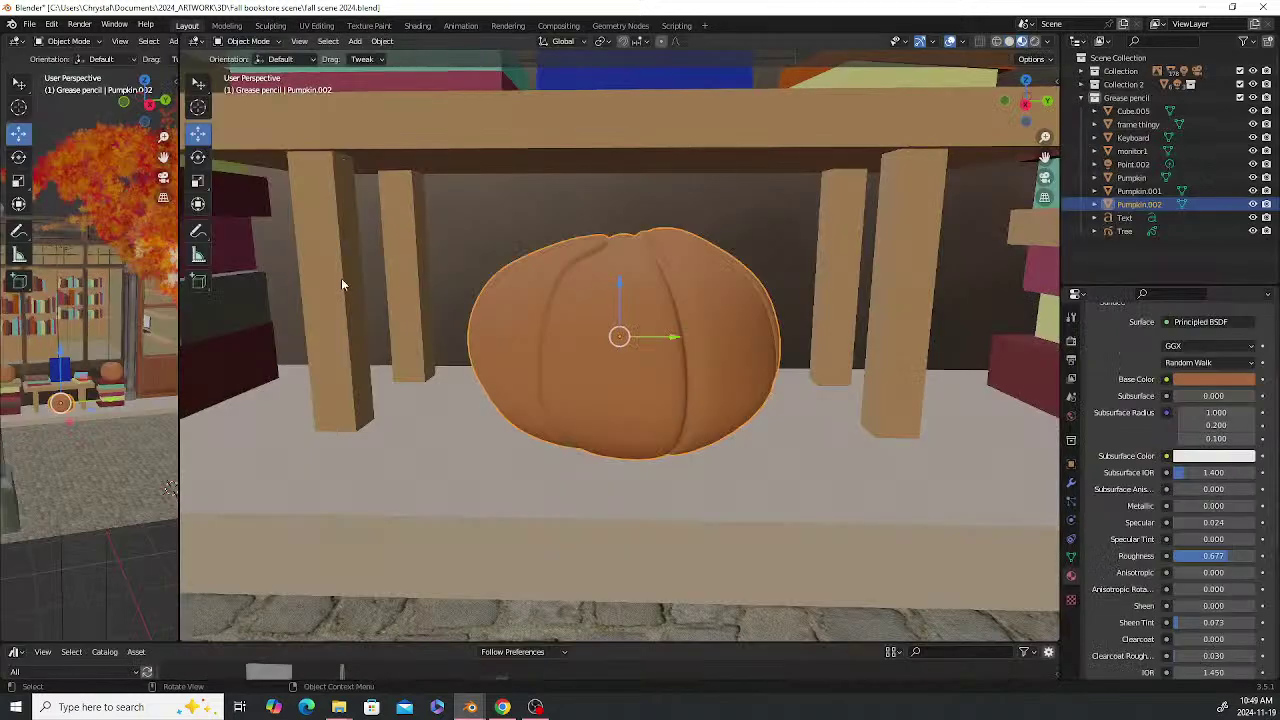
scroll(512, 339, "down", 2)
middle_click_drag(728, 304, 245, 504, "shift")
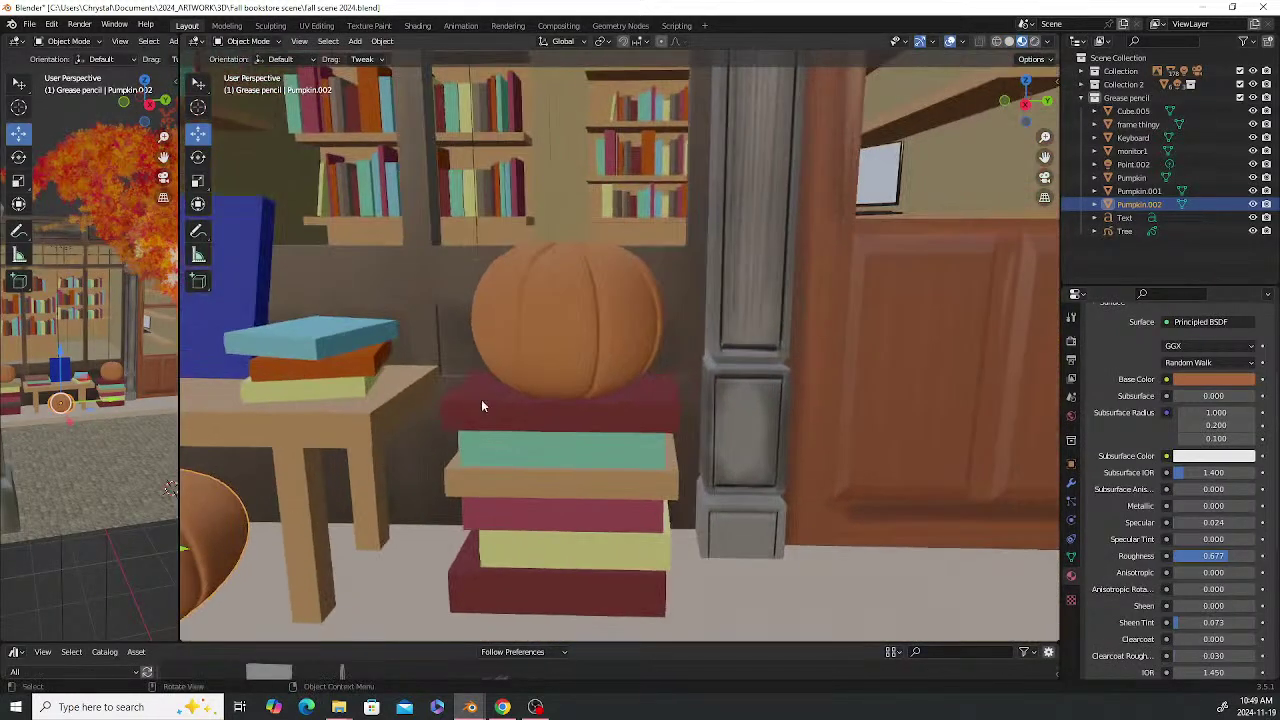
left_click(576, 314)
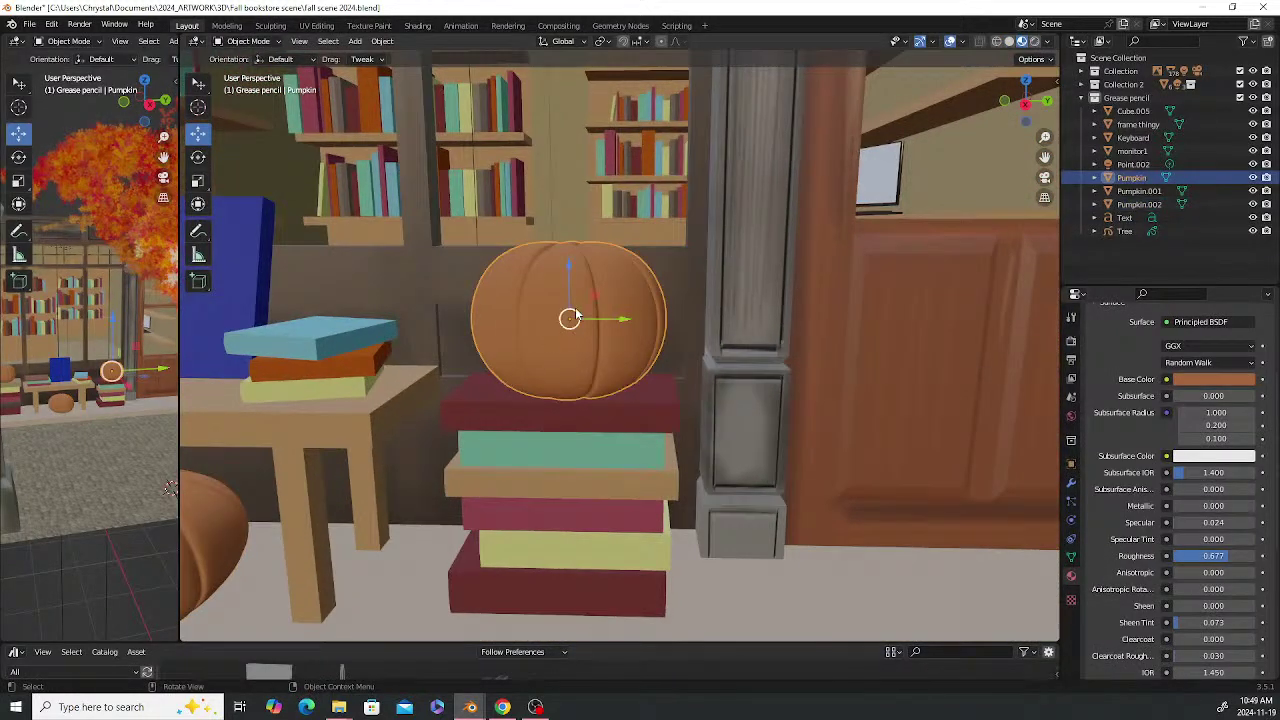
left_click(272, 25)
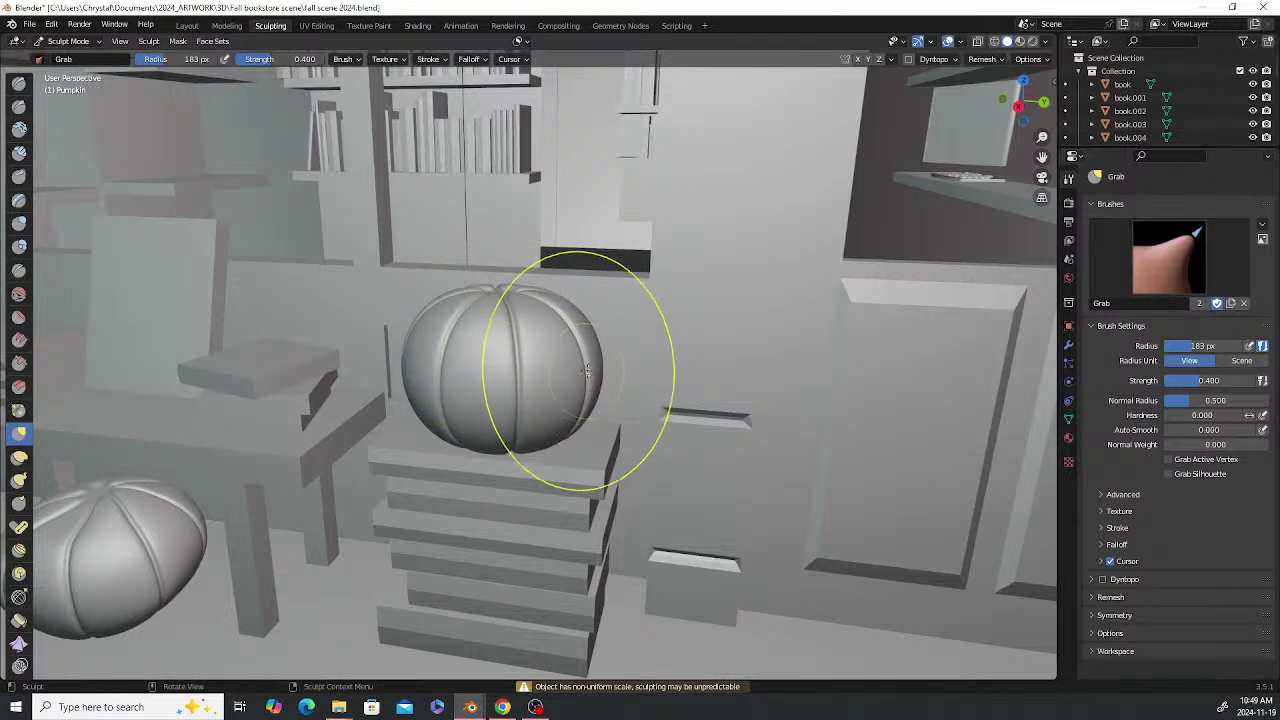
Pull the sides, base and top of the right pumpkin with the Grab brush into a wider, irregular shape
left_click_drag(588, 372, 641, 385)
left_click_drag(416, 386, 404, 416)
left_click_drag(504, 434, 508, 440)
left_click_drag(603, 382, 595, 378)
left_click_drag(532, 297, 529, 289)
mouse_move(439, 308)
left_mouse_down()
mouse_move(431, 301)
mouse_move(496, 292)
mouse_move(488, 312)
mouse_move(542, 299)
mouse_move(614, 325)
left_mouse_up()
mouse_move(528, 357)
middle_mouse_down()
mouse_move(554, 346)
mouse_move(510, 330)
middle_mouse_up()
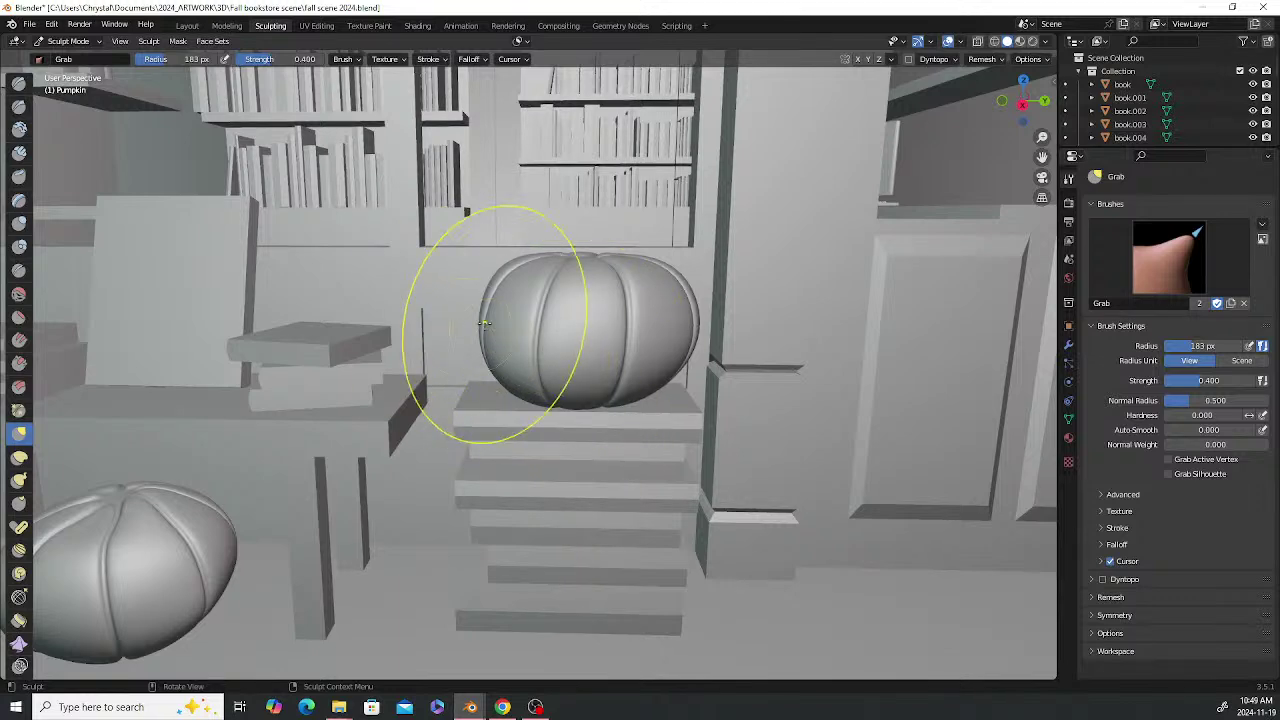
Return to the object layout, select the pumpkin on the left book stack, and open it for sculpting
left_click(187, 25)
middle_click_drag(514, 242, 556, 323)
left_click(381, 313)
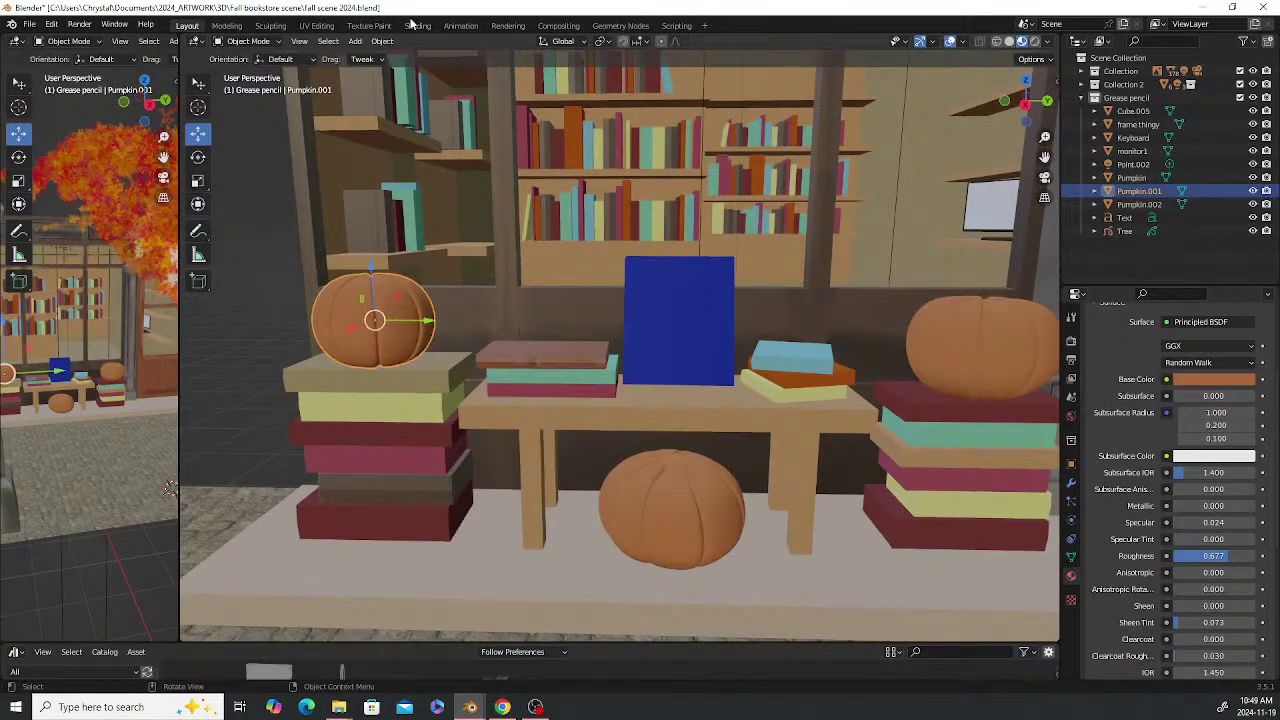
left_click(269, 26)
middle_click_drag(434, 289, 943, 290, "shift")
scroll(609, 318, "up", 2)
scroll(609, 318, "up", 2)
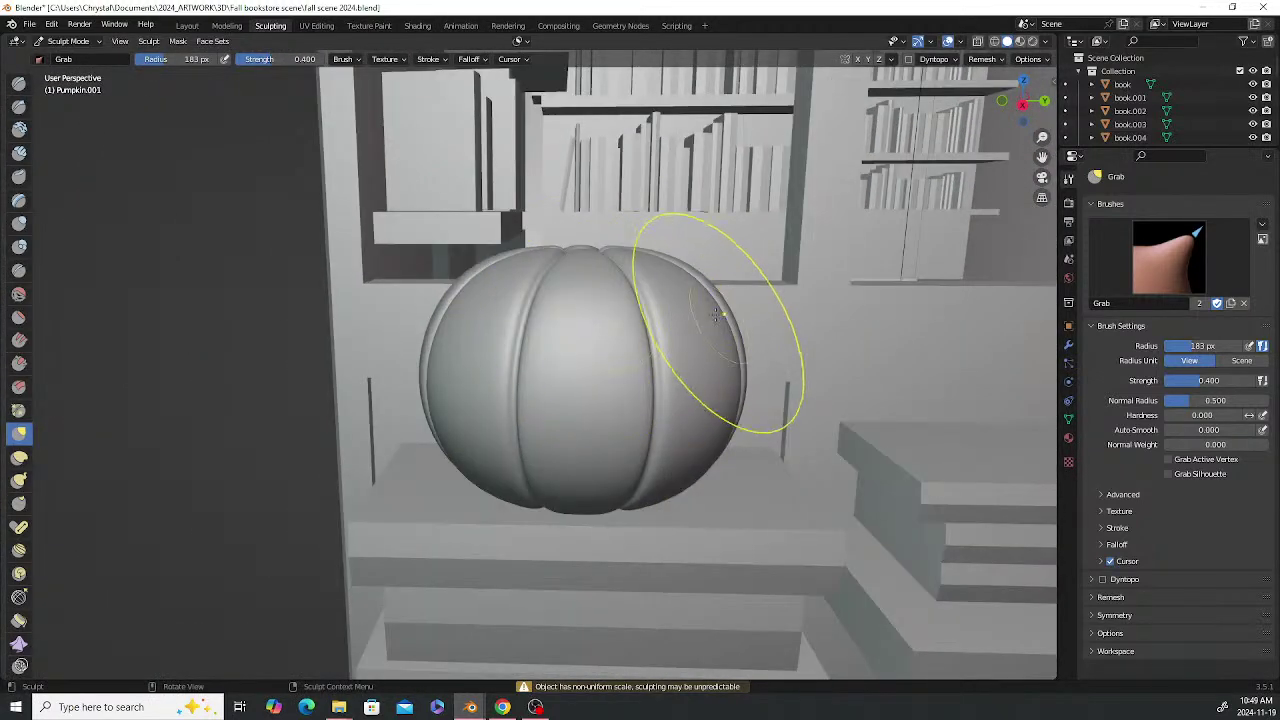
Push the left pumpkin's crown down into a stem hollow and pull both its sides outward with the Grab brush
left_click_drag(591, 256, 591, 283)
left_click_drag(587, 263, 582, 278)
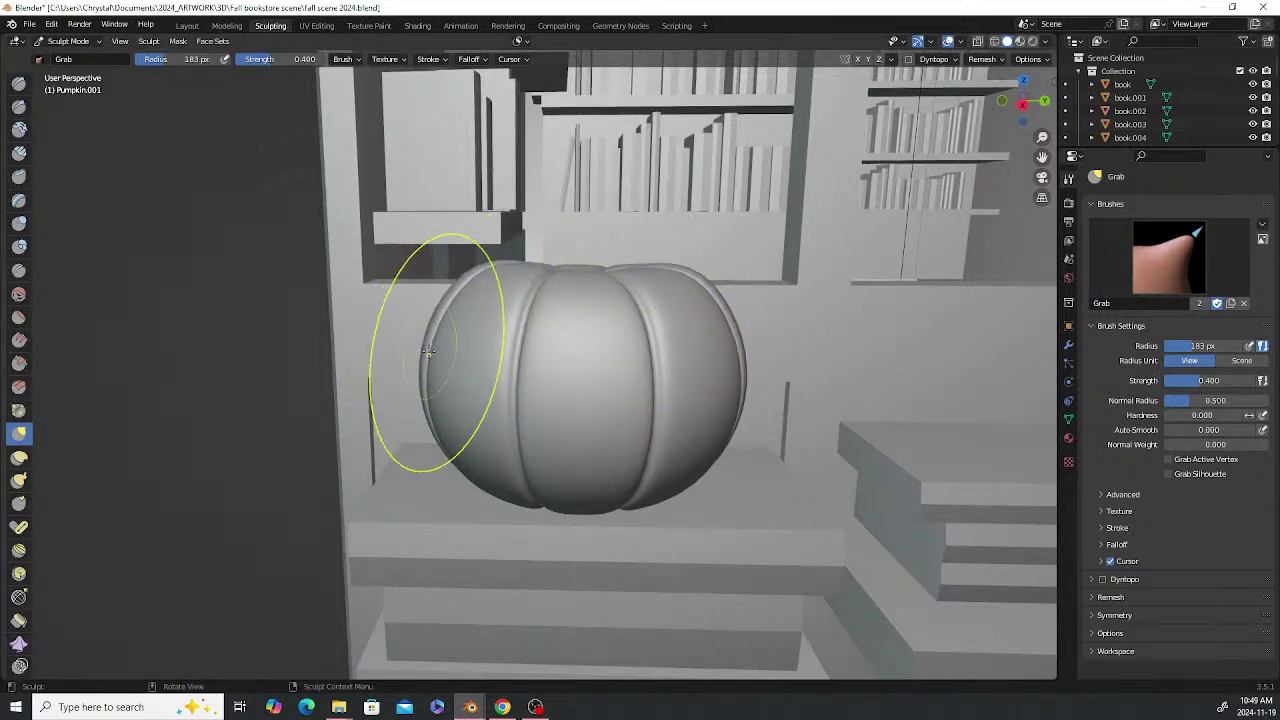
left_click_drag(428, 352, 387, 357)
mouse_move(450, 401)
left_mouse_down()
mouse_move(427, 413)
mouse_move(433, 439)
mouse_move(420, 438)
left_mouse_up()
left_click_drag(692, 459, 711, 463)
left_click_drag(731, 374, 750, 368)
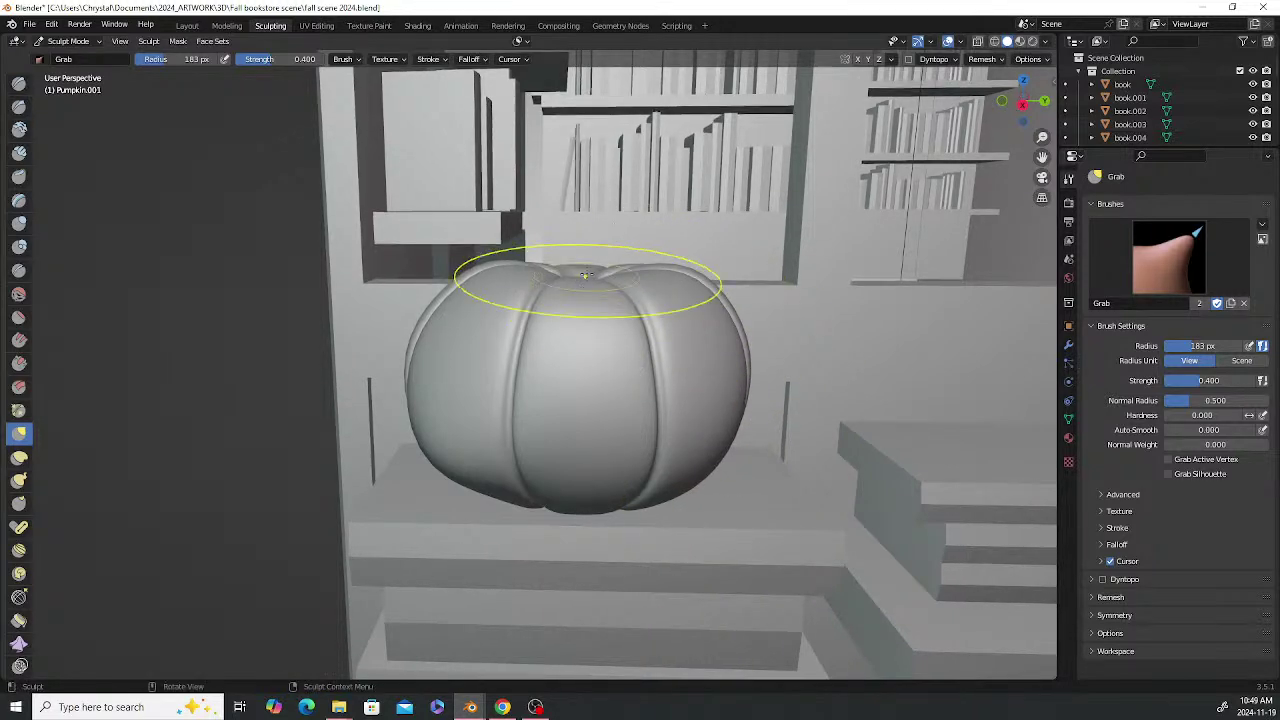
Reshape the underside and lower front of the left pumpkin with the Grab brush
middle_click_drag(671, 414, 606, 366)
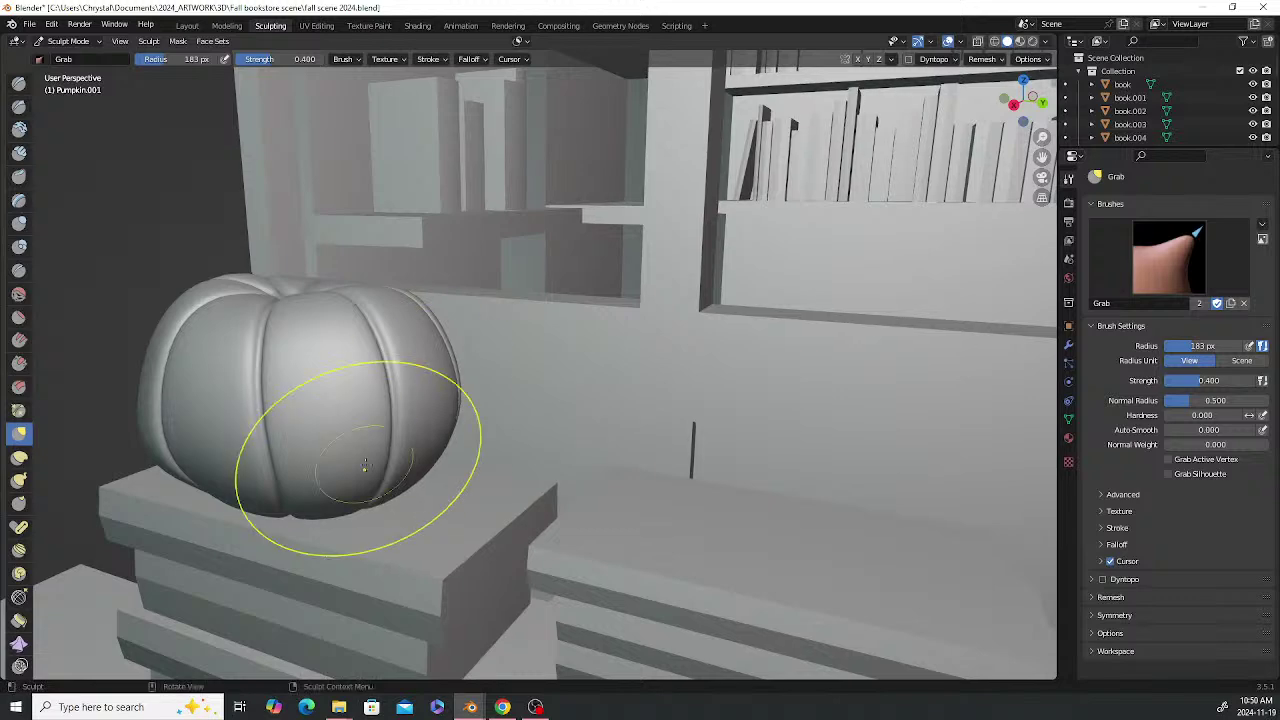
middle_click_drag(365, 465, 457, 423)
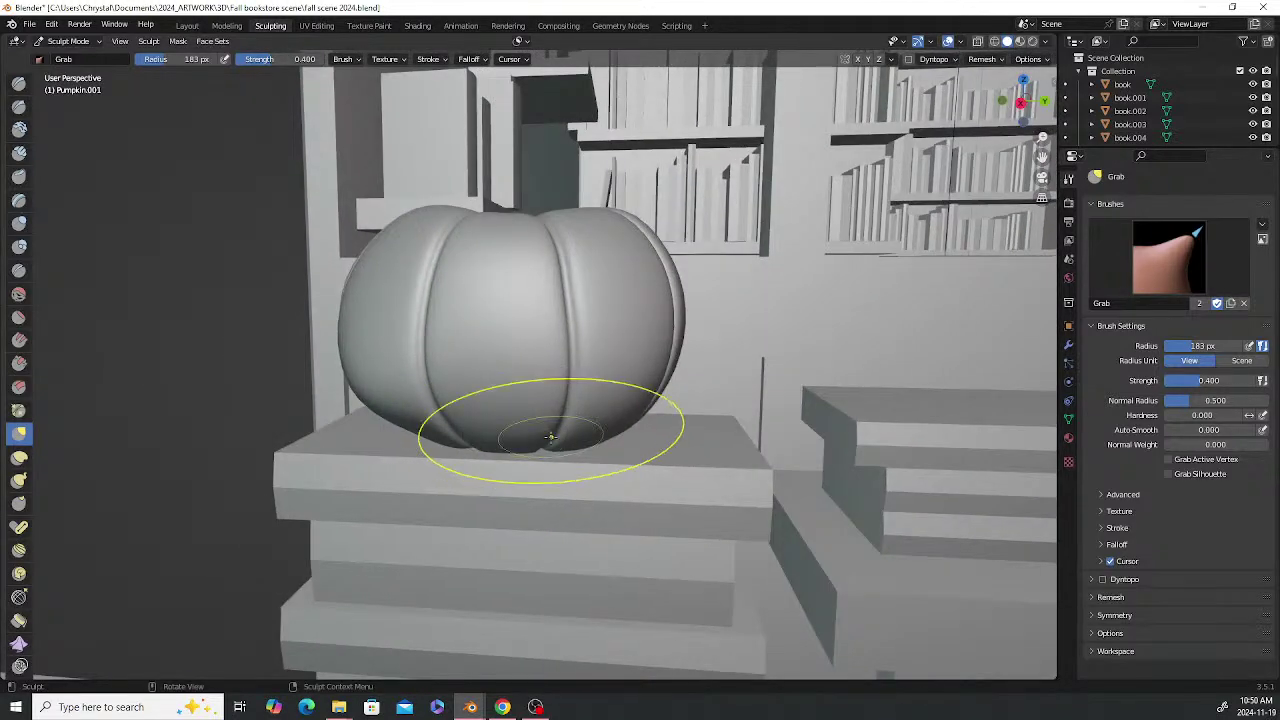
left_click_drag(550, 437, 565, 410)
mouse_move(567, 358)
left_mouse_down()
mouse_move(556, 324)
mouse_move(582, 374)
mouse_move(555, 400)
left_mouse_up()
left_click_drag(554, 416, 552, 407)
scroll(562, 362, "down", 7)
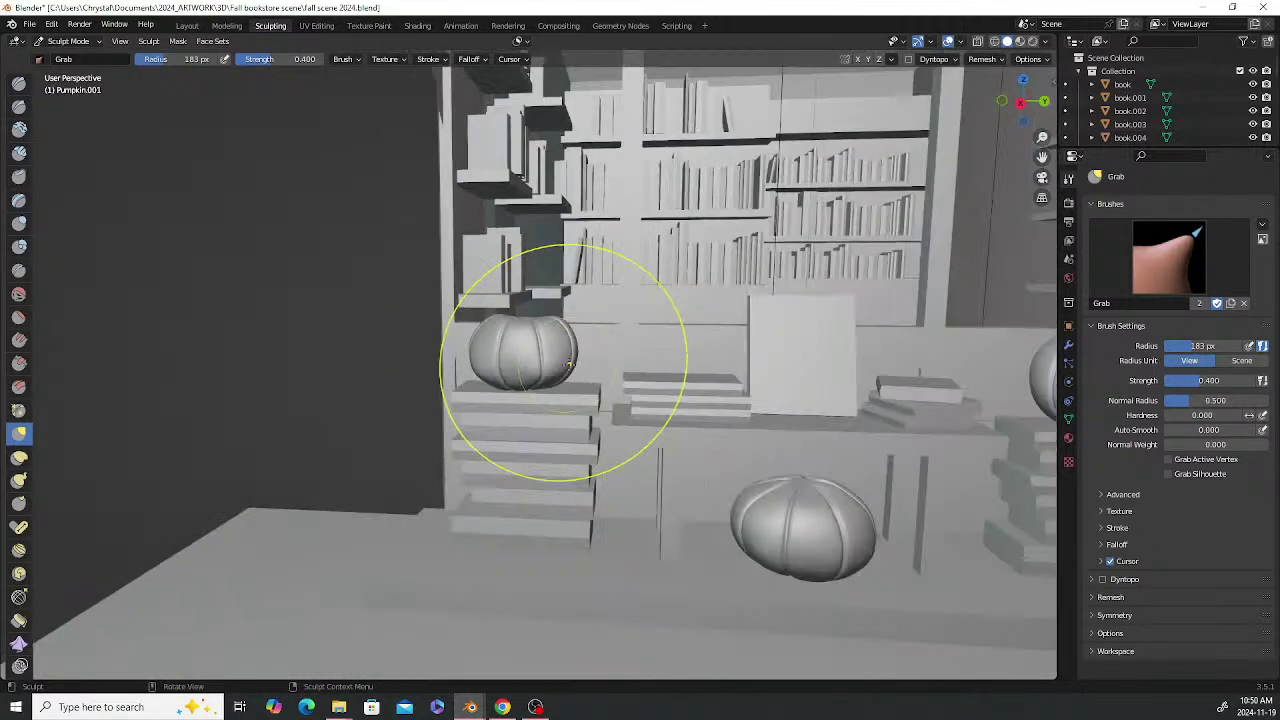
Return to the object layout, deselect the left pumpkin, and save the scene file
mouse_move(569, 364)
middle_mouse_down()
mouse_move(674, 334)
mouse_move(606, 309)
middle_mouse_up()
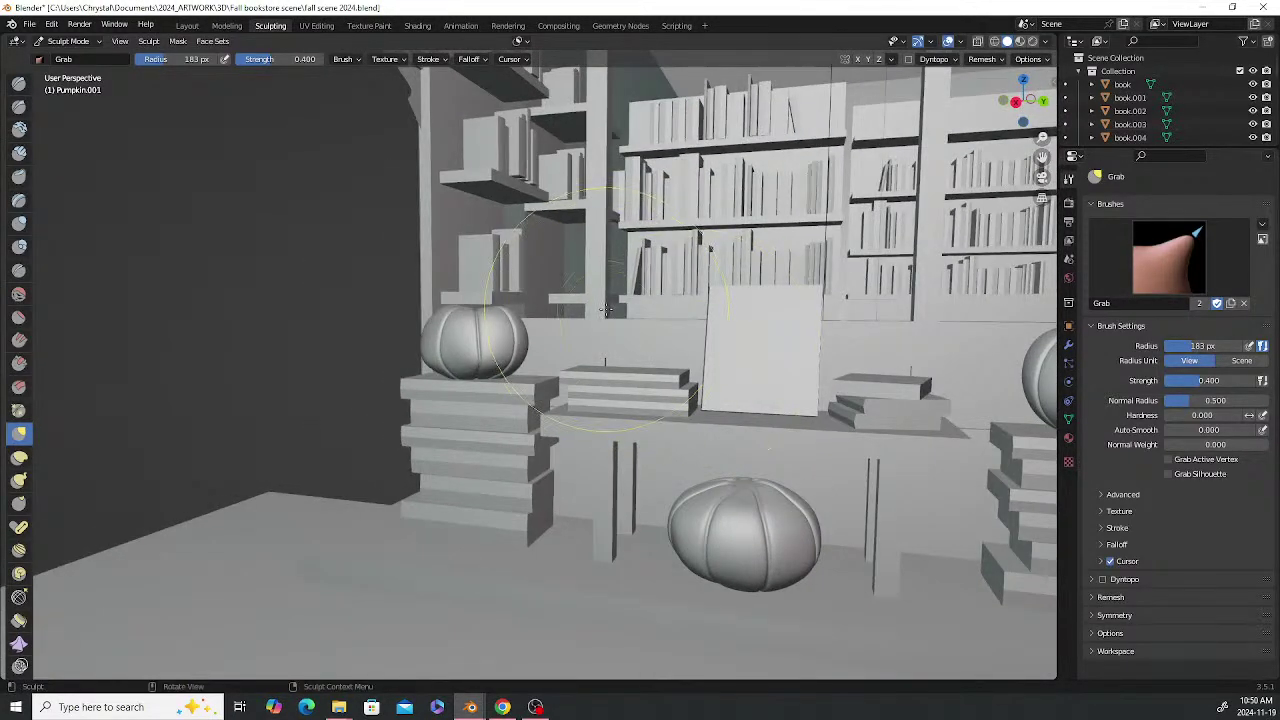
left_click(188, 27)
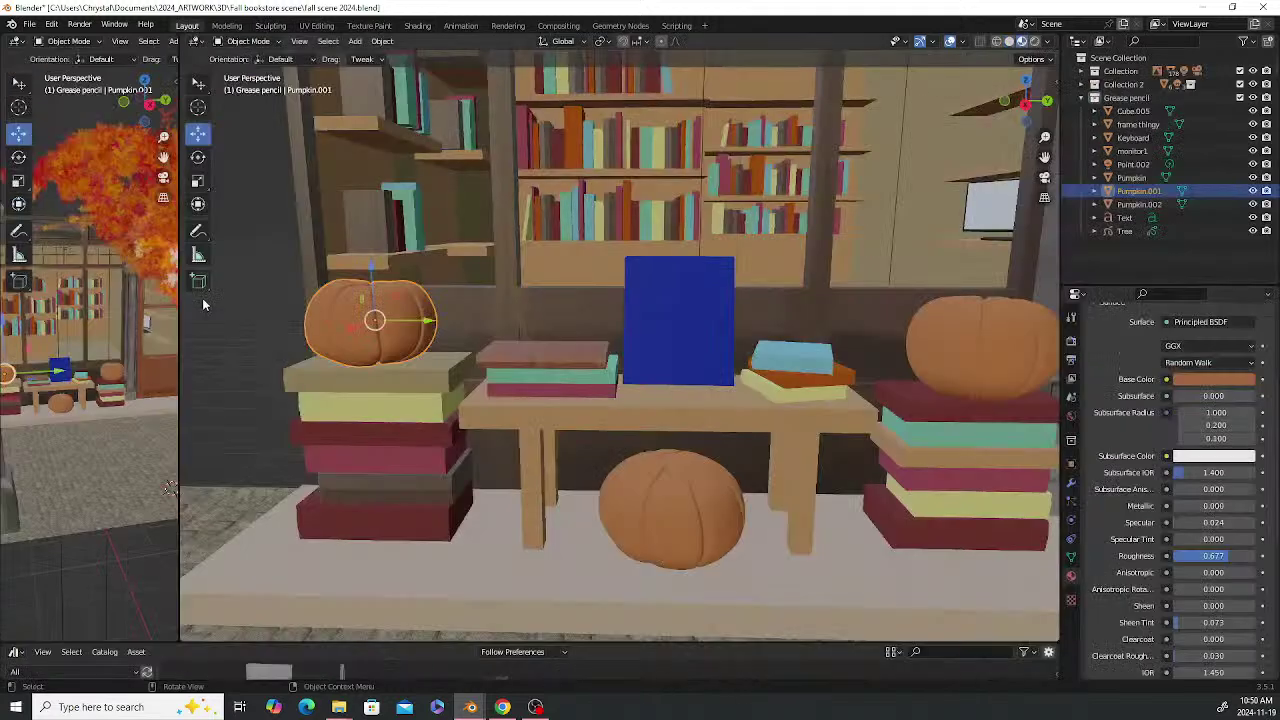
left_click(260, 304)
key("ctrl+s")
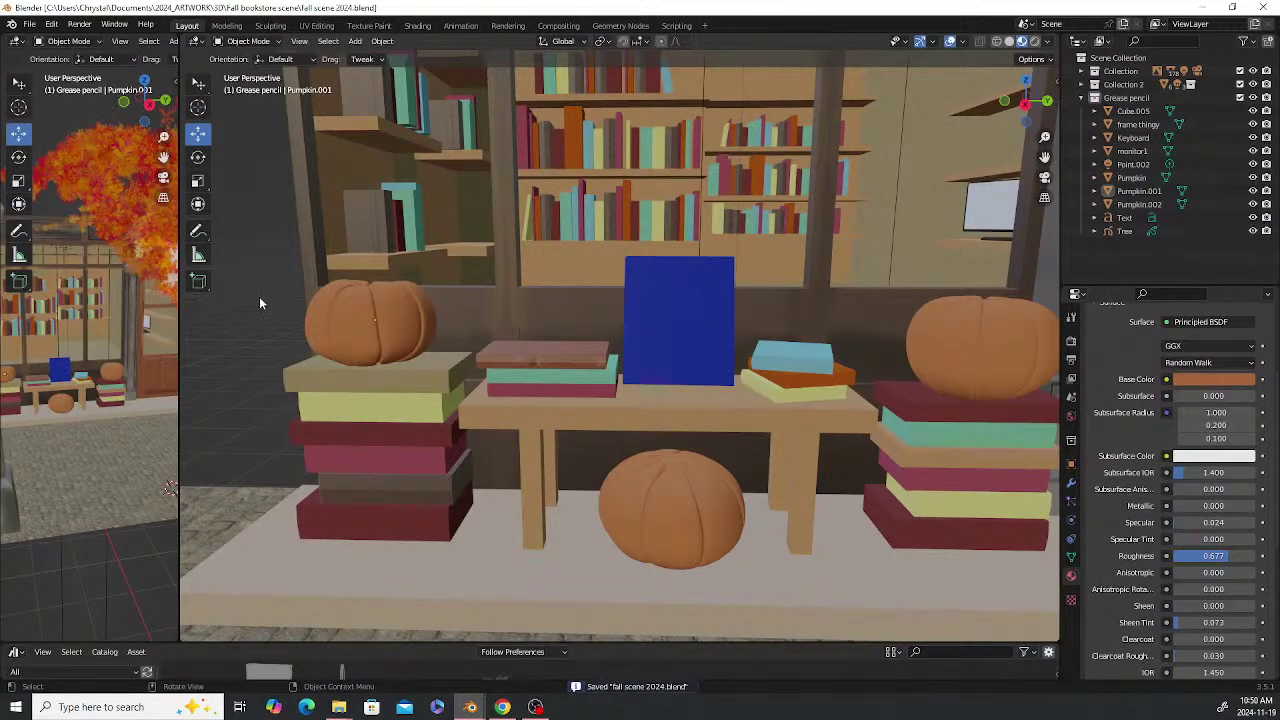
Duplicate the pumpkin on the right book stack and place the copy inside the store near the side wall shelves
scroll(569, 340, "down", 5)
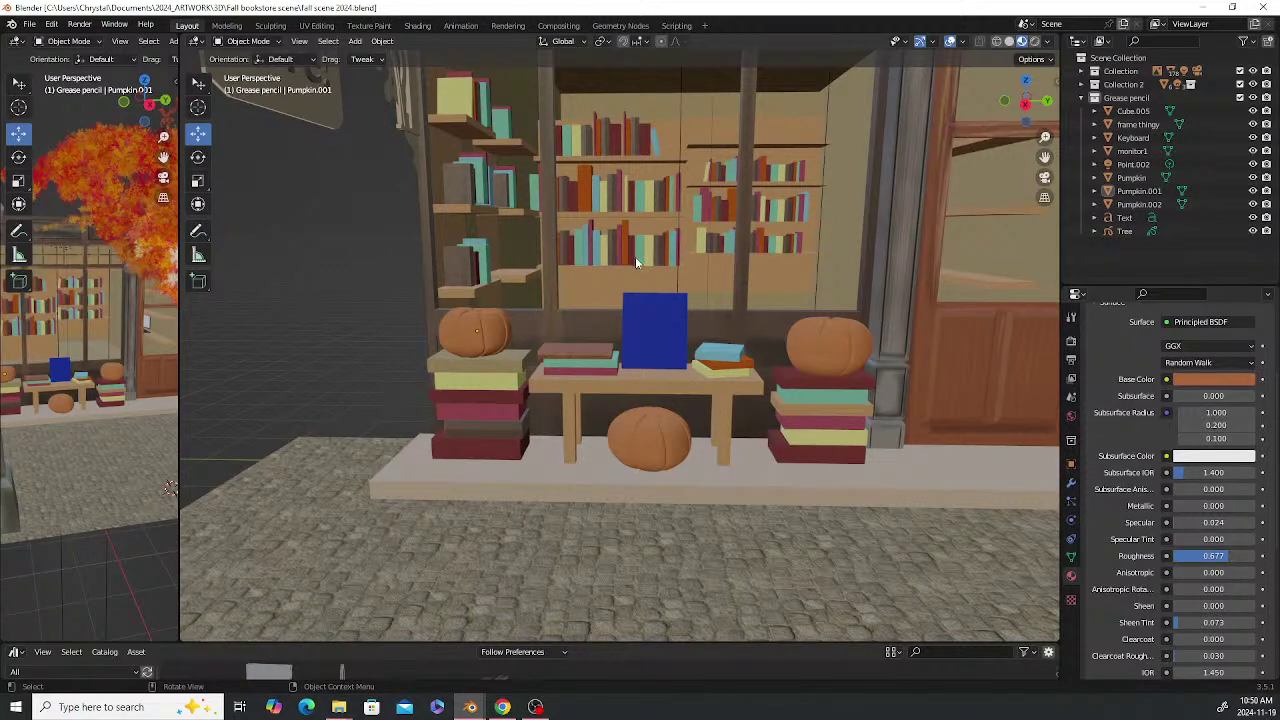
middle_click_drag(653, 256, 678, 349)
scroll(679, 350, "up", 2)
middle_click_drag(683, 300, 739, 353, "shift")
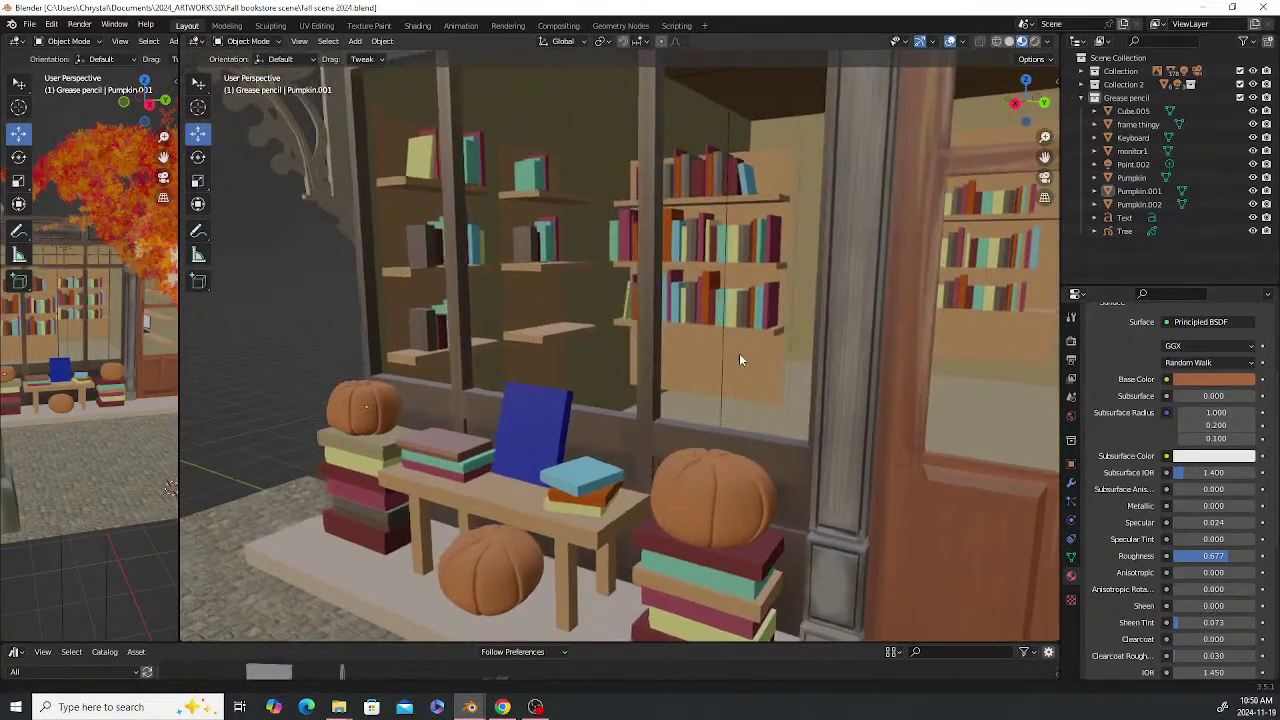
left_click(709, 497)
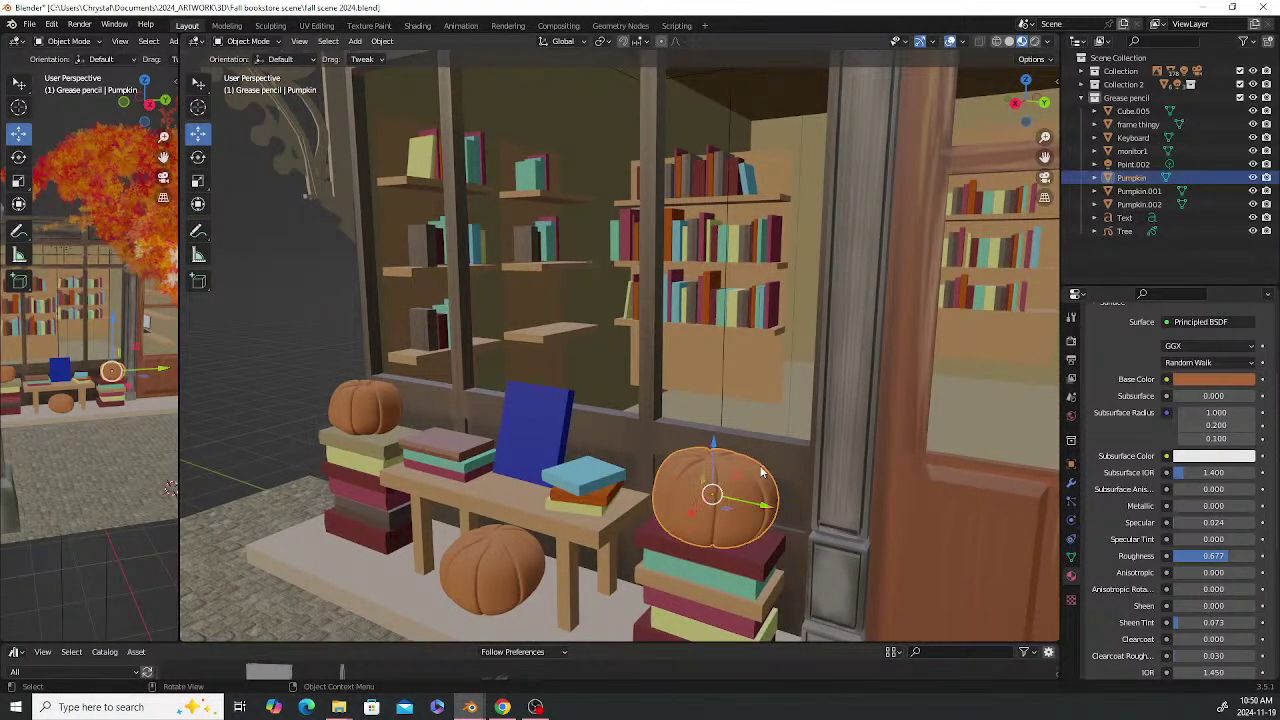
middle_click_drag(708, 494, 650, 490)
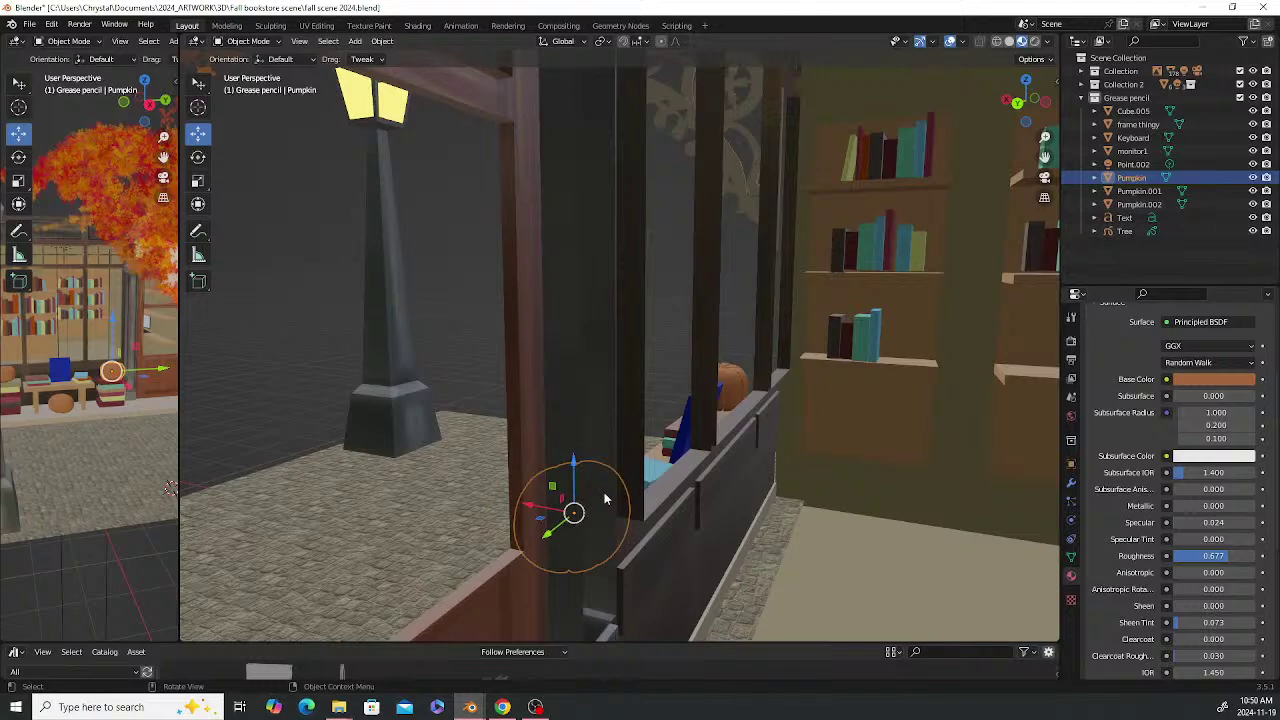
key("shift+d")
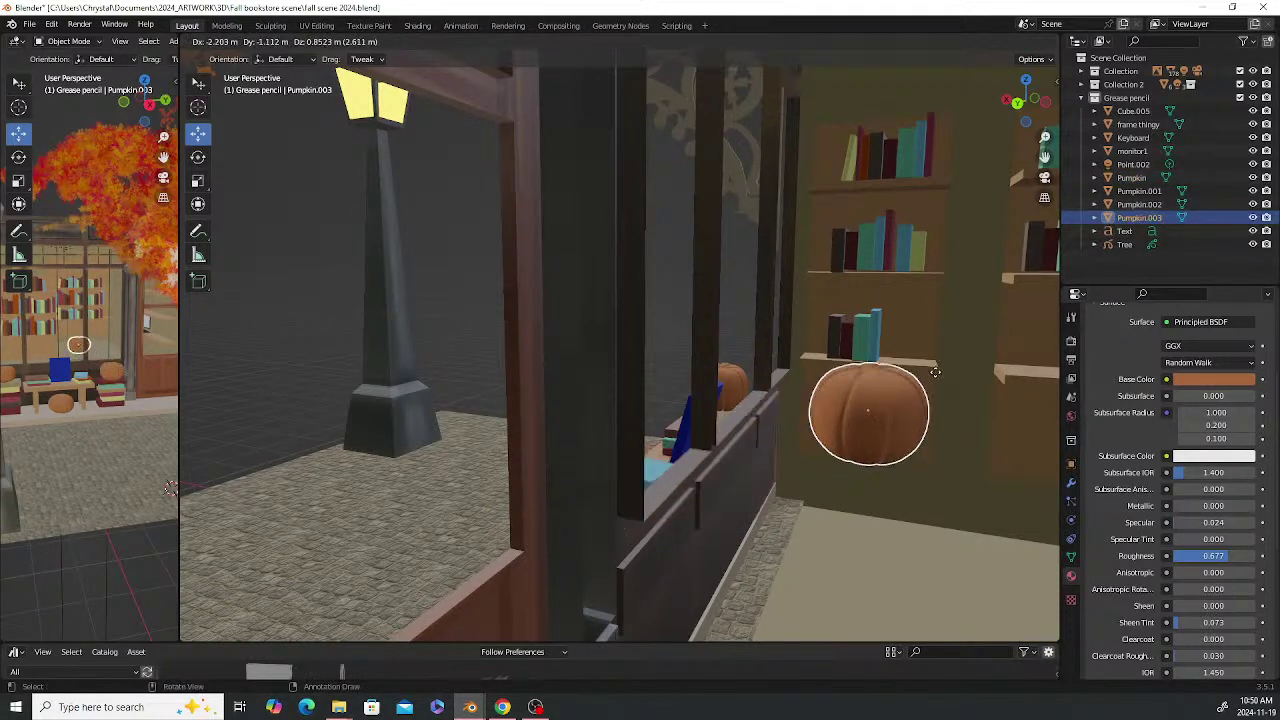
left_click(996, 341)
Move the duplicated pumpkin along the Y axis to the side wall, over the empty lowest shelf
middle_click_drag(996, 341, 548, 354)
scroll(692, 373, "up", 4)
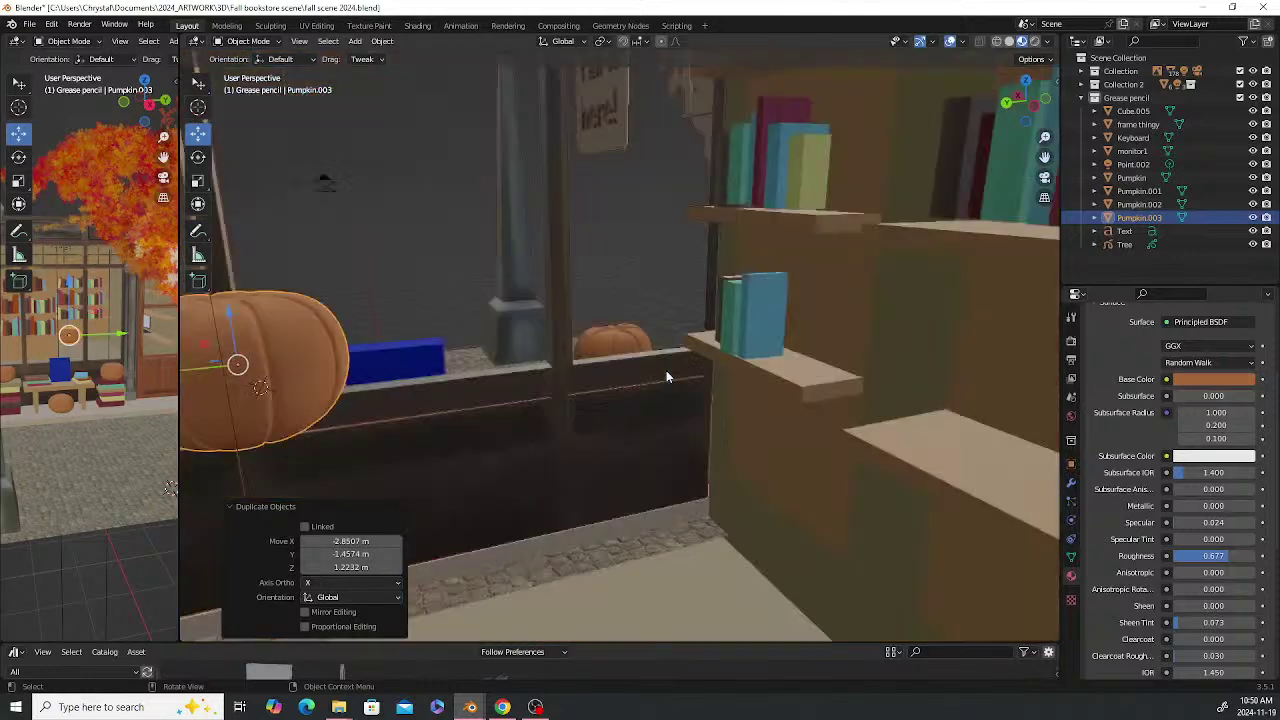
scroll(400, 375, "up", 3)
left_click_drag(348, 361, 1000, 360)
scroll(850, 368, "down", 5)
middle_click_drag(882, 381, 752, 321)
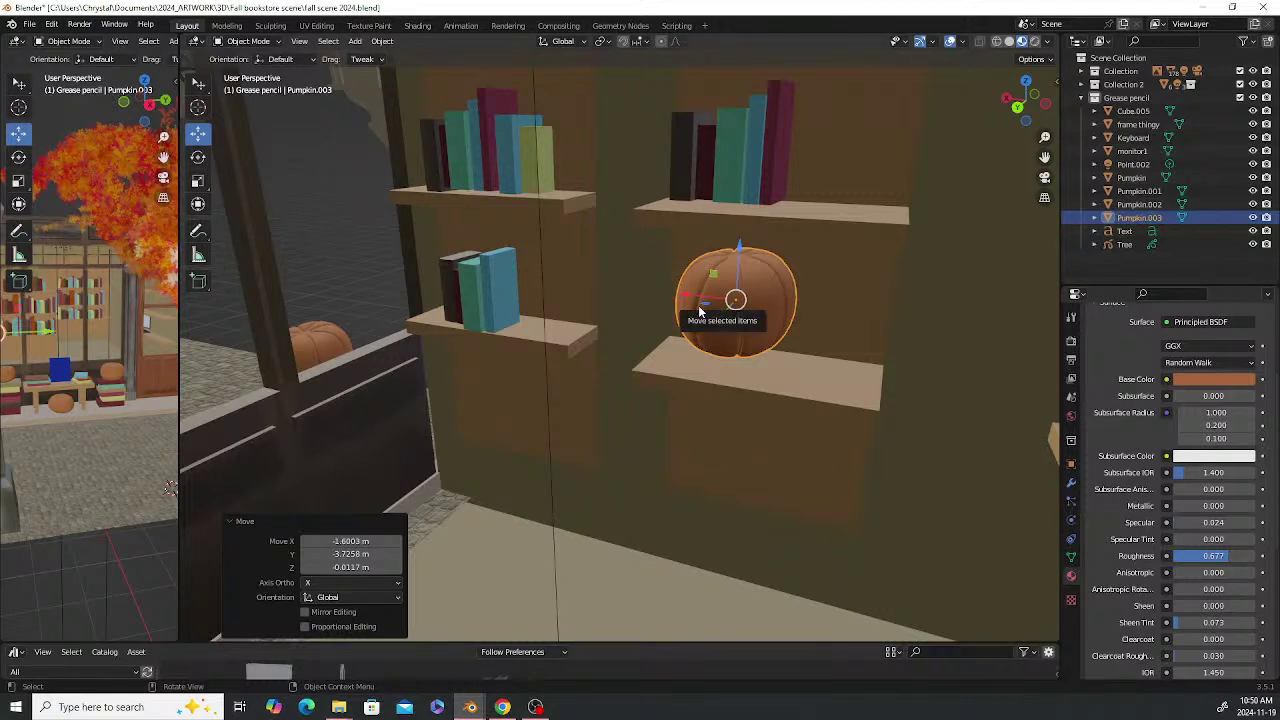
Rotate the shelf pumpkin about the Z axis and shift it along X and Z to rest on the empty shelf
key("r")
key("z")
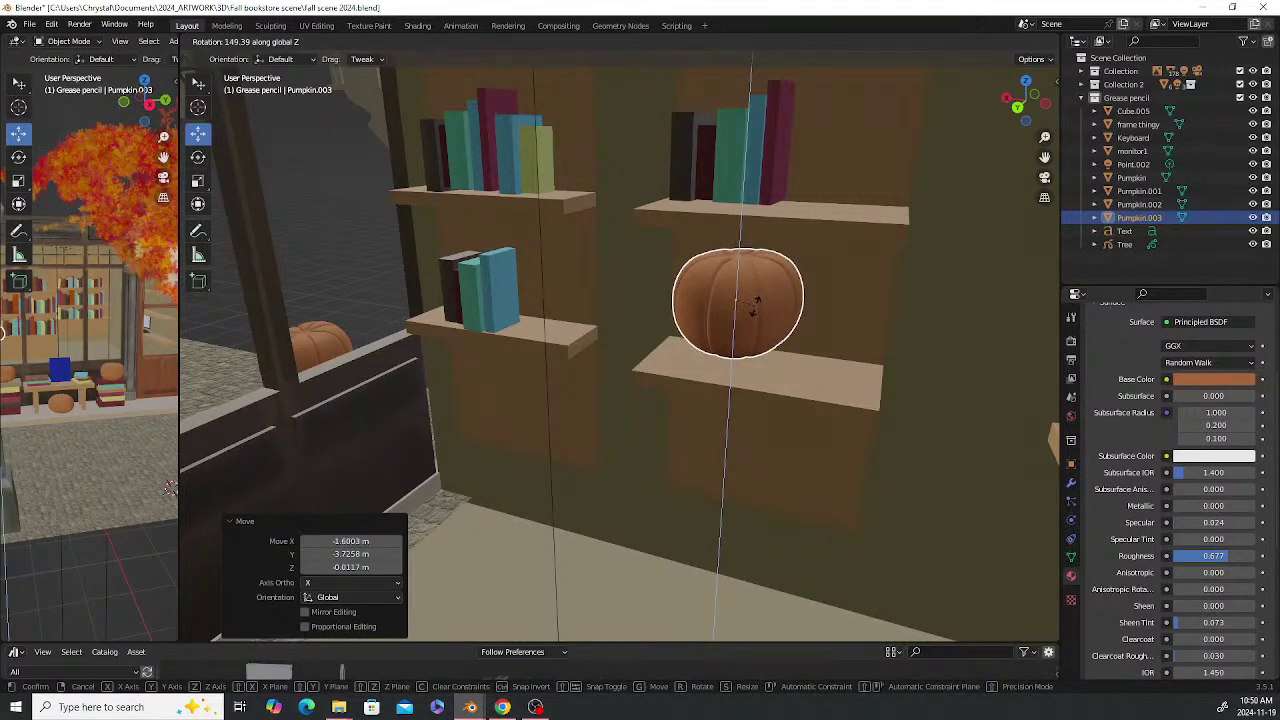
left_click(758, 313)
left_click_drag(688, 299, 736, 299)
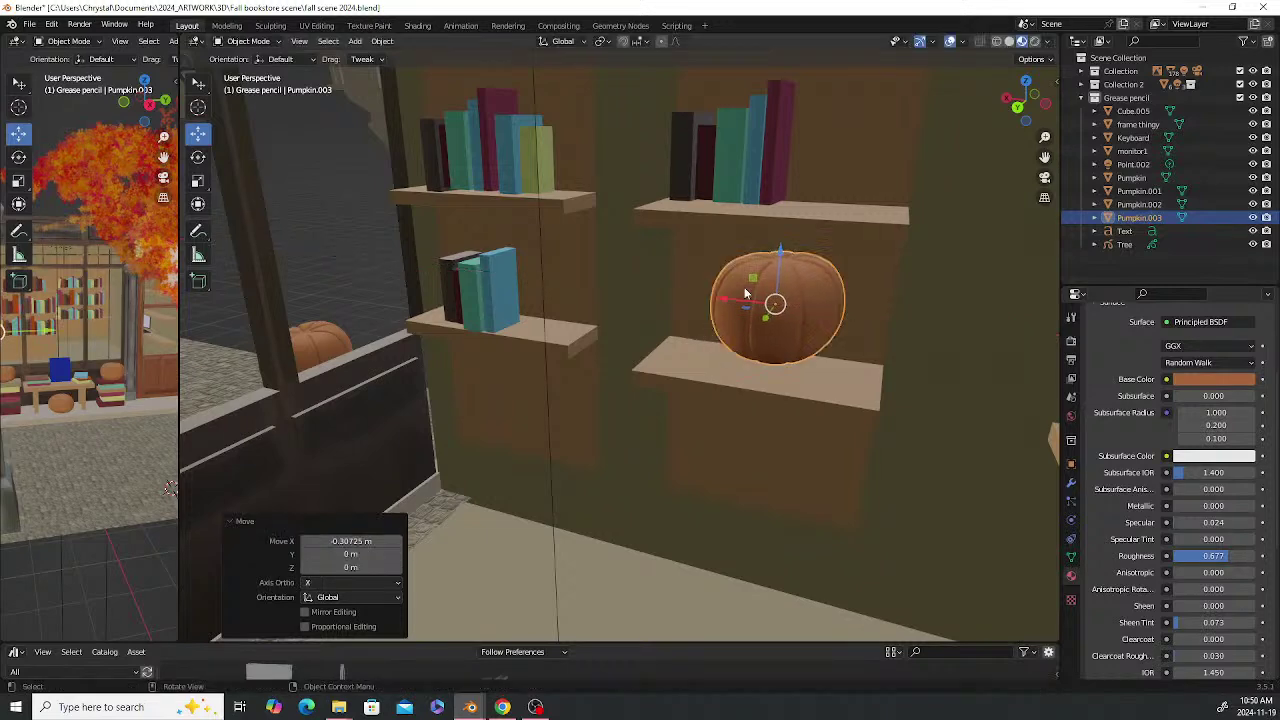
left_click_drag(780, 256, 778, 298)
left_click_drag(762, 364, 766, 357)
left_click_drag(782, 290, 783, 265)
middle_click_drag(716, 334, 844, 320)
left_click_drag(373, 340, 377, 333)
scroll(406, 320, "down", 2)
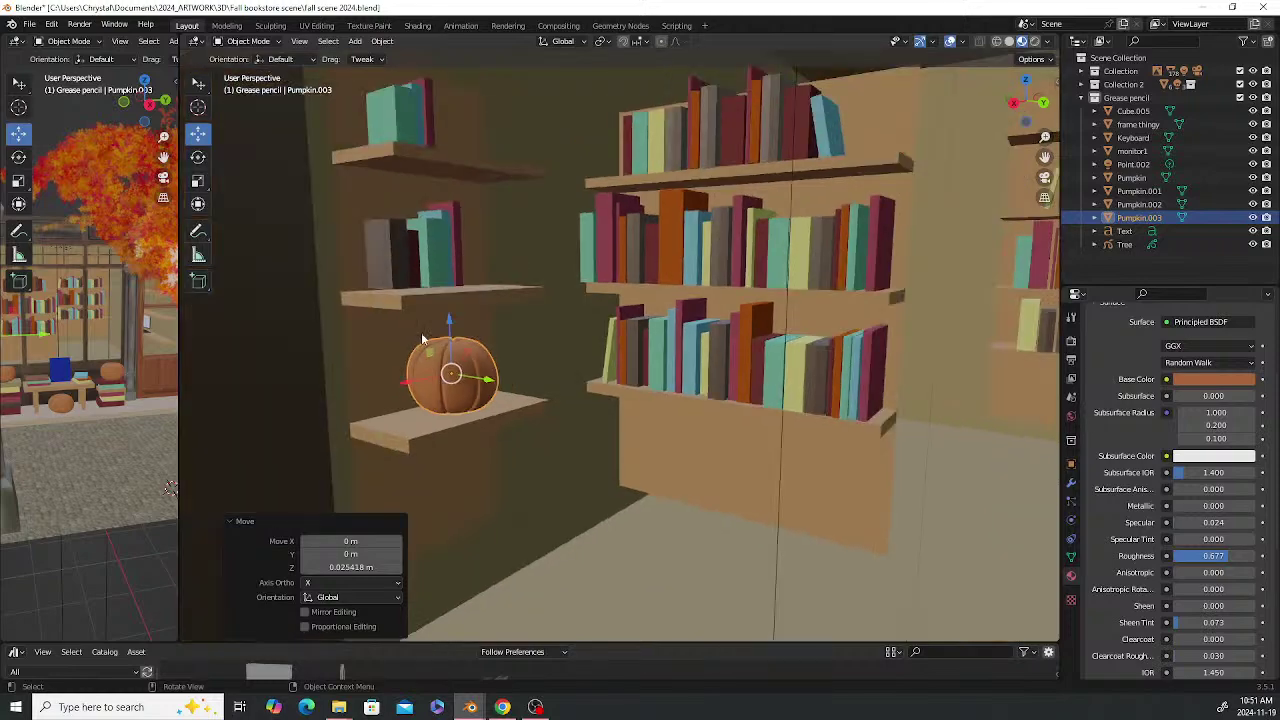
Examine the storefront from several angles, checking the shelf pumpkin, window display and doorway
scroll(551, 368, "down", 2)
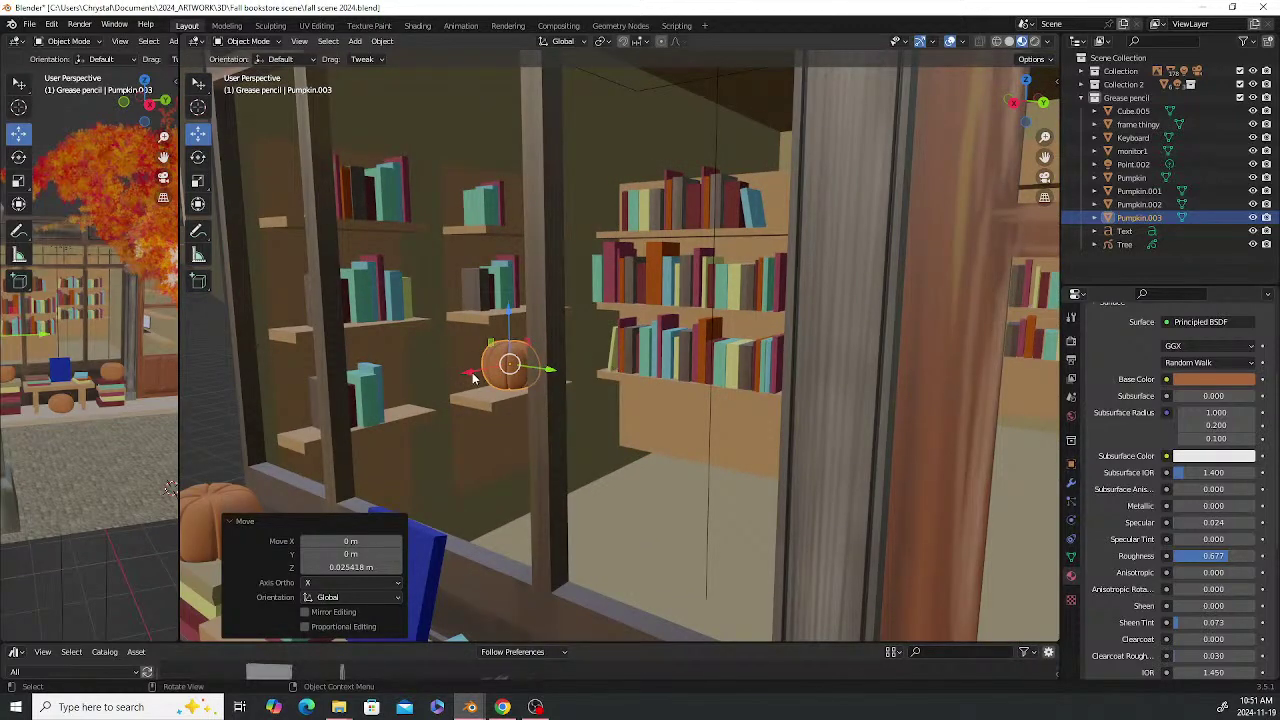
scroll(475, 376, "down", 3)
middle_click_drag(564, 380, 585, 352)
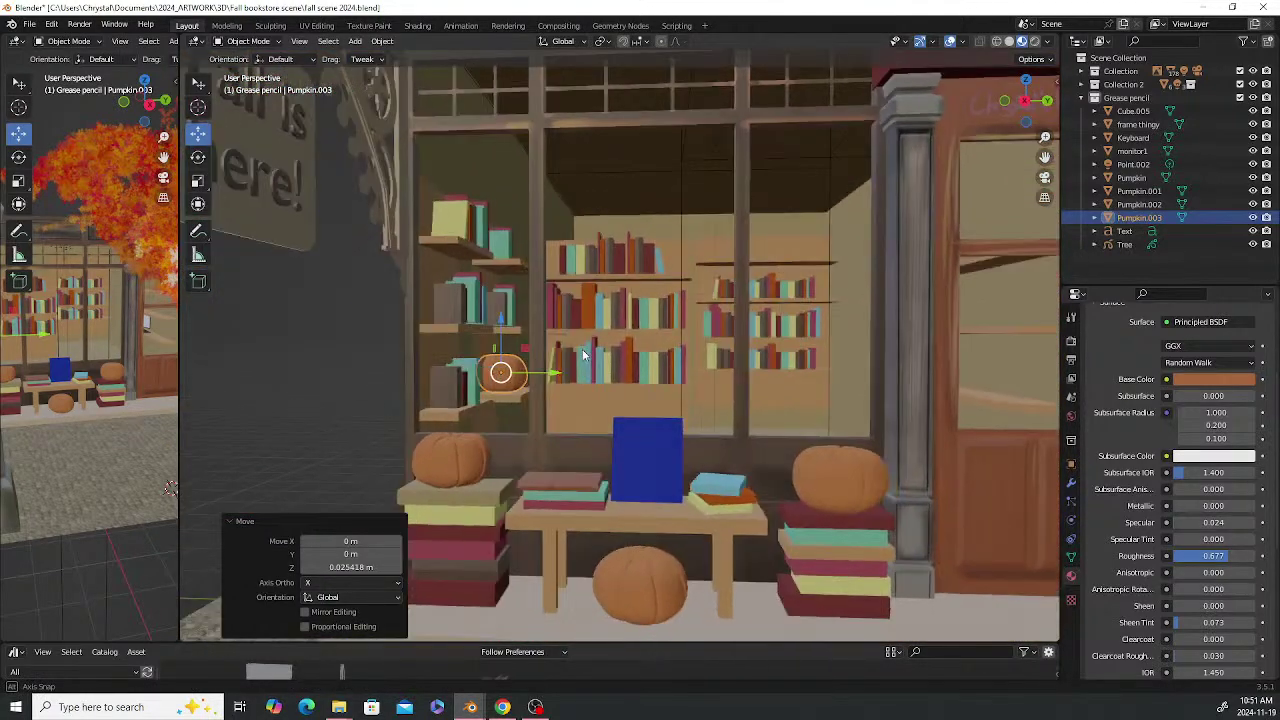
middle_click_drag(628, 265, 492, 327, "shift")
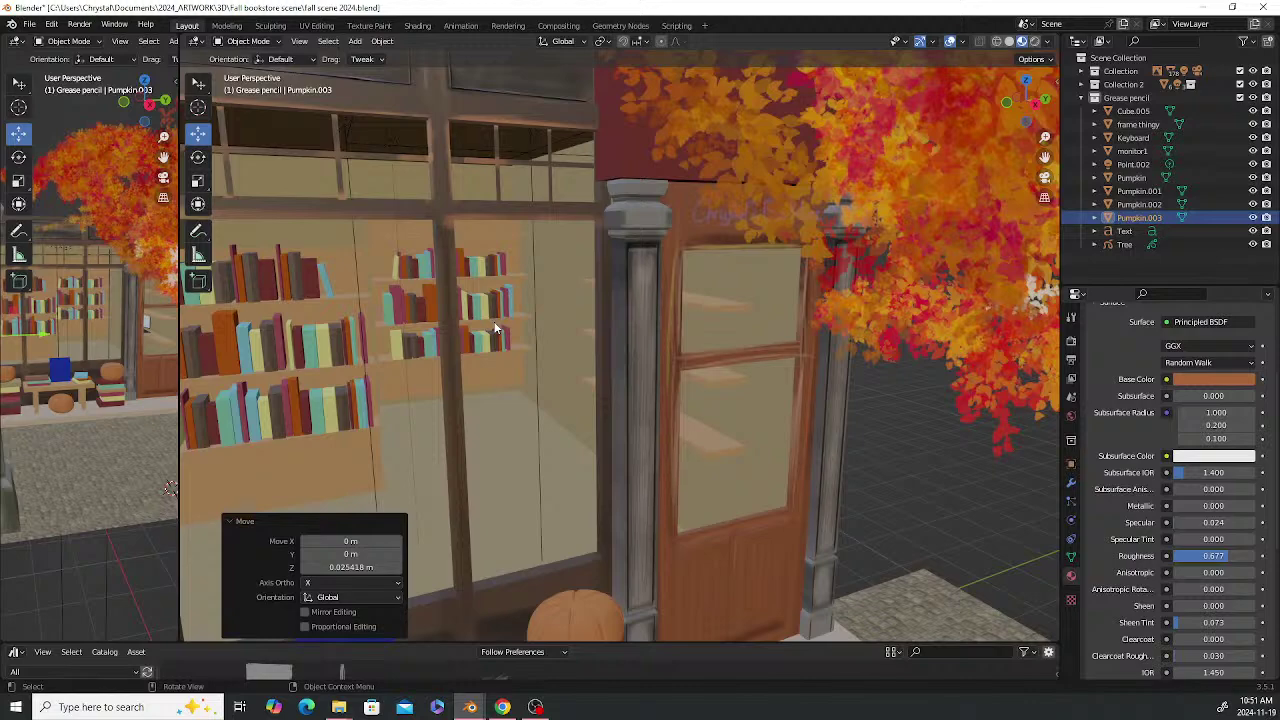
scroll(574, 384, "down", 3)
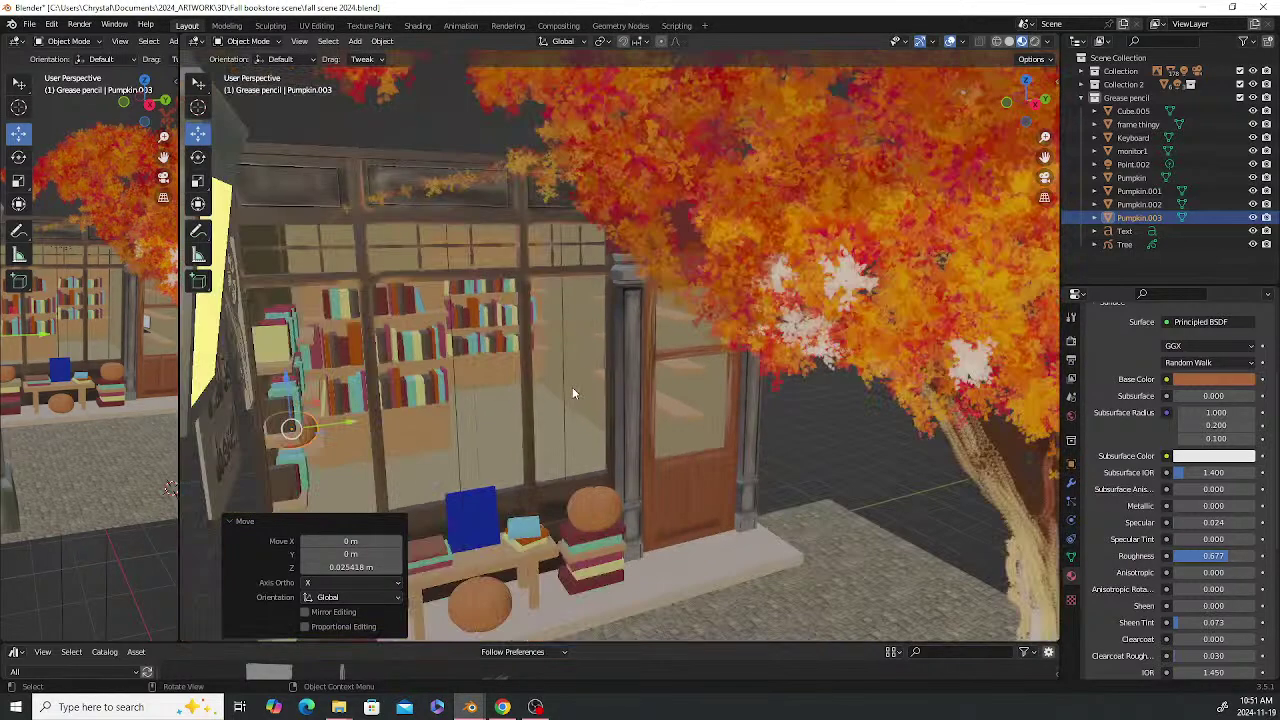
scroll(573, 351, "down", 1)
middle_click_drag(573, 351, 593, 282, "shift")
scroll(595, 286, "down", 1)
middle_click_drag(585, 330, 577, 320)
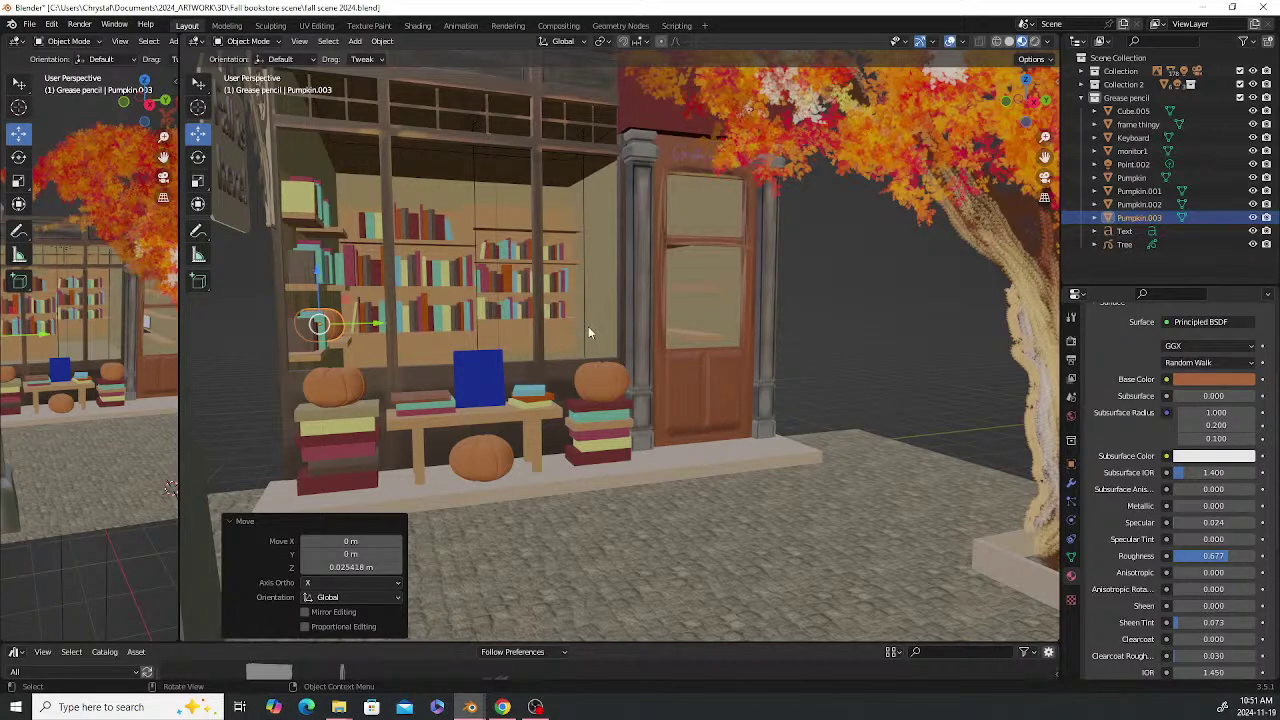
middle_click_drag(715, 366, 763, 345)
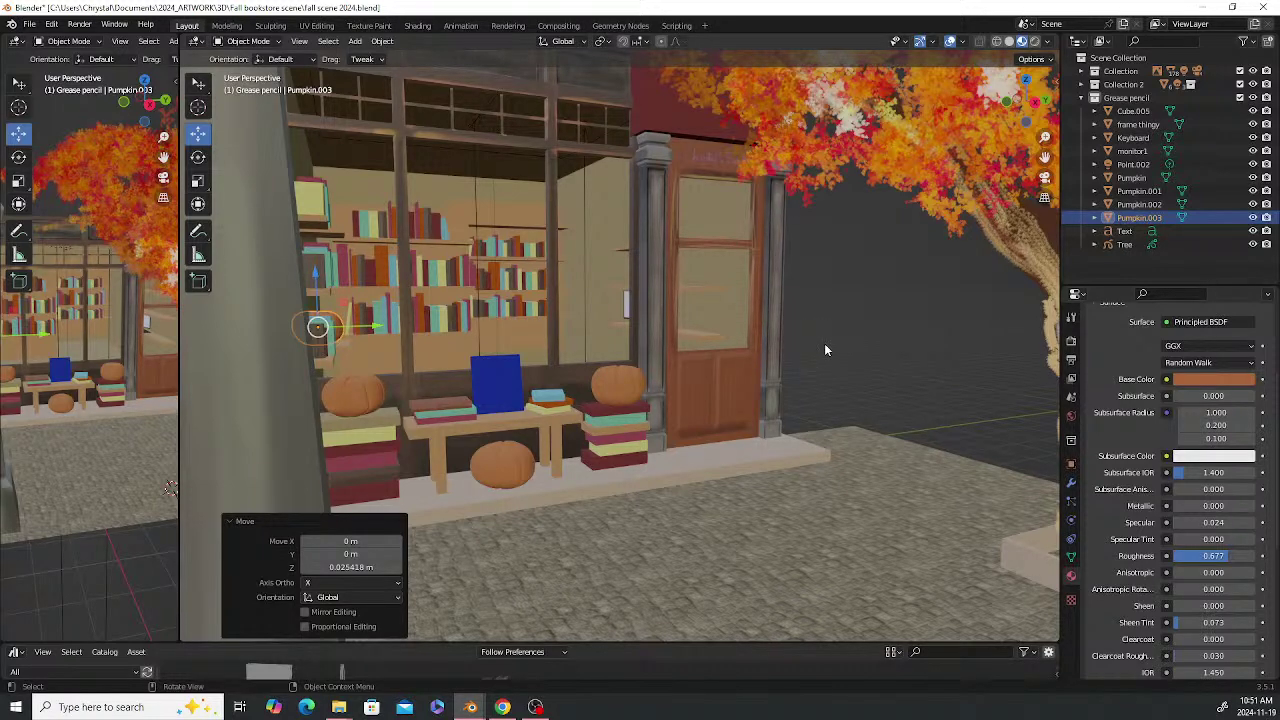
middle_click_drag(806, 345, 821, 343)
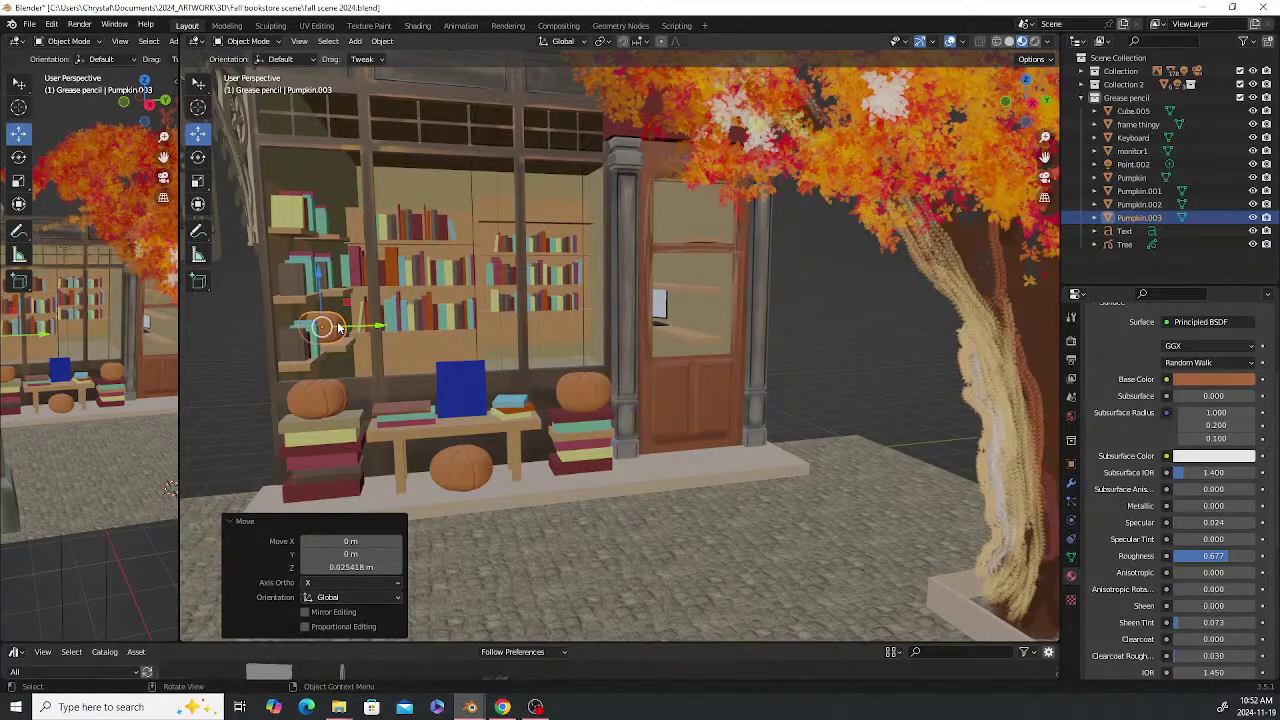
Duplicate the shelf pumpkin and move the copy over the counter with the monitor, shifting it about -1.17 m in X and 0.53 m in Y
key("shift+d")
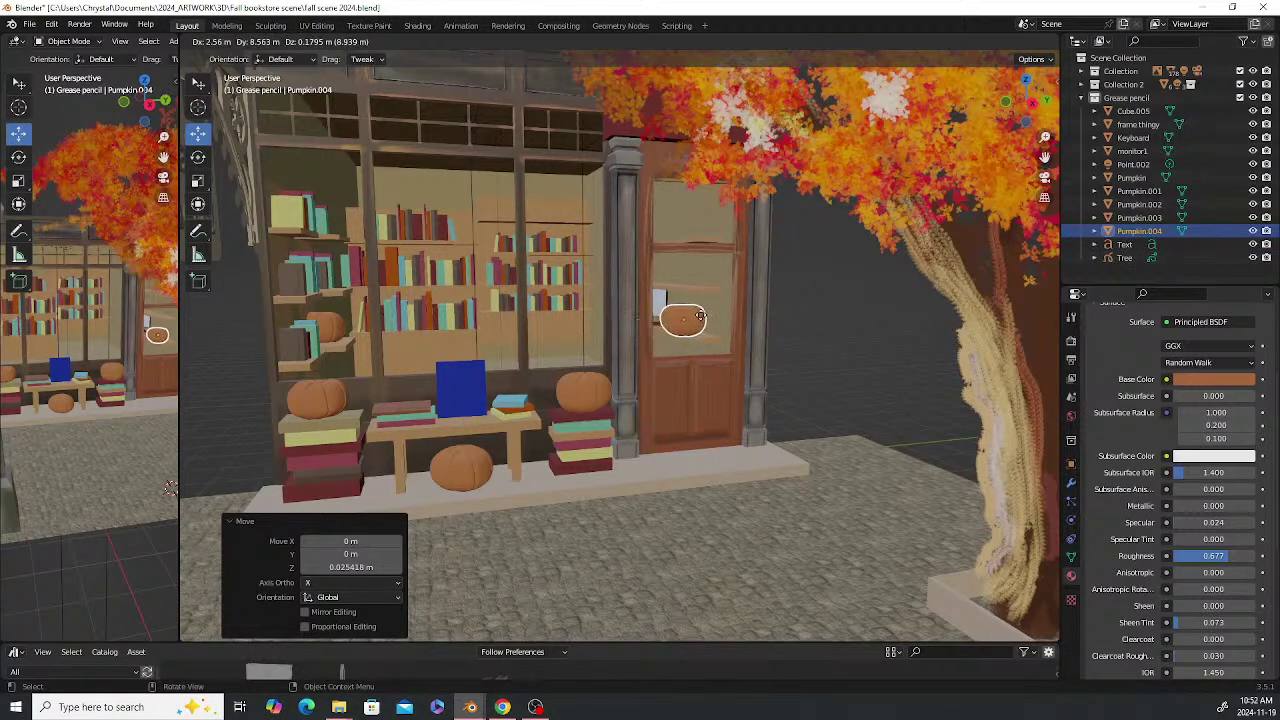
left_click(736, 334)
key("KP_Decimal")
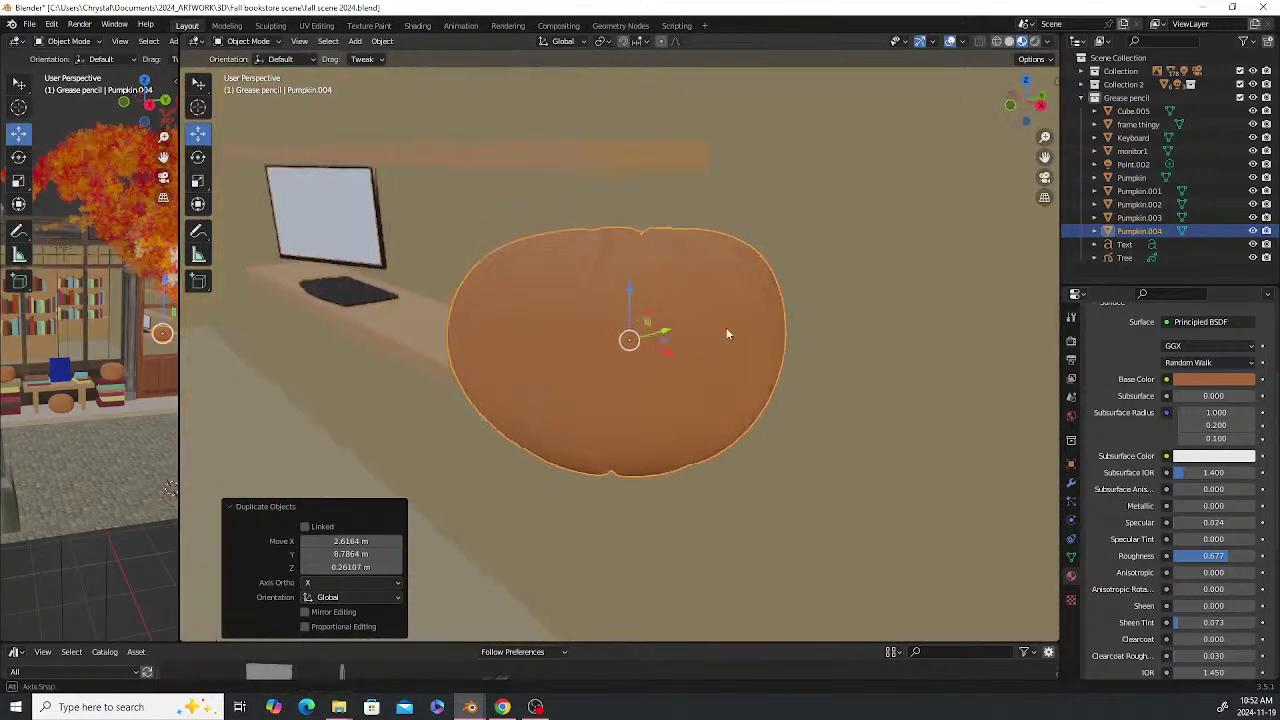
middle_click_drag(727, 334, 775, 342)
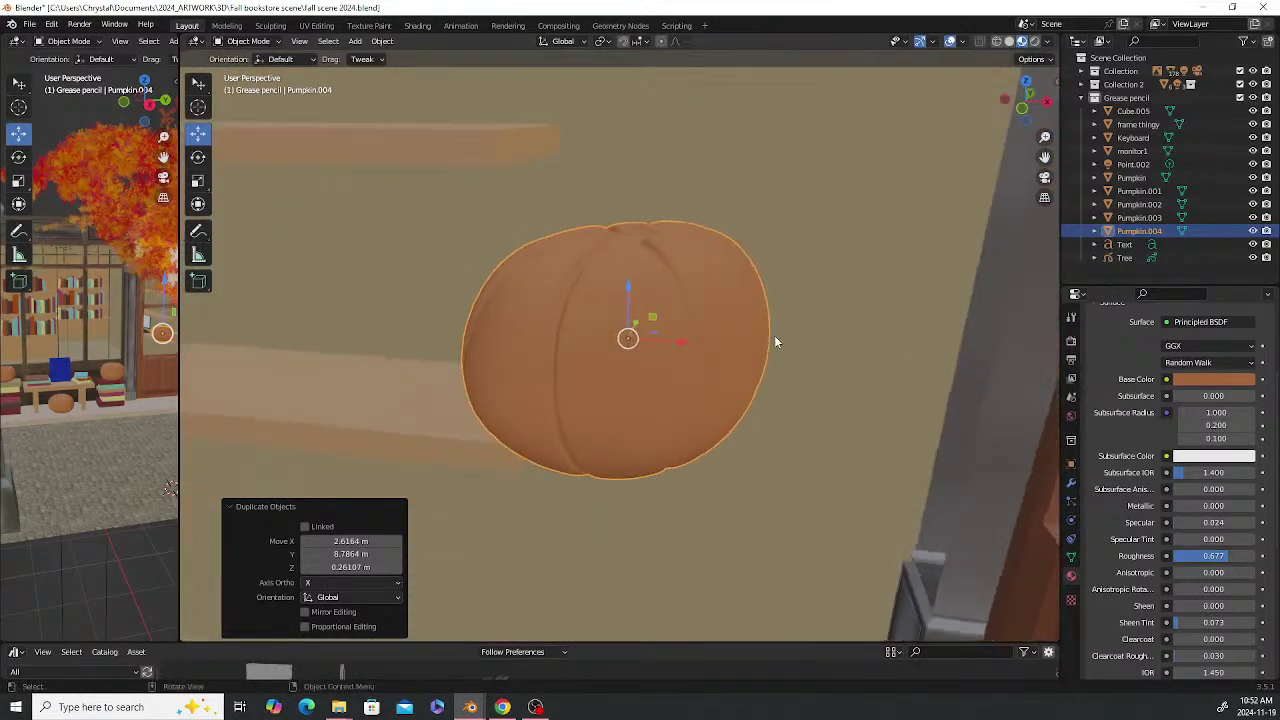
left_click_drag(685, 345, 380, 321)
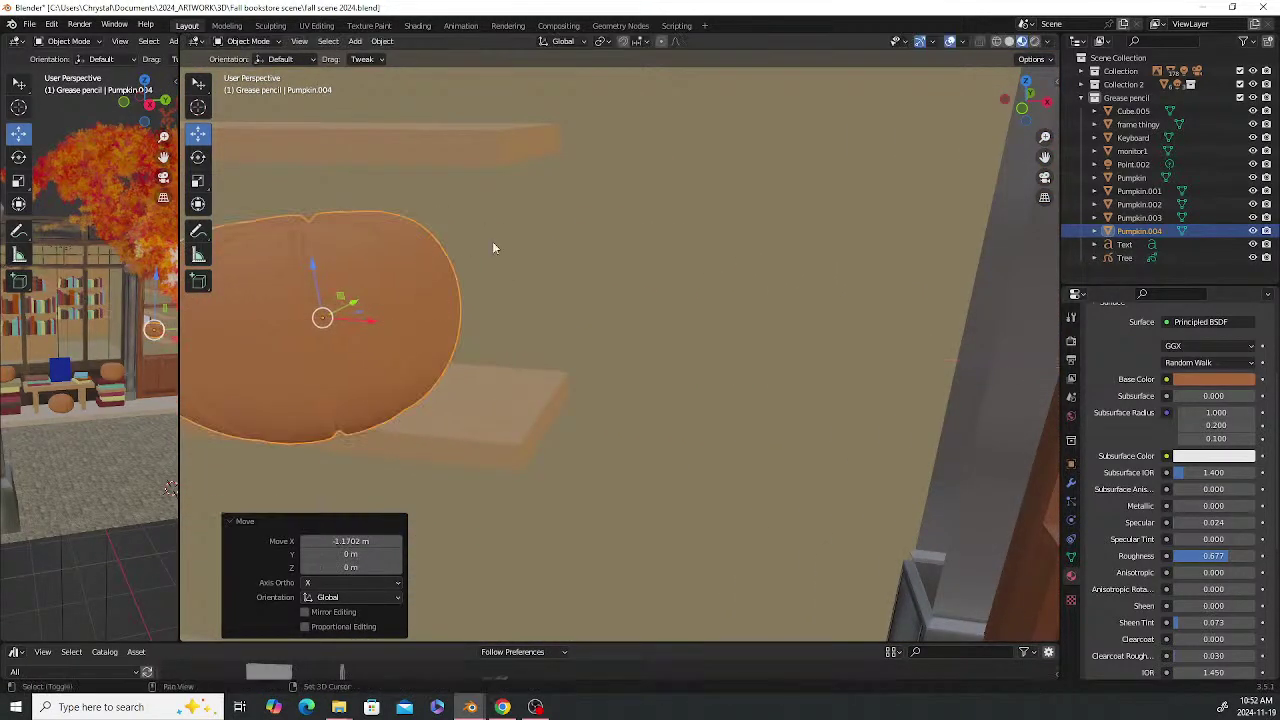
middle_click_drag(494, 249, 642, 294, "shift")
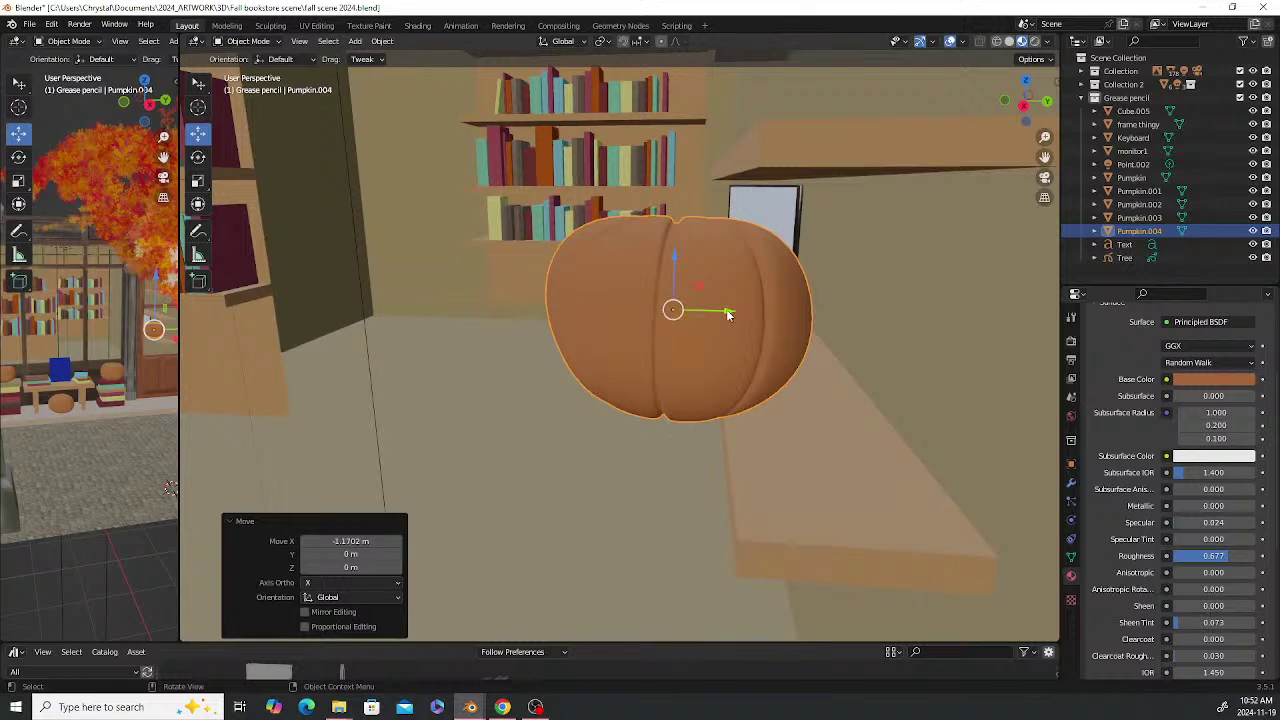
left_click_drag(726, 309, 860, 320)
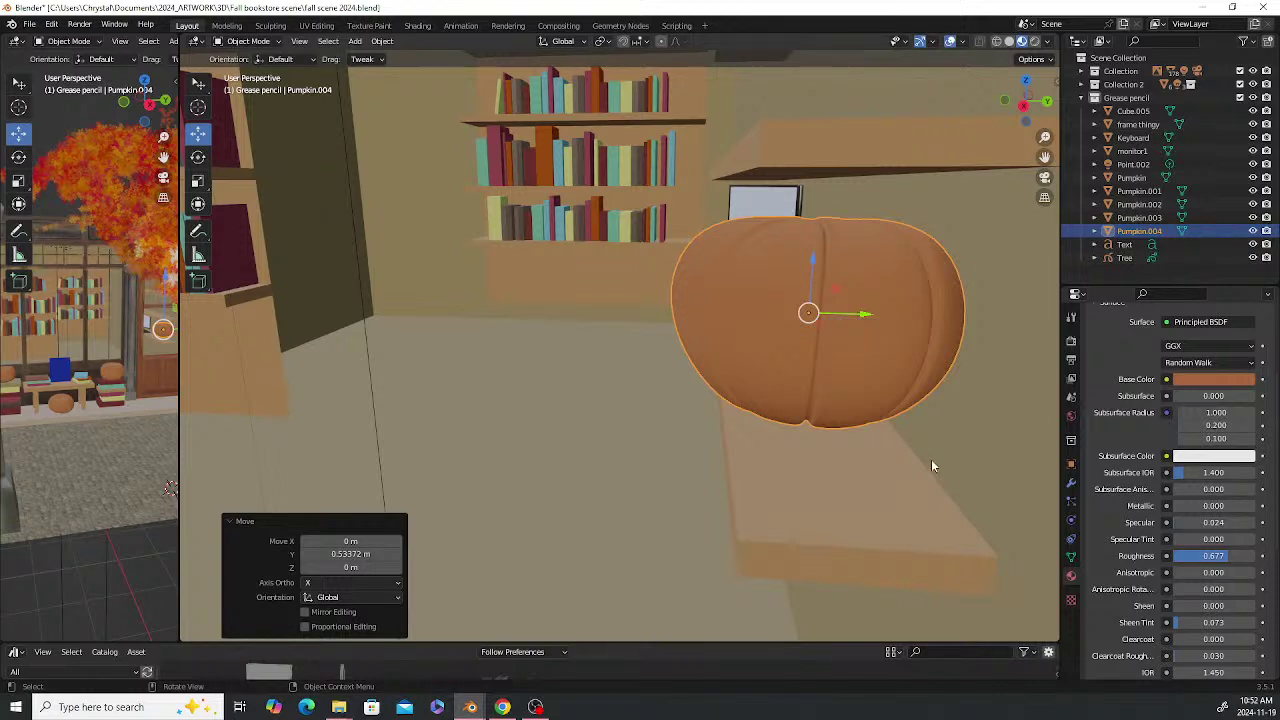
Scale the pumpkin over the counter to about 0.654 and rotate it about -28.2° around the Z axis
key("s")
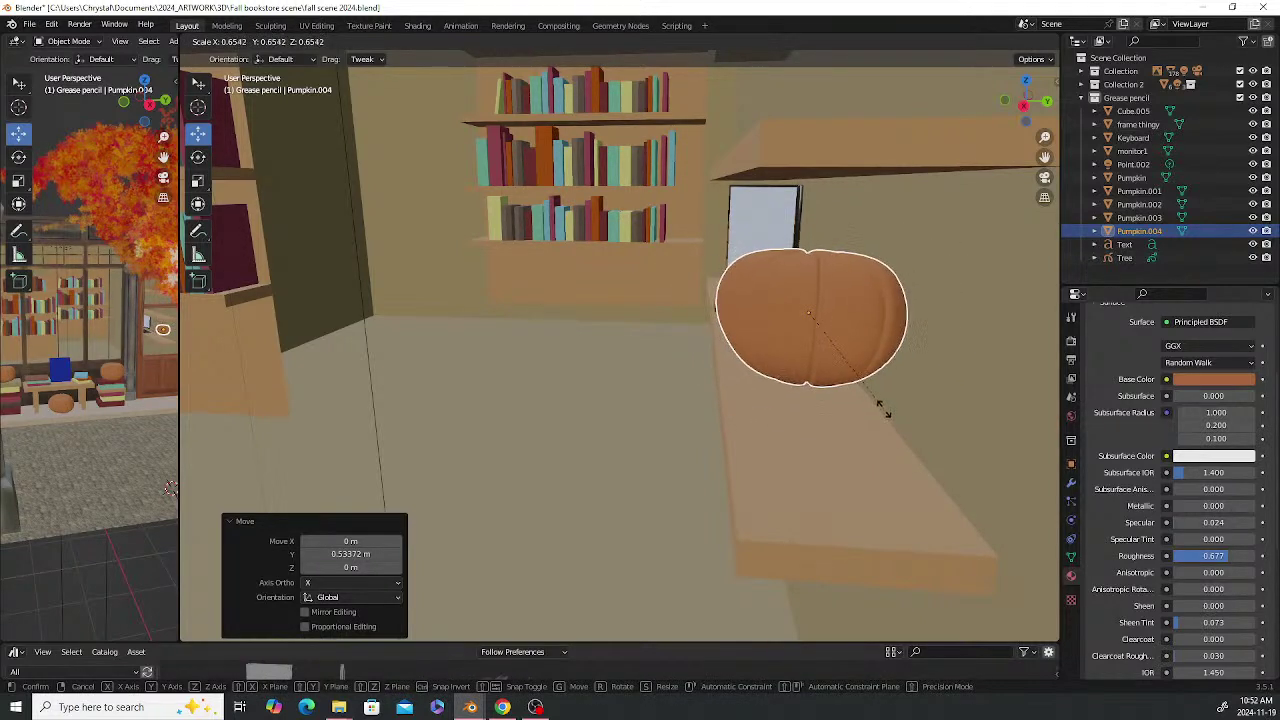
left_click(785, 357)
key("r")
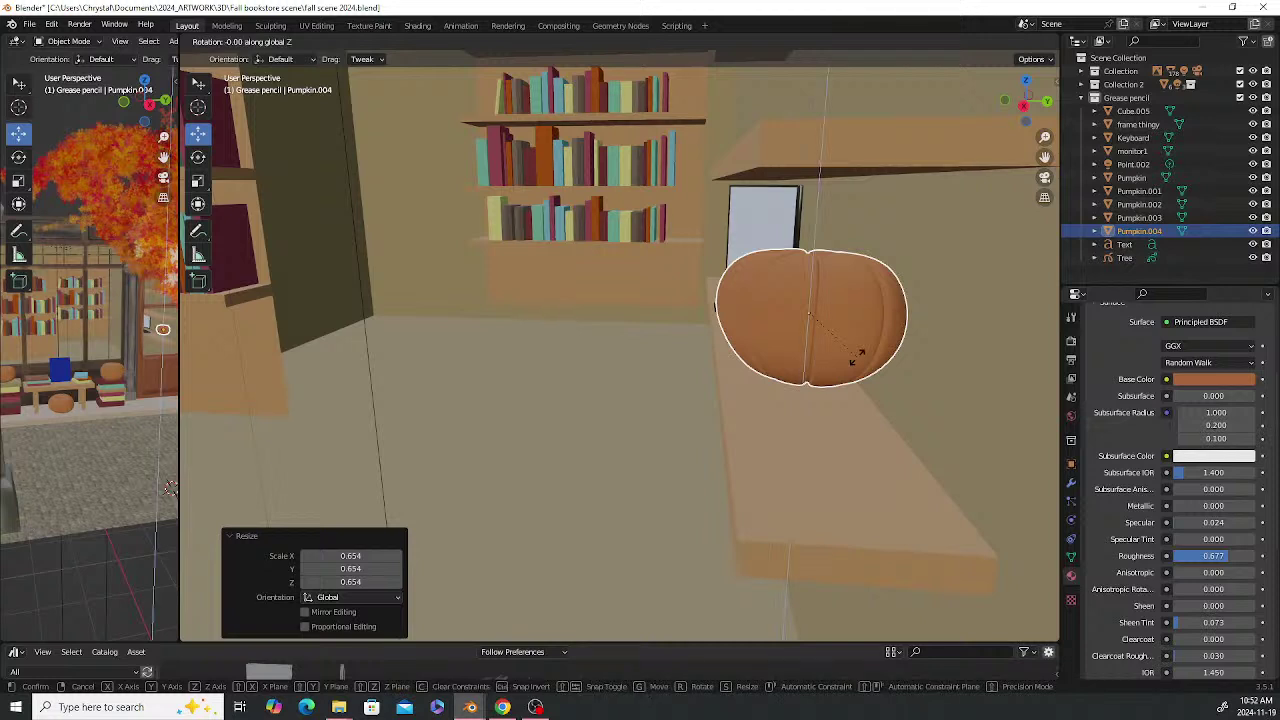
key("z")
left_click(824, 356)
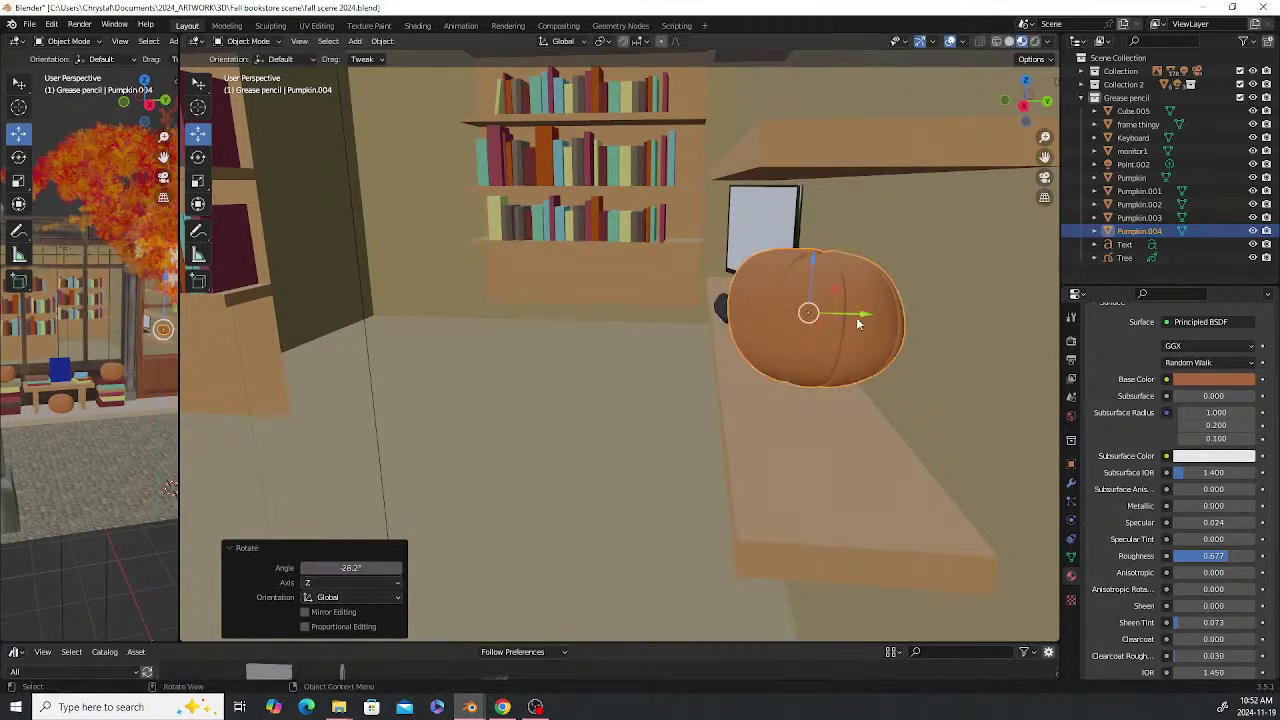
Shift the pumpkin along Y and lower it along Z until it rests on the counter beside the keyboard, and deselect it
left_click_drag(856, 317, 876, 311)
left_click_drag(824, 264, 814, 363)
middle_click_drag(813, 362, 582, 350)
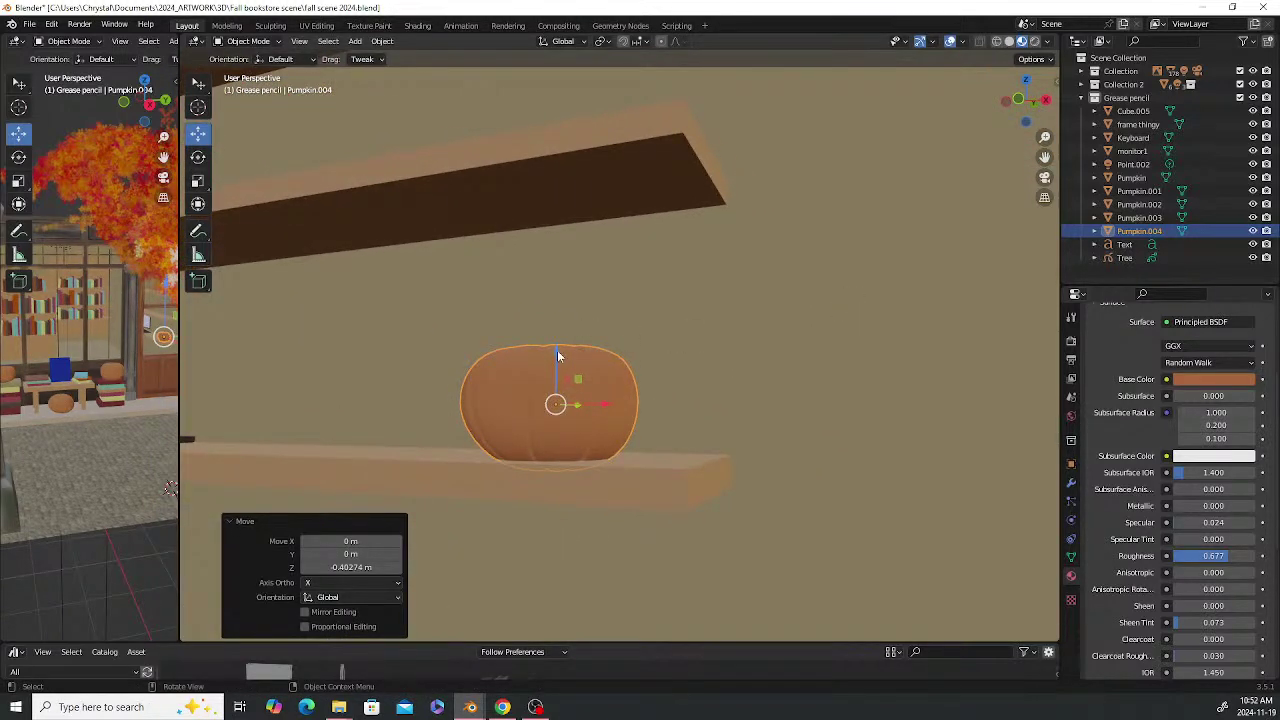
left_click_drag(557, 350, 558, 339)
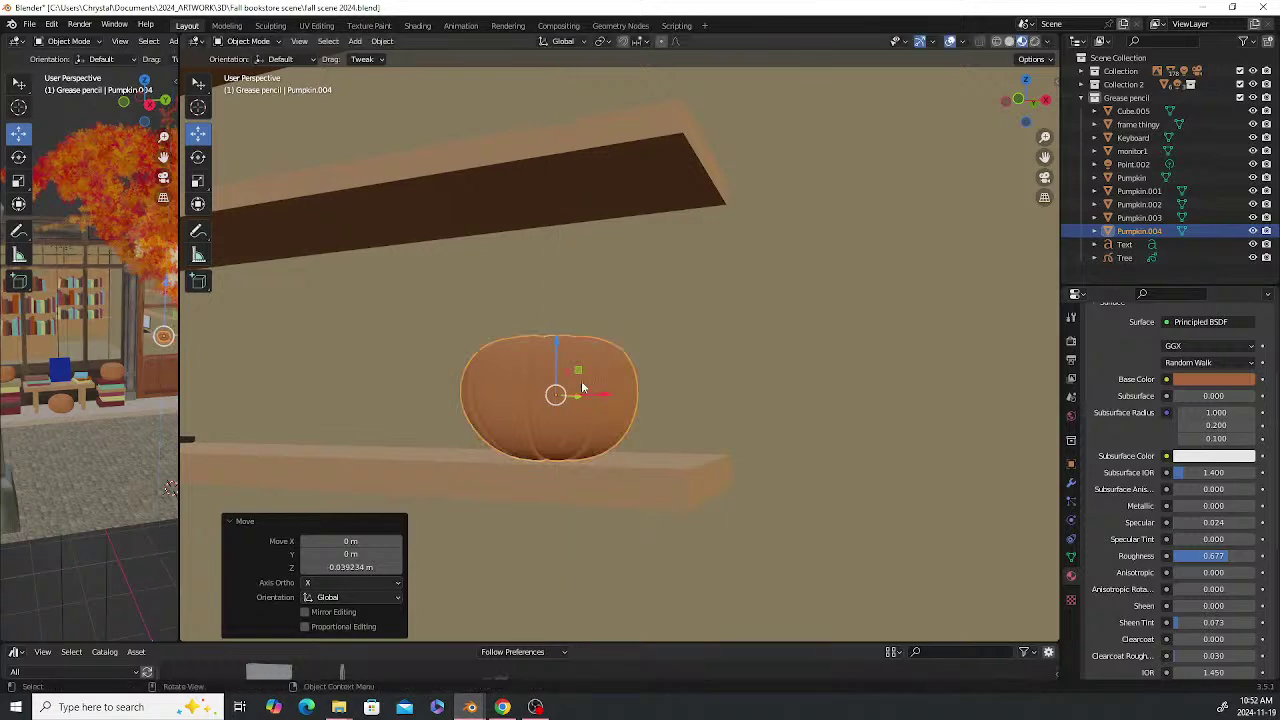
scroll(530, 382, "down", 3)
middle_click_drag(529, 381, 604, 387)
scroll(604, 387, "down", 3)
left_click(847, 302)
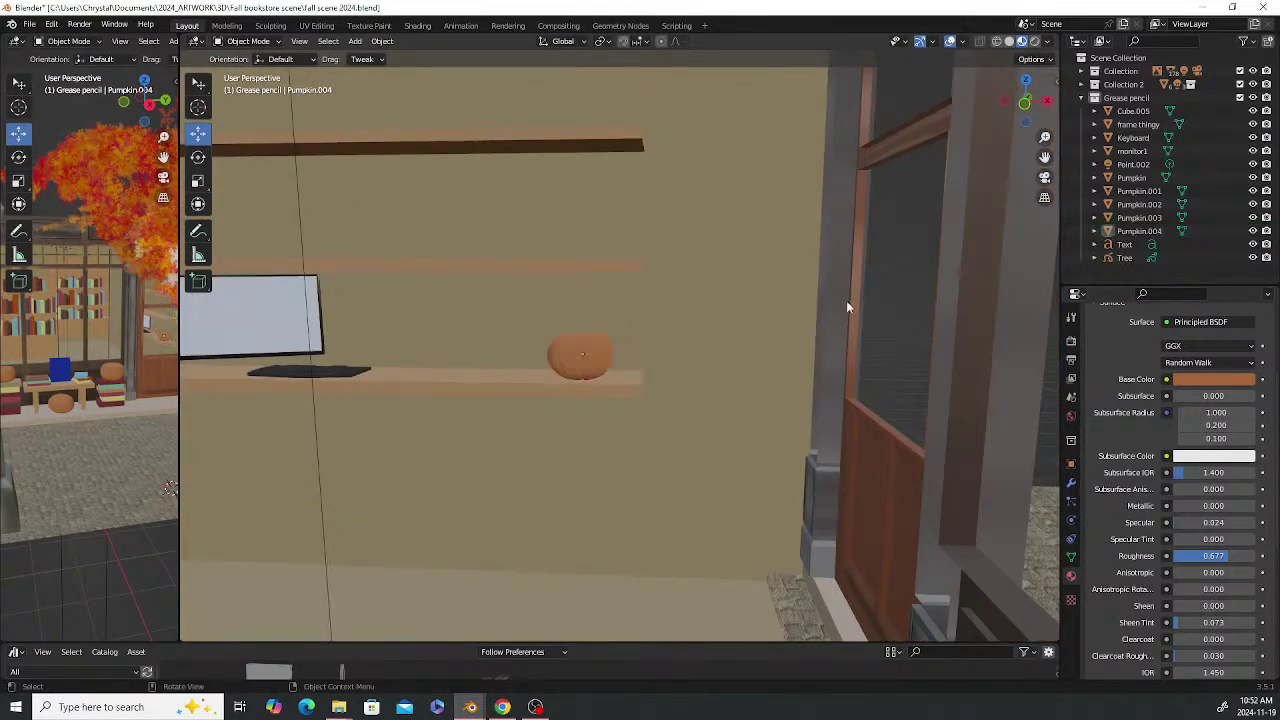
Examine the counter, bookshelves and storefront from inside and outside to check the pumpkin placement
scroll(518, 315, "down", 2)
scroll(516, 303, "up", 1)
middle_click_drag(516, 303, 531, 188)
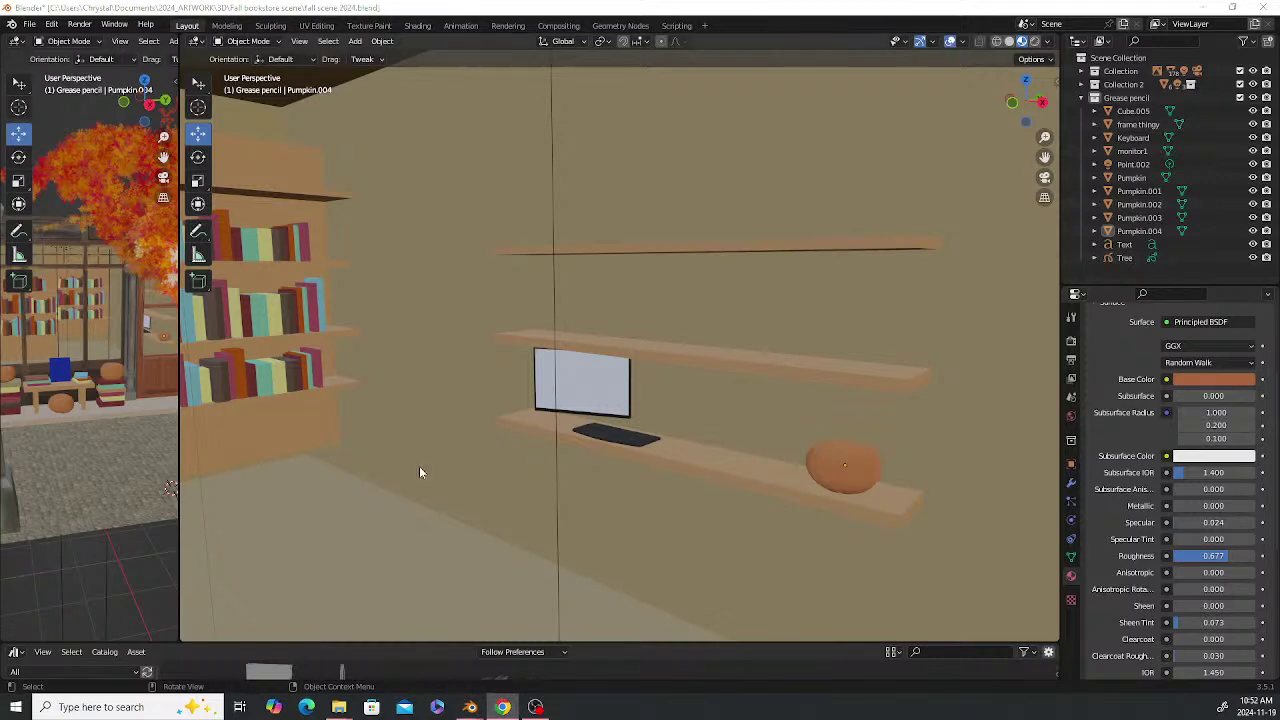
scroll(528, 404, "down", 4)
scroll(569, 396, "up", 2)
middle_click_drag(569, 396, 434, 393)
scroll(434, 393, "up", 5)
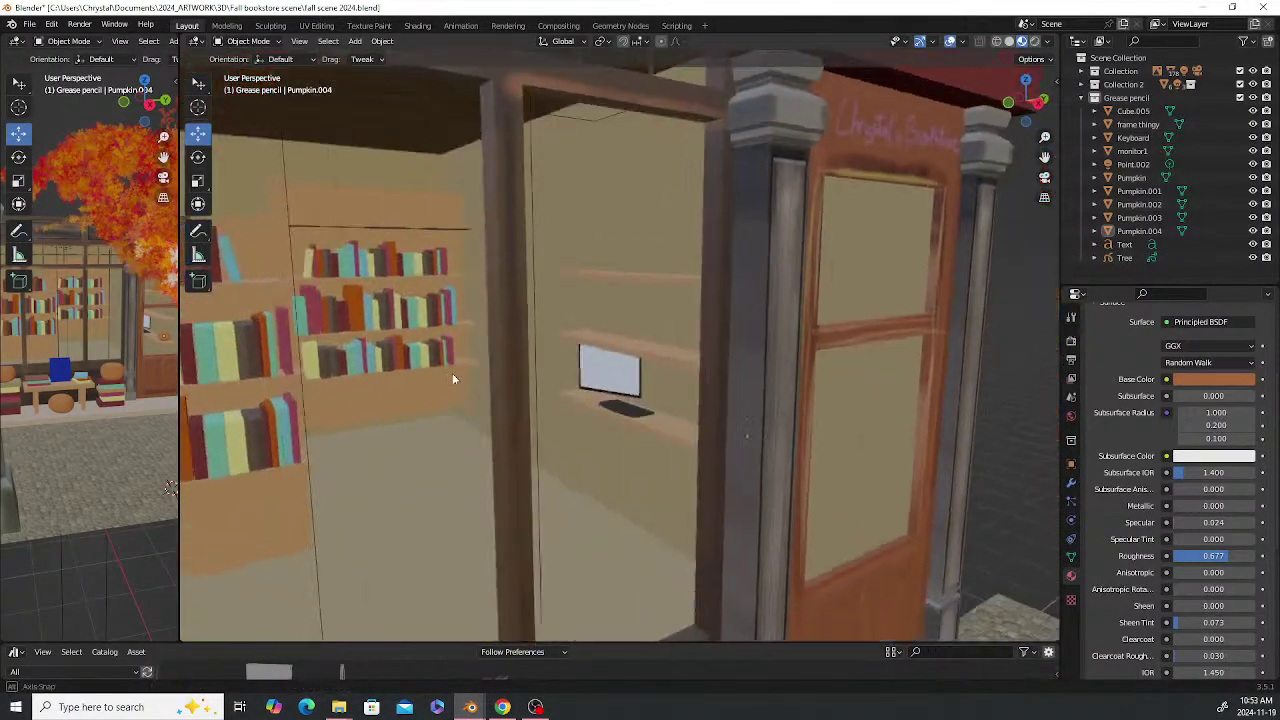
scroll(513, 432, "down", 3)
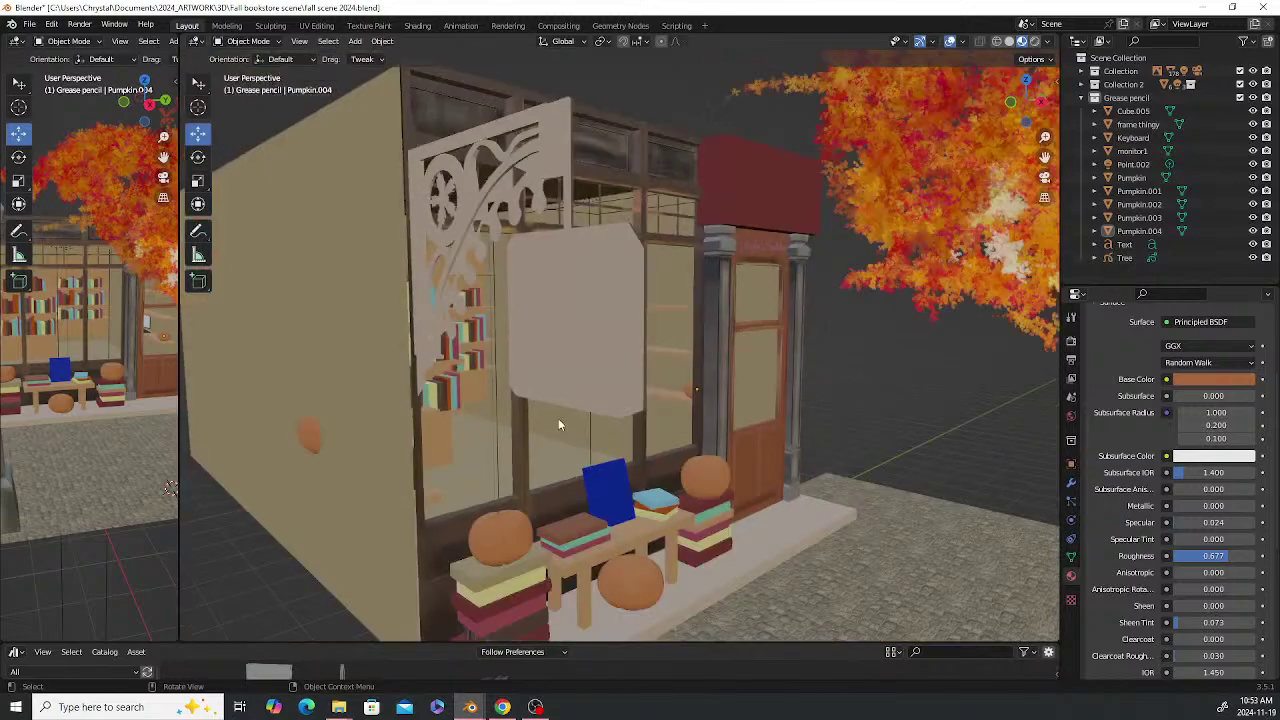
middle_click_drag(560, 422, 530, 415)
middle_click_drag(483, 355, 688, 350, "shift")
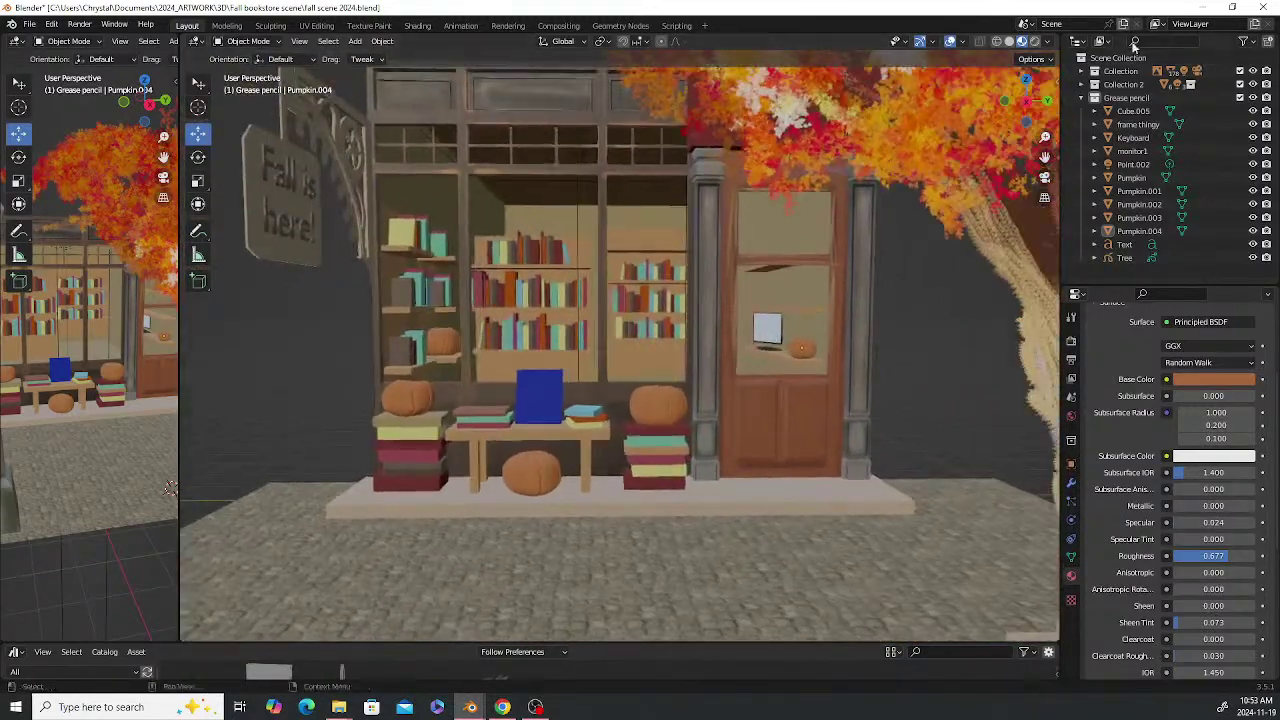
Preview the storefront through the scene camera in rendered shading, and return to material preview
left_click(1036, 42)
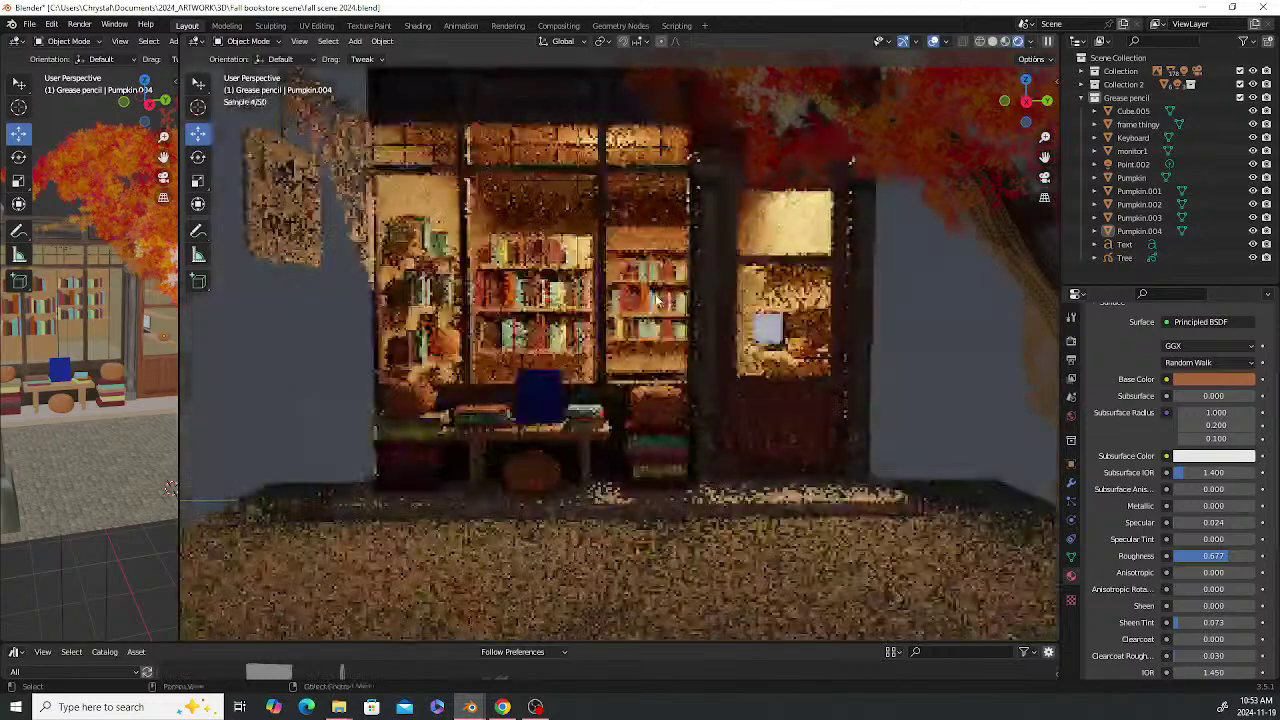
left_click(1044, 177)
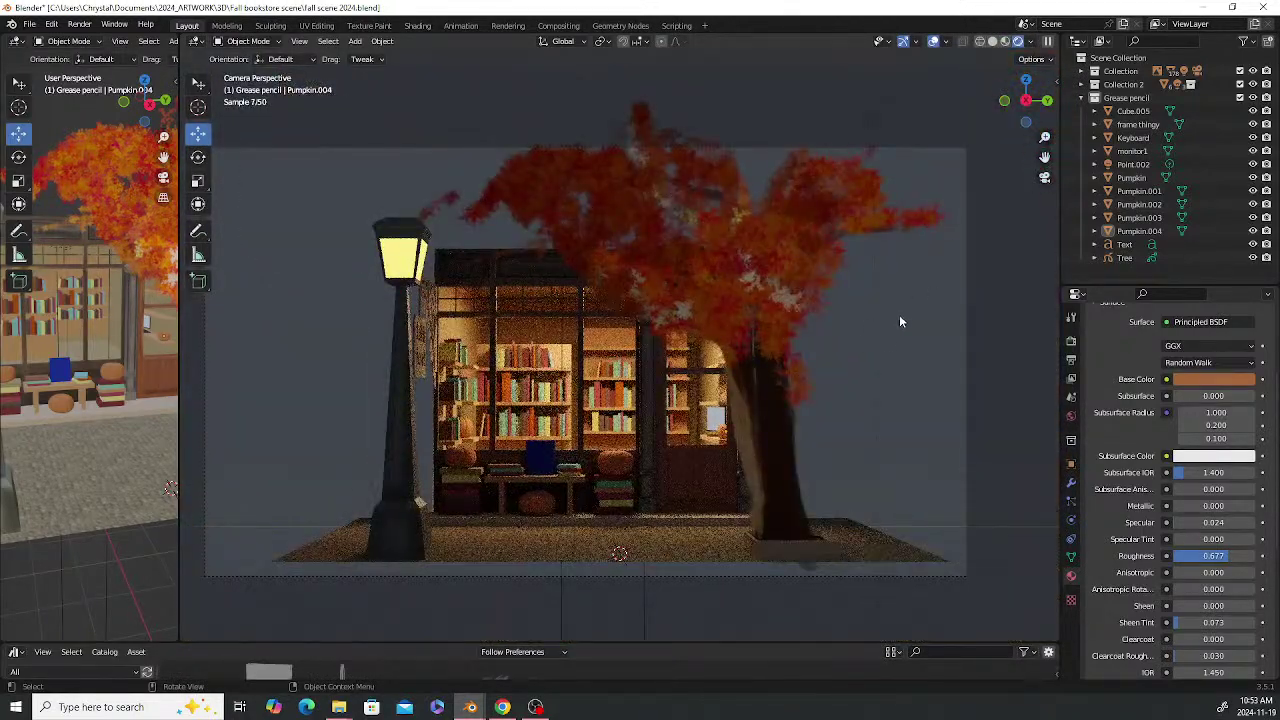
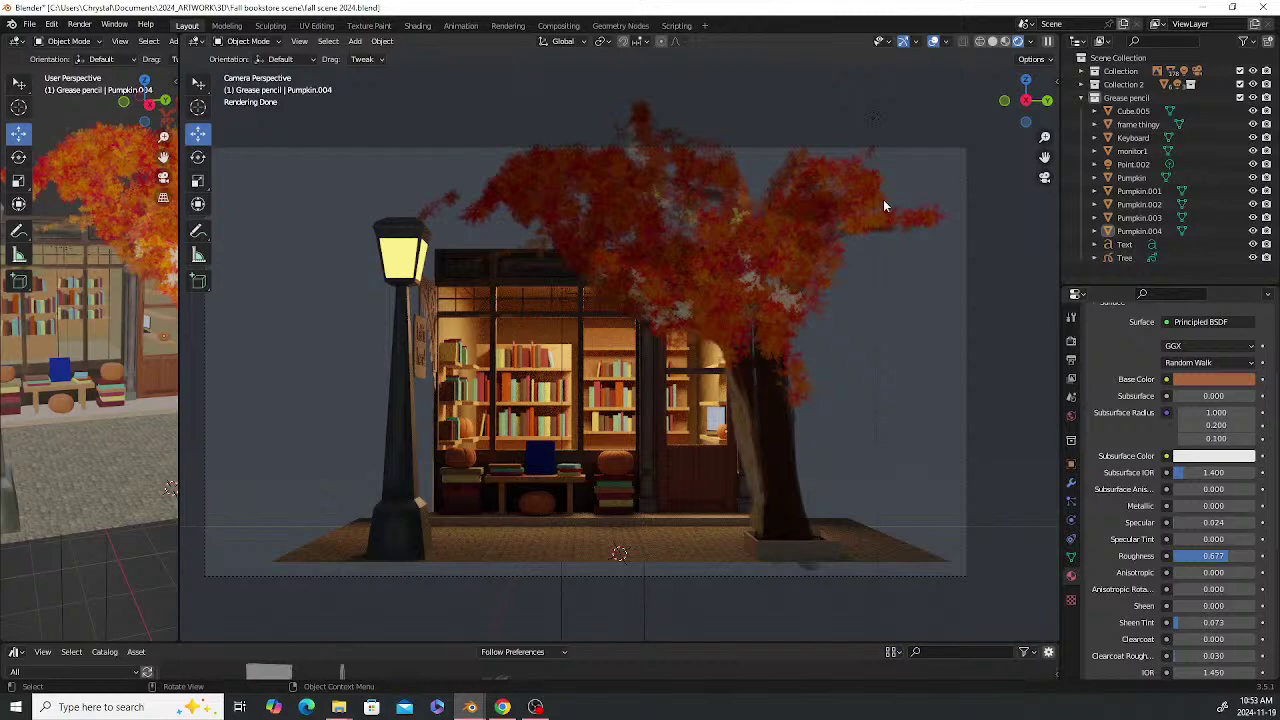
left_click(1004, 42)
Duplicate the counter pumpkin and move the copy toward the back of the store, about -1.88 m in Y and 1.74 m in Z
mouse_move(641, 392)
middle_mouse_down()
mouse_move(654, 416)
mouse_move(664, 400)
middle_mouse_up()
scroll(672, 390, "up", 8)
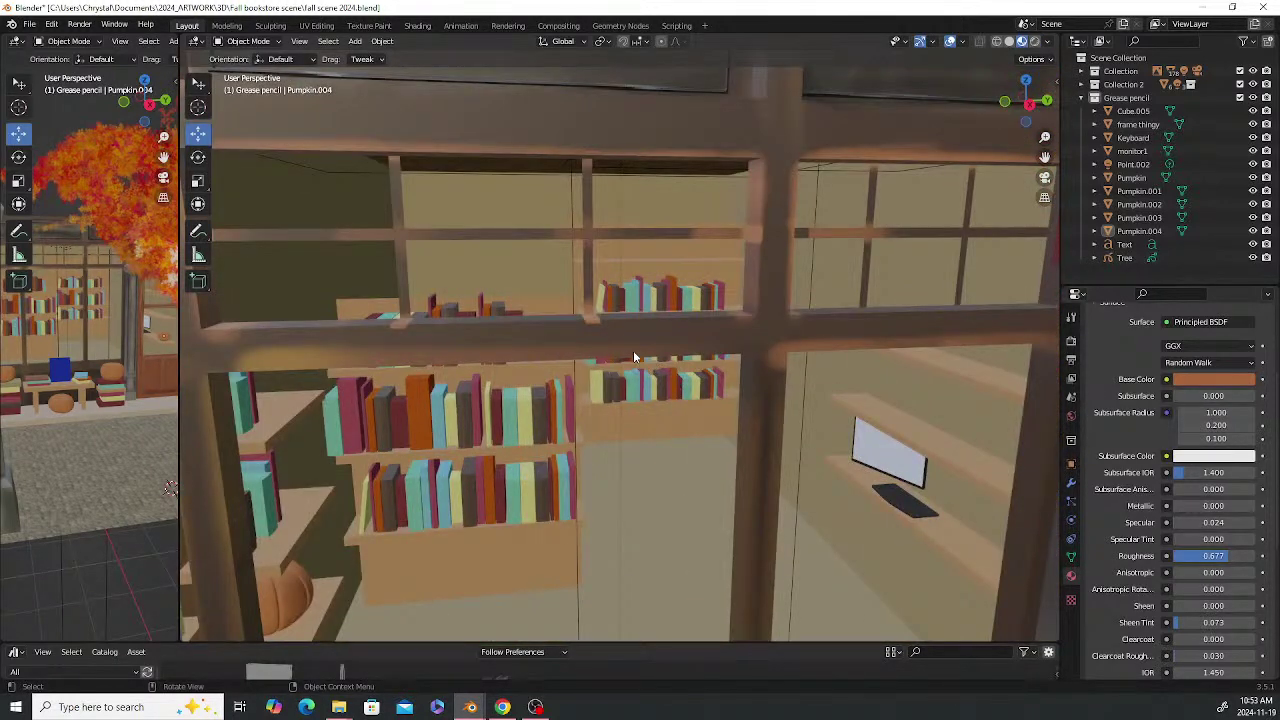
middle_click_drag(633, 357, 566, 329)
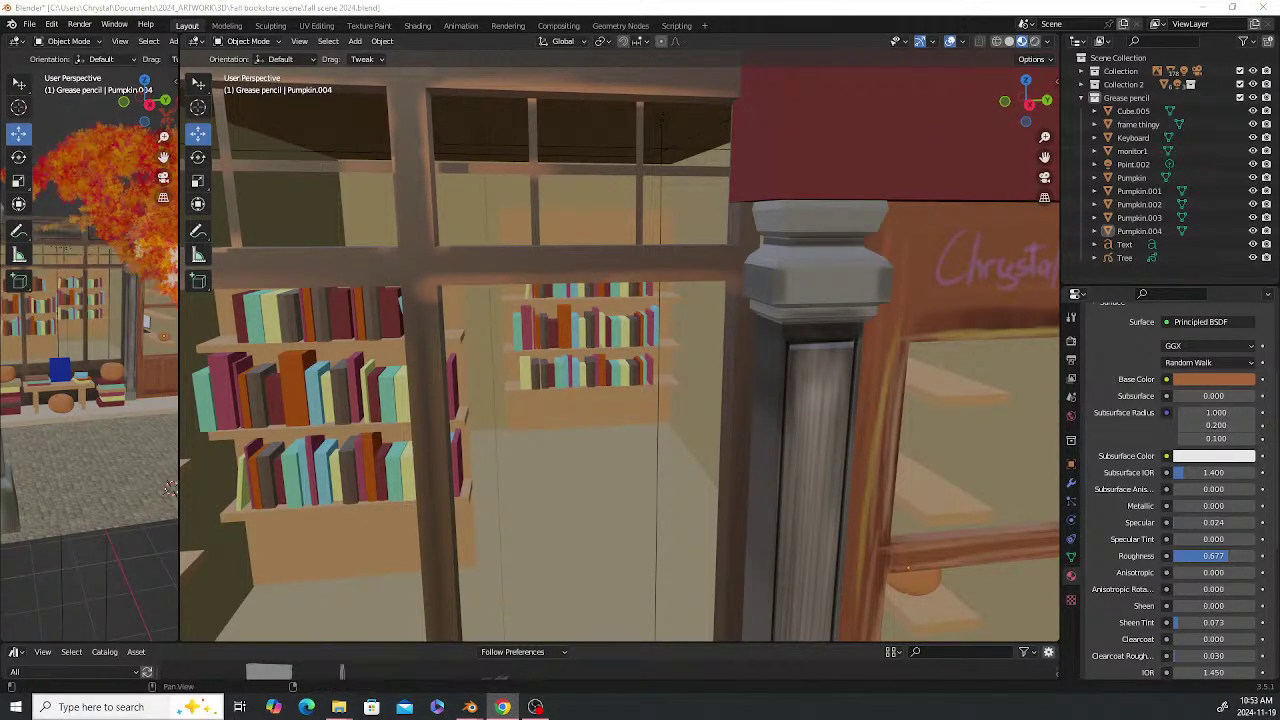
middle_click_drag(645, 540, 711, 529)
scroll(752, 510, "up", 3)
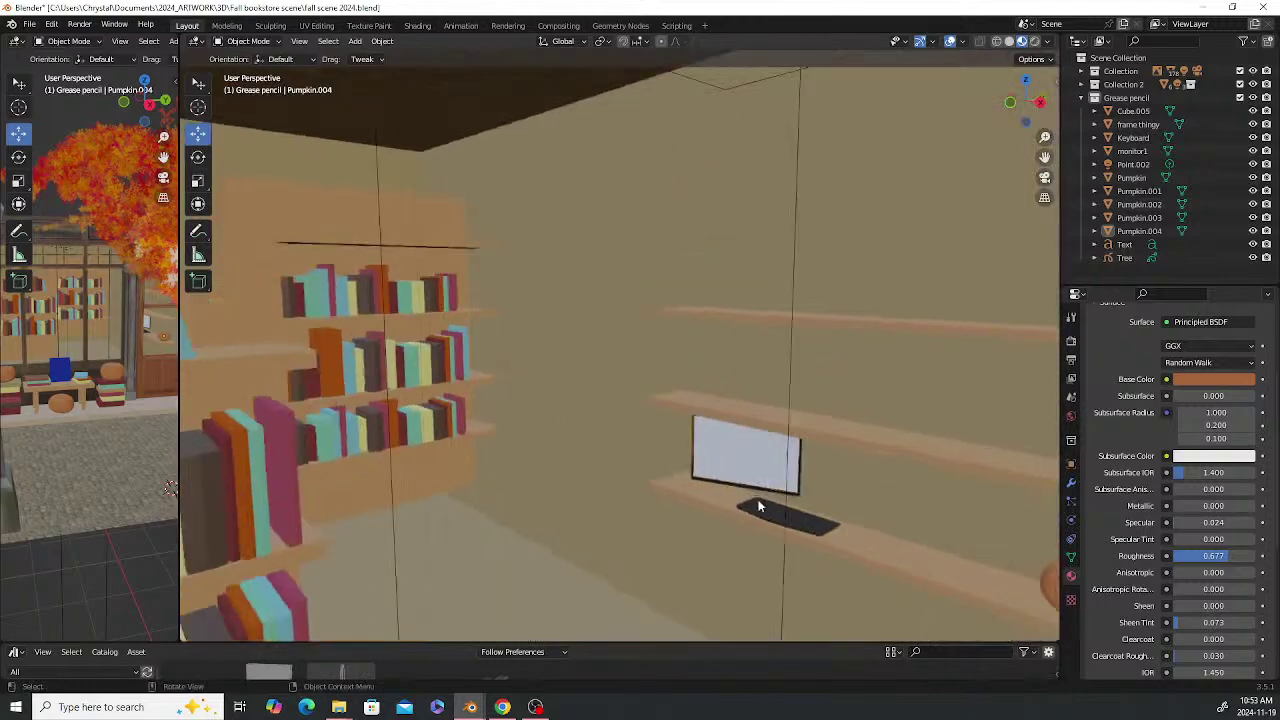
middle_click_drag(735, 392, 665, 388)
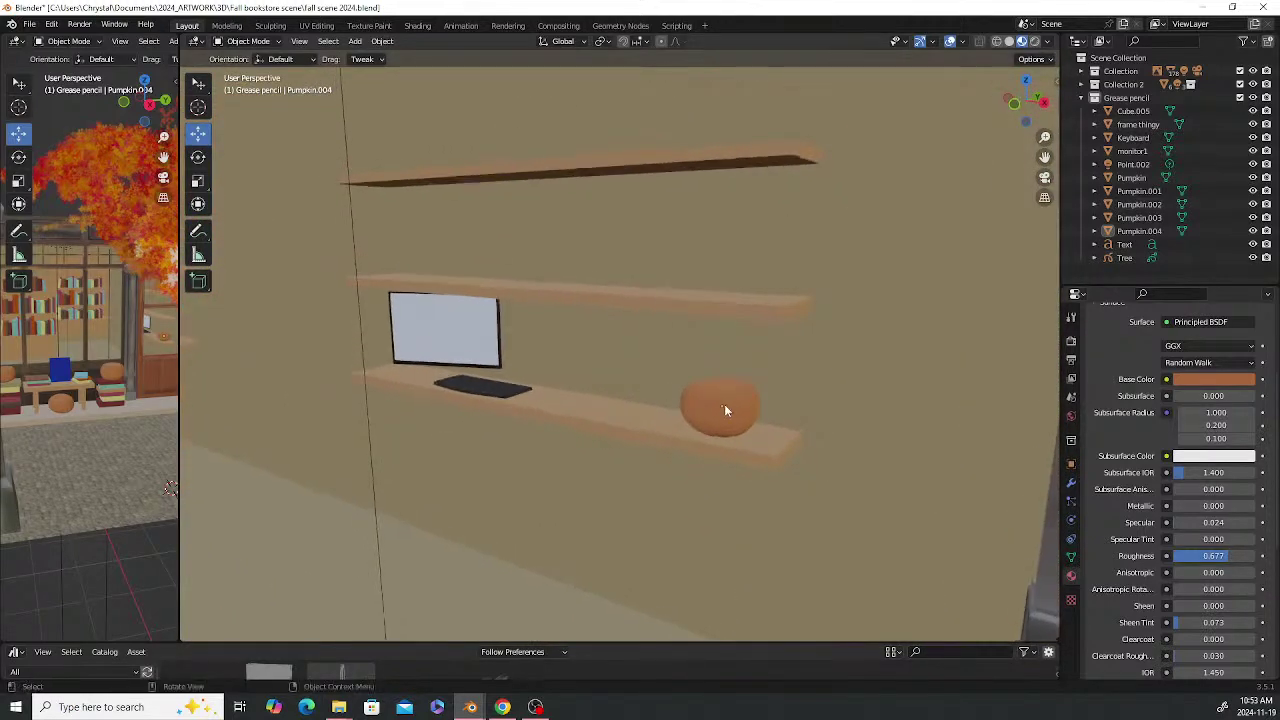
left_click(735, 401)
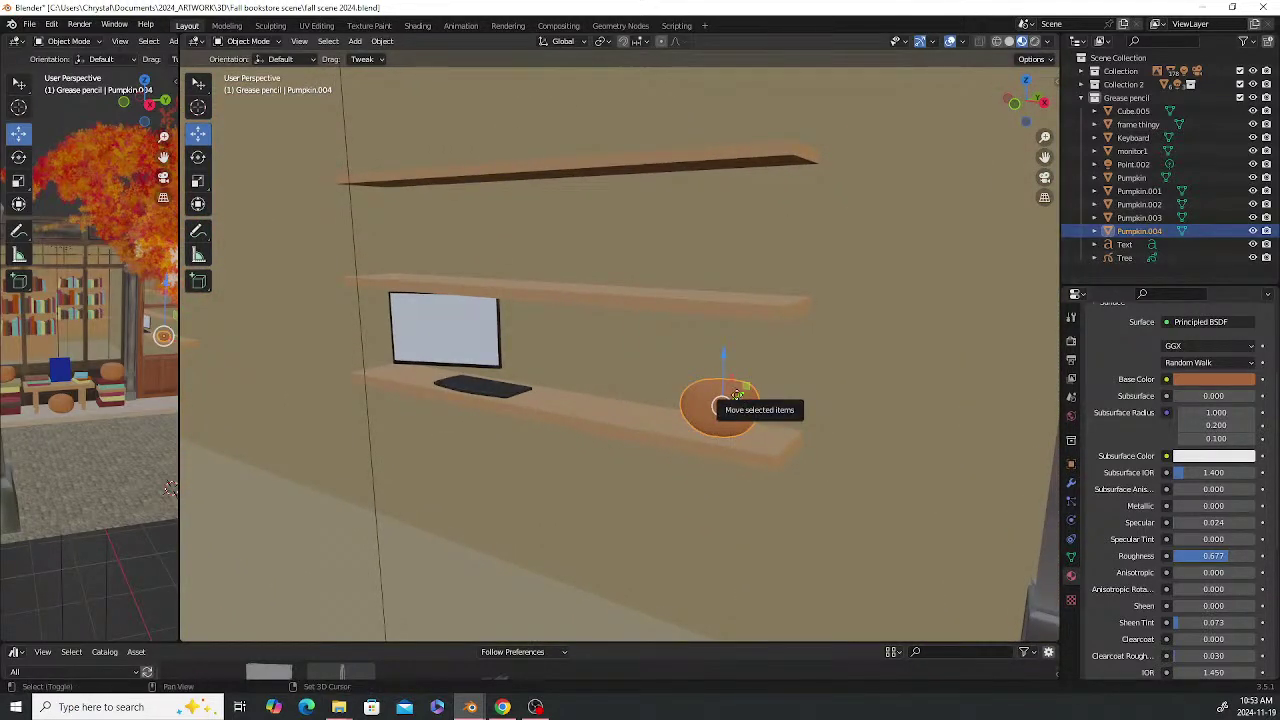
key("shift+d")
left_click(303, 207)
Move the duplicated pumpkin about -10.37 m along the X axis toward the back bookcase and frame it in the view
middle_click_drag(450, 265, 738, 6)
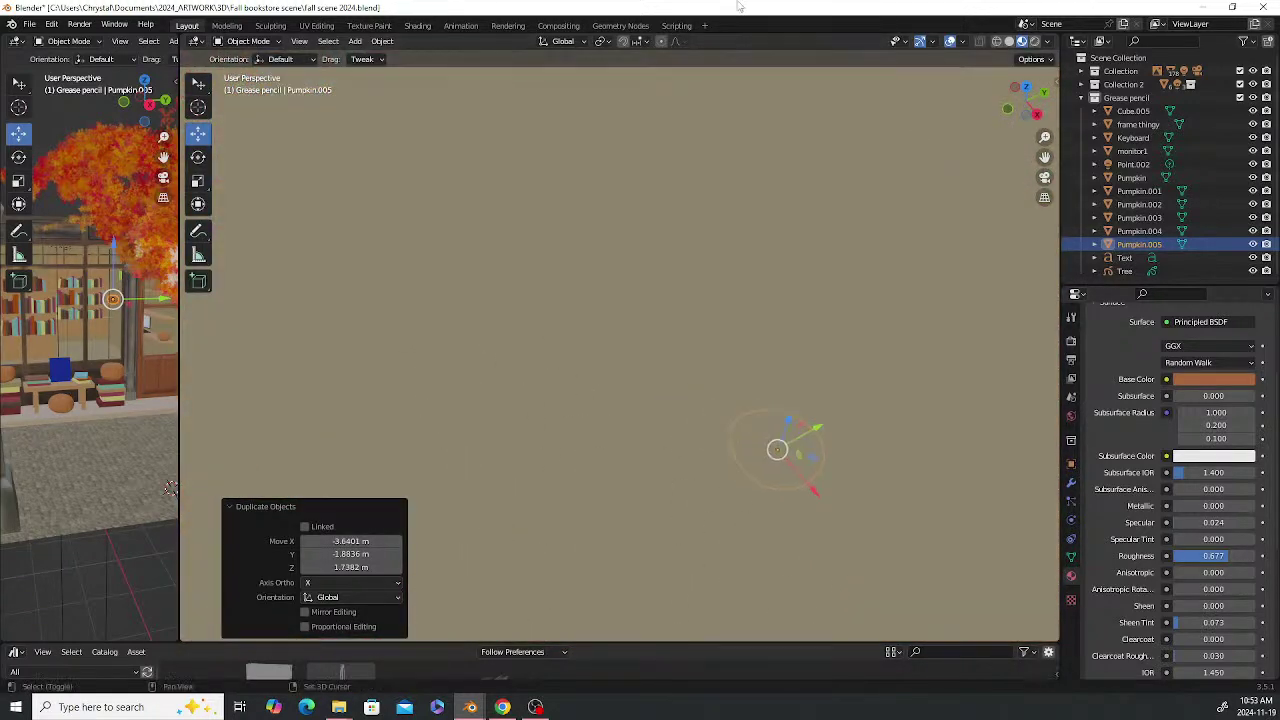
middle_click_drag(799, 313, 916, 473)
key("g")
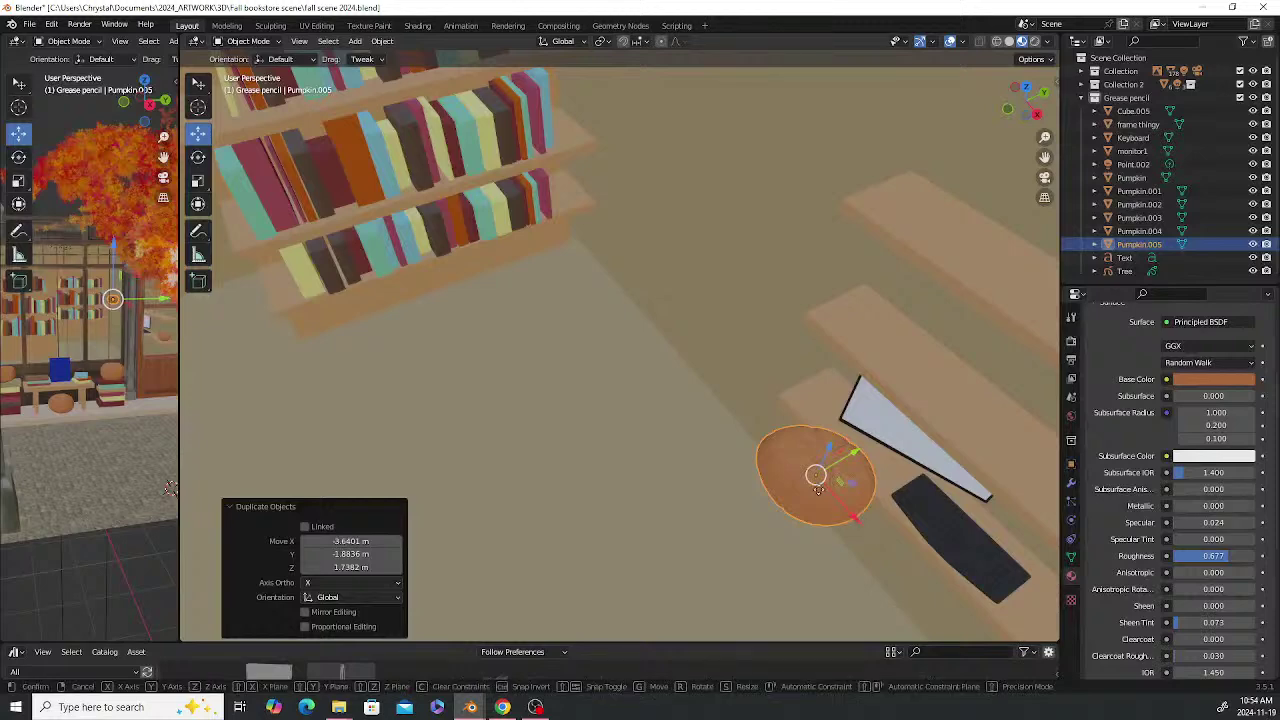
key("x")
left_click(550, 296)
middle_click_drag(551, 291, 914, 601, "shift")
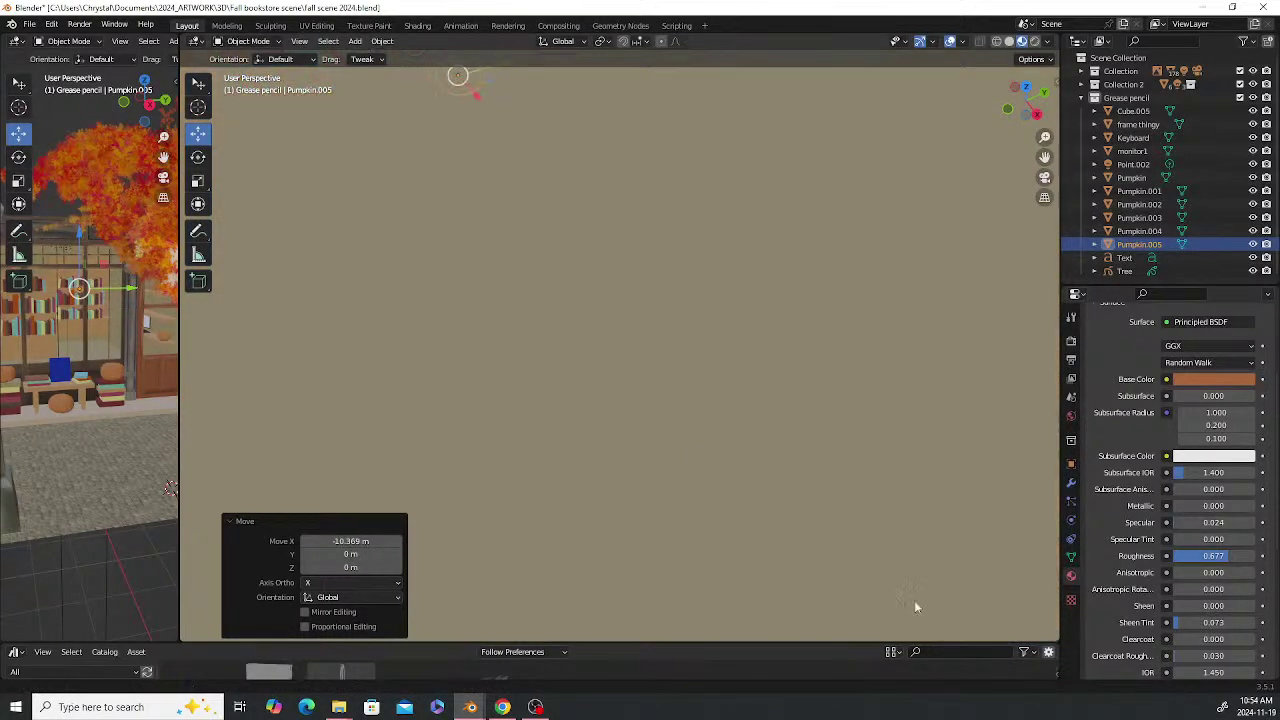
key("KP_Decimal")
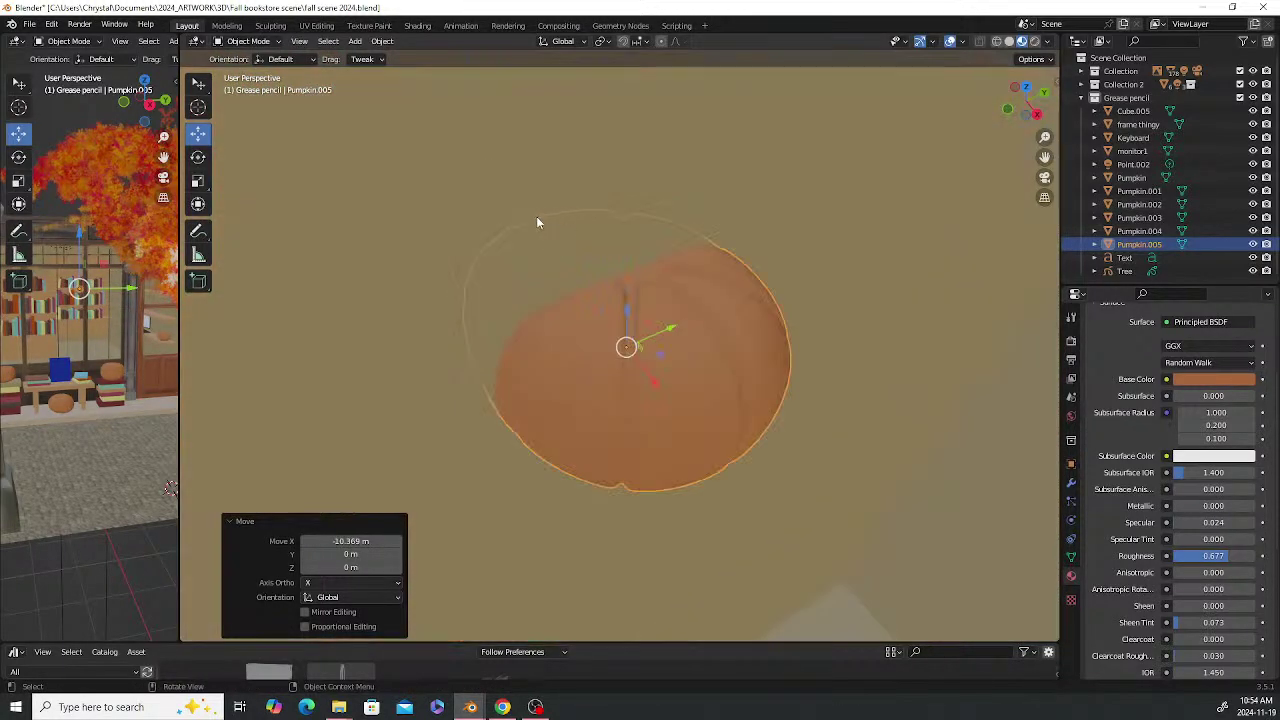
scroll(586, 243, "down", 4)
middle_click_drag(687, 350, 663, 306)
scroll(647, 312, "down", 7)
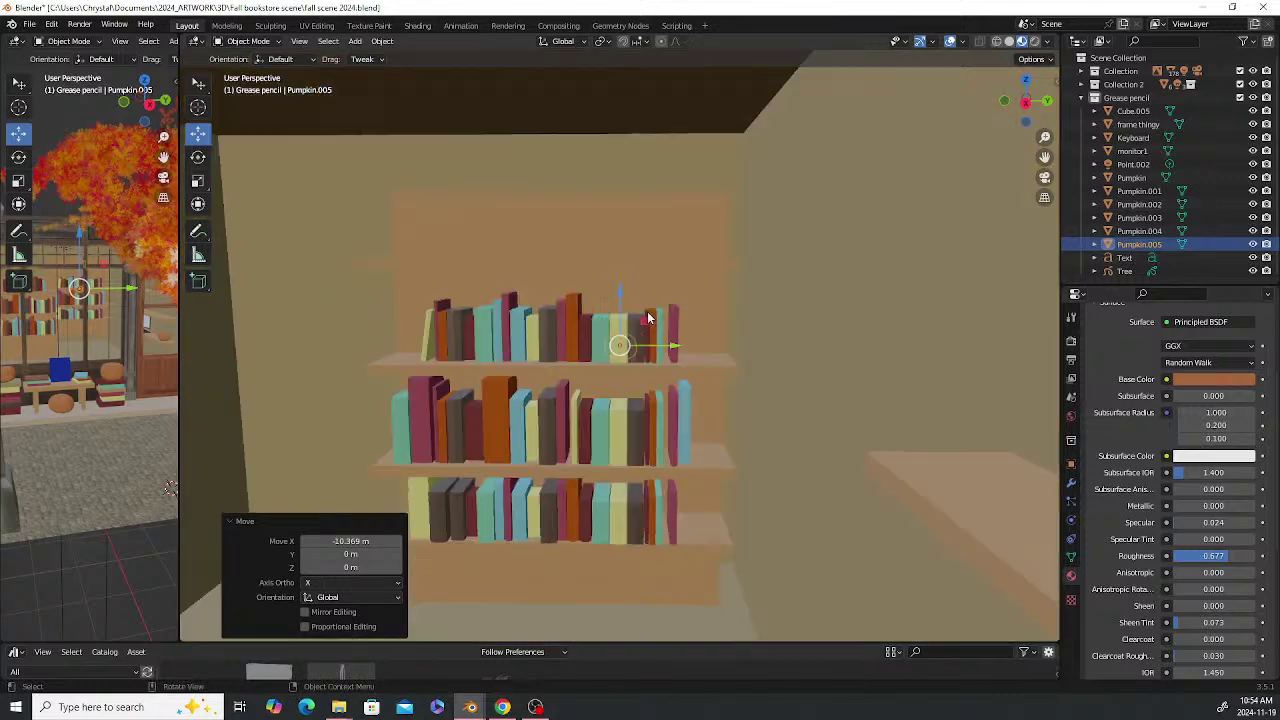
Bring the pumpkin forward along X, raise it along Z and shift it about -1.66 m in Y to sit over the back bookcase's top shelf
scroll(589, 320, "up", 6)
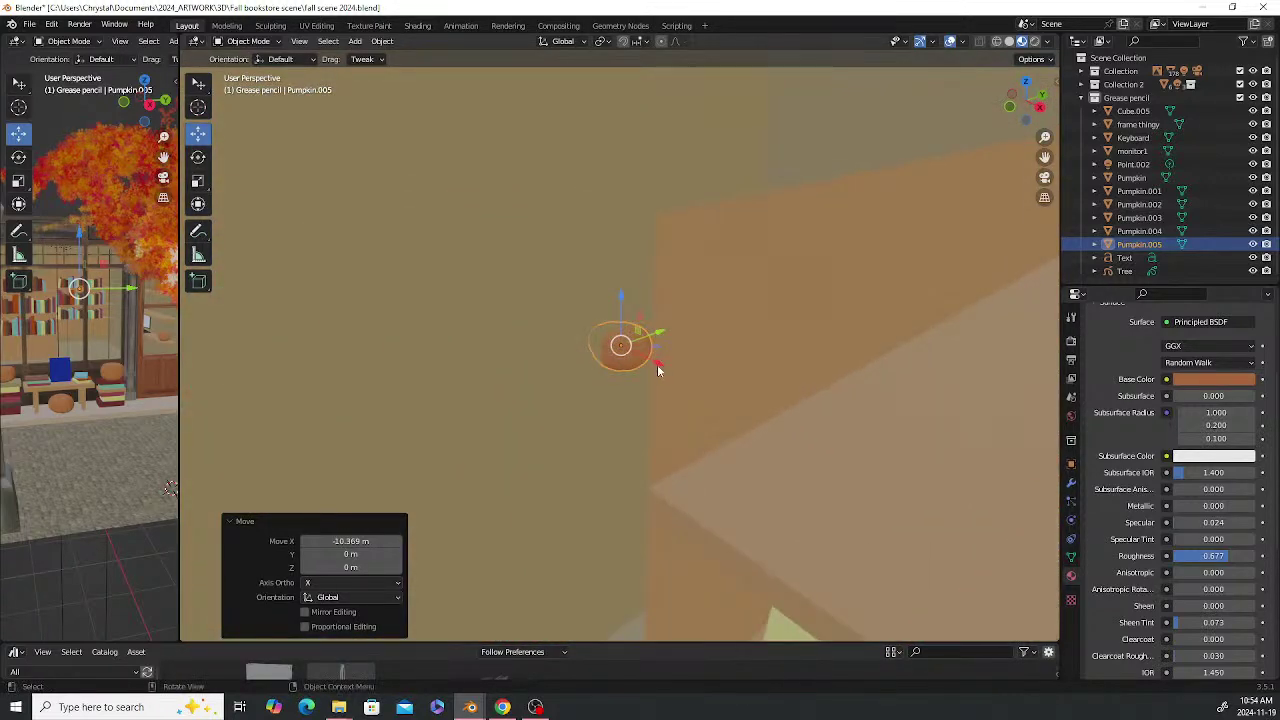
key("g")
key("z")
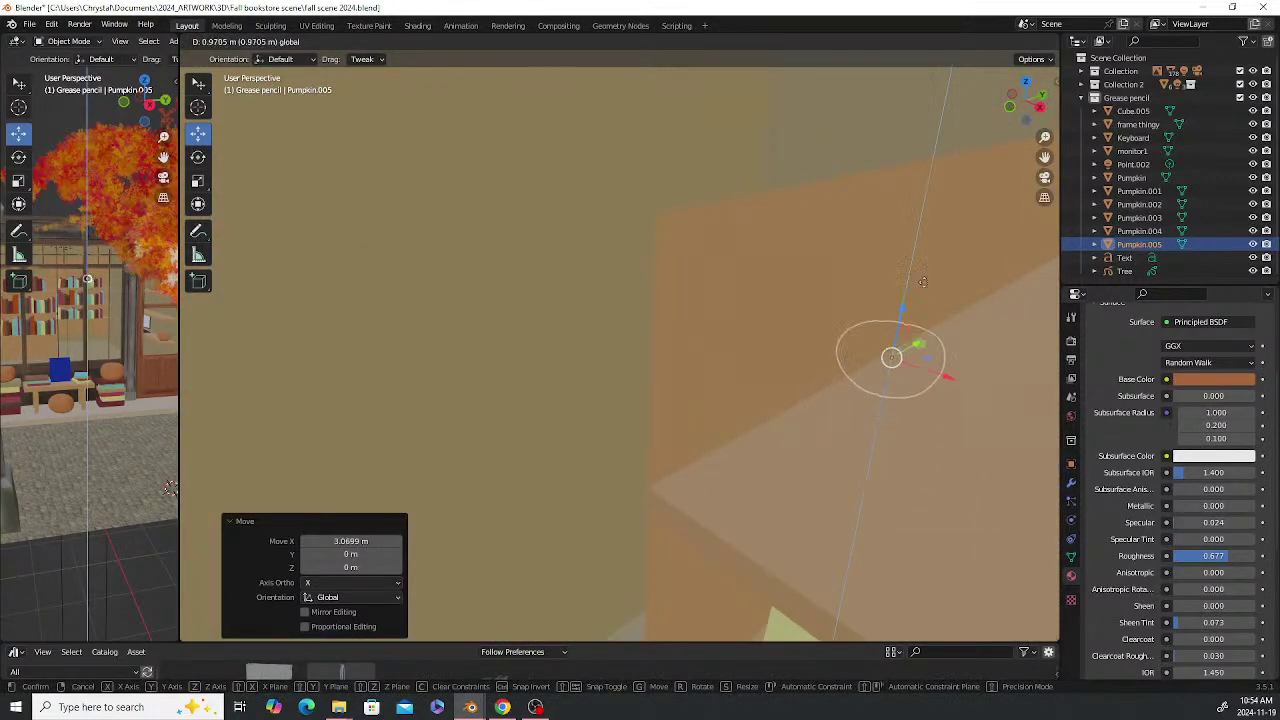
left_click_drag(929, 221, 929, 218)
left_click_drag(967, 287, 1056, 308)
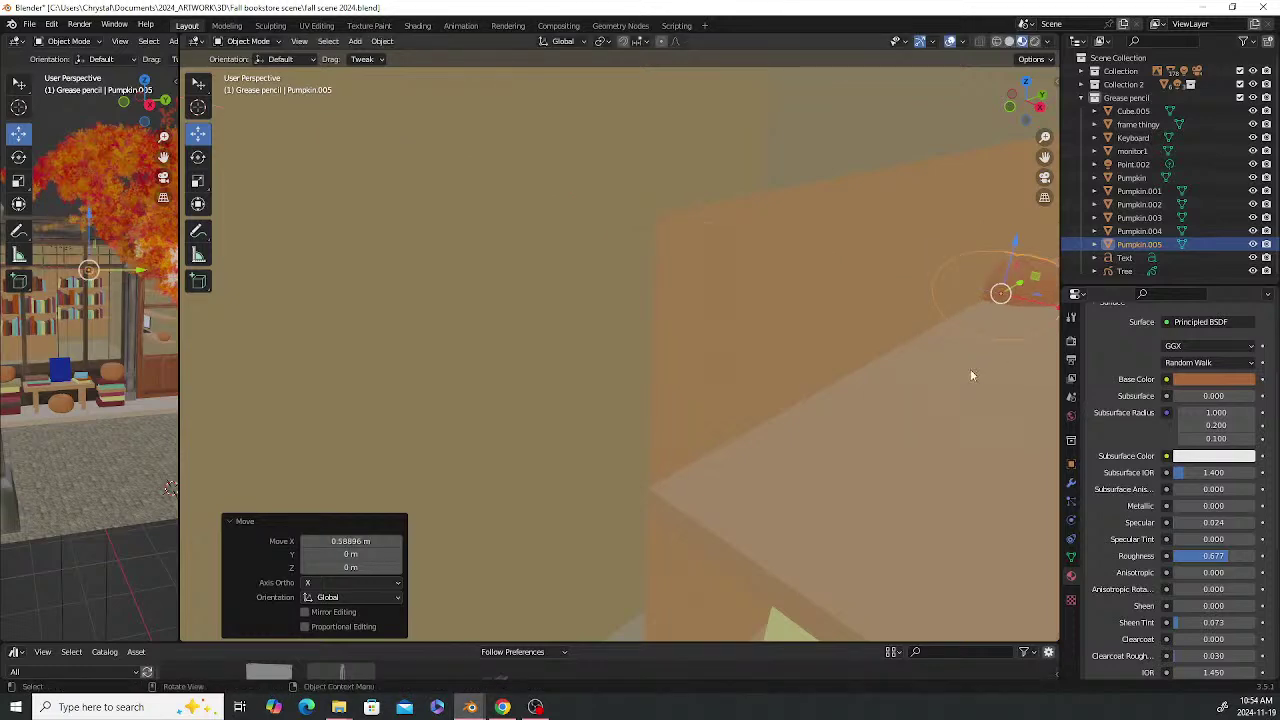
middle_click_drag(970, 369, 769, 349, "shift")
left_click_drag(710, 278, 453, 249)
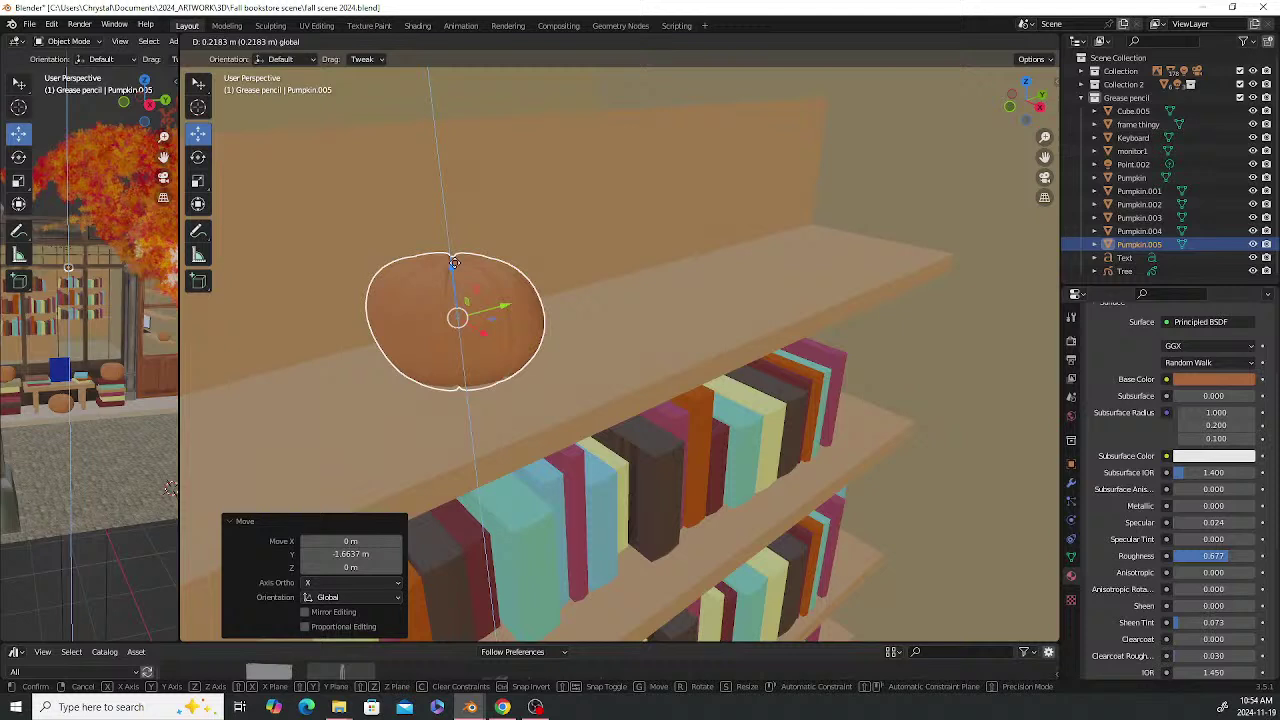
Scale the top-shelf pumpkin to about 0.633 and rotate it about 125° around the Z axis
key("s")
left_click(618, 266)
key("r")
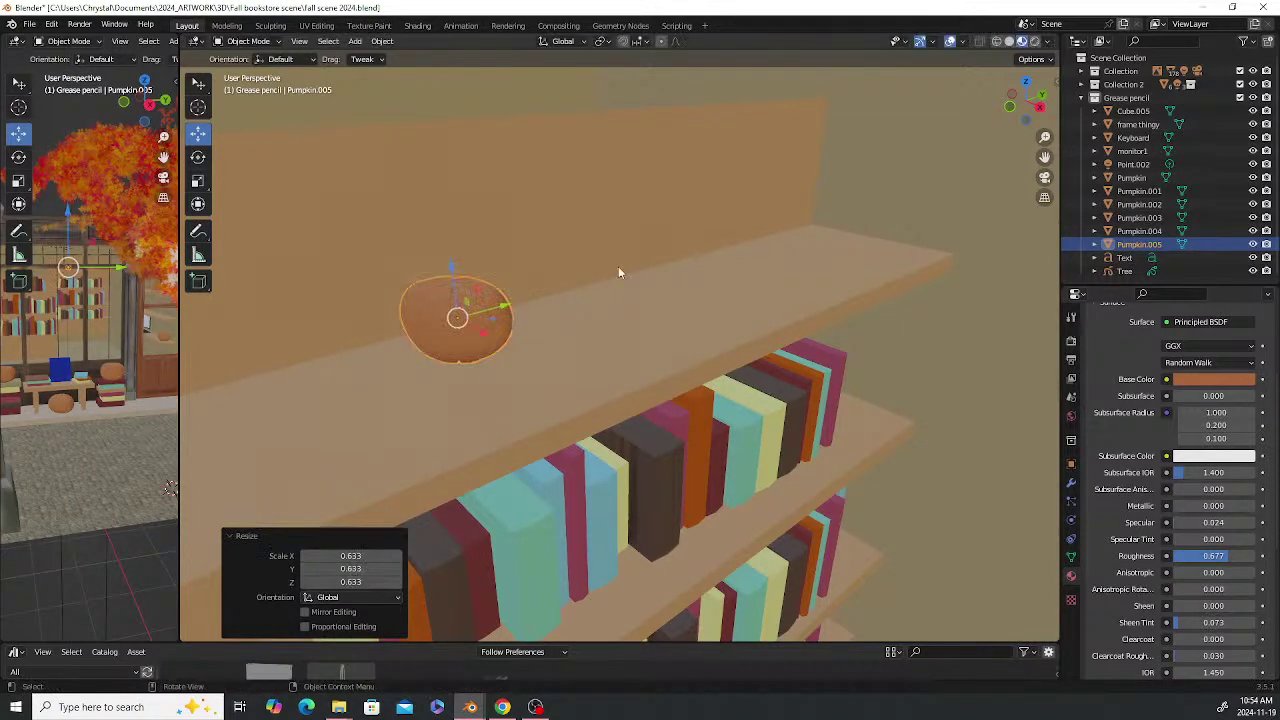
key("z")
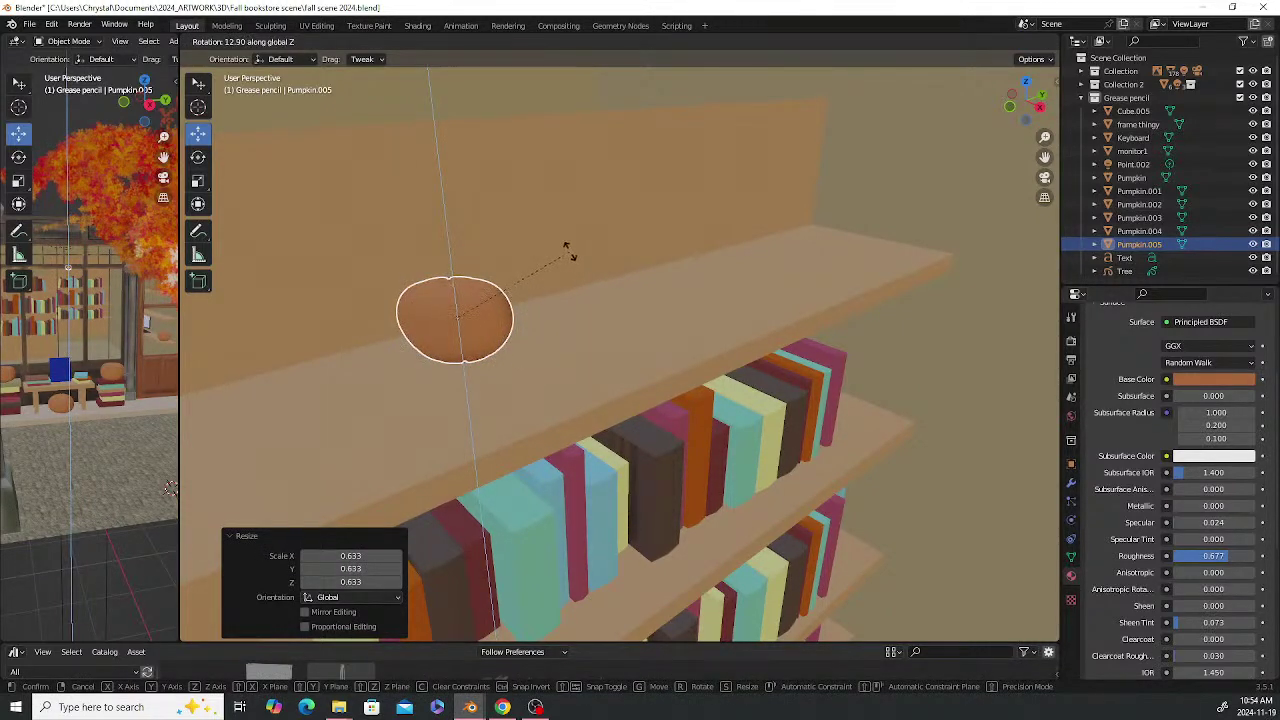
left_click(406, 279)
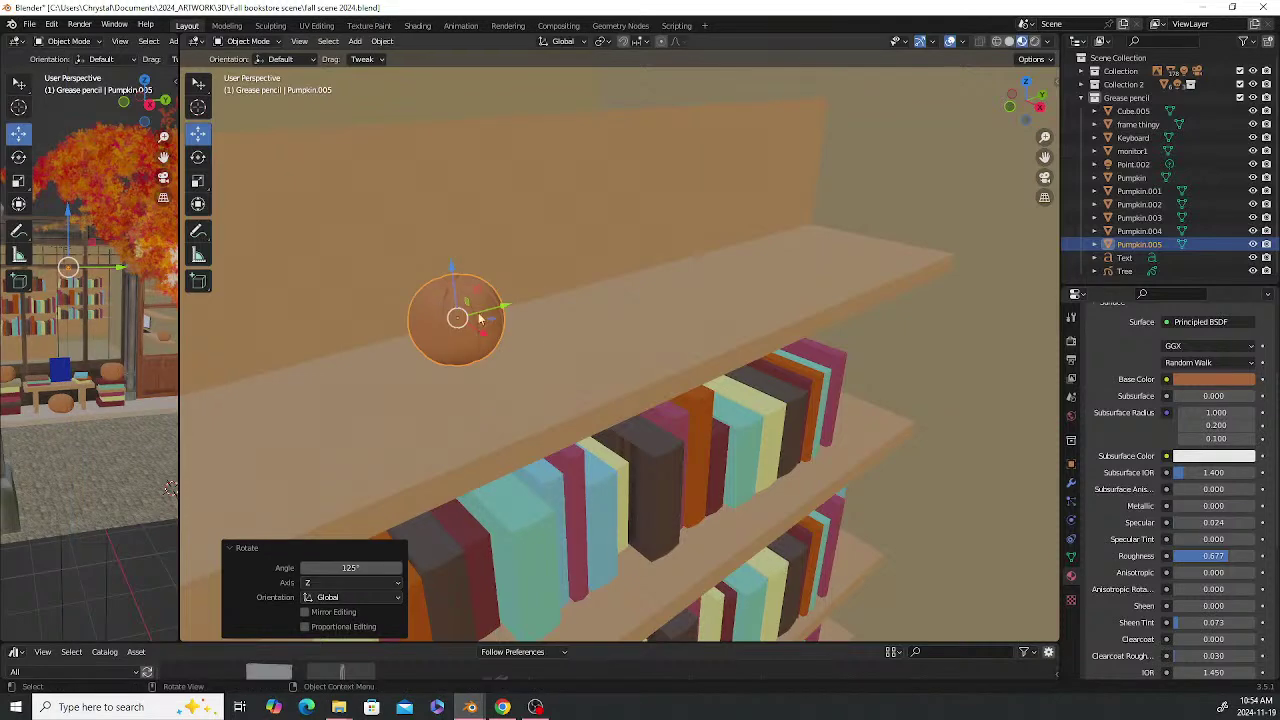
Stretch the top-shelf pumpkin along the Y axis and shift it about -0.38 m in Y along the shelf
key("s")
key("y")
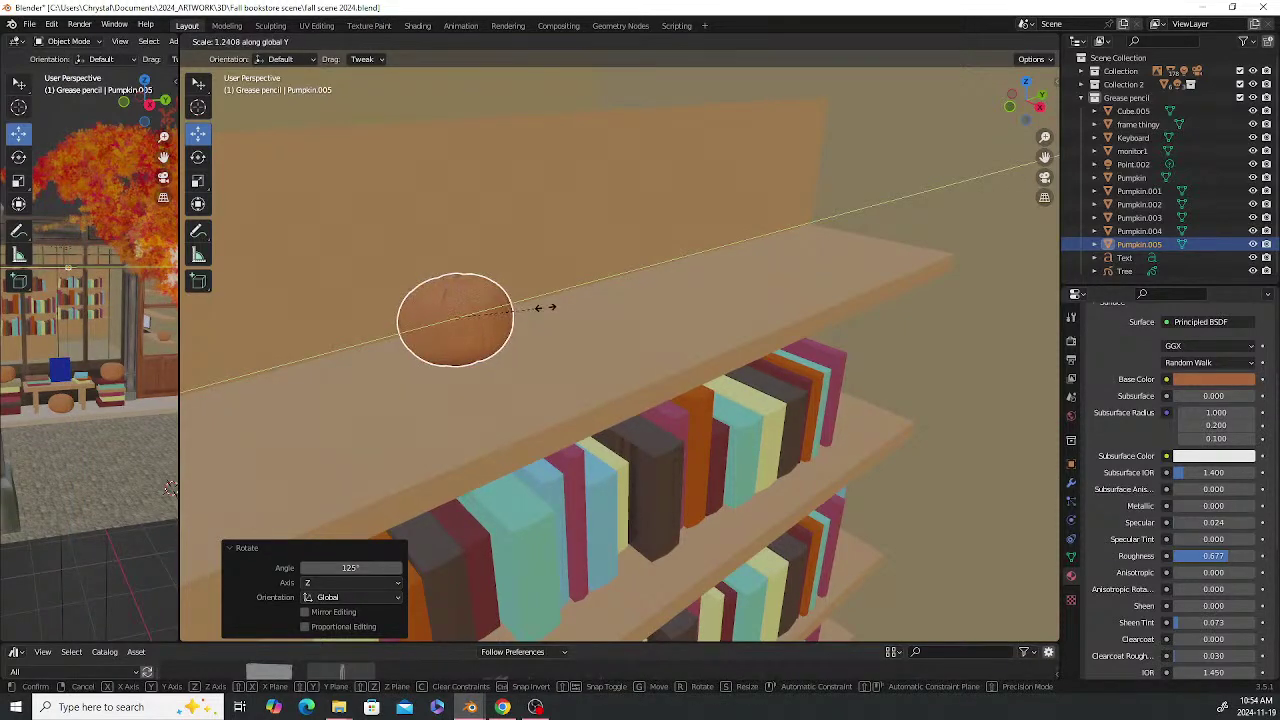
left_click(478, 326)
left_click_drag(455, 270, 424, 354)
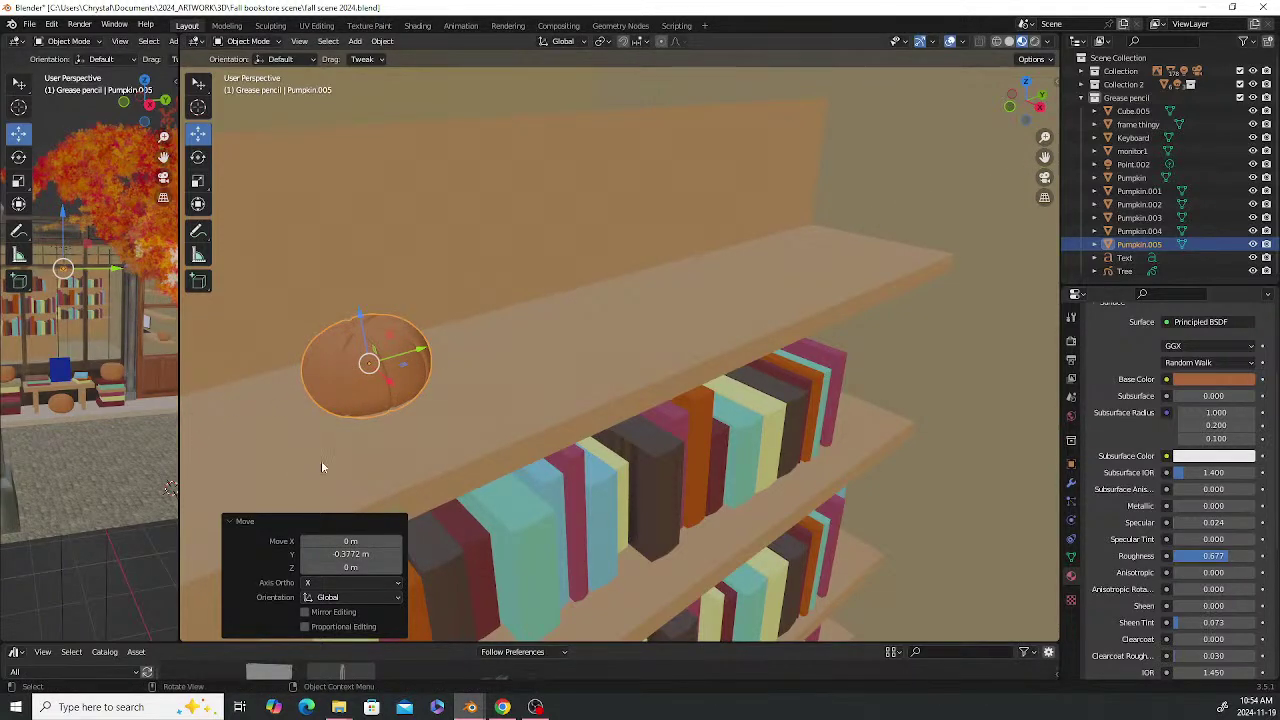
Raise the pumpkin about 0.05 m in Z and move it about 0.31 m in X to rest on the top shelf
middle_click_drag(321, 462, 307, 429)
key("KP_Decimal")
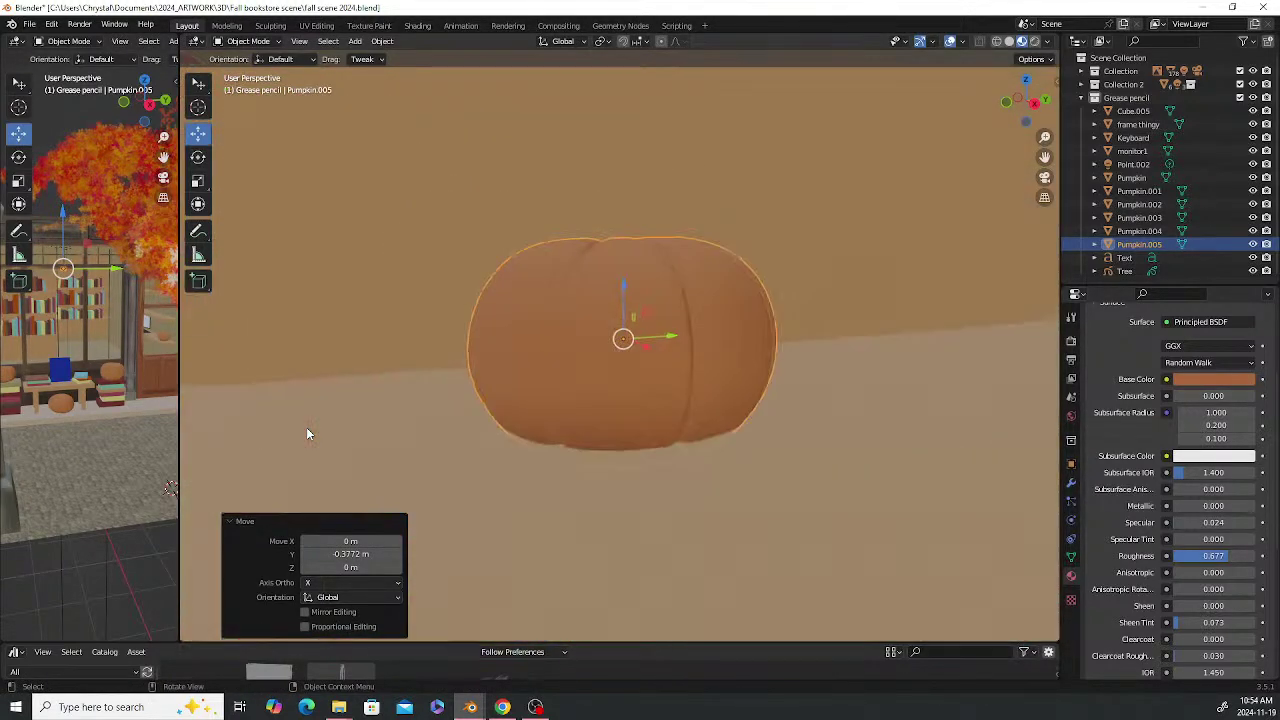
left_click_drag(619, 298, 627, 248)
scroll(577, 323, "down", 3)
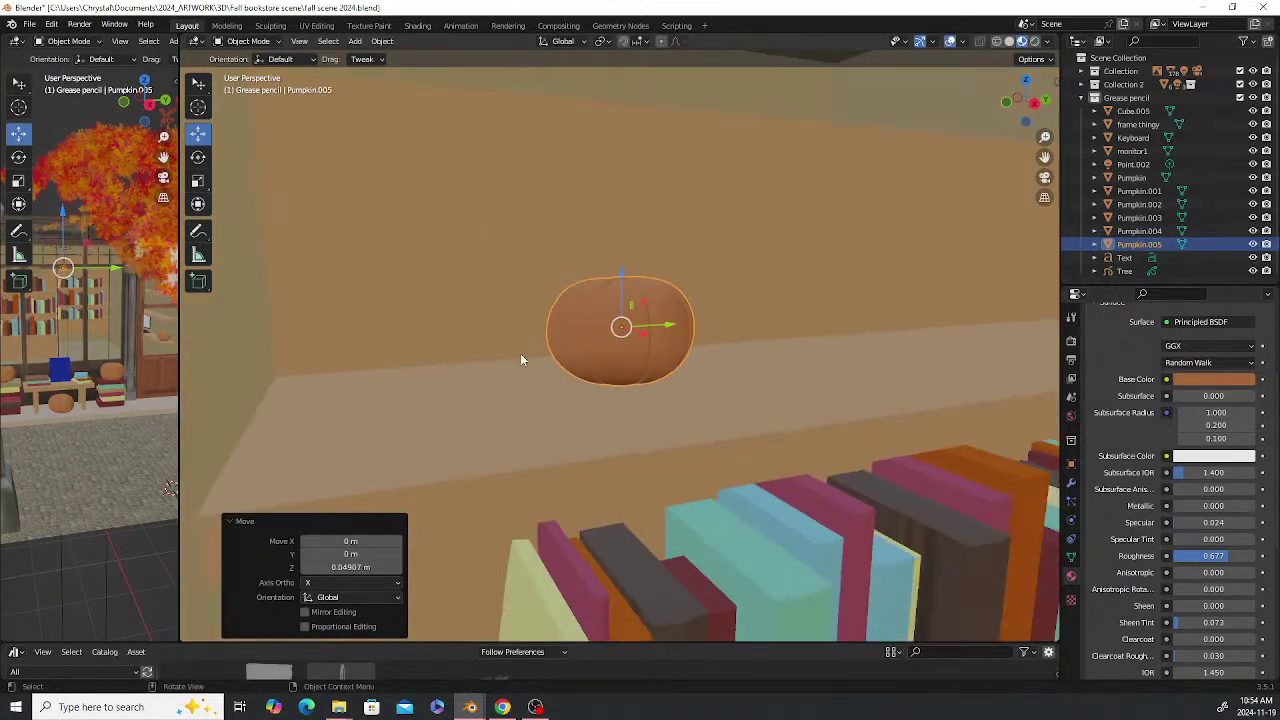
middle_click_drag(523, 360, 664, 327)
left_click_drag(664, 327, 793, 395)
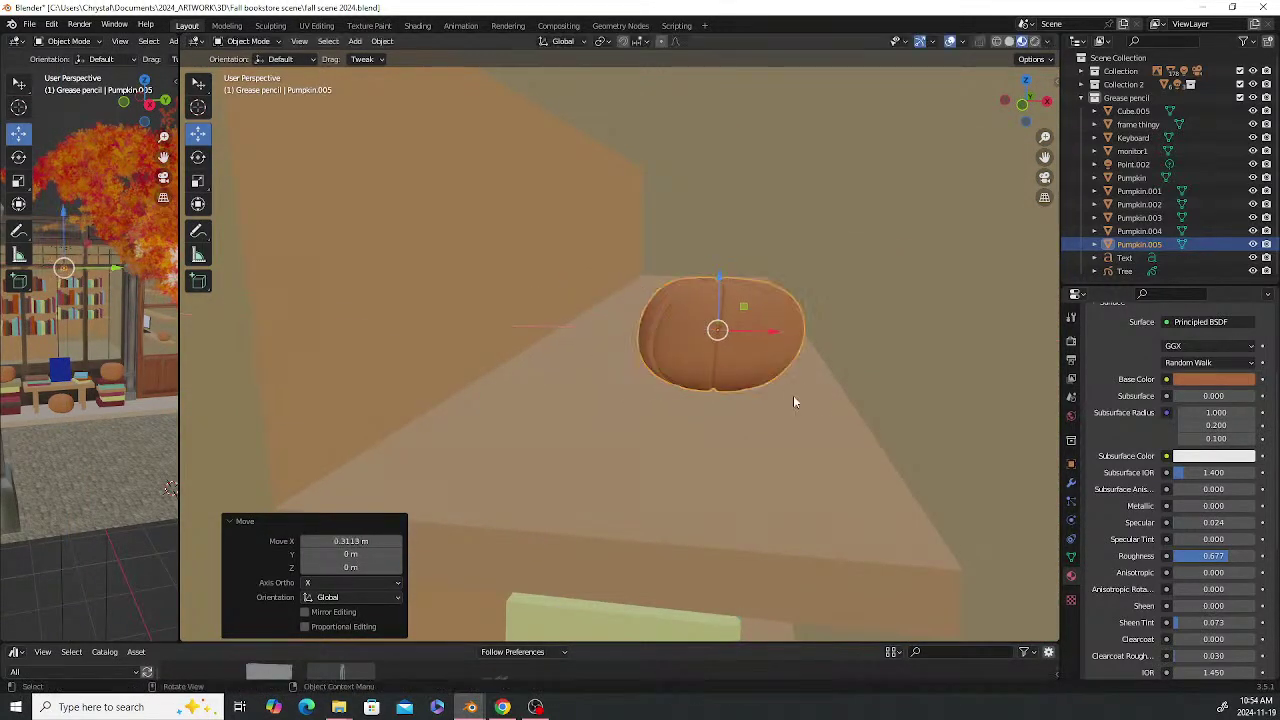
Raise the top-shelf pumpkin about 0.007 m along Z to rest on the back bookcase's shelf, and deselect it
middle_click_drag(793, 395, 646, 386)
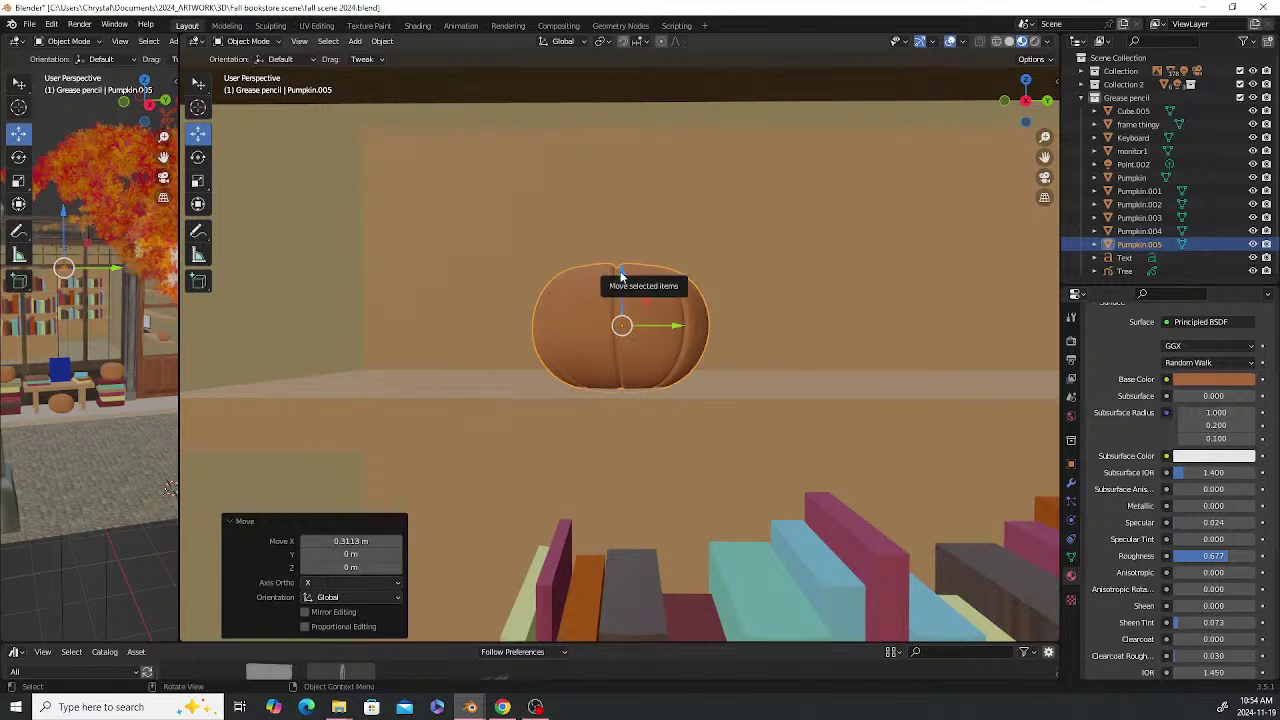
left_click_drag(621, 276, 620, 265)
scroll(576, 307, "down", 8)
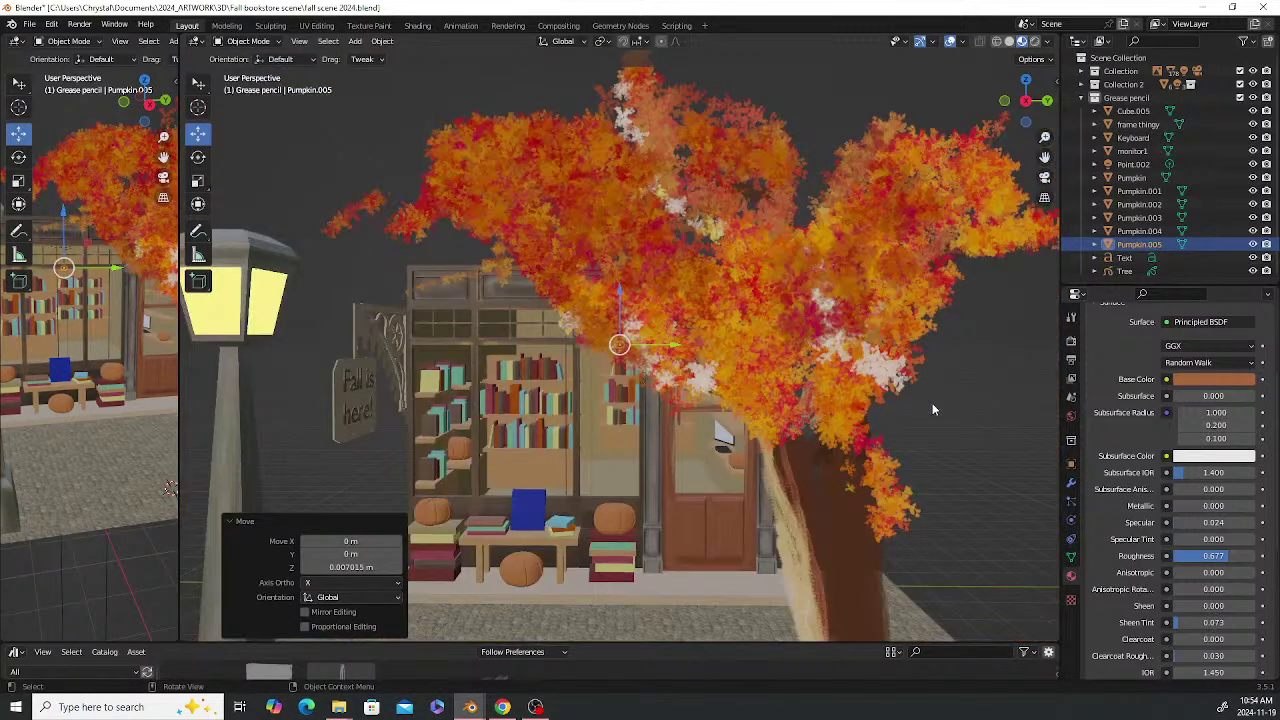
left_click(932, 409)
Preview the whole scene through the camera with rendered shading and save the file
scroll(606, 373, "up", 8)
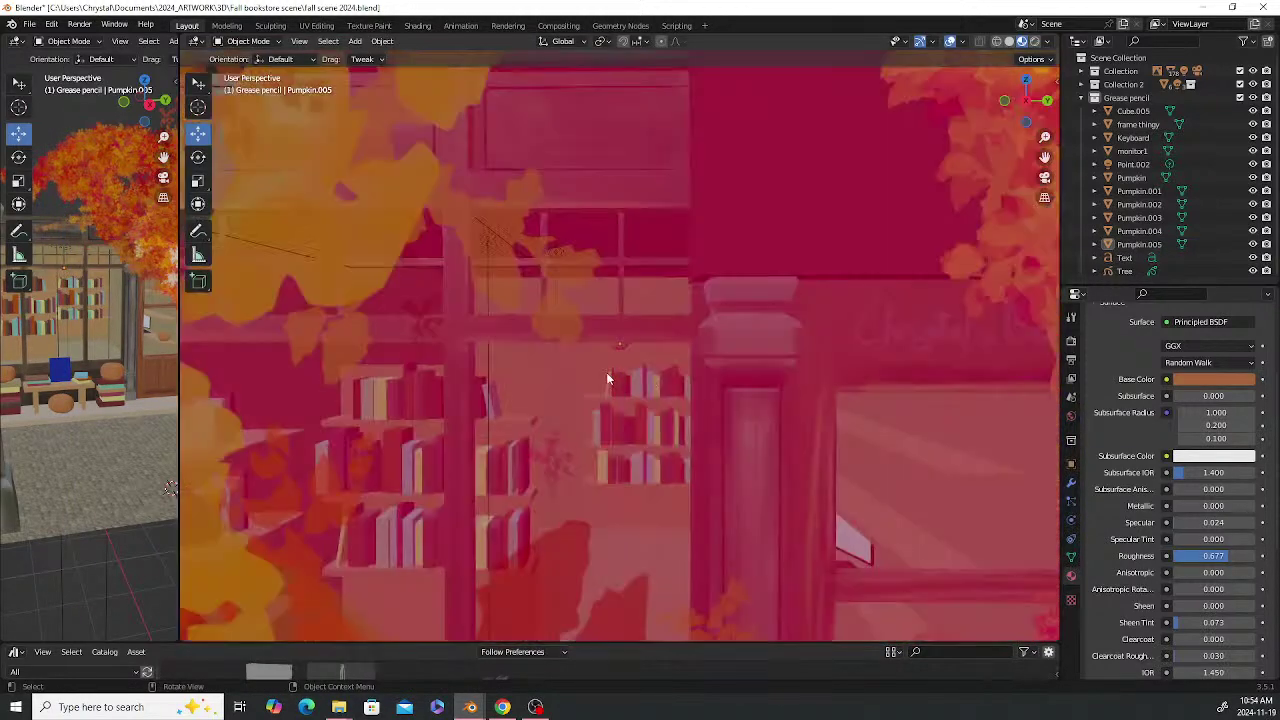
mouse_move(606, 373)
middle_mouse_down()
mouse_move(637, 362)
mouse_move(620, 373)
middle_mouse_up()
scroll(620, 373, "down", 2)
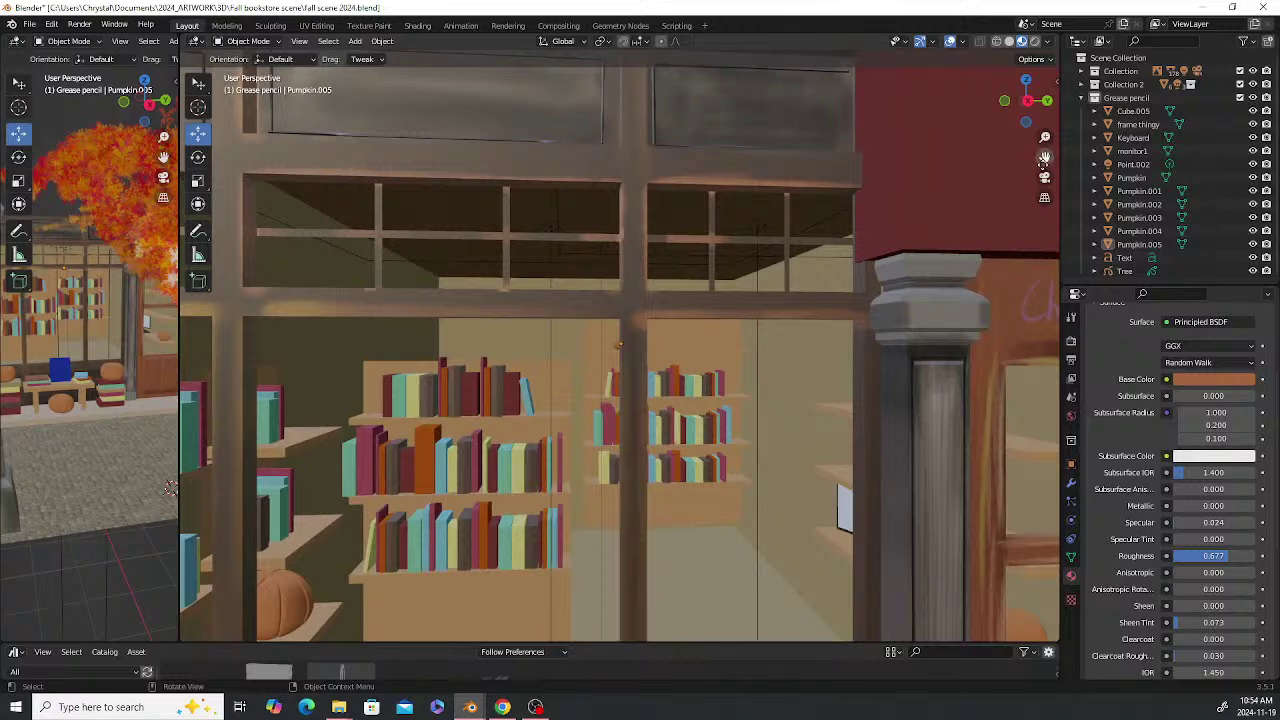
key("KP_0")
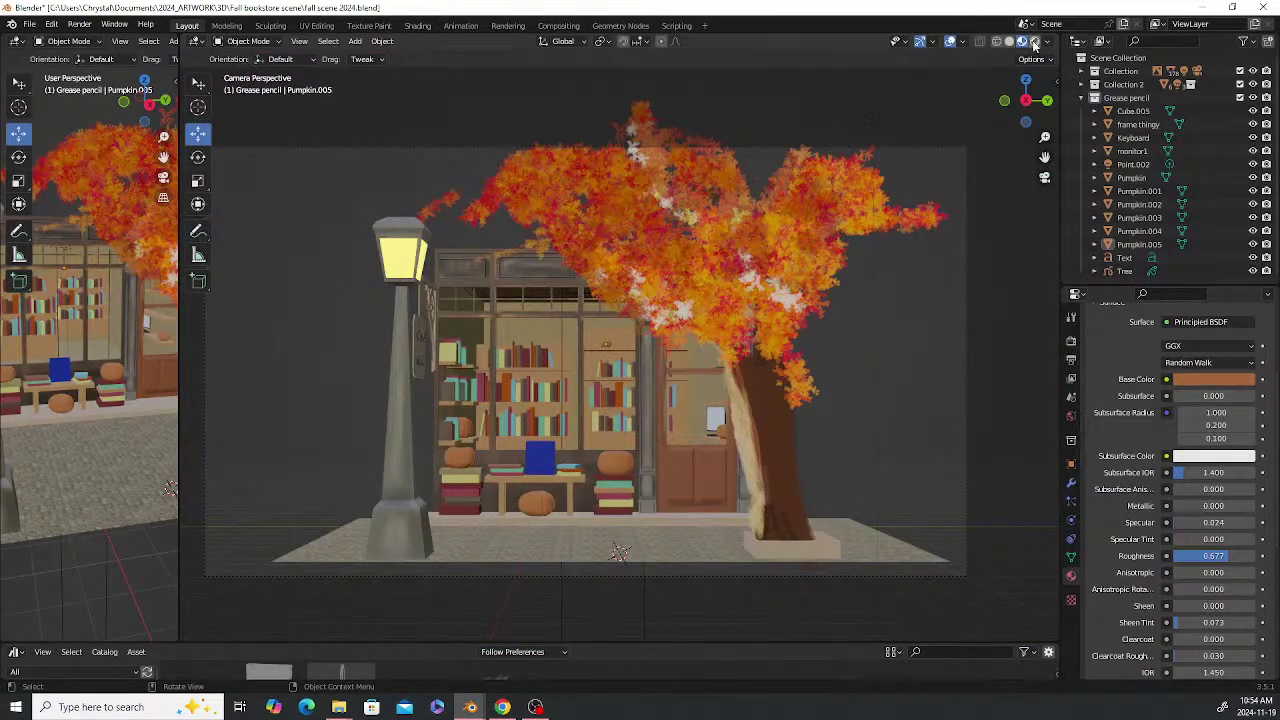
left_click(1034, 43)
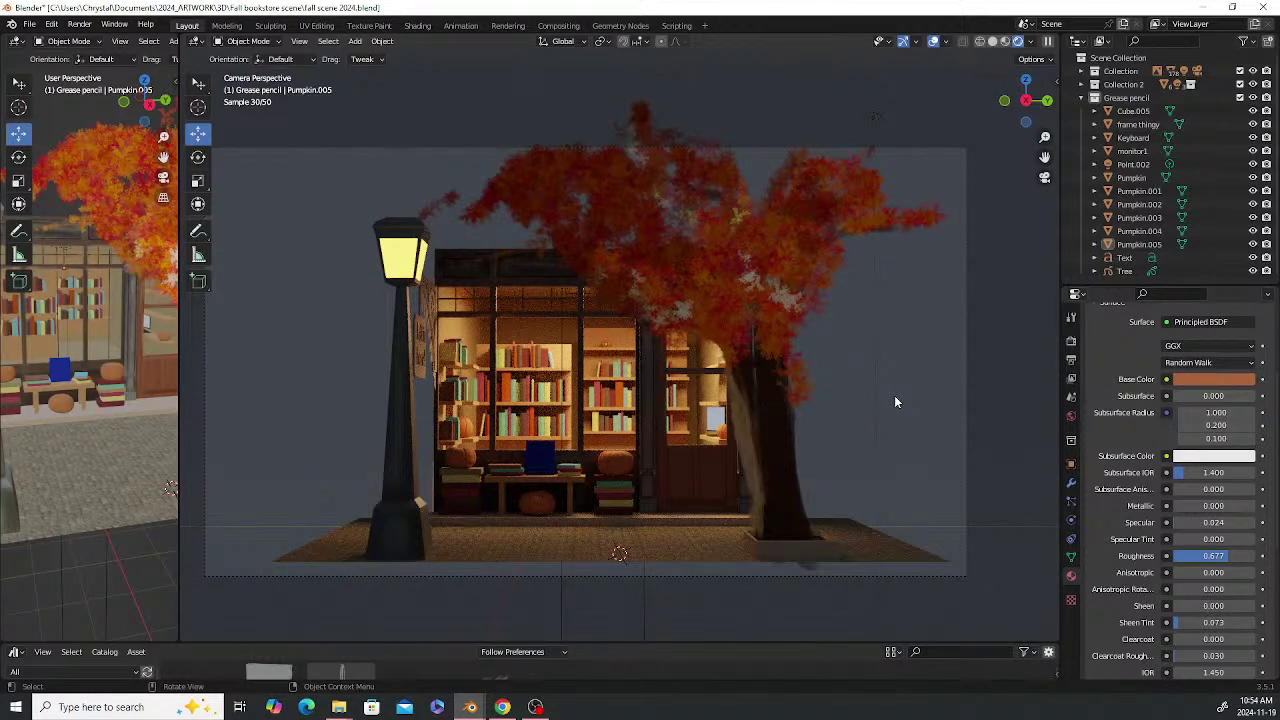
key("ctrl+s")
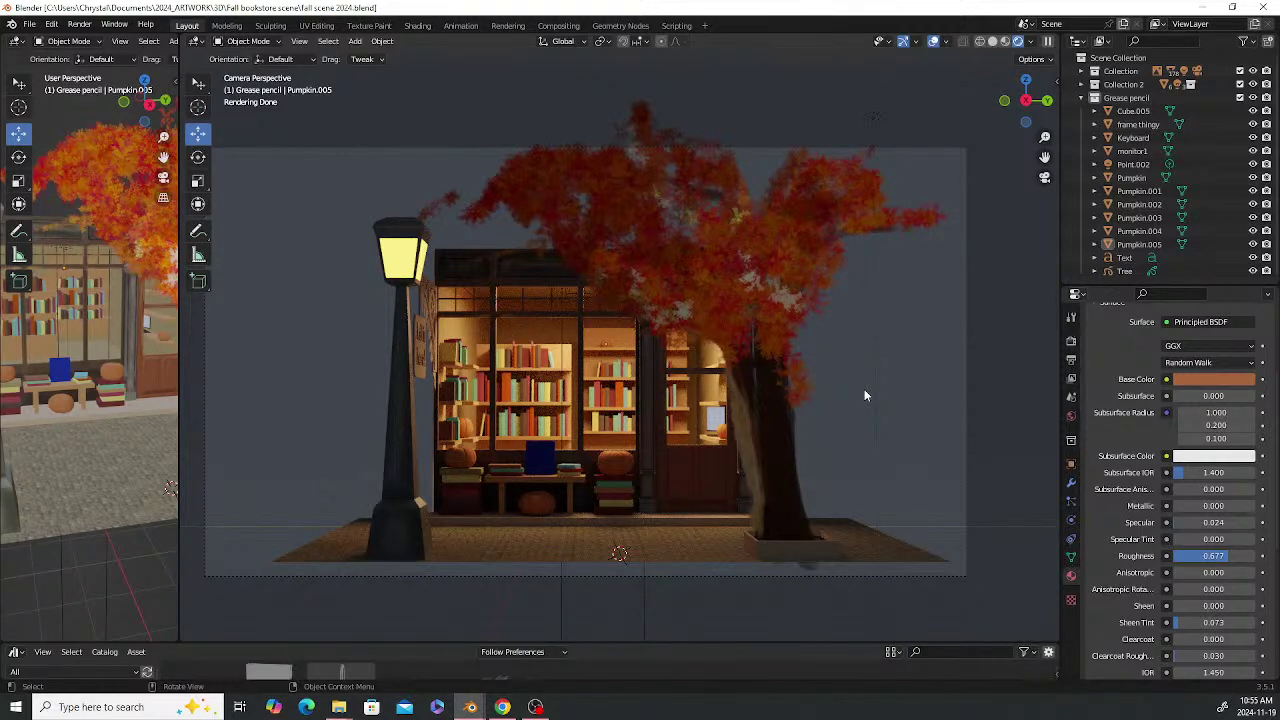
Return to material preview shading and move the side bookshelf's pumpkin about 0.092 m along Y
left_click(1005, 42)
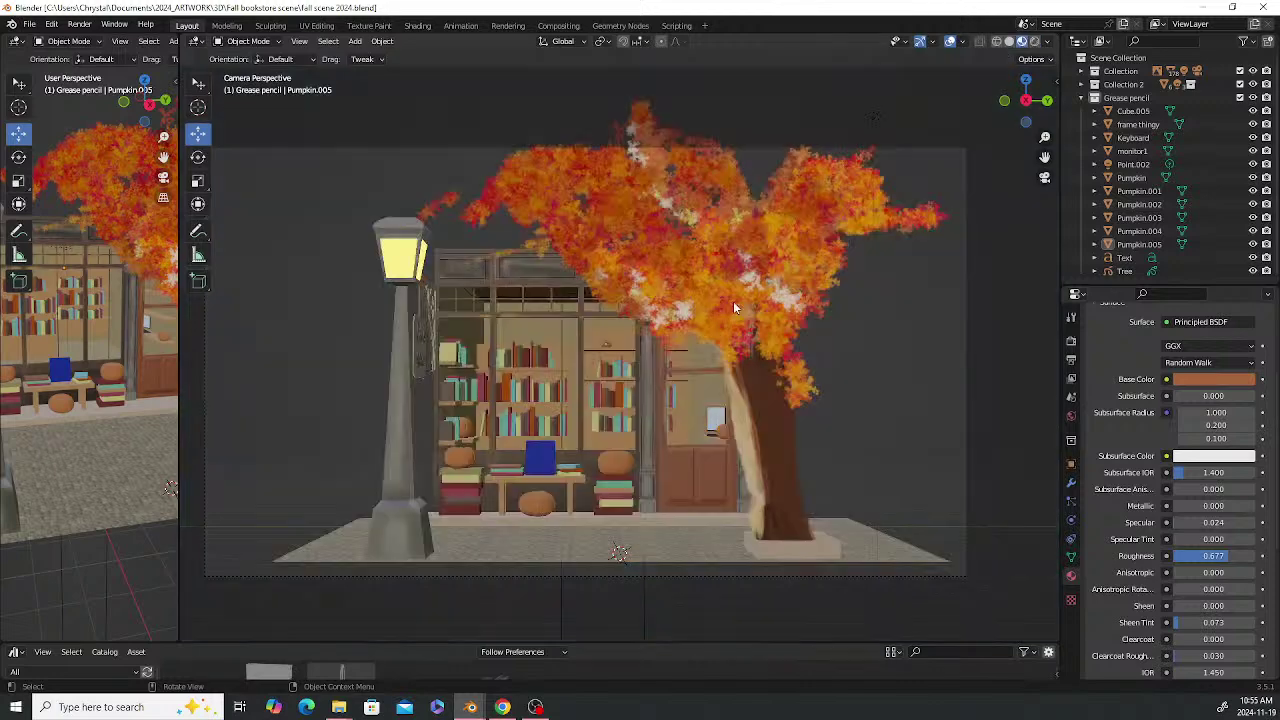
mouse_move(840, 363)
middle_mouse_down()
mouse_move(830, 370)
mouse_move(856, 366)
middle_mouse_up()
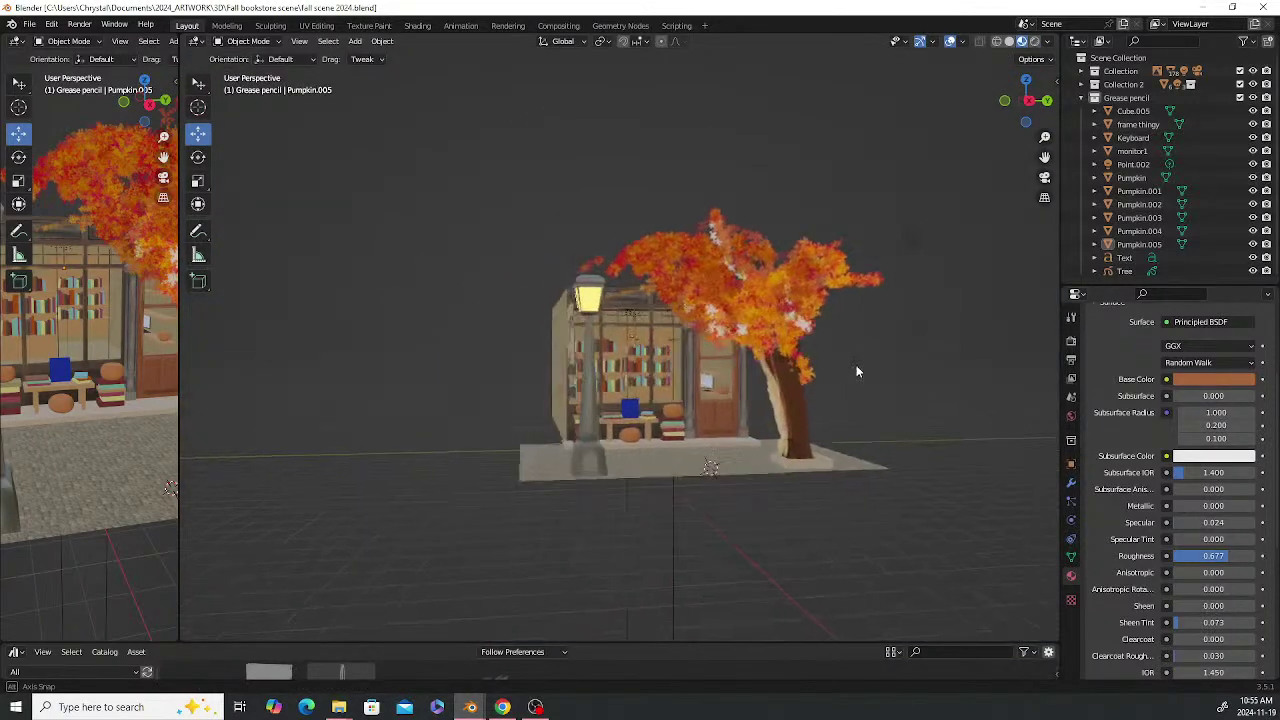
scroll(770, 361, "up", 4)
middle_click_drag(752, 279, 364, 397)
scroll(364, 392, "up", 5)
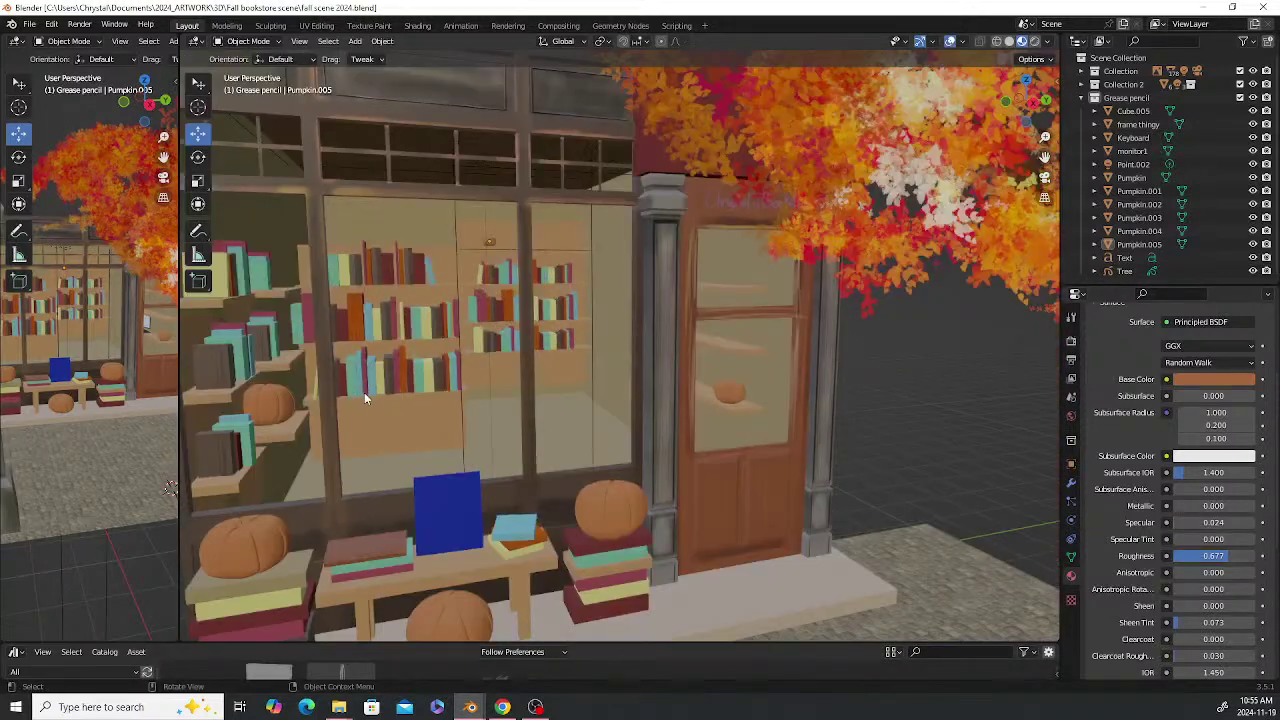
left_click(266, 402)
left_click_drag(330, 403, 457, 414)
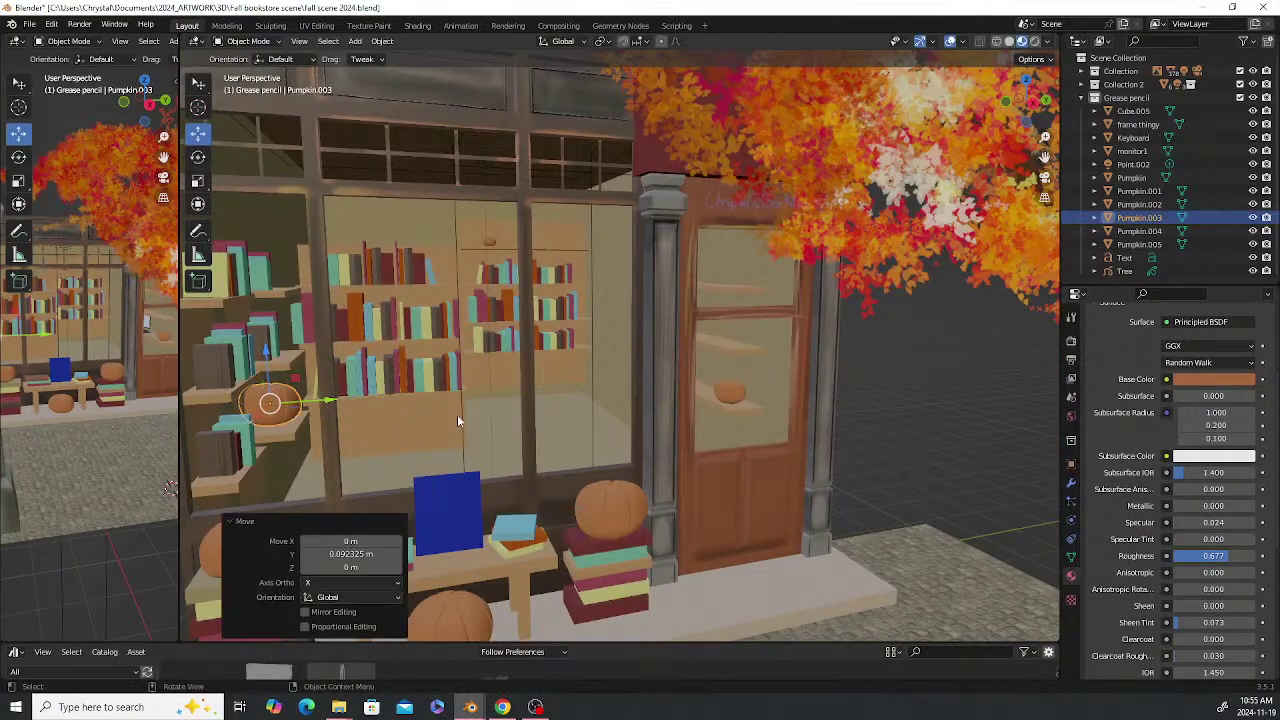
Scale the side-shelf pumpkin to about 0.996 in X and 0.642 in Y, and shift it about 0.115 m along Y
key("s")
key("x")
left_click(457, 412)
key("s")
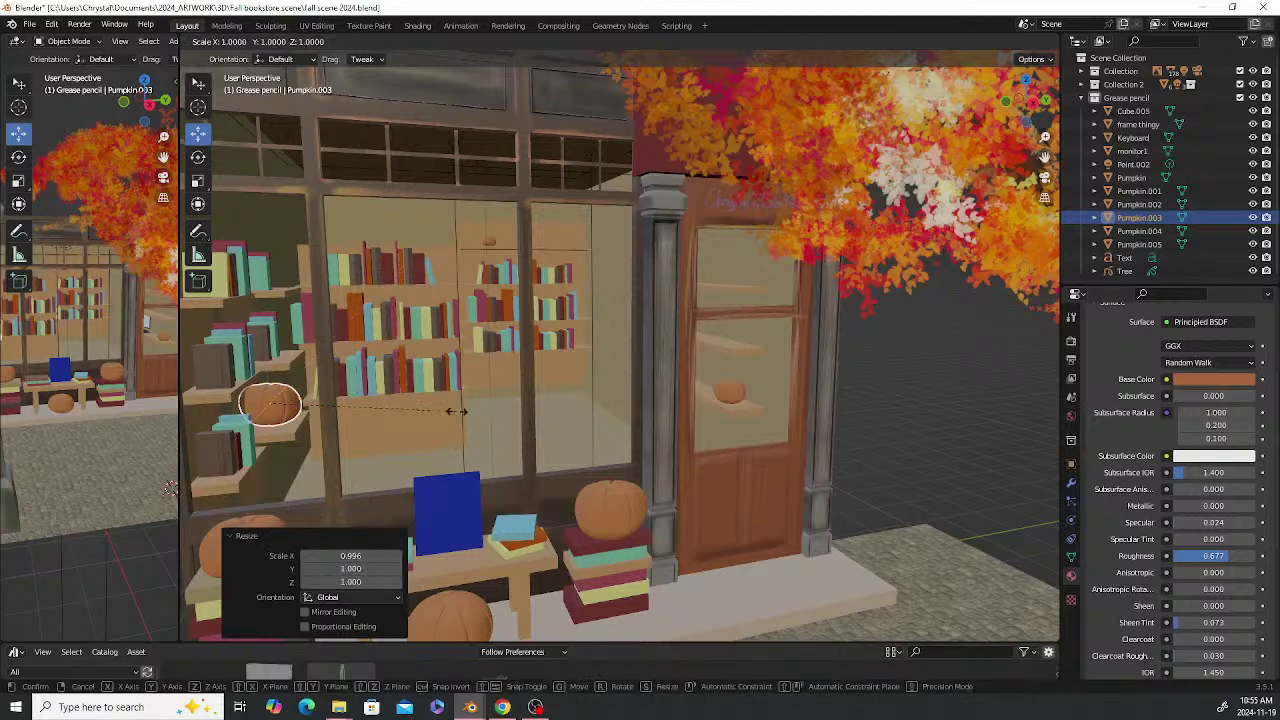
key("y")
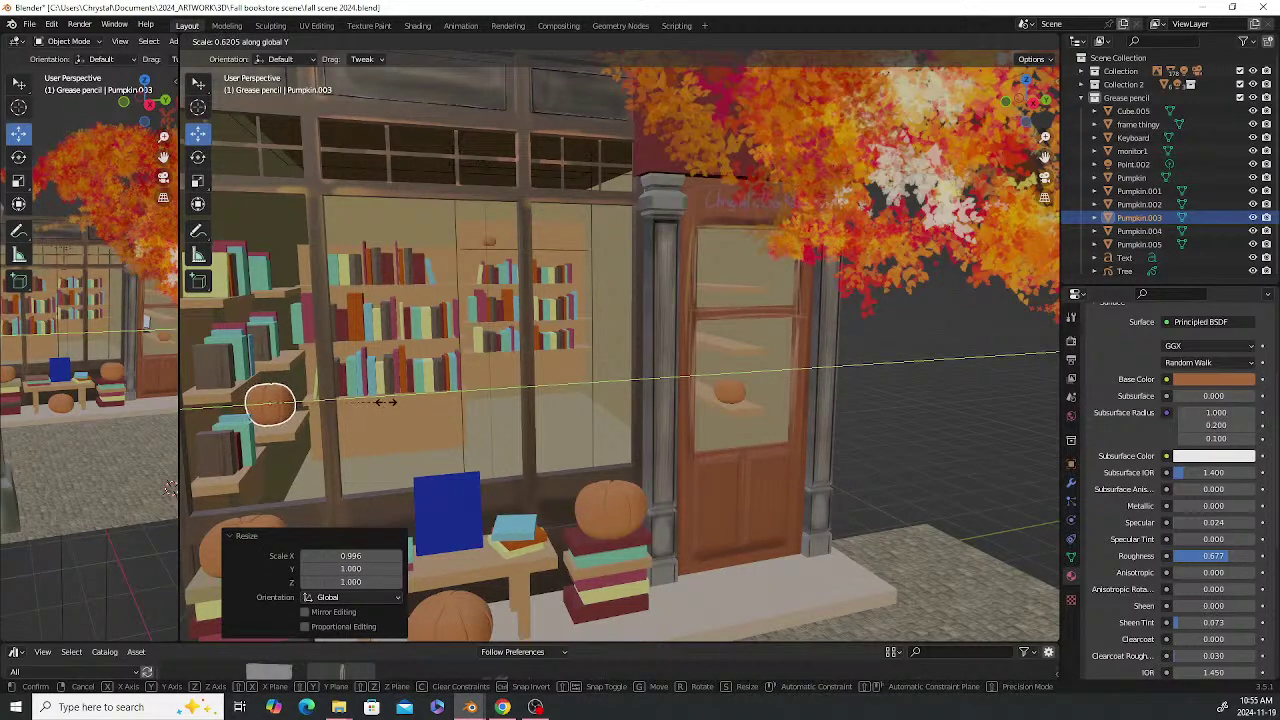
left_click(391, 406)
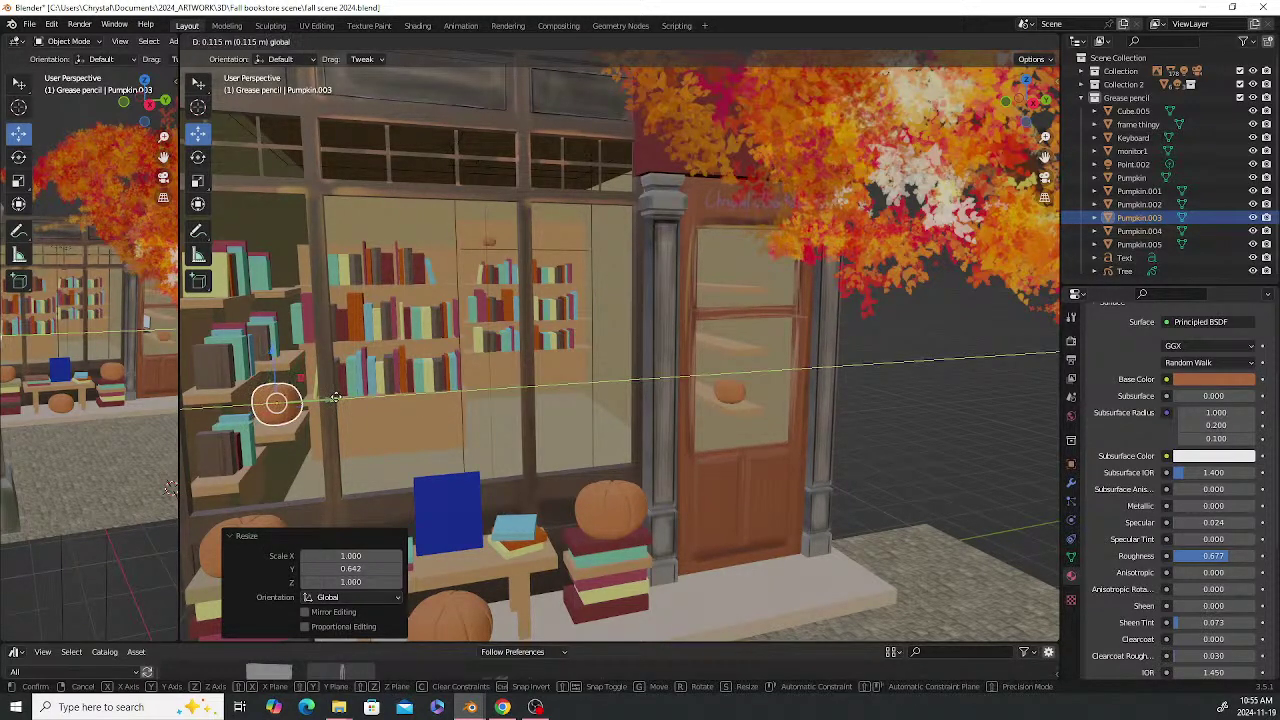
left_click(892, 419)
Scale the cobblestone floor along the X axis to about 0.9
mouse_move(828, 421)
middle_mouse_down()
mouse_move(803, 413)
mouse_move(857, 418)
mouse_move(837, 415)
middle_mouse_up()
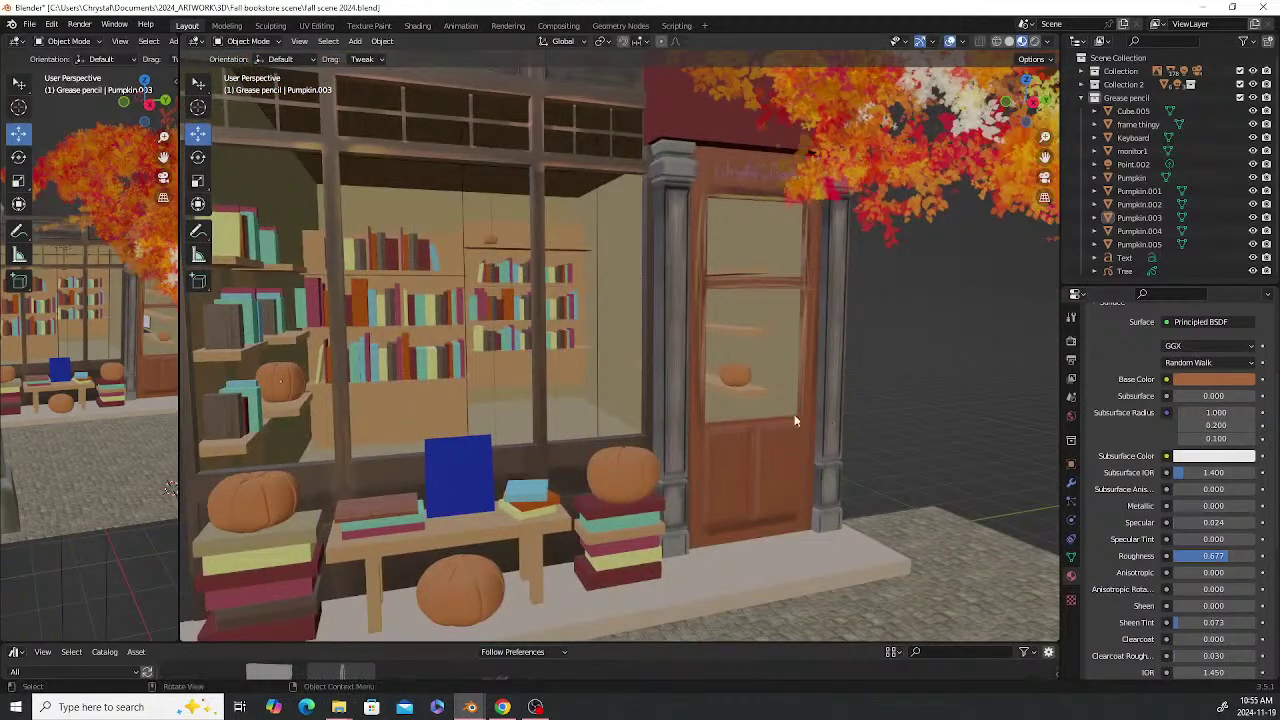
scroll(634, 390, "down", 6)
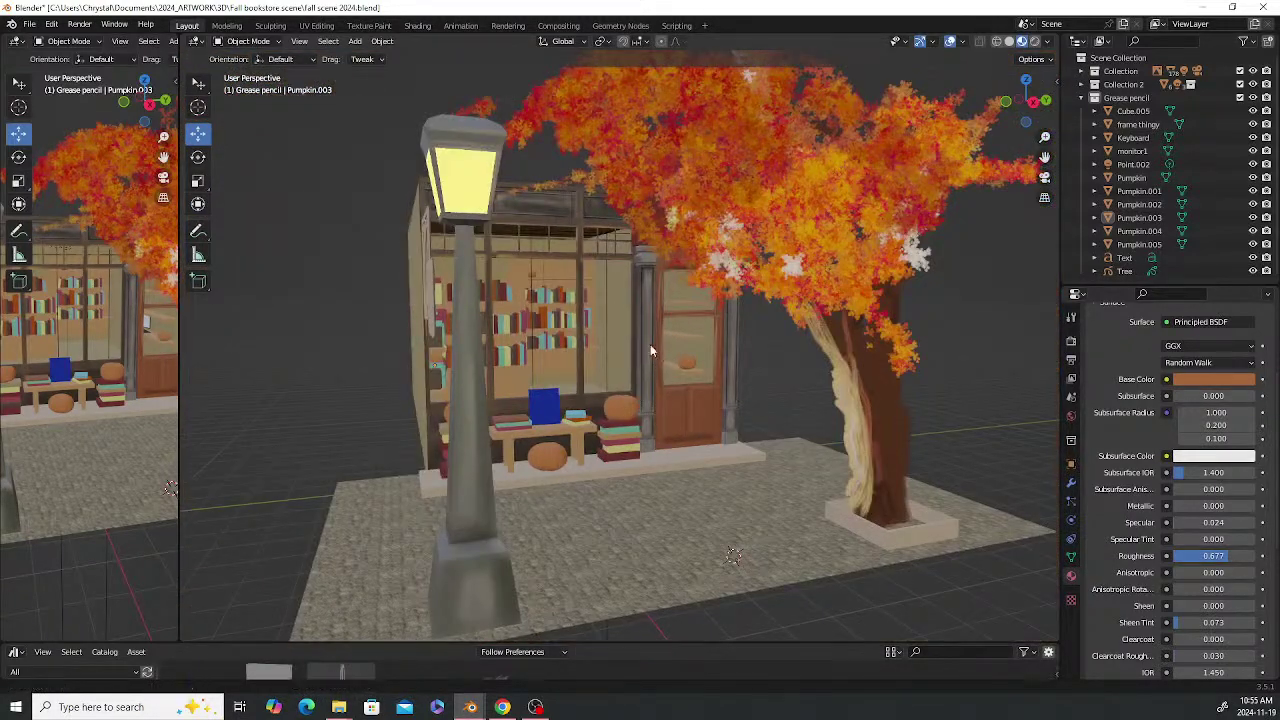
middle_click_drag(650, 344, 672, 446)
left_click(672, 446)
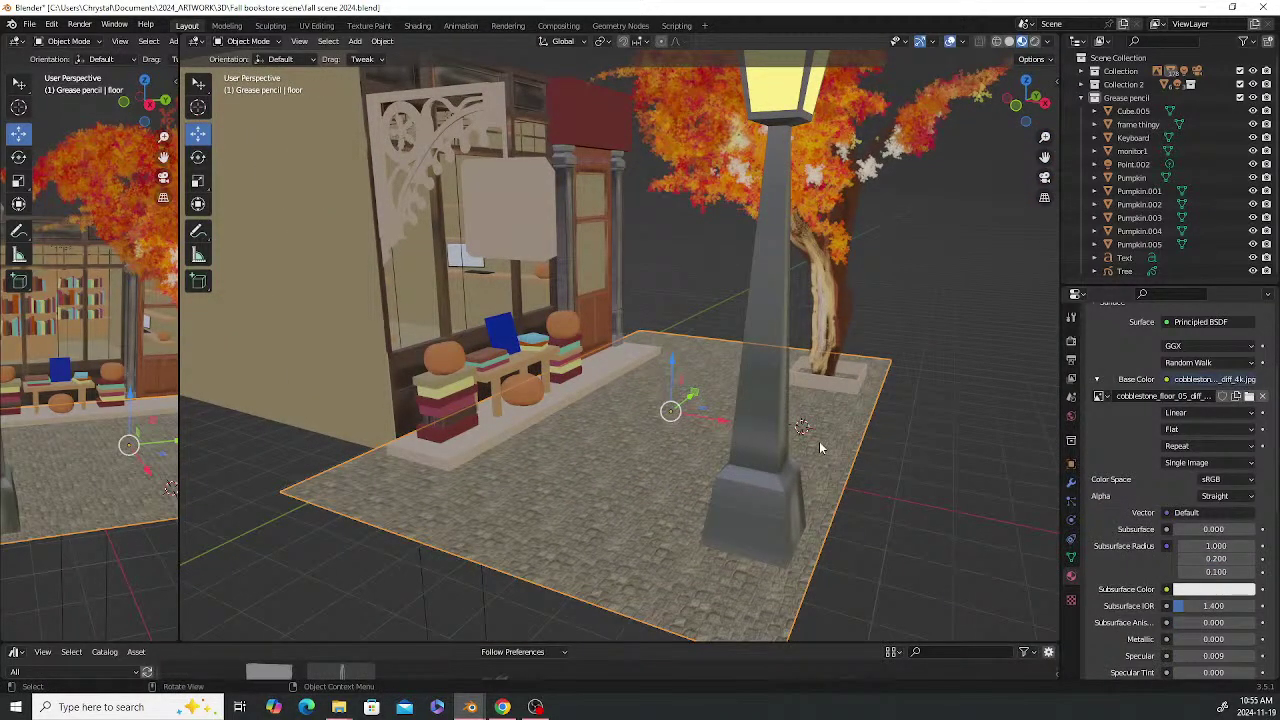
key("s")
key("x")
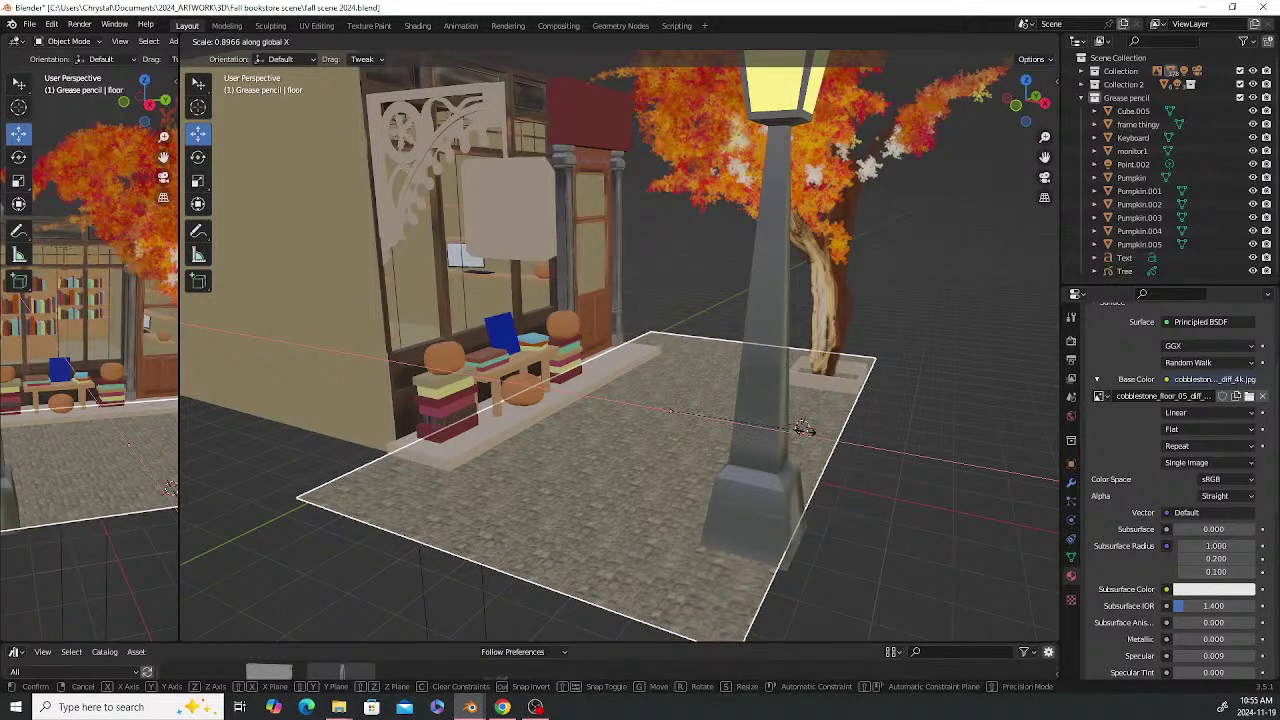
left_click(858, 435)
left_click(906, 424)
Open the floor in the UV Editing workspace and scale its whole UV island down uniformly to a little over half size
middle_click_drag(703, 433, 659, 408)
left_click(655, 405)
middle_click_drag(550, 277, 590, 293)
left_click(317, 27)
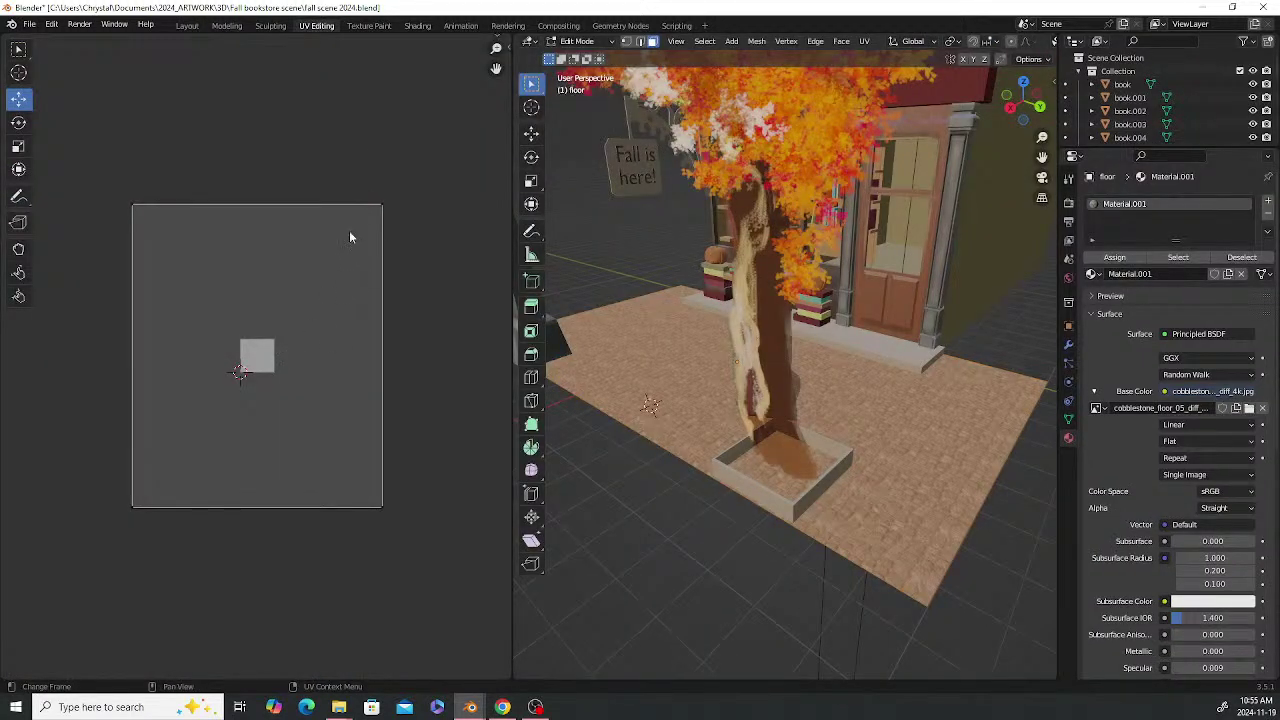
left_click_drag(99, 157, 433, 478)
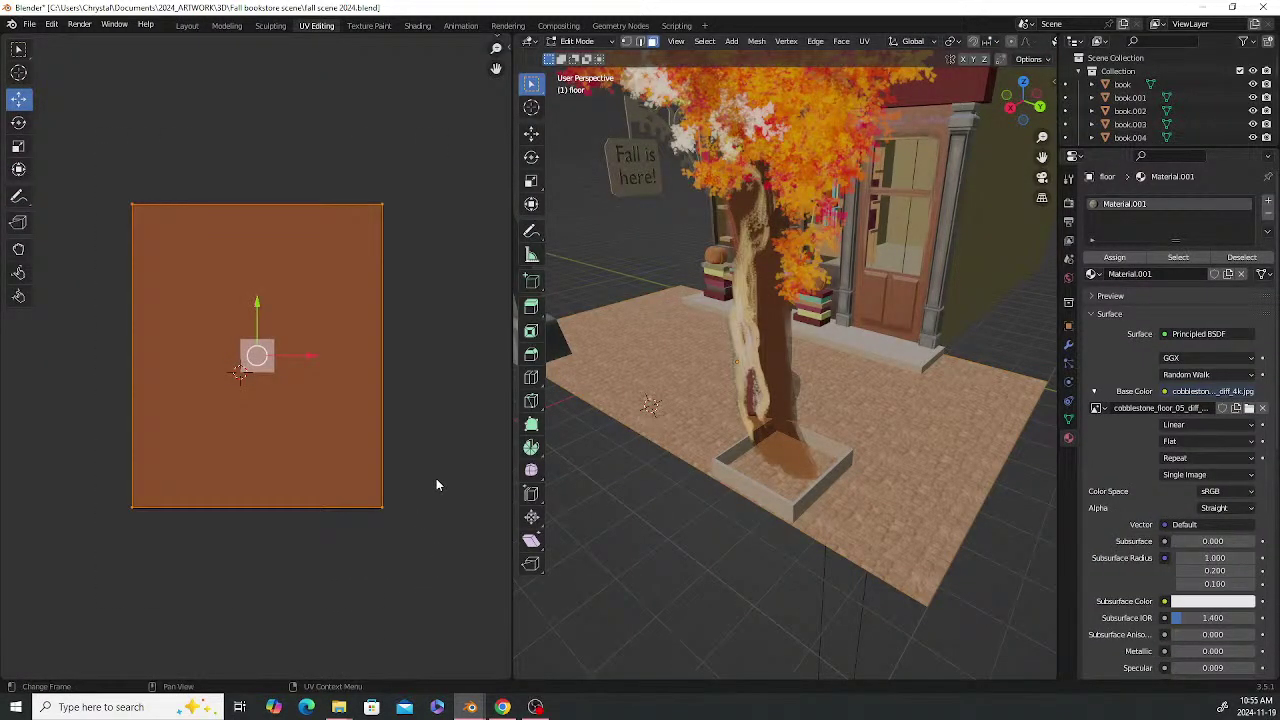
key("s")
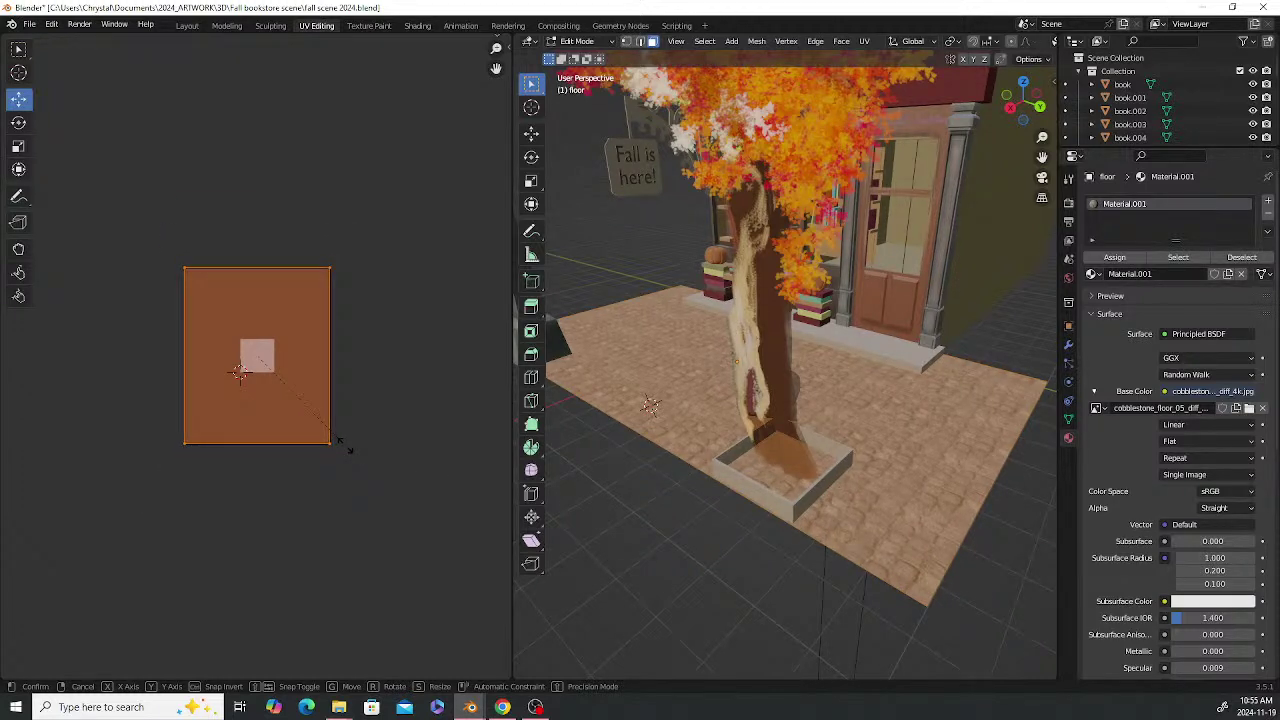
left_click(340, 440)
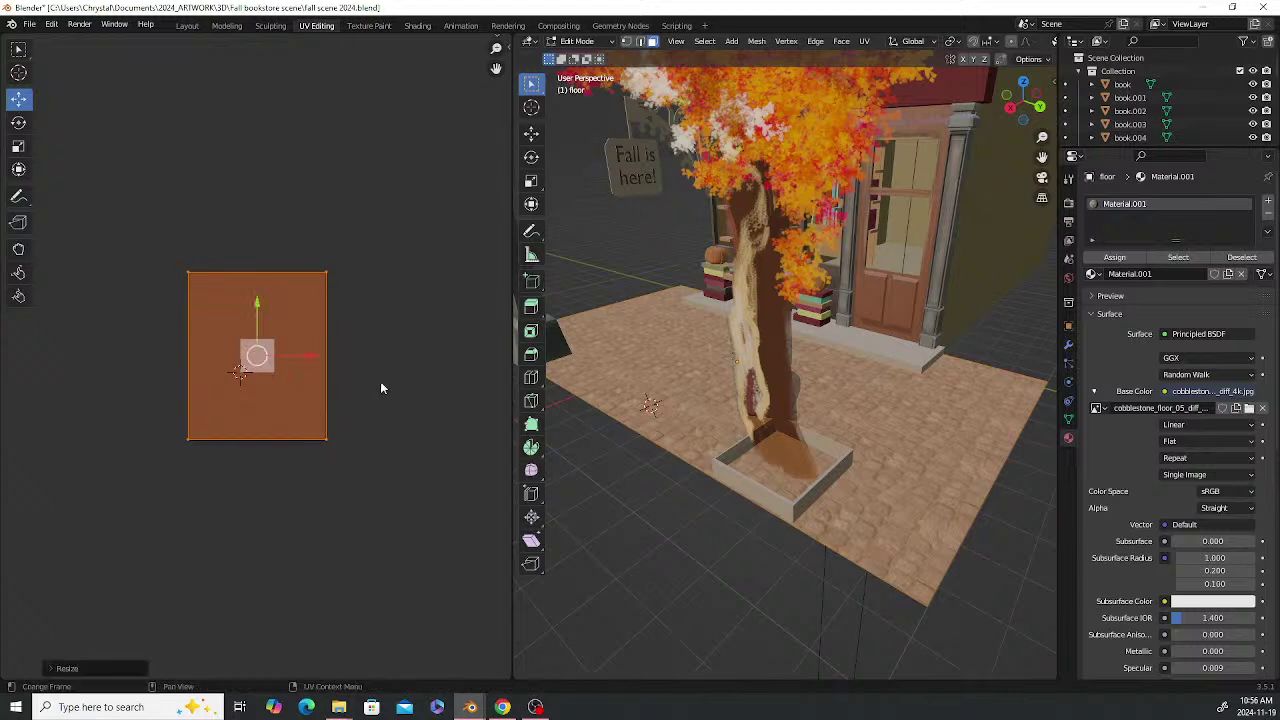
Stretch the floor's UV island slightly in height, narrow its width to about 60%, and return to the Layout workspace
key("s")
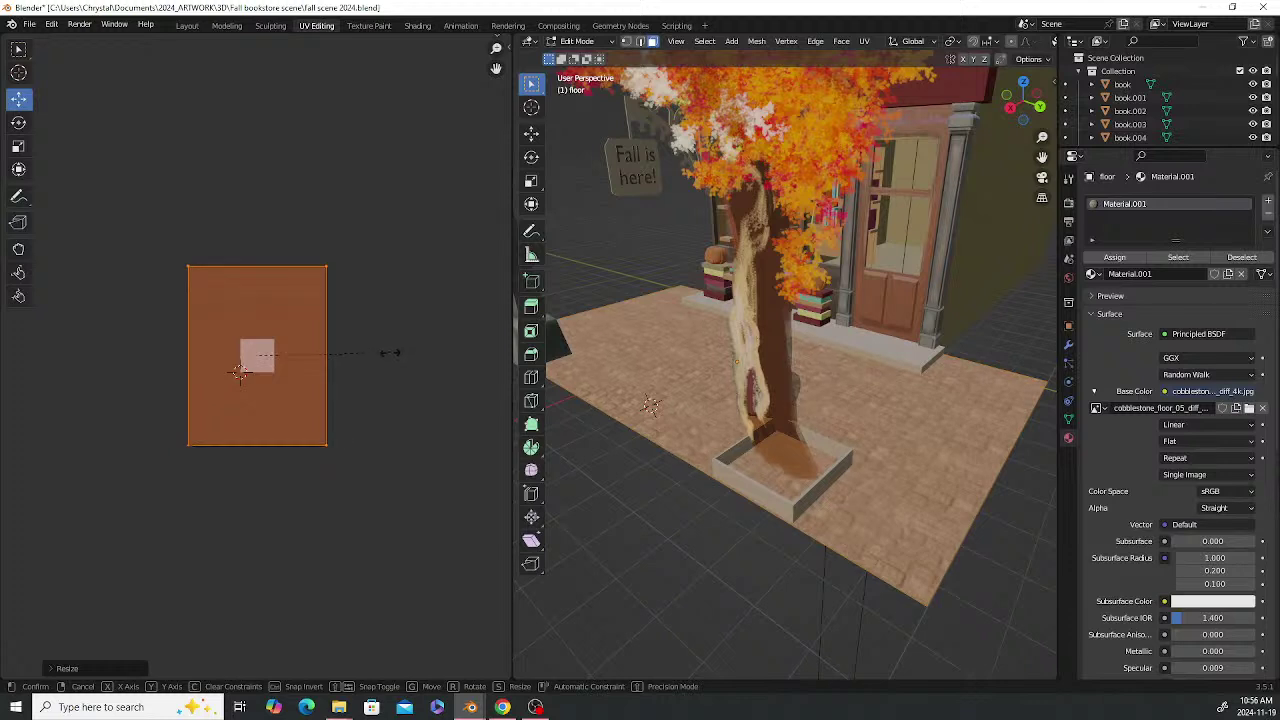
left_click(390, 352)
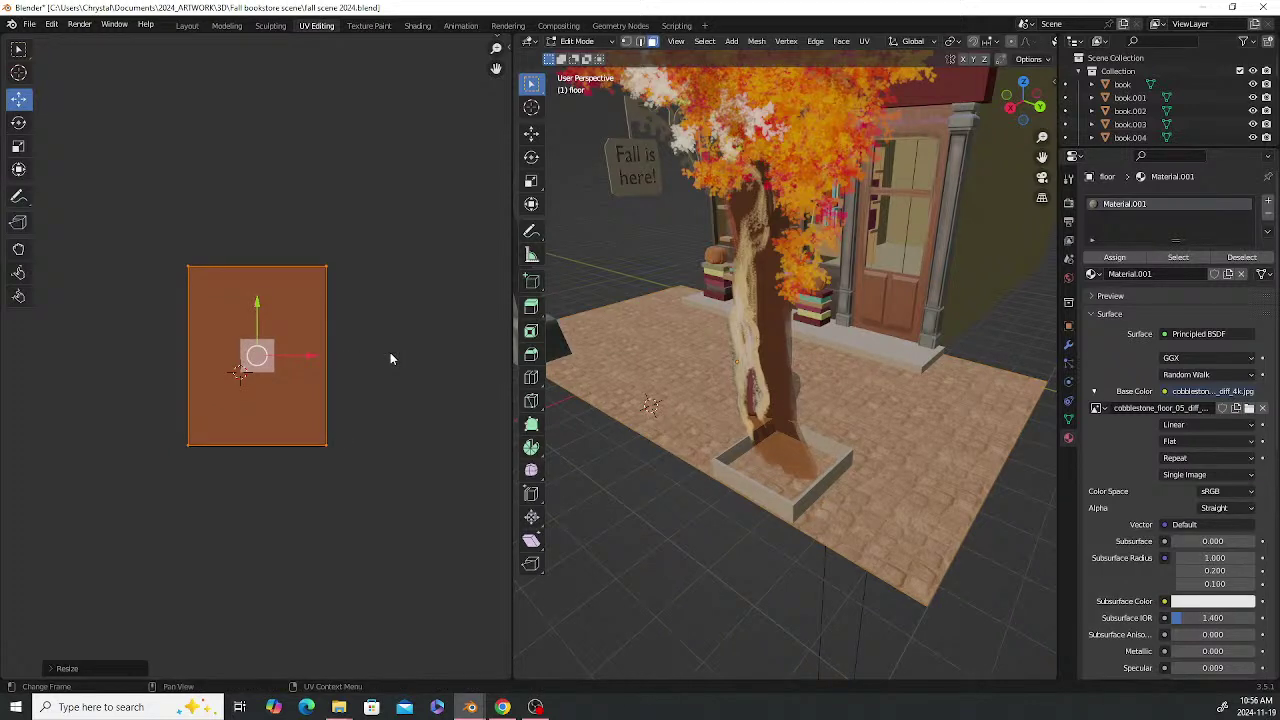
key("s")
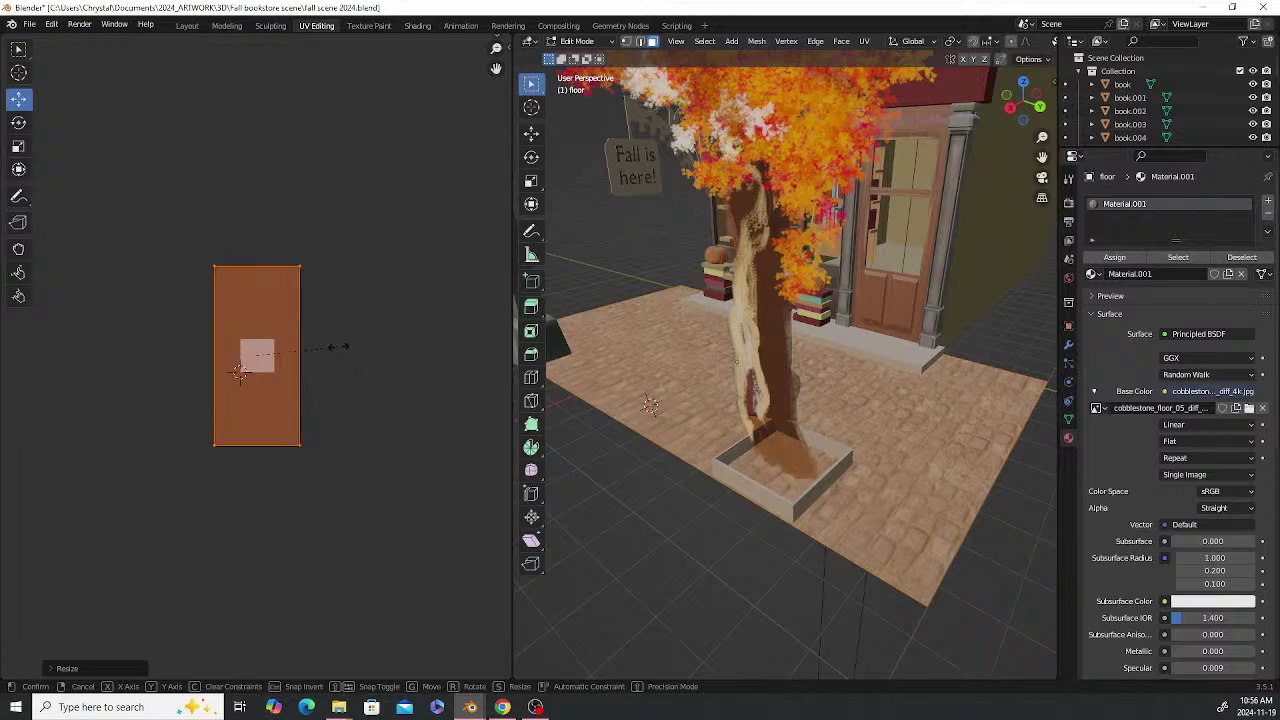
left_click(337, 347)
left_click(463, 271)
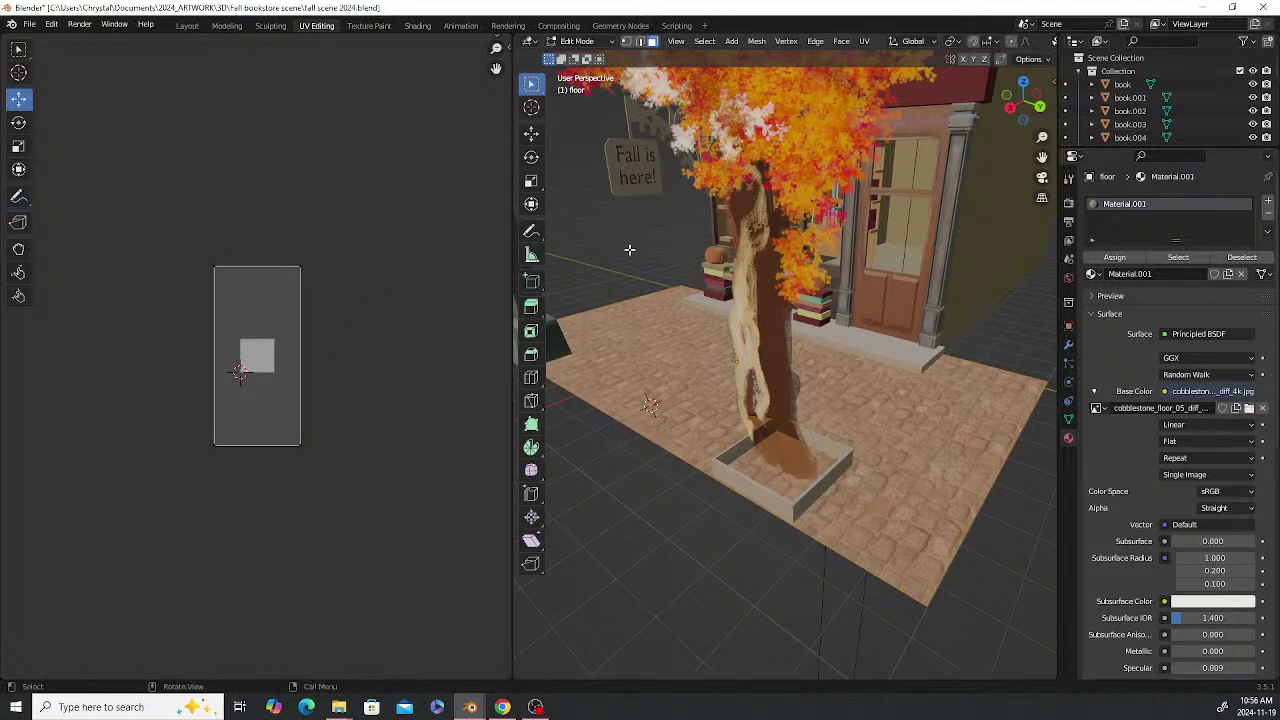
left_click(196, 26)
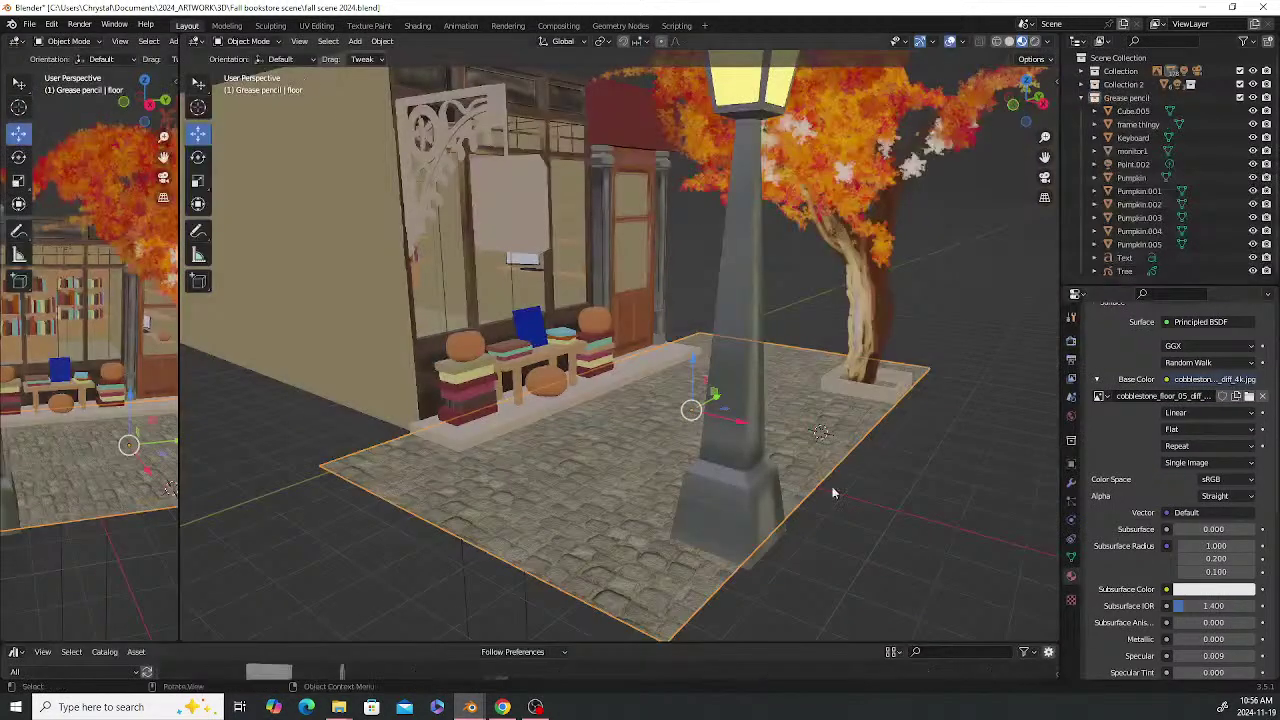
left_click(925, 493)
Select the storefront platform beneath the books and pumpkins and open its mesh for editing
middle_click_drag(920, 491, 853, 475)
left_click(586, 340)
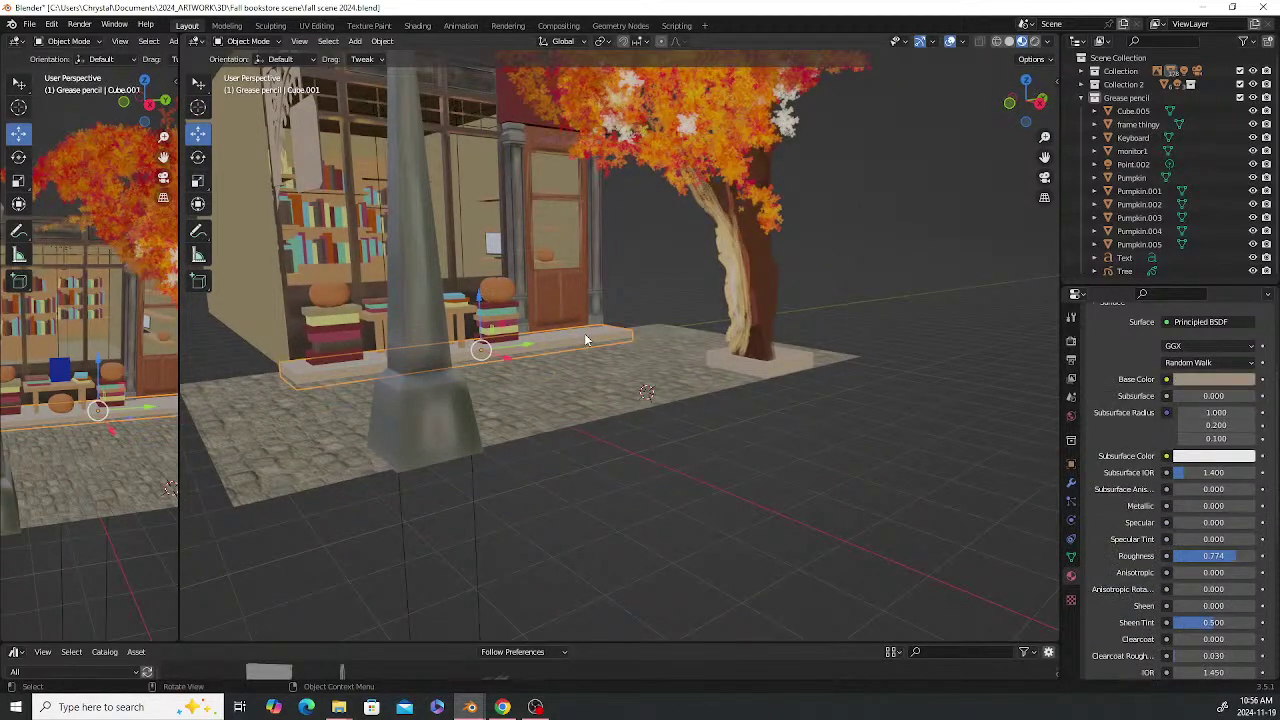
scroll(583, 340, "up", 2)
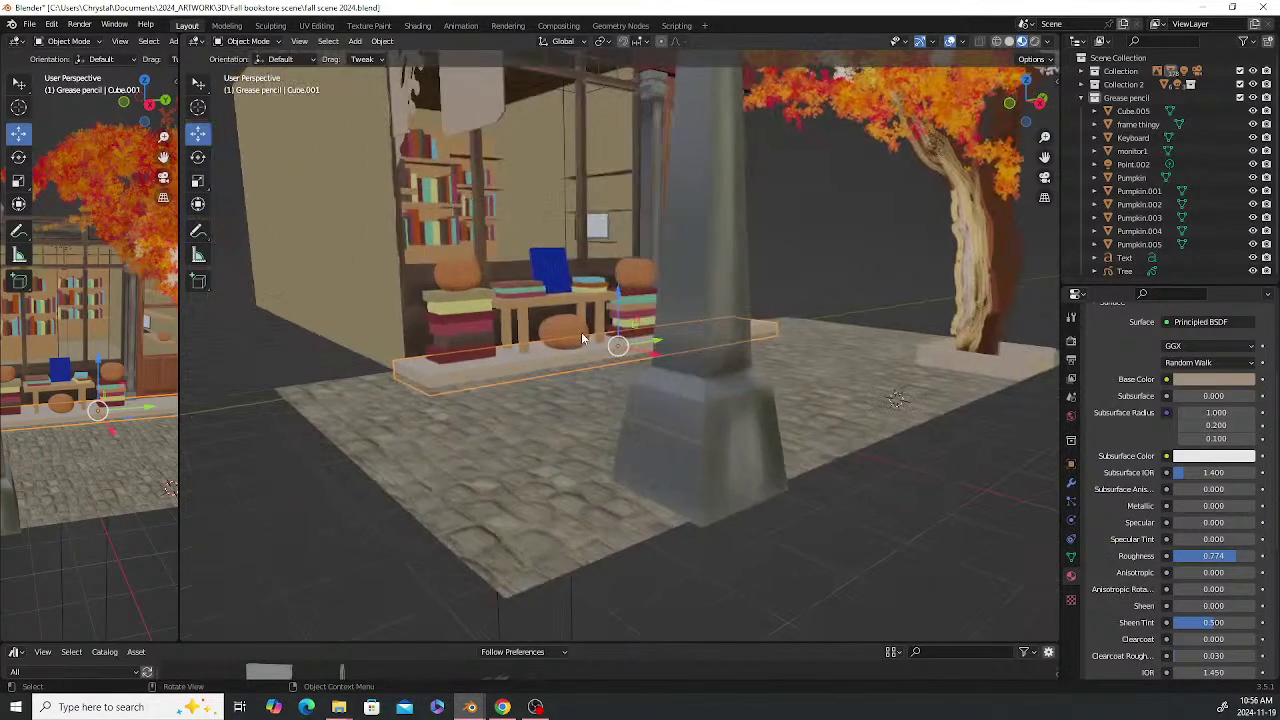
scroll(584, 343, "up", 2)
scroll(587, 353, "up", 2)
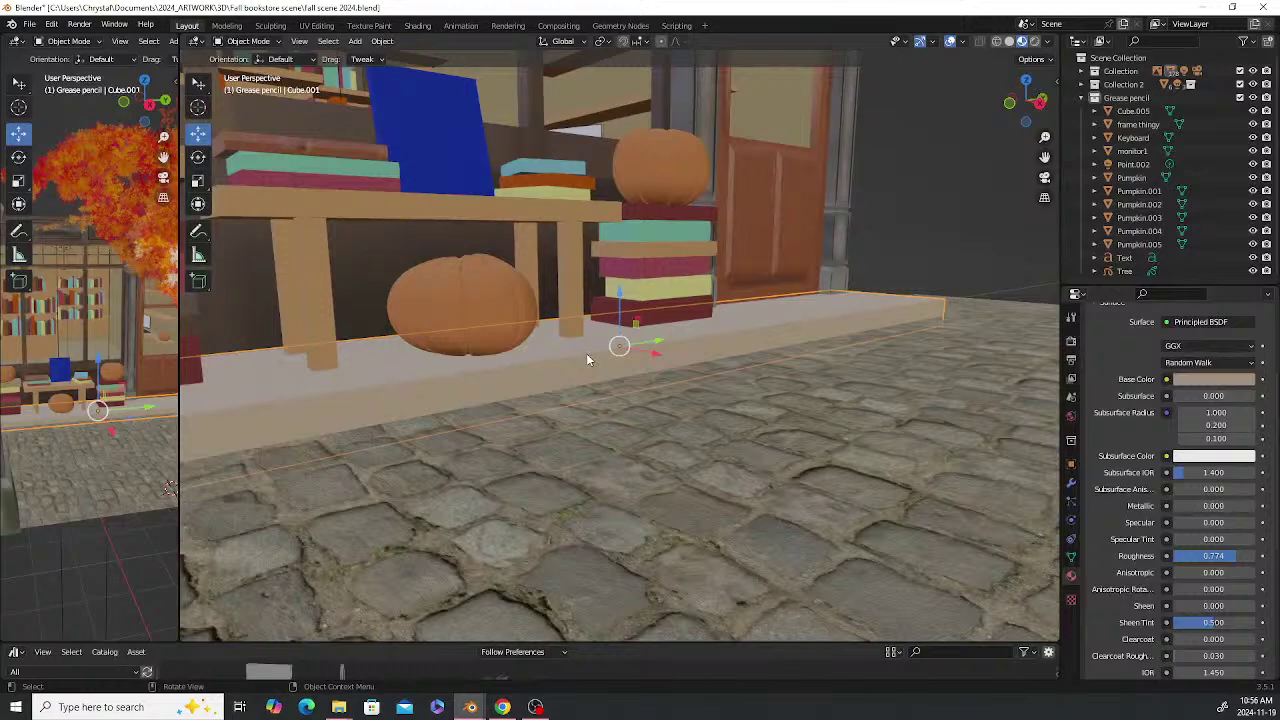
key("Tab")
middle_click_drag(499, 406, 437, 378)
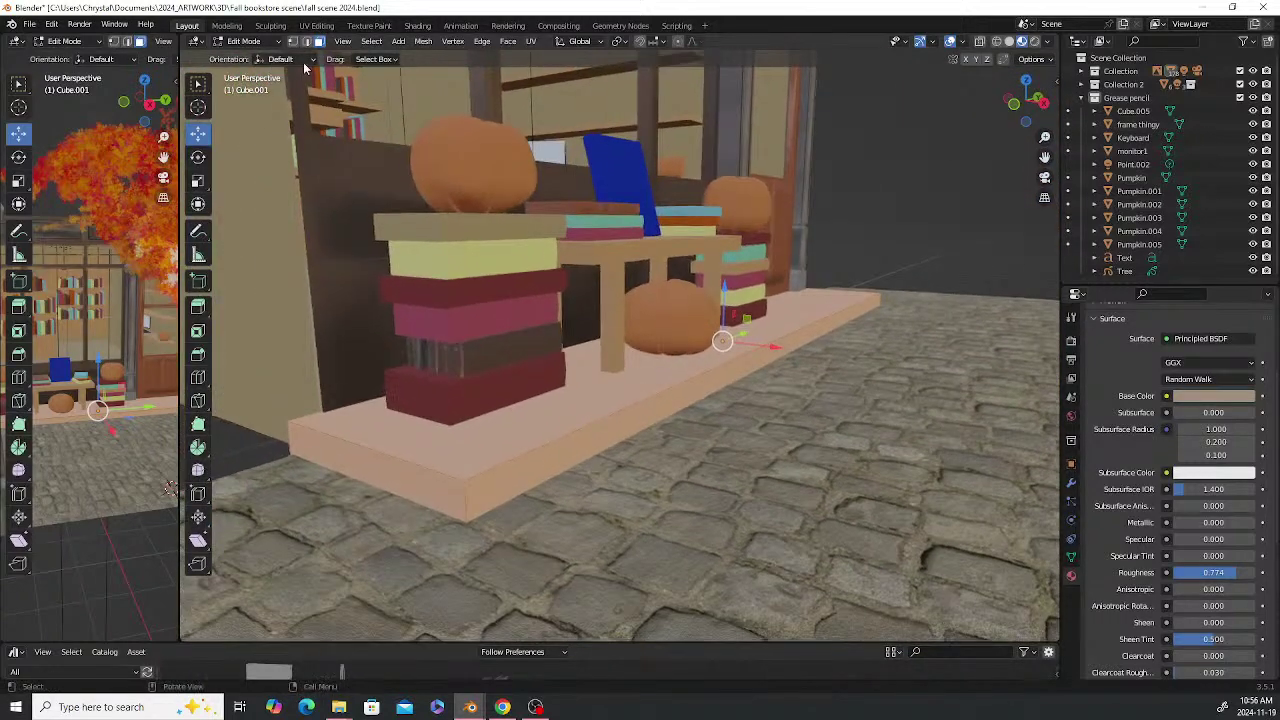
Bevel the platform's front corner vertex beside the tall book stack with a 0.13 m width and 2 segments
left_click(462, 480)
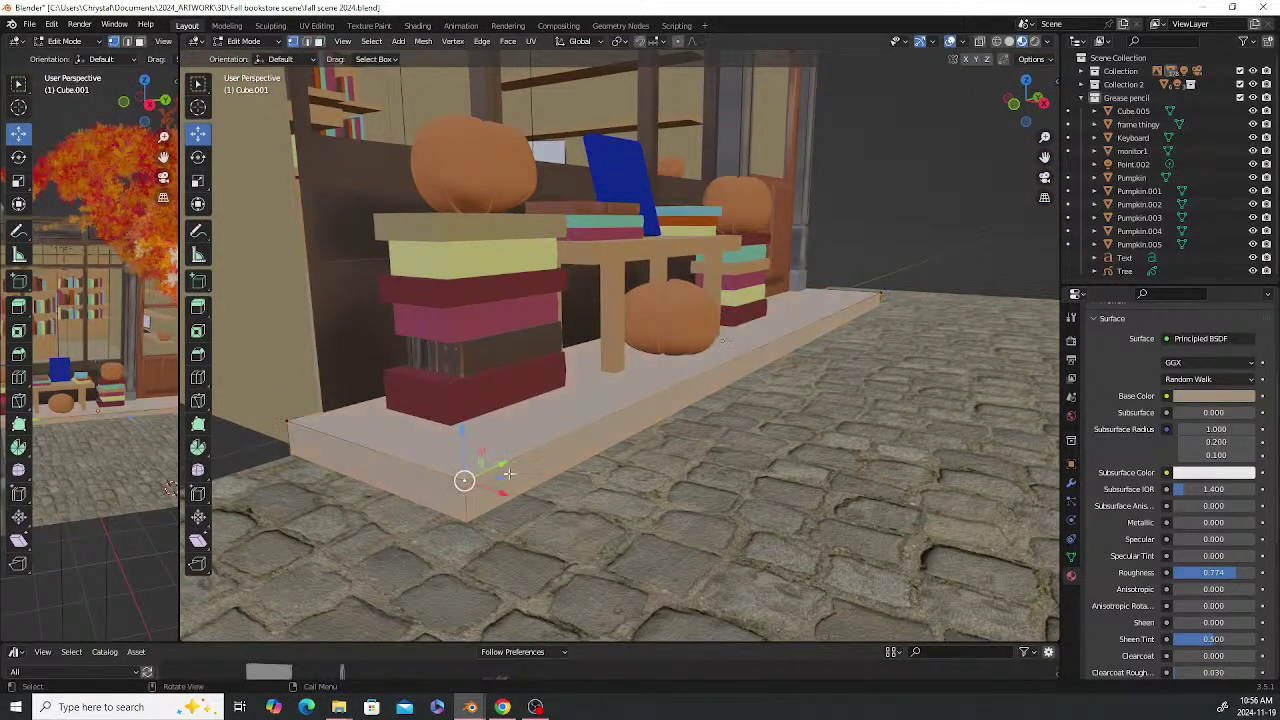
key("ctrl+b")
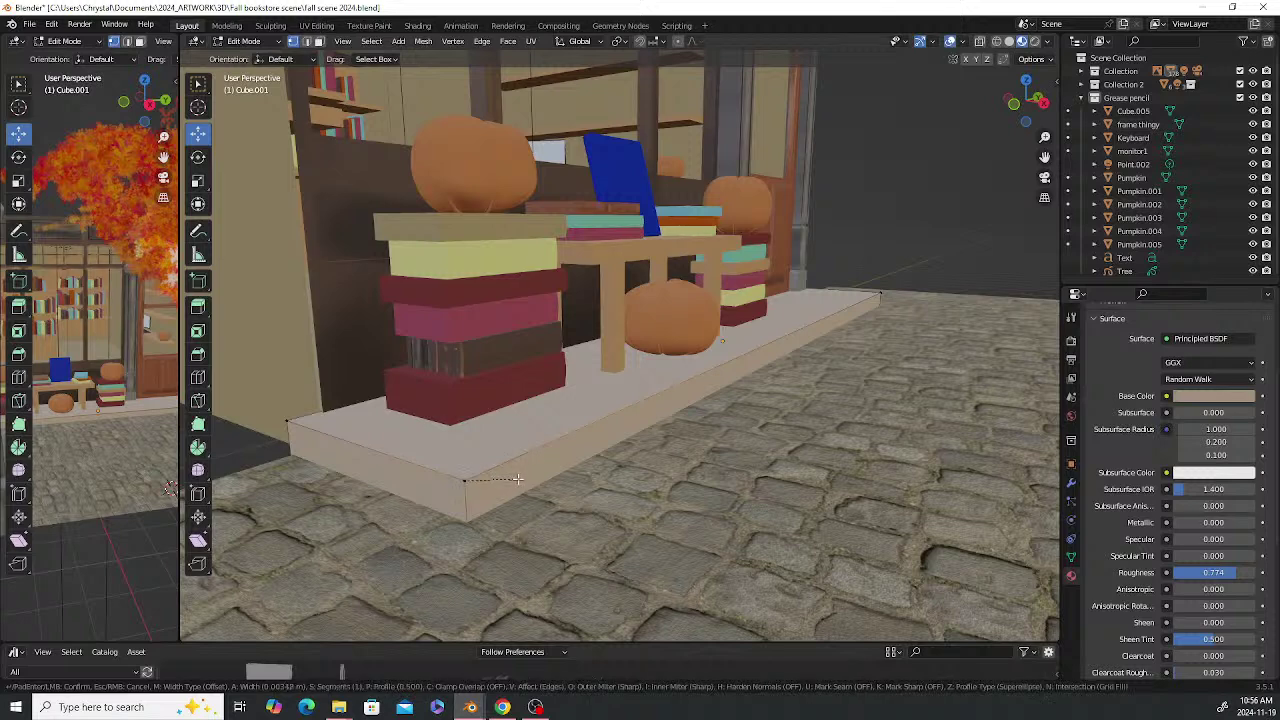
left_click(479, 468)
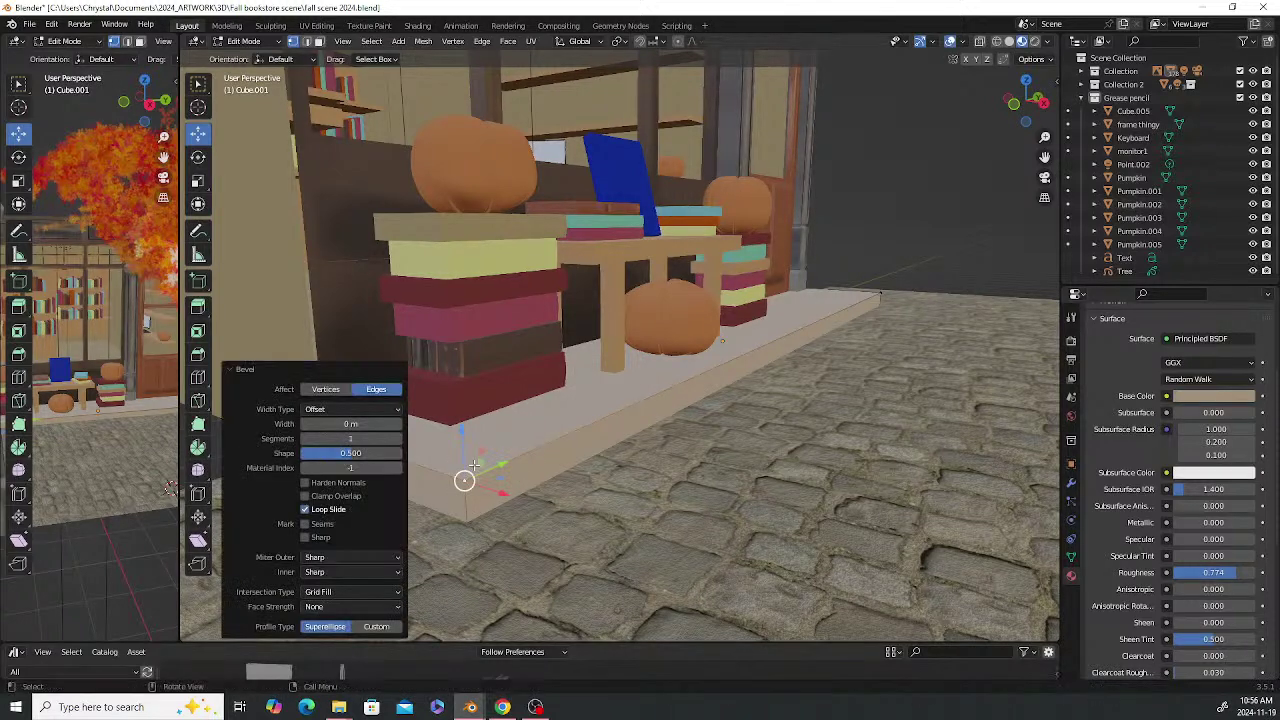
left_click(327, 389)
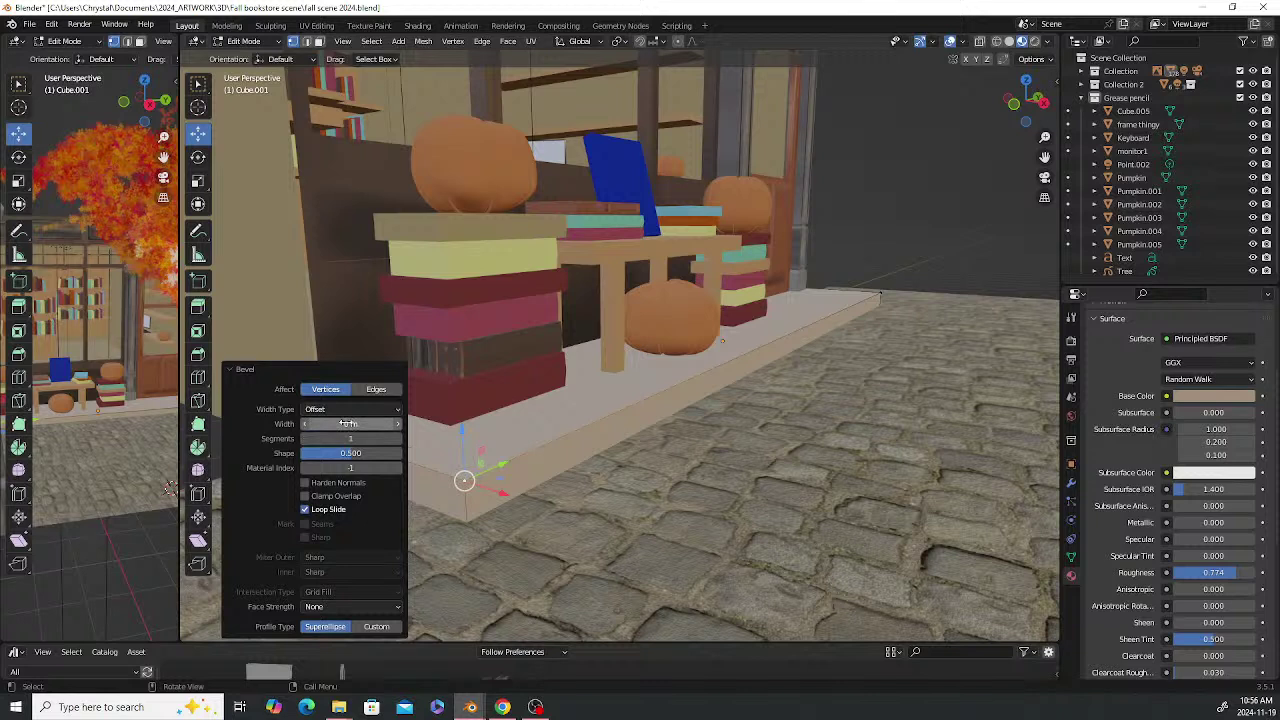
mouse_move(346, 438)
left_mouse_down()
mouse_move(368, 438)
mouse_move(348, 424)
mouse_move(374, 424)
mouse_move(362, 439)
left_mouse_up()
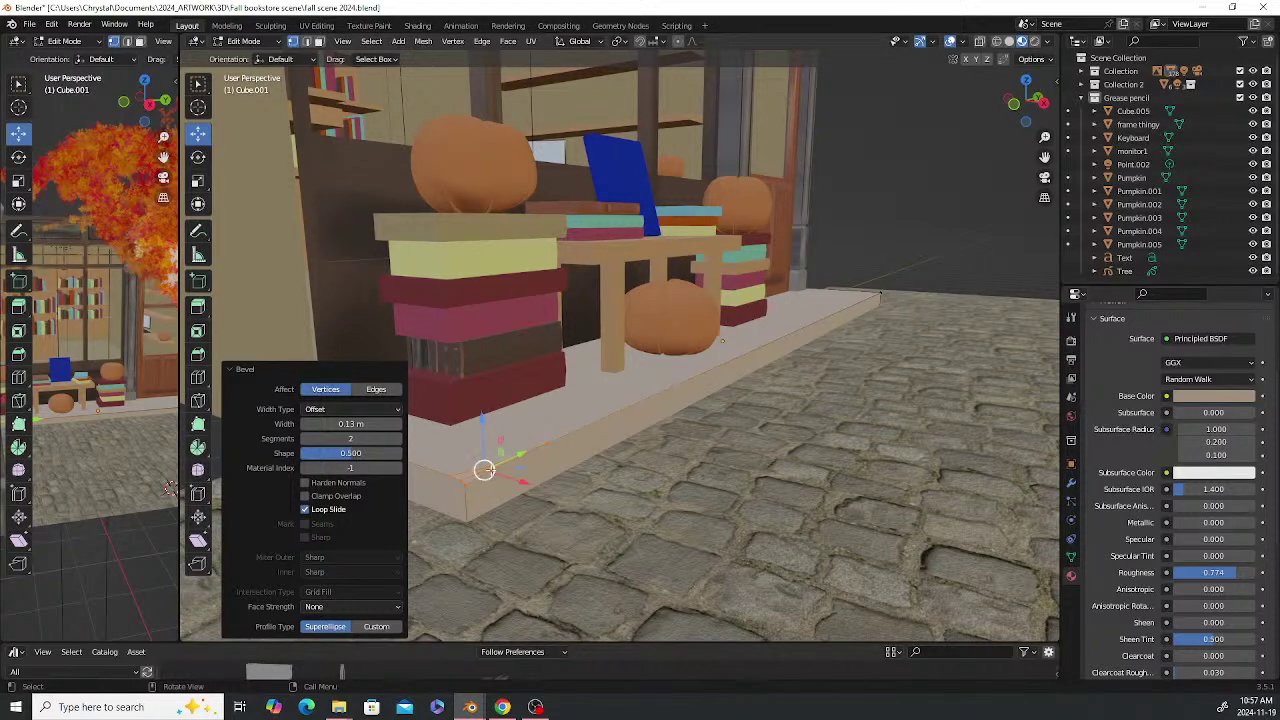
Enable proportional editing and lower a vertex of the bevelled corner by about 0.09 m along Z
left_click(485, 468)
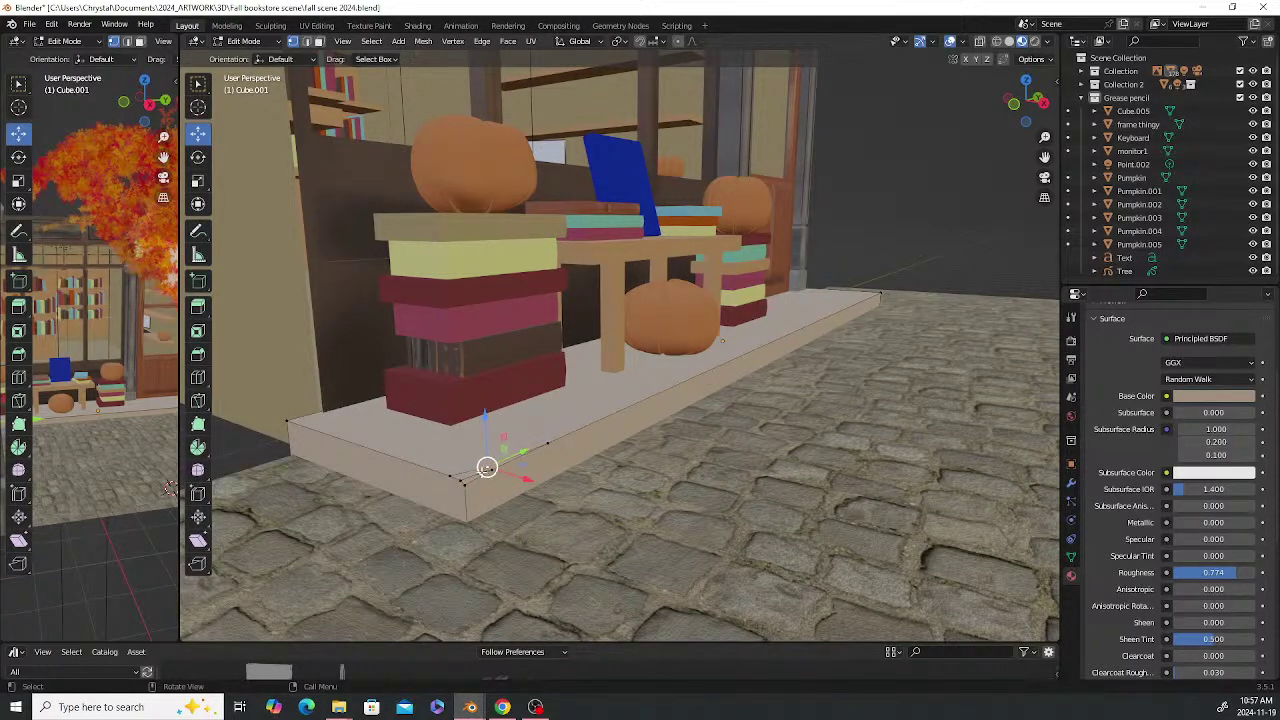
left_click(478, 473)
left_click(677, 42)
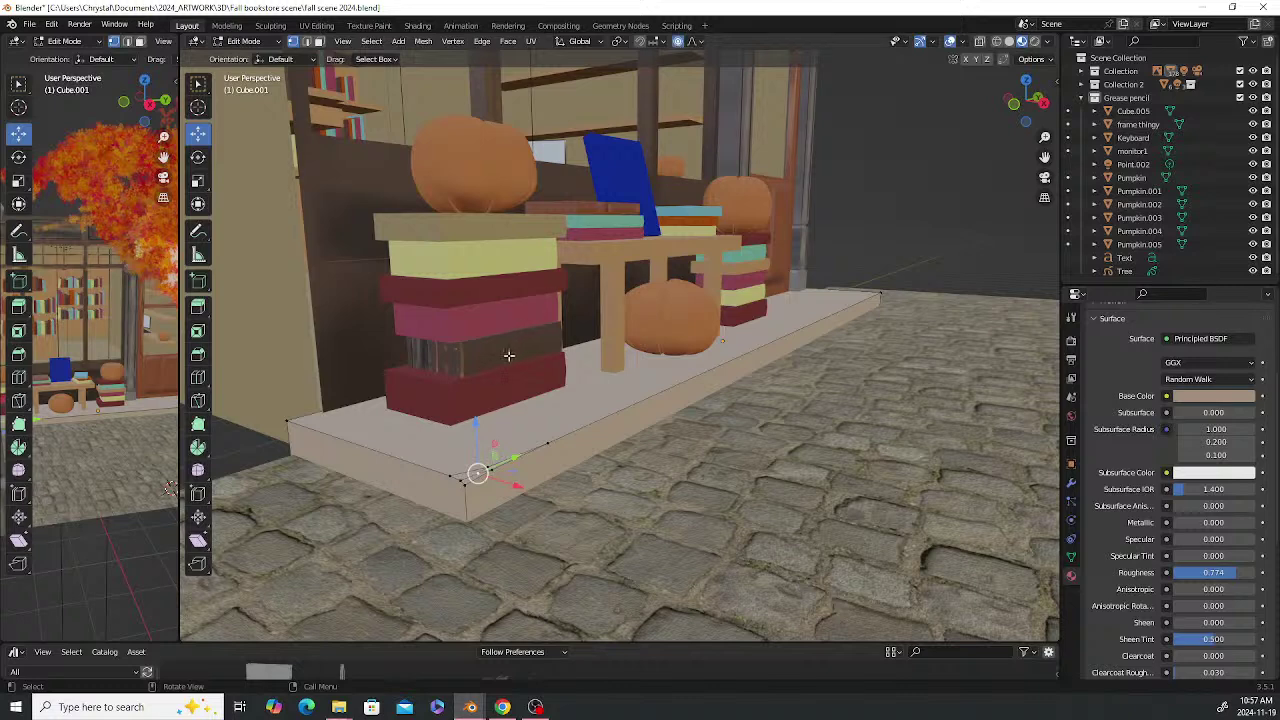
left_click_drag(471, 434, 461, 453)
scroll(474, 431, "up", 13)
scroll(471, 432, "down", 1)
scroll(466, 427, "down", 1)
left_click(464, 486)
Apply a vertex bevel to the platform's front corner at the door end with a 0.02 m width and 1 segment
middle_click_drag(705, 438, 553, 432)
scroll(588, 403, "down", 3)
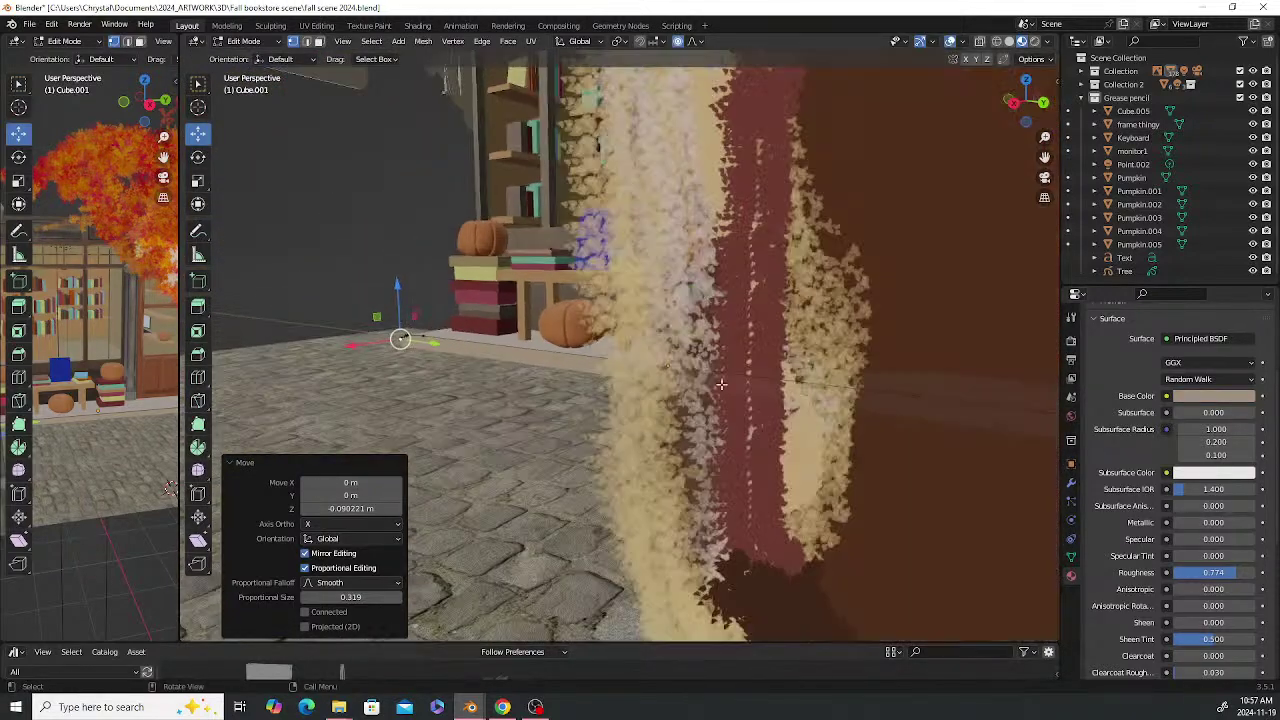
middle_click_drag(722, 385, 508, 300, "shift")
scroll(756, 360, "up", 5)
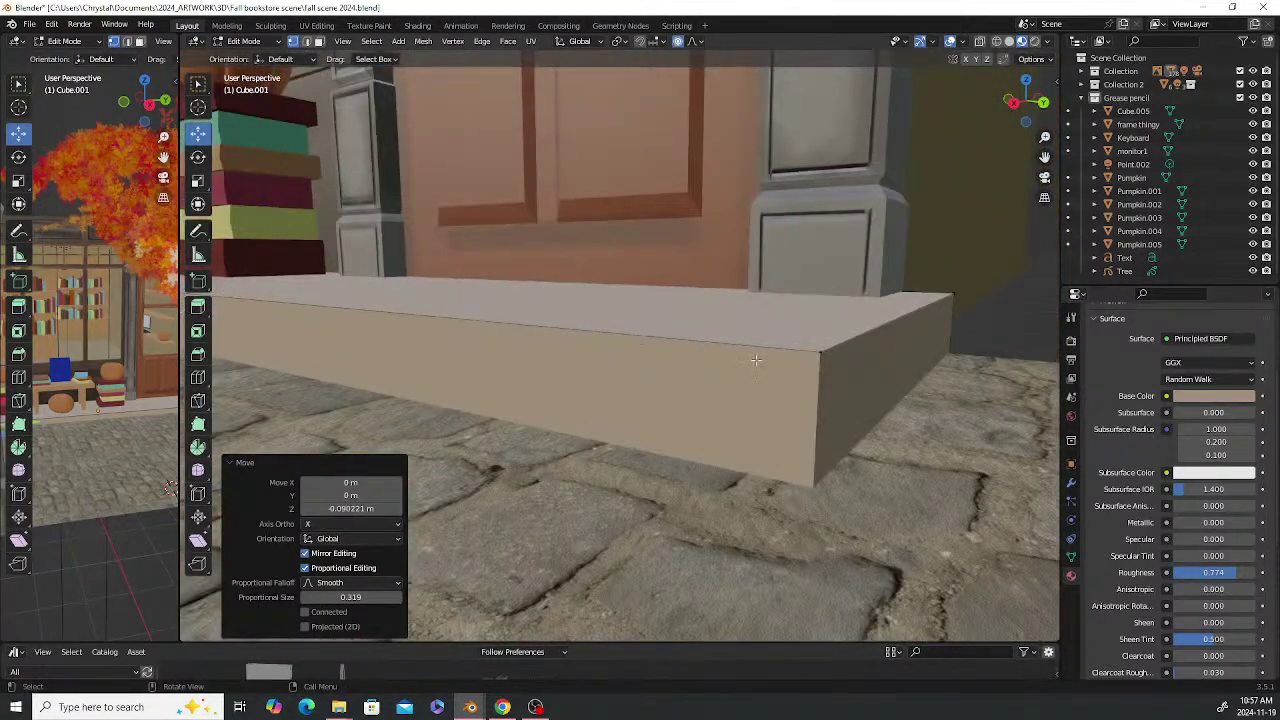
left_click(821, 353)
scroll(820, 352, "down", 3)
key("ctrl+b")
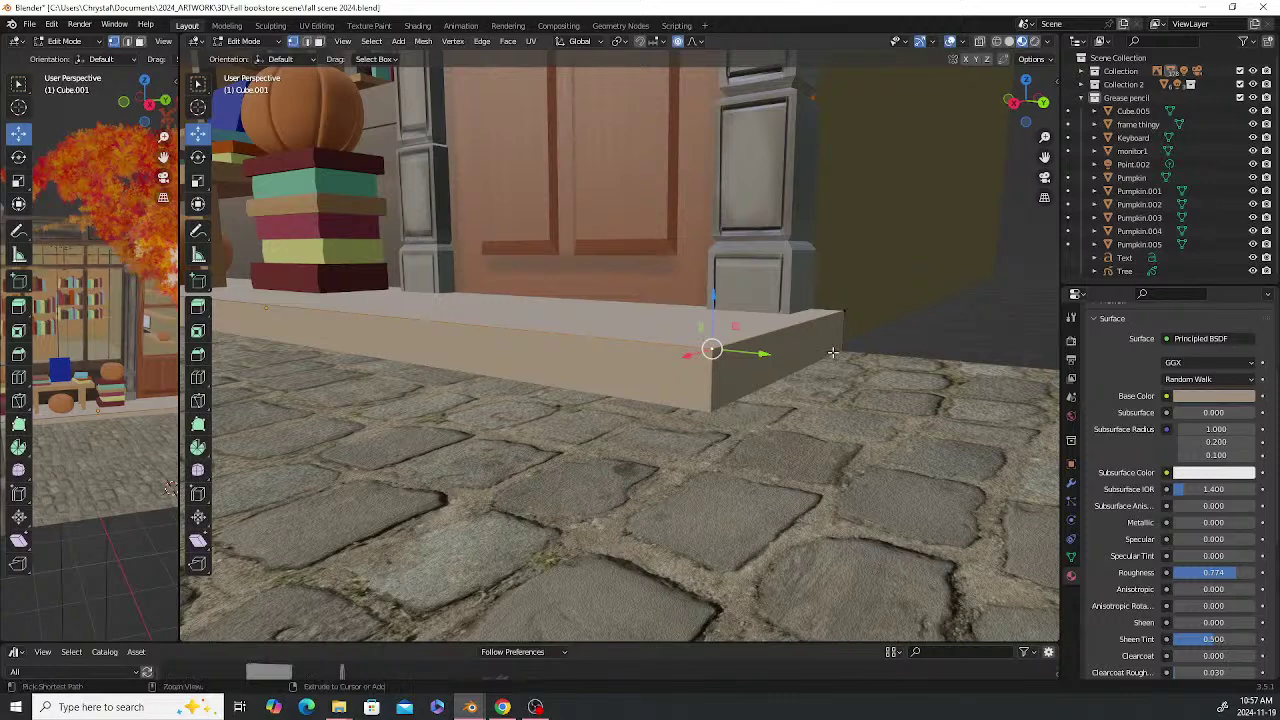
left_click(779, 398)
left_click(329, 391)
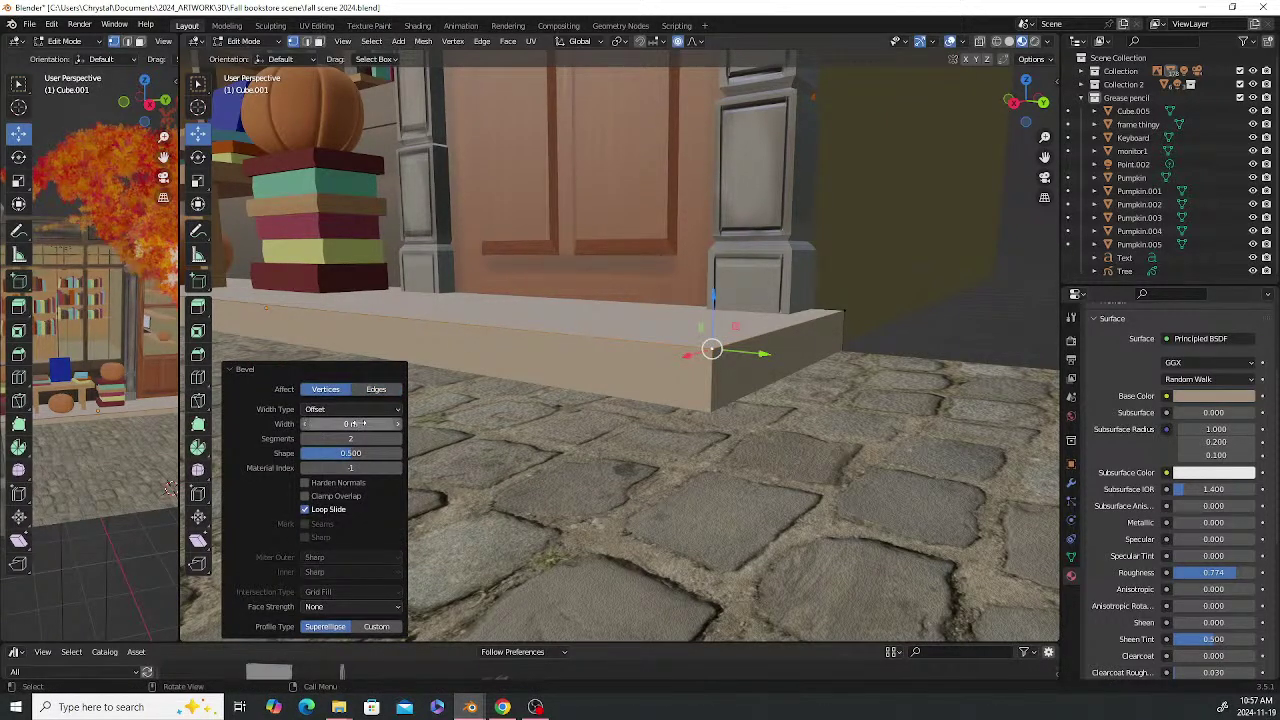
mouse_move(356, 424)
left_mouse_down()
mouse_move(358, 438)
mouse_move(340, 438)
left_mouse_up()
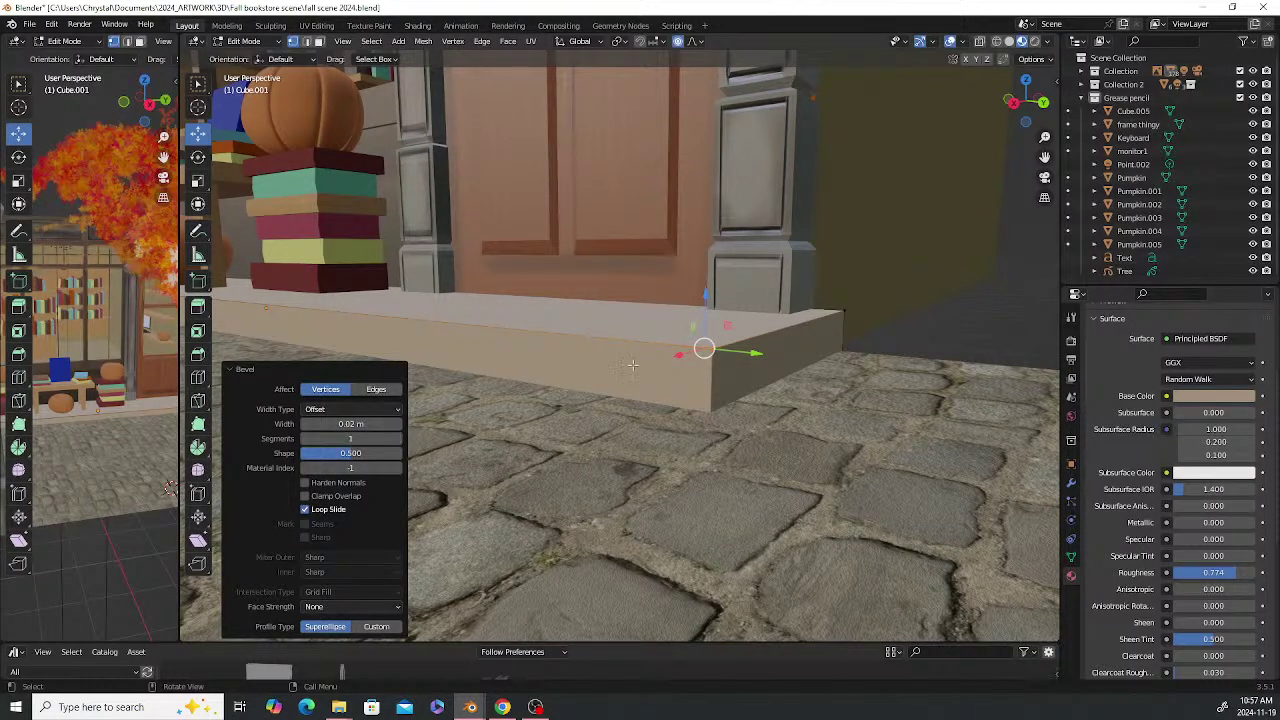
Widen the door-end corner bevel to 0.21 m, with a shape of 0.461 and 2 segments
scroll(732, 382, "up", 3)
middle_click_drag(769, 374, 742, 378)
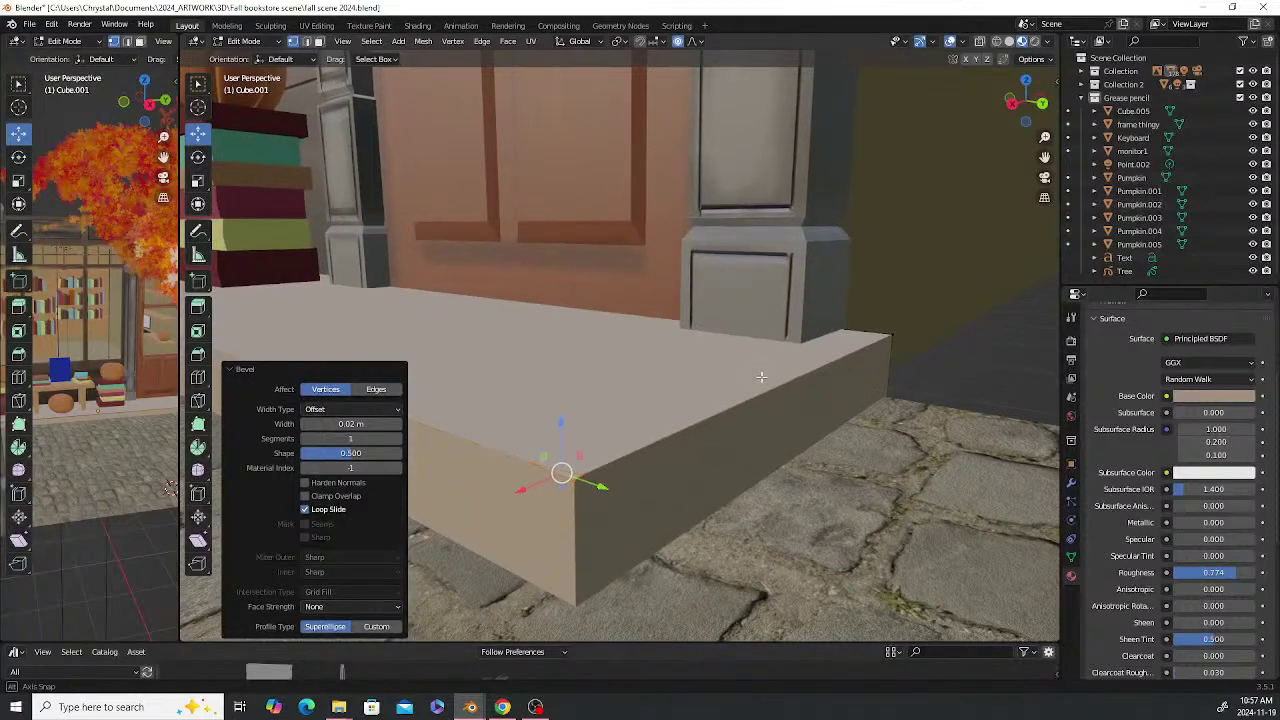
left_click_drag(352, 453, 390, 424)
scroll(675, 417, "down", 2)
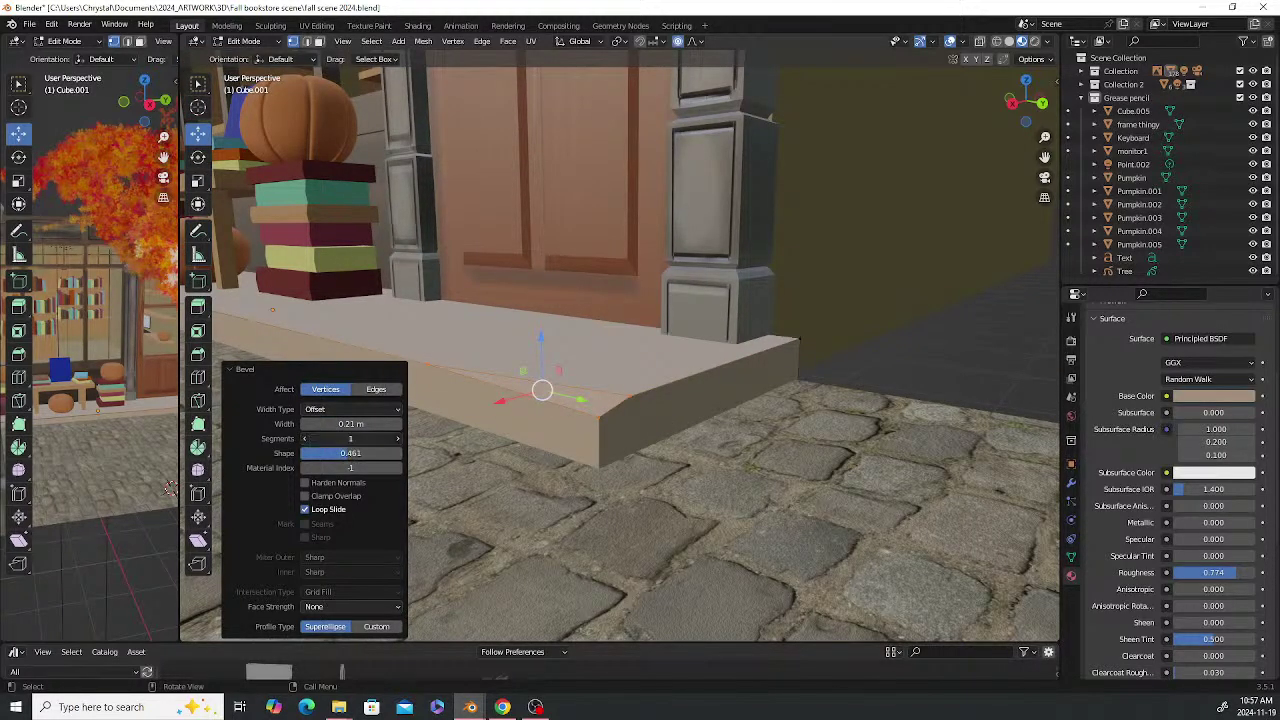
left_click(397, 438)
Lower the outermost vertex of the door-end corner by about 0.118 m along Z with proportional editing
left_click(596, 419)
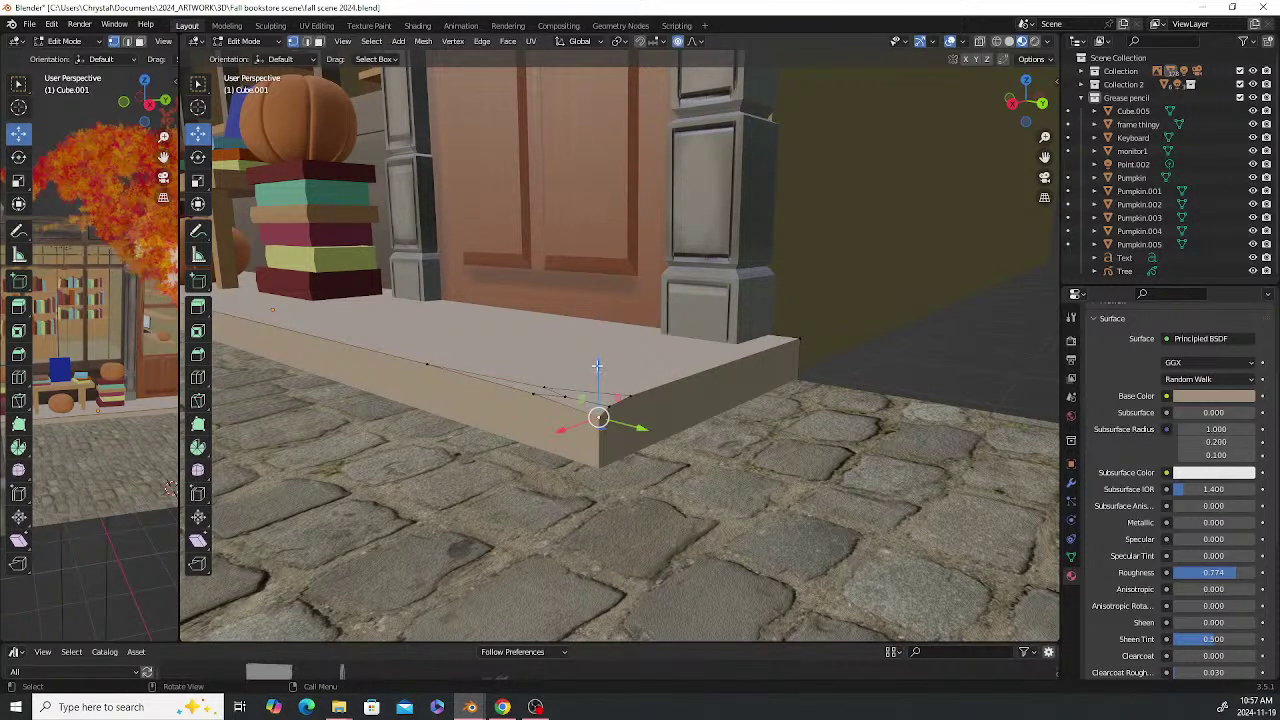
key("g")
key("z")
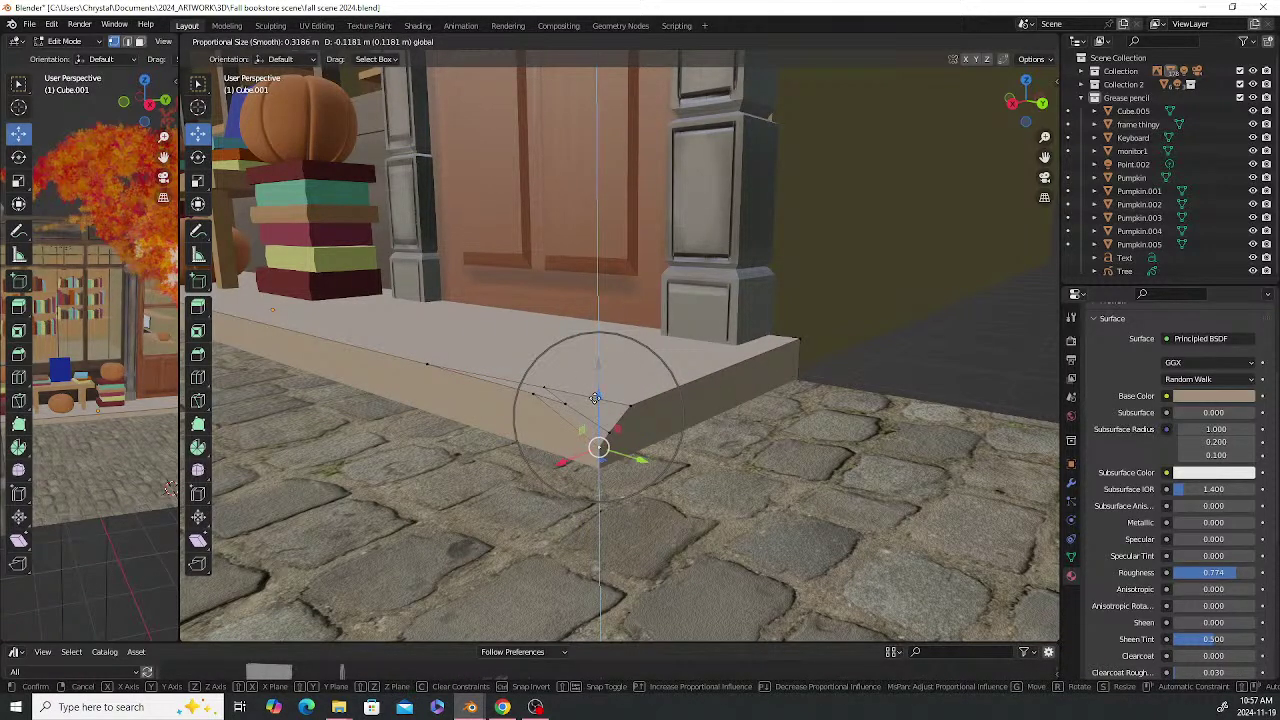
left_click(595, 398)
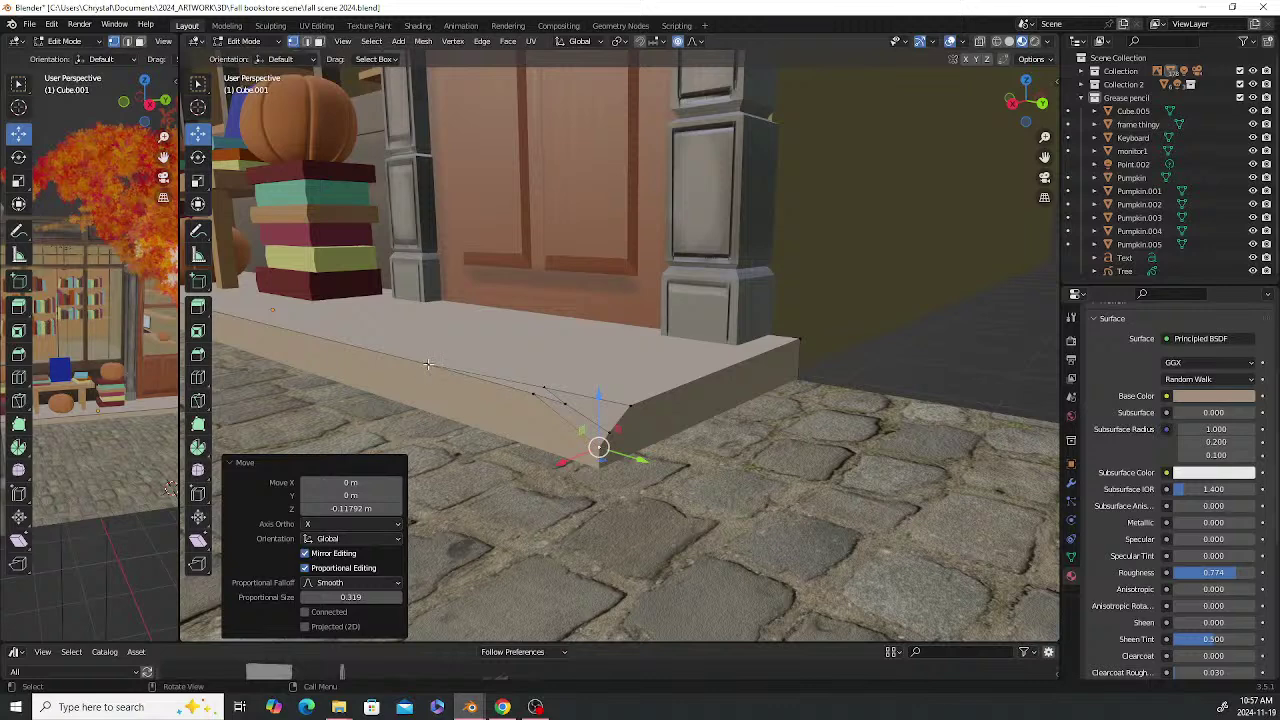
Lower the bevel's far vertex on the long front edge by about 0.06 m along Z, with a proportional size of about 0.218
left_click(428, 365)
key("g")
key("z")
scroll(423, 320, "up", 3)
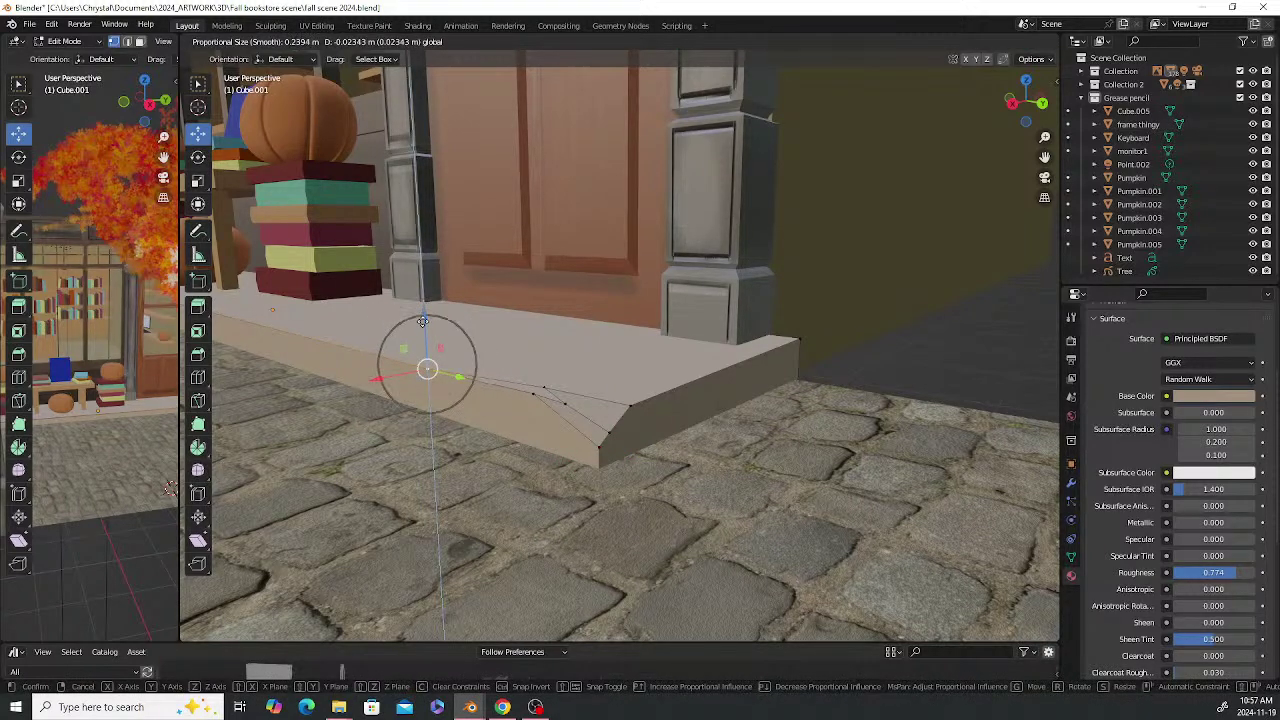
scroll(424, 325, "up", 1)
left_click(424, 328)
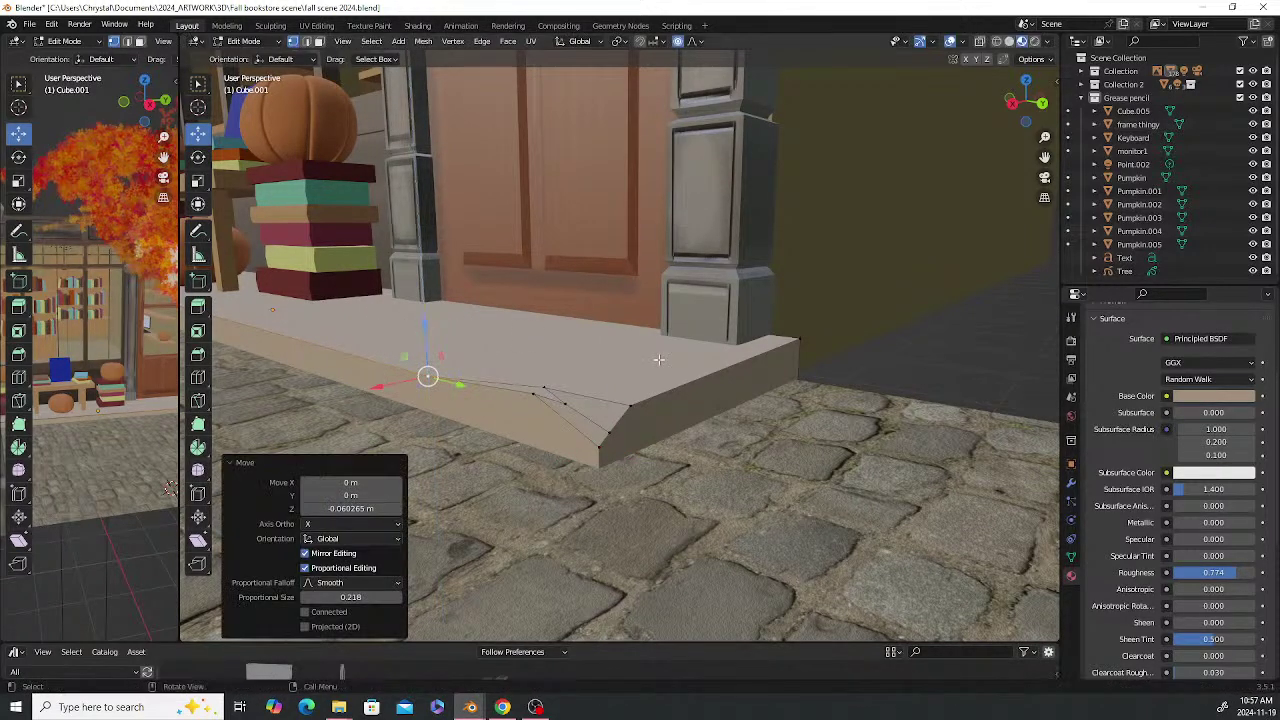
Shift the bevel vertex on the platform's short side edge along X, back toward the building
left_click(631, 405)
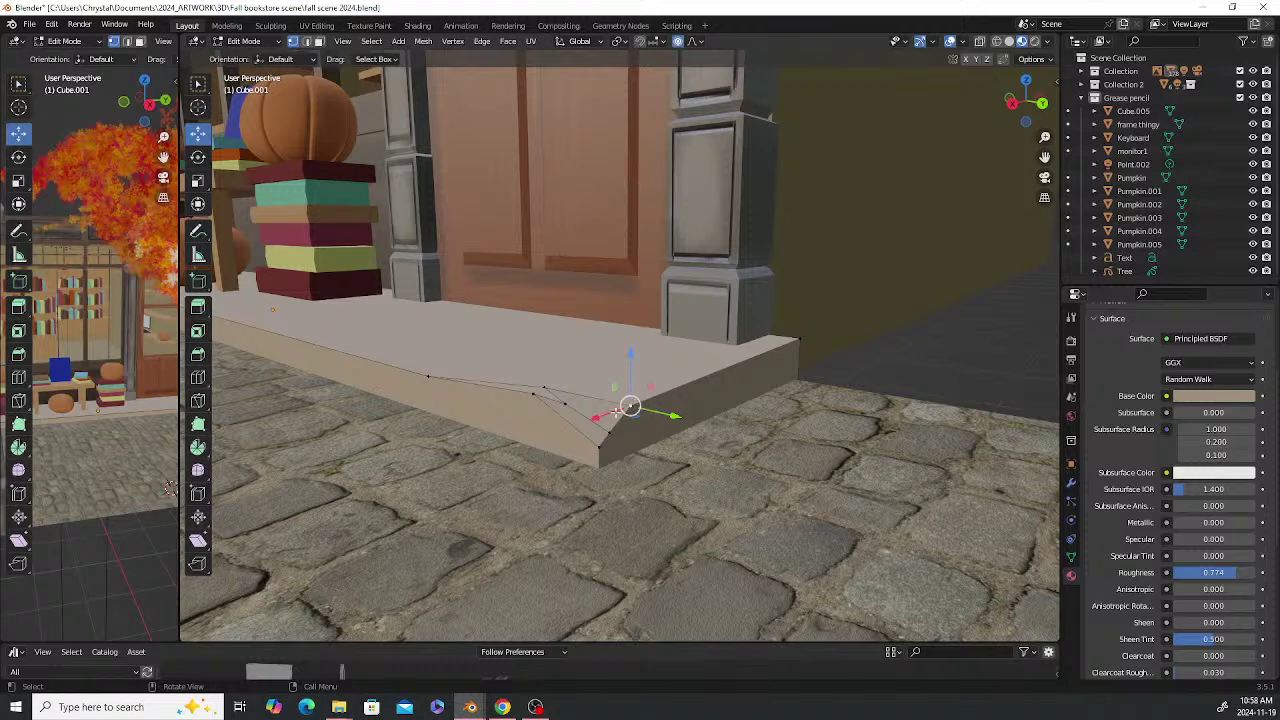
key("g")
key("x")
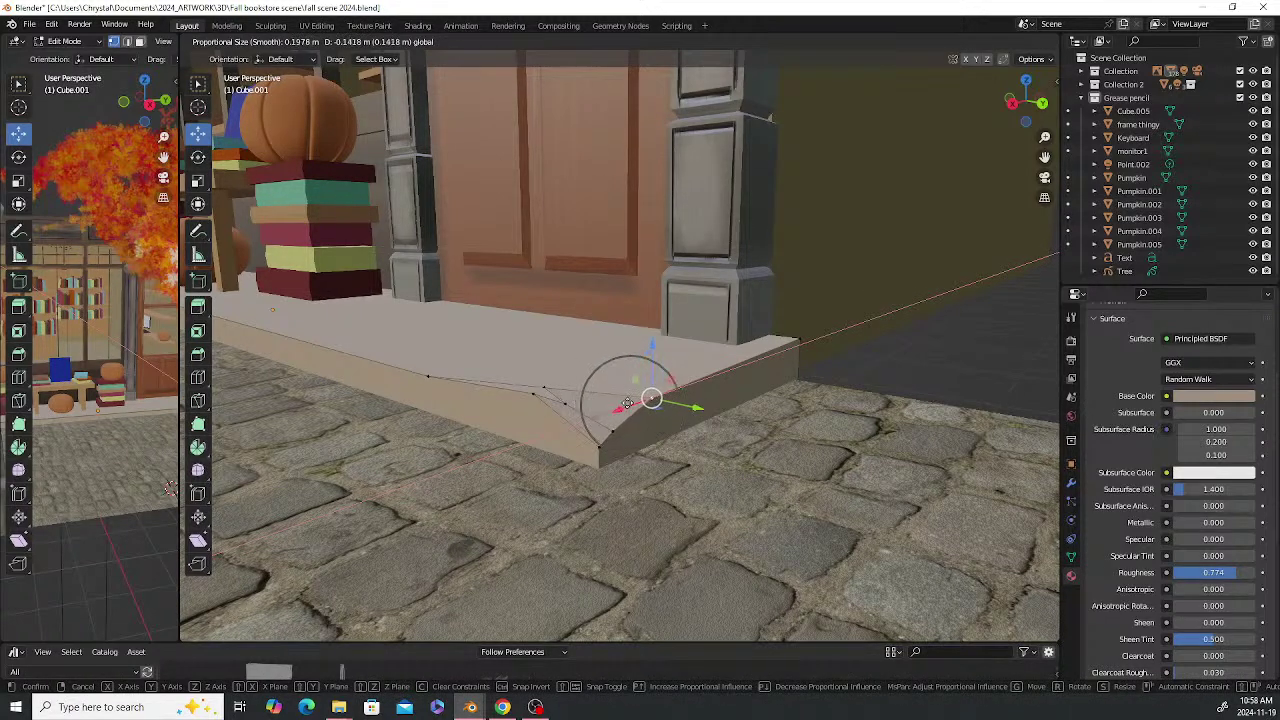
left_click(622, 404)
Raise the bevel's middle vertex by about 0.022 m along Z and shift it sideways toward the corner tip
left_click(565, 405)
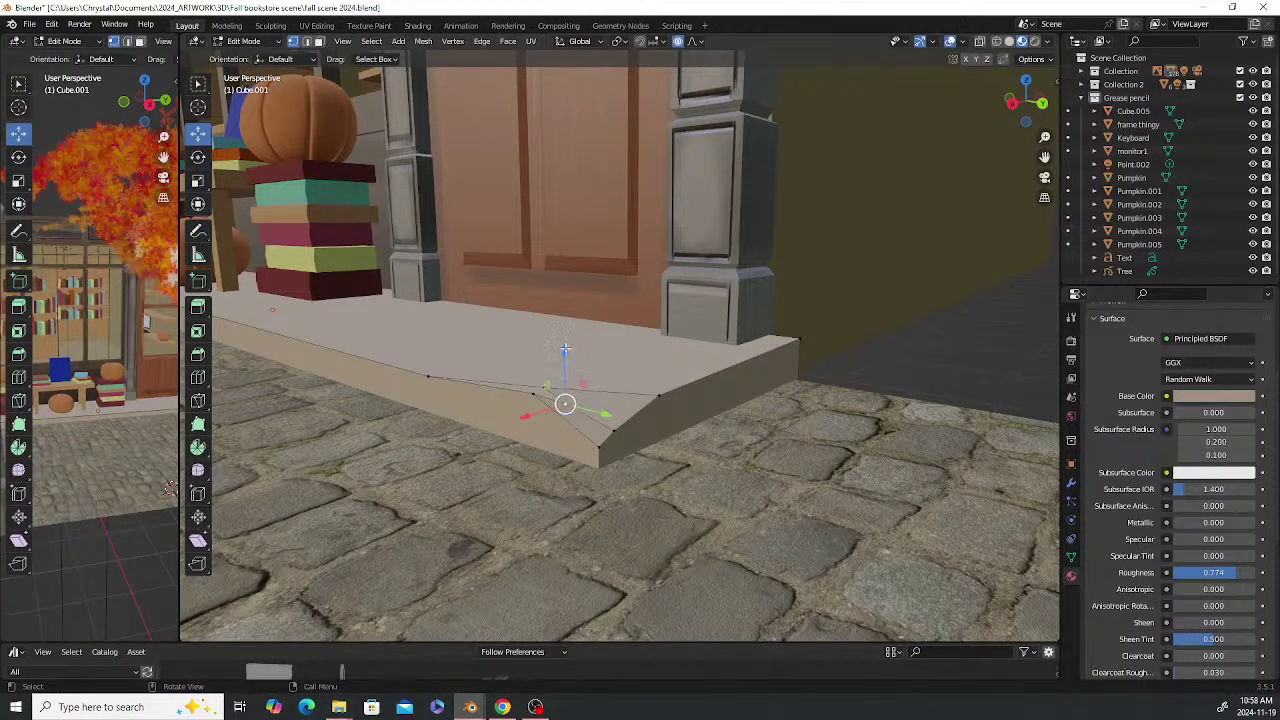
key("g")
key("z")
left_click(566, 388)
key("g")
key("x")
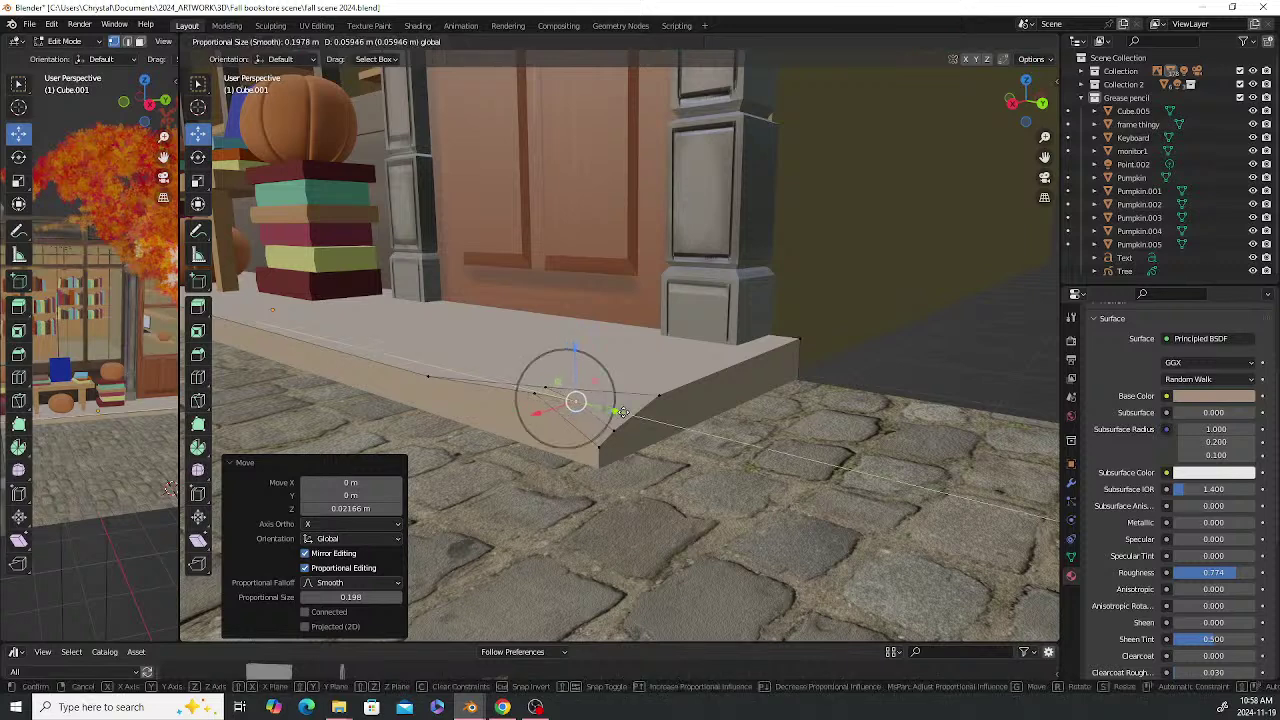
left_click(602, 408)
Lower the bevel's front-face vertex by about 0.09 m with a proportional size of about 0.076, and leave mesh editing
left_click(536, 392)
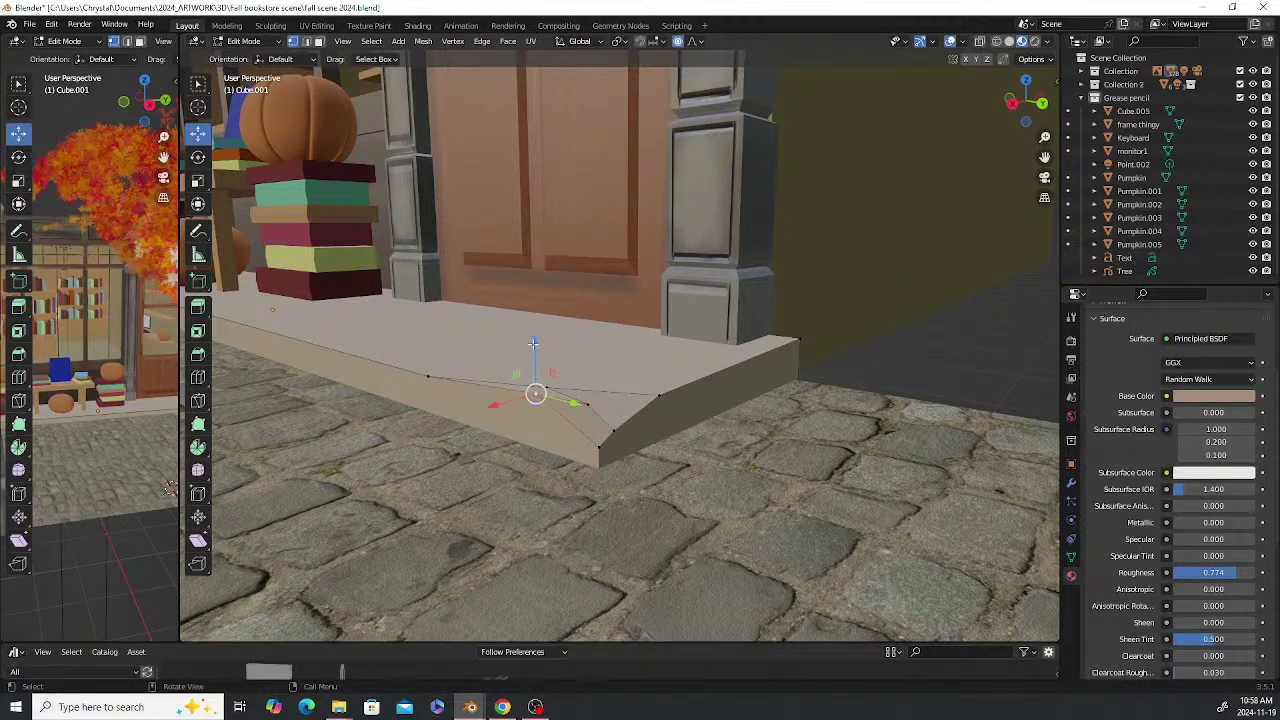
key("g")
key("z")
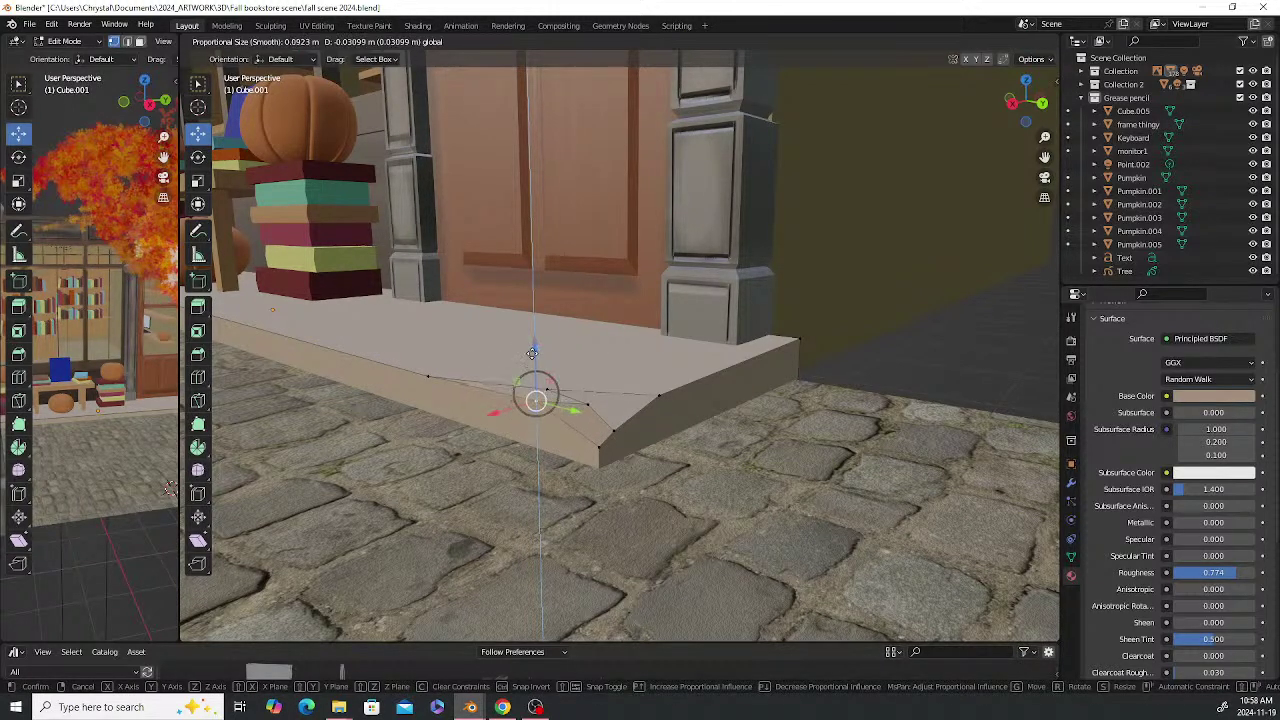
scroll(531, 358, "up", 2)
left_click(531, 367)
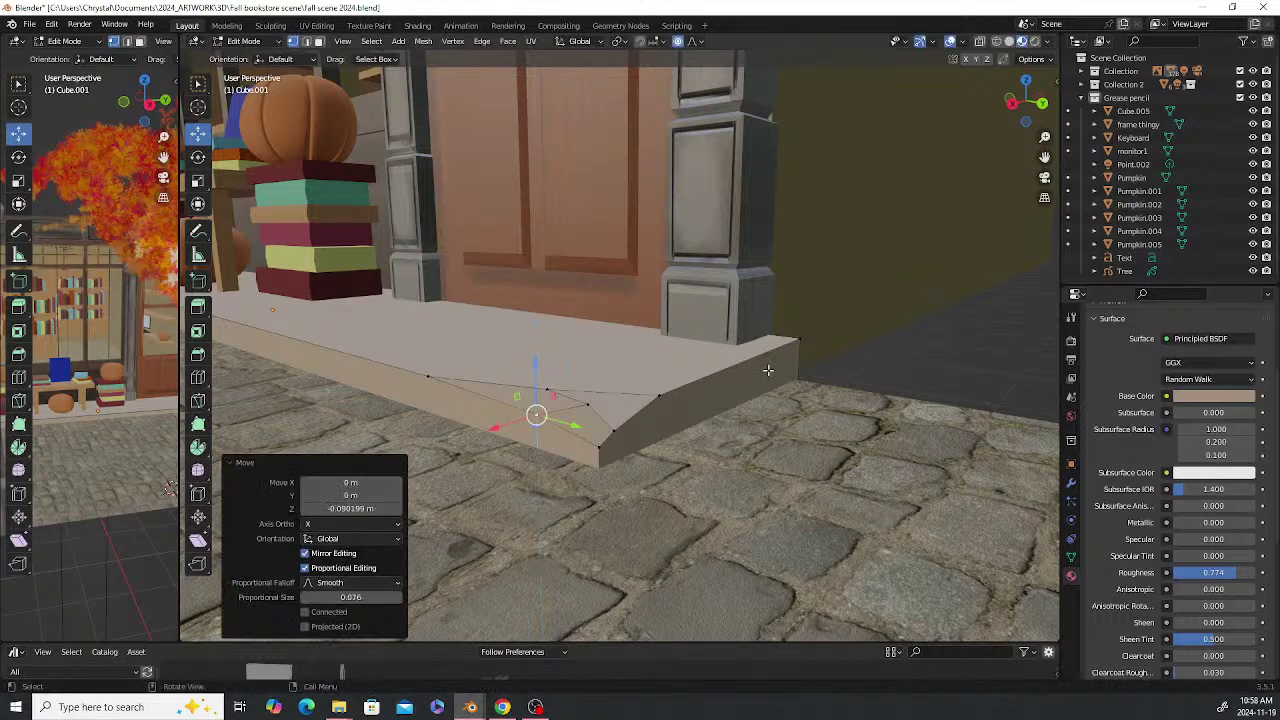
key("Tab")
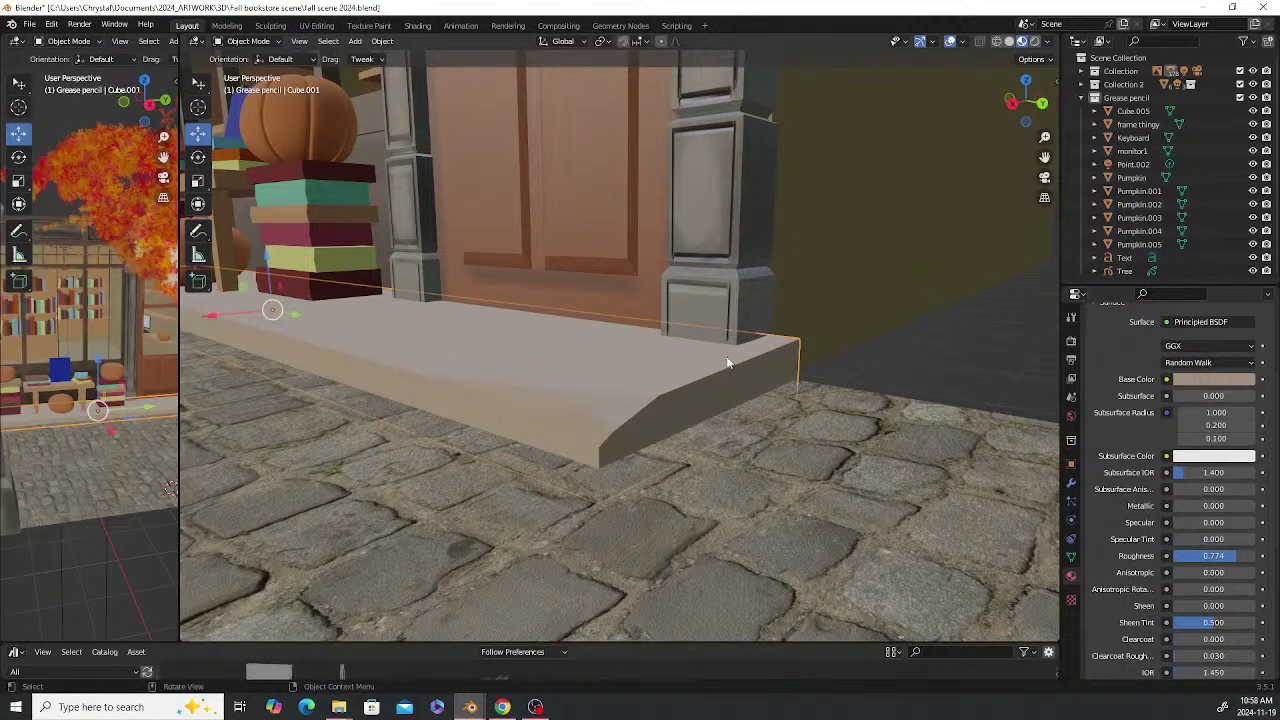
Try adding a single loop cut across the platform's long front edge
left_click(925, 373)
middle_click_drag(805, 393, 700, 406)
left_click(684, 411)
key("Tab")
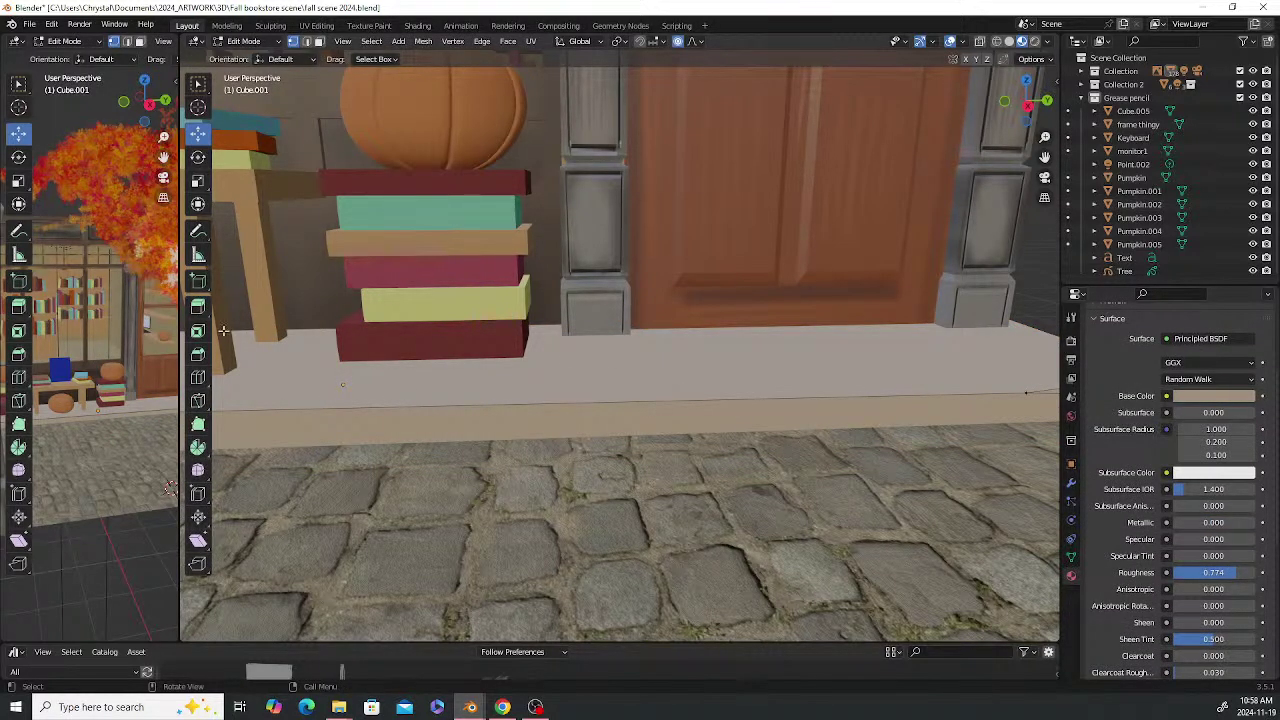
left_click(198, 377)
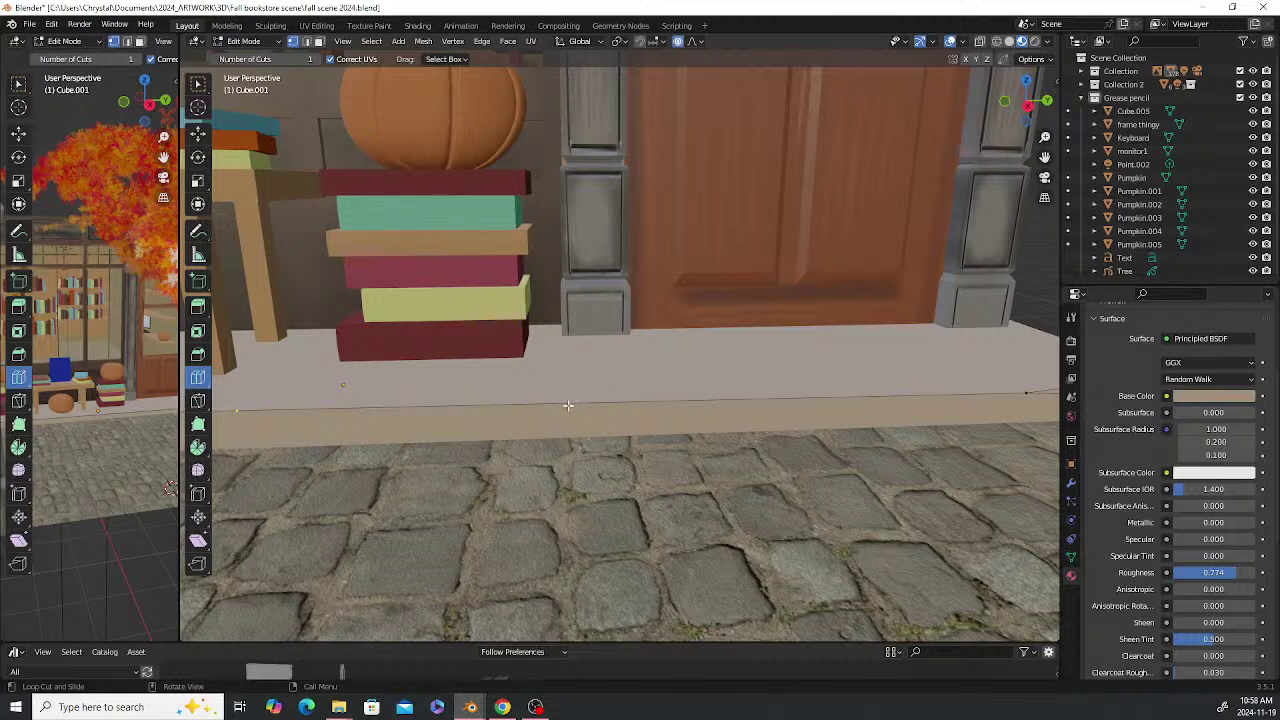
left_click(567, 405)
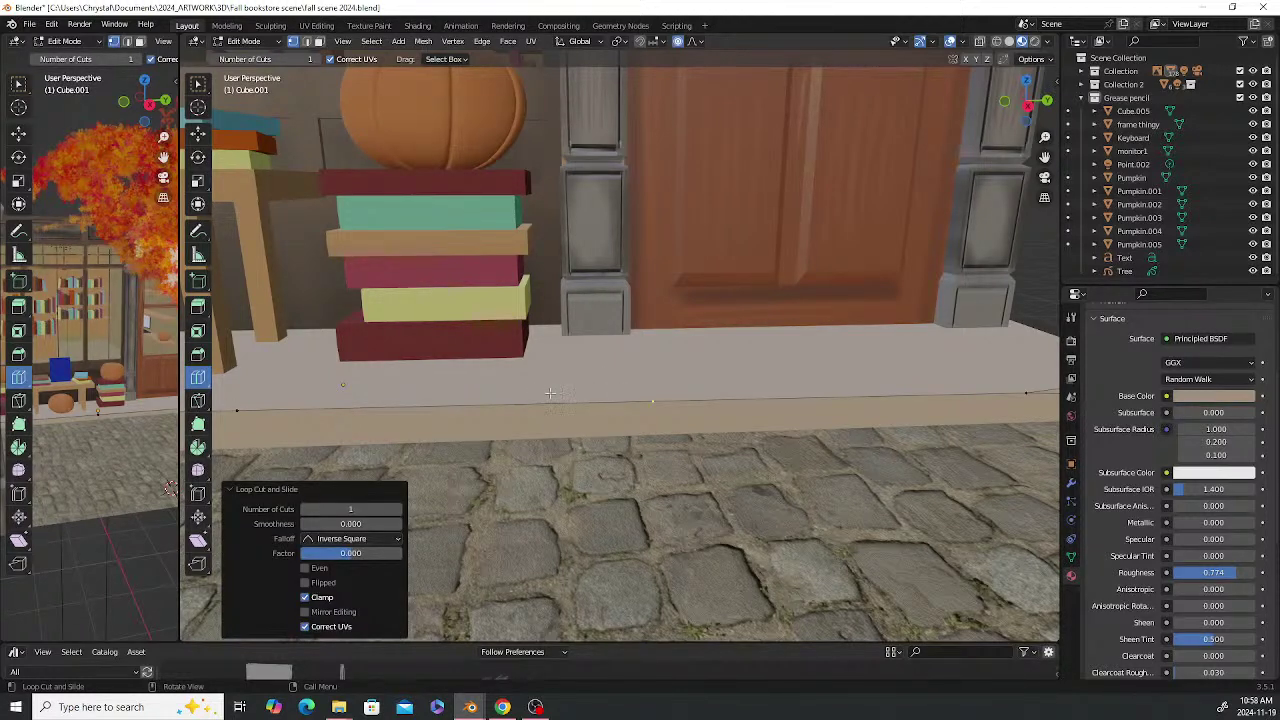
scroll(549, 393, "down", 5)
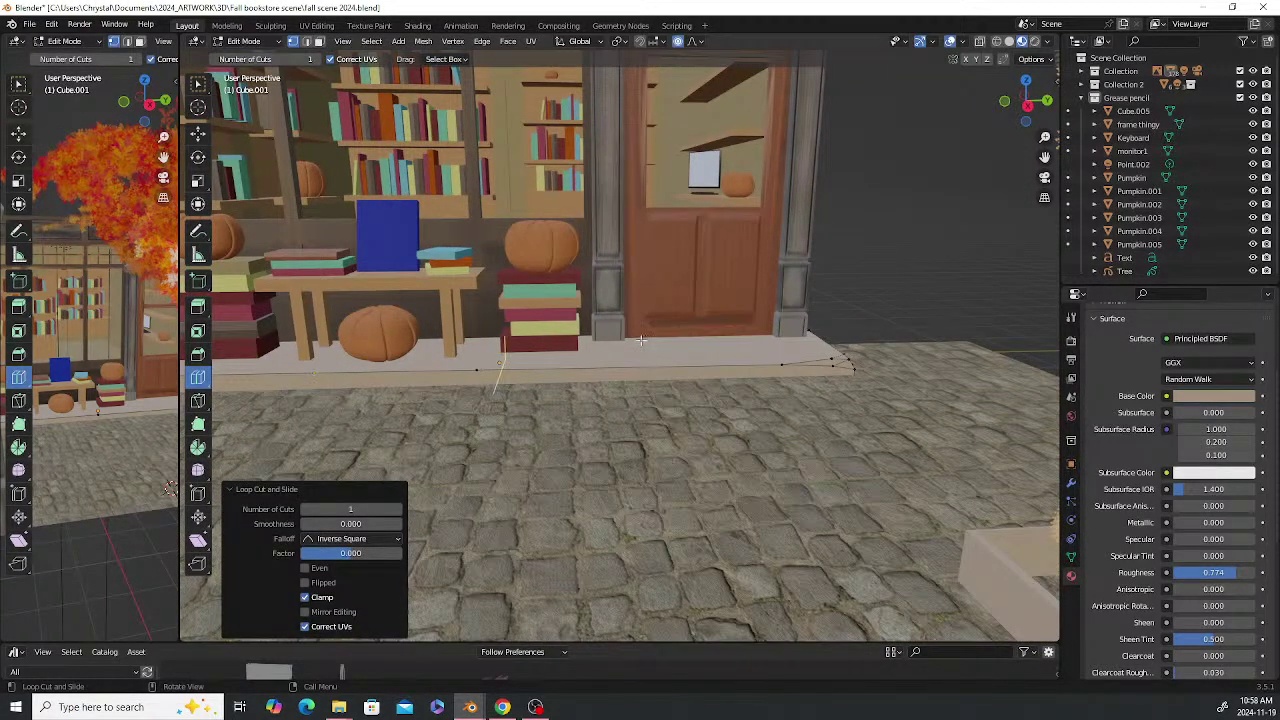
key("ctrl+z")
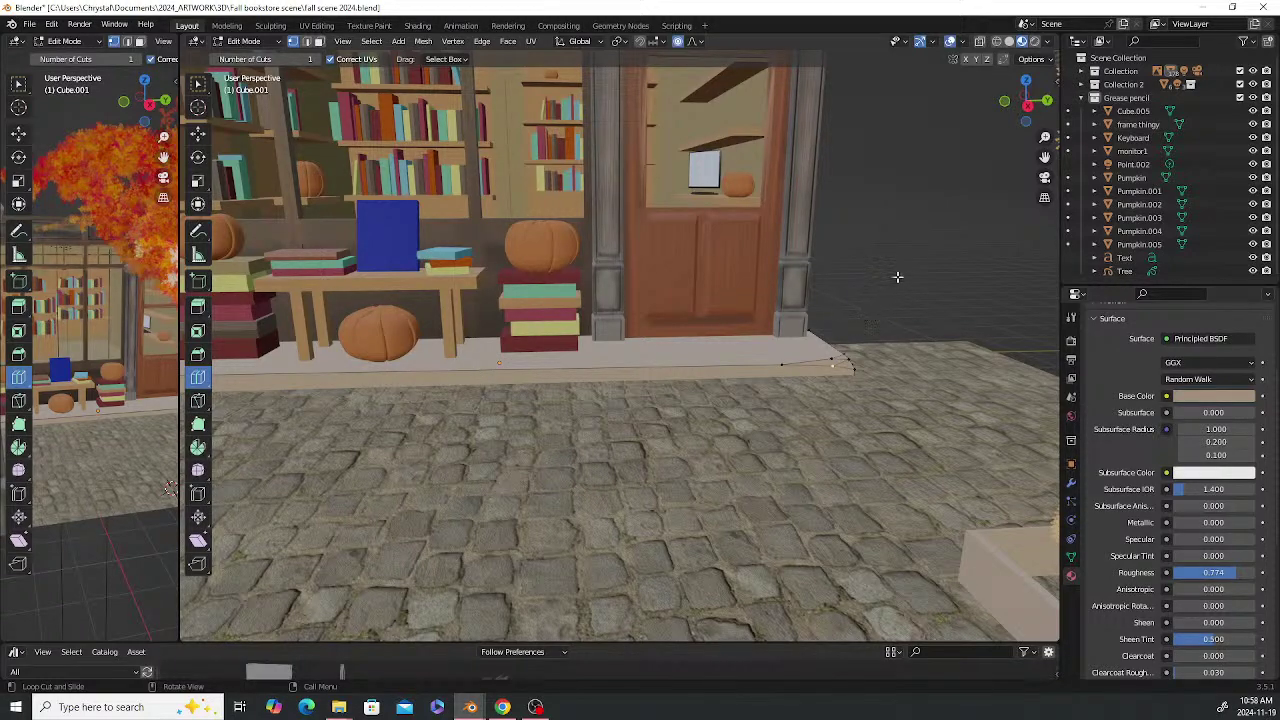
Switch the platform mesh to edge selection and select its long upper front edge
mouse_move(897, 277)
middle_mouse_down()
mouse_move(786, 266)
mouse_move(749, 234)
mouse_move(825, 243)
mouse_move(843, 274)
mouse_move(918, 279)
middle_mouse_up()
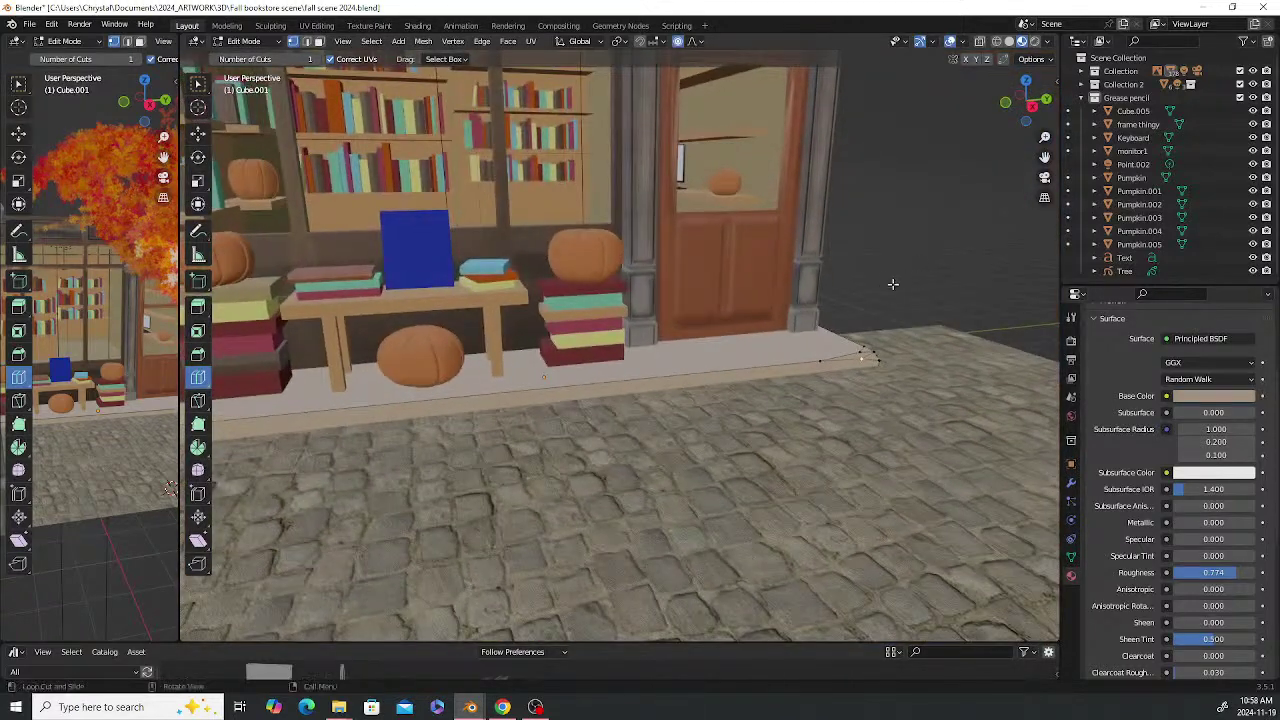
key("Tab")
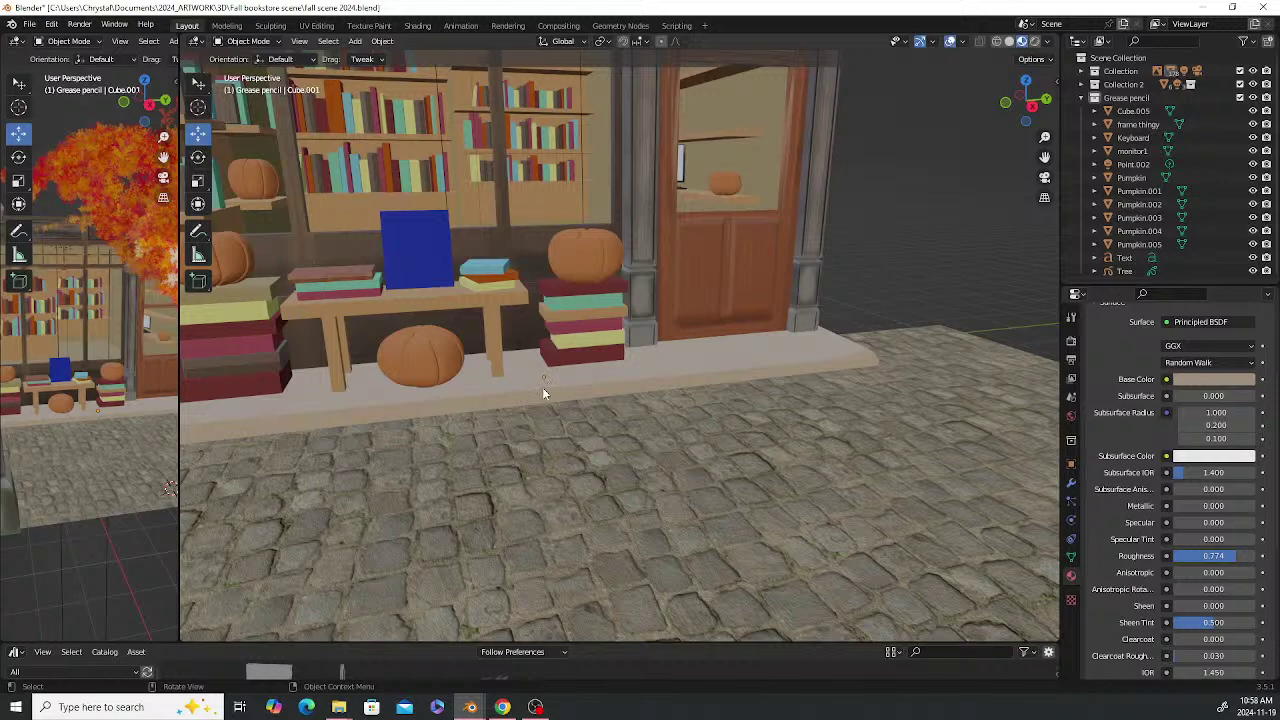
key("Tab")
key("ctrl+r")
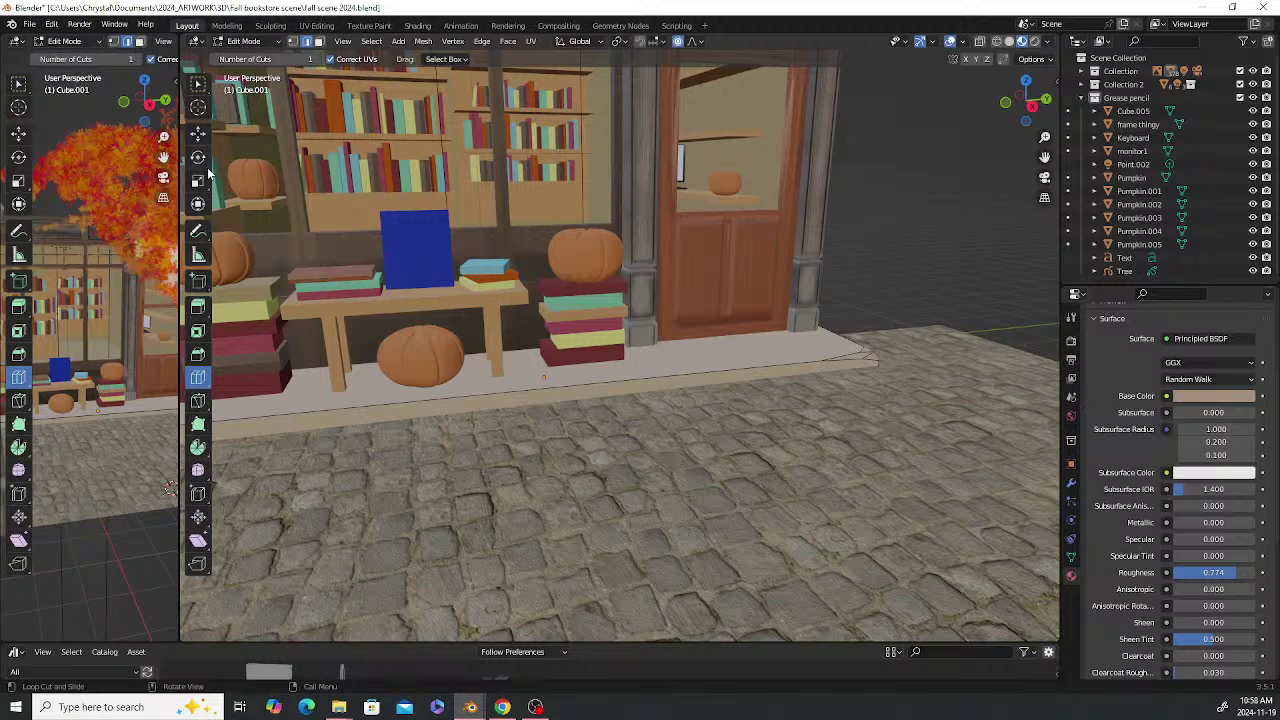
left_click(198, 133)
left_click(480, 395, "alt")
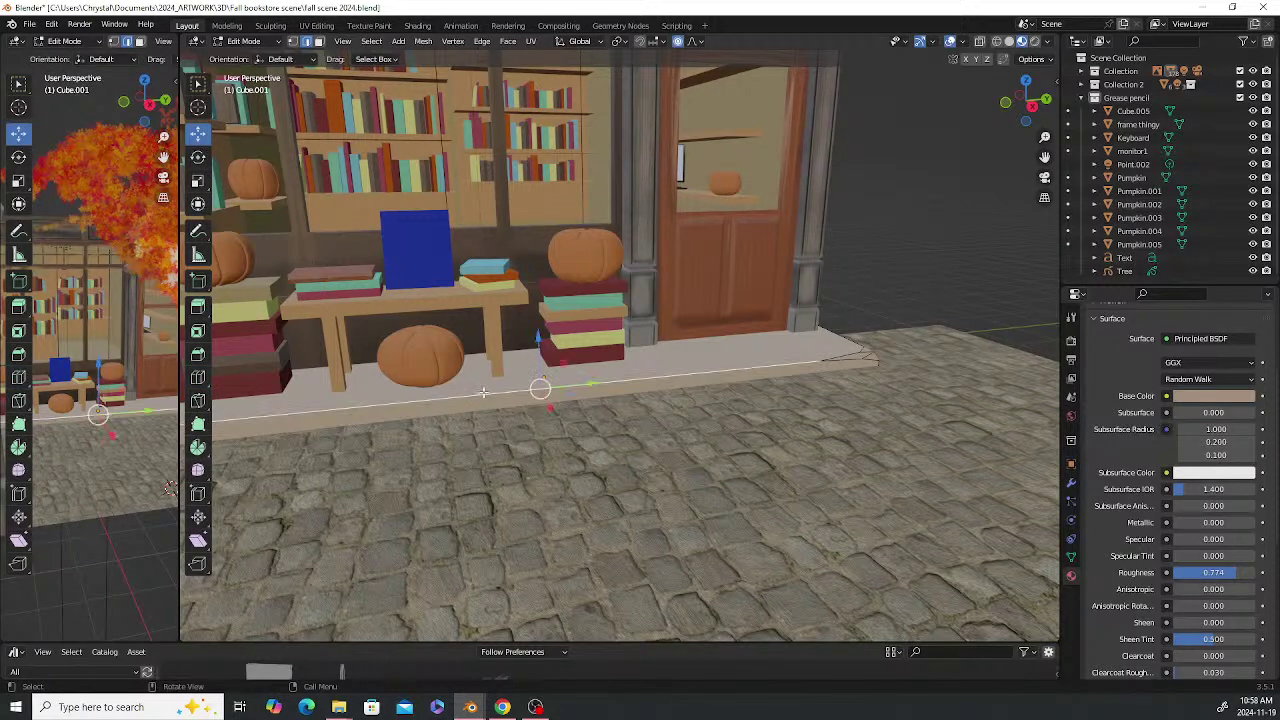
Bevel the upper front edge of the storefront step with 2 segments and a width of 0.35 m
key("ctrl+b")
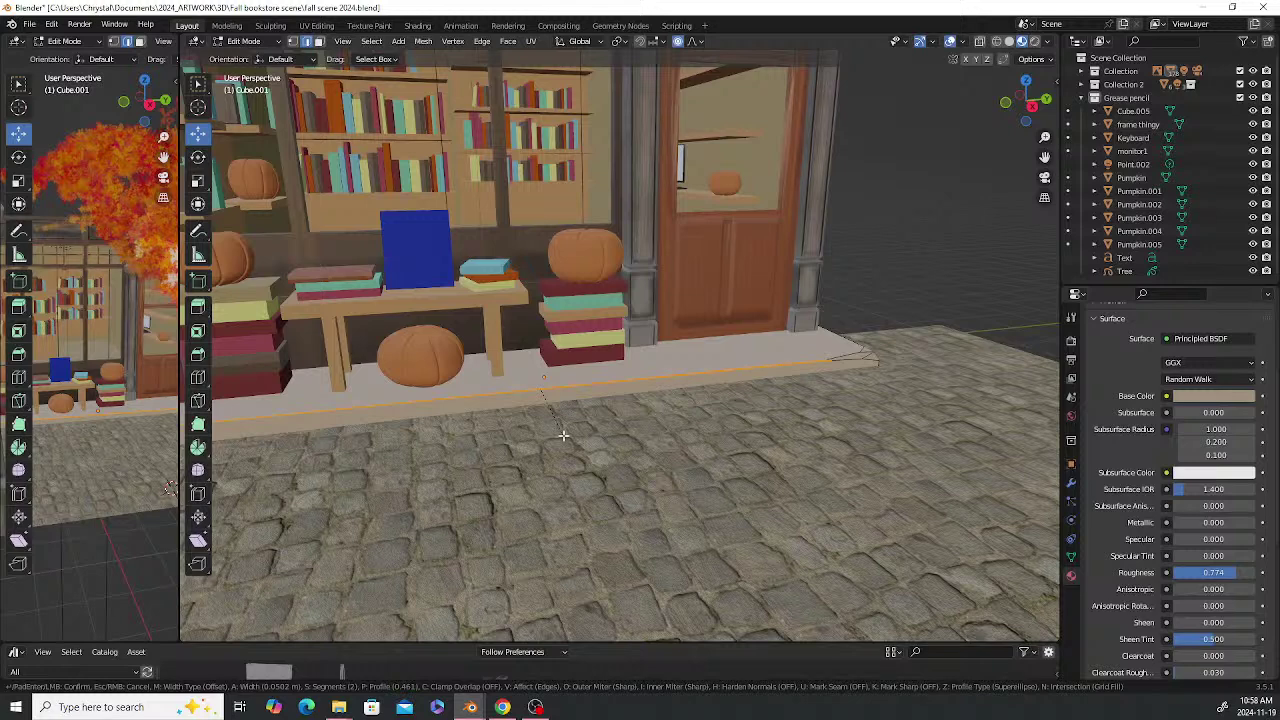
left_click(563, 436)
scroll(557, 428, "up", 5)
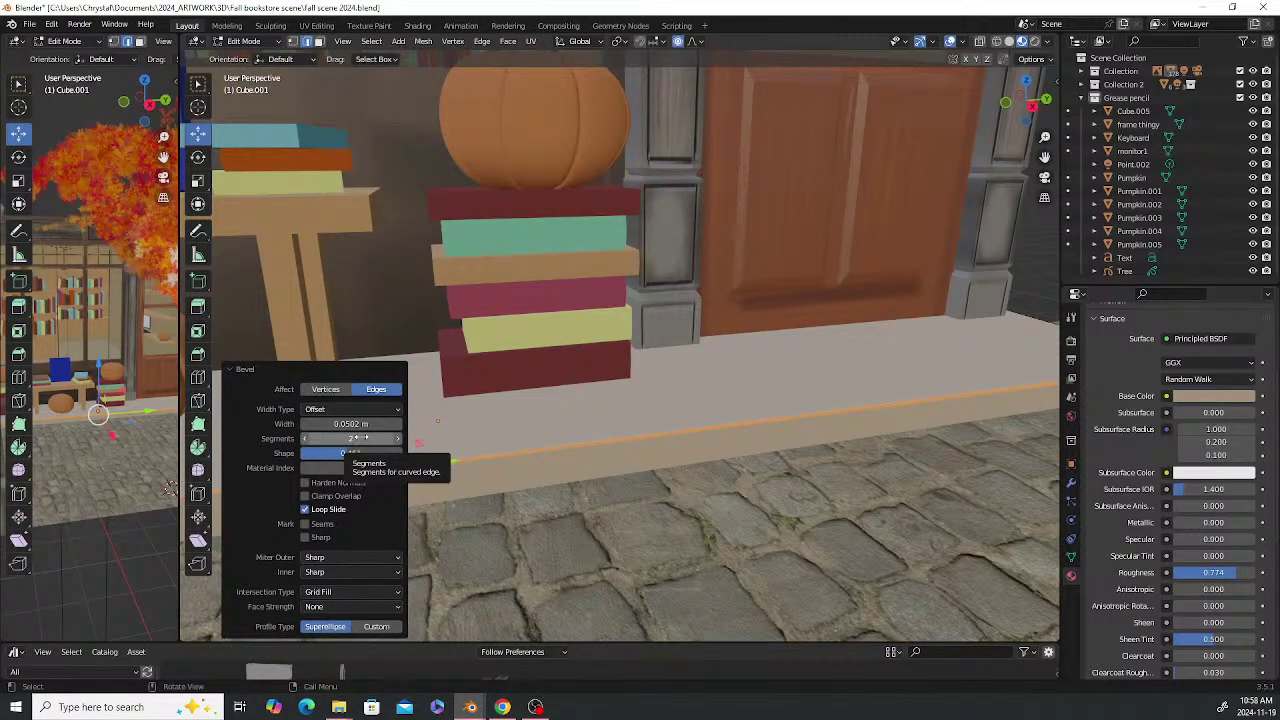
left_click_drag(355, 425, 394, 425)
scroll(668, 447, "down", 5)
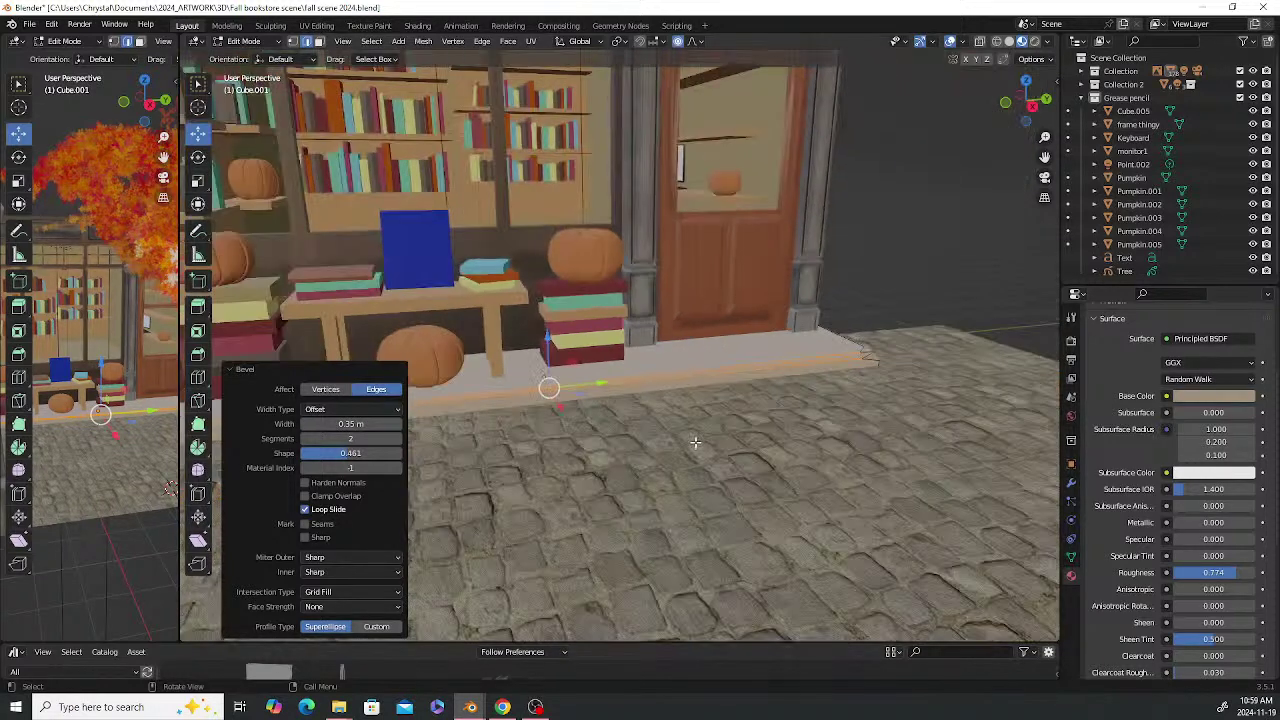
Try lowering the beveled front edge of the storefront step by about 0.076 m along Z, and undo the move
left_click(567, 392)
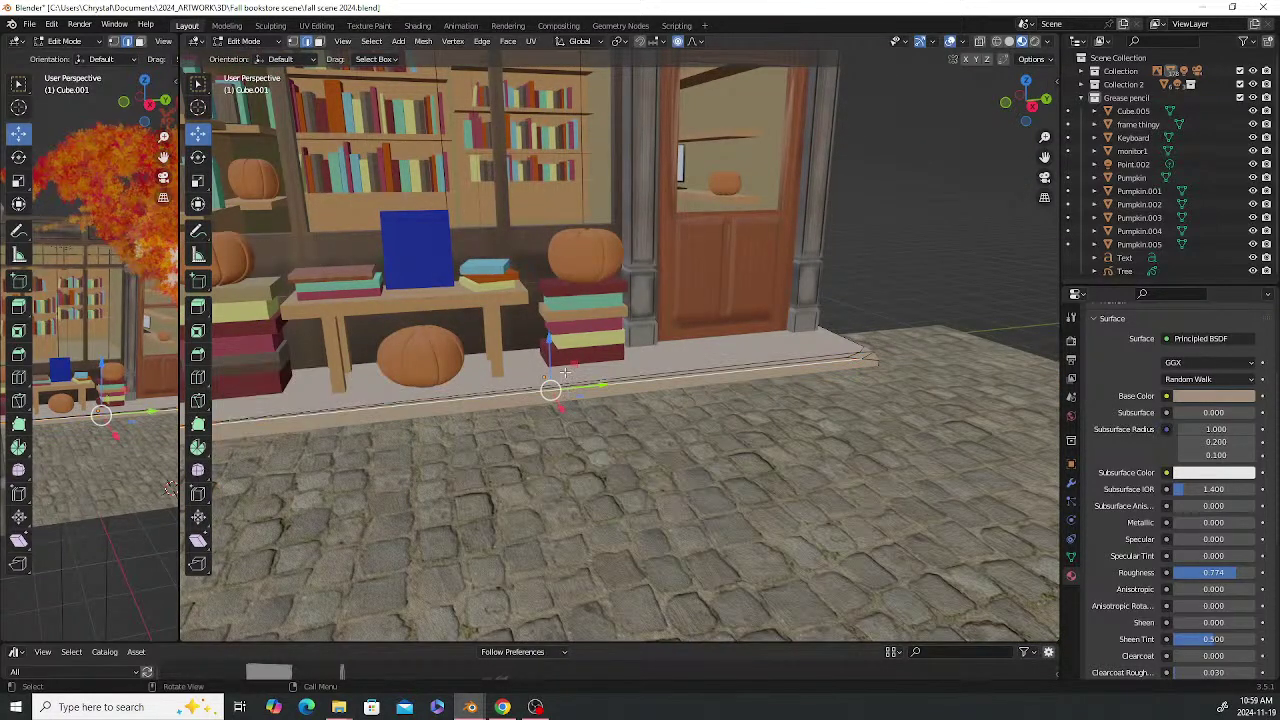
left_click_drag(549, 343, 546, 346)
middle_click_drag(668, 385, 827, 388)
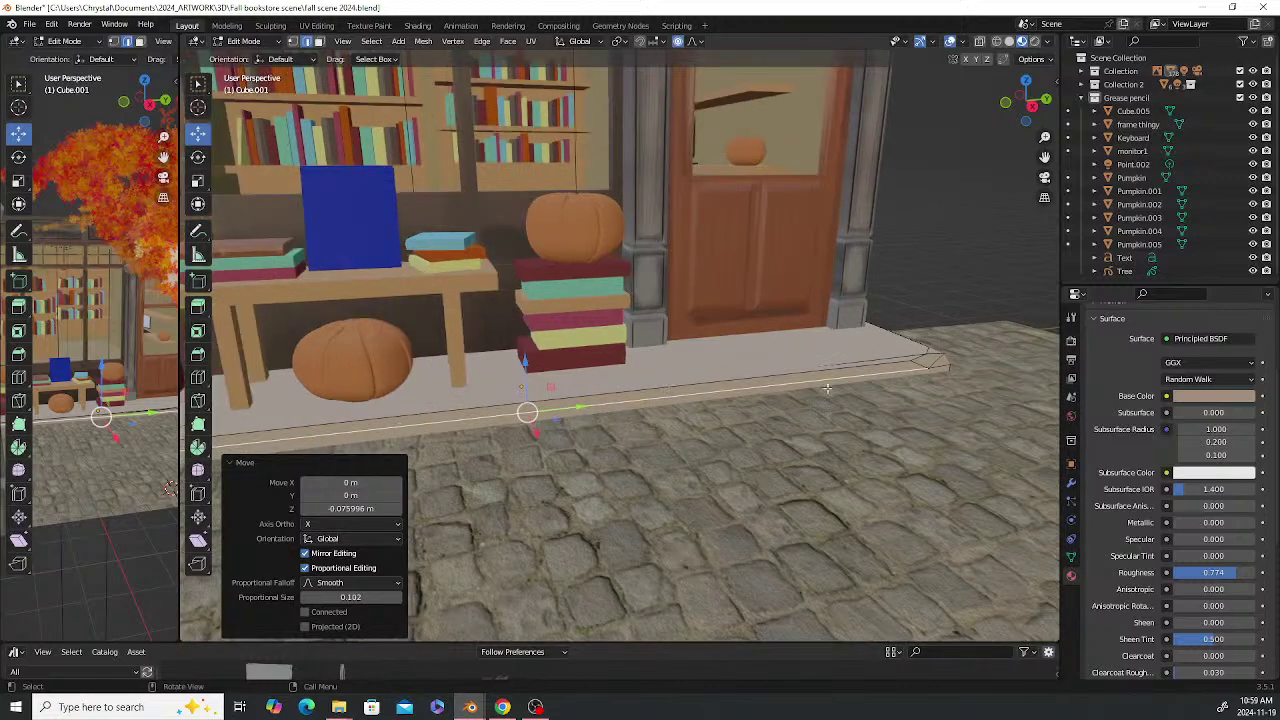
key("ctrl+z")
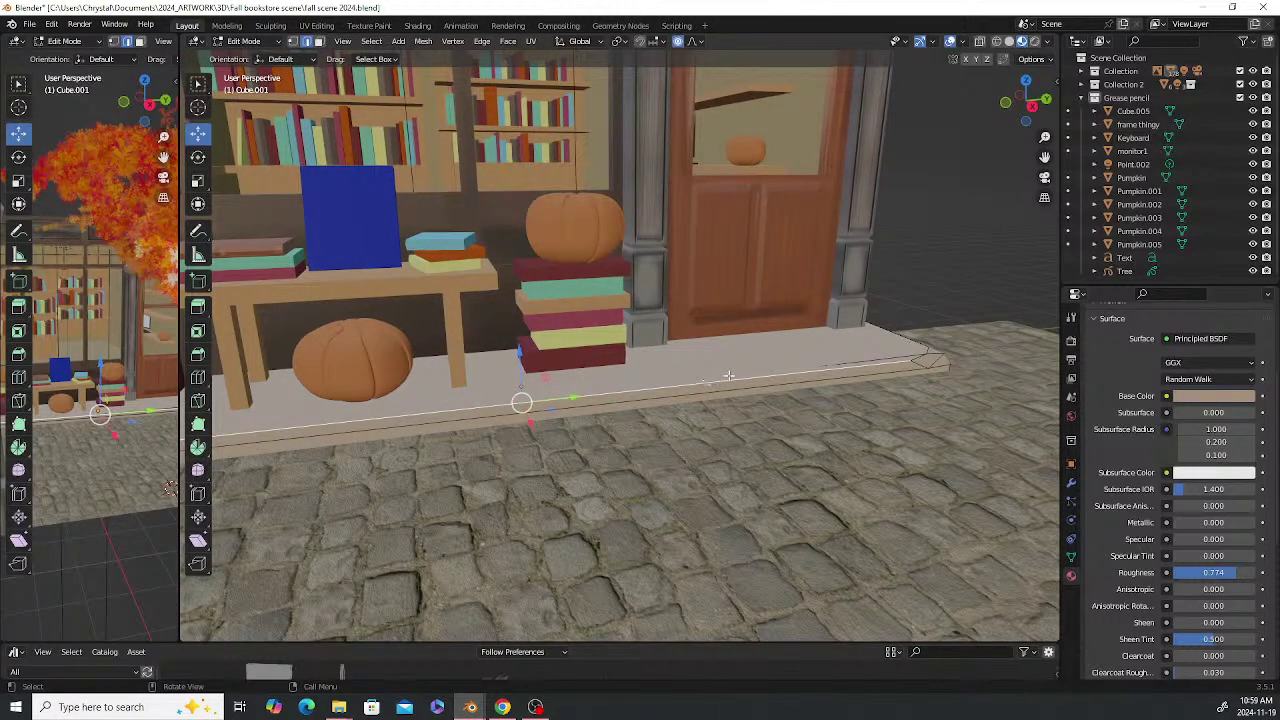
Raise the inner bevel edge of the storefront step about 0.067 m along Z with proportional editing, save the file and leave Edit Mode
left_click(832, 363)
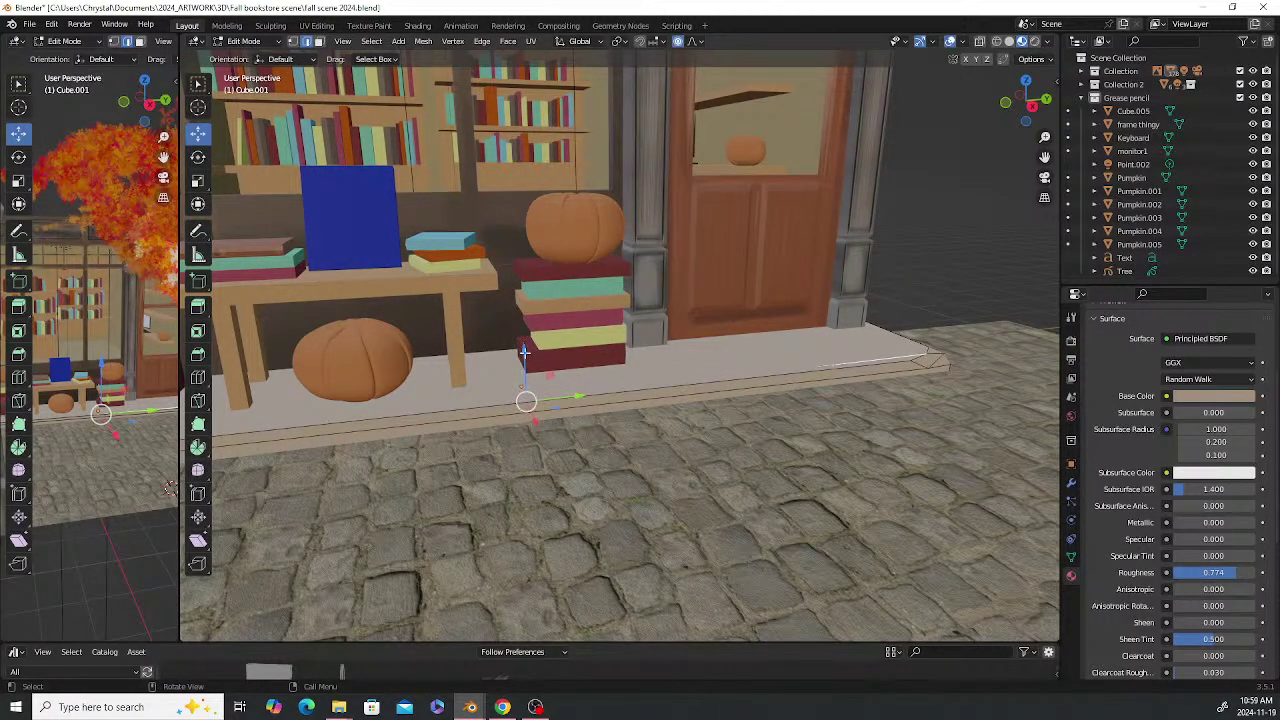
left_click_drag(524, 352, 520, 343)
scroll(523, 345, "down", 11)
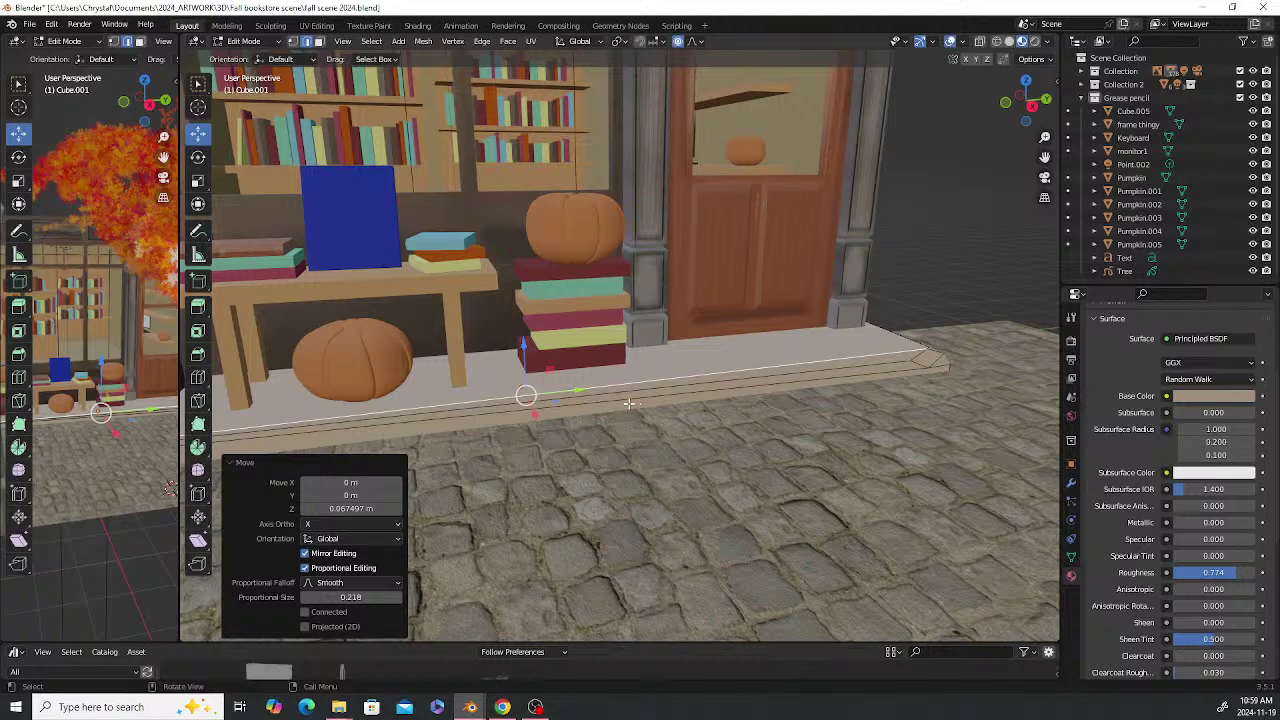
key("ctrl+s")
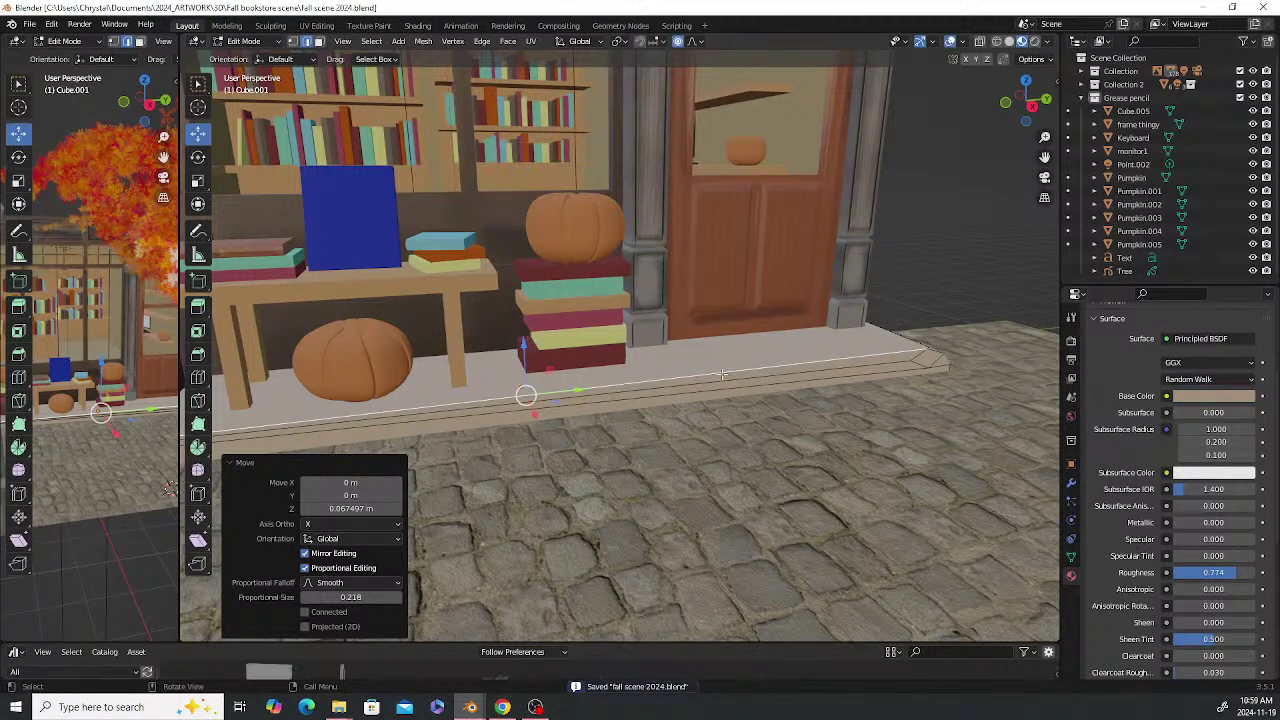
key("Tab")
Add a cube mesh to the scene
scroll(806, 344, "up", 5)
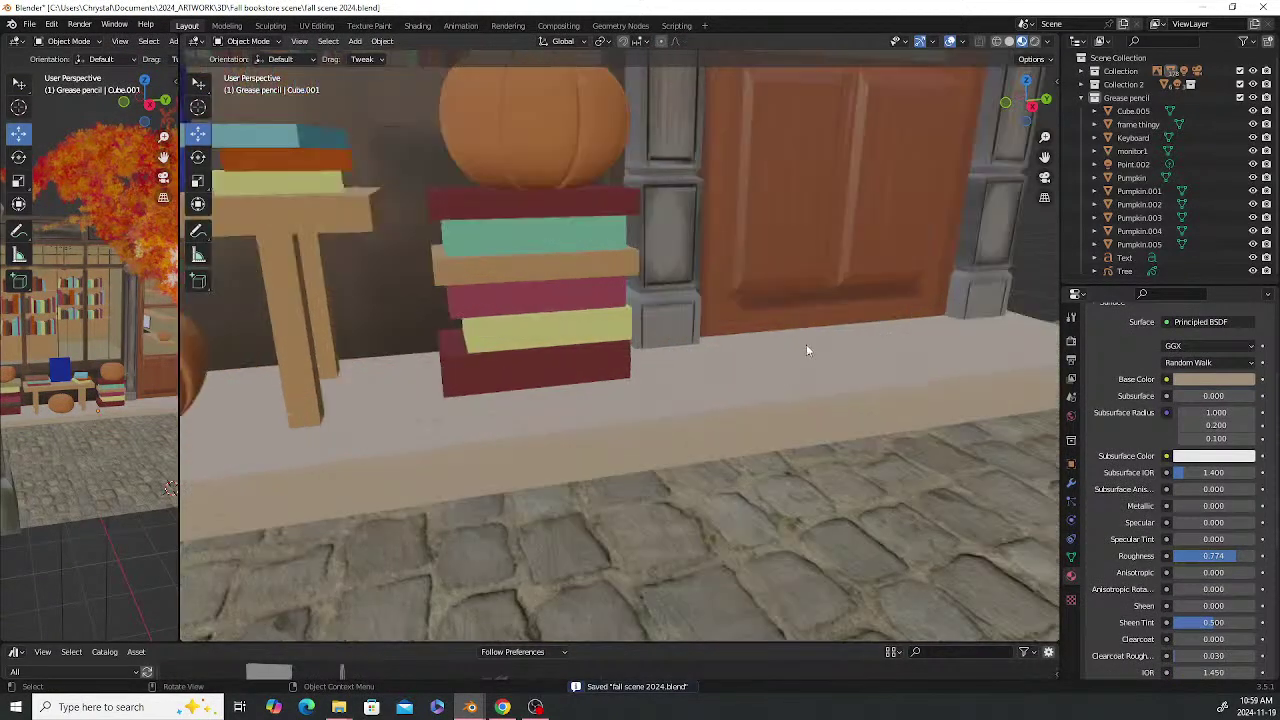
middle_click_drag(755, 343, 860, 443)
scroll(640, 330, "down", 6)
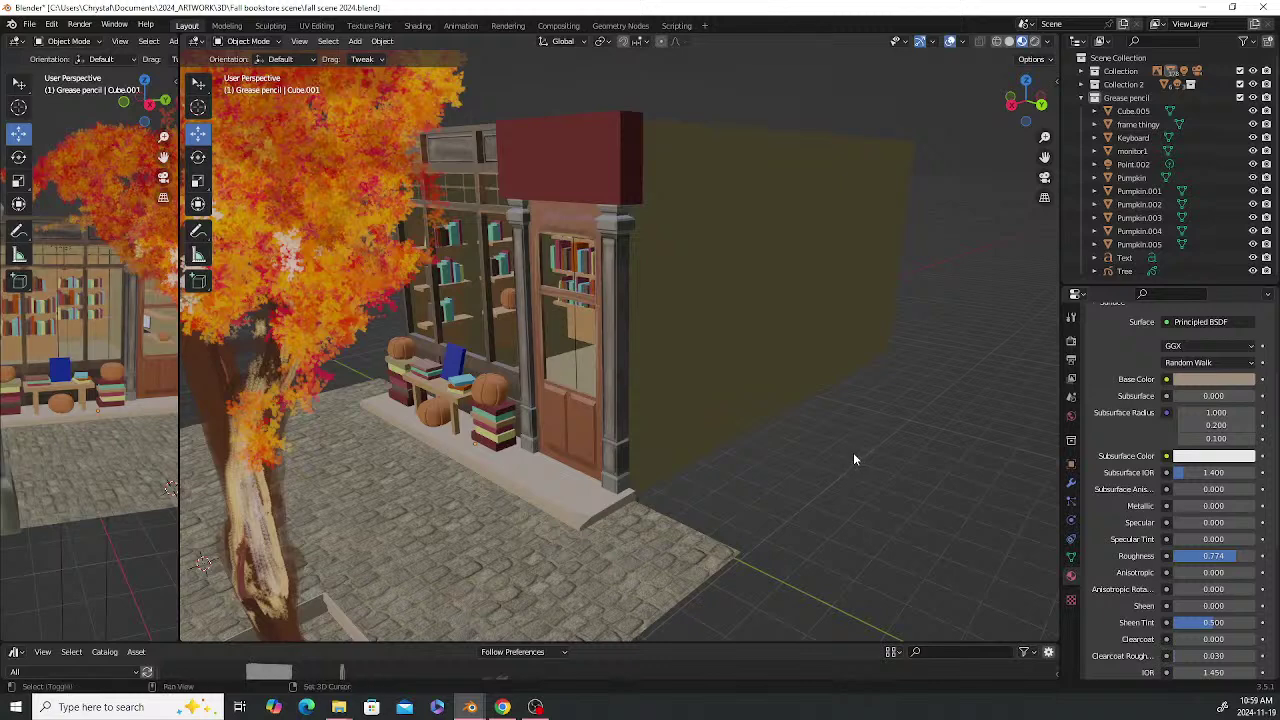
key("shift+a")
mouse_move(855, 452)
mouse_move(849, 424)
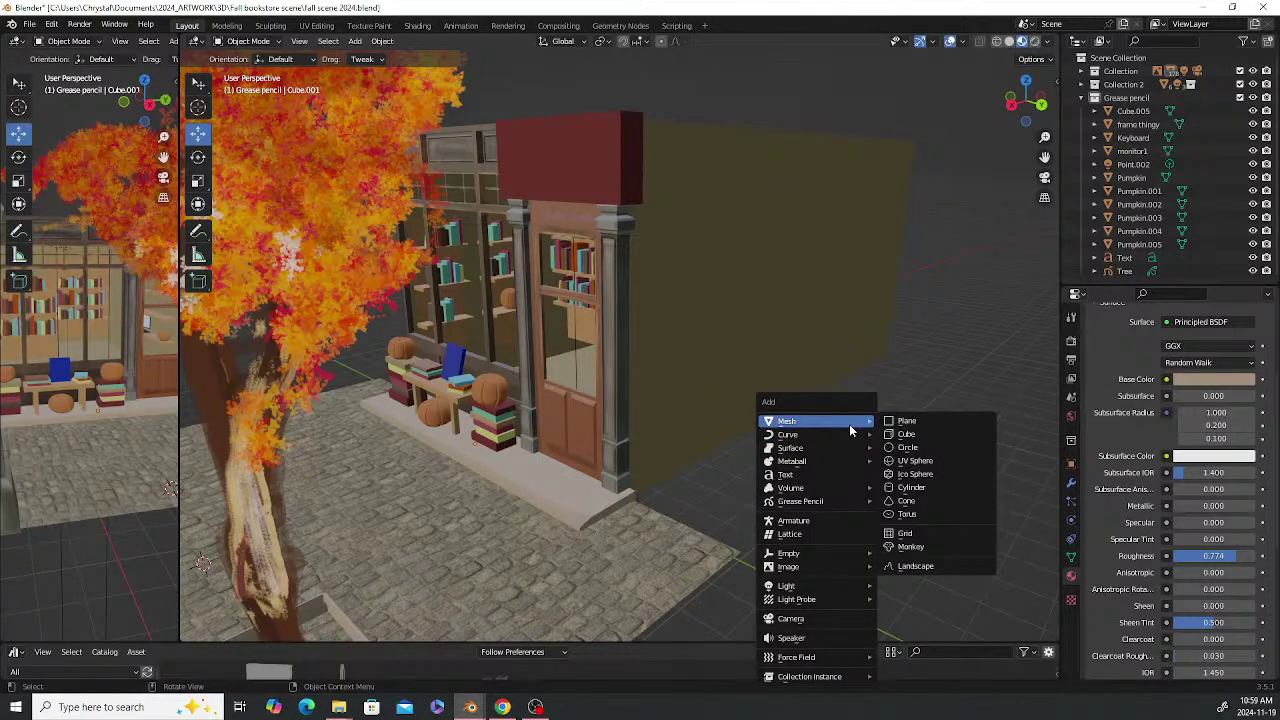
left_click(917, 437)
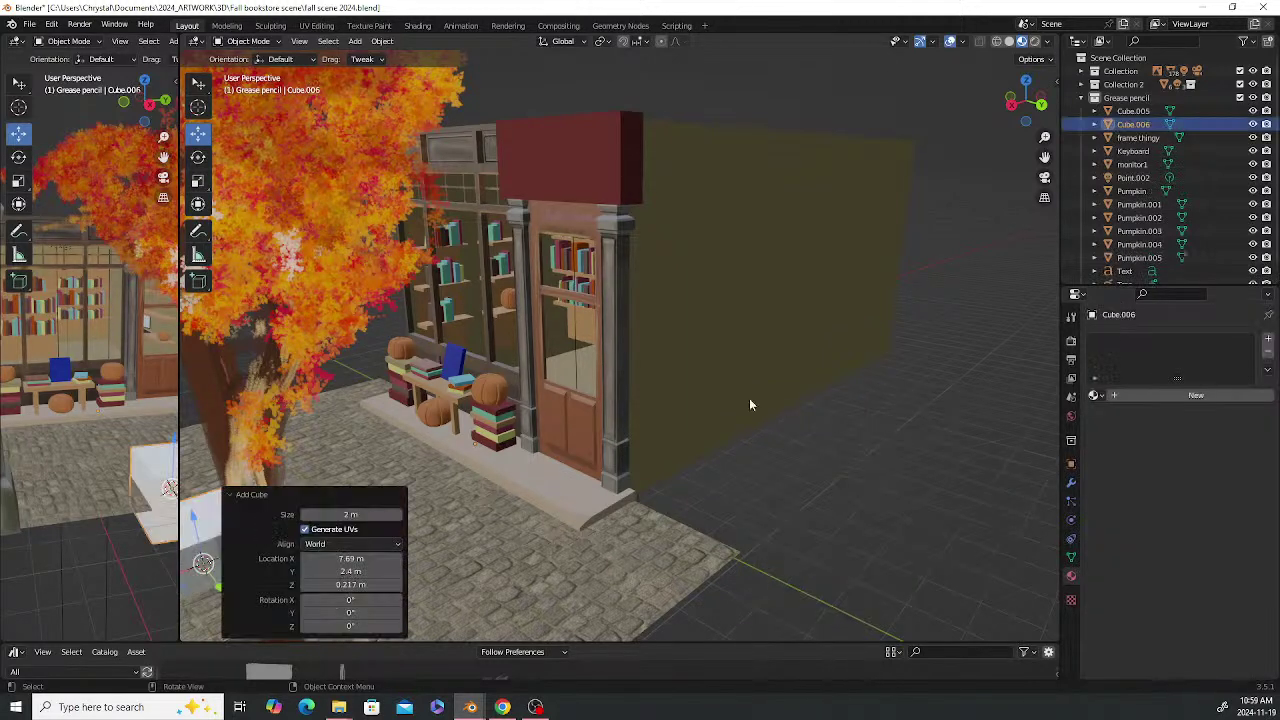
Scale the new cube uniformly by a factor of 4
middle_click_drag(474, 420, 481, 403)
scroll(502, 404, "down", 4)
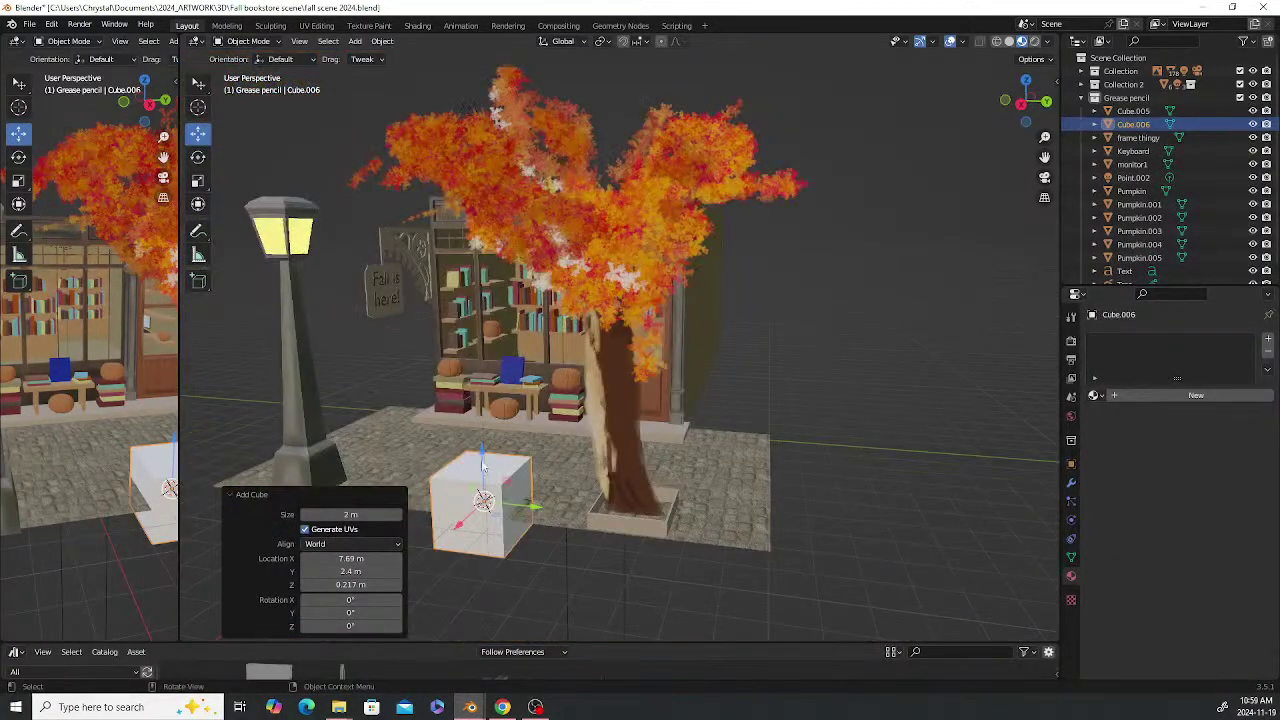
type("s")
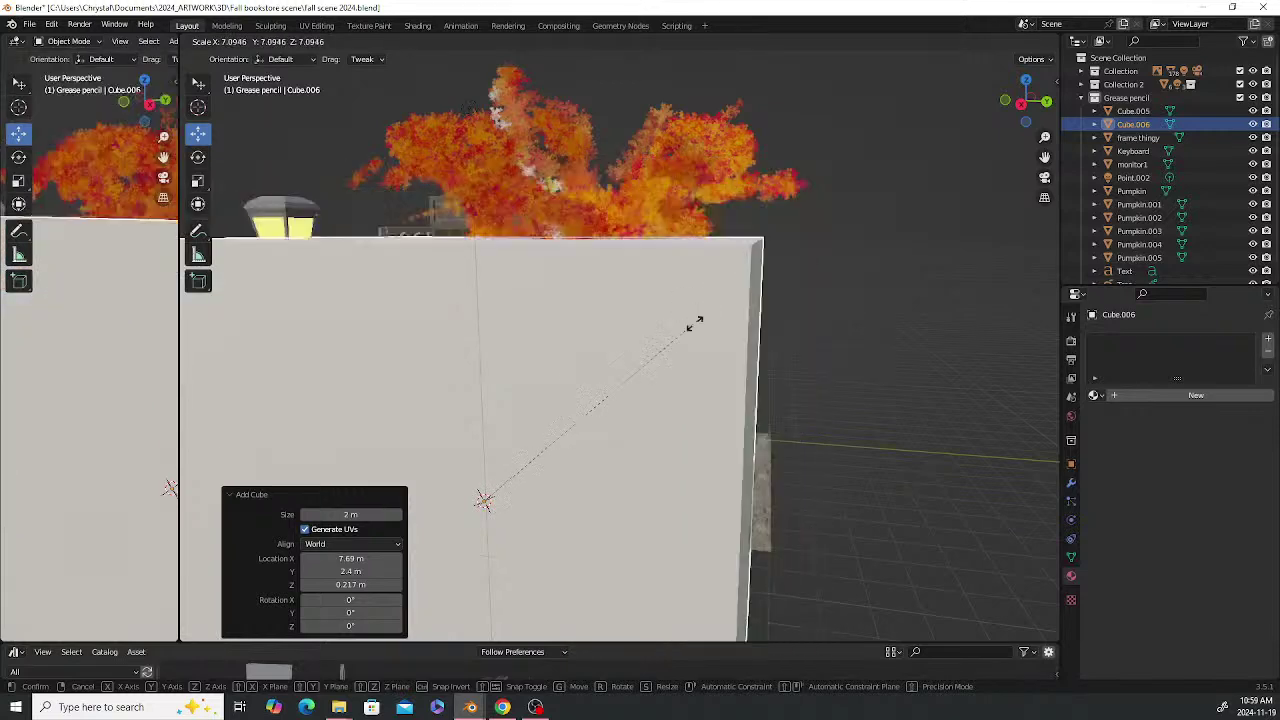
type("4")
key("Return")
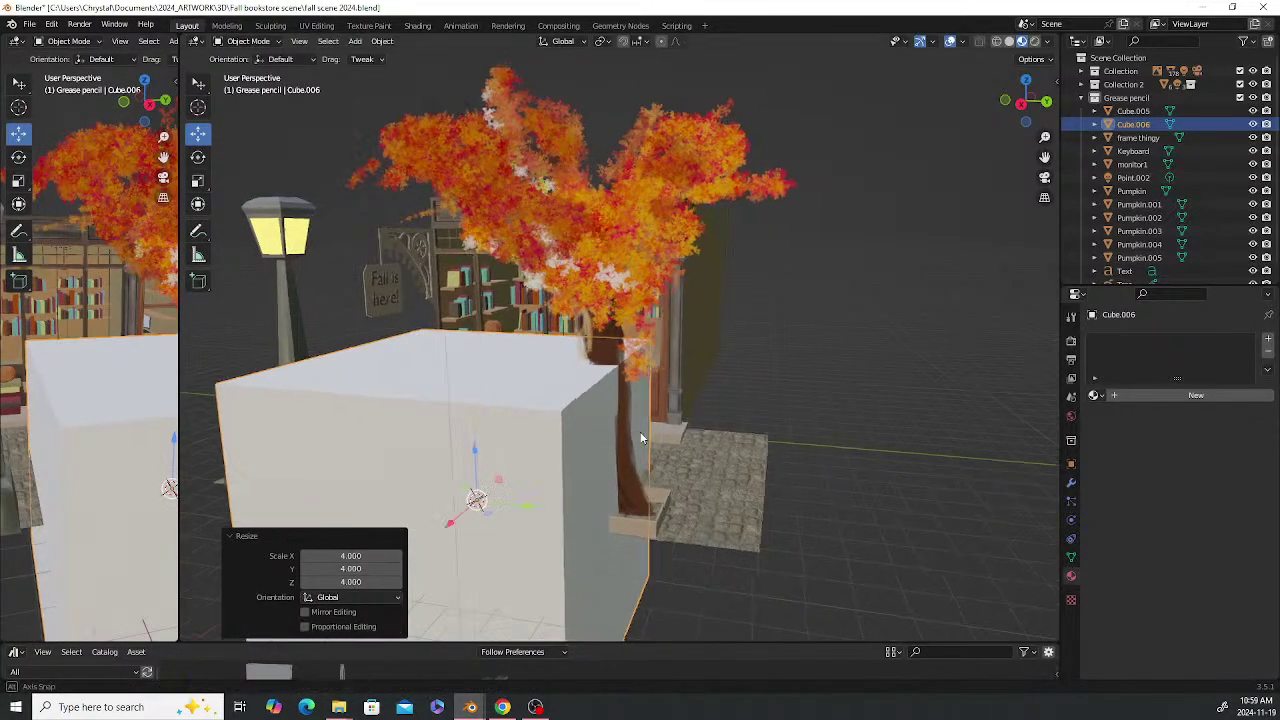
Shrink the cube uniformly to about 0.637 and move it up in front of the facade above the shop door
middle_click_drag(616, 380, 560, 436)
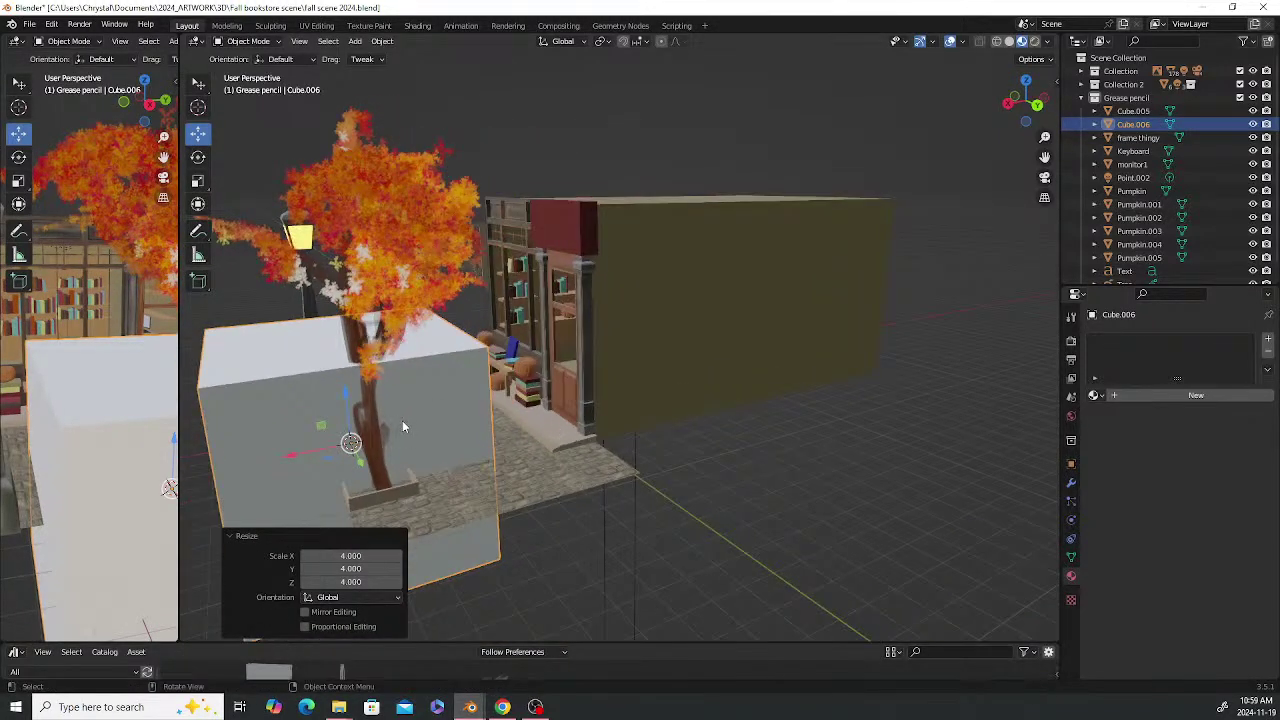
key("s")
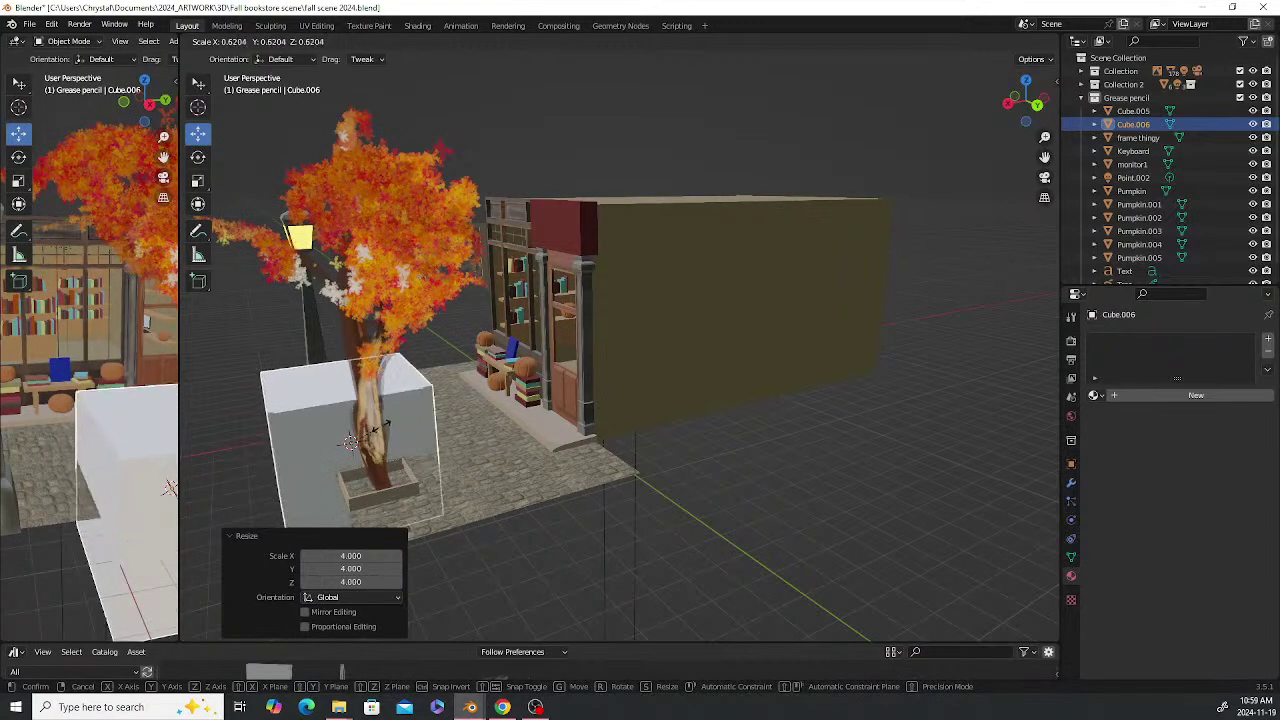
left_click(382, 430)
key("g")
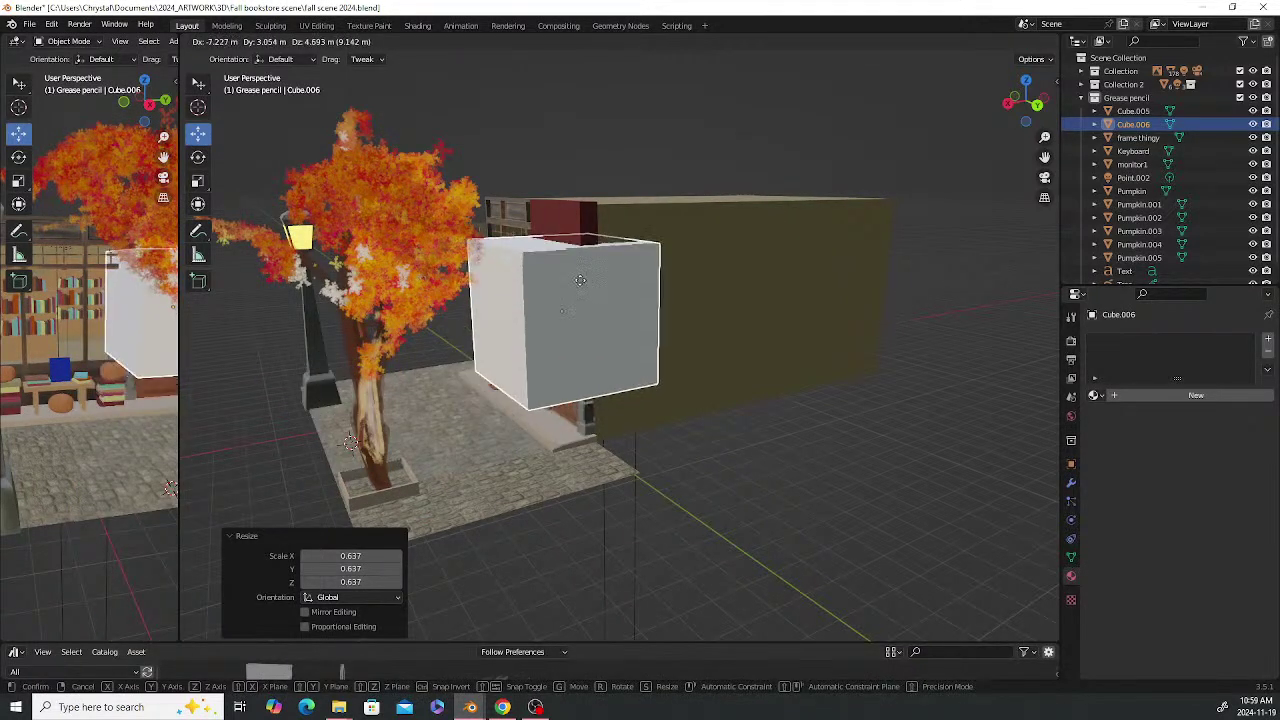
left_click(560, 262)
Scale the cube uniformly to about 0.81, and reduce its depth along X to about 0.627
scroll(548, 258, "up", 3)
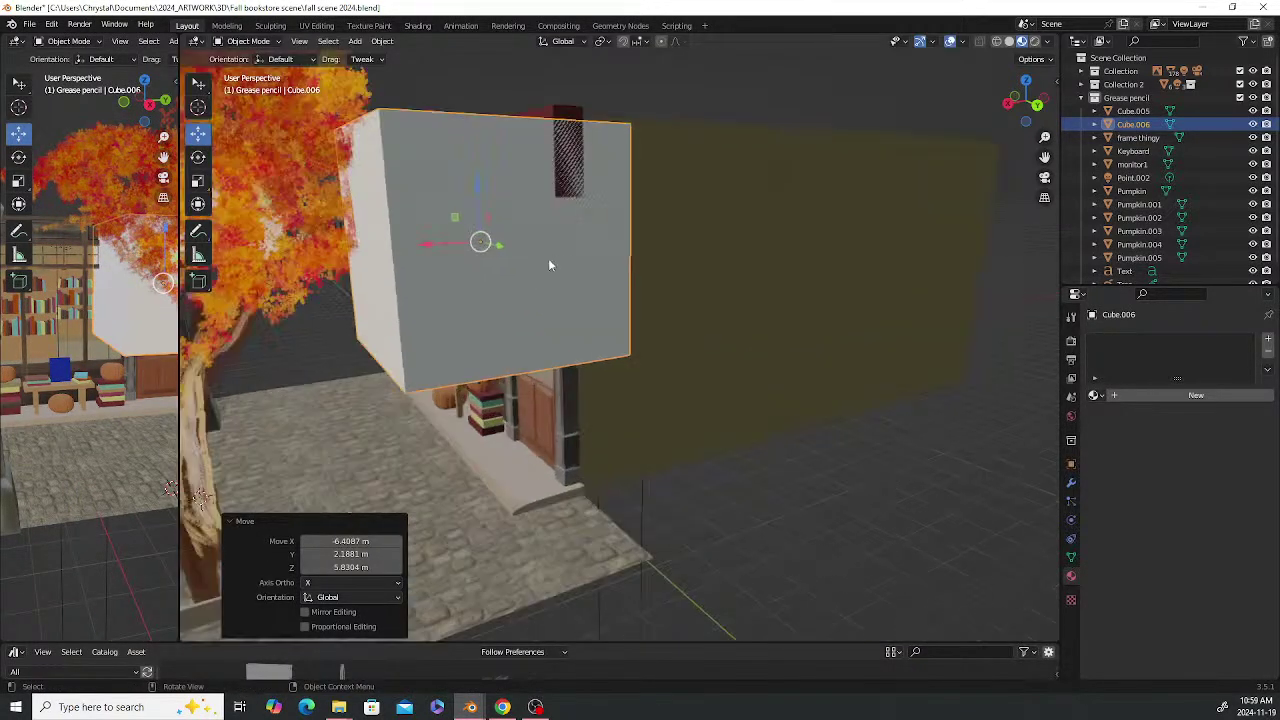
middle_click_drag(548, 258, 698, 412)
scroll(565, 340, "down", 2)
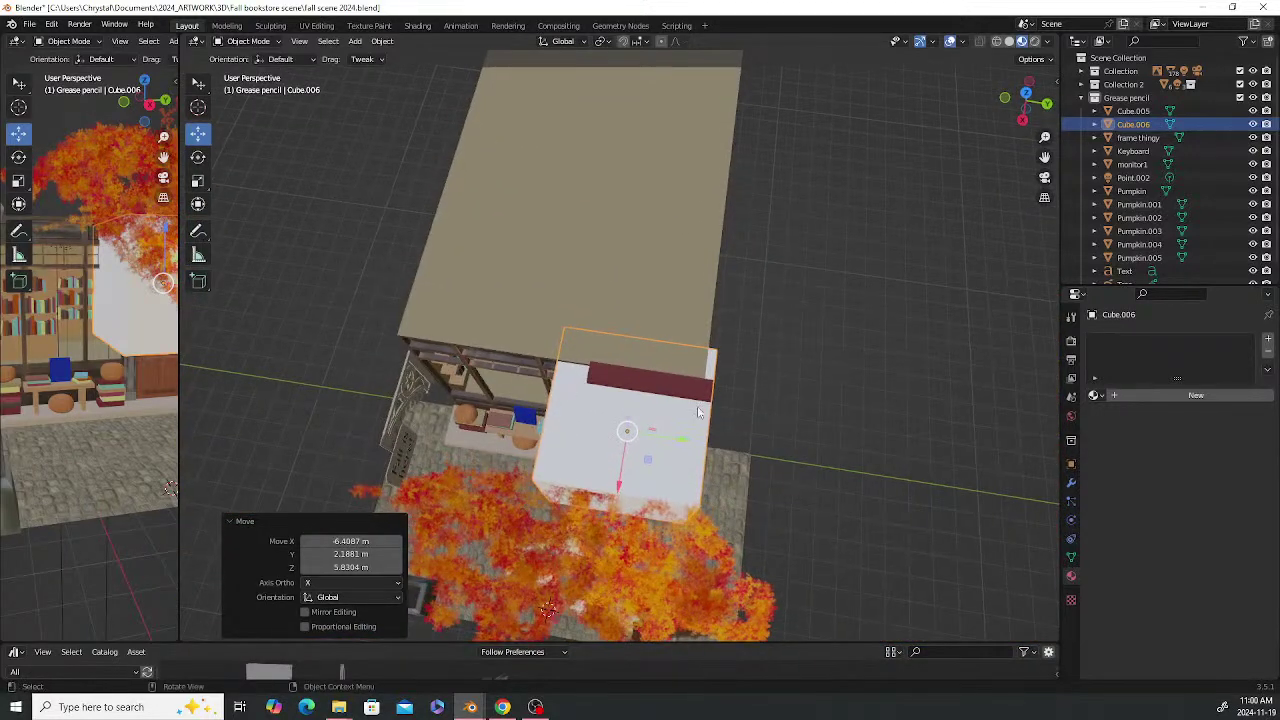
key("s")
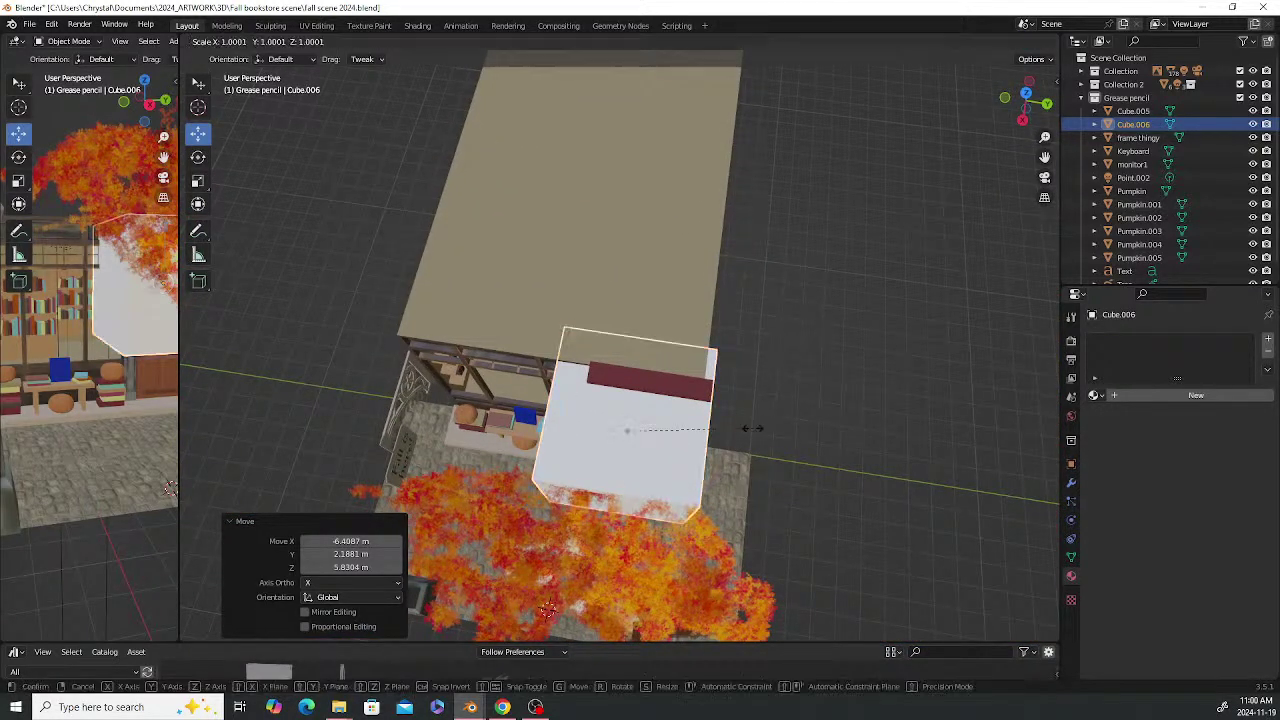
left_click(729, 425)
key("s")
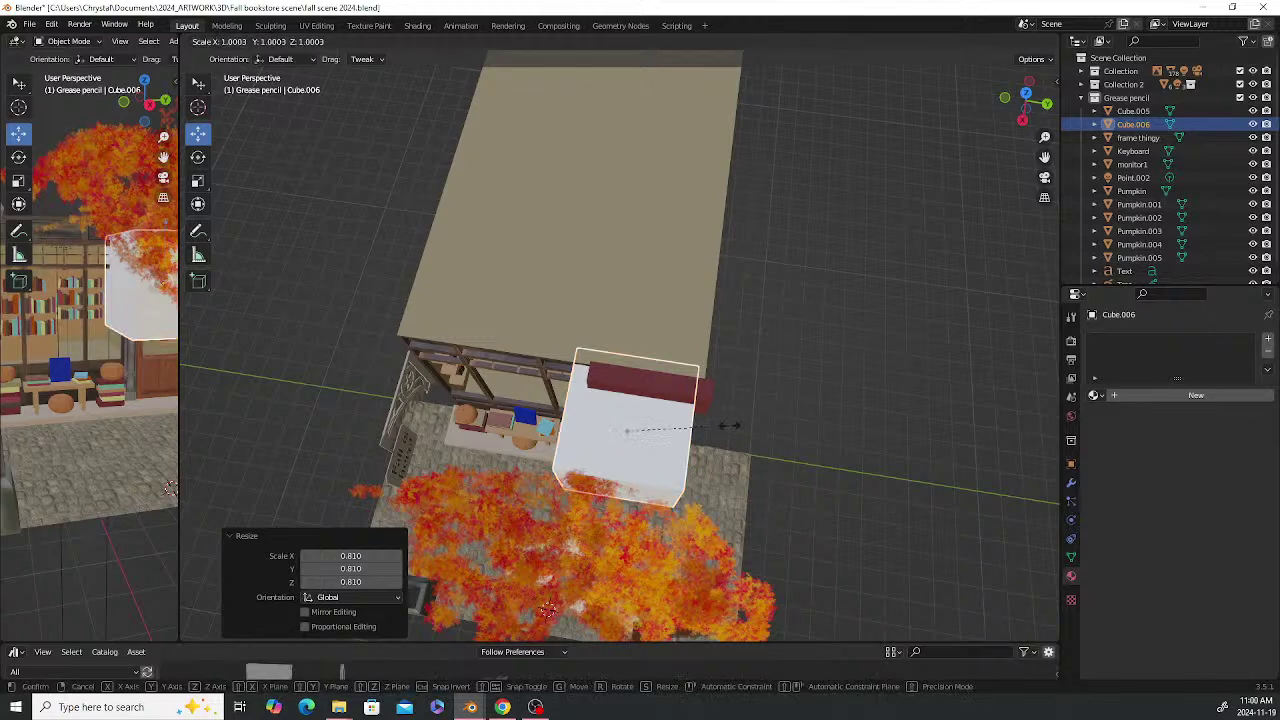
key("x")
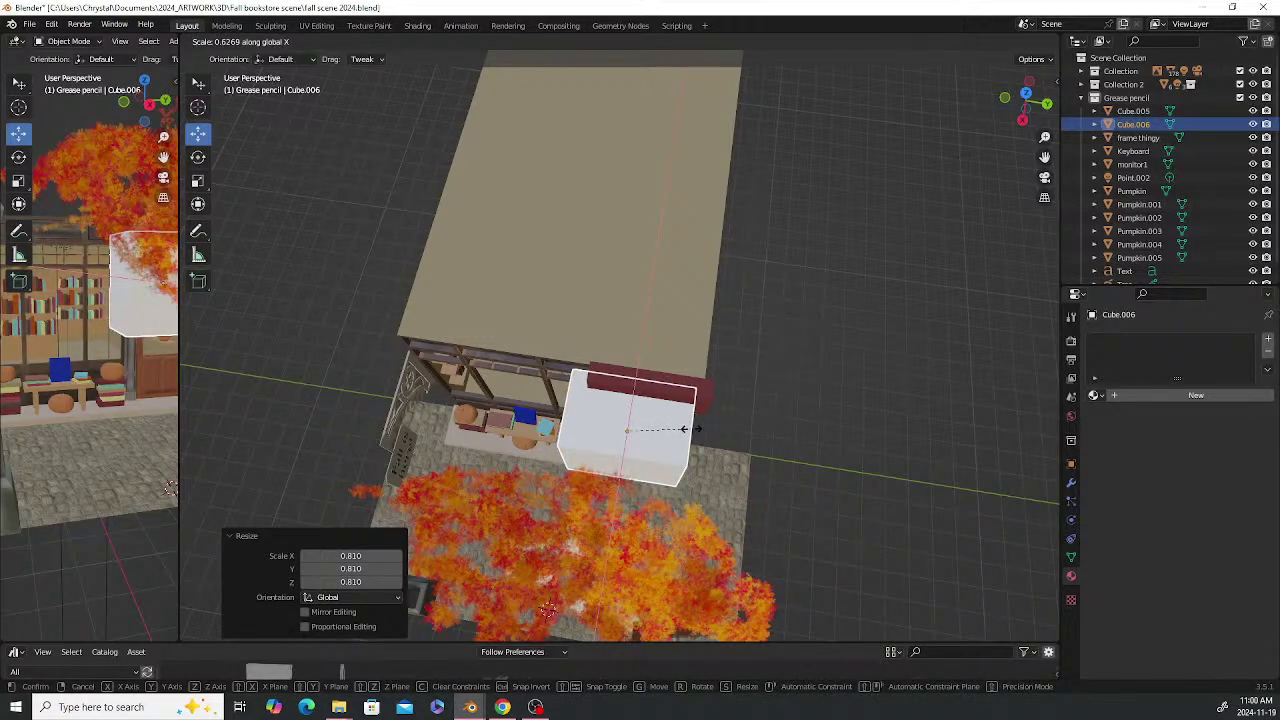
left_click(683, 429)
Shift the cube about 0.58 m along Y to line up with the red sign block above the door
key("g")
key("y")
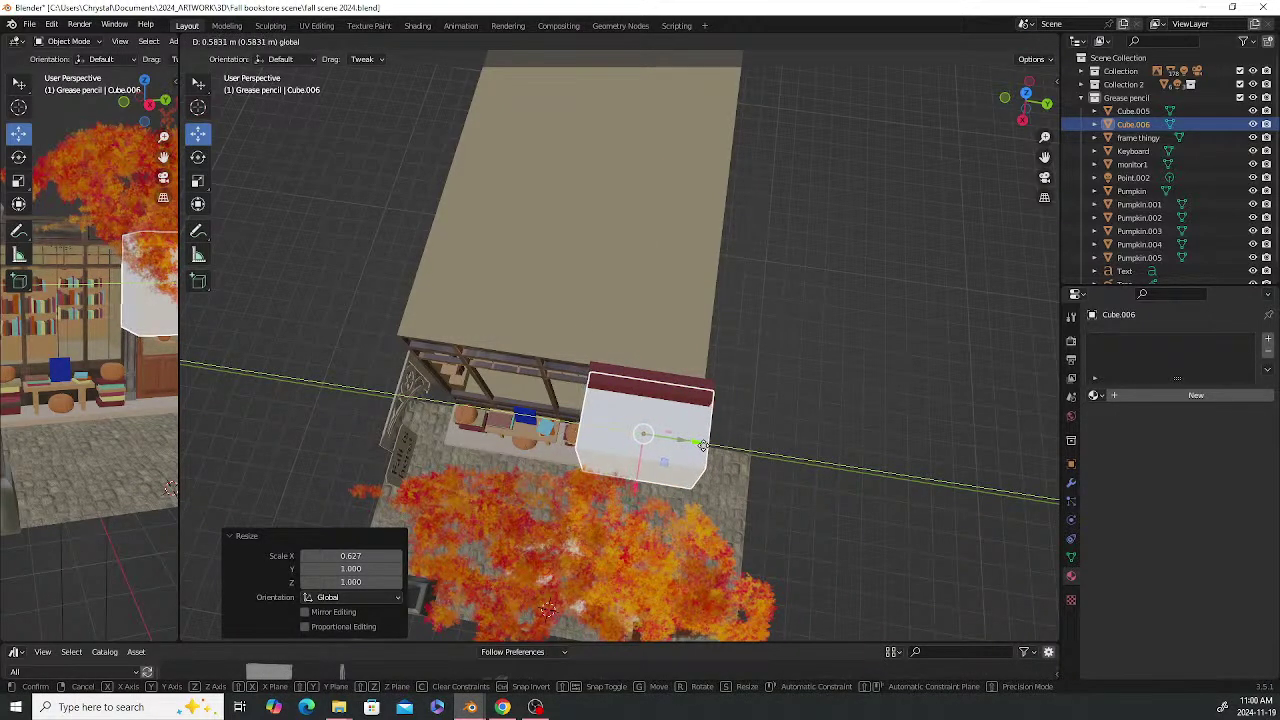
left_click(703, 446)
Flatten the cube to about 0.591 along Z and raise it about 0.29 m above the door
middle_click_drag(723, 446, 646, 280)
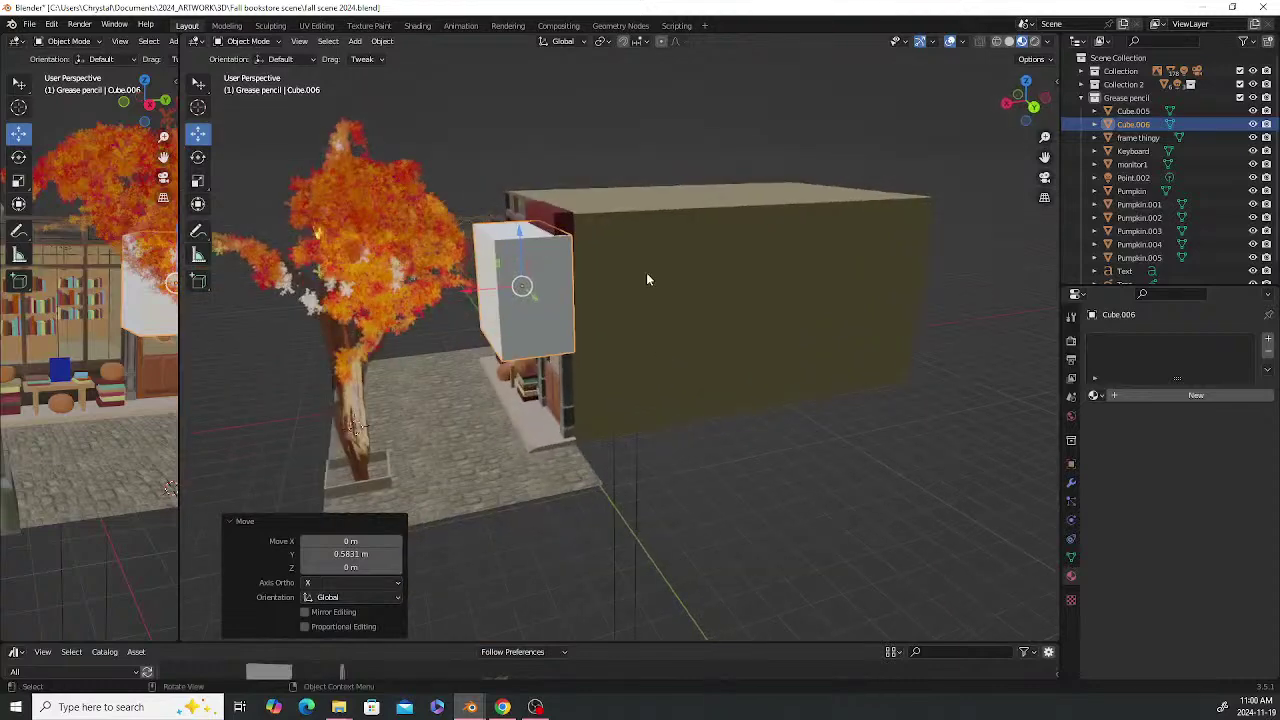
key("s")
key("z")
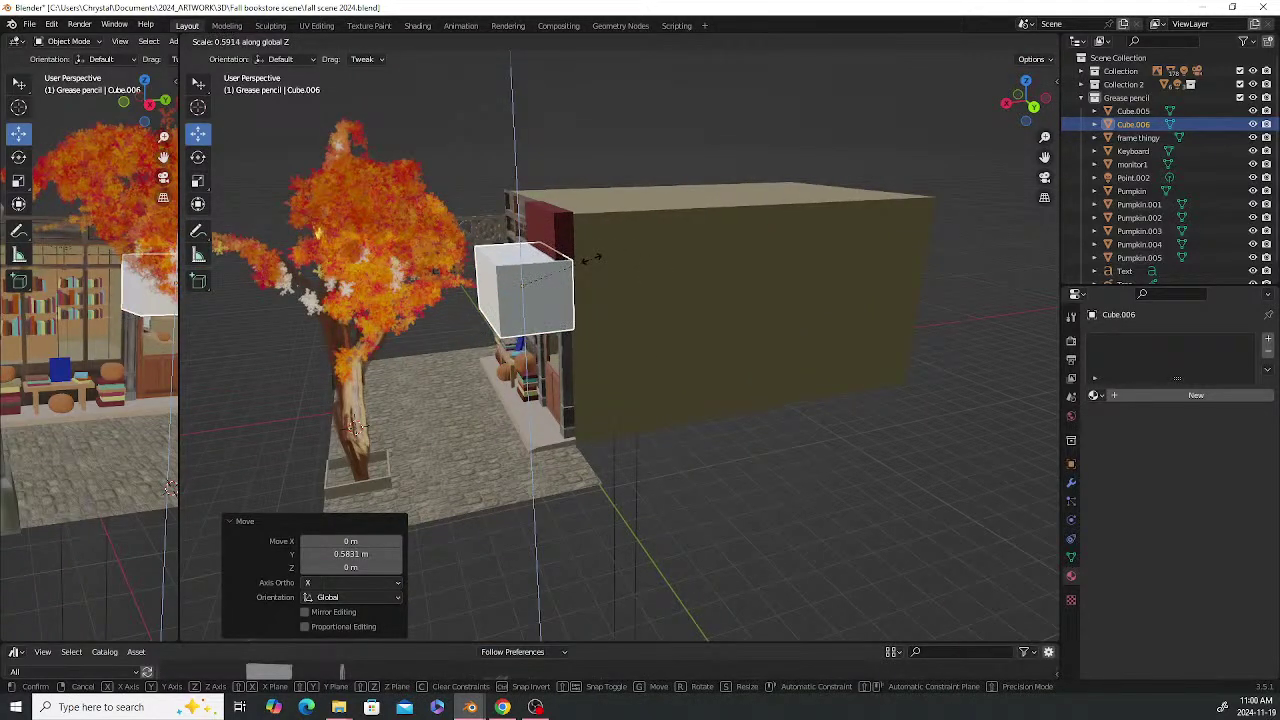
left_click(591, 258)
scroll(490, 240, "up", 5)
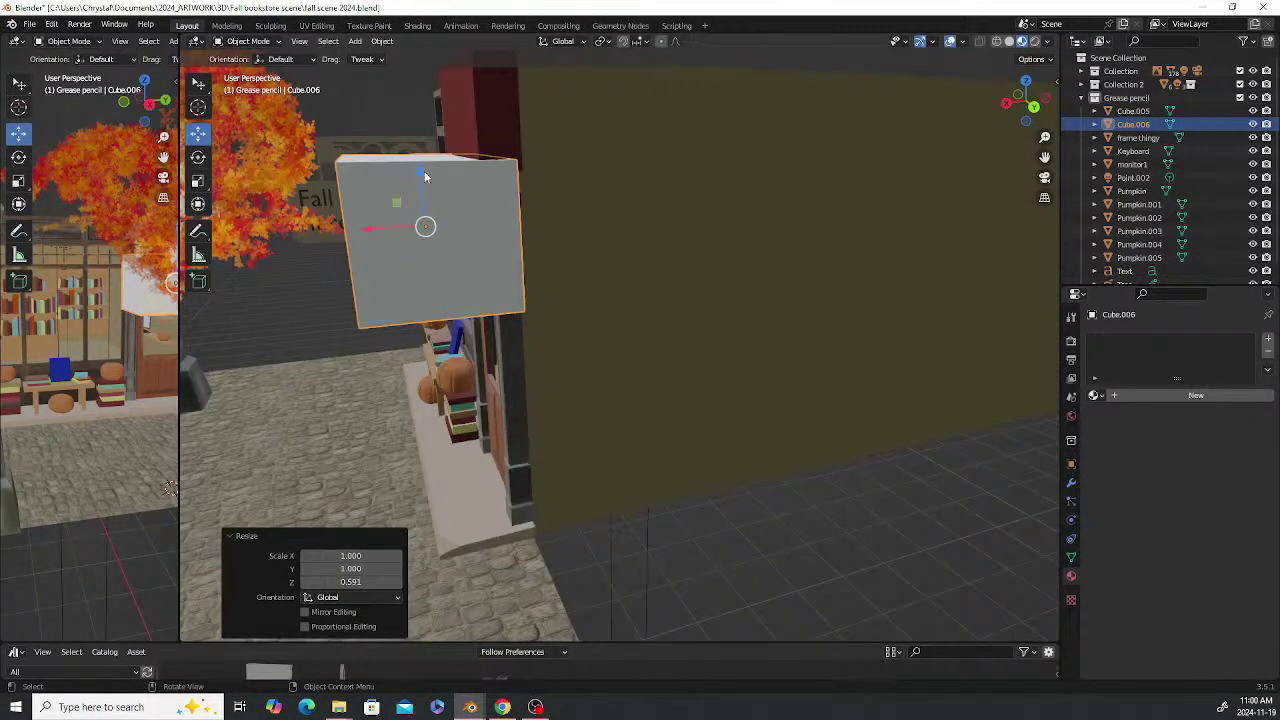
left_click_drag(424, 176, 423, 158)
middle_click_drag(423, 158, 537, 222)
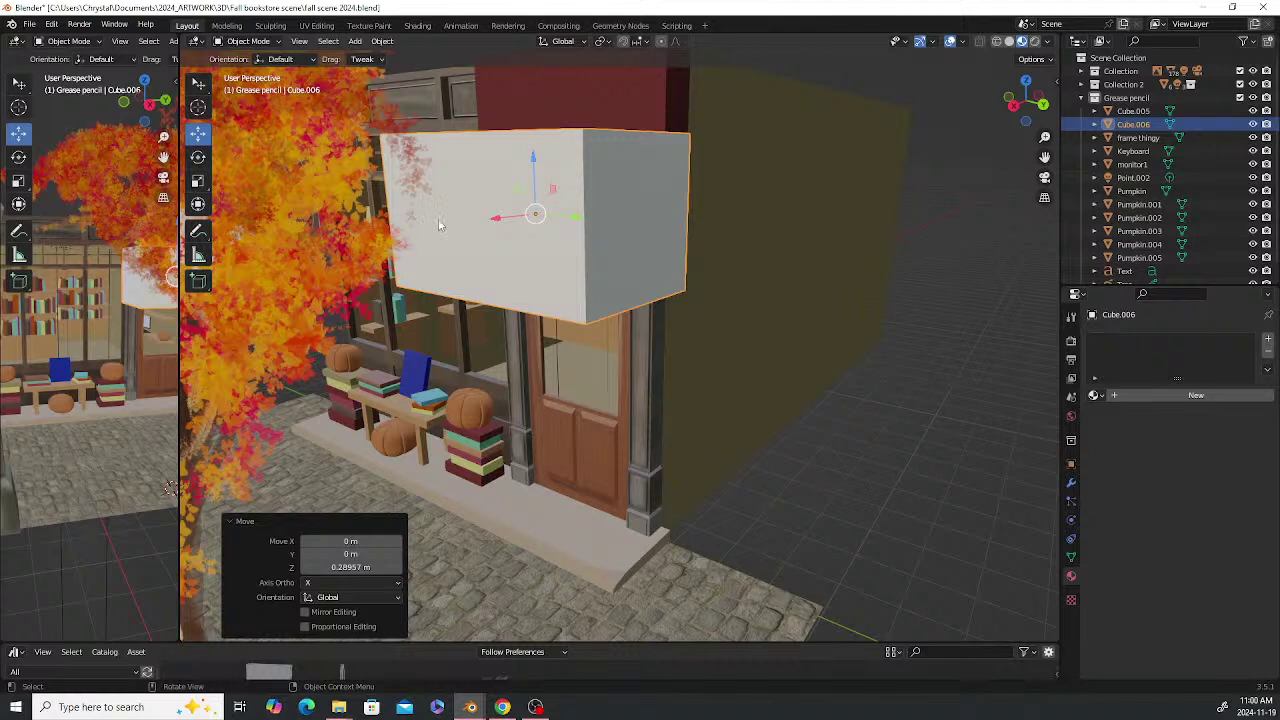
Rename the cube as shelter and divide its front with 5 evenly spaced vertical loop cuts
double_click(1134, 124)
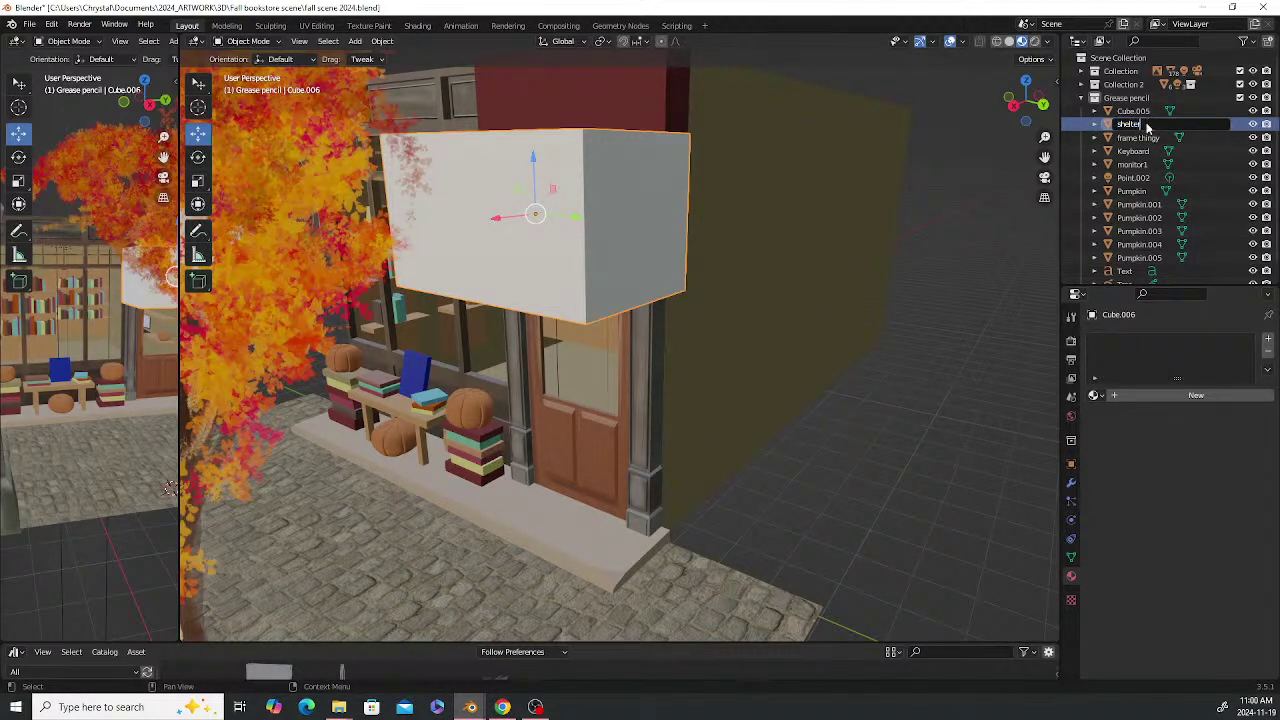
key("Return")
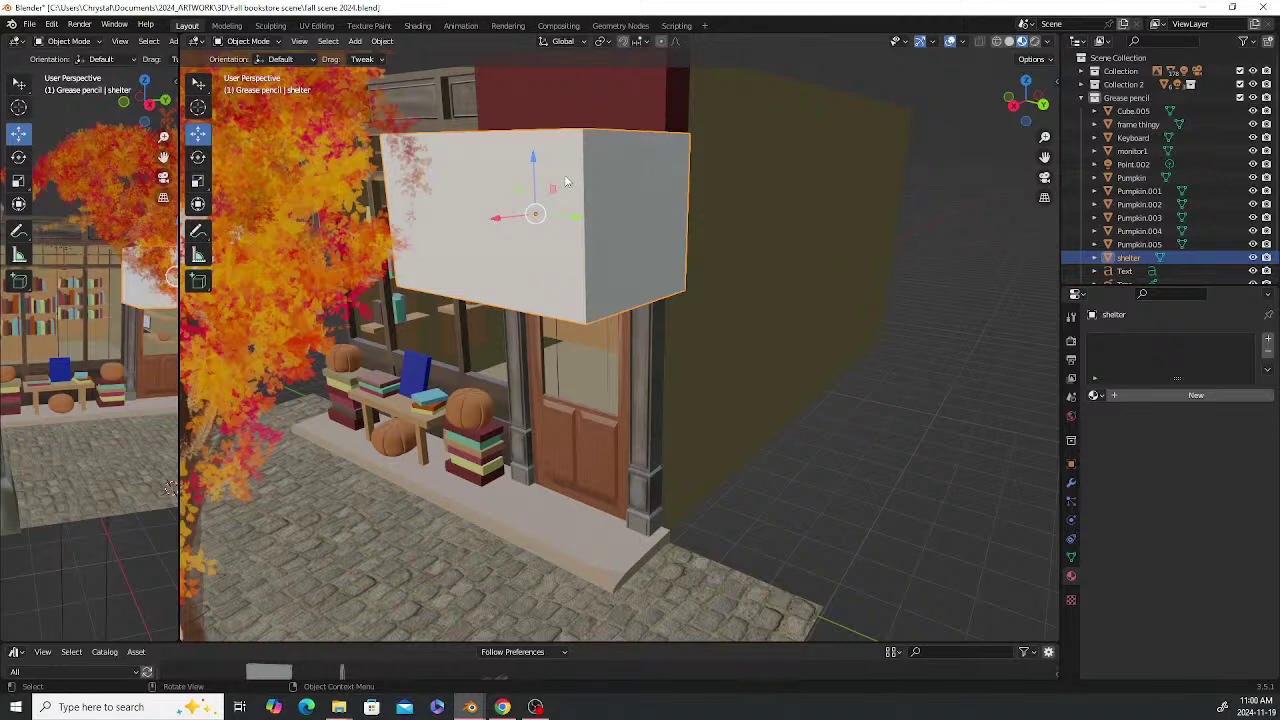
key("Tab")
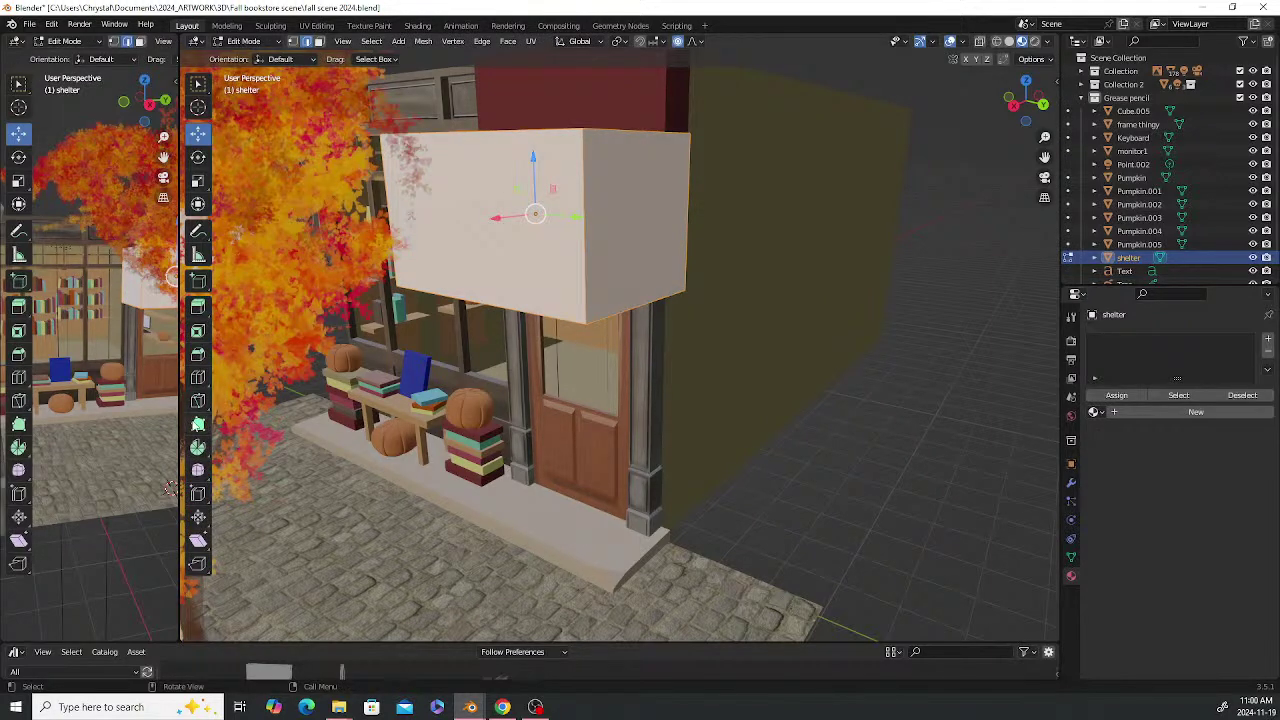
left_click(198, 378)
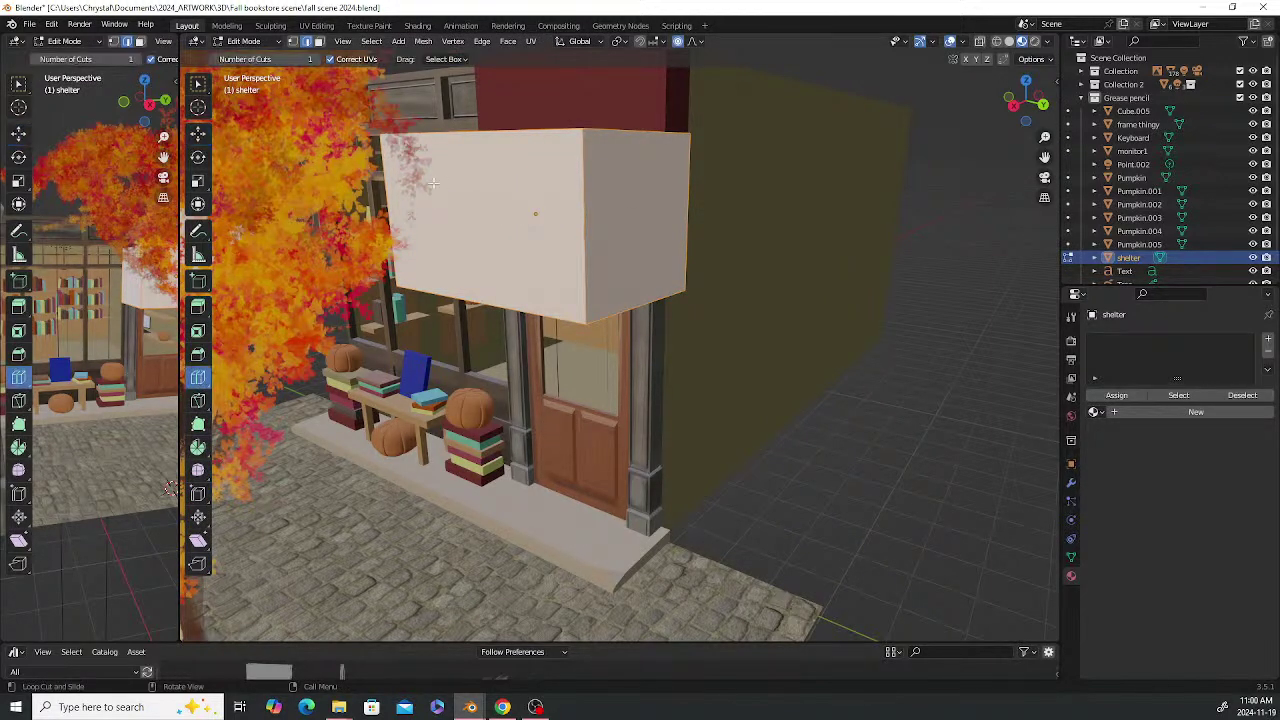
left_click(475, 135)
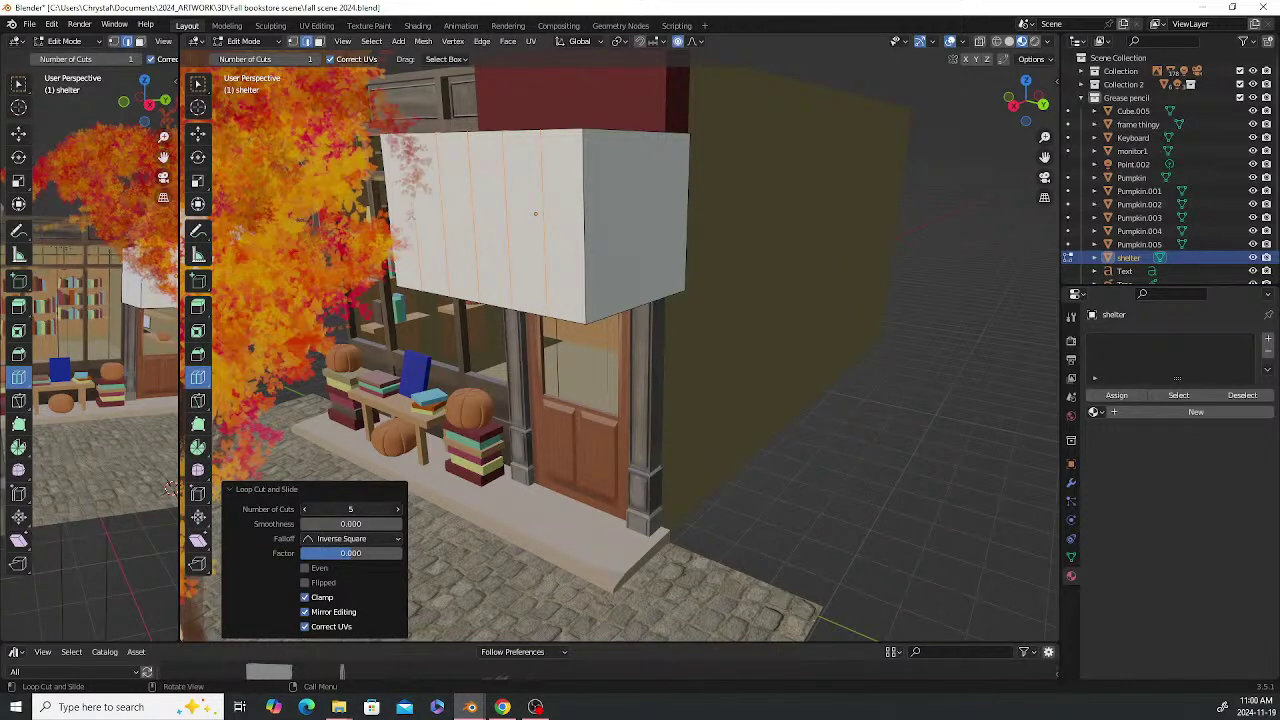
middle_click_drag(450, 365, 459, 369)
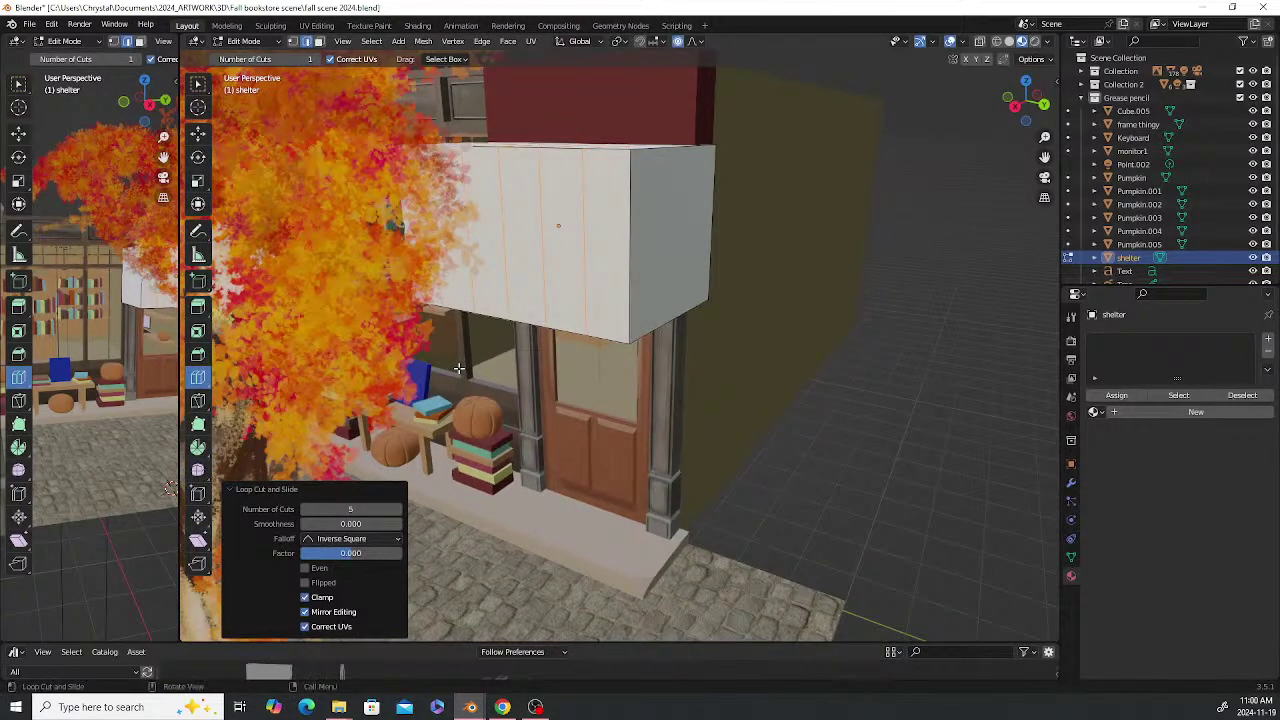
Hide the Tree object so the shelter can be seen unobstructed from the right side
key("KP_3")
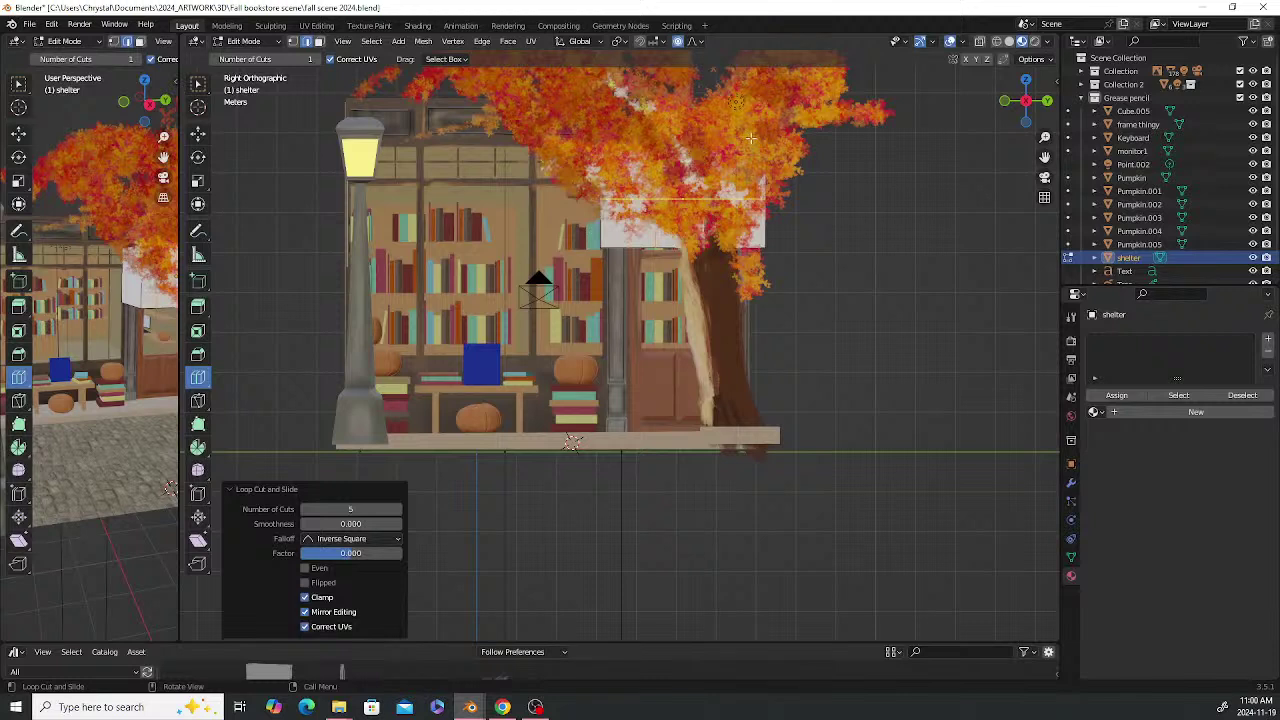
scroll(1165, 198, "down", 1)
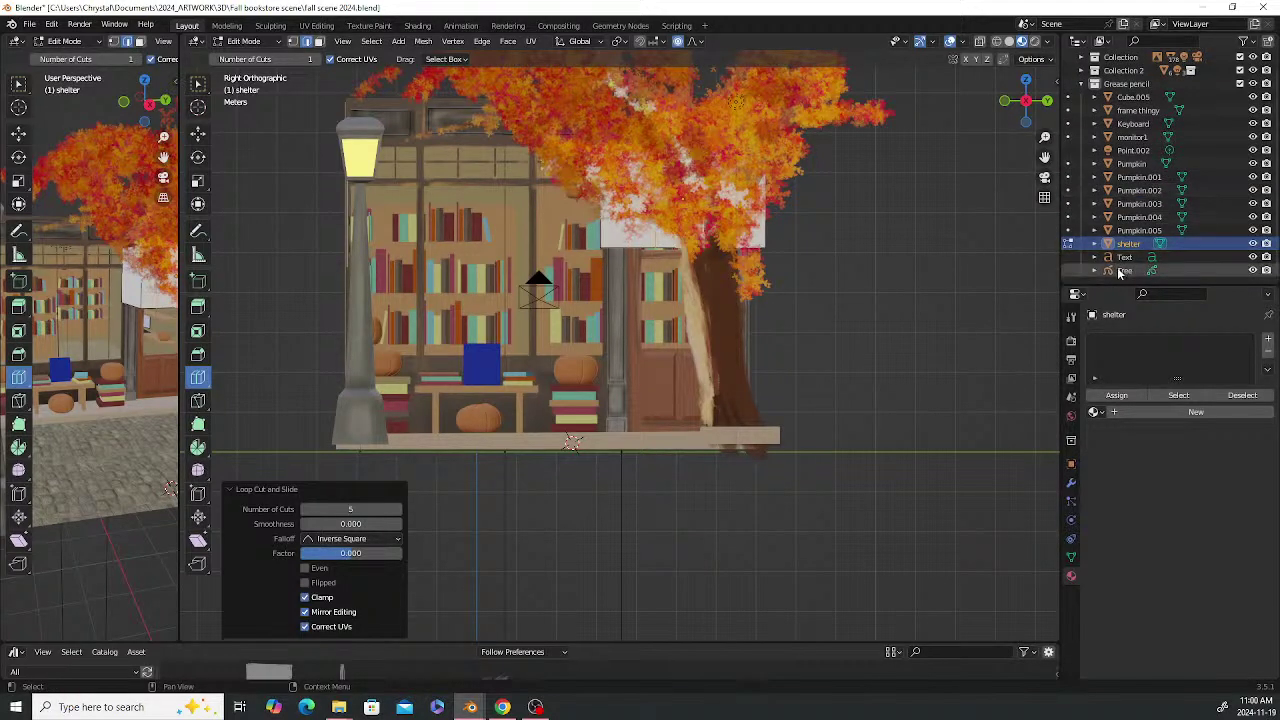
left_click(1252, 271)
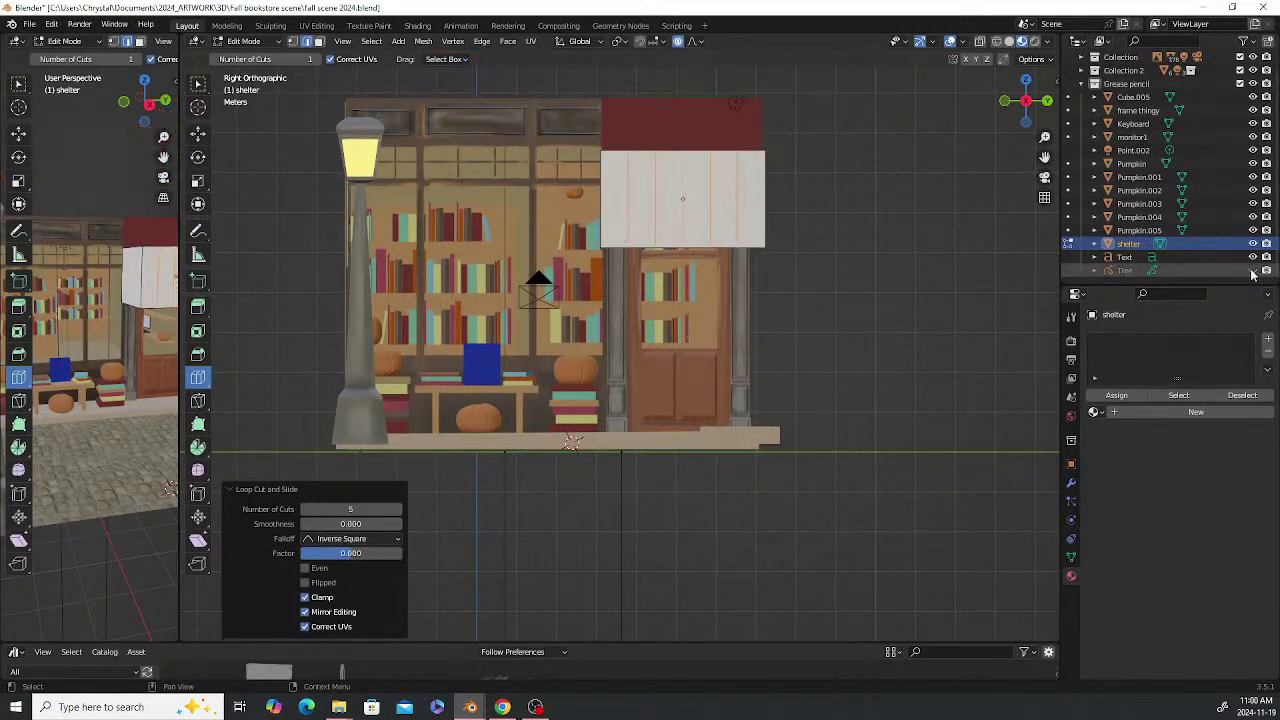
scroll(784, 179, "up", 5)
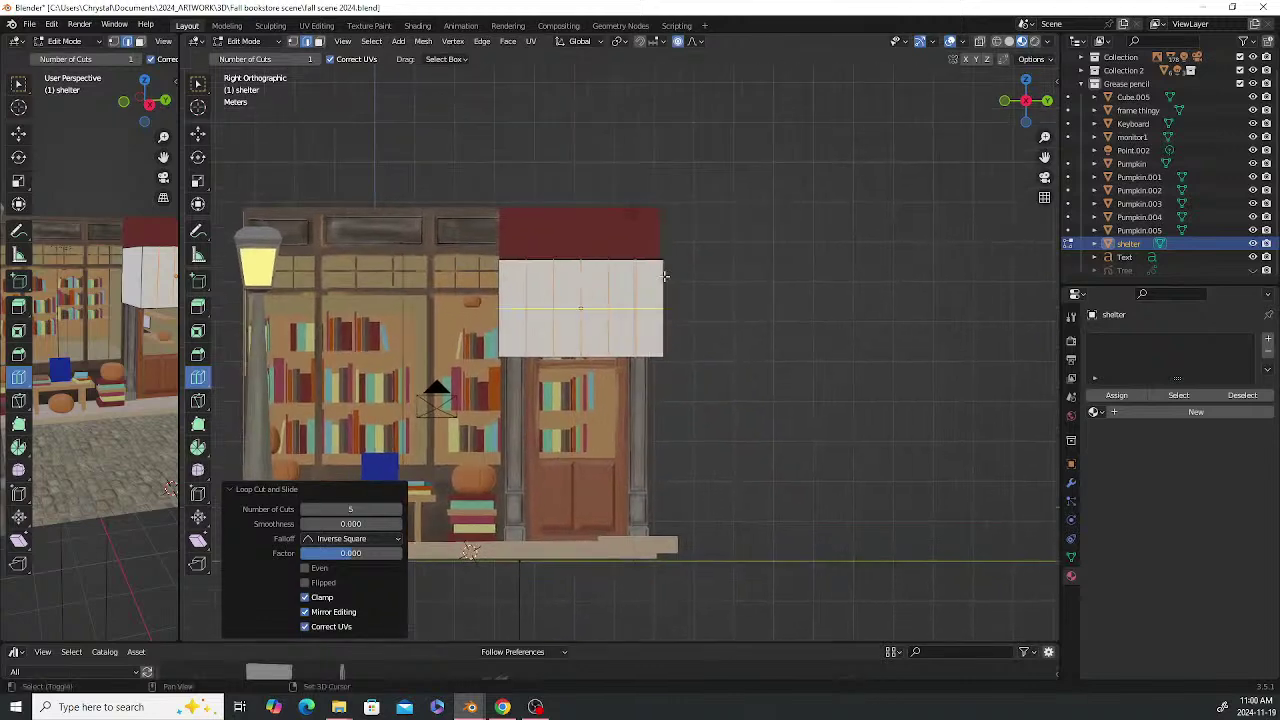
middle_click_drag(593, 185, 656, 305, "shift")
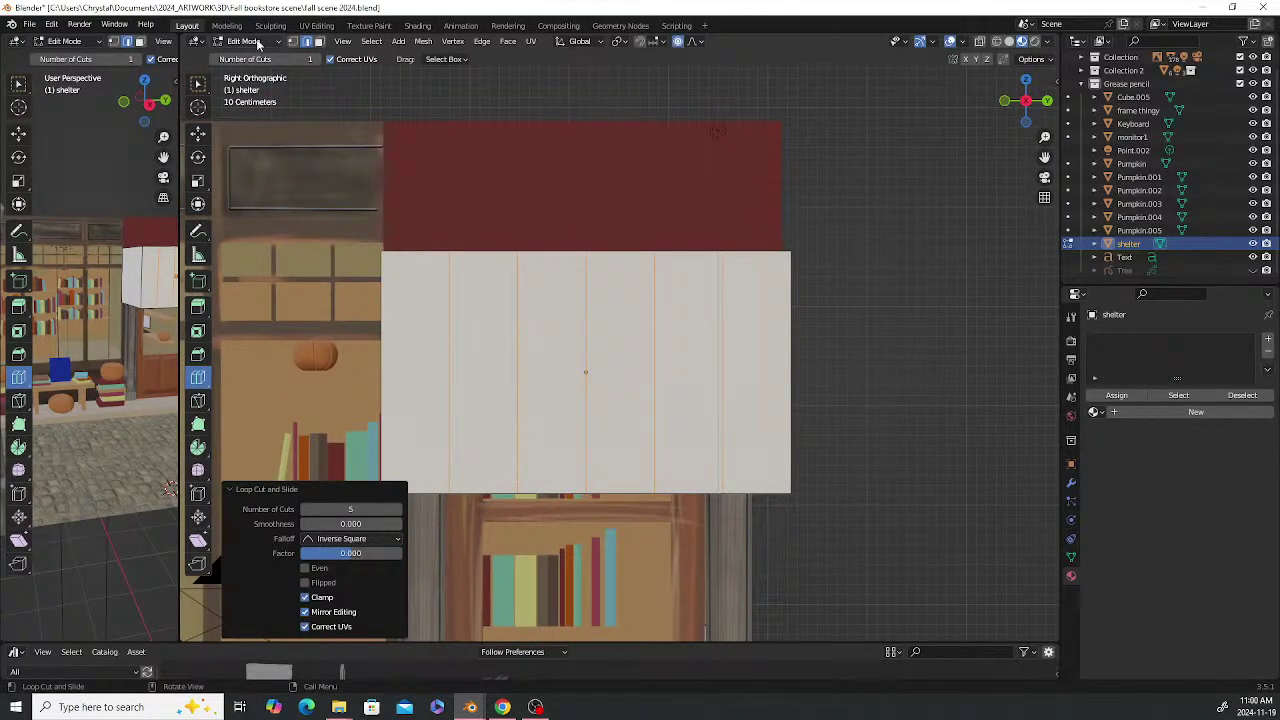
Arch the shelter's upper front edge by raising its inner vertices about 0.262 m along Z with smooth proportional editing, size about 2.144
left_click(296, 43)
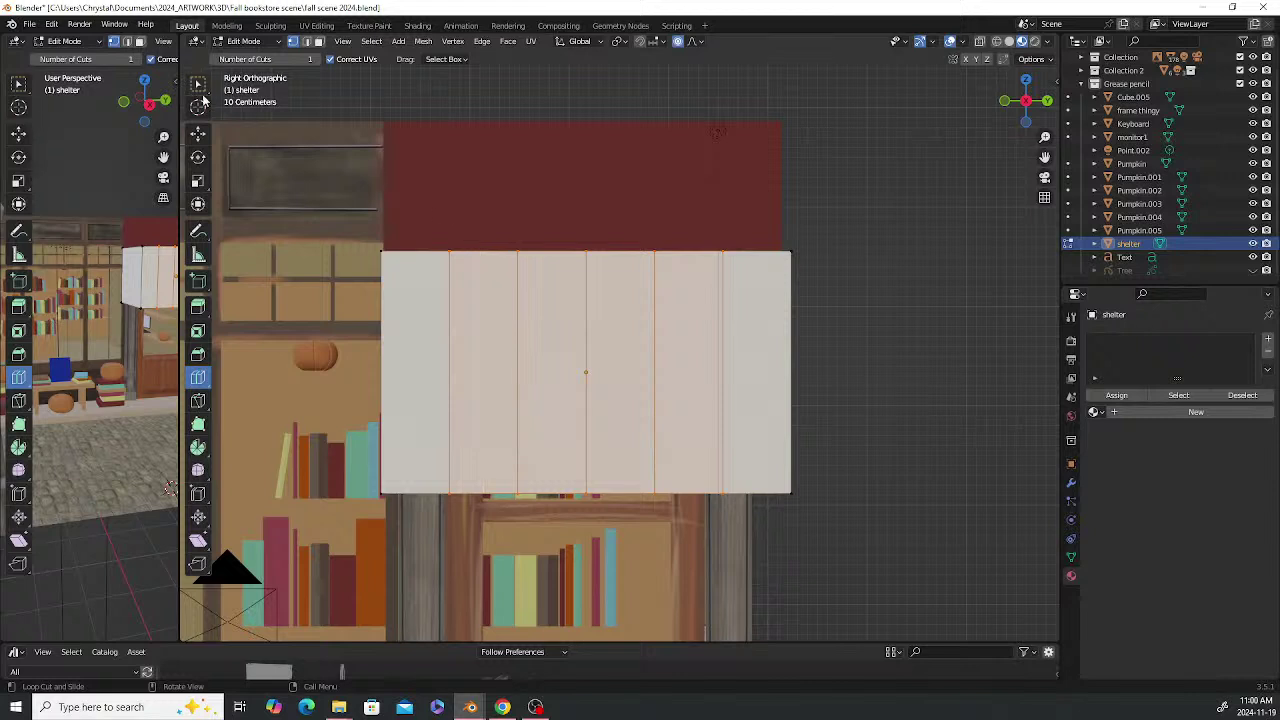
left_click(198, 134)
left_click_drag(434, 237, 739, 271)
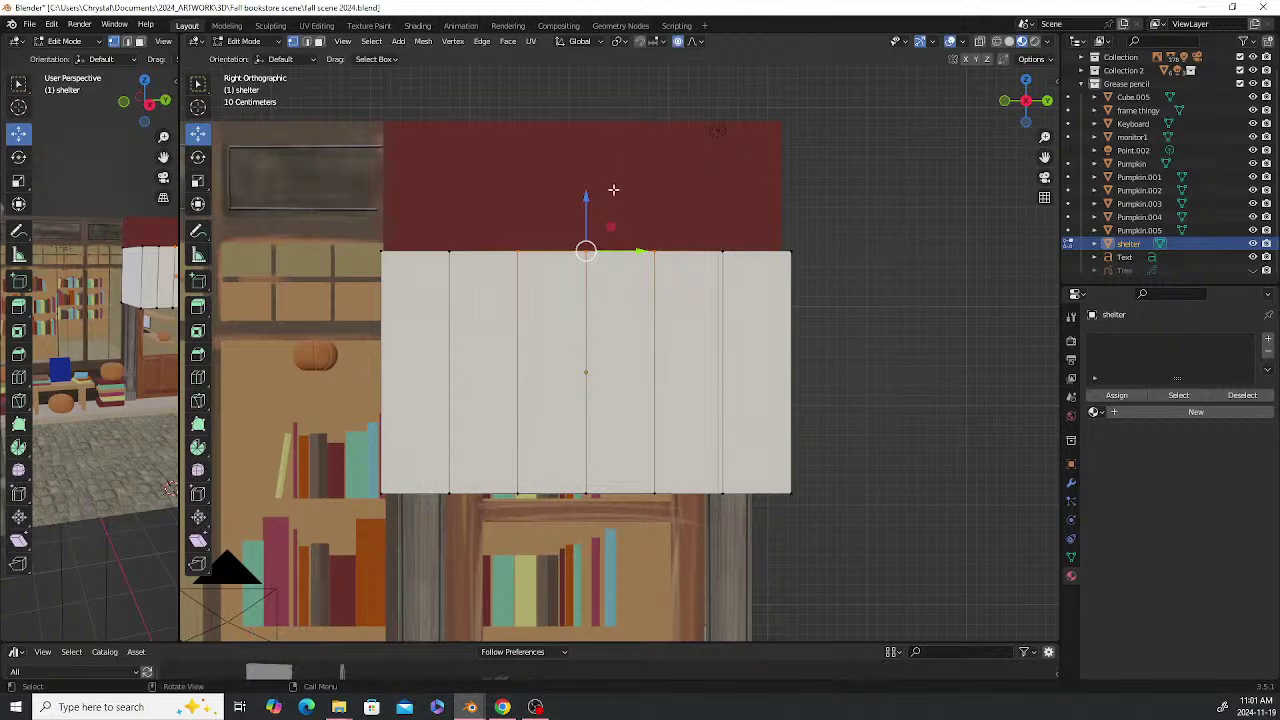
middle_click_drag(585, 198, 599, 276)
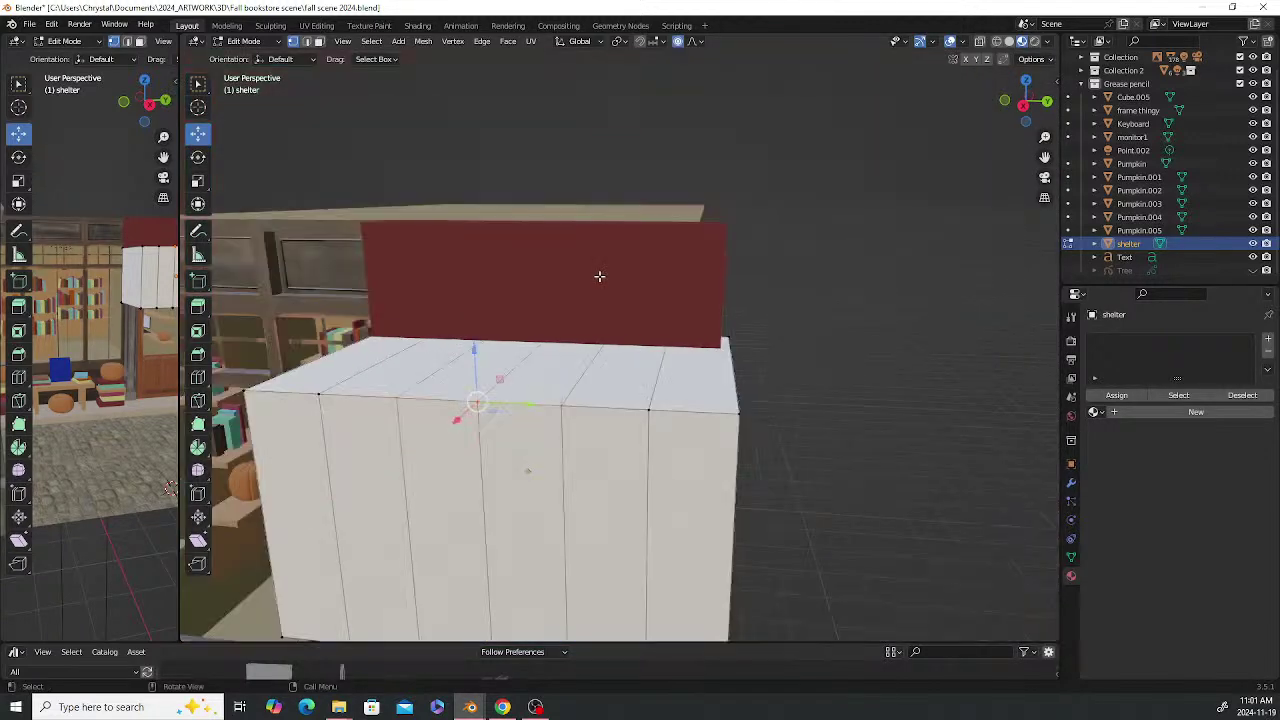
left_click_drag(474, 350, 486, 292)
scroll(479, 330, "down", 2)
scroll(481, 326, "down", 14)
scroll(478, 316, "down", 6)
scroll(480, 307, "up", 2)
scroll(485, 295, "down", 2)
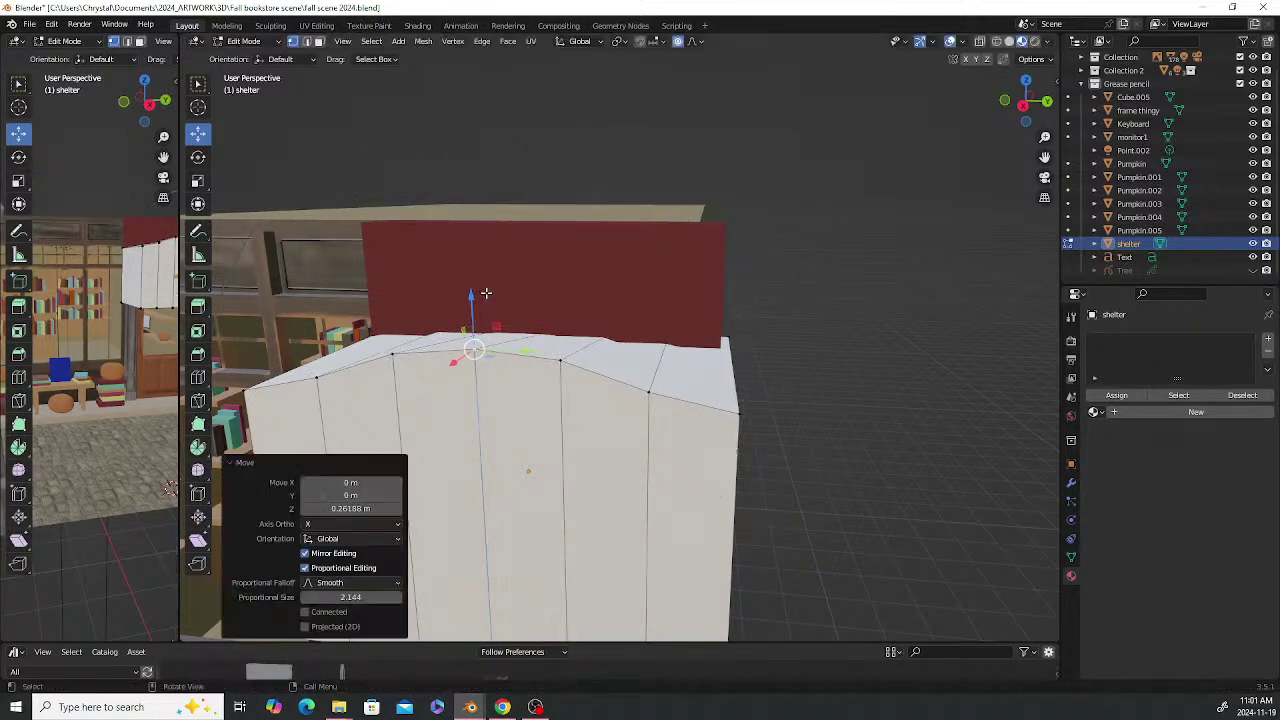
Add one horizontal loop cut around the shelter and slide it toward the top edge with a factor of about -0.639
middle_click_drag(673, 365, 610, 350)
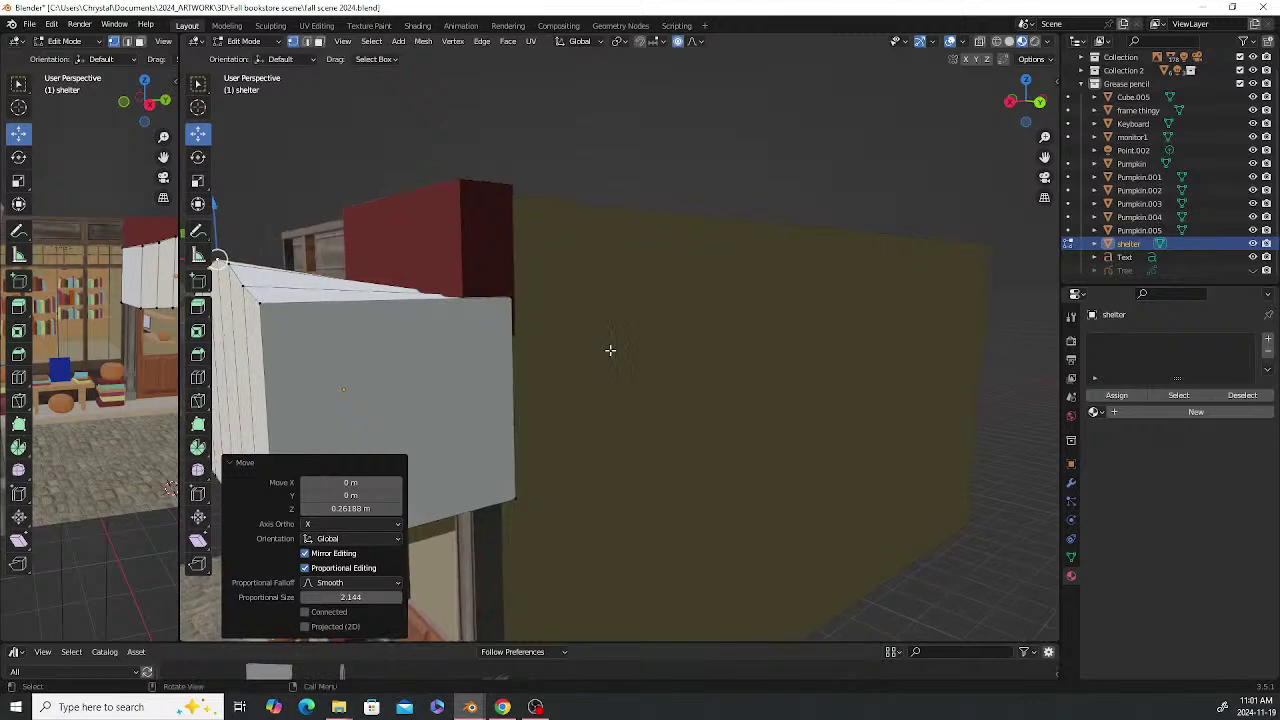
middle_click_drag(498, 346, 458, 315)
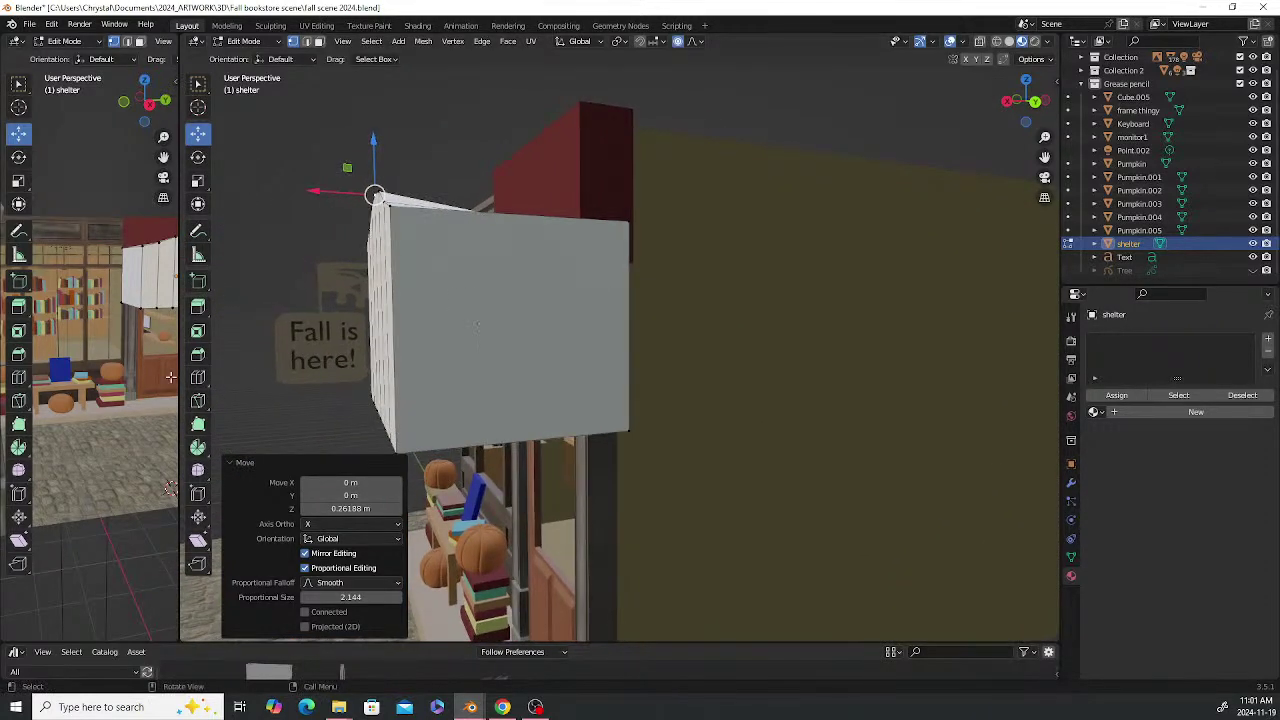
left_click(199, 378)
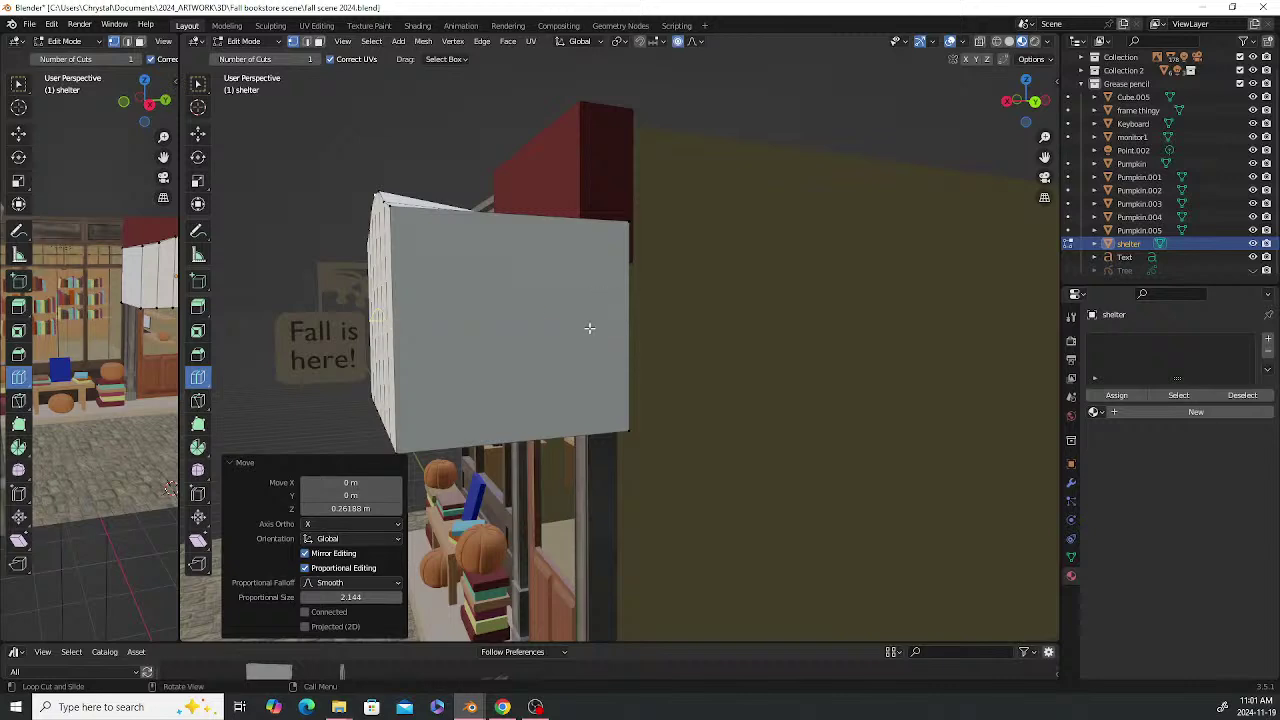
left_click_drag(478, 323, 408, 262)
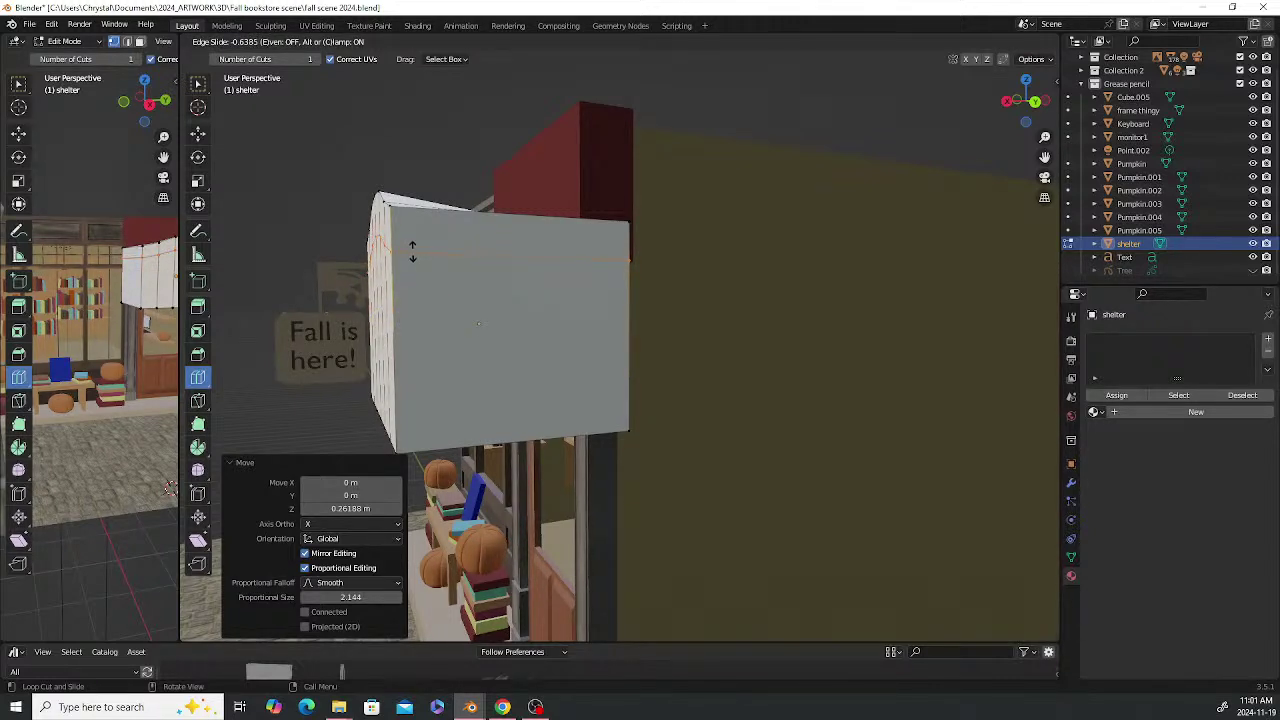
left_click(411, 250)
middle_click_drag(411, 250, 484, 329)
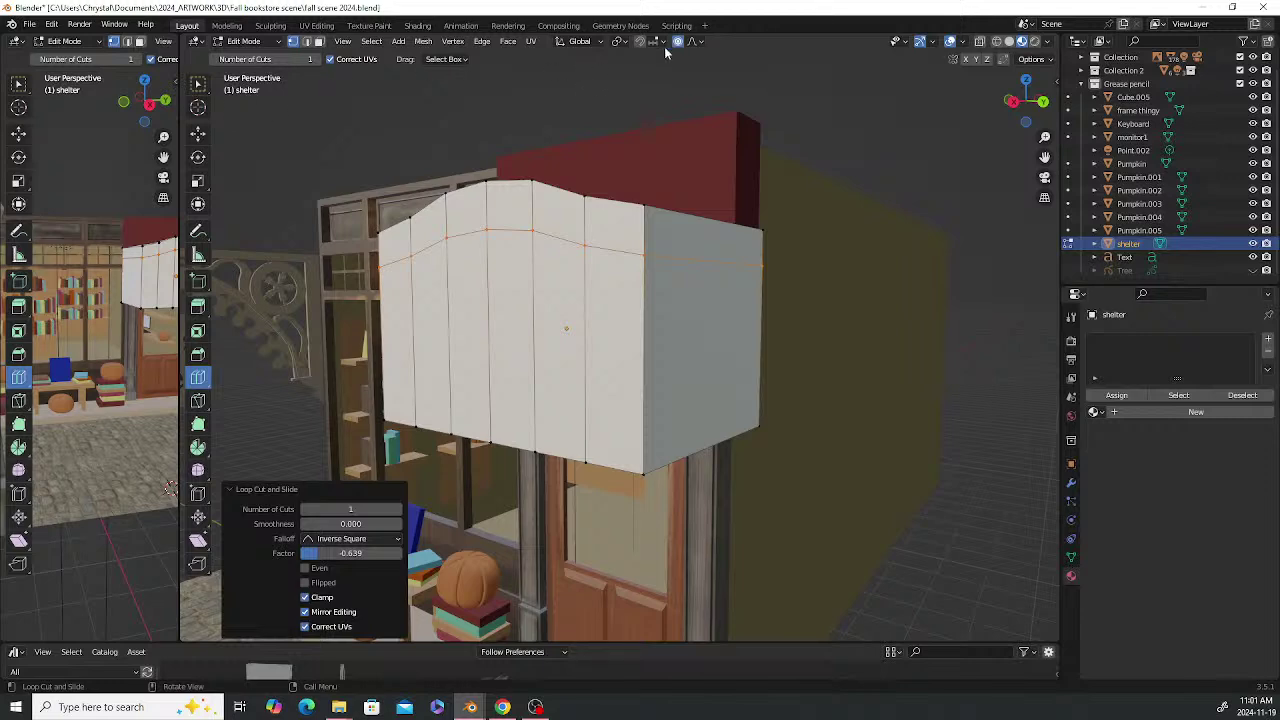
With proportional editing off, raise all of the shelter's bottom vertices along Z to about the tops of the door columns
left_click(198, 133)
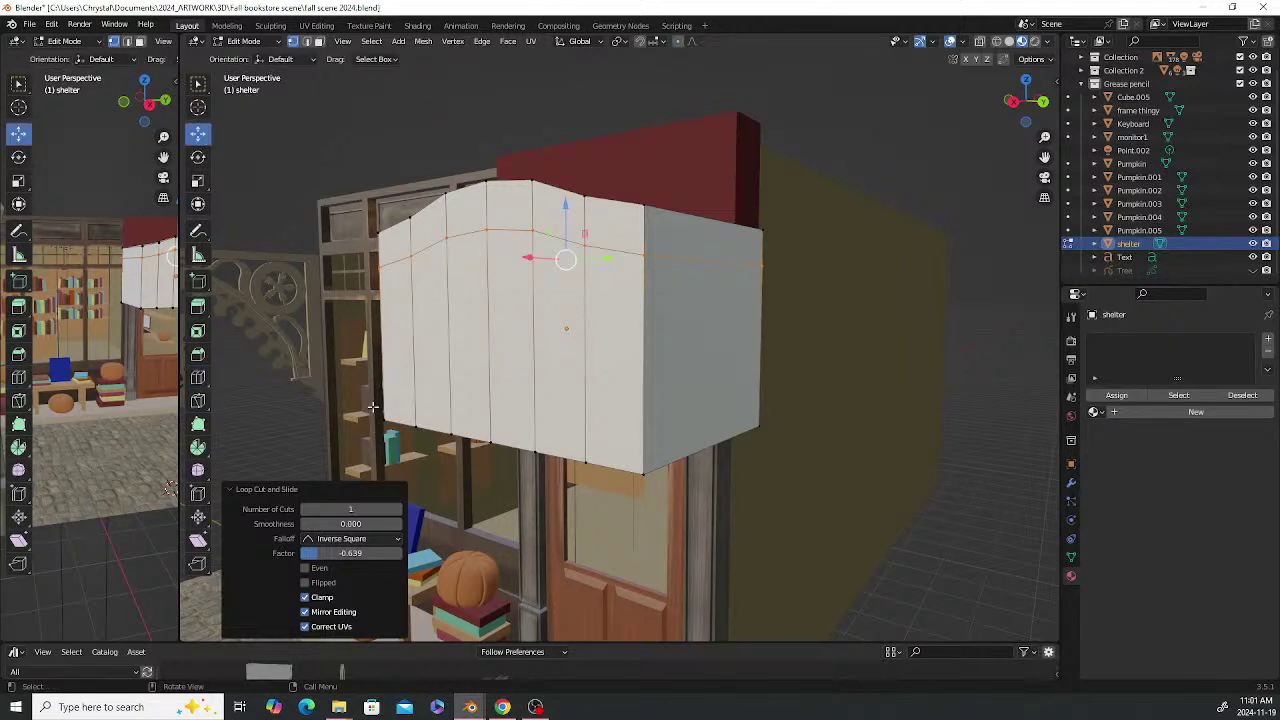
left_click_drag(355, 397, 790, 492)
middle_click_drag(790, 492, 605, 348)
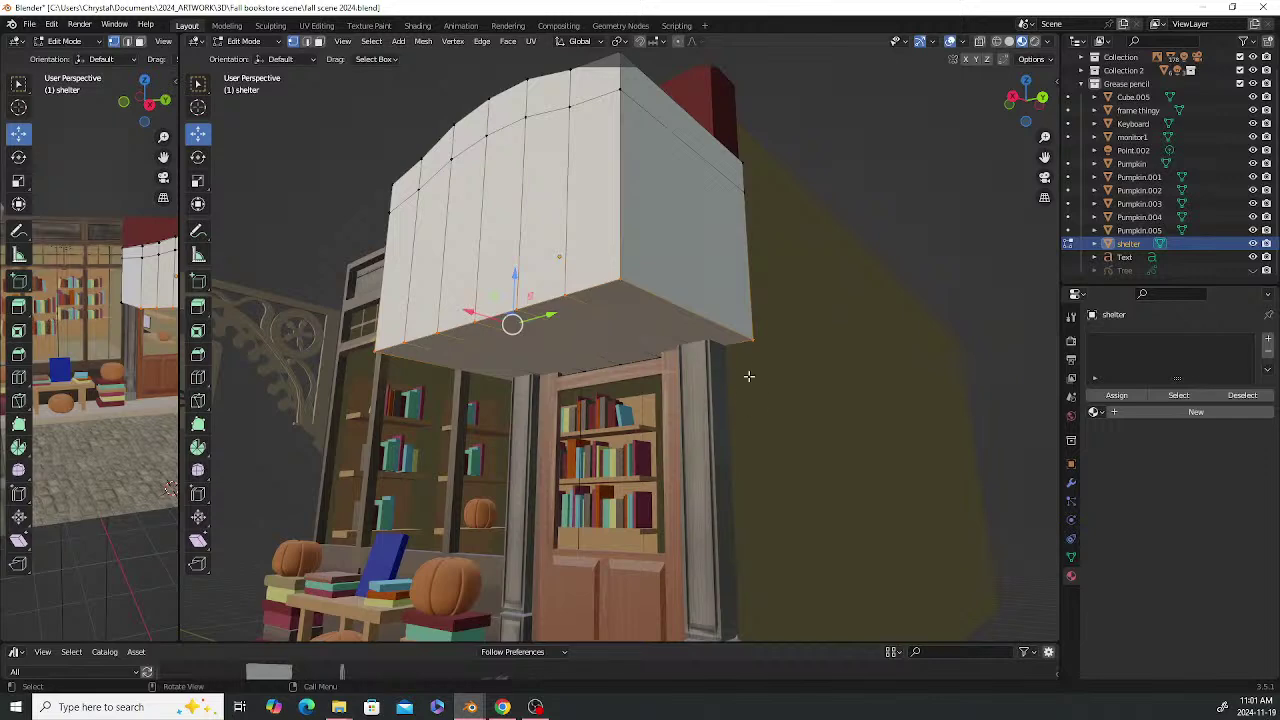
left_click_drag(793, 315, 509, 440)
middle_click_drag(551, 366, 559, 398)
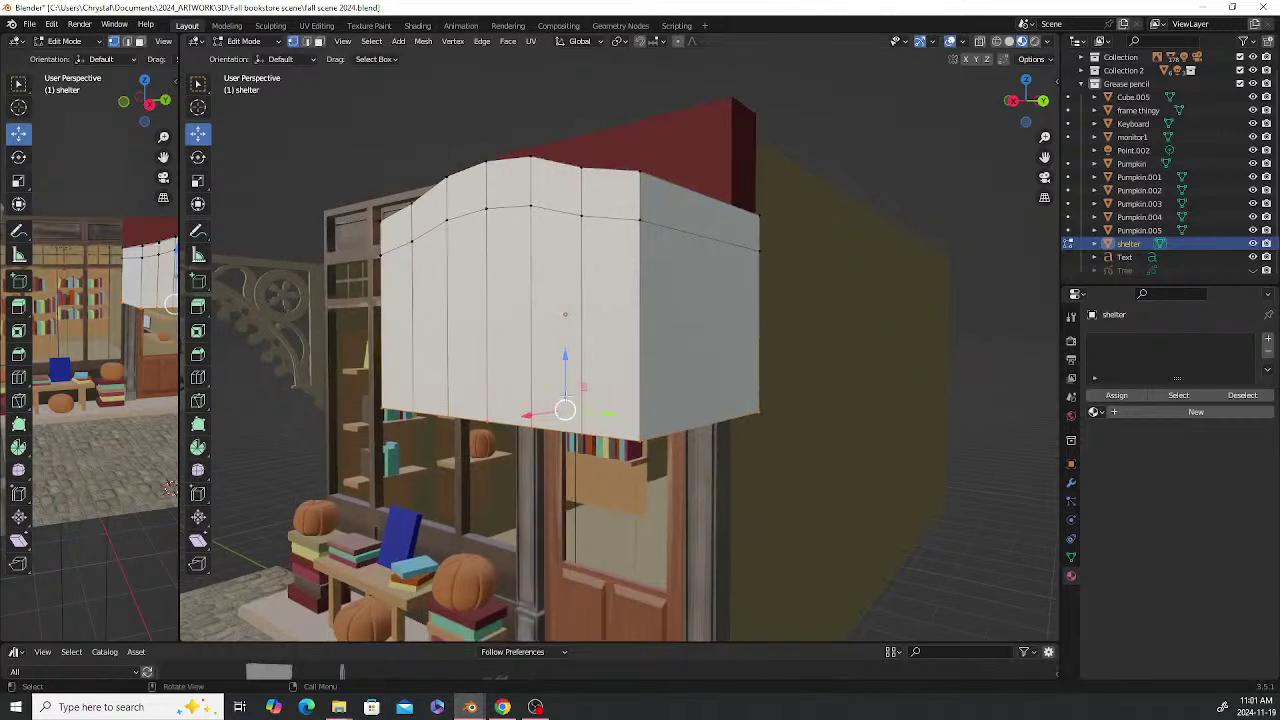
left_click_drag(572, 358, 590, 224)
Try to taper the shelter by scaling its bottom vertices inward and raising them about 0.09 m along Z
scroll(655, 310, "up", 1)
key("s")
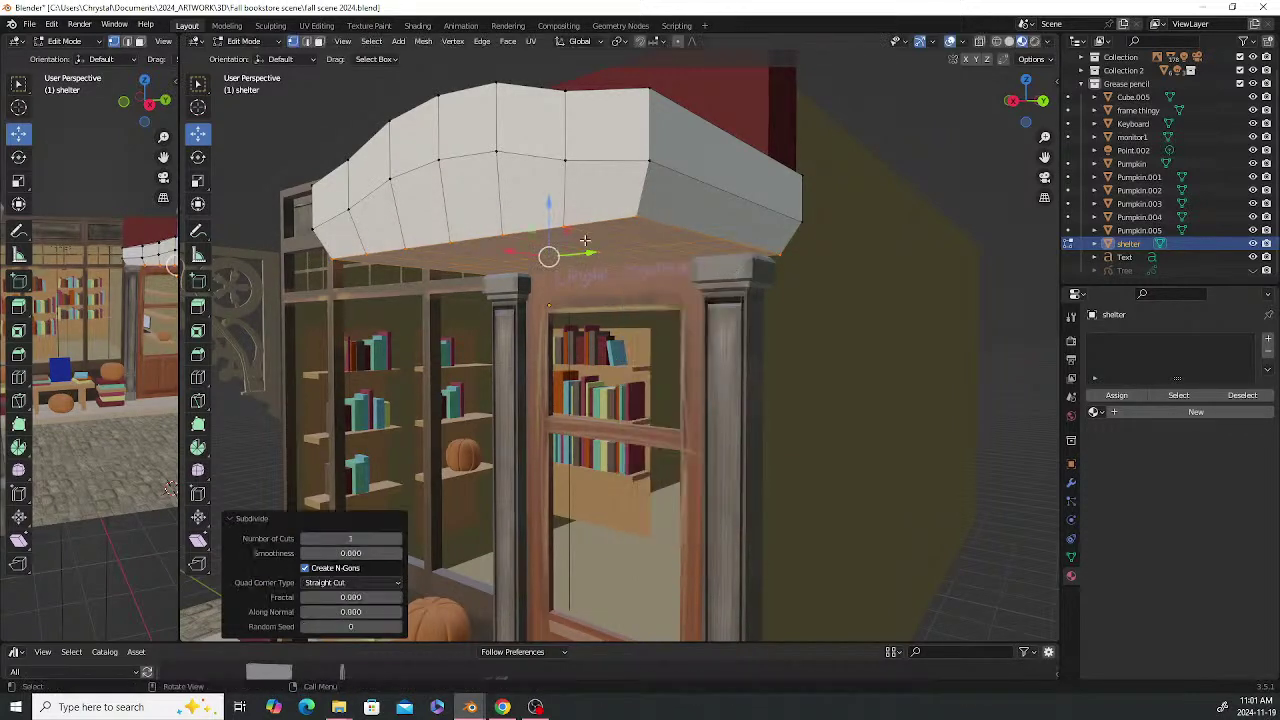
mouse_move(548, 203)
left_mouse_down()
mouse_move(552, 162)
mouse_move(535, 187)
left_mouse_up()
middle_click_drag(620, 242, 528, 265)
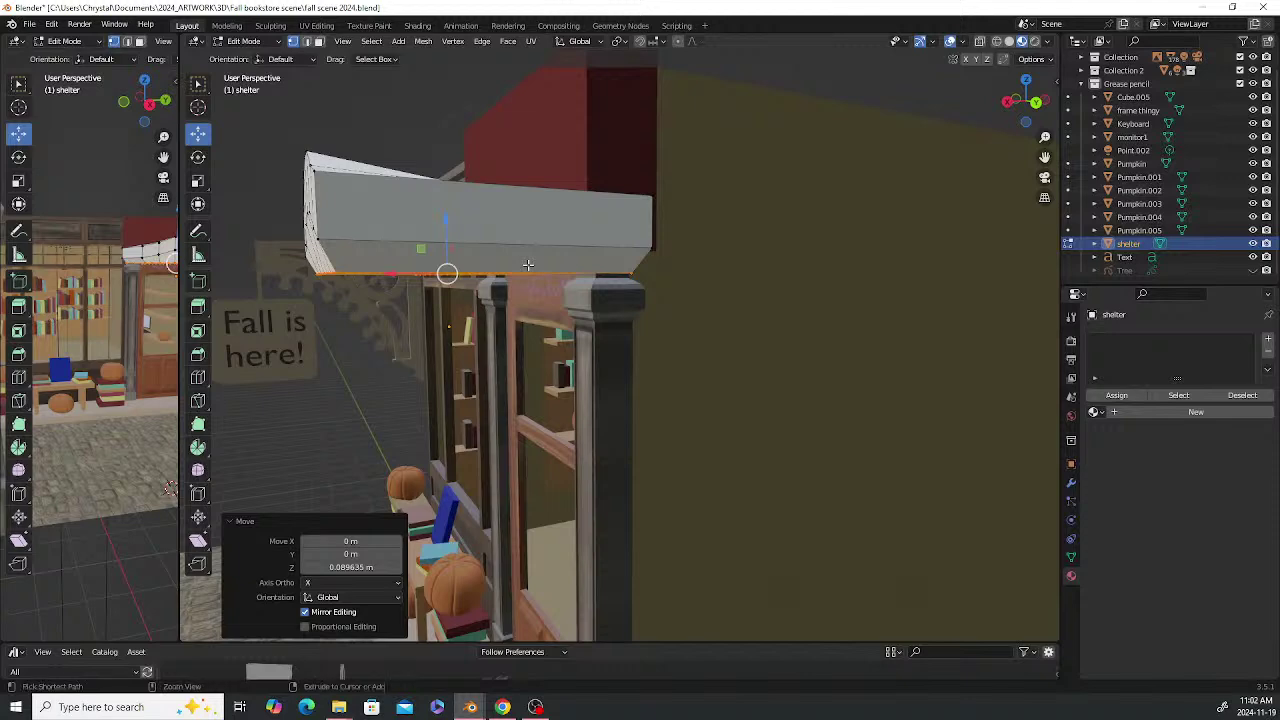
key("ctrl+z")
key("ctrl+z")
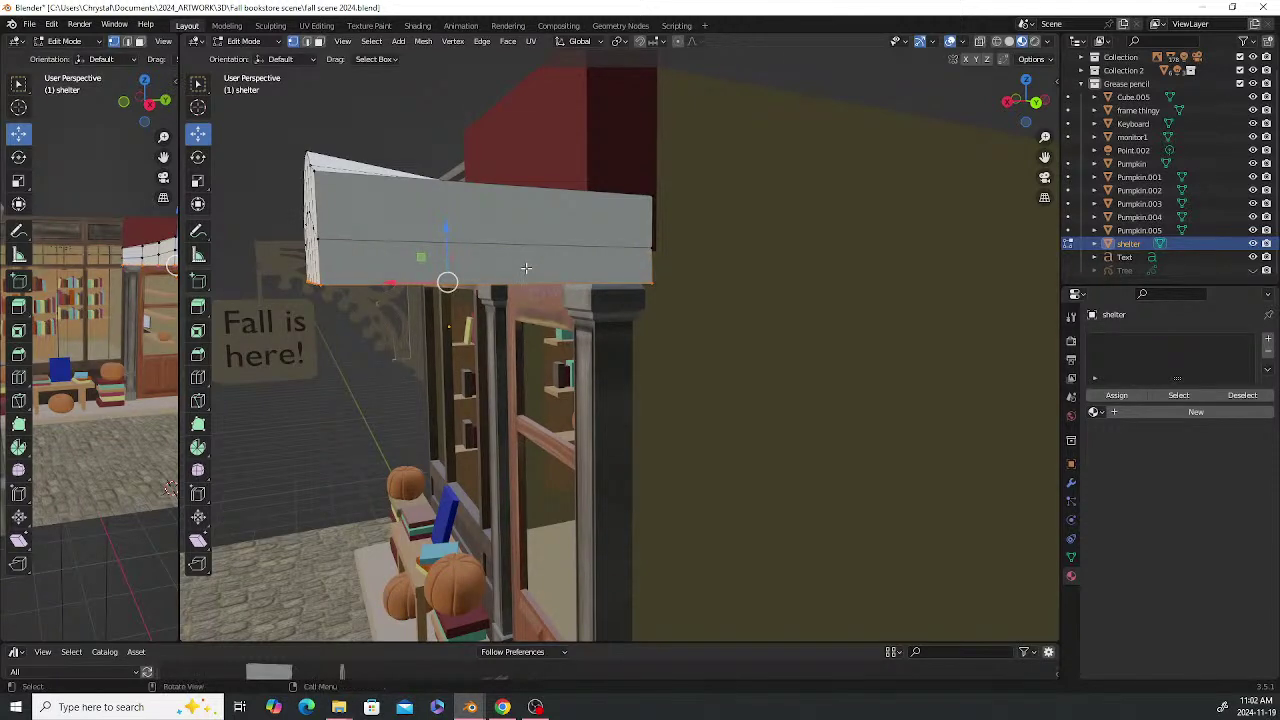
Delete the shelter's bottom faces while keeping the vertices around the lower rim
key("x")
left_click(516, 276)
middle_click_drag(516, 276, 600, 312)
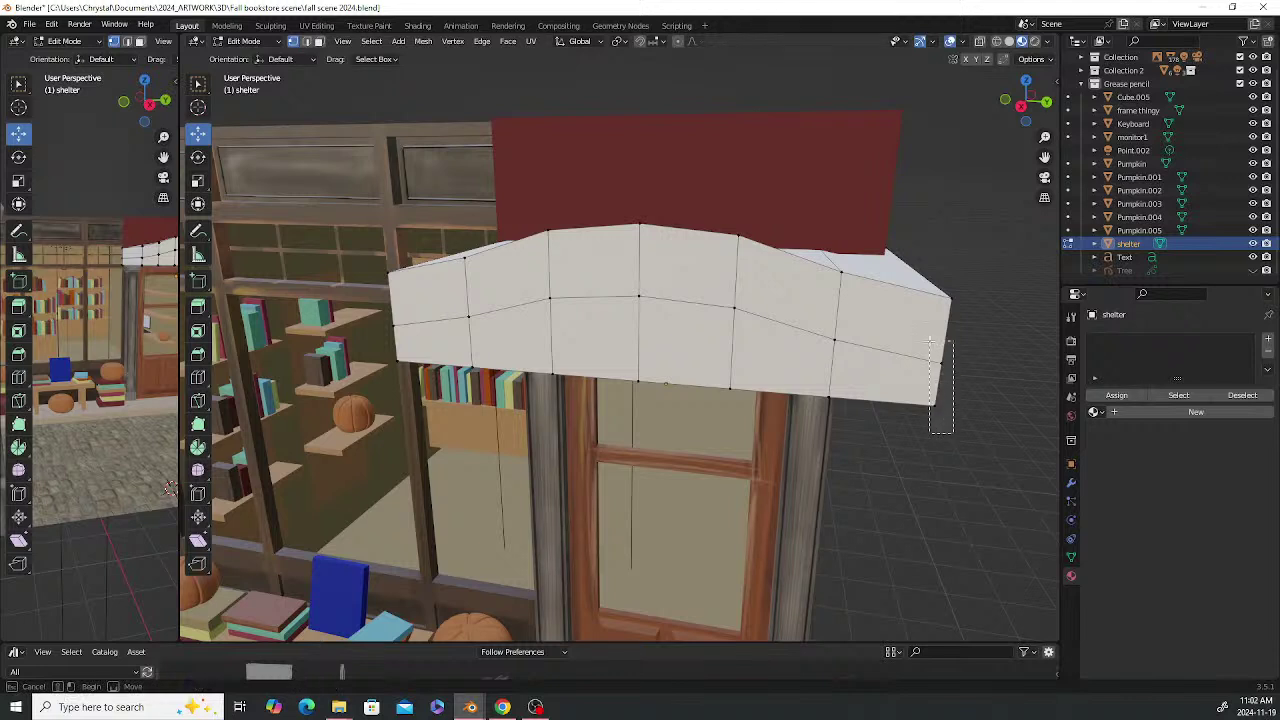
Try to lower the two lower rows of vertices at both ends of the shelter's front along Z
left_click(938, 387)
left_click_drag(410, 378, 381, 305)
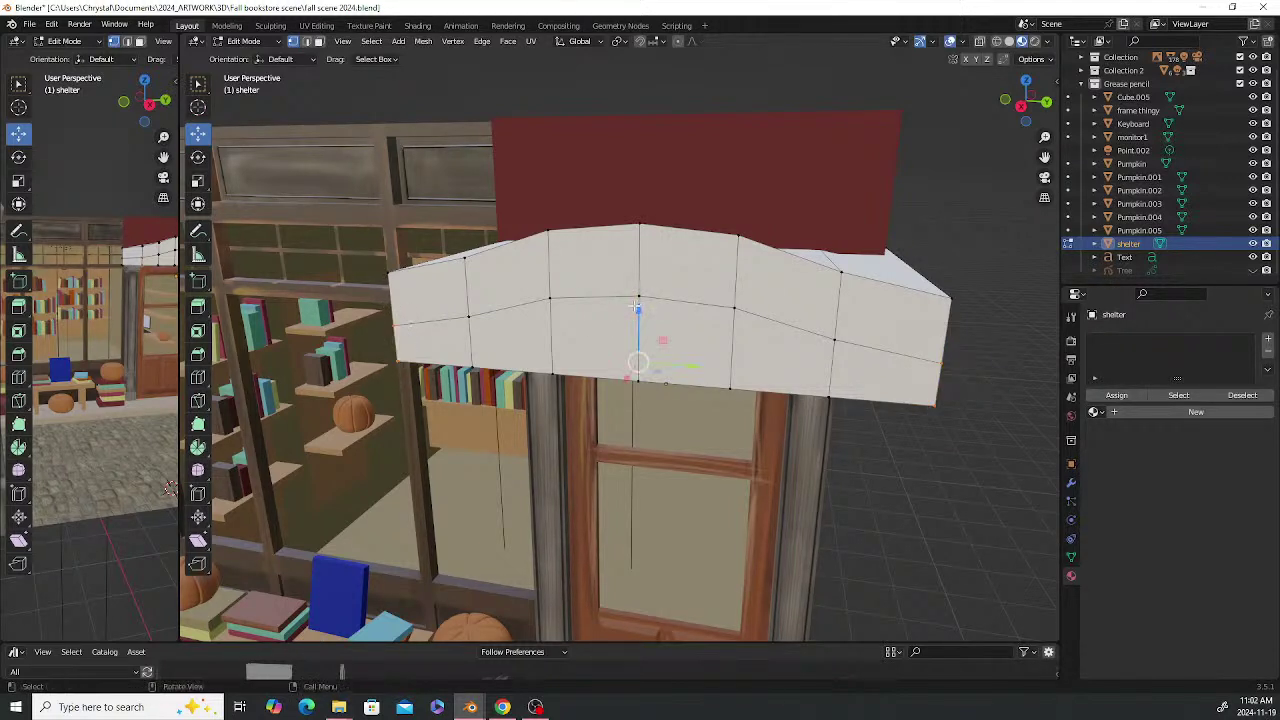
key("g")
key("z")
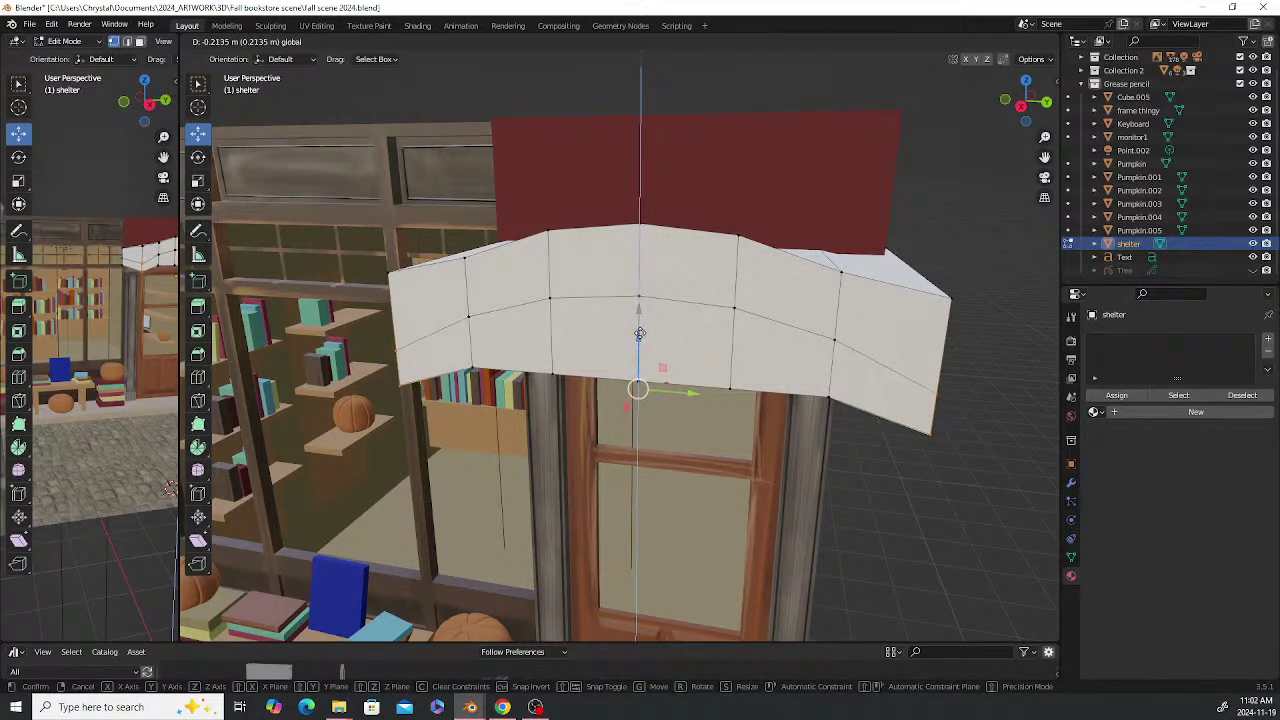
left_click(640, 315)
Lower the full vertex columns at both ends of the shelter's front by about 0.156 m along Z
left_click(403, 265, "shift")
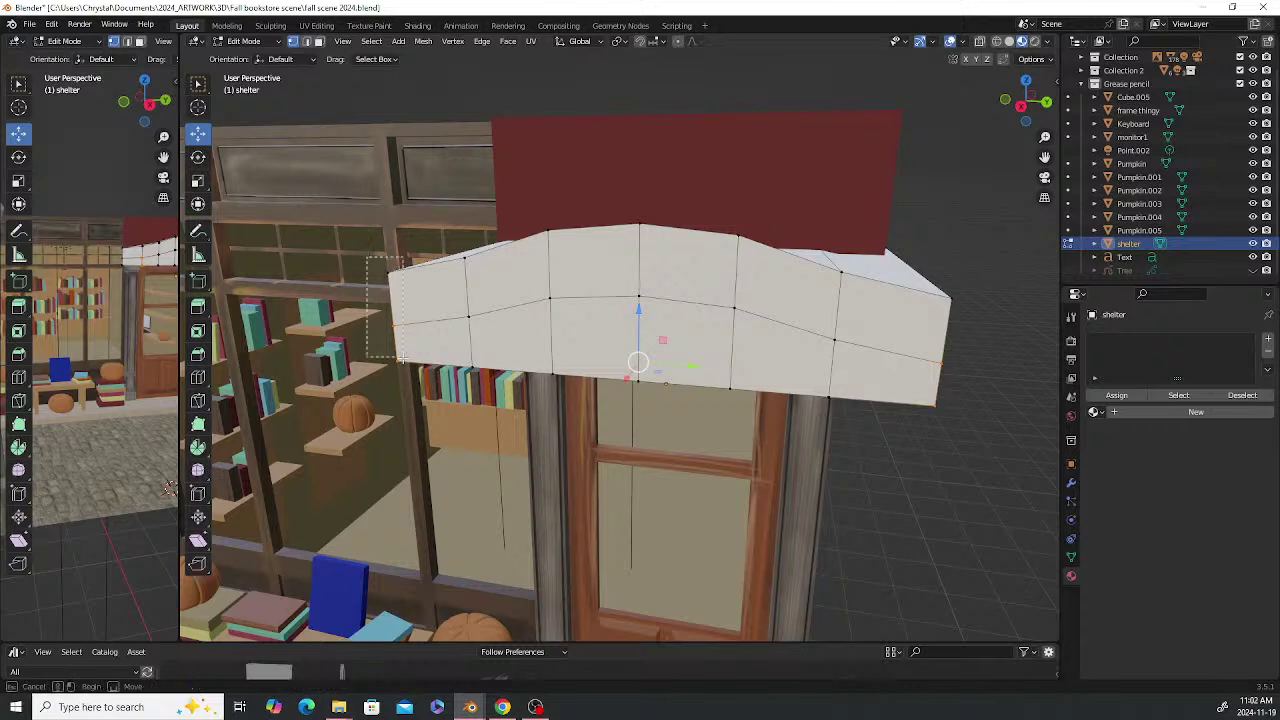
left_click_drag(932, 280, 969, 436, "shift")
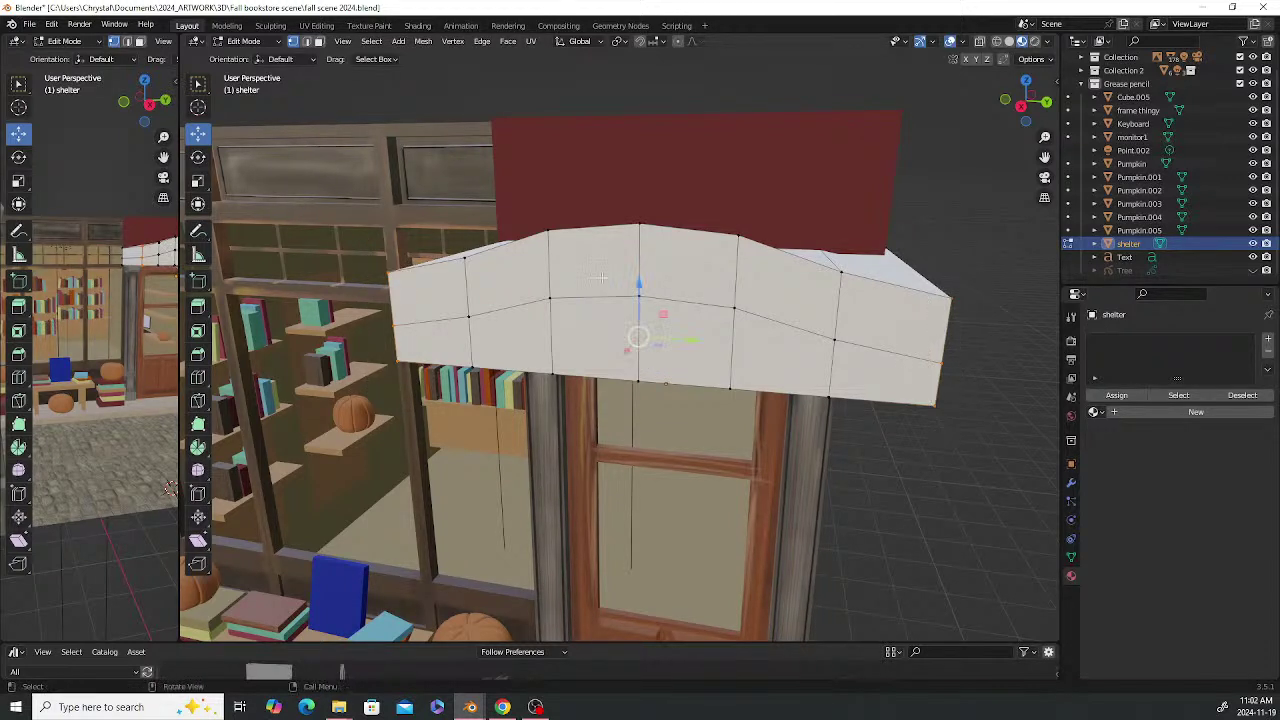
left_click_drag(638, 285, 640, 315)
Lower the inner vertices of the shelter's bottom front edge by about 0.106 m along Z, level with its corners
middle_click_drag(650, 318, 867, 355)
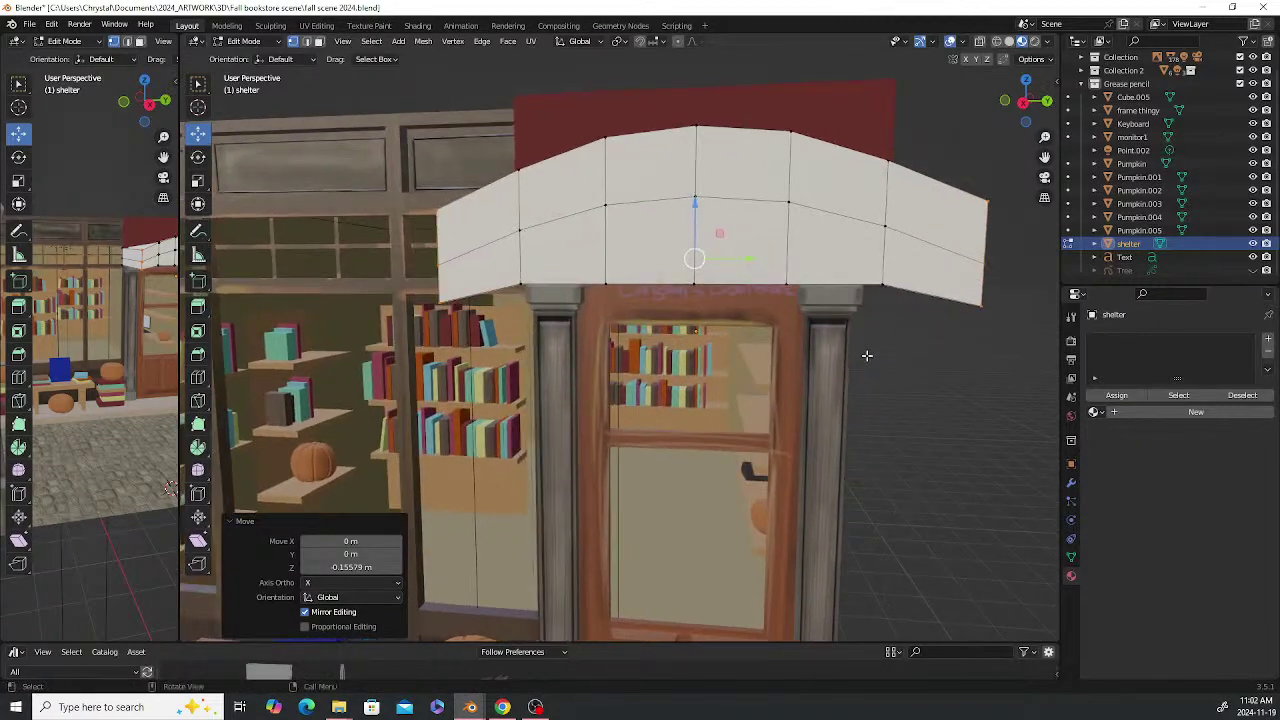
left_click_drag(513, 274, 914, 311)
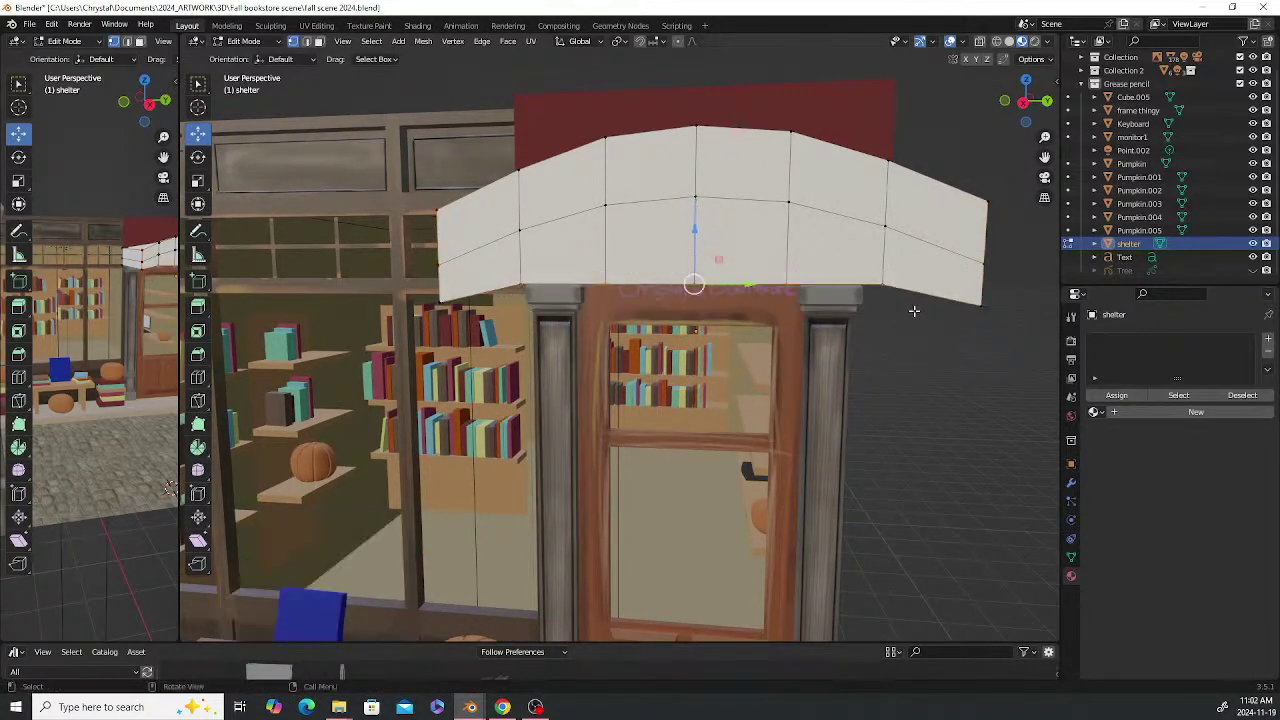
key("KP_1")
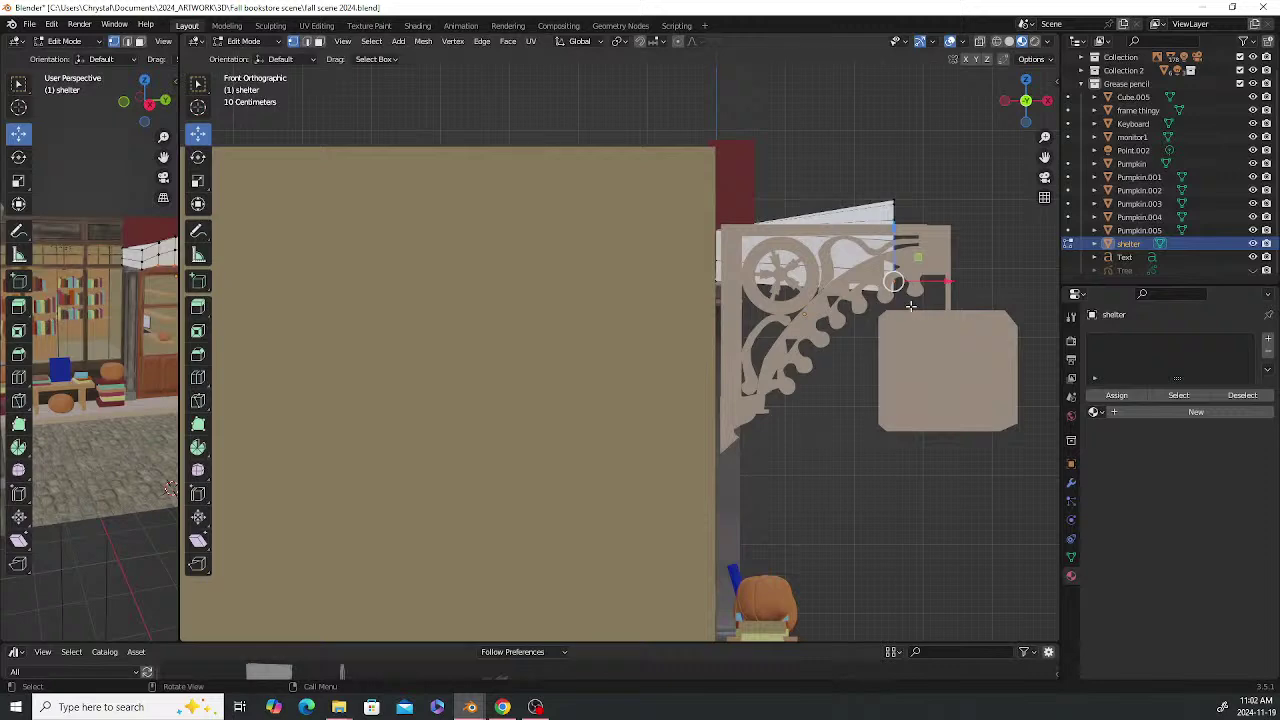
key("KP_3")
left_click_drag(698, 229, 700, 238)
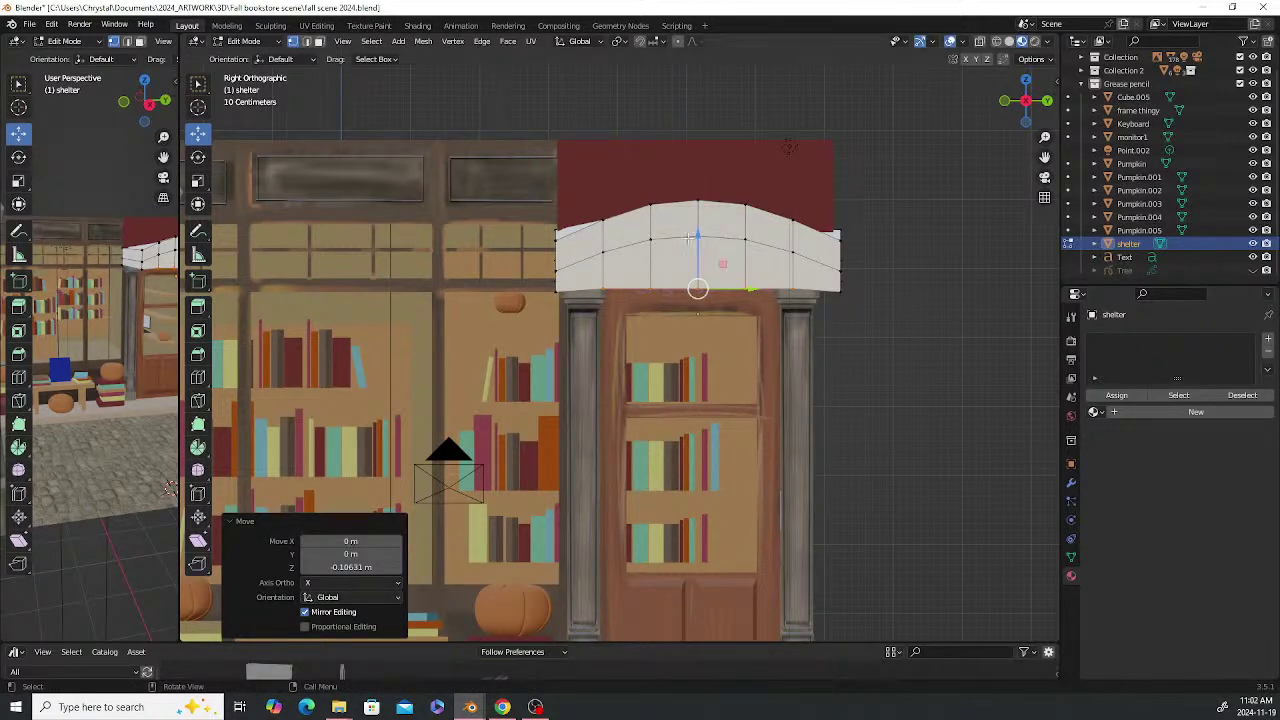
left_click_drag(698, 234, 699, 238)
key("Tab")
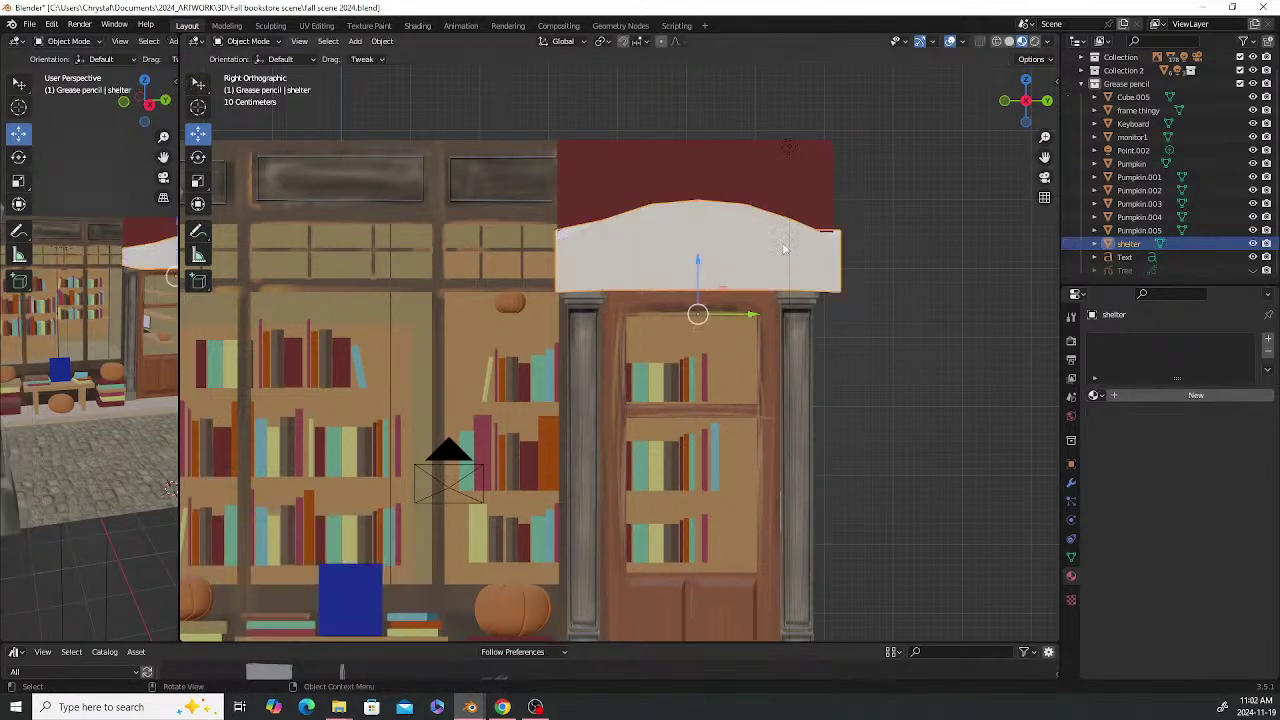
Lower the shelter's two upper back corner vertices by about 0.305 m along Z so the top slopes down at the sides
middle_click_drag(901, 299, 832, 327)
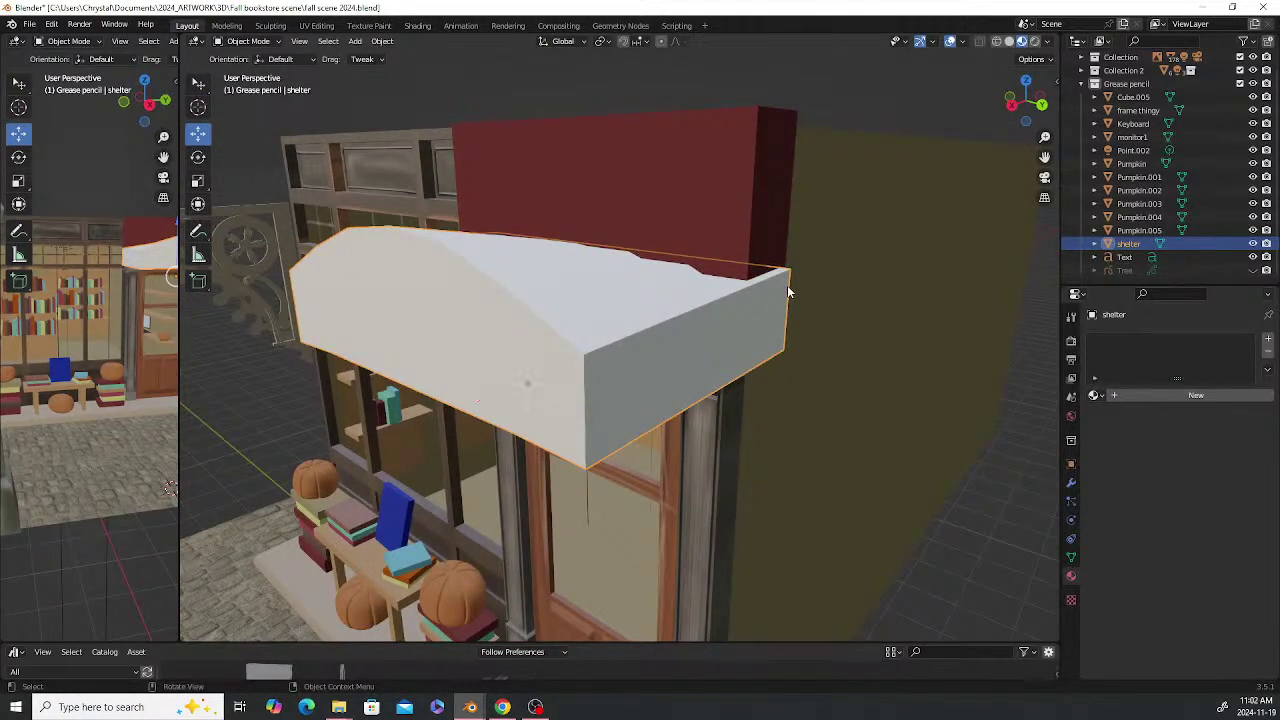
key("Tab")
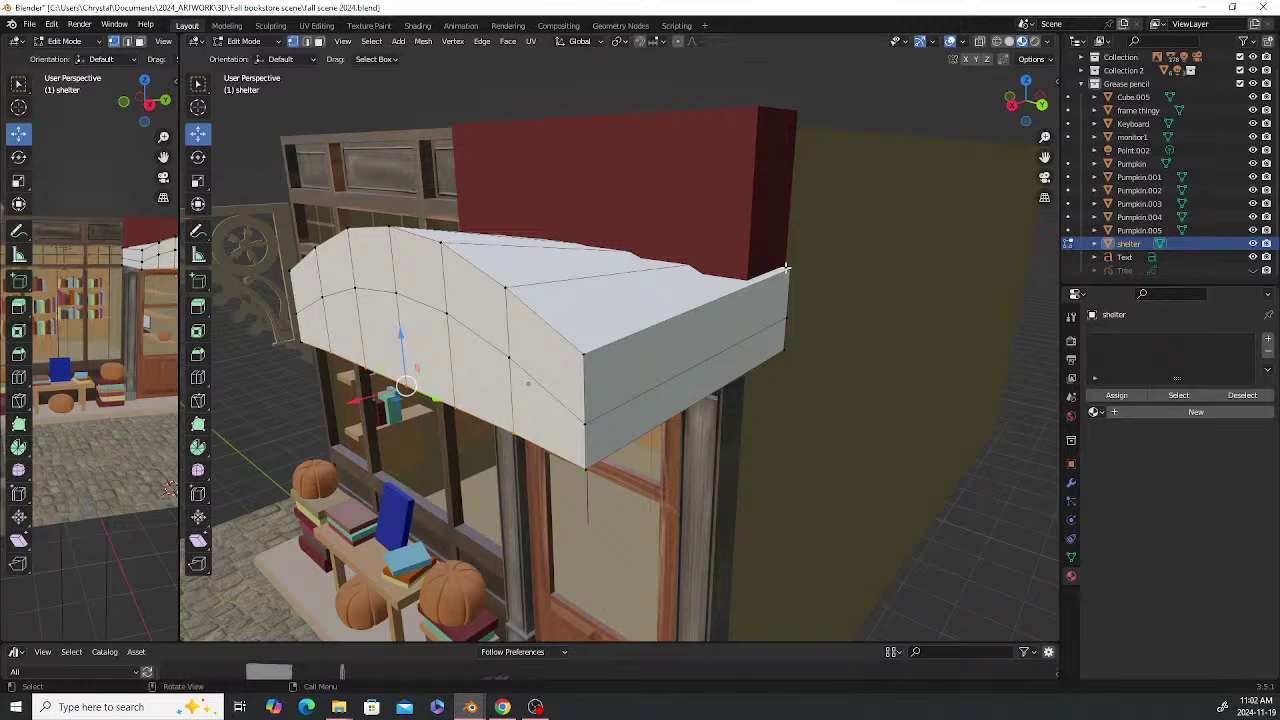
left_click(789, 269)
middle_click_drag(789, 269, 705, 268)
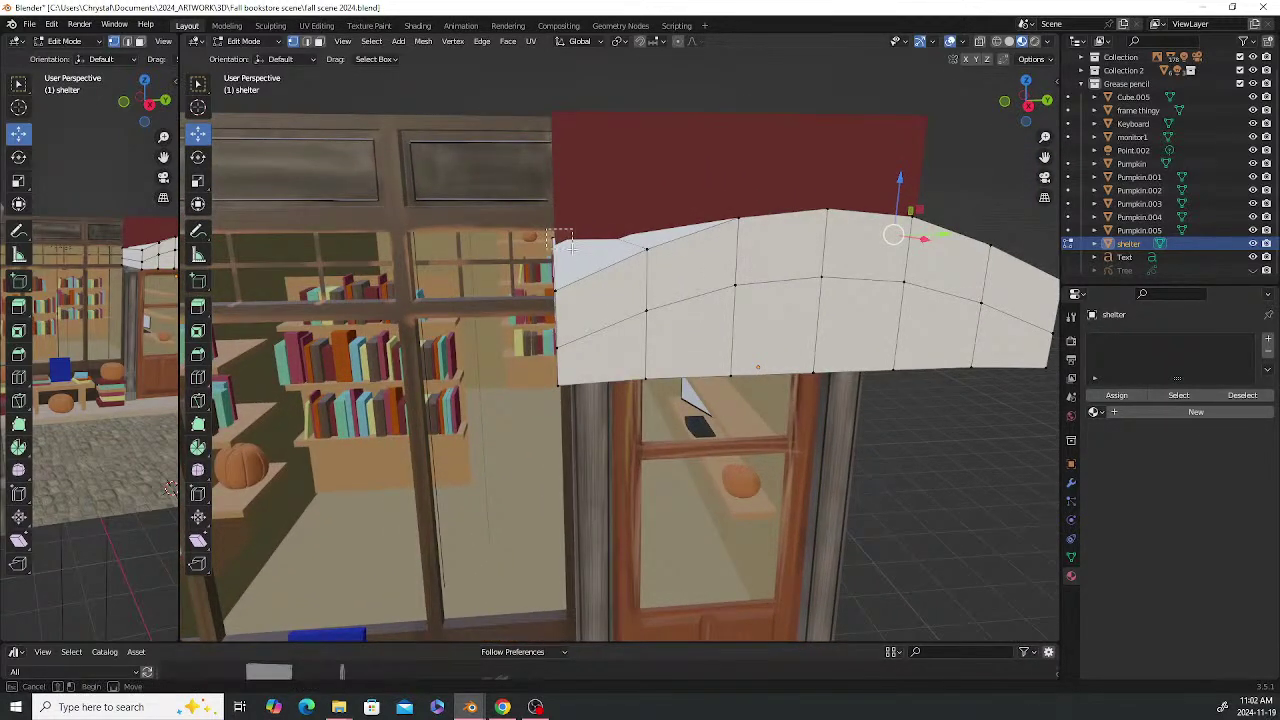
left_click(737, 217)
left_click_drag(733, 181, 738, 211)
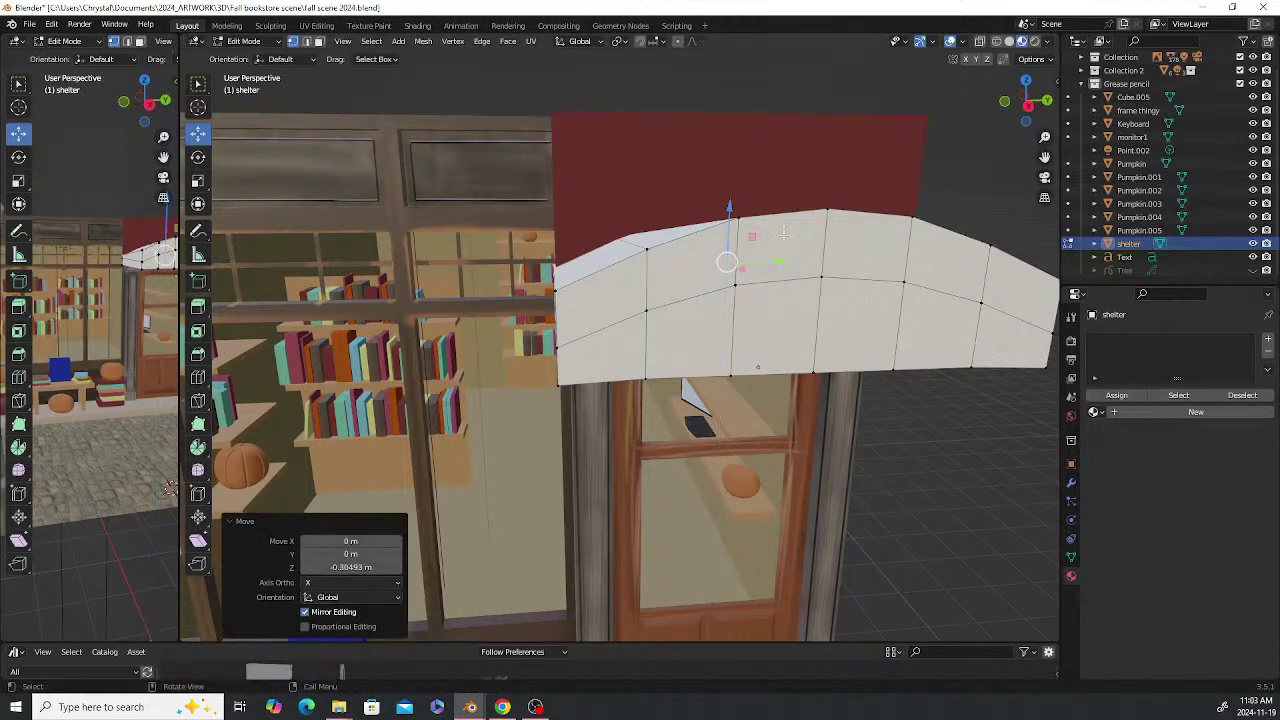
middle_click_drag(738, 211, 812, 258)
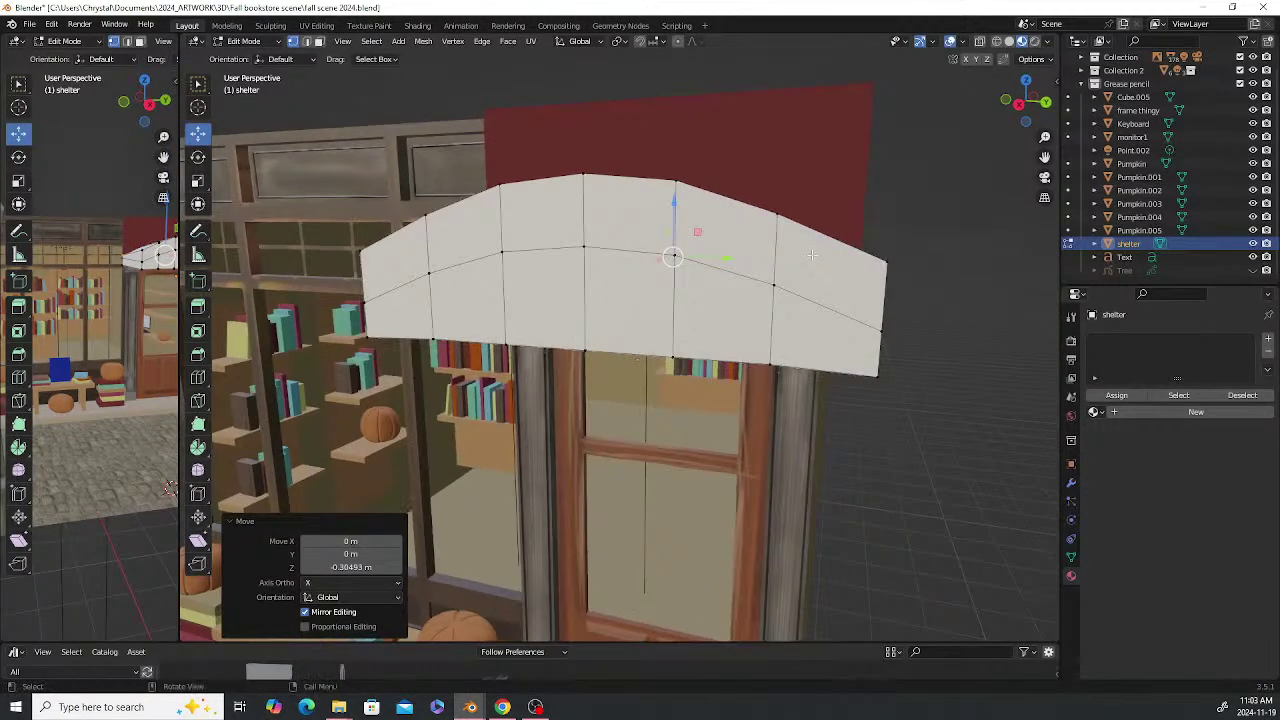
Leave mesh editing and narrow the whole shelter along Y, scaling by 0.905 and again by 0.69
key("Tab")
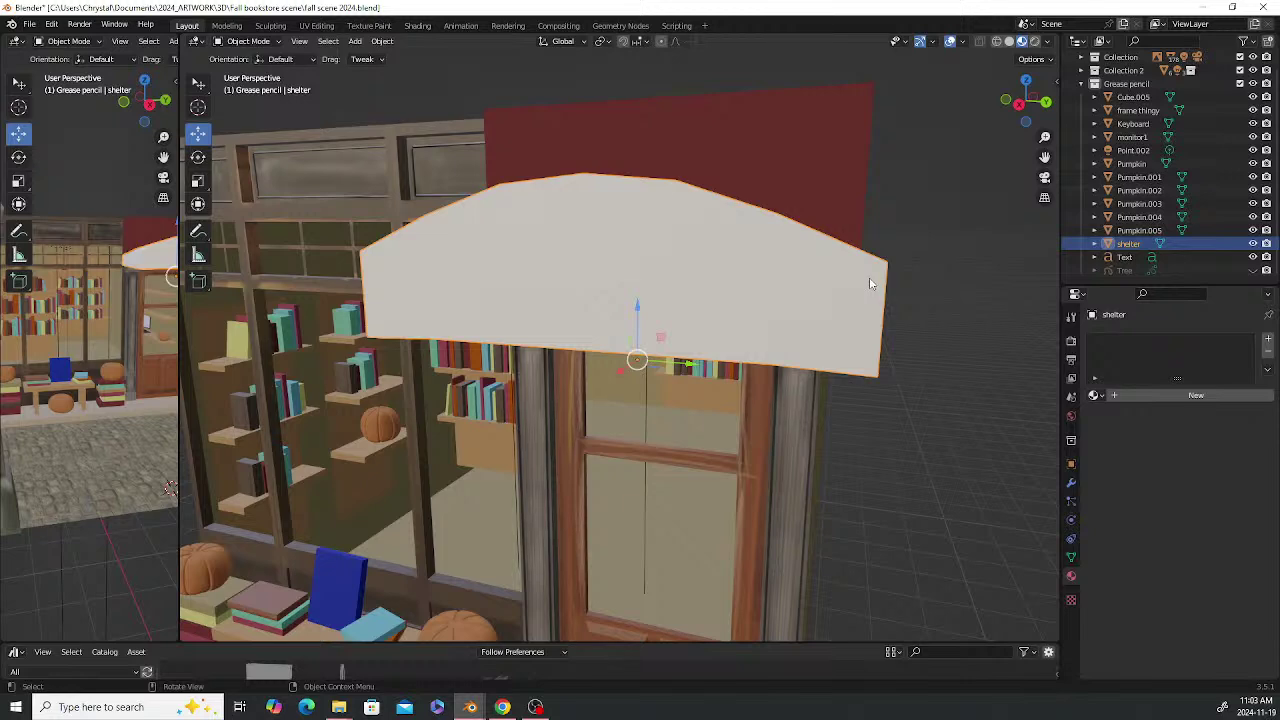
key("s")
key("y")
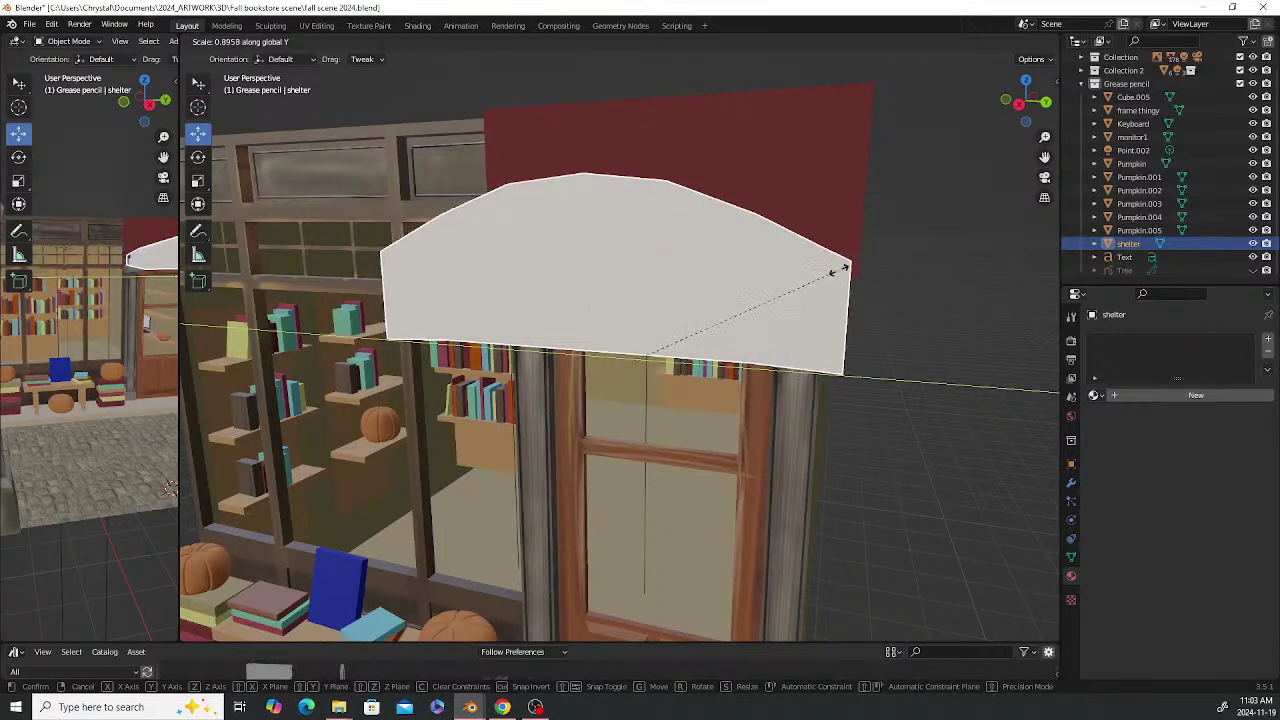
left_click(841, 270)
middle_click_drag(816, 290, 840, 248)
key("s")
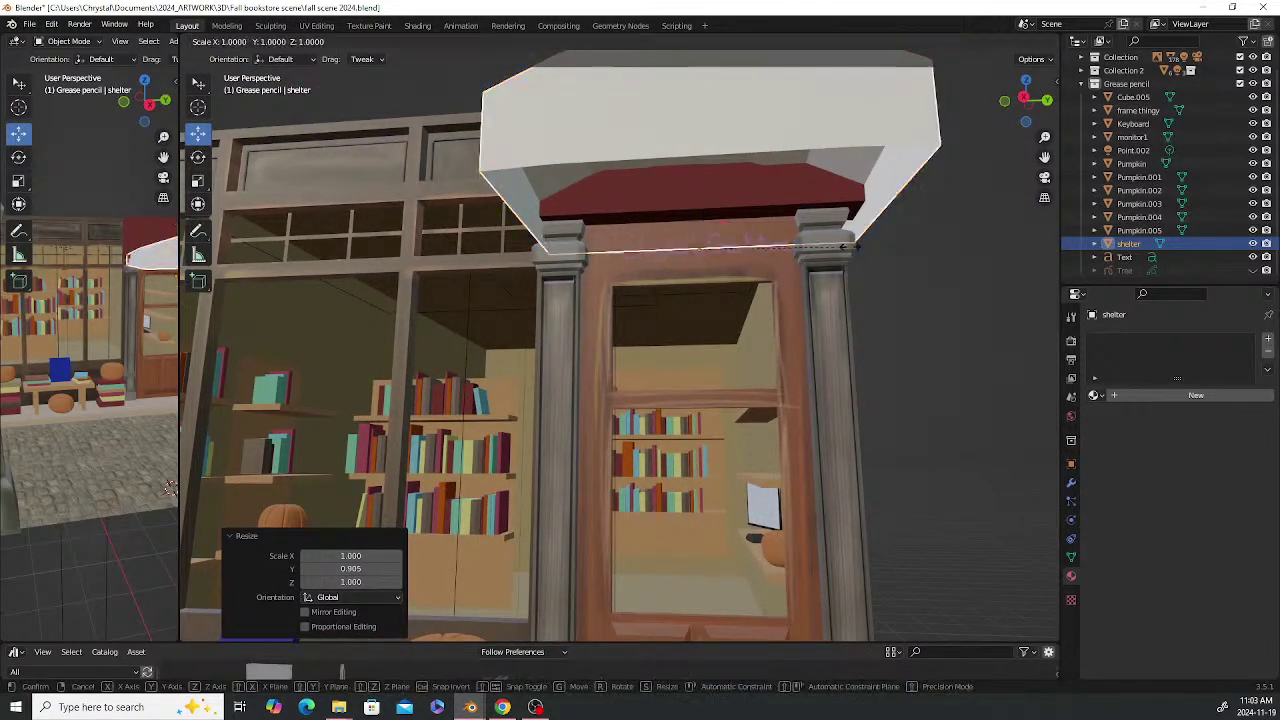
key("y")
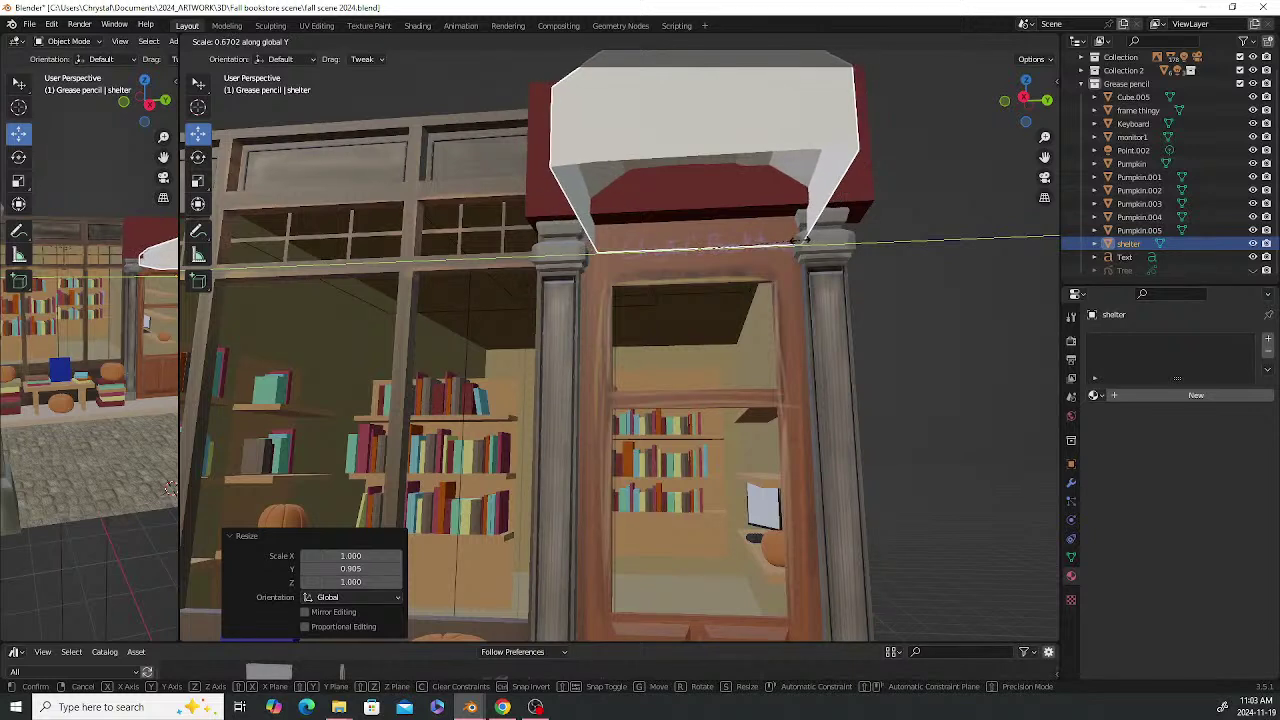
left_click(822, 241)
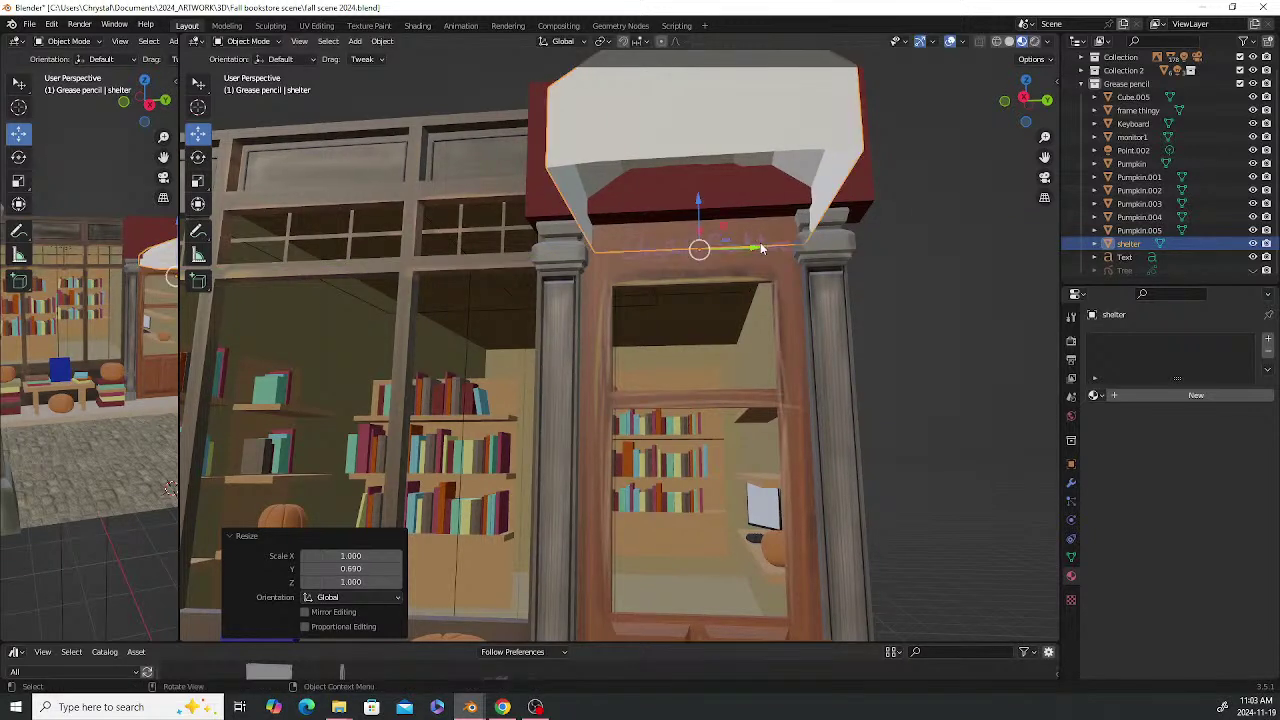
Centre the shelter over the door with Y moves of about -0.148 m and 0.034 m, narrowing it to about 0.92 along Y in between
key("g")
key("y")
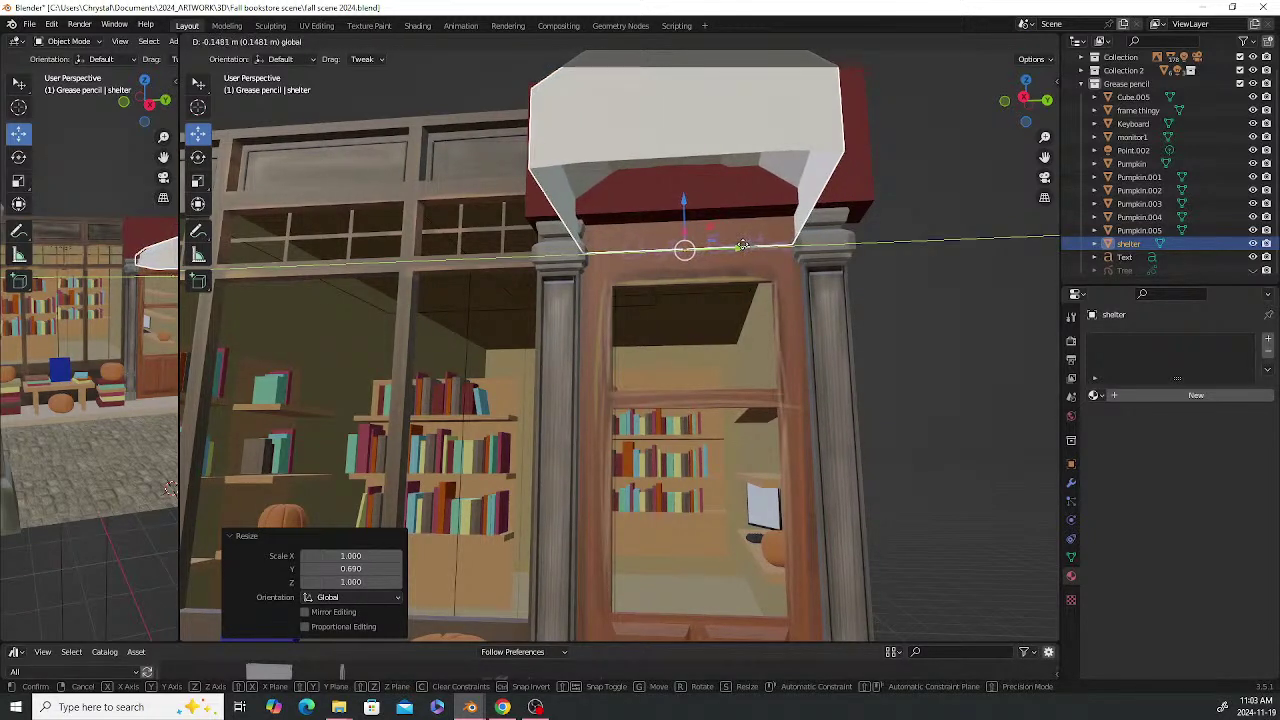
left_click(744, 245)
key("s")
key("y")
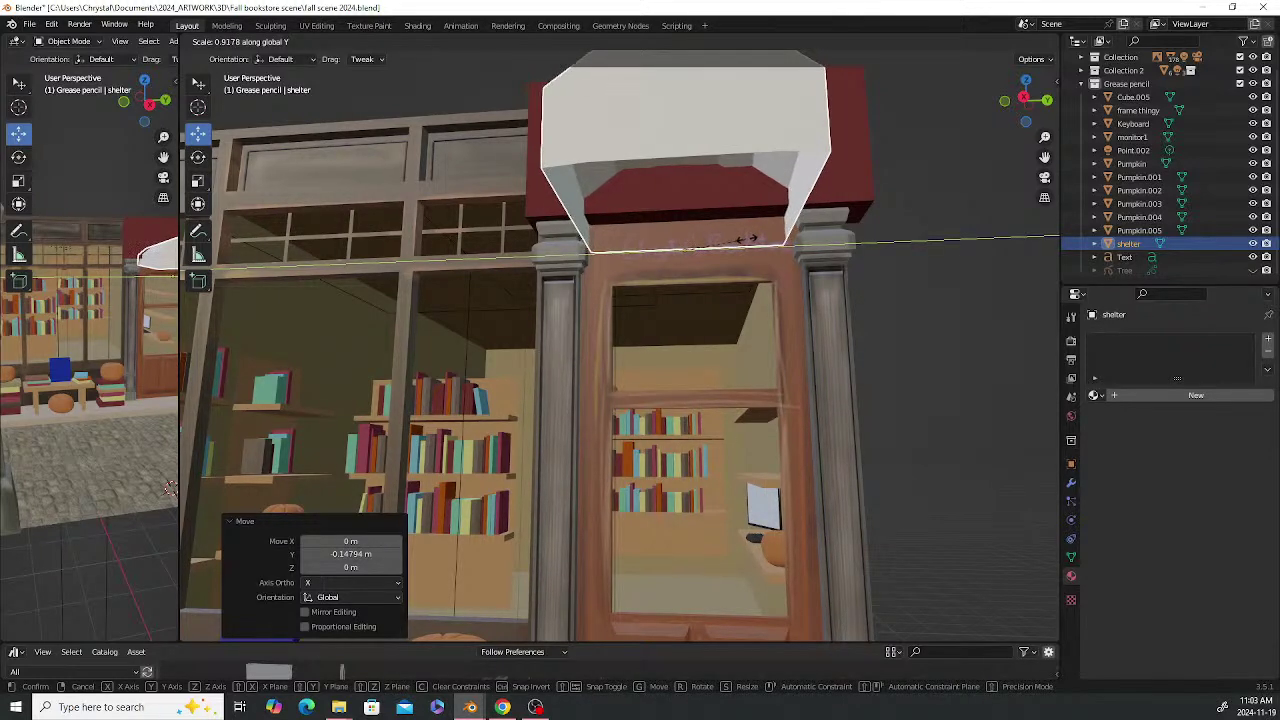
left_click(755, 243)
left_click_drag(740, 249, 746, 250)
Reduce the shelter's depth by scaling it to 0.559 along X
middle_click_drag(844, 263, 578, 262)
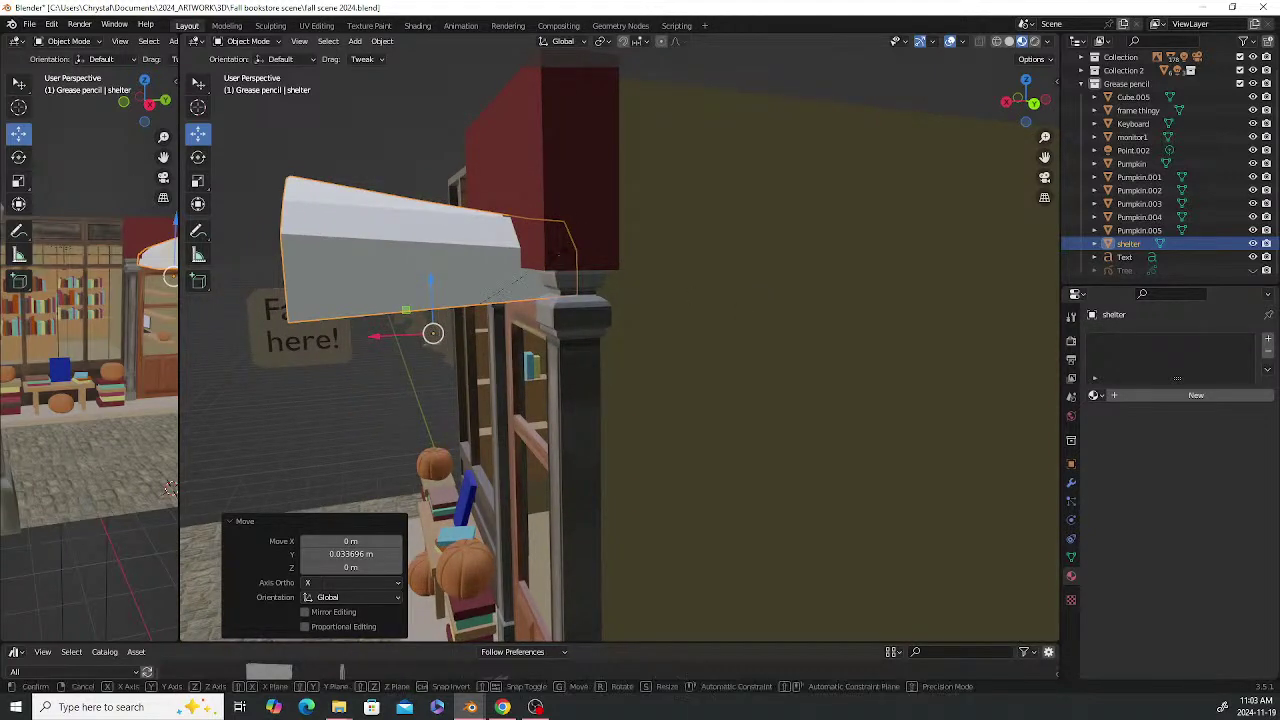
key("s")
key("y")
left_click(170, 488)
key("s")
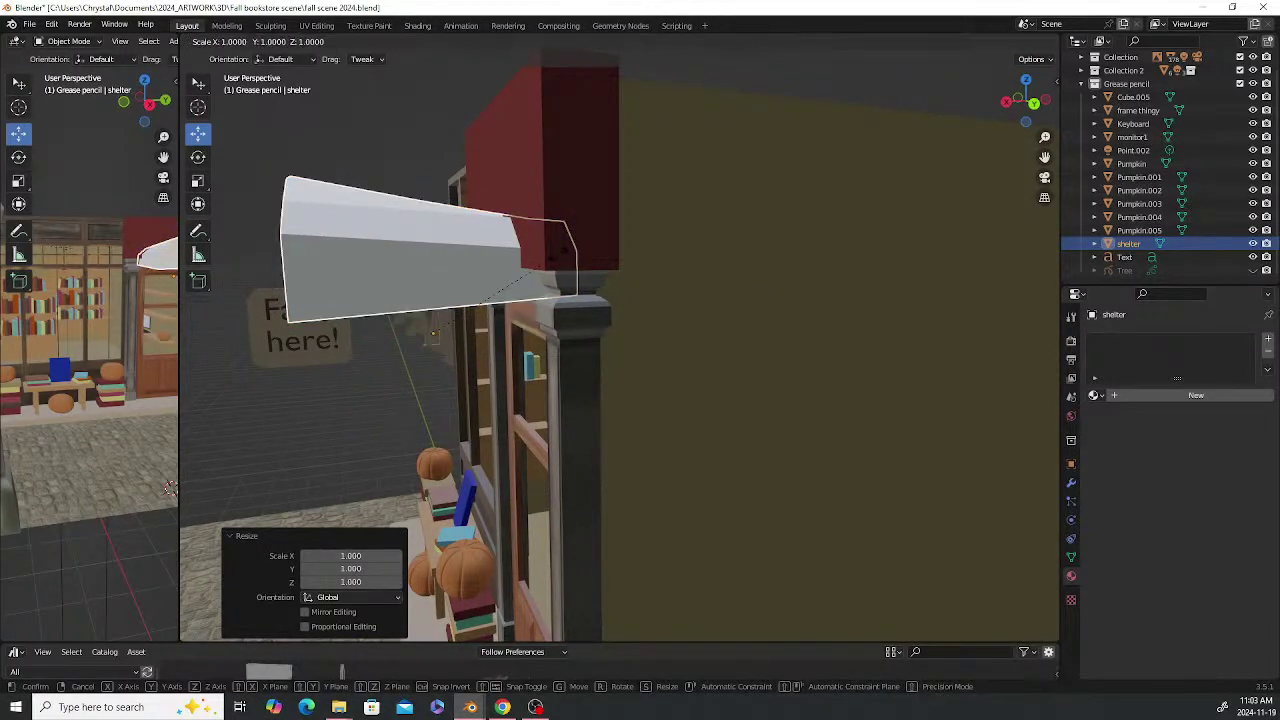
key("x")
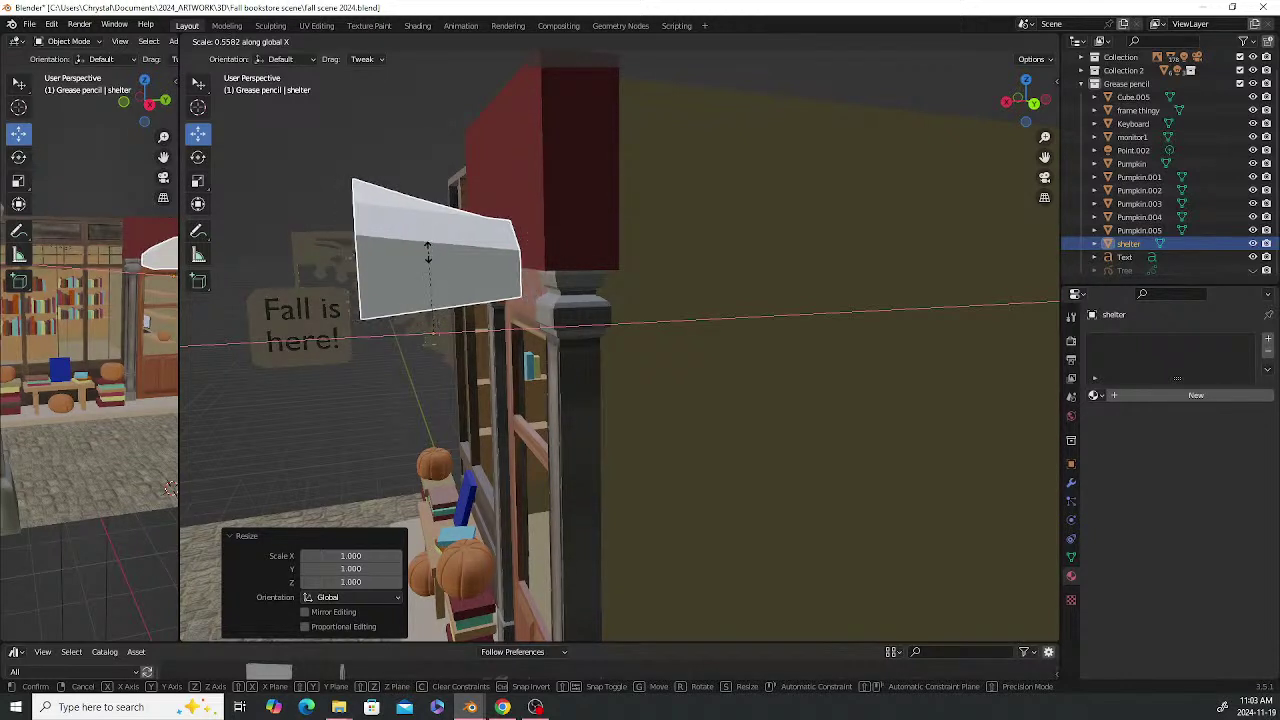
left_click(428, 288)
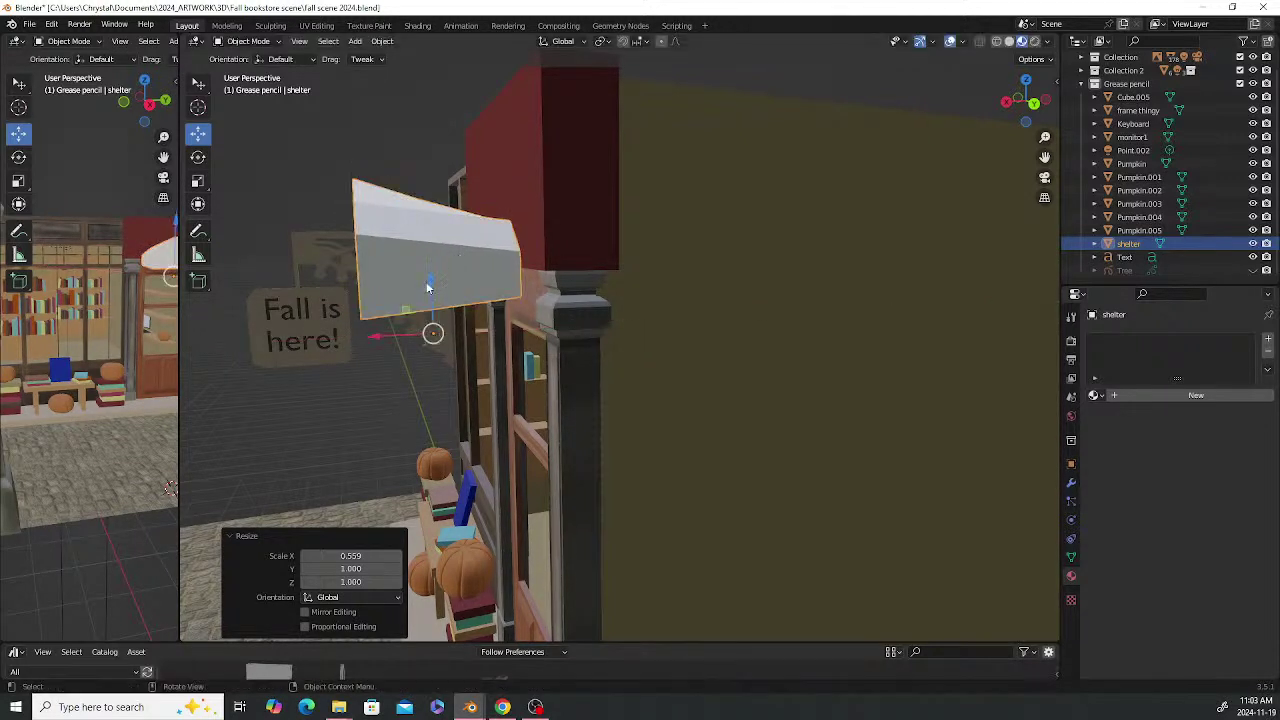
Lower the shelter slightly and place it against the facade, moving about -0.265 m along X and 0.02 m along Y
left_click_drag(434, 285, 391, 368)
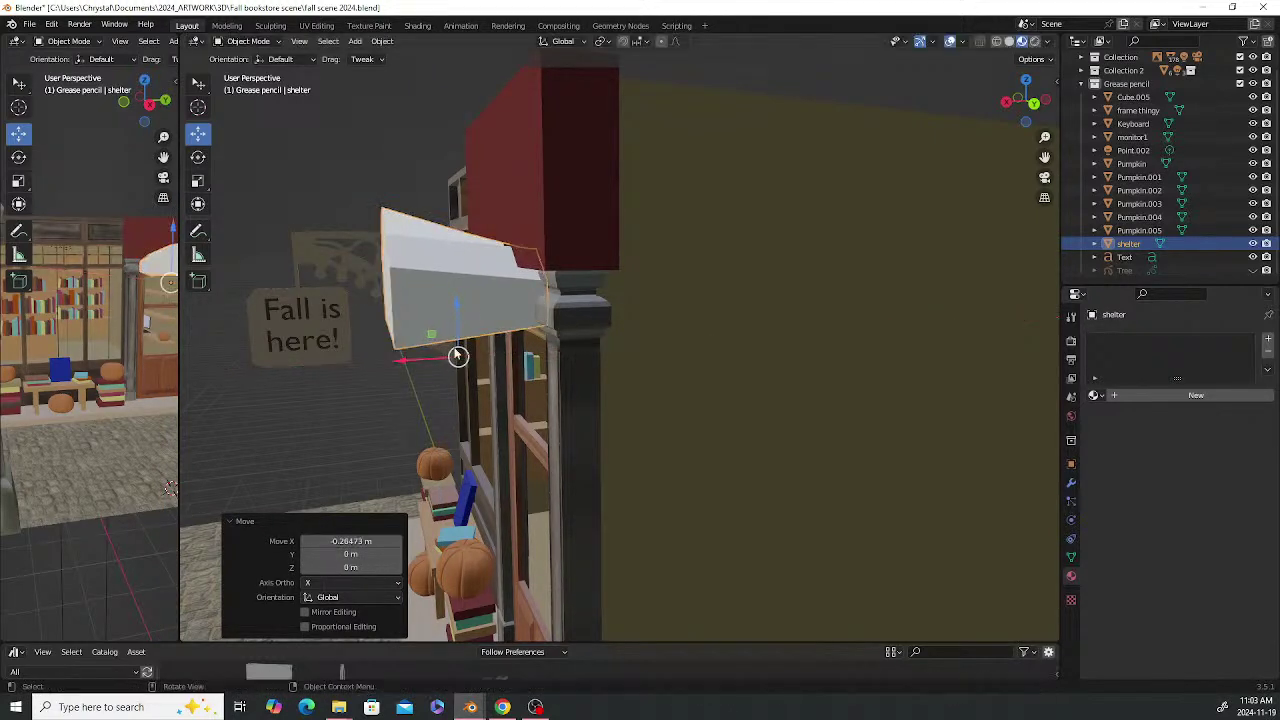
middle_click_drag(391, 368, 620, 333)
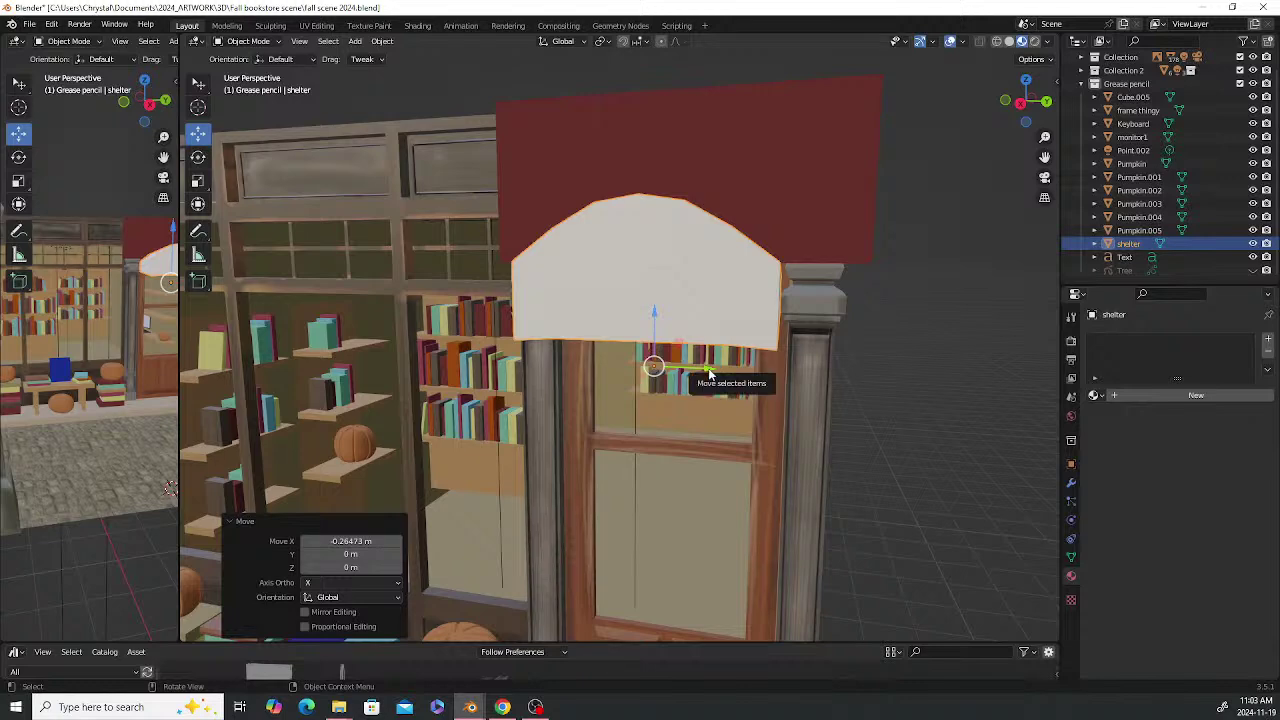
left_click_drag(706, 368, 713, 366)
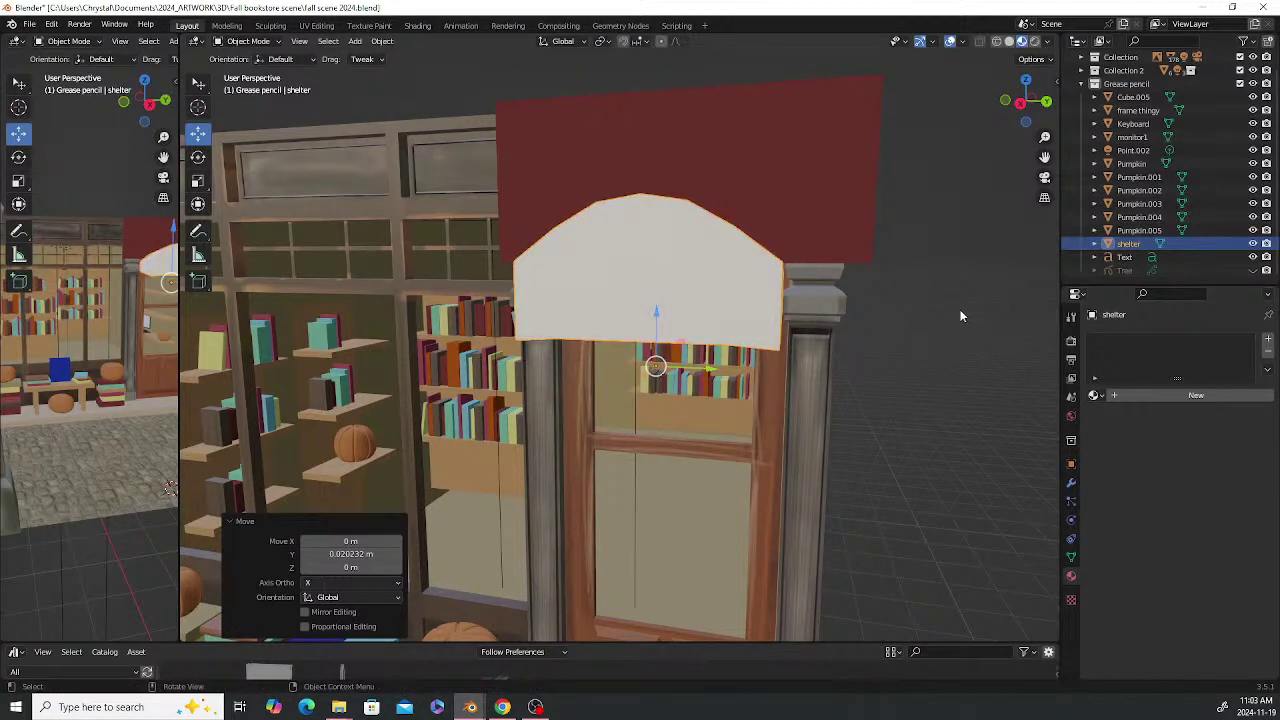
left_click(960, 316)
Isolate the shelter in local view and enter Edit Mode on its mesh
middle_click_drag(960, 316, 583, 300)
left_click(490, 296)
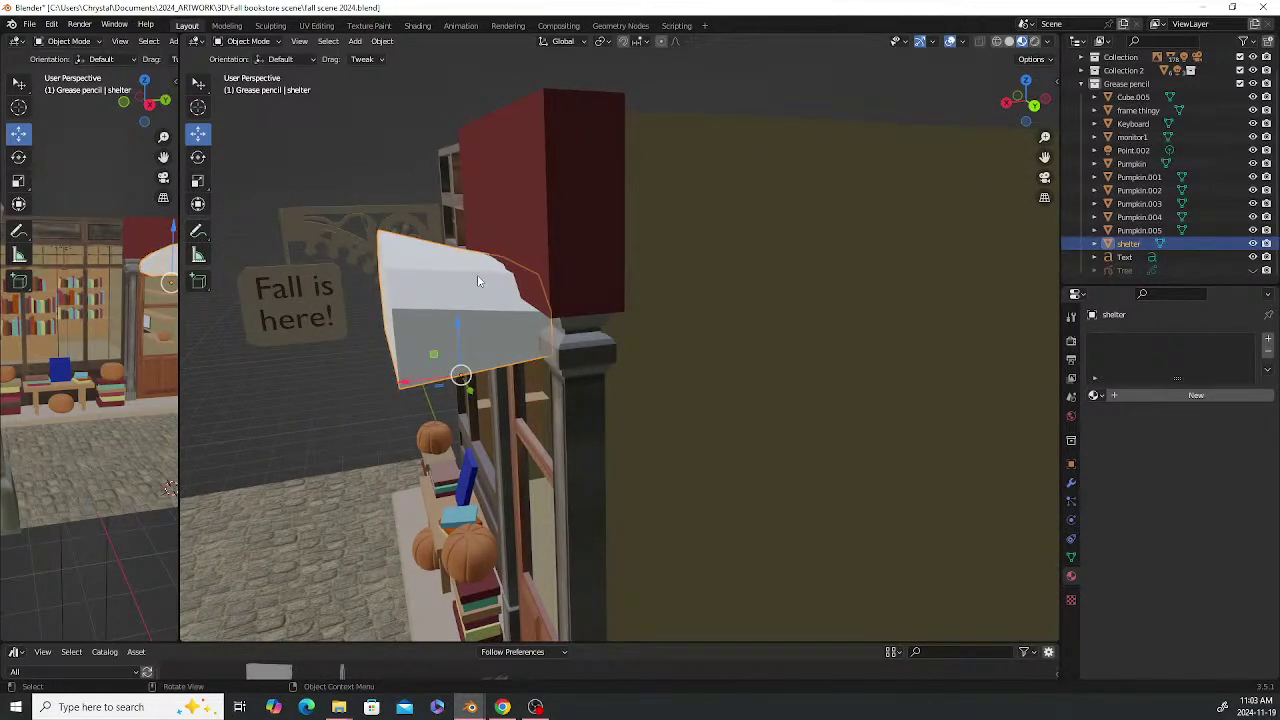
key("KP_Divide")
key("Tab")
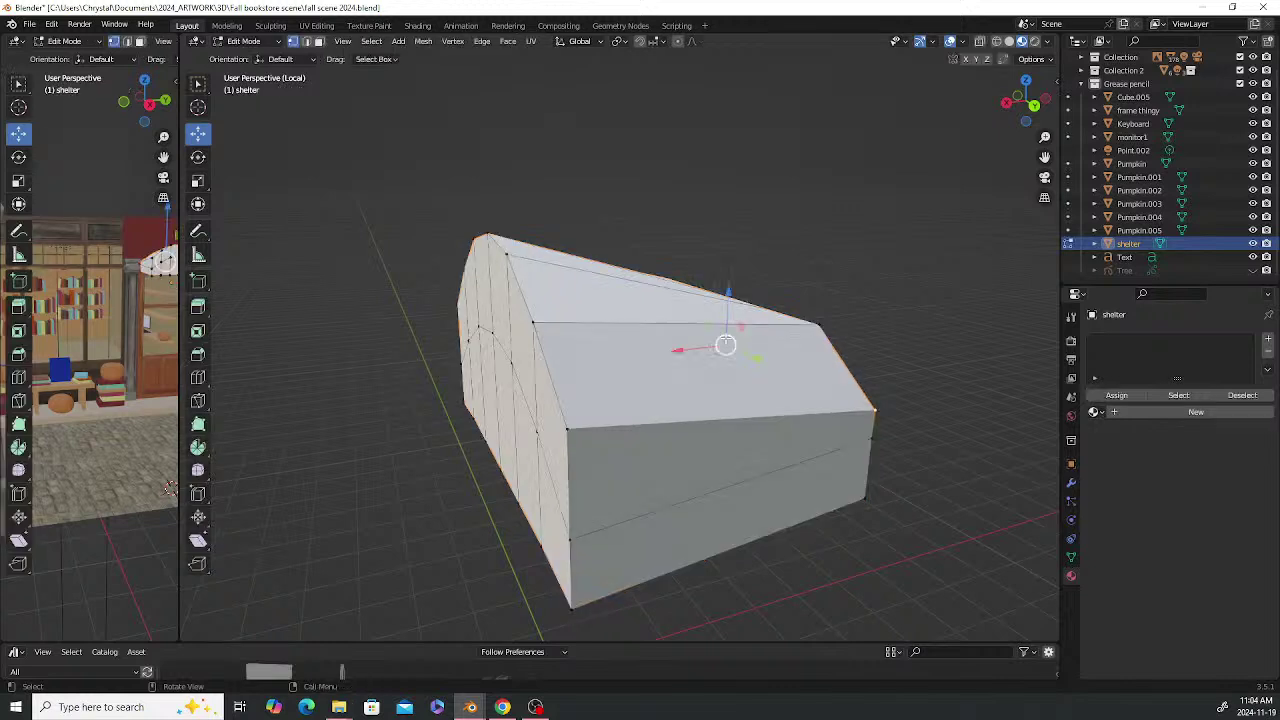
middle_click_drag(728, 344, 722, 318)
Raise the shelter's upper back vertices about 0.229 m along Z using smooth proportional editing
left_click_drag(679, 236, 780, 349)
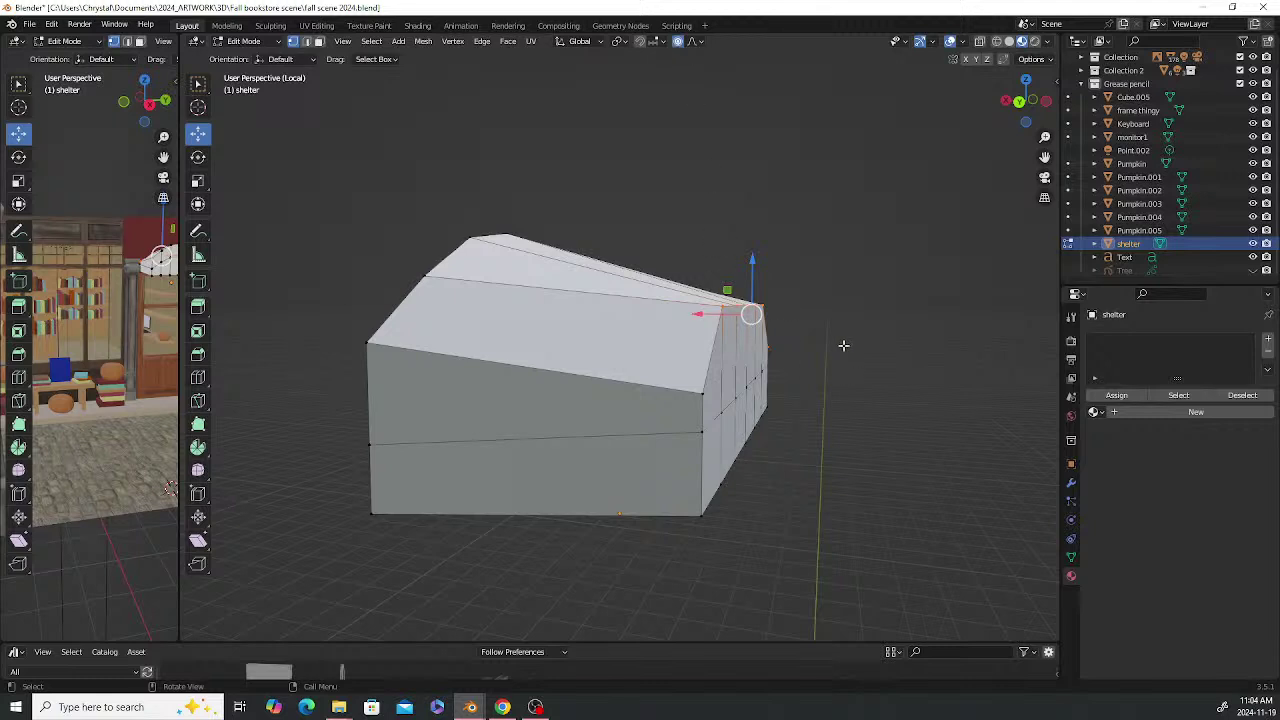
left_click_drag(770, 350, 770, 350)
middle_click_drag(770, 350, 724, 327)
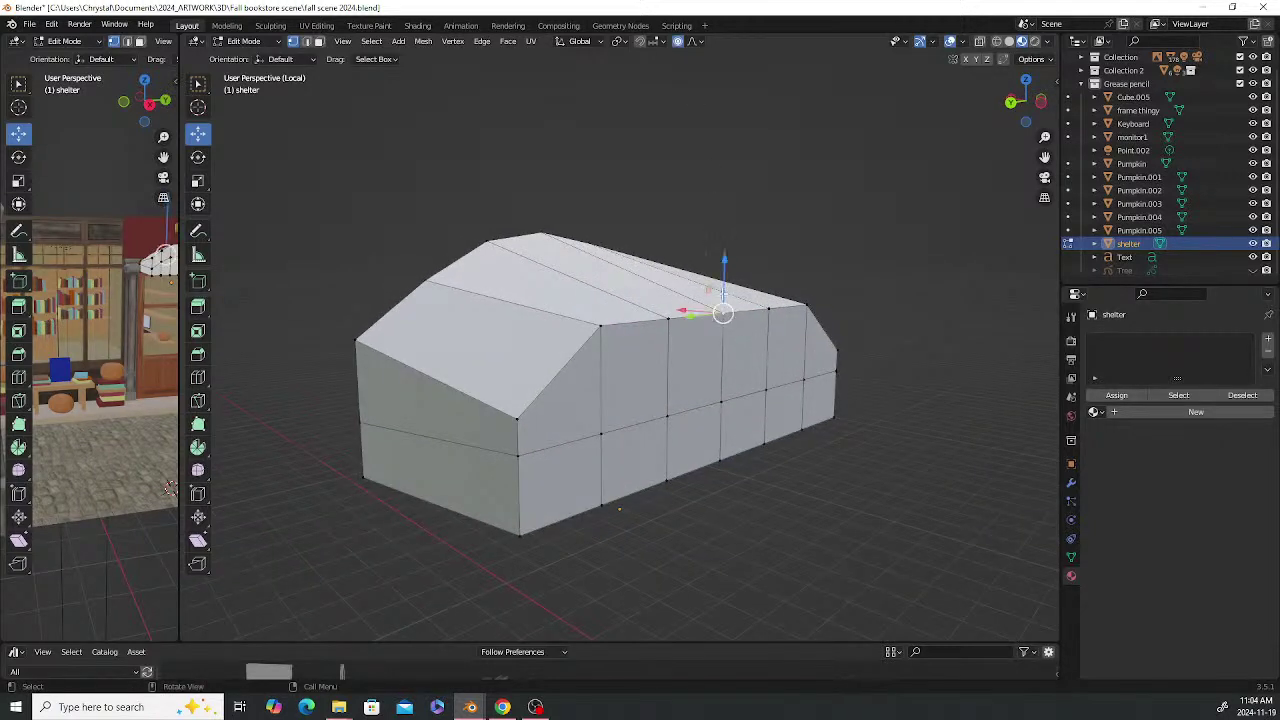
left_click_drag(727, 259, 727, 210)
scroll(727, 246, "up", 3)
scroll(728, 234, "up", 2)
scroll(727, 228, "down", 1)
scroll(727, 214, "down", 2)
middle_click_drag(513, 309, 605, 309)
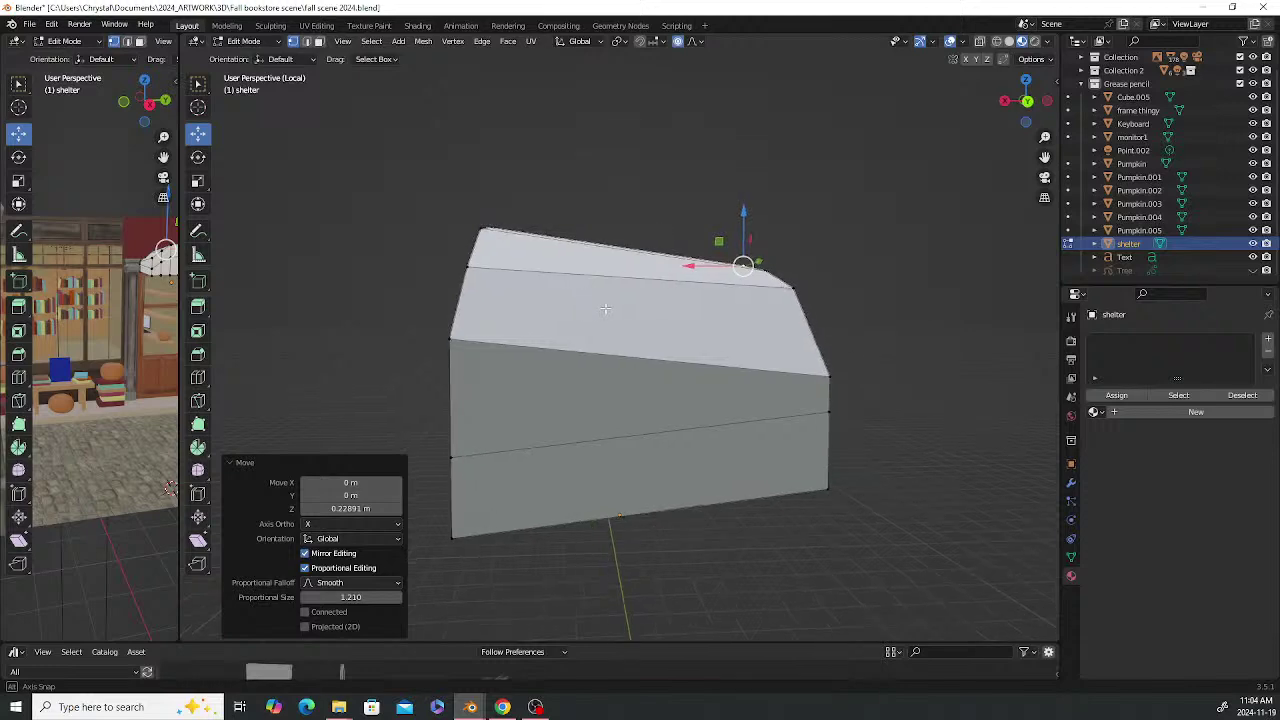
Return to the full scene in Object Mode and flatten the shelter to about 0.75 along Z
key("slash")
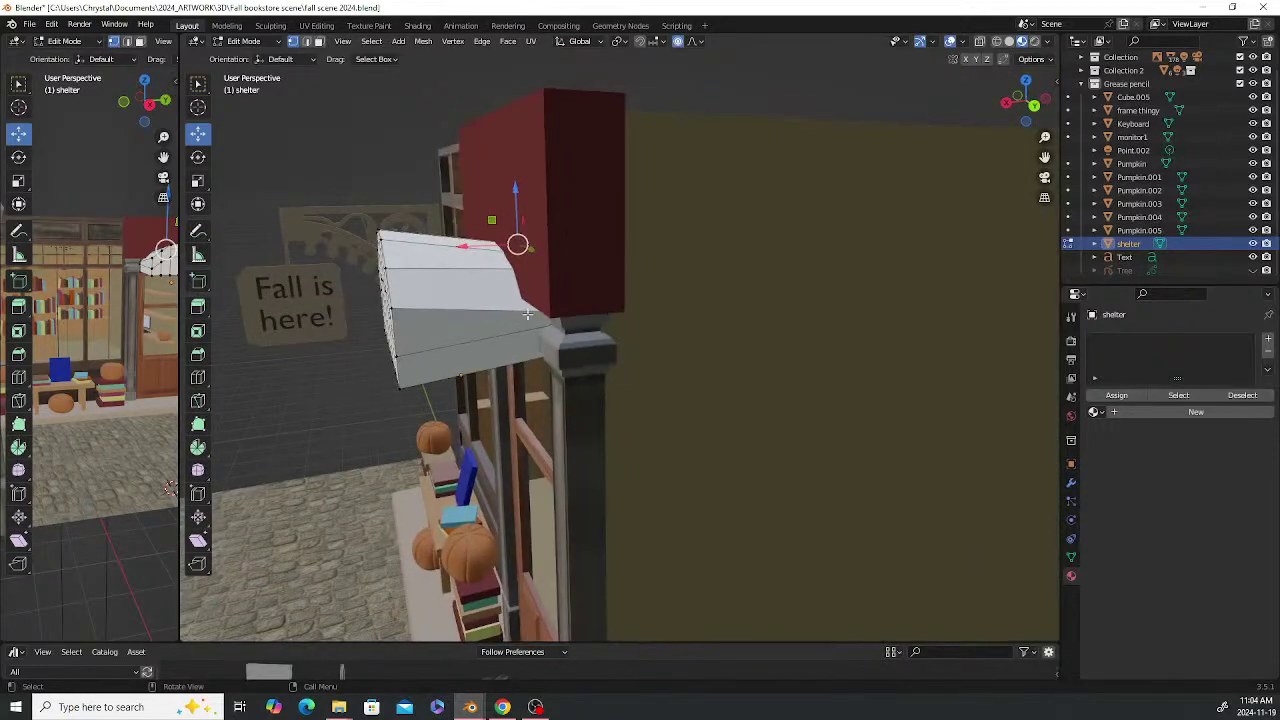
middle_click_drag(528, 314, 658, 303)
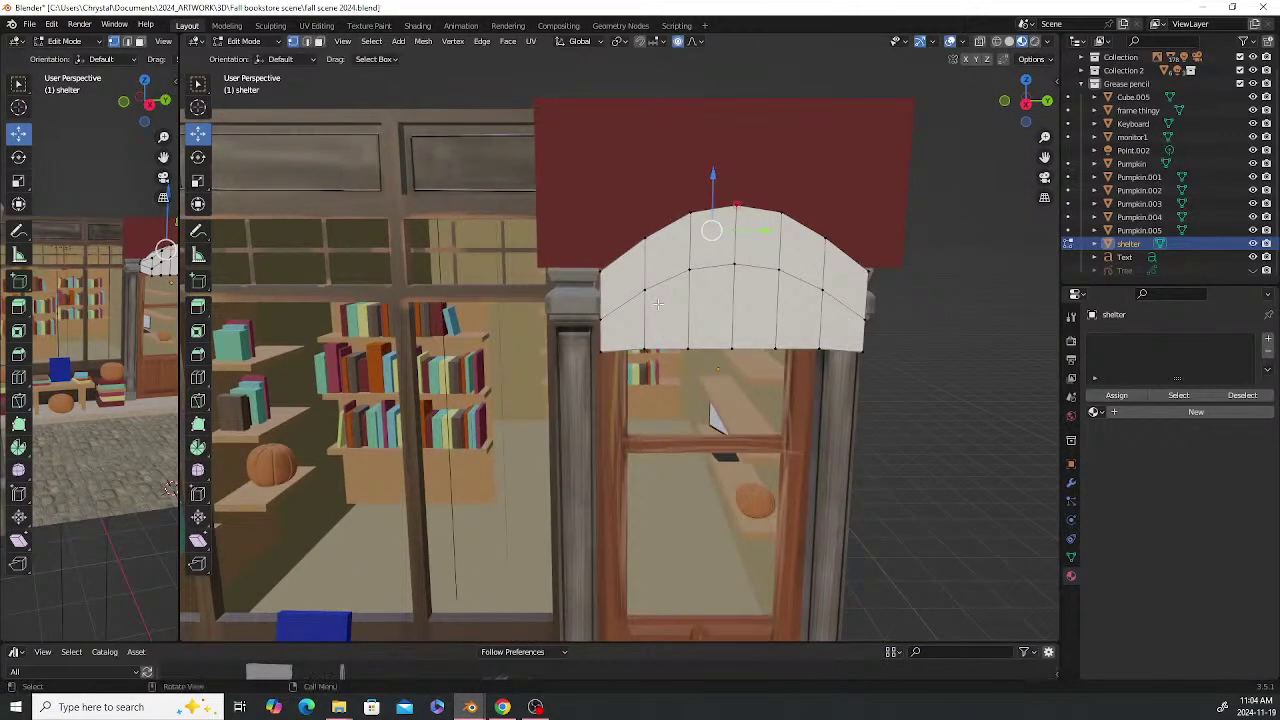
key("Tab")
middle_click_drag(776, 316, 540, 272)
key("s")
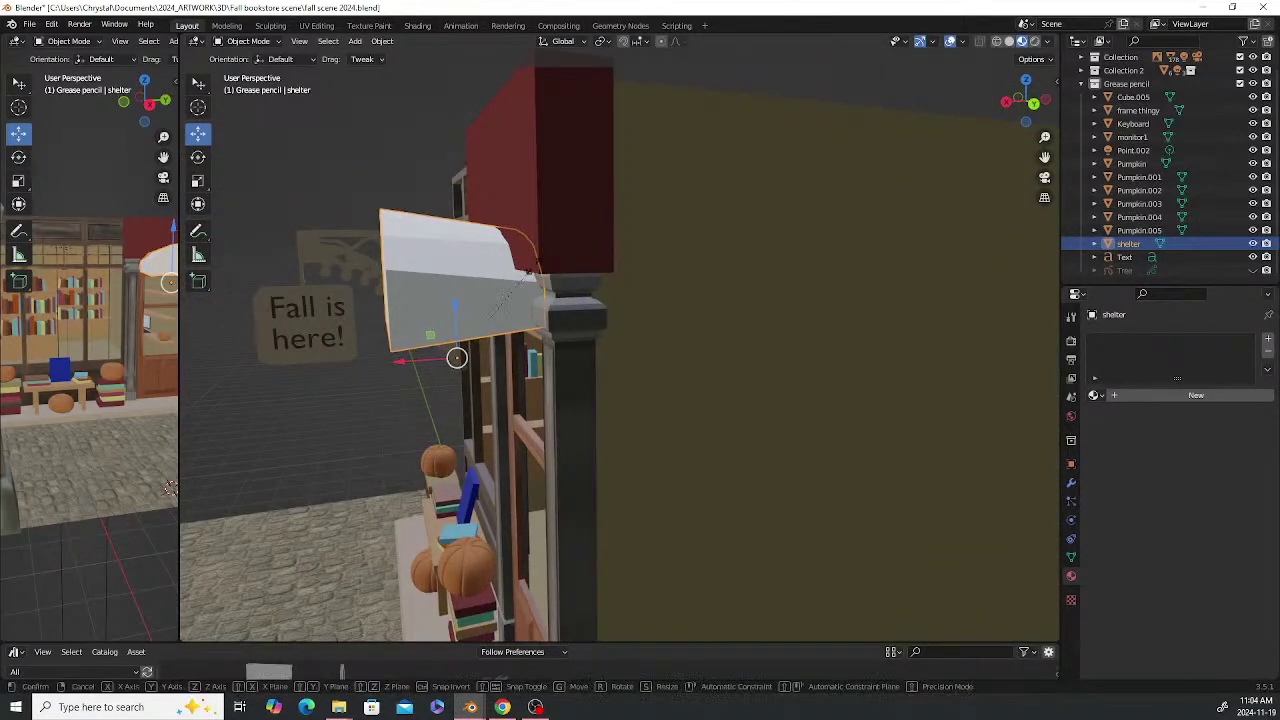
key("z")
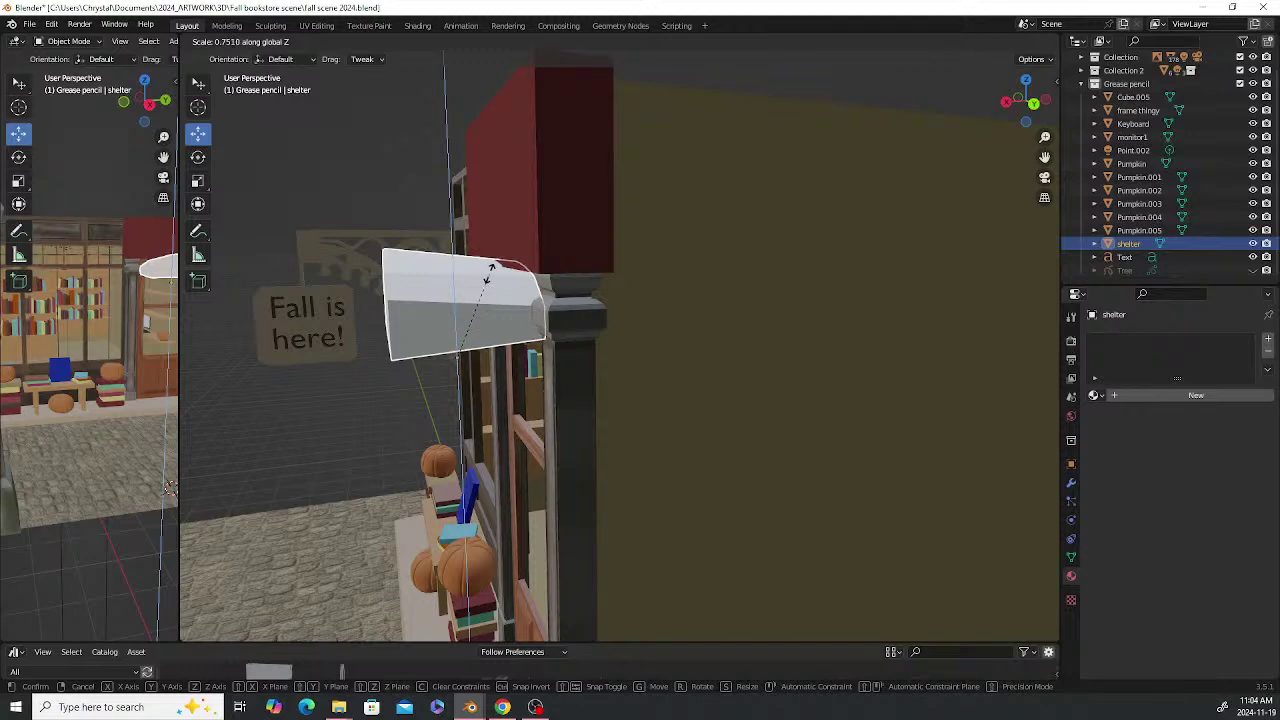
left_click(493, 265)
Raise the red block above the door about 0.124 m along Z and apply Shade Auto Smooth to it
middle_click_drag(493, 265, 735, 228)
left_click(757, 190)
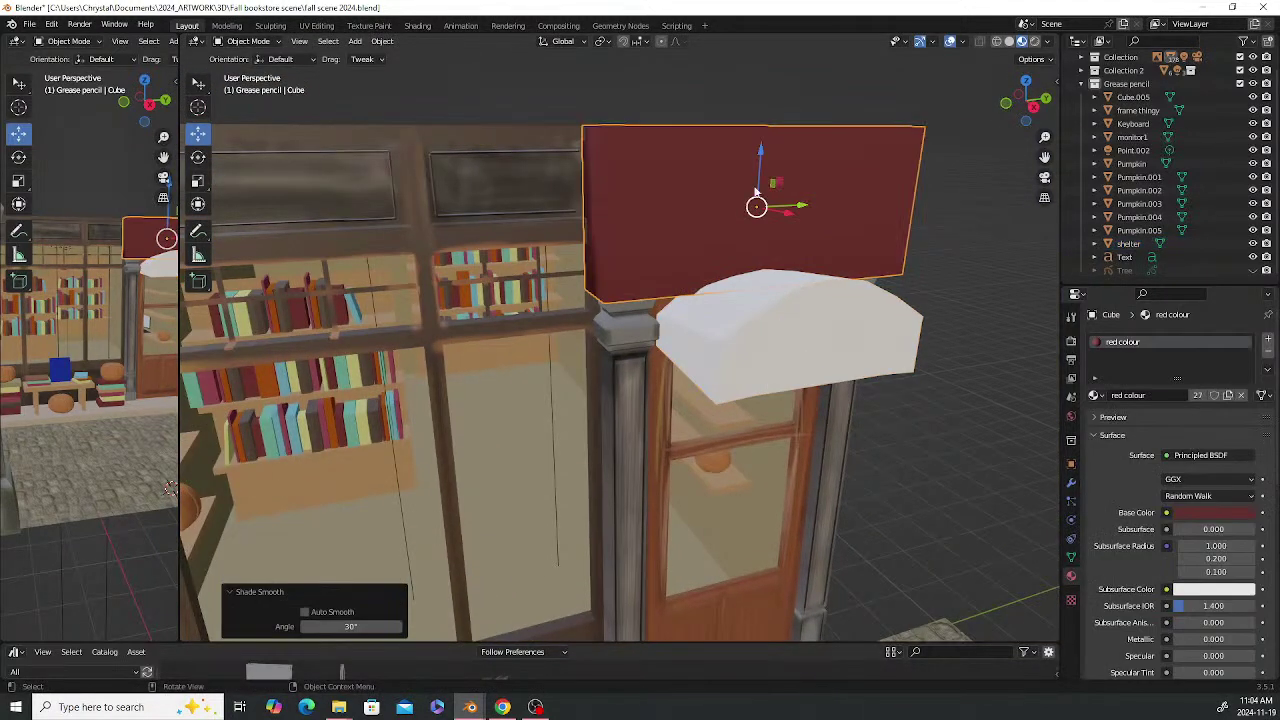
left_click_drag(761, 158, 777, 140)
middle_click_drag(848, 222, 505, 175)
right_click(504, 172)
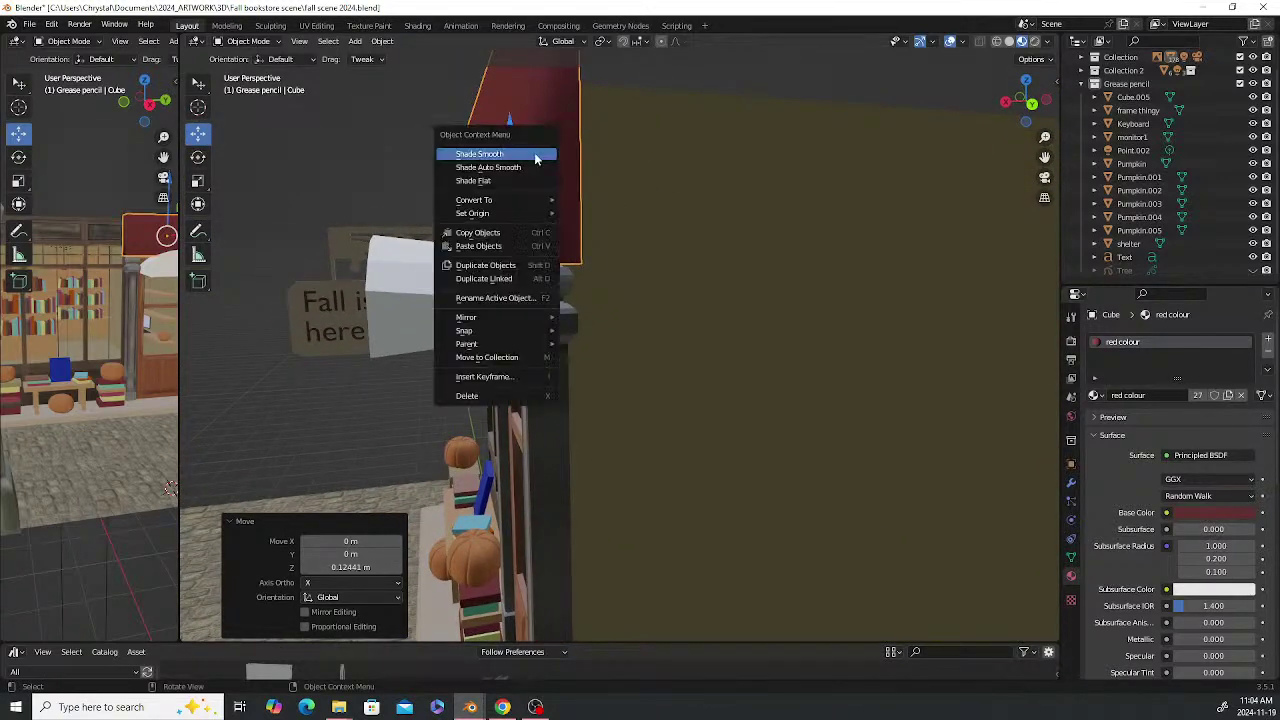
left_click(505, 168)
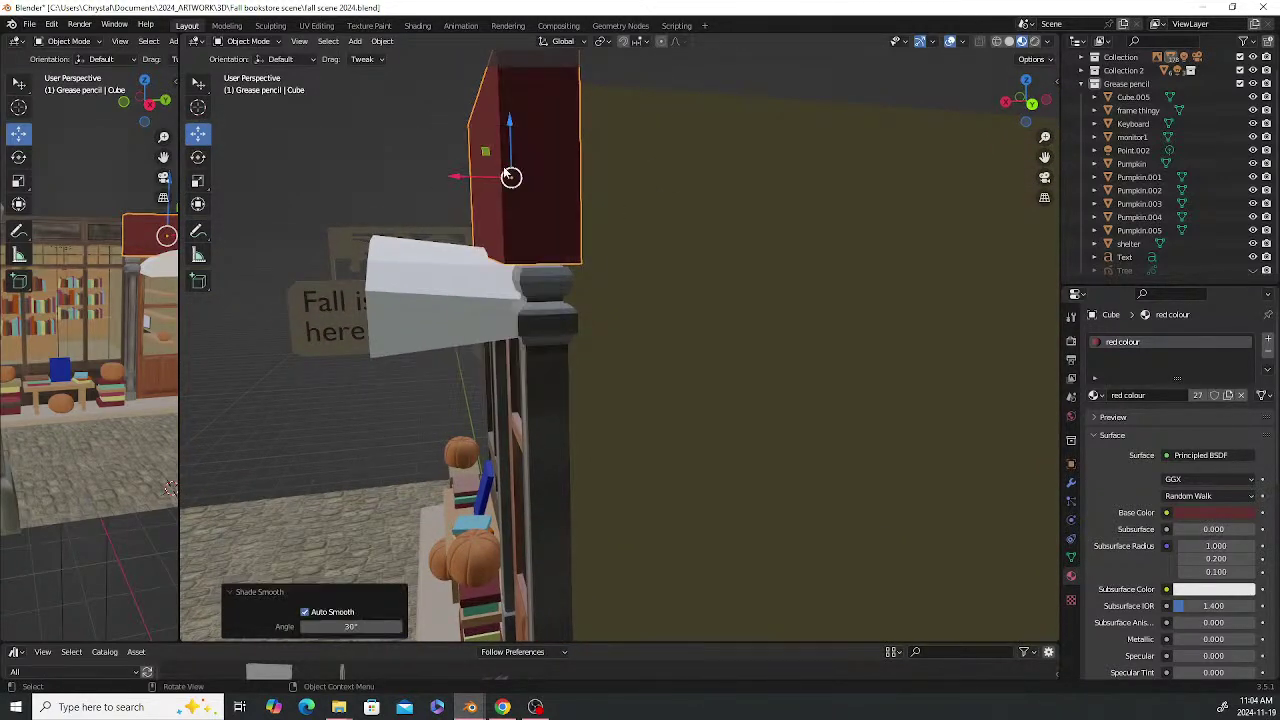
Push the red block back along X toward the building and lower it about 0.134 m along Z
left_click_drag(459, 180, 484, 176)
left_click_drag(537, 128, 538, 134)
middle_click_drag(538, 134, 812, 266)
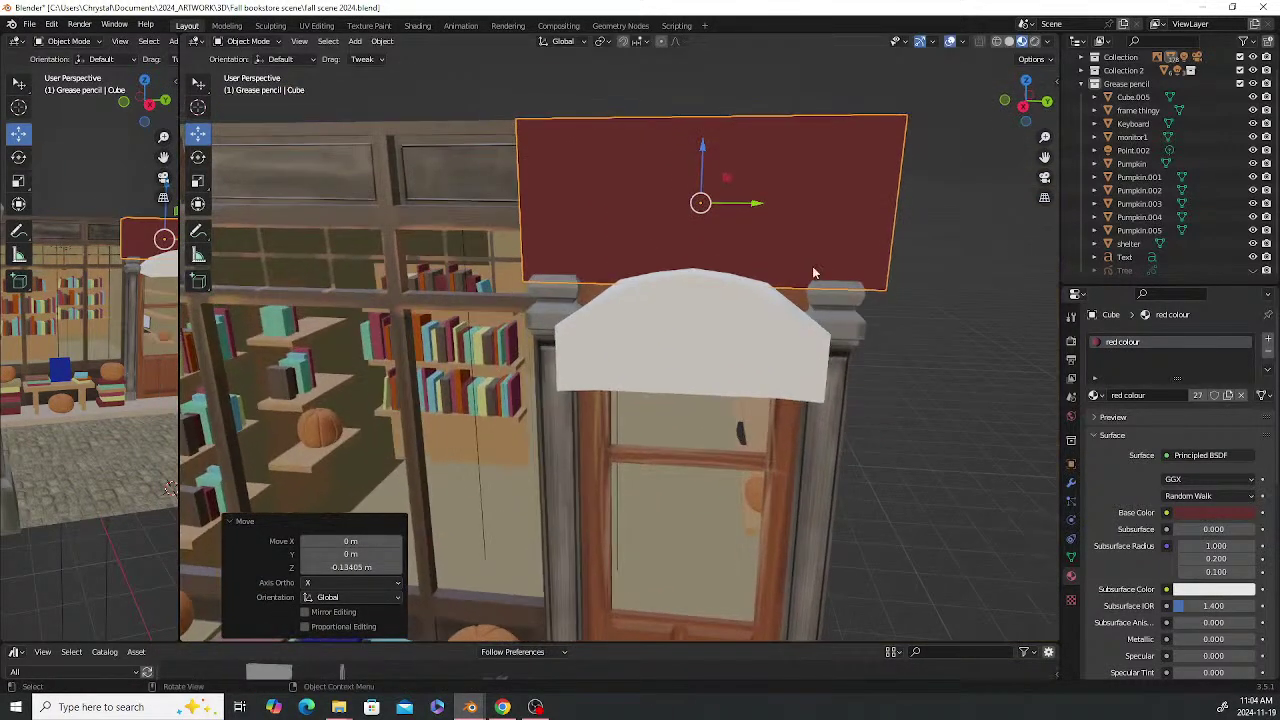
Narrow the red block to about 0.926 along Y and shift it about -0.03 m along Y
key("s")
key("y")
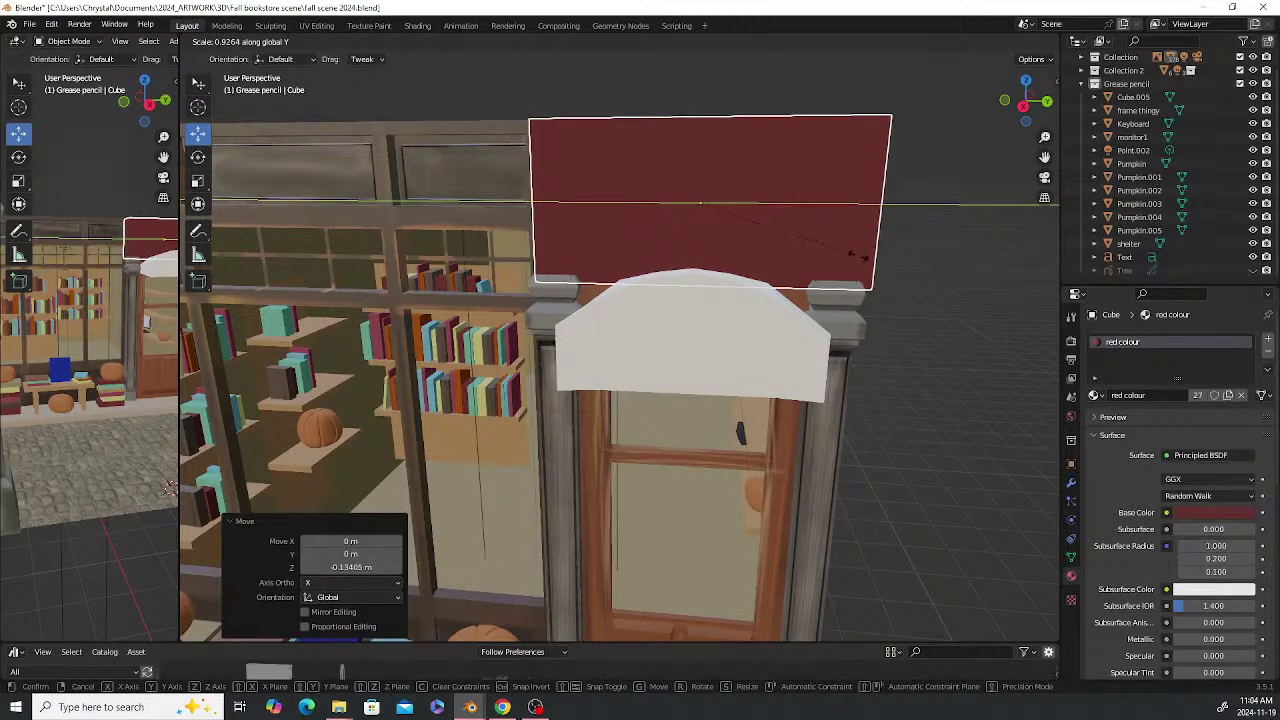
left_click(857, 254)
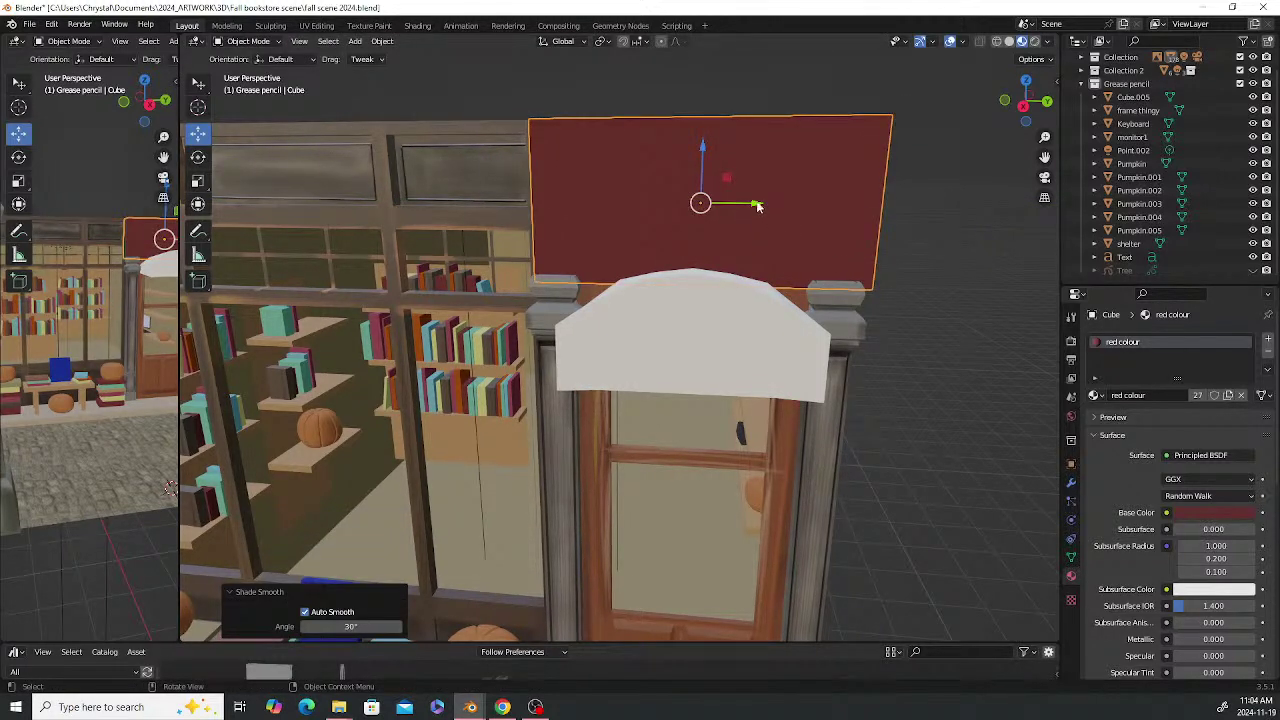
left_click_drag(757, 206, 764, 225)
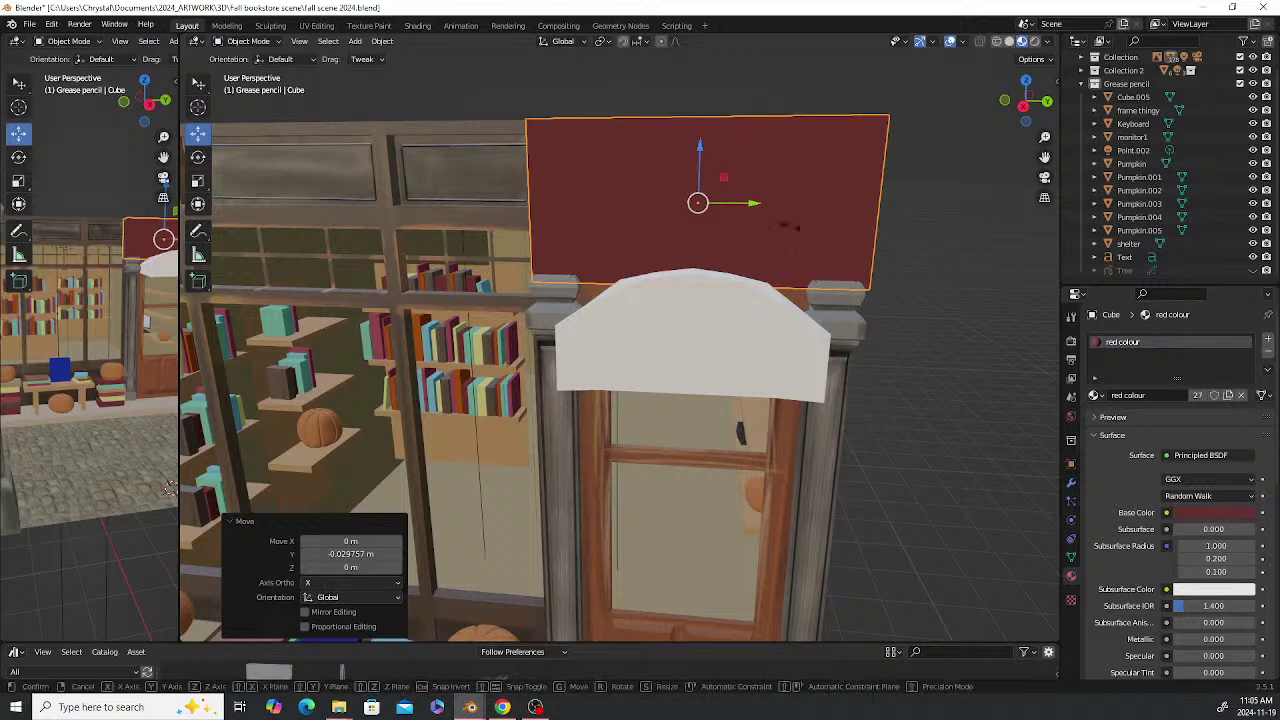
Scale the red block by a further 0.955 along Y and move it about -0.038 m along Y above the pillars
key("s")
key("y")
left_click(786, 226)
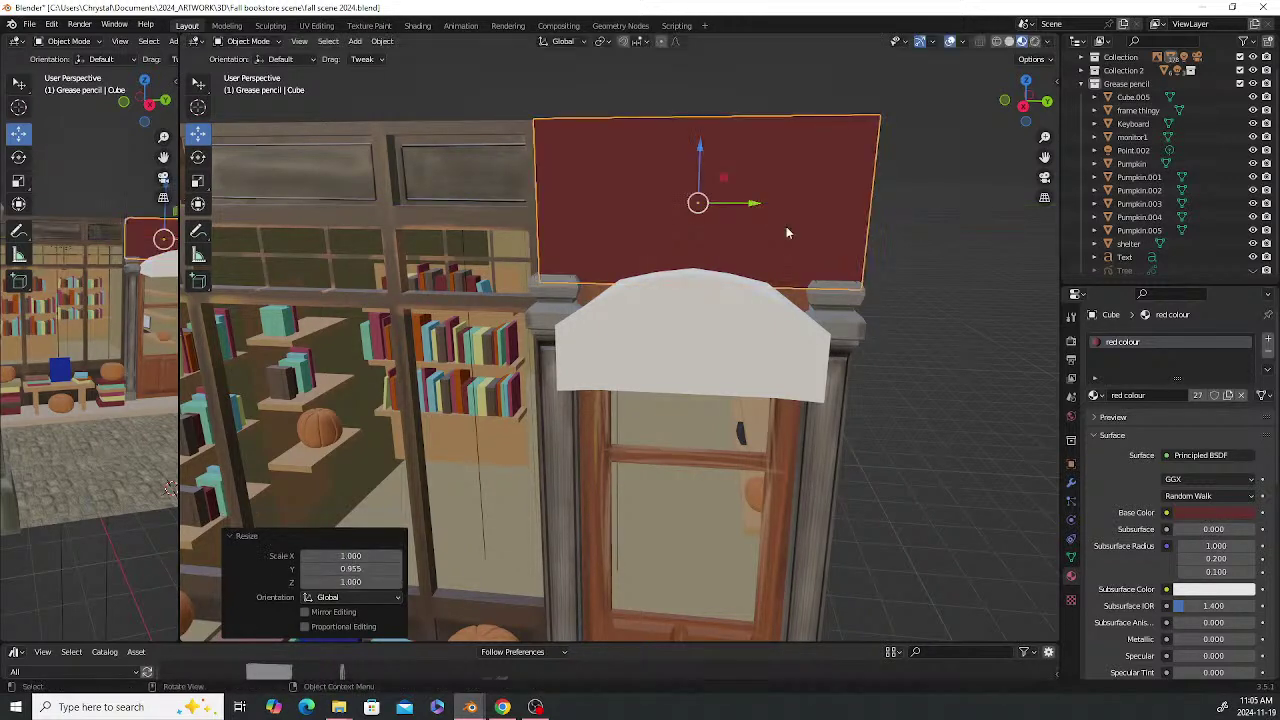
middle_click_drag(786, 226, 748, 232)
left_click_drag(766, 208, 761, 208)
Push the red block farther back along X into the building's front wall and deselect it
middle_click_drag(892, 242, 771, 241)
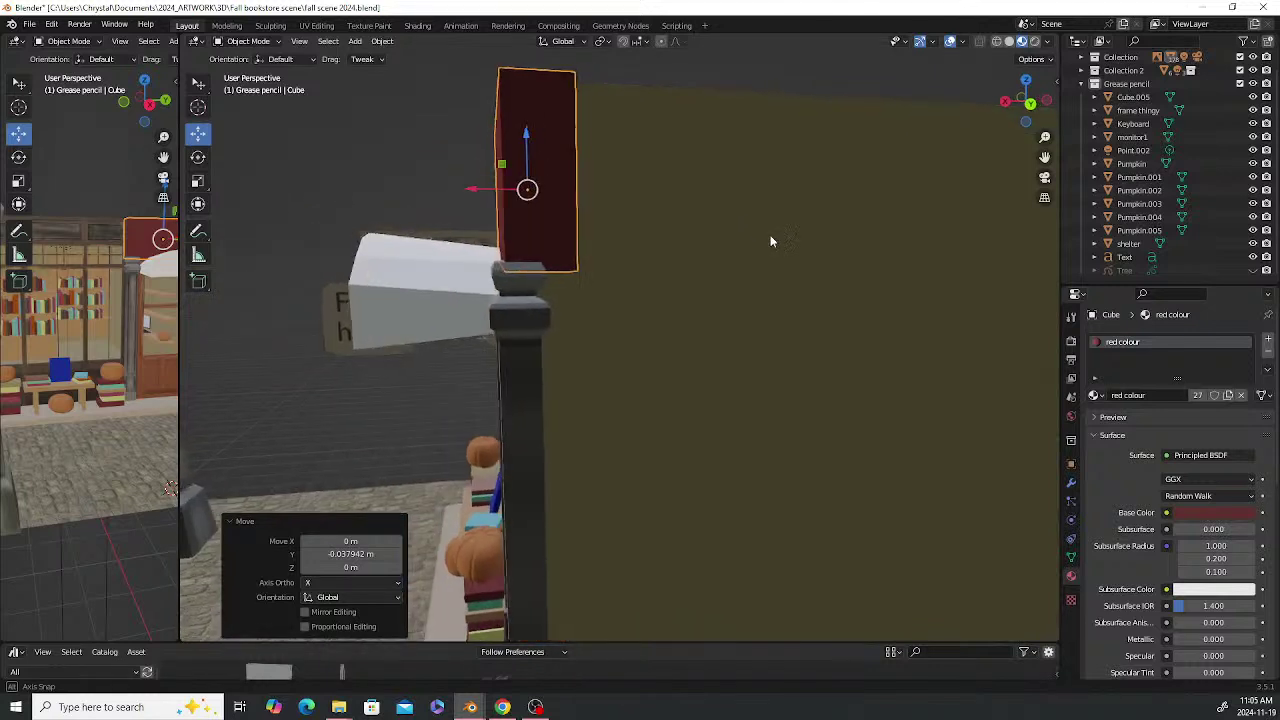
left_click_drag(479, 193, 506, 180)
left_click(458, 206)
middle_click_drag(458, 206, 545, 235)
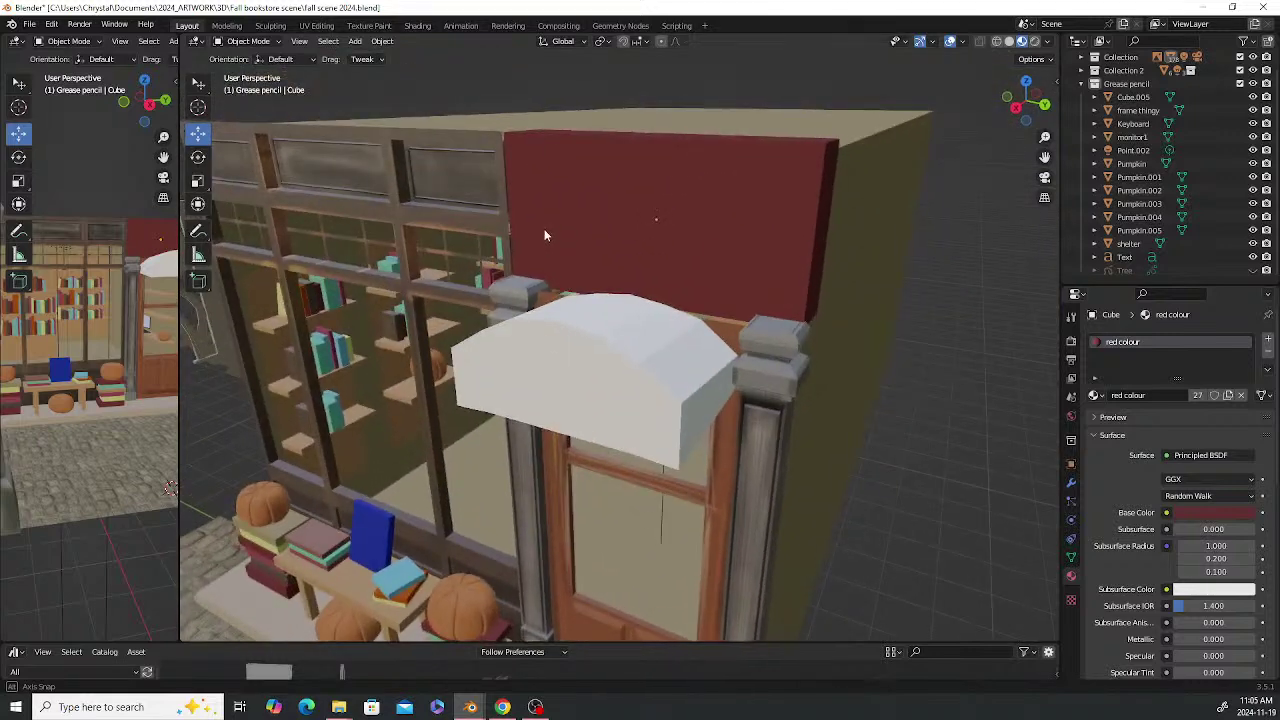
Lower the door's top vertices about 0.239 m along Z using smooth proportional editing at size 1.21
left_click(727, 332)
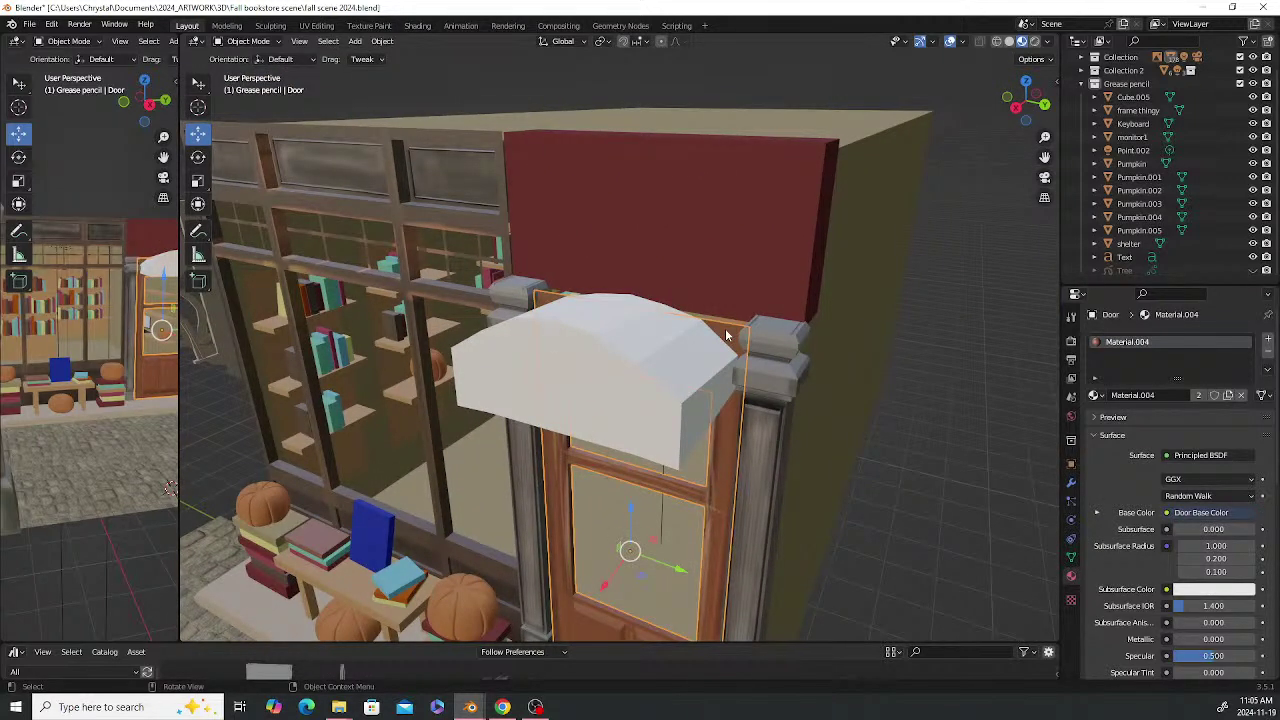
key("Tab")
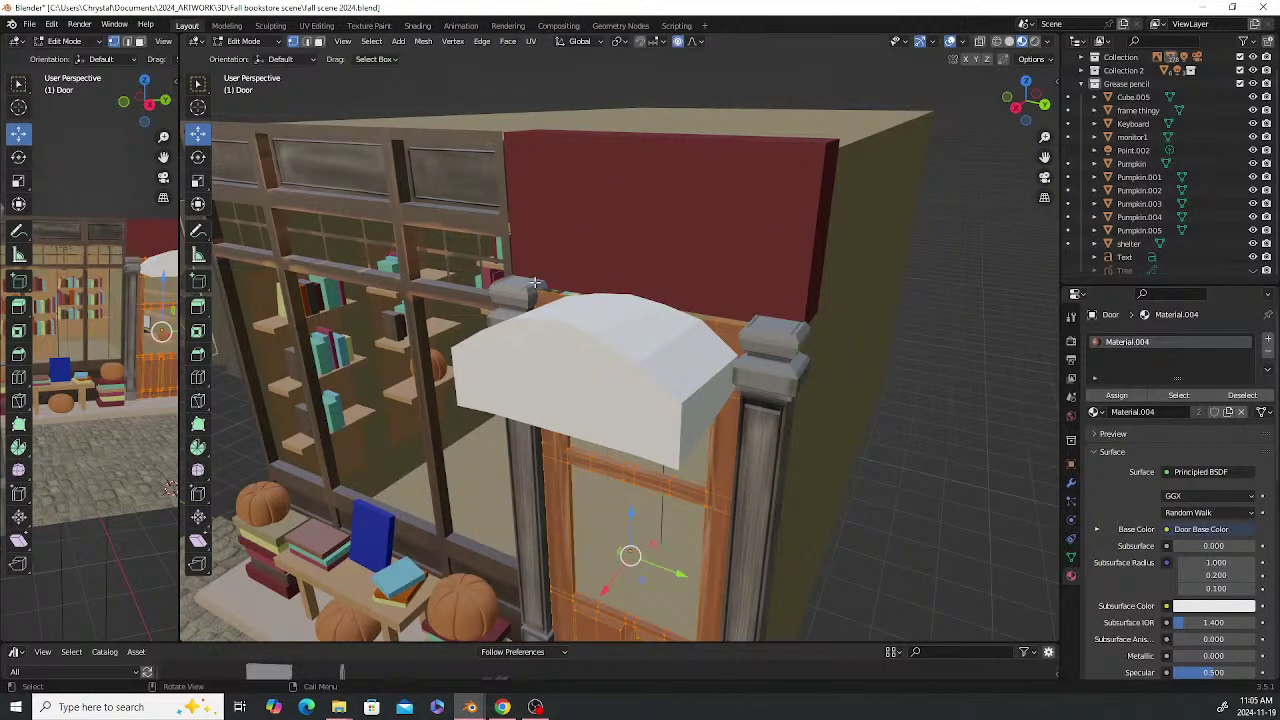
left_click(651, 285)
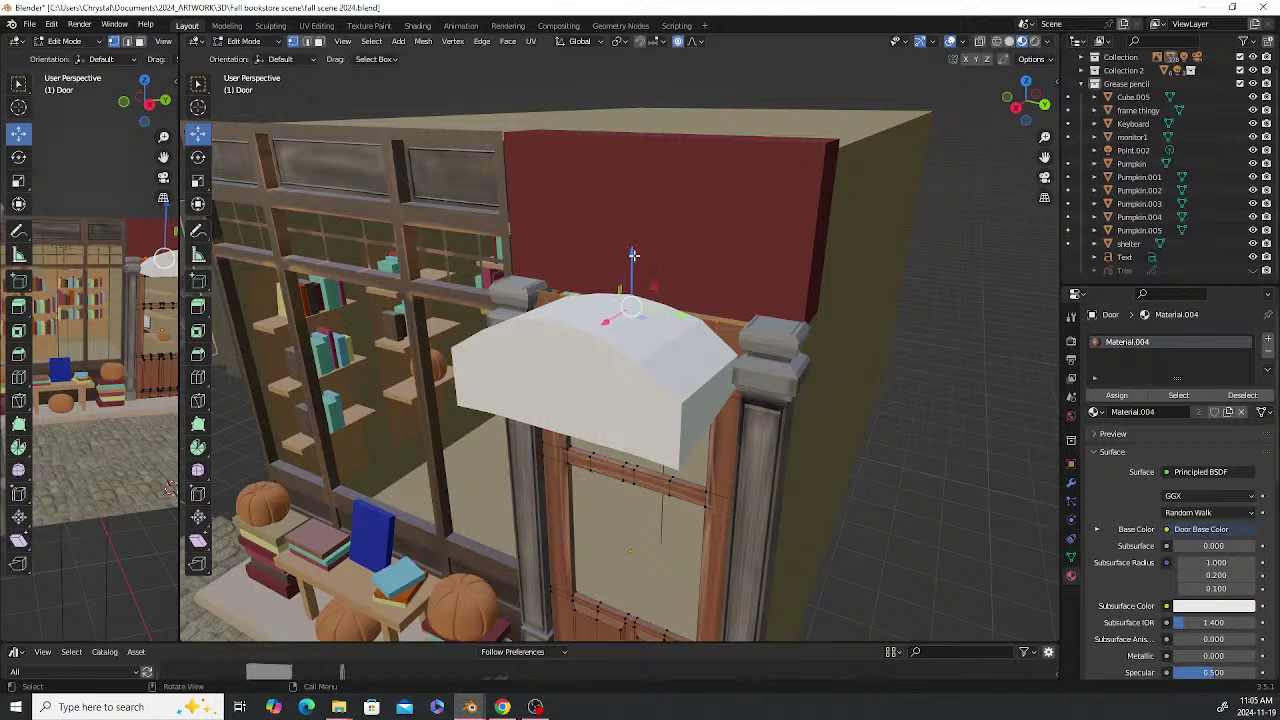
mouse_move(633, 255)
left_mouse_down()
mouse_move(638, 234)
mouse_move(640, 245)
left_mouse_up()
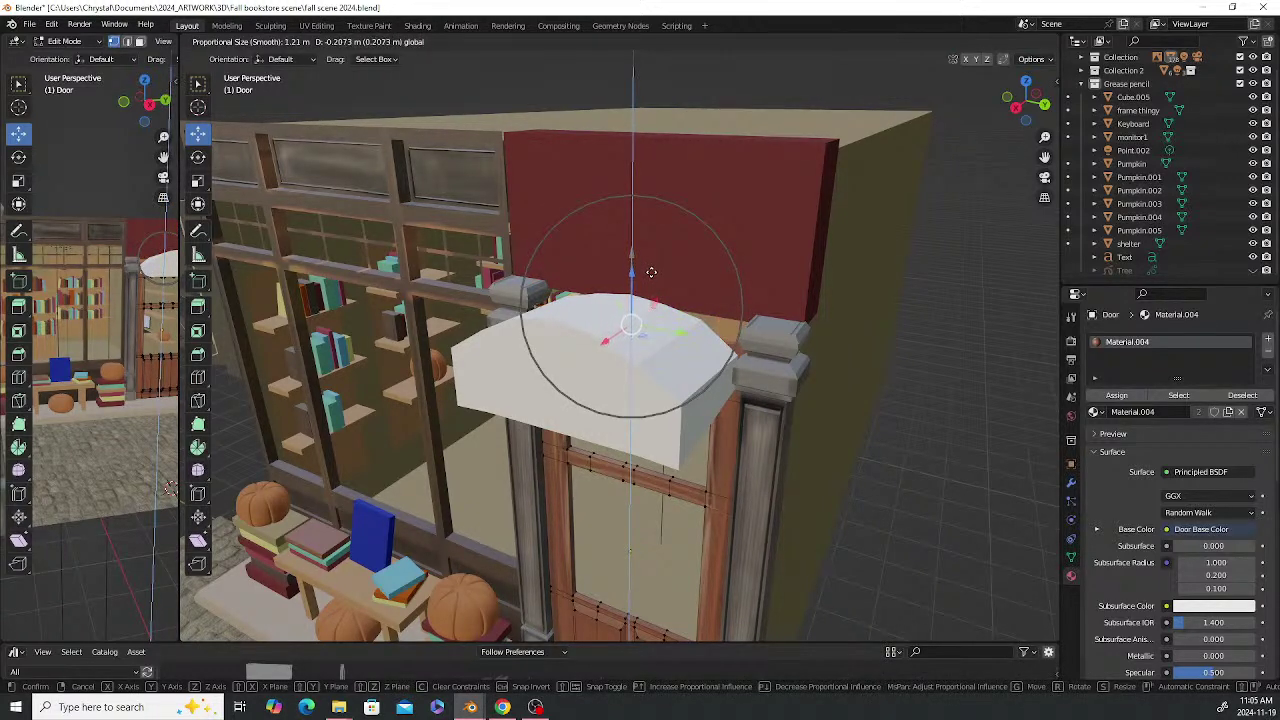
left_click_drag(651, 273, 651, 271)
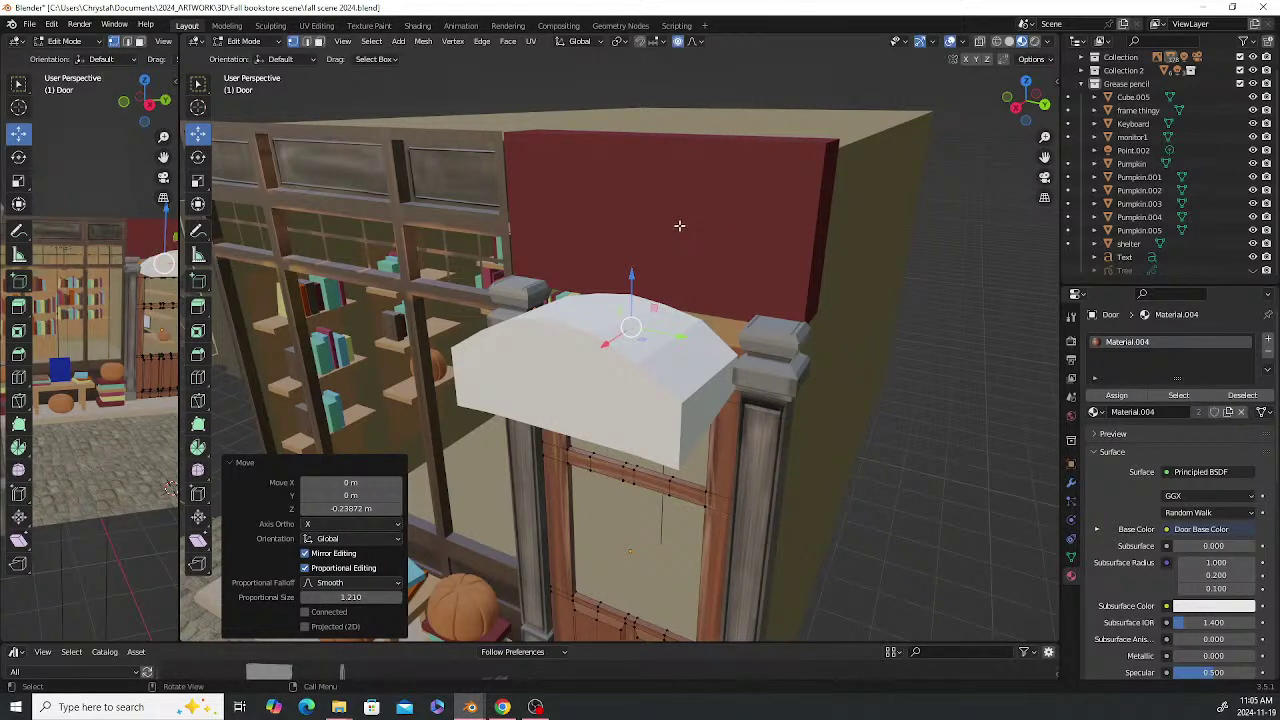
key("Tab")
Scale the red block 1.207 along Z and lower it about 0.154 m behind the shelter
middle_click_drag(702, 268, 756, 262)
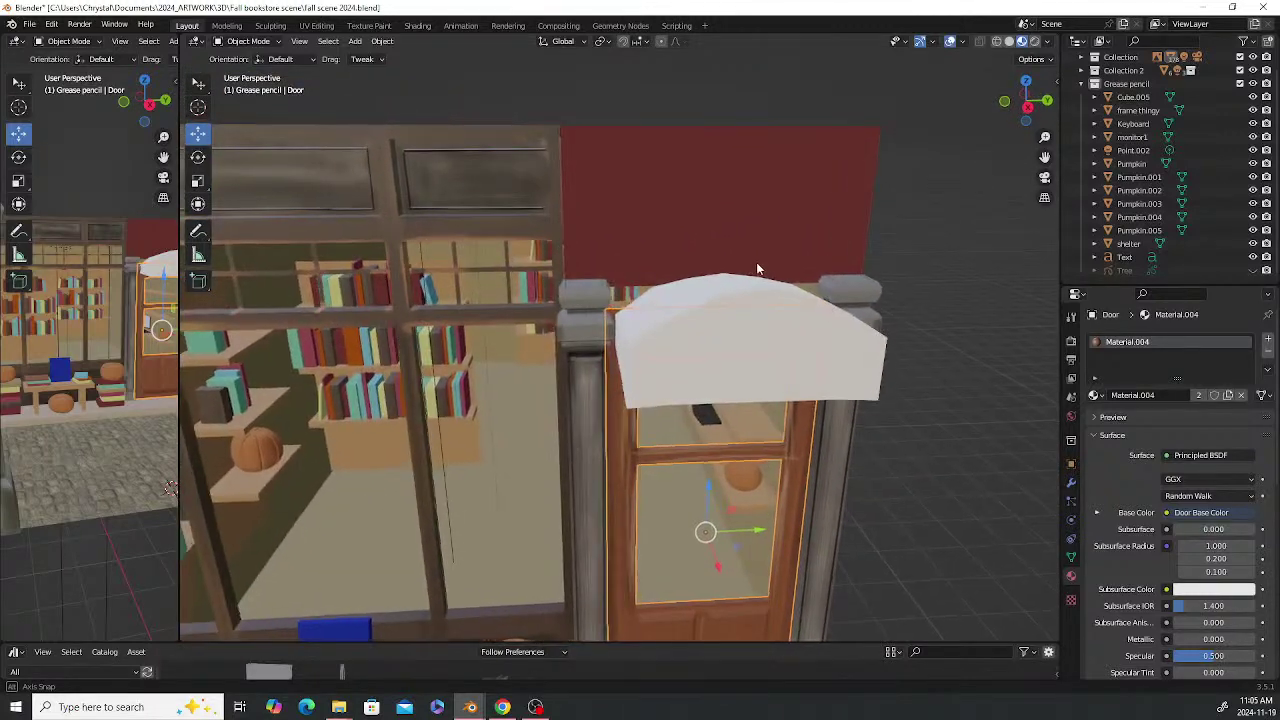
left_click(708, 225)
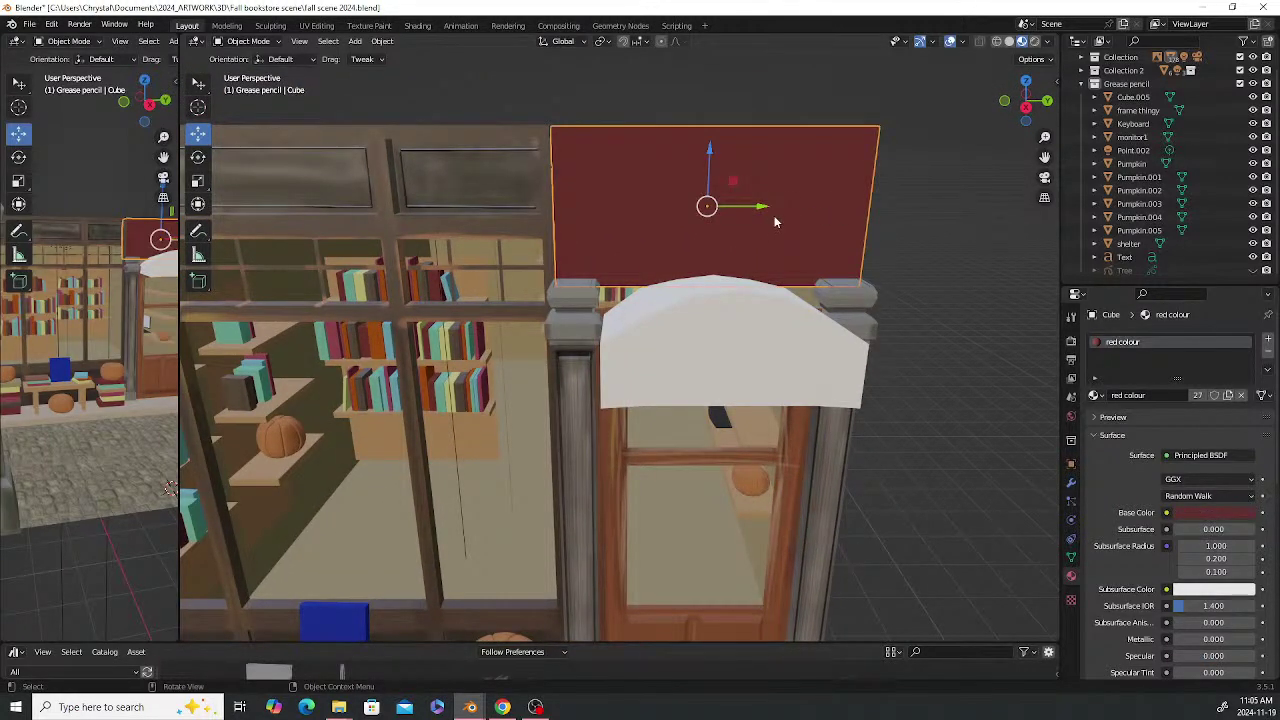
key("s")
key("z")
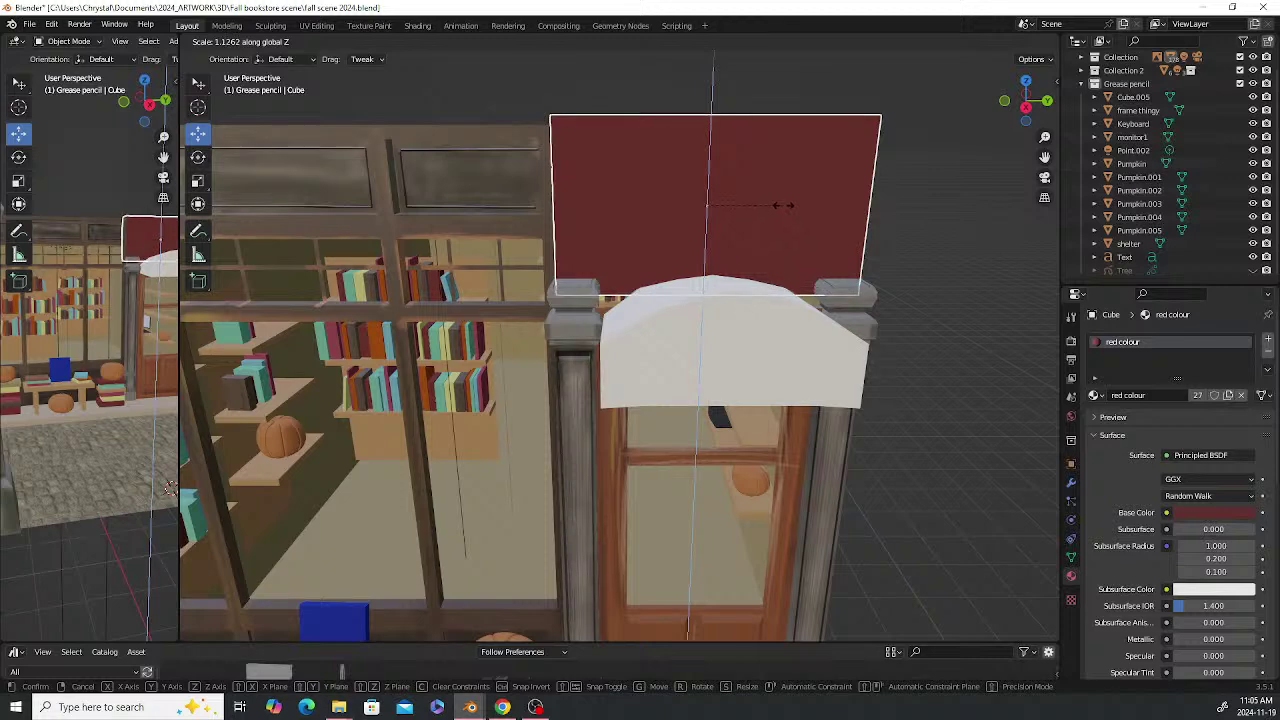
left_click(789, 200)
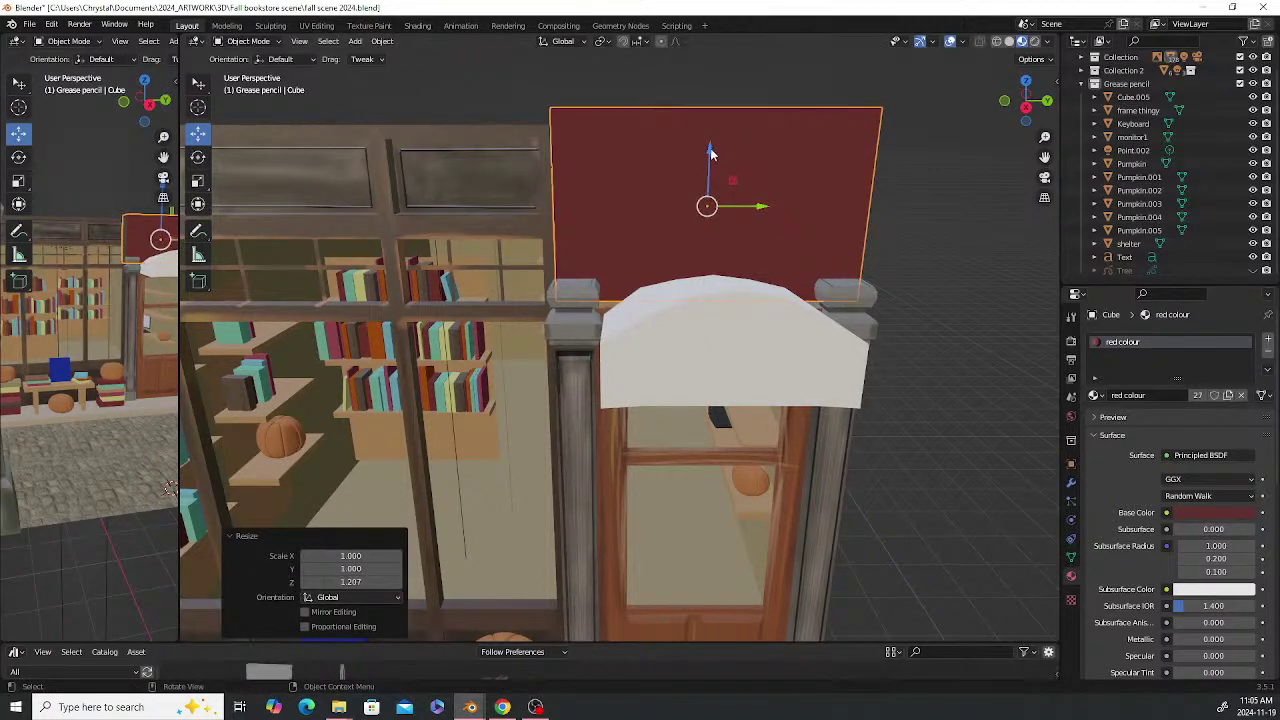
left_click_drag(710, 152, 713, 163)
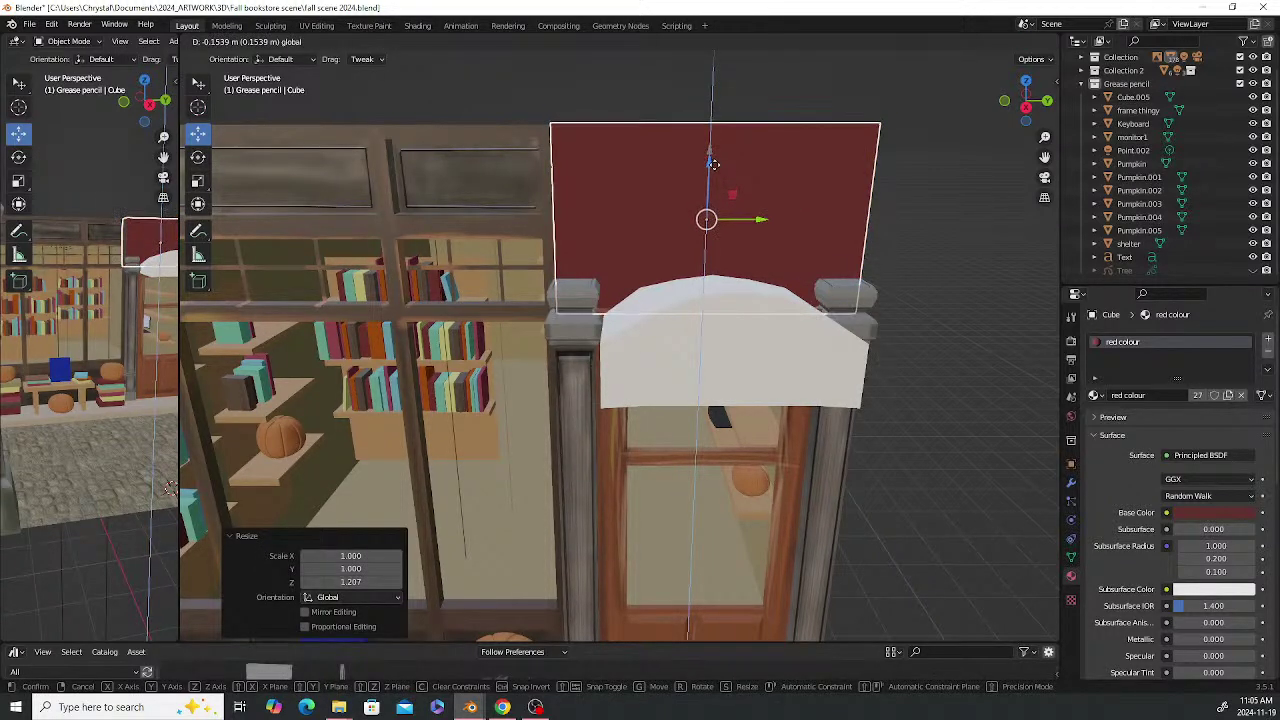
left_click(925, 193)
Nudge the red block about -0.008 m along X into the building's front wall
middle_click_drag(706, 240, 572, 238)
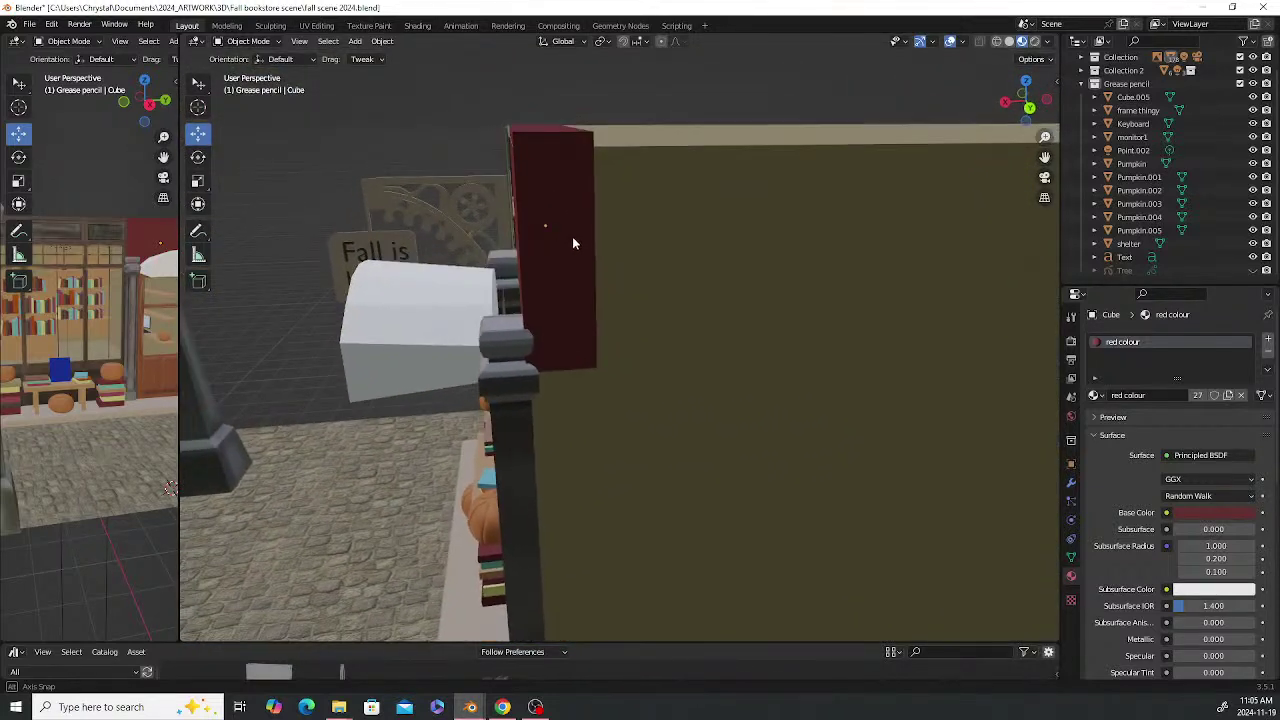
left_click(523, 238)
left_click_drag(500, 229, 496, 225)
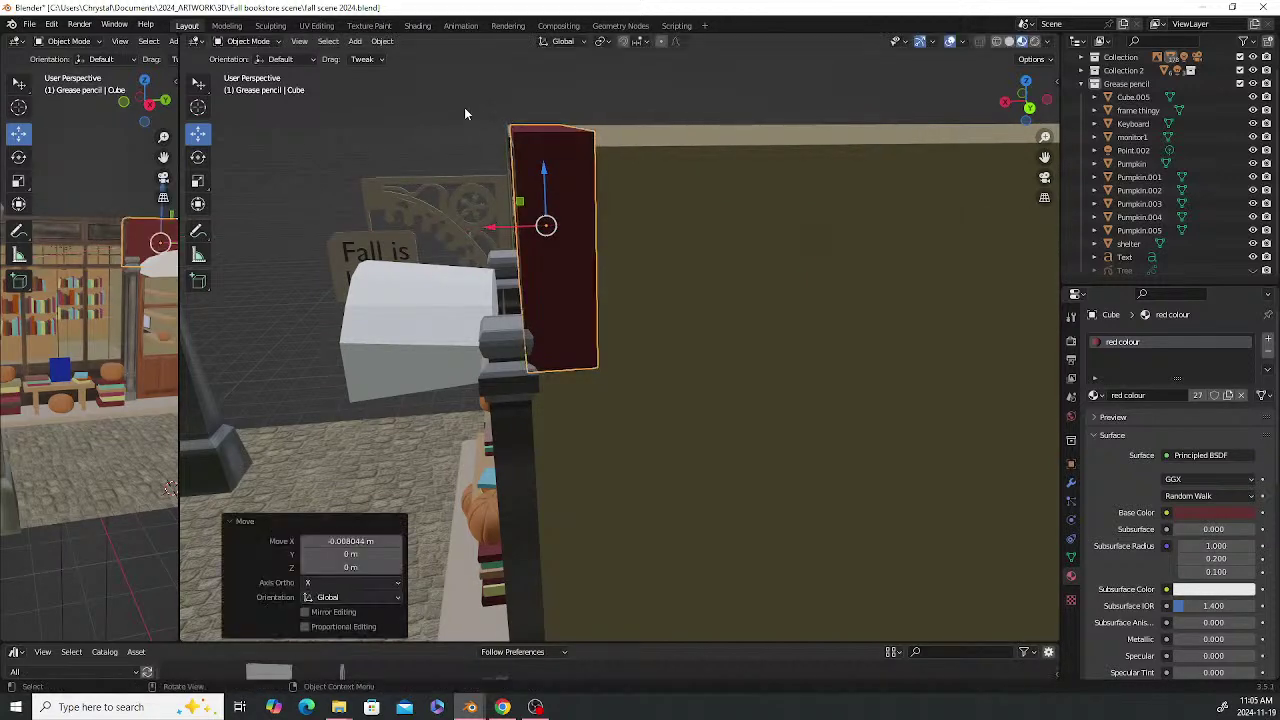
Lengthen the shelter by about 1.22 along X and move it about -0.17 m along X toward the building
middle_click_drag(464, 107, 480, 330)
left_click(480, 330)
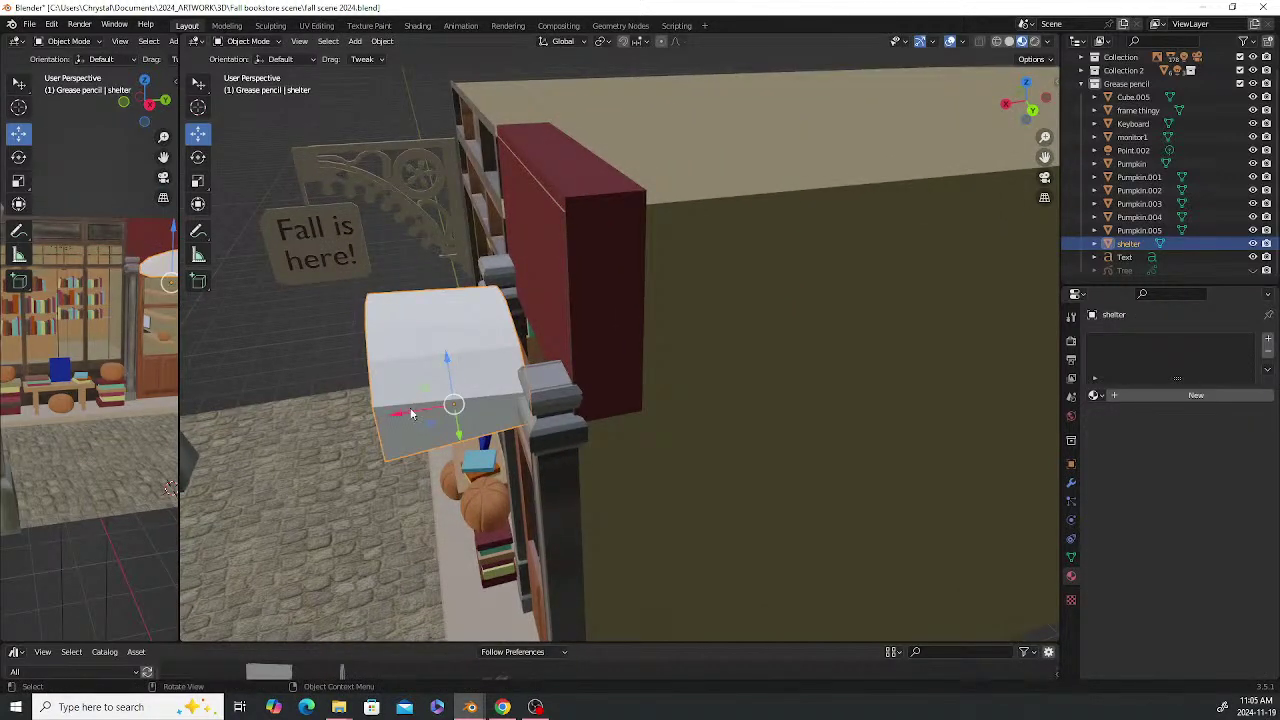
key("s")
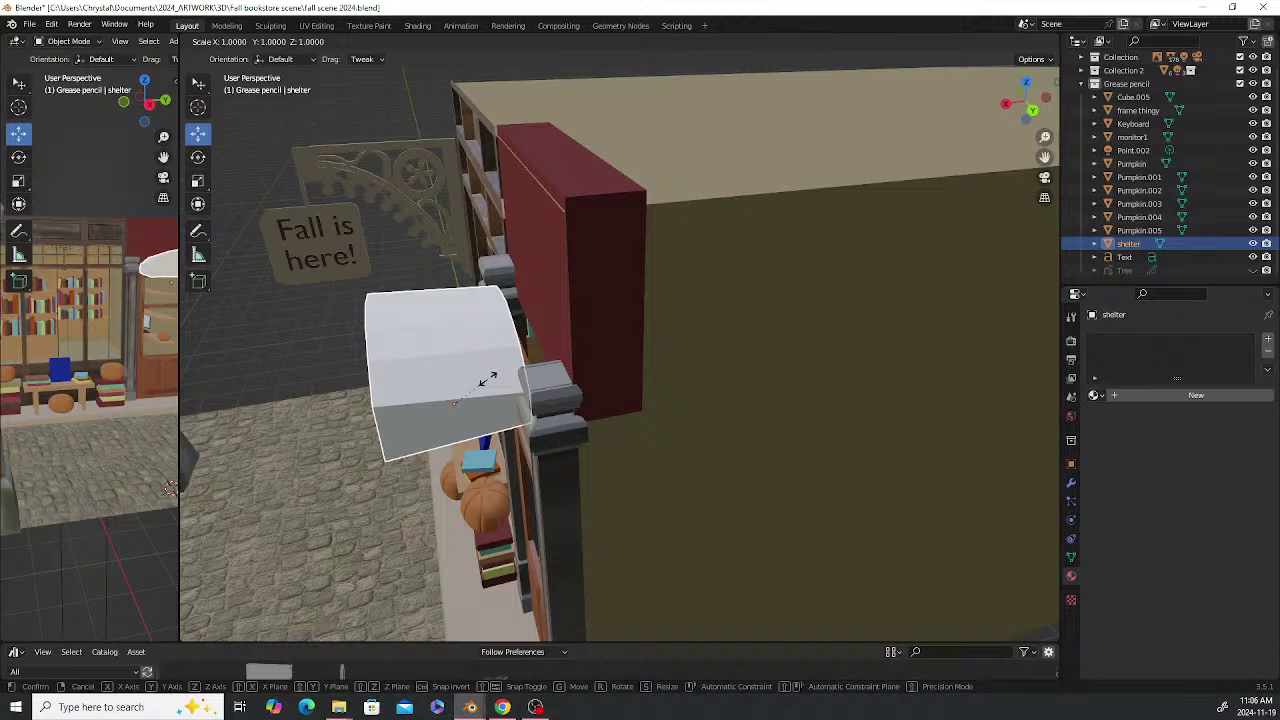
key("x")
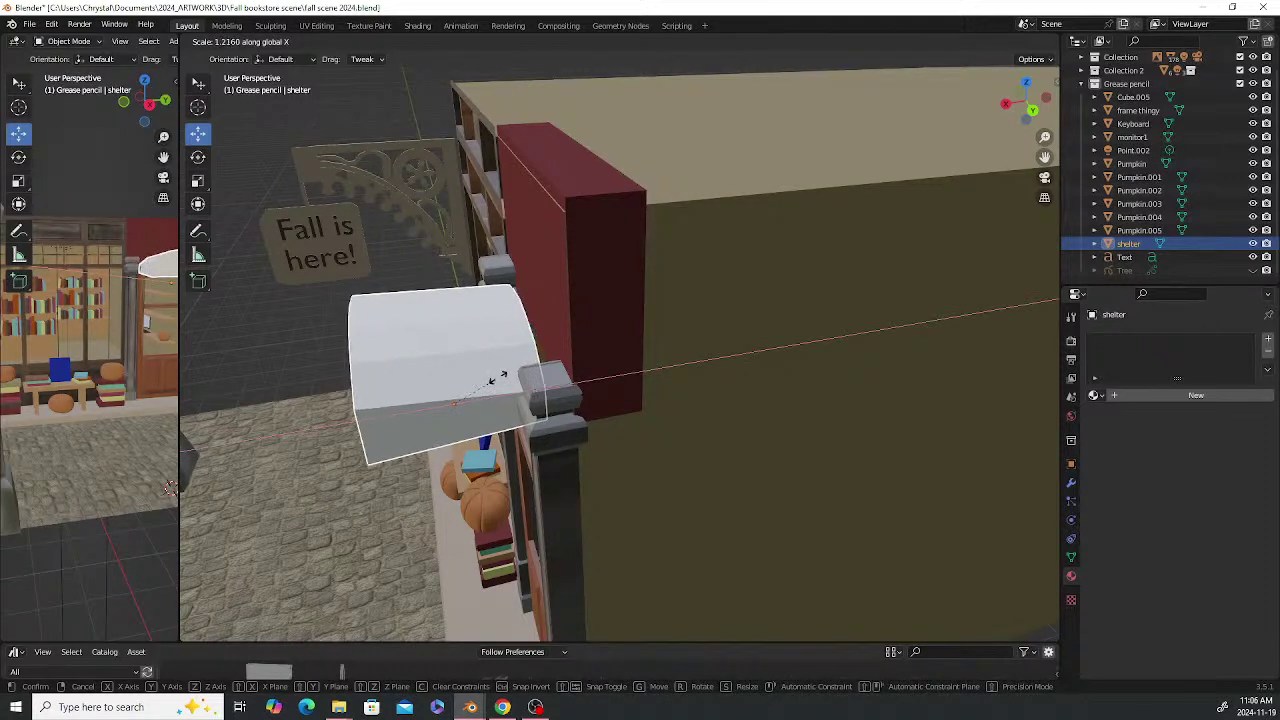
left_click(500, 380)
left_click_drag(400, 416, 419, 409)
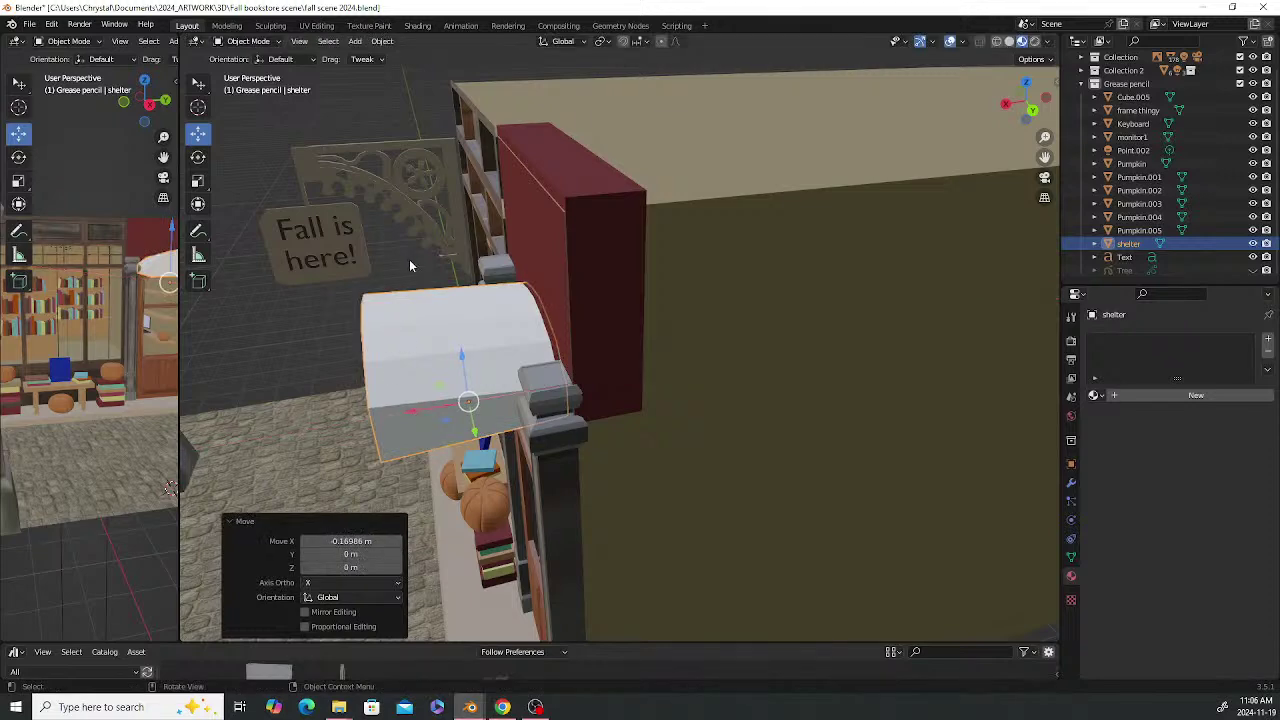
left_click(409, 260)
Lower the shelter's upper side corner vertices about 0.018 m and scale them 0.965 along Y with proportional editing
middle_click_drag(457, 314, 525, 270)
left_click(625, 273)
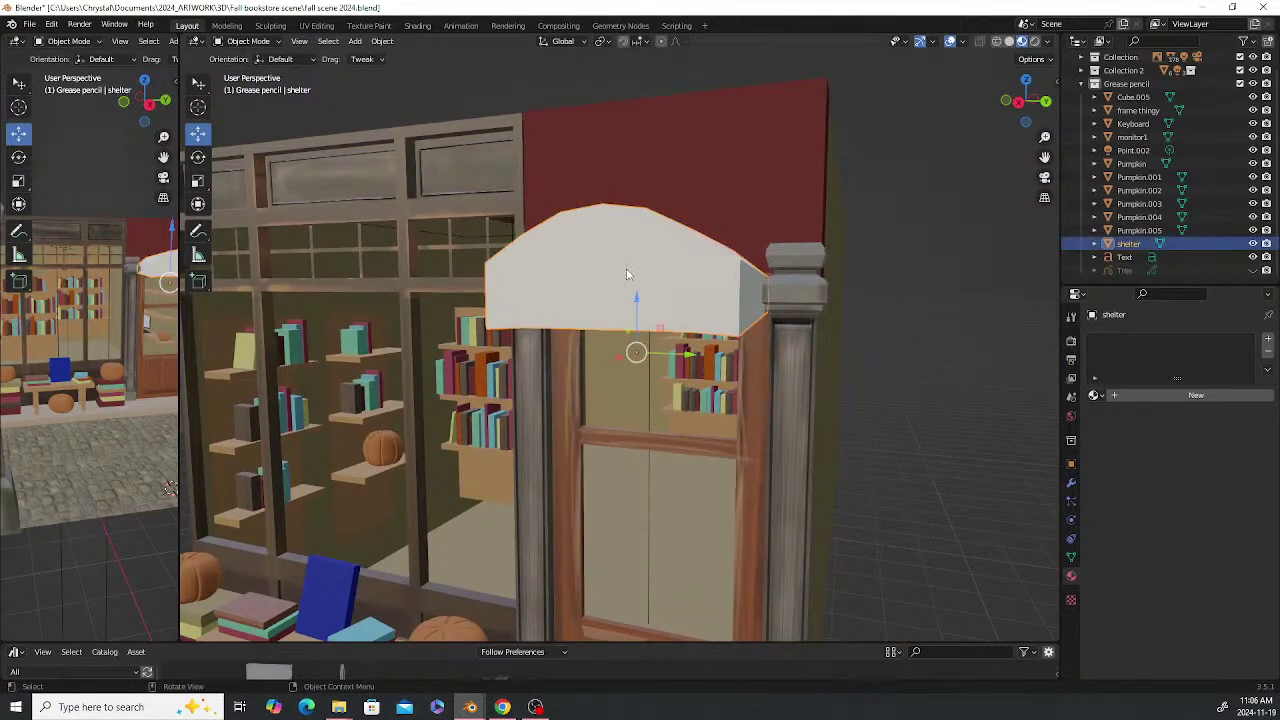
key("Tab")
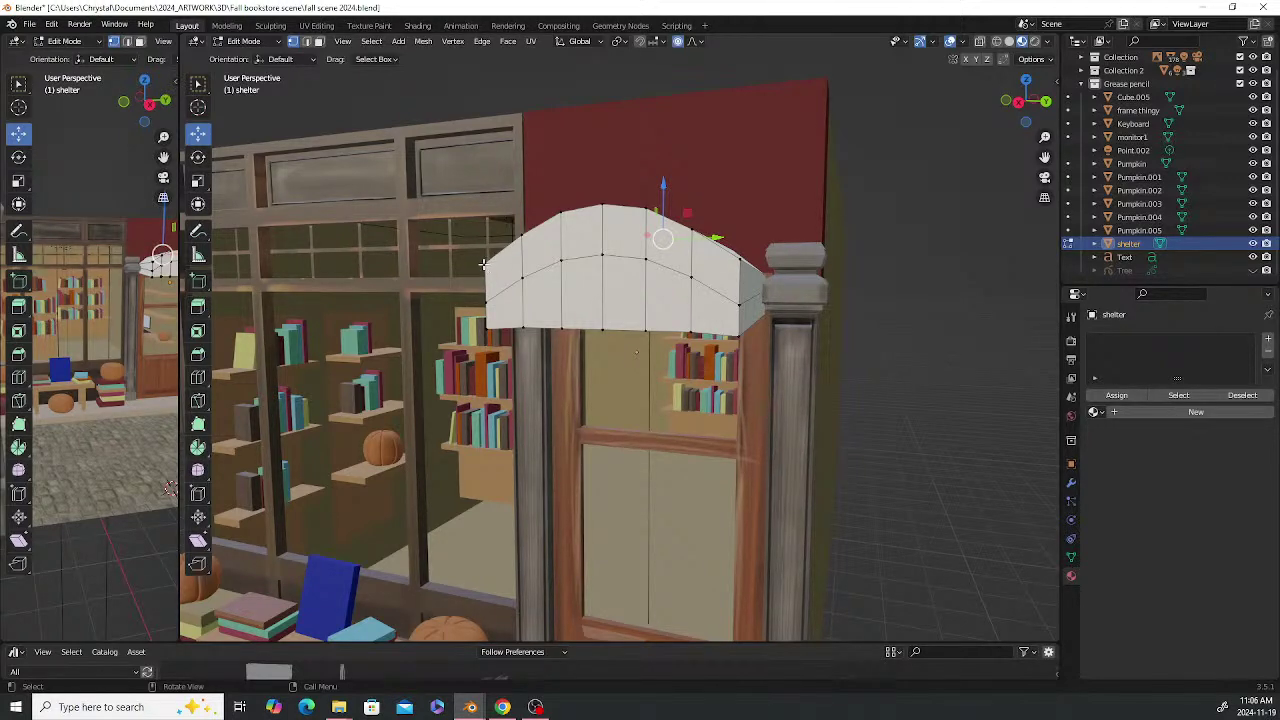
middle_click_drag(653, 285, 849, 263)
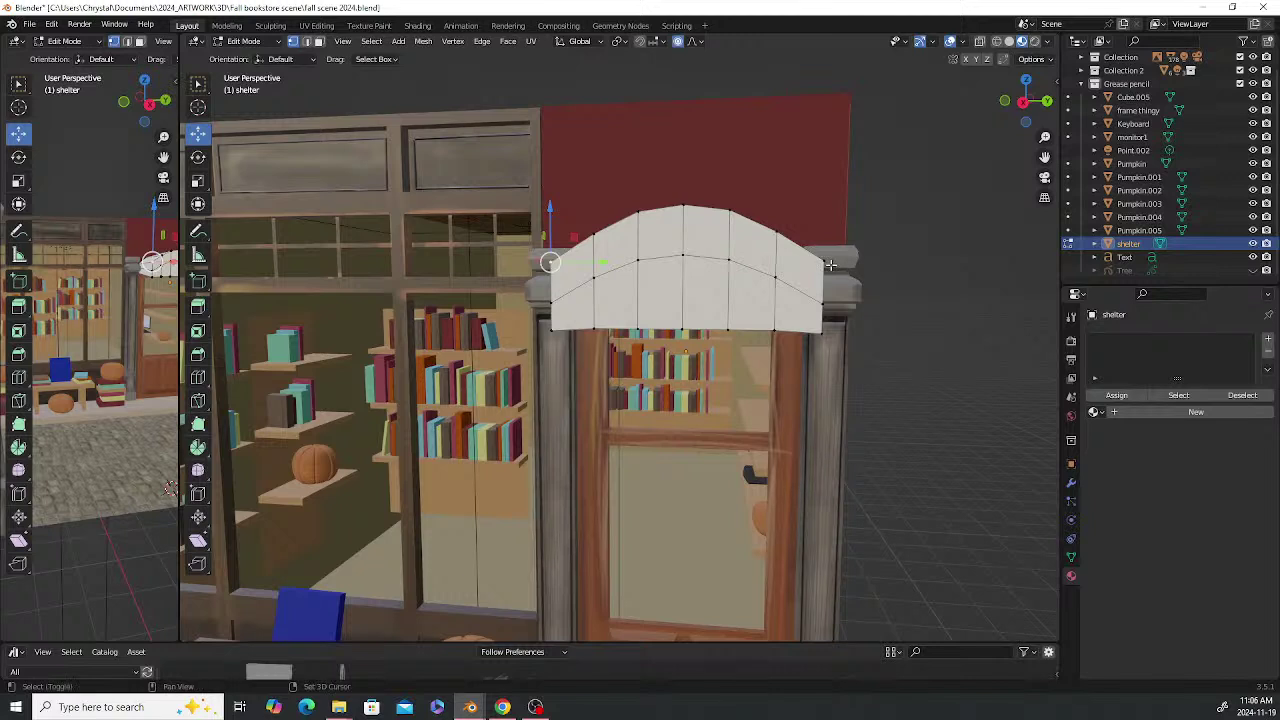
left_click_drag(684, 207, 684, 208)
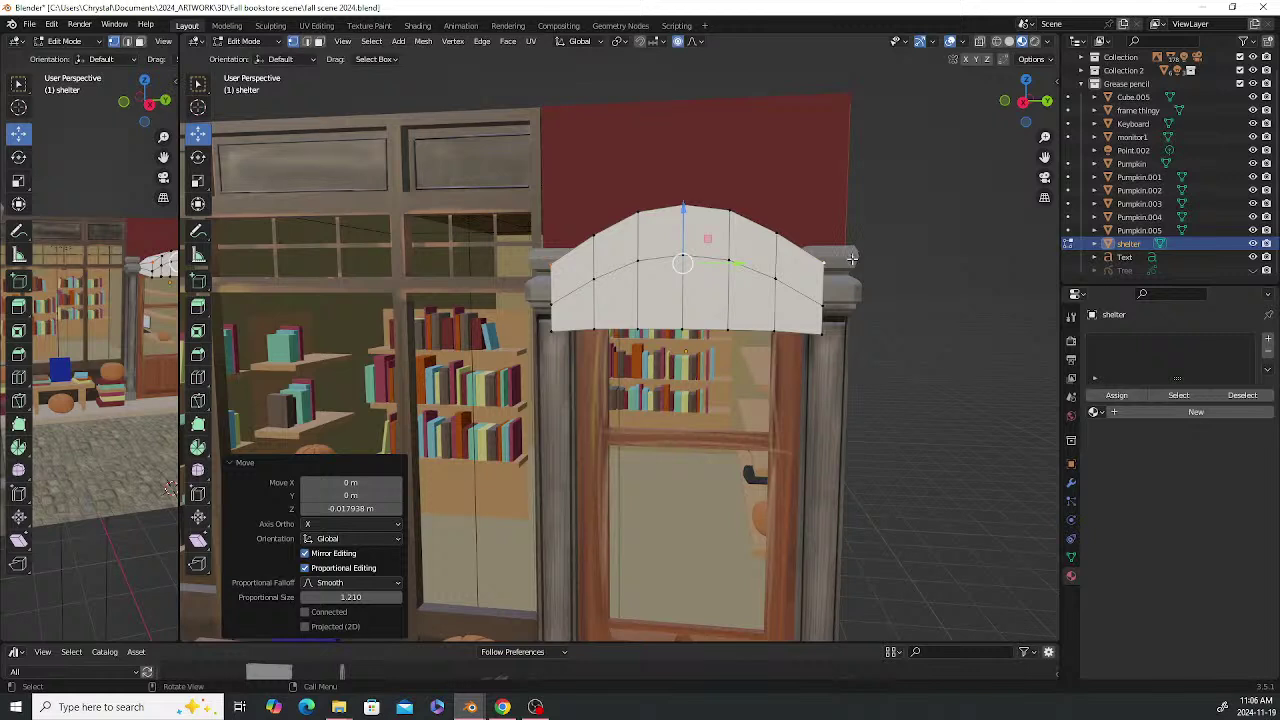
key("s")
key("y")
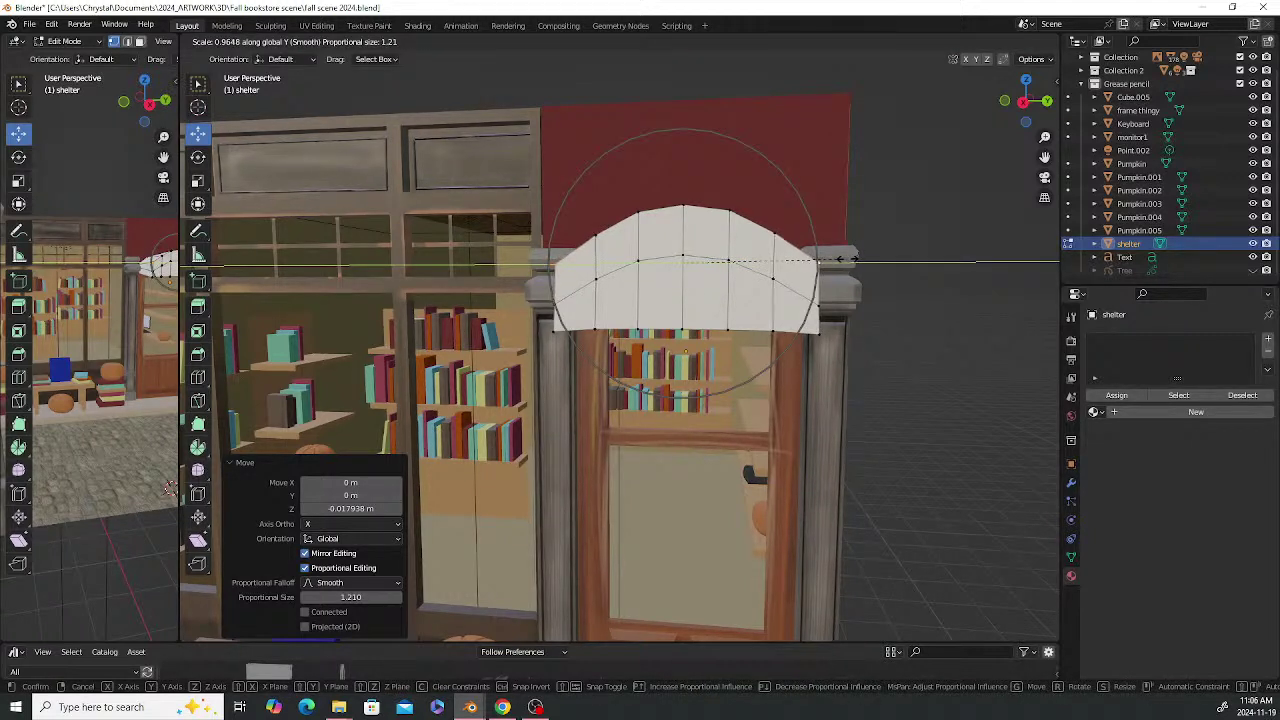
left_click(847, 258)
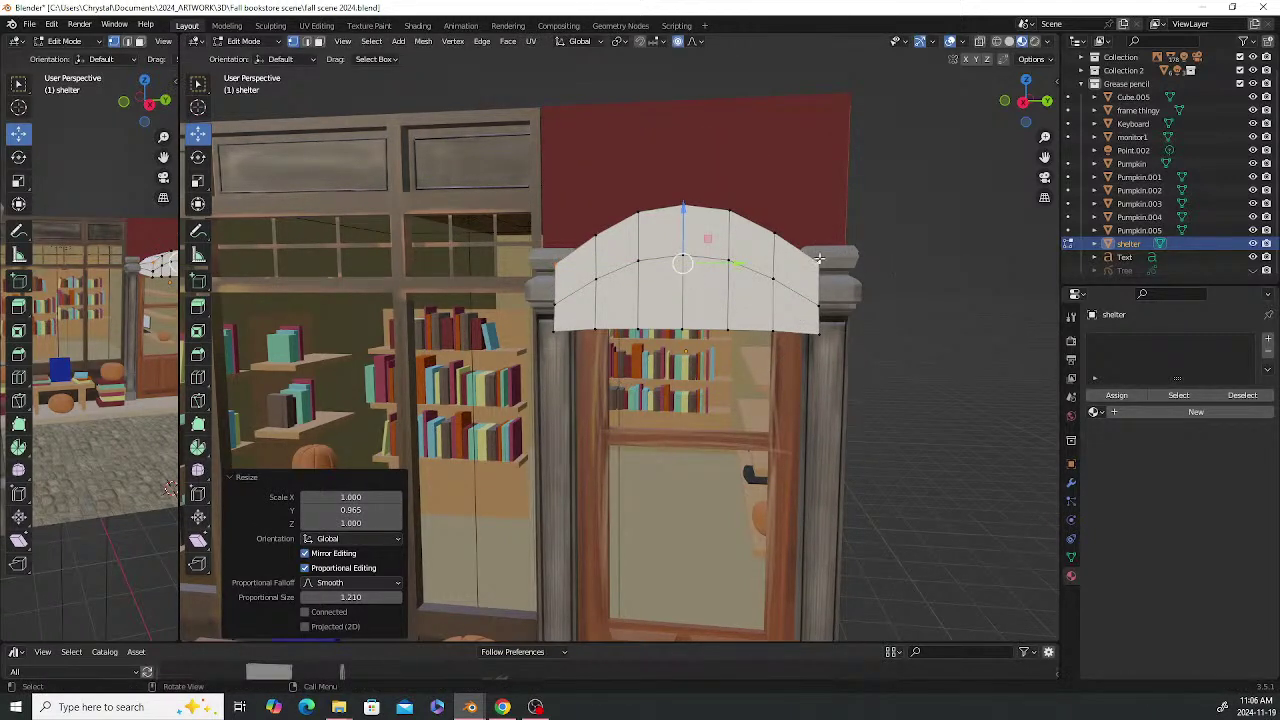
key("Tab")
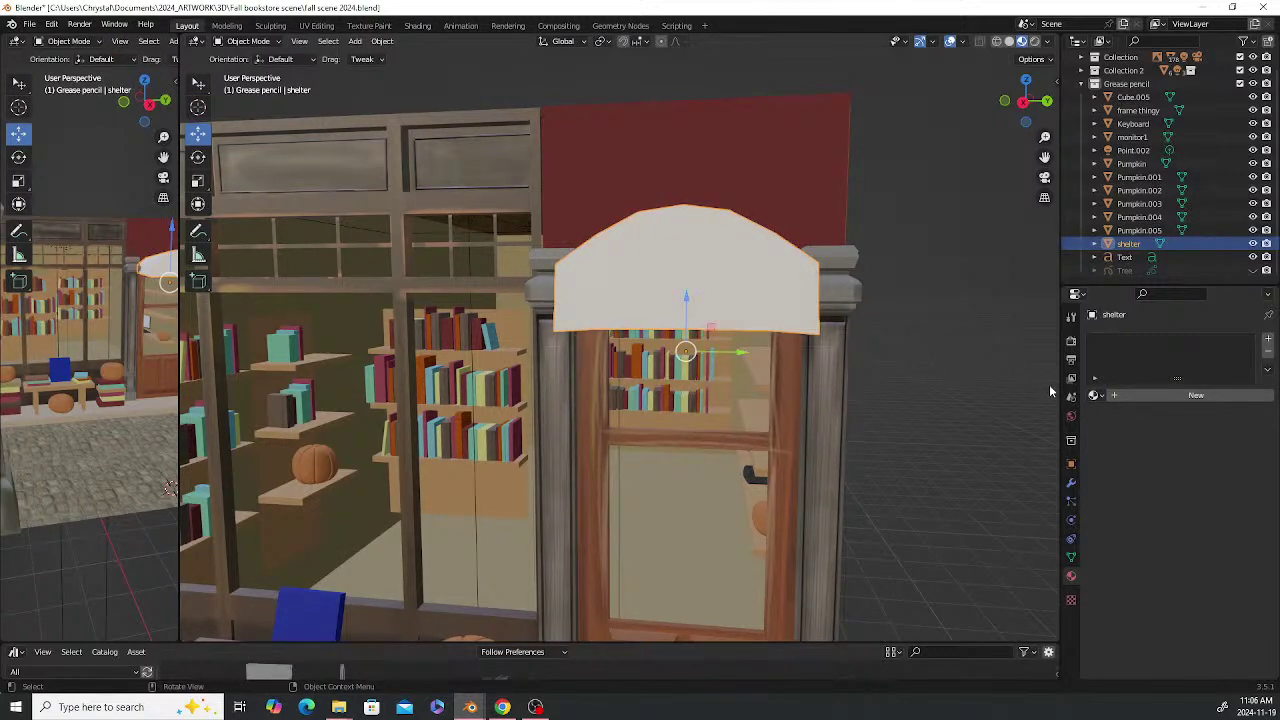
Assign the existing "red colour" material to the shelter and deselect it
scroll(563, 313, "down", 2)
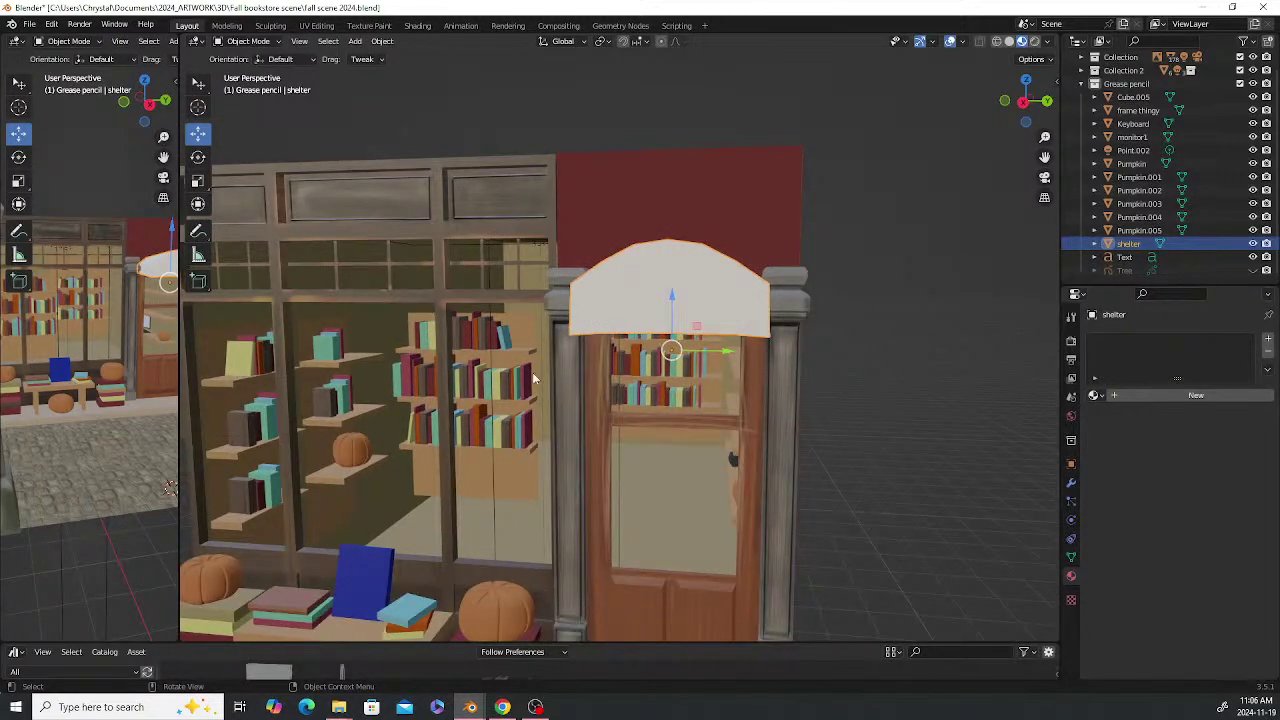
left_click(1096, 395)
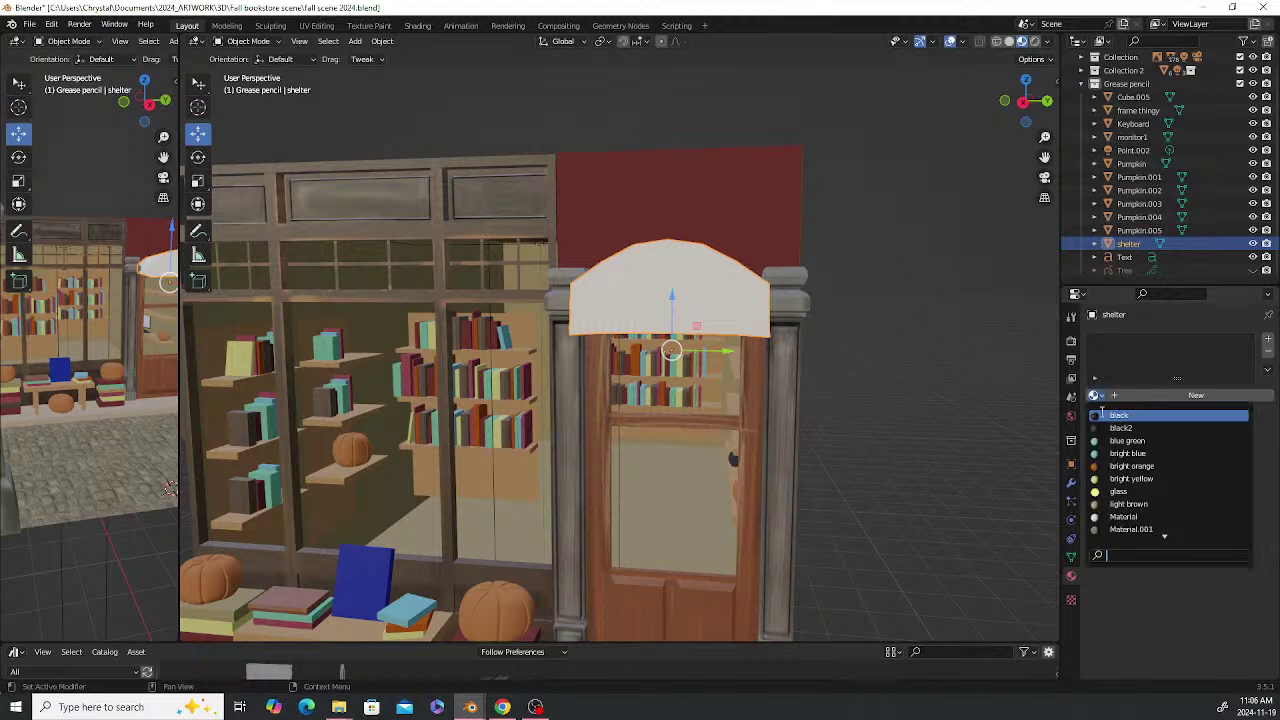
scroll(1150, 528, "down", 11)
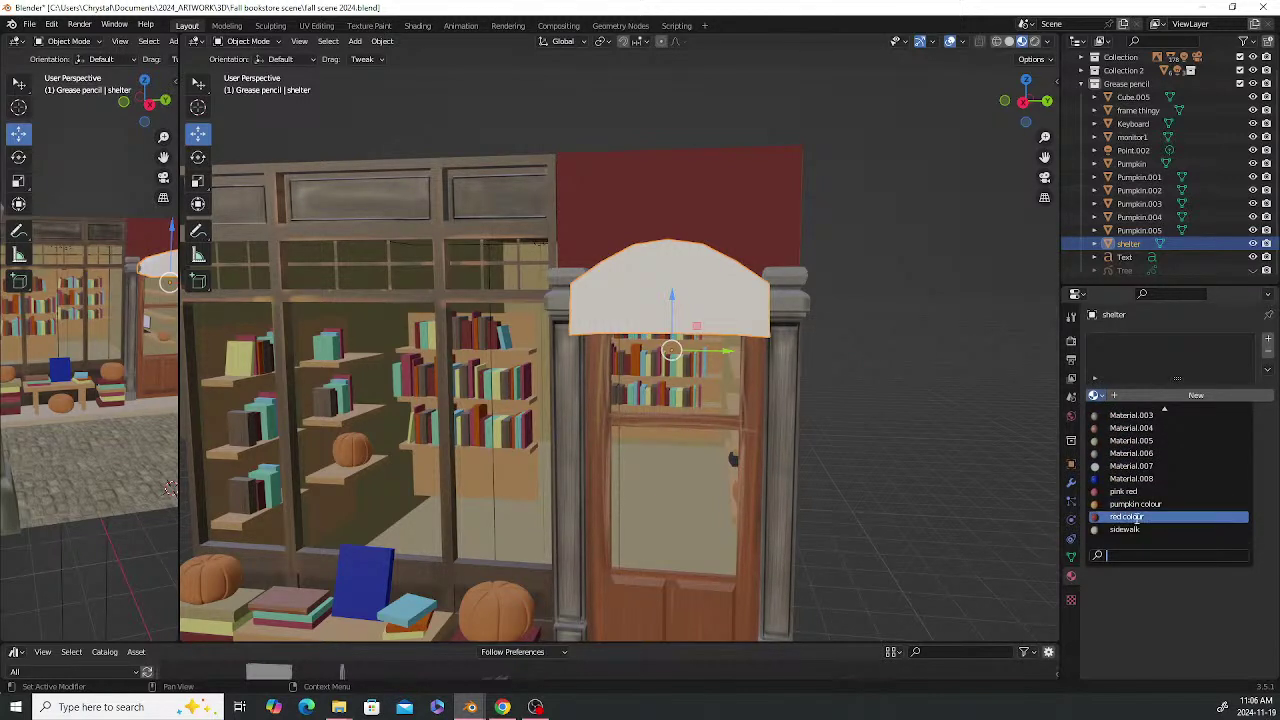
left_click(1130, 516)
left_click(880, 273)
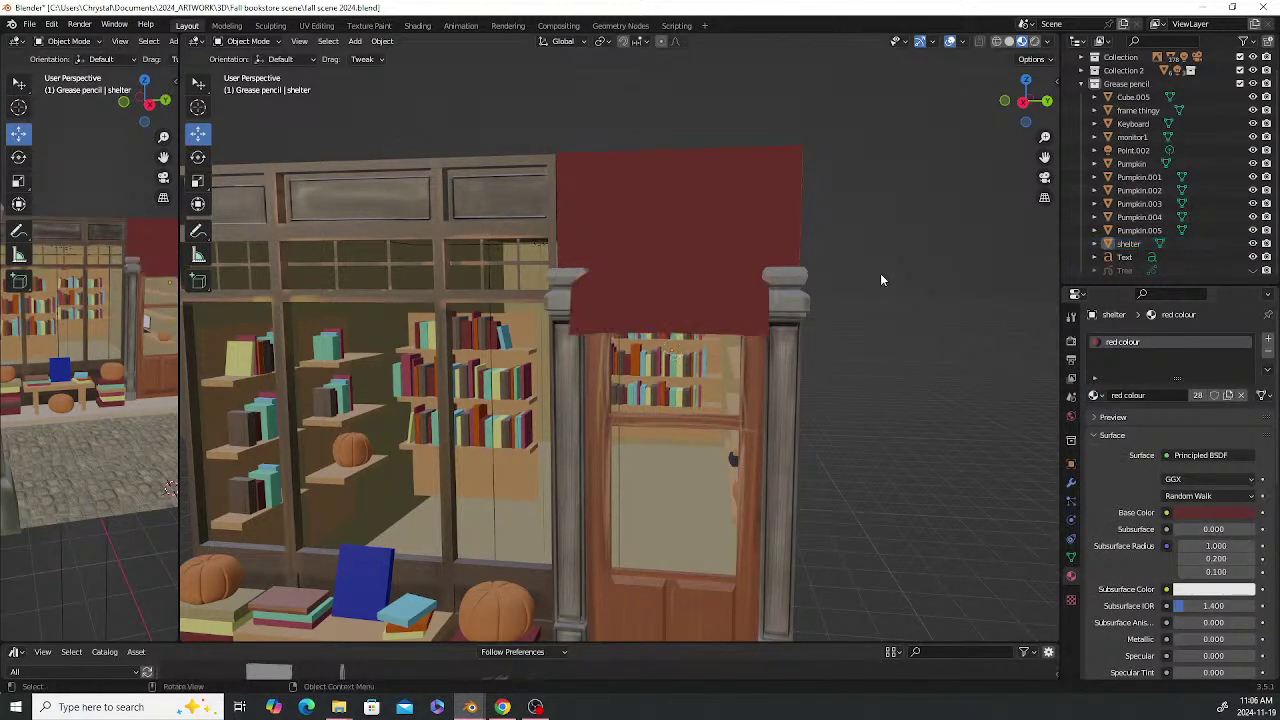
Switch the viewport to rendered shading and inspect the lit storefront with the red shelter
left_click(1034, 41)
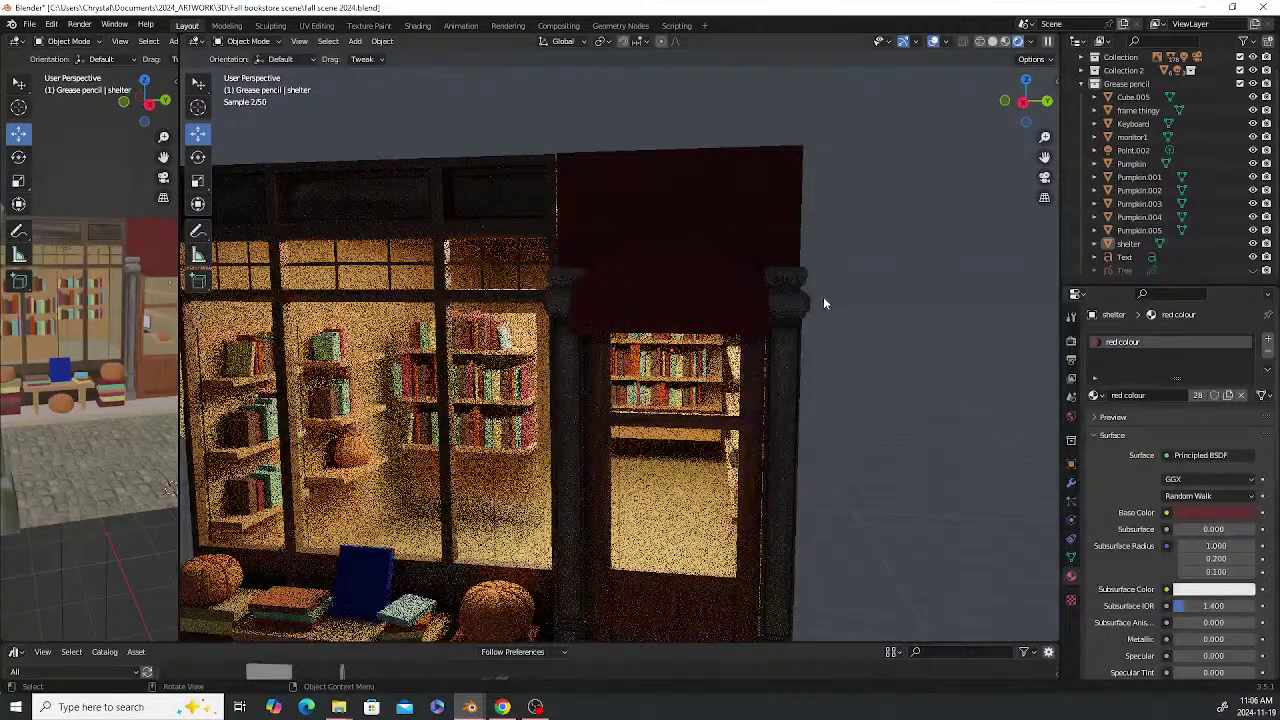
middle_click_drag(824, 303, 673, 272)
scroll(712, 300, "down", 3)
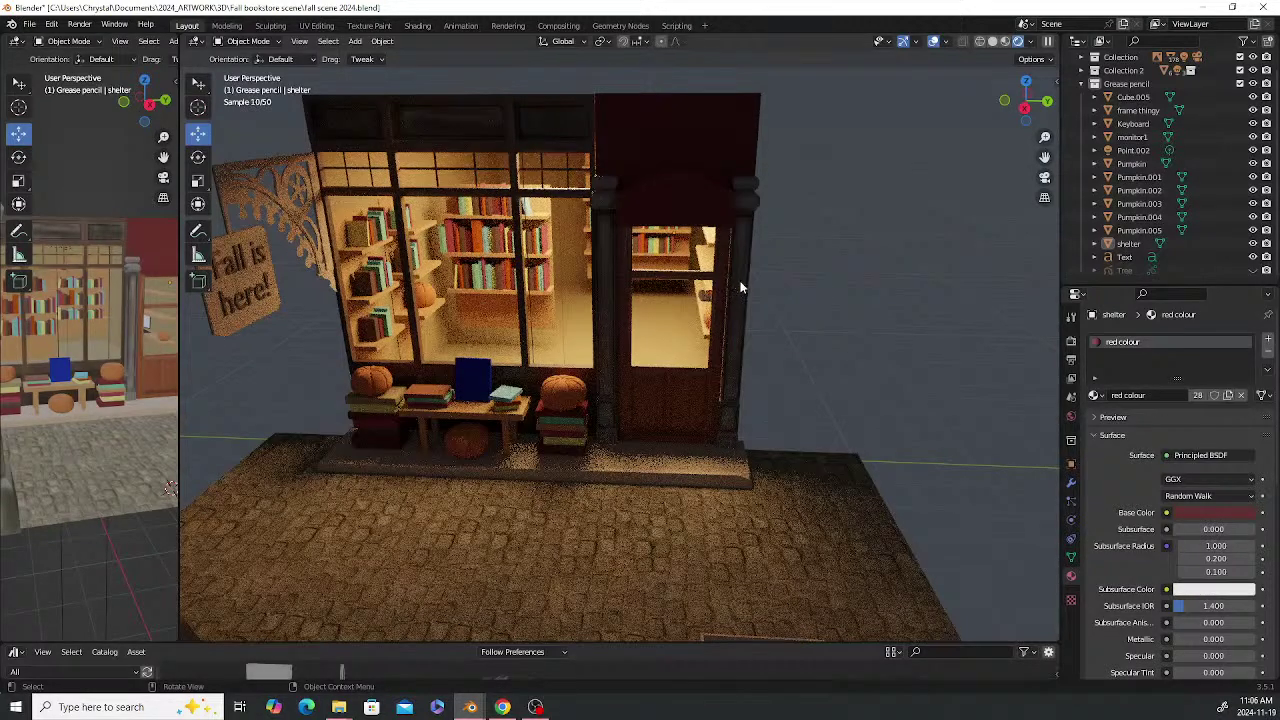
middle_click_drag(681, 257, 685, 241)
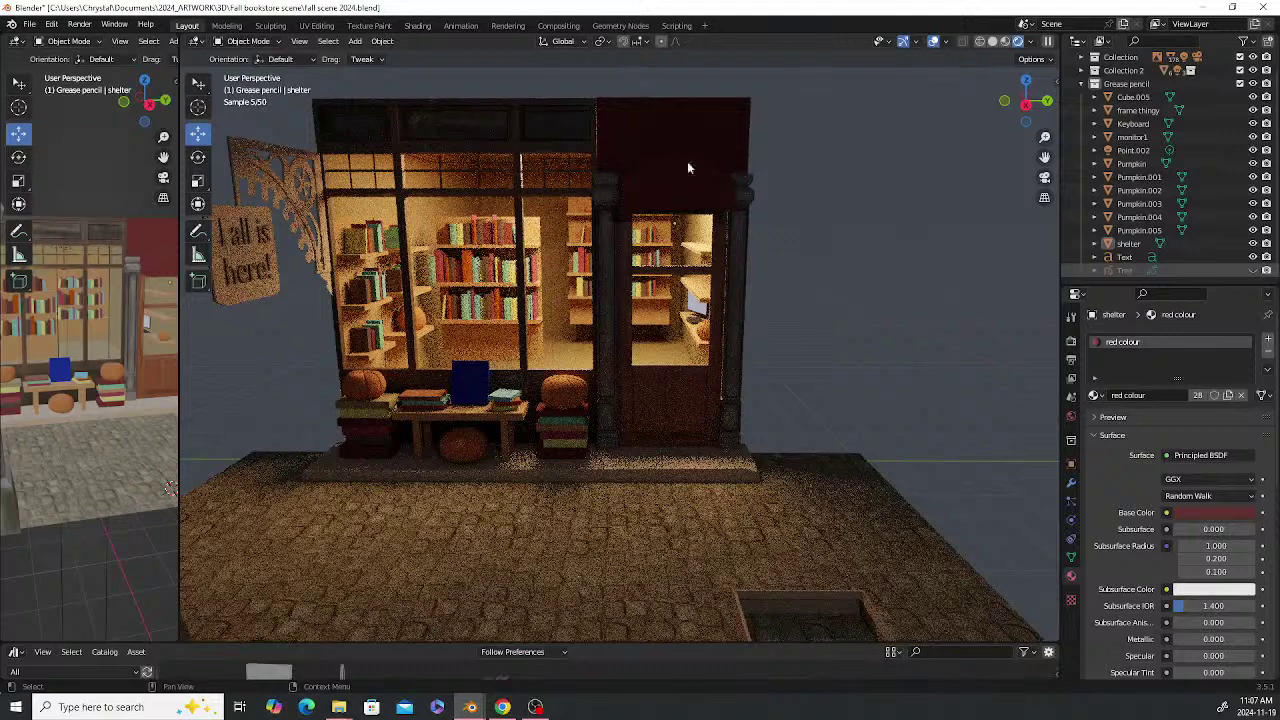
Unhide the tree in front of the shop and check the whole scene in rendered shading
key("alt+h")
middle_click_drag(660, 210, 661, 202)
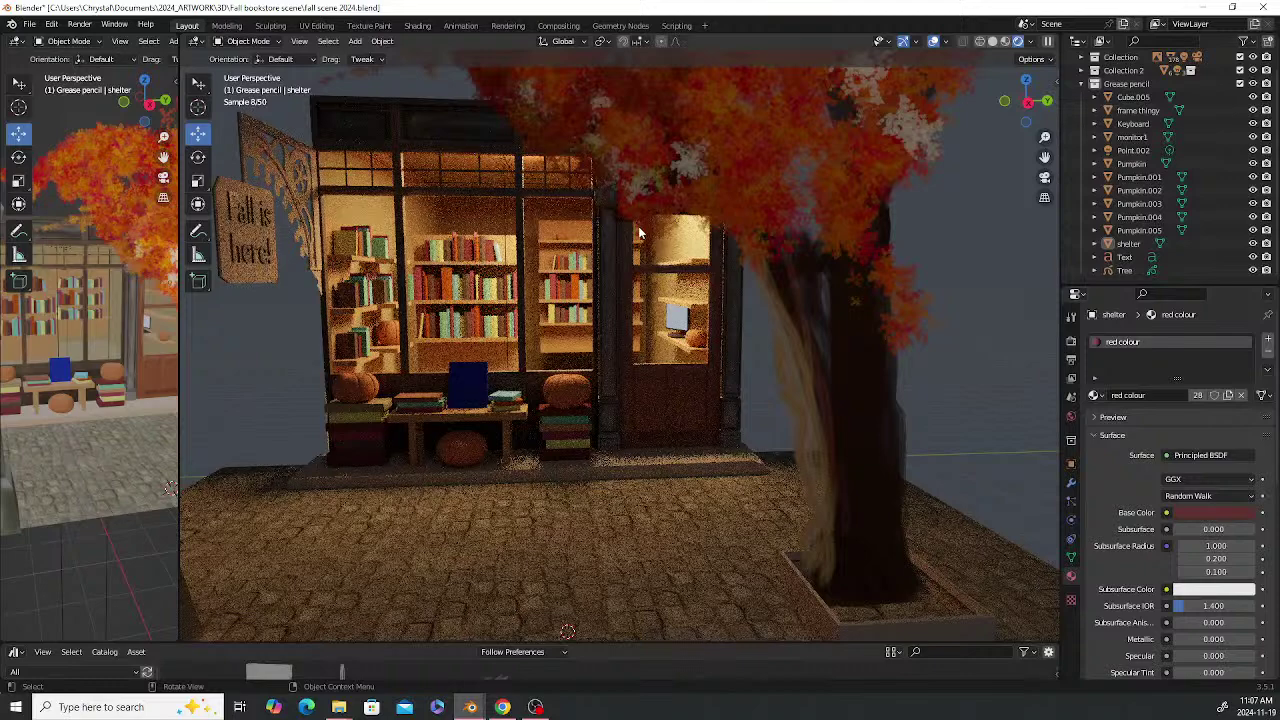
middle_click_drag(740, 209, 713, 200)
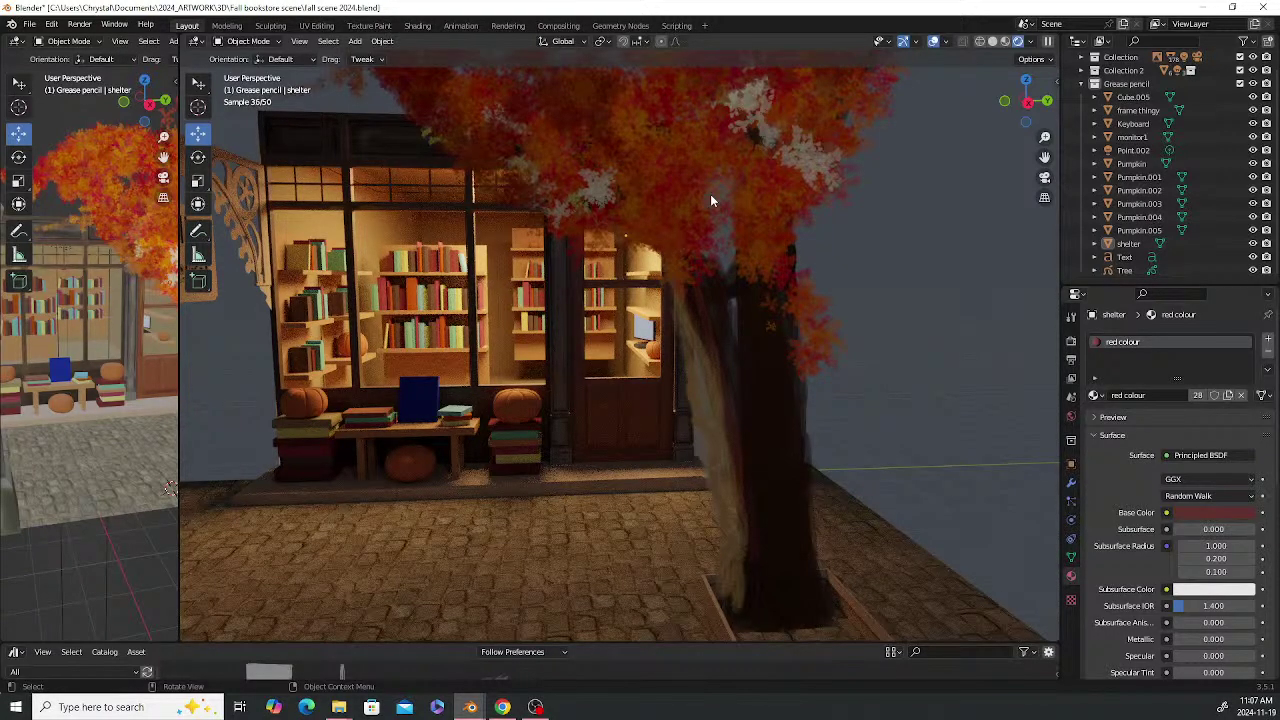
scroll(650, 262, "down", 4)
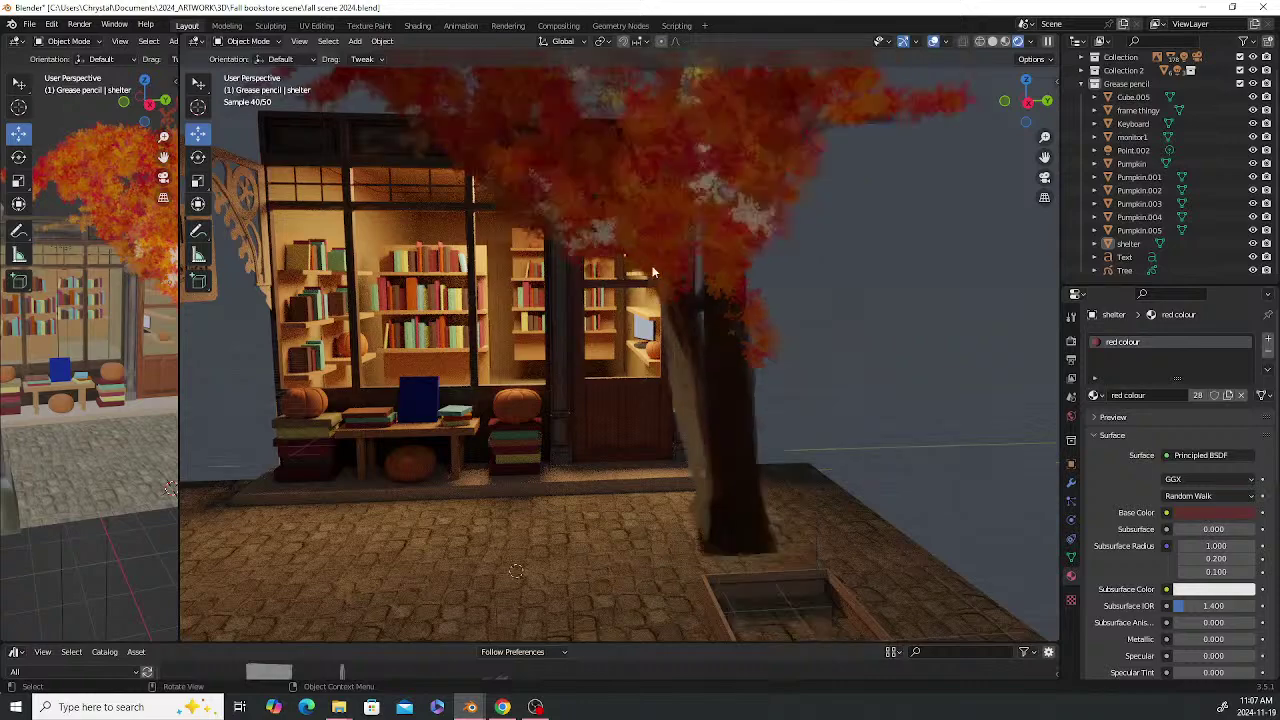
middle_click_drag(622, 254, 645, 252)
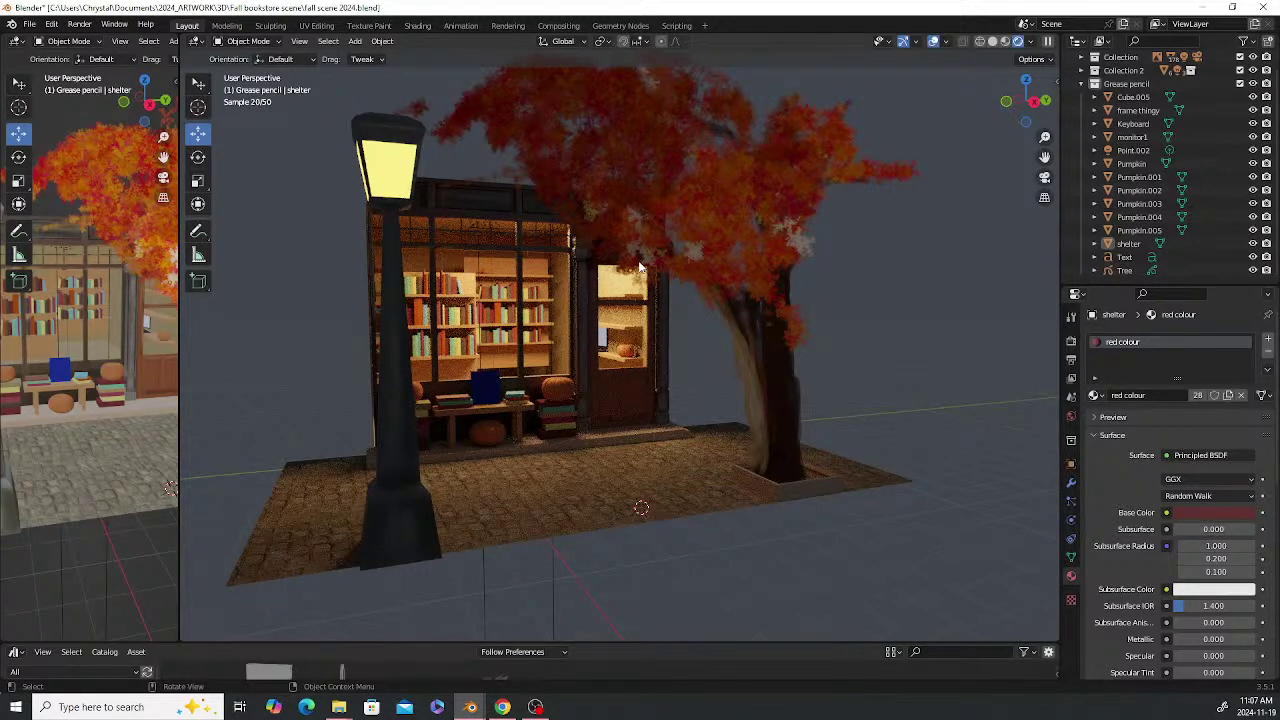
Select the light blue book on the display table and return the viewport to material preview shading
left_click(520, 400)
left_click(1005, 41)
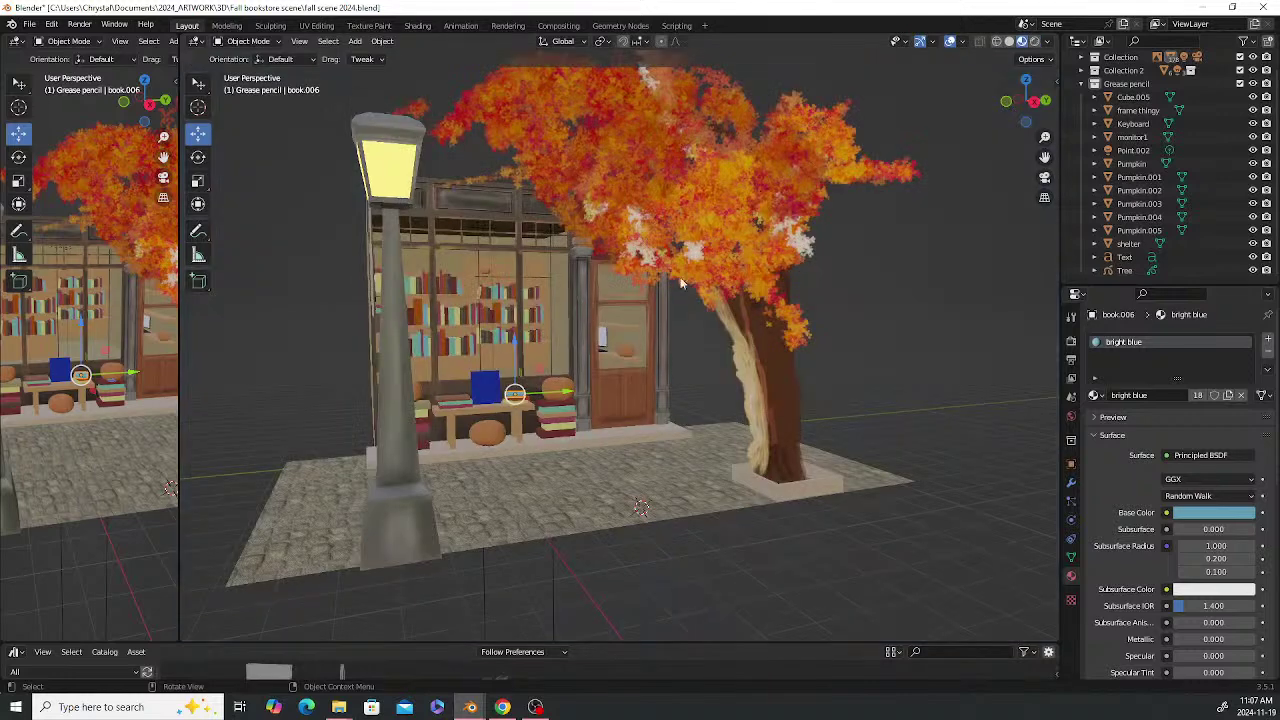
Duplicate the stack of blue, orange and yellow books from the display table and place the copy in front of the shop door
scroll(631, 372, "up", 5)
left_click(376, 474)
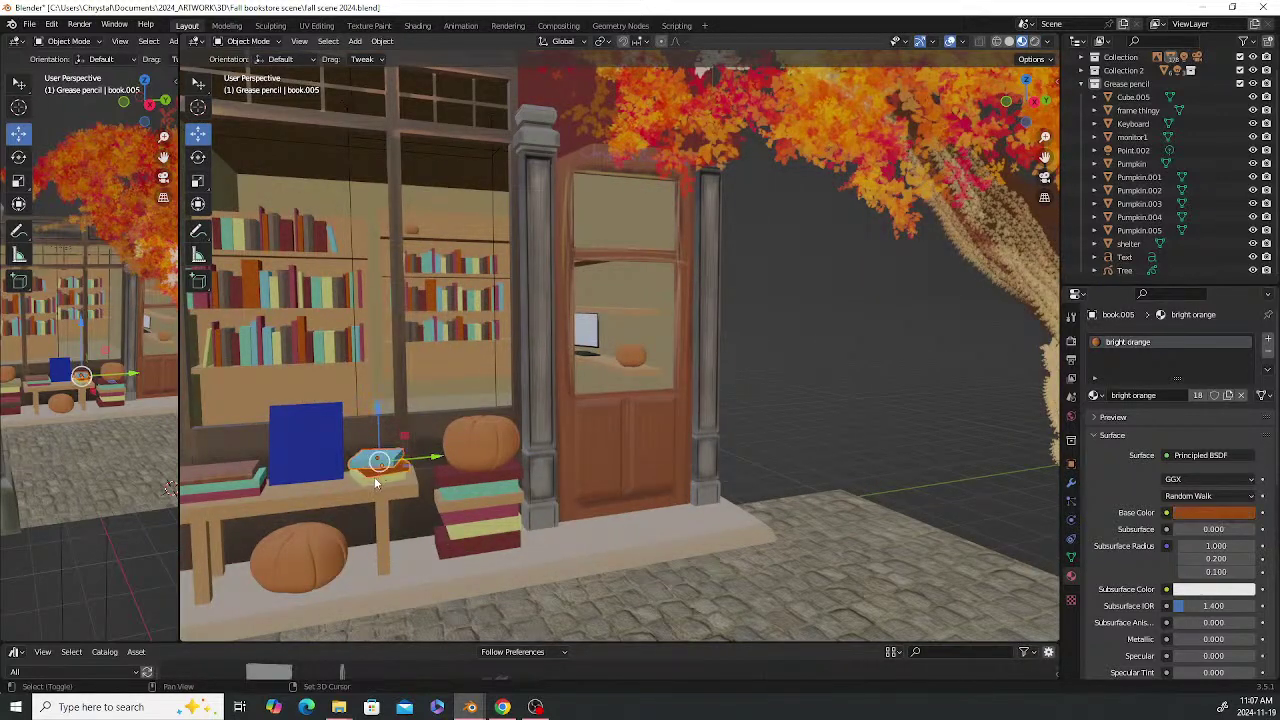
left_click(374, 480, "shift")
left_click(376, 482)
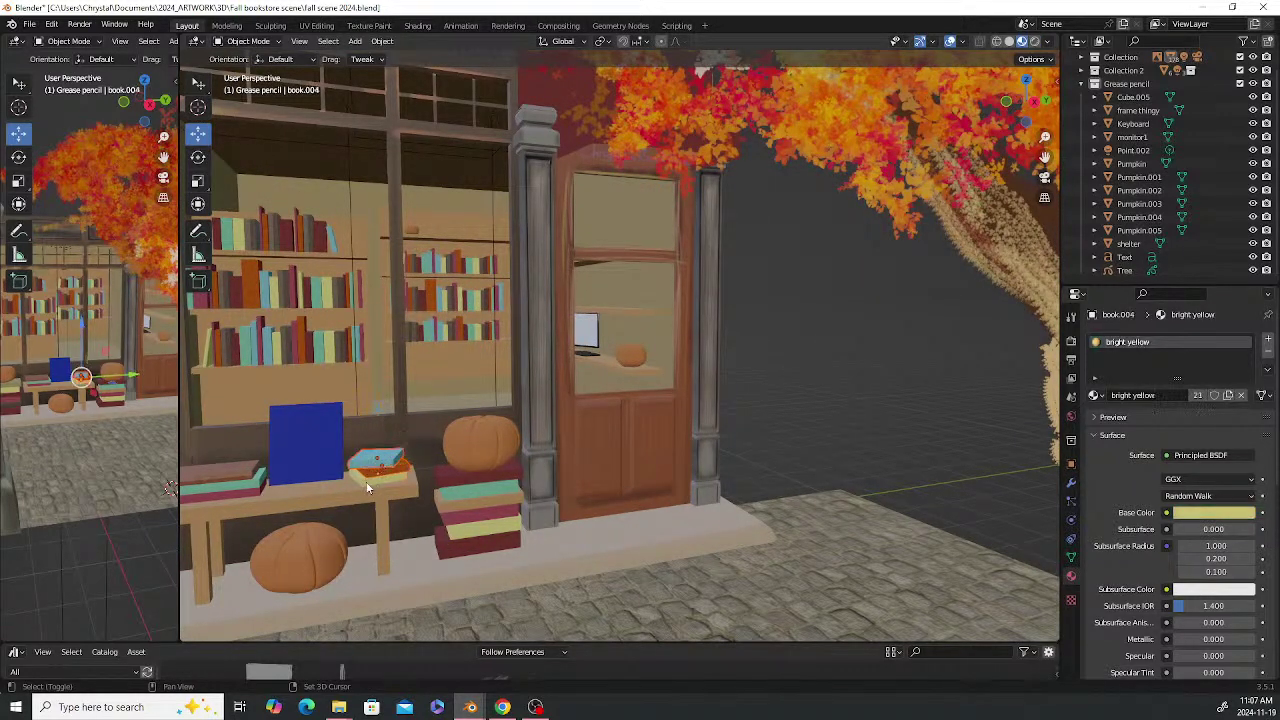
key("shift+d")
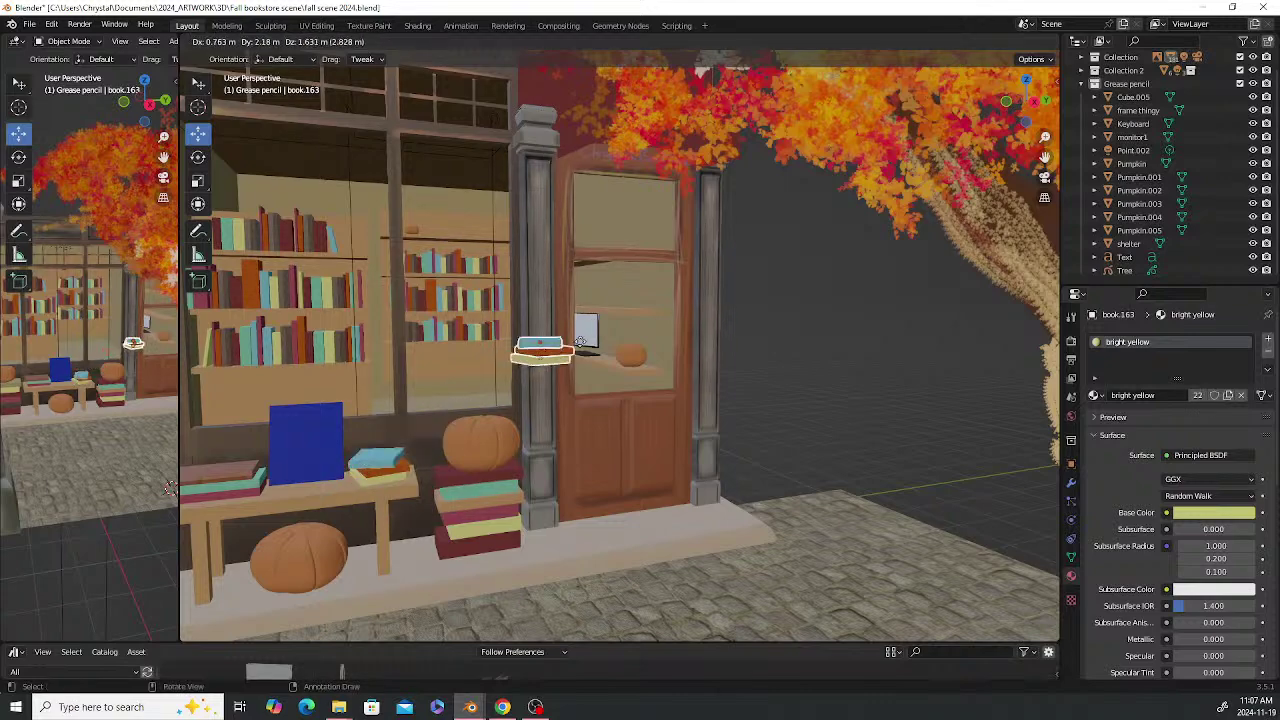
left_click(628, 303)
Move the duplicated book stack into the shop, about -4.57 m along X and 1.55 m along Y
middle_click_drag(628, 303, 530, 364)
key("g")
key("x")
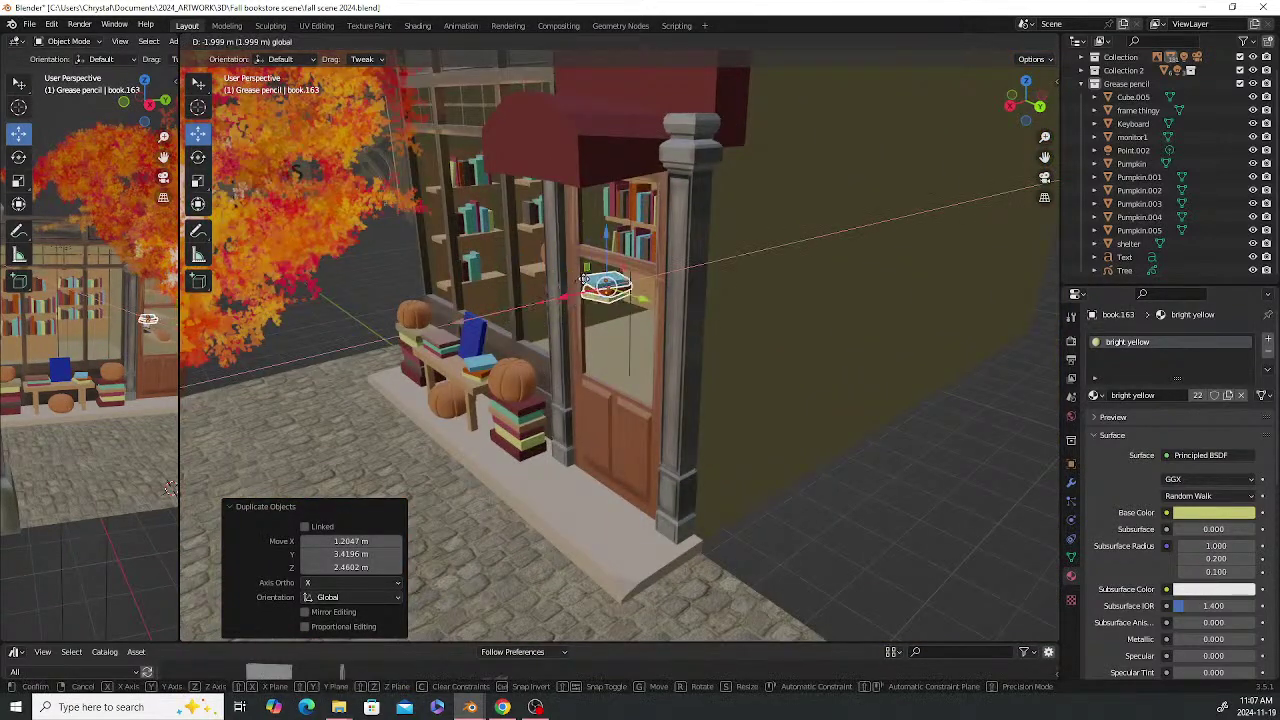
left_click(664, 255)
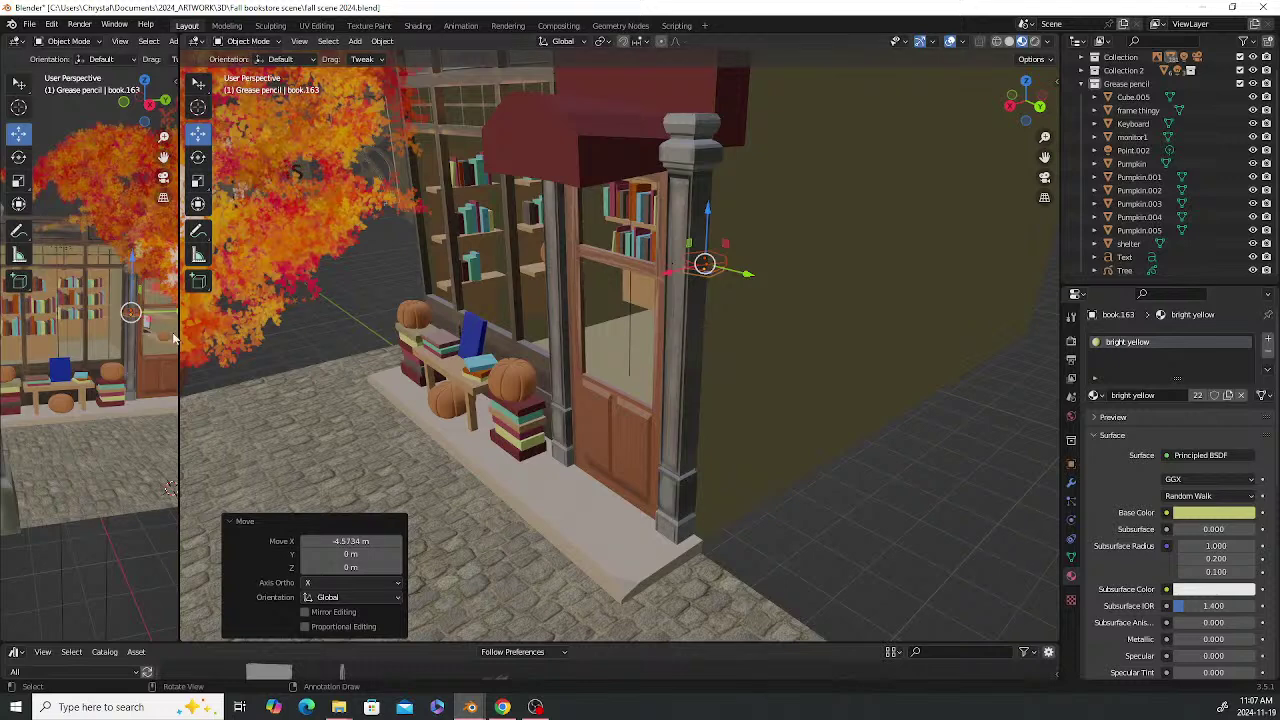
key("g")
key("y")
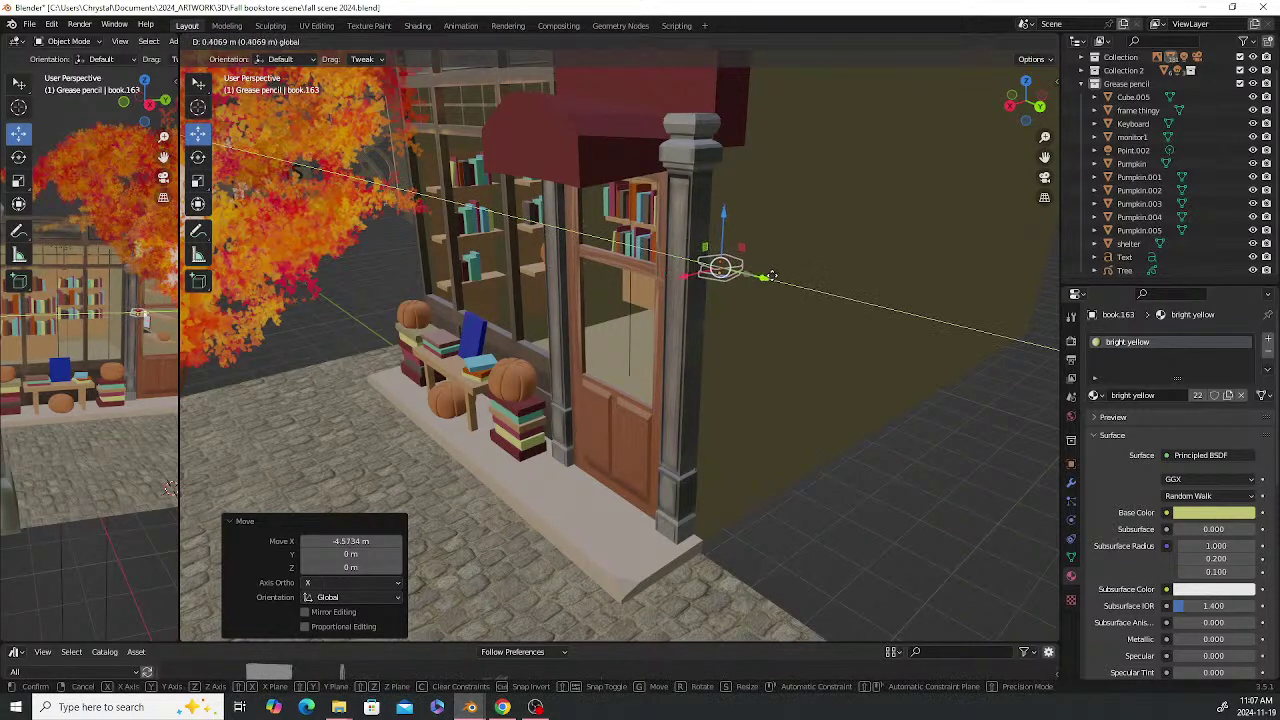
left_click(820, 278)
Lower the duplicated book stack by about 0.16 m toward the wall shelf behind the door
middle_click_drag(658, 306, 771, 268)
key("g")
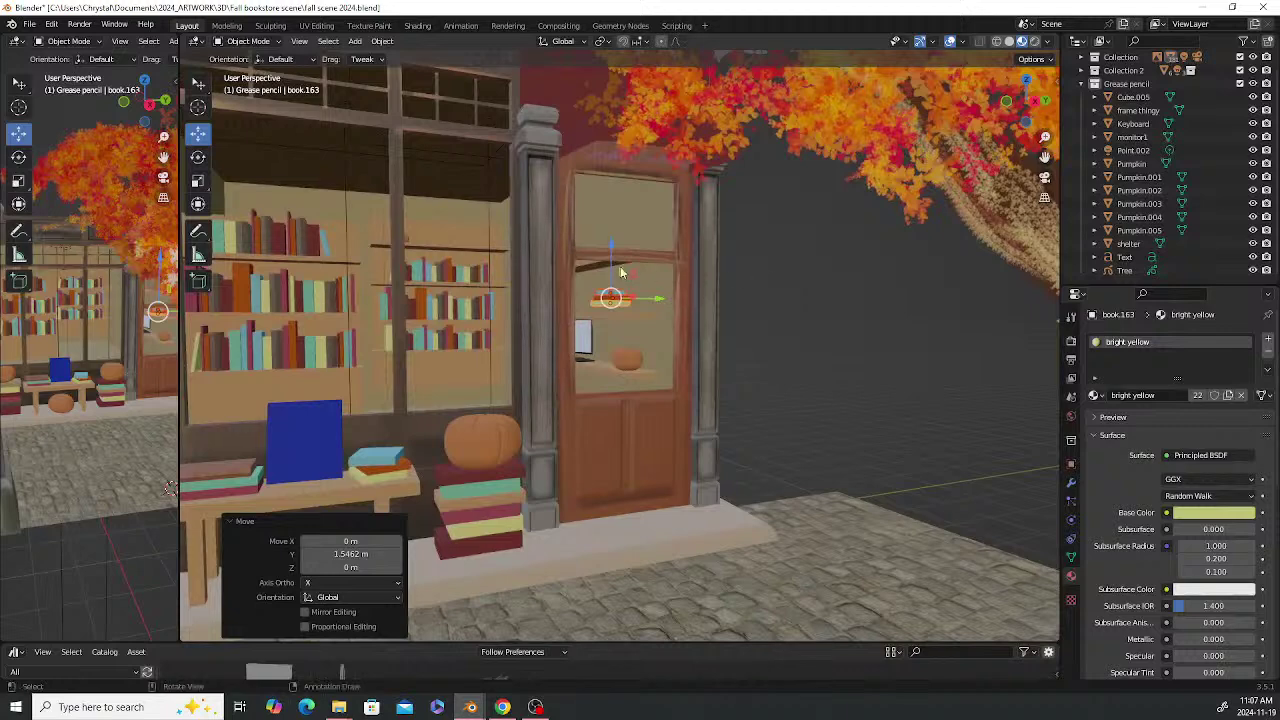
key("z")
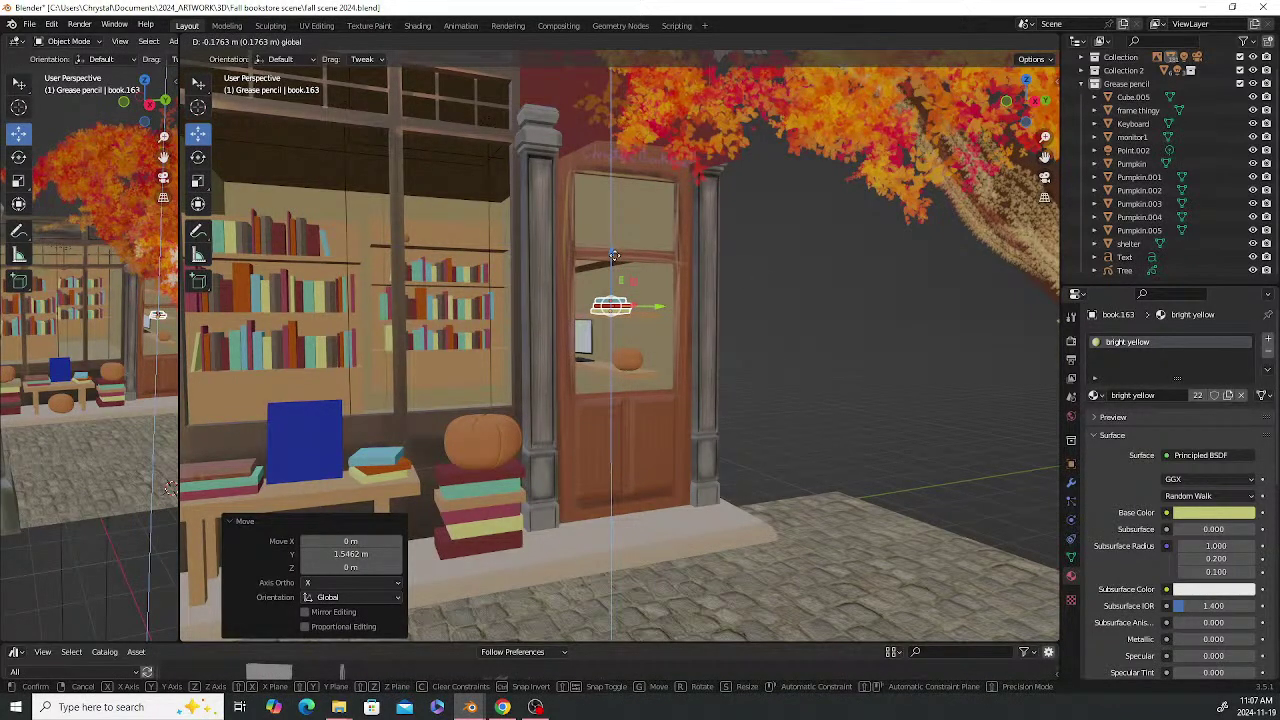
left_click(621, 259)
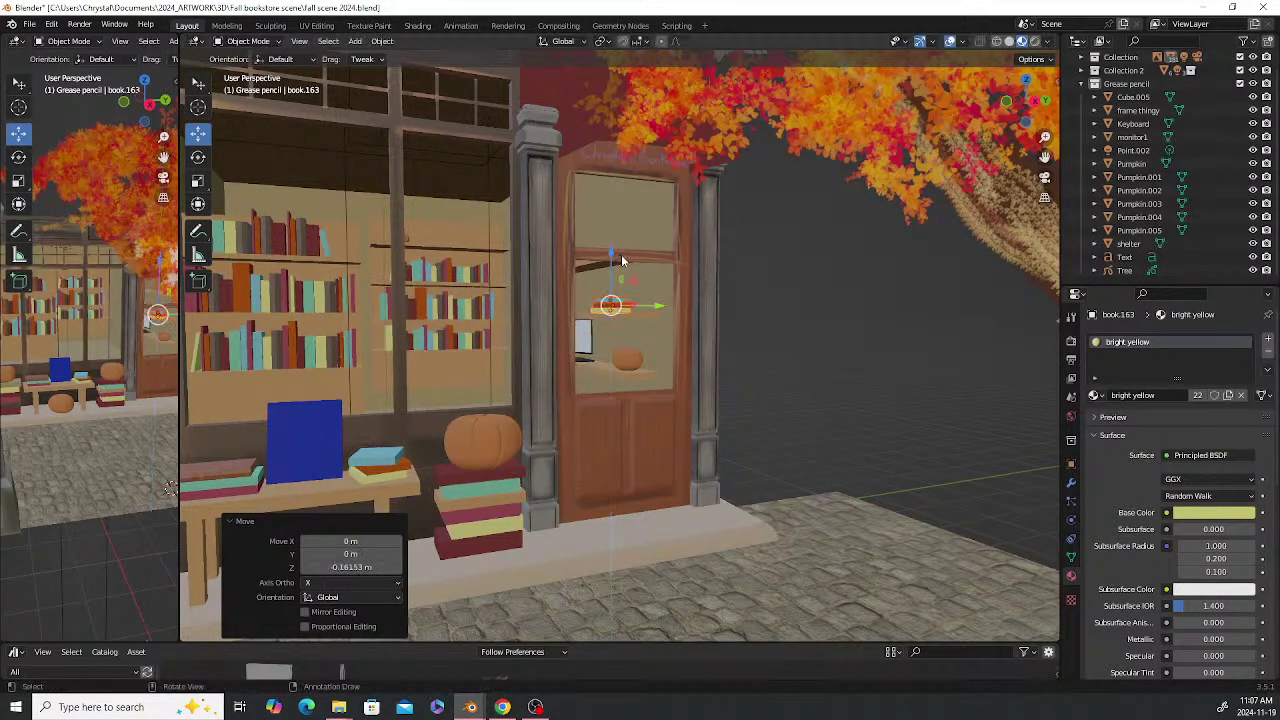
Shift the duplicated books about 0.15 m along Y and slightly further in the same direction, onto the shelf above the monitor
middle_click_drag(677, 328, 648, 332)
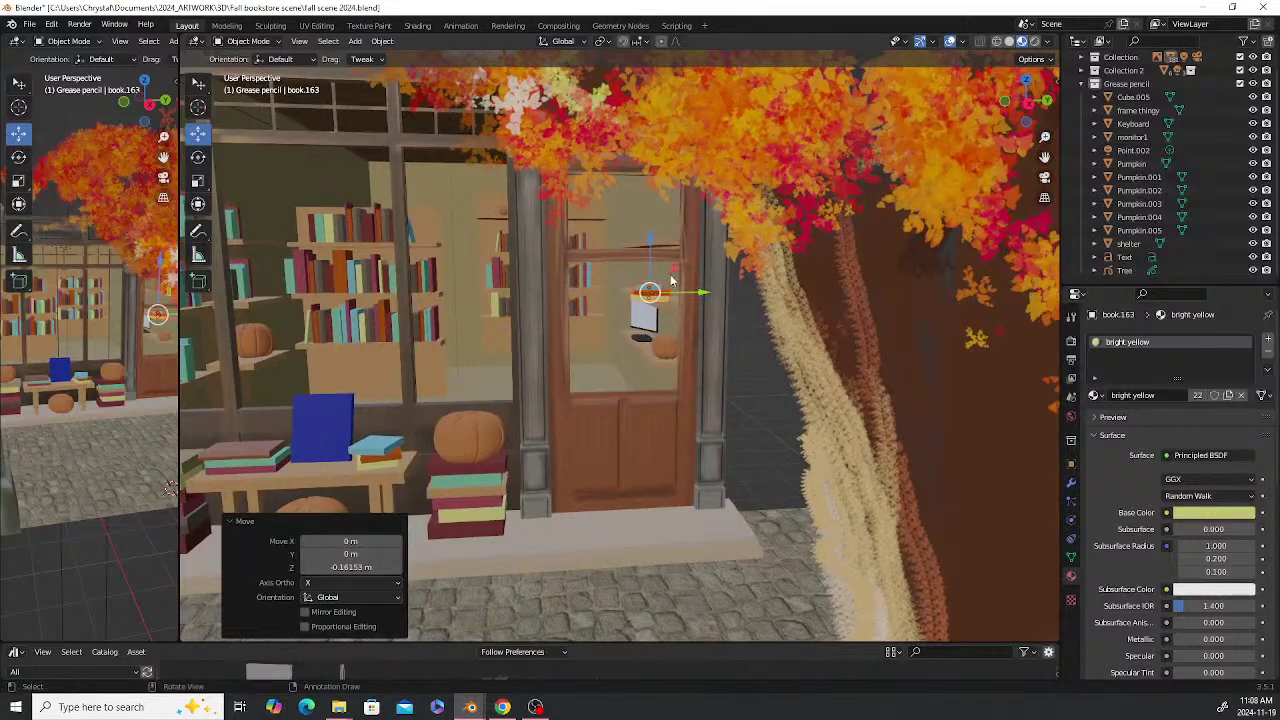
scroll(704, 252, "up", 5)
key("g")
key("y")
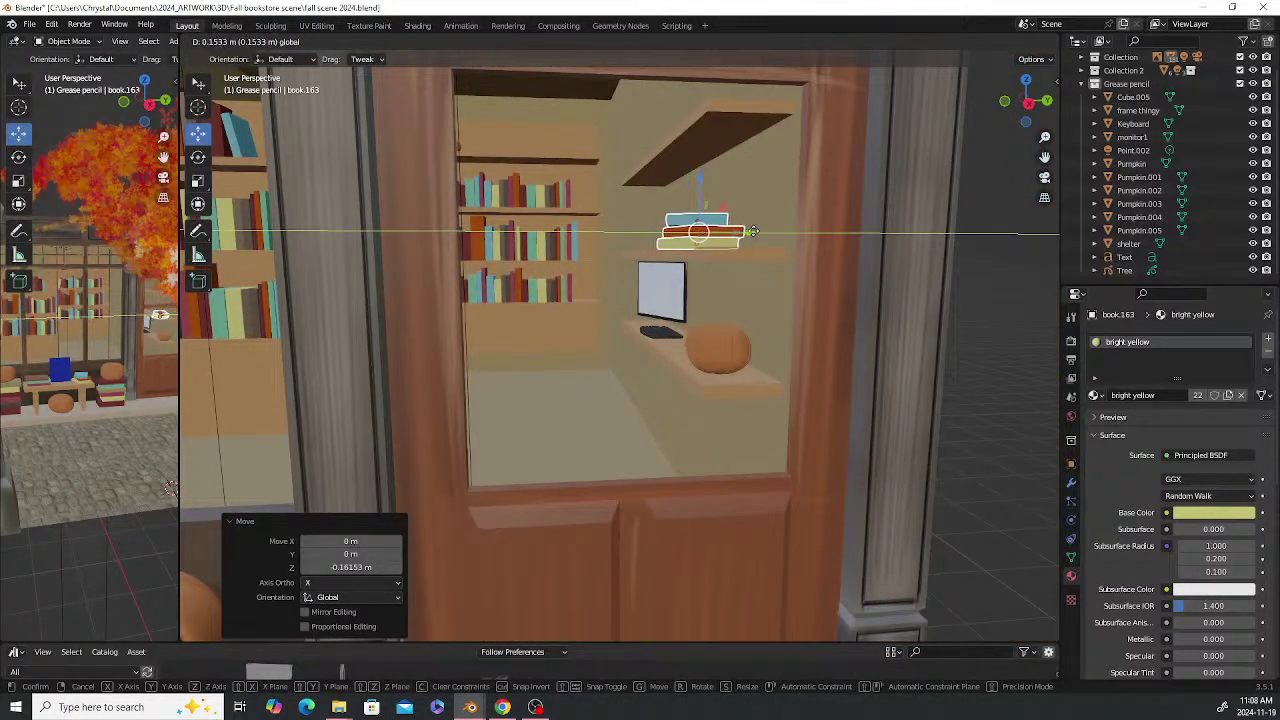
left_click(742, 244)
middle_click_drag(742, 244, 700, 283)
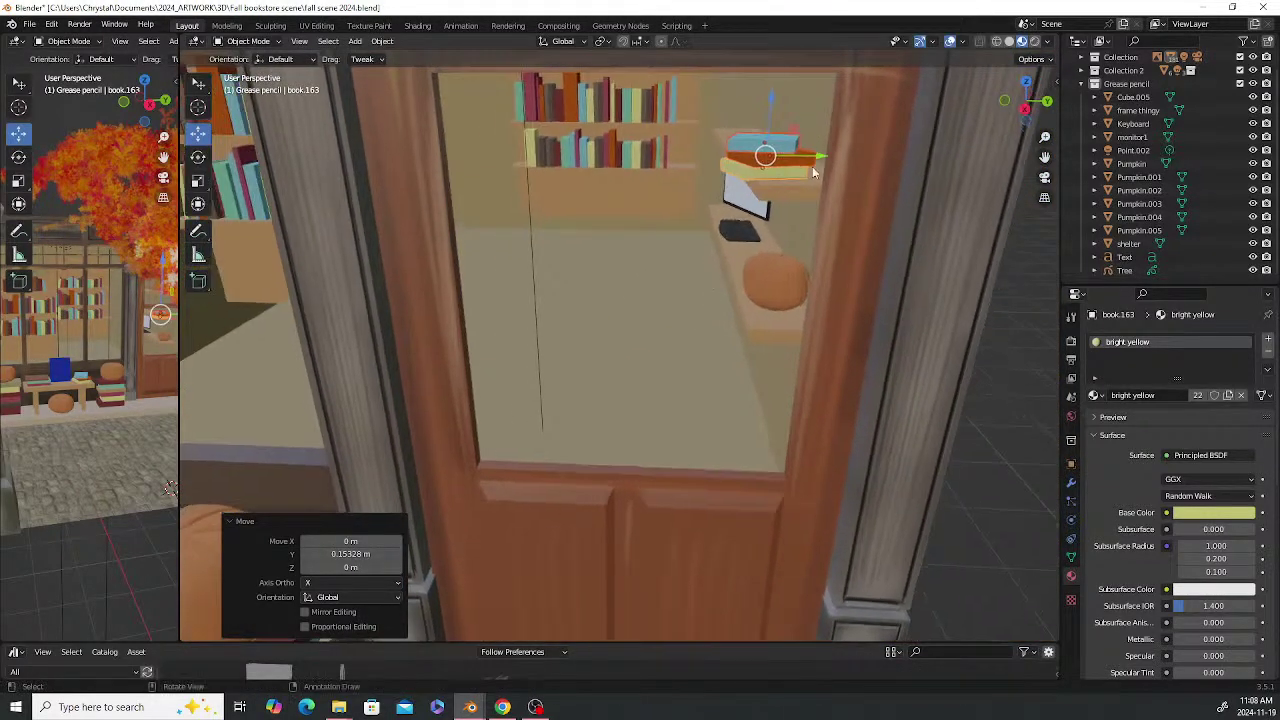
left_click_drag(818, 154, 842, 157)
Save the scene file and check the storefront with the added books from the street
scroll(687, 330, "down", 2)
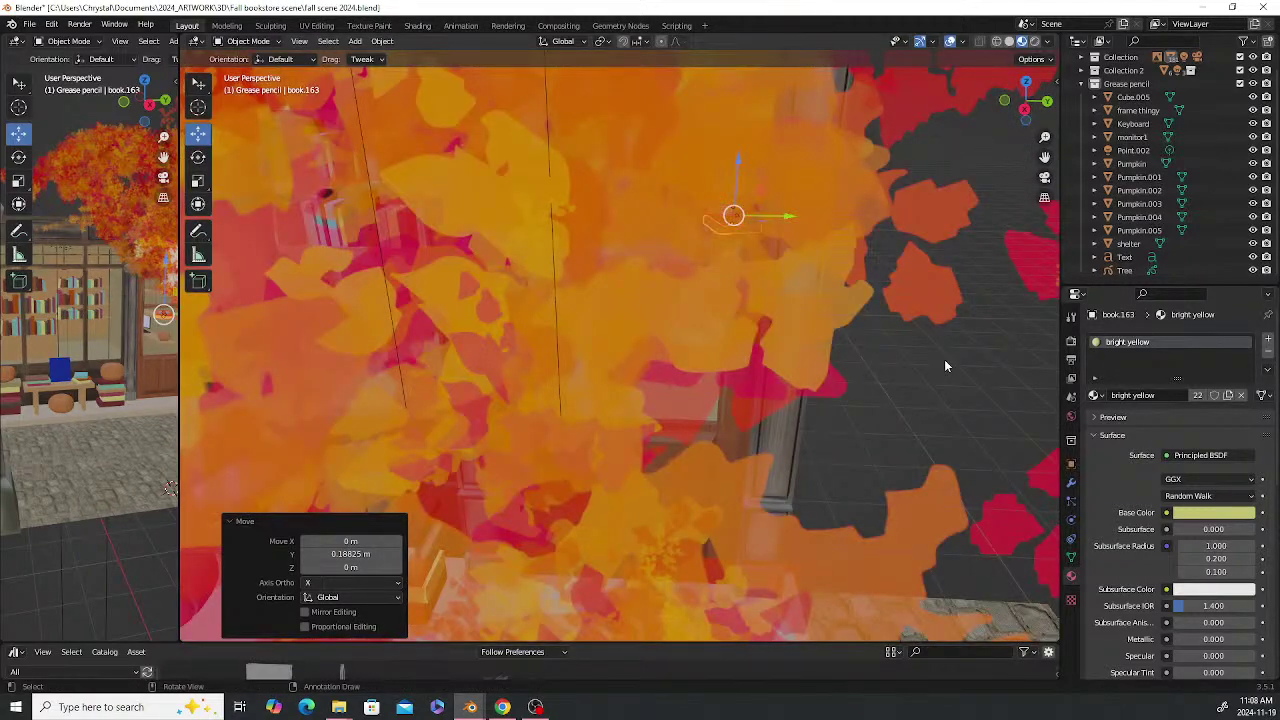
scroll(837, 313, "down", 3)
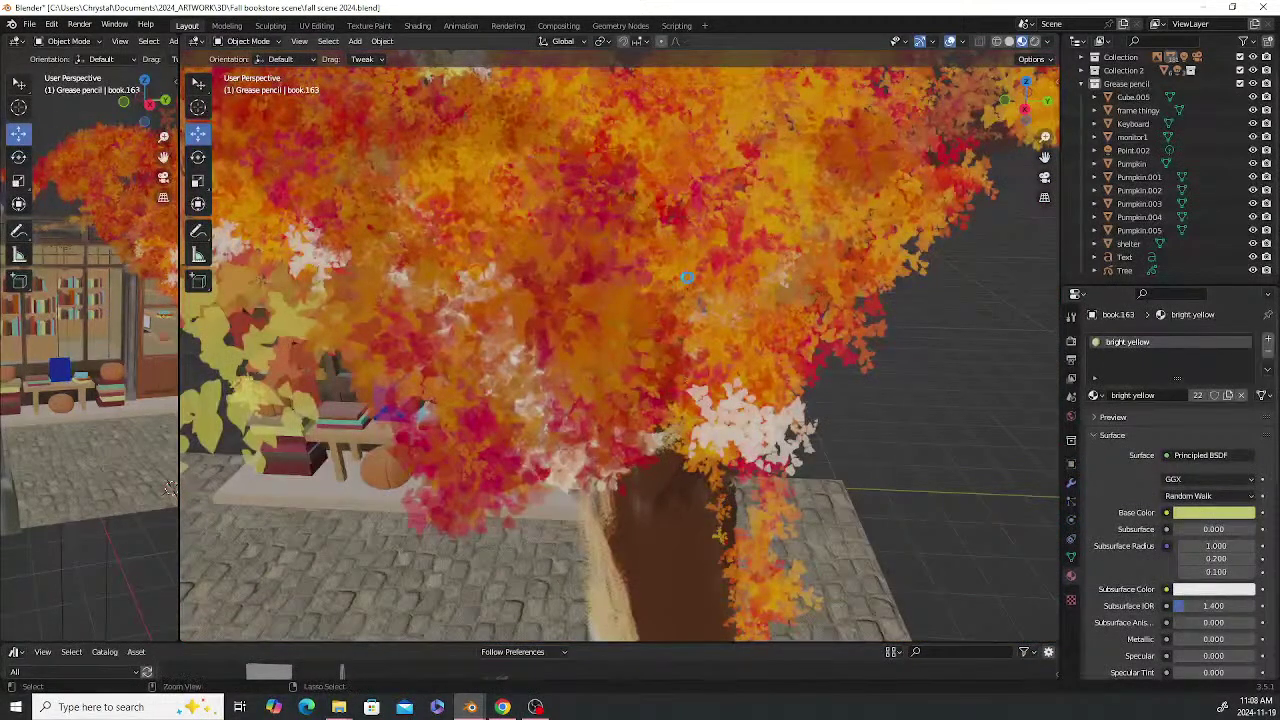
key("ctrl+s")
middle_click_drag(674, 300, 689, 279)
scroll(725, 262, "down", 1)
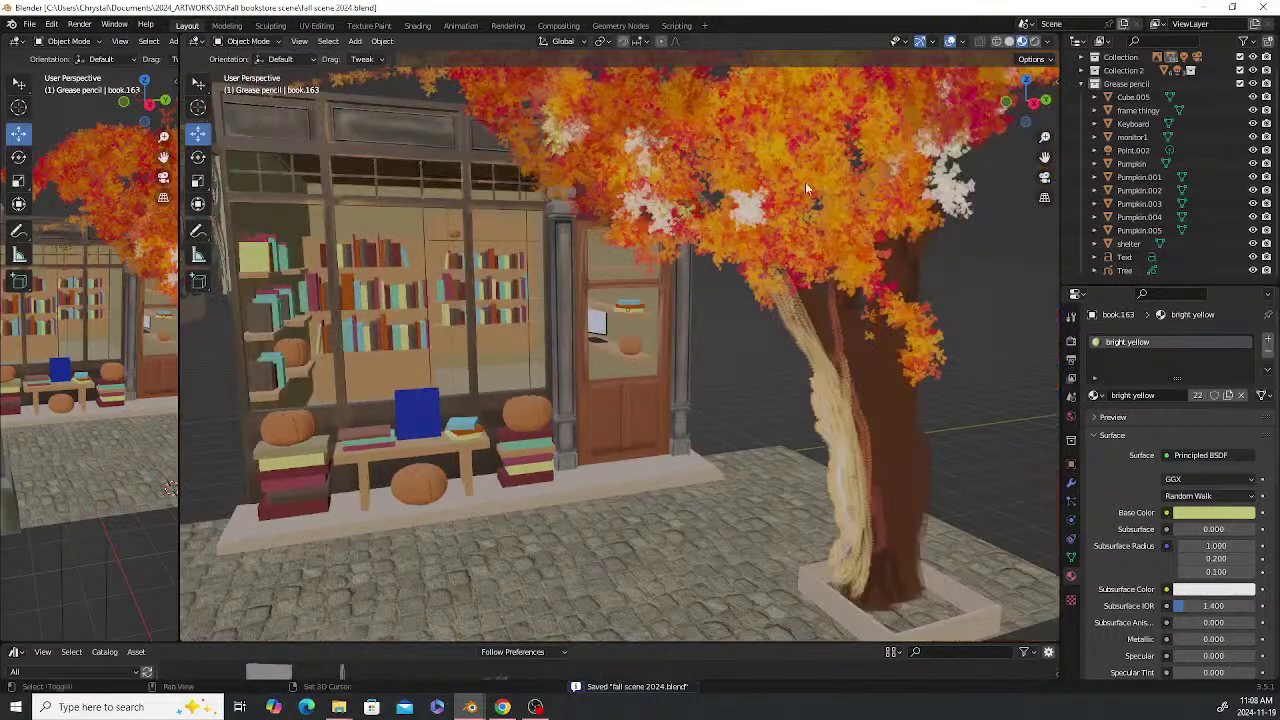
middle_click_drag(805, 182, 676, 242)
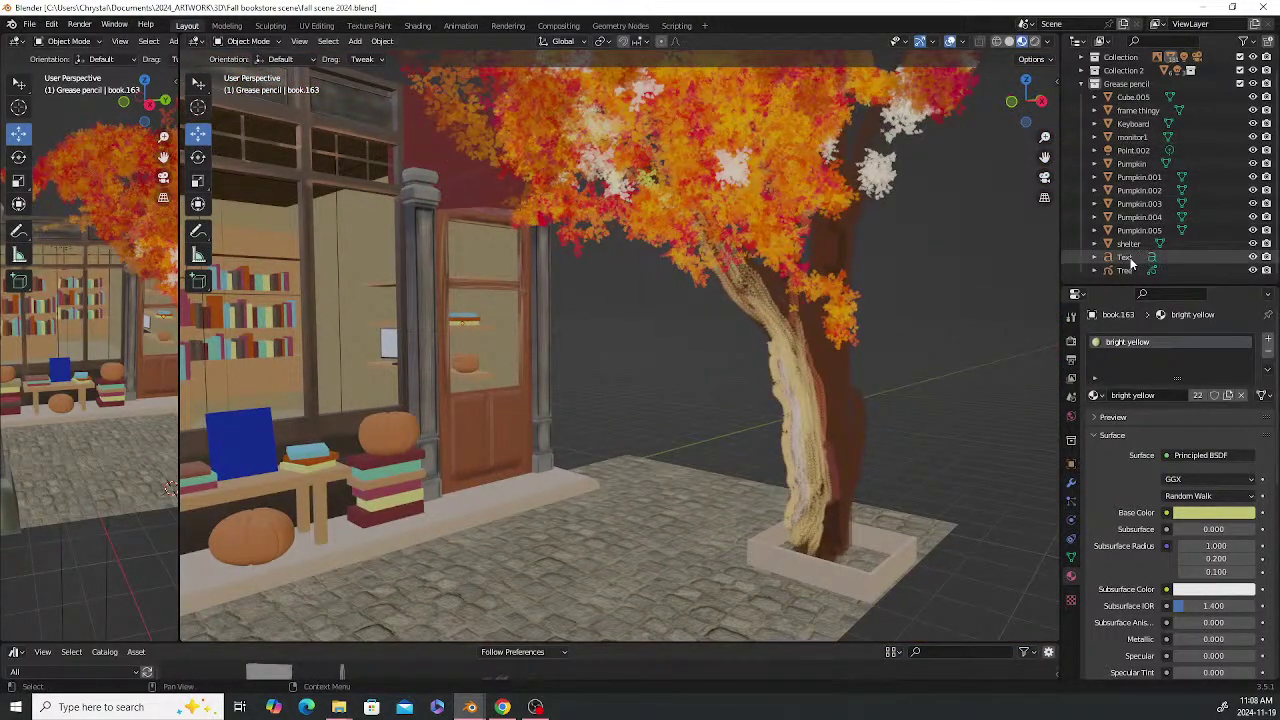
Select the Tree grease pencil object and make its GP_Layer the active layer
left_click(1126, 270)
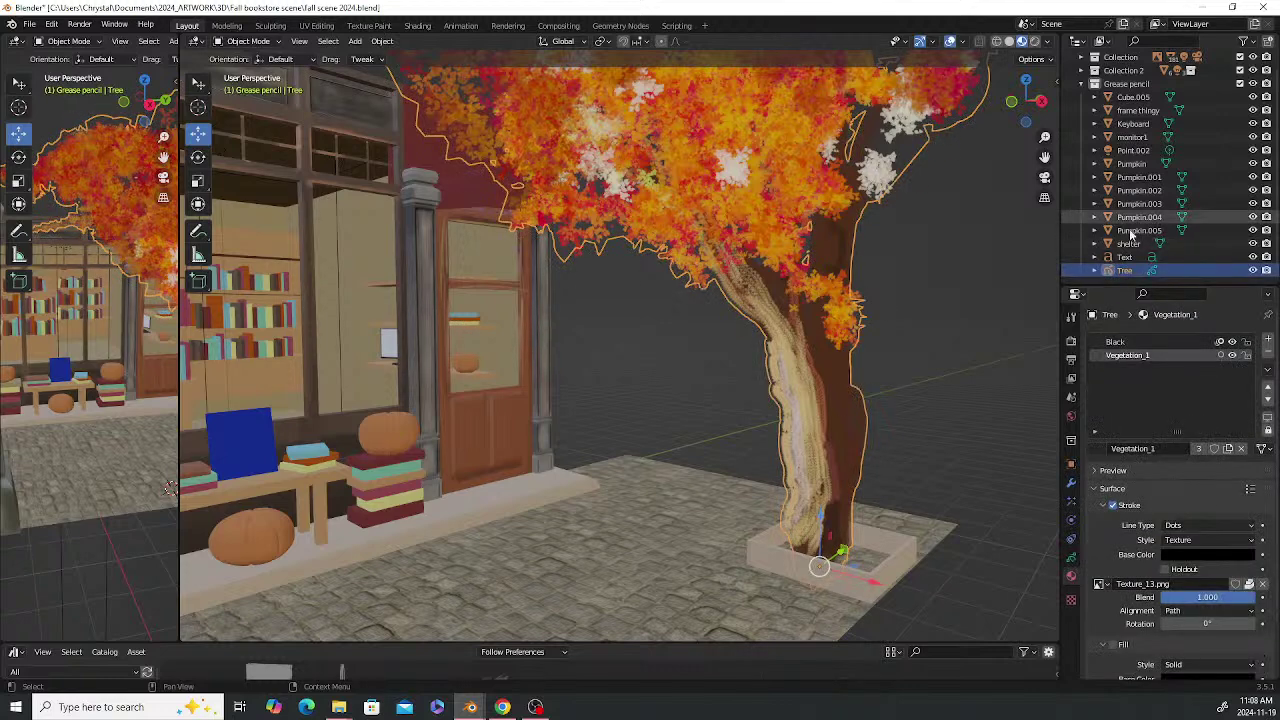
left_click(1094, 270)
scroll(1106, 257, "down", 1)
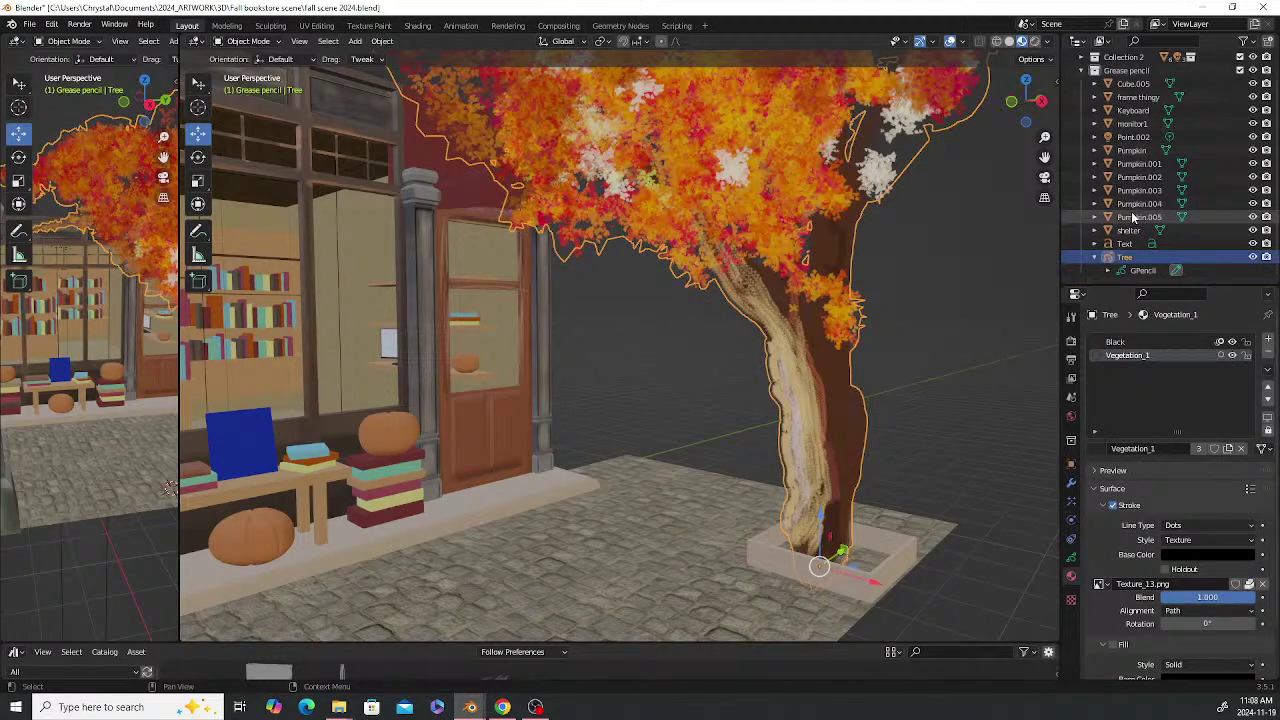
left_click(1110, 271)
scroll(1112, 272, "down", 1)
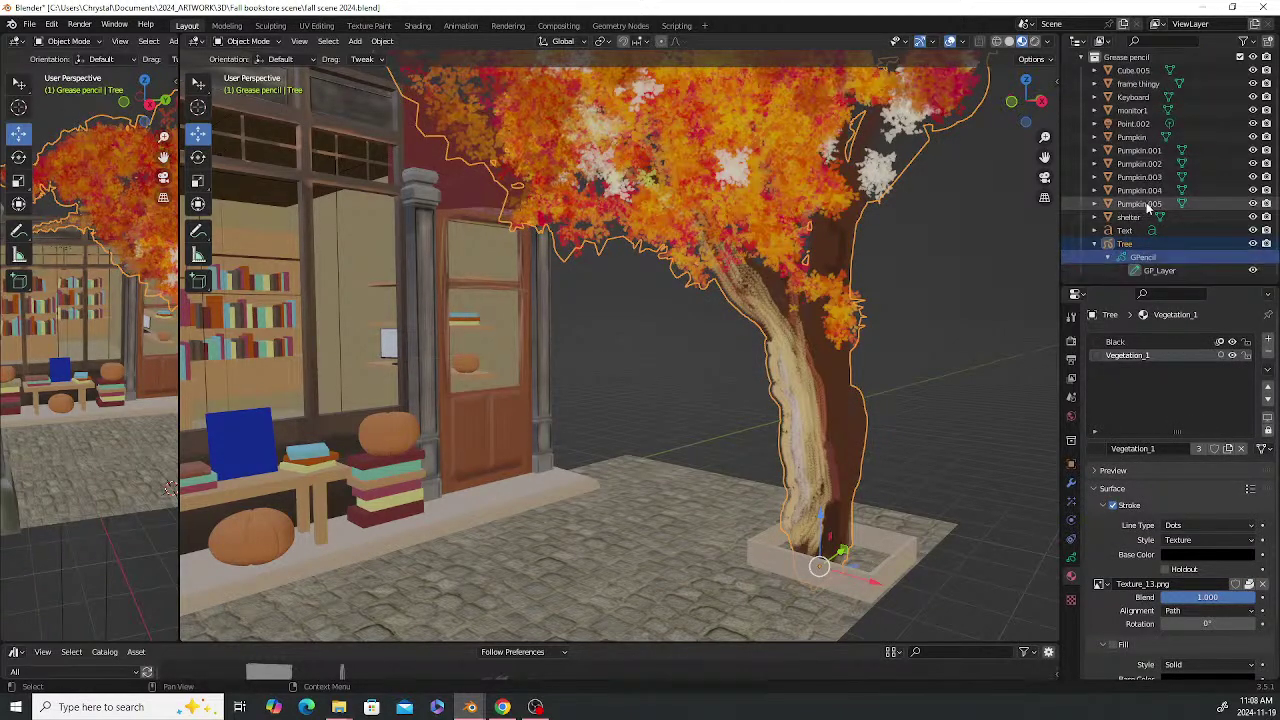
left_click(1163, 271)
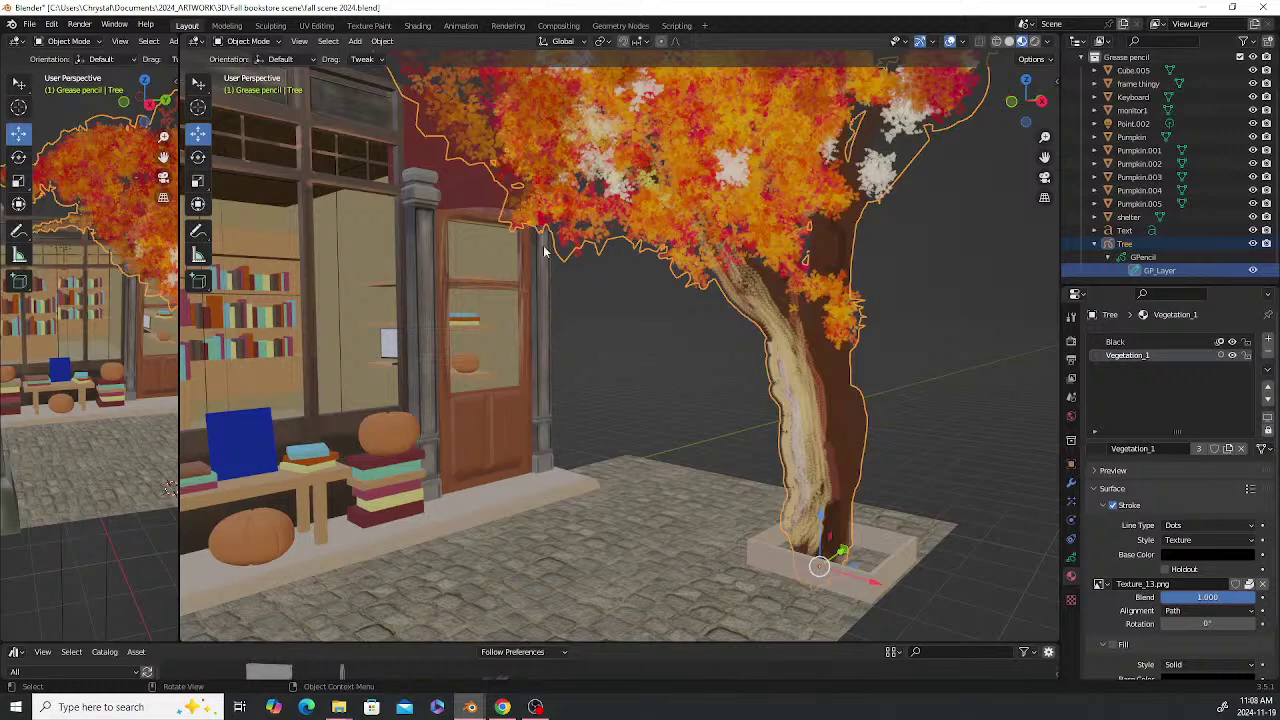
Set one viewport to the camera view and enlarge the other beside it to frame the tree in free perspective
scroll(600, 290, "down", 5)
scroll(620, 300, "up", 4)
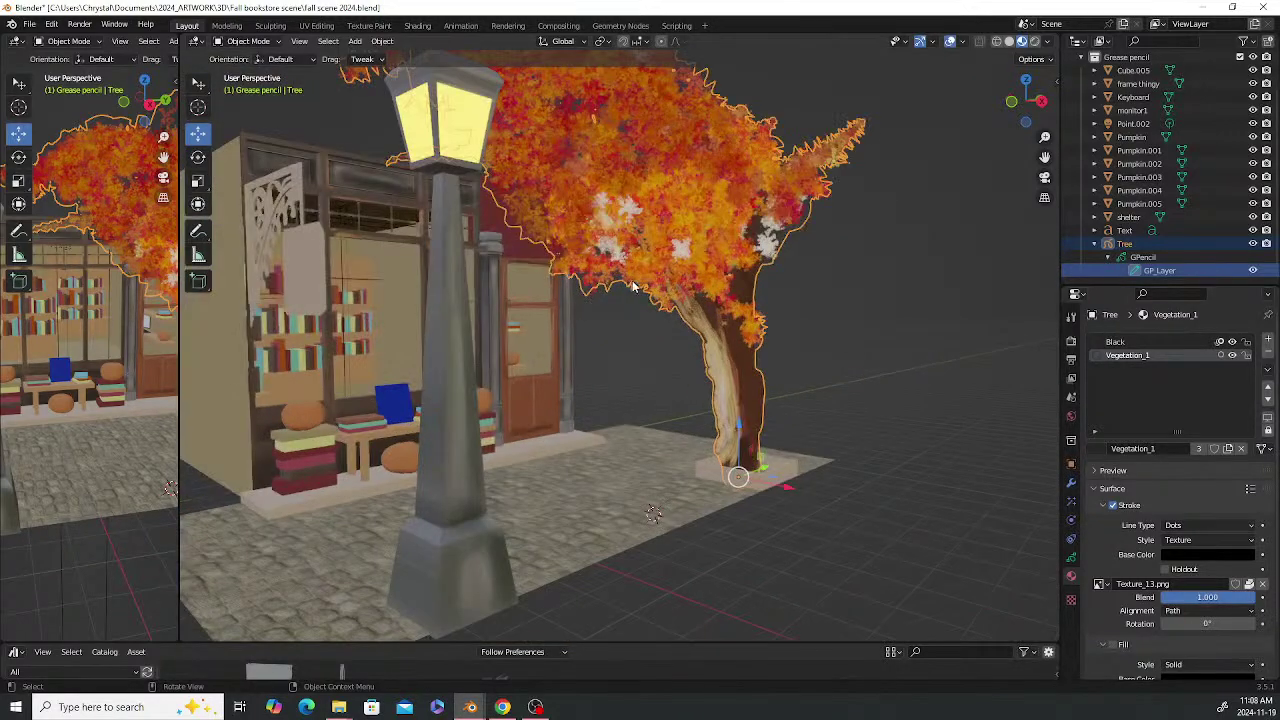
mouse_move(633, 287)
middle_mouse_down()
mouse_move(577, 332)
mouse_move(580, 346)
mouse_move(640, 320)
mouse_move(621, 300)
middle_mouse_up()
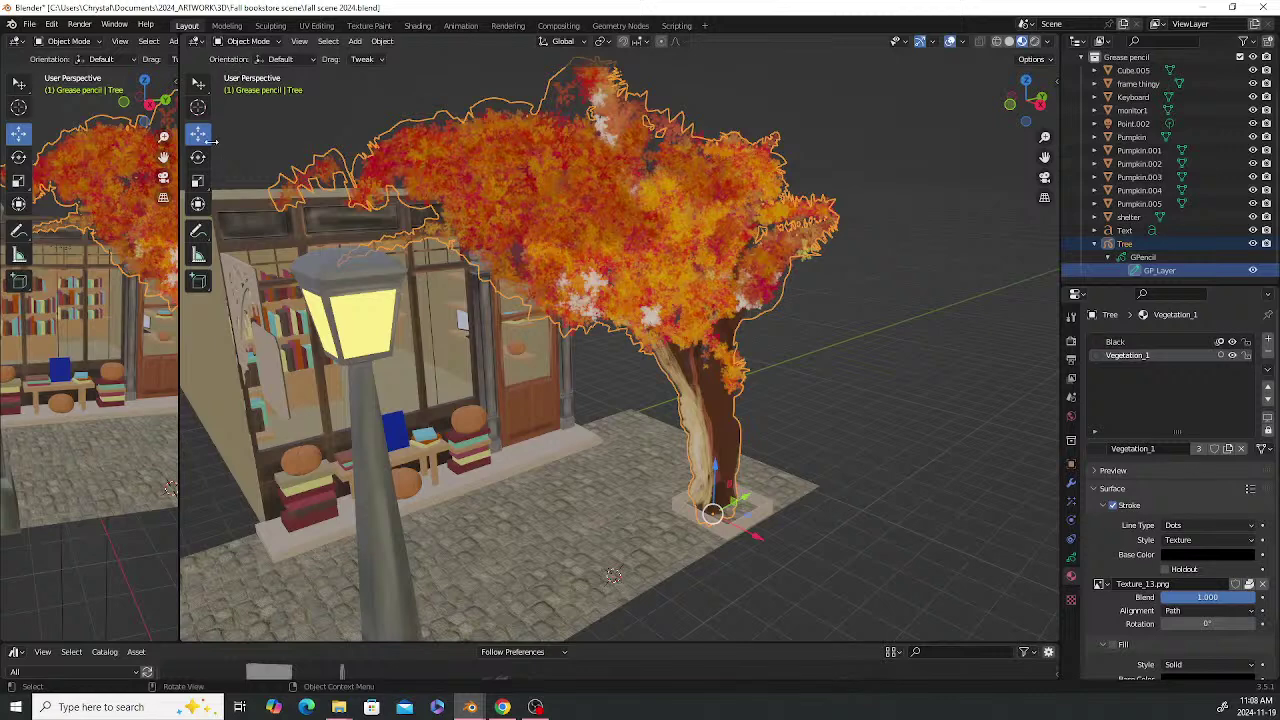
left_click_drag(180, 308, 697, 320)
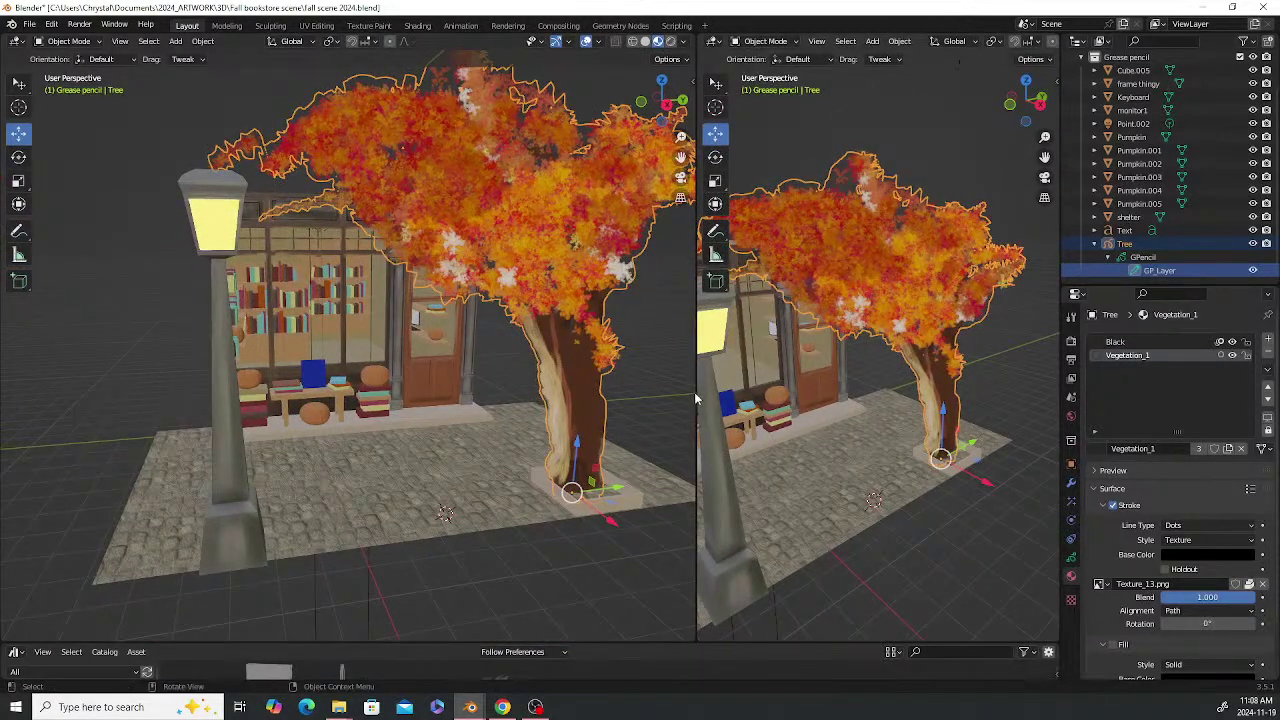
left_click_drag(696, 368, 344, 358)
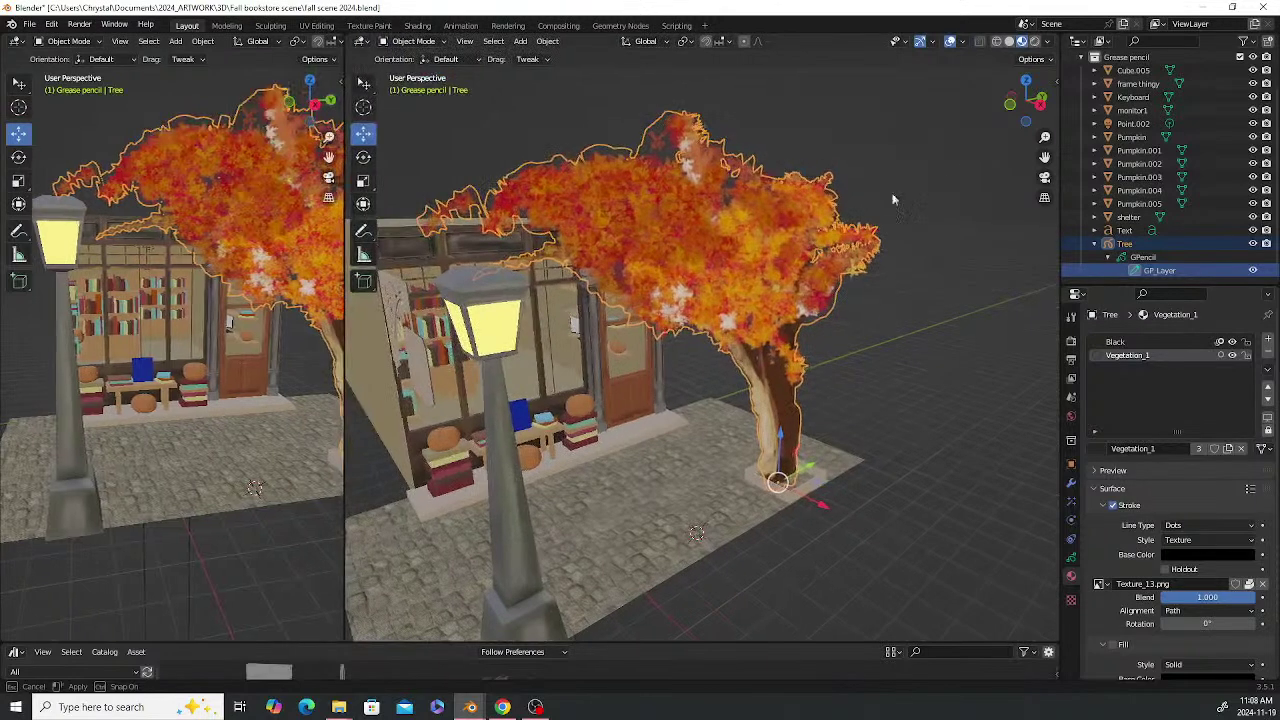
left_click(1044, 177)
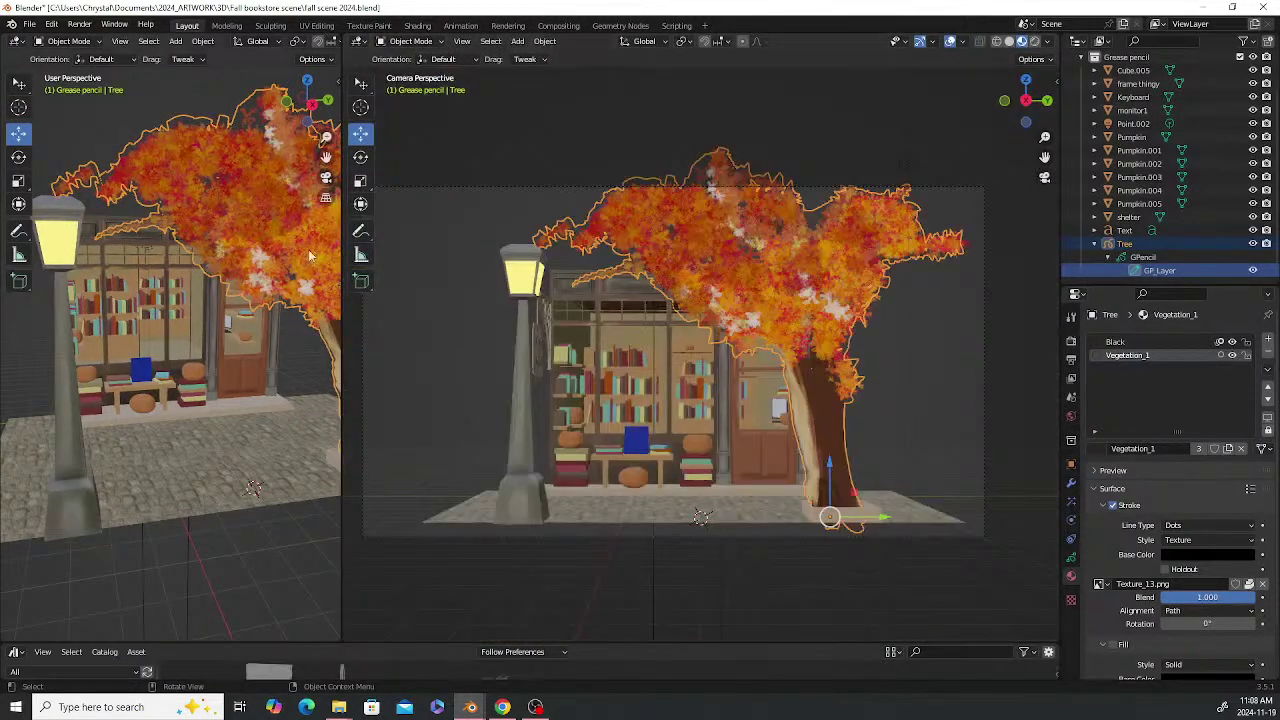
left_click_drag(344, 345, 716, 364)
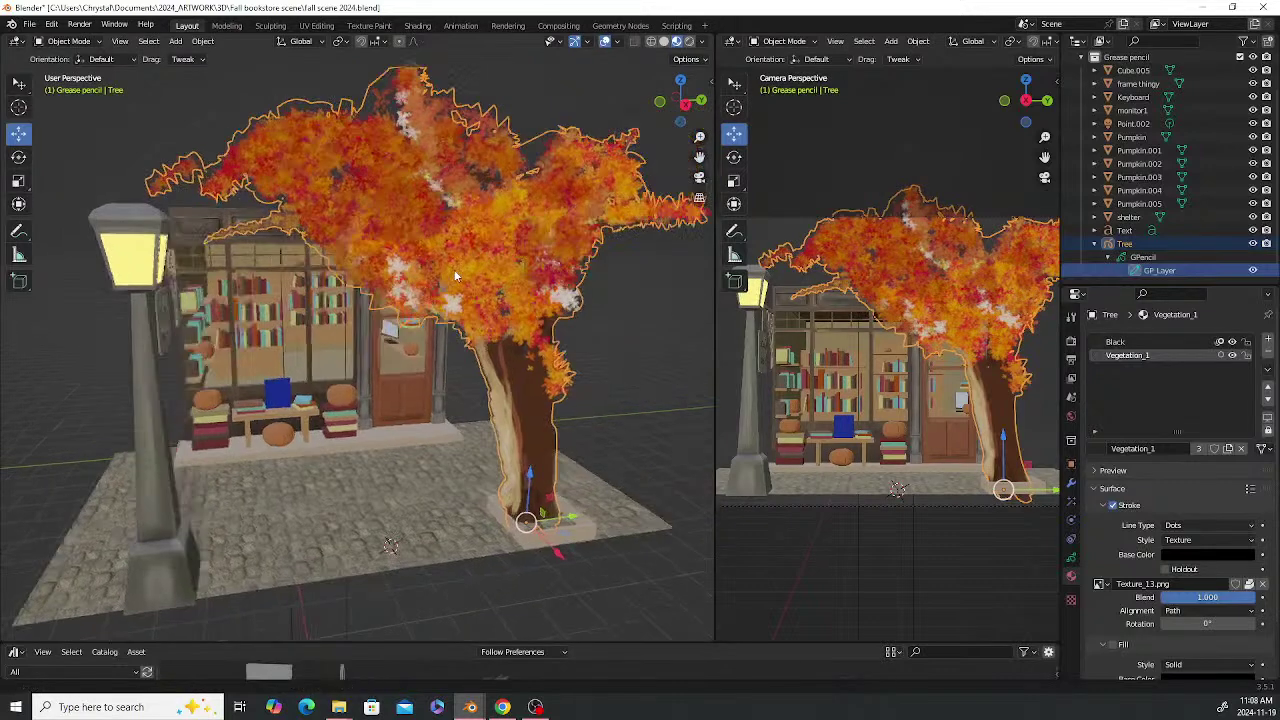
middle_click_drag(455, 275, 370, 268, "shift")
Put the Tree object in Draw Mode and set up the Erase tool with a 13 px radius
left_click(20, 43)
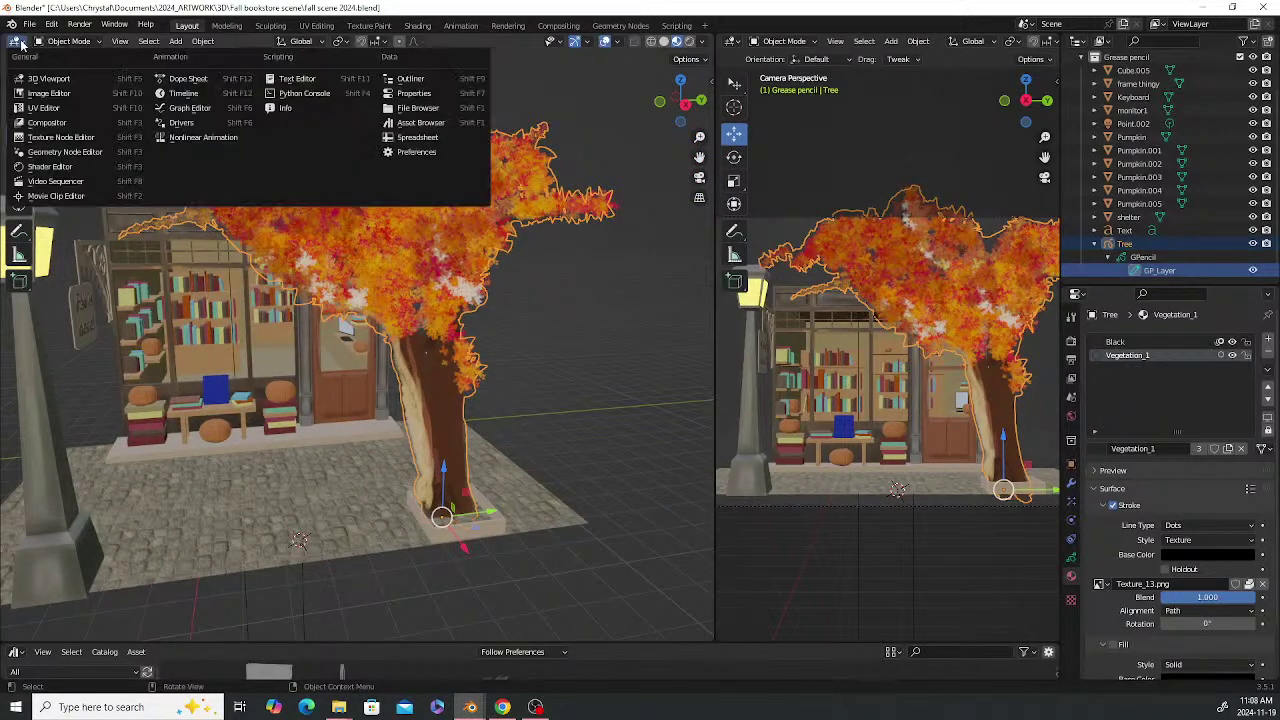
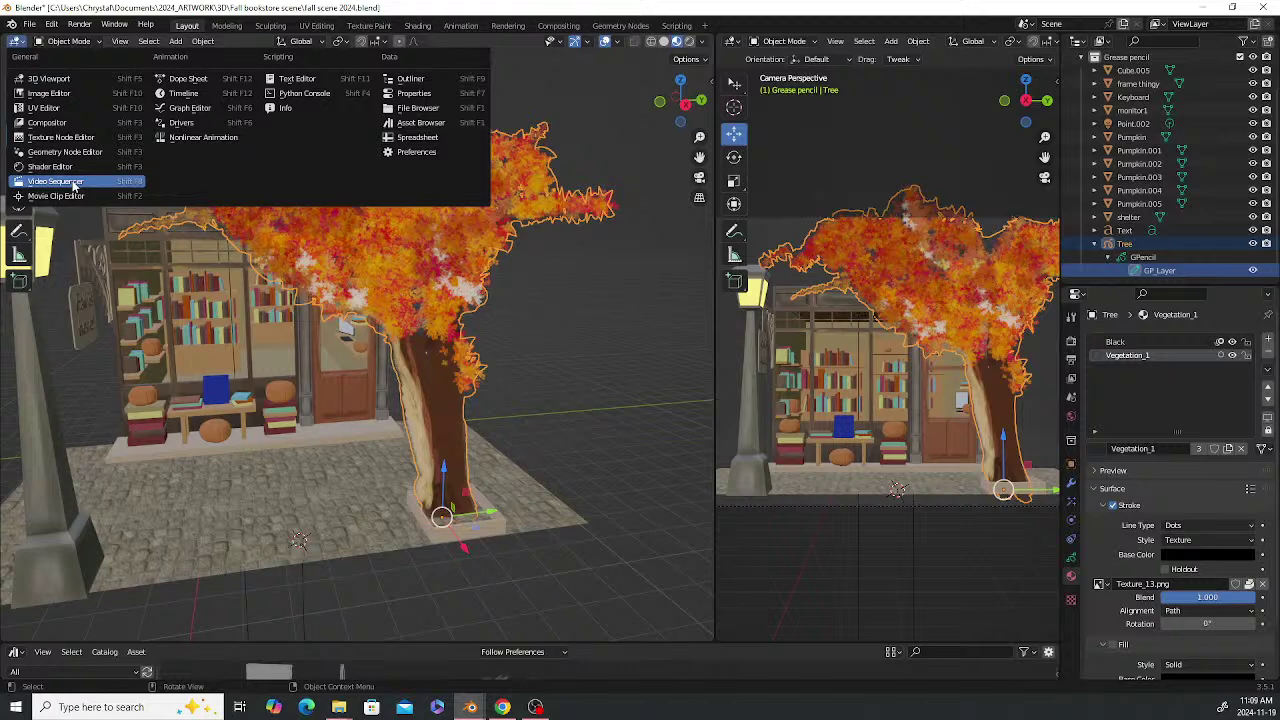
left_click(51, 46)
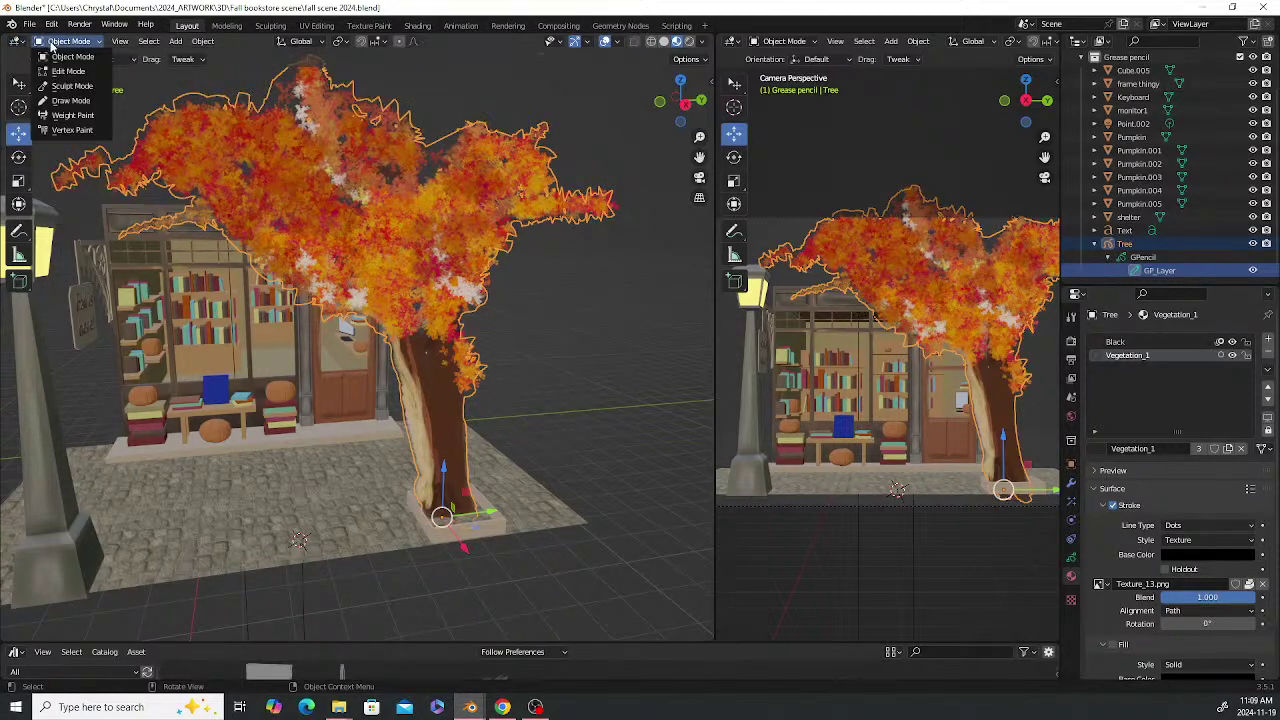
left_click(71, 100)
middle_click_drag(309, 268, 100, 200)
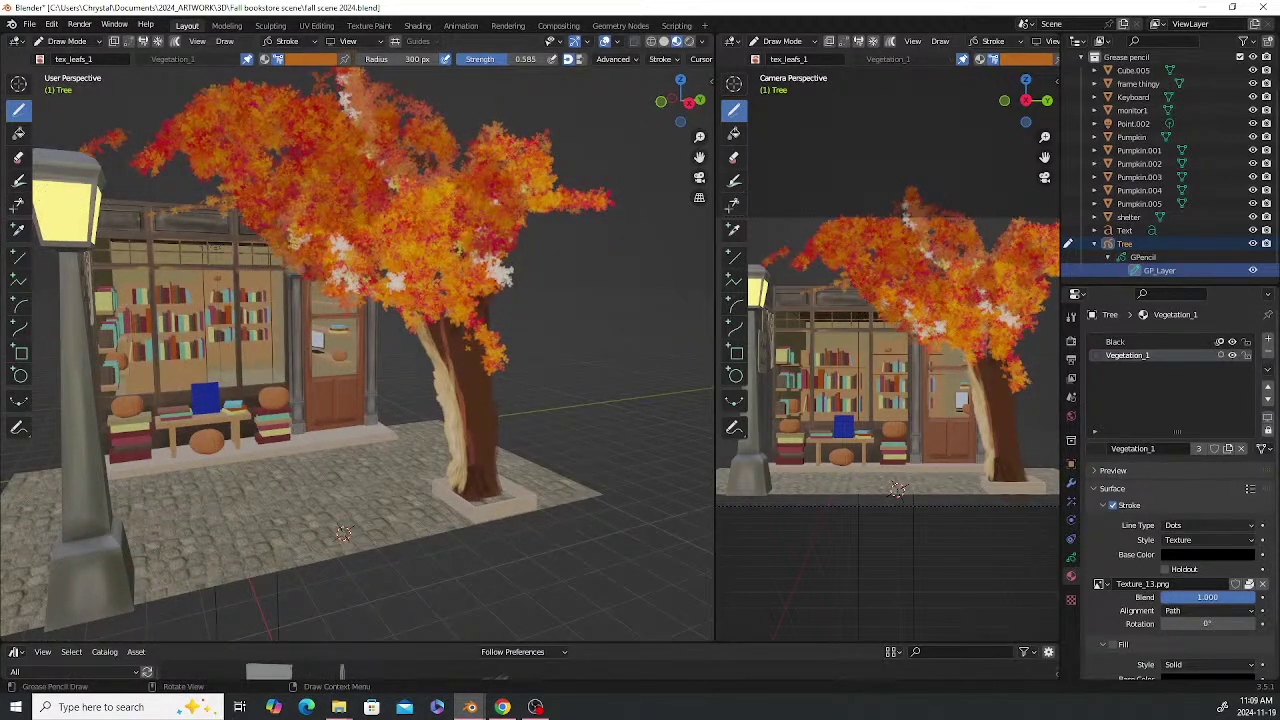
left_click(17, 157)
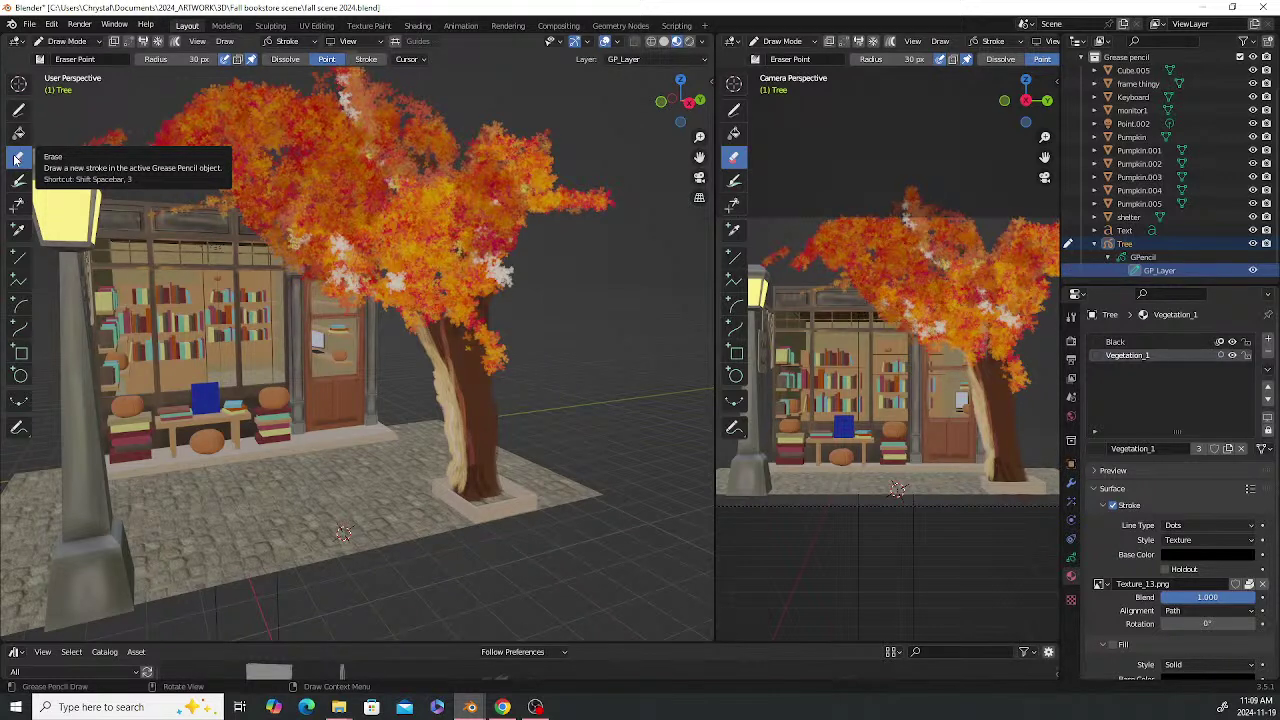
left_click(16, 158)
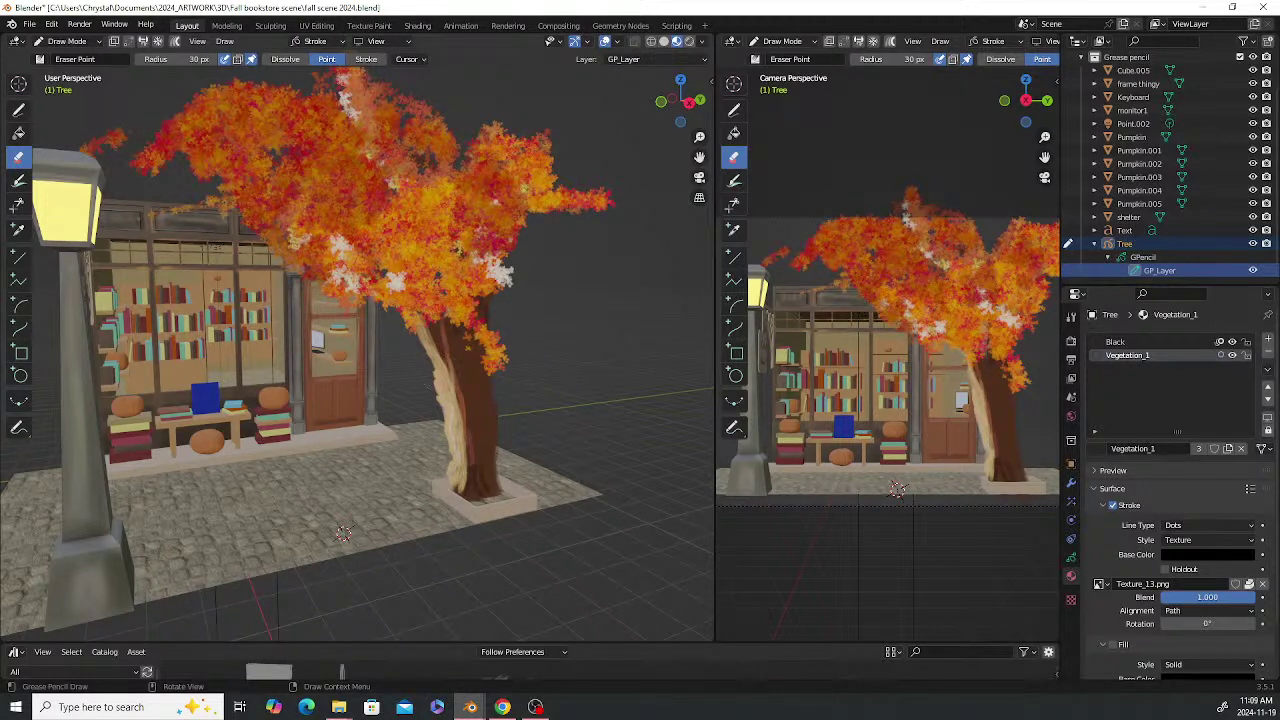
left_click_drag(178, 59, 158, 59)
Erase the outer pale bark strokes along the shop-facing edge of the tree trunk, from below the leaves to the base
mouse_move(441, 415)
left_mouse_down()
mouse_move(451, 472)
mouse_move(438, 382)
mouse_move(441, 403)
left_mouse_up()
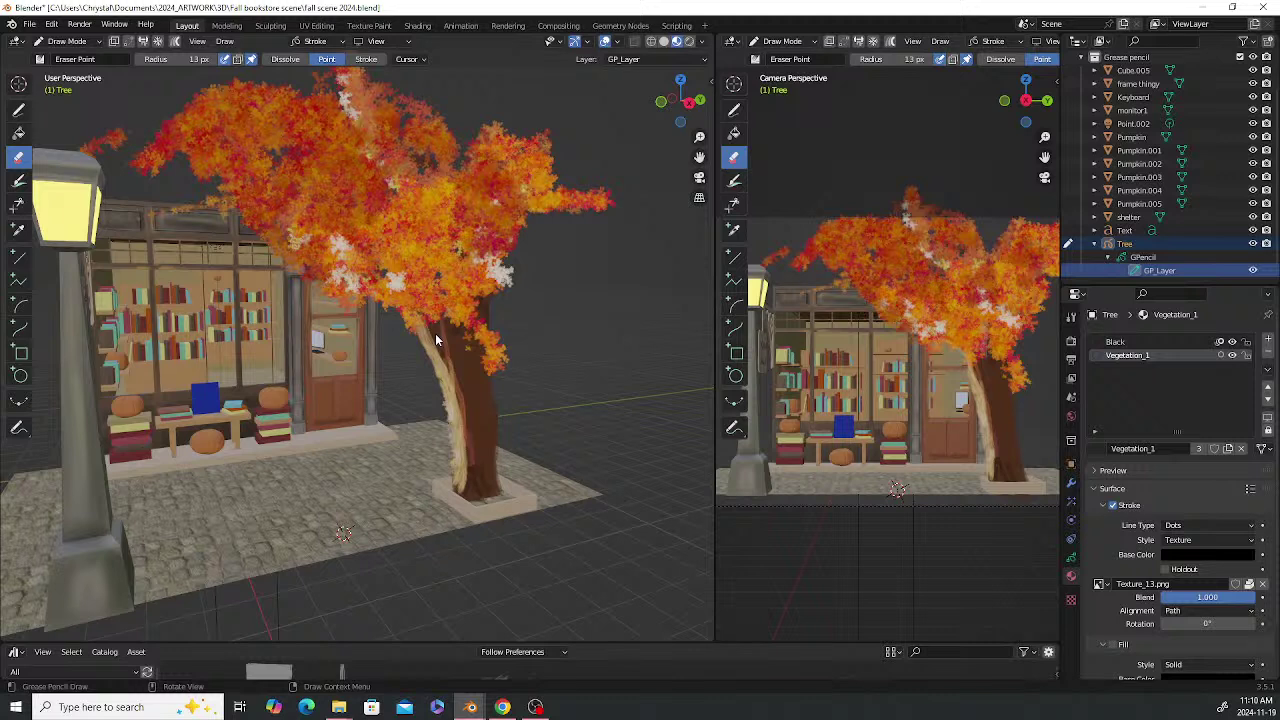
mouse_move(419, 347)
left_mouse_down()
mouse_move(458, 450)
mouse_move(437, 386)
mouse_move(444, 402)
left_mouse_up()
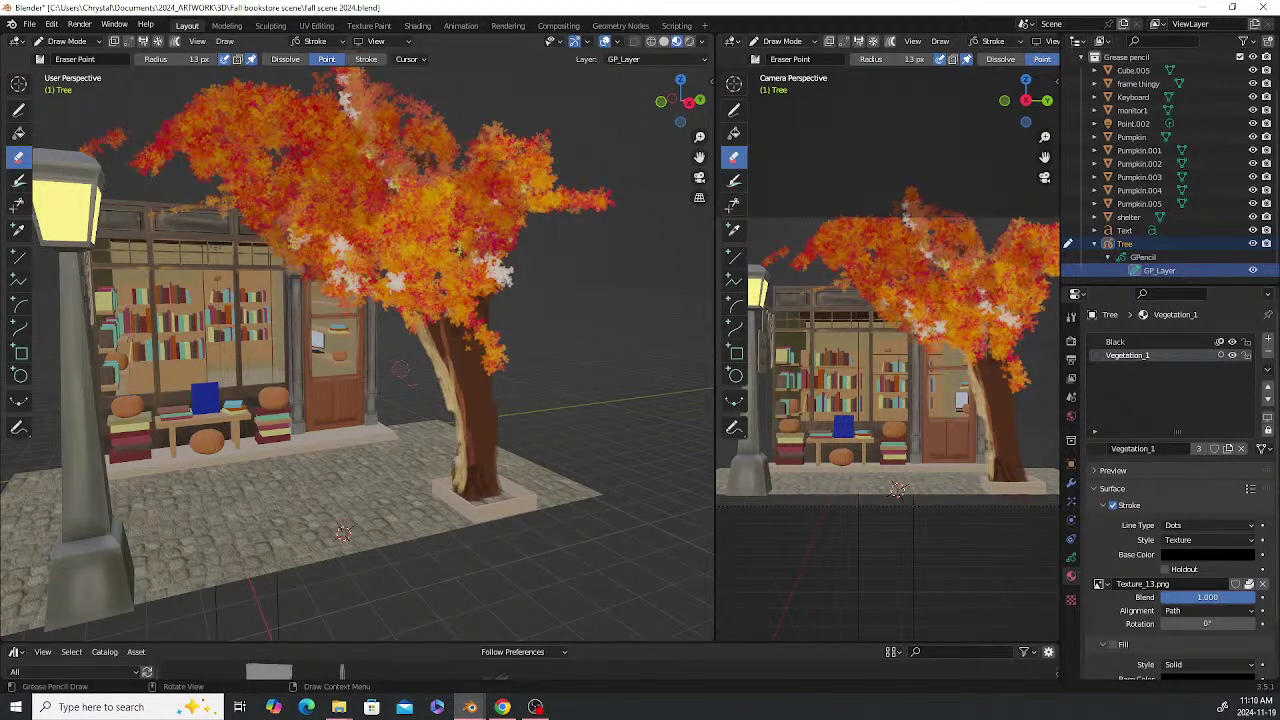
scroll(578, 350, "up", 2)
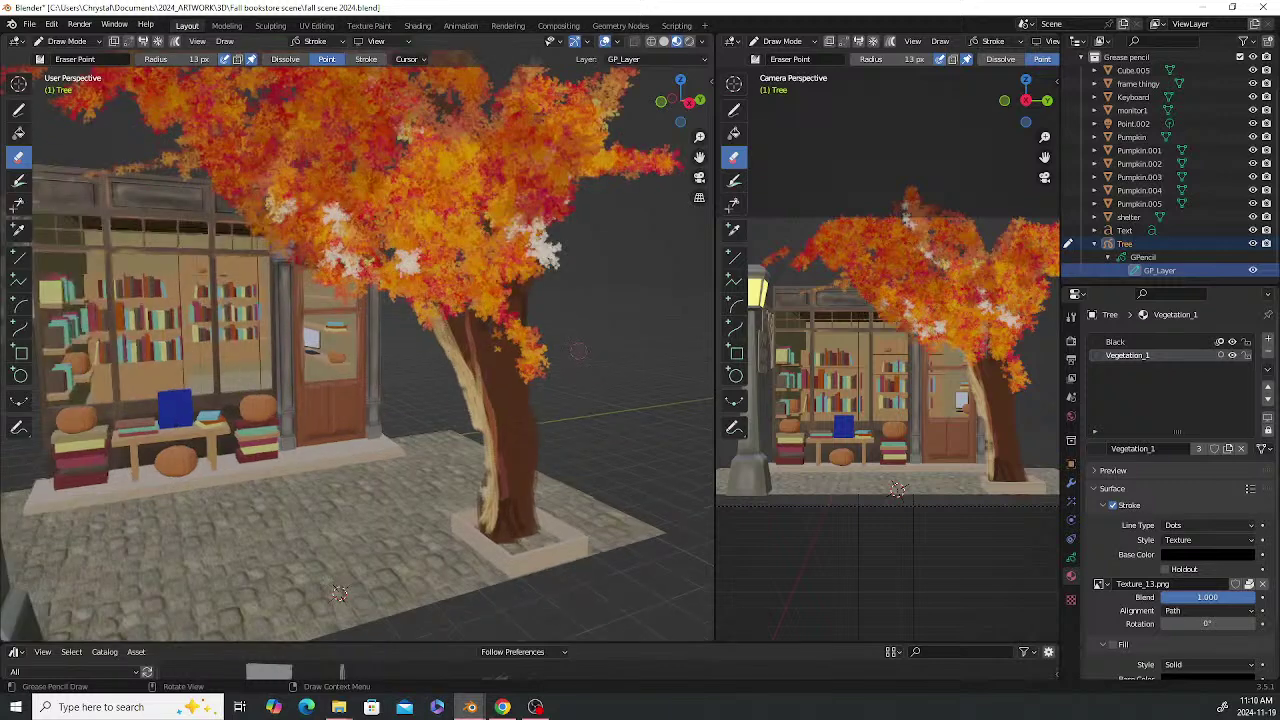
scroll(578, 350, "up", 2)
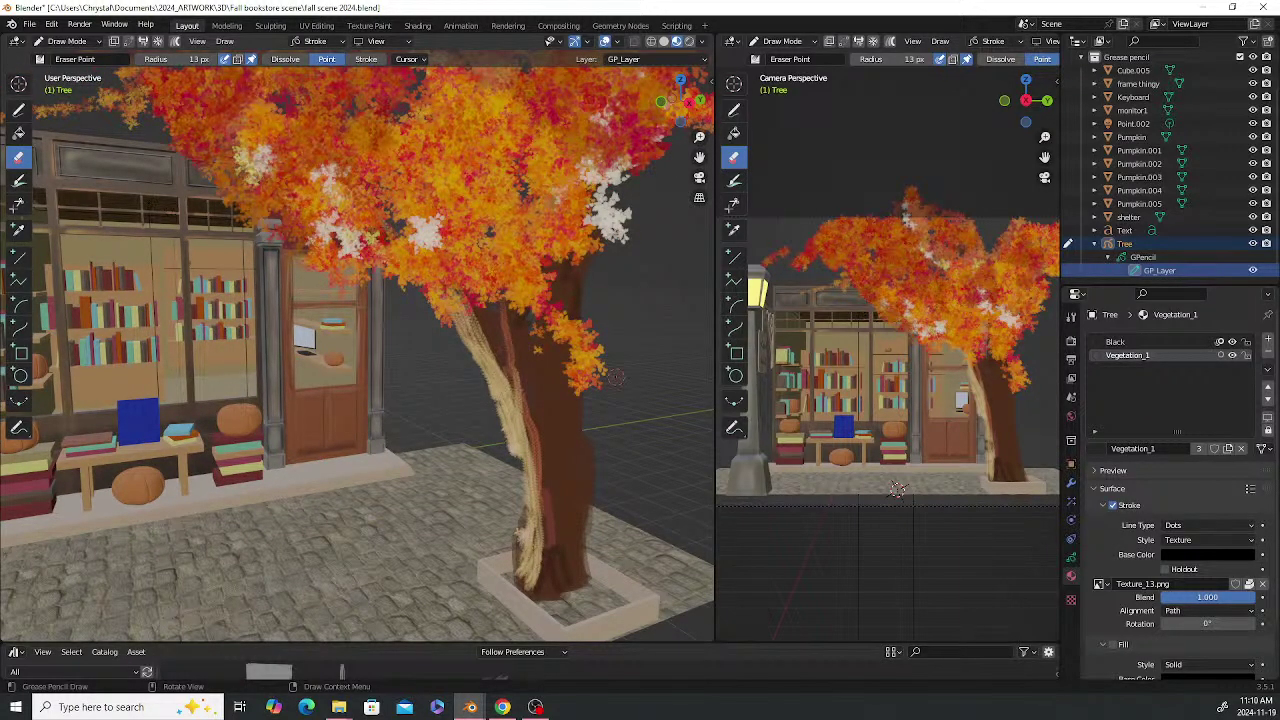
mouse_move(468, 354)
middle_mouse_down()
mouse_move(546, 364)
mouse_move(470, 361)
middle_mouse_up()
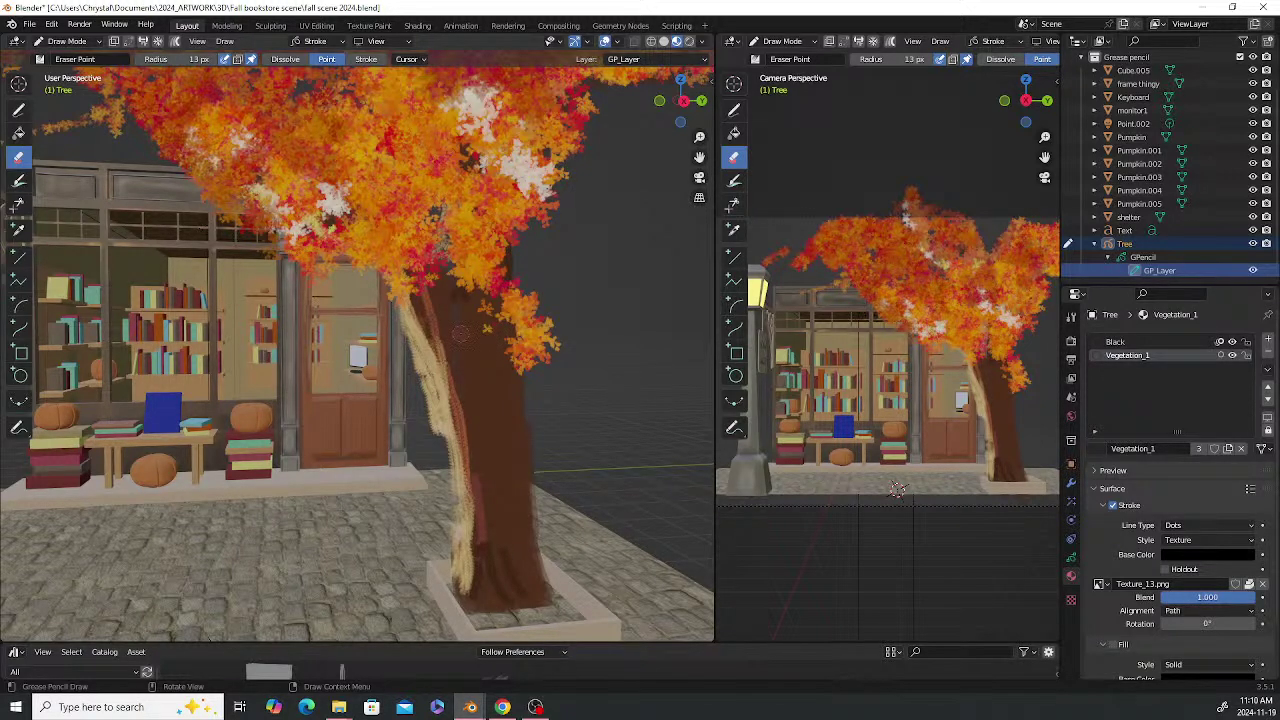
mouse_move(406, 340)
left_mouse_down()
mouse_move(440, 442)
mouse_move(421, 384)
left_mouse_up()
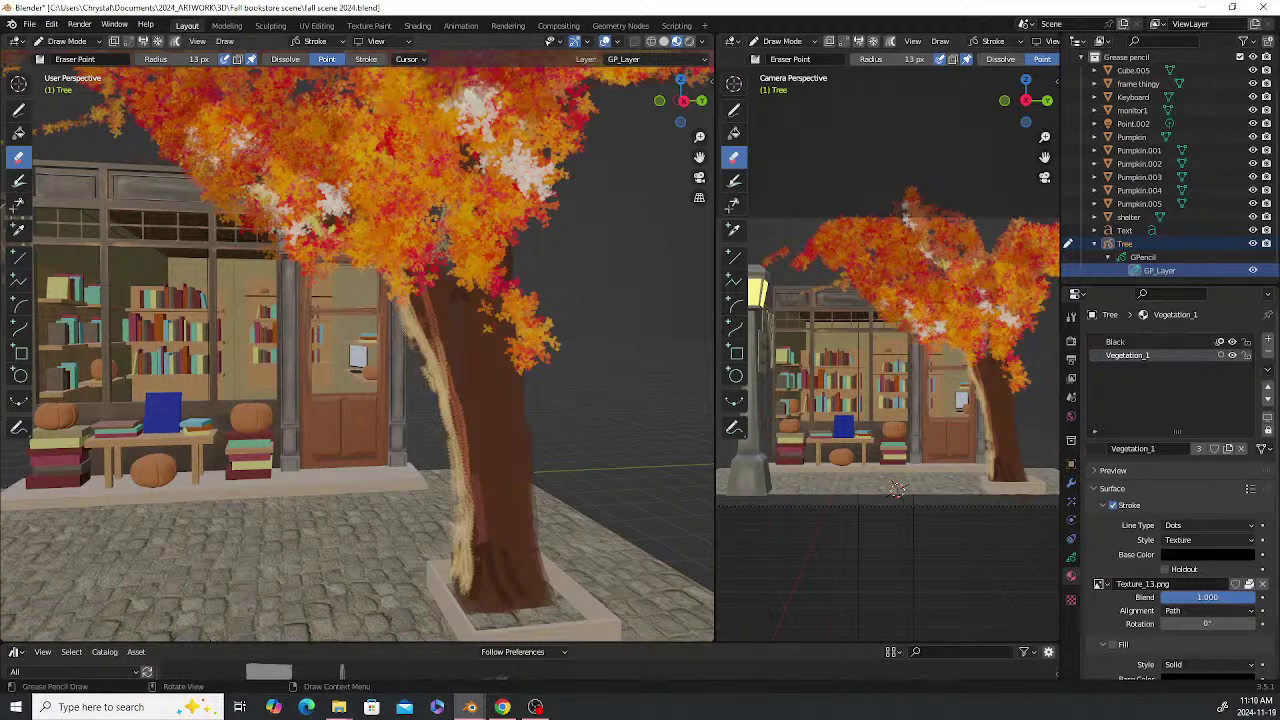
left_click_drag(397, 314, 415, 342)
mouse_move(451, 529)
left_mouse_down()
mouse_move(456, 566)
mouse_move(429, 400)
left_mouse_up()
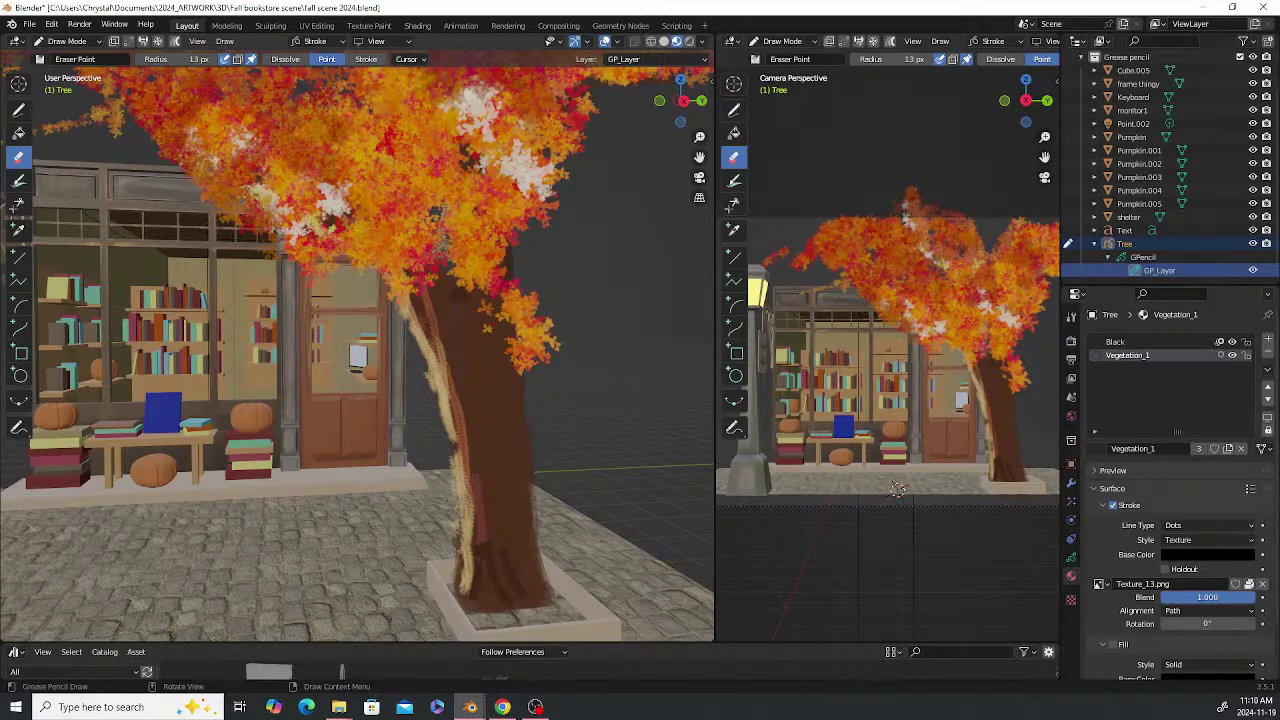
left_click_drag(460, 500, 428, 371)
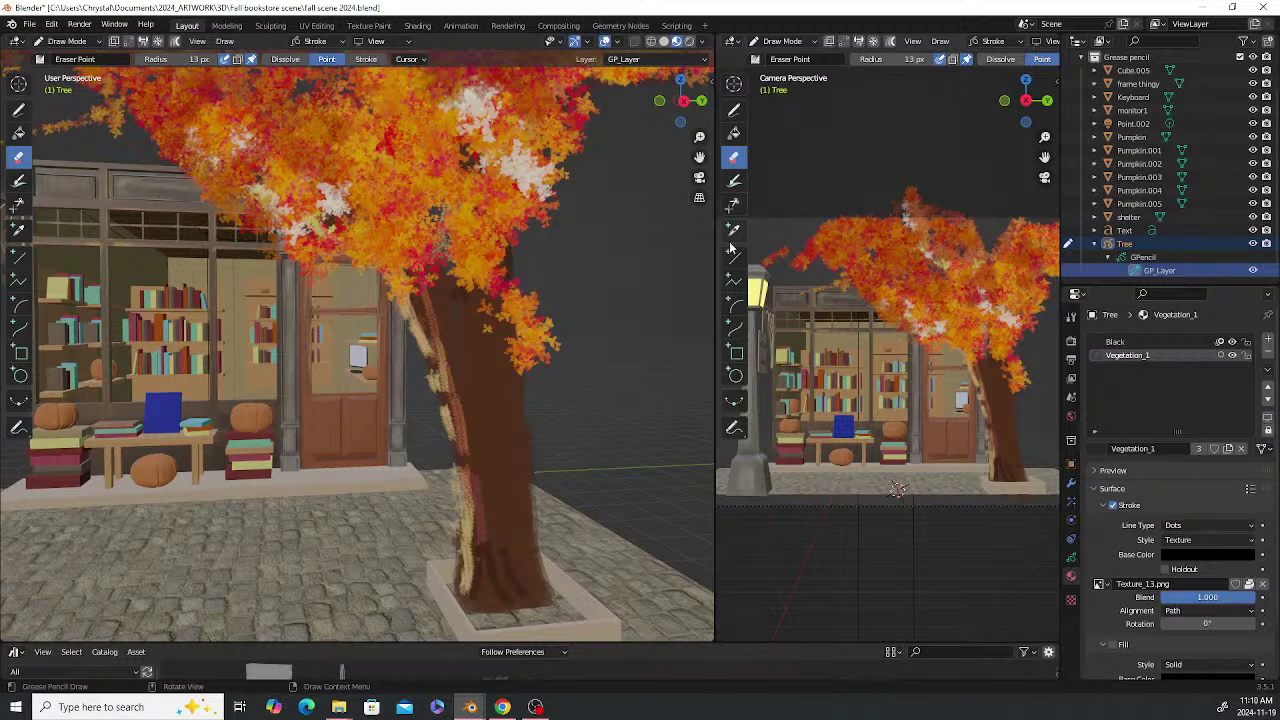
Switch the camera viewport to Rendered shading, then re-enlarge the free perspective viewport beside it
left_click_drag(714, 244, 497, 250)
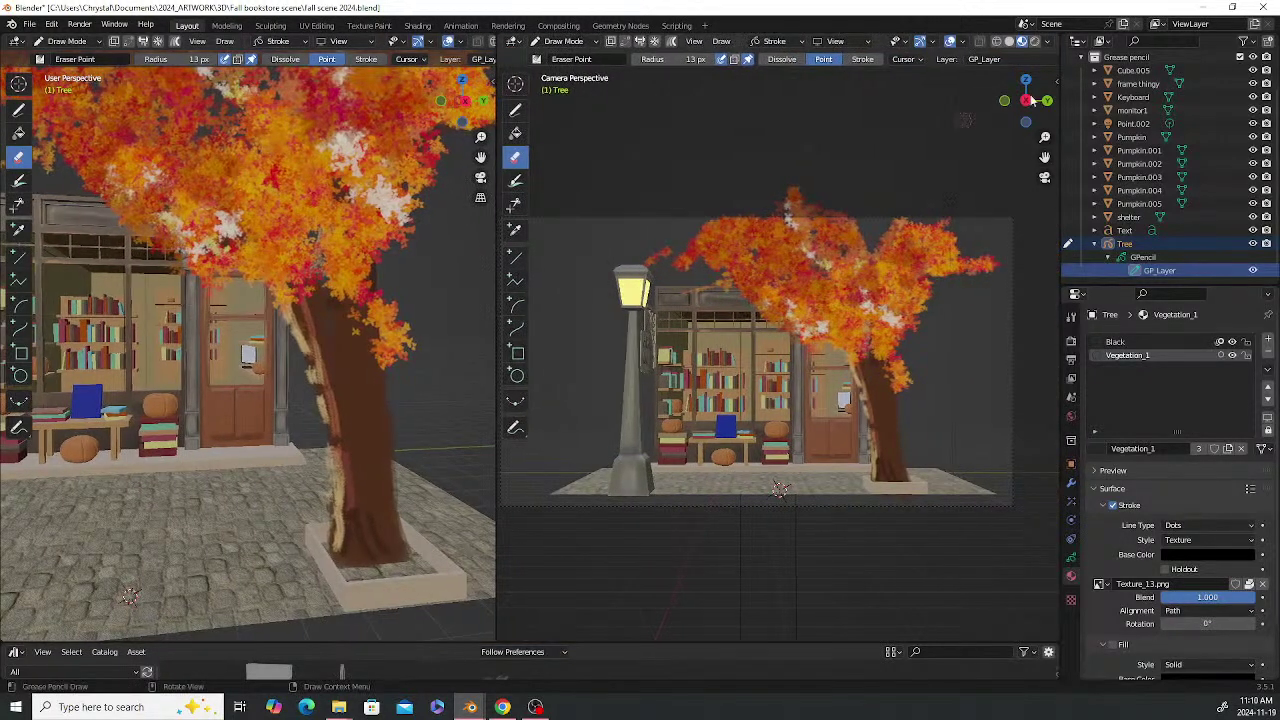
left_click(1035, 42)
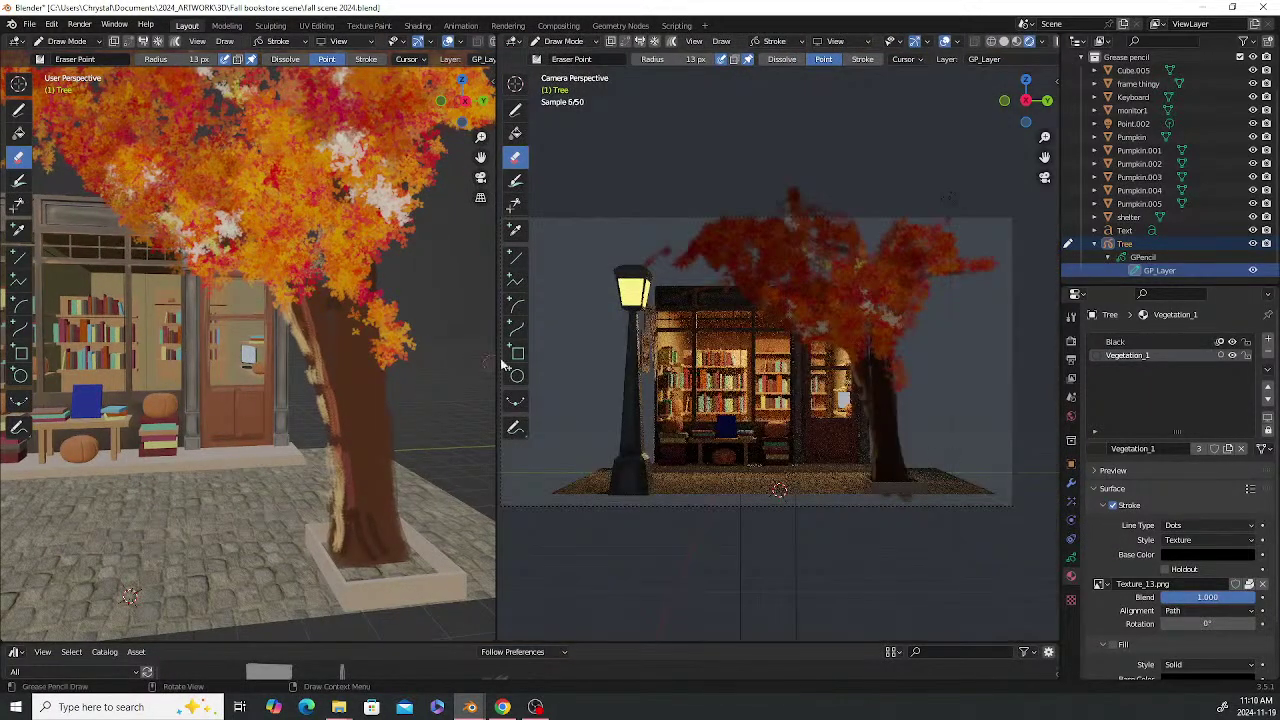
left_click_drag(500, 360, 688, 380)
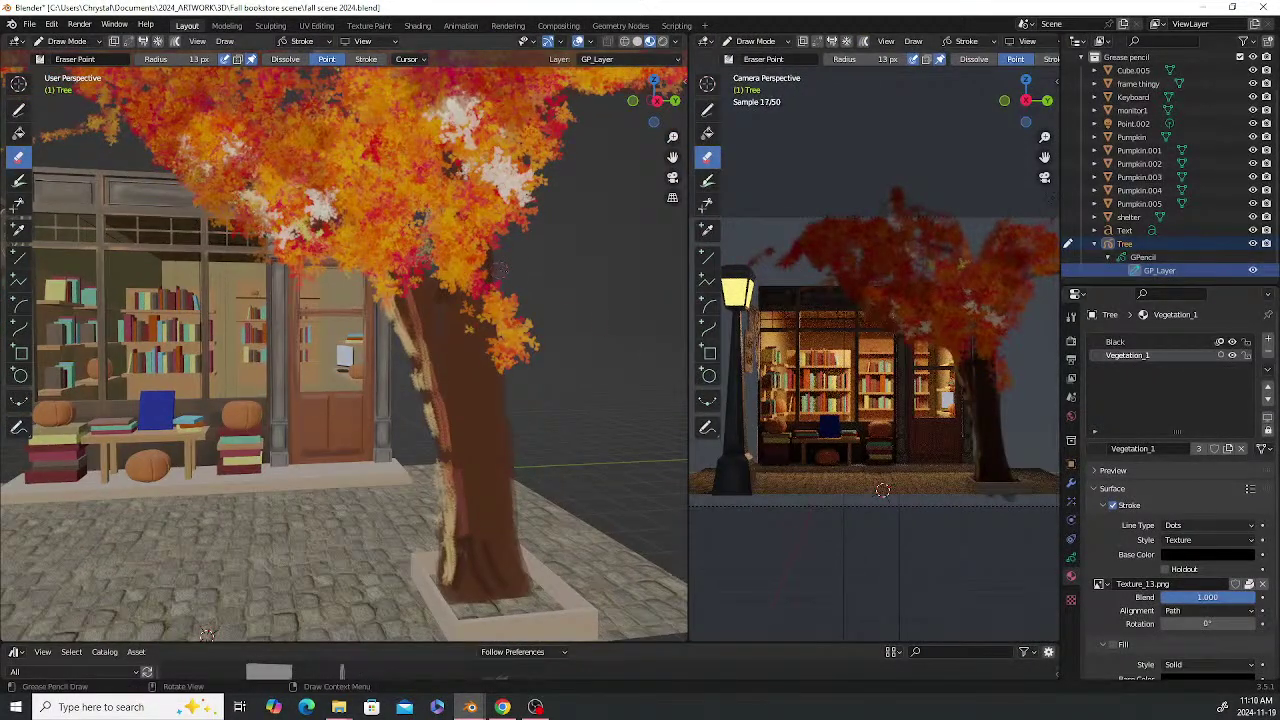
Erase the remaining stray pale strokes along the upper trunk just below the leaves
middle_click_drag(532, 251, 567, 382, "shift")
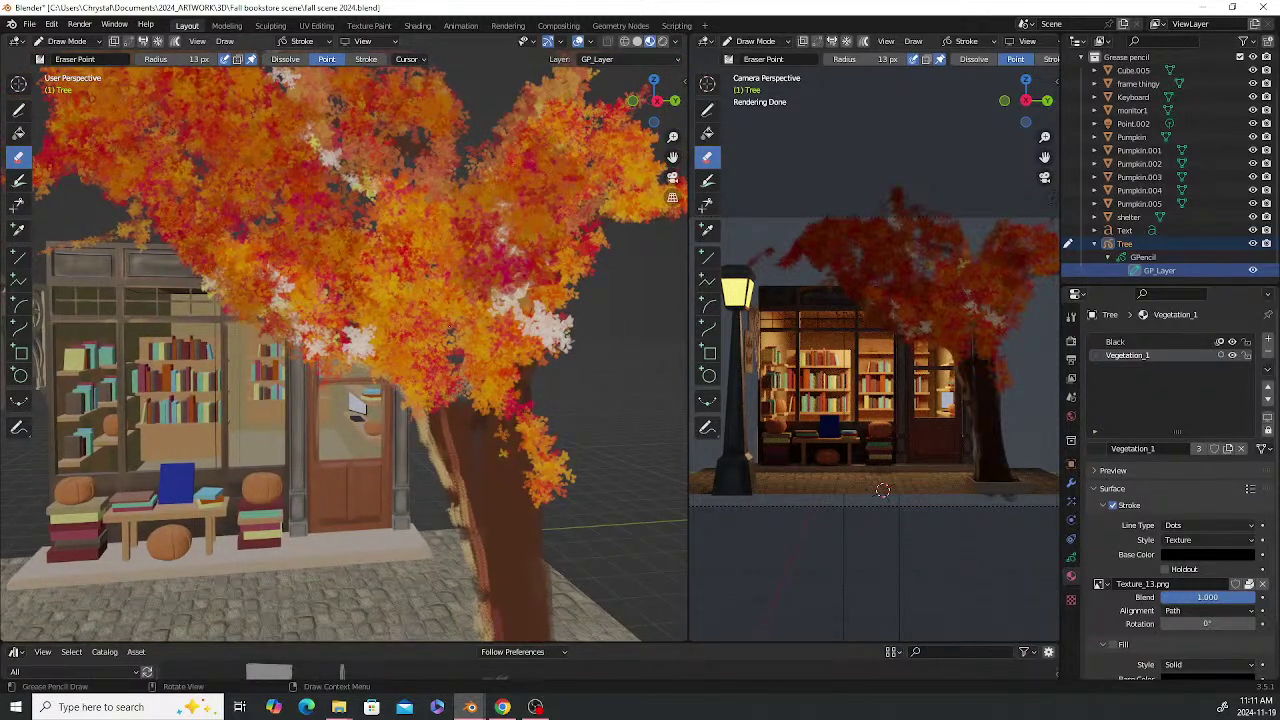
left_click_drag(413, 424, 448, 486)
left_click_drag(444, 500, 451, 523)
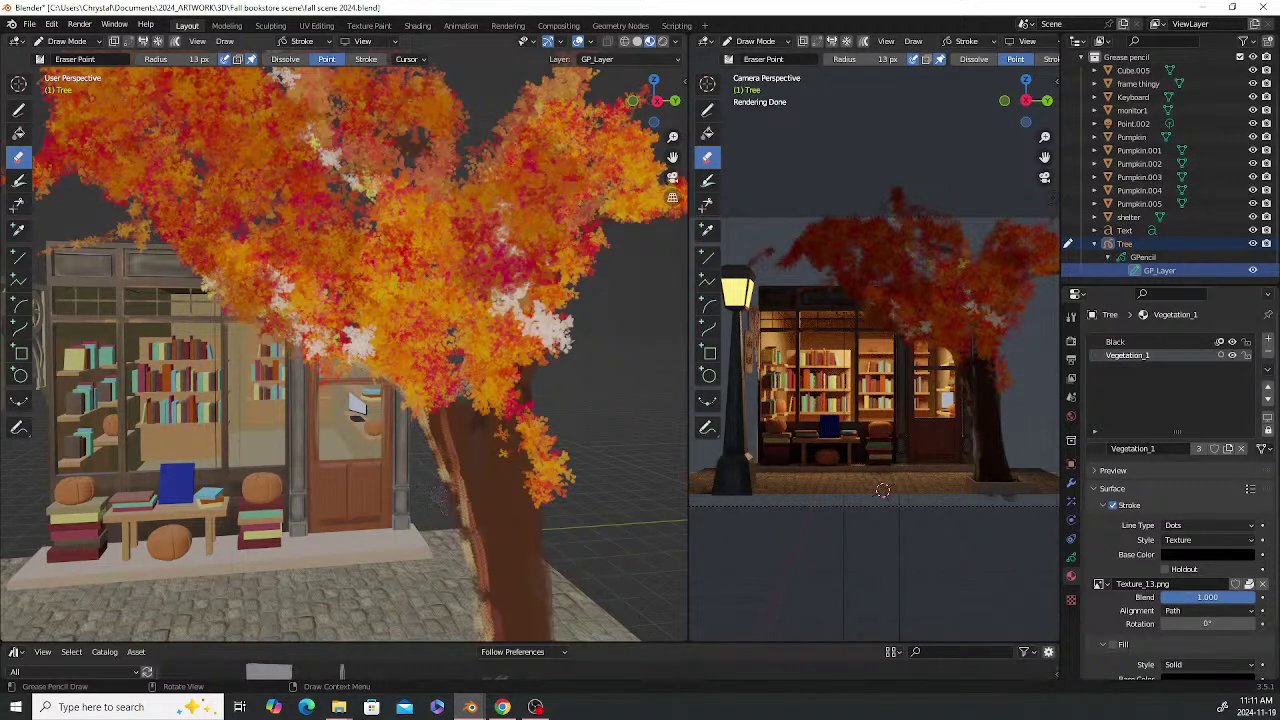
left_click_drag(413, 410, 428, 434)
left_click_drag(473, 413, 466, 404)
Erase the white leaf cluster and some surrounding leaves on the underside of the canopy near the shop door
middle_click_drag(466, 404, 505, 410)
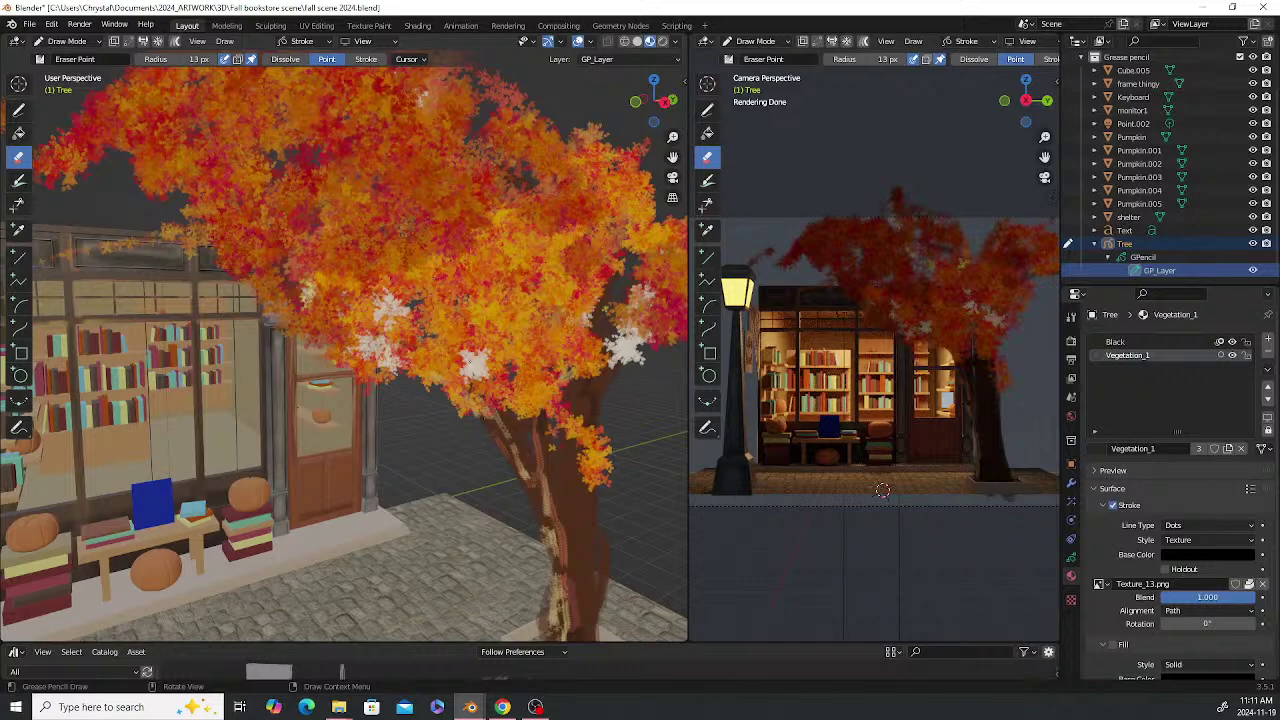
left_click_drag(487, 414, 481, 404)
left_click_drag(429, 335, 436, 330)
left_click_drag(472, 372, 472, 348)
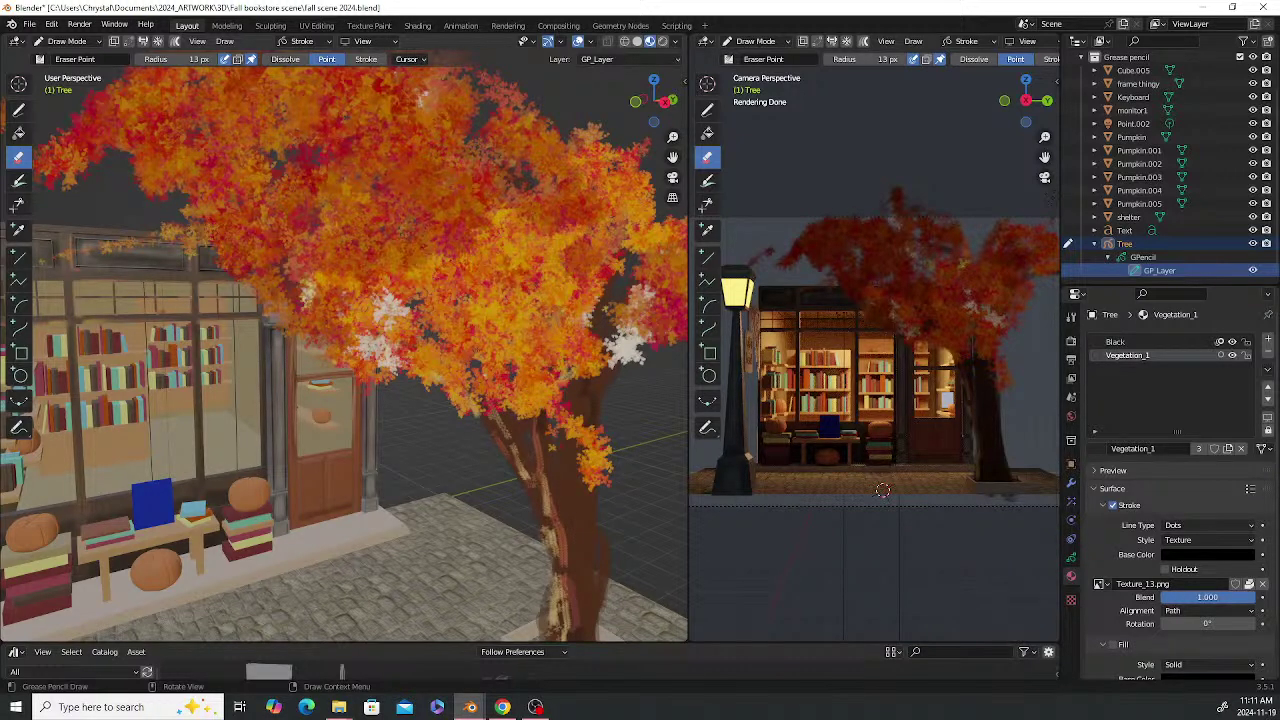
mouse_move(452, 360)
left_mouse_down()
mouse_move(483, 385)
mouse_move(463, 376)
left_mouse_up()
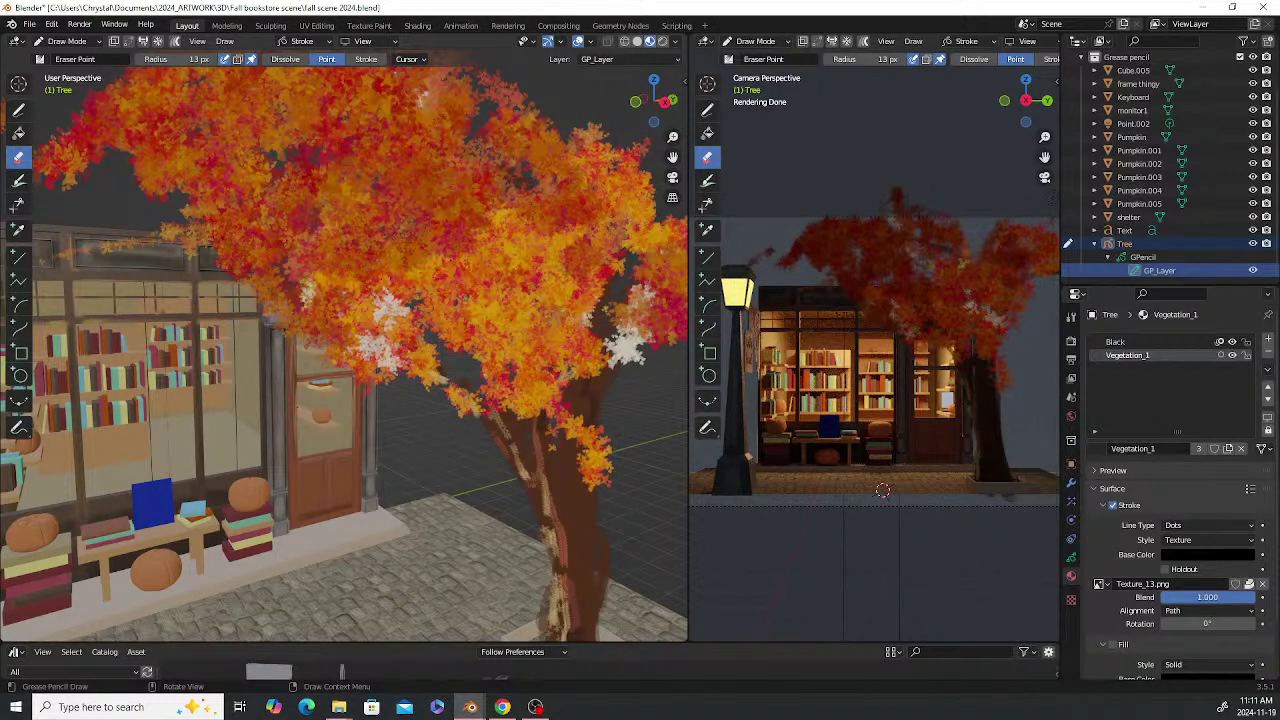
mouse_move(337, 232)
left_mouse_down()
mouse_move(319, 272)
mouse_move(330, 254)
left_mouse_up()
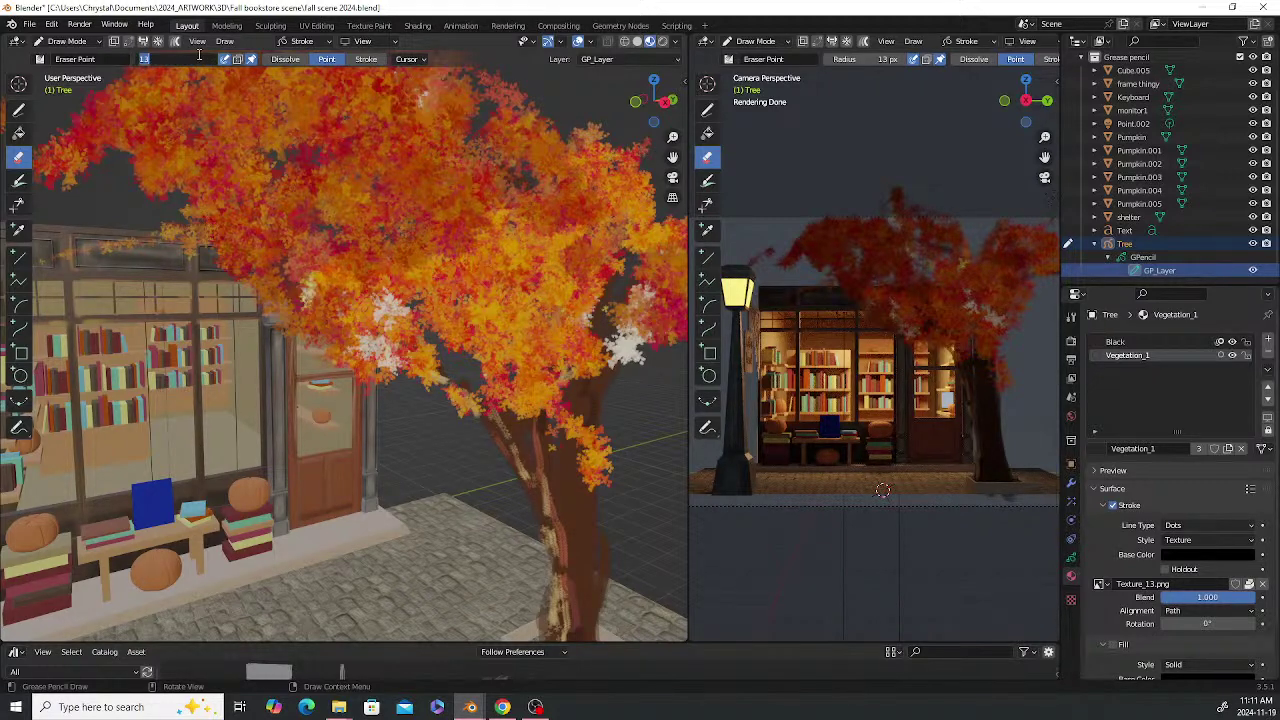
Set the eraser radius to 24 px and erase the white leaf cluster beside the upper trunk on the side away from the shop
left_click_drag(155, 59, 190, 59)
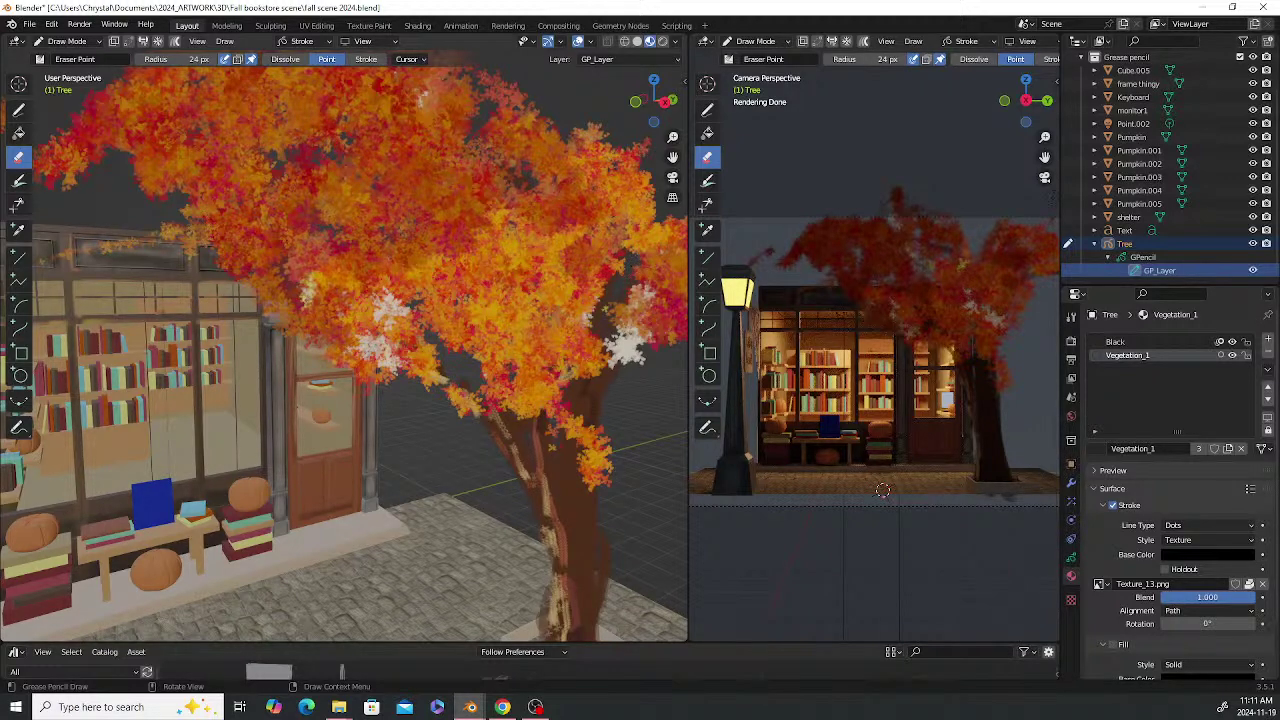
mouse_move(616, 356)
left_mouse_down()
mouse_move(642, 338)
mouse_move(628, 346)
mouse_move(645, 310)
mouse_move(640, 325)
left_mouse_up()
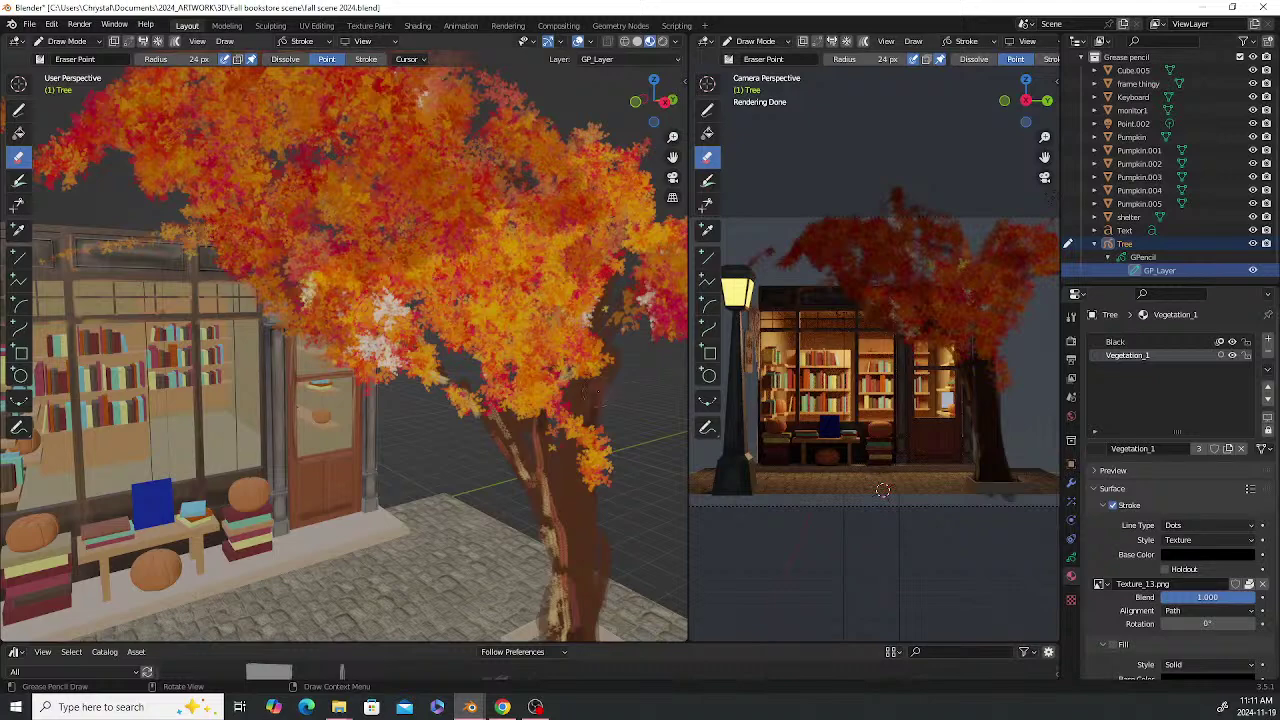
middle_click_drag(587, 392, 550, 404)
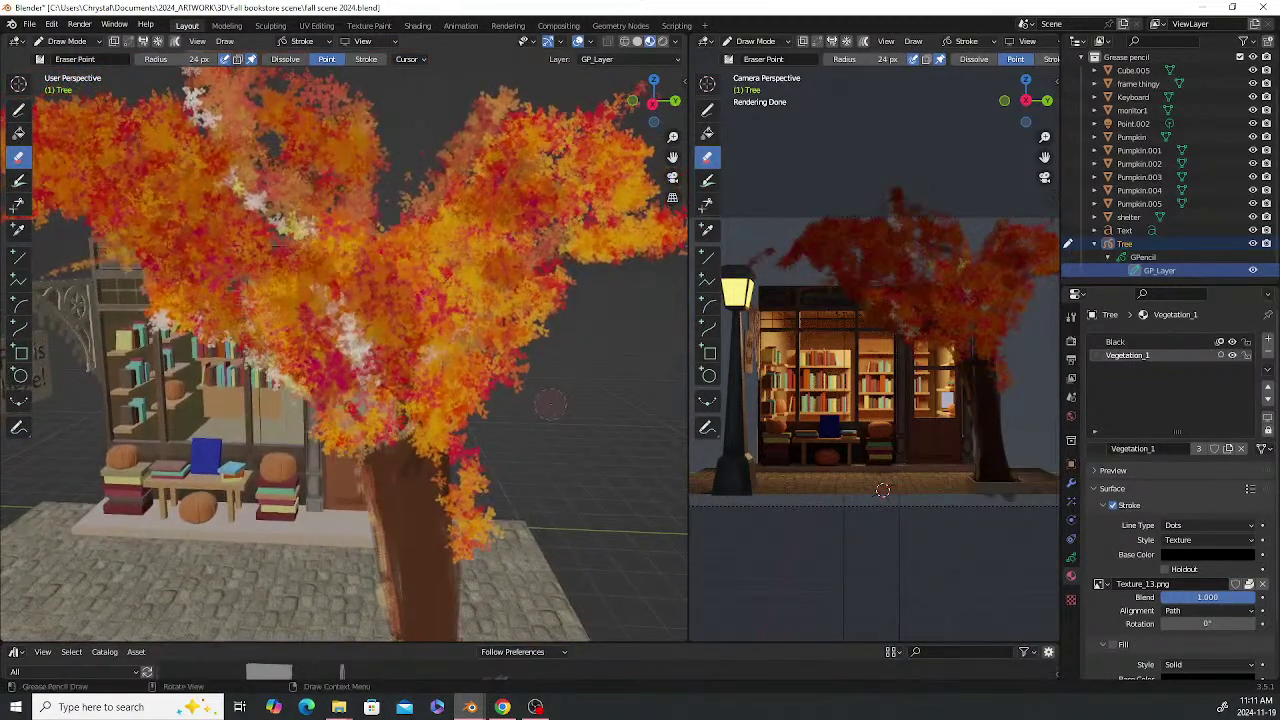
Try to erase a gap through the foliage of the branch on the side away from the shop
mouse_move(440, 362)
left_mouse_down()
mouse_move(434, 376)
mouse_move(464, 276)
mouse_move(537, 256)
left_mouse_up()
left_click_drag(472, 340, 540, 235)
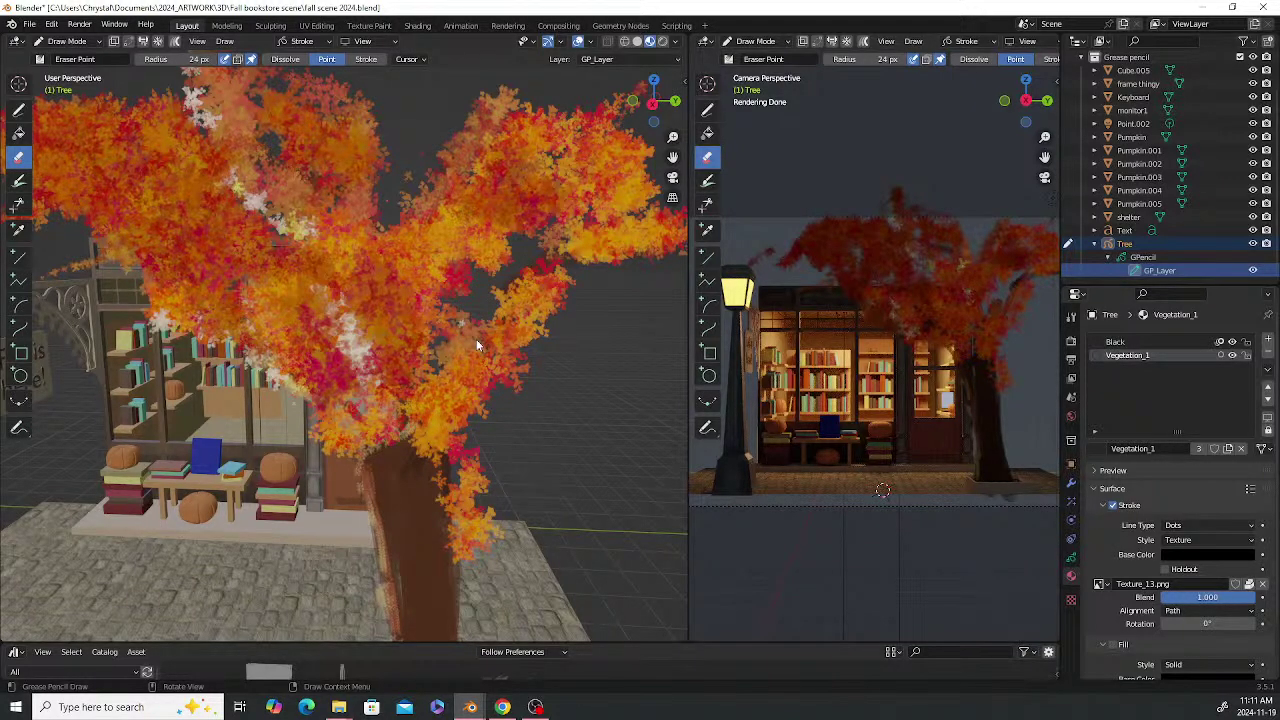
key("ctrl+z")
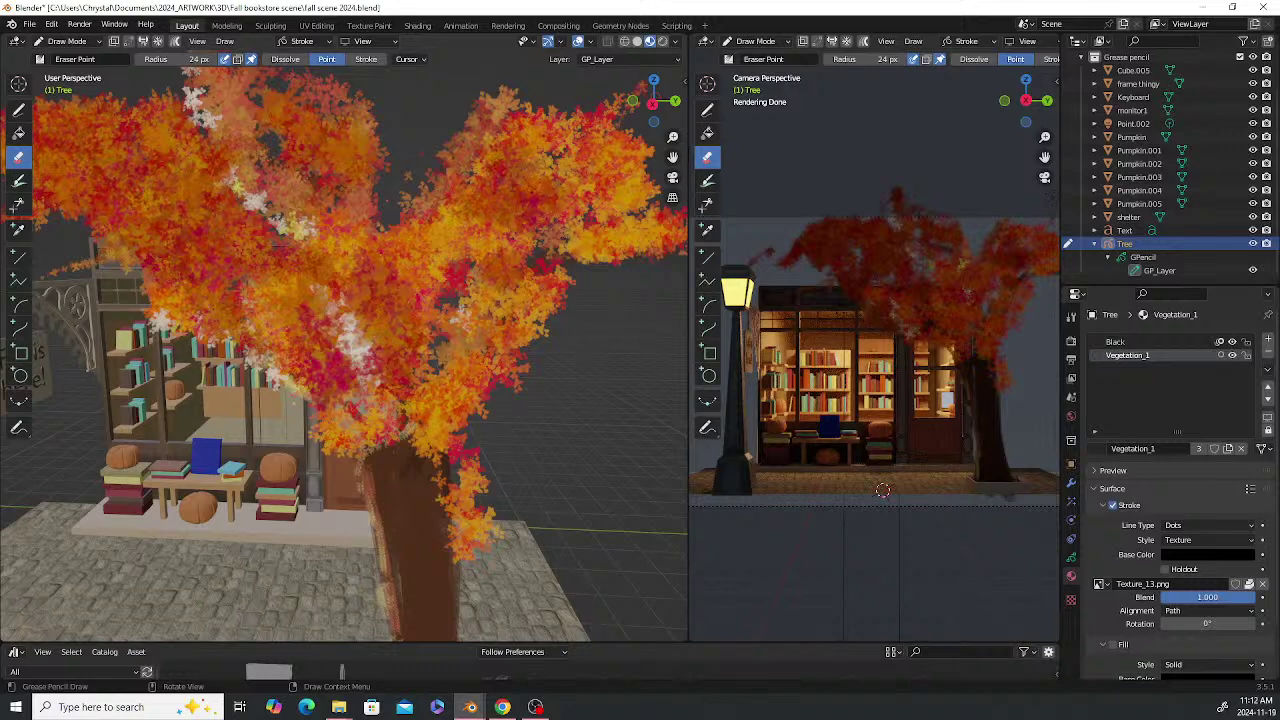
Thin the tree's canopy by erasing small gaps in the leaves of both main branches and around the fork
mouse_move(513, 207)
left_mouse_down()
mouse_move(533, 197)
mouse_move(535, 150)
left_mouse_up()
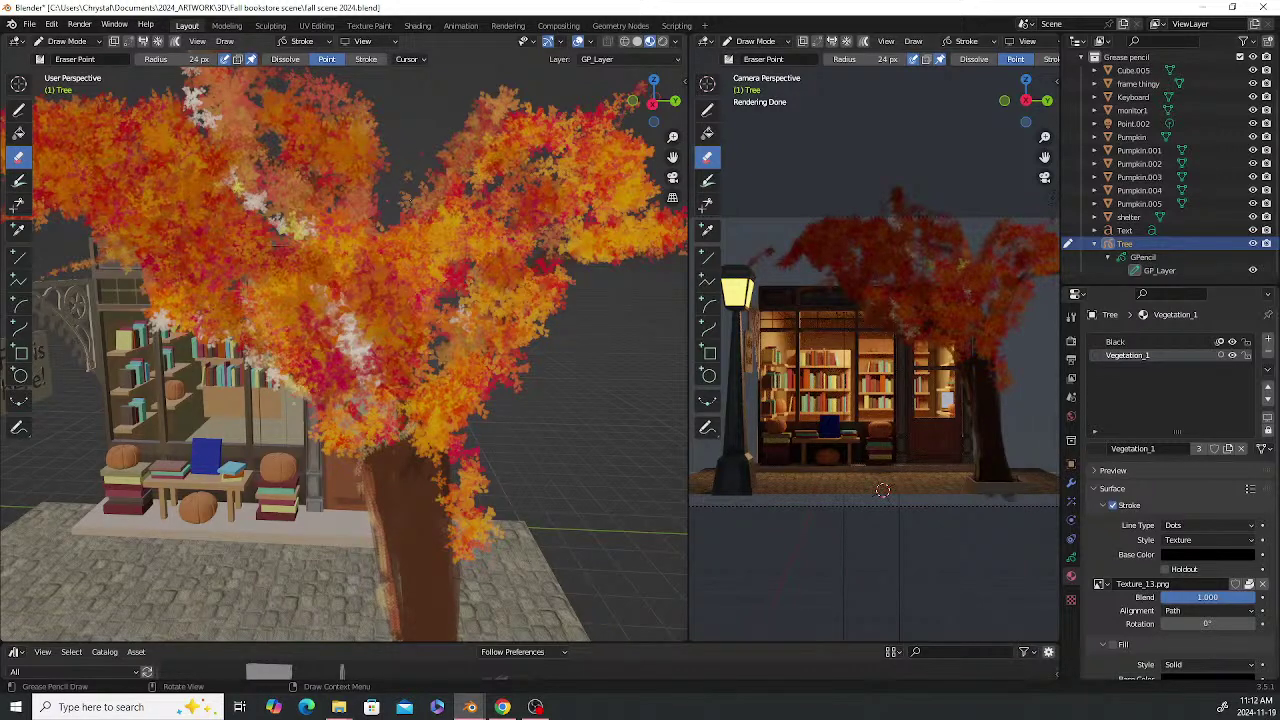
left_click_drag(409, 204, 402, 262)
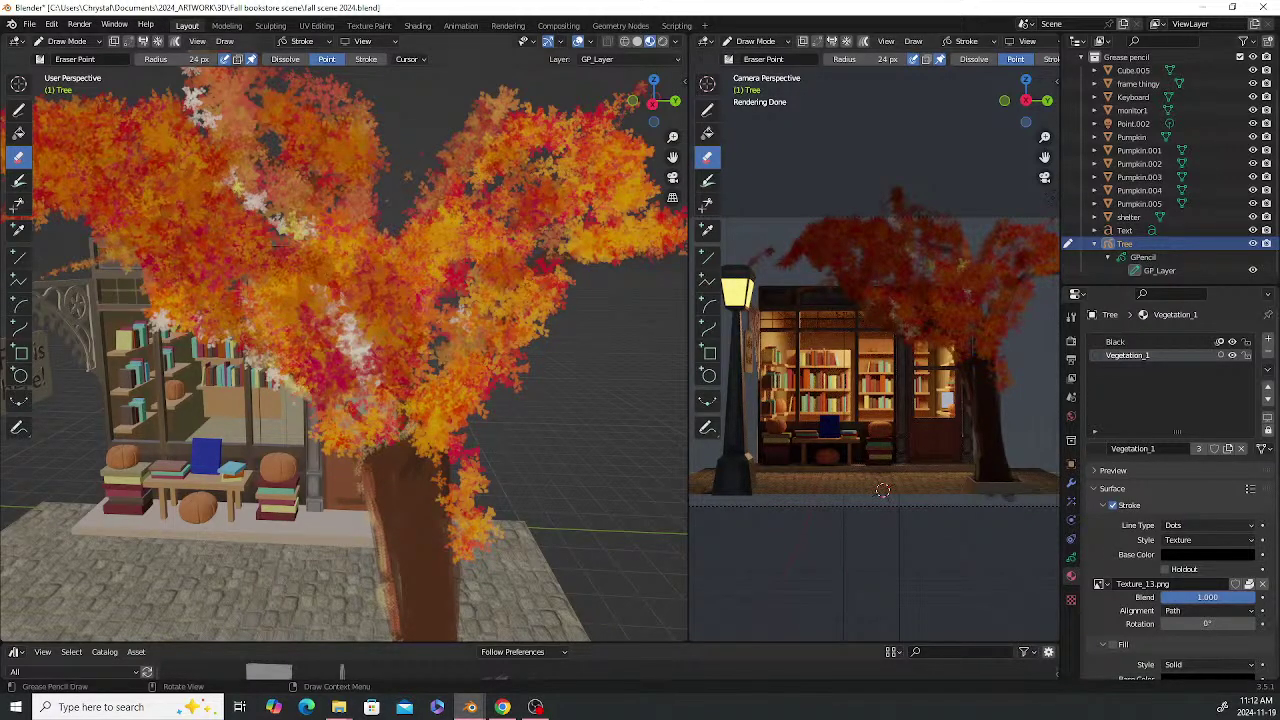
left_click_drag(188, 186, 234, 210)
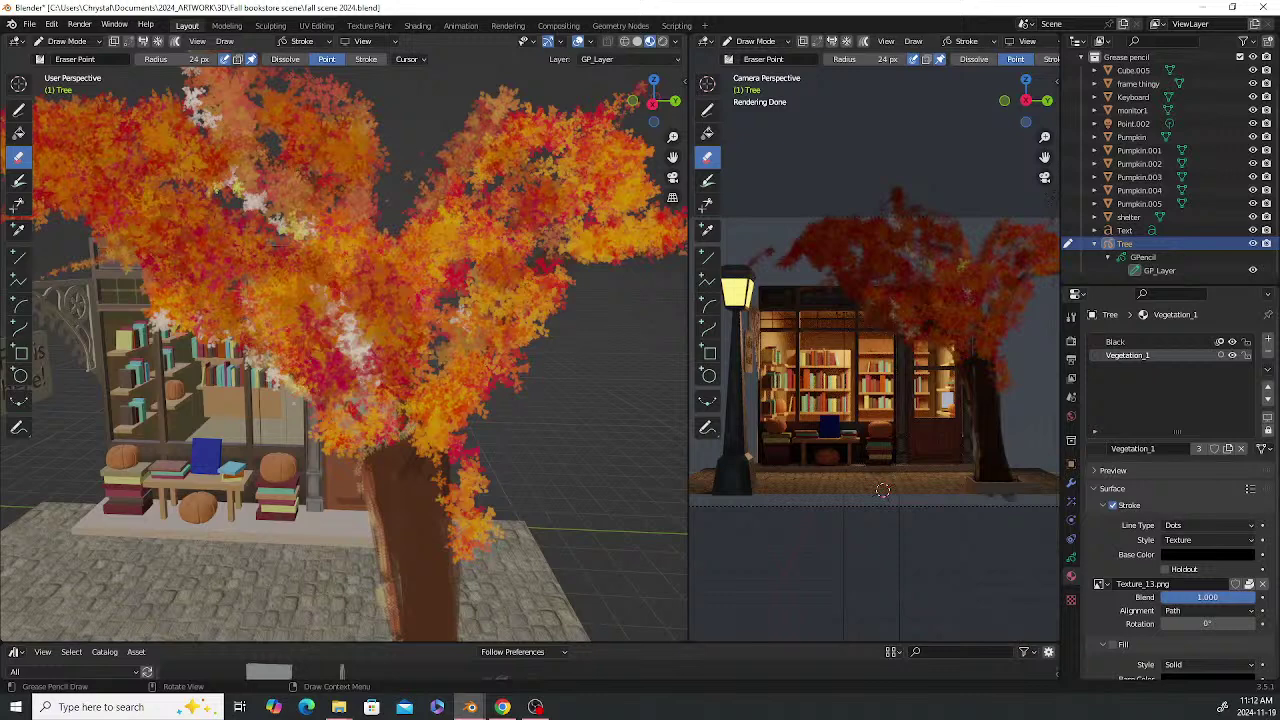
middle_click_drag(300, 270, 354, 278)
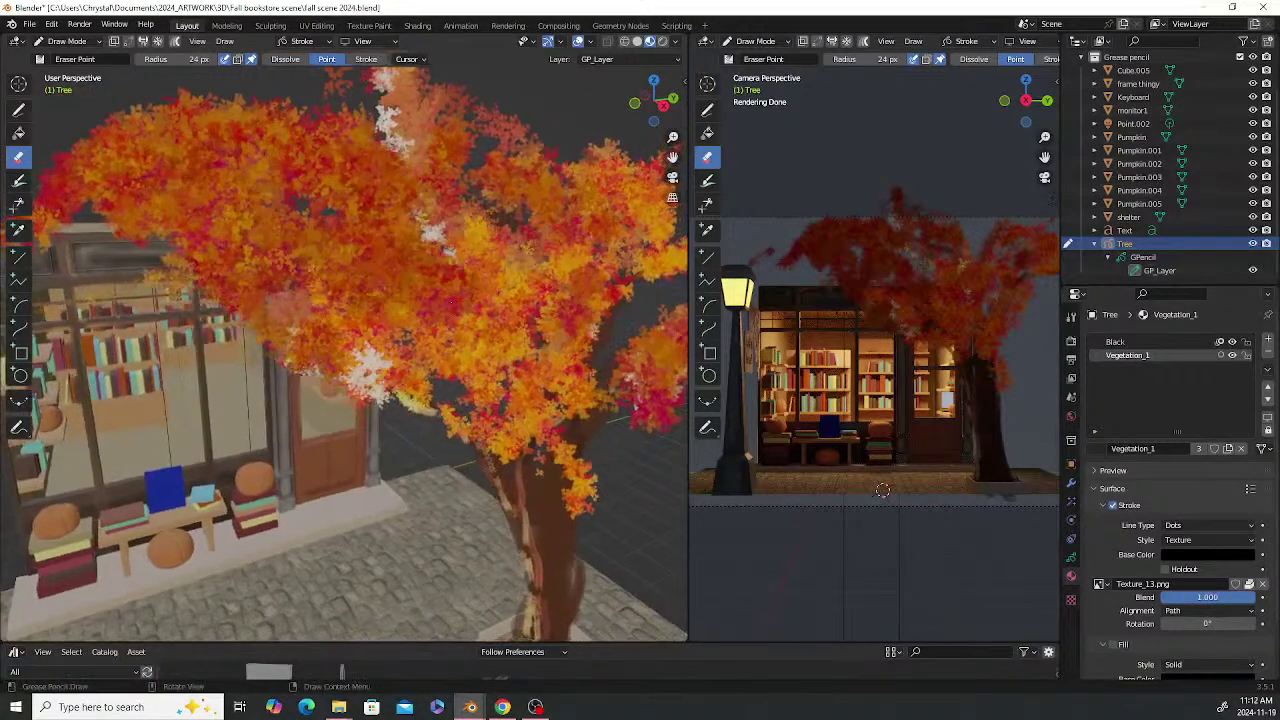
left_click_drag(264, 196, 262, 243)
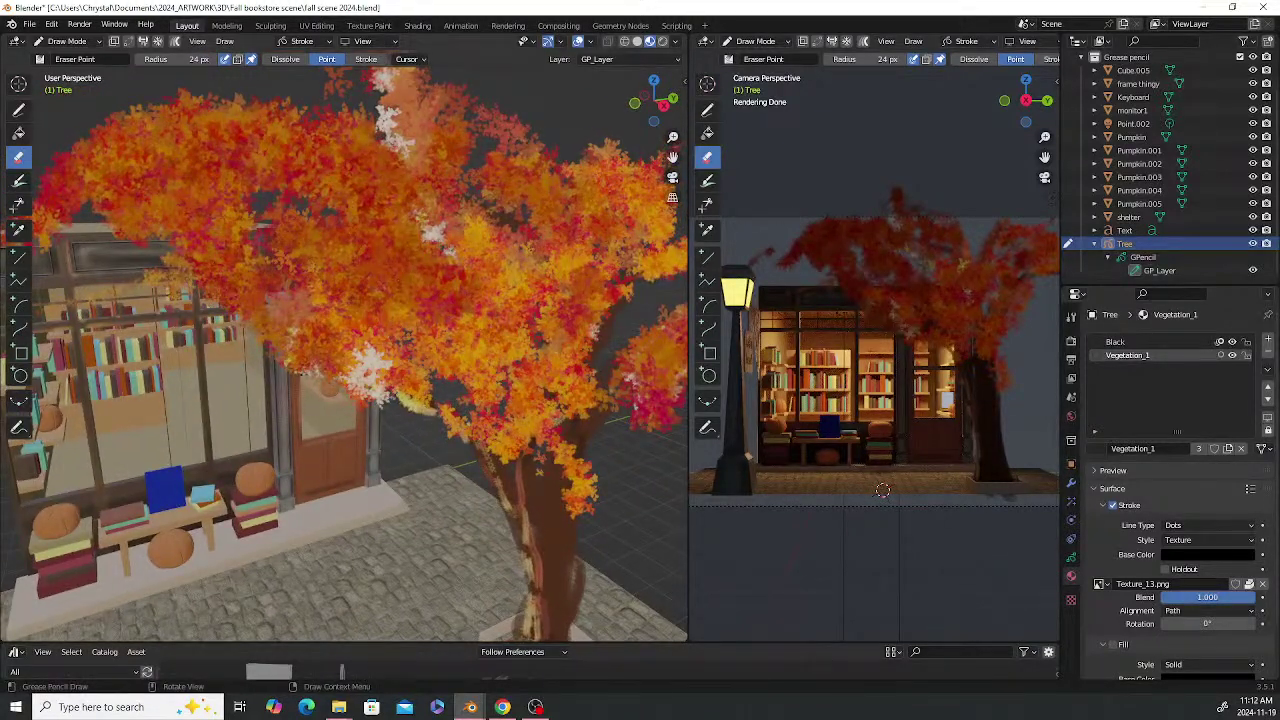
mouse_move(150, 190)
left_mouse_down()
mouse_move(106, 180)
mouse_move(122, 162)
mouse_move(84, 149)
mouse_move(150, 115)
left_mouse_up()
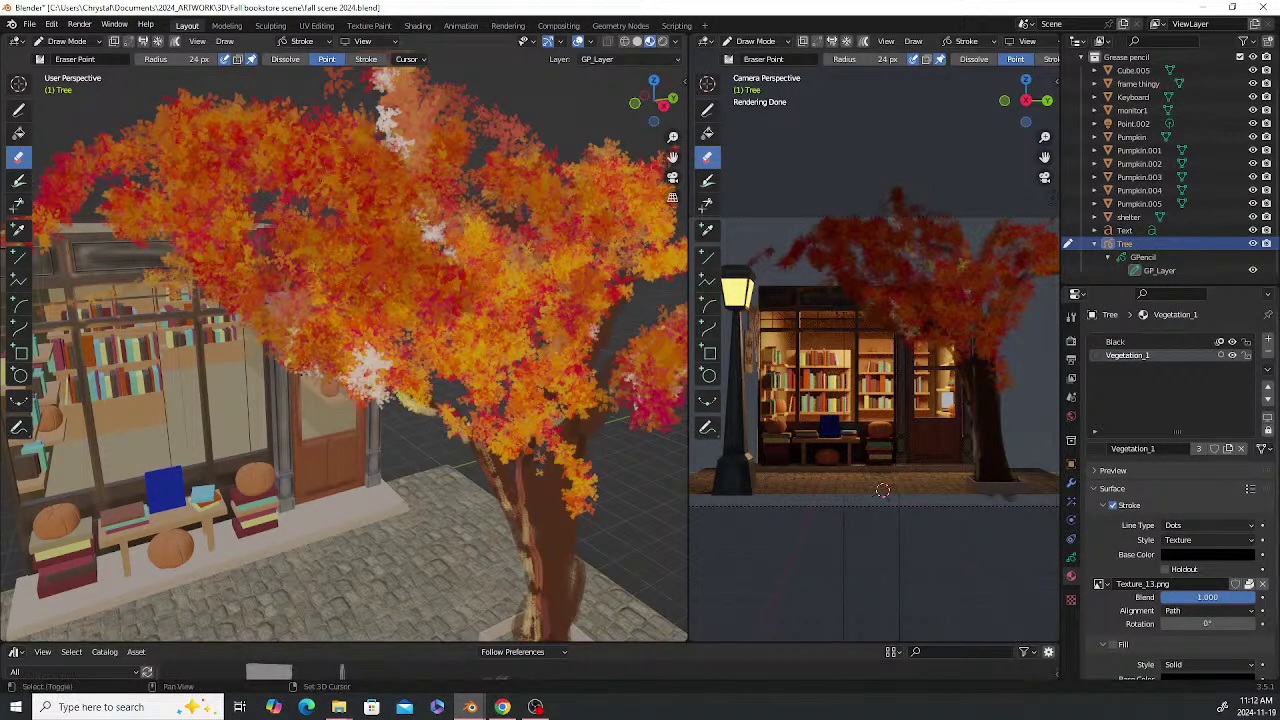
Erase the leaf tip of the branch overhanging the storefront and open more gaps in the upper canopy
middle_click_drag(330, 78, 470, 120)
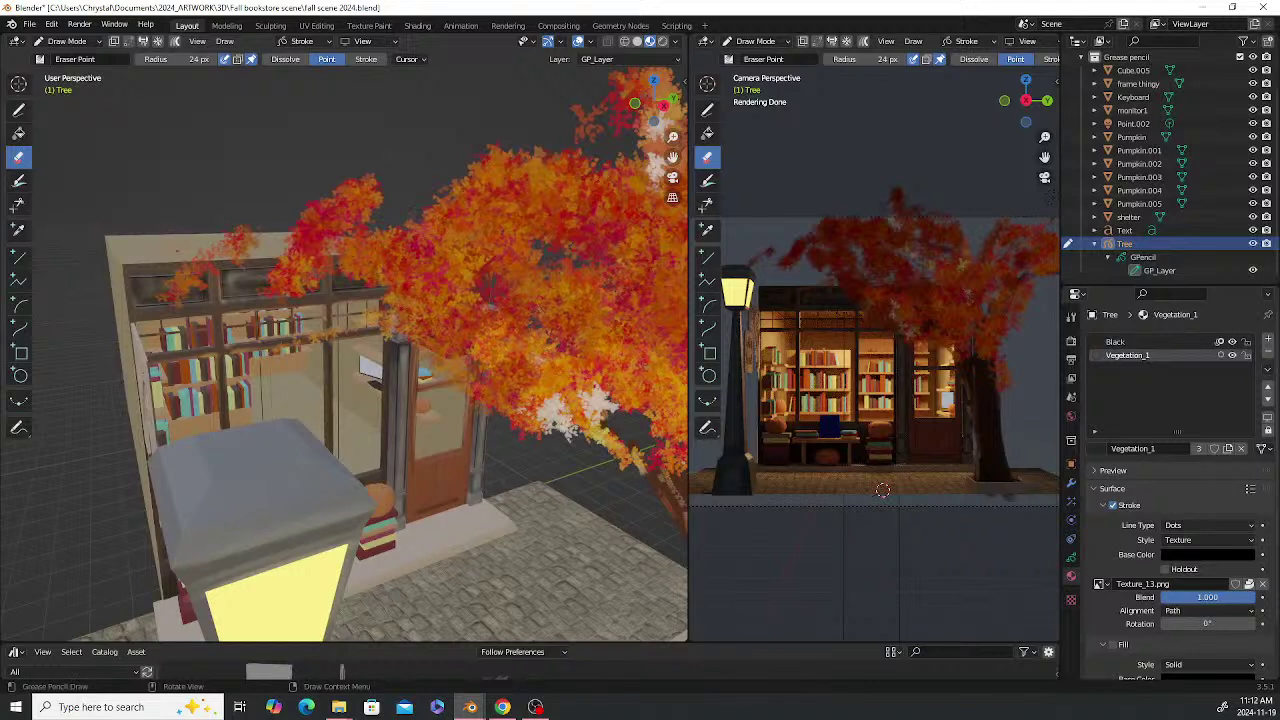
mouse_move(265, 224)
left_mouse_down()
mouse_move(228, 231)
mouse_move(305, 238)
mouse_move(360, 196)
mouse_move(368, 205)
left_mouse_up()
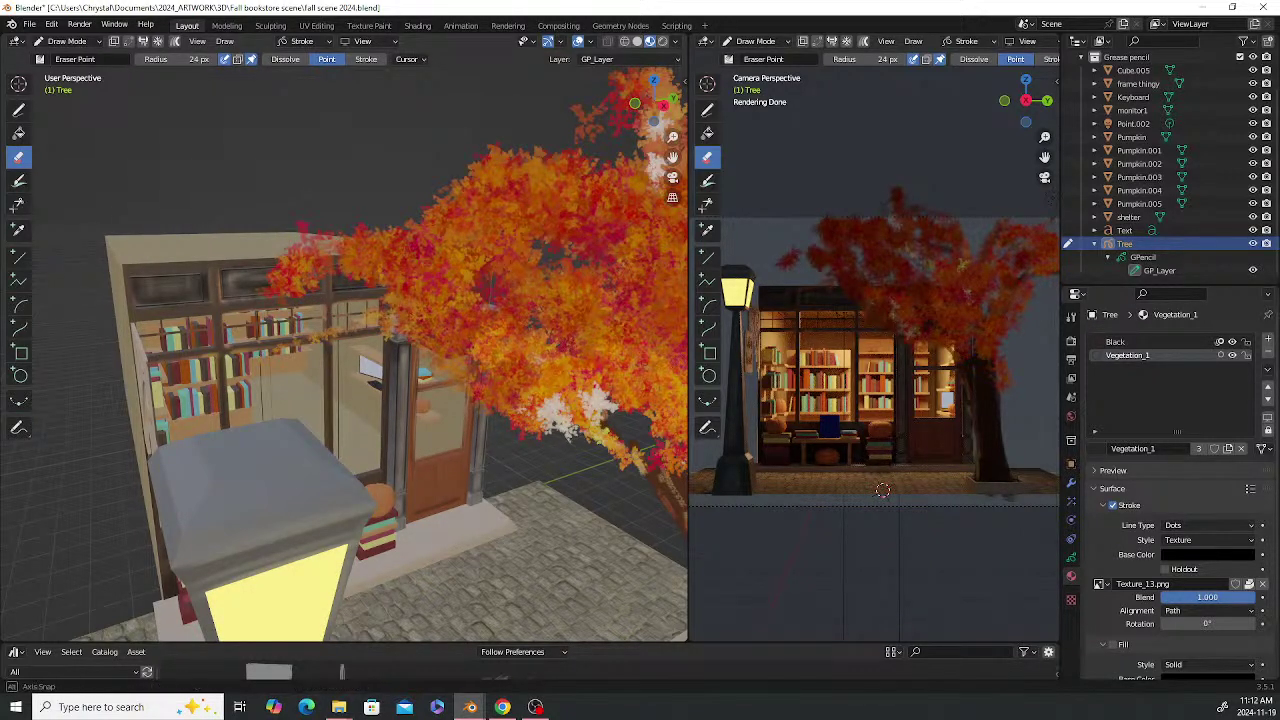
middle_click_drag(397, 333, 330, 340)
left_click_drag(368, 120, 490, 194)
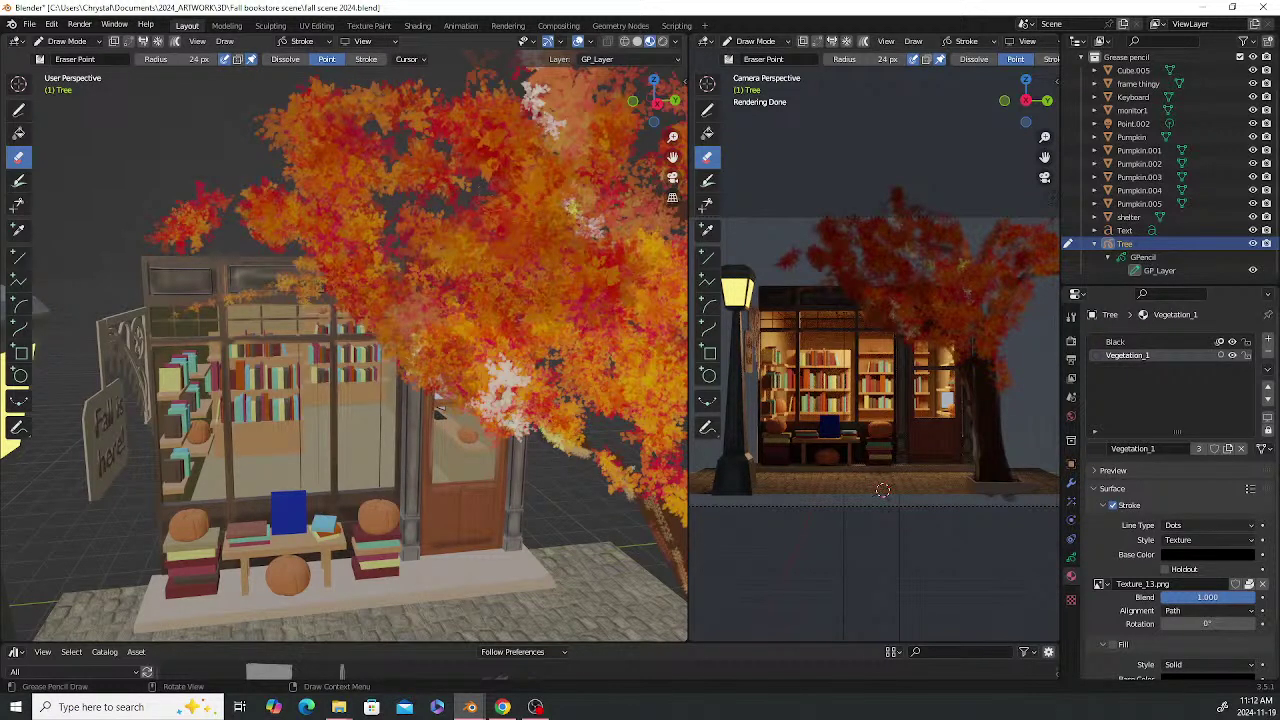
middle_click_drag(437, 410, 520, 414)
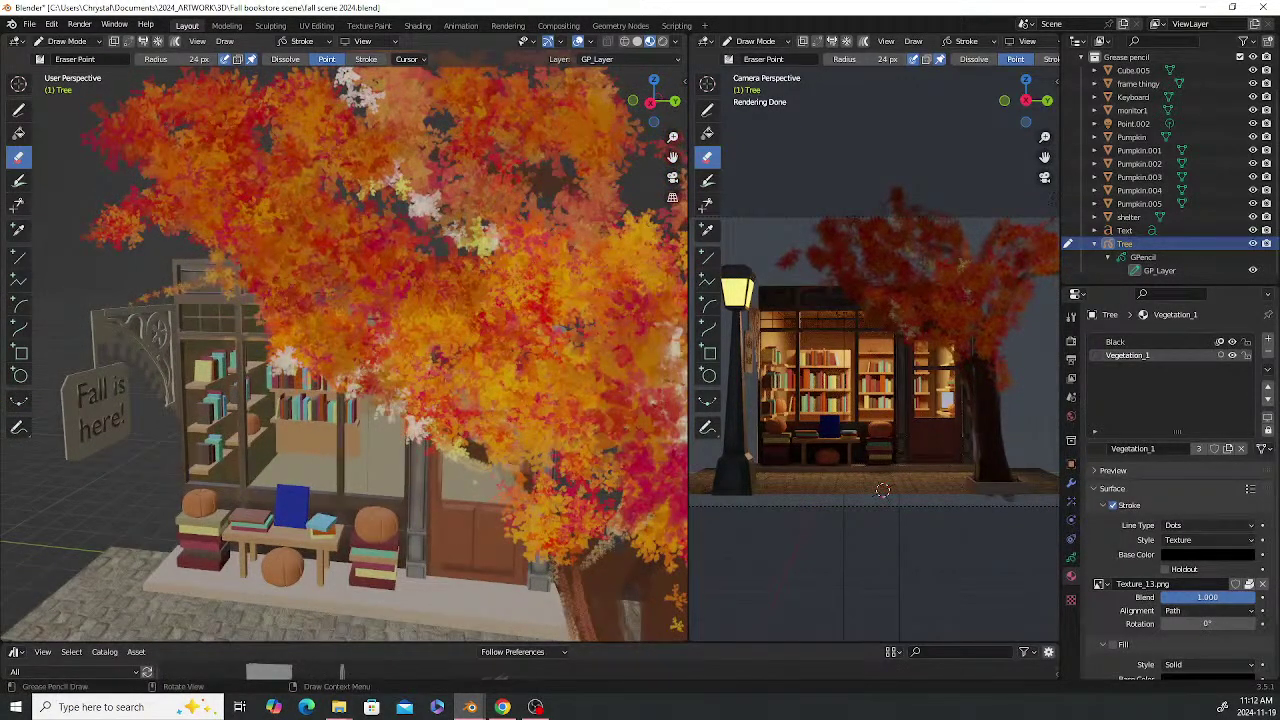
left_click(338, 256)
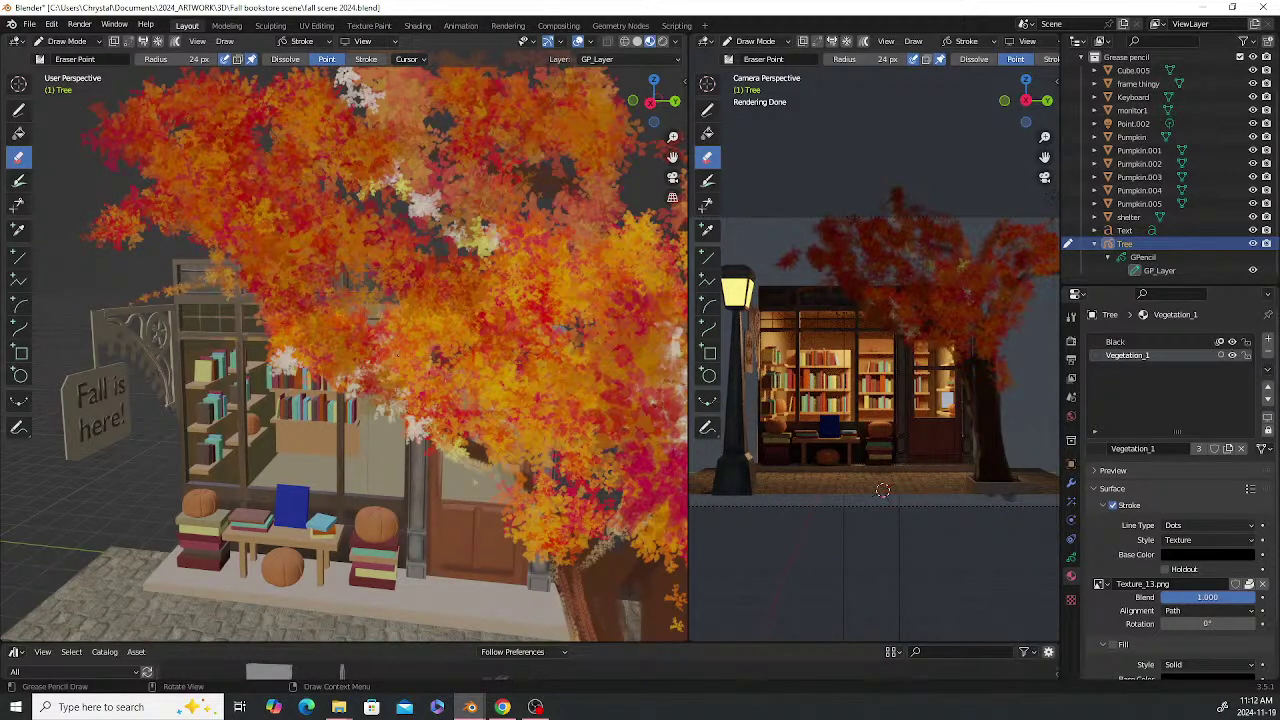
Save the scene file and frame the whole tree and storefront in the free perspective view
key("ctrl+s")
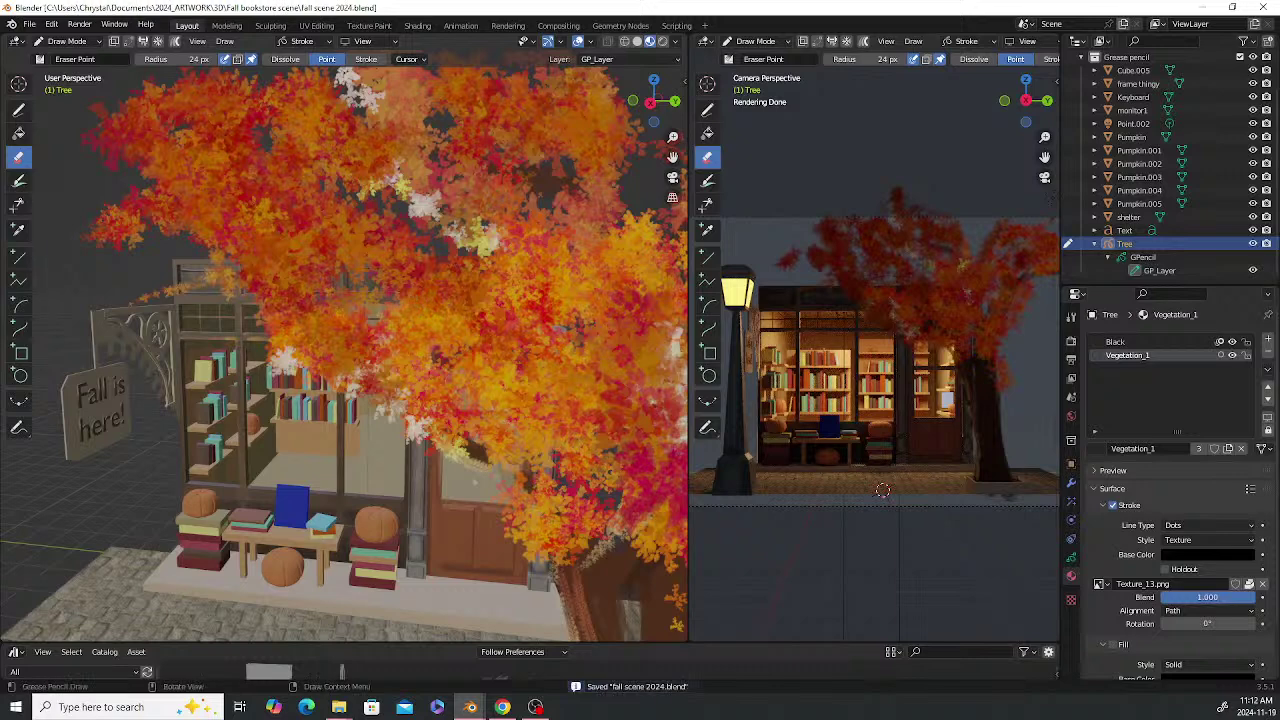
scroll(344, 347, "down", 4)
scroll(328, 584, "down", 2)
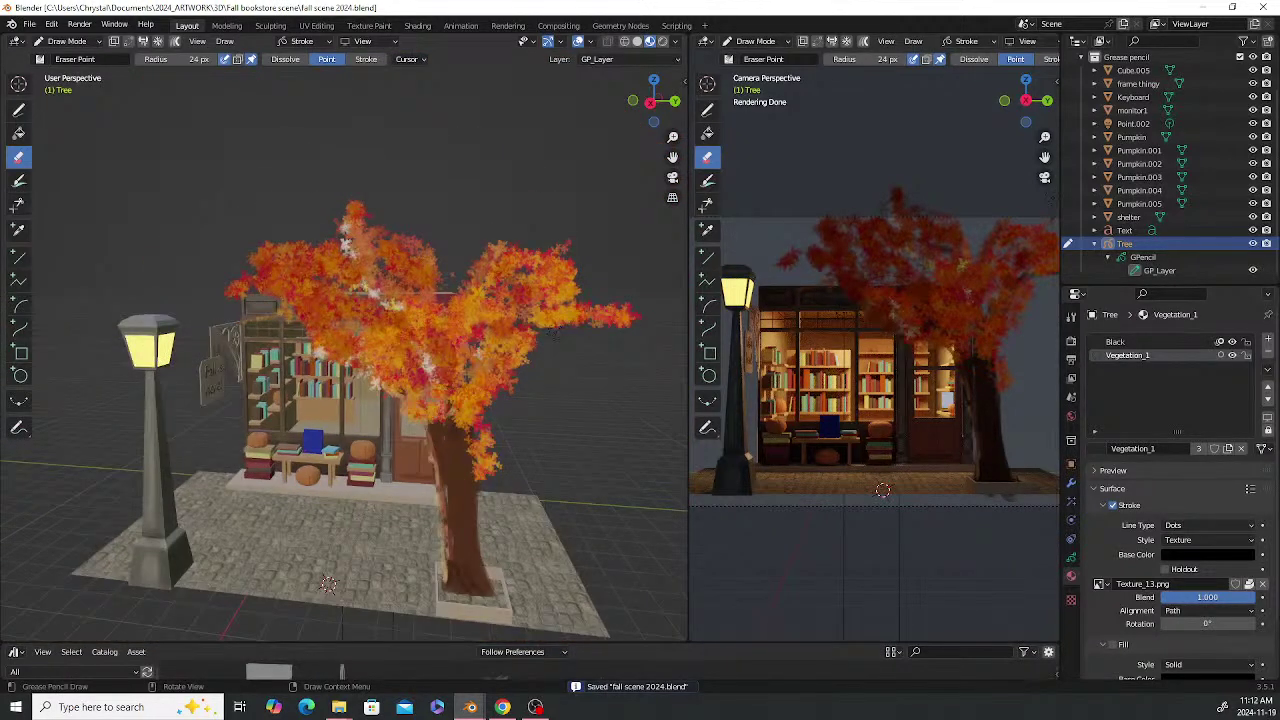
Select the tree's Black material and activate the Draw tool
mouse_move(328, 584)
middle_mouse_down()
mouse_move(337, 522)
mouse_move(386, 503)
mouse_move(372, 529)
middle_mouse_up()
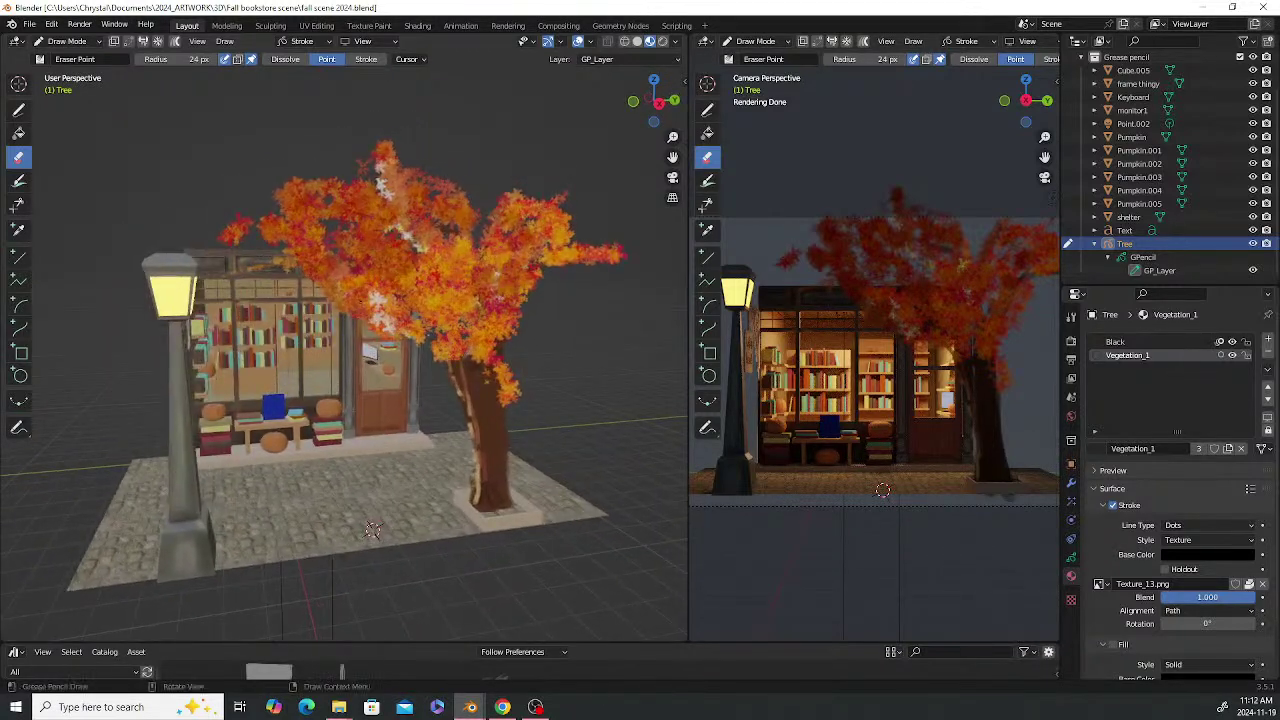
left_click(1158, 270)
left_click(1150, 256)
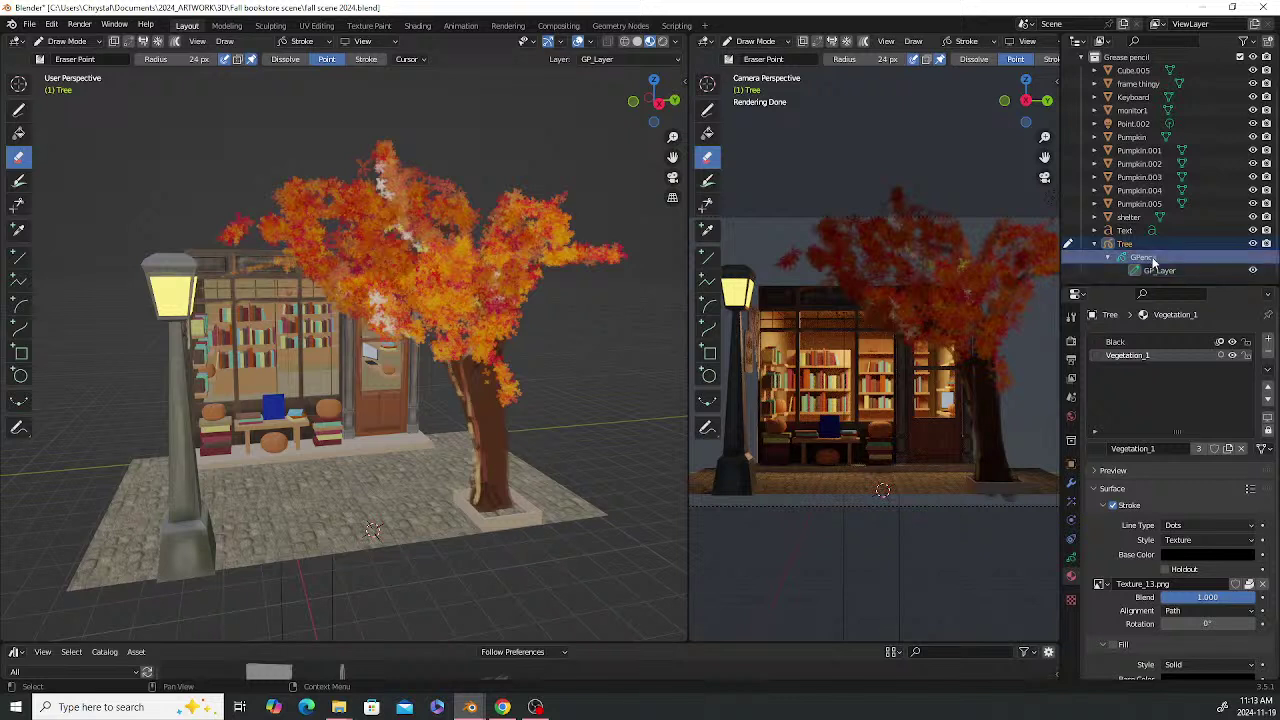
double_click(1122, 343)
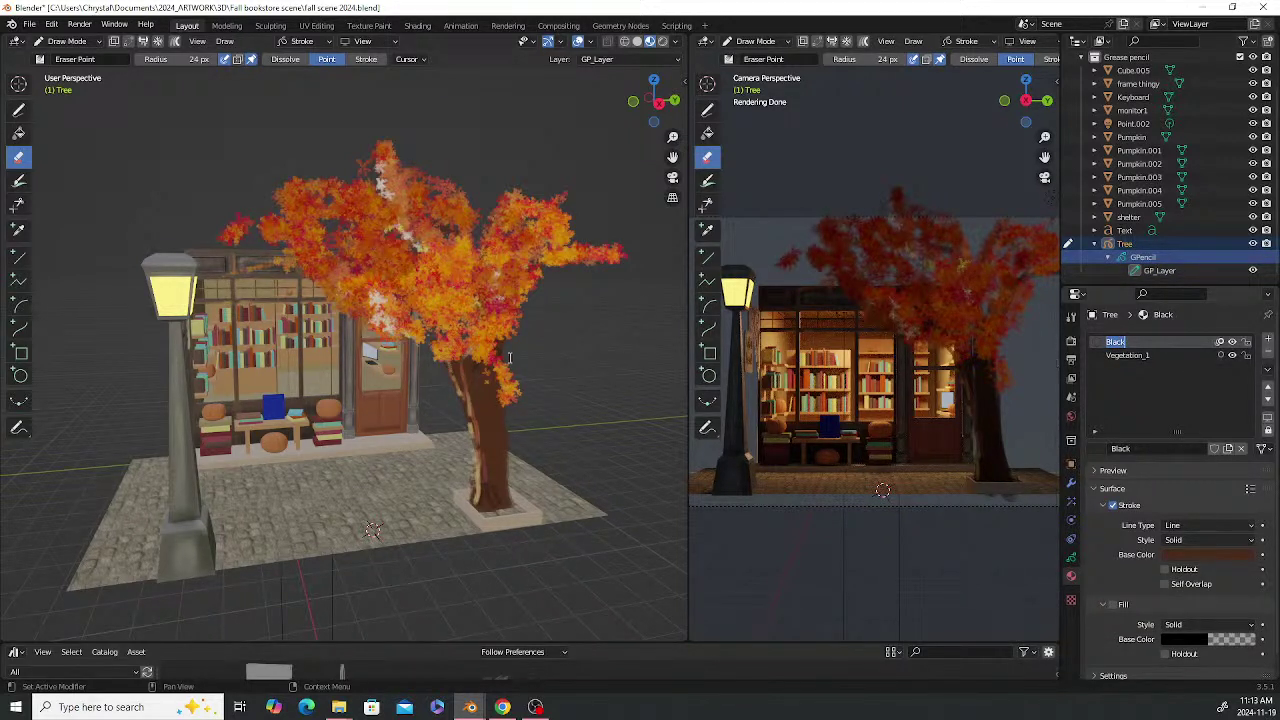
left_click(20, 112)
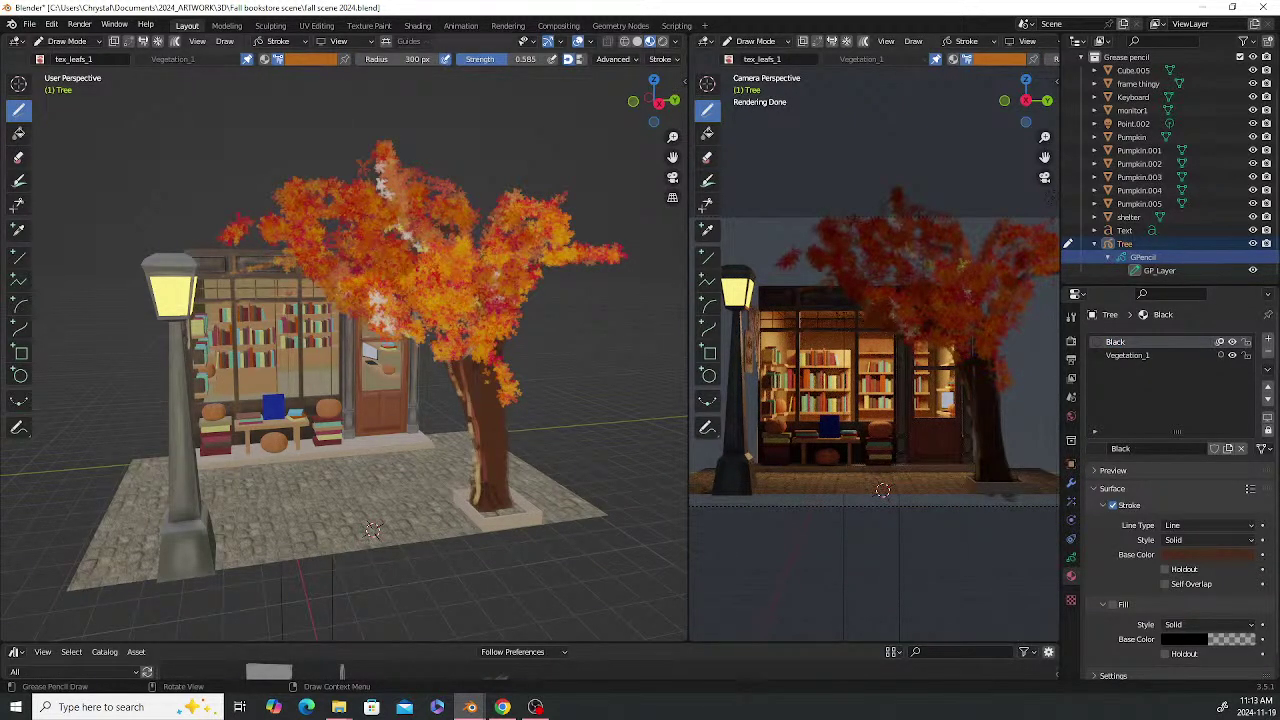
Bring the tree and storefront into a closer view and set the tex_leafs_1 brush radius to 274 px
scroll(372, 530, "up", 3)
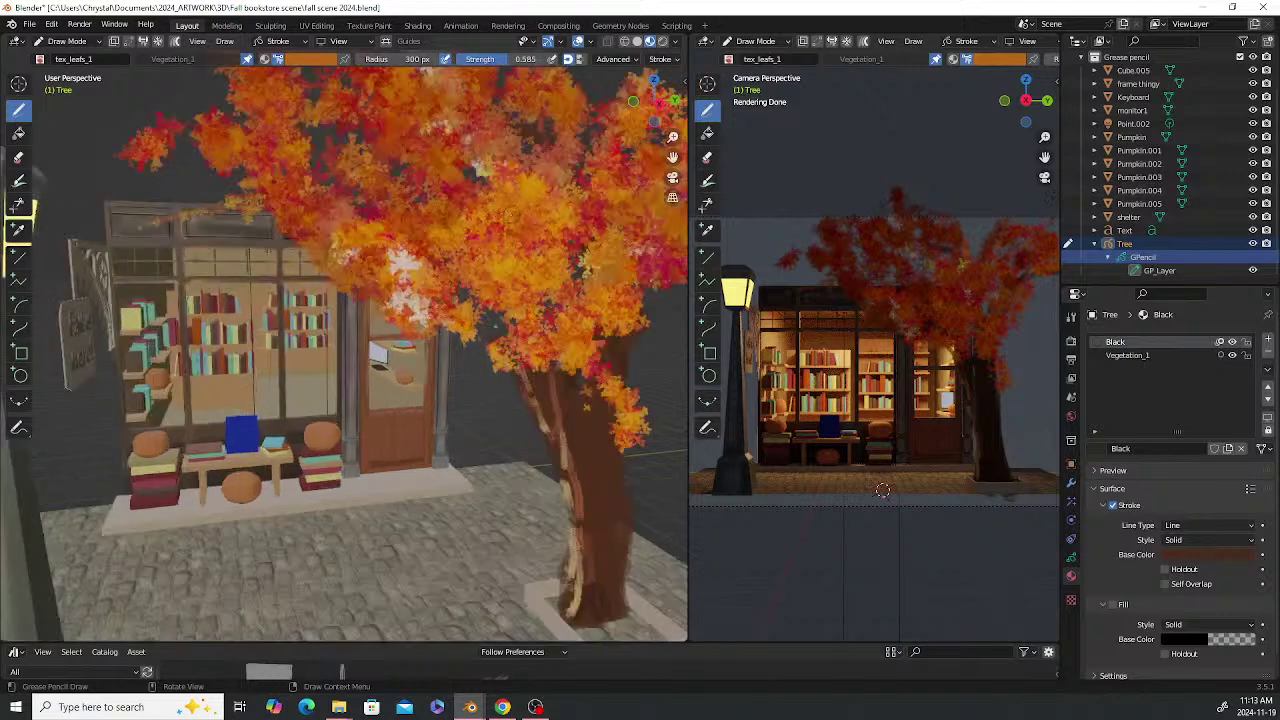
scroll(378, 560, "down", 1)
middle_click_drag(381, 588, 330, 510)
left_click_drag(410, 58, 384, 58)
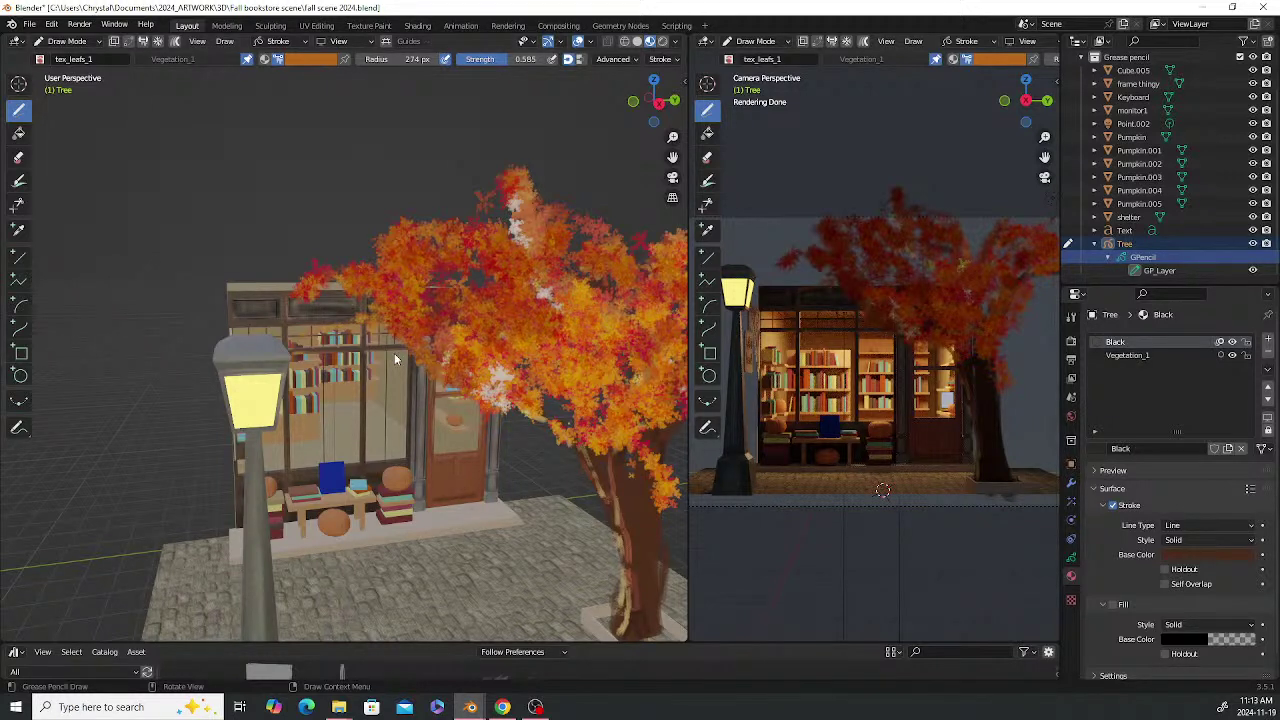
Choose the Pencil Soft brush for drawing and set its color source to Material
left_click(1071, 316)
left_click(1186, 404)
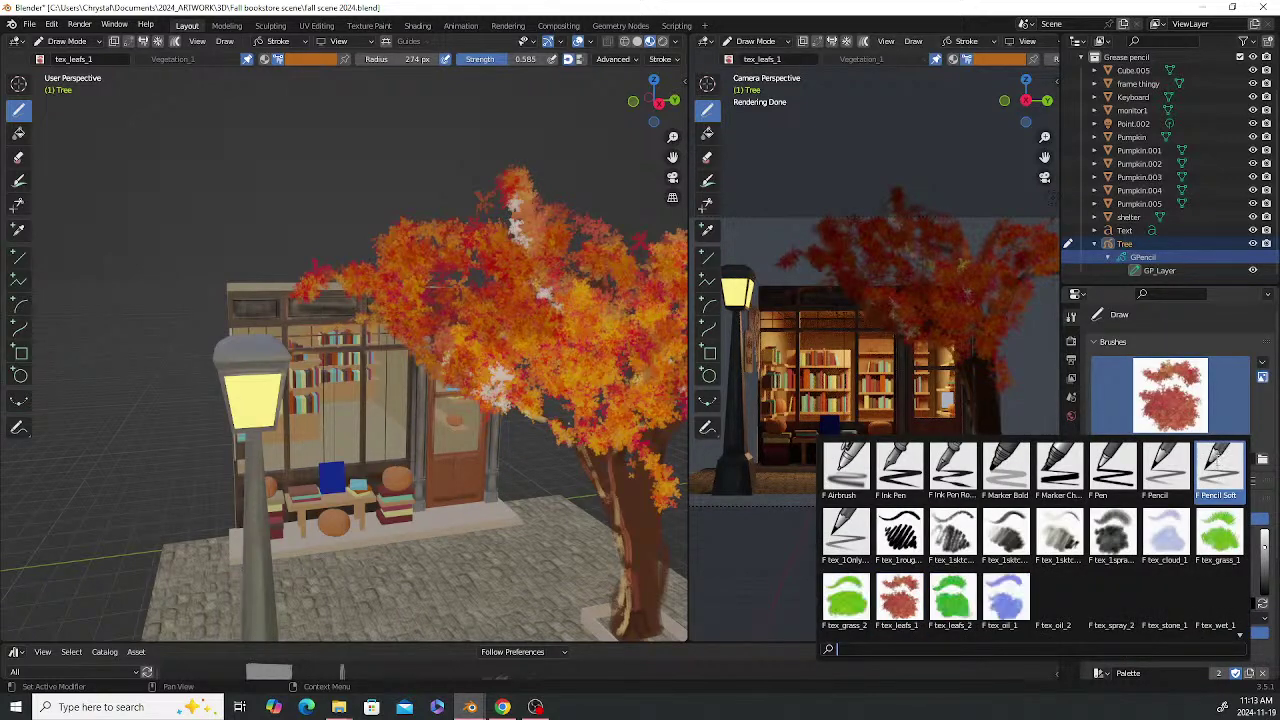
left_click(1220, 463)
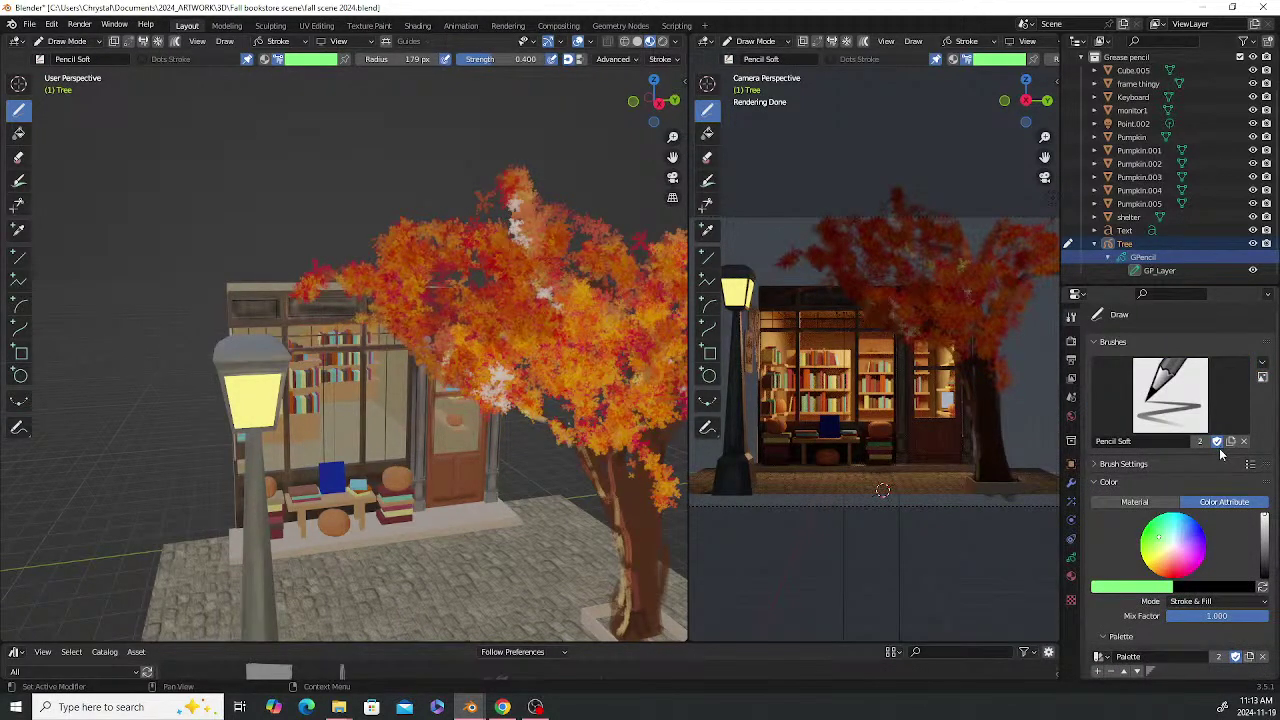
left_click(1140, 502)
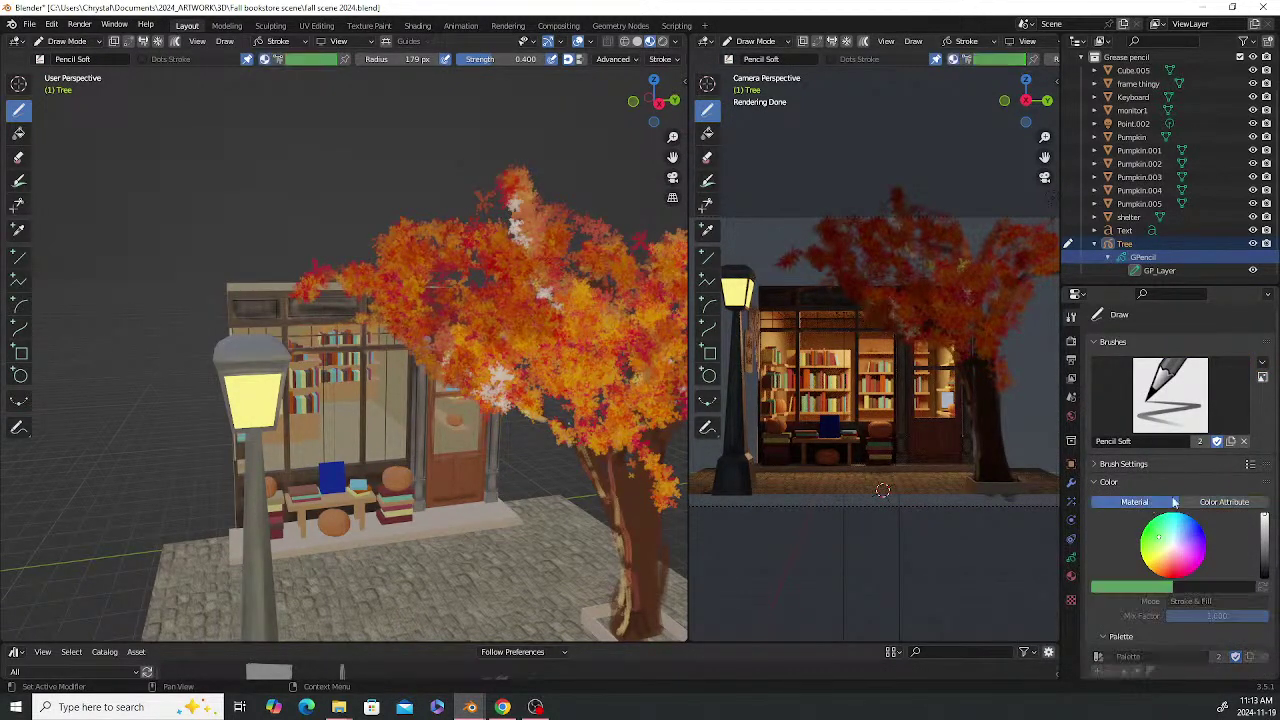
left_click(1225, 503)
left_click(1147, 592)
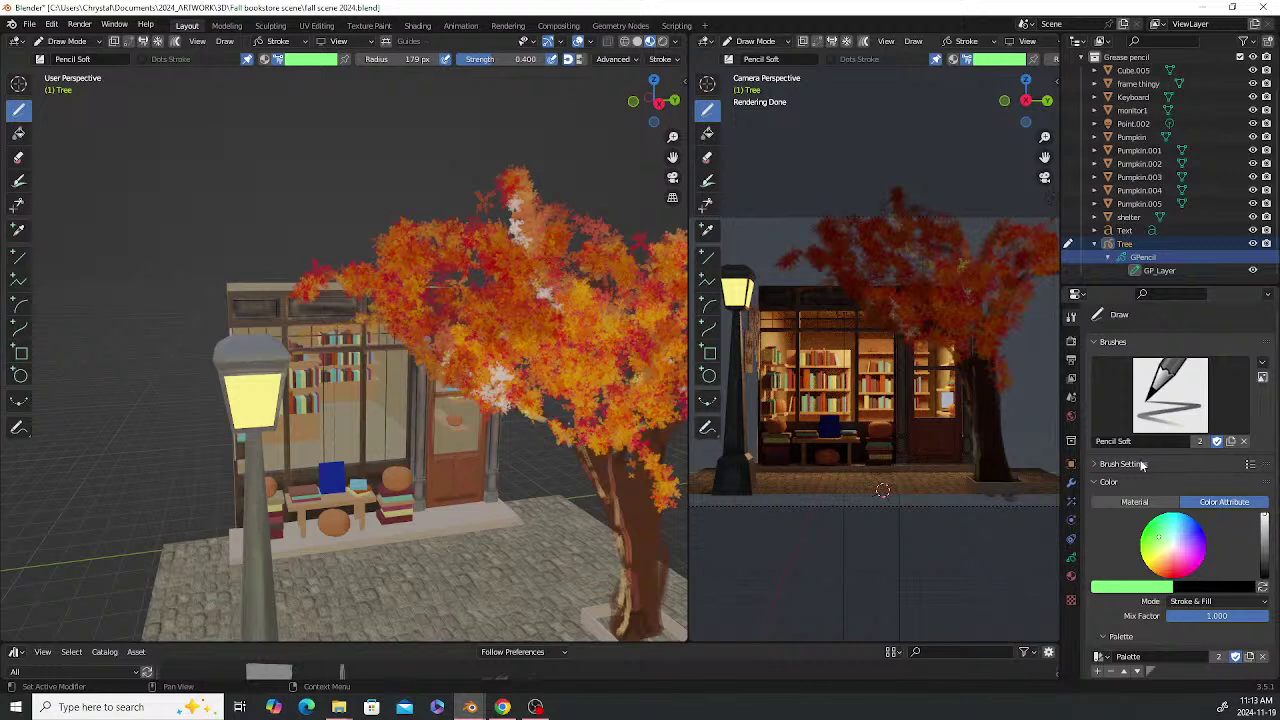
left_click(1144, 504)
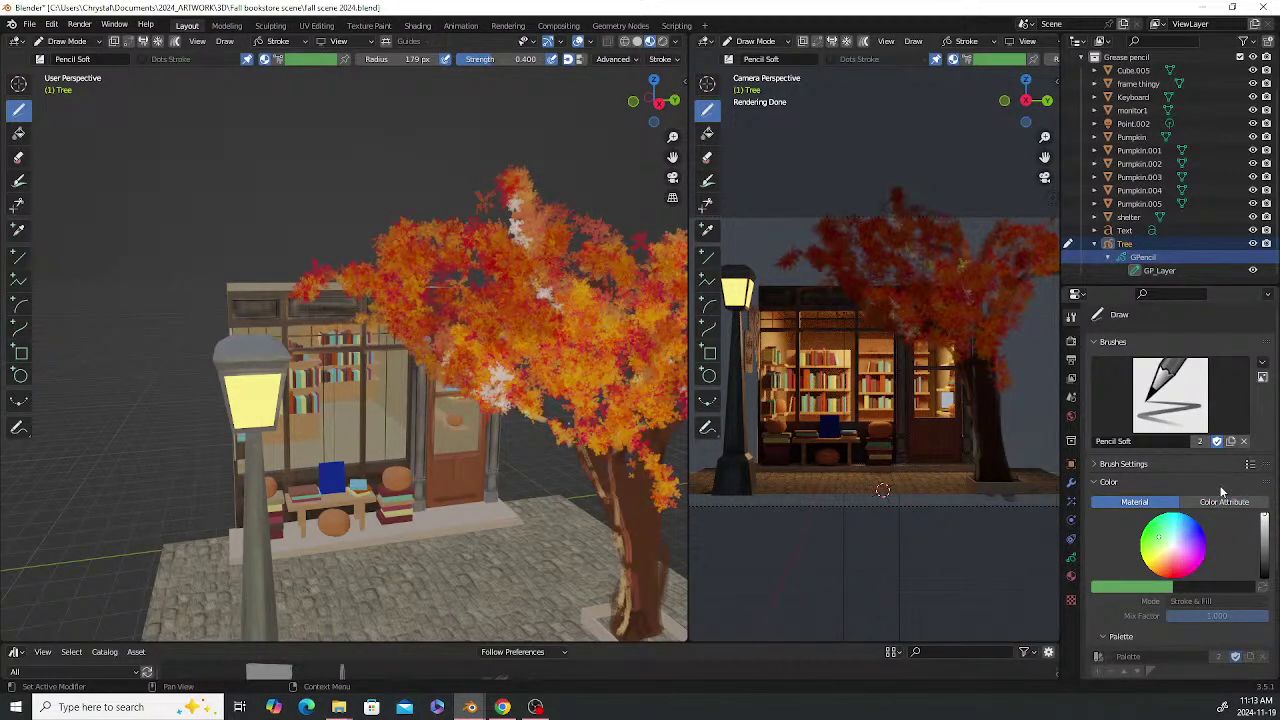
Sample the brown of the tree trunk into a new material with the Eyedropper and show the tree's material list
left_click(18, 229)
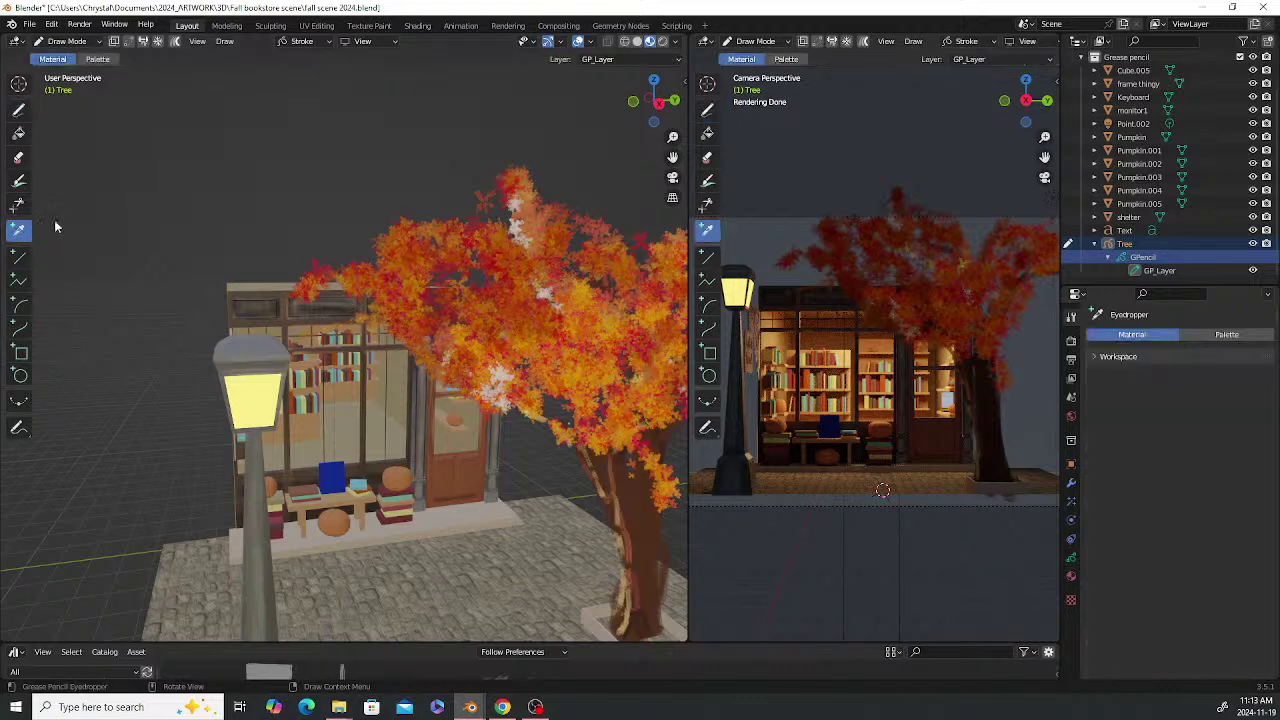
left_click(639, 513)
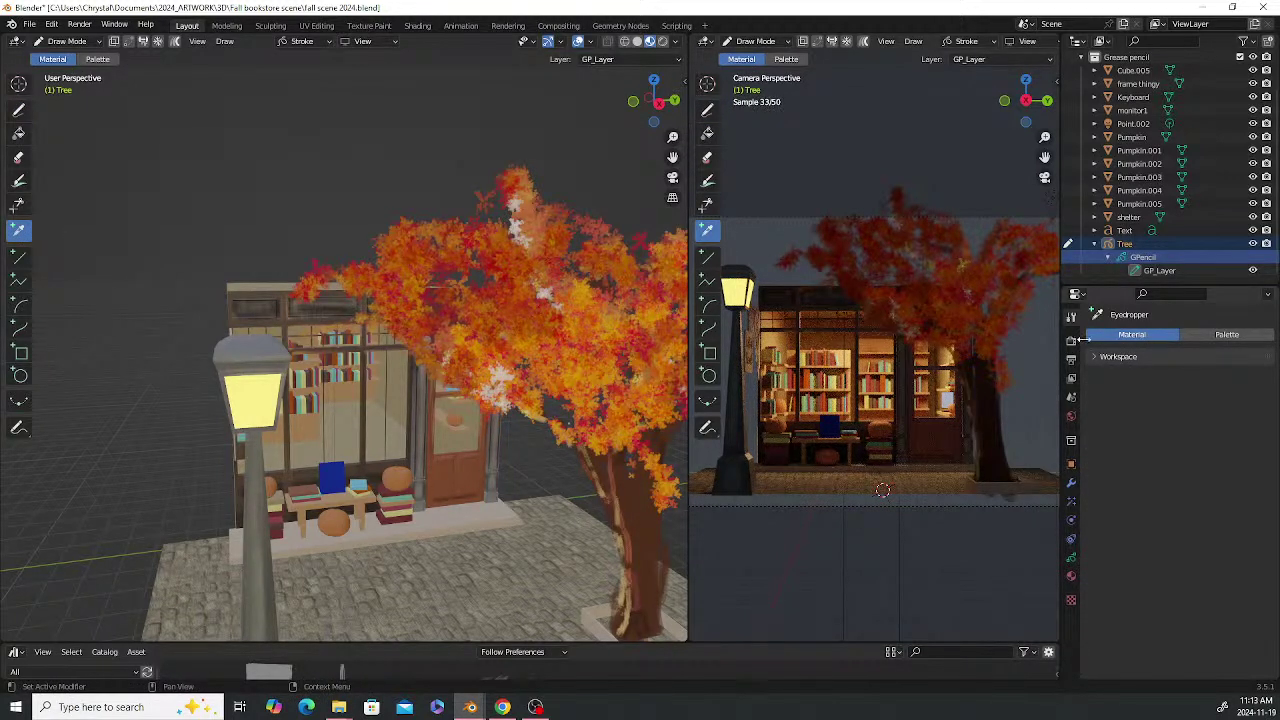
left_click(1219, 335)
left_click(1132, 335)
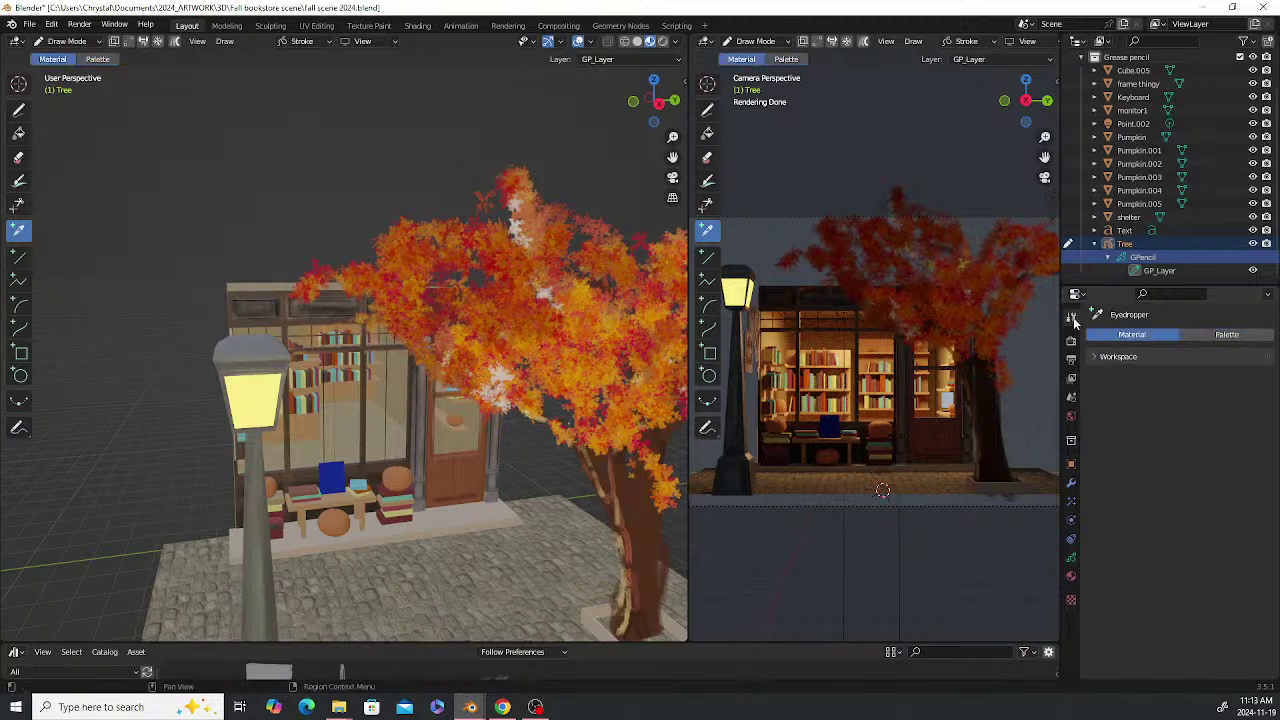
left_click(1071, 557)
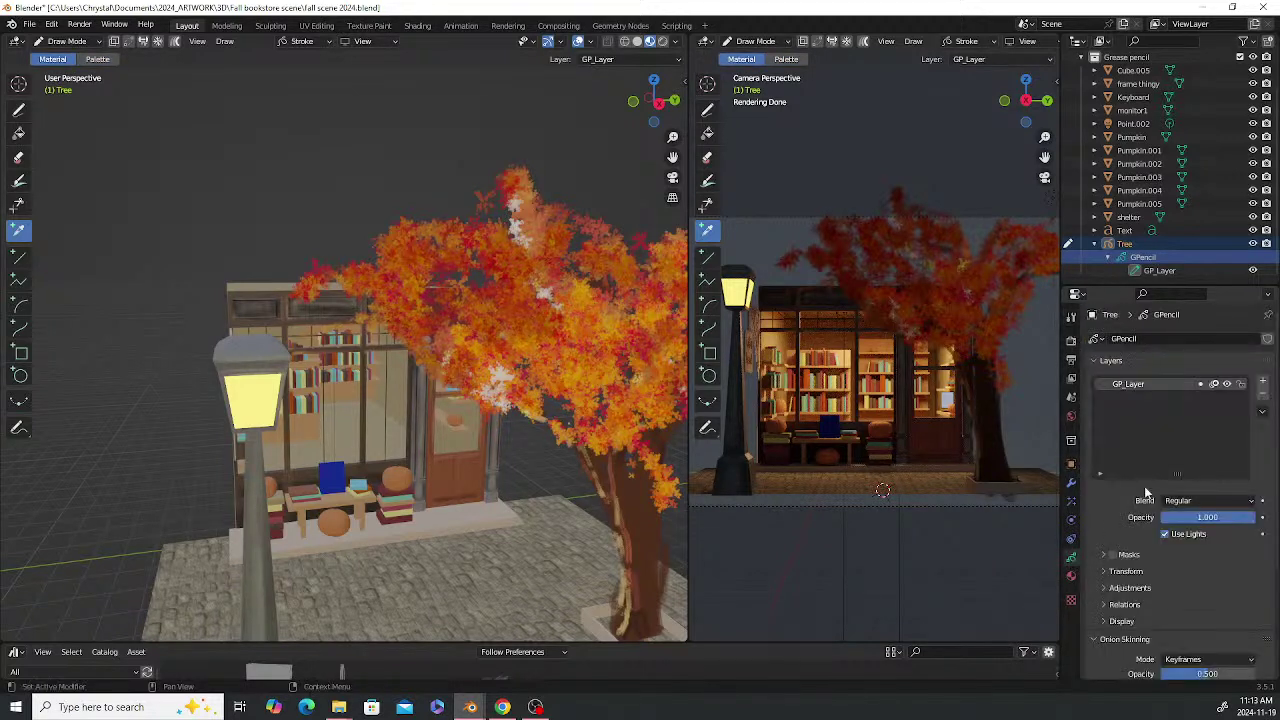
left_click(1071, 575)
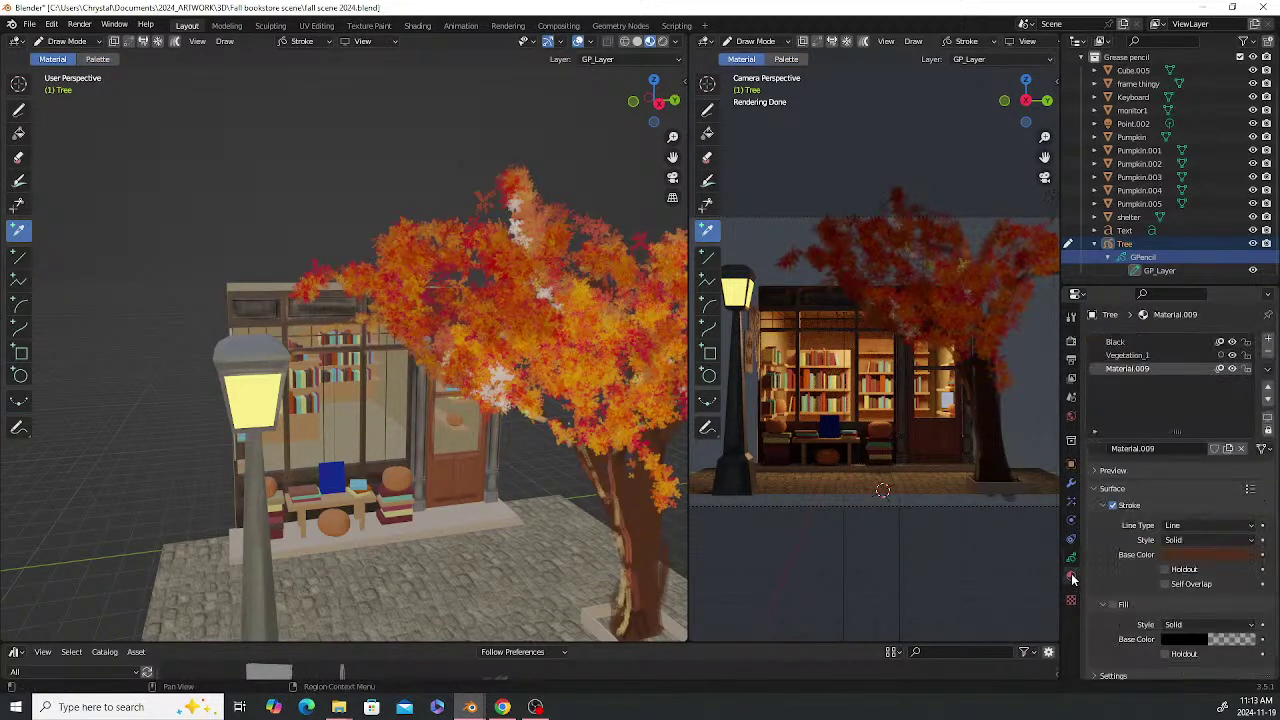
Darken the Black material's stroke base color to a value of 0.035
left_click(1122, 343)
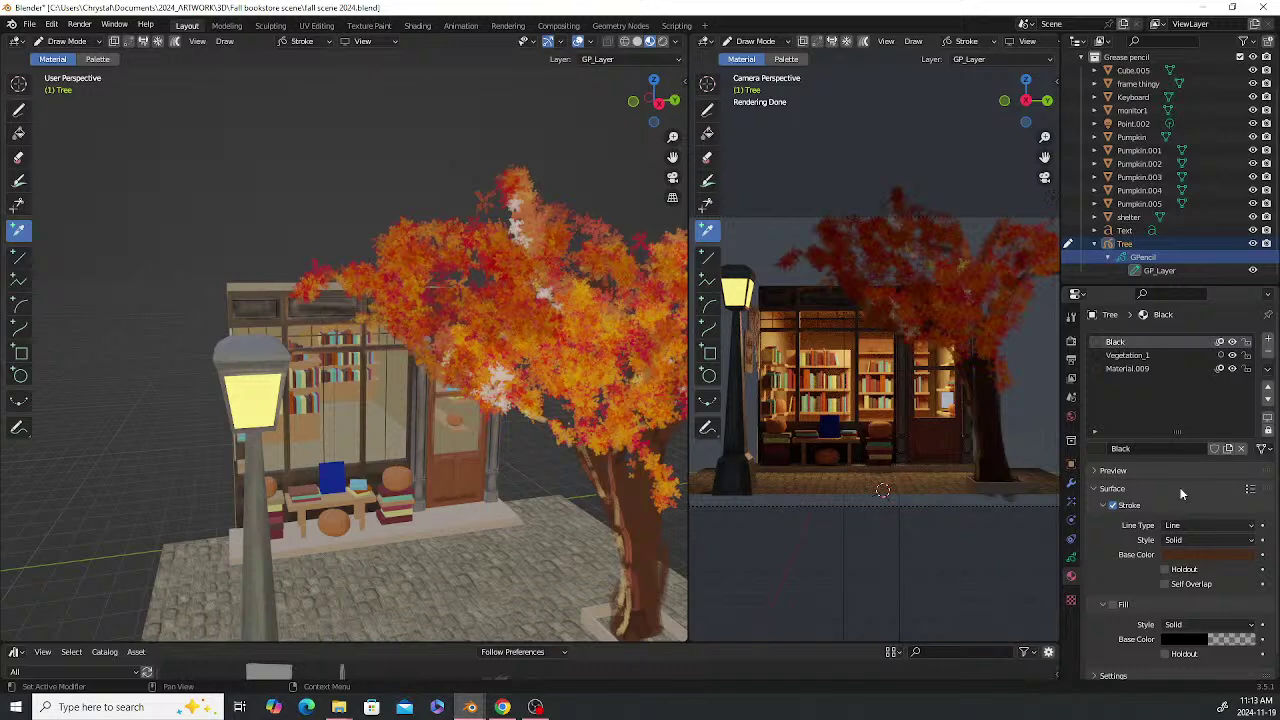
left_click(1191, 555)
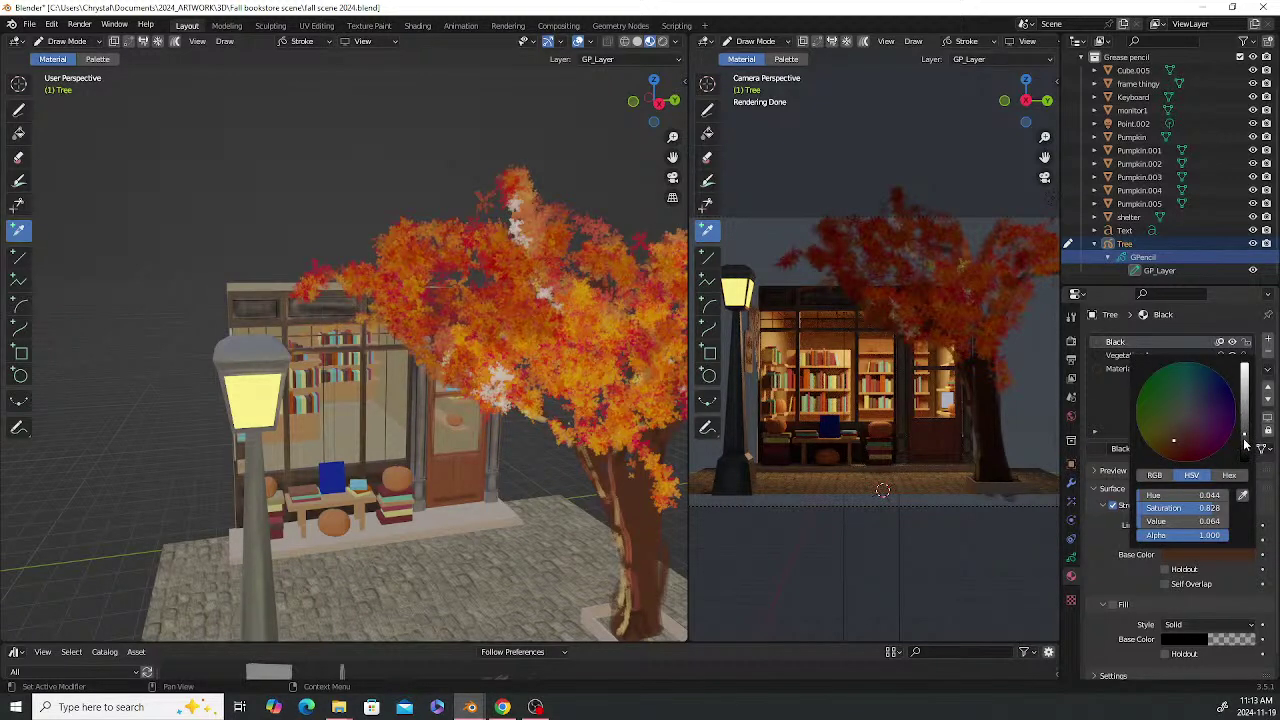
left_click_drag(1247, 445, 1246, 452)
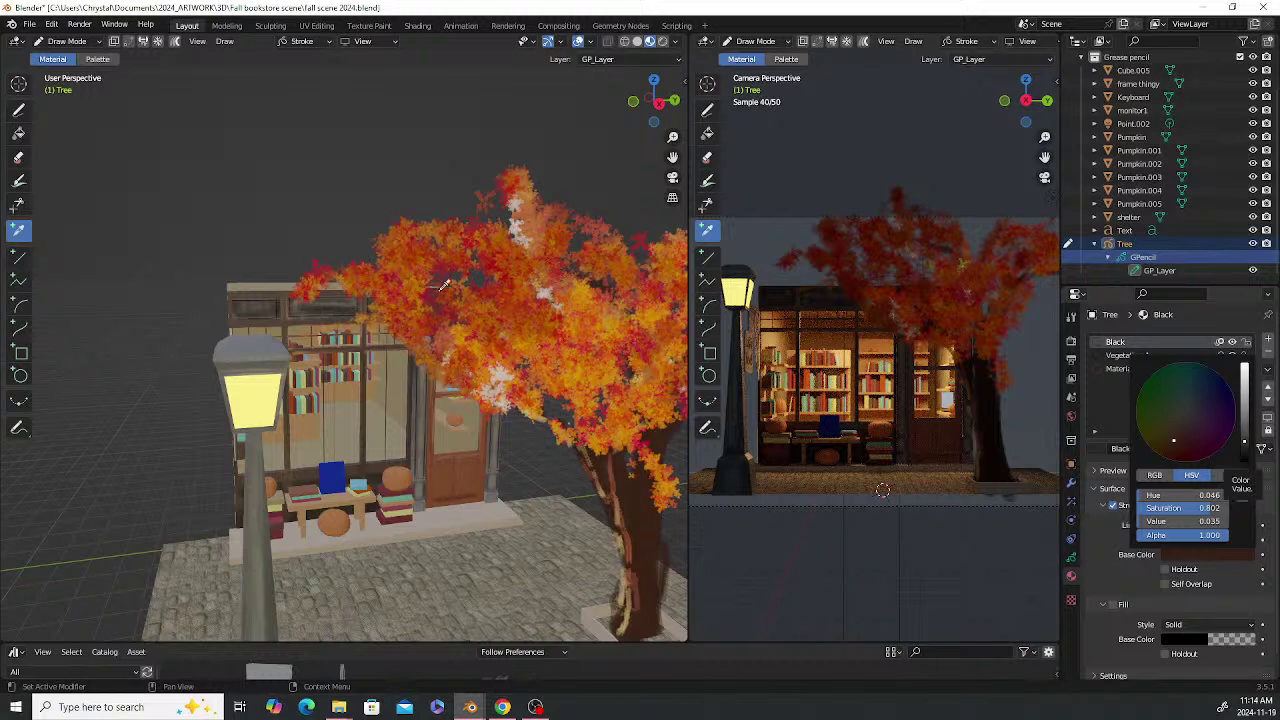
Draw dark branch strokes with the Pencil Soft brush in the leaf gaps of both main branches
left_click(18, 110)
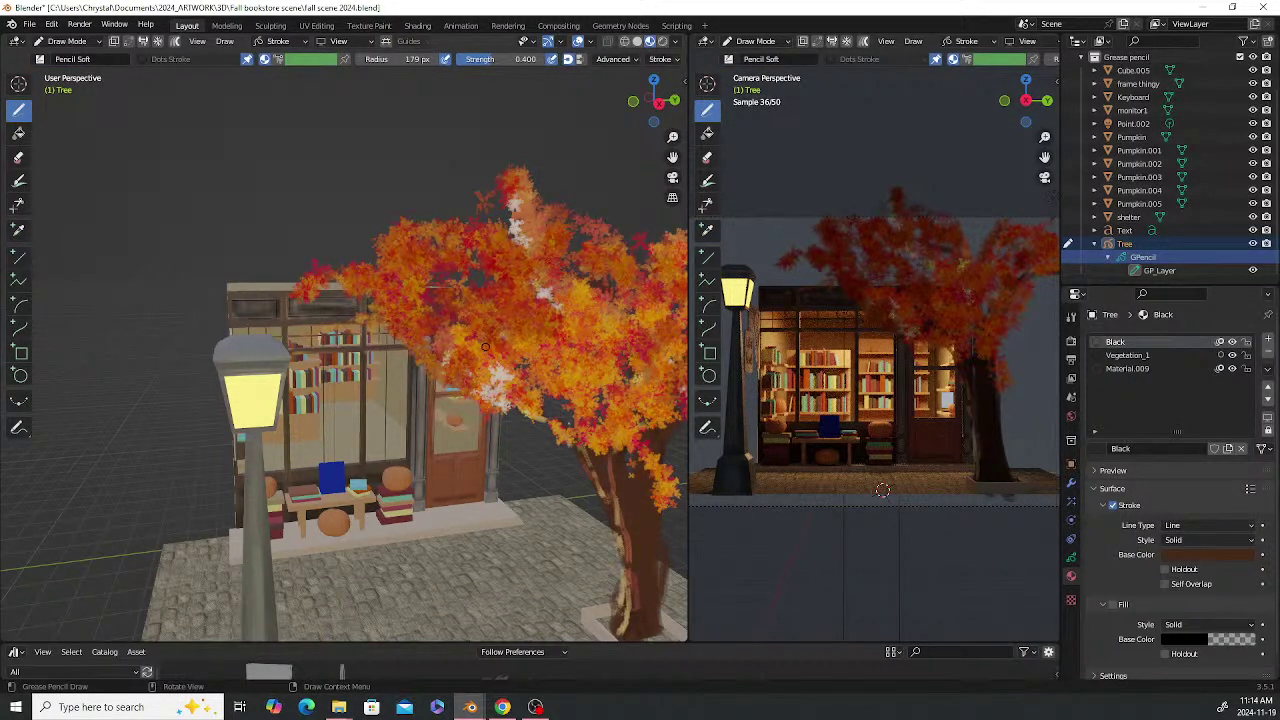
left_click(330, 279)
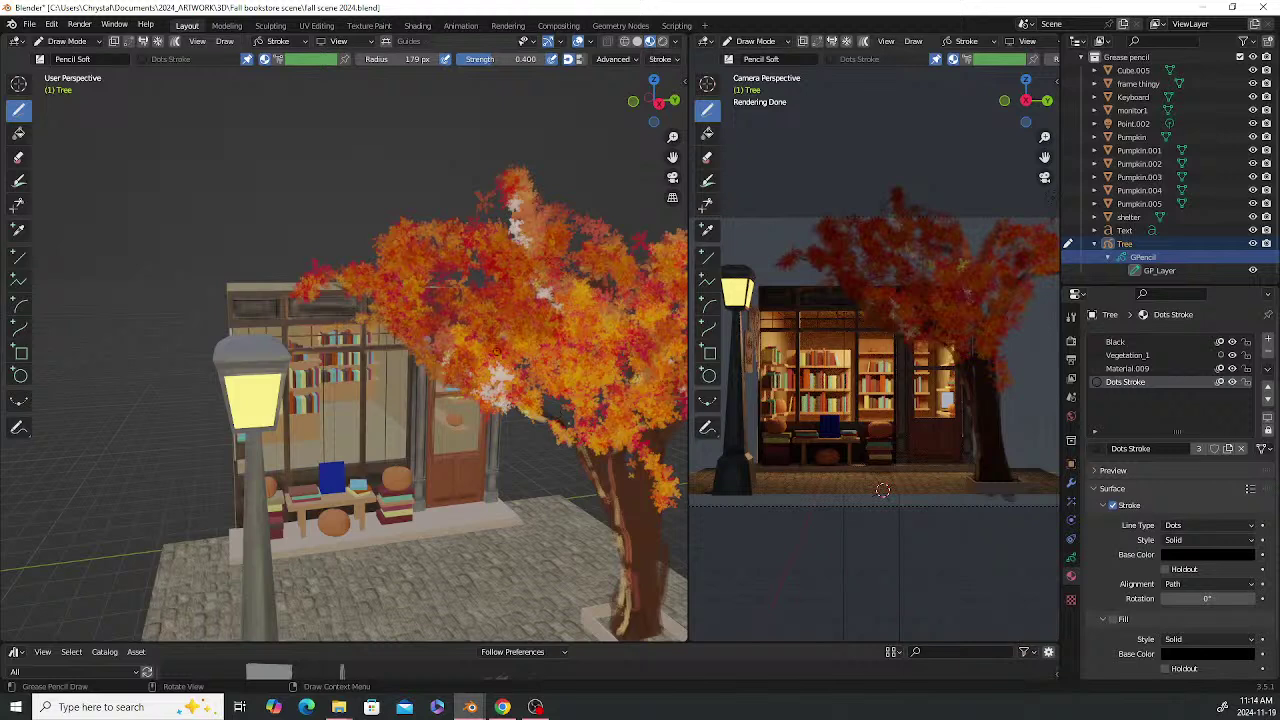
middle_click_drag(500, 350, 224, 628)
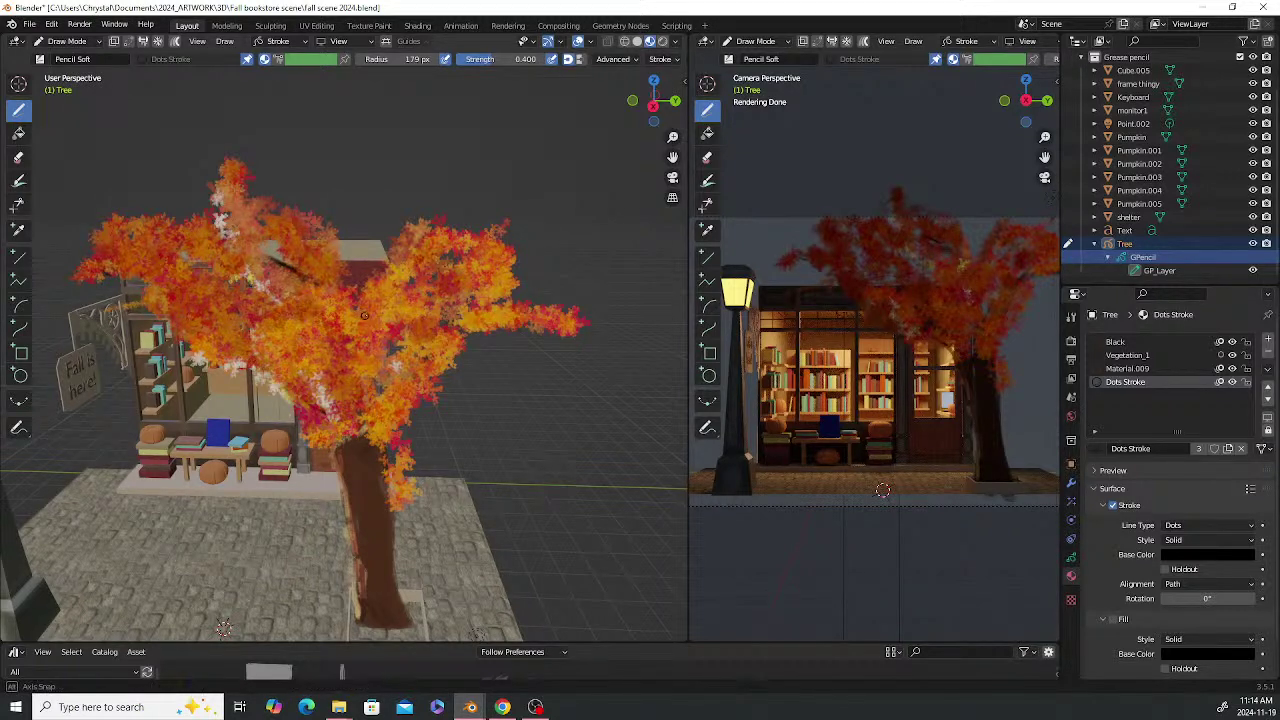
middle_click_drag(326, 298, 398, 305)
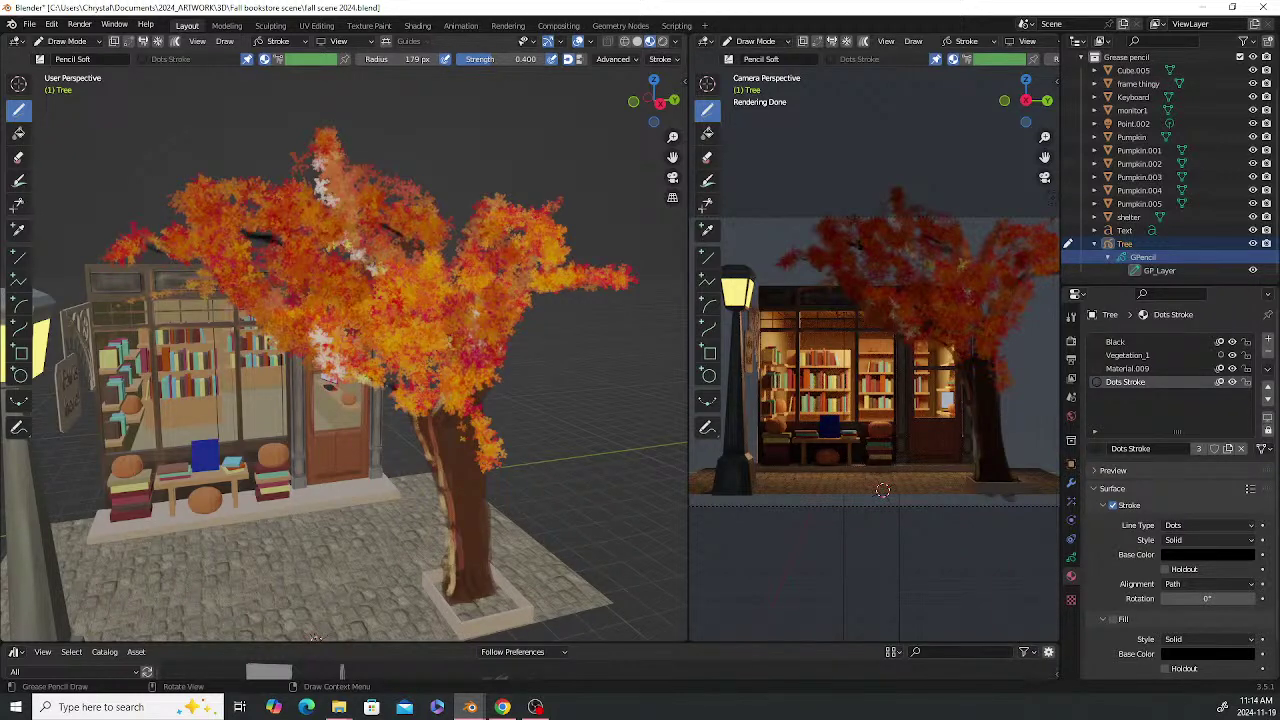
middle_click_drag(398, 305, 520, 293)
middle_click_drag(500, 522, 270, 566)
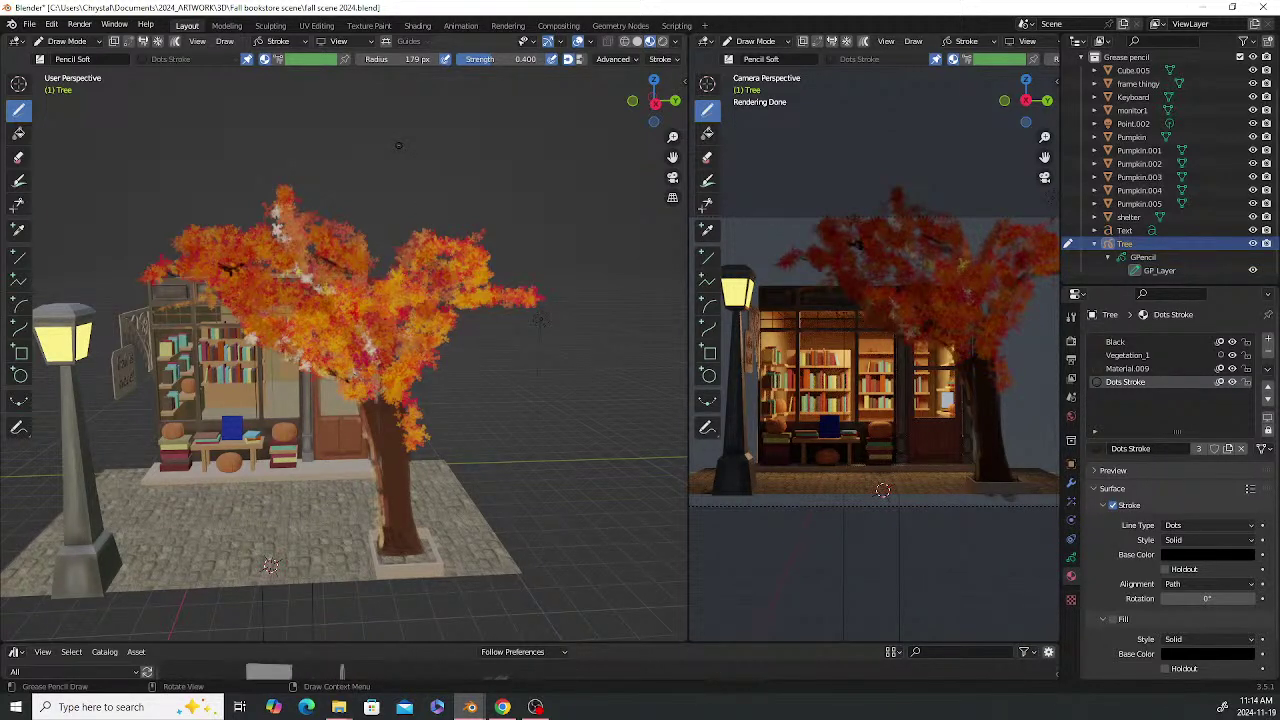
scroll(390, 292, "up", 3)
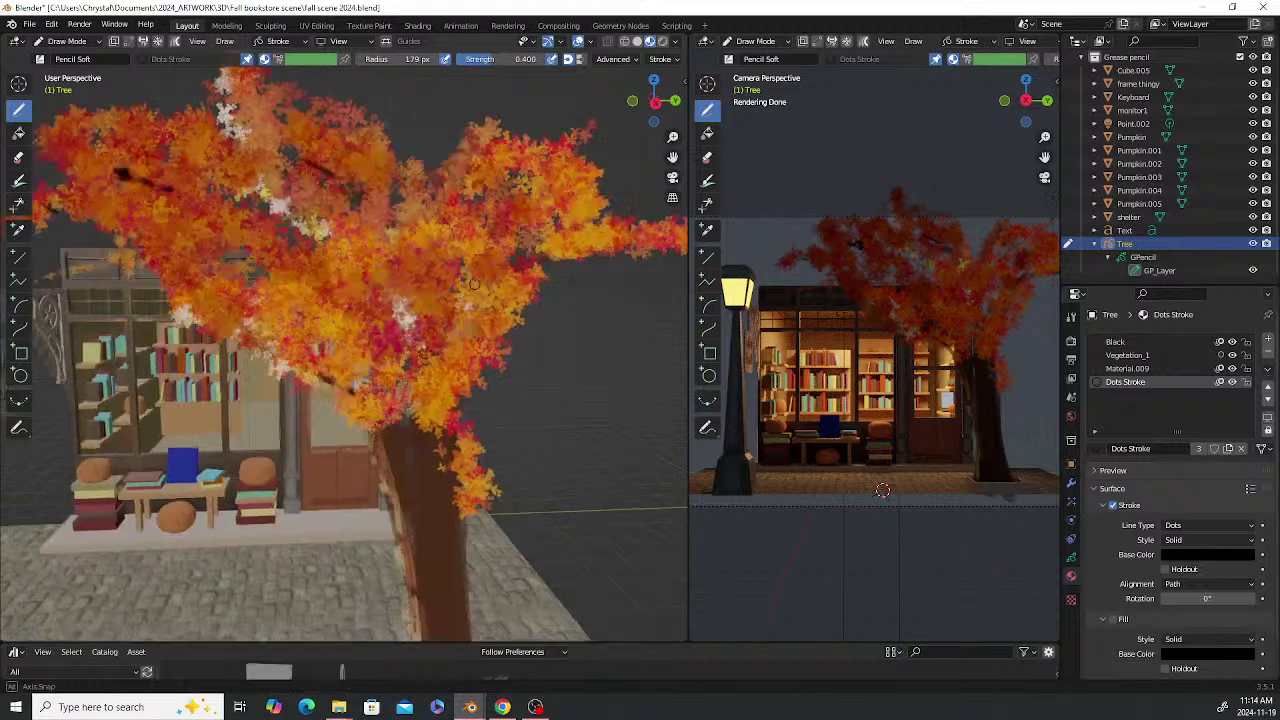
middle_click_drag(492, 272, 453, 253)
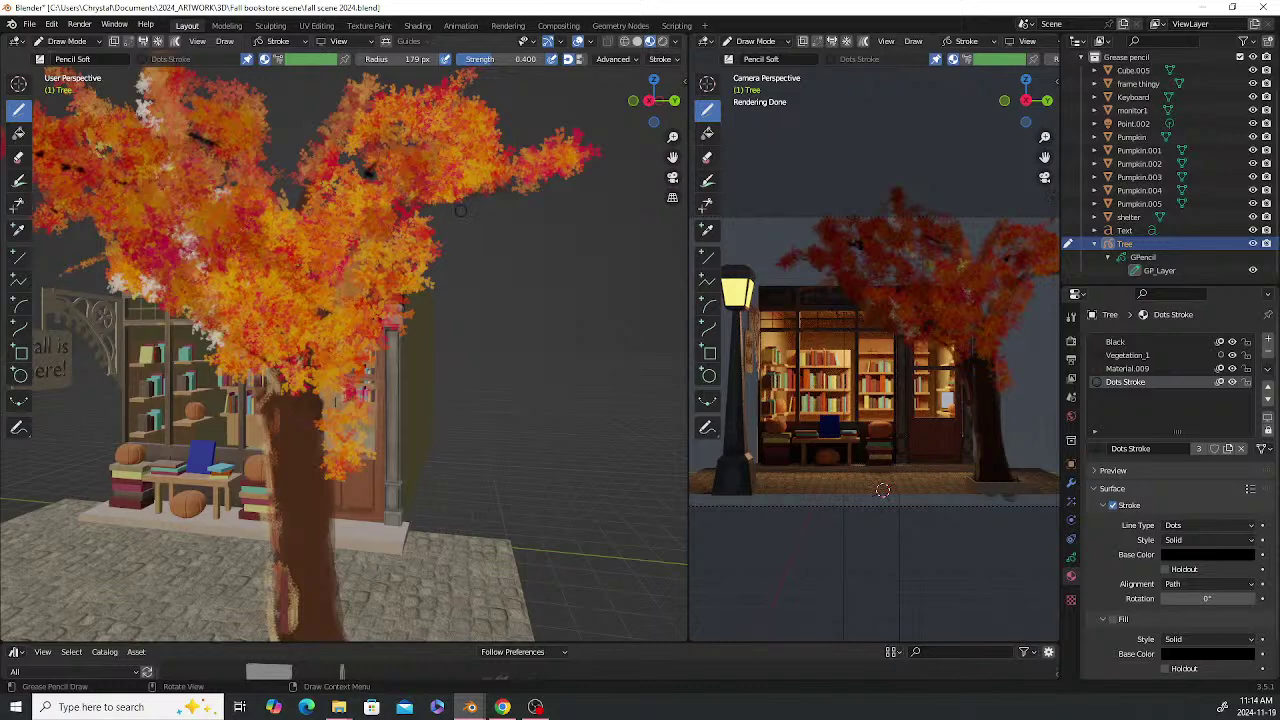
mouse_move(461, 211)
middle_mouse_down()
mouse_move(430, 207)
mouse_move(480, 216)
middle_mouse_up()
Try to draw a dark twig through the small leaf cluster hanging beside the trunk
mouse_move(455, 393)
left_mouse_down()
mouse_move(484, 430)
mouse_move(482, 470)
mouse_move(467, 424)
left_mouse_up()
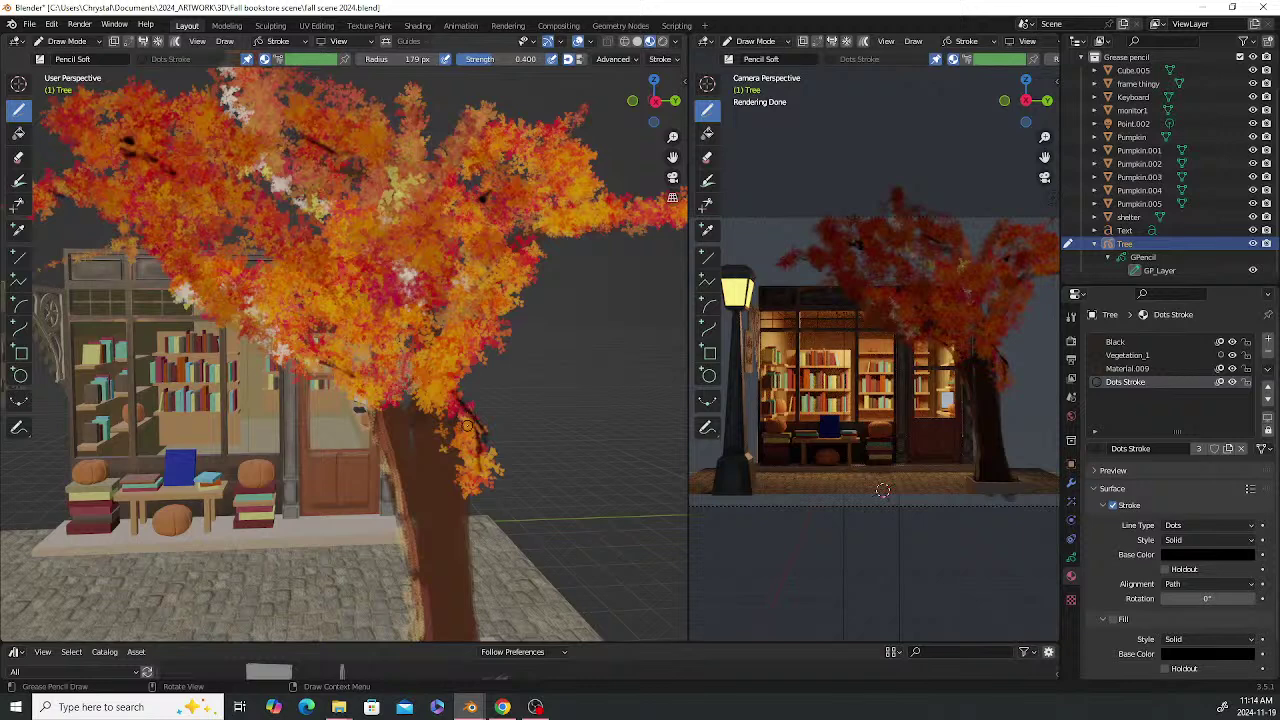
key("ctrl+z")
key("ctrl+z")
key("ctrl+z")
key("ctrl+z")
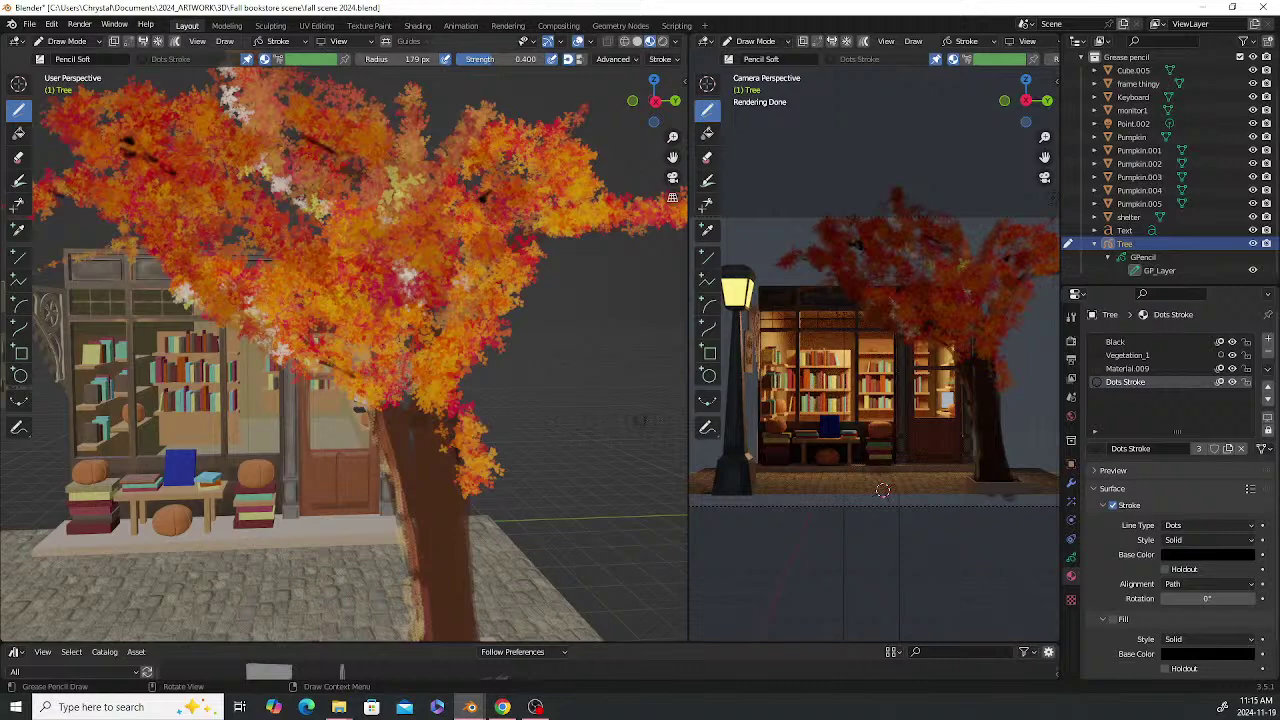
Draw dark branch strokes through the leaves overhanging the storefront and along the lower branch near the door
mouse_move(675, 418)
middle_mouse_down()
mouse_move(275, 296)
mouse_move(430, 314)
middle_mouse_up()
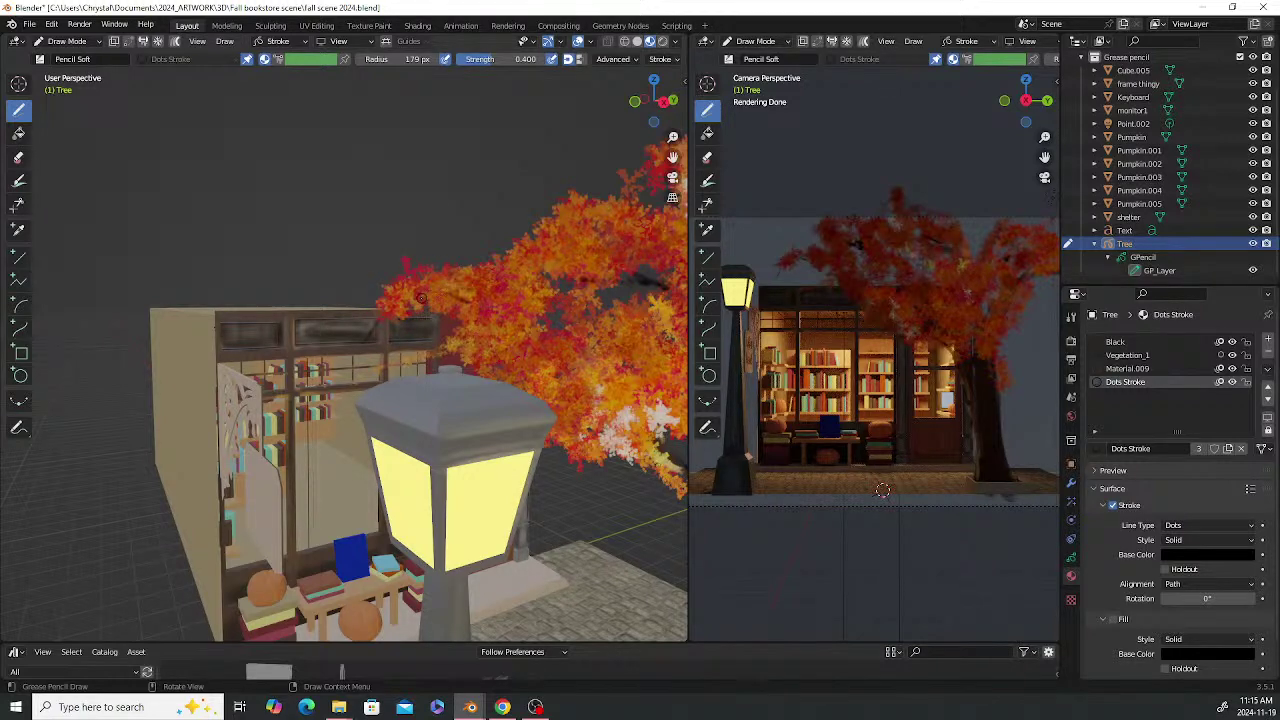
middle_click_drag(421, 297, 392, 287)
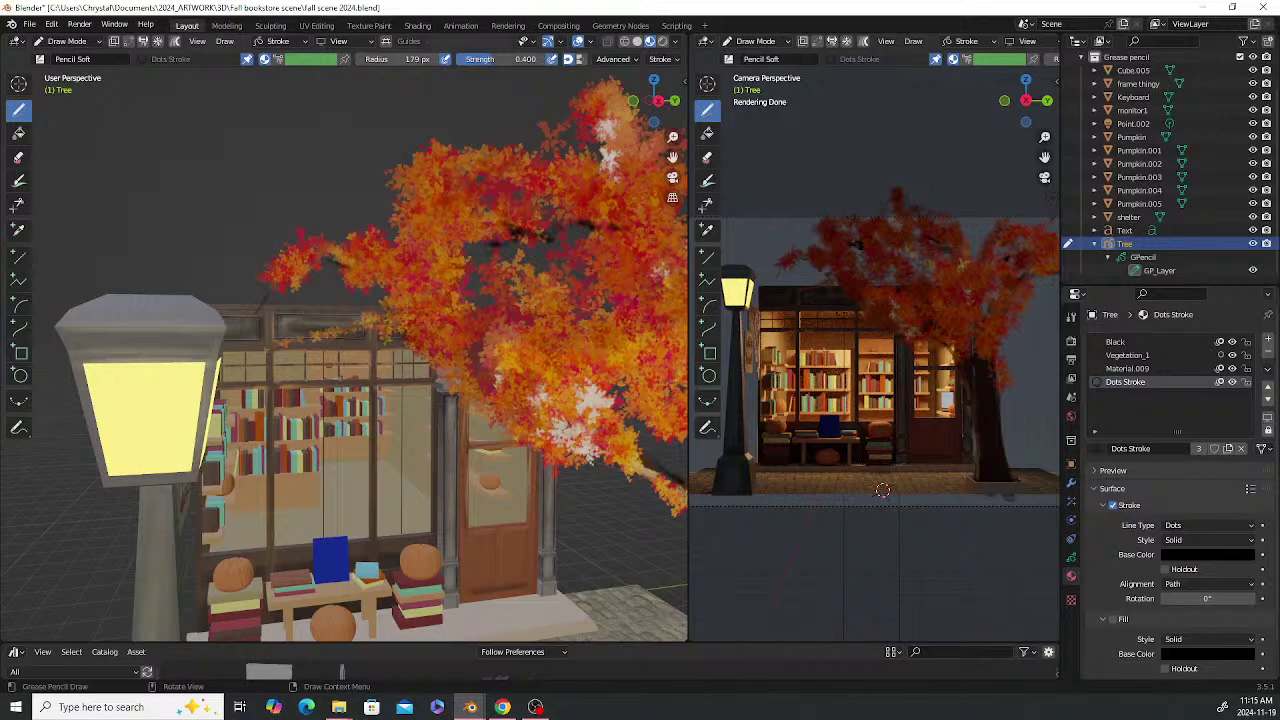
mouse_move(638, 333)
middle_mouse_down()
mouse_move(449, 283)
mouse_move(202, 305)
mouse_move(235, 295)
middle_mouse_up()
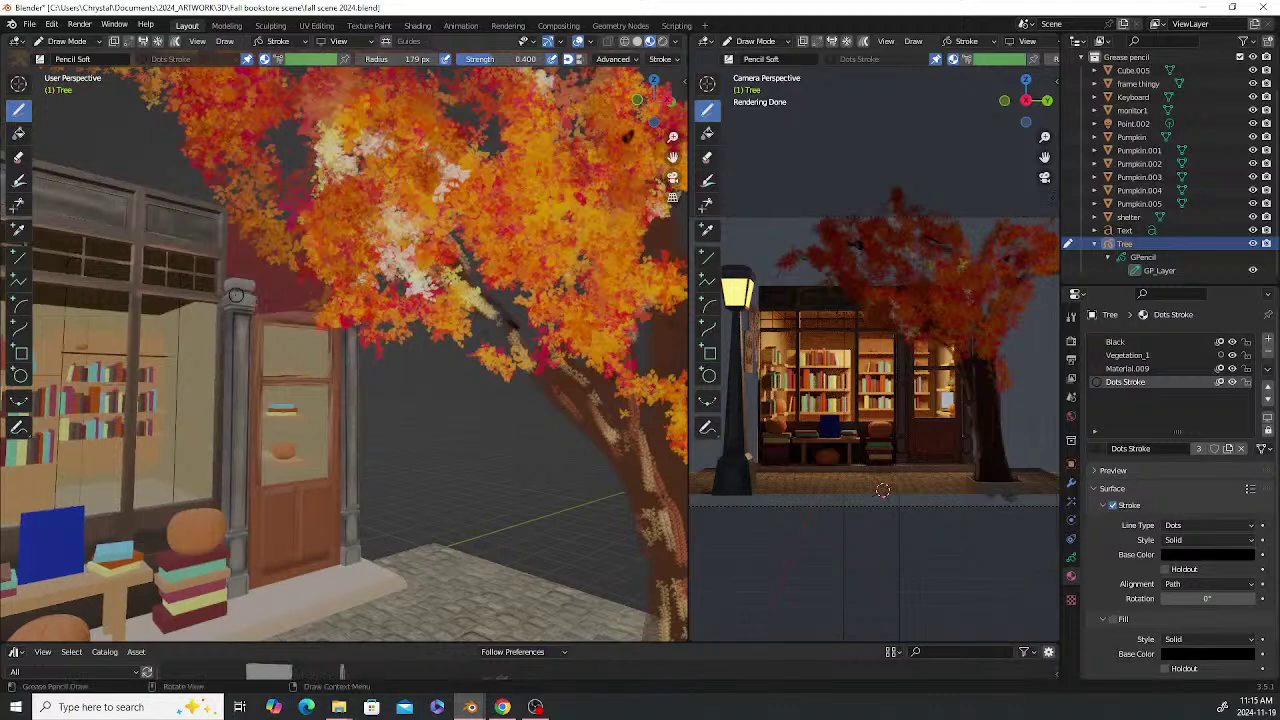
left_click_drag(460, 279, 521, 346)
middle_click_drag(597, 373, 423, 266)
middle_click_drag(346, 364, 320, 412)
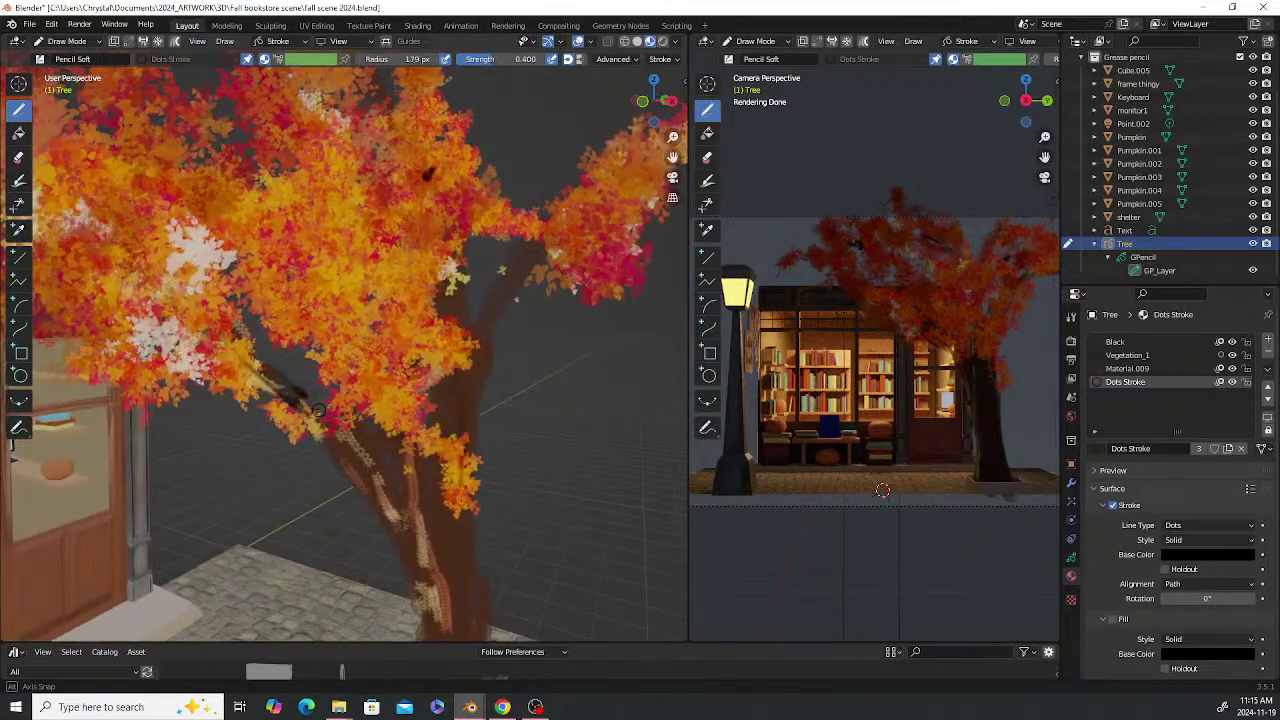
Try to draw a short dark branch stroke through the leaves just above the trunk fork
mouse_move(383, 432)
left_mouse_down()
mouse_move(391, 404)
mouse_move(392, 422)
left_mouse_up()
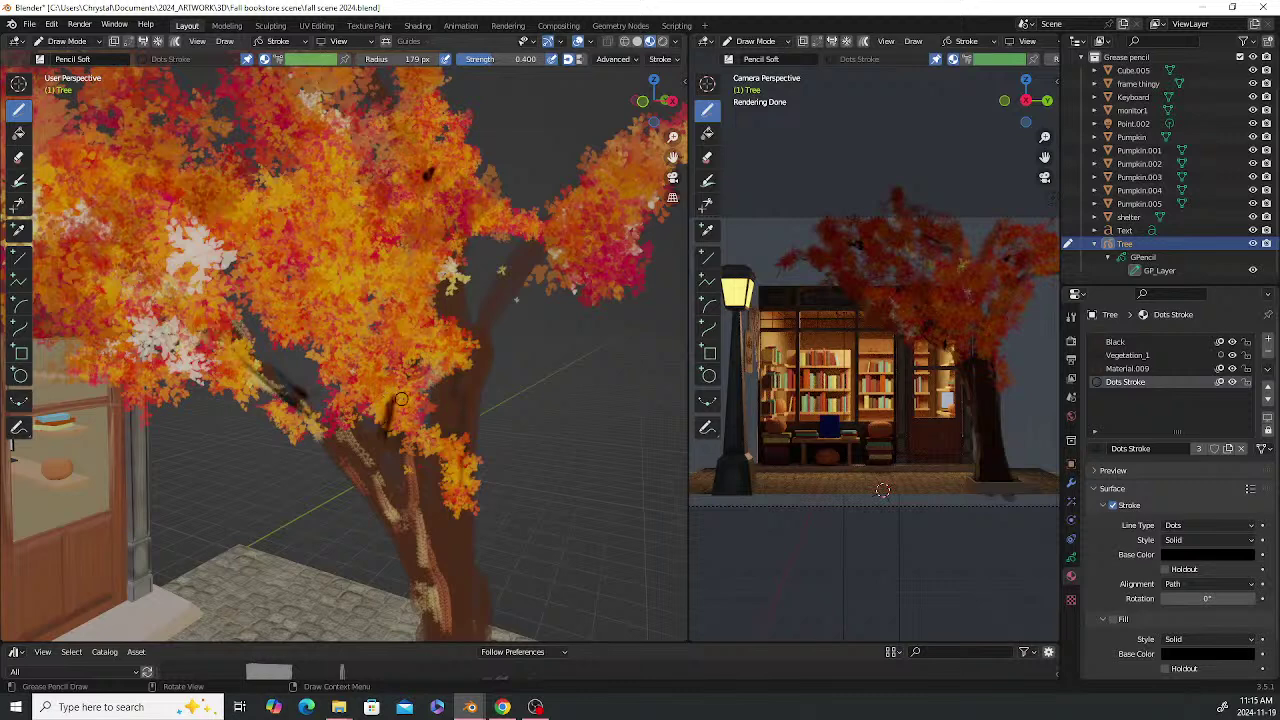
key("ctrl+z")
key("ctrl+z")
scroll(480, 380, "down", 4)
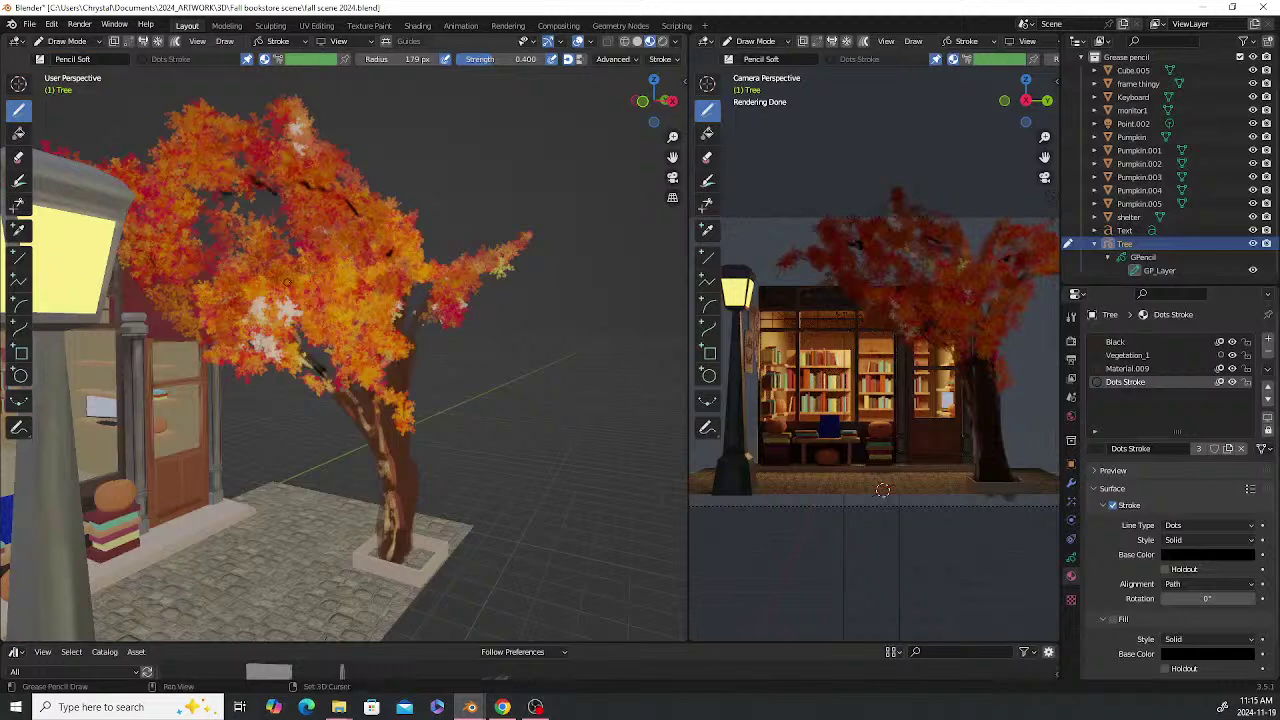
middle_click_drag(286, 283, 364, 330)
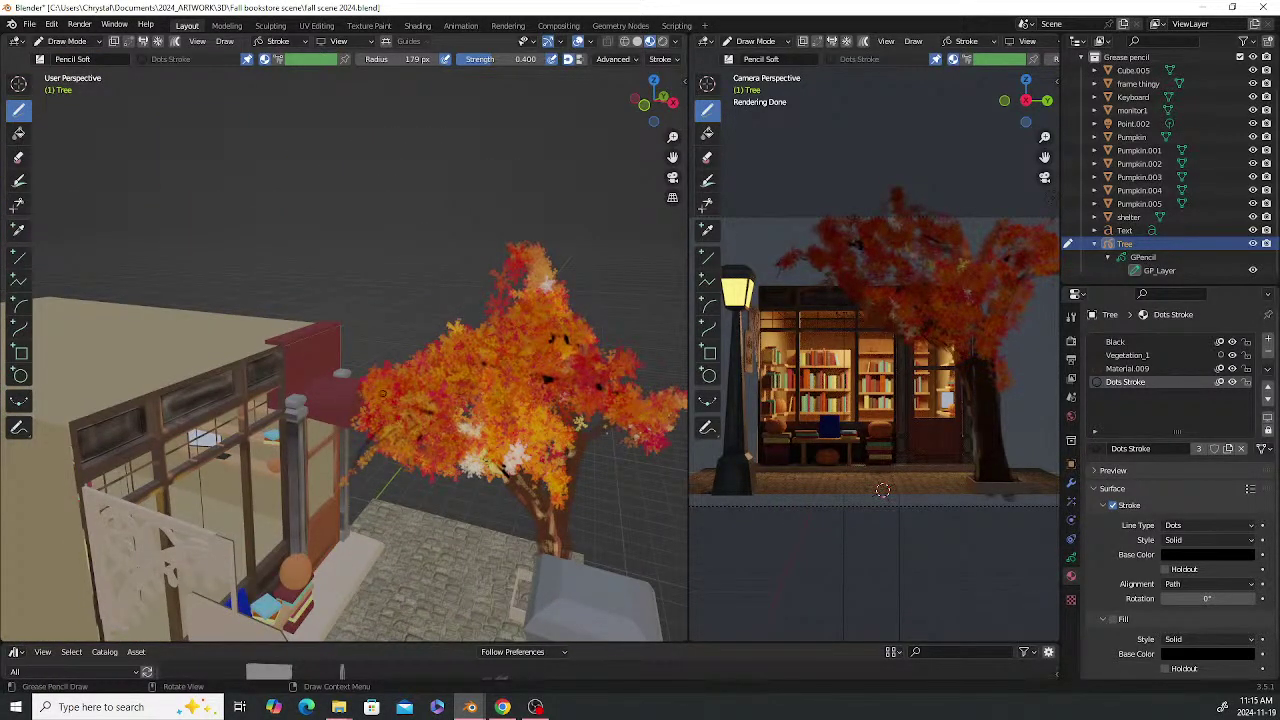
Save the scene file and review the tree canopy and storefront from several angles
middle_click_drag(383, 394, 452, 420)
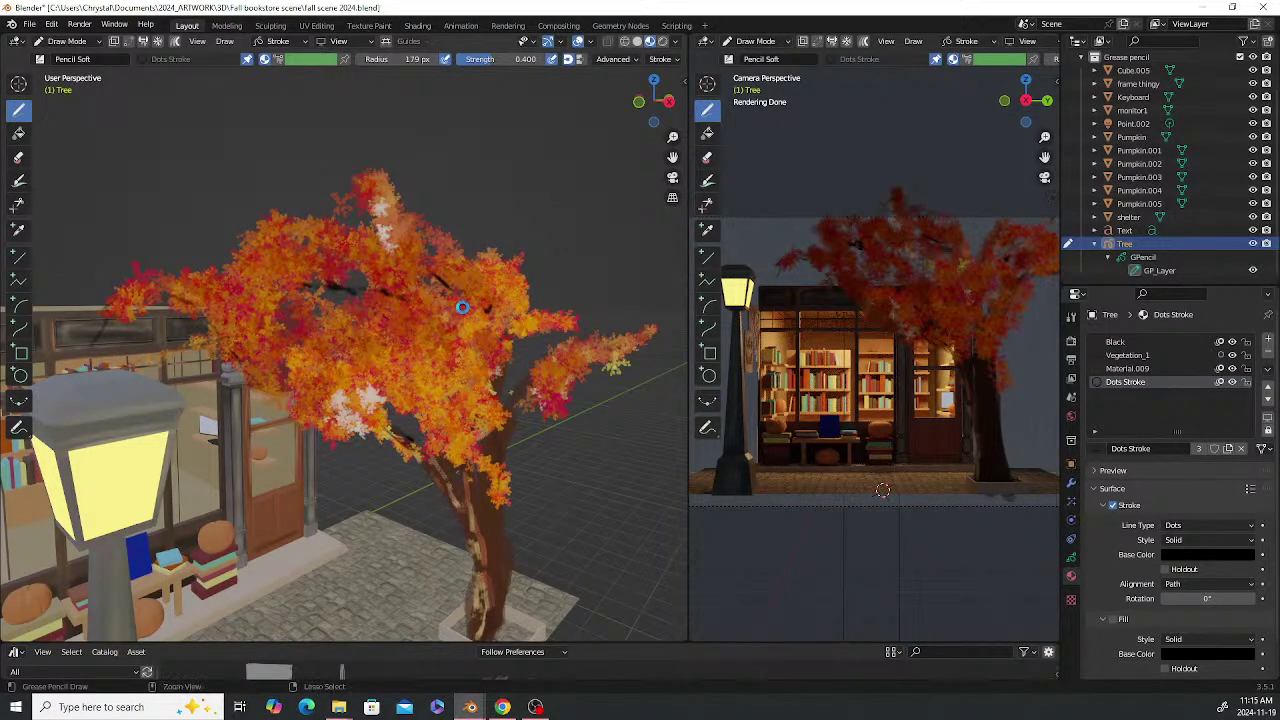
key("ctrl+s")
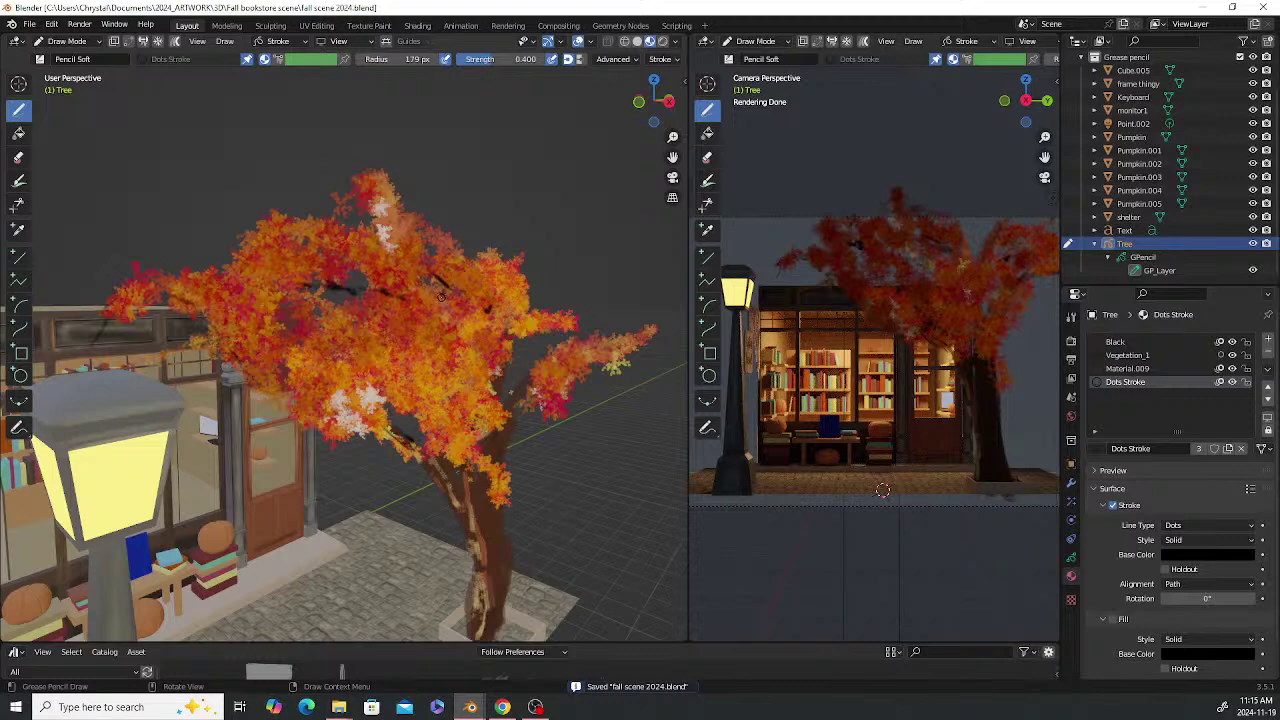
middle_click_drag(444, 288, 474, 360)
middle_click_drag(435, 307, 483, 289, "shift")
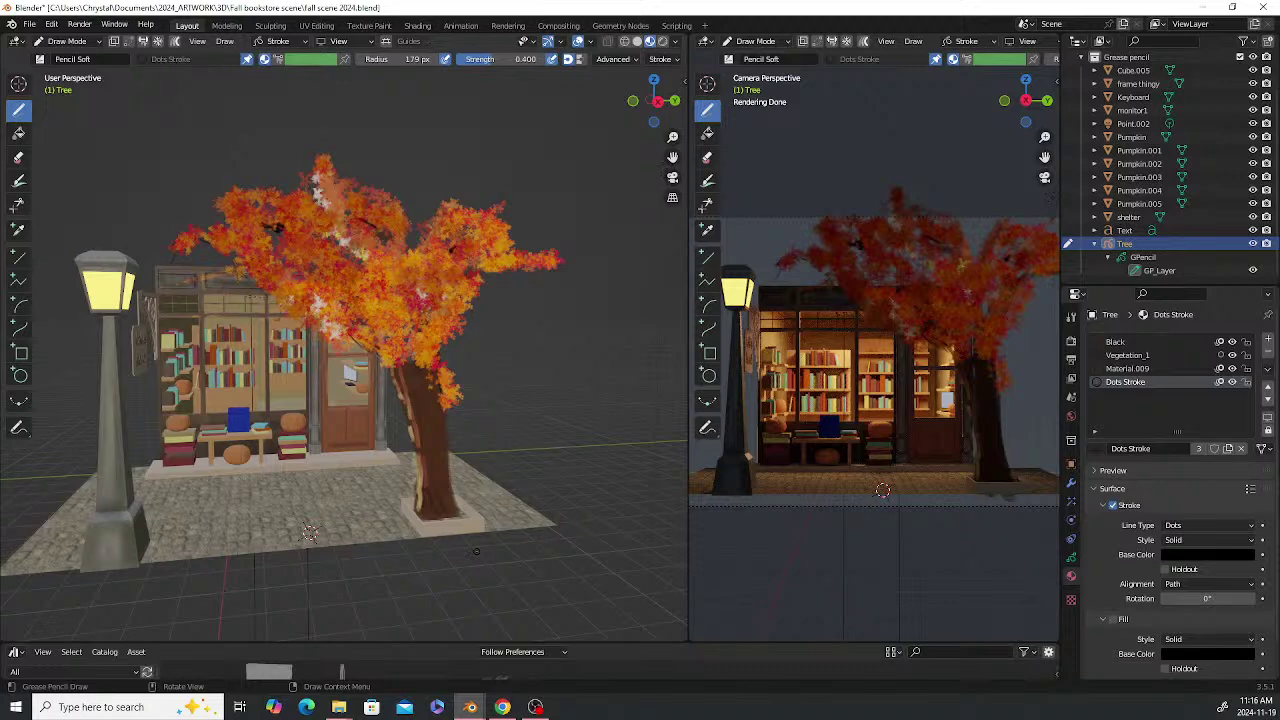
middle_click_drag(481, 490, 503, 433)
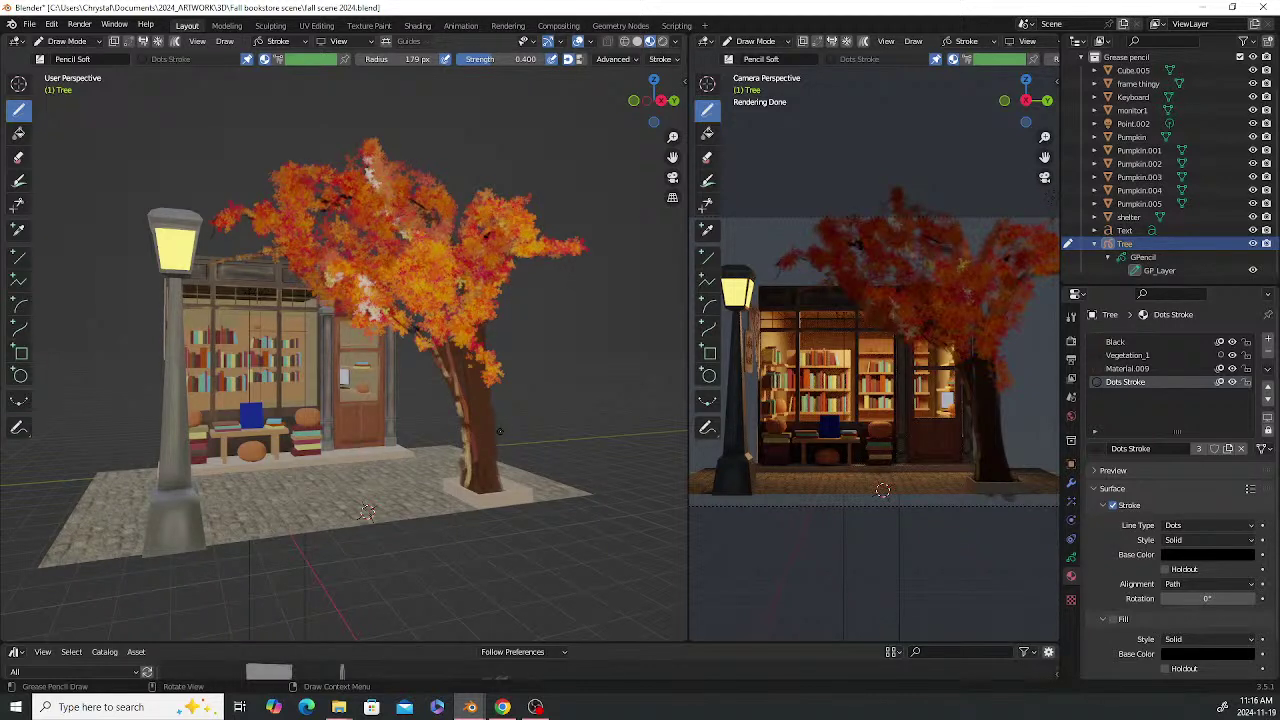
Make Material.009 the tree's active material and place the 3D cursor in the empty space beside the upper trunk
left_click(1138, 368)
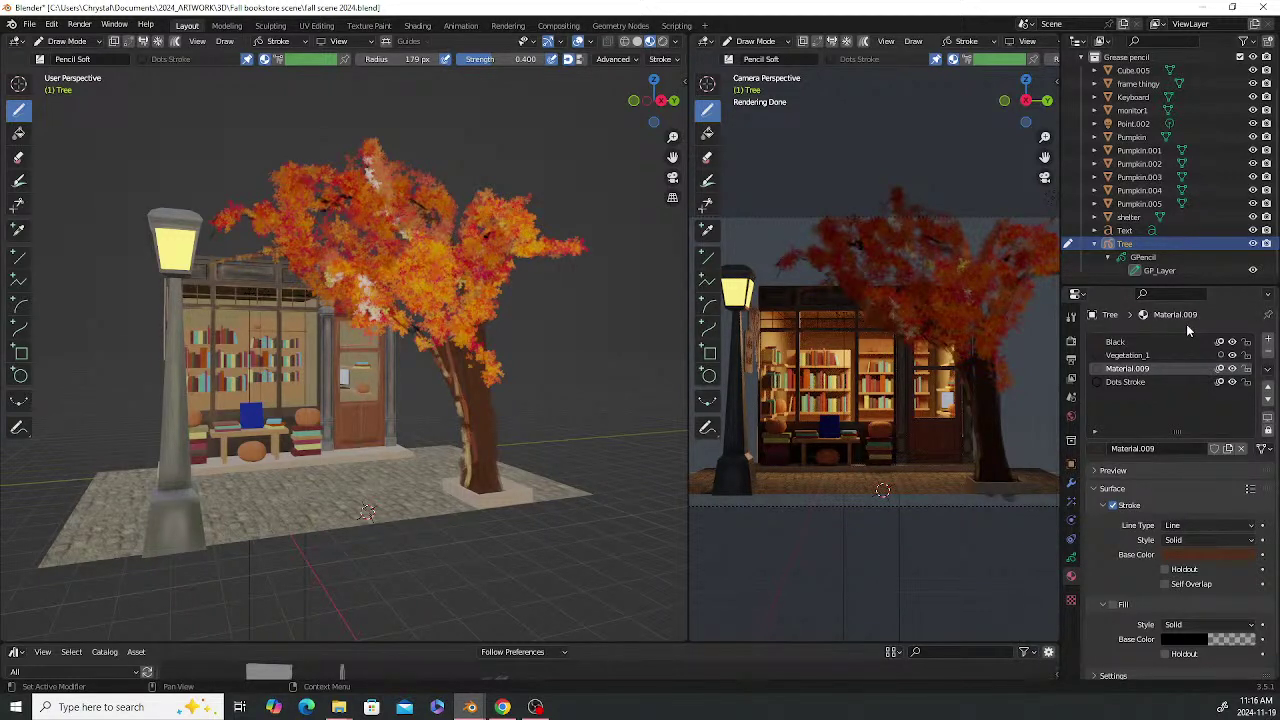
left_click(18, 84)
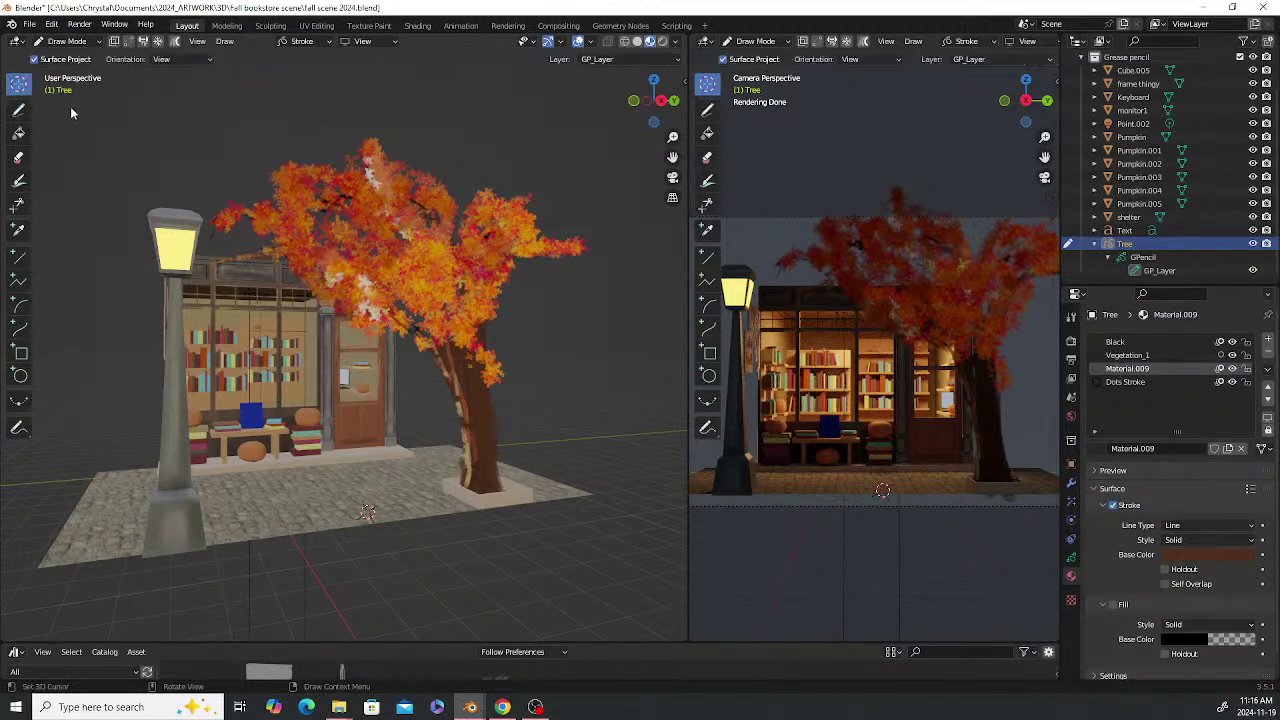
left_click(510, 323)
mouse_move(538, 392)
middle_mouse_down()
mouse_move(486, 408)
mouse_move(517, 420)
mouse_move(536, 395)
middle_mouse_up()
scroll(536, 395, "up", 2)
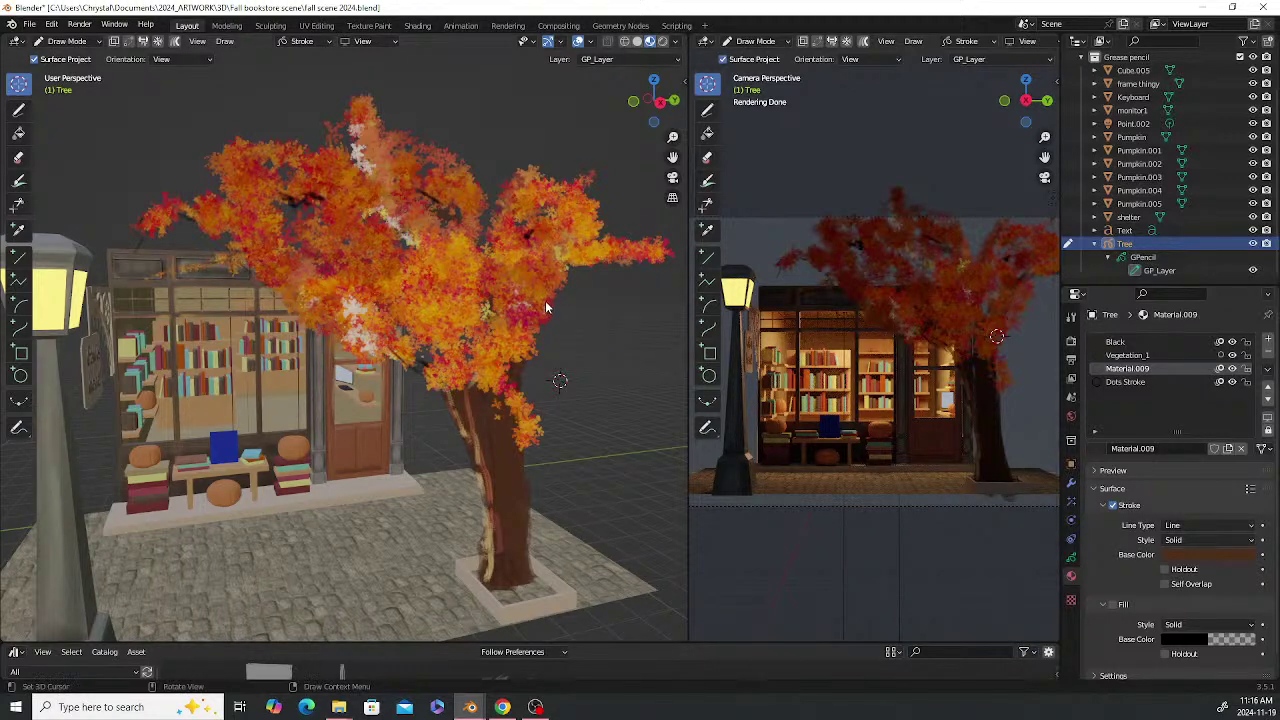
Switch the tree from Draw Mode to Object Mode and deselect it
left_click(72, 41)
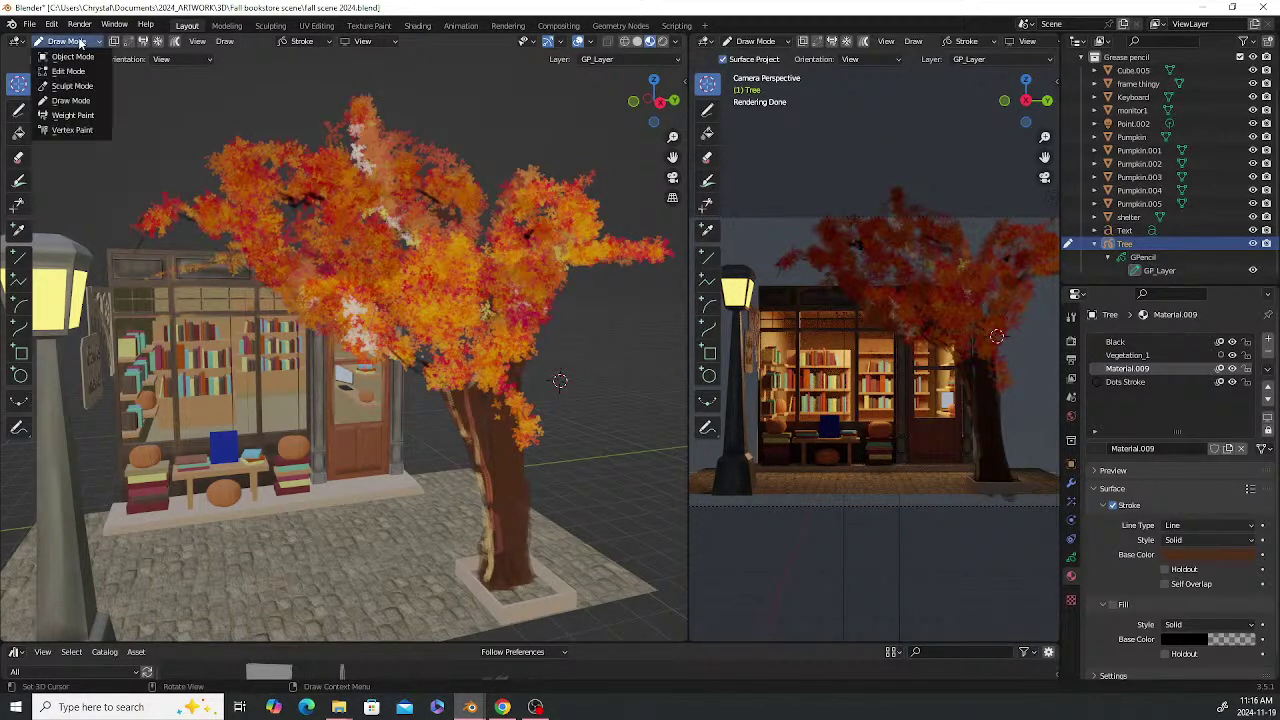
left_click(76, 58)
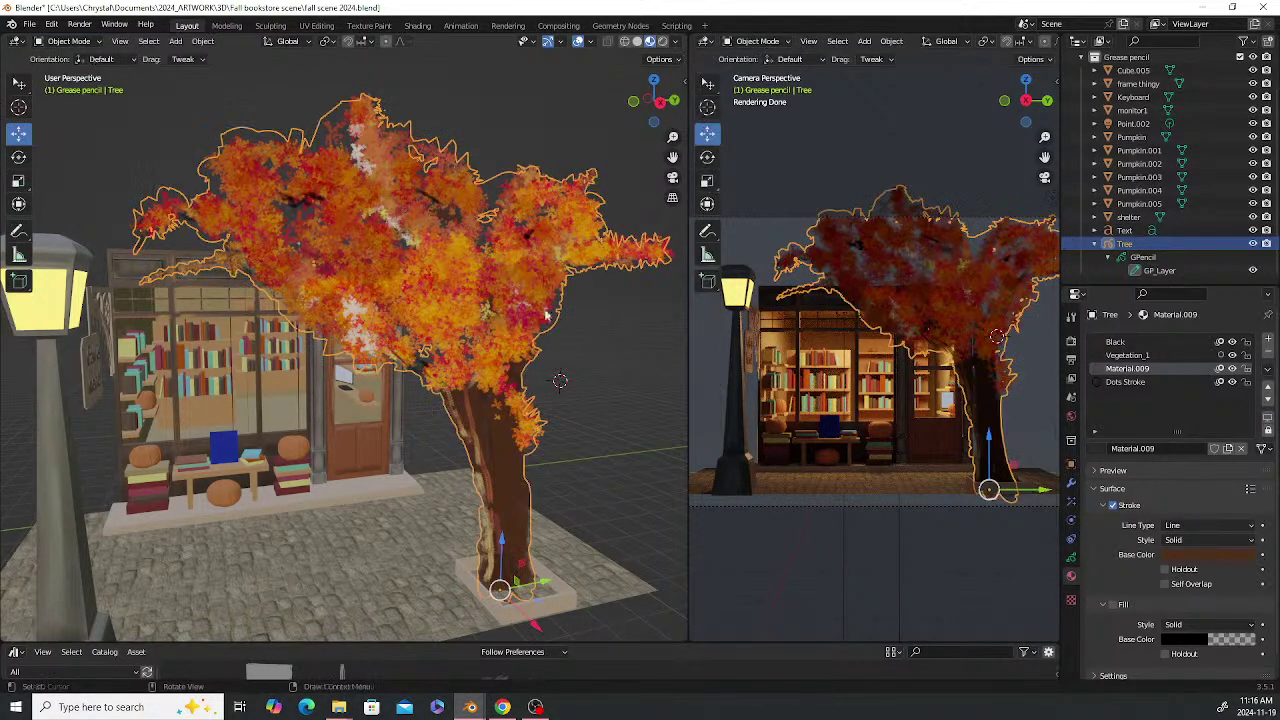
left_click(580, 352)
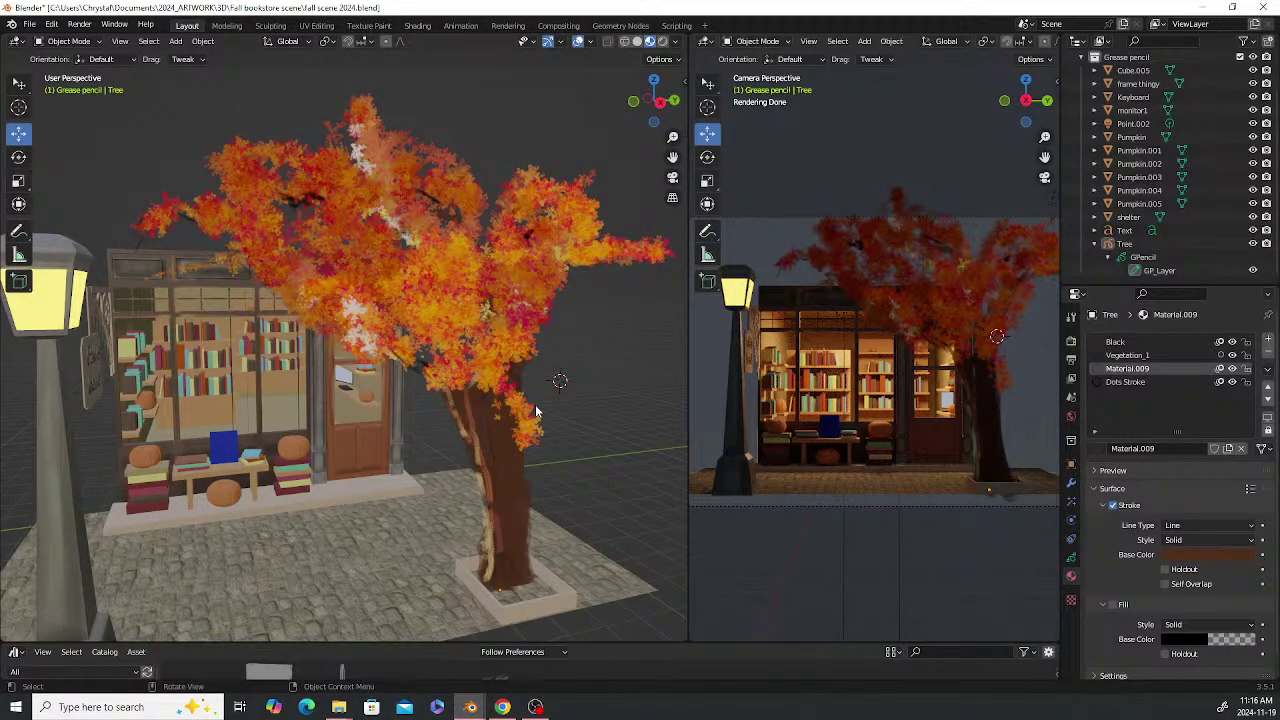
Add a blank Grease Pencil object at the 3D cursor
key("shift+a")
mouse_move(585, 364)
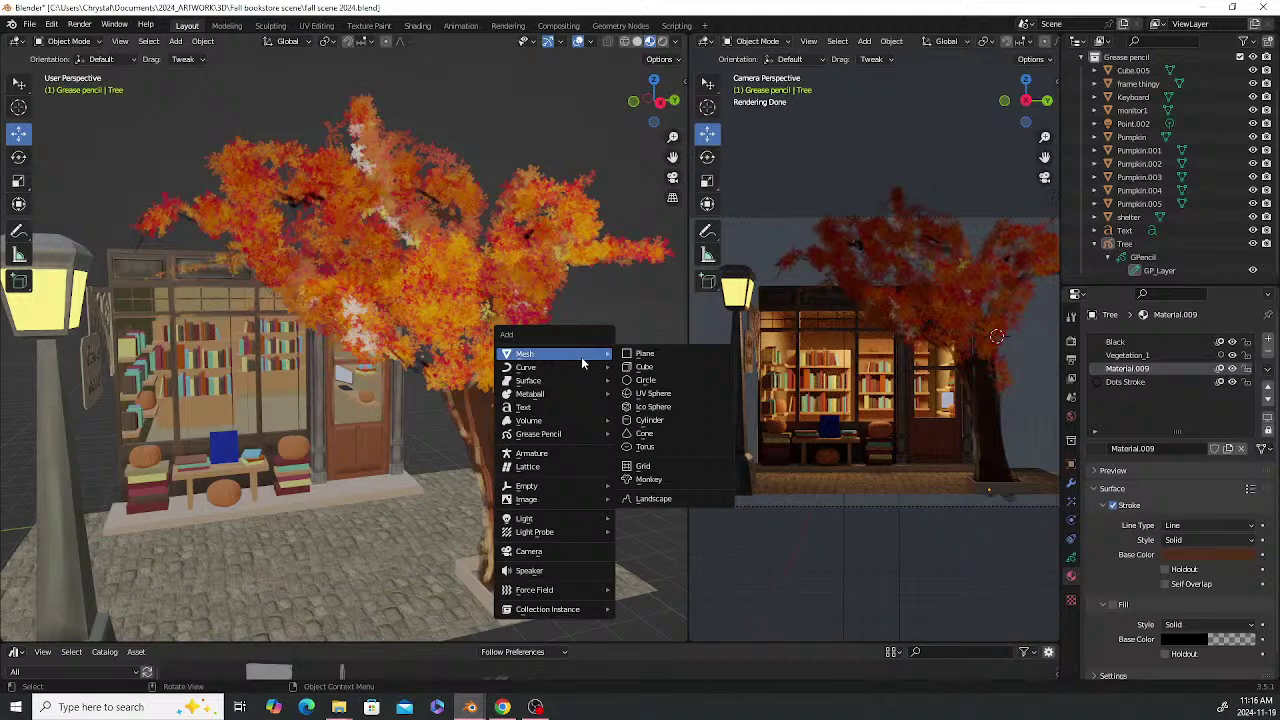
mouse_move(585, 434)
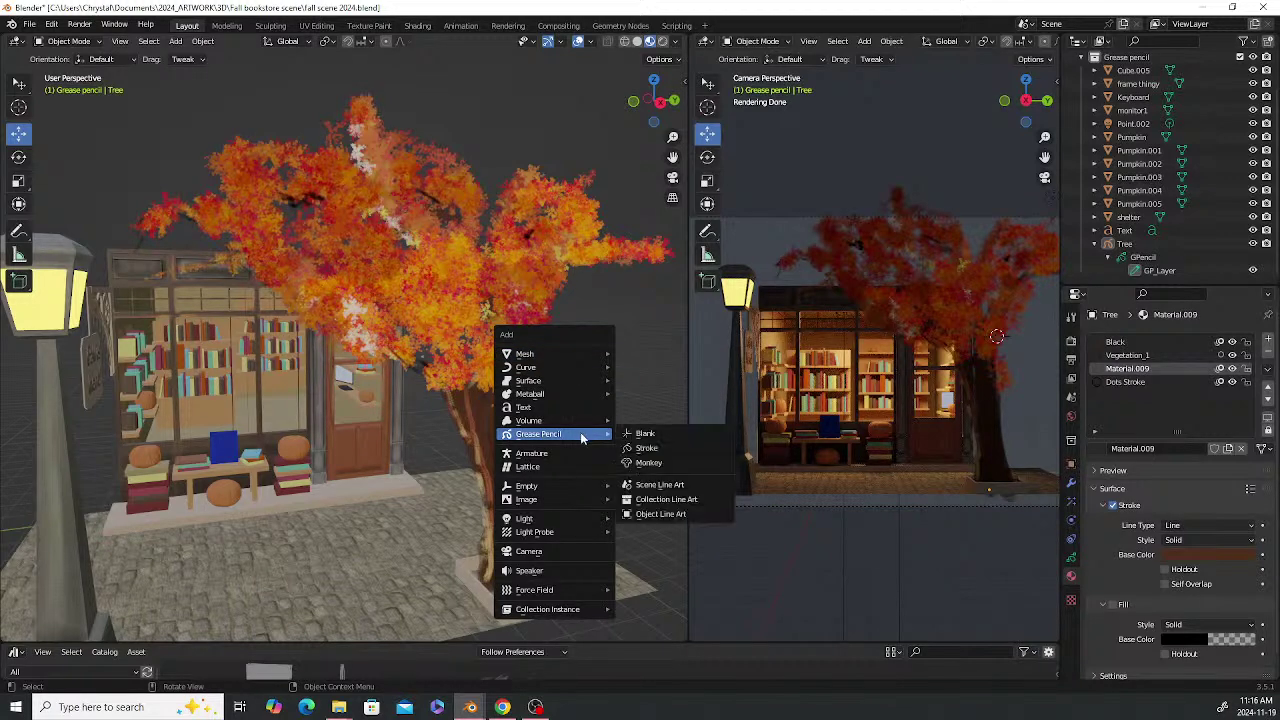
left_click(656, 436)
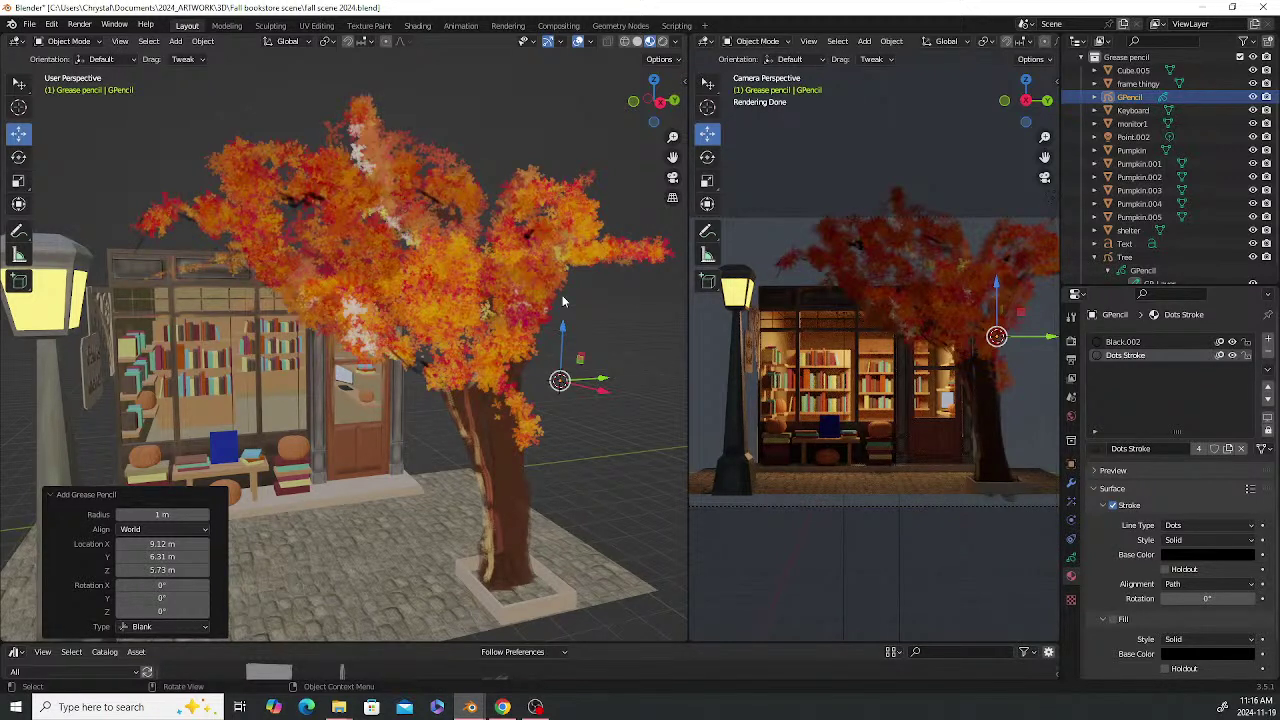
Leave the tree's GP_Layer name as it is and collapse the Tree object's hierarchy
scroll(1275, 225, "down", 1)
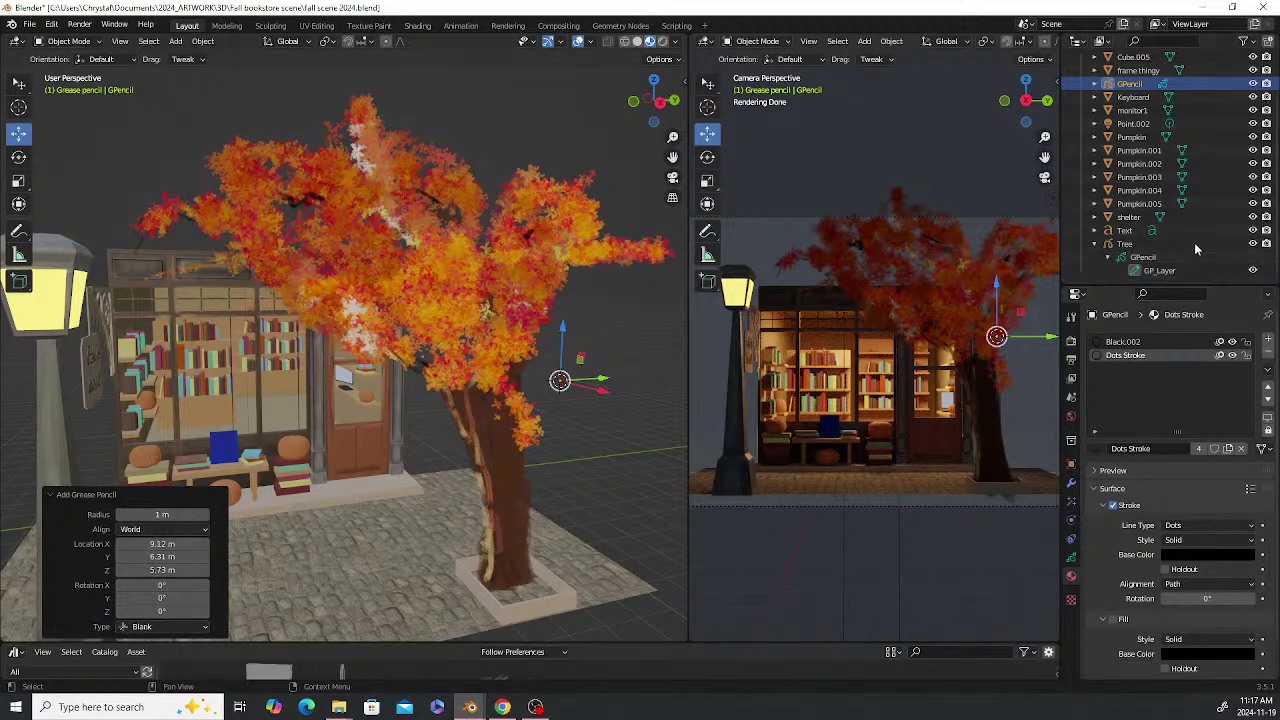
double_click(1175, 270)
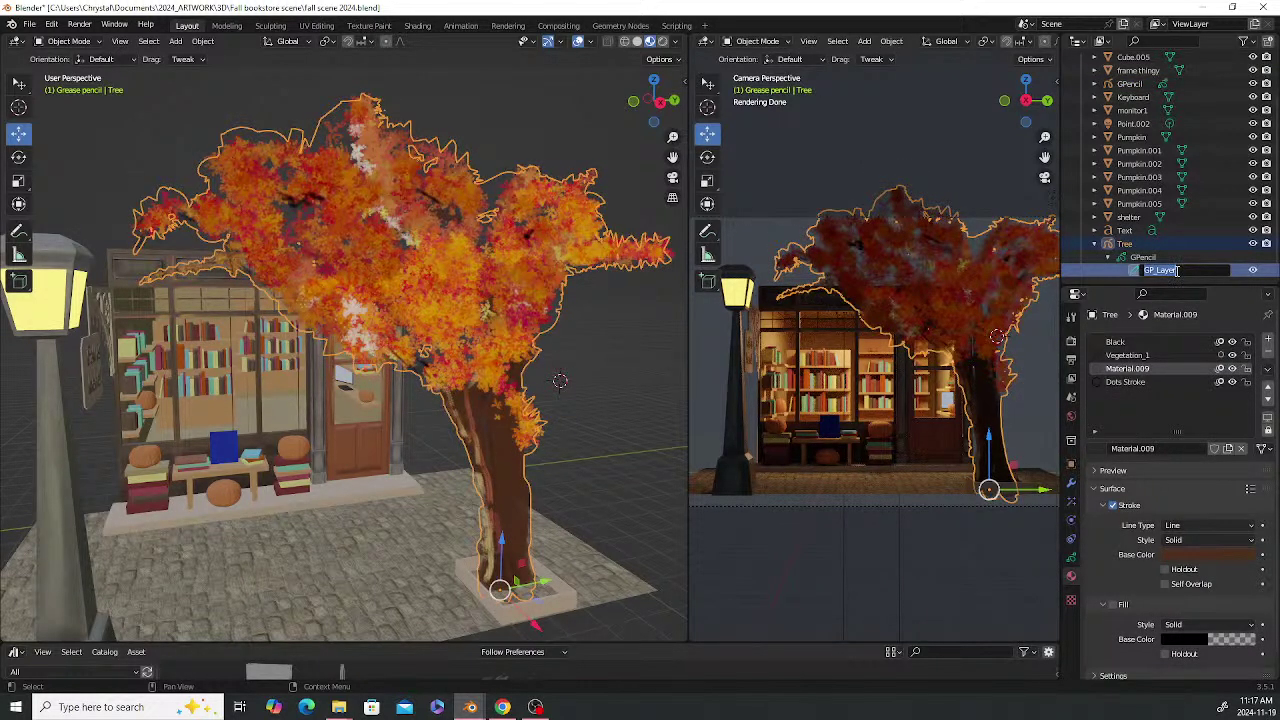
left_click(1157, 256)
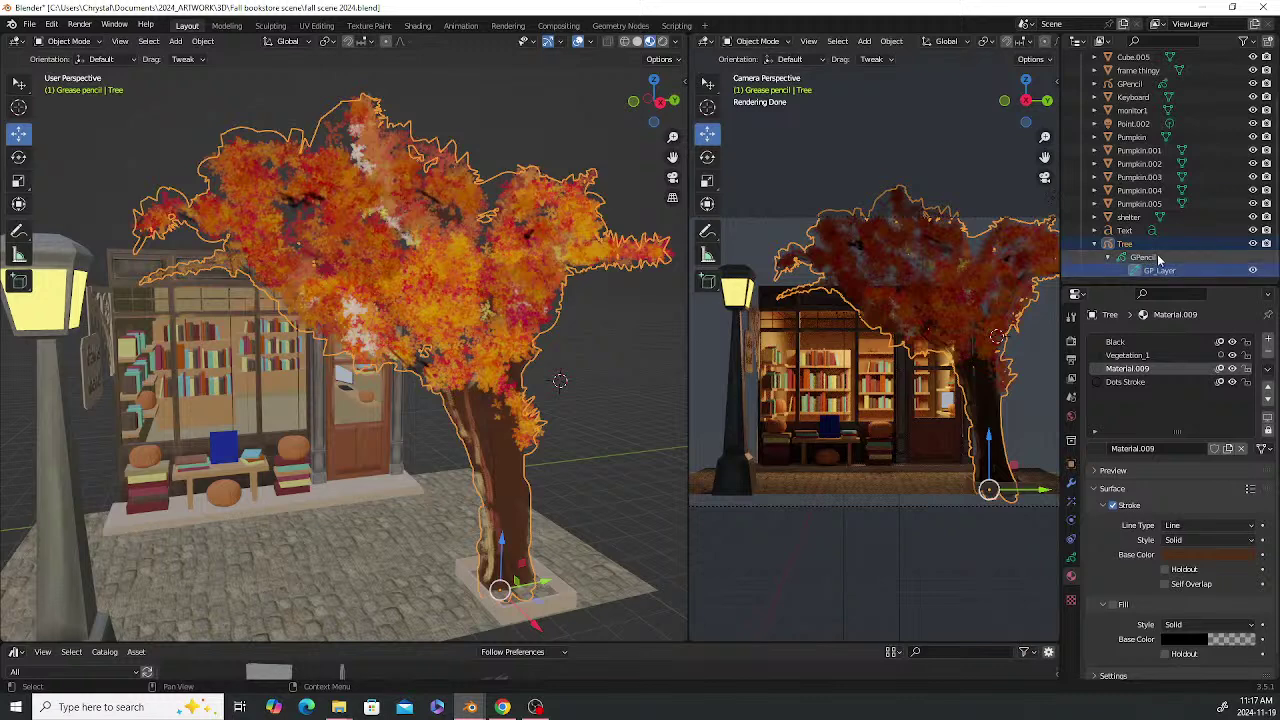
left_click(1095, 244)
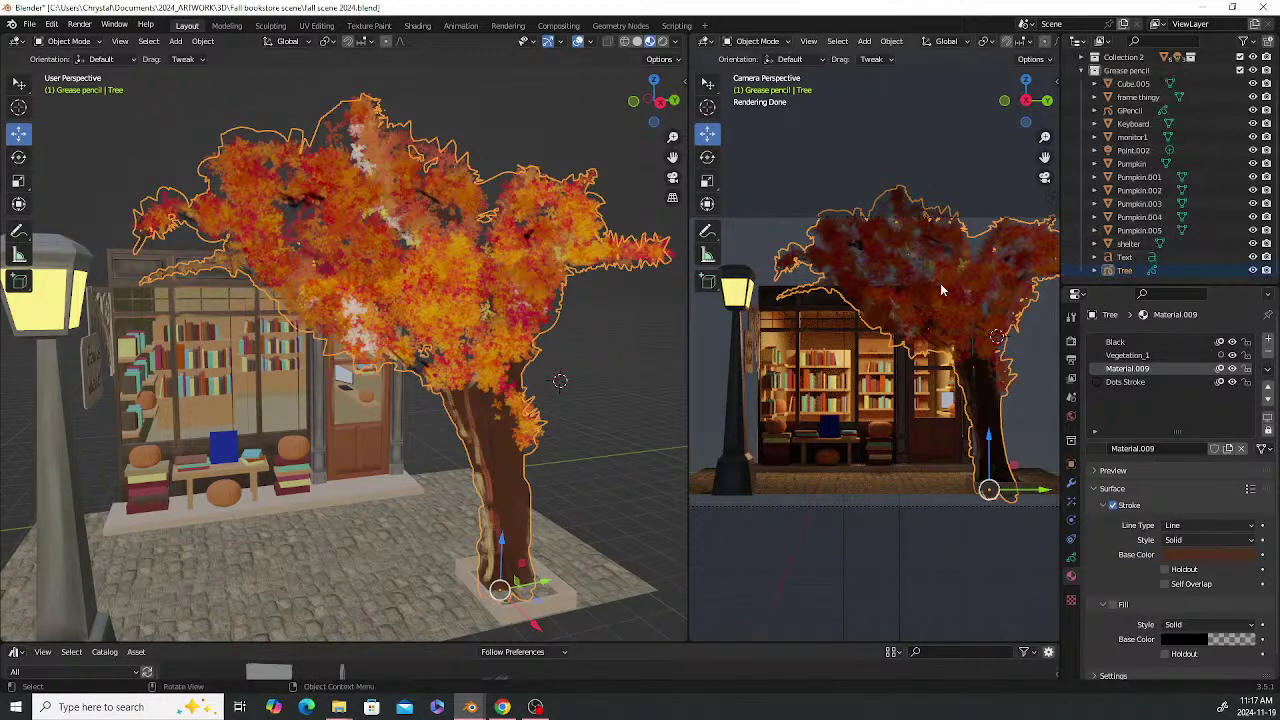
Remove the newly added blank Grease Pencil object
left_click(603, 410)
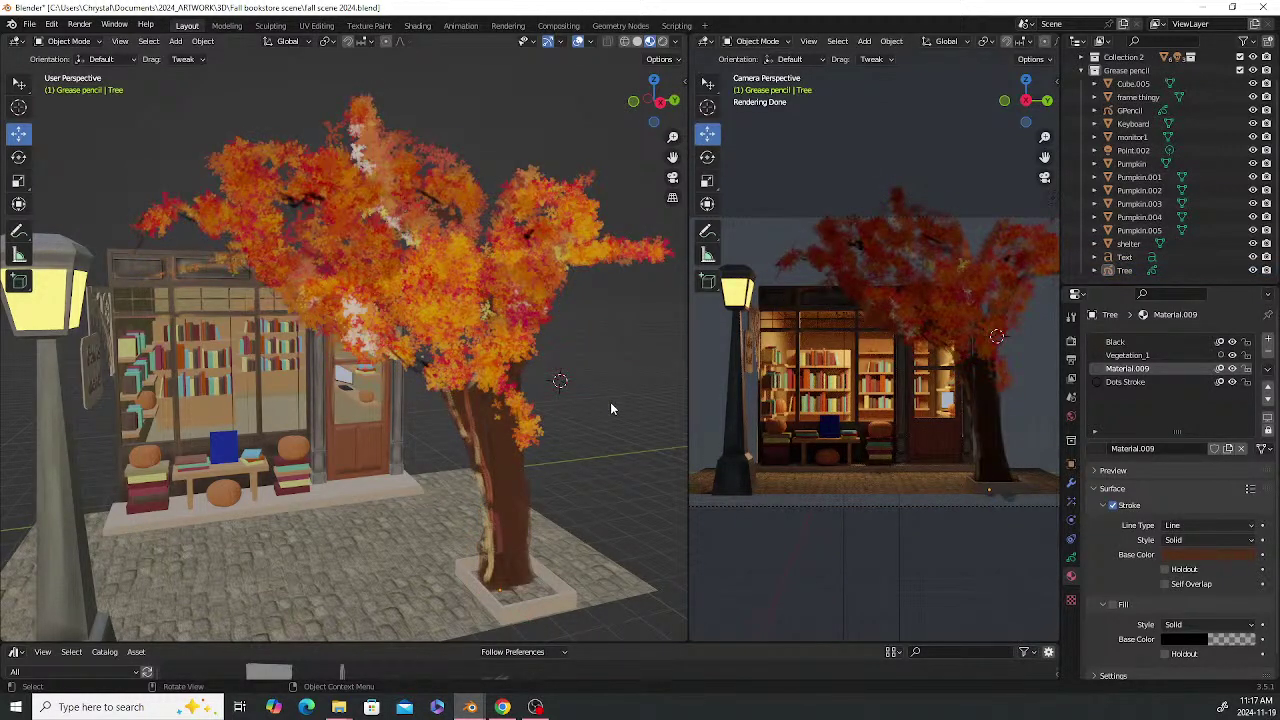
key("ctrl+z")
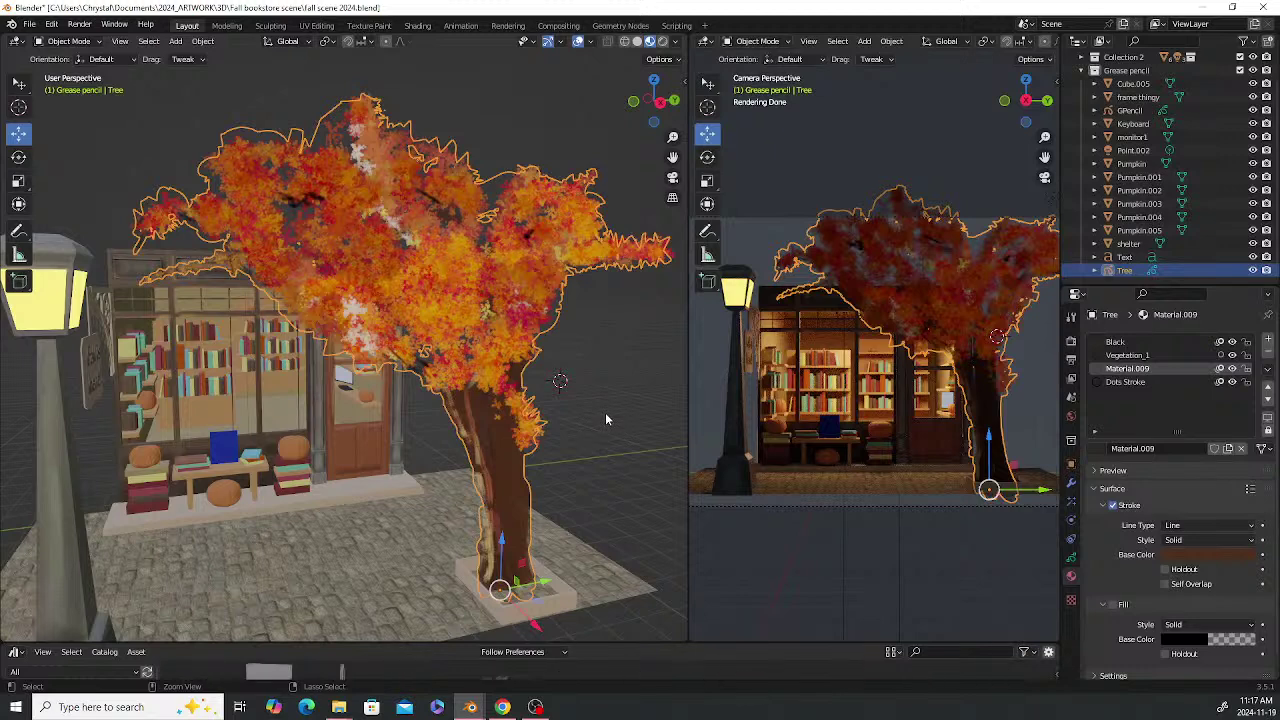
left_click(606, 419)
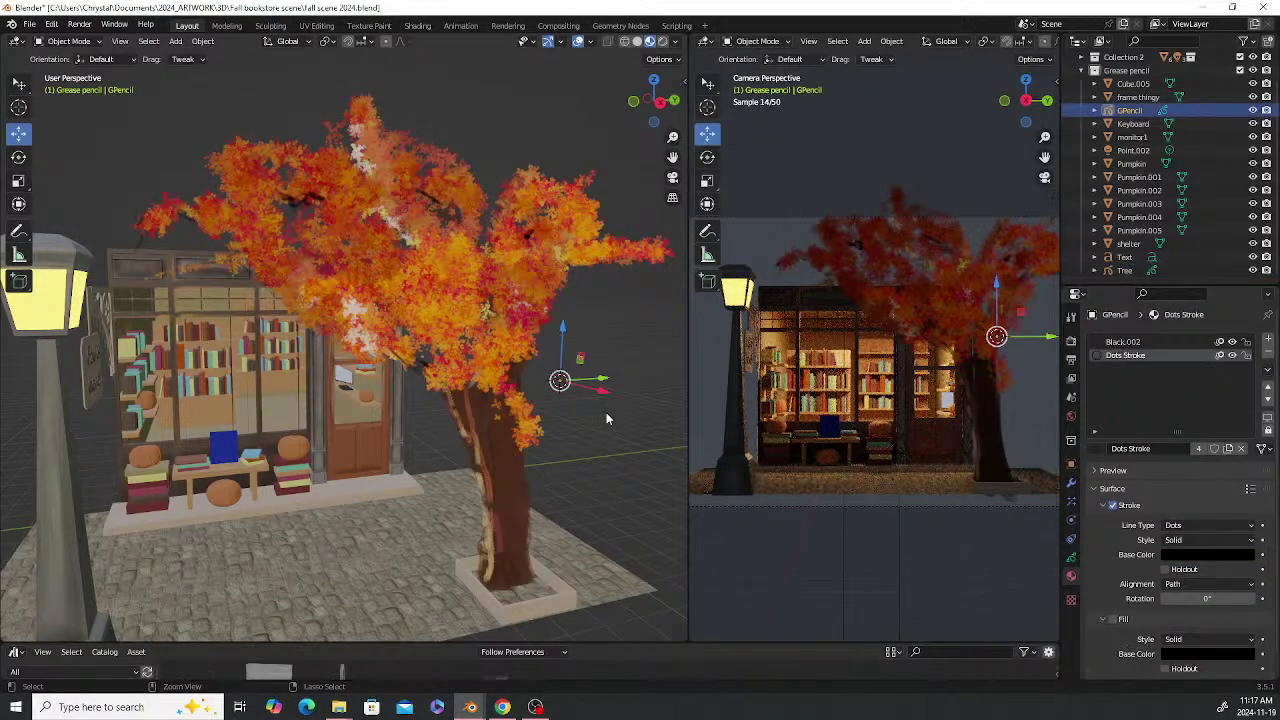
key("Delete")
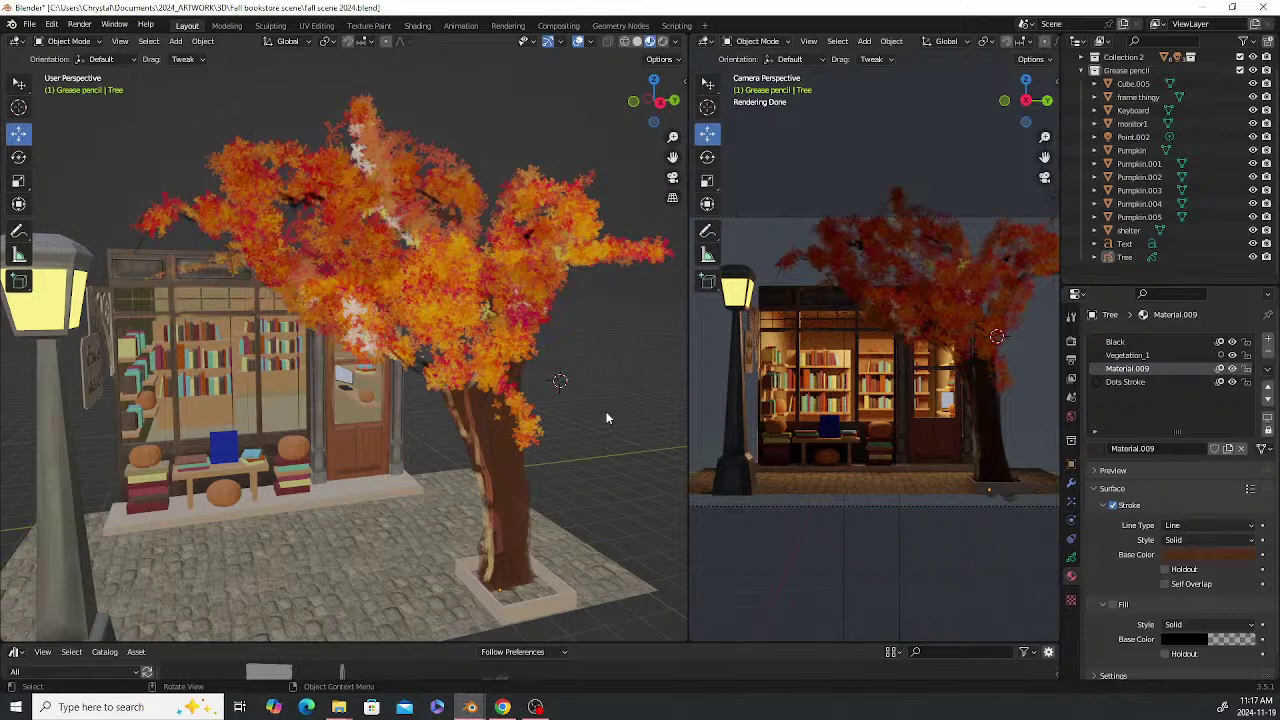
Make the Grease pencil collection active and add a blank Grease Pencil object to it at the 3D cursor
scroll(1112, 270, "up", 1)
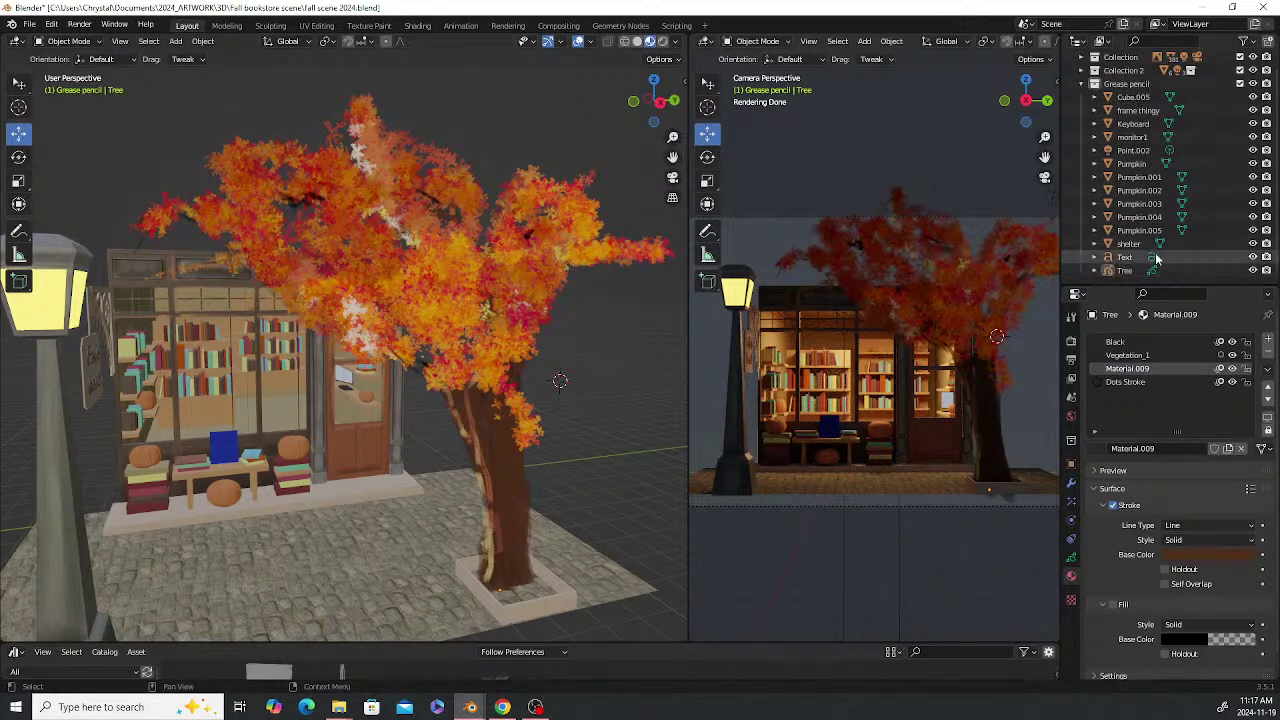
left_click(1139, 87)
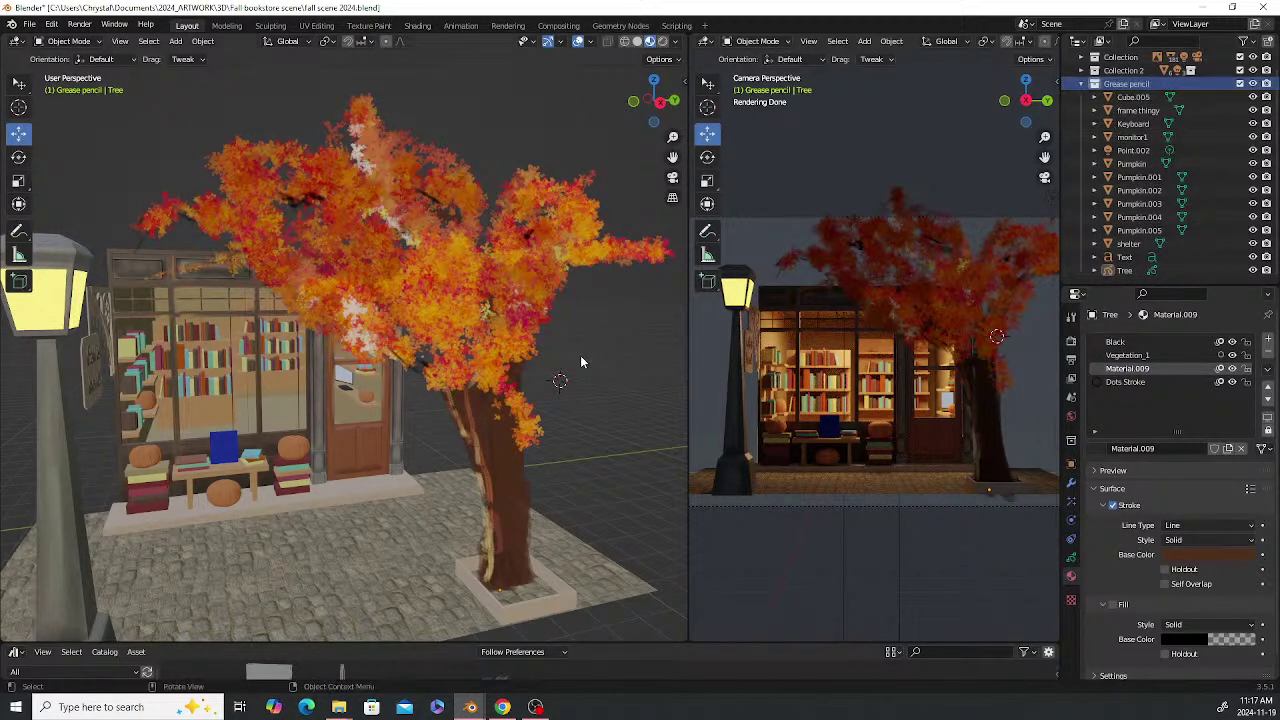
key("shift+a")
mouse_move(578, 366)
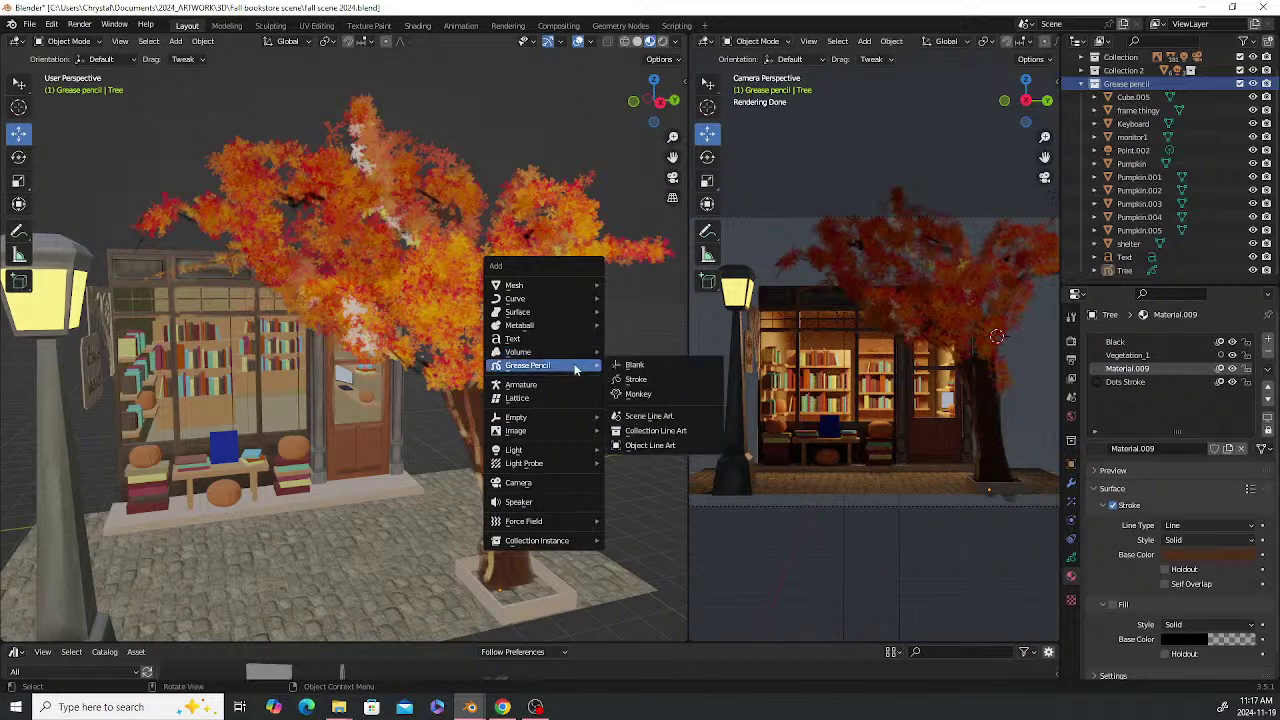
left_click(646, 366)
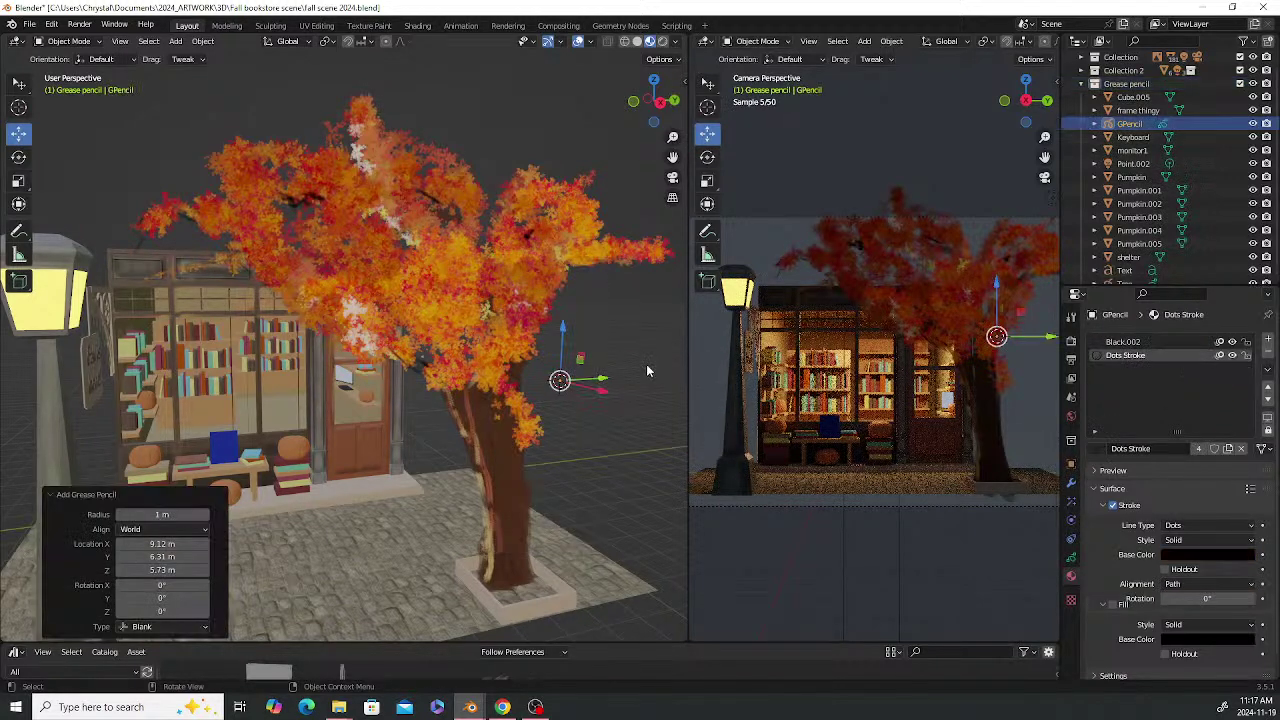
left_click(1144, 121)
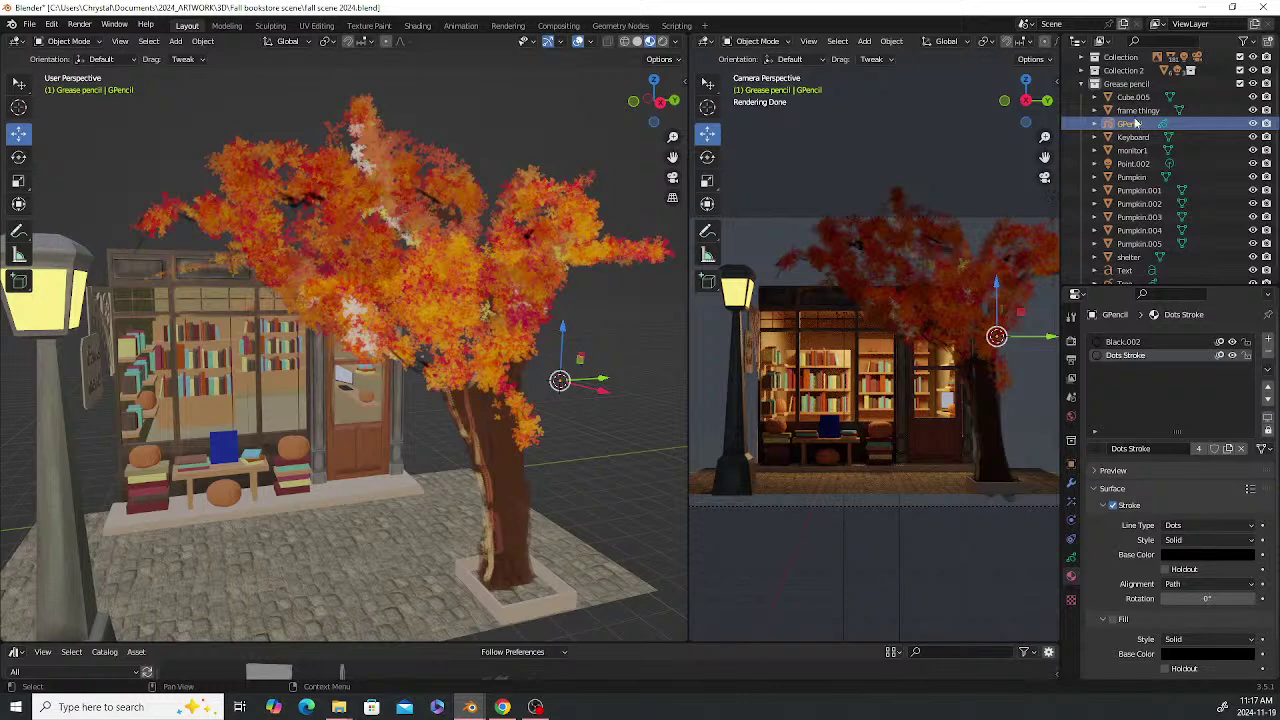
right_click(1136, 121)
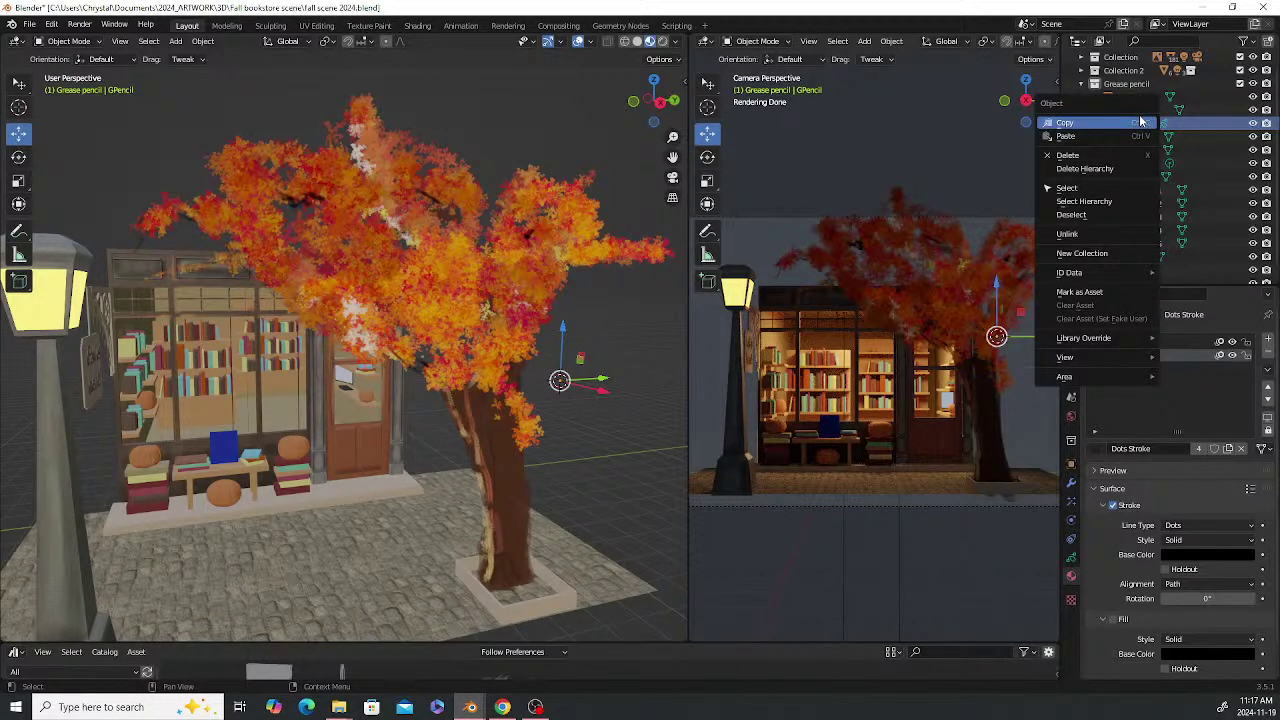
left_click(1202, 123)
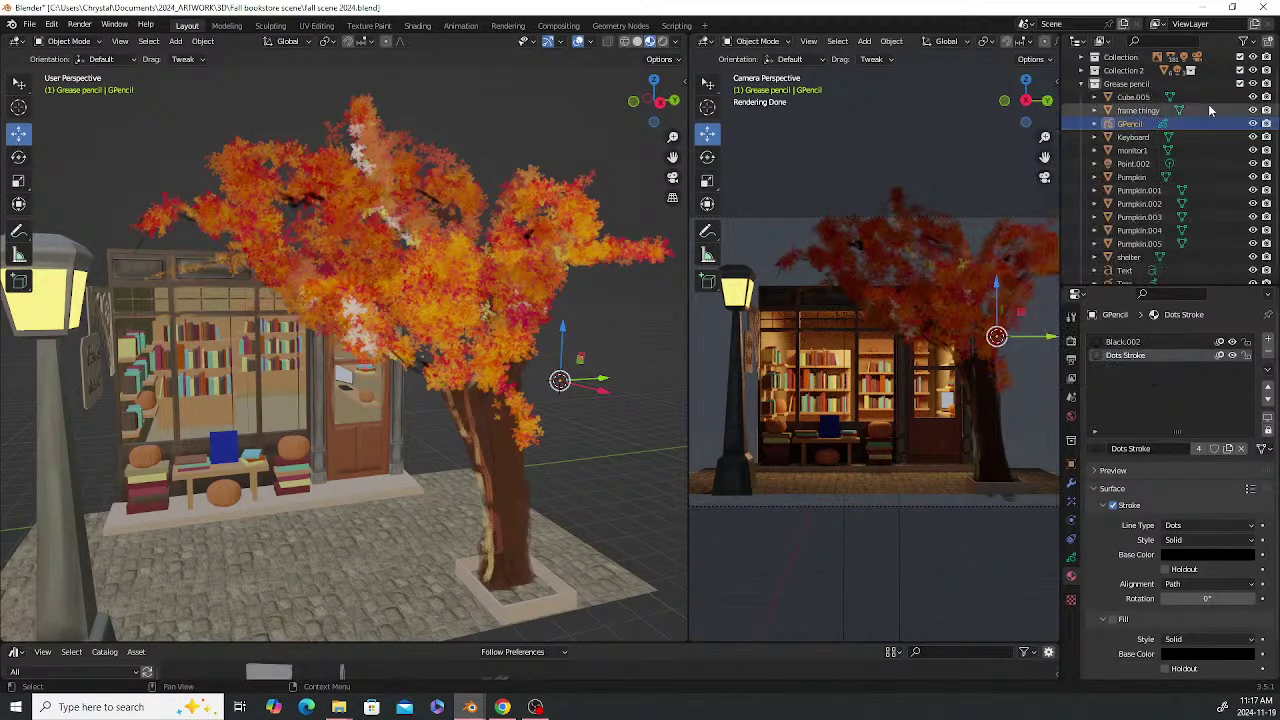
Rename the new Grease Pencil object as leaves
scroll(1140, 130, "up", 1)
double_click(1144, 135)
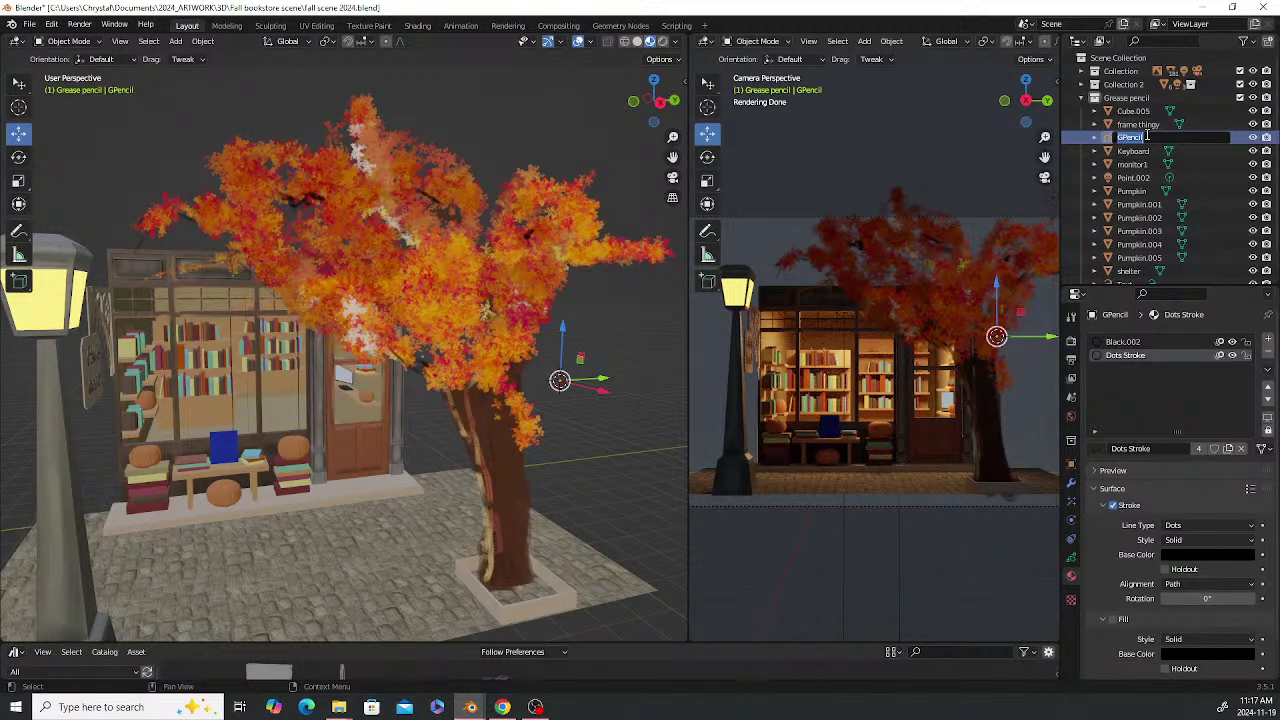
type("leaves")
key("Return")
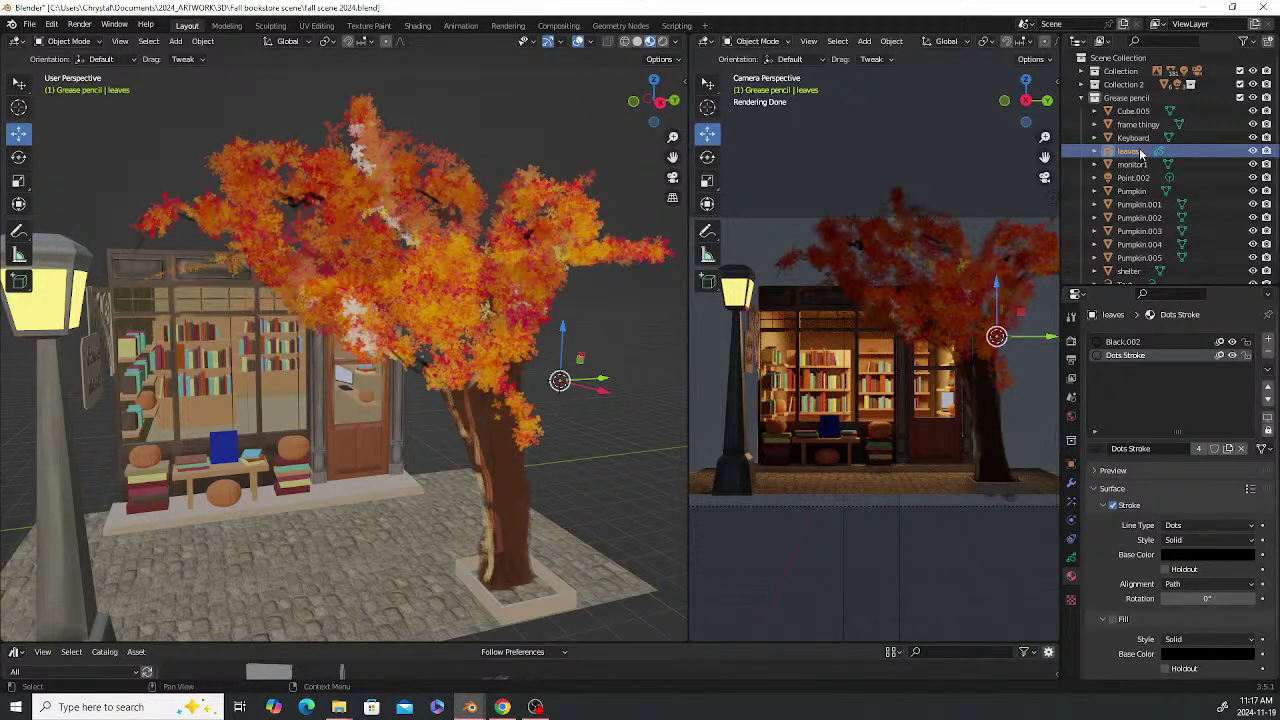
Rename the leaves object as individual leaves, correcting the spelling of the first word
double_click(1131, 153)
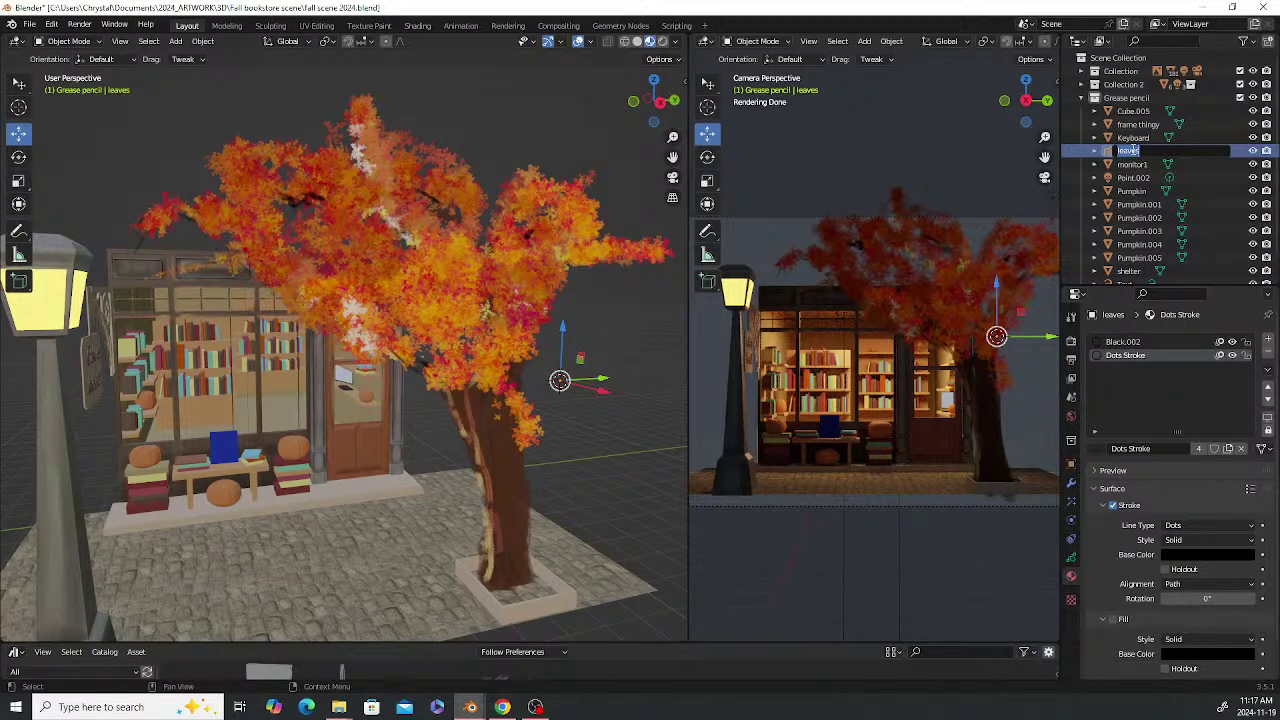
type("Indh")
type("idual leaves")
key("Return")
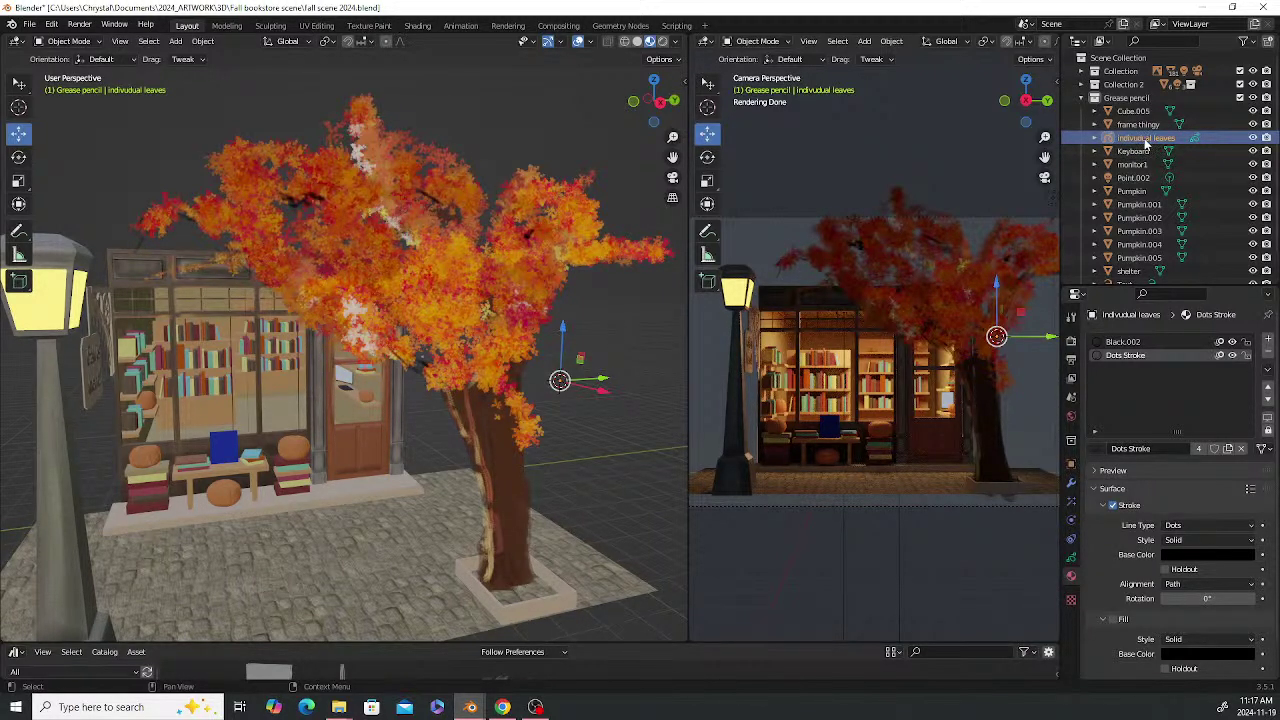
double_click(1146, 143)
left_click(1155, 137)
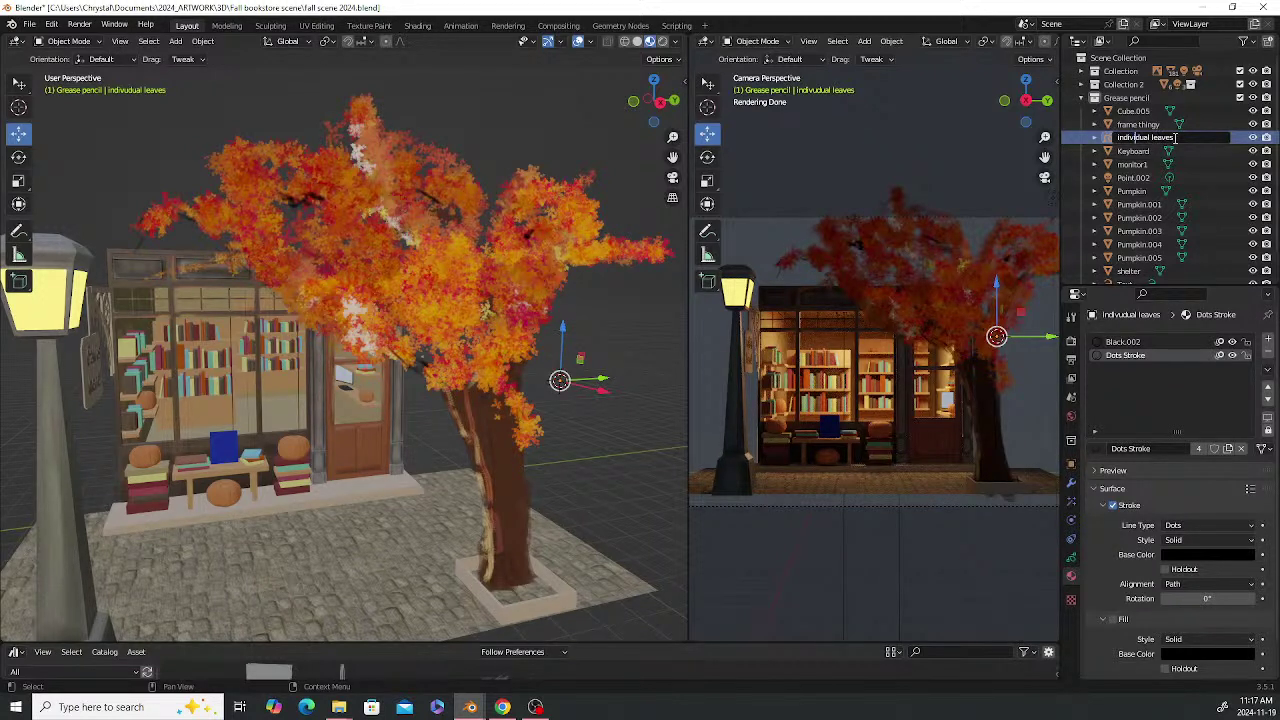
key("Return")
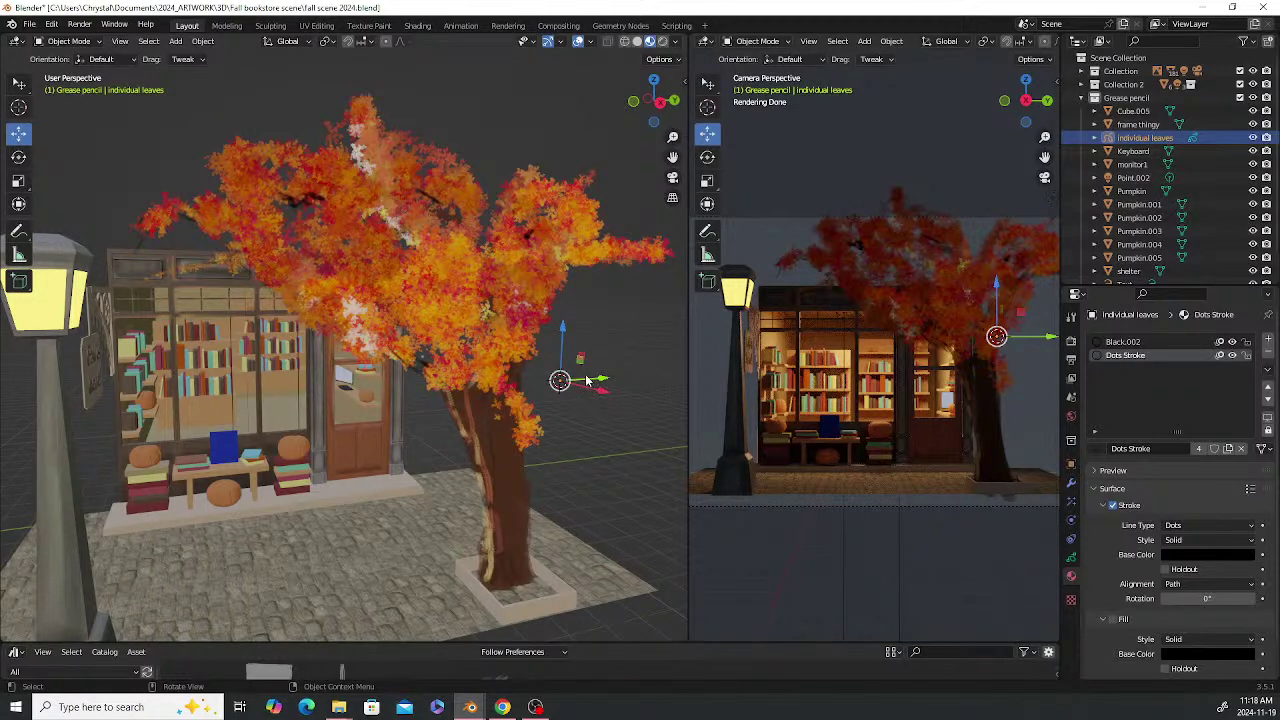
middle_click_drag(486, 327, 333, 306, "shift")
middle_click_drag(333, 359, 373, 376)
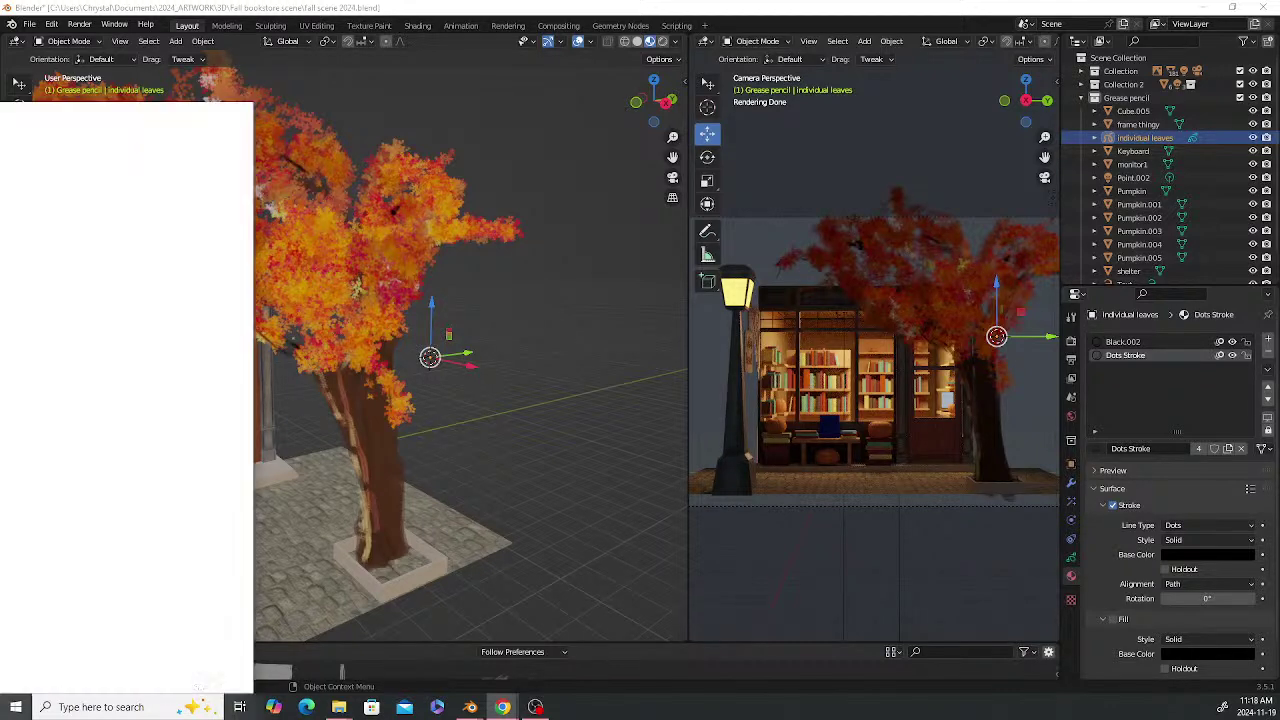
Consult the autumn leaf reference images in the browser window, and move the window off the 3D scene
left_click_drag(0, 102, 113, 91)
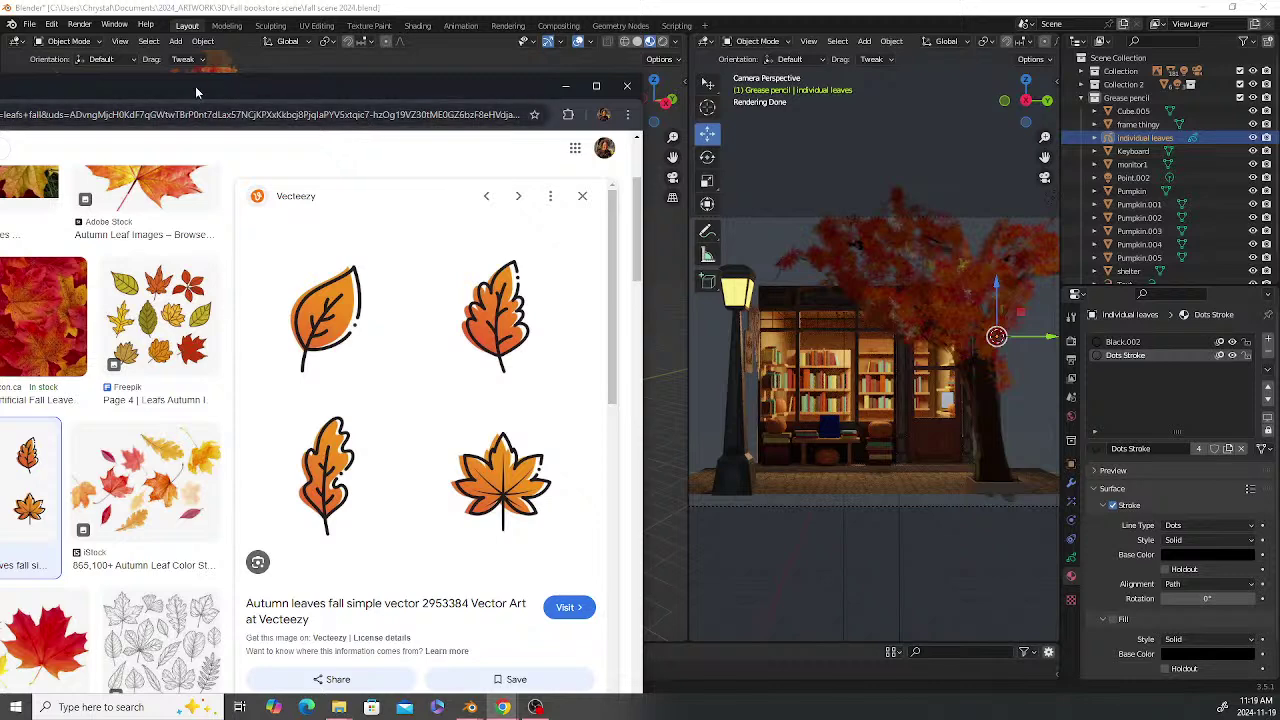
left_click_drag(194, 93, 0, 30)
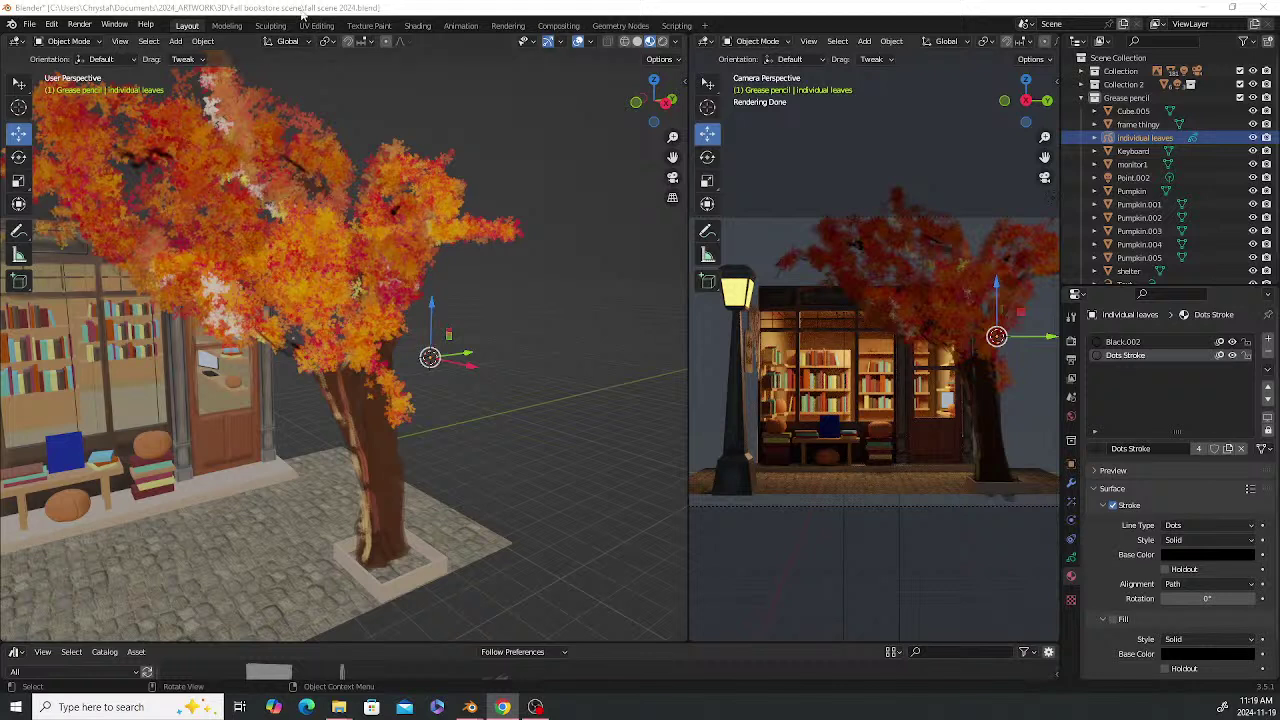
Switch the individual leaves object to Draw Mode with the area beside the tree in view
left_click(542, 428)
scroll(430, 395, "up", 2)
middle_click_drag(540, 395, 541, 344)
scroll(461, 326, "down", 4)
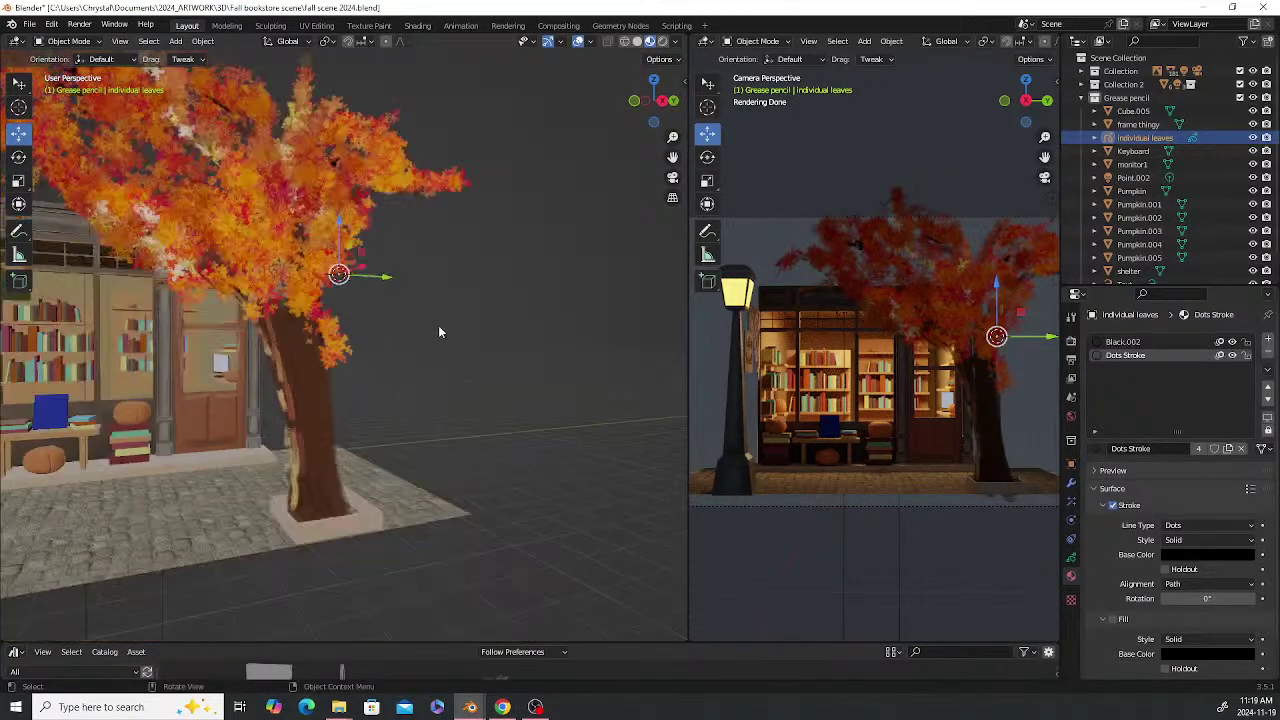
middle_click_drag(439, 329, 503, 349)
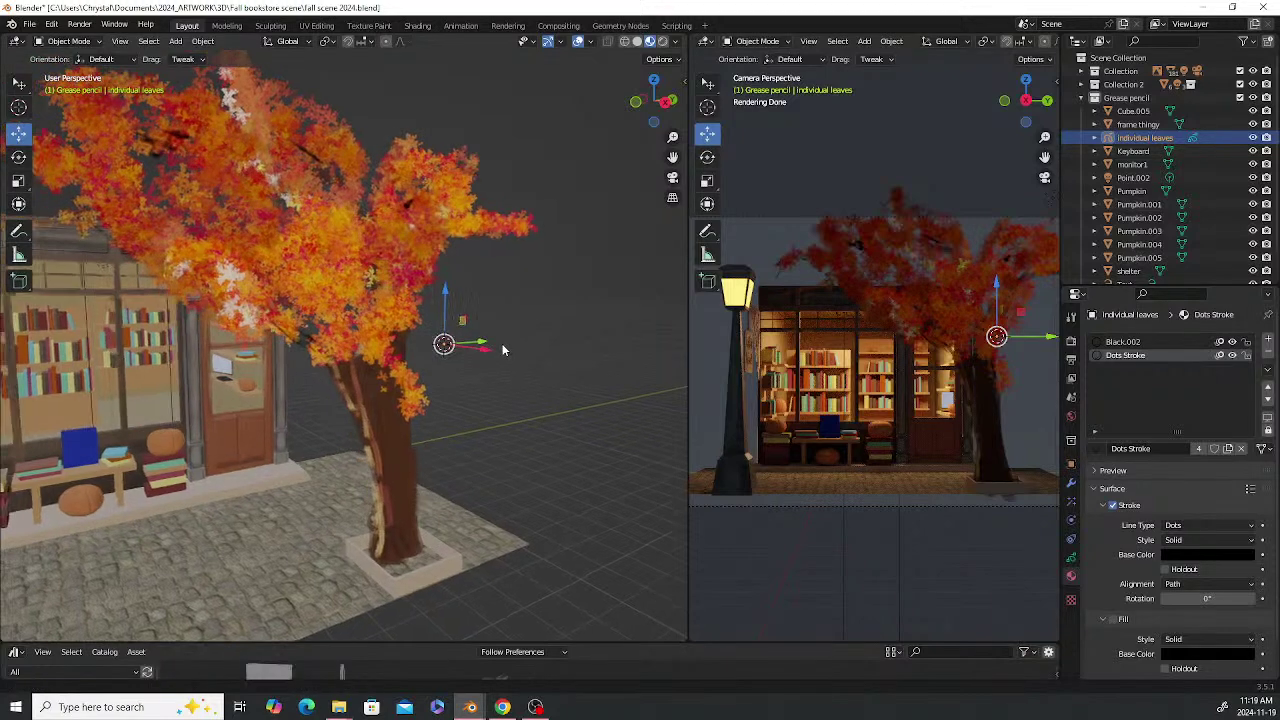
scroll(522, 346, "up", 2)
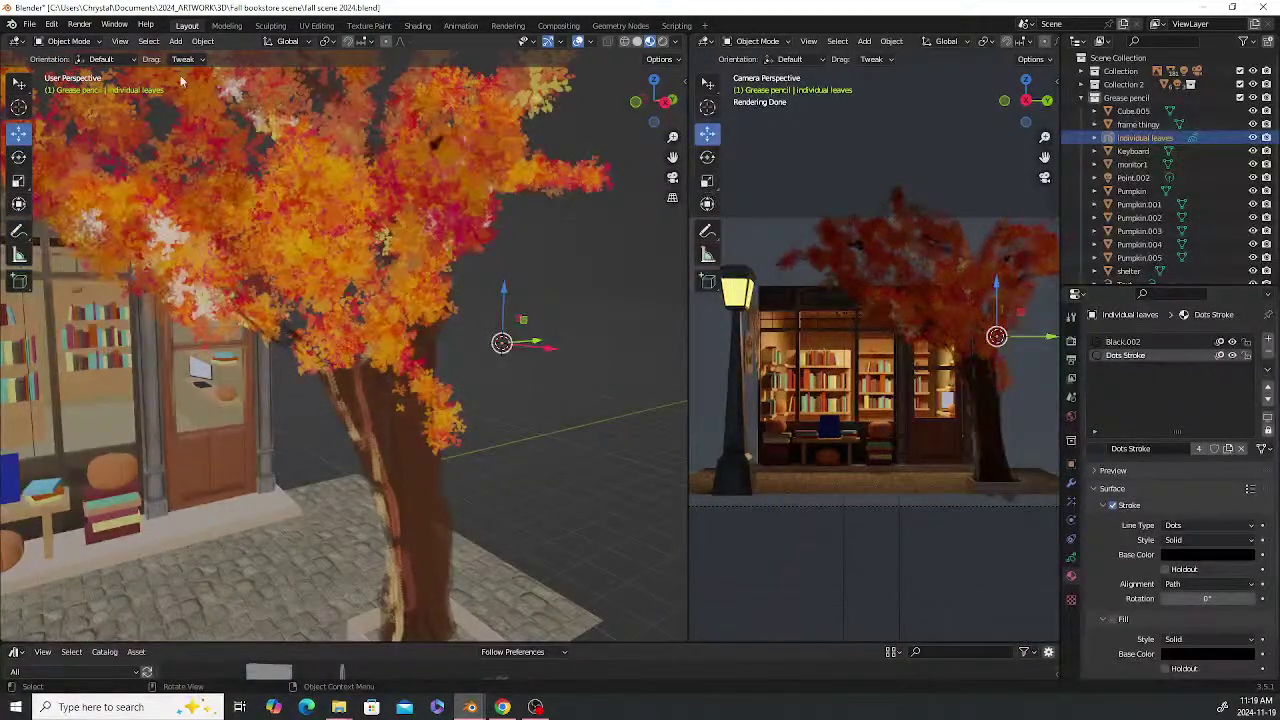
left_click(60, 44)
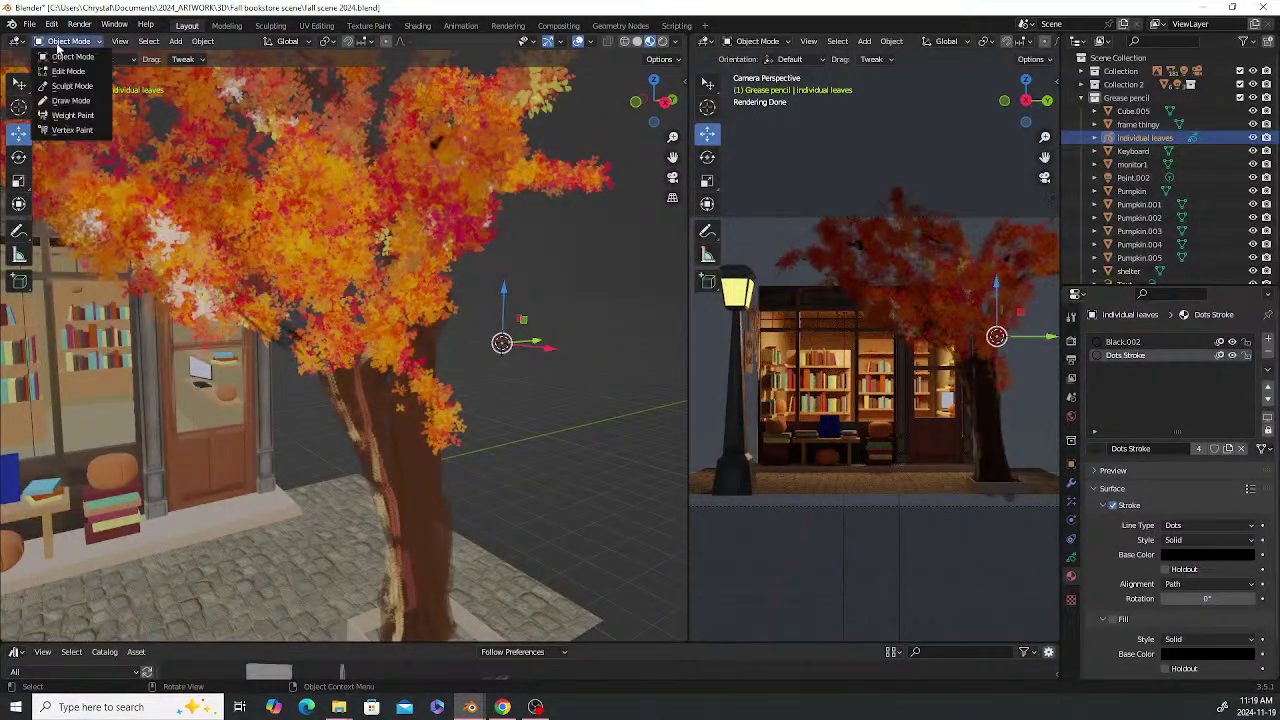
left_click(72, 101)
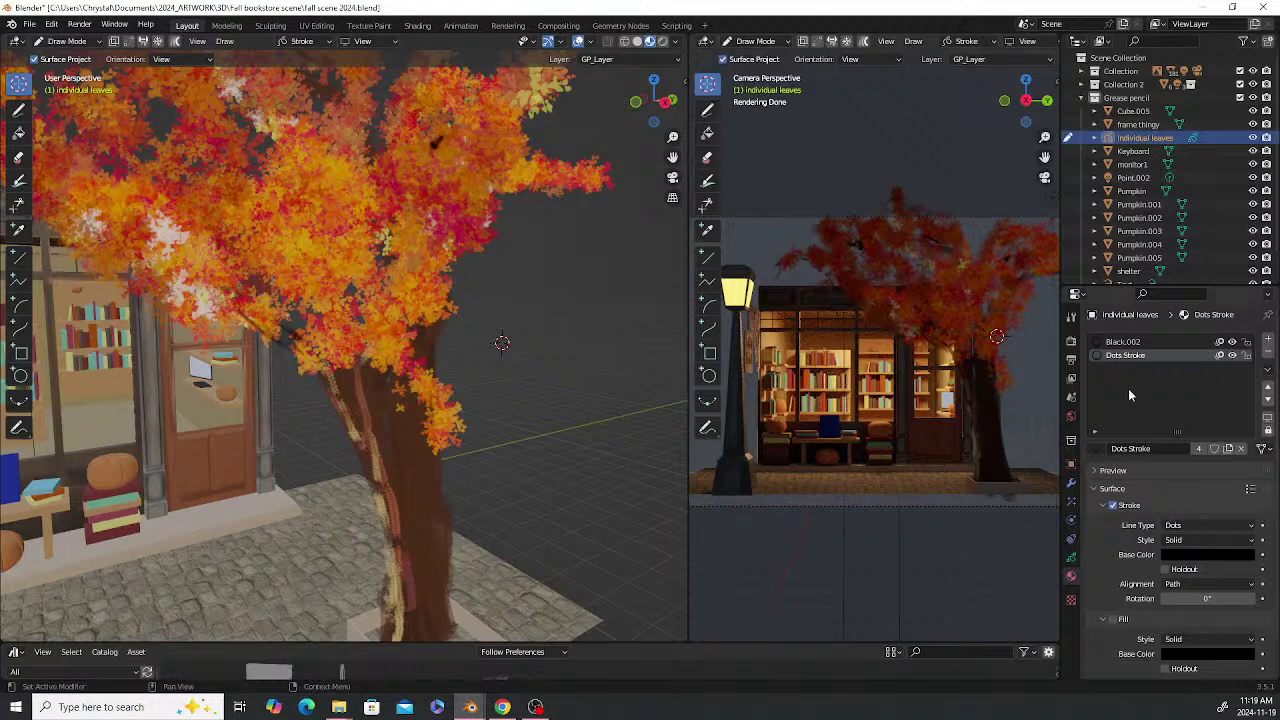
Set the stroke base color of the Black.002 material to a dark brownish orange
left_click(1130, 343)
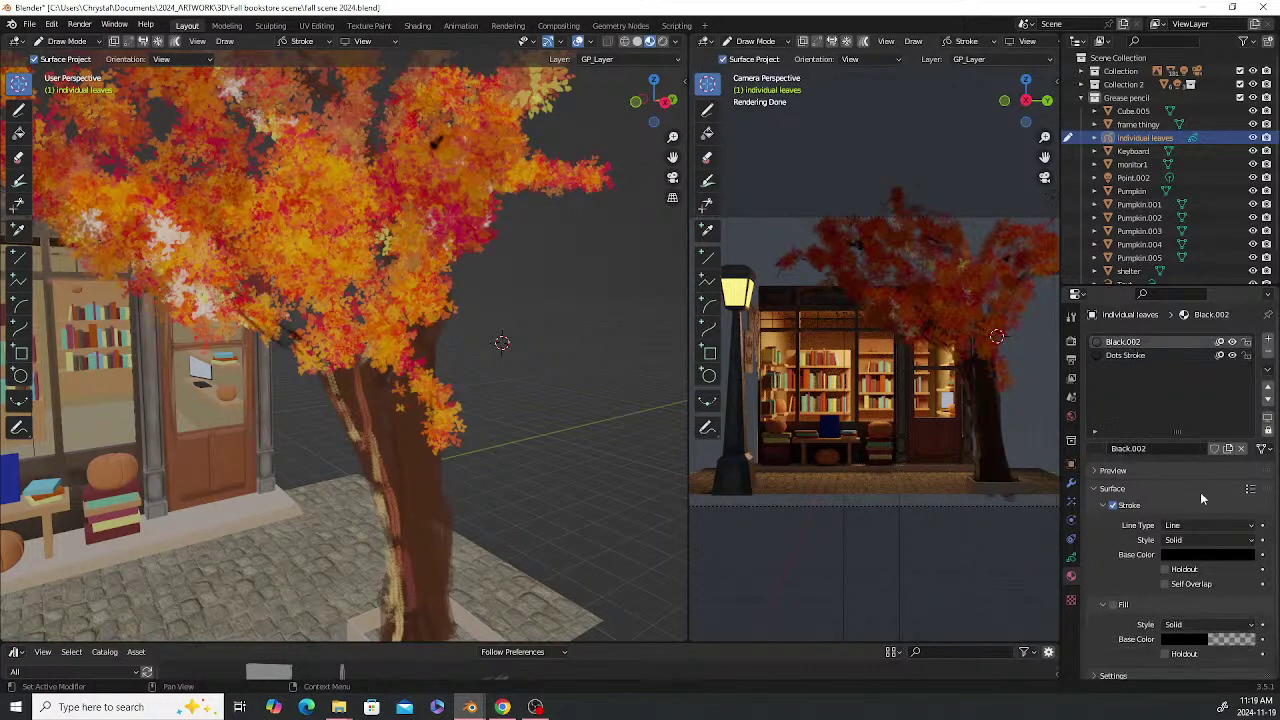
left_click(1204, 556)
left_click(1245, 422)
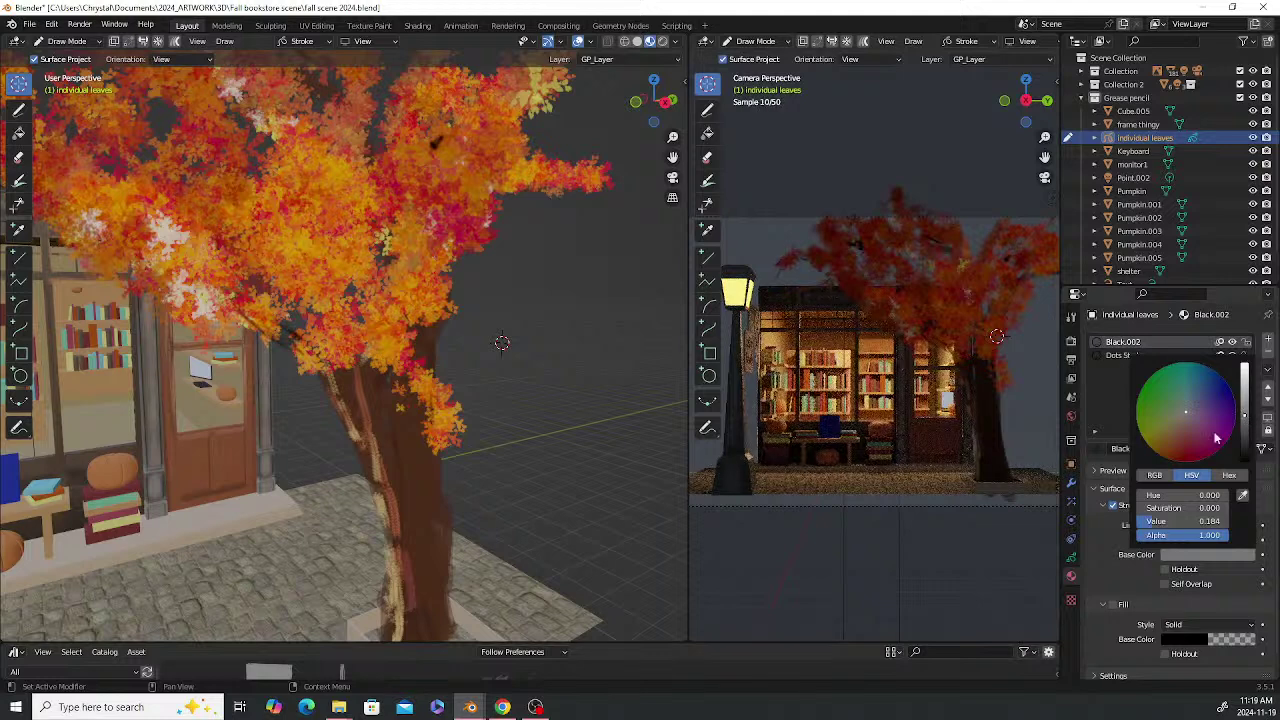
left_click(1187, 455)
left_click_drag(1187, 455, 1177, 441)
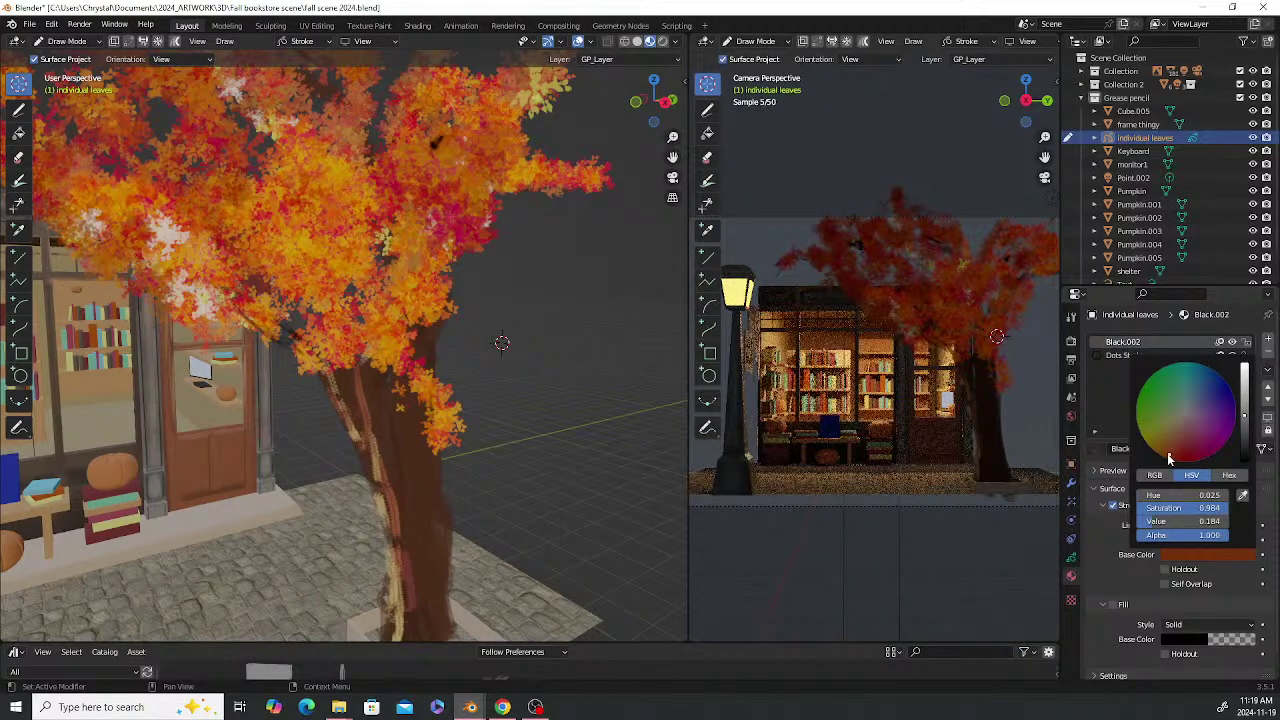
left_click_drag(1175, 458, 1170, 449)
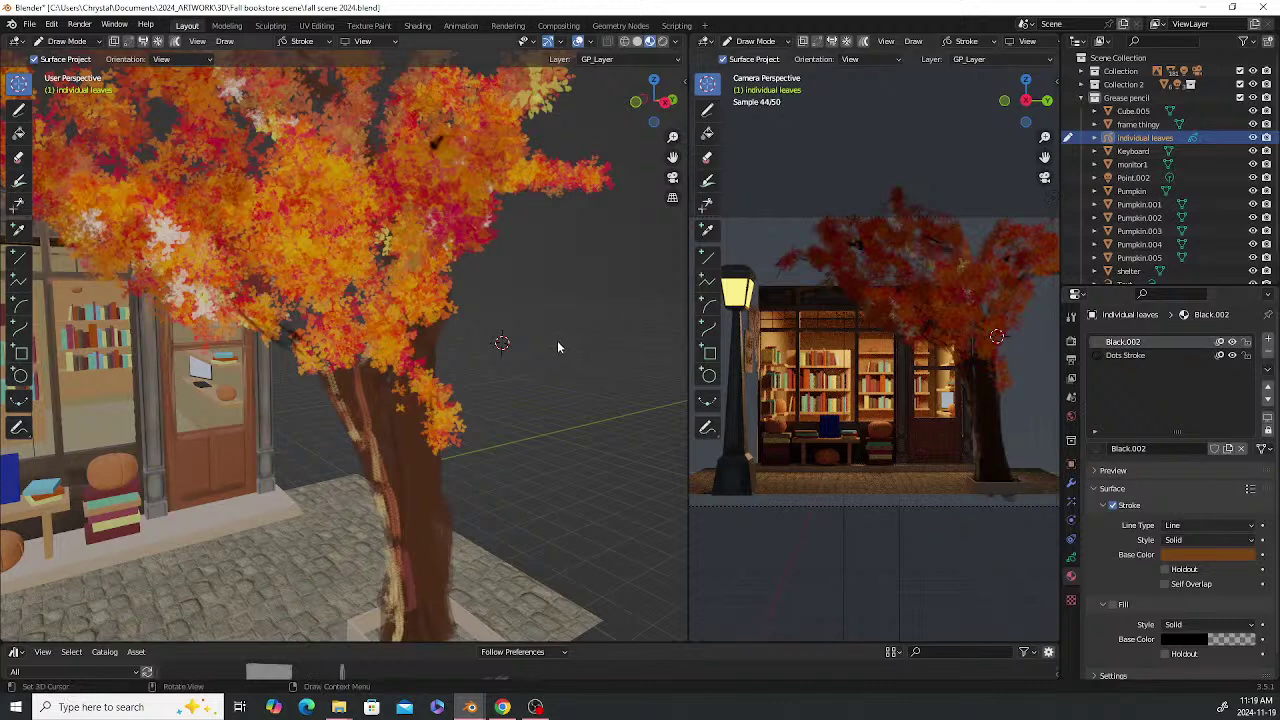
Activate the Draw tool, try a short curved stroke beside the tree and undo it
left_click(18, 110)
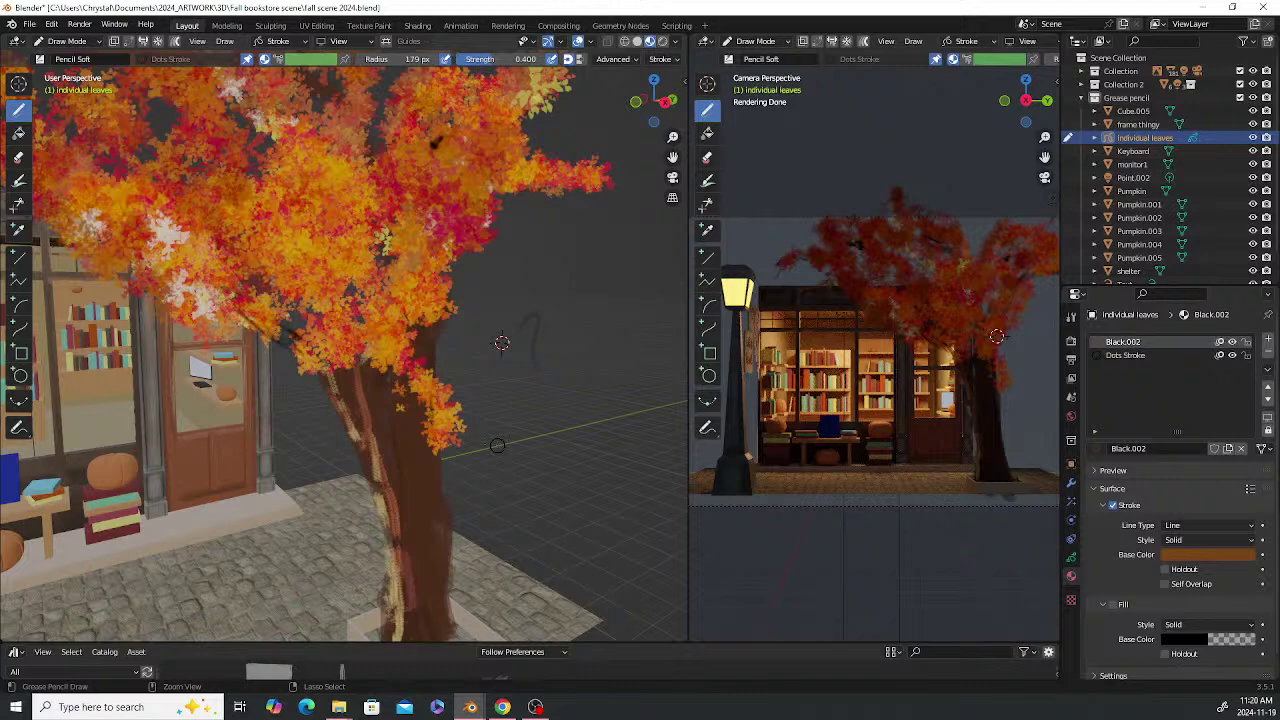
key("ctrl+z")
Enable a bright orange fill on the Black.002 material and try it with a round stroke, undoing the stroke
left_click(1113, 604)
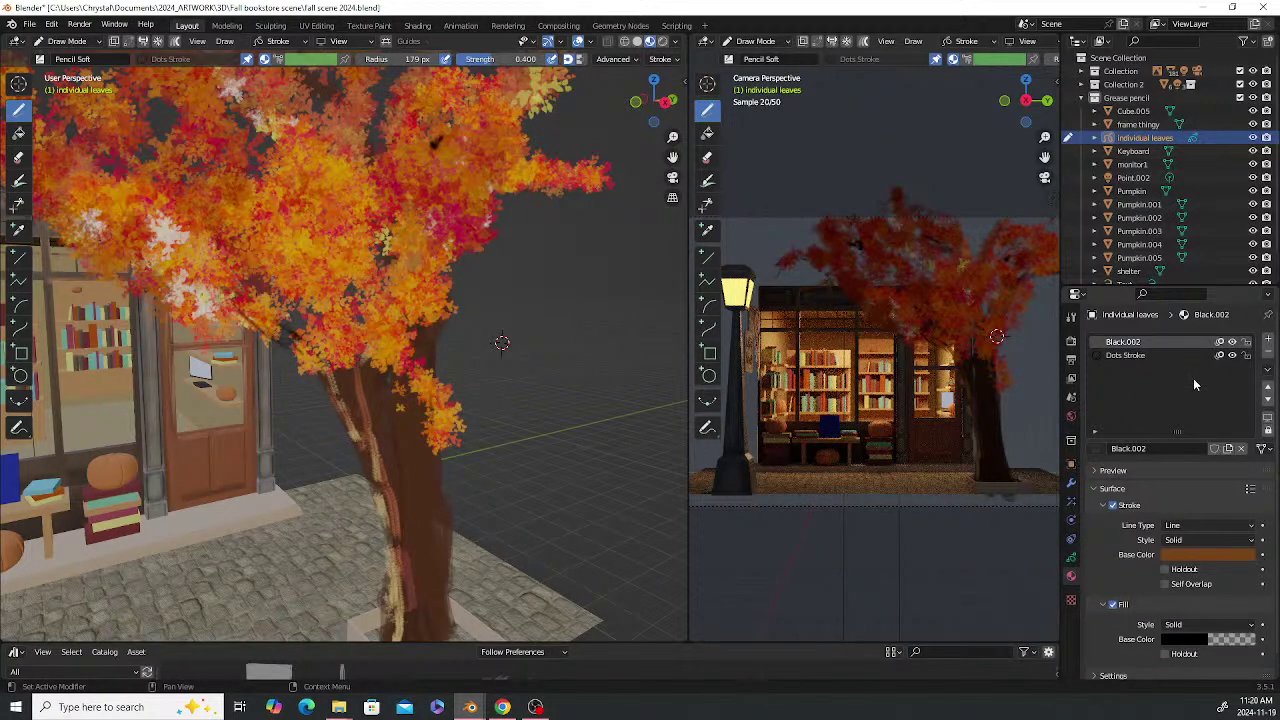
left_click(1192, 641)
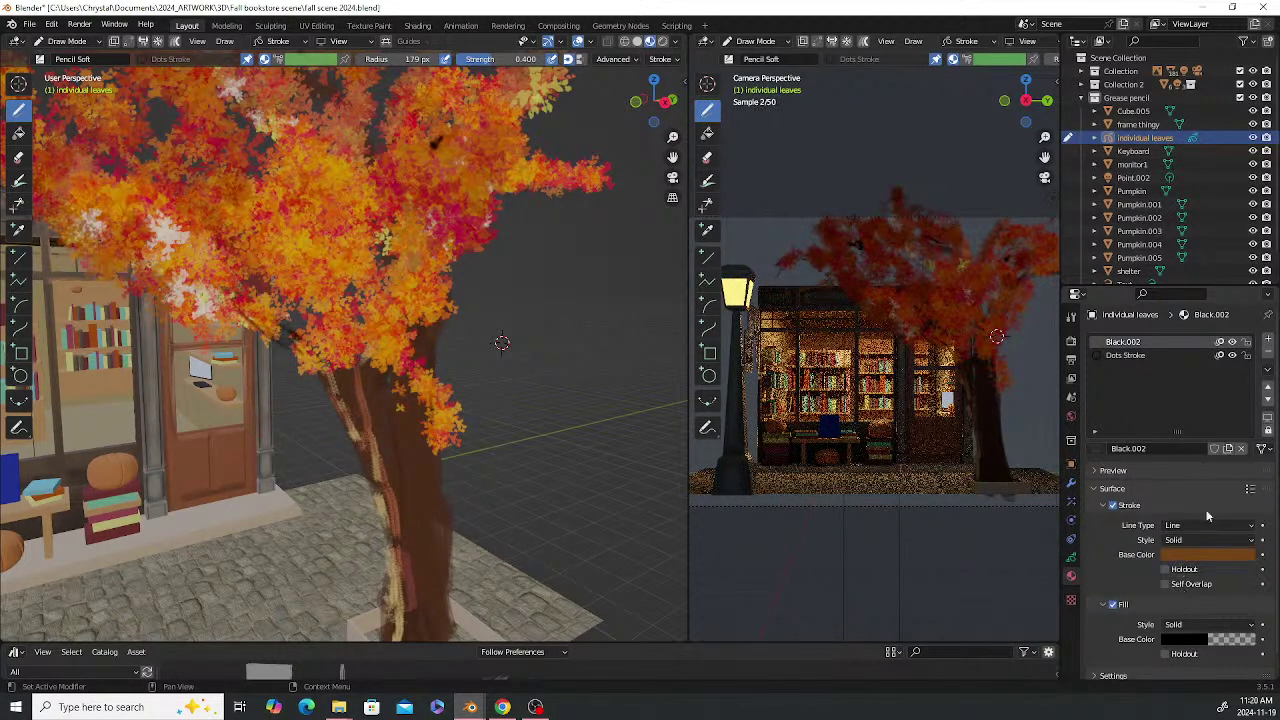
left_click(1192, 640)
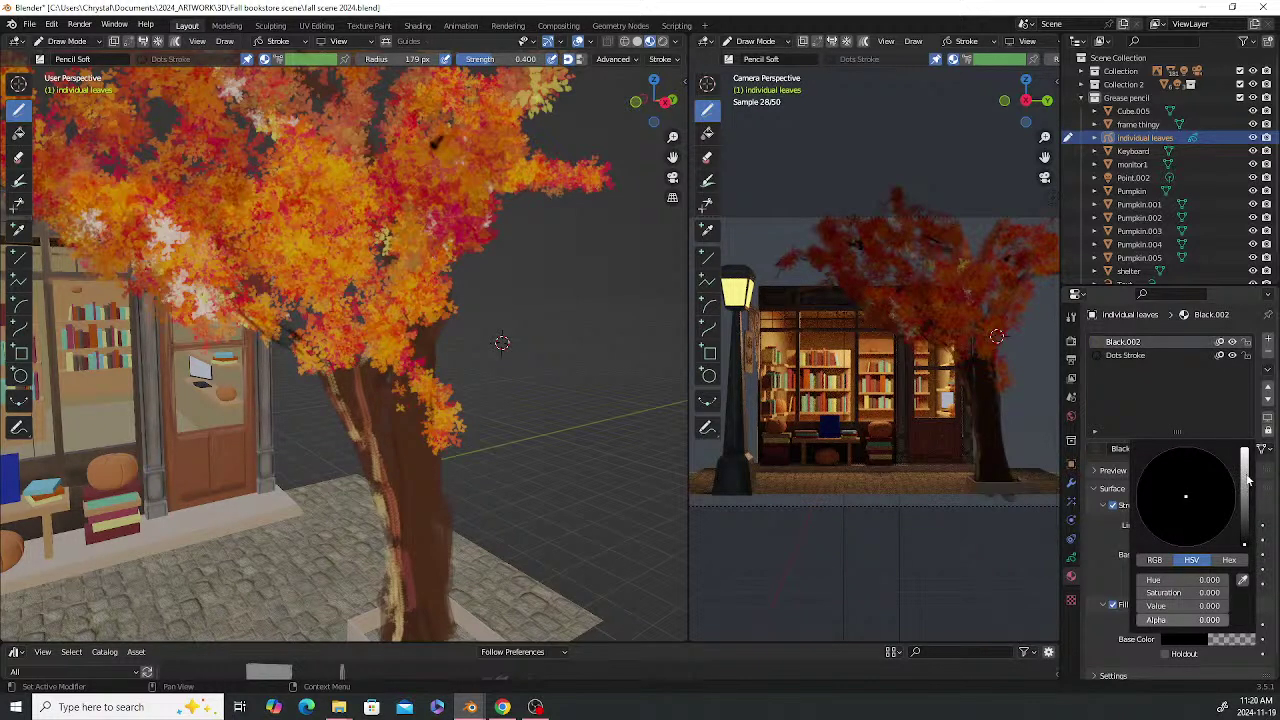
left_click(1245, 478)
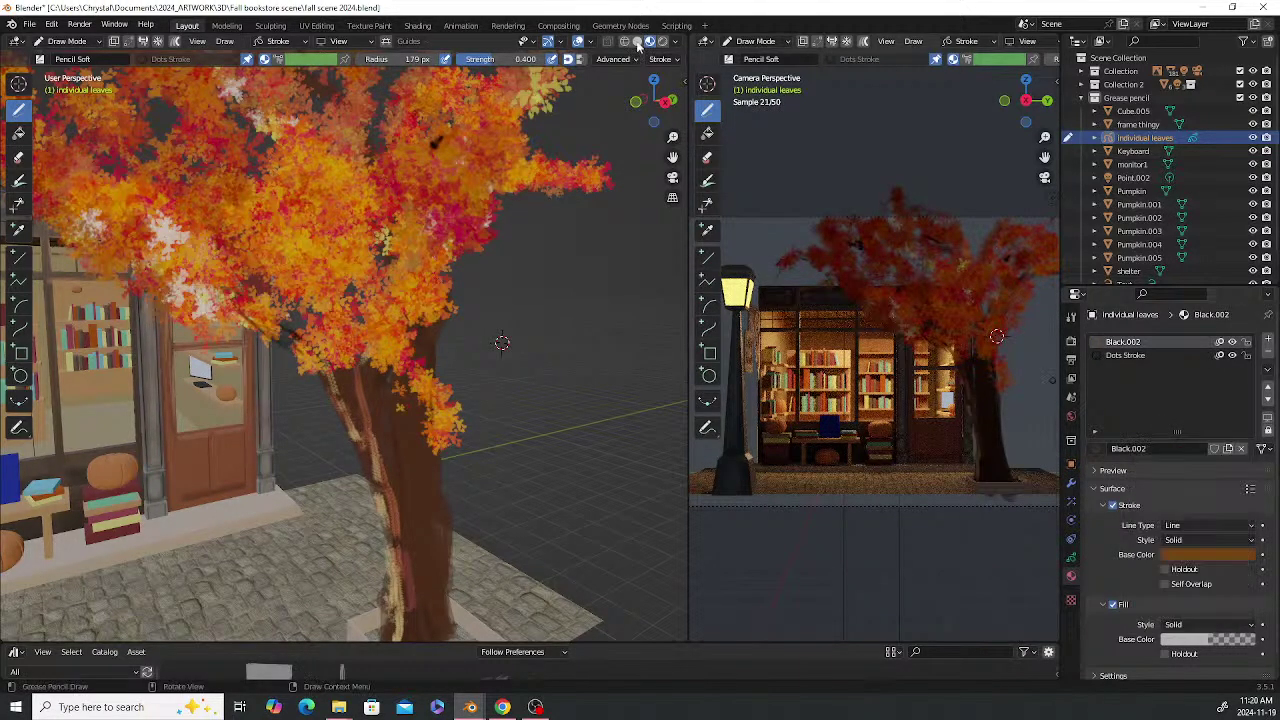
left_click(1178, 640)
left_click(1172, 531)
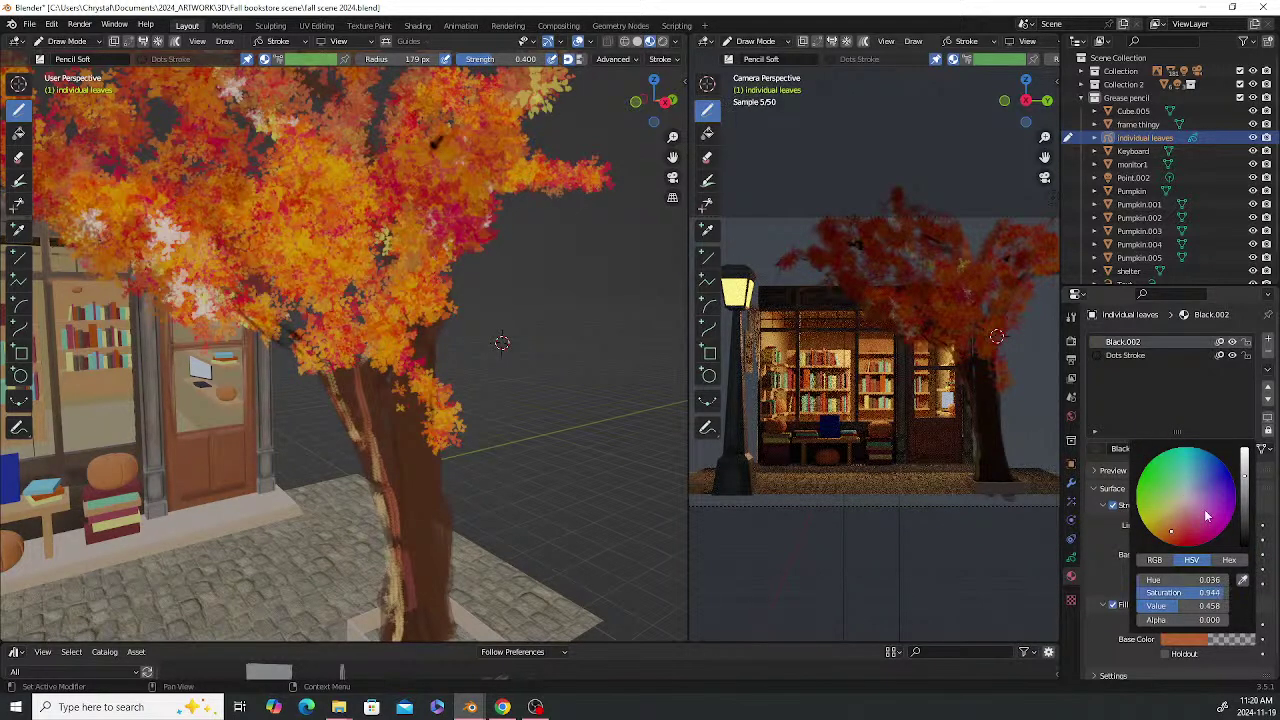
left_click_drag(1247, 475, 1246, 467)
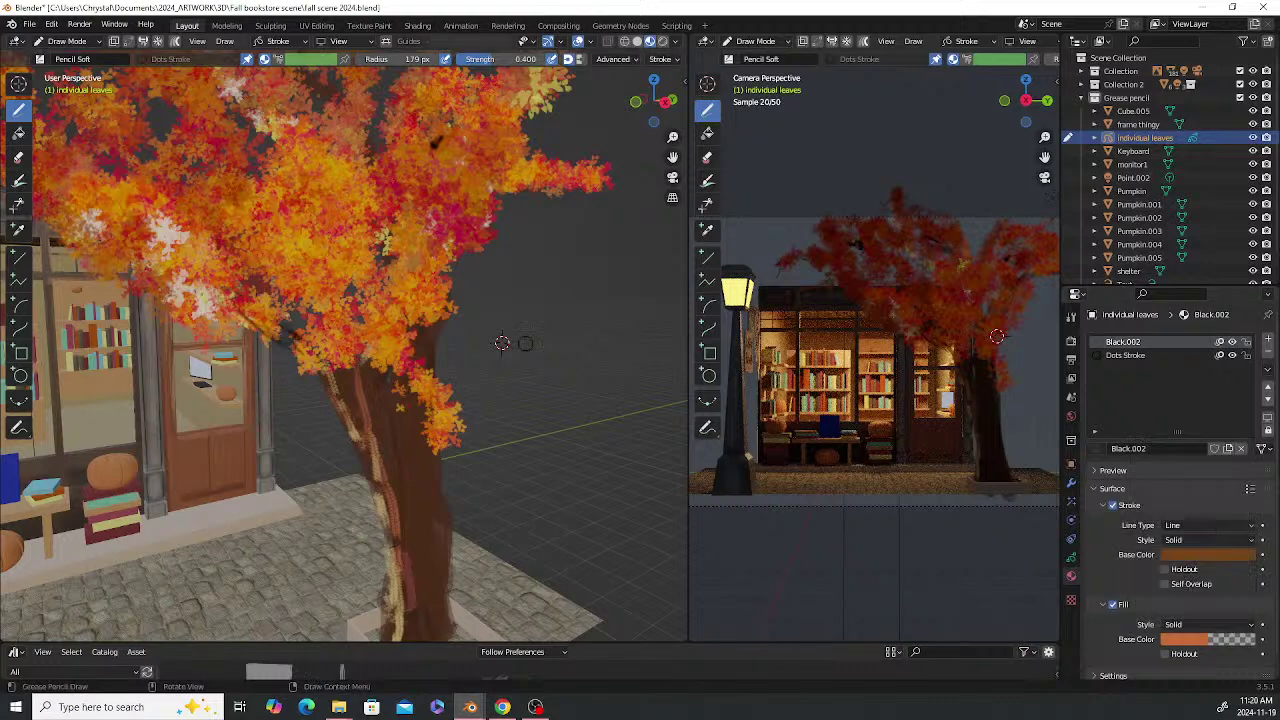
left_click_drag(521, 358, 552, 342)
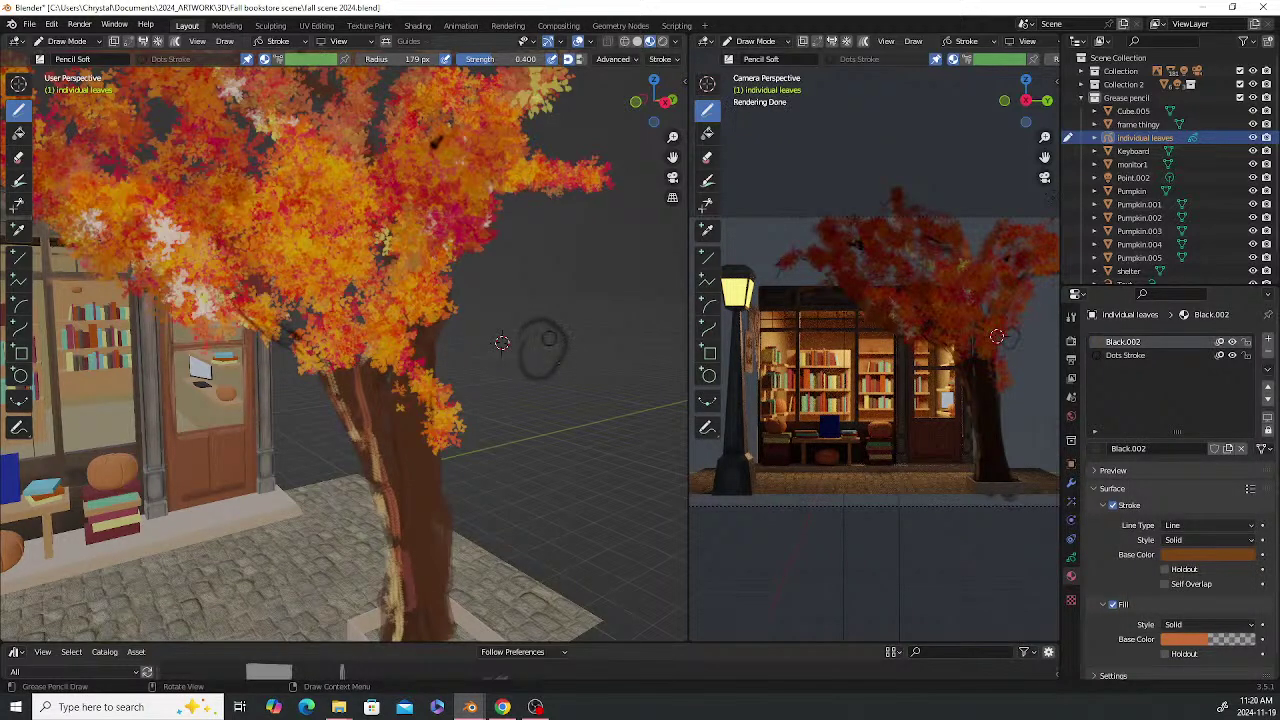
key("ctrl+z")
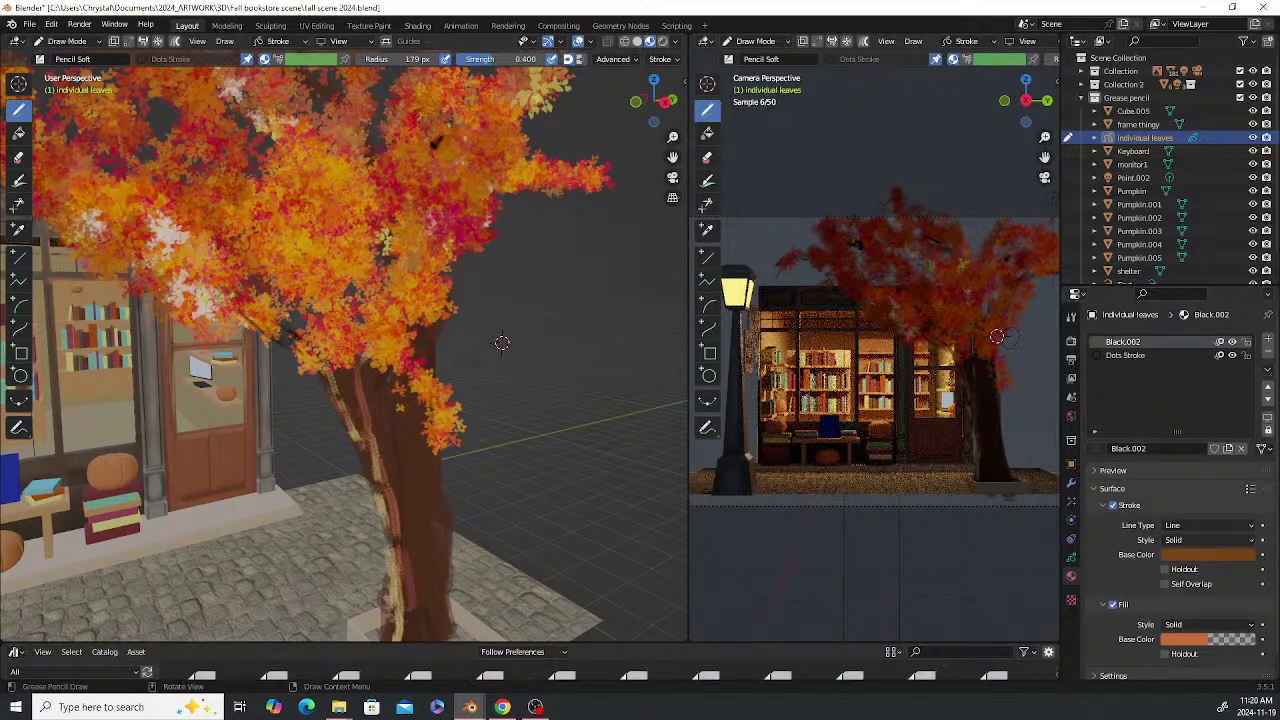
Remove the Black.002 and Dots Stroke materials from the individual leaves object
left_click(1141, 356)
left_click(1140, 344)
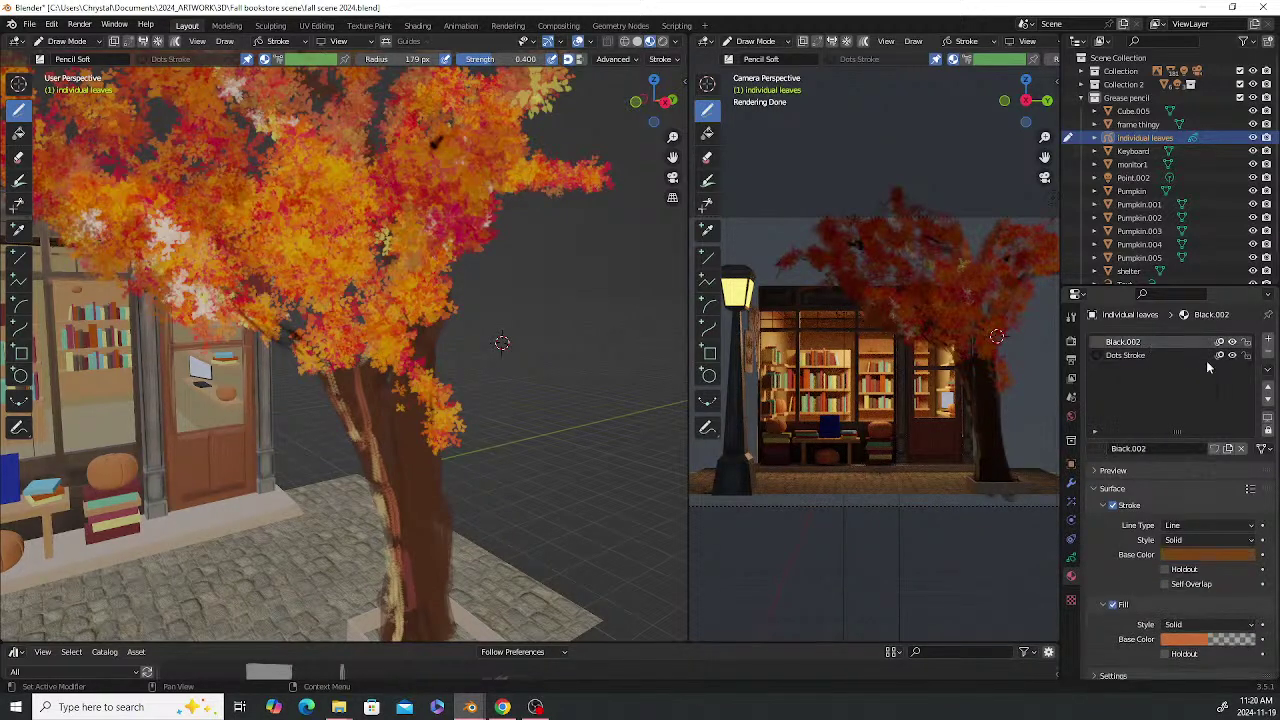
left_click(1268, 352)
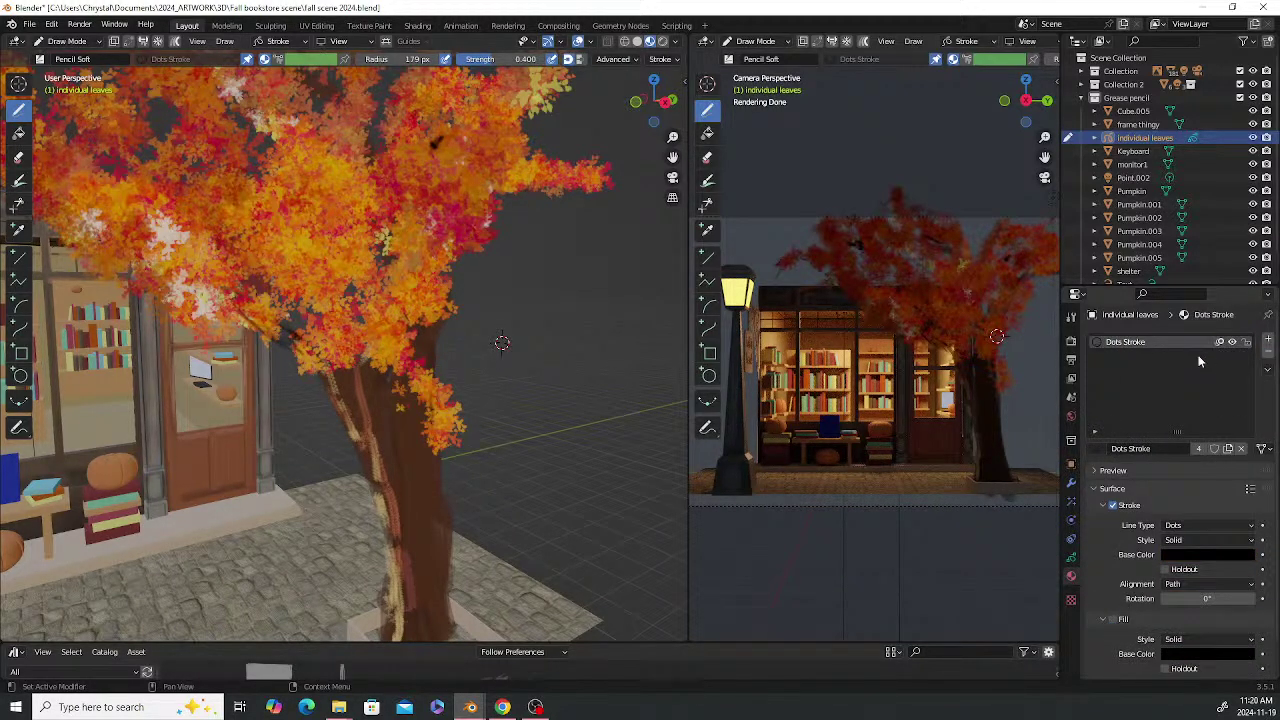
left_click(1268, 352)
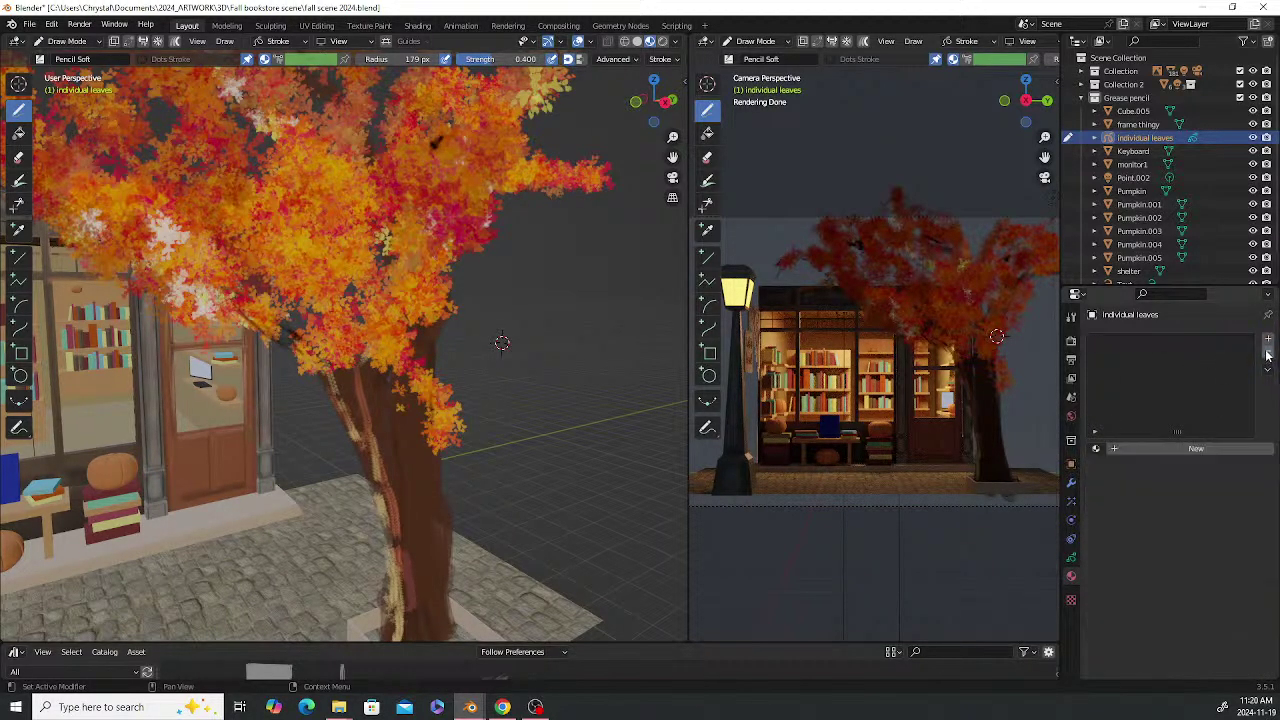
Create a new material for the individual leaves with an orange stroke base color of hue 0.039, saturation 0.949 and value 0.517
left_click(1166, 449)
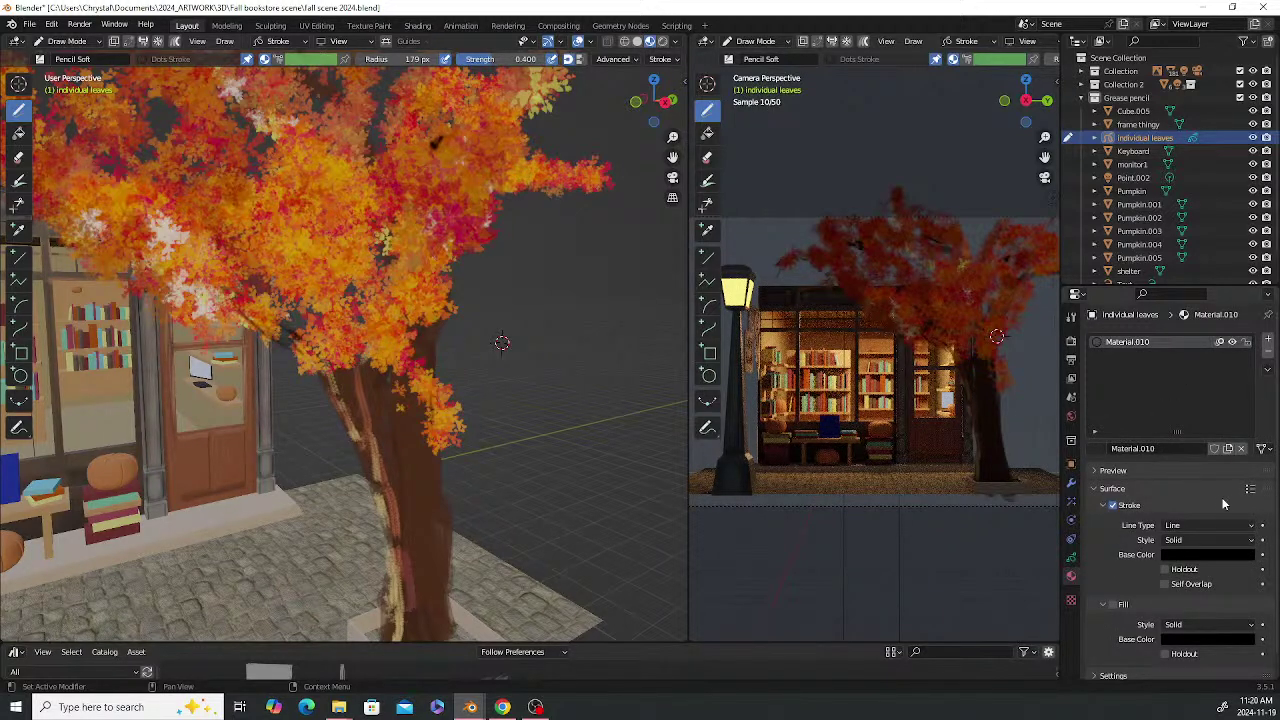
left_click(1190, 555)
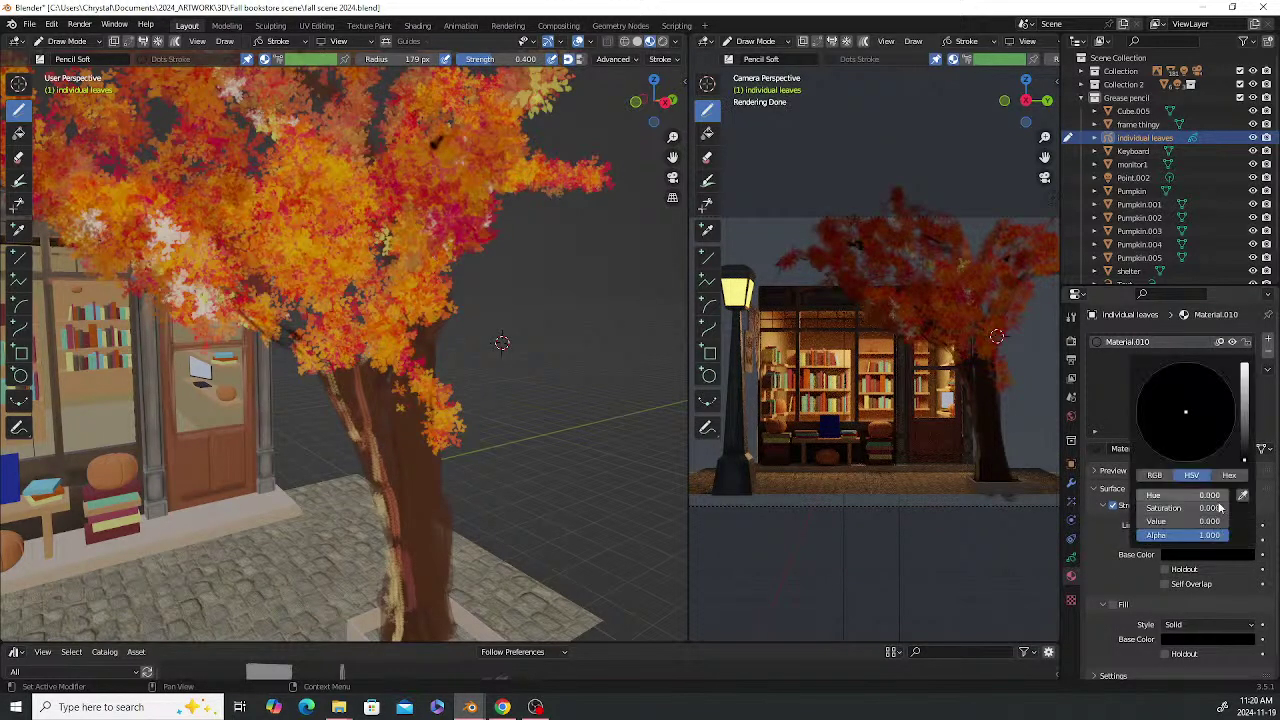
left_click(1245, 390)
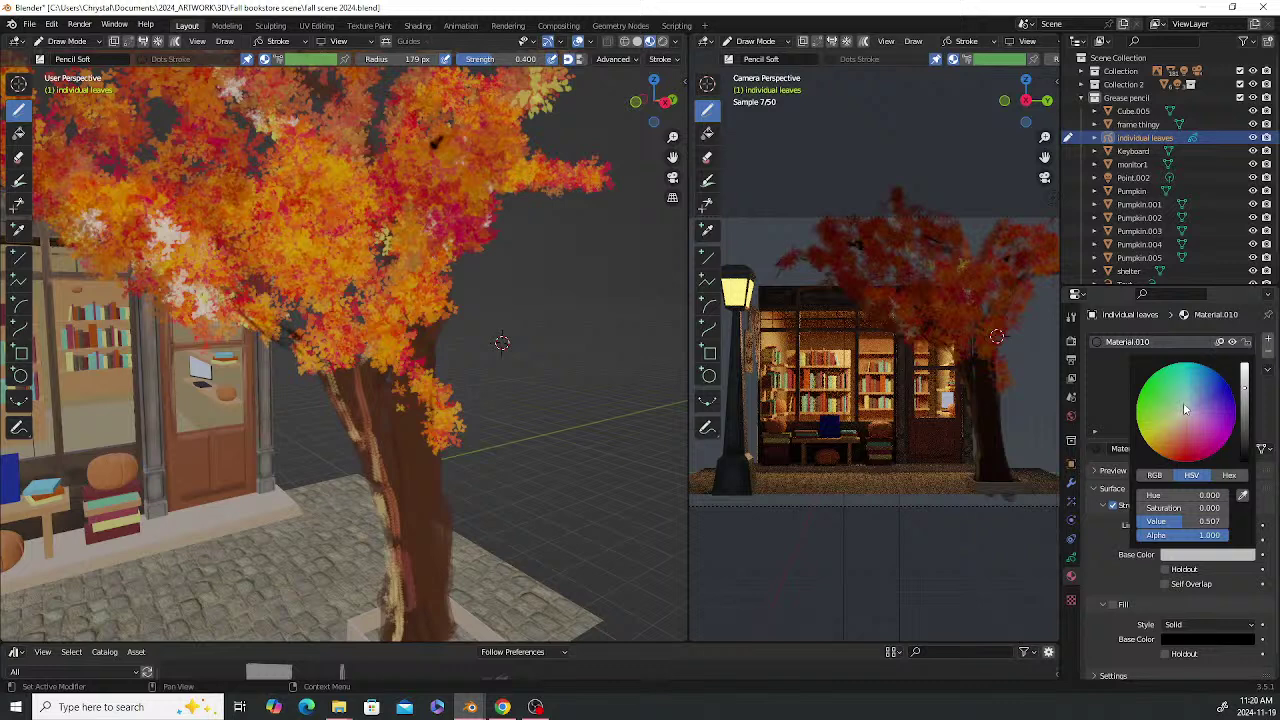
left_click(1171, 448)
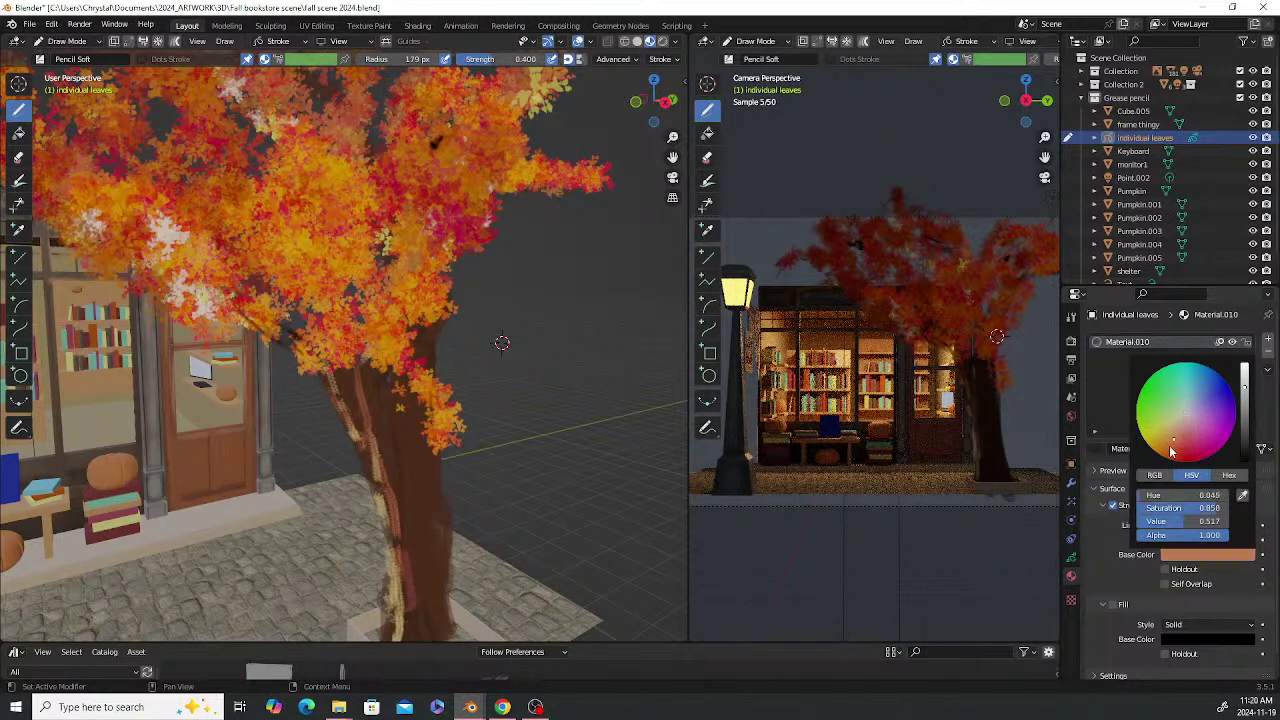
left_click_drag(1171, 446, 1170, 448)
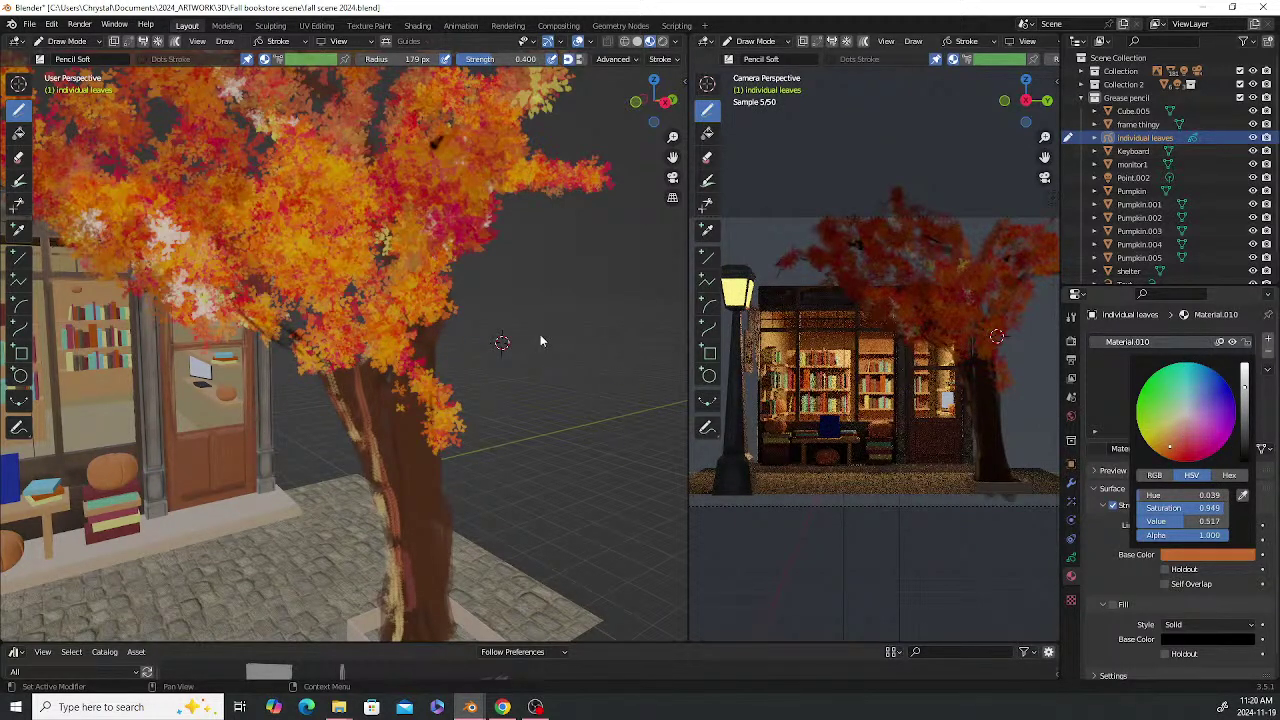
Draw an upright oval test outline in the empty space beside the tree with the Pencil Soft brush
left_click(566, 325)
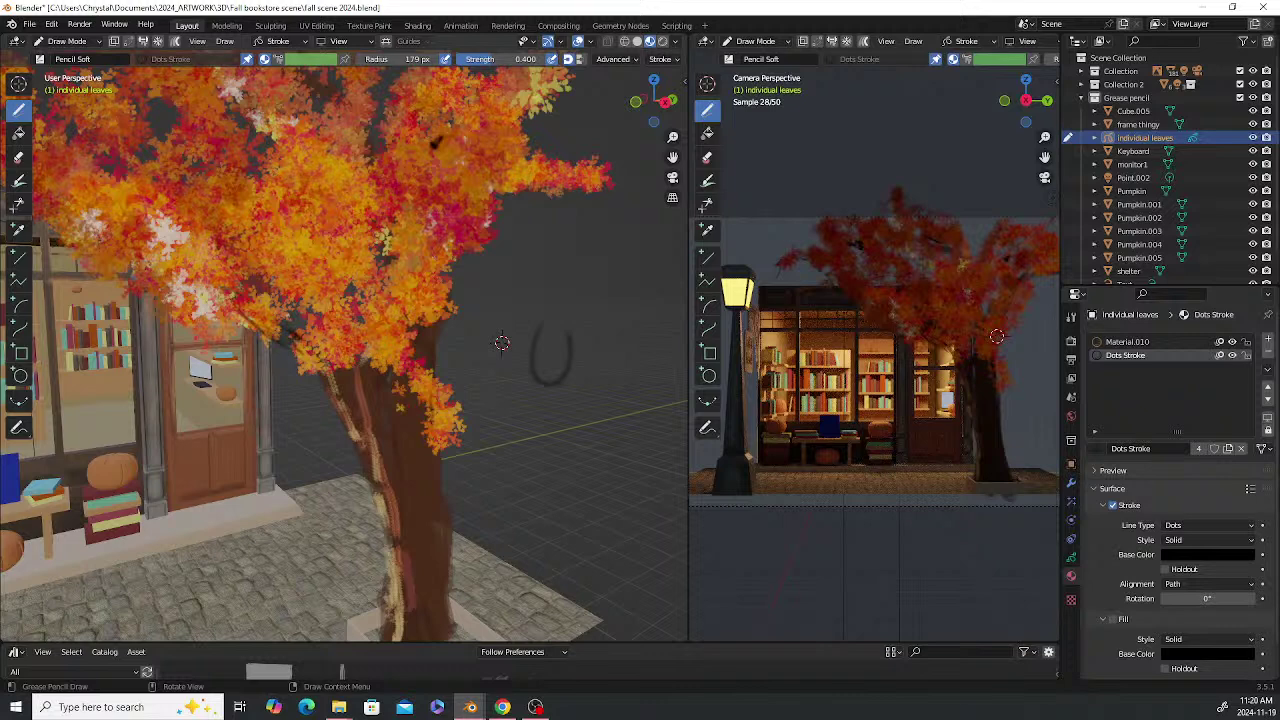
left_click_drag(536, 332, 566, 320)
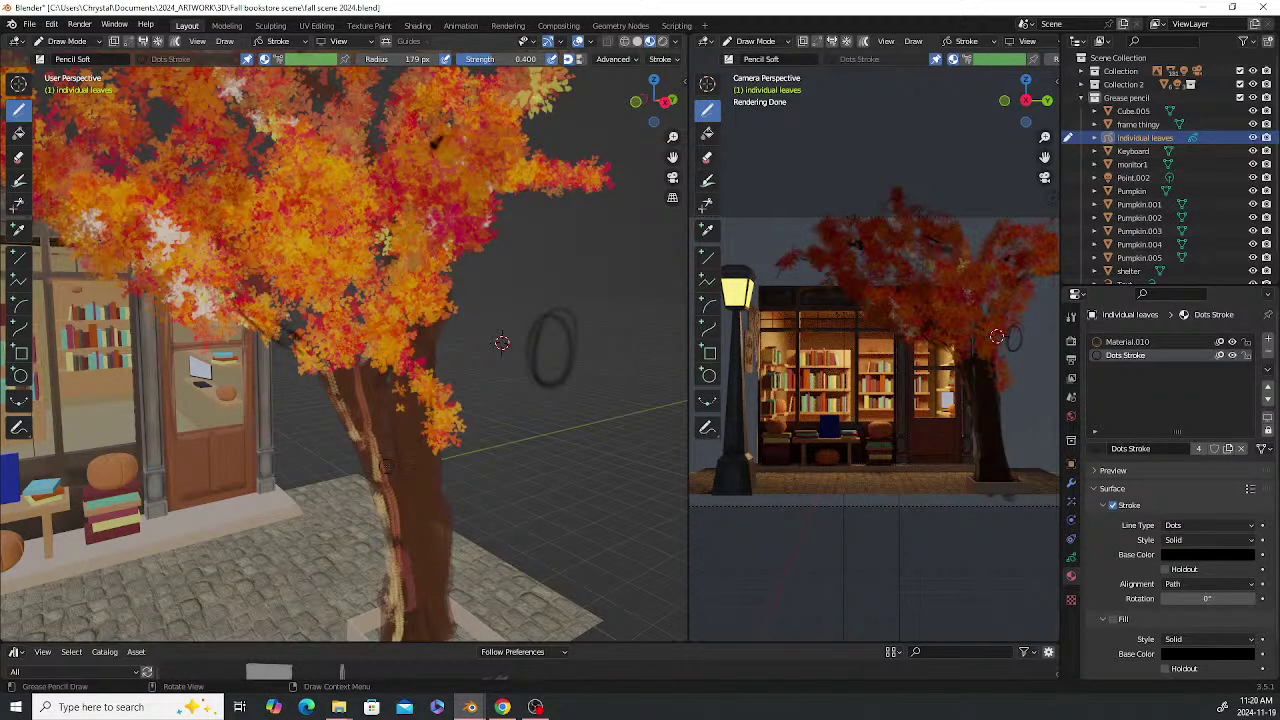
Make Material.010 active and draw a second upright oval farther from the trunk than the first one
middle_click_drag(572, 406, 588, 388)
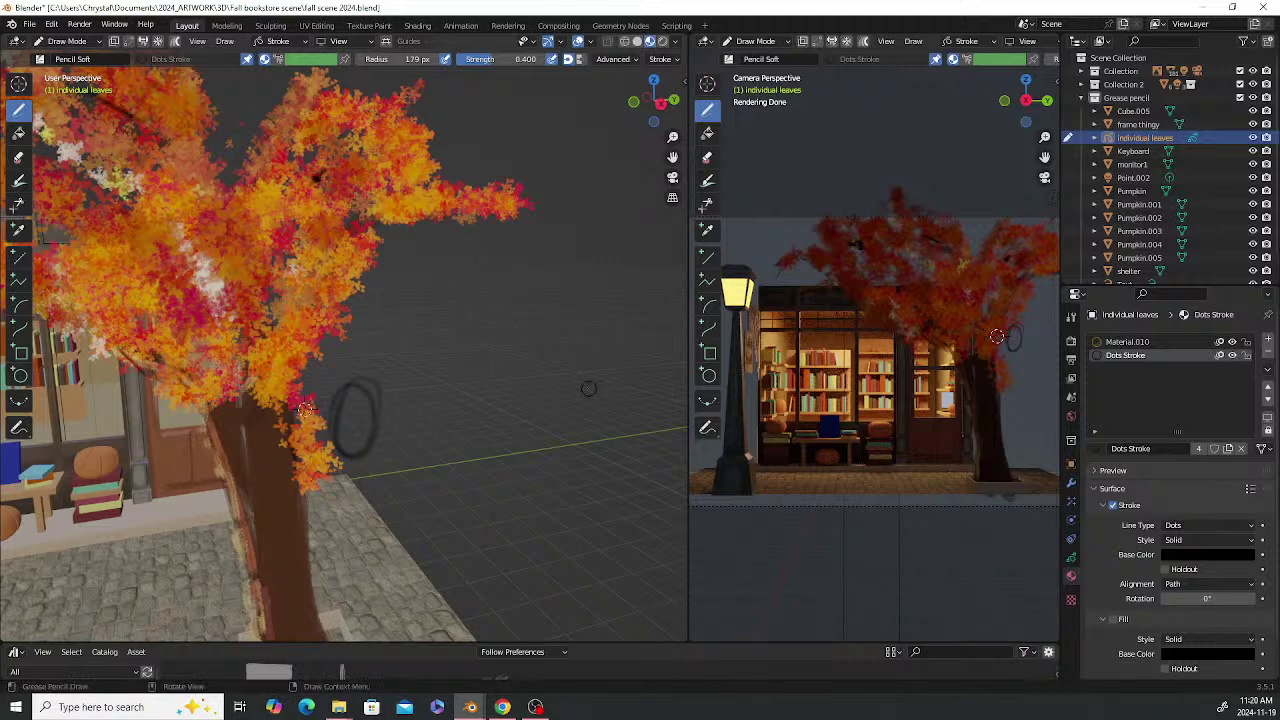
left_click(1128, 344)
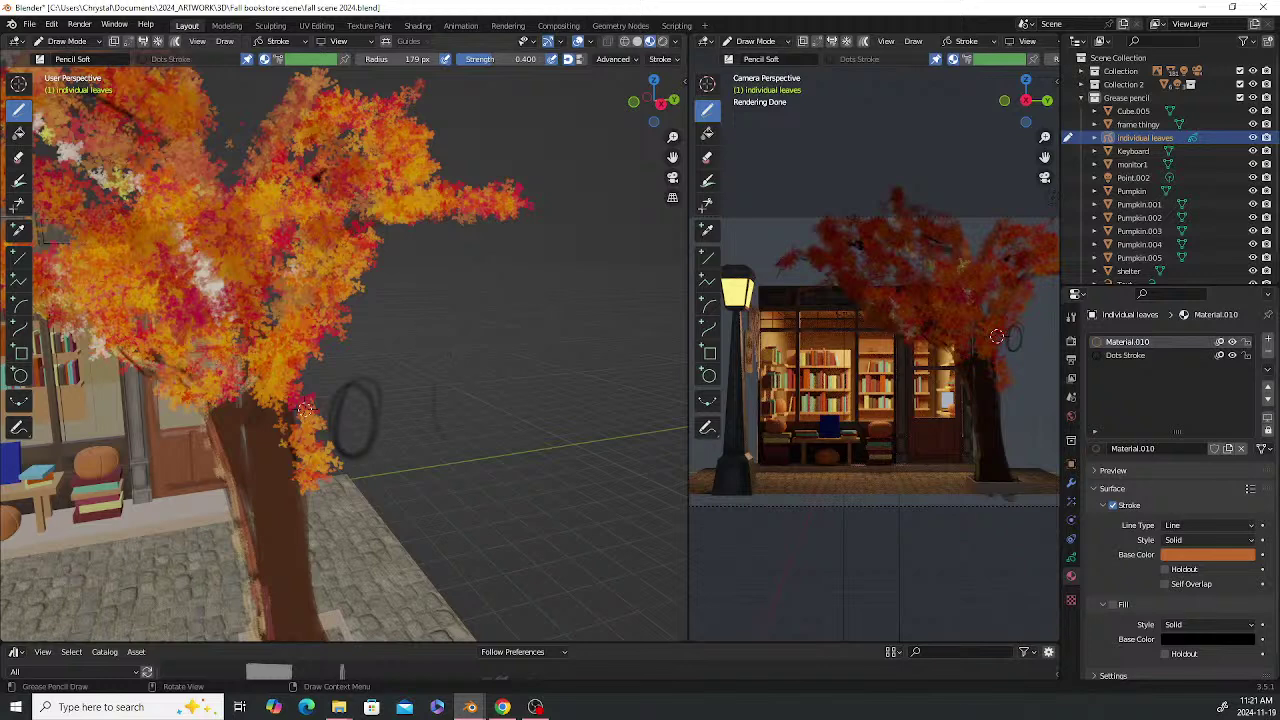
left_click_drag(443, 357, 460, 424)
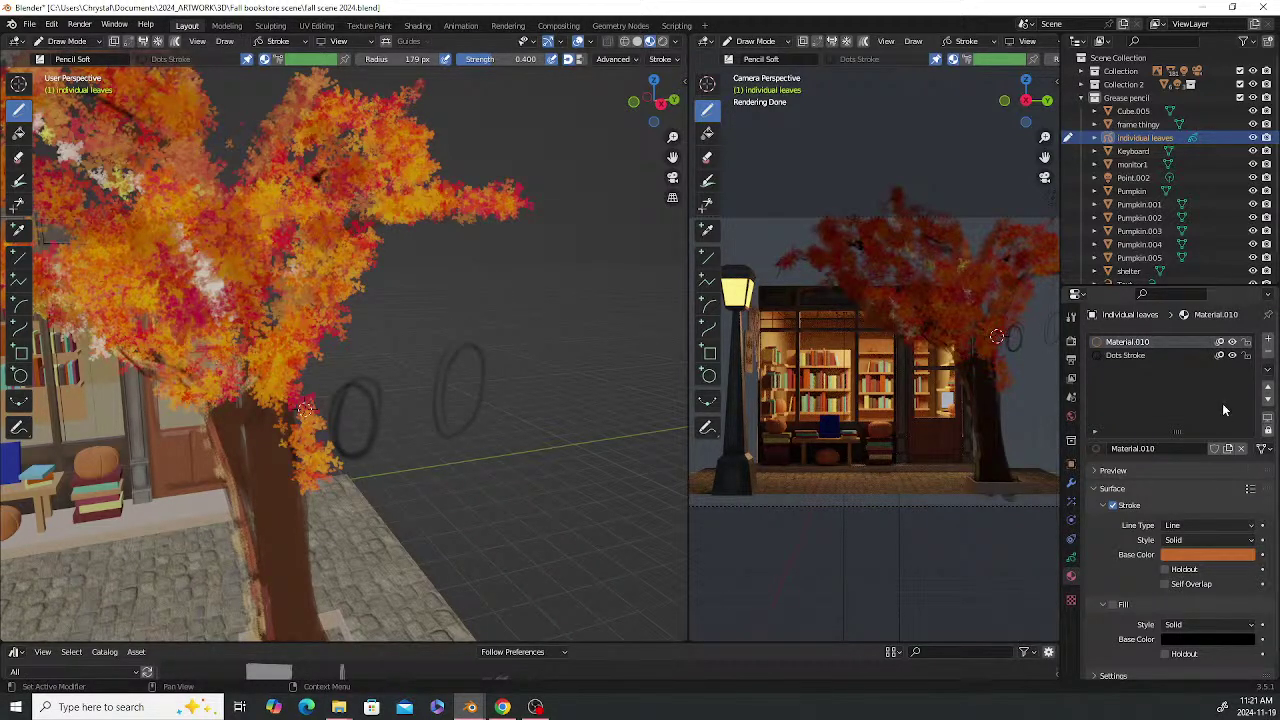
Show the preview of Material.010 and check the oval strokes with the perspective view in rendered shading
left_click(1104, 471)
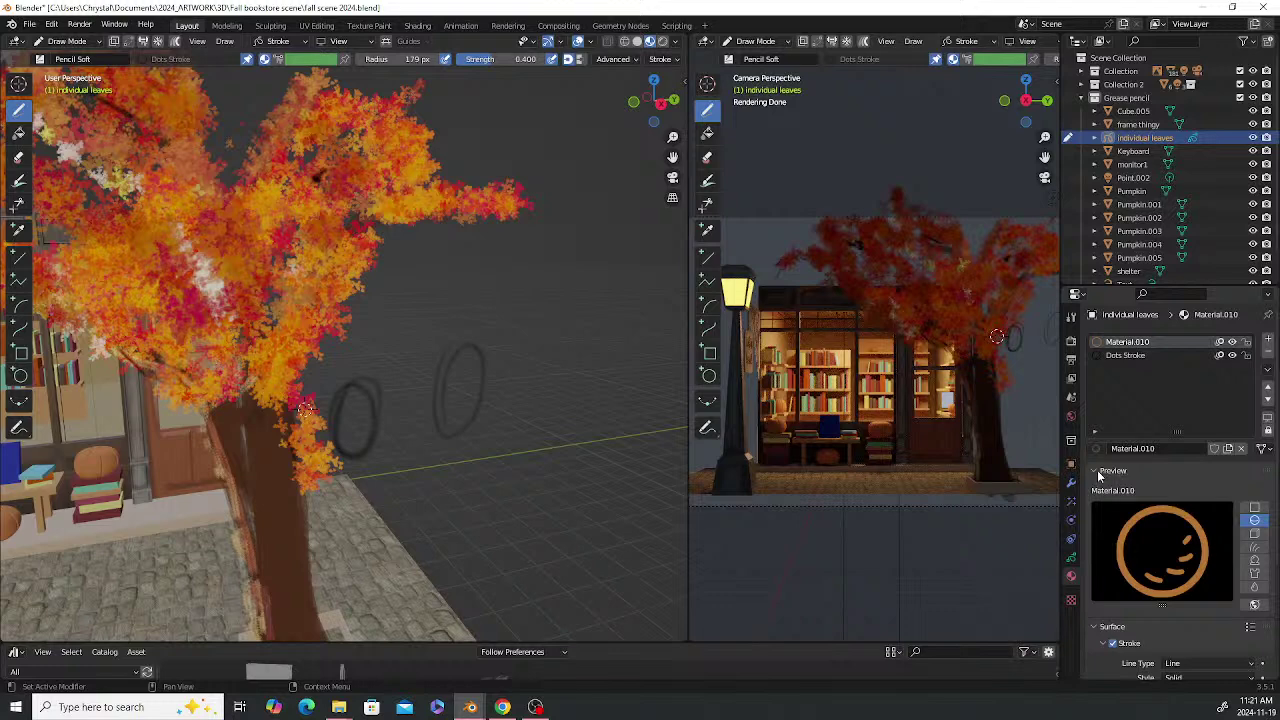
left_click(1098, 471)
left_click(1098, 472)
left_click(660, 42)
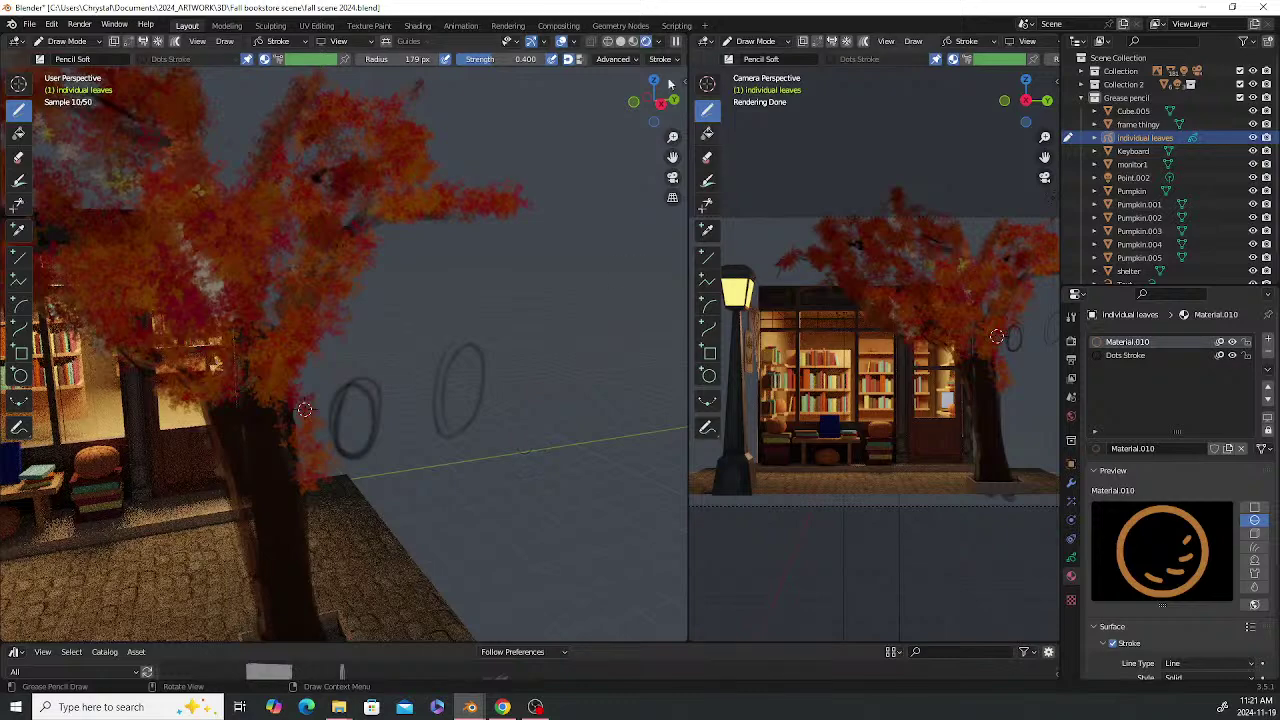
Compare the two oval strokes beside the tree in solid and rendered shading
left_click(621, 42)
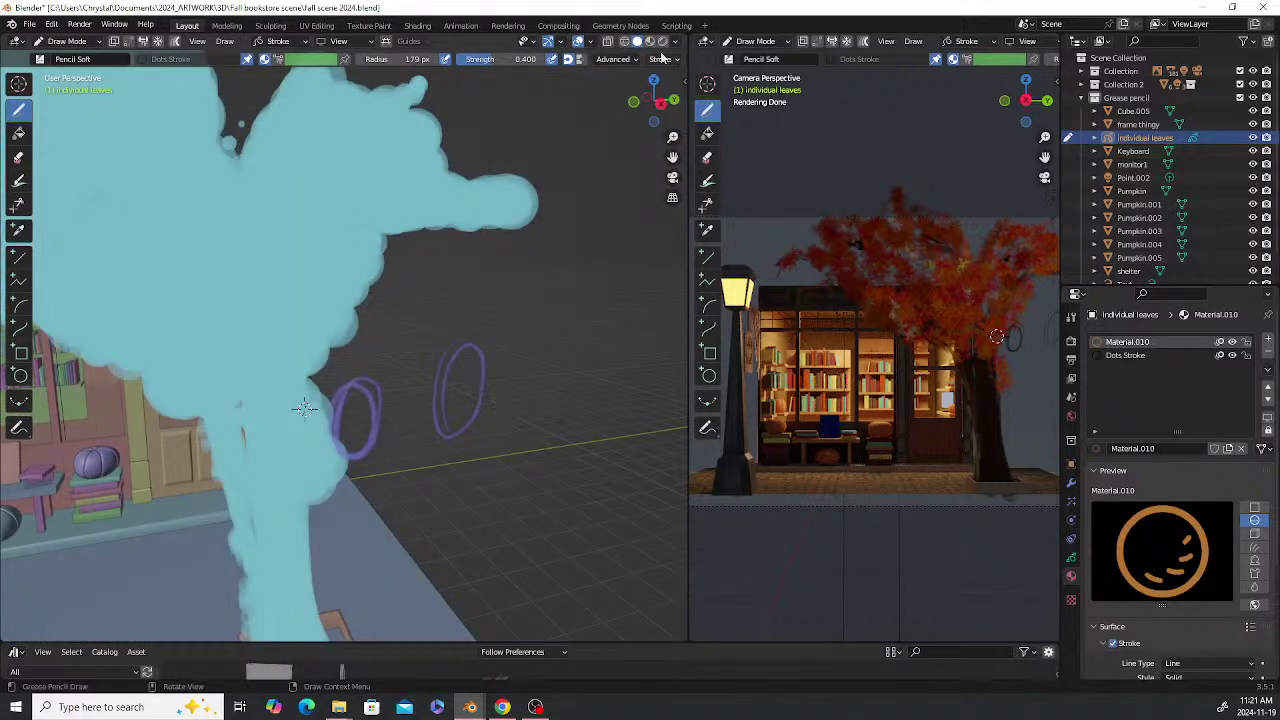
left_click(661, 42)
mouse_move(390, 440)
middle_mouse_down()
mouse_move(446, 433)
mouse_move(443, 407)
middle_mouse_up()
Set the stroke base color of the Dots Stroke material to a bright orange
left_click(1177, 471)
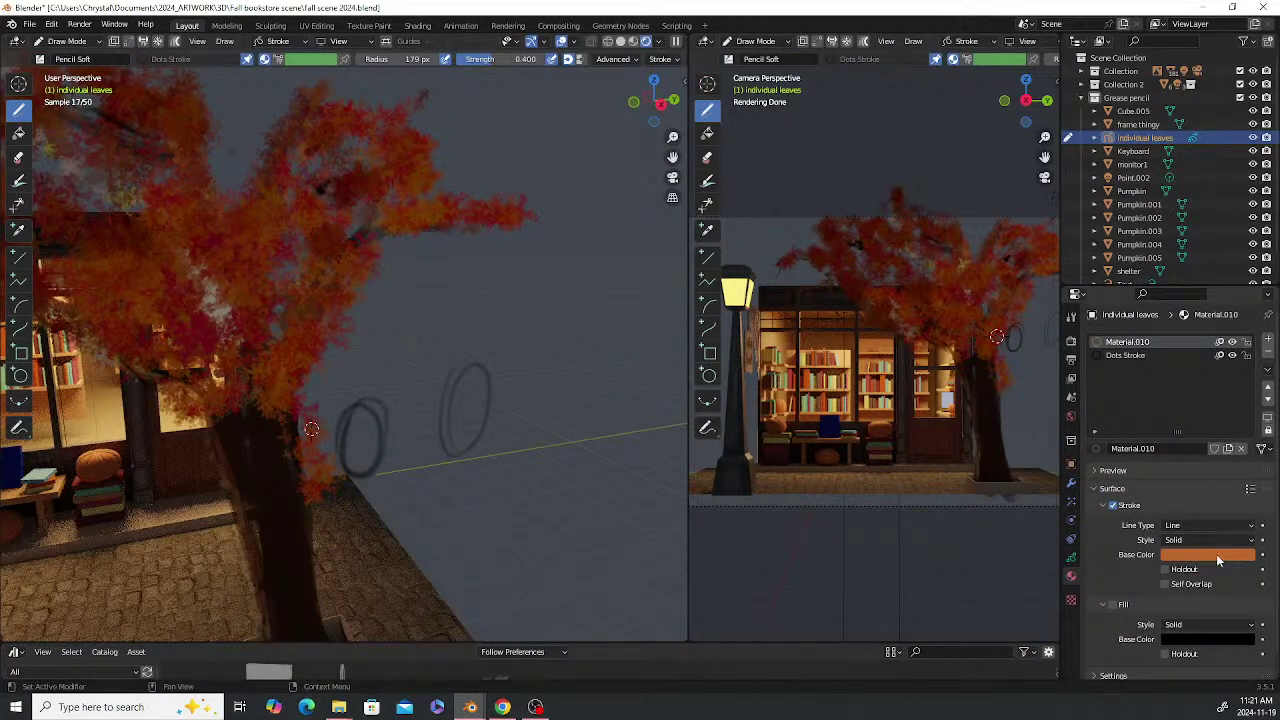
left_click(1207, 527)
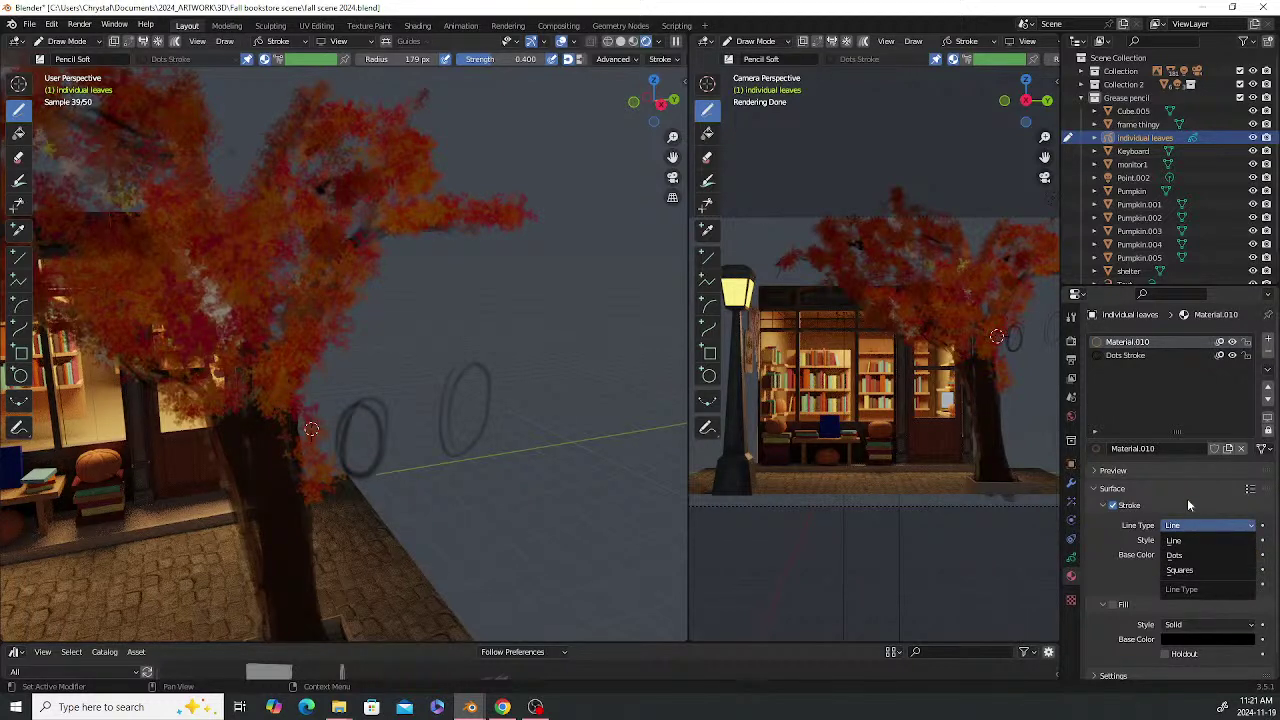
left_click(1127, 355)
left_click(1190, 556)
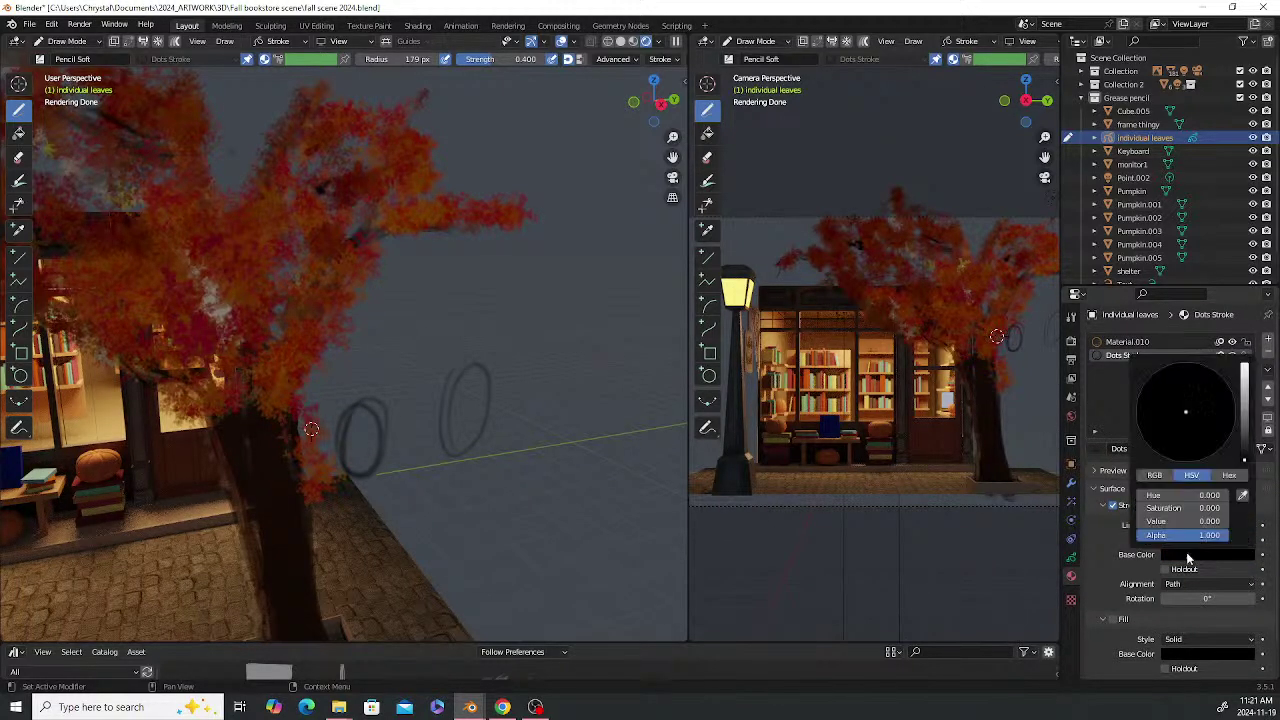
left_click(1243, 381)
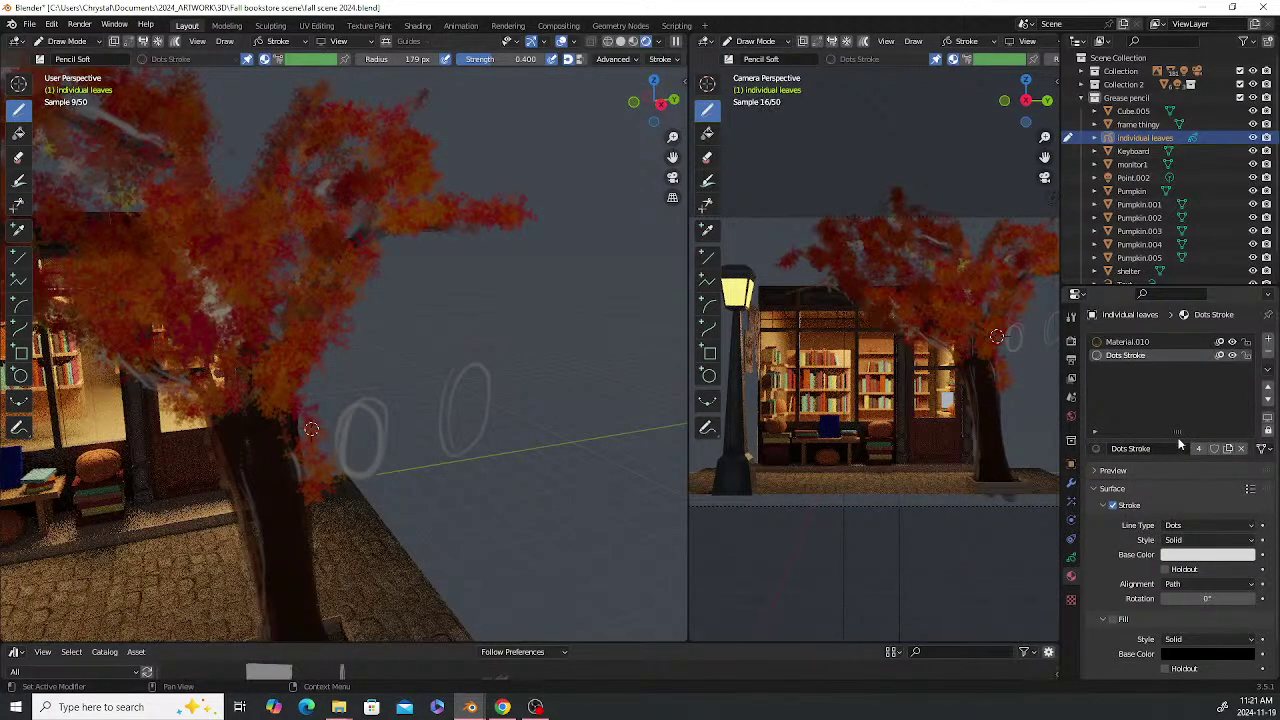
left_click(1187, 556)
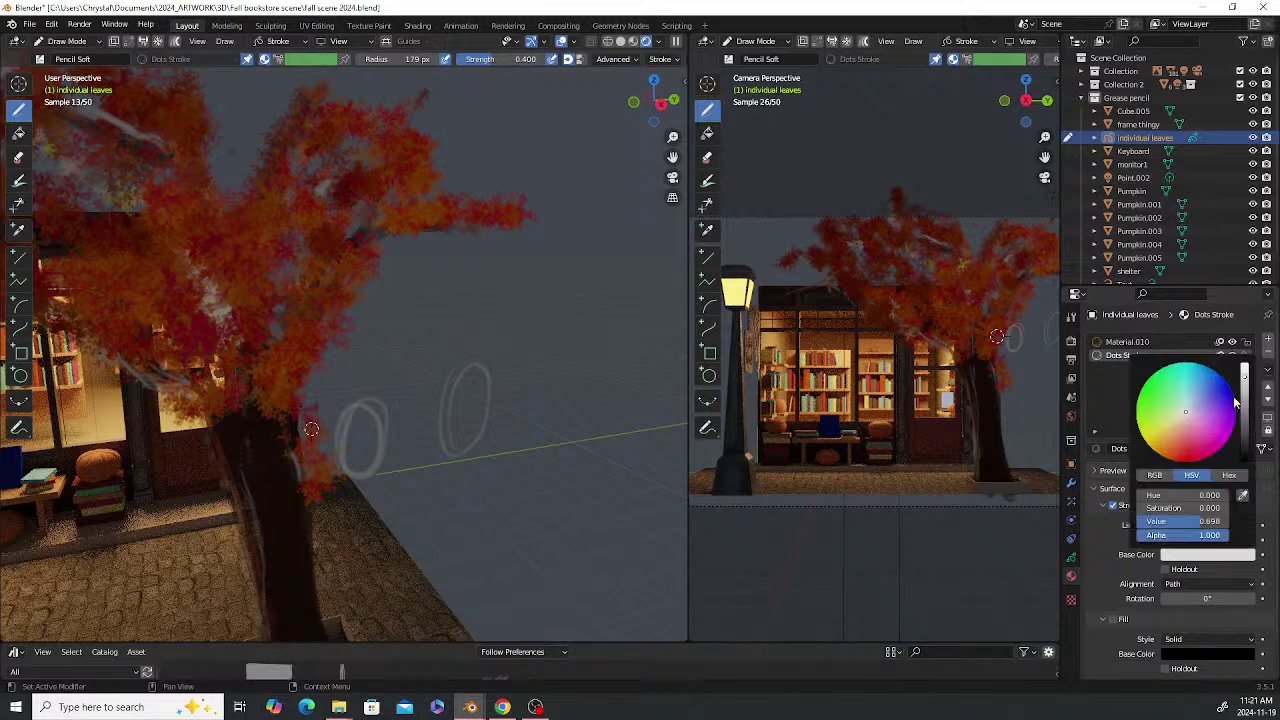
left_click_drag(1172, 445, 1172, 458)
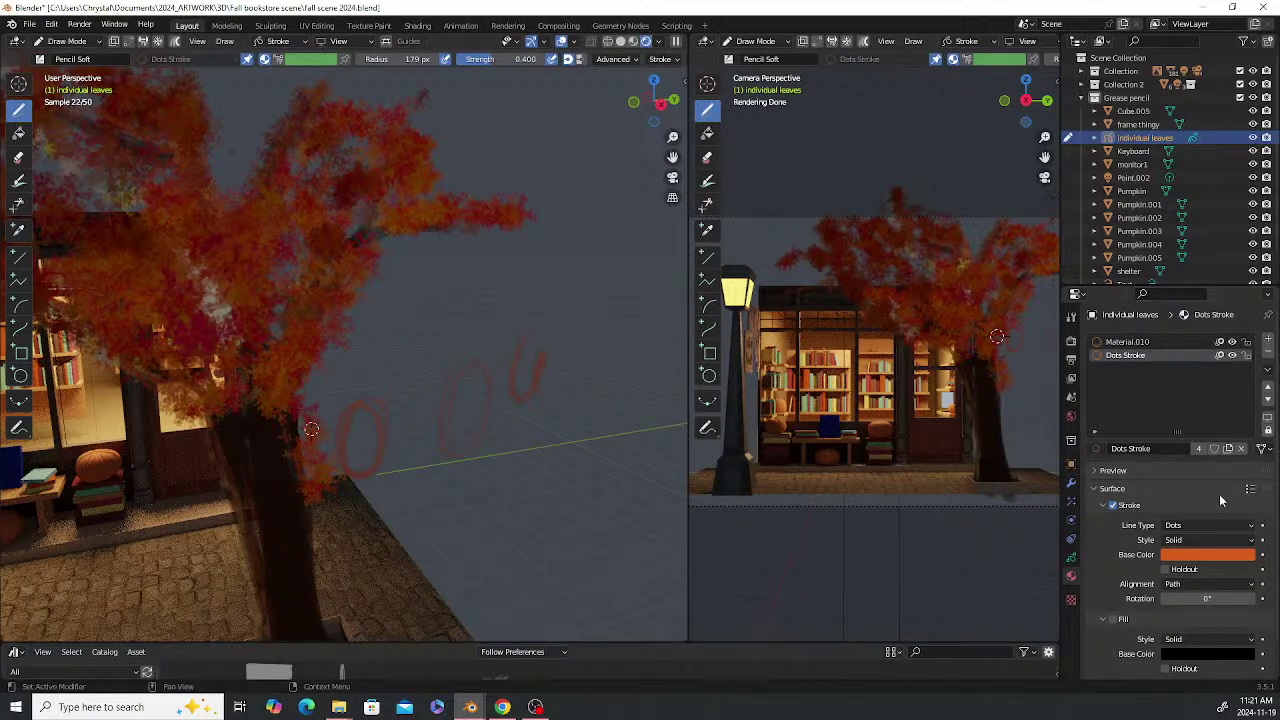
Erase the oval test strokes beside the tree and return to the Draw tool
left_click(18, 157)
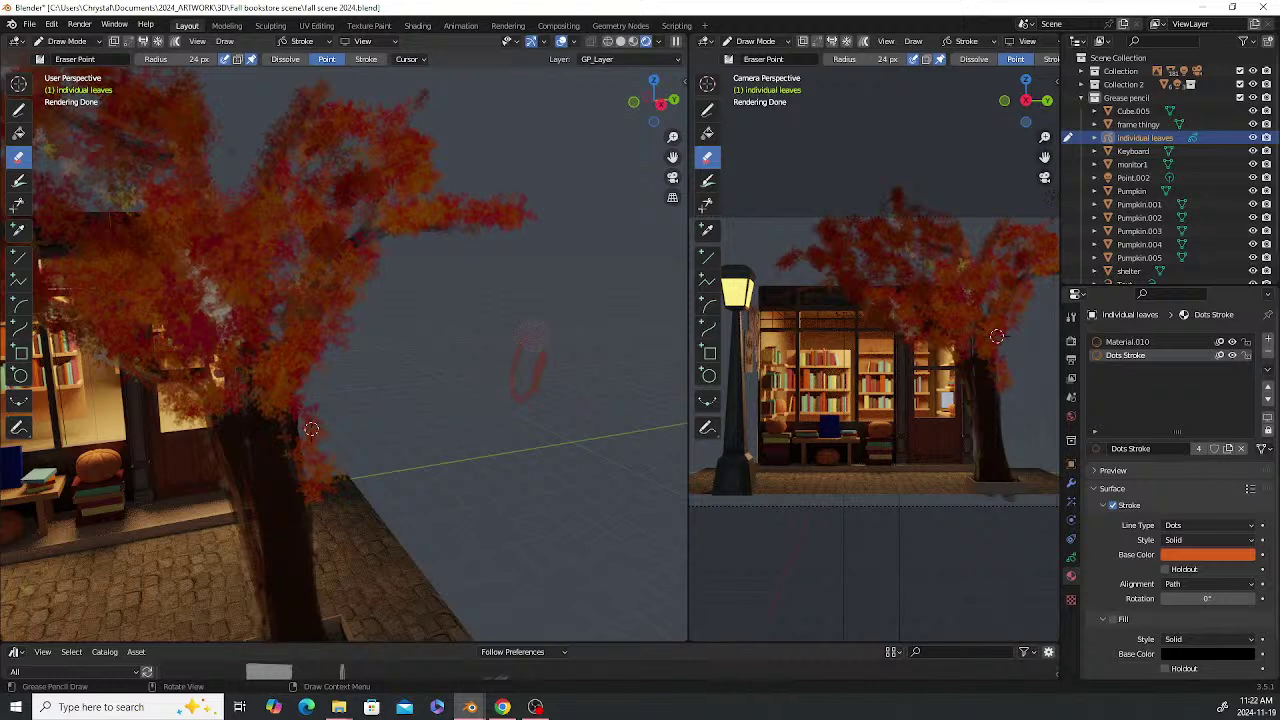
left_click(589, 377)
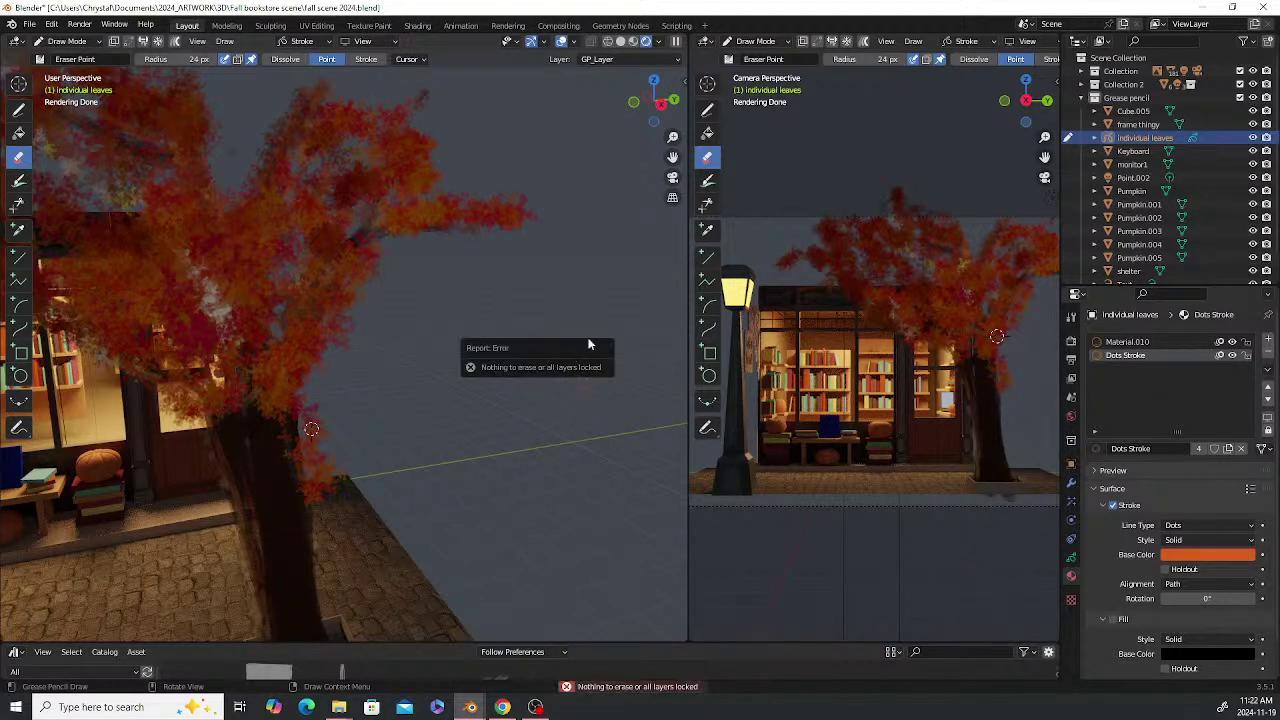
left_click(19, 109)
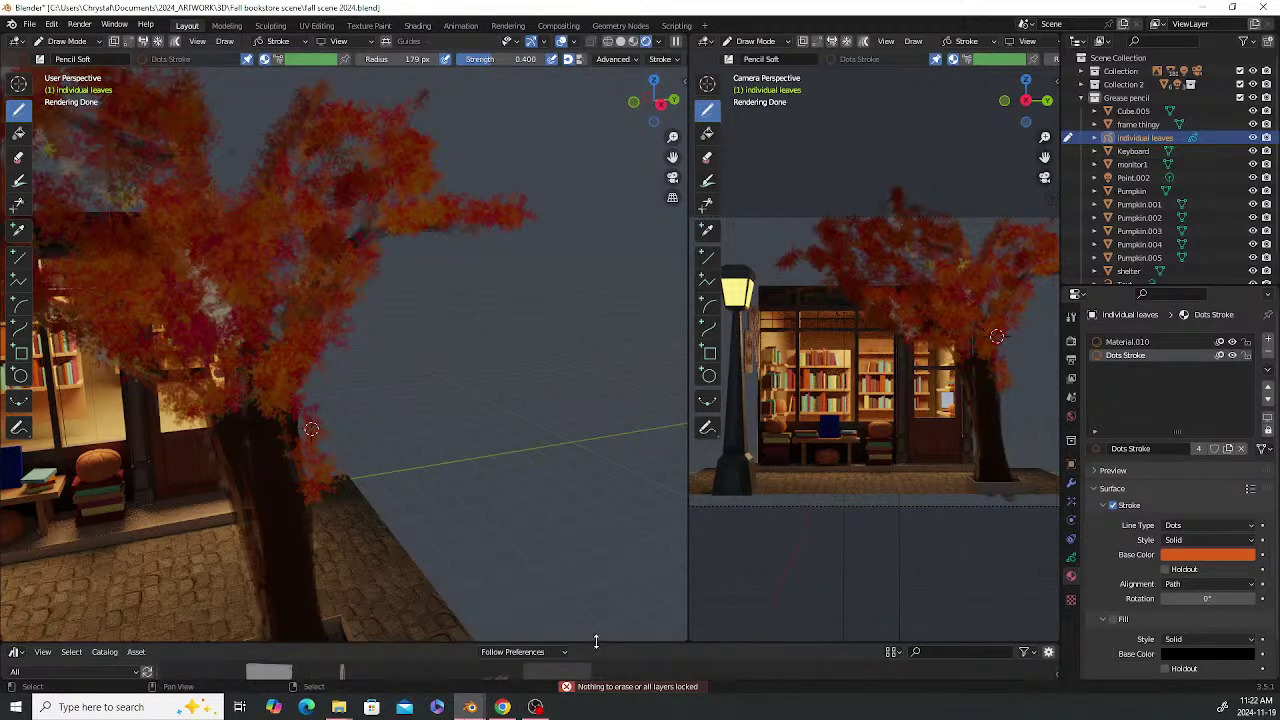
Enlarge the asset browser area below the viewports and change it to a Timeline
left_click_drag(596, 641, 650, 482)
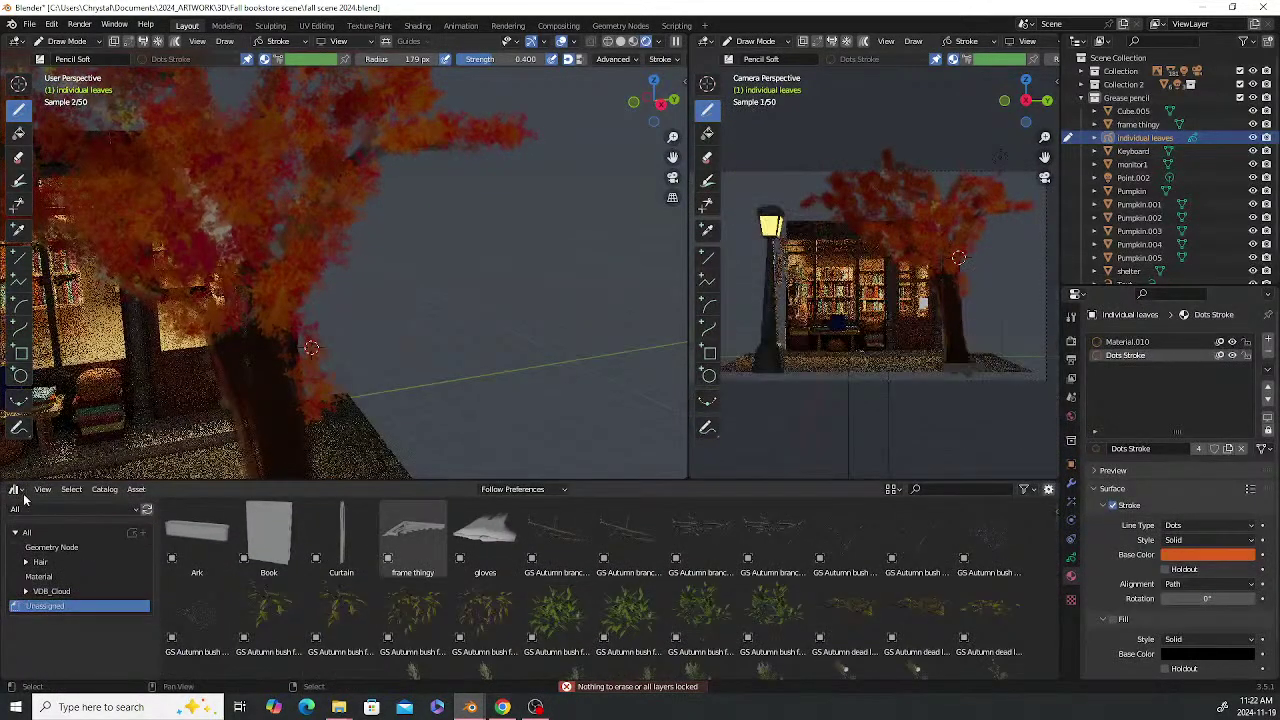
left_click(16, 490)
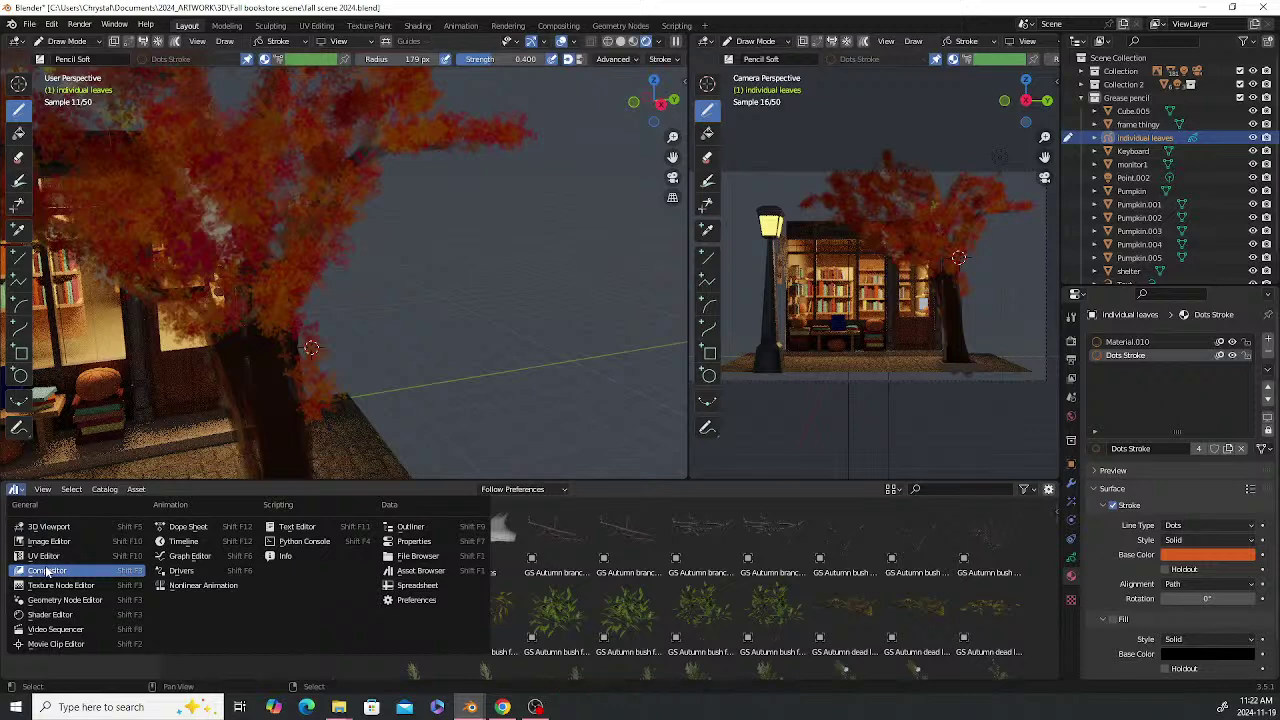
left_click(190, 541)
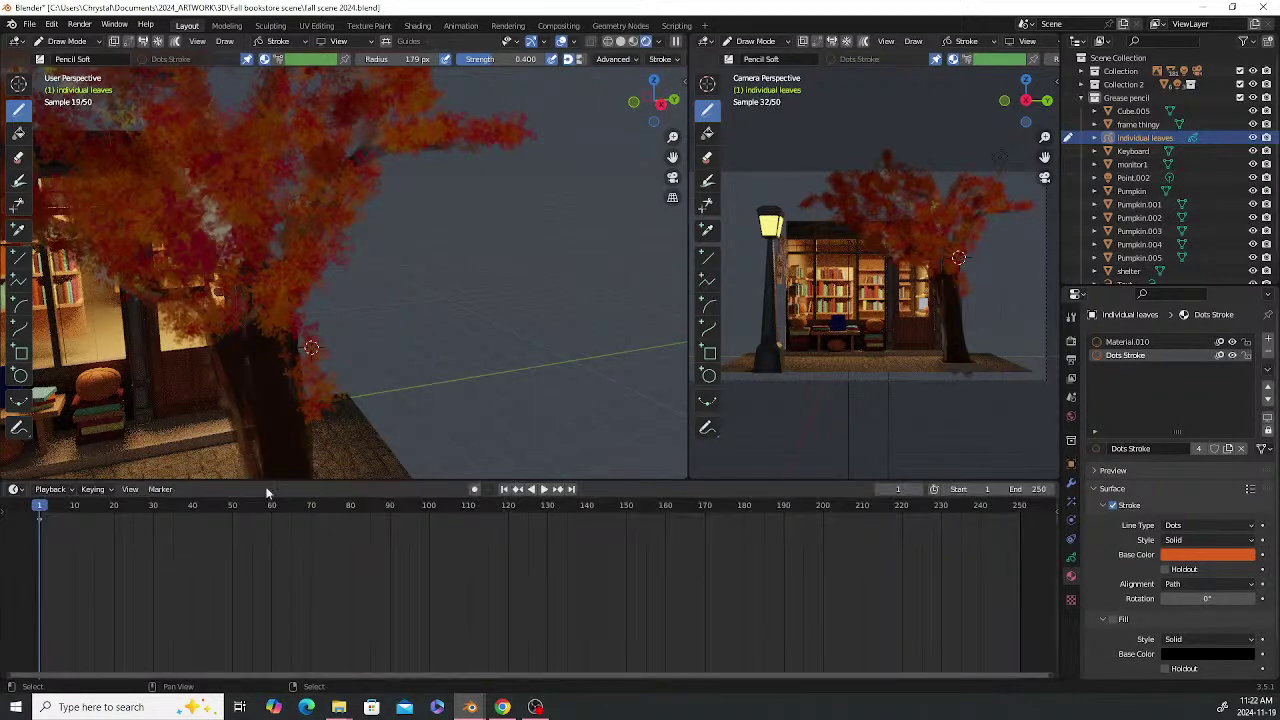
Put the perspective view in material preview shading and orbit it to frame the storefront, lamp post and tree
left_click(633, 41)
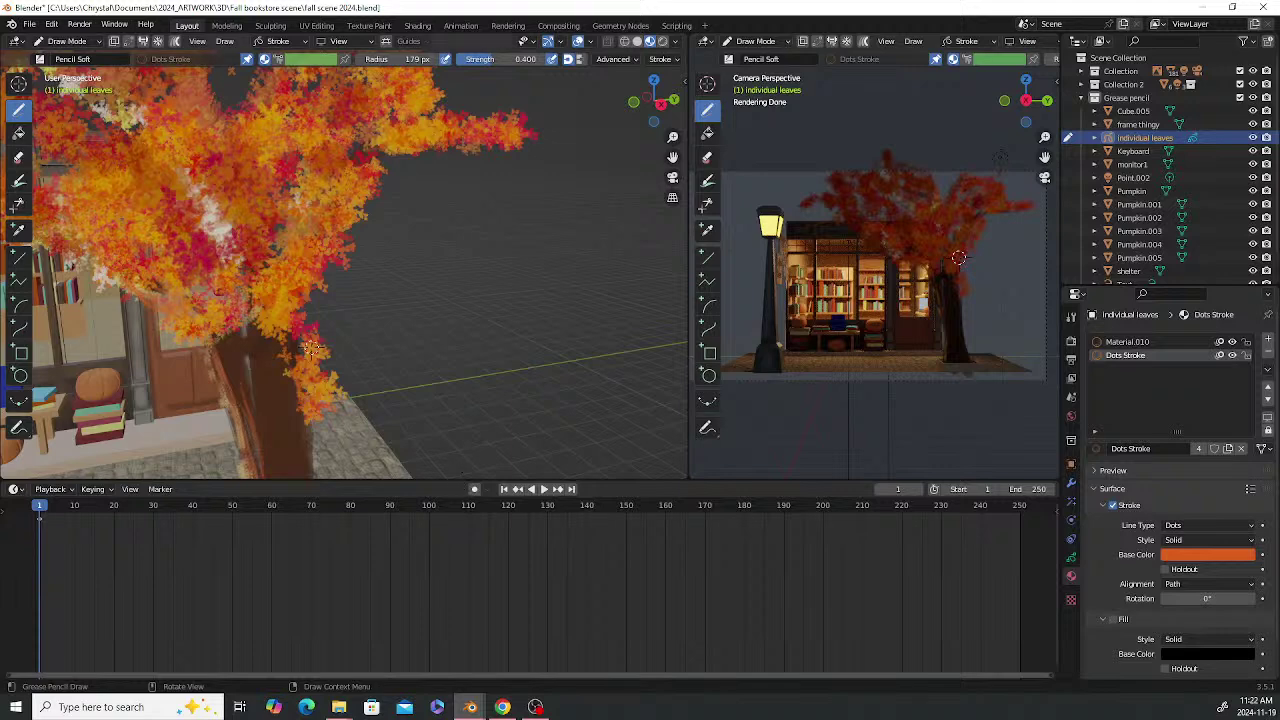
middle_click_drag(313, 349, 683, 289)
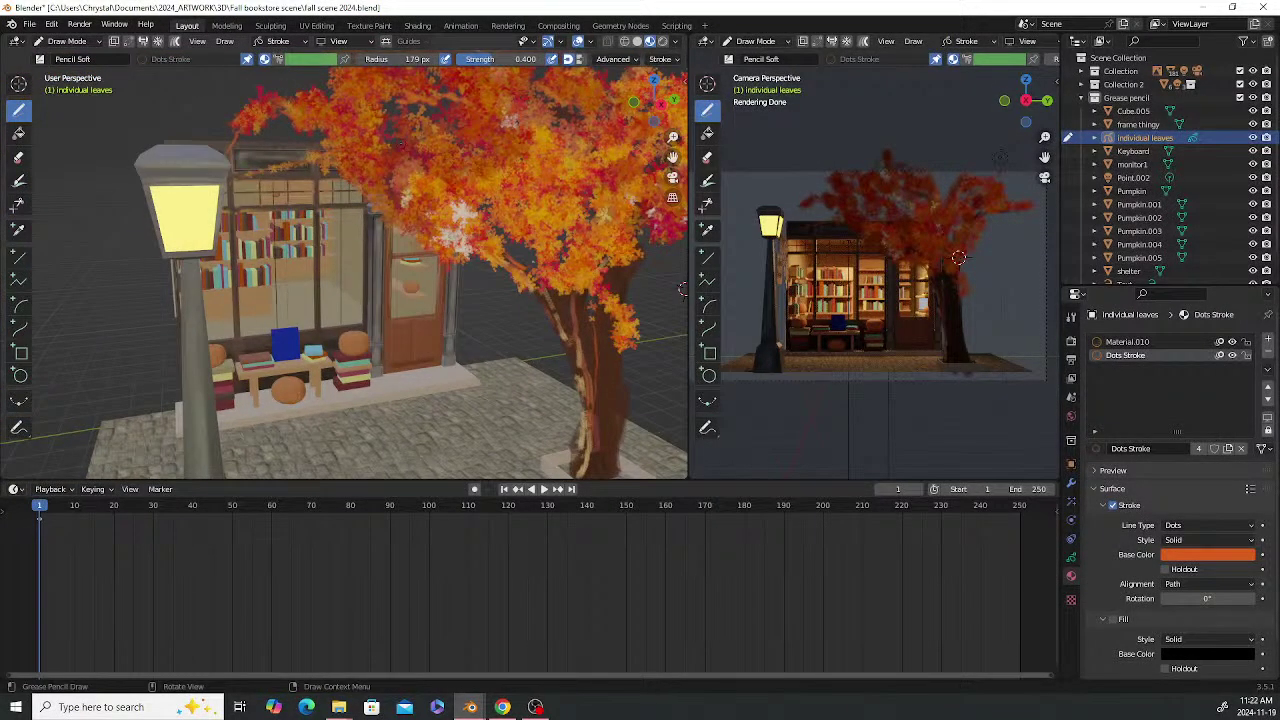
scroll(394, 180, "up", 1)
scroll(394, 180, "down", 1)
scroll(396, 182, "down", 2)
scroll(403, 198, "up", 2)
scroll(417, 240, "down", 2)
scroll(397, 235, "up", 2)
key("alt+Tab")
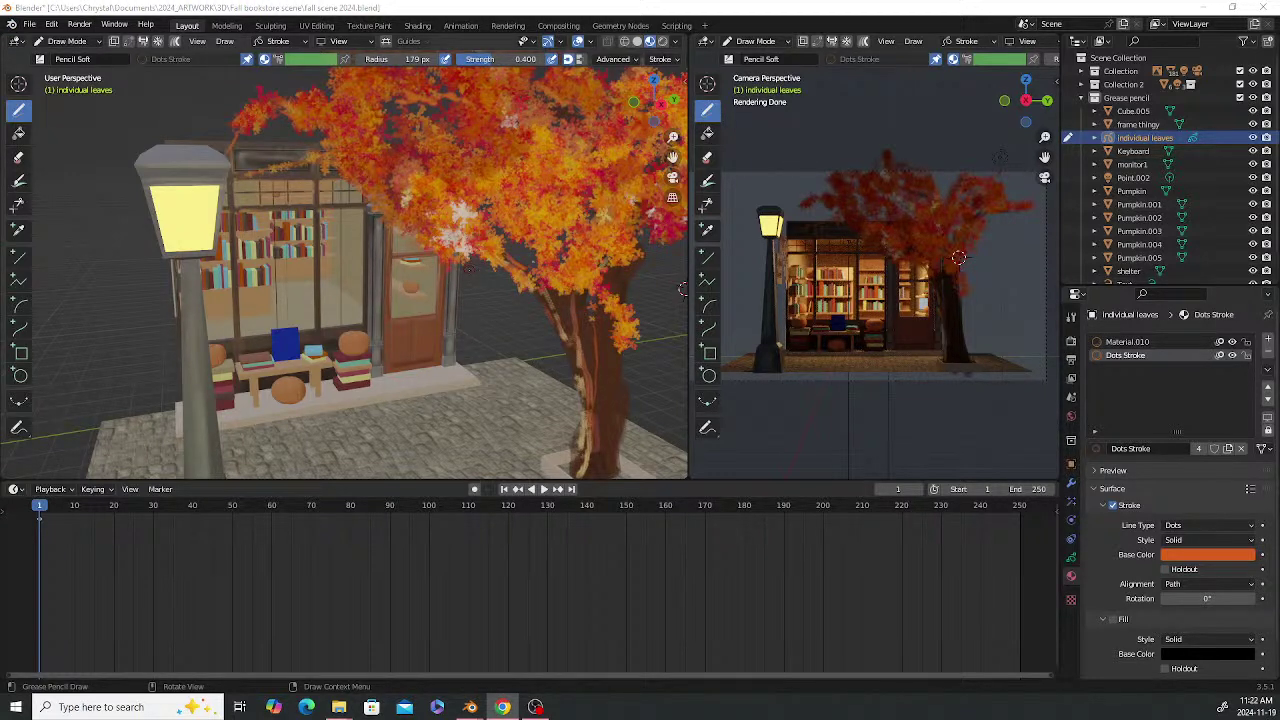
Try the fill on the Dots Stroke material, switch it off, and draw a small solid leaf between the door and the trunk
left_click(1113, 619)
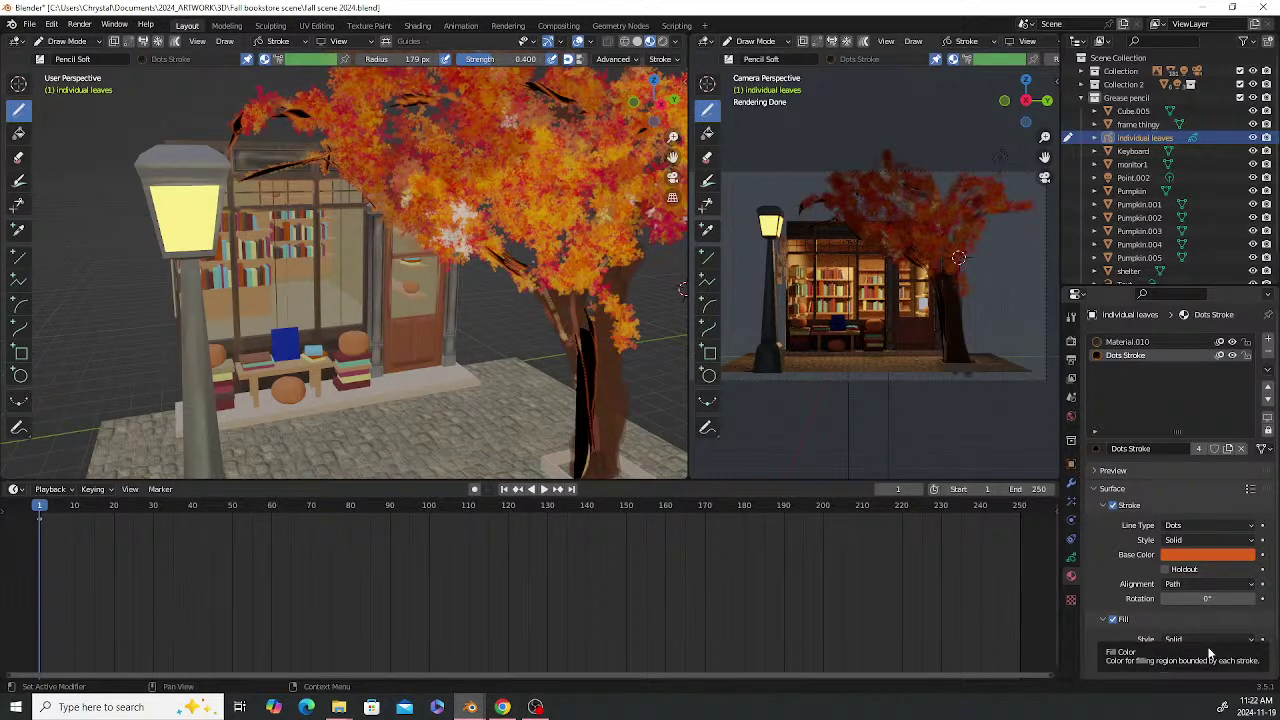
left_click(1114, 620)
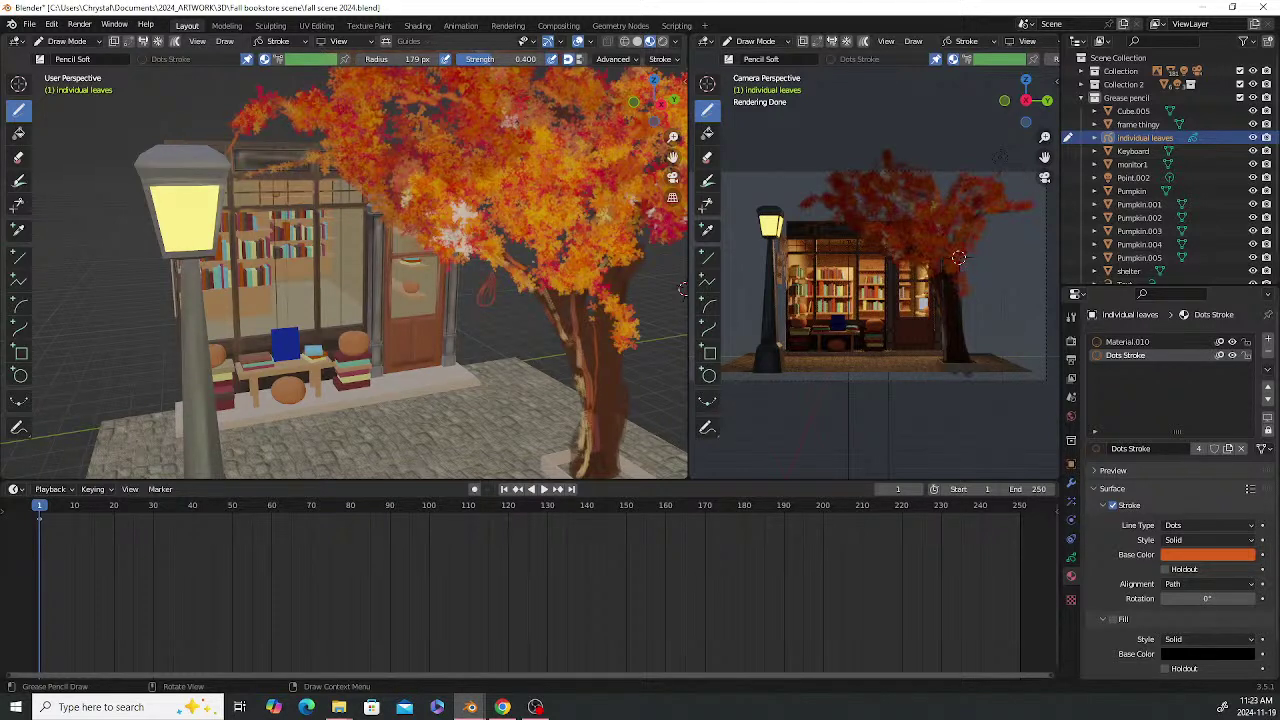
left_click(486, 290)
Try a Pencil Soft brush radius of 566 px with a test stroke below the leaf, and undo the stroke
left_click(410, 58)
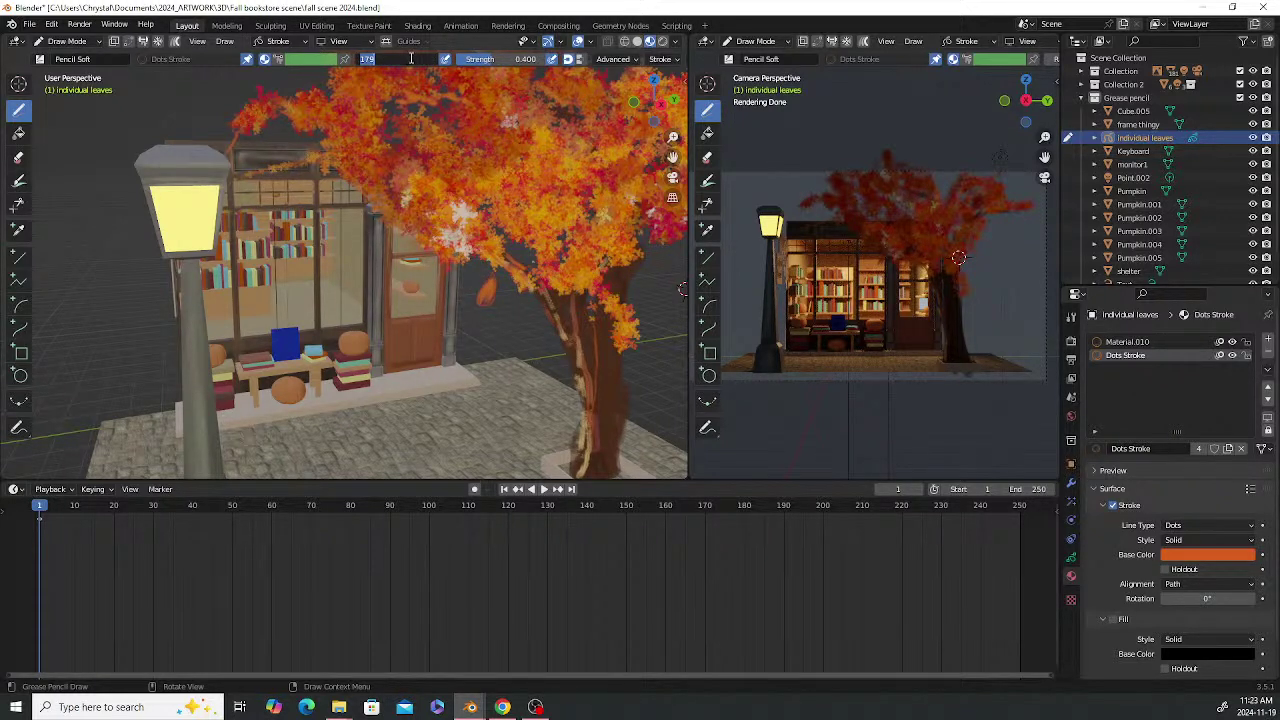
type("566")
key("Return")
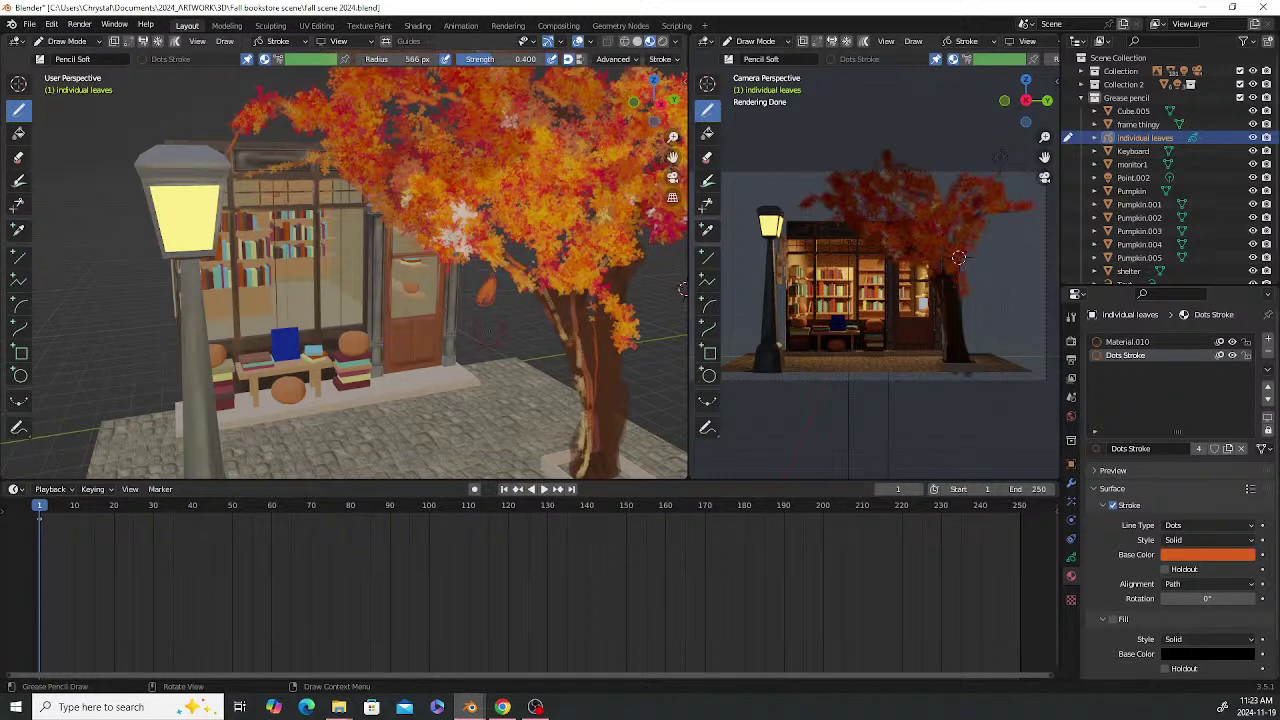
left_click_drag(489, 322, 484, 360)
key("ctrl+z")
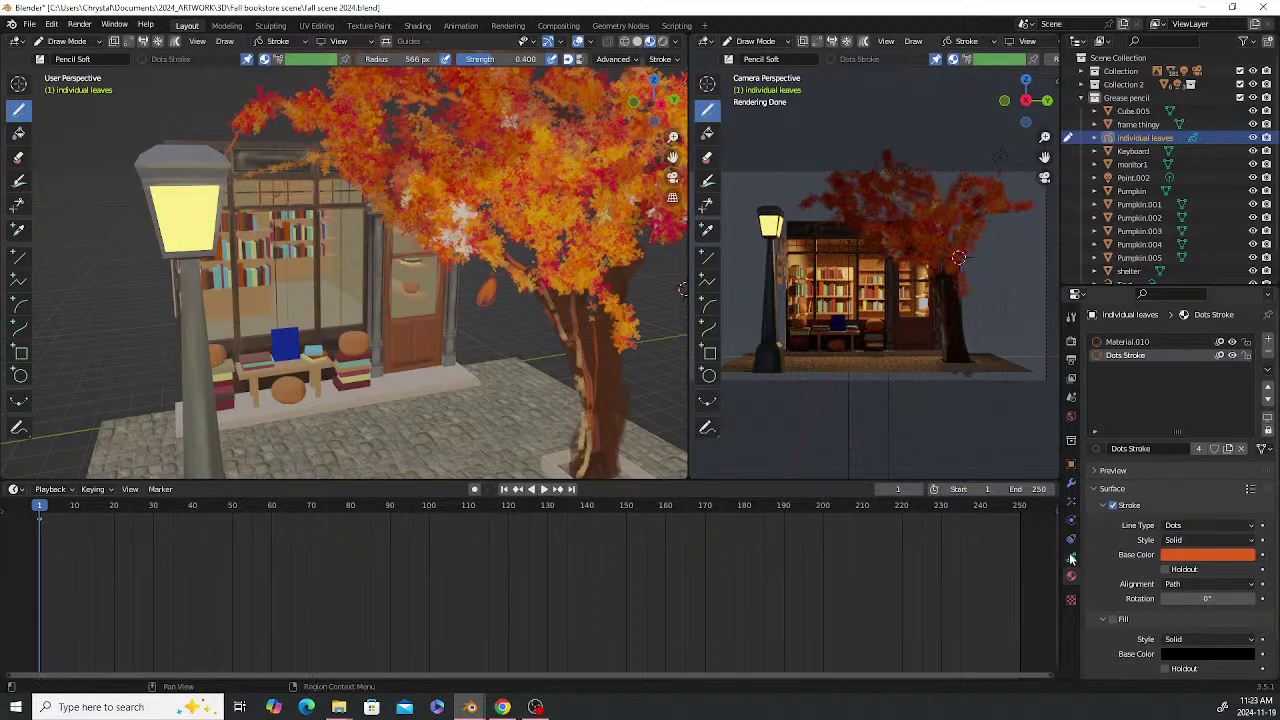
Choose the Ink Pen brush and draw a pointed leaf outline below the first leaf with the Dots Stroke material
left_click(1071, 316)
left_click(1219, 424)
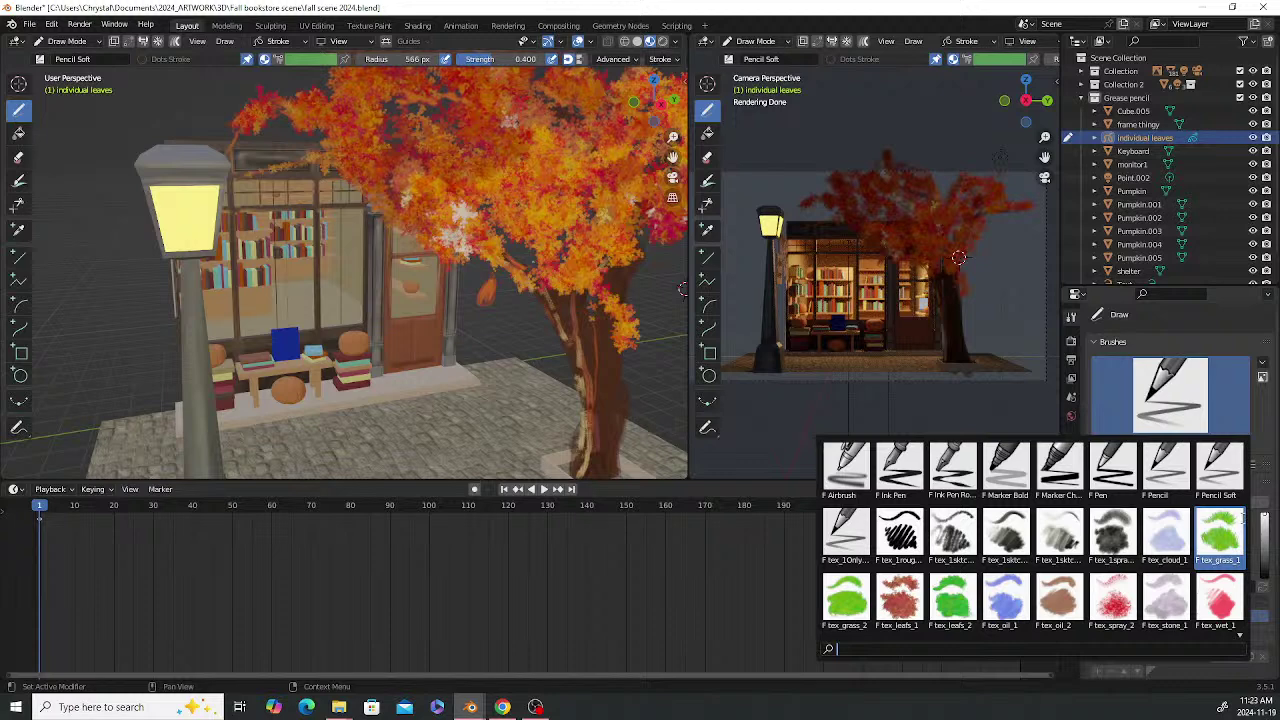
left_click(900, 465)
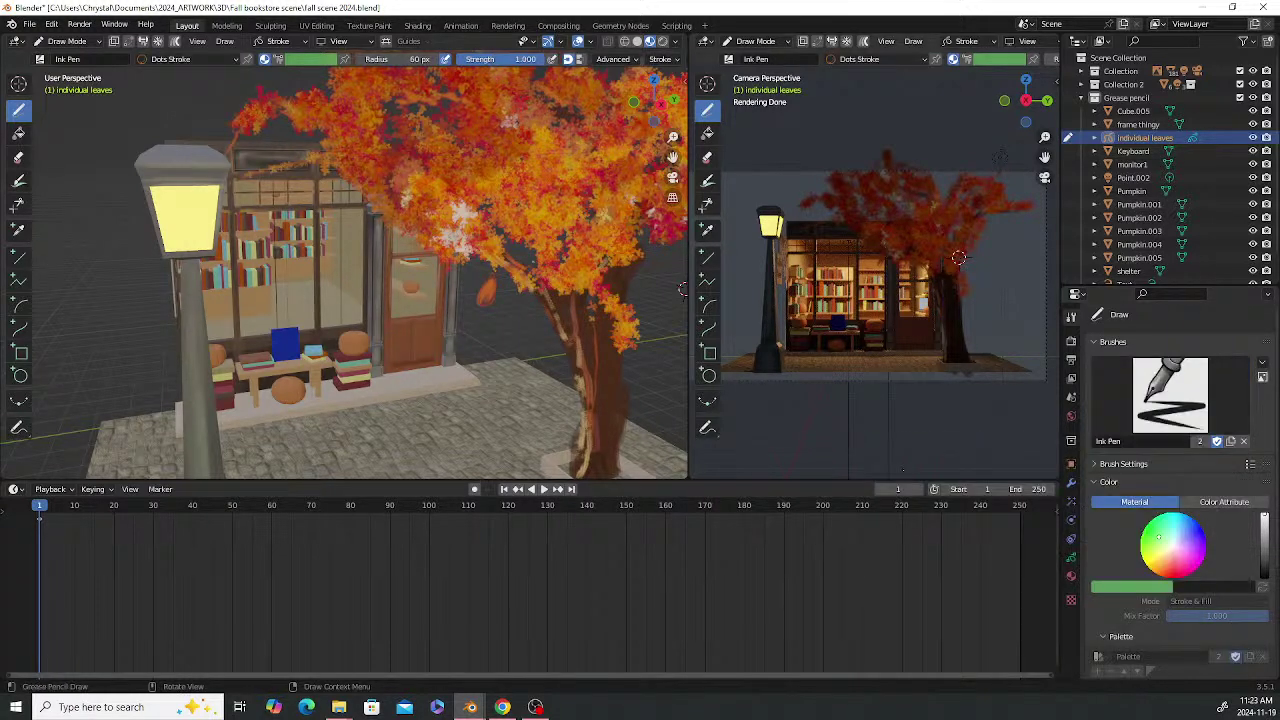
left_click(1071, 577)
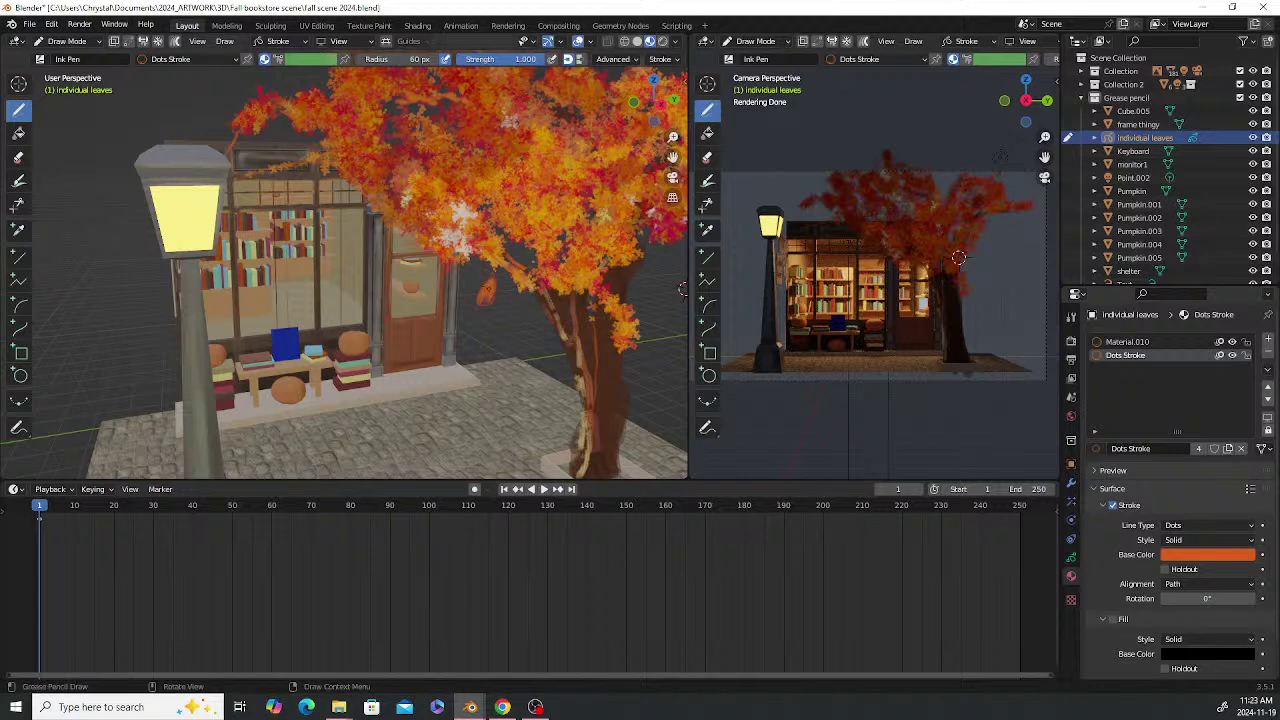
left_click_drag(503, 313, 493, 336)
key("ctrl+z")
left_click_drag(490, 330, 493, 355)
Make Material.010 active, set the Ink Pen radius to 100 px and trace over the second leaf's outline
left_click(1153, 343)
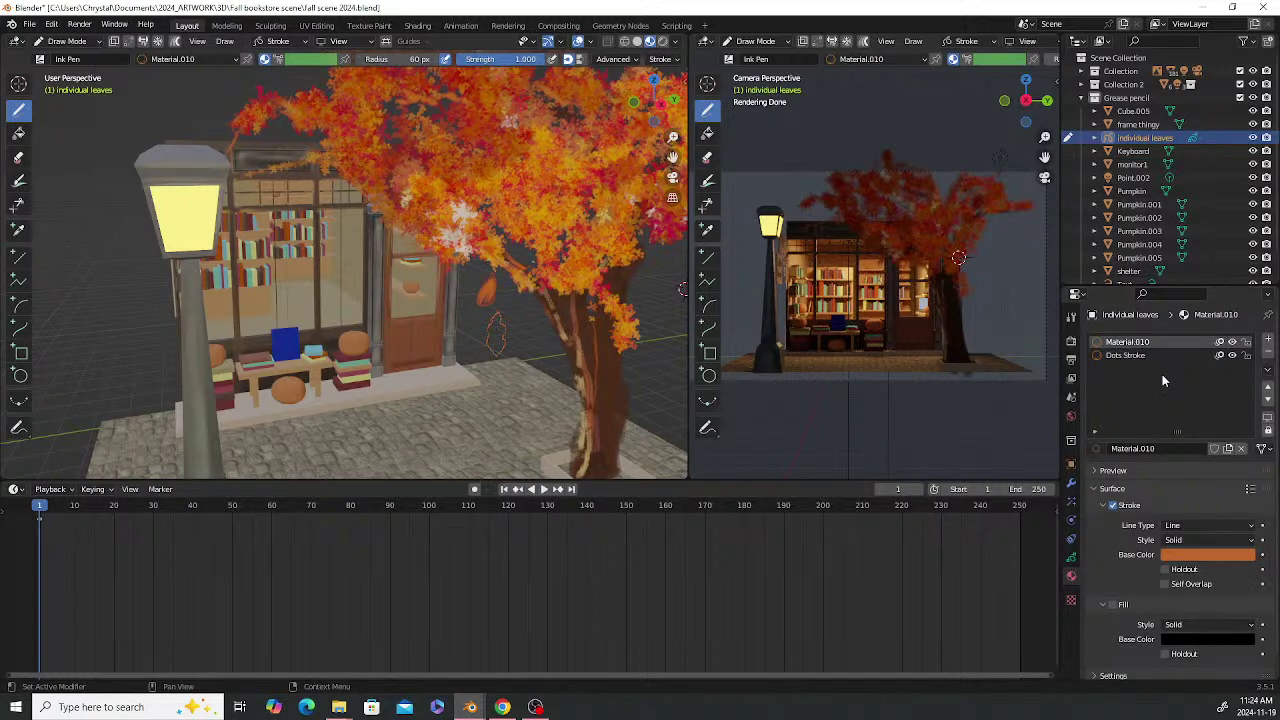
double_click(422, 59)
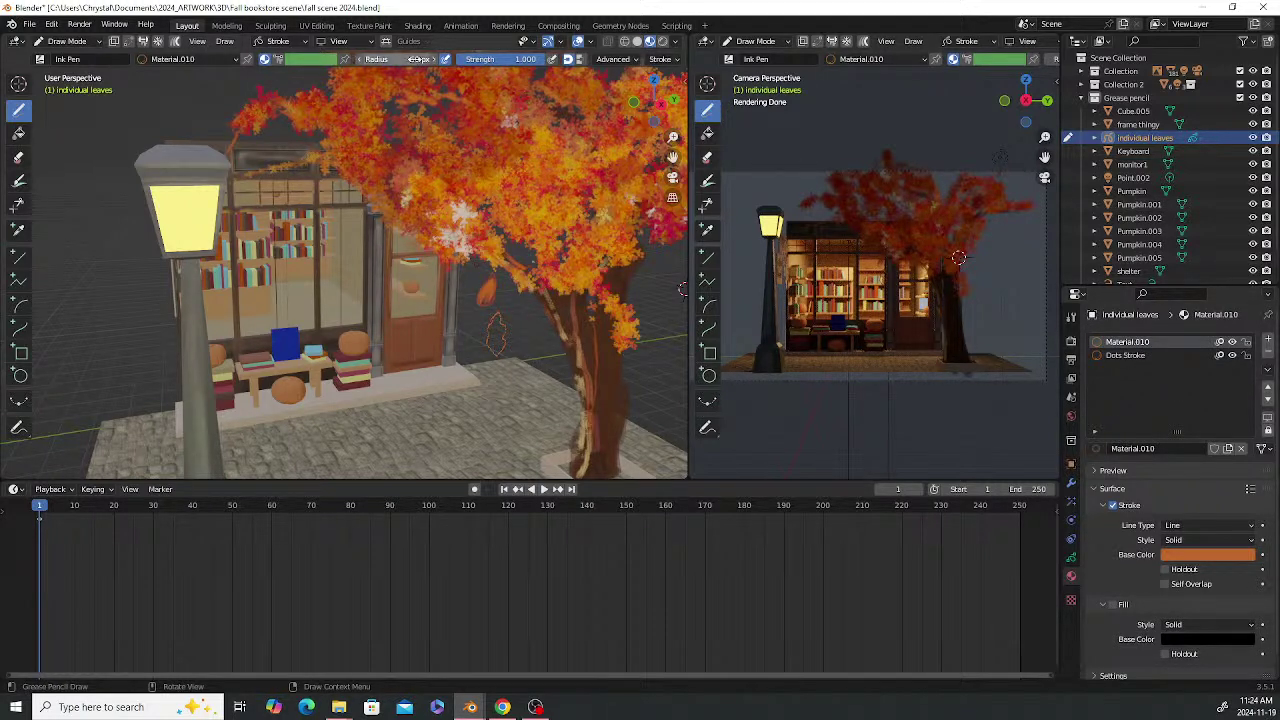
type("100")
key("Return")
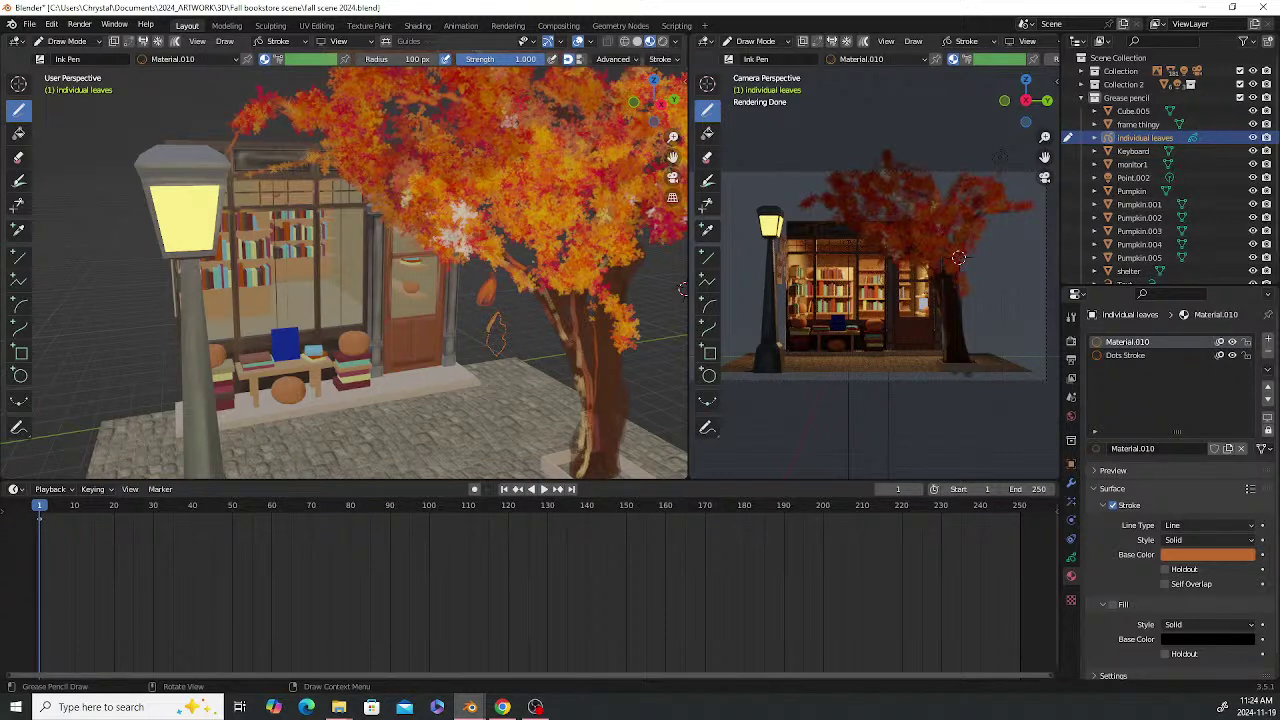
mouse_move(489, 334)
left_mouse_down()
mouse_move(494, 354)
mouse_move(503, 330)
mouse_move(494, 355)
left_mouse_up()
Draw strokes inside the second leaf and enable a grey fill with value 0.402 on Material.010
left_click_drag(495, 320, 502, 348)
left_click(1113, 605)
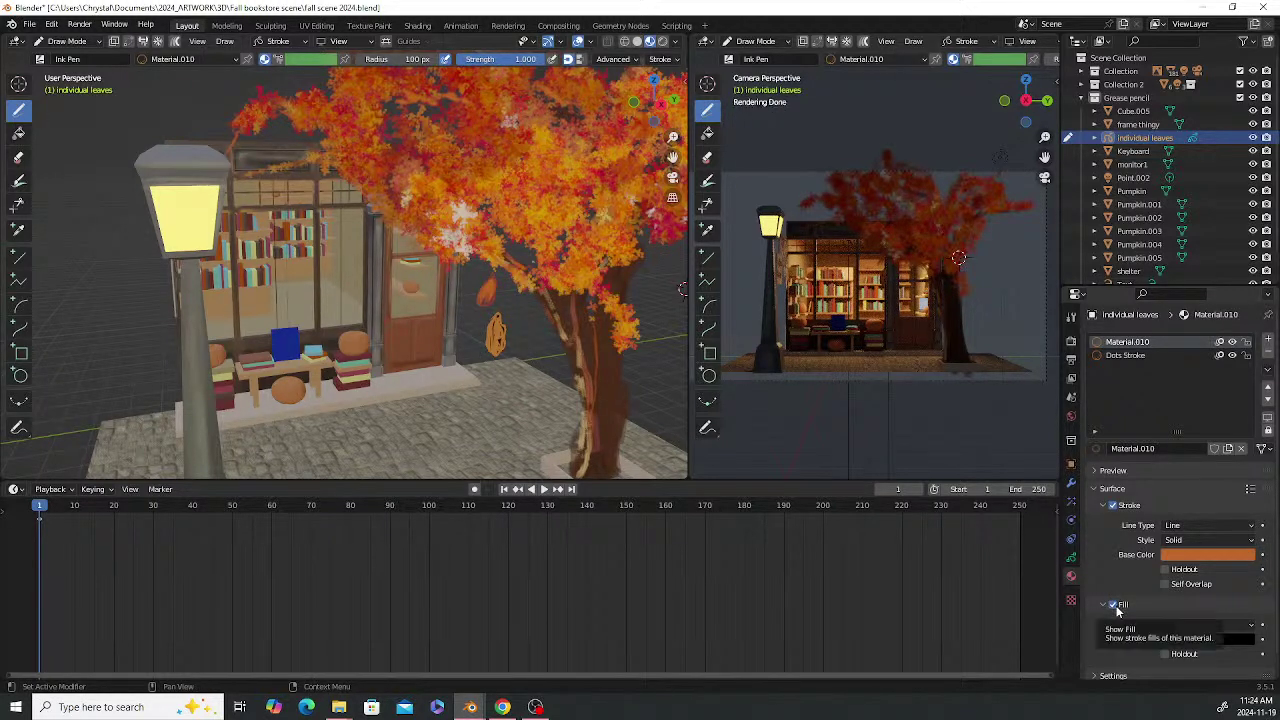
left_click(1193, 641)
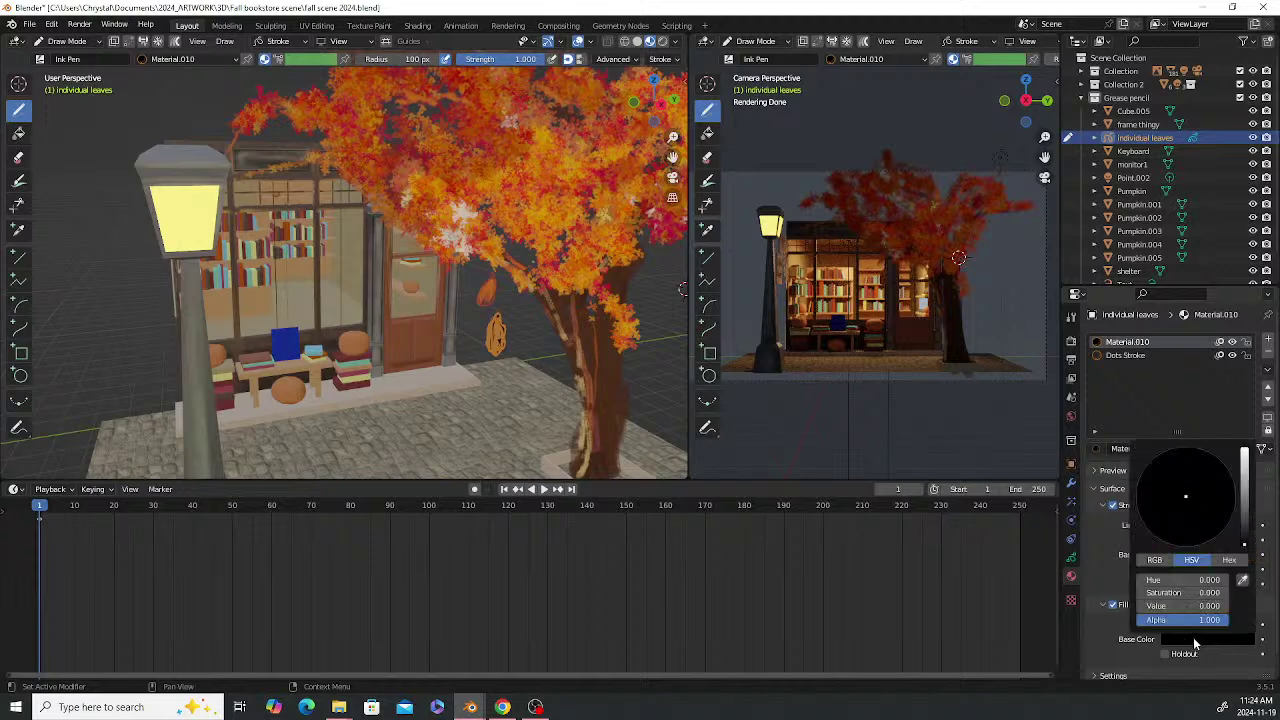
left_click(1245, 482)
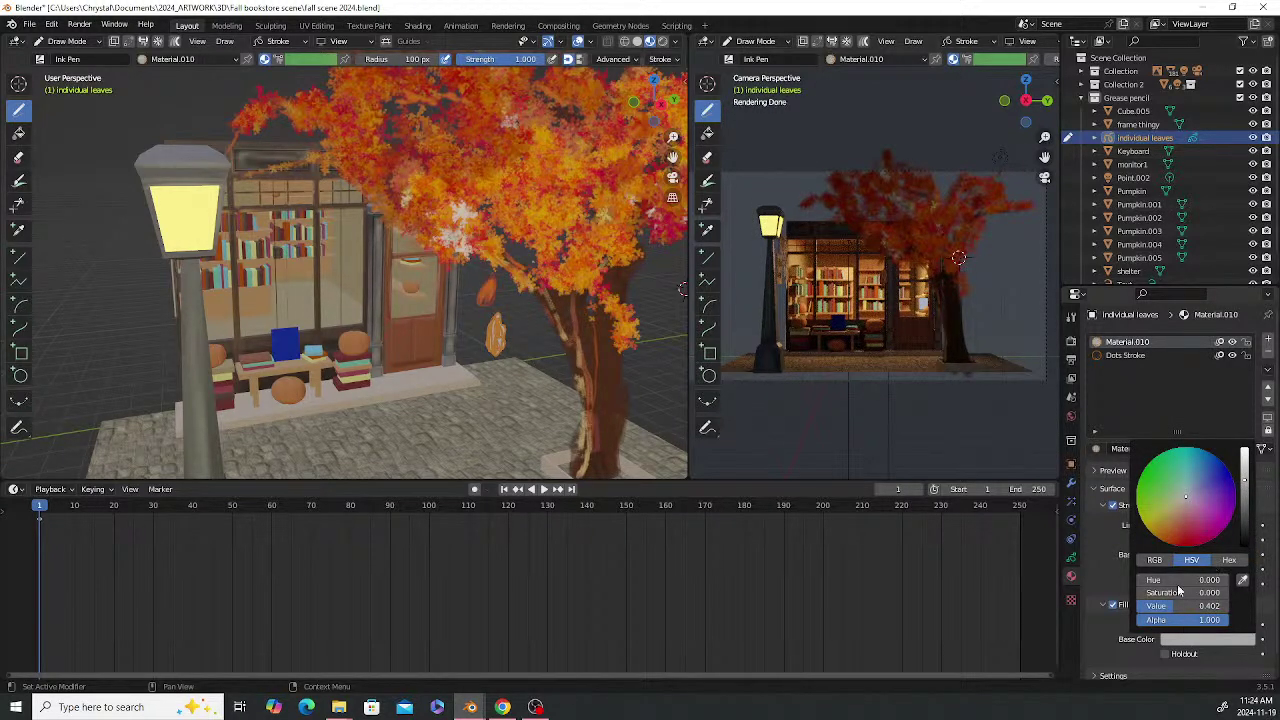
key("Return")
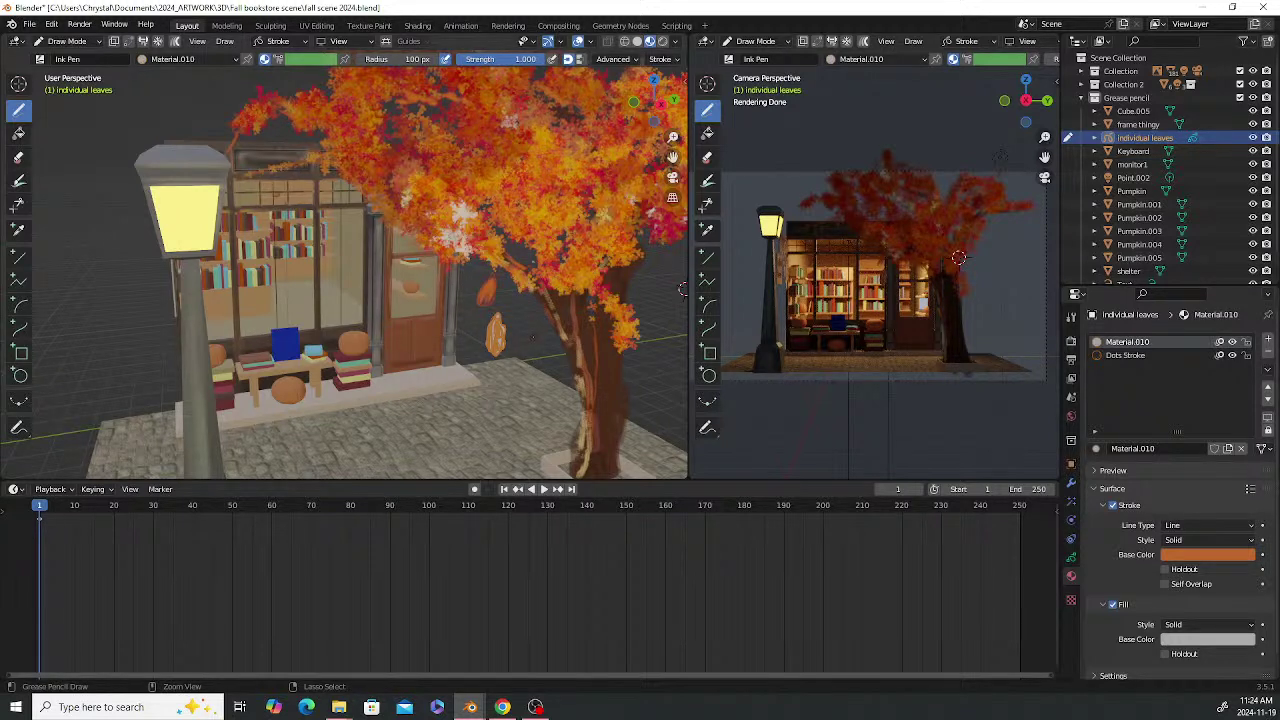
Undo the grey fill and the strokes inside the second leaf's outline
key("ctrl+z")
key("ctrl+z")
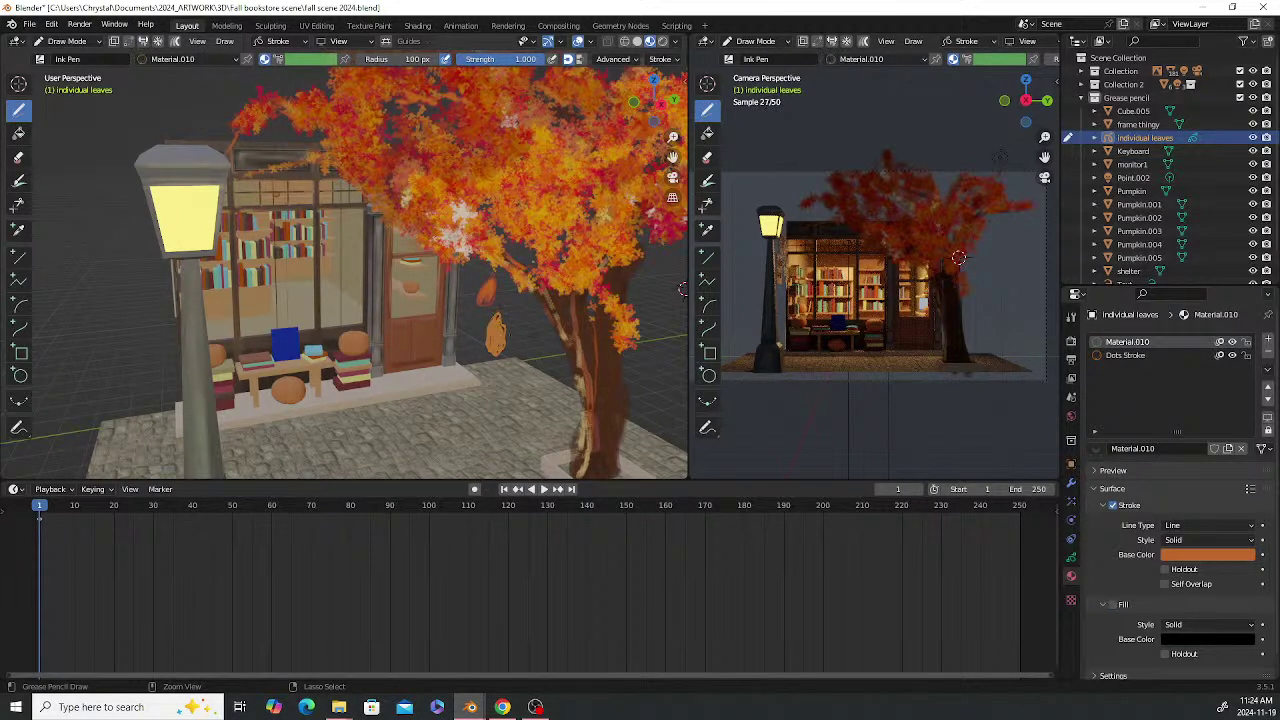
key("ctrl+z")
key("ctrl+z")
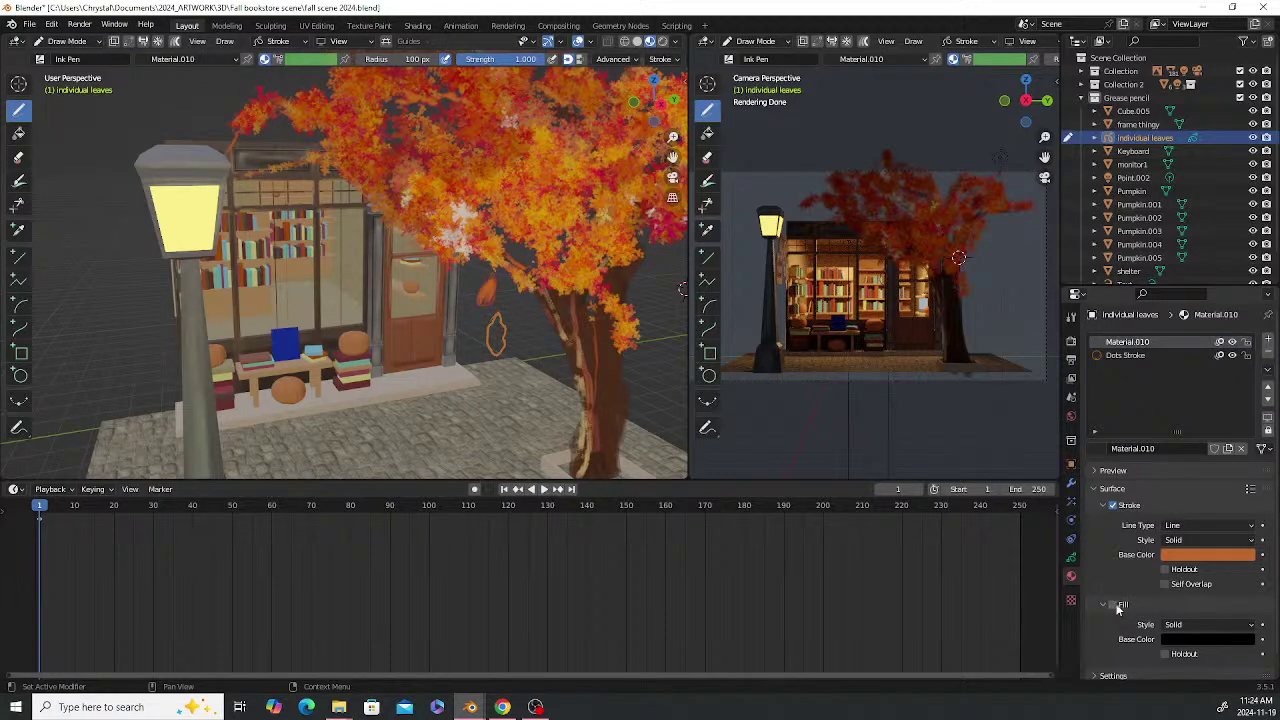
Enable the fill on Material.010 and set its base color to dark orange with hue 0.041, saturation 0.977 and value 0.367
left_click(1113, 605)
left_click(1207, 636)
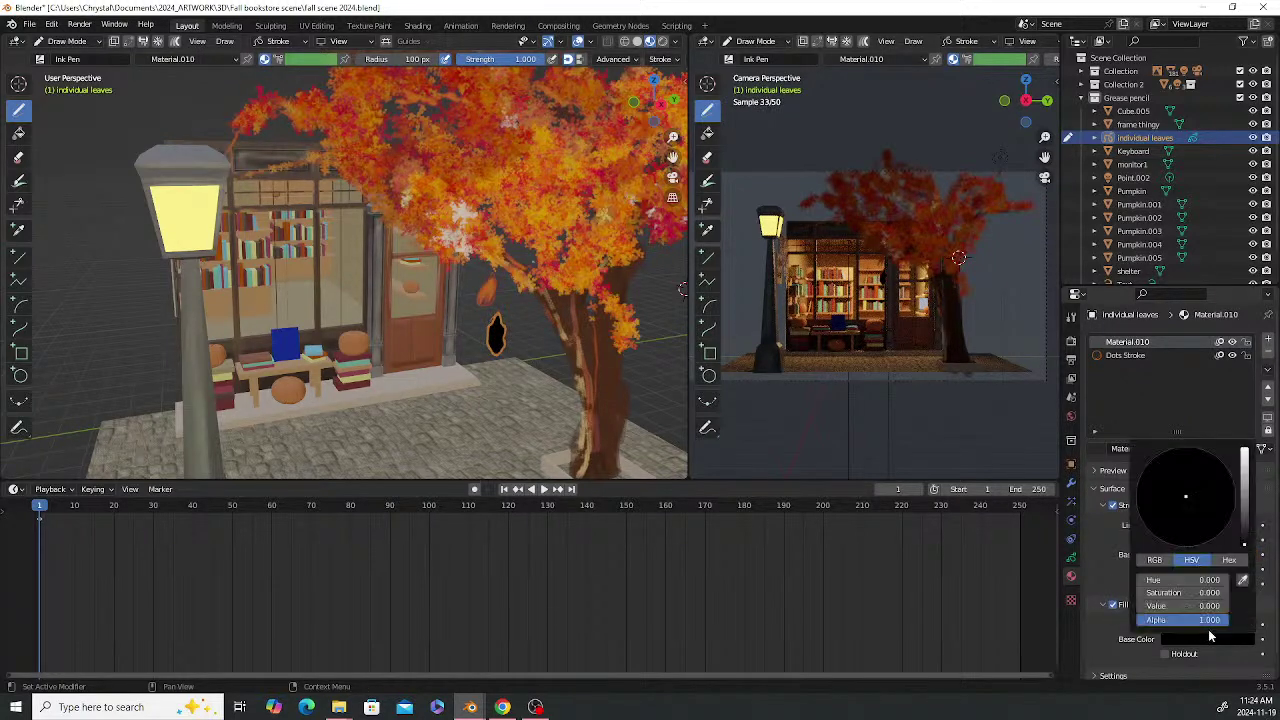
left_click(1245, 483)
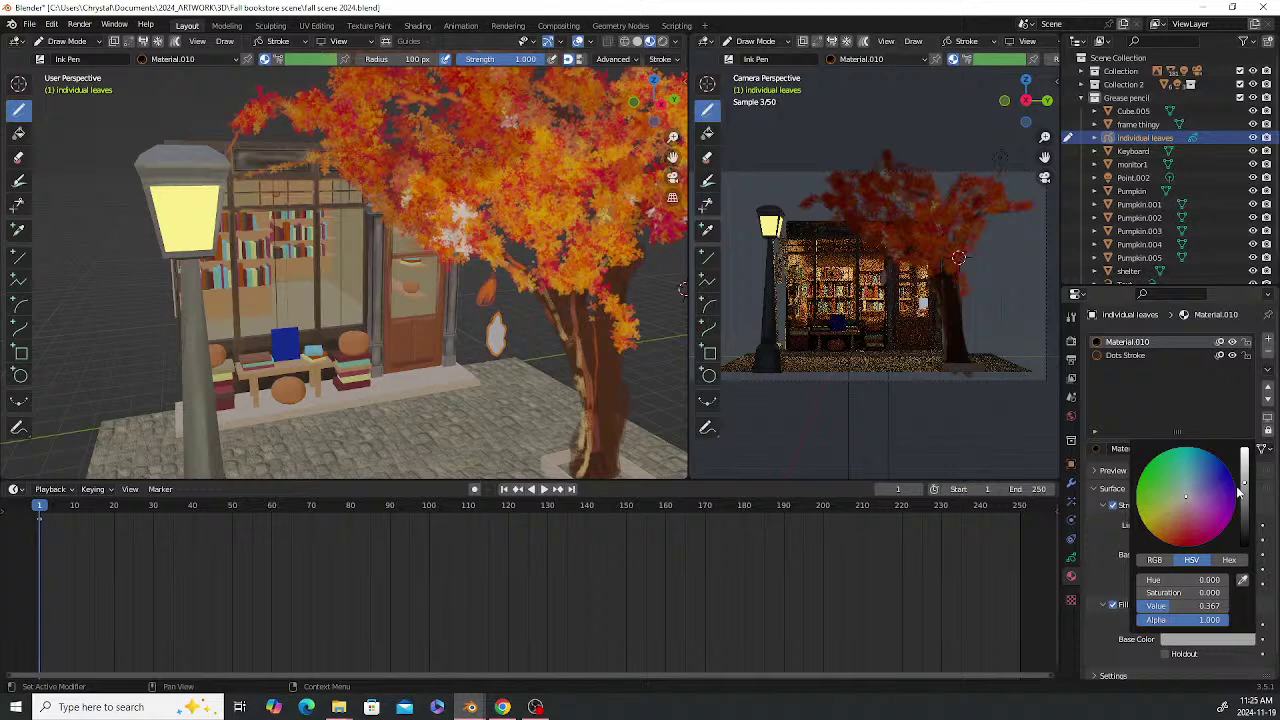
left_click(1175, 534)
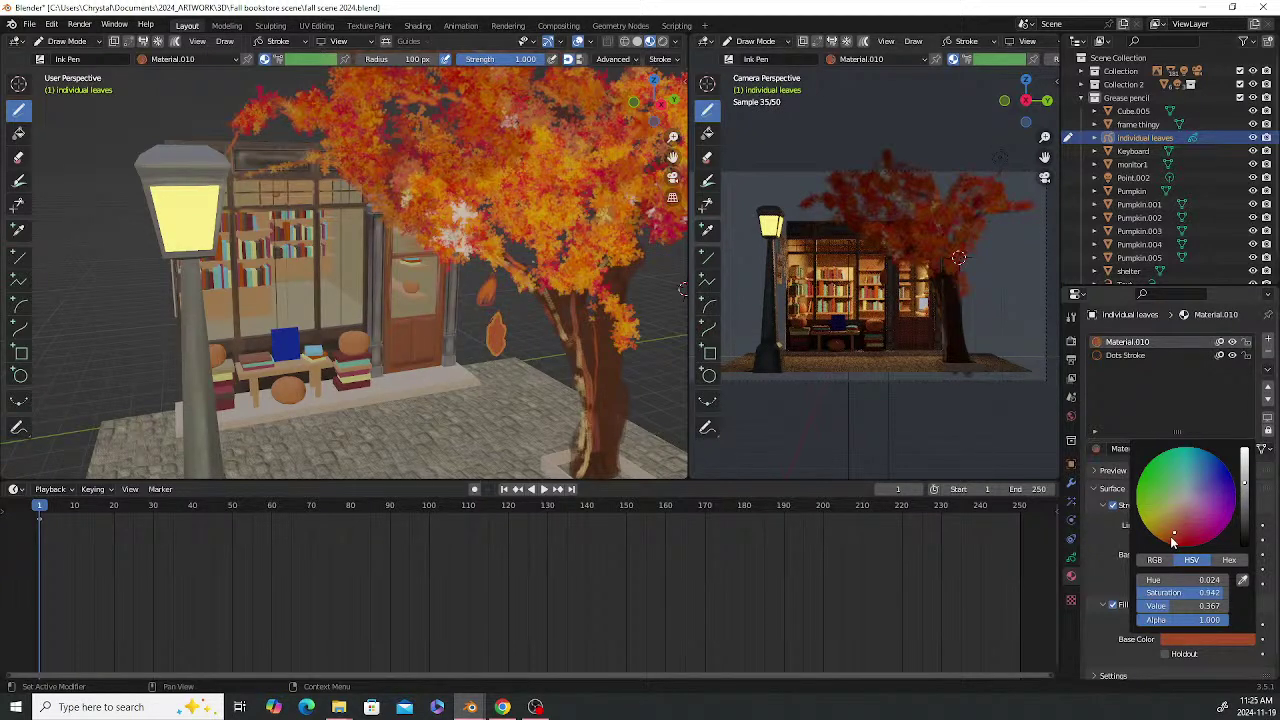
left_click(1171, 538)
left_click(1164, 525)
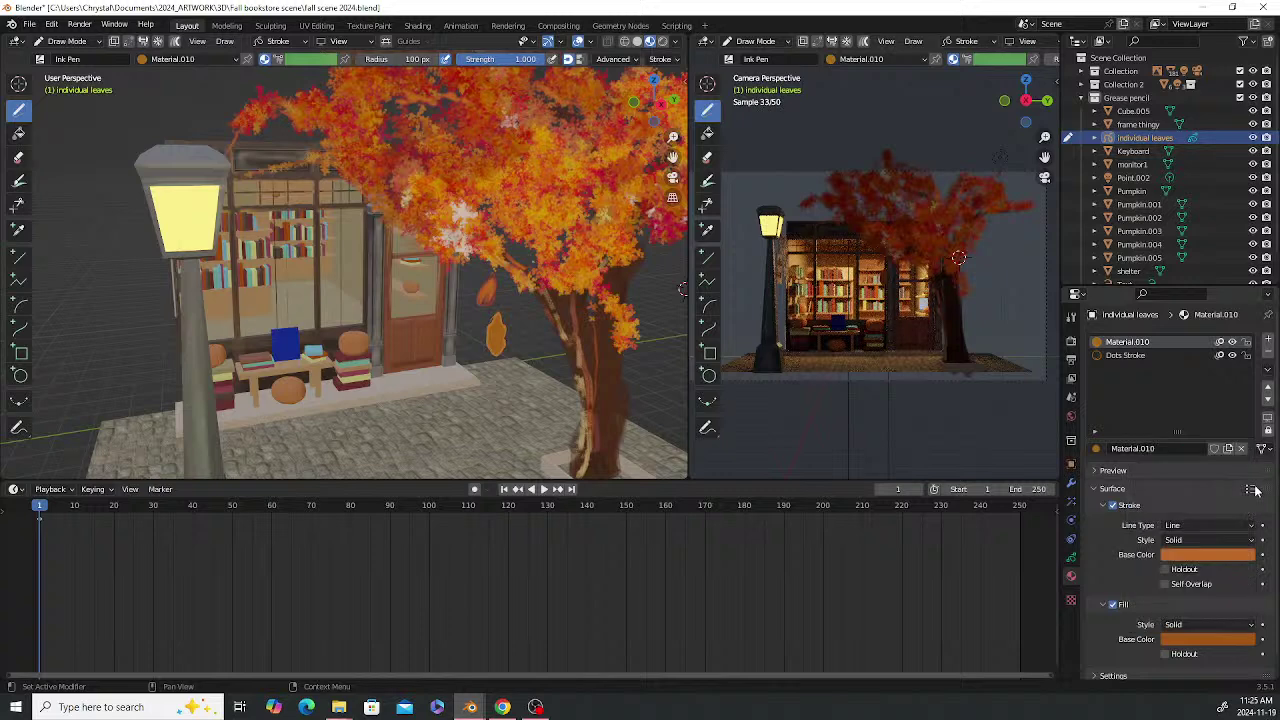
Sample the stroke's base color into the fill color of Material.010 and save the file
left_click(1204, 638)
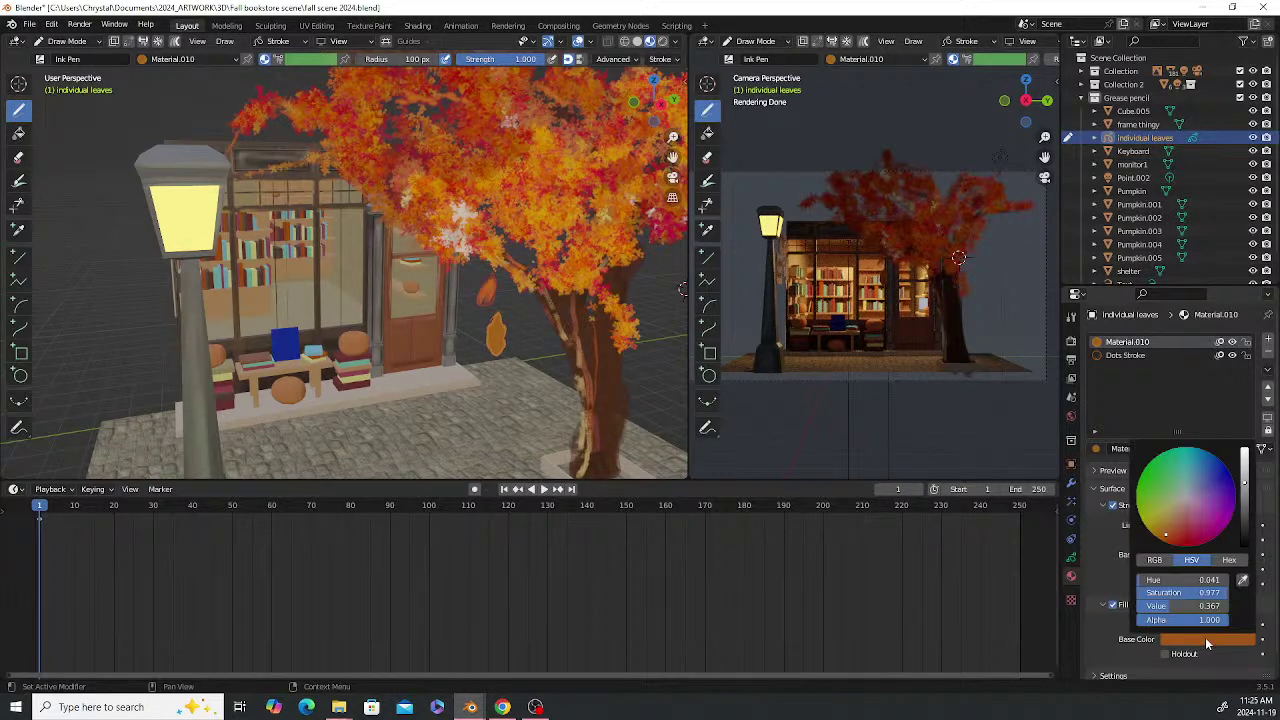
left_click(1242, 581)
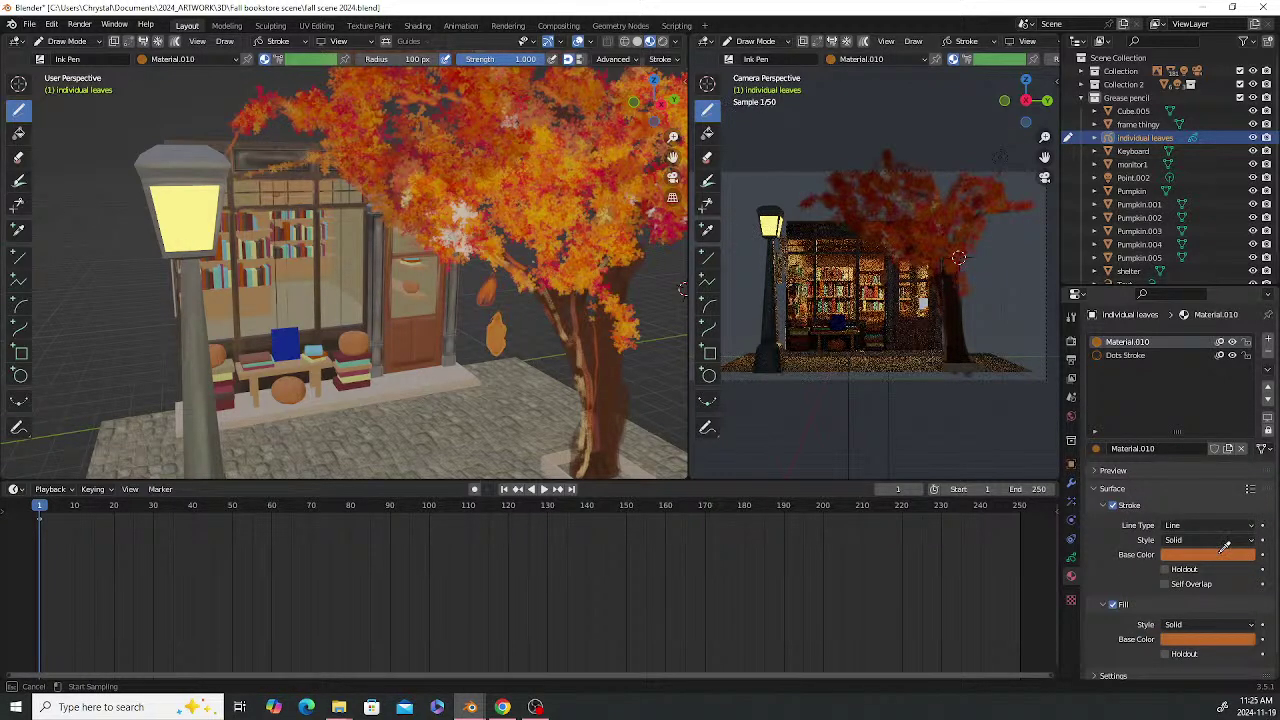
left_click(1219, 553)
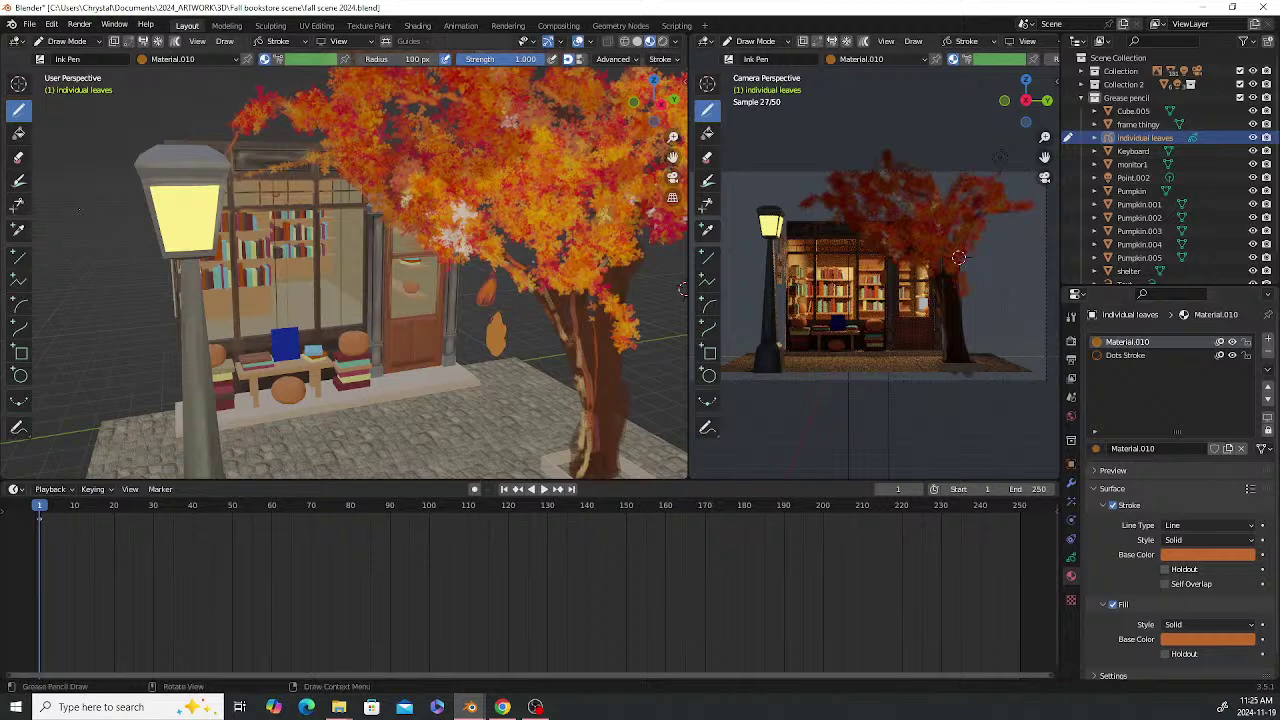
key("ctrl+s")
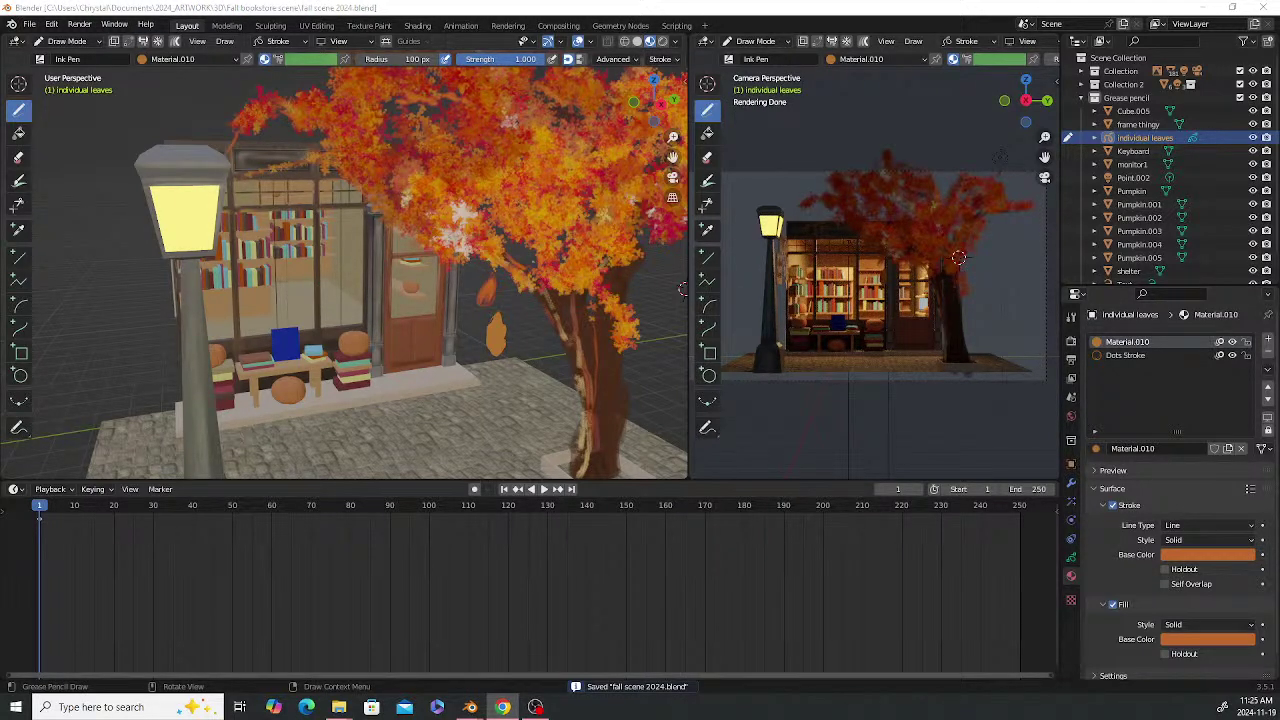
Erase the first leaf above the filled leaf and return to the Draw tool
middle_click_drag(683, 289, 660, 353)
left_click(18, 157)
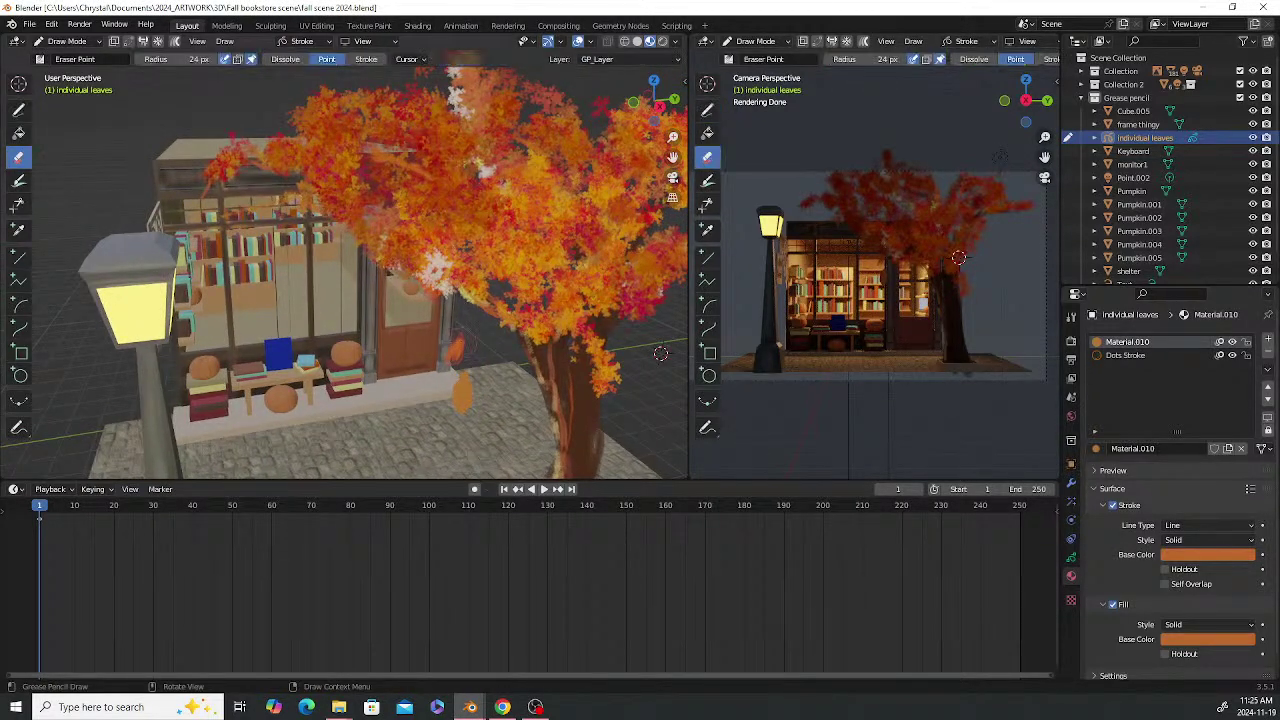
left_click(18, 110)
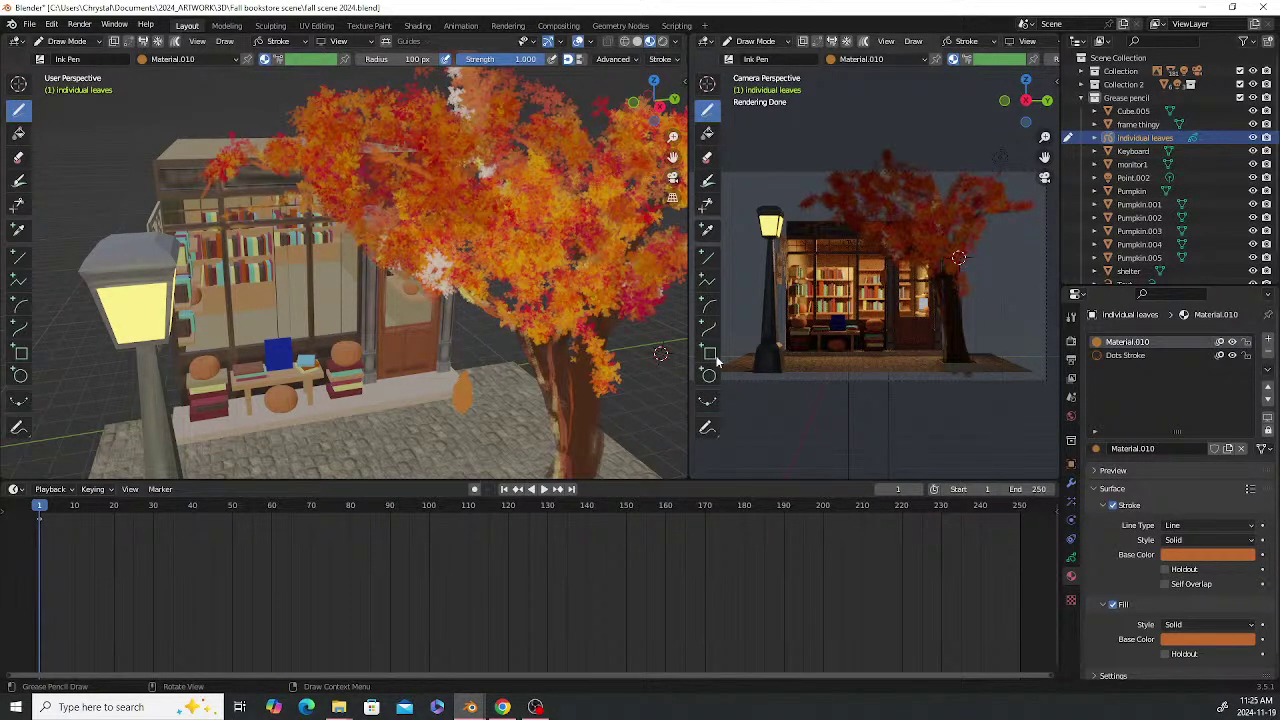
Switch to Object Mode and scale the individual leaves object down to about 0.265
middle_click_drag(452, 212, 516, 290)
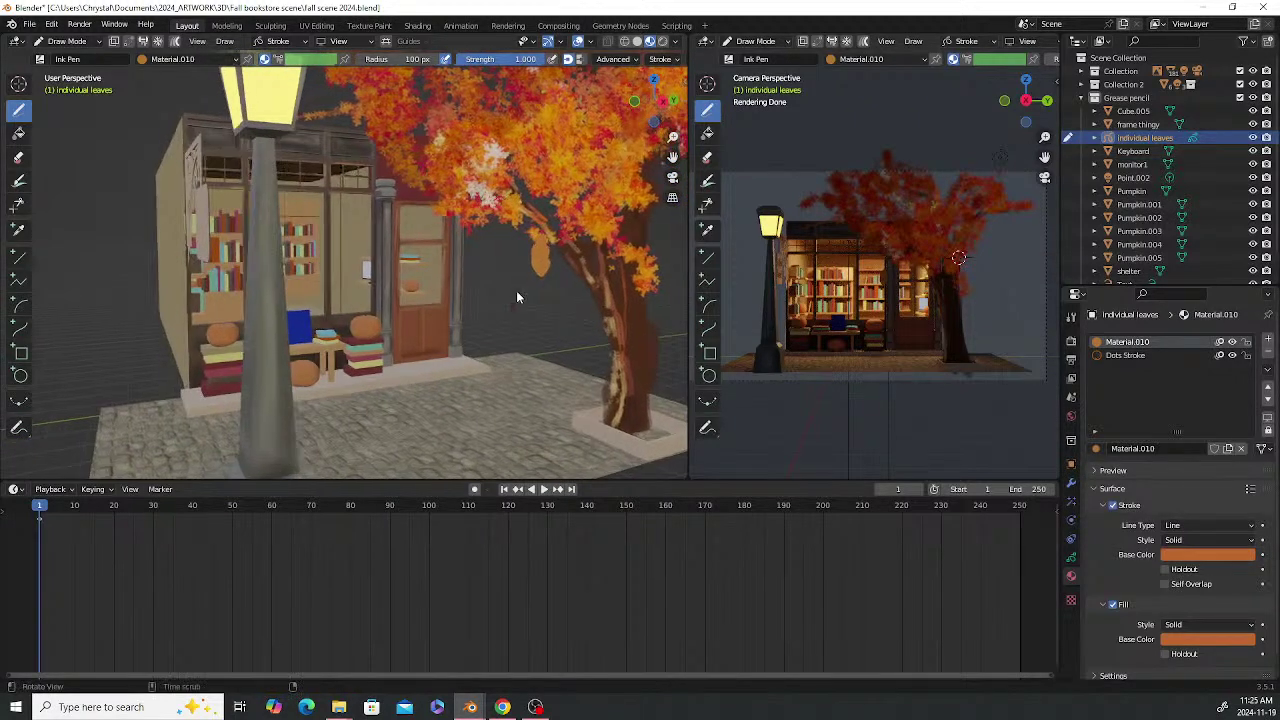
left_click(78, 46)
left_click(82, 60)
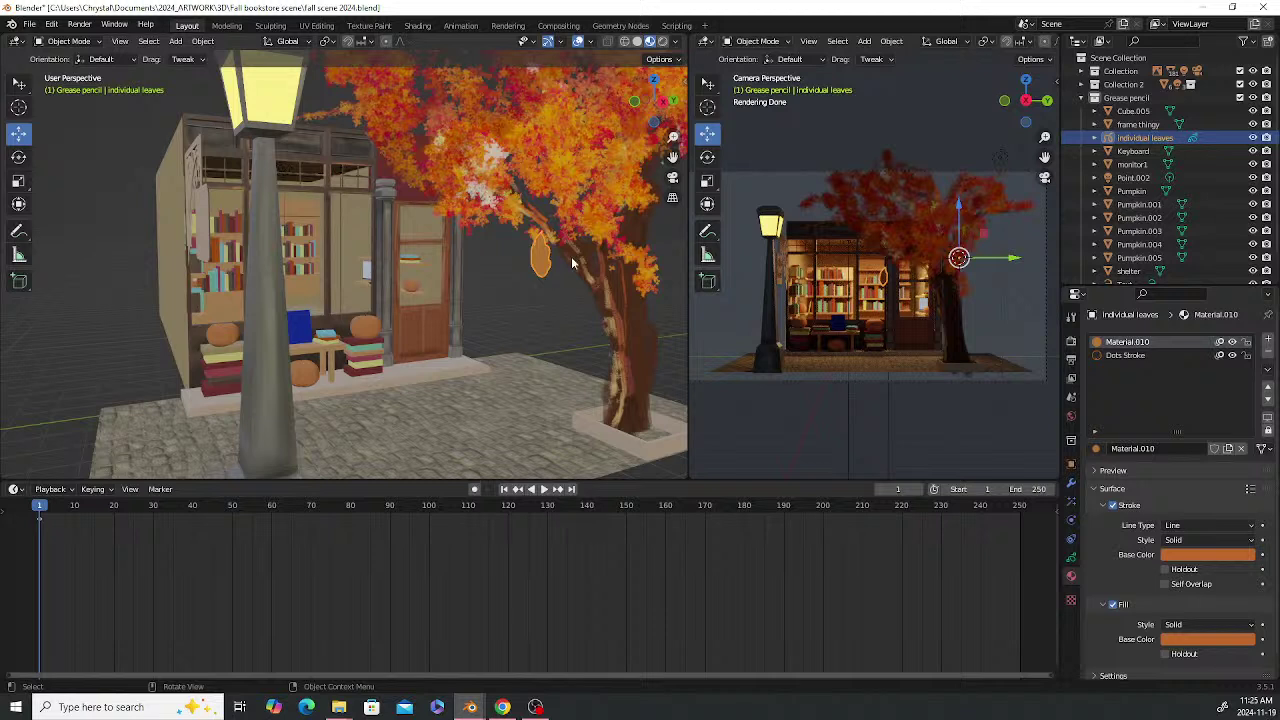
key("s")
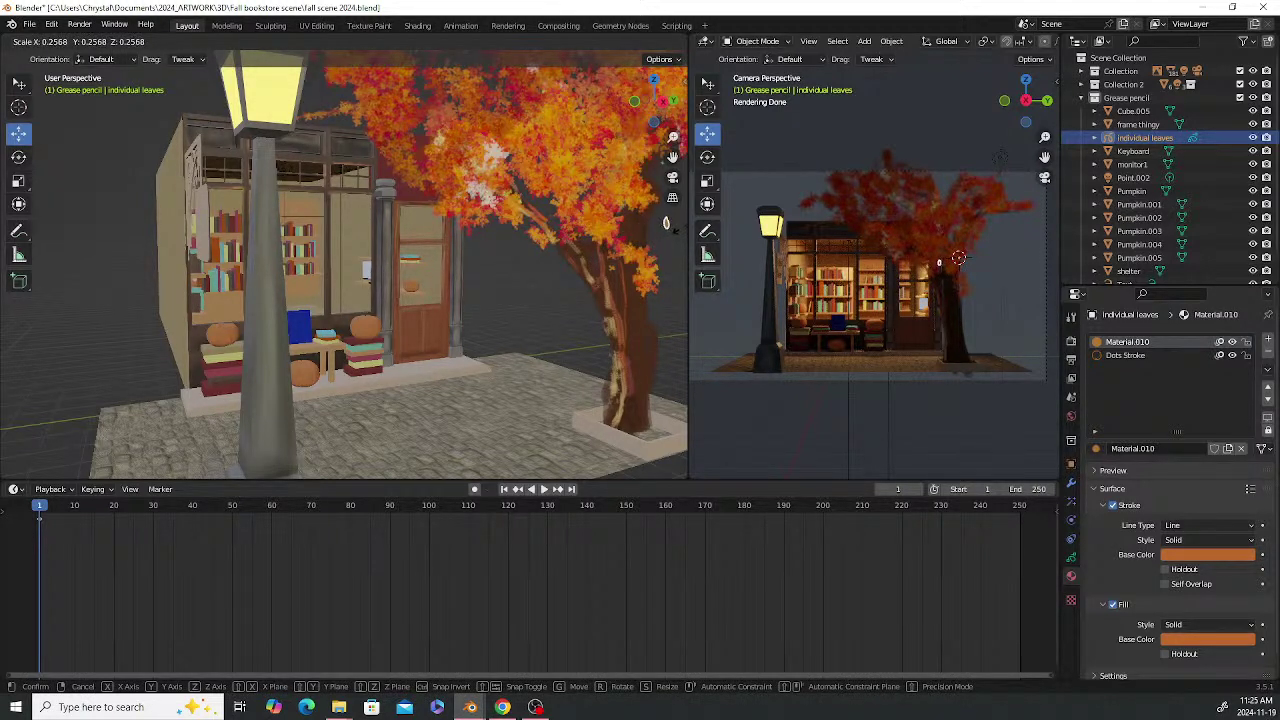
left_click(664, 225)
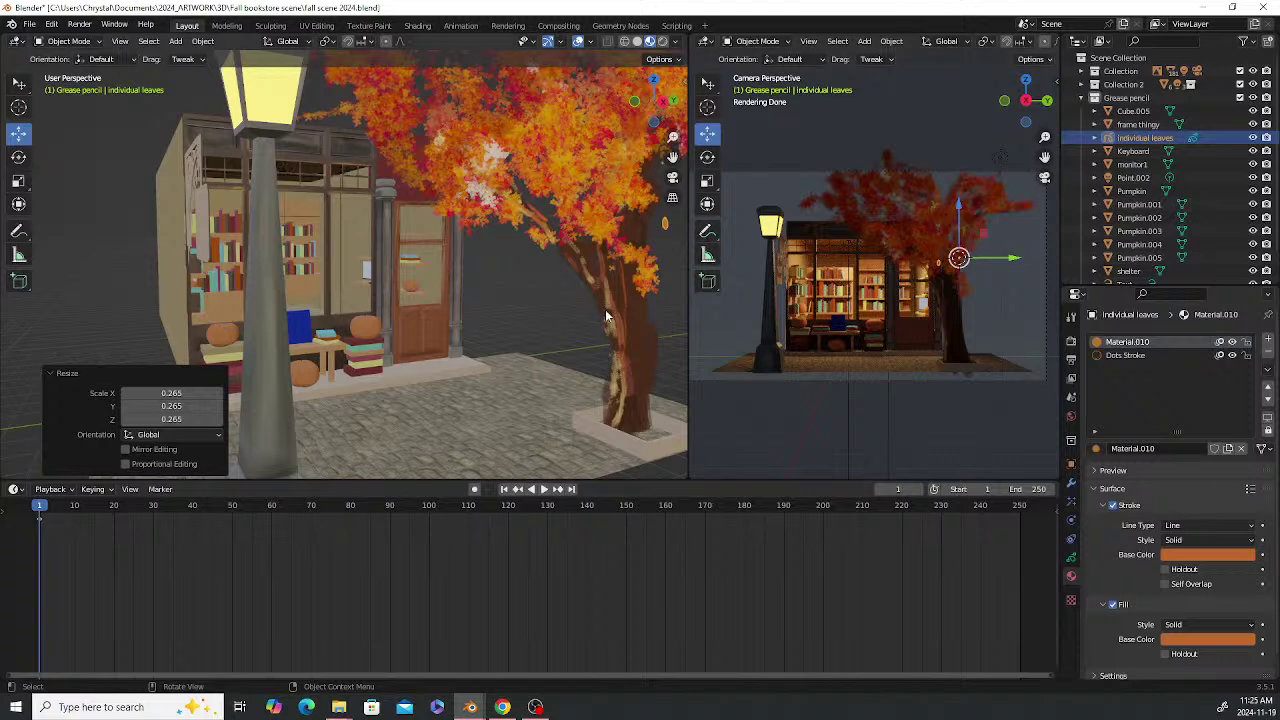
Move the individual leaves object toward the bookstore by about -1.45 m in X, -3.22 m in Y and 0.18 m in Z
middle_click_drag(605, 316, 520, 260)
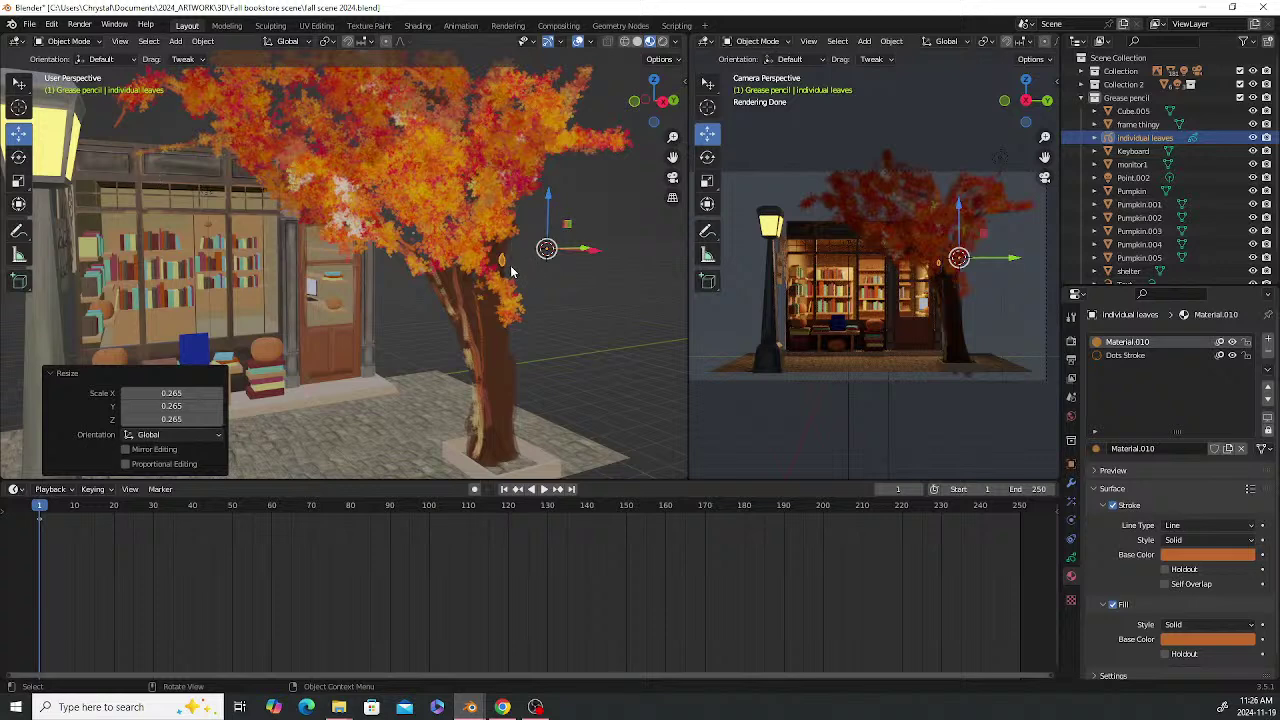
key("g")
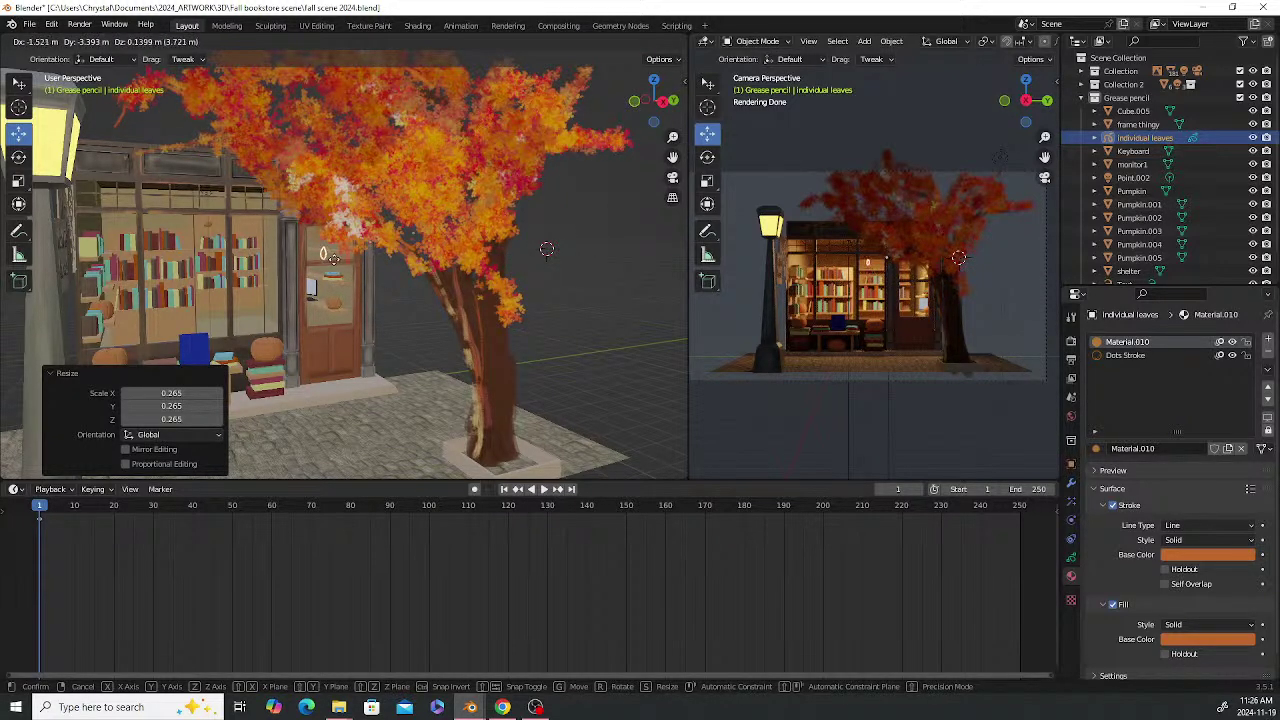
left_click(334, 258)
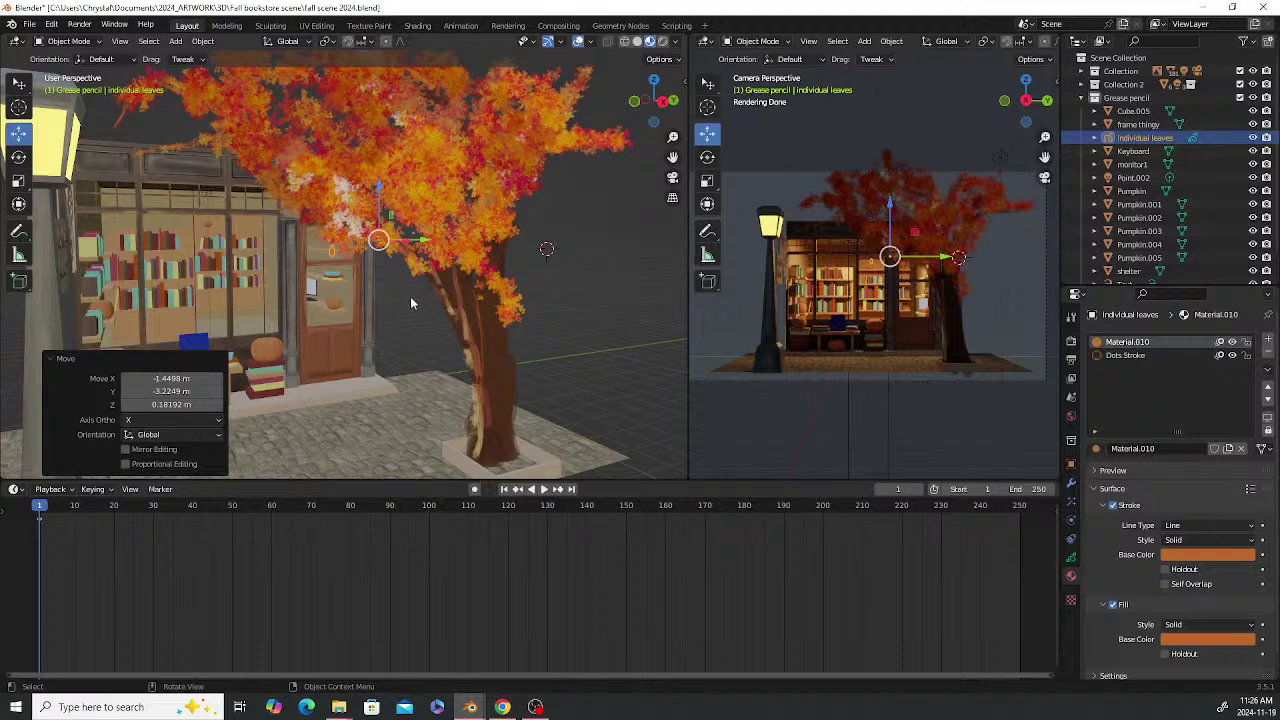
Move the individual leaves object again by about -0.70 m in X, -0.55 m in Y and 0.97 m in Z
middle_click_drag(410, 296, 531, 362)
scroll(479, 304, "up", 3)
key("g")
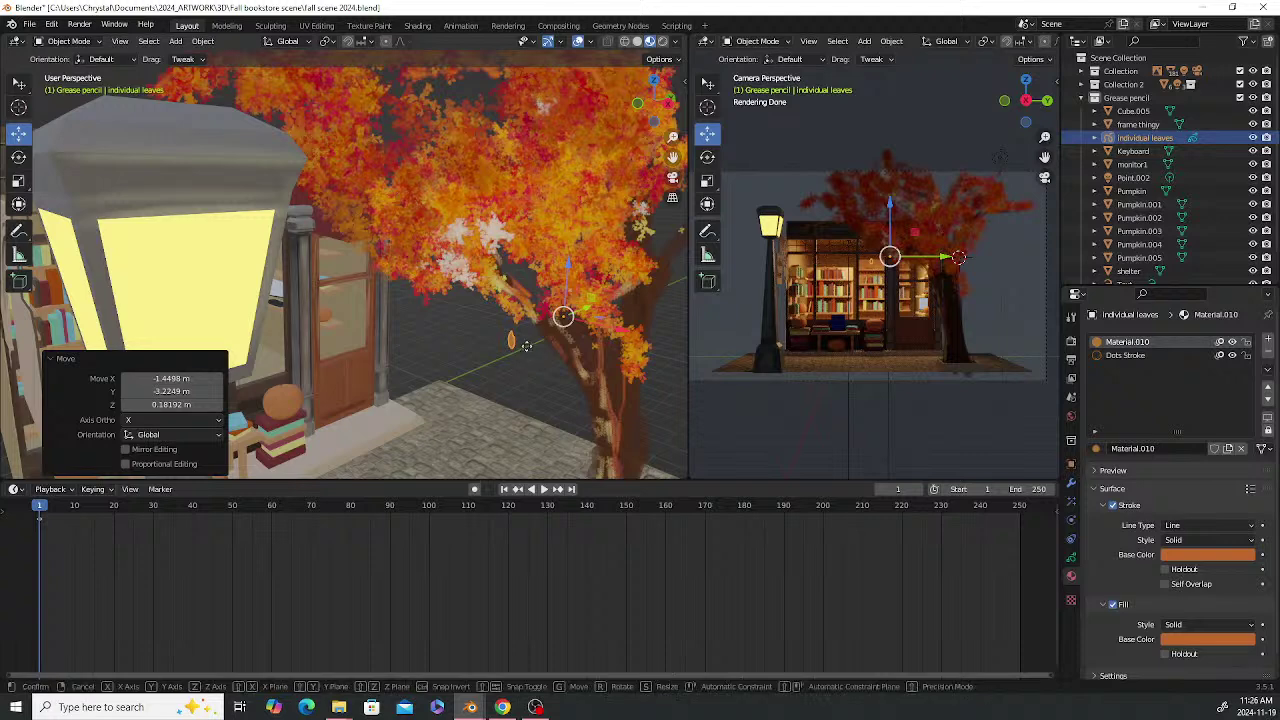
left_click(468, 283)
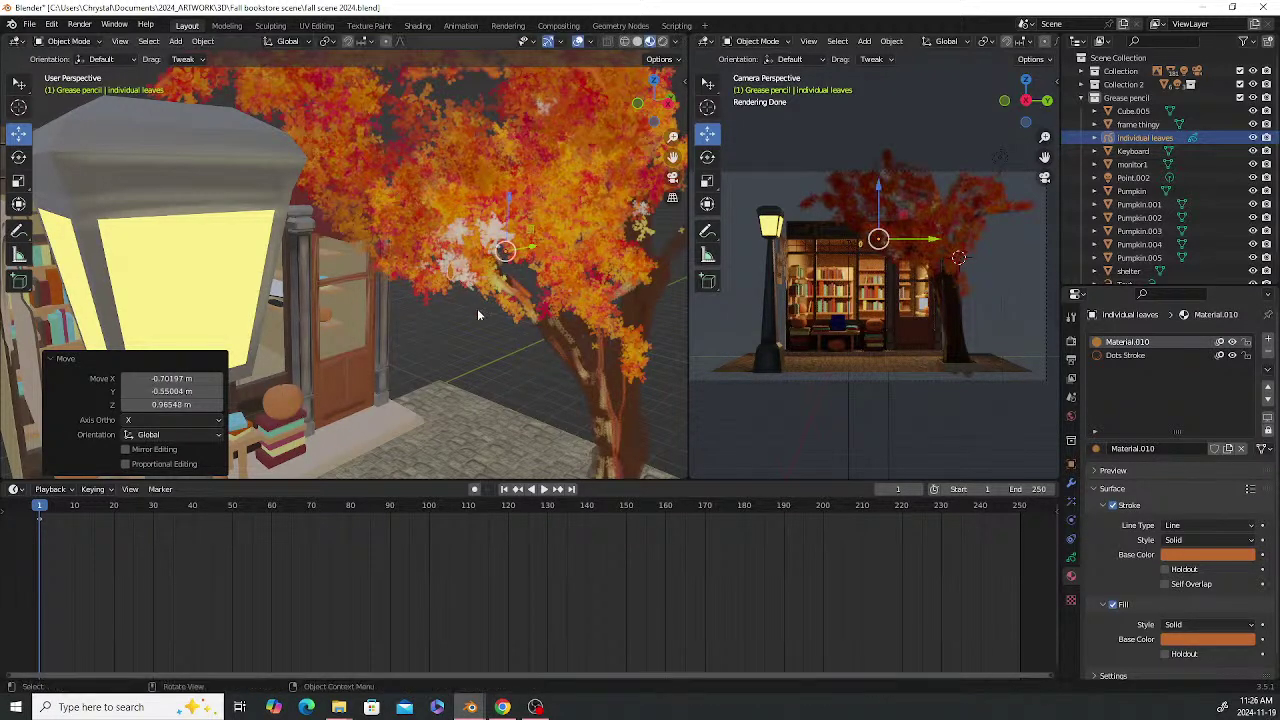
Locate the leaf near the "Fall is here!" sign and switch the individual leaves object to Edit Mode
middle_click_drag(512, 353, 446, 368)
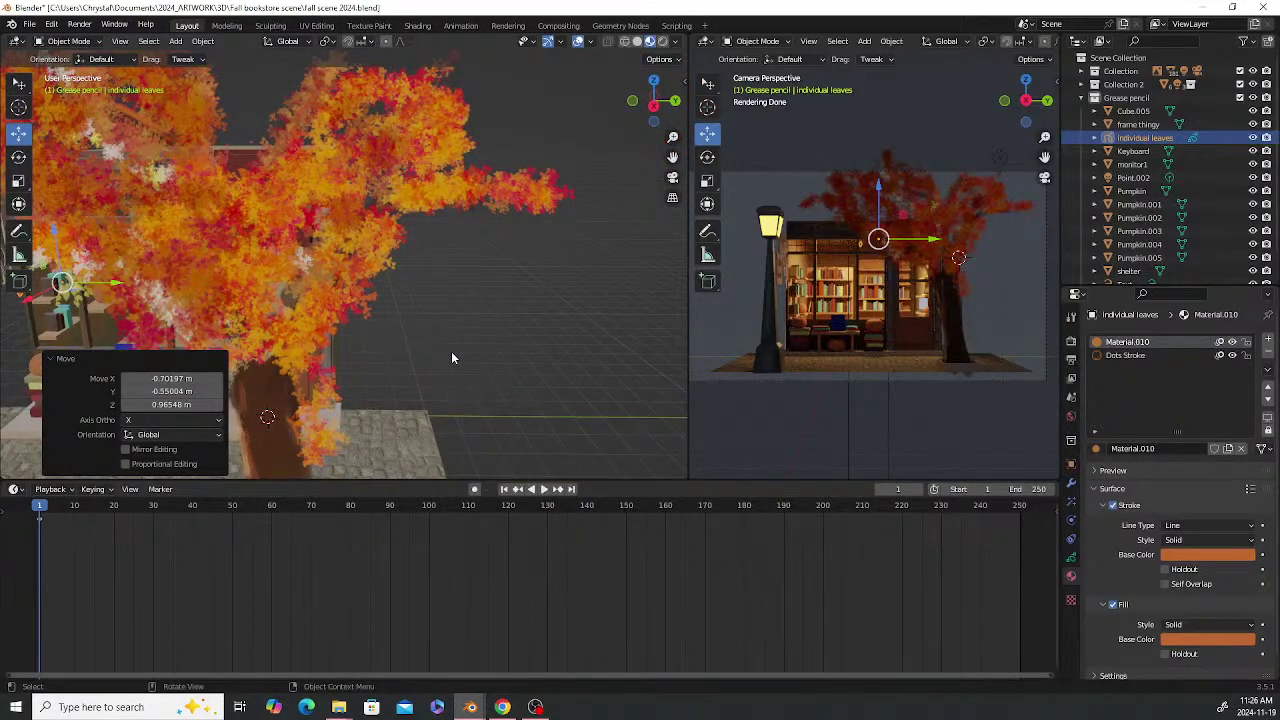
key("KP_Decimal")
scroll(424, 306, "down", 4)
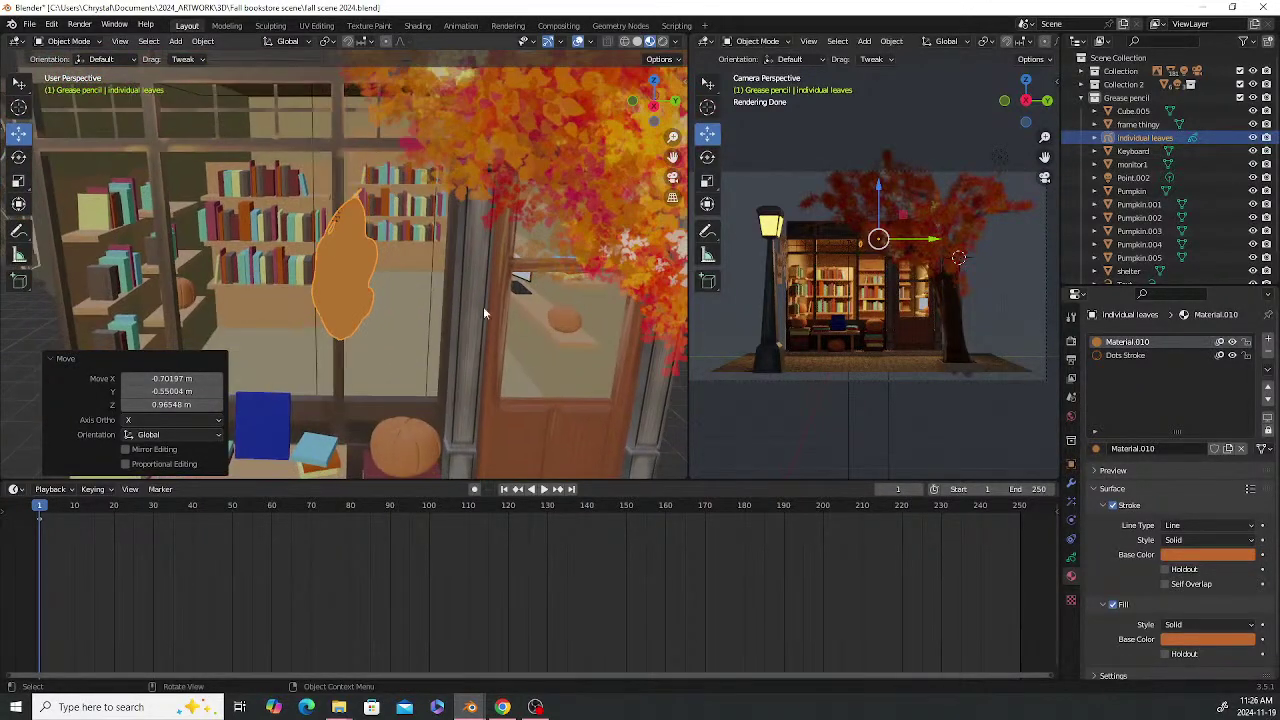
middle_click_drag(484, 312, 432, 318)
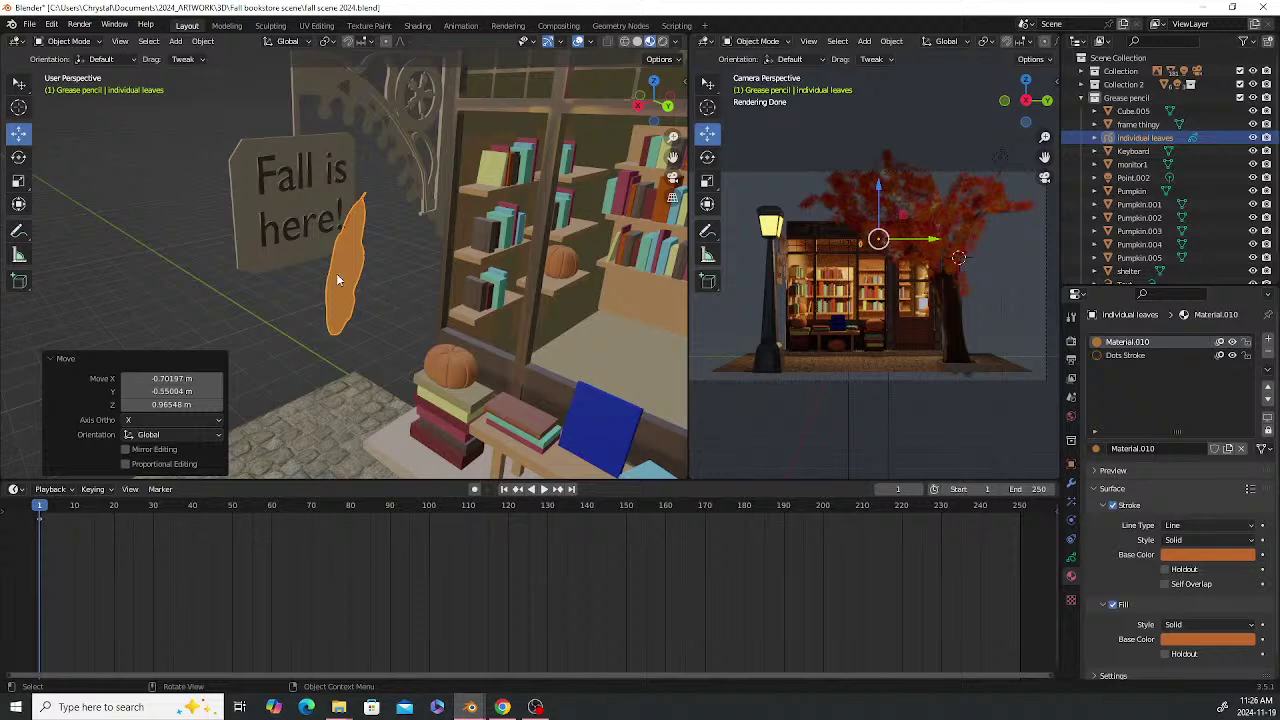
scroll(340, 268, "down", 6)
middle_click_drag(458, 293, 358, 277)
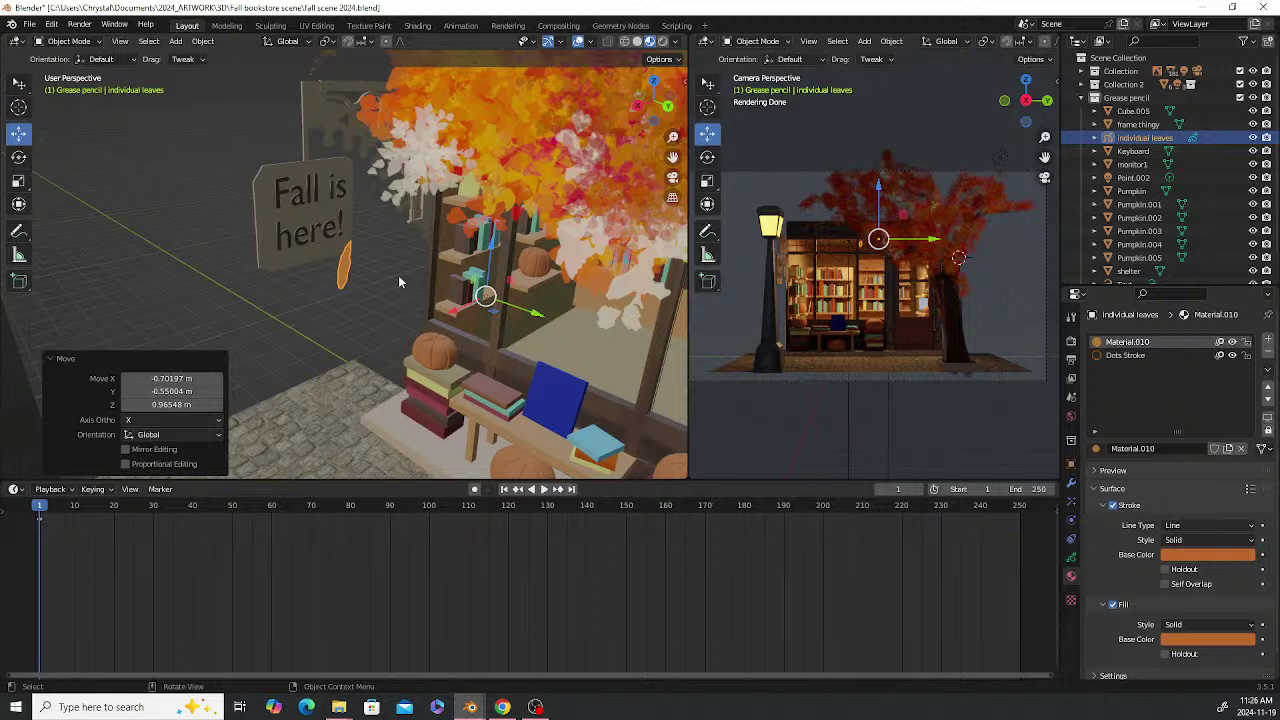
left_click(67, 43)
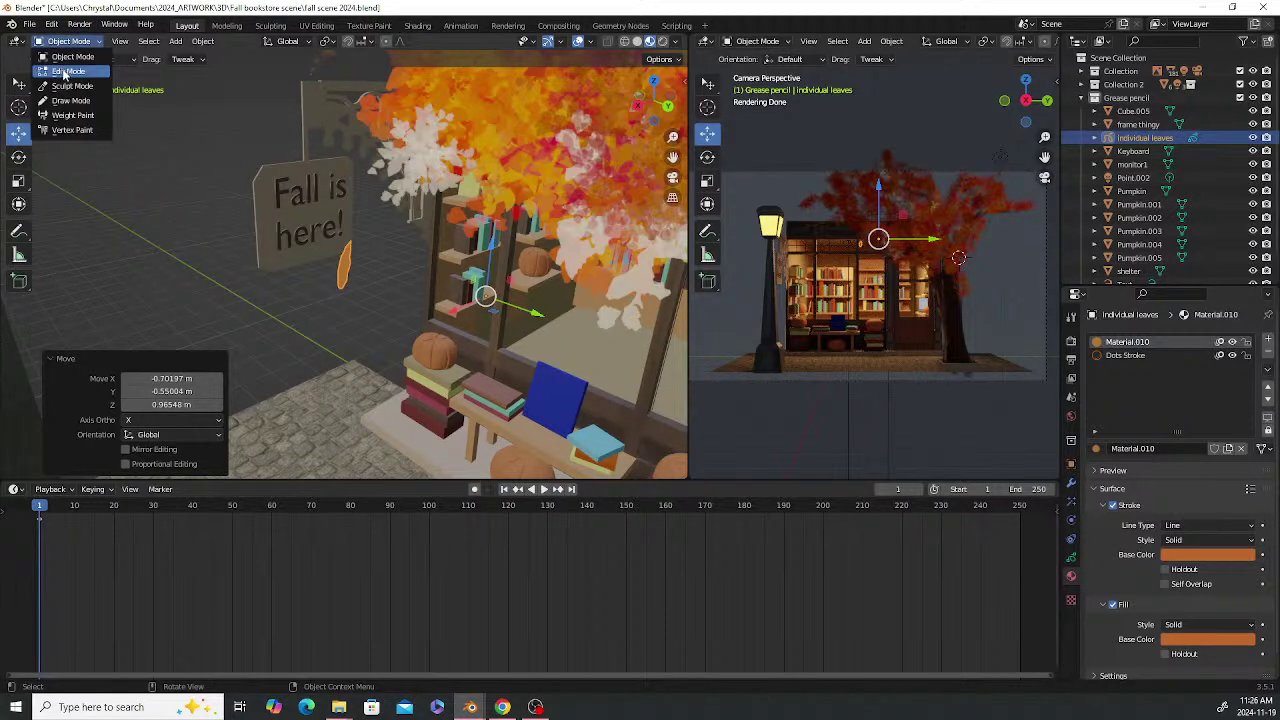
left_click(65, 74)
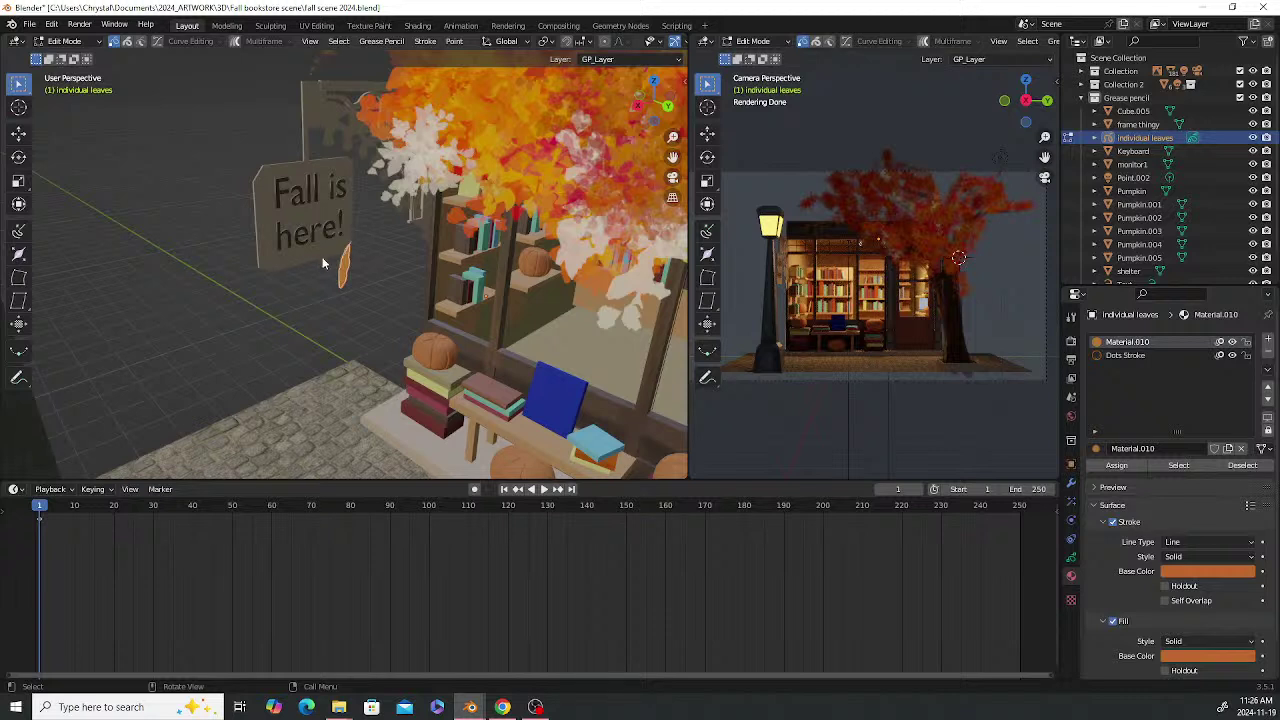
Select the whole leaf and move it along Y toward the shop window, plus about -0.147 m along X
middle_click_drag(322, 258, 330, 260)
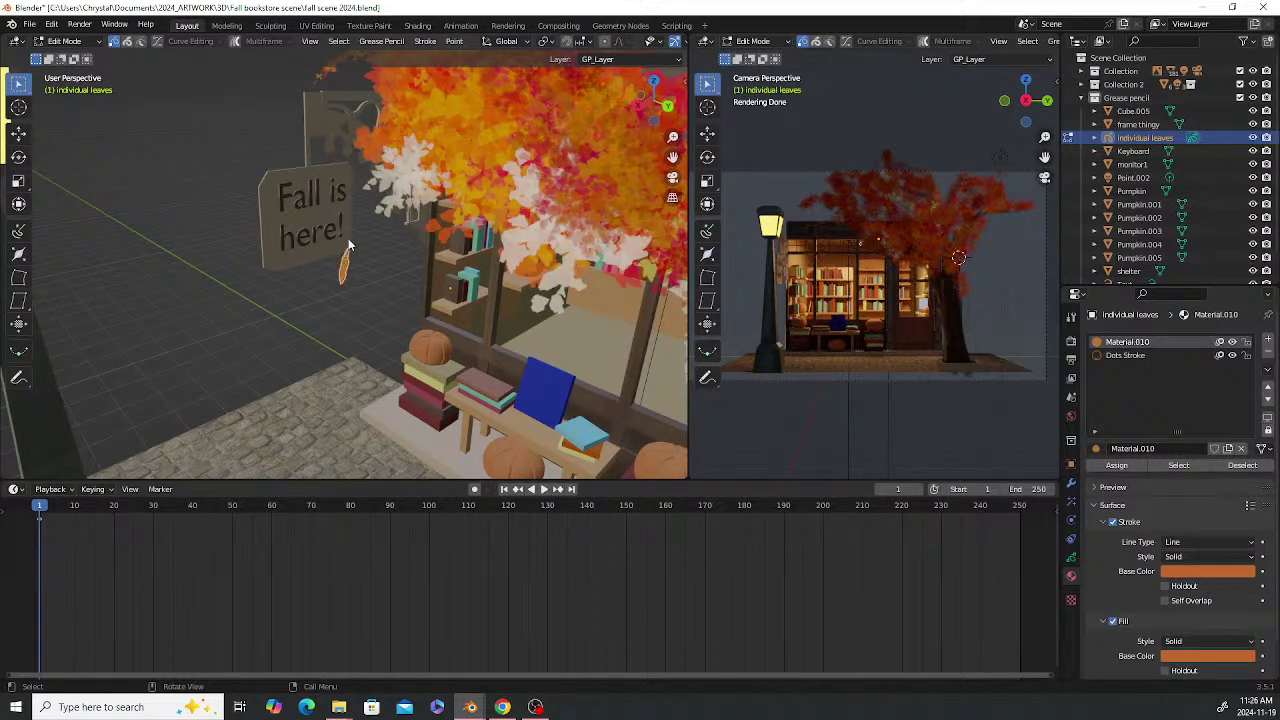
left_click_drag(356, 238, 338, 288)
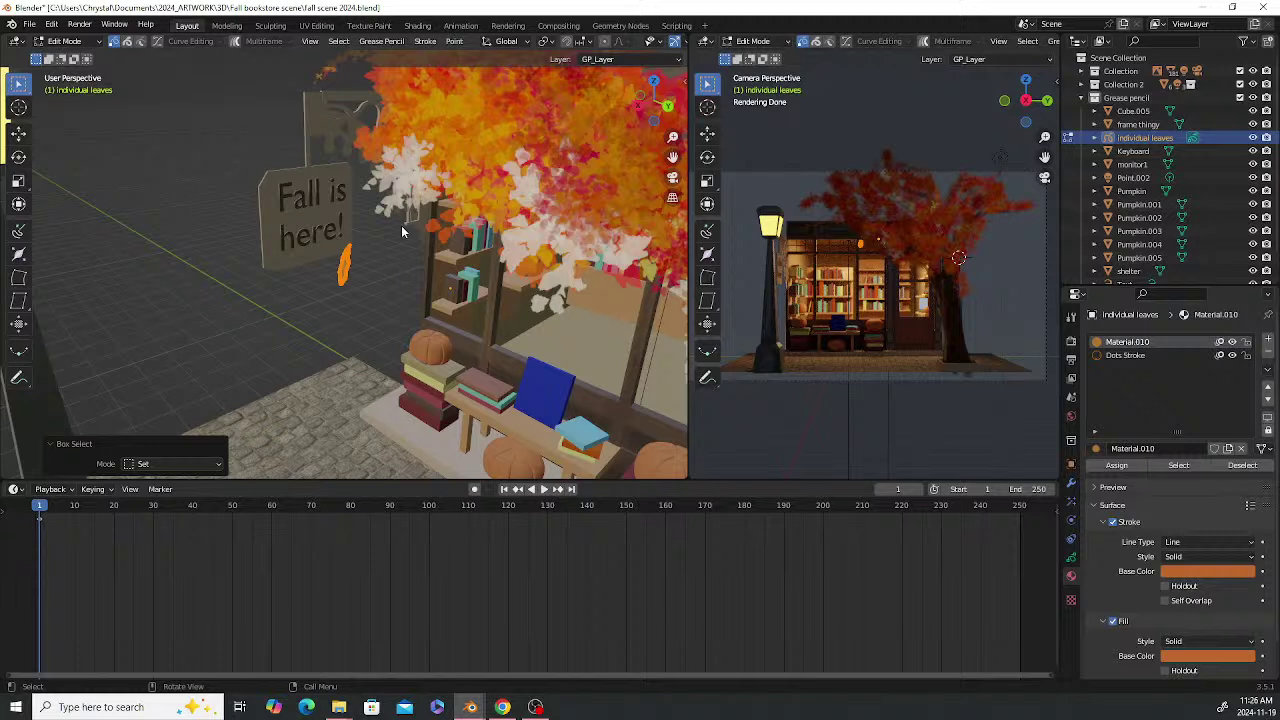
left_click(18, 133)
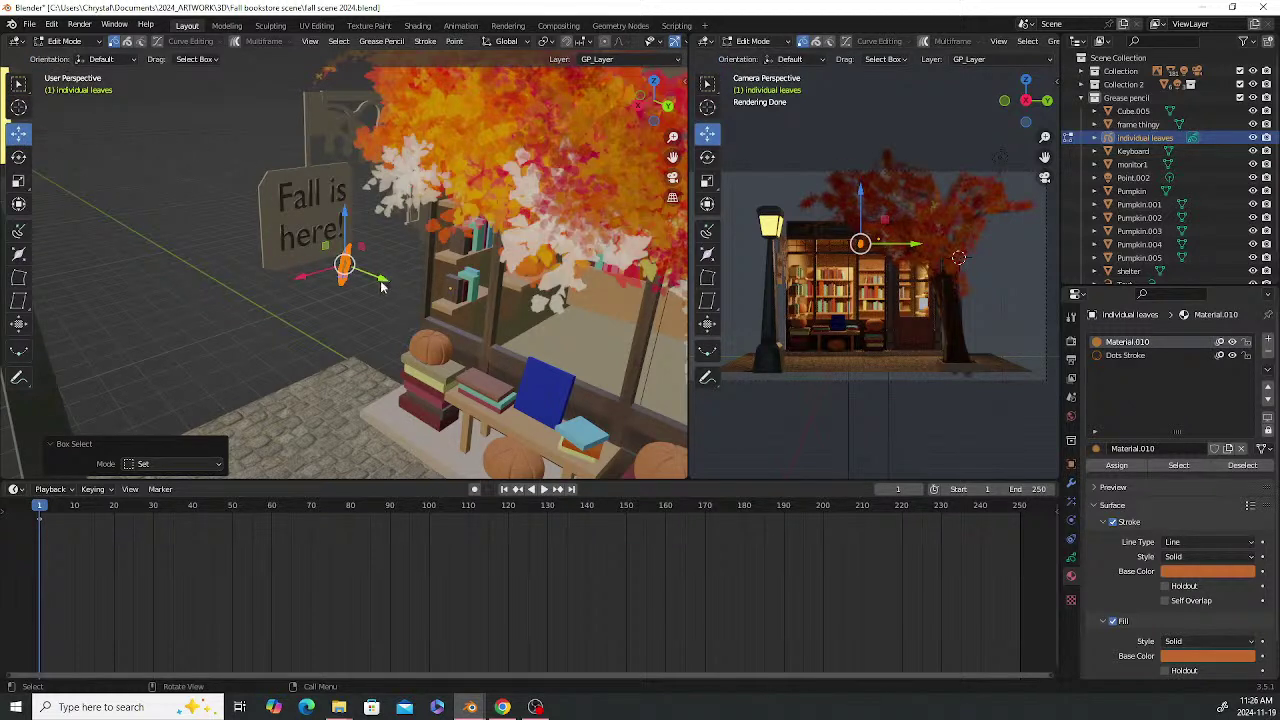
left_click_drag(392, 286, 478, 308)
left_click_drag(393, 312, 436, 298)
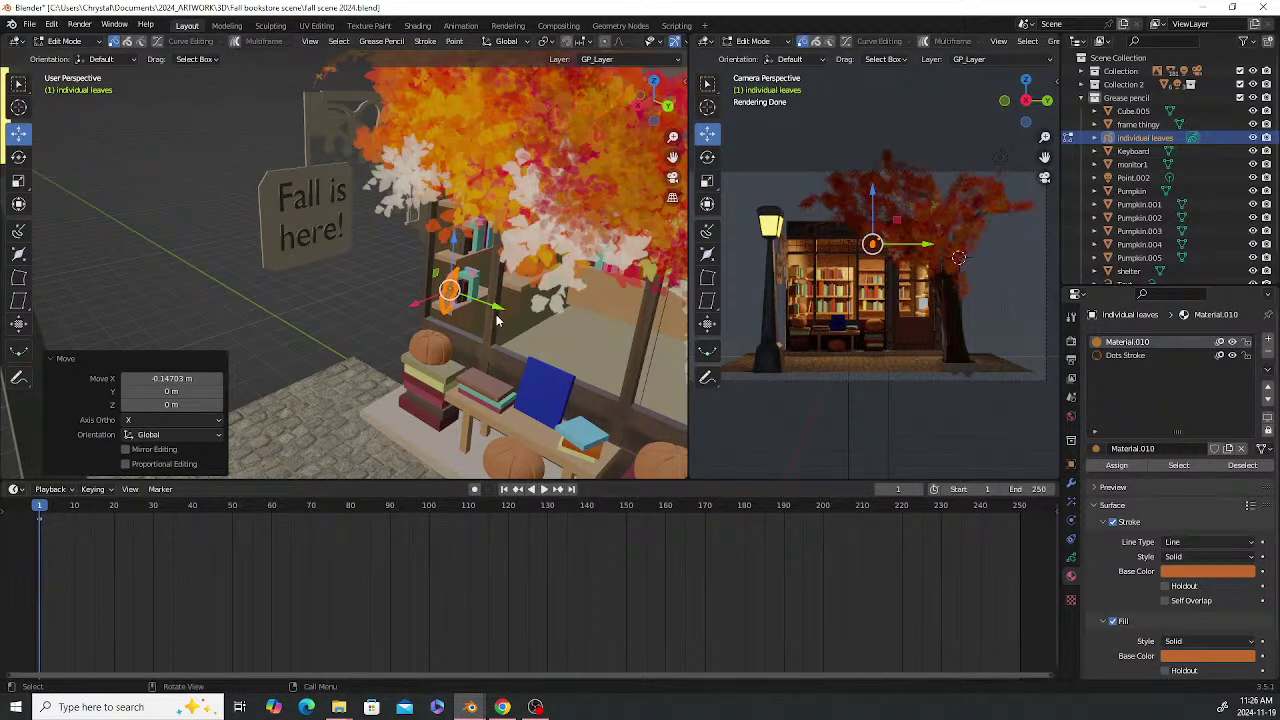
scroll(472, 320, "up", 10)
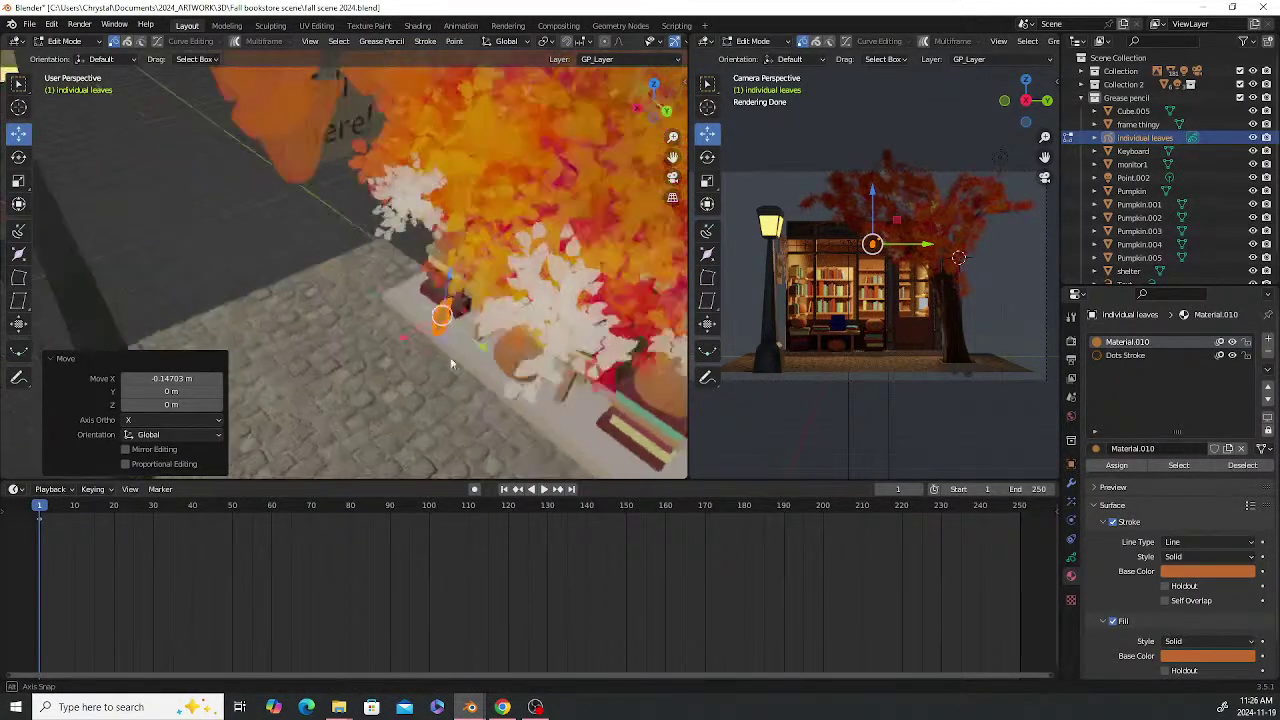
Move the orange leaf about 0.42 m along the global X axis and about 0.27 m along Y
middle_click_drag(428, 384, 425, 387)
scroll(418, 380, "up", 3)
mouse_move(398, 321)
middle_mouse_down("shift")
mouse_move(415, 259)
mouse_move(406, 207)
mouse_move(437, 287)
middle_mouse_up("shift")
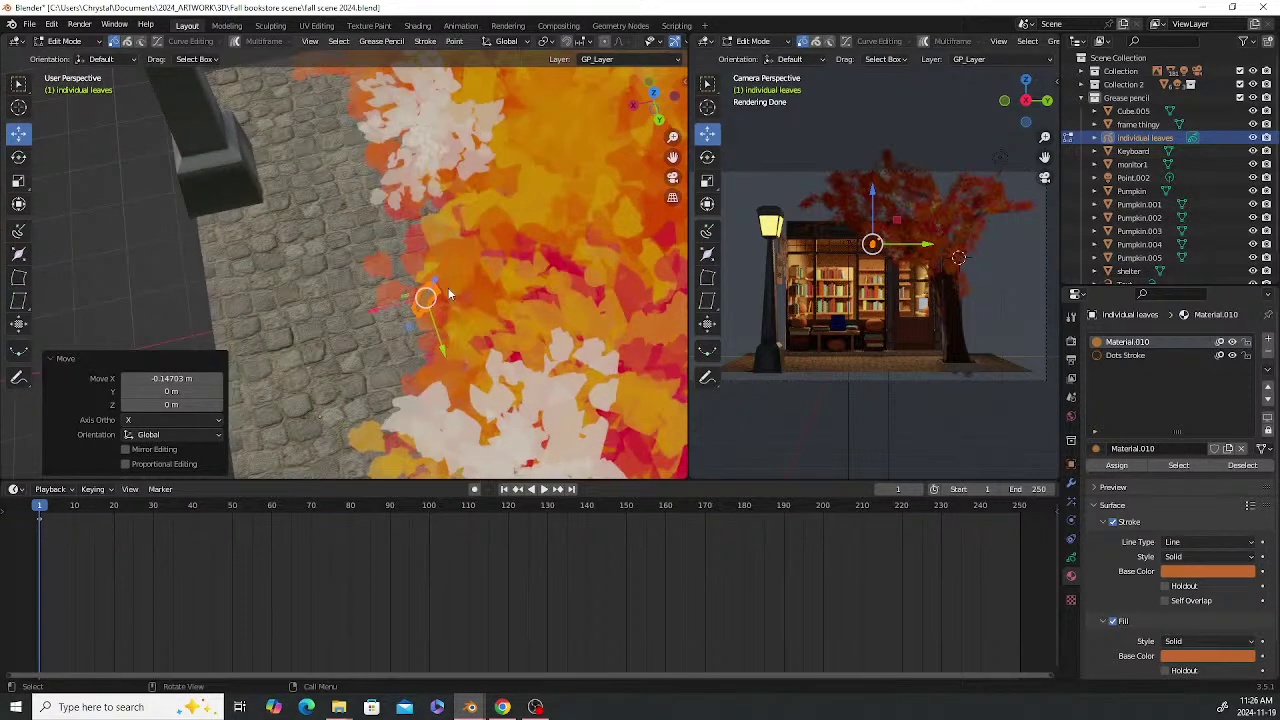
key("g")
key("x")
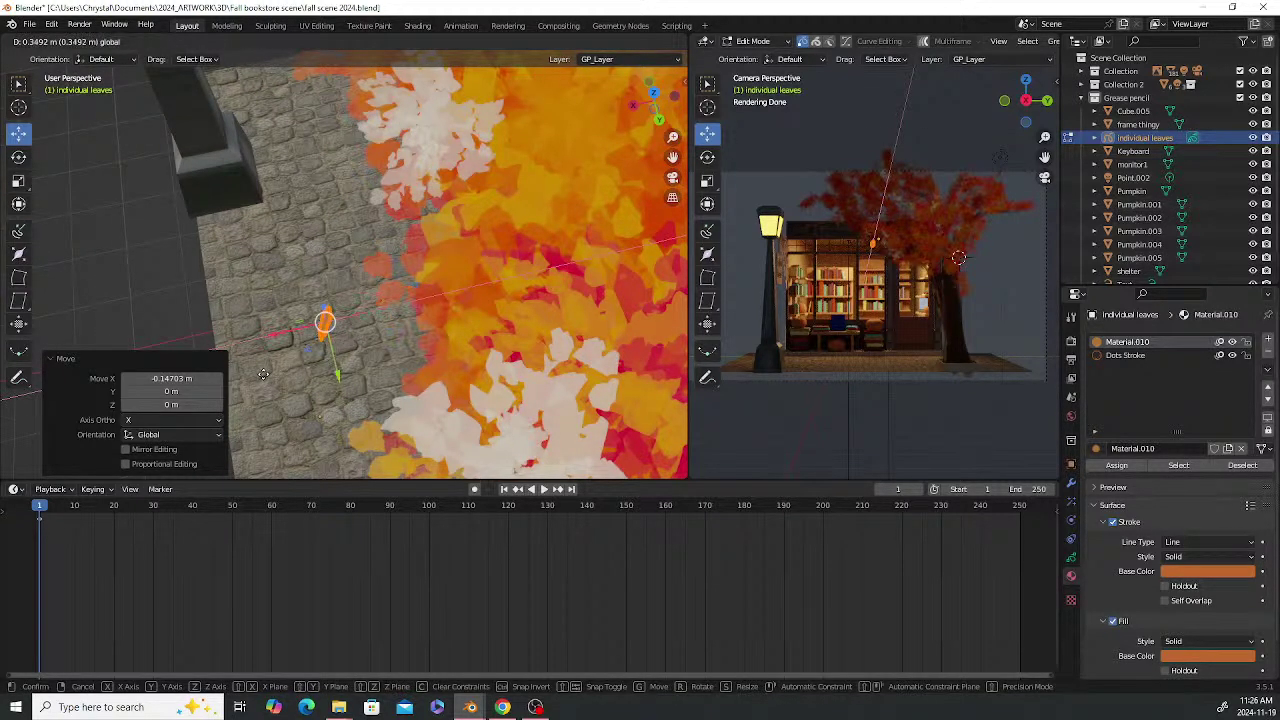
left_click(313, 378)
key("g")
key("y")
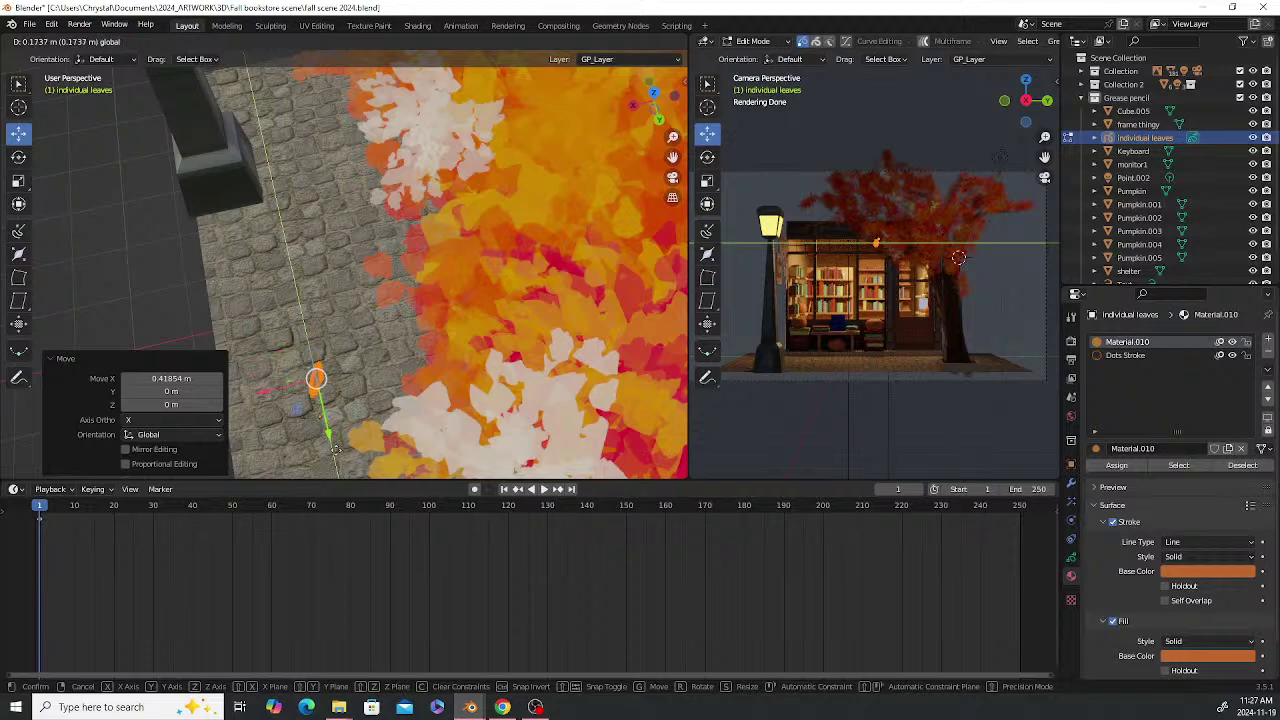
left_click(337, 456)
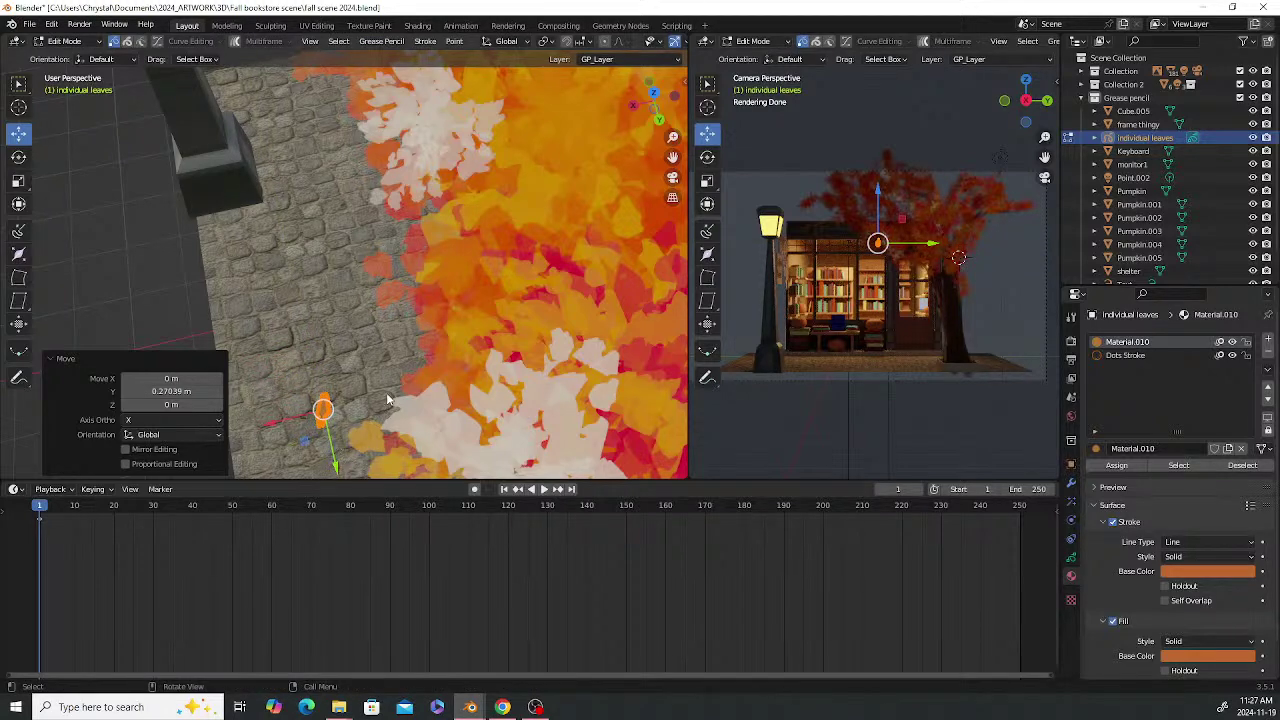
Raise the orange leaf about 0.22 m along the global Z axis
middle_click_drag(390, 399, 433, 326)
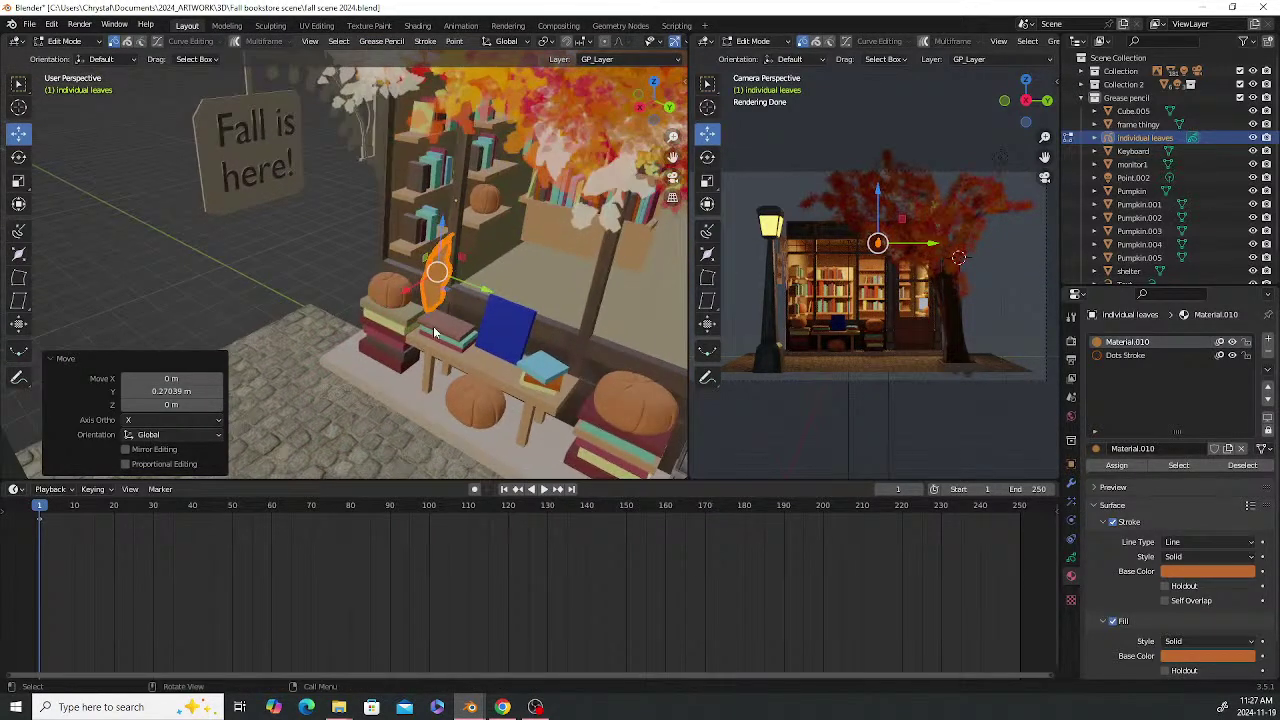
key("g")
key("z")
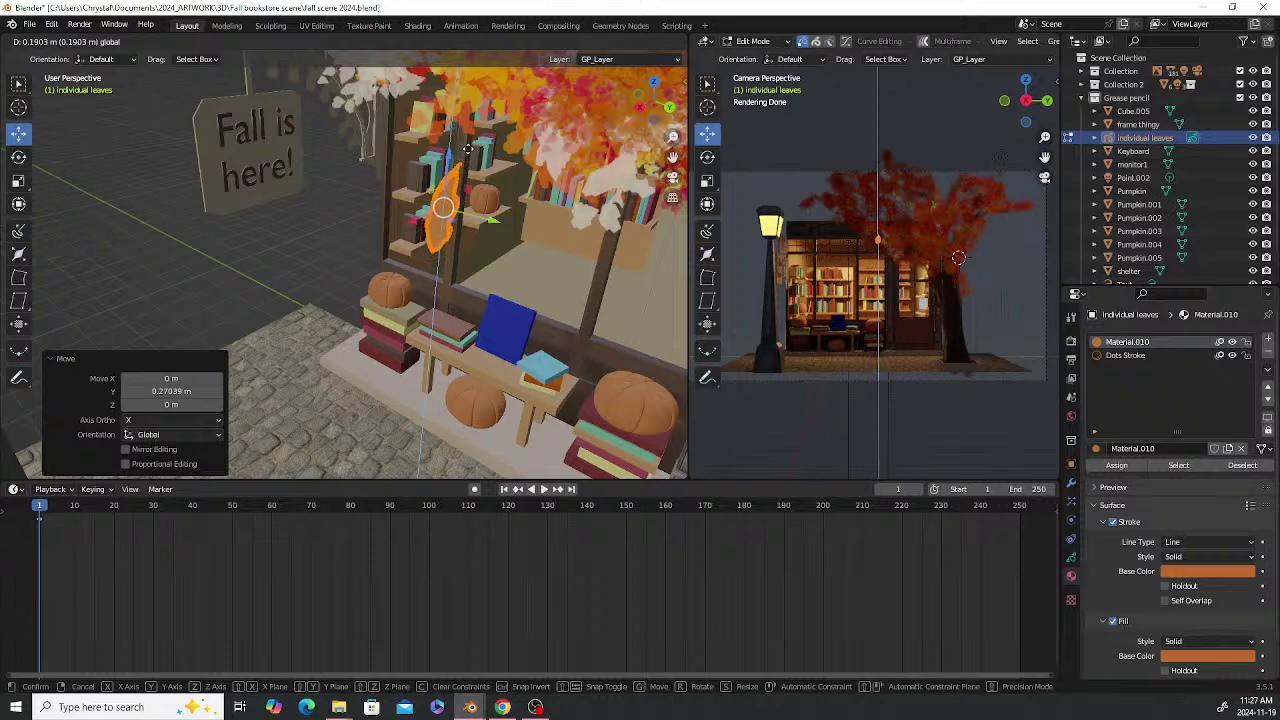
left_click(488, 150)
mouse_move(500, 230)
middle_mouse_down()
mouse_move(457, 228)
mouse_move(527, 221)
mouse_move(525, 234)
middle_mouse_up()
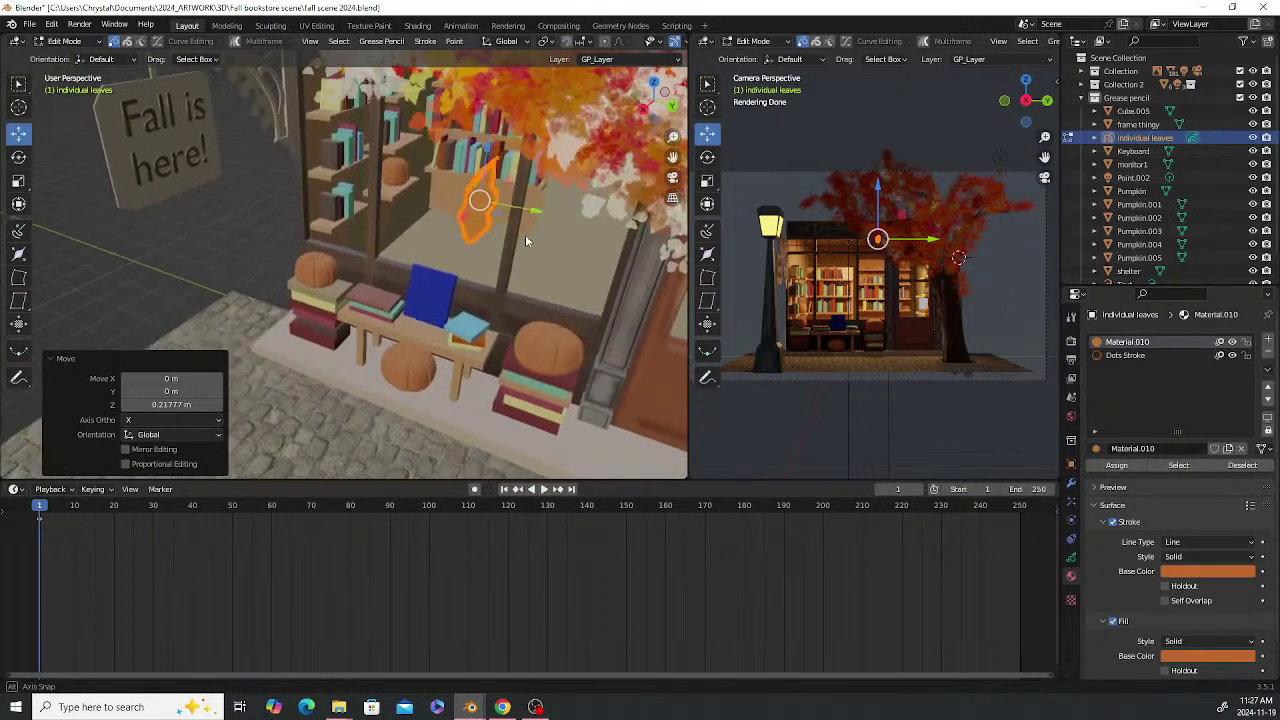
Switch the leaf to Object Mode and move it about -0.39 m along the global X axis
left_click(64, 41)
left_click(62, 64)
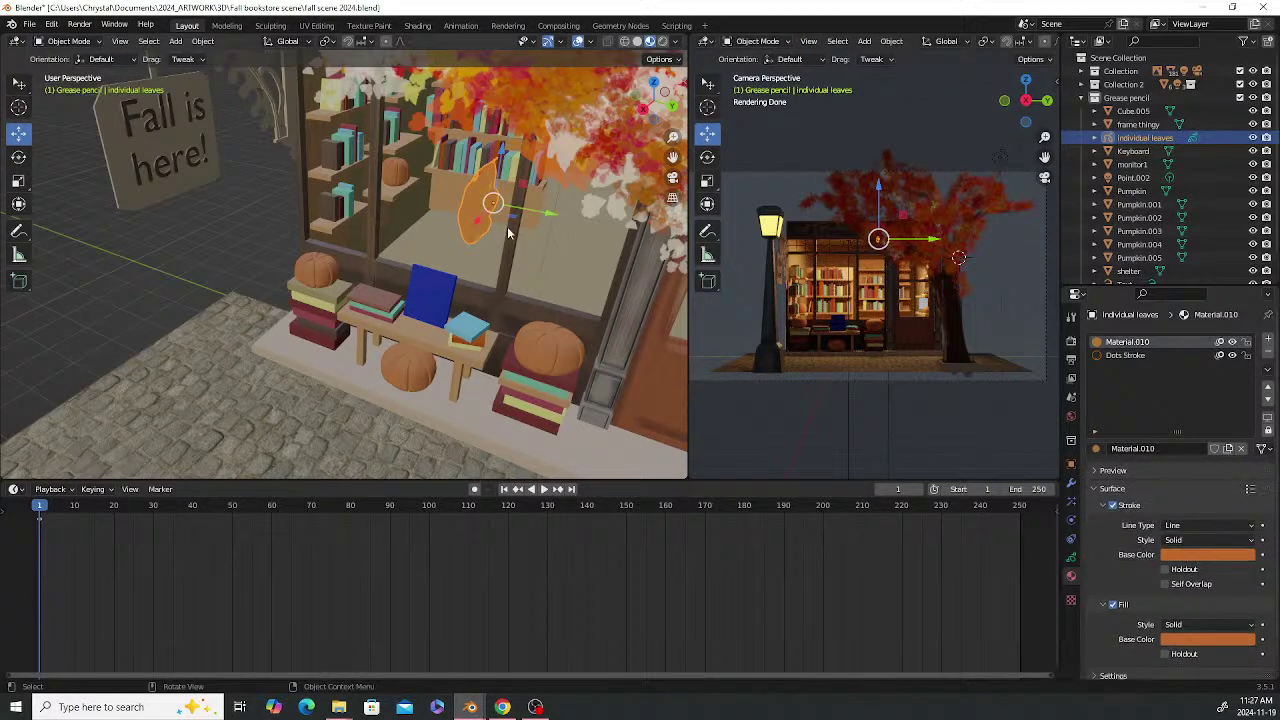
mouse_move(510, 230)
middle_mouse_down()
mouse_move(451, 294)
mouse_move(479, 281)
mouse_move(358, 298)
mouse_move(409, 295)
middle_mouse_up()
key("g")
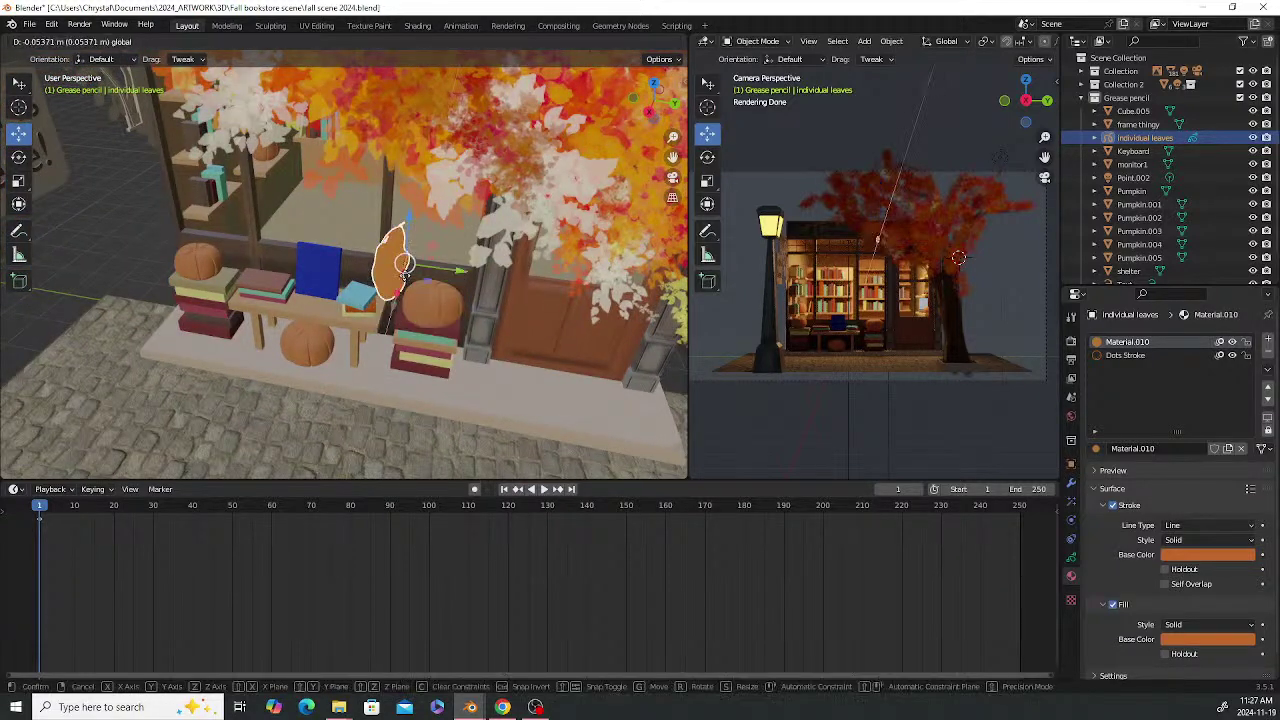
left_click(425, 241)
middle_click_drag(425, 241, 460, 228)
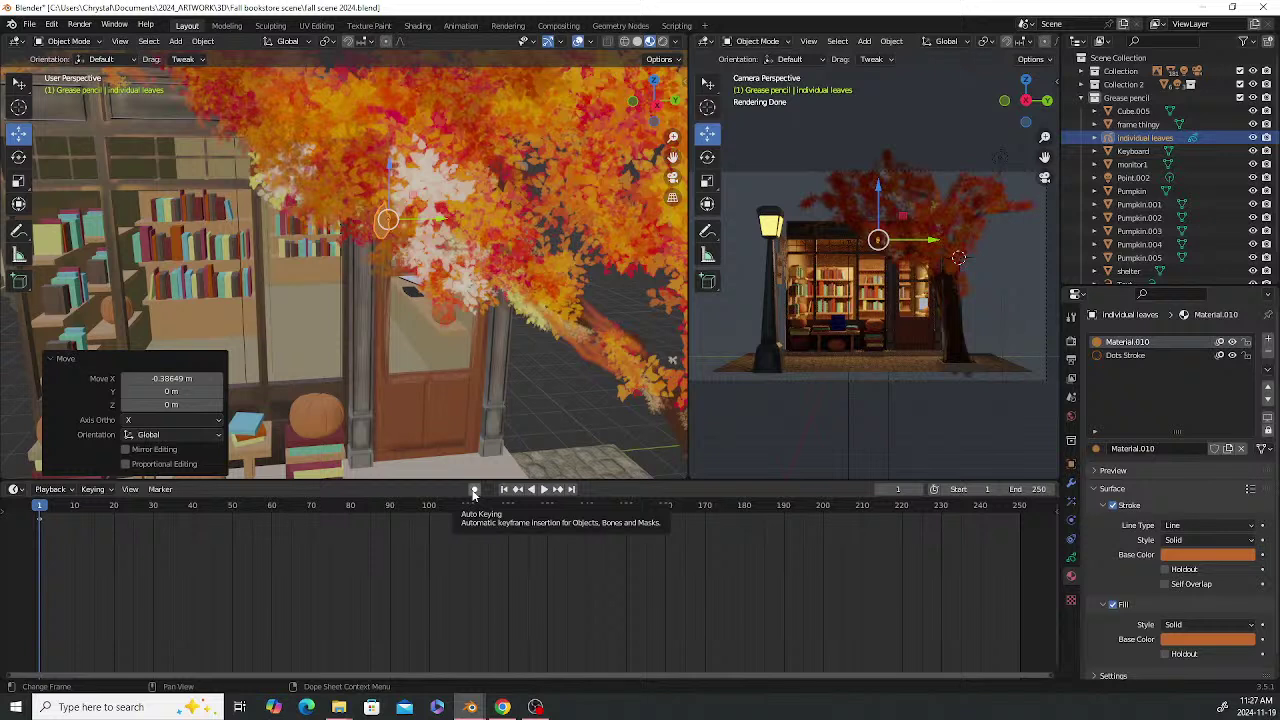
Turn on Auto Keying and set the current frame to 40
left_click(474, 490)
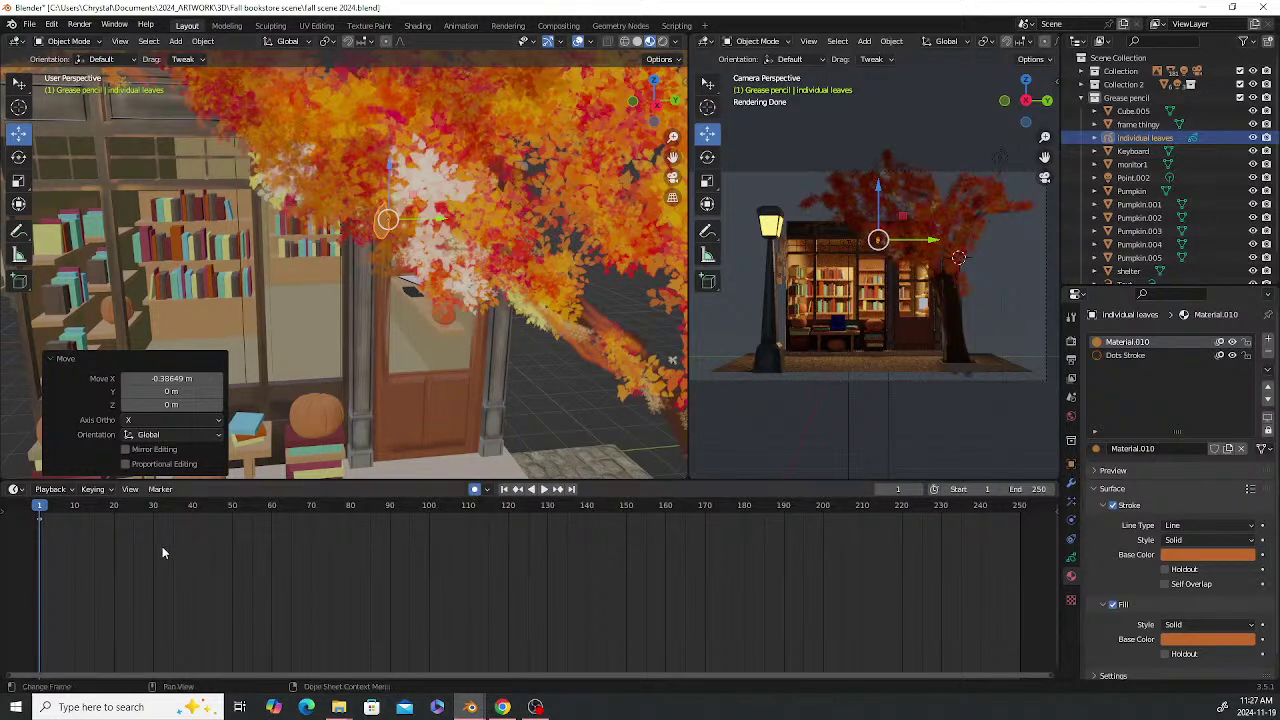
left_click(194, 508)
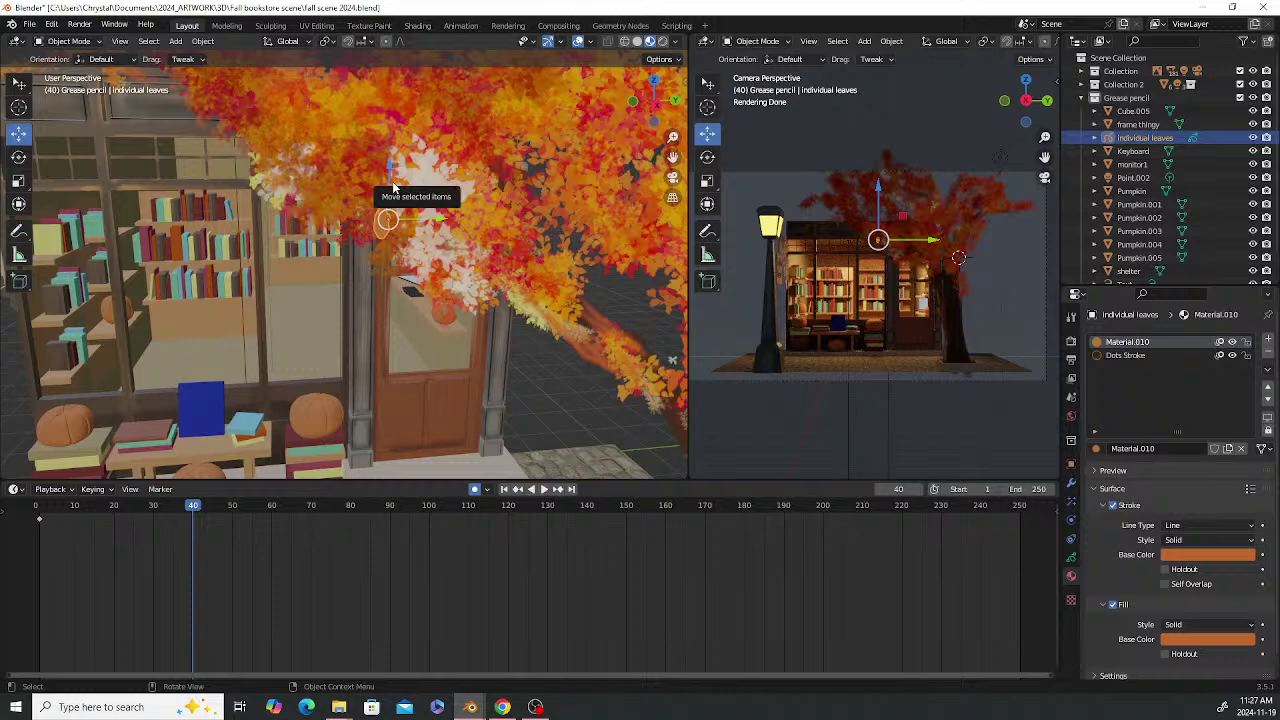
scroll(393, 188, "down", 4)
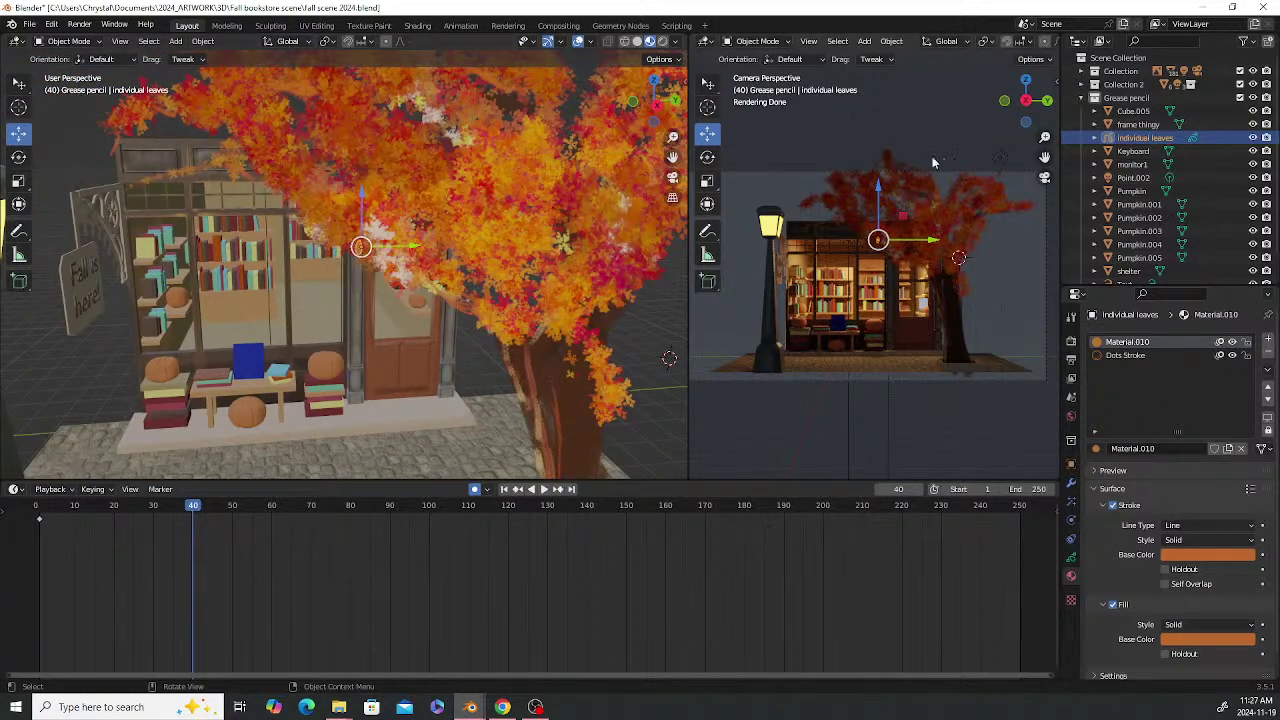
Start playback from the beginning of the timeline and set the current frame to 18
left_click(36, 510)
key("space")
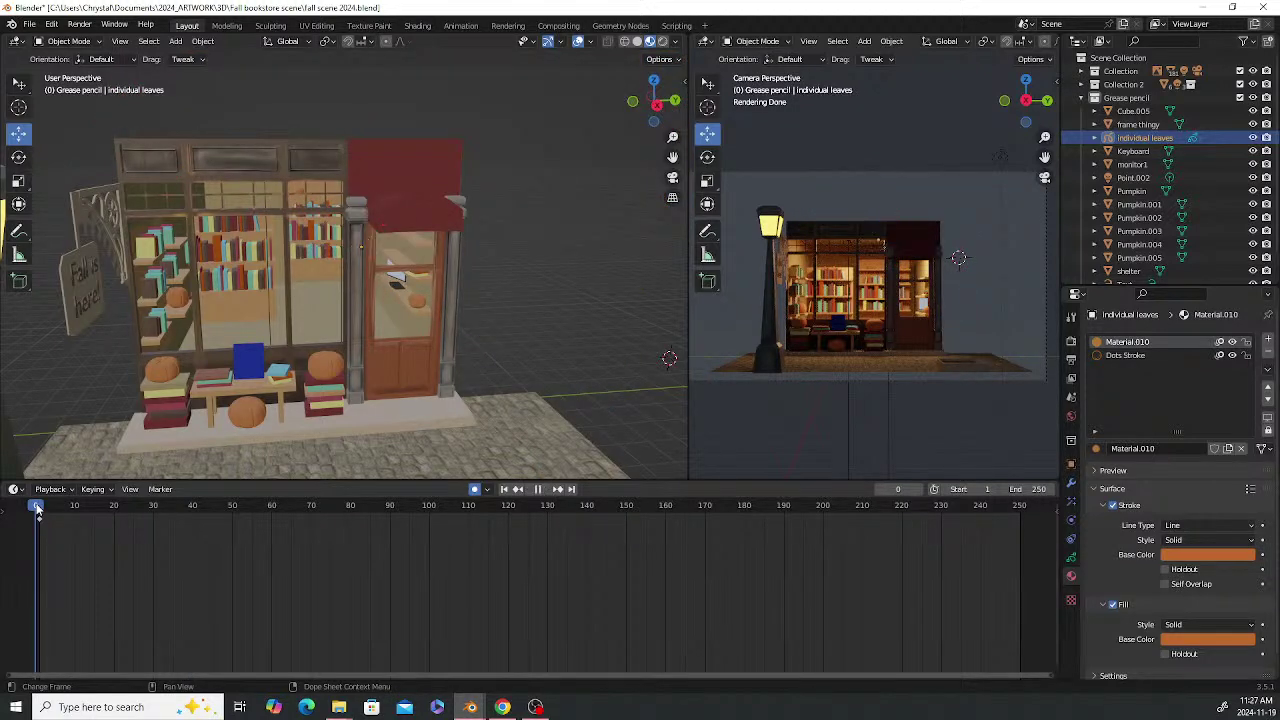
left_click_drag(39, 507, 42, 507)
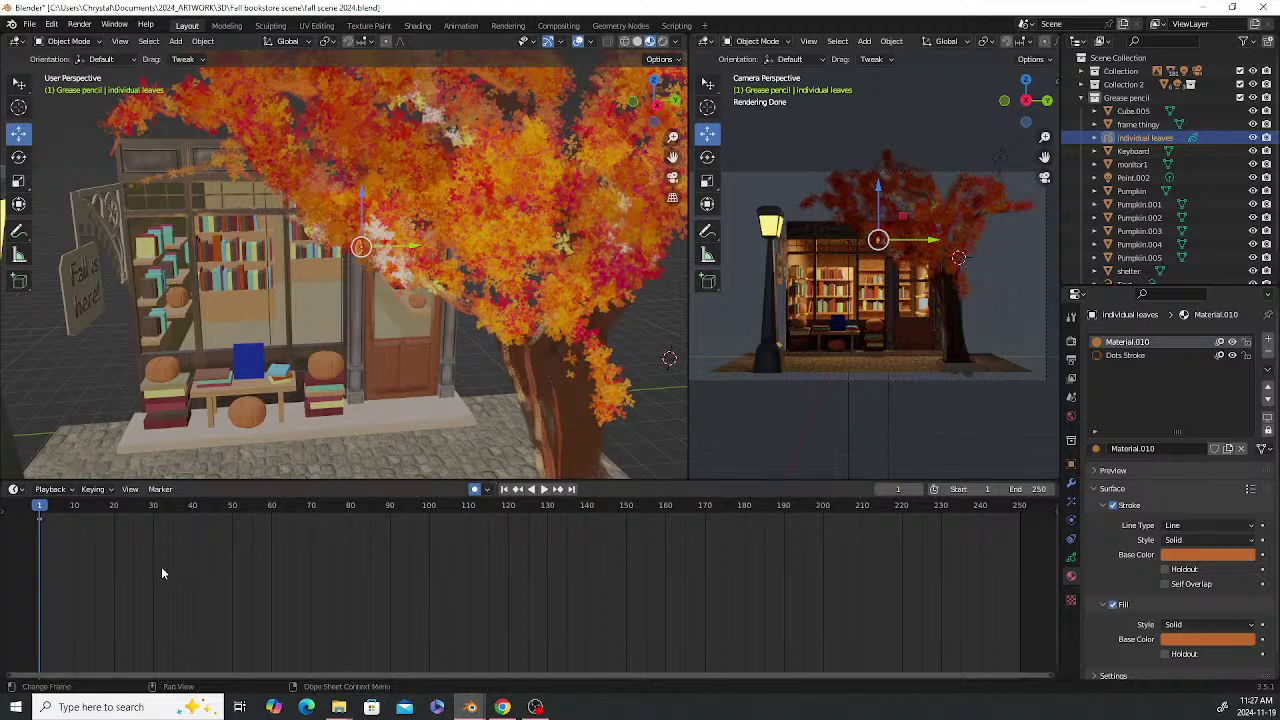
right_click(362, 255)
left_click(107, 507)
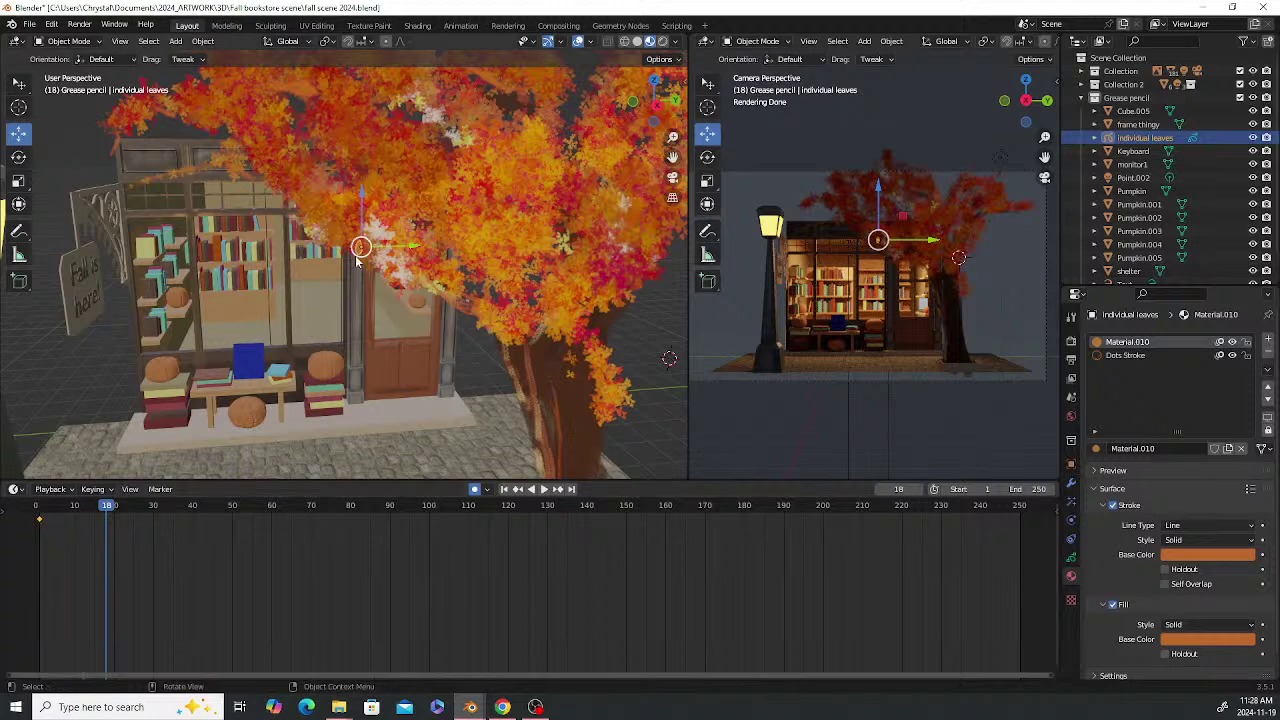
Try to scale the leaf up about 7.24 times at frame 18
middle_click_drag(358, 258, 362, 256)
key("s")
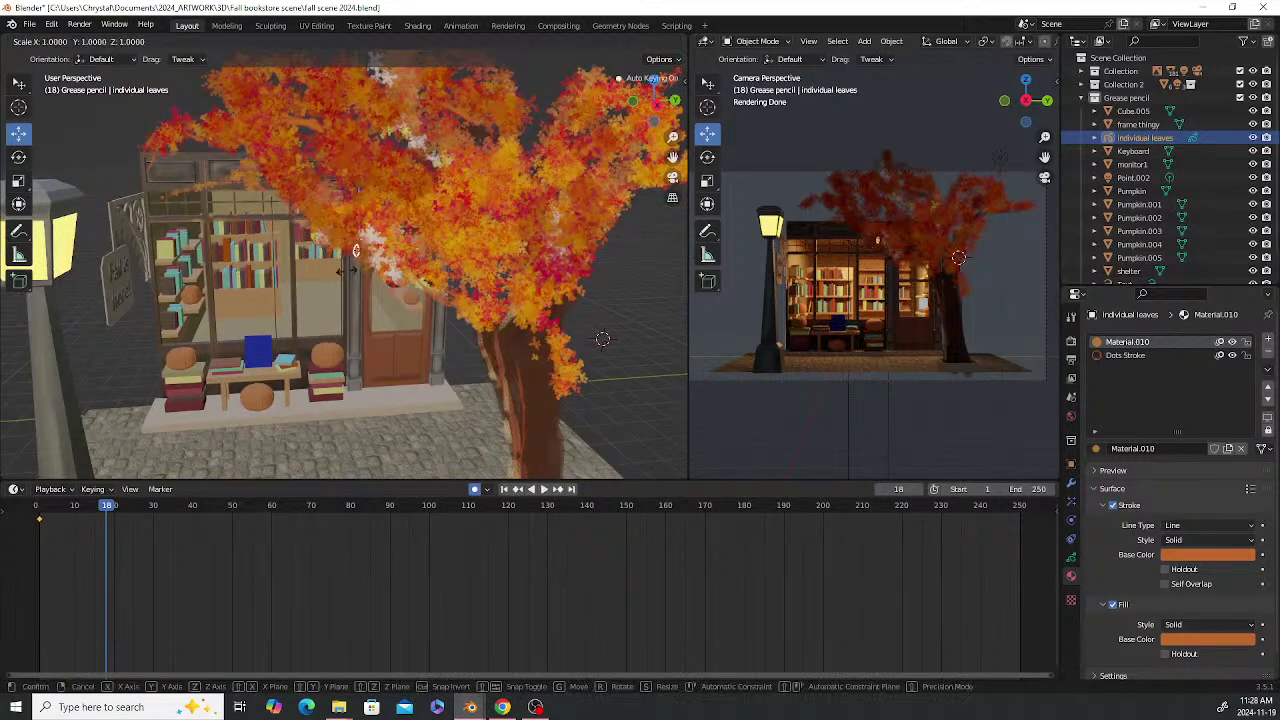
left_click(358, 248)
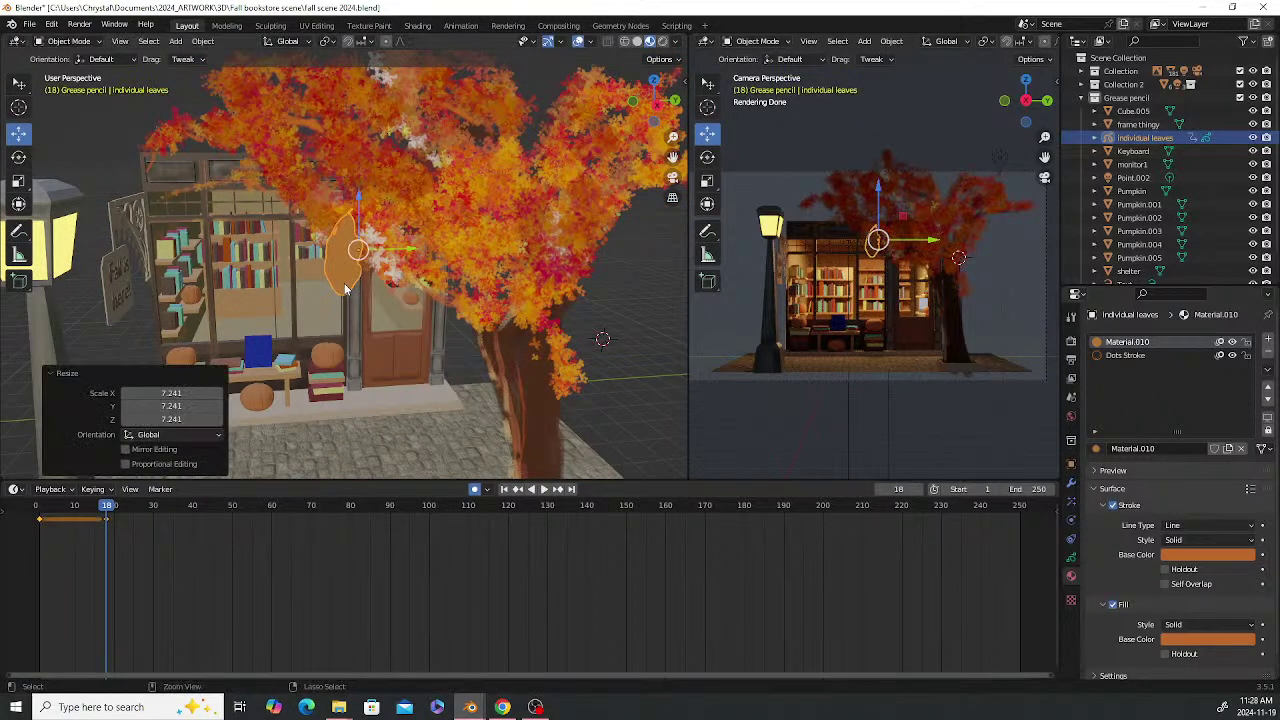
At frame 18, move the leaf down by about 0.55 m in X, -1.89 m in Y and -3.55 m in Z
key("g")
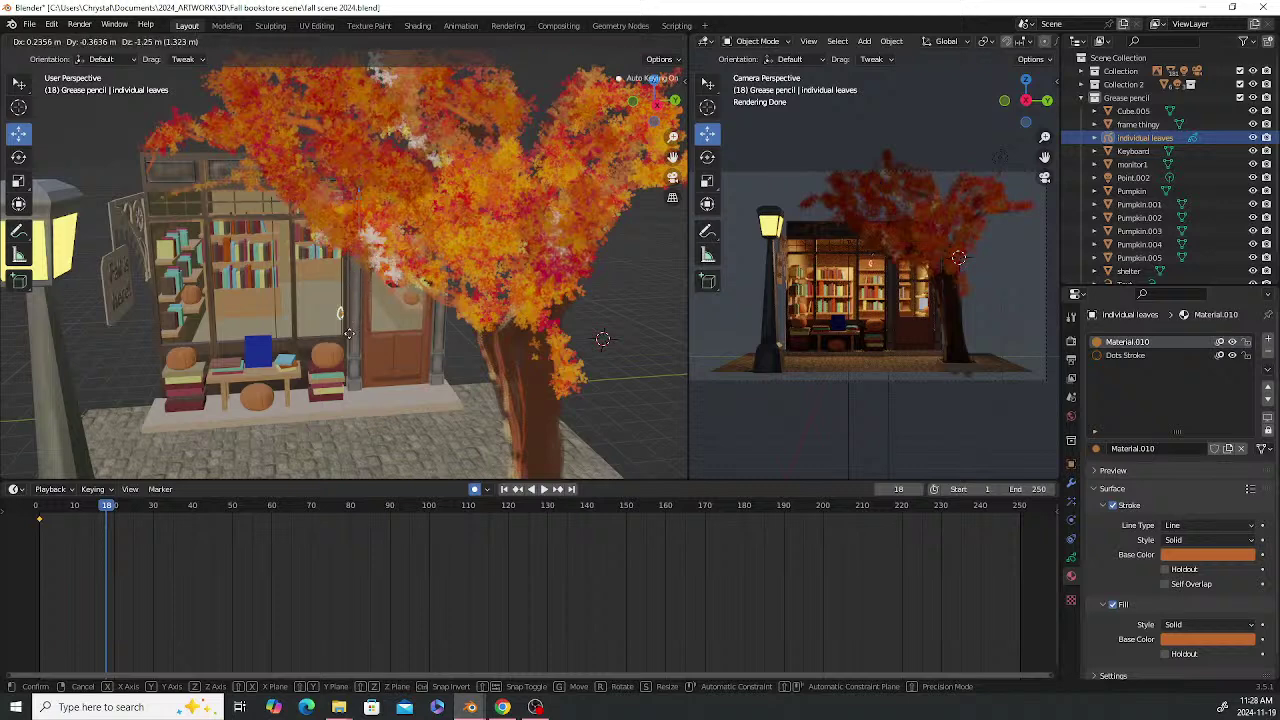
left_click(298, 430)
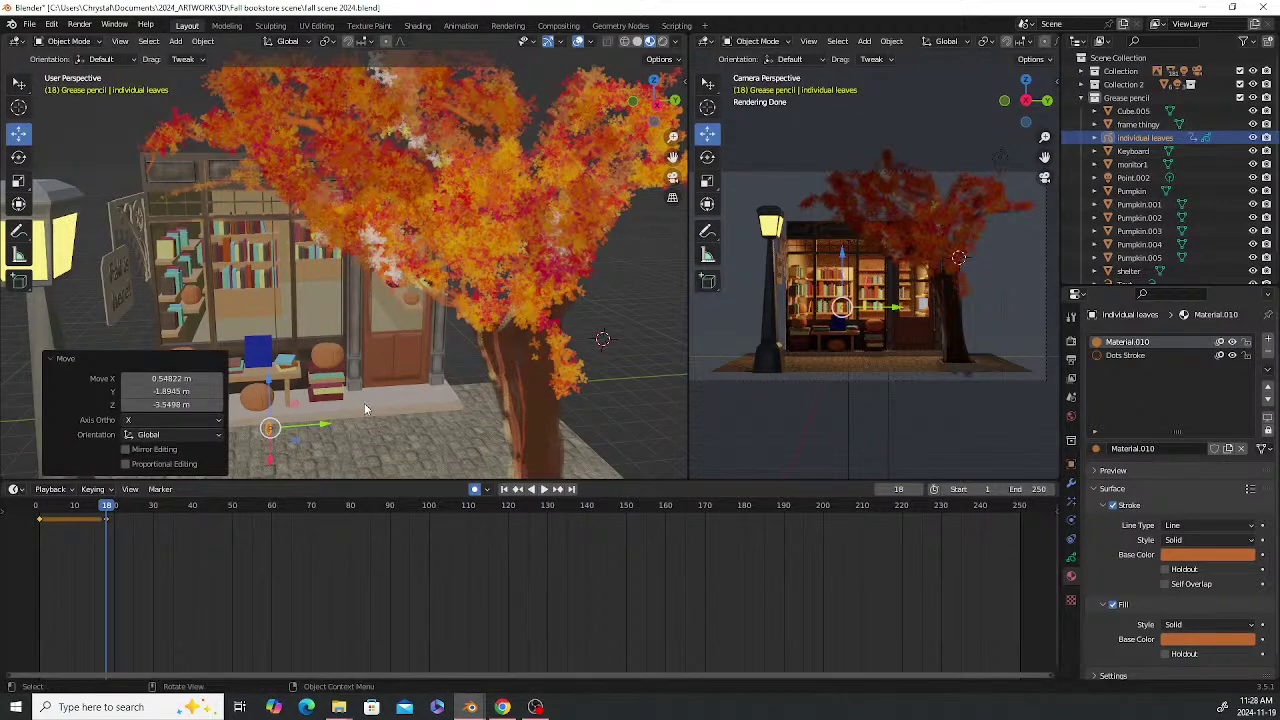
middle_click_drag(369, 382, 470, 200)
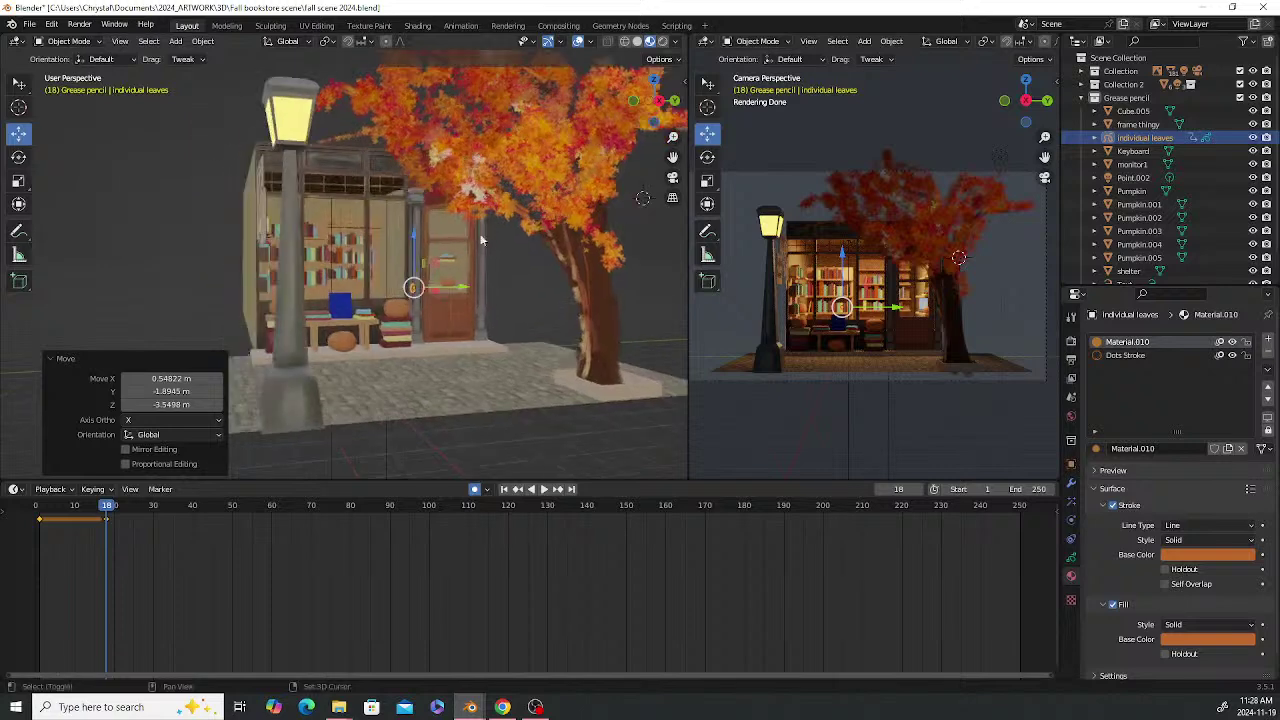
At frame 49, move the leaf down to the cobblestones beside the lamp post's base and deselect it
left_click(228, 505)
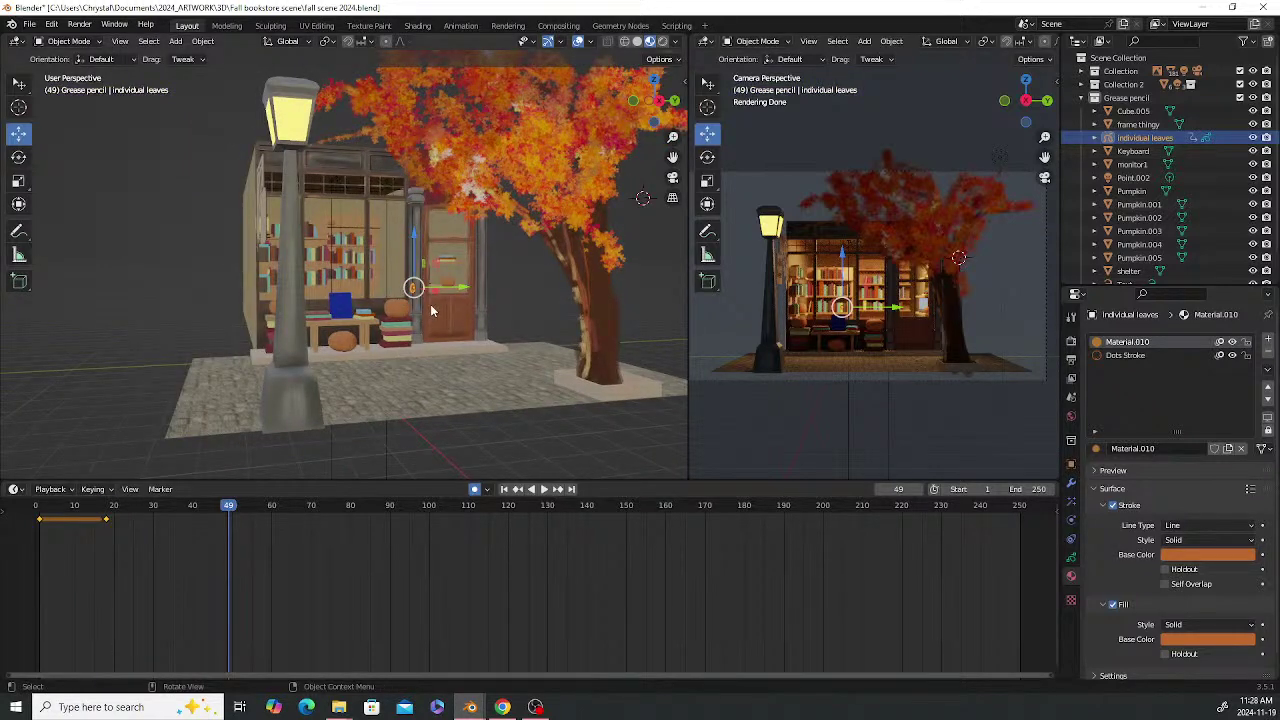
key("g")
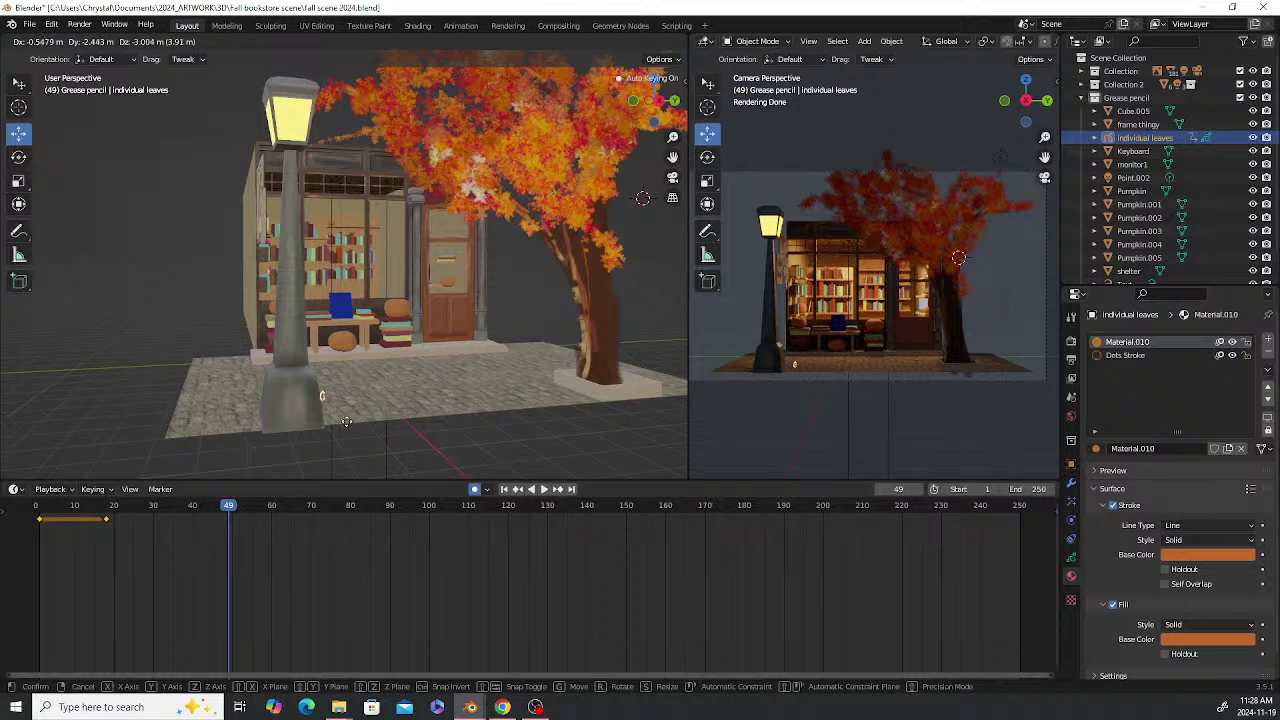
left_click(346, 427)
left_click(516, 427)
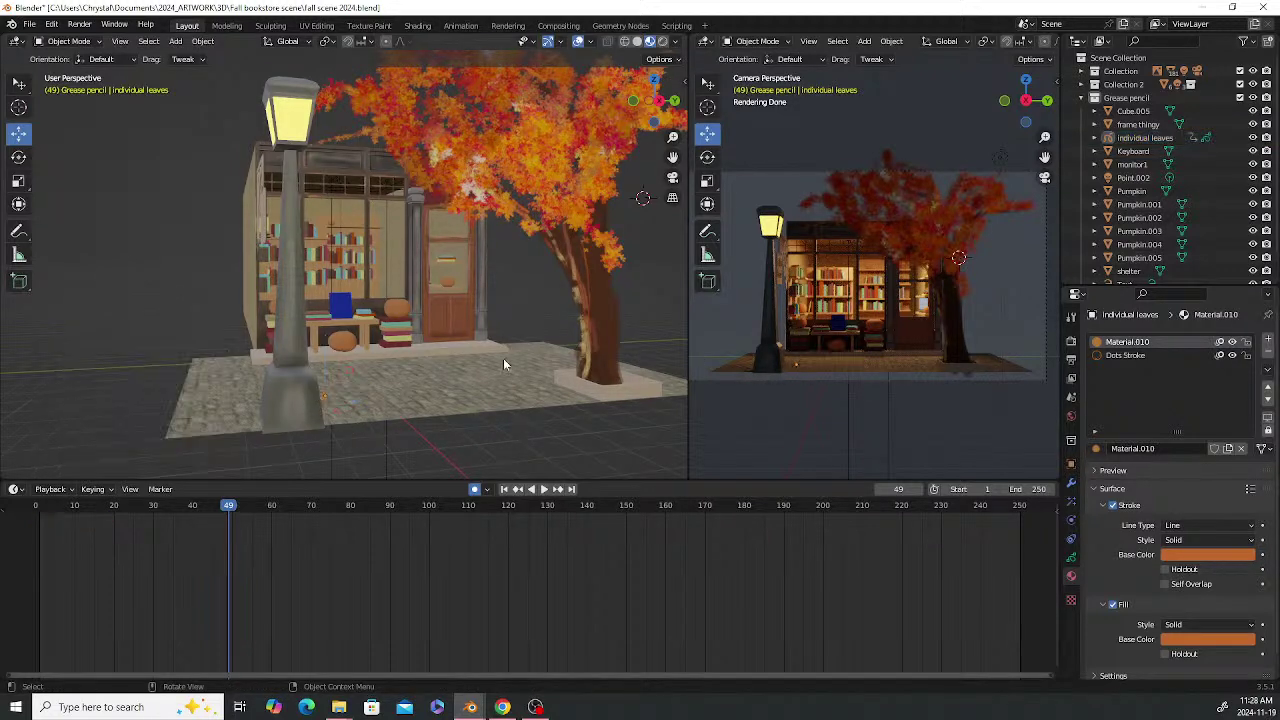
Play back the animation from frame 1 and check the leaf's motion and keyframes
left_click_drag(38, 510, 40, 510)
key("space")
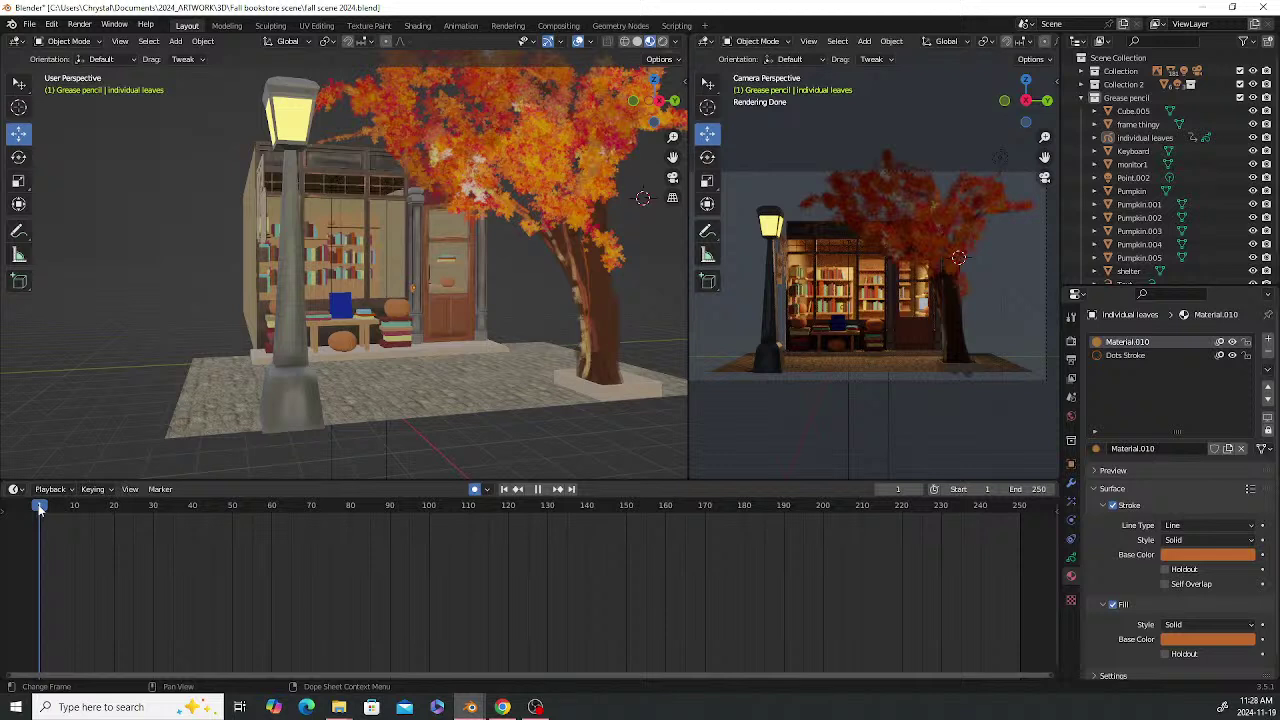
key("space")
left_click(543, 490)
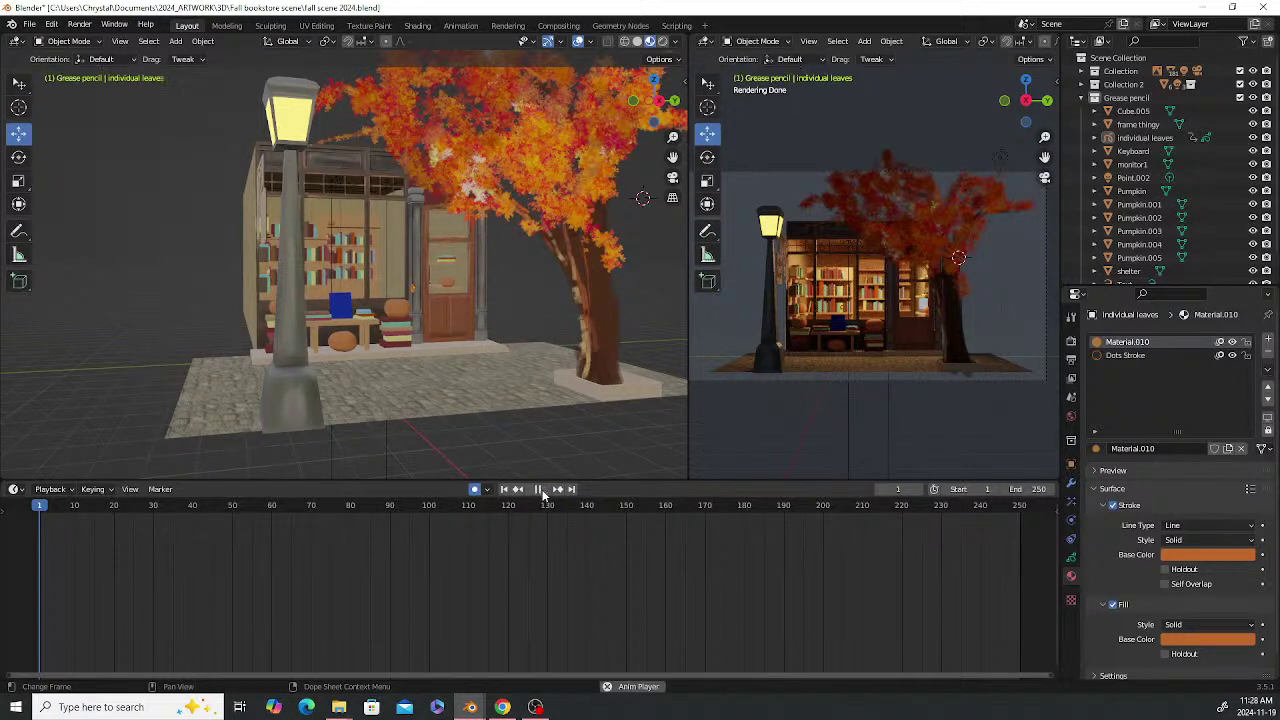
left_click(541, 490)
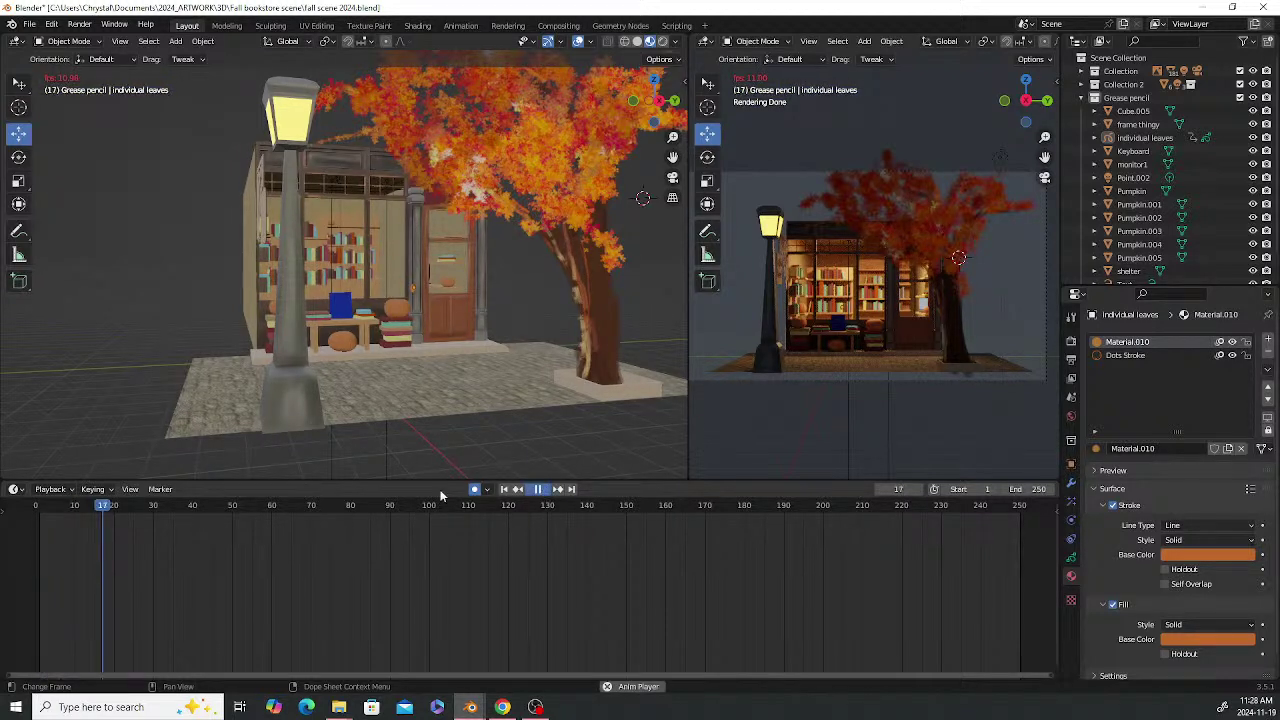
left_click(38, 507)
left_click(414, 290)
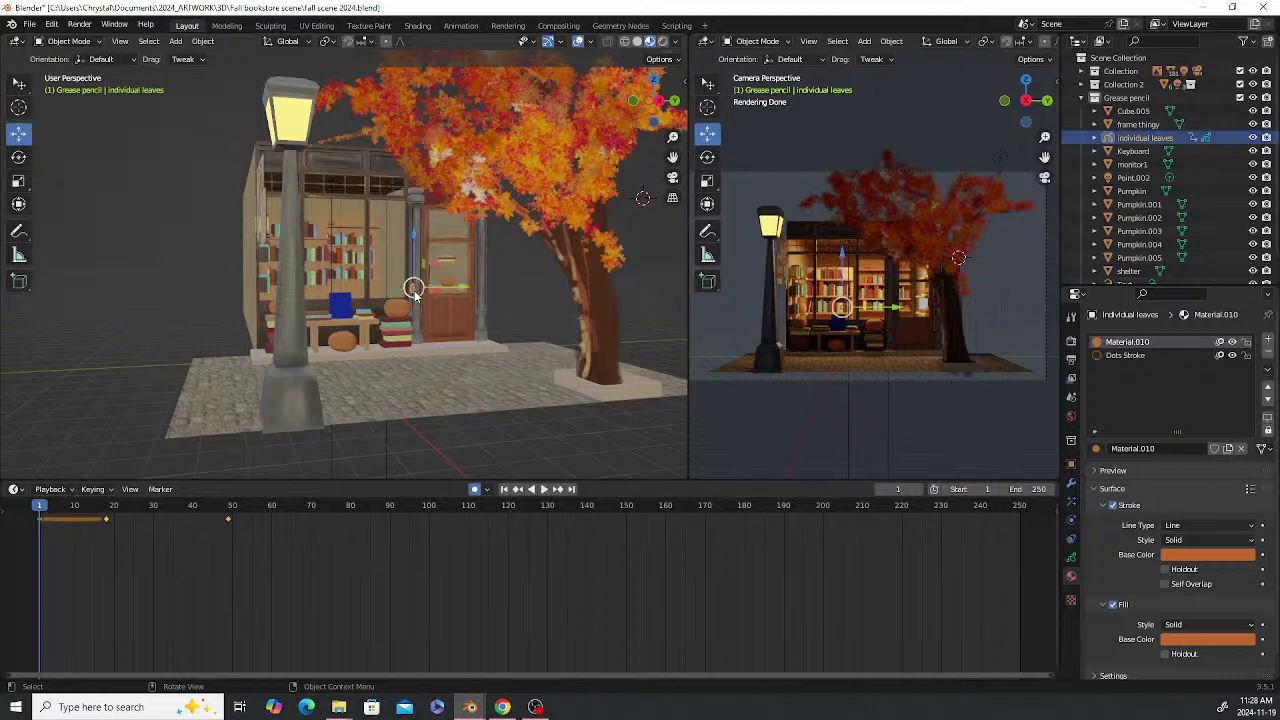
key("space")
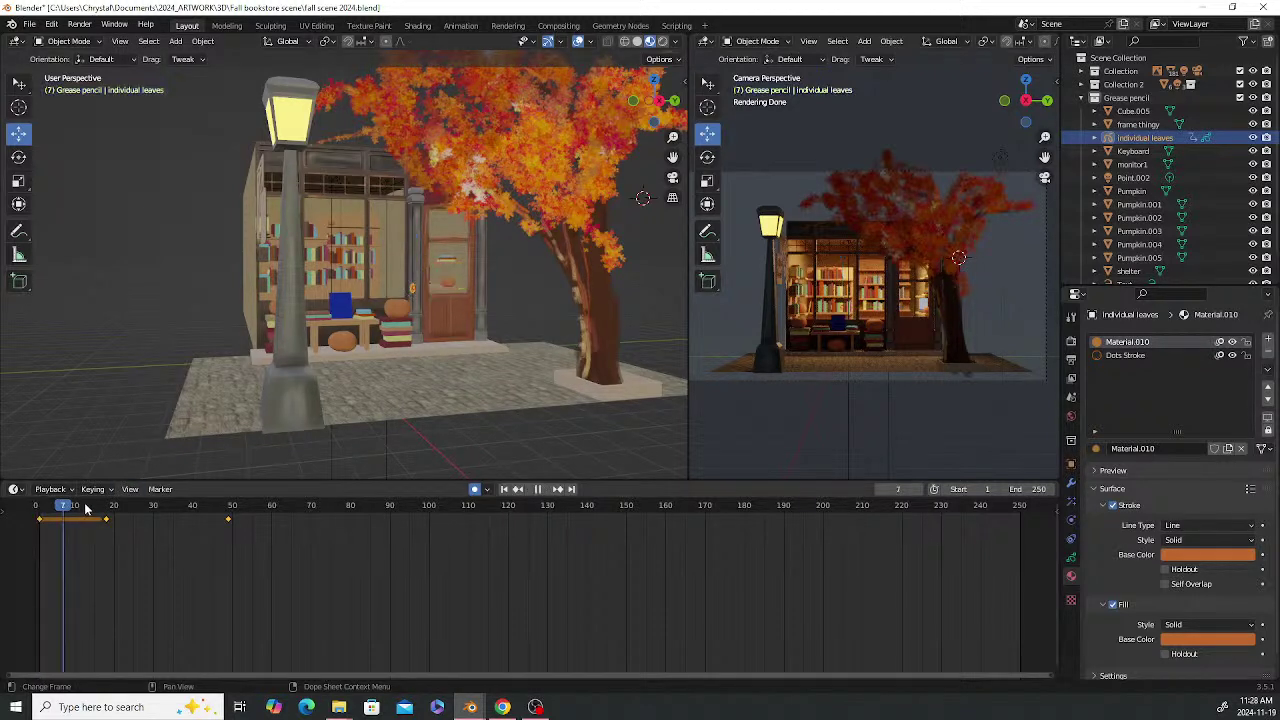
Set the current frame to 3 and insert a keyframe there for the leaf
left_click_drag(161, 511, 47, 515)
left_click(106, 520)
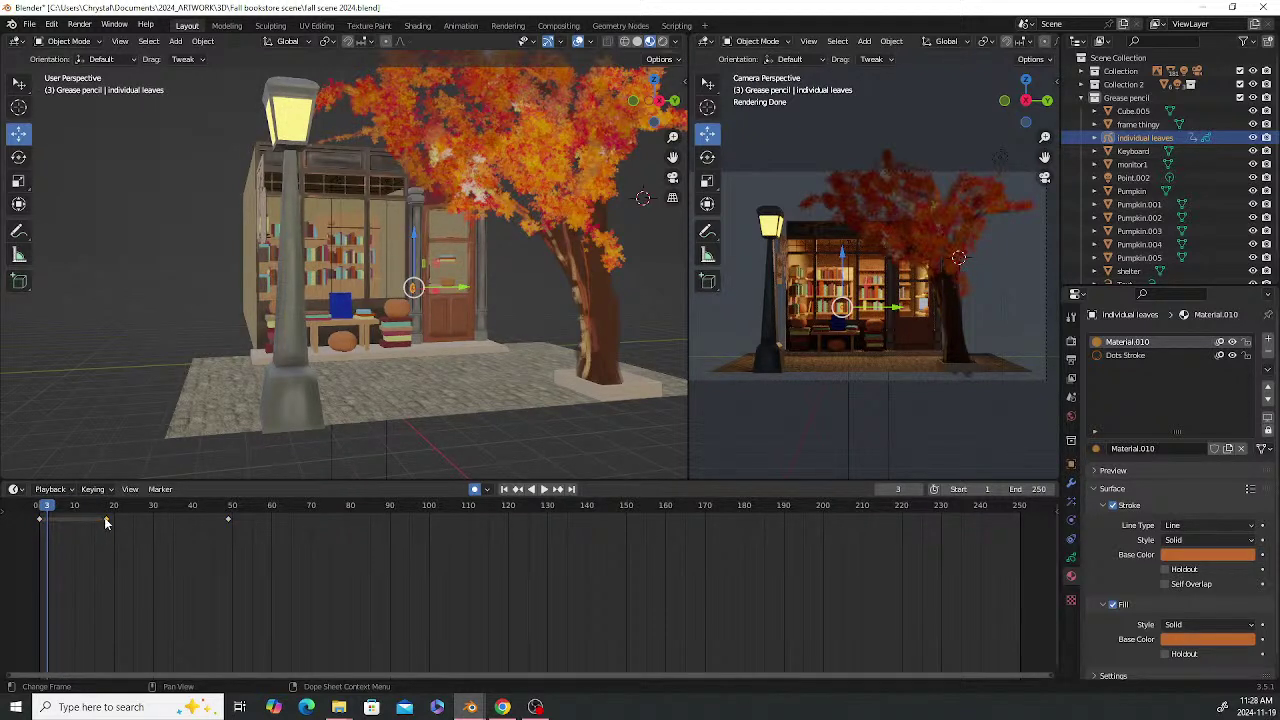
right_click(40, 520)
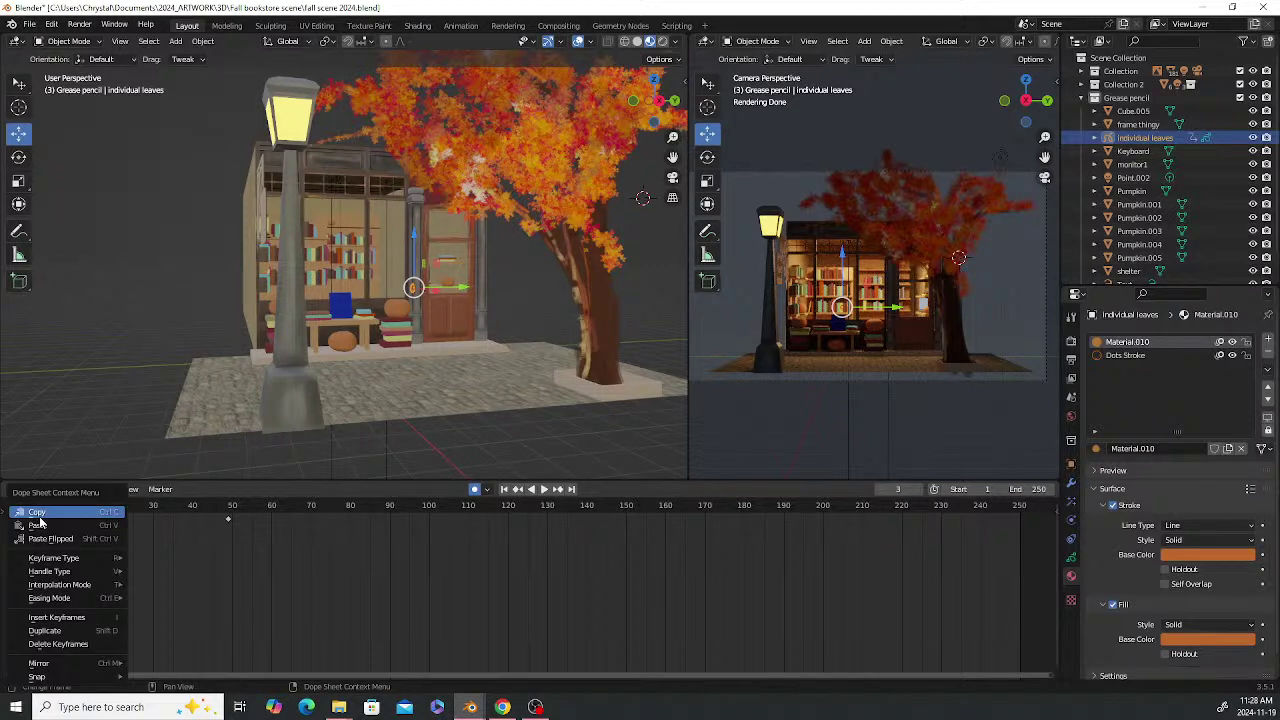
left_click(52, 617)
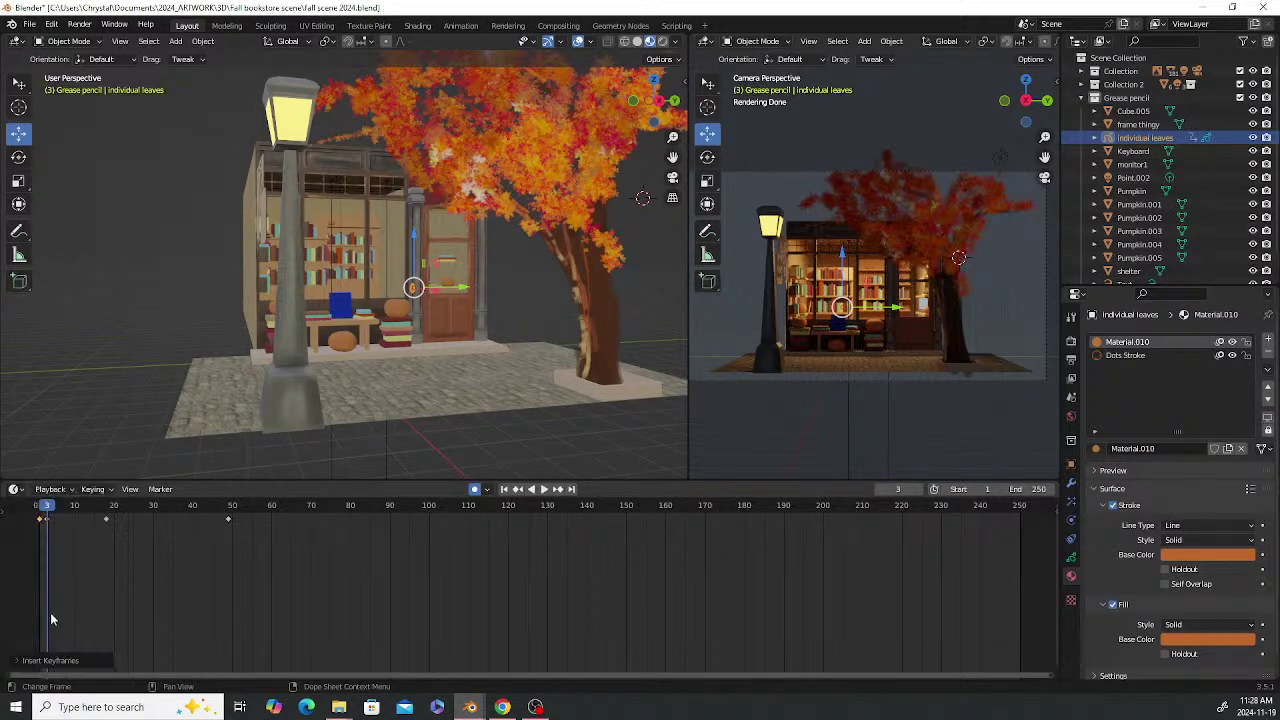
Delete the leaf's keyframe at frame 1 and select the one at frame 3
left_click(41, 521)
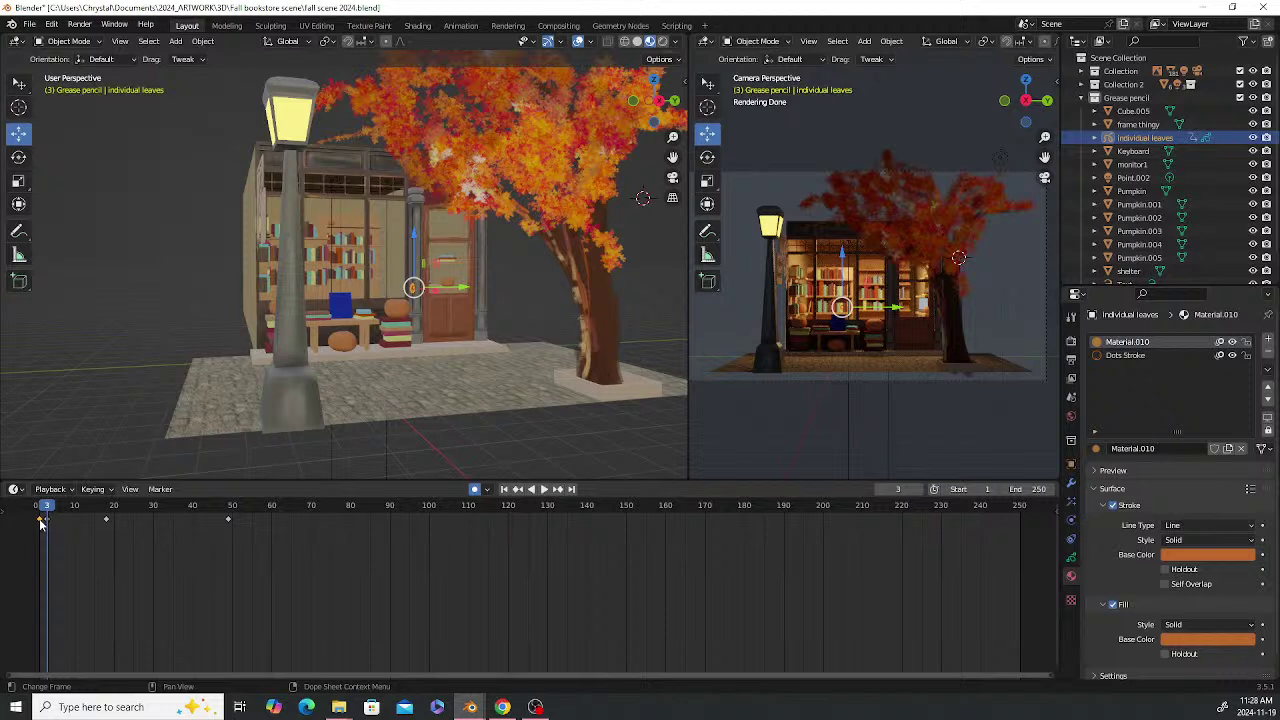
right_click(41, 522)
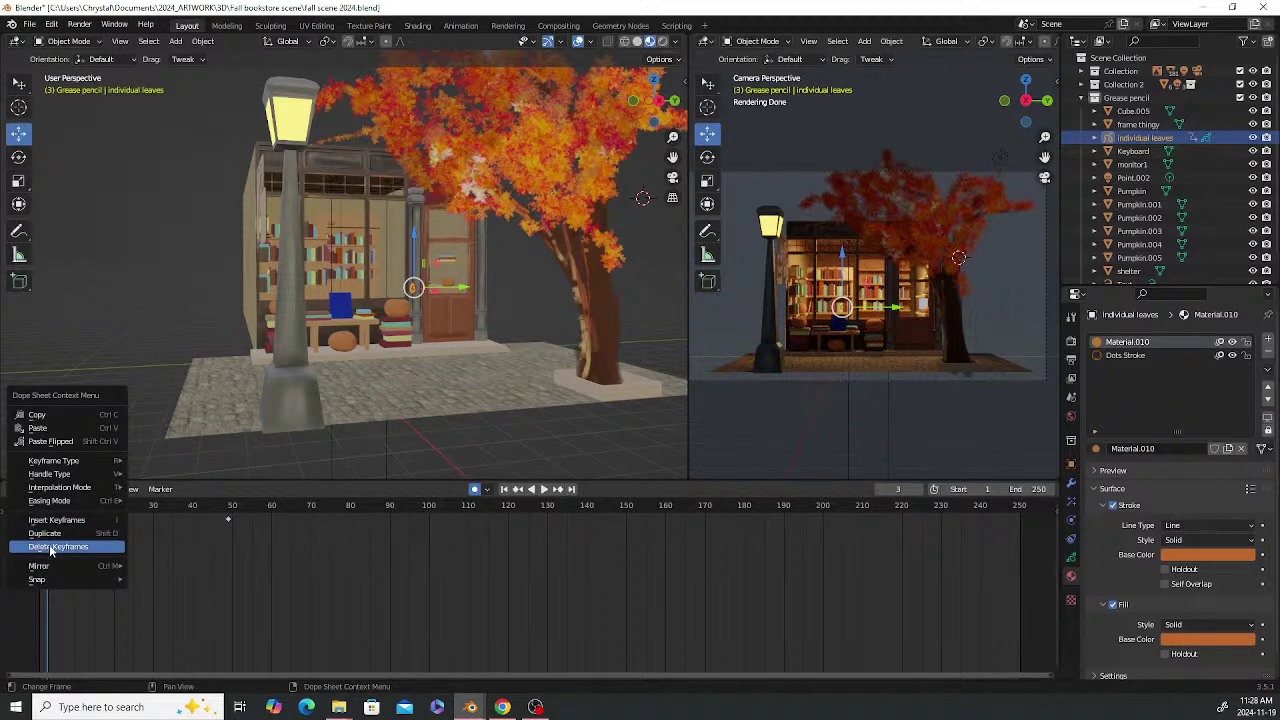
left_click(51, 547)
left_click(50, 524)
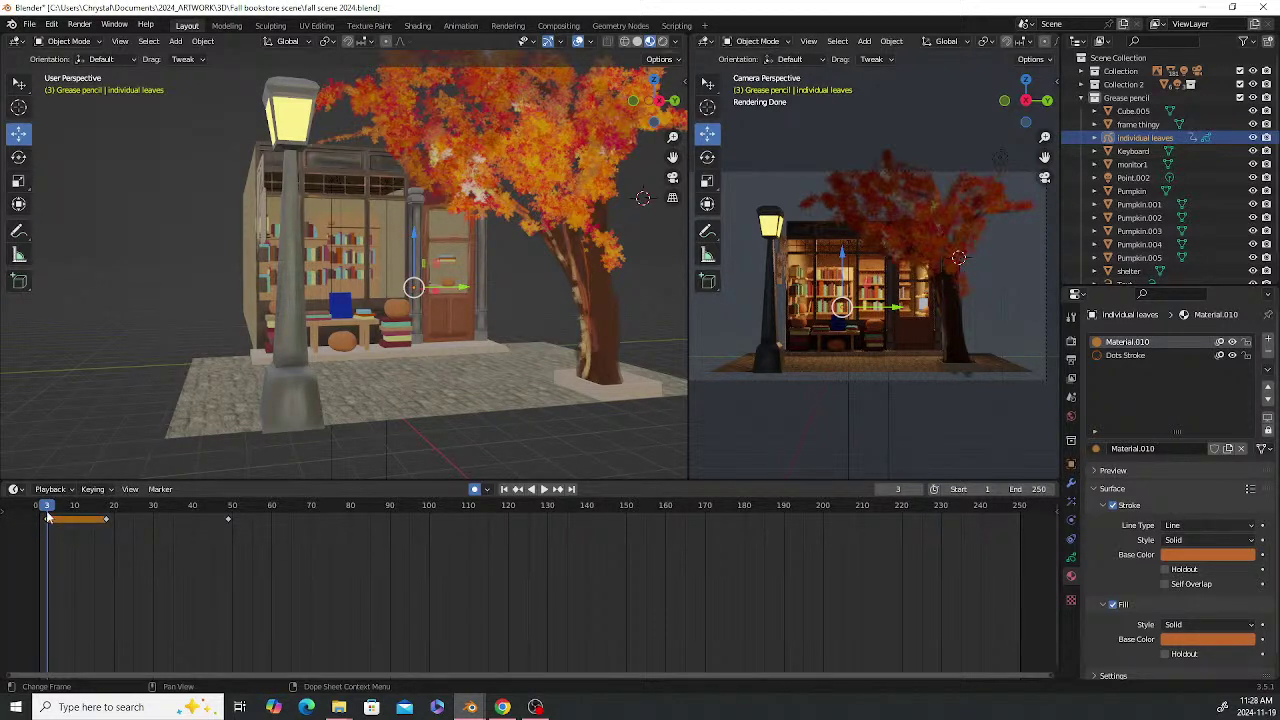
Scrub the timeline between frames 3 and 18 to check the leaf's motion near the cobblestones
middle_click_drag(484, 307, 470, 350)
scroll(470, 350, "up", 3)
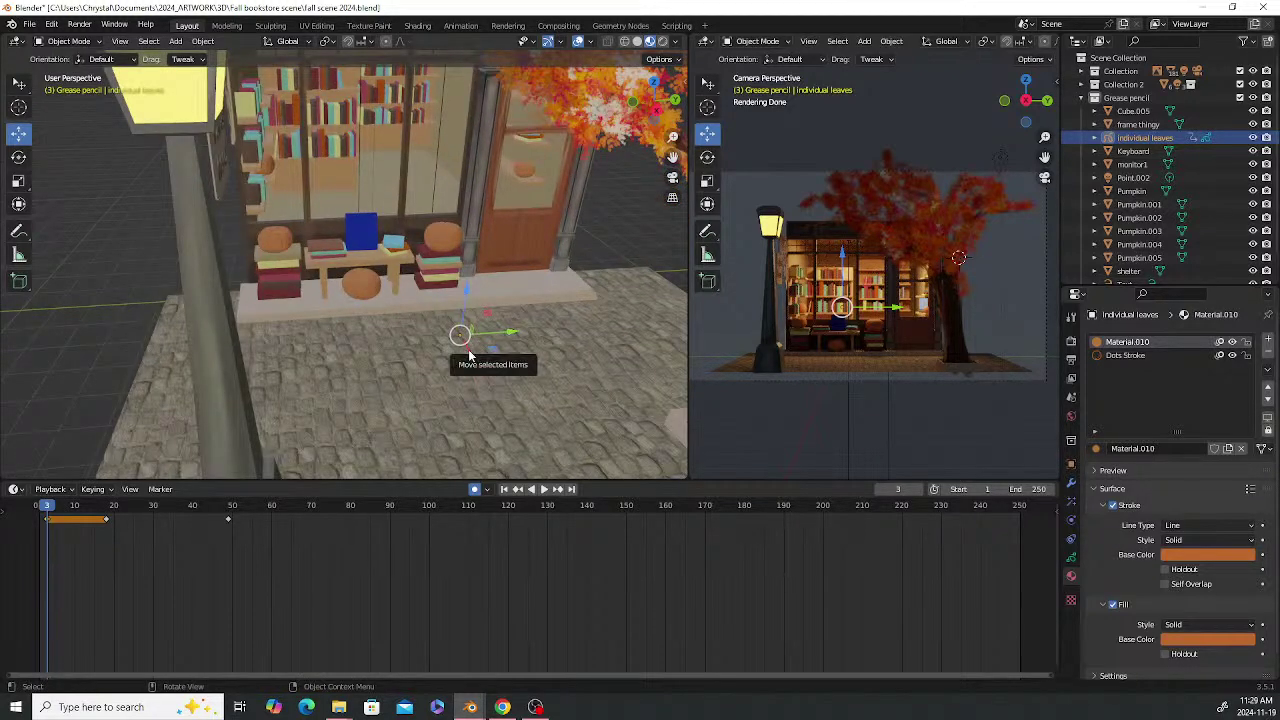
key("space")
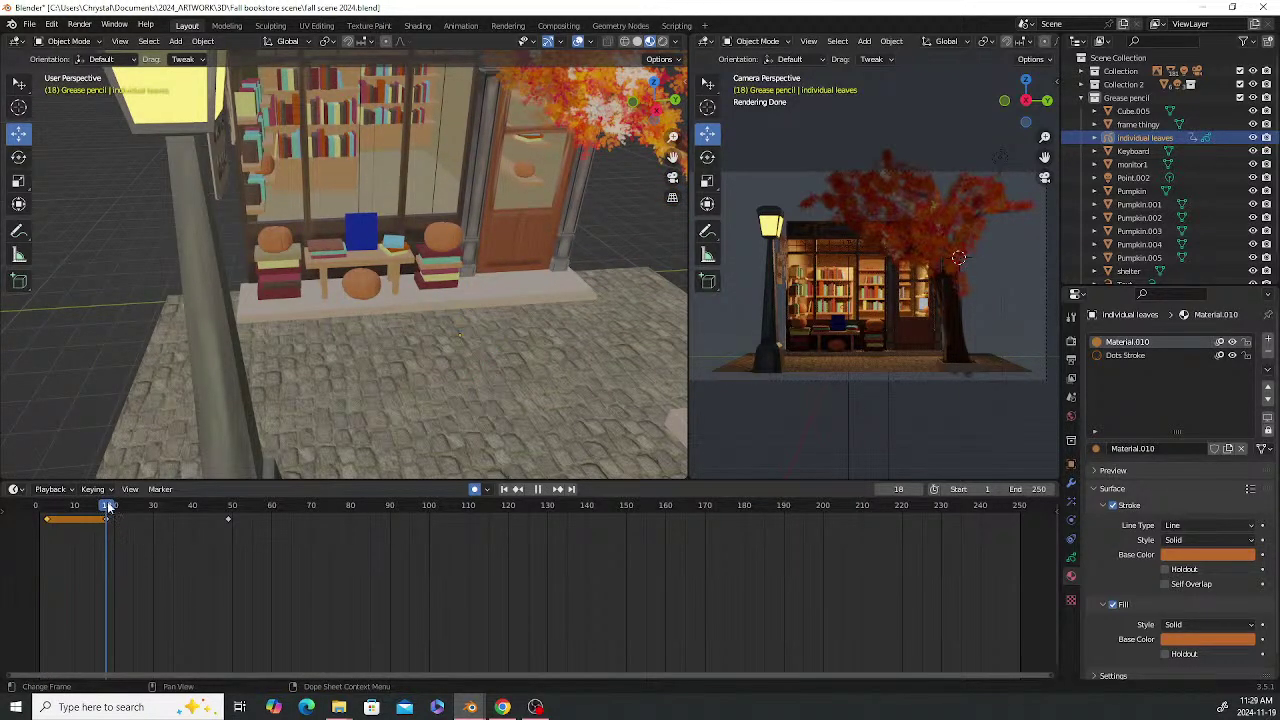
left_click_drag(108, 507, 72, 507)
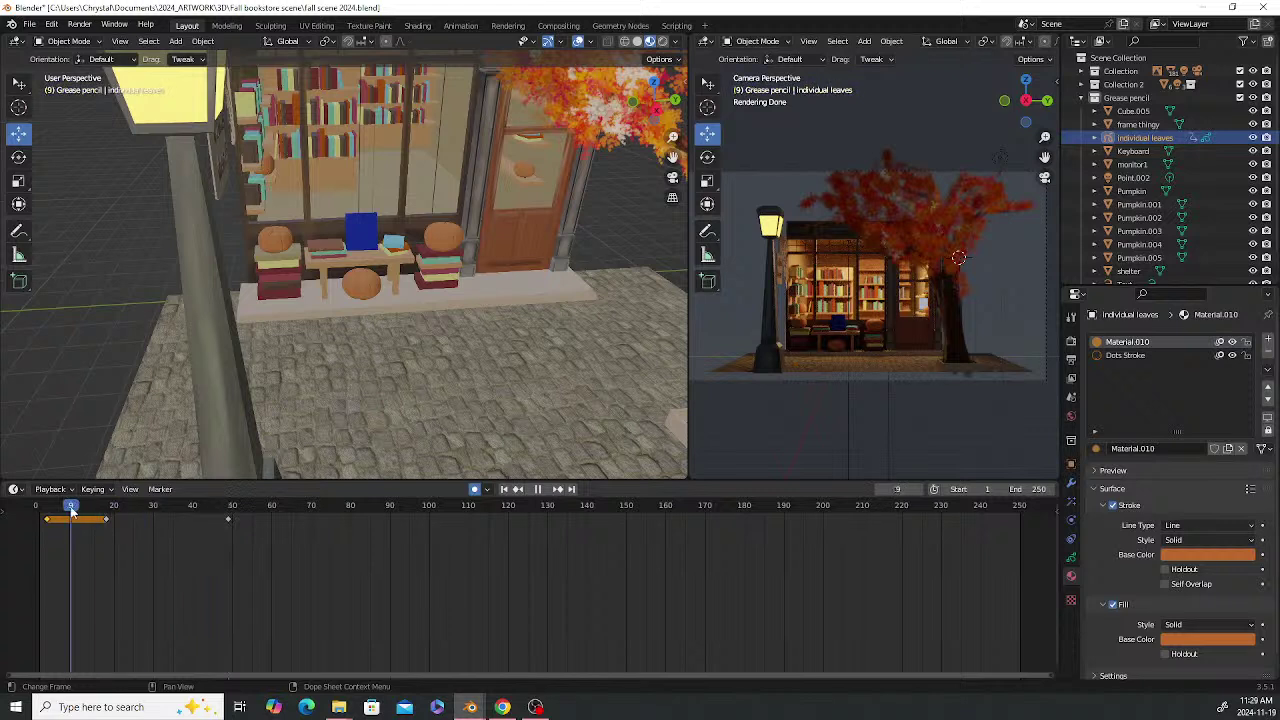
key("space")
left_click(142, 528)
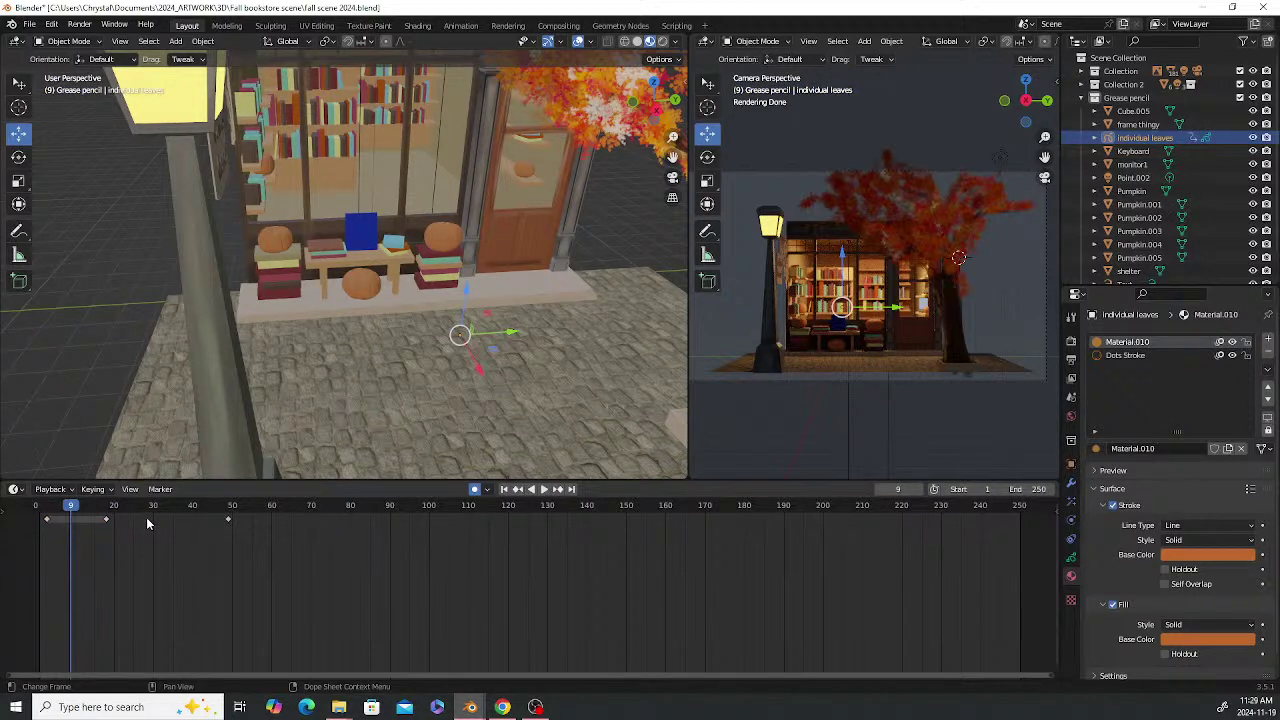
Undo the deletion of the leaf's frame 1 keyframe, and at frame 3 move the leaf about 3.07 m up to the tree's foliage
key("ctrl+z")
key("ctrl+z")
key("ctrl+z")
key("ctrl+z")
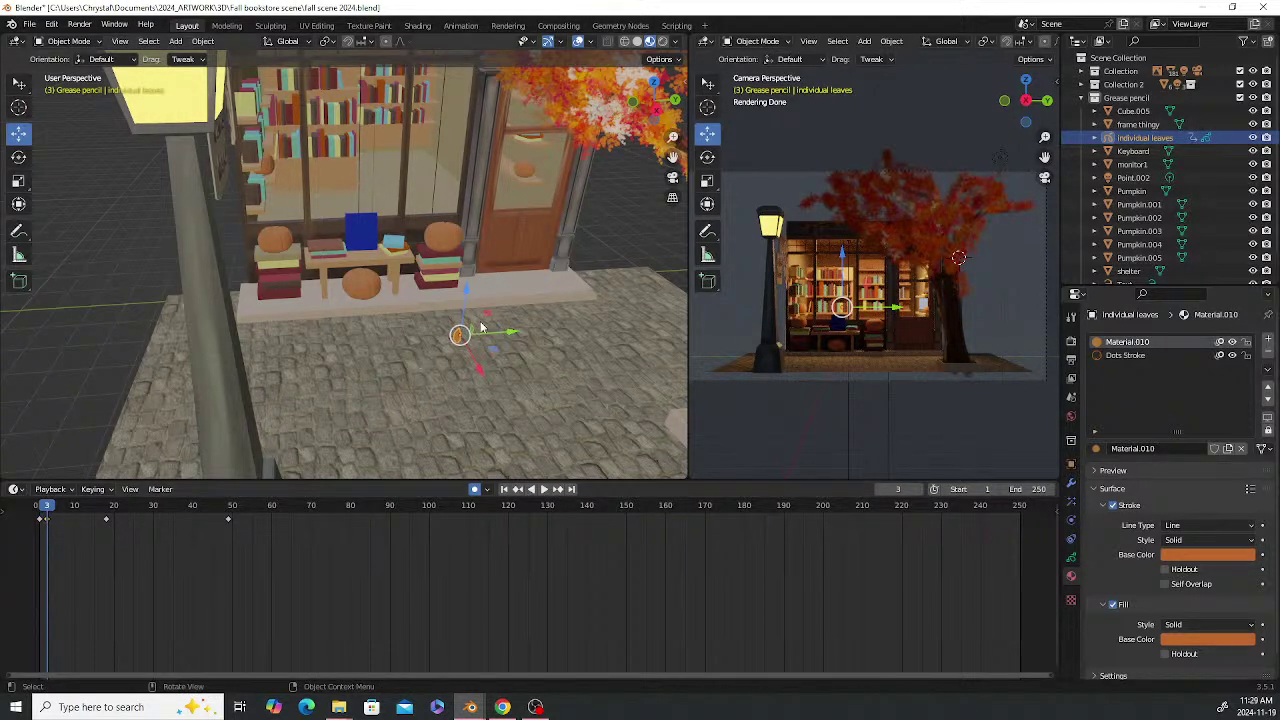
mouse_move(480, 327)
left_mouse_down()
mouse_move(537, 222)
mouse_move(546, 140)
mouse_move(584, 98)
left_mouse_up()
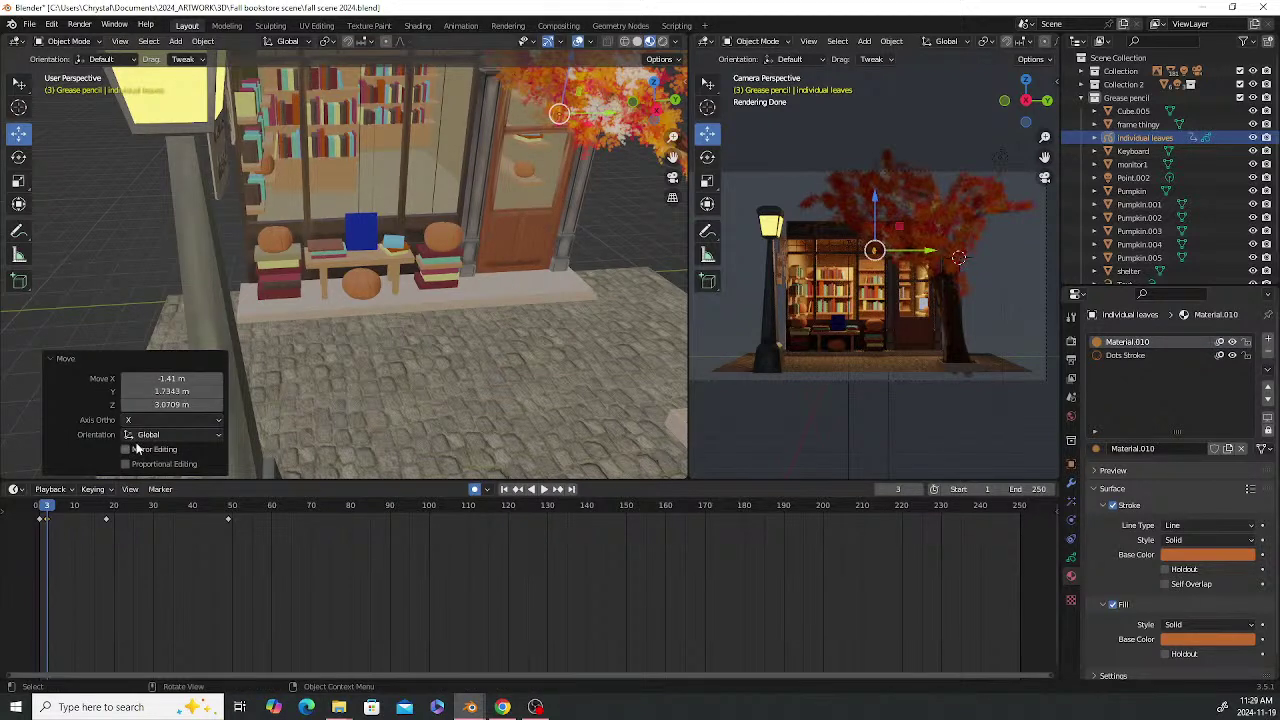
Shift the leaf's first two keyframes two frames earlier so the frame 3 keyframe sits at frame 1
left_click(107, 506)
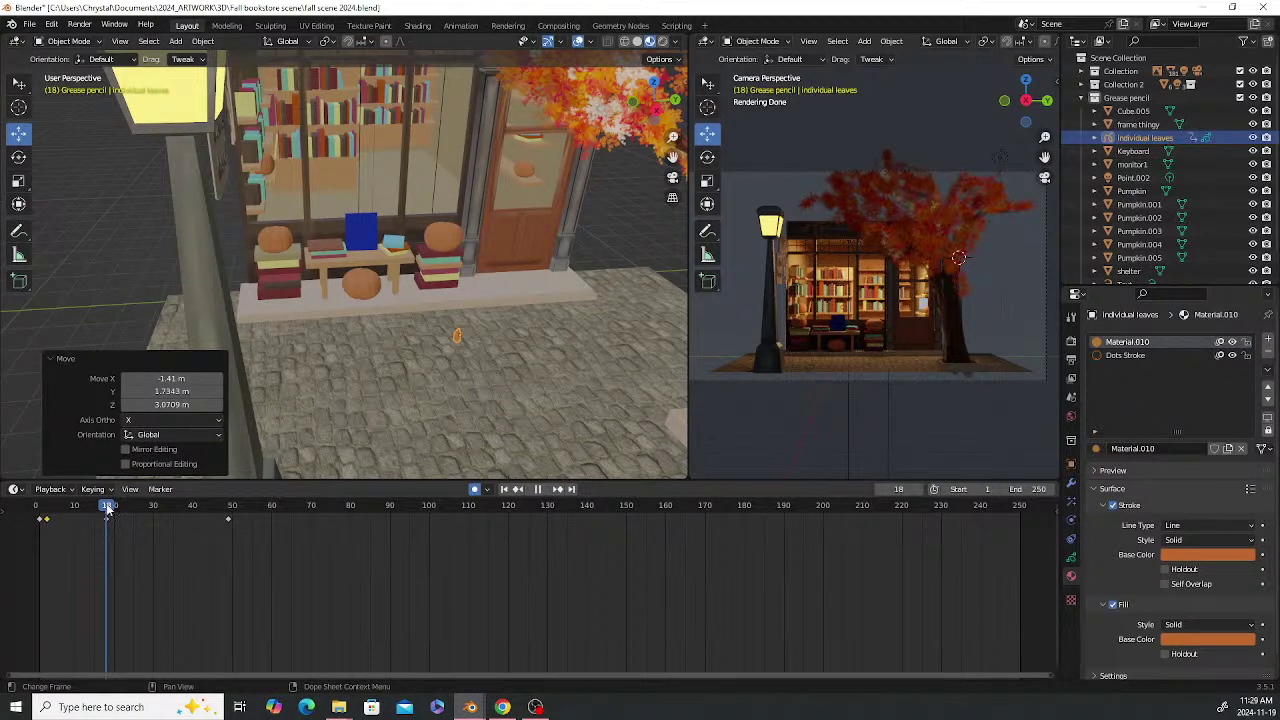
left_click_drag(109, 510, 40, 515)
left_click(47, 522)
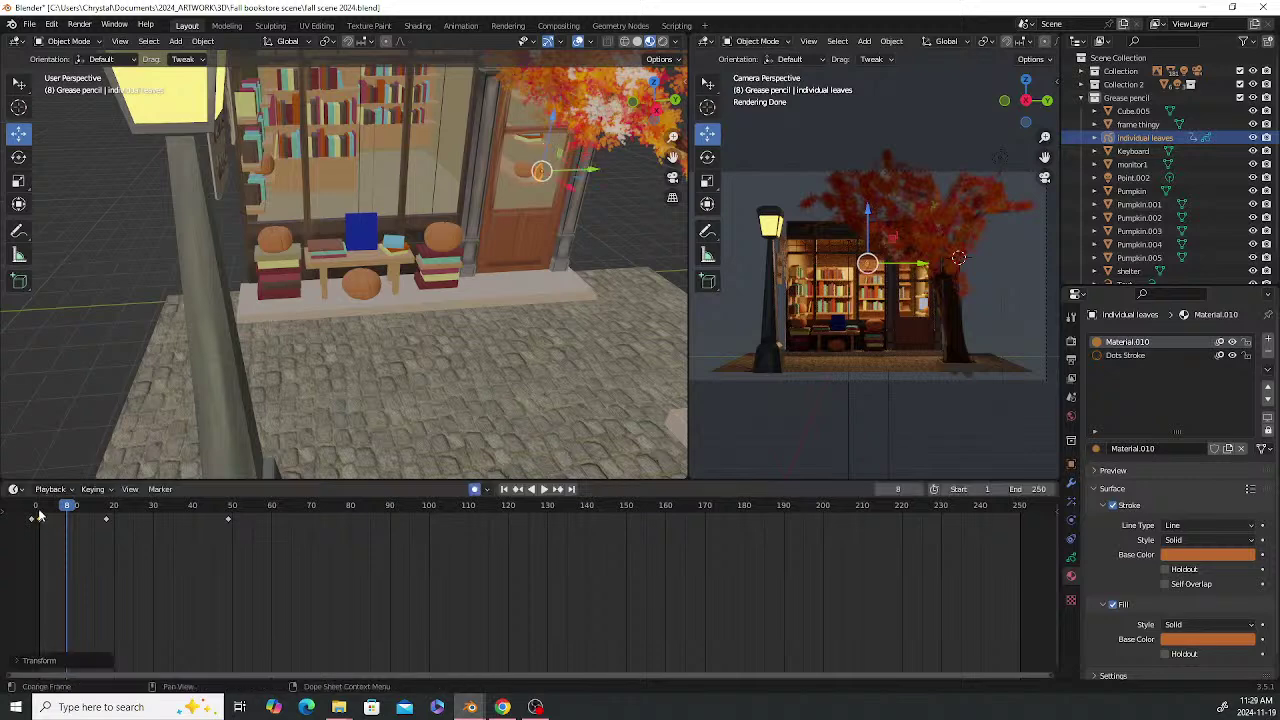
Play back the leaf animation from frame 1 and save the file
left_click(40, 510)
middle_click_drag(352, 368, 465, 284)
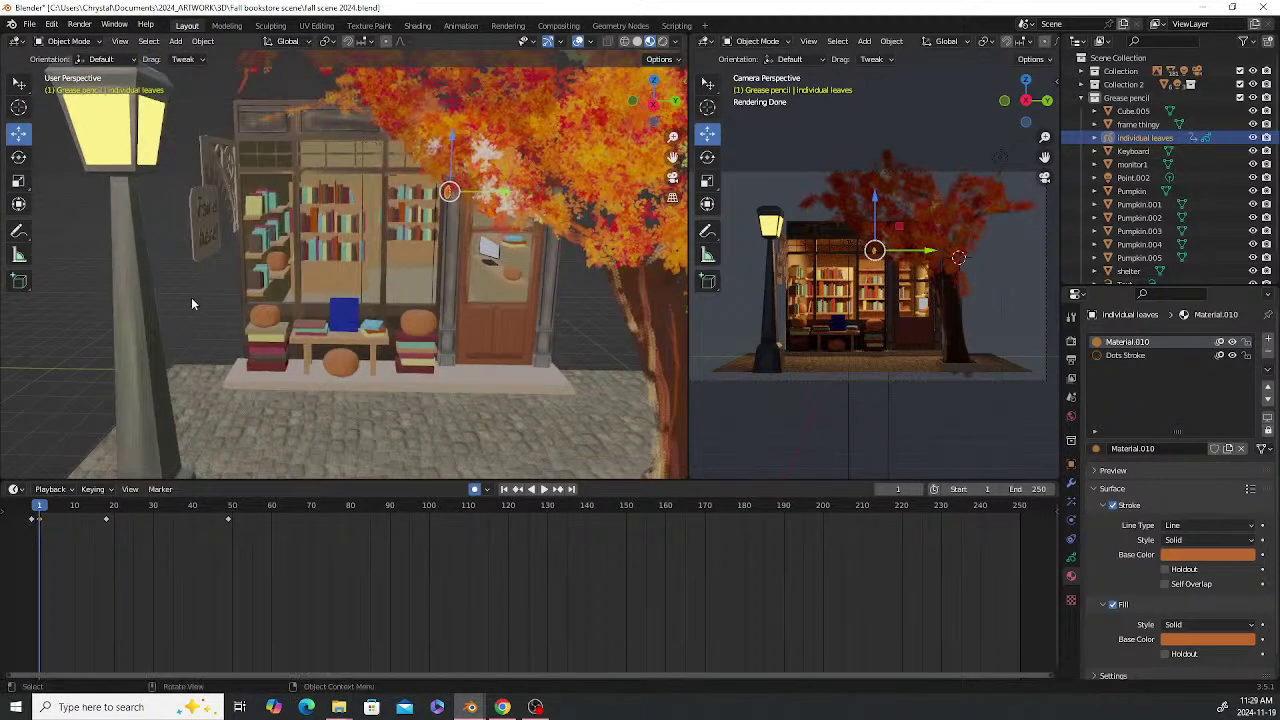
left_click(542, 489)
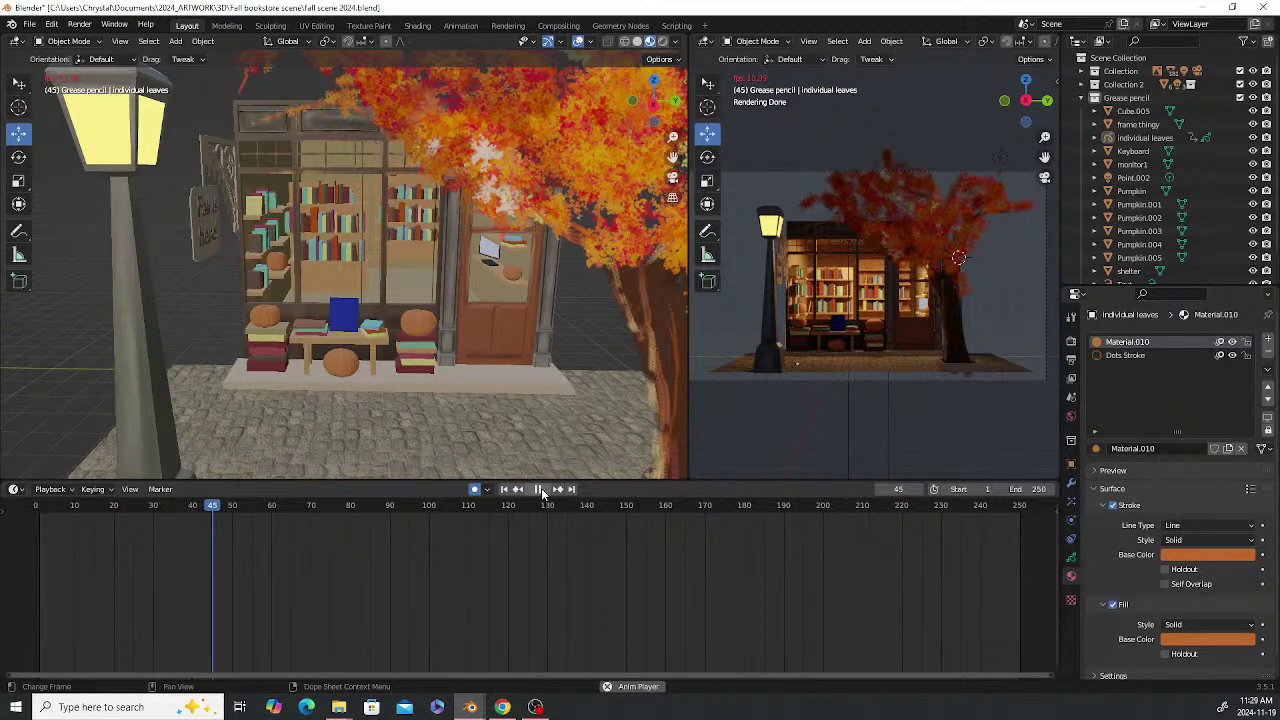
left_click(541, 488)
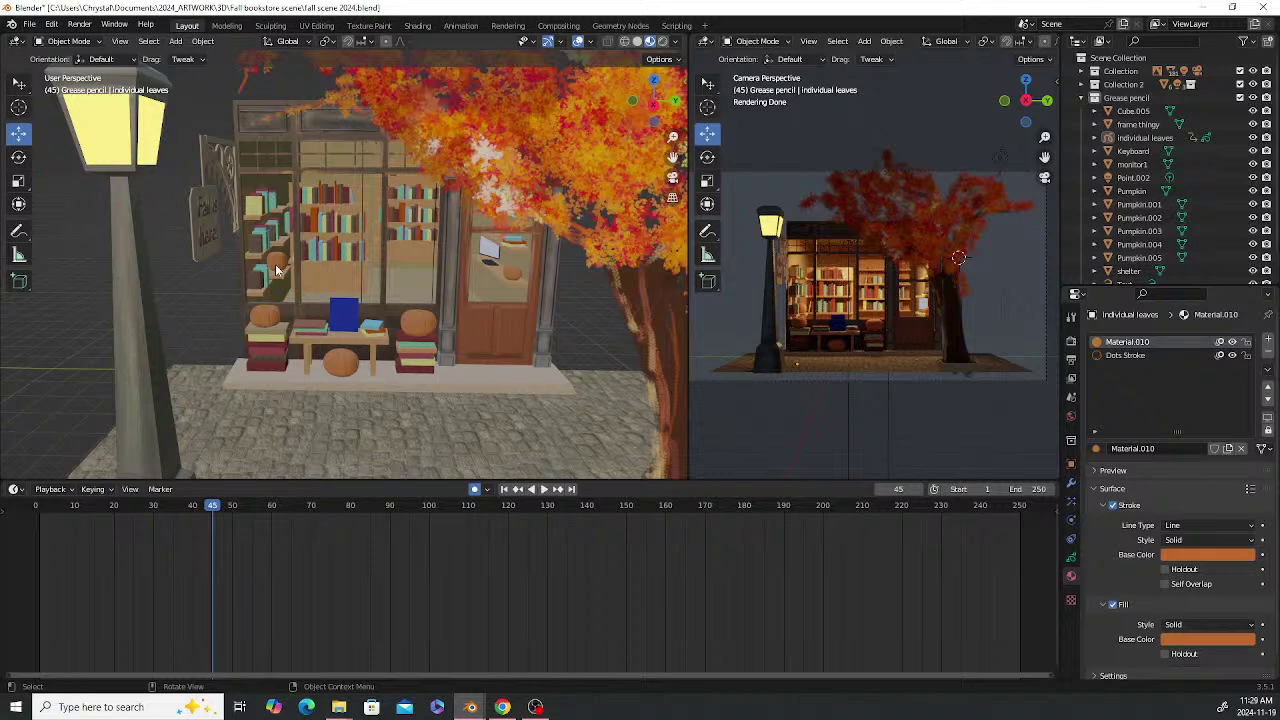
key("ctrl+s")
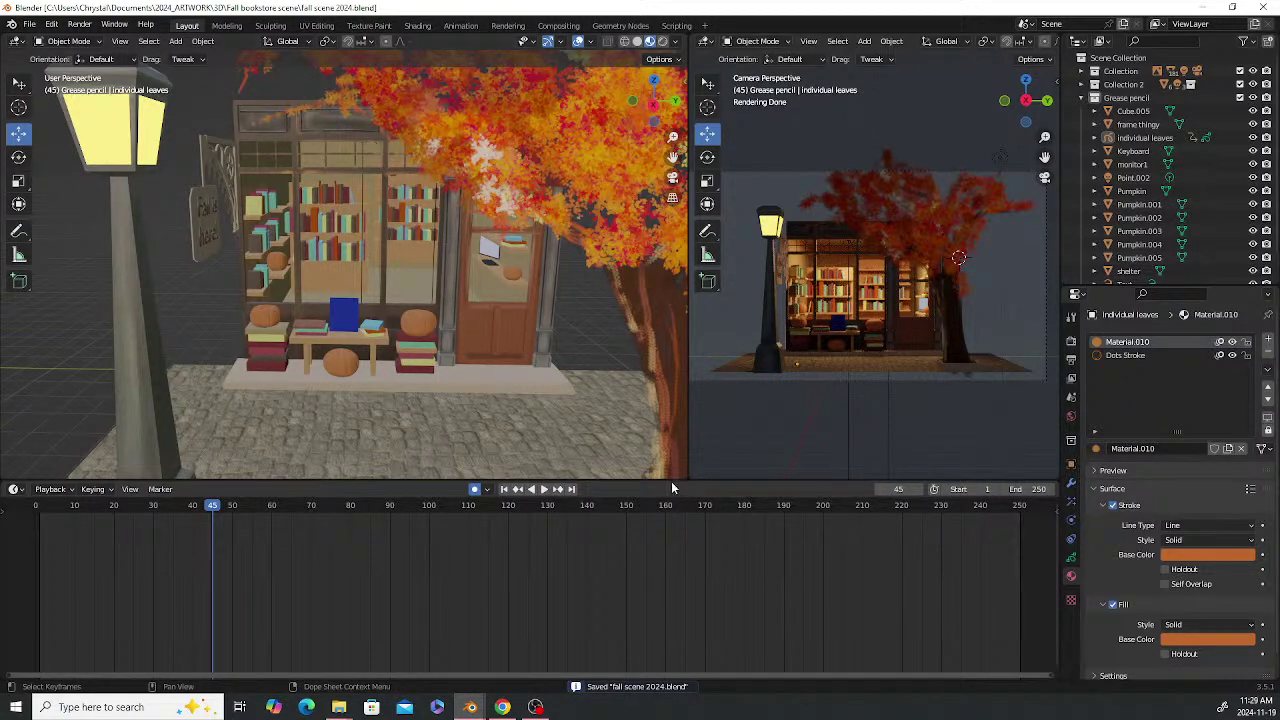
Shrink the timeline, return to frame 1, and enlarge the camera viewport across most of the workspace
left_click_drag(670, 482, 661, 553)
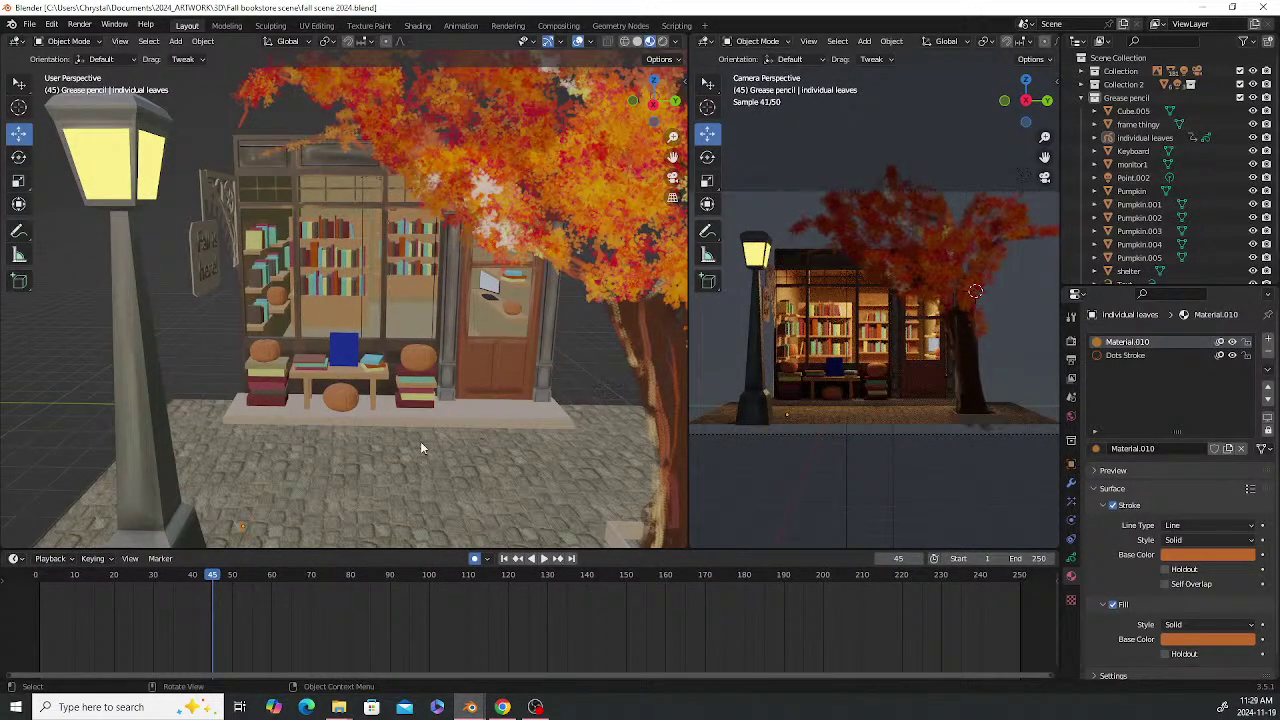
left_click(38, 577)
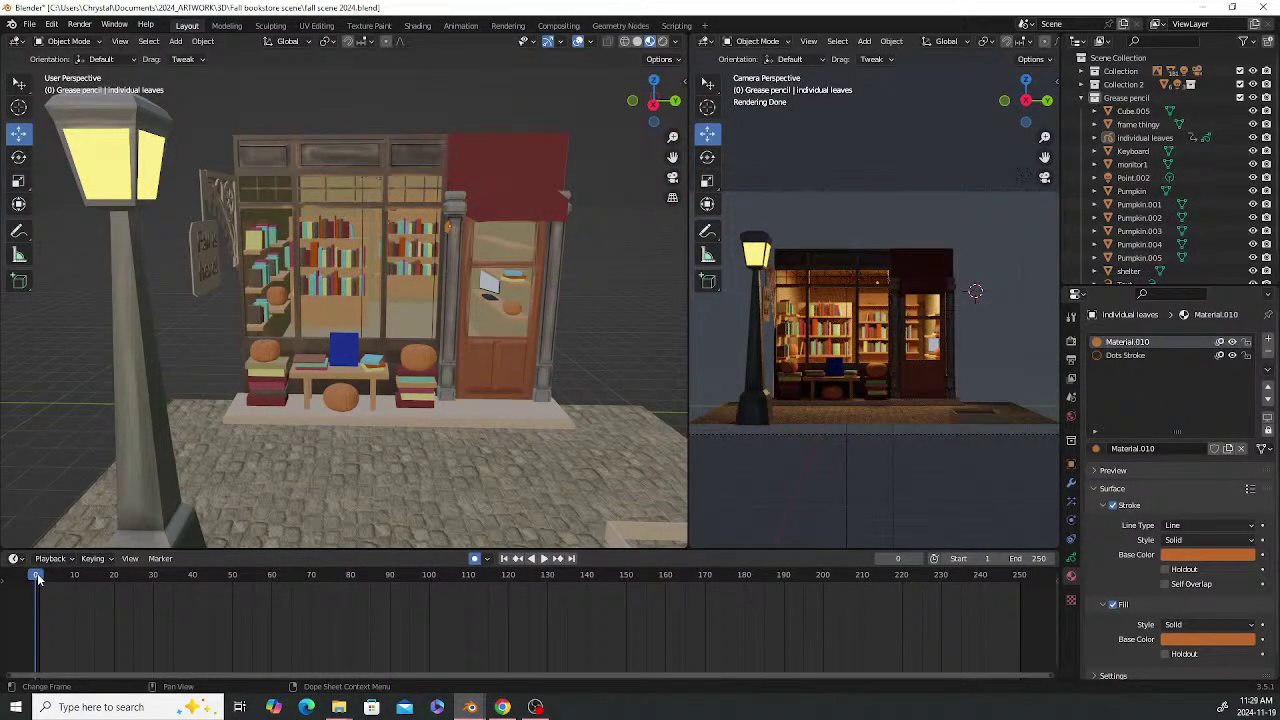
left_click(40, 577)
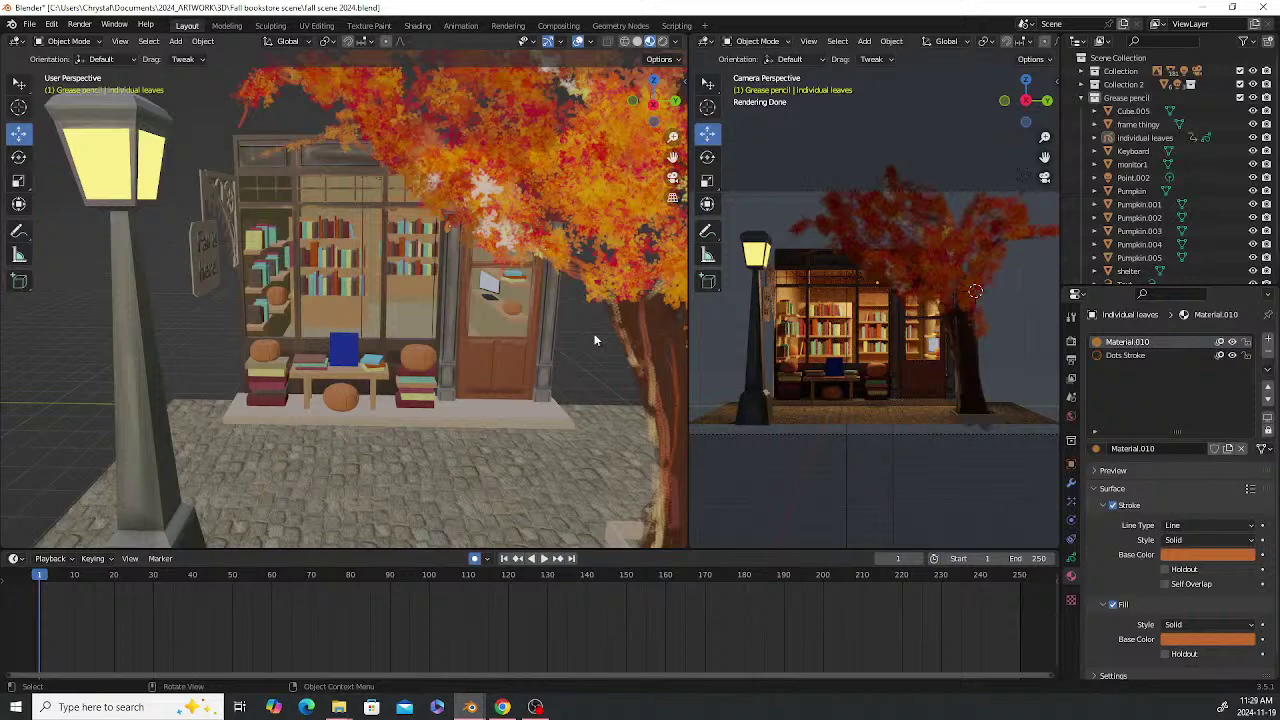
left_click_drag(688, 334, 505, 355)
left_click_drag(279, 353, 254, 338)
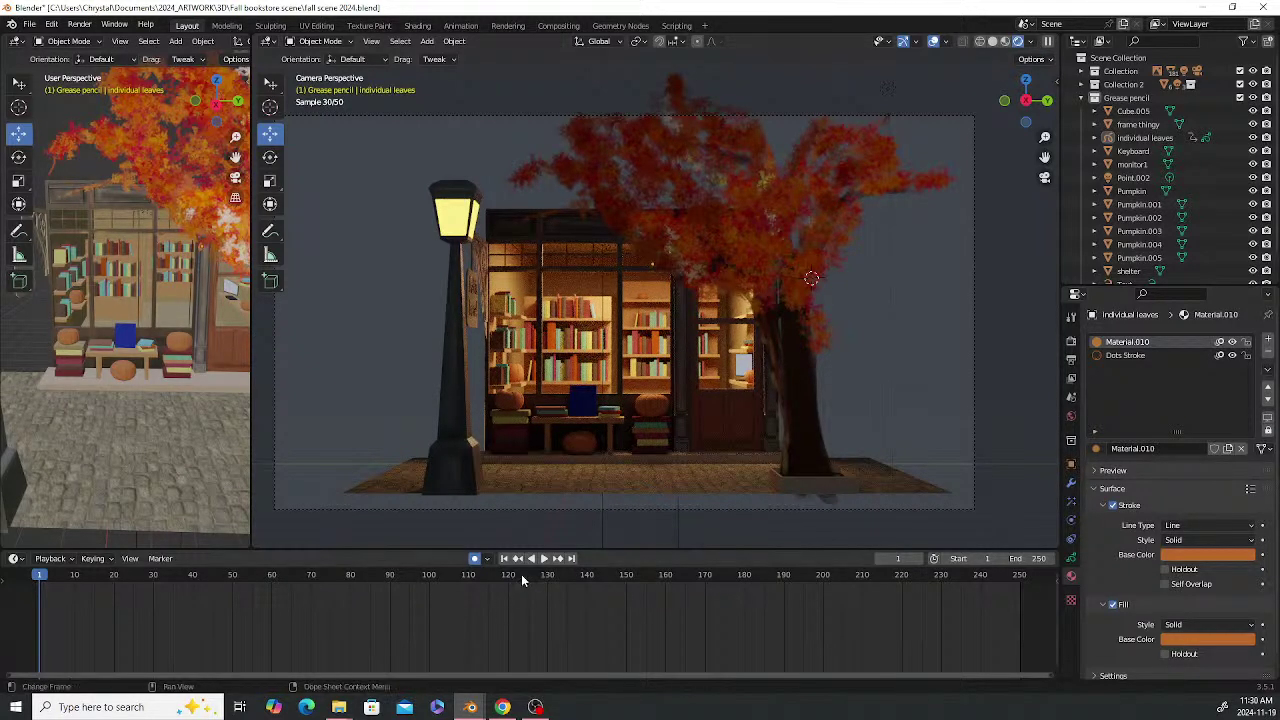
Play the animation twice from frame 1 in the rendered camera view to review the leaf's fall
left_click(545, 560)
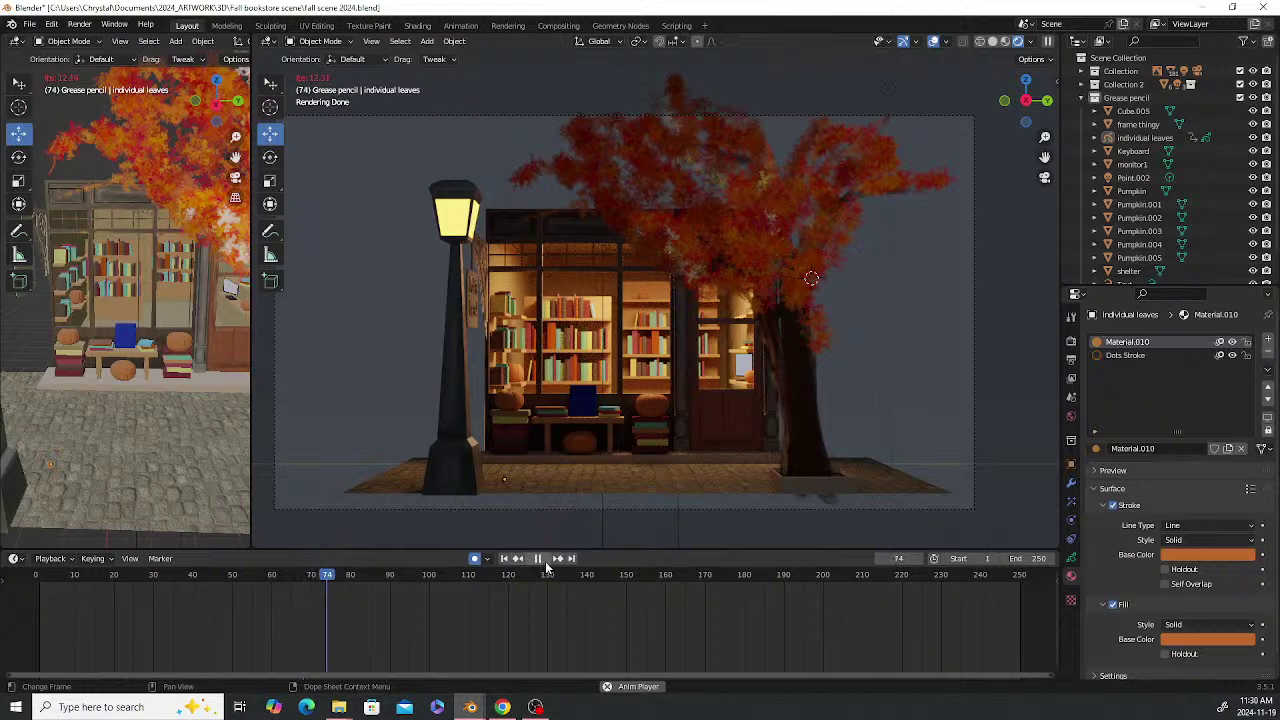
left_click(539, 559)
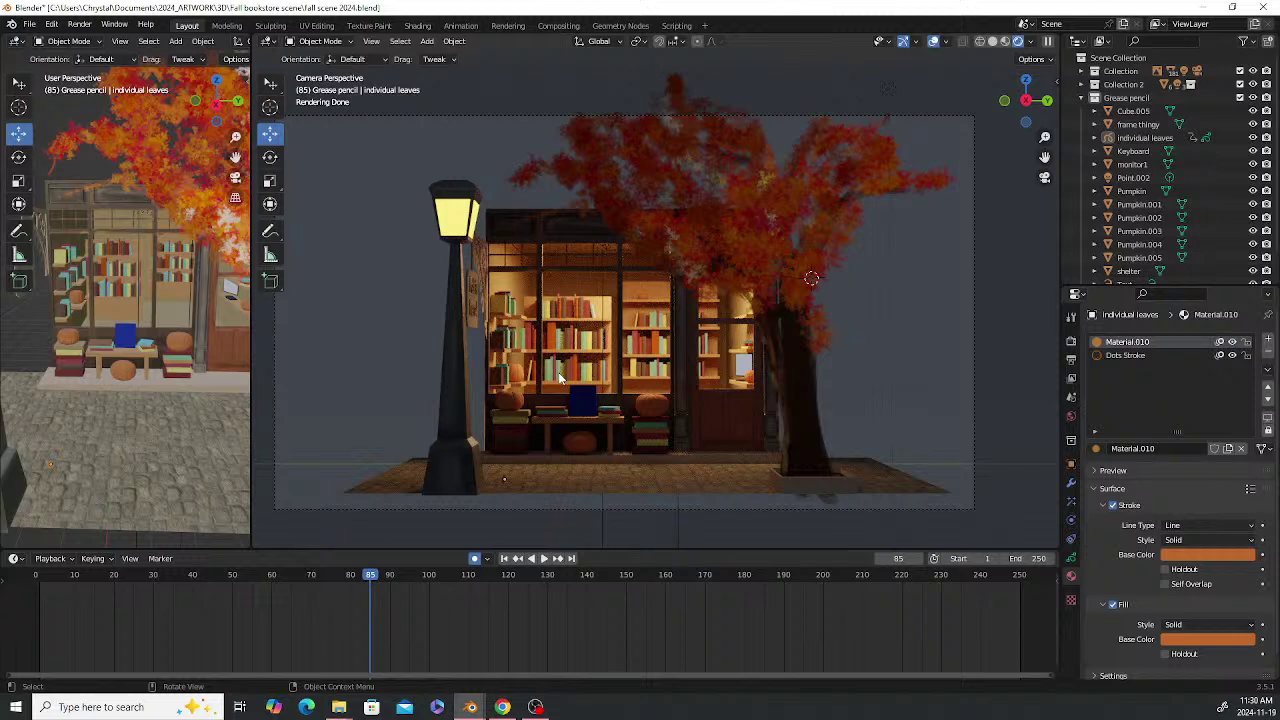
left_click(39, 578)
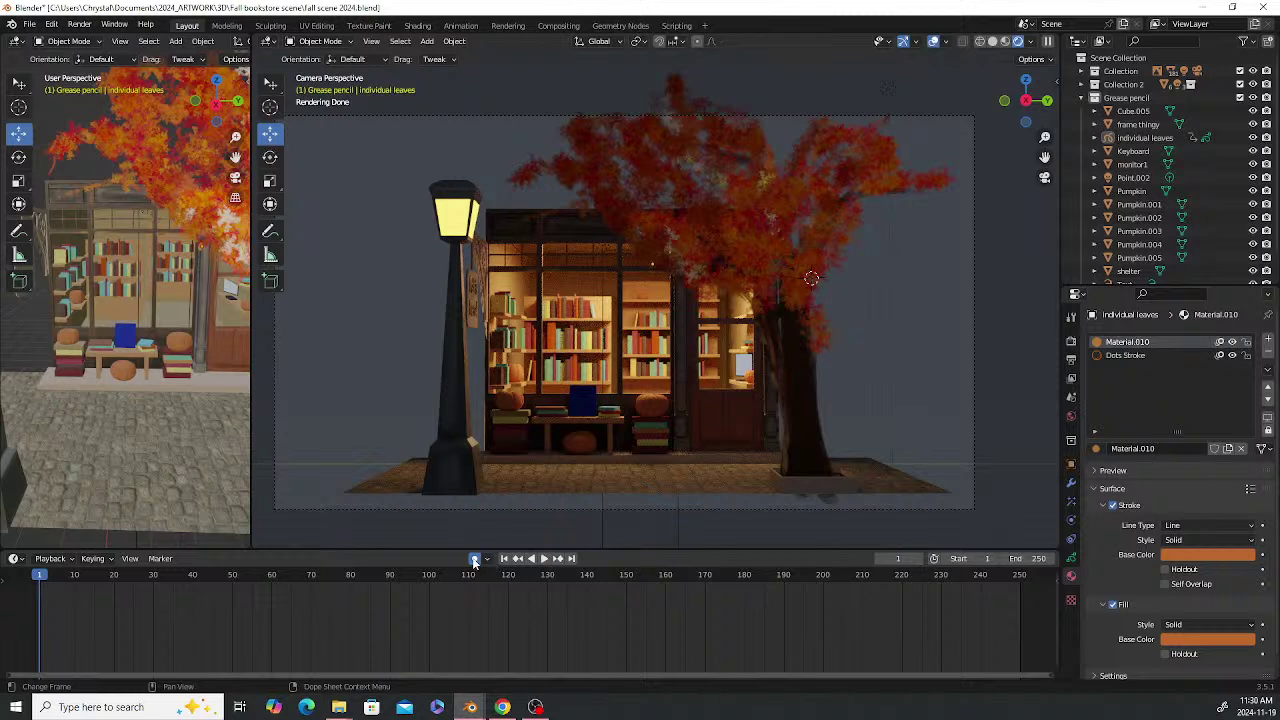
left_click(540, 560)
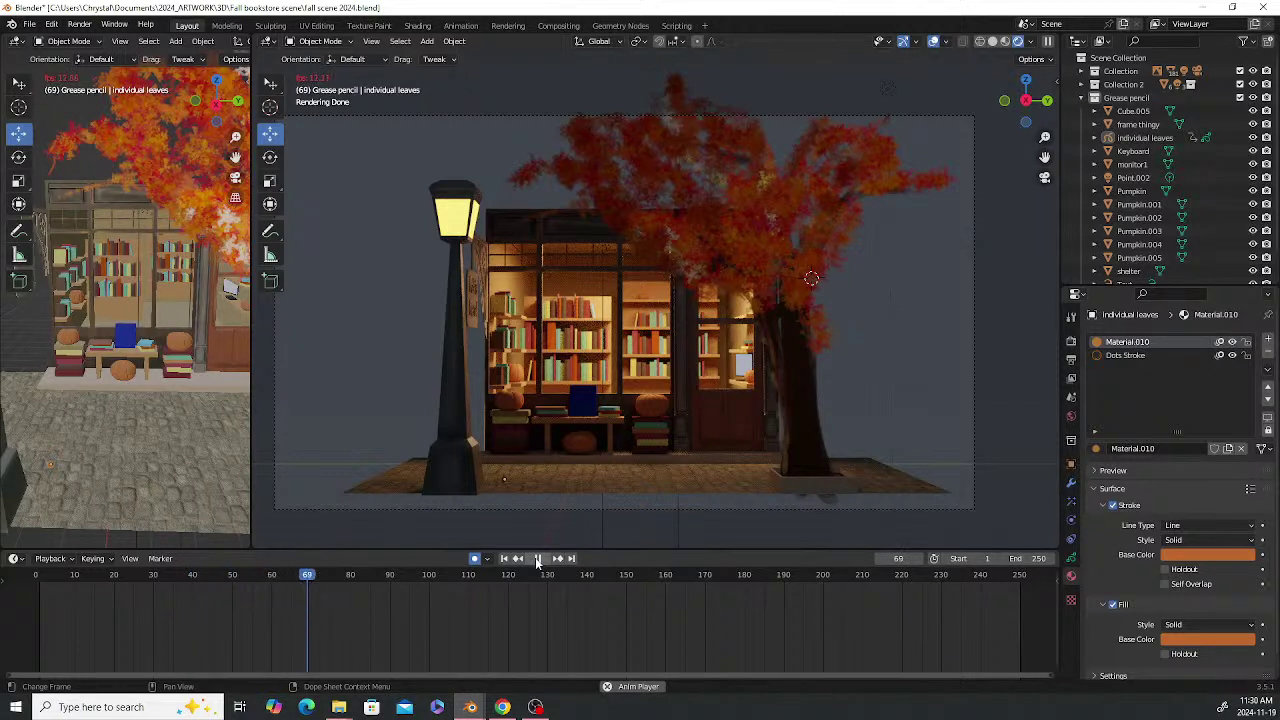
left_click(537, 560)
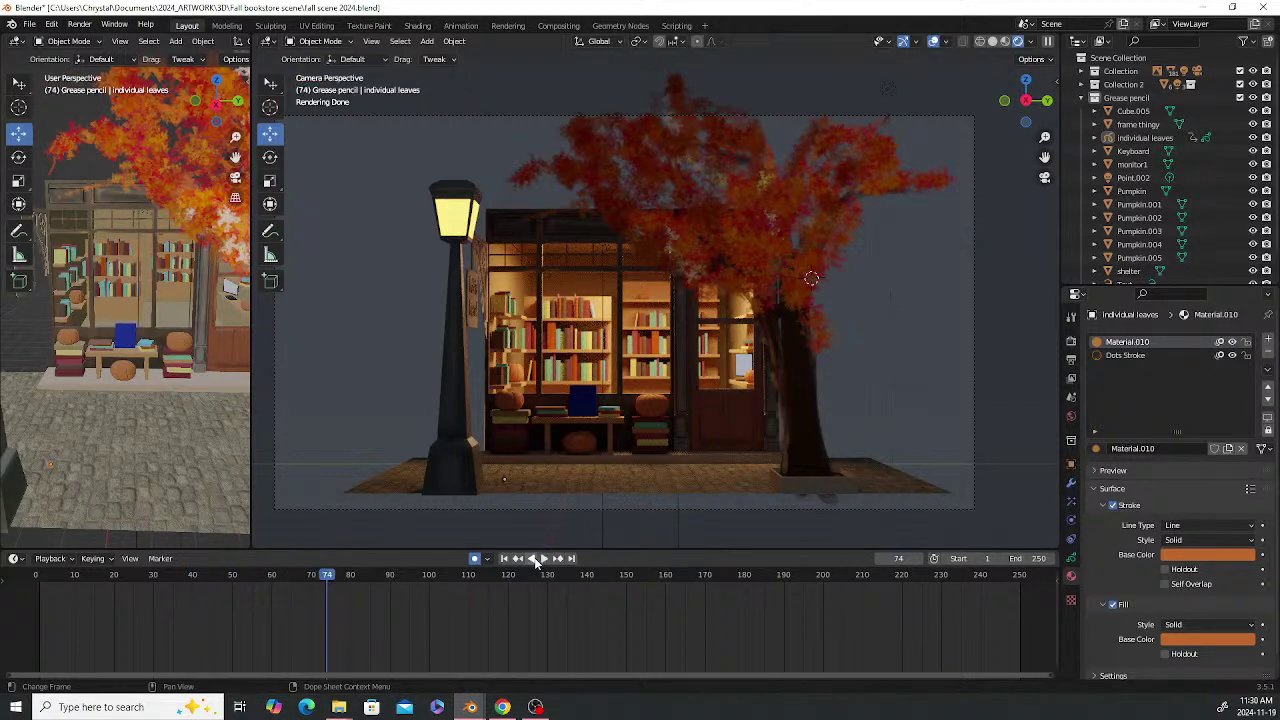
left_click(72, 577)
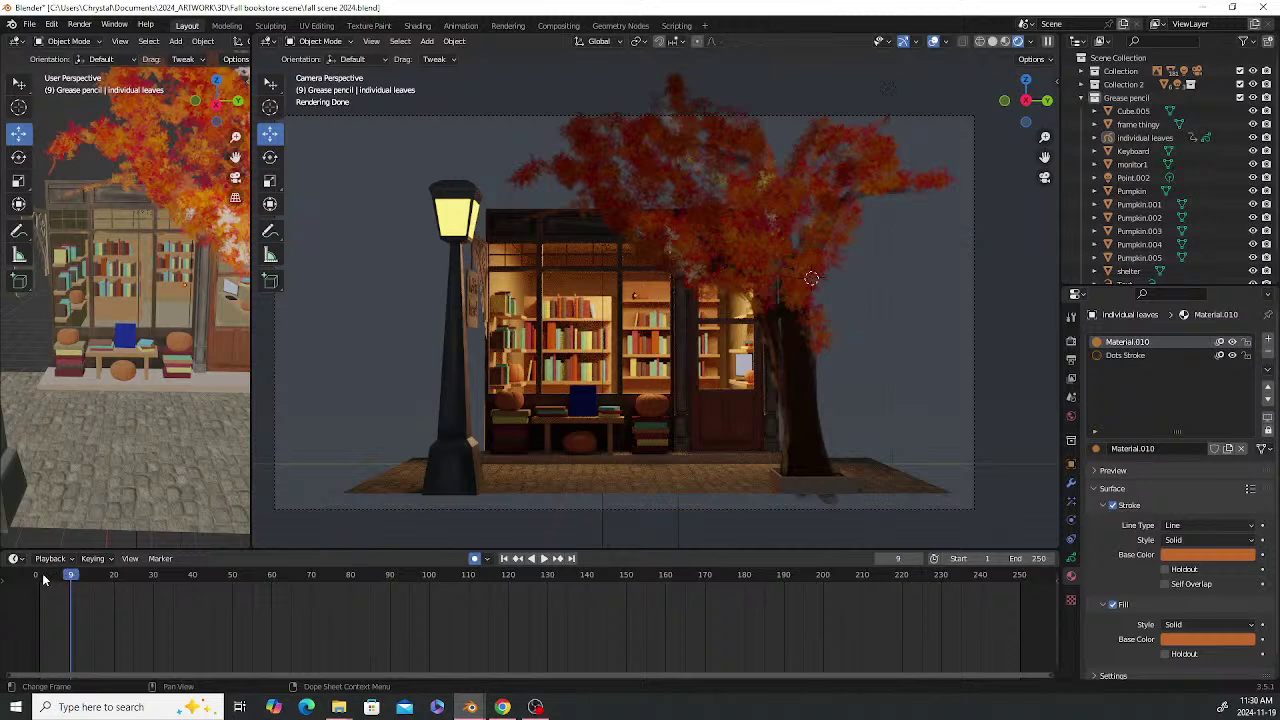
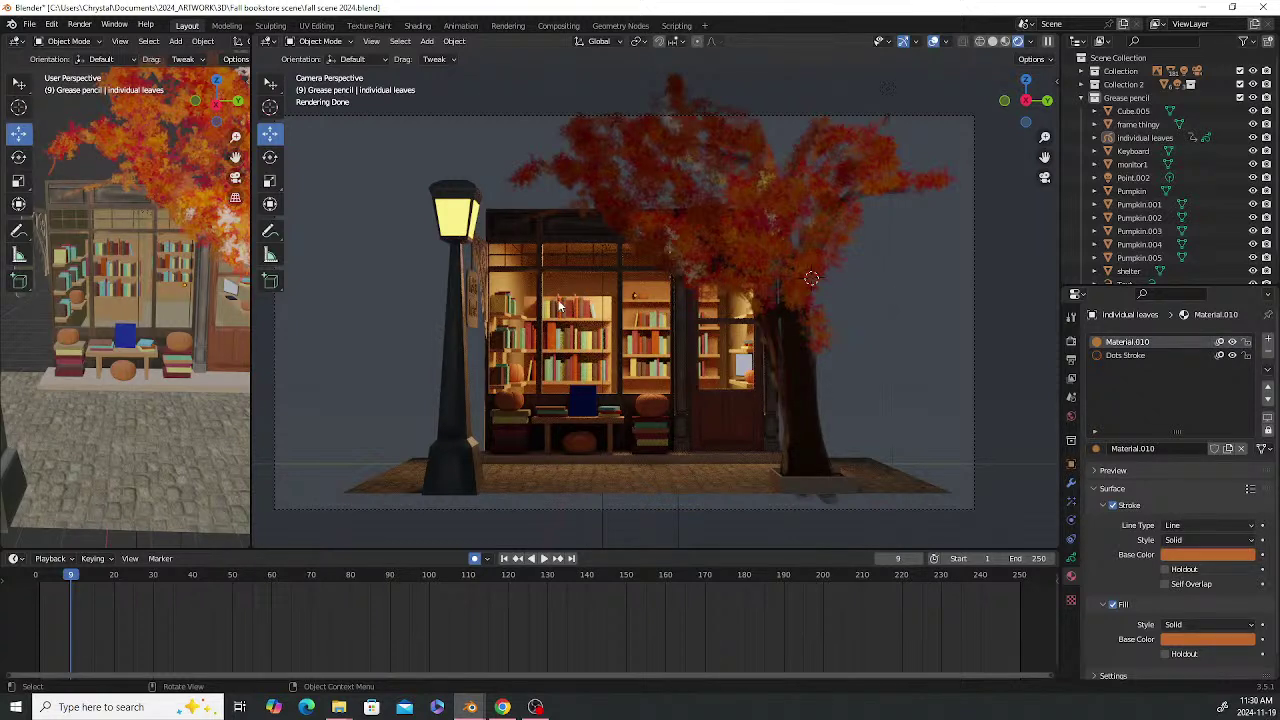
Step through frames 1 to 10 and examine the leaf up close in the camera view
left_click(40, 580)
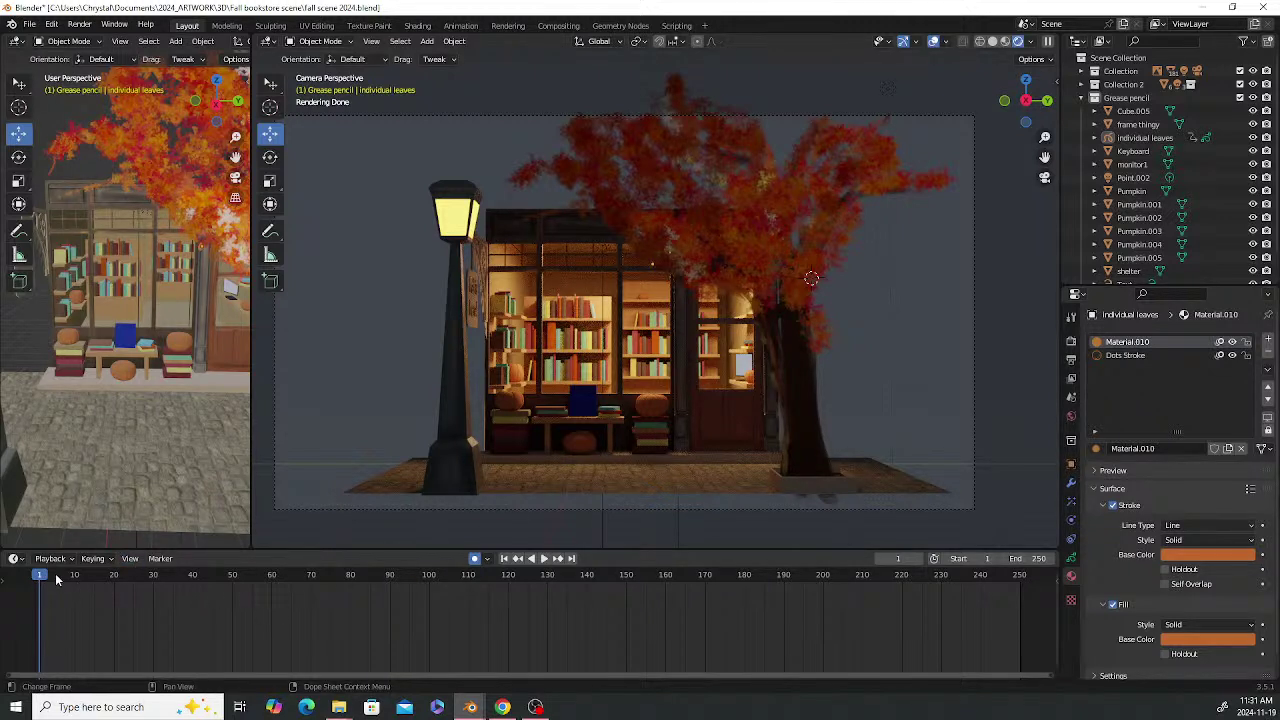
key("space")
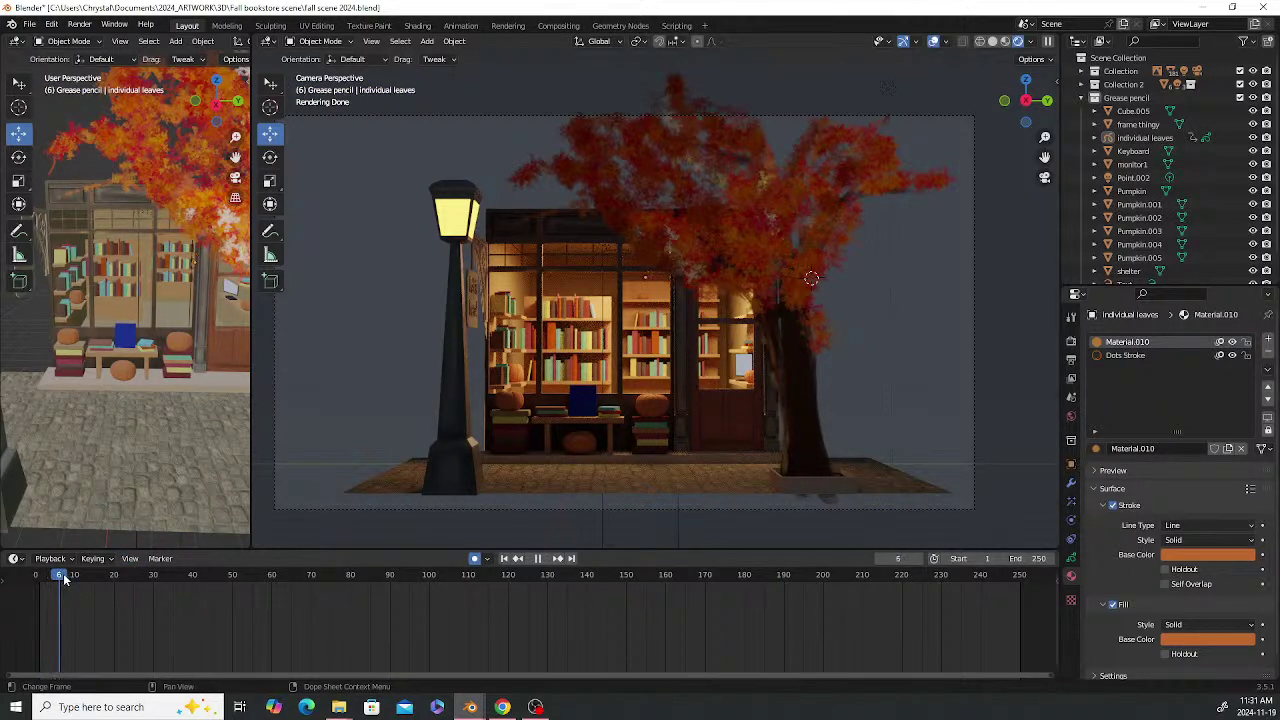
key("space")
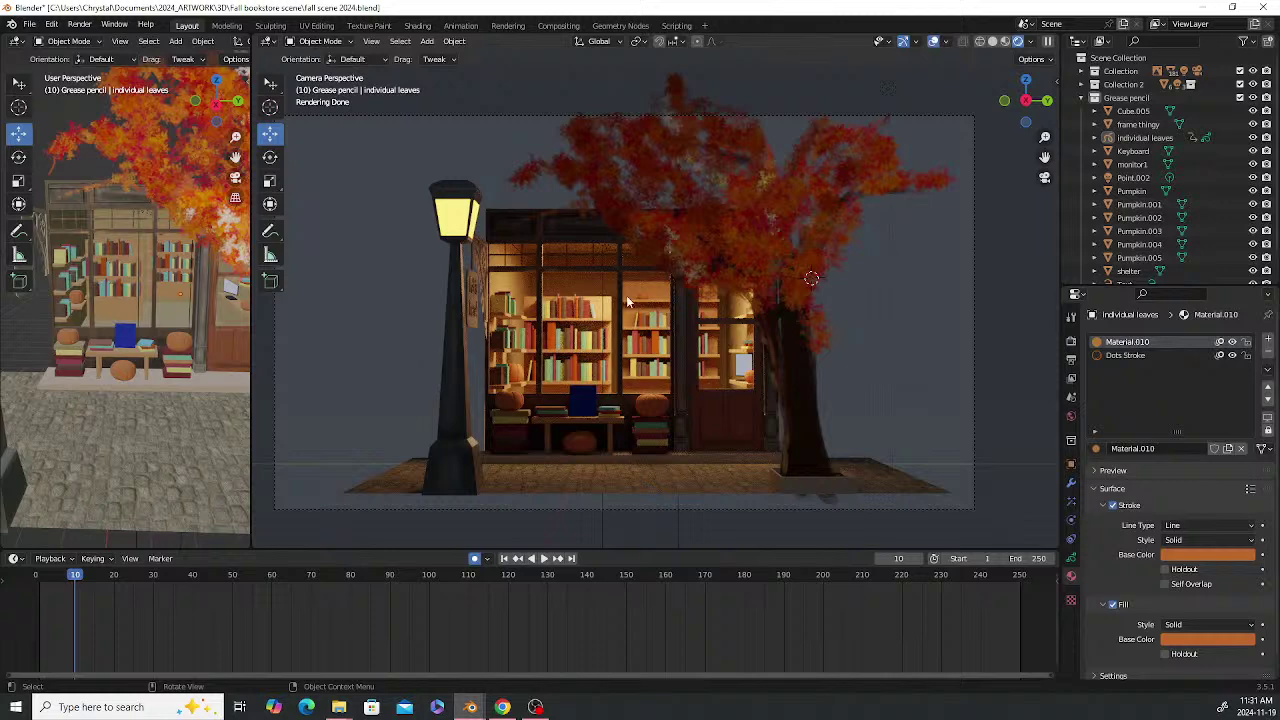
scroll(626, 295, "up", 6)
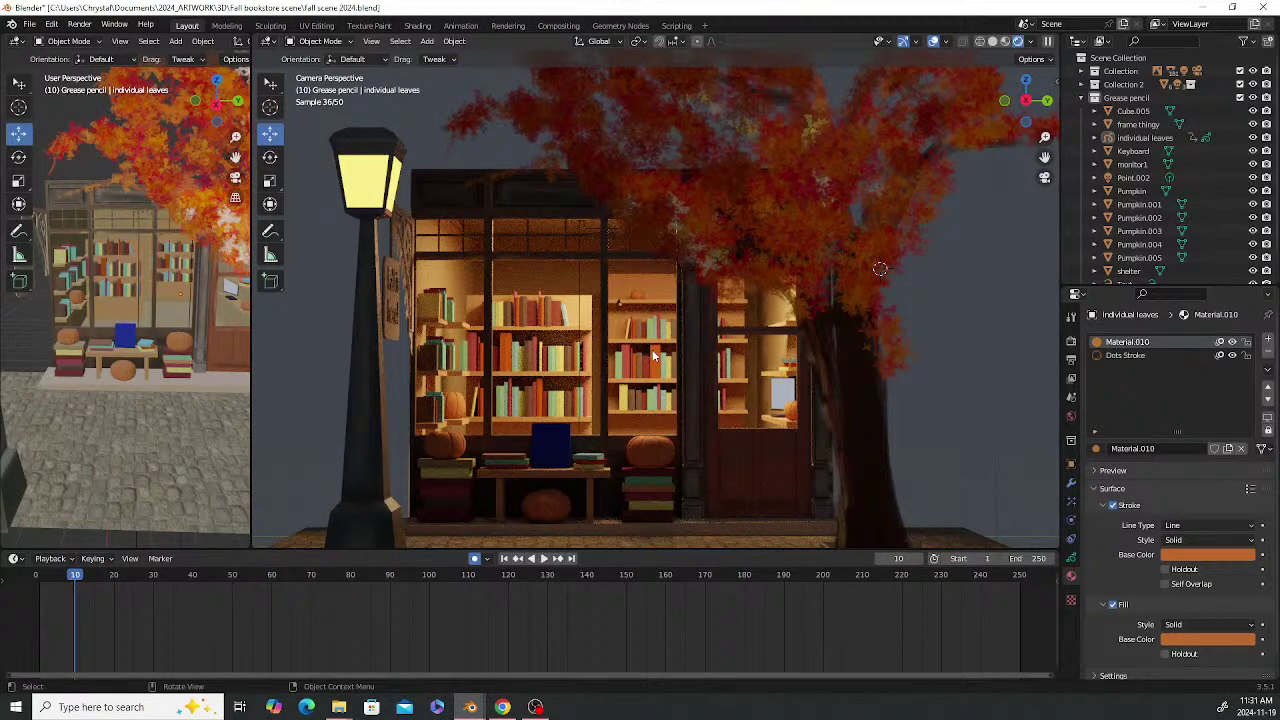
scroll(652, 349, "down", 2)
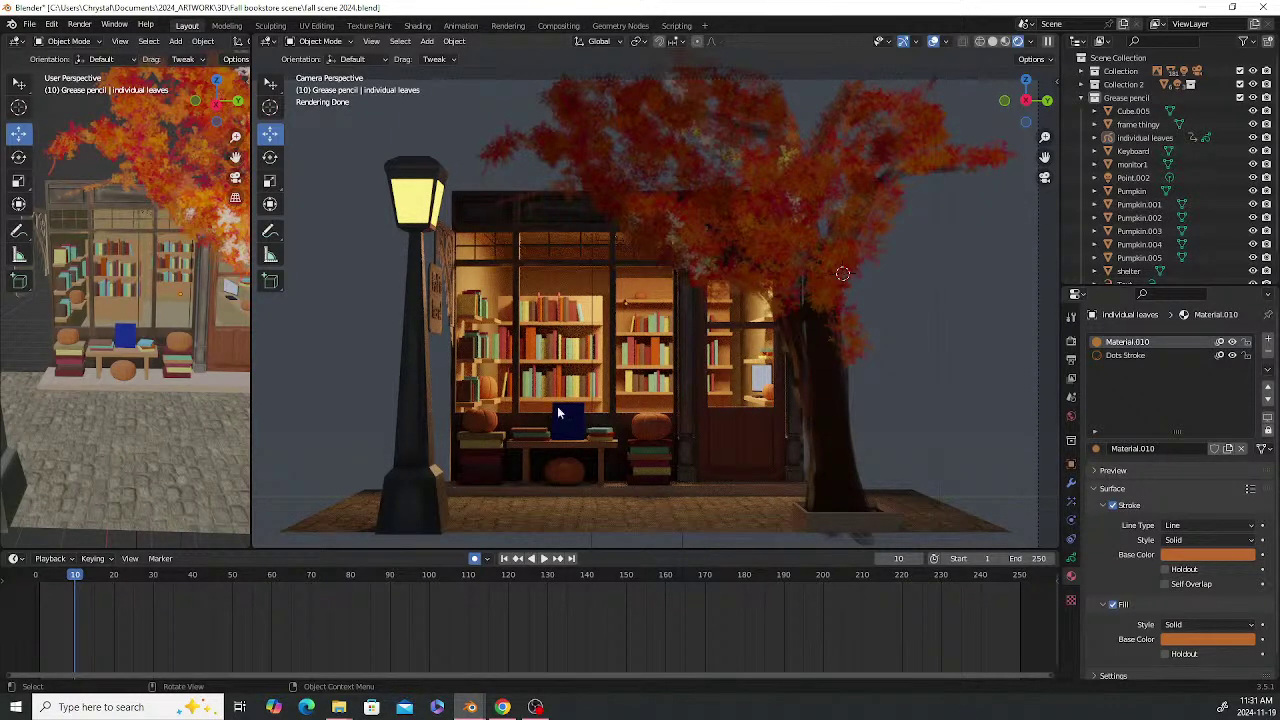
Return to frame 1 and turn off automatic keyframing
left_click(40, 580)
key("space")
key("space")
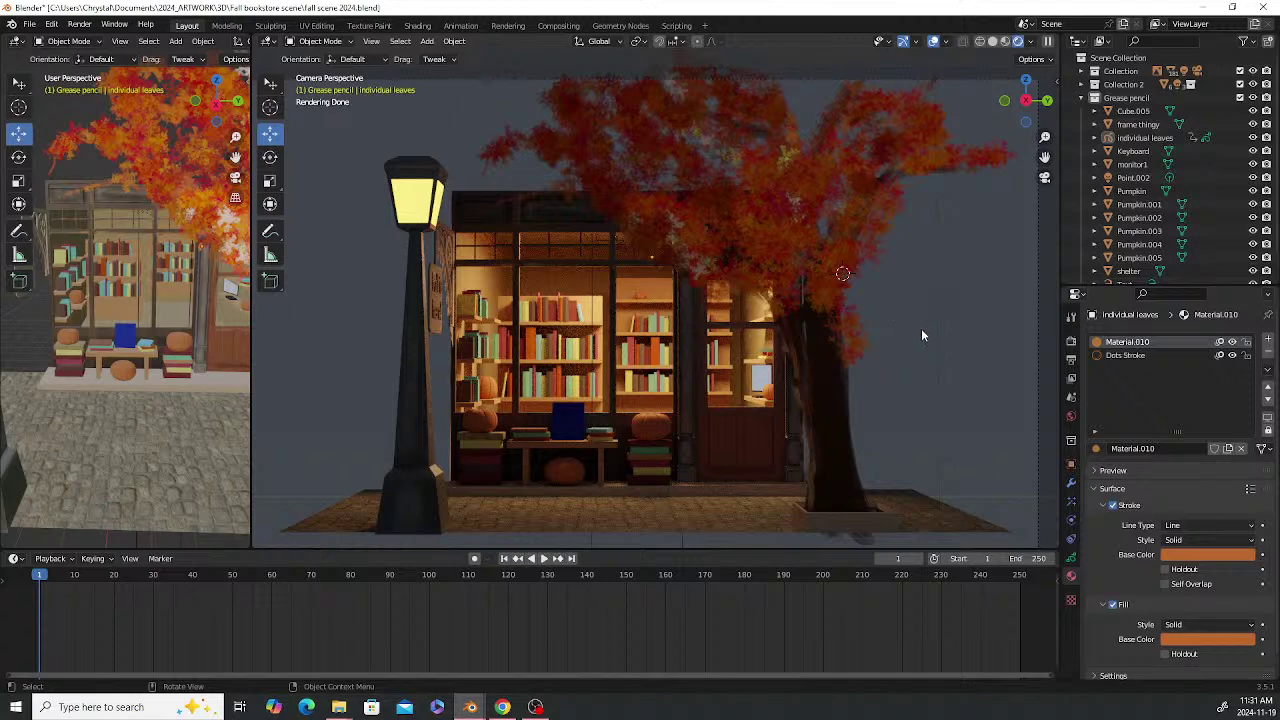
Take the large viewport out of camera view, set its shading to Material Preview, and make the Grease pencil collection active
middle_click_drag(923, 335, 851, 350)
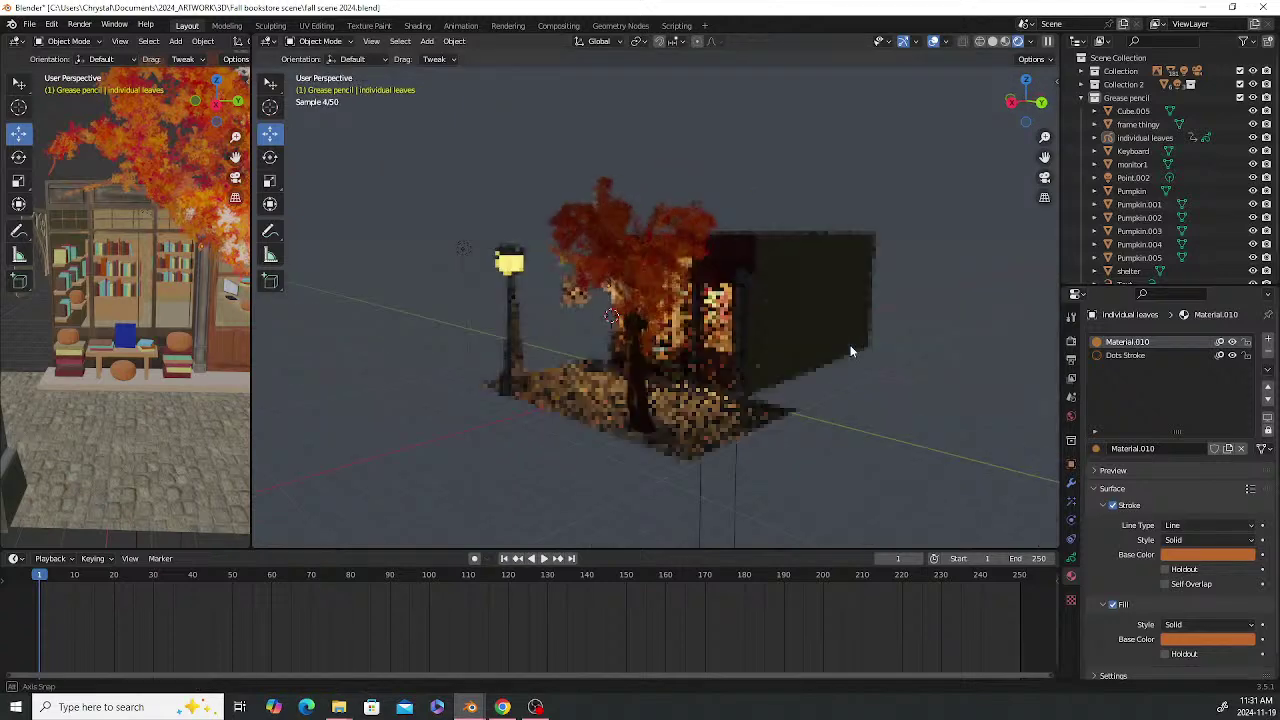
left_click(1005, 42)
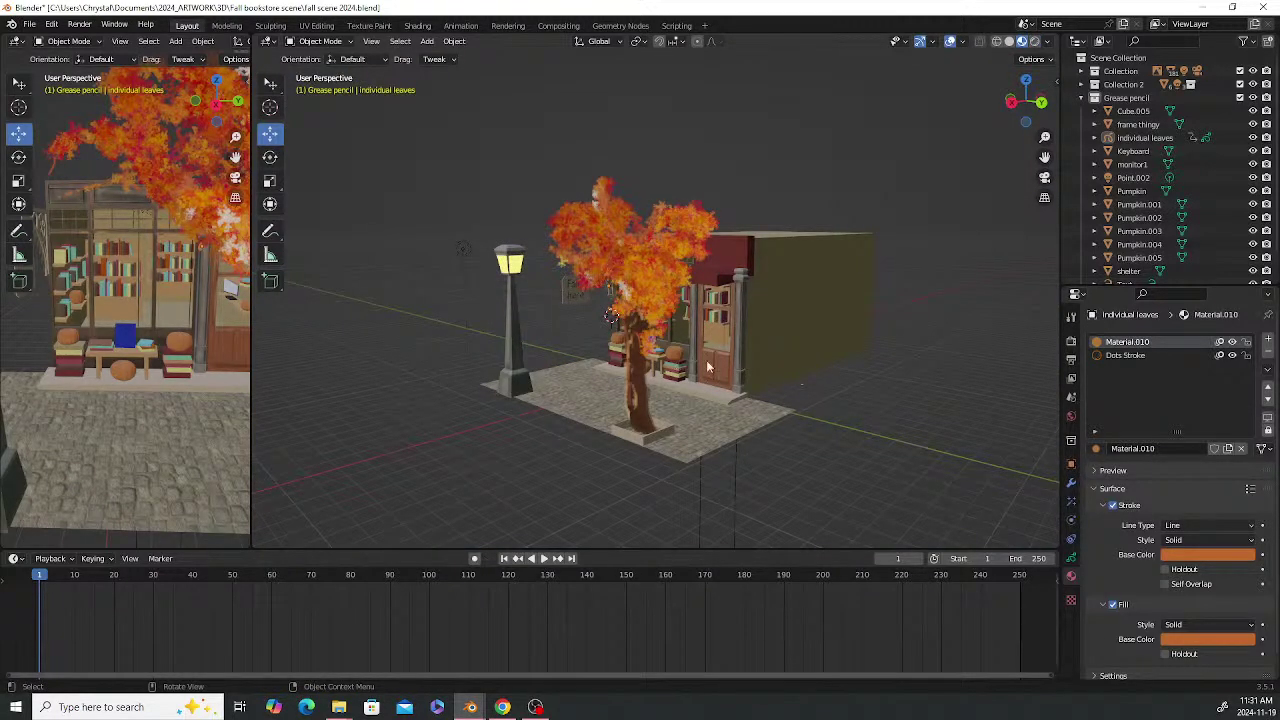
middle_click_drag(690, 337, 757, 375)
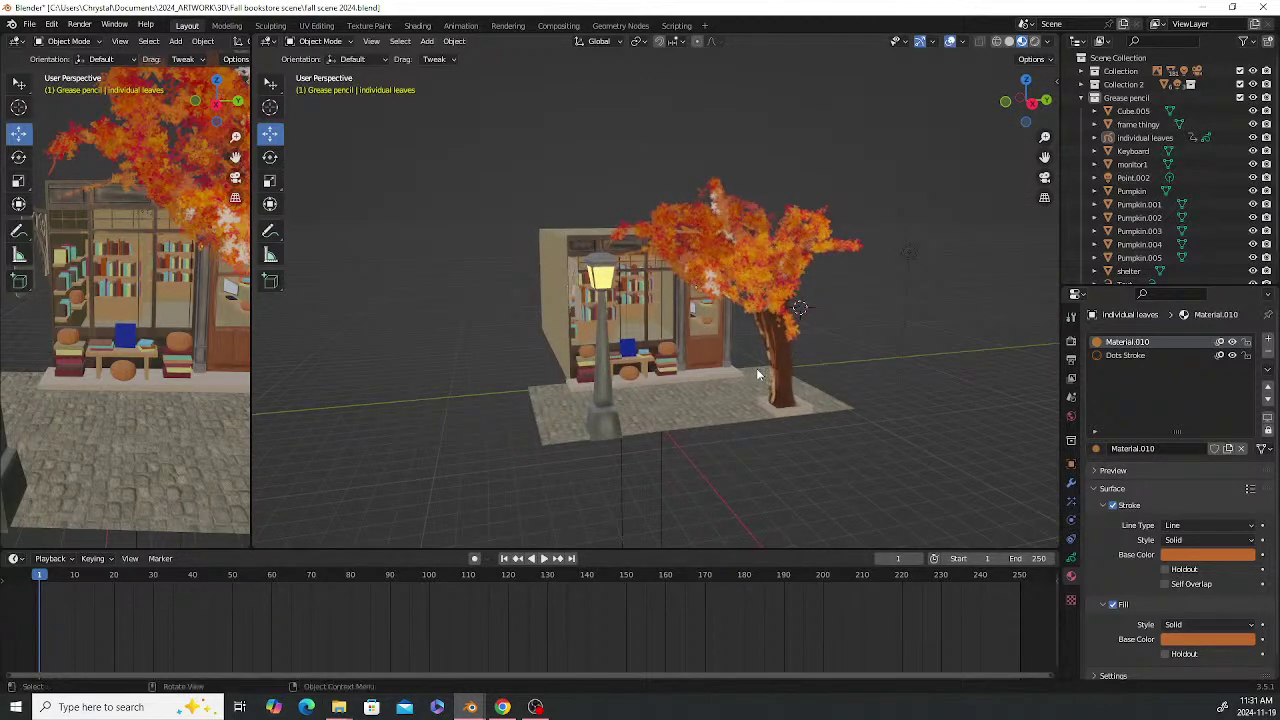
left_click(1145, 101)
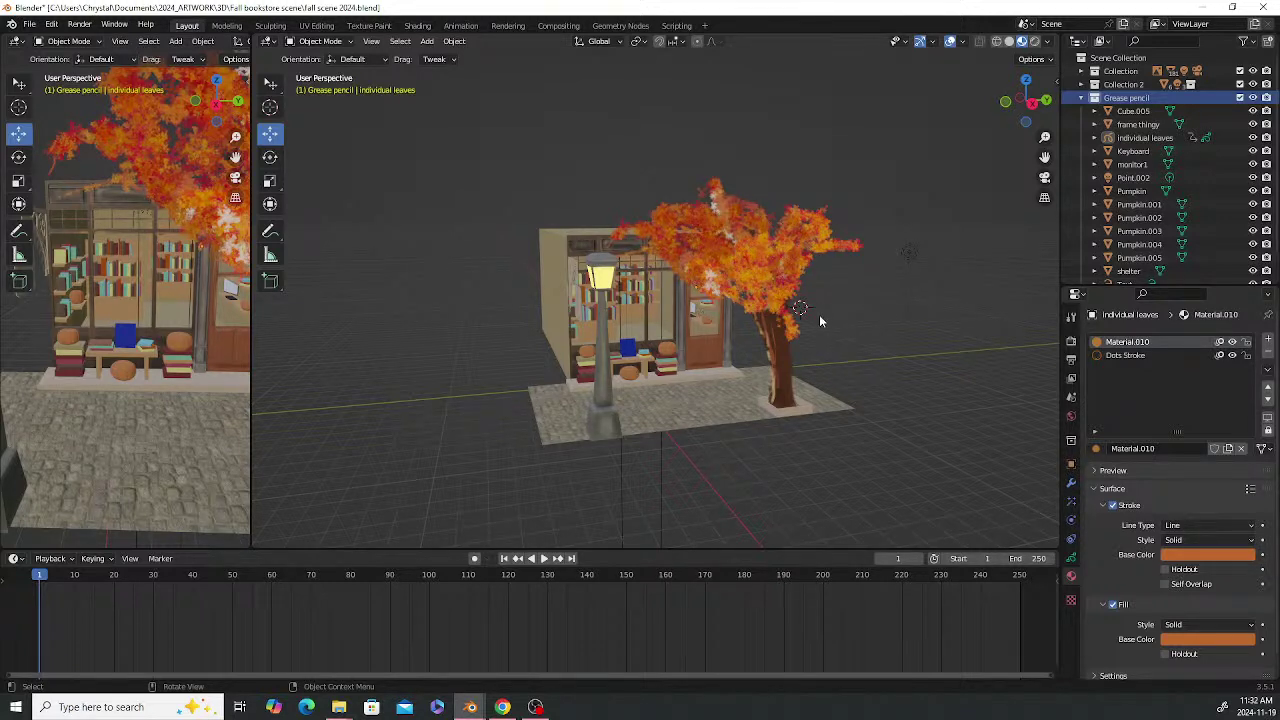
scroll(855, 291, "up", 8)
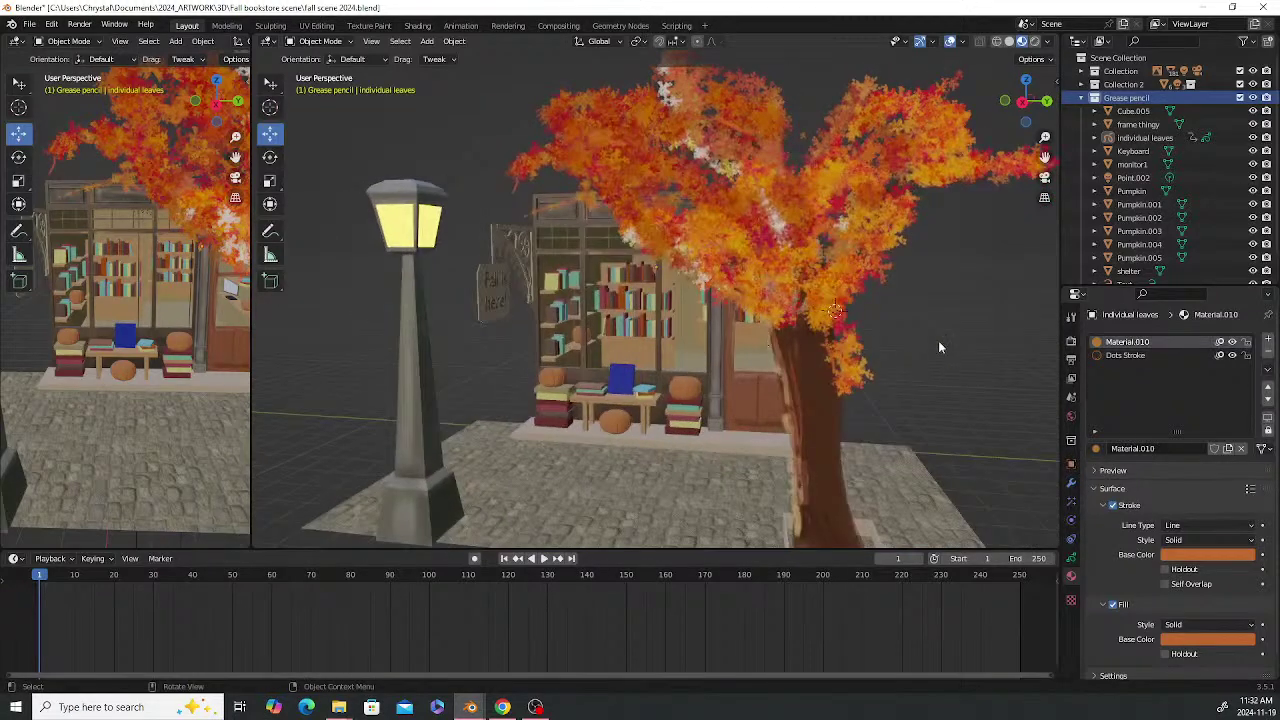
middle_click_drag(894, 324, 855, 296)
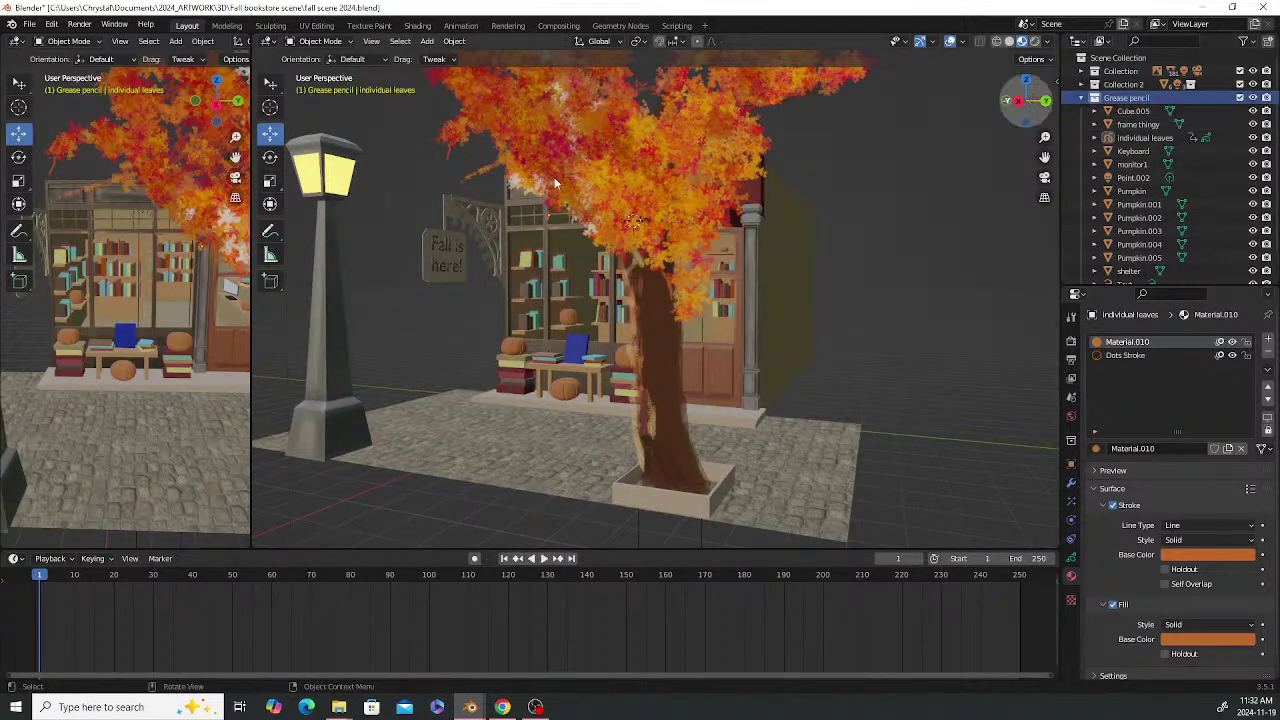
Place the 3D cursor on top of the pumpkin on the book stack beside the door
scroll(594, 278, "down", 1)
middle_click_drag(563, 288, 579, 292)
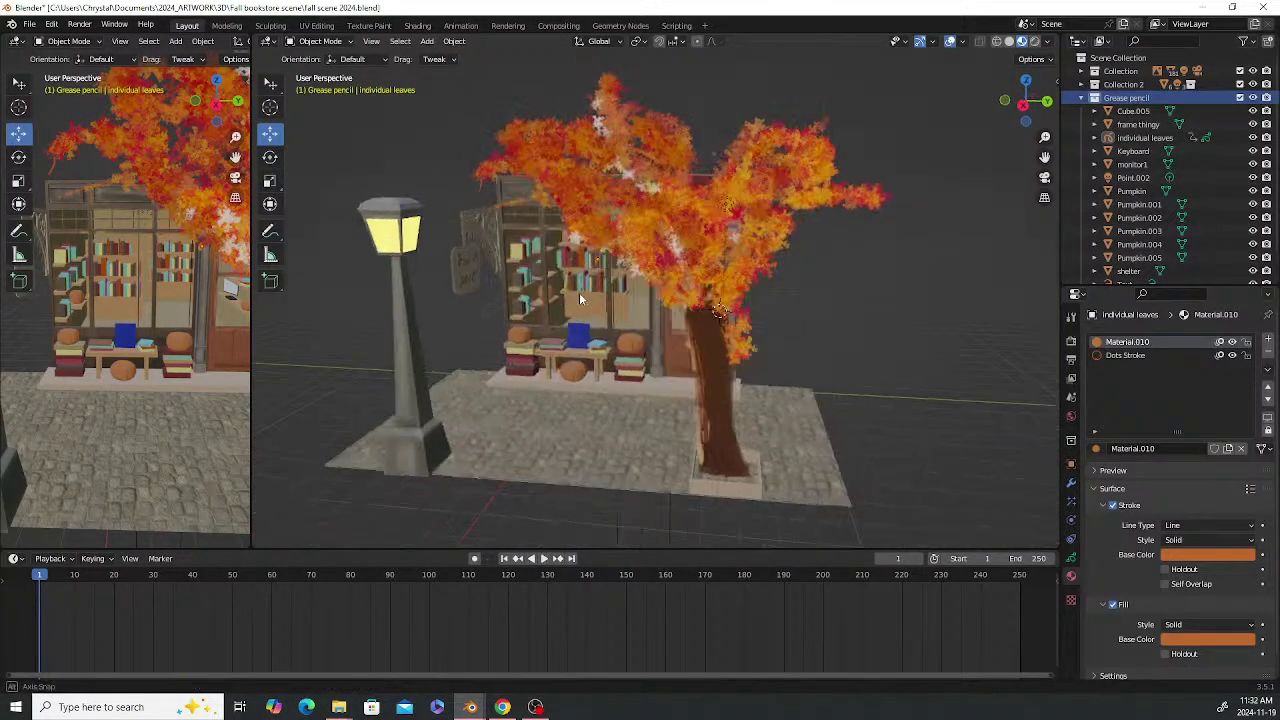
left_click(270, 110)
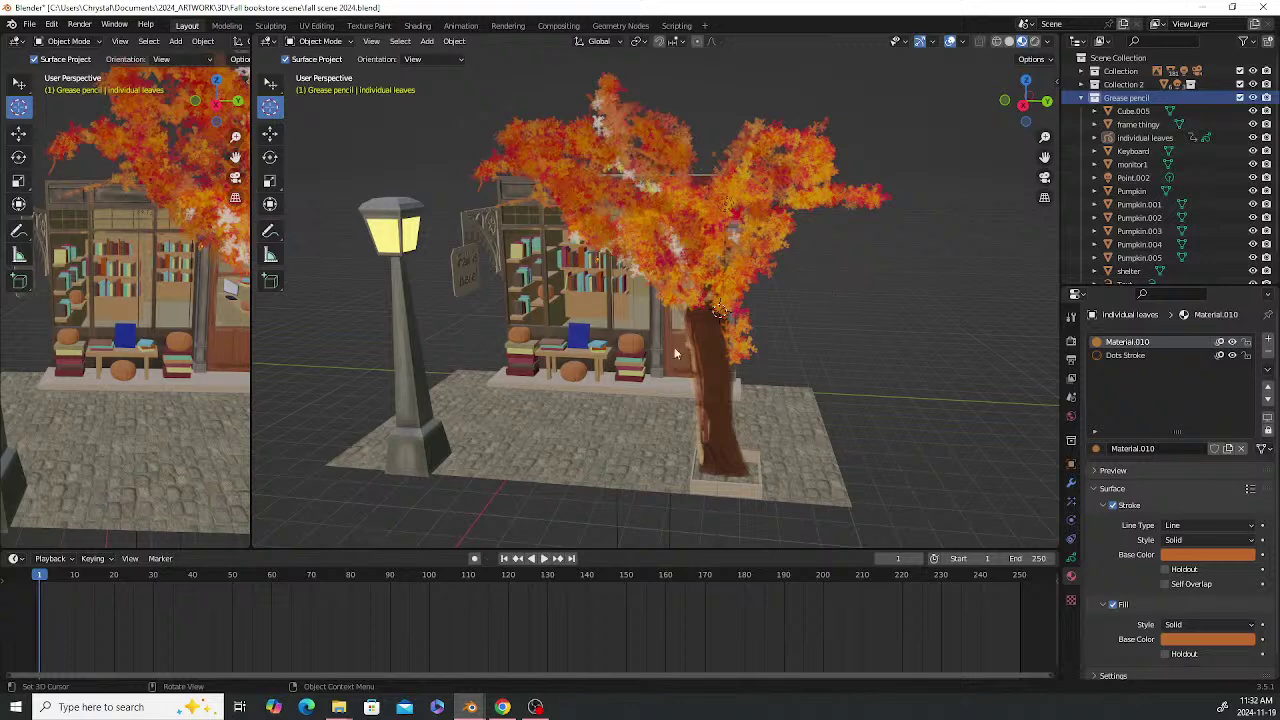
scroll(674, 347, "up", 5)
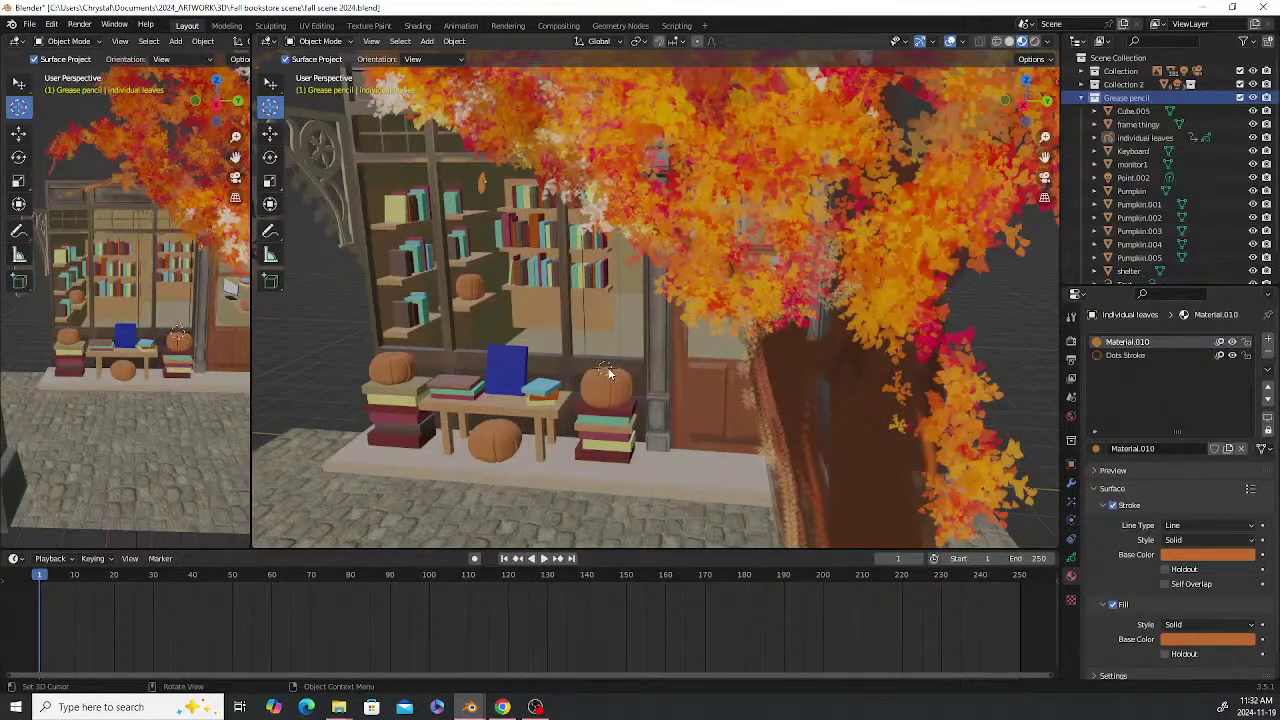
Add a blank Grease Pencil object at the 3D cursor on the pumpkin
middle_click_drag(608, 368, 775, 350)
scroll(664, 388, "up", 3)
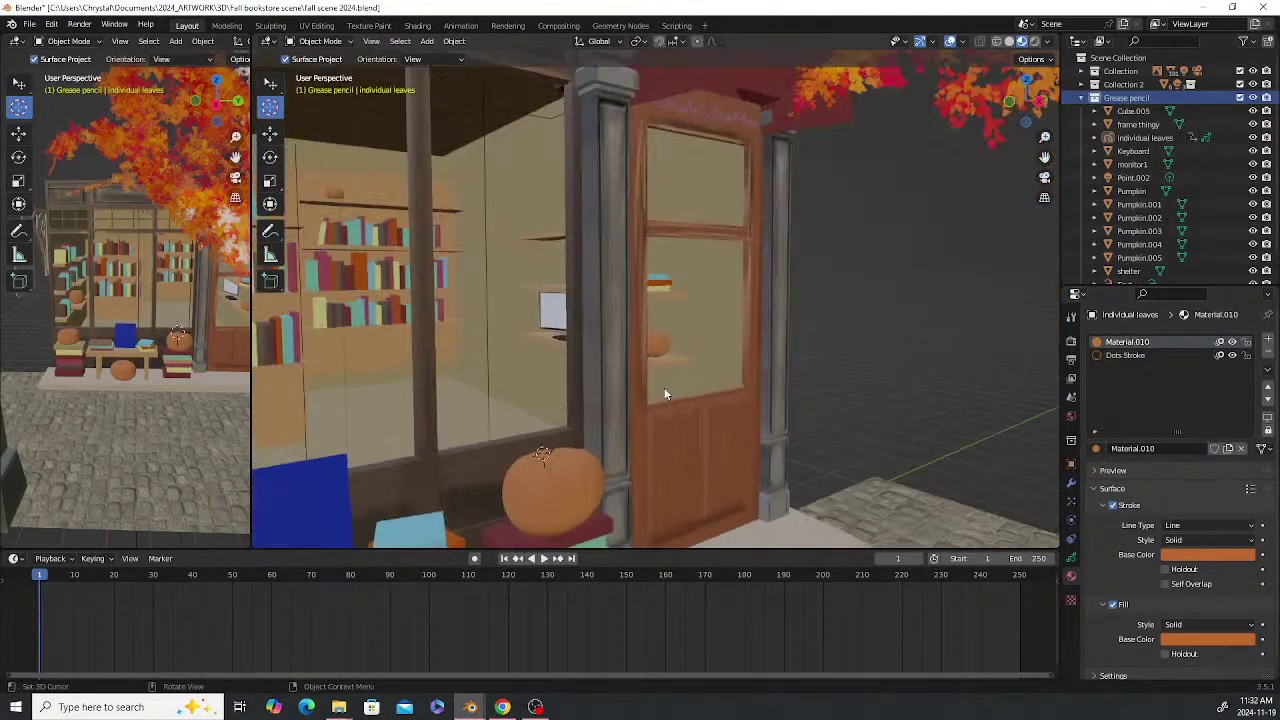
middle_click_drag(664, 387, 723, 214)
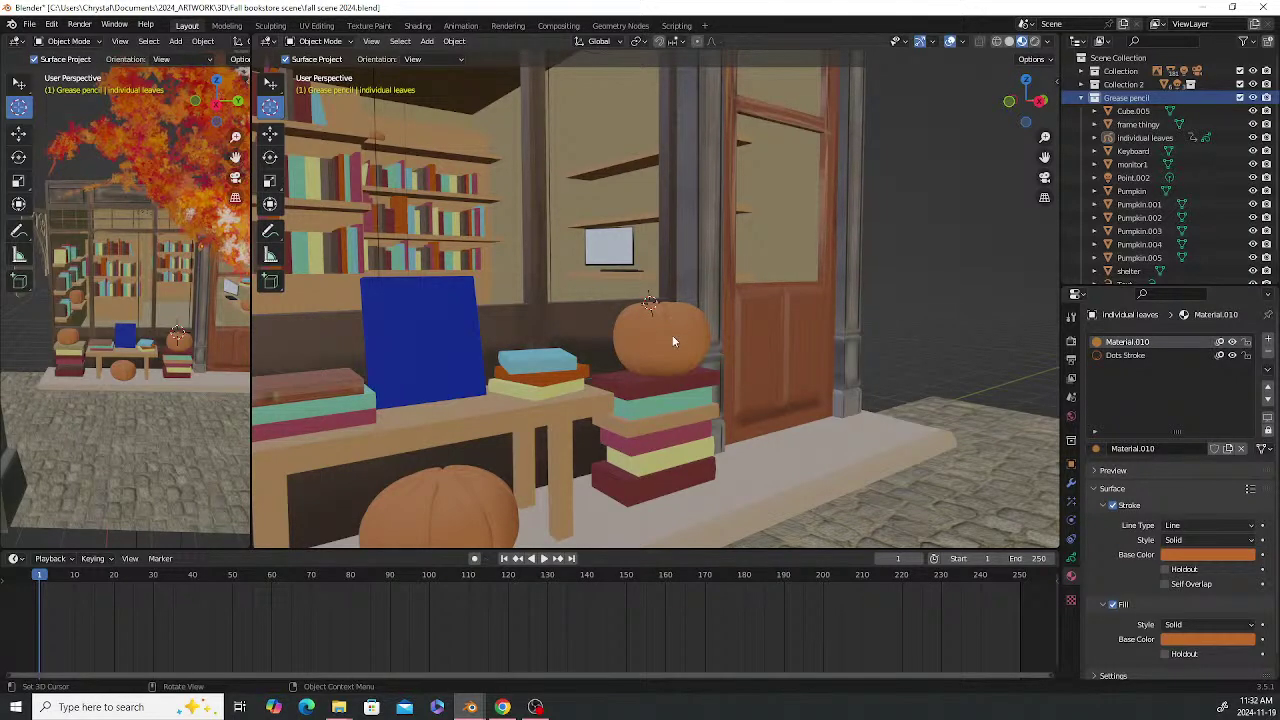
middle_click_drag(726, 352, 645, 384)
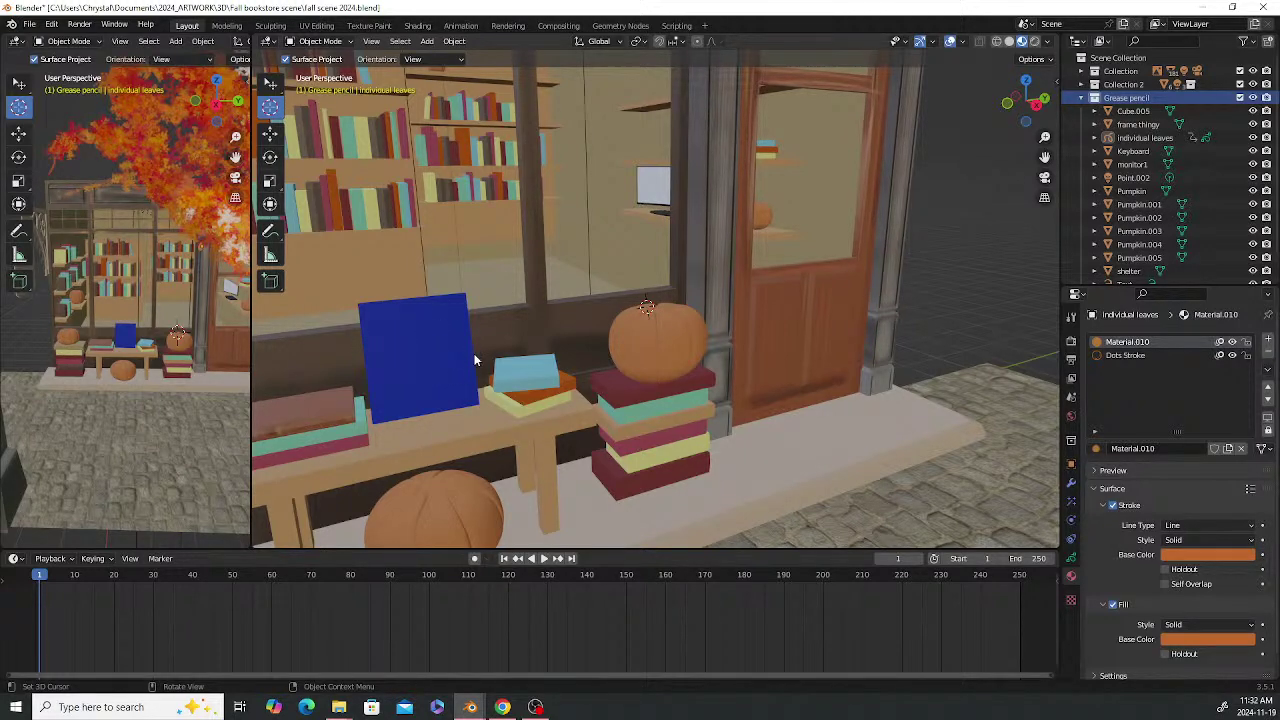
scroll(478, 356, "down", 1)
middle_click_drag(499, 348, 322, 403)
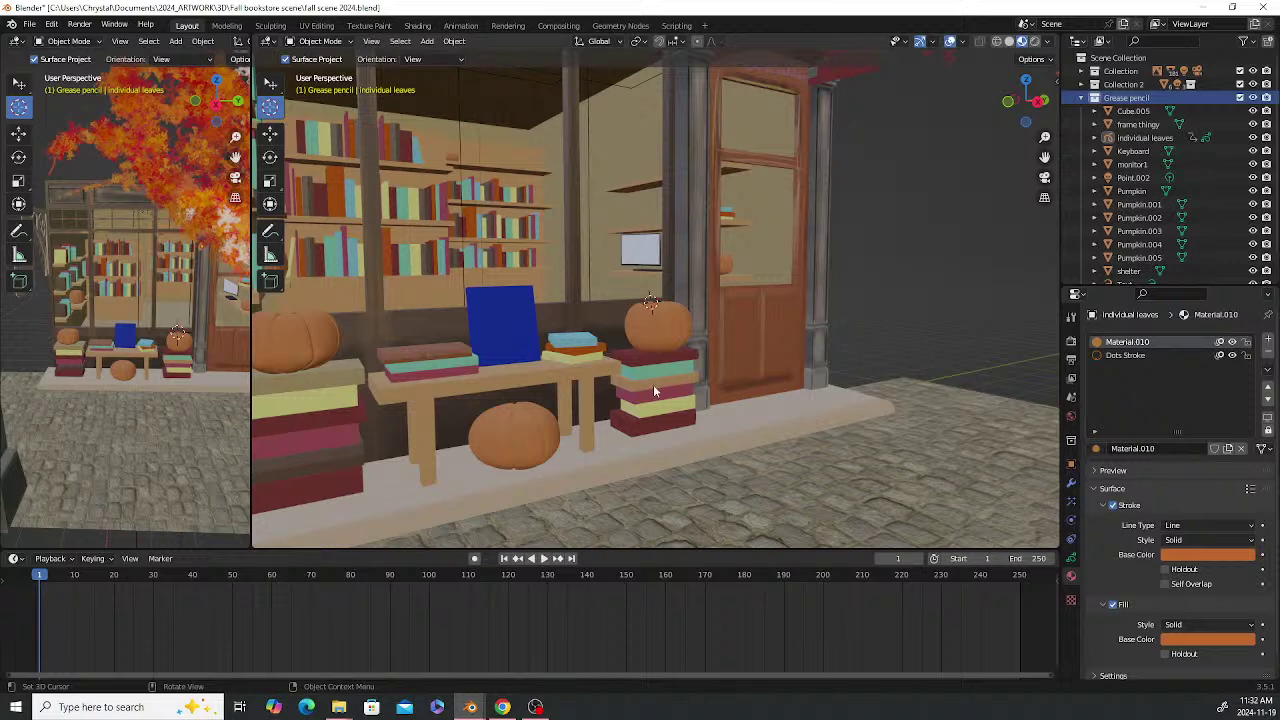
mouse_move(724, 406)
middle_mouse_down()
mouse_move(655, 408)
mouse_move(702, 423)
mouse_move(588, 342)
middle_mouse_up()
key("shift+a")
mouse_move(598, 345)
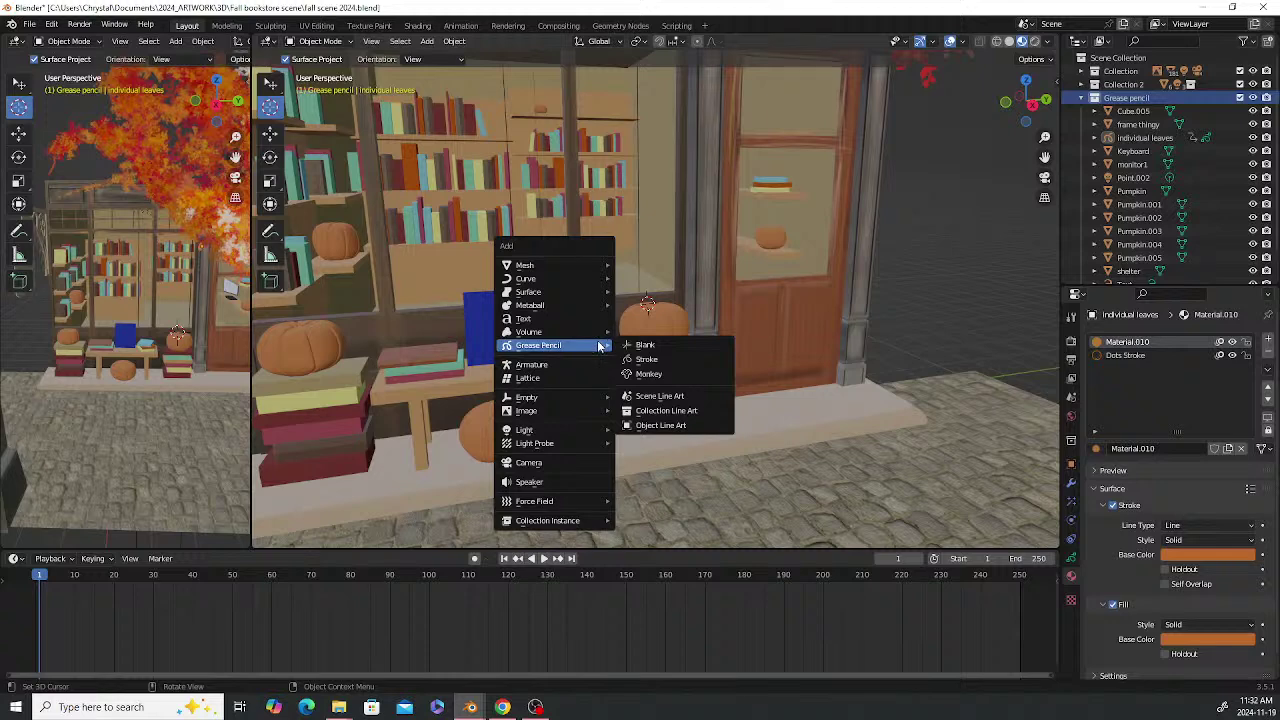
left_click(660, 346)
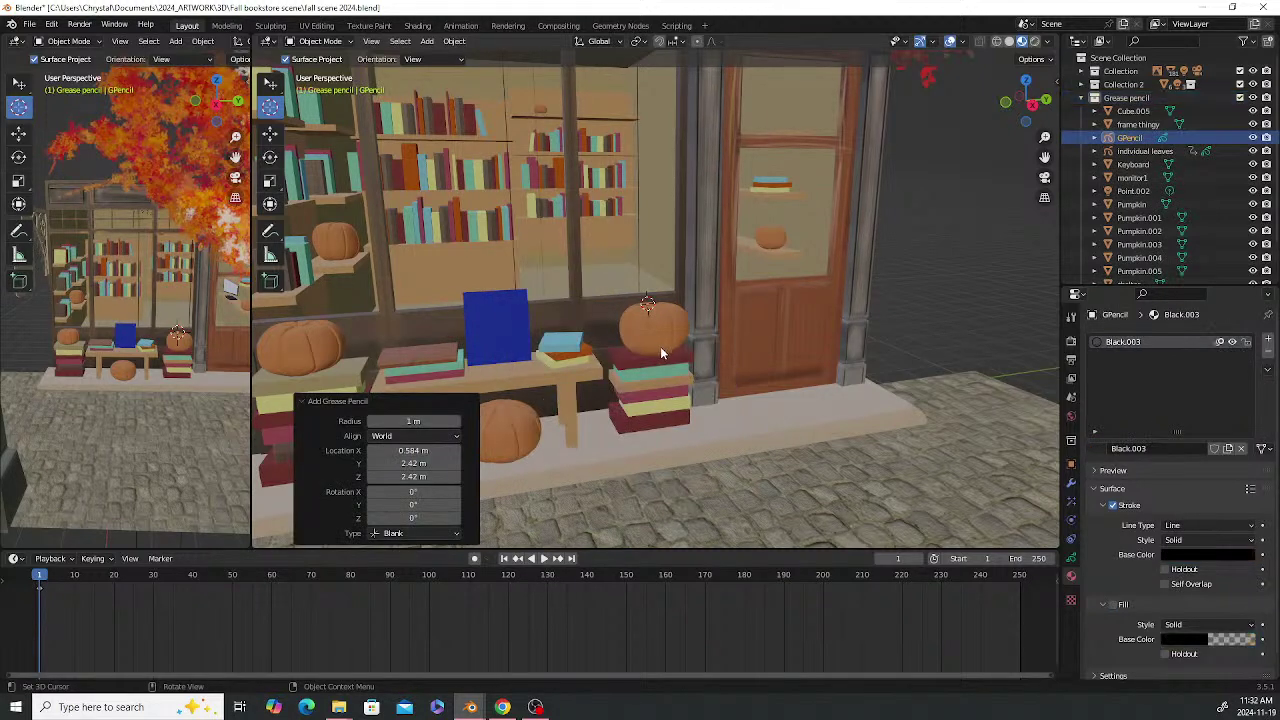
Rename the new Grease Pencil object as pumpkin leaves
double_click(1137, 140)
type("pu")
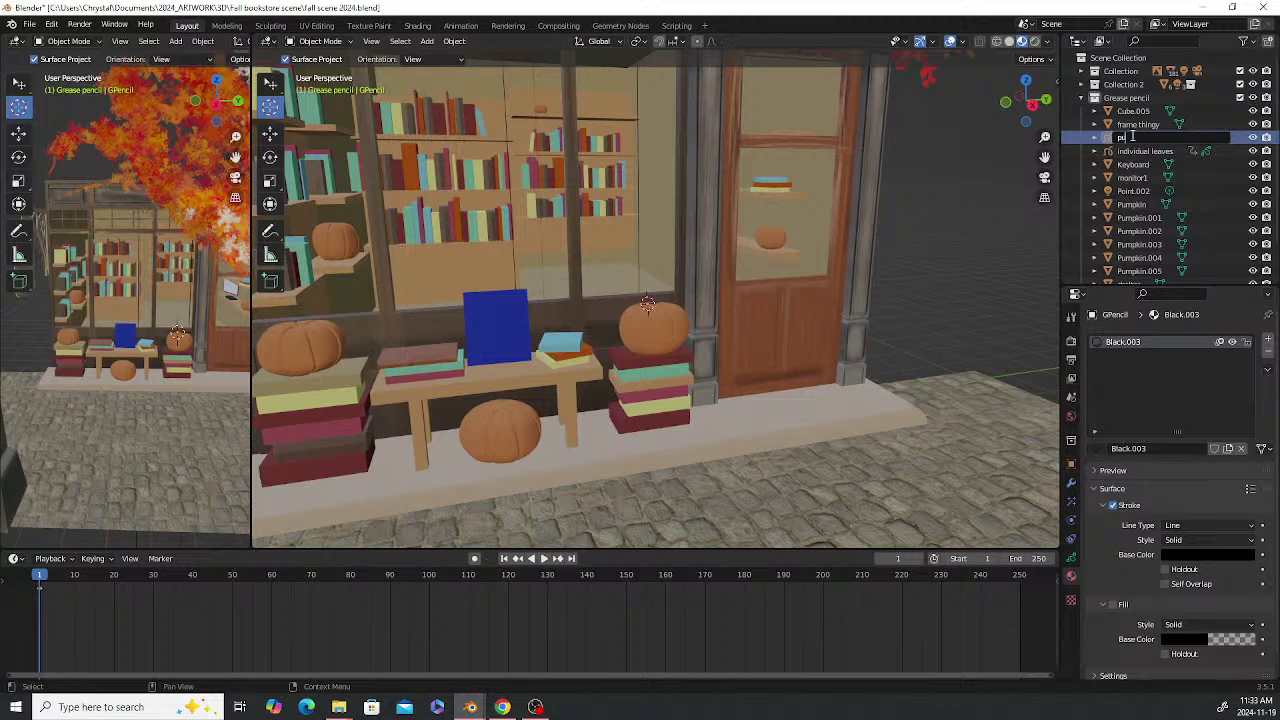
type("mpkin leaves")
key("Return")
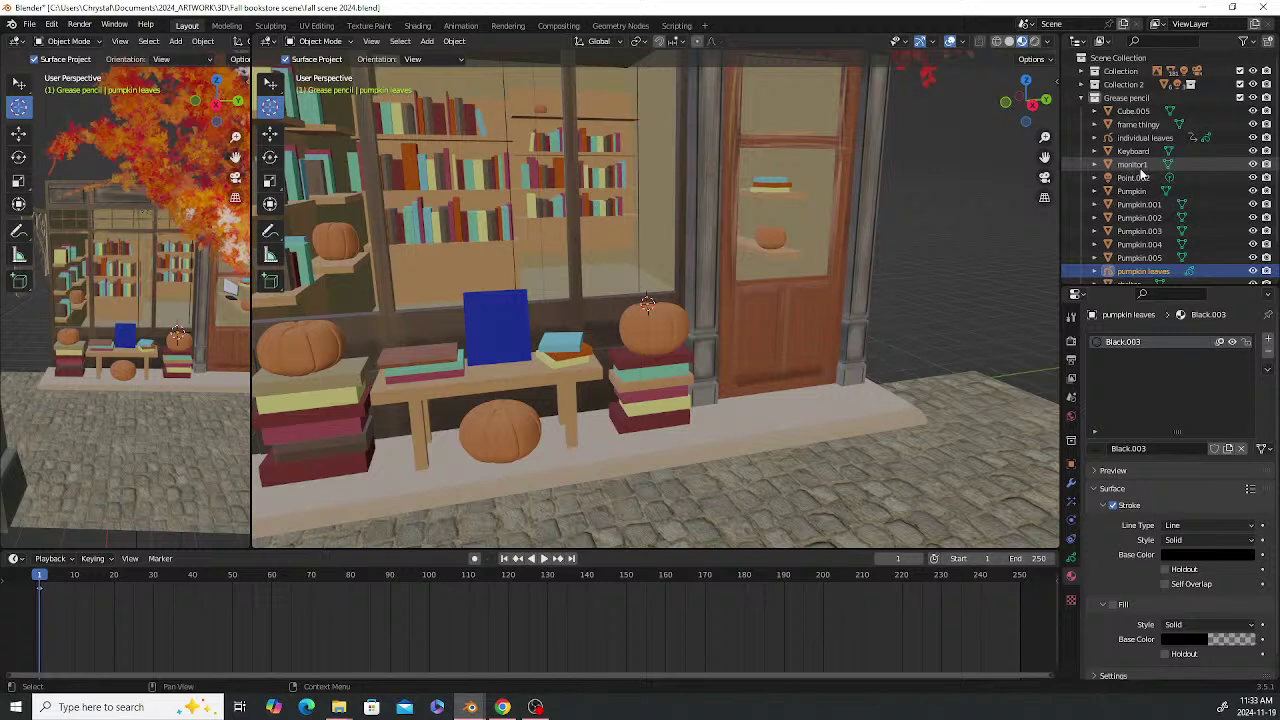
scroll(1141, 175, "down", 2)
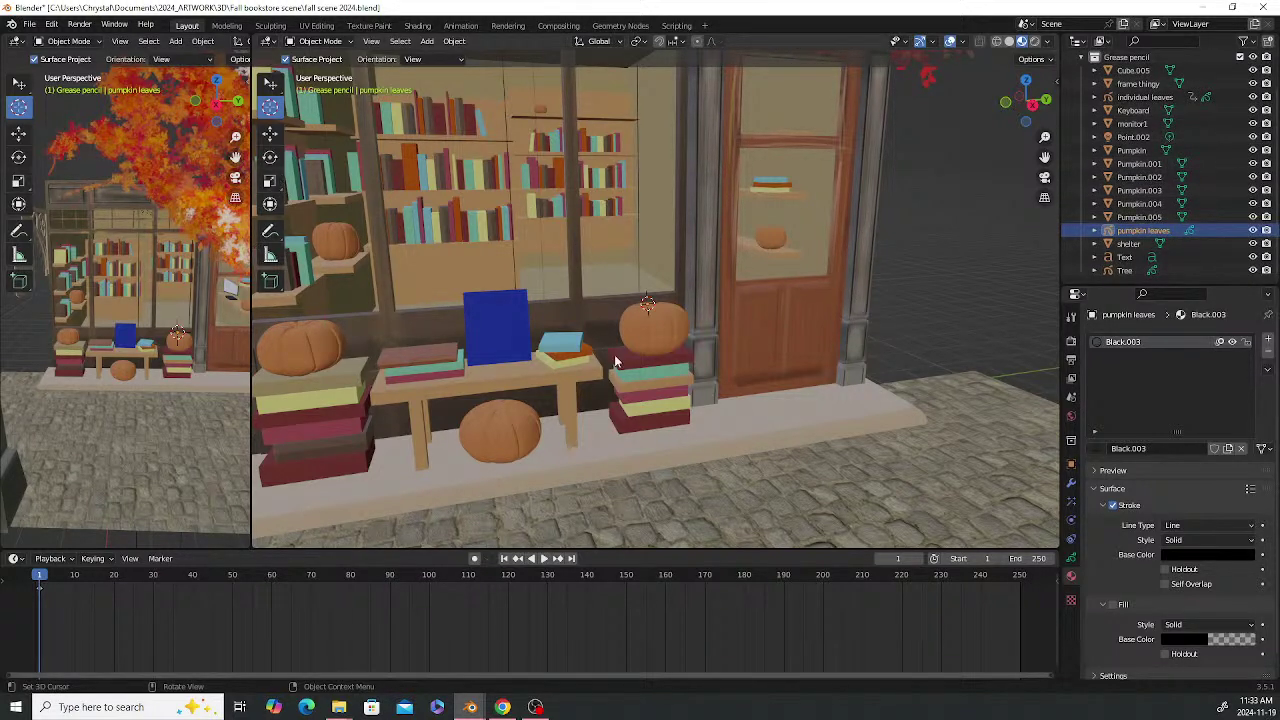
Switch pumpkin leaves to Draw Mode and set its stroke base color to green with hue 0.294, saturation 0.848 and value 0.311
left_click(318, 41)
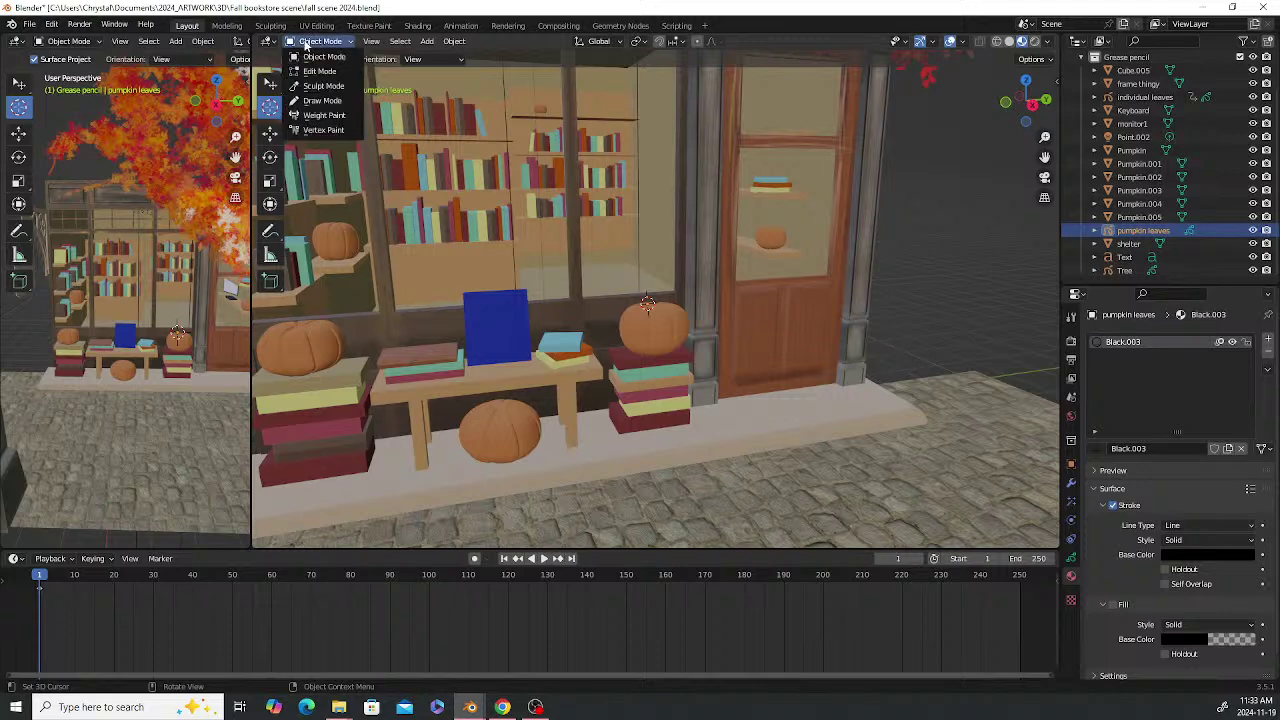
left_click(318, 100)
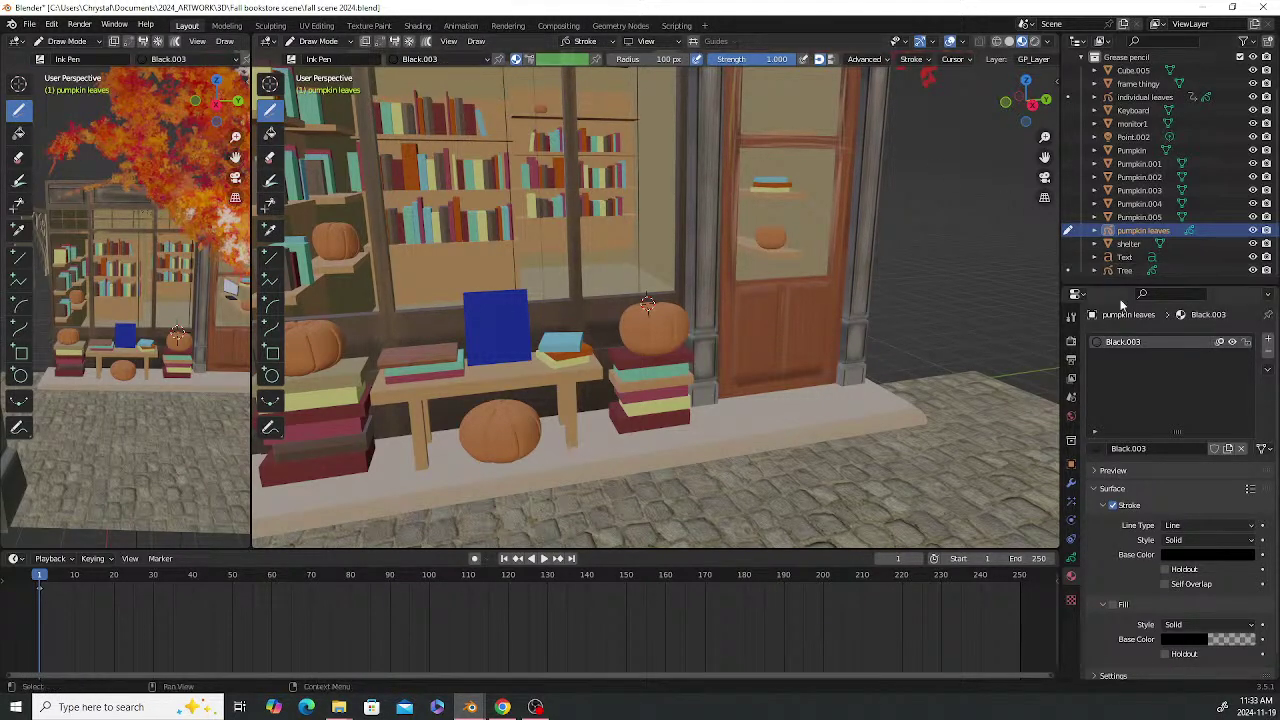
left_click(1215, 555)
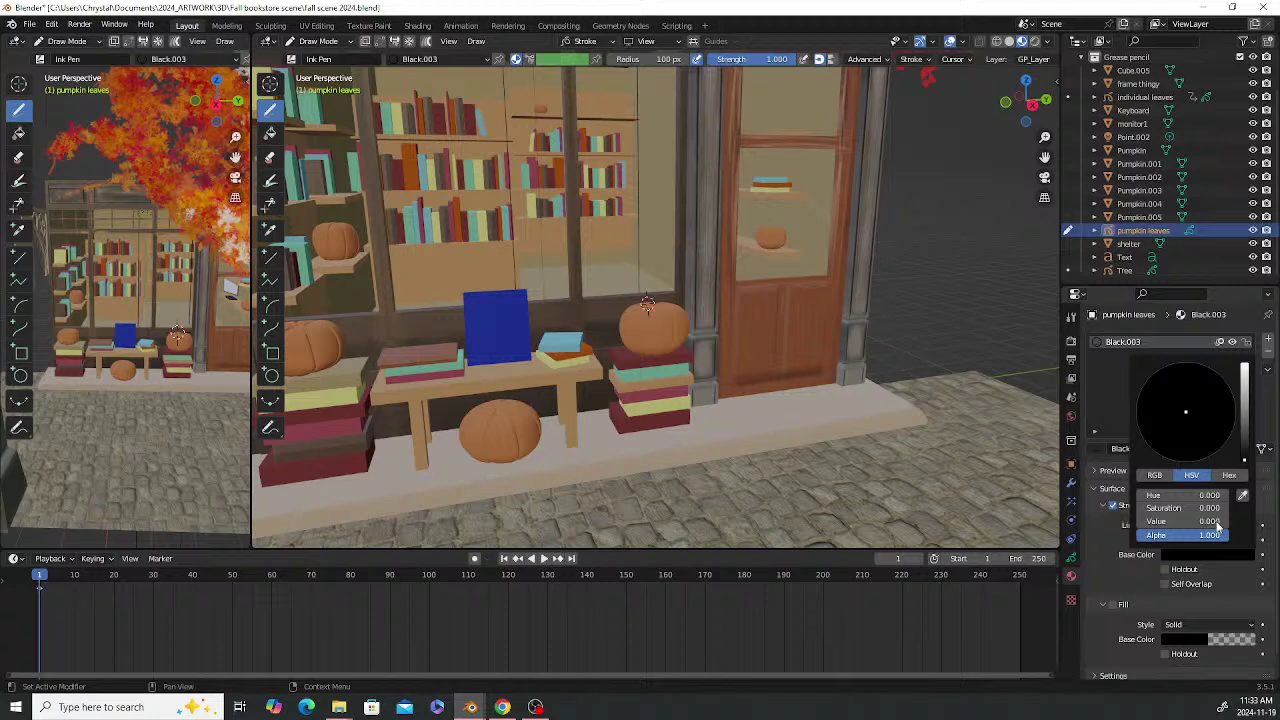
left_click(1246, 410)
left_click(1158, 411)
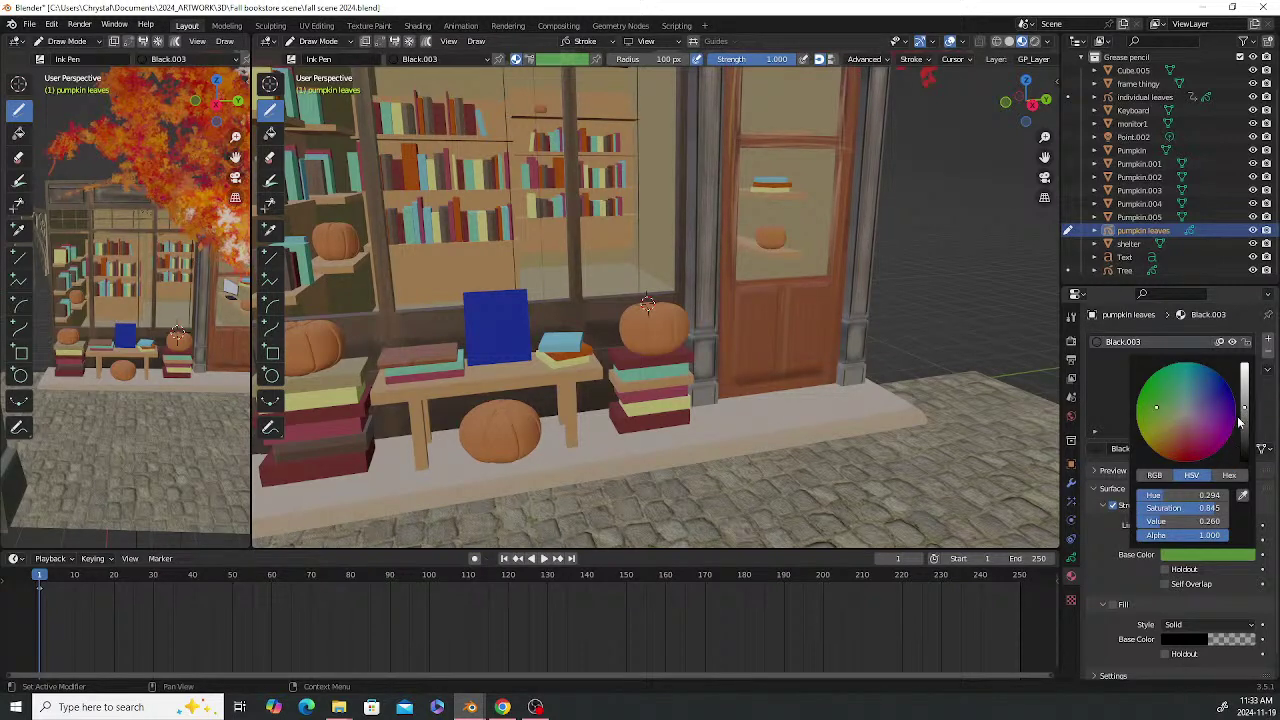
left_click_drag(1245, 407, 1245, 403)
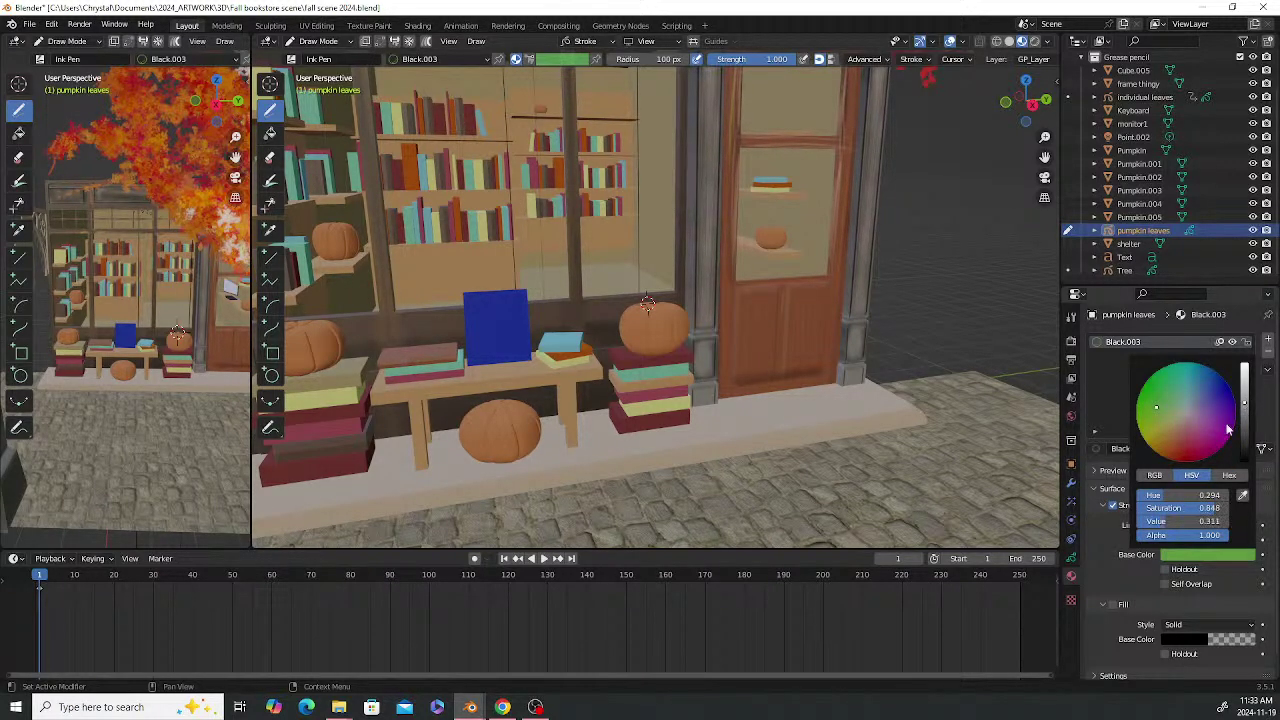
Draw the first green leaves with the Ink Pen around the top center of the pumpkin beside the door
scroll(658, 333, "up", 8)
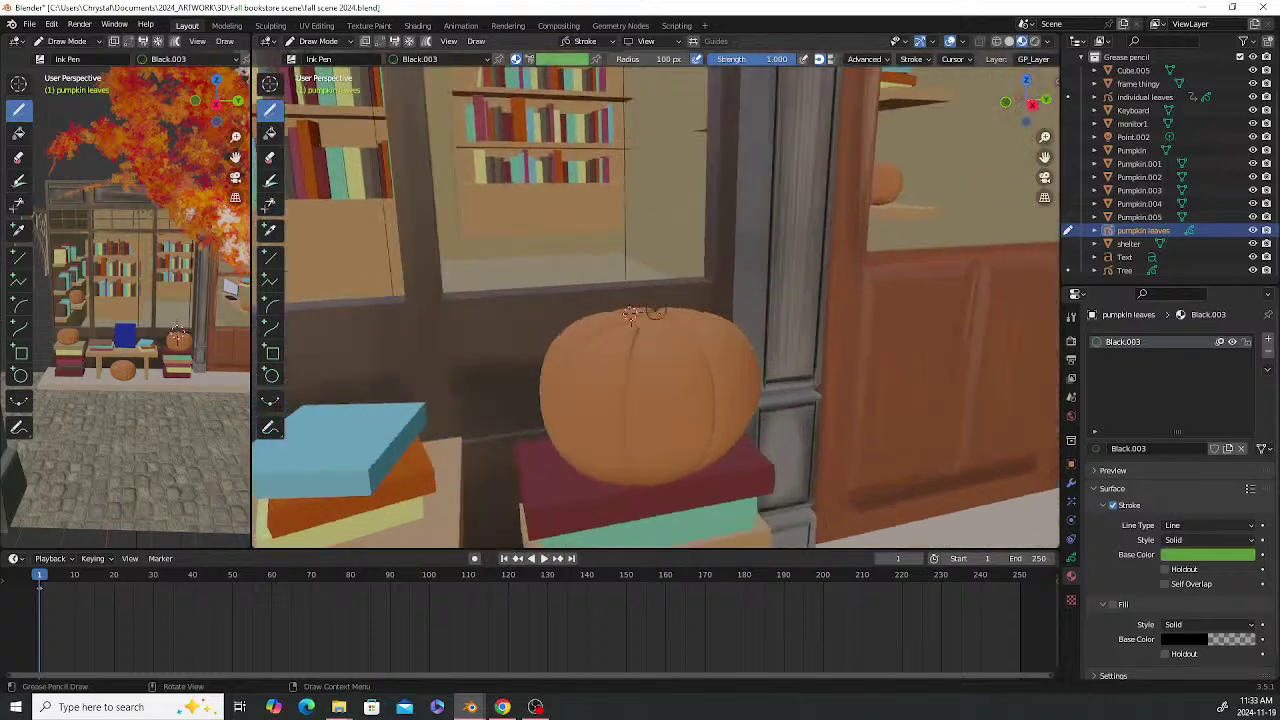
middle_click_drag(658, 334, 676, 273)
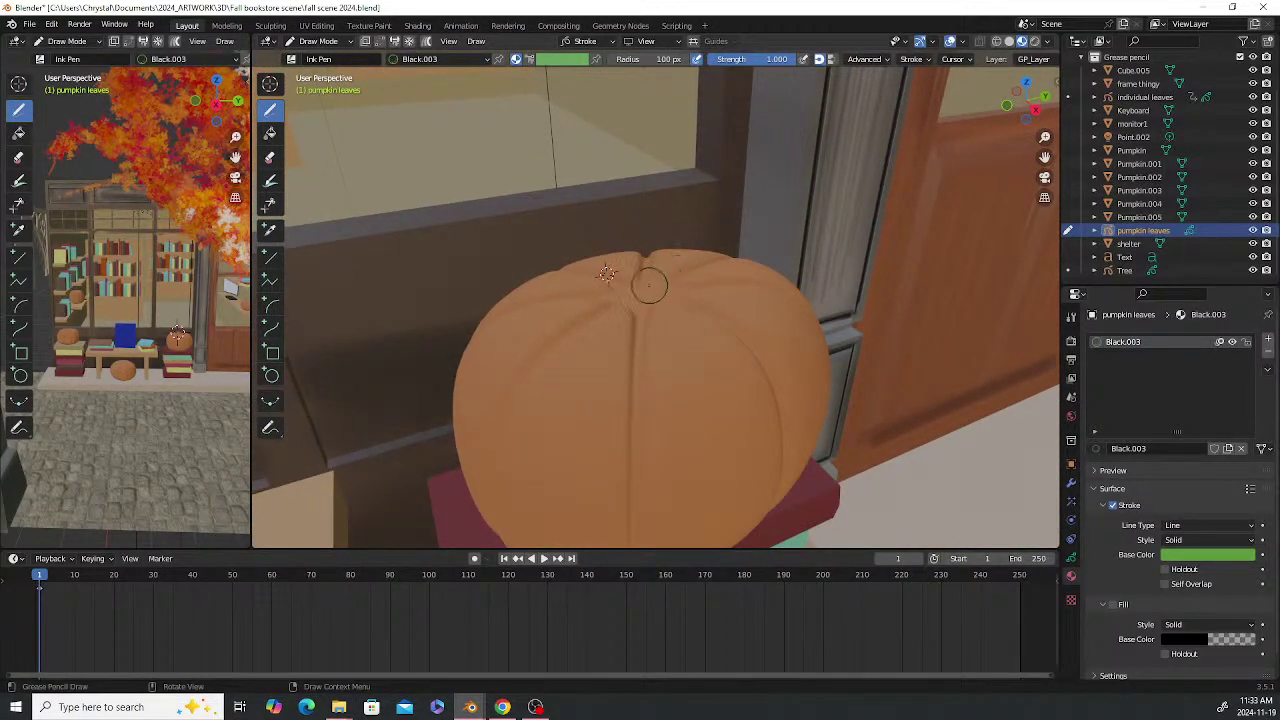
left_click_drag(648, 286, 681, 255)
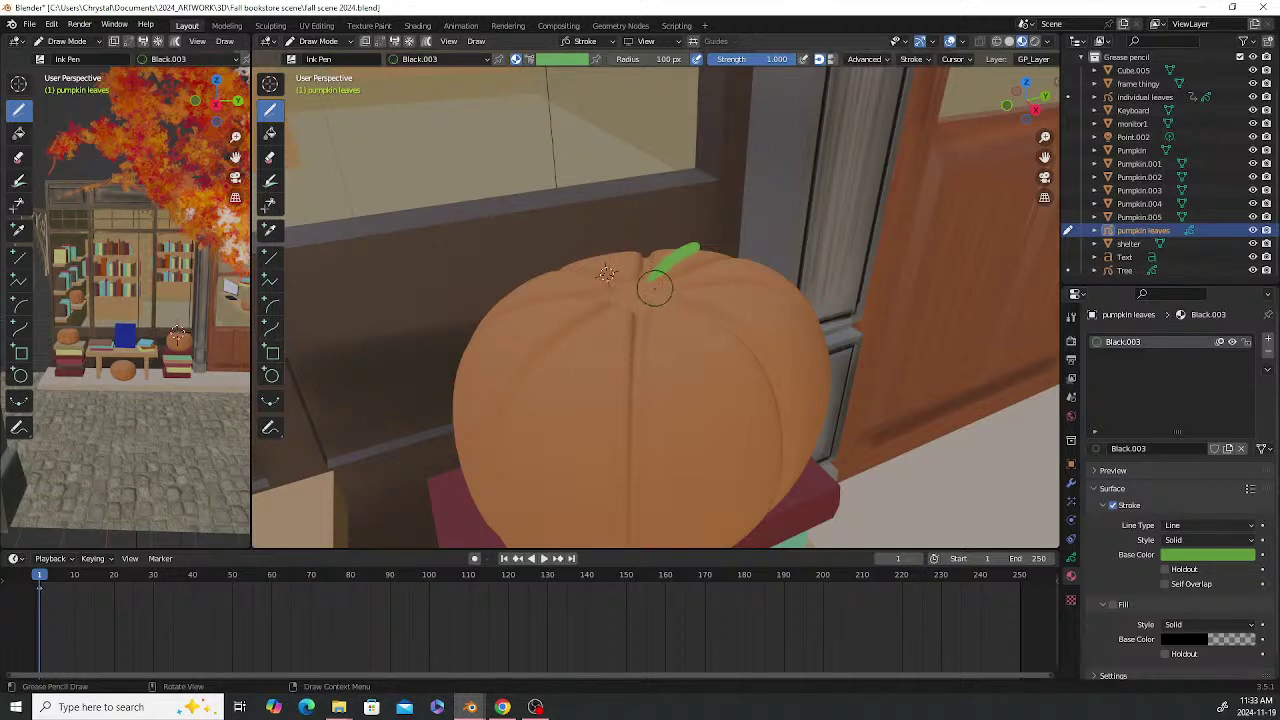
left_click_drag(656, 289, 743, 262)
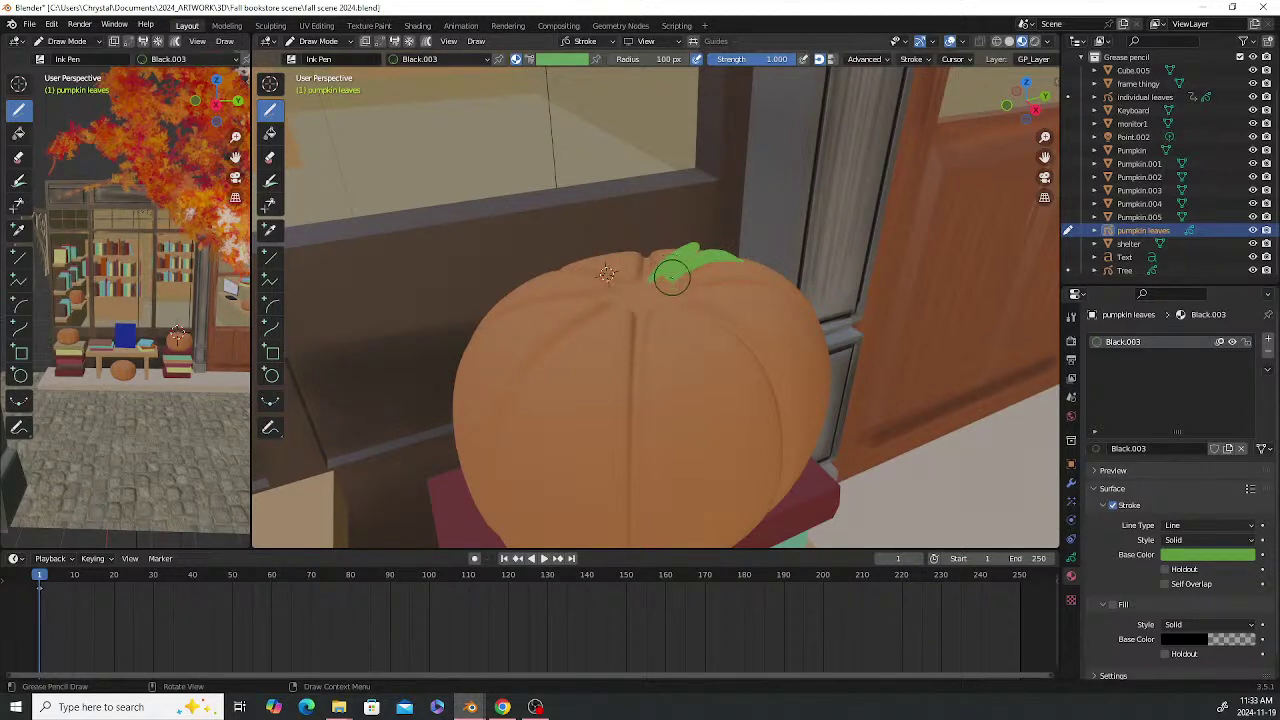
mouse_move(632, 262)
left_mouse_down()
mouse_move(575, 255)
mouse_move(654, 275)
left_mouse_up()
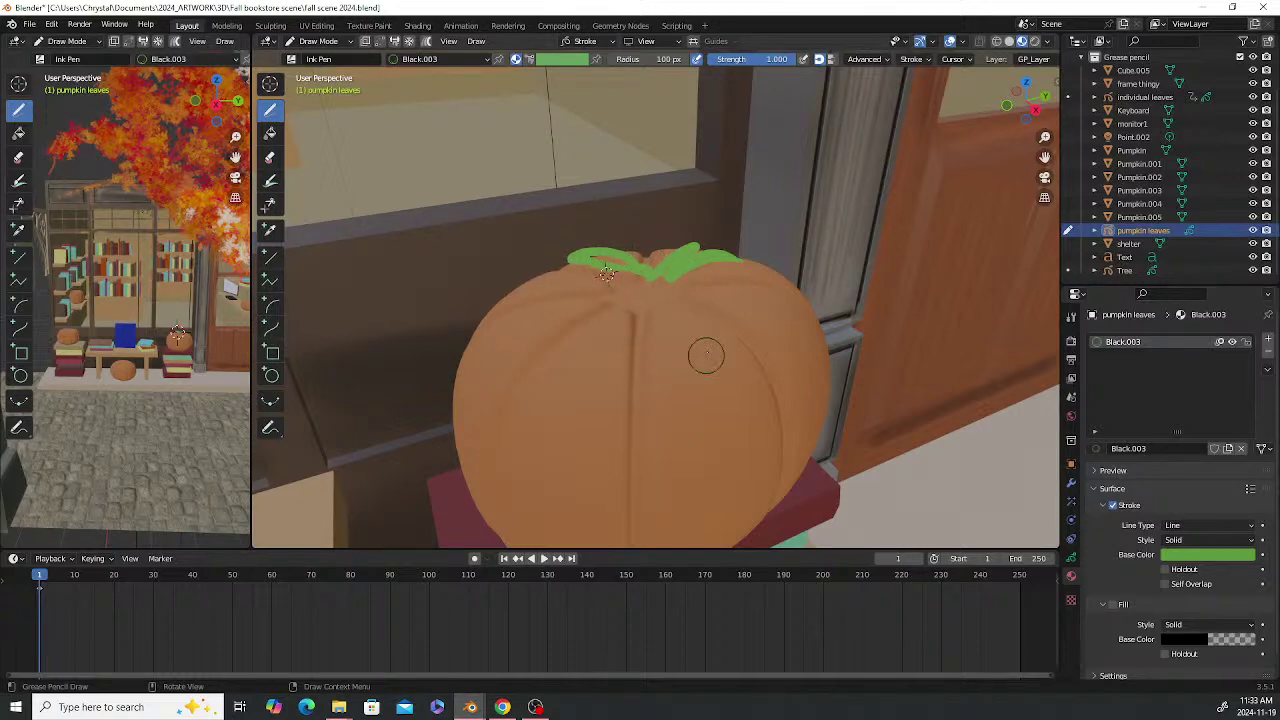
Draw more looped green leaves on the same pumpkin's top from other viewing angles
mouse_move(710, 344)
middle_mouse_down()
mouse_move(629, 337)
mouse_move(590, 260)
middle_mouse_up()
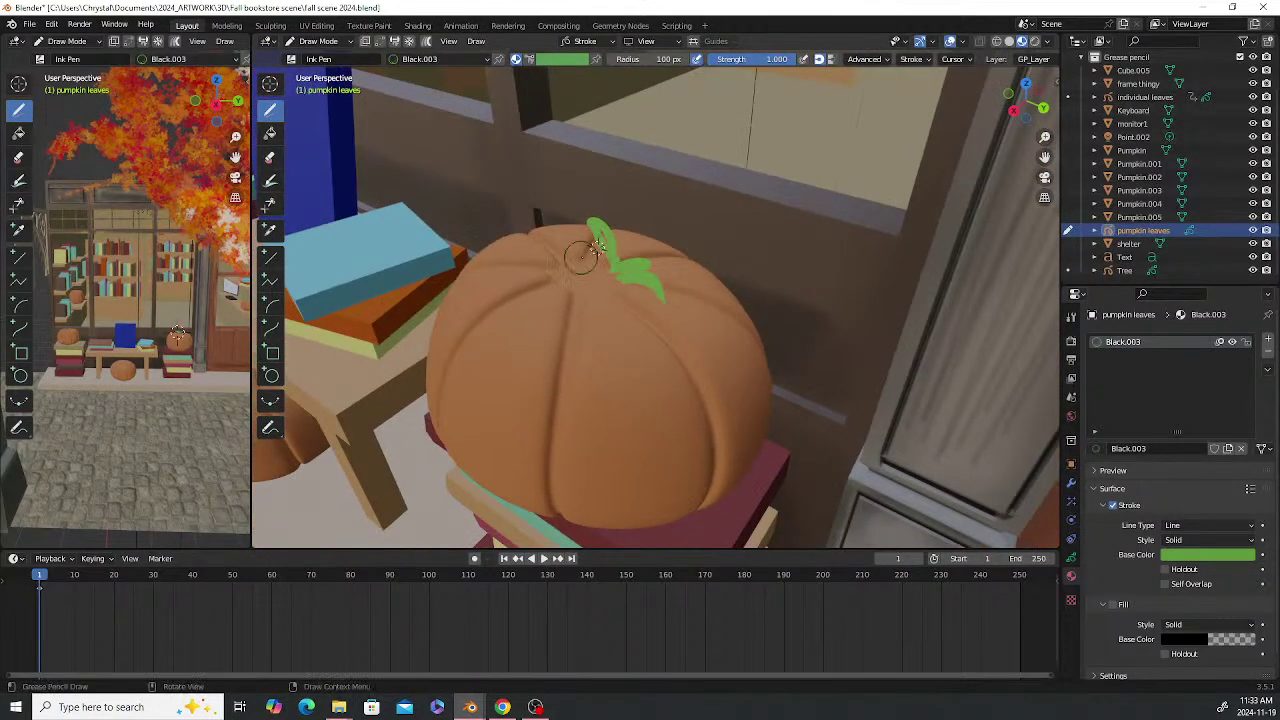
left_click_drag(590, 252, 514, 216)
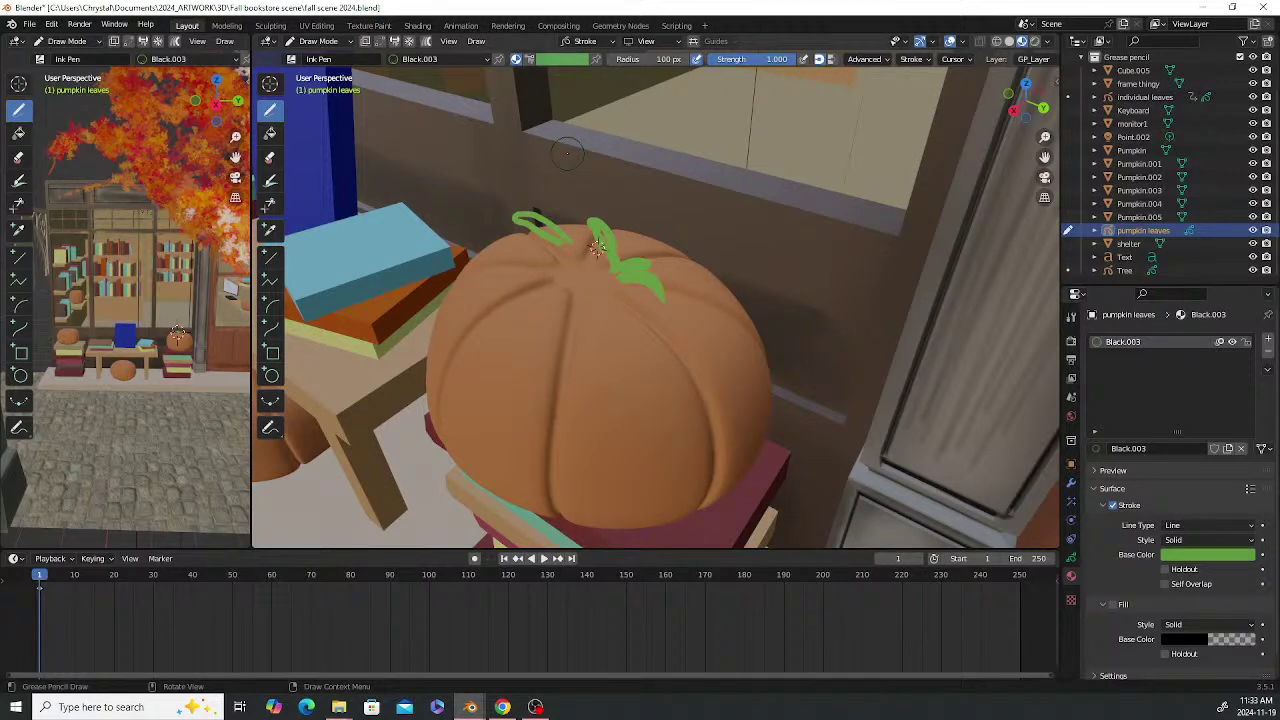
middle_click_drag(580, 314, 622, 258)
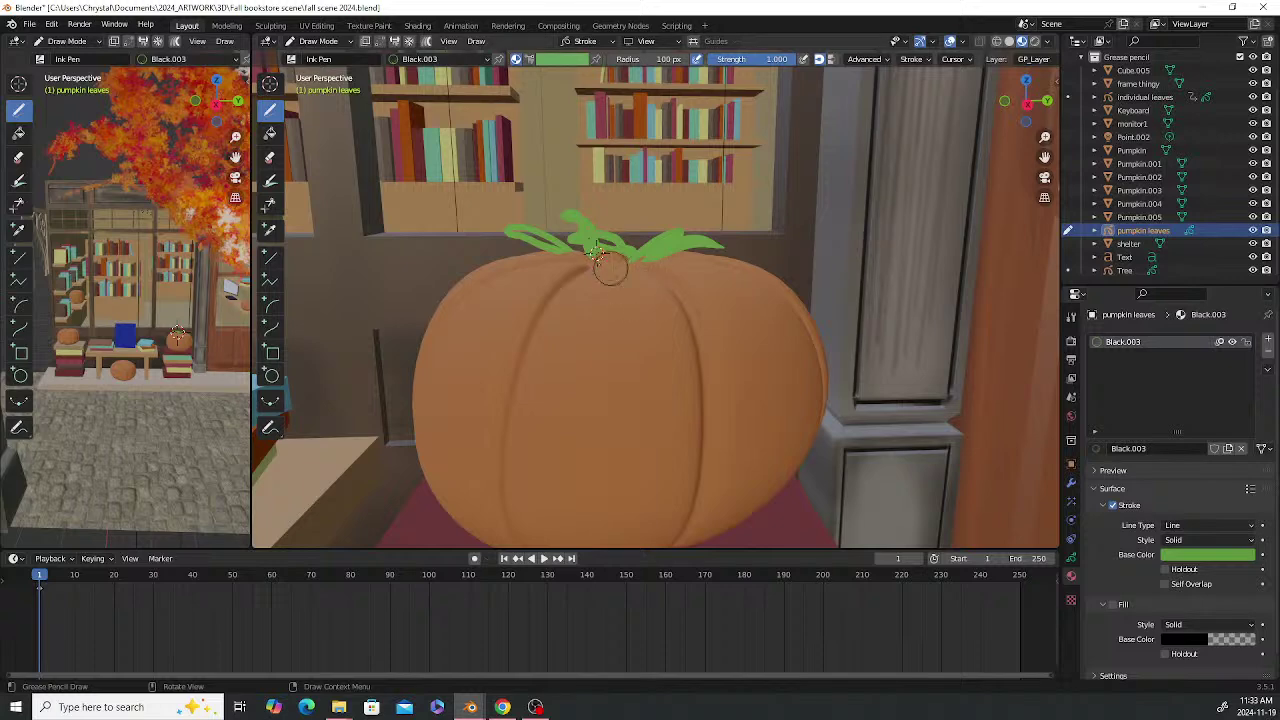
middle_click_drag(764, 362, 686, 311)
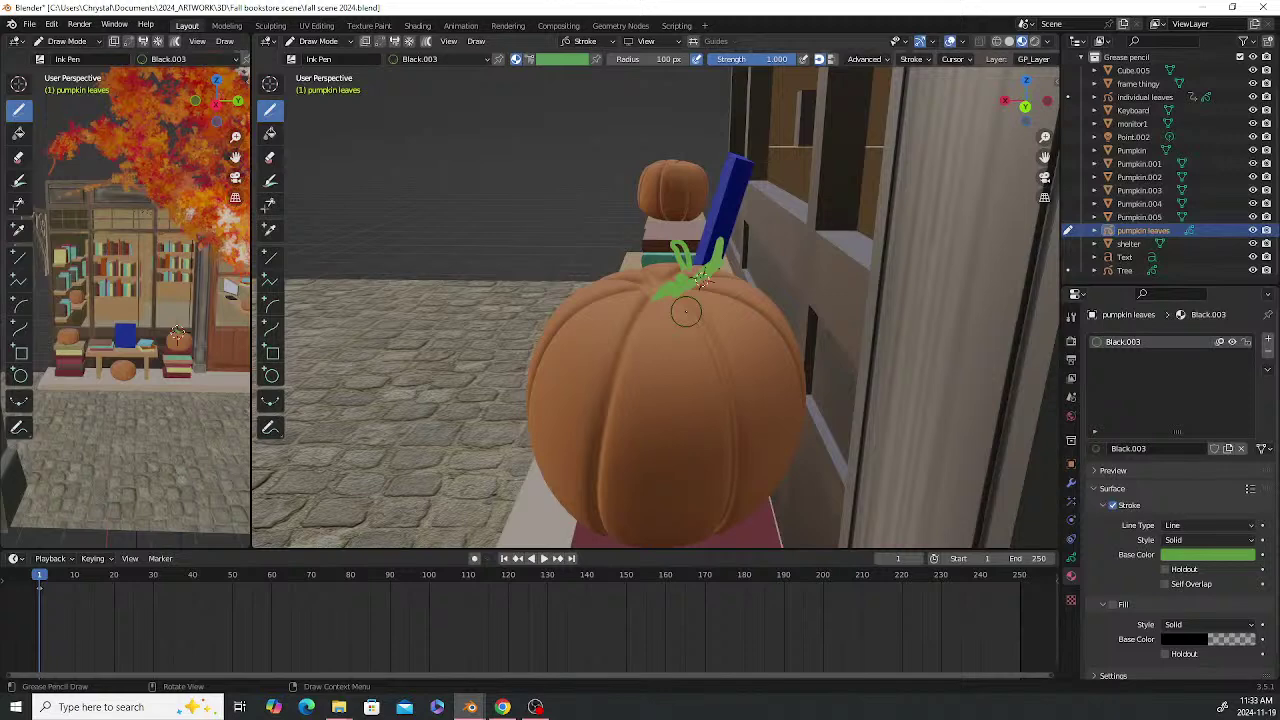
mouse_move(652, 284)
left_mouse_down()
mouse_move(614, 230)
mouse_move(648, 282)
left_mouse_up()
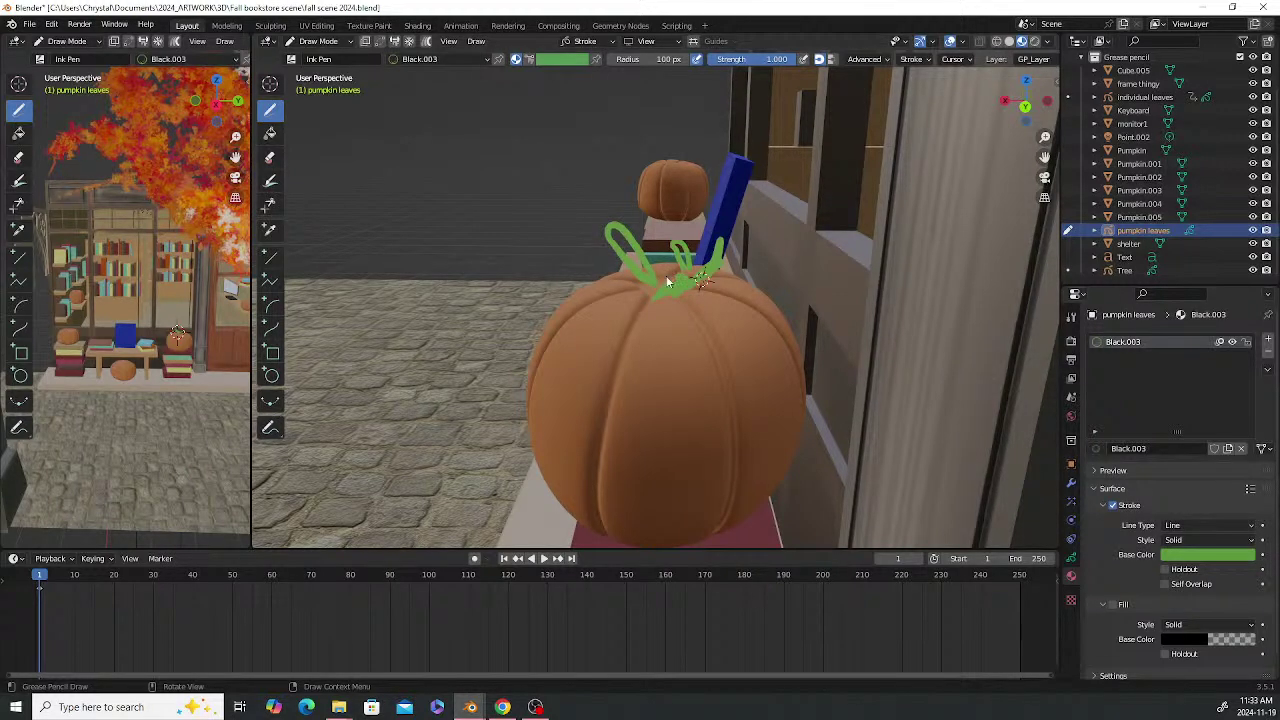
Examine the pumpkin's leaves from the front in Rendered shading, then return the viewport to Material Preview
middle_click_drag(735, 352, 853, 293)
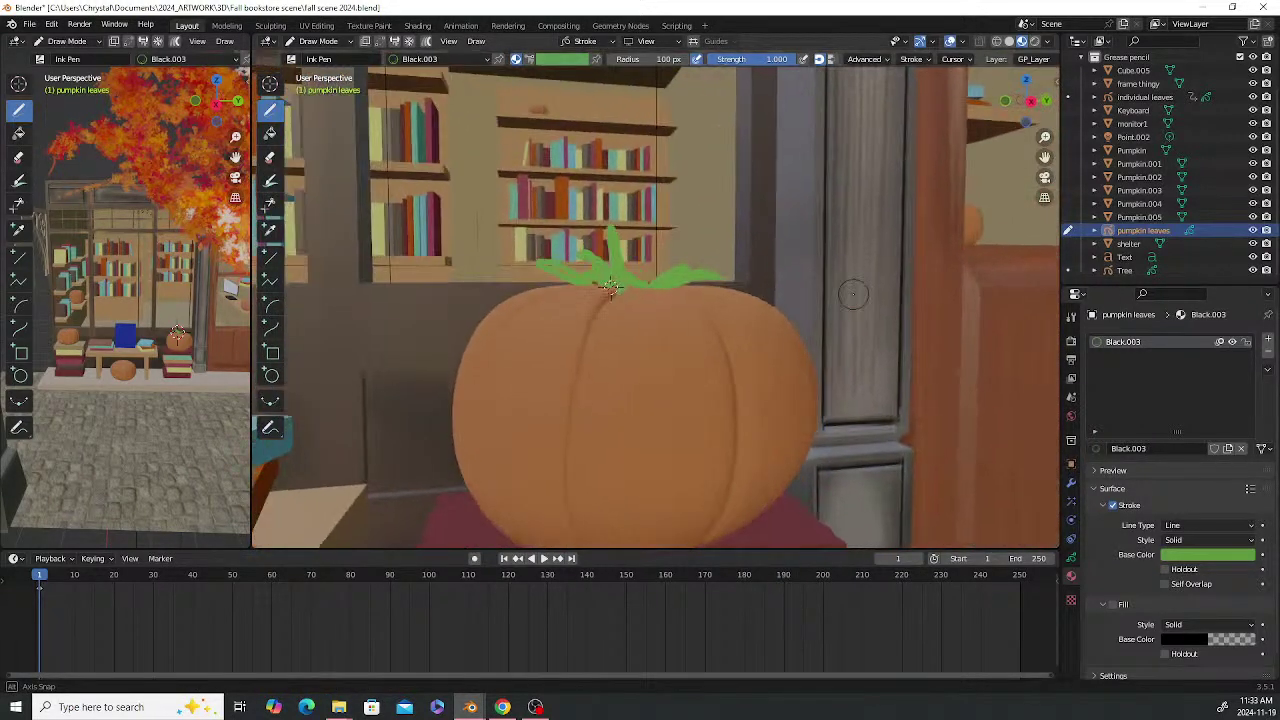
scroll(853, 293, "down", 8)
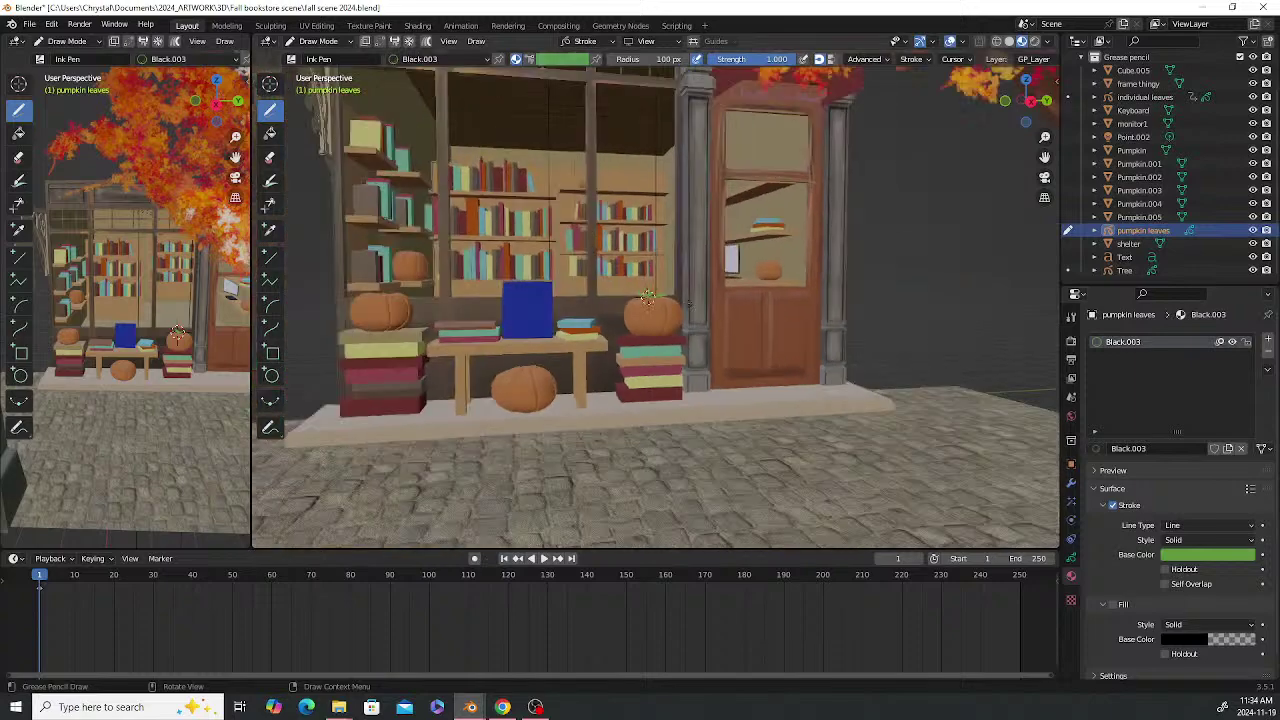
scroll(648, 297, "up", 6)
scroll(640, 293, "down", 2)
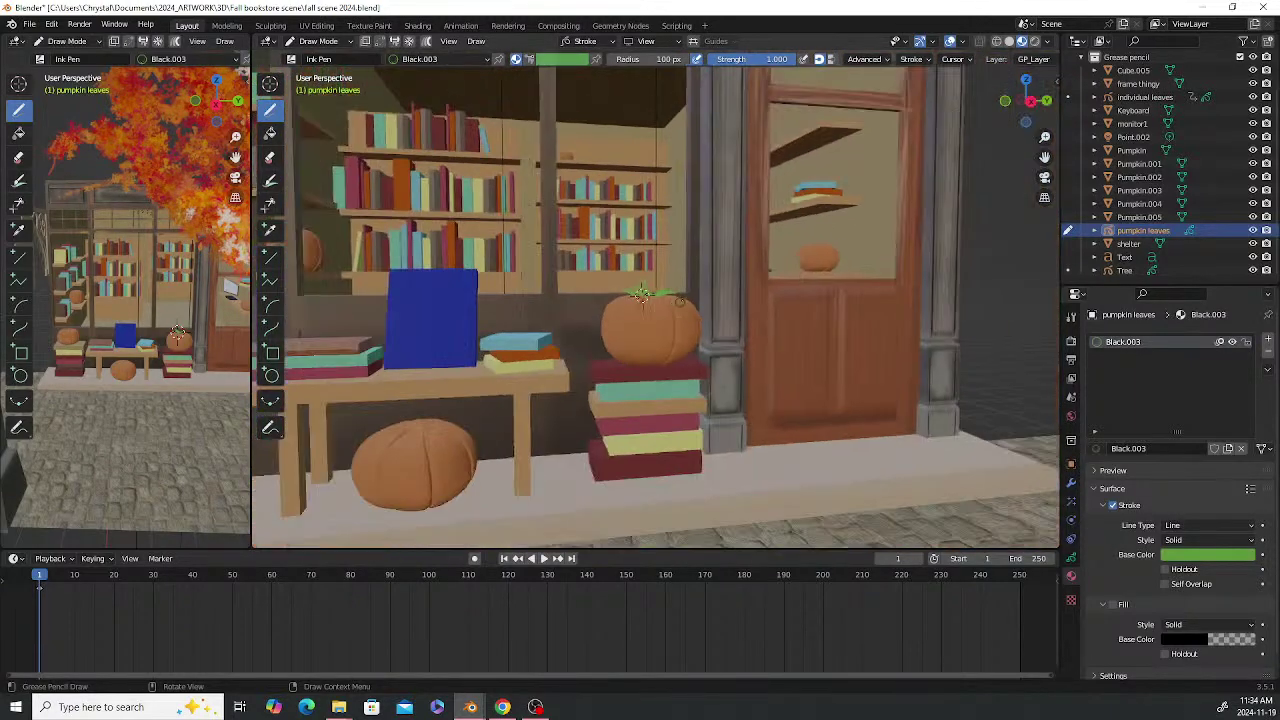
left_click(1035, 41)
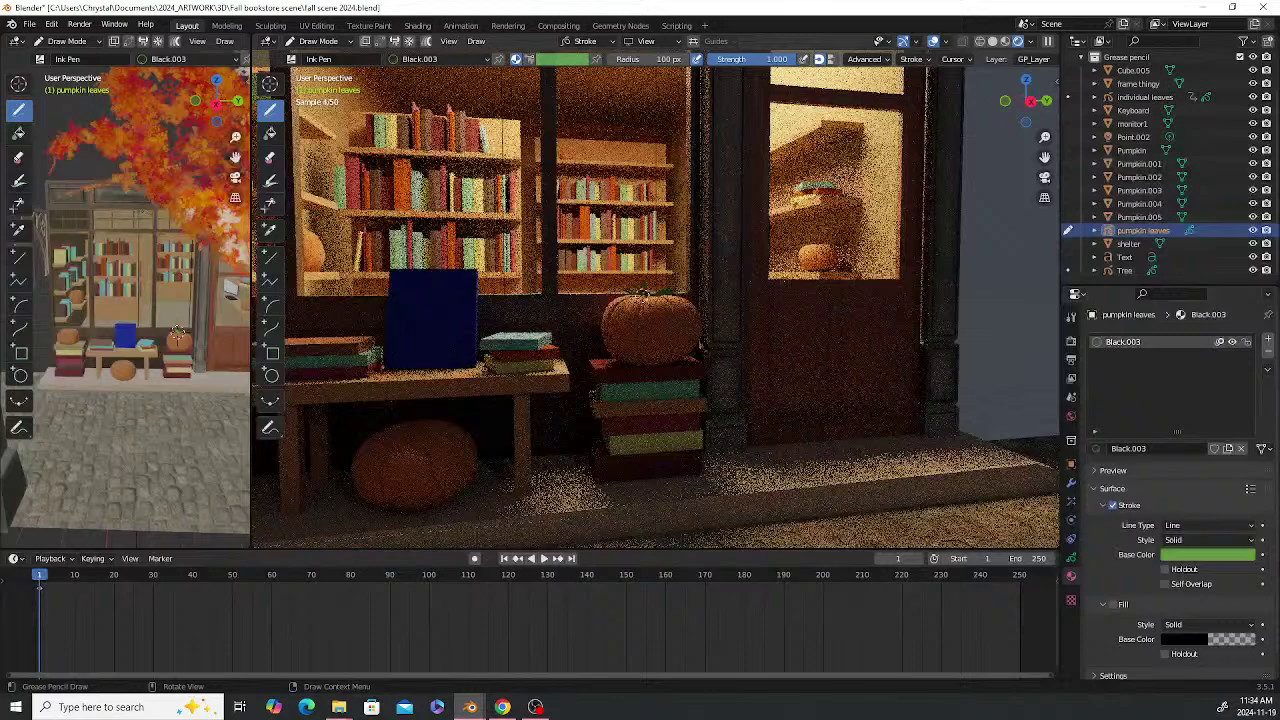
scroll(655, 305, "down", 4)
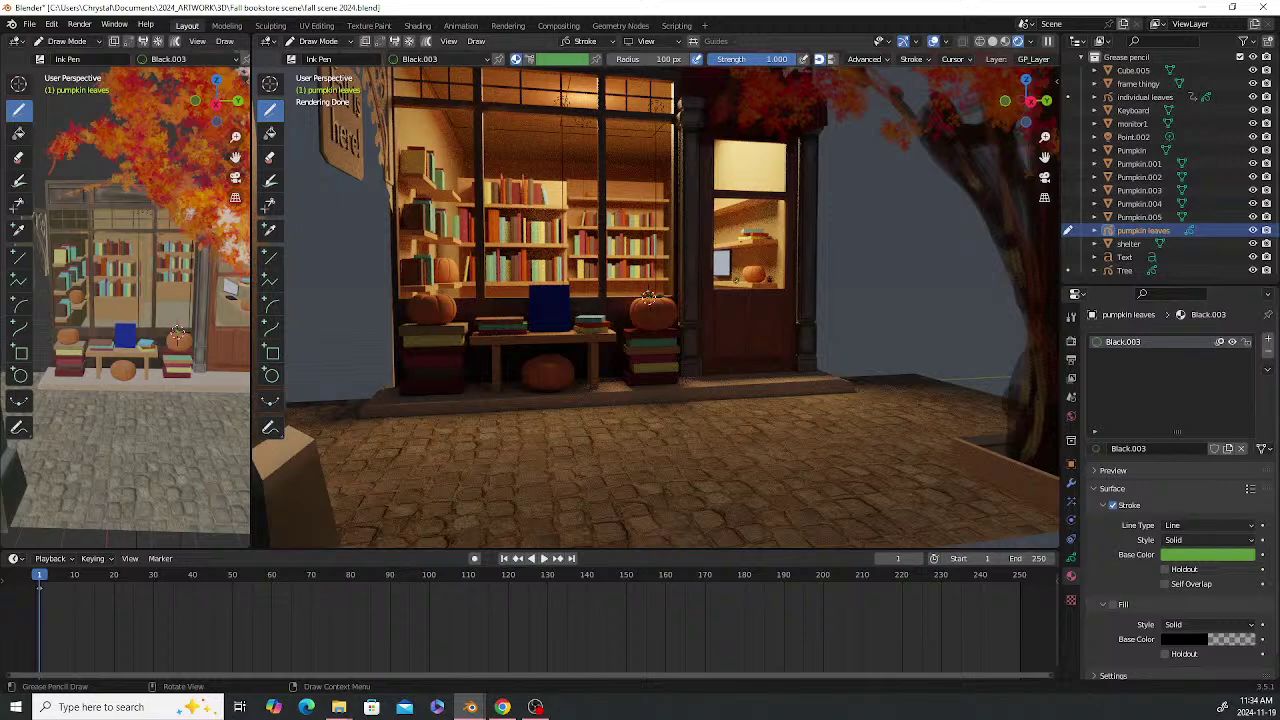
left_click(1006, 44)
Draw green leaf strokes on top of the pumpkin under the table
scroll(648, 297, "up", 5)
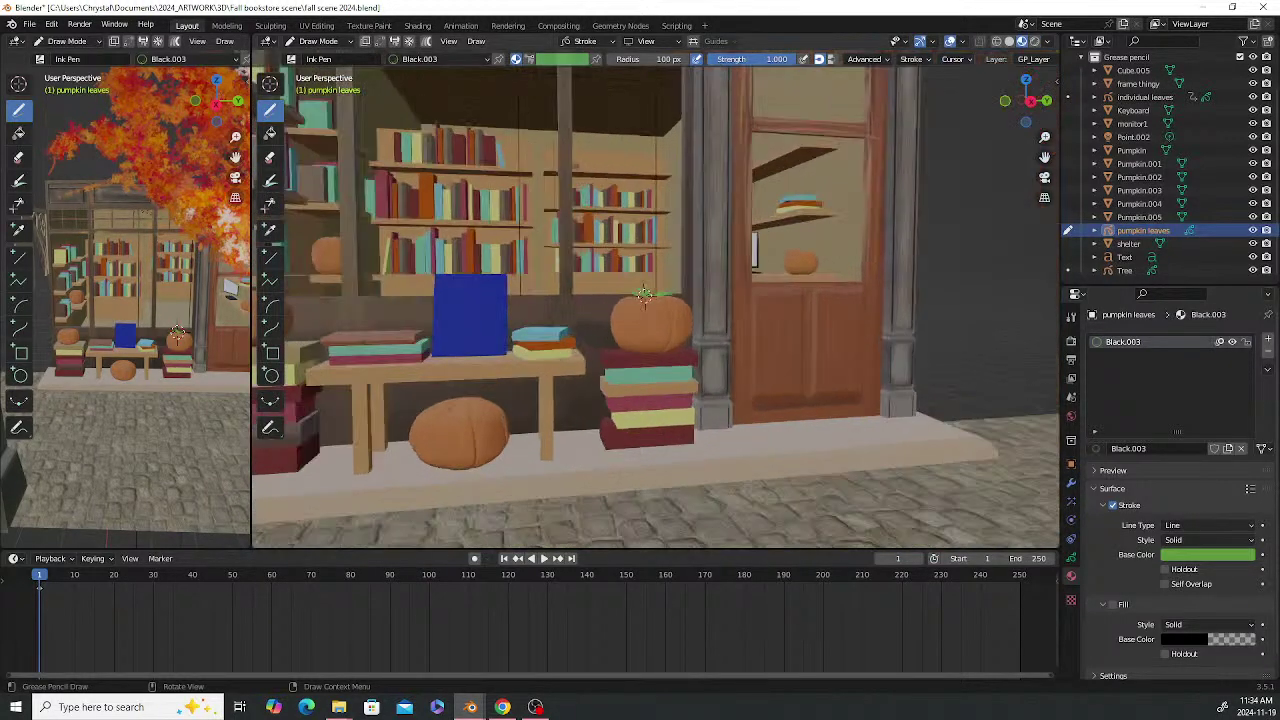
middle_click_drag(583, 292, 857, 168, "shift")
middle_click_drag(765, 263, 771, 283)
scroll(695, 347, "up", 4)
scroll(695, 347, "up", 1)
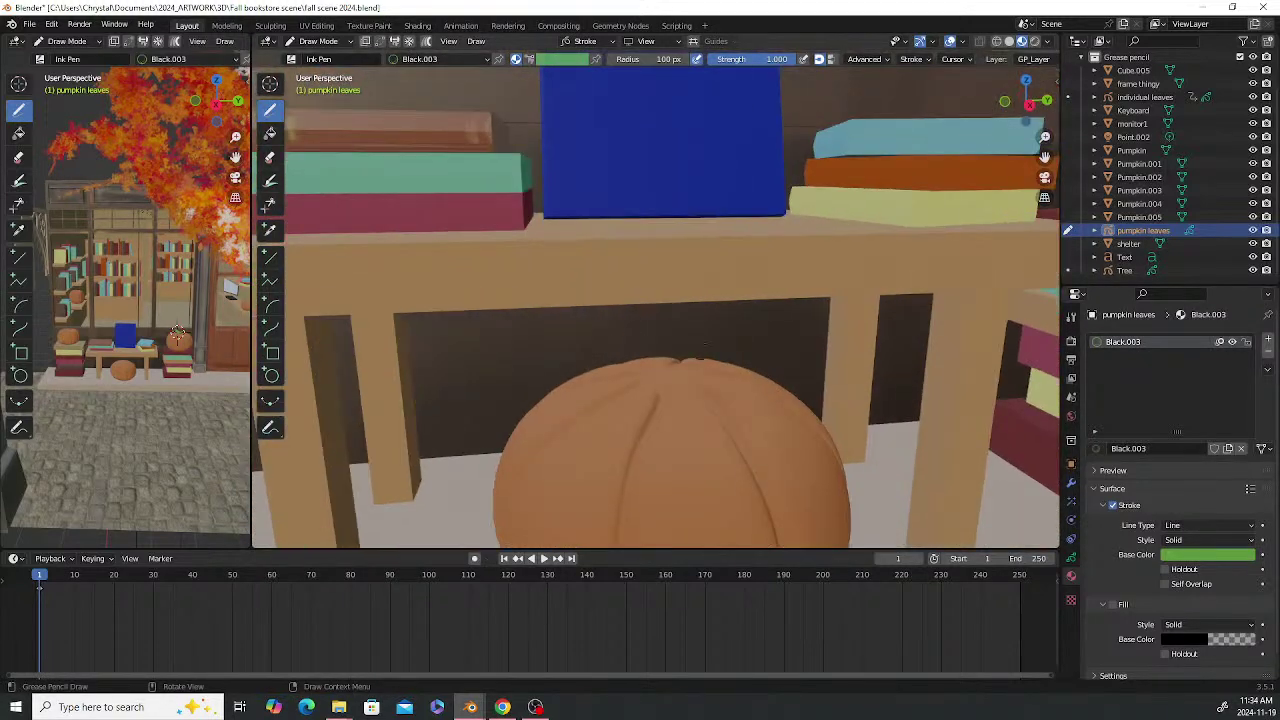
middle_click_drag(706, 340, 706, 250, "shift")
mouse_move(673, 272)
left_mouse_down()
mouse_move(716, 224)
mouse_move(678, 272)
mouse_move(645, 255)
mouse_move(672, 274)
mouse_move(596, 281)
mouse_move(662, 286)
left_mouse_up()
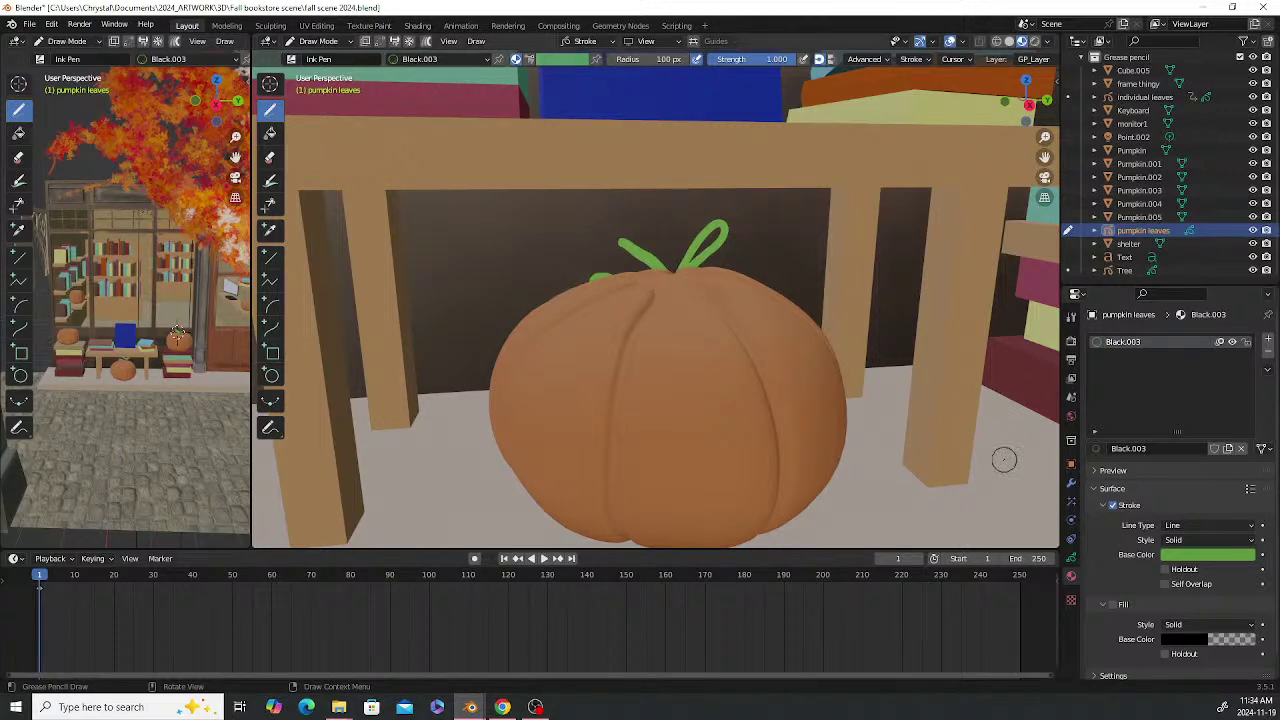
Place the 3D cursor at the top center of the pumpkin under the table
mouse_move(1000, 457)
middle_mouse_down()
mouse_move(803, 369)
mouse_move(665, 370)
mouse_move(694, 386)
middle_mouse_up()
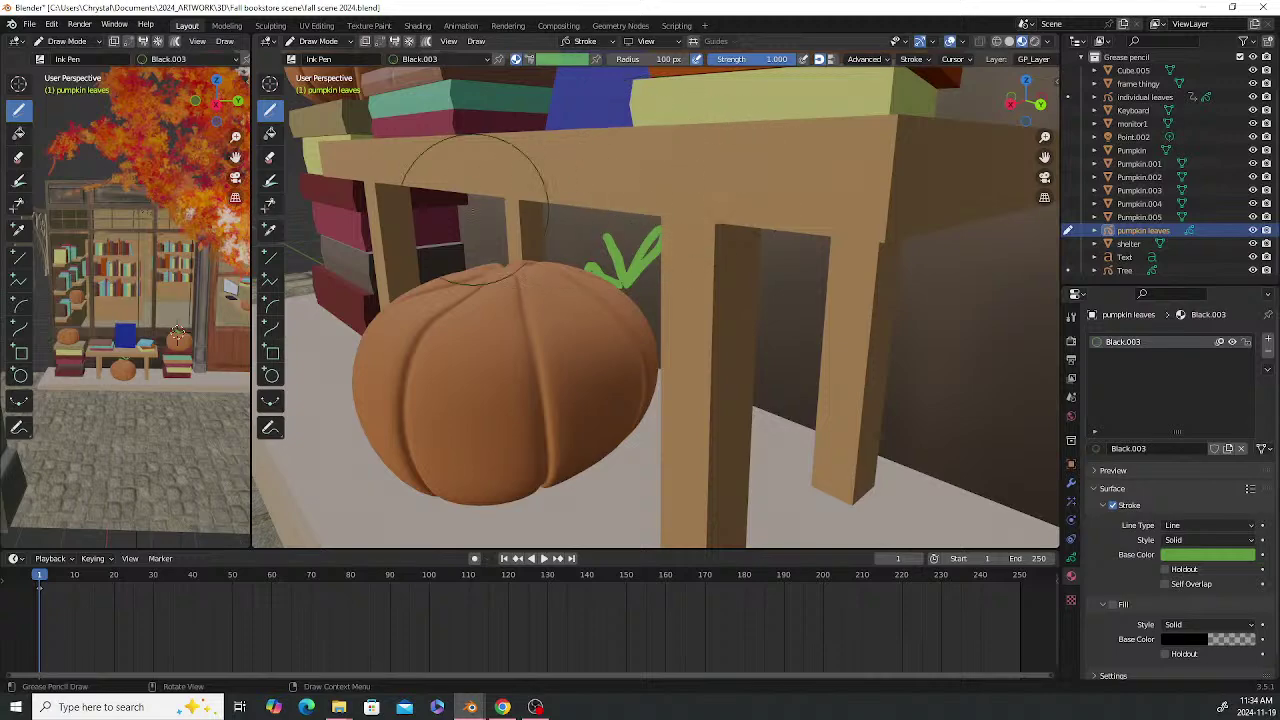
scroll(797, 200, "down", 10)
mouse_move(797, 200)
middle_mouse_down()
mouse_move(700, 340)
mouse_move(840, 192)
mouse_move(841, 222)
middle_mouse_up()
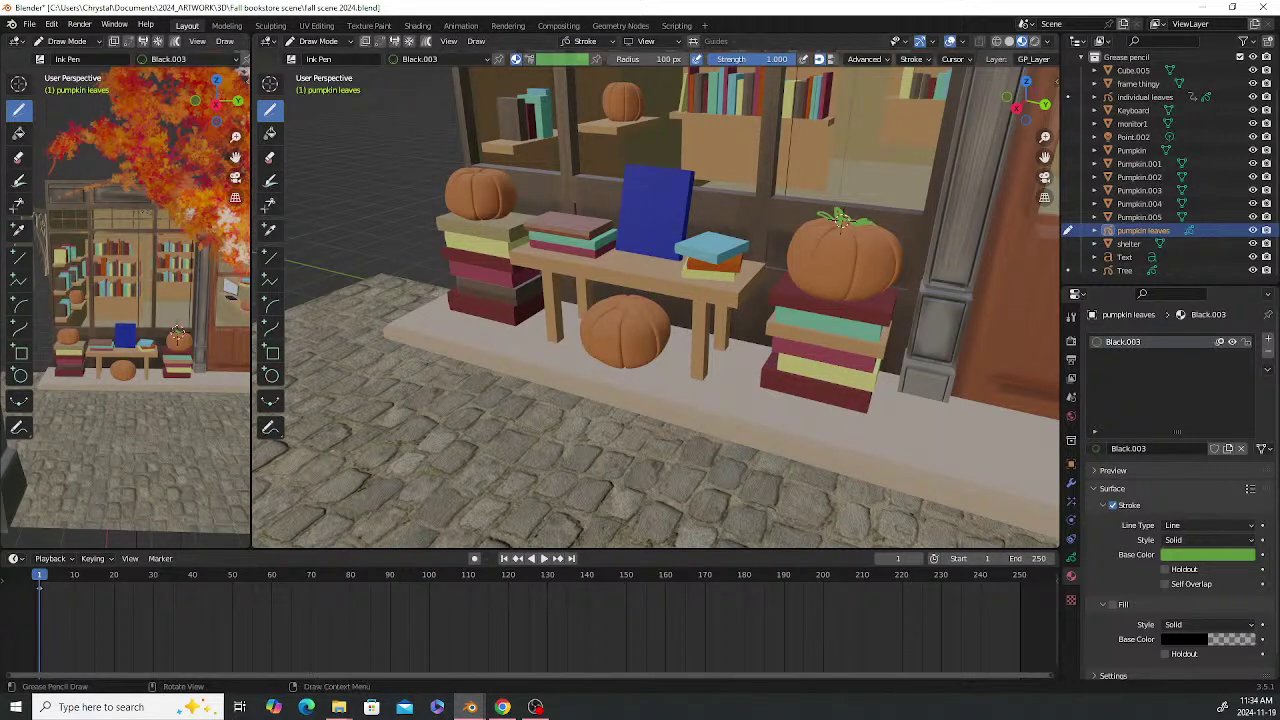
left_click(270, 83)
left_click(626, 303)
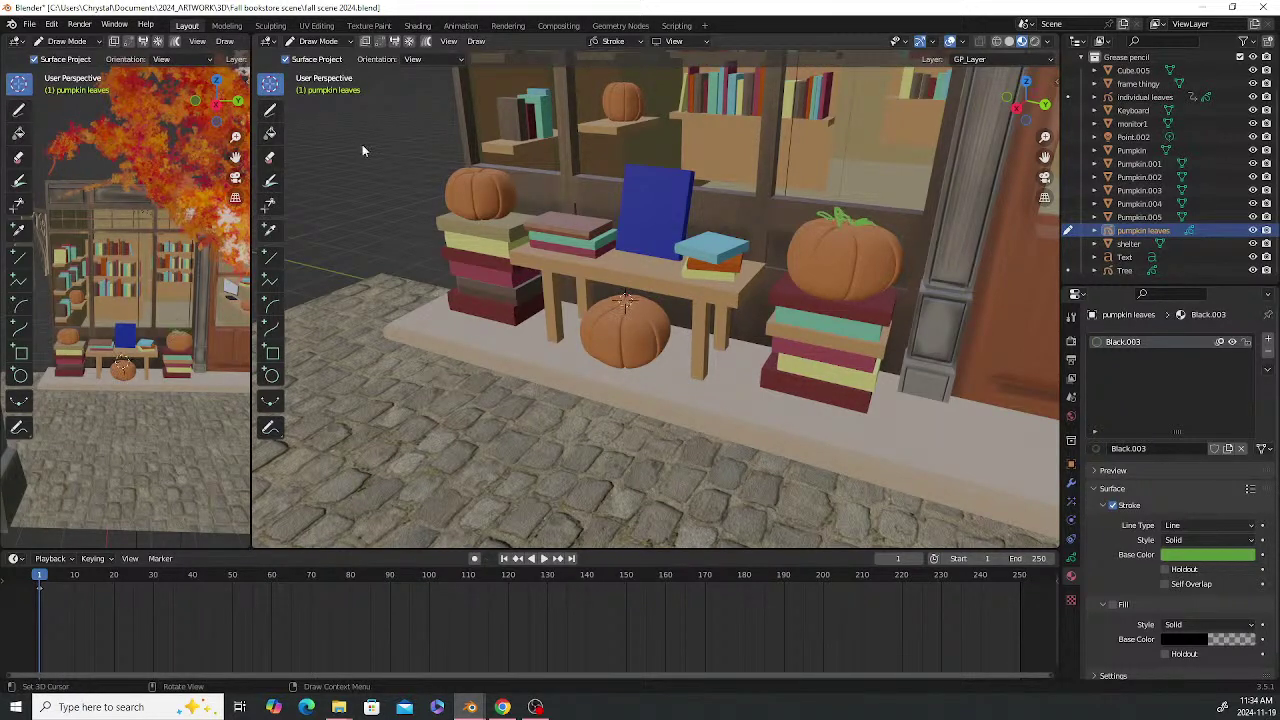
Try drawing green Ink Pen leaves around the 3D cursor on the pumpkin under the table with Stroke placement
left_click(269, 110)
scroll(563, 257, "up", 5)
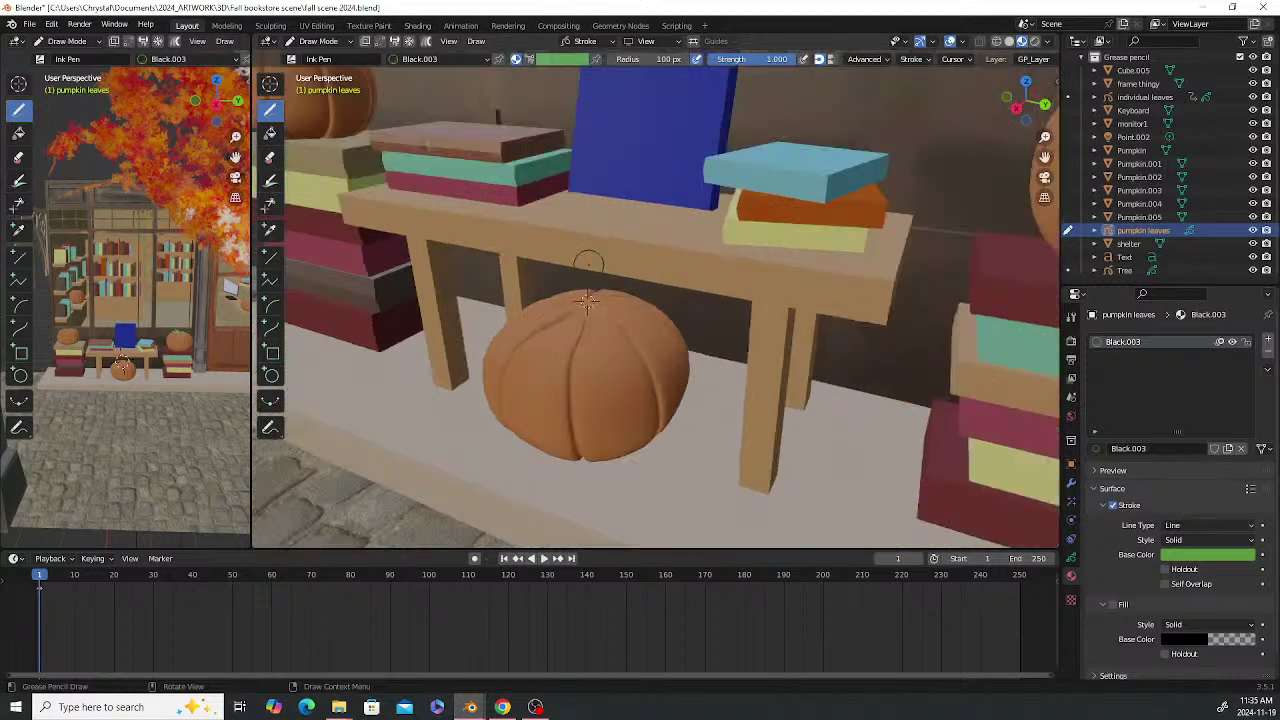
mouse_move(572, 303)
left_mouse_down()
mouse_move(618, 285)
mouse_move(540, 324)
left_mouse_up()
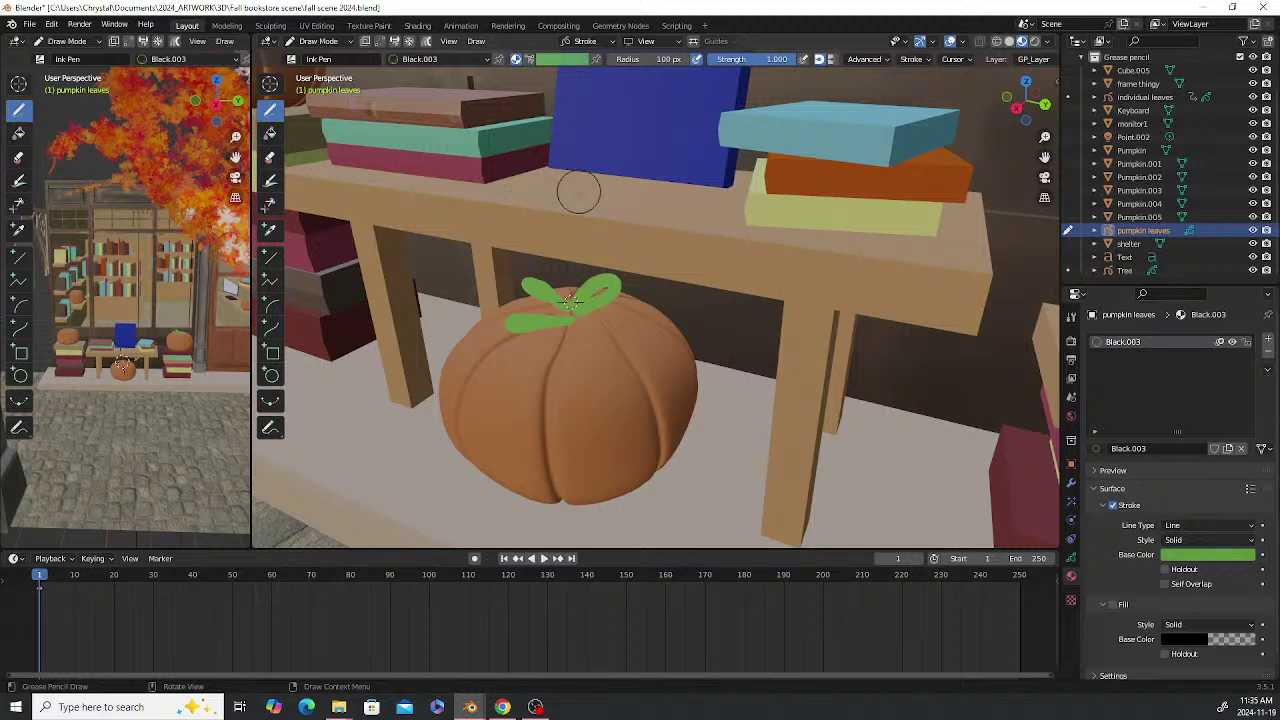
mouse_move(592, 329)
middle_mouse_down()
mouse_move(622, 343)
mouse_move(586, 334)
mouse_move(690, 336)
mouse_move(698, 313)
middle_mouse_up()
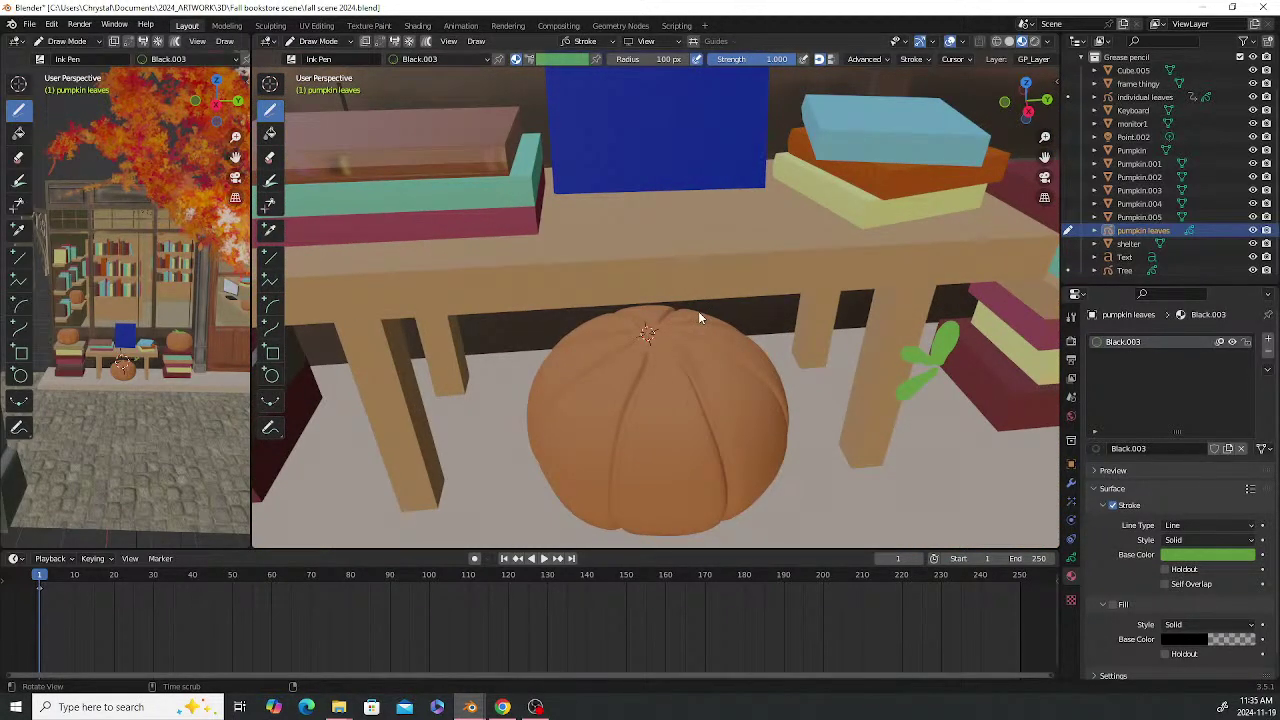
scroll(648, 334, "down", 2)
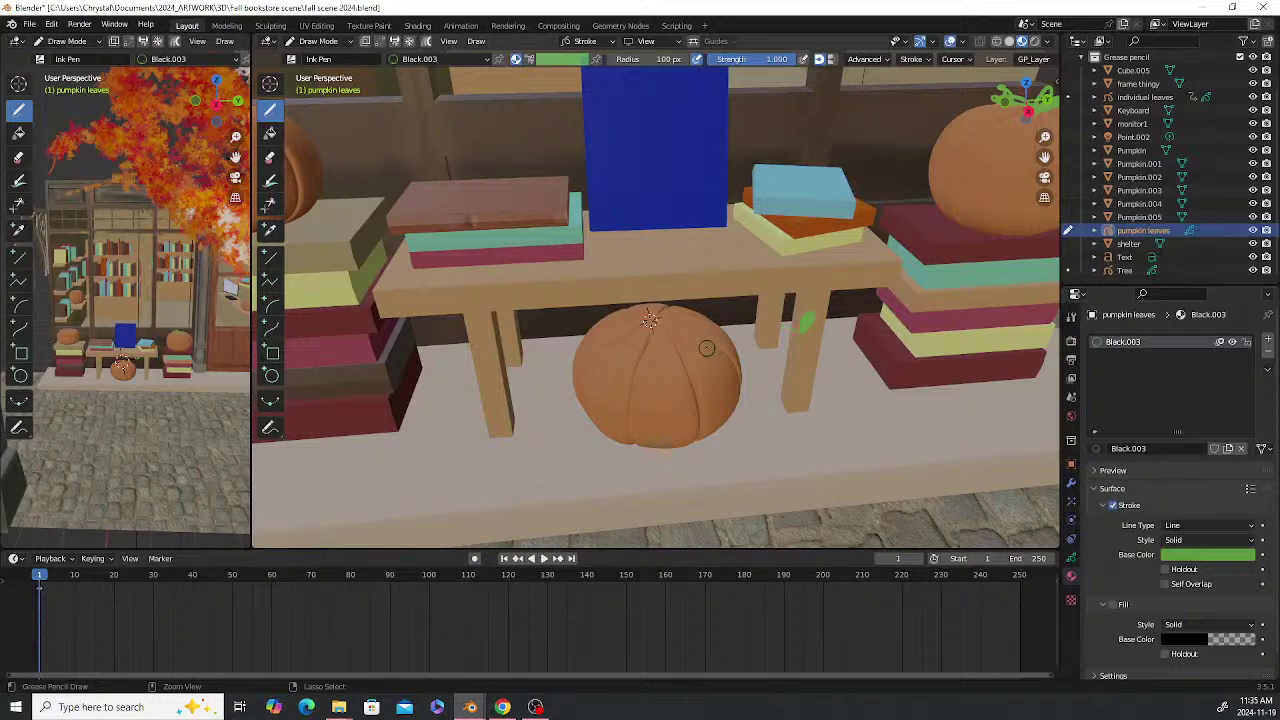
mouse_move(706, 347)
middle_mouse_down()
mouse_move(826, 334)
mouse_move(540, 300)
middle_mouse_up()
scroll(540, 300, "up", 3)
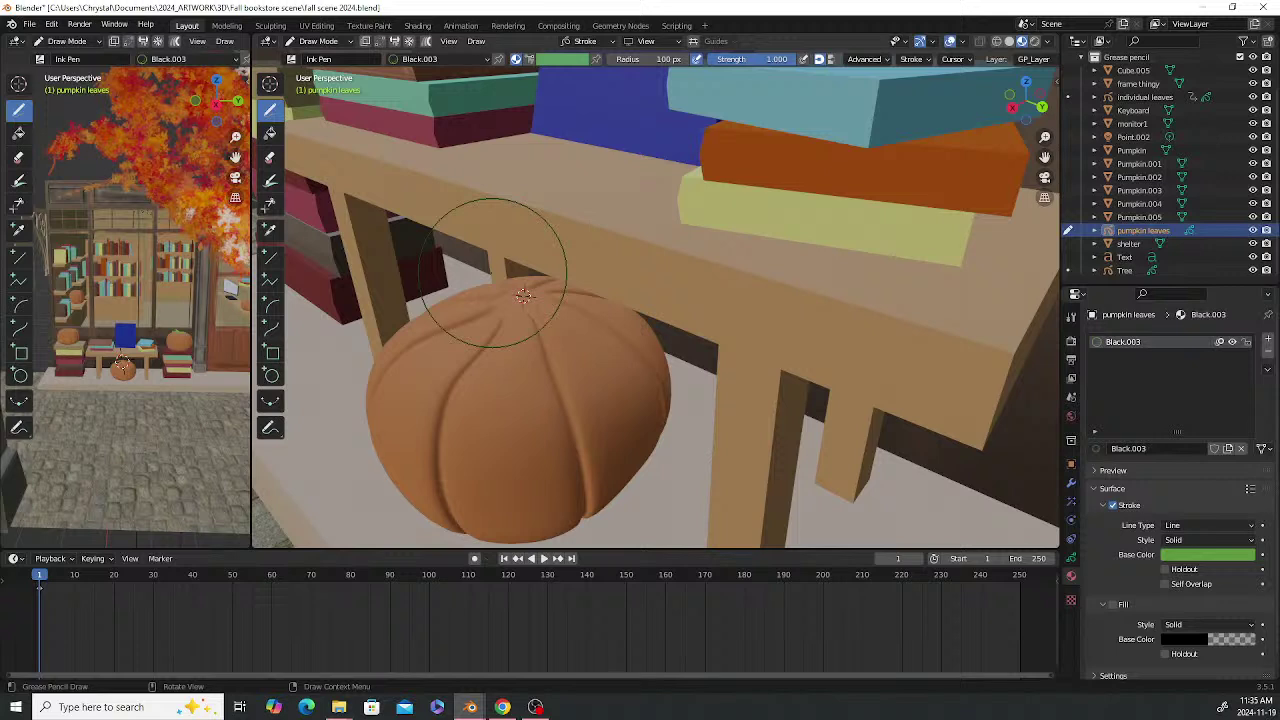
Set the stroke placement to Surface and the brush radius to 70 px
left_click(673, 42)
left_click(614, 44)
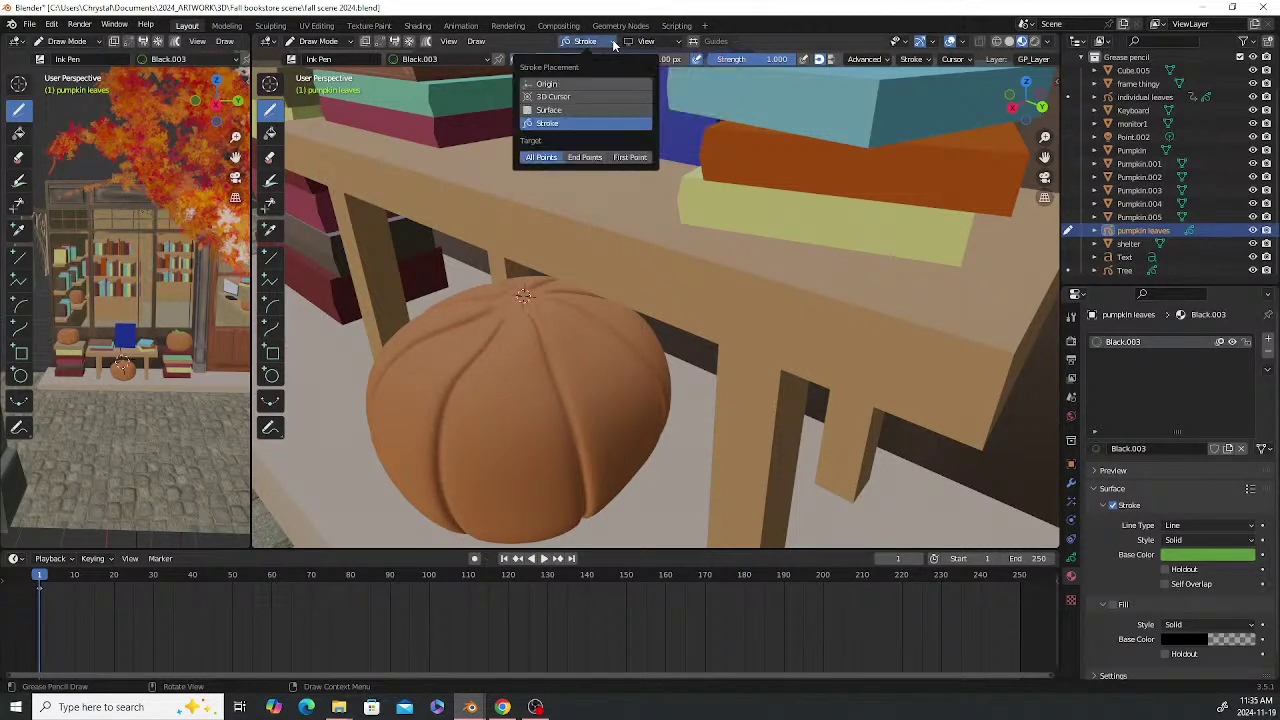
left_click(558, 110)
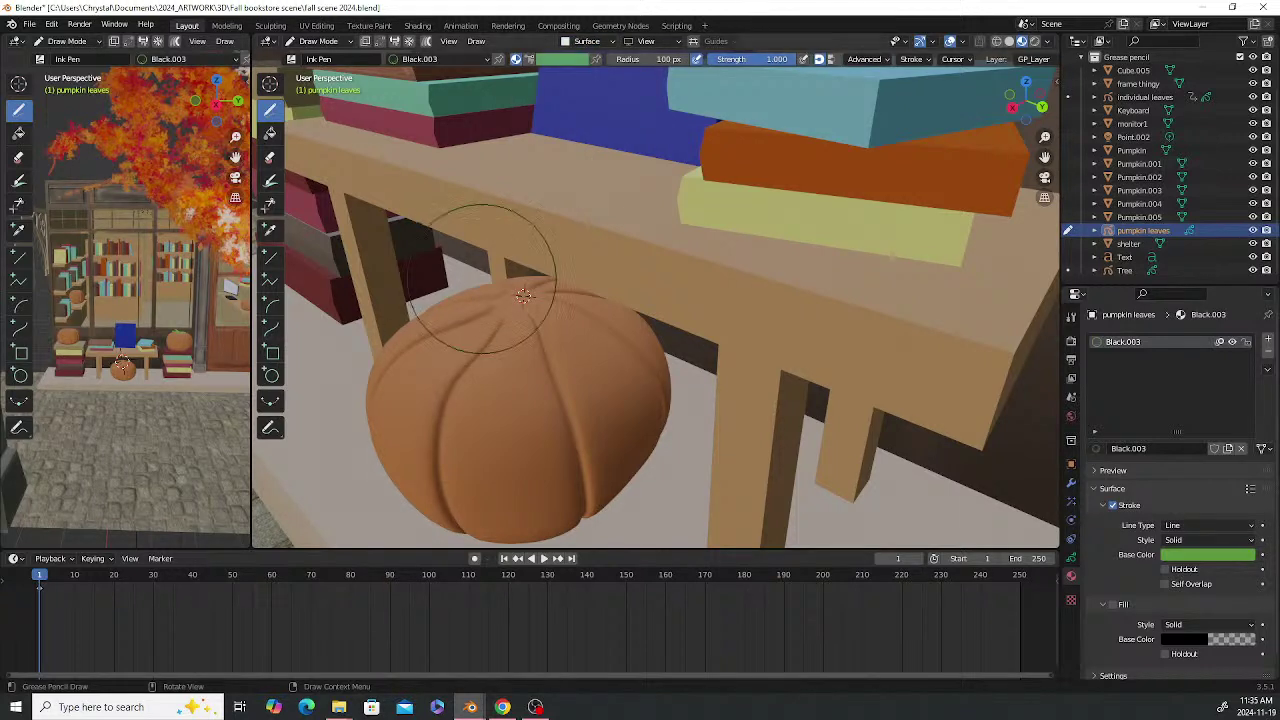
left_click(672, 59)
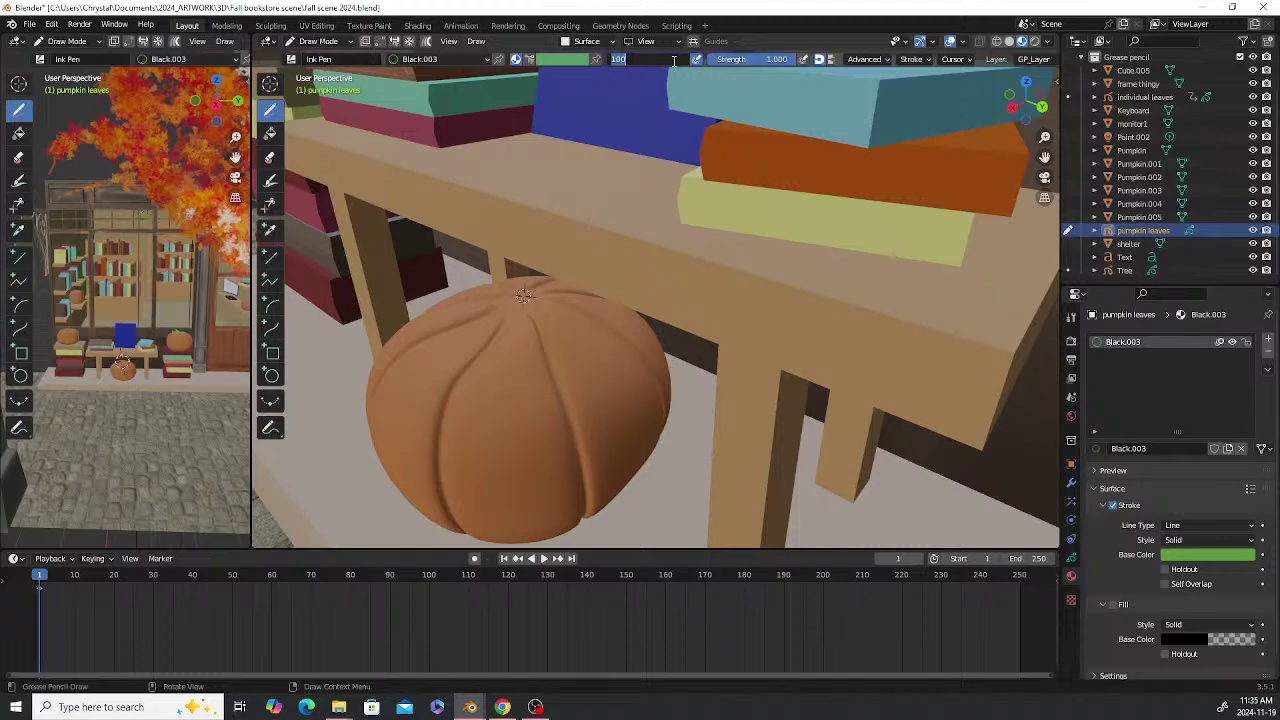
key("Return")
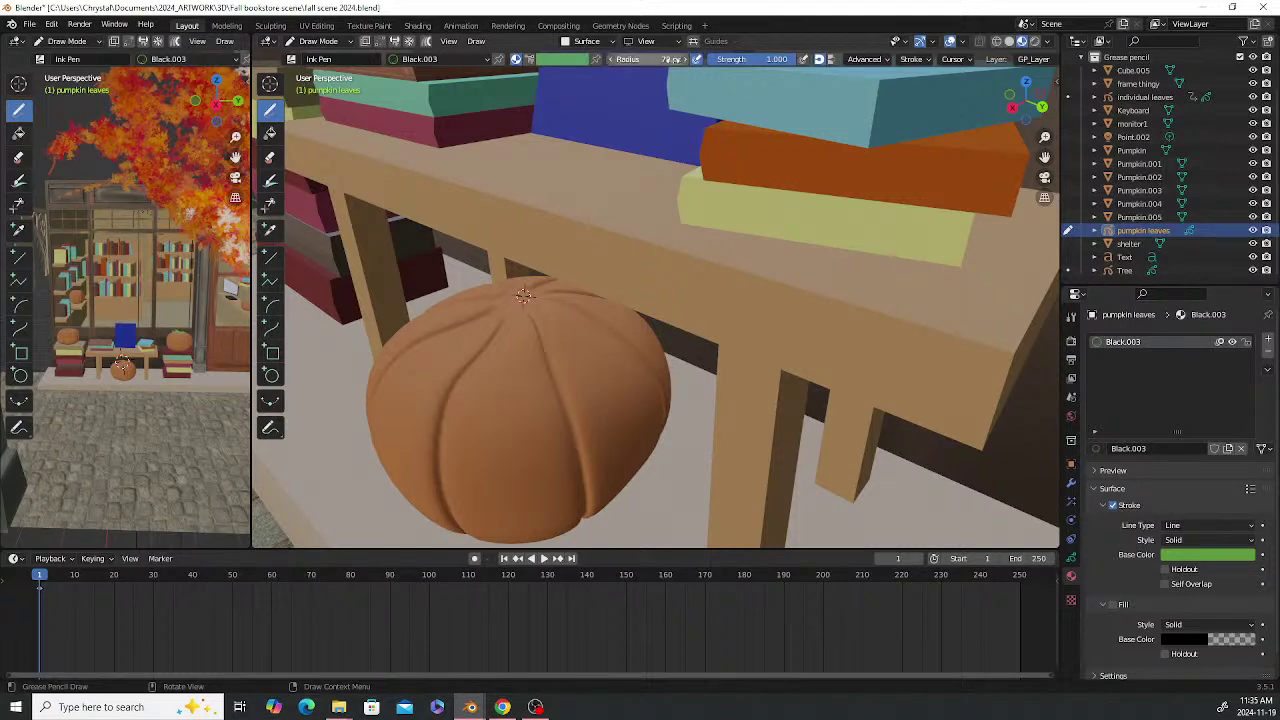
Try drawing leaves directly on the surface of the pumpkin under the table, then undo the strokes
mouse_move(523, 295)
left_mouse_down()
mouse_move(482, 270)
mouse_move(523, 295)
left_mouse_up()
mouse_move(543, 314)
middle_mouse_down()
mouse_move(523, 337)
mouse_move(614, 357)
mouse_move(683, 327)
middle_mouse_up()
key("ctrl+z")
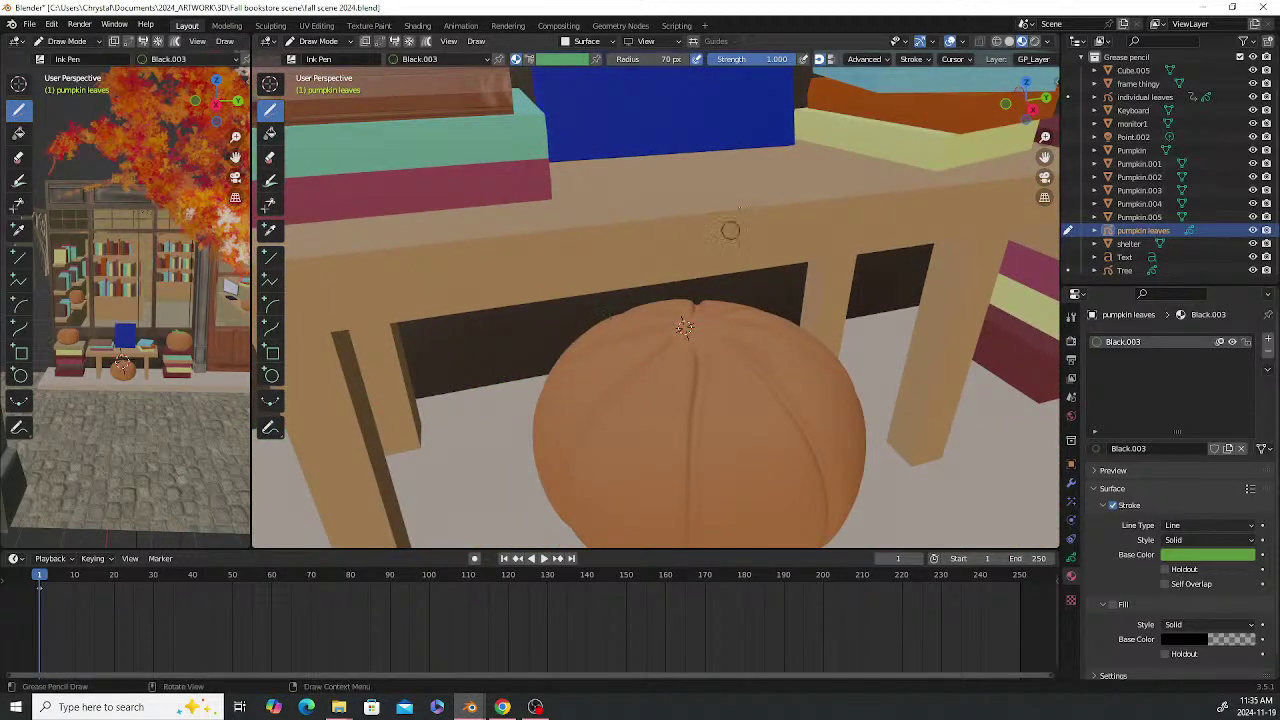
Set the stroke placement to 3D Cursor and draw the first looped green leaves atop the pumpkin under the table
left_click(585, 41)
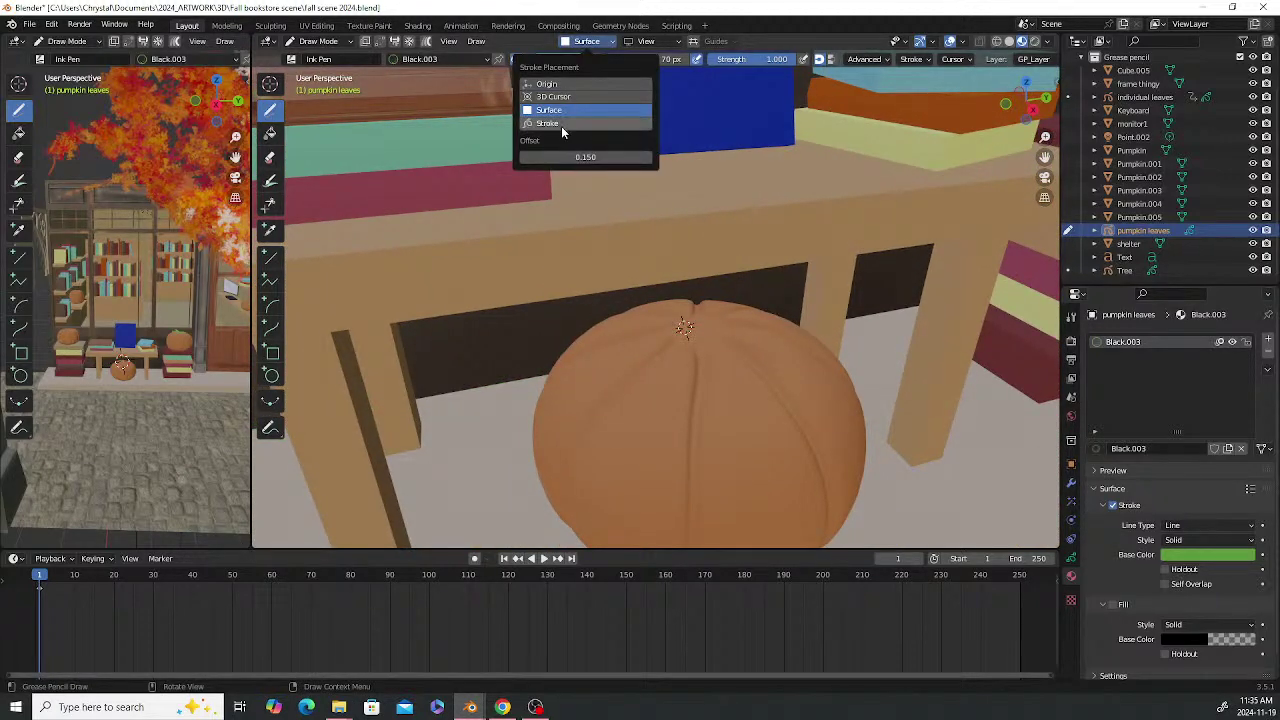
left_click(561, 123)
left_click(587, 41)
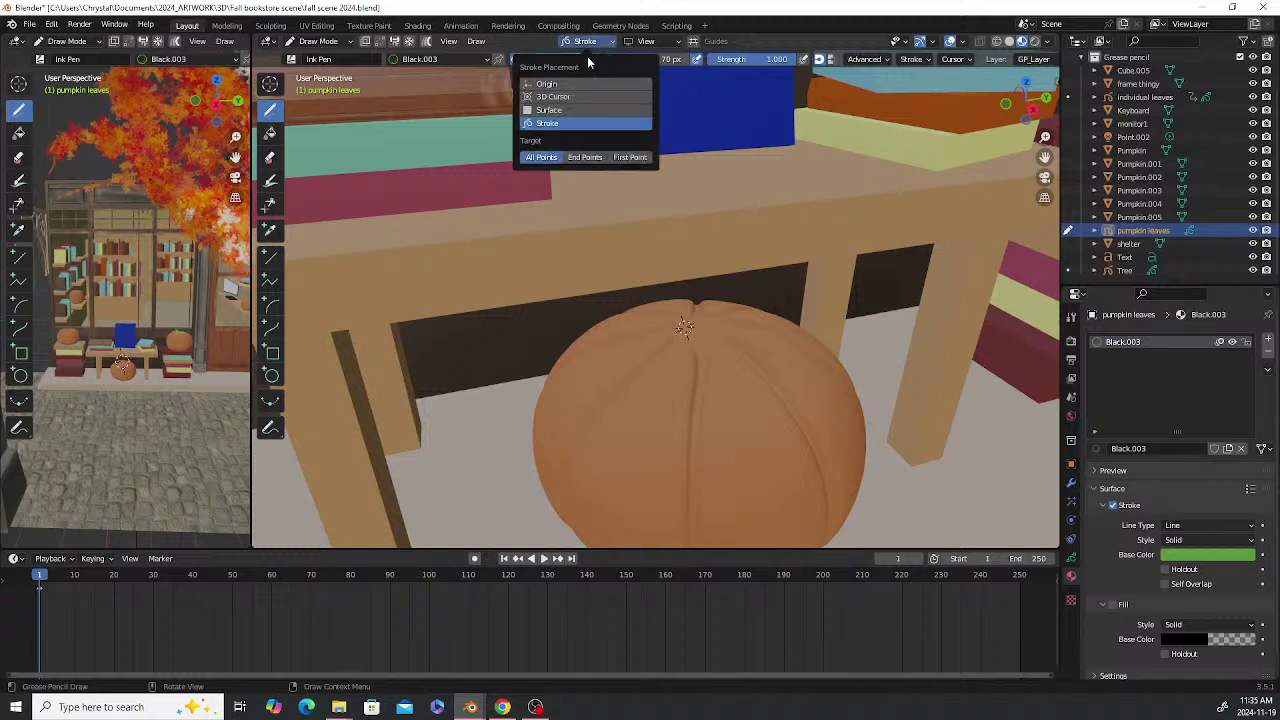
left_click(555, 97)
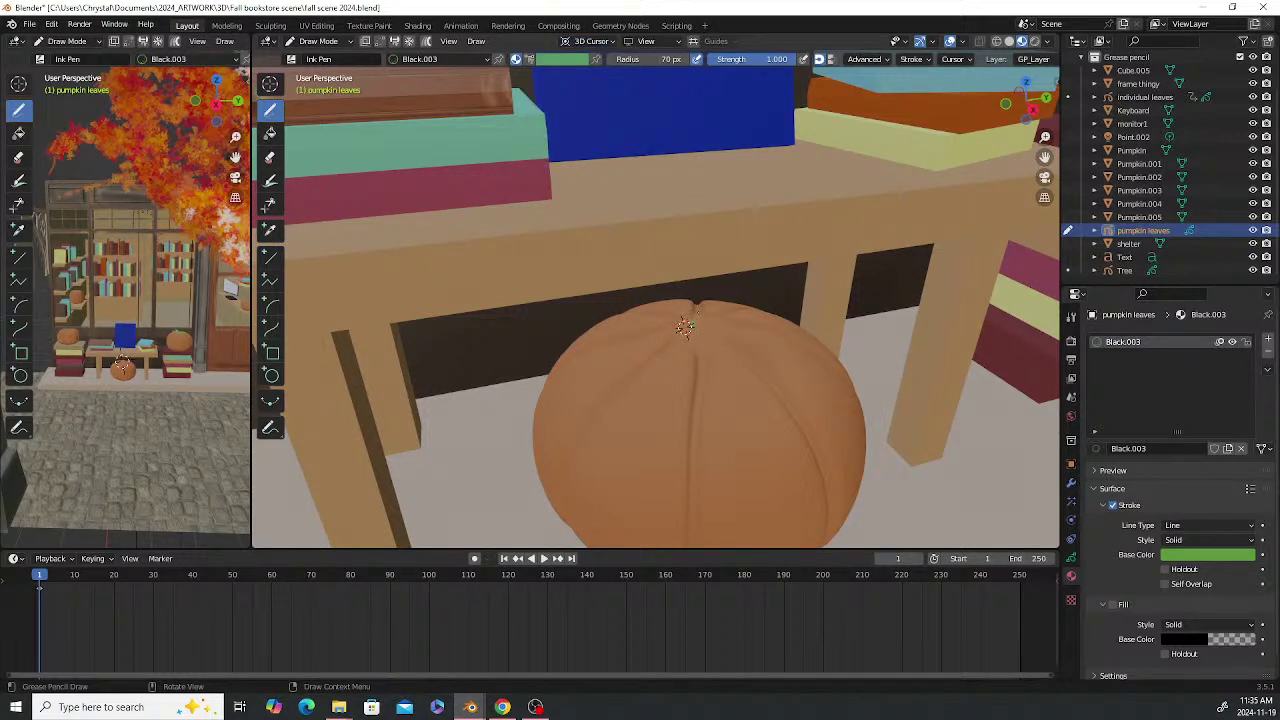
left_click_drag(688, 326, 692, 322)
middle_click_drag(749, 343, 609, 295)
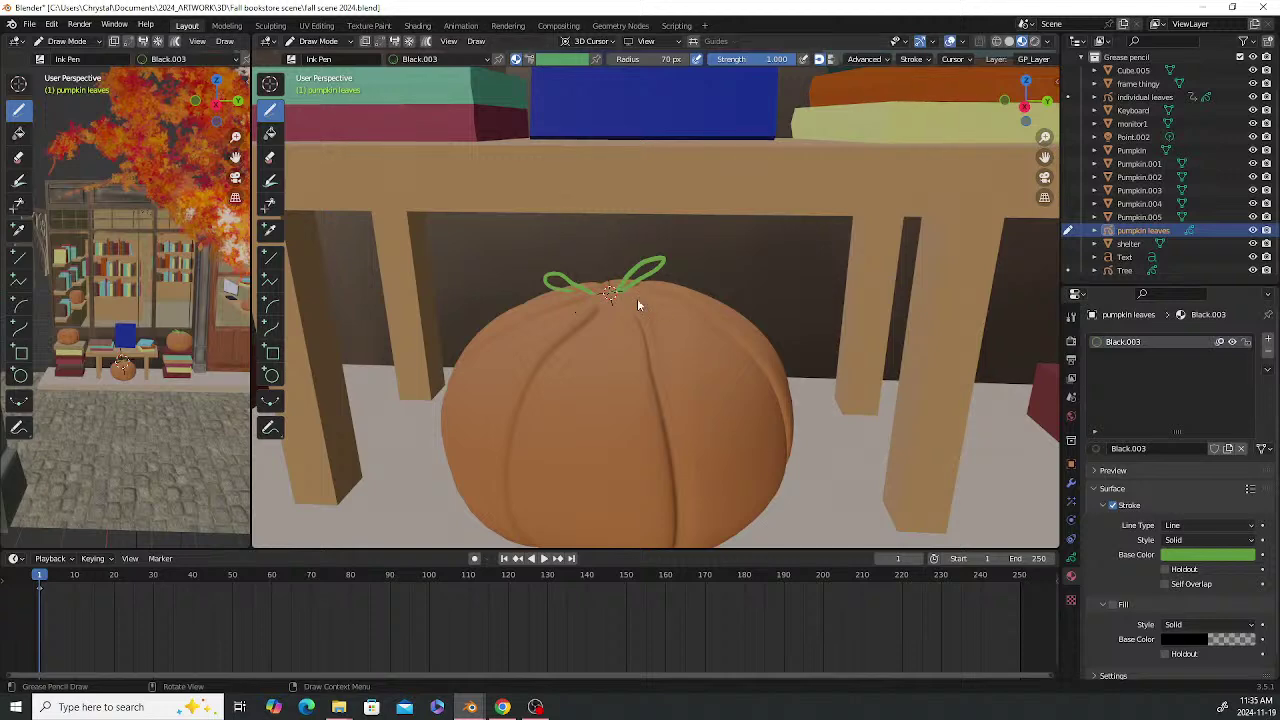
Add more green leaves to the top of the pumpkin under the table from a side angle
mouse_move(637, 298)
middle_mouse_down()
mouse_move(600, 357)
mouse_move(529, 363)
mouse_move(507, 279)
mouse_move(594, 314)
mouse_move(655, 316)
middle_mouse_up()
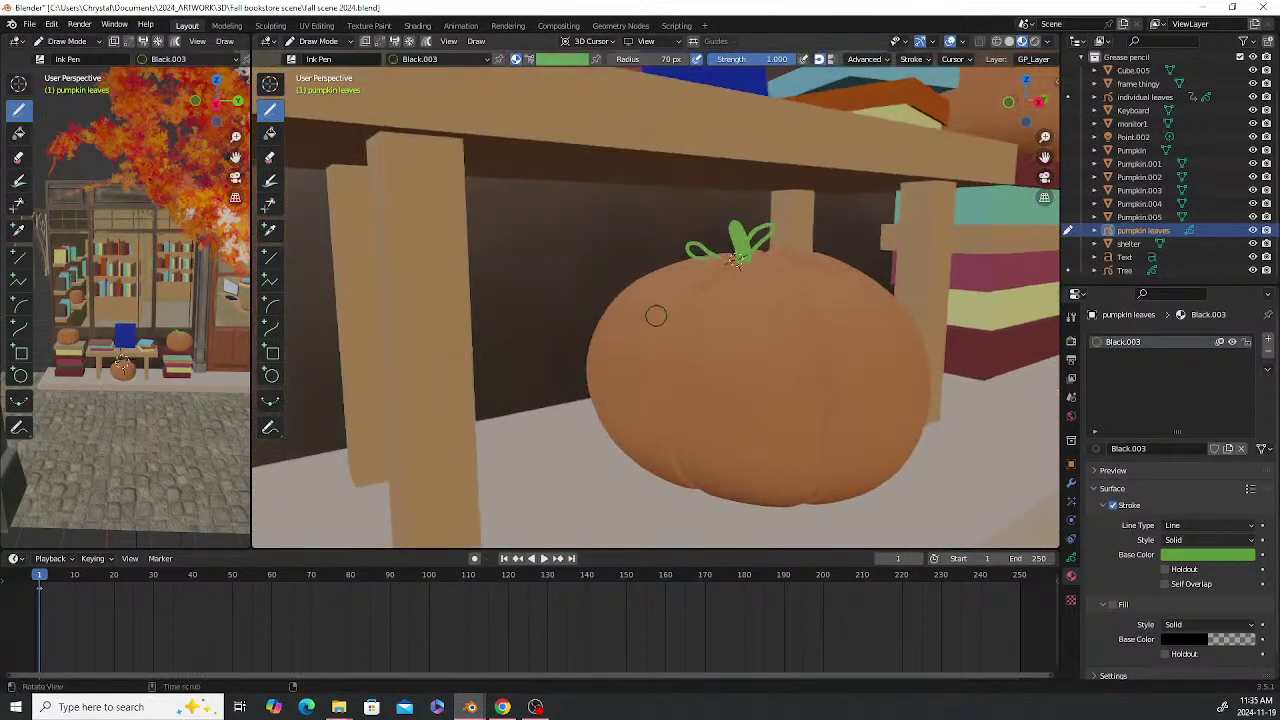
mouse_move(773, 251)
middle_mouse_down()
mouse_move(840, 222)
mouse_move(758, 257)
middle_mouse_up()
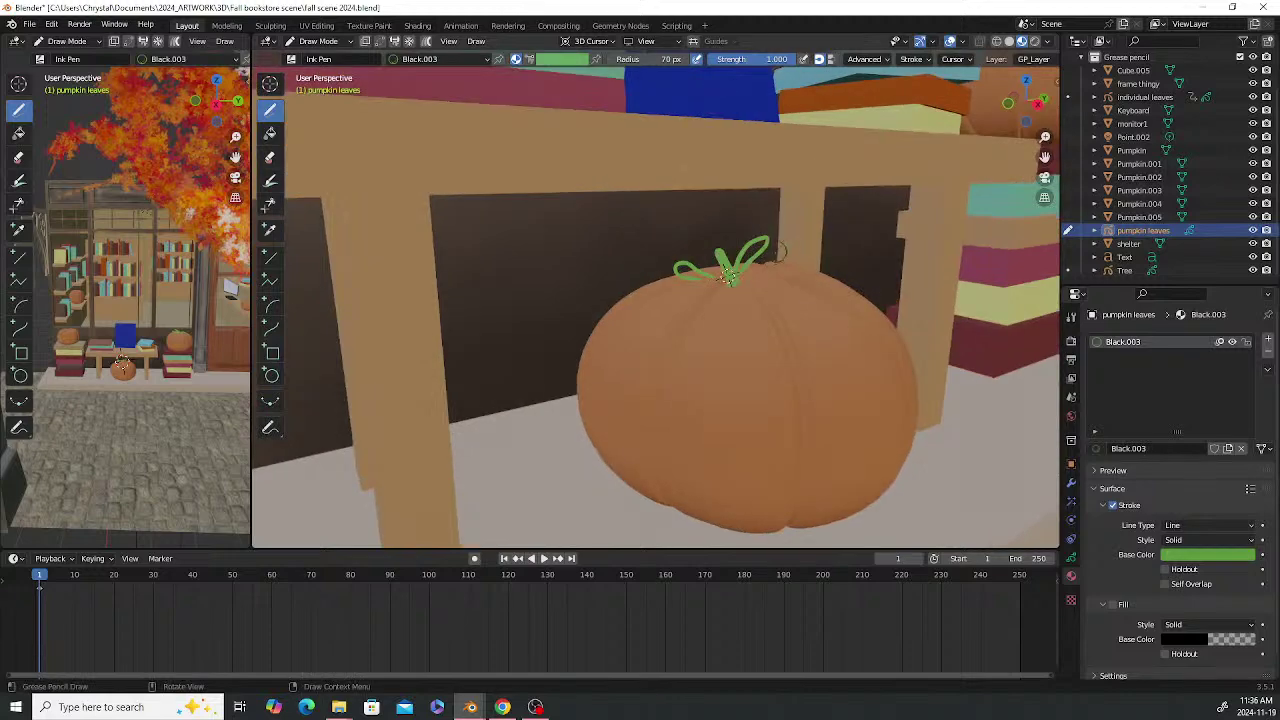
left_click_drag(742, 267, 814, 233)
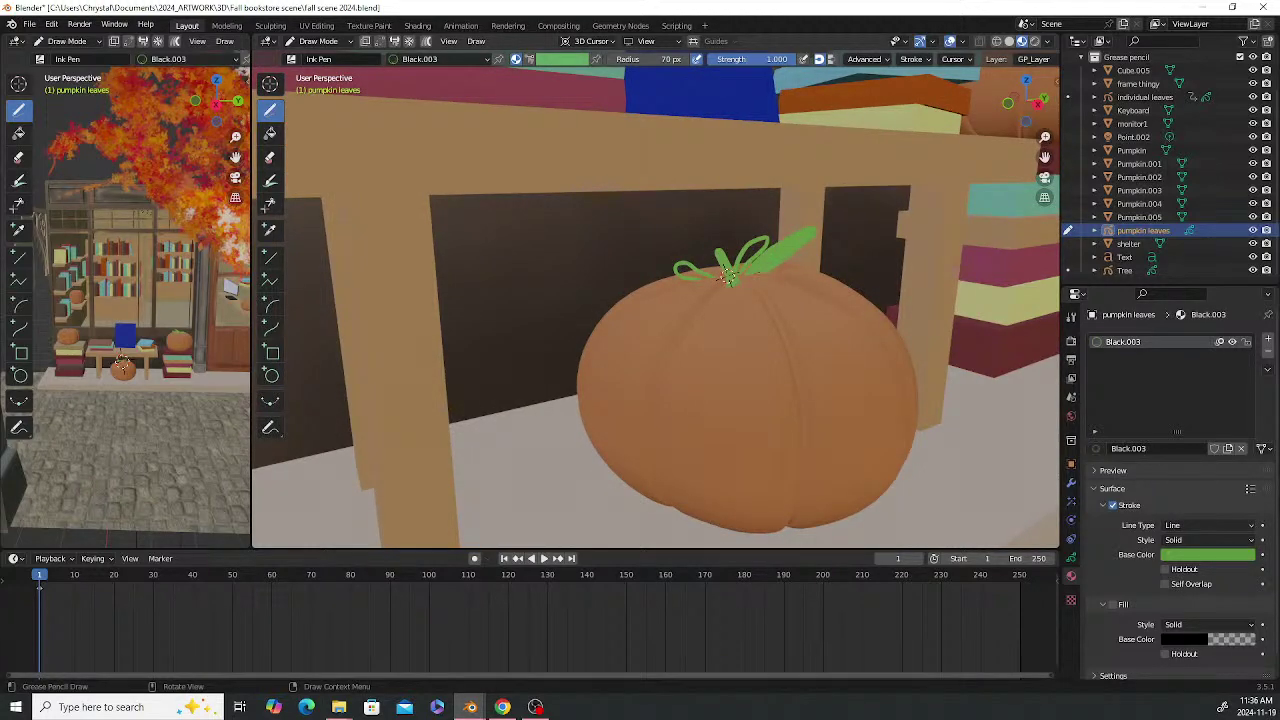
left_click_drag(742, 269, 758, 242)
mouse_move(768, 288)
middle_mouse_down()
mouse_move(778, 300)
mouse_move(597, 294)
middle_mouse_up()
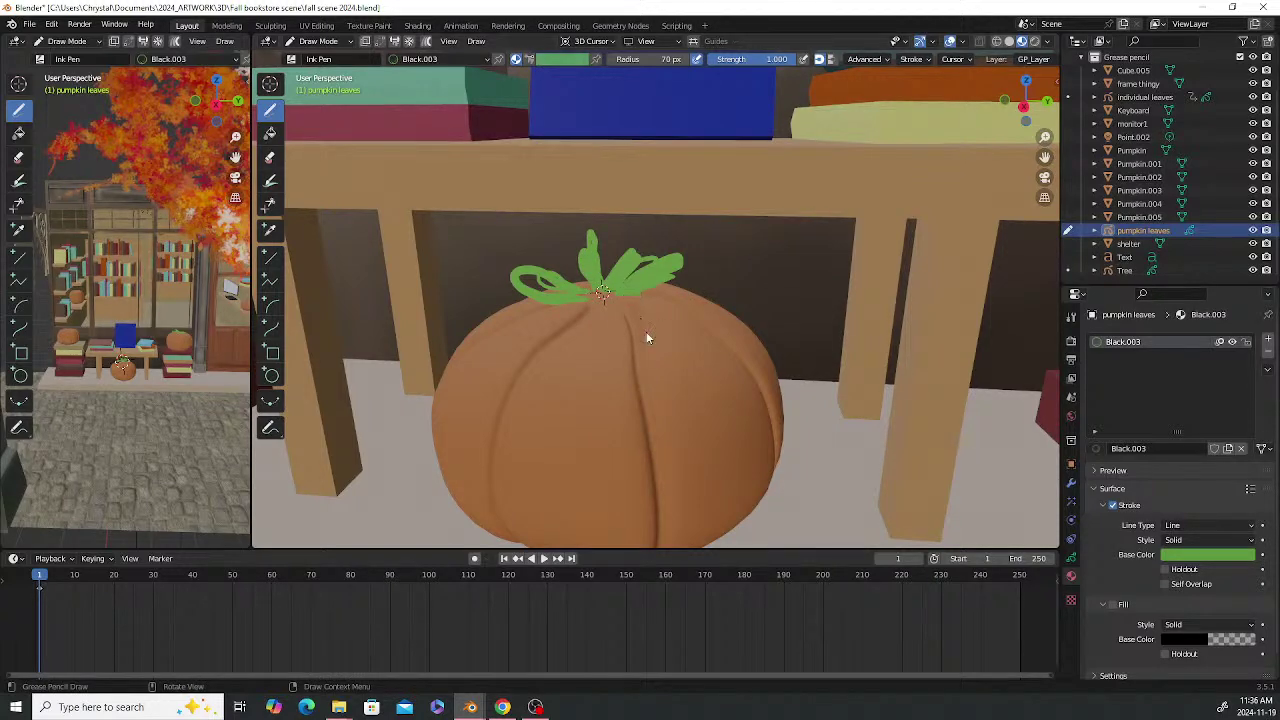
Place the 3D cursor at the top center of the pumpkin on the book stack farthest from the door
scroll(714, 363, "down", 6)
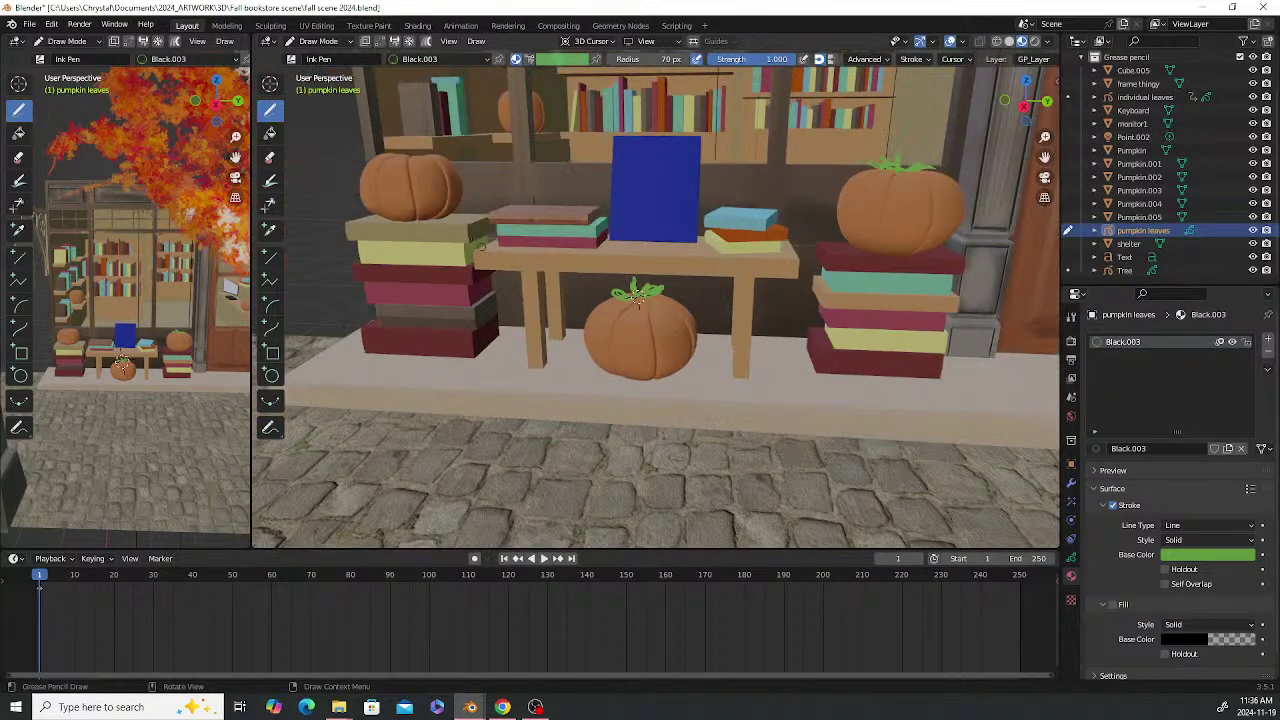
middle_click_drag(481, 246, 682, 396, "shift")
scroll(640, 370, "up", 6)
middle_click_drag(594, 336, 746, 284, "shift")
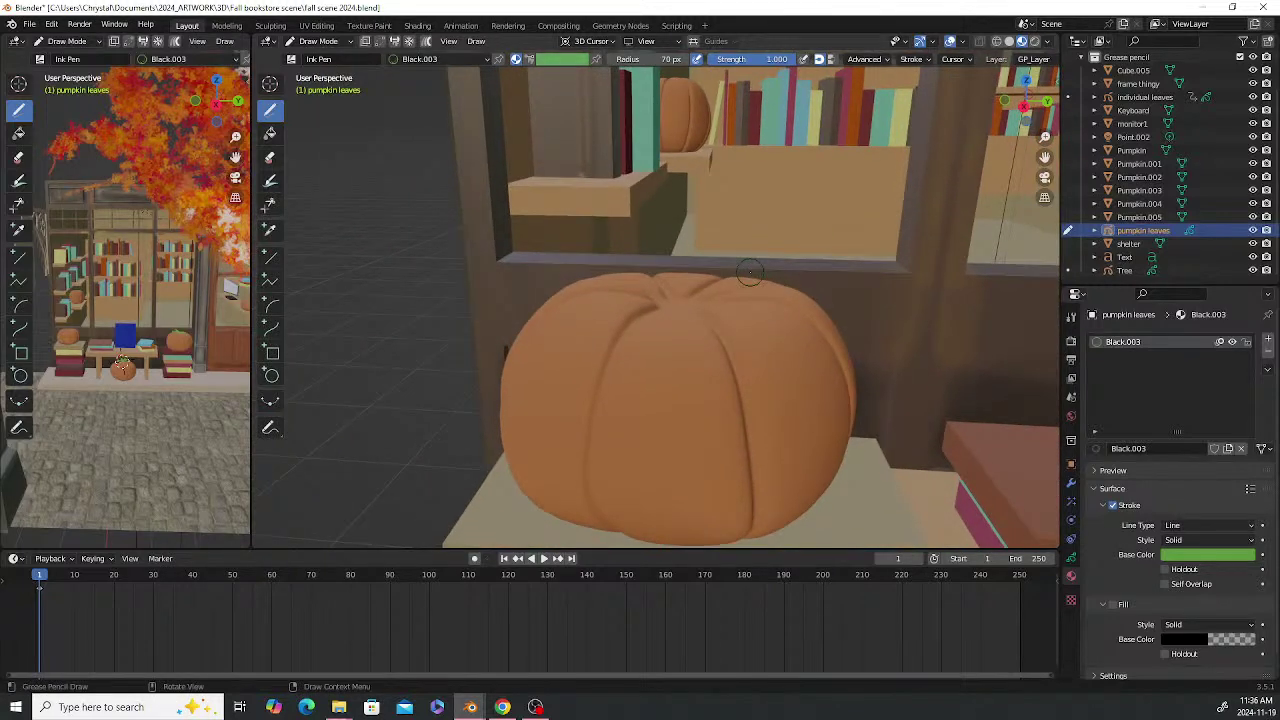
left_click(270, 84)
left_click(673, 300)
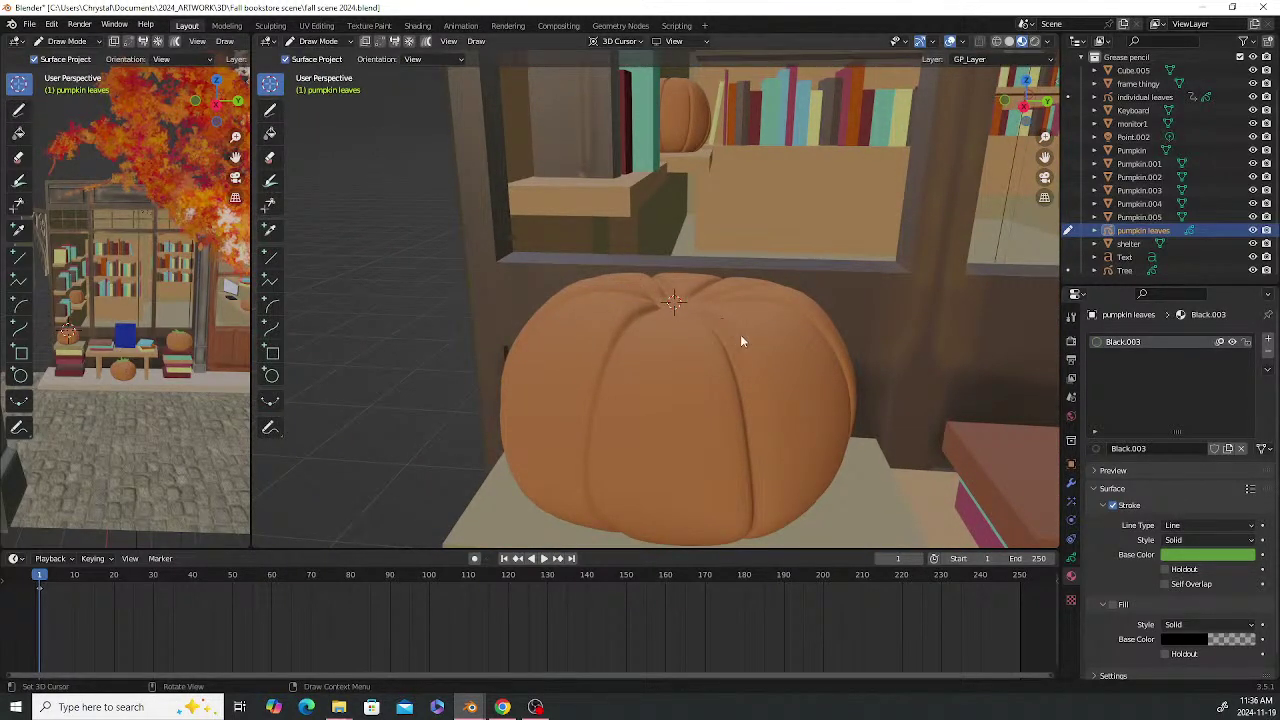
Draw the first green leaves with the Ink Pen on top of the pumpkin on that book stack
middle_click_drag(740, 342, 662, 345)
left_click(270, 108)
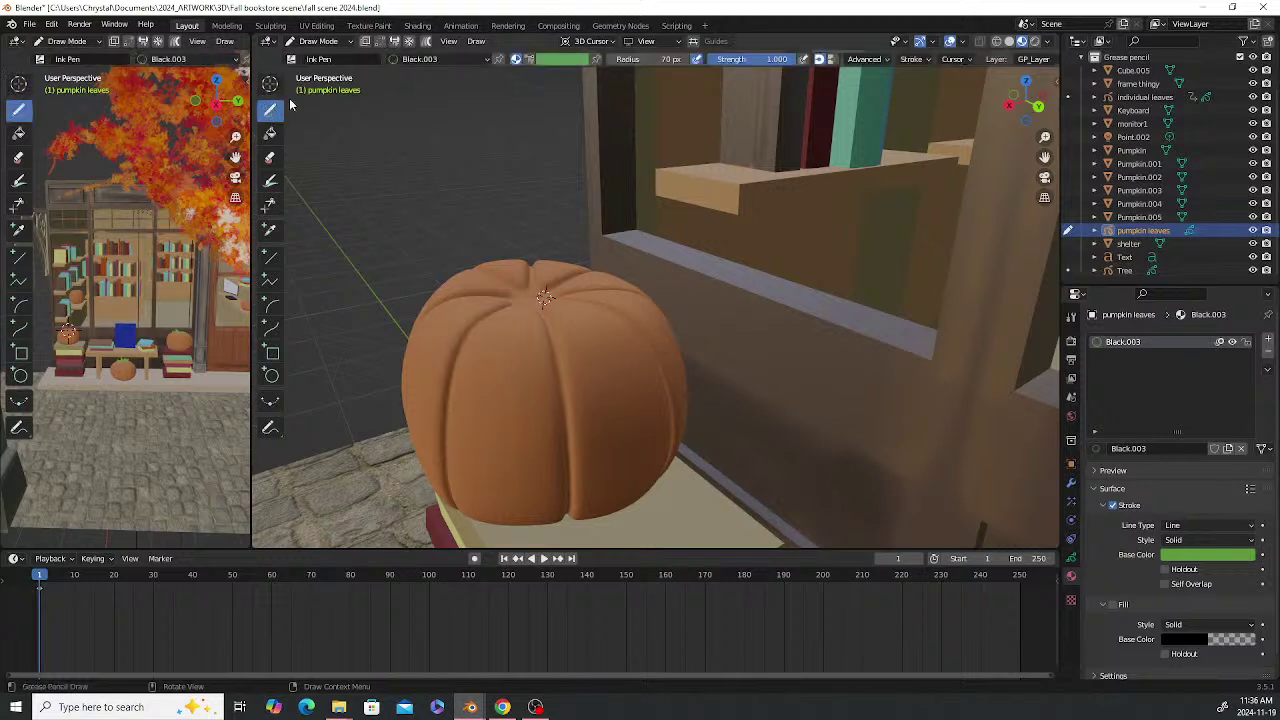
left_click_drag(520, 272, 483, 193)
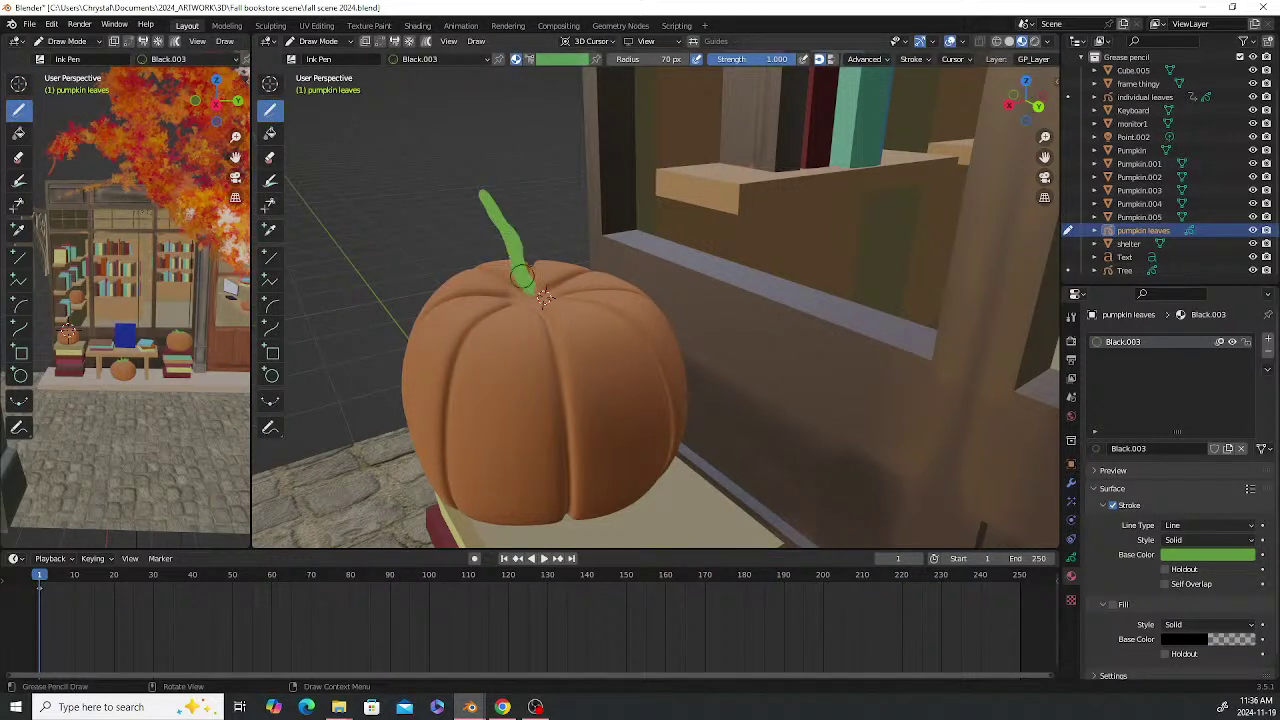
mouse_move(541, 292)
left_mouse_down()
mouse_move(578, 205)
mouse_move(543, 298)
mouse_move(410, 236)
mouse_move(518, 288)
left_mouse_up()
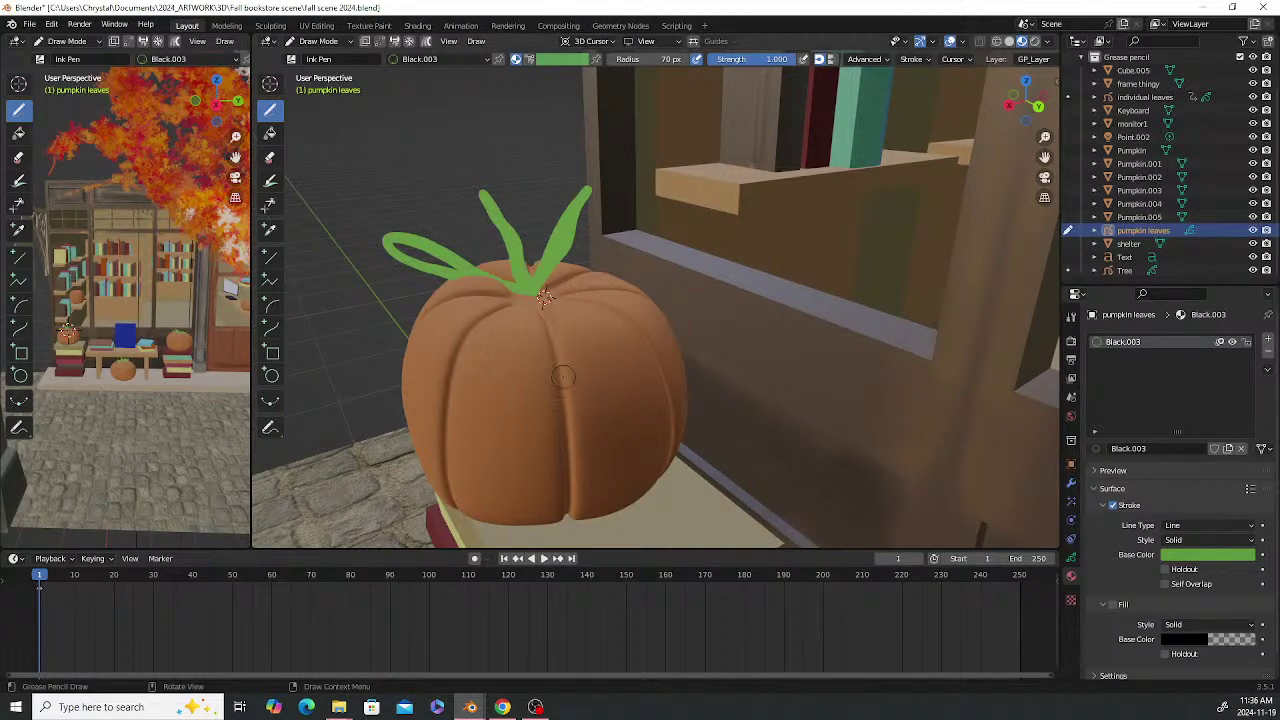
Fill out the same pumpkin's top with more green leaves drawn from the opposite side and from behind
middle_click_drag(563, 374, 720, 369)
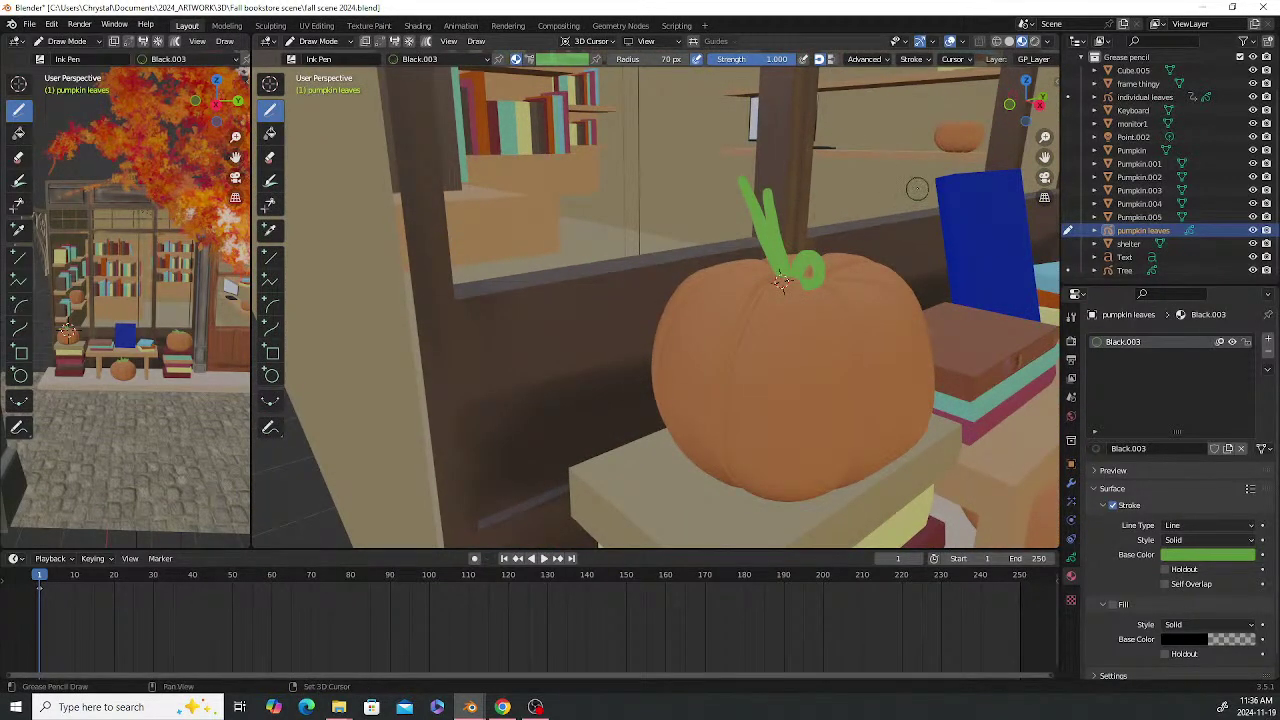
middle_click_drag(917, 189, 712, 216)
mouse_move(548, 332)
left_mouse_down()
mouse_move(600, 274)
mouse_move(539, 338)
left_mouse_up()
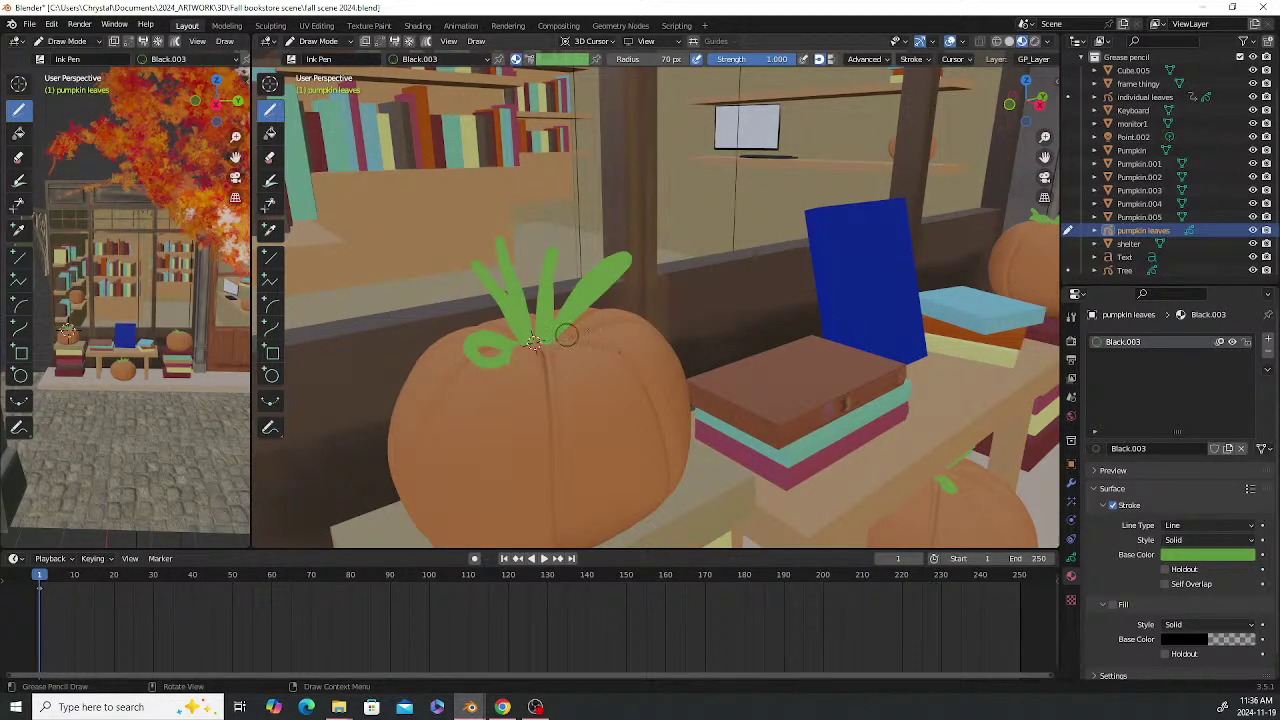
middle_click_drag(590, 280, 894, 414)
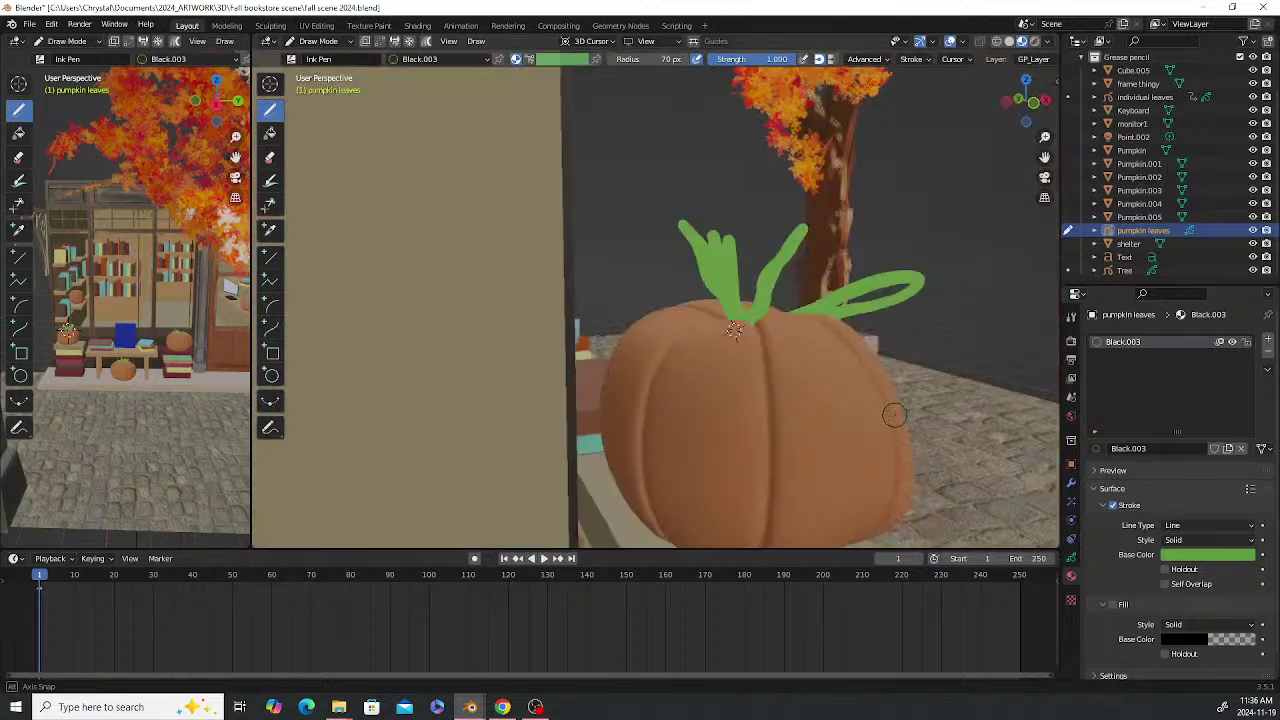
mouse_move(745, 308)
left_mouse_down()
mouse_move(830, 268)
mouse_move(790, 298)
left_mouse_up()
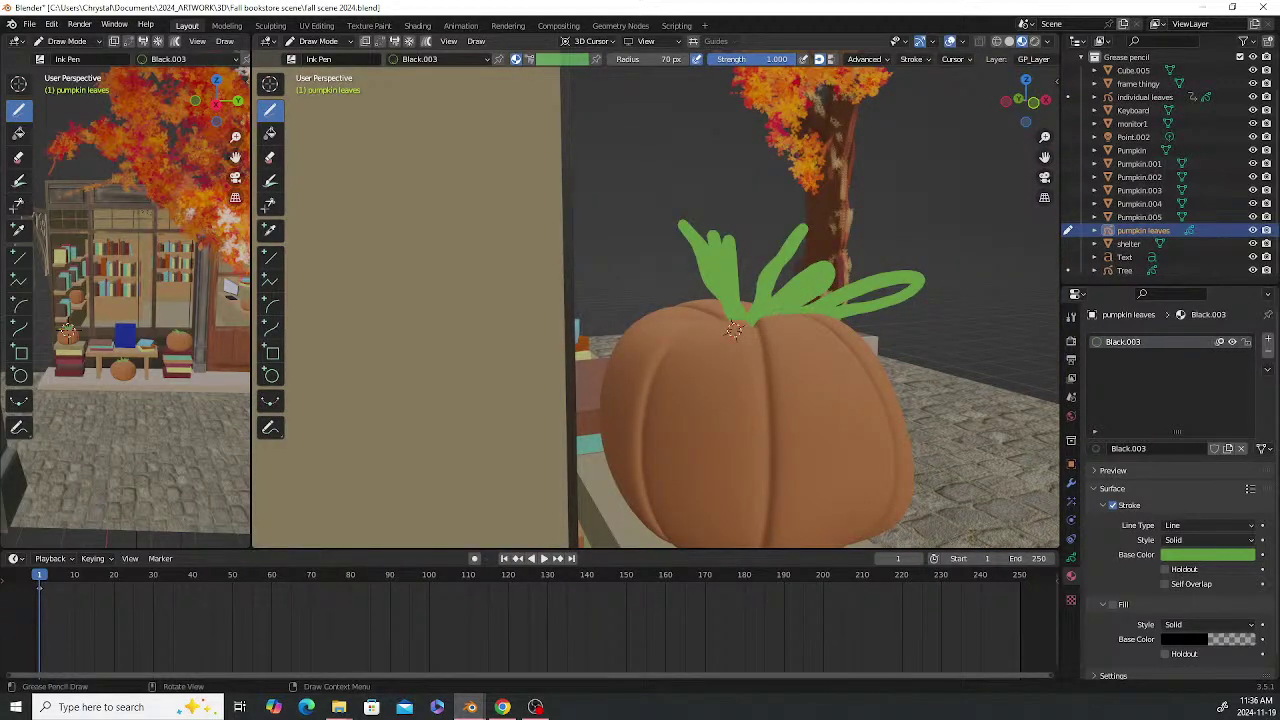
middle_click_drag(870, 304, 597, 316)
scroll(597, 316, "down", 8)
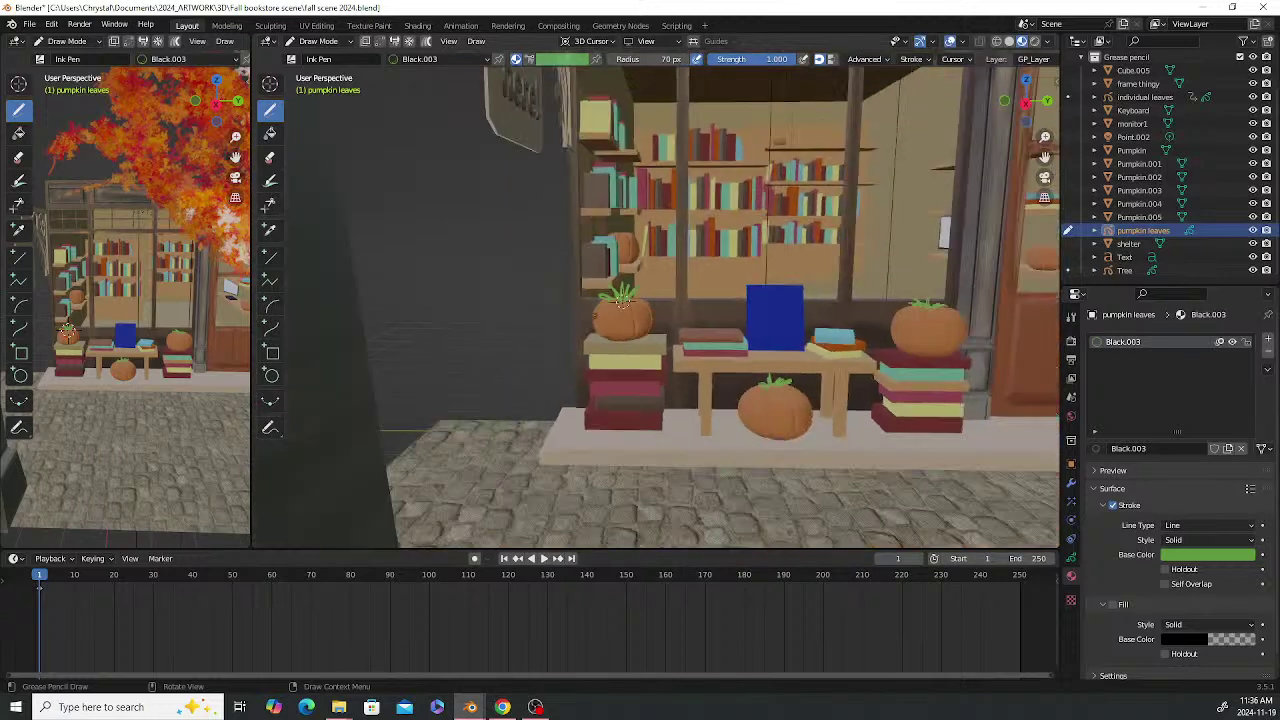
Place the 3D cursor on top of the pumpkin on the shop's interior shelf, switching to Object Mode
scroll(621, 300, "down", 6)
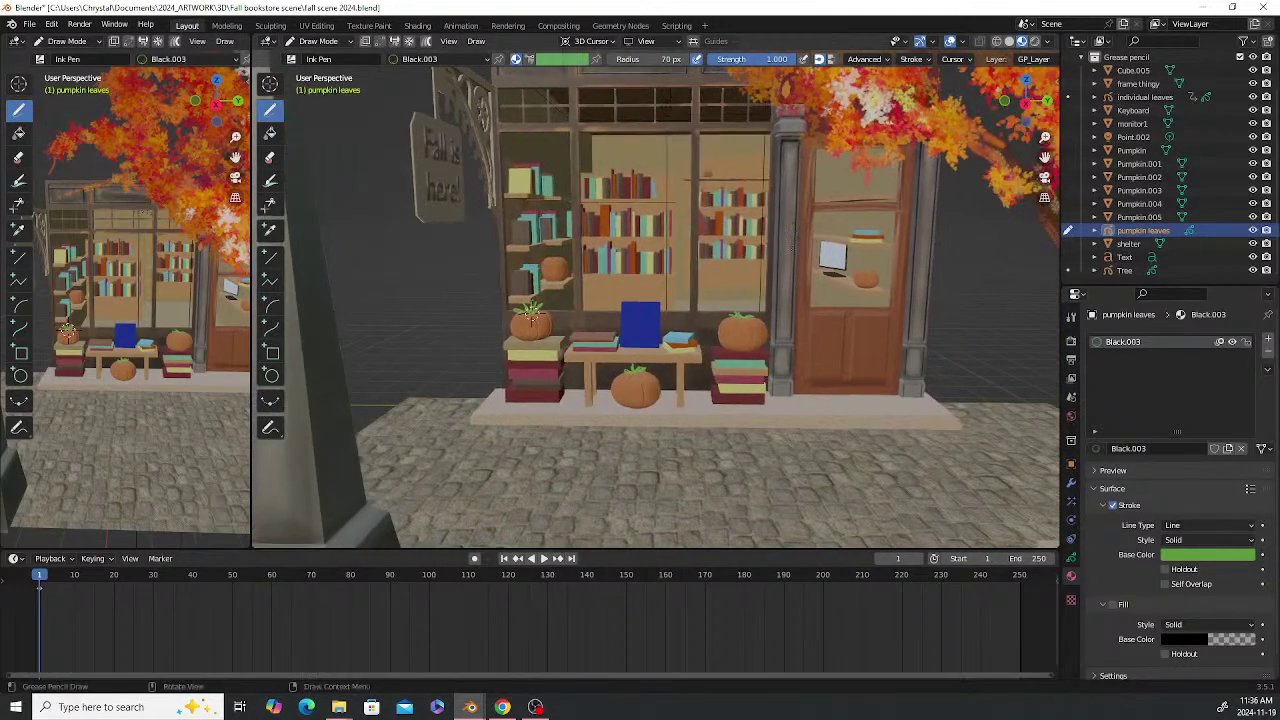
scroll(649, 261, "up", 10)
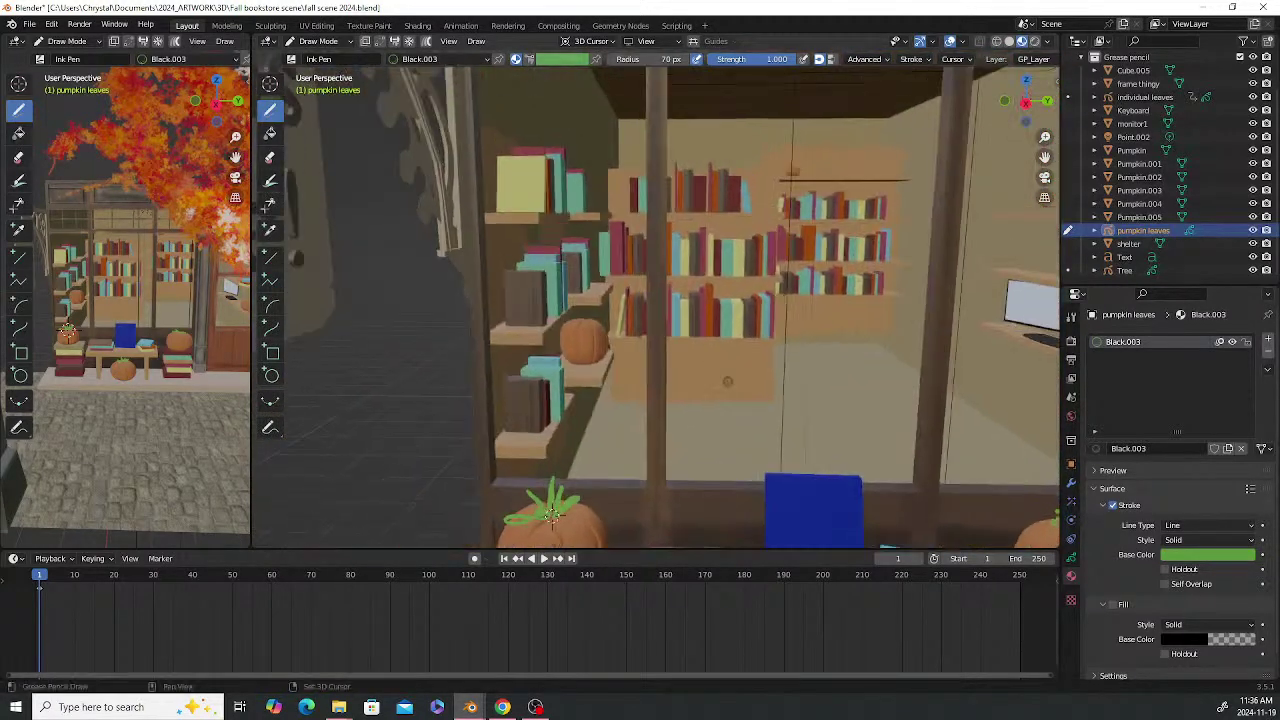
scroll(675, 333, "up", 6)
scroll(783, 357, "down", 4)
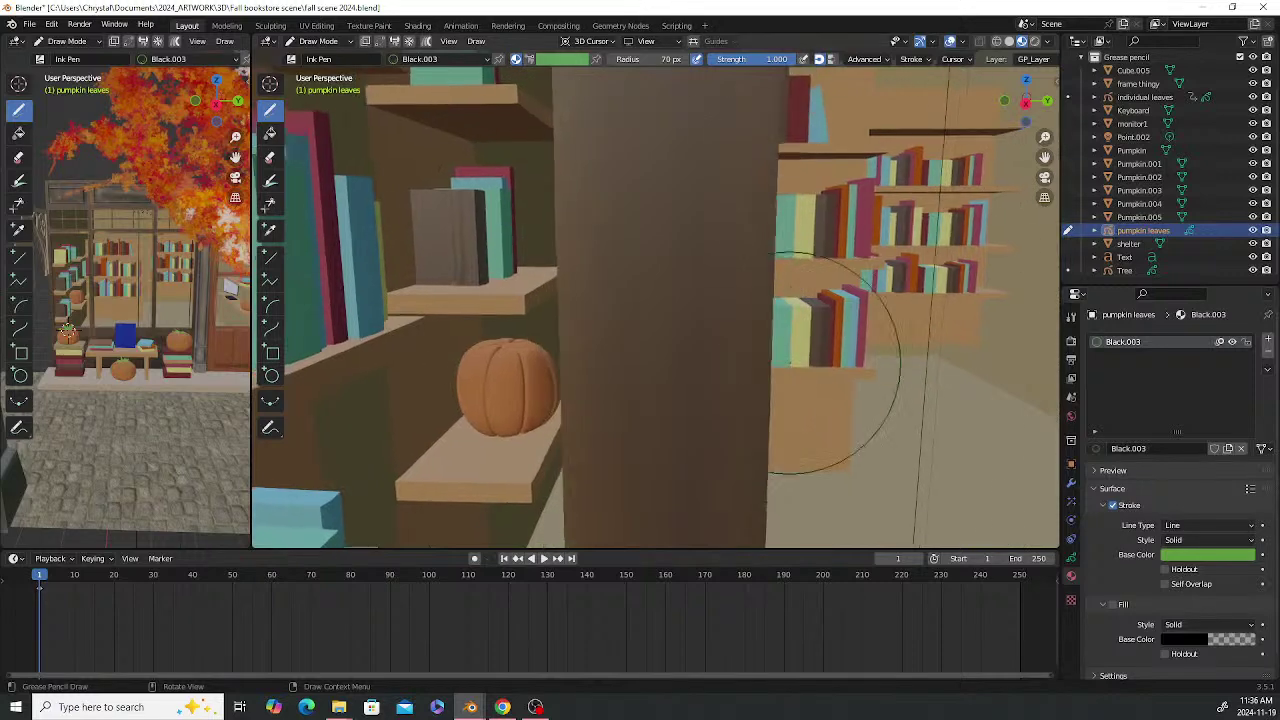
middle_click_drag(778, 357, 640, 220)
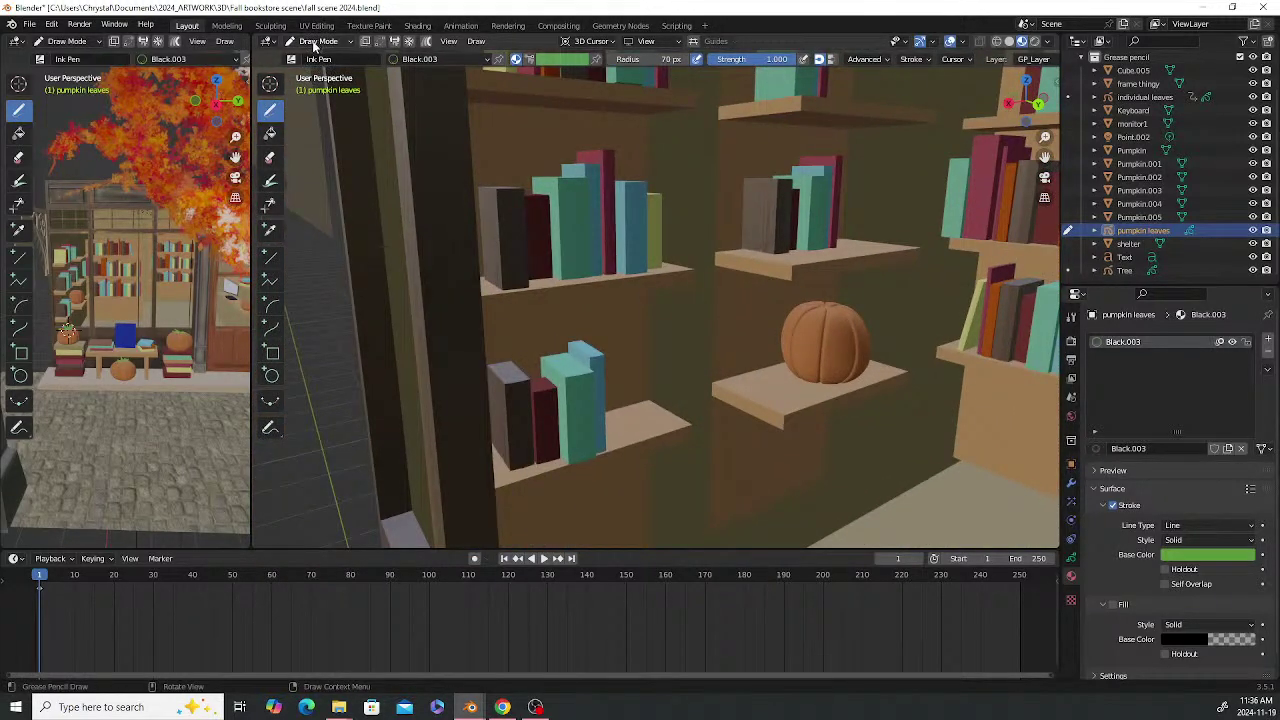
left_click(269, 84)
left_click(830, 305)
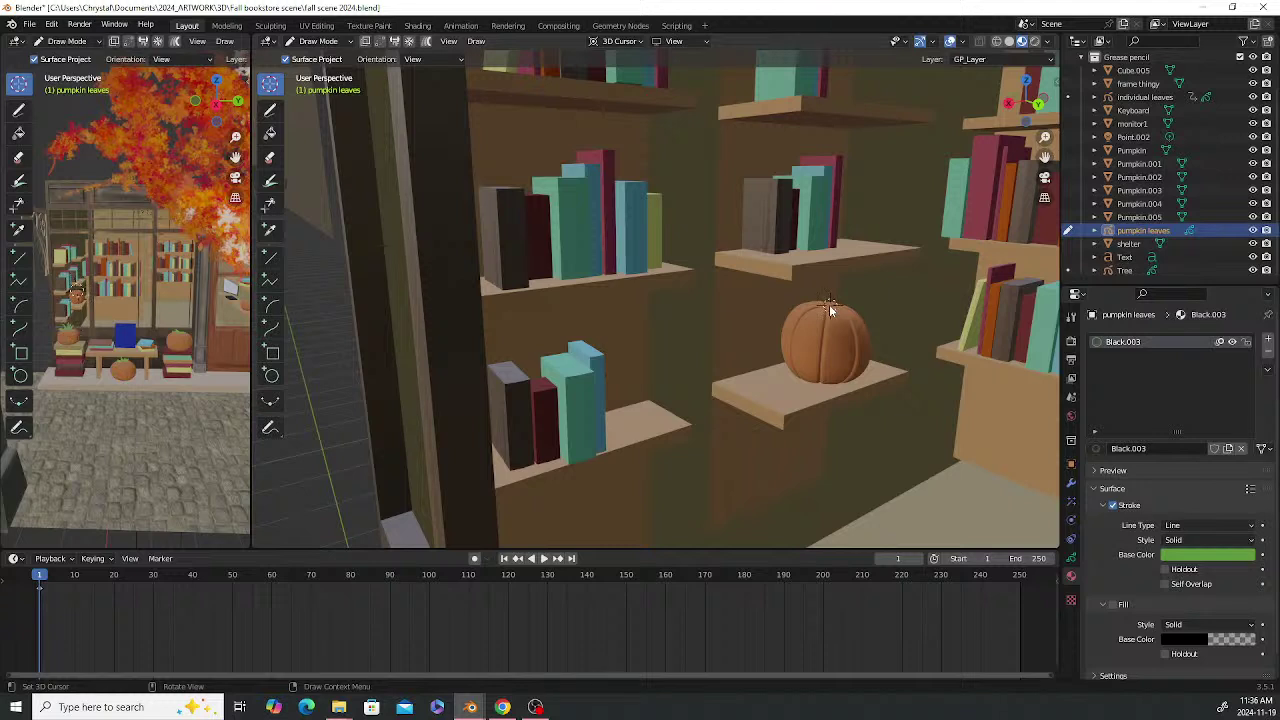
left_click(318, 41)
left_click(322, 58)
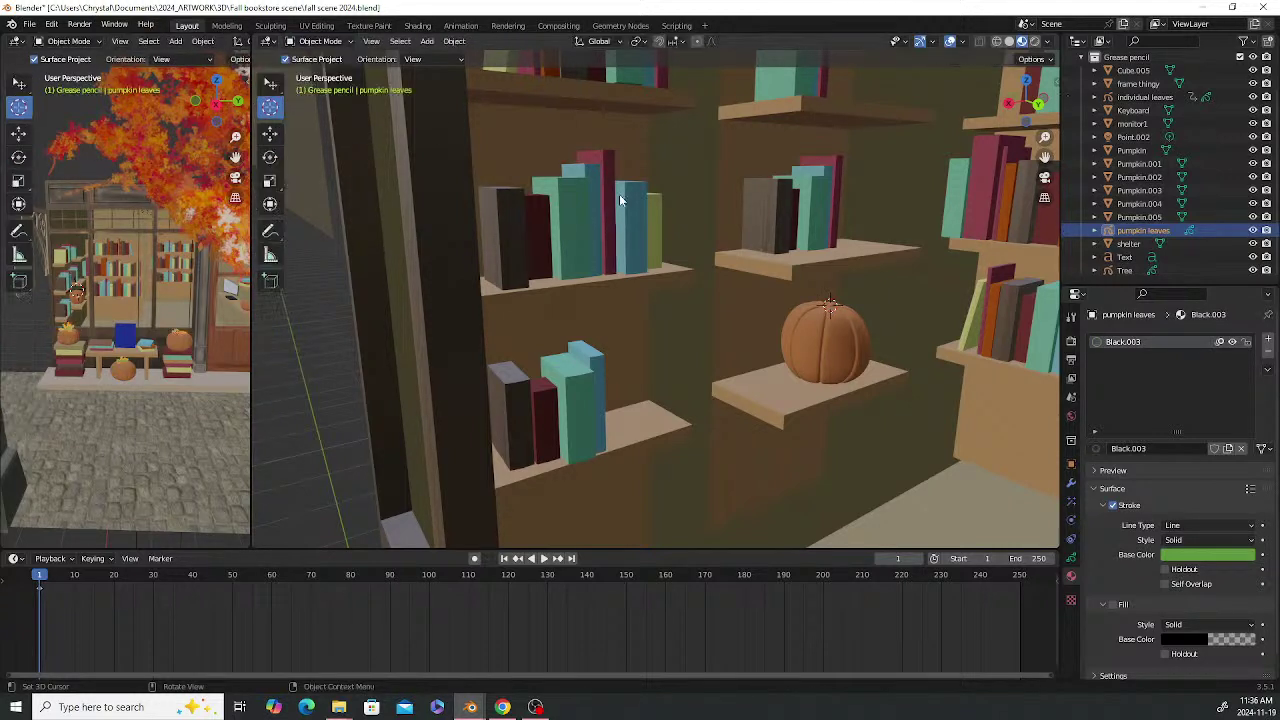
left_click(852, 353)
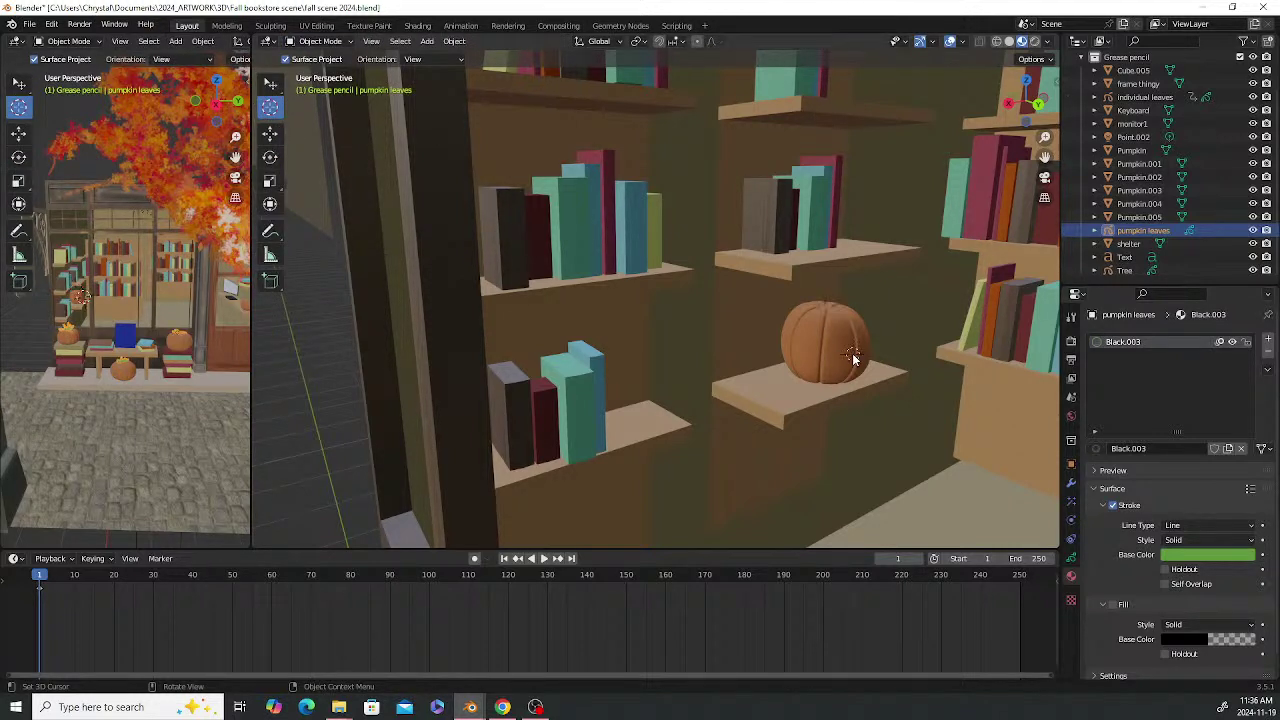
left_click(825, 303)
Frame the view on the shelf pumpkin and place the 3D cursor at the center of its top
left_click(270, 84)
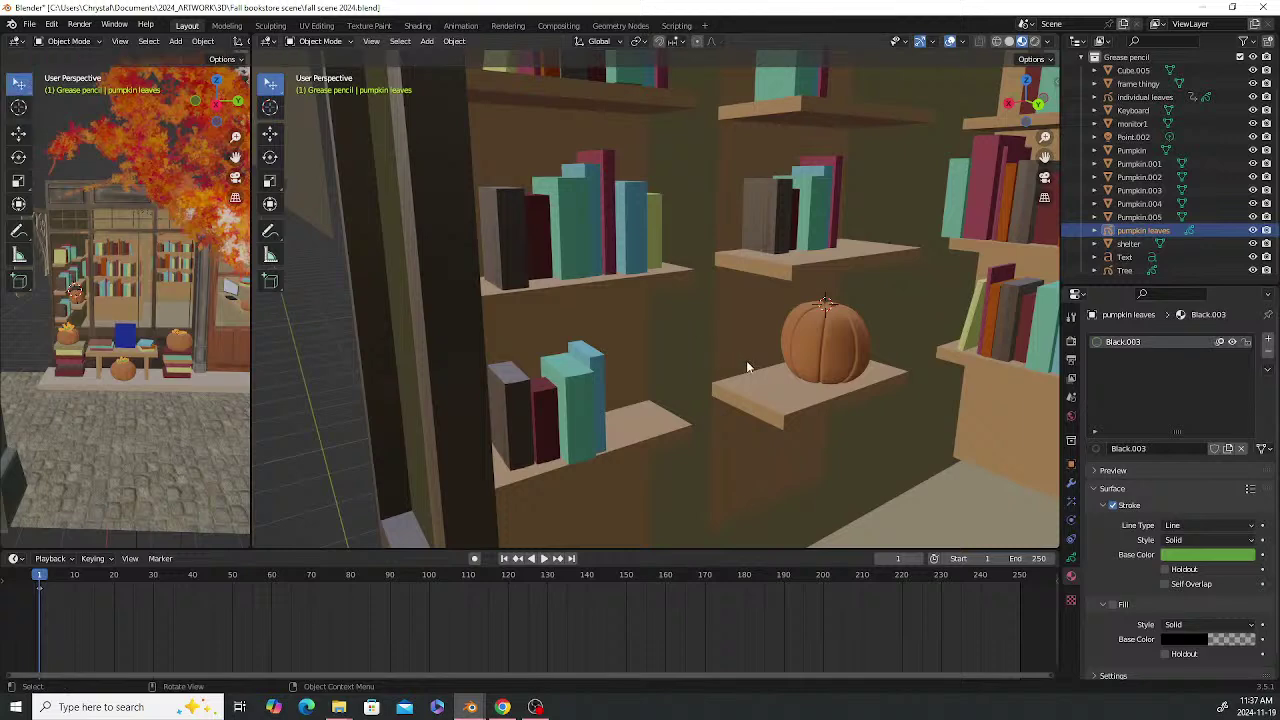
left_click(822, 362)
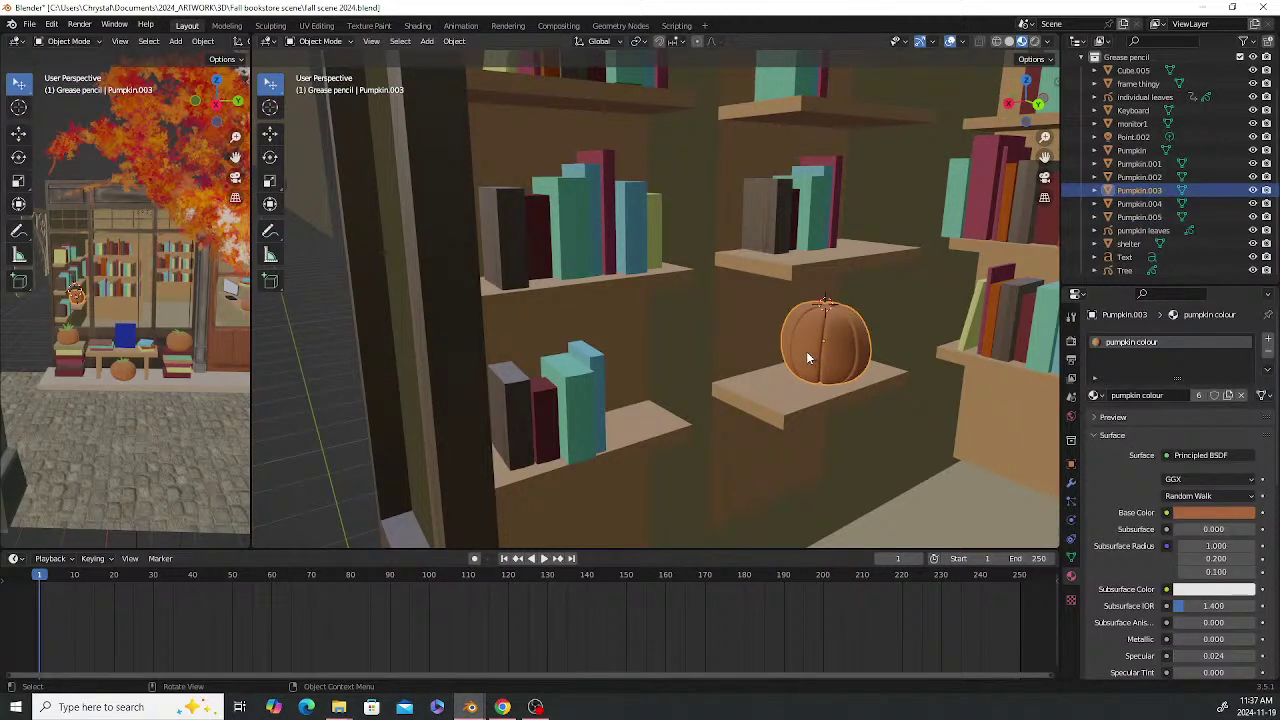
key("KP_Decimal")
middle_click_drag(722, 282, 650, 298)
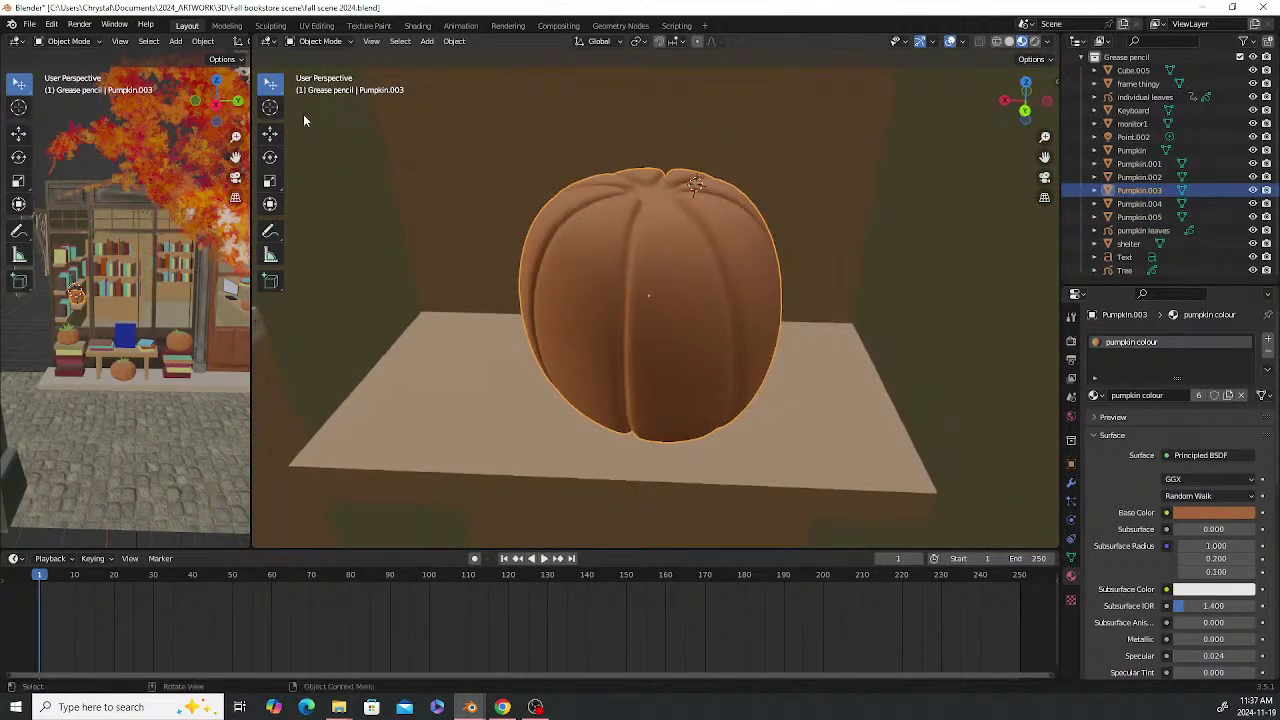
left_click(270, 107)
left_click(646, 186)
middle_click_drag(718, 214, 663, 194)
Put the pumpkin leaves object into Draw Mode and nudge the 3D cursor onto the shelf pumpkin's stem point
left_click(320, 41)
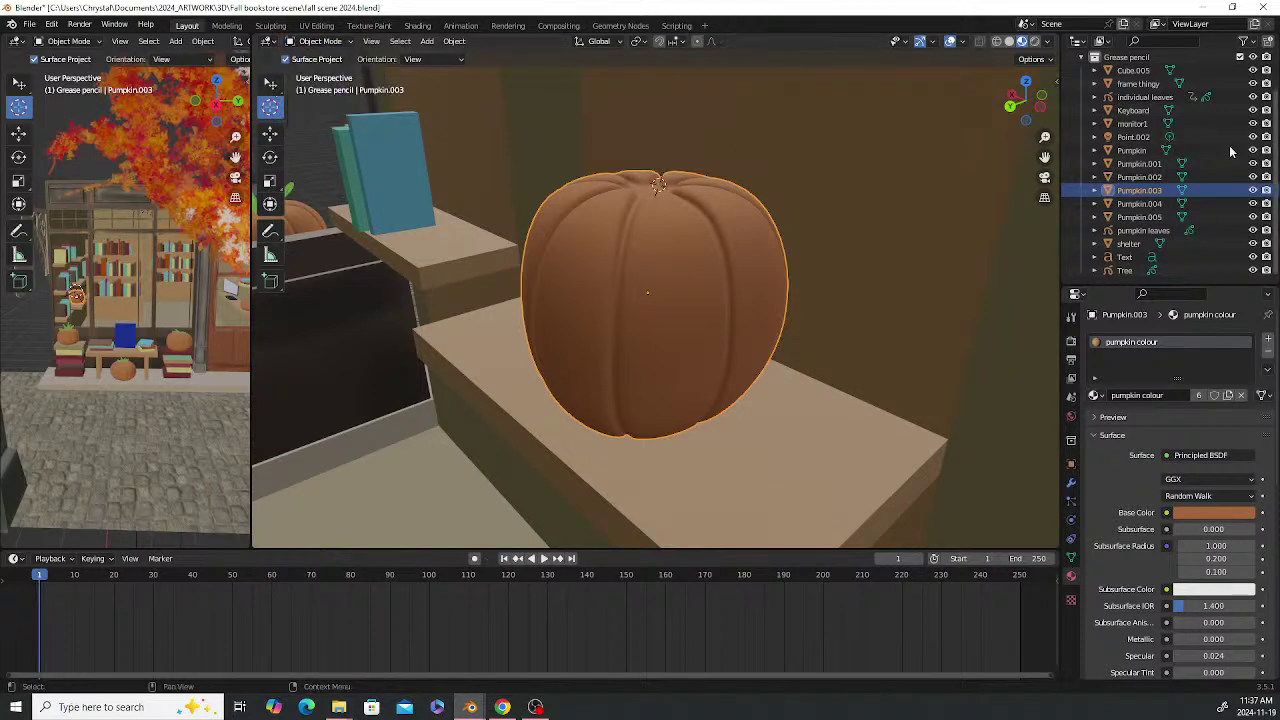
left_click(1142, 231)
left_click(320, 44)
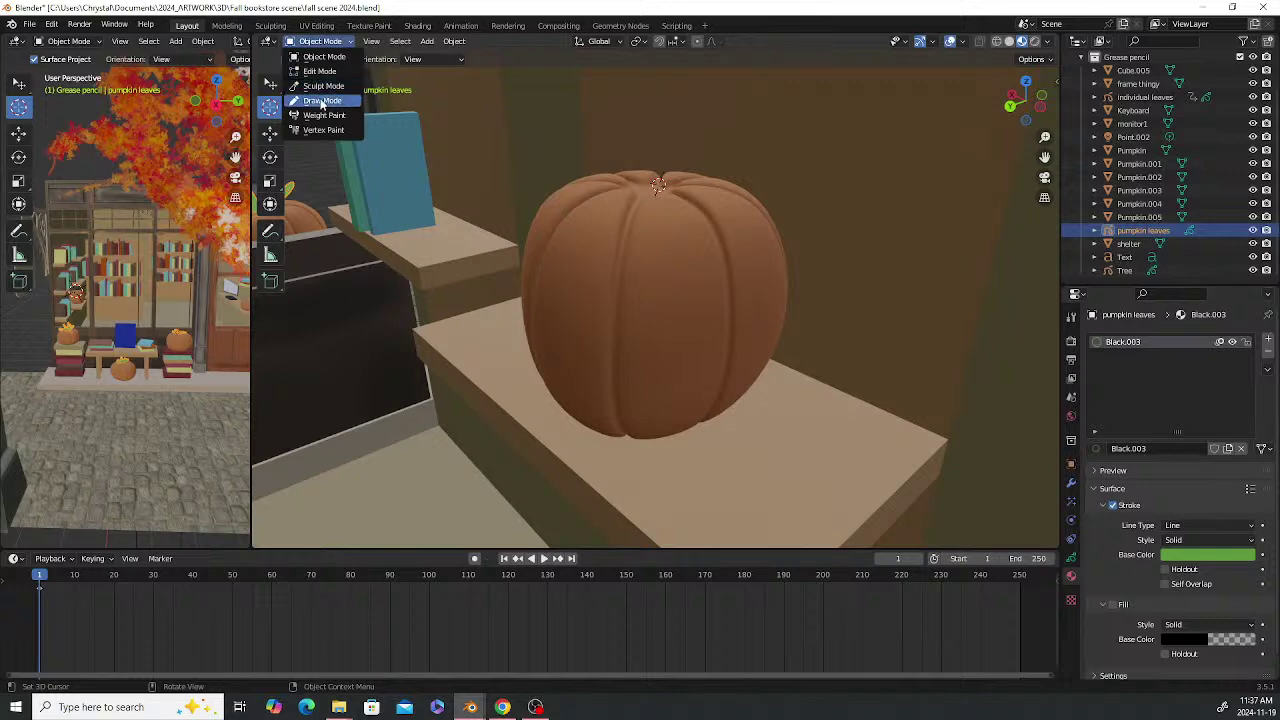
left_click(325, 101)
mouse_move(622, 185)
middle_mouse_down()
mouse_move(672, 228)
mouse_move(669, 194)
mouse_move(710, 194)
mouse_move(653, 182)
middle_mouse_up()
key("g")
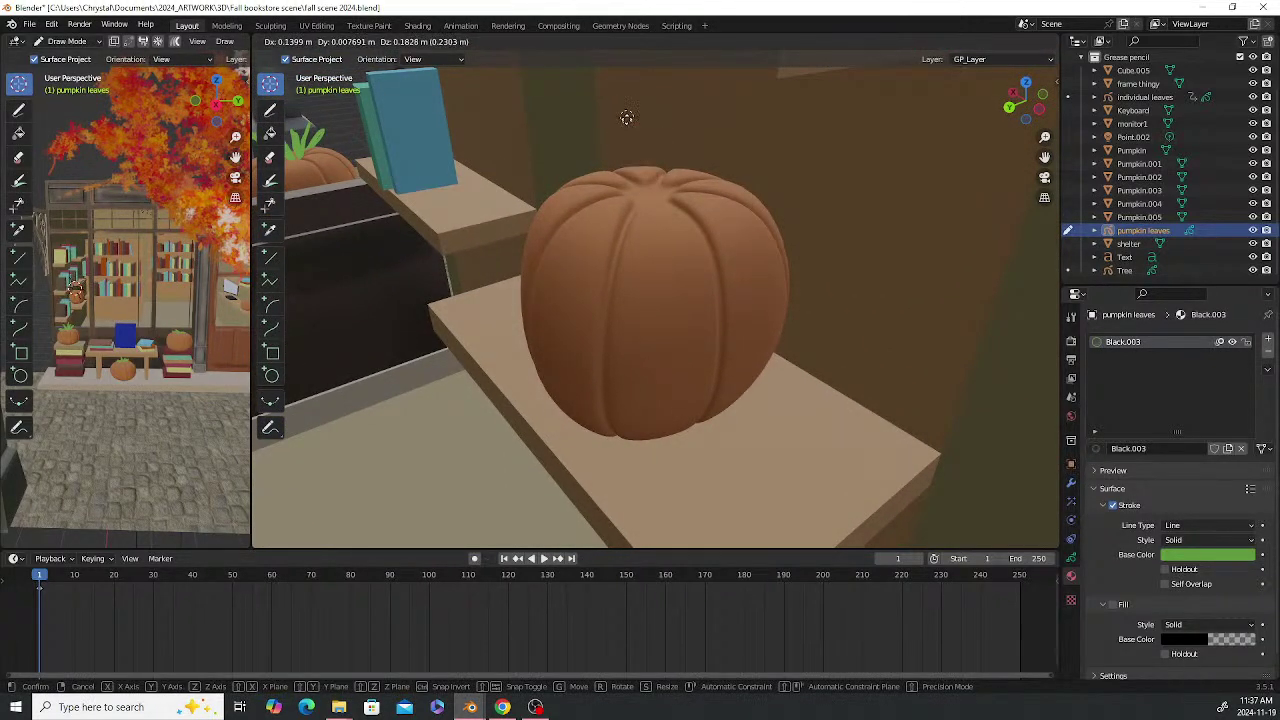
left_click(675, 180)
Draw green leaves with the Ink Pen on top of the shelf pumpkin, adding strokes from several angles
left_click(270, 110)
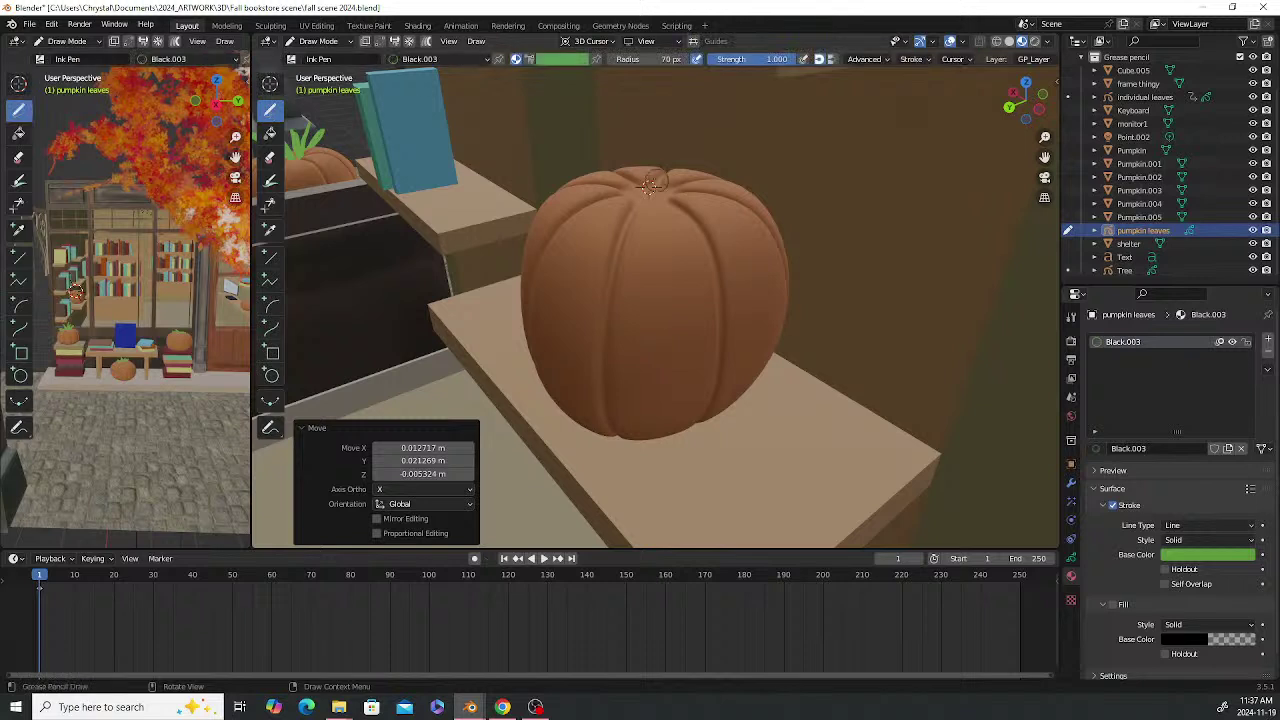
mouse_move(638, 186)
left_mouse_down()
mouse_move(600, 130)
mouse_move(632, 180)
mouse_move(720, 102)
mouse_move(682, 168)
mouse_move(718, 82)
mouse_move(700, 112)
left_mouse_up()
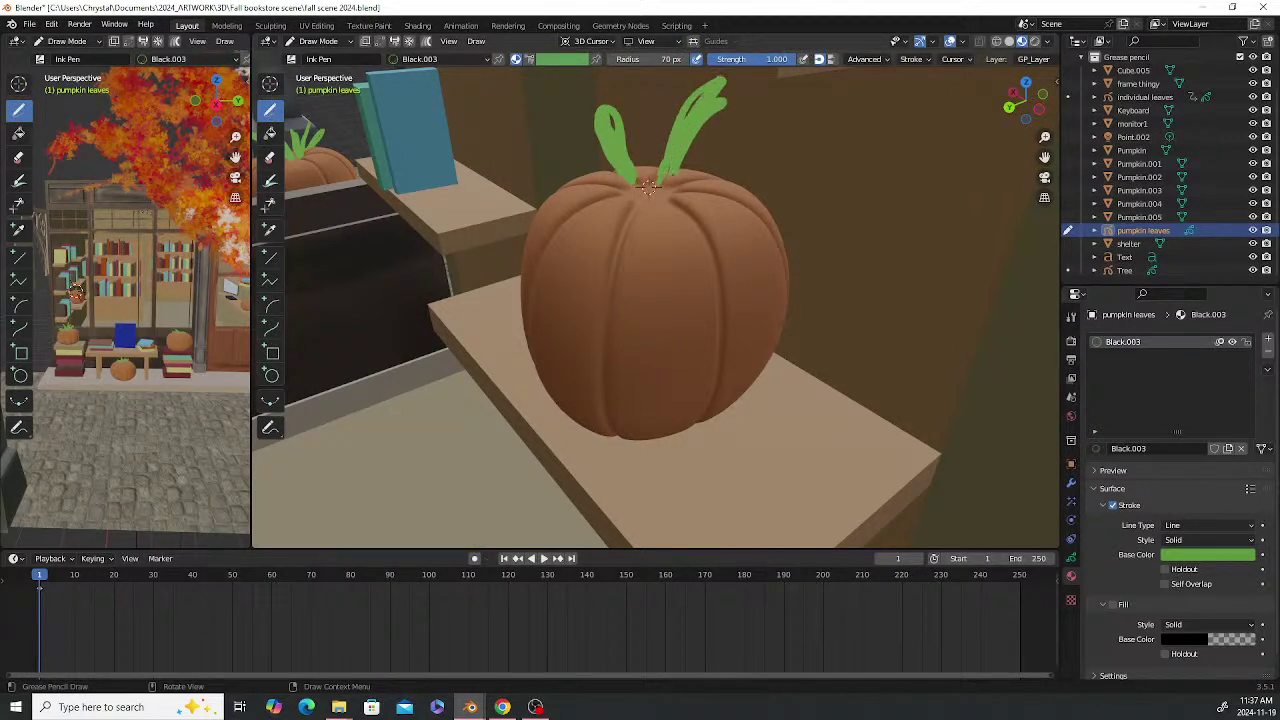
left_click_drag(662, 168, 650, 176)
mouse_move(652, 98)
left_mouse_down()
mouse_move(647, 148)
mouse_move(798, 124)
mouse_move(700, 172)
left_mouse_up()
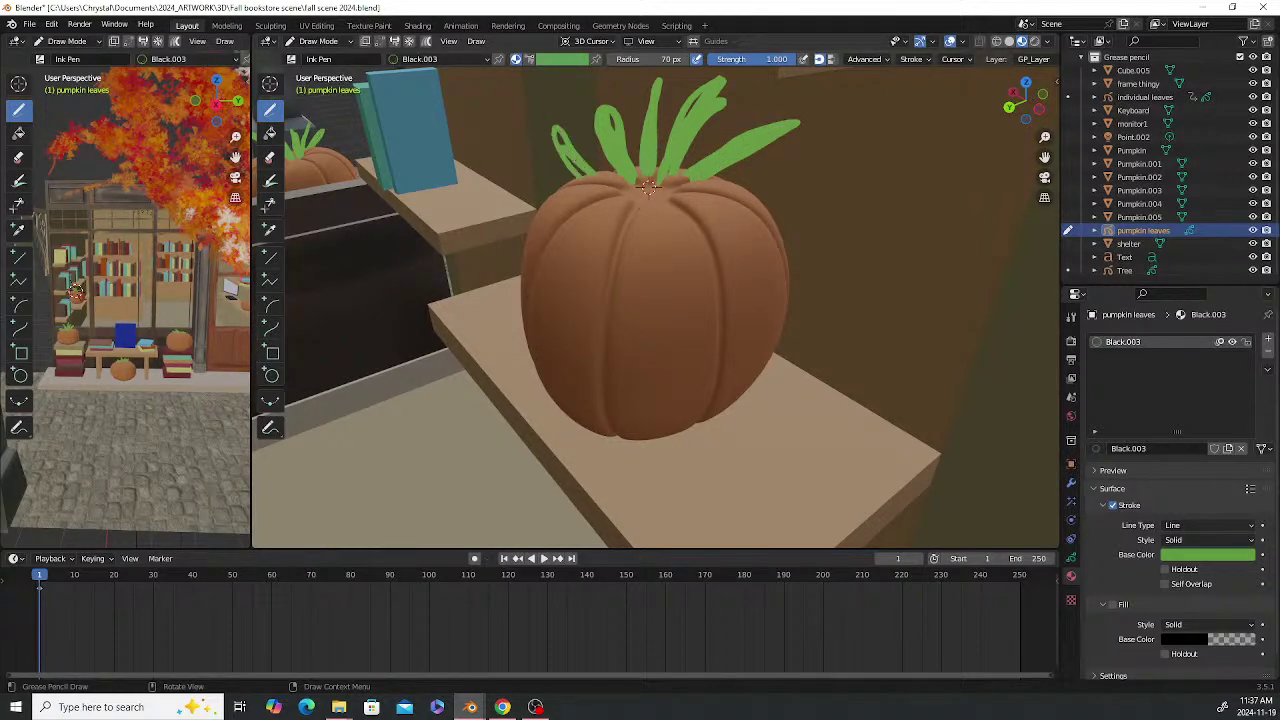
mouse_move(670, 183)
middle_mouse_down()
mouse_move(762, 240)
mouse_move(648, 186)
middle_mouse_up()
left_click_drag(648, 186, 692, 149)
middle_click_drag(692, 188, 674, 156)
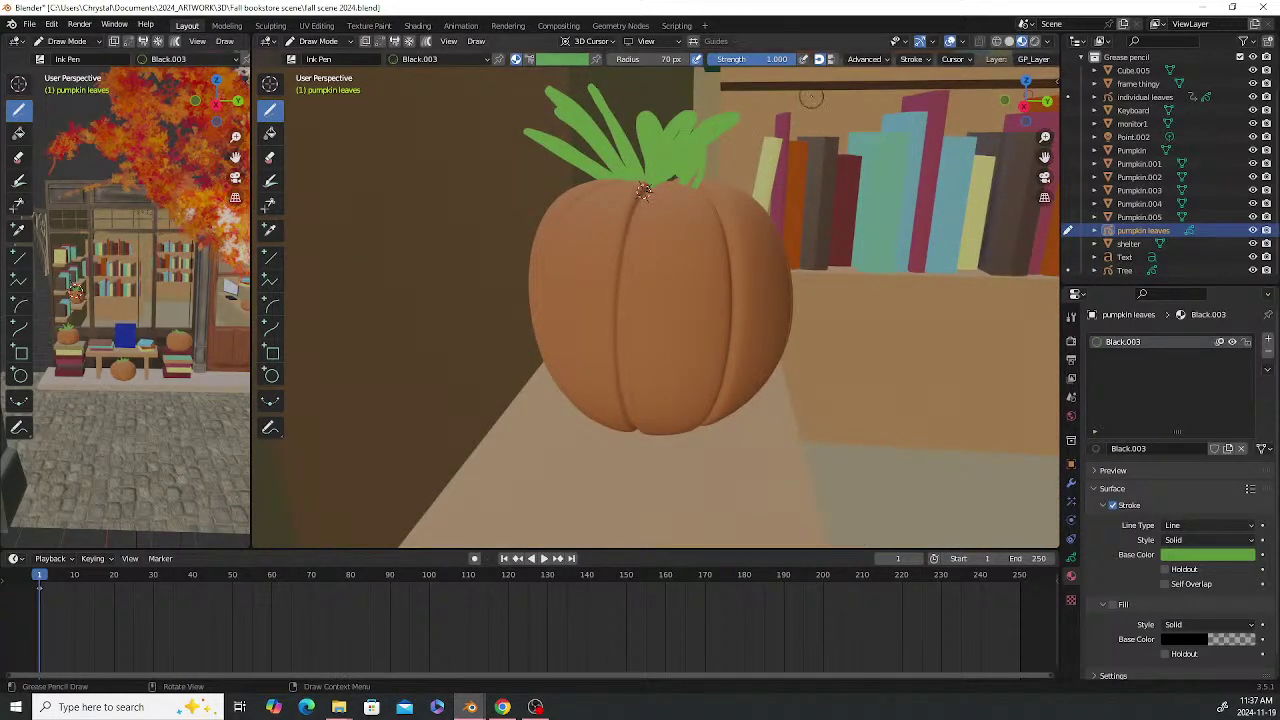
Darken the green stroke base color of the pumpkin leaves material slightly
scroll(652, 172, "down", 5)
scroll(651, 262, "down", 5)
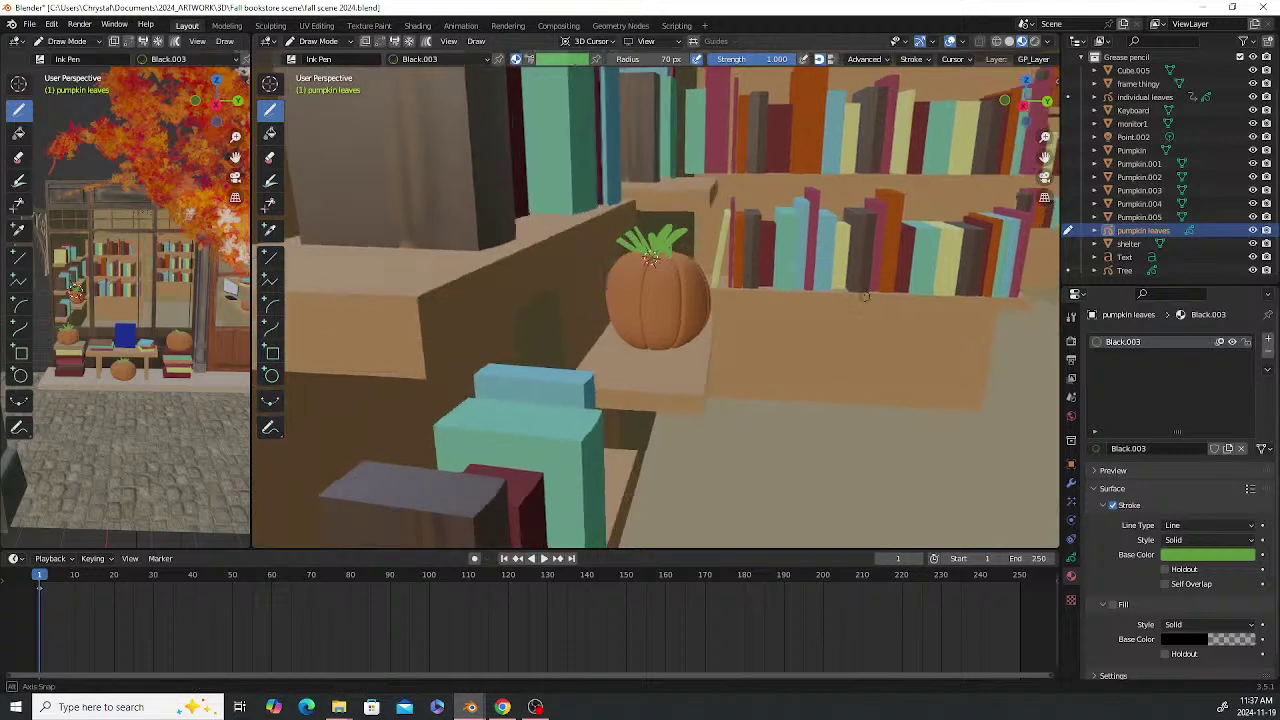
middle_click_drag(680, 285, 262, 252, "shift")
middle_click_drag(515, 218, 985, 256)
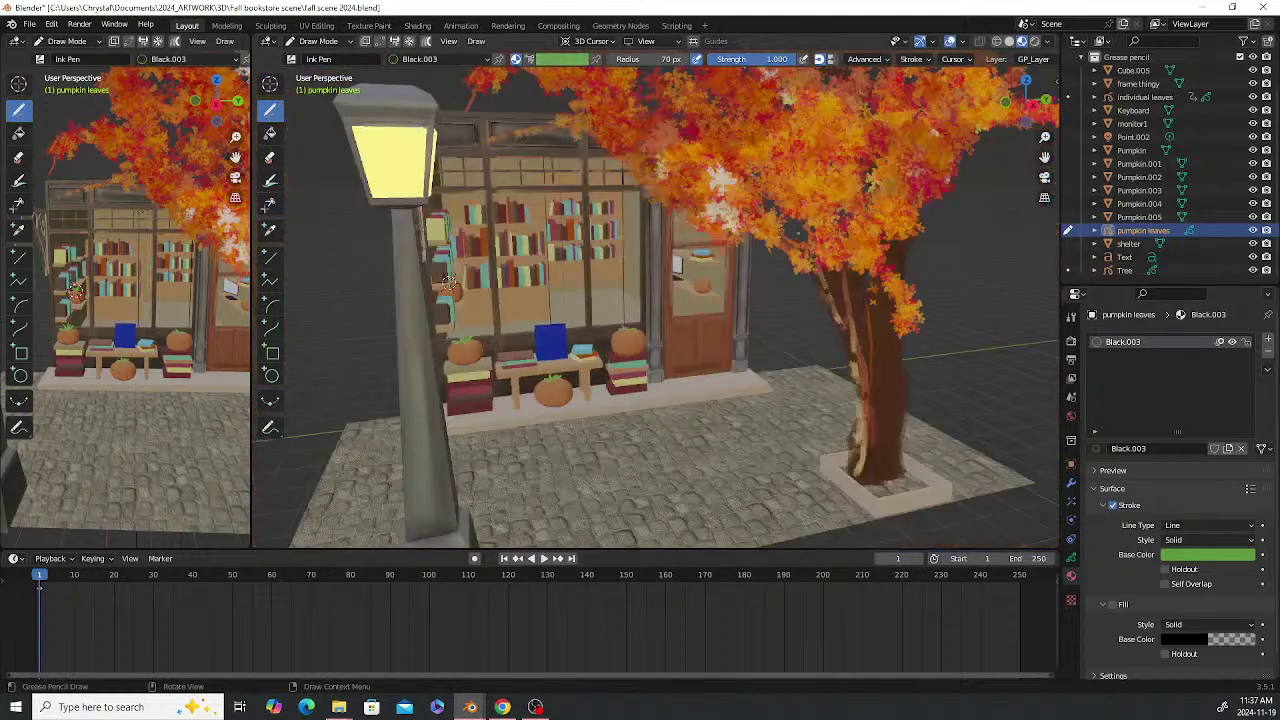
mouse_move(700, 300)
middle_mouse_down()
mouse_move(830, 296)
mouse_move(715, 292)
middle_mouse_up()
left_click(1182, 556)
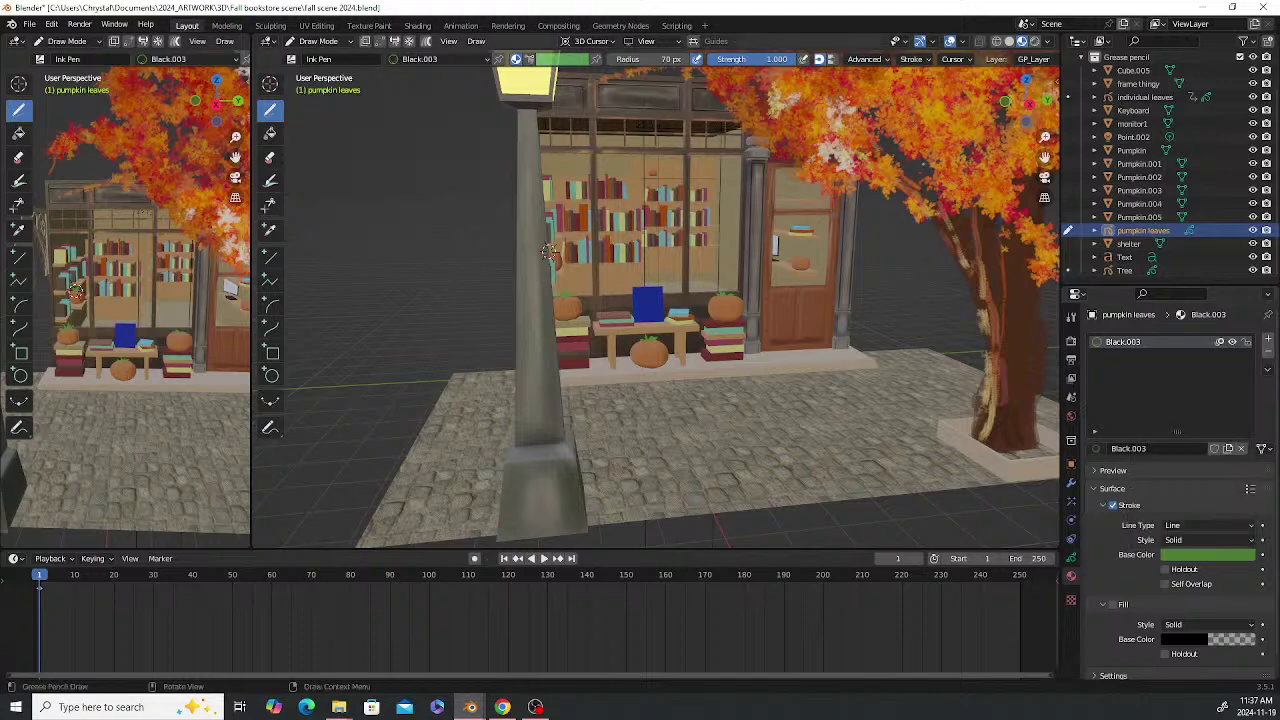
Switch the main viewport to Rendered shading and fine-tune the leaves' green stroke base color
left_click(1036, 43)
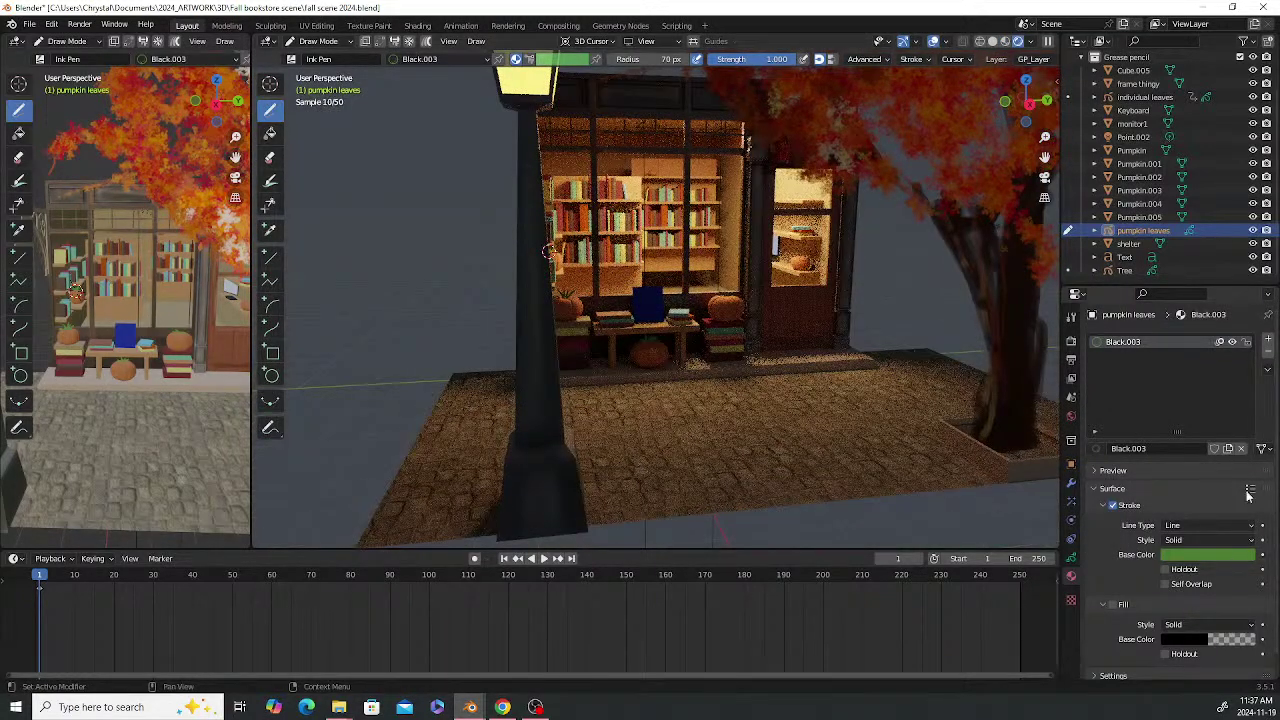
left_click(1224, 556)
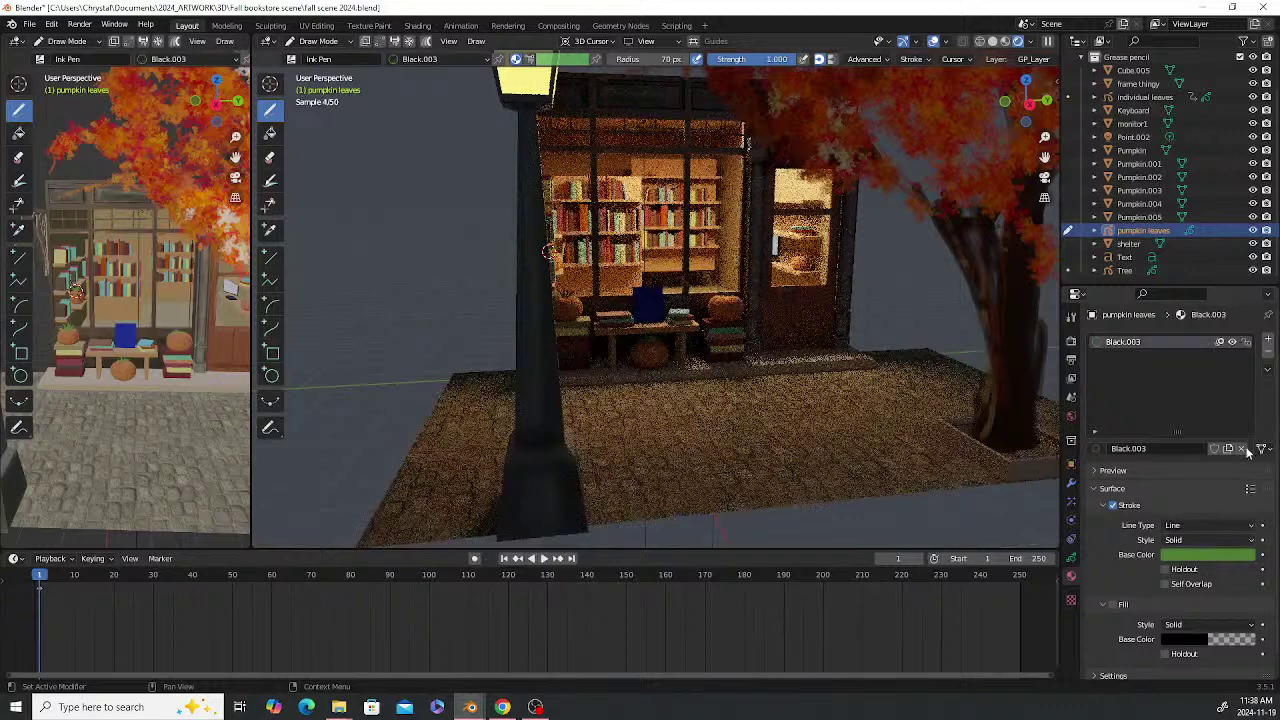
left_click(1226, 556)
left_click_drag(1246, 428, 1246, 412)
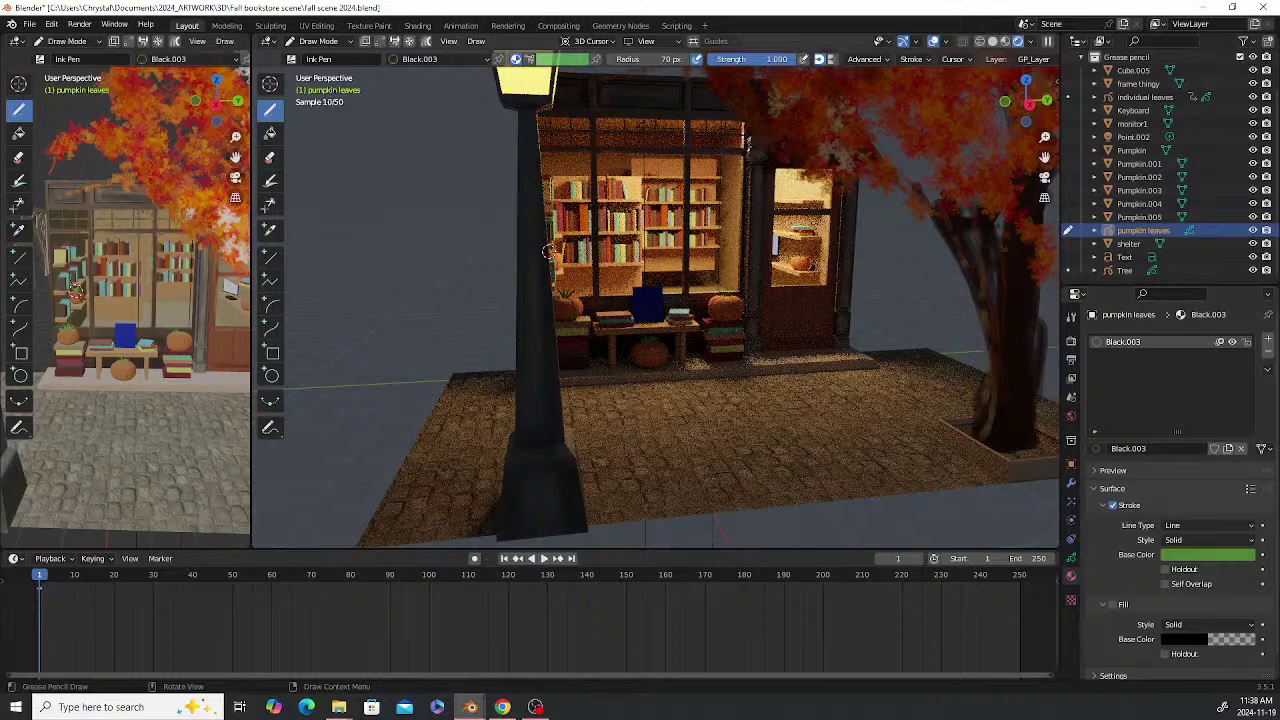
Save the scene file and view the rendered storefront through the camera
scroll(549, 251, "down", 3)
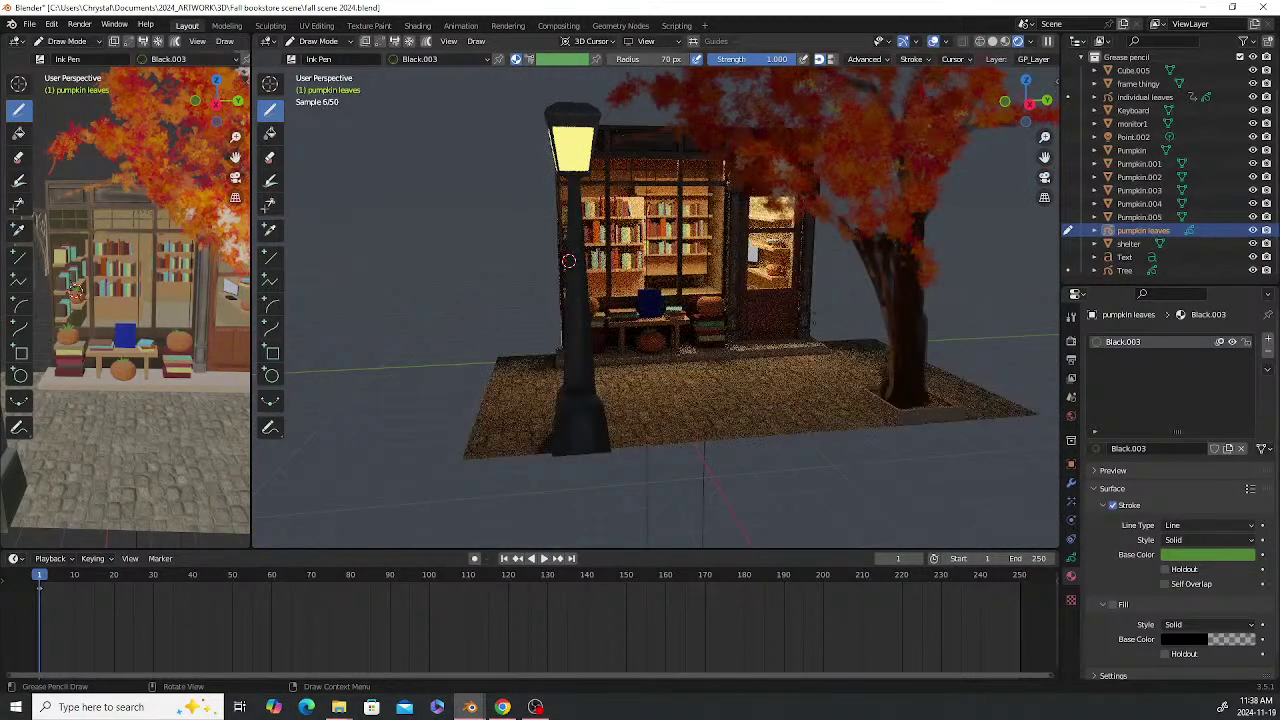
middle_click_drag(566, 263, 568, 261)
middle_click_drag(727, 183, 695, 155)
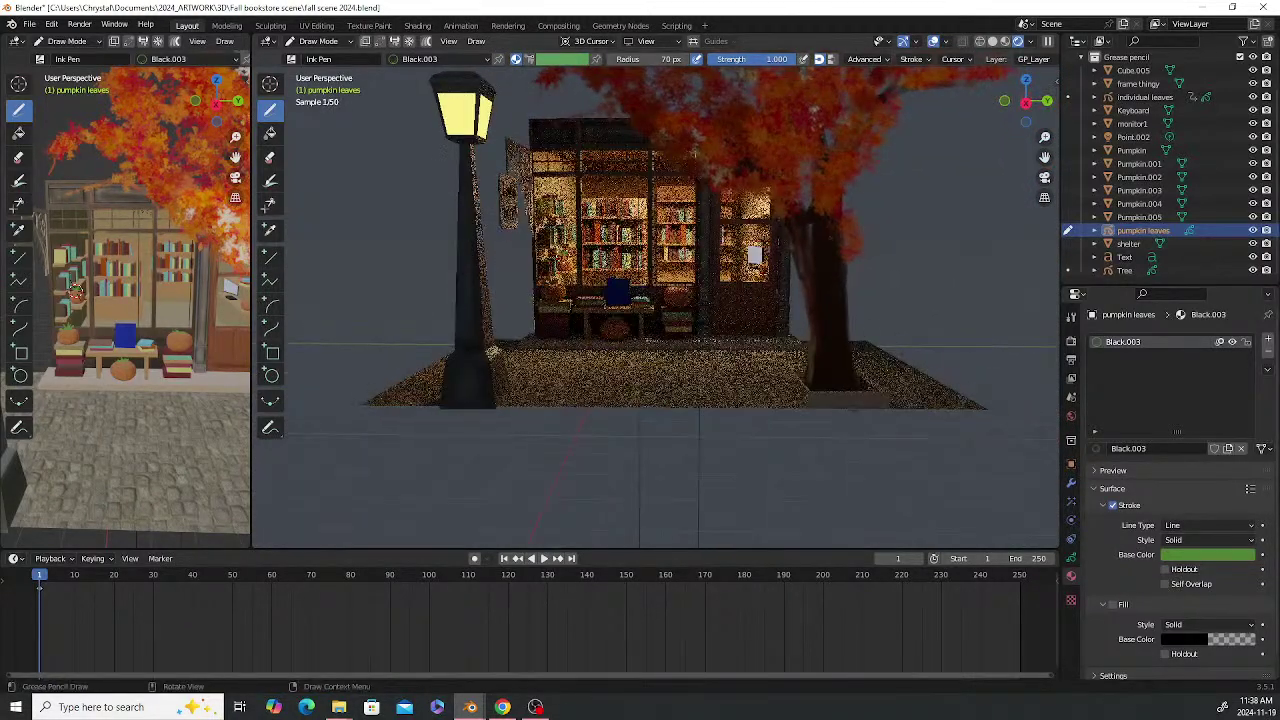
key("ctrl+s")
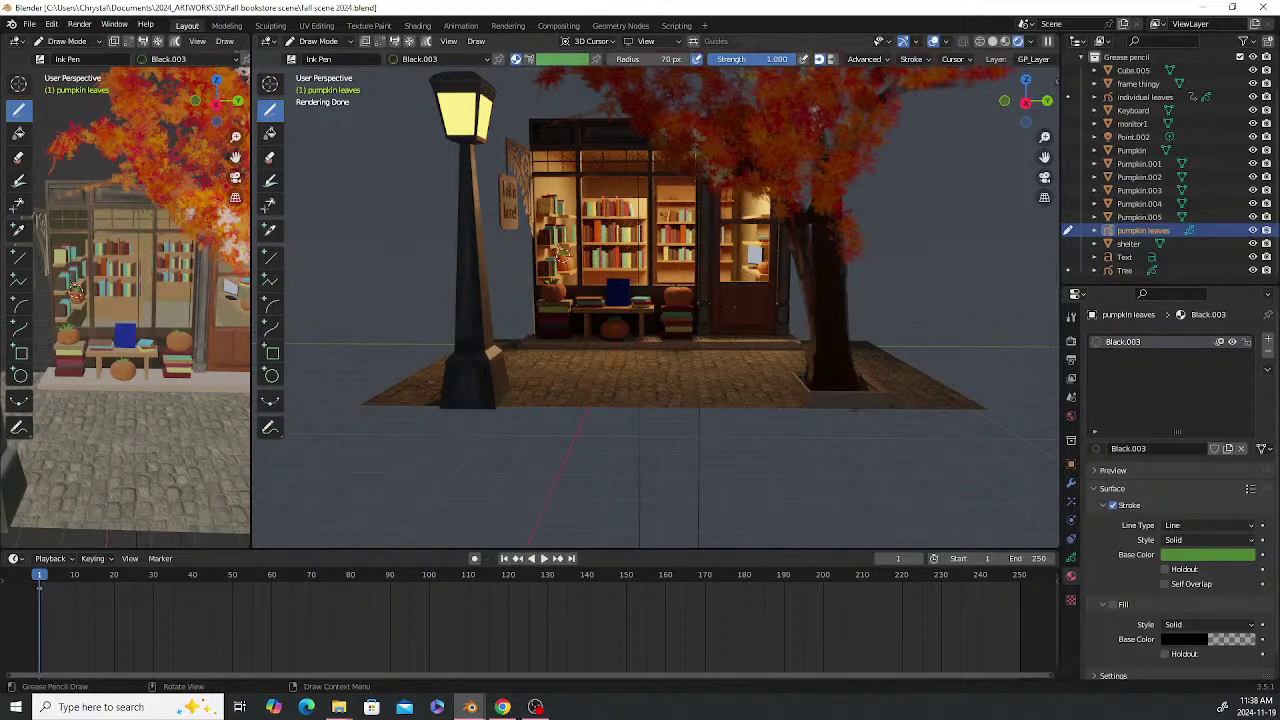
middle_click_drag(640, 300, 640, 350, "shift")
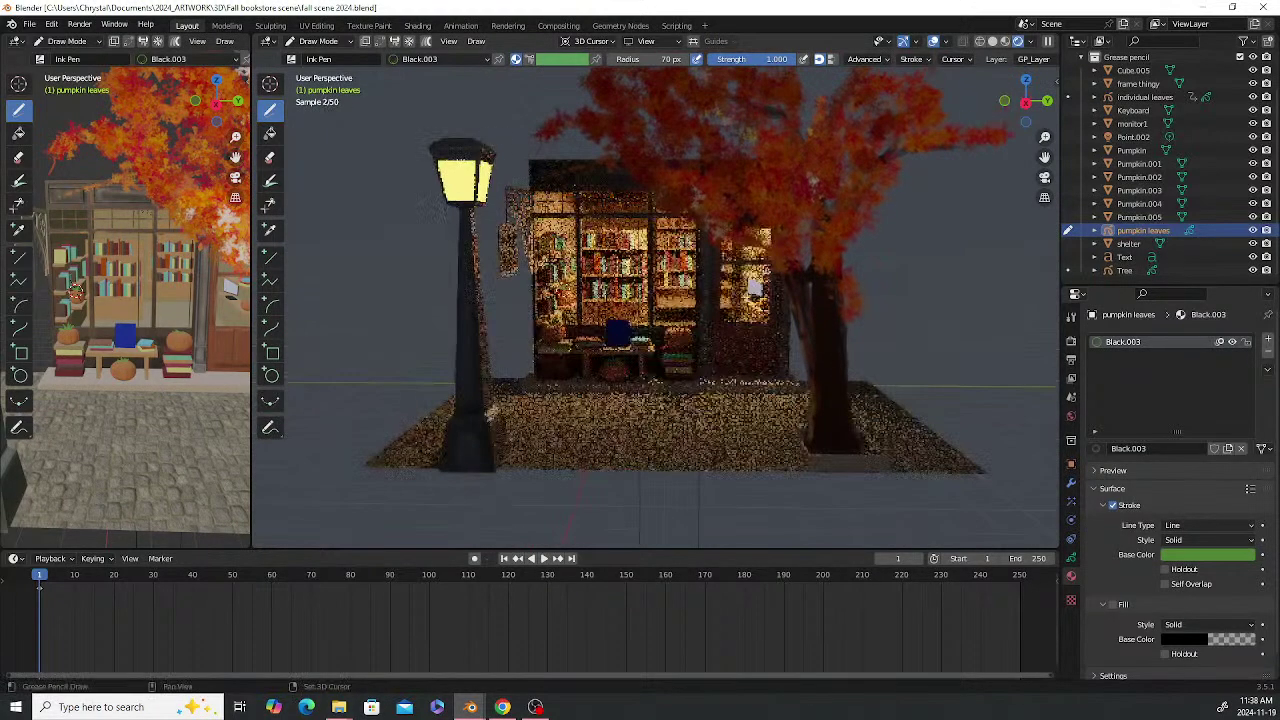
left_click(1044, 177)
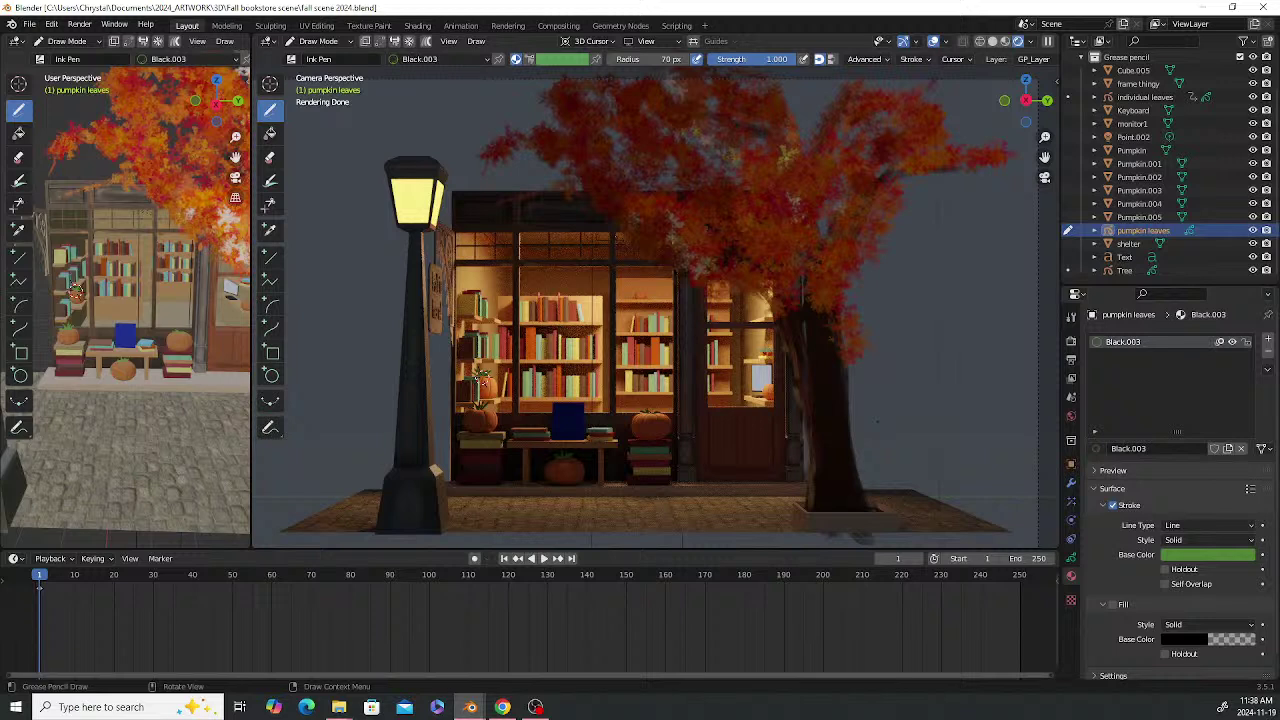
Examine the rendered shop building from its side, and return to the camera view with the whole frame in sight
key("alt+Tab")
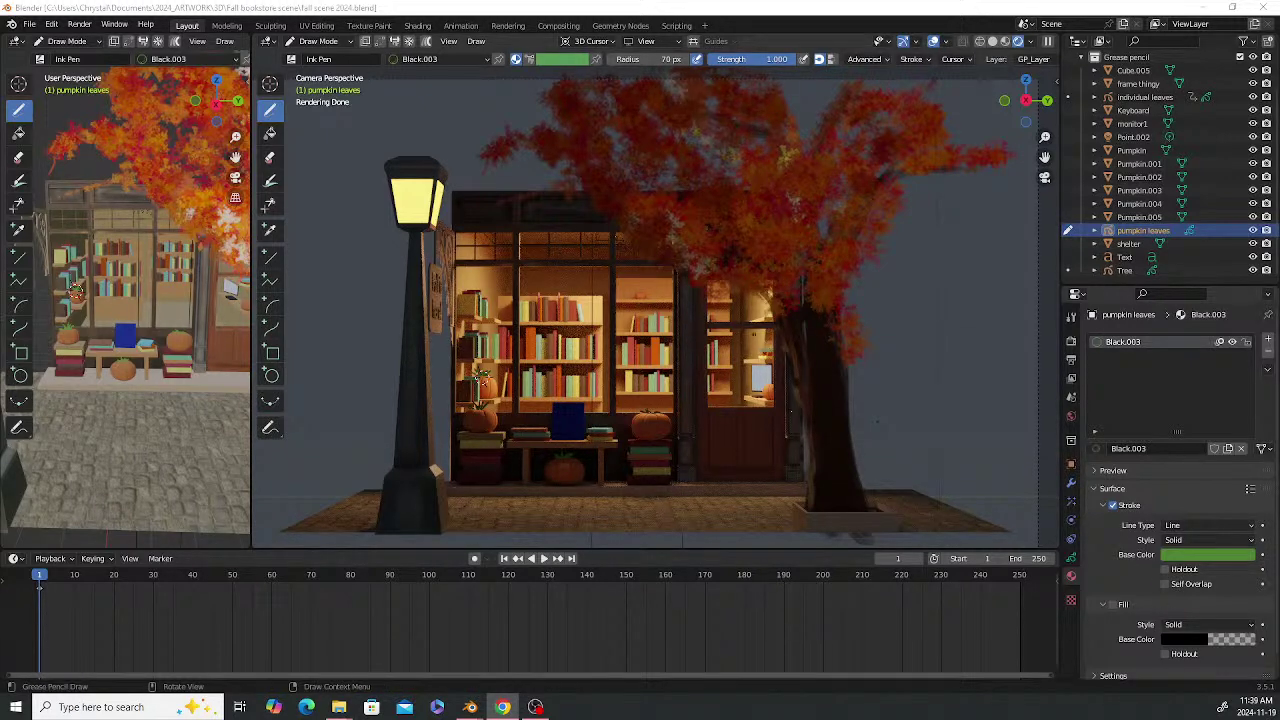
middle_click_drag(878, 421, 730, 478)
scroll(730, 478, "up", 4)
scroll(555, 338, "up", 5)
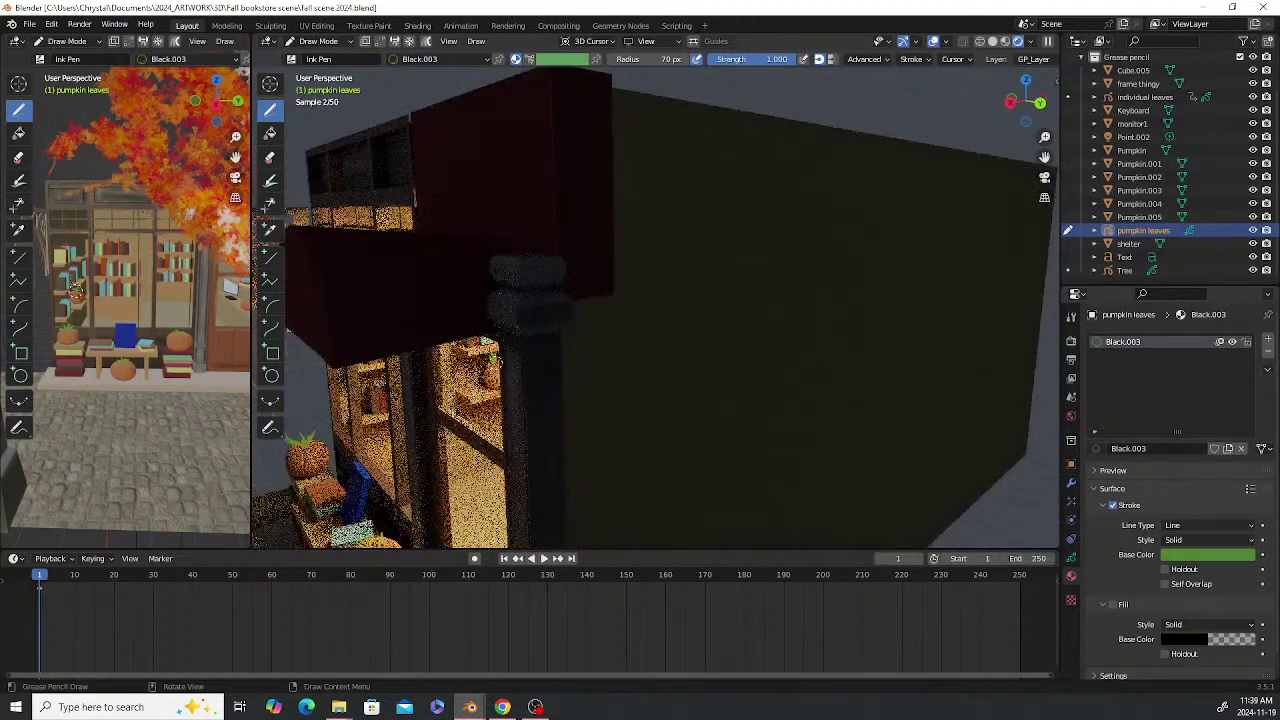
scroll(571, 511, "down", 5)
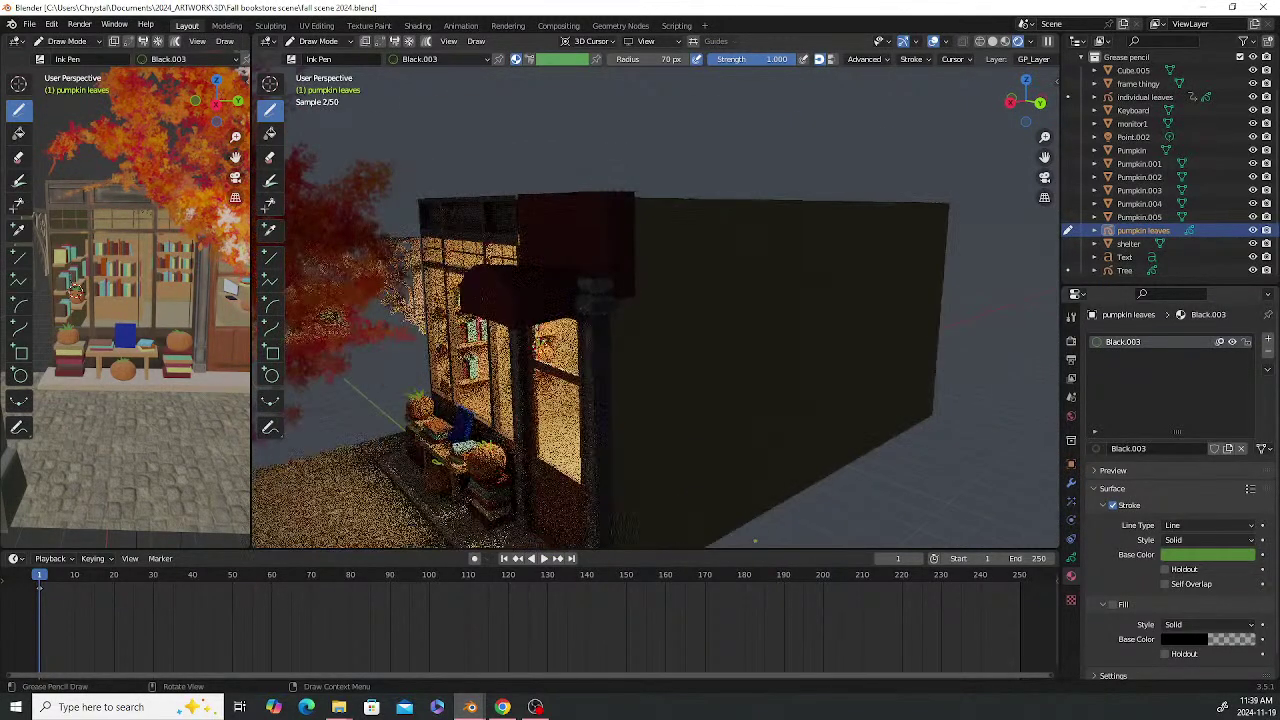
scroll(711, 436, "down", 3)
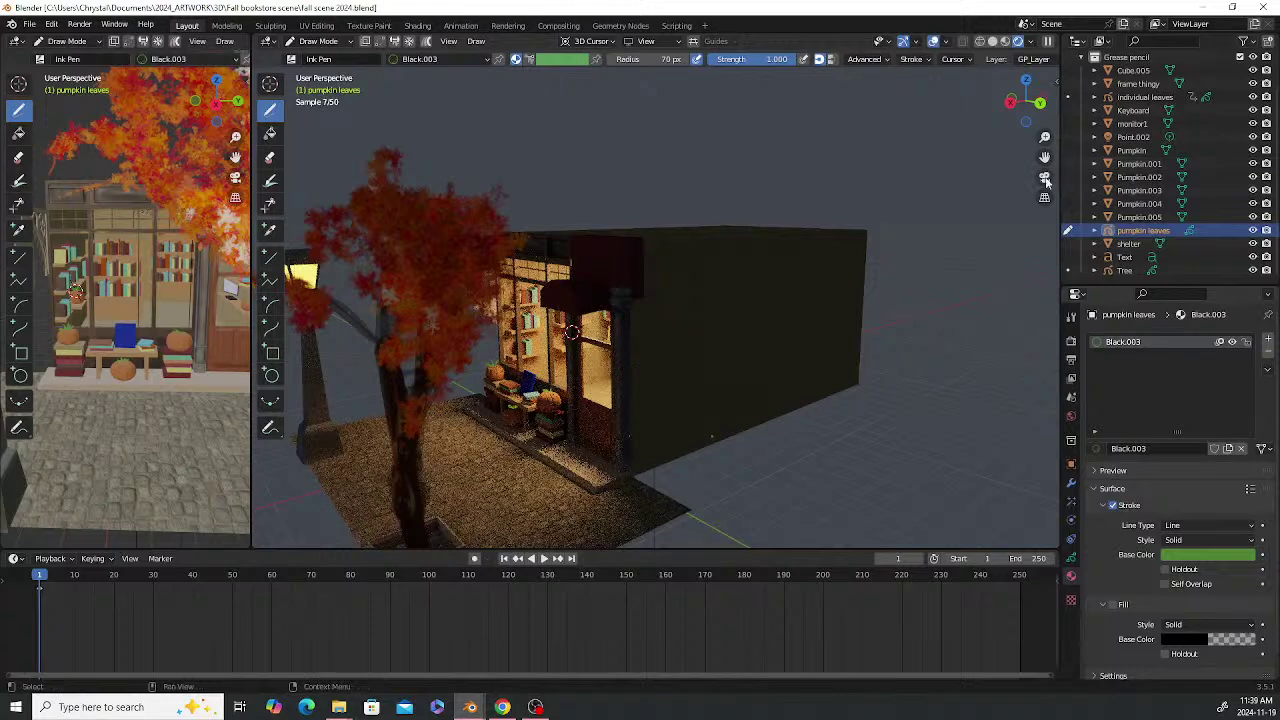
key("KP_0")
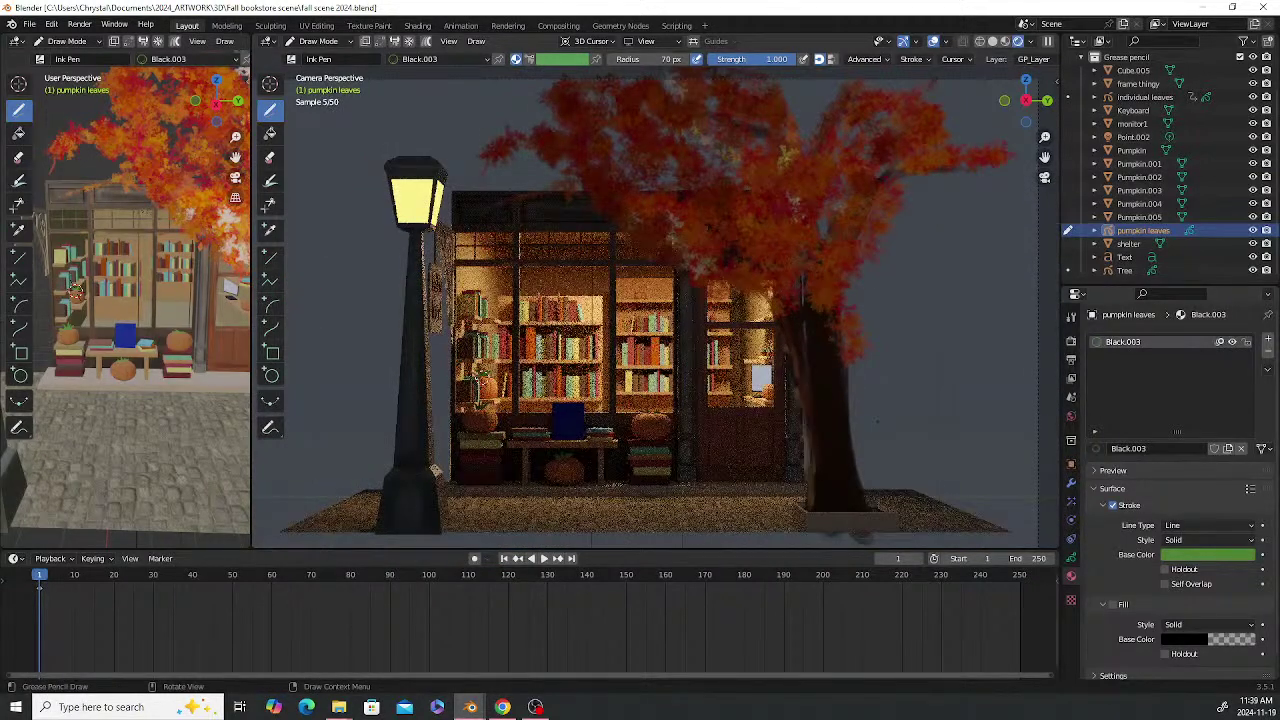
scroll(656, 312, "down", 1)
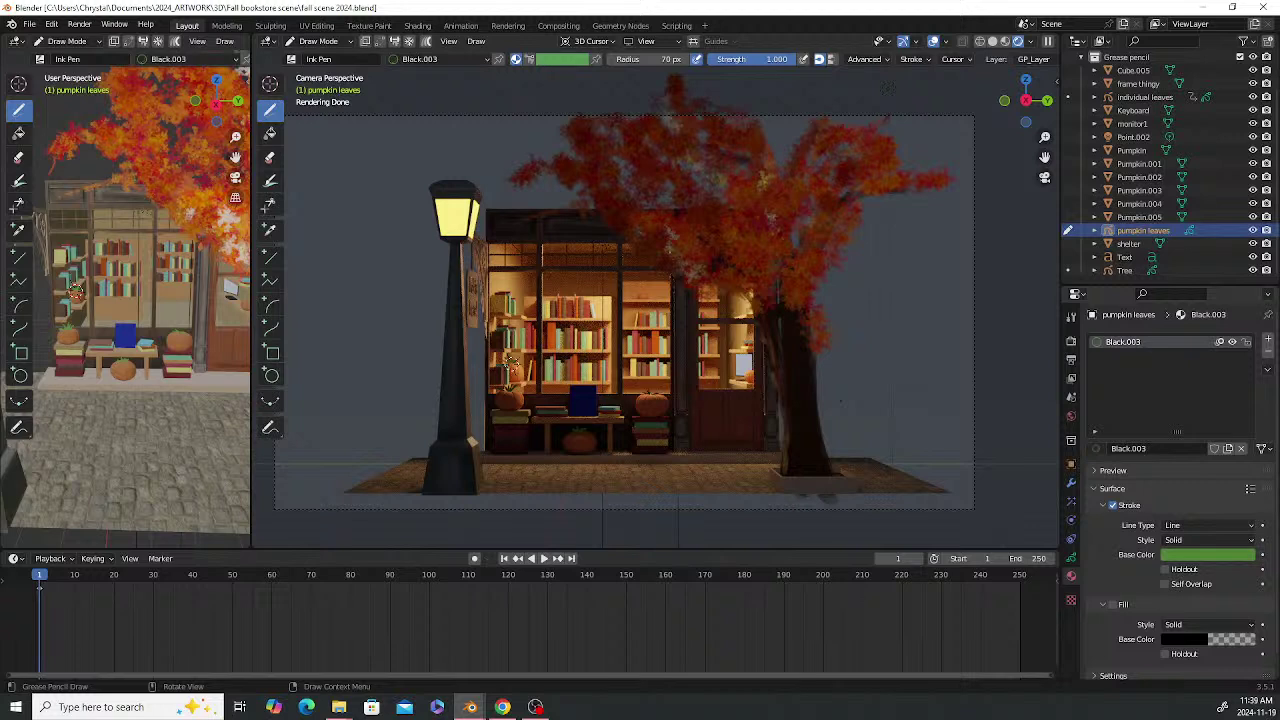
key("alt+Tab")
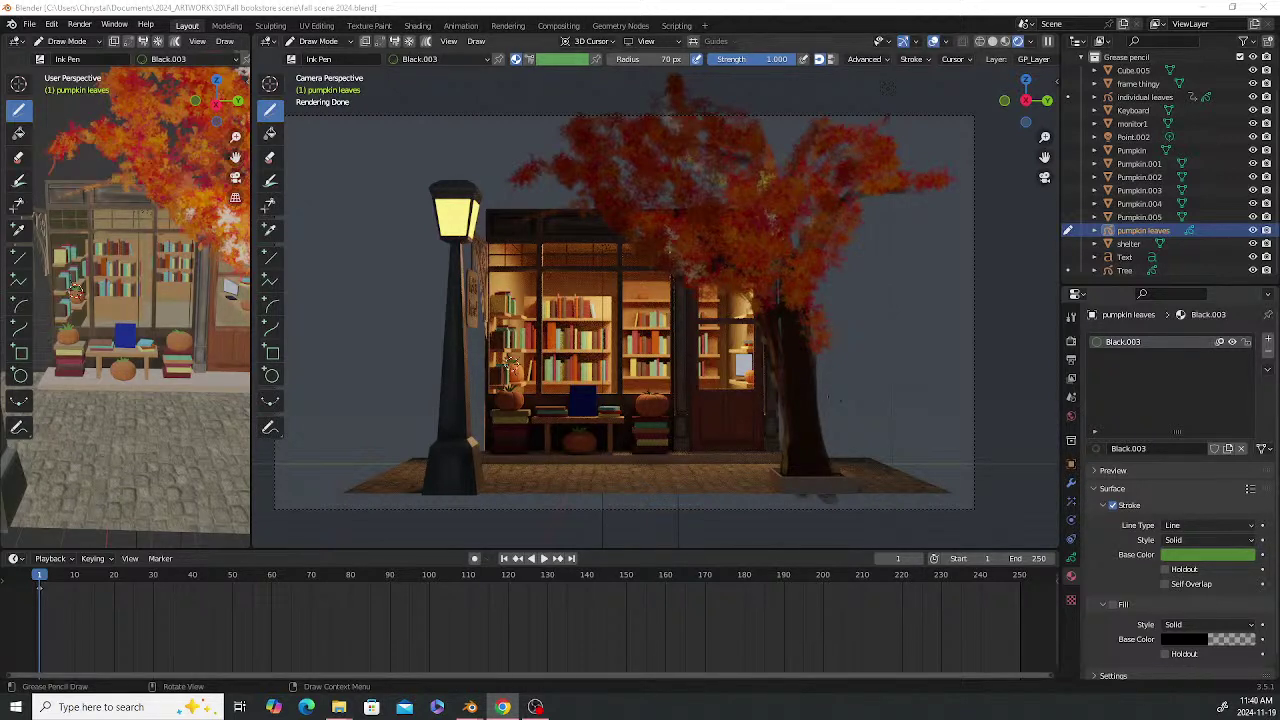
Return the pumpkin leaves object to Object Mode and place the 3D cursor beside the lamp post
left_click(308, 41)
left_click(302, 57)
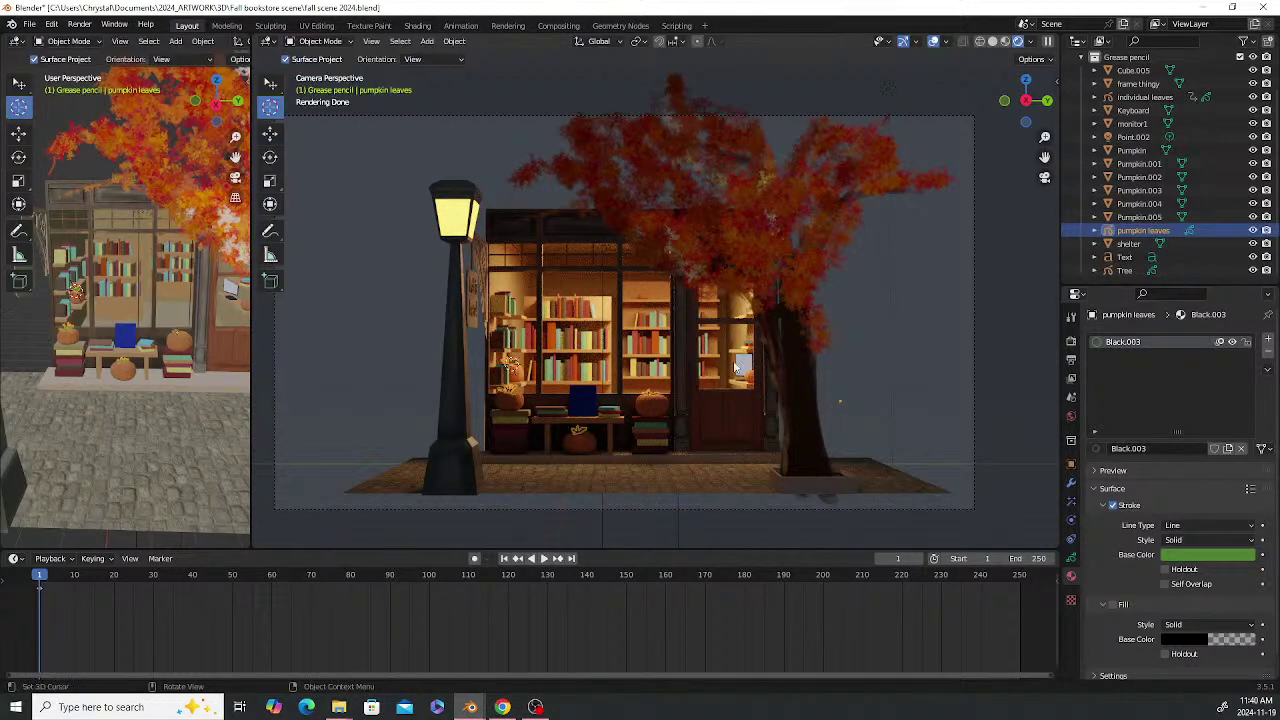
right_click(908, 347, "shift")
left_click(271, 133)
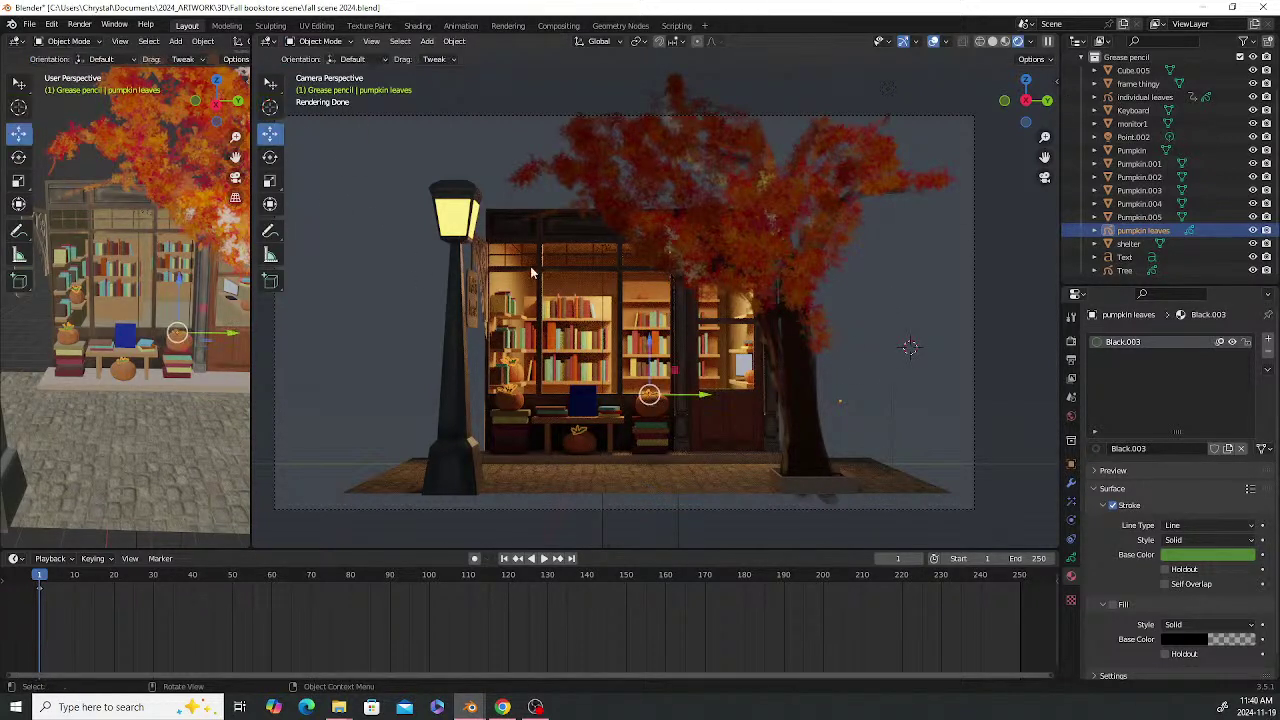
left_click(270, 107)
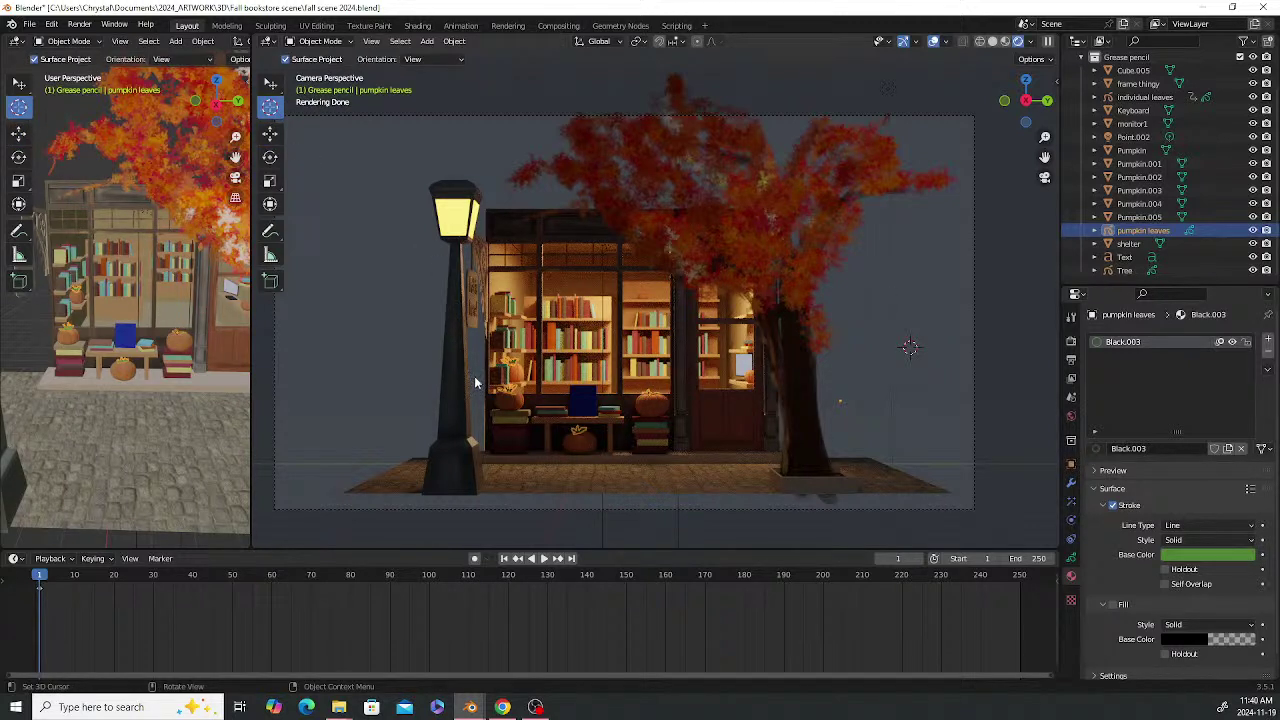
left_click(475, 382)
left_click(270, 86)
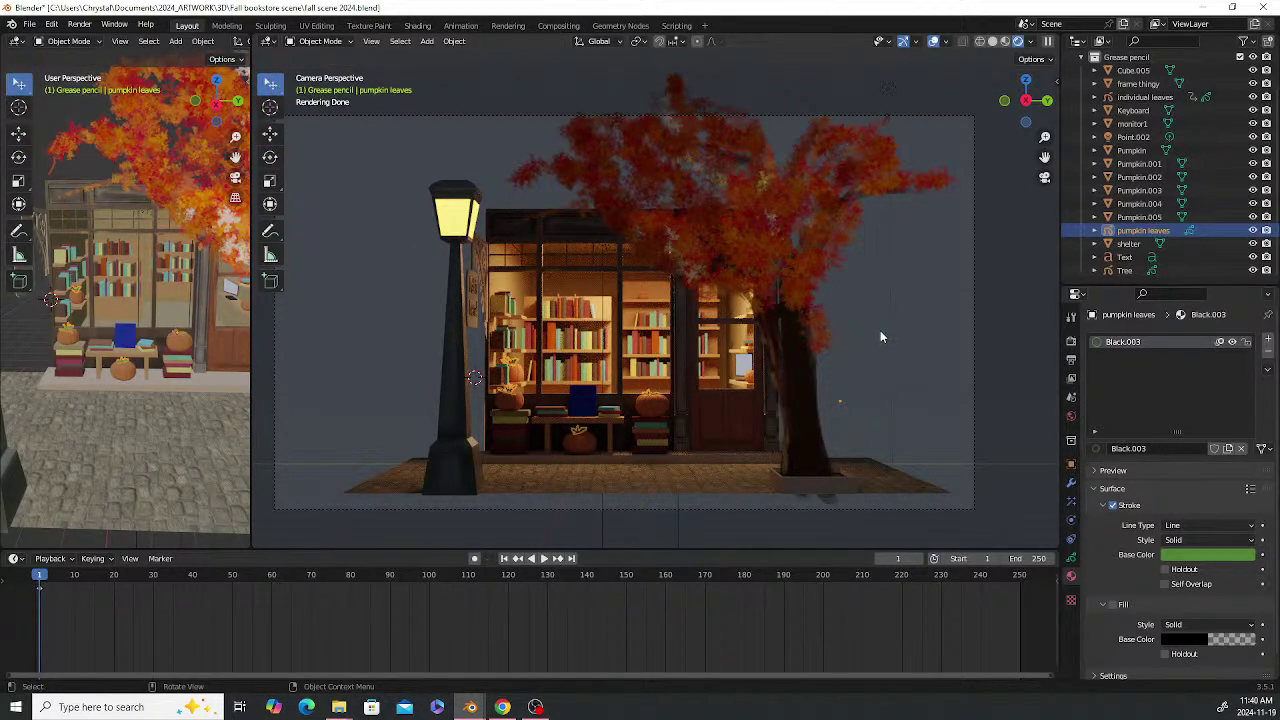
Enlarge the Material Preview viewport and frame the tall orange book on the back bookcase's lower shelf
left_click(887, 88)
left_click_drag(250, 335, 843, 336)
scroll(500, 258, "up", 6)
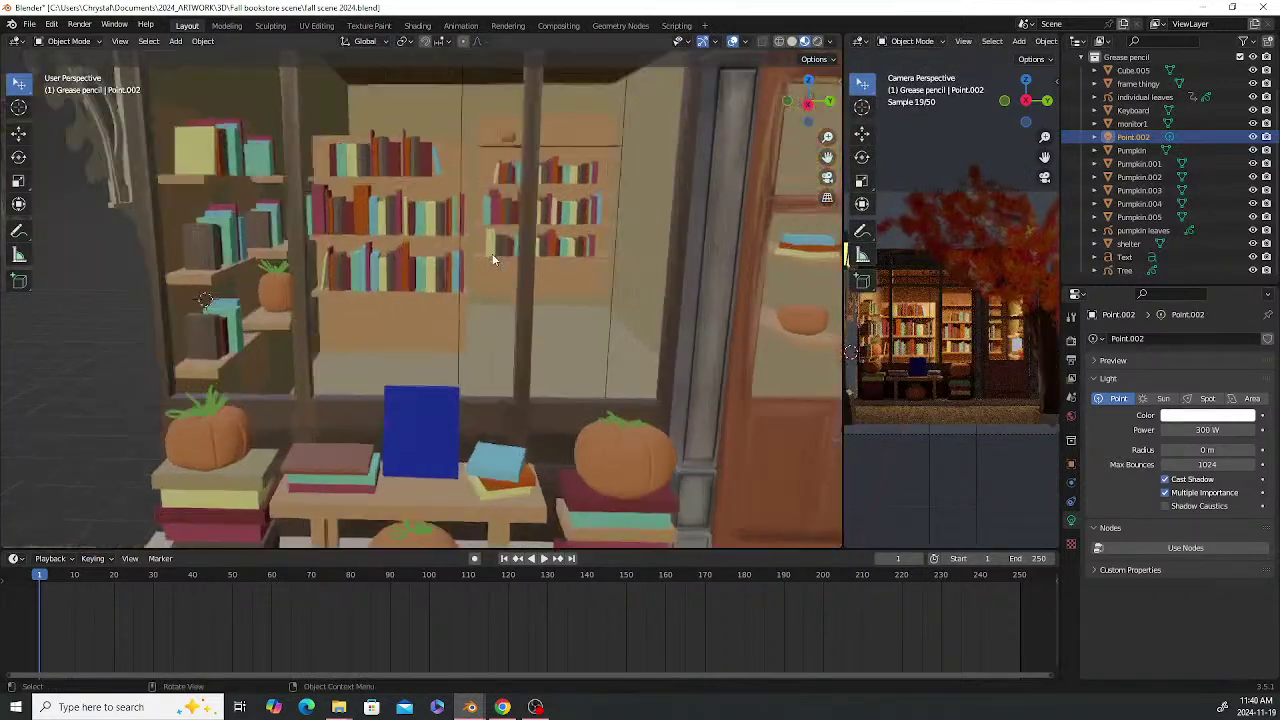
middle_click_drag(492, 273, 469, 265)
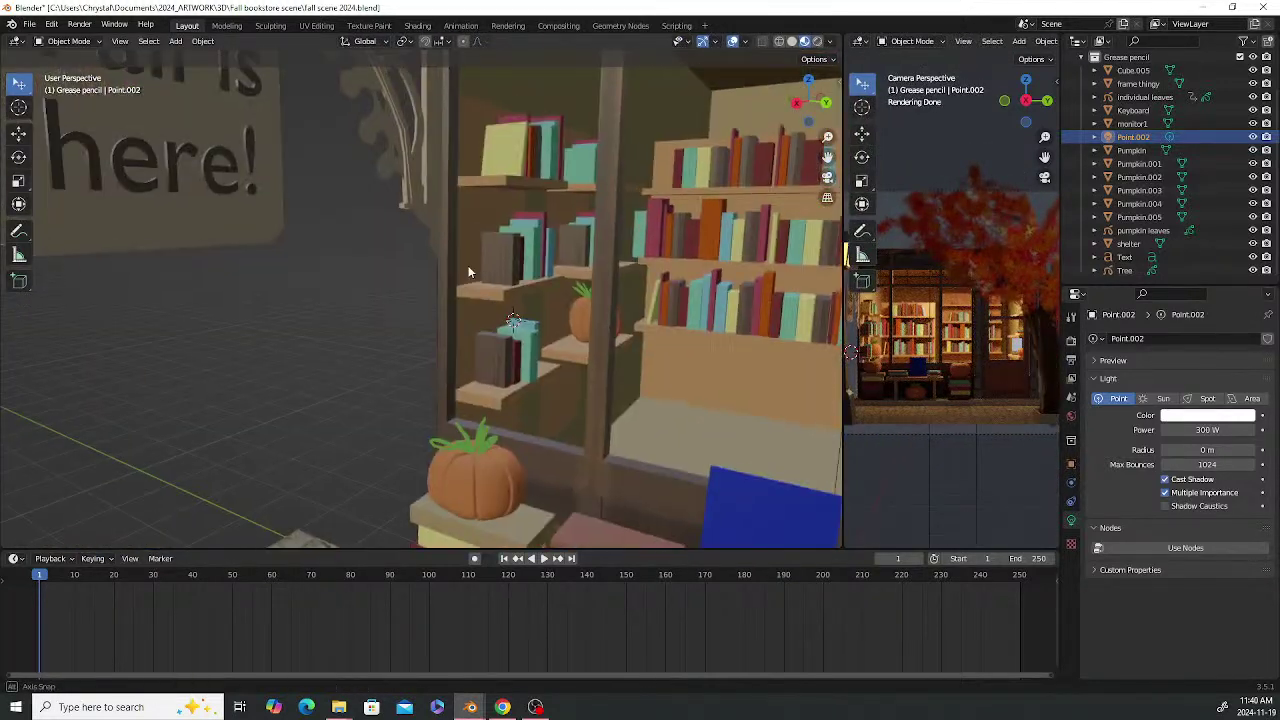
left_click(766, 306)
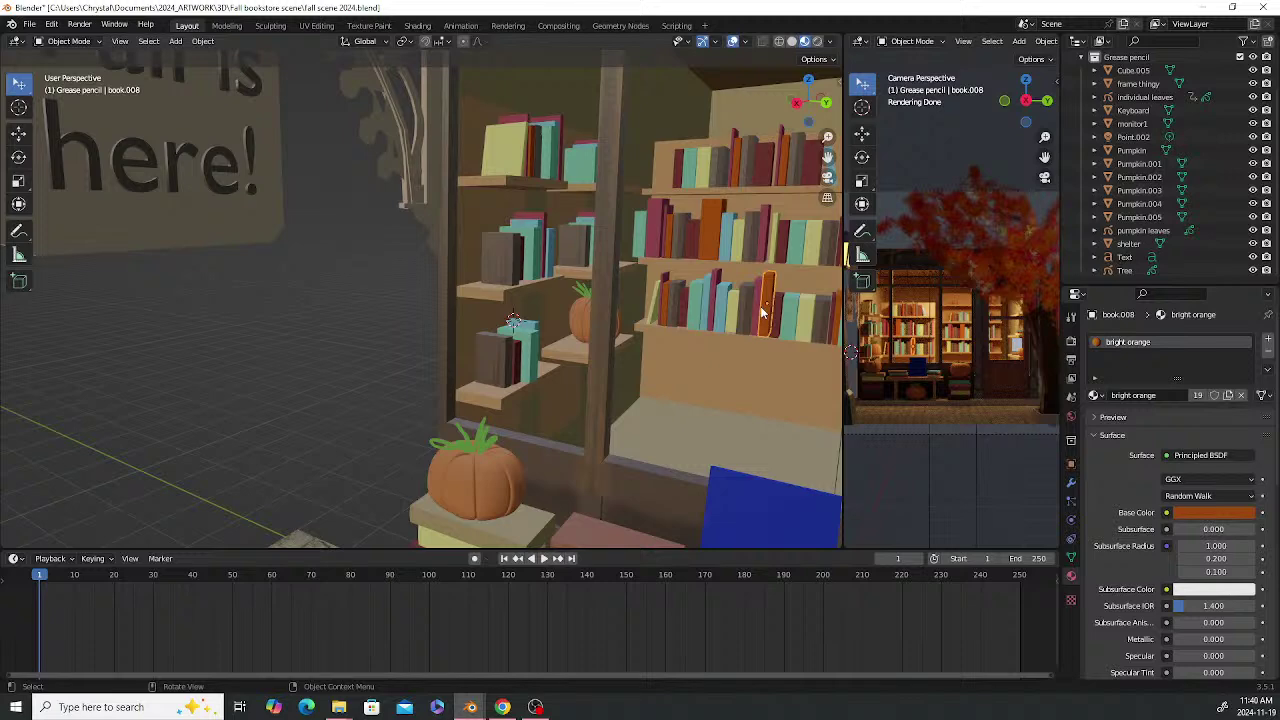
key("KP_Decimal")
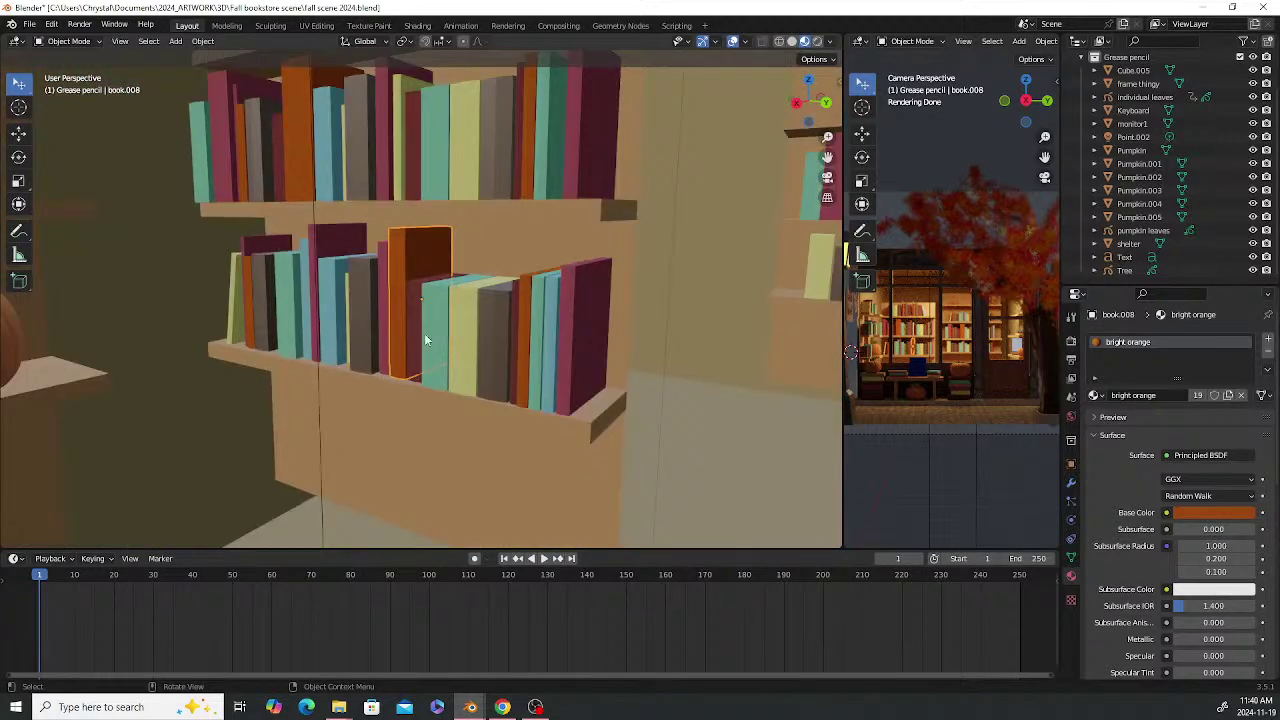
middle_click_drag(424, 333, 479, 331)
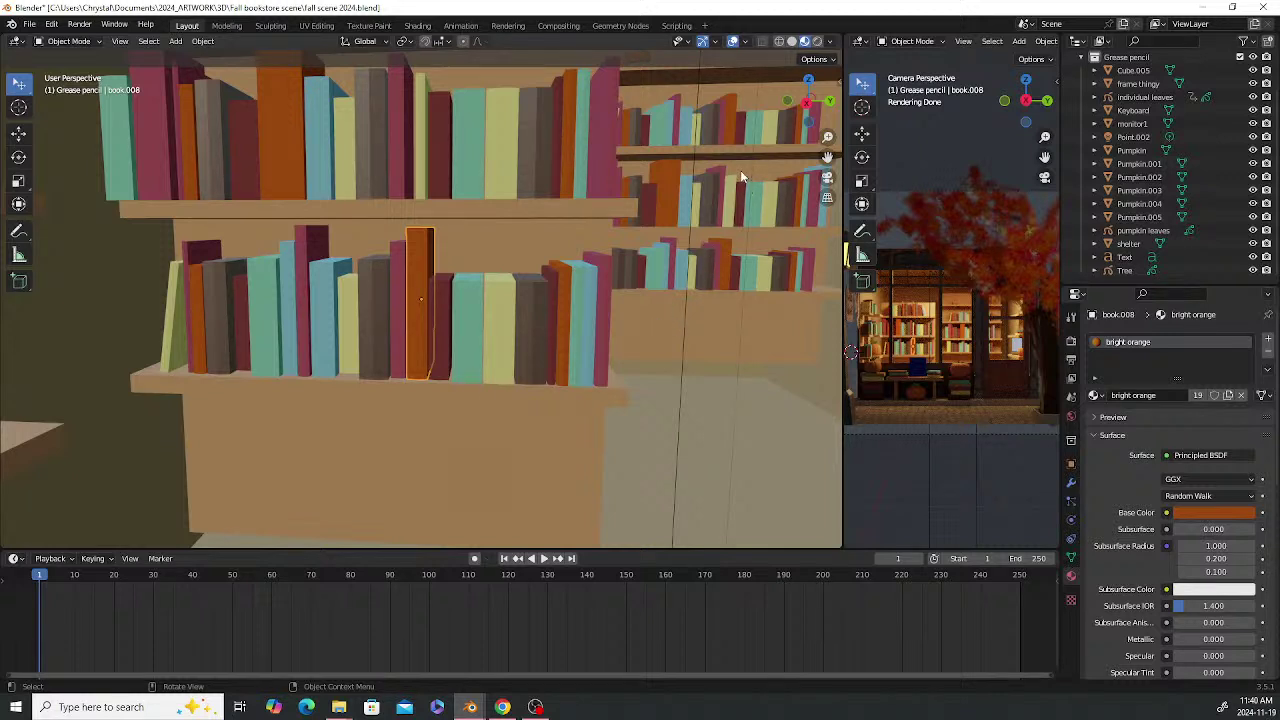
Select most of the books along the bookcase's upper shelf and duplicate them in place
left_click(255, 158)
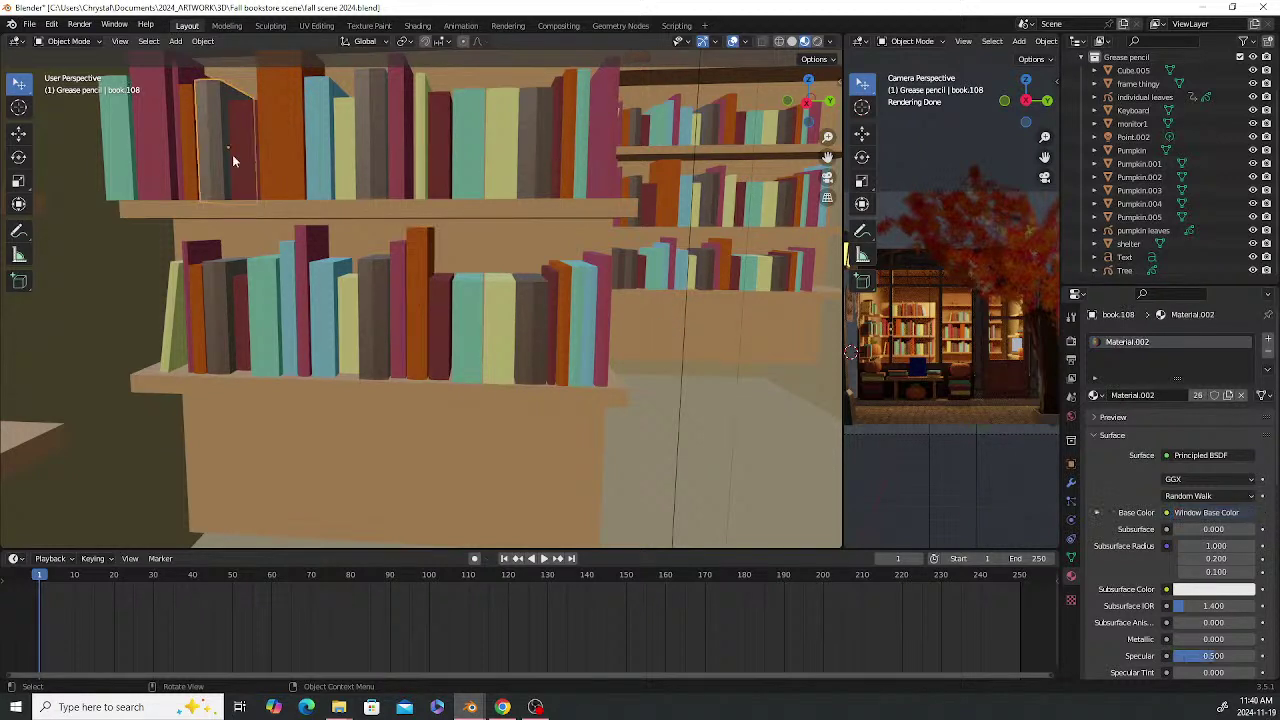
left_click(275, 151, "shift")
left_click(318, 151, "shift")
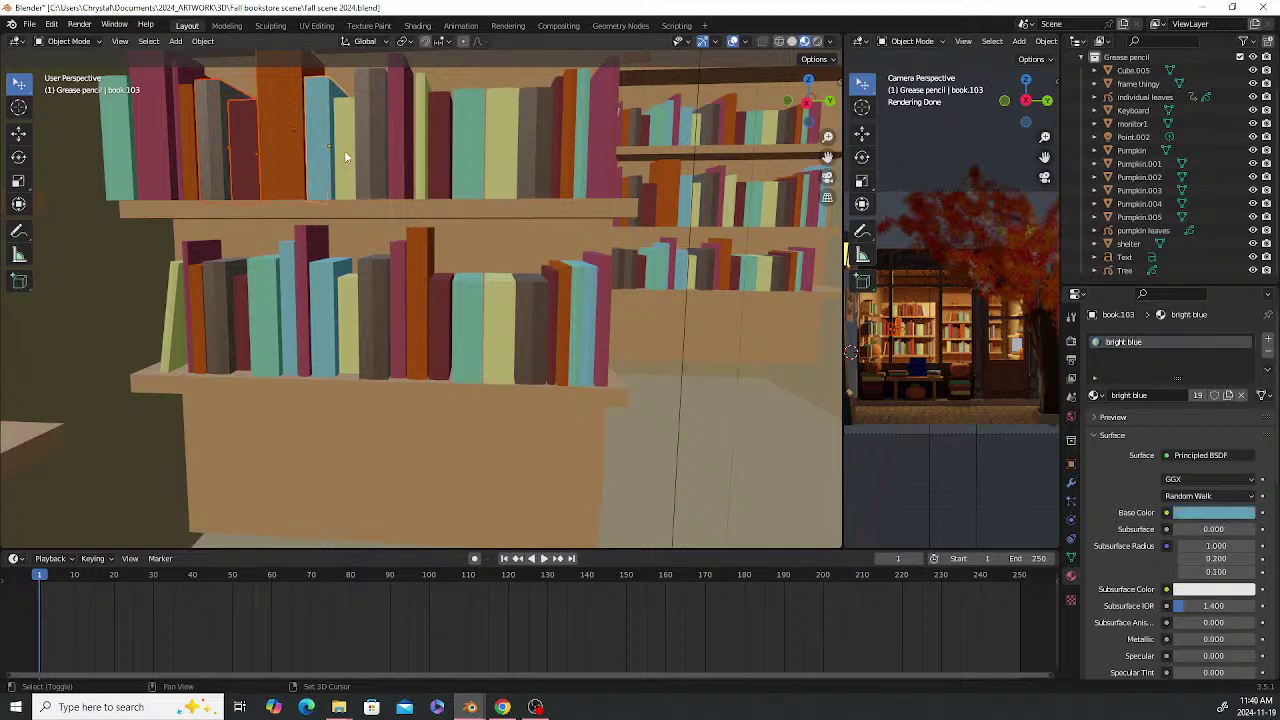
left_click(345, 151, "shift")
left_click(367, 152, "shift")
left_click(386, 151, "shift")
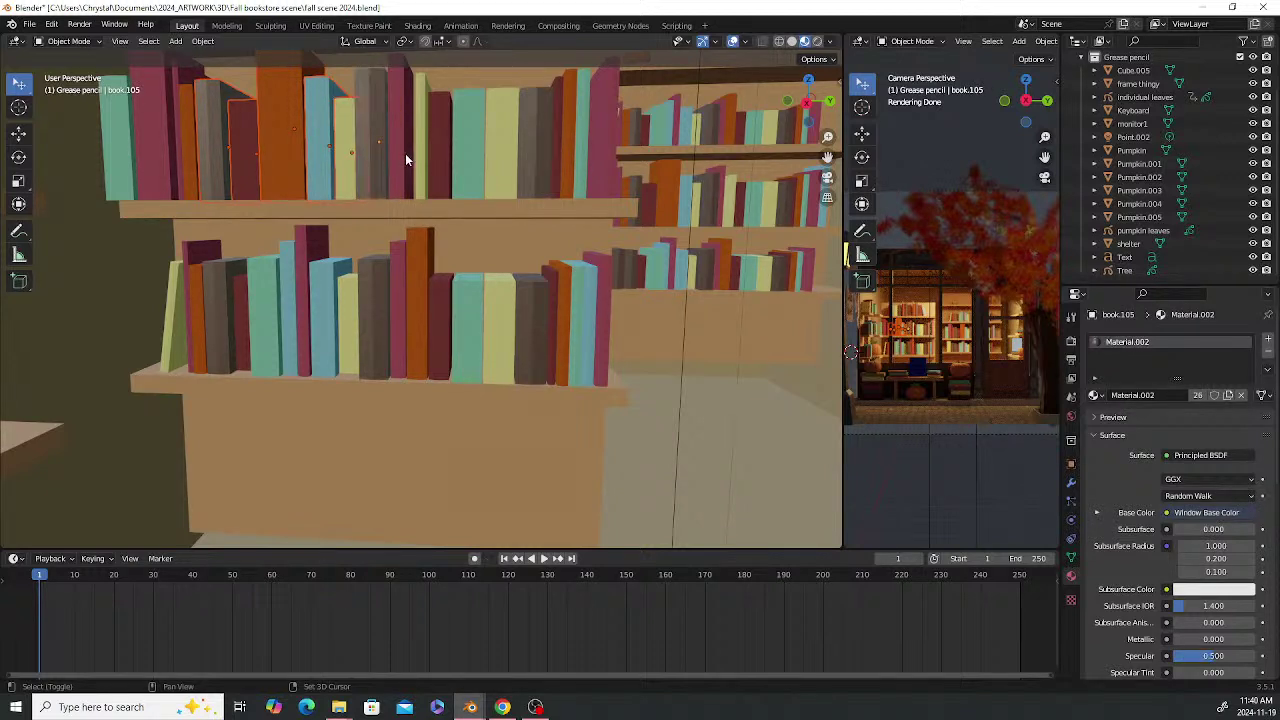
left_click(396, 155, "shift")
left_click(422, 158, "shift")
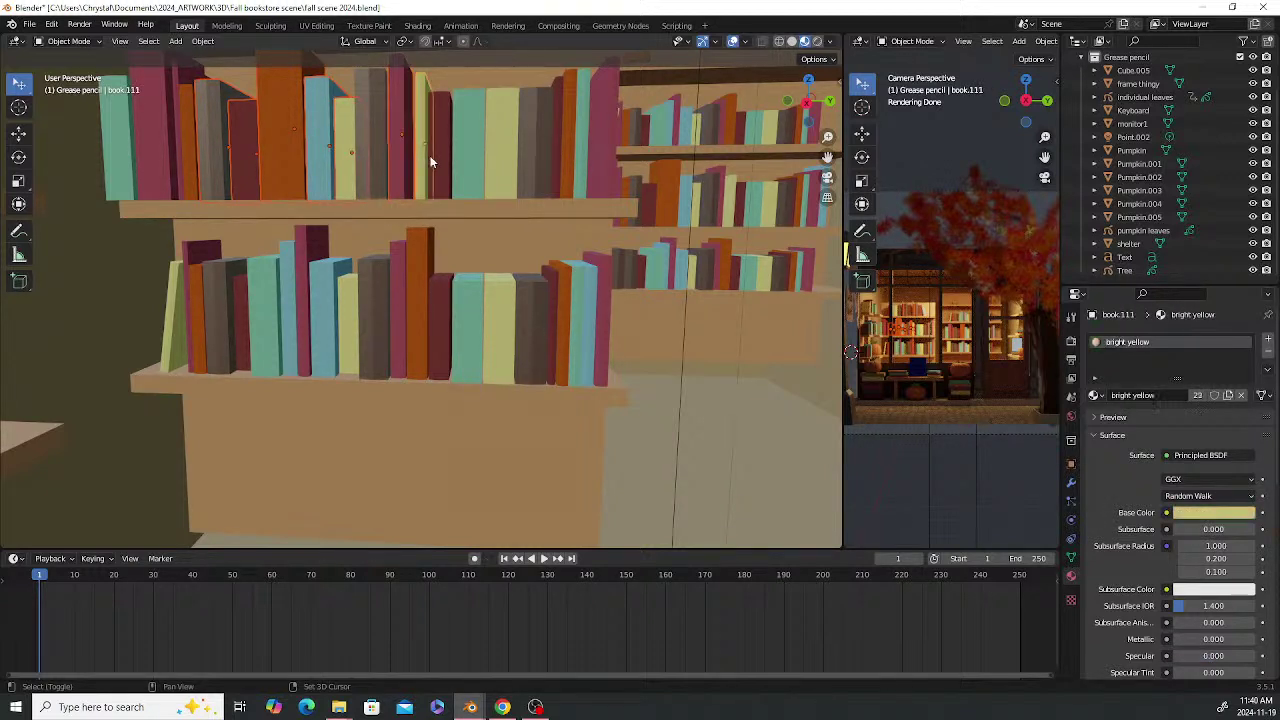
left_click(439, 156, "shift")
left_click(469, 160, "shift")
left_click(502, 158, "shift")
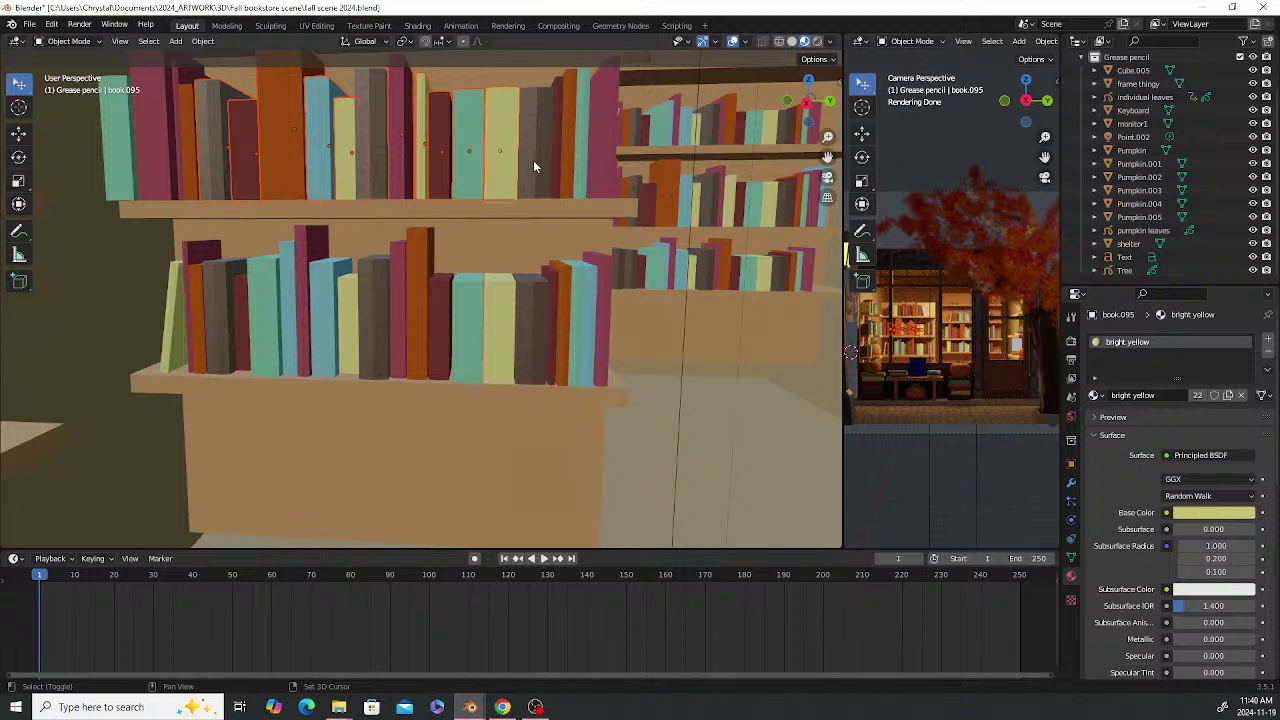
left_click(533, 160, "shift")
left_click(557, 162, "shift")
left_click(564, 162, "shift")
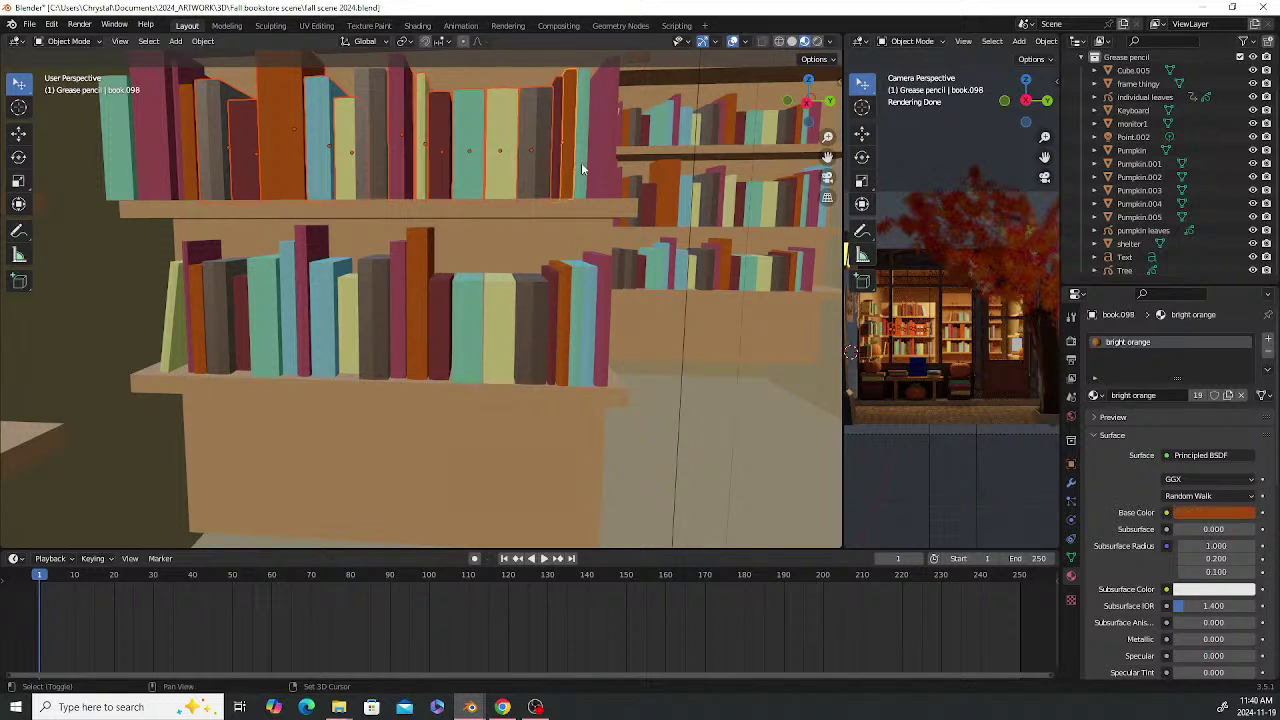
left_click(581, 162, "shift")
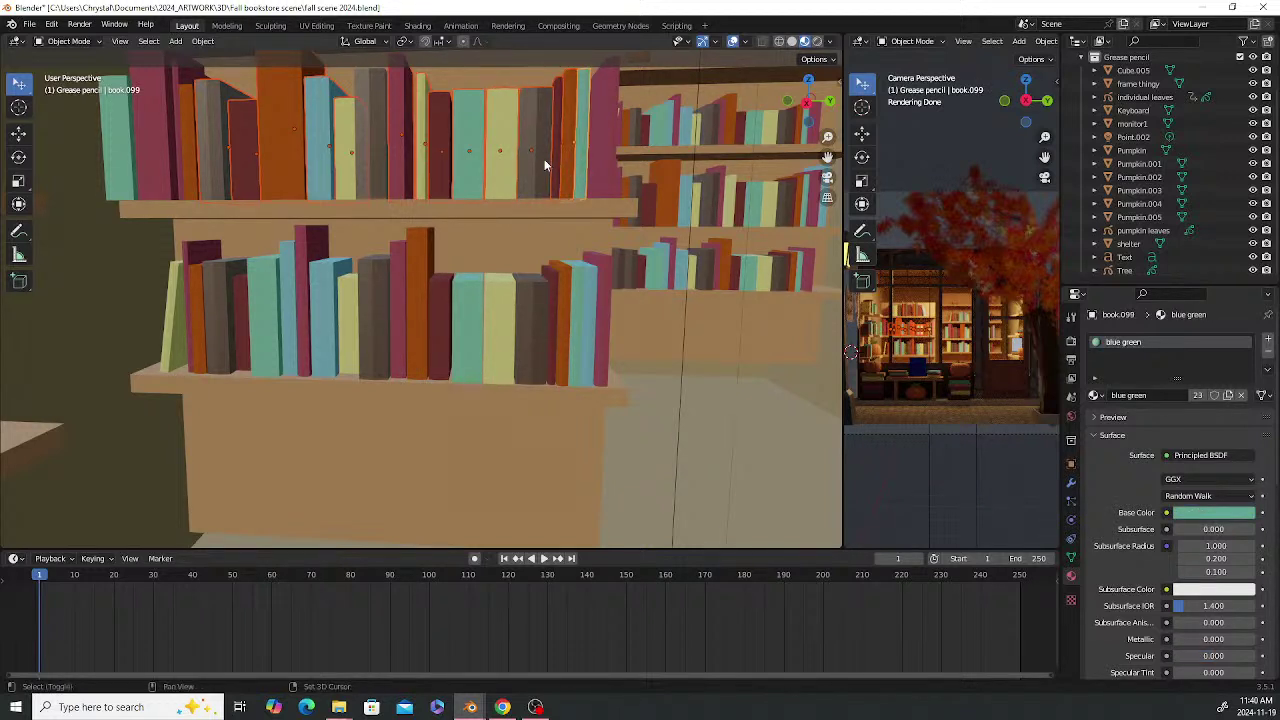
left_click(545, 163, "shift")
key("shift+d")
right_click(407, 164)
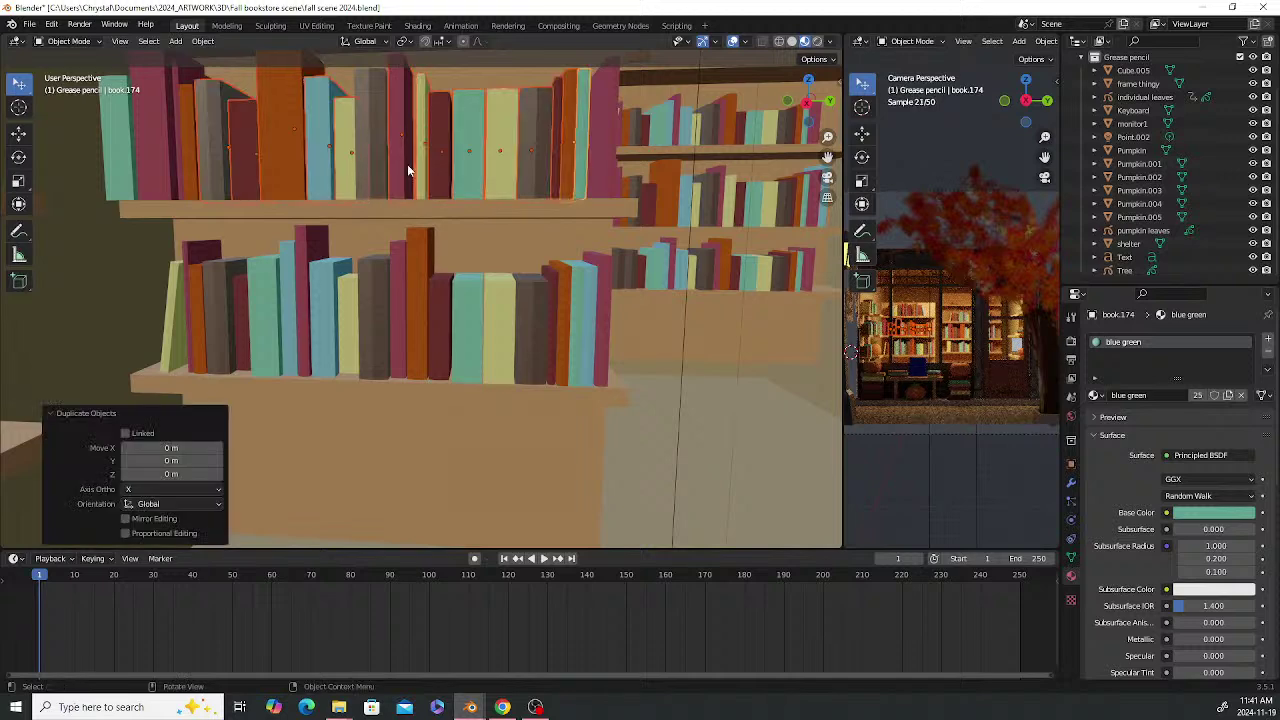
Move the duplicated books down about 2.67 m below the lowest shelf, shift them sideways along Y and fine-tune their height
middle_click_drag(407, 164, 407, 164)
left_click(24, 139)
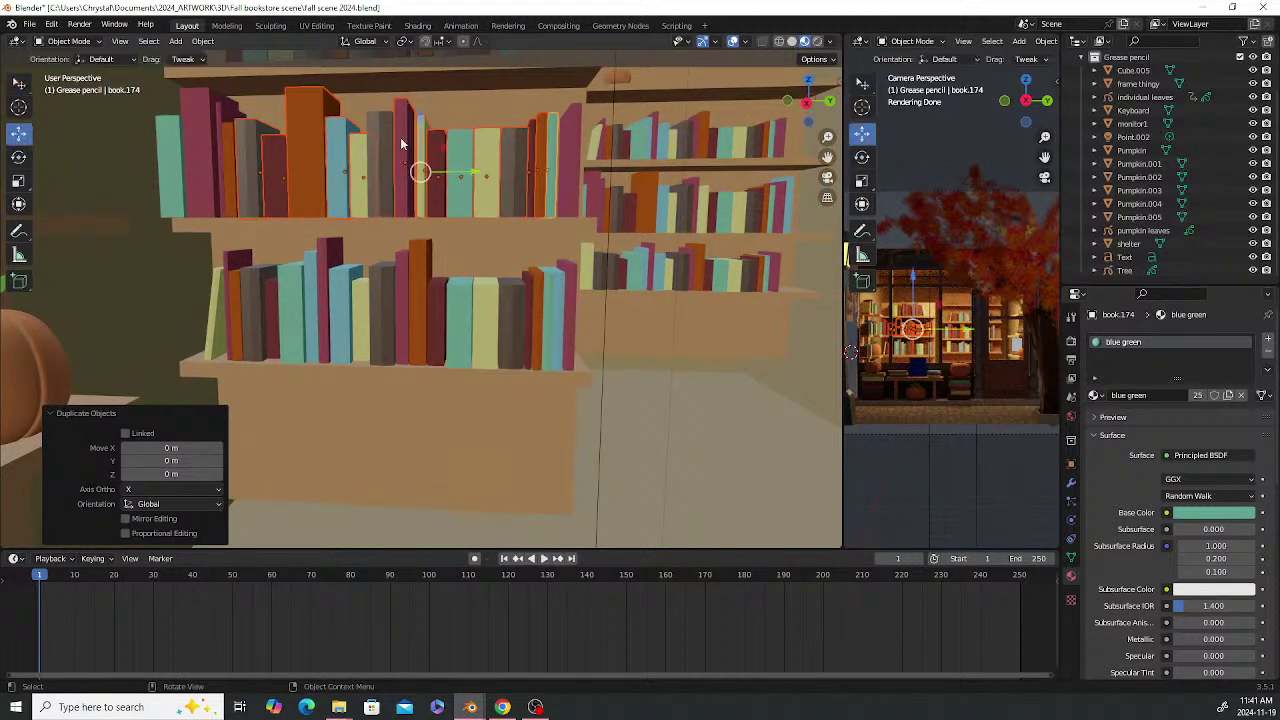
left_click_drag(420, 135, 415, 414)
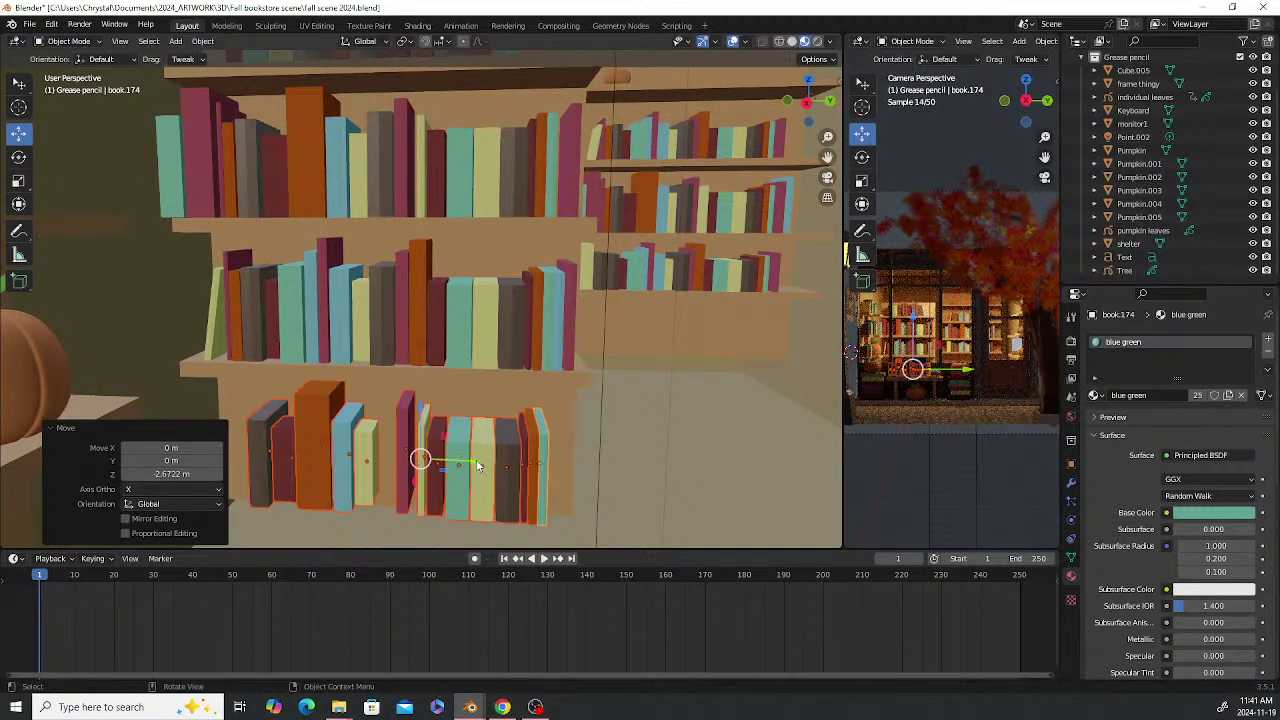
left_click_drag(478, 465, 384, 456)
mouse_move(336, 400)
left_mouse_down()
mouse_move(335, 384)
mouse_move(341, 400)
left_mouse_up()
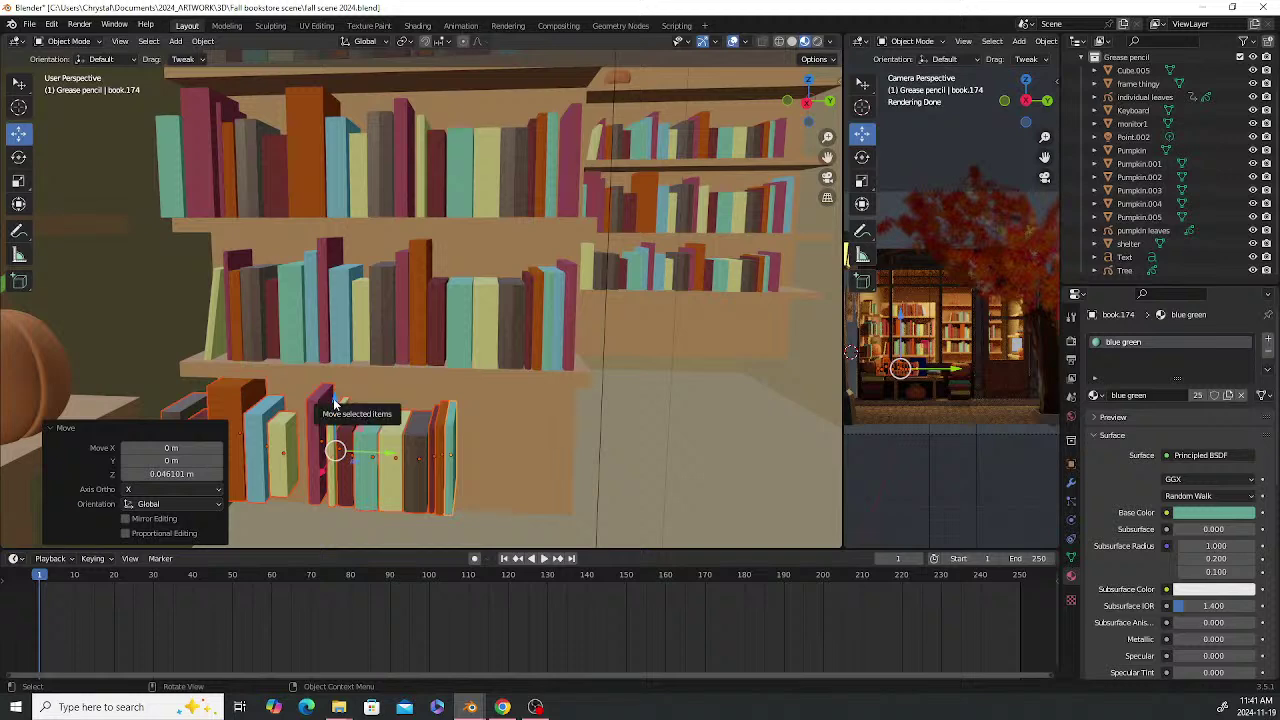
left_click_drag(336, 400, 336, 390)
left_click_drag(671, 440, 672, 440)
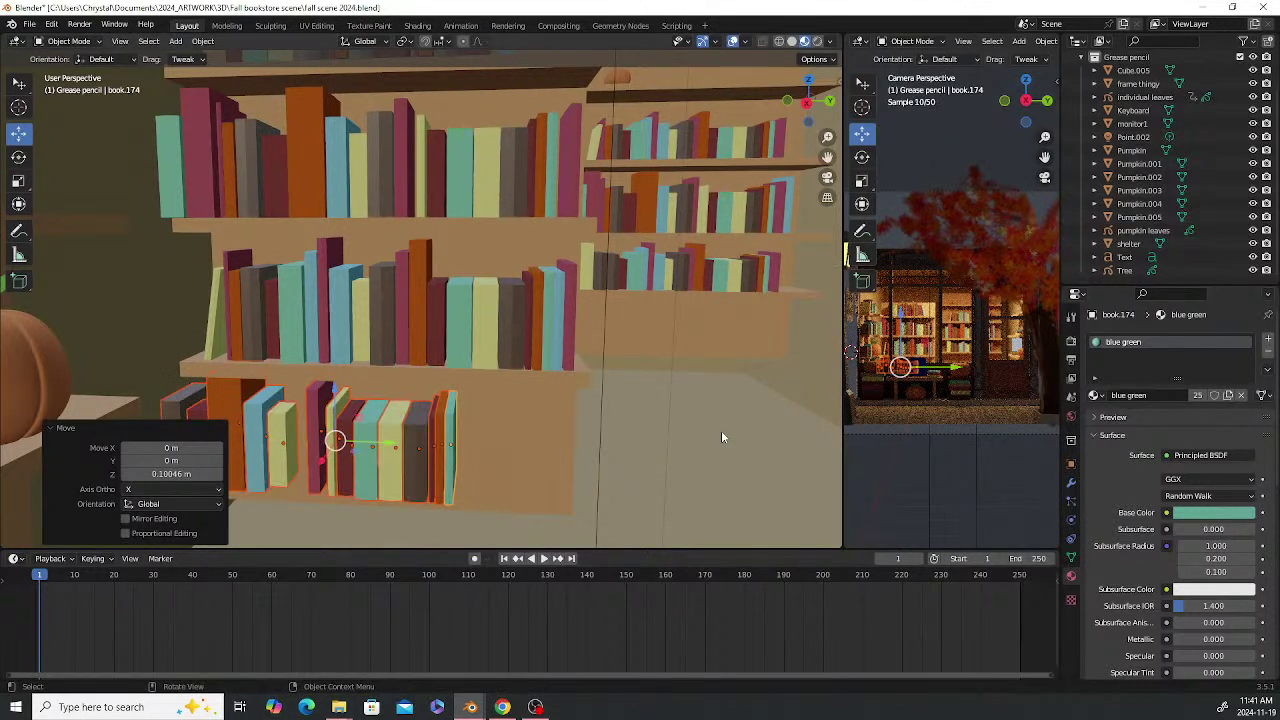
middle_click_drag(492, 390, 371, 420)
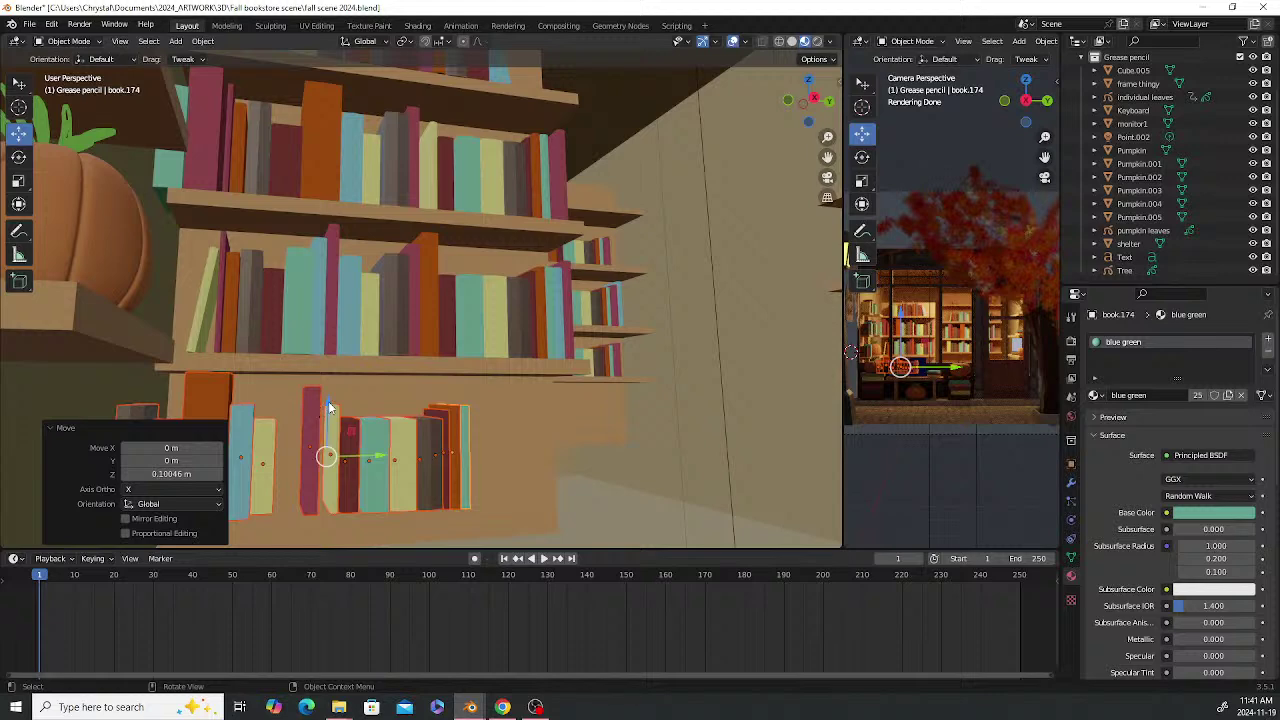
left_click_drag(329, 403, 328, 410)
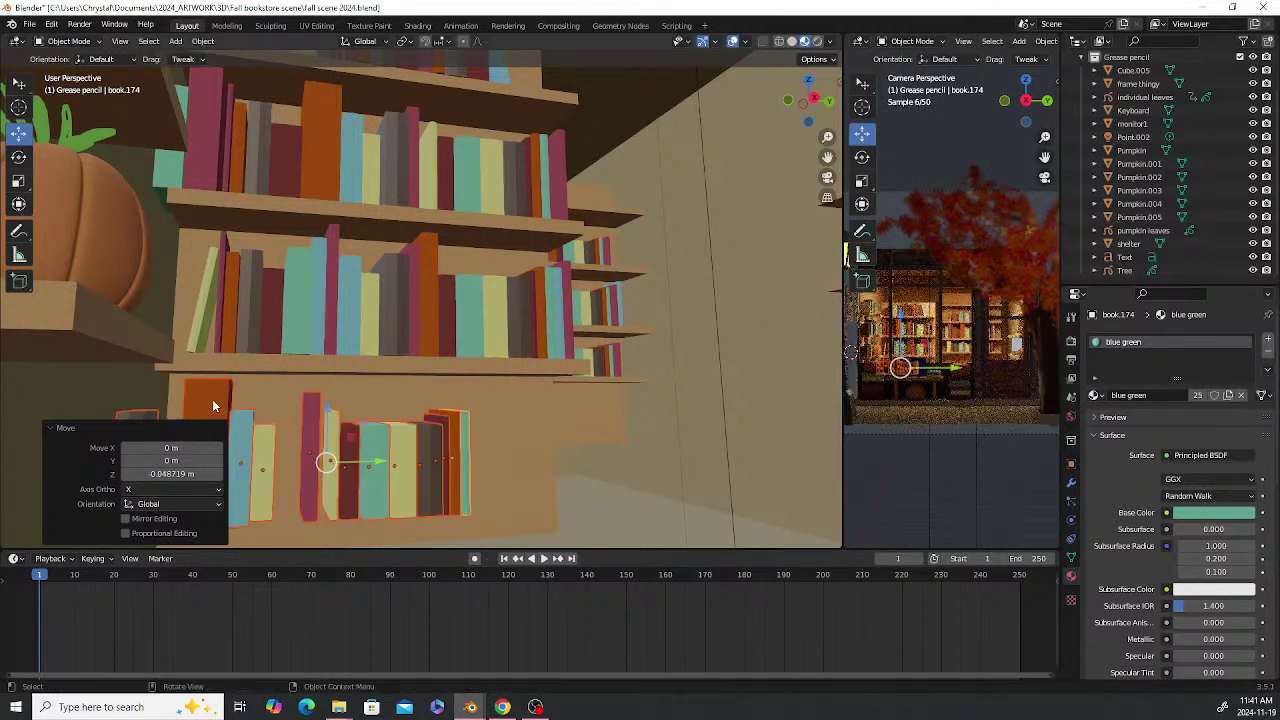
Vary the heights of individual books in the new bottom row, adjusting the orange, blue-green, yellow and dark red ones
left_click(213, 405)
left_click_drag(207, 403, 398, 402)
left_click(385, 464)
left_click(399, 422)
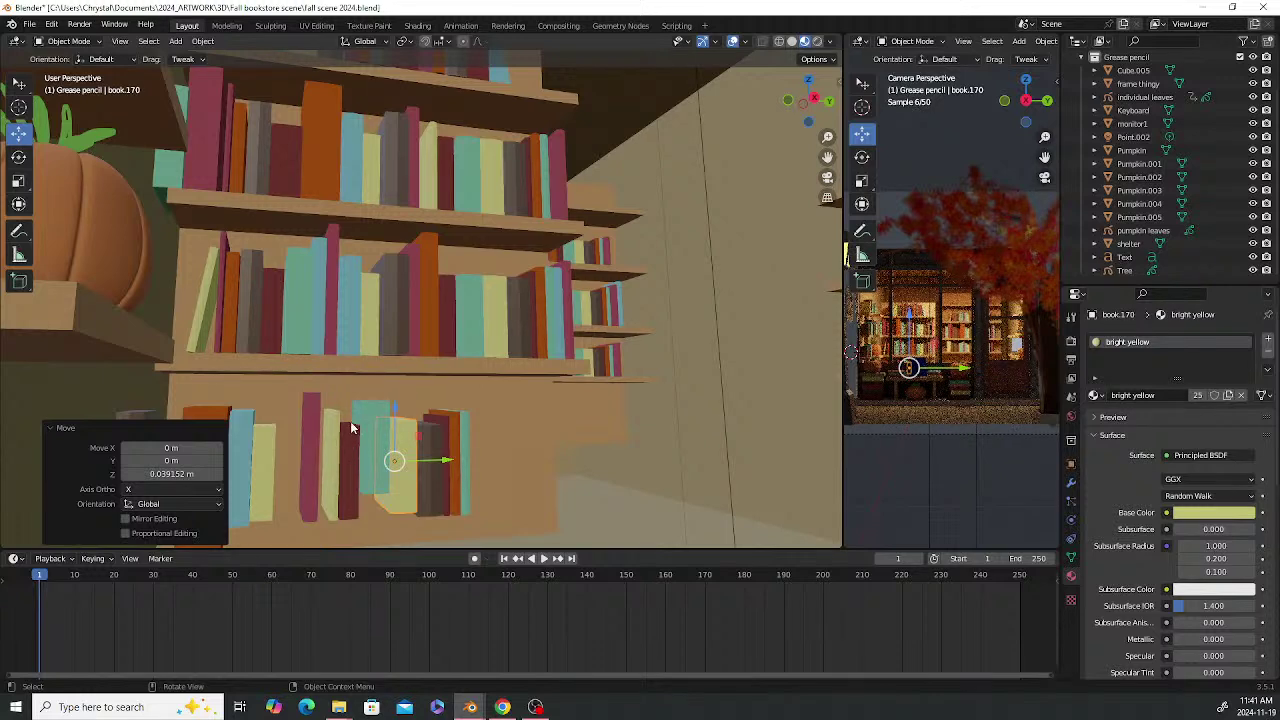
left_click(351, 428)
key("g")
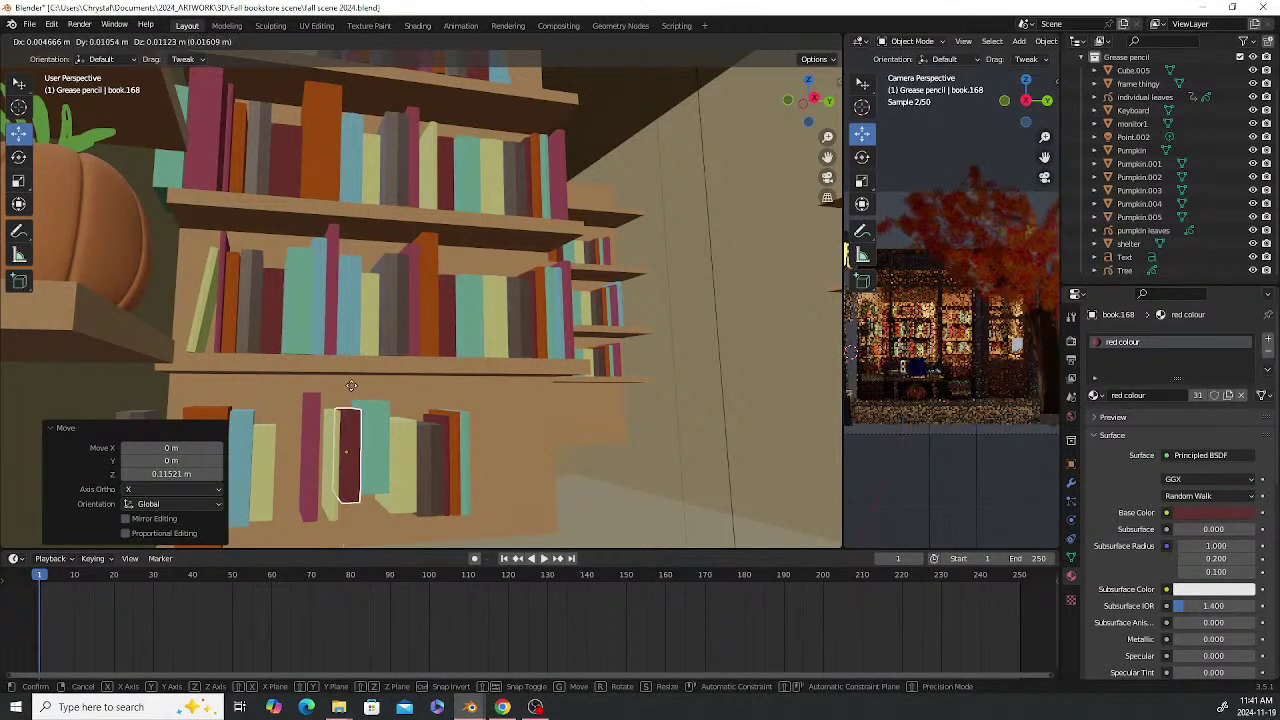
left_click(349, 380)
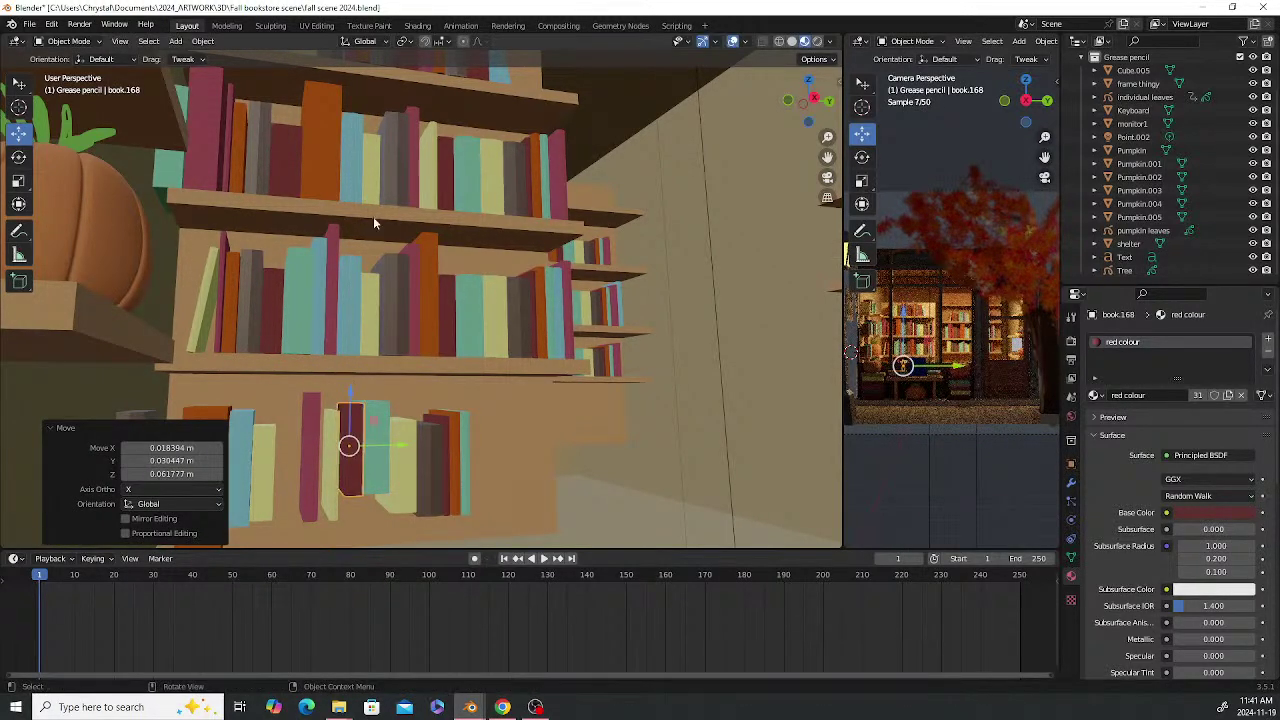
Save the scene file with the whole storefront in view
scroll(373, 216, "down", 10)
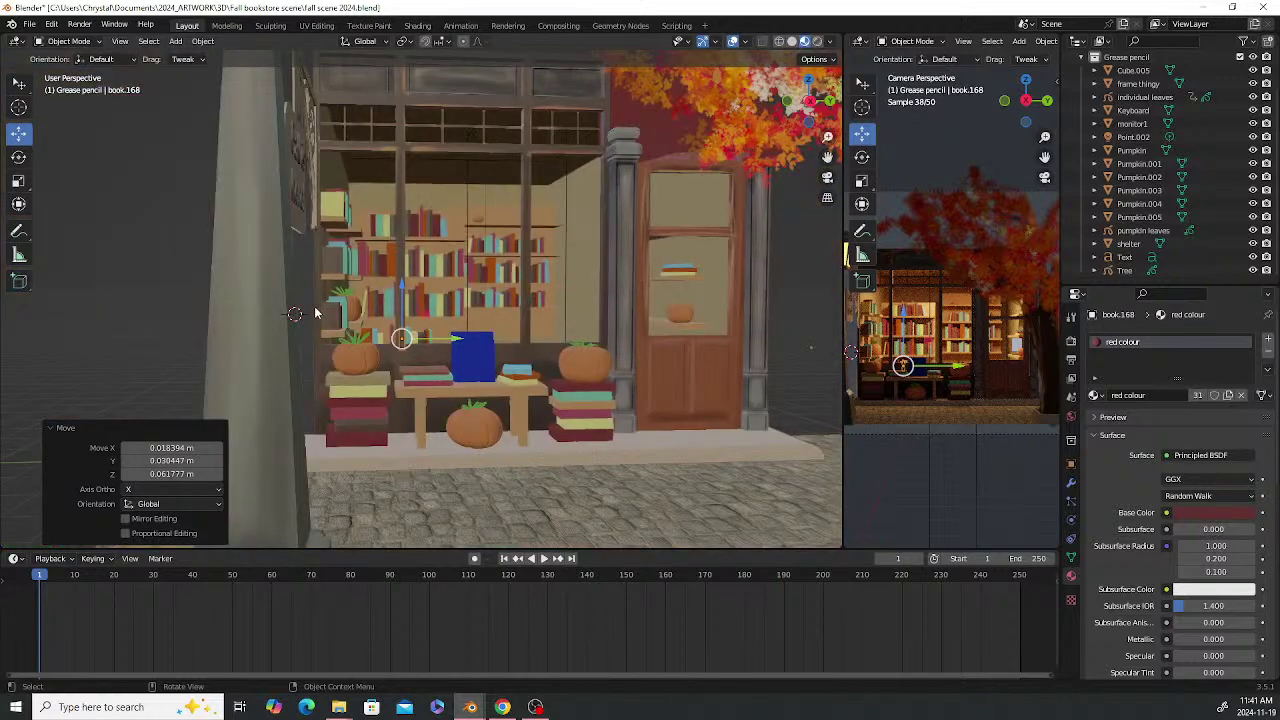
scroll(315, 313, "down", 5)
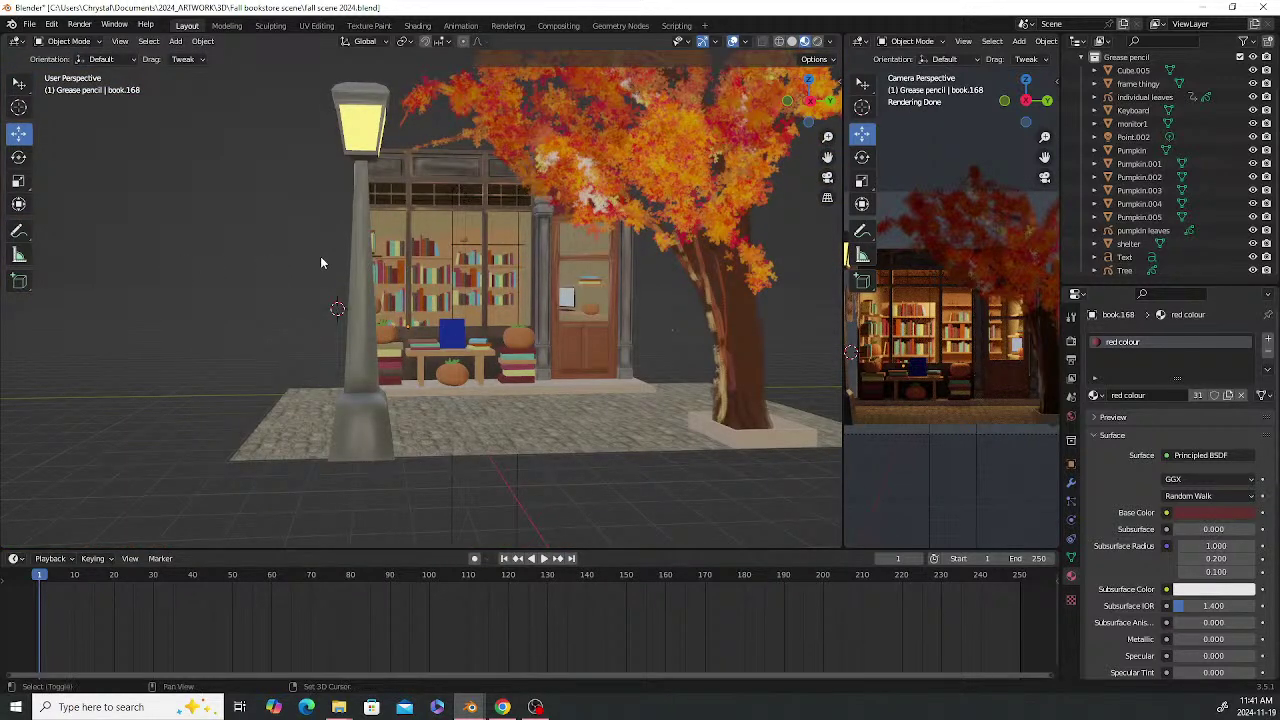
key("shift+s")
key("Escape")
key("ctrl+s")
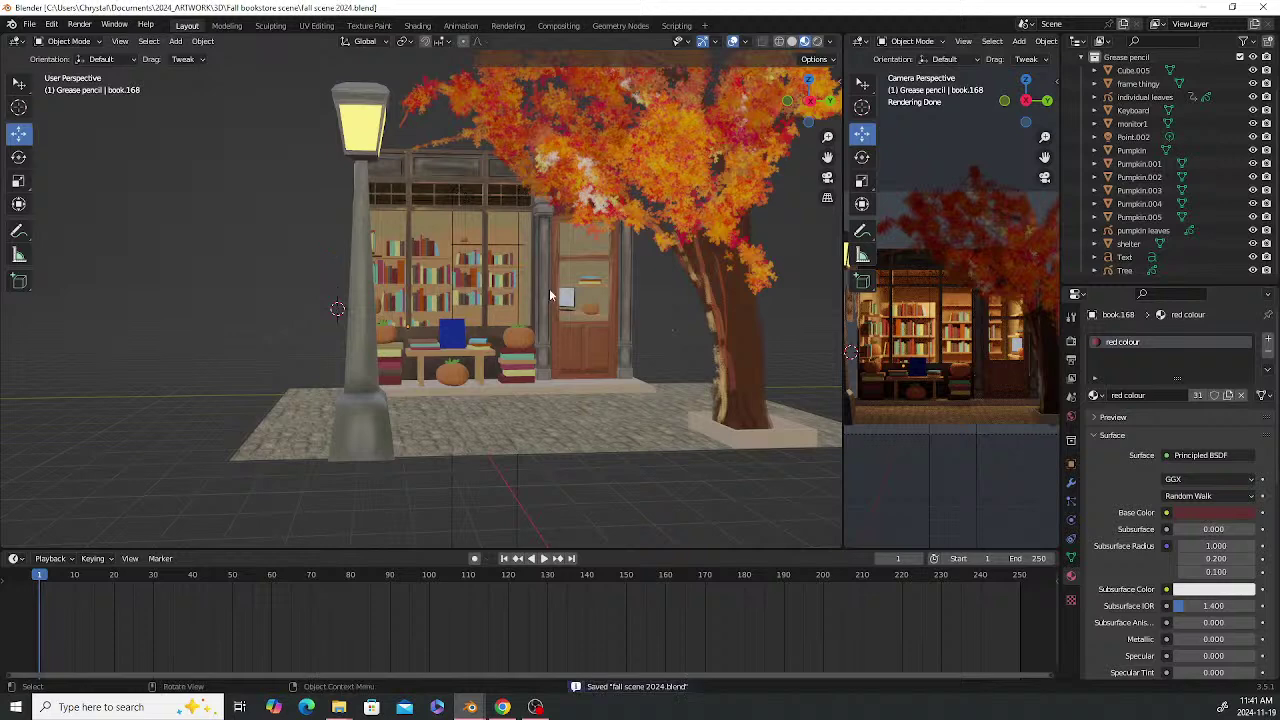
Move the tree along the Y axis toward the outer edge of the paving, and its square base by about 1.63 m to match
middle_click_drag(549, 288, 521, 342)
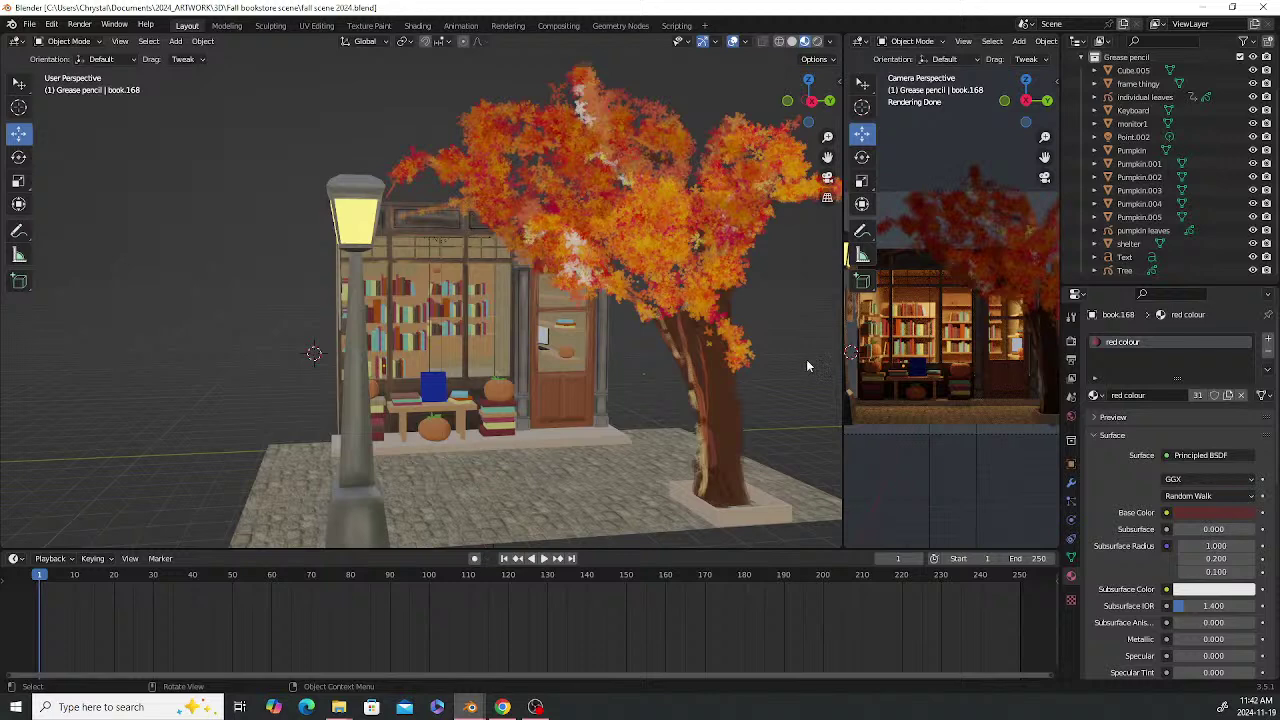
middle_click_drag(552, 182, 465, 228)
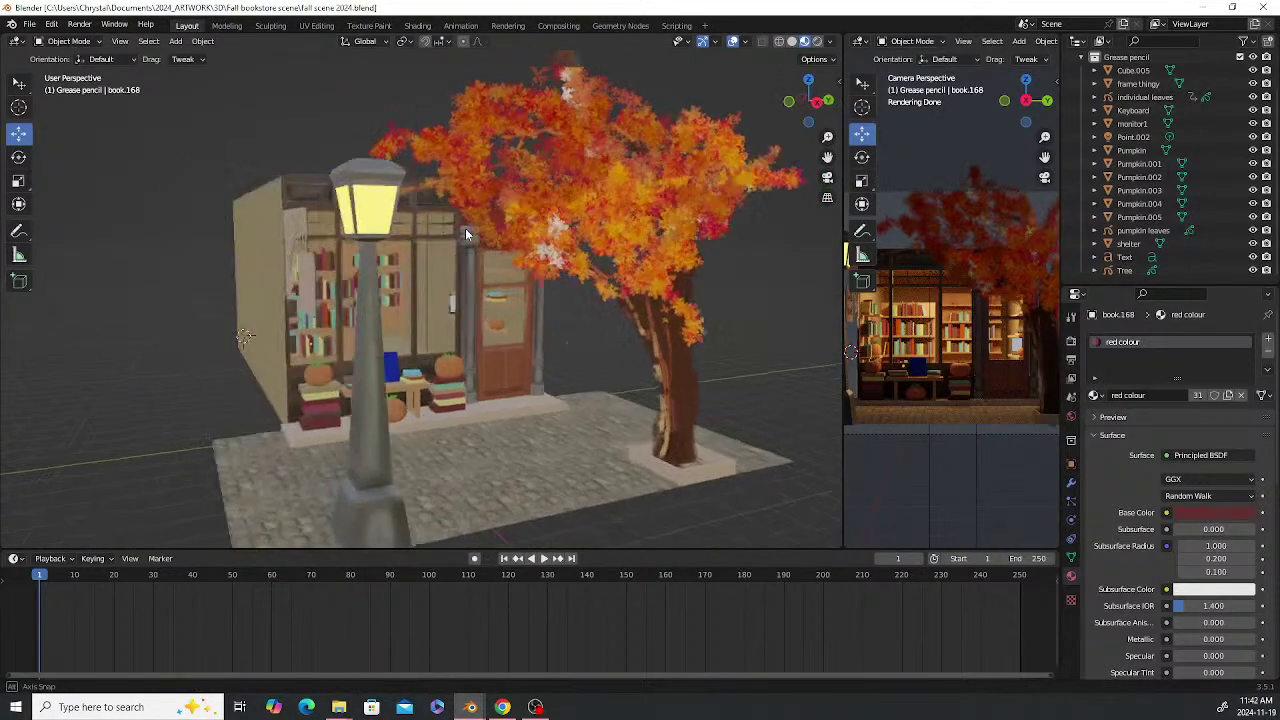
middle_click_drag(287, 316, 610, 346)
left_click(600, 356)
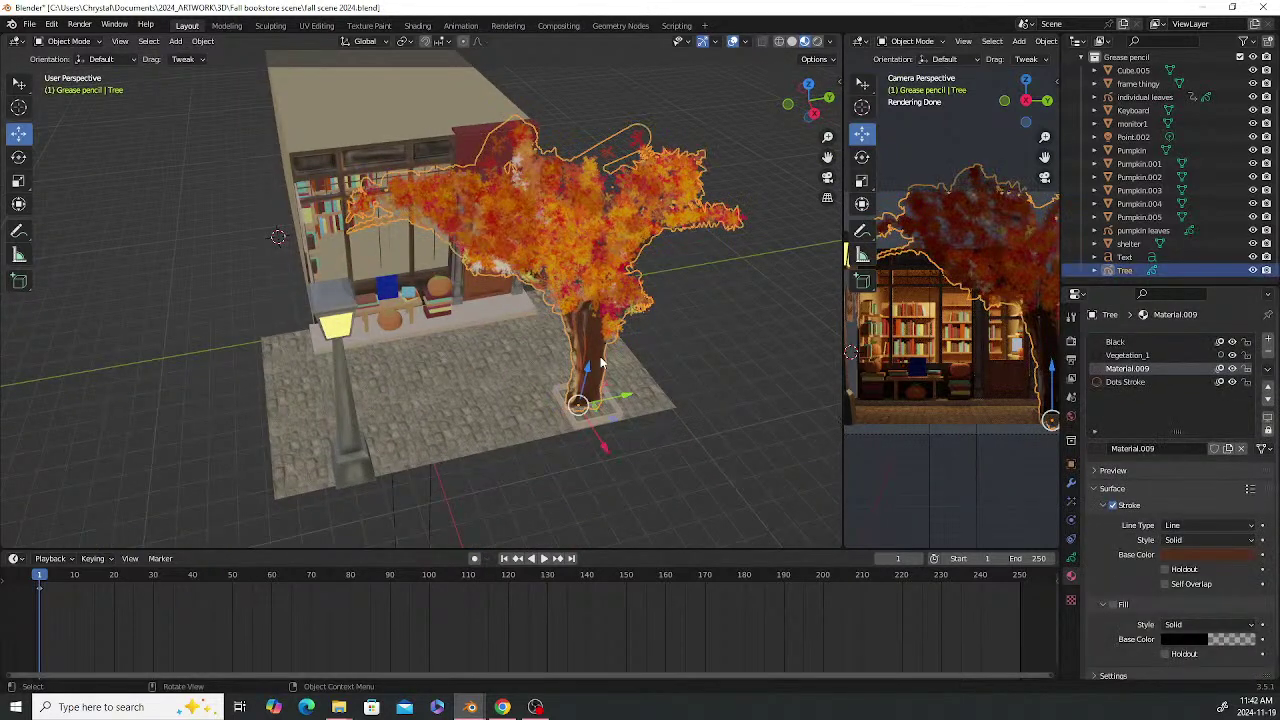
left_click_drag(625, 400, 666, 384)
left_click(638, 408)
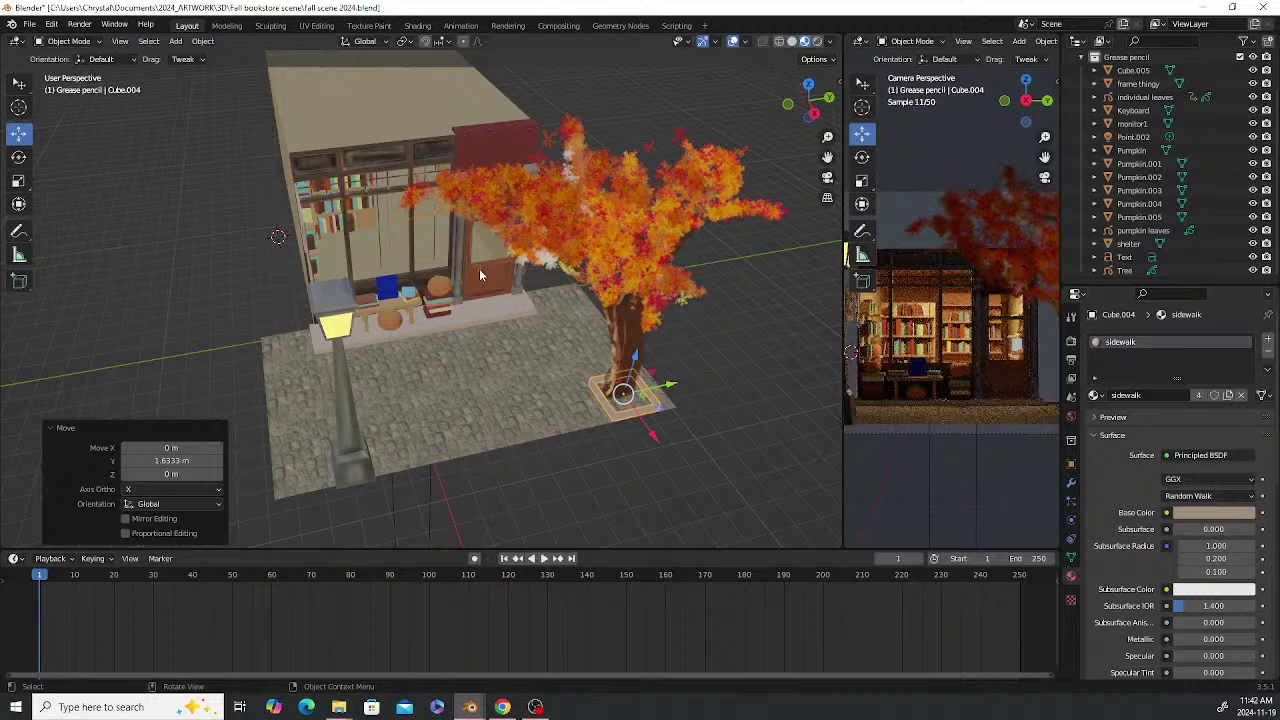
Raise the individual leaves object in front of the shop by about 1.41 m along Z, checking it against the tree
left_click(480, 270)
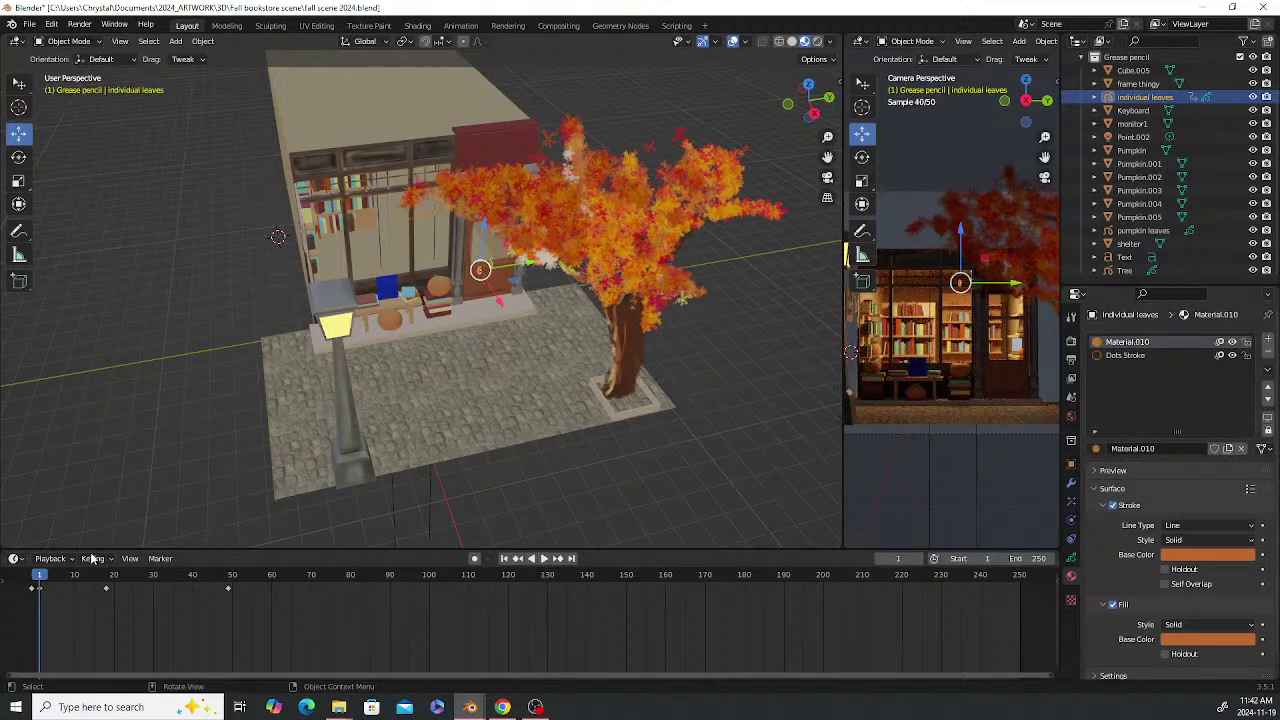
middle_click_drag(668, 479, 655, 455)
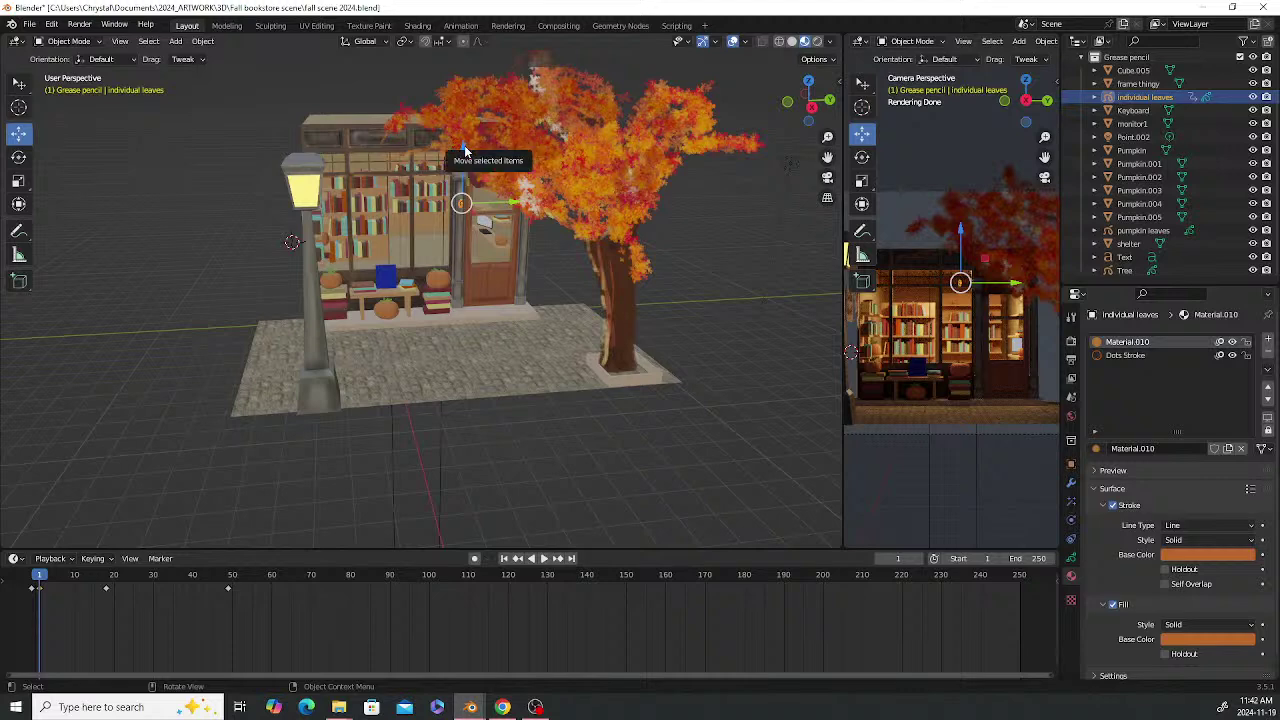
left_click_drag(464, 147, 474, 101)
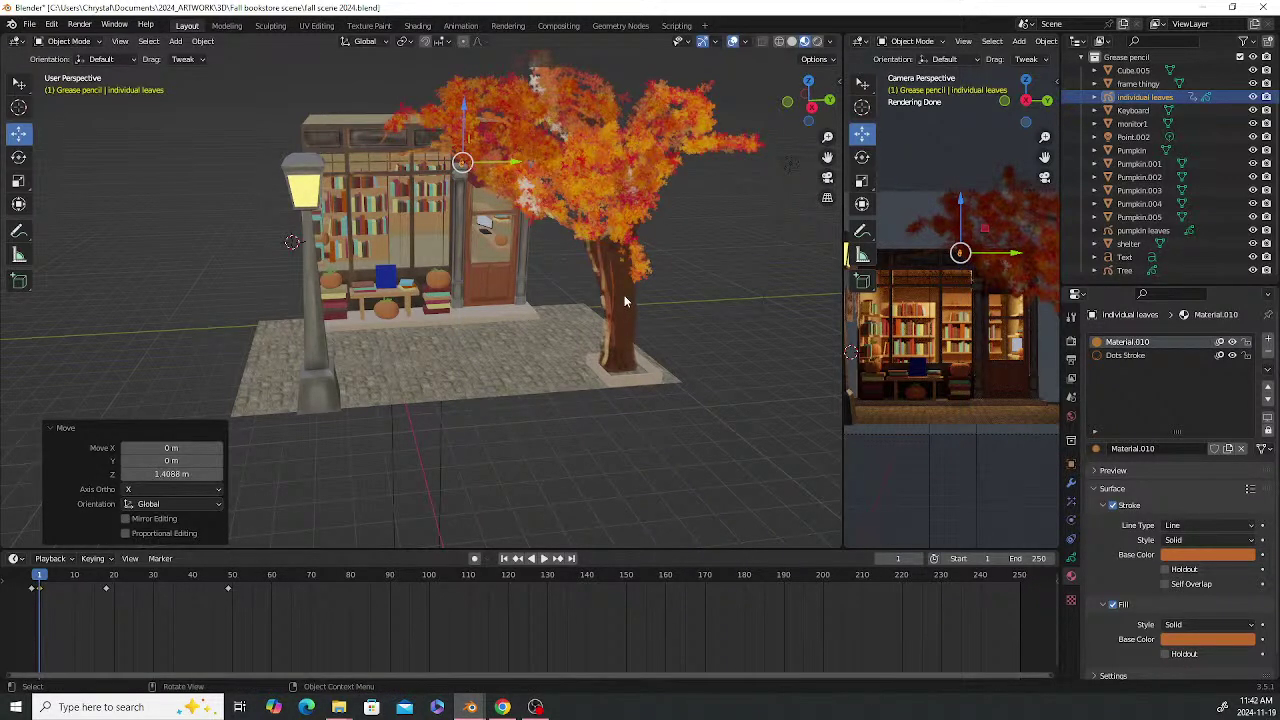
left_click(624, 300)
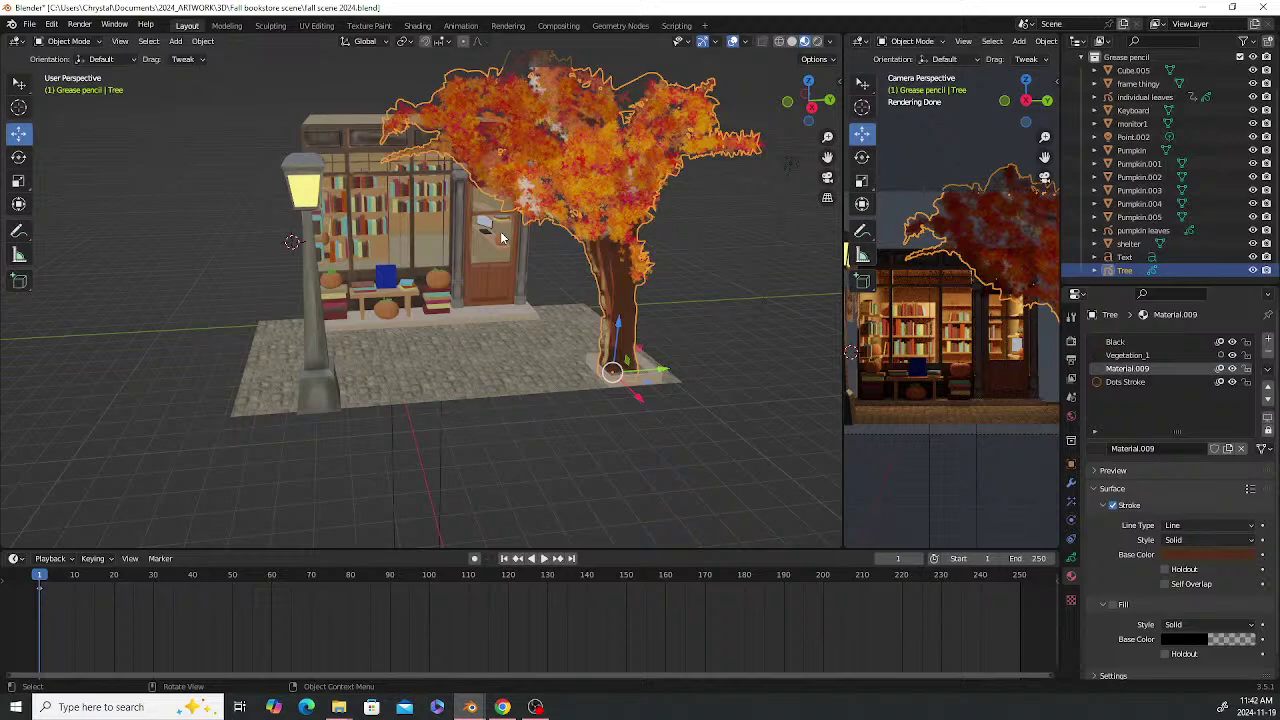
middle_click_drag(504, 279, 535, 328)
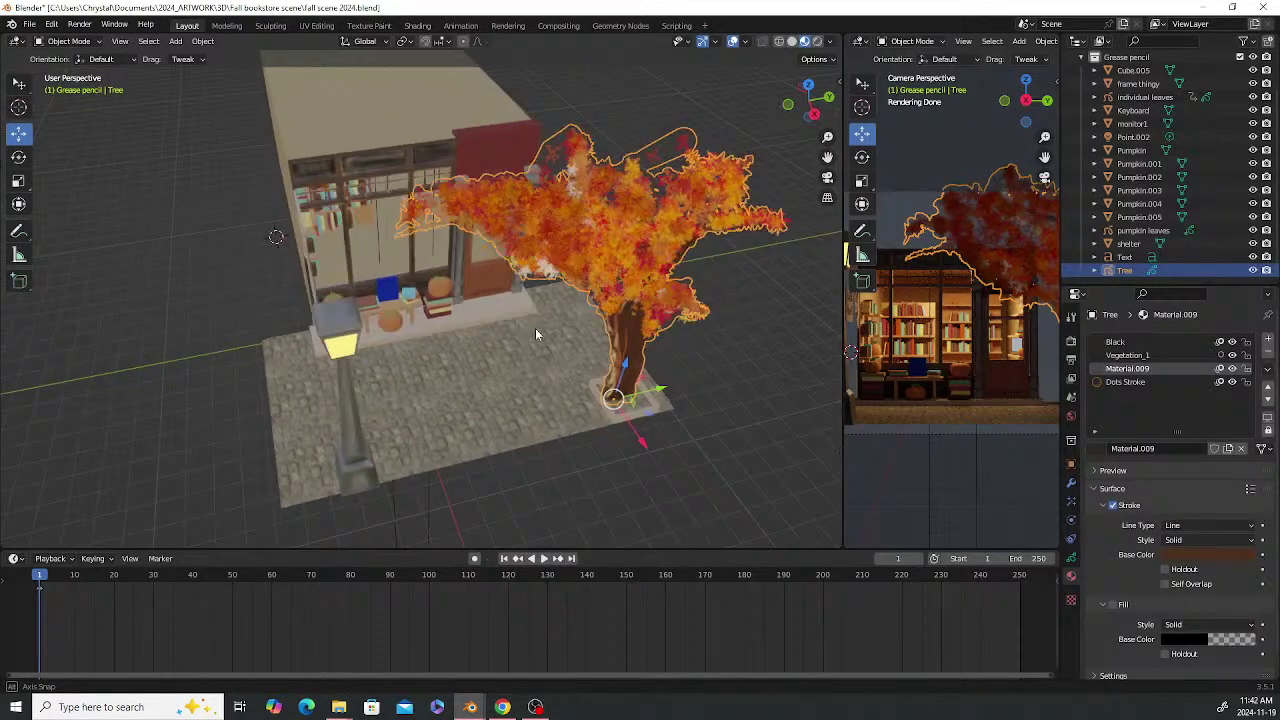
left_click(485, 246)
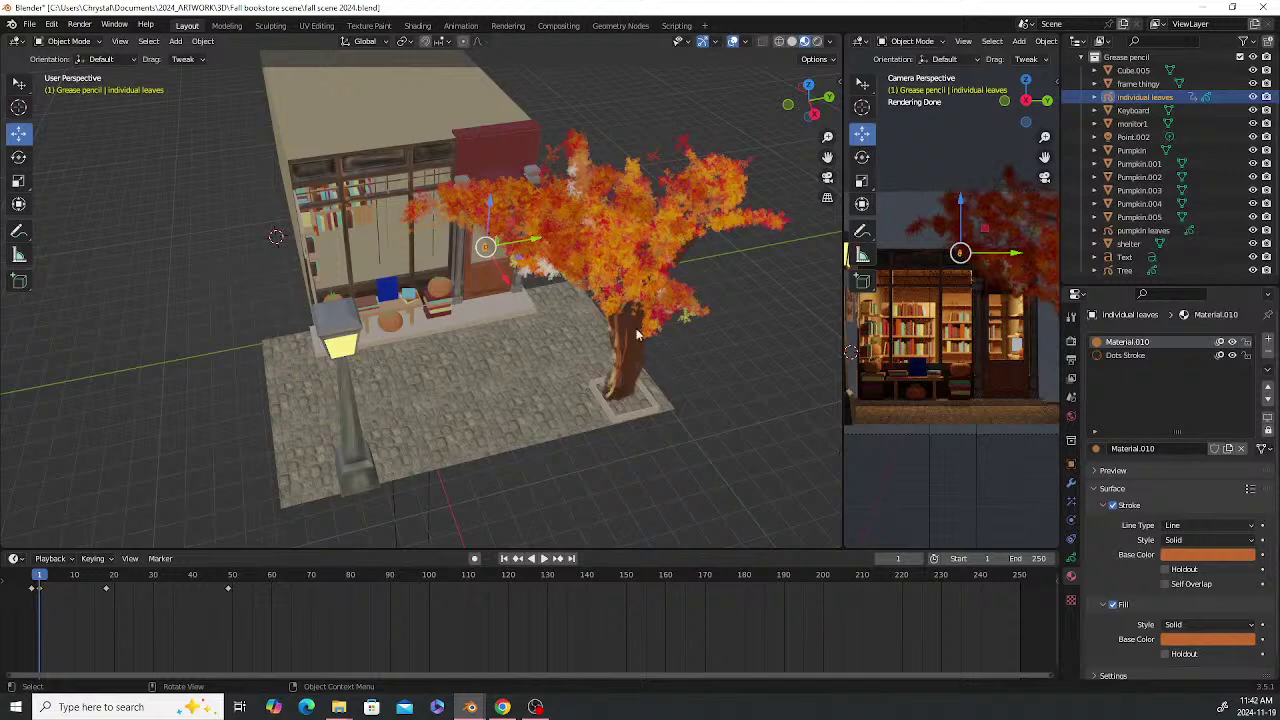
middle_click_drag(695, 376, 682, 335)
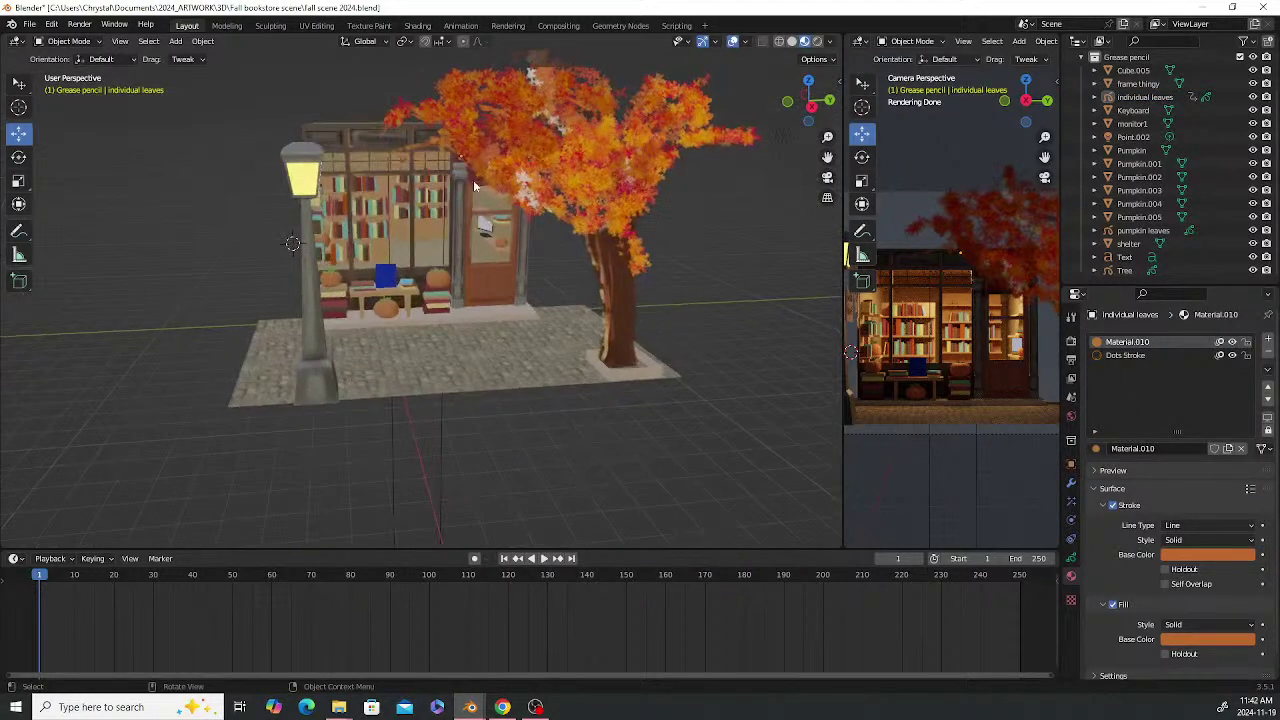
Play the falling leaf animation in front of the door and return to frame 1
scroll(466, 170, "up", 4)
middle_click_drag(466, 168, 538, 160)
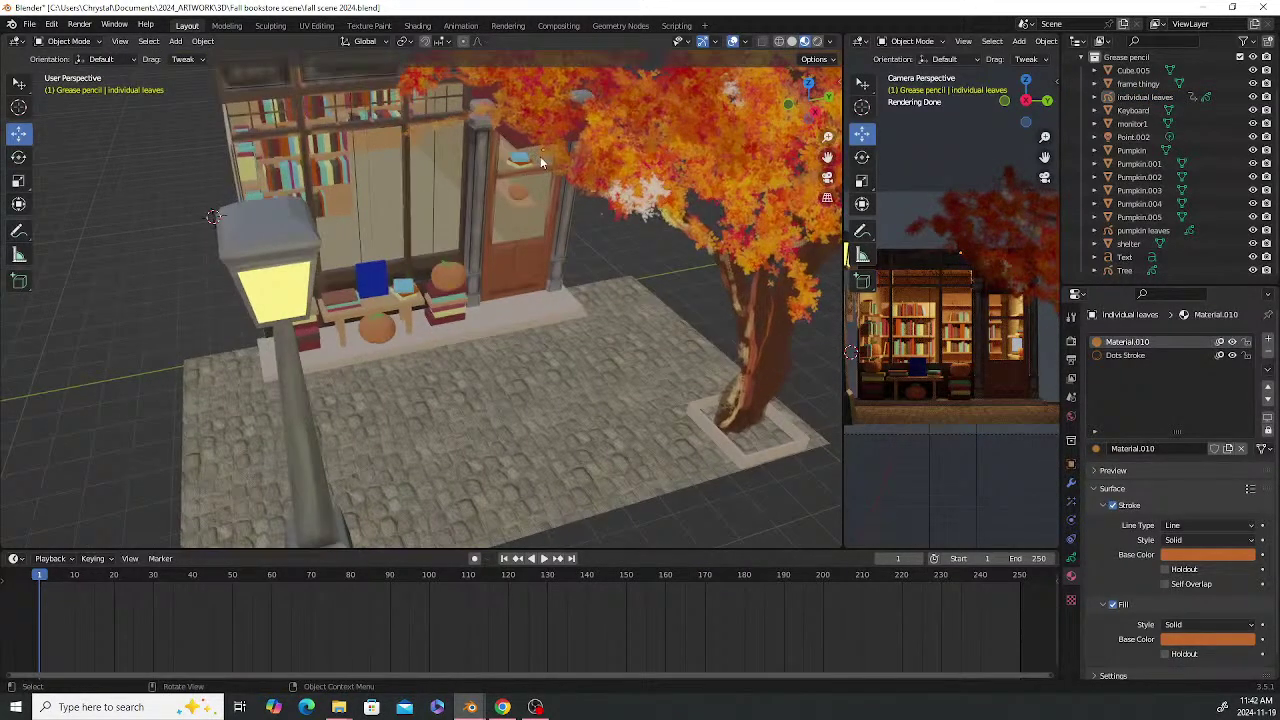
left_click(540, 160)
key("space")
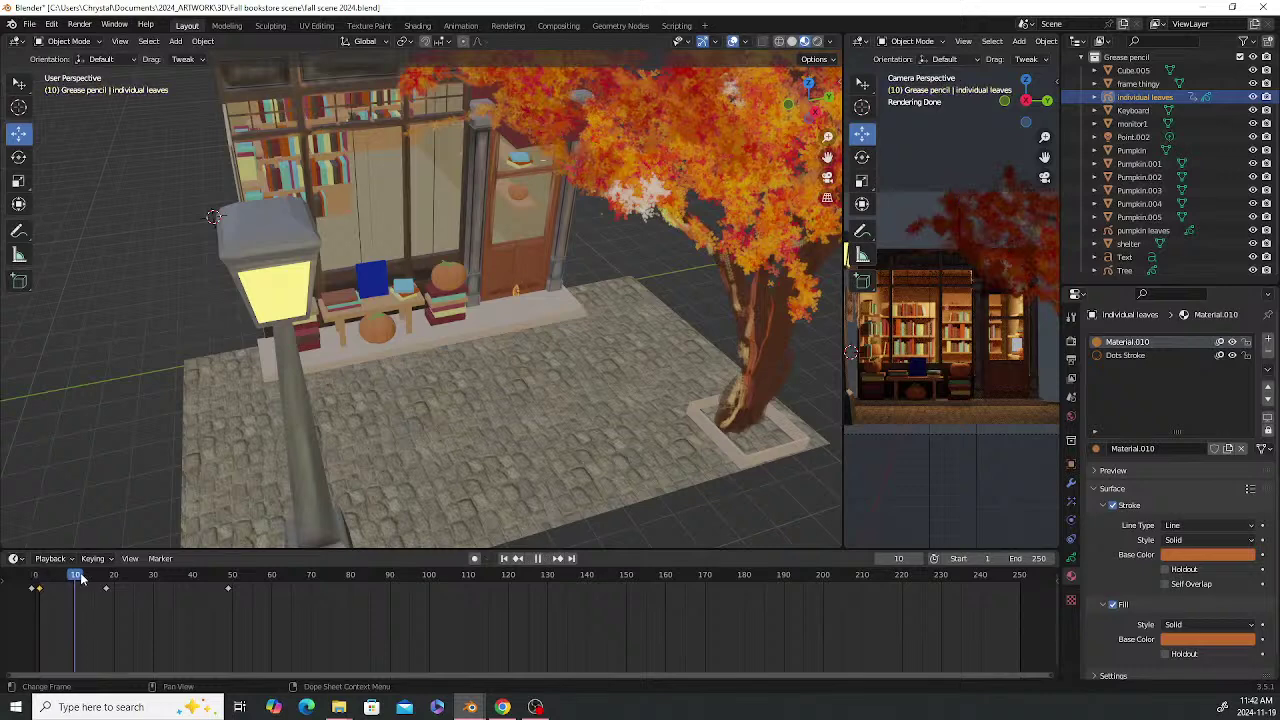
left_click_drag(119, 584, 40, 572)
left_click(113, 407)
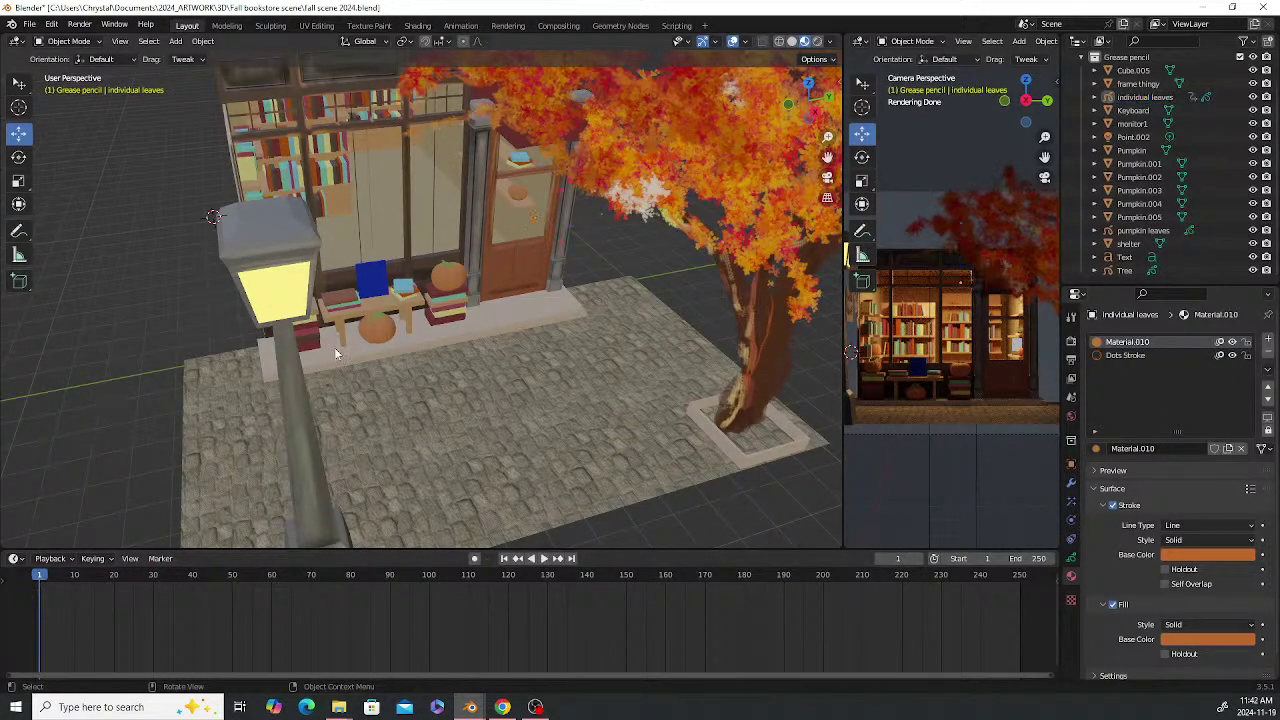
Scale the tree by about 1.079 along Z and fine-tune its vertical position
middle_click_drag(490, 366, 465, 328)
scroll(466, 327, "down", 2)
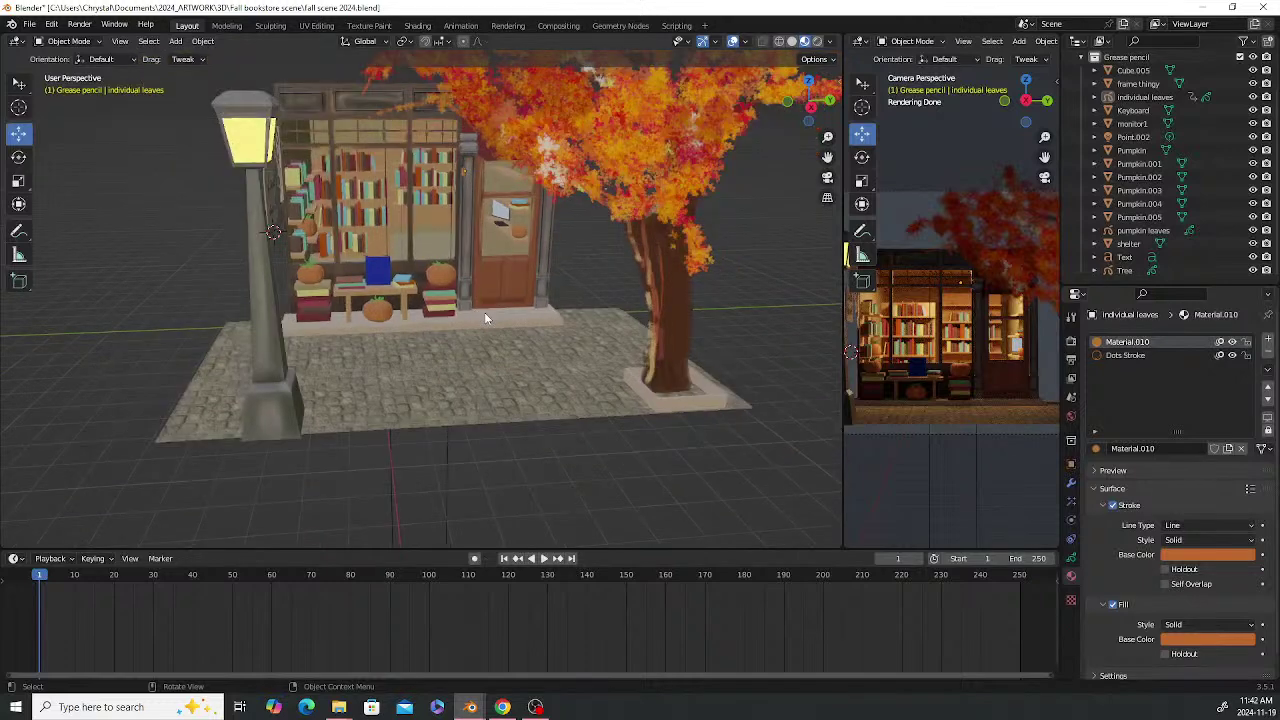
middle_click_drag(550, 301, 545, 264)
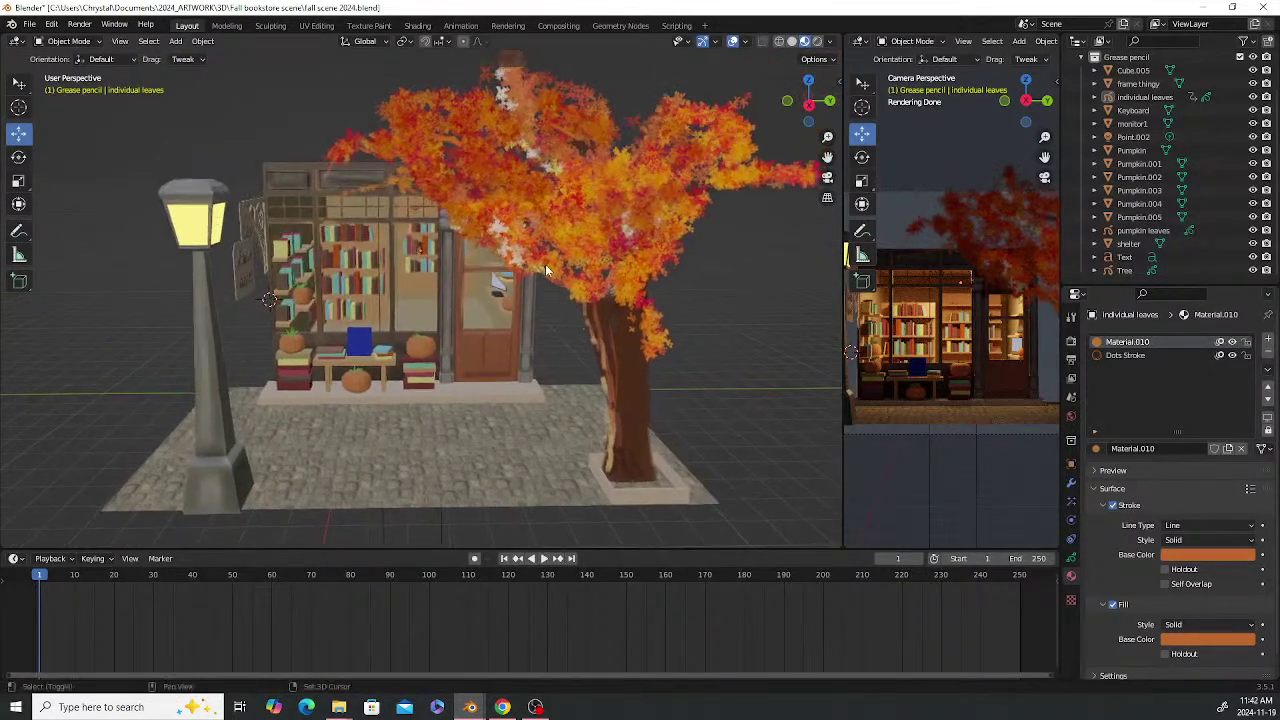
scroll(488, 264, "down", 1)
left_click(564, 265)
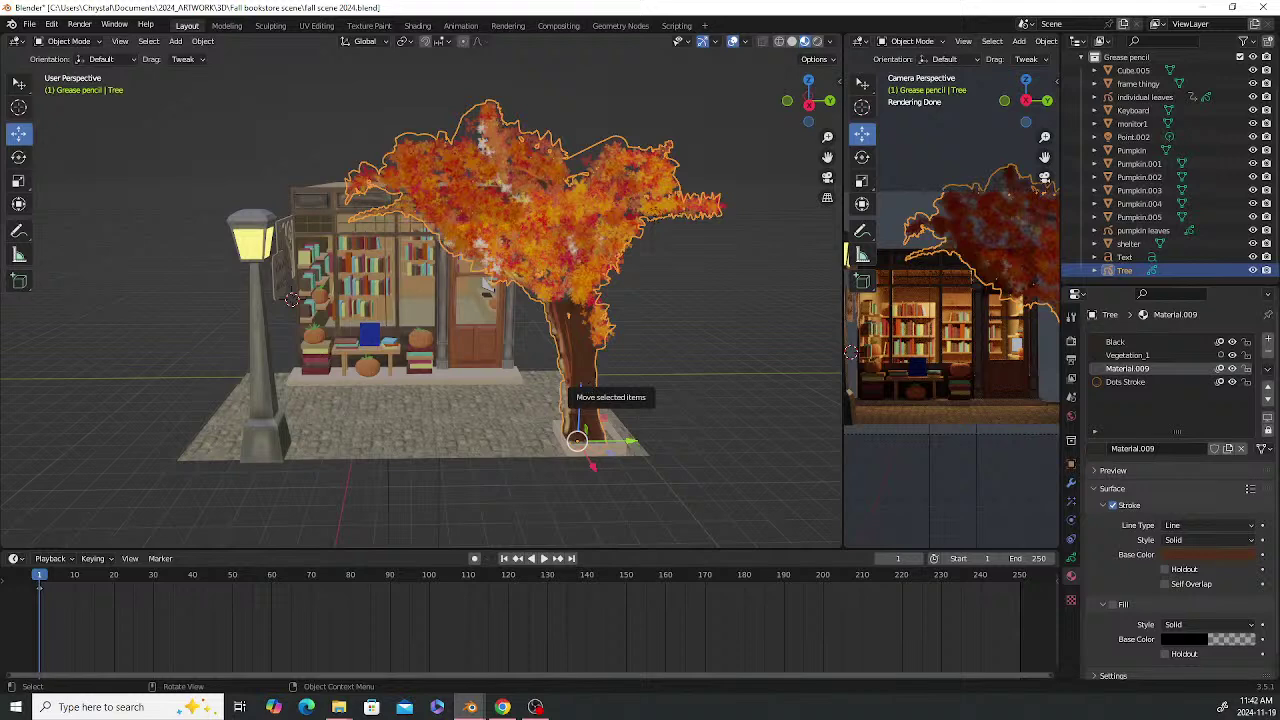
key("s")
key("z")
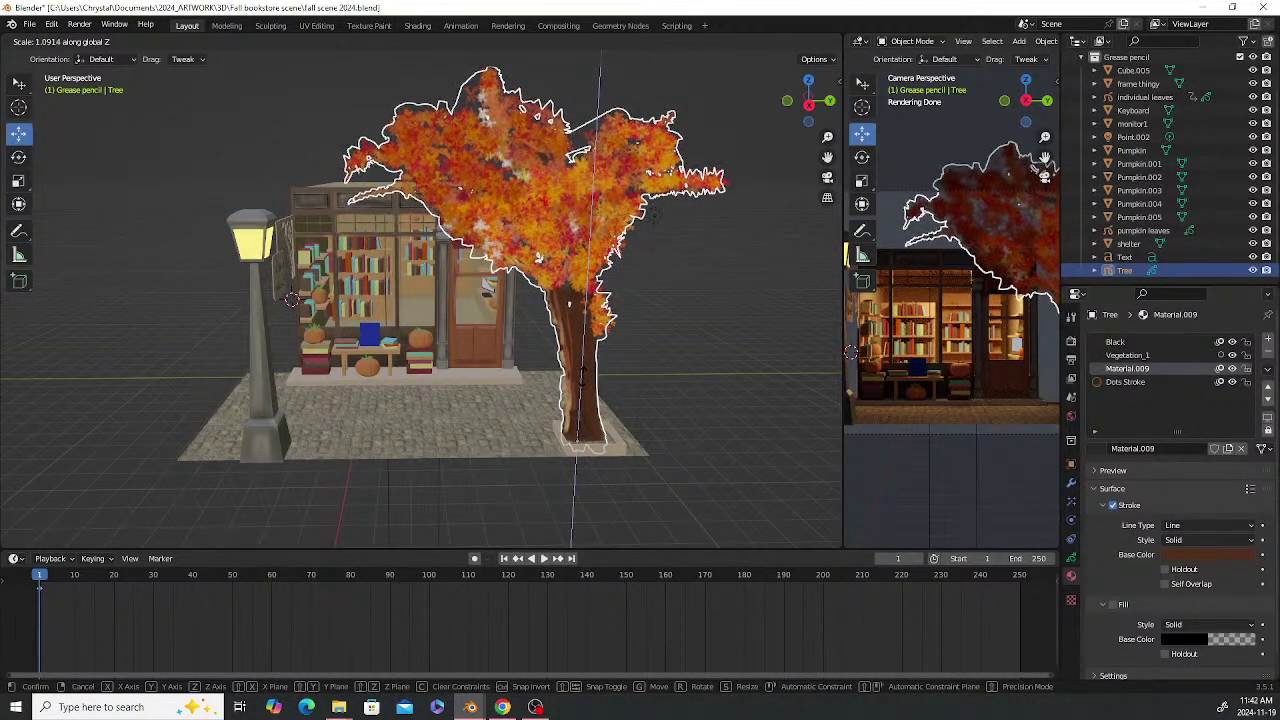
left_click(582, 386)
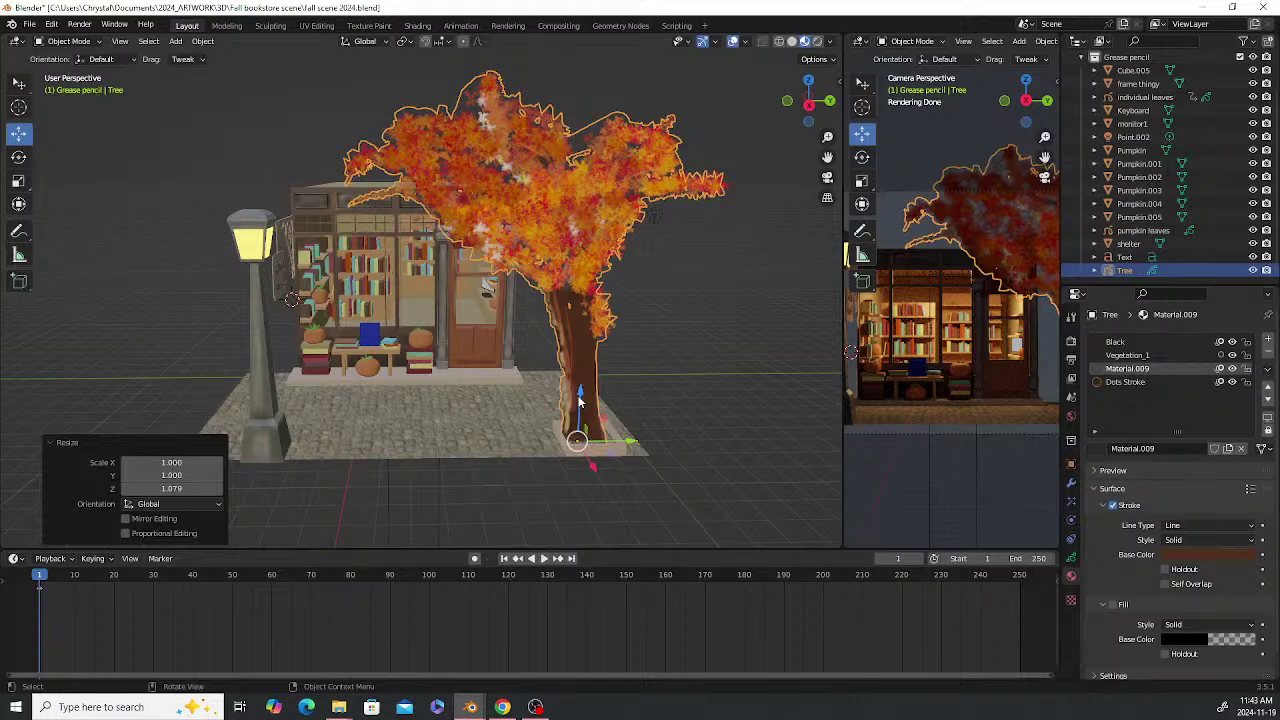
left_click_drag(579, 400, 583, 384)
Scale the red arched shelter over the door by about 1.119 along Z and lower it about 0.28 m
middle_click_drag(530, 331, 526, 277)
scroll(521, 265, "up", 5)
left_click(524, 137)
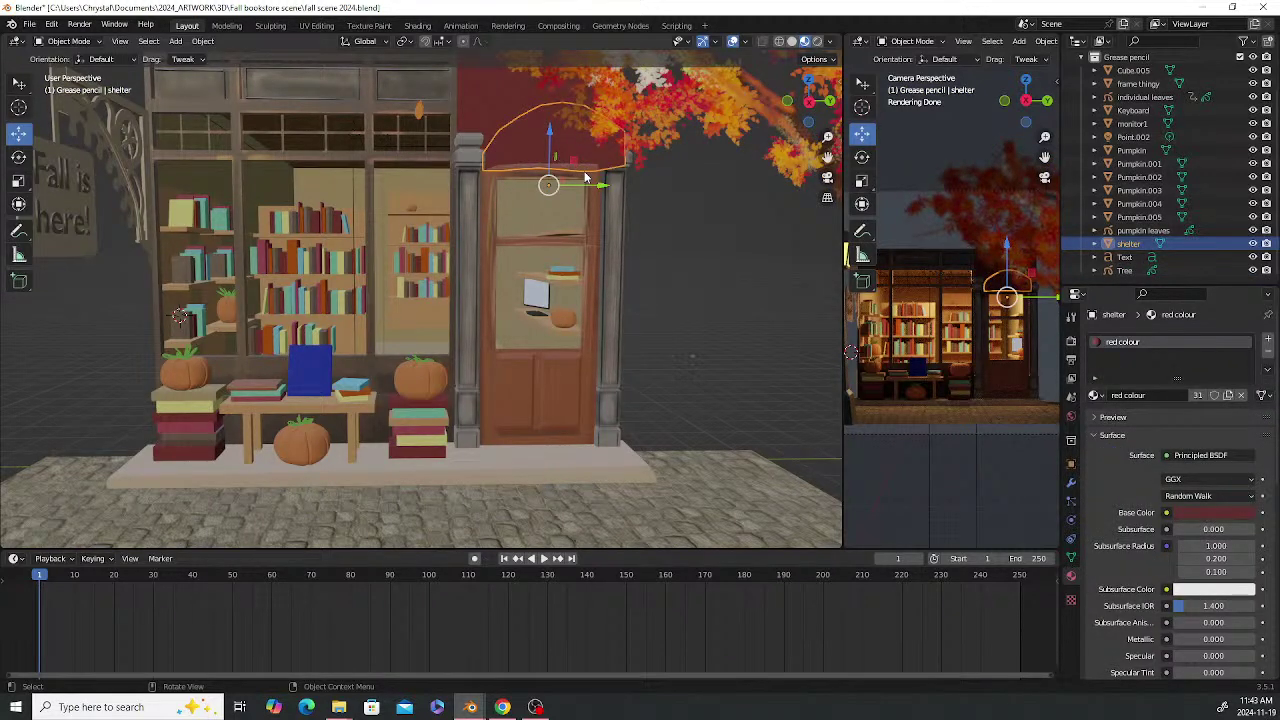
key("s")
key("z")
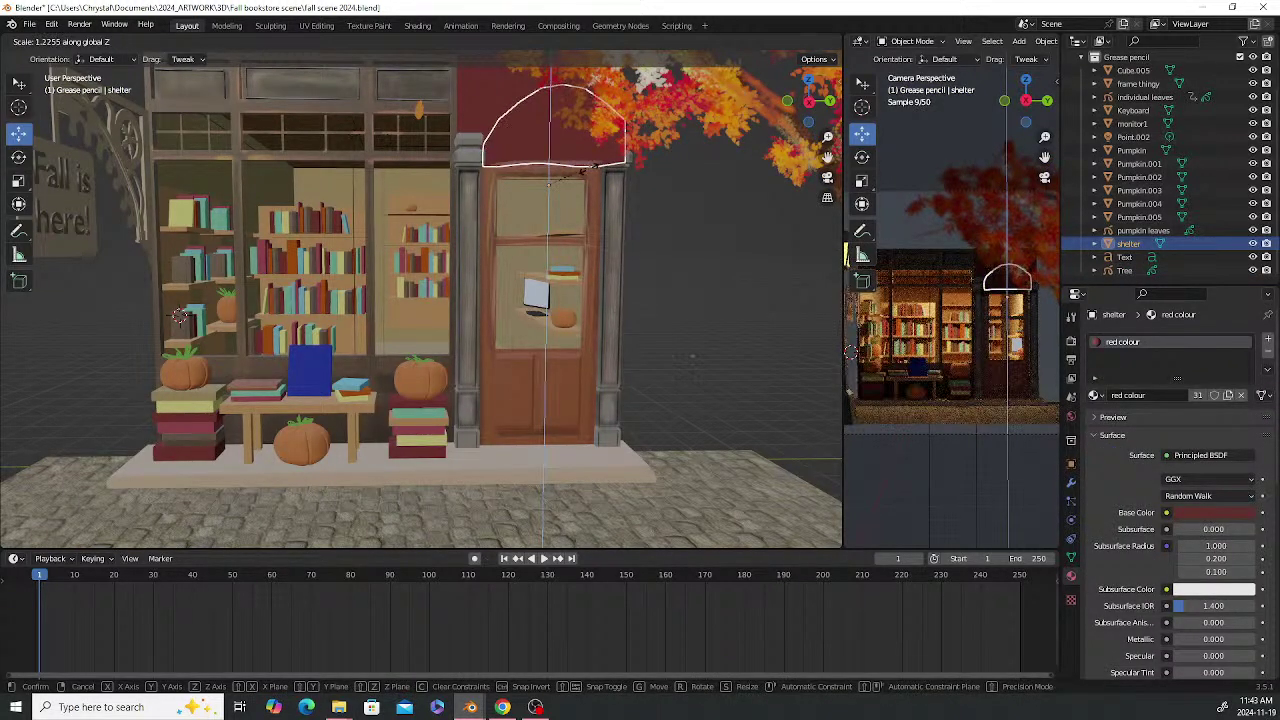
left_click(549, 133)
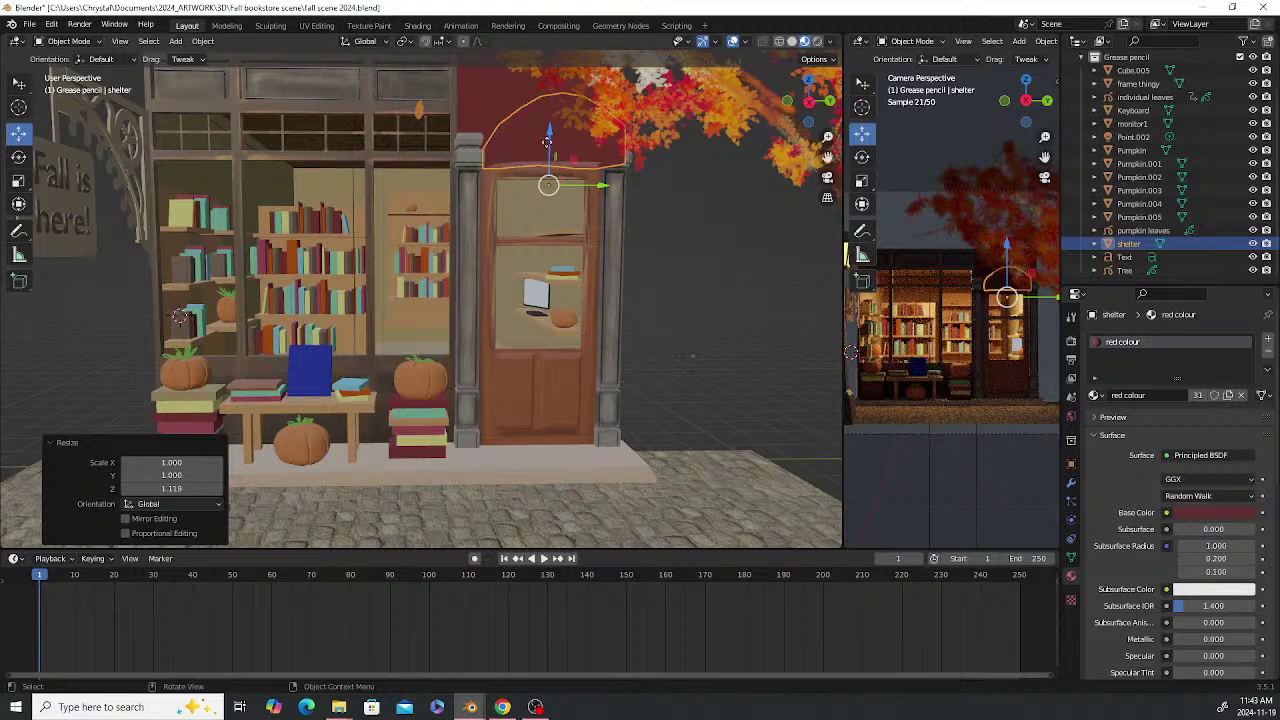
key("g")
key("z")
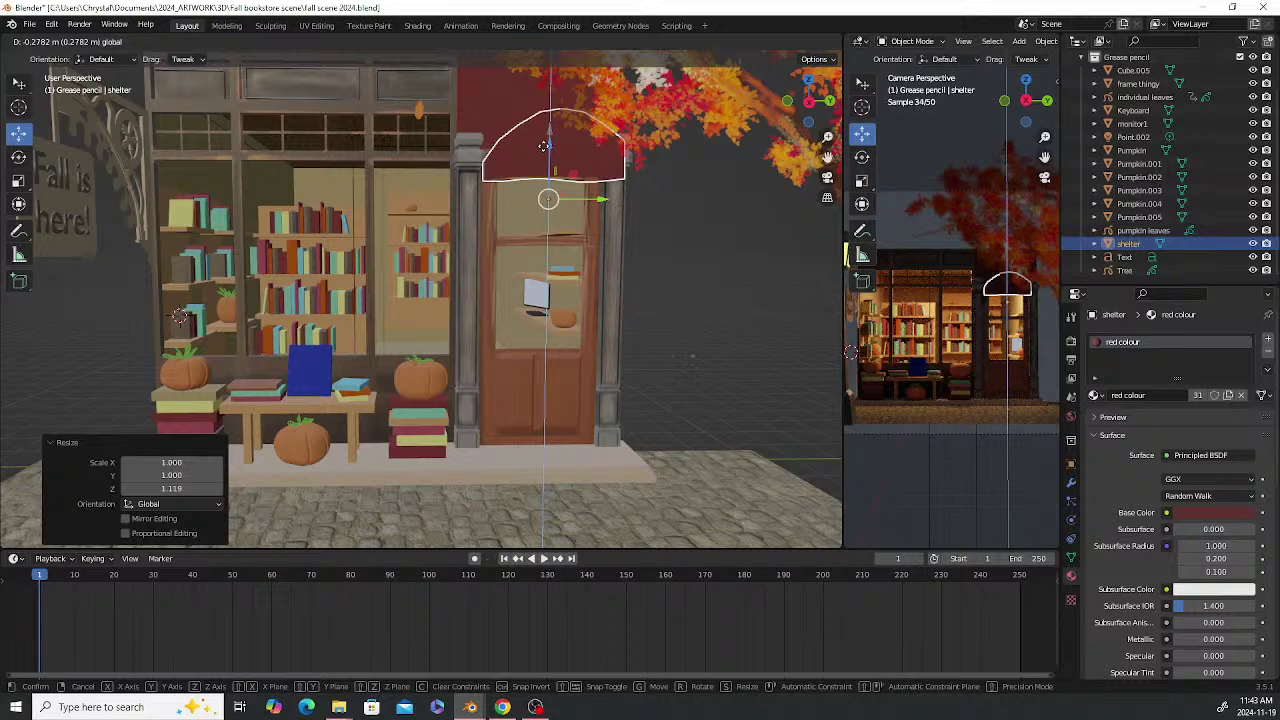
left_click(543, 146)
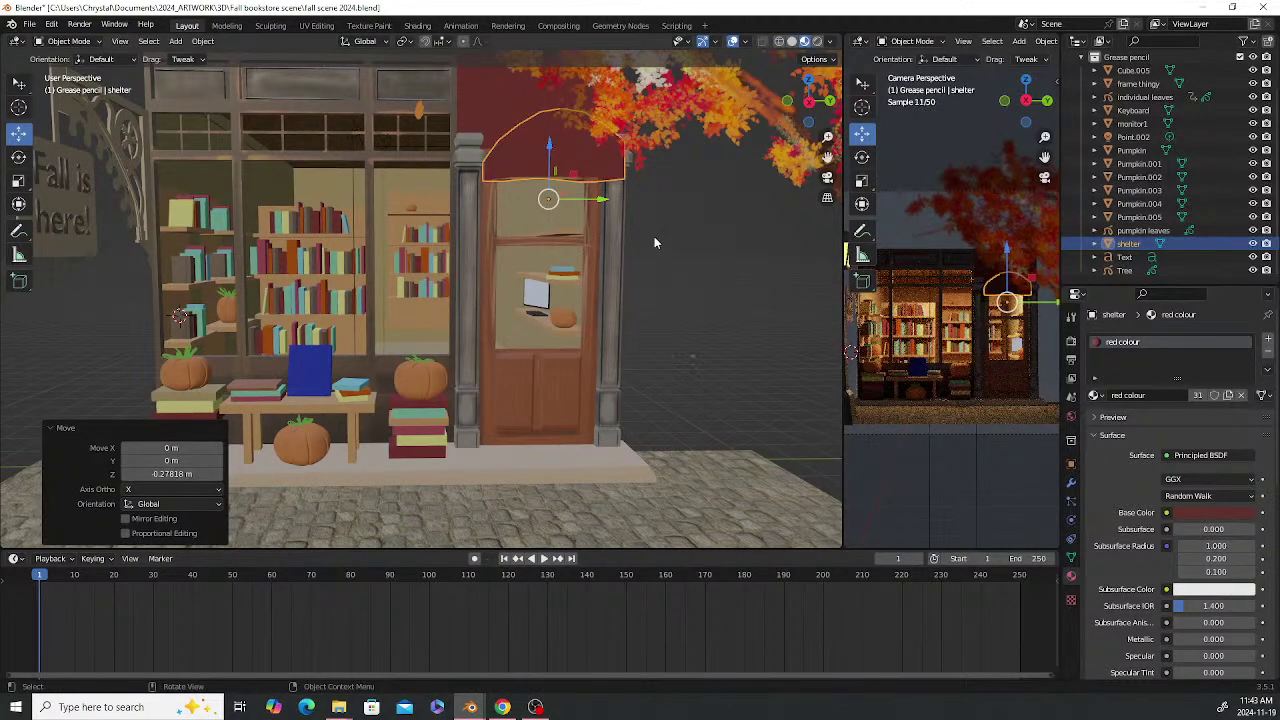
Enlarge the rendered camera view and assign the light brown material to the block above the shop door
key("alt+a")
middle_click_drag(549, 254, 770, 295)
left_click_drag(840, 303, 430, 303)
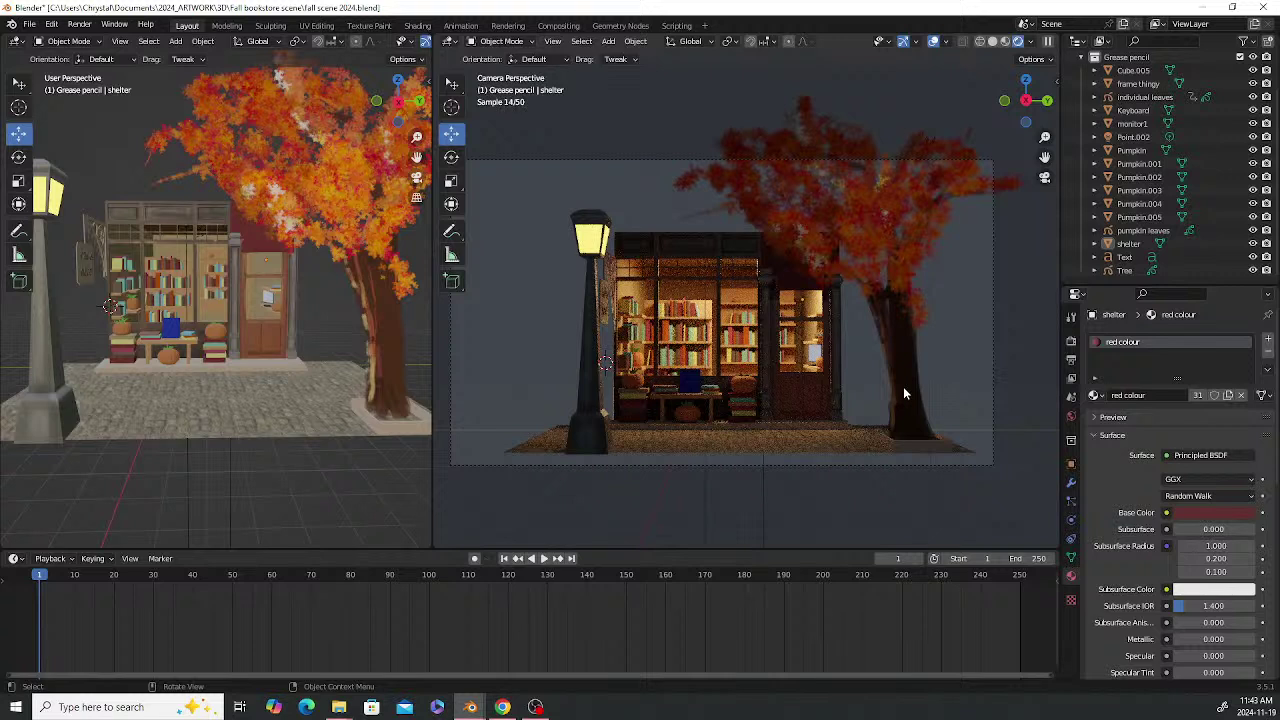
left_click(235, 217)
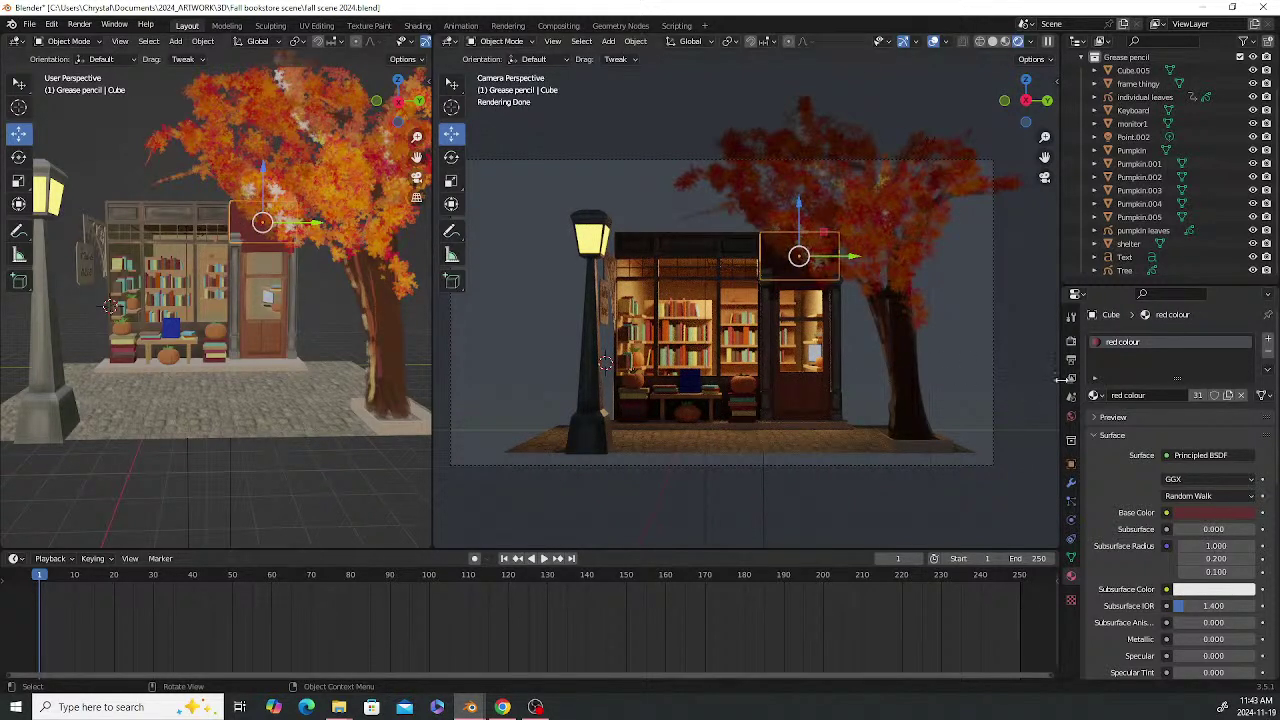
left_click(1097, 395)
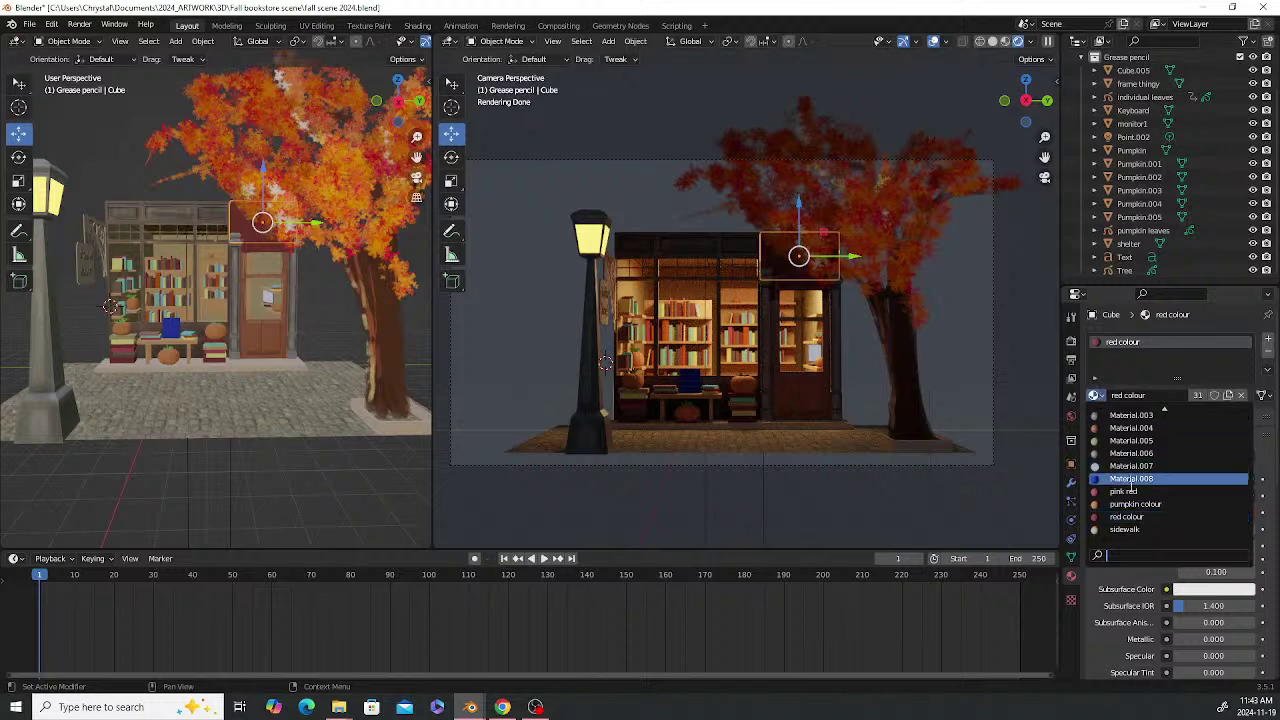
scroll(1146, 511, "up", 5)
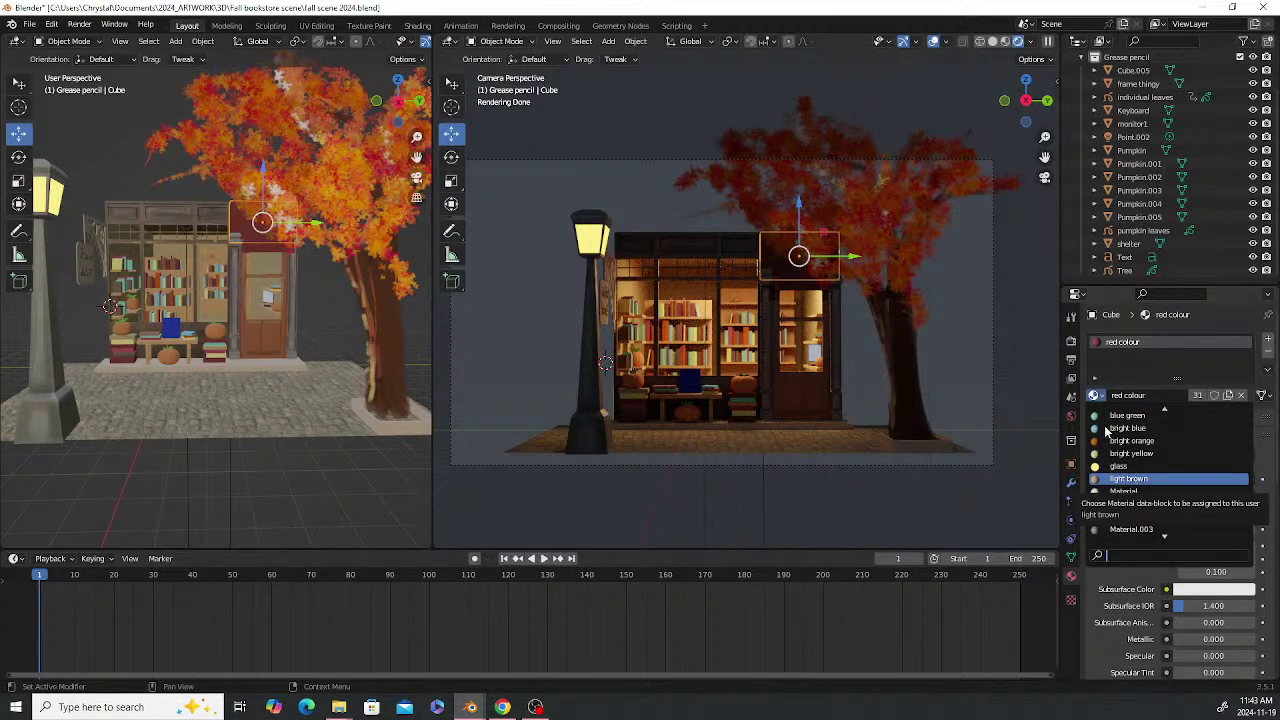
left_click(1128, 479)
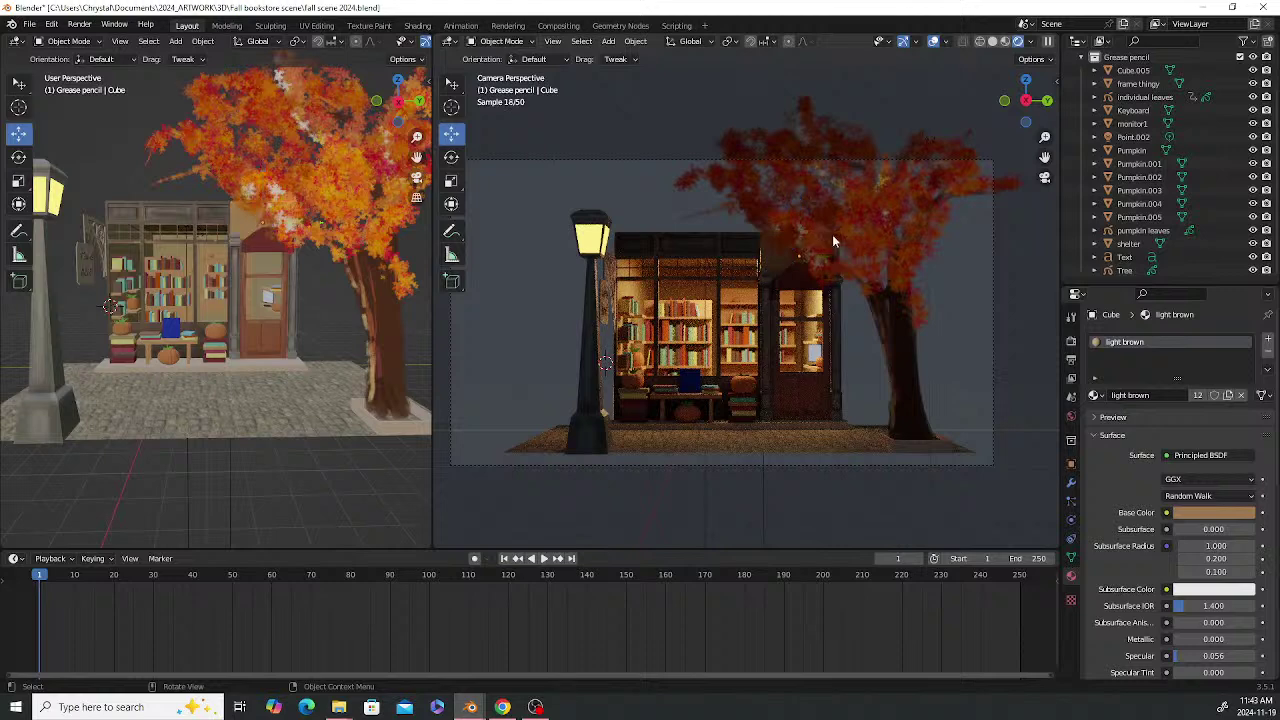
Move the tree about -1.31 m along Y so that its crown fits within the camera frame
left_click(919, 431)
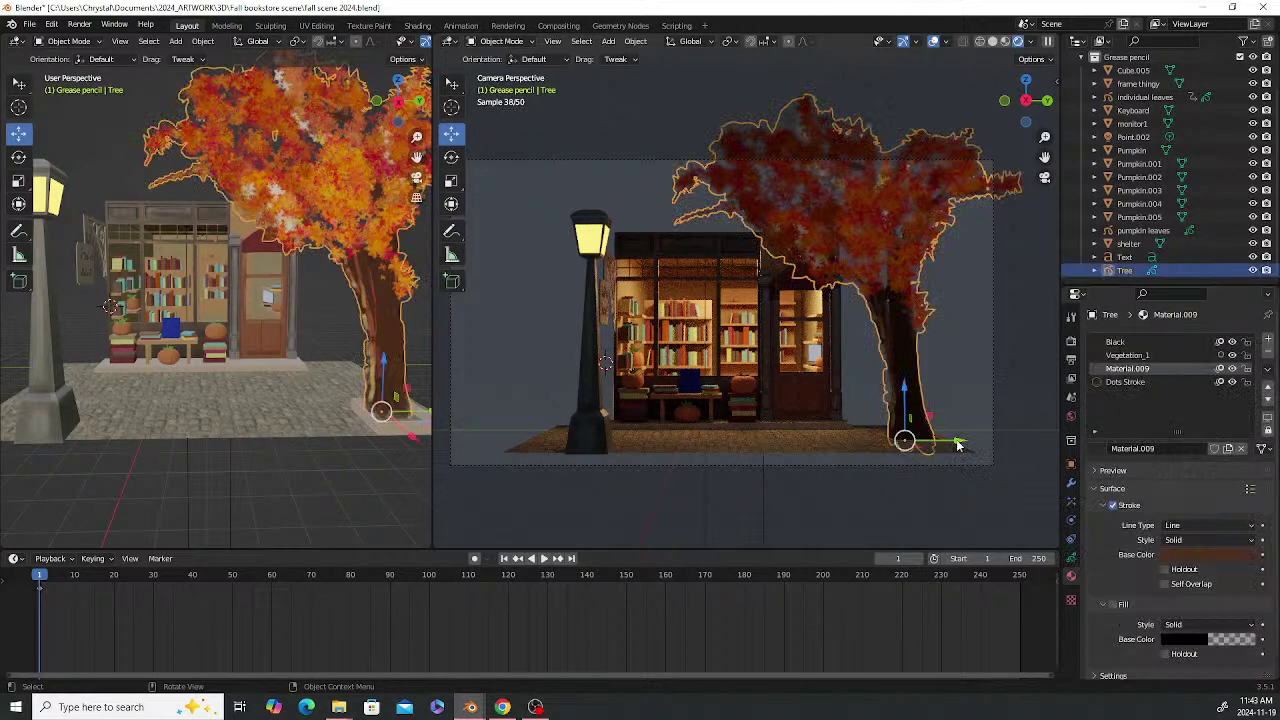
left_click_drag(956, 438, 919, 437)
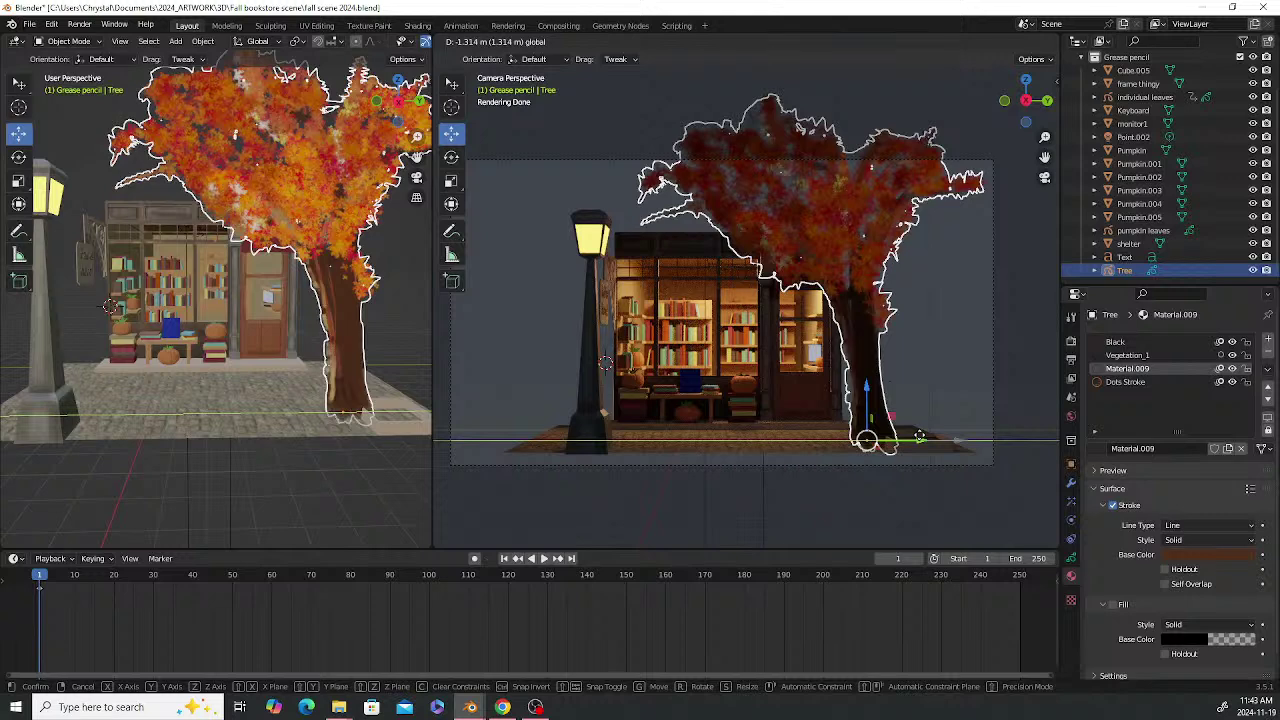
left_click_drag(919, 437, 919, 437)
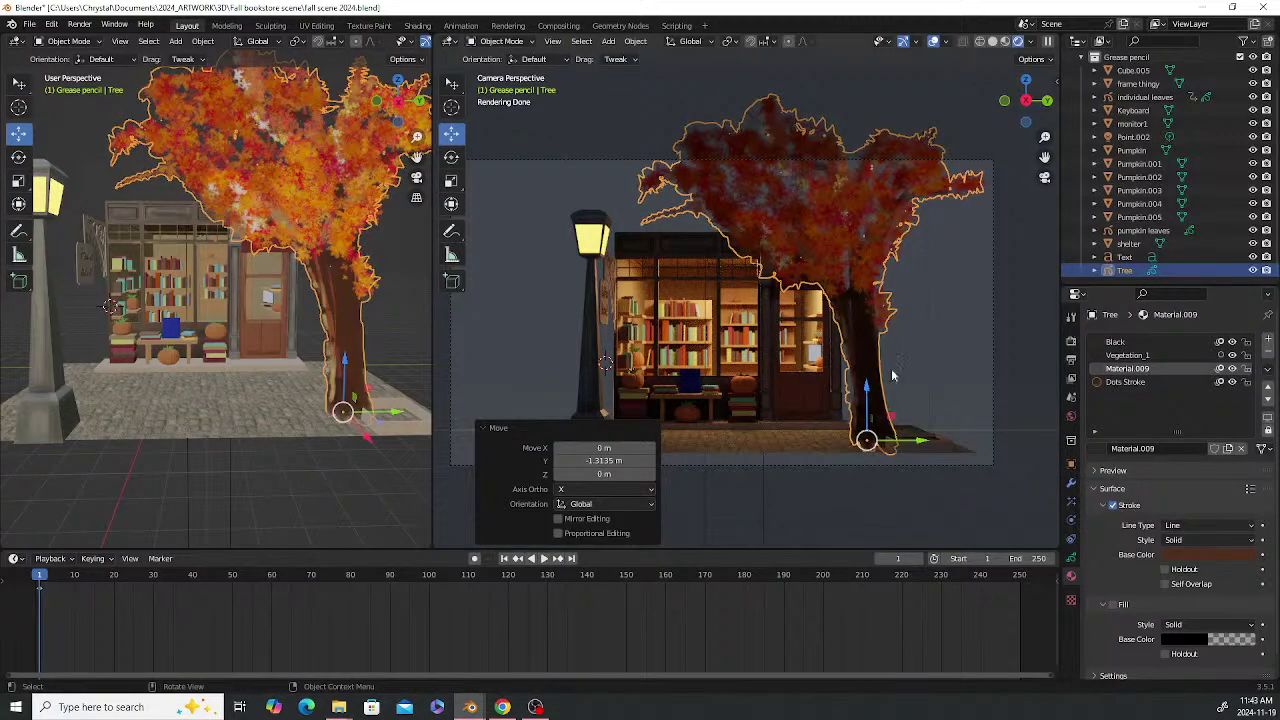
Scale the tree by about 0.906 along Z and raise it about 0.85 m
key("s")
key("z")
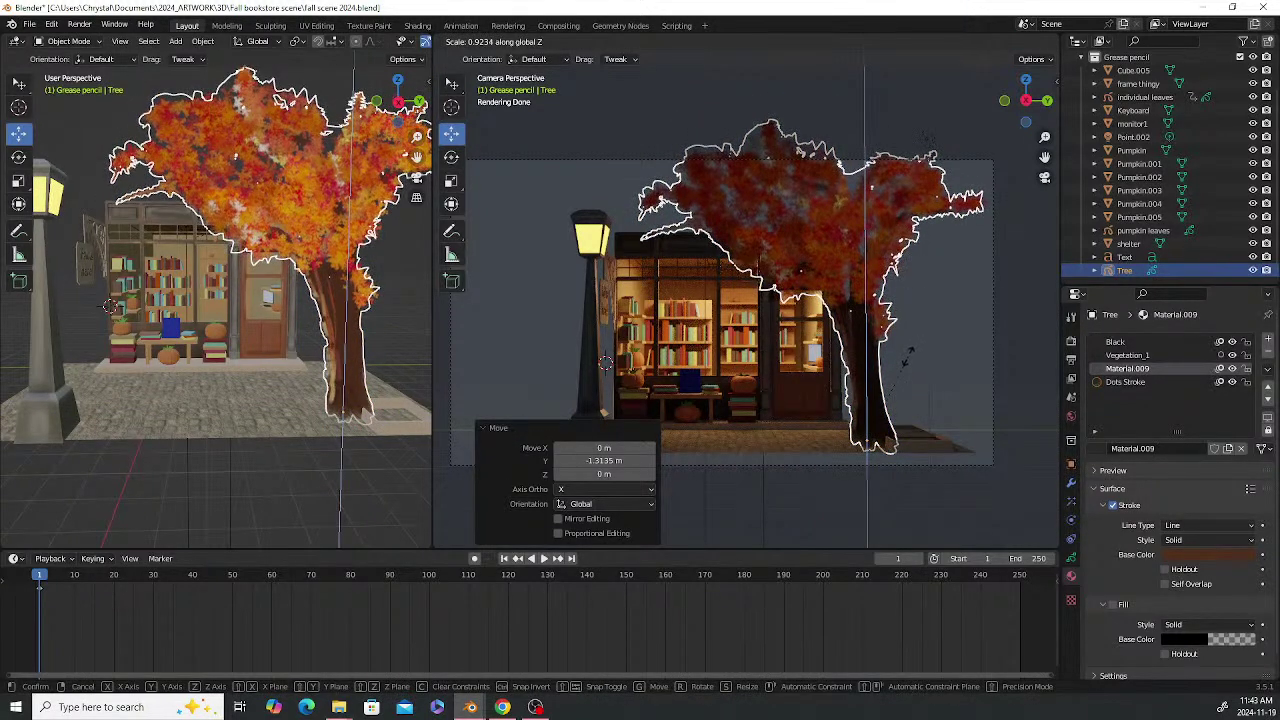
left_click(869, 358)
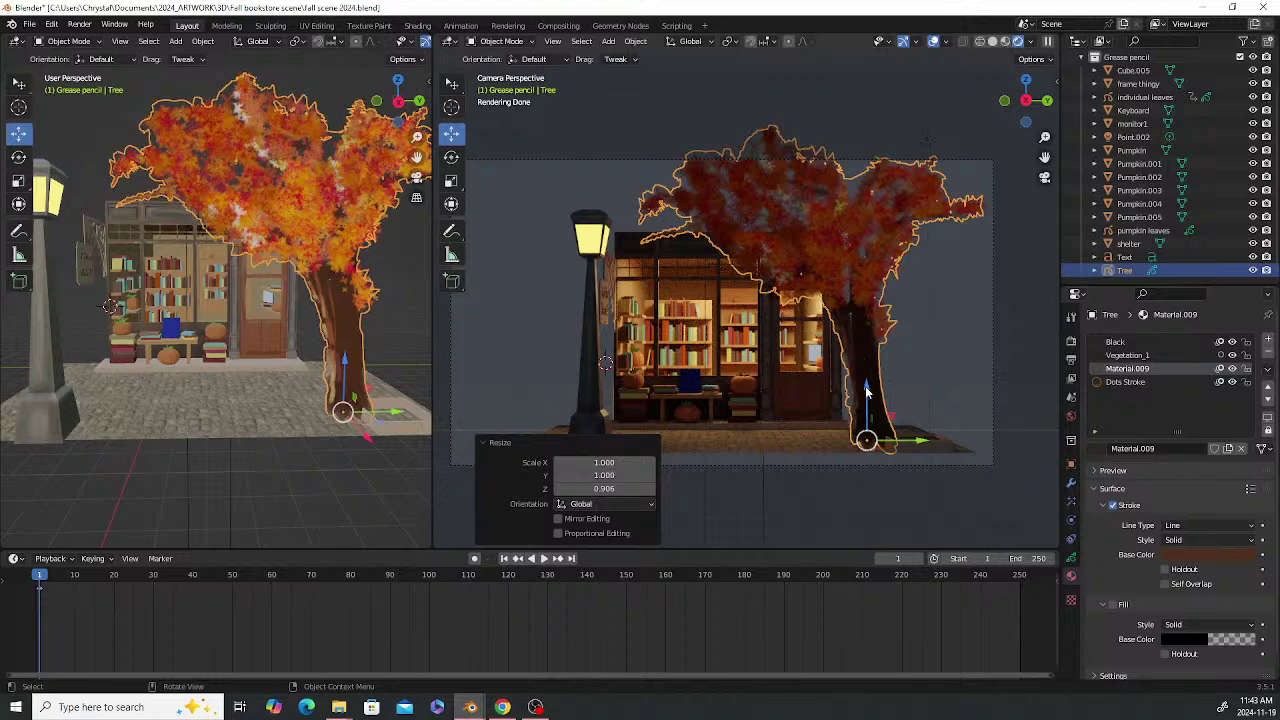
left_click_drag(866, 392, 870, 355)
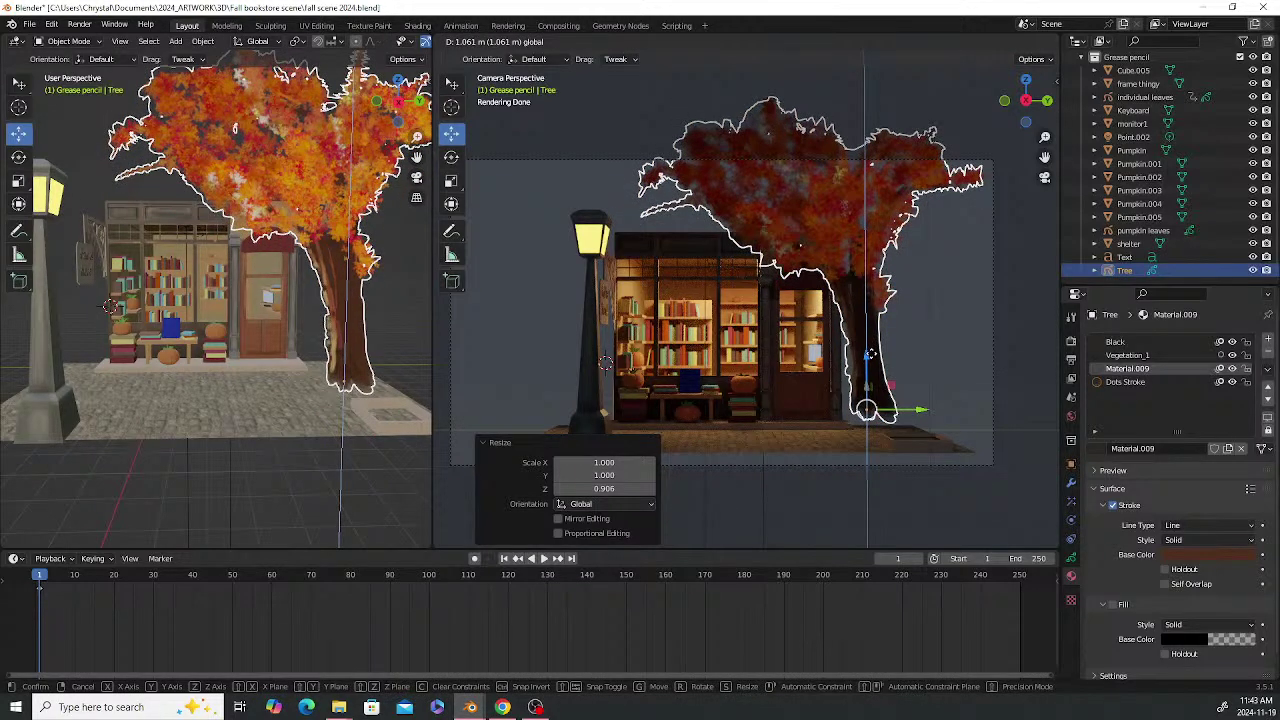
left_click_drag(870, 353, 872, 362)
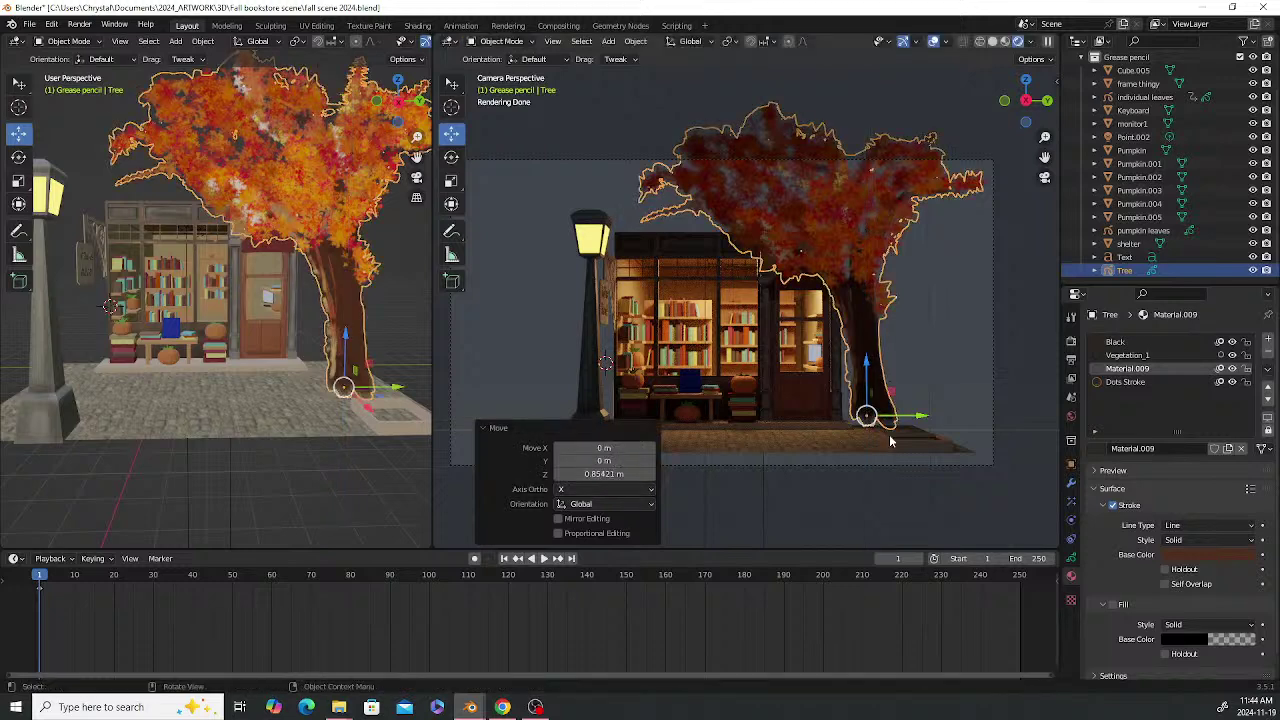
Stretch the tree by about 1.082 along Z and lower it toward the paving
key("s")
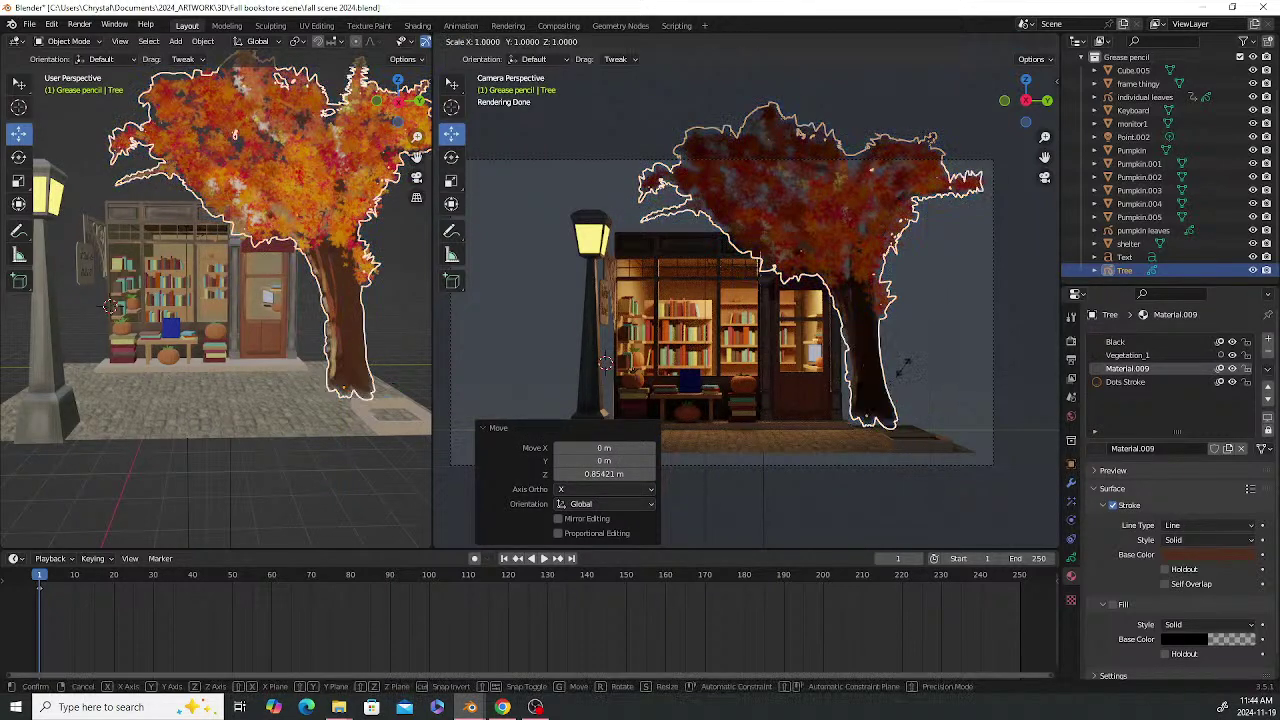
key("z")
left_click(908, 368)
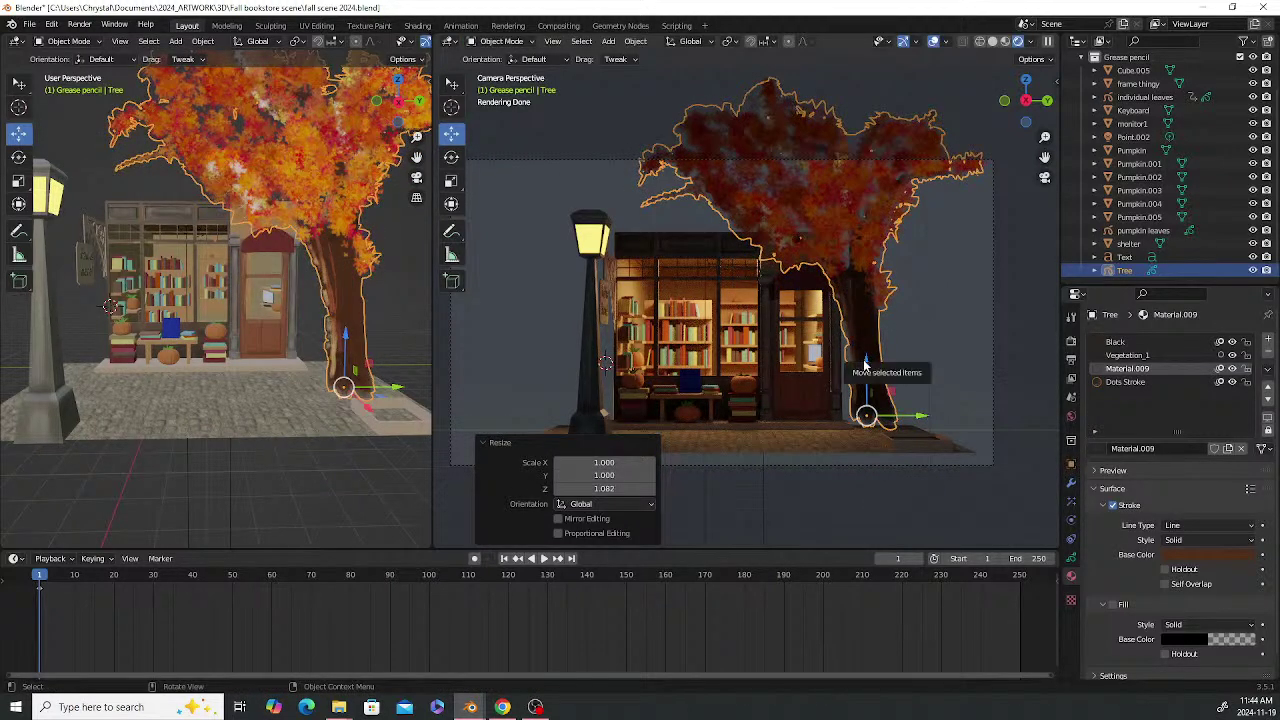
left_click_drag(868, 356, 862, 380)
Nudge the tree along Y and move its square base about -1.61 m along Y to sit under the trunk
mouse_move(922, 434)
left_mouse_down()
mouse_move(937, 433)
mouse_move(911, 433)
mouse_move(953, 443)
mouse_move(921, 441)
left_mouse_up()
left_click(940, 452)
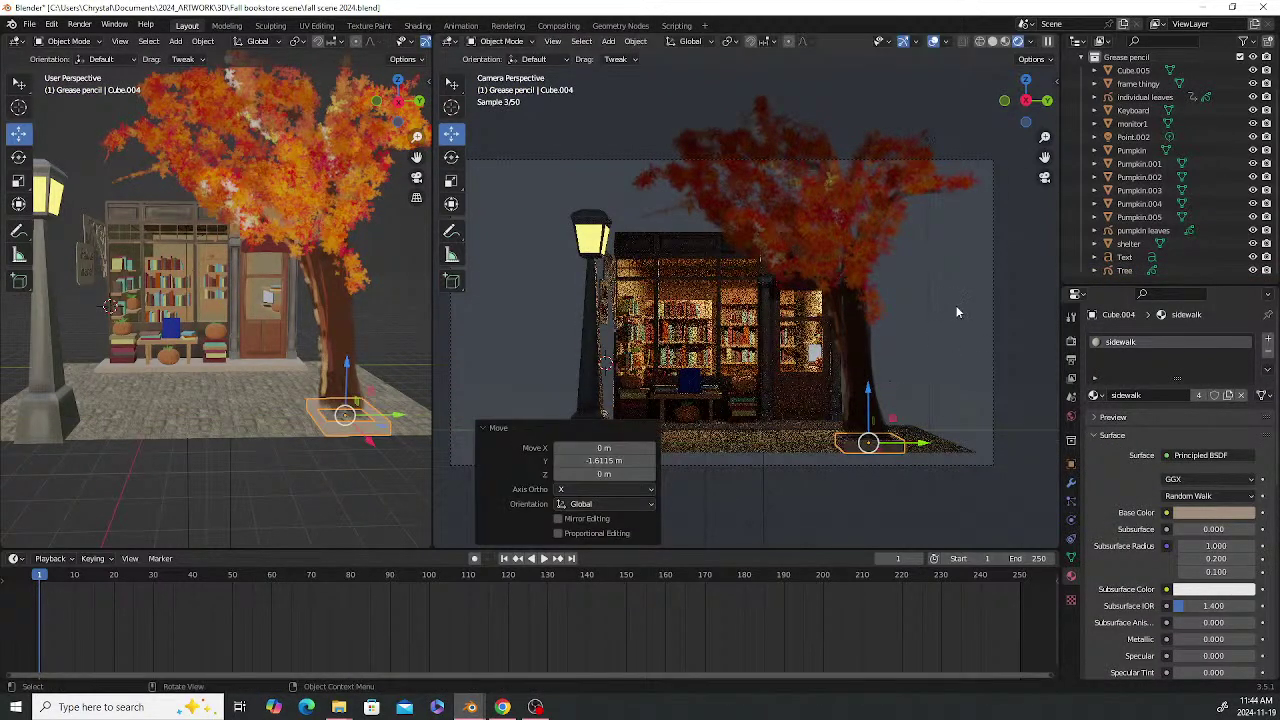
Save the scene and lower the tree about 0.138 m along Z so the trunk sits on its base
left_click(958, 302)
key("ctrl+s")
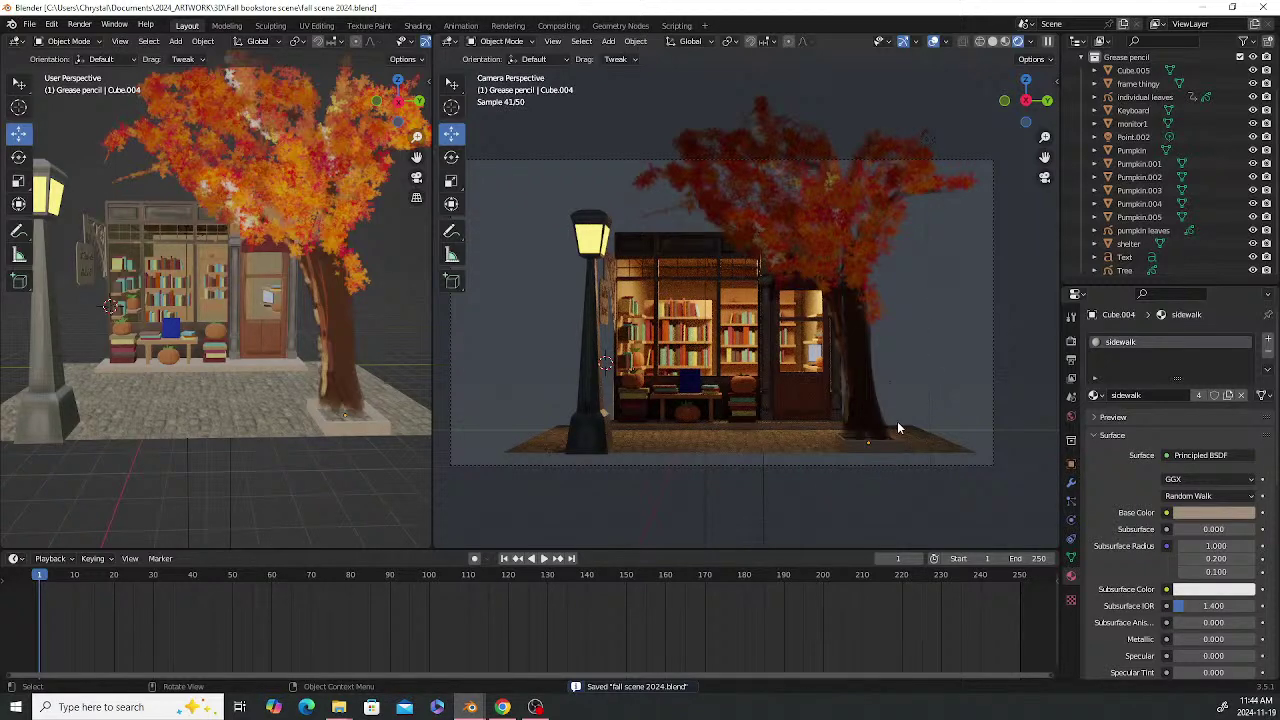
left_click(868, 420)
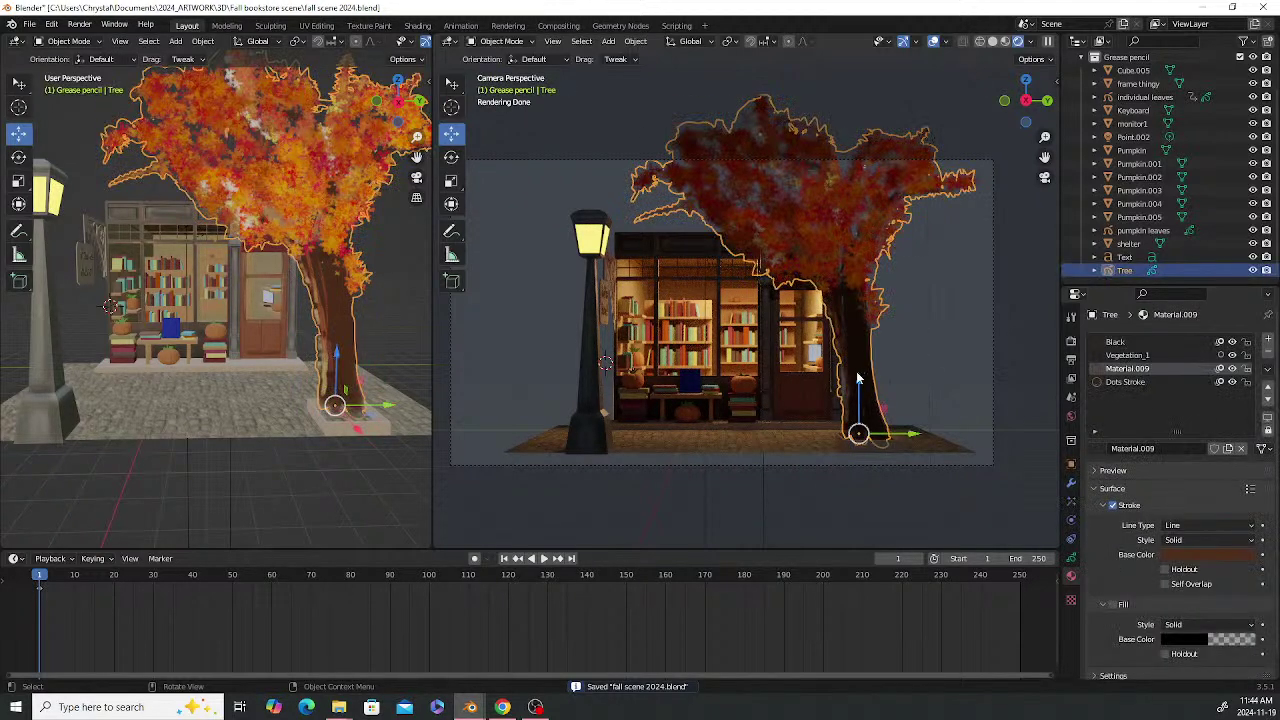
left_click_drag(857, 378, 858, 386)
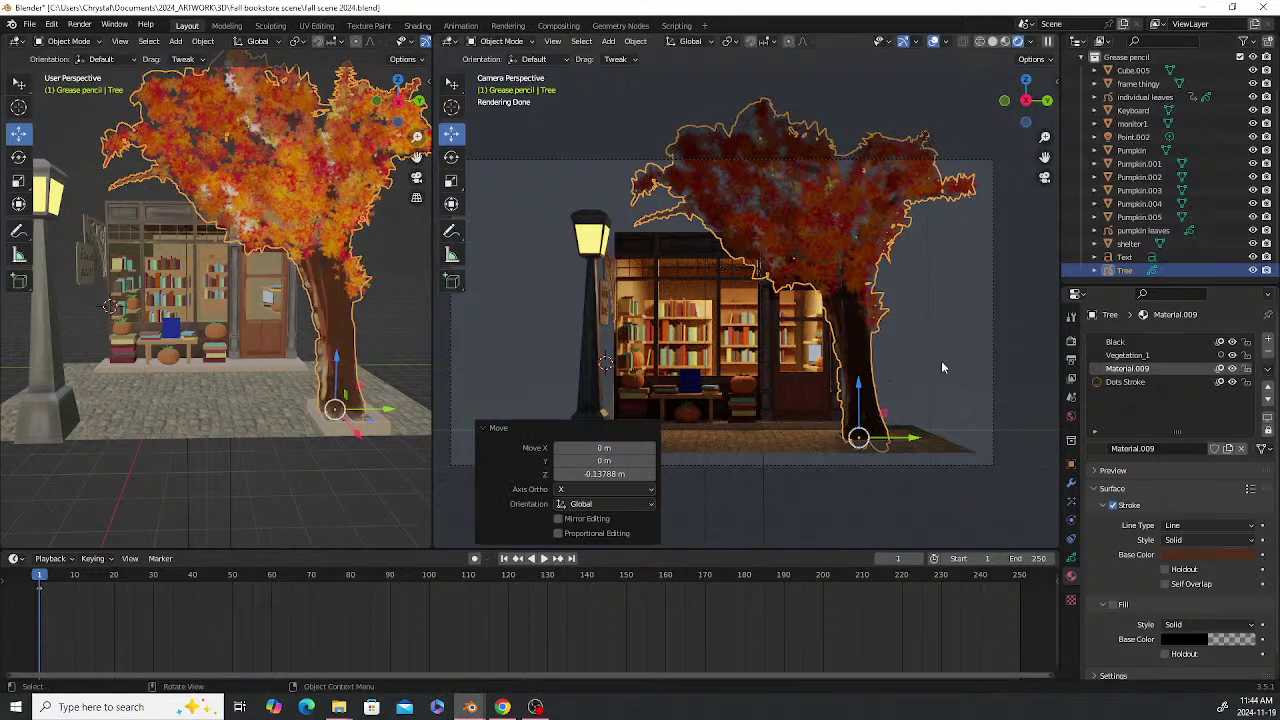
left_click(932, 365)
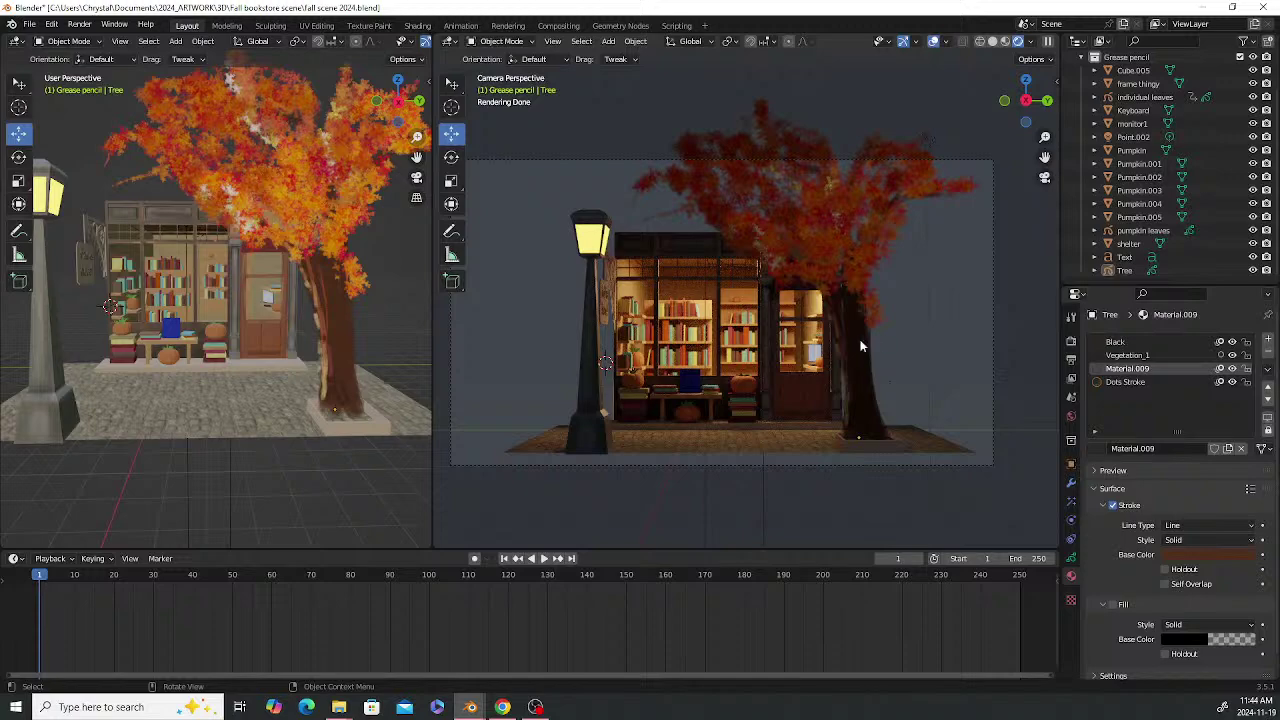
Compare the materials of the building's side wall and the block above the door
middle_click_drag(860, 341, 812, 338)
scroll(699, 316, "up", 5)
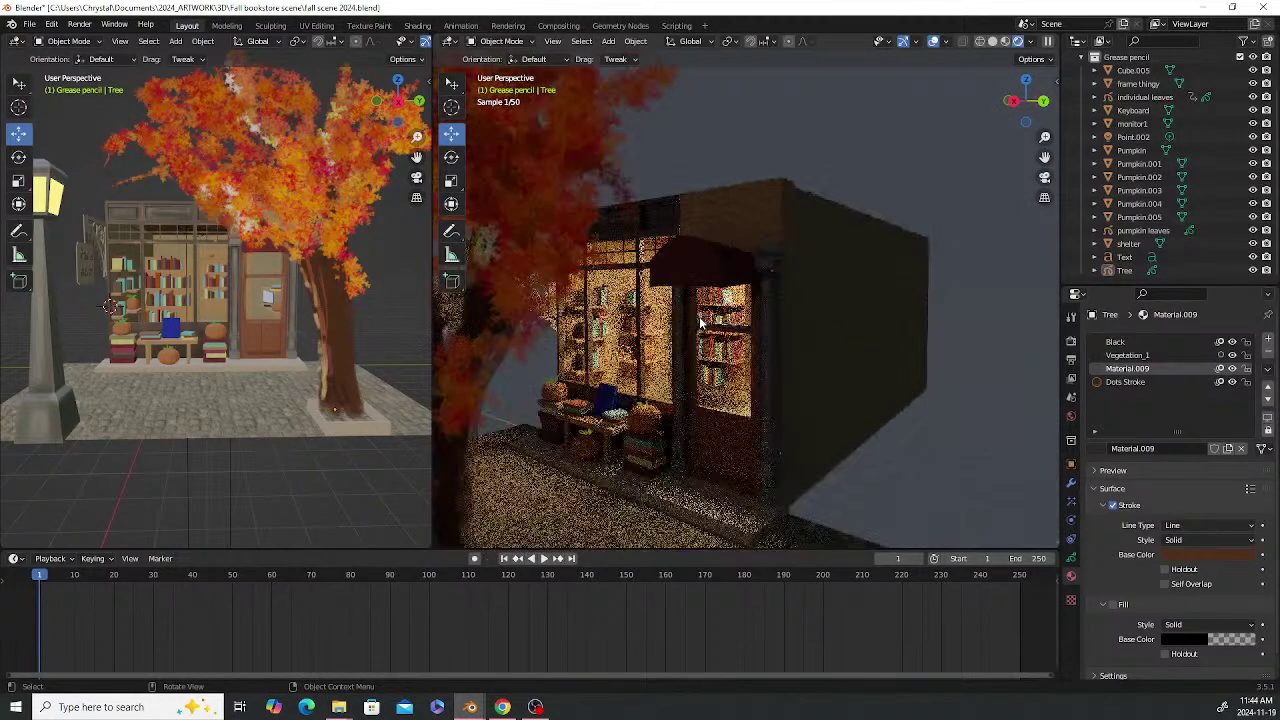
middle_click_drag(699, 316, 726, 290)
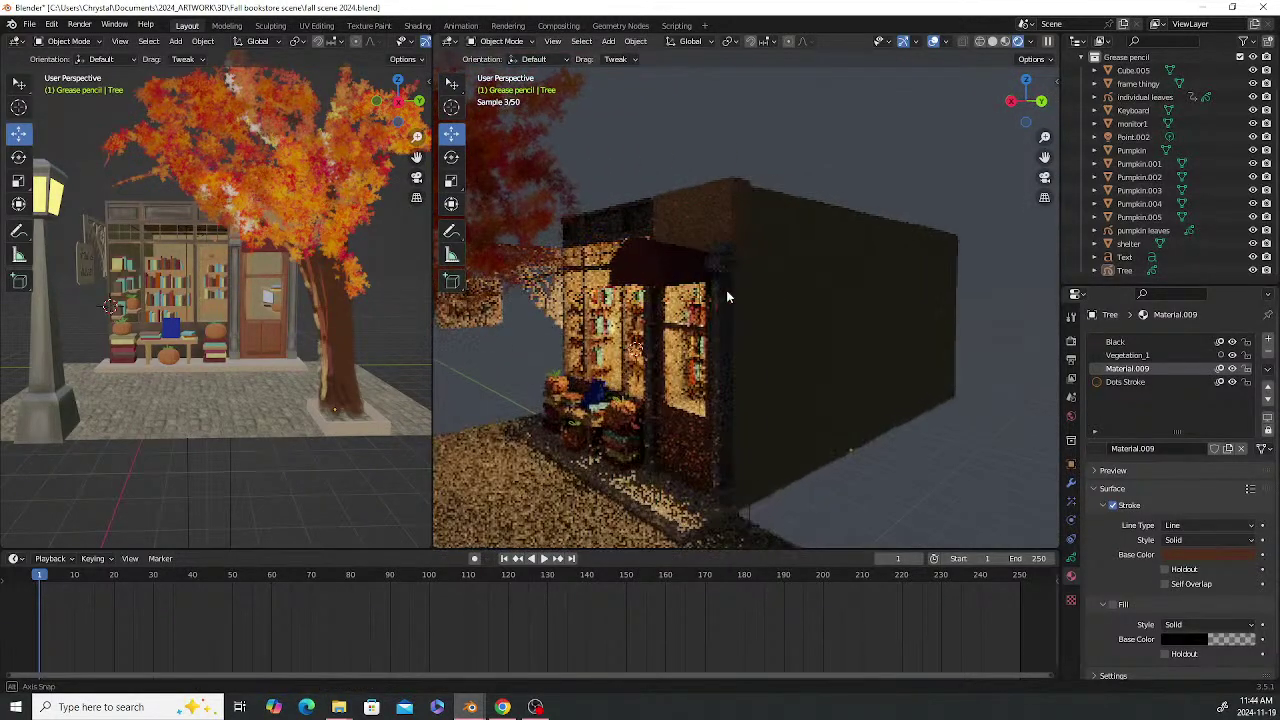
left_click(820, 272)
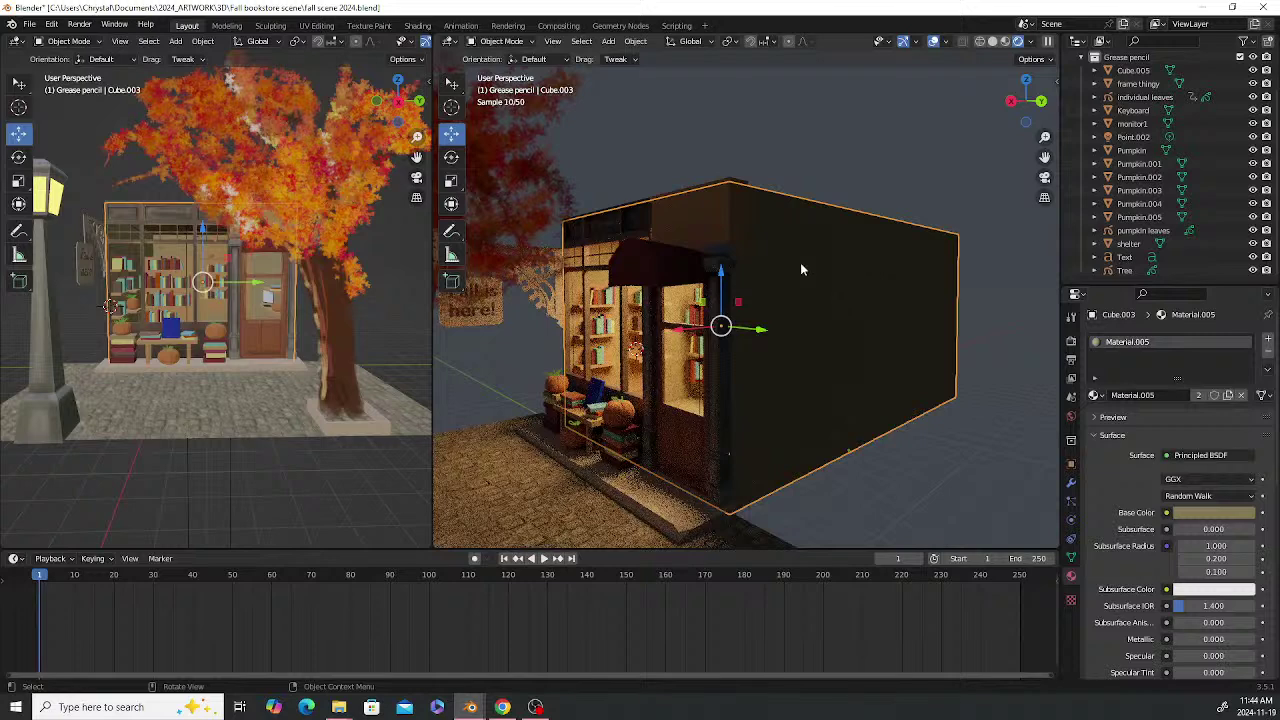
left_click(713, 214)
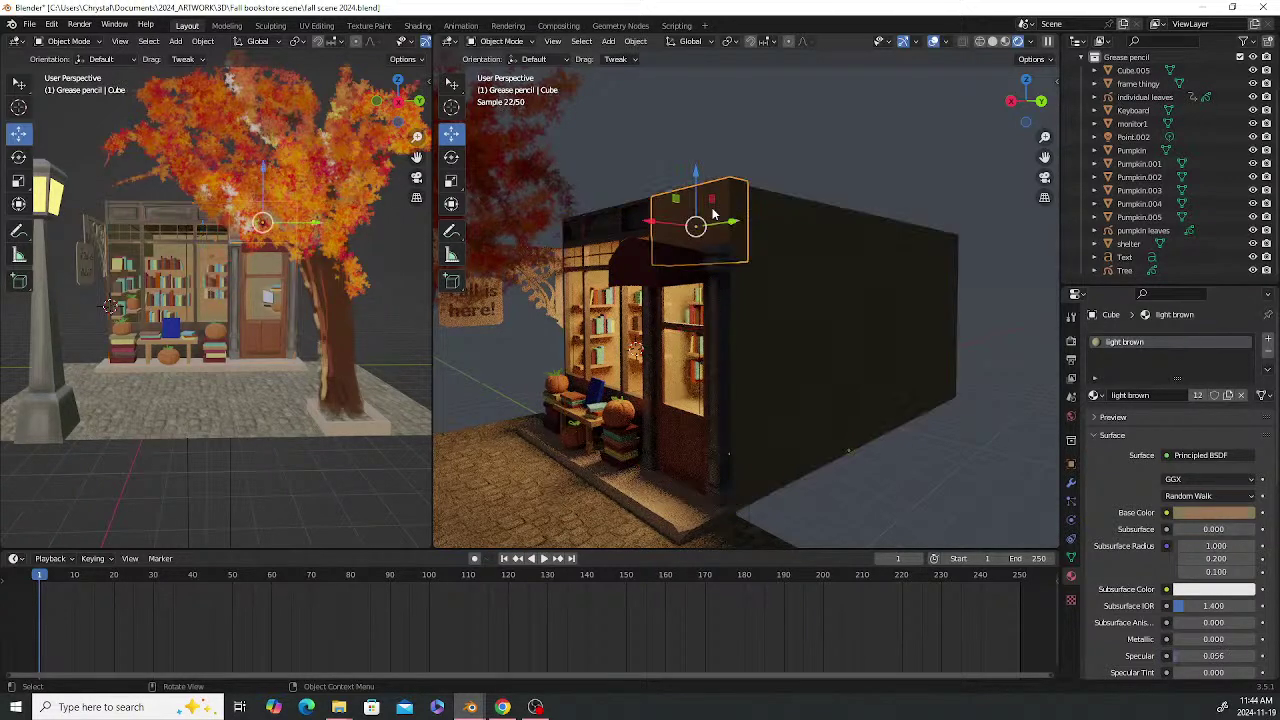
left_click(815, 319)
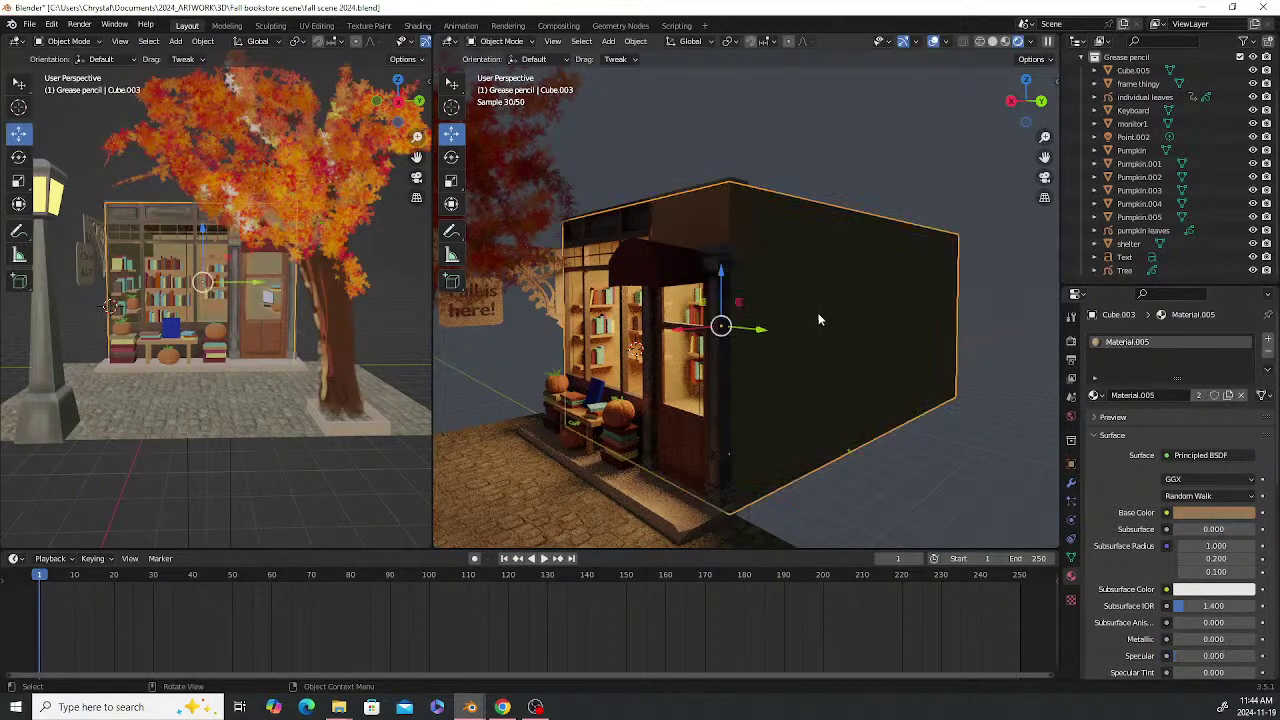
left_click(705, 215)
left_click(1097, 395)
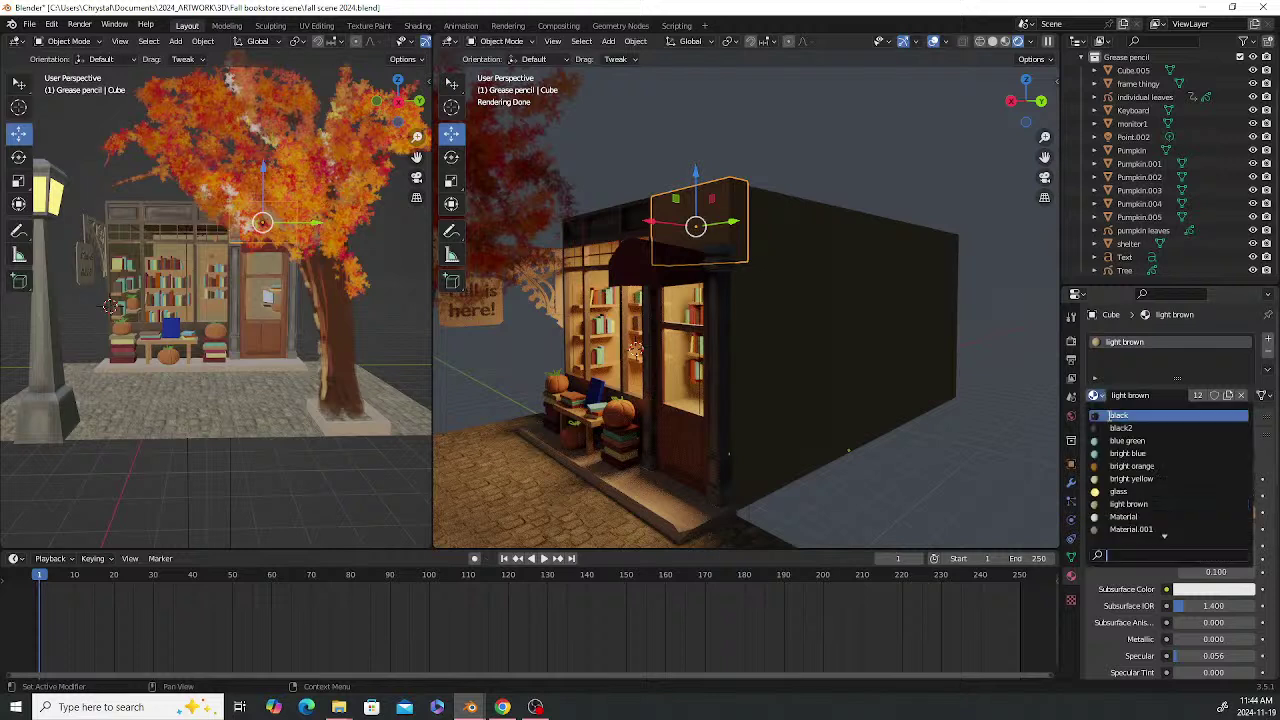
scroll(1153, 504, "down", 6)
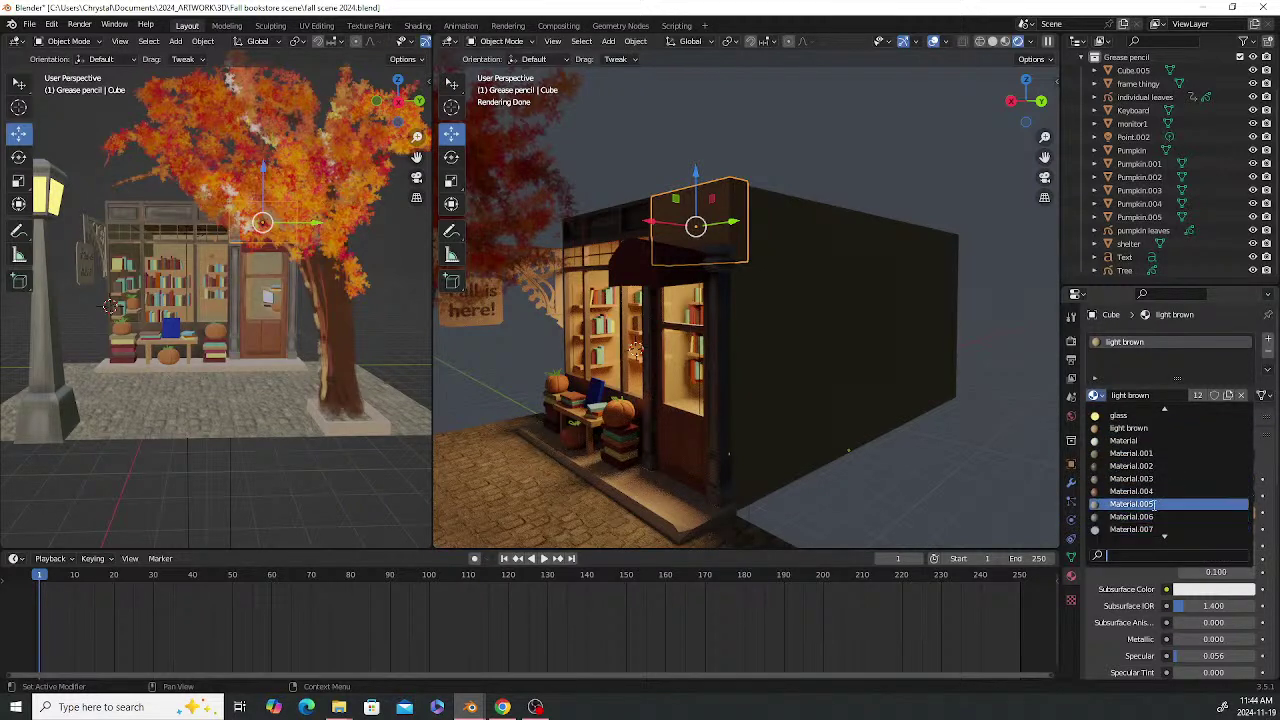
left_click(802, 158)
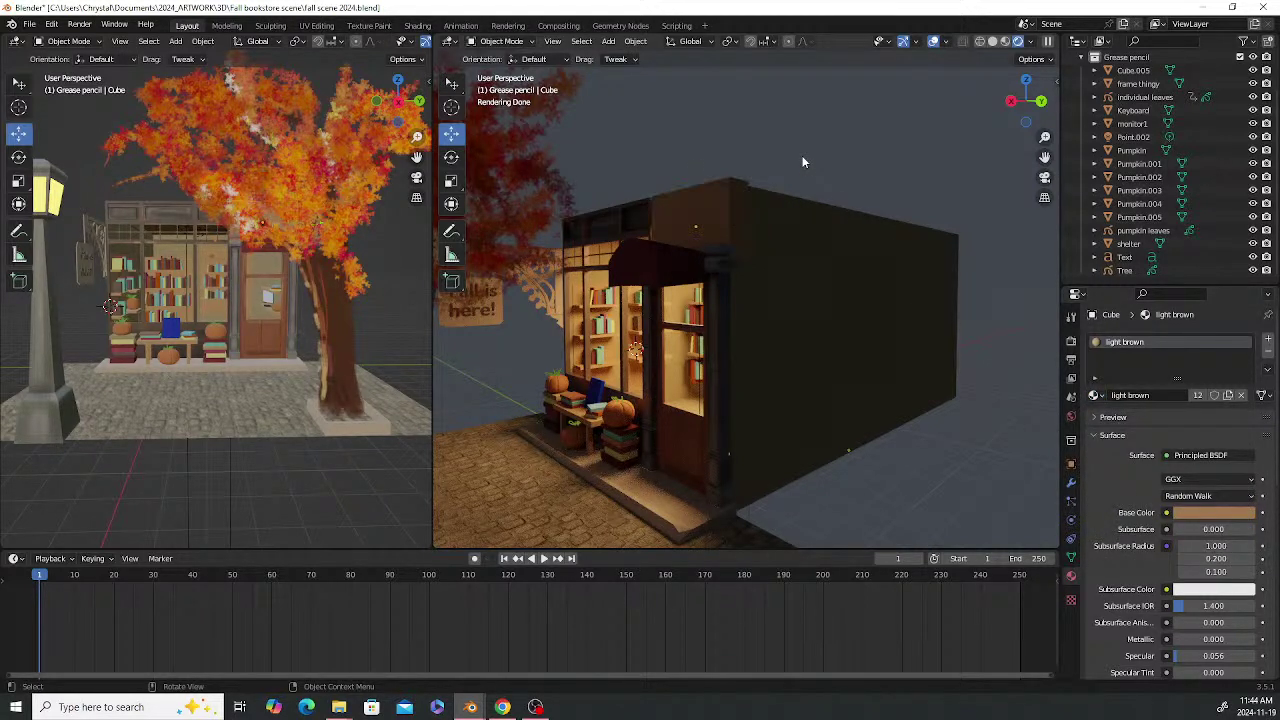
Assign the side wall's Material.005 to the block above the door and review the storefront from the front
left_click(778, 252)
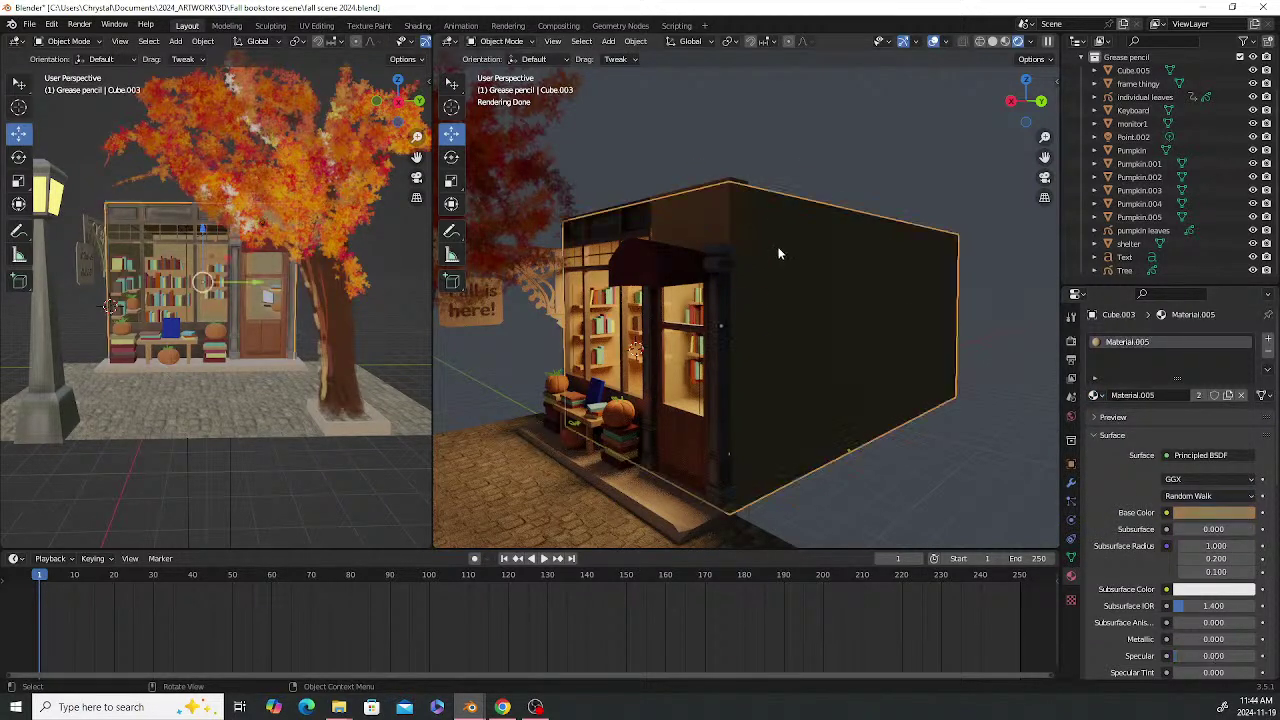
left_click(707, 212)
left_click(1096, 395)
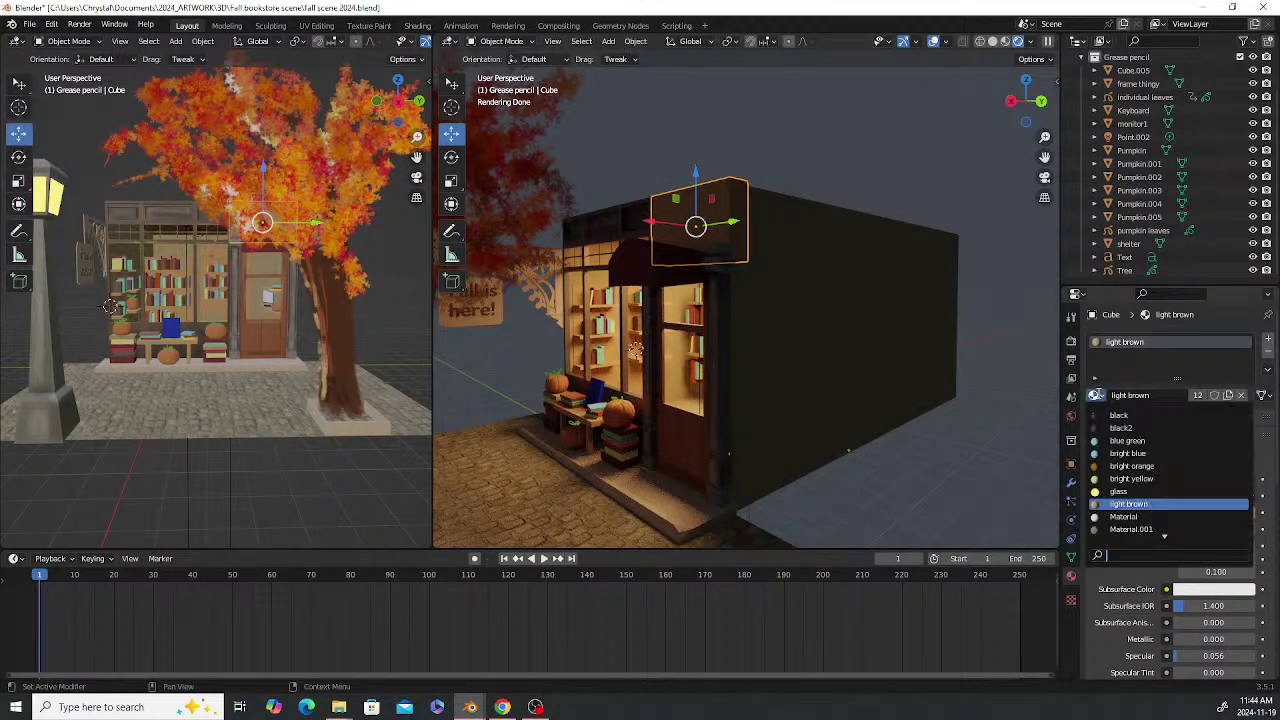
scroll(1152, 517, "down", 5)
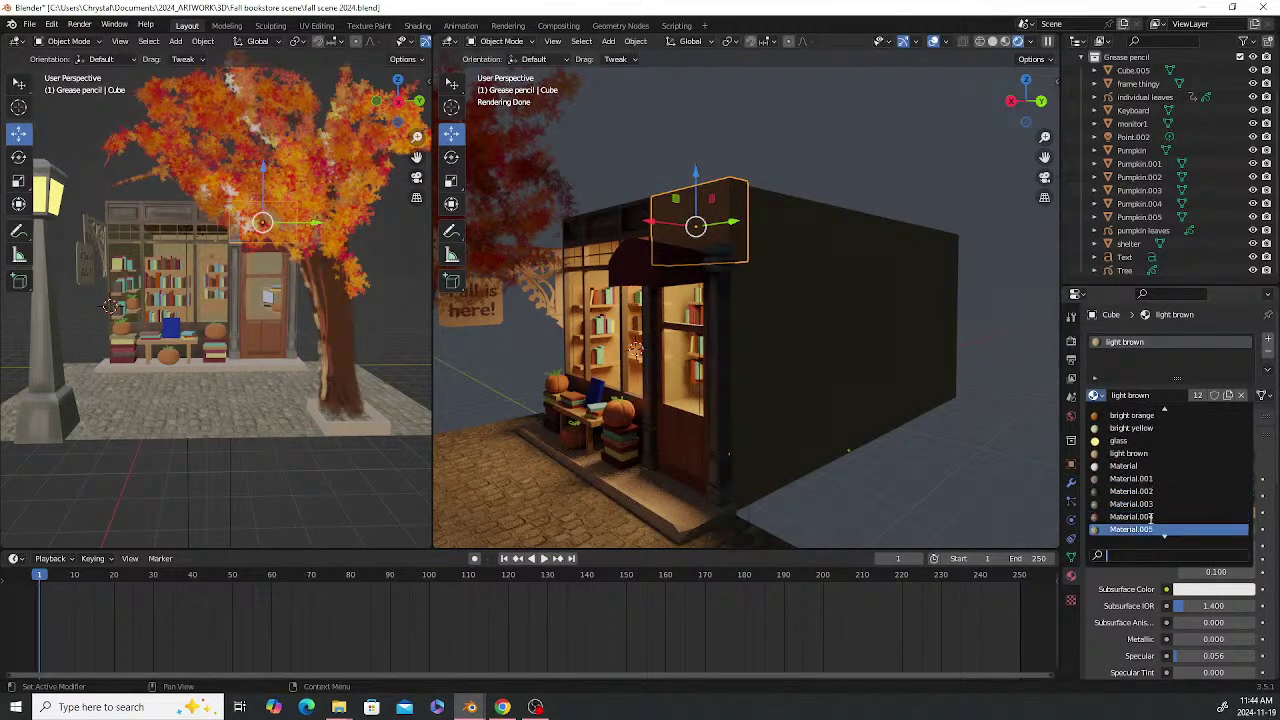
left_click(1143, 527)
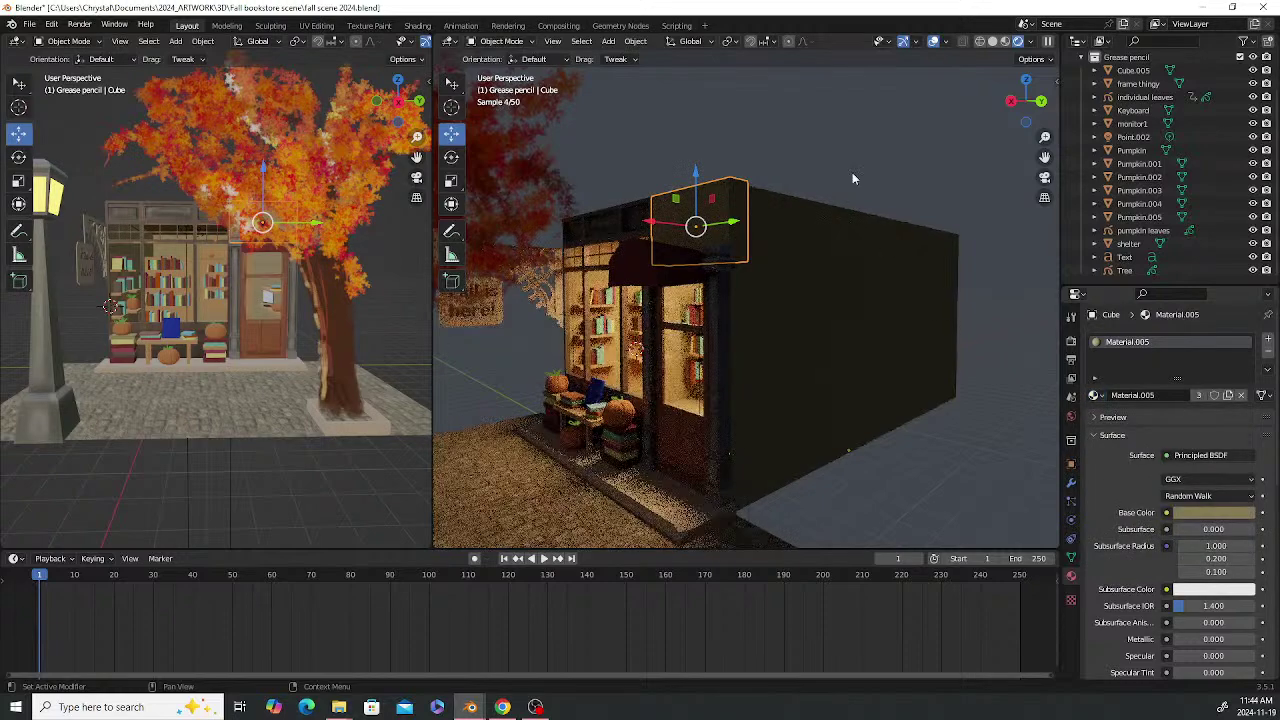
middle_click_drag(712, 264, 760, 272)
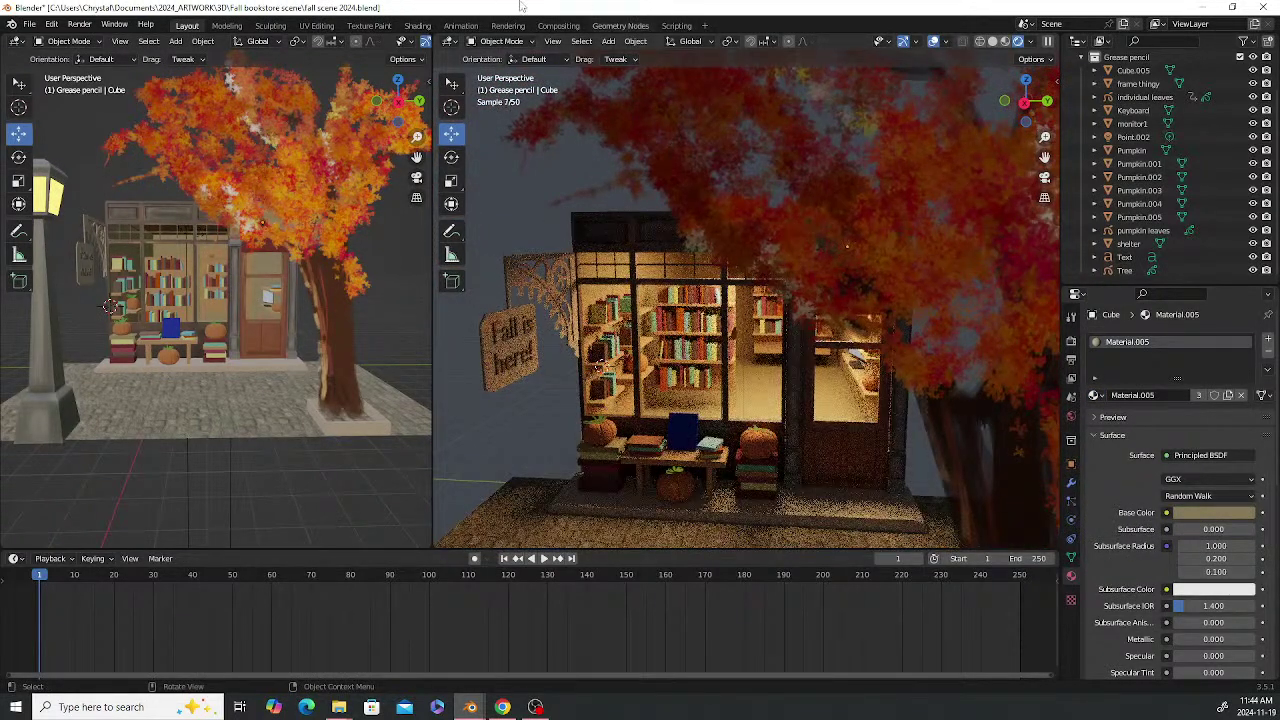
middle_click_drag(656, 222, 724, 200)
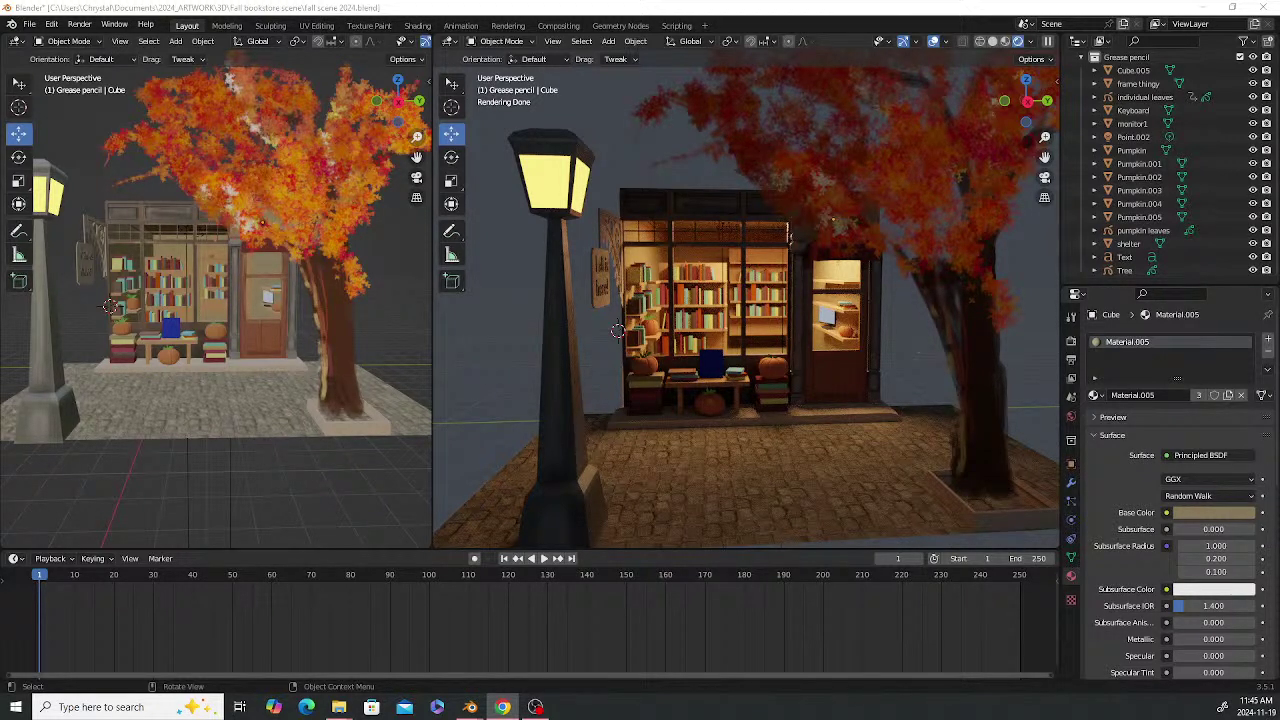
Switch to the Chrome window with the bookstore exterior image results, bring it fully into view and narrow it
left_click_drag(0, 118, 696, 70)
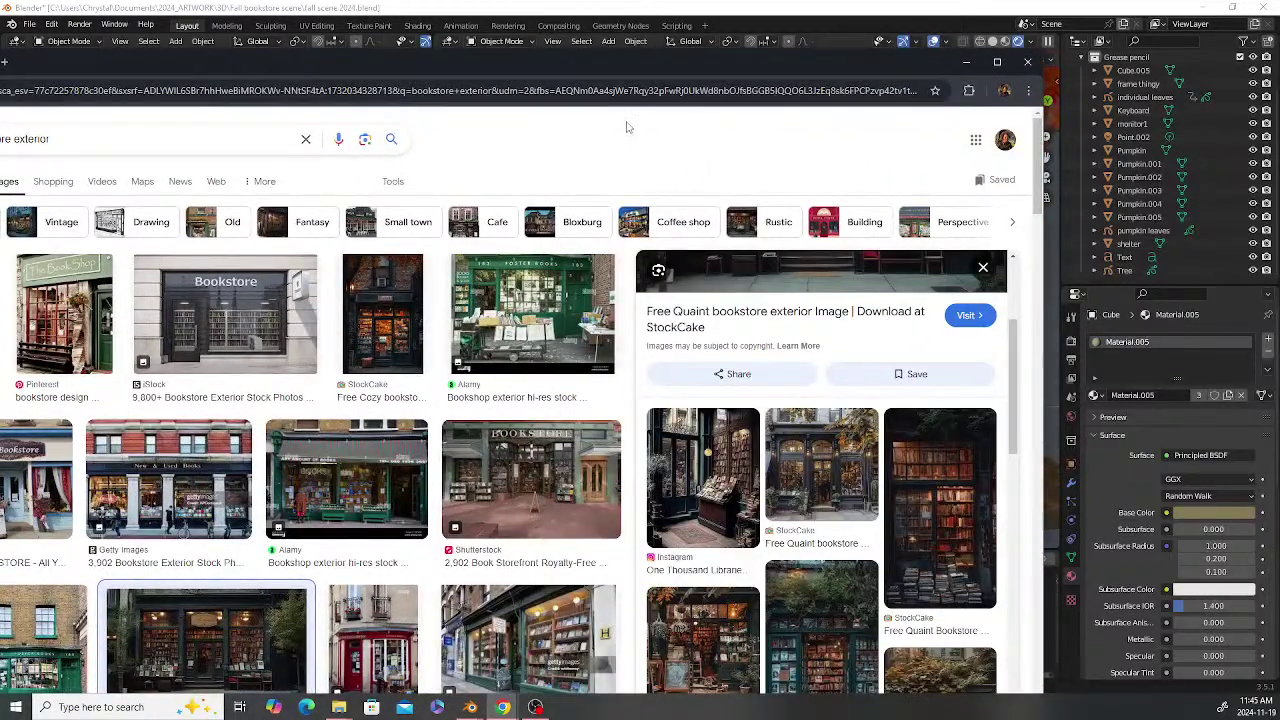
left_click_drag(593, 68, 643, 26)
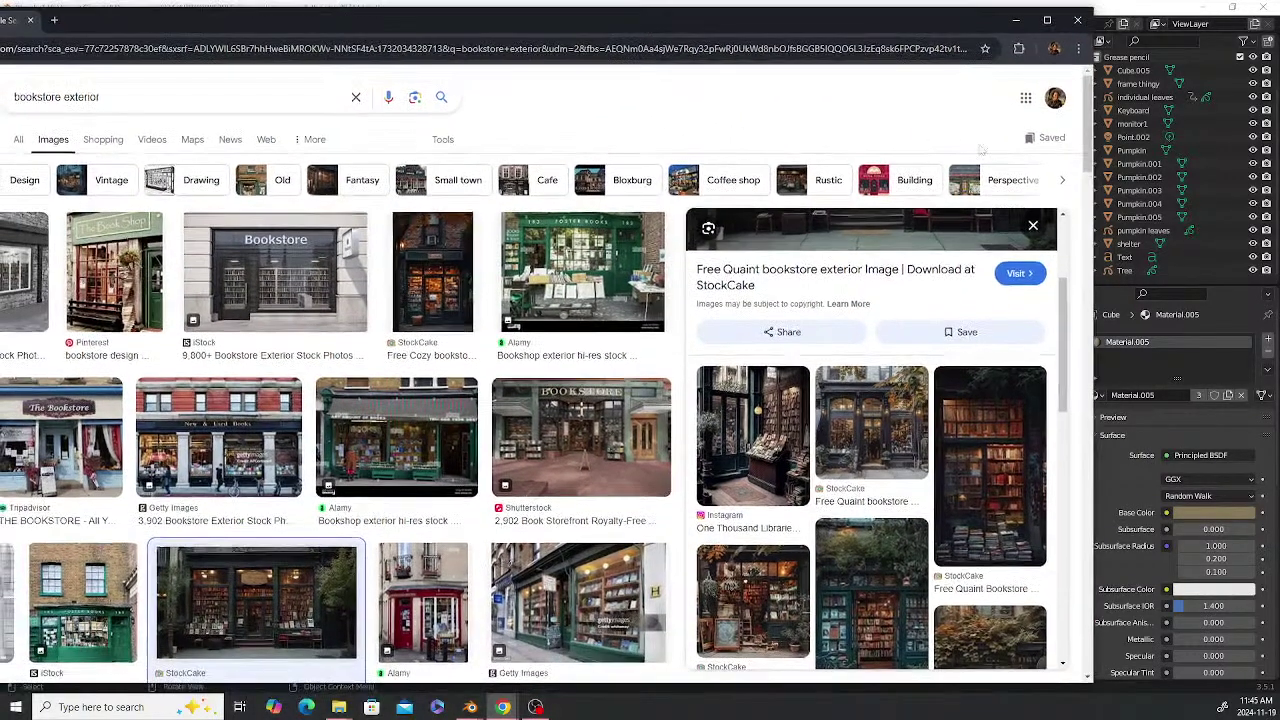
left_click_drag(1097, 179, 949, 184)
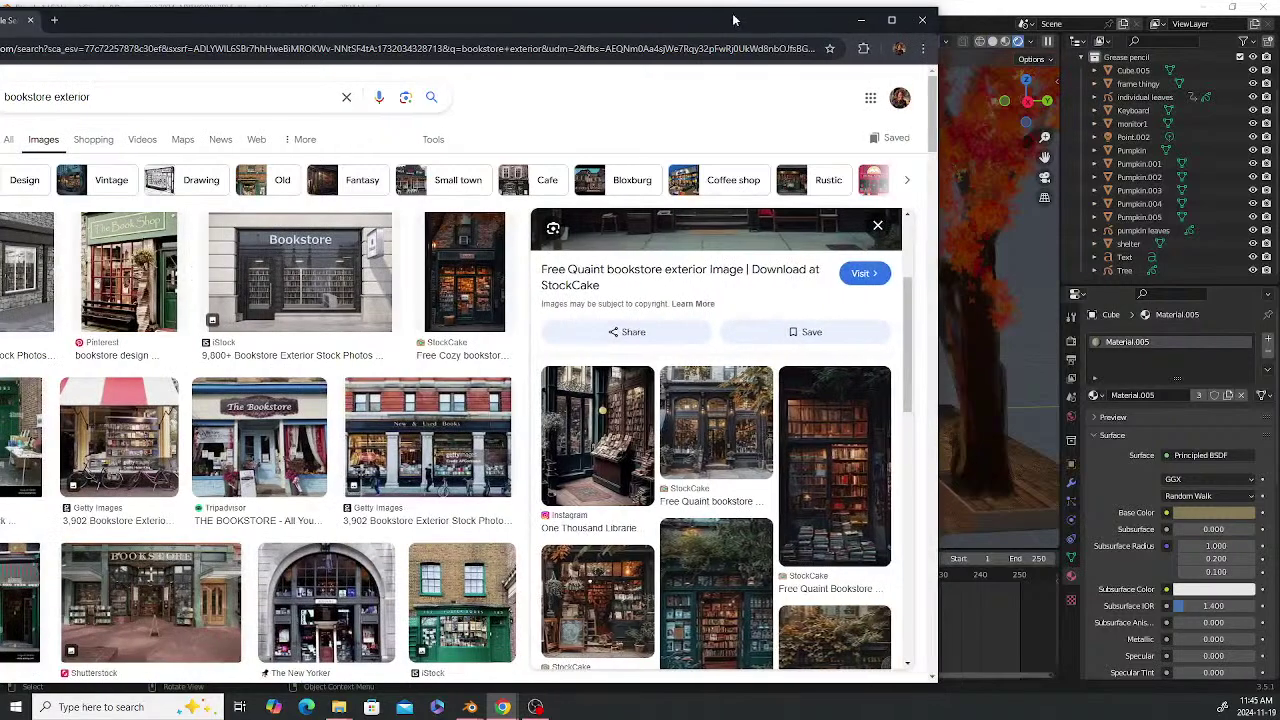
left_click_drag(731, 24, 792, 25)
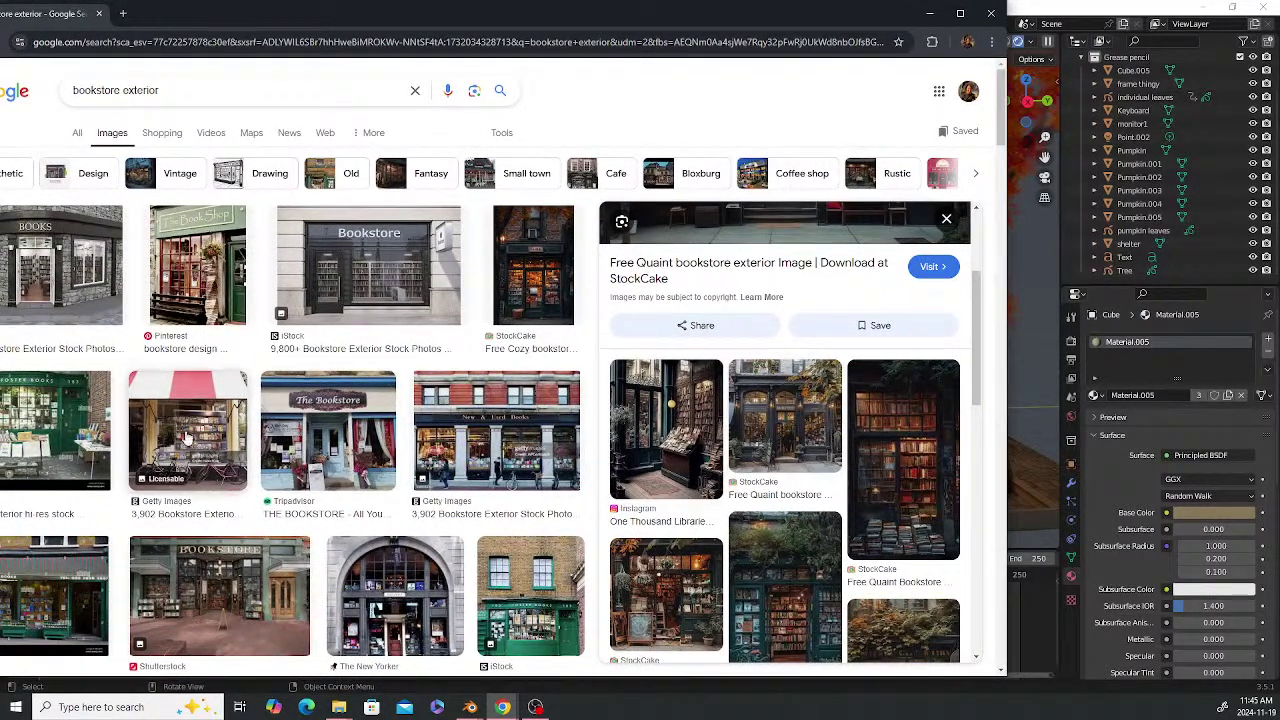
Preview the leaf-covered bookstore nook, the striped-awning shop and the green BOOKSTORE facade as storefront references
scroll(918, 432, "down", 3)
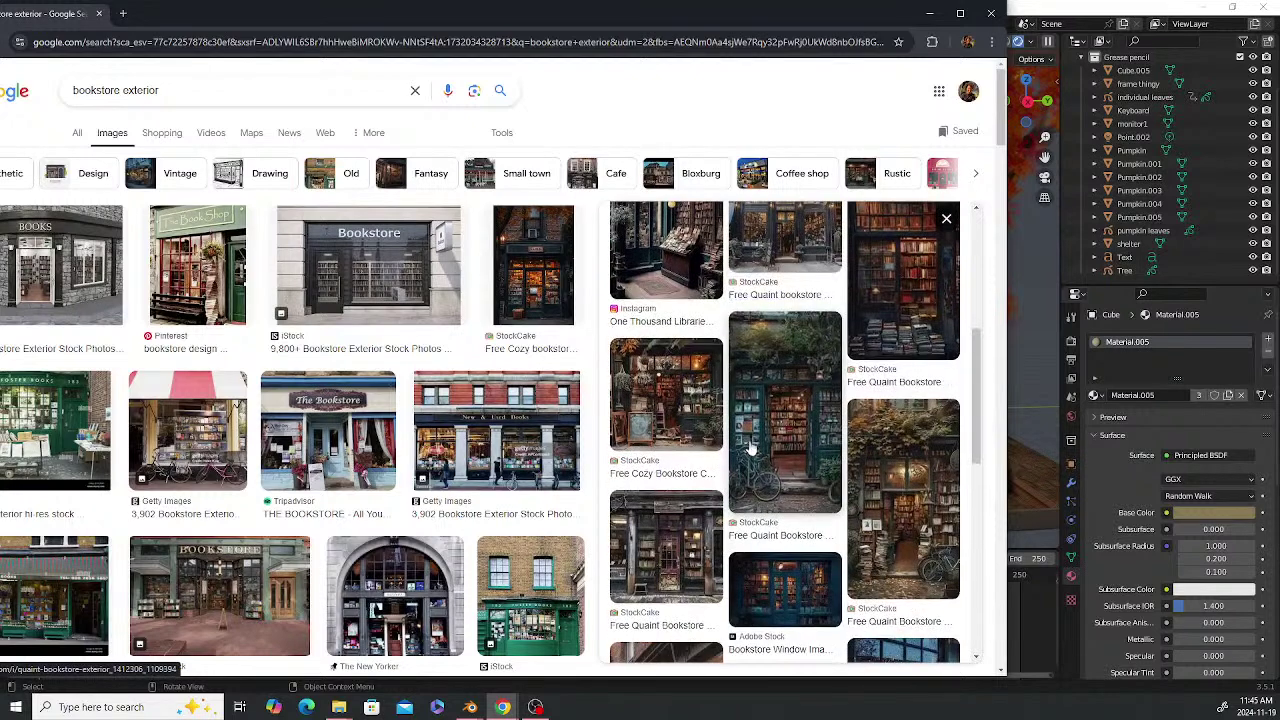
left_click(892, 522)
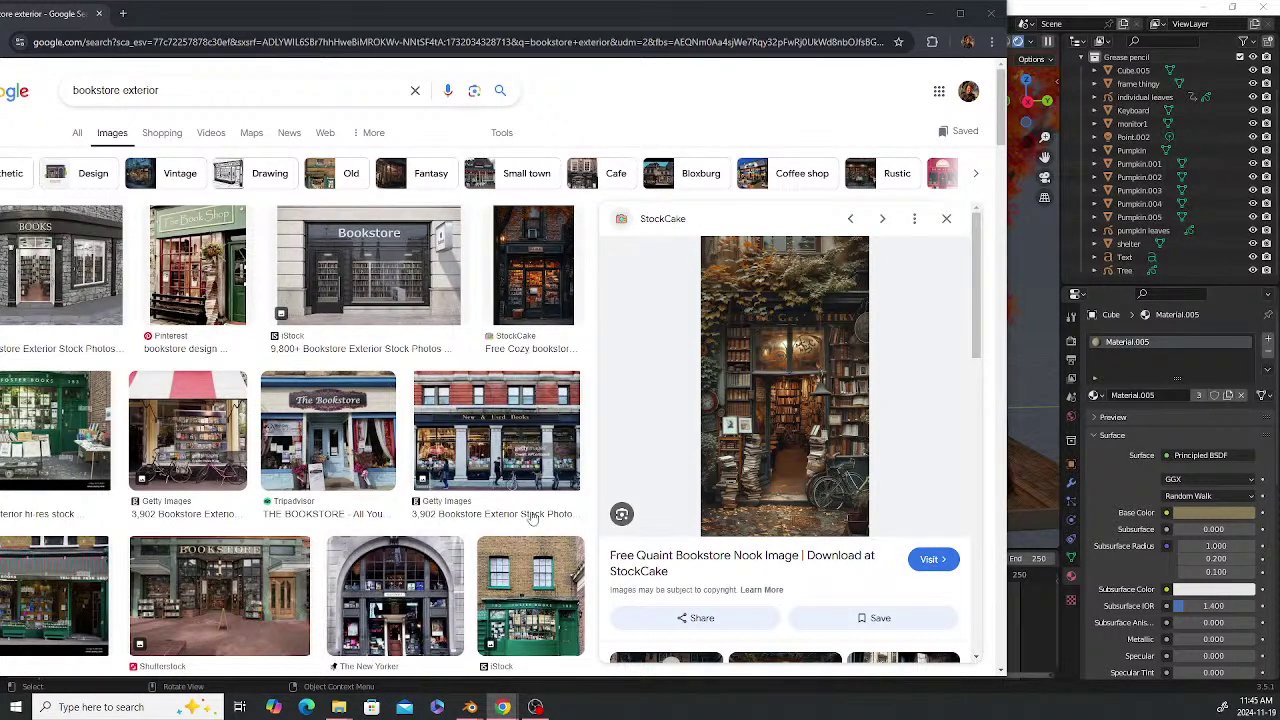
left_click(195, 440)
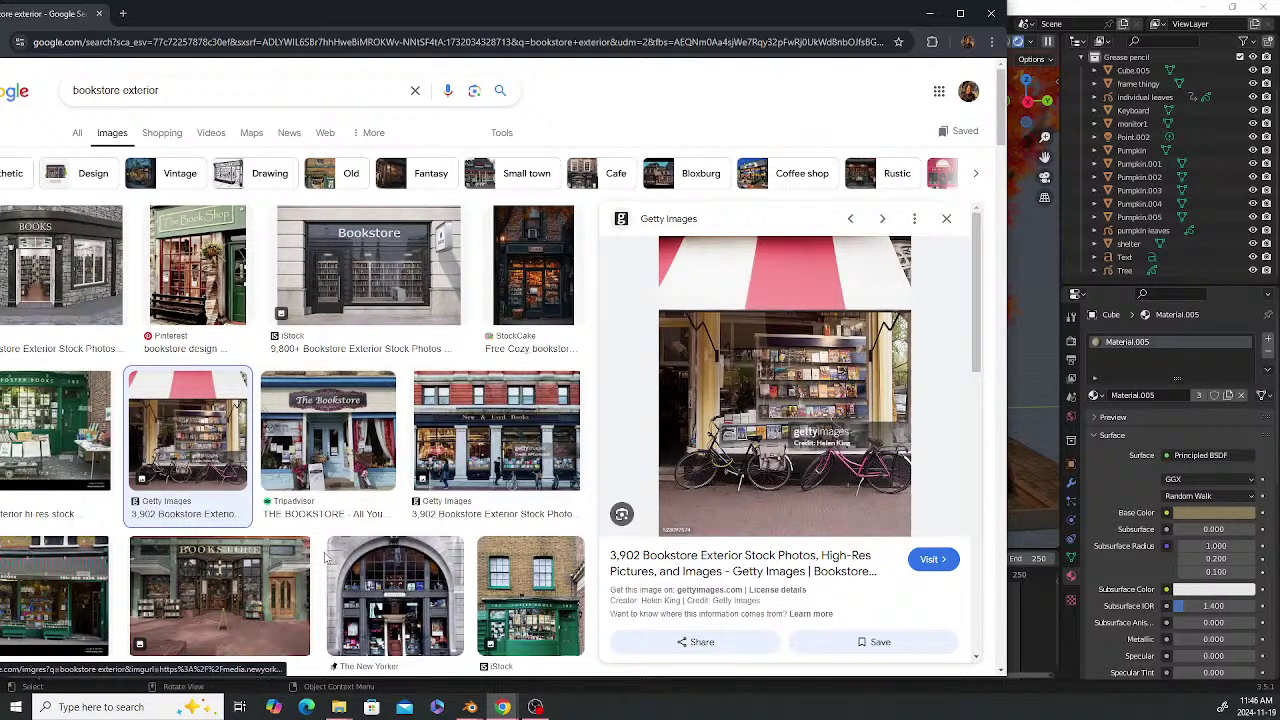
left_click(209, 590)
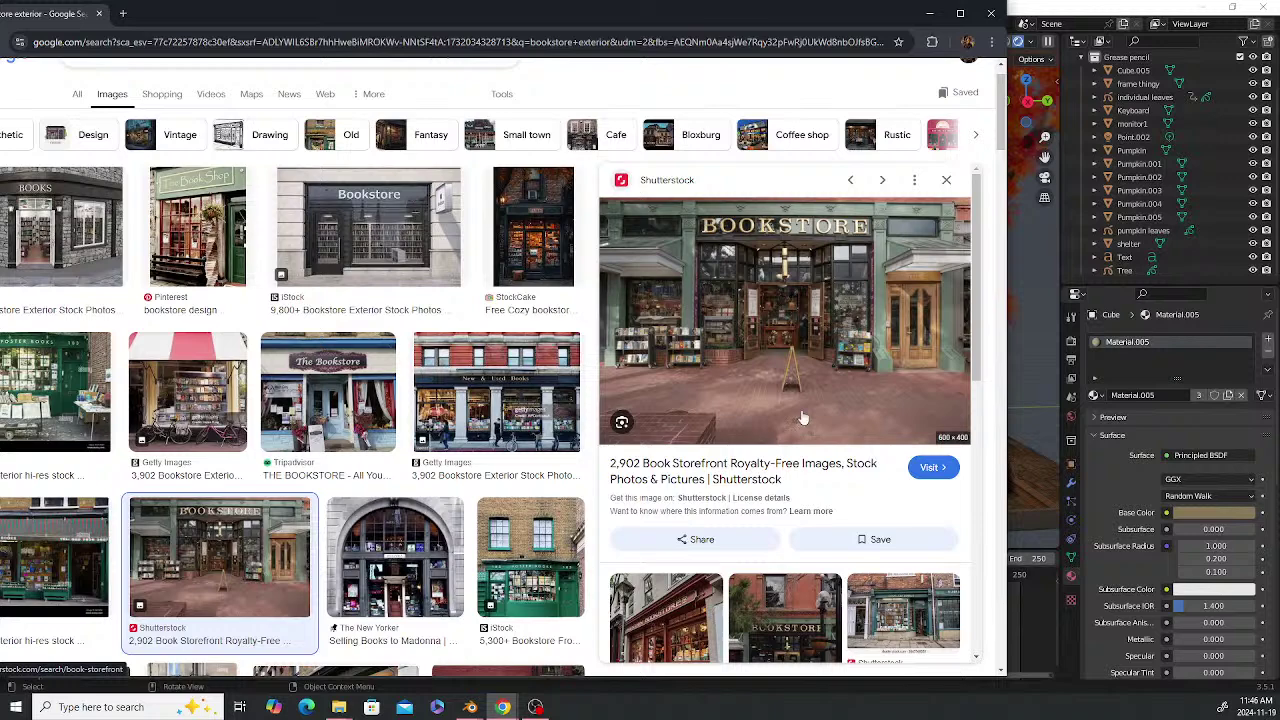
Look up the tan-walled BOOKSHOP facade and preview a related open BOOKSHOP doorway image
scroll(585, 397, "down", 4)
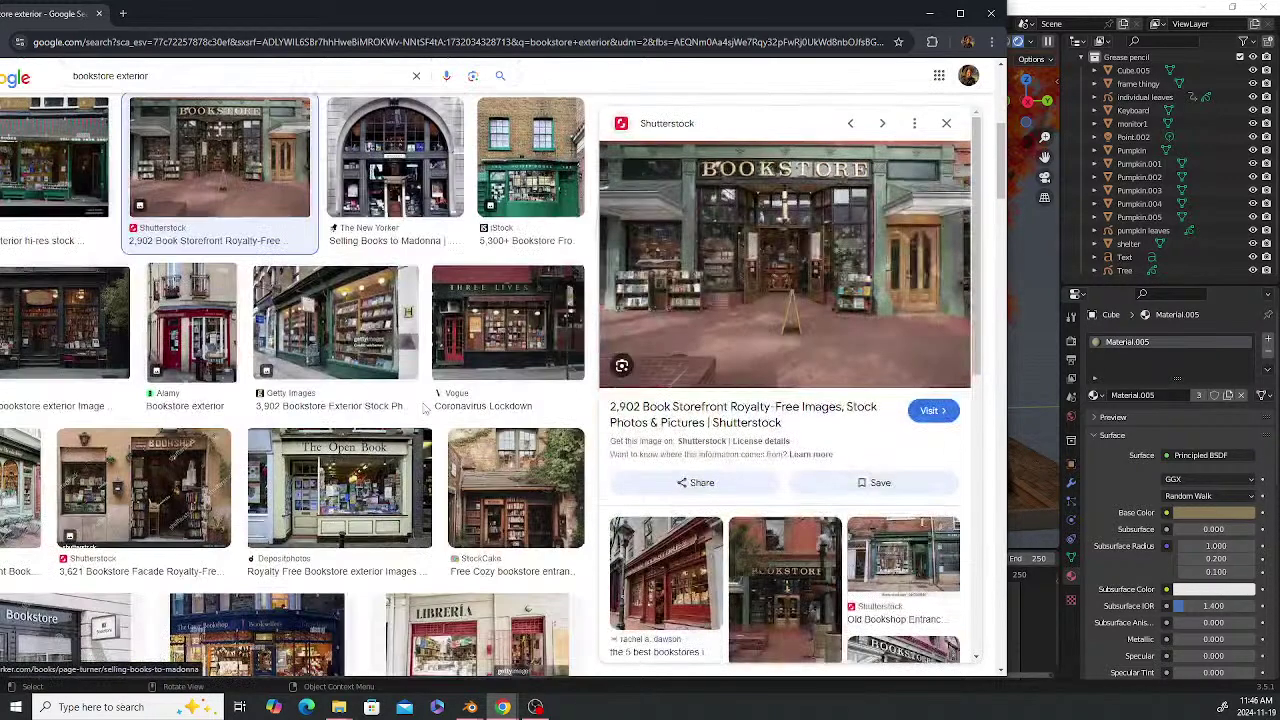
scroll(425, 407, "down", 1)
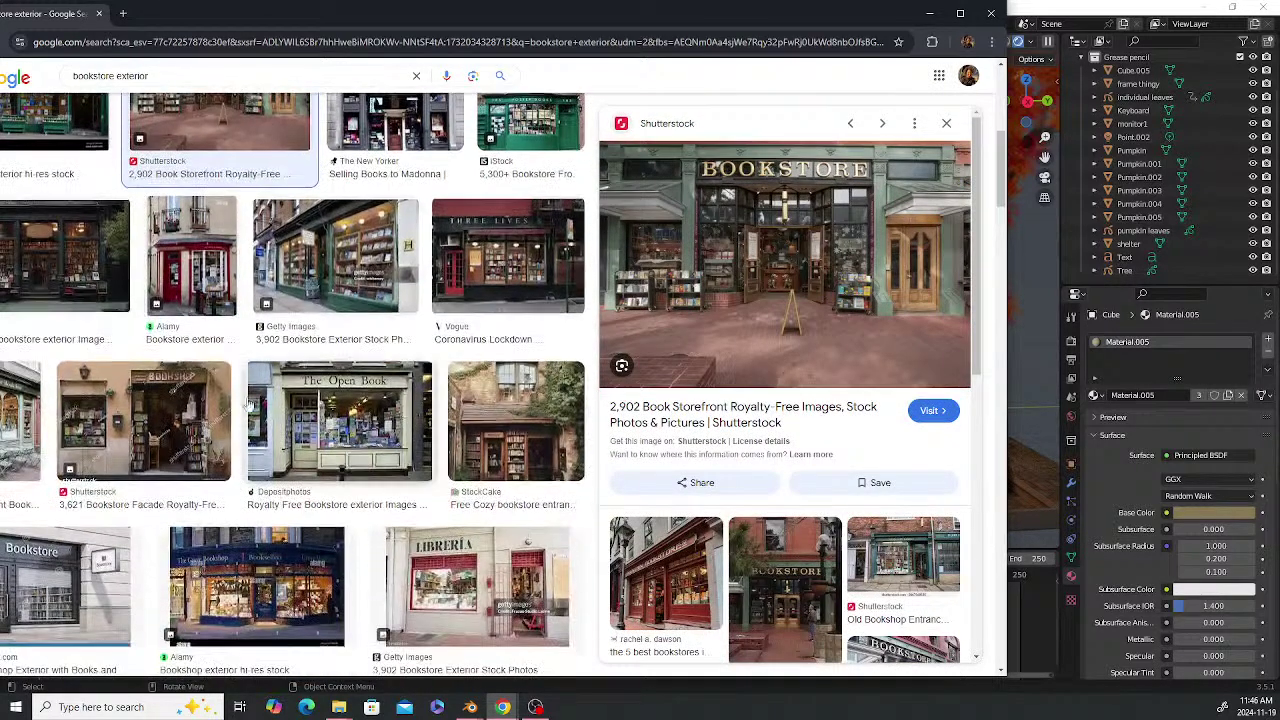
left_click(148, 418)
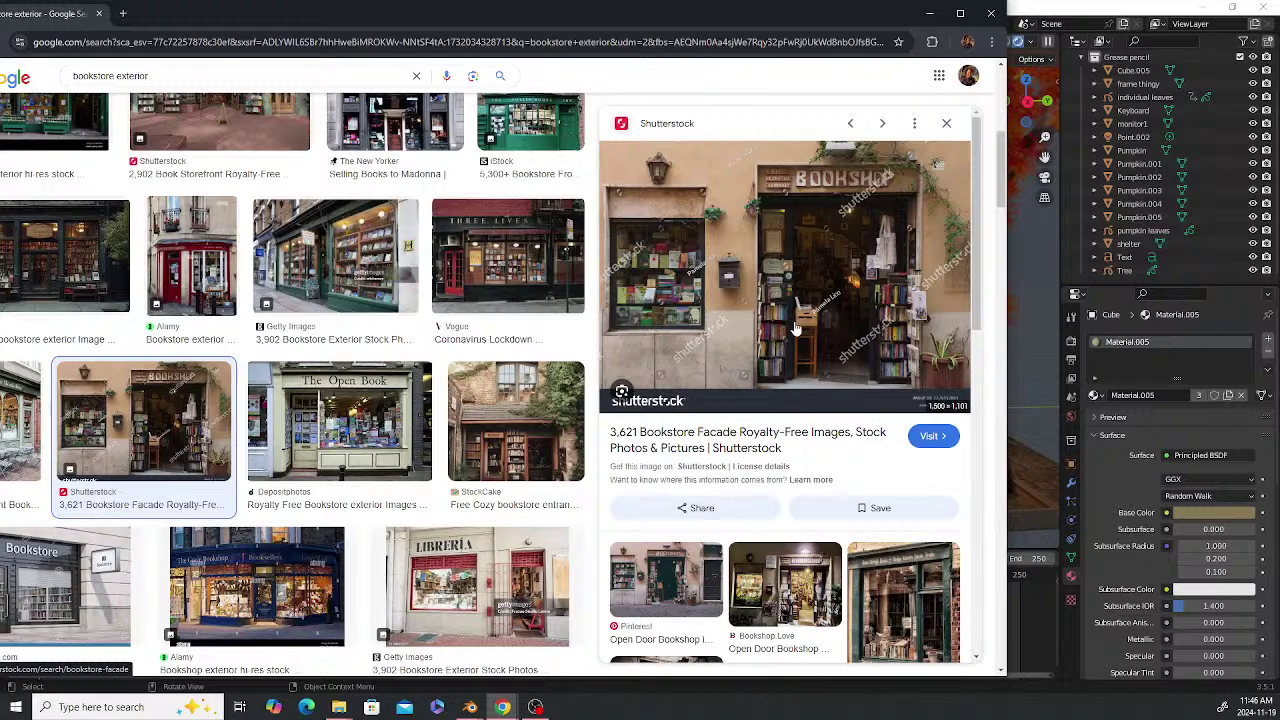
scroll(790, 325, "down", 2)
scroll(790, 325, "down", 2)
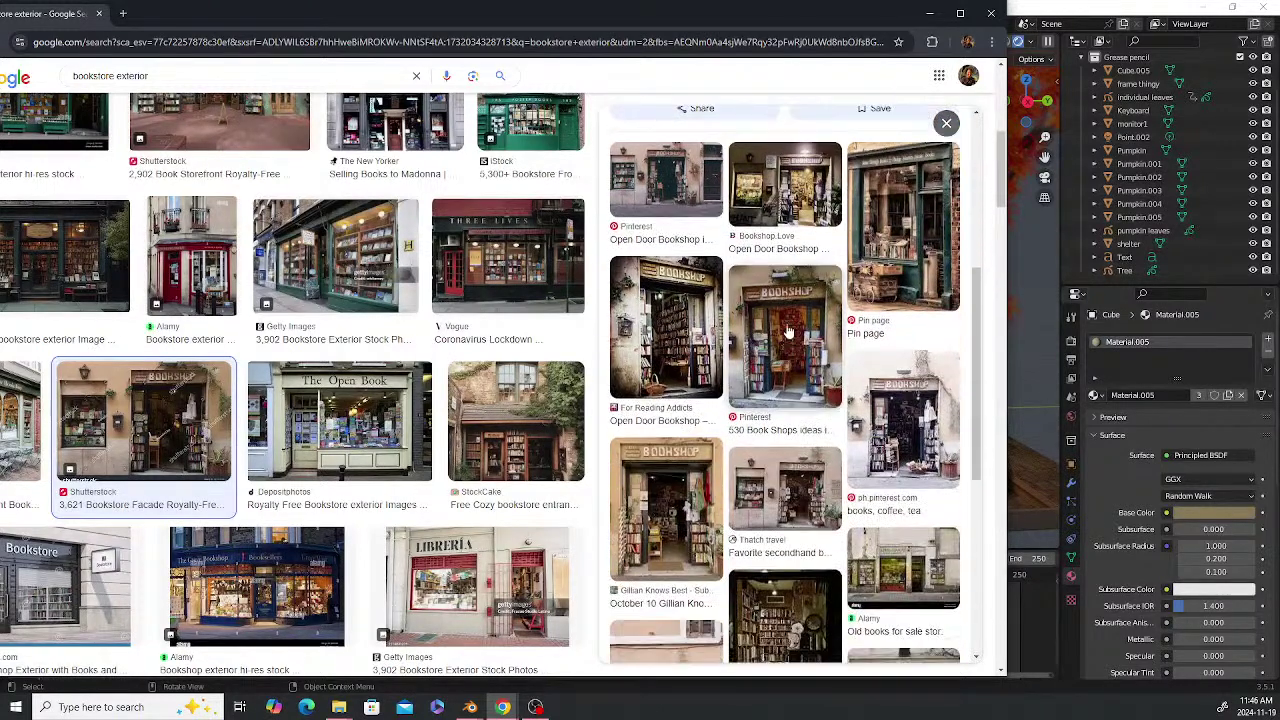
left_click(788, 342)
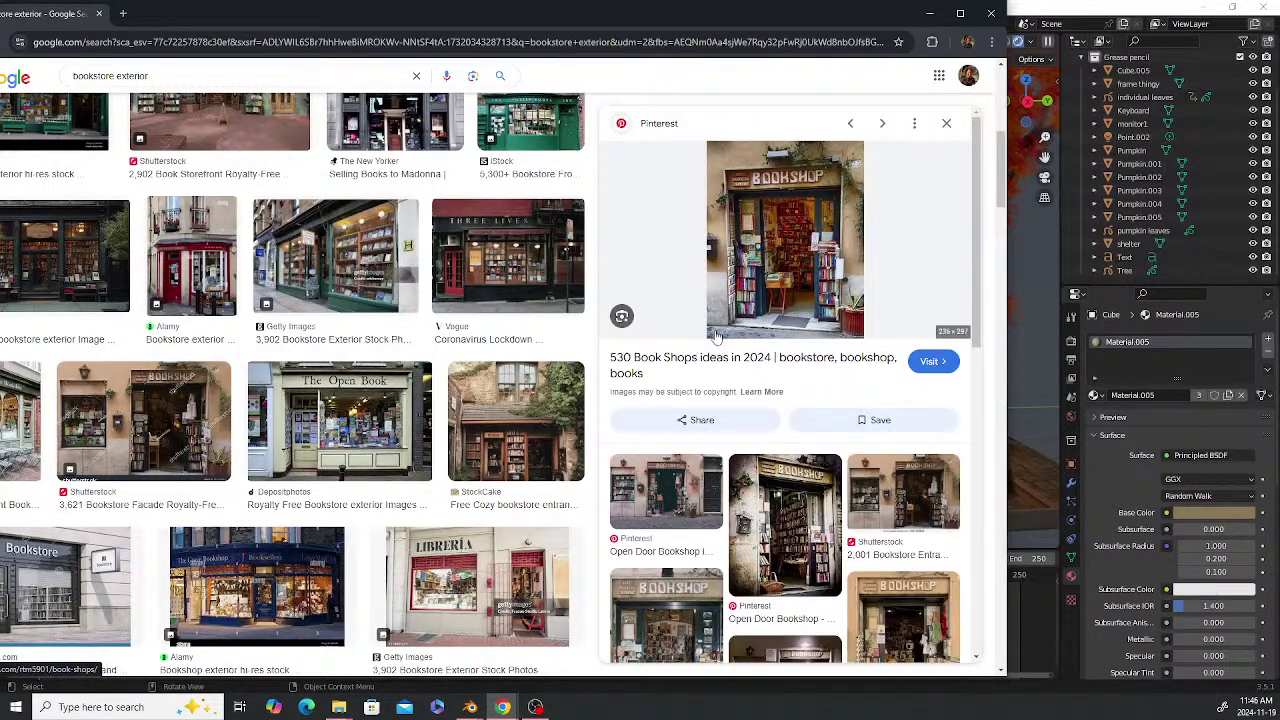
Examine another related BOOKSHOP doorway and the Books & Bookbinding storefront with its sandwich board and potted plants
scroll(716, 337, "down", 2)
left_click(682, 445)
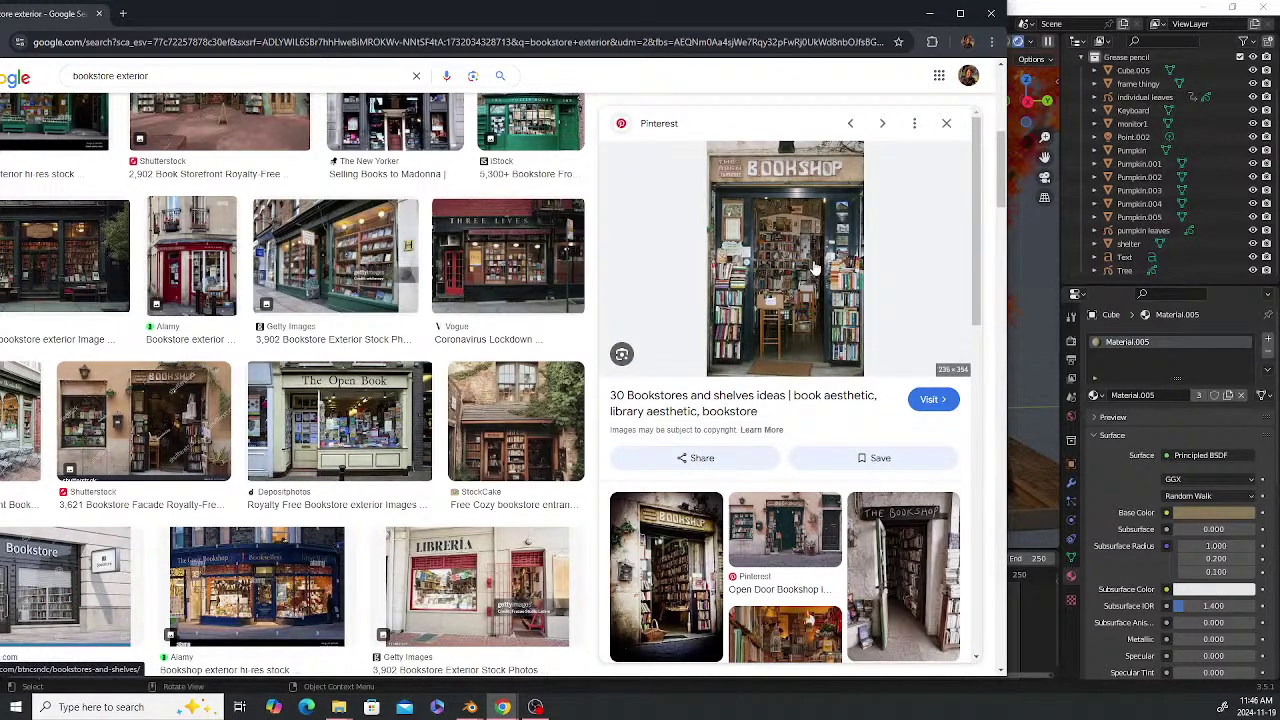
scroll(815, 268, "down", 5)
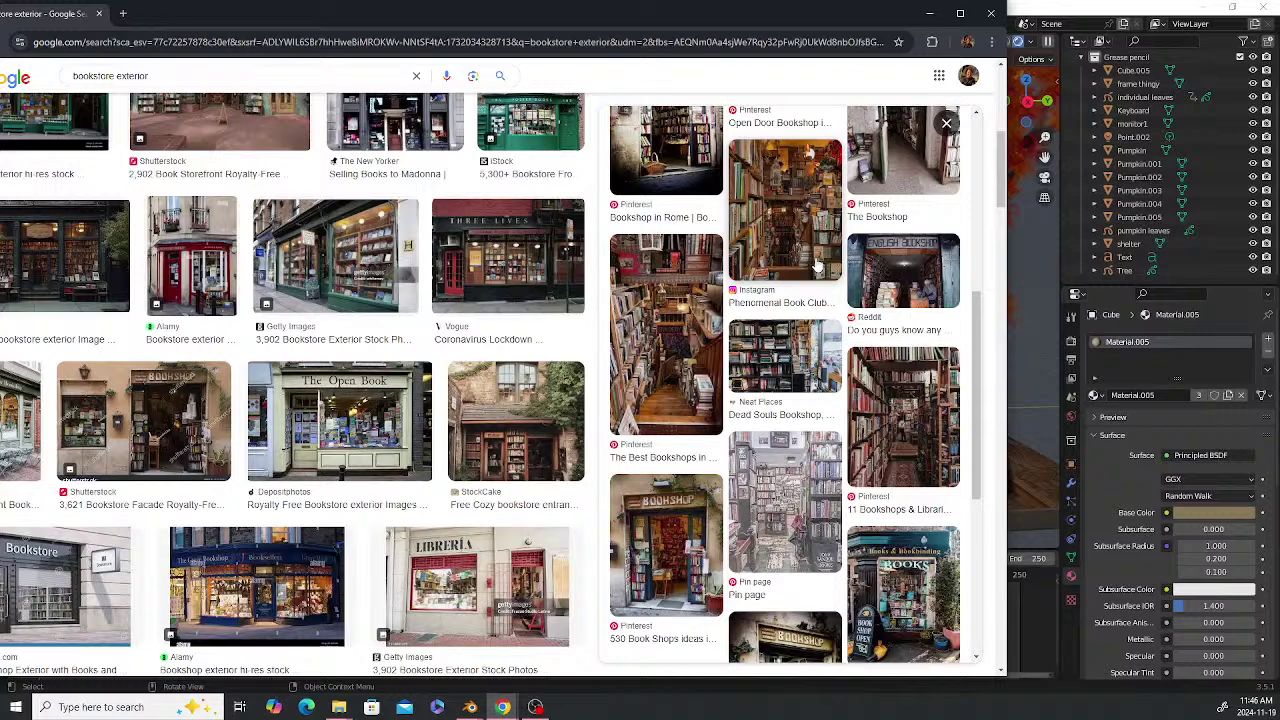
scroll(815, 268, "down", 3)
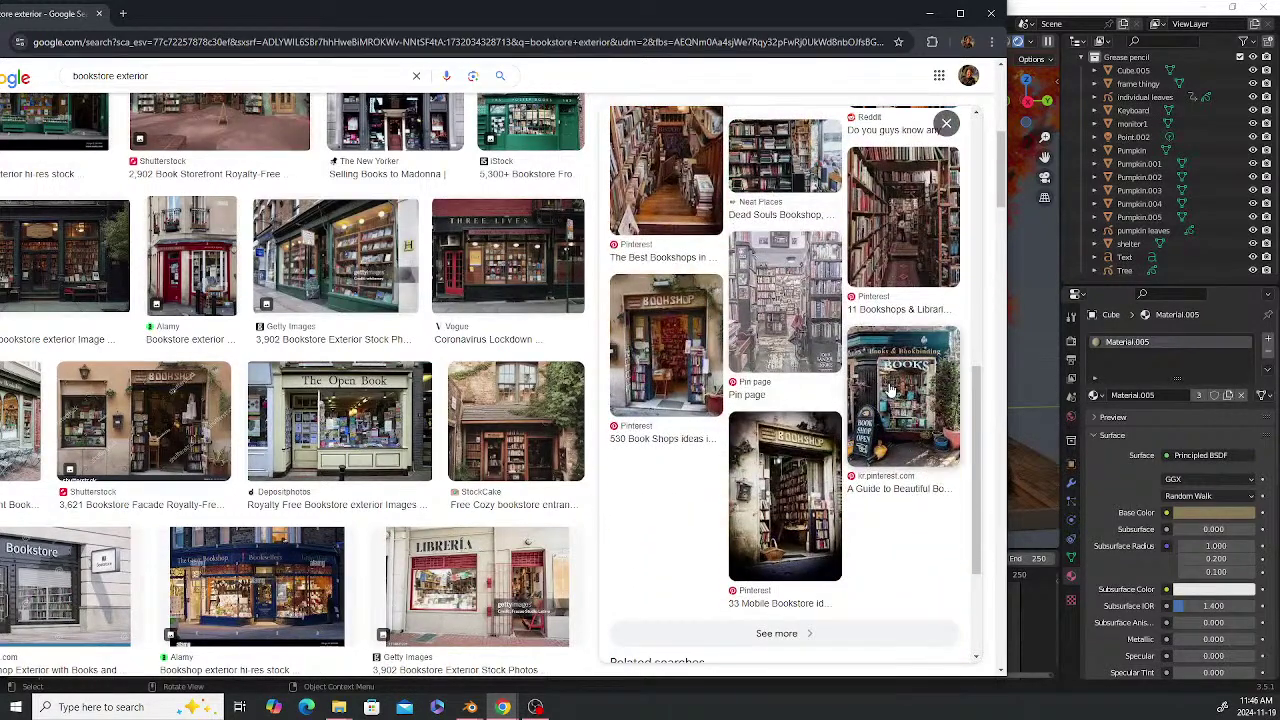
left_click(890, 387)
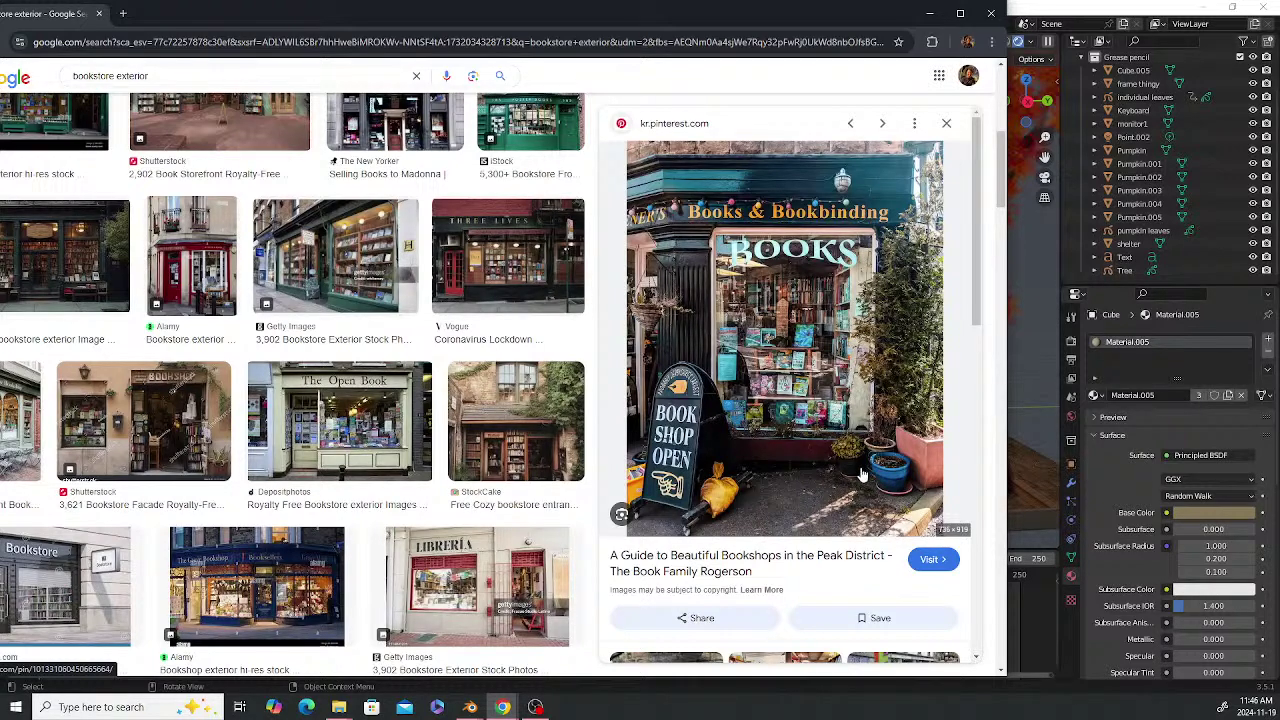
Preview The Open Book brick-fronted shop and The Frome Bookshop window among the related images as storefront references
scroll(862, 476, "down", 8)
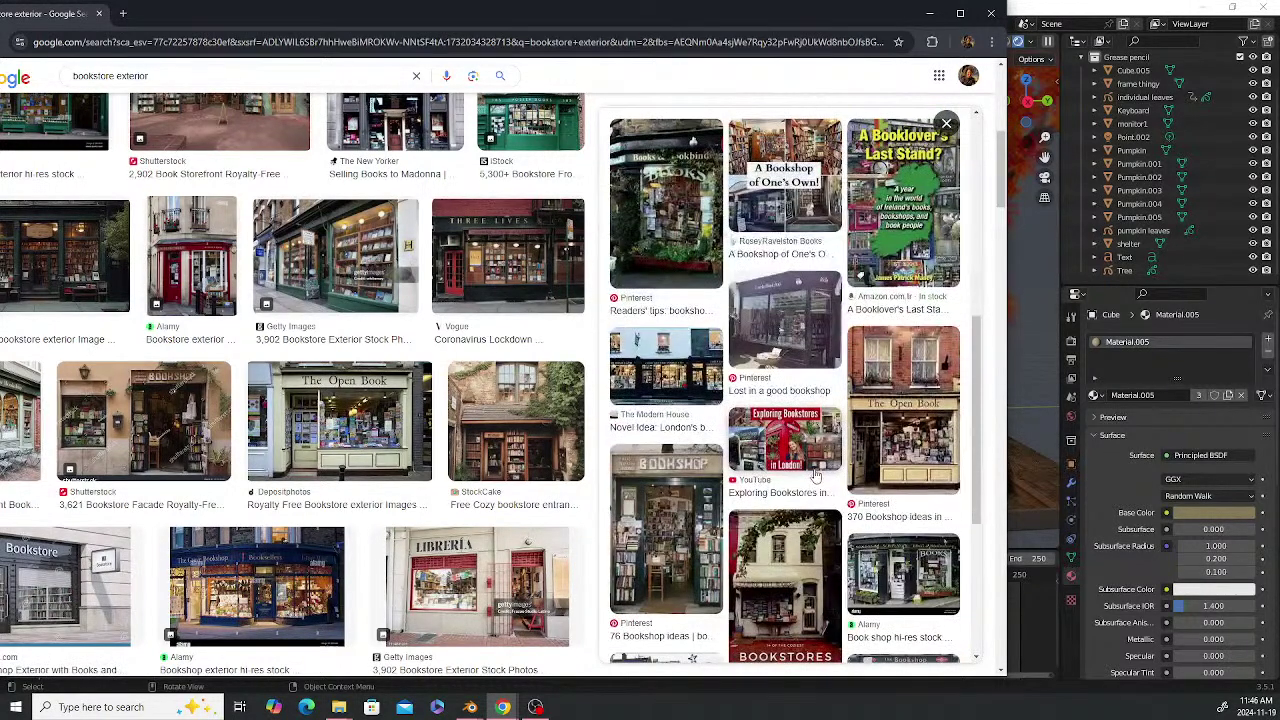
left_click(918, 434)
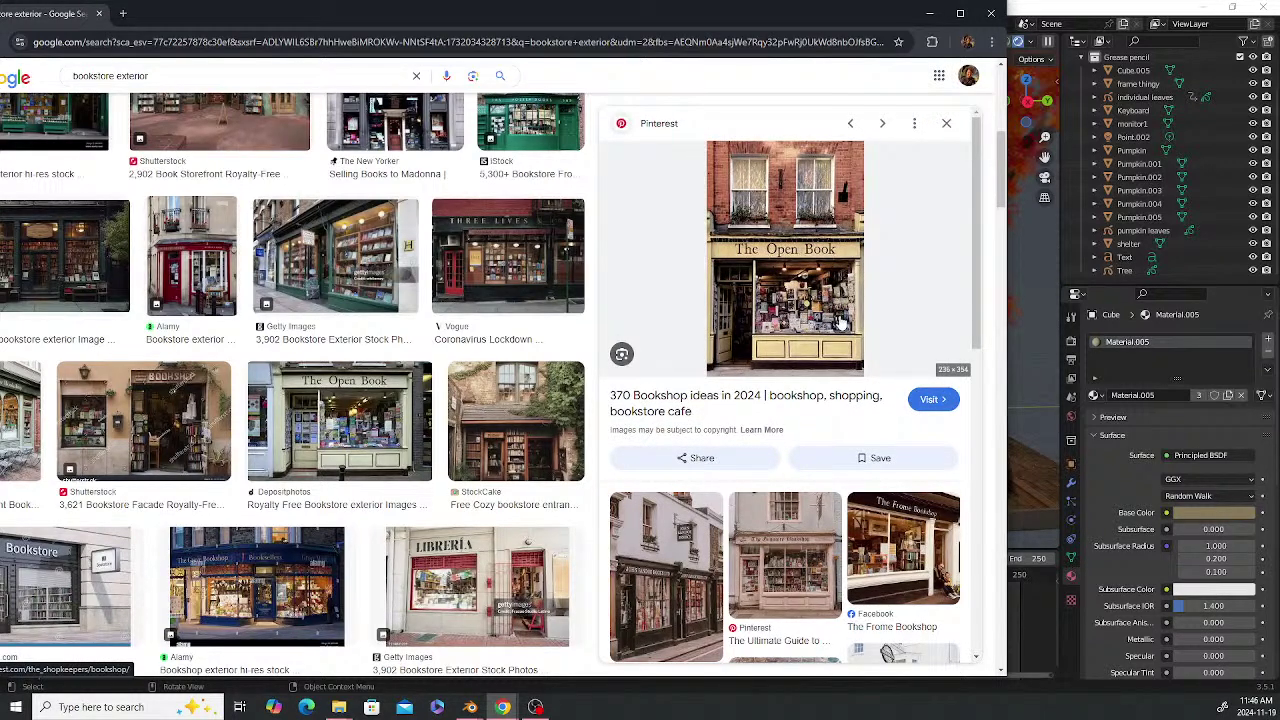
scroll(842, 328, "down", 5)
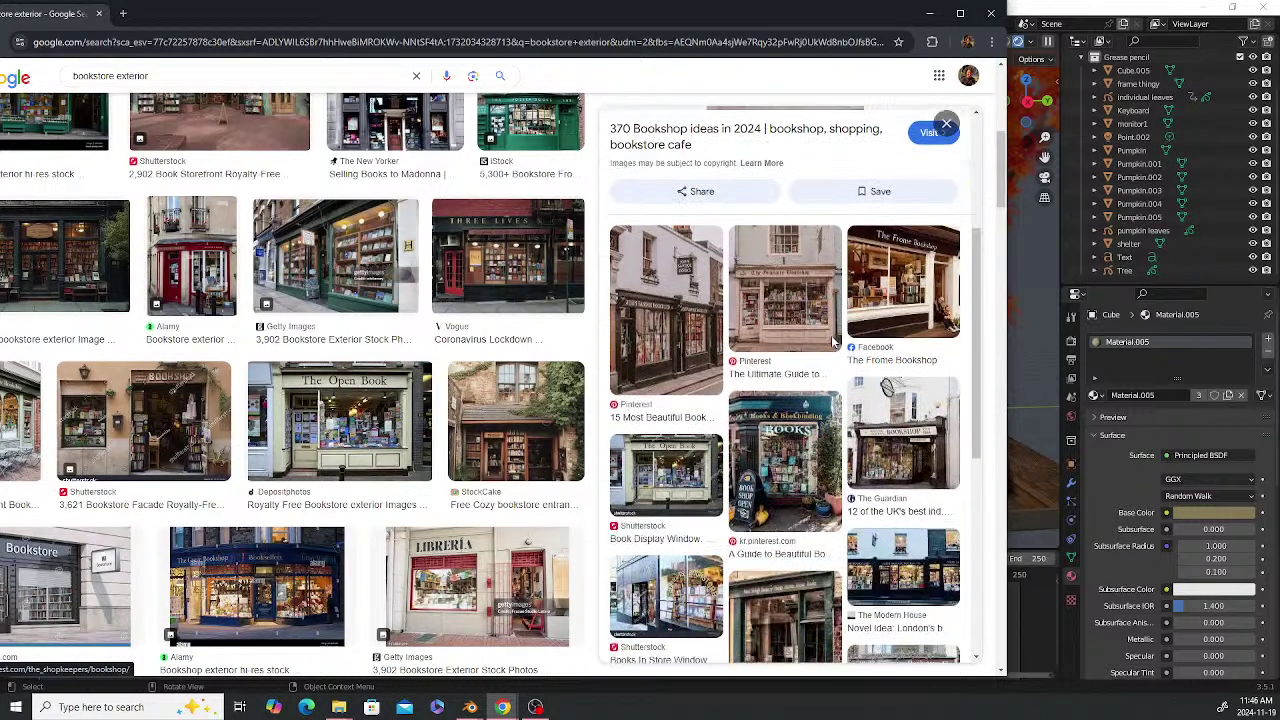
left_click(905, 298)
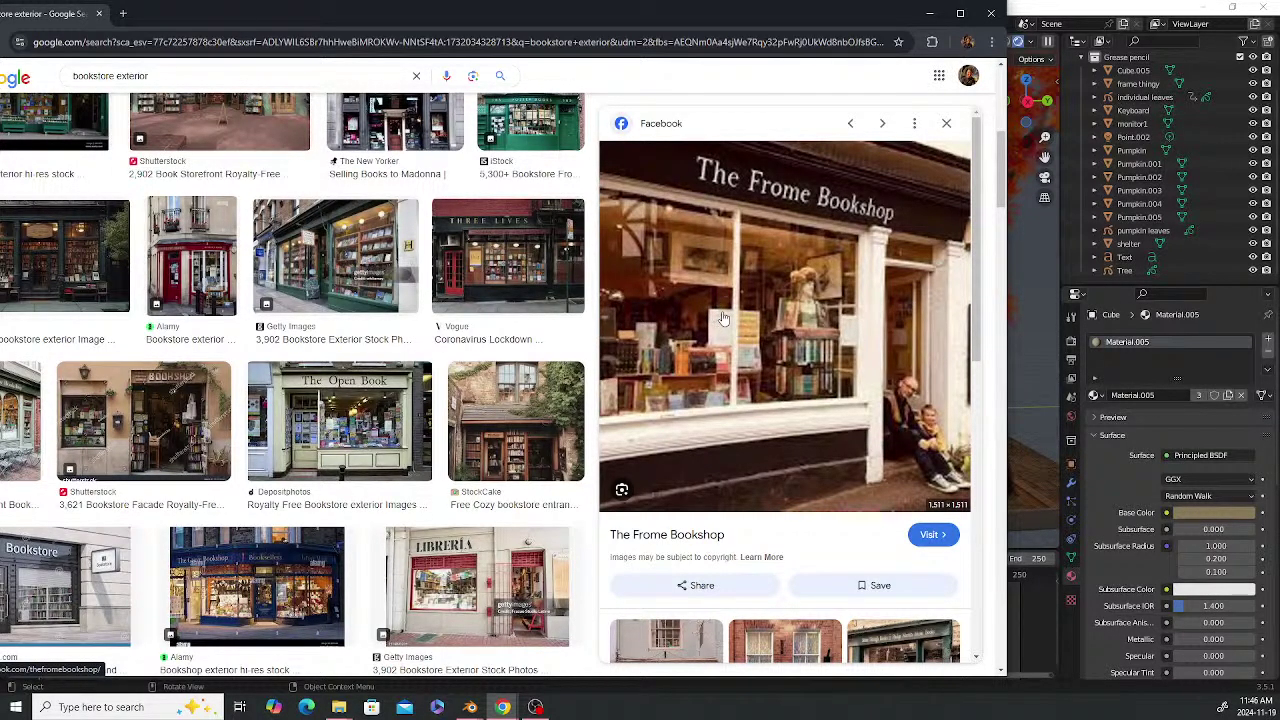
Switch back to Blender, widen the material-preview viewport and inspect the shop window and door from outside and inside
left_click(931, 19)
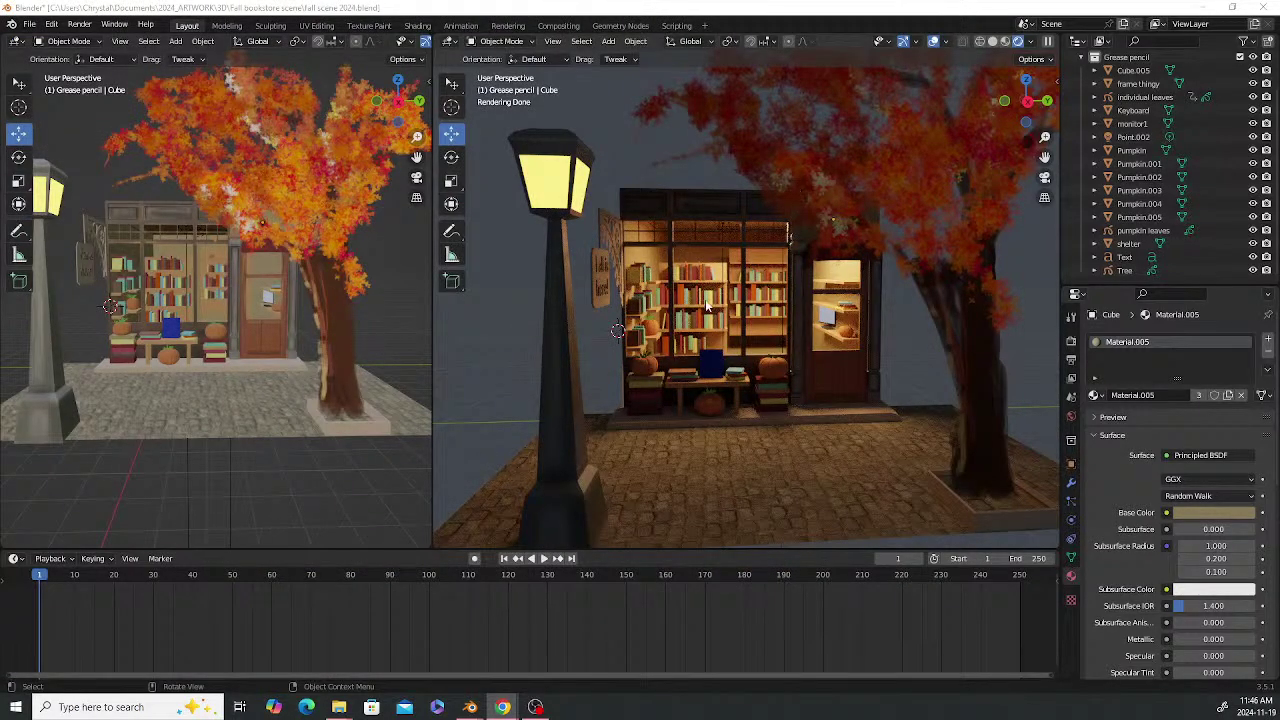
mouse_move(755, 310)
middle_mouse_down()
mouse_move(715, 312)
mouse_move(773, 310)
mouse_move(755, 289)
middle_mouse_up()
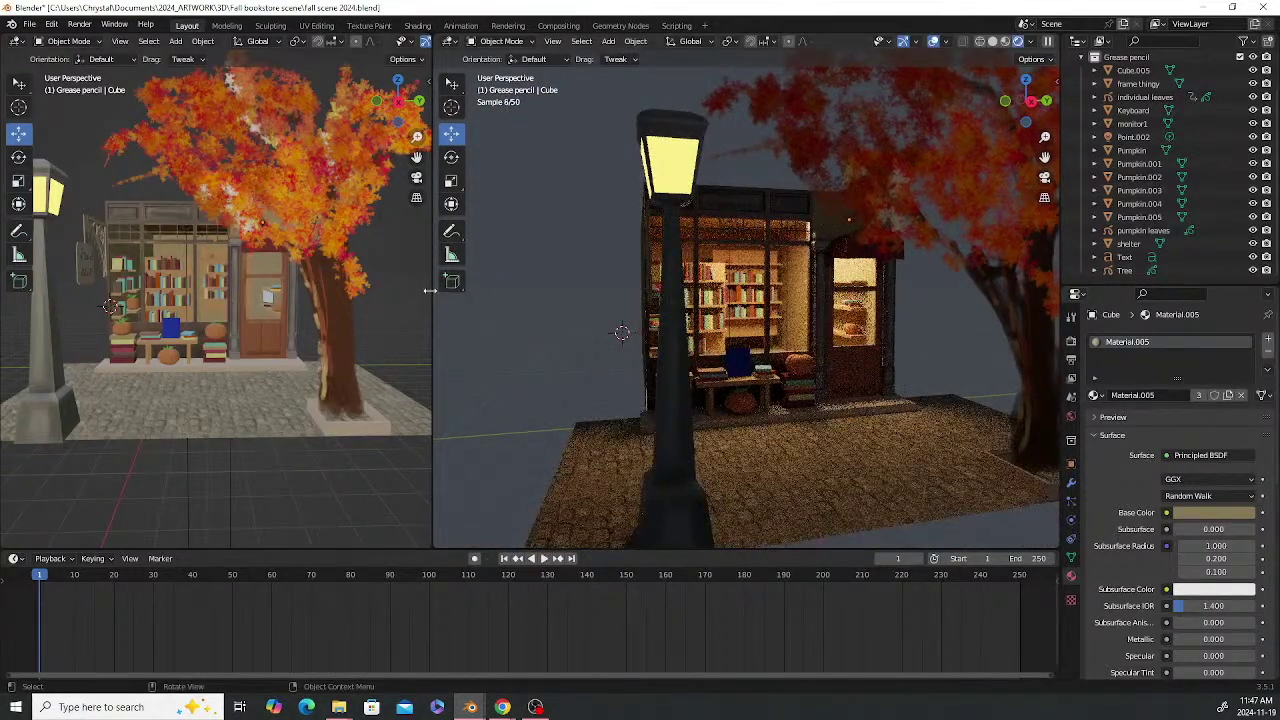
left_click_drag(432, 285, 740, 313)
scroll(374, 262, "up", 8)
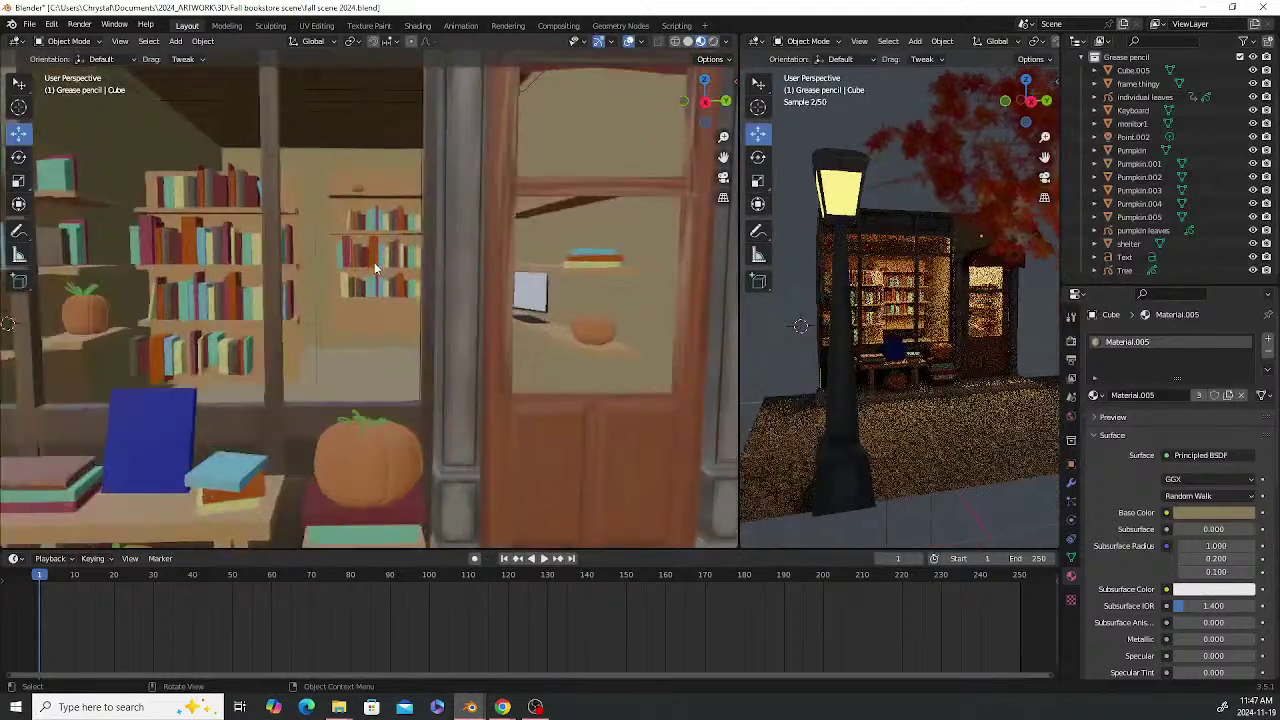
middle_click_drag(337, 262, 443, 257)
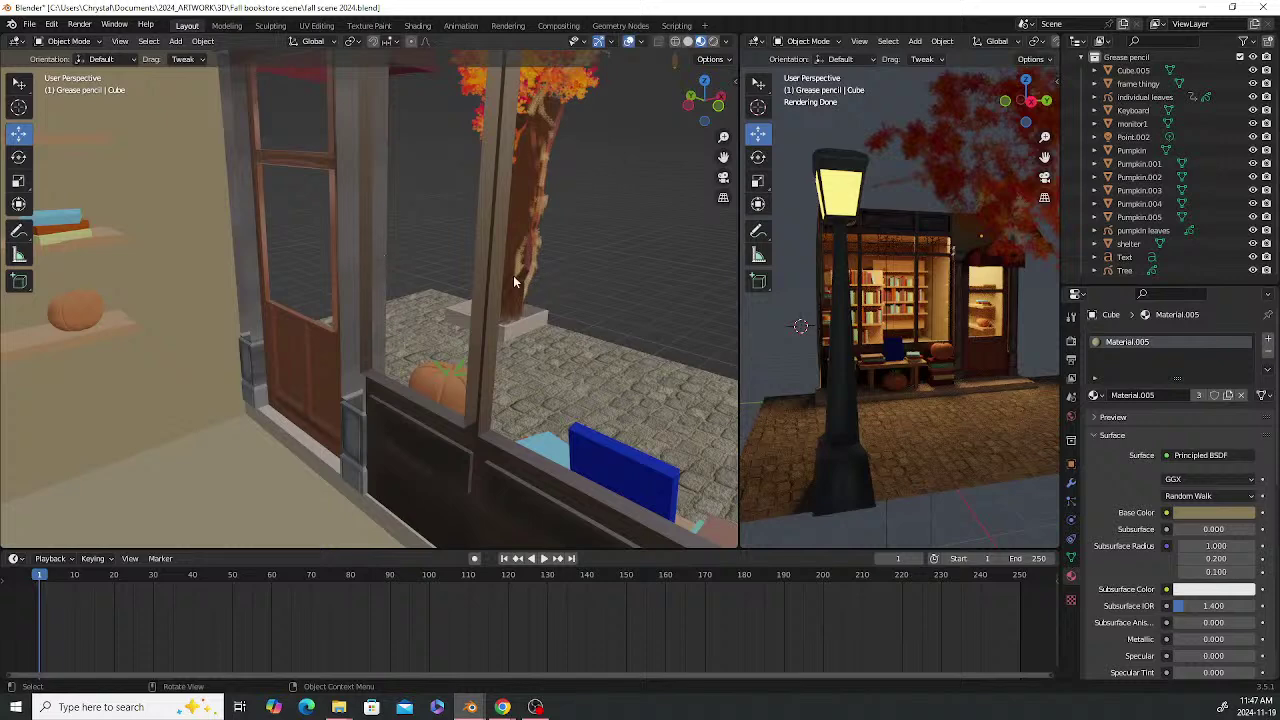
middle_click_drag(513, 275, 468, 254)
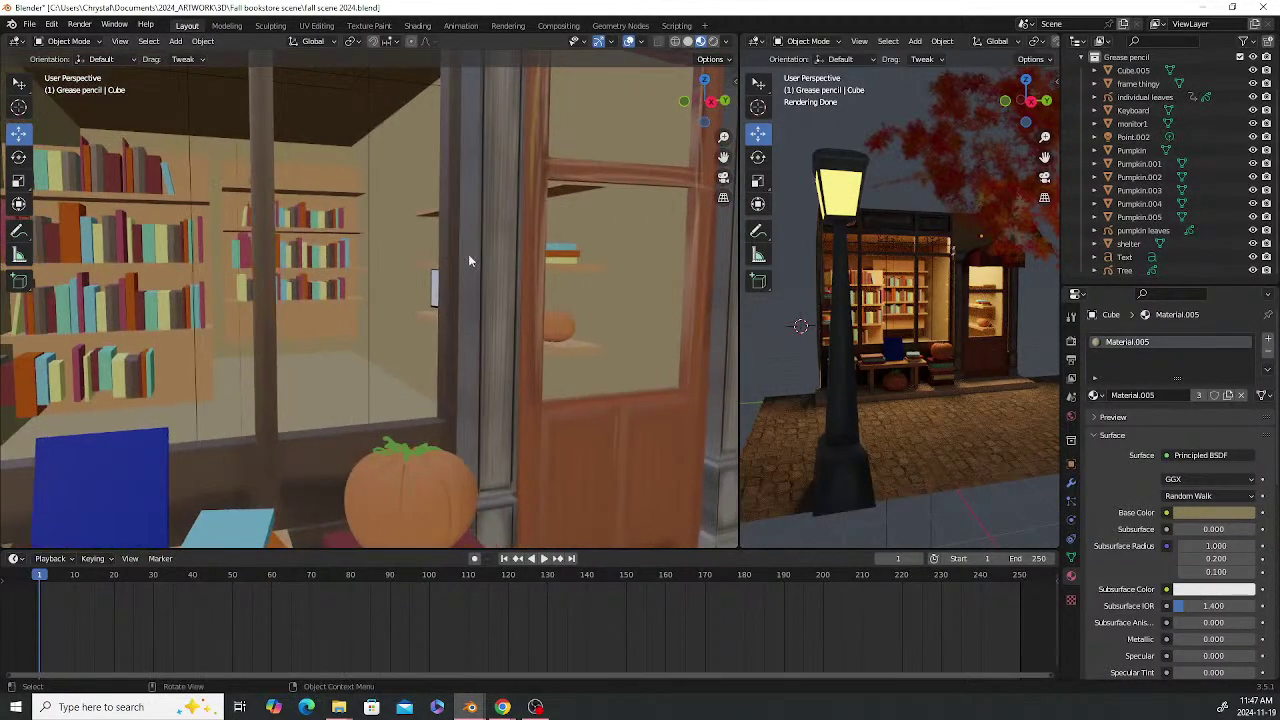
scroll(411, 248, "down", 3)
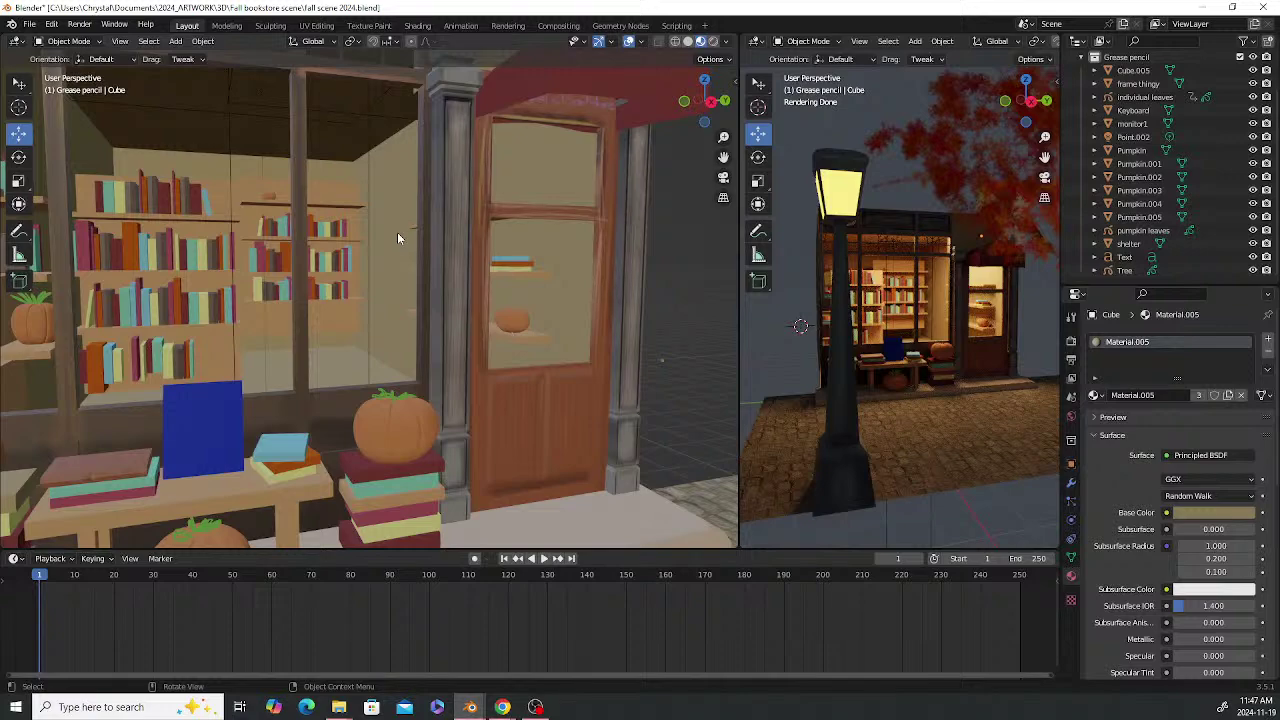
scroll(397, 232, "down", 3)
Place the 3D cursor just outside the shop's front window, near the side wall
middle_click_drag(397, 232, 91, 217)
left_click(20, 108)
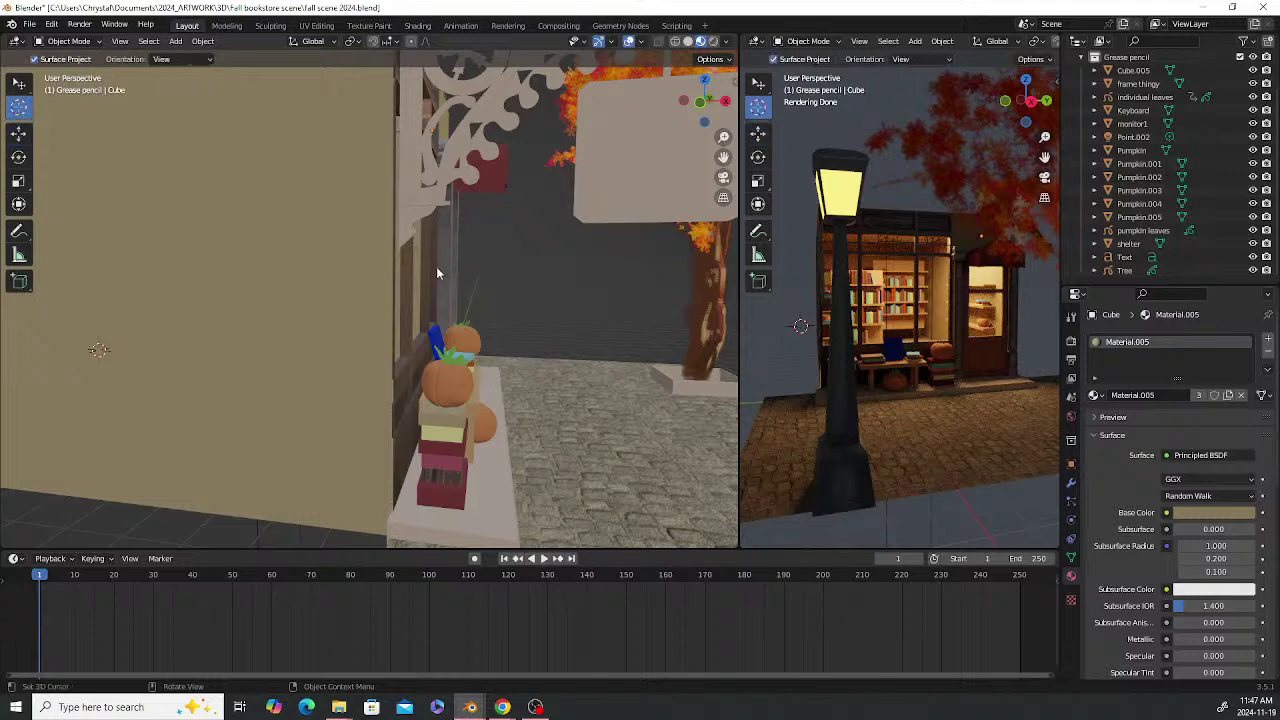
left_click(467, 264)
middle_click_drag(501, 268, 480, 285)
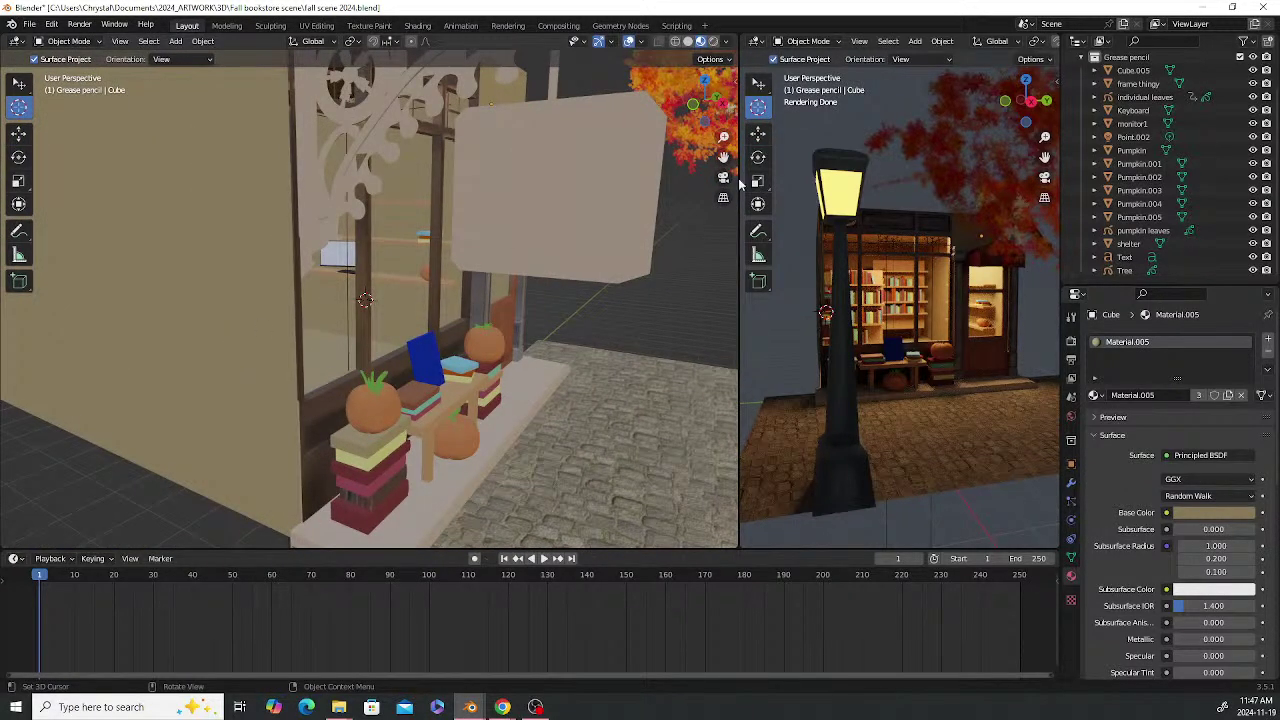
Add a plane mesh at the 3D cursor inside the Grease pencil collection
scroll(1157, 166, "up", 3)
left_click(1105, 99)
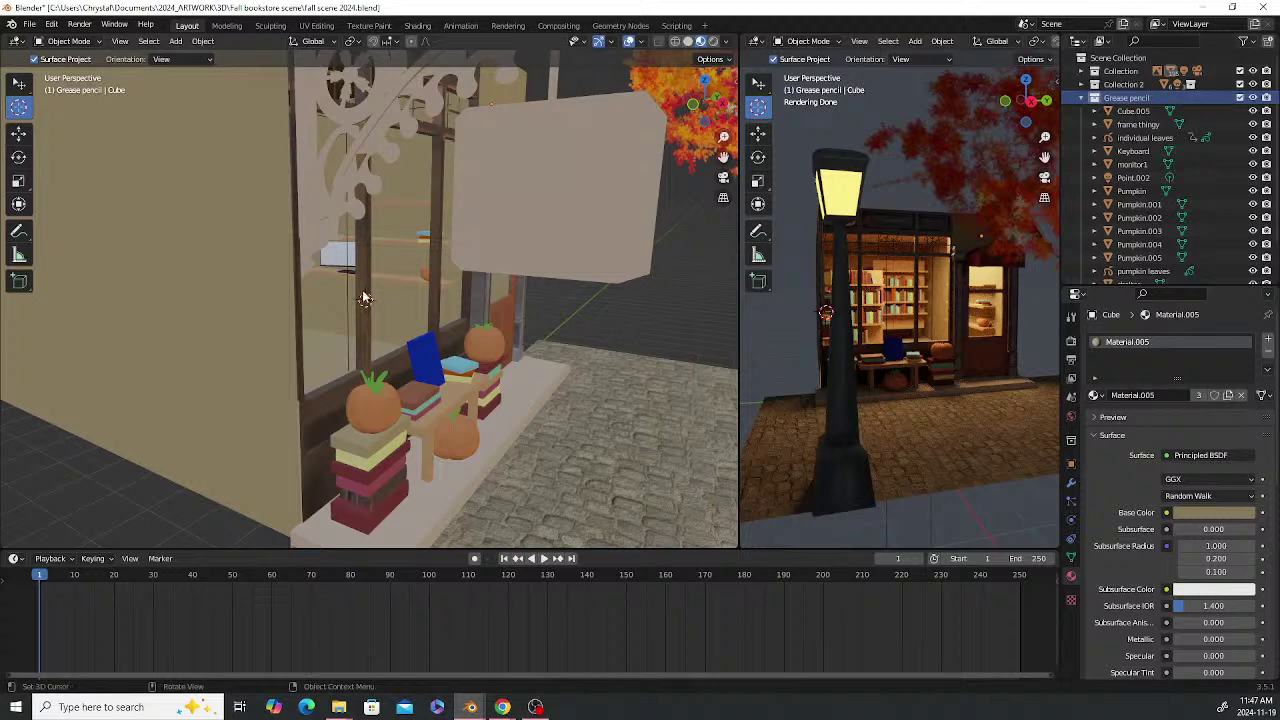
key("shift+a")
mouse_move(360, 208)
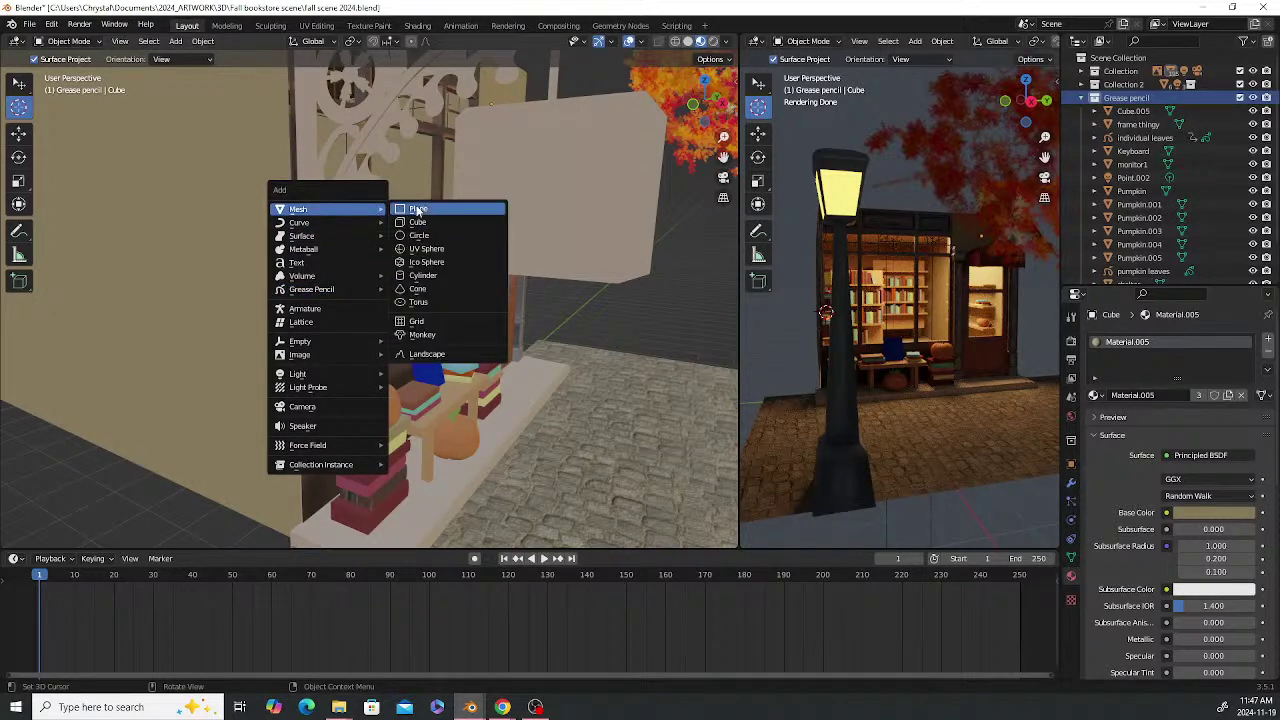
left_click(436, 208)
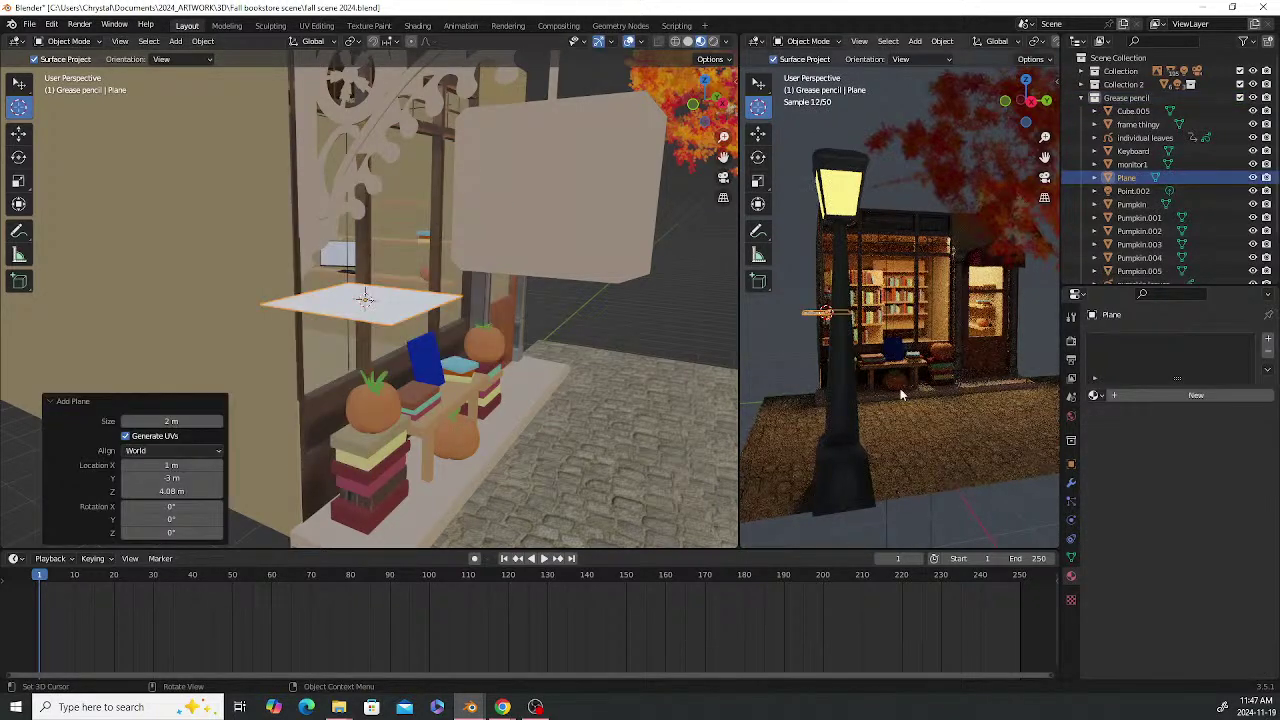
Stand the new plane upright, parallel to the shop window, by setting its Y rotation to 90°
left_click(1071, 464)
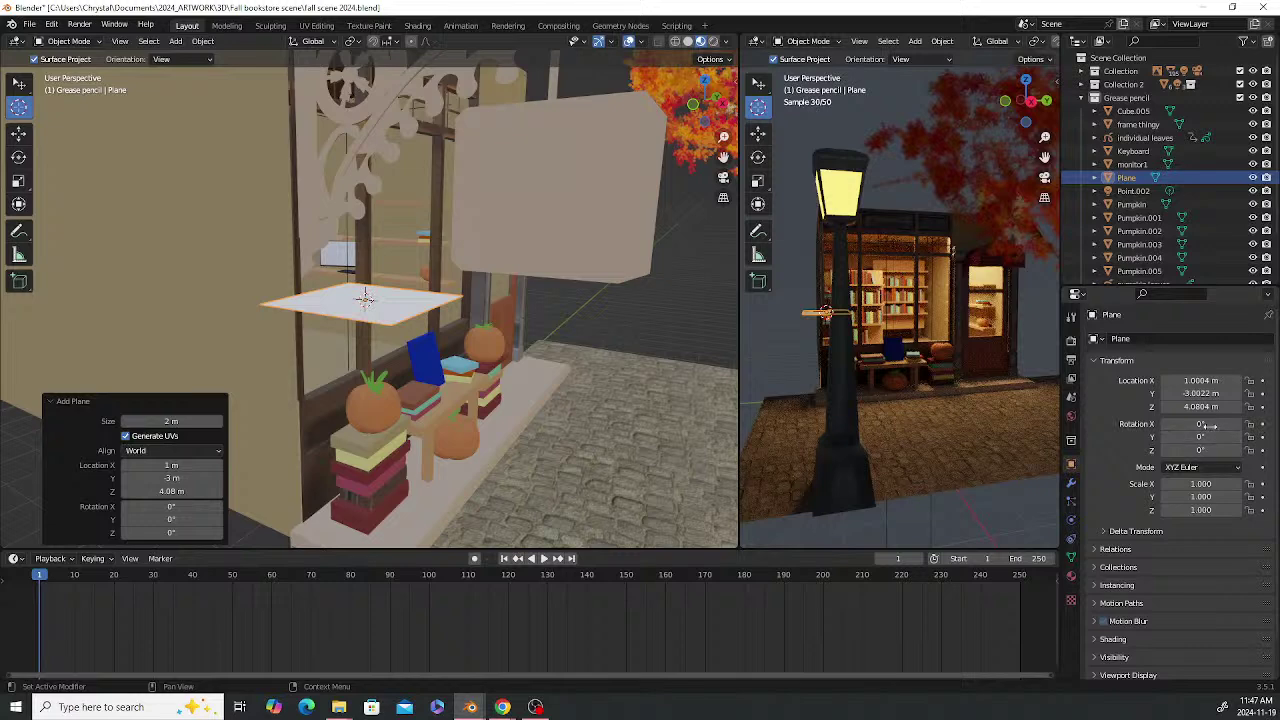
left_click_drag(1190, 424, 1197, 432)
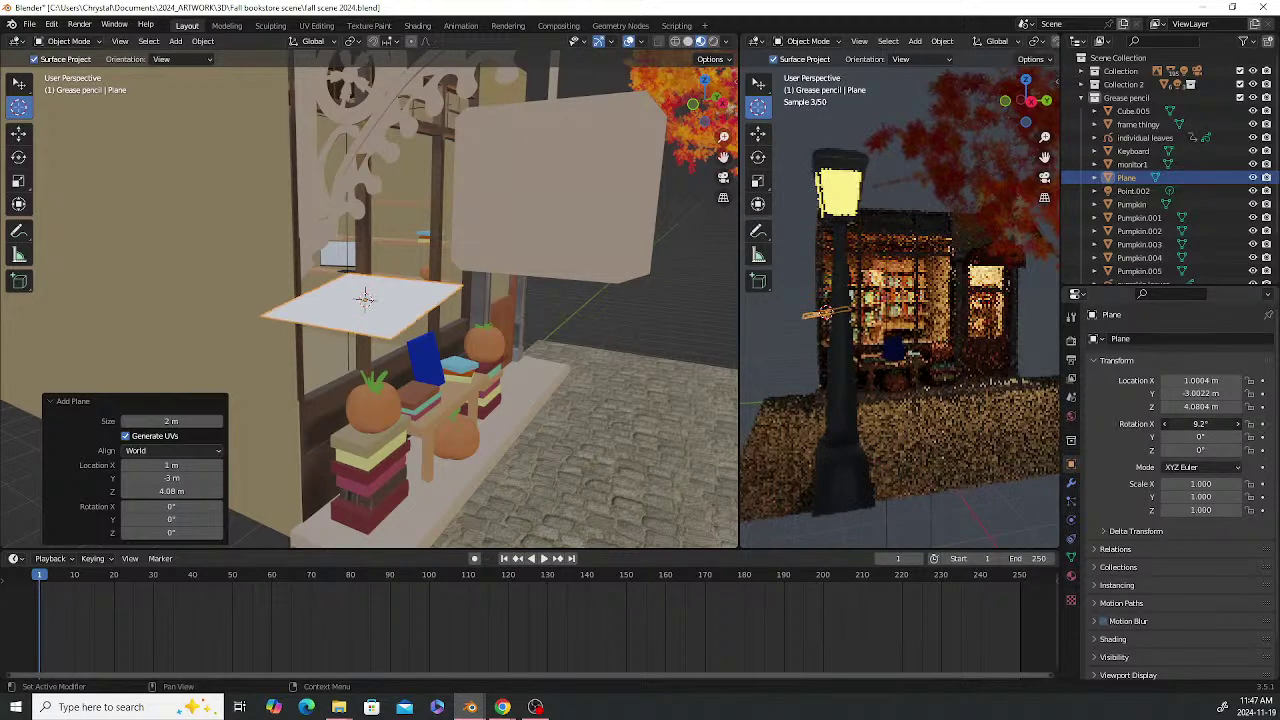
key("ctrl+z")
left_click_drag(1197, 437, 1213, 437)
left_click(1200, 436)
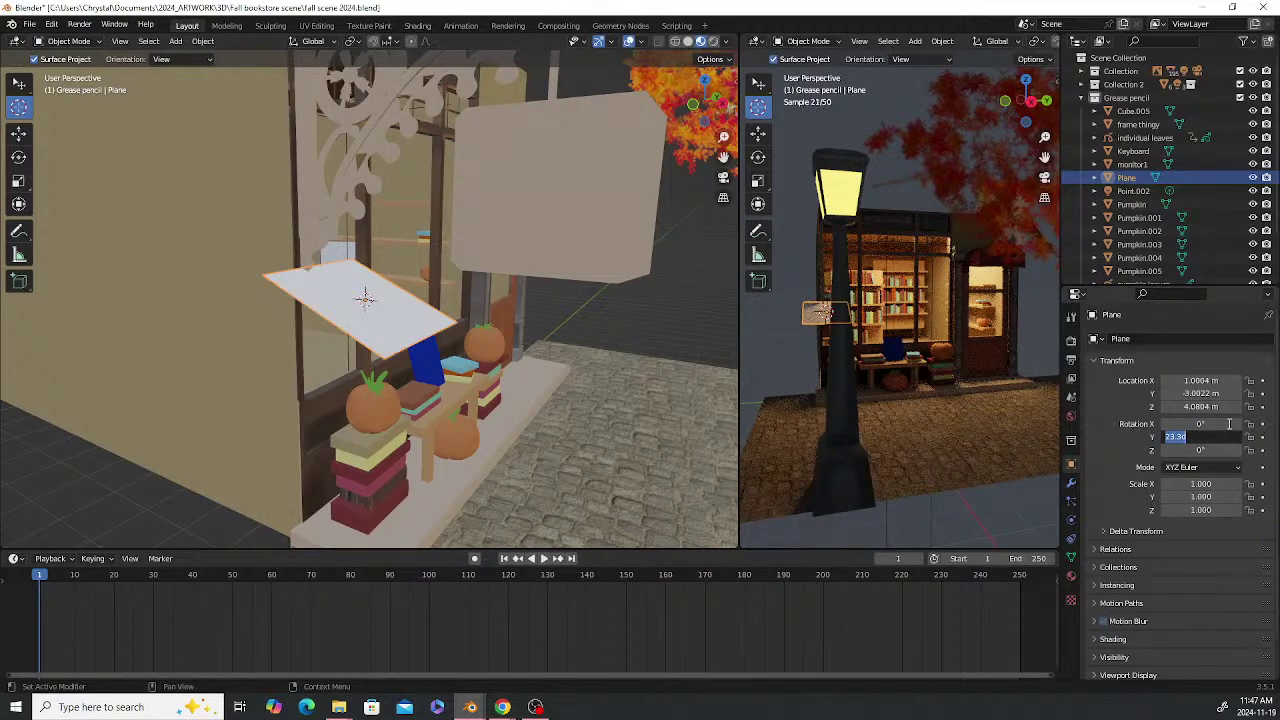
type("90")
key("Return")
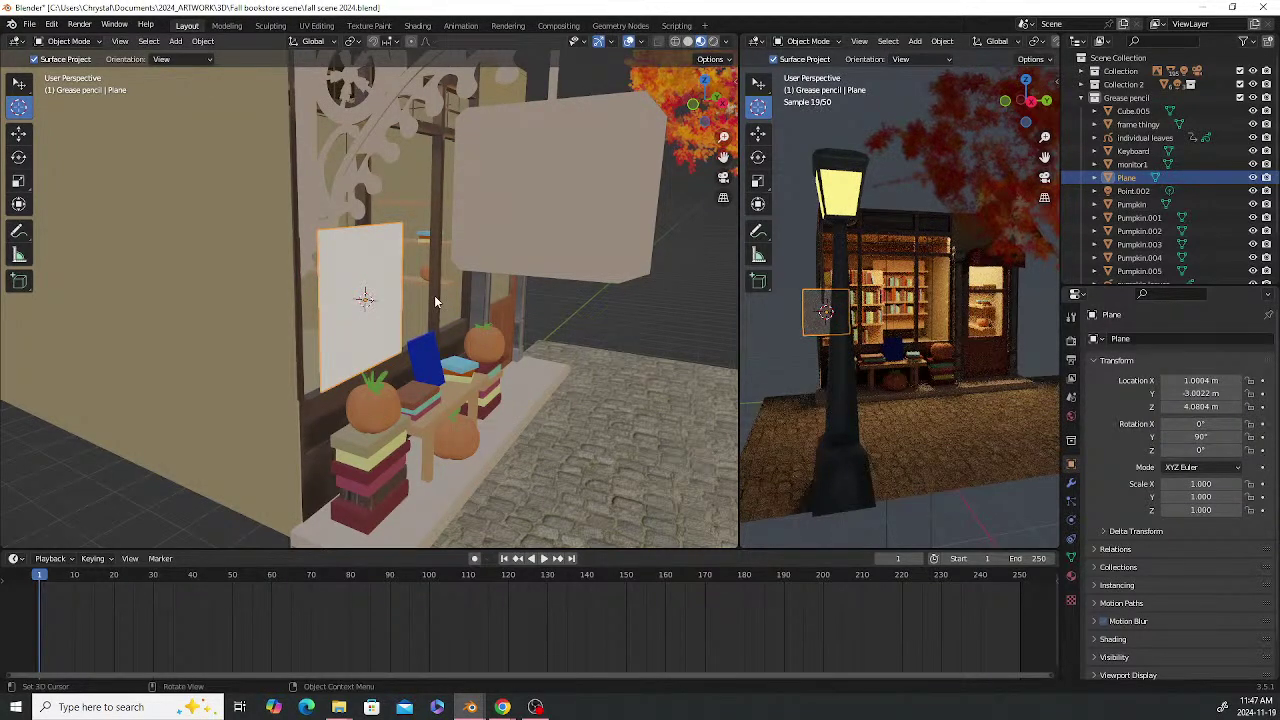
Scale the plane by about 0.88 along global X and about 0.74 along global Y
key("s")
key("x")
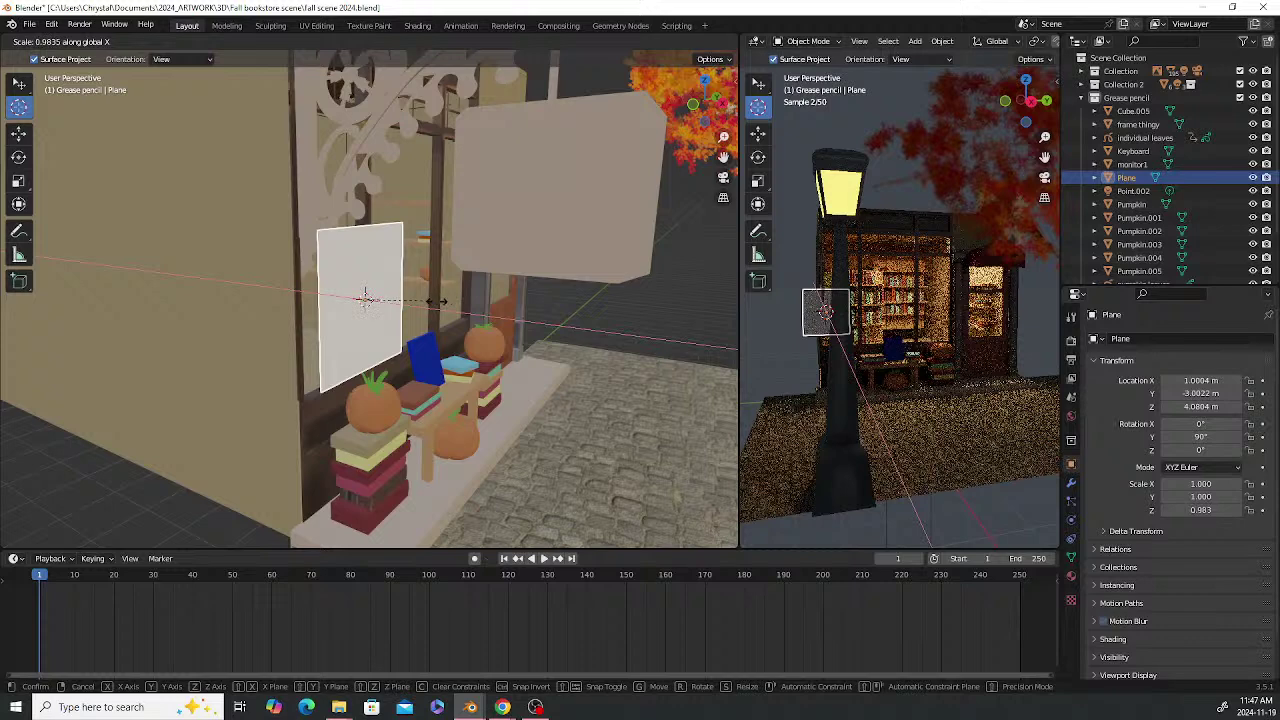
left_click(395, 300)
key("s")
key("y")
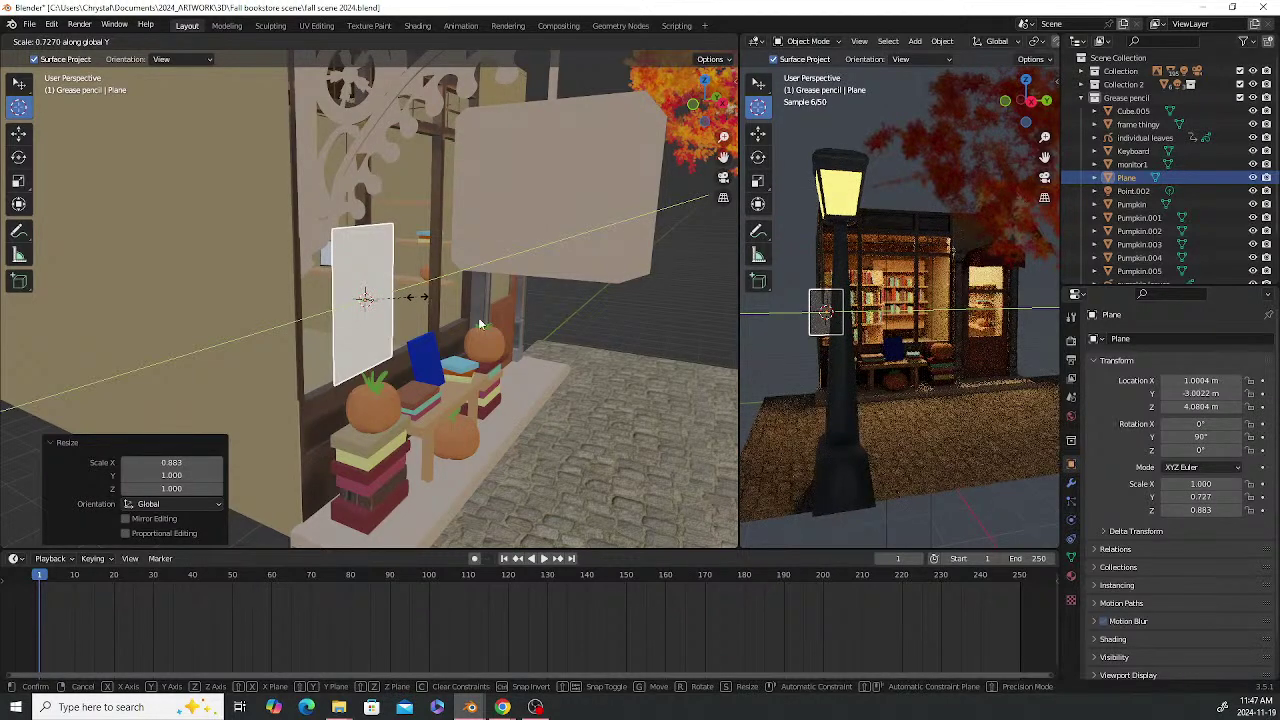
left_click(419, 298)
Shrink the plane uniformly to about 0.65 of its size
middle_click_drag(470, 318, 422, 318)
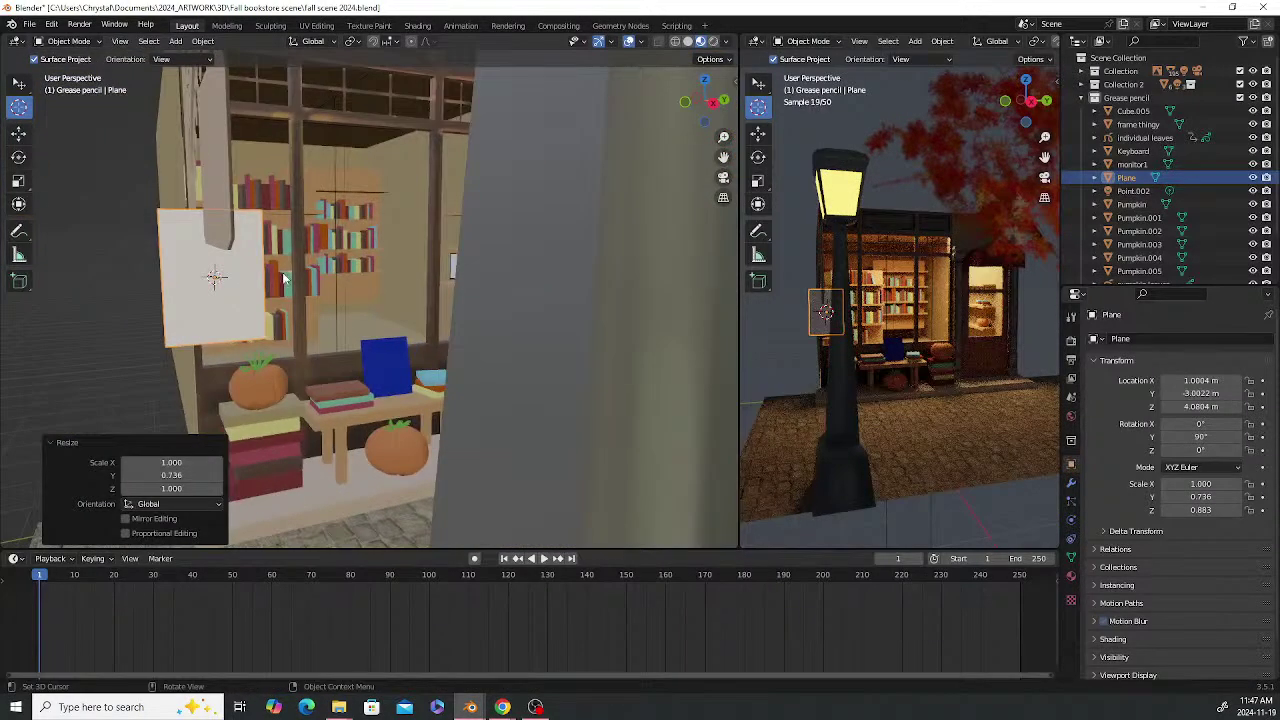
scroll(278, 270, "up", 2)
key("s")
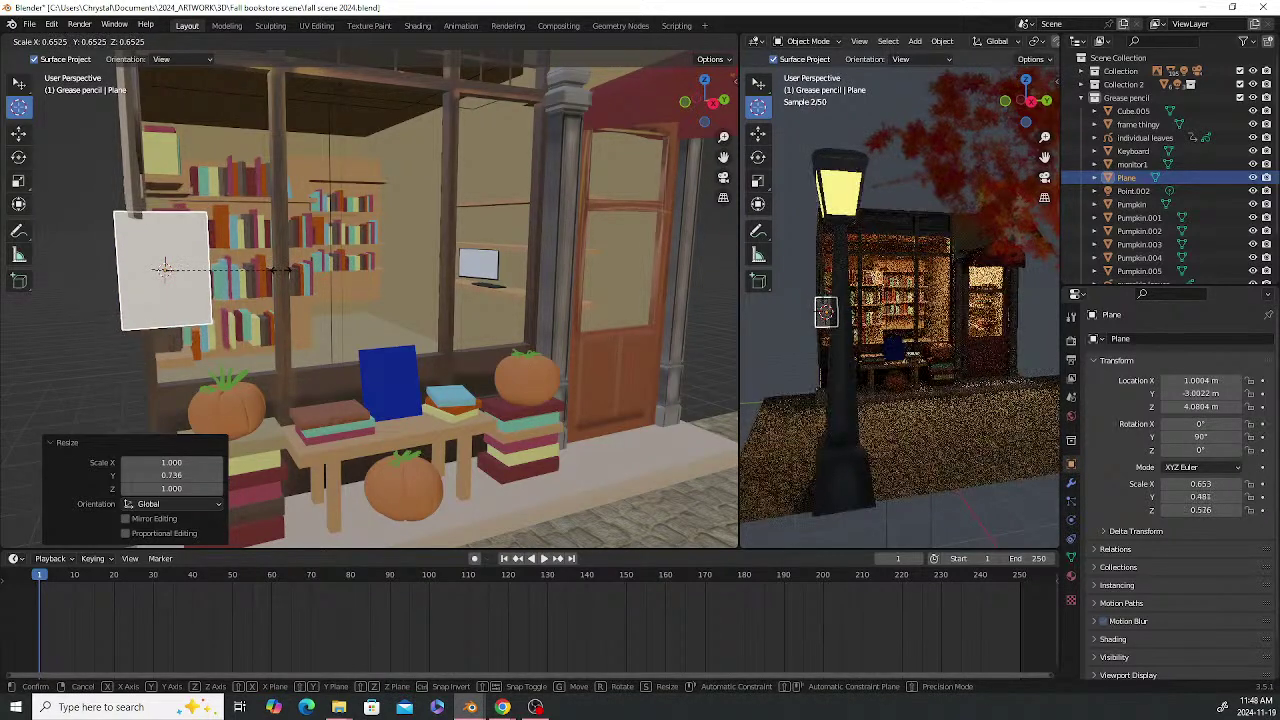
left_click(280, 270)
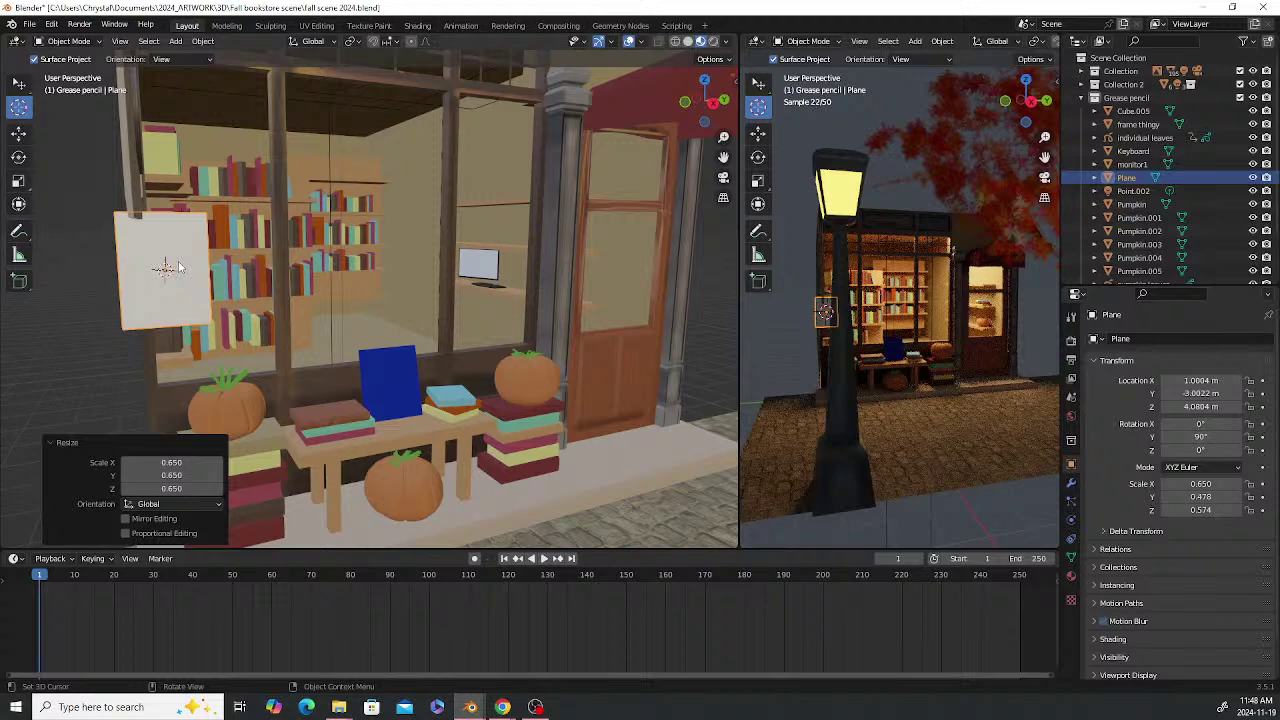
Move the plane in front of the shop window and shift it about 1.14 m along negative X toward the glass
key("g")
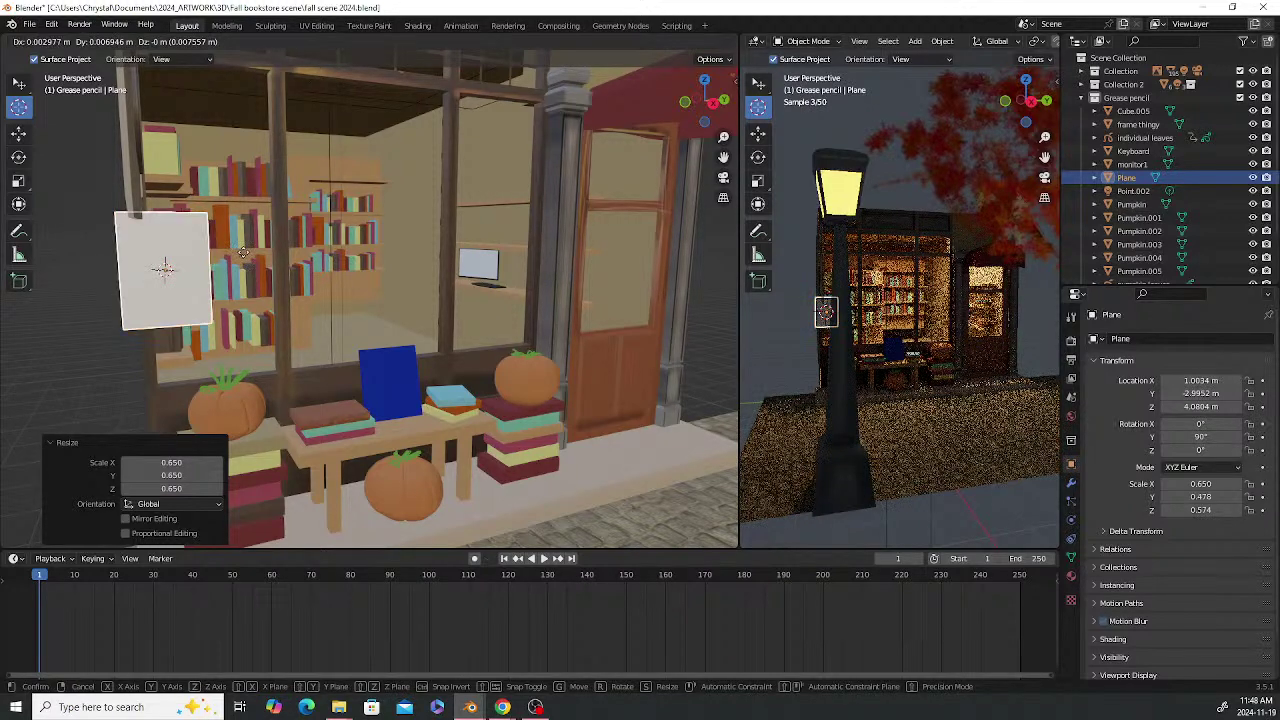
left_click(310, 275)
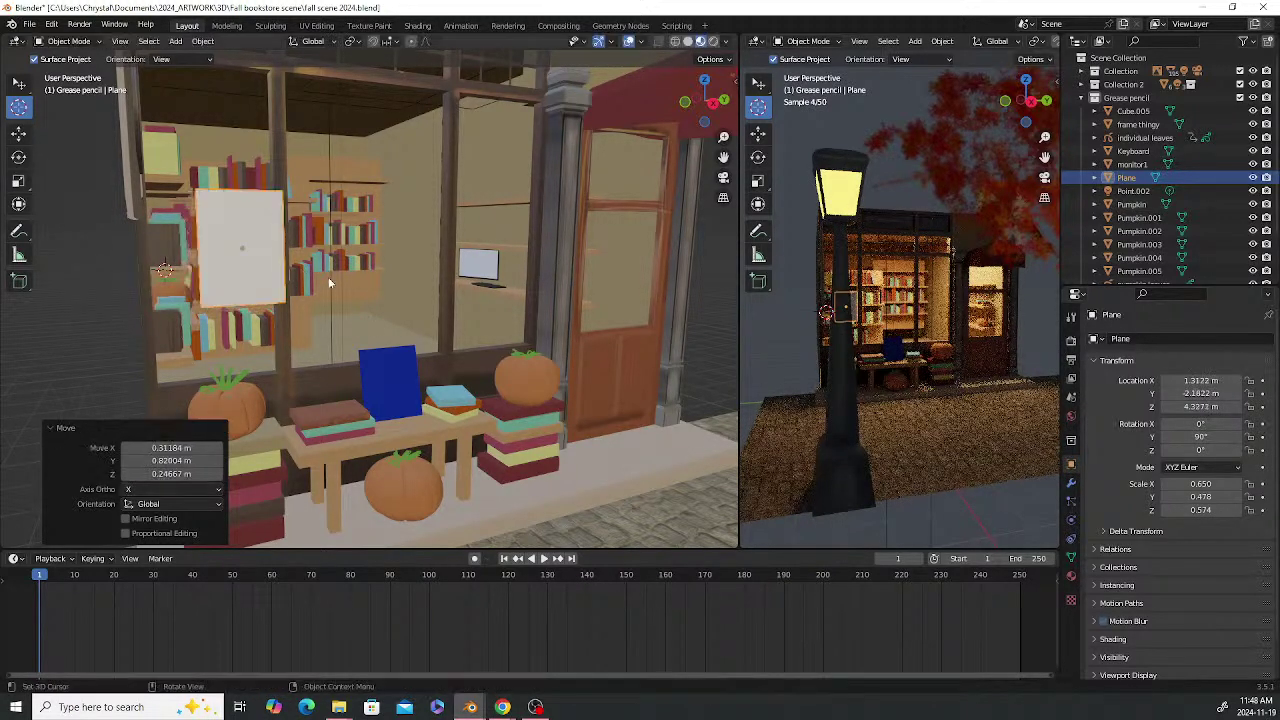
middle_click_drag(328, 277, 383, 268)
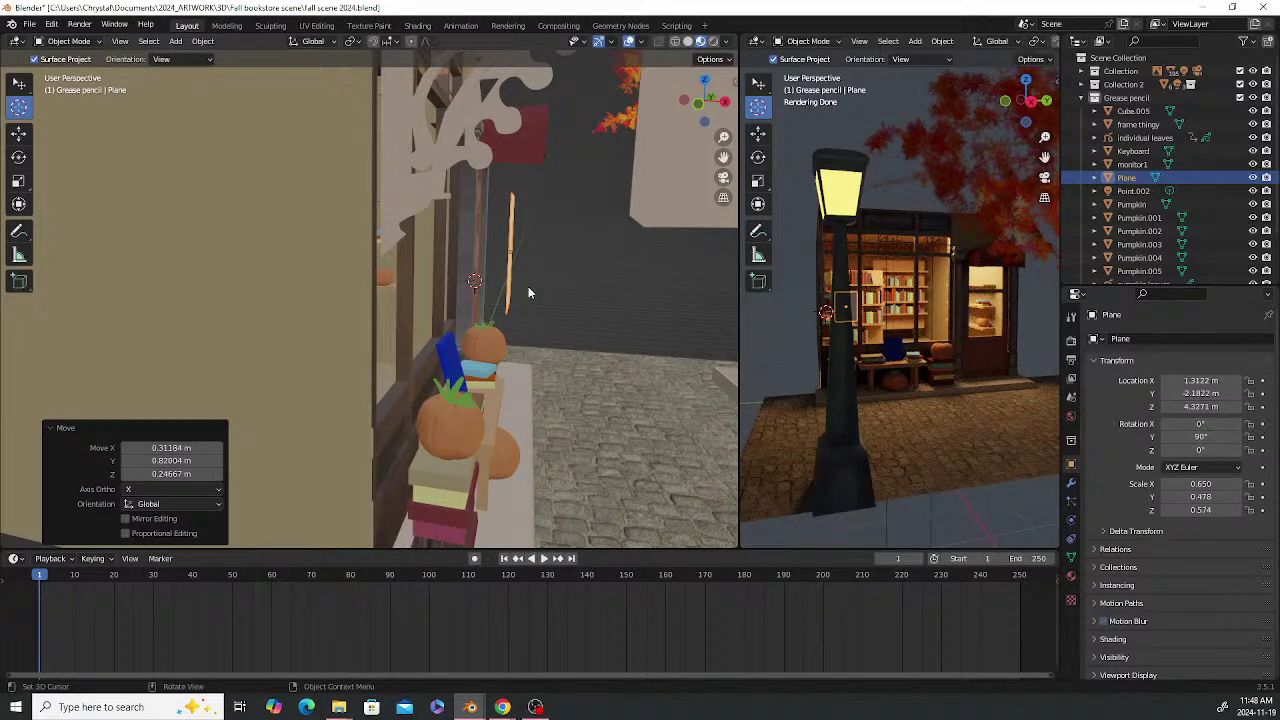
key("g")
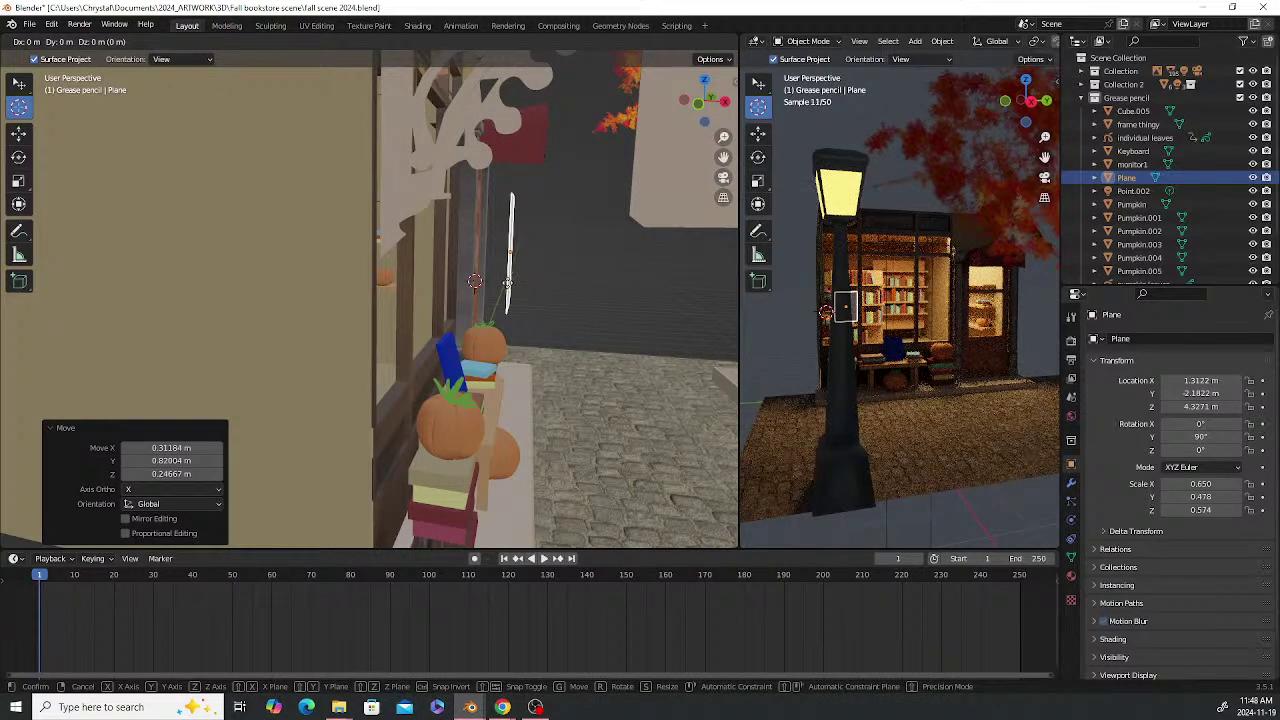
key("x")
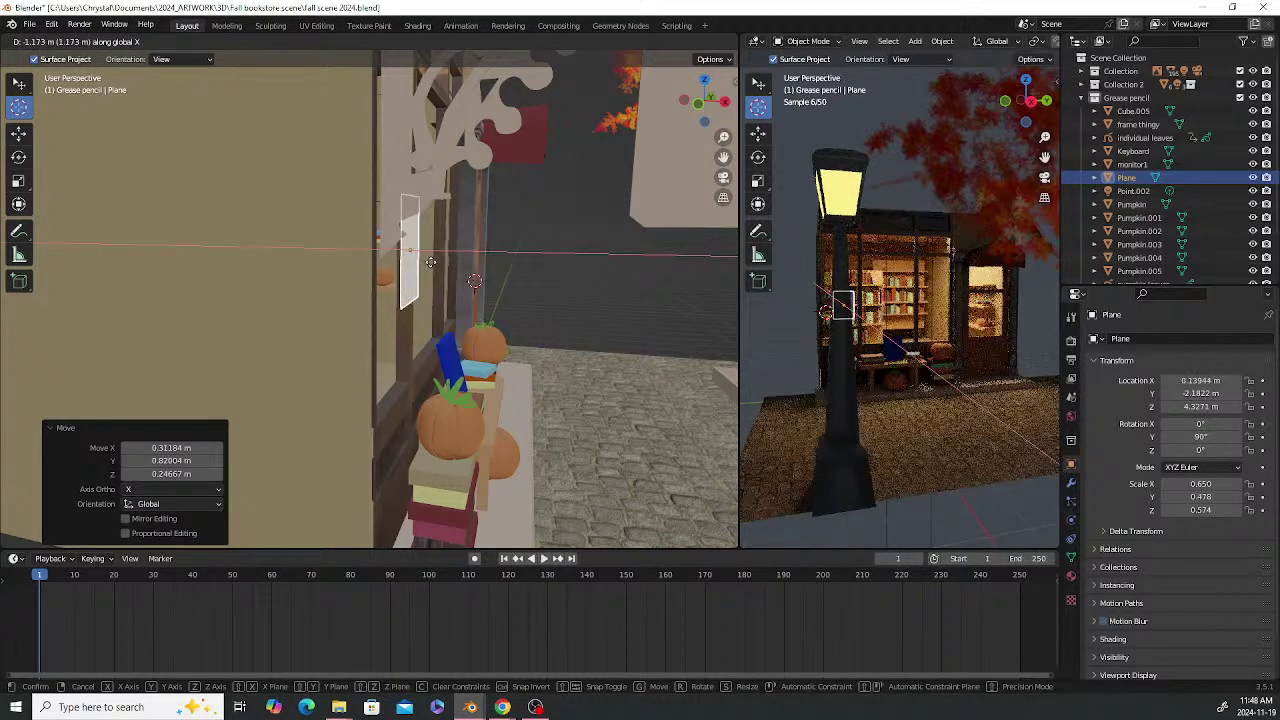
left_click(431, 263)
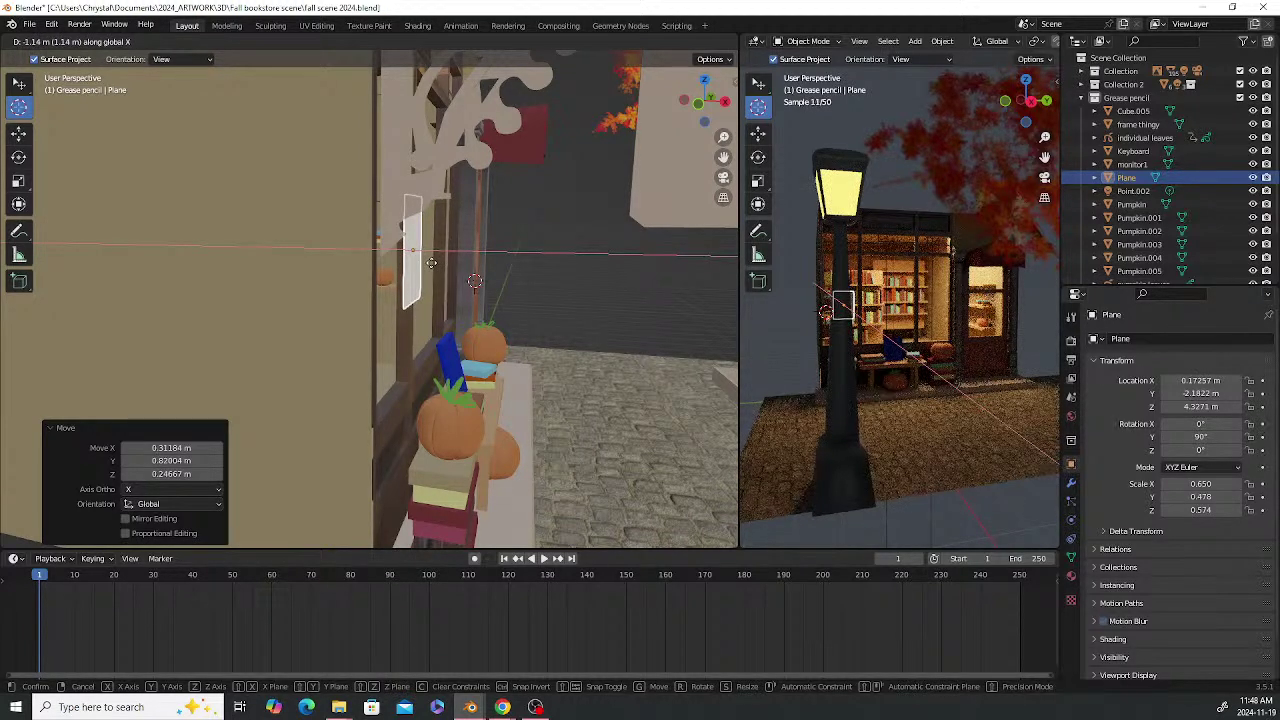
Move the plane about 1.67 m along positive global Y and lower it about 1.07 m along Z in front of the shop window
middle_click_drag(476, 325, 378, 315)
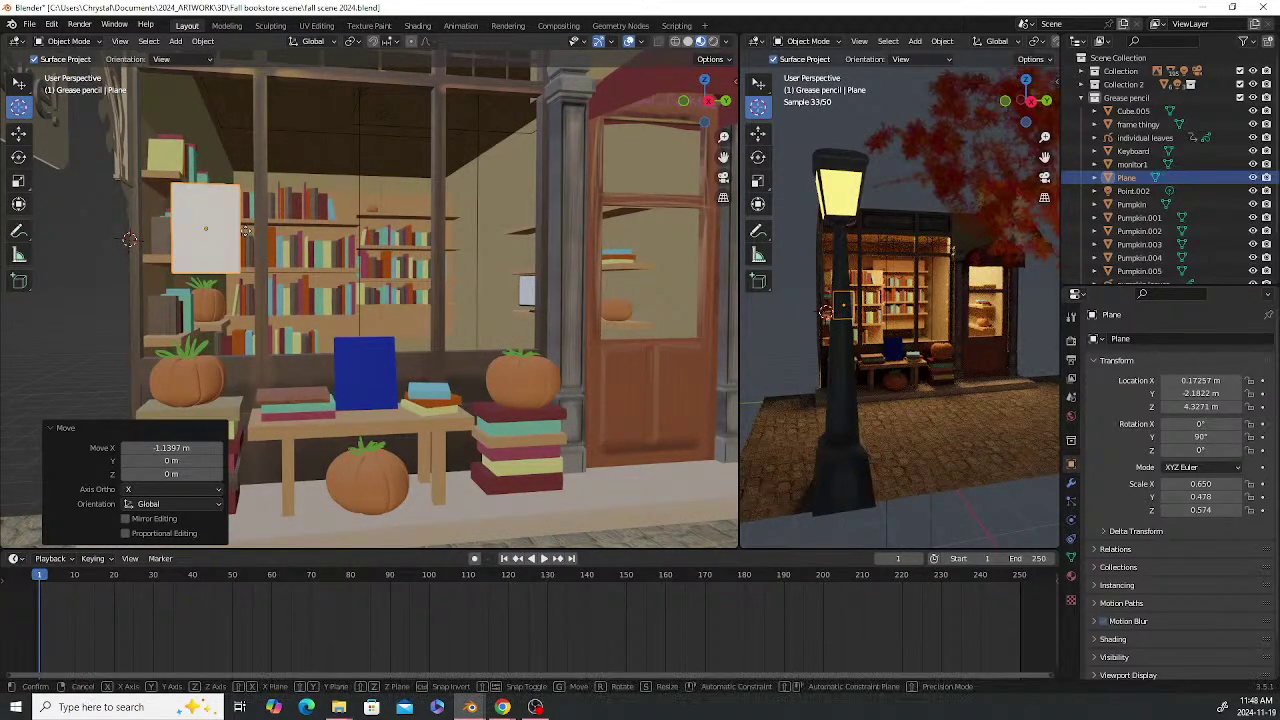
key("g")
key("y")
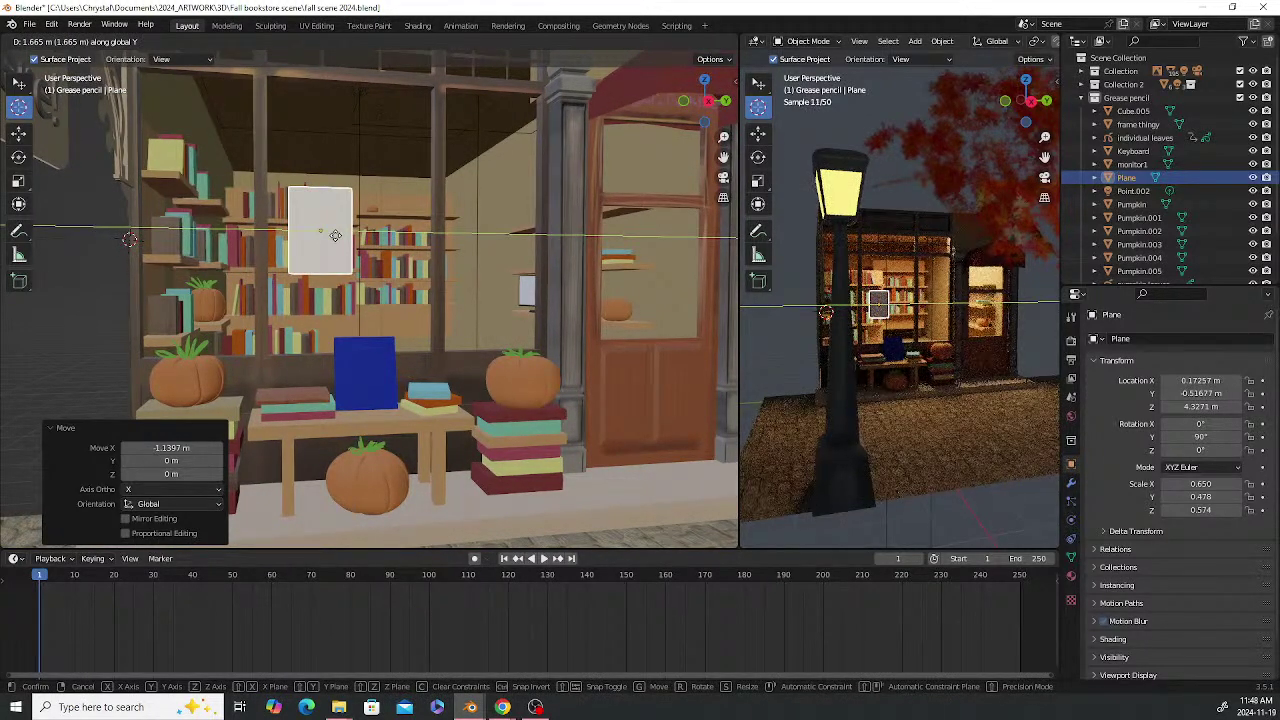
left_click(336, 240)
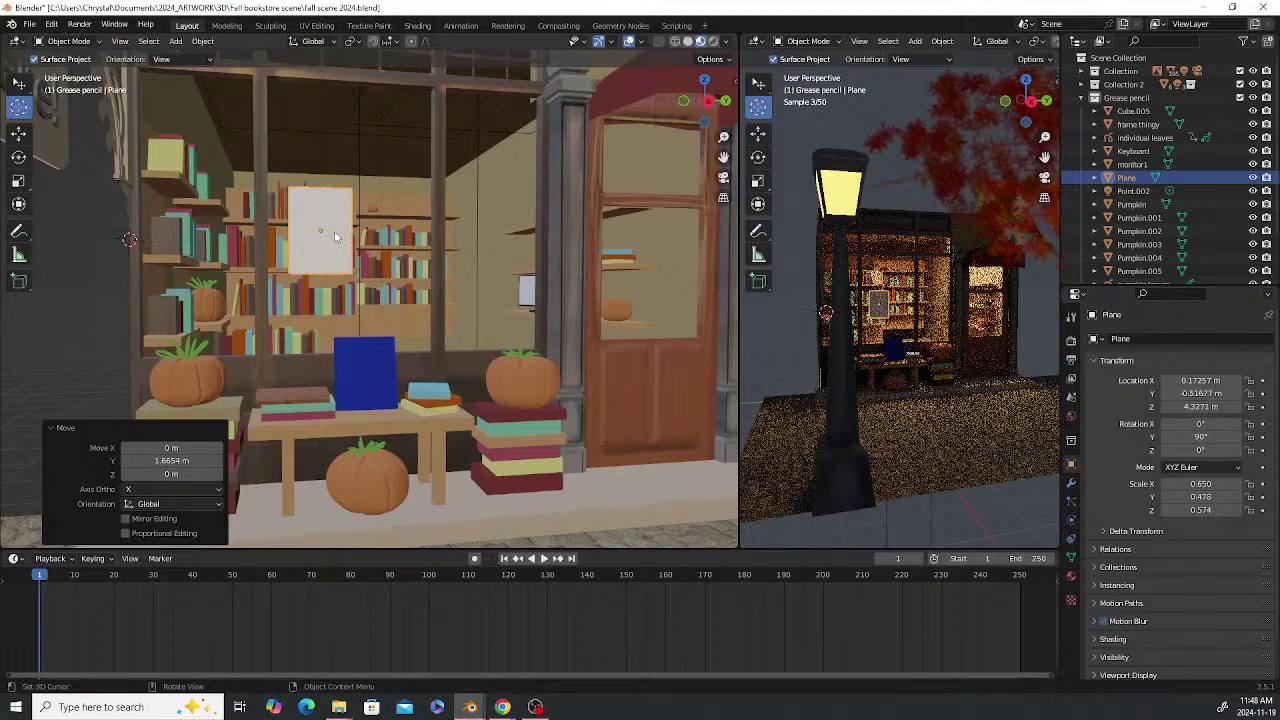
key("g")
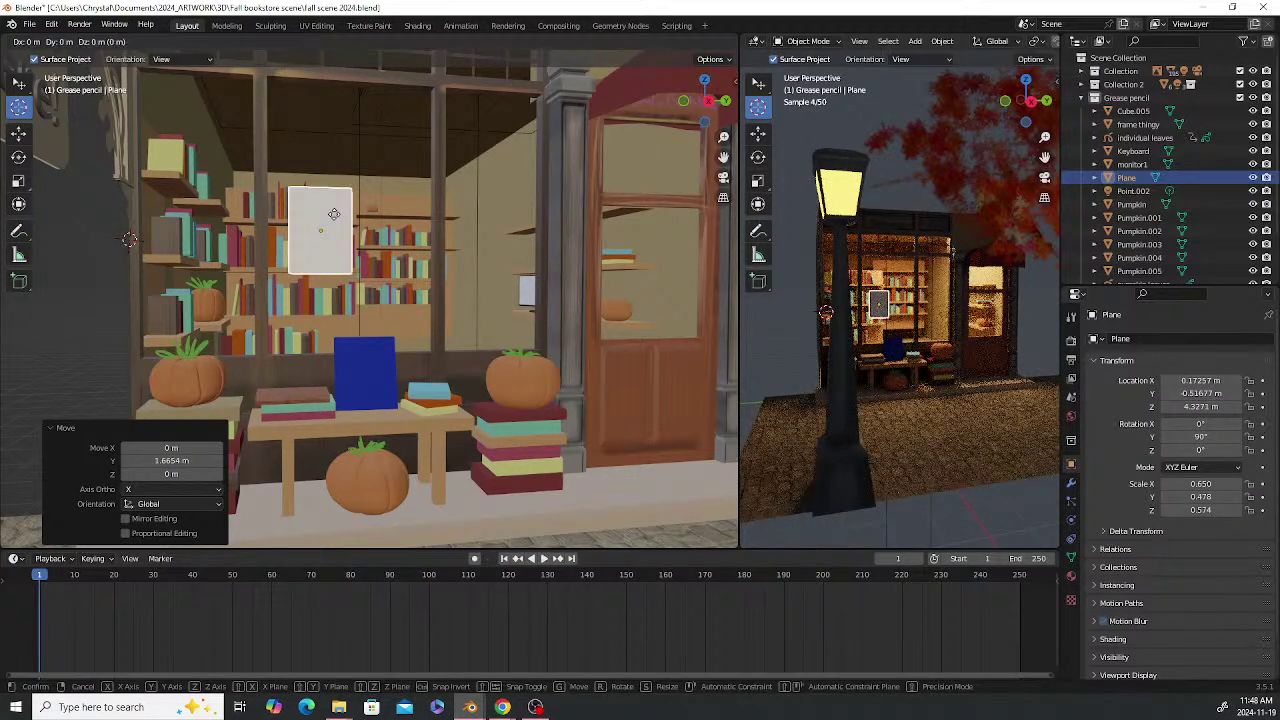
key("z")
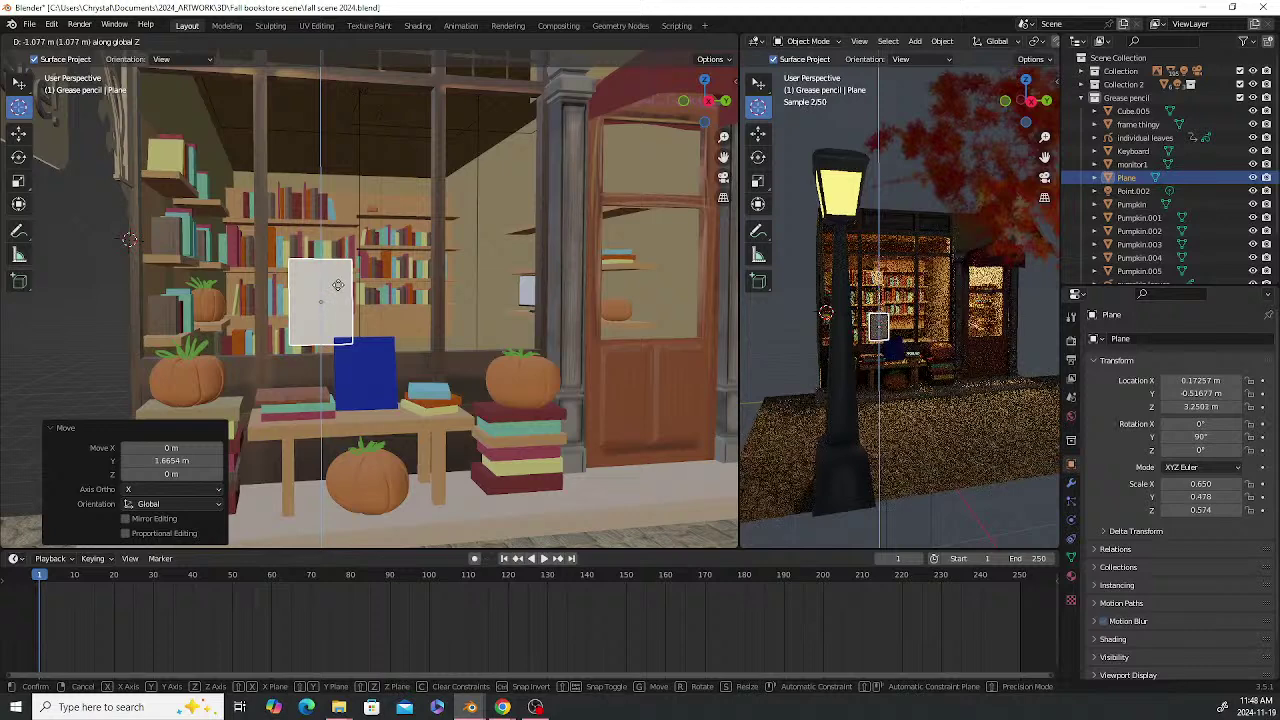
left_click(480, 324)
middle_click_drag(480, 324, 468, 328)
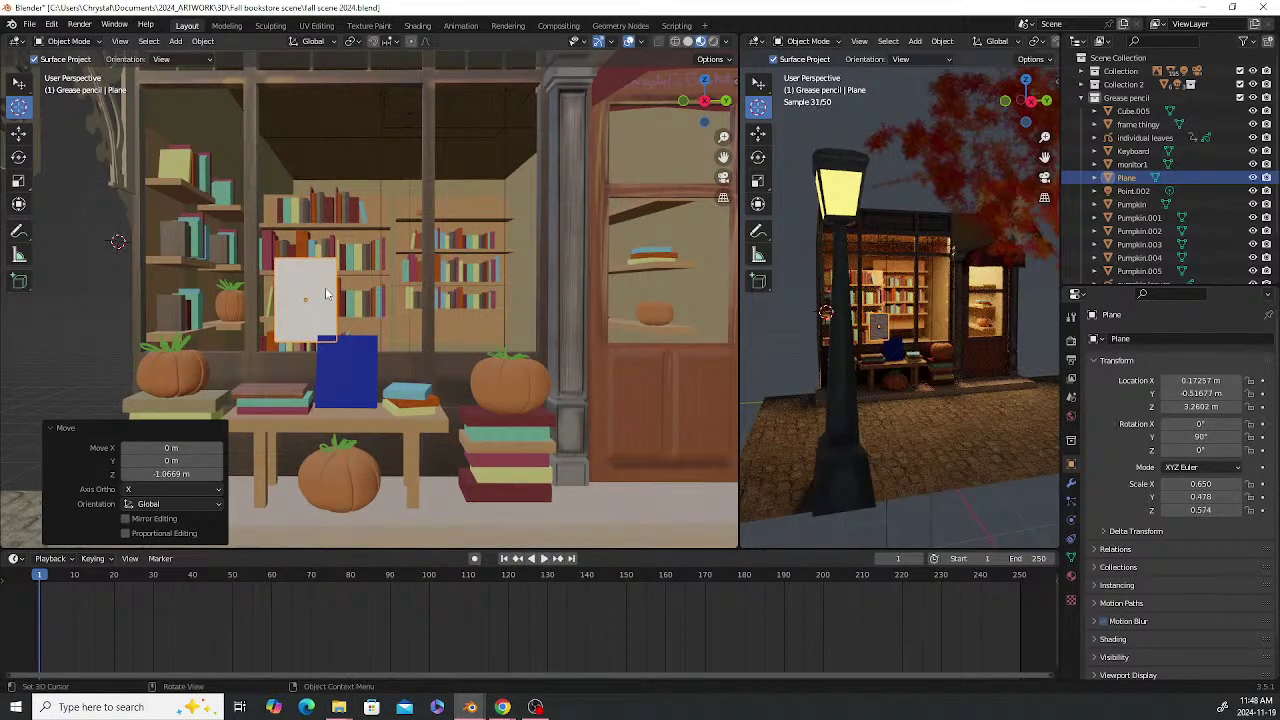
Shift the plane about 0.19 m along global X and about 2.96 m along Y to the window pane nearest the door
key("g")
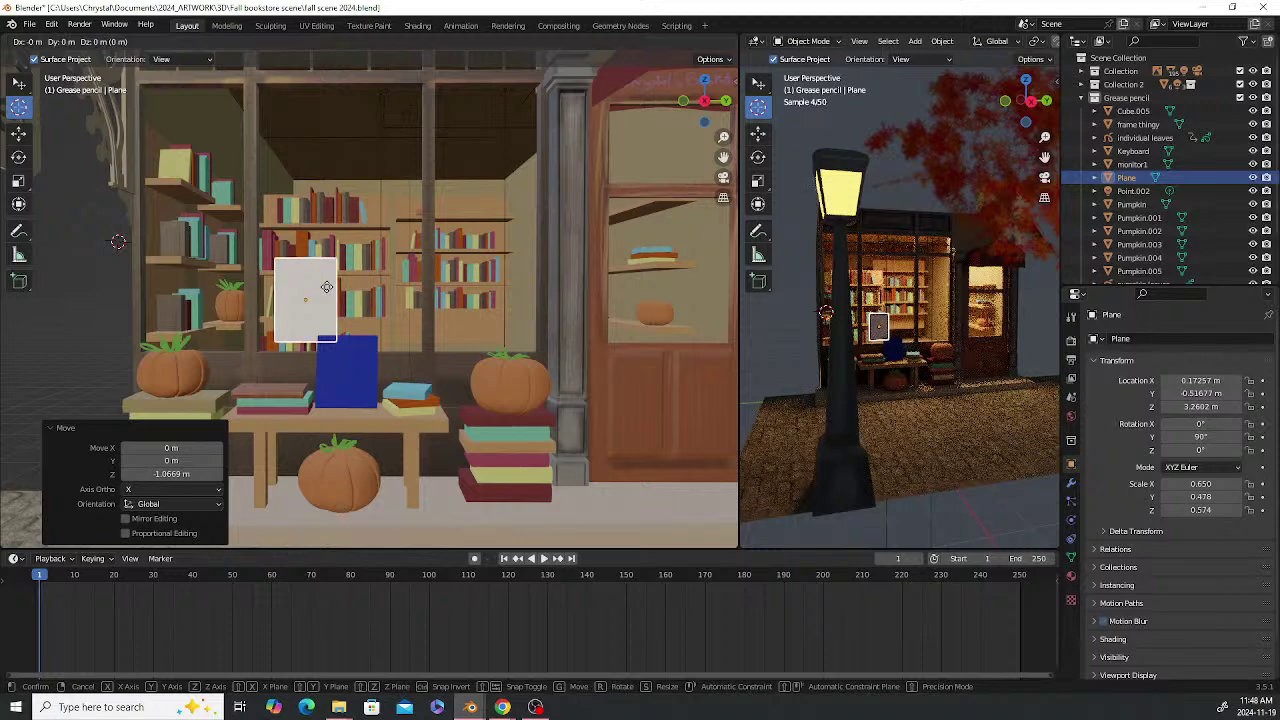
key("x")
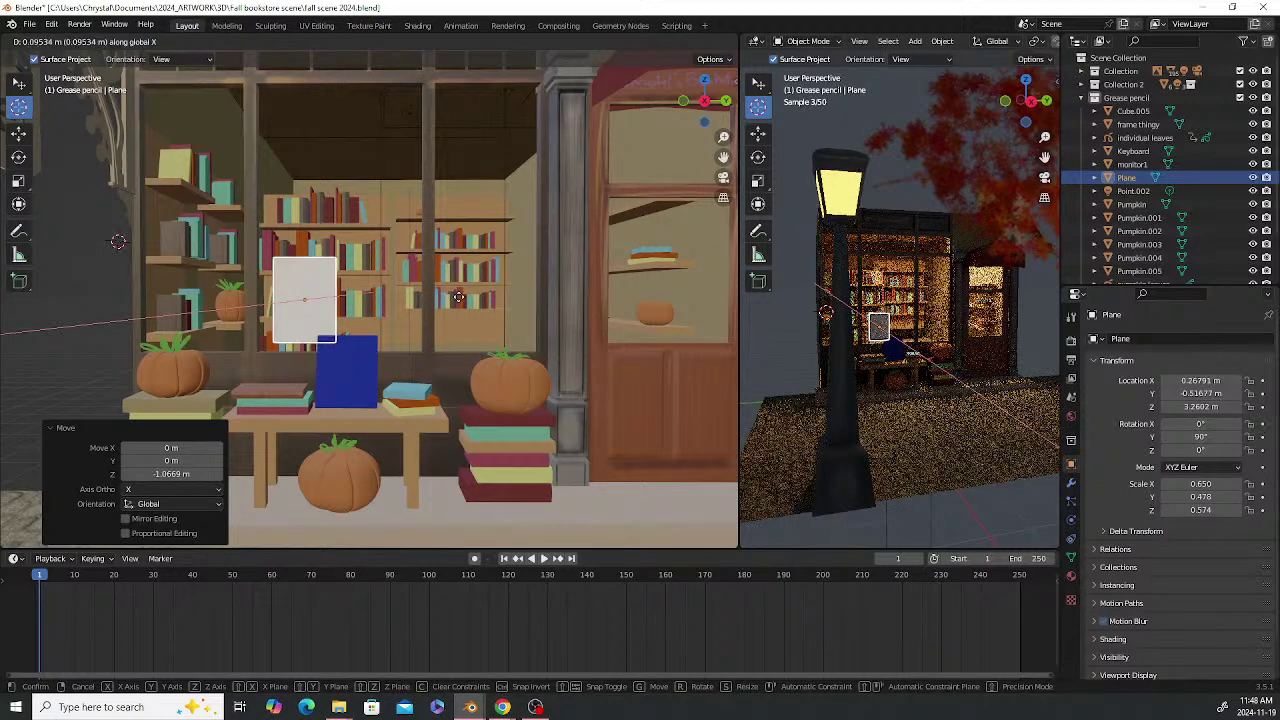
left_click(309, 300)
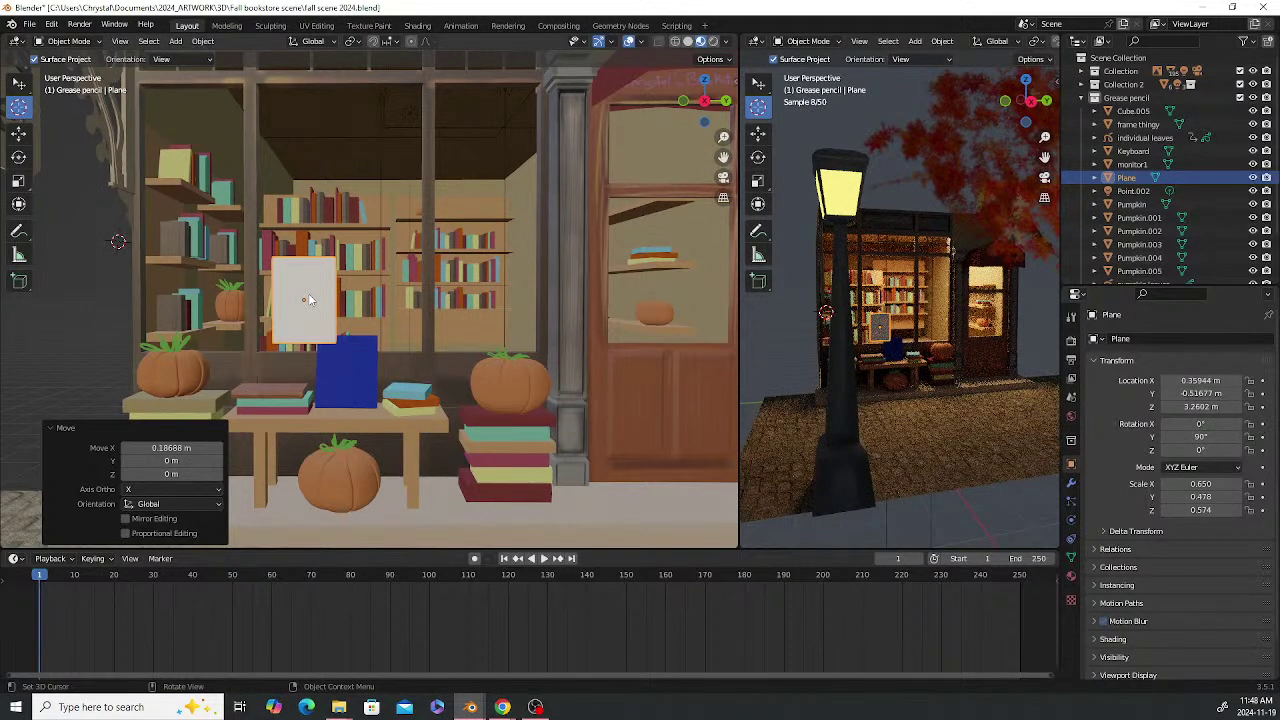
key("g")
key("y")
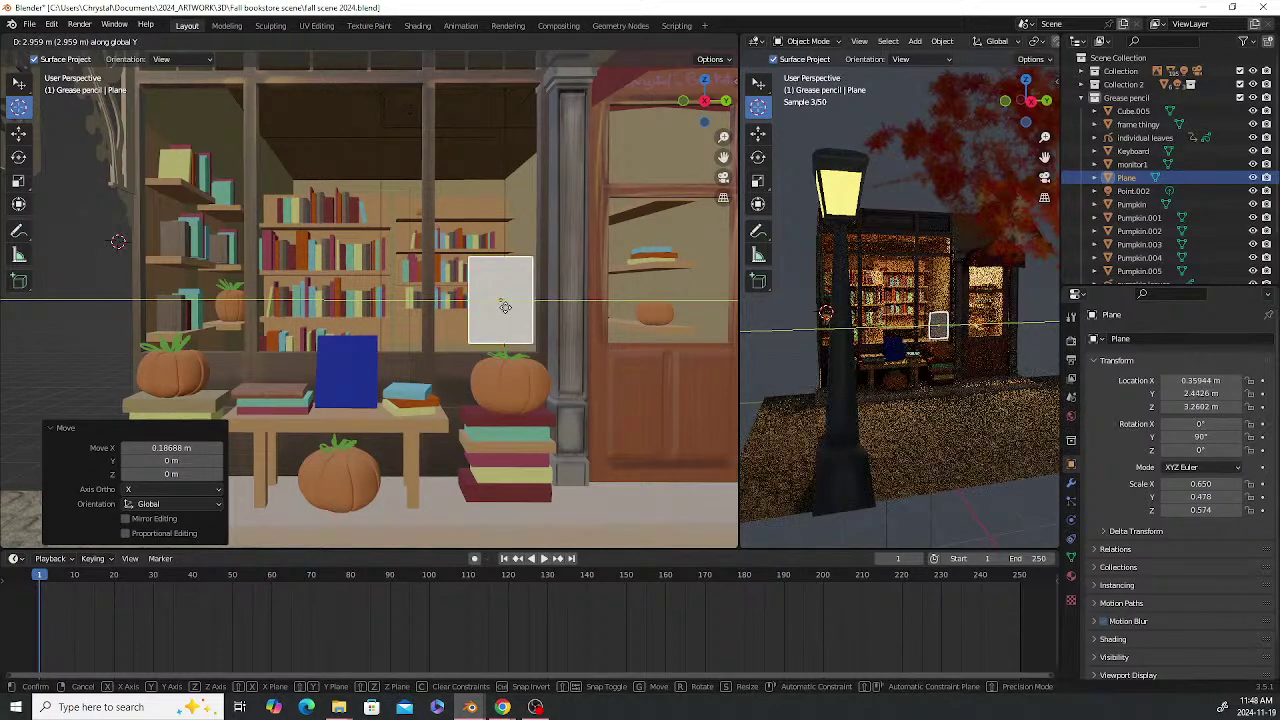
left_click(505, 307)
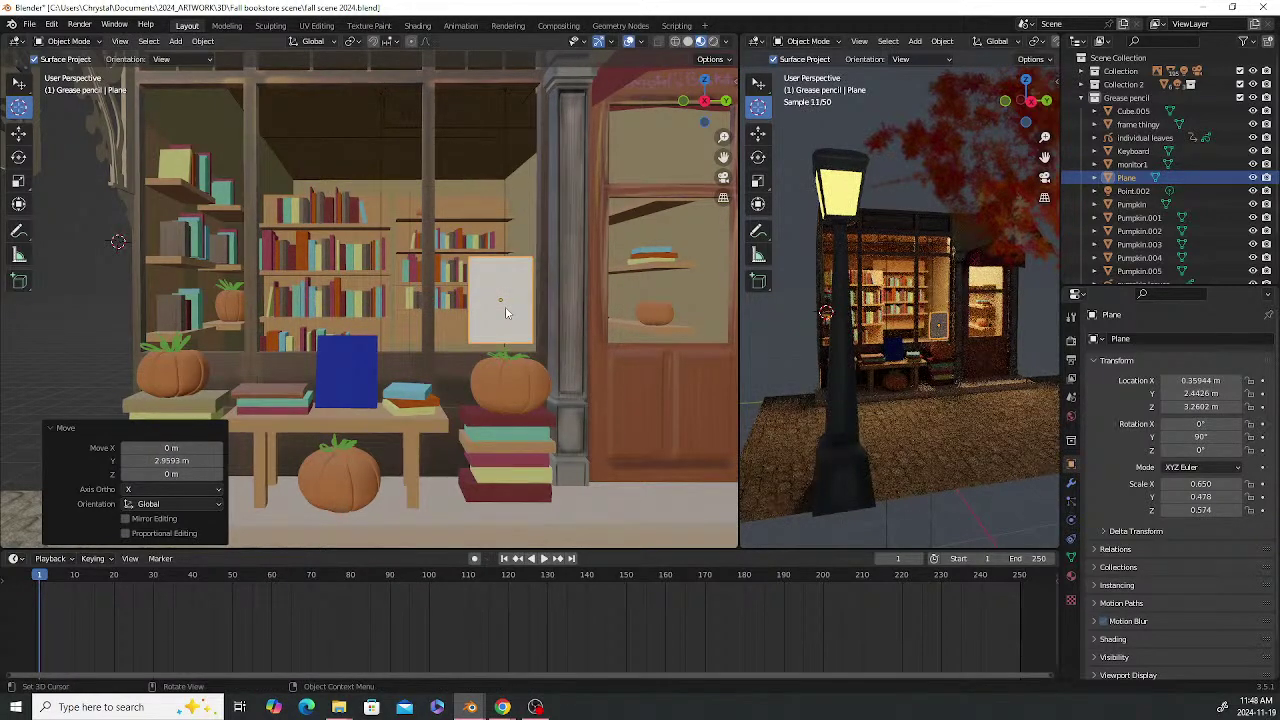
Duplicate the plane and move the copy about 4.4 m along negative global Y to the window pane farthest from the door
key("shift+d")
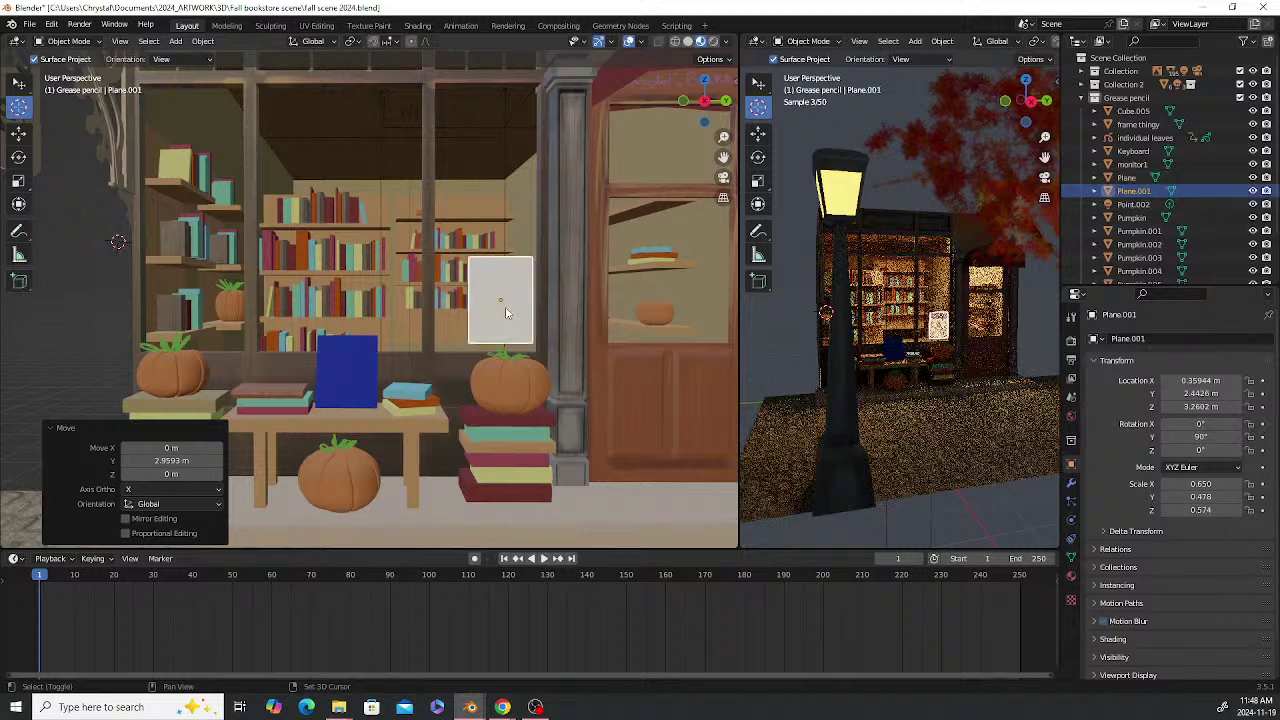
right_click(515, 302)
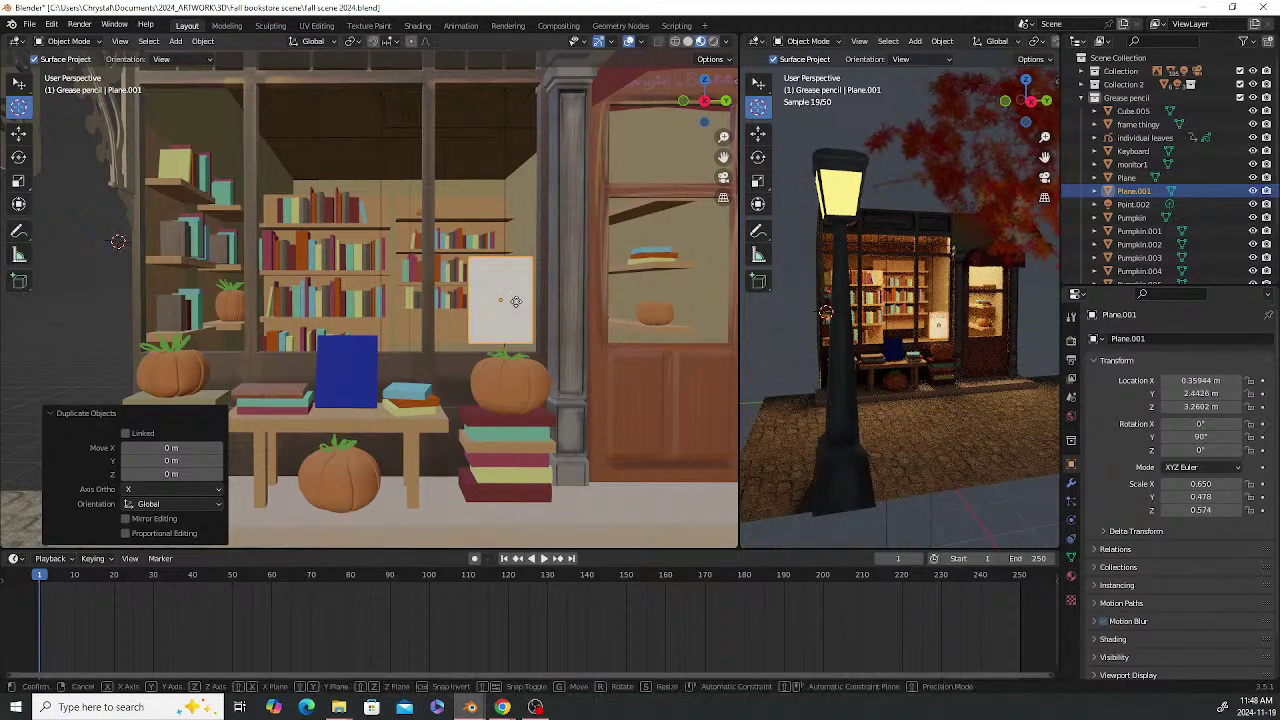
key("g")
key("y")
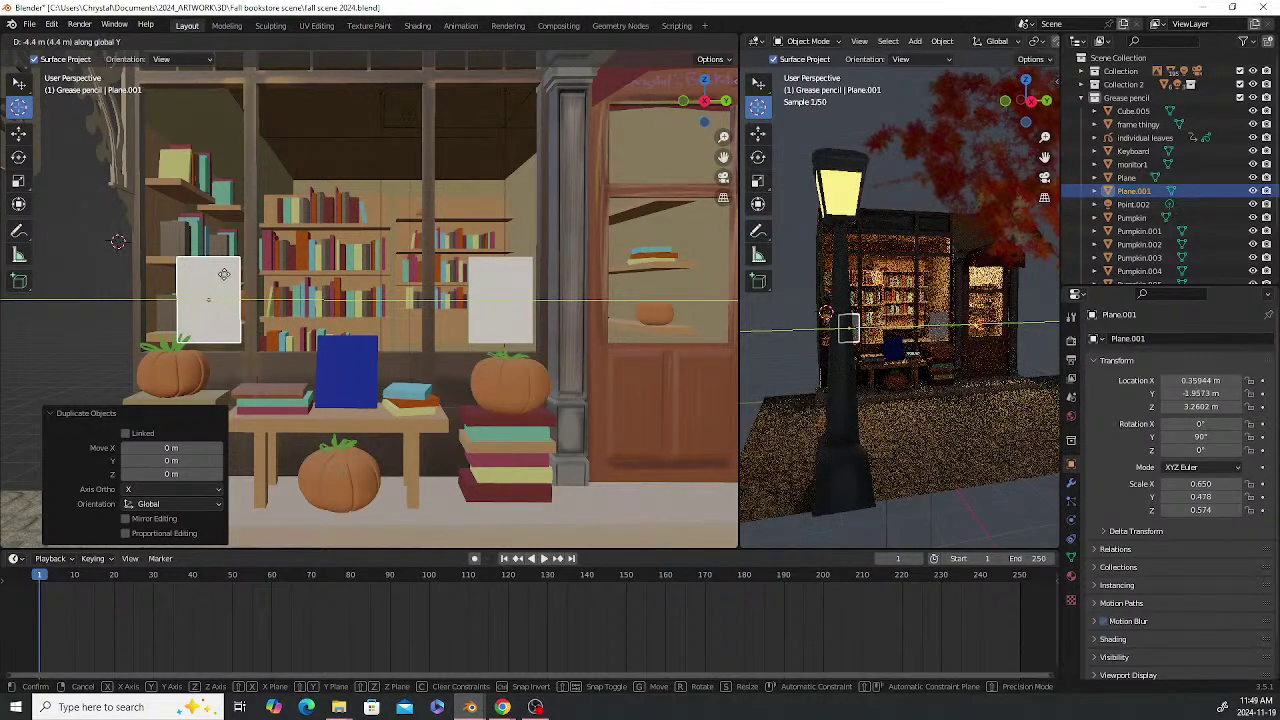
left_click(248, 283)
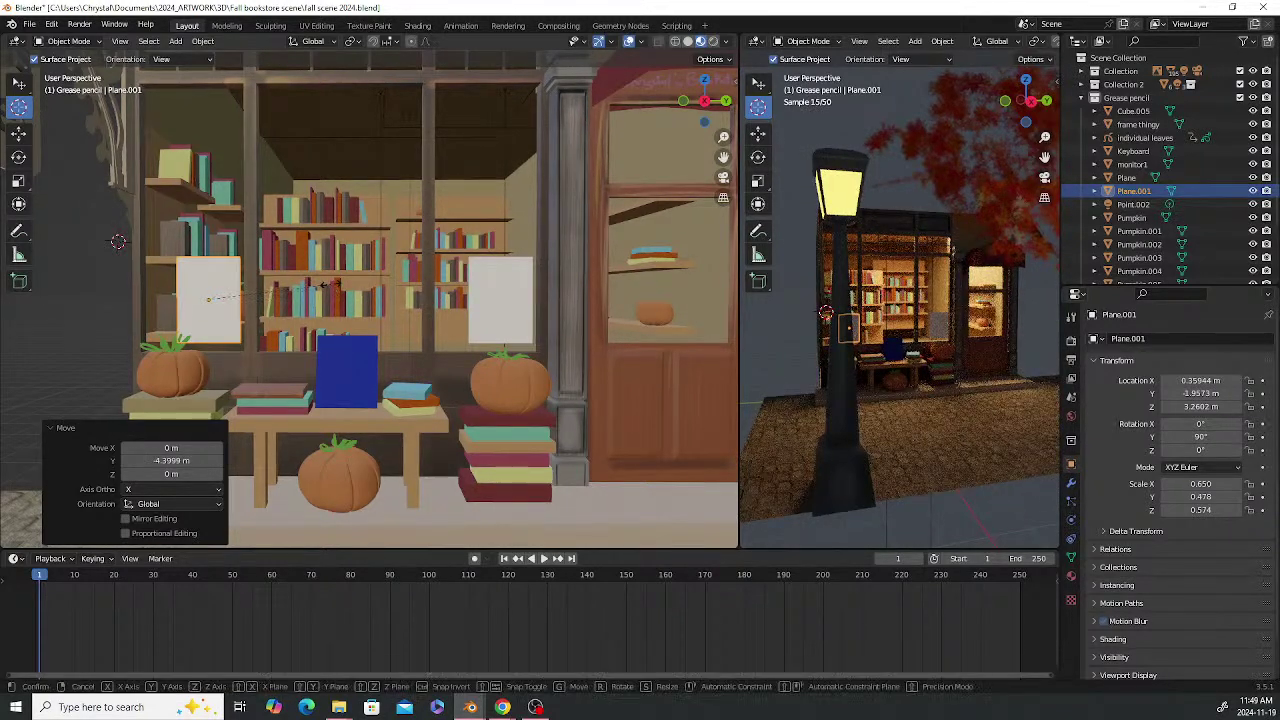
Resize the copied plane by about 1.12 uniformly, about 1.22 along global Z, and about 0.83 uniformly
key("s")
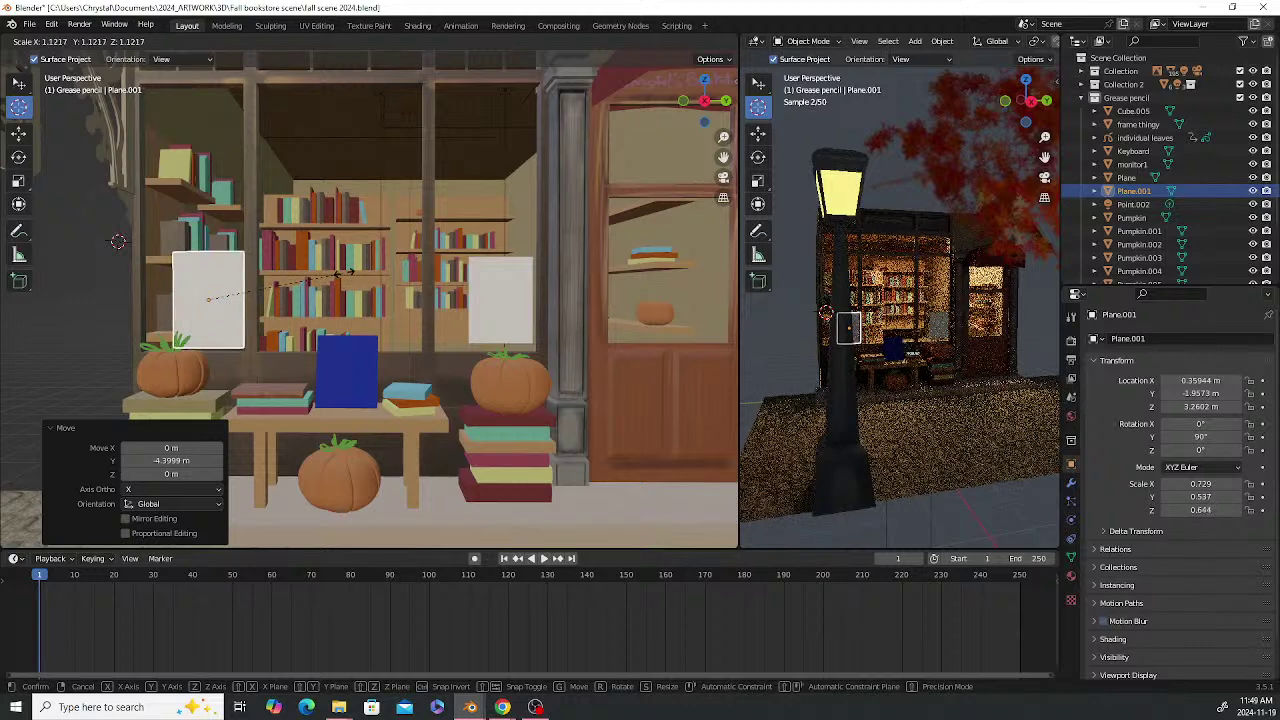
left_click(344, 272)
key("s")
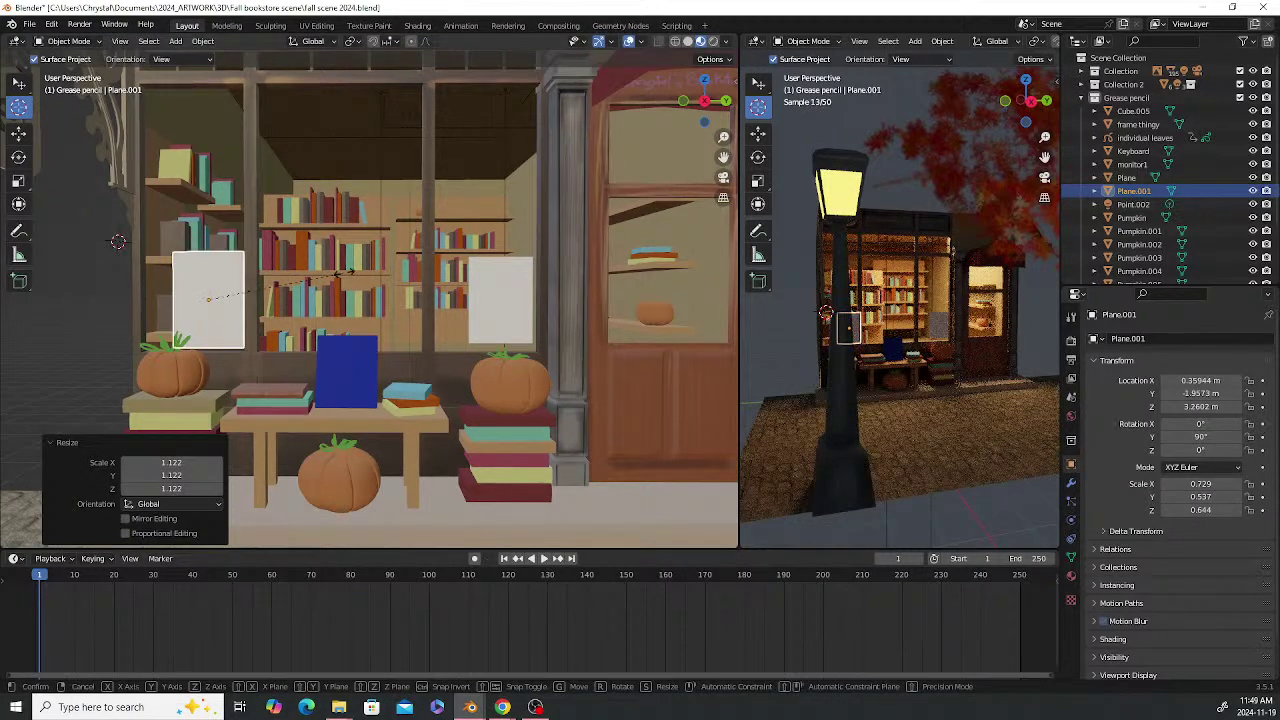
key("z")
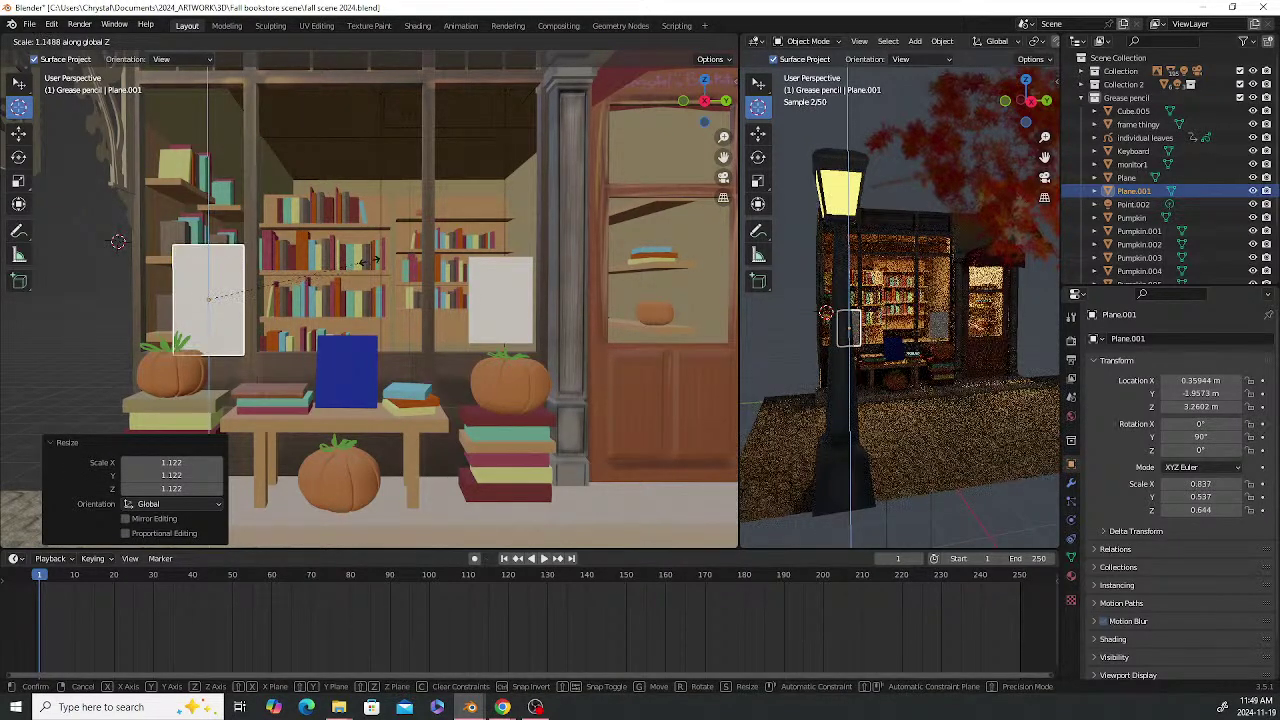
left_click(373, 264)
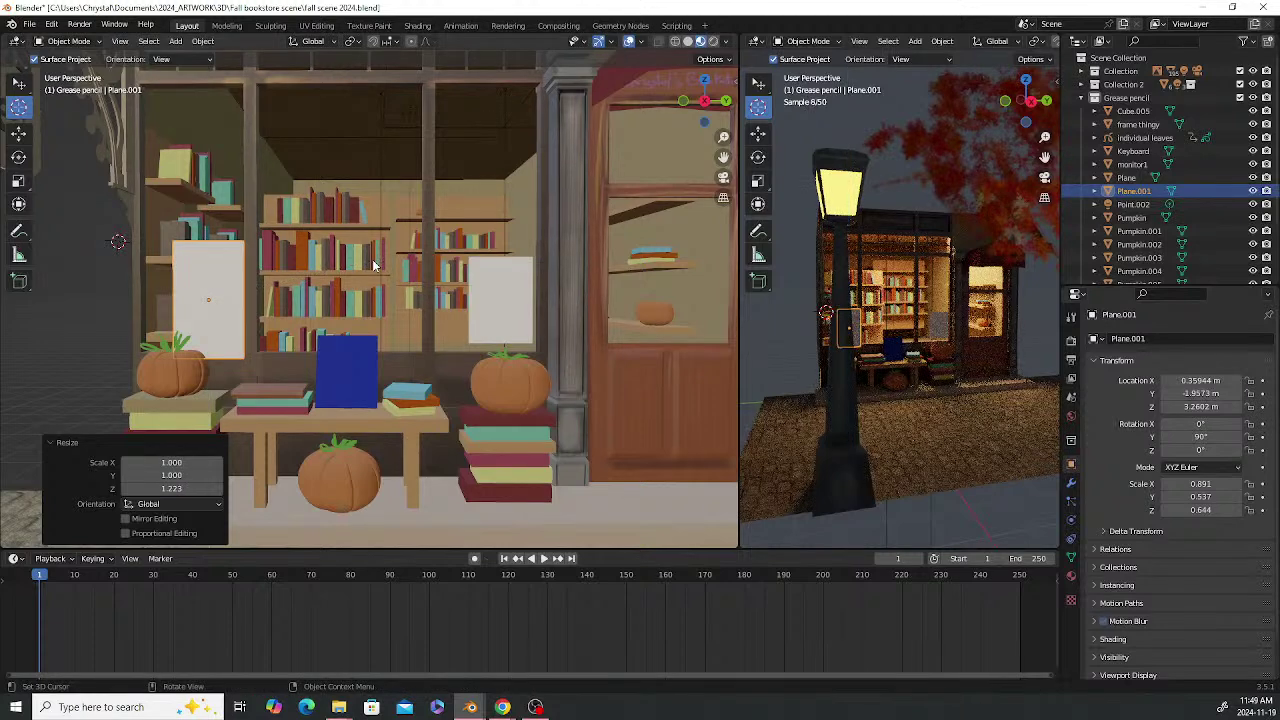
key("s")
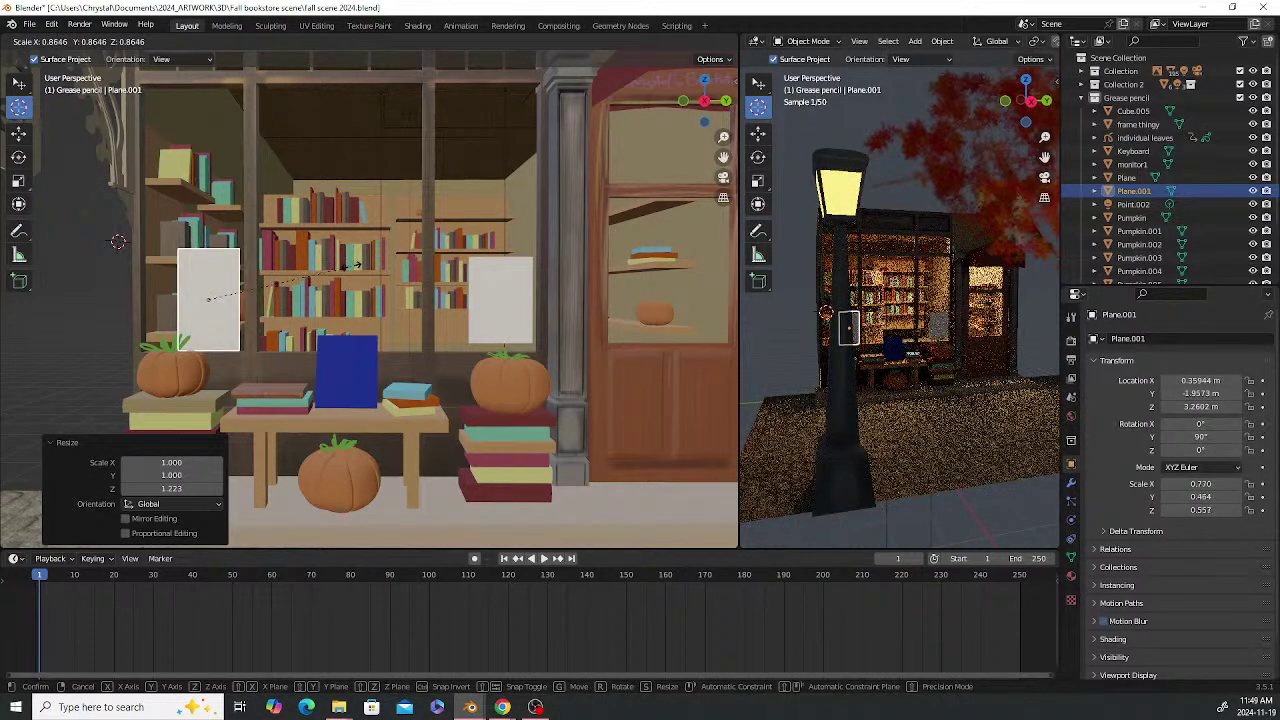
left_click(323, 276)
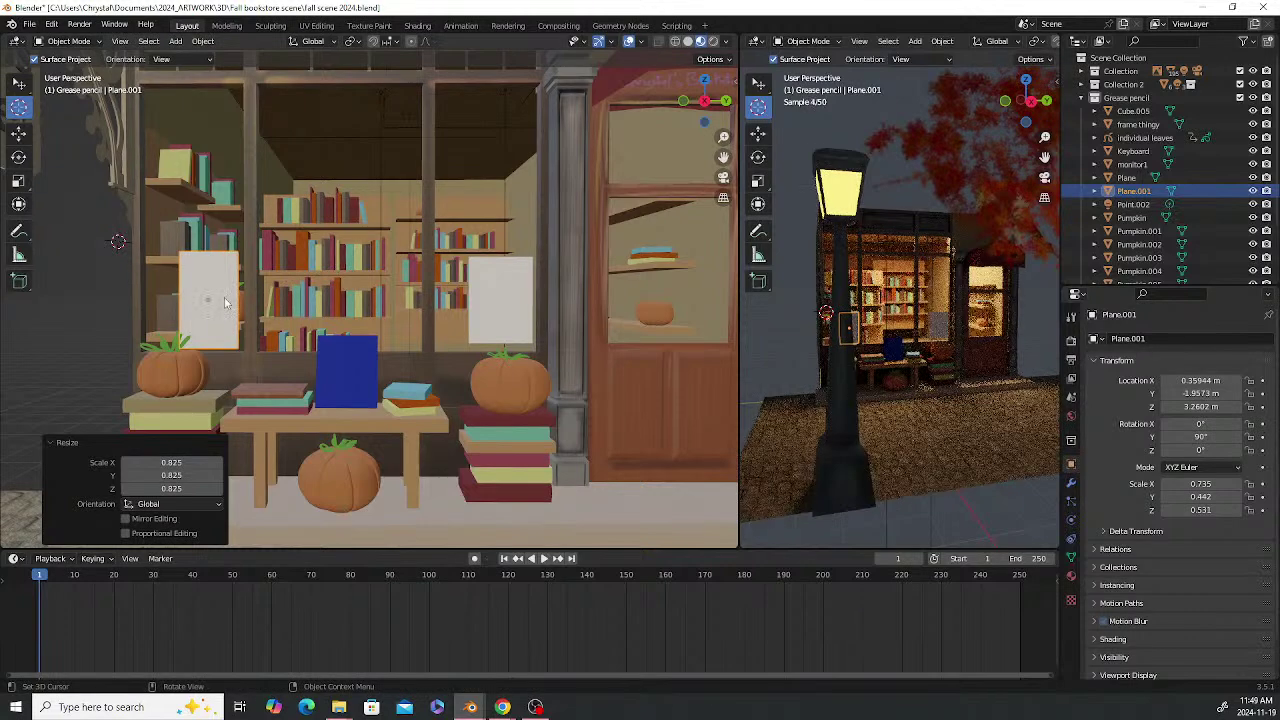
Move both window planes together along negative X toward the glass, to an X location of about -0.23 m, and deselect them
middle_click_drag(323, 276, 336, 304)
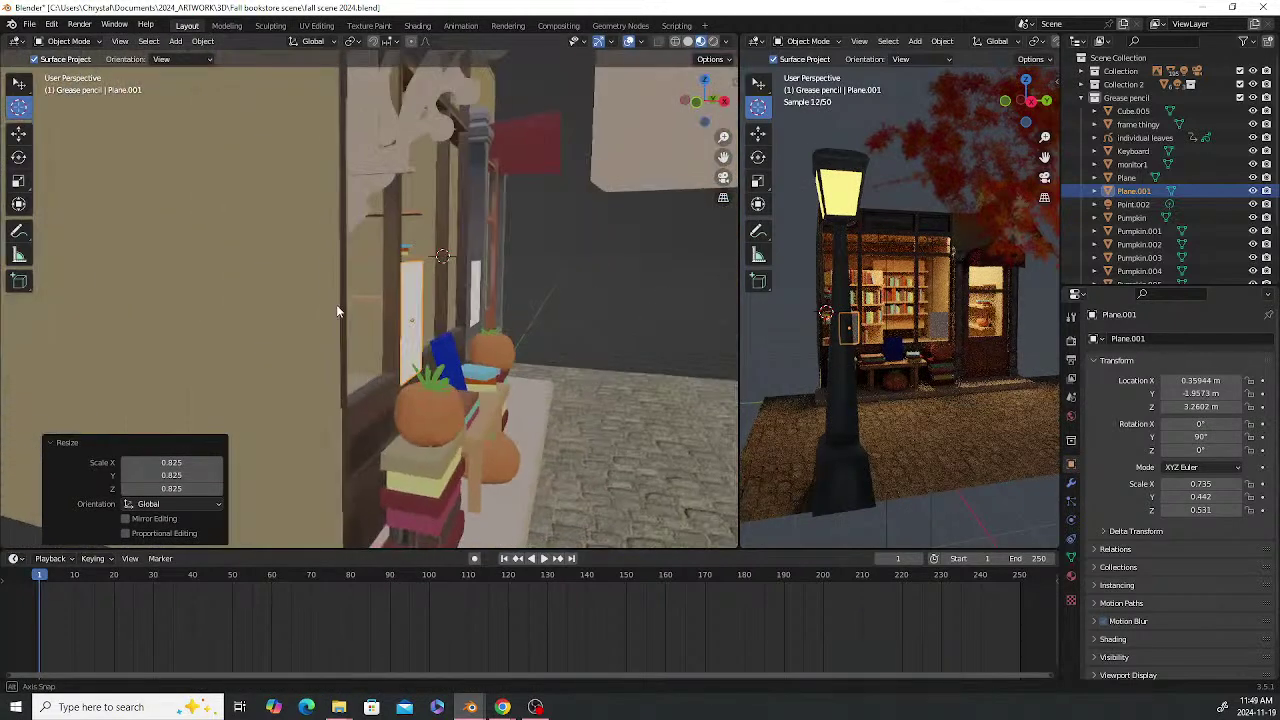
left_click(479, 301, "shift")
left_click(26, 142)
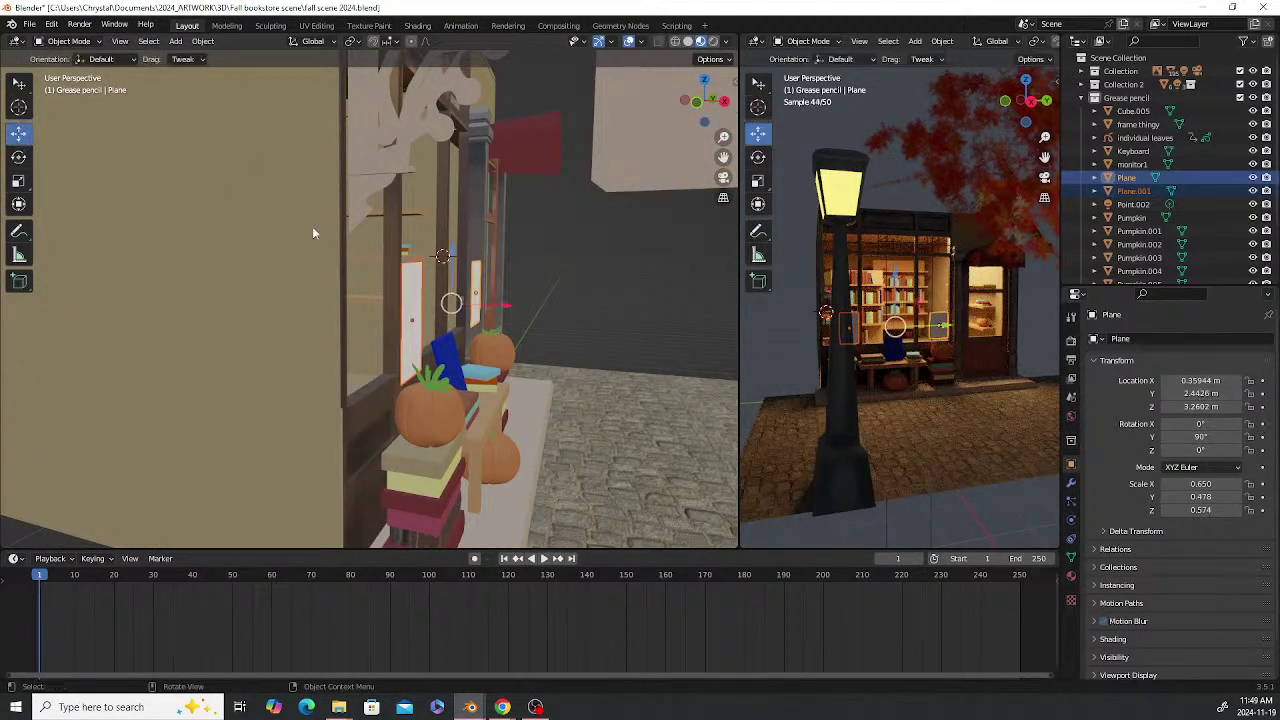
left_click_drag(507, 300, 472, 292)
left_click(602, 274)
middle_click_drag(632, 313, 512, 305)
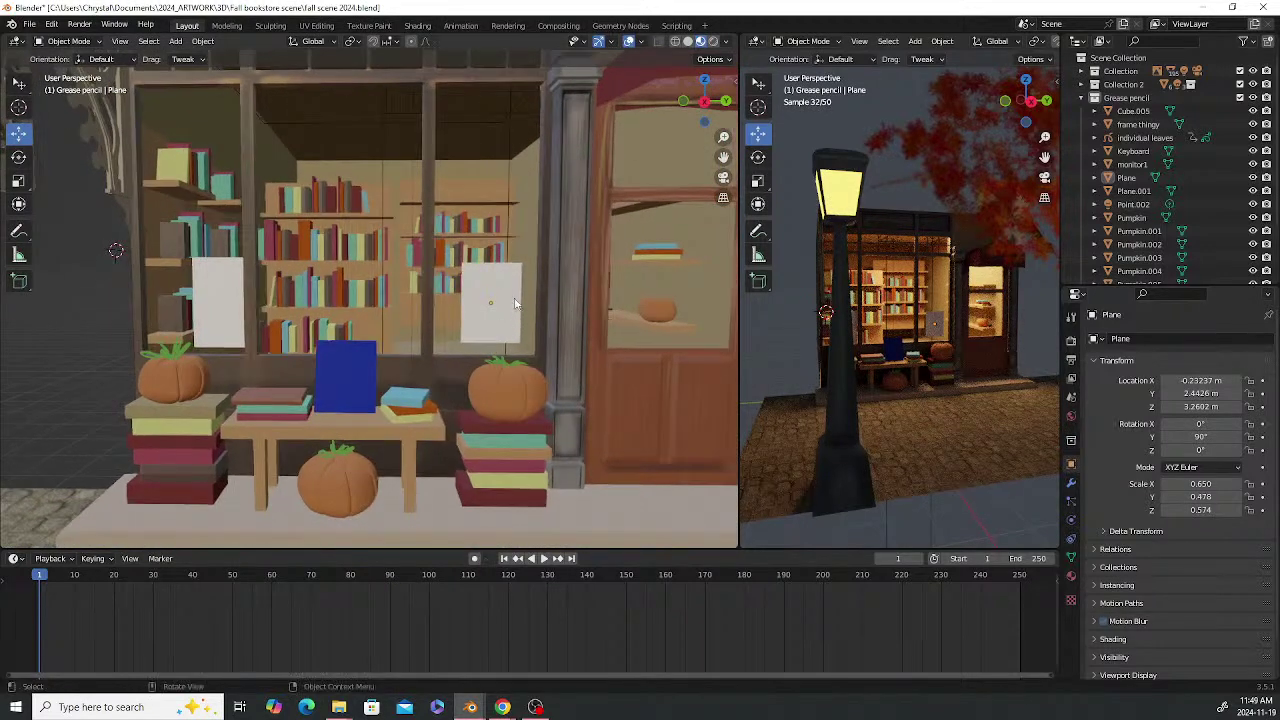
Shift the plane in the pane nearest the door about 0.13 m along positive global Y
left_click(515, 303)
key("g")
key("y")
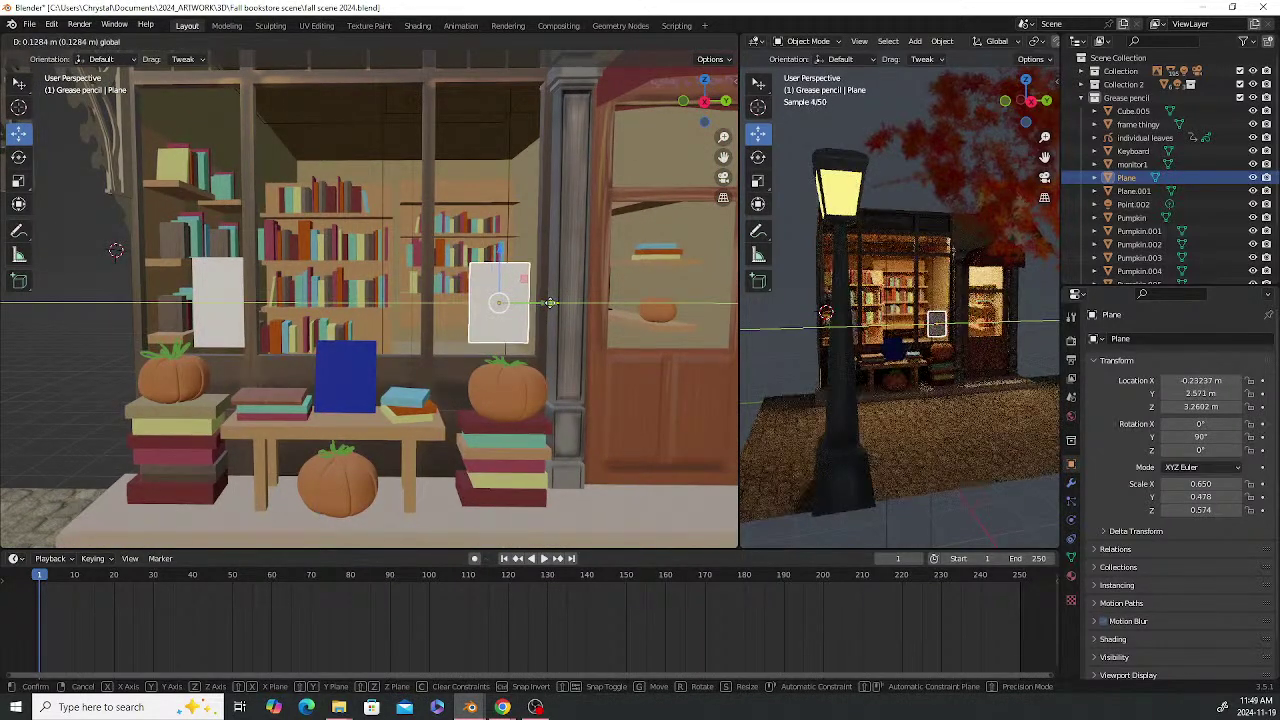
left_click(550, 303)
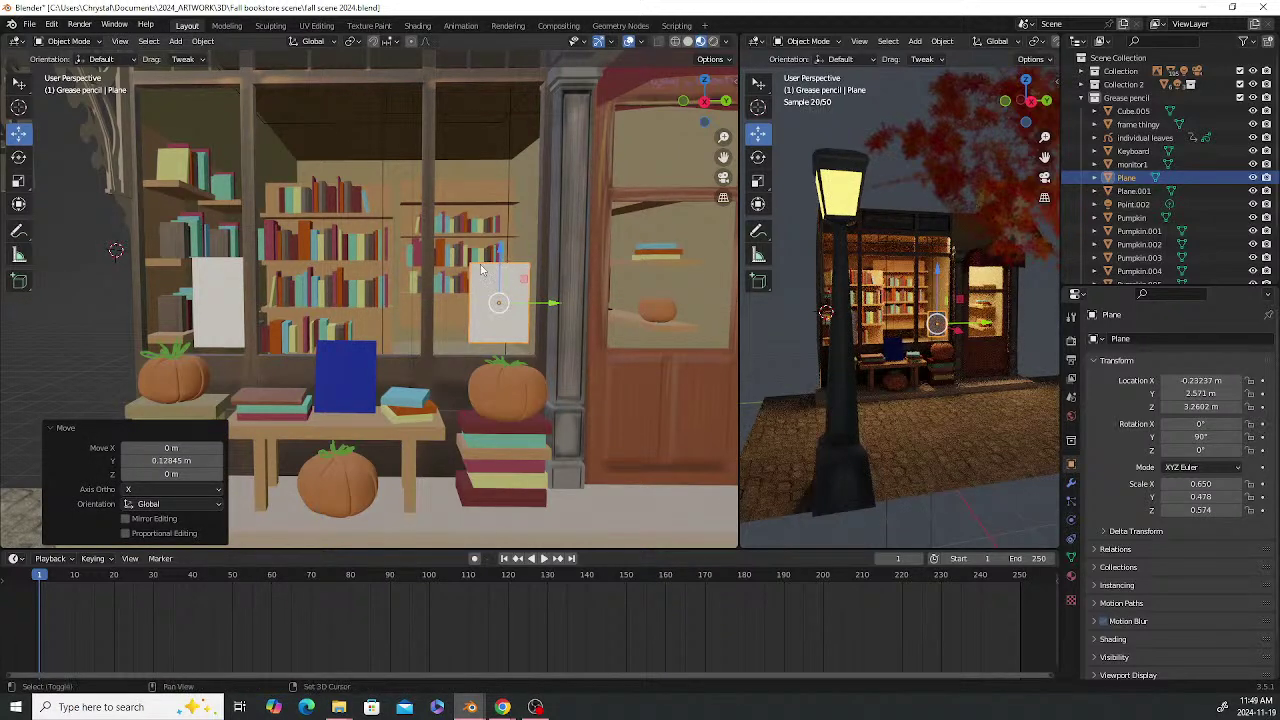
Duplicate the plane nearest the door and move the copy about -0.23 m X, 2.62 m Y and 2.5 m Z onto the door's upper glass
middle_click_drag(568, 270, 448, 252, "shift")
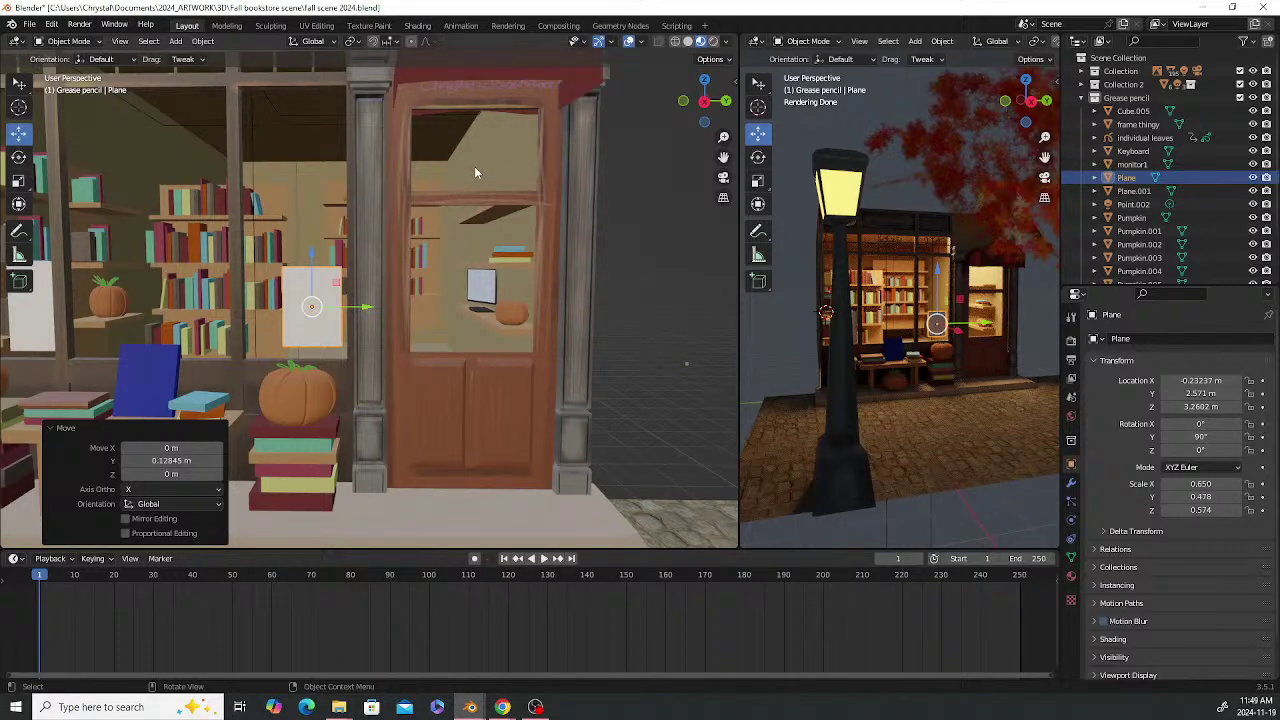
key("shift+d")
right_click(320, 328)
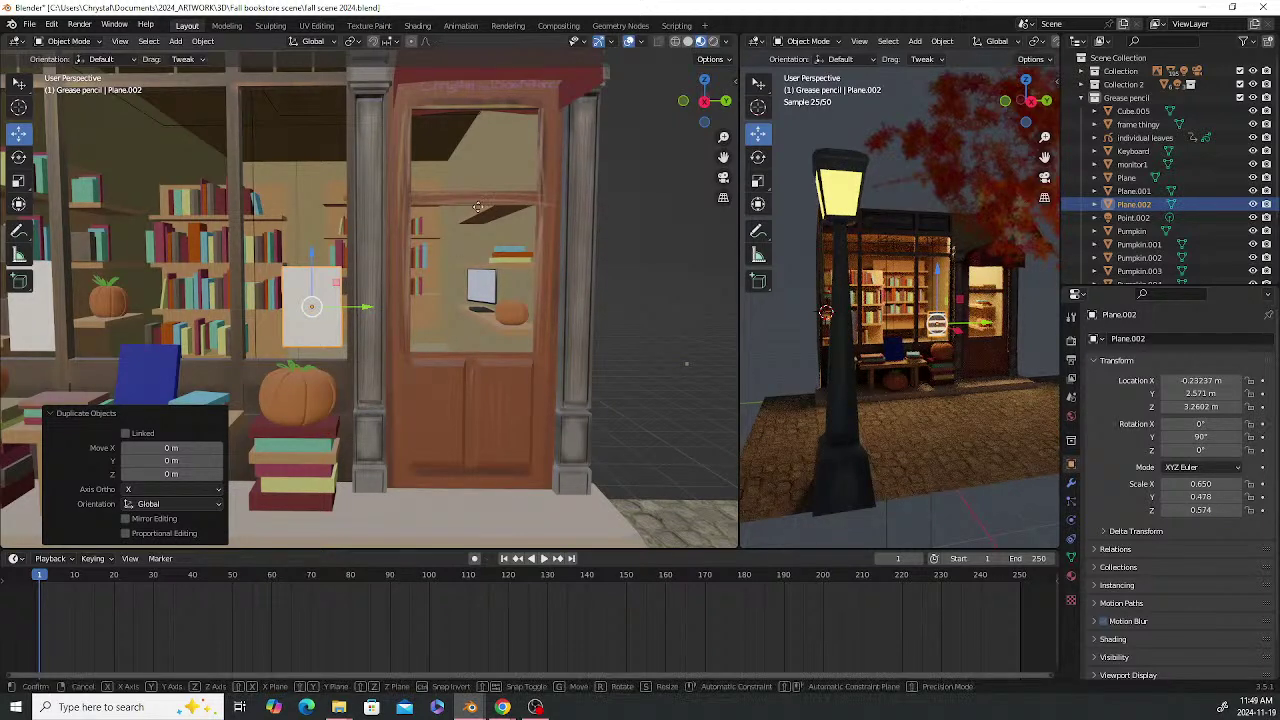
key("g")
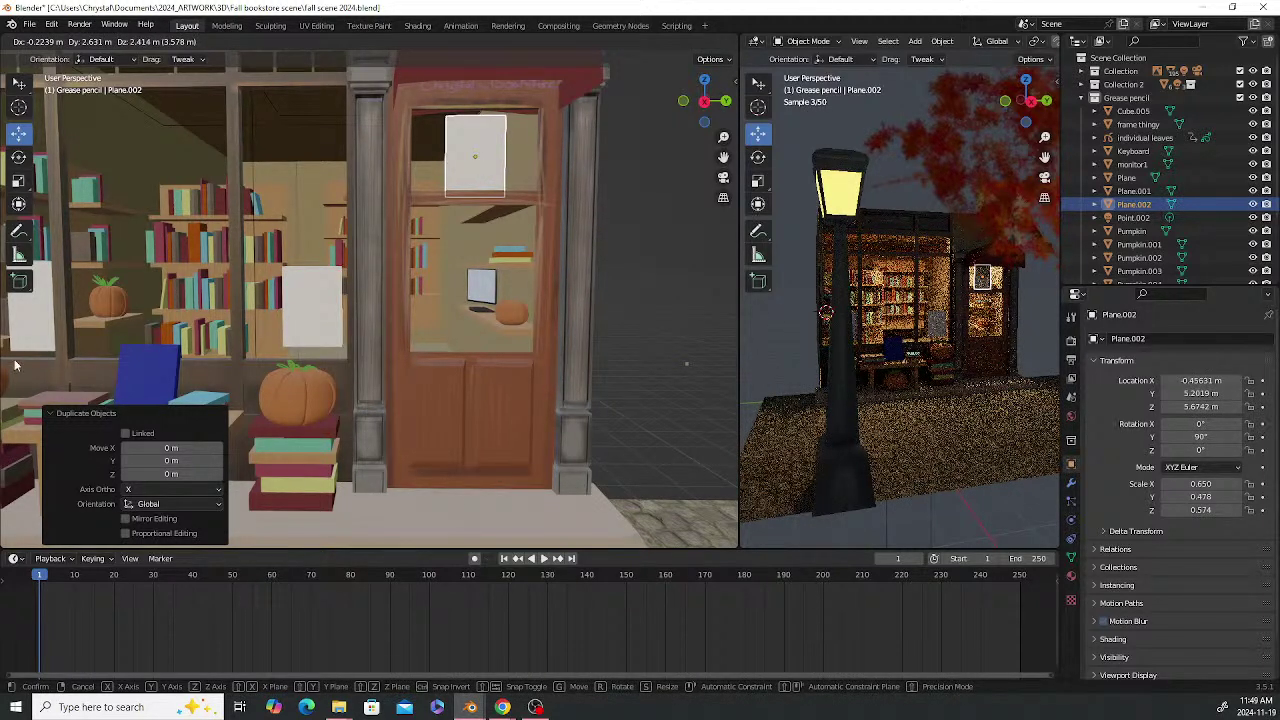
left_click(481, 167)
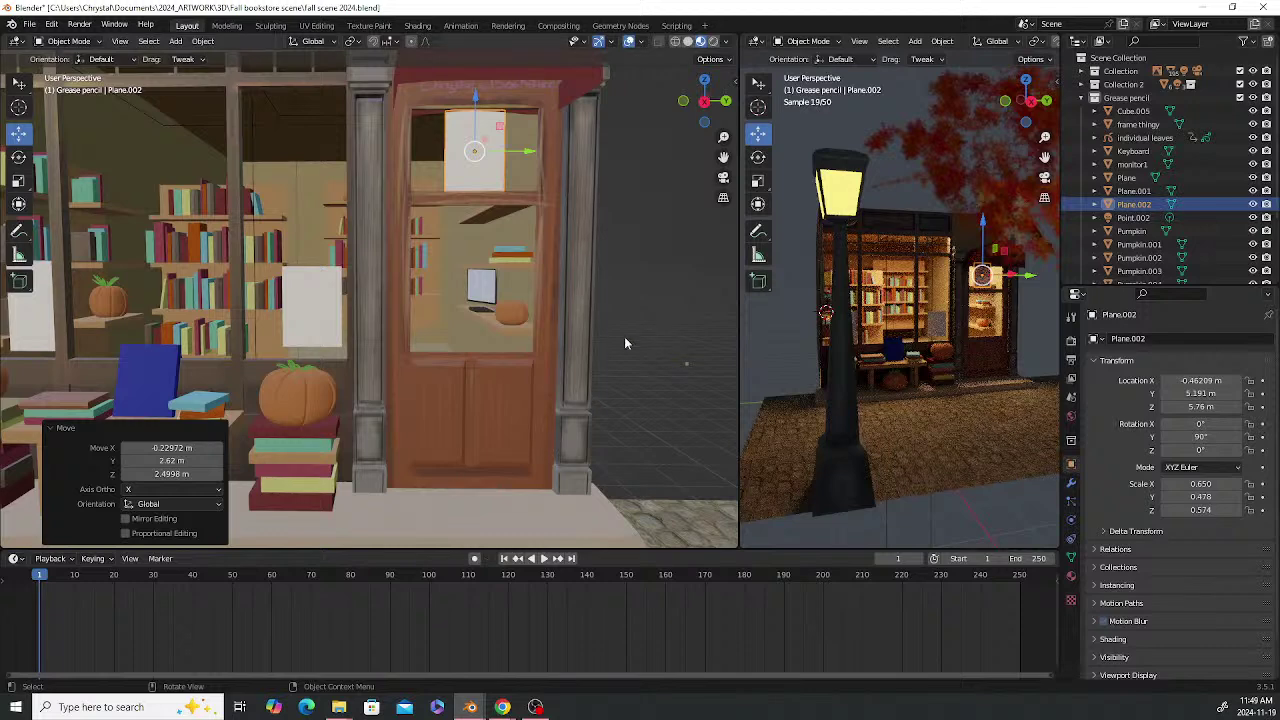
Widen the editing viewport slightly and switch the rendered viewport to Material Preview shading
mouse_move(737, 318)
left_mouse_down()
mouse_move(491, 318)
mouse_move(747, 314)
left_mouse_up()
left_click(1020, 41)
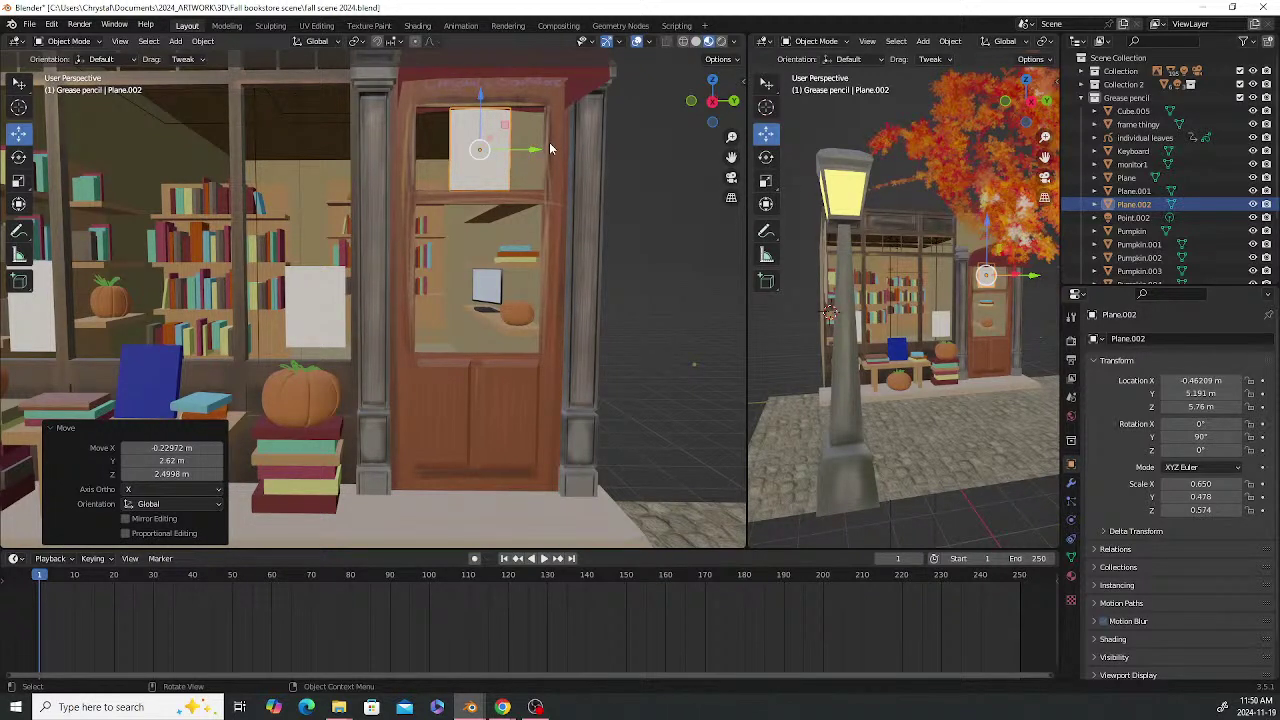
Reshape the door plane into a wider sign by scaling about 0.64 along global Z, 1.21 uniformly, and 1.23 along global Y
key("s")
key("z")
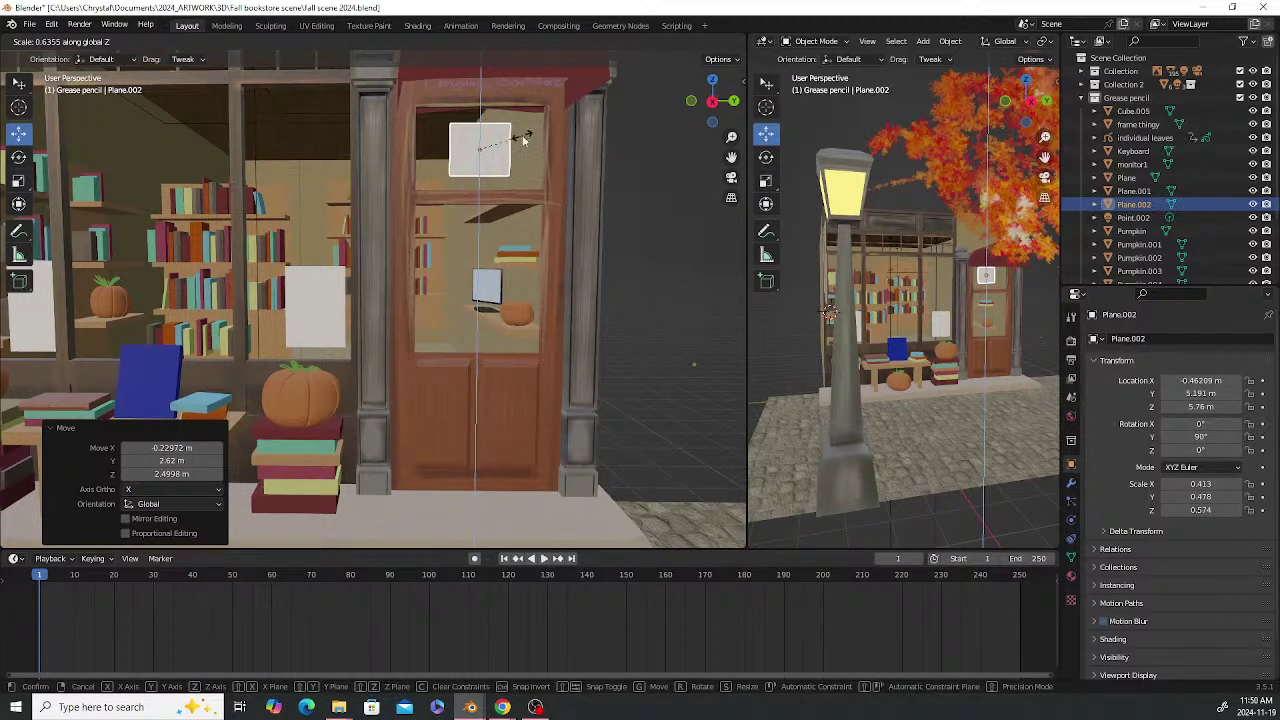
left_click(523, 140)
key("s")
left_click(533, 144)
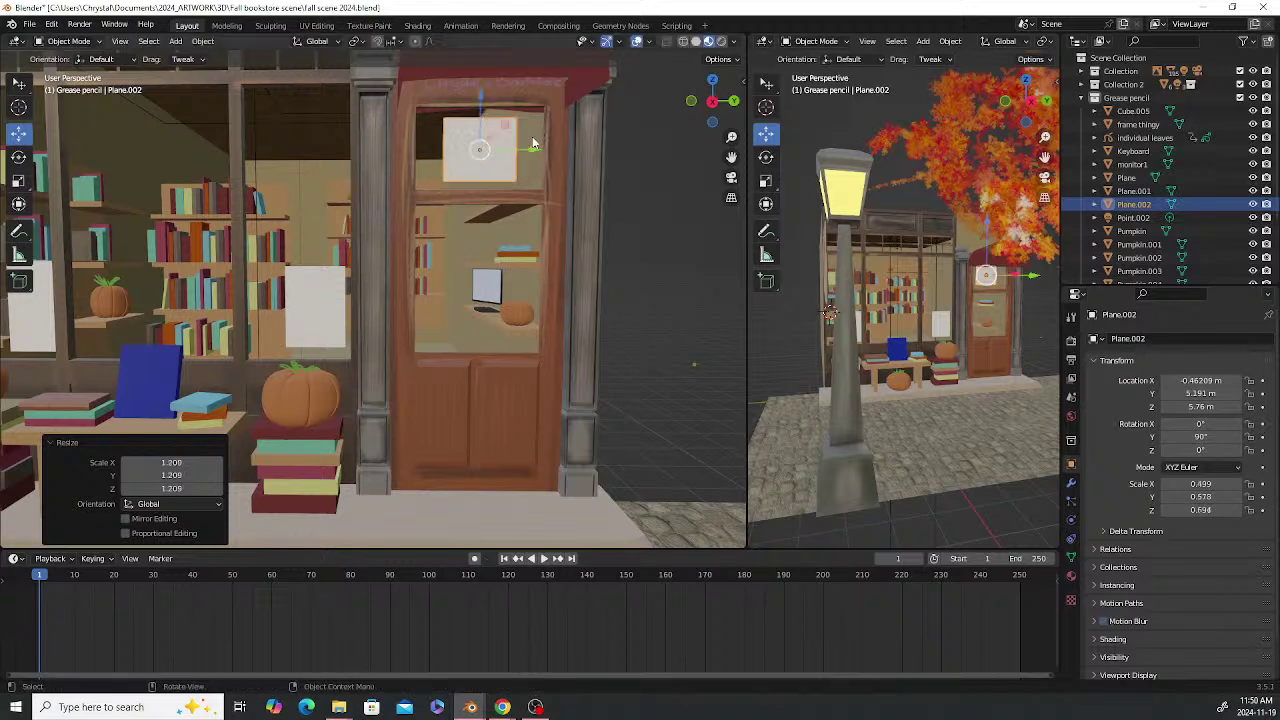
key("s")
key("y")
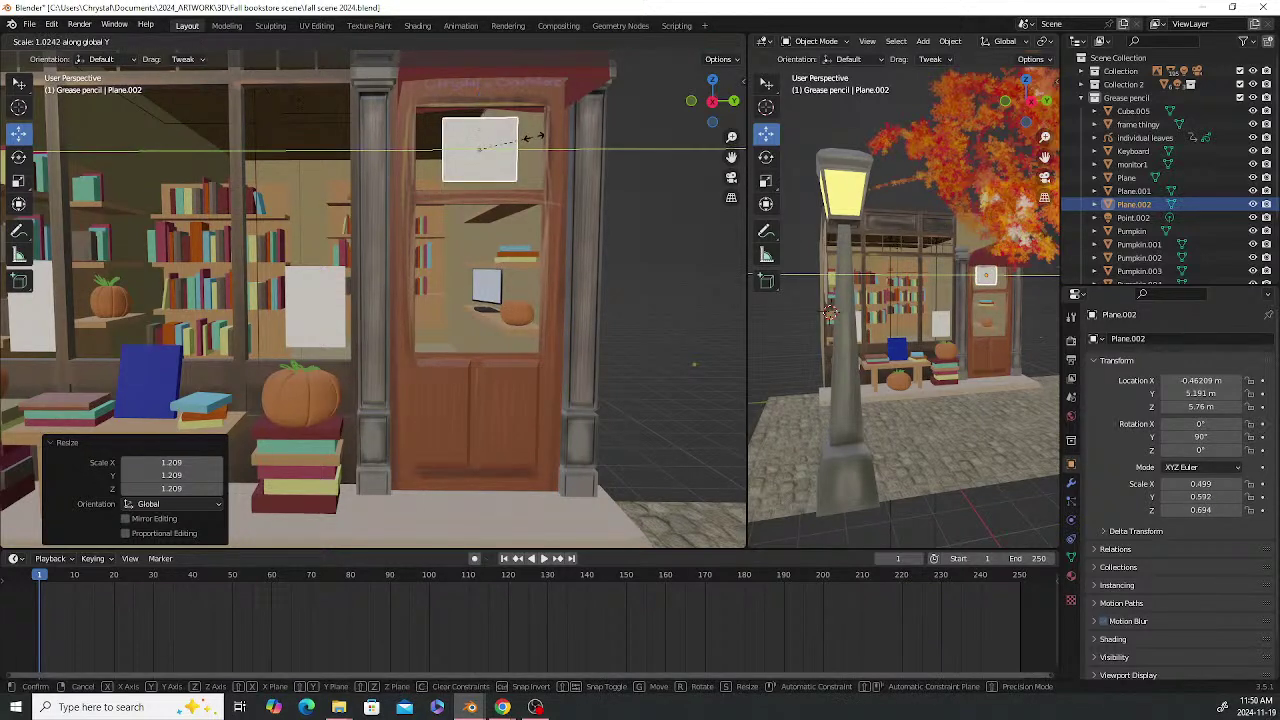
left_click(544, 139)
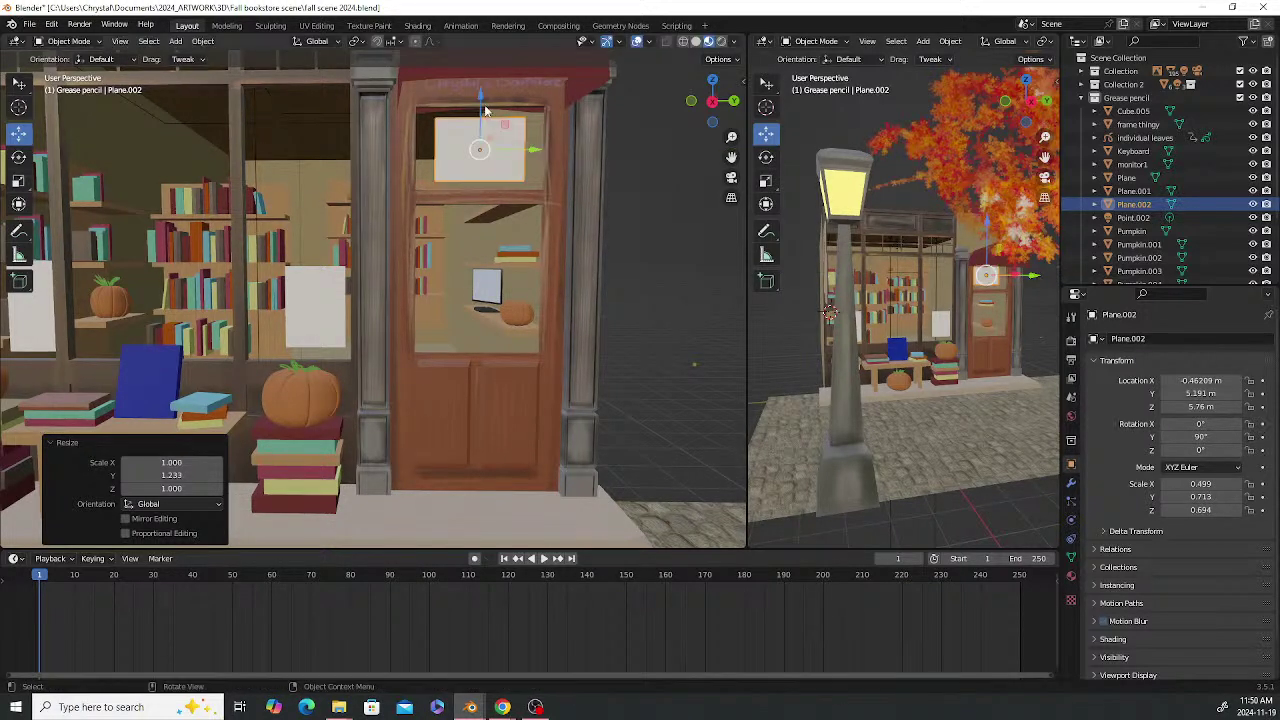
Lower the sign plane on the door's upper glass about 0.066 m along global Z and save the file
left_click_drag(481, 96, 482, 97)
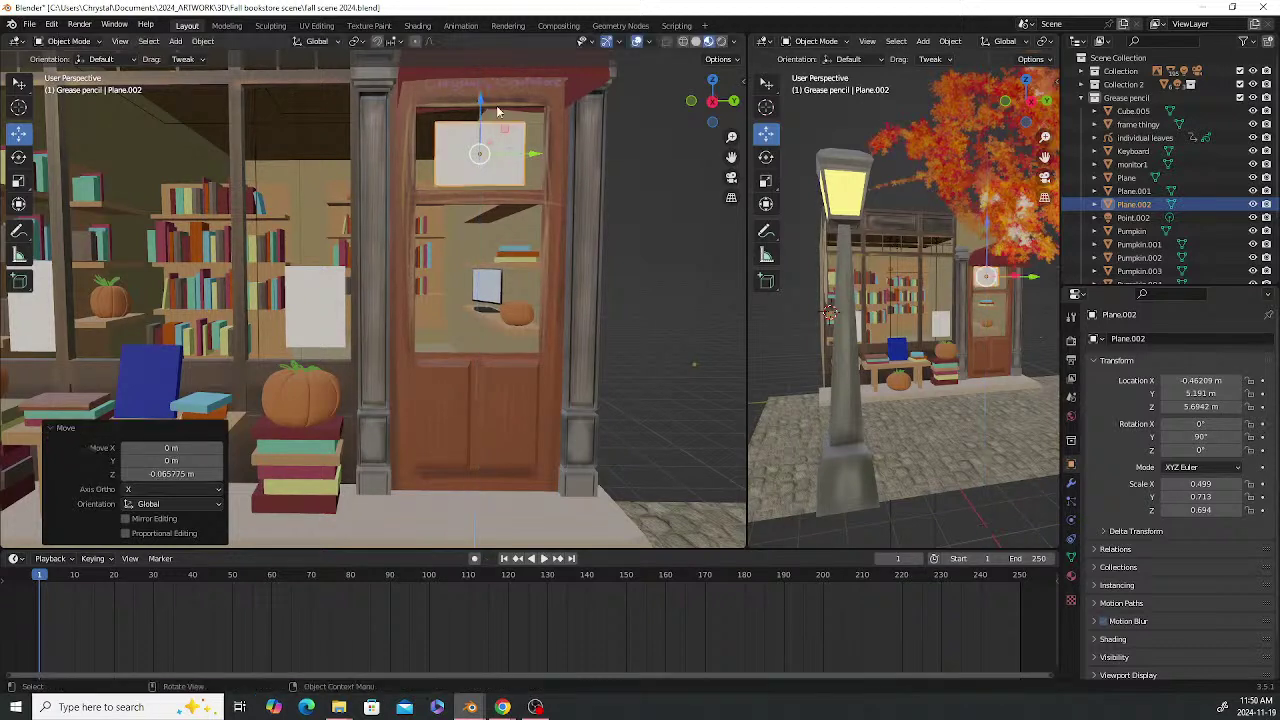
left_click(660, 273)
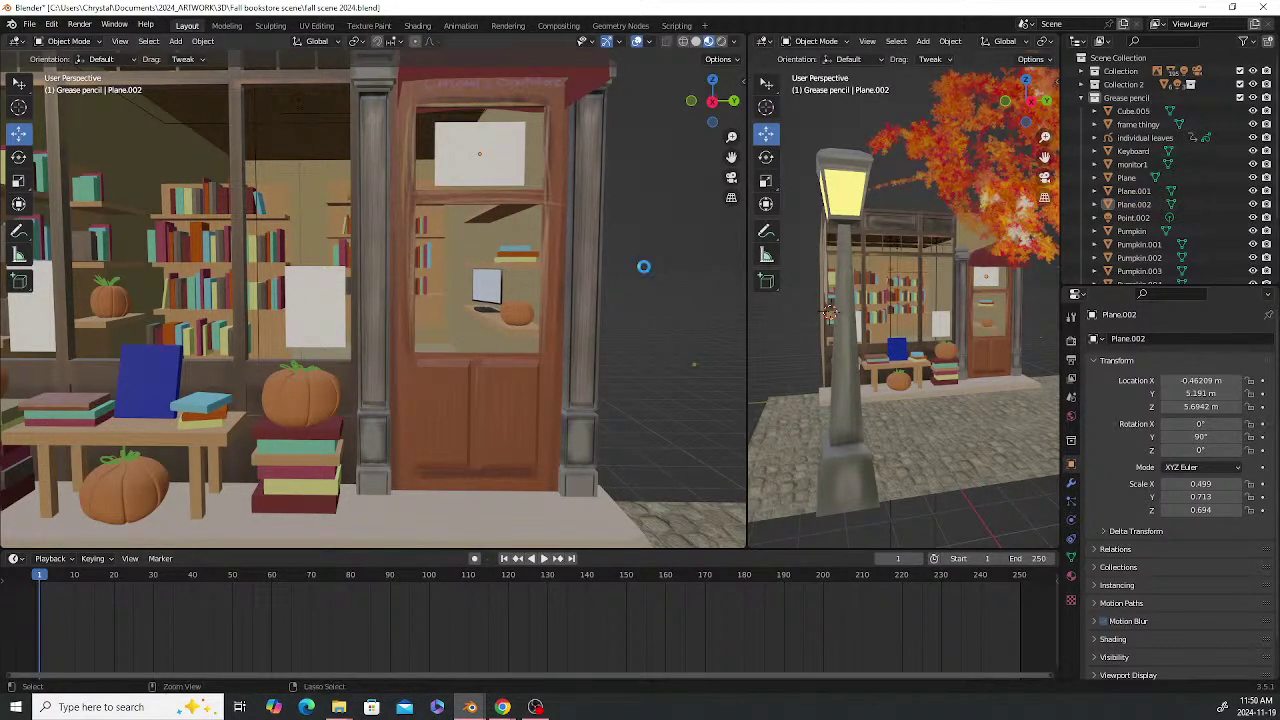
key("ctrl+s")
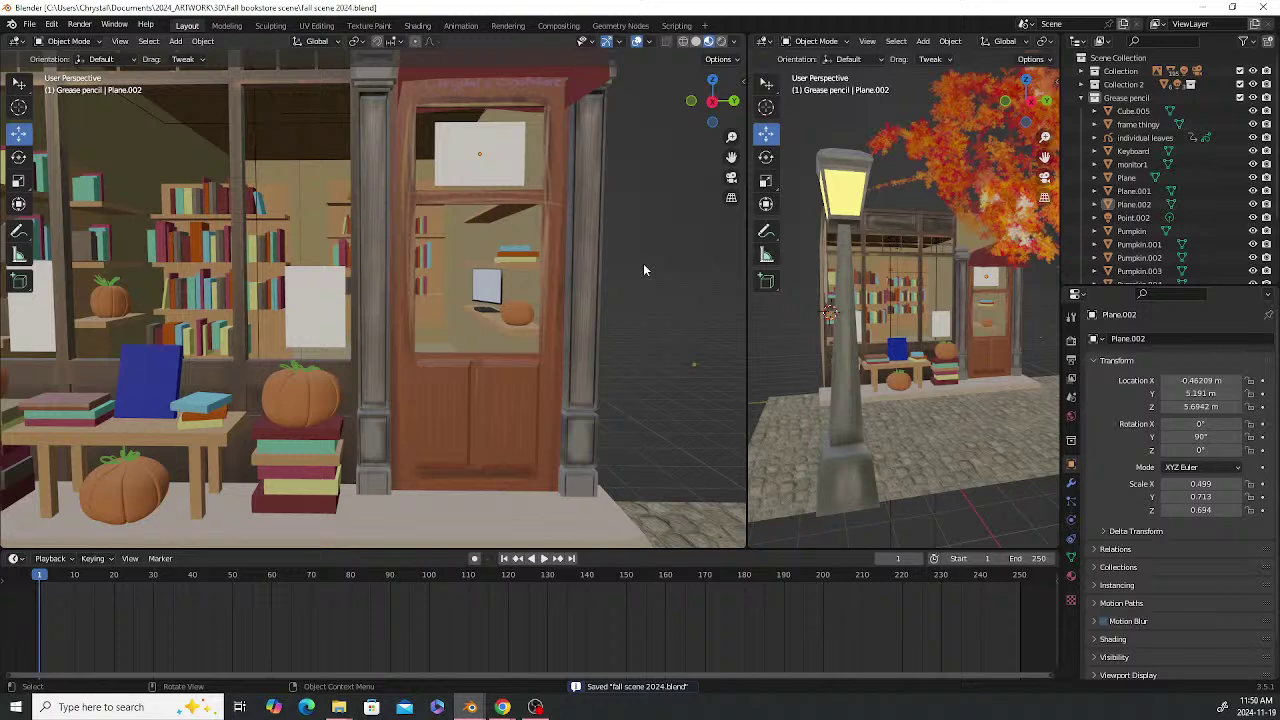
Select the "Fall is here!" text on the hanging sign and examine its text geometry and material settings
middle_click_drag(524, 278, 498, 245)
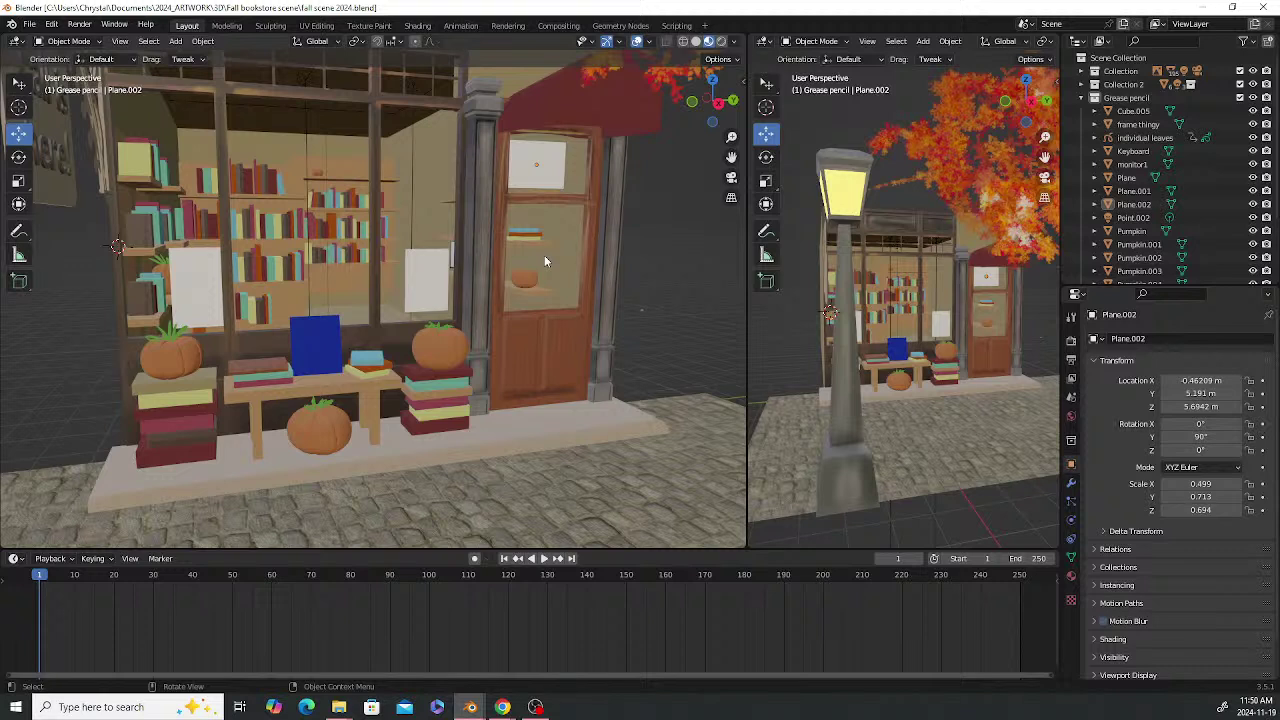
left_click(432, 281)
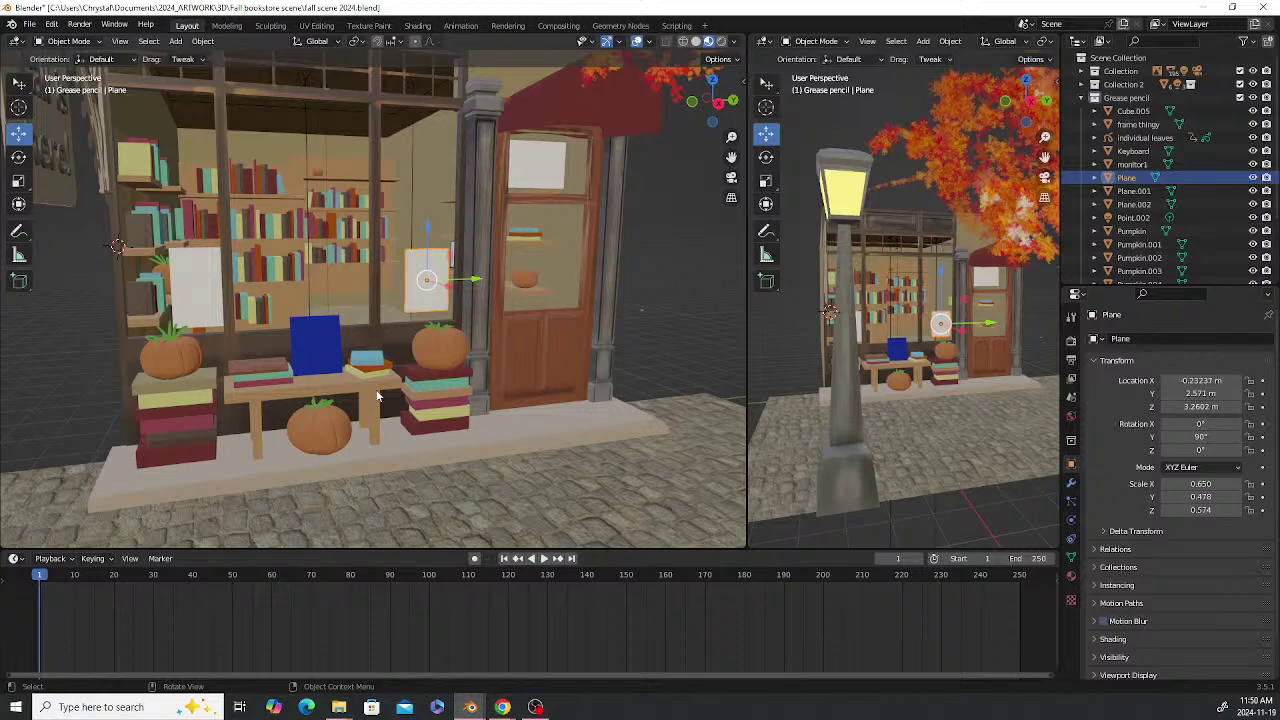
middle_click_drag(371, 349, 253, 189)
left_click(253, 189)
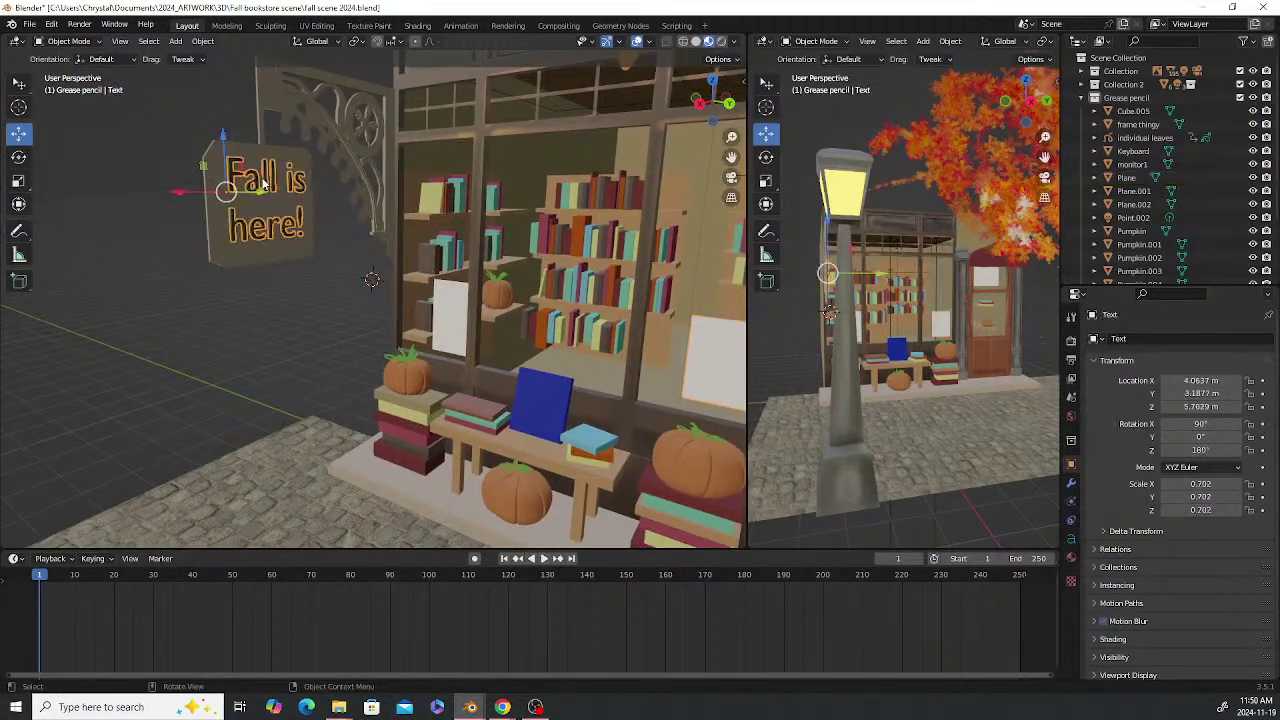
left_click(1071, 538)
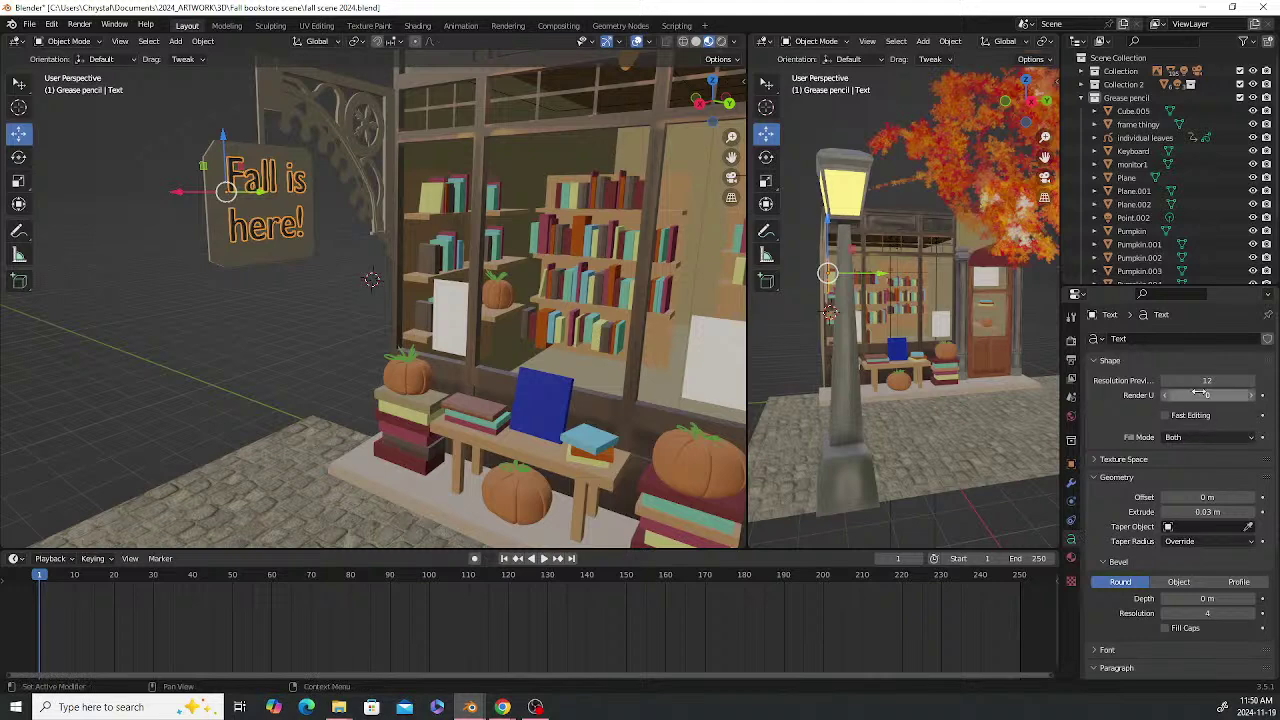
scroll(1135, 470, "down", 5)
scroll(1135, 470, "up", 5)
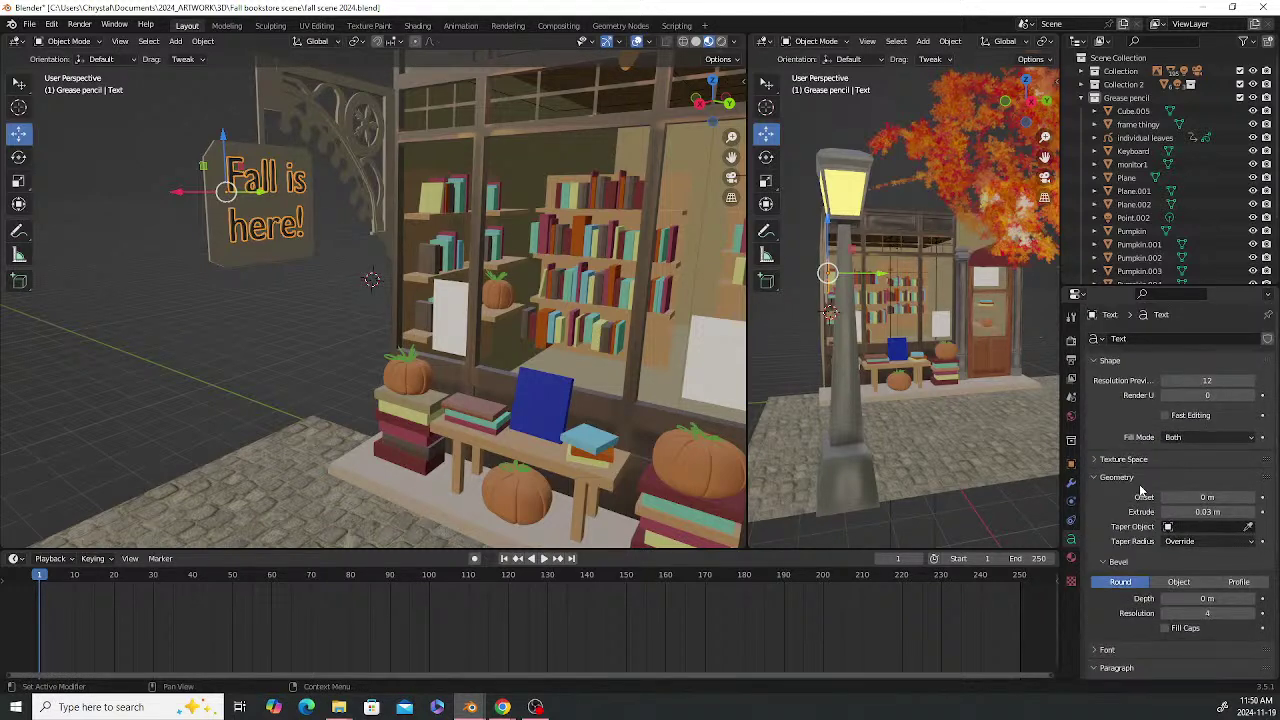
left_click(1071, 557)
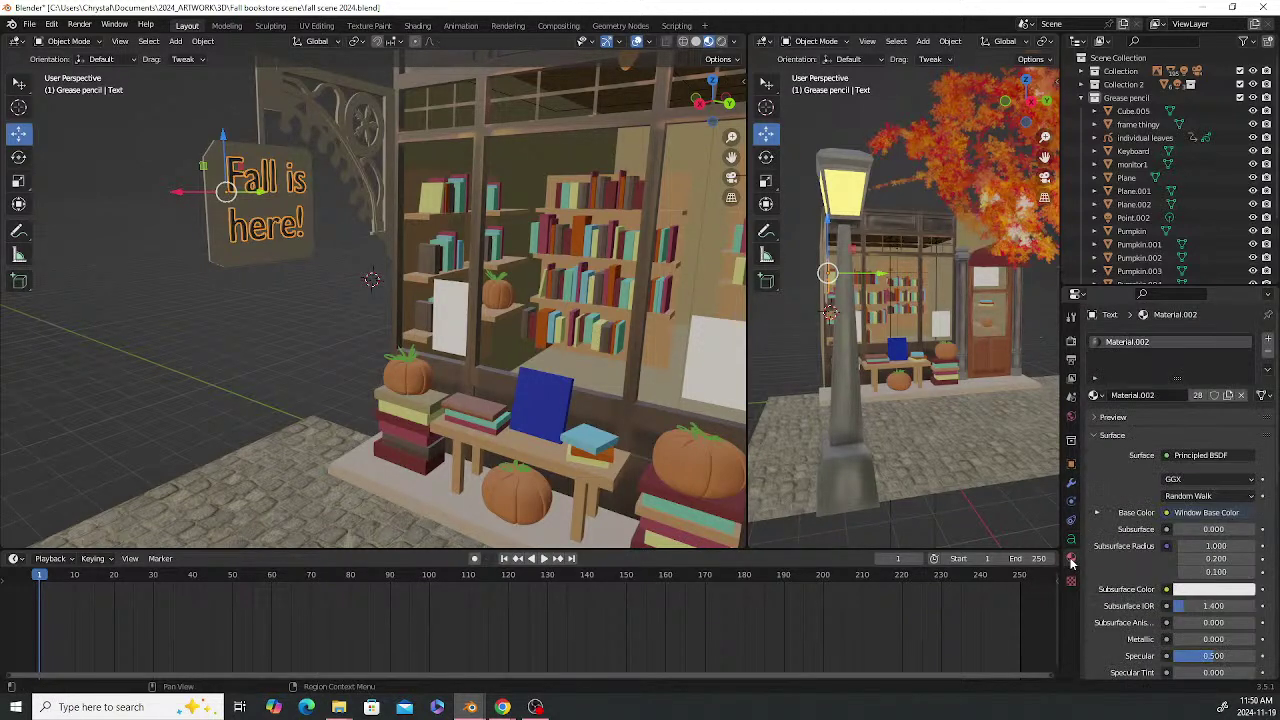
left_click(1071, 538)
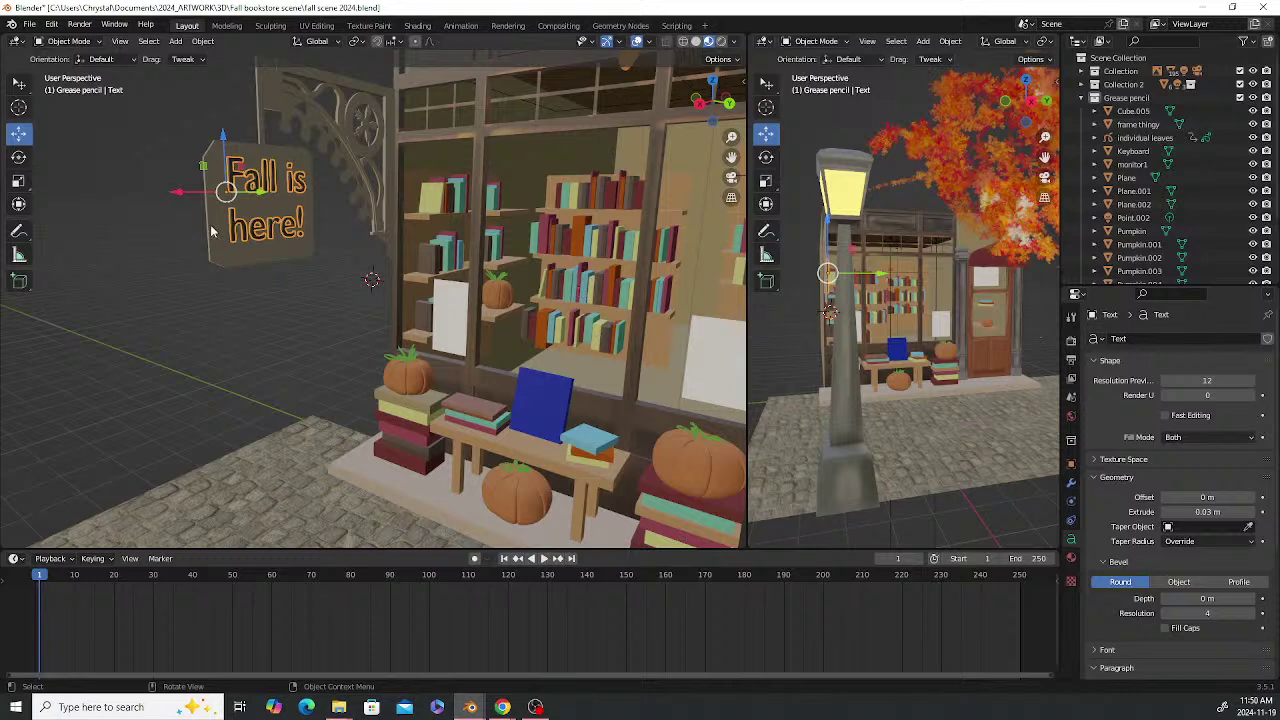
Rewrite the hanging sign's text as the shop owner's first name in possessive form, with "Artstore" on a second line
key("Tab")
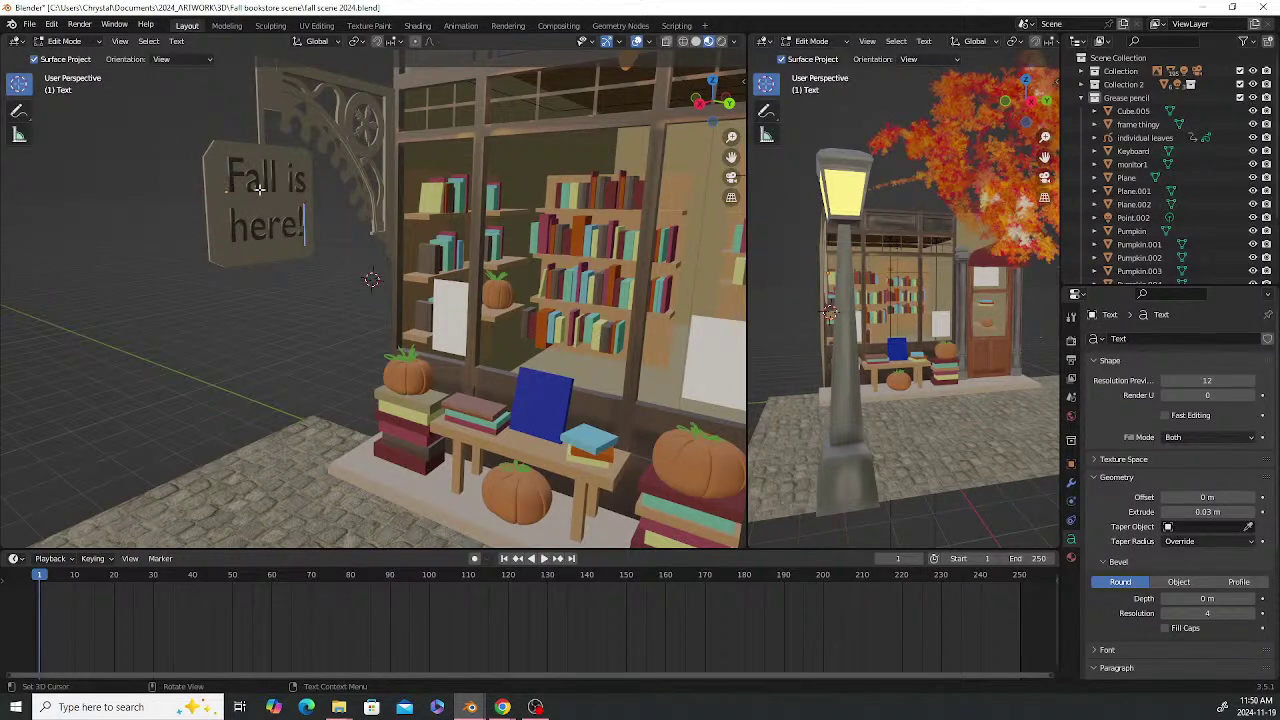
key("BackSpace")
key("BackSpace")
key("BackSpace")
key("BackSpace")
key("BackSpace")
key("BackSpace")
key("BackSpace")
key("BackSpace")
key("BackSpace")
key("BackSpace")
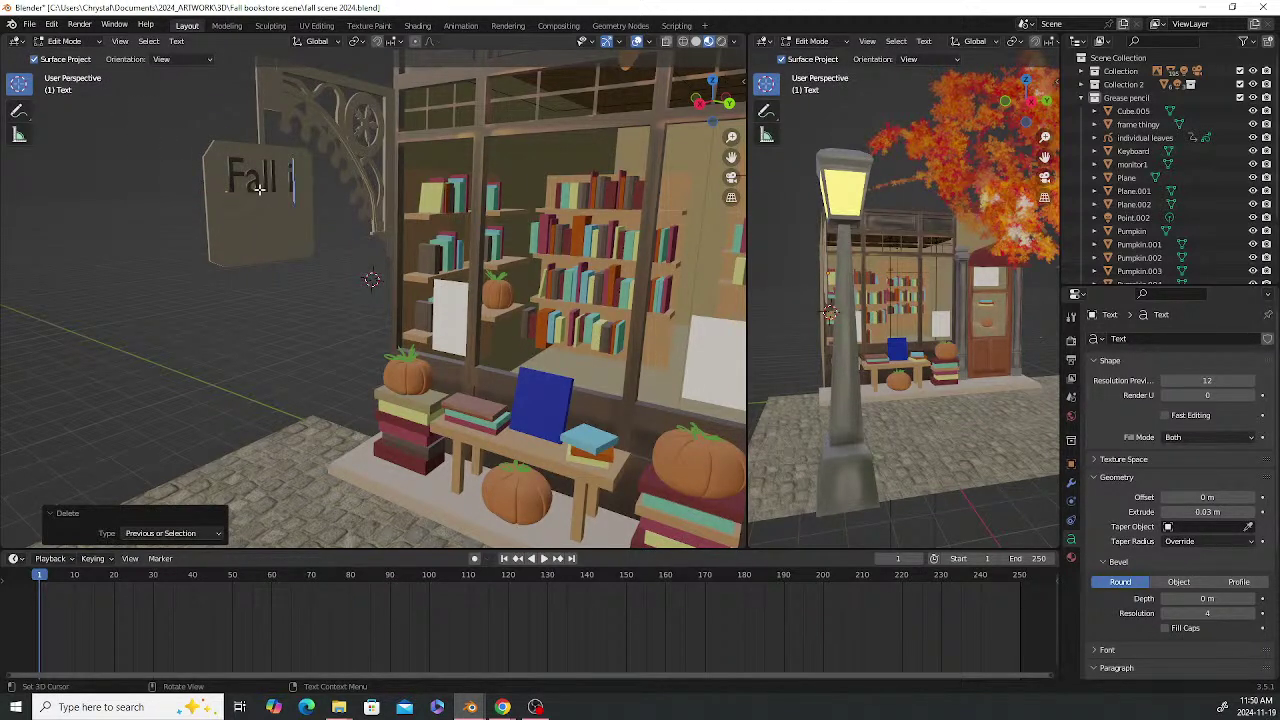
key("BackSpace")
key("BackSpace")
key("BackSpace")
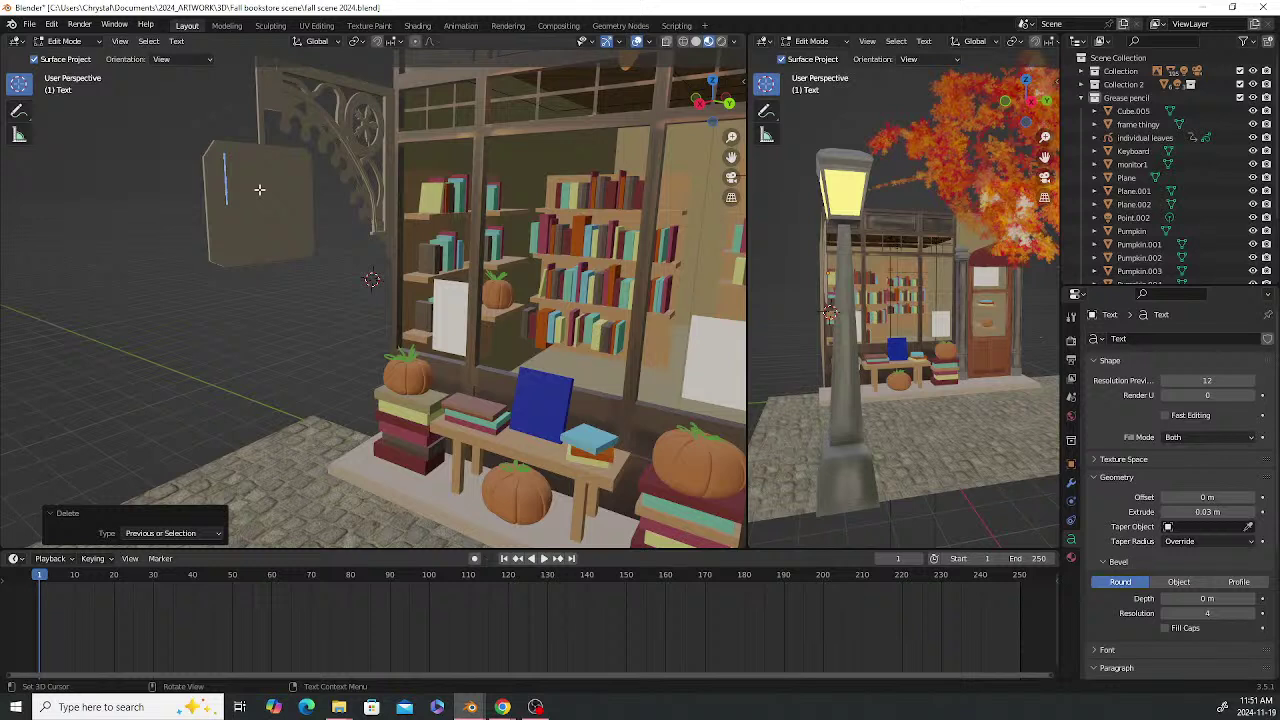
type("Chrysta")
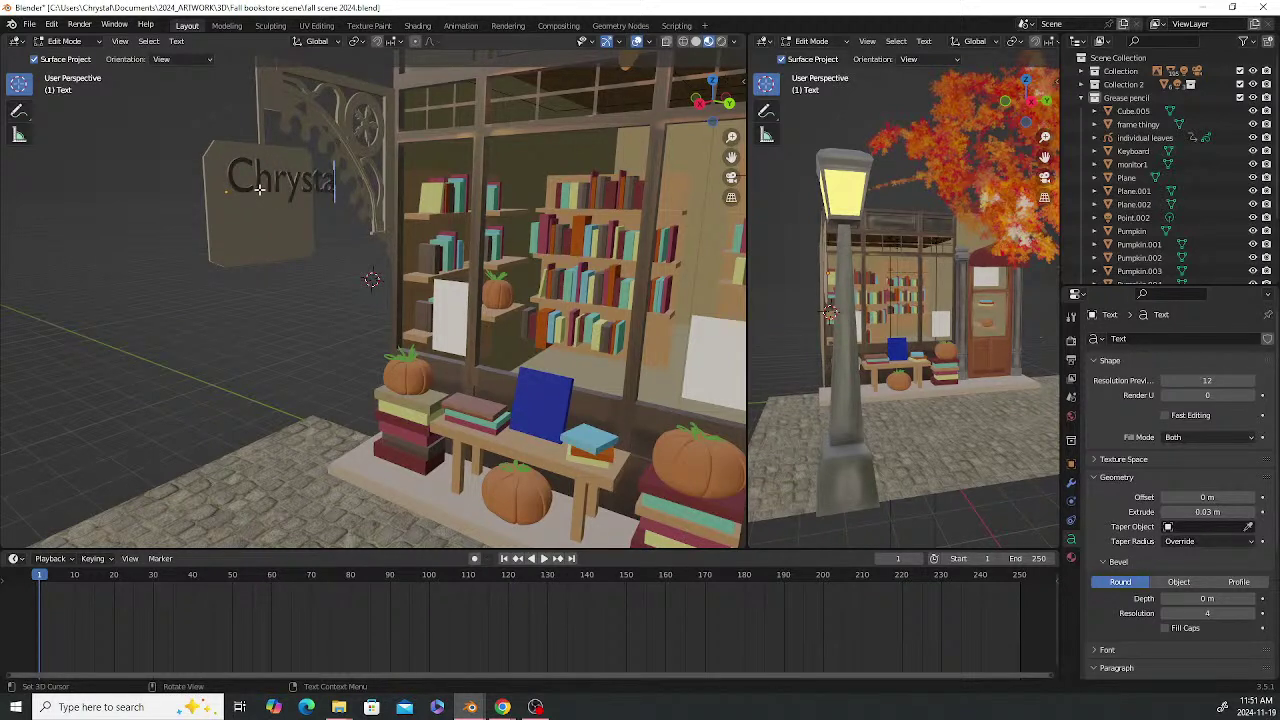
type("l's Ar")
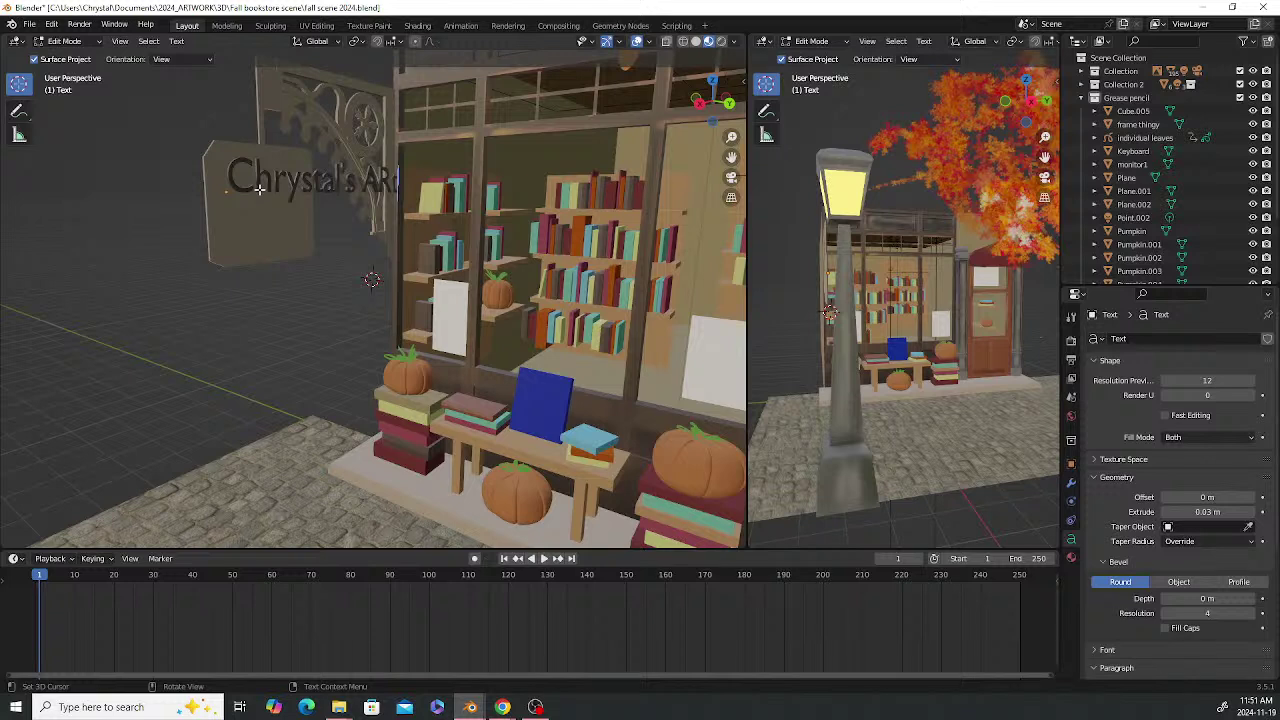
key("BackSpace")
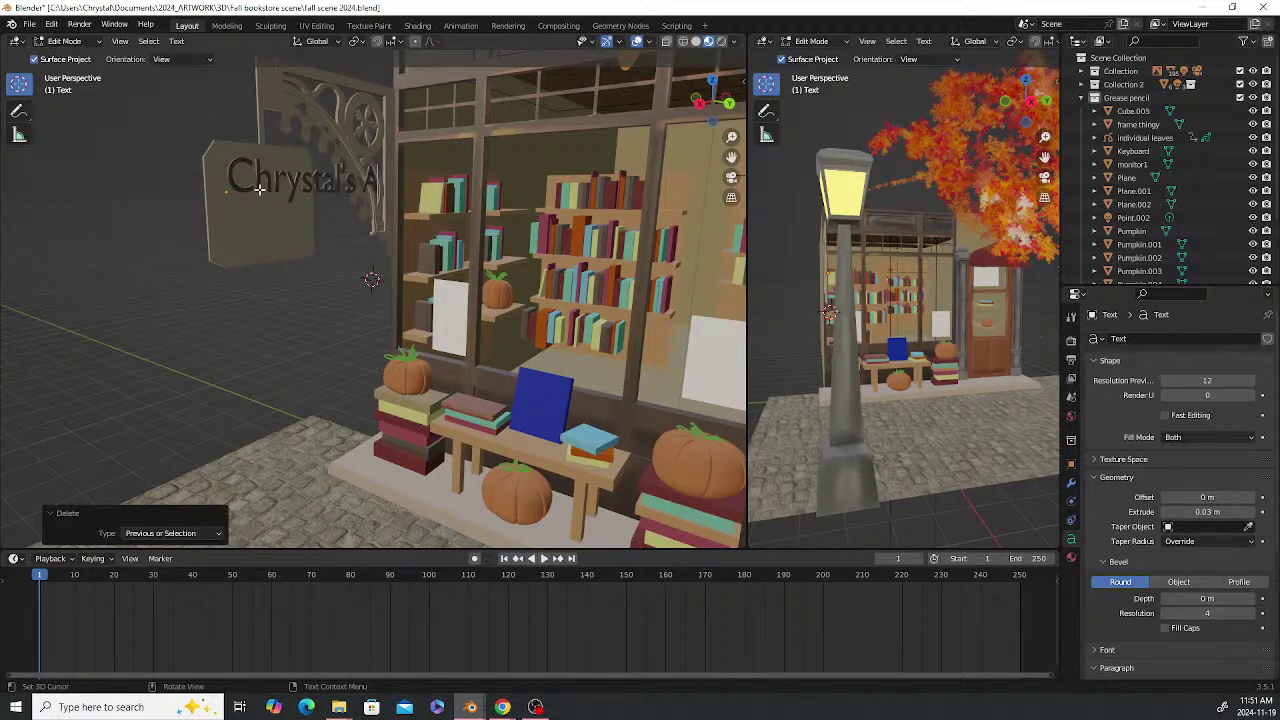
key("BackSpace")
key("Return")
type("Artstore")
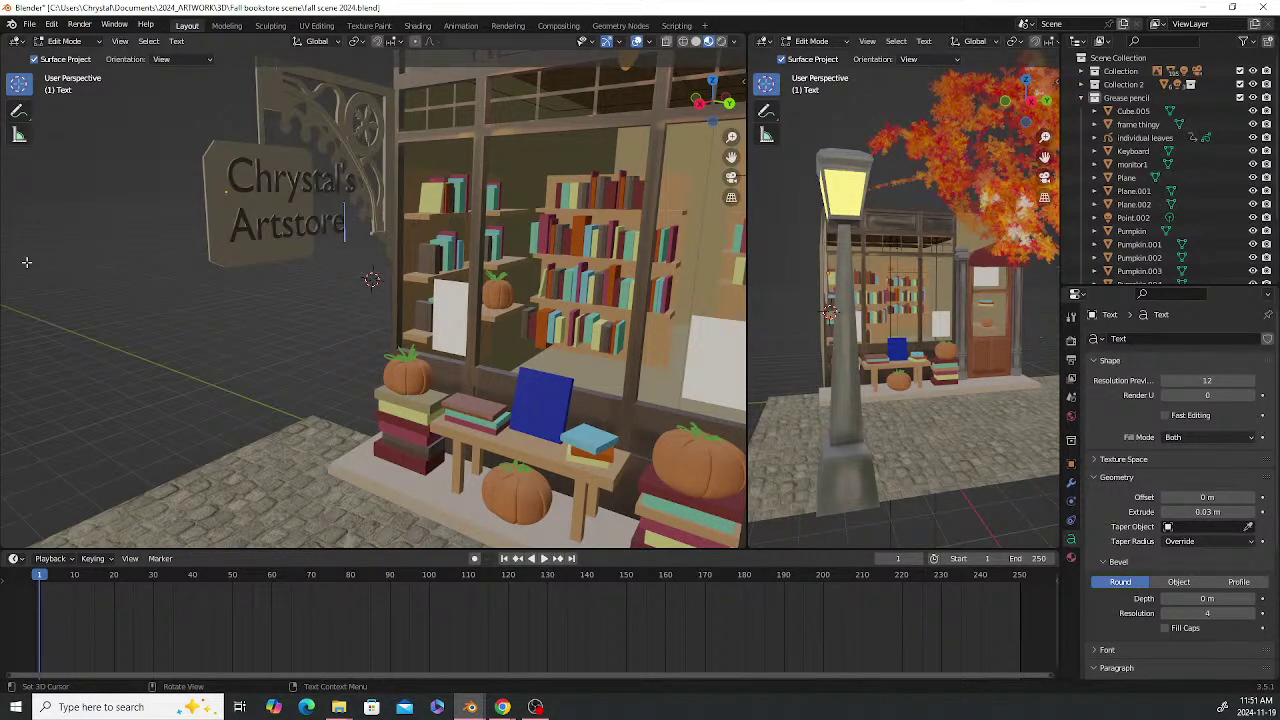
Scale the hanging sign's text uniformly to about 0.694 and move it about 0.24 m along global X
mouse_move(257, 334)
middle_mouse_down()
mouse_move(220, 334)
mouse_move(234, 338)
middle_mouse_up()
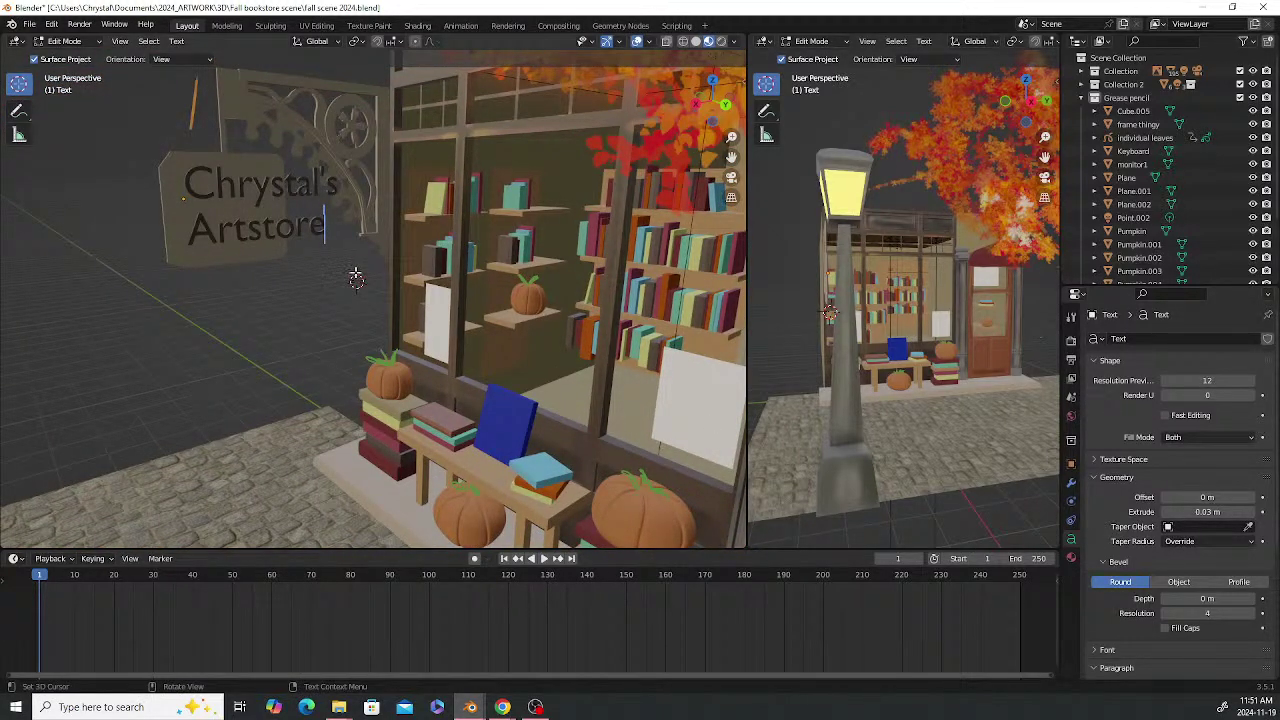
key("Tab")
key("s")
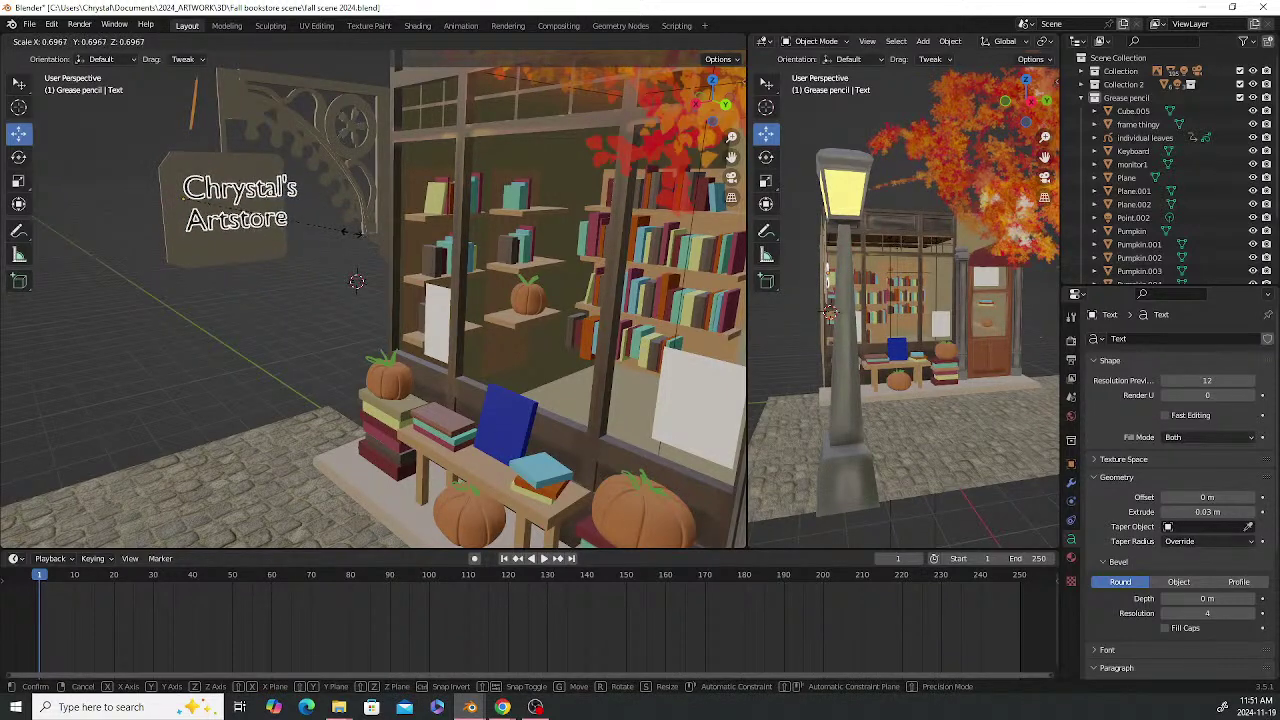
left_click(348, 226)
middle_click_drag(315, 211, 314, 262)
scroll(305, 206, "up", 2)
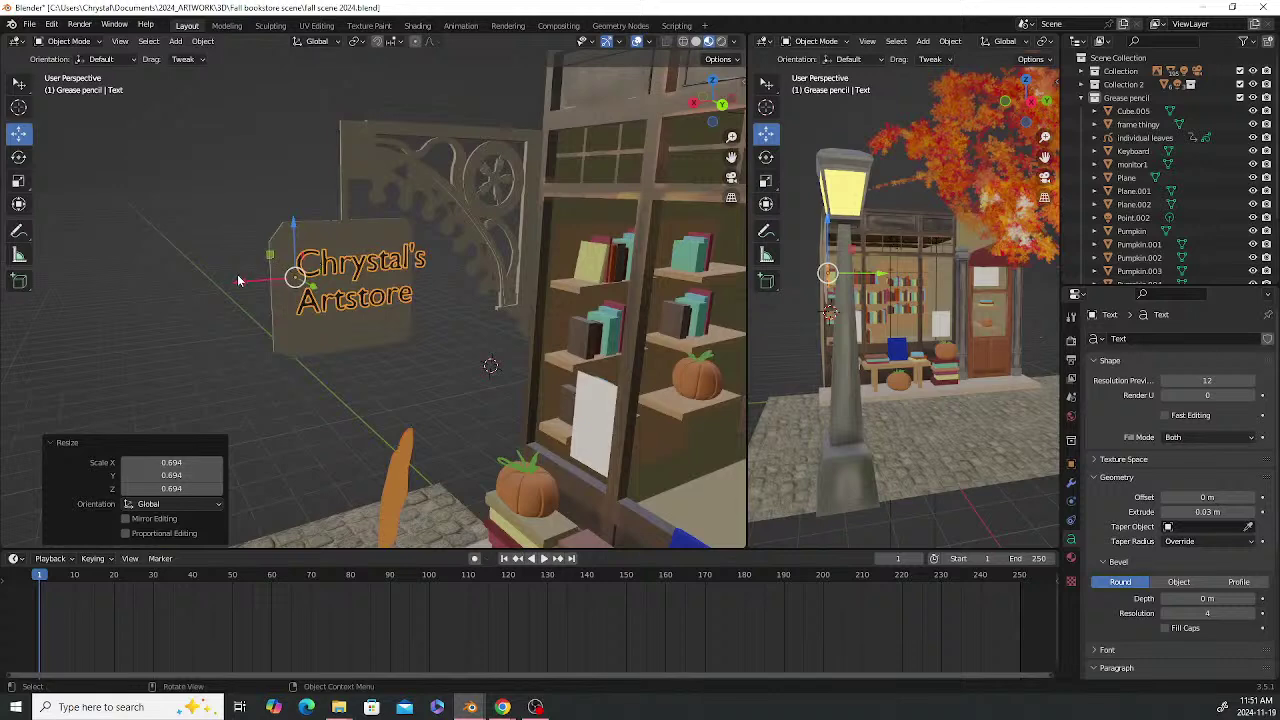
key("g")
key("x")
left_click(419, 307)
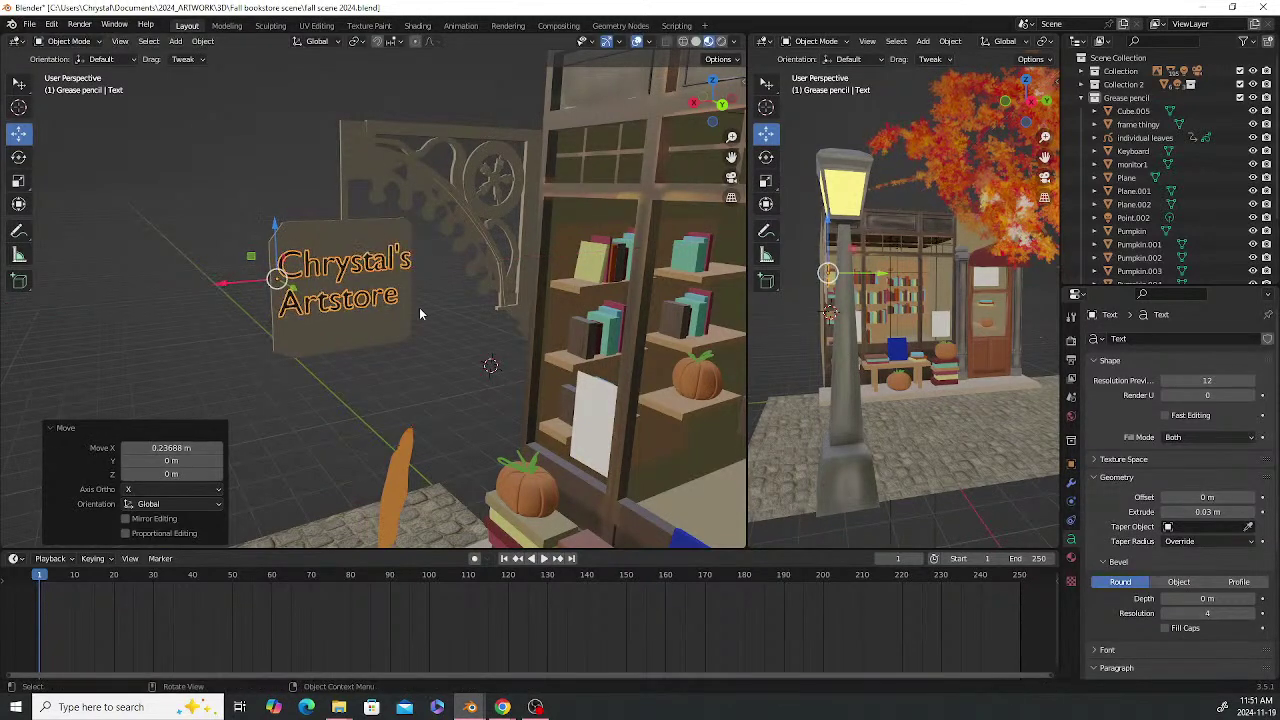
Scale the sign text by about 0.903 and shift it about -0.13 m in X and -0.078 m in Z on the board
key("s")
left_click(418, 306)
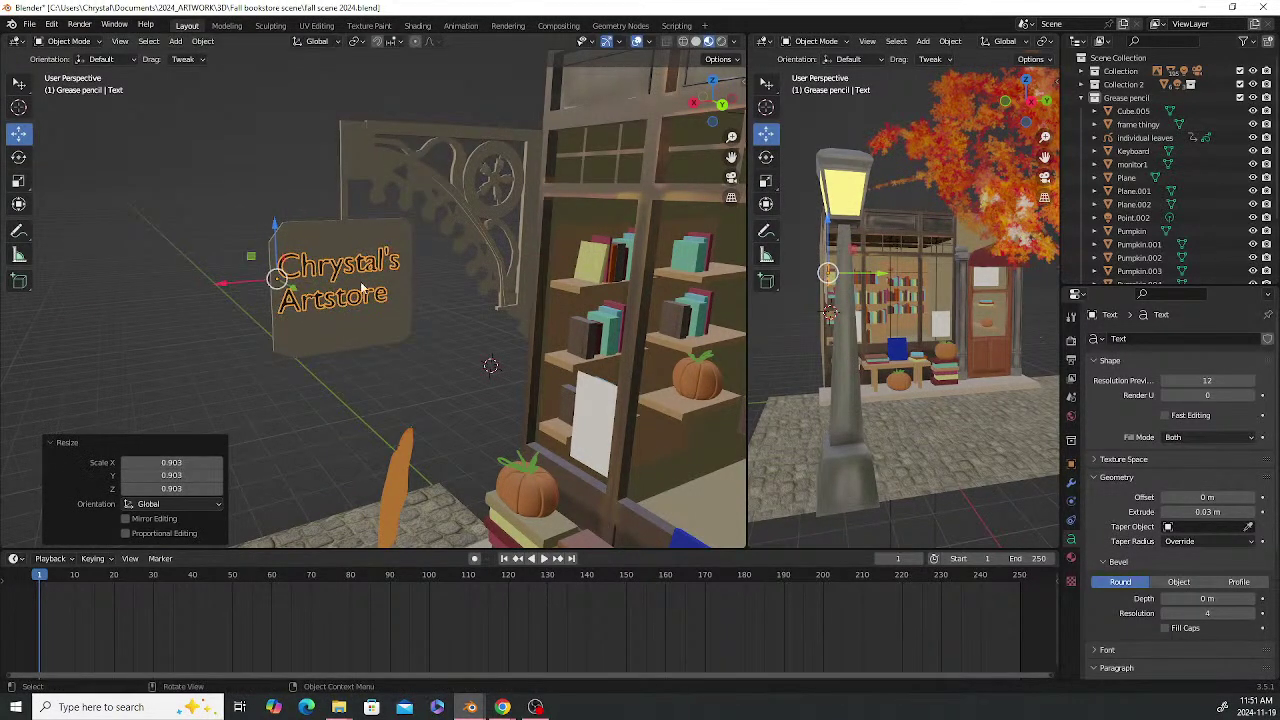
left_click_drag(228, 284, 239, 284)
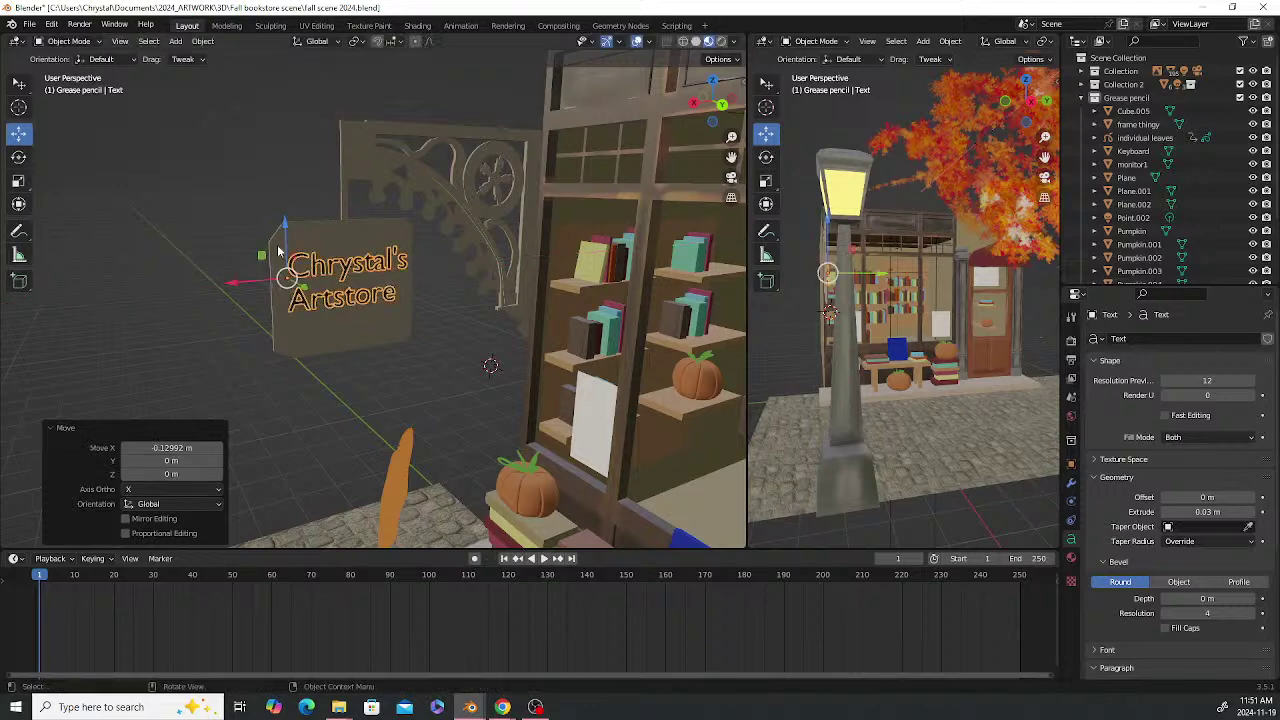
left_click_drag(286, 229, 286, 234)
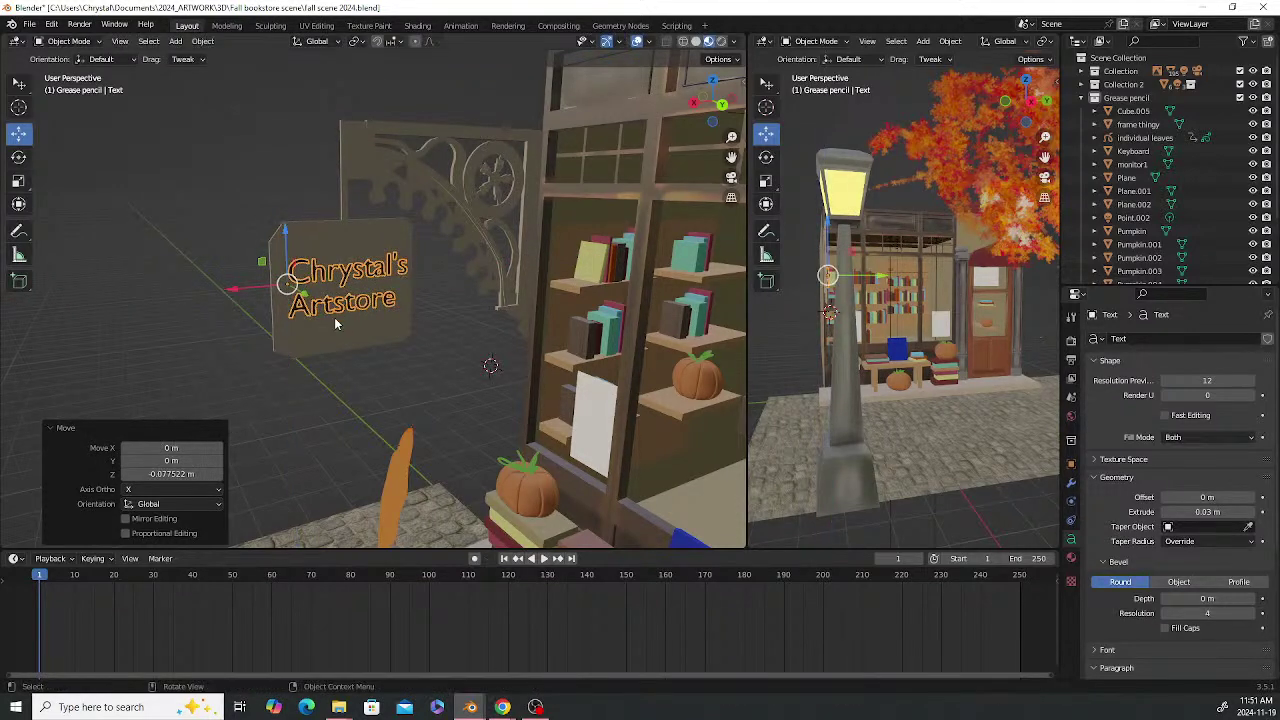
Shorten the hanging sign board by raising its bottom vertices closer to the lettering
left_click(351, 341)
key("Tab")
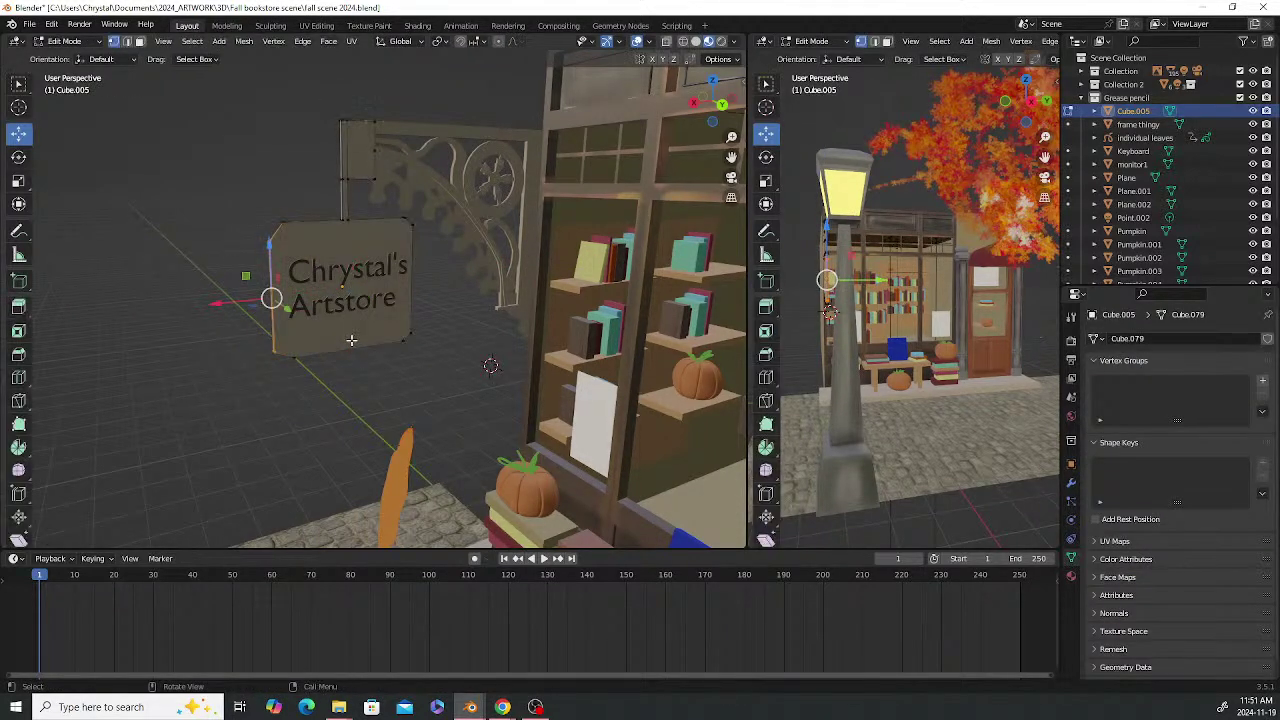
left_click_drag(440, 373, 251, 326)
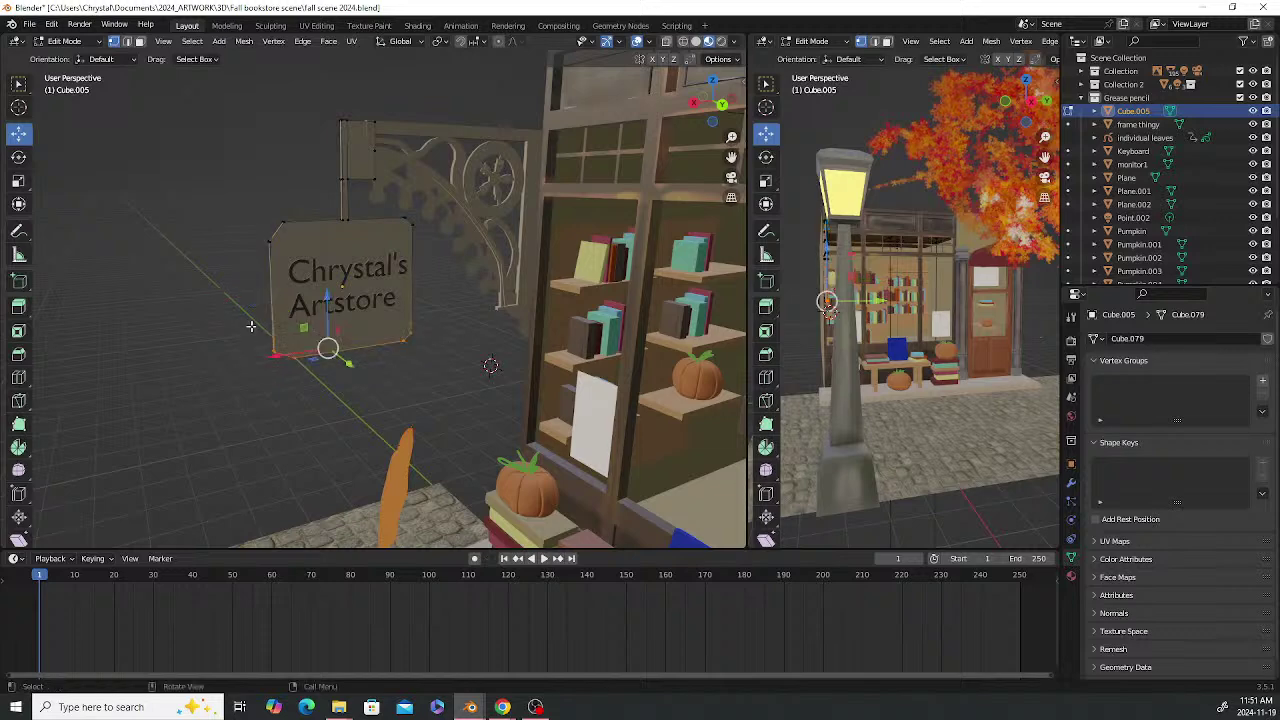
left_click_drag(330, 300, 330, 273)
key("ctrl+z")
middle_click_drag(391, 330, 361, 300)
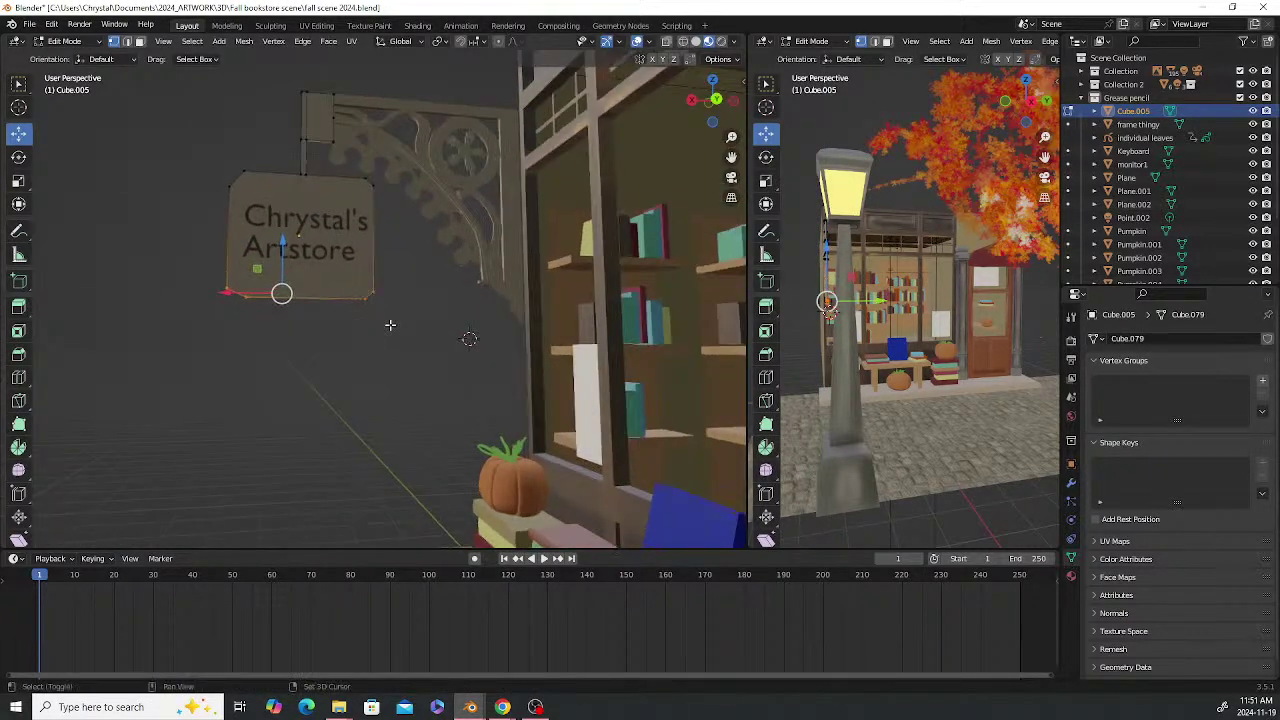
left_click_drag(388, 327, 305, 215)
mouse_move(366, 323)
middle_mouse_down()
mouse_move(383, 354)
mouse_move(358, 322)
middle_mouse_up()
key("Tab")
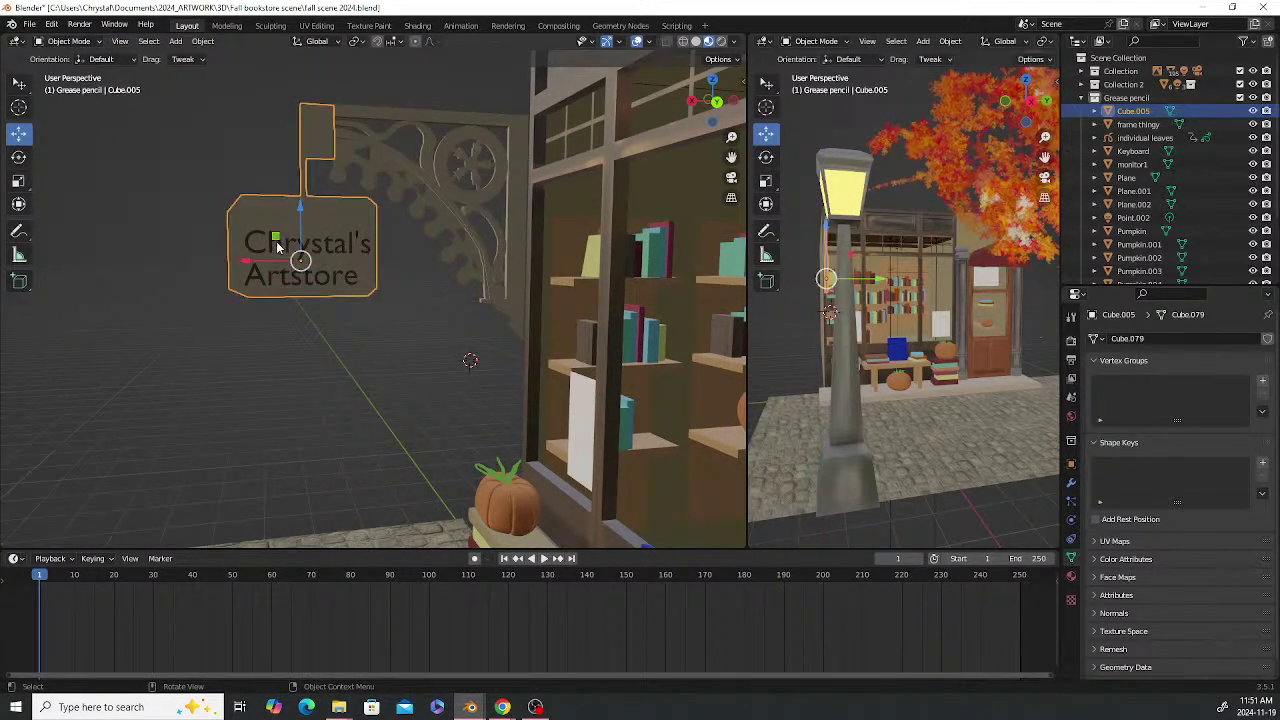
Raise the sign text and nudge it along global X to fit the shortened board, and save the file
left_click(279, 248)
left_click_drag(243, 200, 244, 182)
left_click_drag(186, 242, 183, 238)
middle_click_drag(310, 320, 388, 190)
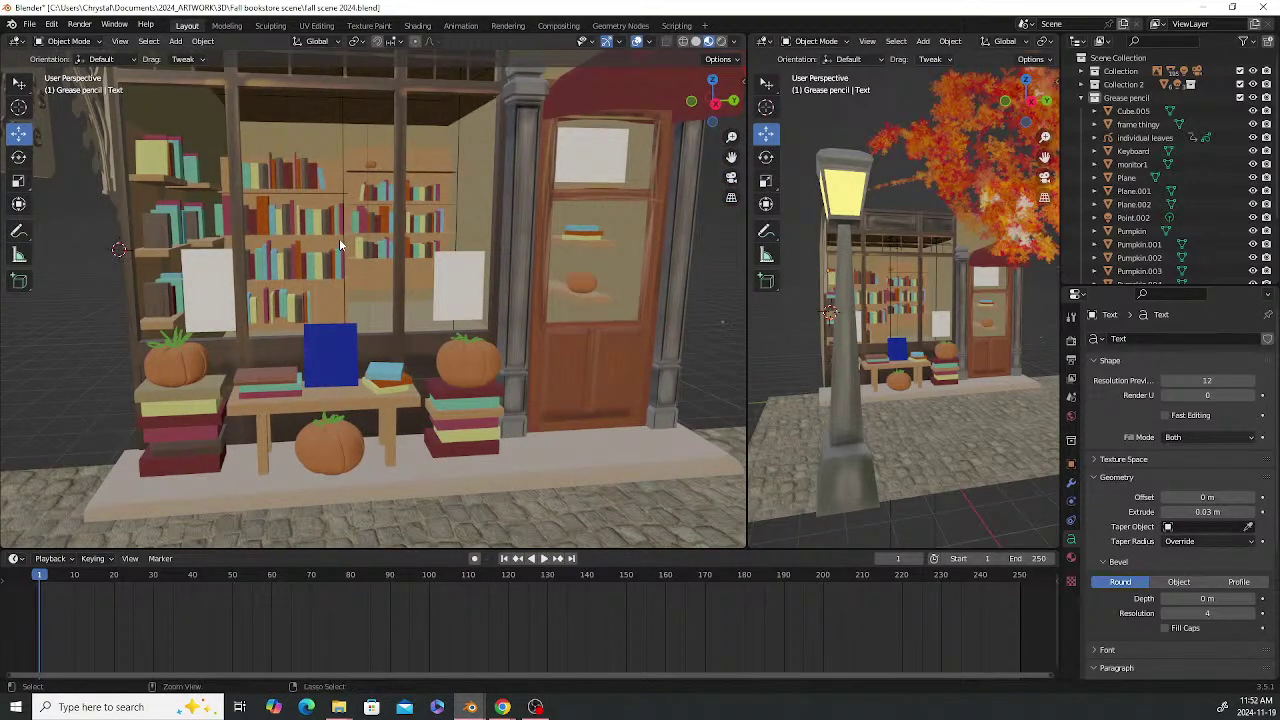
key("ctrl+s")
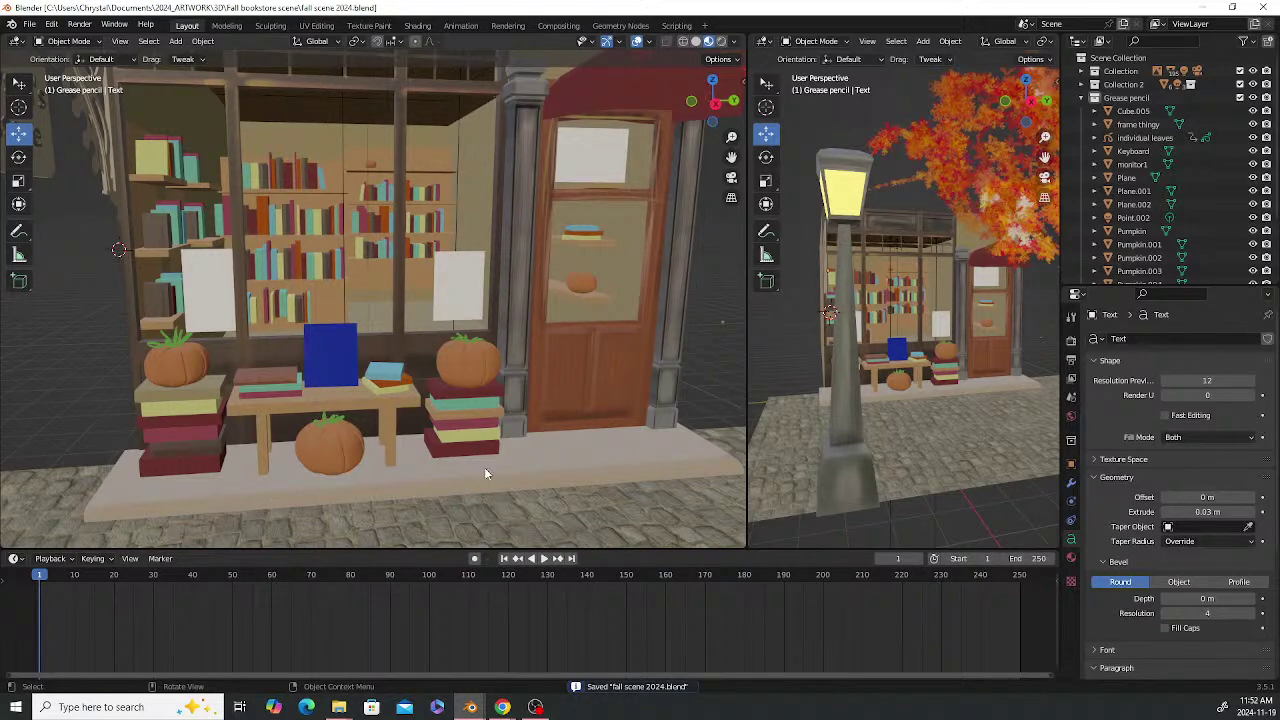
scroll(292, 387, "down", 3)
middle_click_drag(392, 399, 362, 384)
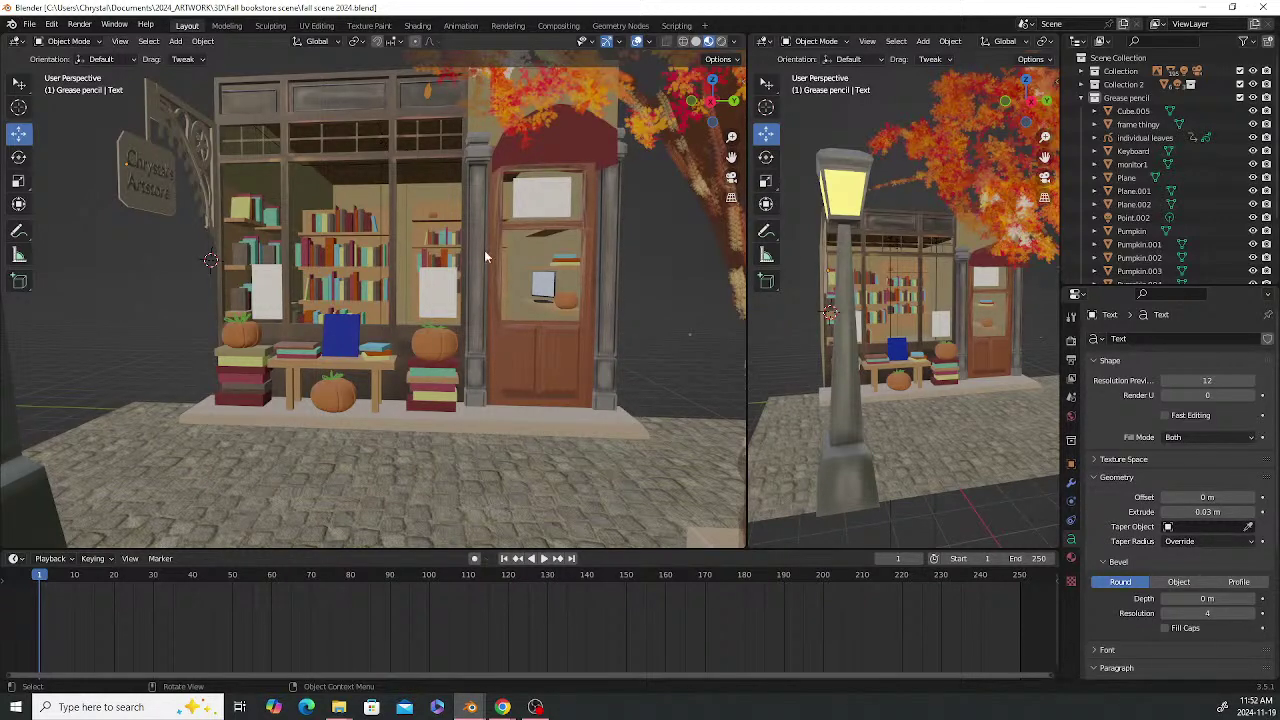
middle_click_drag(443, 303, 306, 368)
scroll(340, 303, "down", 3)
scroll(497, 320, "up", 3)
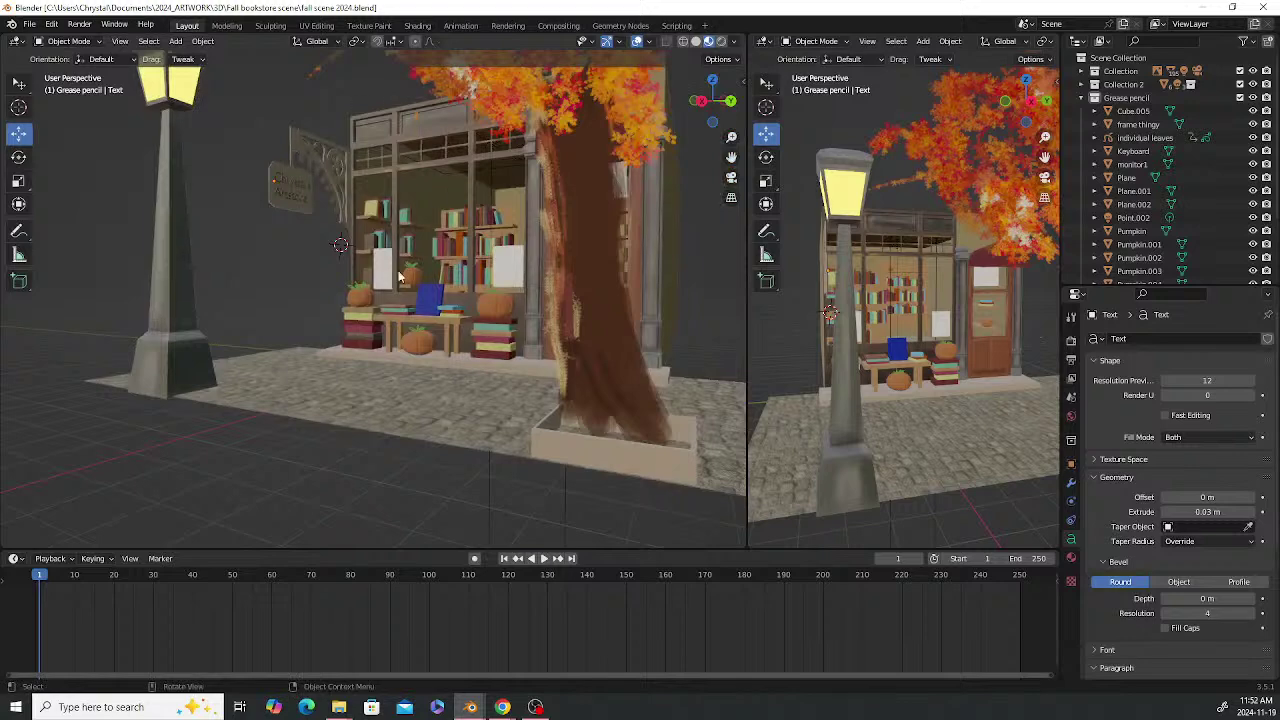
Give the blank plane in the window beside the door a new material with Drawing practice 25 FINAL.png as Base Color image texture
scroll(478, 272, "up", 3)
left_click(581, 247)
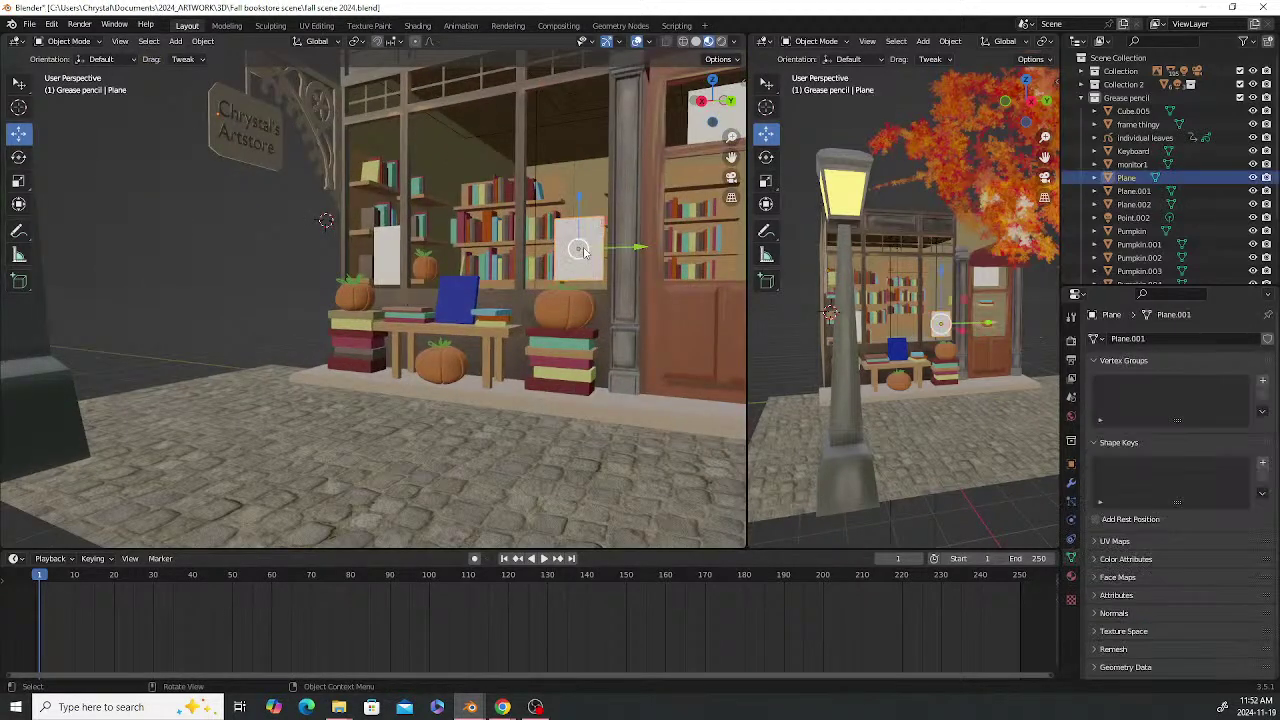
left_click(1070, 578)
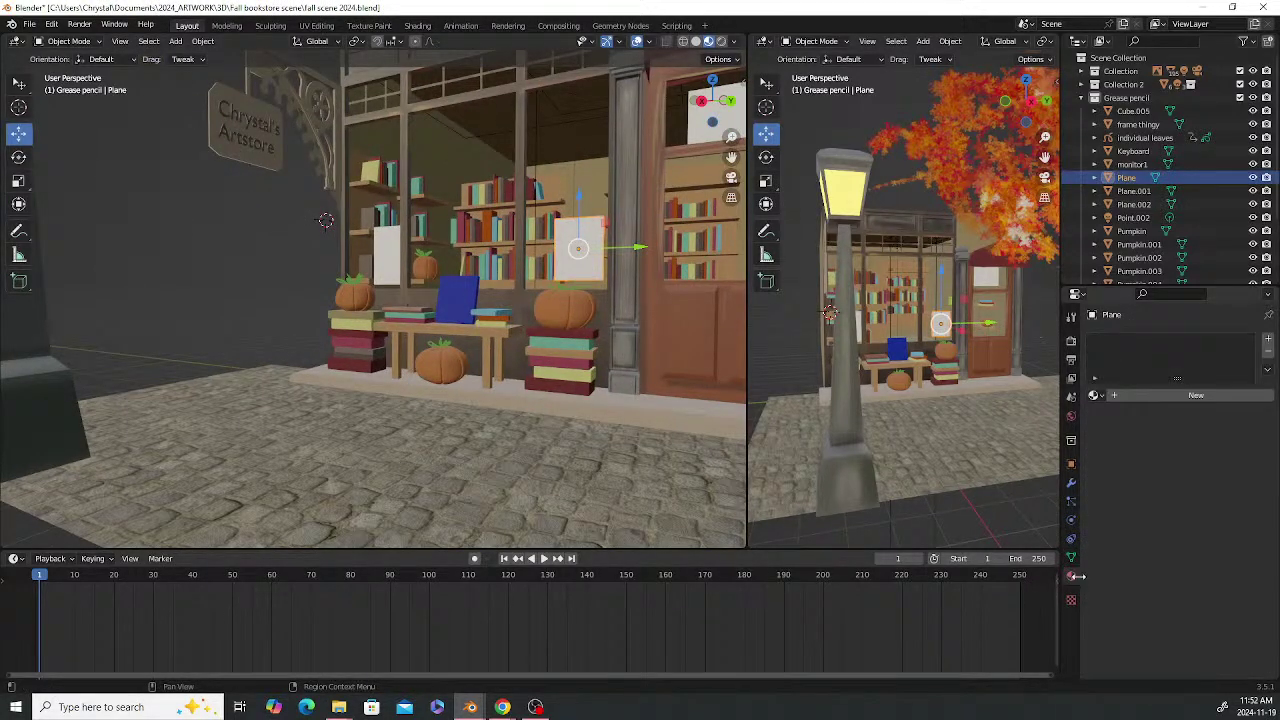
left_click(1169, 397)
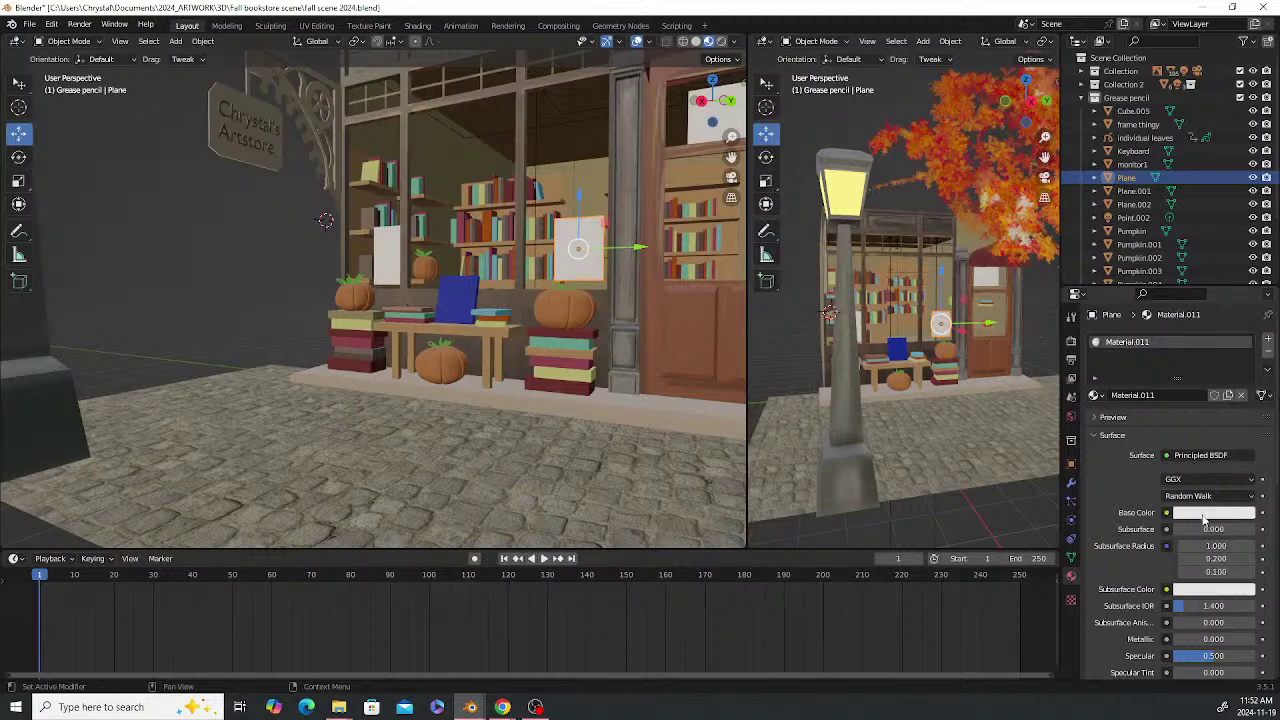
left_click(1166, 513)
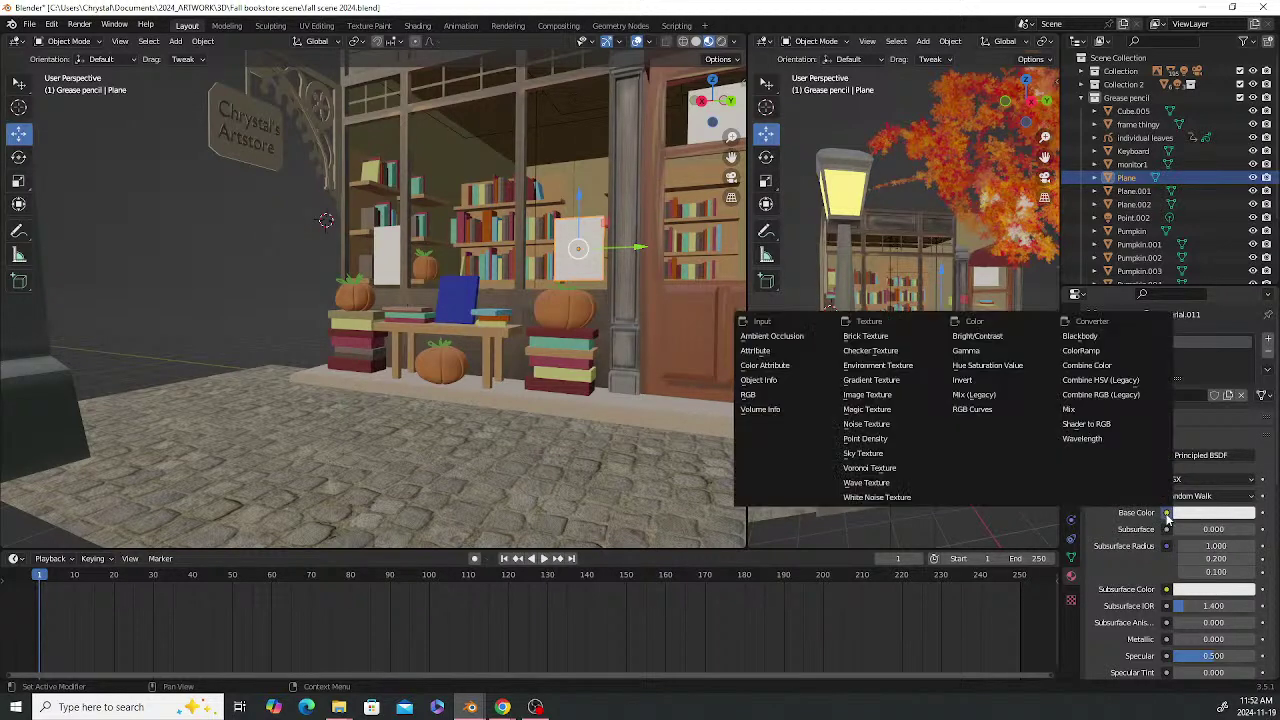
left_click(873, 396)
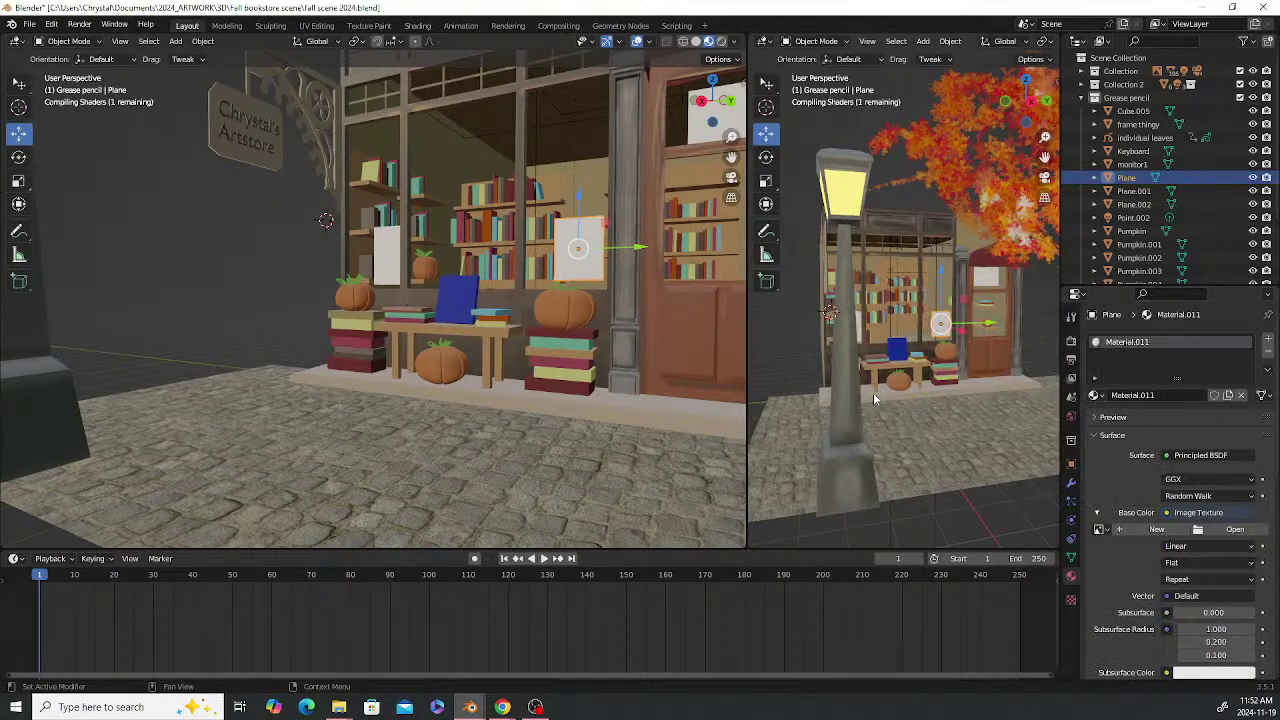
left_click(1235, 529)
left_click_drag(631, 162, 0, 55)
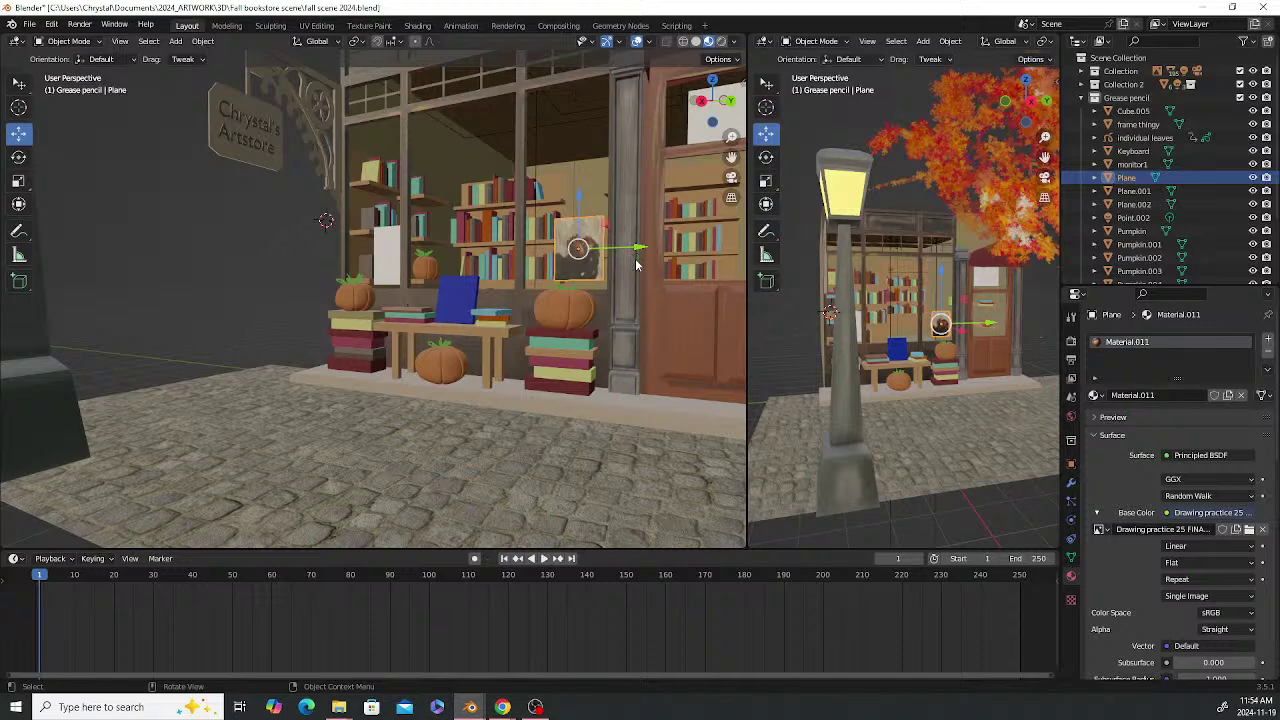
Switch to the UV Editing workspace for the window picture plane
scroll(647, 270, "up", 1)
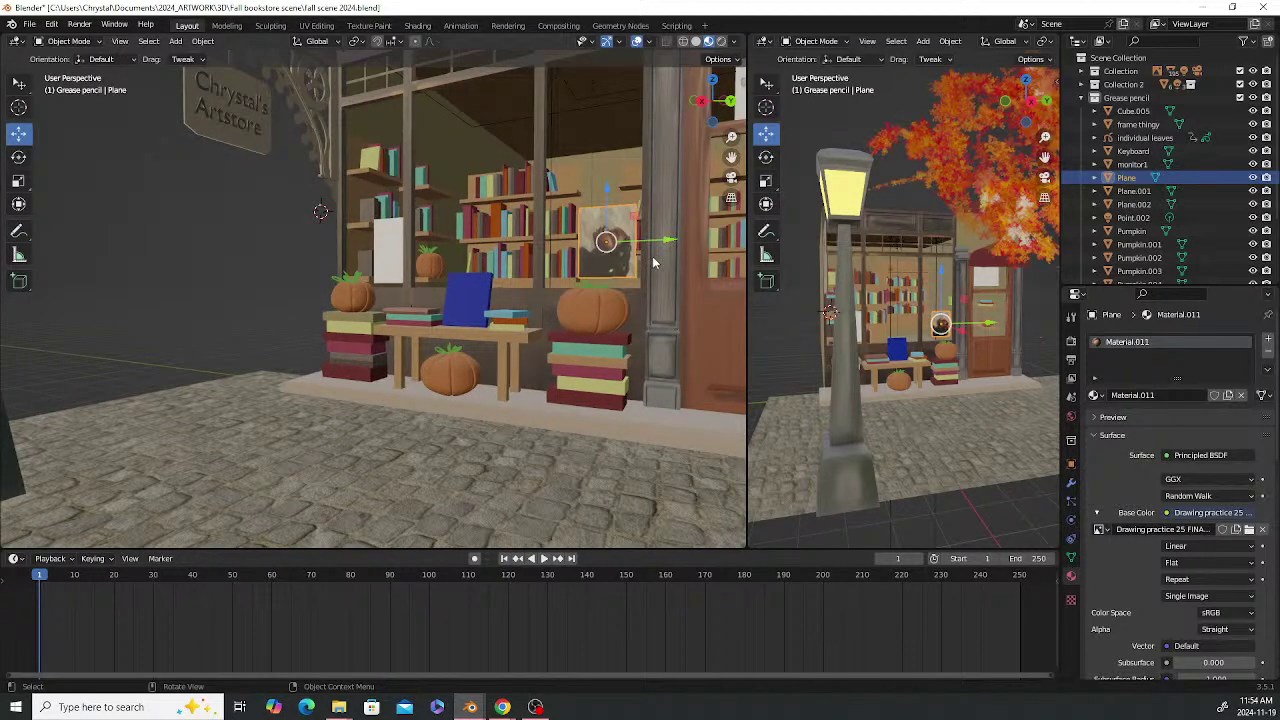
middle_click_drag(643, 241, 515, 357)
scroll(499, 254, "up", 5)
scroll(500, 254, "down", 3)
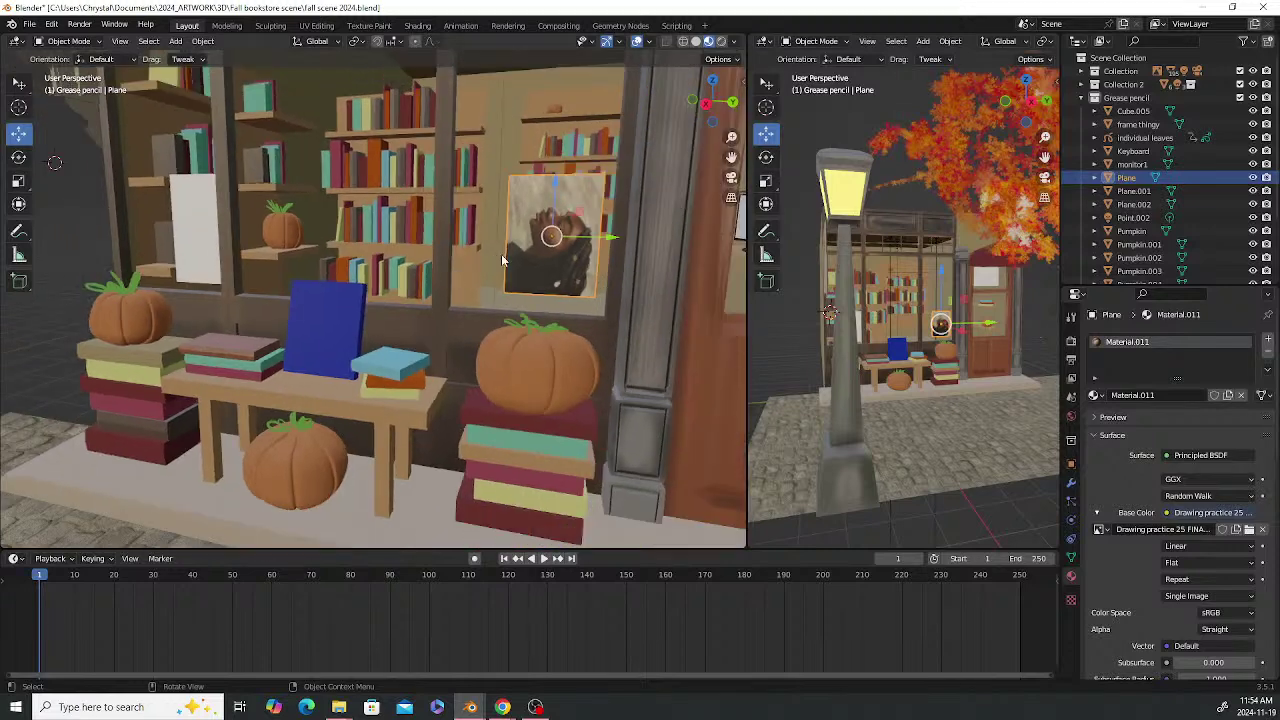
scroll(494, 261, "down", 1)
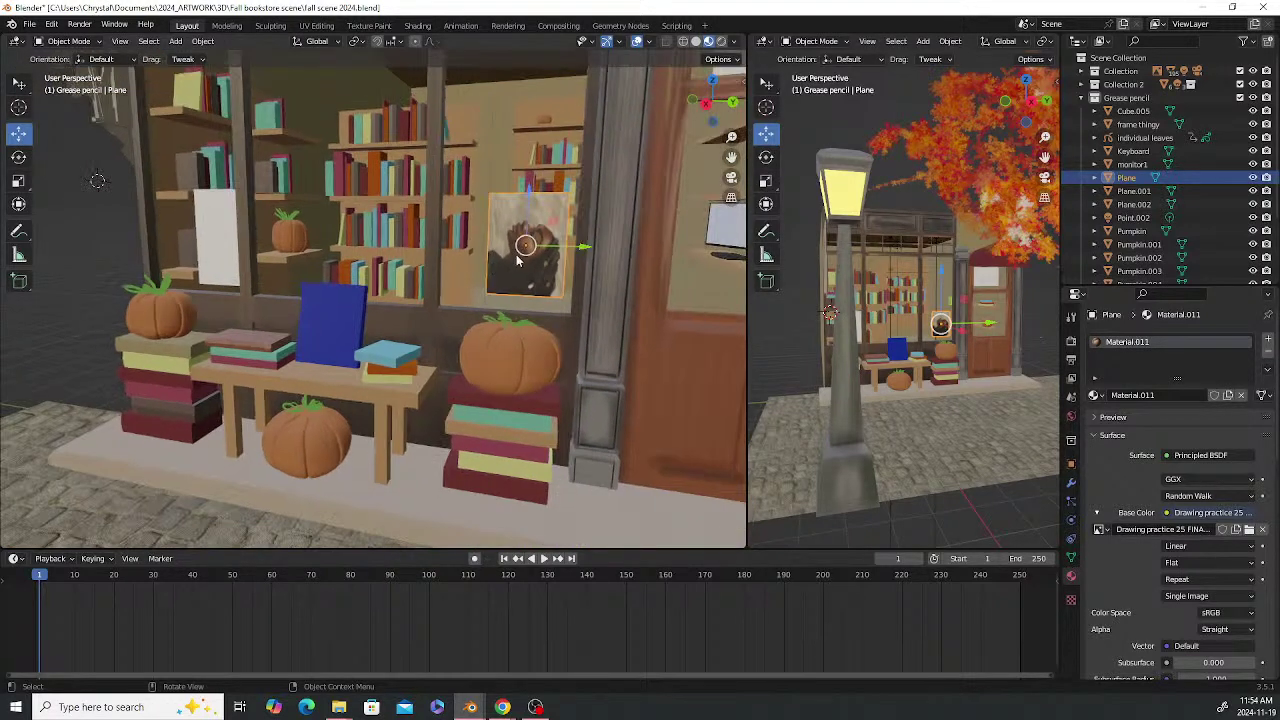
left_click(316, 25)
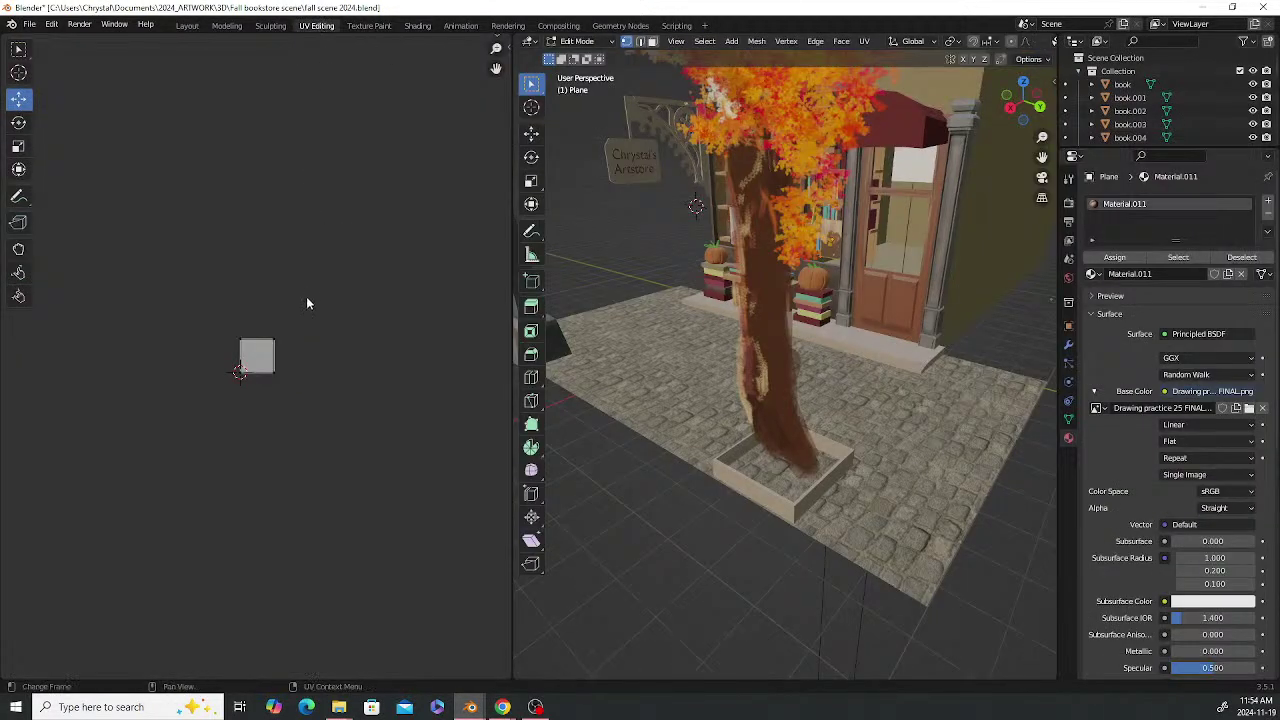
Select all the picture plane's UVs and rotate them a quarter turn clockwise so the portrait stands upright
scroll(326, 327, "up", 9)
scroll(327, 327, "down", 3)
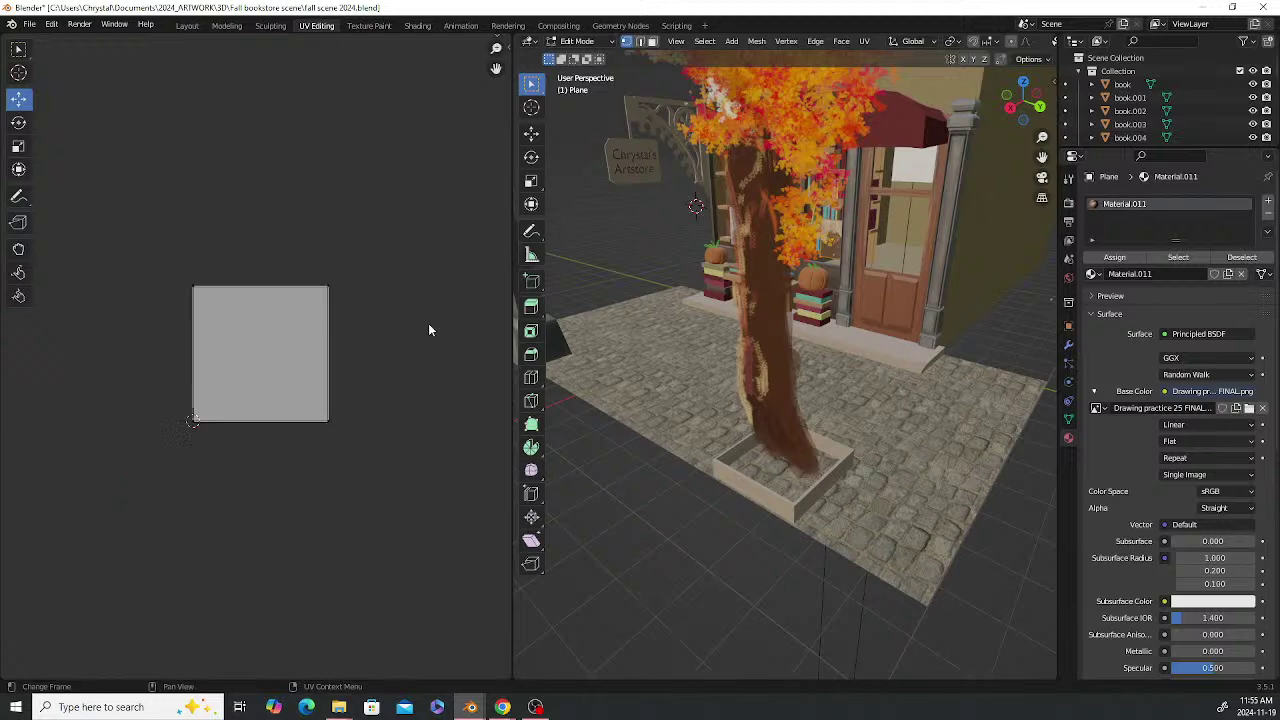
left_click_drag(512, 314, 424, 314)
scroll(700, 267, "up", 5)
middle_click_drag(776, 257, 667, 393, "shift")
scroll(667, 393, "up", 4)
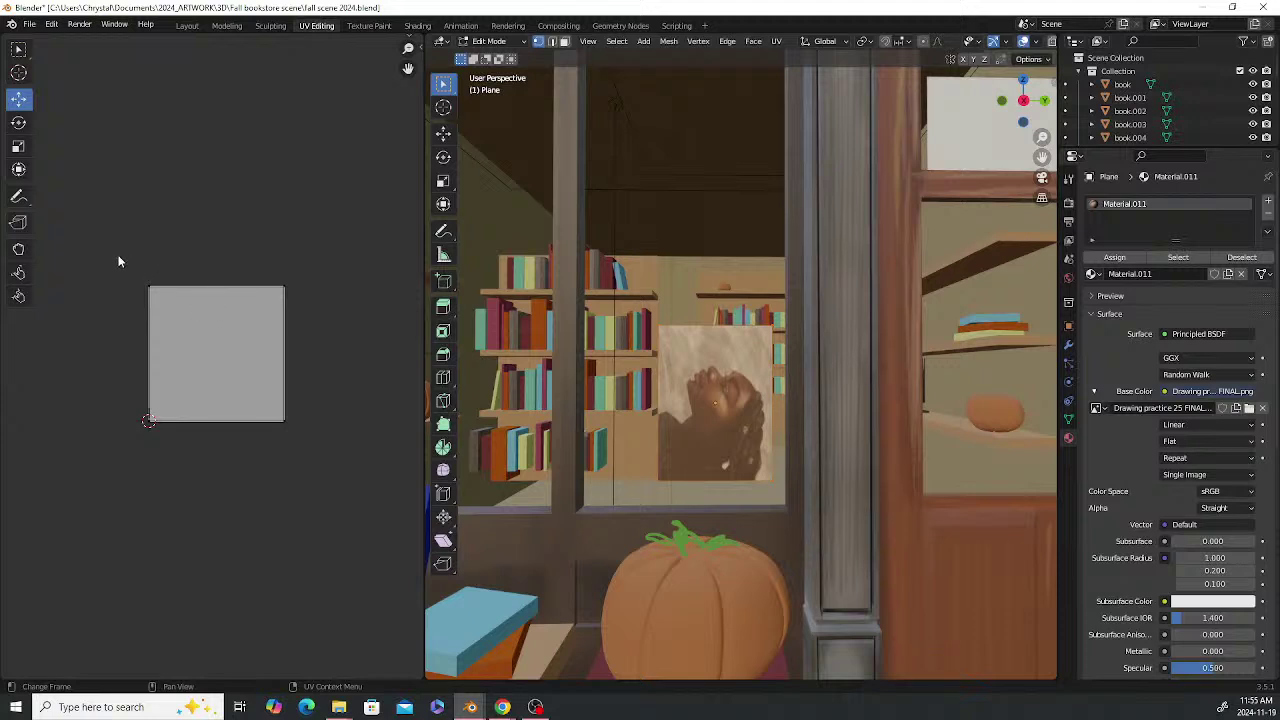
left_click_drag(118, 257, 326, 458)
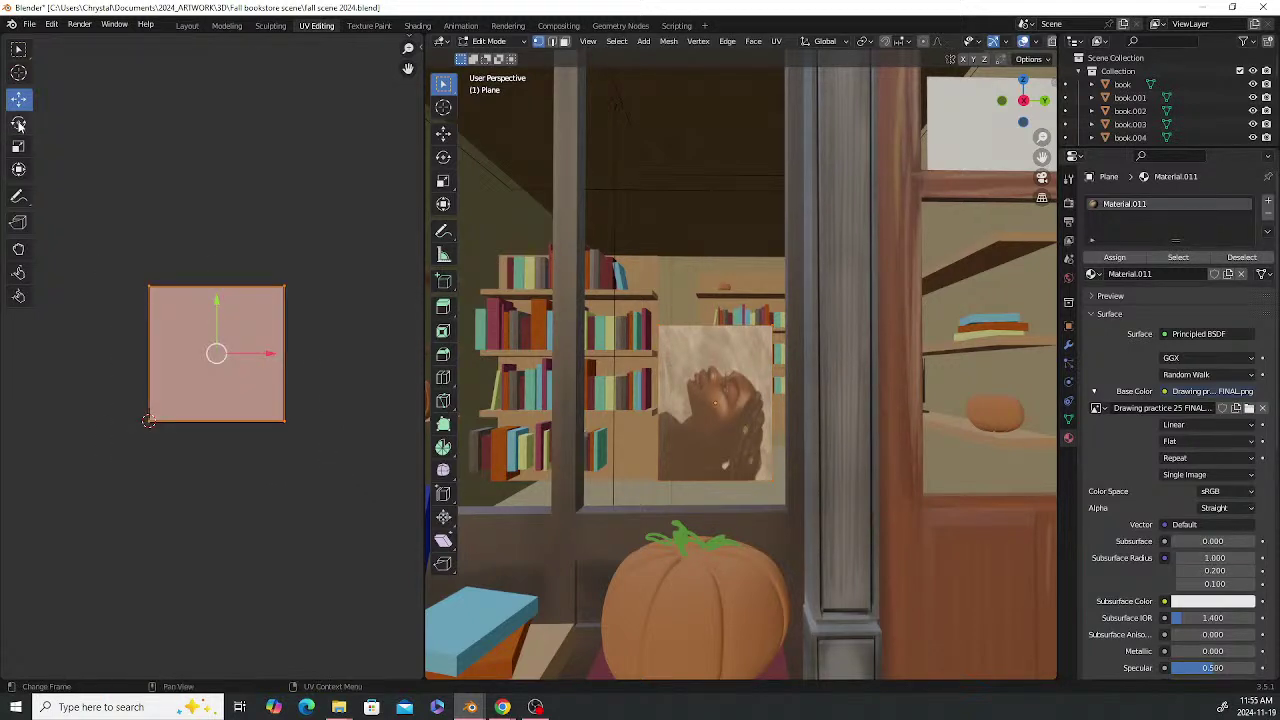
left_click(18, 122)
left_click_drag(271, 337, 228, 403)
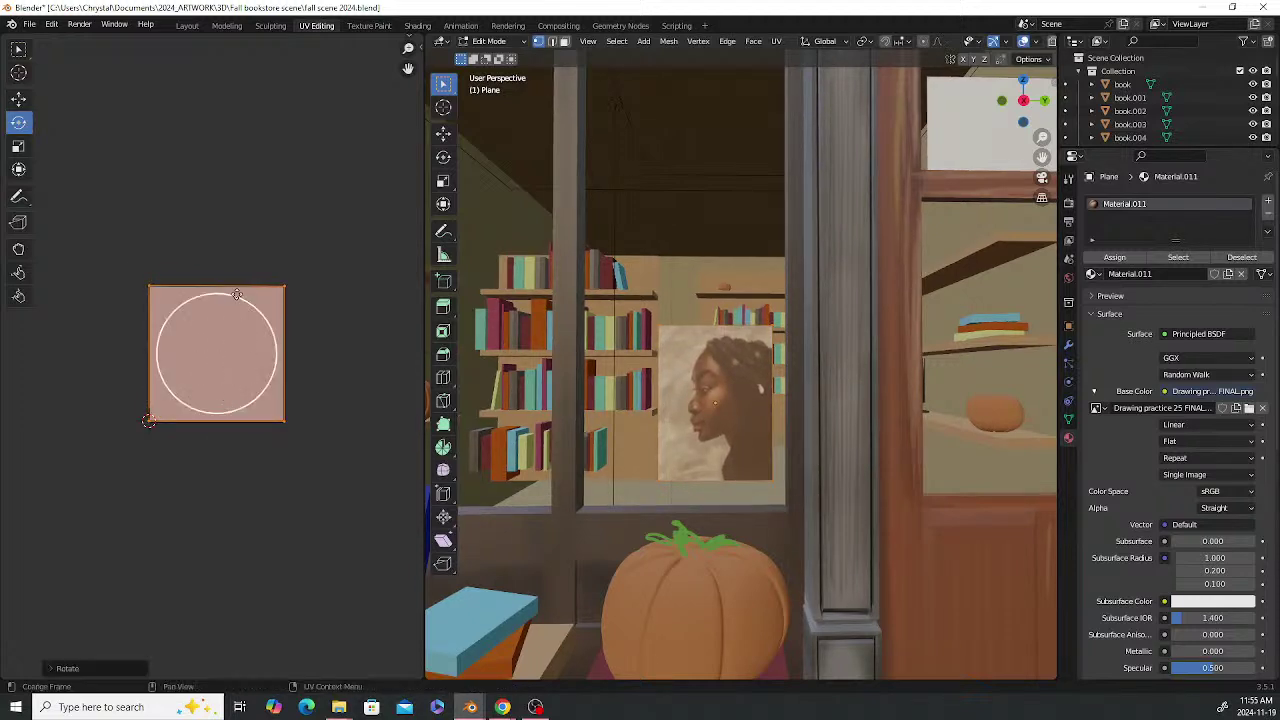
left_click(271, 235)
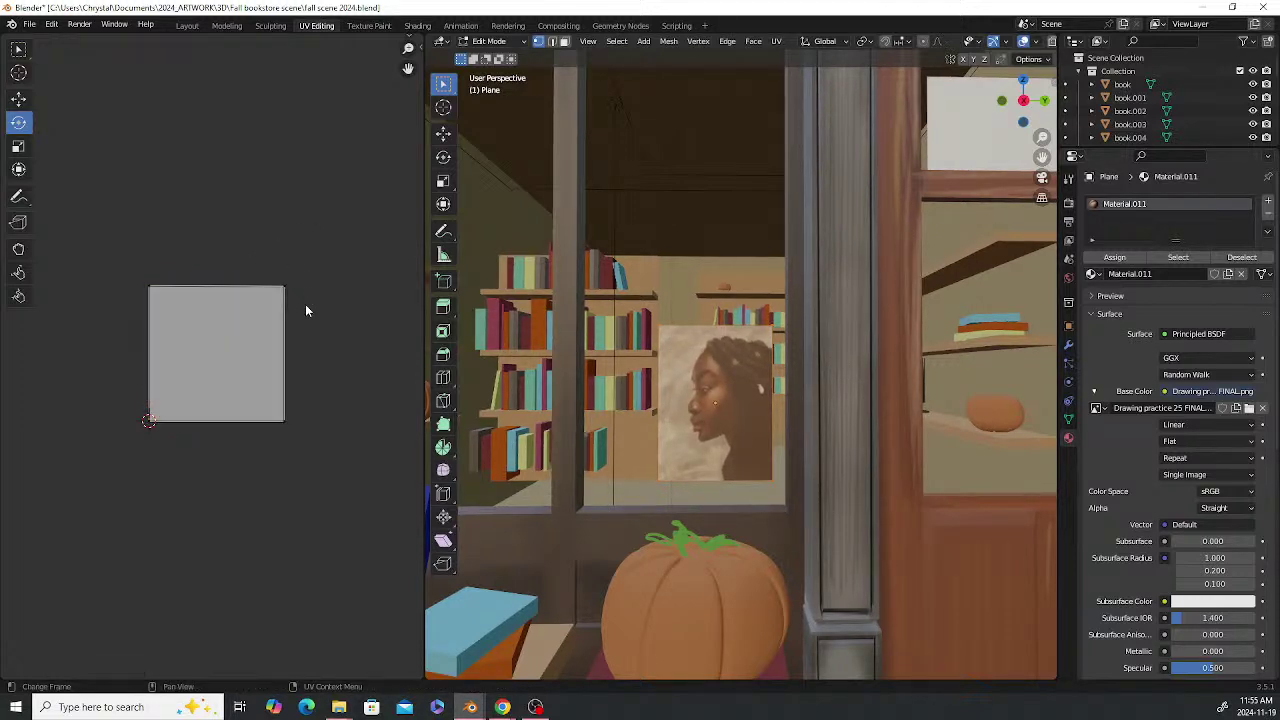
Widen the UV editor and reveal its header and the sidebar with the image settings
scroll(306, 308, "down", 7)
scroll(290, 310, "up", 10)
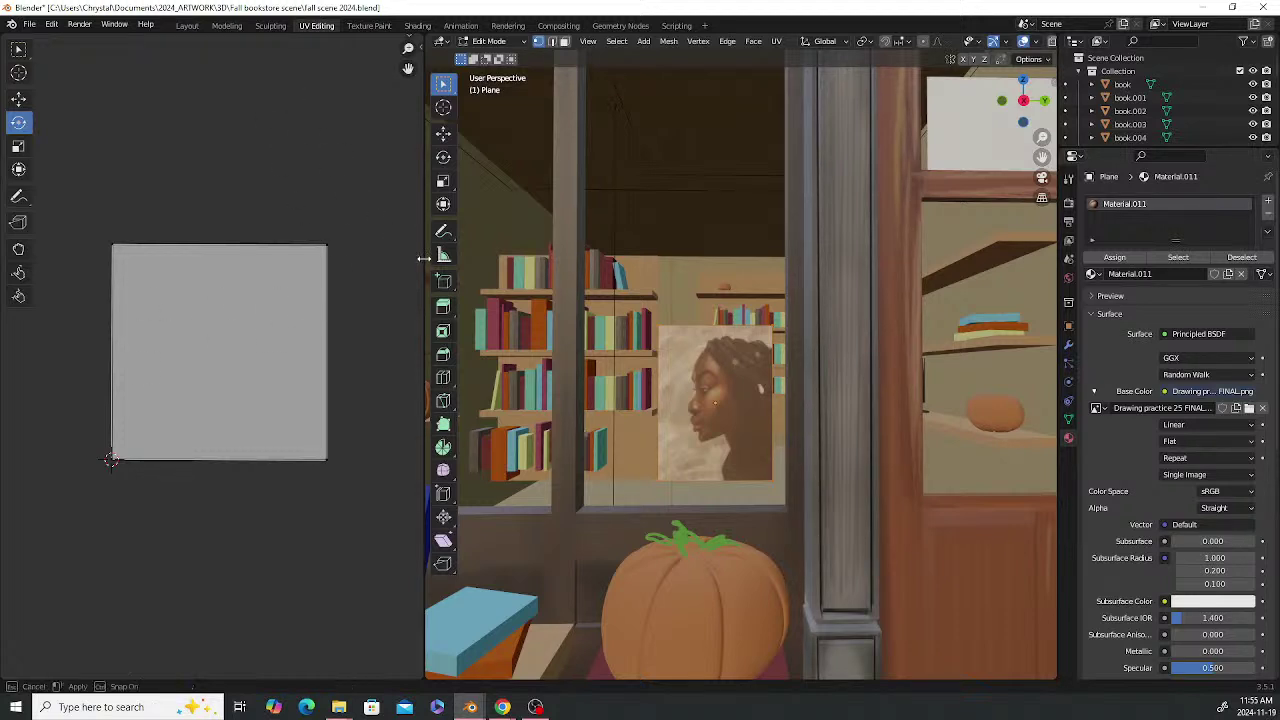
left_click_drag(421, 257, 766, 257)
scroll(501, 240, "down", 4)
scroll(501, 240, "up", 5)
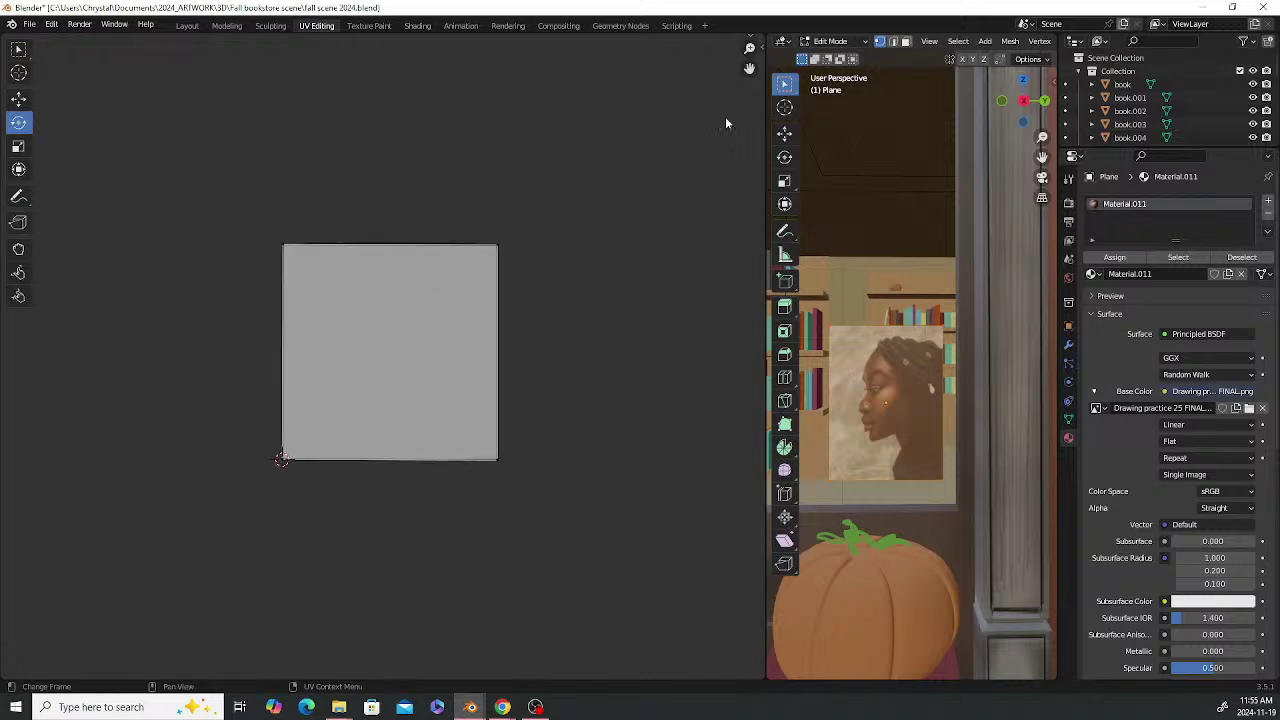
left_click(750, 33)
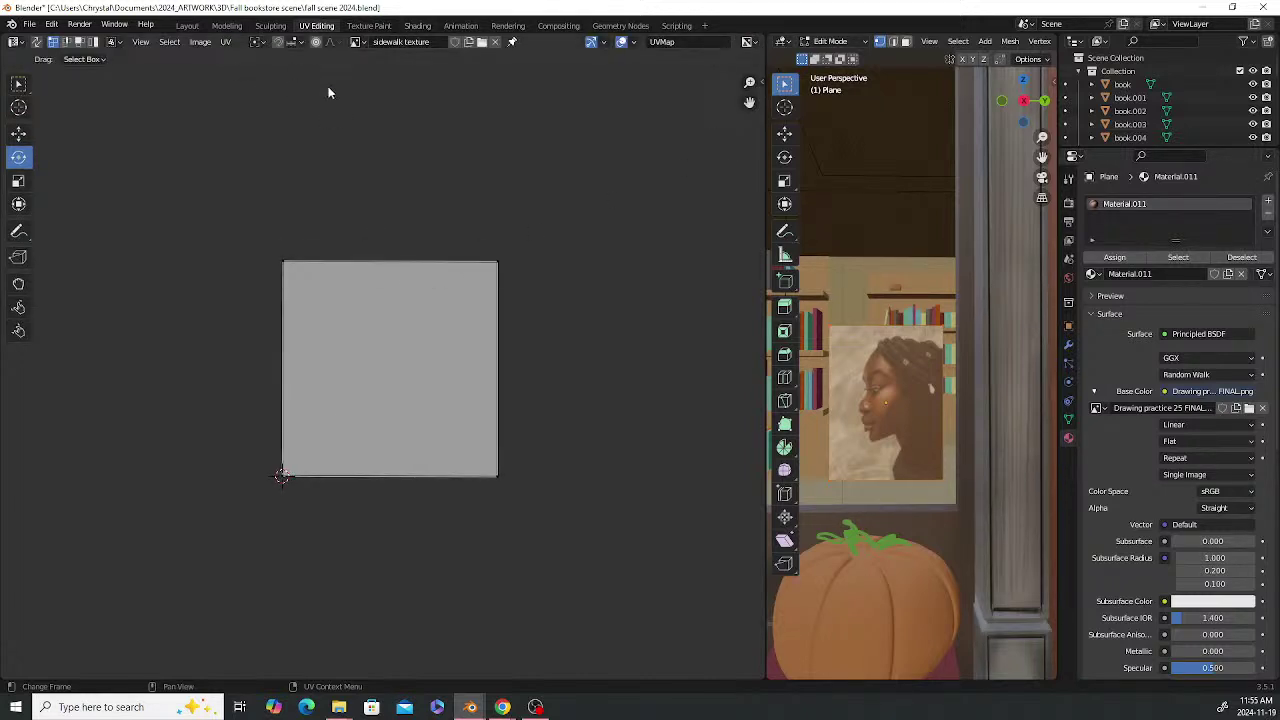
left_click(763, 86)
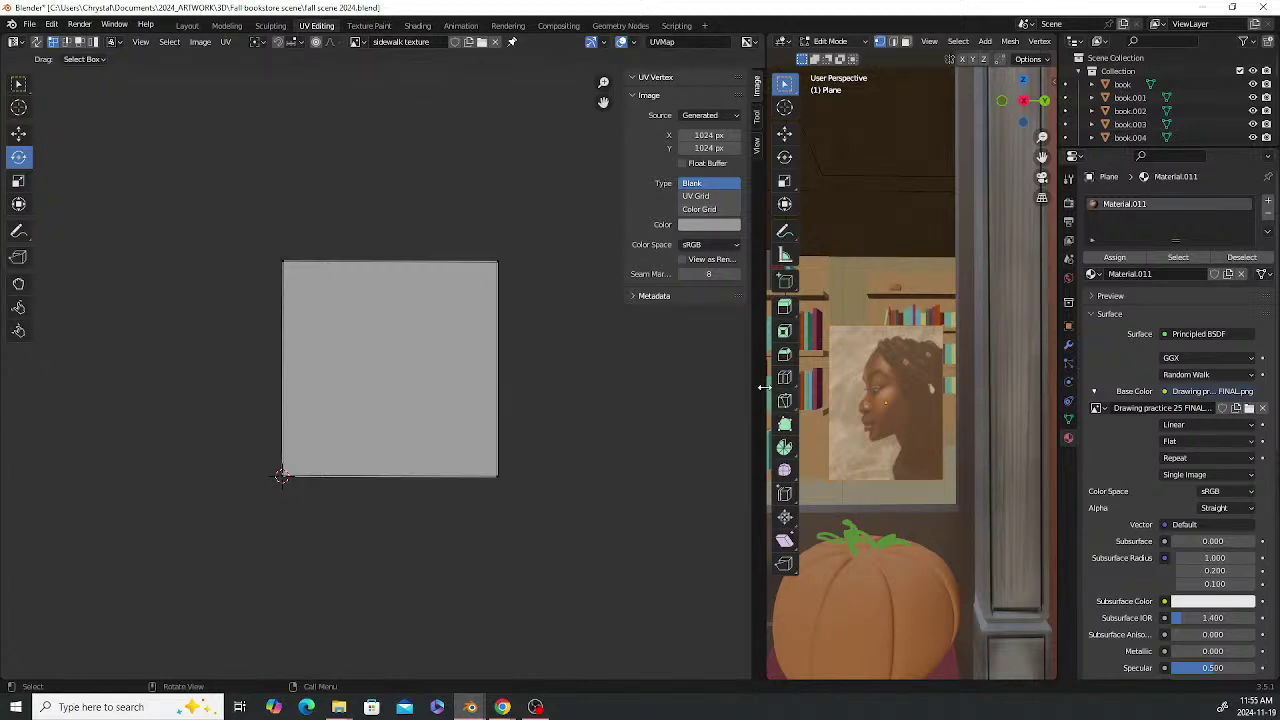
left_click_drag(763, 391, 648, 391)
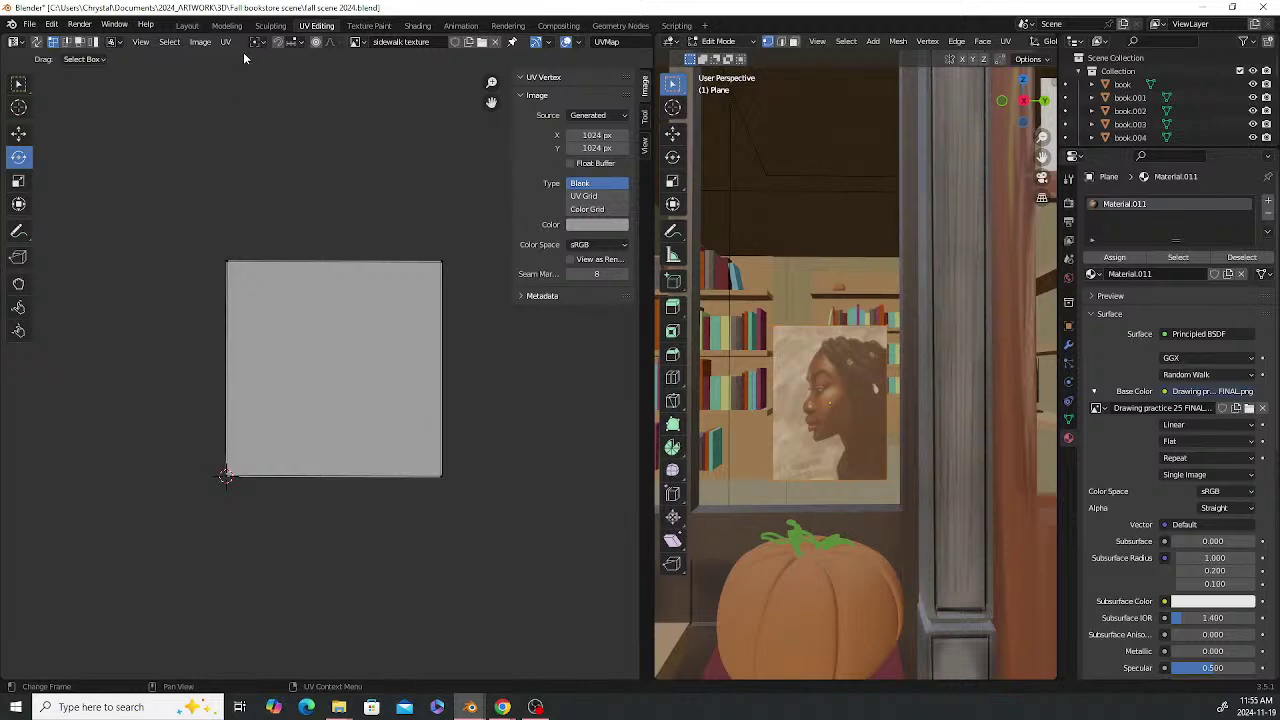
left_click(201, 42)
left_click(202, 43)
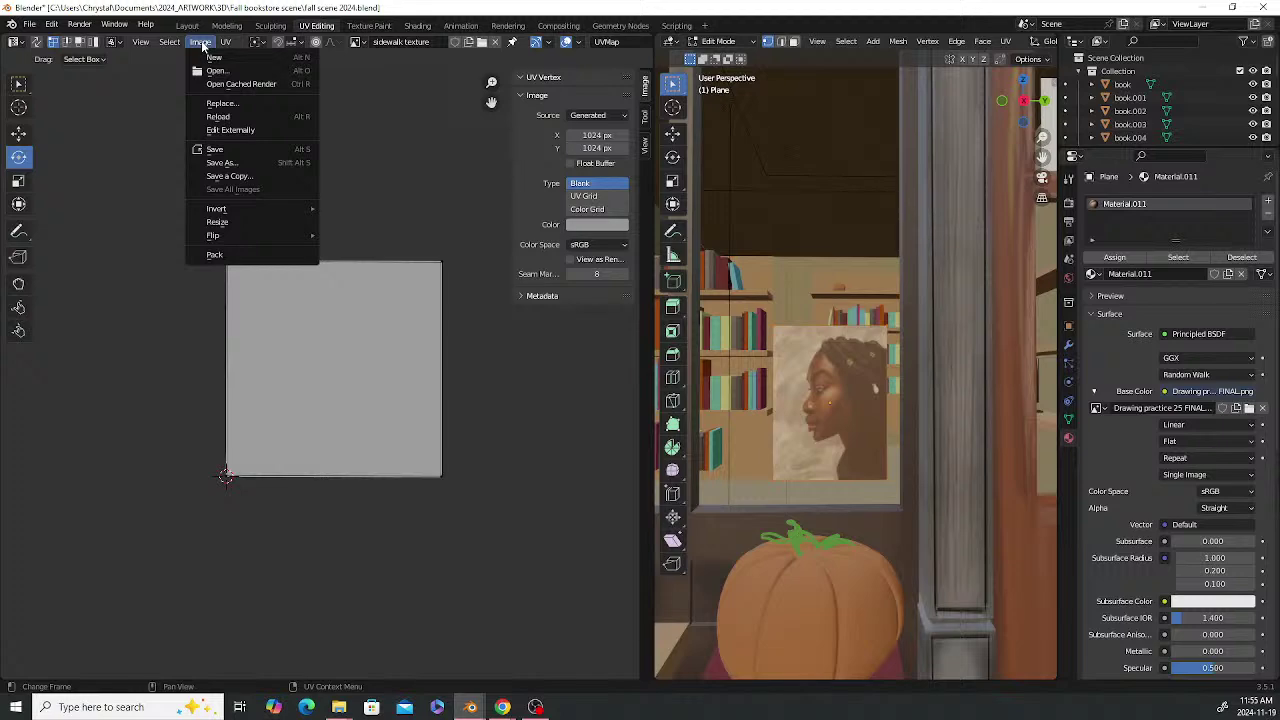
left_click(214, 149)
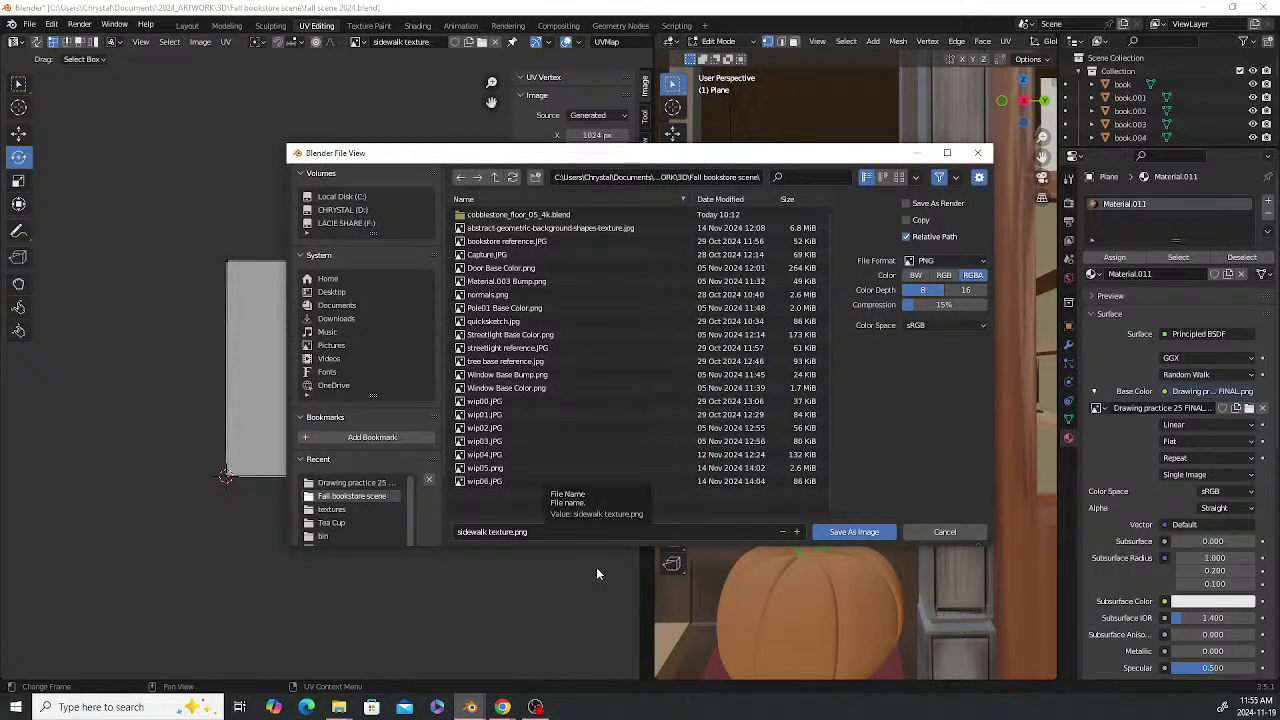
left_click(978, 153)
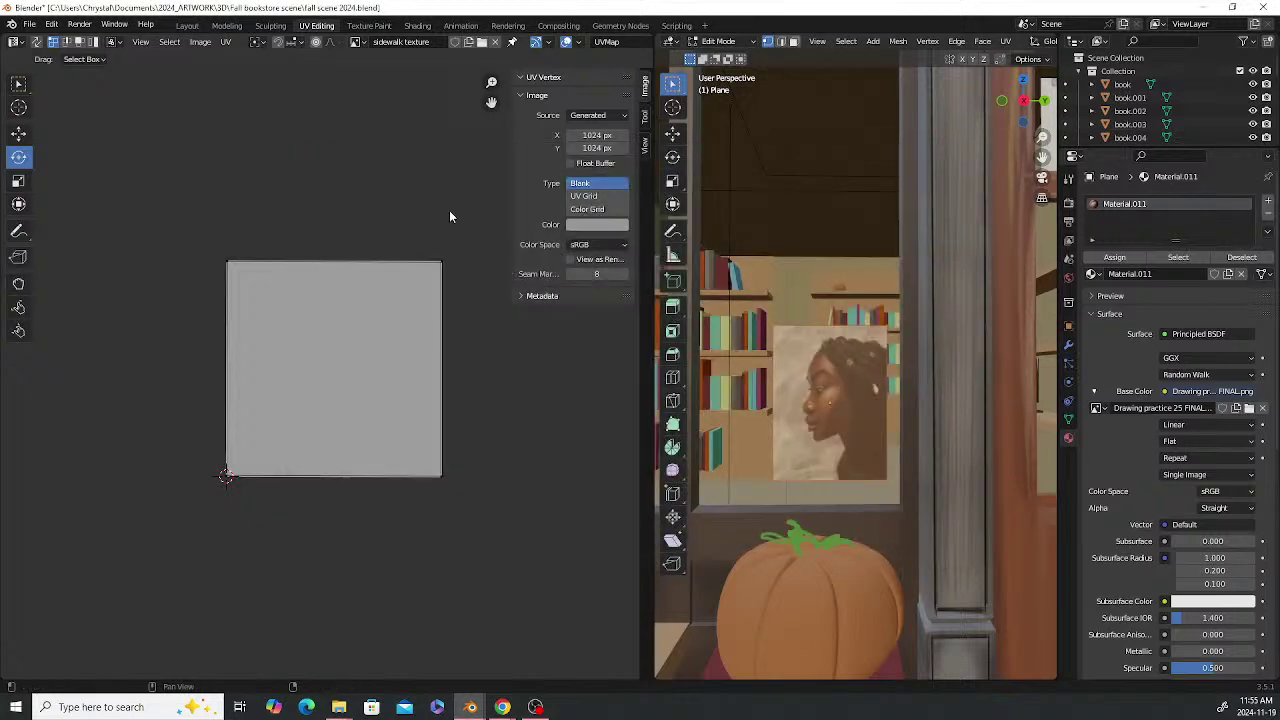
Look through the UV editor's list of available images for the portrait texture
left_click(356, 41)
scroll(427, 193, "down", 15)
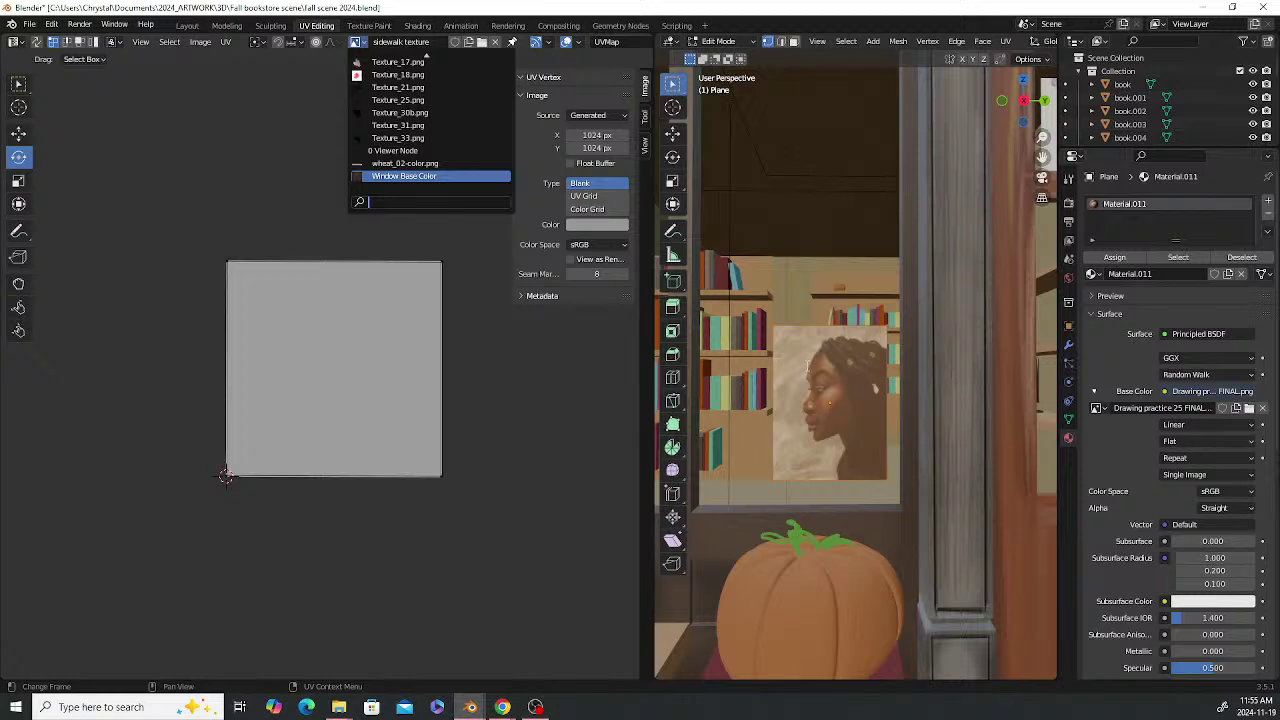
scroll(418, 168, "up", 15)
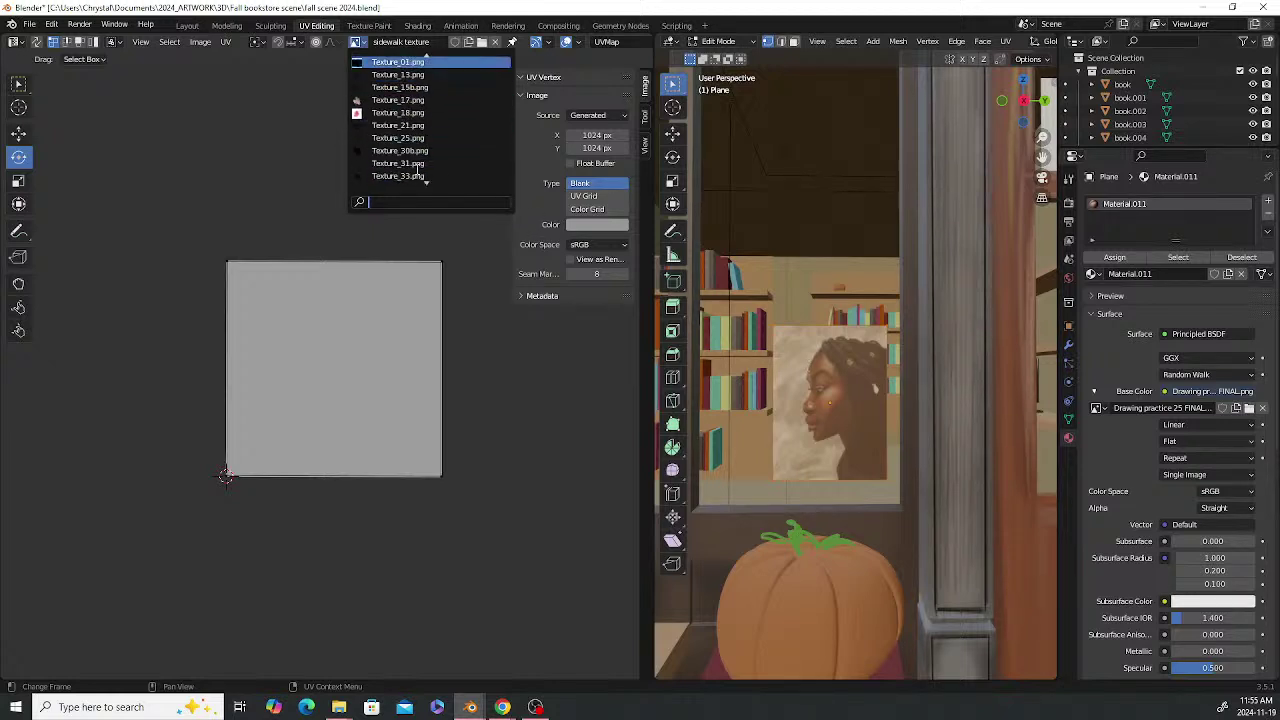
scroll(417, 168, "up", 5)
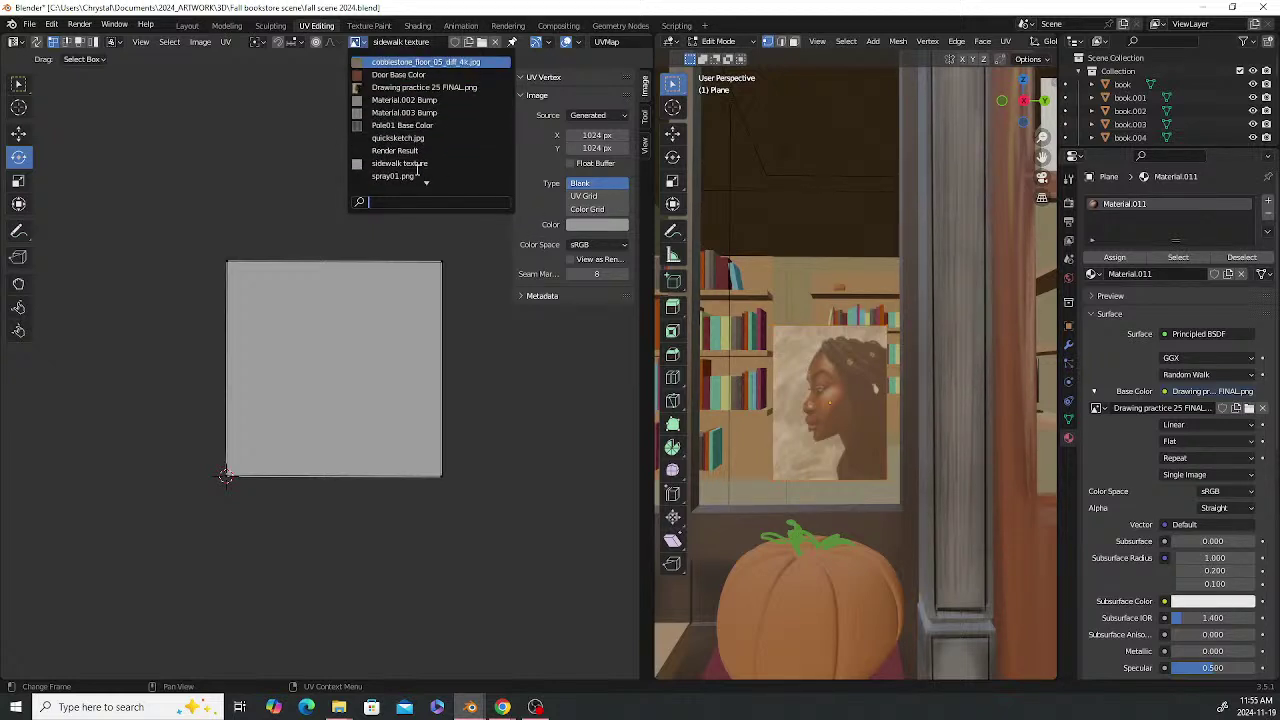
scroll(418, 168, "down", 20)
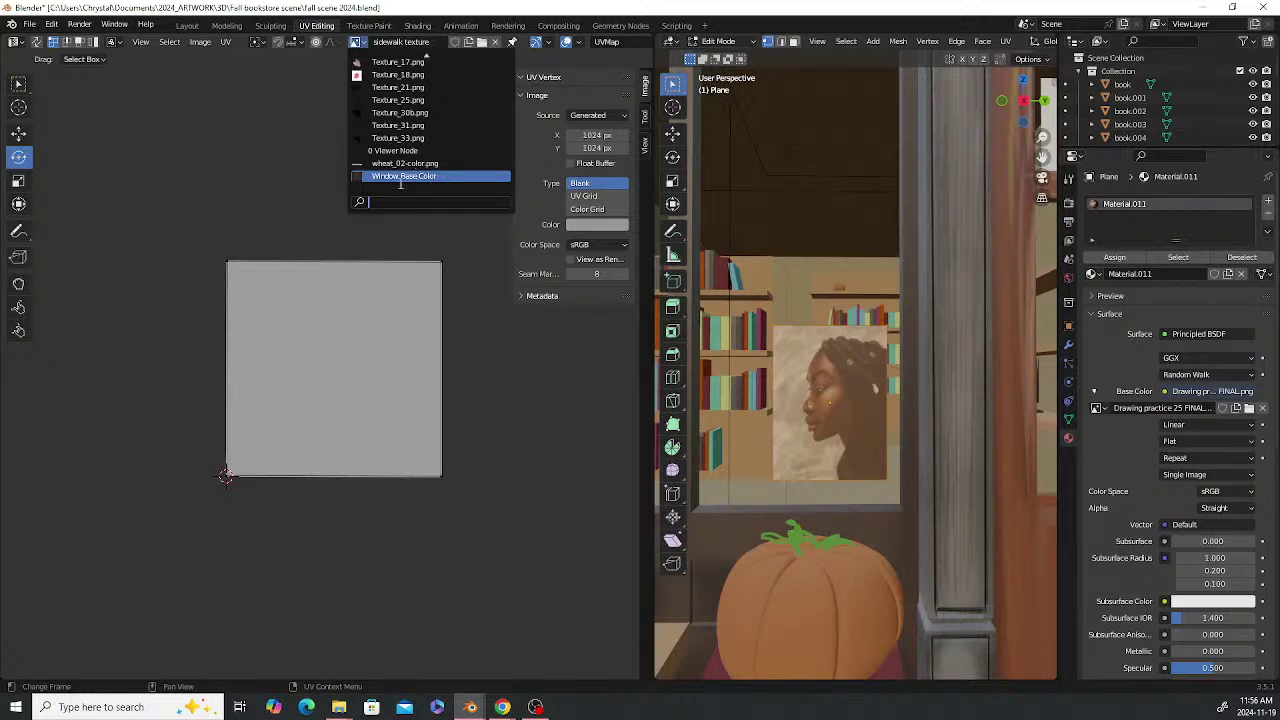
Rename the picture plane's material to picture01
left_click(1158, 274)
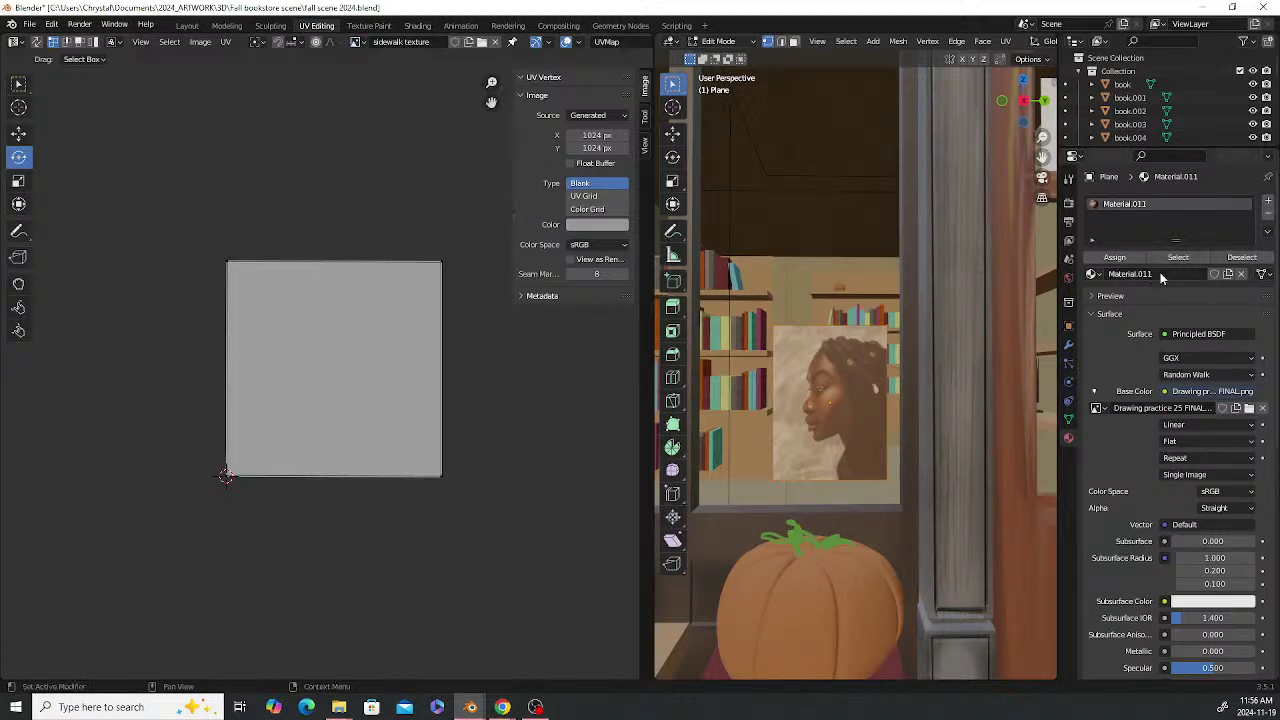
left_click(1158, 272)
type("picture01")
key("Return")
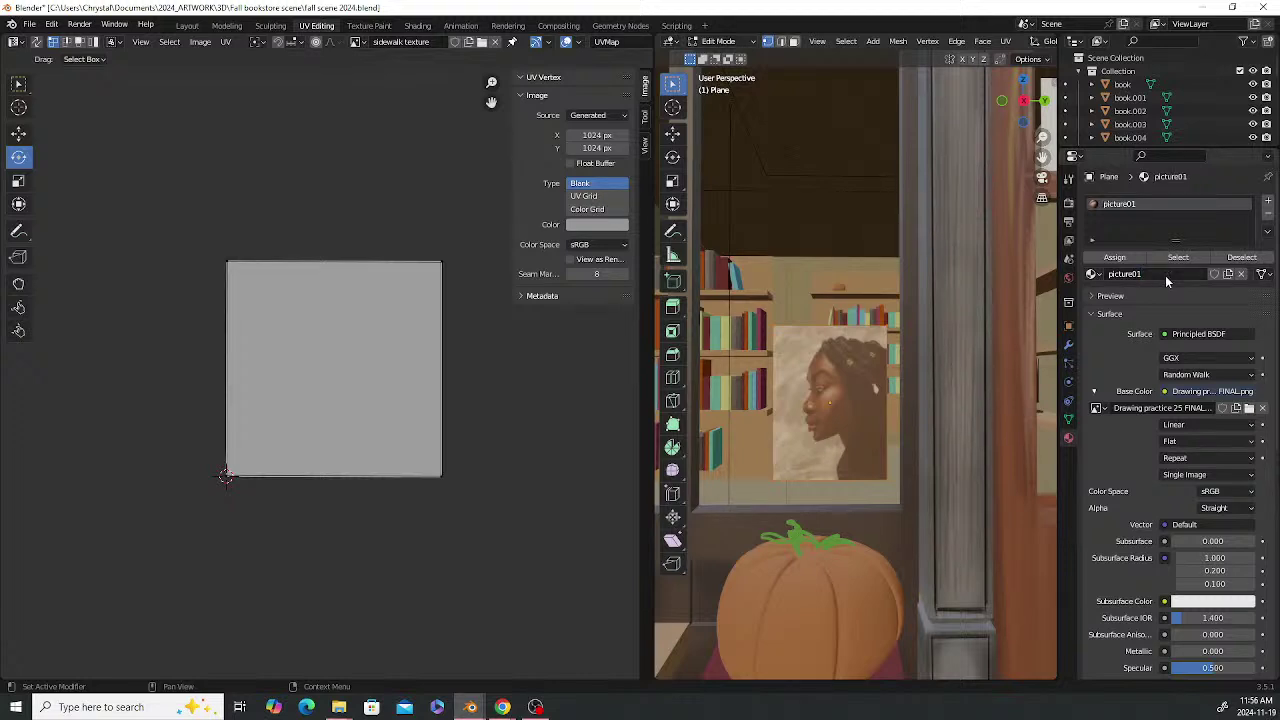
Display Drawing practice 25 FINAL.png in the UV editor behind the plane's UVs
left_click(357, 41)
scroll(436, 150, "down", 10)
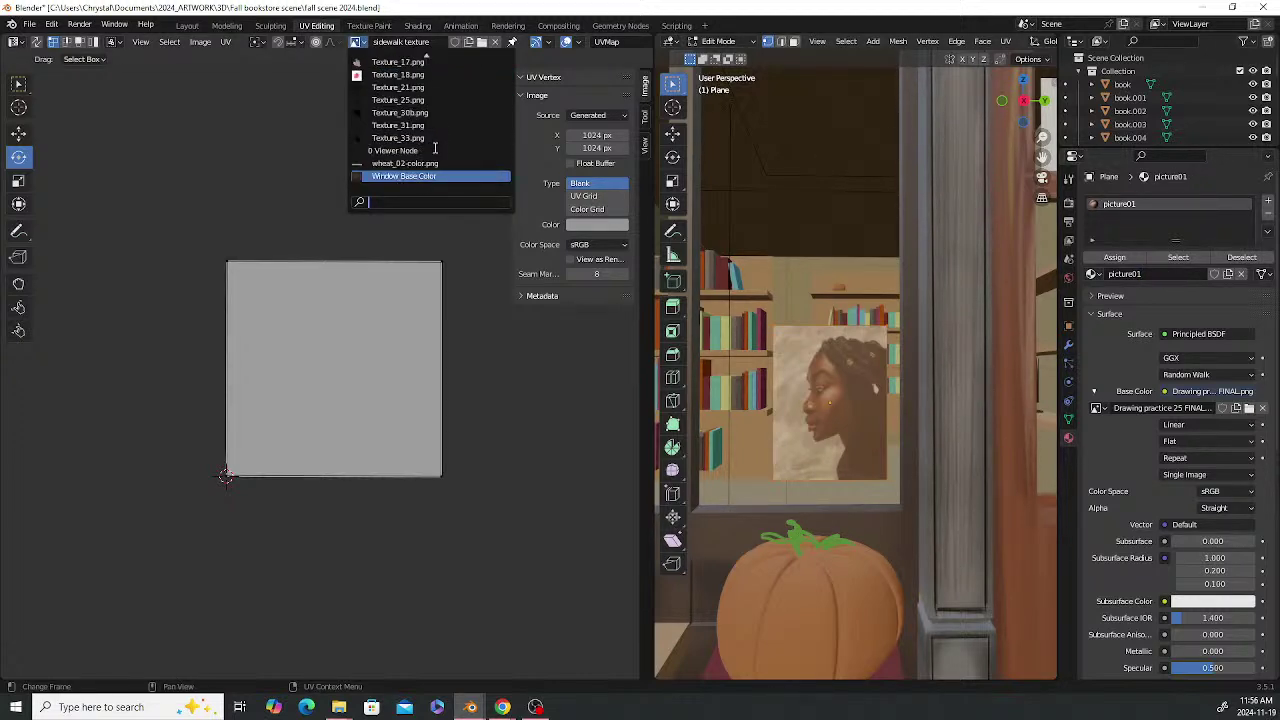
scroll(436, 150, "up", 10)
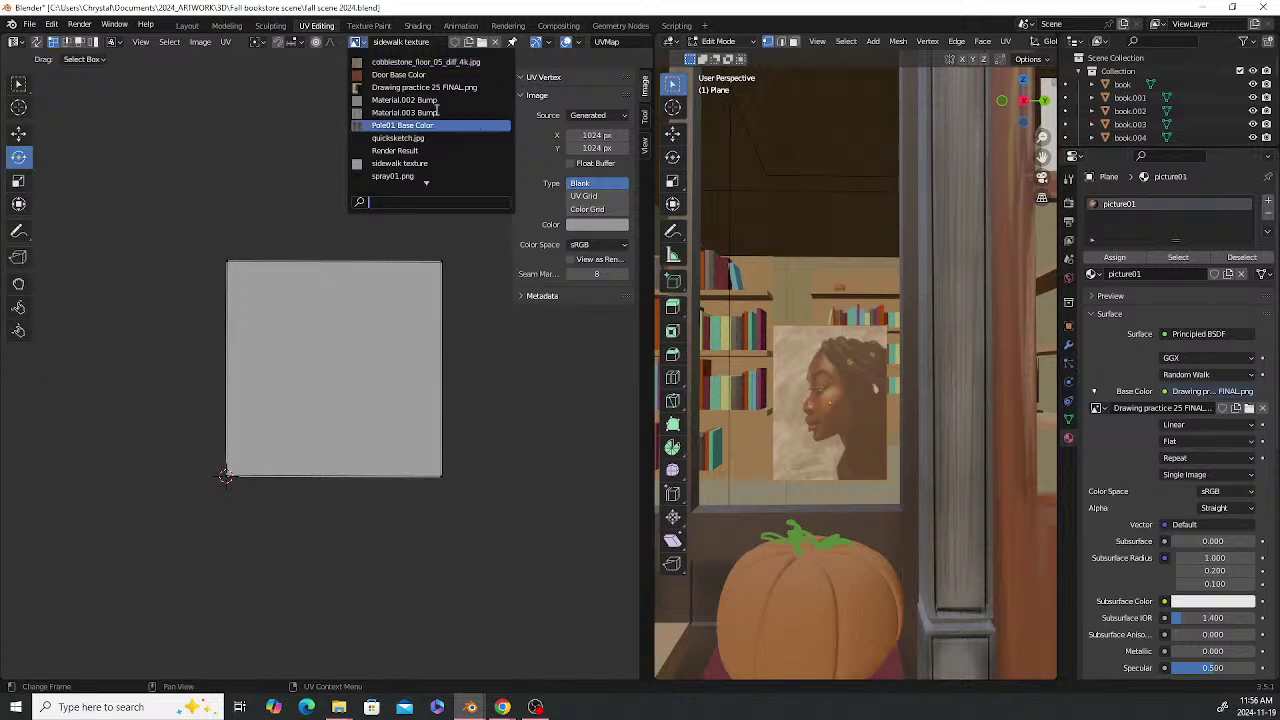
left_click(418, 88)
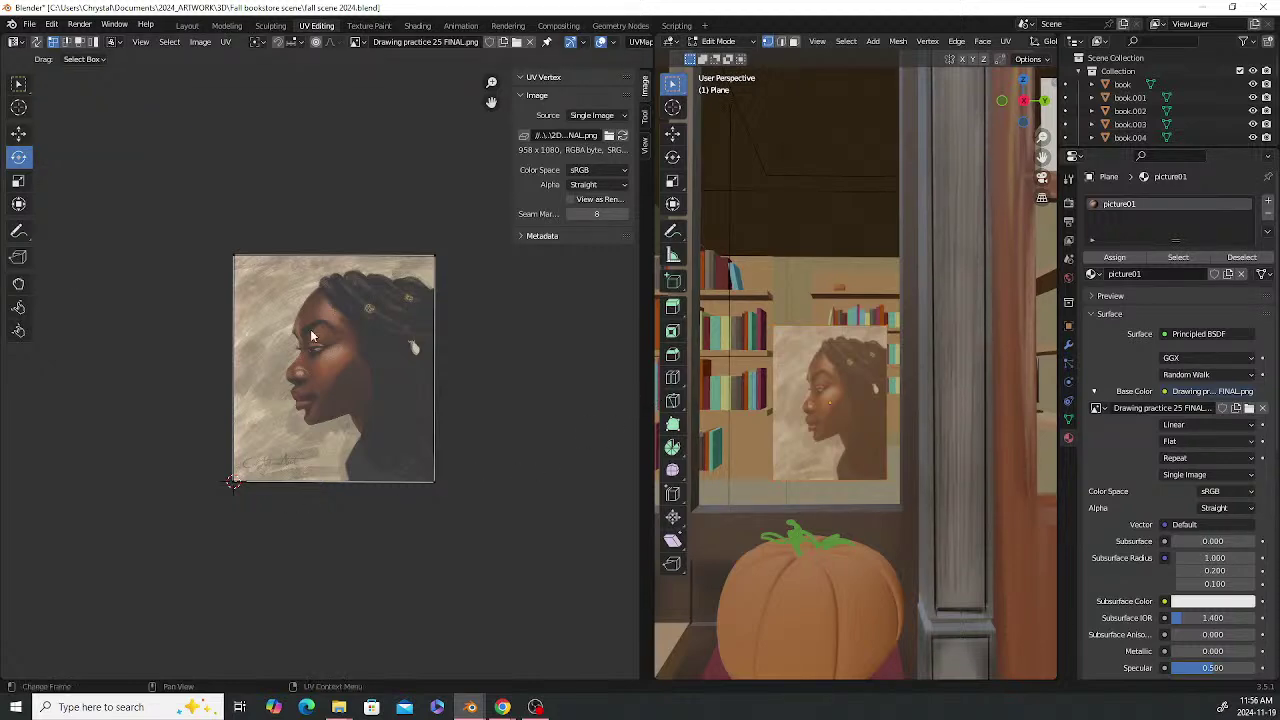
Narrow the UV editor to enlarge the 3D view, and return to the Layout workspace
left_click_drag(649, 375, 415, 380)
scroll(328, 385, "down", 2)
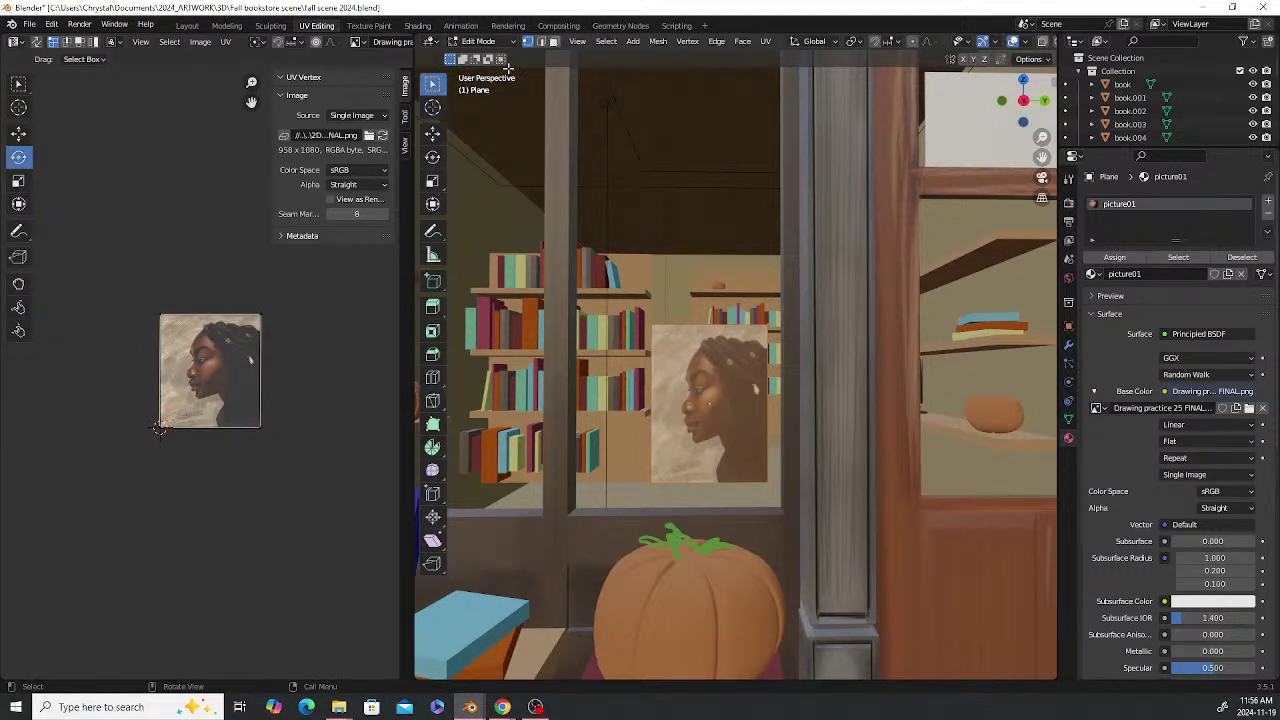
left_click(188, 26)
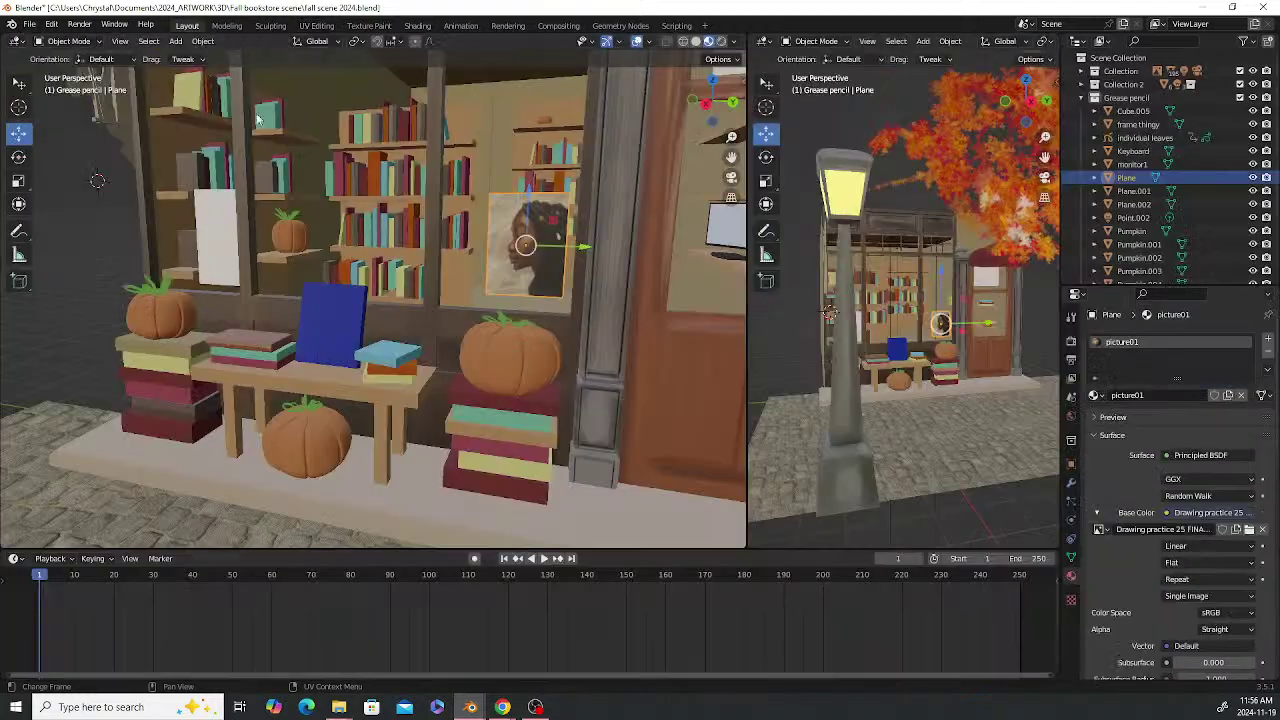
scroll(211, 302, "down", 1)
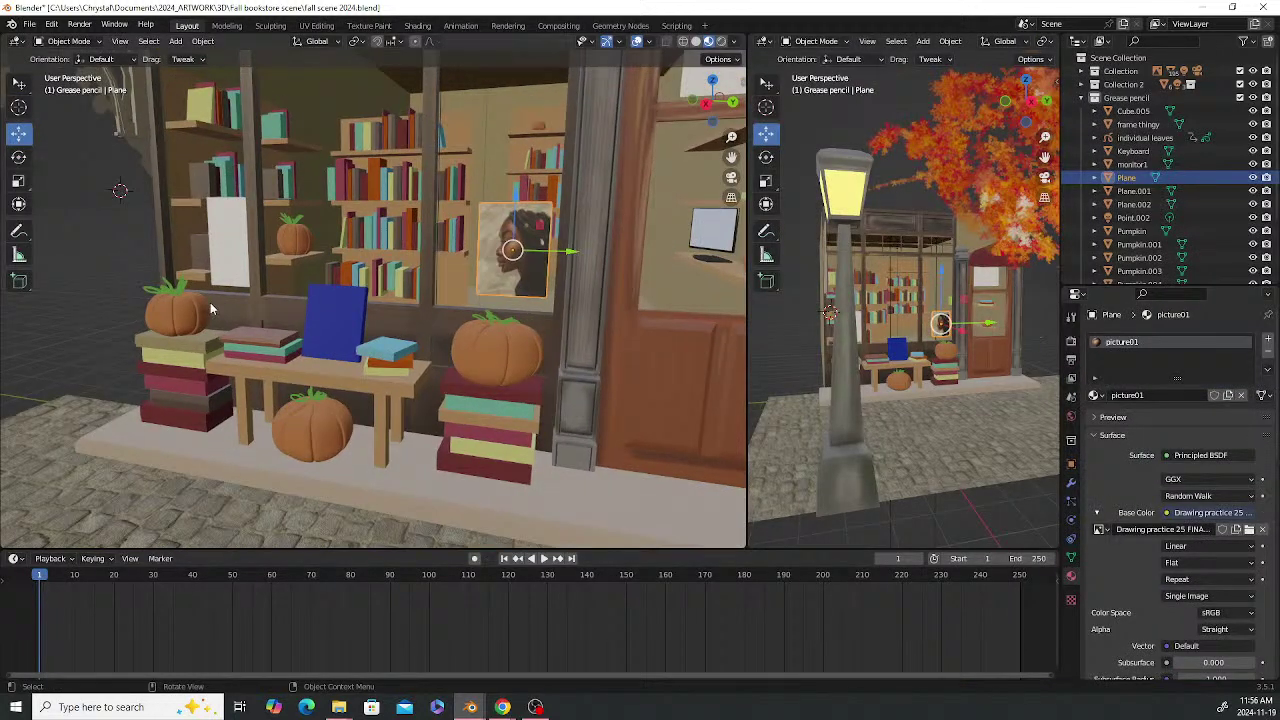
Deselect the portrait picture plane and look at the whole storefront with the picture in its window
left_click(125, 238)
scroll(496, 352, "down", 1)
scroll(494, 355, "down", 2)
middle_click_drag(492, 349, 430, 310)
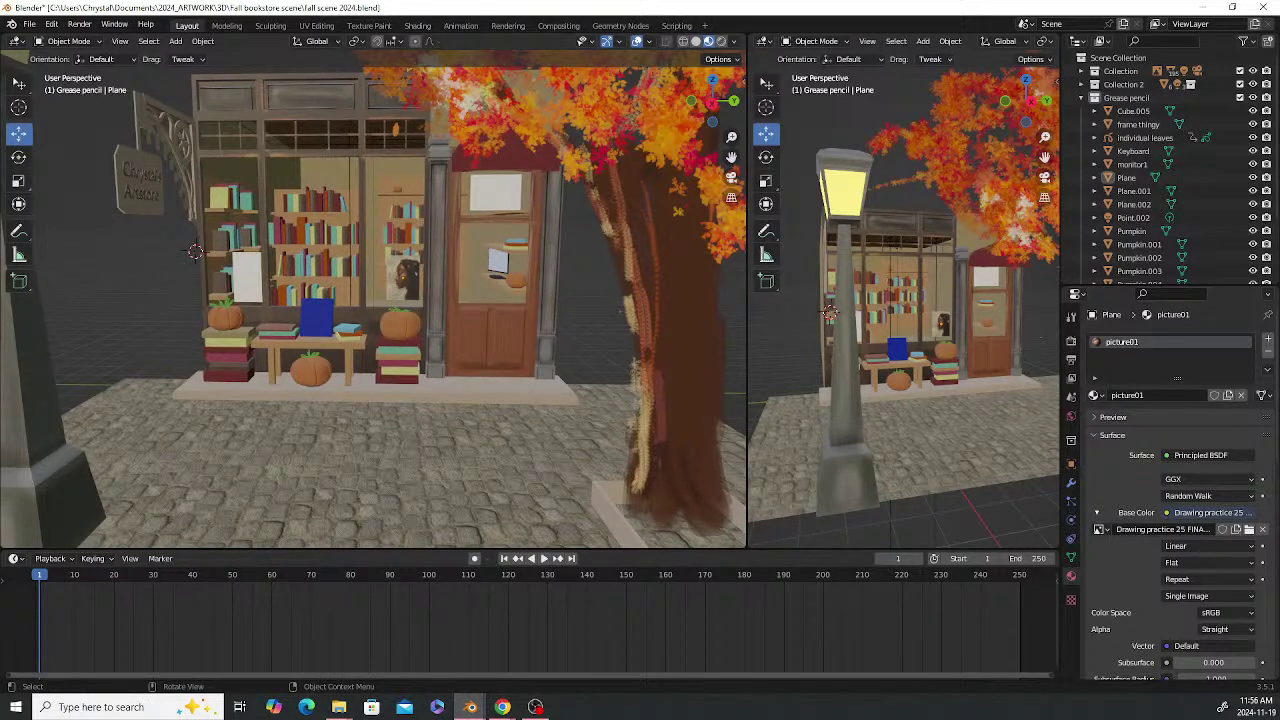
Switch to the browser and look through the YouTube channel's past live streams for artwork to use
left_click(503, 707)
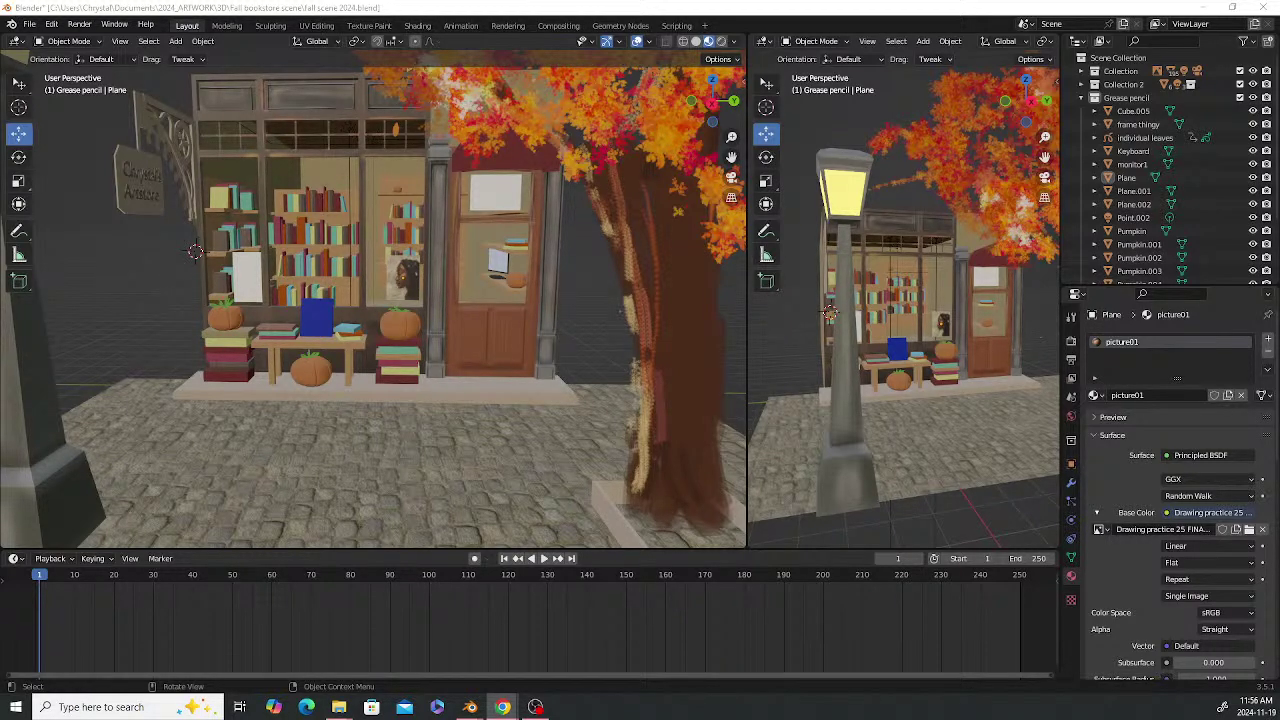
left_click_drag(2, 255, 931, 25)
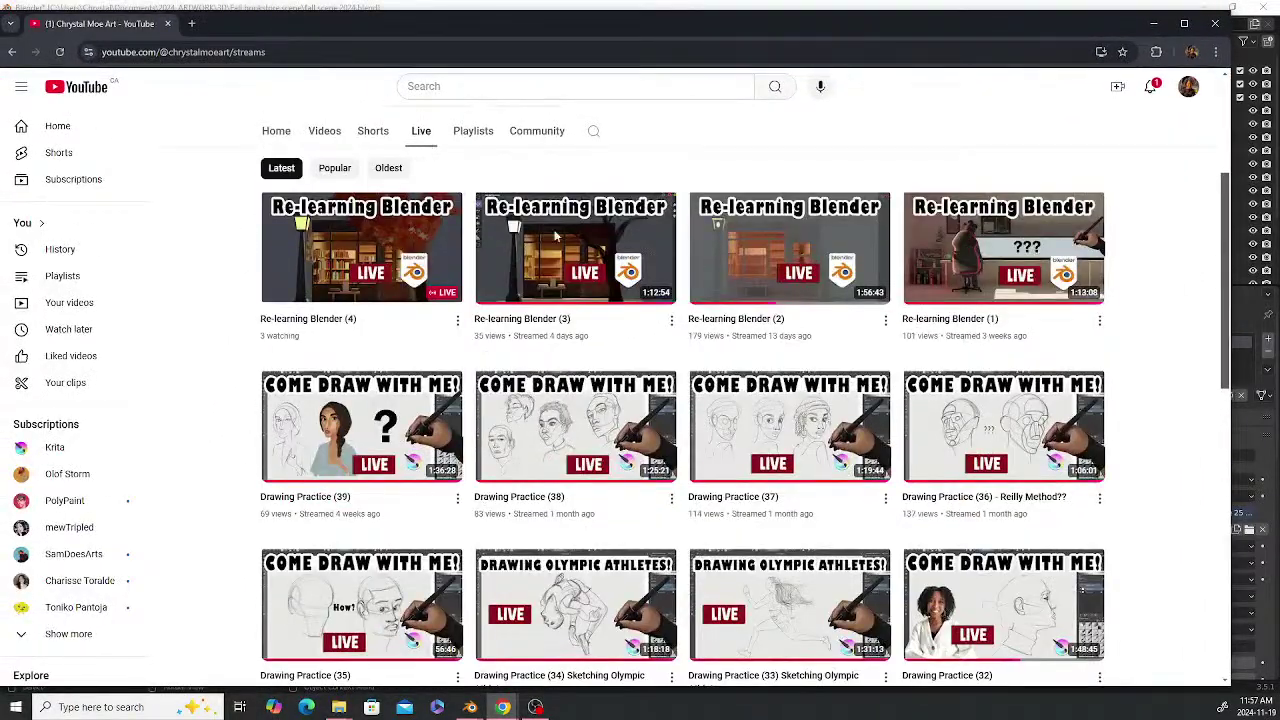
scroll(713, 325, "down", 6)
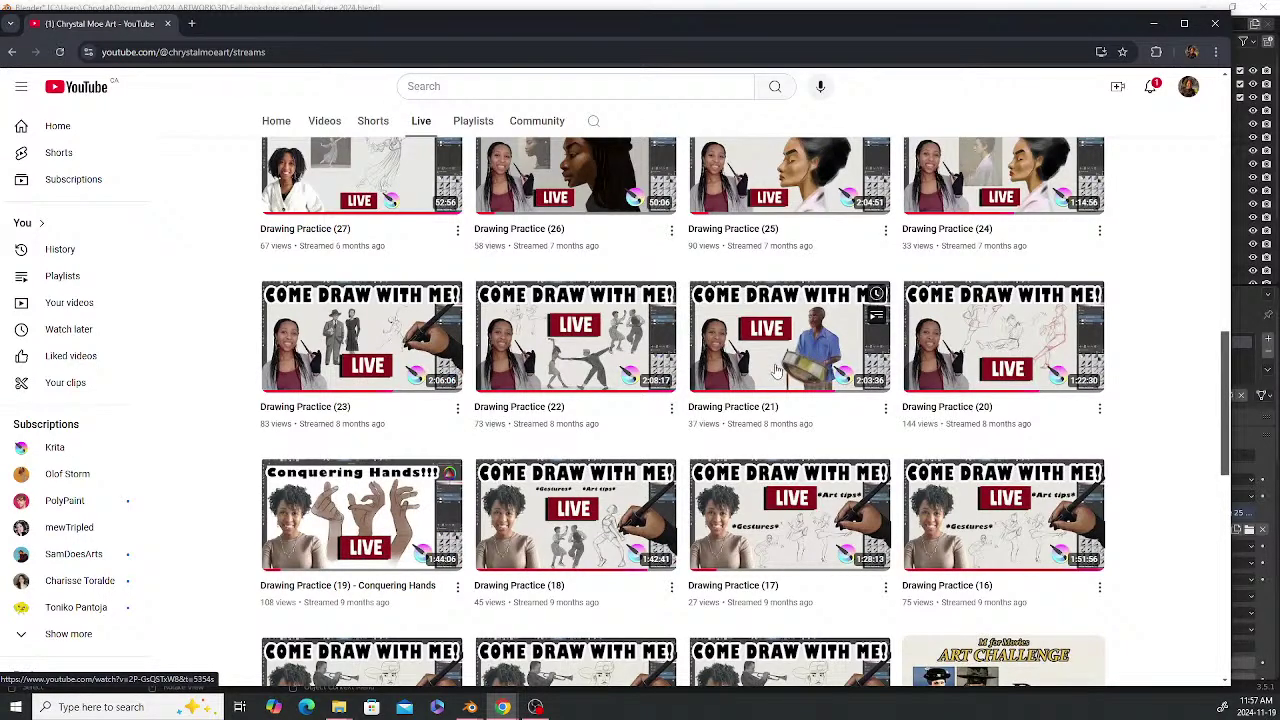
scroll(776, 372, "down", 1)
scroll(790, 420, "up", 3)
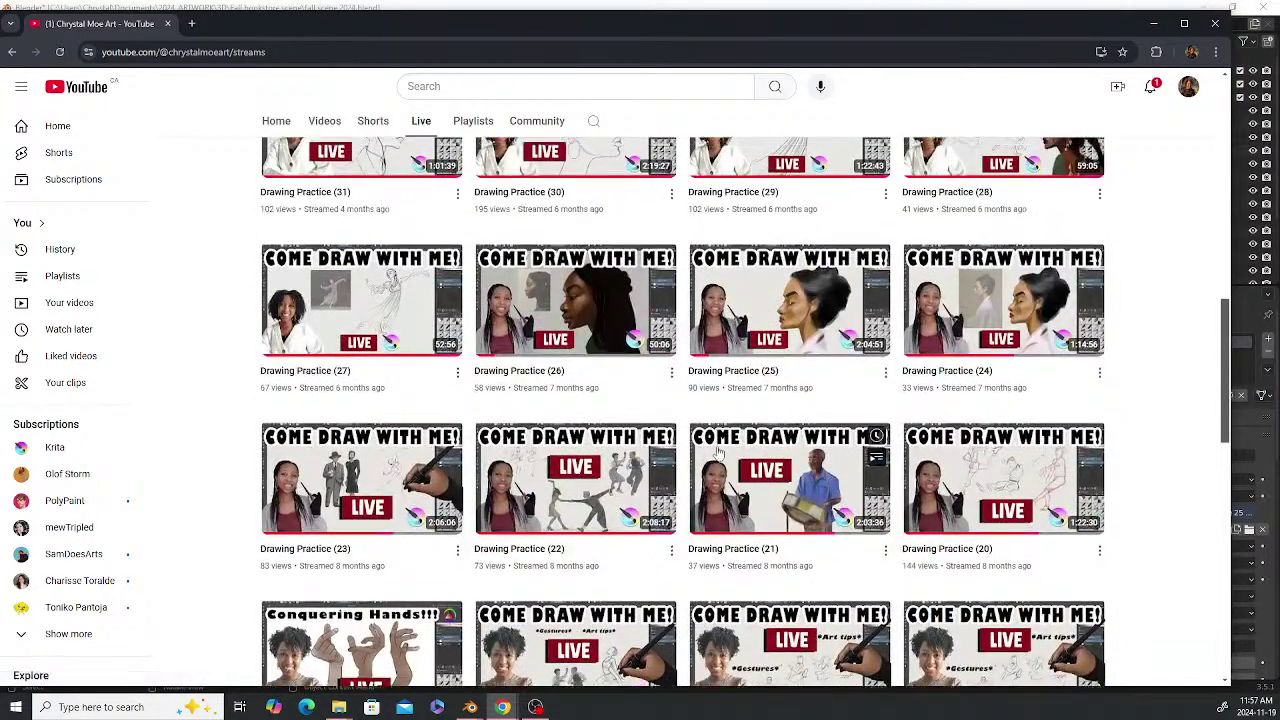
scroll(720, 450, "up", 1)
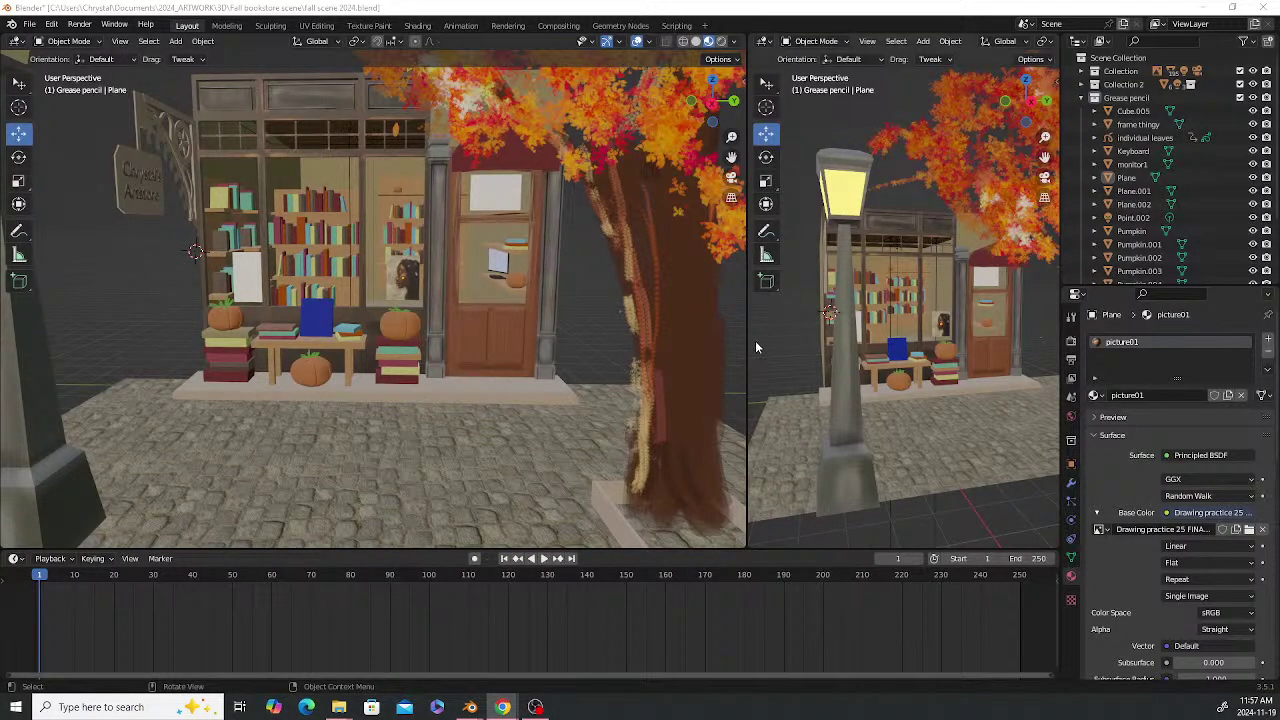
Return to Blender, enlarge the second 3D view, and select the blank picture plane in the storefront window near the bookshelf
left_click_drag(748, 334, 511, 326)
scroll(773, 320, "up", 7)
middle_click_drag(769, 333, 717, 275)
left_click(717, 275)
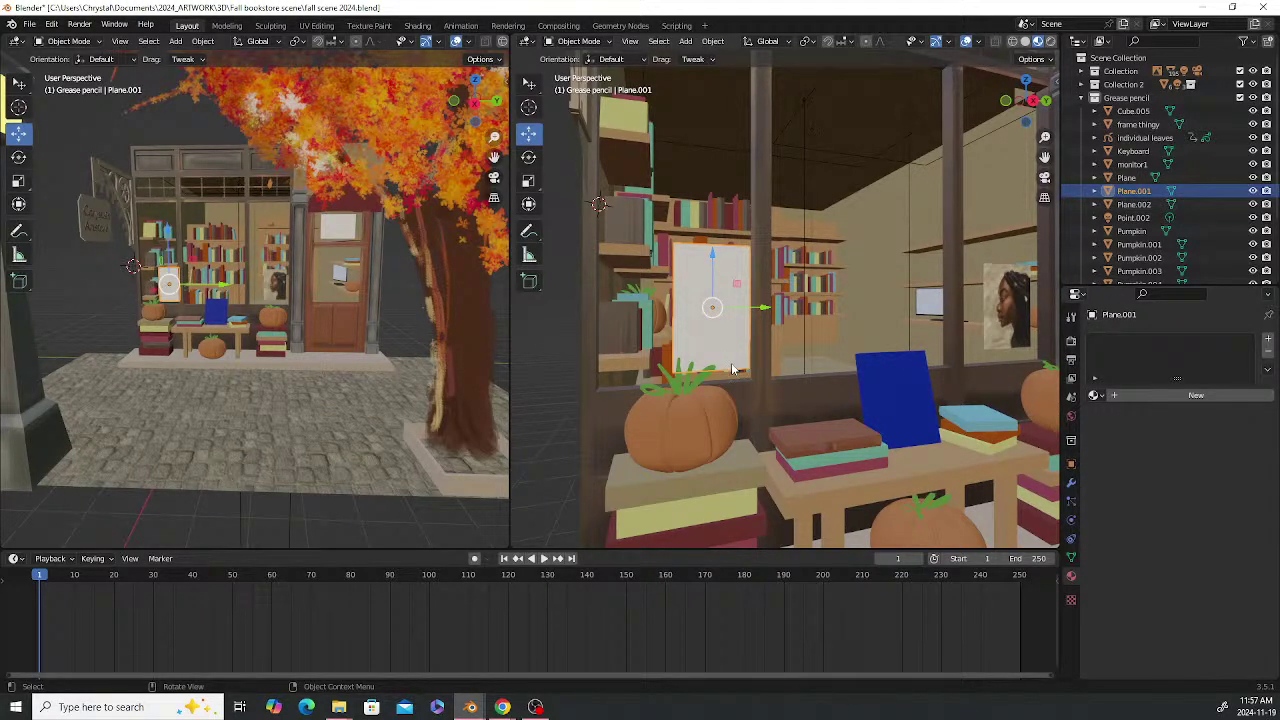
mouse_move(341, 708)
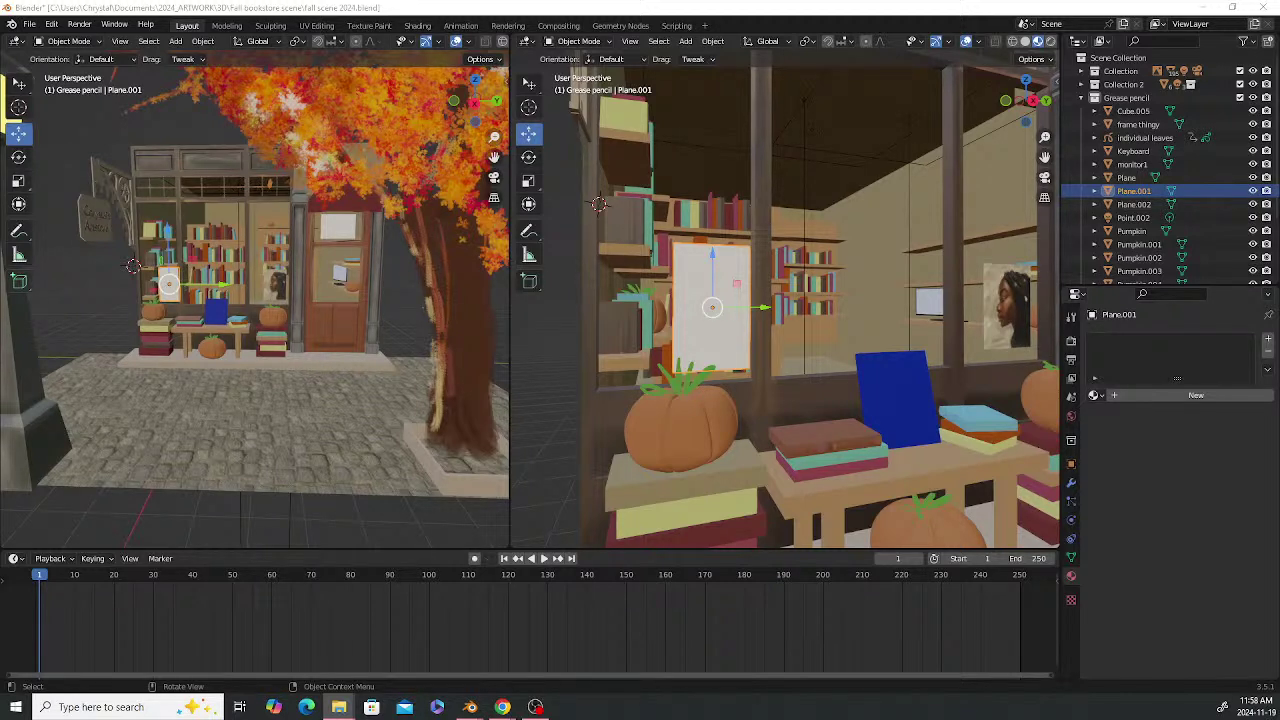
Create a new material on the selected picture plane and name it picture02
left_click(1095, 395)
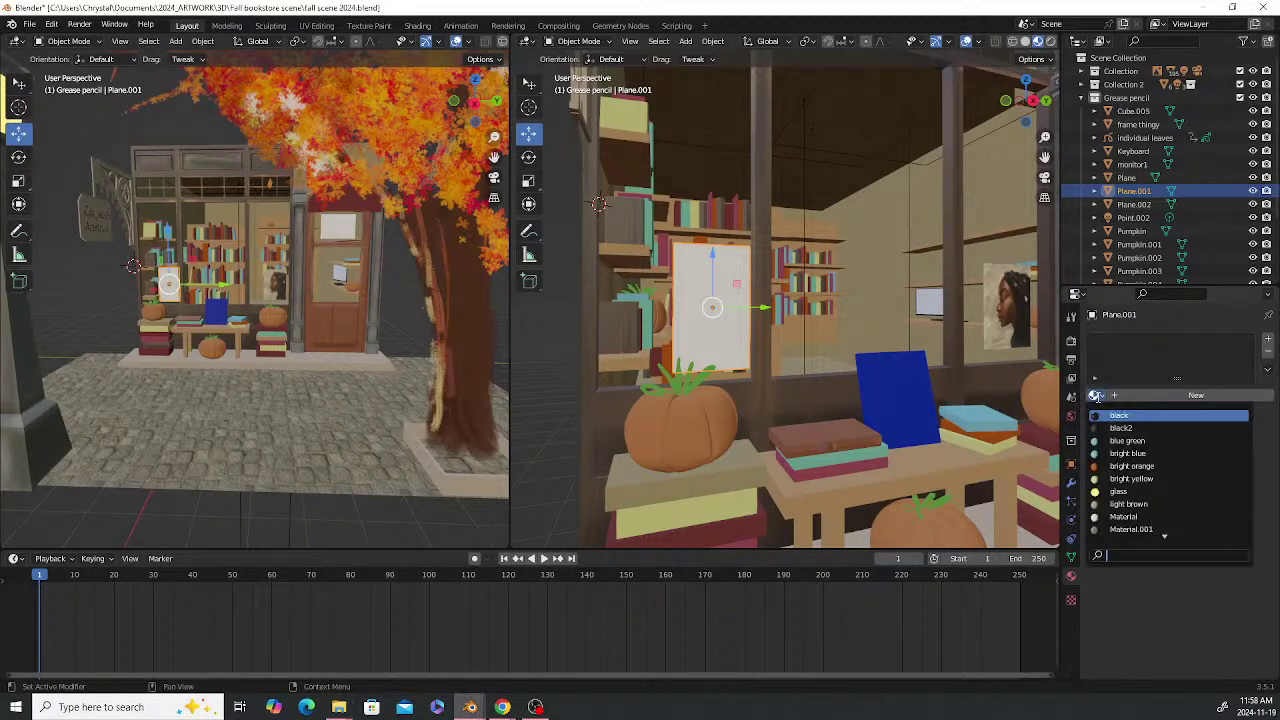
left_click(1140, 395)
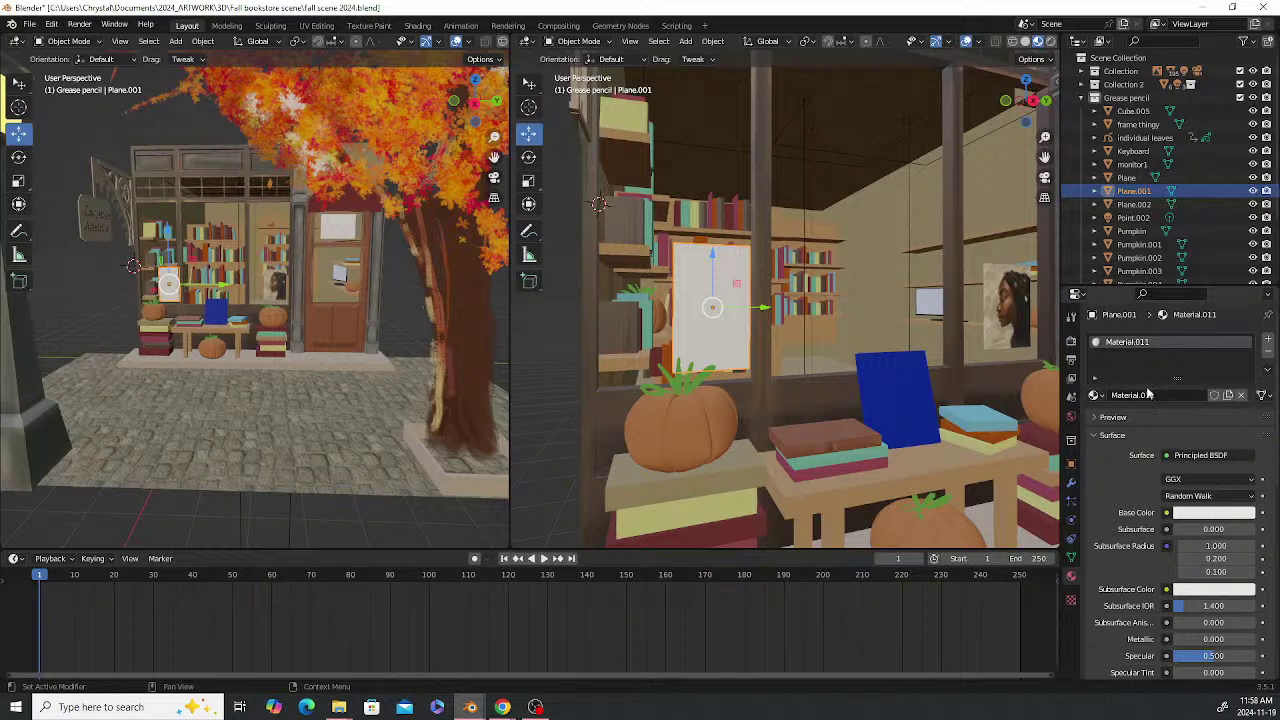
double_click(1150, 394)
type("picture02")
key("Return")
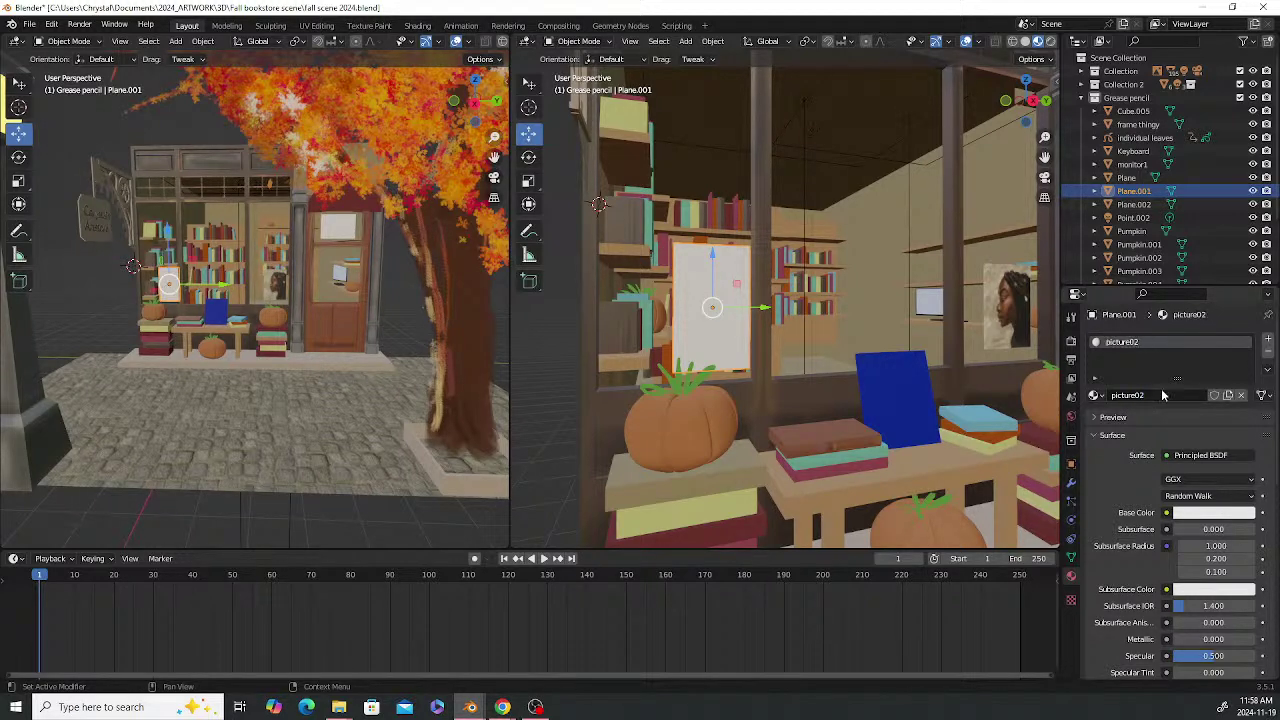
Give picture02's base color an image texture and load Thief on cross FINAL.png into it
left_click(1166, 512)
left_click(880, 395)
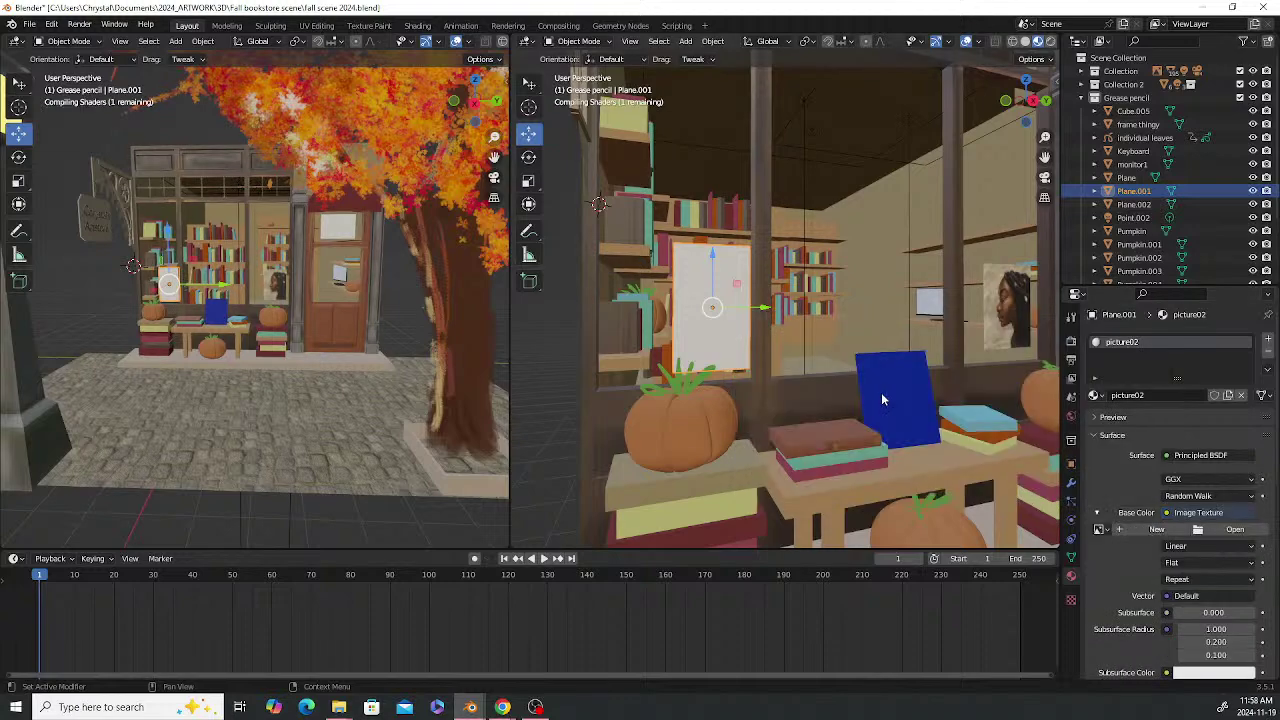
left_click(1234, 529)
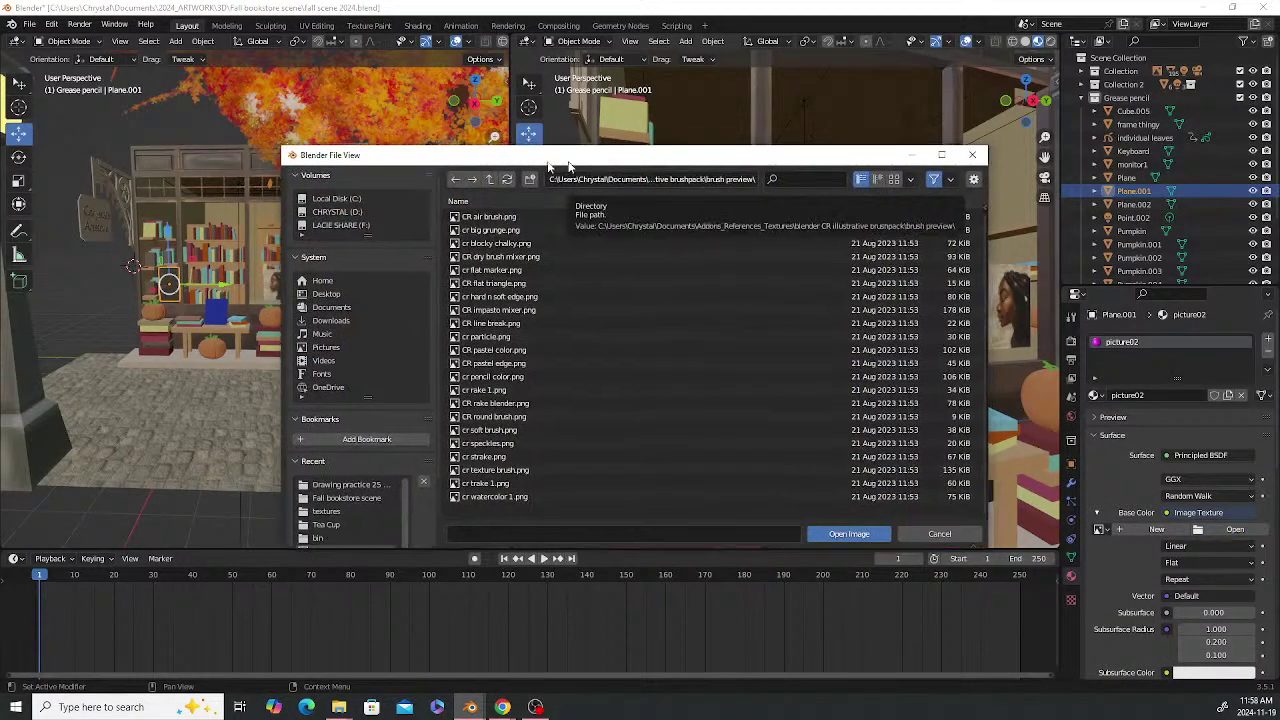
key("Escape")
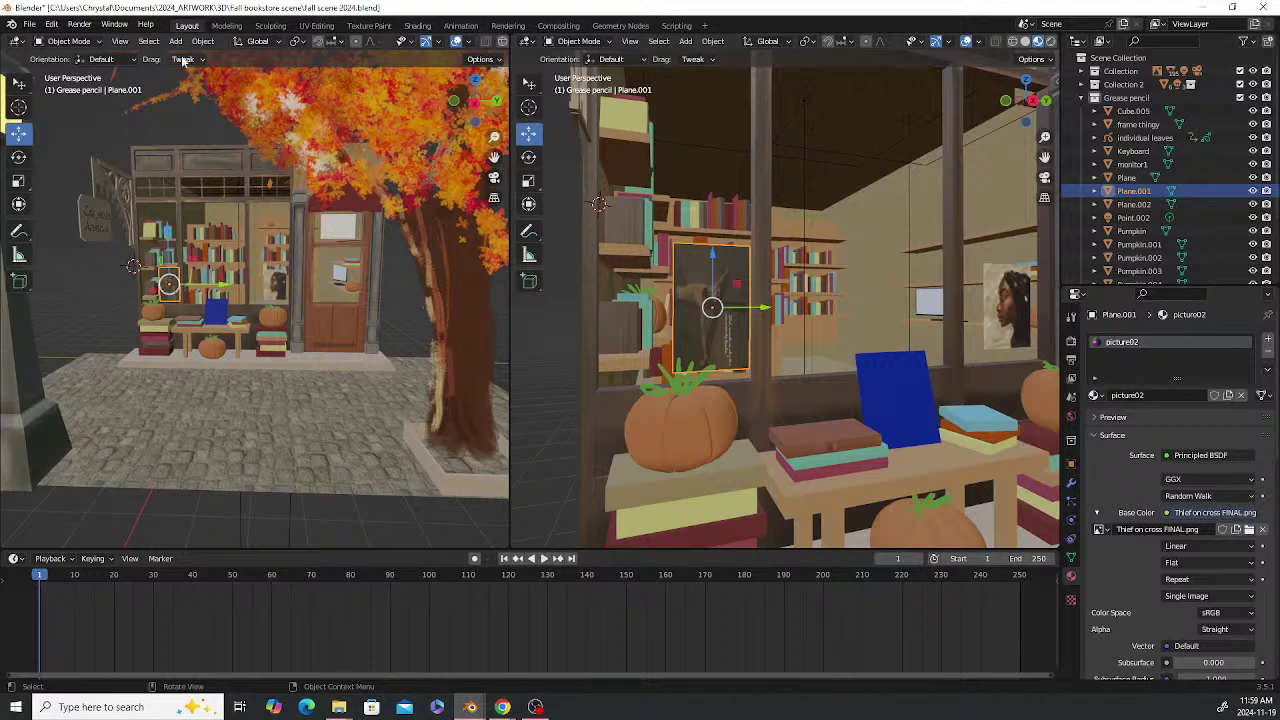
Open the UV Editing workspace, with a wider UV editor and a close view of the textured picture plane
left_click(316, 25)
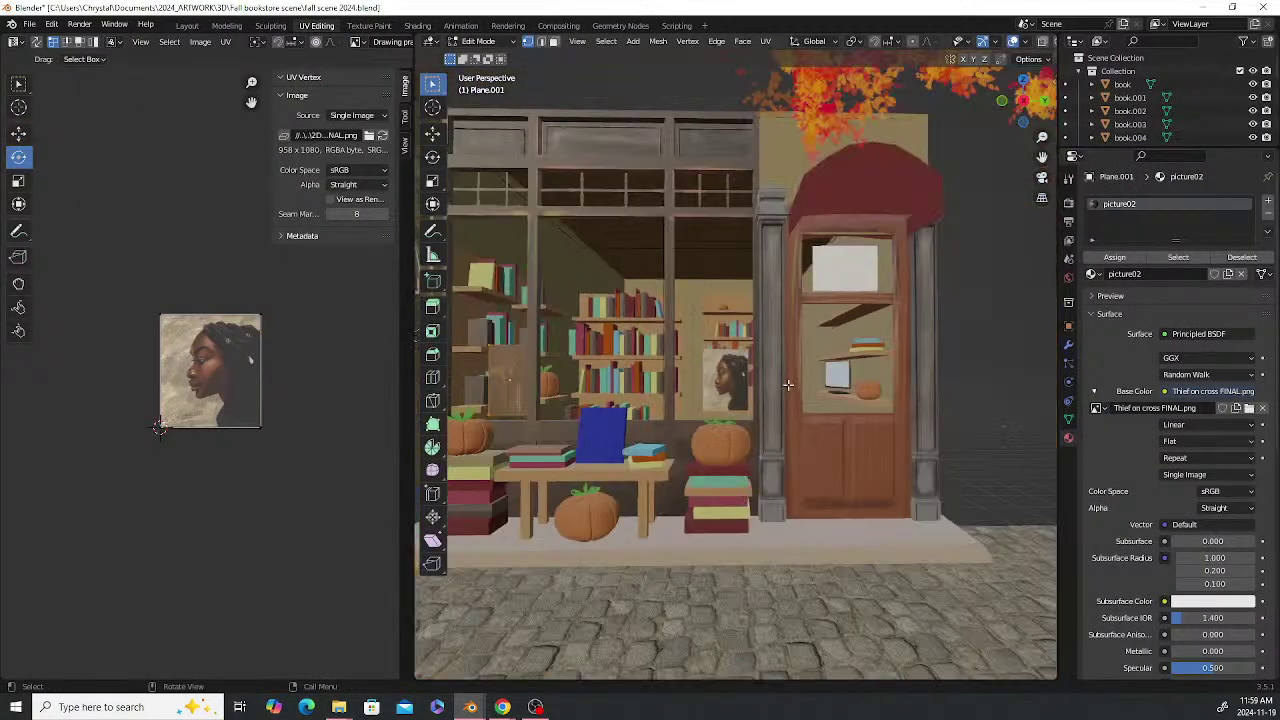
scroll(705, 380, "down", 5)
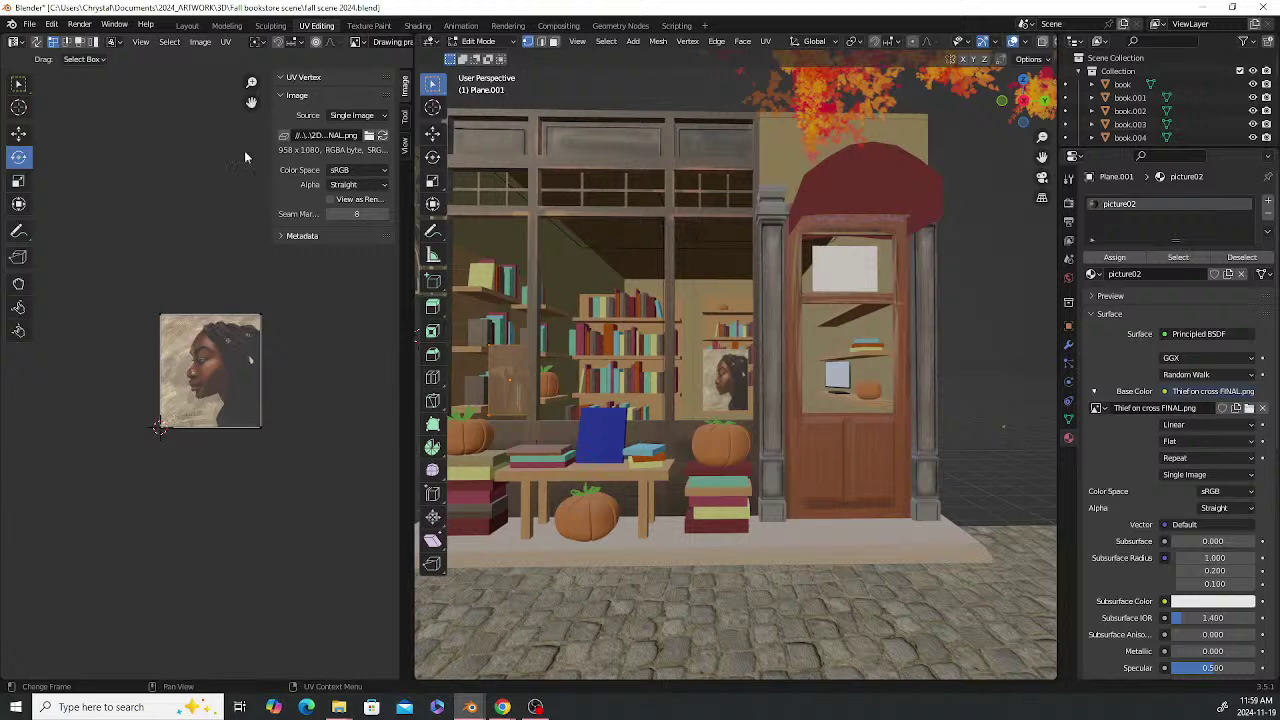
left_click_drag(412, 360, 735, 380)
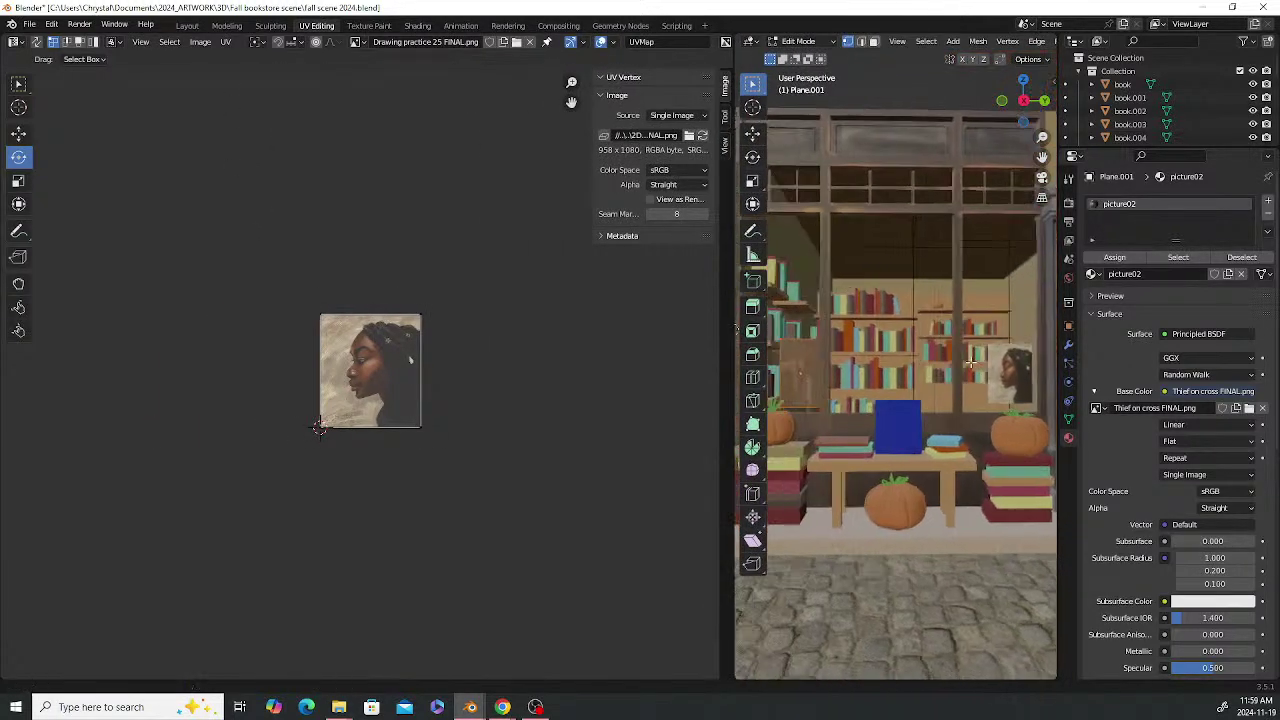
middle_click_drag(970, 363, 1050, 368, "shift")
scroll(886, 350, "up", 4)
scroll(837, 354, "down", 3)
scroll(943, 323, "down", 1)
middle_click_drag(943, 323, 913, 343, "shift")
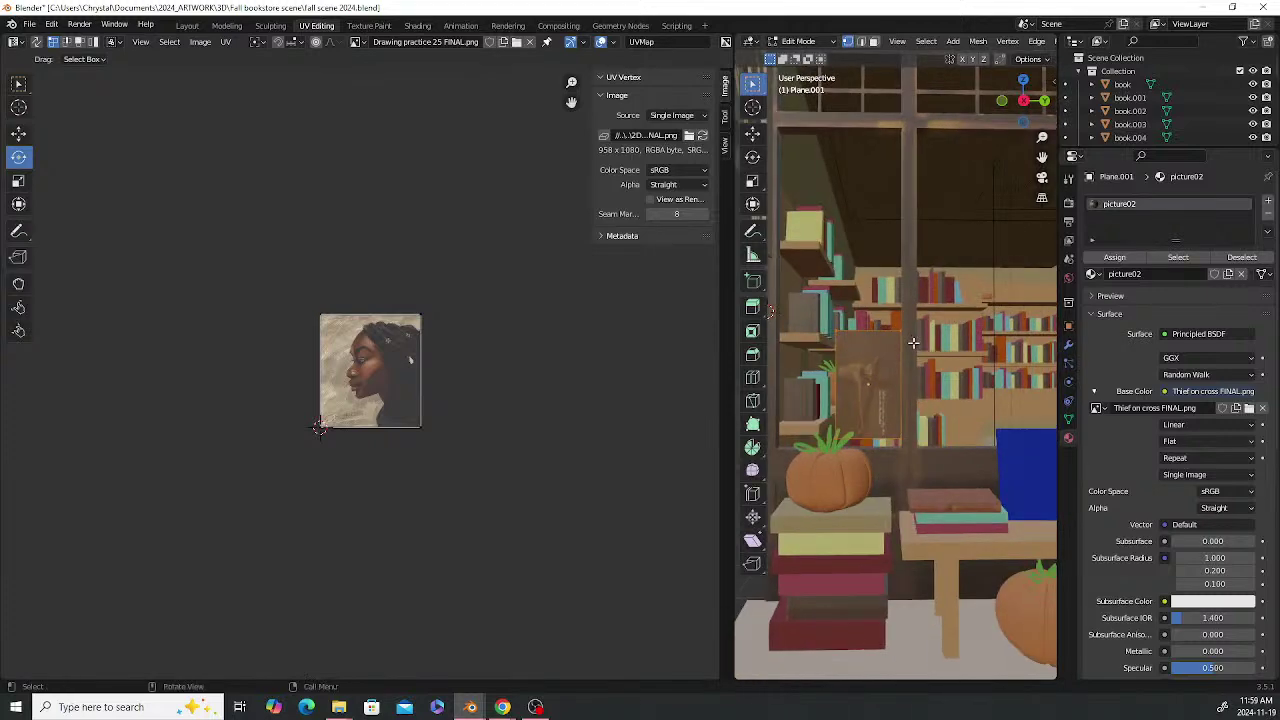
scroll(913, 343, "up", 5)
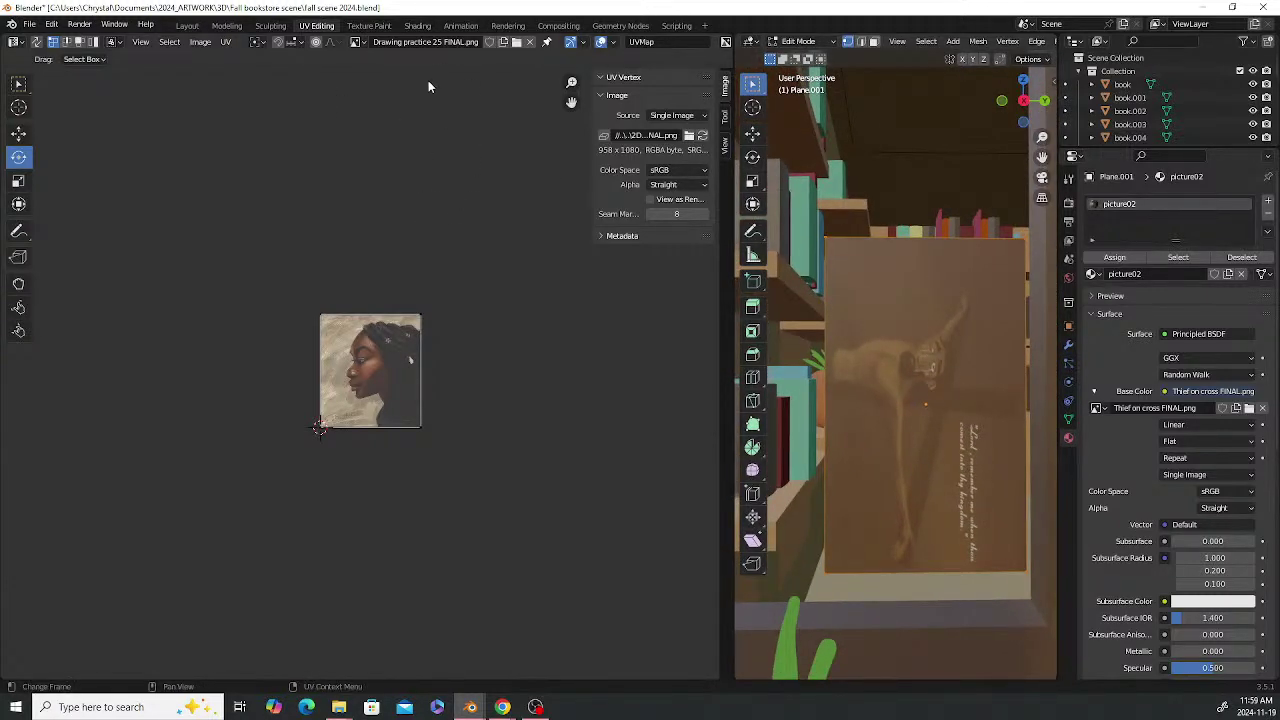
Display Thief on cross FINAL.png in the UV editor behind the plane's UVs
left_click(362, 43)
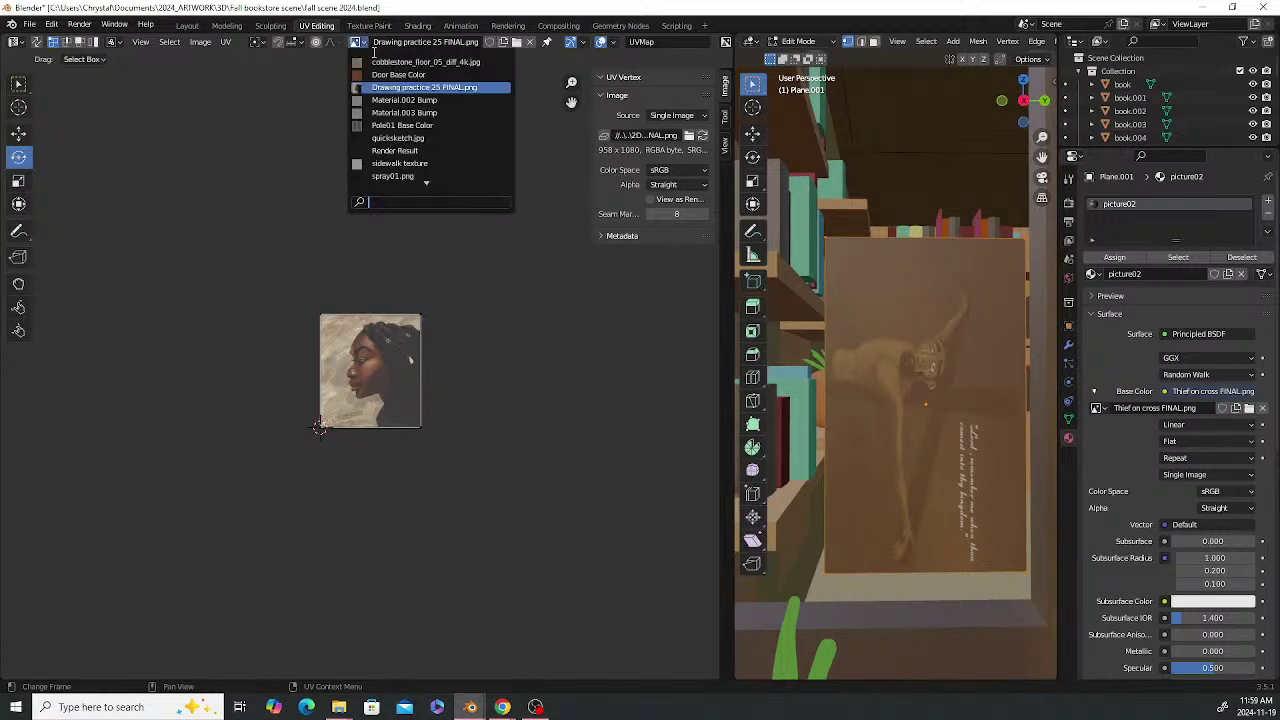
scroll(435, 178, "down", 18)
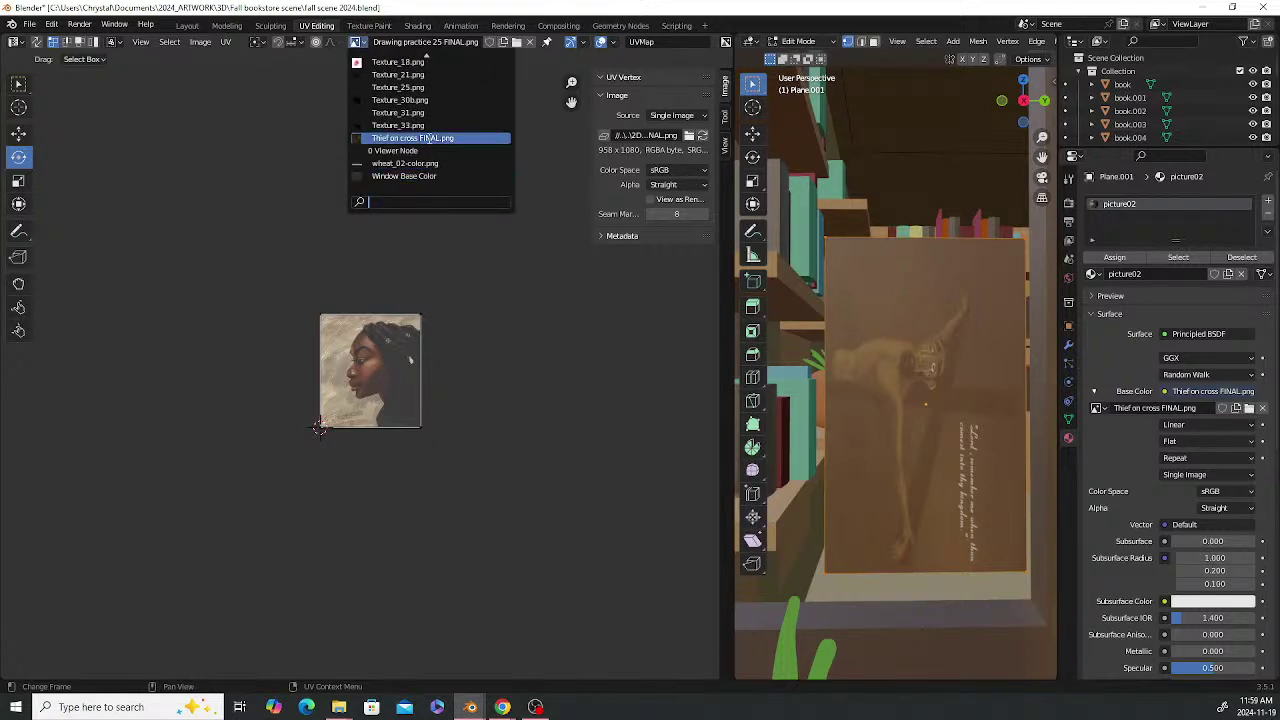
left_click(428, 138)
Select all of the plane's UVs and rotate them about a quarter turn so the artwork stands upright
left_click_drag(263, 257, 470, 520)
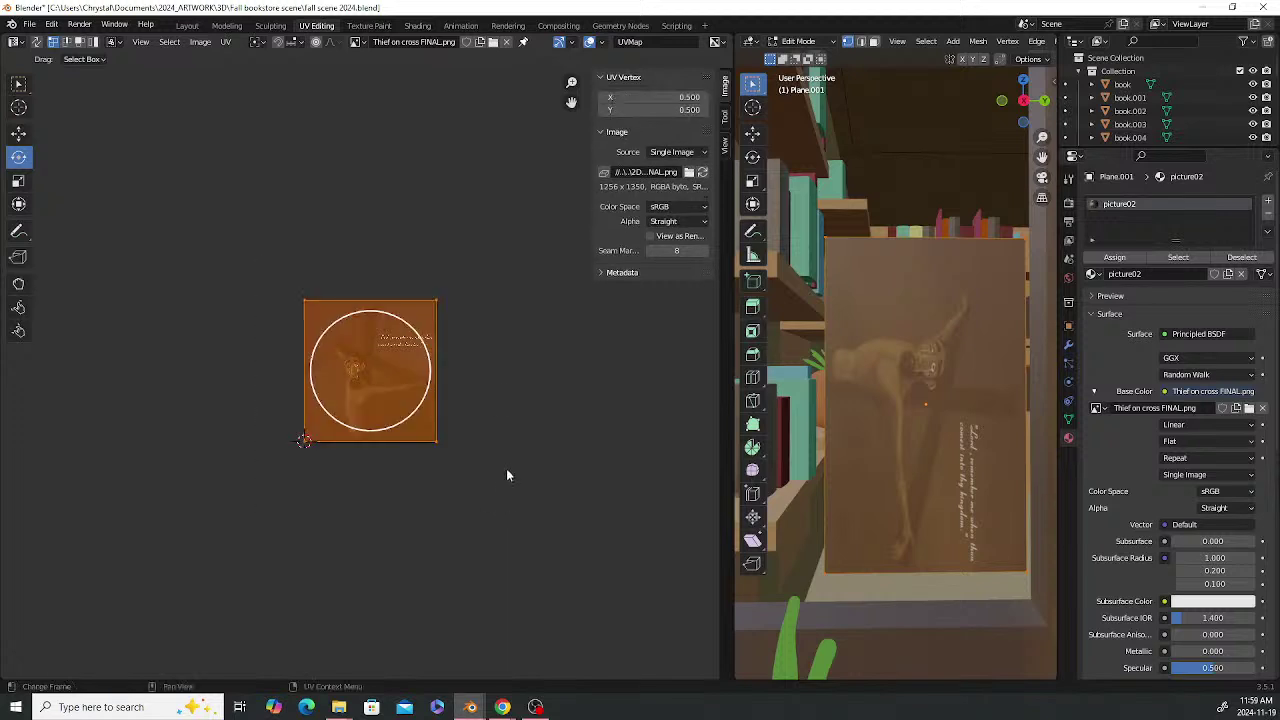
left_click_drag(420, 338, 395, 395)
left_click_drag(376, 392, 387, 394)
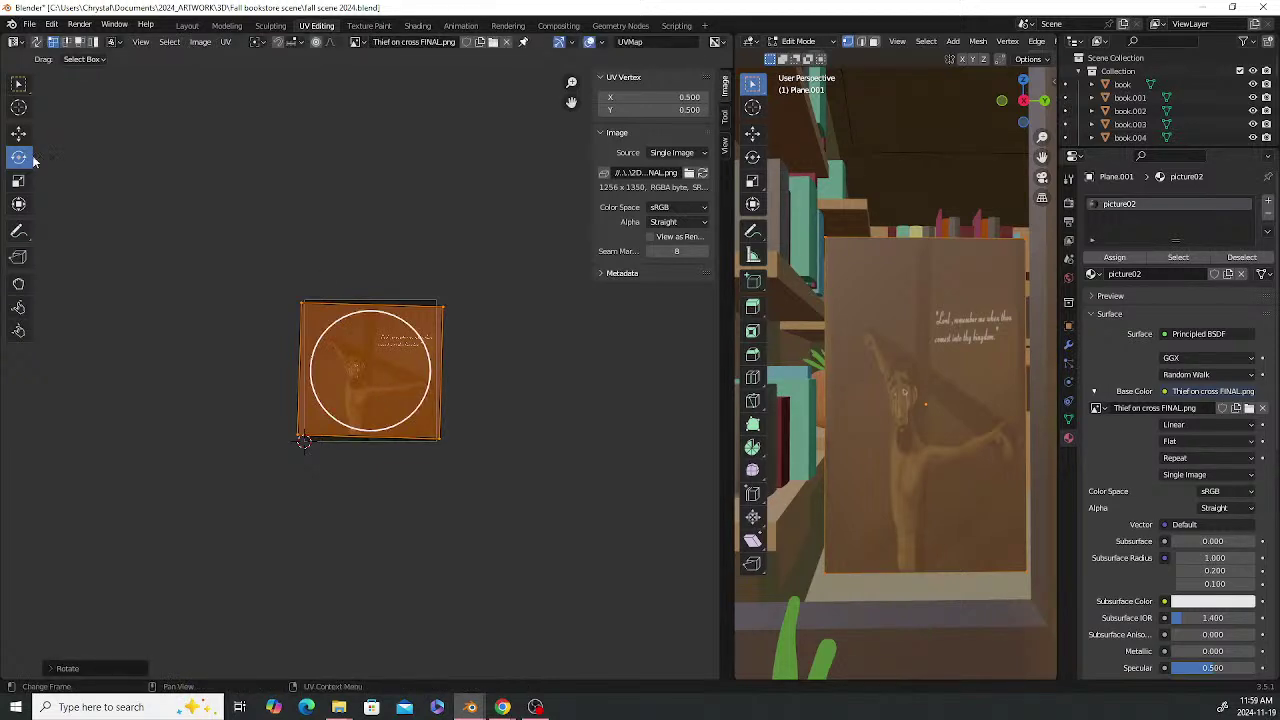
Scale the plane's UVs to about 0.83 and shift them slightly toward the image's right edge
key("s")
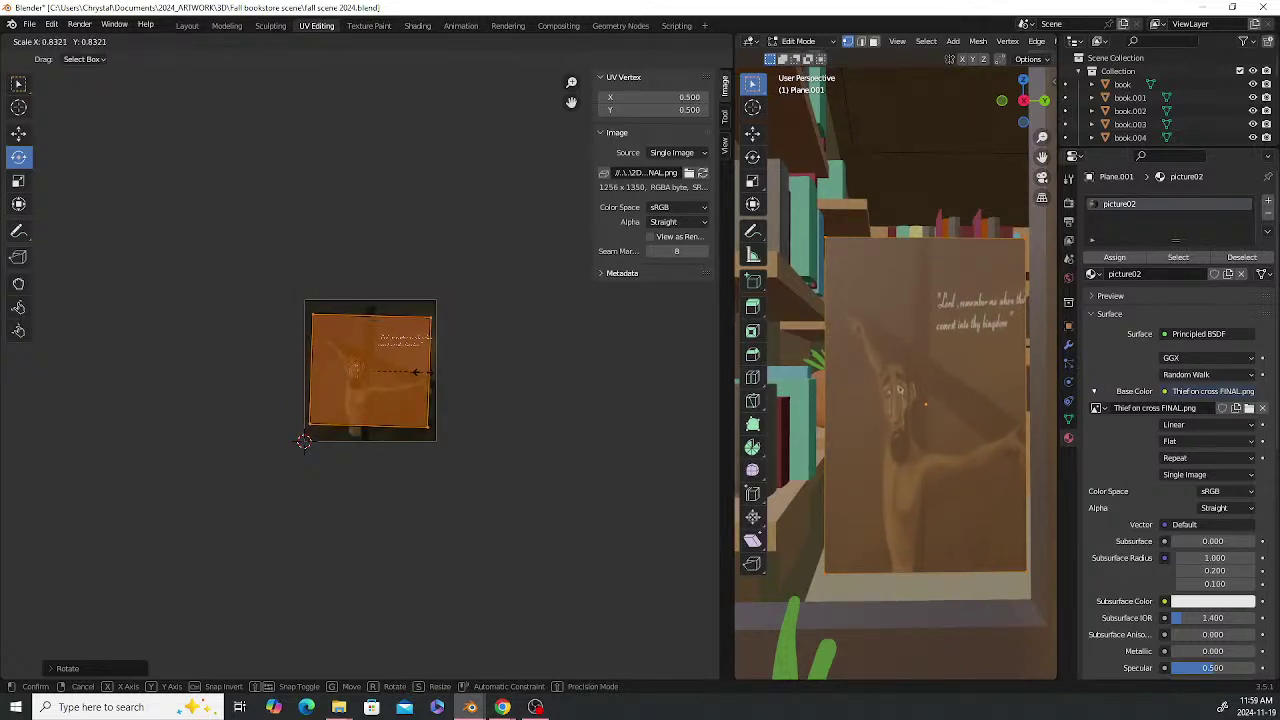
left_click(423, 380)
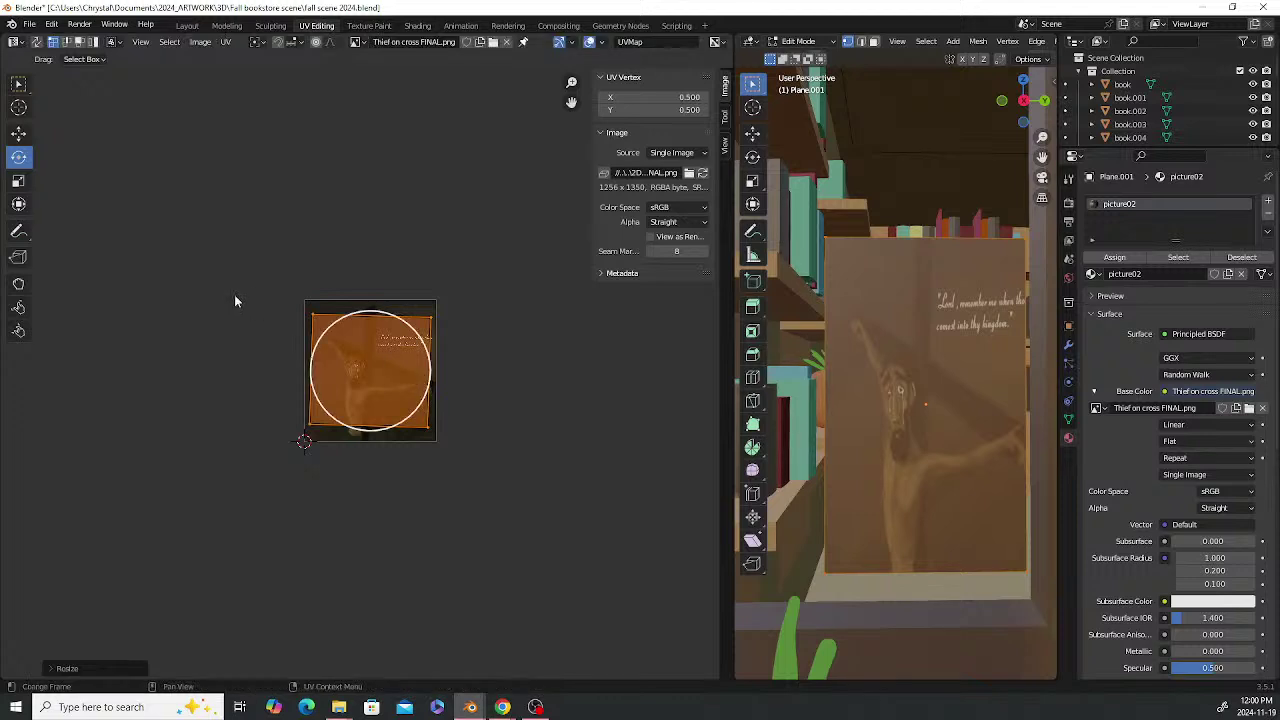
left_click(22, 134)
left_click_drag(419, 378, 428, 369)
left_click(516, 369)
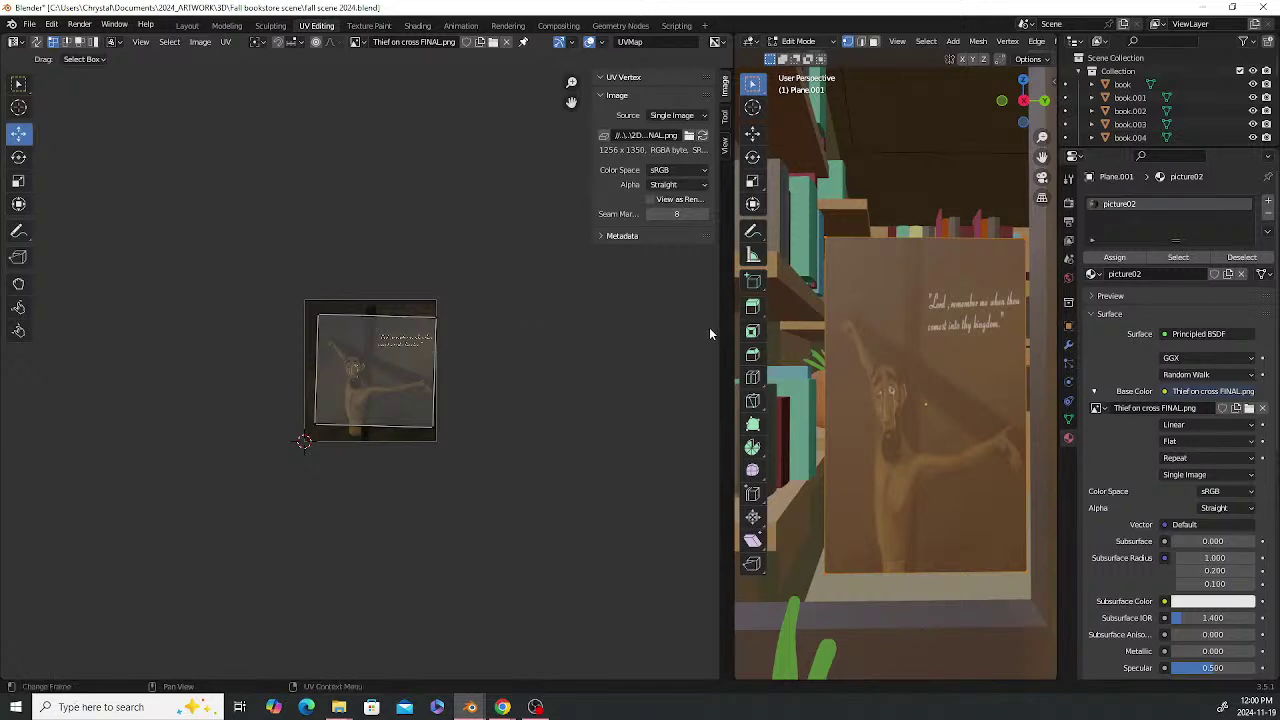
Narrow the UV editor, leave Edit Mode, and return to the Layout workspace
left_click_drag(733, 333, 340, 345)
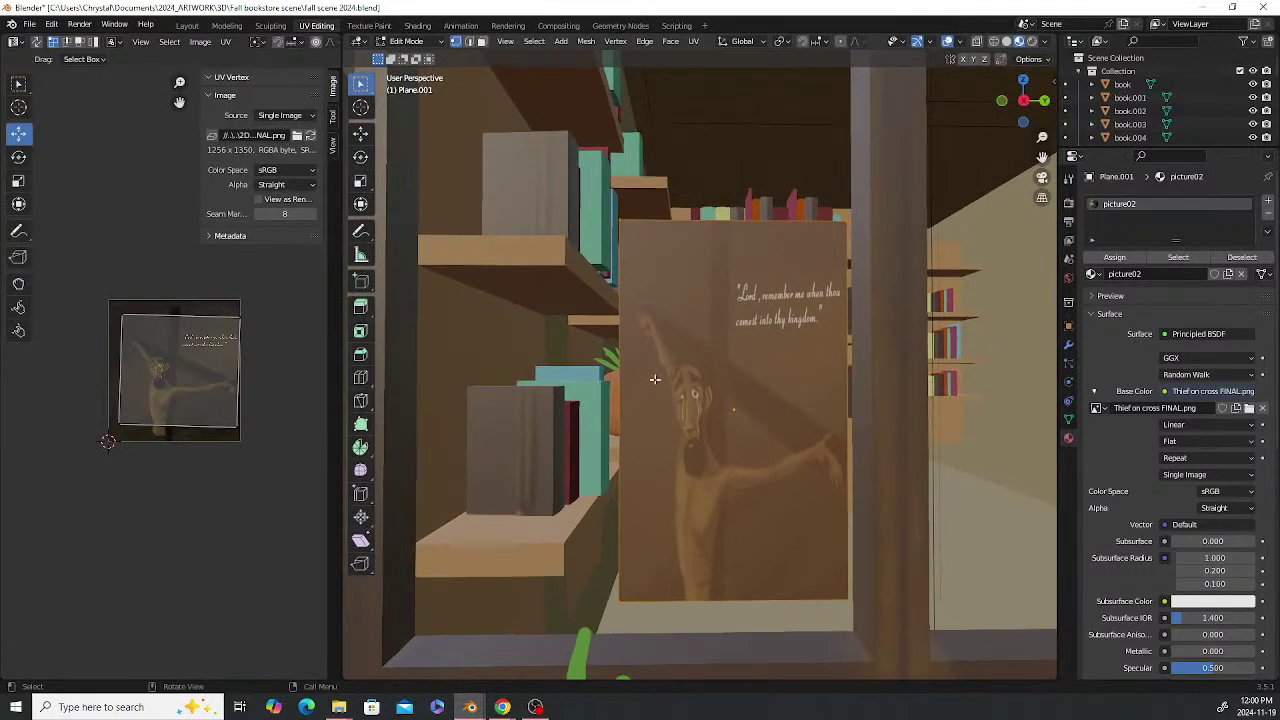
scroll(516, 352, "down", 4)
key("Tab")
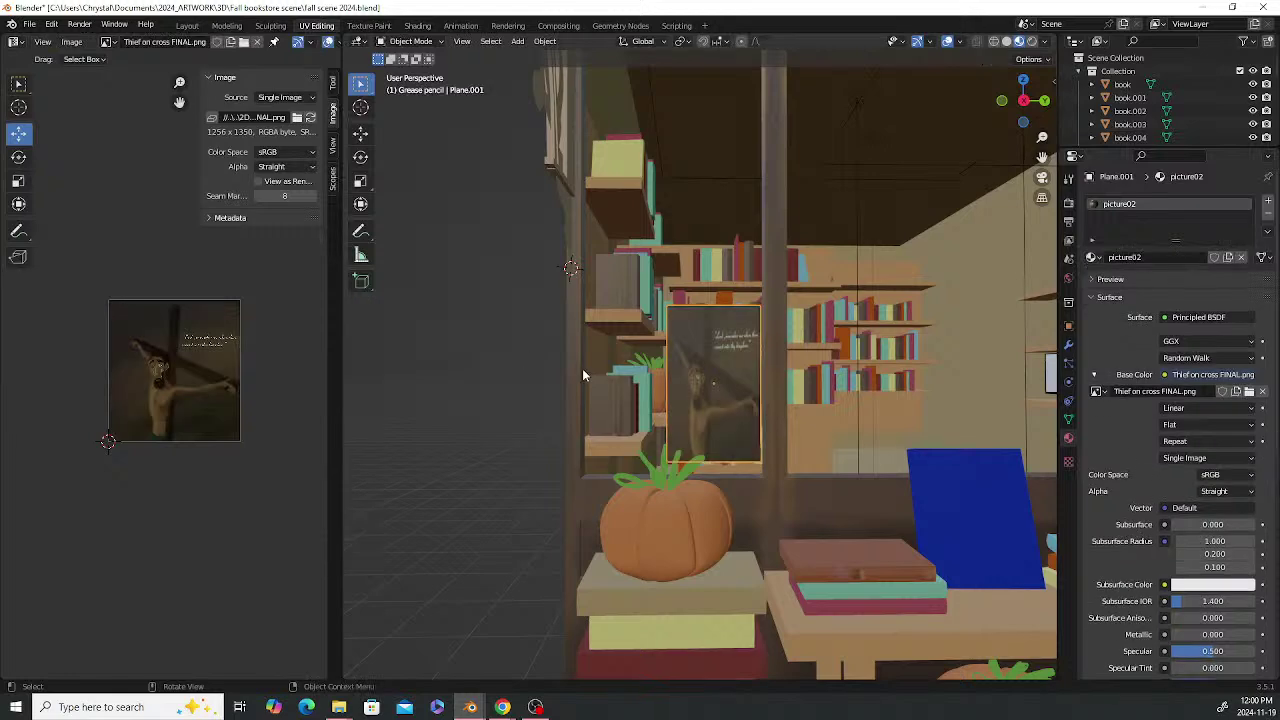
left_click(187, 26)
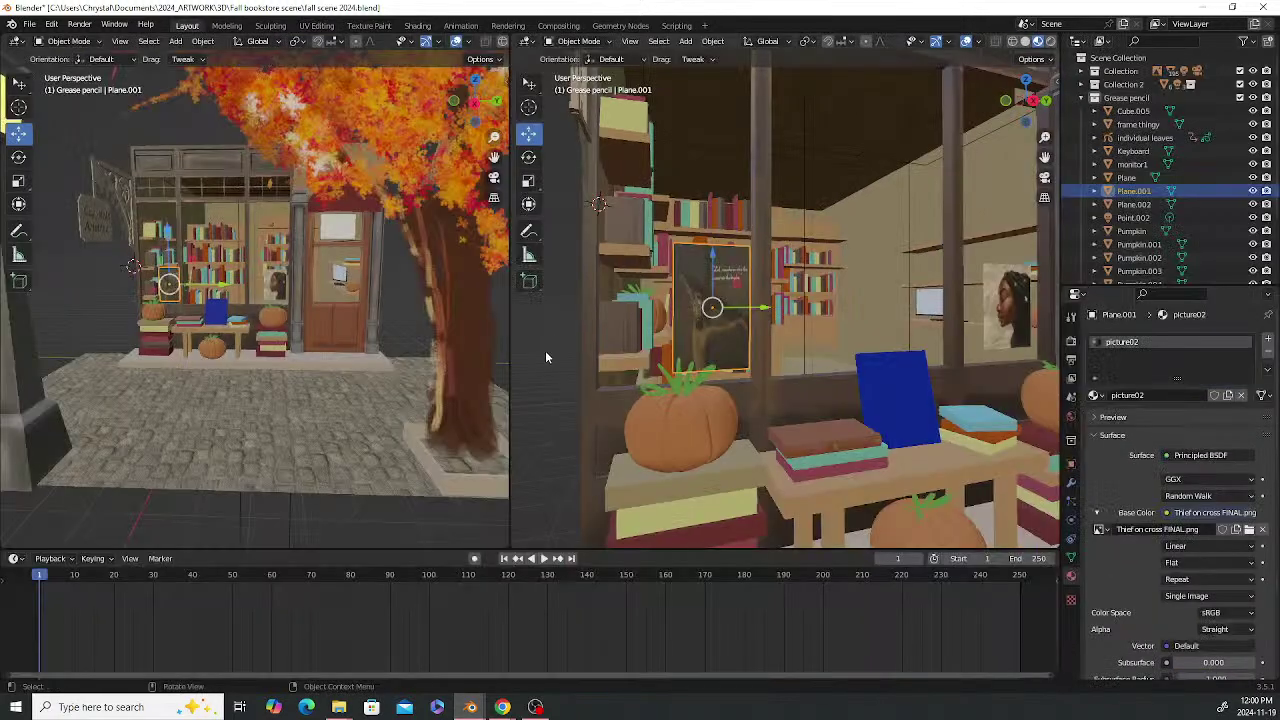
Enlarge the close-up 3D view, deselect the picture plane, and switch that view to Rendered shading
left_click_drag(510, 331, 398, 342)
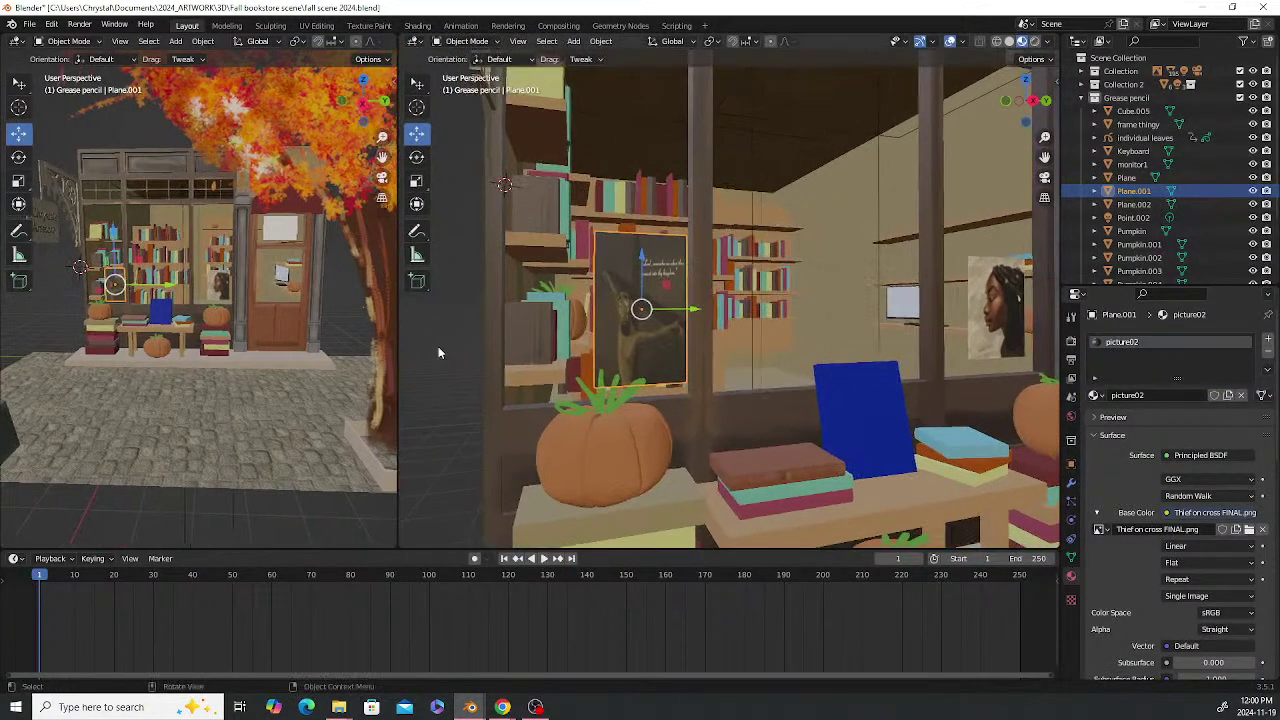
left_click(438, 347)
middle_click_drag(502, 350, 928, 190)
left_click(1034, 41)
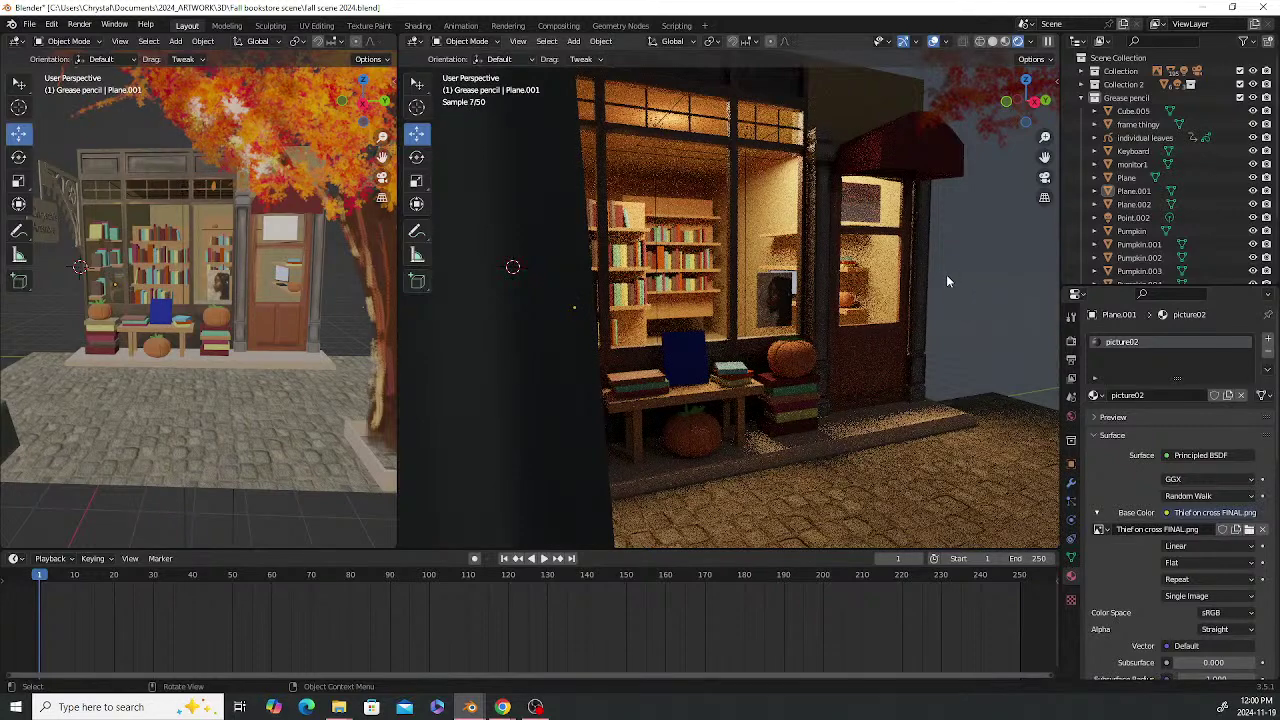
Examine how the picture in the storefront window looks under the rendered scene's lighting
scroll(946, 275, "down", 3)
scroll(946, 275, "up", 3)
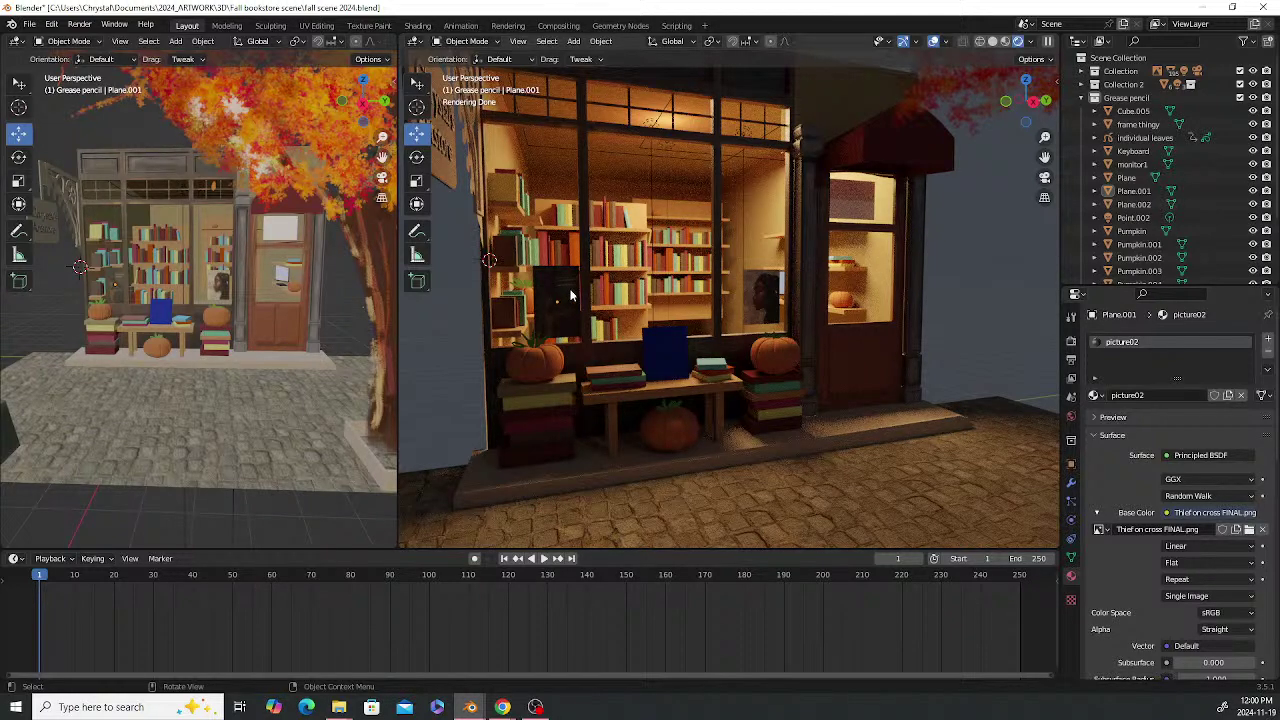
scroll(575, 298, "up", 6)
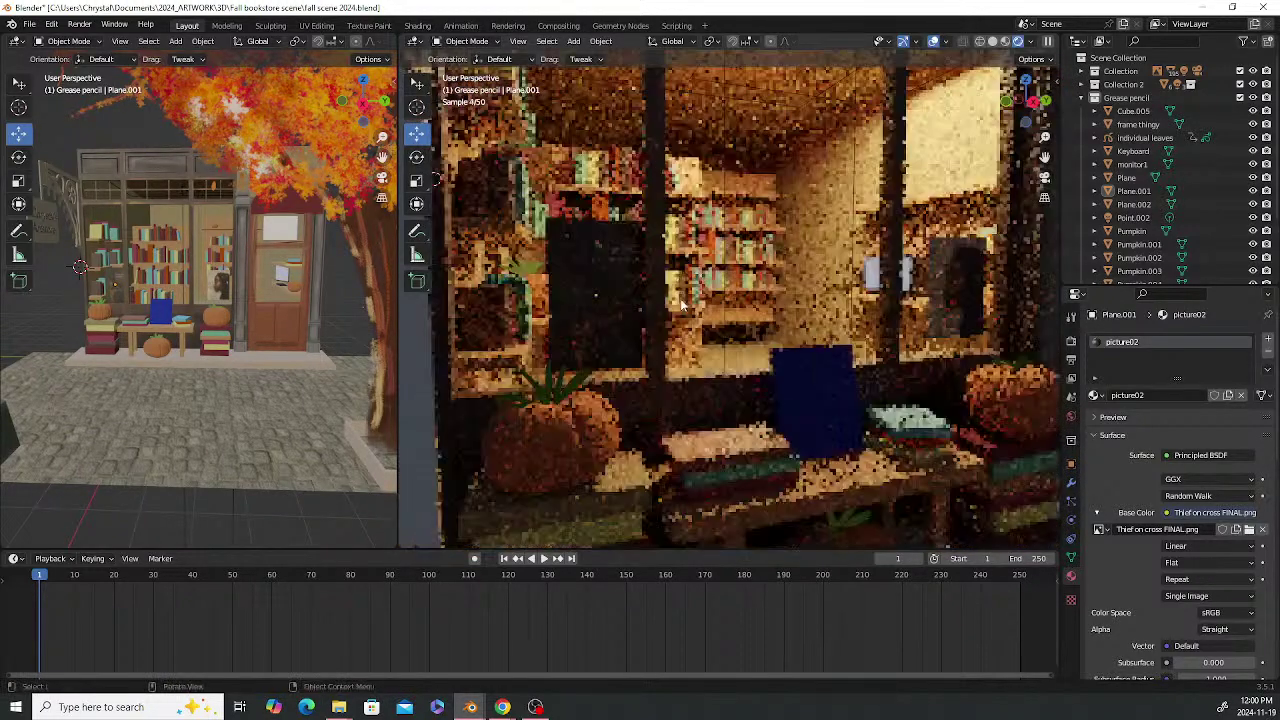
scroll(683, 305, "up", 3)
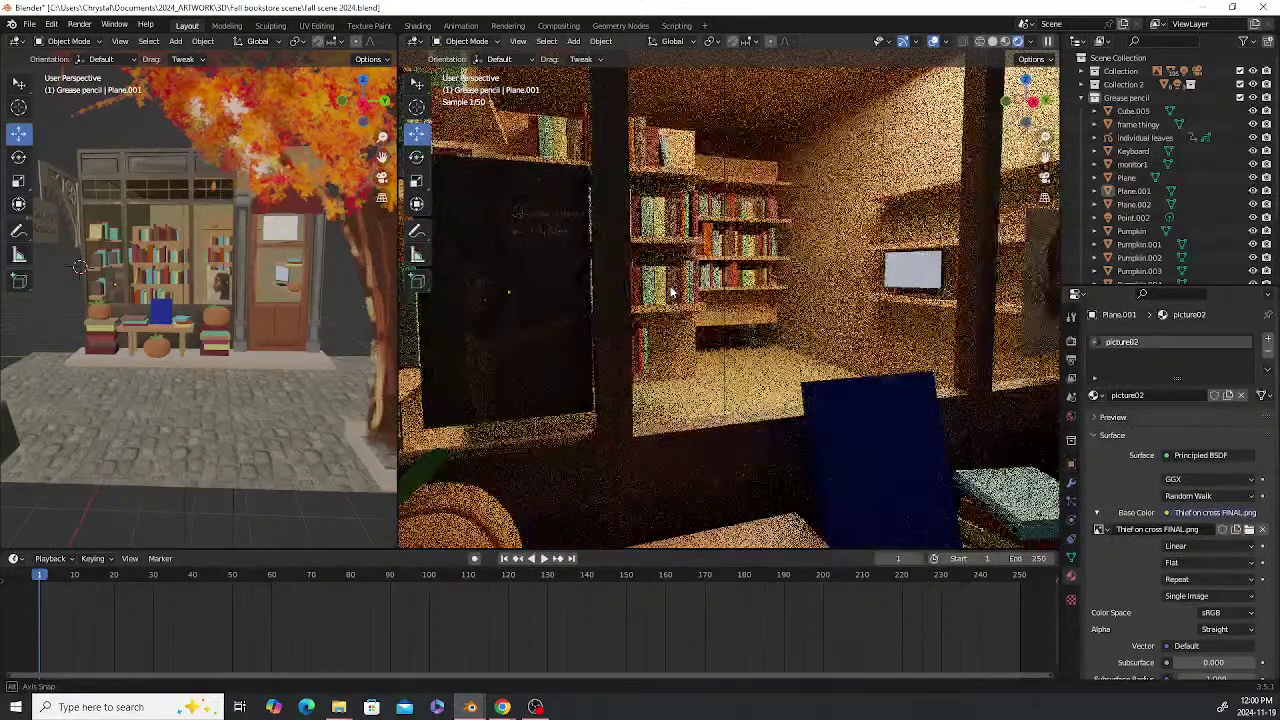
middle_click_drag(672, 291, 672, 291)
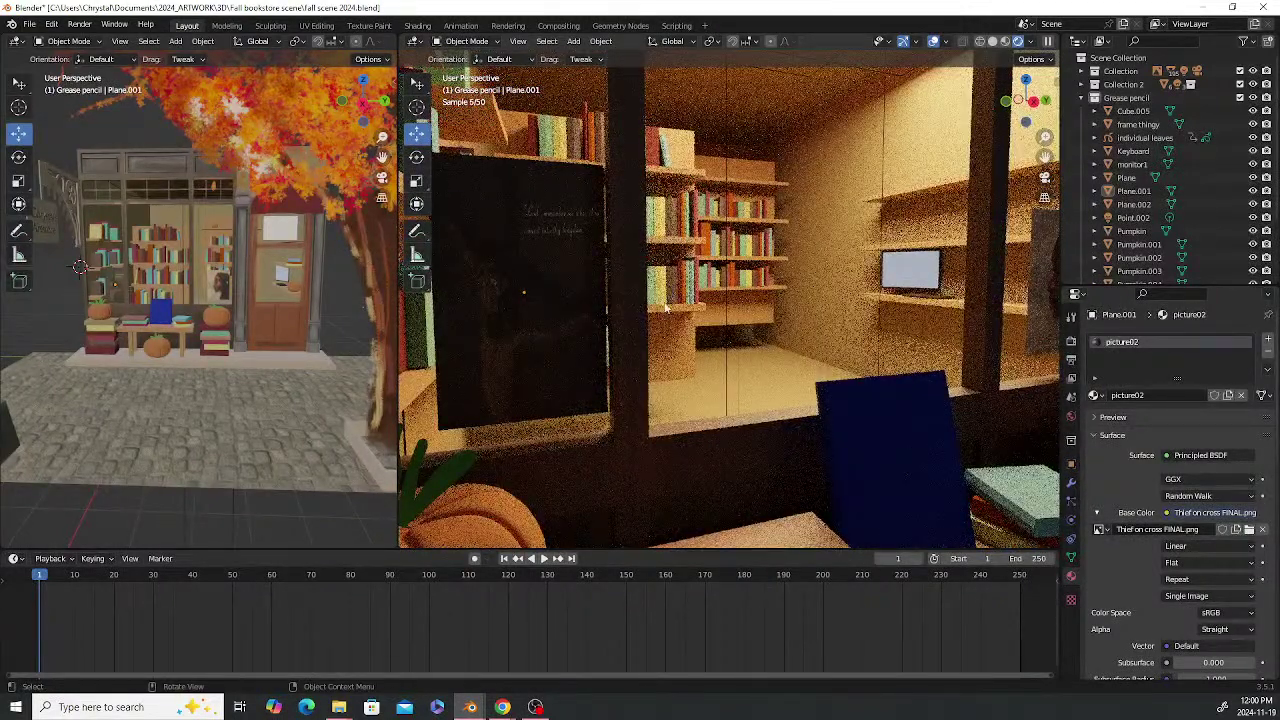
Check the rendered storefront from farther out and switch the close-up 3D view to Material Preview shading
middle_click_drag(644, 305, 813, 278)
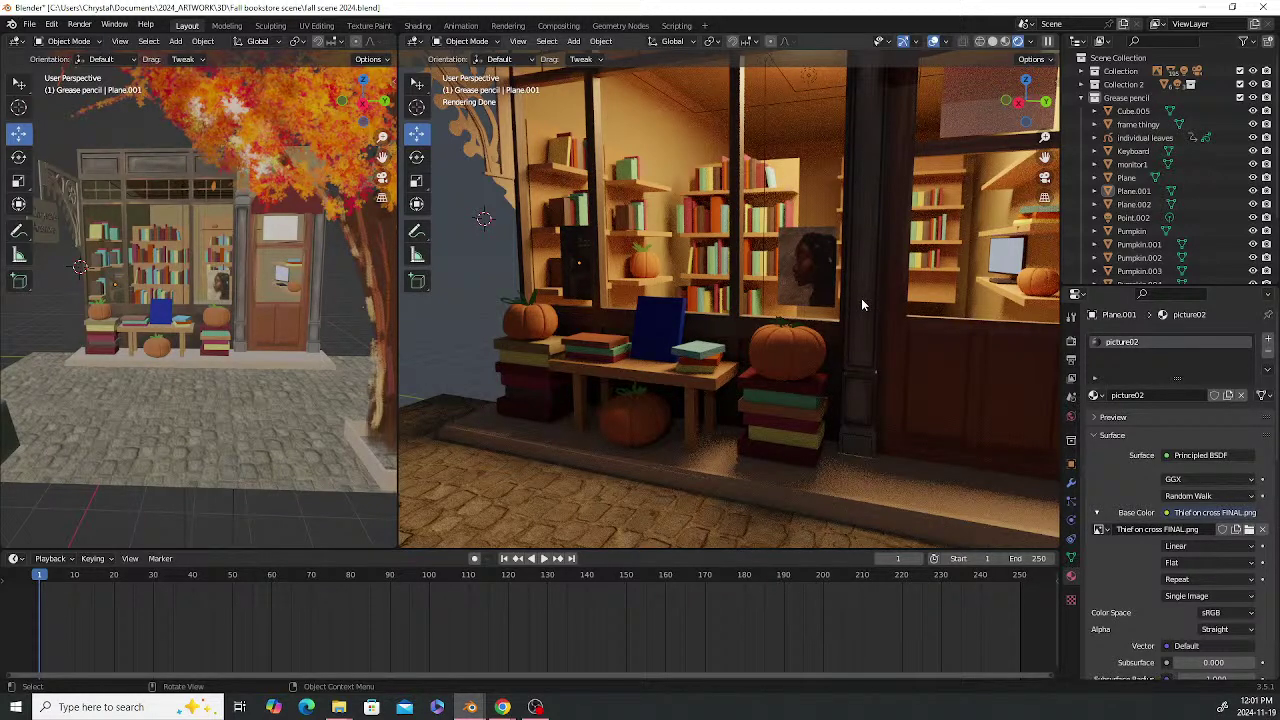
middle_click_drag(818, 326, 717, 296)
left_click(1005, 42)
Examine the storefront's window pictures, the blank sign on the door and the book display on the outdoor bench
scroll(640, 313, "down", 4)
scroll(717, 296, "up", 6)
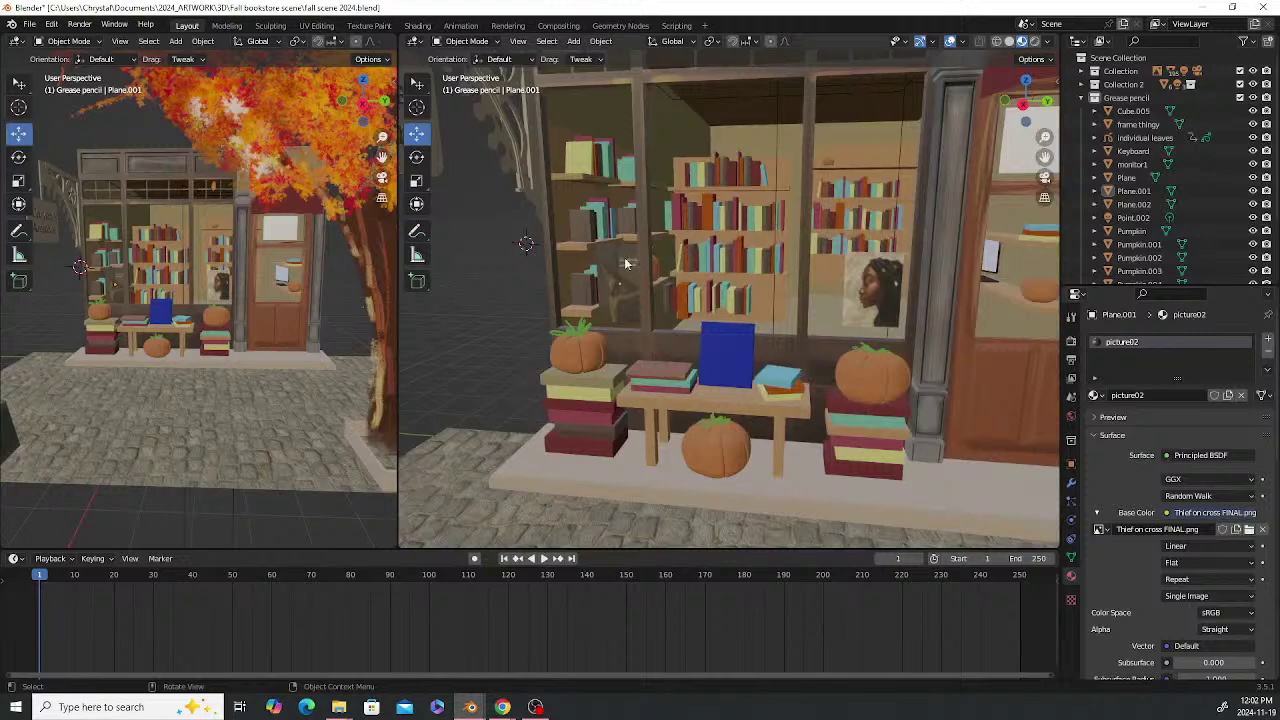
middle_click_drag(795, 286, 808, 225)
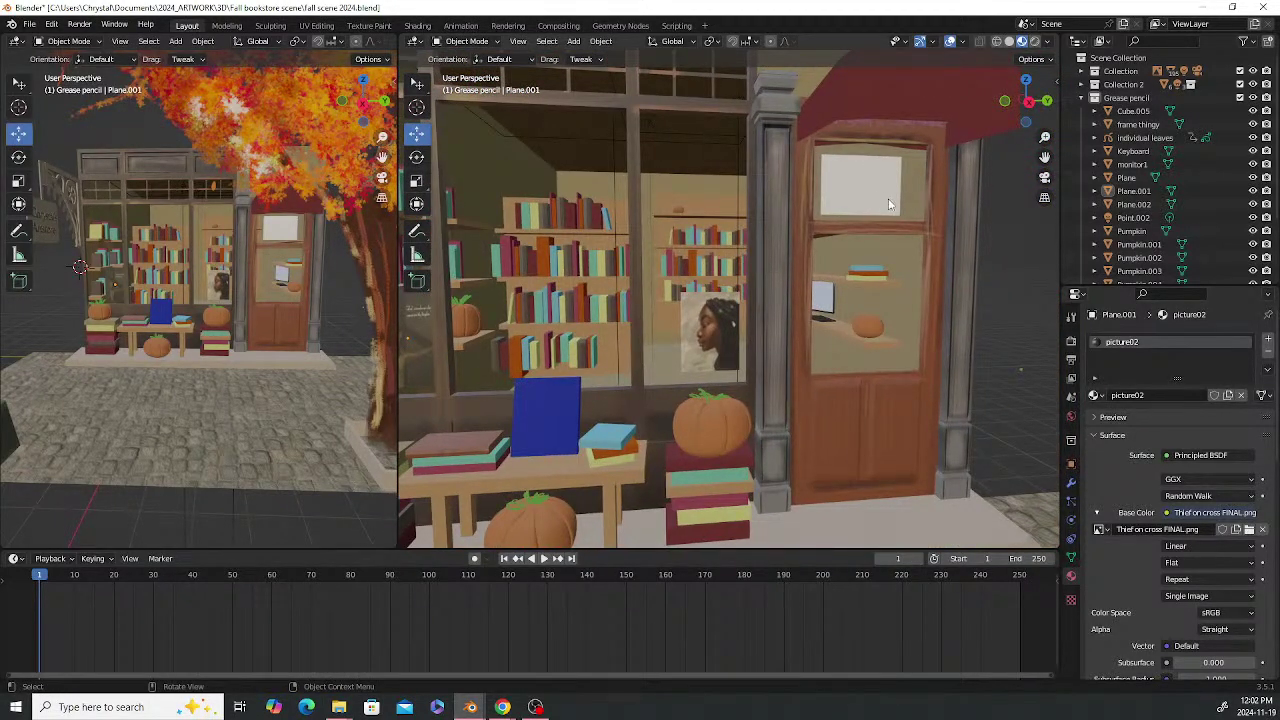
middle_click_drag(888, 198, 806, 136)
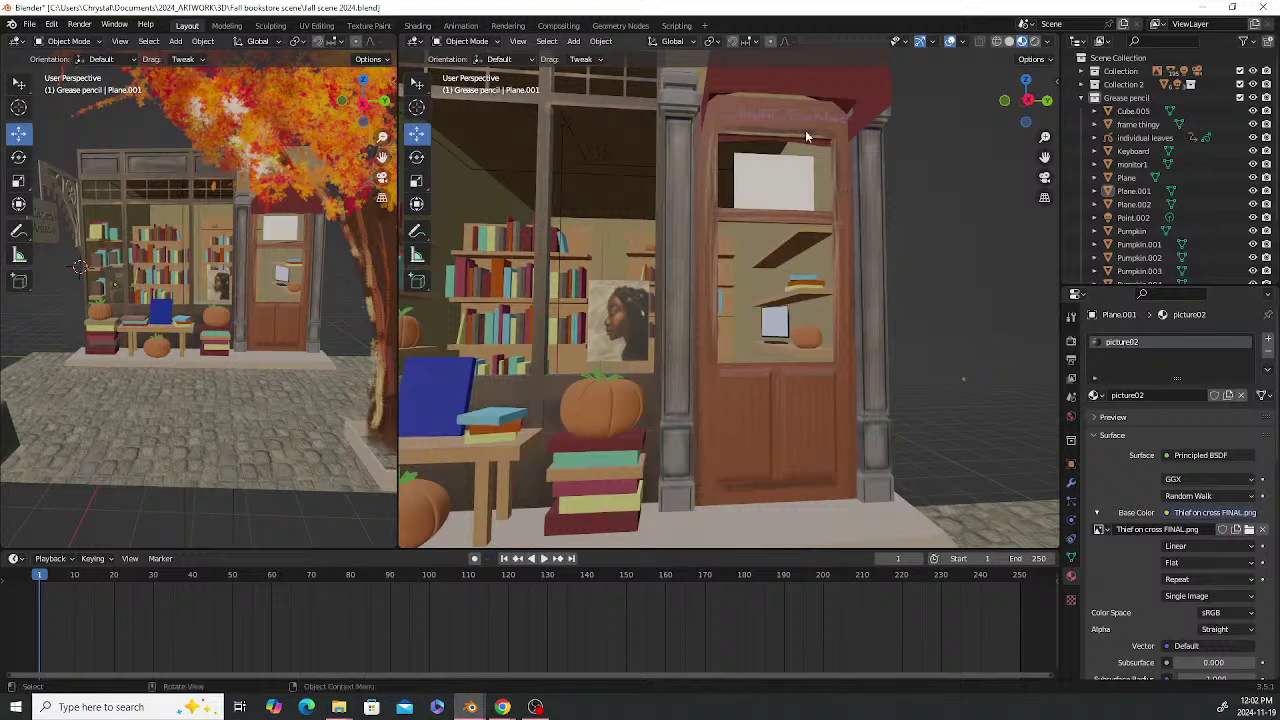
scroll(817, 157, "down", 2)
middle_click_drag(696, 243, 770, 234)
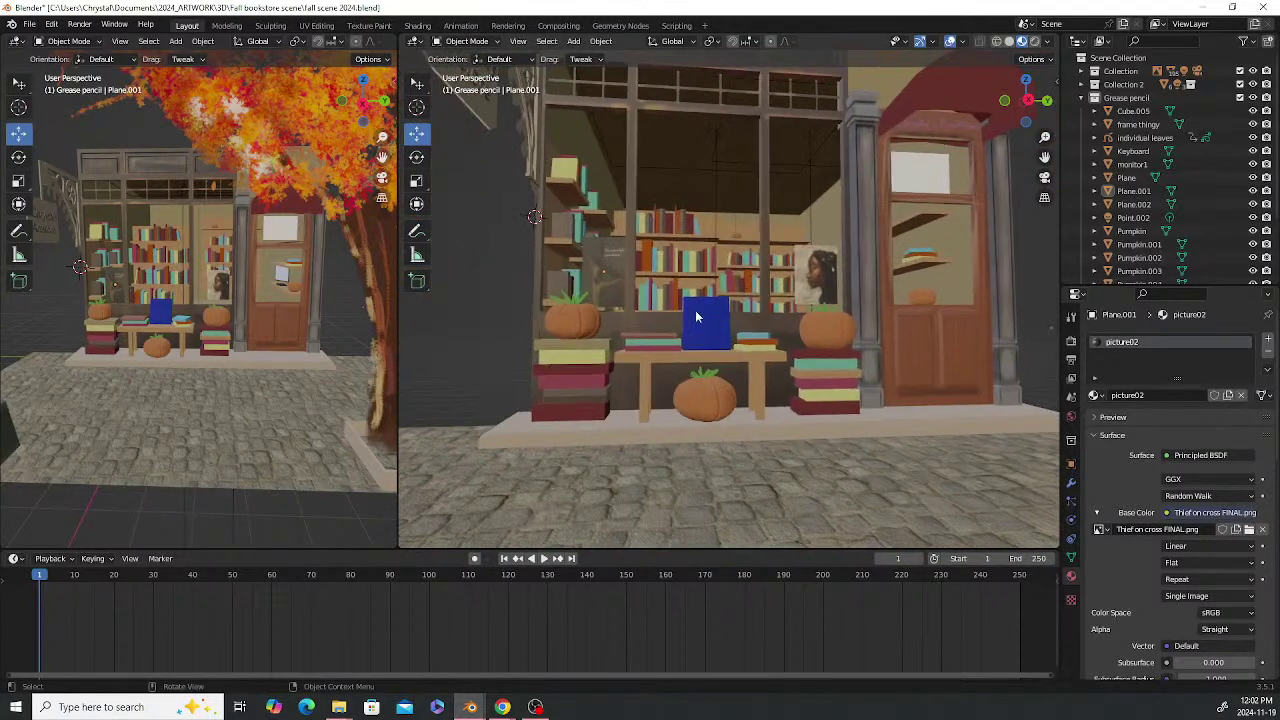
scroll(717, 325, "up", 4)
scroll(716, 324, "up", 3)
scroll(712, 328, "down", 5)
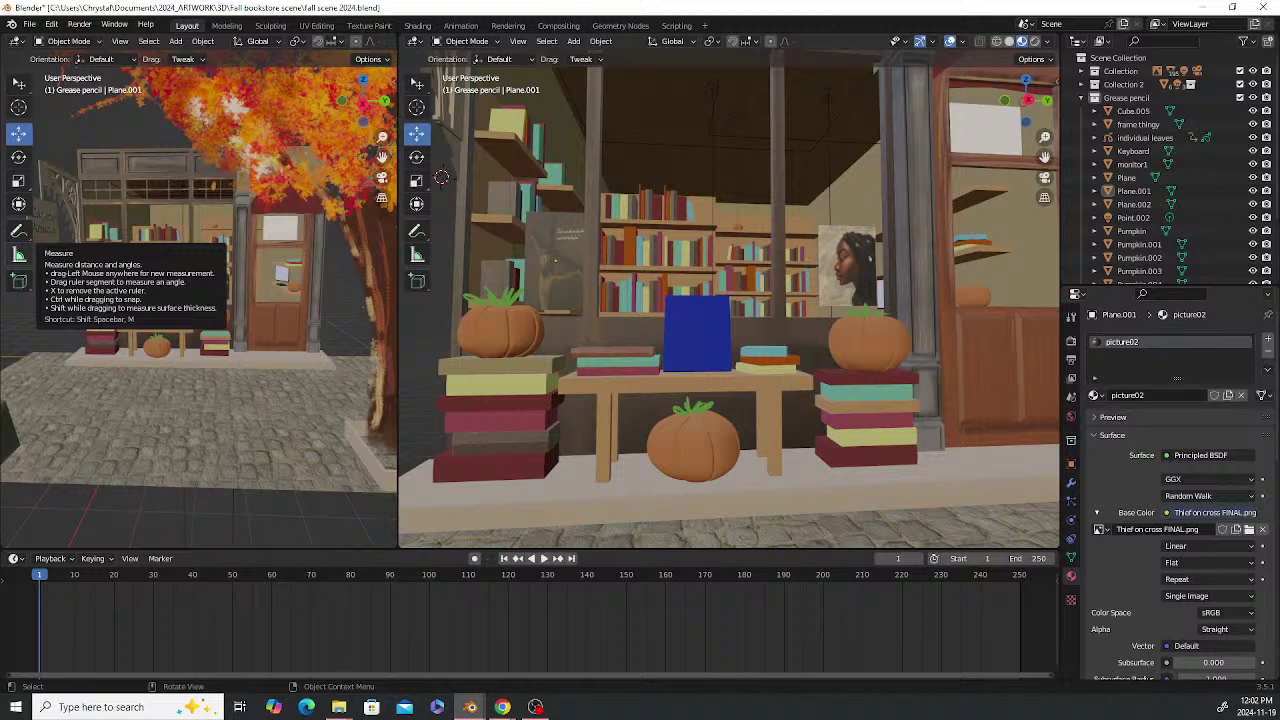
Place the 3D cursor on the front cover of the blue book standing on the bench, with the book deselected
left_click(711, 364)
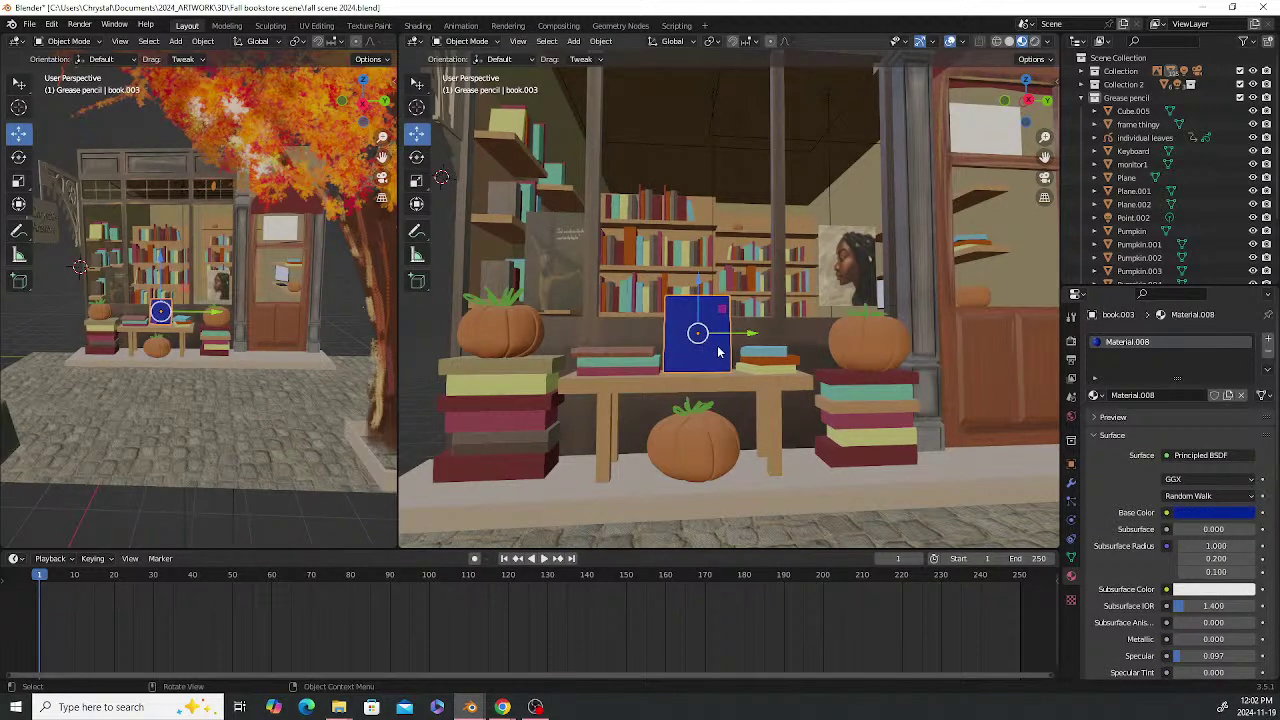
scroll(717, 352, "down", 3)
scroll(686, 365, "down", 2)
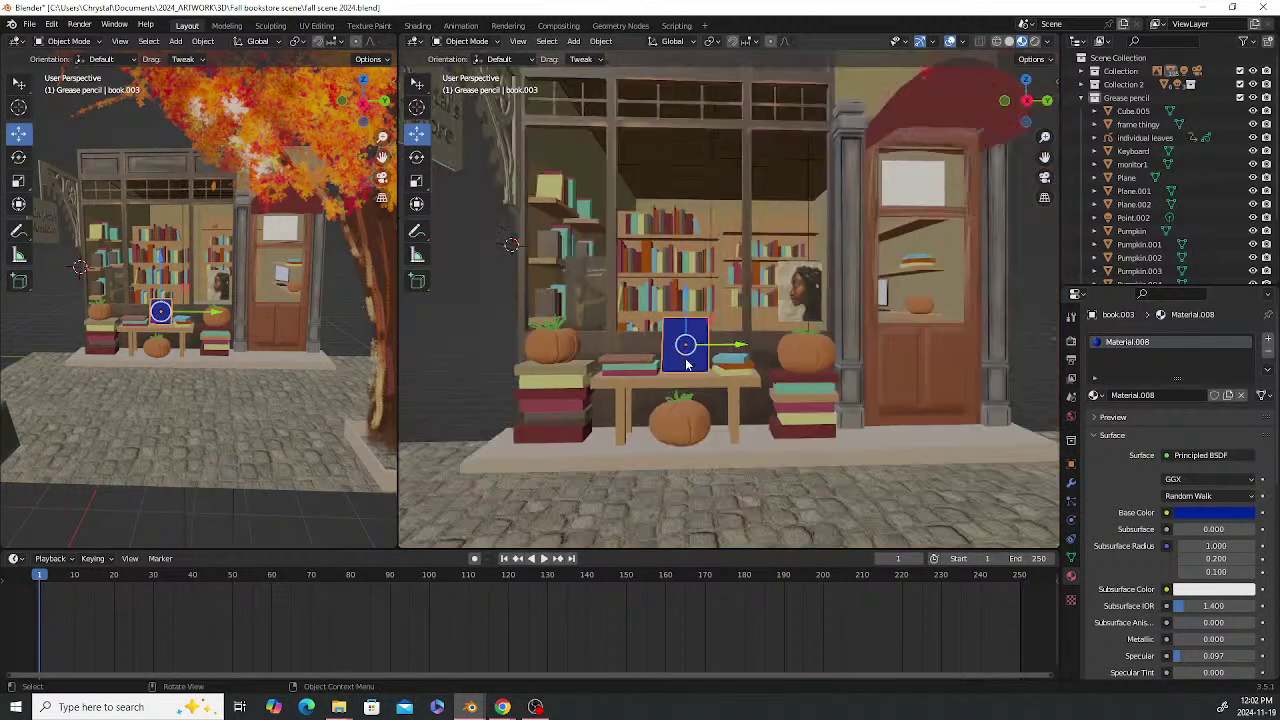
scroll(686, 365, "down", 2)
left_click(534, 342)
left_click(416, 113)
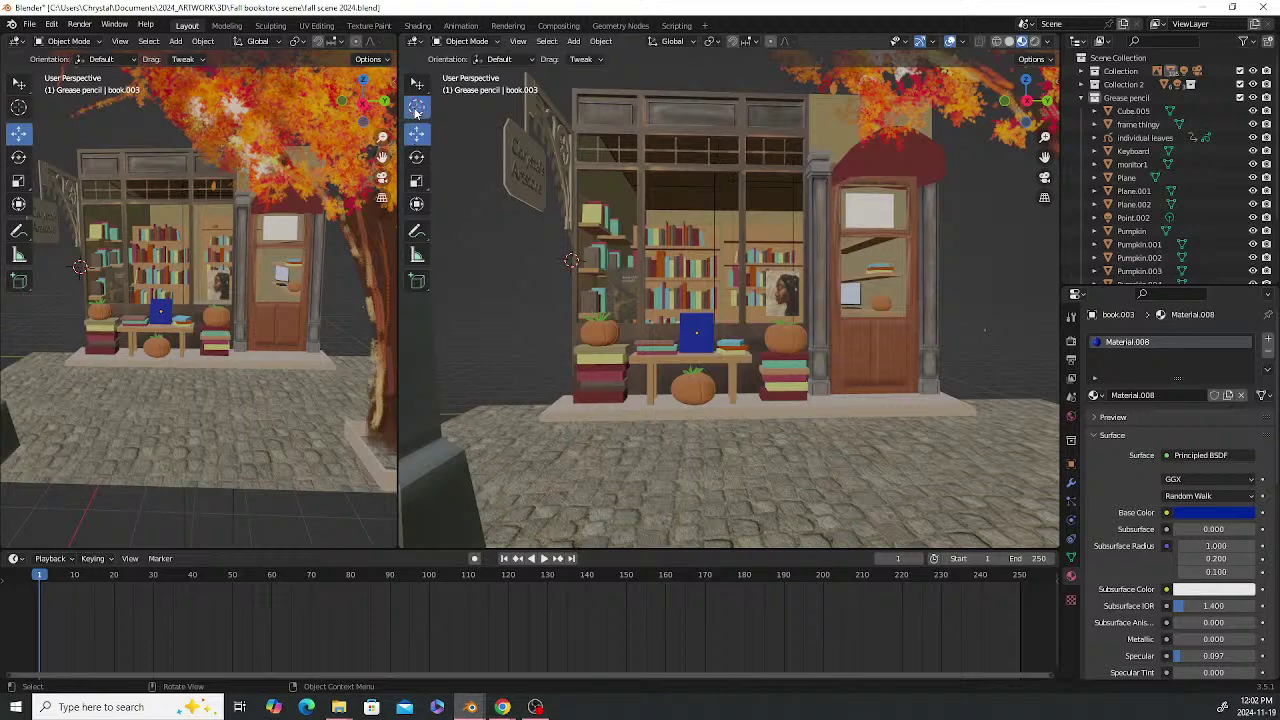
left_click(695, 321)
mouse_move(757, 357)
middle_mouse_down()
mouse_move(718, 358)
mouse_move(733, 363)
middle_mouse_up()
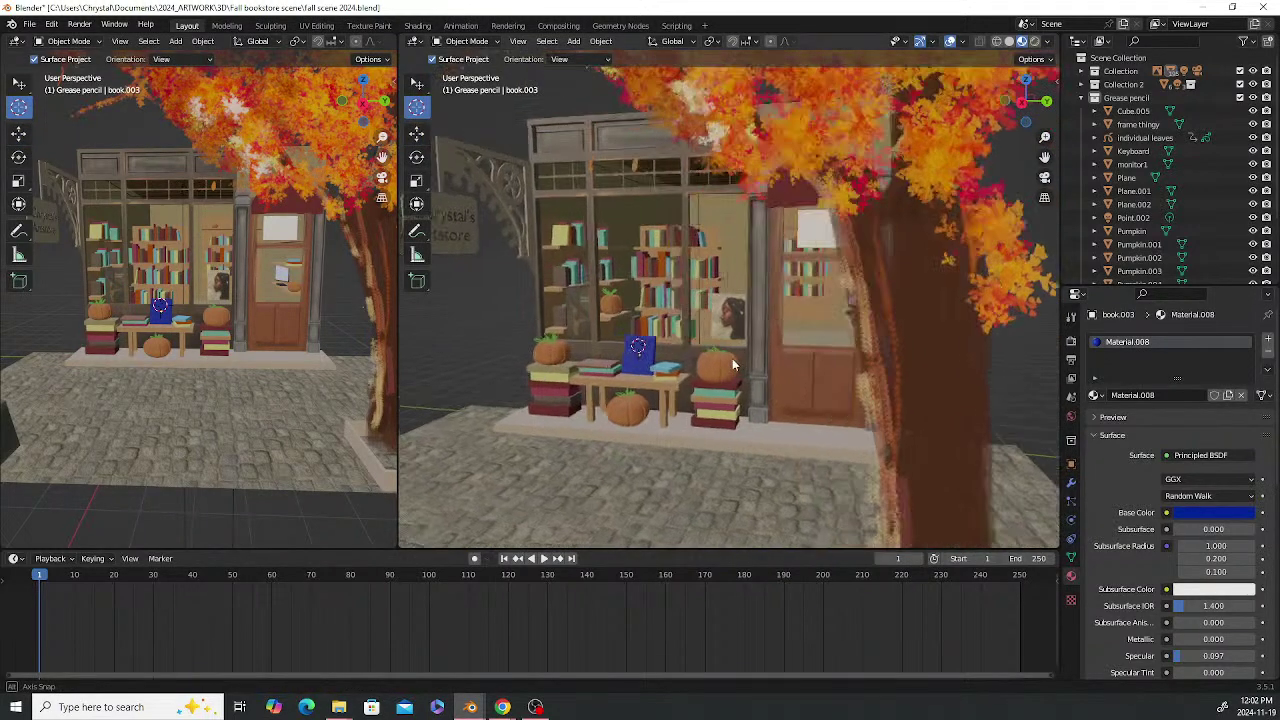
scroll(733, 363, "up", 4)
key("shift+a")
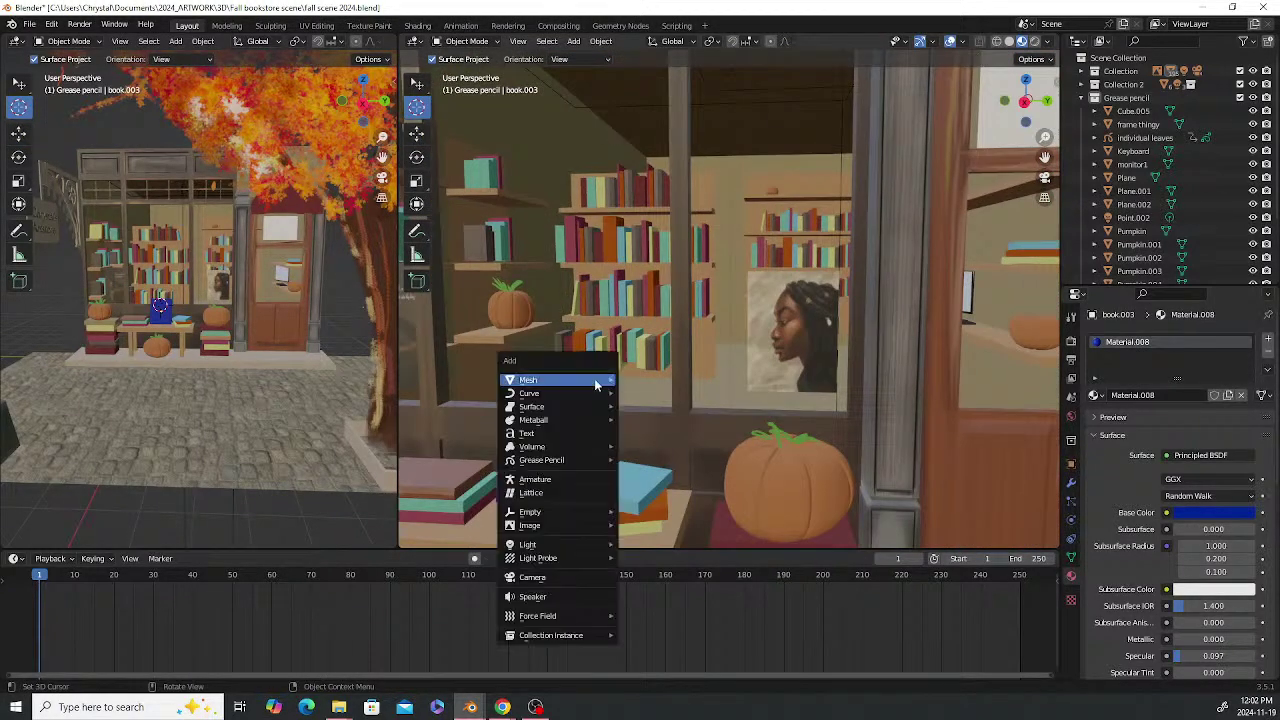
left_click(577, 441)
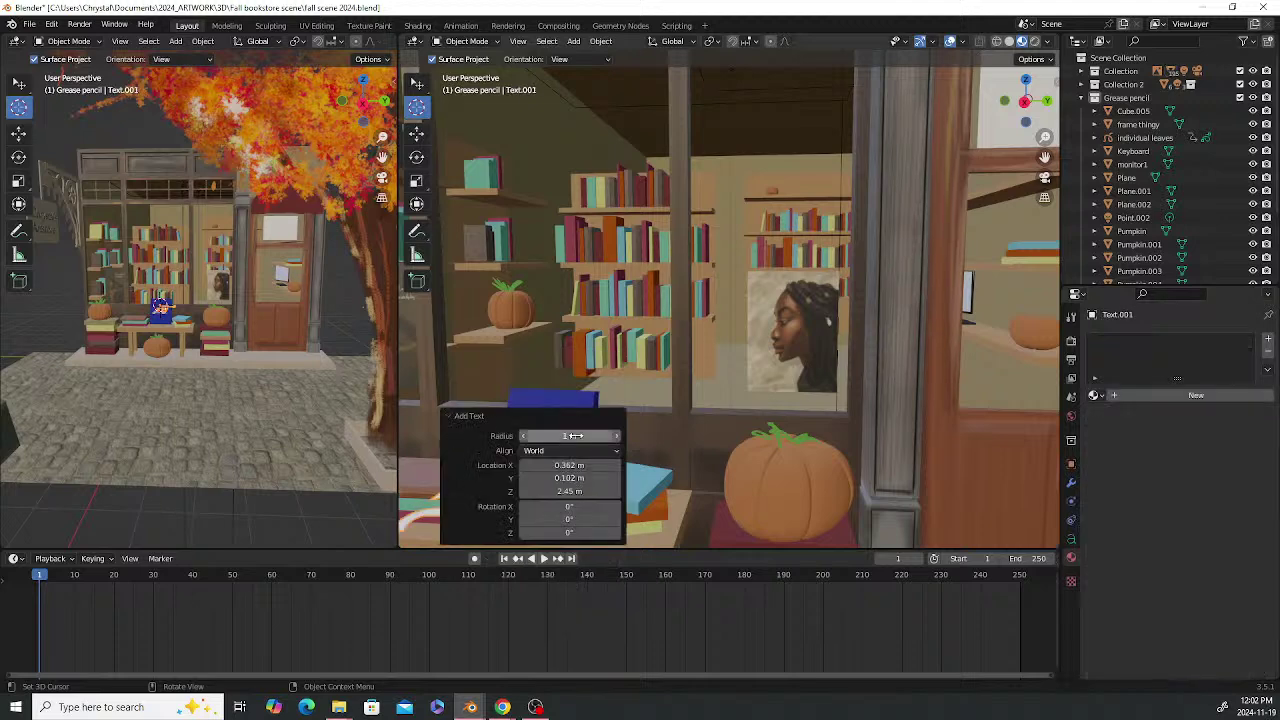
scroll(697, 401, "down", 2)
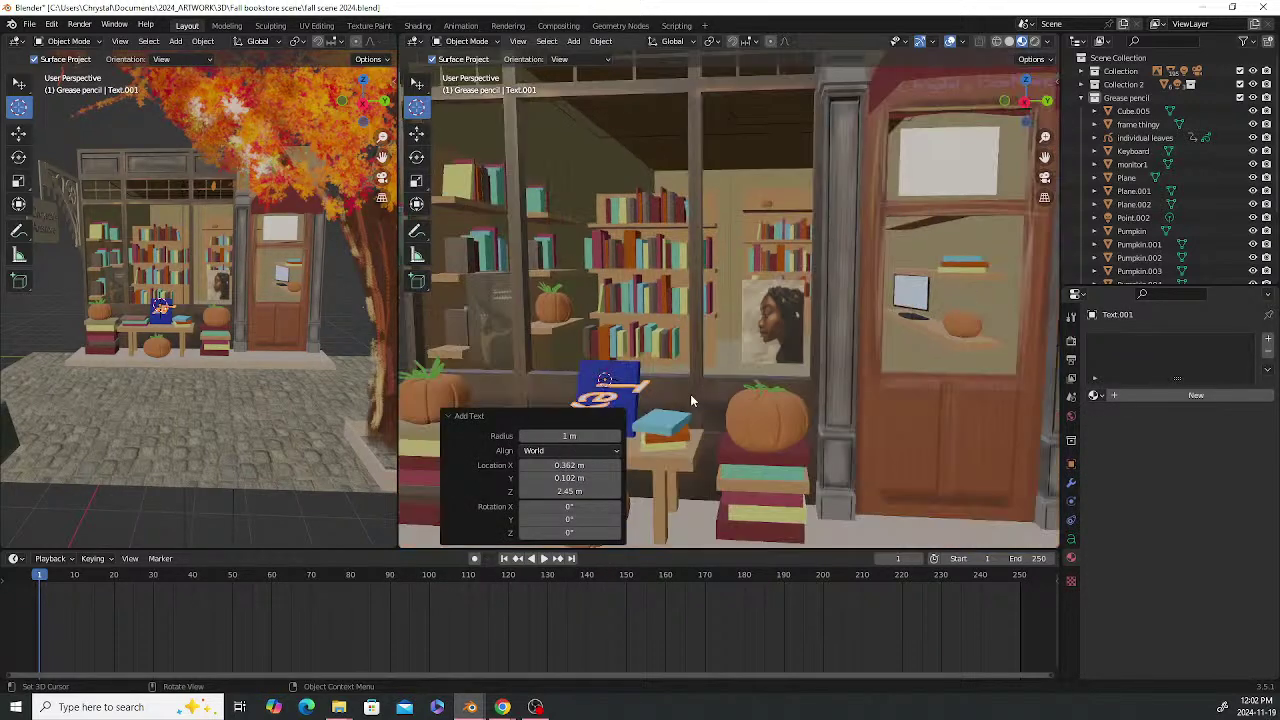
middle_click_drag(677, 380, 813, 416)
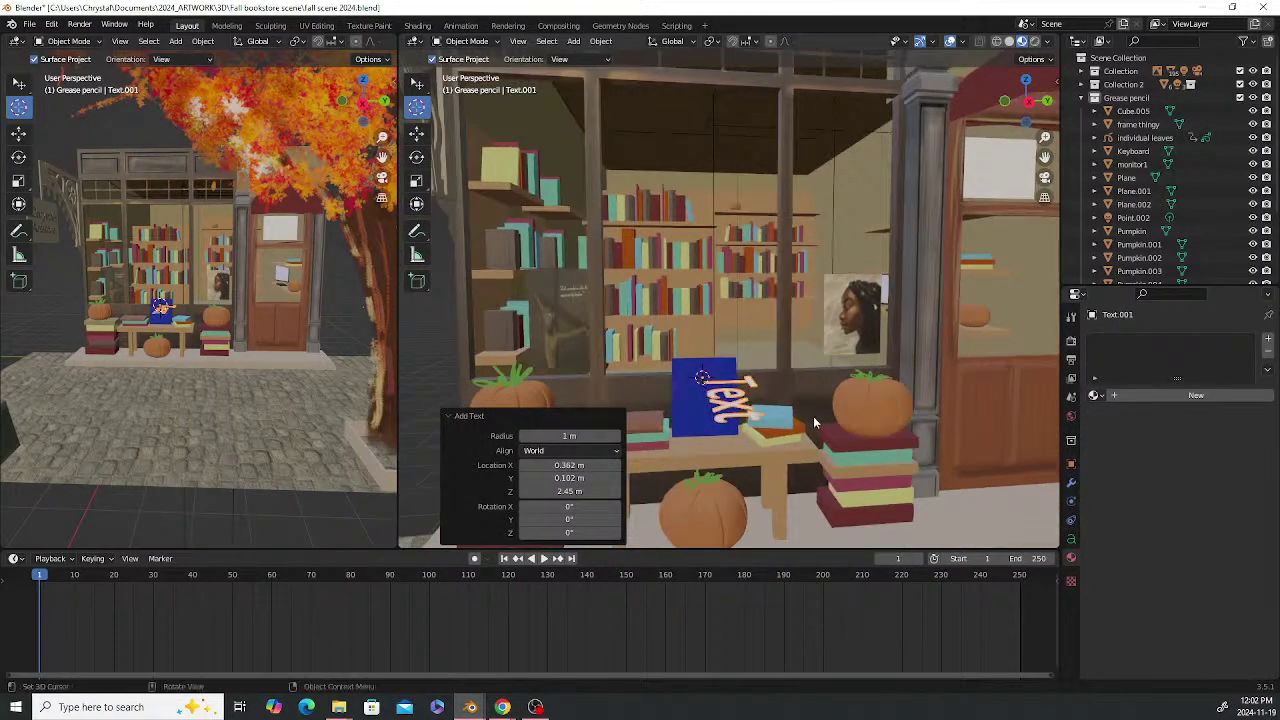
mouse_move(564, 518)
left_mouse_down()
mouse_move(550, 518)
mouse_move(561, 518)
left_mouse_up()
key("ctrl+z")
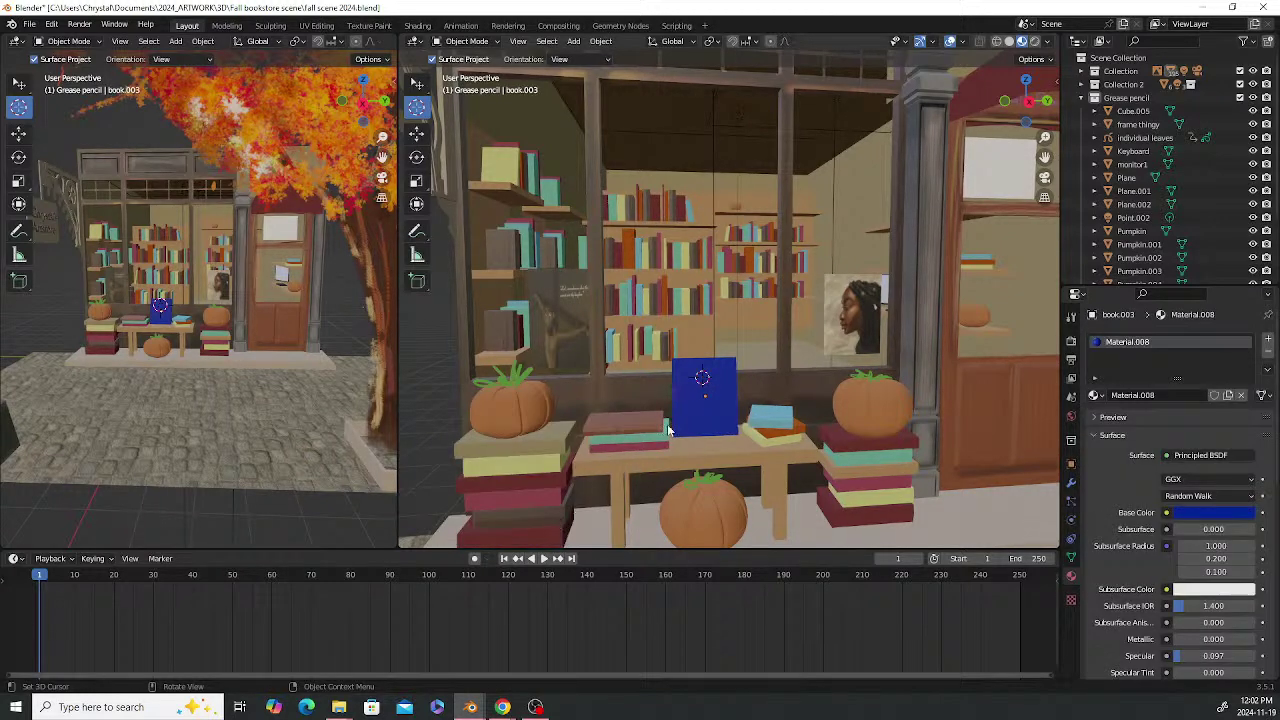
key("shift+a")
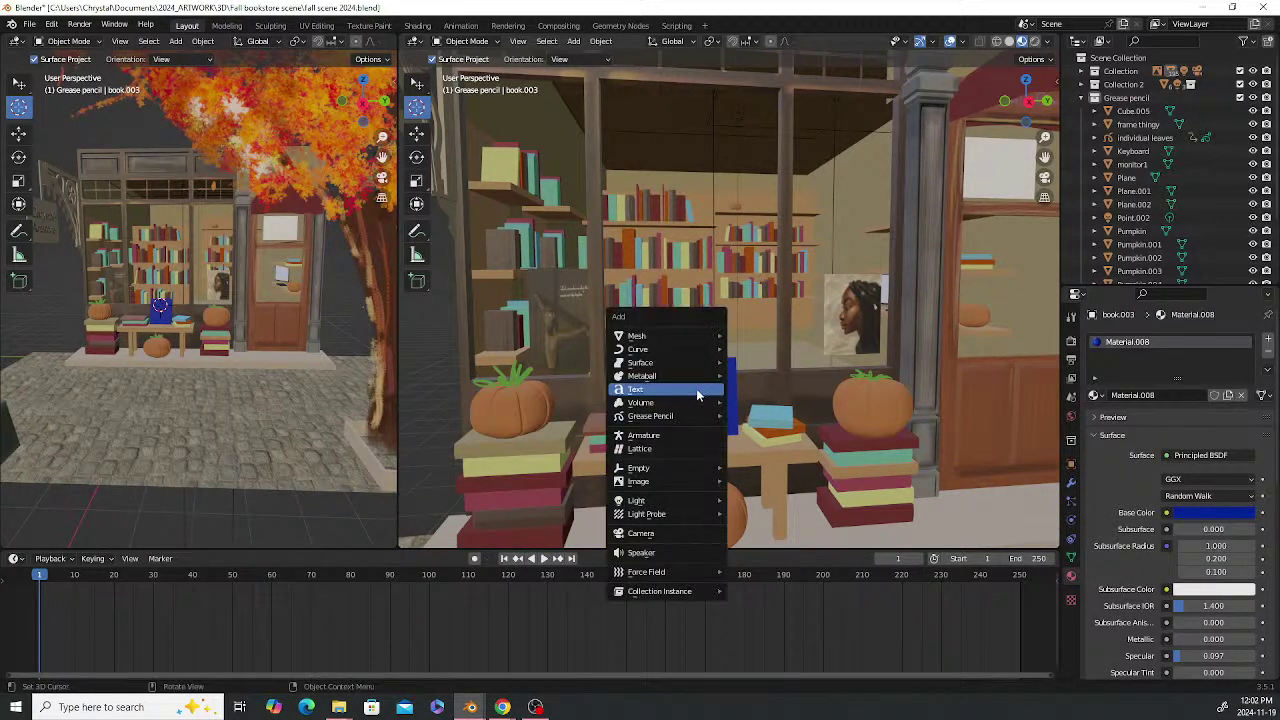
left_click(692, 392)
left_click_drag(569, 507, 636, 507)
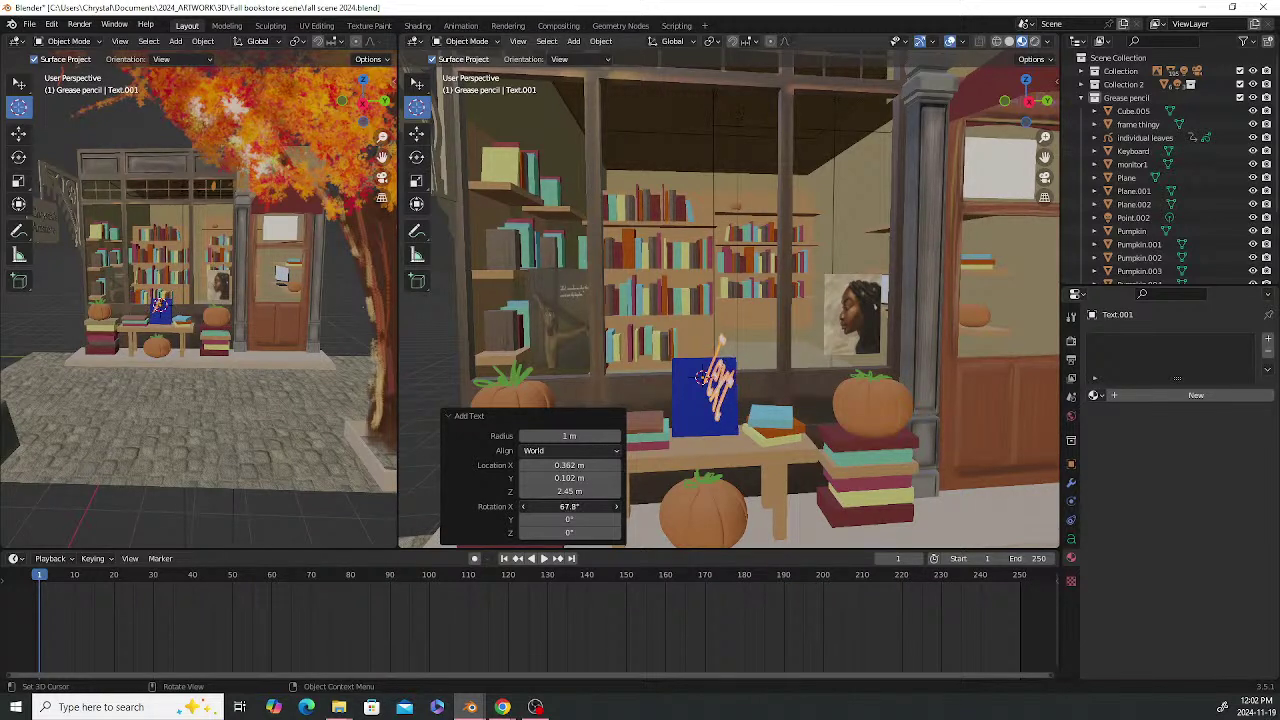
left_click(571, 506)
type("90")
key("Return")
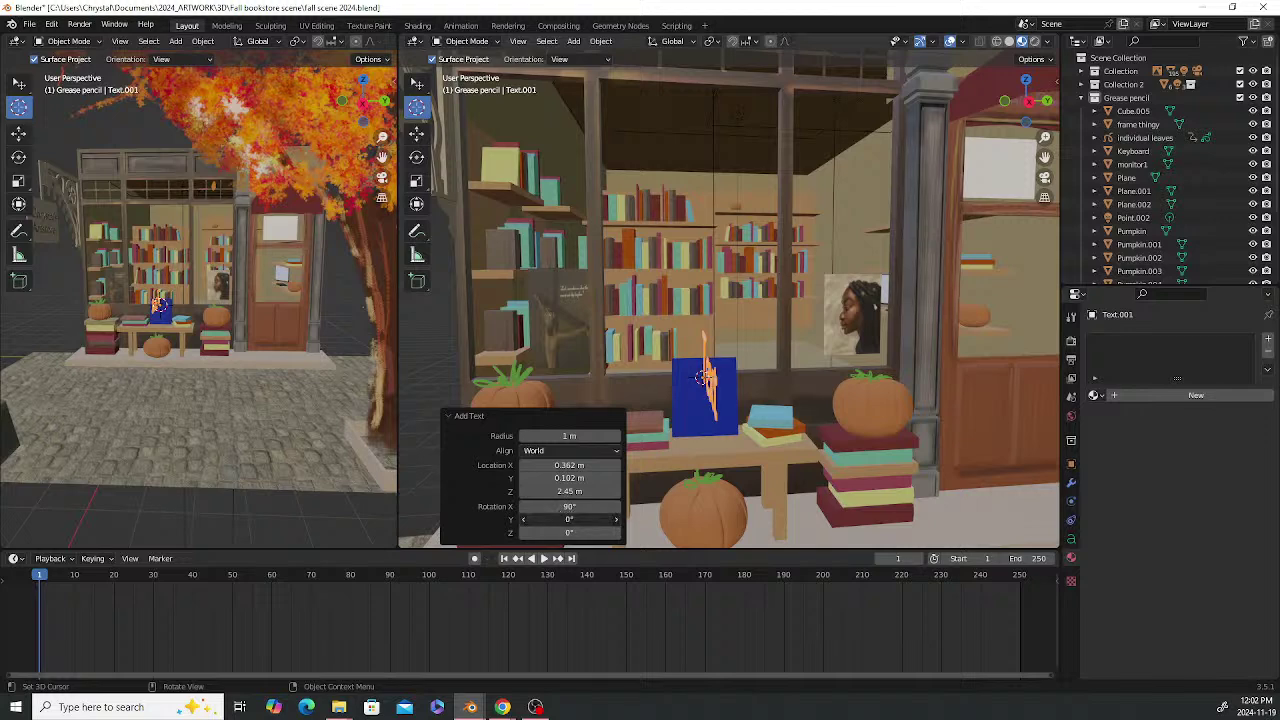
left_click_drag(568, 519, 558, 519)
key("ctrl+z")
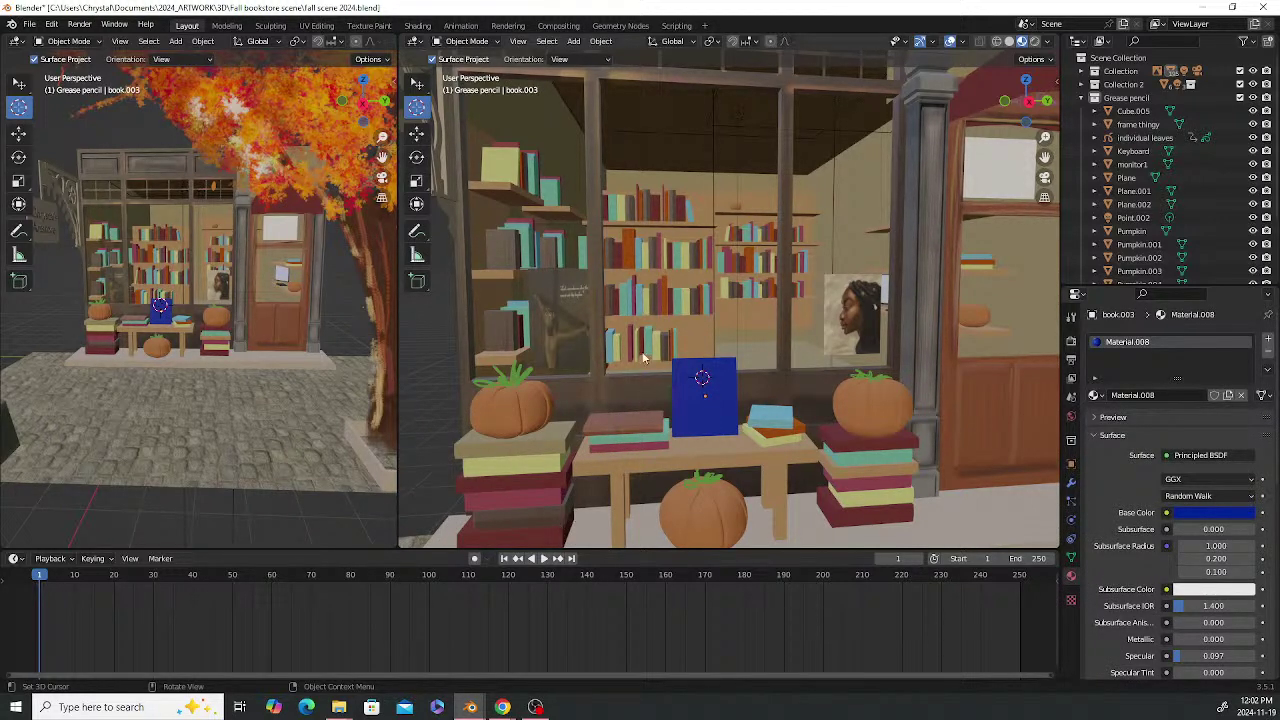
Add a text object at the 3D cursor on the blue book, rotated 90° on X and 90° on Z
key("shift+a")
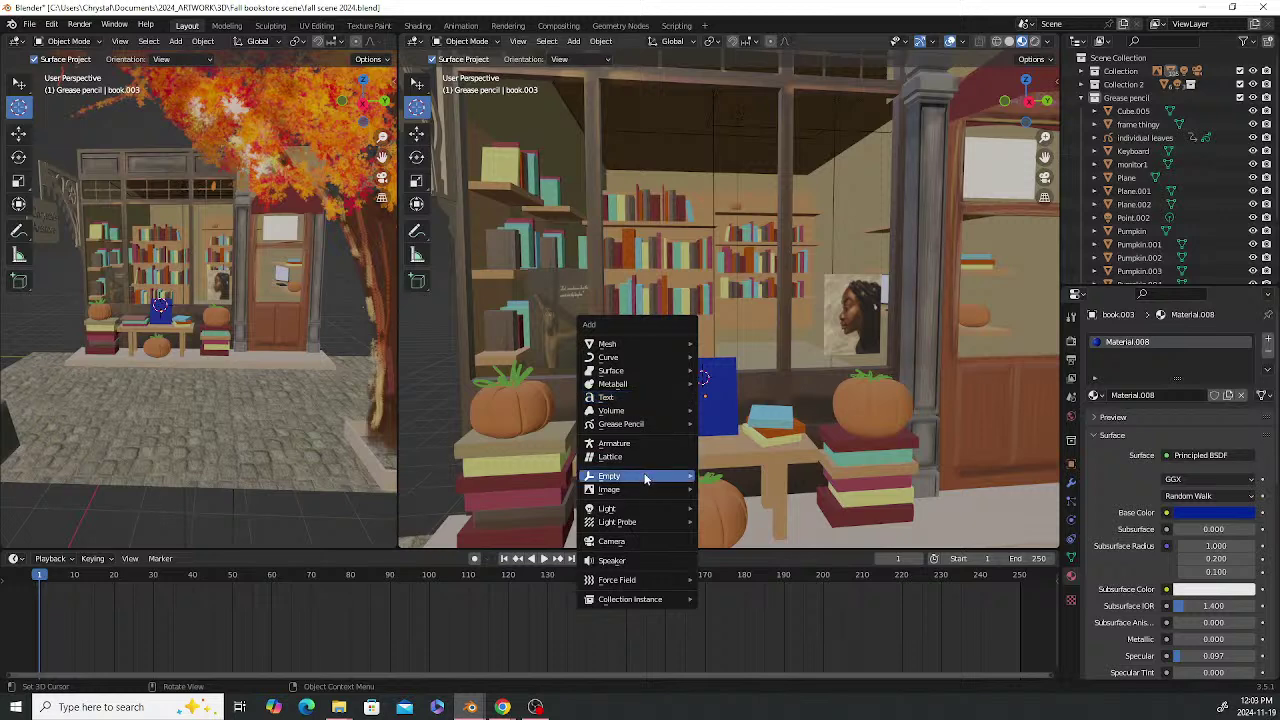
left_click(636, 399)
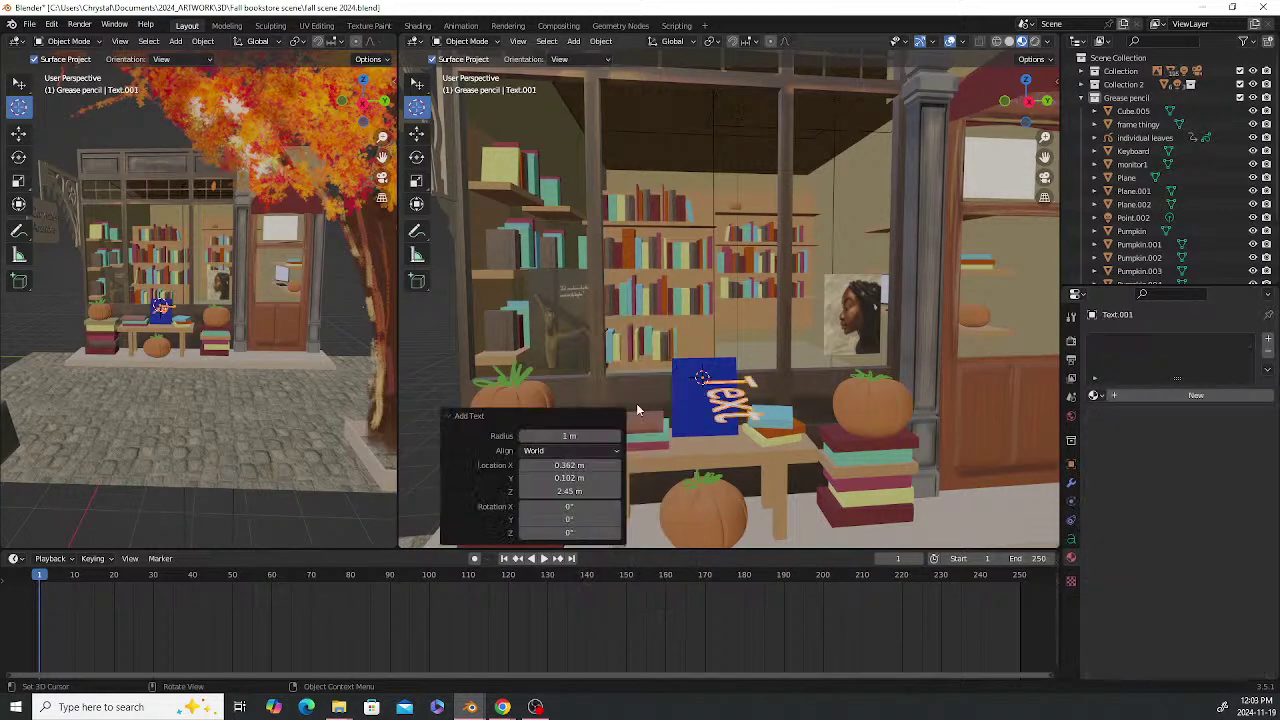
left_click(572, 506)
type("90")
key("Return")
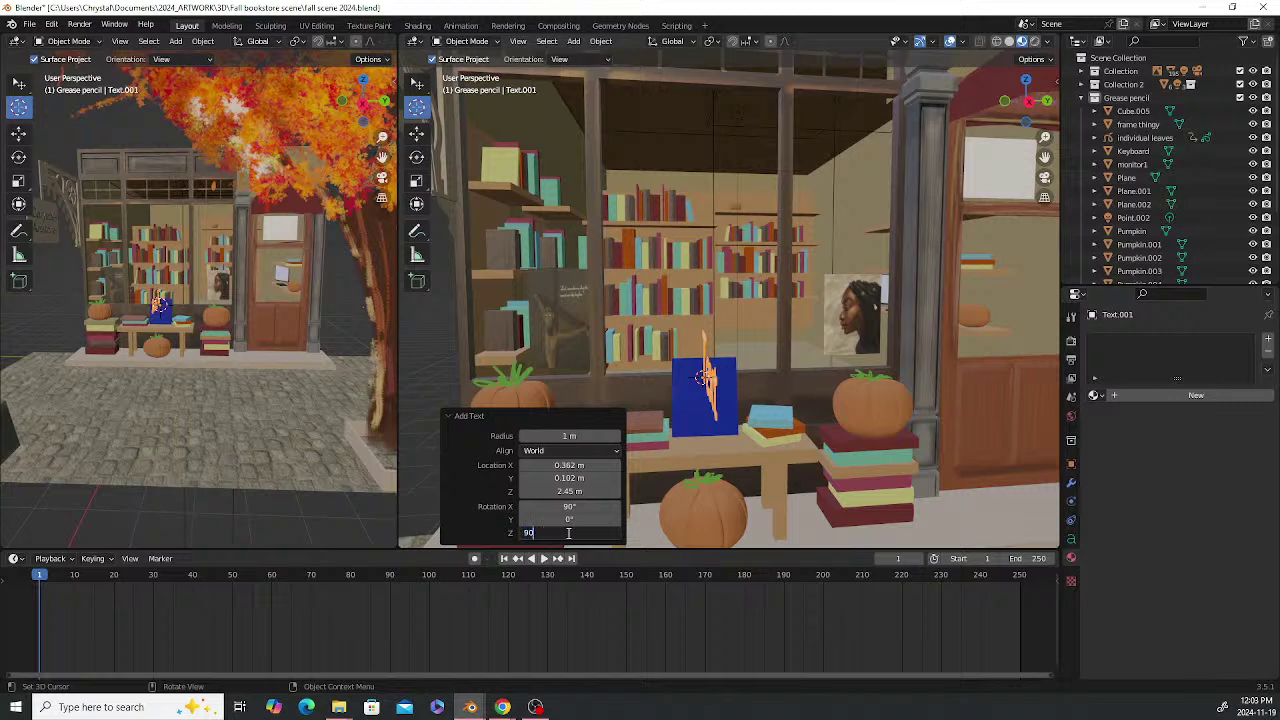
key("Return")
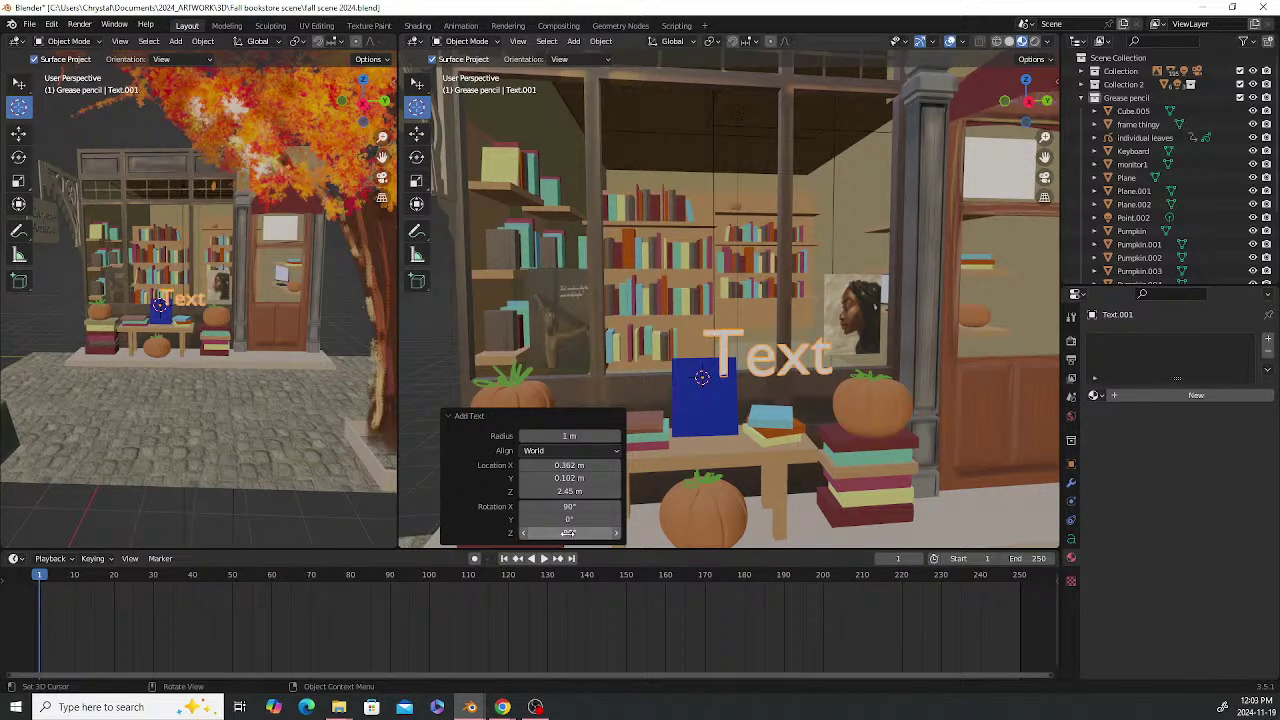
Replace the new text object's default wording with "The book of Exodus"
key("Tab")
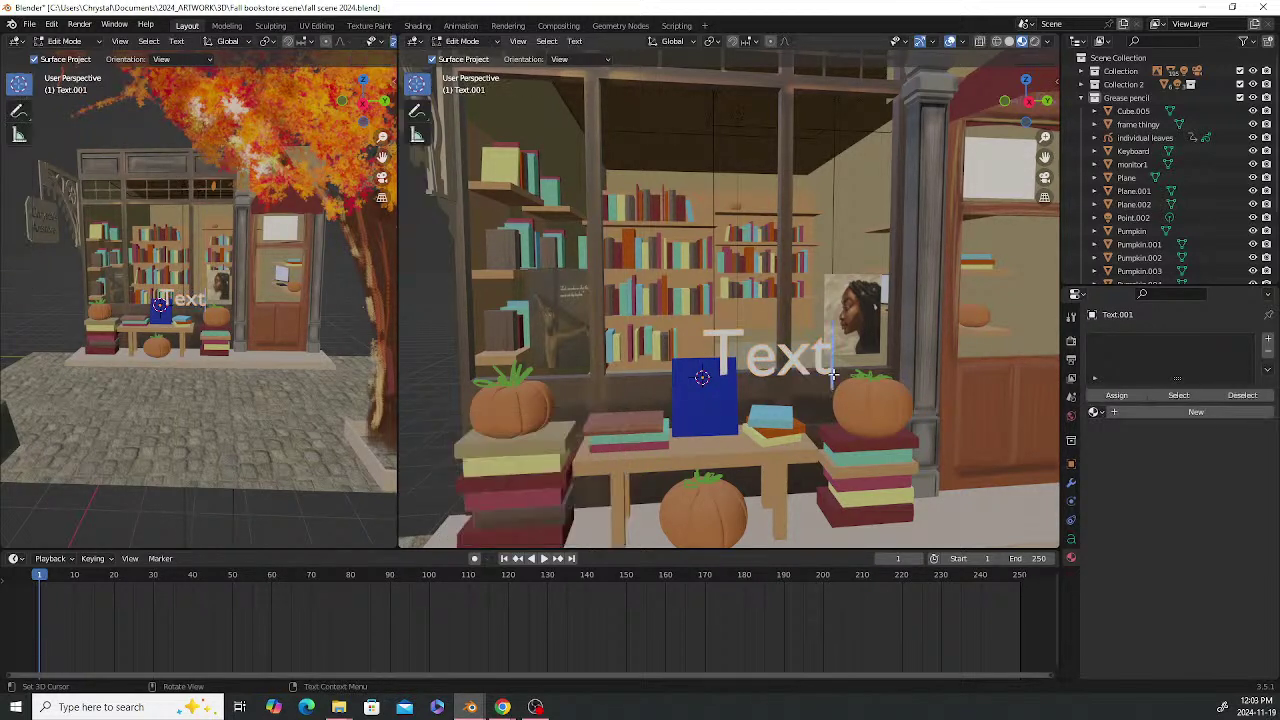
key("BackSpace")
key("BackSpace")
key("BackSpace")
key("BackSpace")
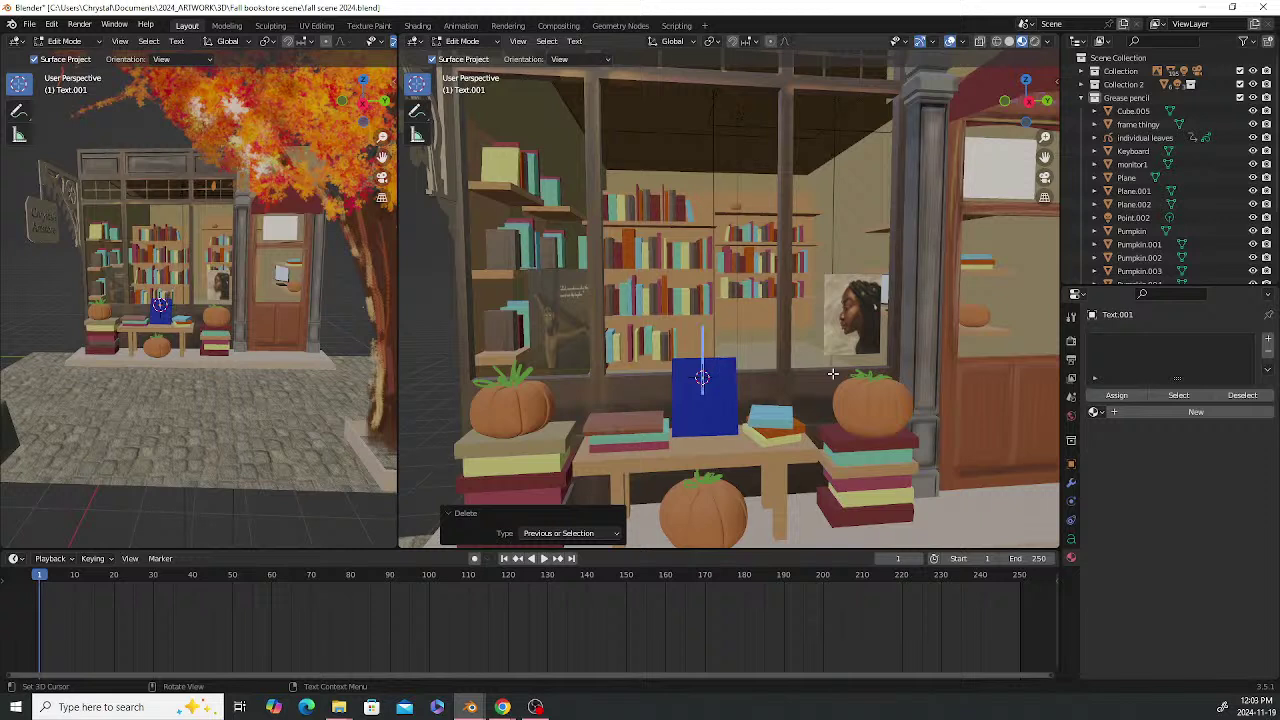
type("The book")
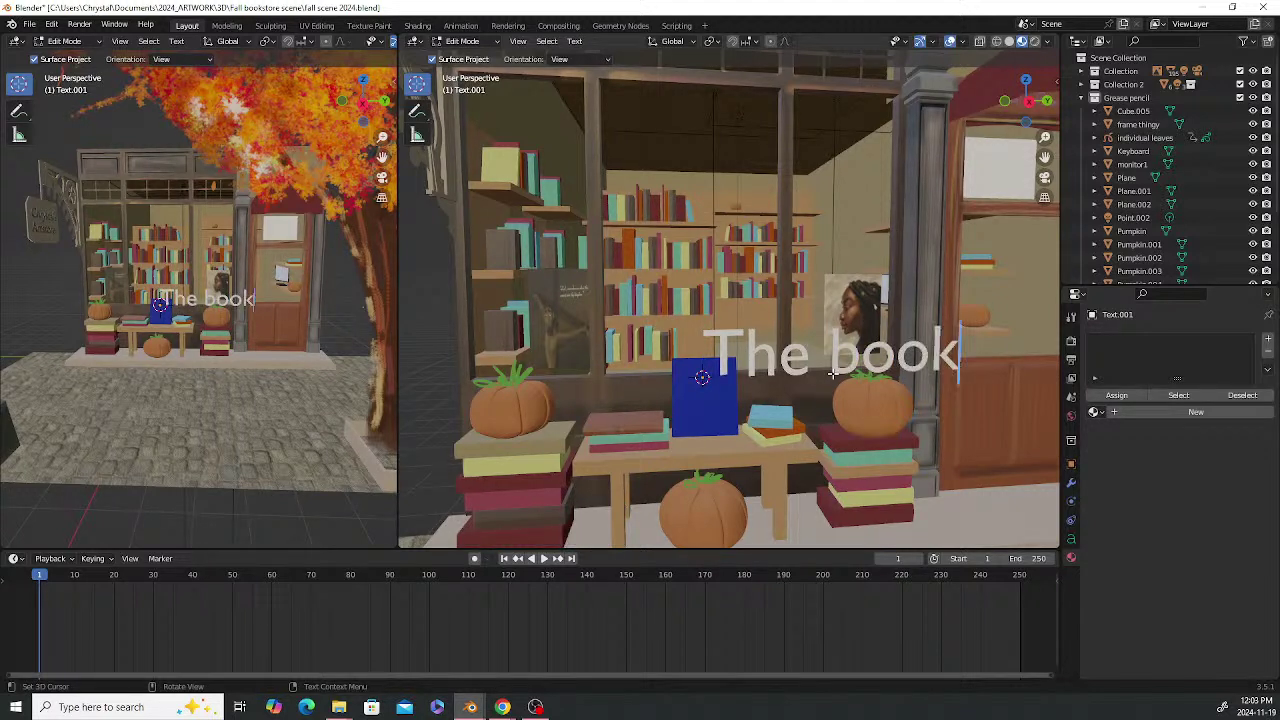
type(" of Exodus")
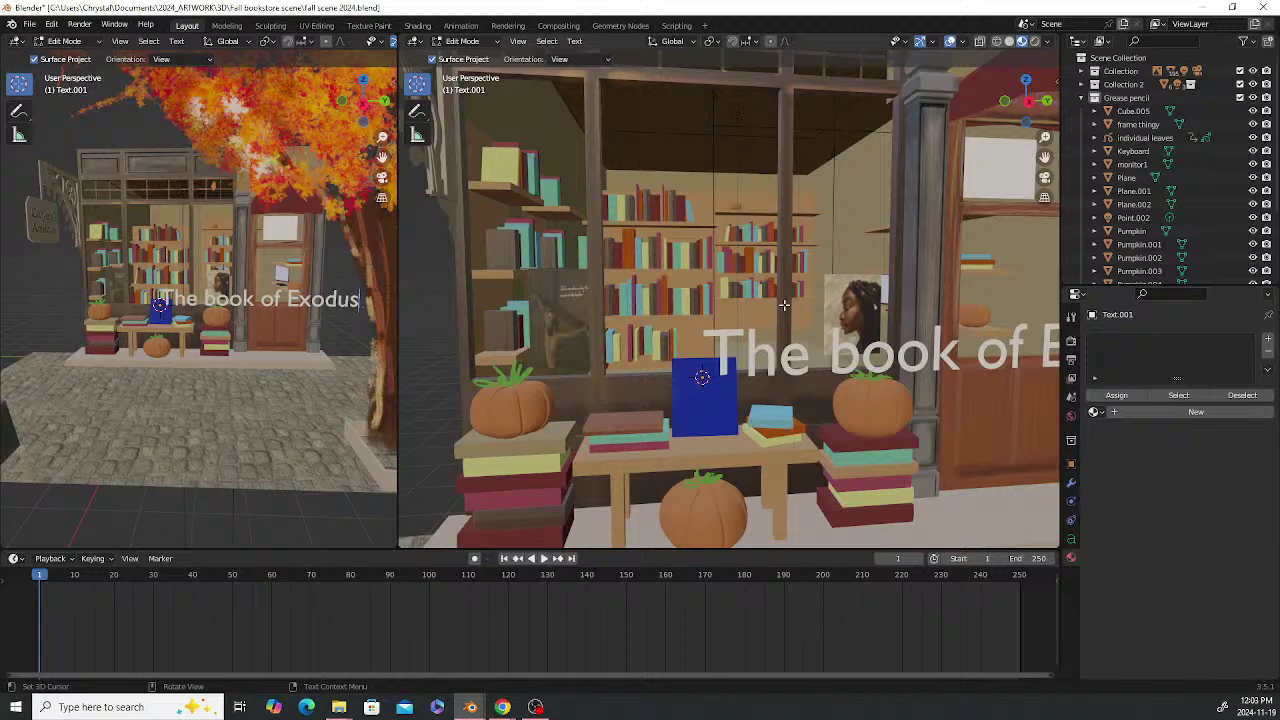
Capitalize the second word so the title reads "The Book of Exodus", and leave Edit Mode
scroll(827, 318, "down", 5)
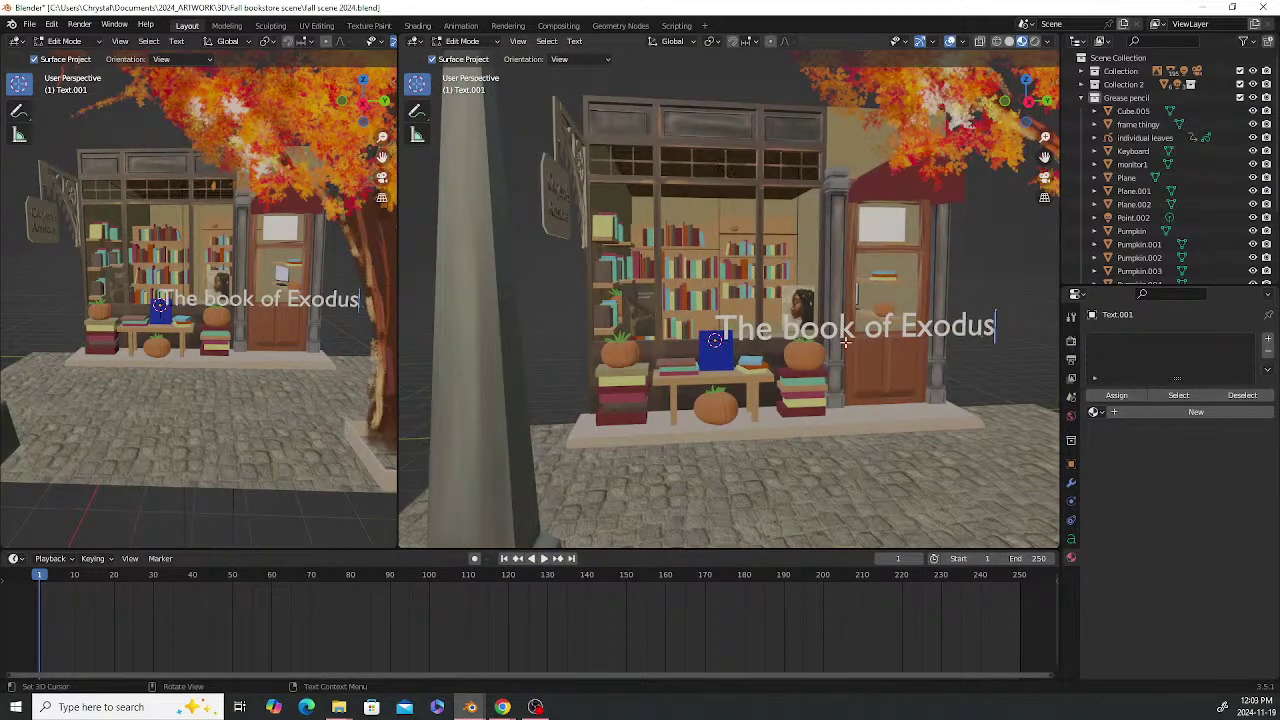
key("Left")
key("Left")
key("Left")
key("Left")
key("Left")
key("Left")
key("Left")
key("Left")
key("Left")
key("Left")
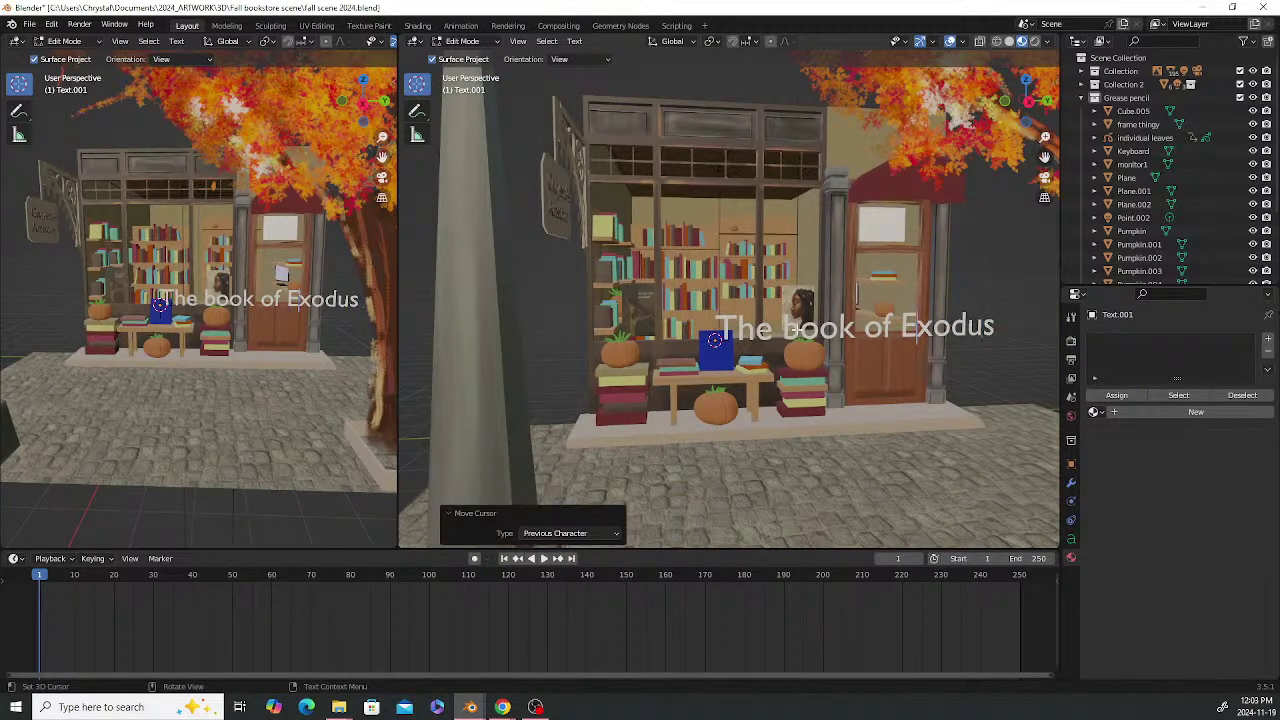
key("Left")
key("Left")
key("Delete")
type("B")
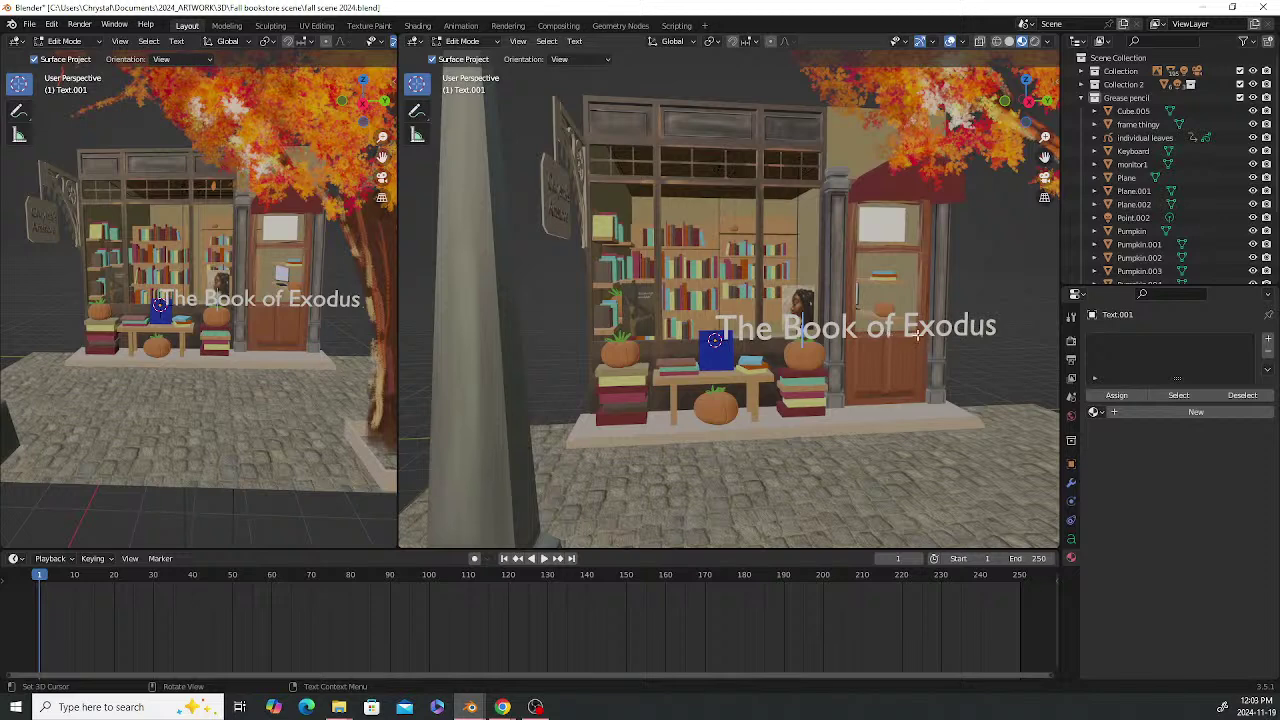
key("Tab")
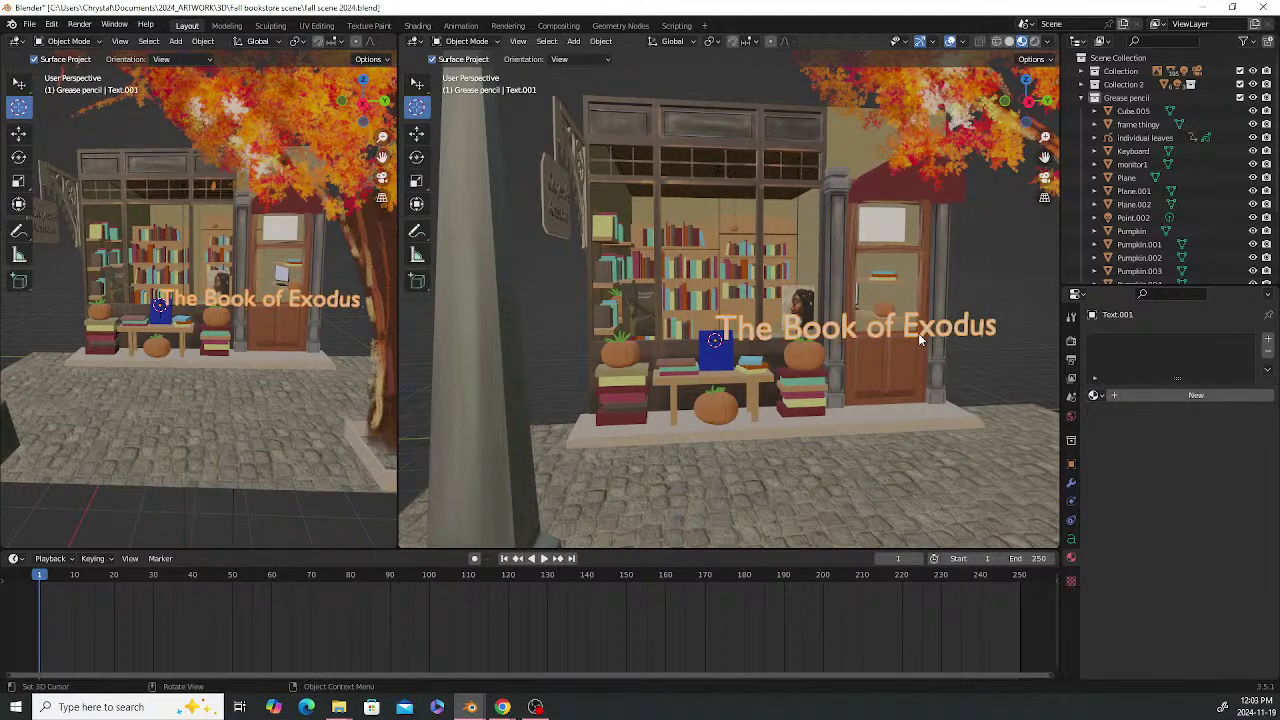
Give the title text thickness by setting its geometry Extrude to 0.03 m
left_click(1072, 540)
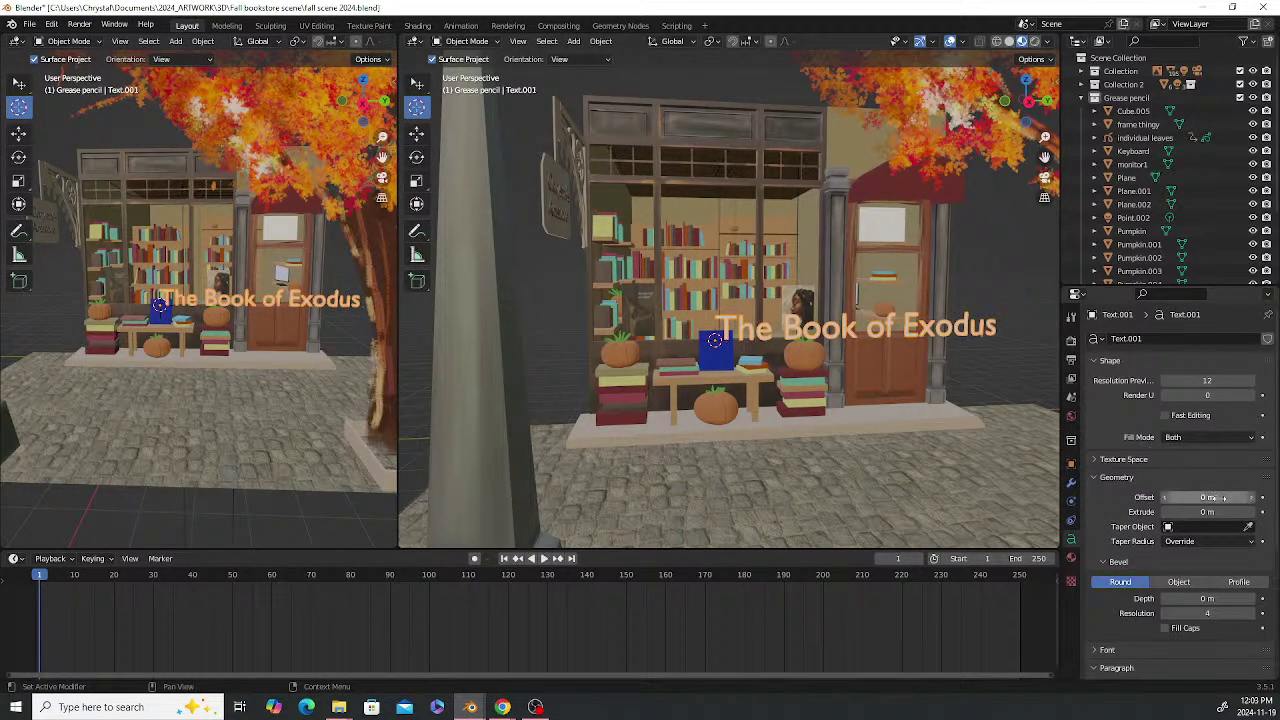
left_click_drag(1200, 511, 1221, 511)
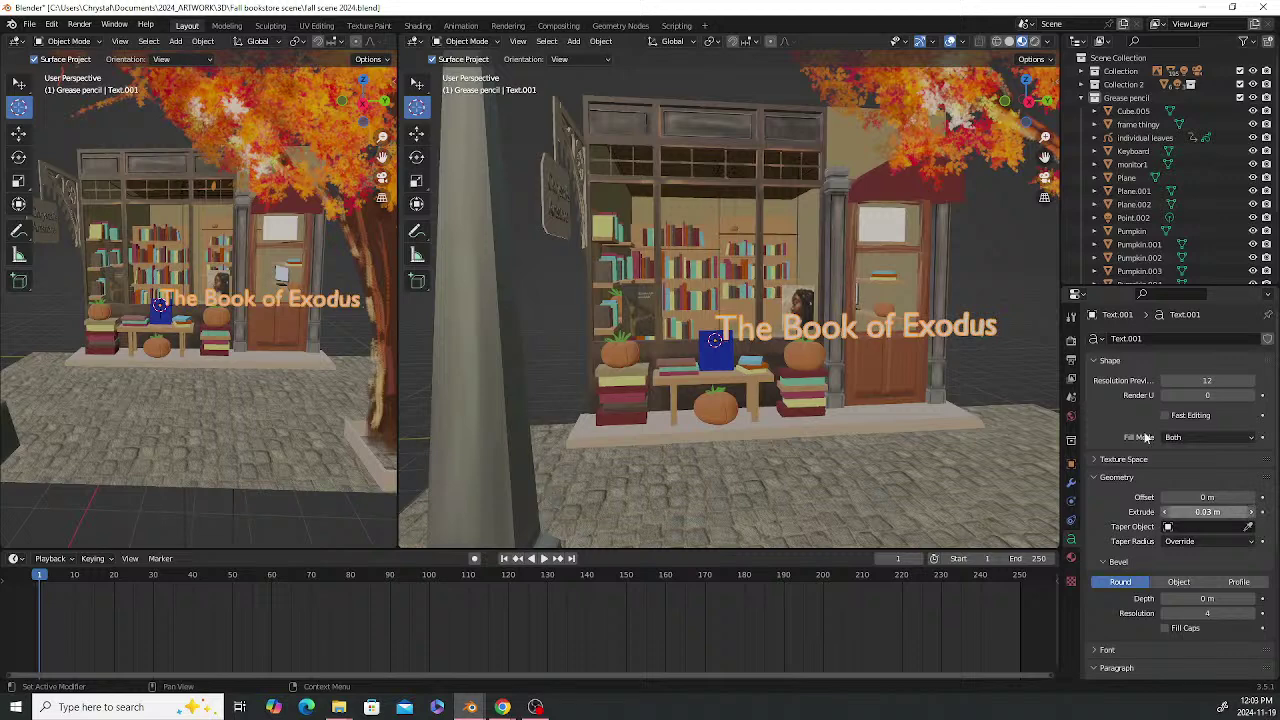
scroll(913, 289, "up", 6)
scroll(913, 289, "down", 3)
Edit the title text and insert a line break before "Exodus" so it starts its own line
key("Tab")
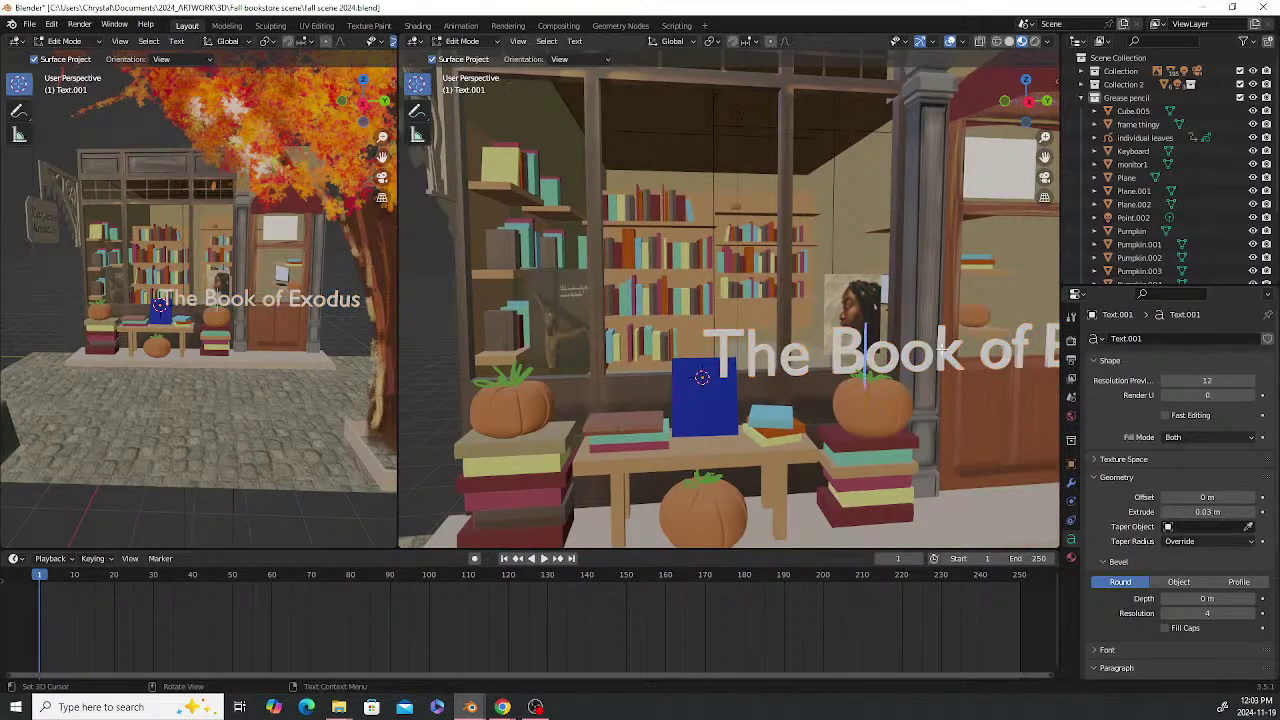
scroll(946, 343, "down", 2)
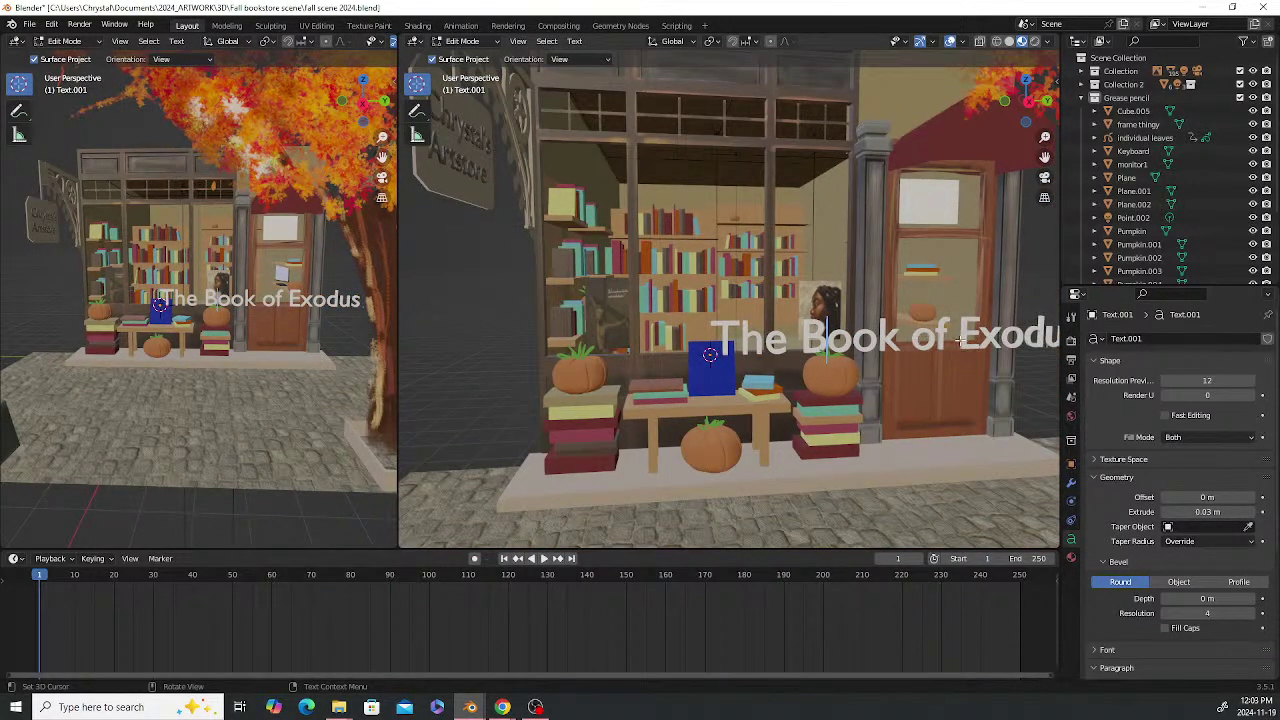
left_click(958, 340)
key("Right")
key("Right")
key("Right")
key("Right")
key("Right")
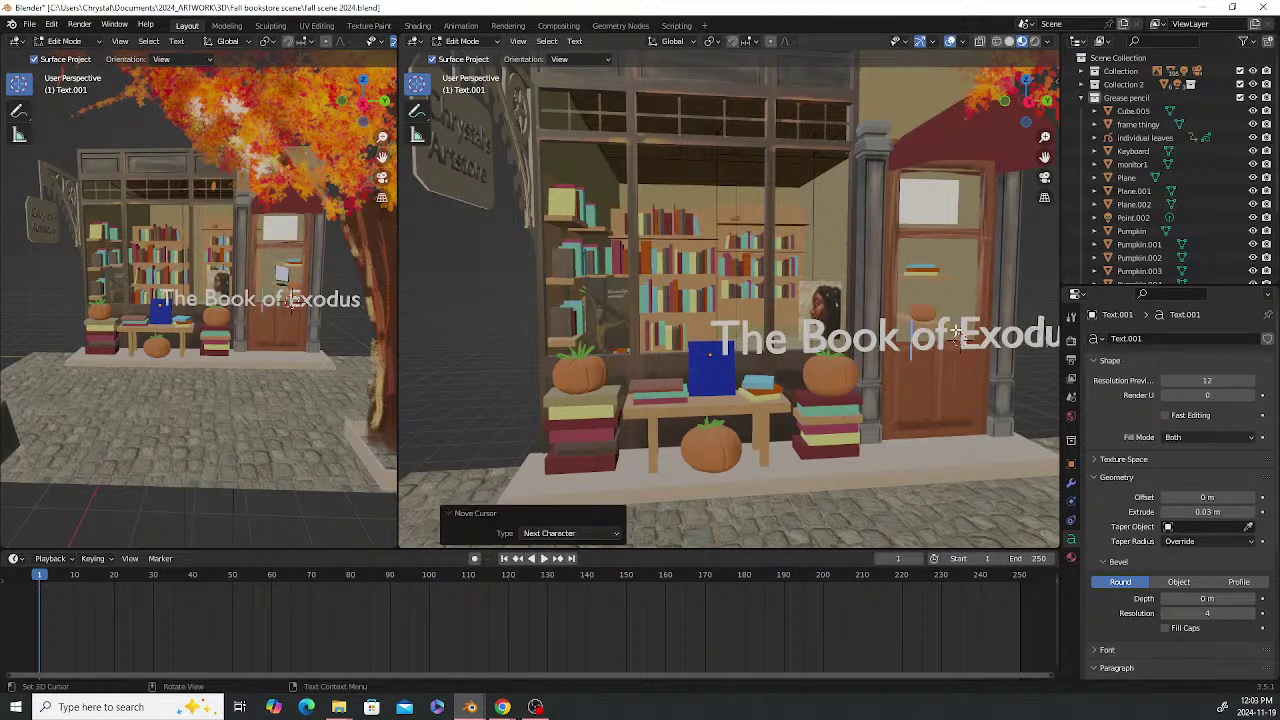
key("Return")
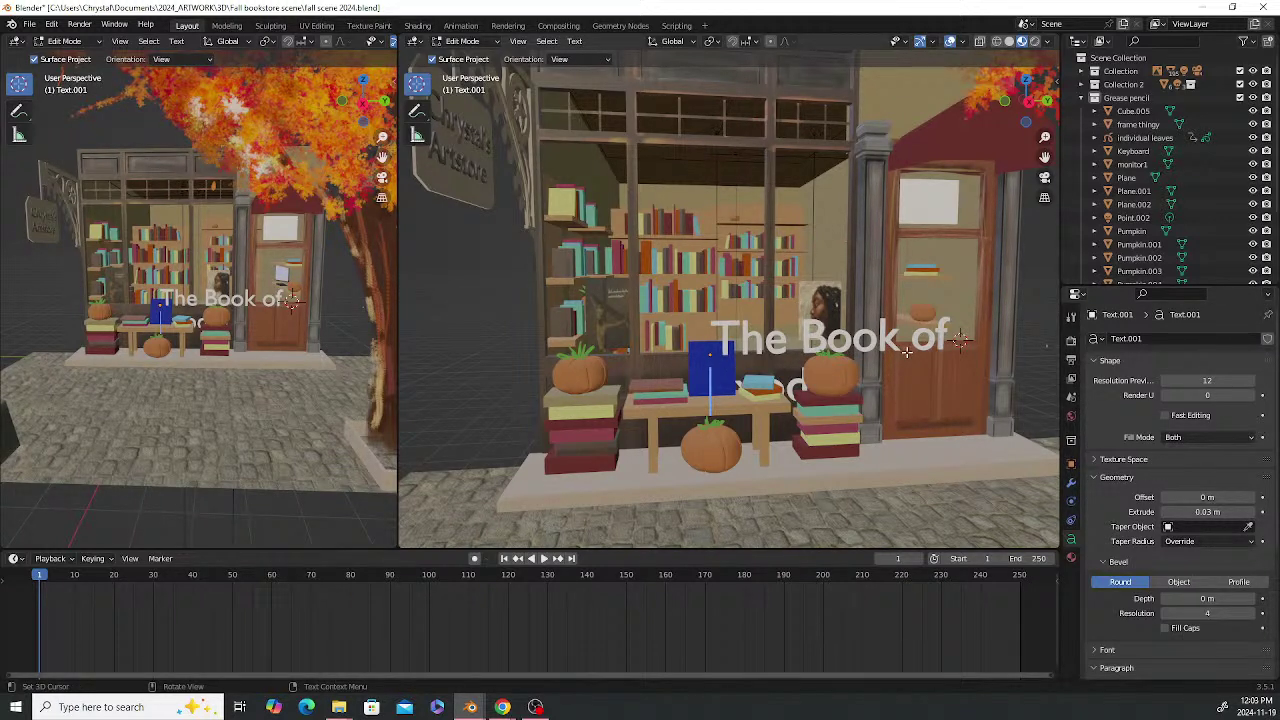
Insert another line break before "of" so the title reads "The Book", "of", "Exodus" on three lines
key("Right")
key("Right")
key("Right")
key("Right")
key("Right")
key("Right")
key("Right")
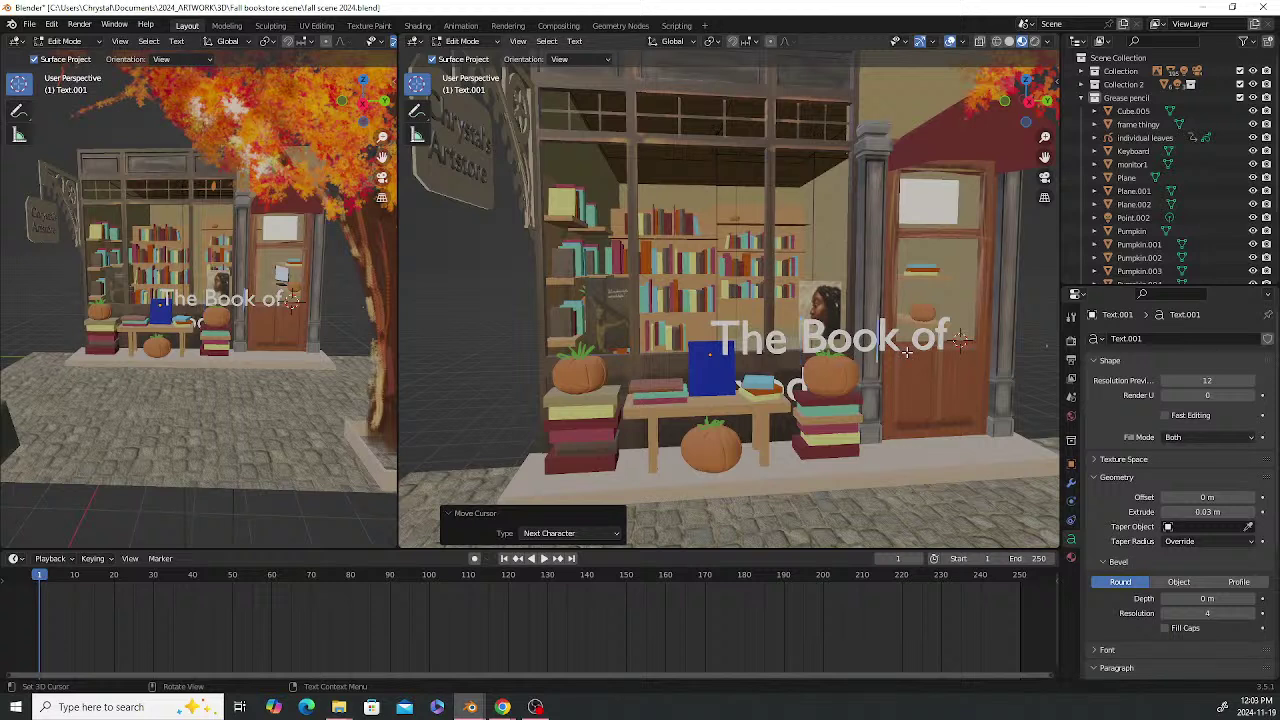
key("Right")
key("Return")
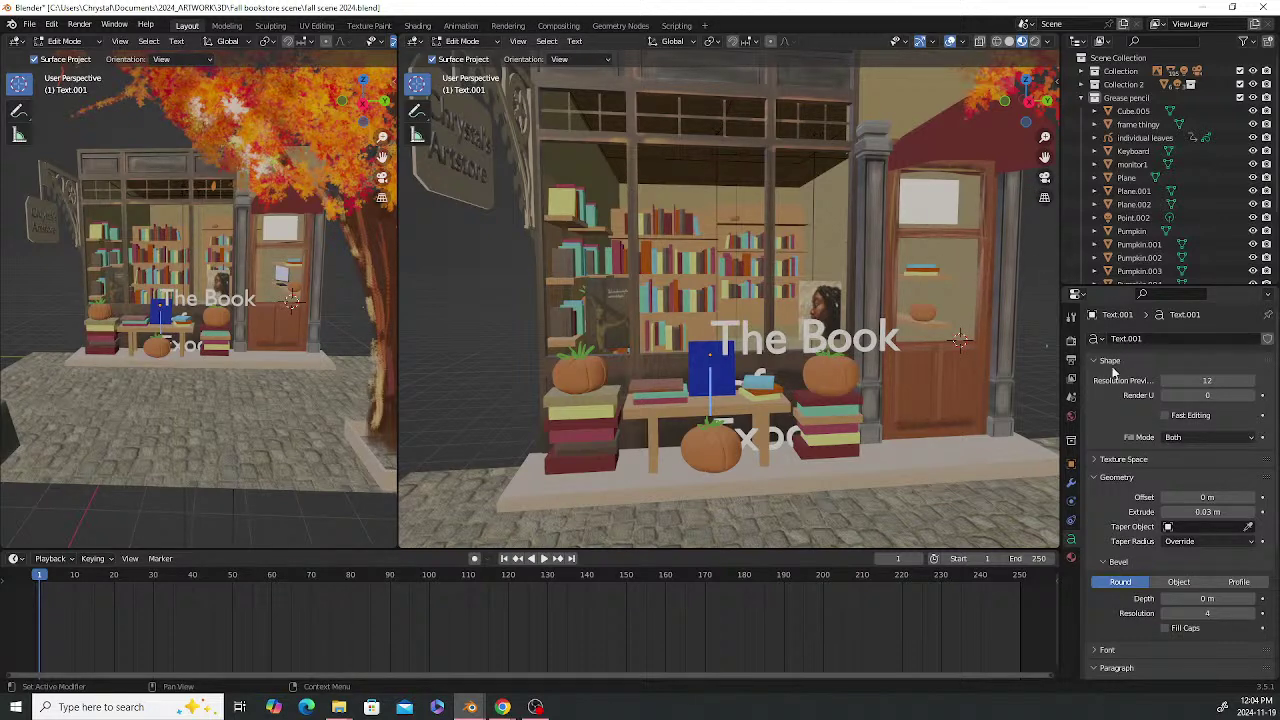
Set the title text's horizontal paragraph alignment to Center
scroll(1138, 478, "down", 5)
left_click(1138, 478)
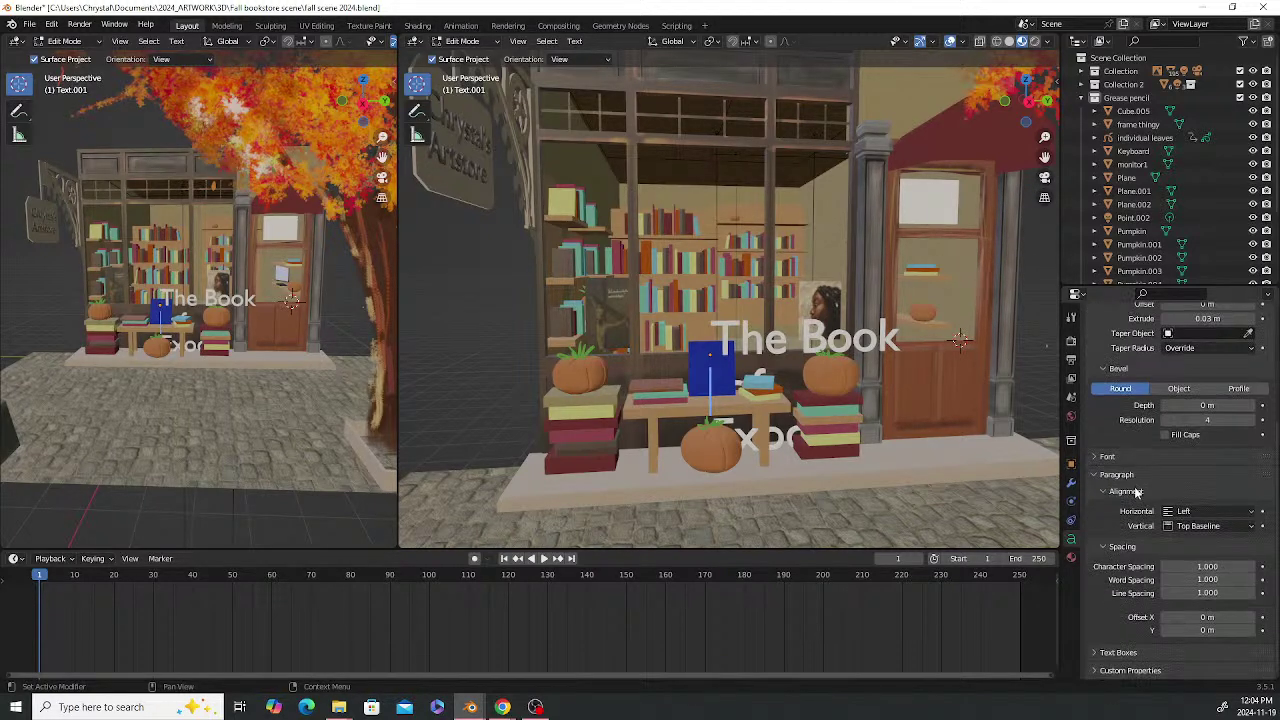
left_click(1183, 512)
left_click(1194, 548)
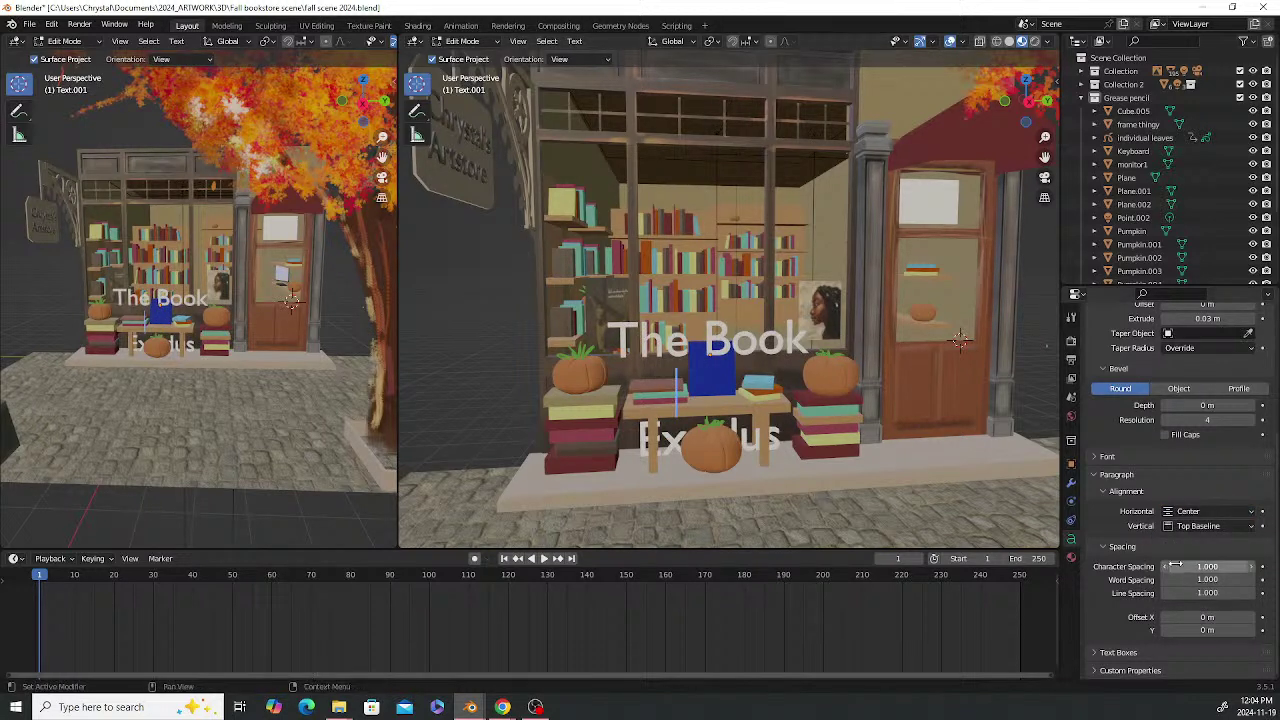
Tighten the title to Line Spacing 0.700 and Word Spacing 0.100, with a text Offset X of 0.6 m
left_click_drag(1208, 566, 1178, 593)
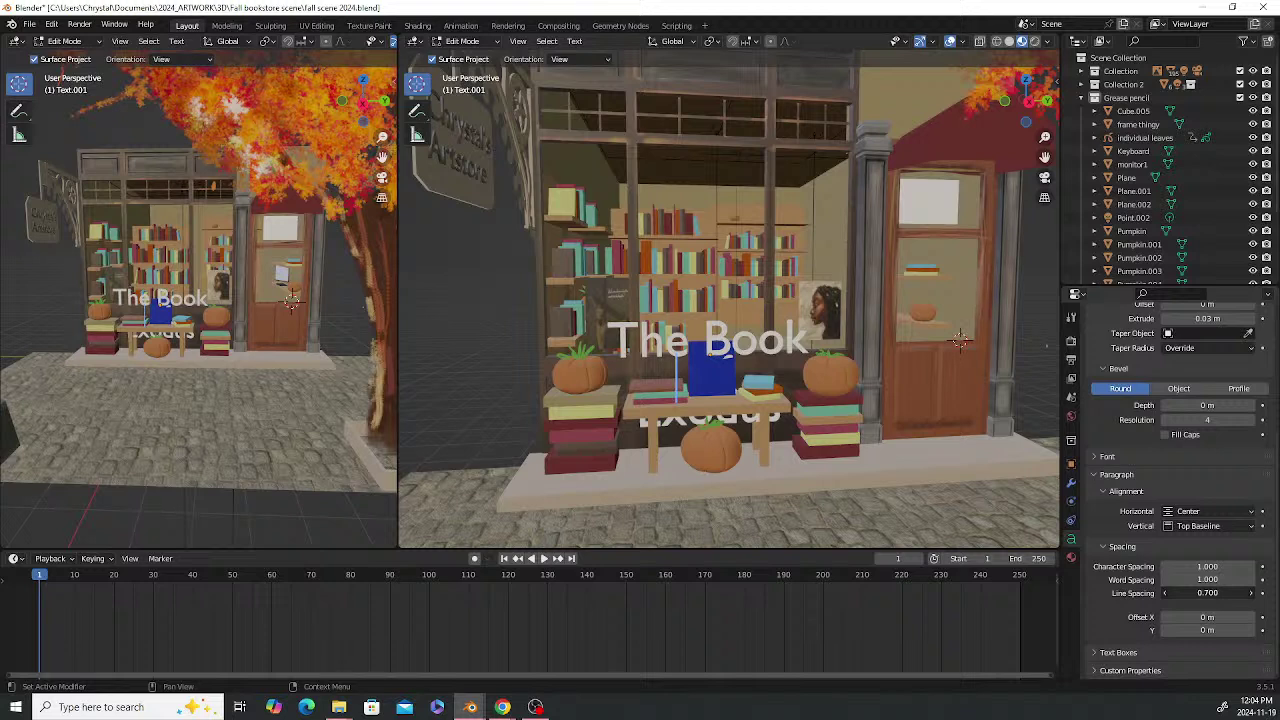
left_click_drag(1208, 579, 1150, 579)
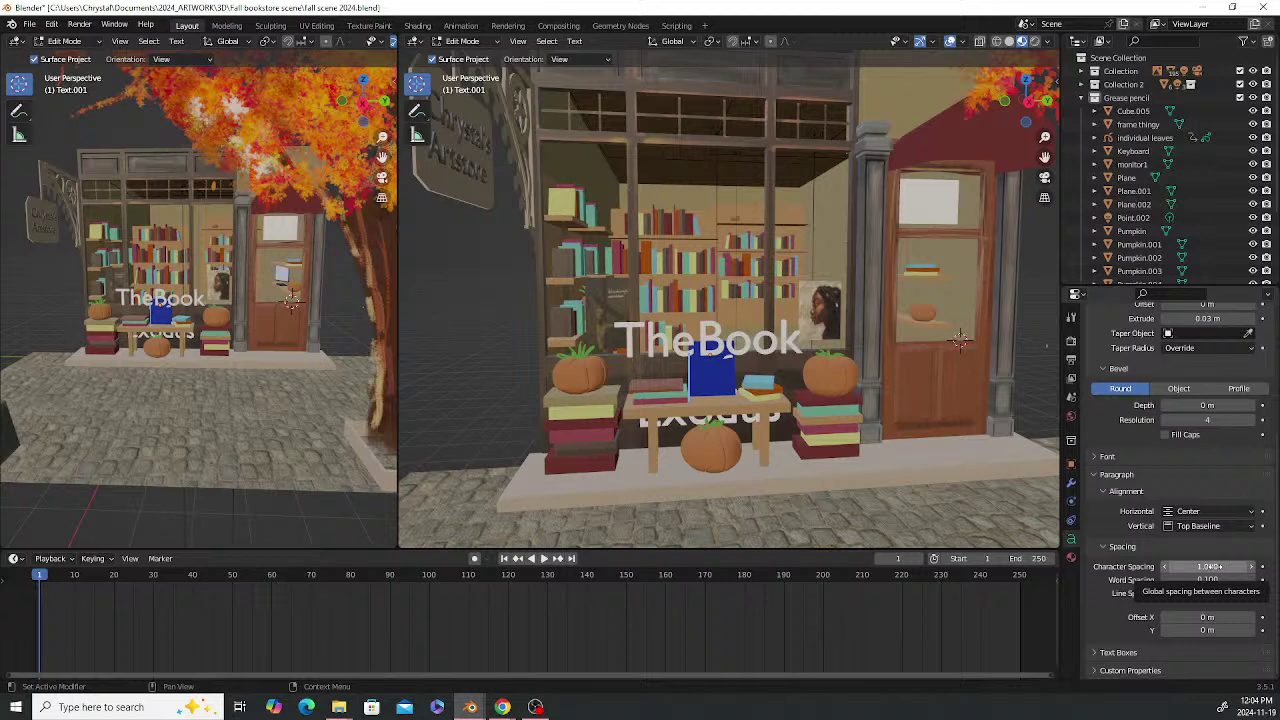
mouse_move(1205, 617)
left_mouse_down()
mouse_move(1235, 617)
mouse_move(1203, 617)
left_mouse_up()
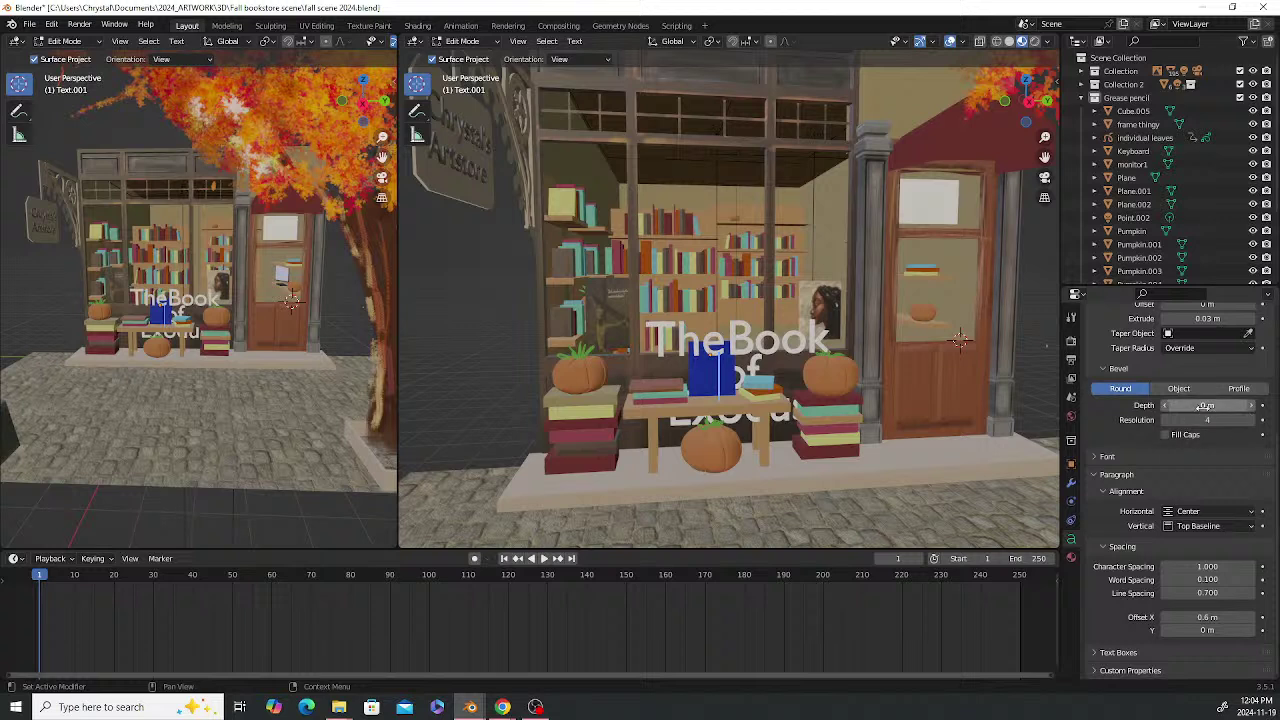
Set the title text's Bevel Depth to 0.01 m and return to Object Mode
mouse_move(1205, 405)
left_mouse_down()
mouse_move(1231, 405)
mouse_move(1199, 405)
left_mouse_up()
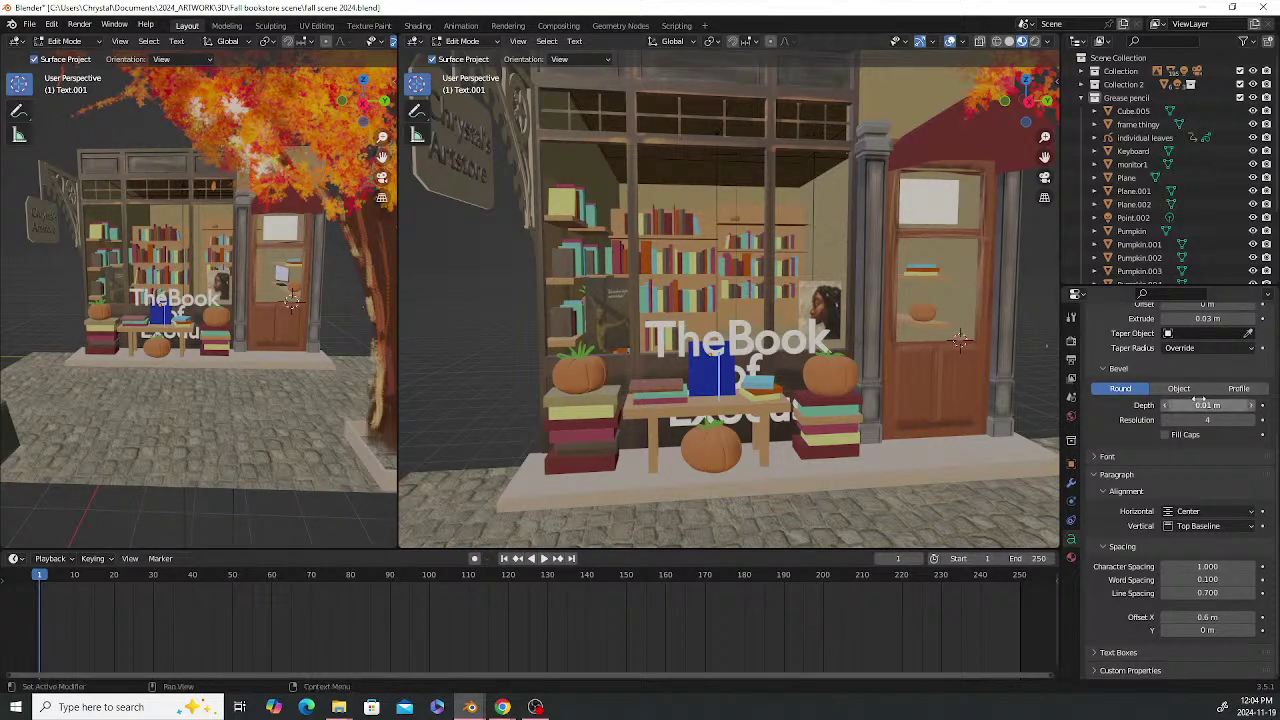
scroll(1180, 450, "up", 5)
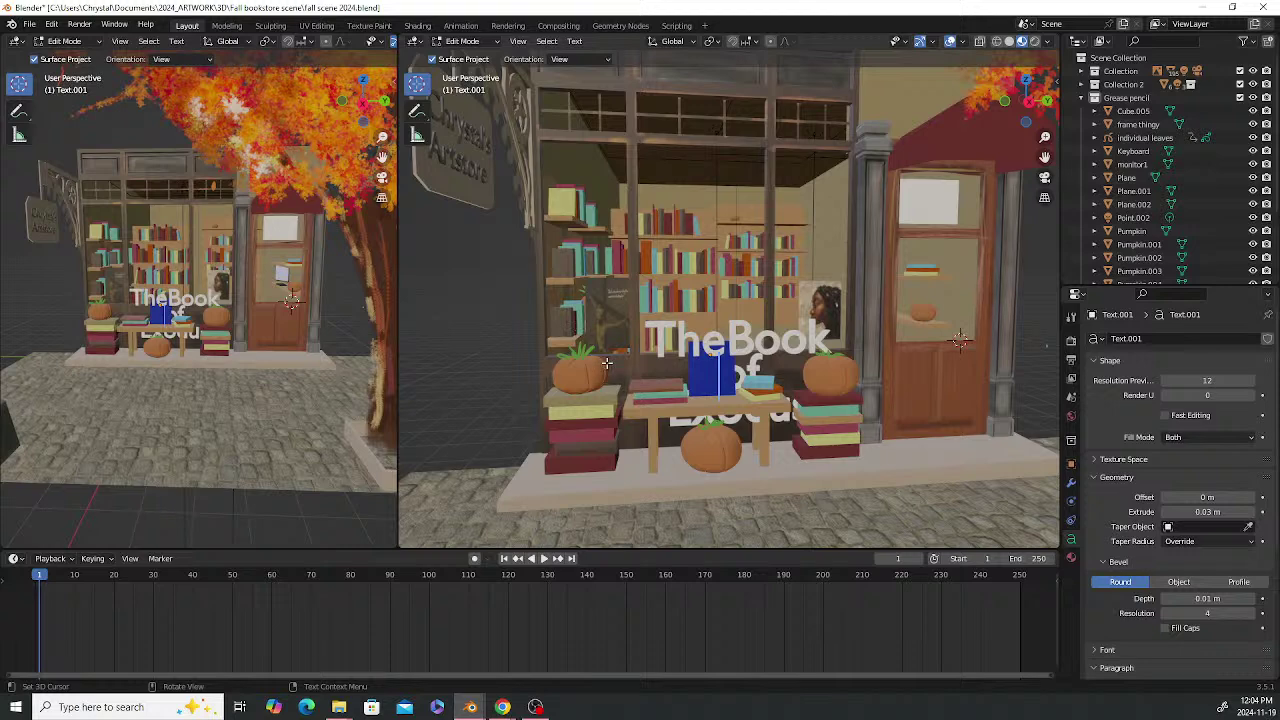
key("Tab")
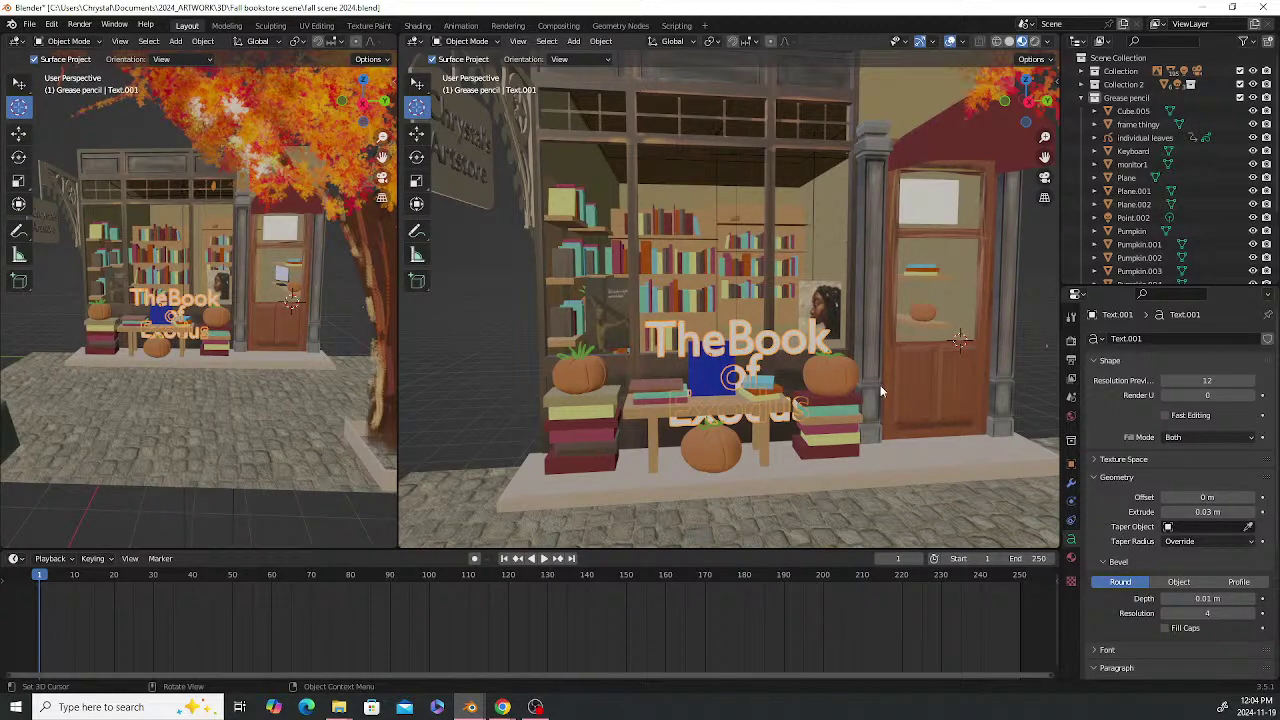
Scale the title text uniformly down to about 0.226 so it suits the blue book's cover
key("s")
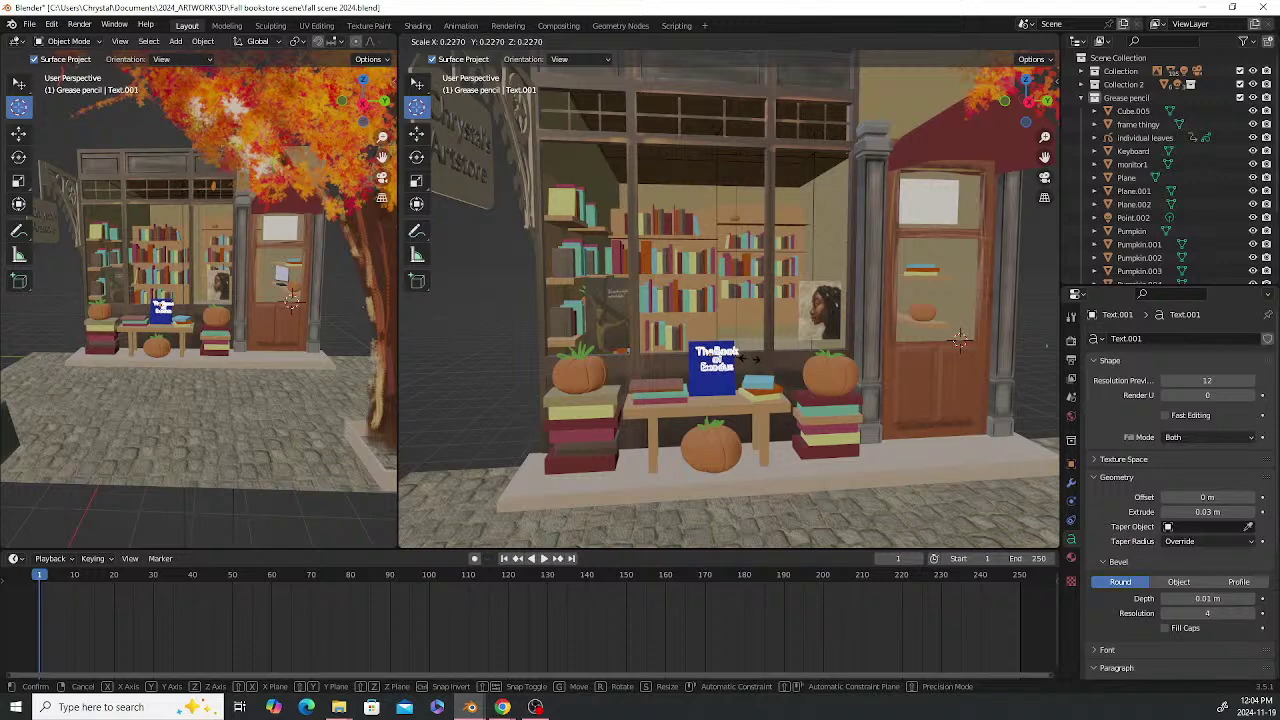
left_click(744, 366)
scroll(744, 369, "up", 3)
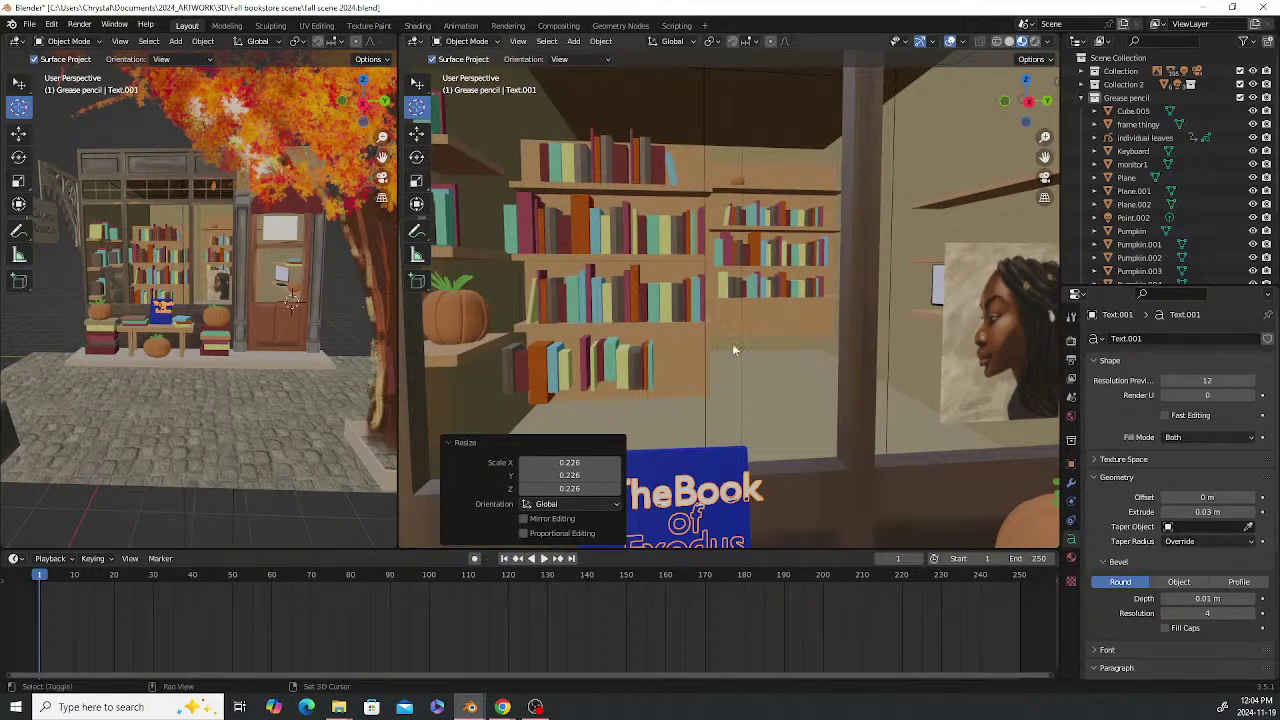
Tilt the title to match the leaning book cover by setting its X rotation to 73.6°
middle_click_drag(736, 350, 746, 280, "shift")
middle_click_drag(765, 332, 795, 362)
key("KP_Decimal")
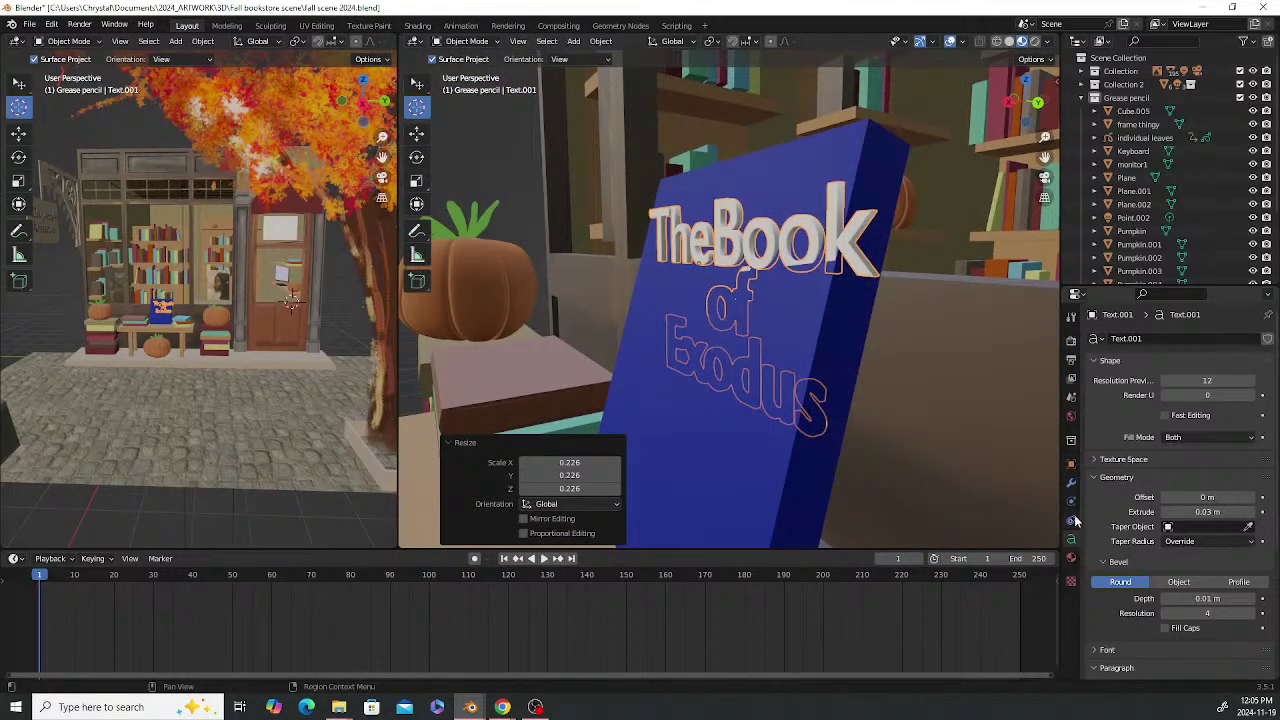
left_click(1072, 465)
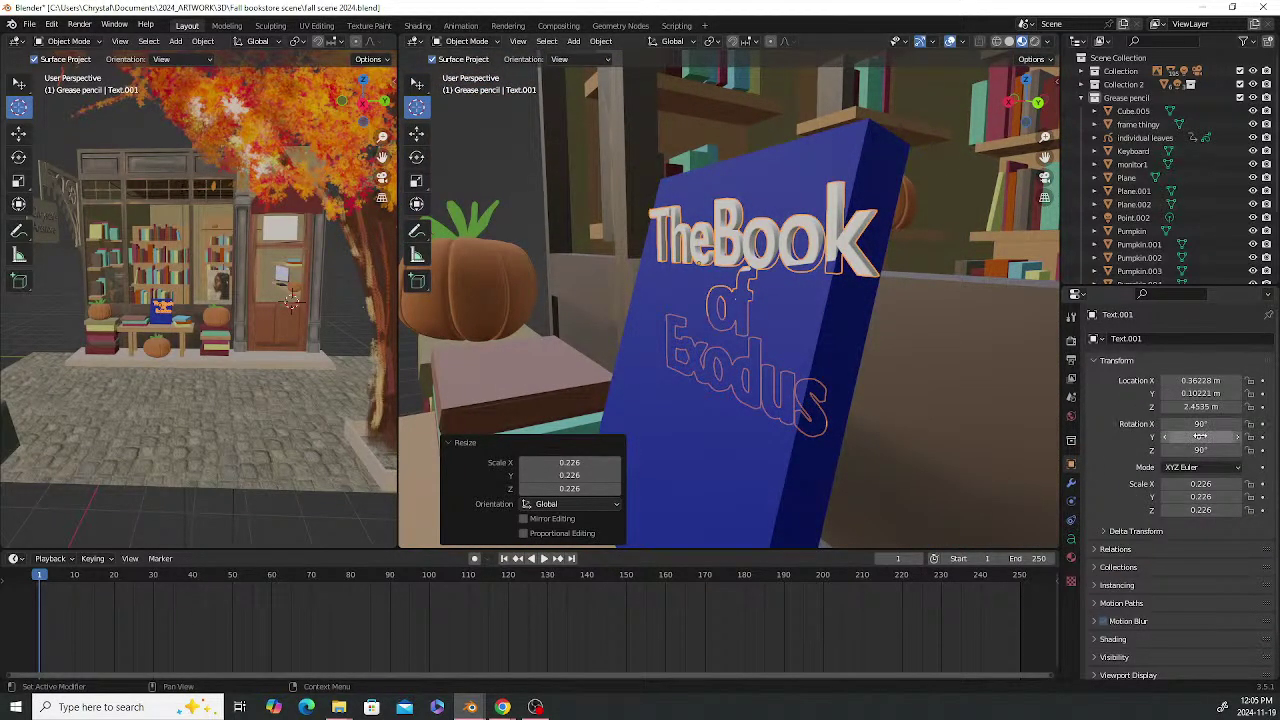
left_click_drag(1203, 437, 1039, 424)
key("ctrl+z")
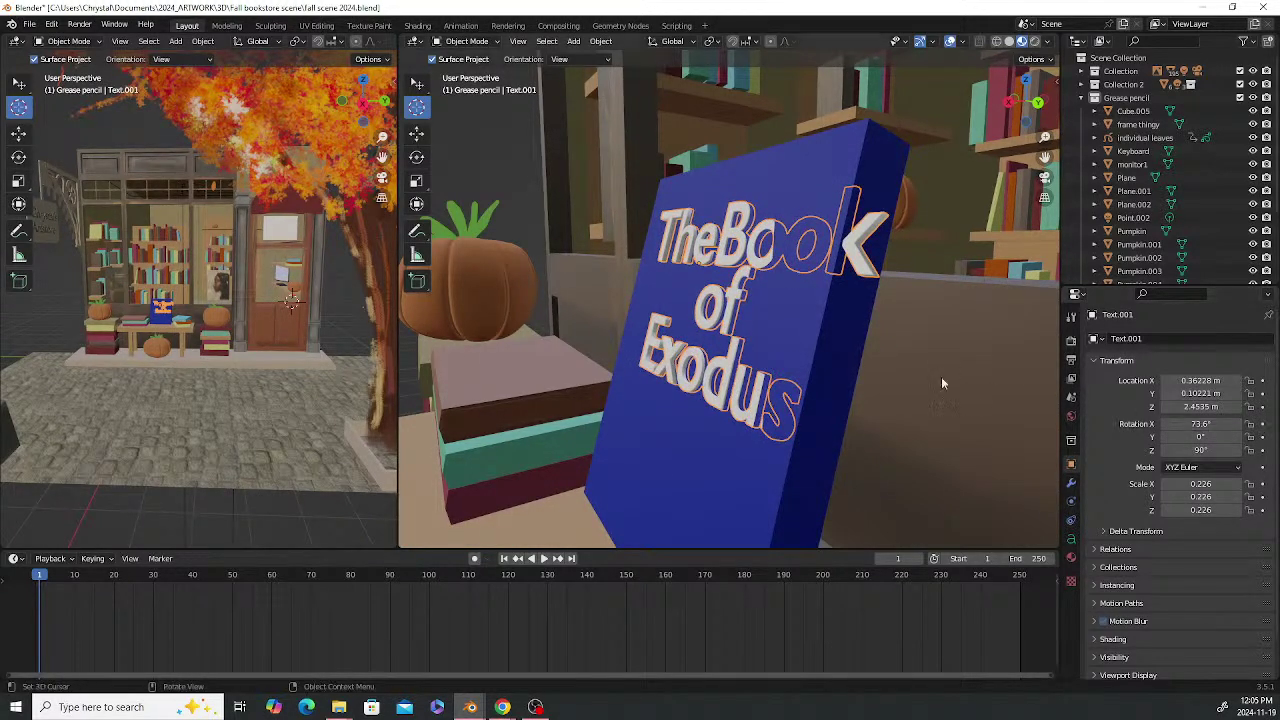
Move the title about 0.034 m along X so all its letters stand out from the book cover
middle_click_drag(941, 376, 831, 360)
key("g")
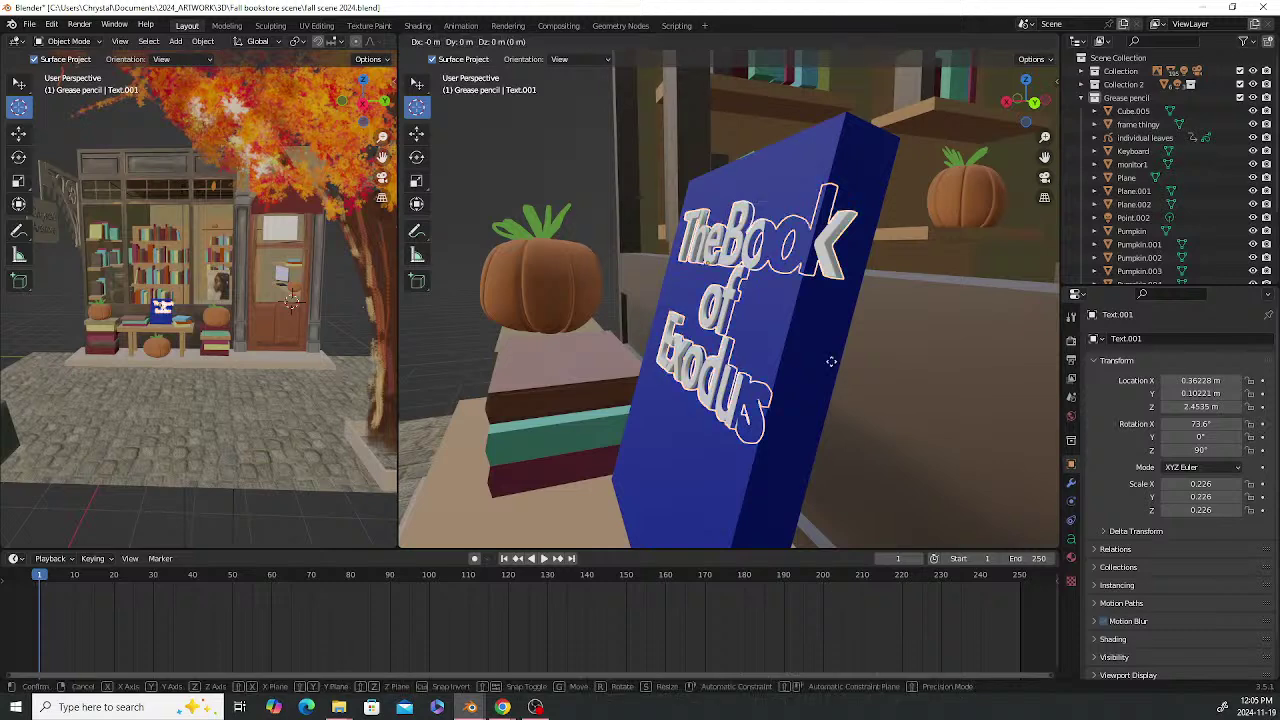
key("x")
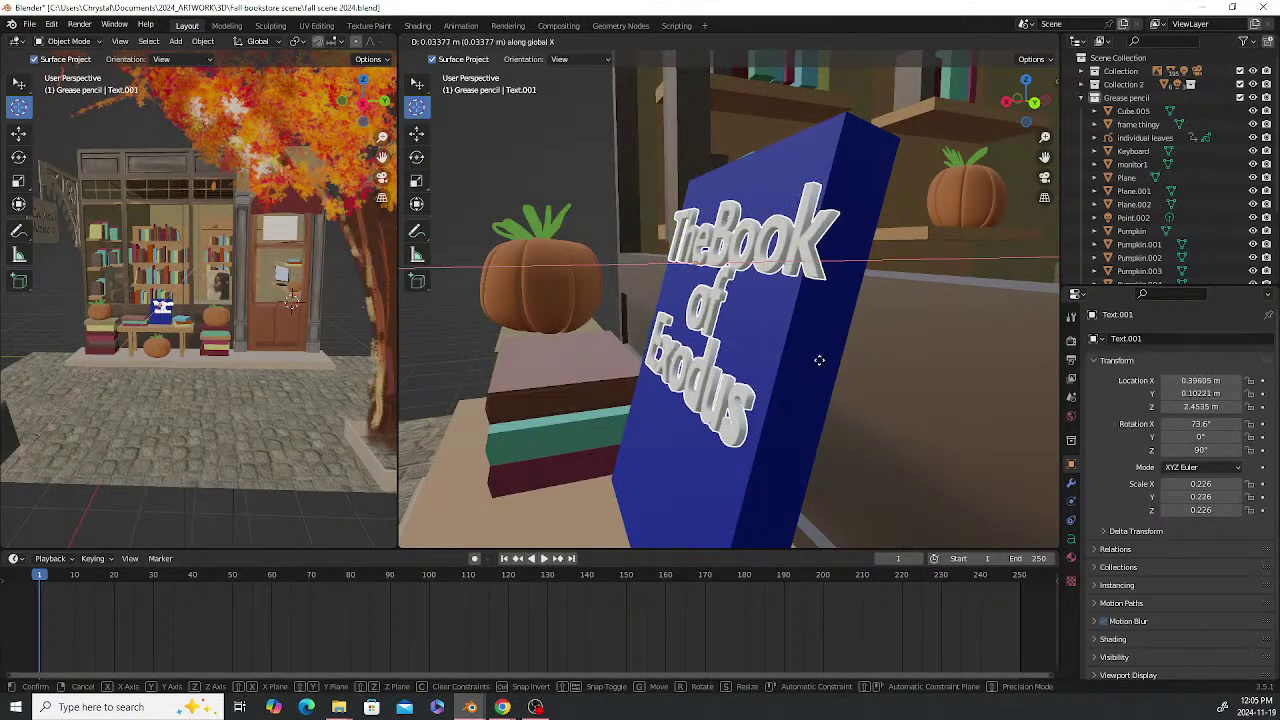
left_click(820, 366)
Center the title across the book cover by moving it about -0.096 m along Y
middle_click_drag(820, 366, 866, 383)
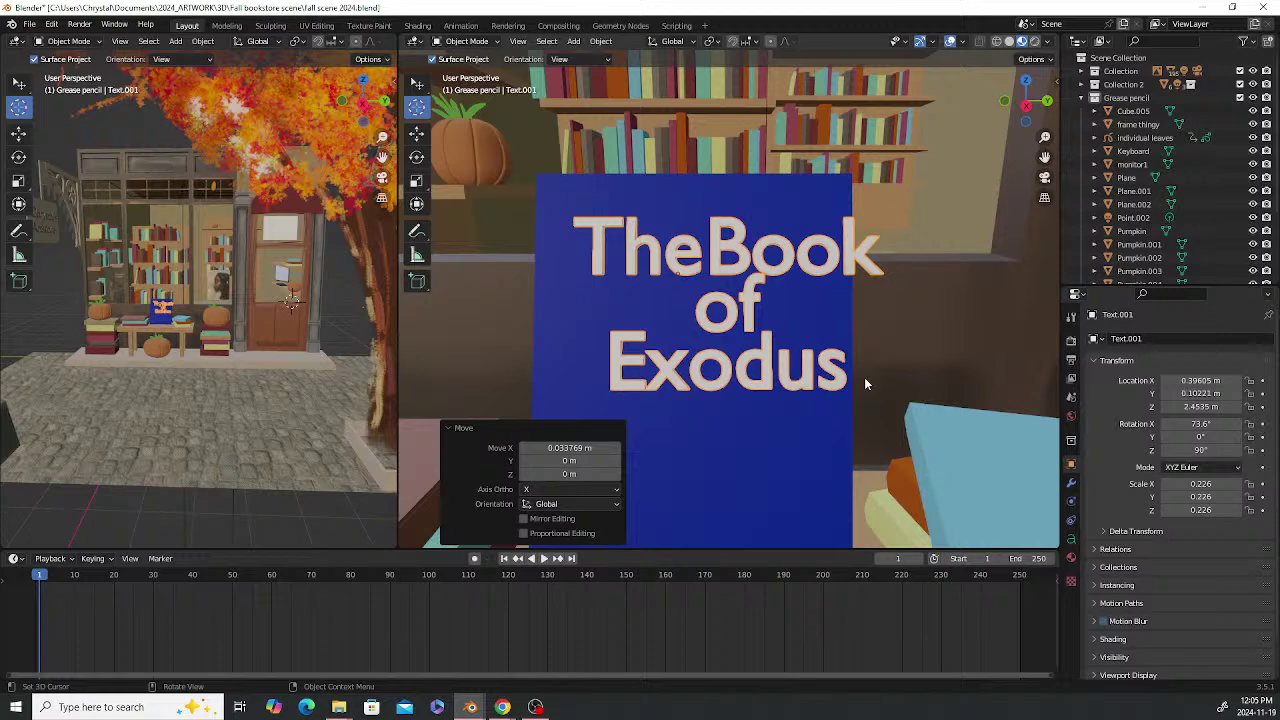
key("g")
key("y")
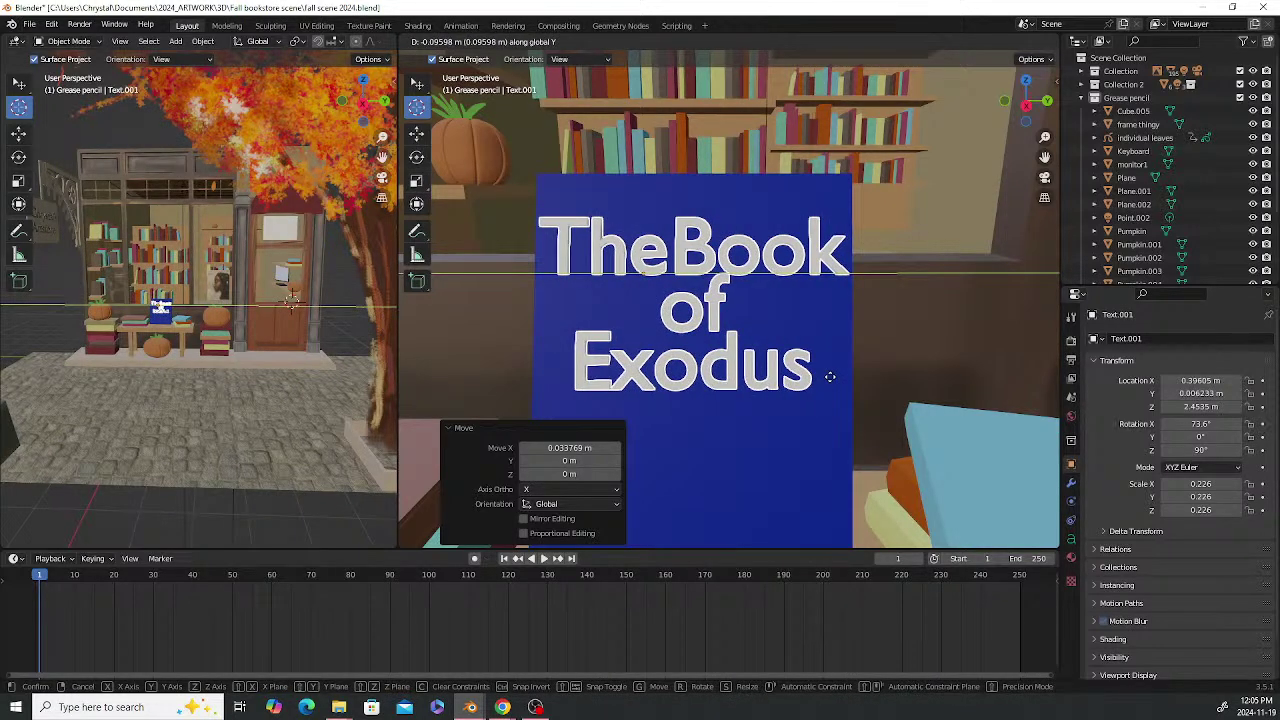
left_click(830, 376)
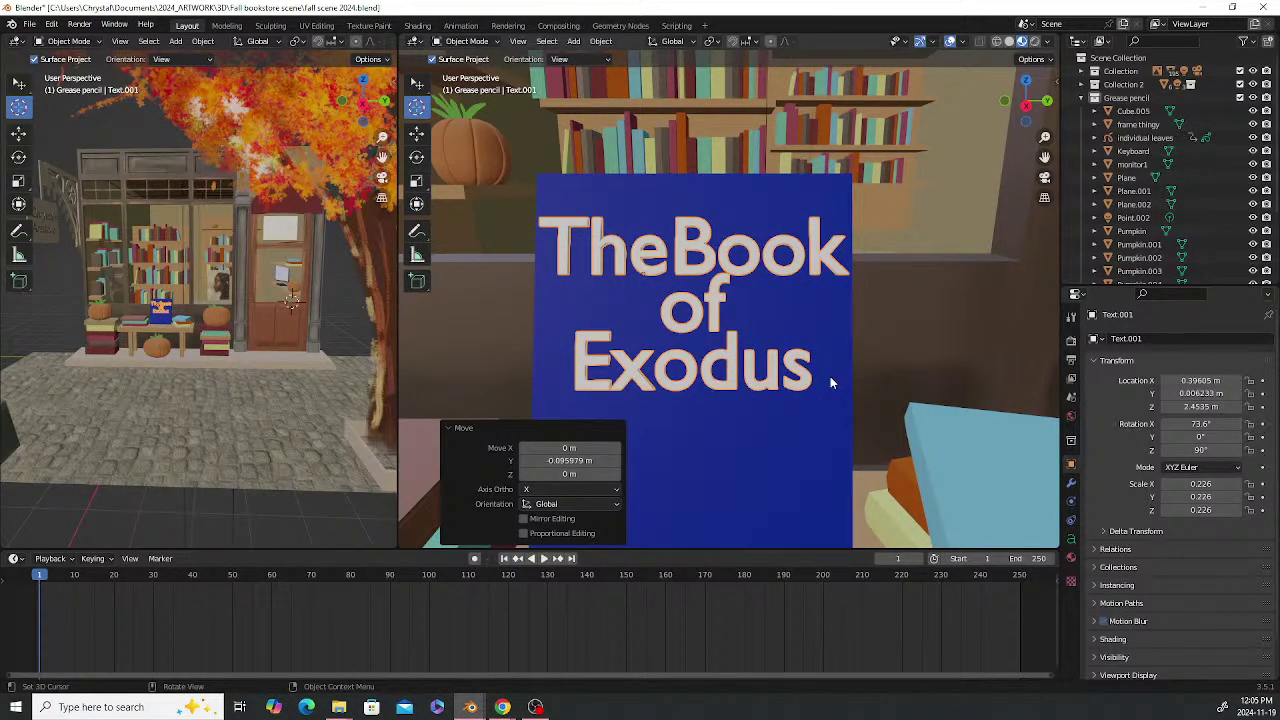
Spread the title over the cover with Word Spacing 0.200 and Line Spacing 1.200
left_click(1071, 539)
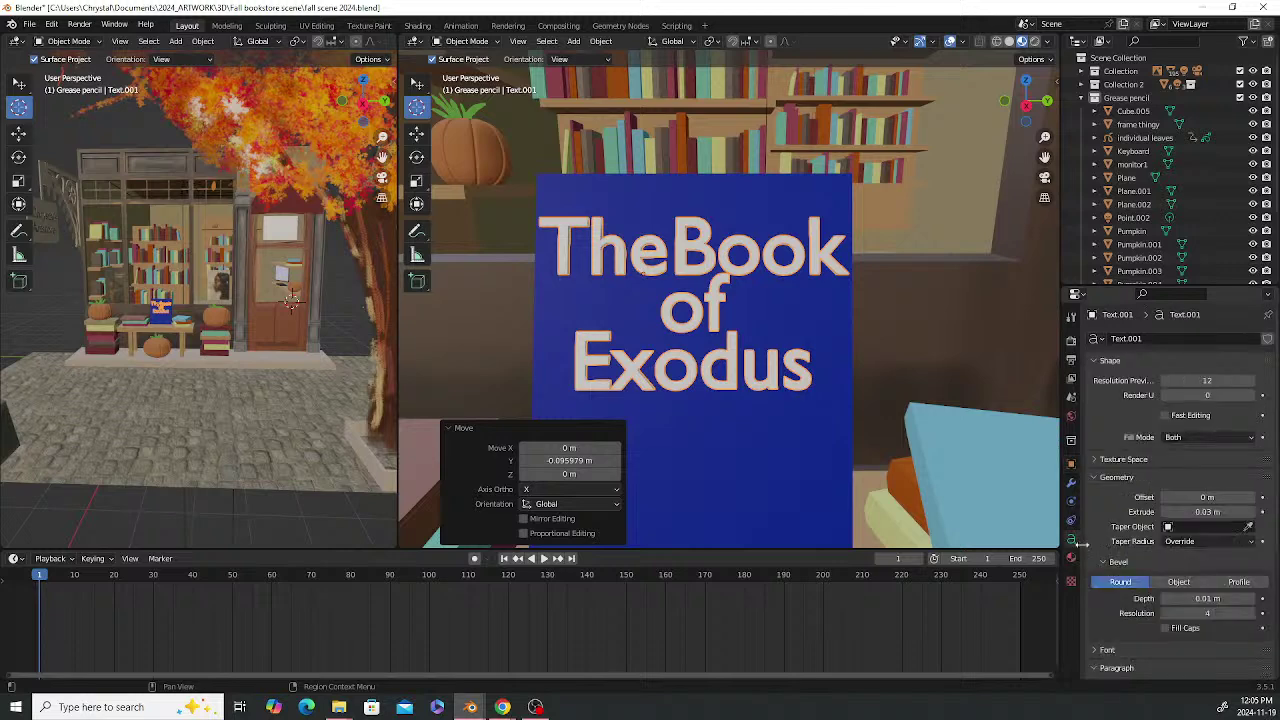
scroll(1160, 527, "down", 5)
scroll(1160, 527, "down", 1)
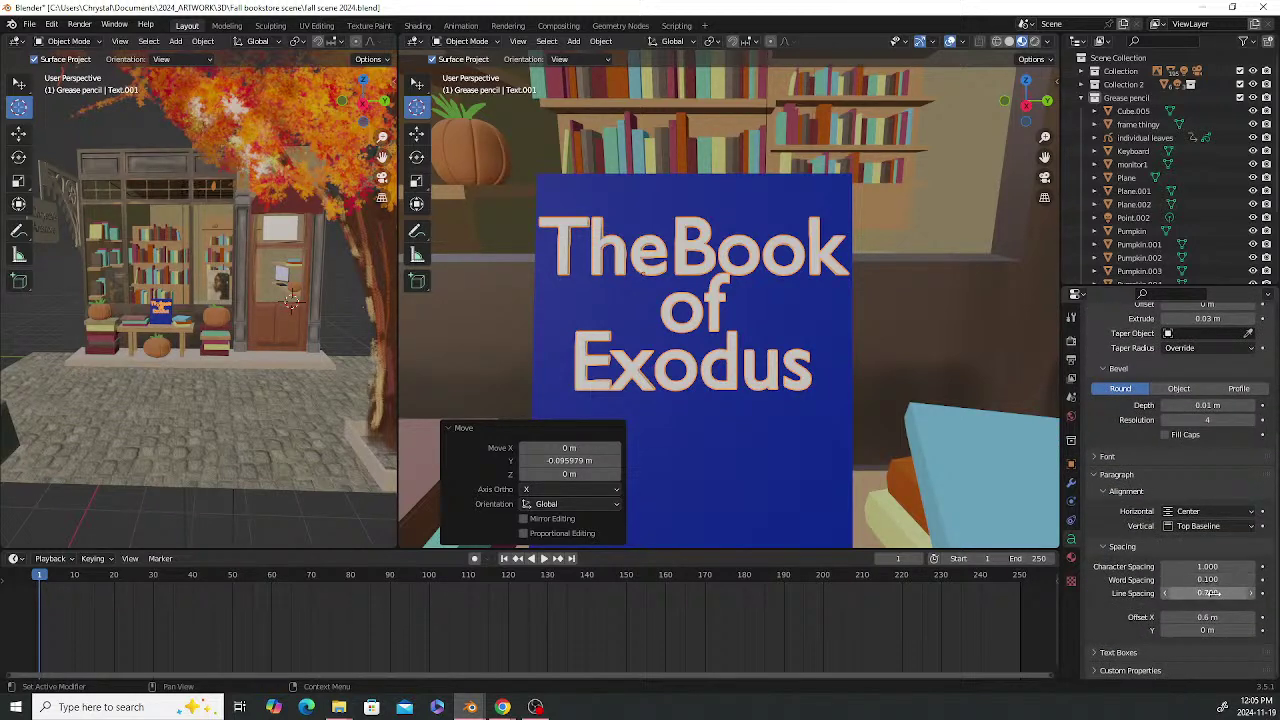
mouse_move(1217, 581)
left_mouse_down()
mouse_move(1250, 581)
mouse_move(1205, 581)
mouse_move(1215, 567)
mouse_move(1200, 567)
mouse_move(1220, 593)
left_mouse_up()
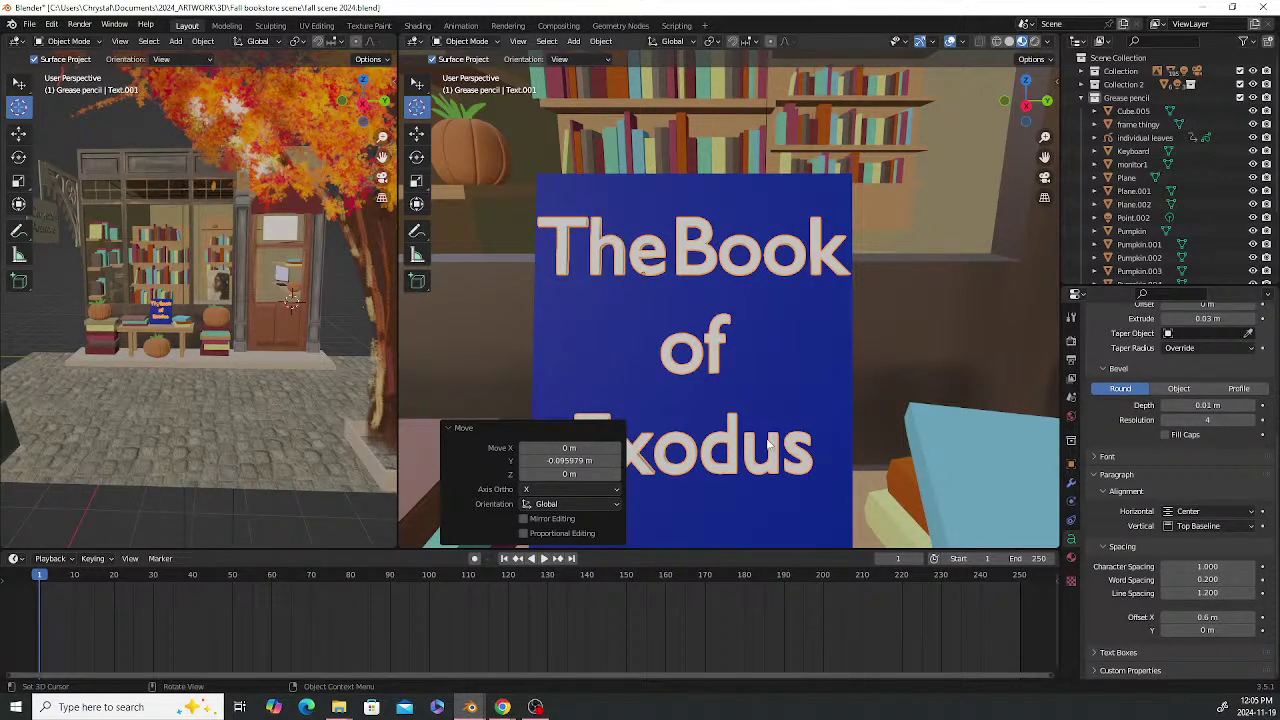
Activate the Move tool and shift the title about -0.021 m along X, closer against the tilted book cover
scroll(723, 391, "down", 4)
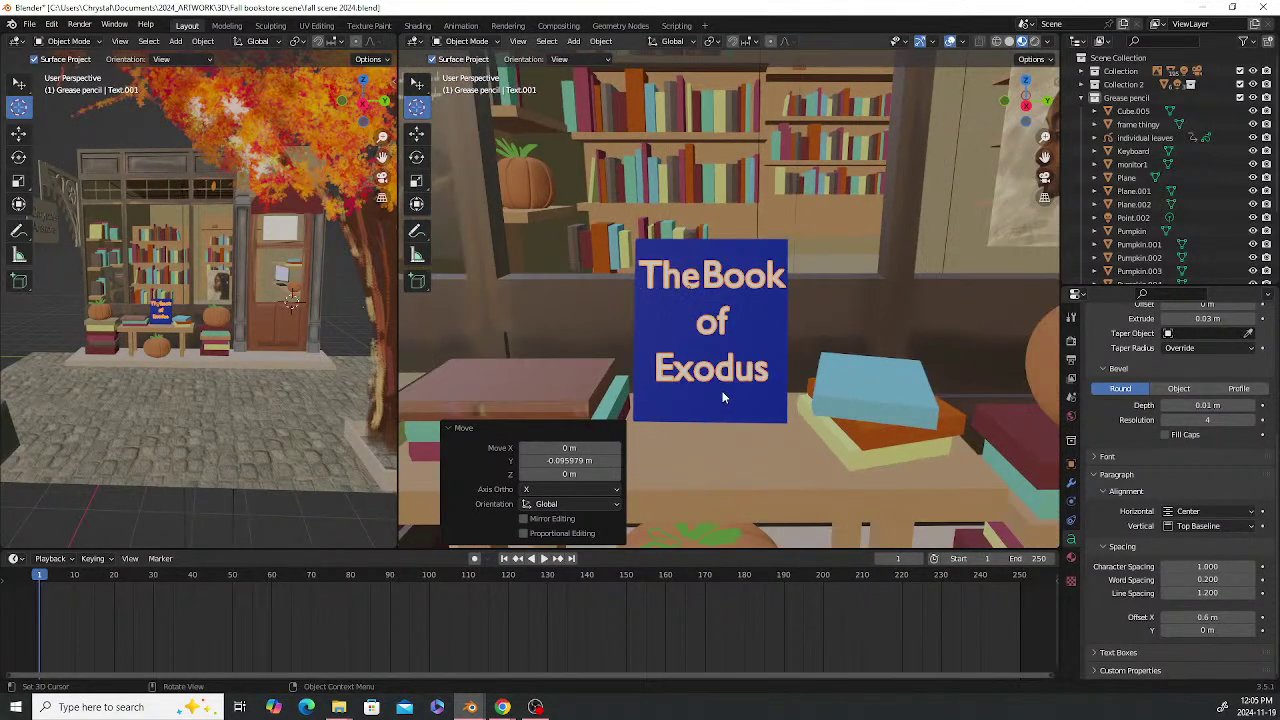
middle_click_drag(722, 397, 715, 396)
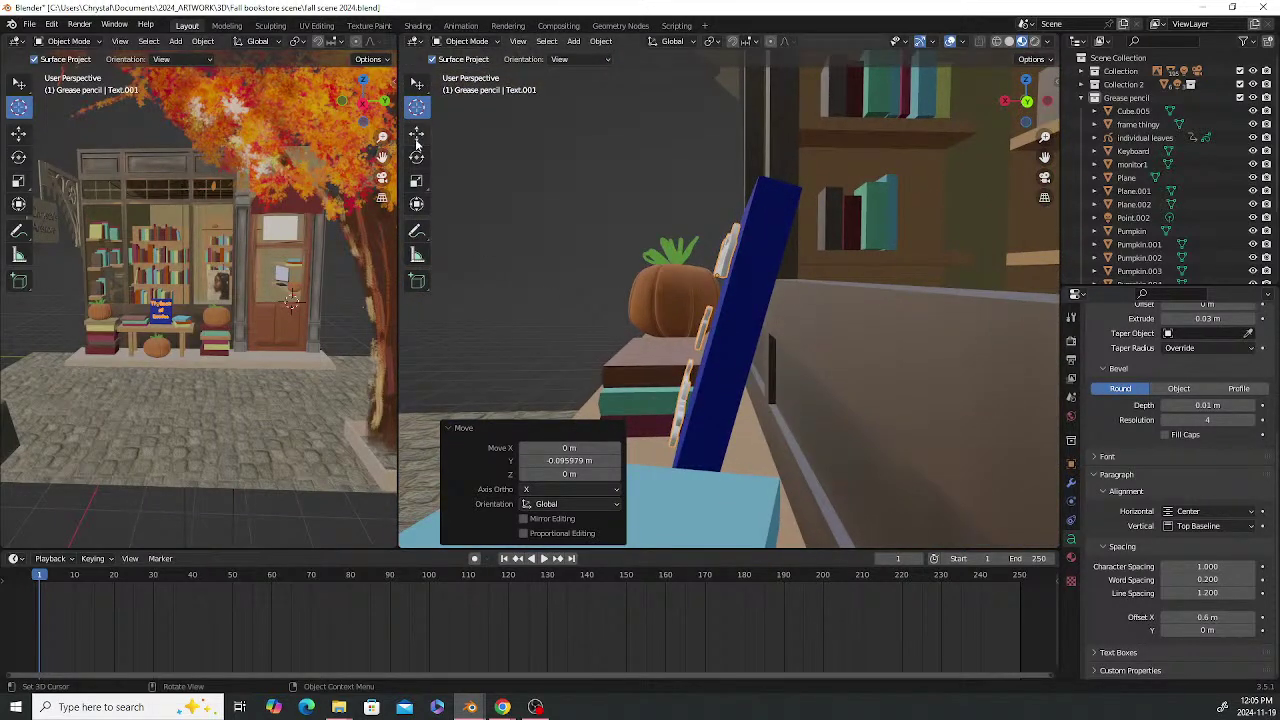
key("shift+space")
key("g")
key("g")
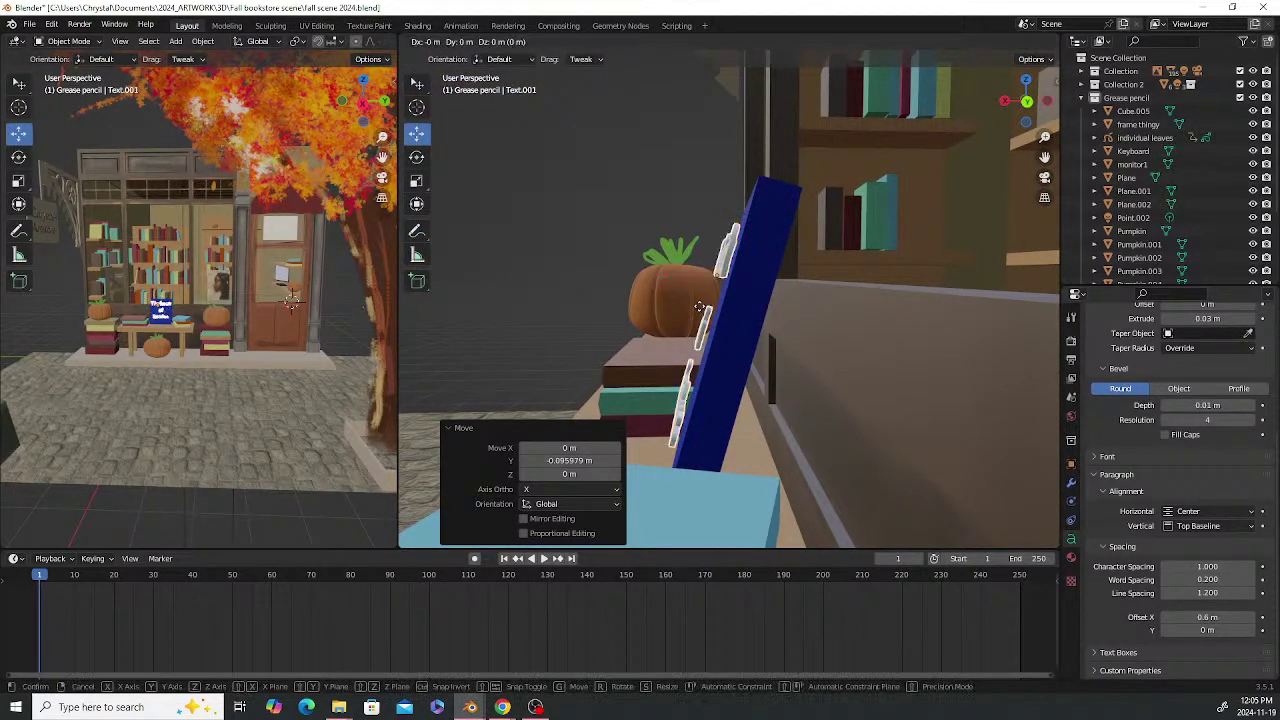
key("x")
left_click(705, 307)
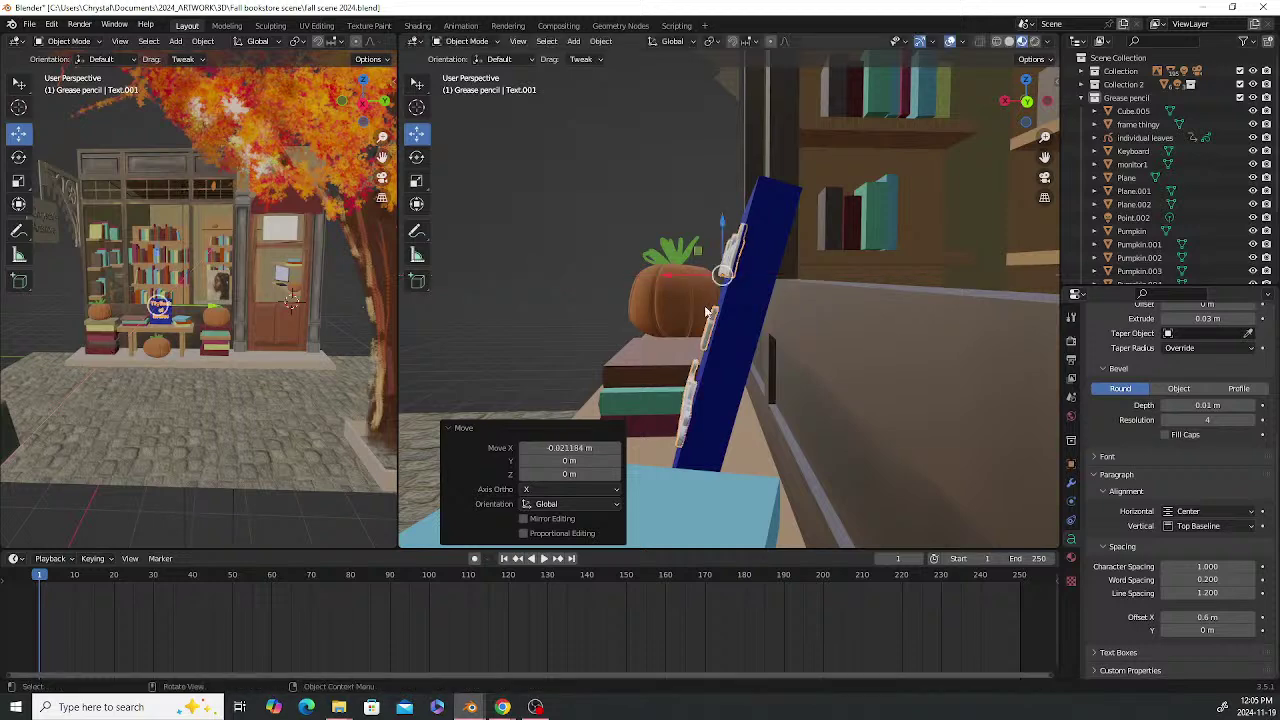
Deselect the title text and save the scene file
left_click(691, 189)
middle_click_drag(628, 231, 785, 264)
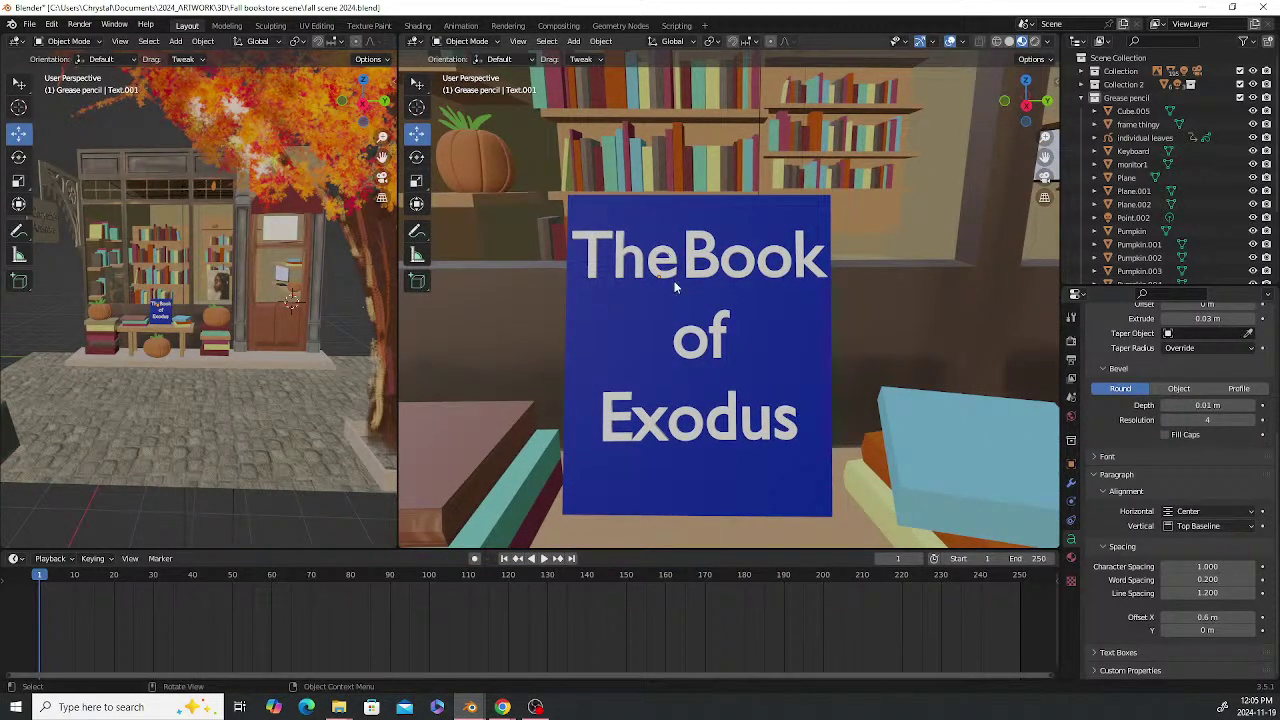
key("ctrl+s")
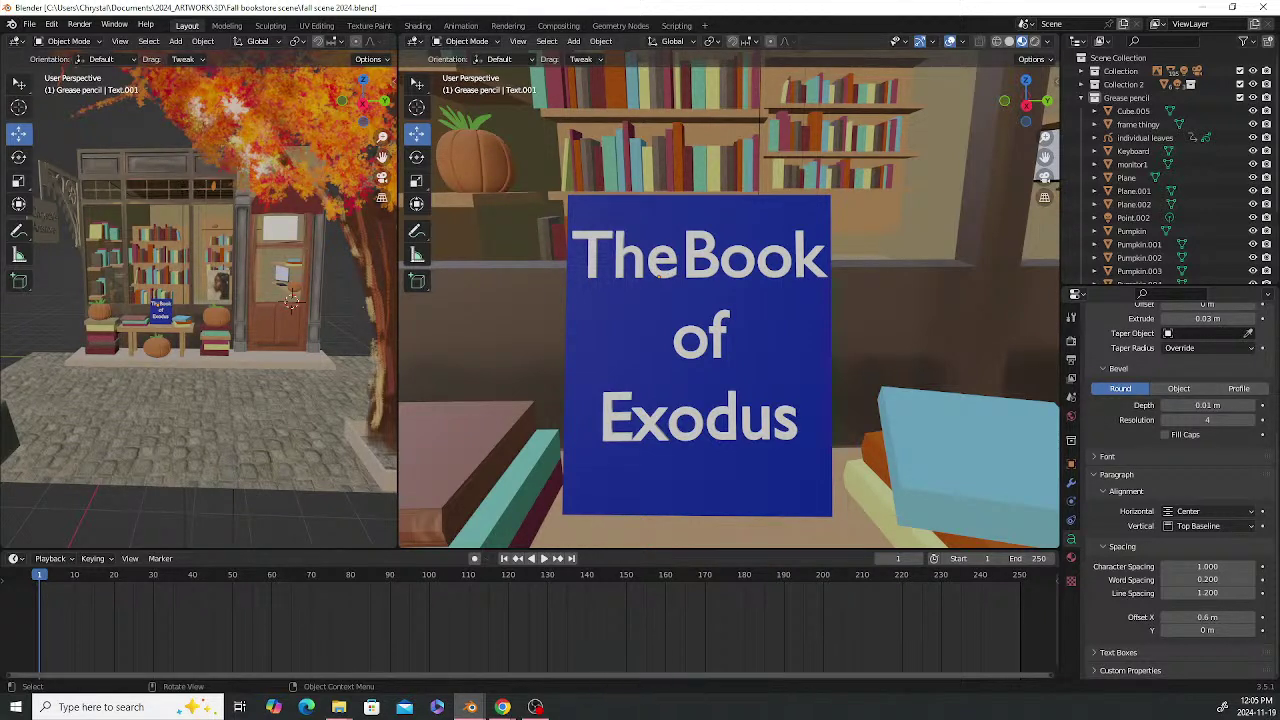
key("alt+Tab")
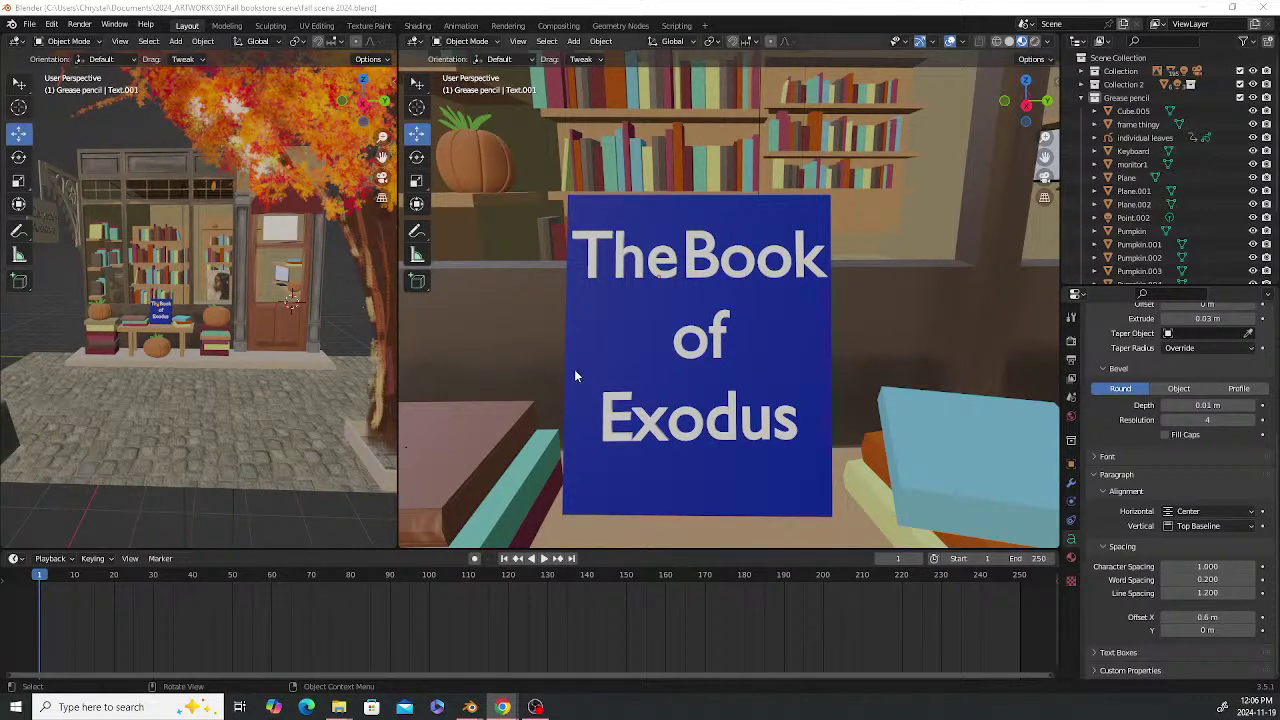
scroll(575, 369, "down", 8)
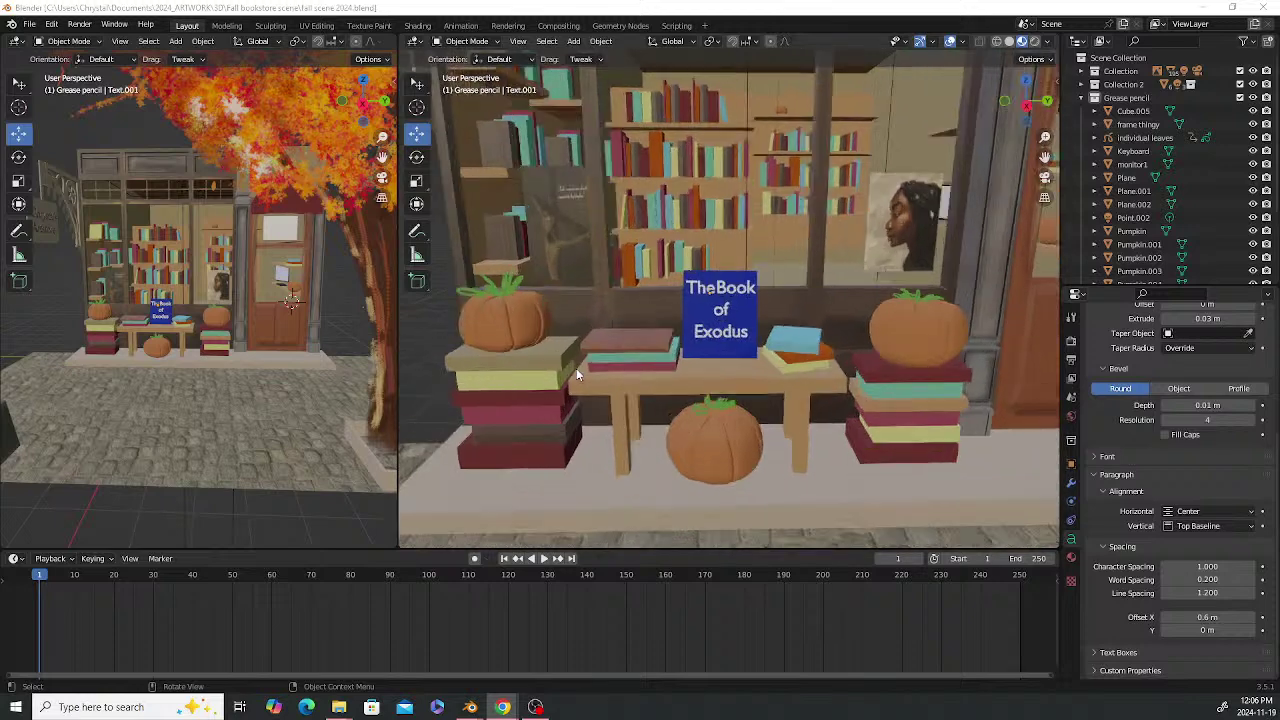
Select the title text on the blue book and assign it the existing "glass" emission material
scroll(684, 381, "up", 2)
left_click(717, 346)
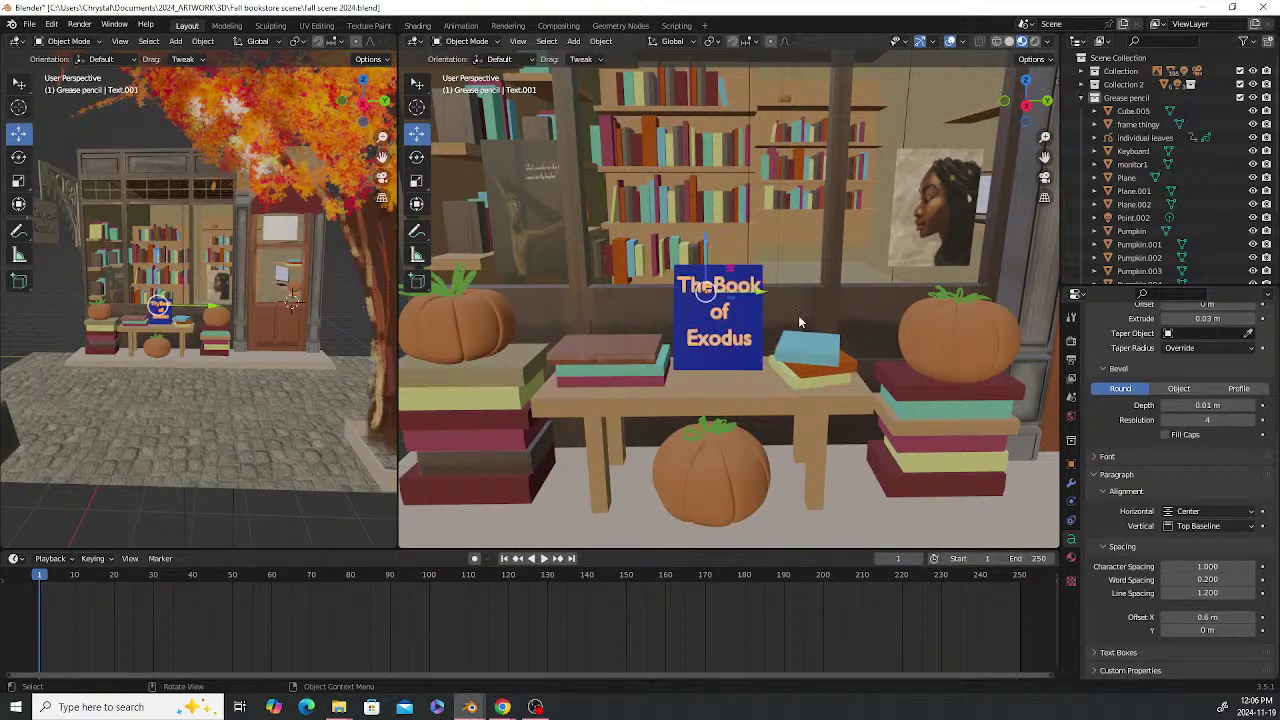
scroll(1167, 525, "up", 5)
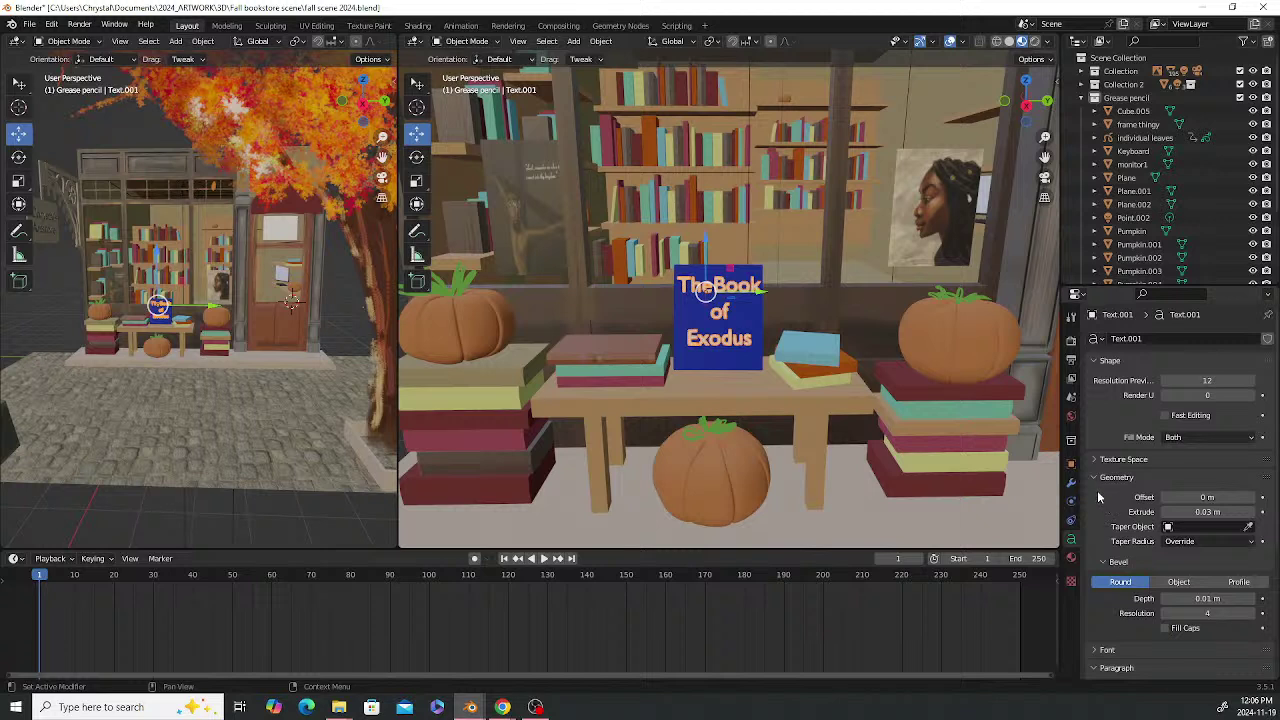
left_click(1071, 559)
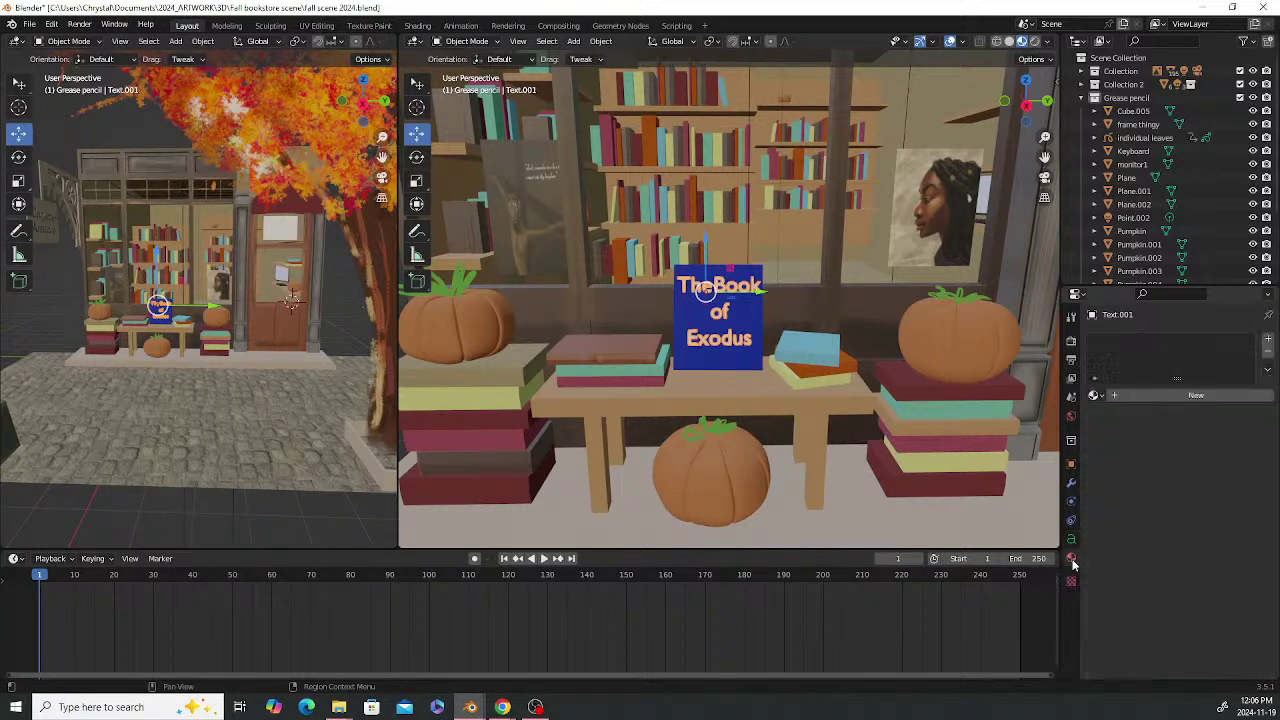
left_click(1096, 396)
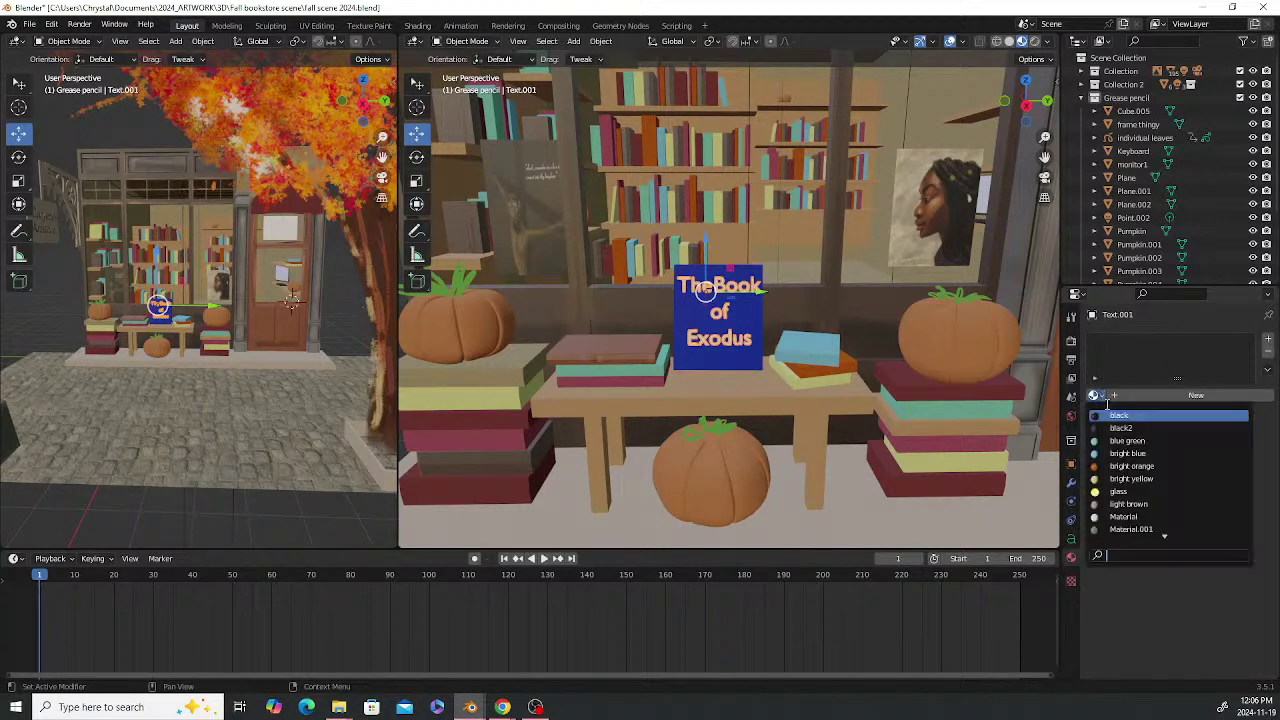
left_click(1117, 491)
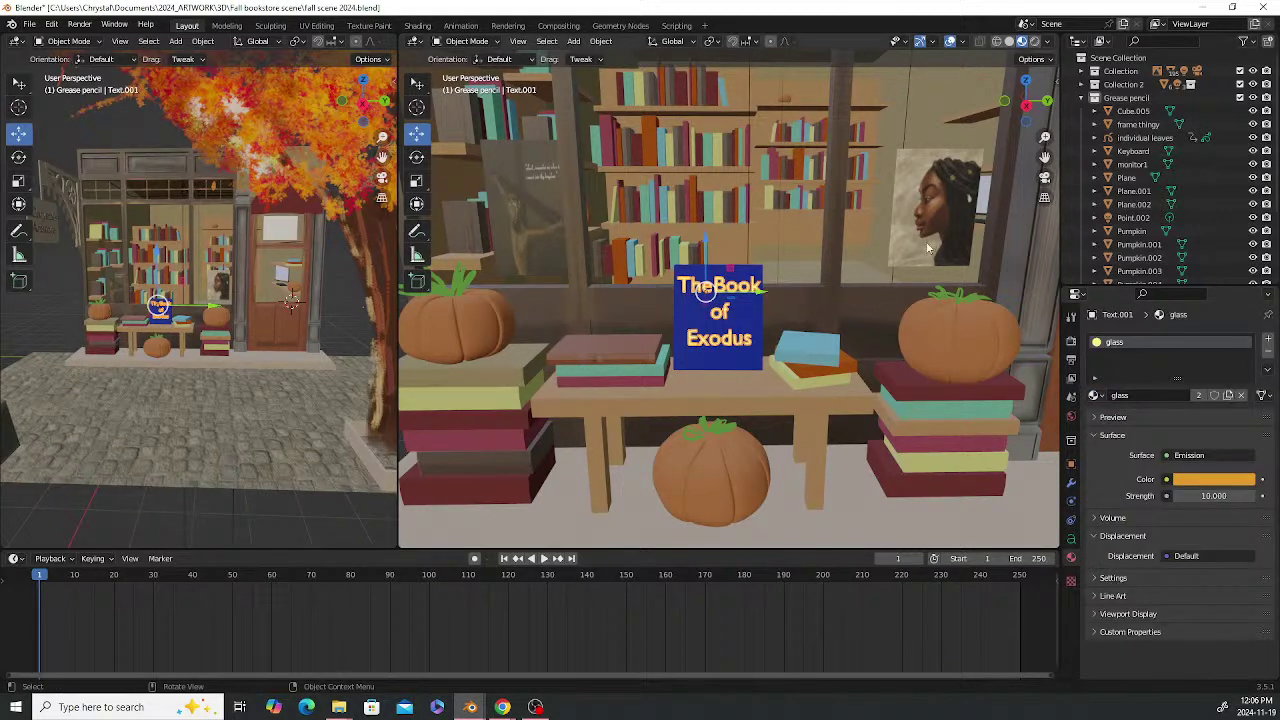
Switch the larger viewport to Rendered shading, deselect the title and examine the lit storefront
left_click(1034, 41)
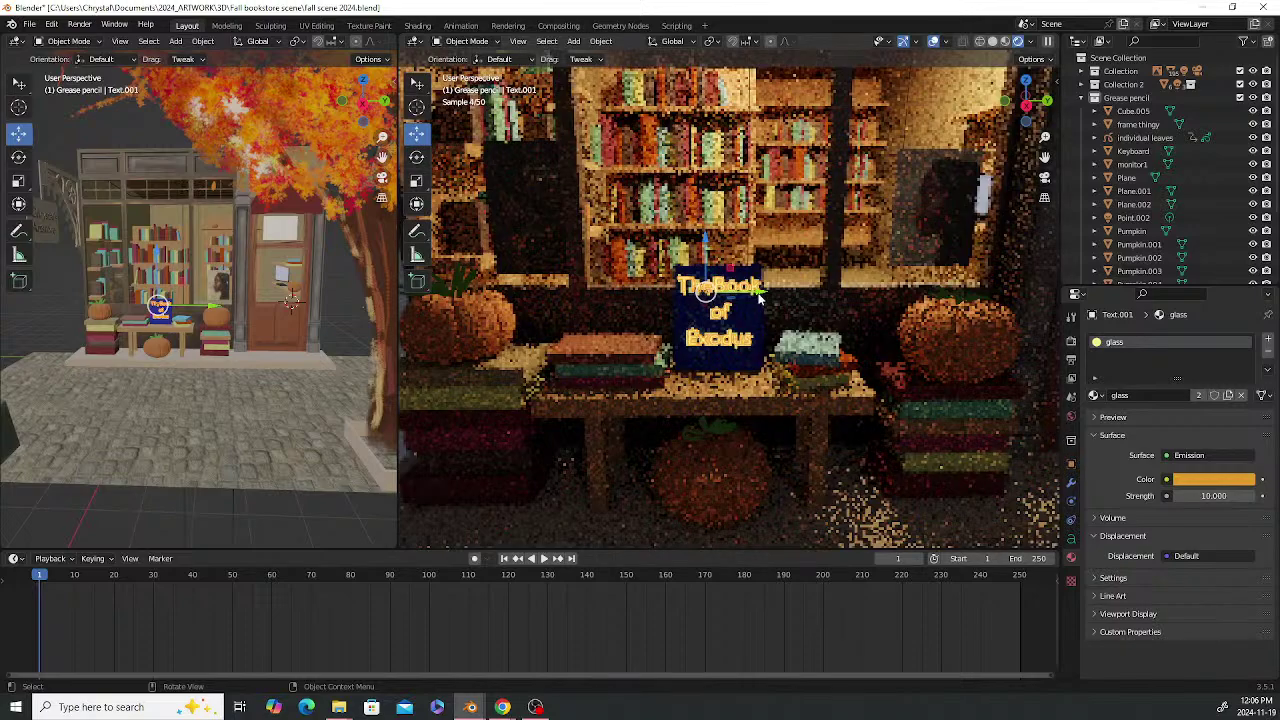
scroll(762, 308, "down", 4)
left_click(524, 266)
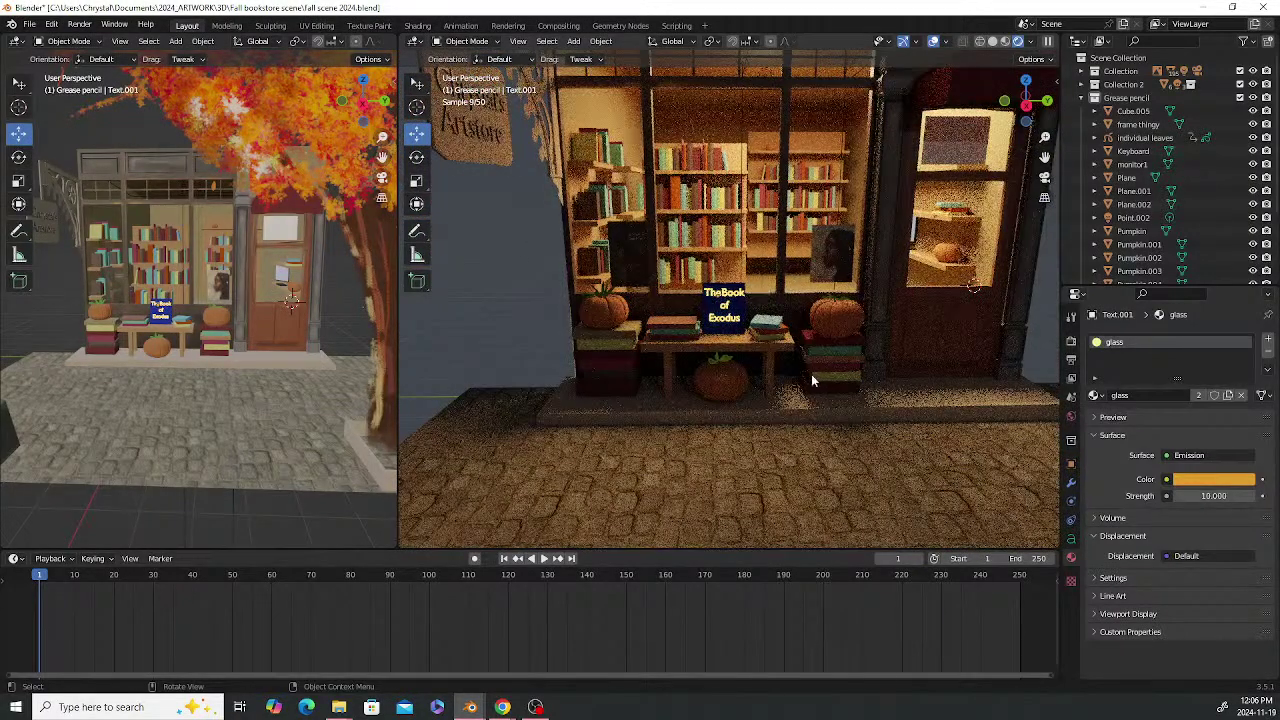
middle_click_drag(811, 378, 779, 400)
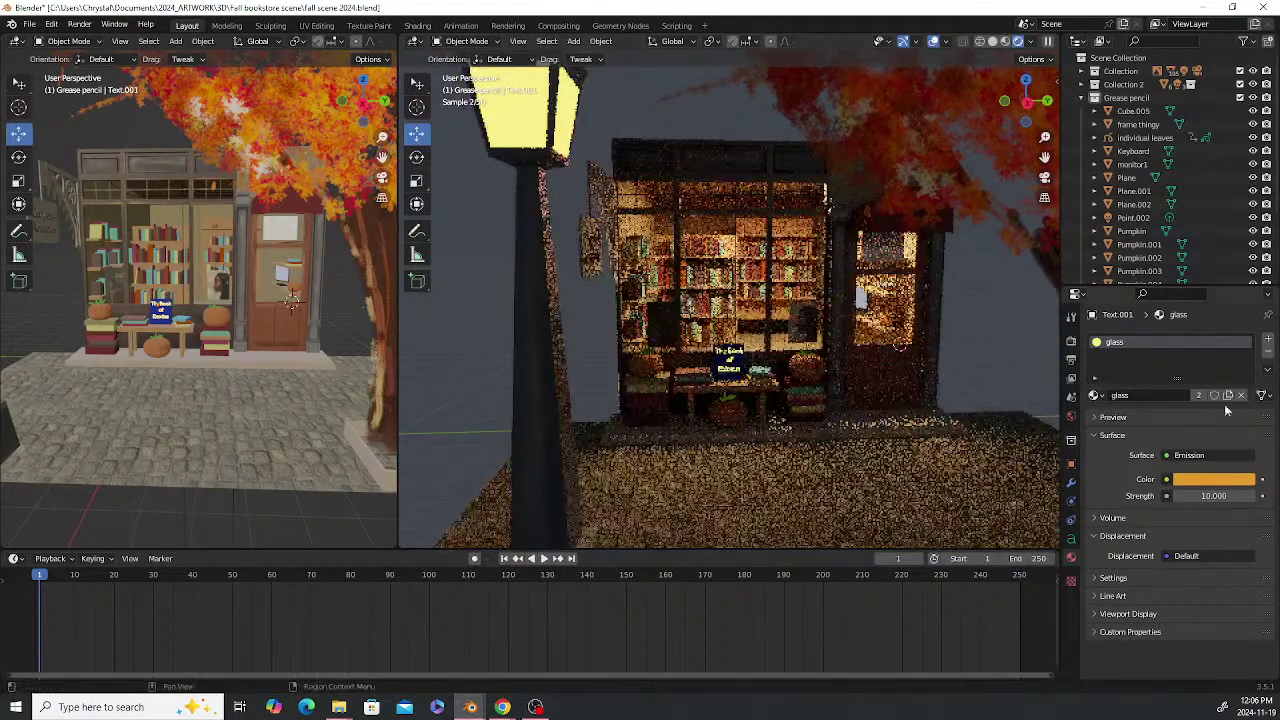
Select the "pumpkin leaves" object and darken its stroke base color to a green with Value about 0.073
scroll(1148, 215, "down", 3)
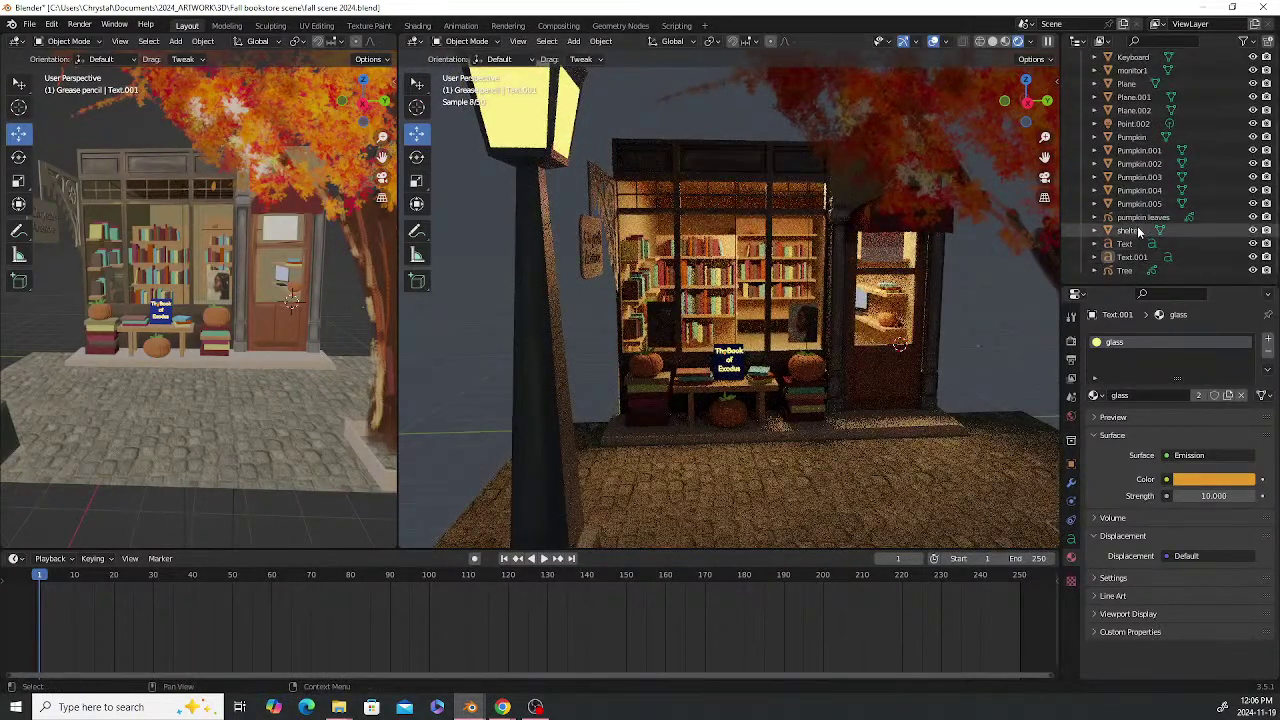
left_click(1146, 218)
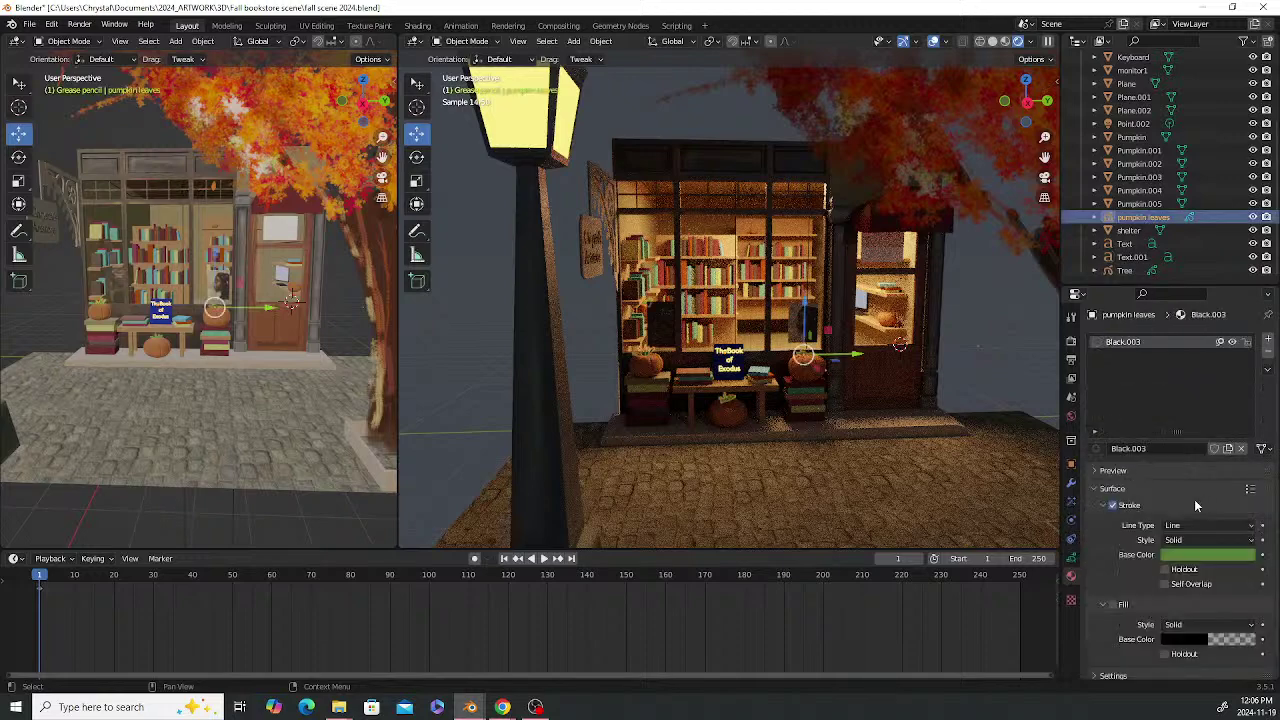
left_click(1202, 556)
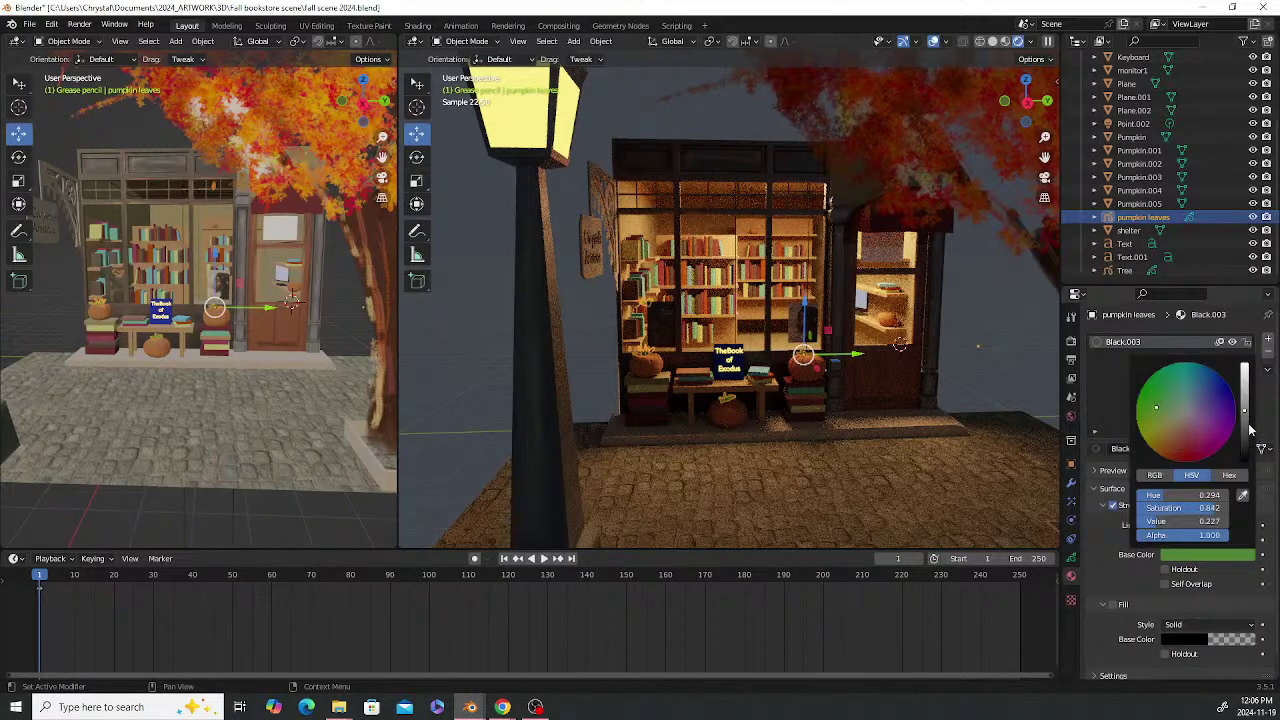
left_click_drag(1250, 428, 1244, 436)
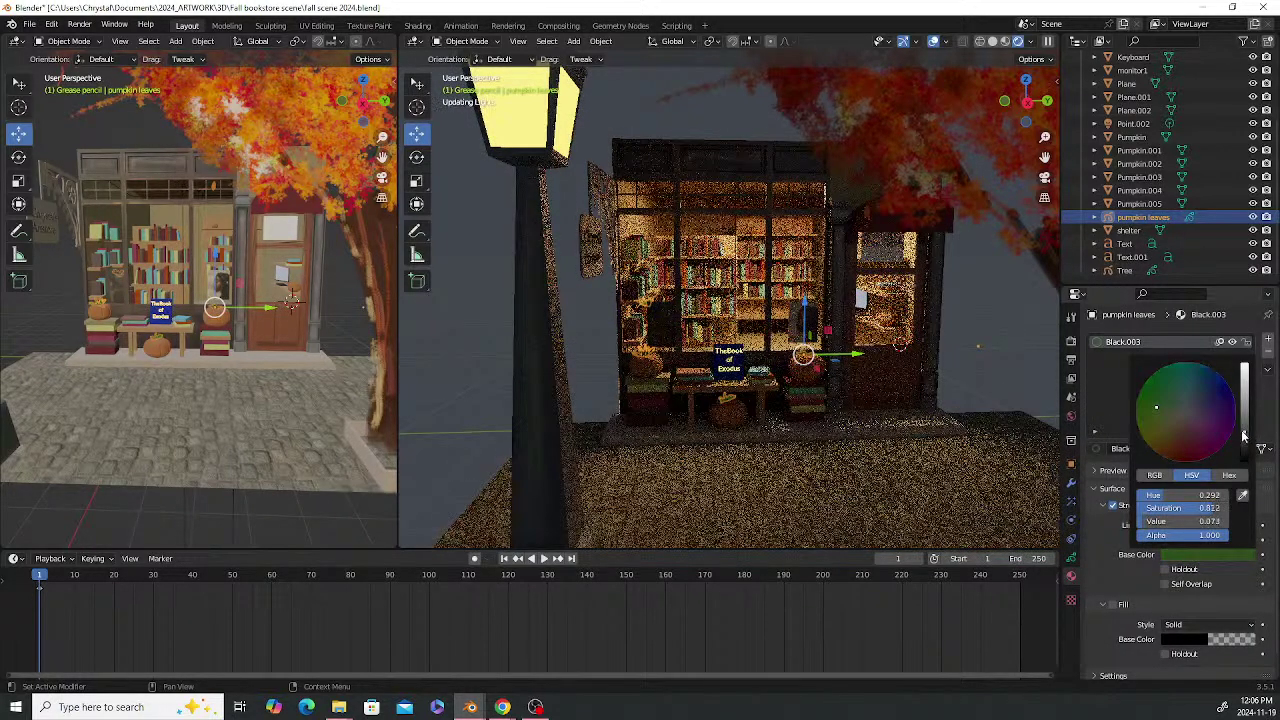
left_click(997, 317)
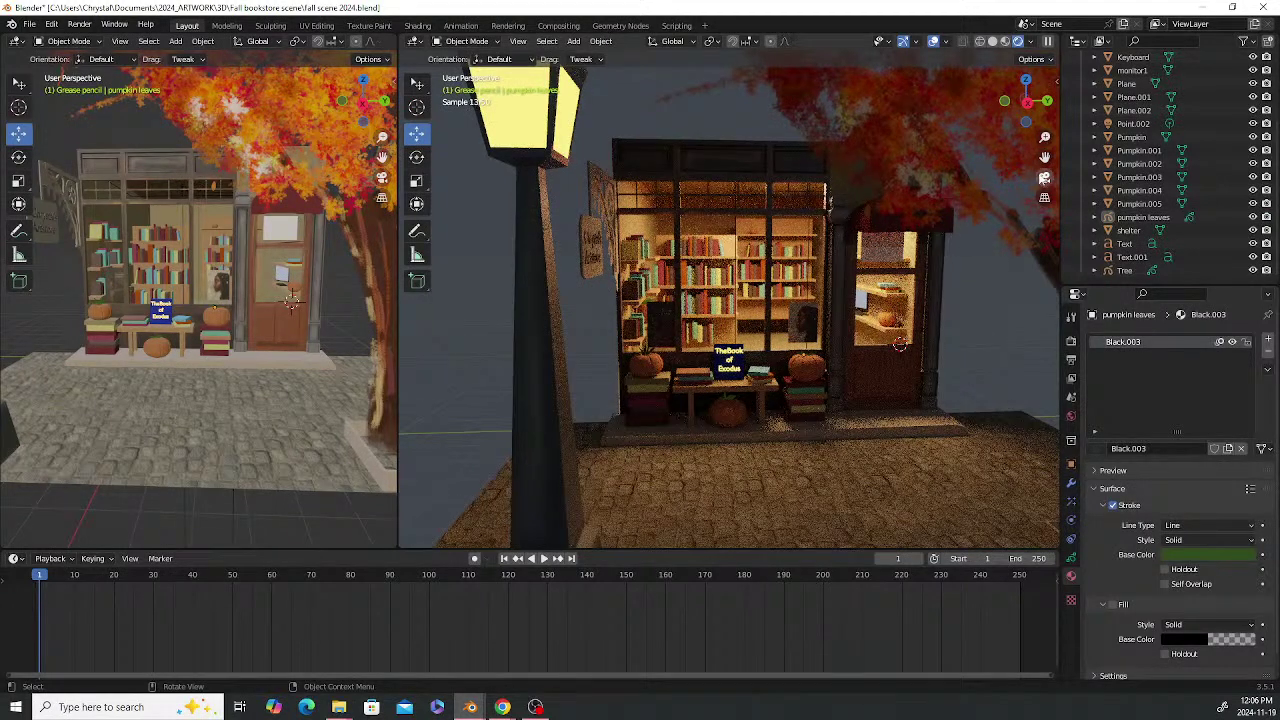
View the scene through the camera, slightly brighten the pumpkin leaves' green stroke color, and save the file
left_click(1044, 178)
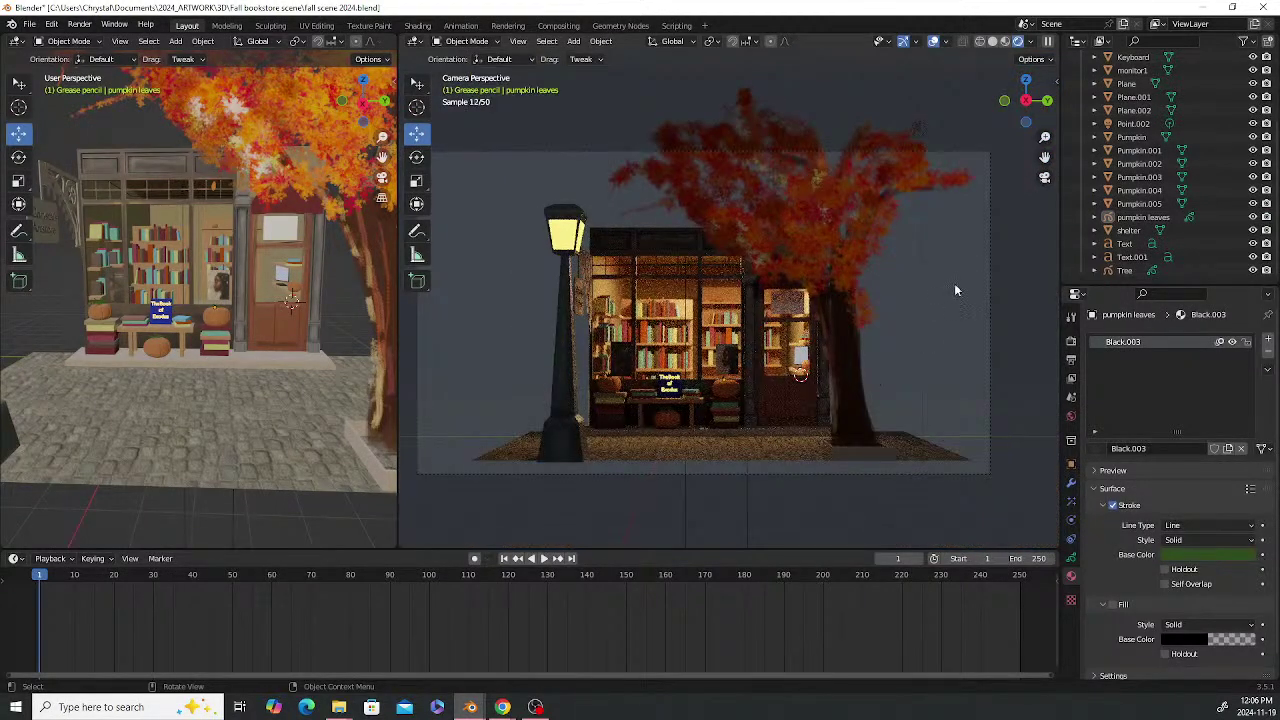
left_click(1208, 557)
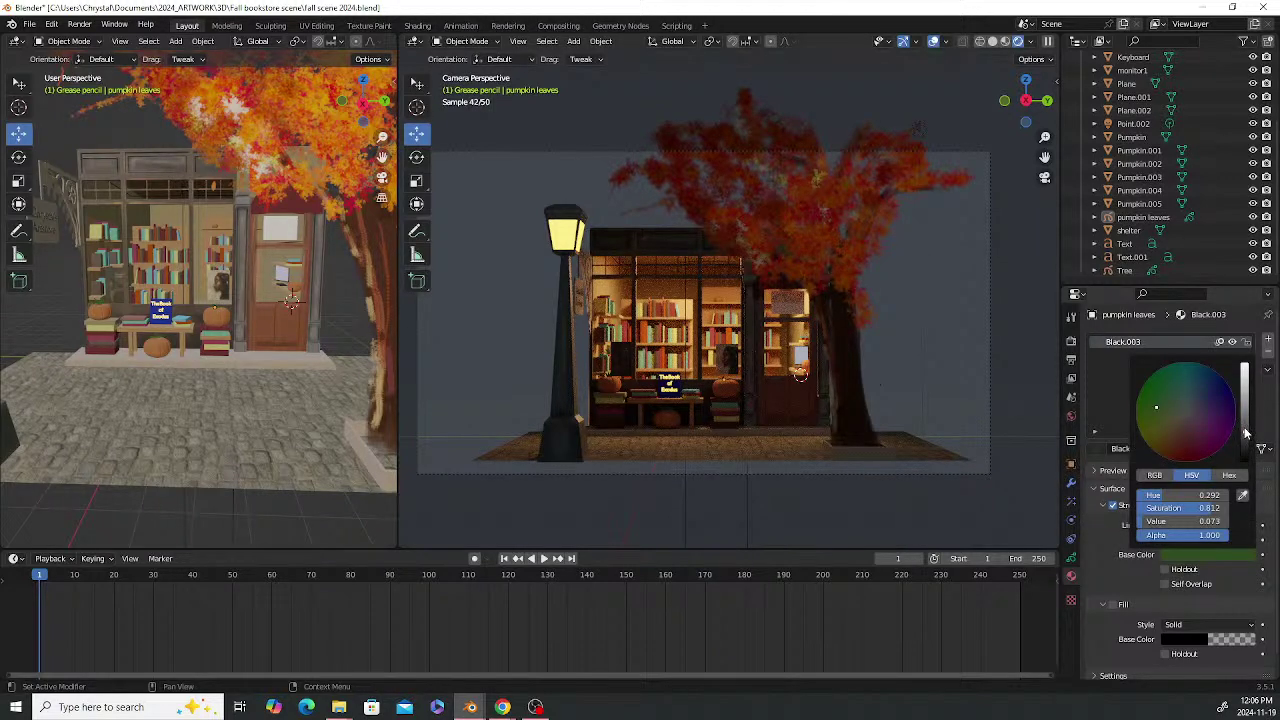
left_click_drag(1246, 432, 1245, 405)
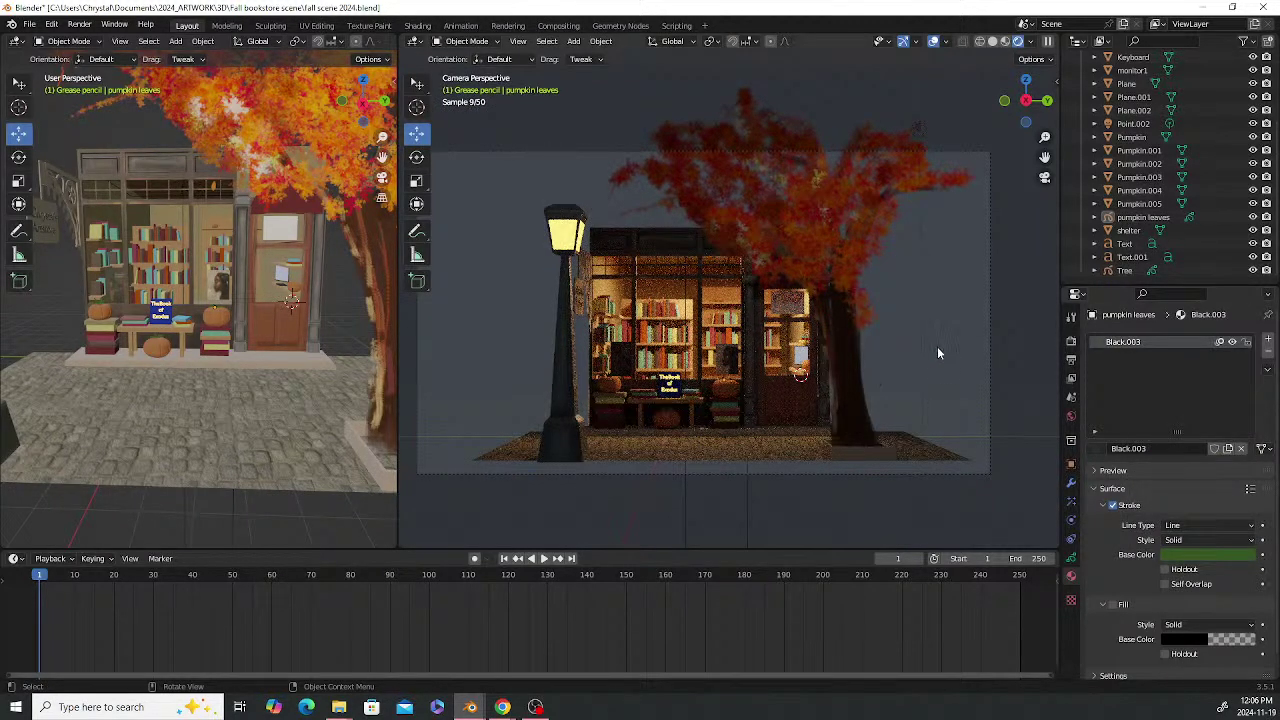
key("ctrl+s")
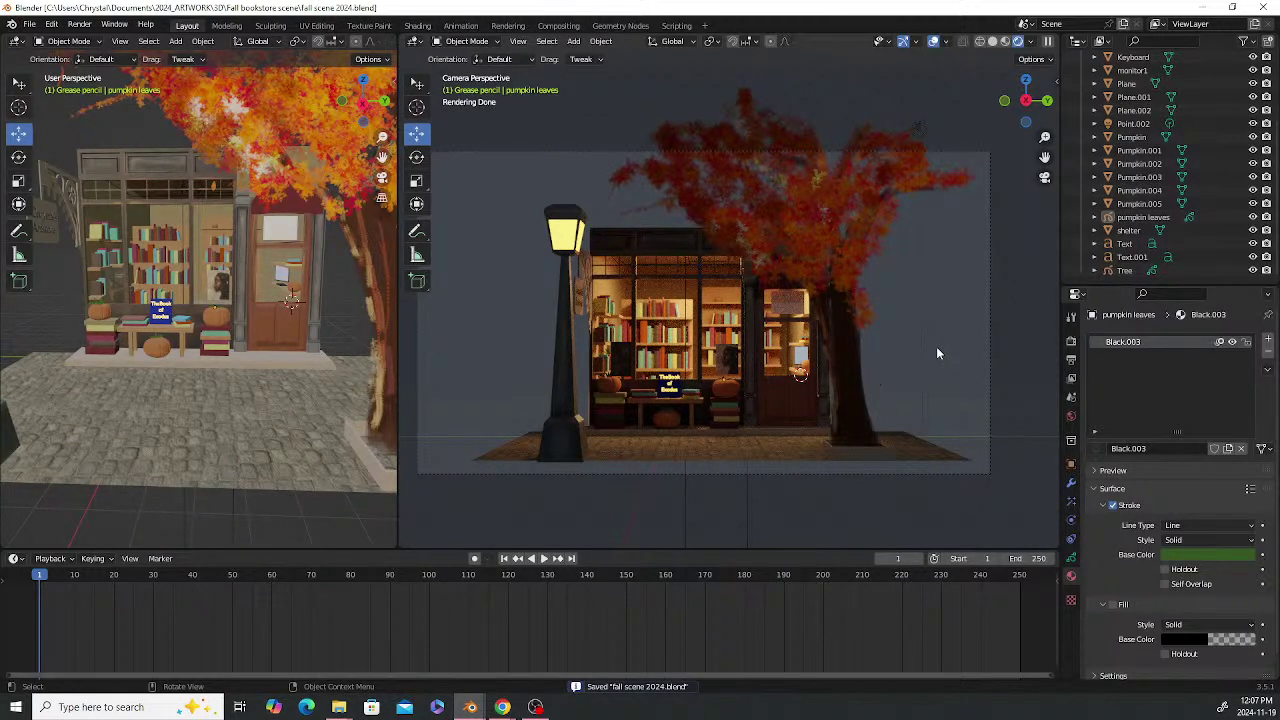
Select the "Thief on cross FINAL.png" picture plane in the shop window and open it in the Texture Paint workspace
left_click(622, 371)
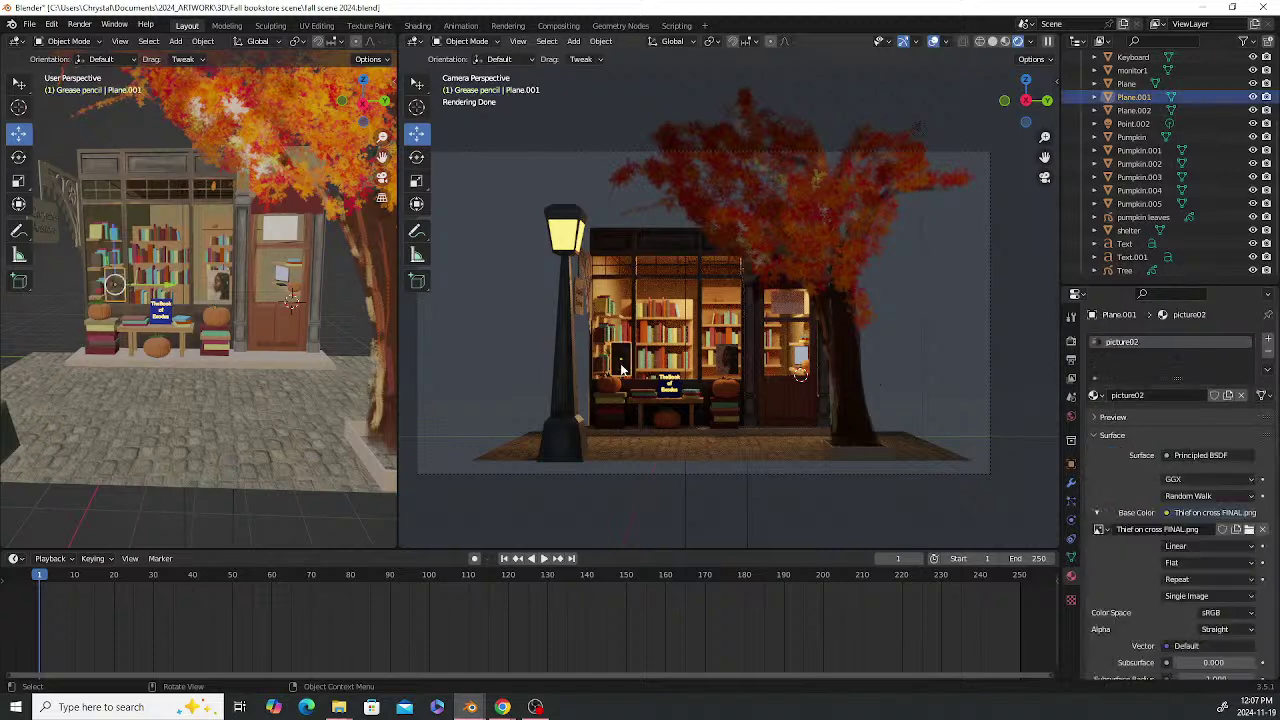
left_click_drag(398, 258, 258, 180)
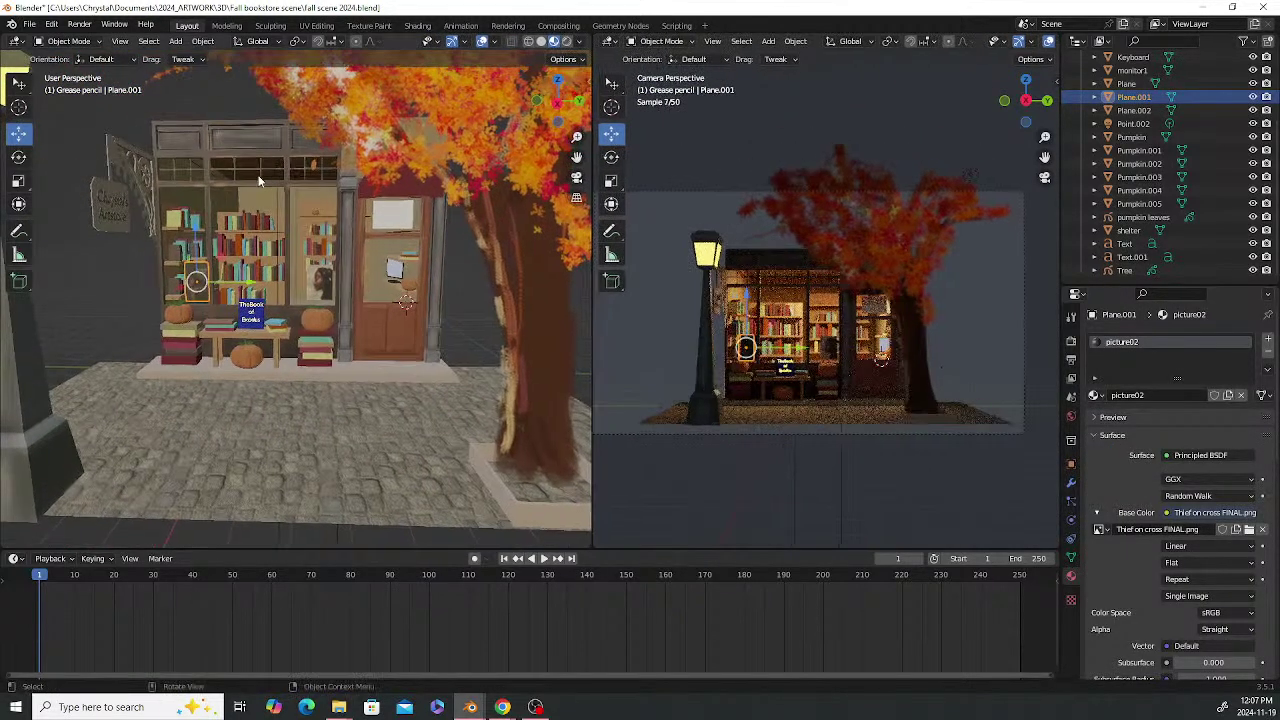
scroll(220, 215, "up", 4)
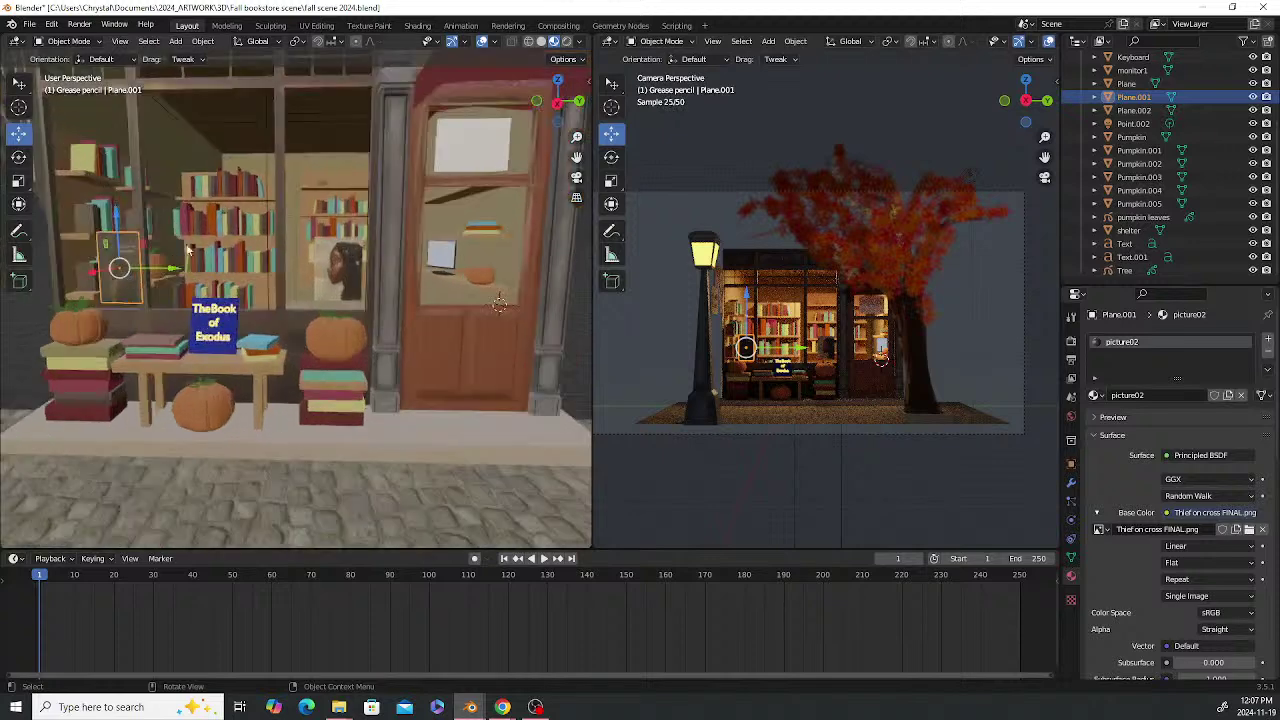
left_click(381, 27)
scroll(365, 310, "up", 4)
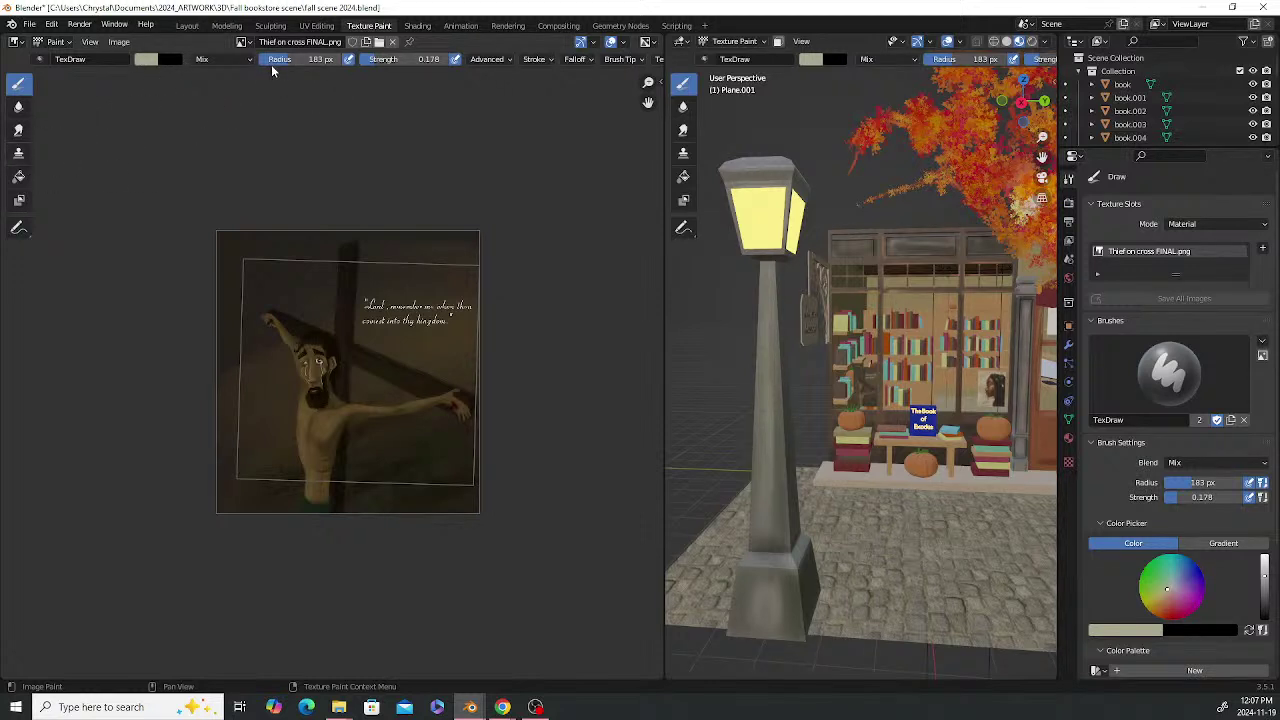
Set the paint brush's blend mode to Soft Light and brush over the figure's face in the picture
left_click(240, 59)
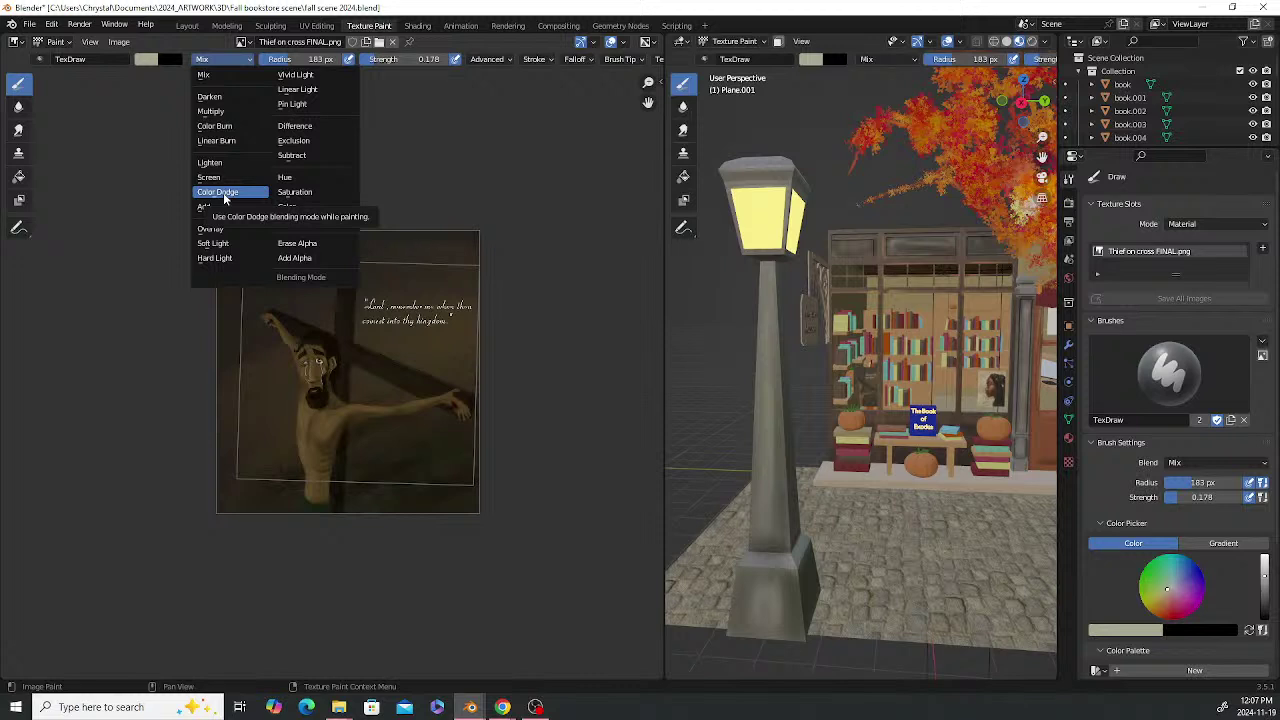
left_click(214, 245)
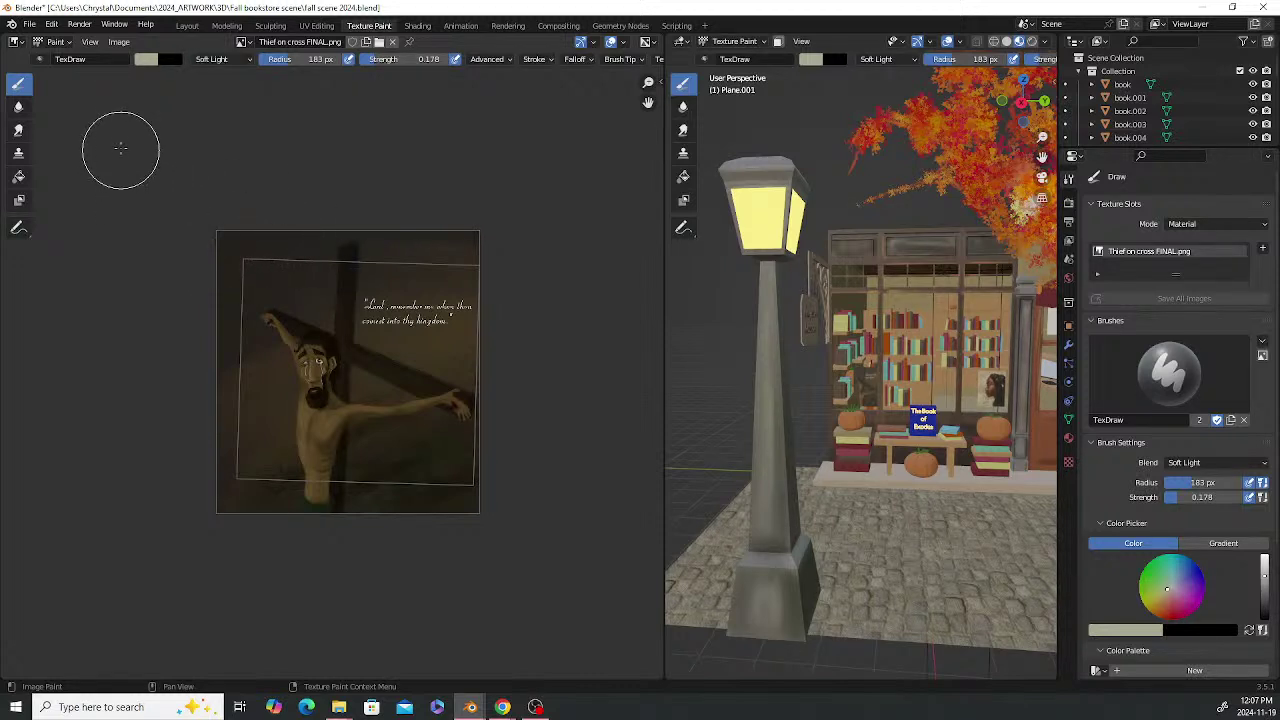
left_click_drag(300, 347, 343, 380)
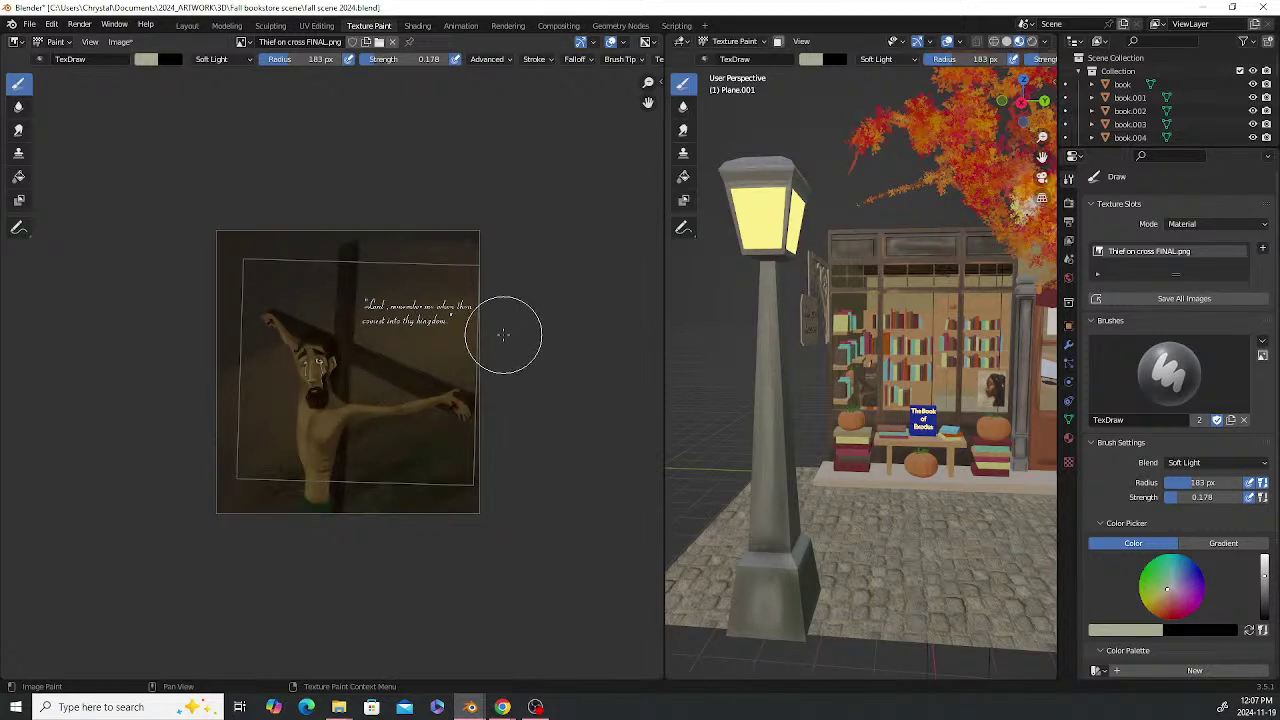
Set the brush to Color Dodge at strength 0.459, brighten the figure's face and raised arm, and undo the last stroke
left_click(212, 59)
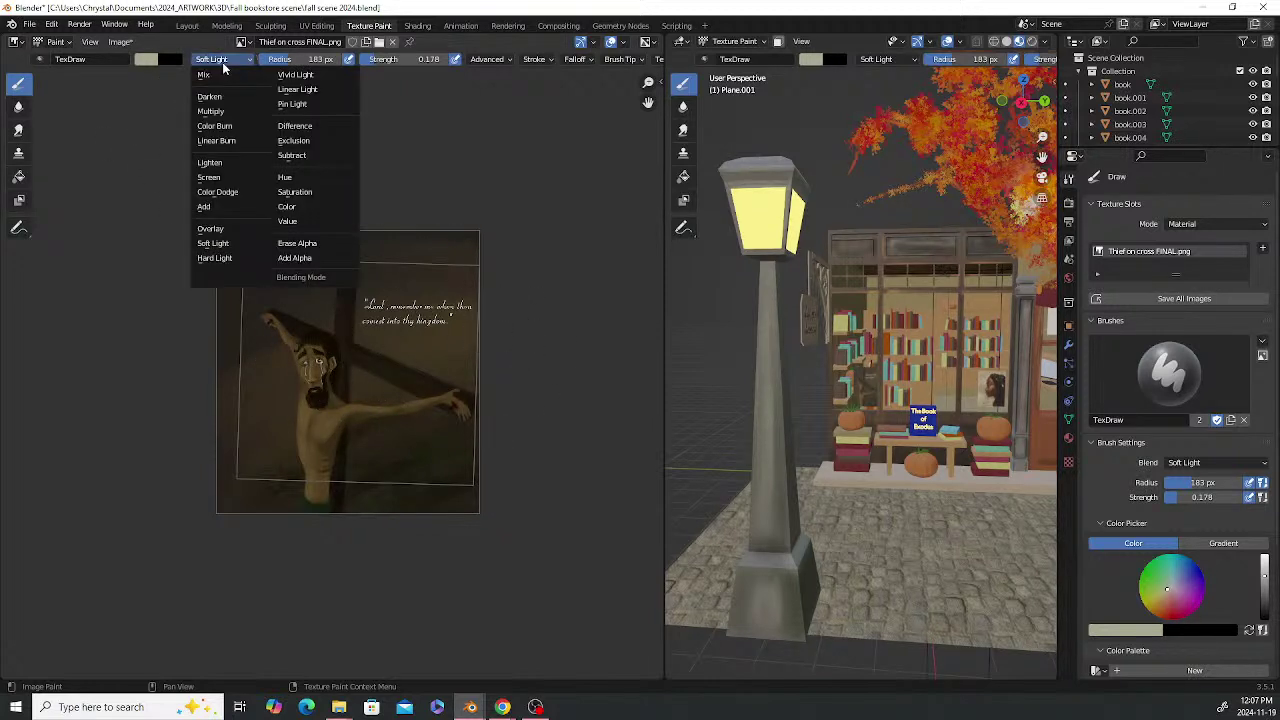
left_click(222, 192)
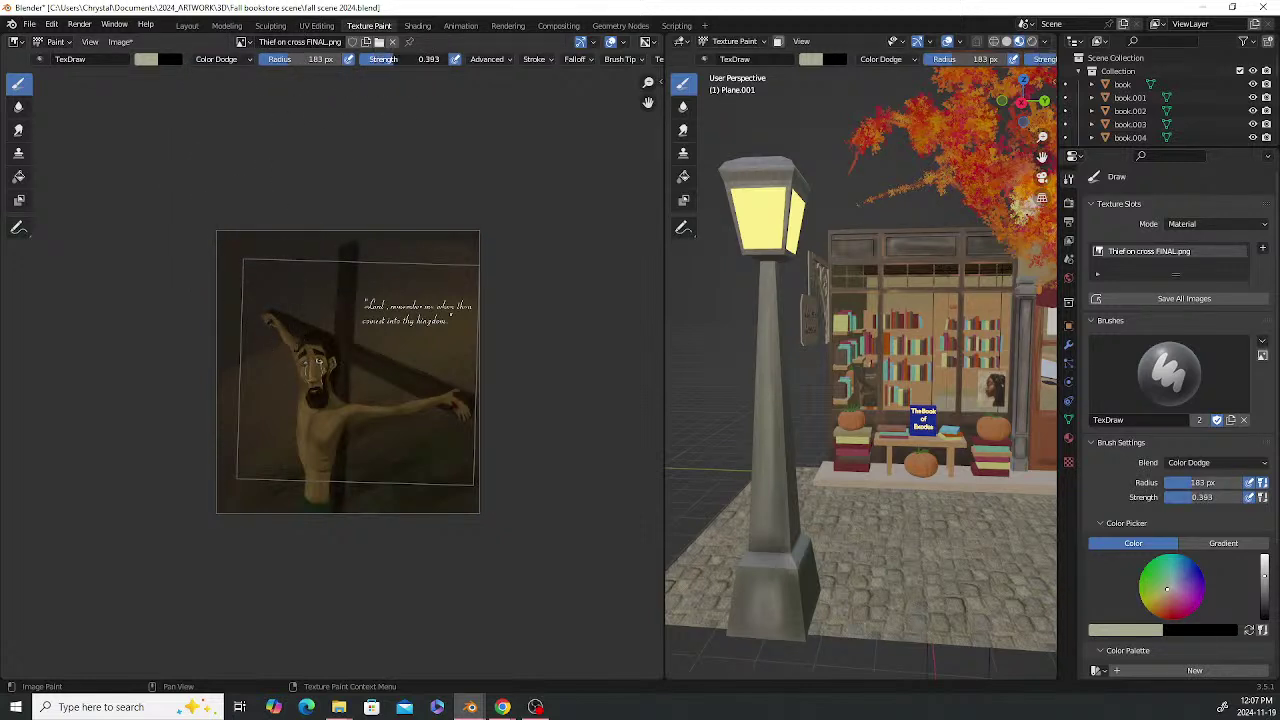
left_click_drag(396, 59, 402, 59)
left_click_drag(286, 328, 337, 371)
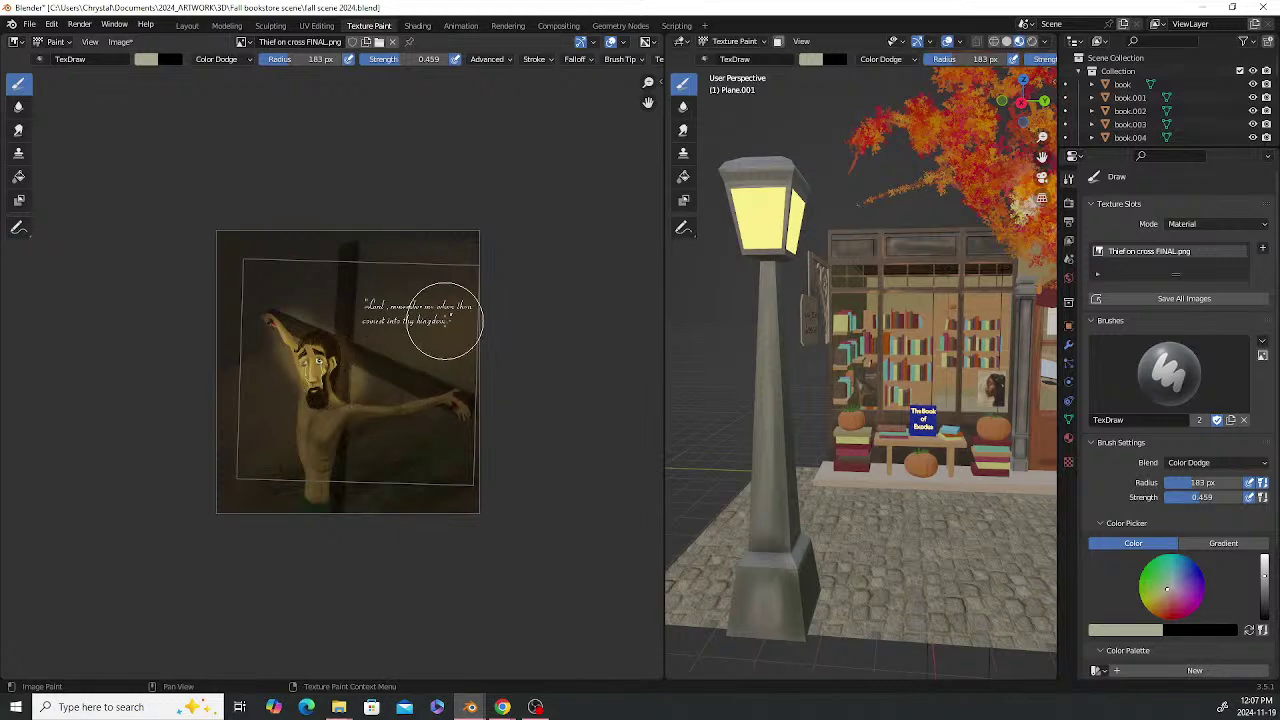
mouse_move(443, 371)
left_mouse_down()
mouse_move(289, 294)
mouse_move(277, 320)
mouse_move(361, 390)
left_mouse_up()
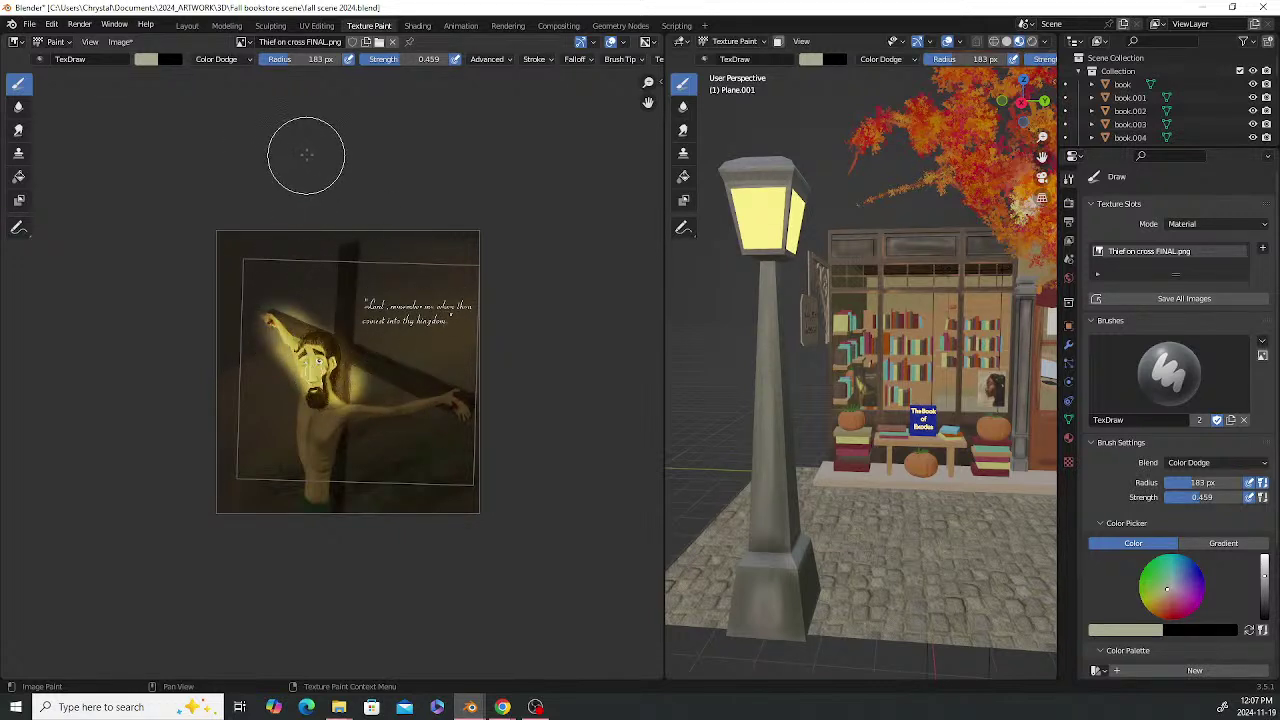
key("ctrl+z")
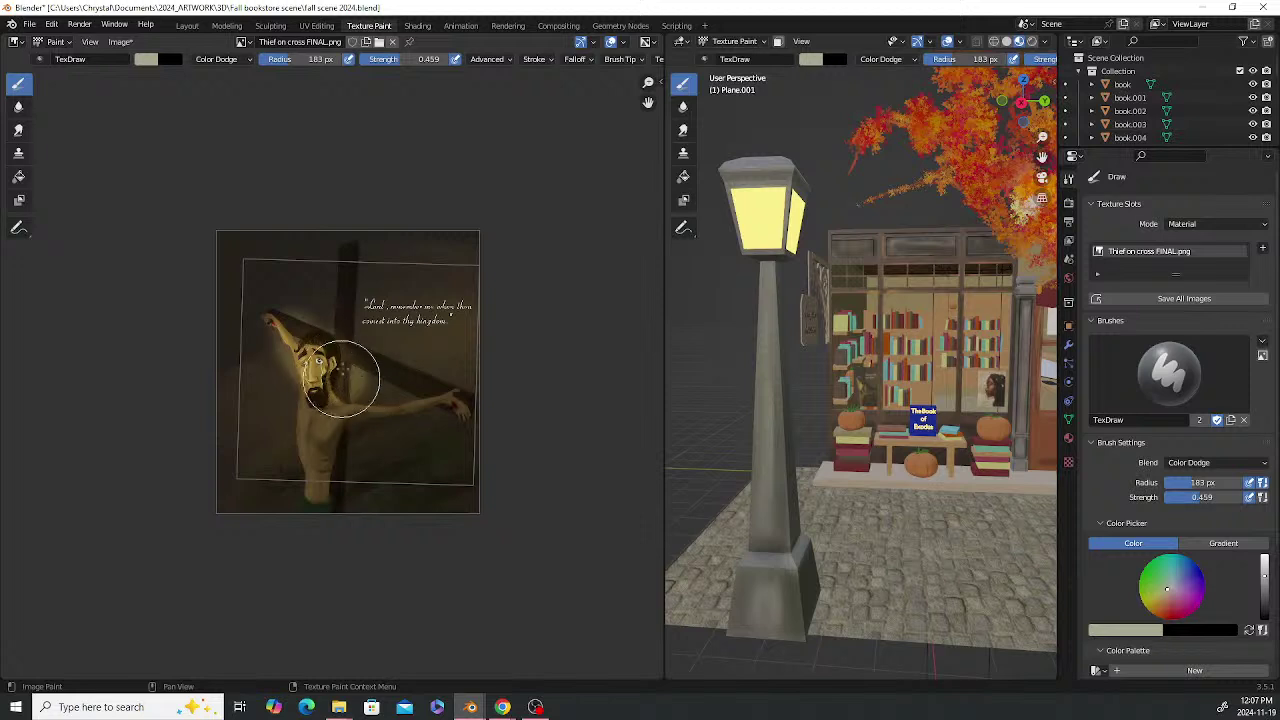
Brush Color Dodge highlights across the figure's arms and torso, undoing the strokes that are too strong
mouse_move(282, 314)
left_mouse_down()
mouse_move(277, 329)
mouse_move(334, 362)
mouse_move(280, 303)
mouse_move(271, 320)
mouse_move(323, 391)
mouse_move(426, 403)
left_mouse_up()
key("ctrl+z")
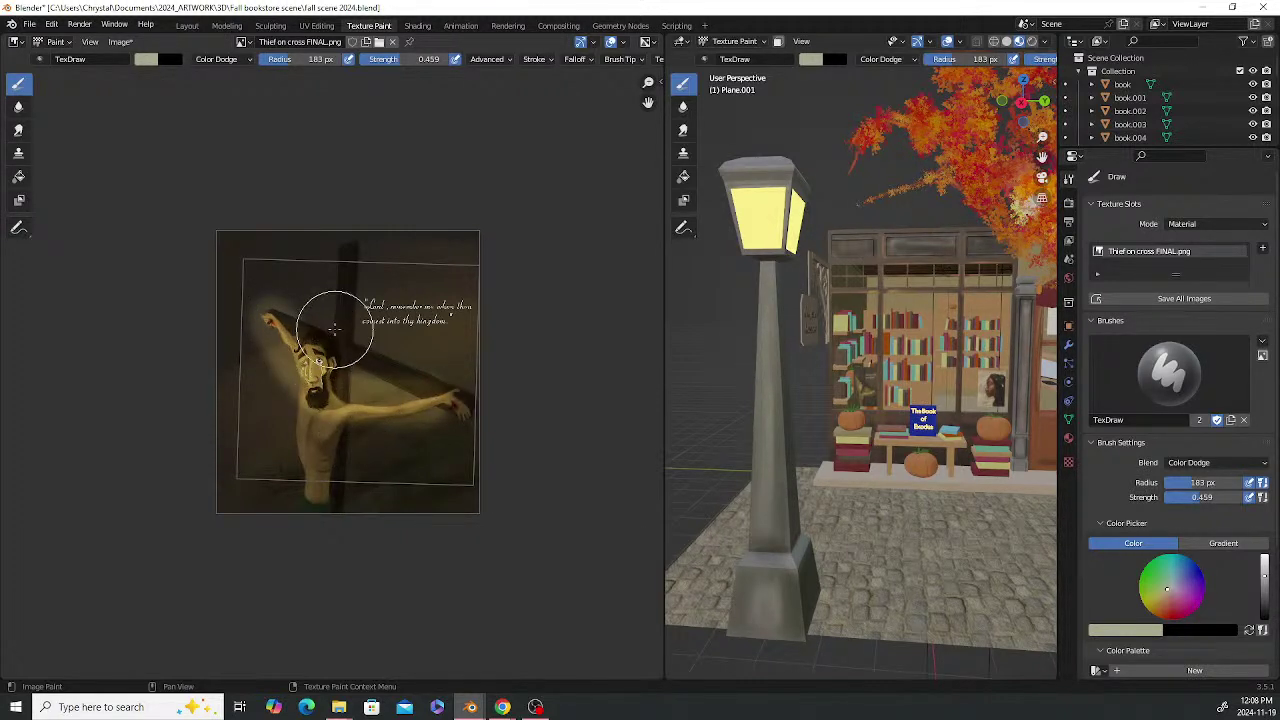
left_click_drag(335, 328, 310, 438)
key("ctrl+z")
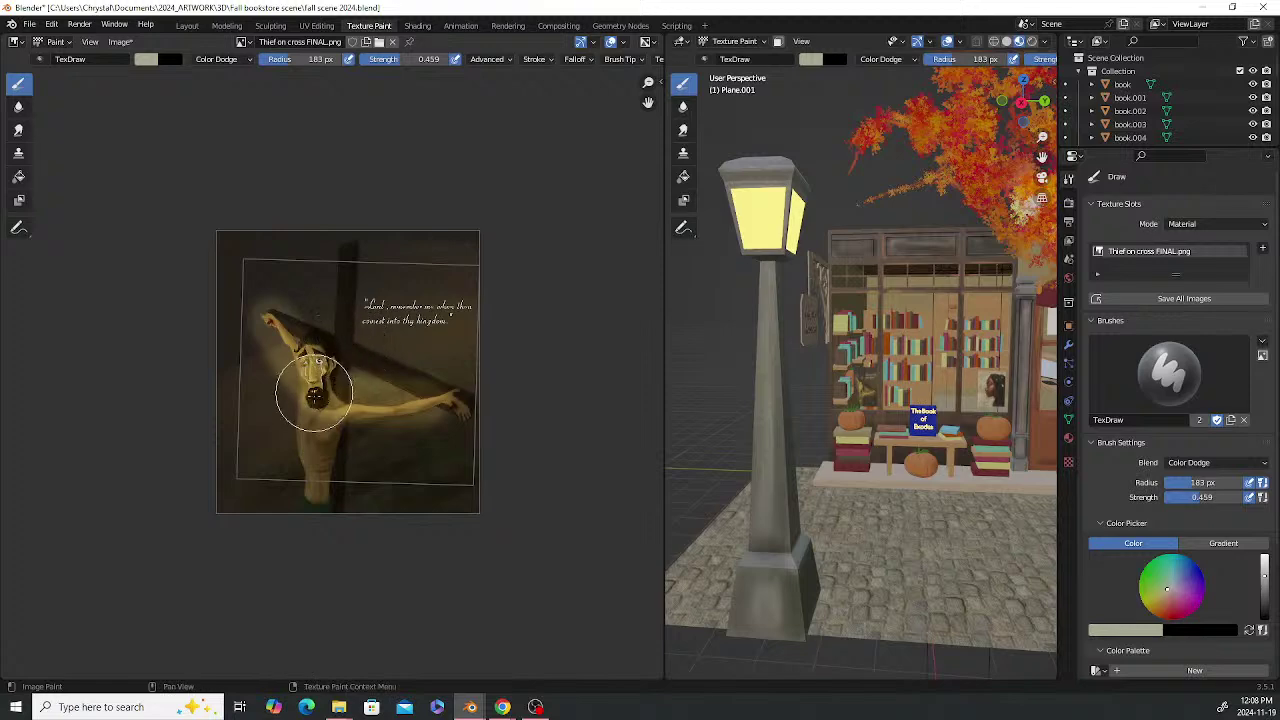
Widen the 3D viewport, switch it to Rendered shading, try another Color Dodge stroke beside the figure's face, and undo it
left_click_drag(664, 277, 431, 283)
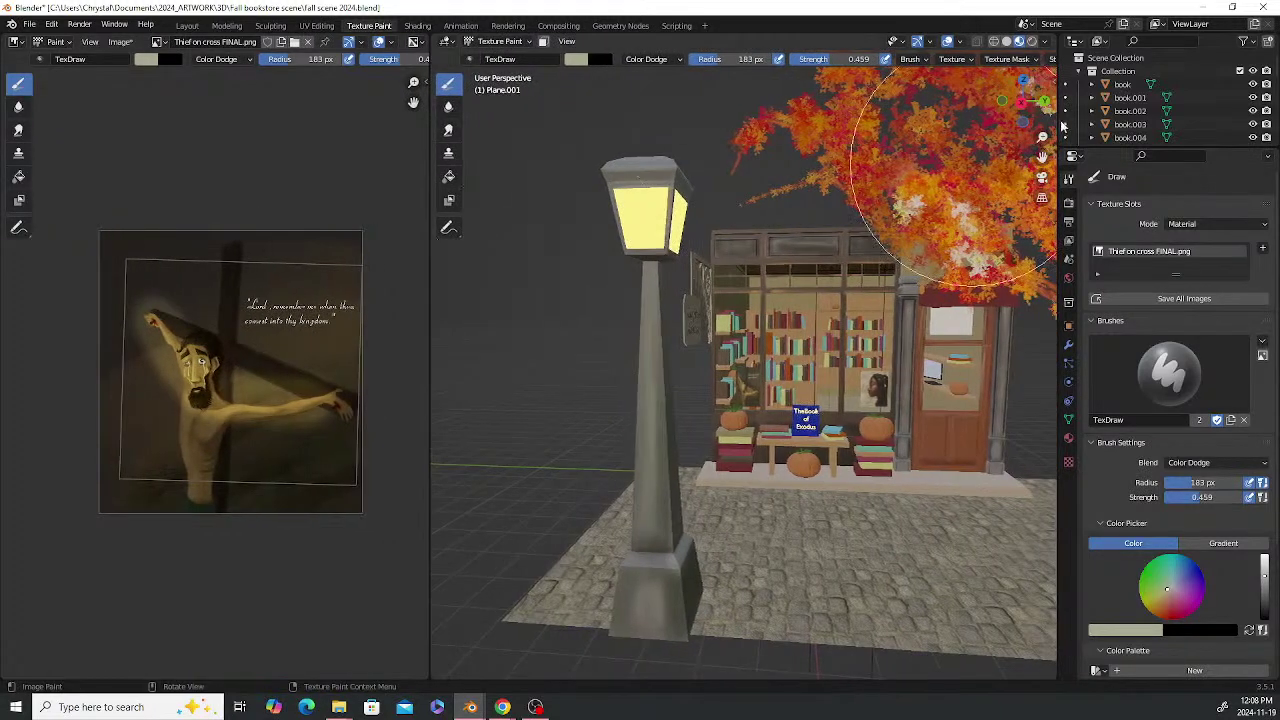
left_click(1032, 42)
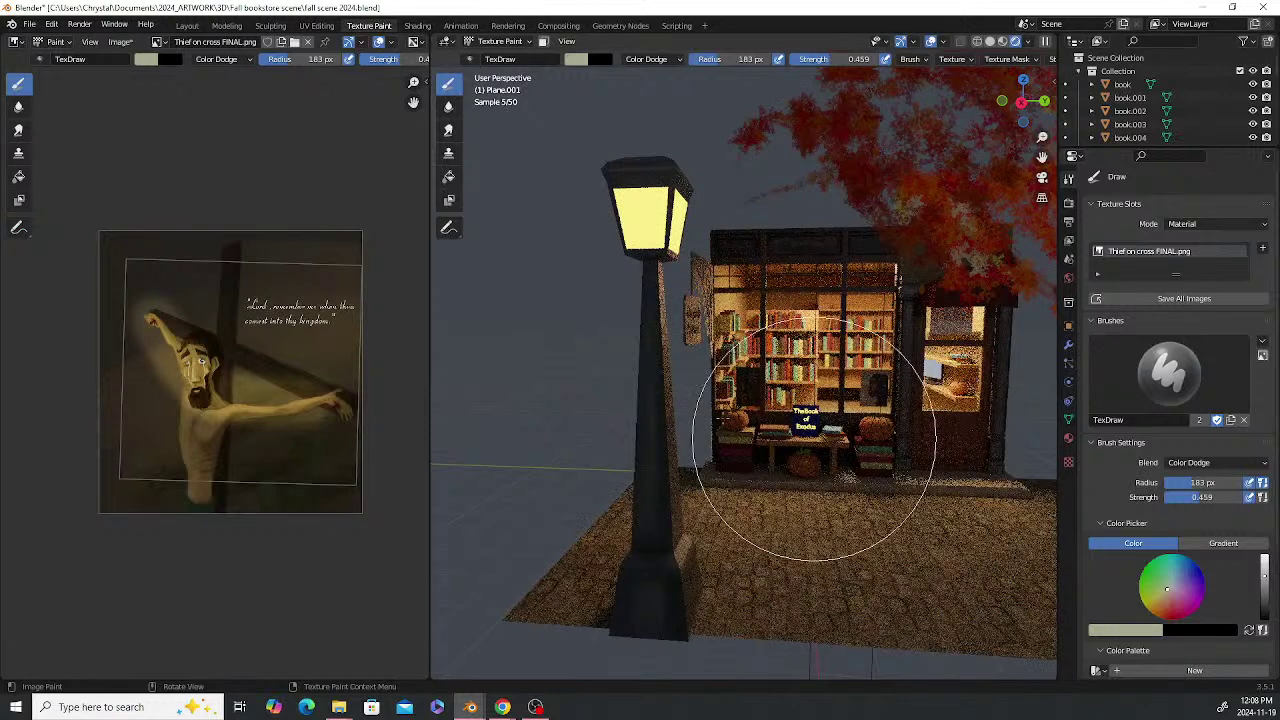
mouse_move(150, 405)
left_mouse_down()
mouse_move(186, 368)
mouse_move(203, 390)
mouse_move(178, 318)
left_mouse_up()
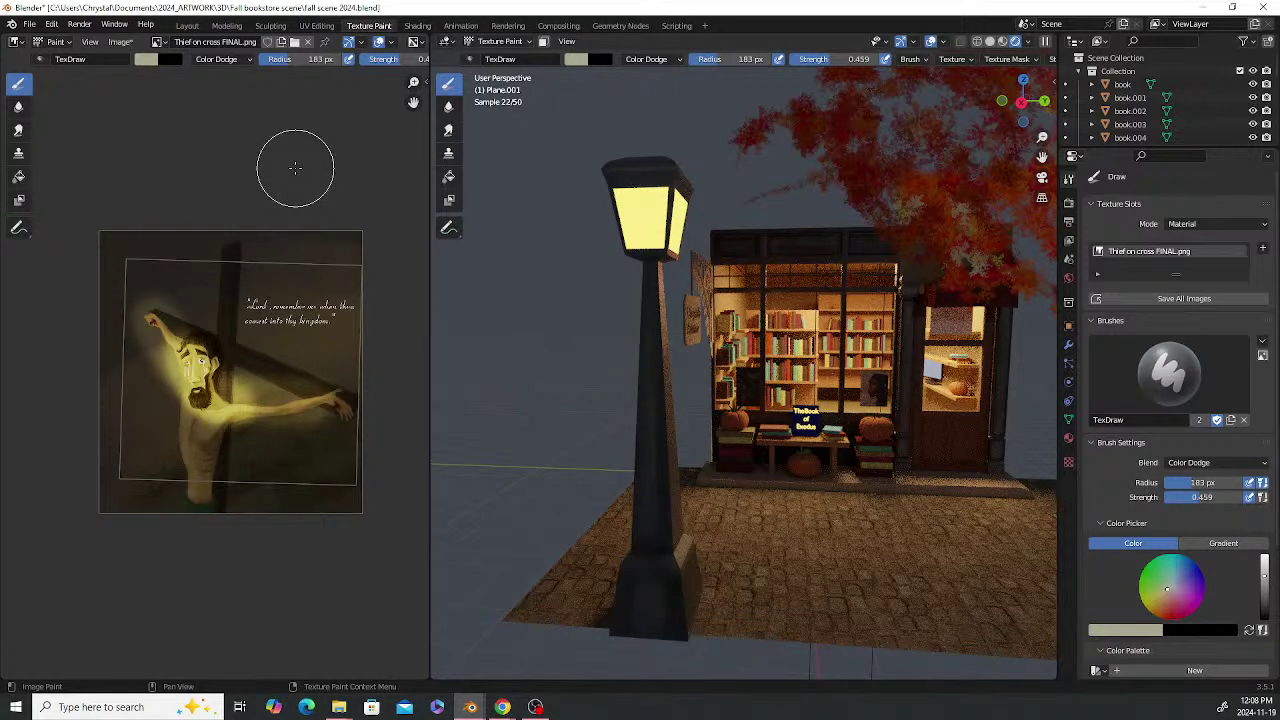
key("ctrl+z")
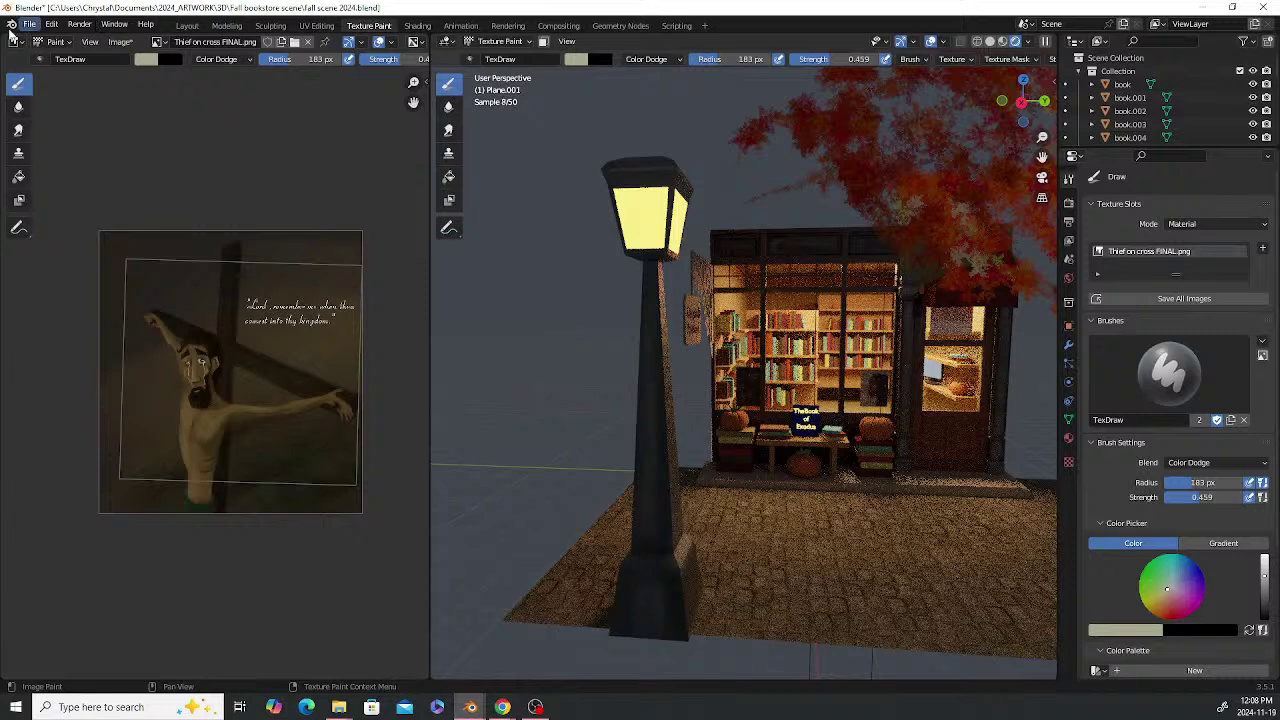
Save the fall scene file and switch to the Layout workspace
left_click(29, 24)
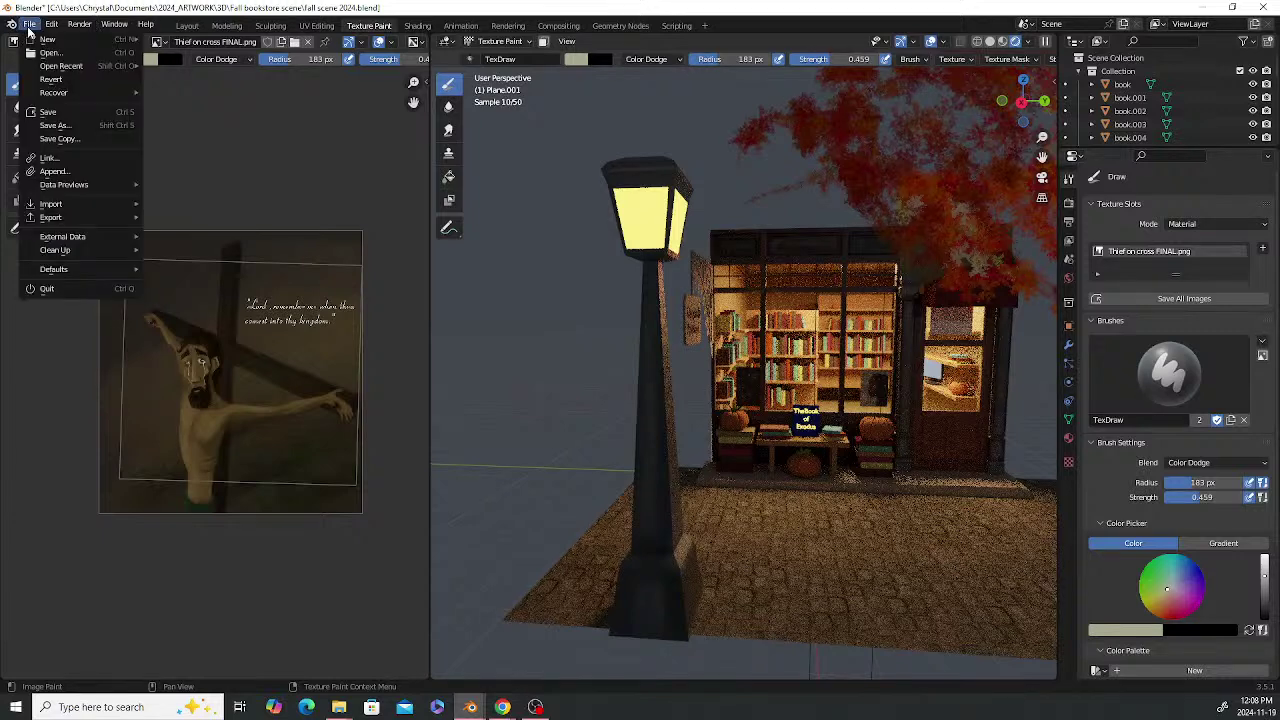
left_click(47, 112)
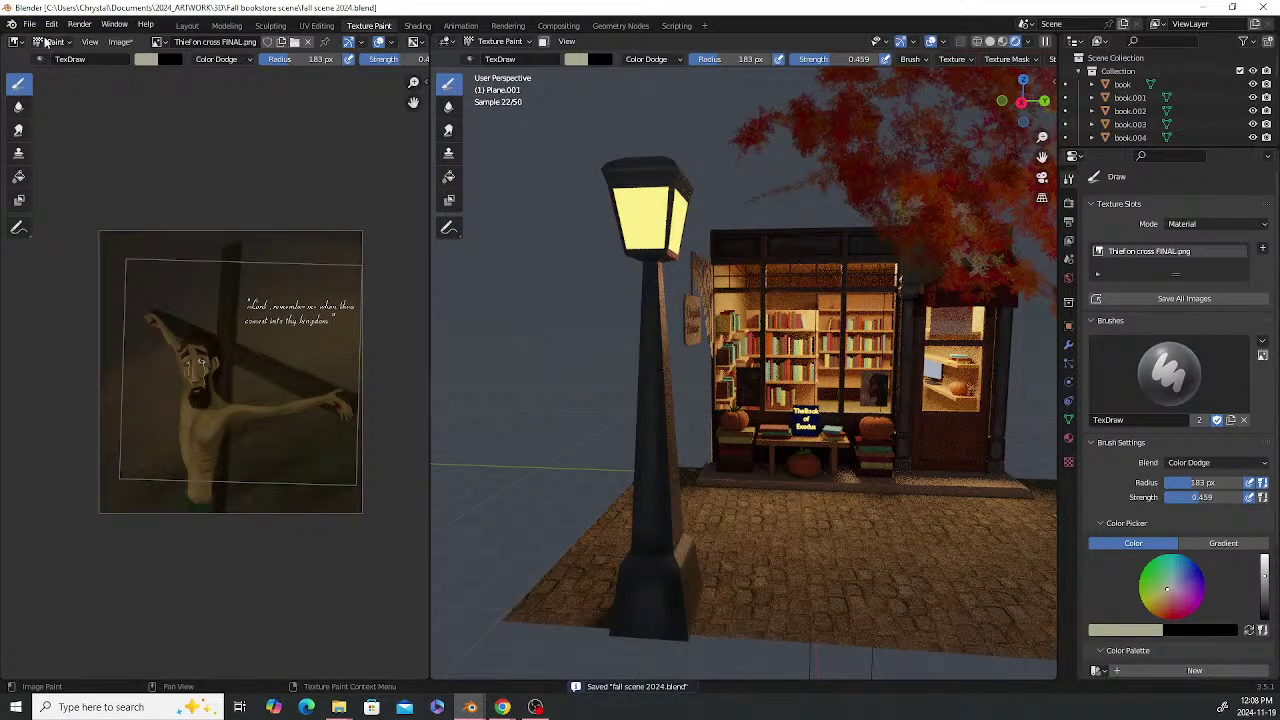
left_click(53, 42)
left_click(56, 46)
left_click(16, 42)
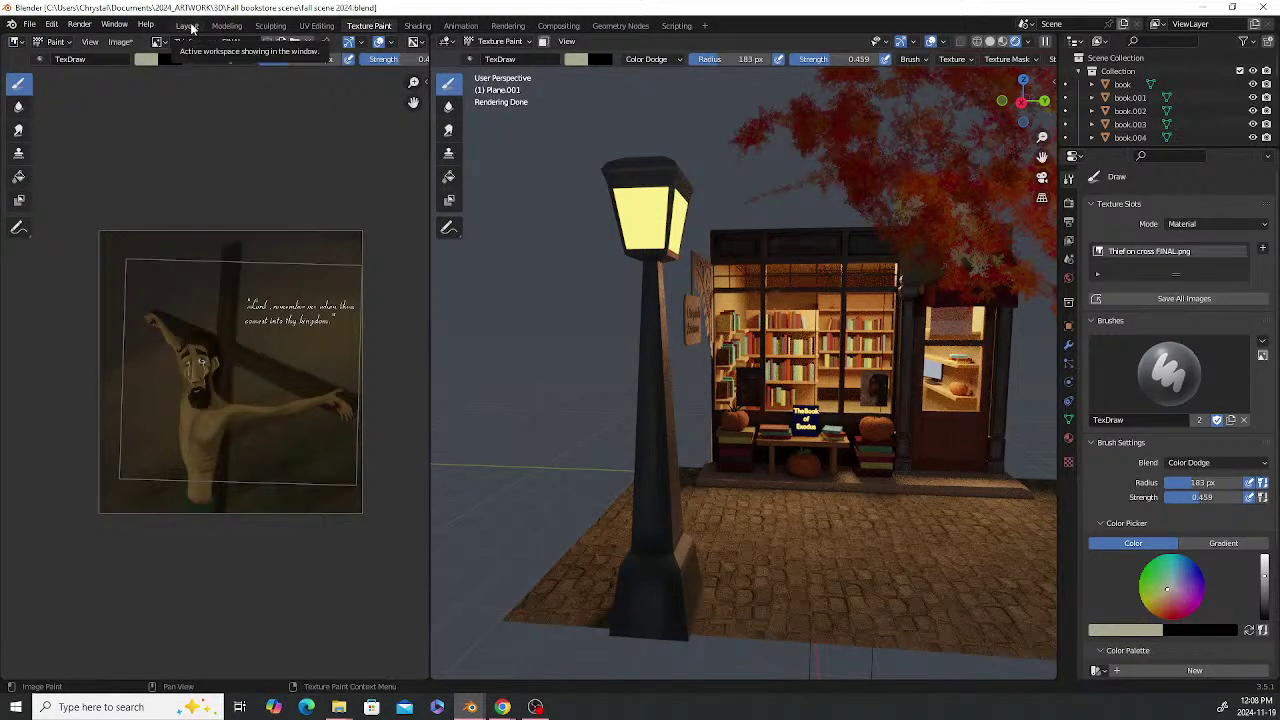
left_click(189, 26)
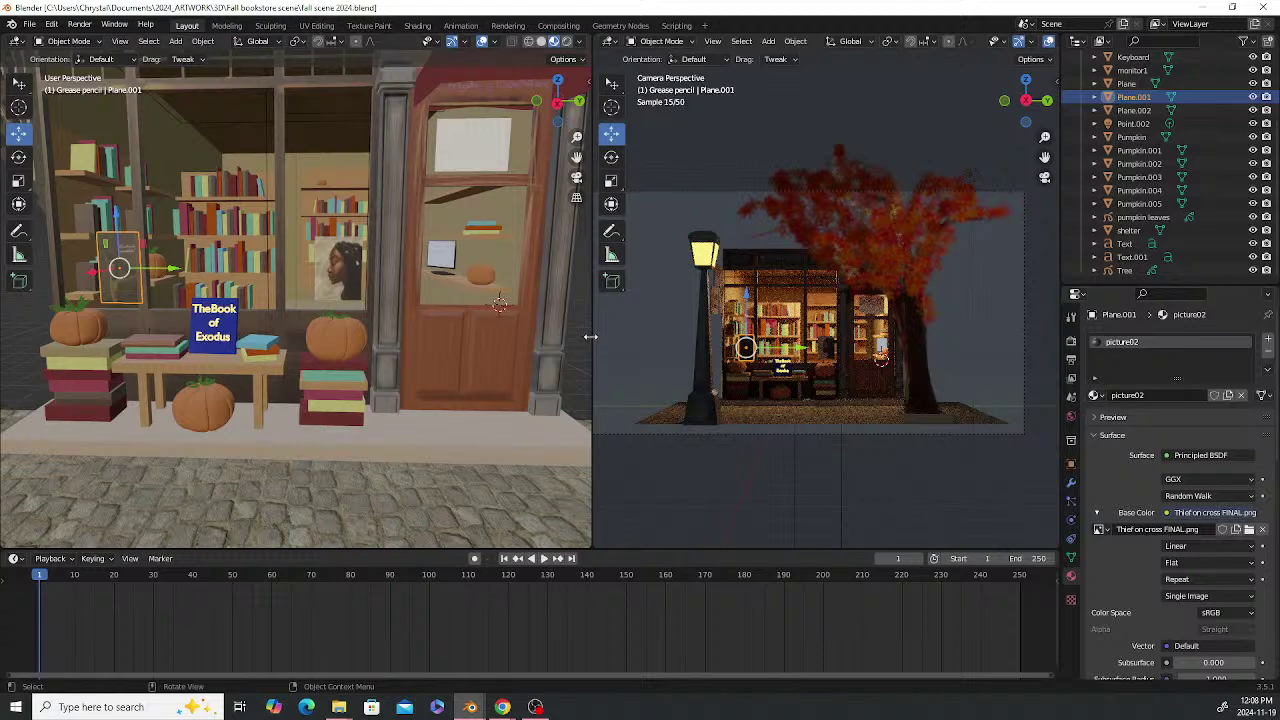
Duplicate the sidewalk-coloured border block around the tree base and place the copy in front of the cobblestone ground
middle_click_drag(383, 343, 424, 311)
left_click(289, 311)
scroll(382, 342, "down", 2)
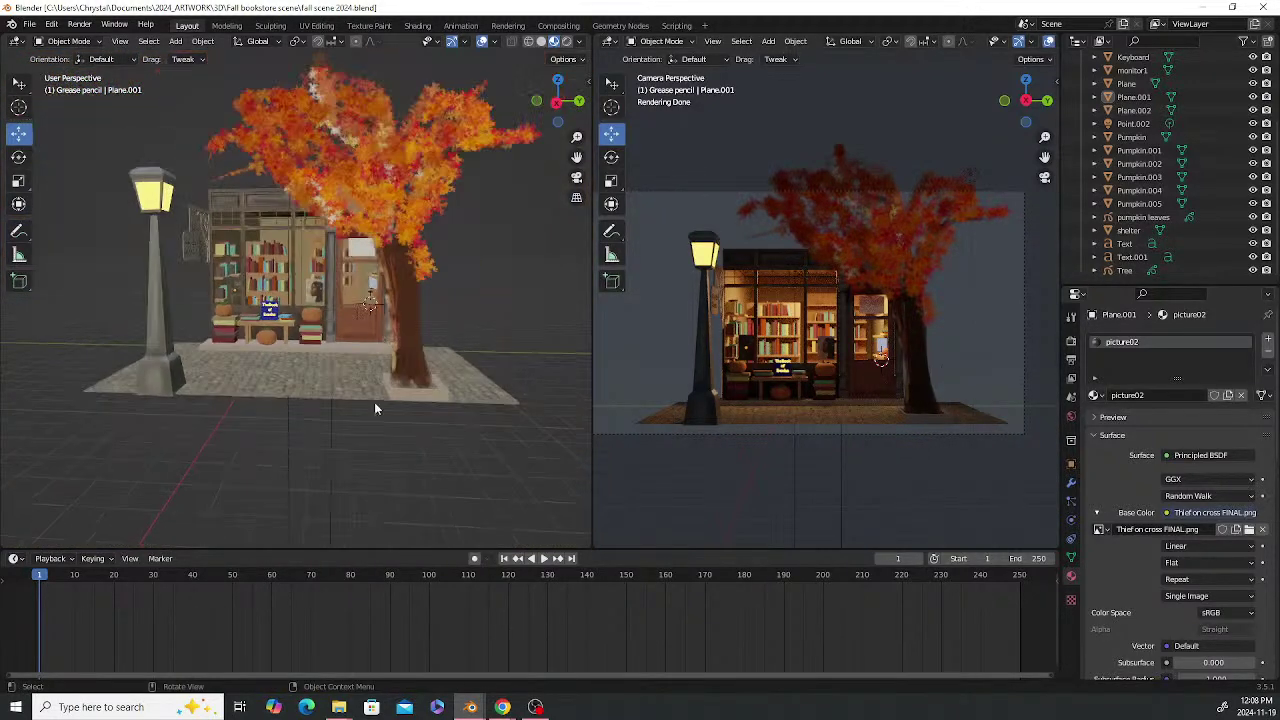
left_click(407, 397)
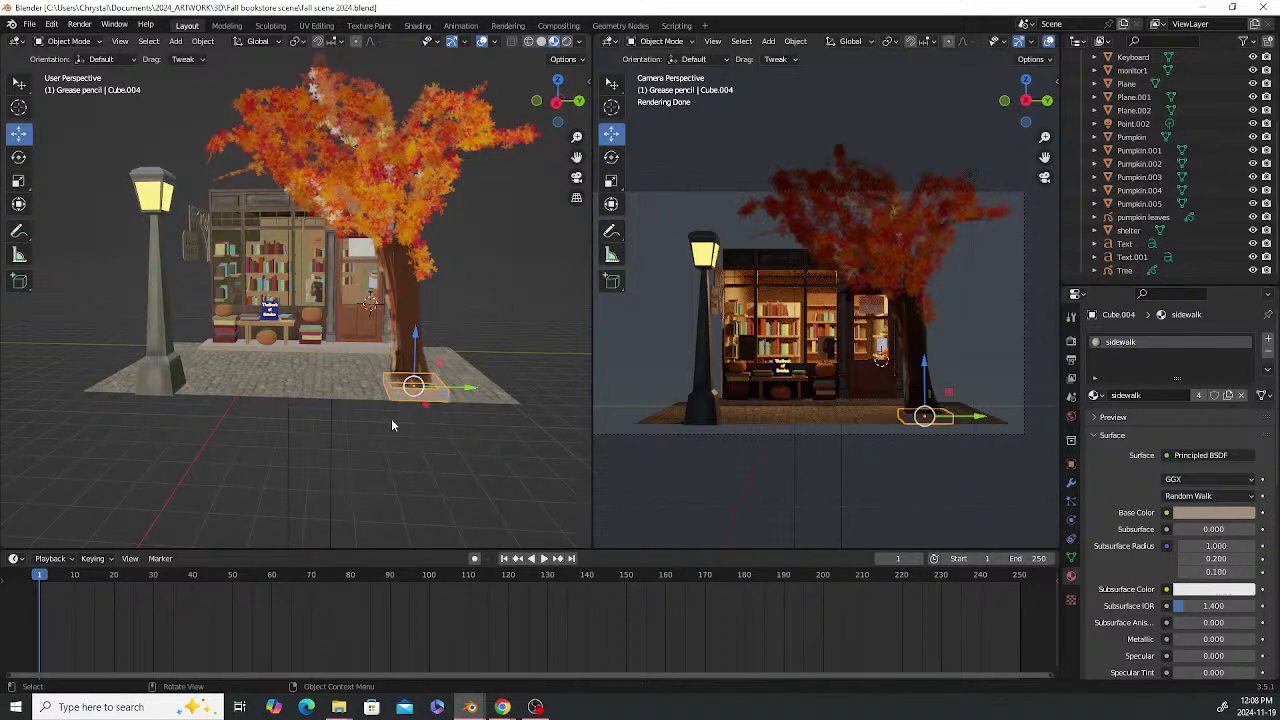
middle_click_drag(414, 451, 239, 309)
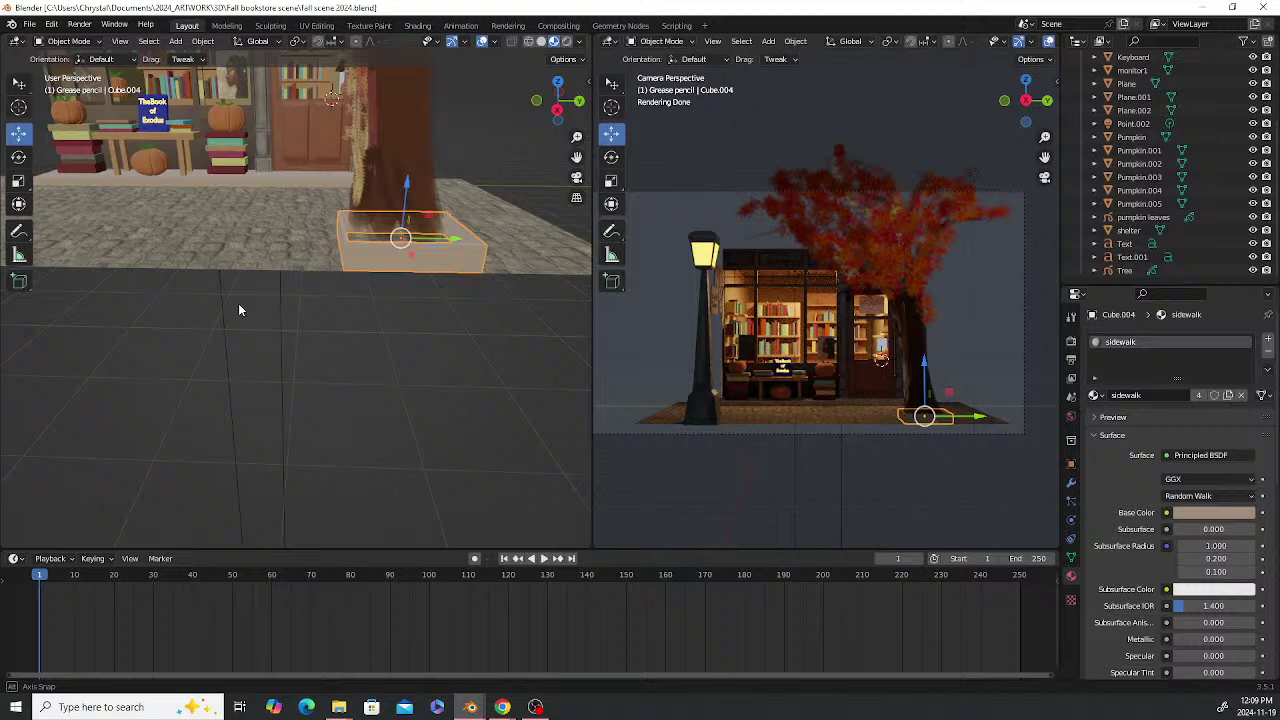
middle_click_drag(239, 310, 318, 337)
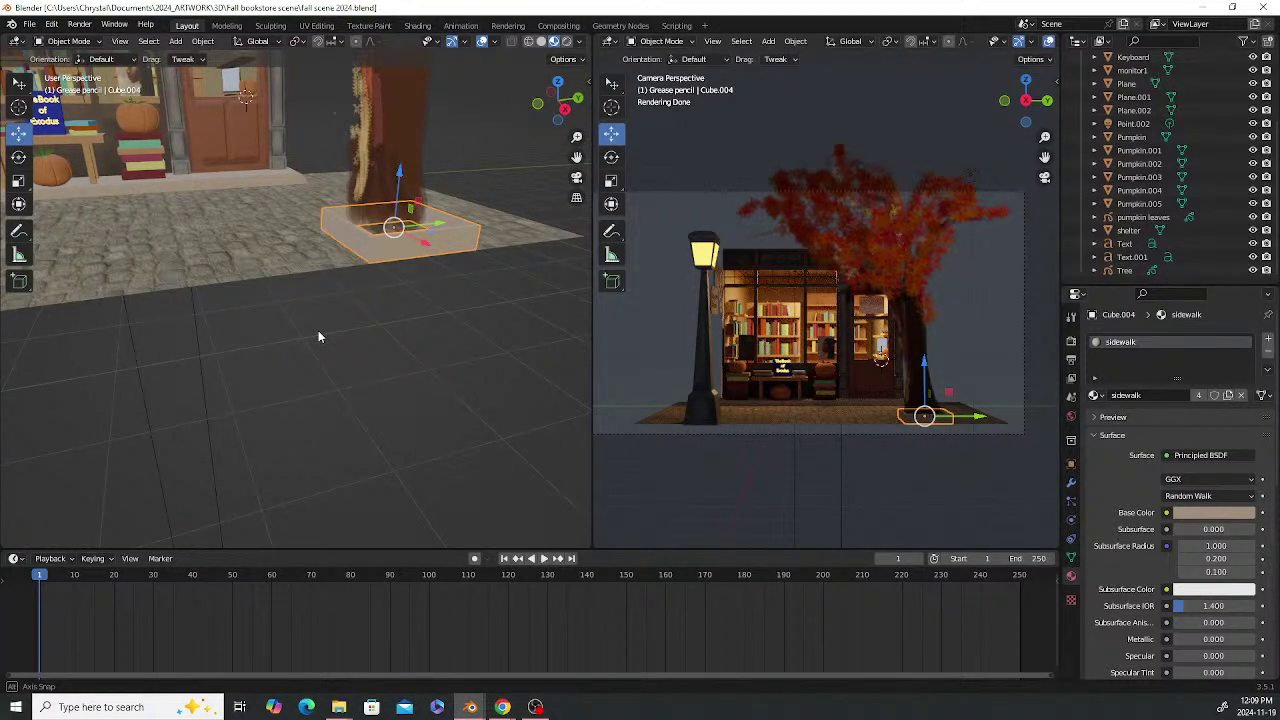
middle_click_drag(318, 337, 305, 312)
key("shift+d")
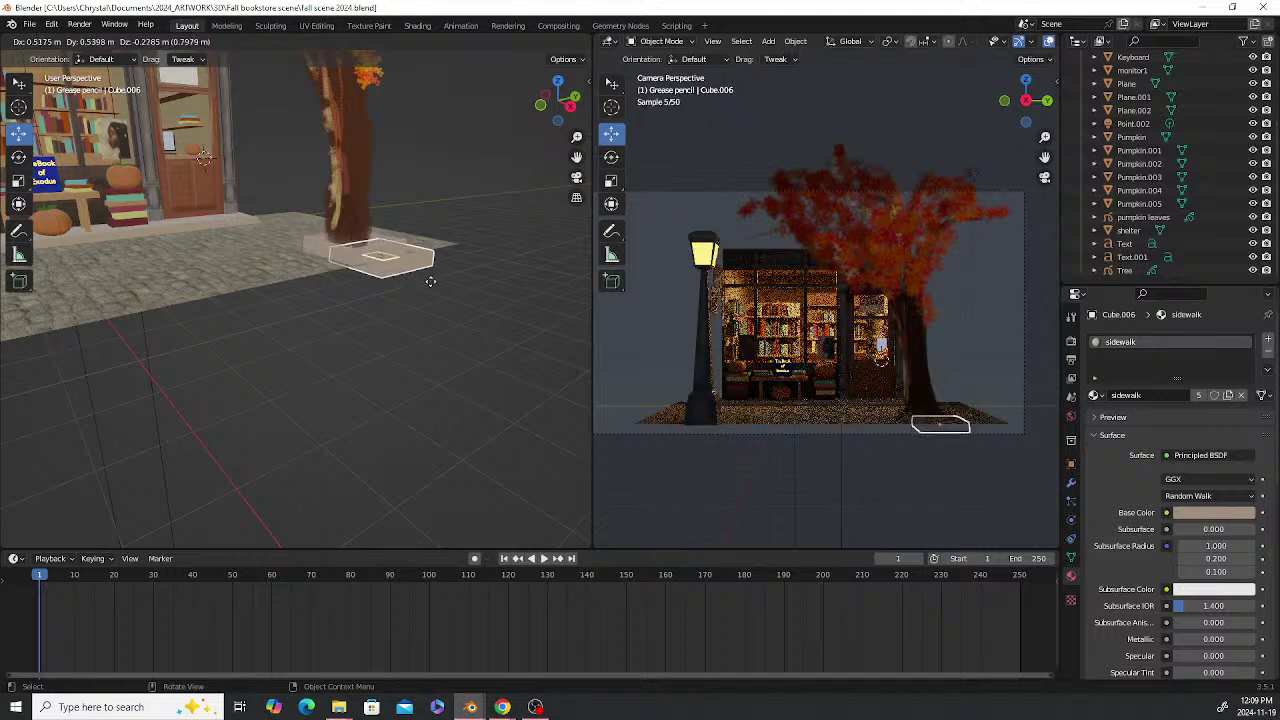
left_click(473, 312)
Edit the copied border in face selection and delete a box-selected group of its faces
middle_click_drag(473, 312, 296, 287)
scroll(332, 318, "up", 3)
scroll(332, 321, "up", 2)
key("Tab")
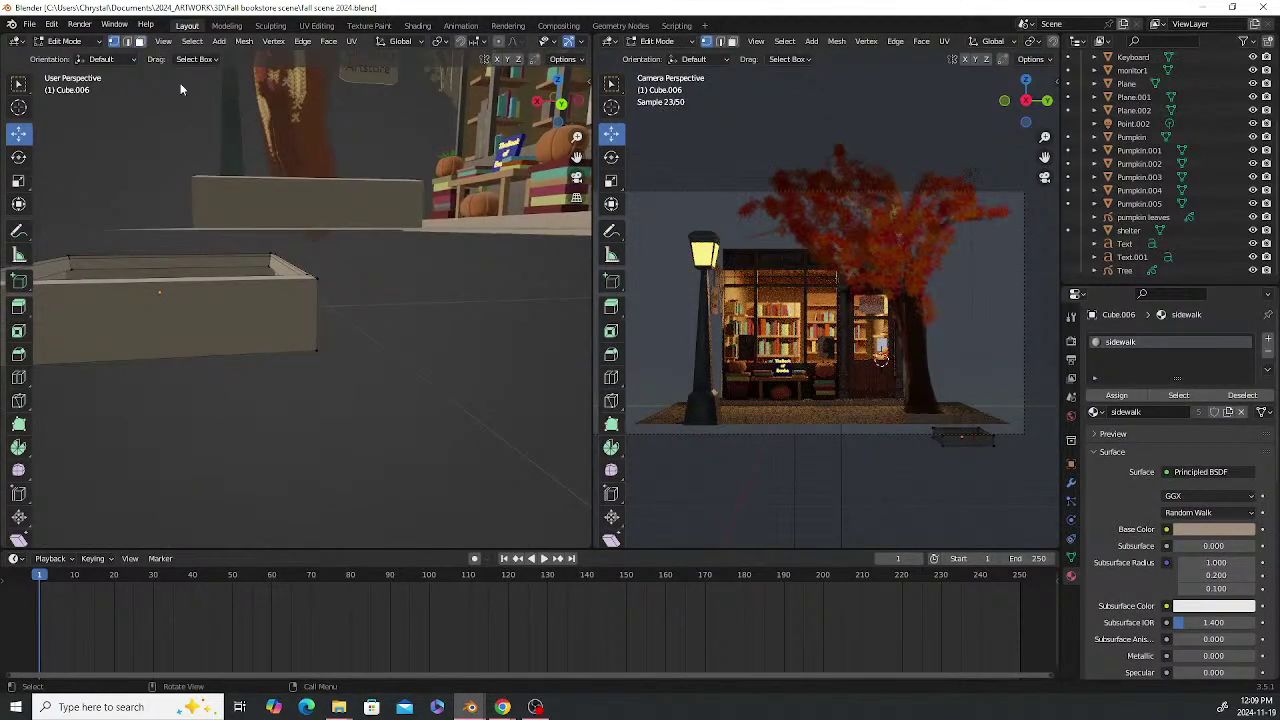
key("3")
middle_click_drag(180, 89, 170, 200)
left_click_drag(166, 244, 331, 376)
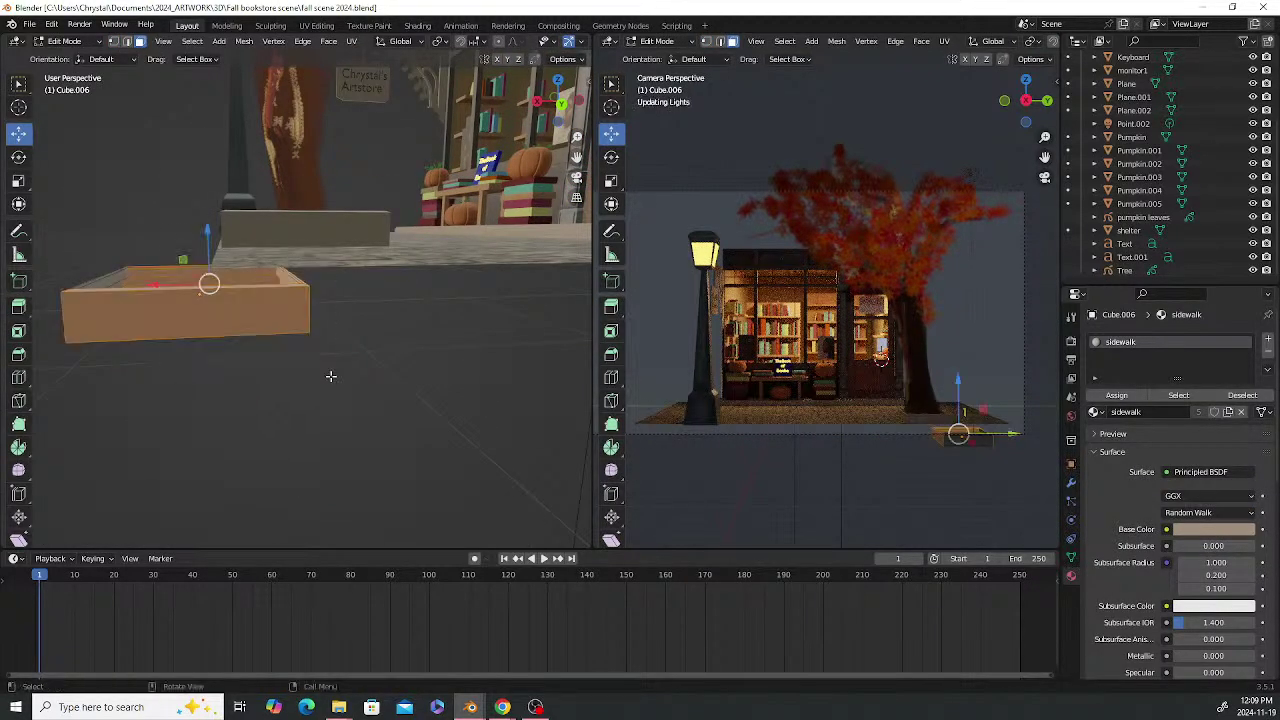
key("x")
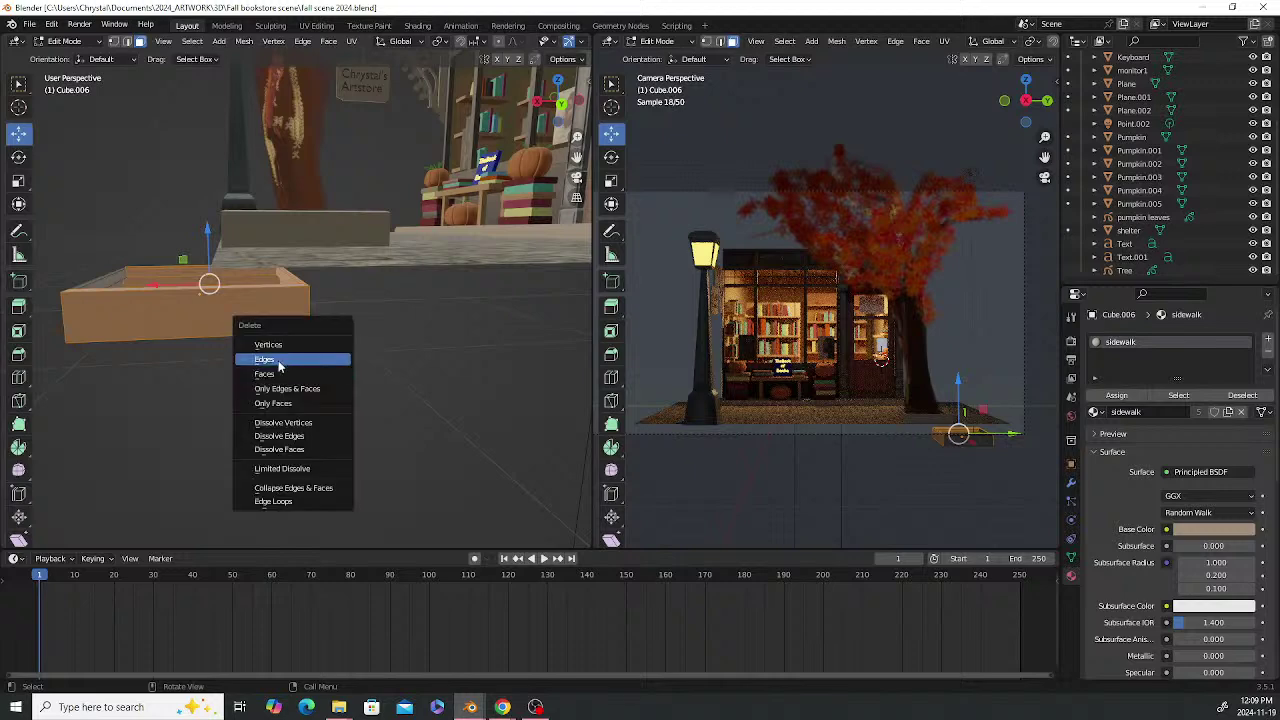
left_click(266, 374)
Delete the border copy's leftover side faces, keeping only one straight curb strip, and return to Object Mode
key("b")
left_click_drag(307, 355, 185, 245)
key("x")
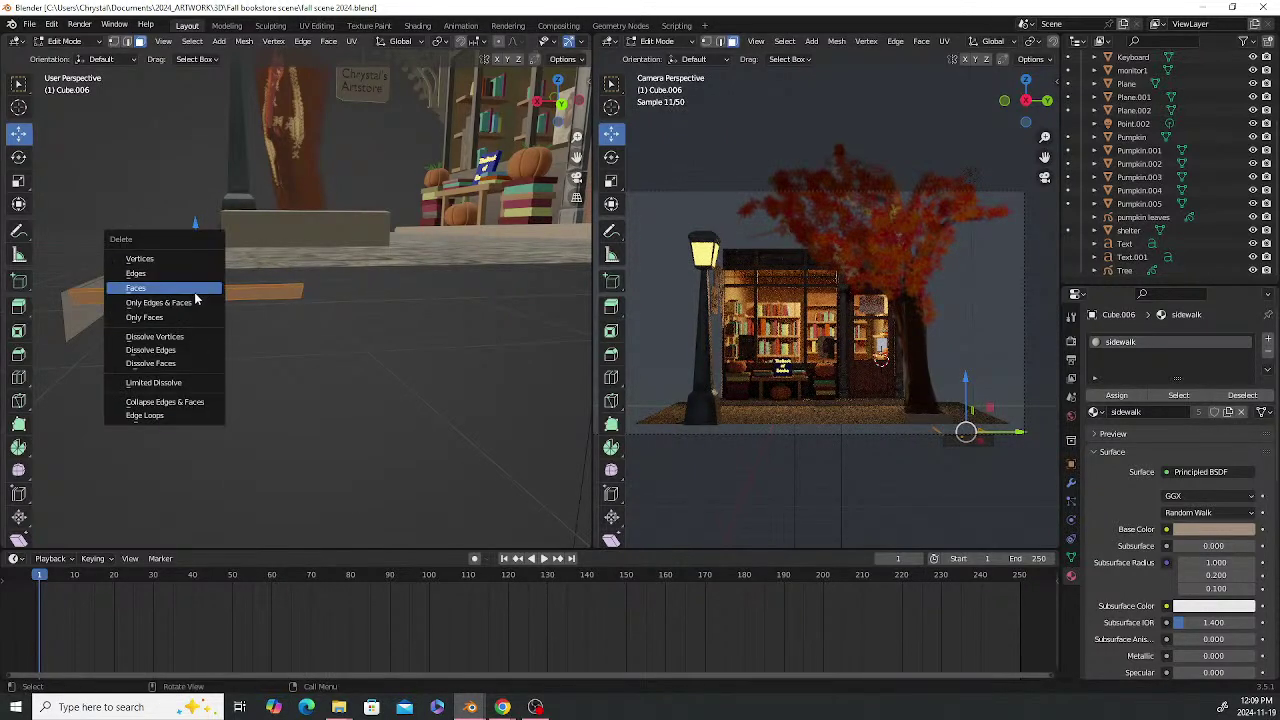
left_click(181, 292)
middle_click_drag(169, 308, 229, 314)
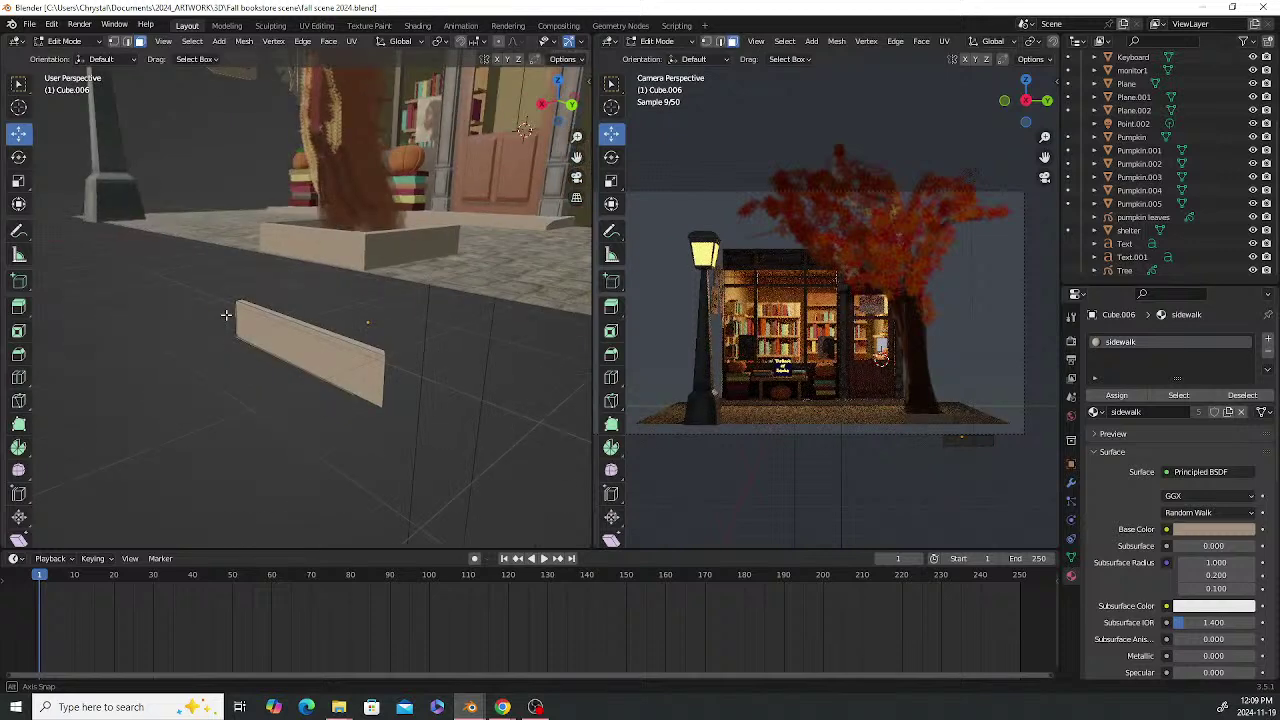
key("Tab")
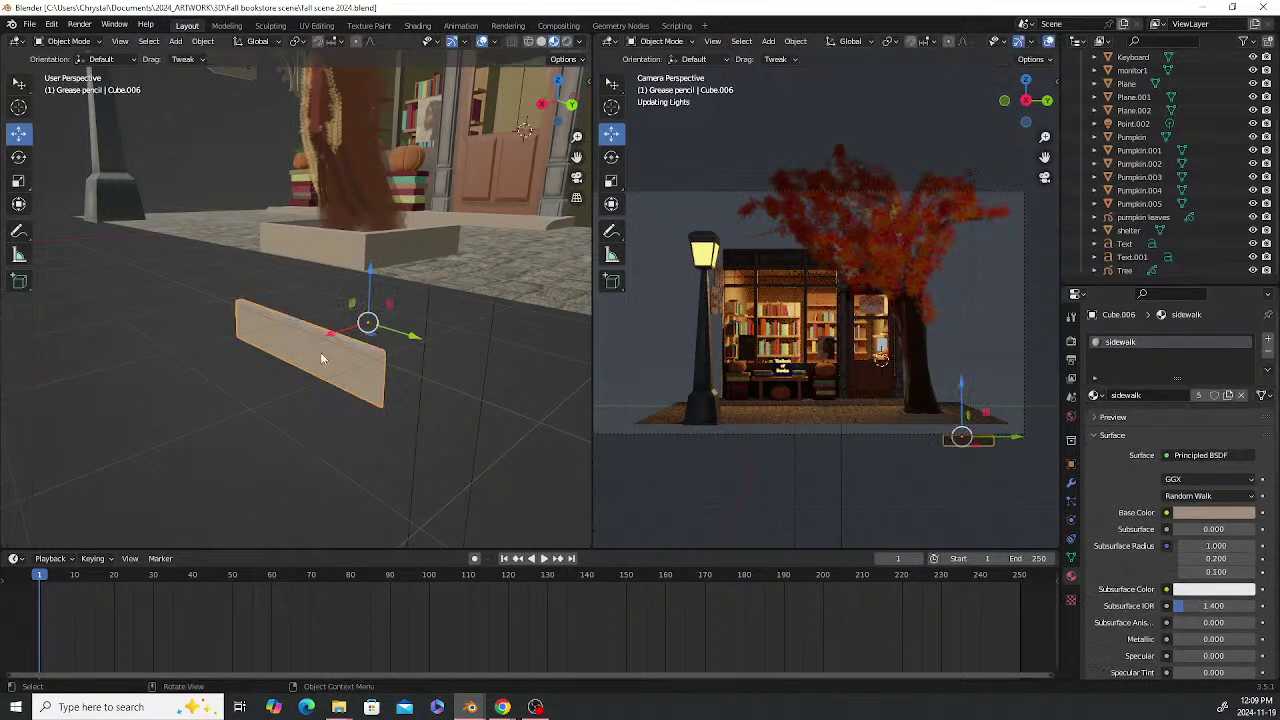
Move the curb strip along the street side of the cobblestones to the front edge near the lamp post
left_click_drag(324, 350, 260, 294)
middle_click_drag(260, 294, 223, 339)
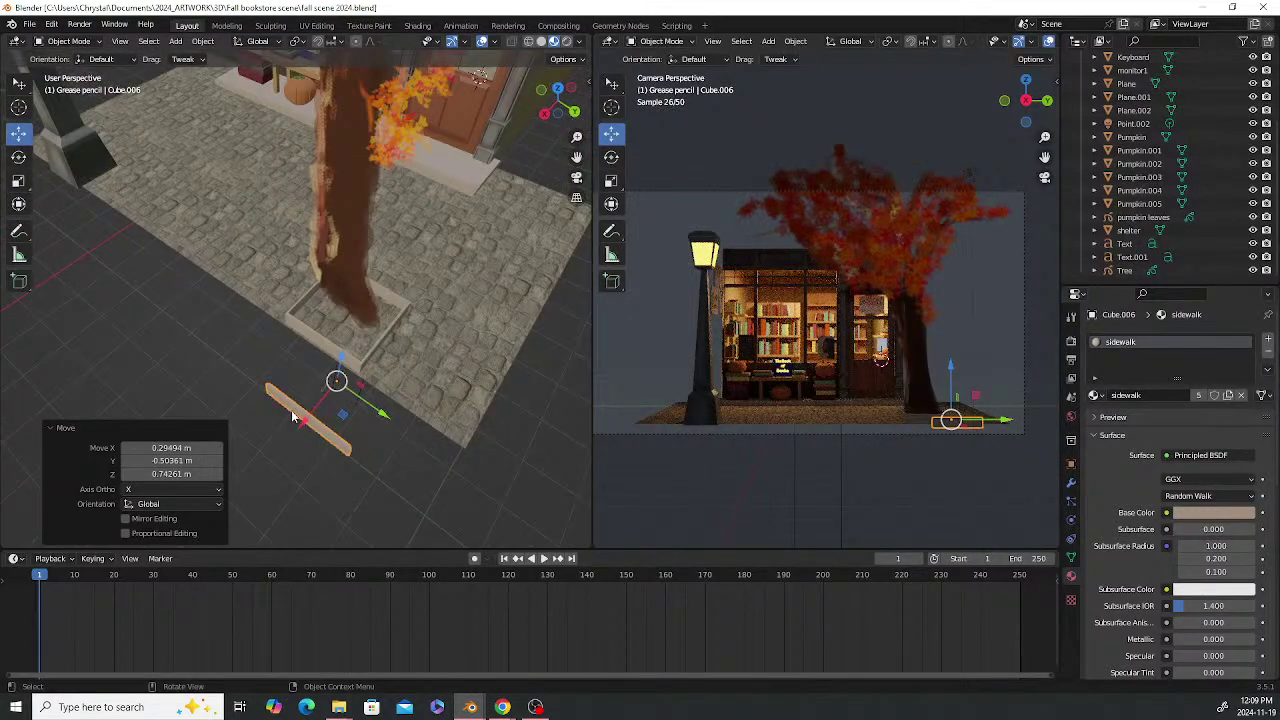
key("g")
left_click_drag(135, 253, 122, 211)
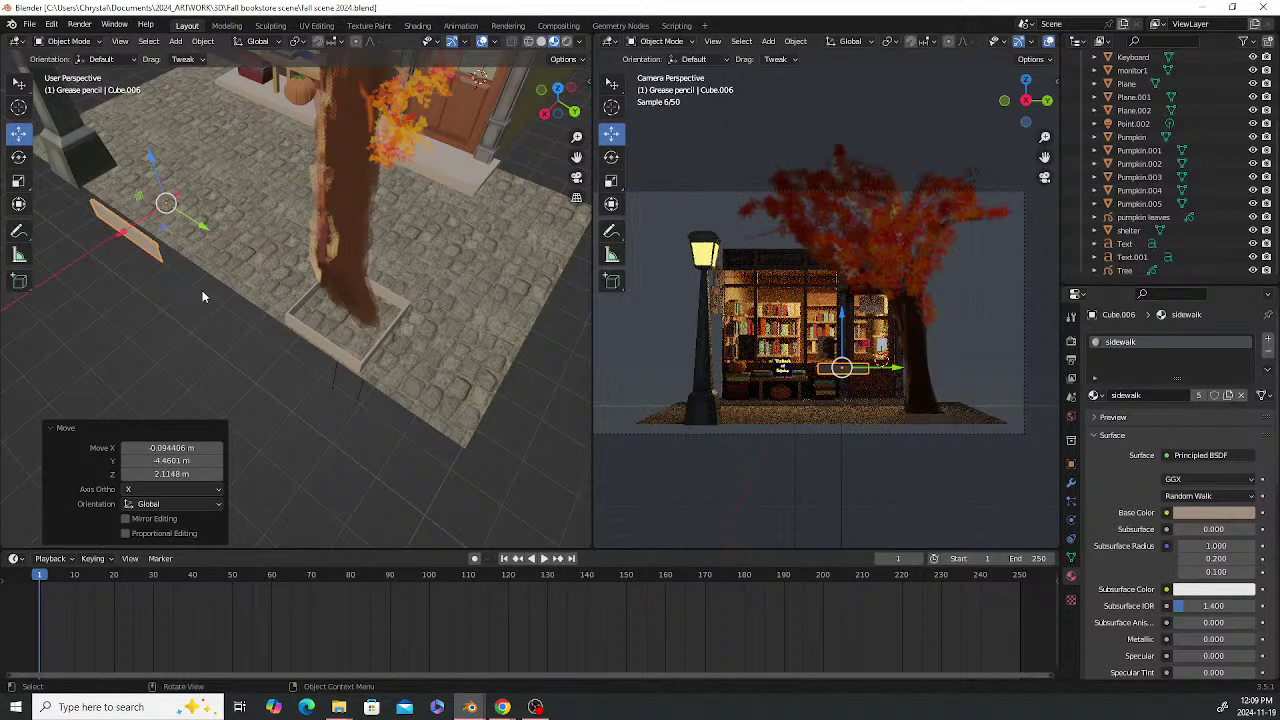
middle_click_drag(194, 289, 378, 245)
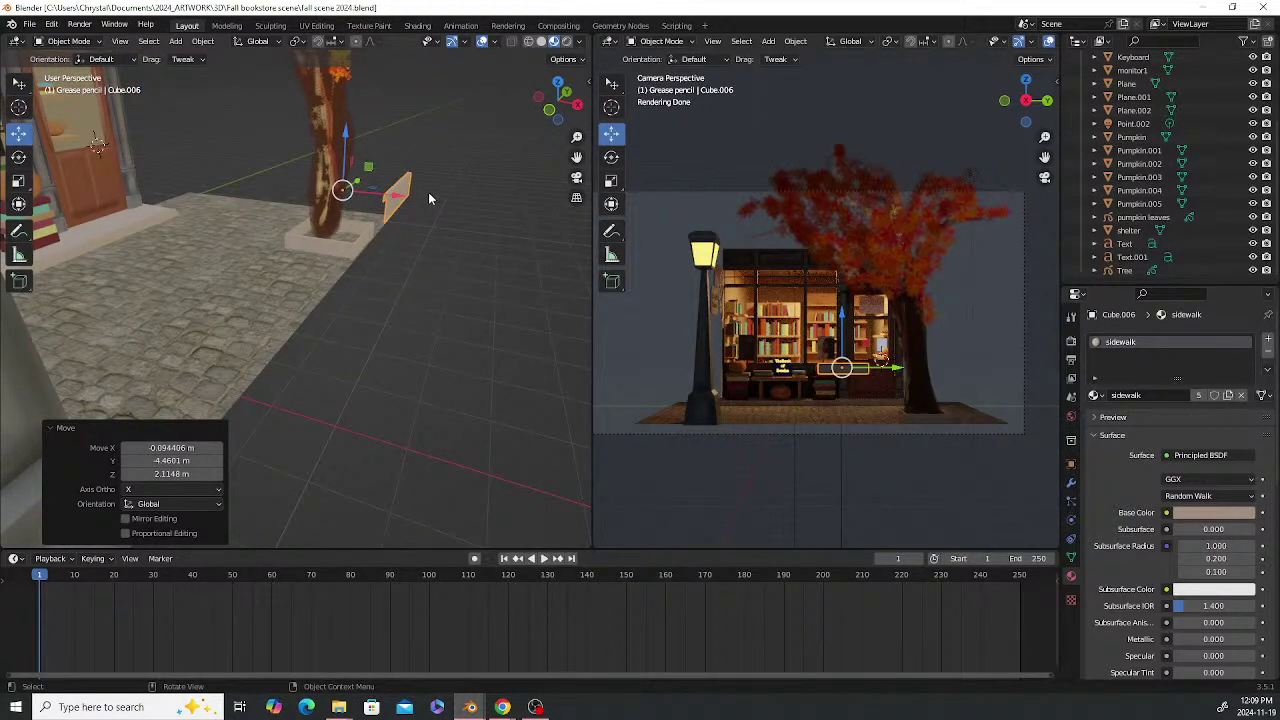
key("g")
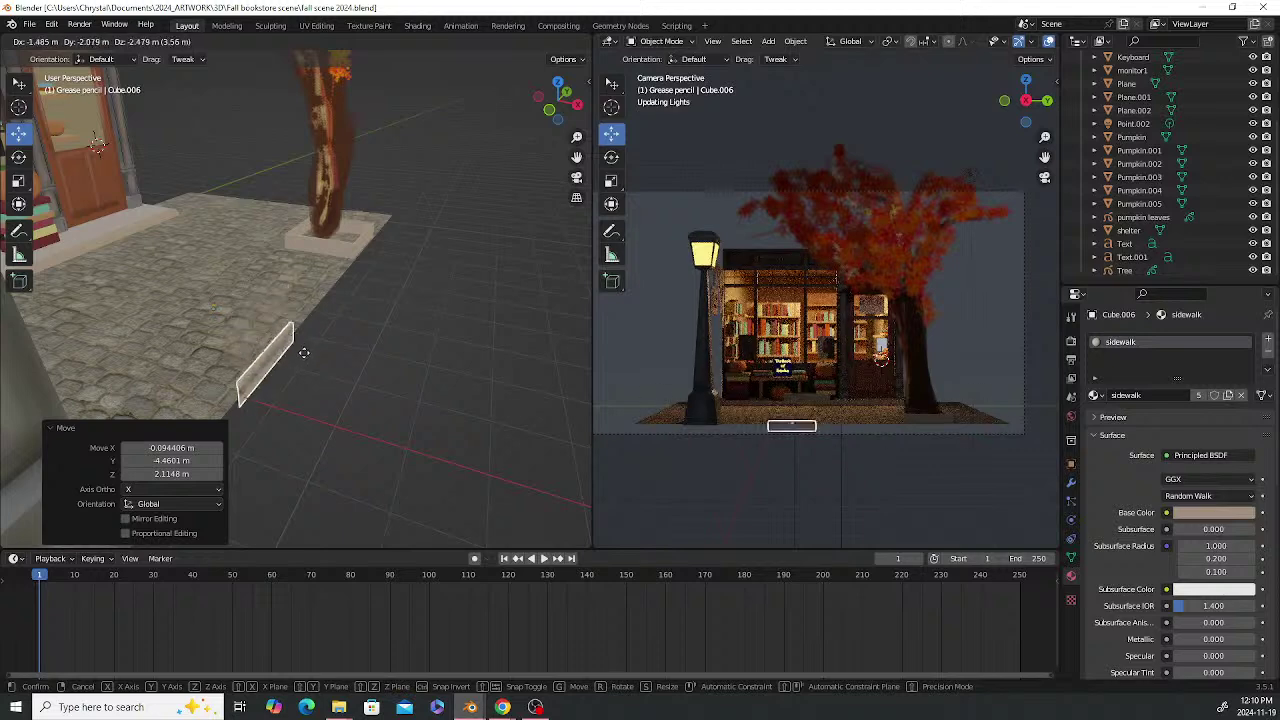
left_click(322, 341)
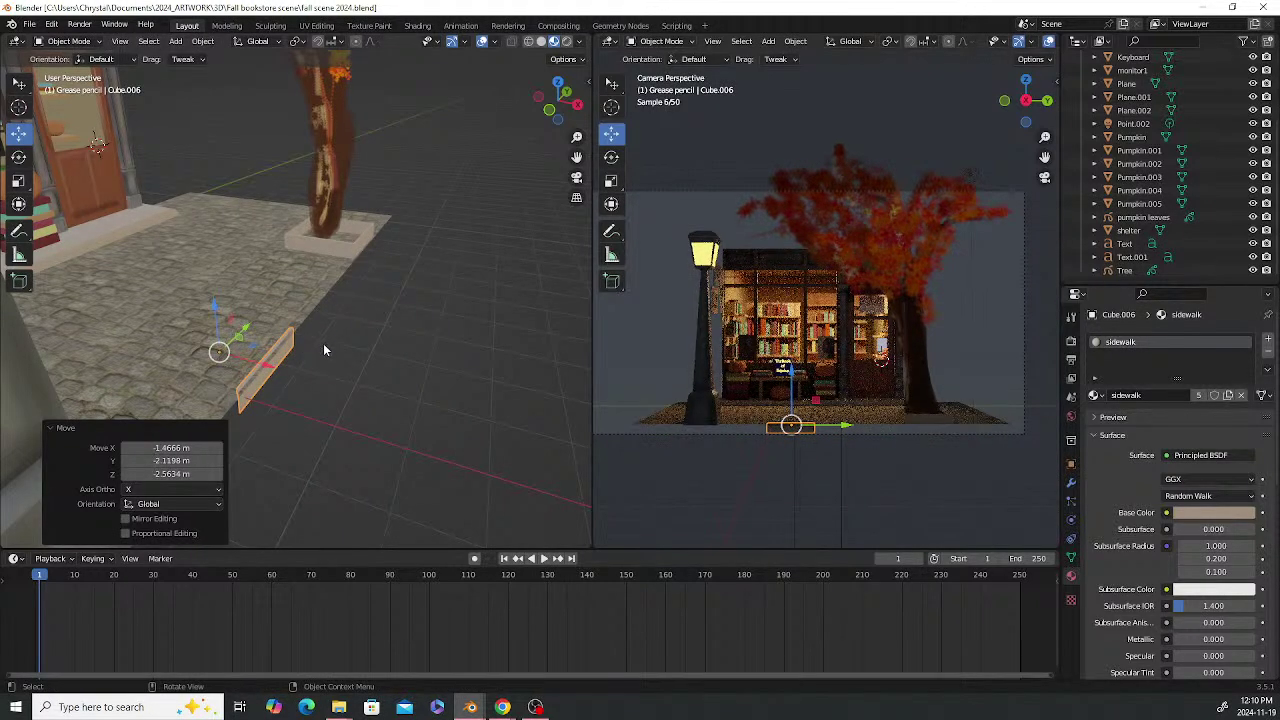
Shift the curb strip outward from the cobblestone edge by about 0.33 m in X, -0.25 m in Y and 0.23 m in Z
middle_click_drag(323, 350, 224, 225)
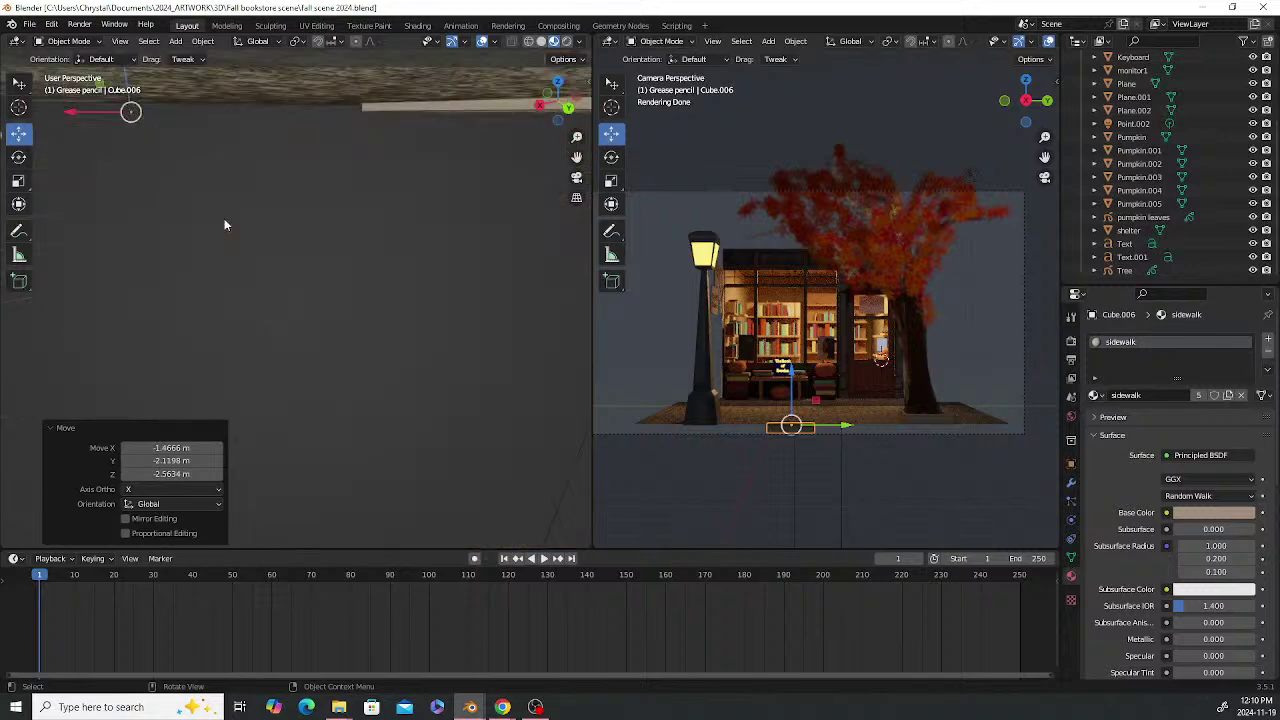
middle_click_drag(190, 183, 237, 226)
scroll(279, 219, "up", 2)
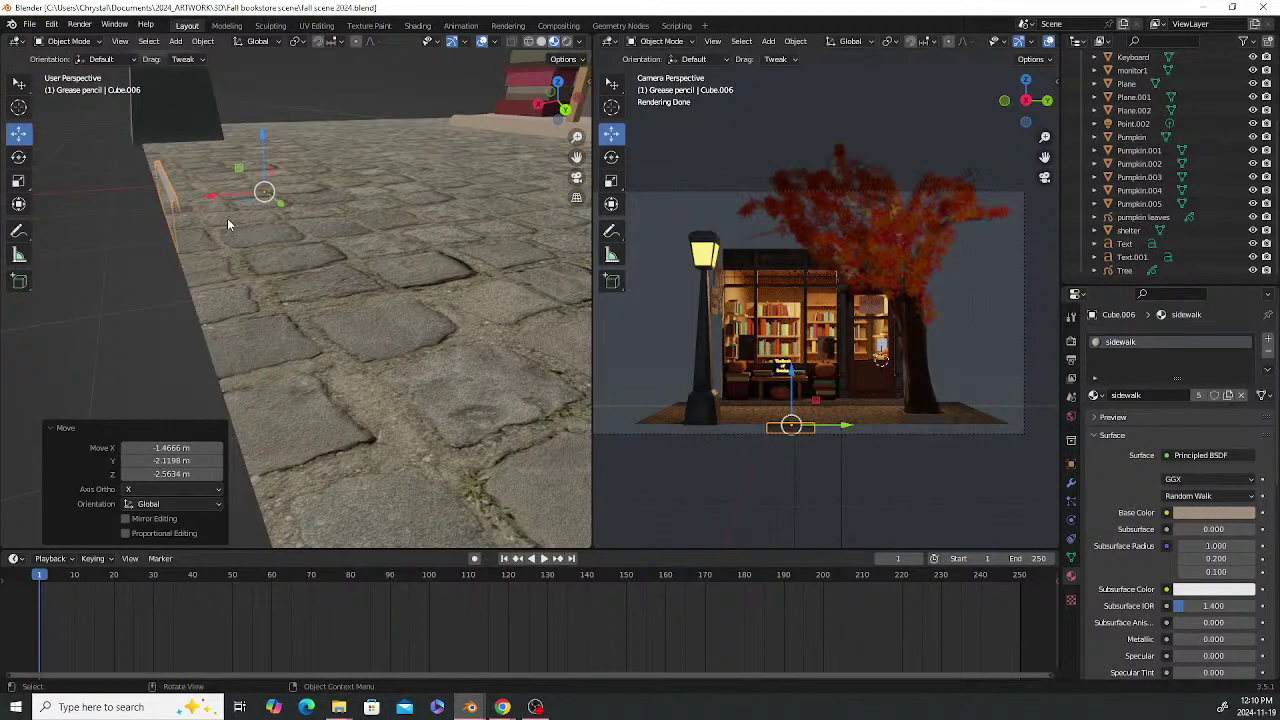
key("g")
left_click(188, 190)
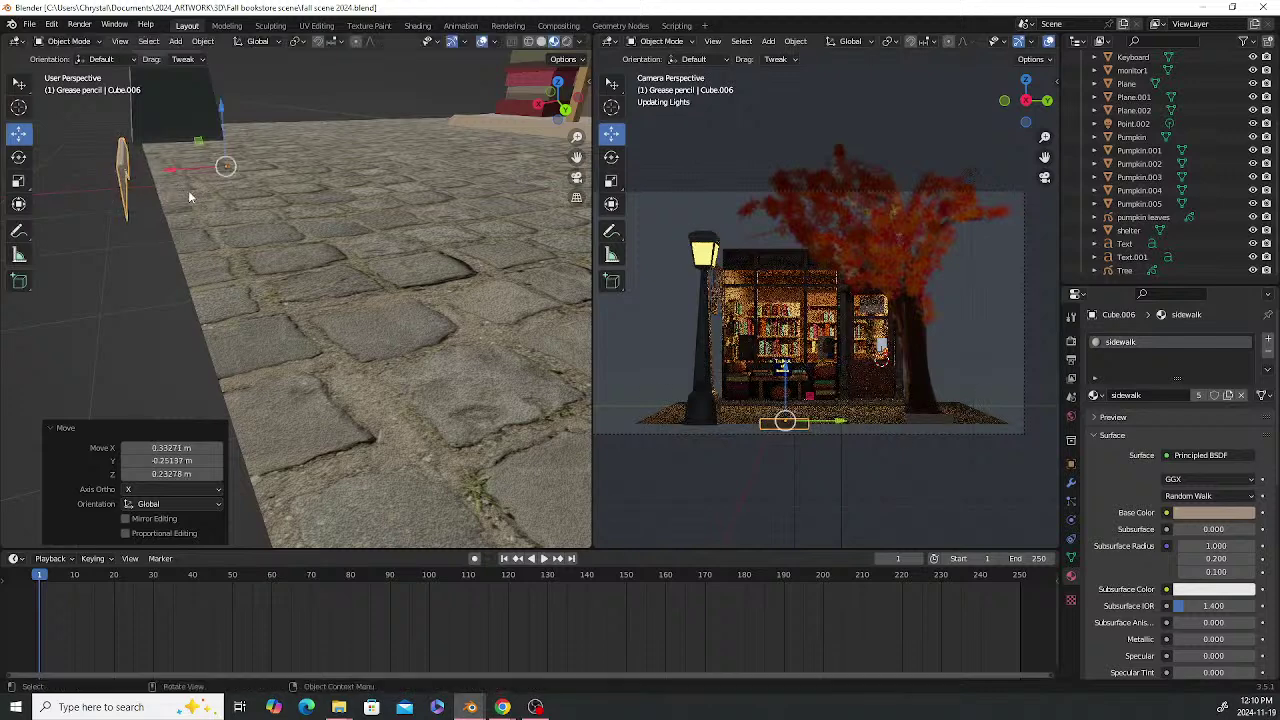
Extrude the curb strip's inner edge toward the cobblestones by about -0.235 m in X and 0.048 m in Y, with 0 m in Z
middle_click_drag(222, 241, 295, 241)
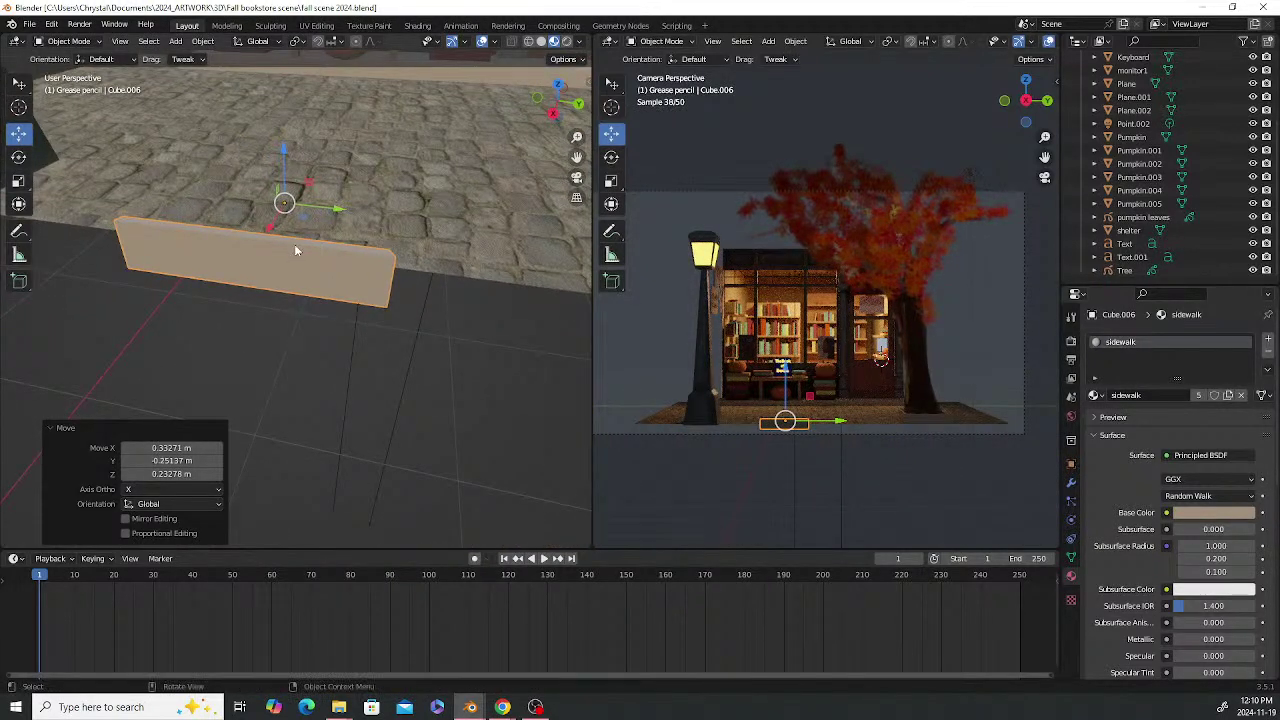
middle_click_drag(319, 287, 239, 265)
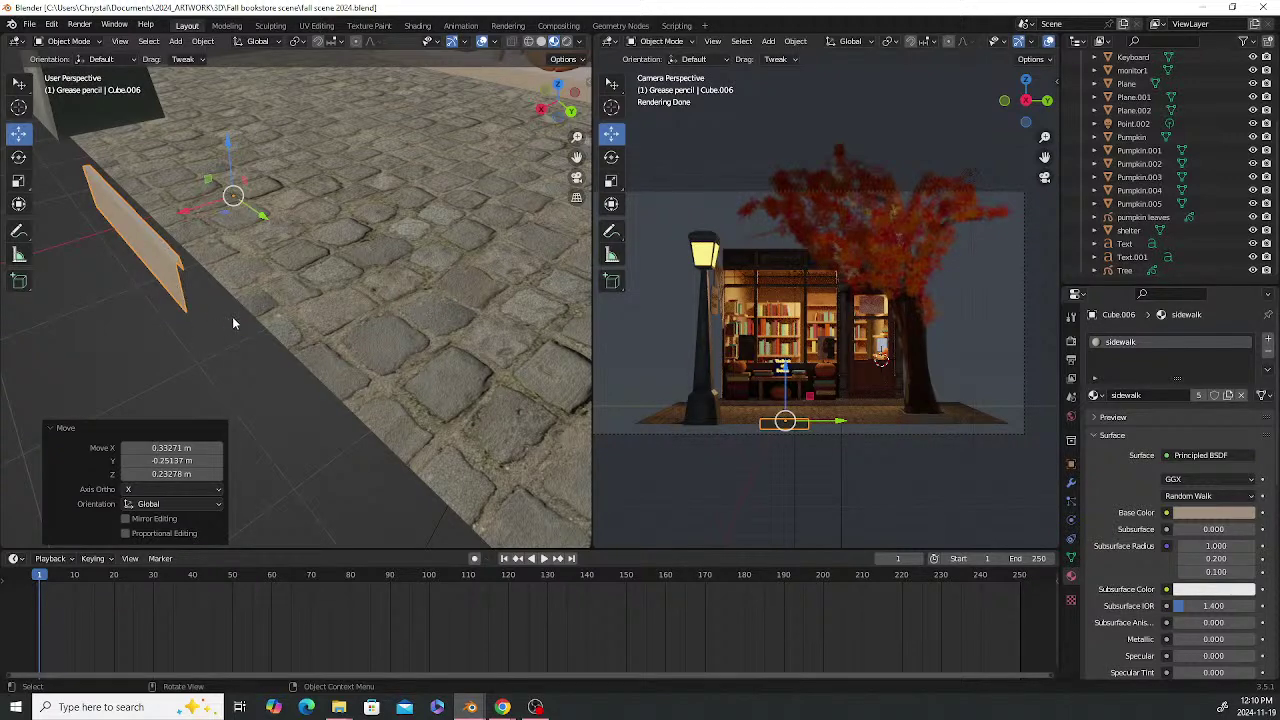
middle_click_drag(232, 323, 210, 281)
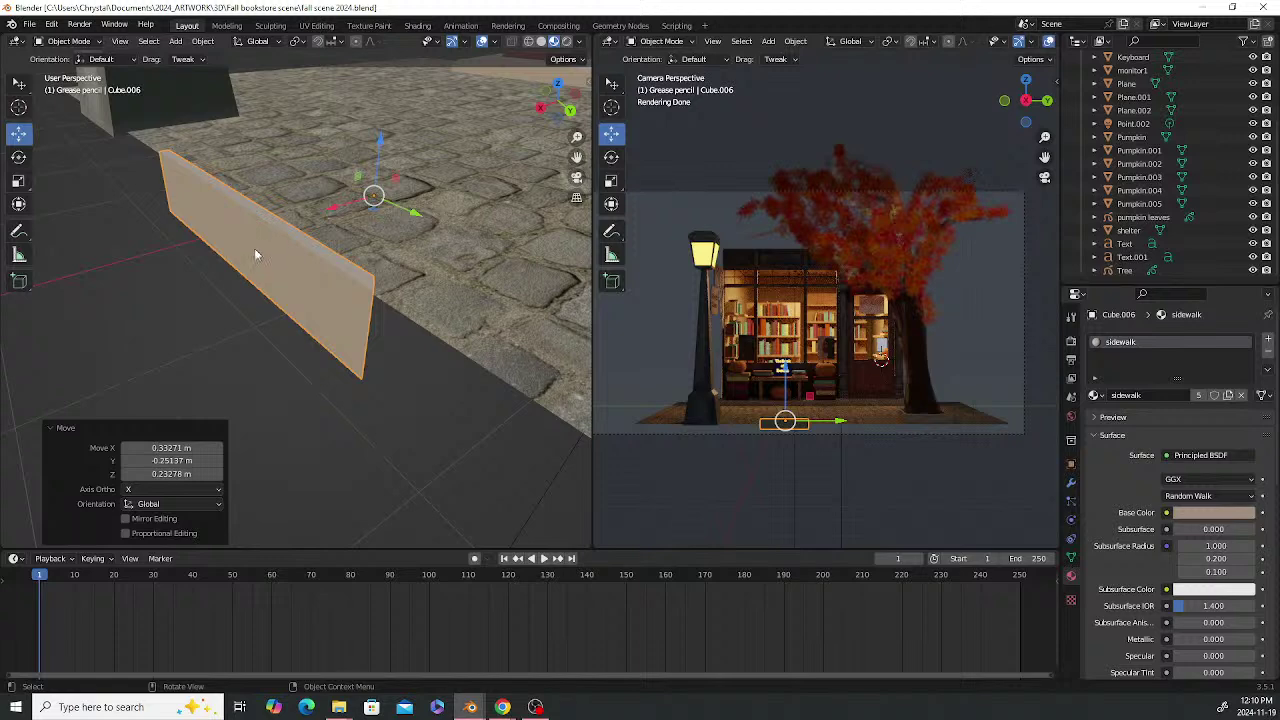
scroll(284, 305, "down", 3)
middle_click_drag(284, 298, 363, 396)
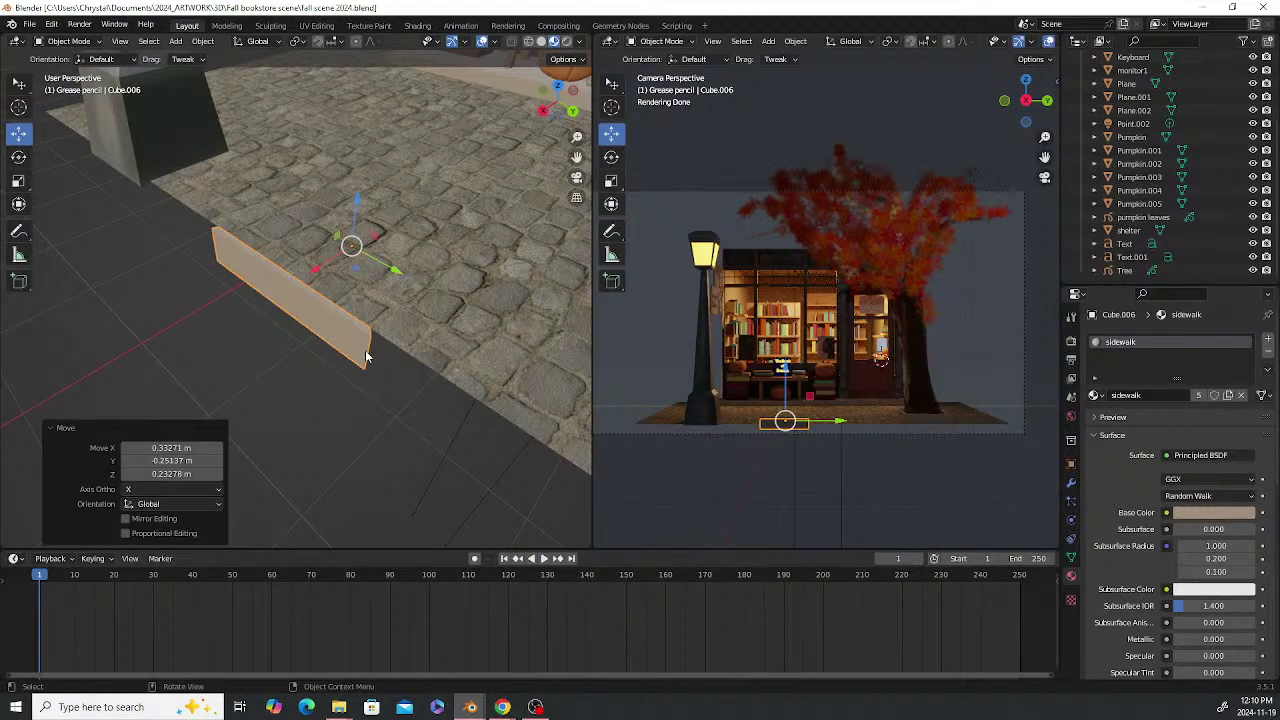
middle_click_drag(365, 350, 372, 356)
key("Tab")
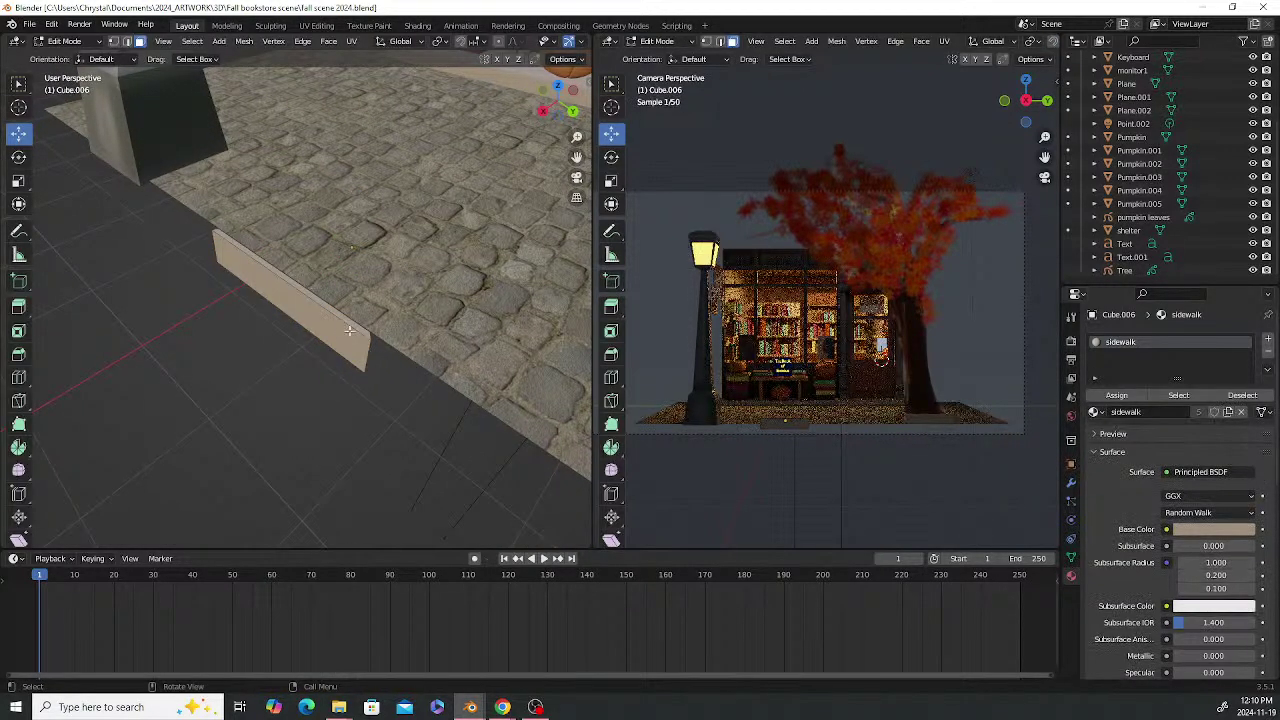
middle_click_drag(334, 316, 250, 236)
scroll(249, 234, "up", 4)
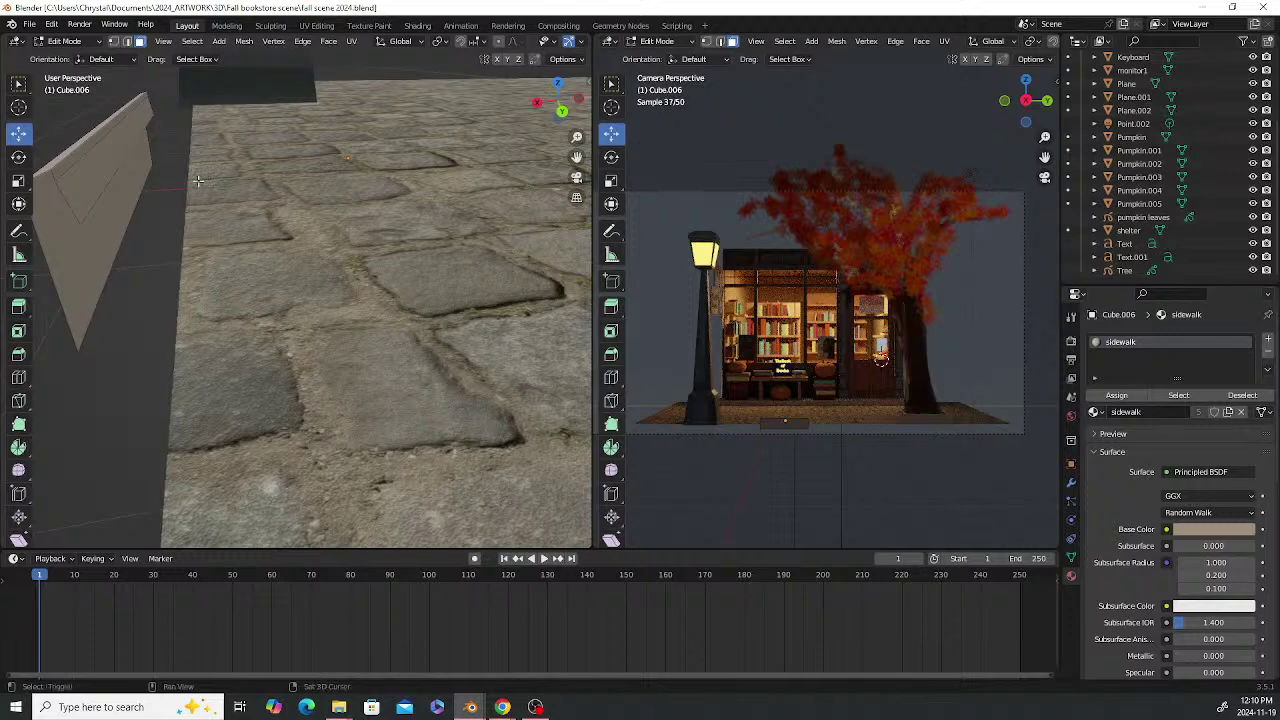
middle_click_drag(198, 181, 229, 252, "shift")
left_click(127, 41)
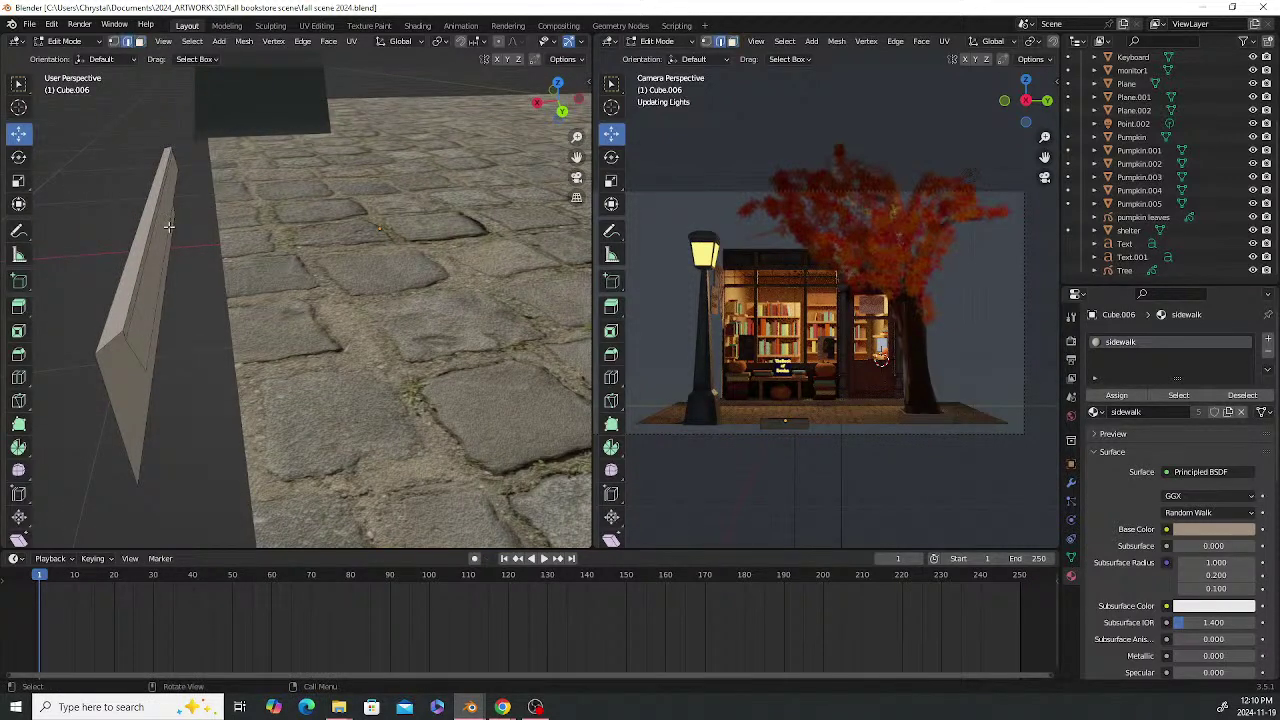
left_click(158, 271)
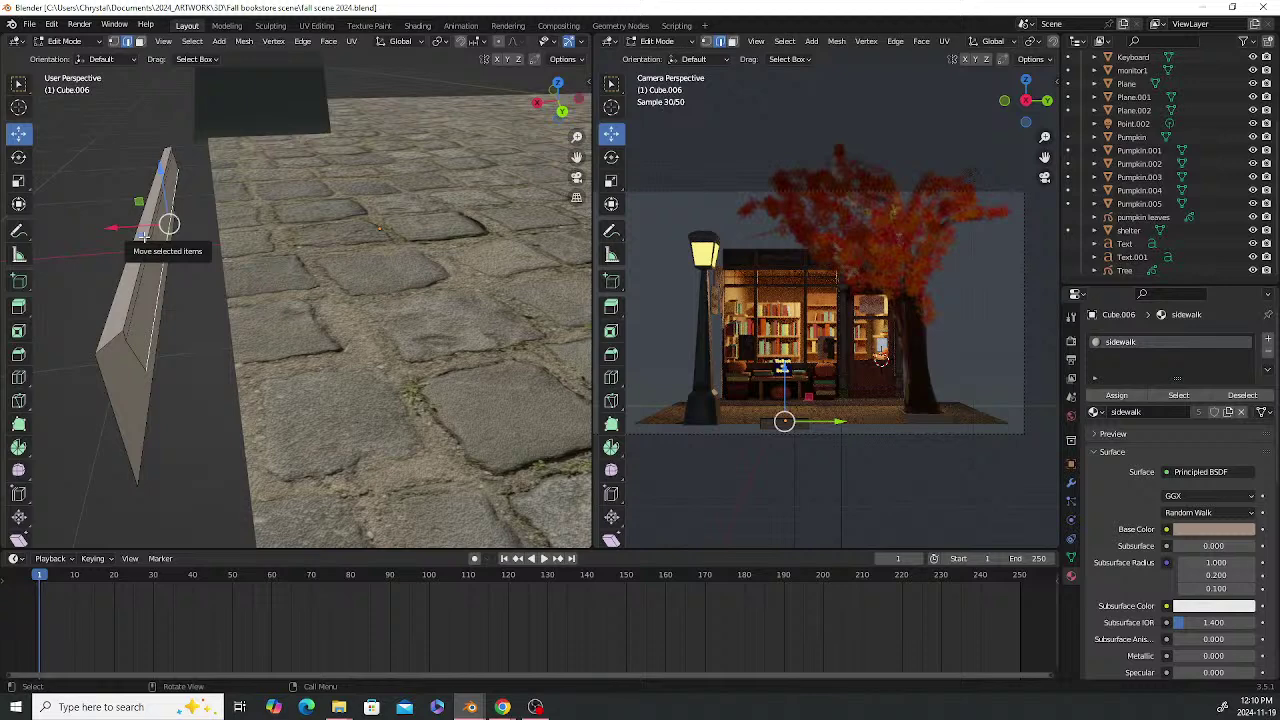
key("e")
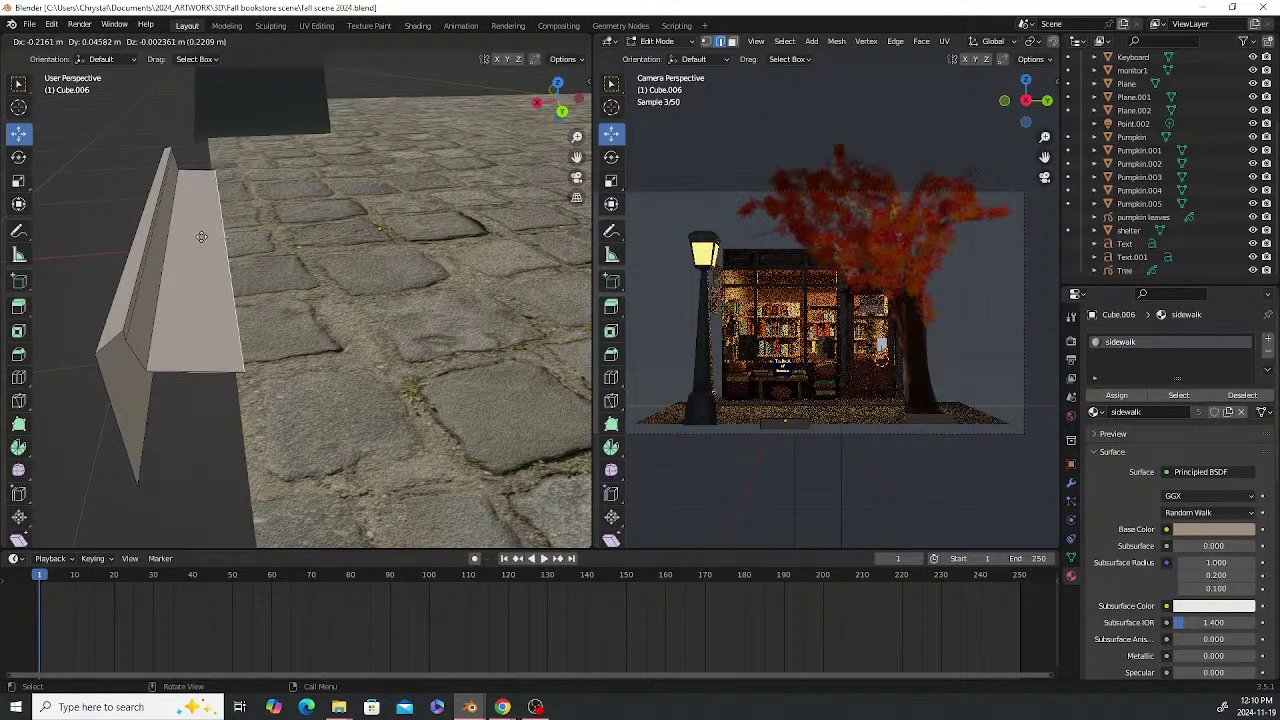
left_click(201, 237)
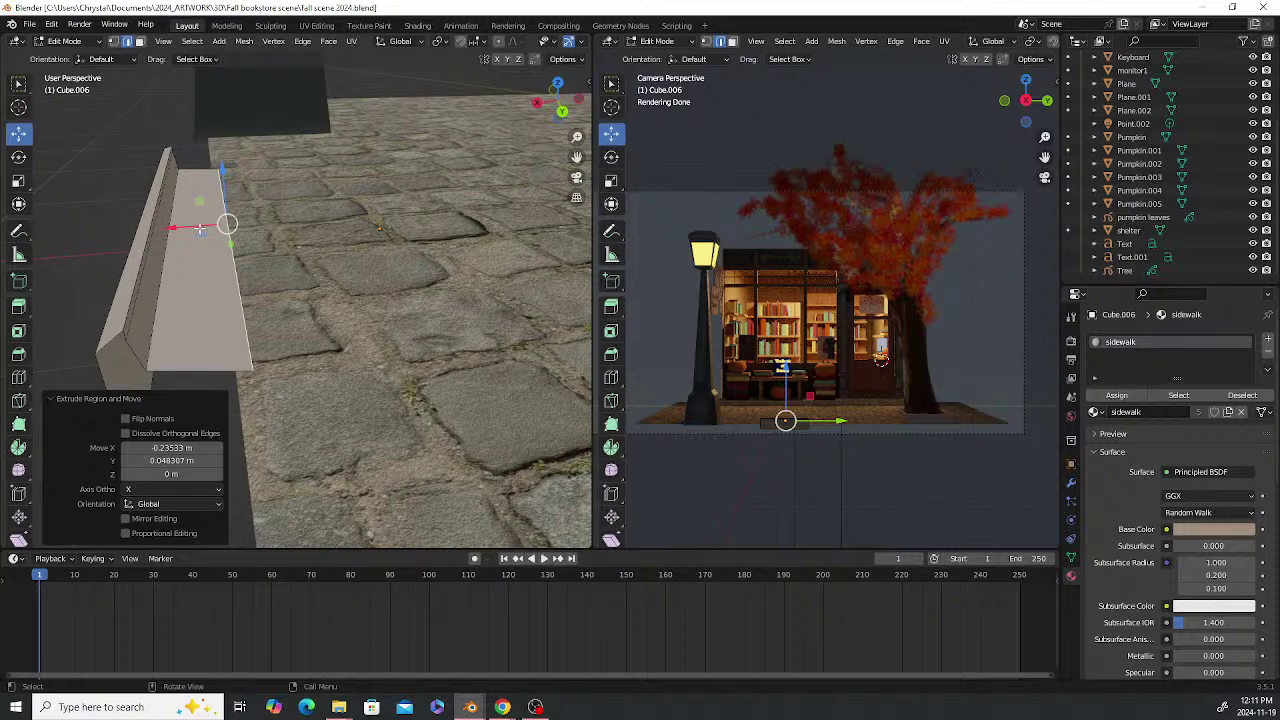
Delete the curb strip's extruded face and its inner side and bevel faces, keeping only the top and street-side faces
key("Tab")
key("Tab")
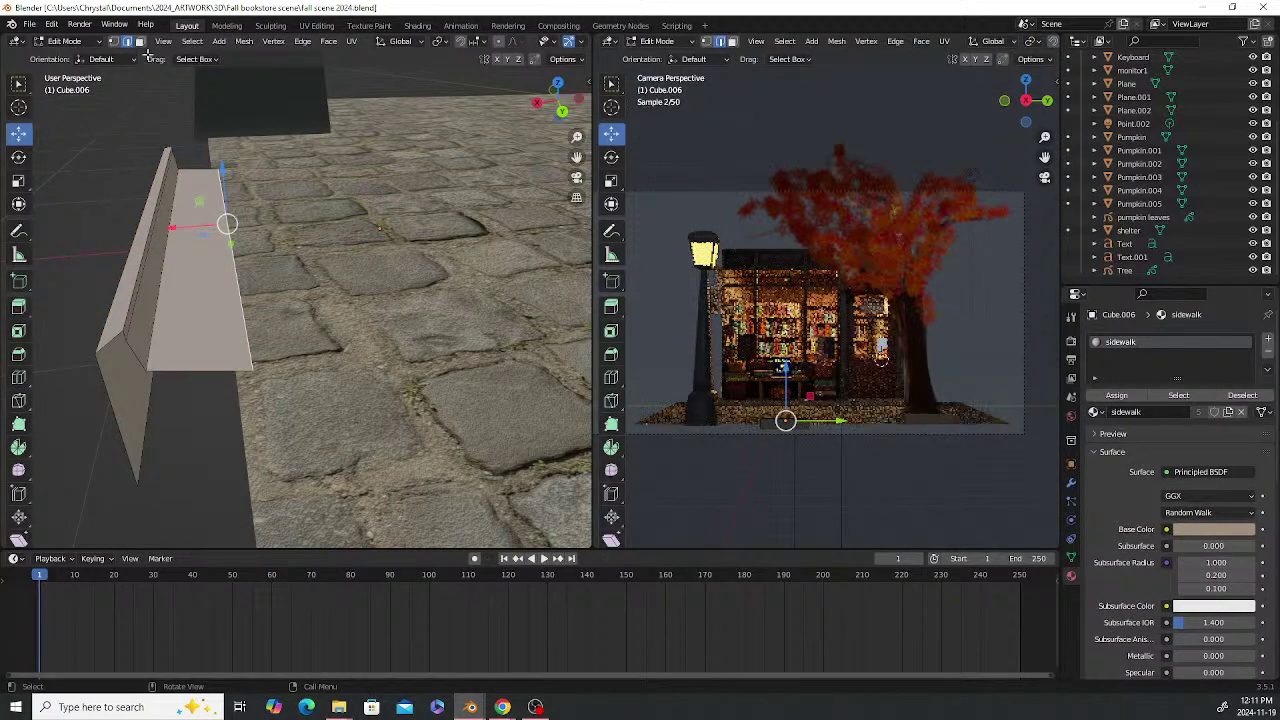
left_click(157, 280, "shift")
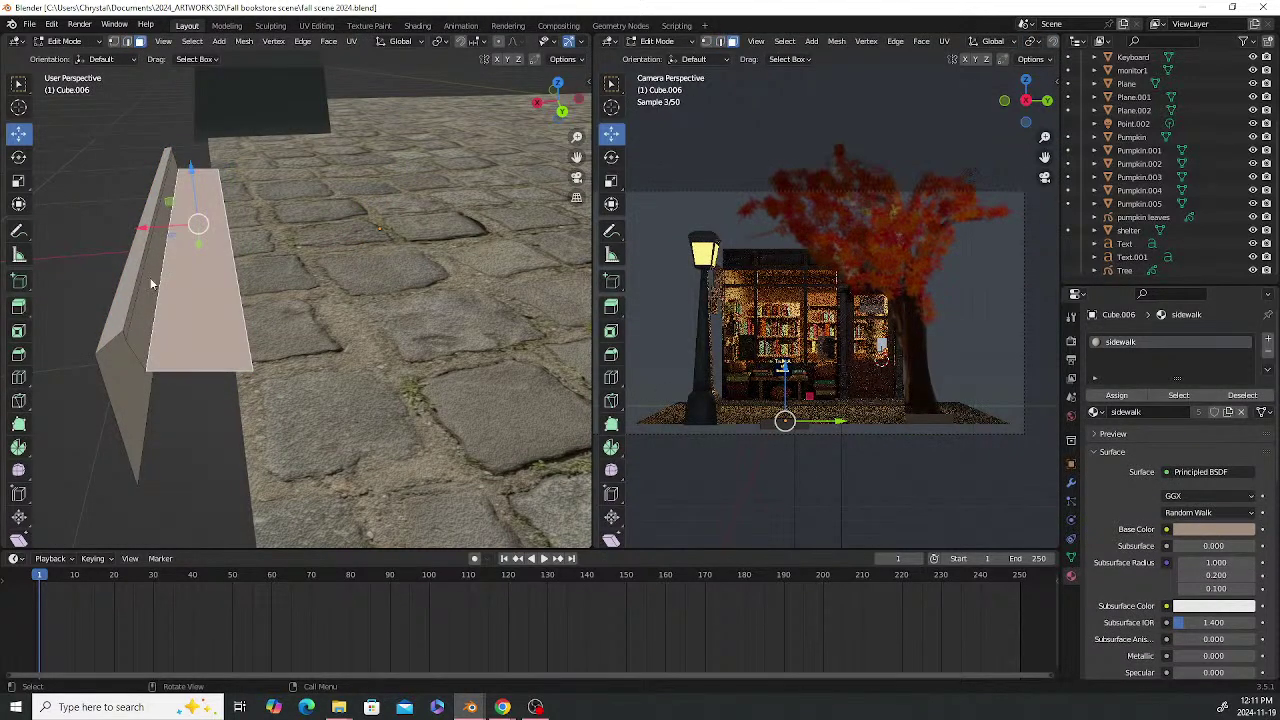
key("Tab")
key("Tab")
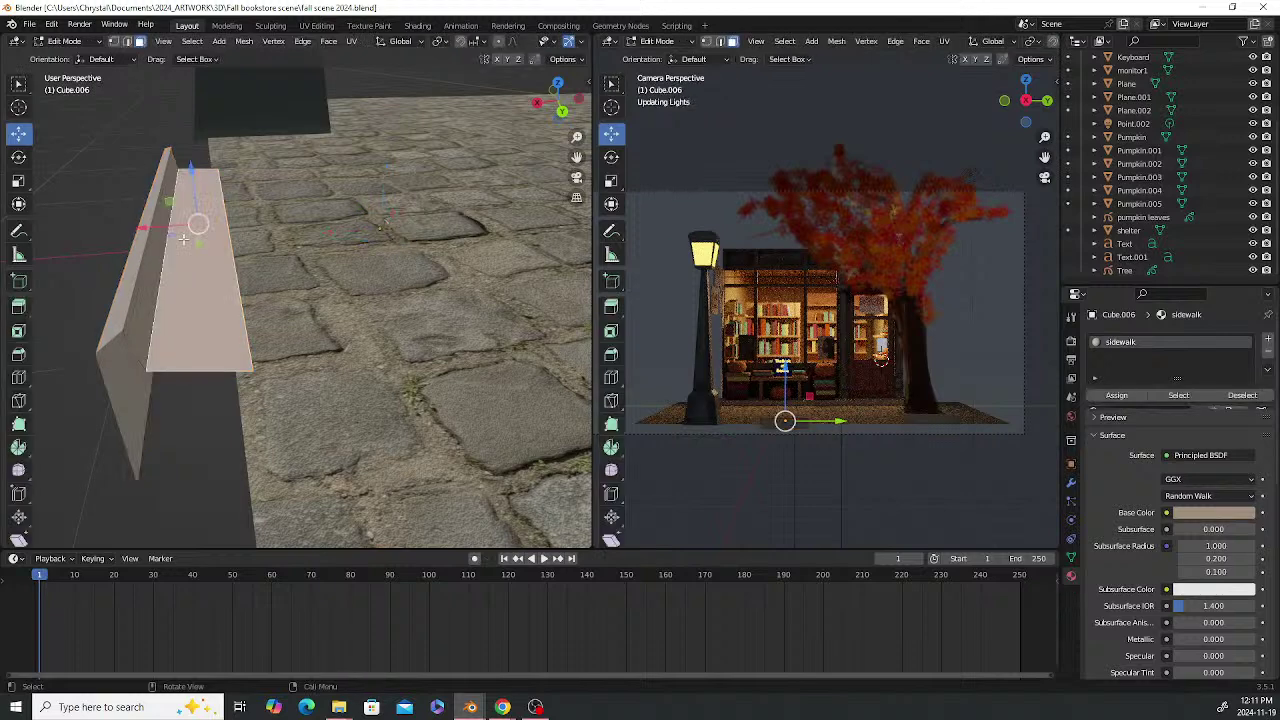
key("x")
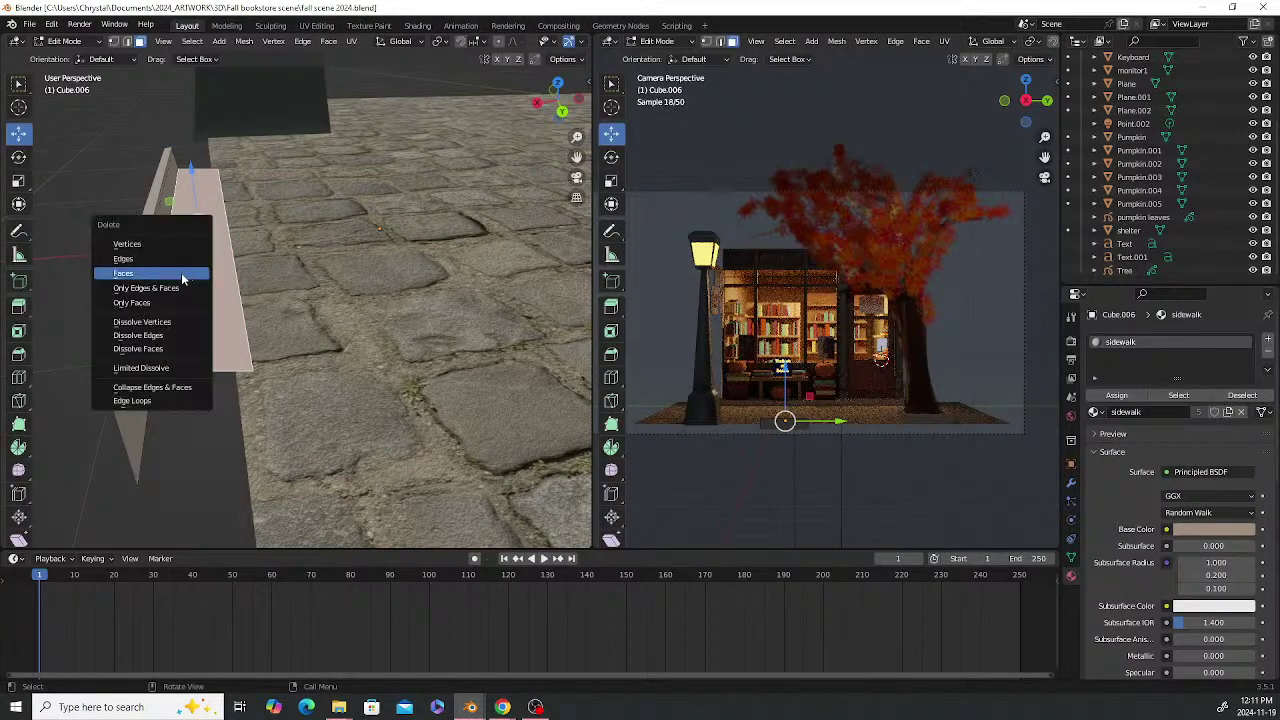
left_click(181, 272)
key("x")
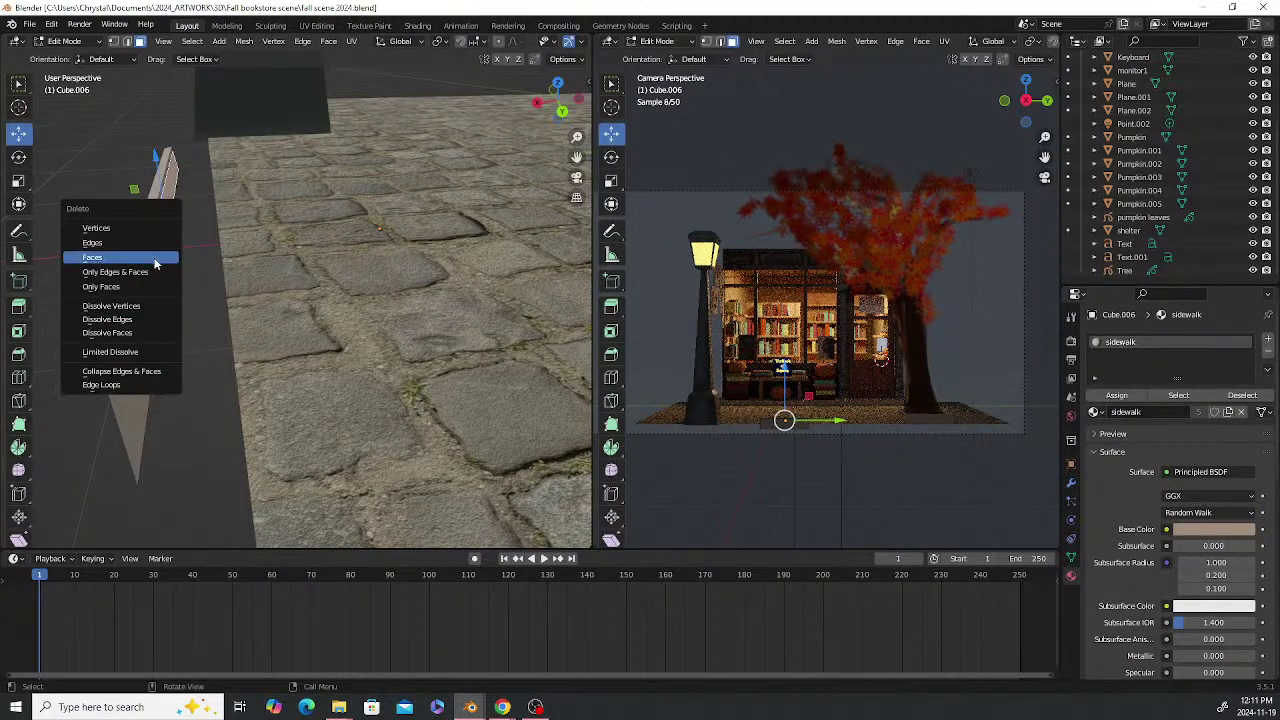
left_click(150, 256)
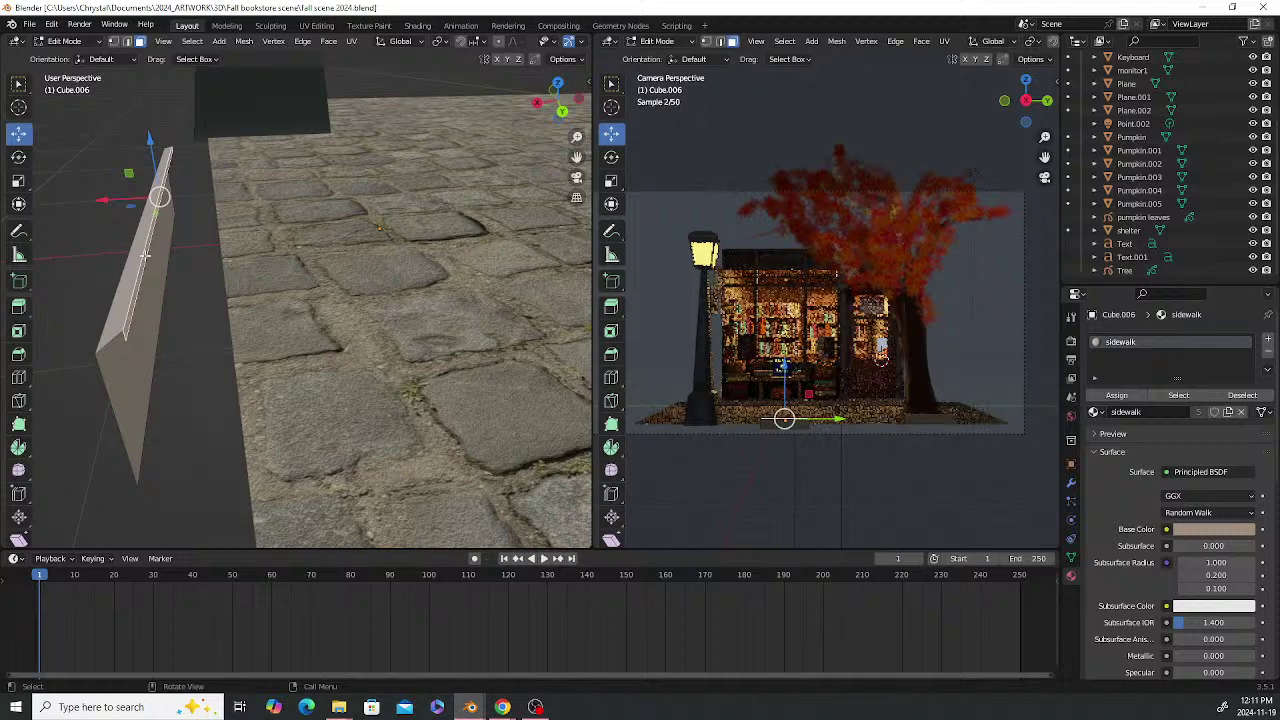
key("x")
left_click(145, 252)
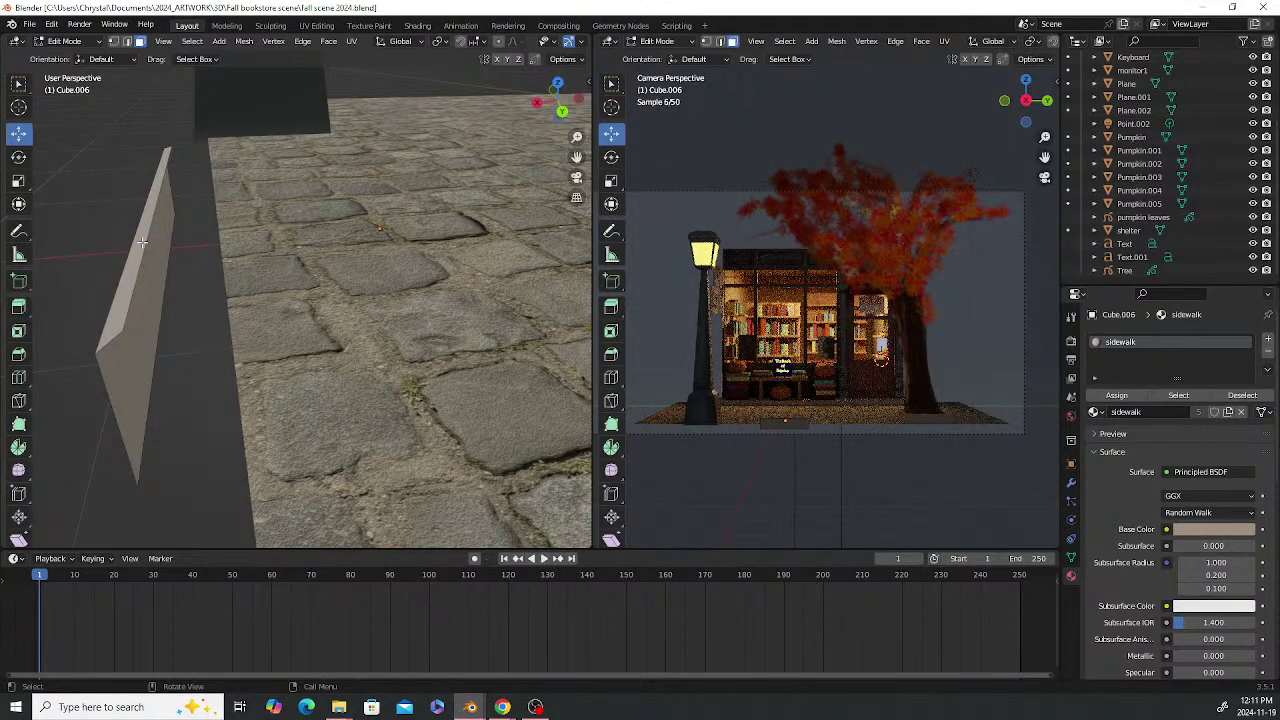
Widen the curb's top face by moving its inner edge toward the cobblestones by about -0.349 m in X
left_click(145, 245)
left_click_drag(226, 253, 231, 253)
left_click(149, 244)
middle_click_drag(162, 243, 174, 243)
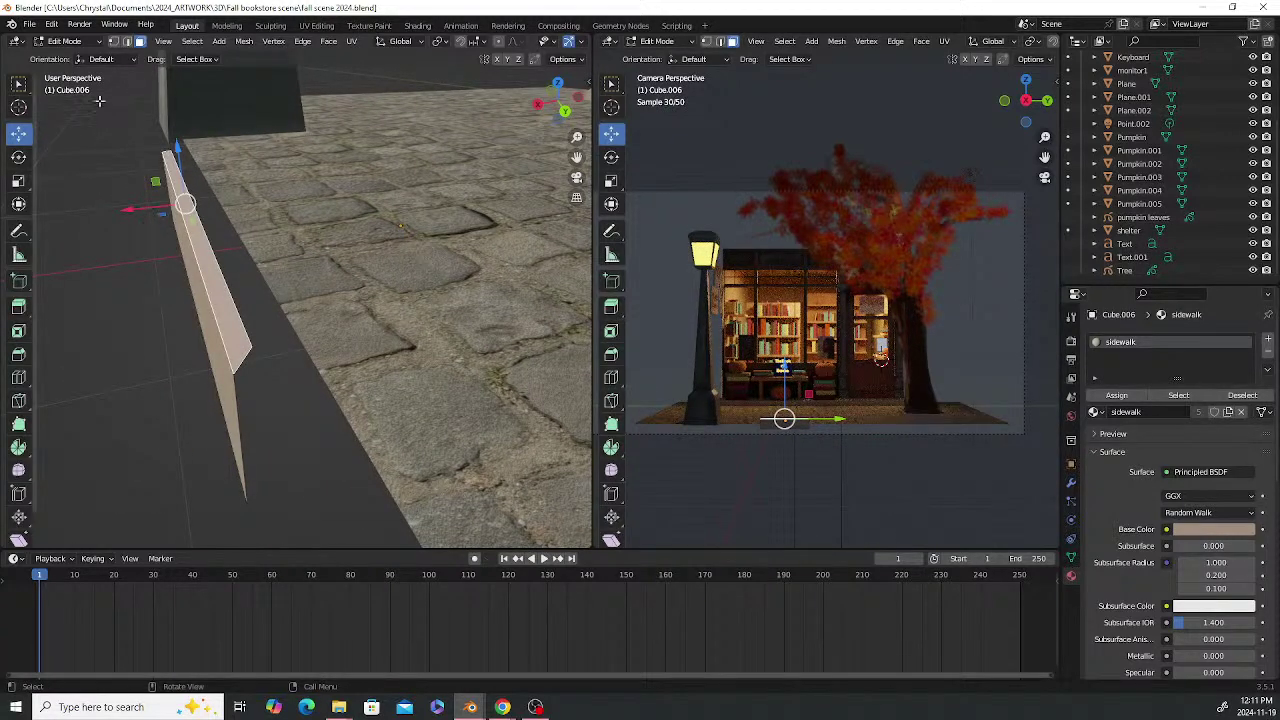
left_click(127, 41)
left_click(209, 254)
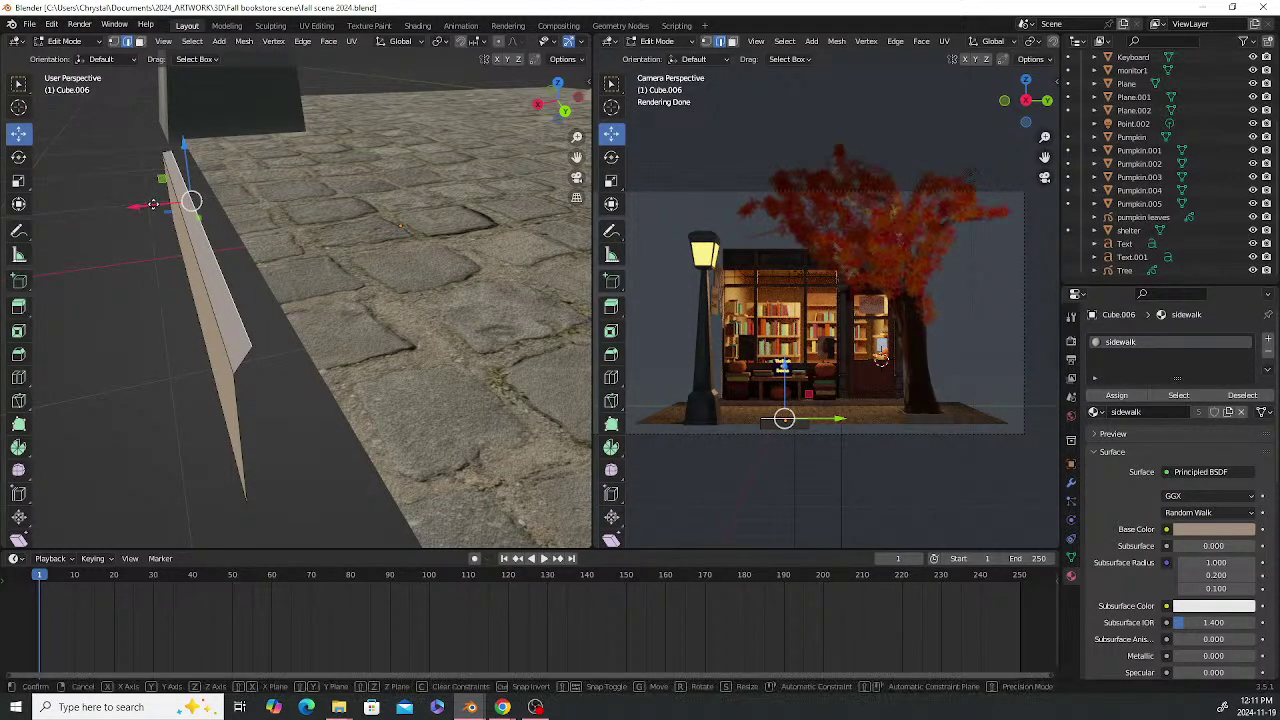
left_click_drag(134, 207, 225, 194)
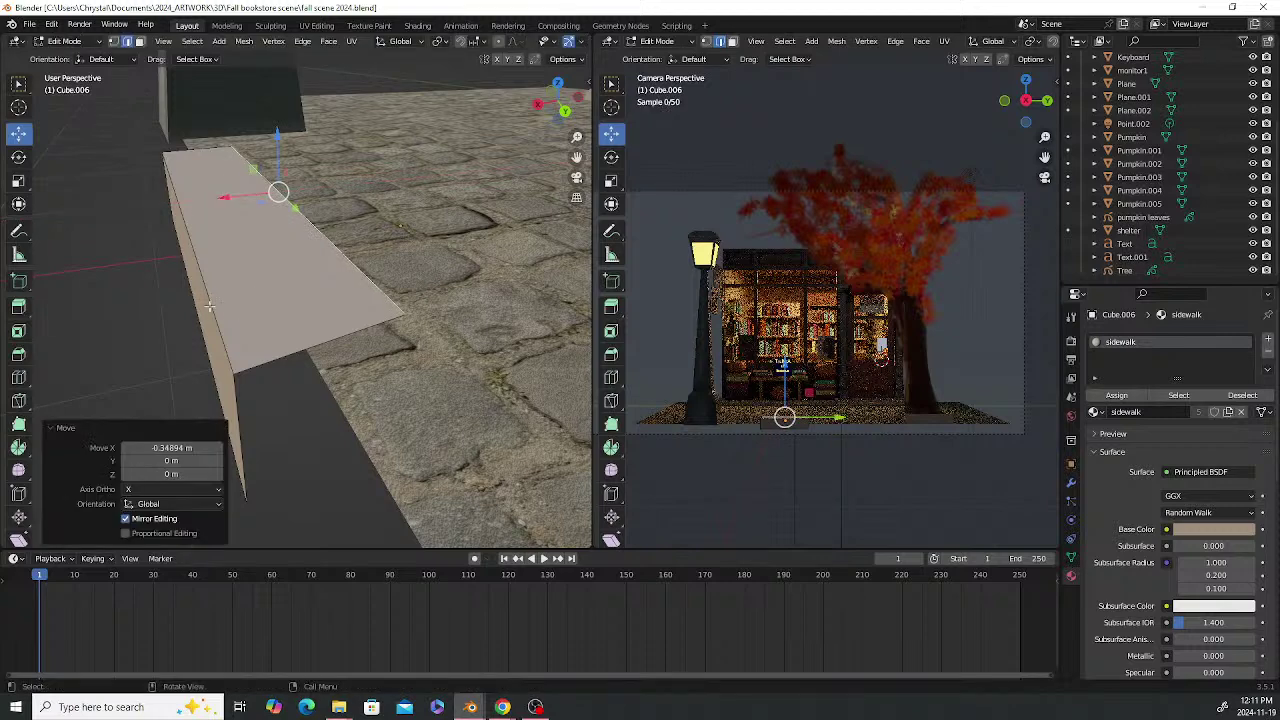
middle_click_drag(242, 310, 309, 314)
middle_click_drag(265, 242, 328, 234)
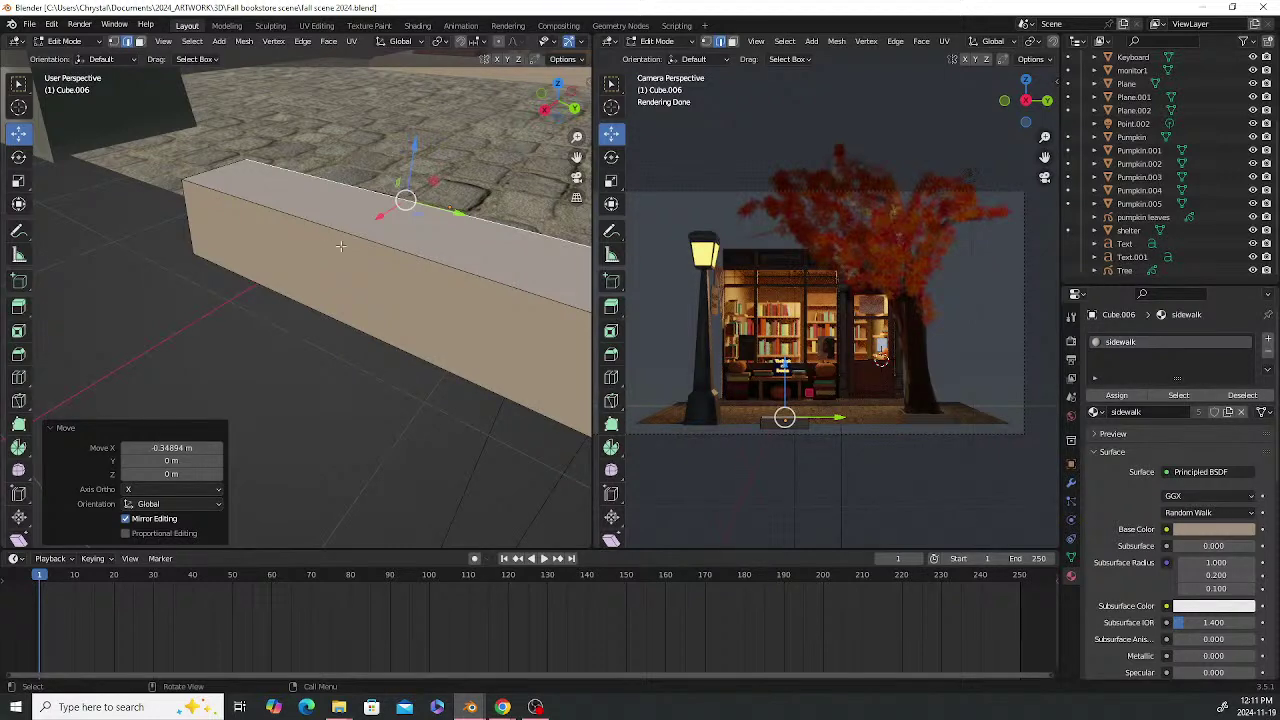
scroll(322, 264, "down", 2)
middle_click_drag(474, 256, 283, 268, "shift")
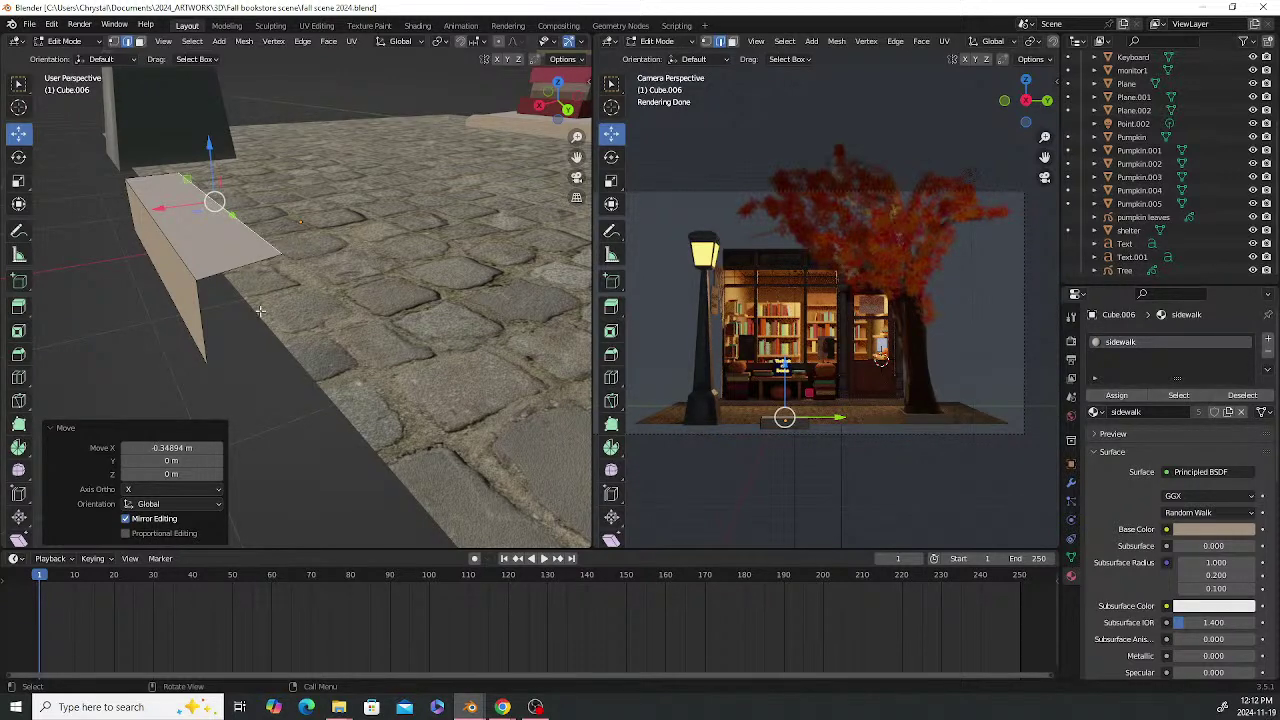
middle_click_drag(262, 313, 301, 313)
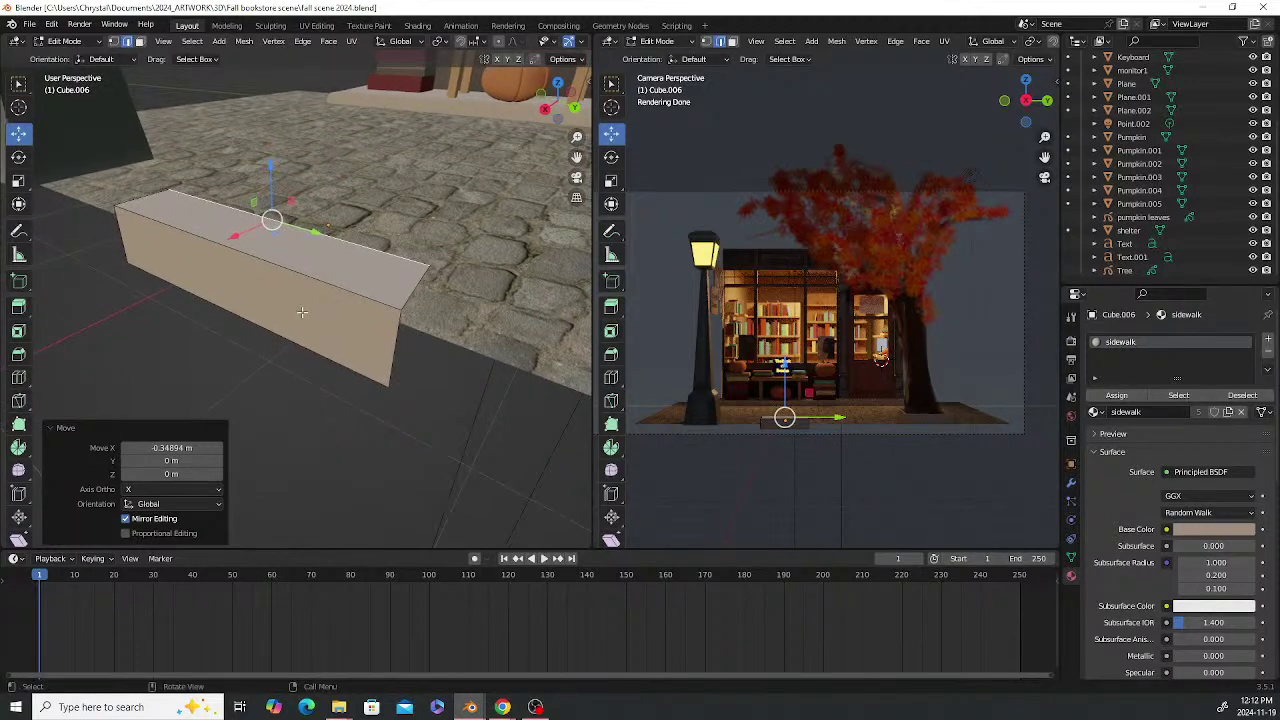
Bevel the curb's top front edge about 0.108 m wide with 2 segments, and lower the bevel's front edge about 0.025 m in Z
left_click(273, 258)
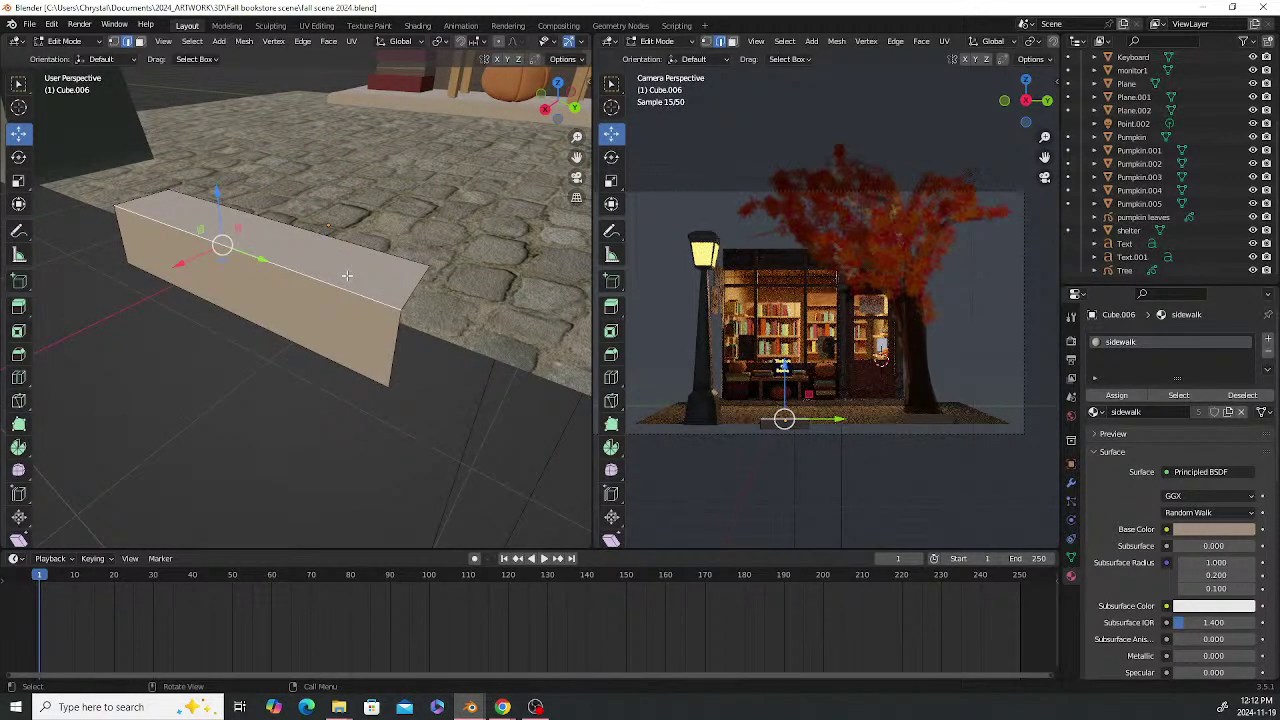
key("ctrl+b")
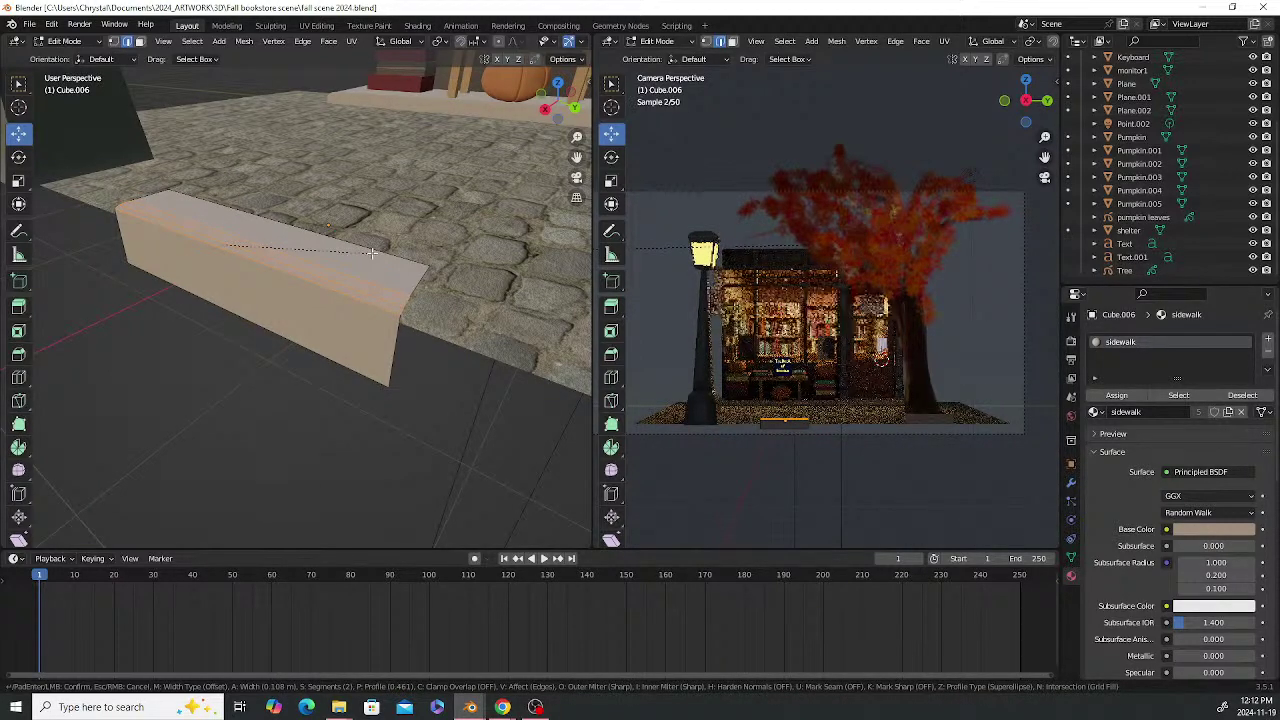
left_click(371, 252)
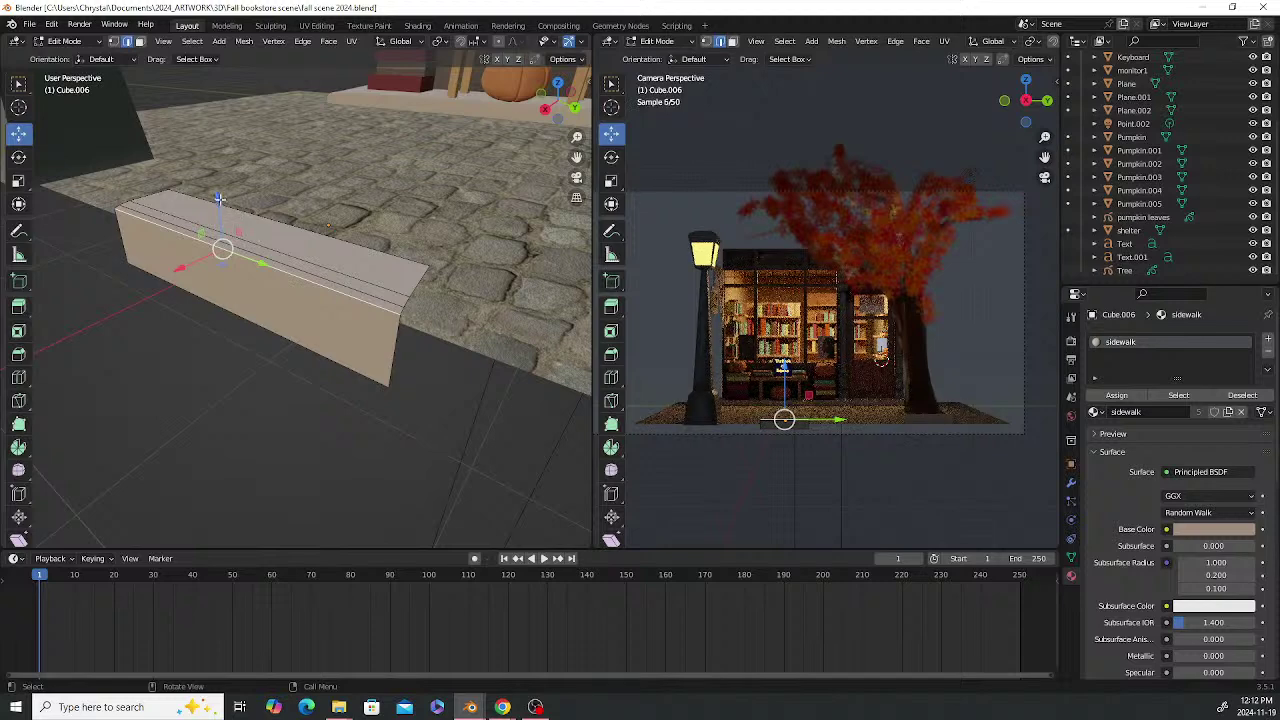
left_click_drag(219, 198, 222, 204)
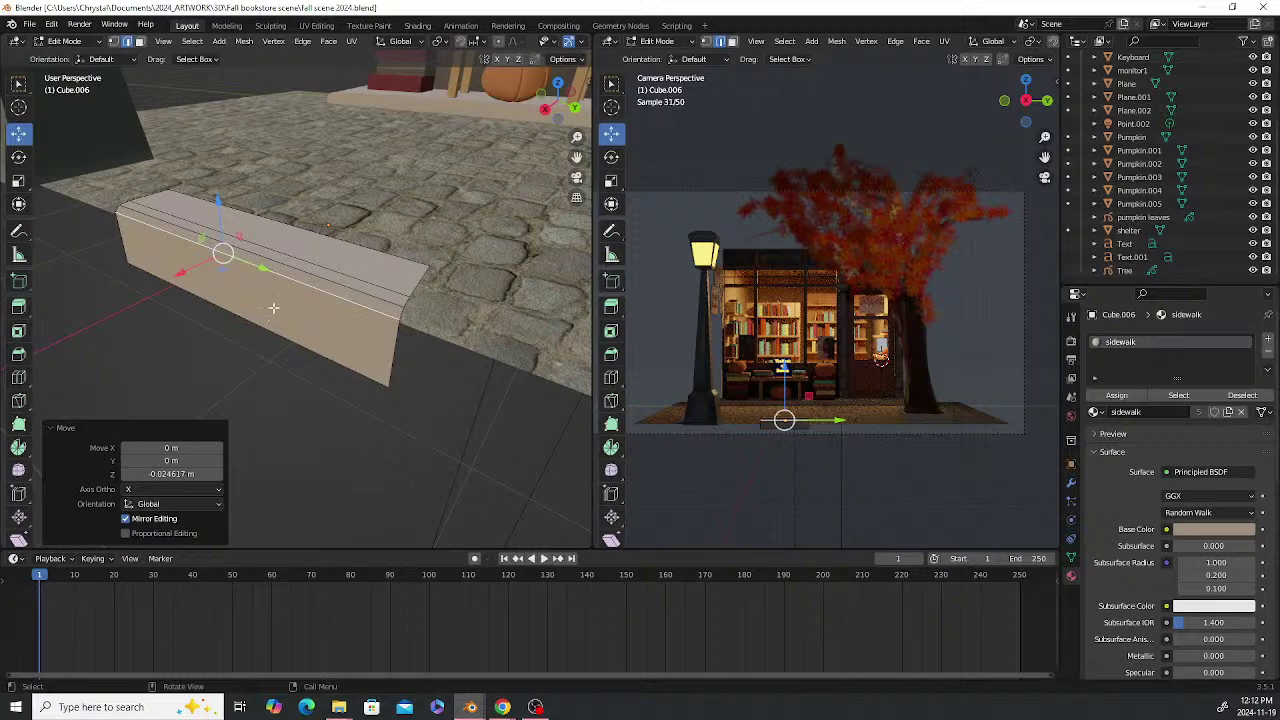
mouse_move(273, 308)
middle_mouse_down()
mouse_move(446, 283)
mouse_move(279, 293)
middle_mouse_up()
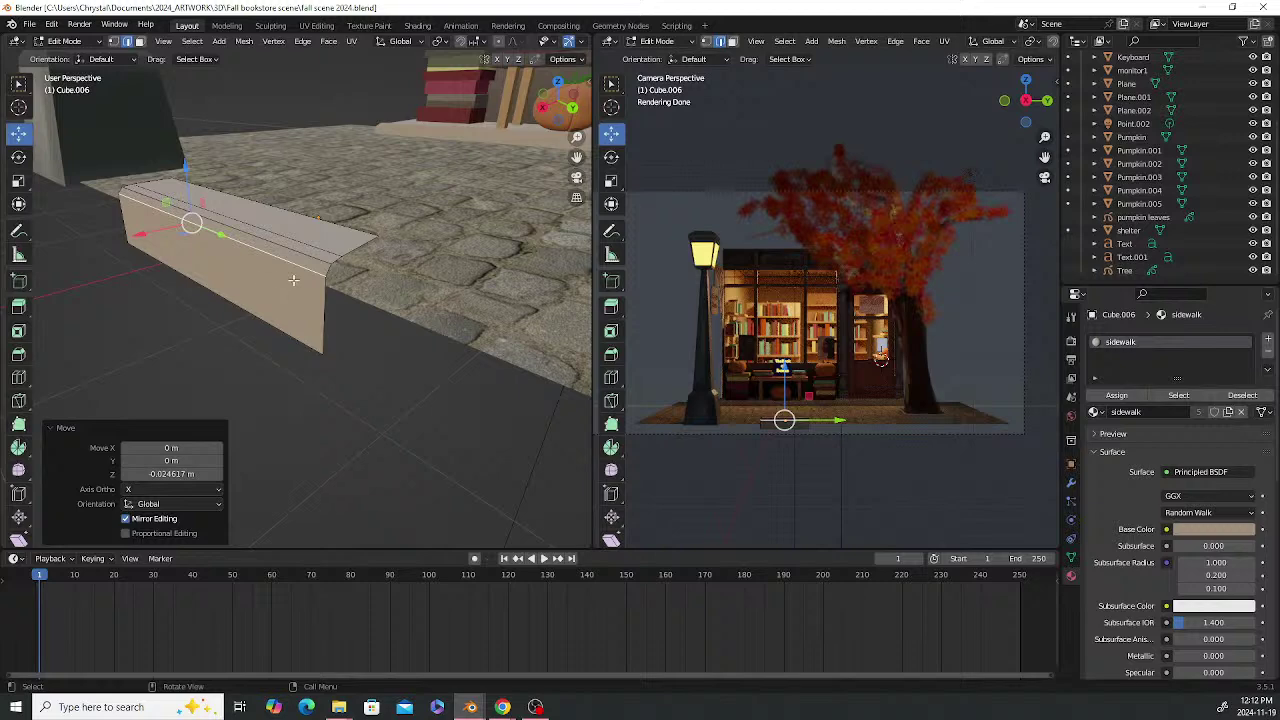
middle_click_drag(279, 300, 326, 293)
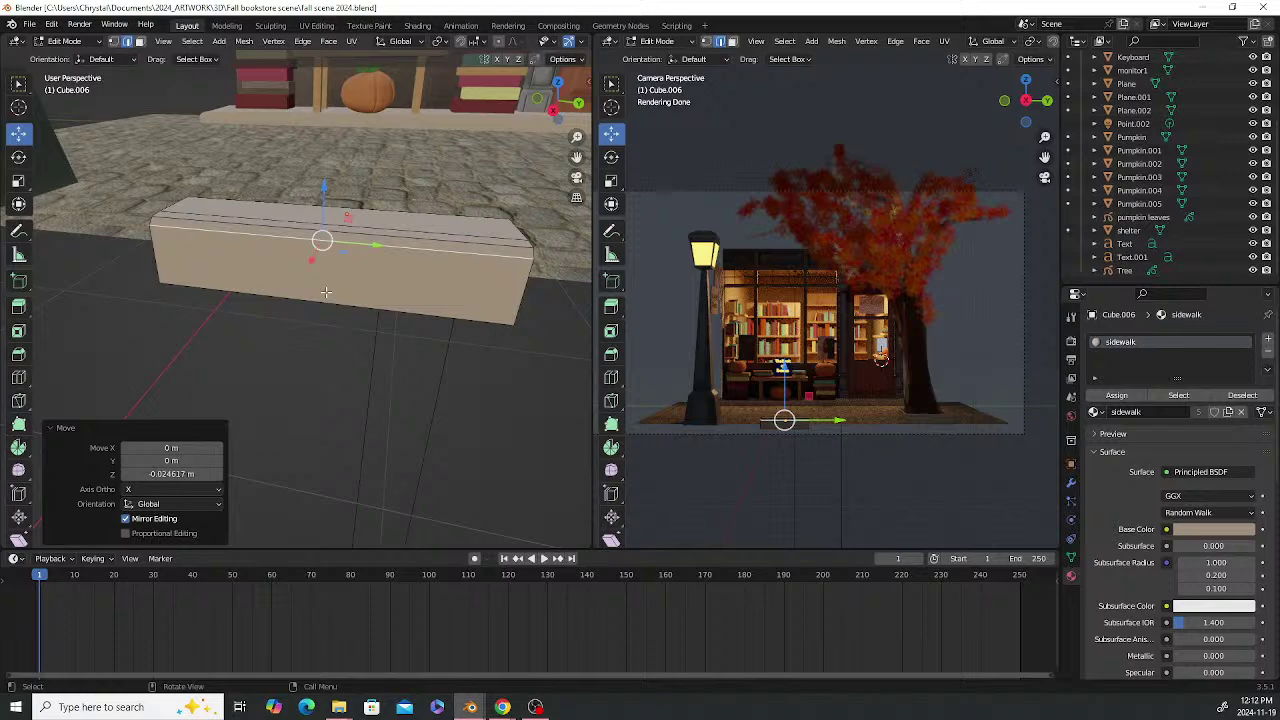
scroll(331, 279, "down", 5)
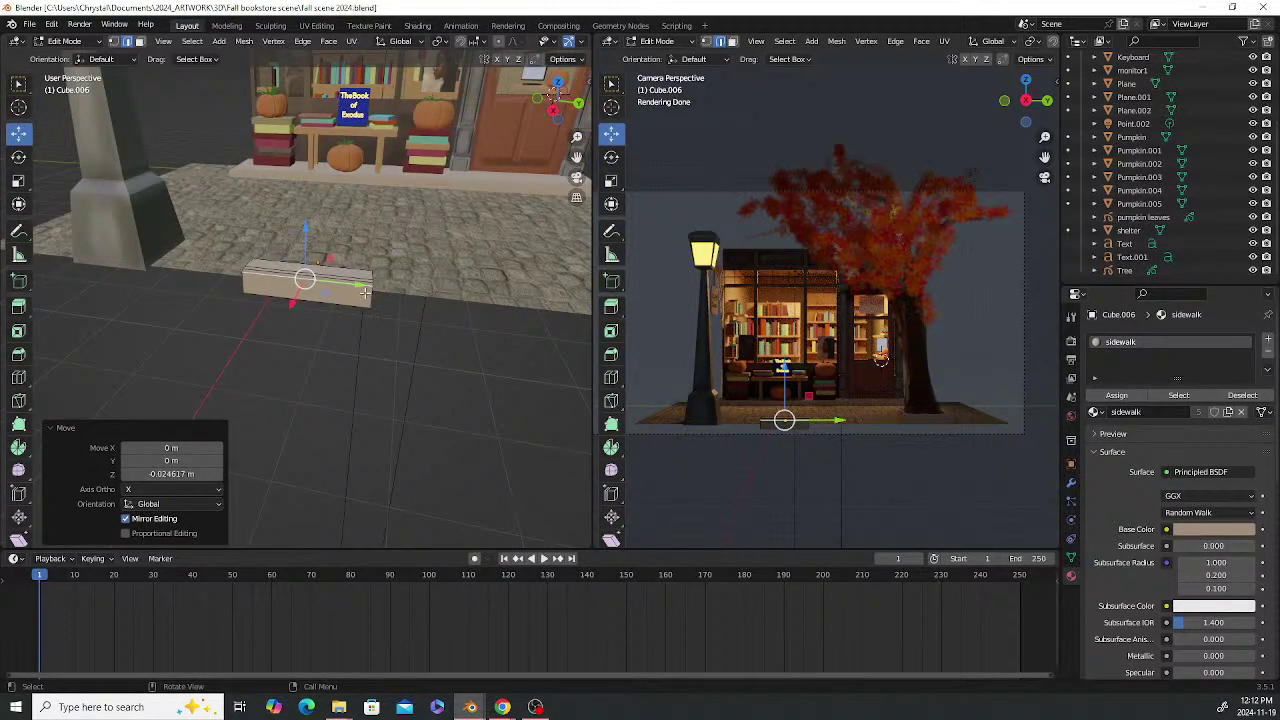
Return to Object Mode and stretch the curb along the cobblestone front by a factor of about 3.8 in Y
key("Tab")
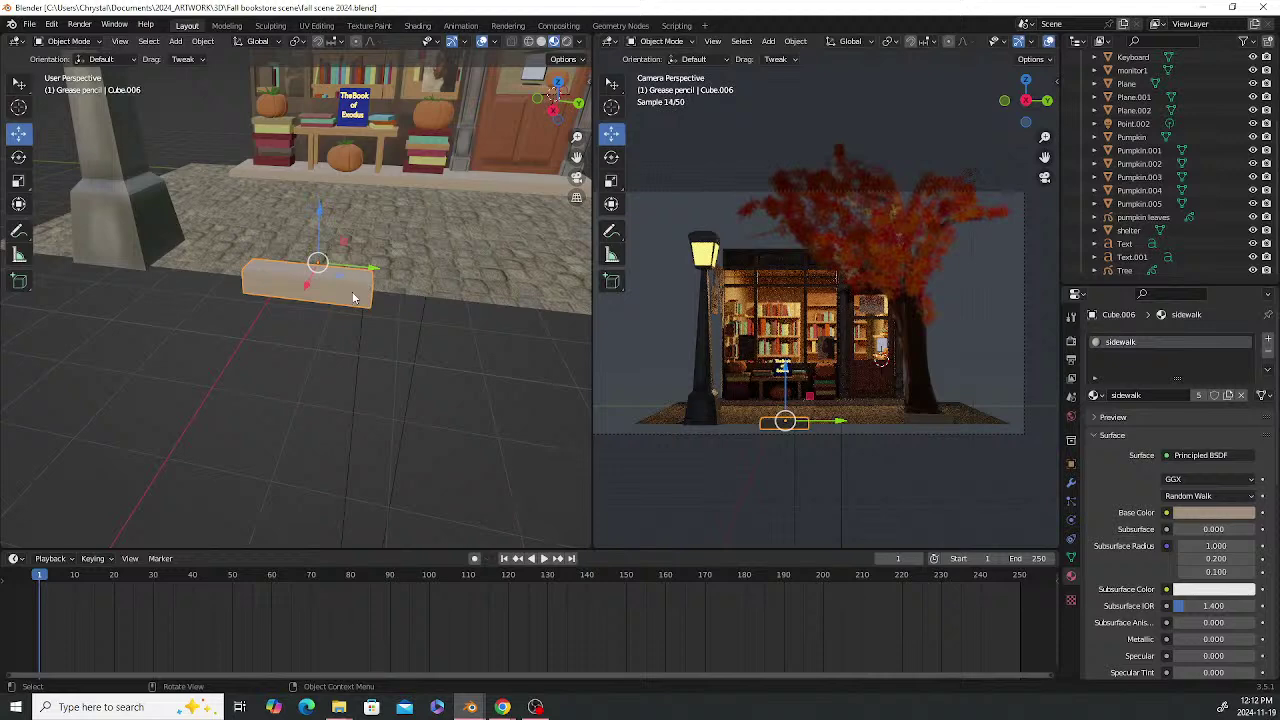
key("s")
key("y")
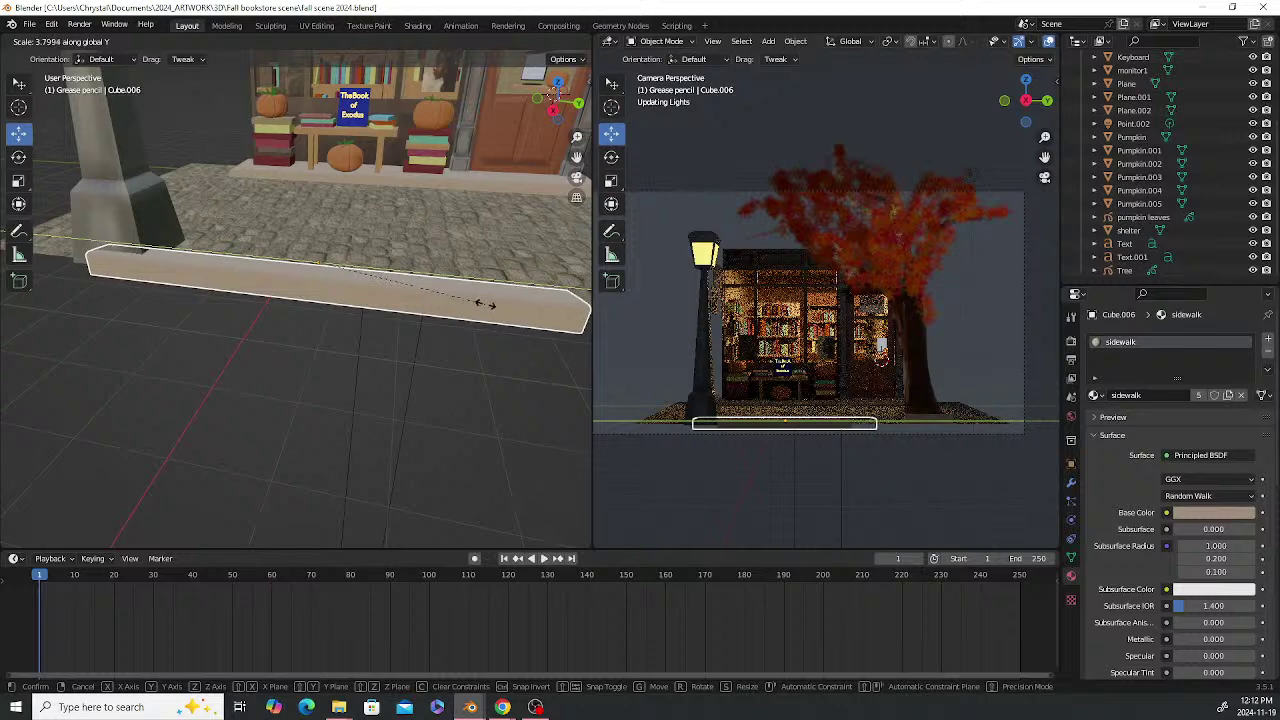
left_click(427, 316)
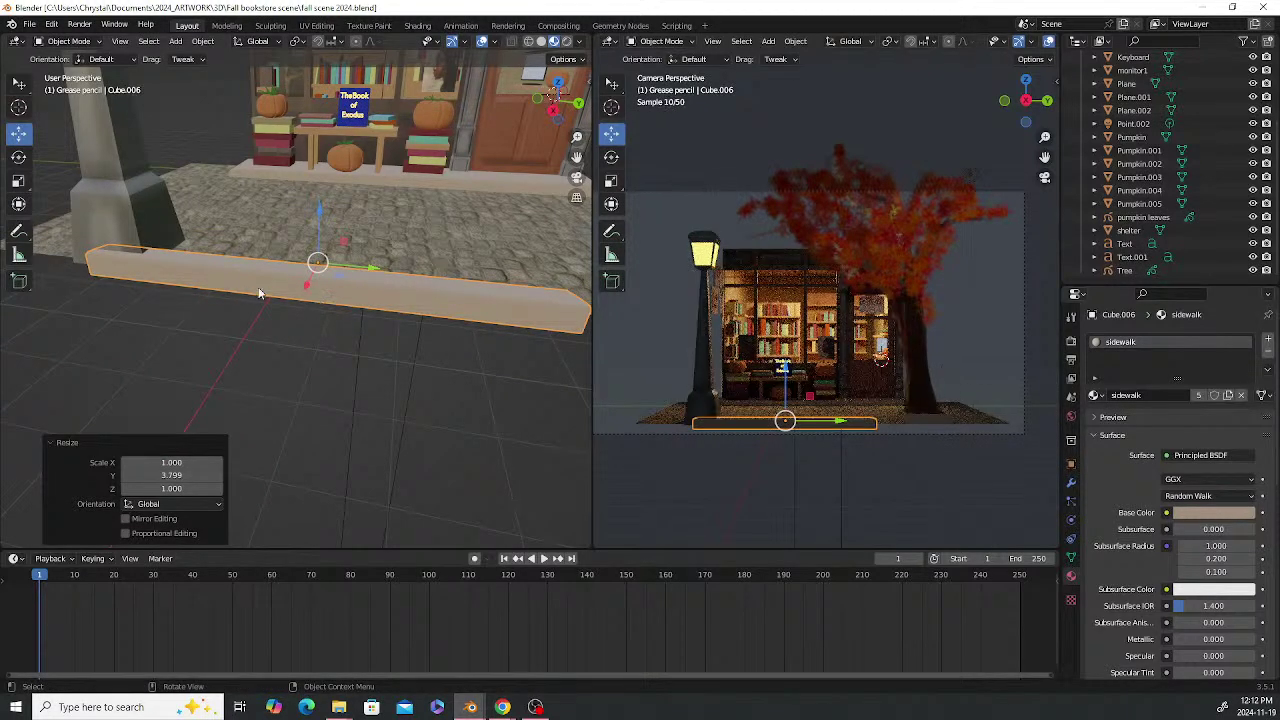
middle_click_drag(314, 297, 250, 293)
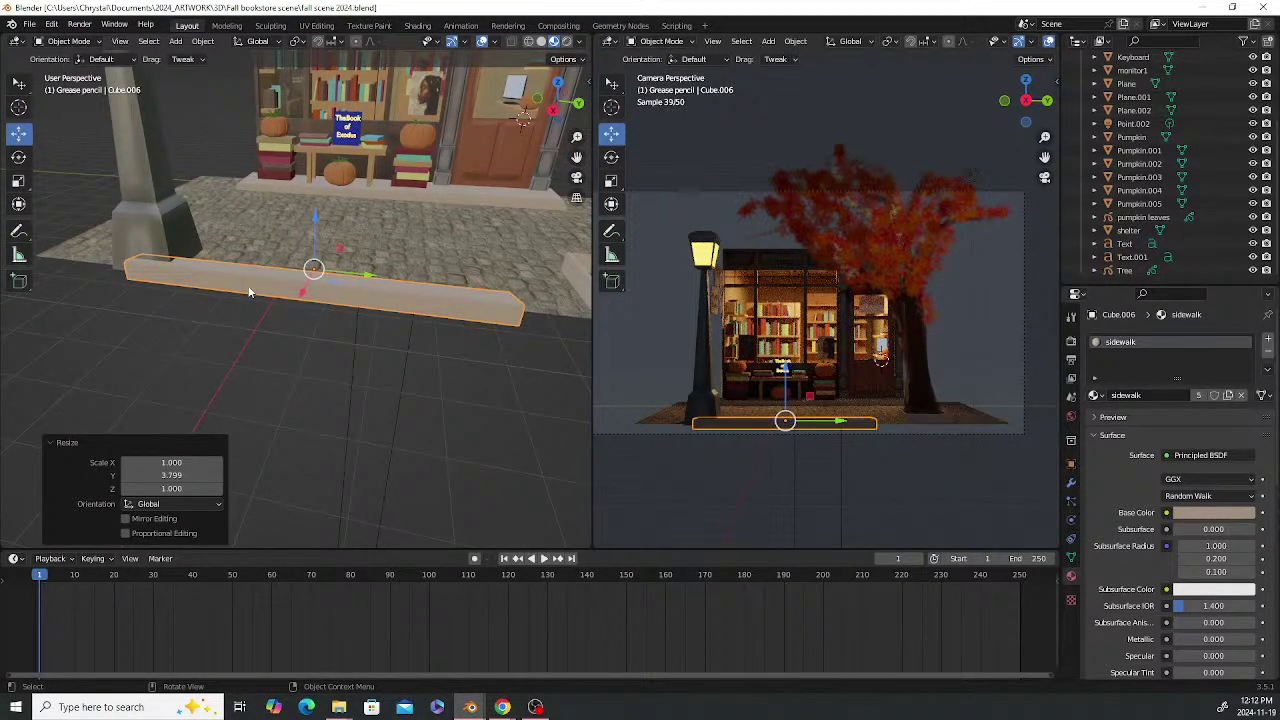
middle_click_drag(285, 292, 259, 288)
Move the streetlight back from the curb so its base stands on the cobblestones, then deselect it
left_click(199, 341)
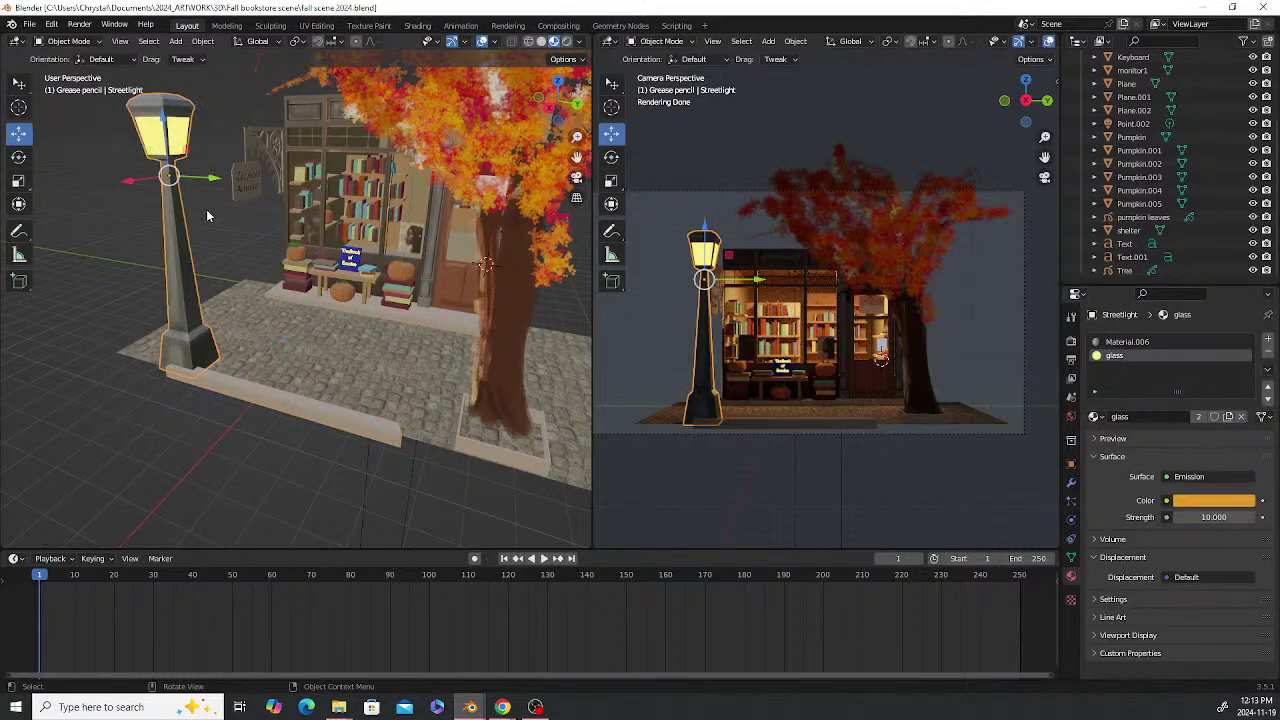
left_click_drag(129, 187, 140, 143)
left_click(230, 322)
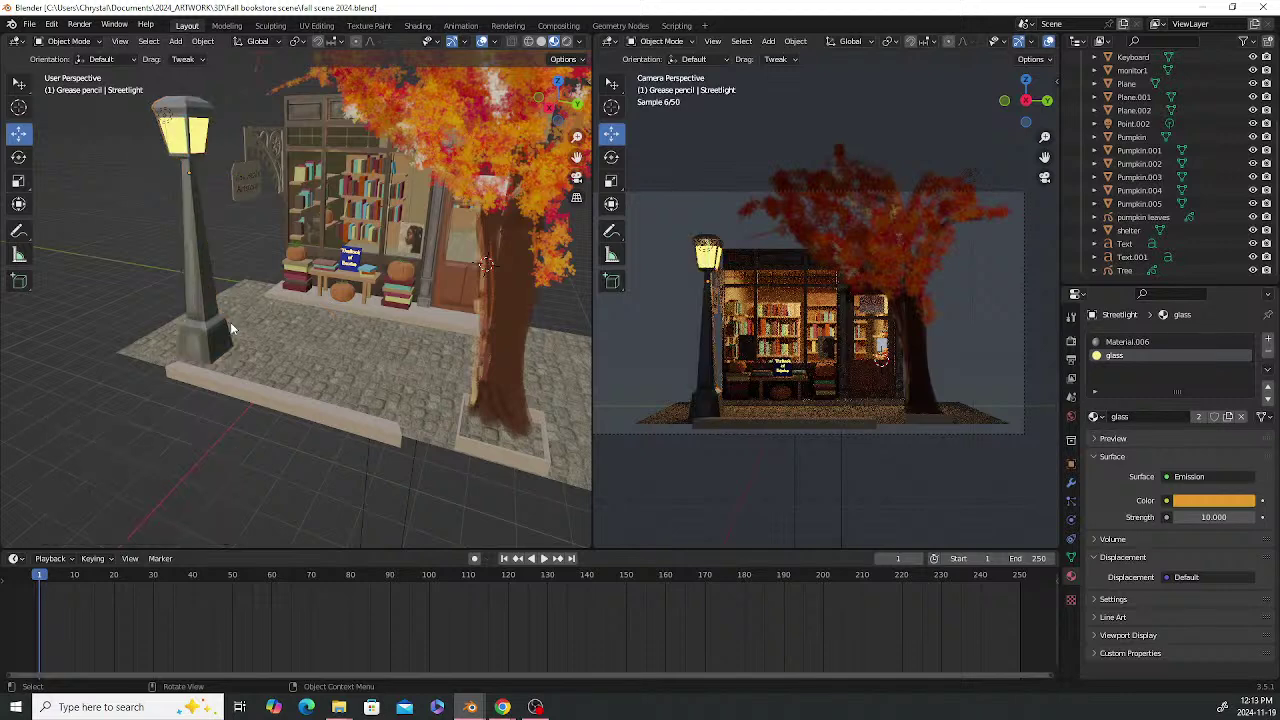
Scale the curb to about 0.813 in Y and slide it past the lamp post by about -2.5 m and -0.79 m in Y
middle_click_drag(230, 322, 390, 400)
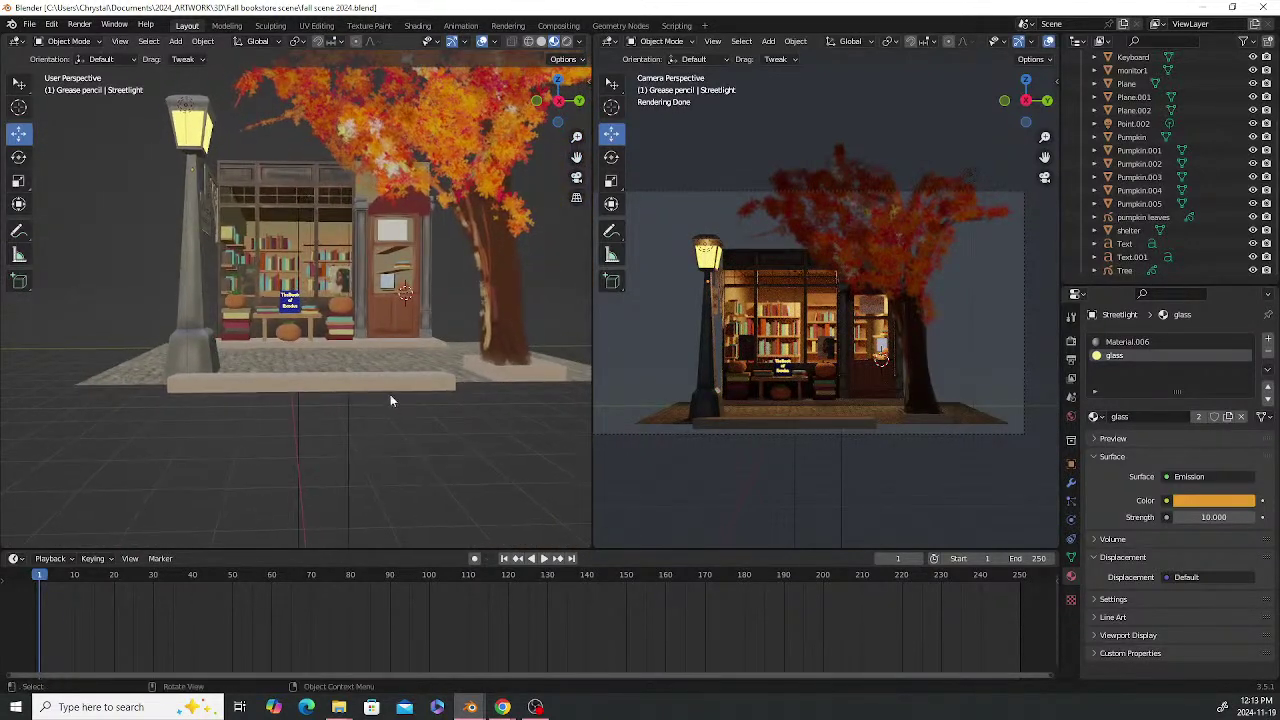
left_click(399, 385)
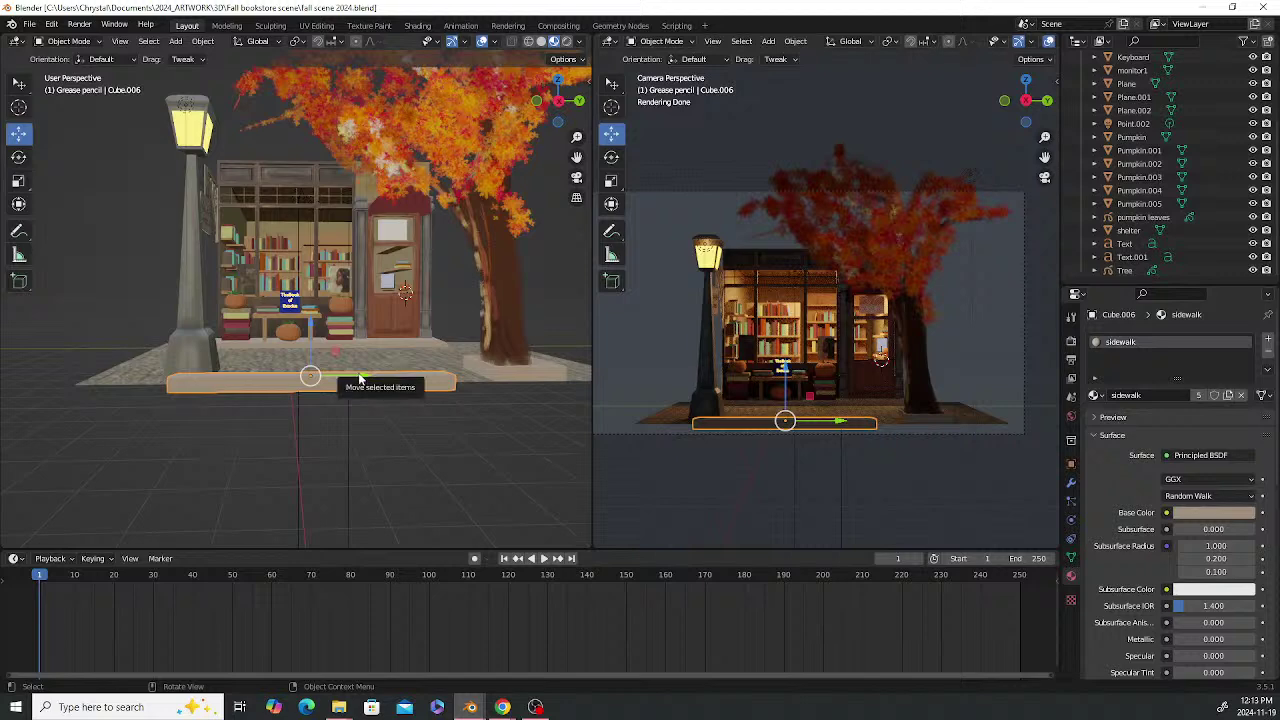
left_click_drag(369, 375, 264, 370)
key("s")
key("y")
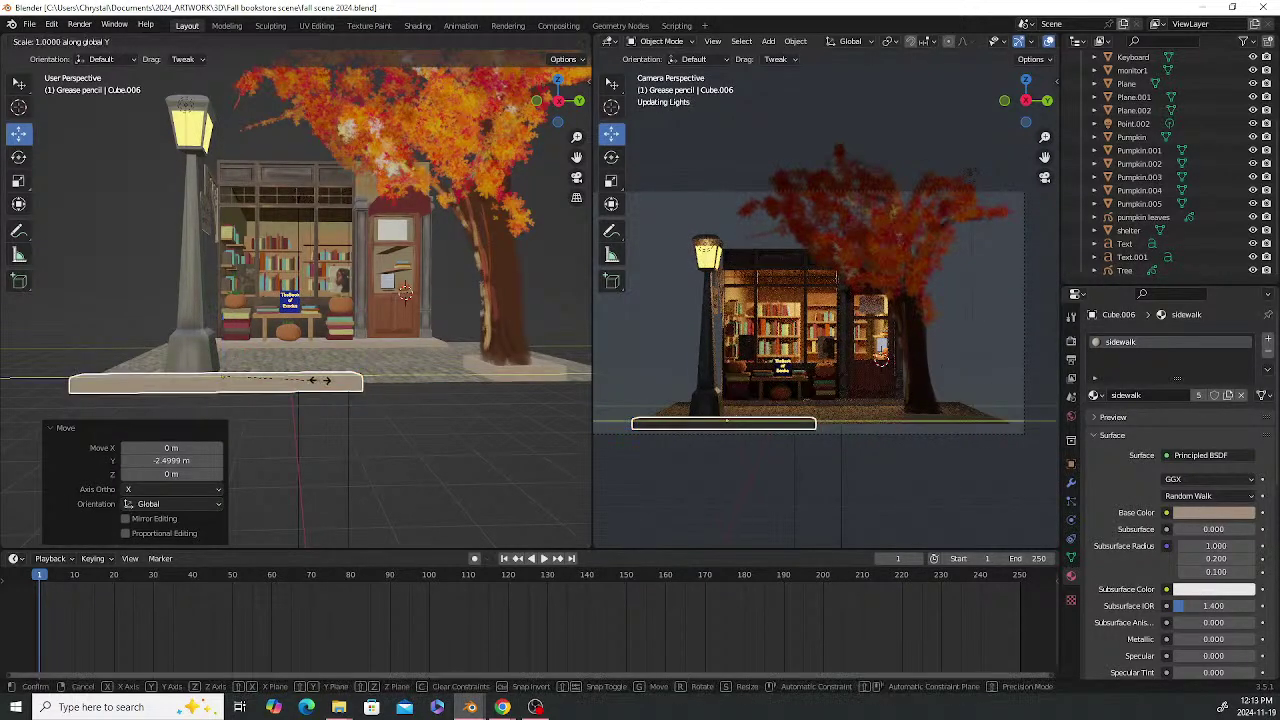
left_click(305, 381)
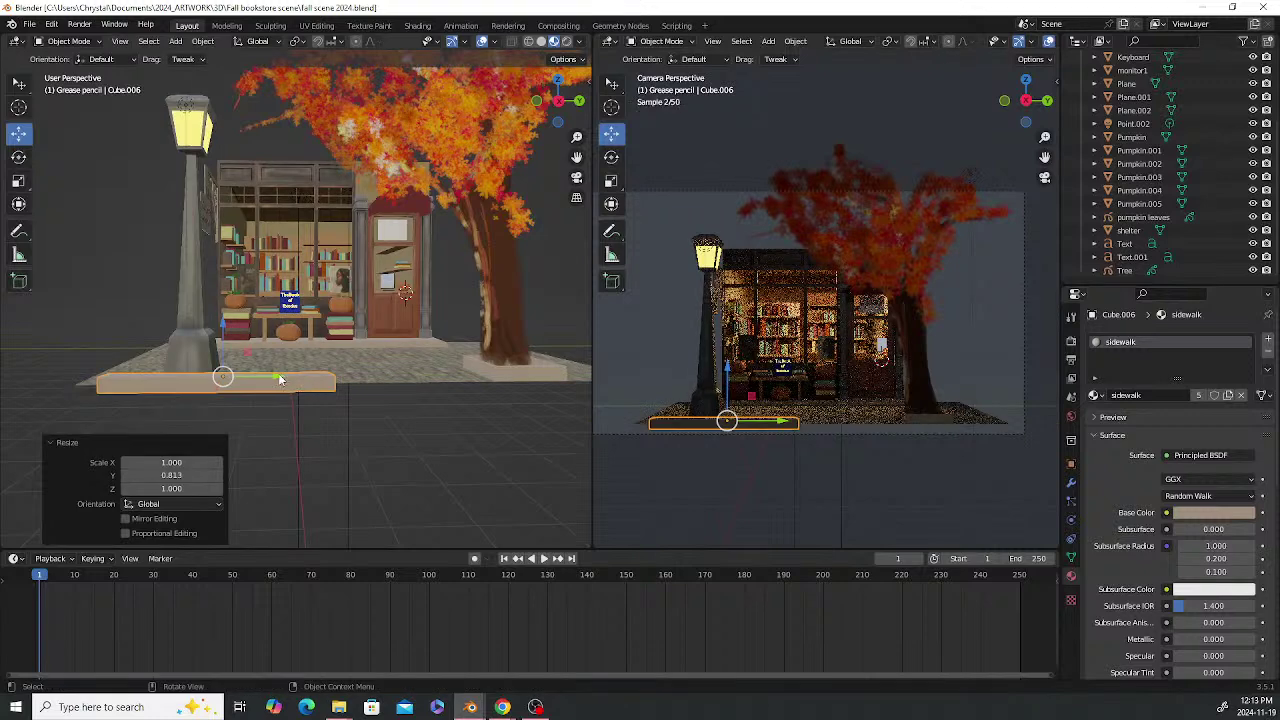
left_click_drag(282, 376, 249, 374)
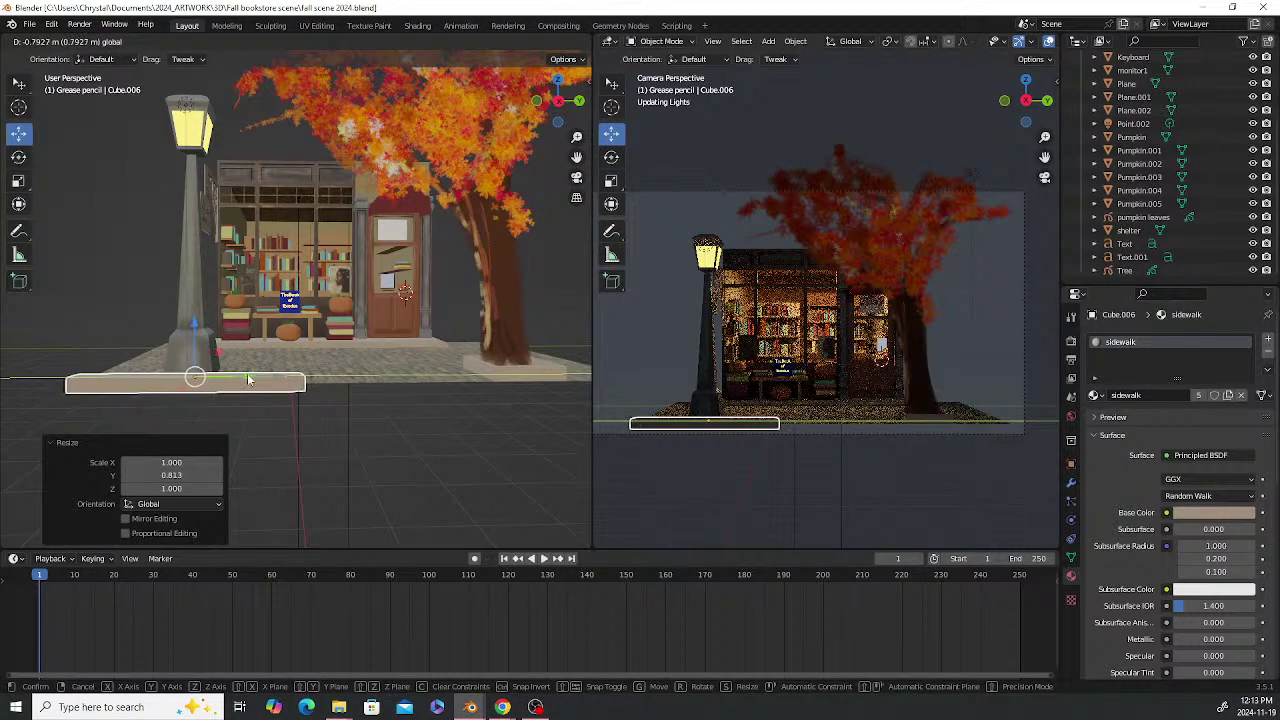
left_click(400, 402)
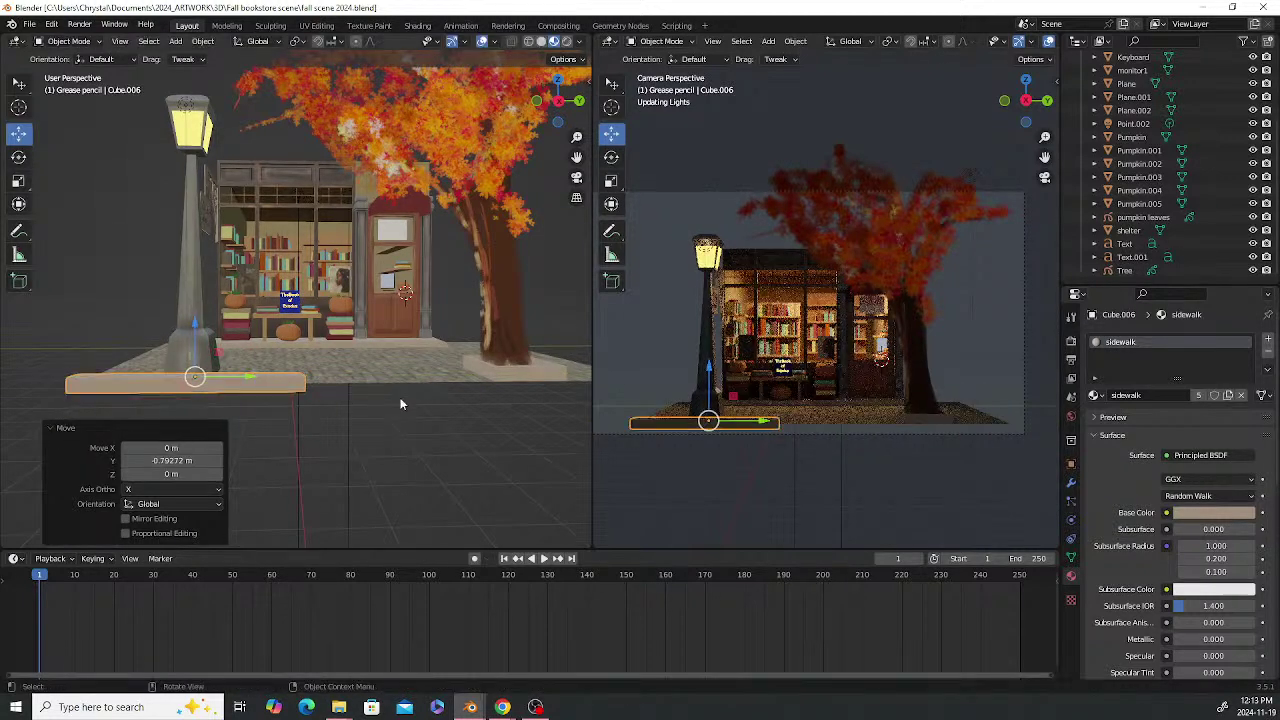
Duplicate the curb piece and place the copy about 6.745 m along Y, in front of the tree, leaving a small gap
left_click(268, 386)
key("shift+d")
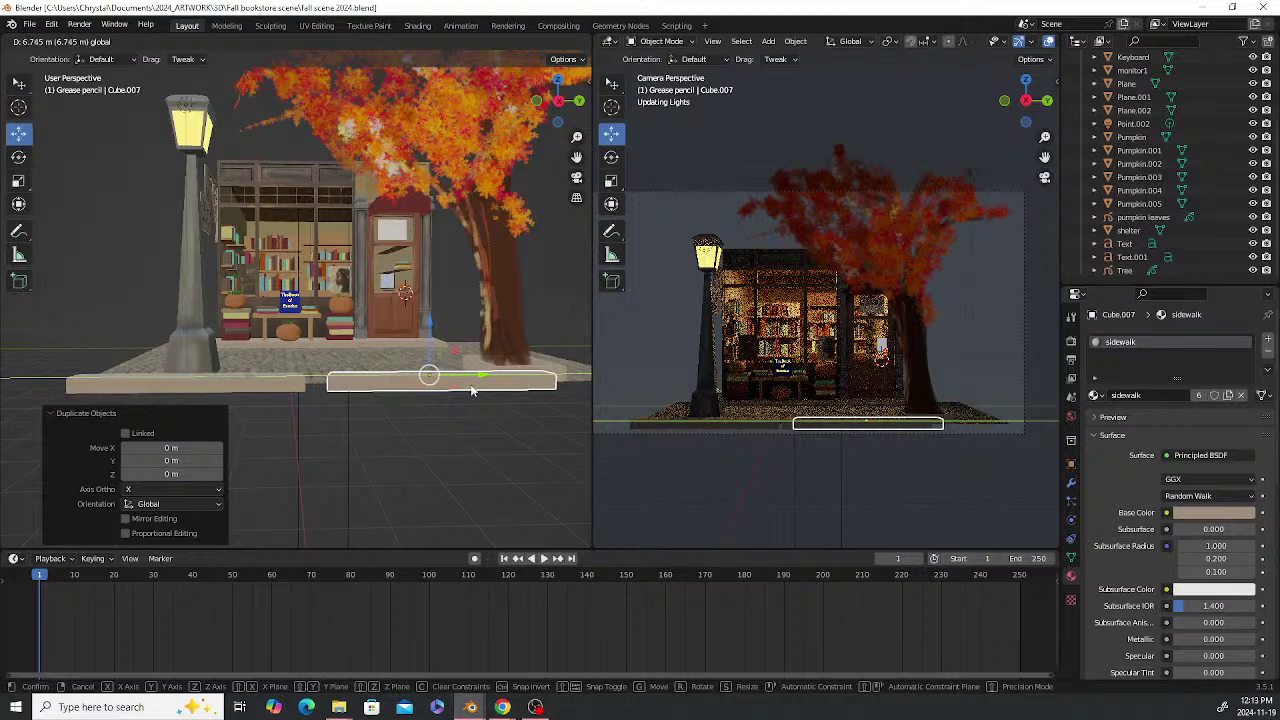
left_click(530, 384)
Scale the curb beside the lamp post to 0.726 in Y and slide it about -0.75 m along Y
left_click(283, 390)
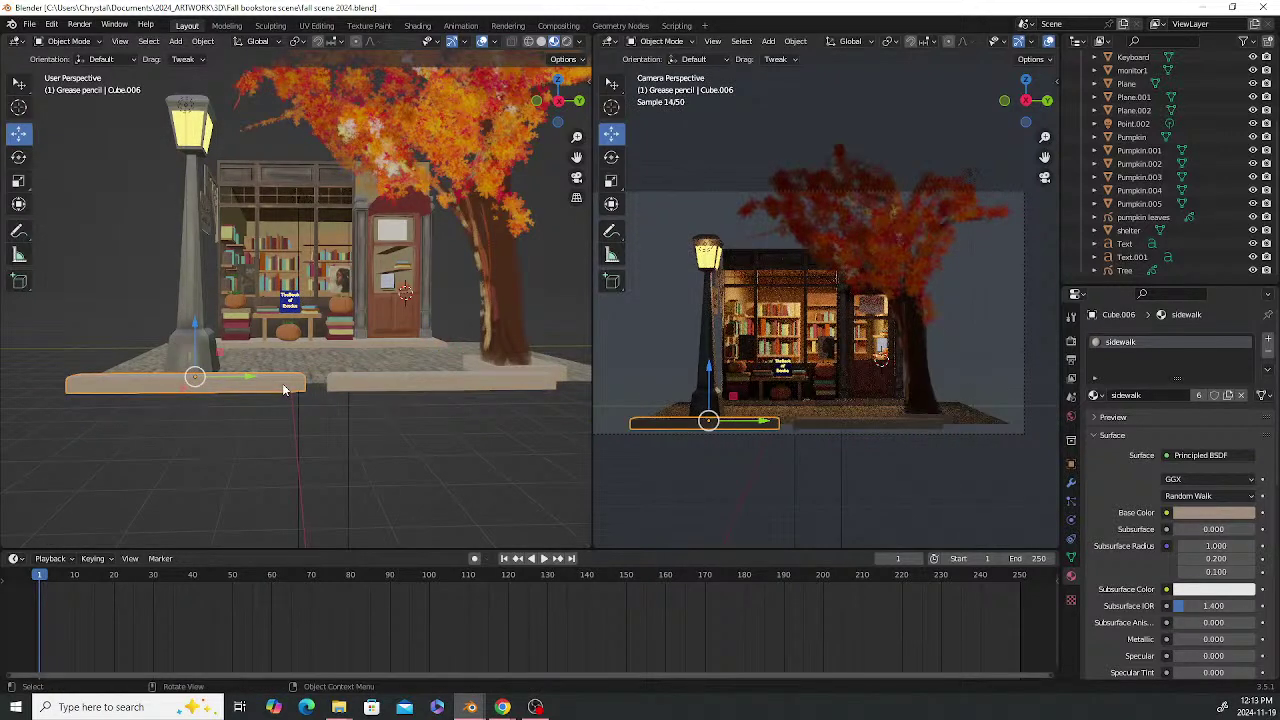
key("s")
key("y")
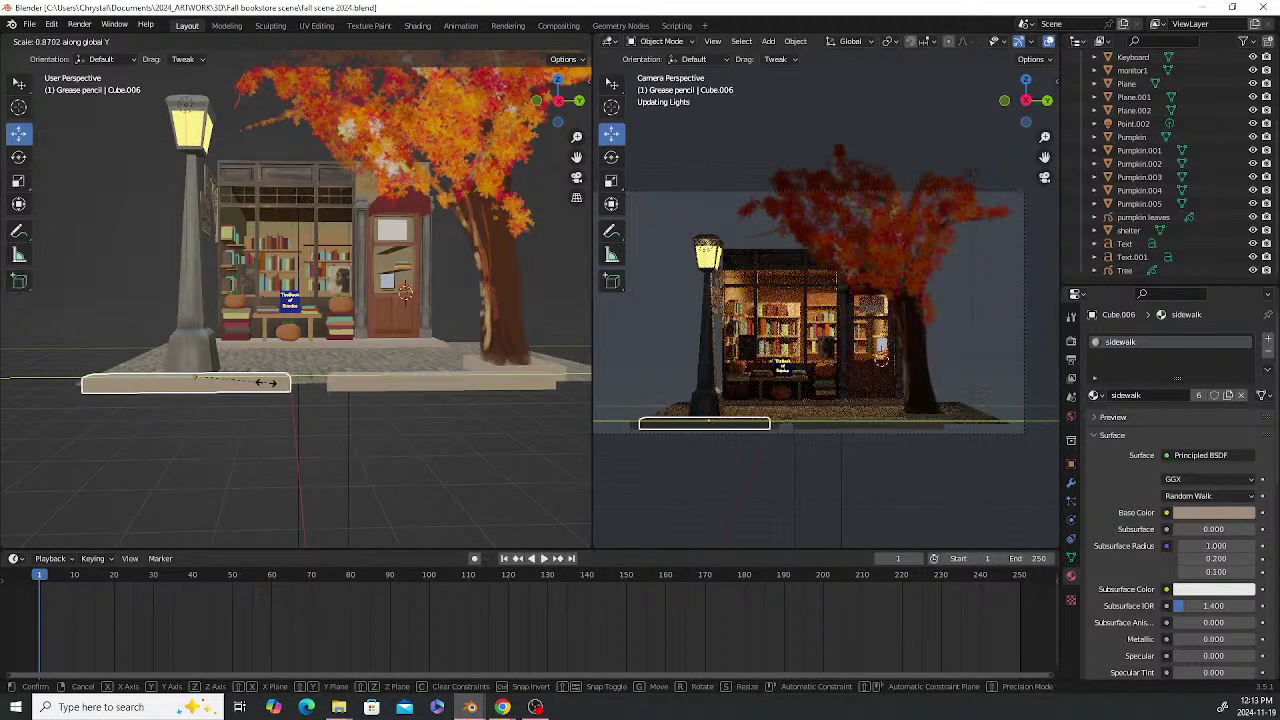
left_click(262, 382)
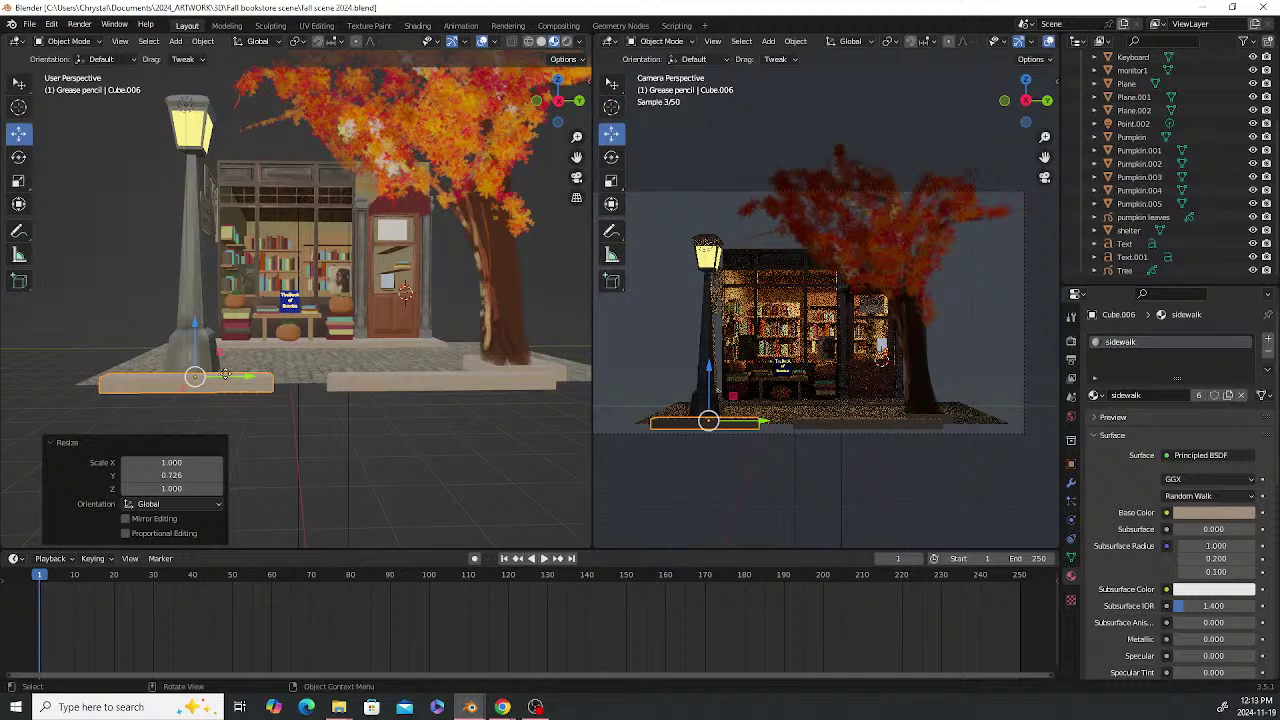
key("g")
key("y")
left_click(198, 378)
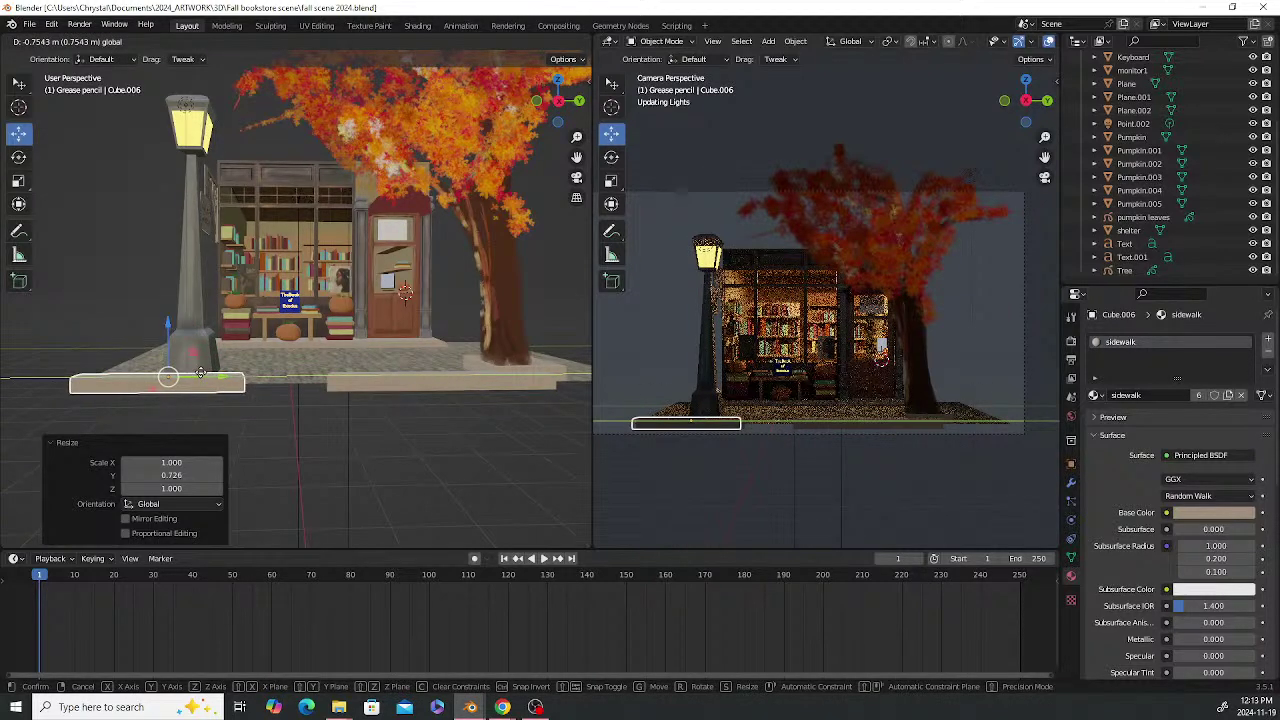
Move the longer curb piece about -2.12 m along Y so it almost meets the one beside the lamp post
left_click(376, 384)
key("g")
key("y")
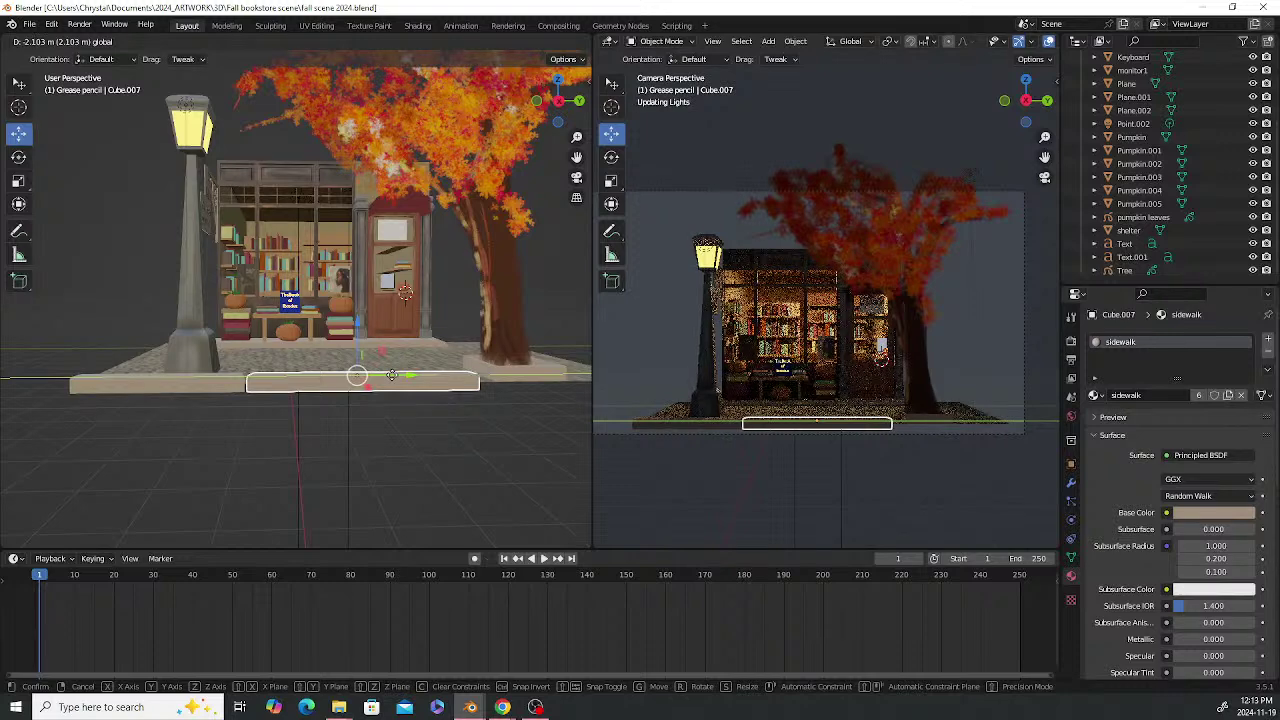
left_click(390, 377)
In Edit Mode, shift the longer curb's back top corner vertex at the gap about -0.153 m in Y, then nudge it -0.003 m further
scroll(311, 398, "up", 3)
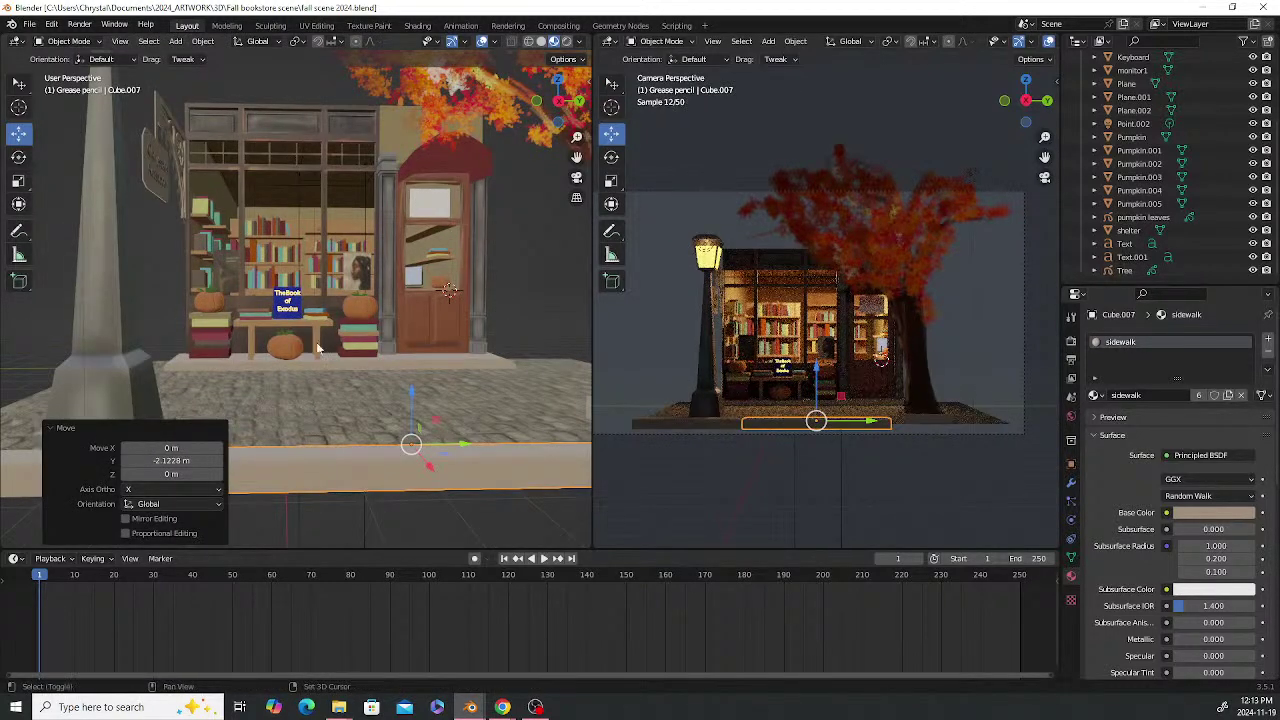
middle_click_drag(318, 348, 366, 303, "shift")
scroll(337, 362, "up", 3)
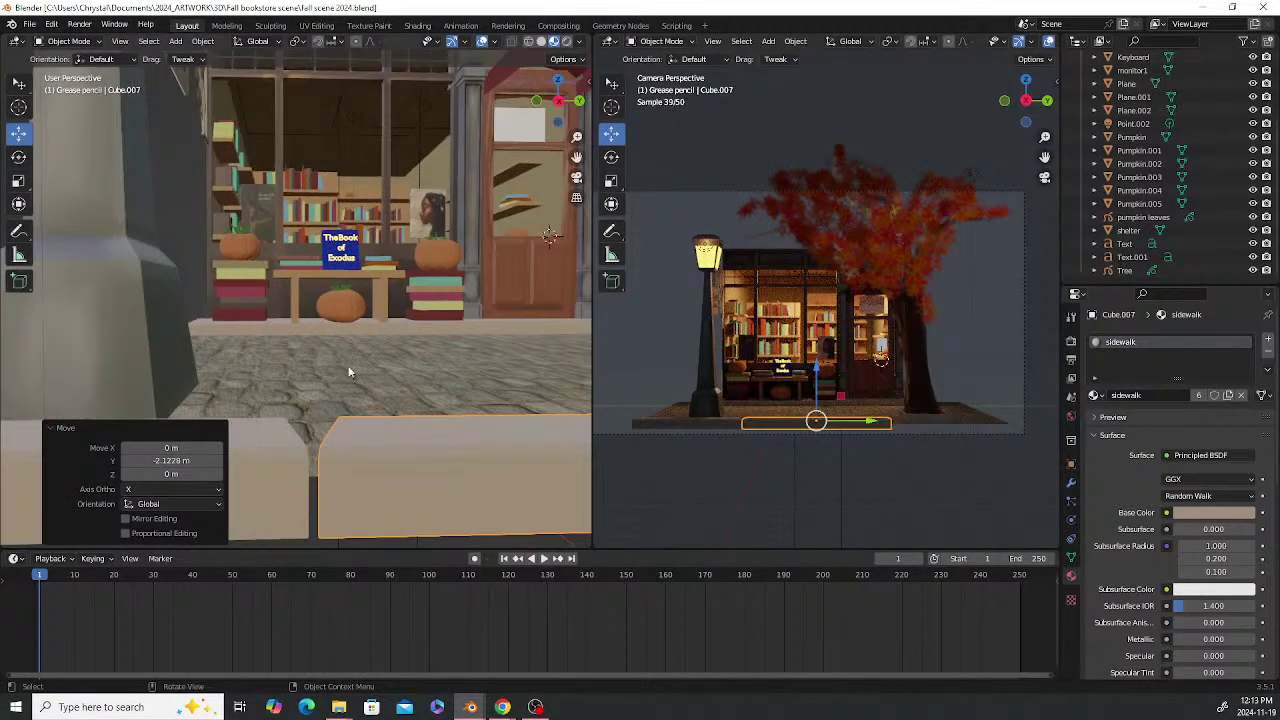
middle_click_drag(349, 372, 419, 362)
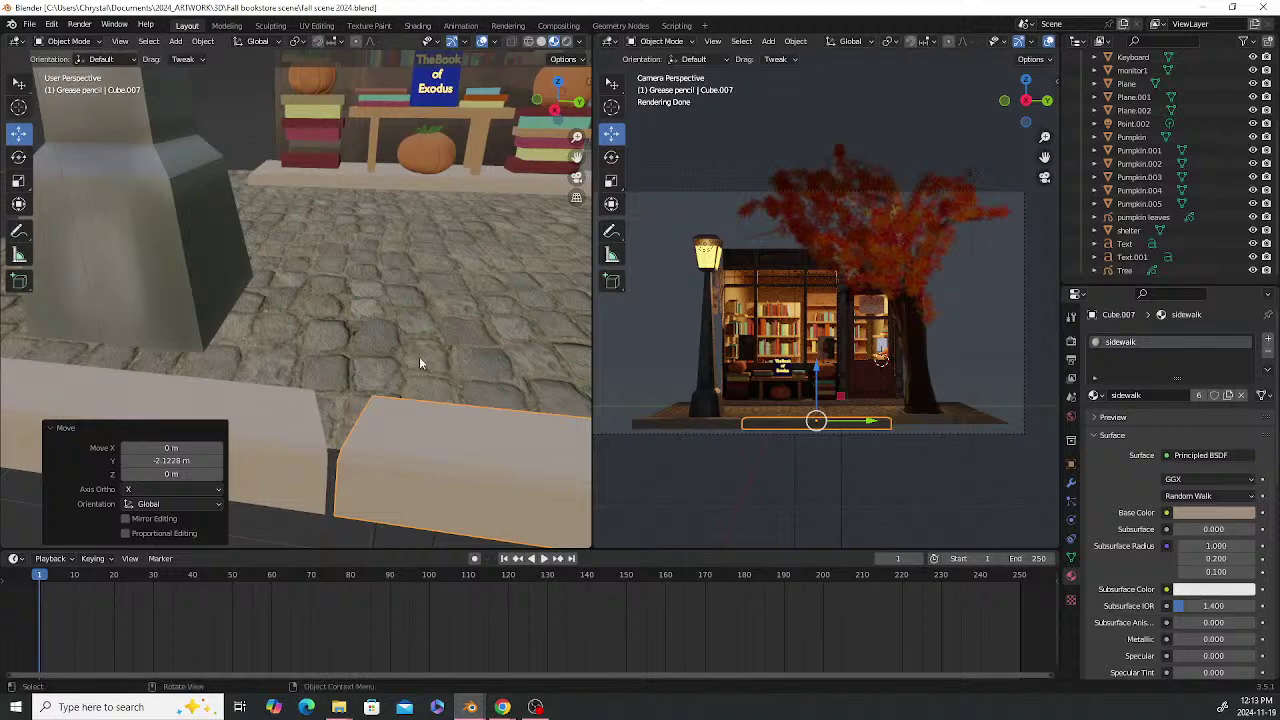
key("Tab")
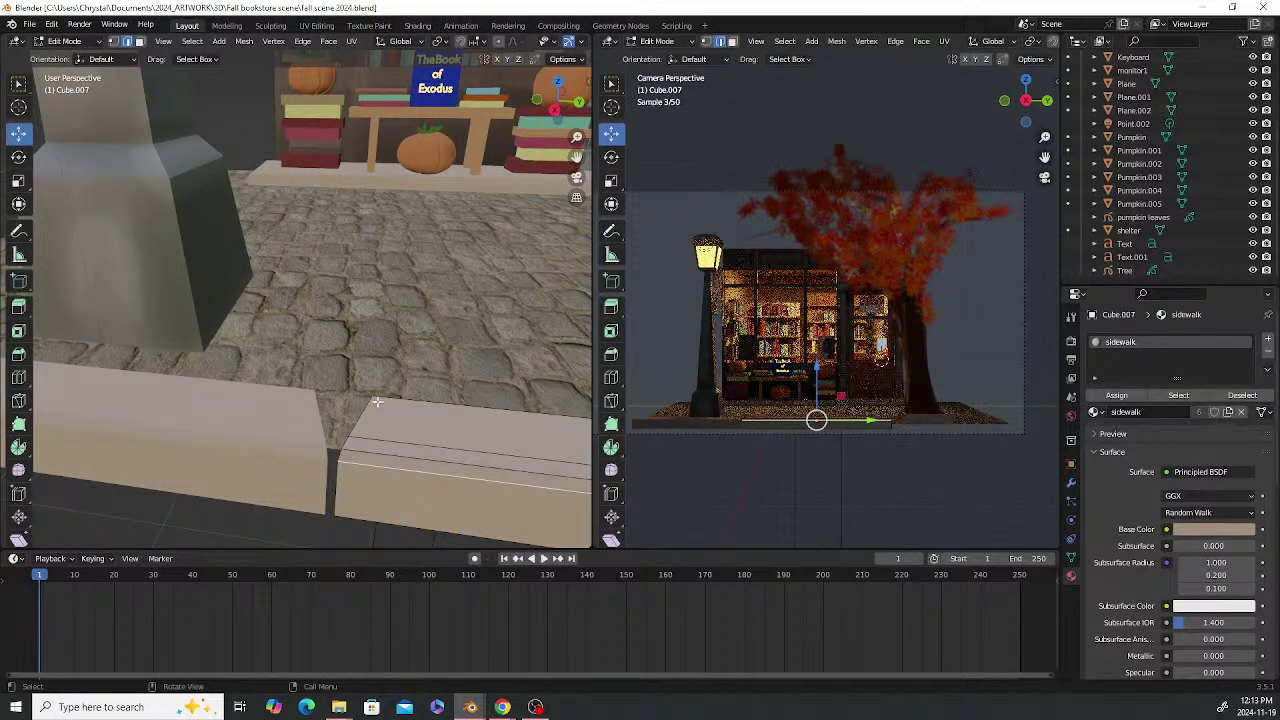
left_click(113, 41)
left_click(372, 396)
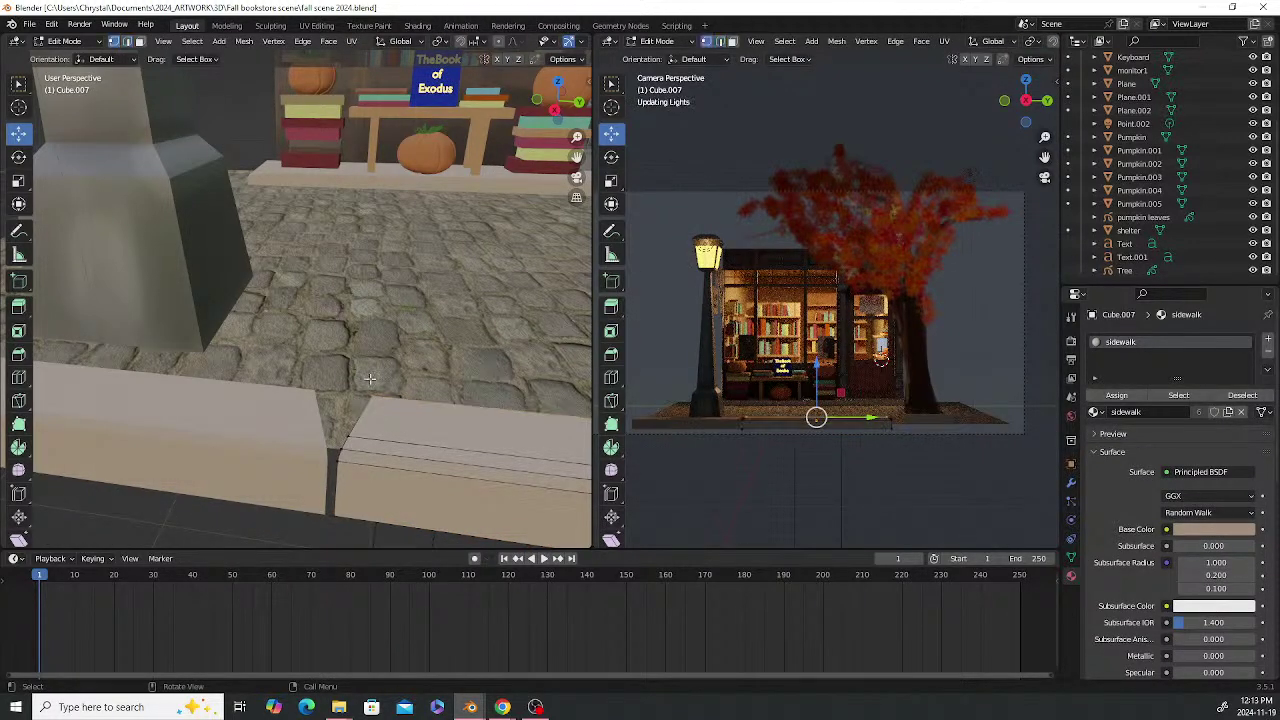
key("g")
key("y")
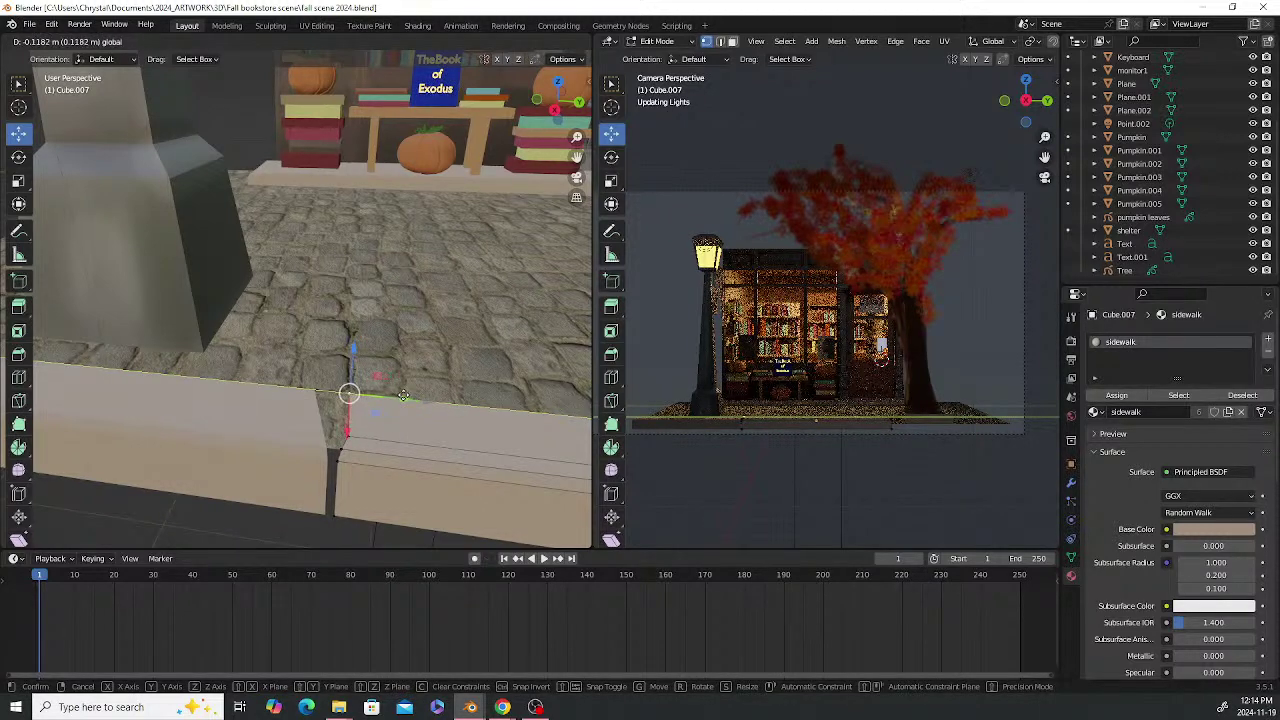
left_click(396, 397)
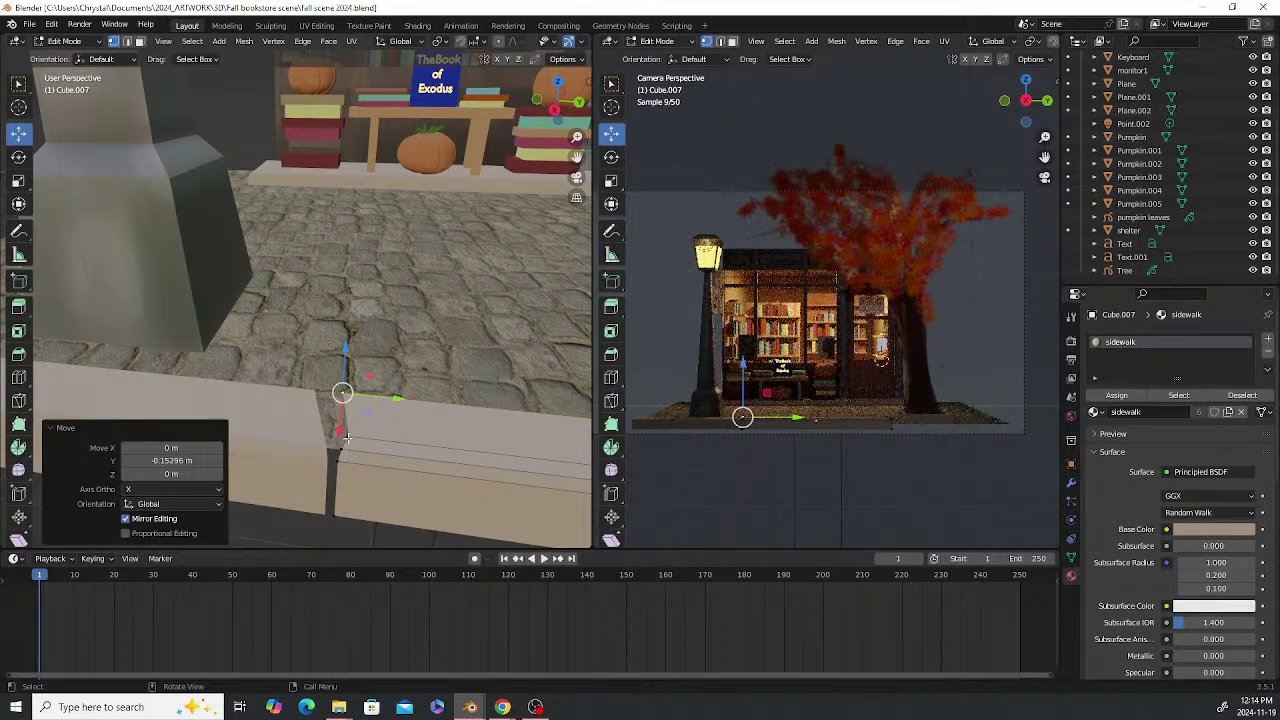
left_click_drag(392, 397, 390, 397)
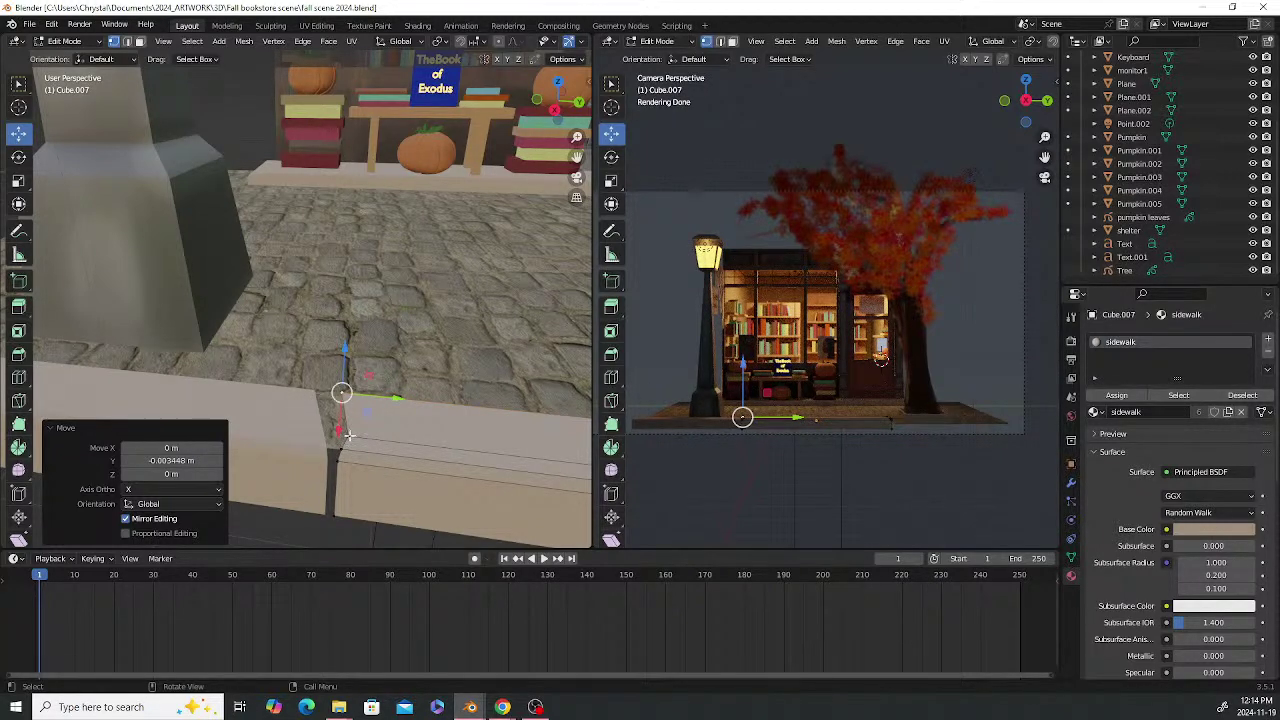
middle_click_drag(348, 435, 403, 431)
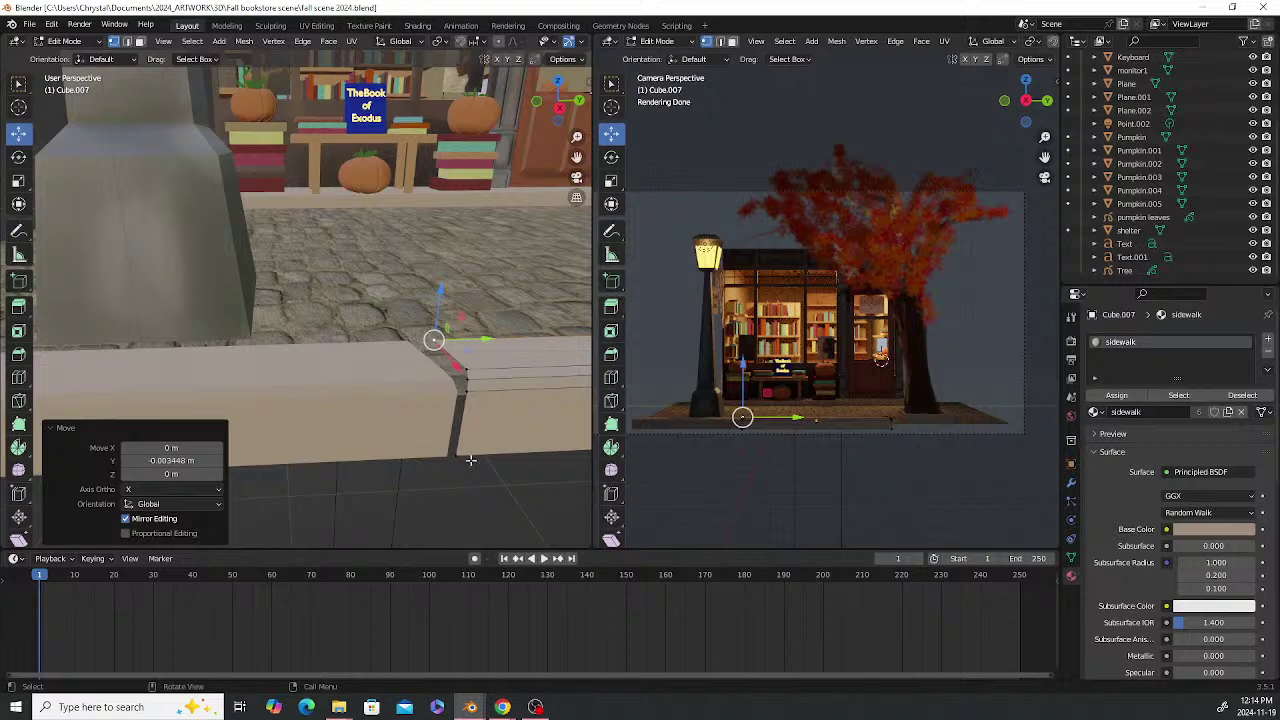
left_click(465, 428)
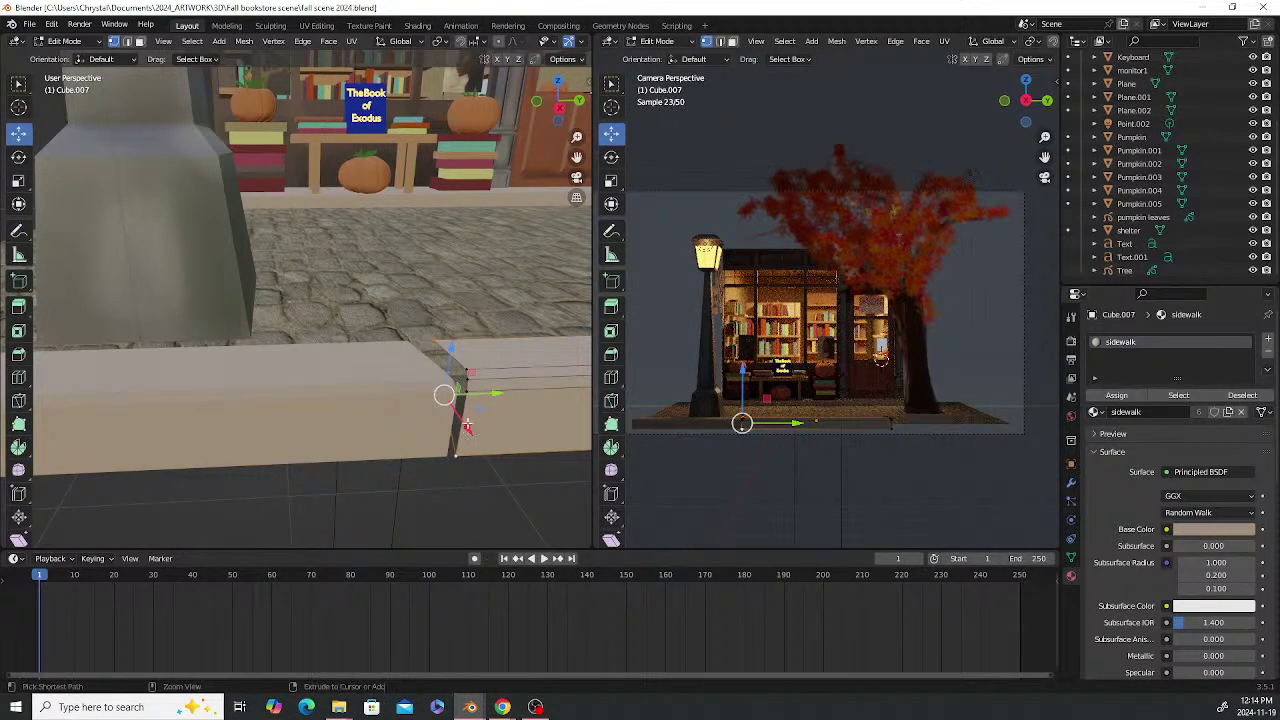
key("3")
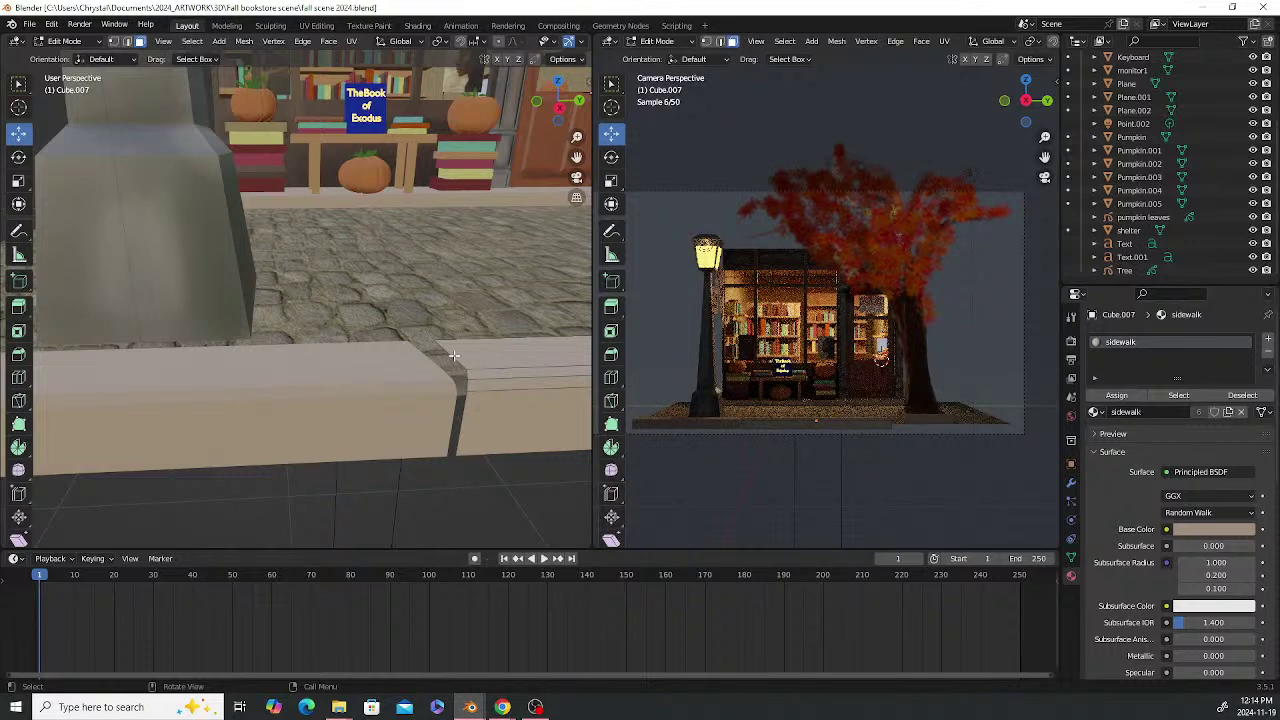
left_click(455, 357)
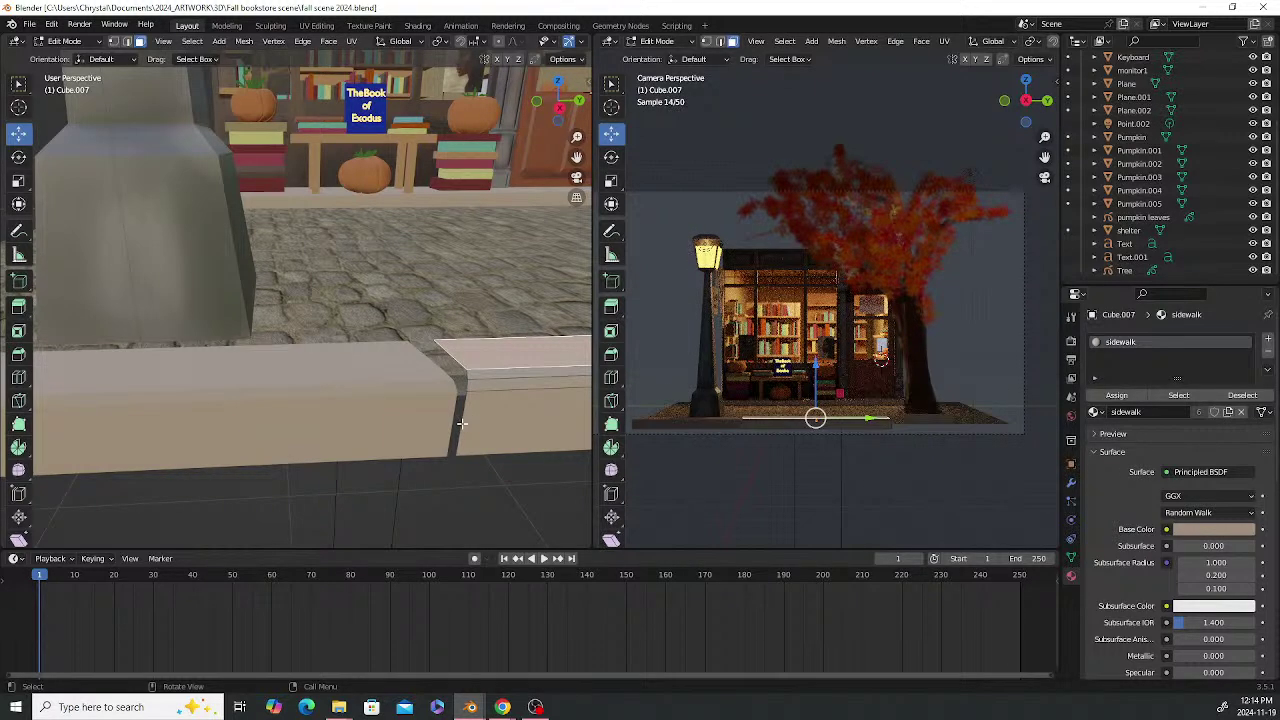
left_click(461, 423, "shift")
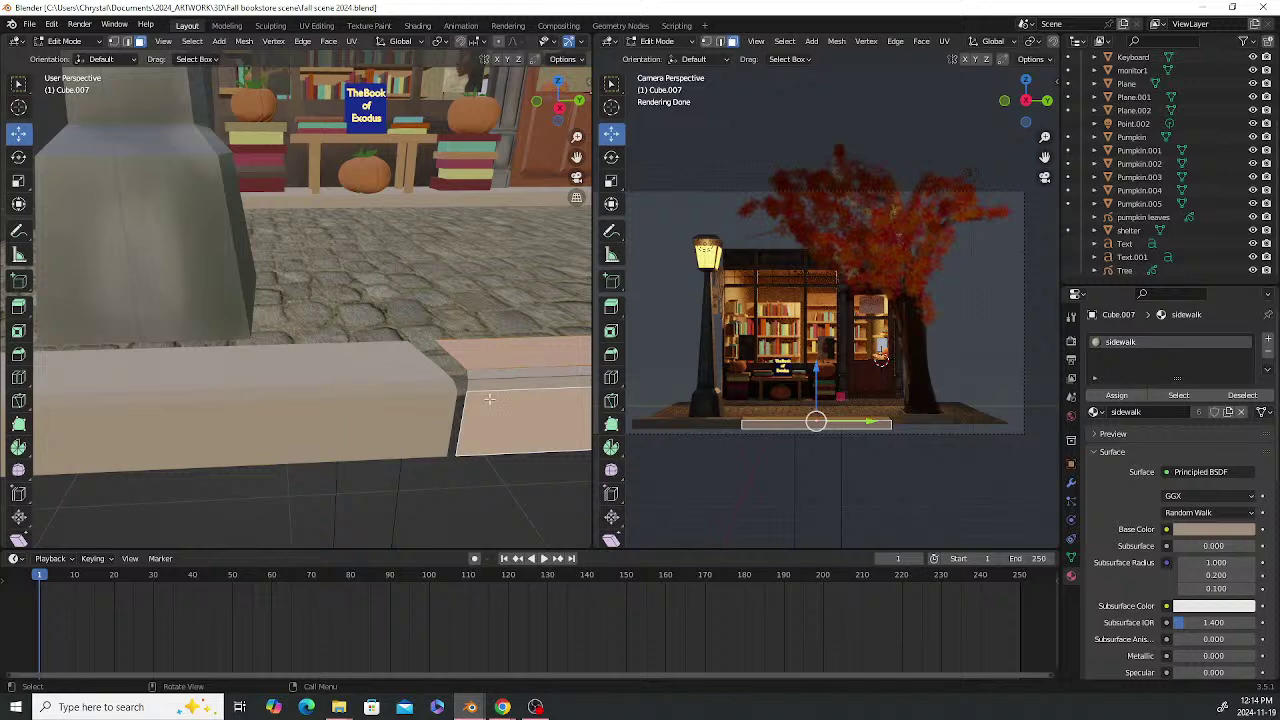
left_click(113, 41)
left_click(466, 380)
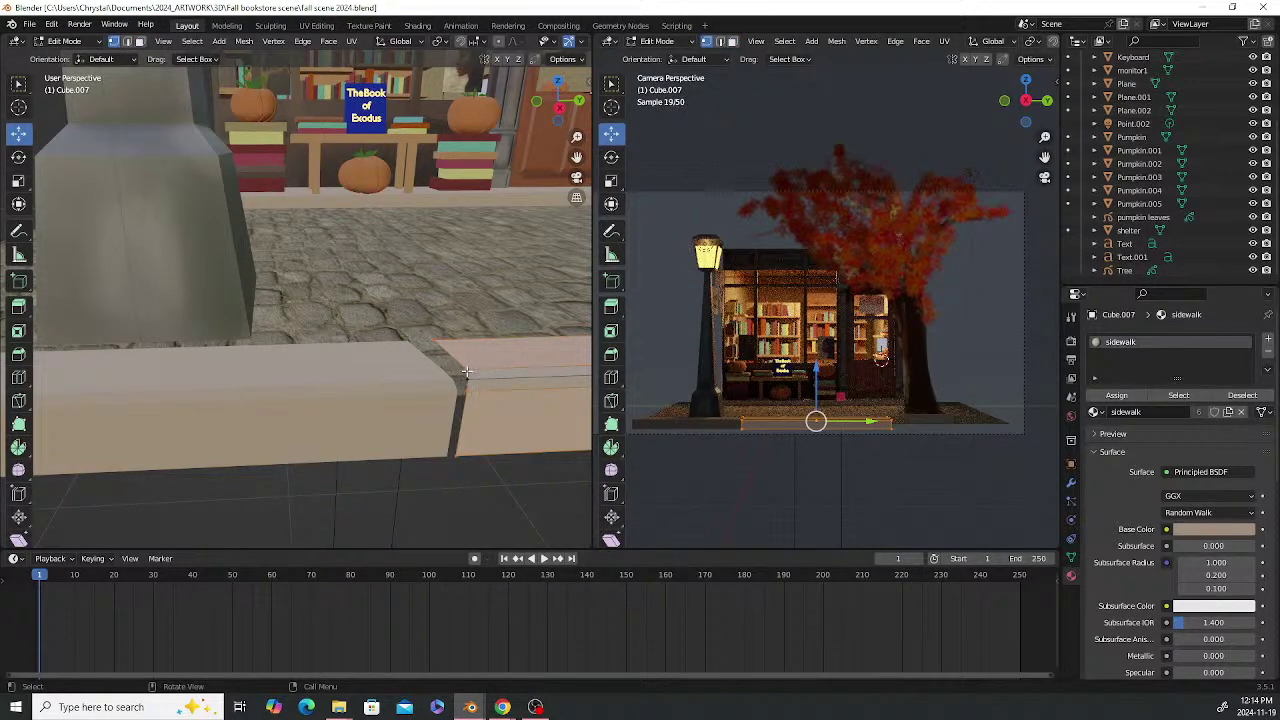
left_click(434, 340)
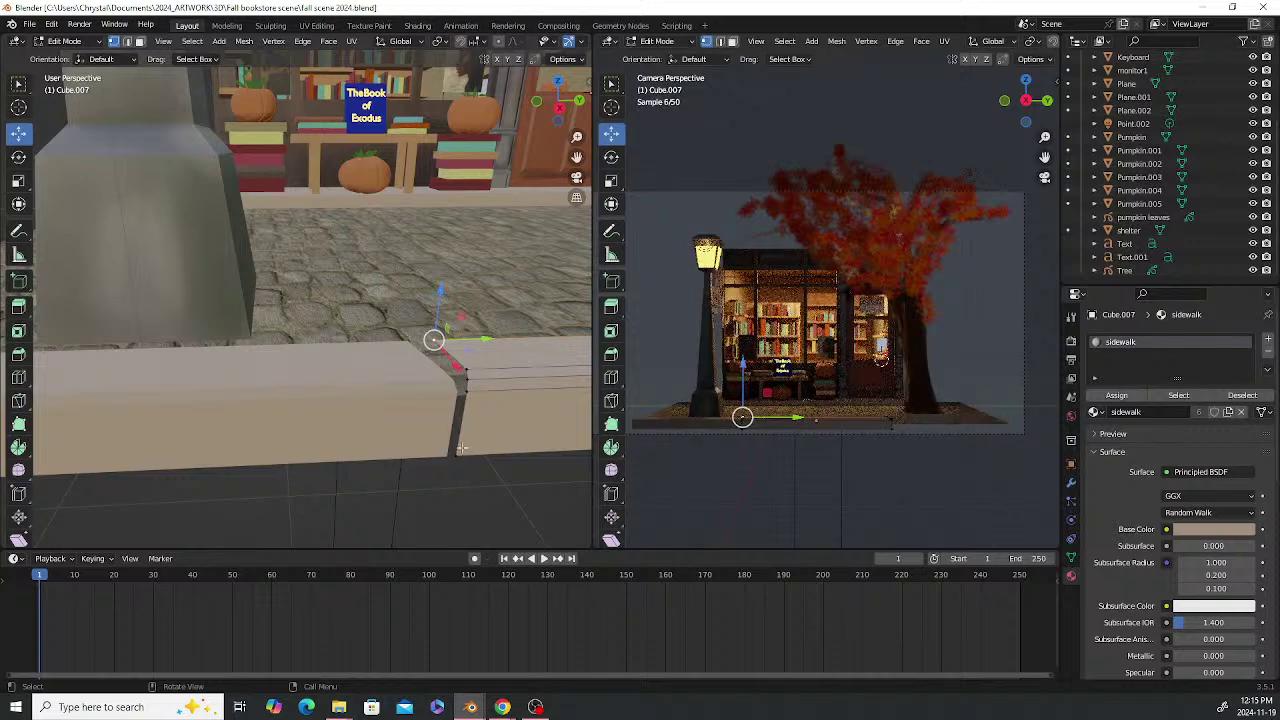
middle_click_drag(430, 405, 240, 400)
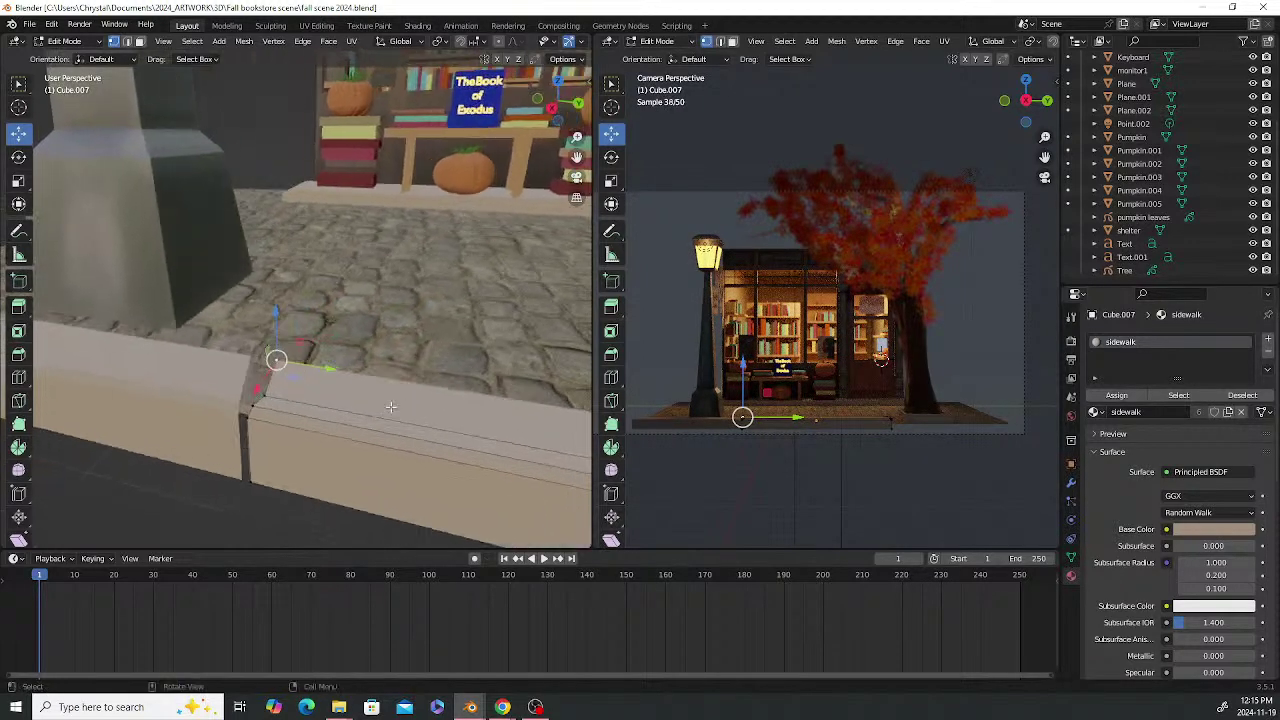
Switch to editing the lamp-post curb and move its back top corner vertex at the gap about 0.106 m along Y
key("Tab")
left_click(186, 390)
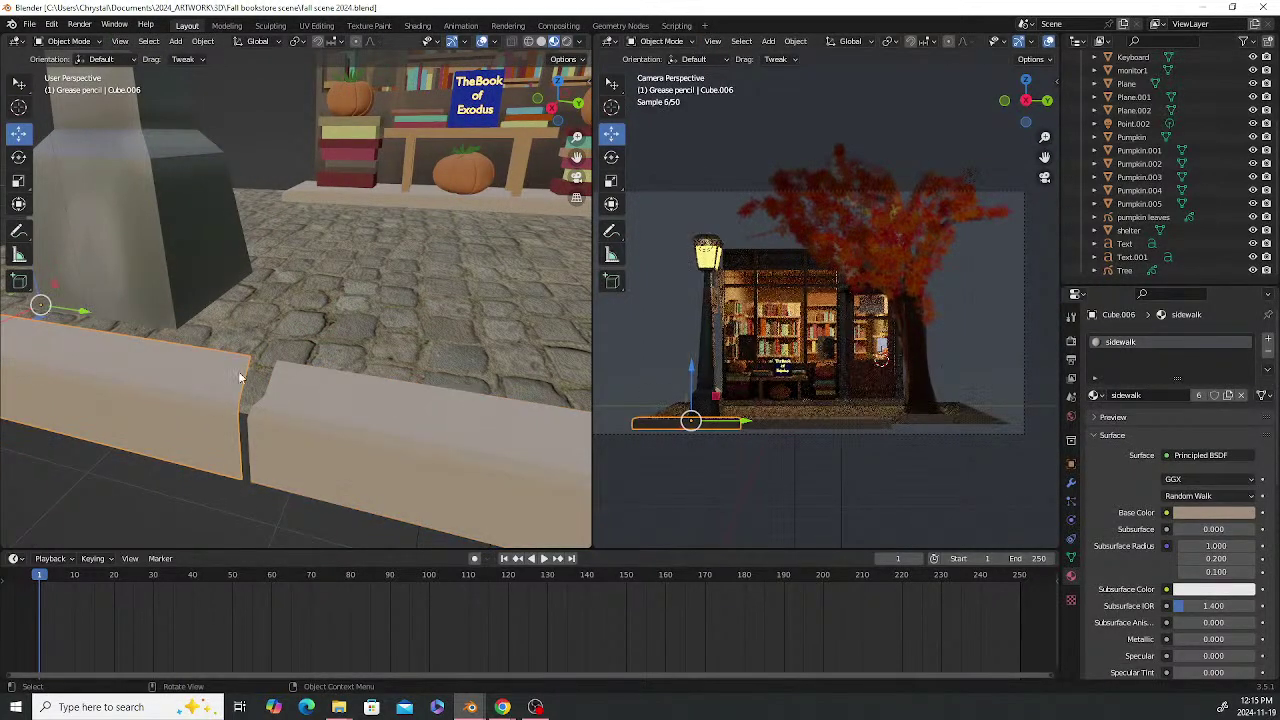
key("Tab")
left_click(250, 356)
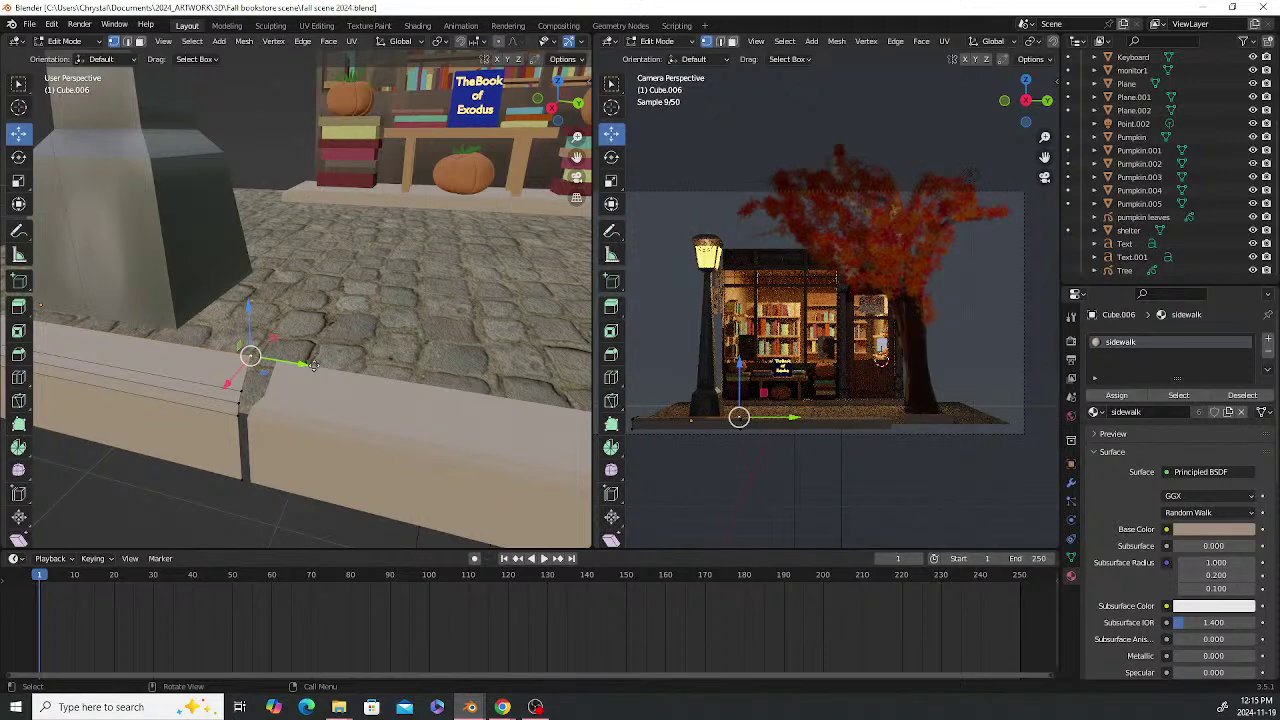
key("g")
left_click(278, 316)
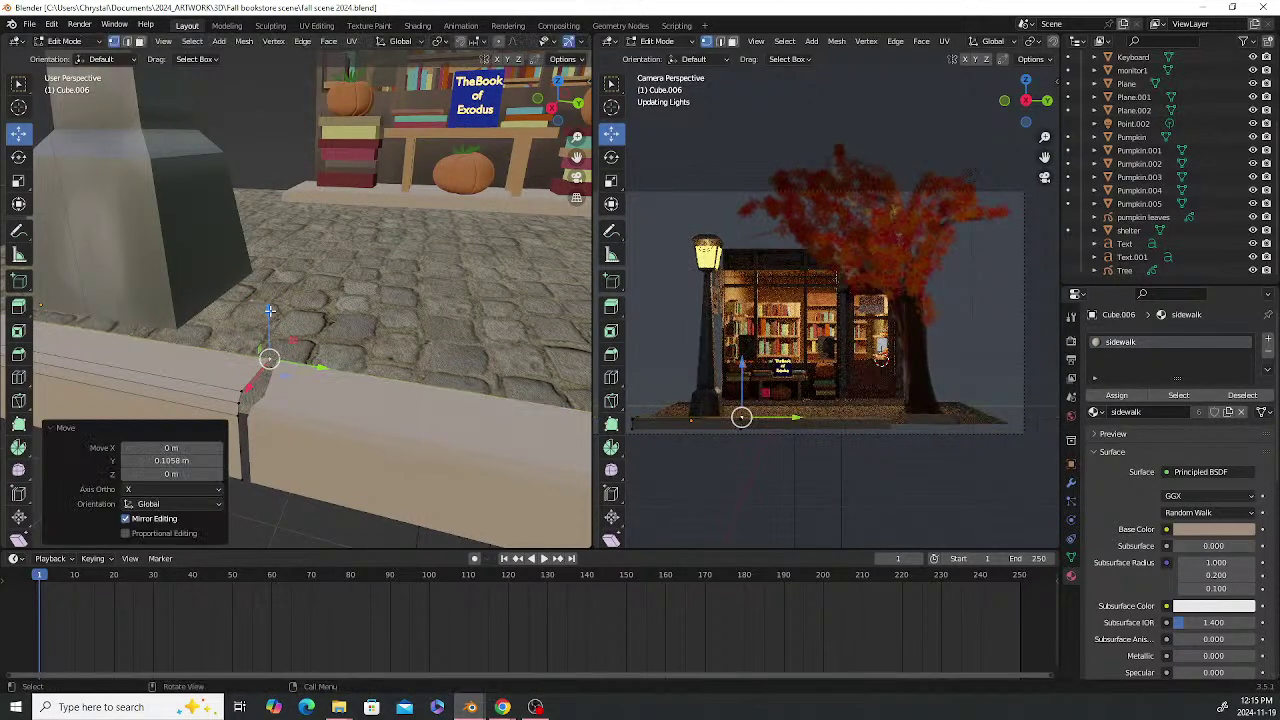
Extrude the lamp-post curb's top end edge down into the gap by about 0.083, 0.092 and -0.314 m in X, Y and Z
middle_click_drag(268, 412, 280, 404)
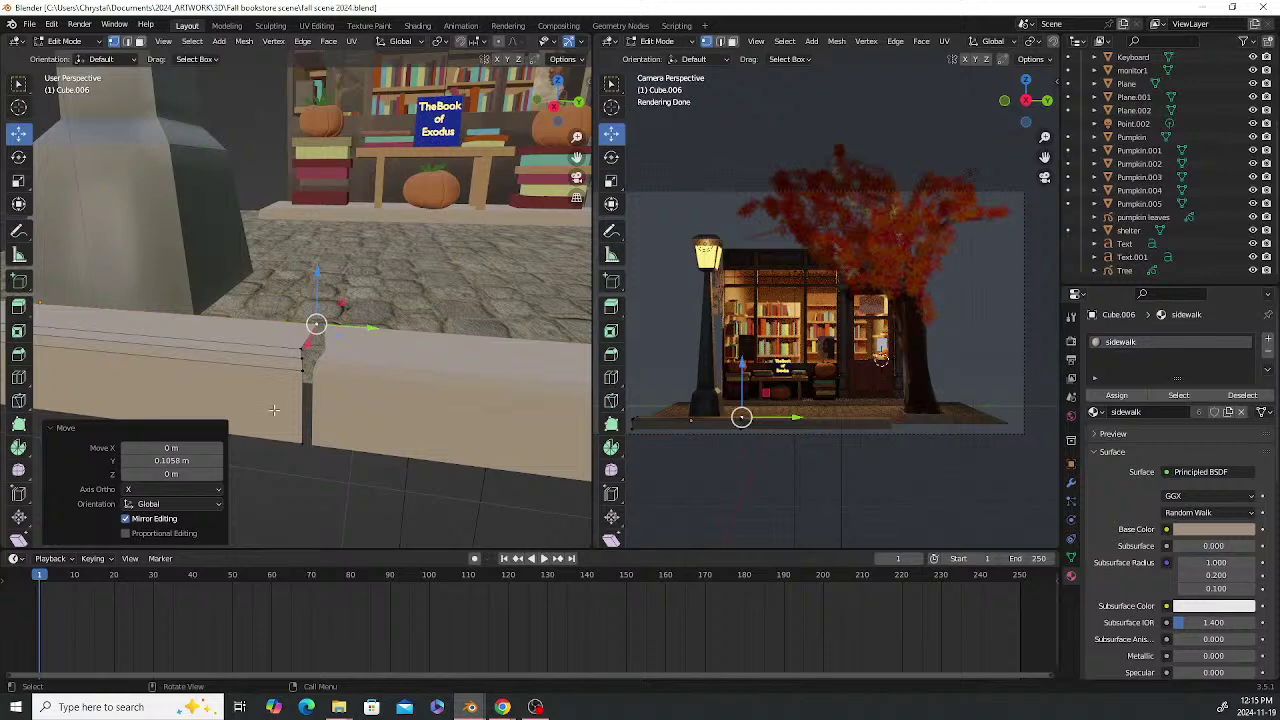
left_click(301, 352)
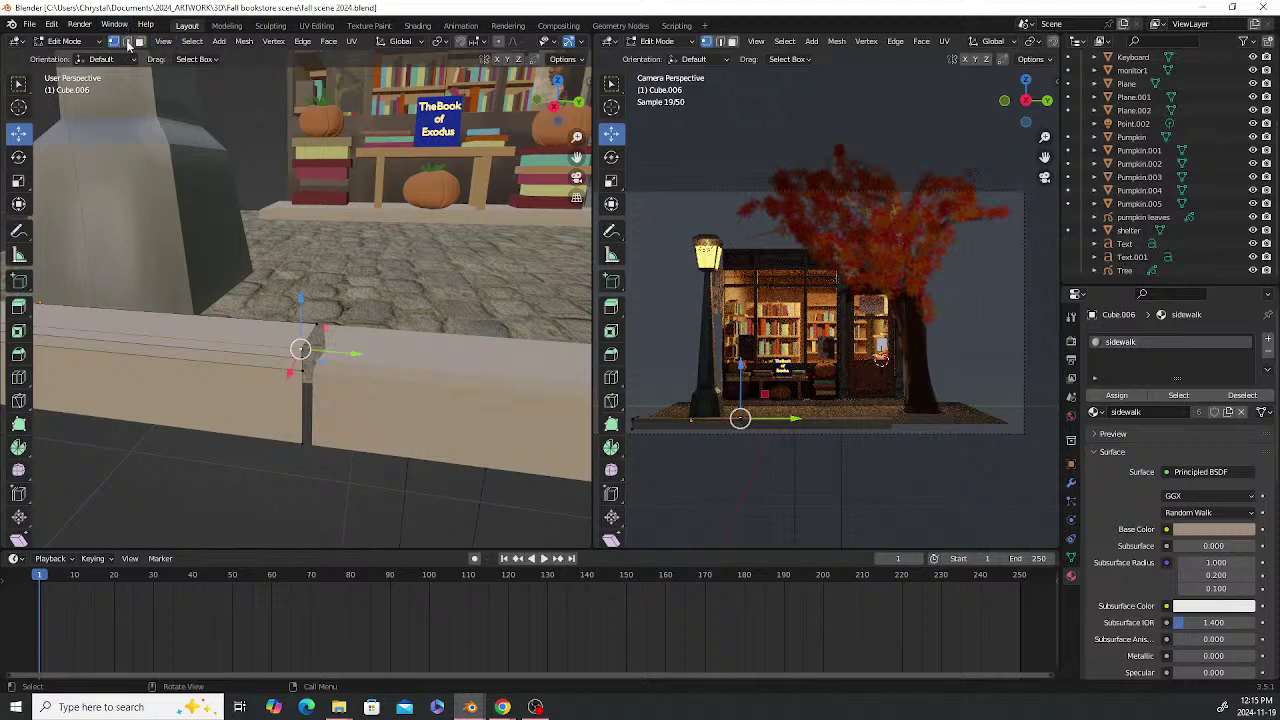
left_click(127, 41)
left_click(309, 335)
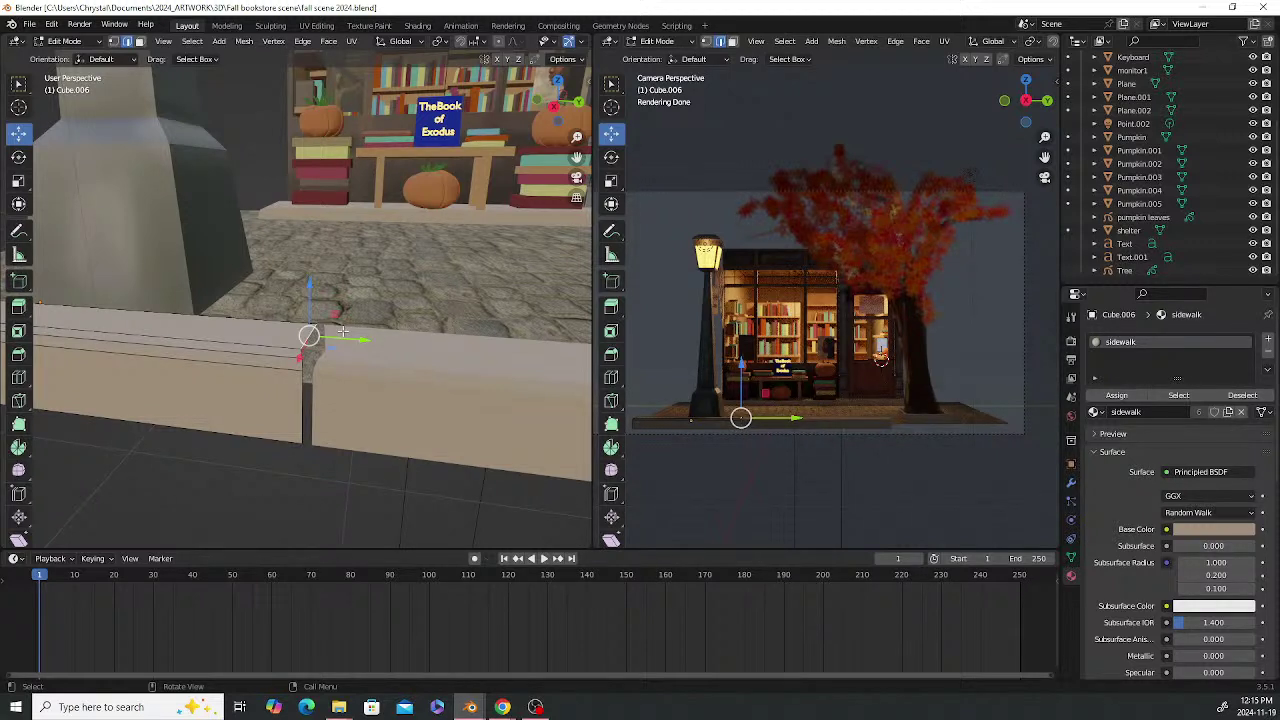
key("g")
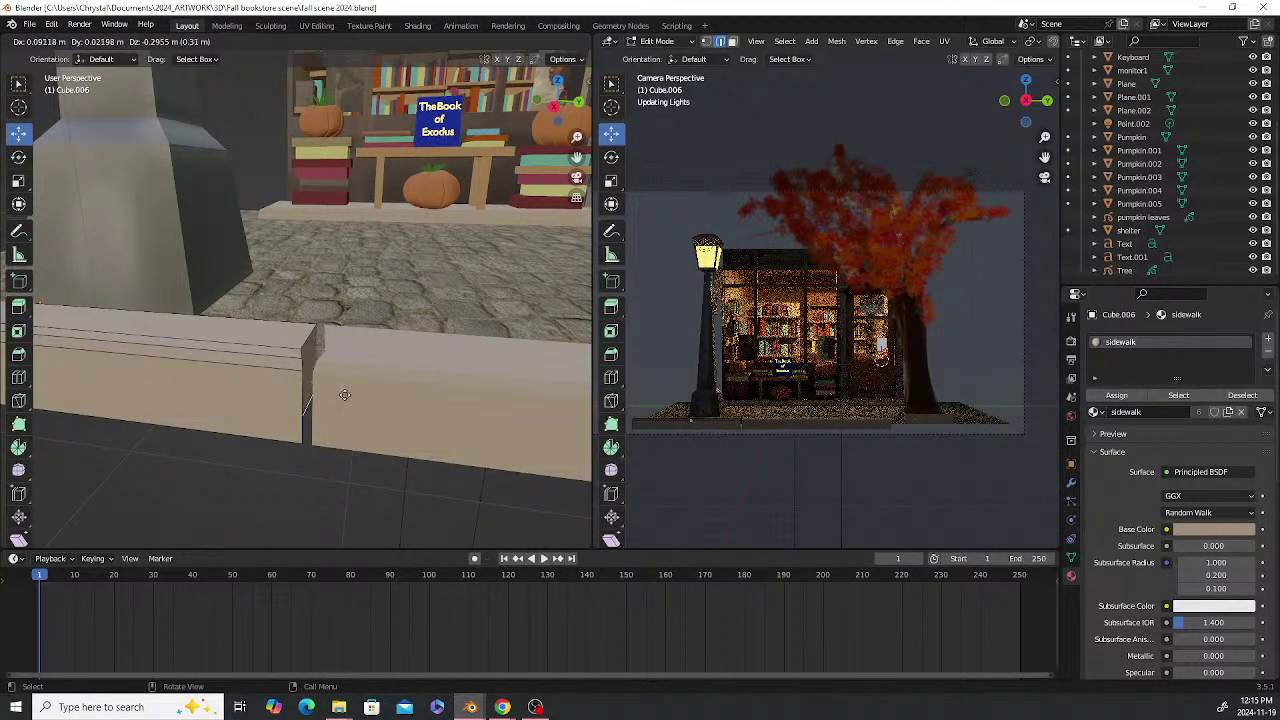
left_click(358, 398)
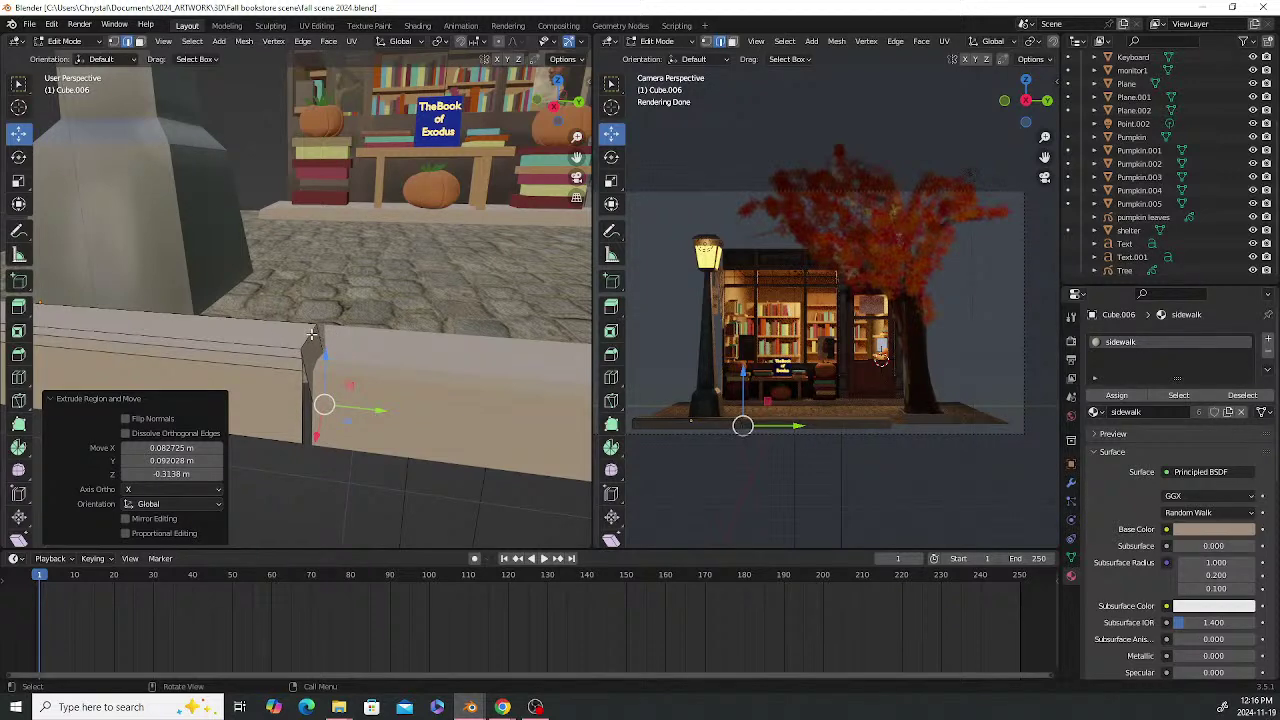
Shift the lamp-post curb's top end edge about 0.015 m along Y towards the neighbouring piece
key("g")
key("y")
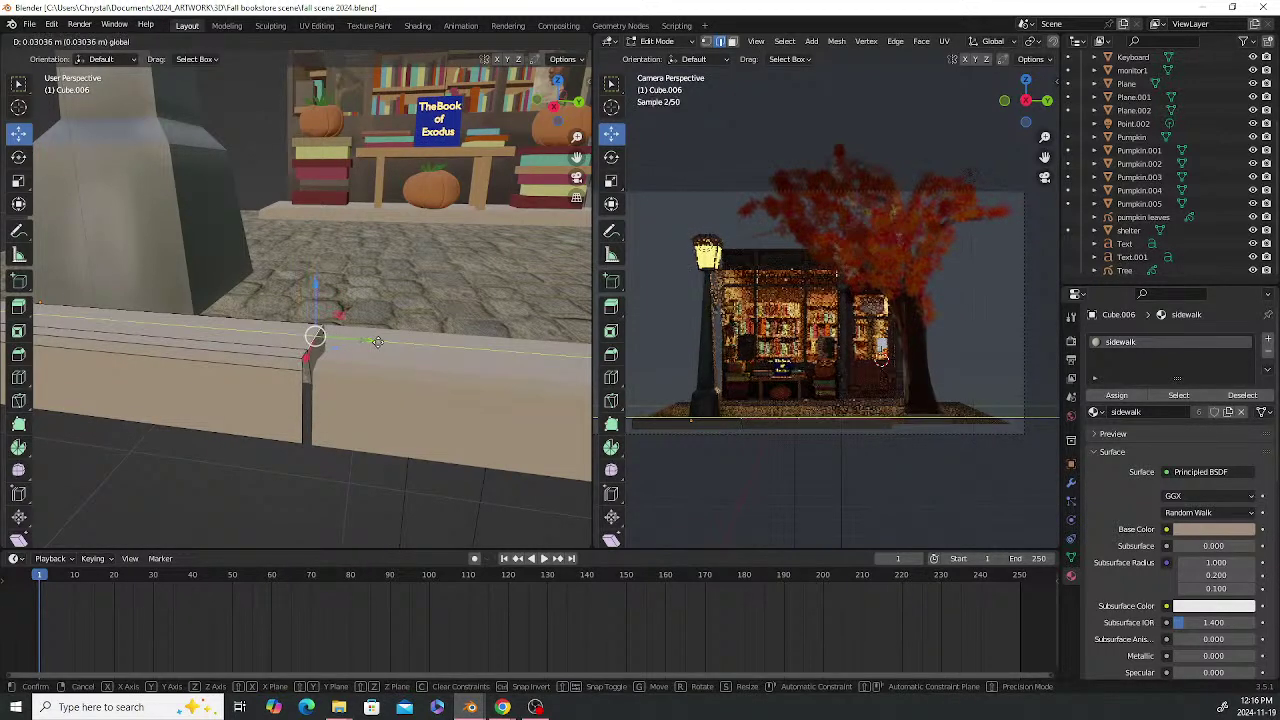
left_click(303, 366)
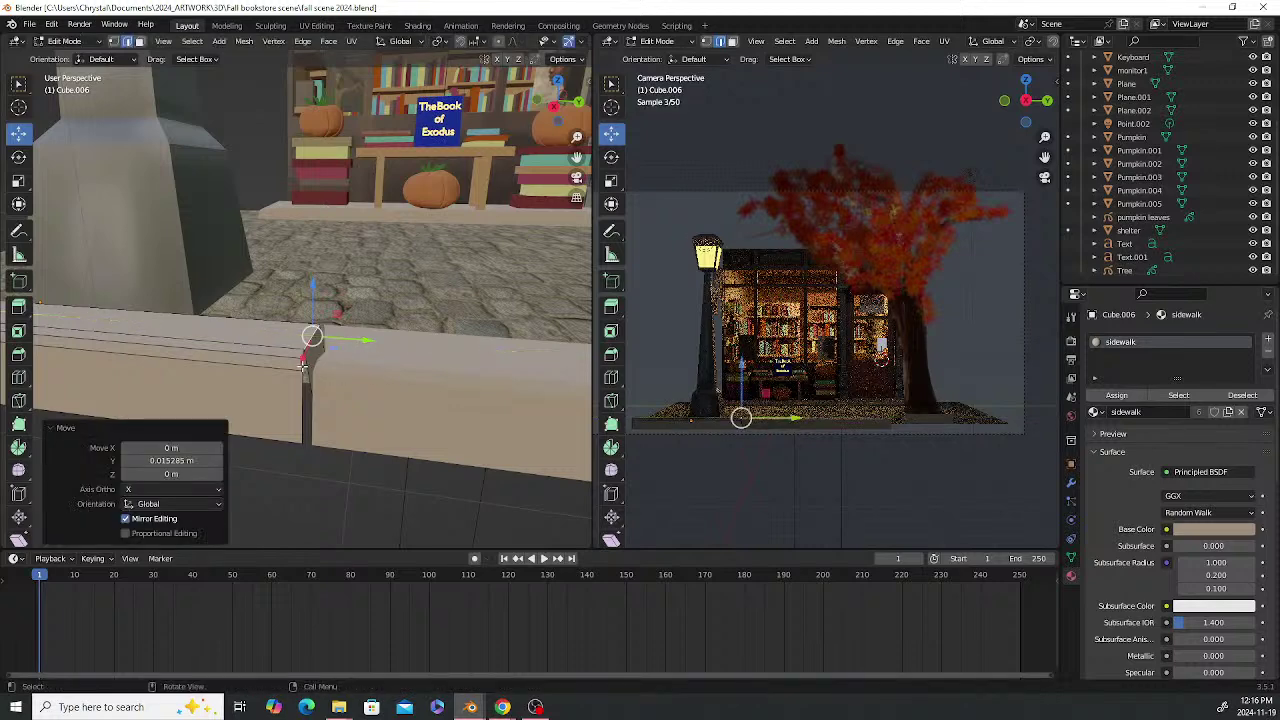
Move the bevel's end edge on the lamp-post curb slightly in negative Y, away from the gap
scroll(303, 366, "up", 3)
middle_click_drag(303, 366, 324, 316)
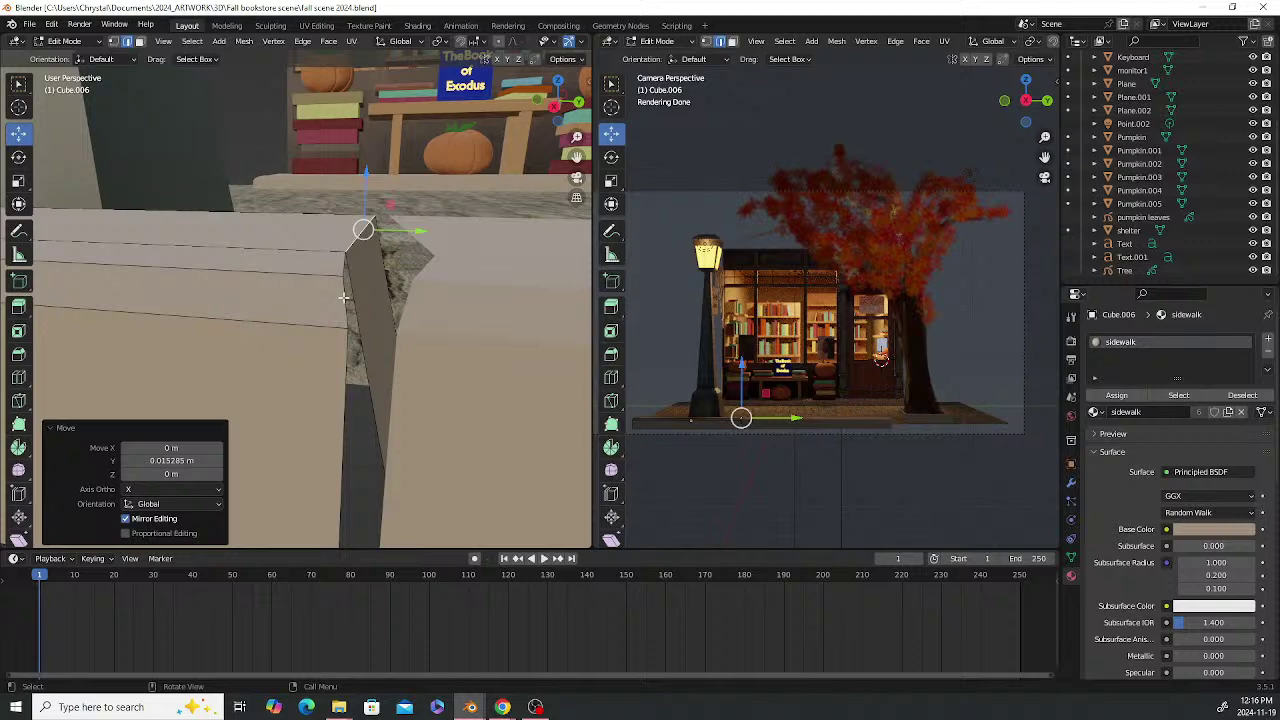
left_click(343, 300)
key("g")
key("y")
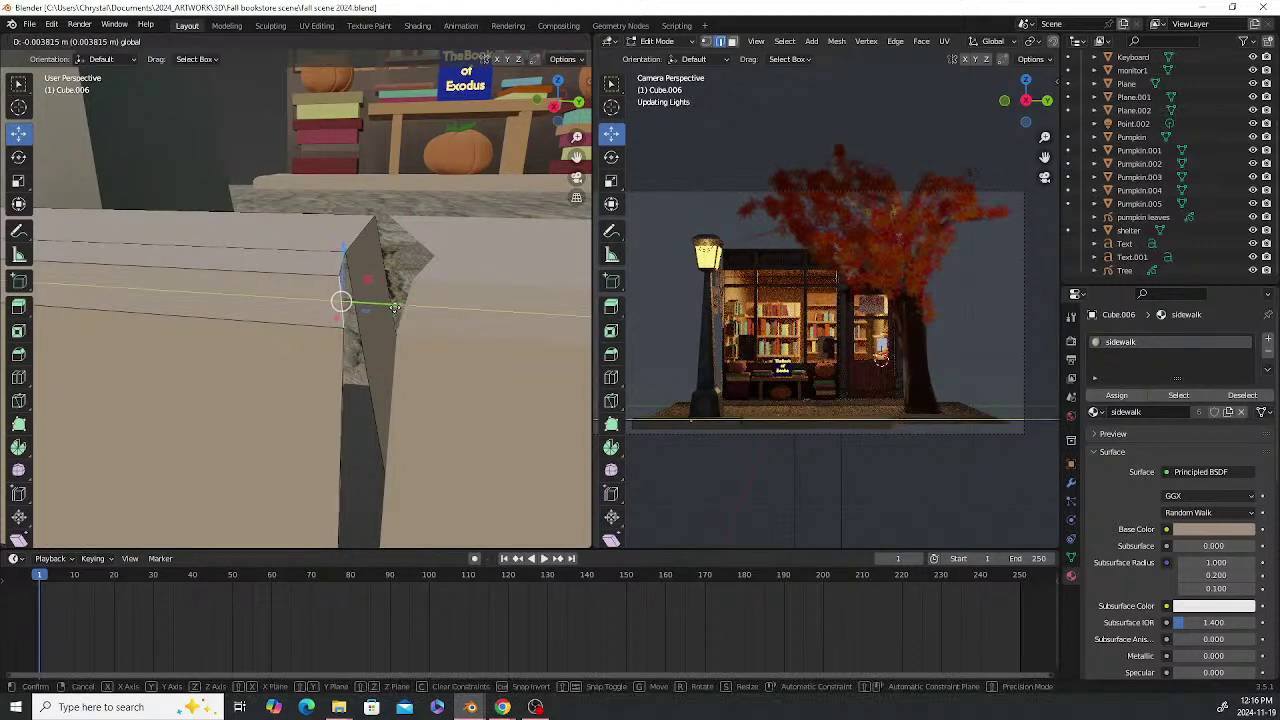
left_click(390, 308)
Move the lower bevel vertex at the lamp-post curb's gap end about -0.006 m along Y
left_click(343, 336)
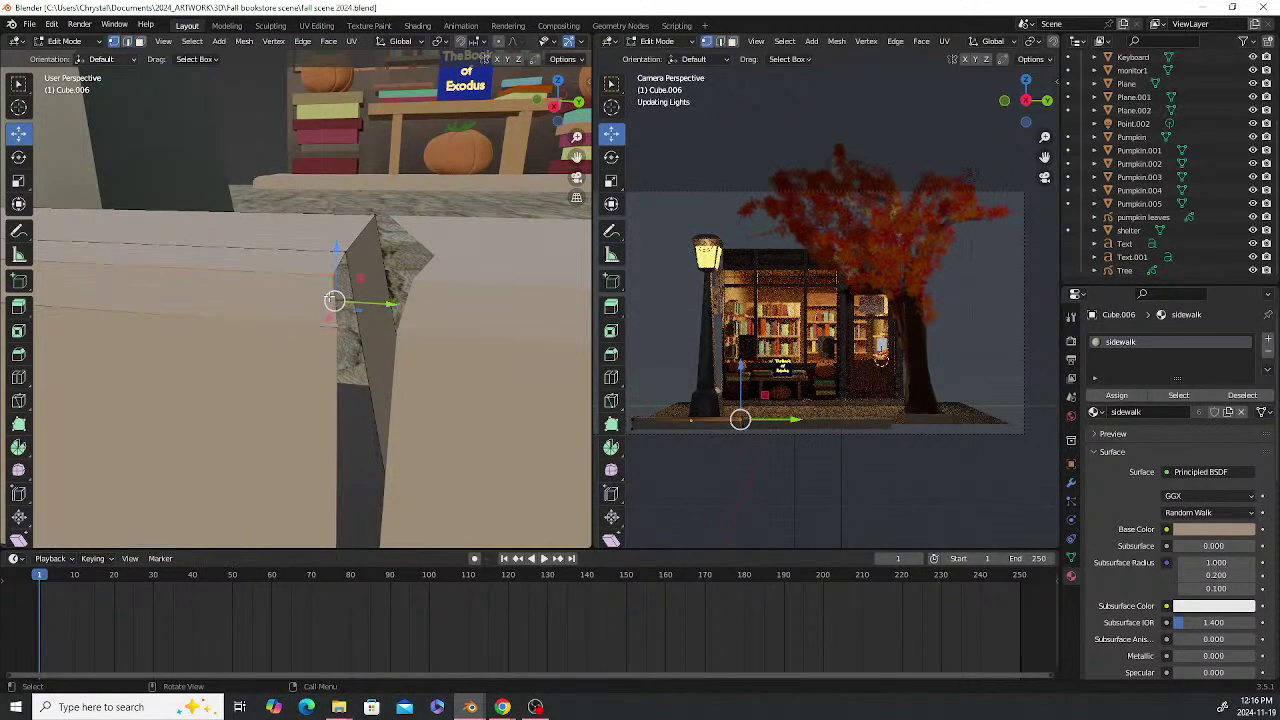
key("g")
key("y")
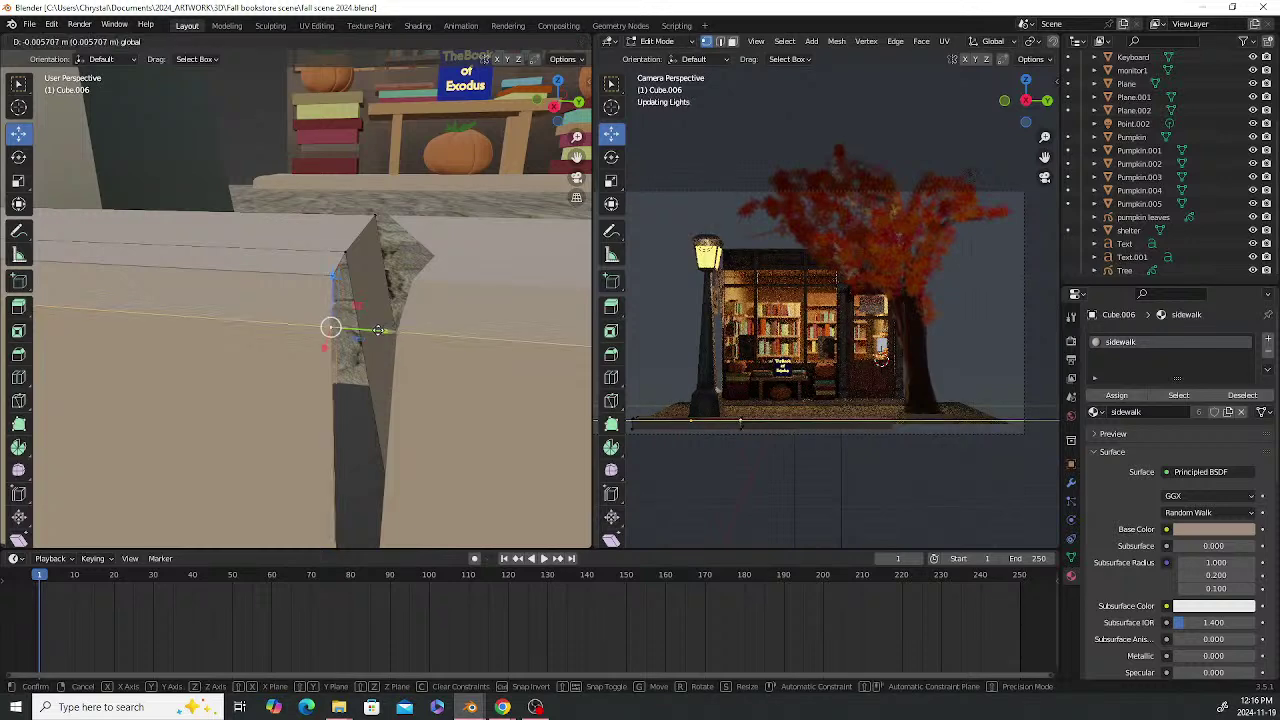
left_click(332, 278)
Shift the lamp-post curb's middle bevel vertex at the gap about 0.010 m along Y and -0.001 m along Z
left_click(332, 278)
key("g")
key("y")
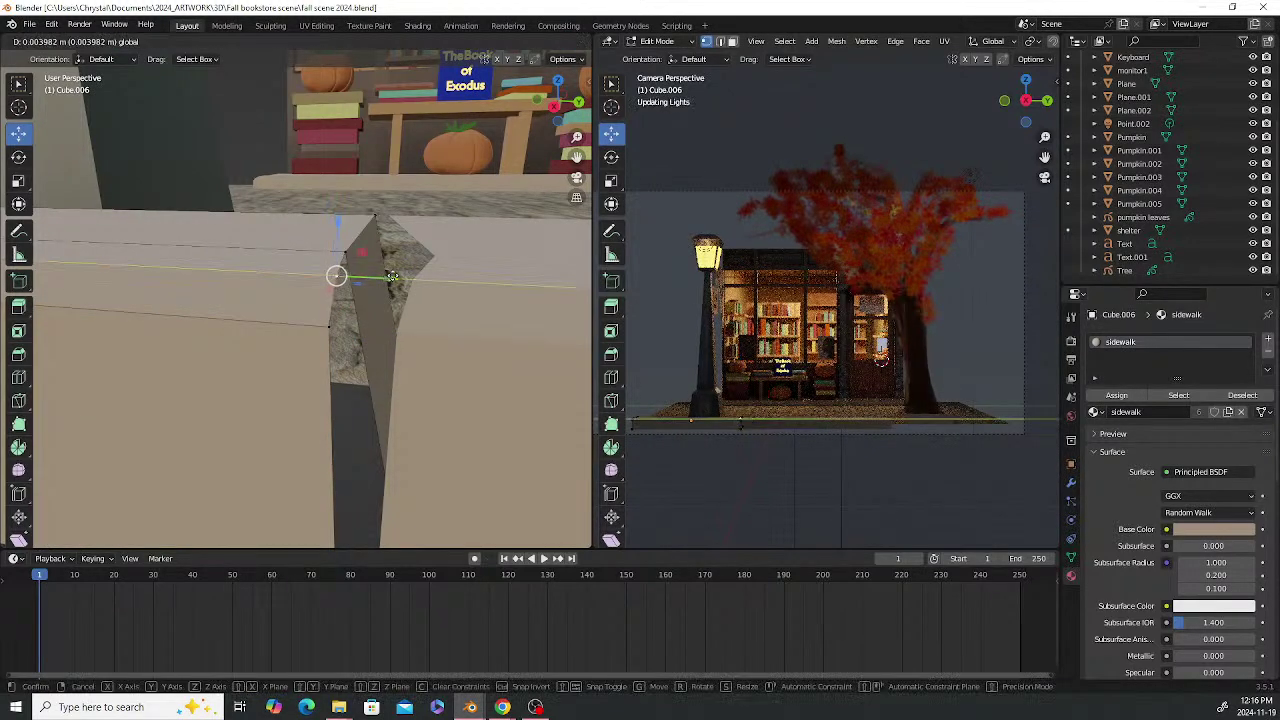
left_click(397, 276)
key("g")
key("y")
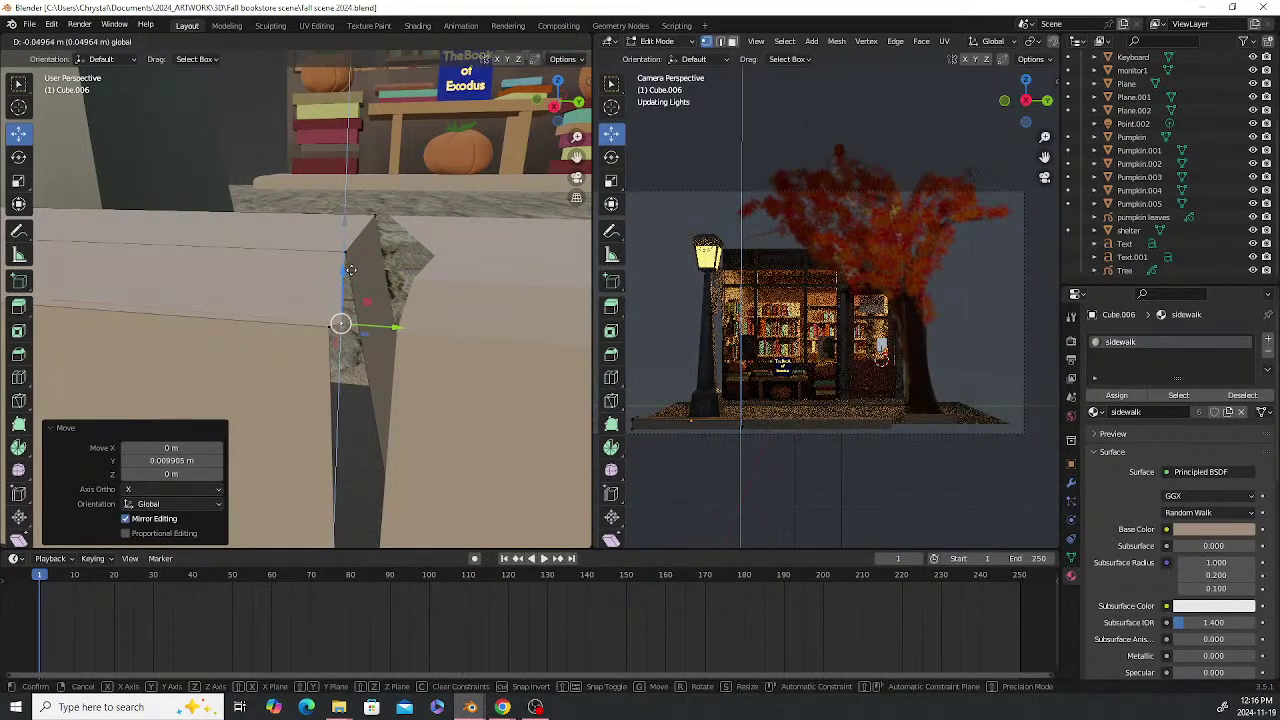
key("z")
left_click(355, 279)
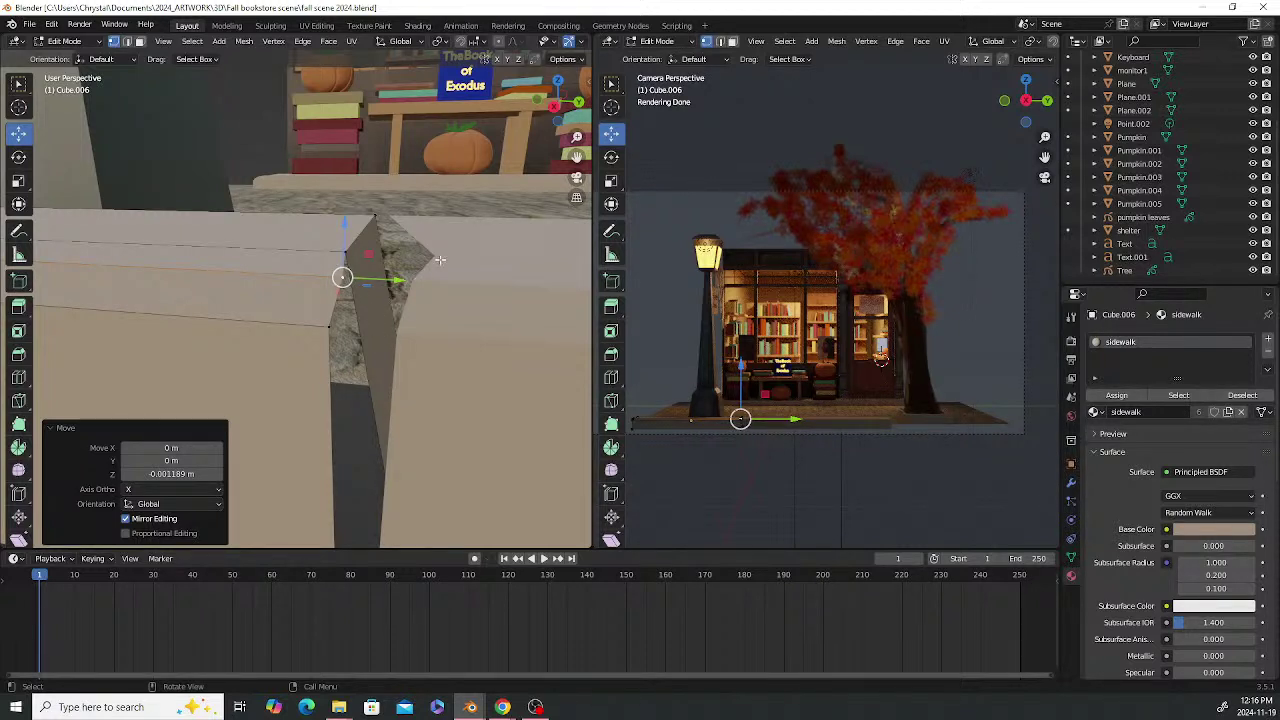
Switch to editing the neighbouring longer curb and move its front top corner vertex at the gap about -0.032 m along Y
key("Tab")
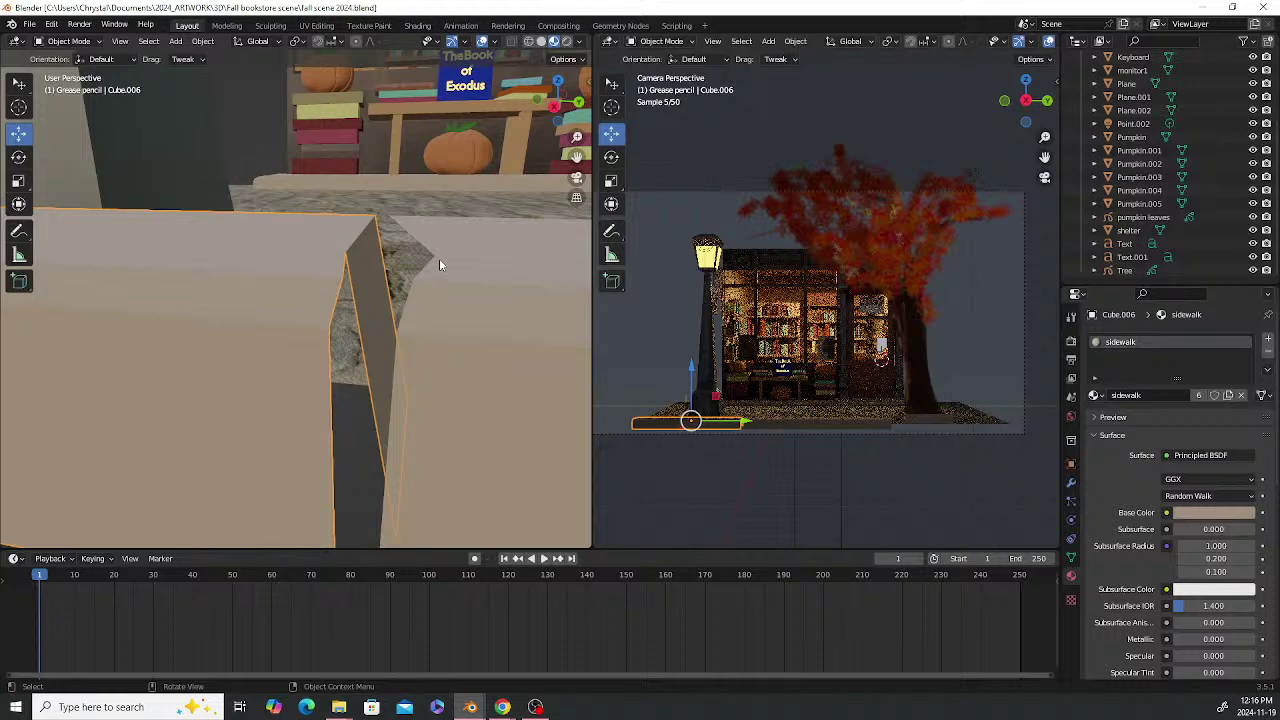
left_click(438, 258)
key("Tab")
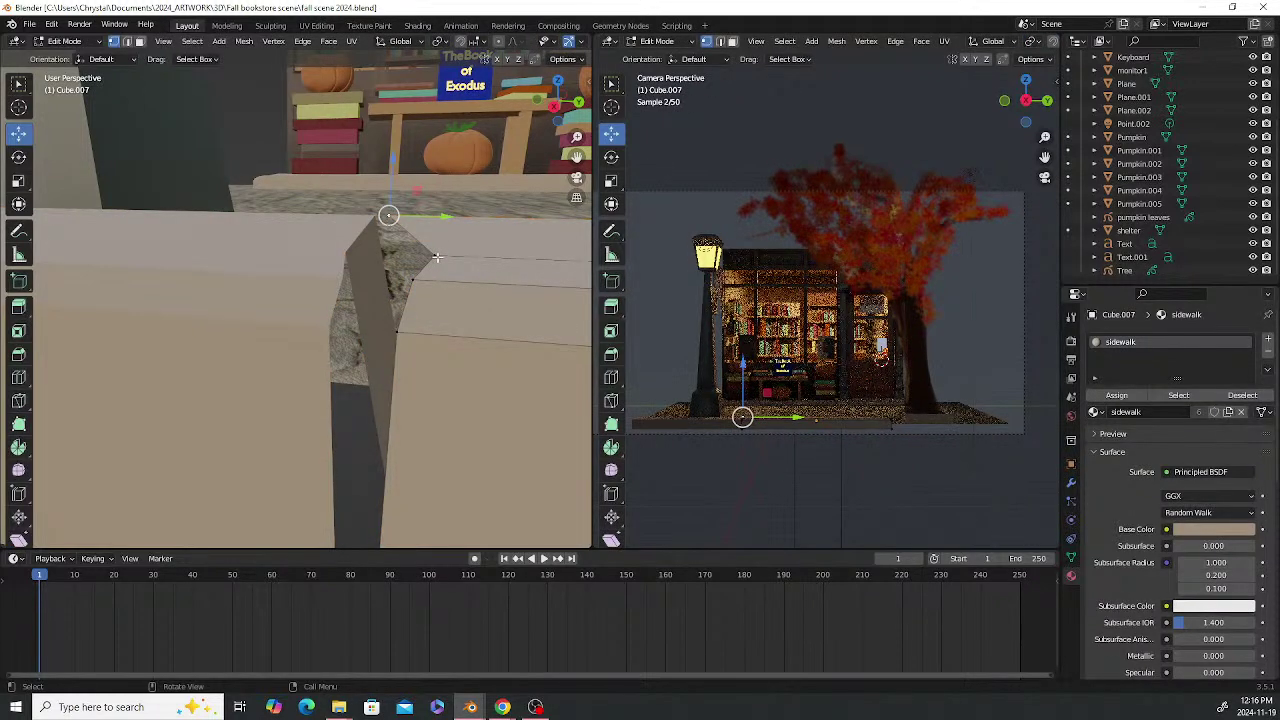
left_click(437, 258)
left_click_drag(487, 258, 458, 258)
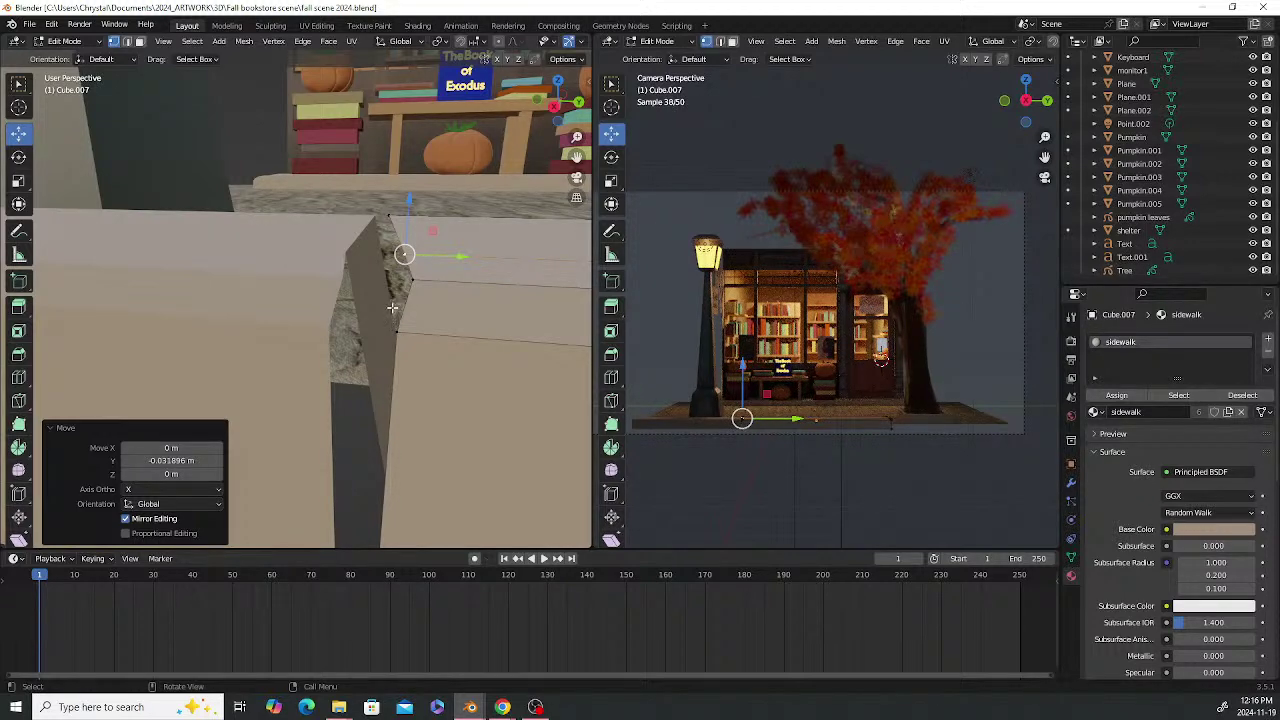
Extrude the longer curb's bevel end edge down into the gap by about 0.055, -0.030 and -0.173 m in X, Y and Z, and finish editing
scroll(392, 308, "down", 4)
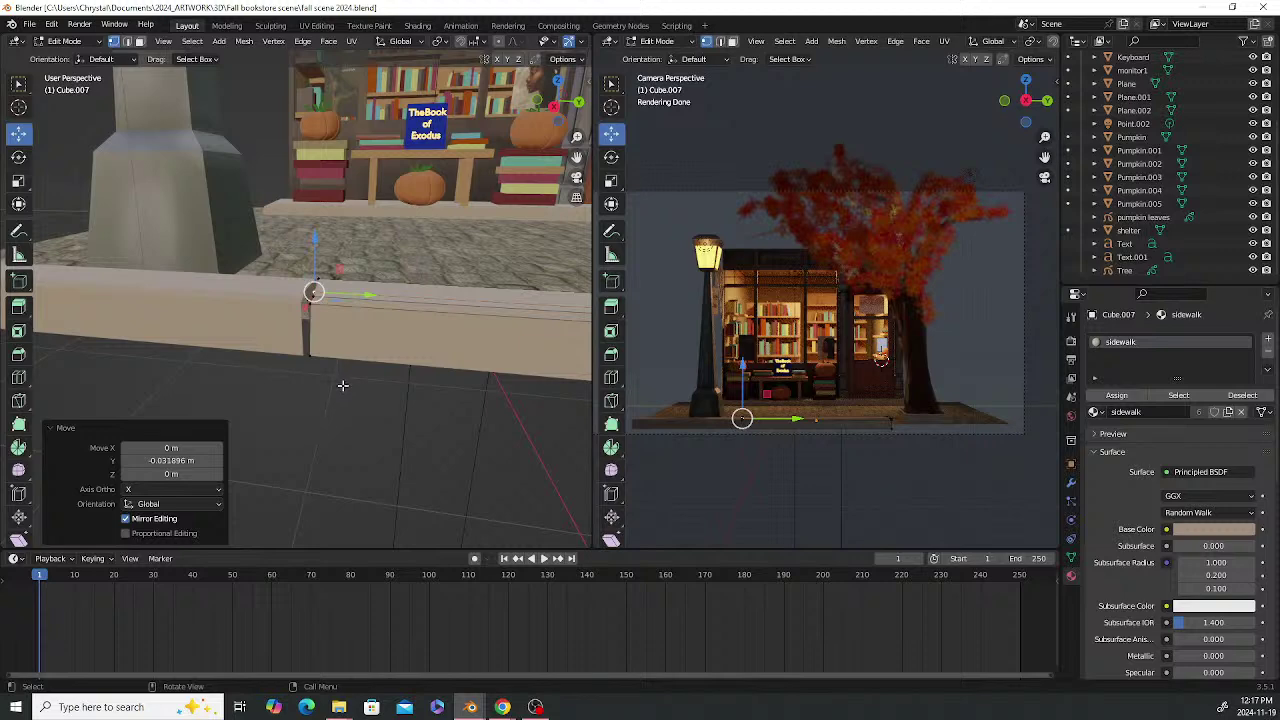
scroll(326, 354, "up", 2)
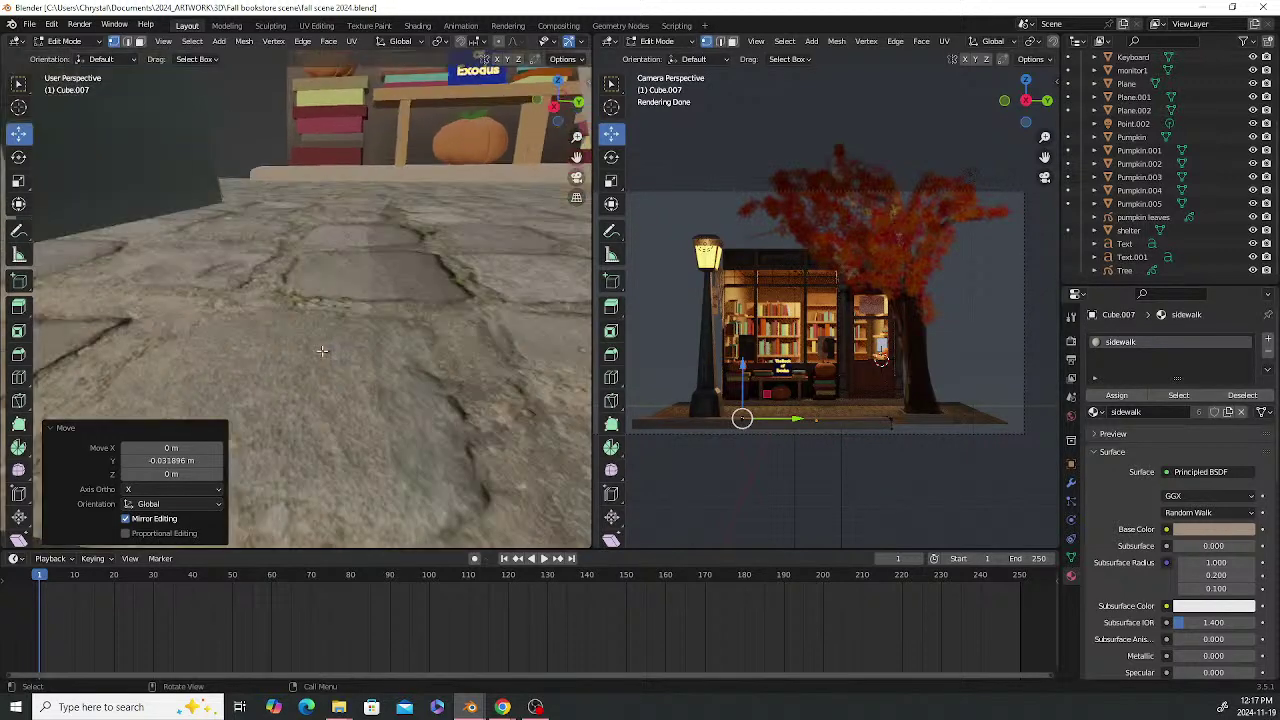
scroll(350, 354, "down", 1)
middle_click_drag(343, 357, 359, 354)
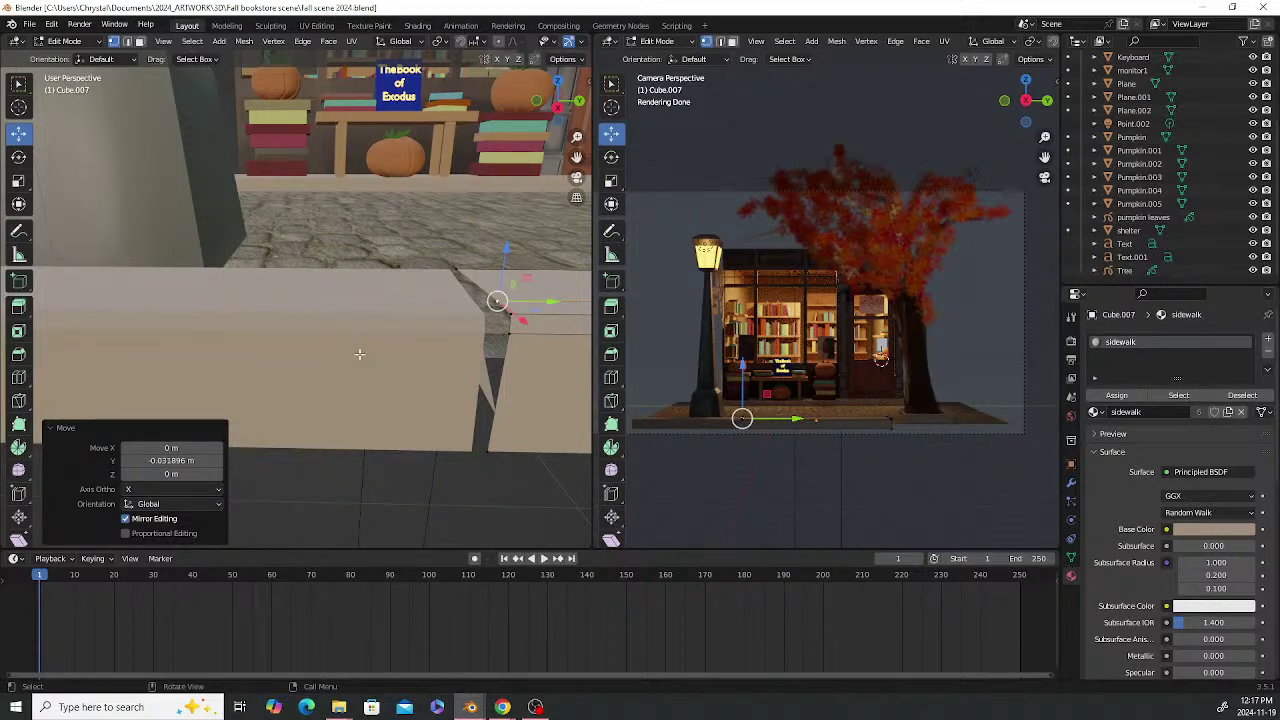
middle_click_drag(501, 313, 386, 322, "shift")
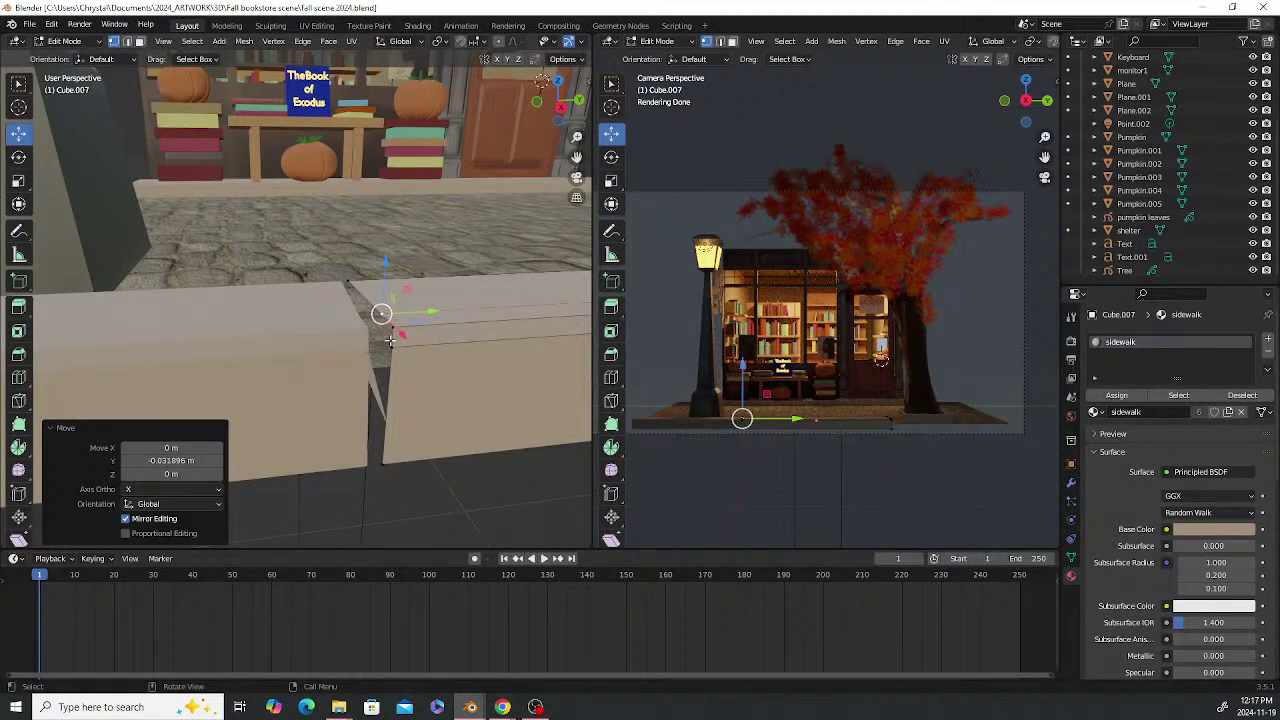
left_click(393, 328, "shift")
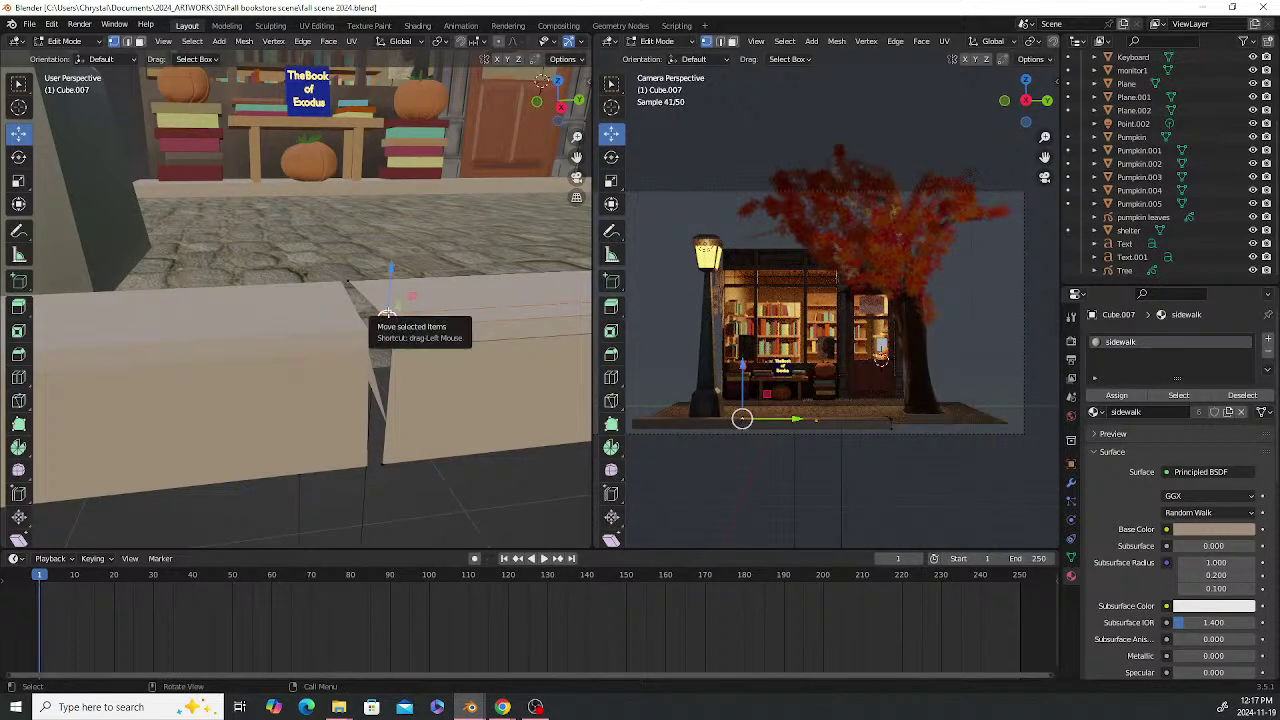
left_click_drag(387, 319, 379, 384)
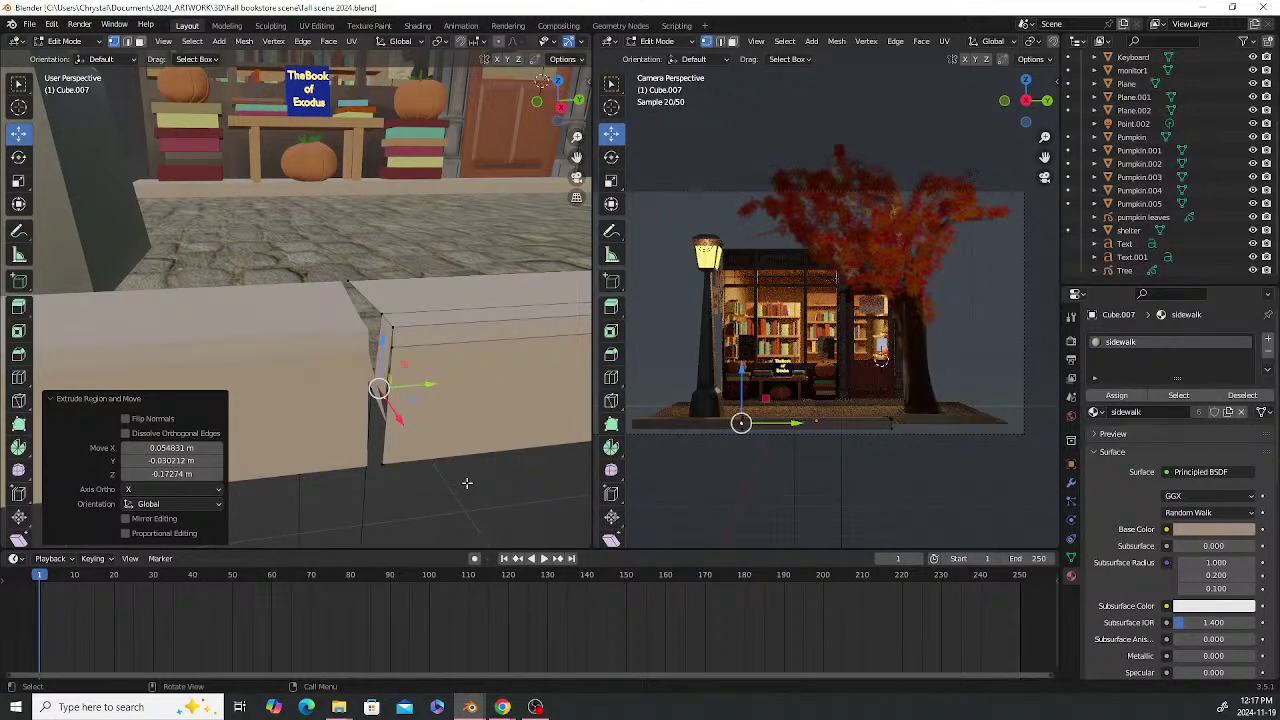
key("Tab")
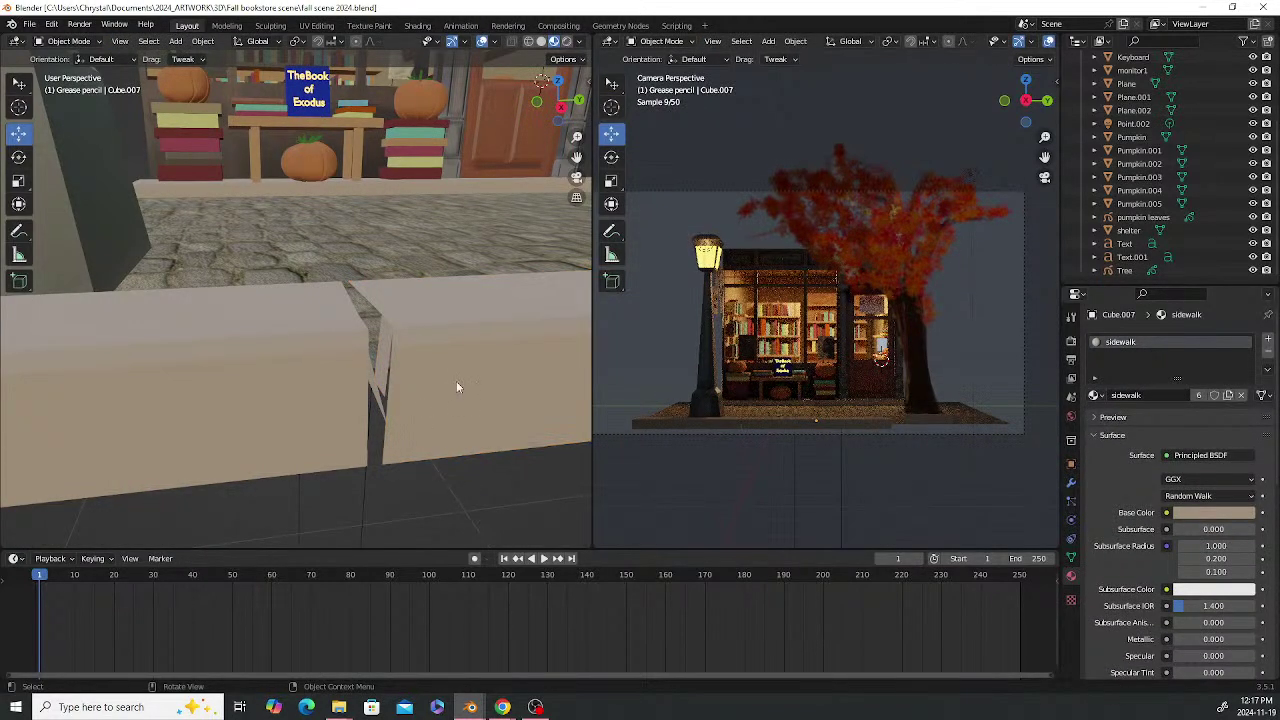
Examine the reshaped gap between the two curb pieces up close and within the whole storefront
mouse_move(456, 381)
middle_mouse_down()
mouse_move(436, 381)
mouse_move(444, 389)
middle_mouse_up()
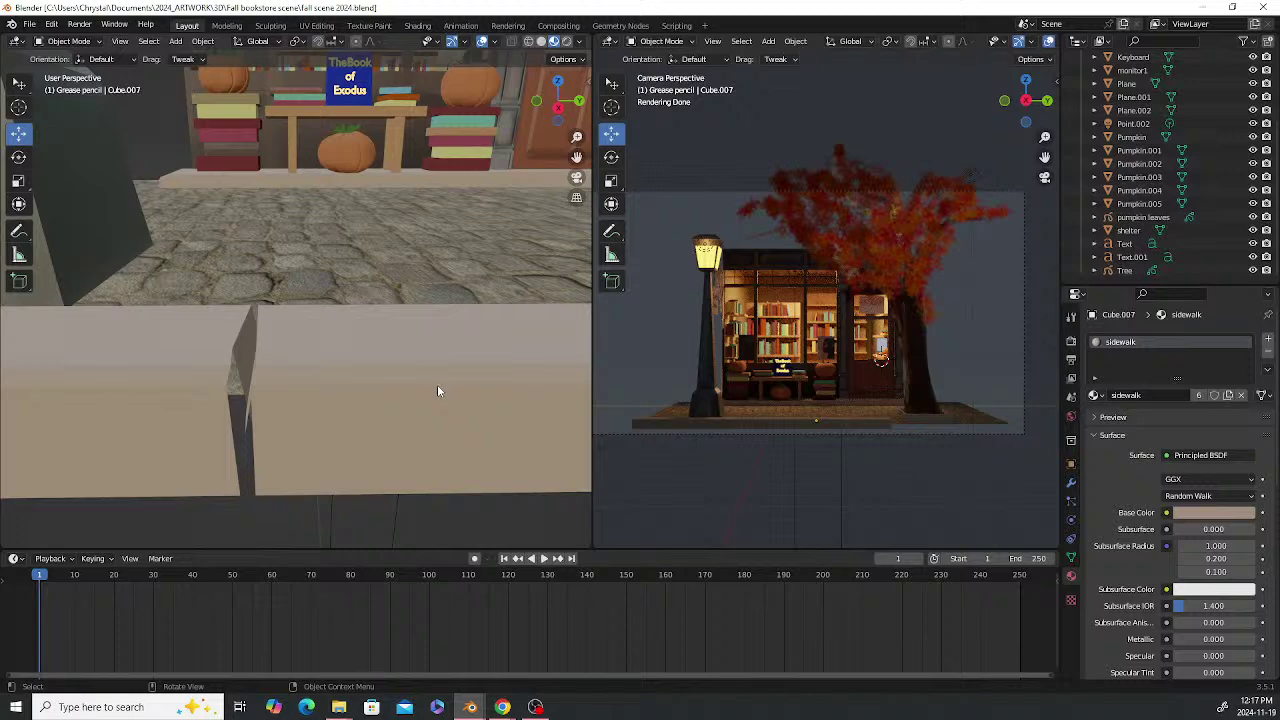
scroll(306, 339, "down", 5)
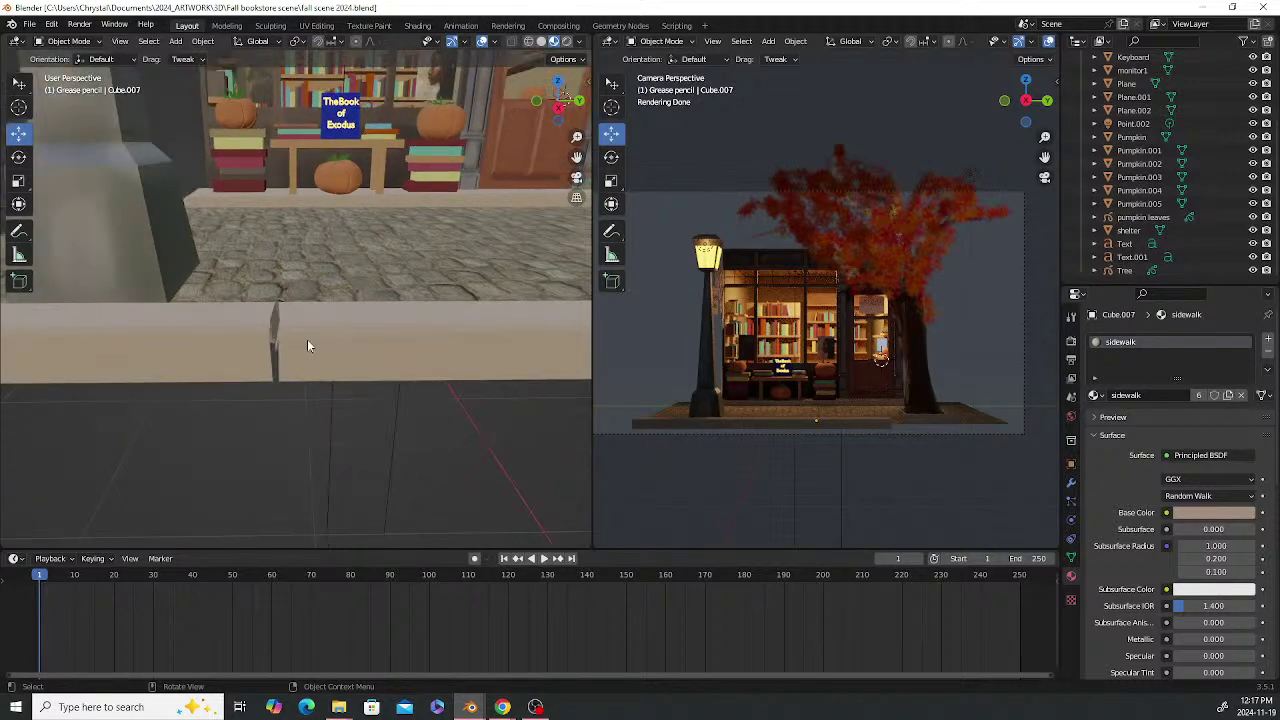
scroll(309, 346, "up", 2)
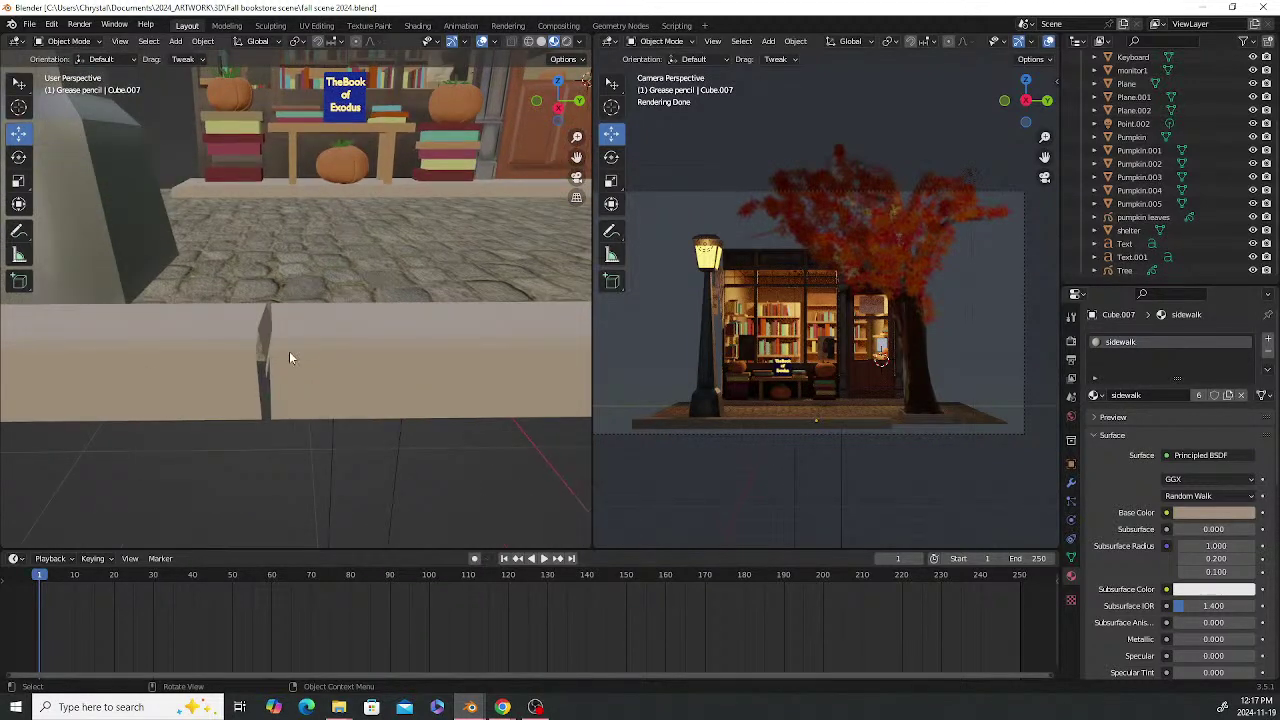
scroll(270, 310, "down", 3)
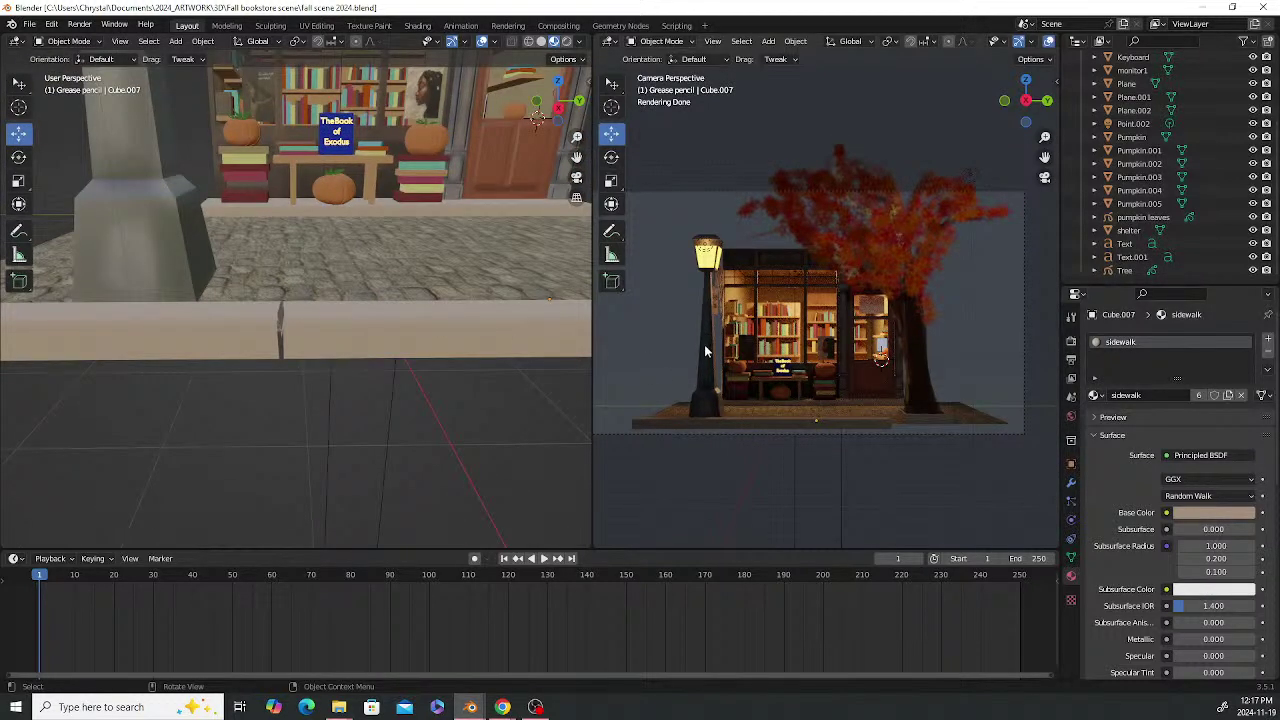
scroll(312, 345, "down", 3)
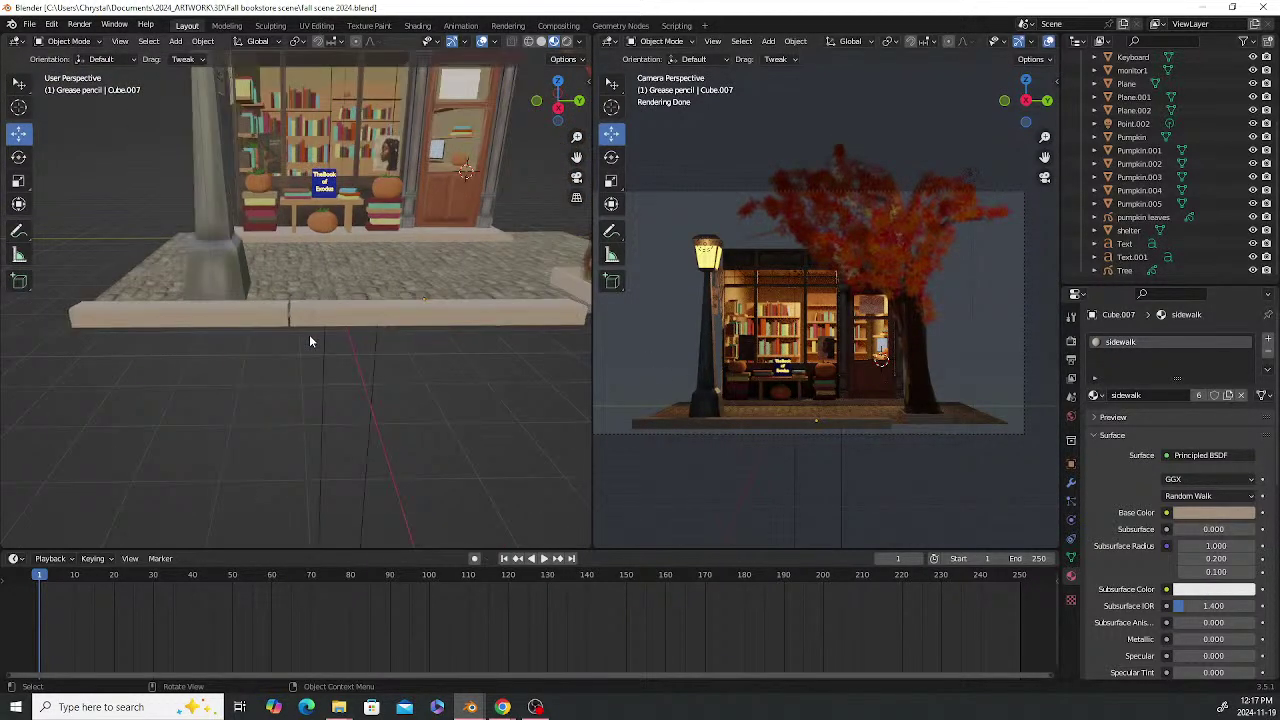
scroll(301, 317, "down", 5)
scroll(301, 317, "up", 5)
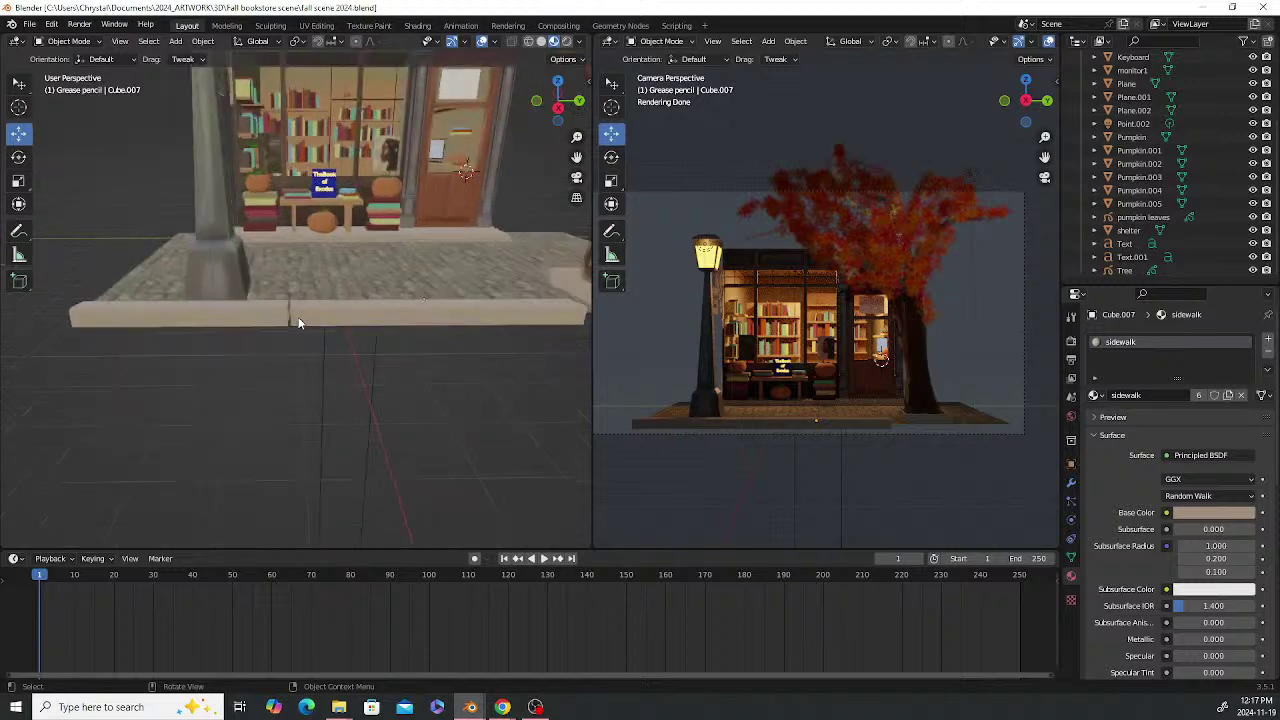
middle_click_drag(353, 215, 345, 282)
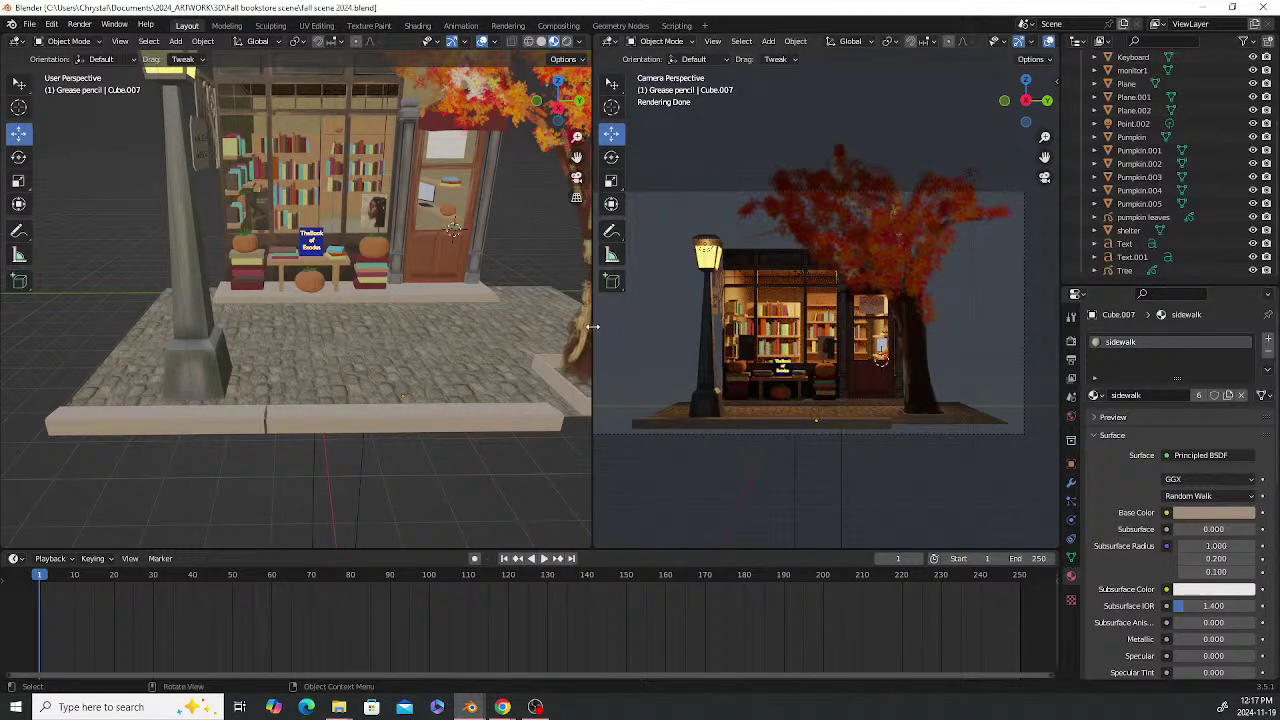
Enlarge the rendered viewport and move the tree's planter box about -0.331 m along X
mouse_move(593, 326)
left_mouse_down()
mouse_move(631, 326)
mouse_move(611, 318)
left_mouse_up()
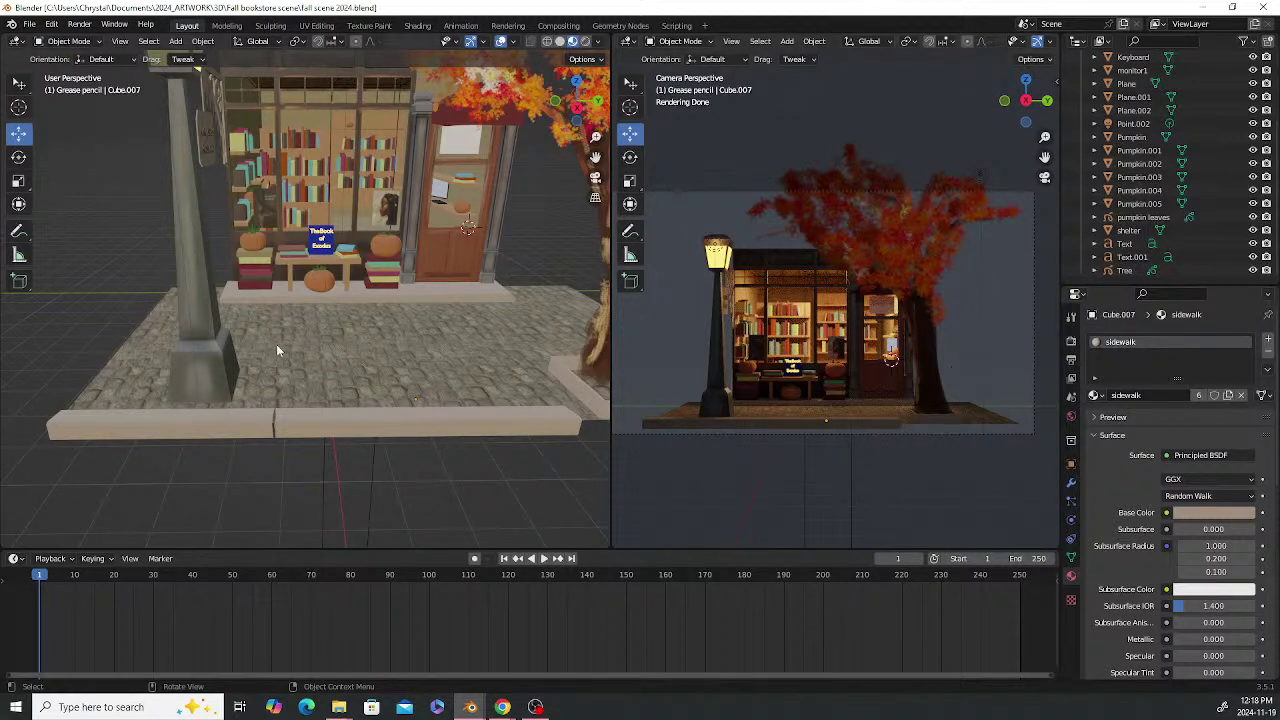
left_click_drag(611, 338, 408, 338)
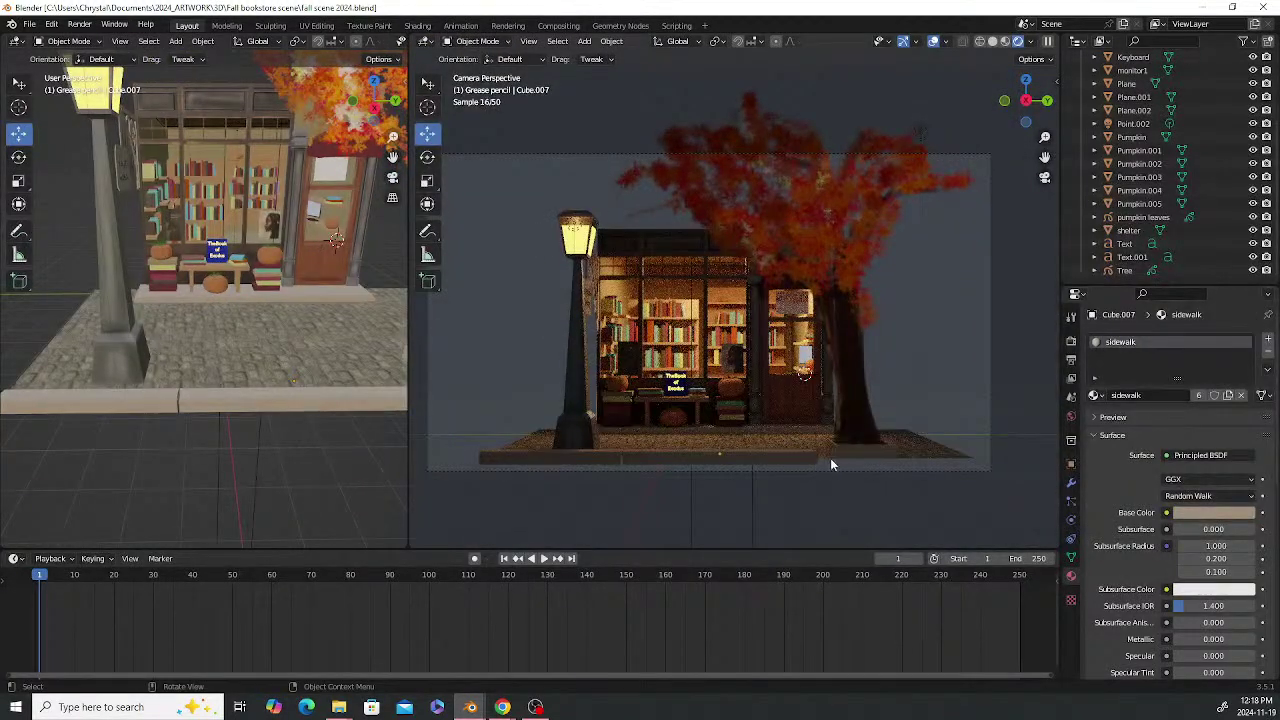
middle_click_drag(858, 436, 648, 306)
scroll(660, 405, "up", 1)
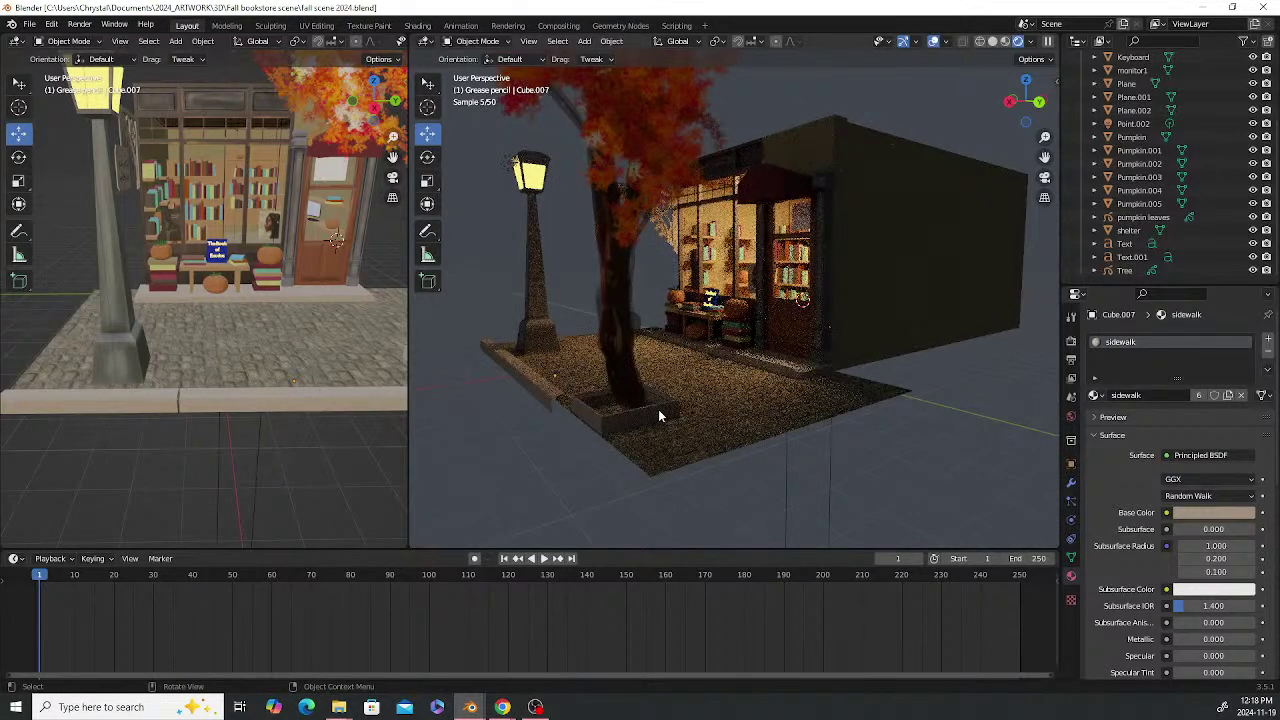
left_click(663, 410)
left_click_drag(575, 422, 498, 400)
middle_click_drag(498, 400, 516, 397)
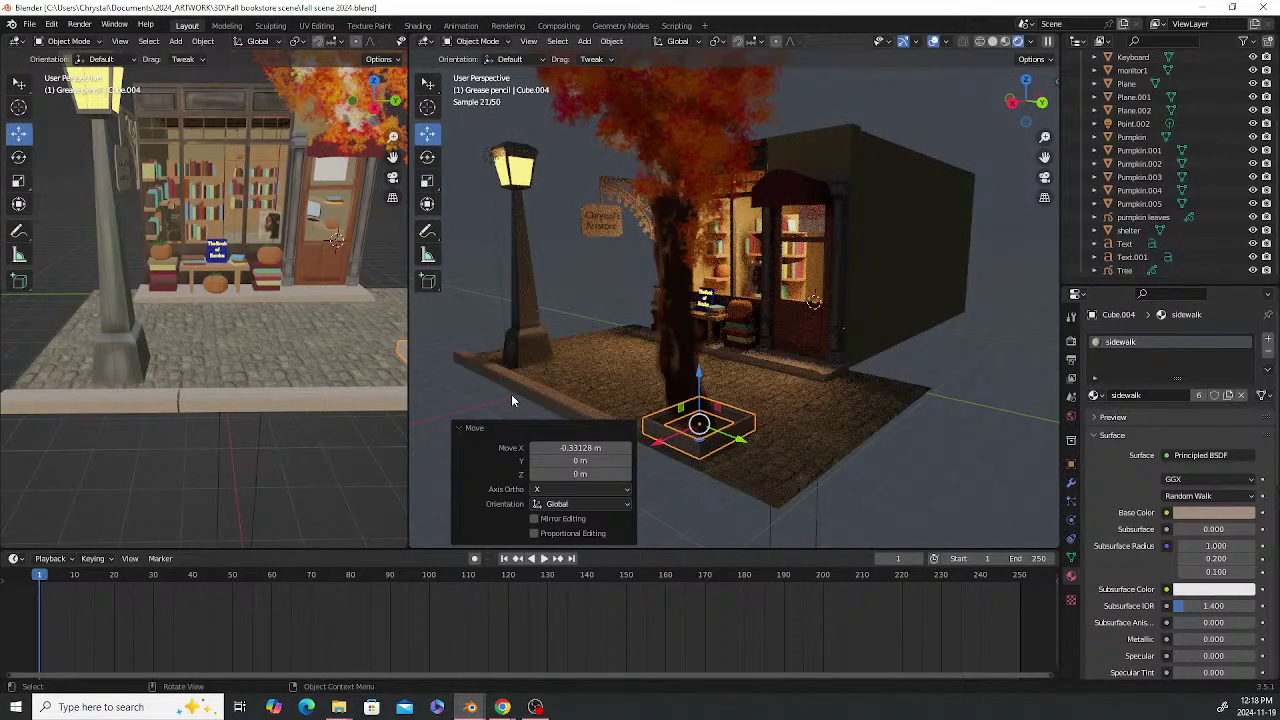
key("alt+a")
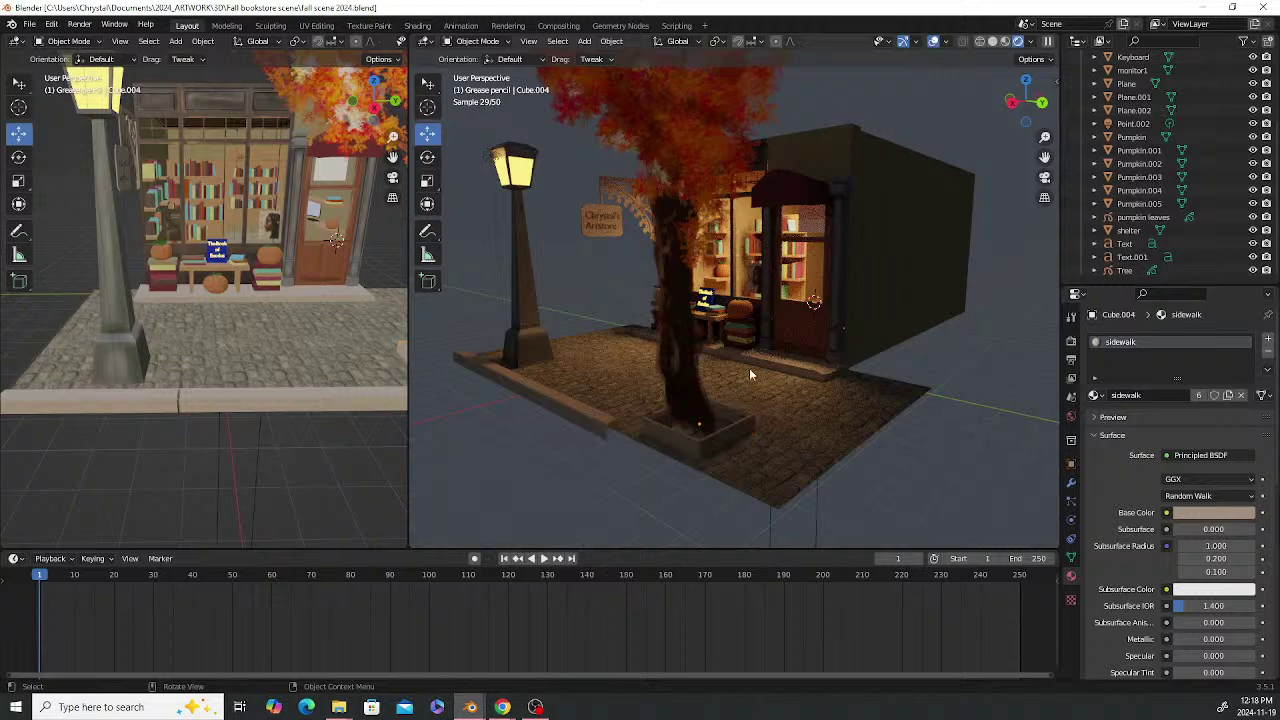
Start editing the longer curb piece and select the edges of its open end beside the tree planter
middle_click_drag(664, 378, 658, 458)
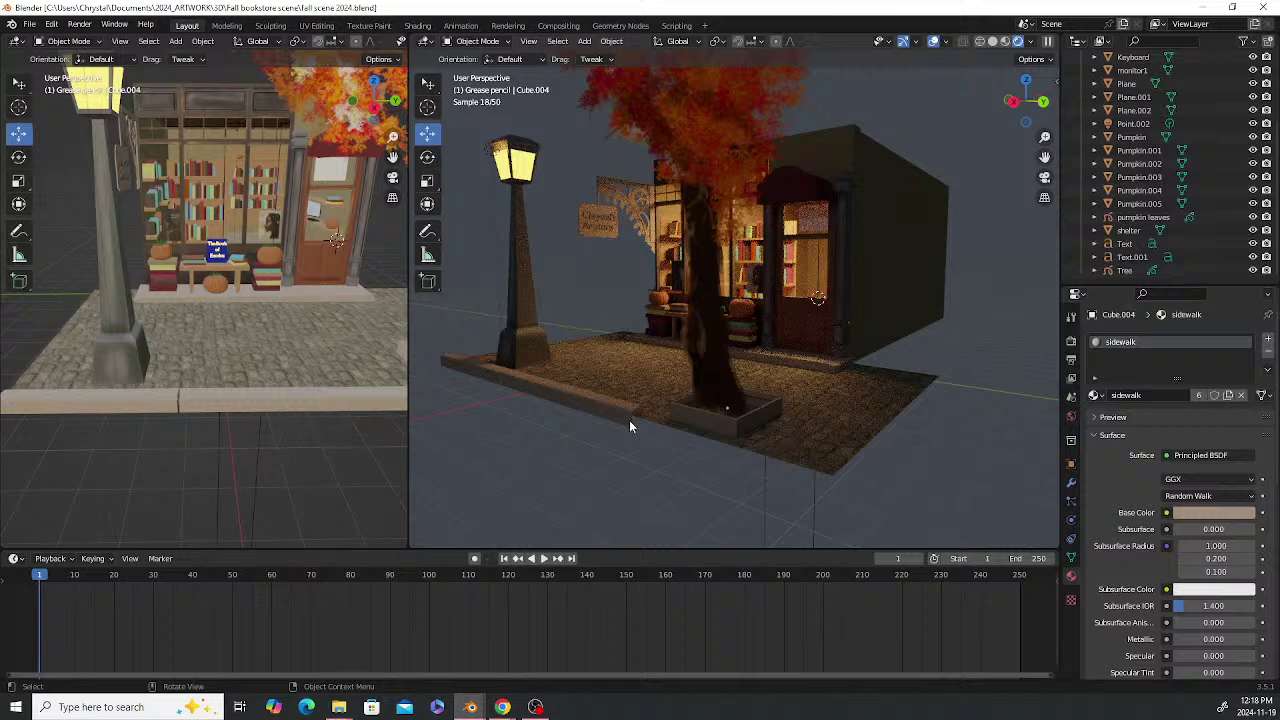
left_click(629, 425)
middle_click_drag(296, 382, 199, 402)
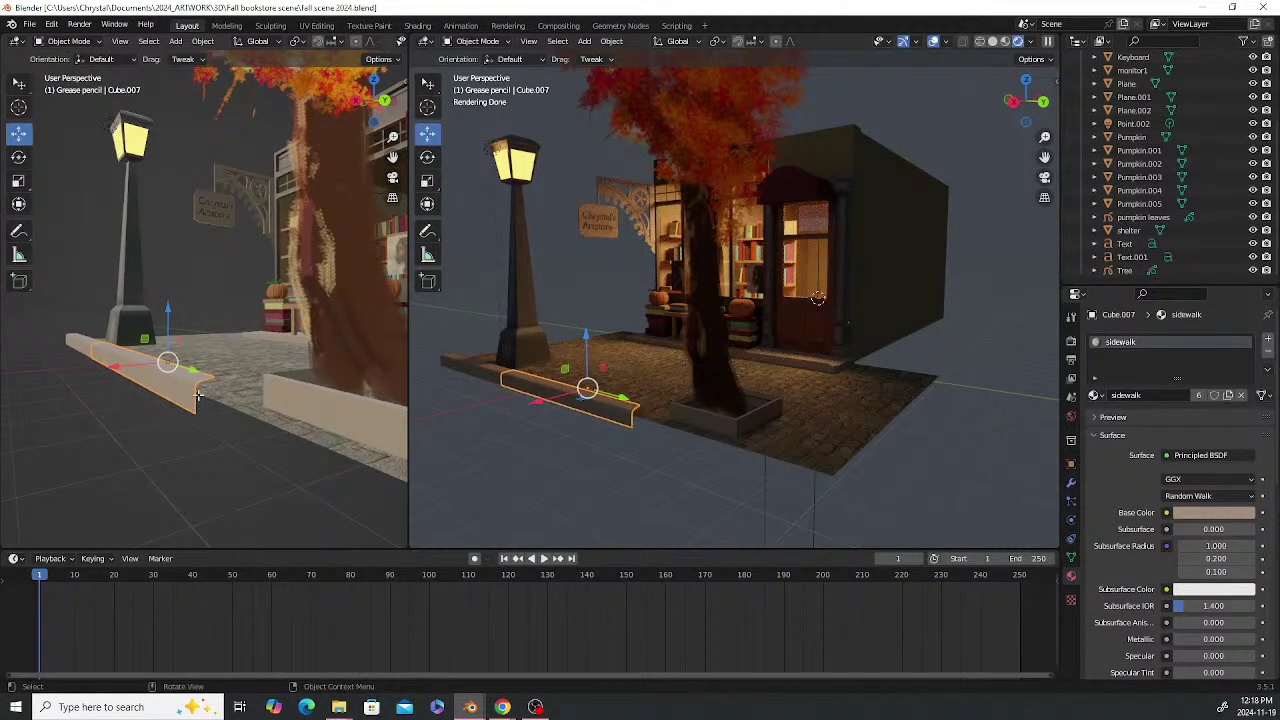
key("Tab")
scroll(205, 410, "up", 2)
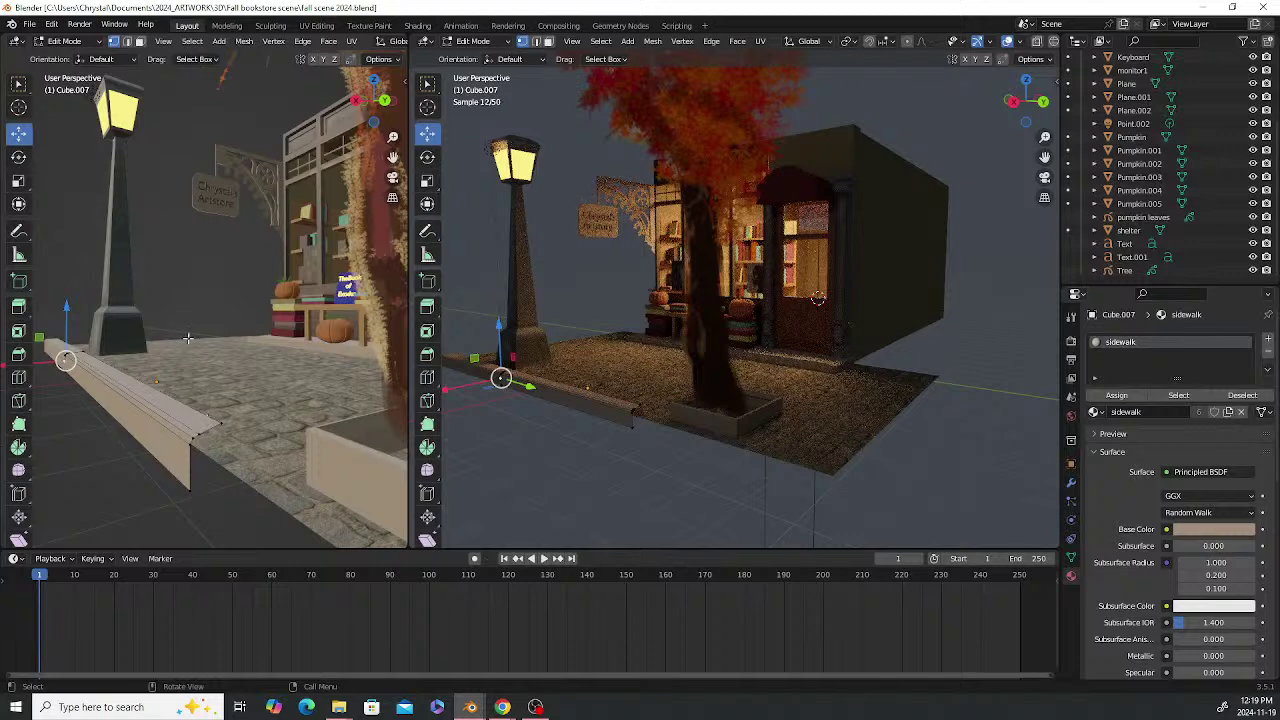
left_click(203, 470)
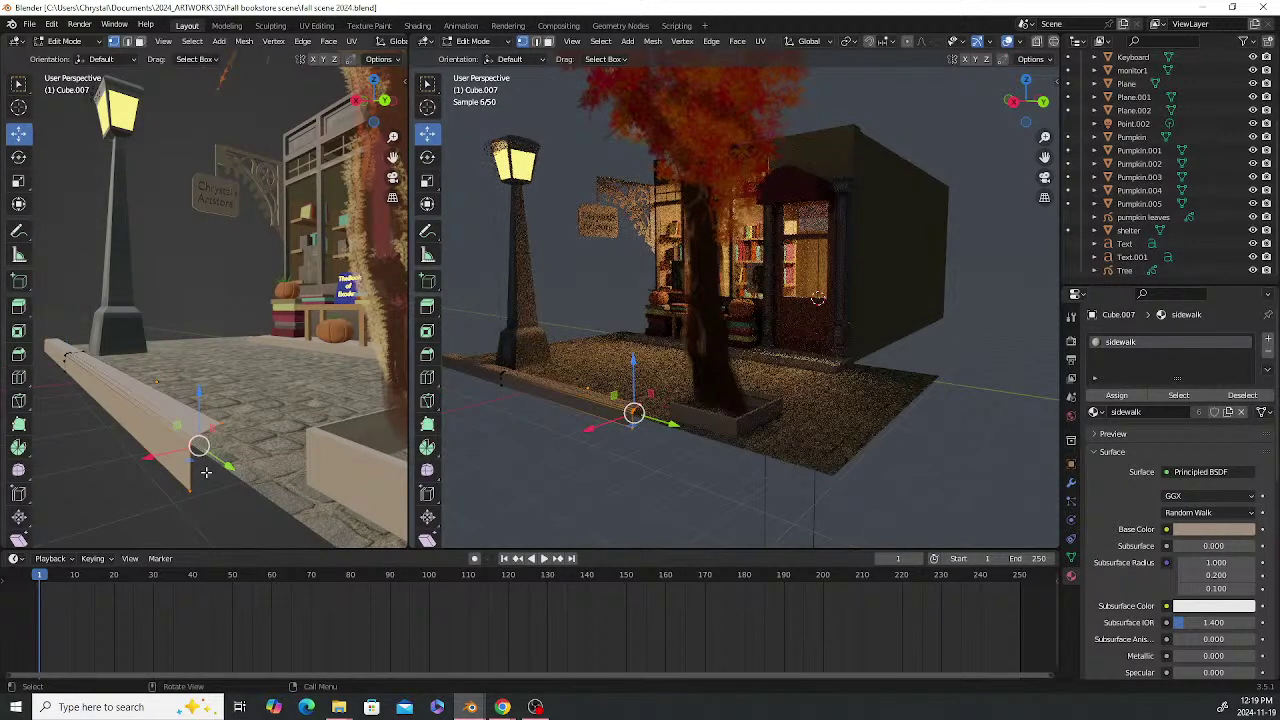
Try to extrude the longer curb's planter-side end by about -0.100, 0.058 and -0.033 m in X, Y and Z
key("e")
left_click(221, 481)
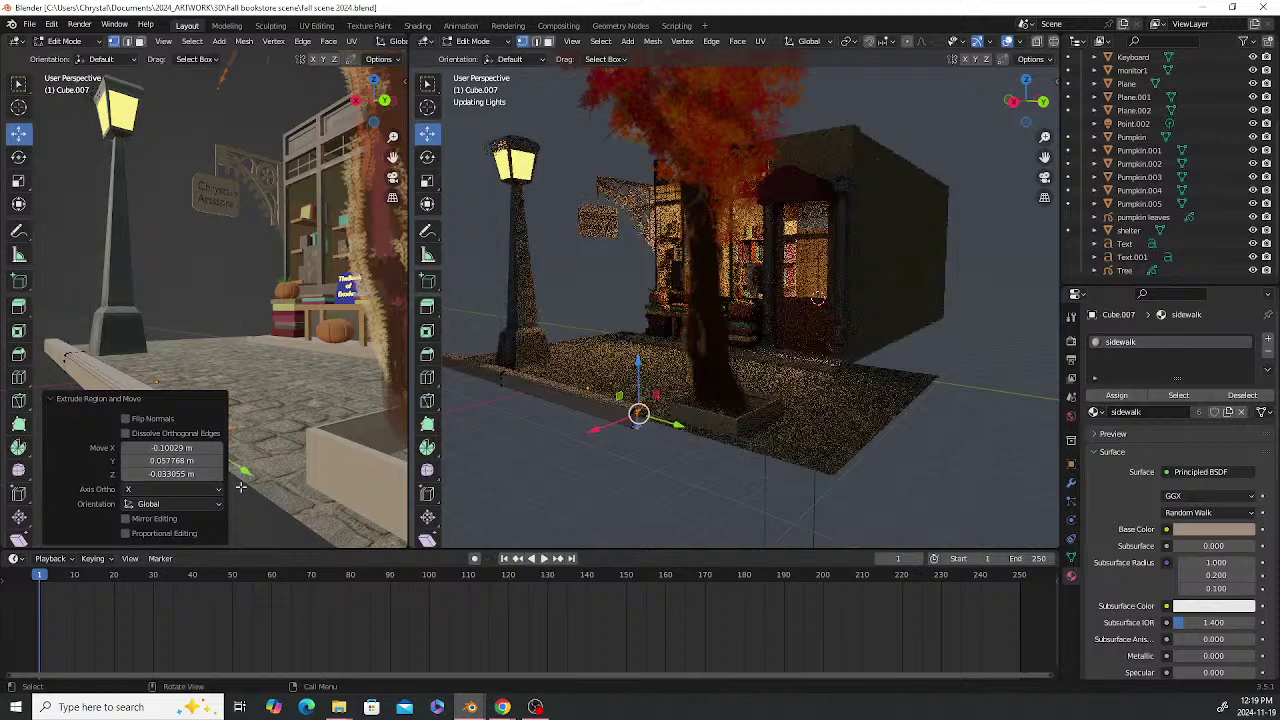
mouse_move(257, 497)
middle_mouse_down()
mouse_move(283, 500)
mouse_move(271, 501)
middle_mouse_up()
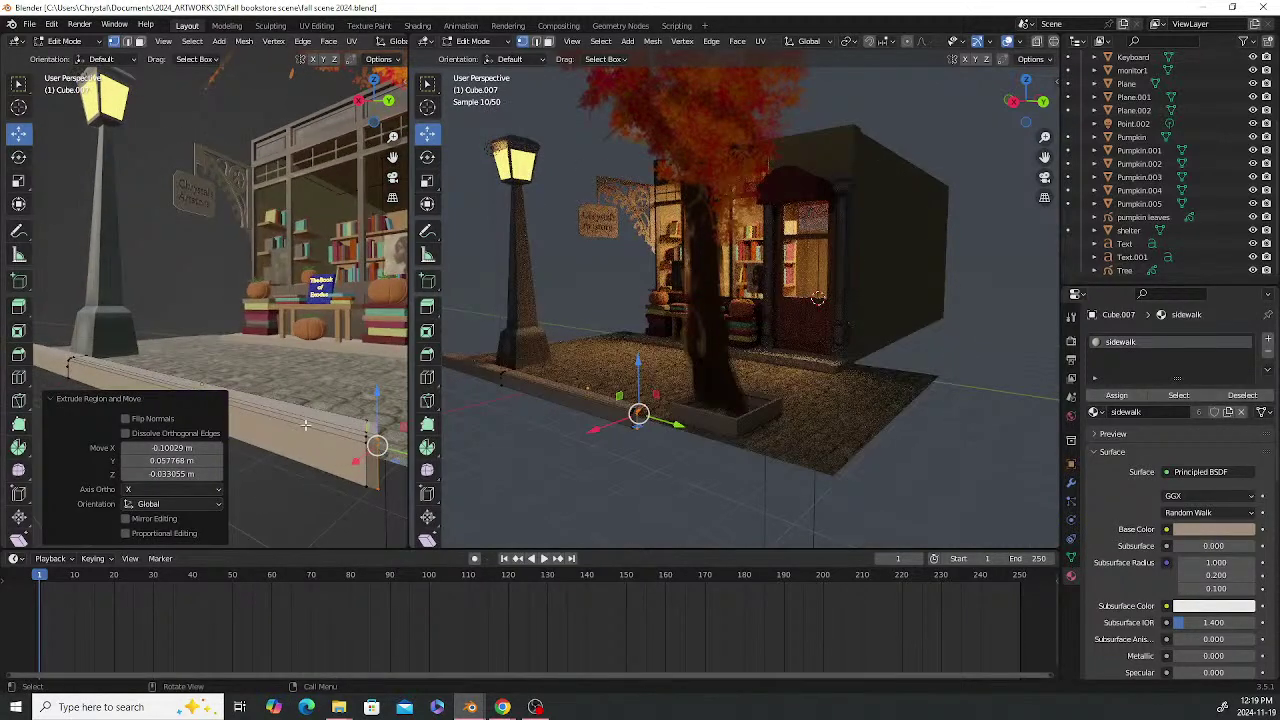
key("ctrl+z")
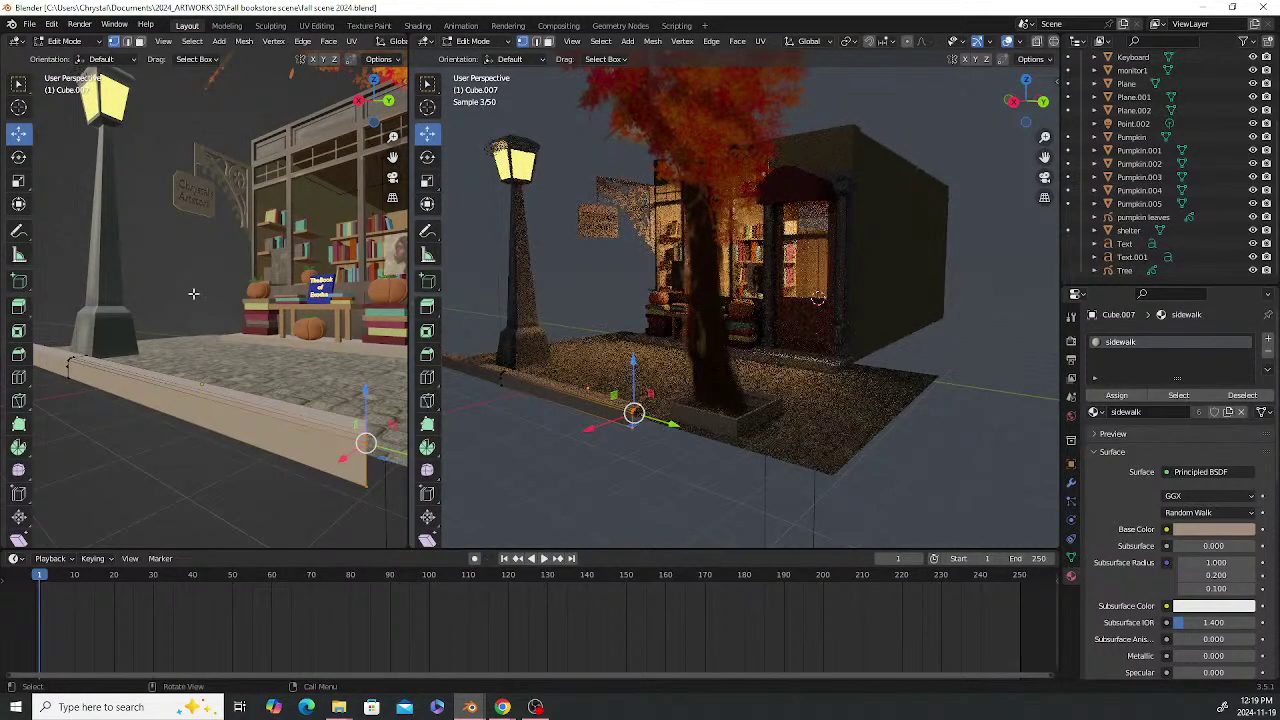
left_click(194, 292)
middle_click_drag(191, 403, 86, 379)
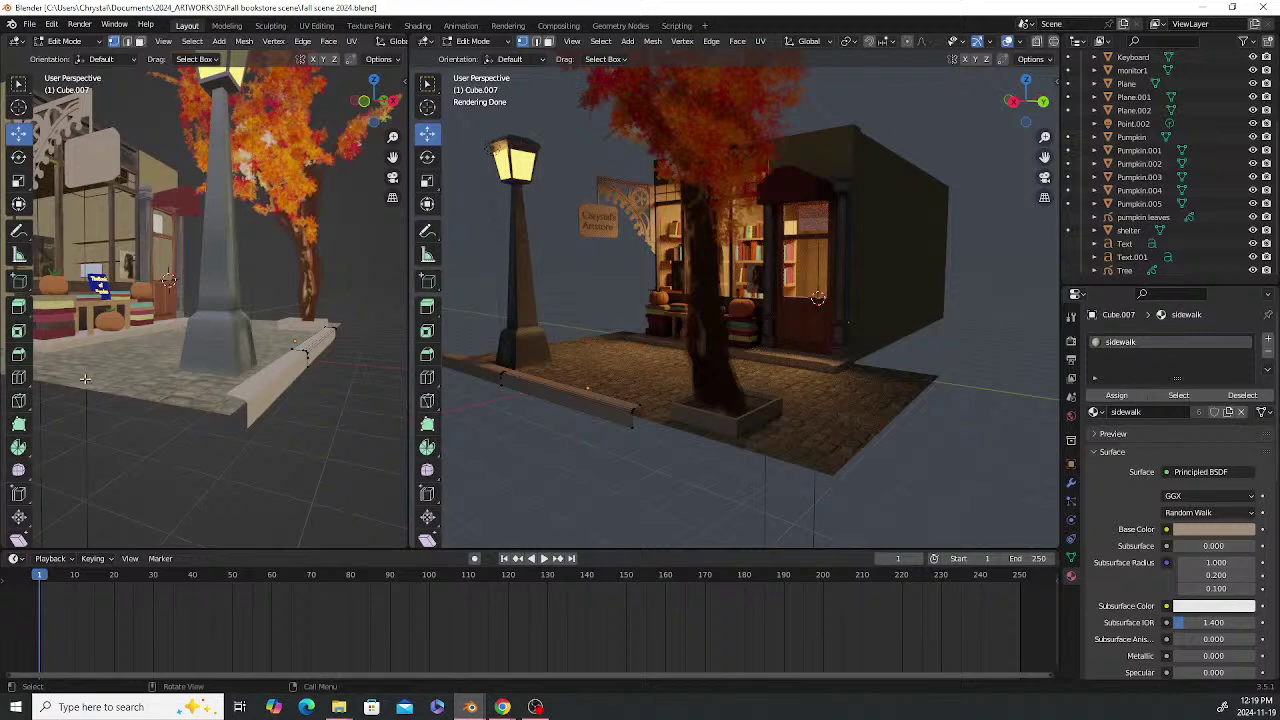
Leave curb editing, select both curb pieces and lower them slightly along Z toward the pavement surface
key("Tab")
left_click(305, 340)
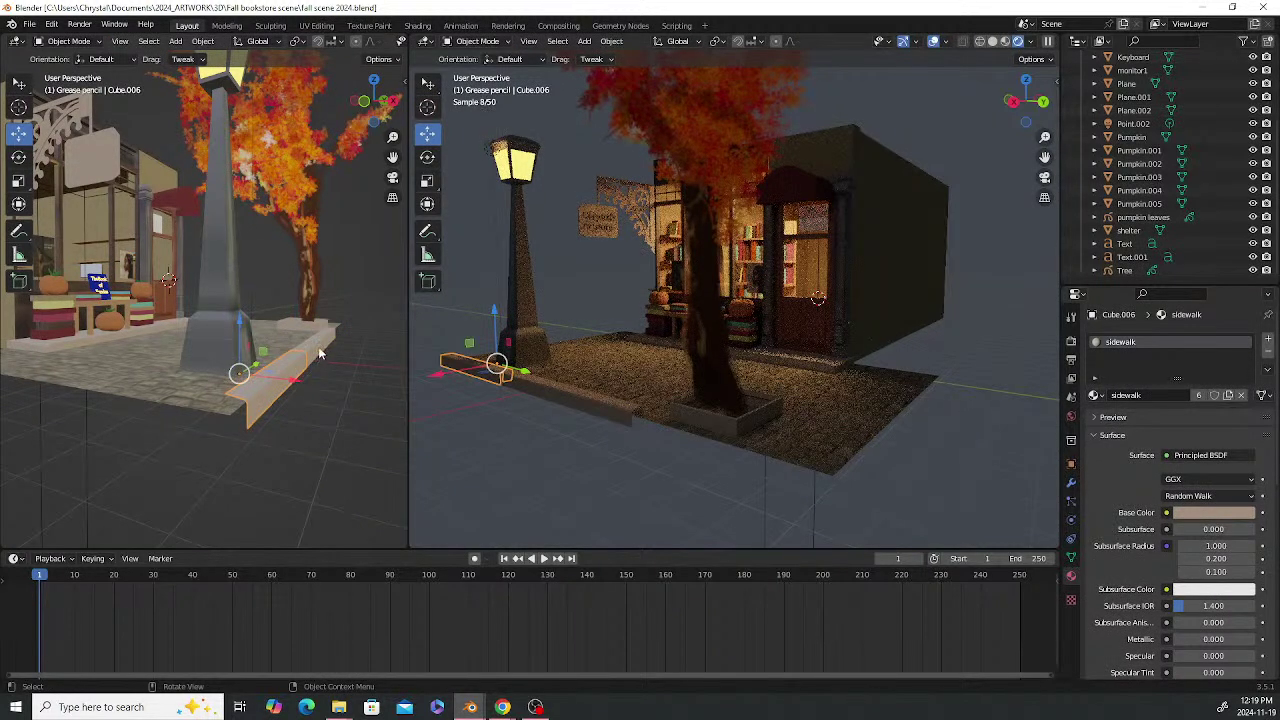
left_click(313, 332, "shift")
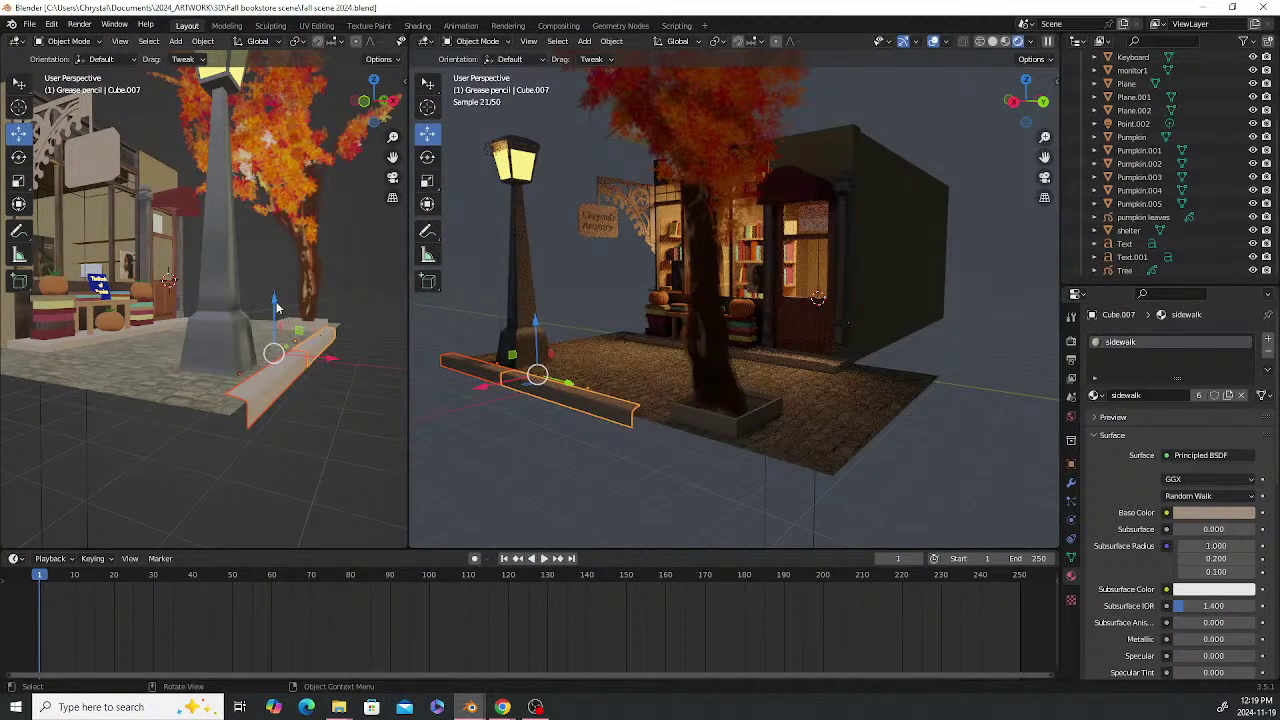
left_click_drag(275, 304, 280, 312)
Examine the lowered curb beside the lamp post from a low street angle and save the scene file
middle_click_drag(357, 408, 231, 397)
scroll(231, 397, "up", 4)
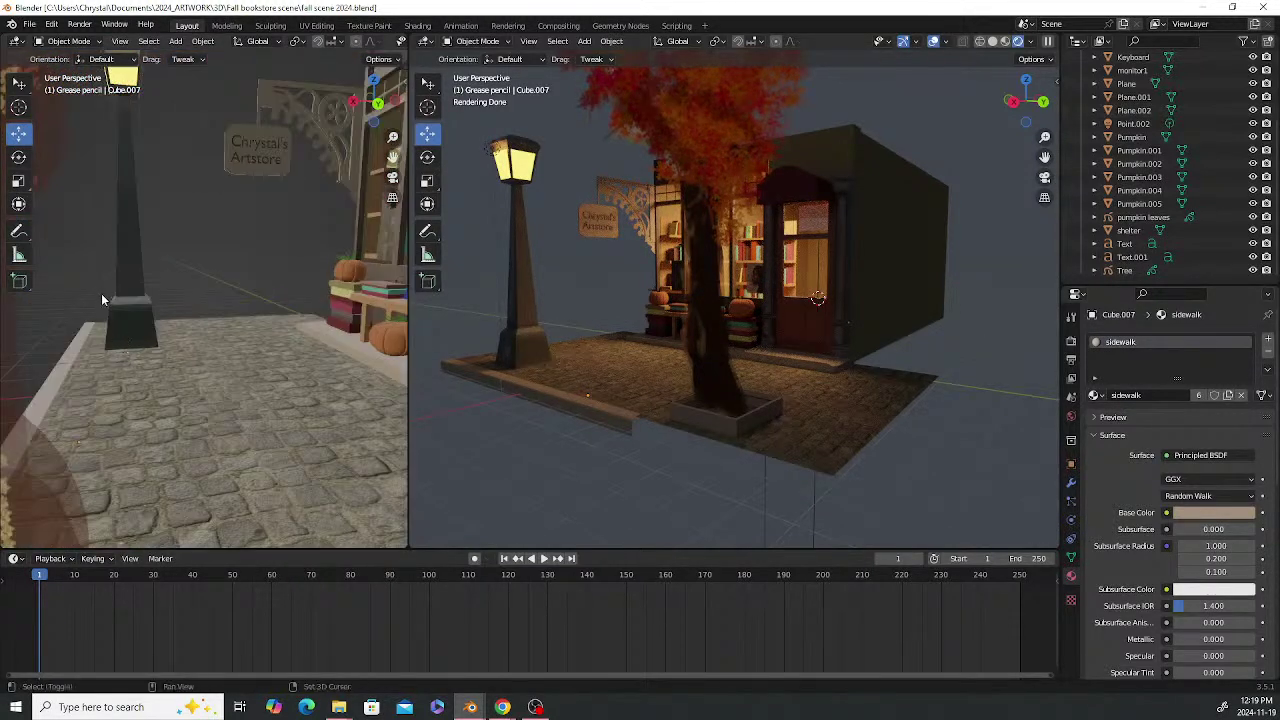
middle_click_drag(102, 295, 200, 194, "shift")
scroll(210, 270, "up", 2)
middle_click_drag(210, 268, 220, 267)
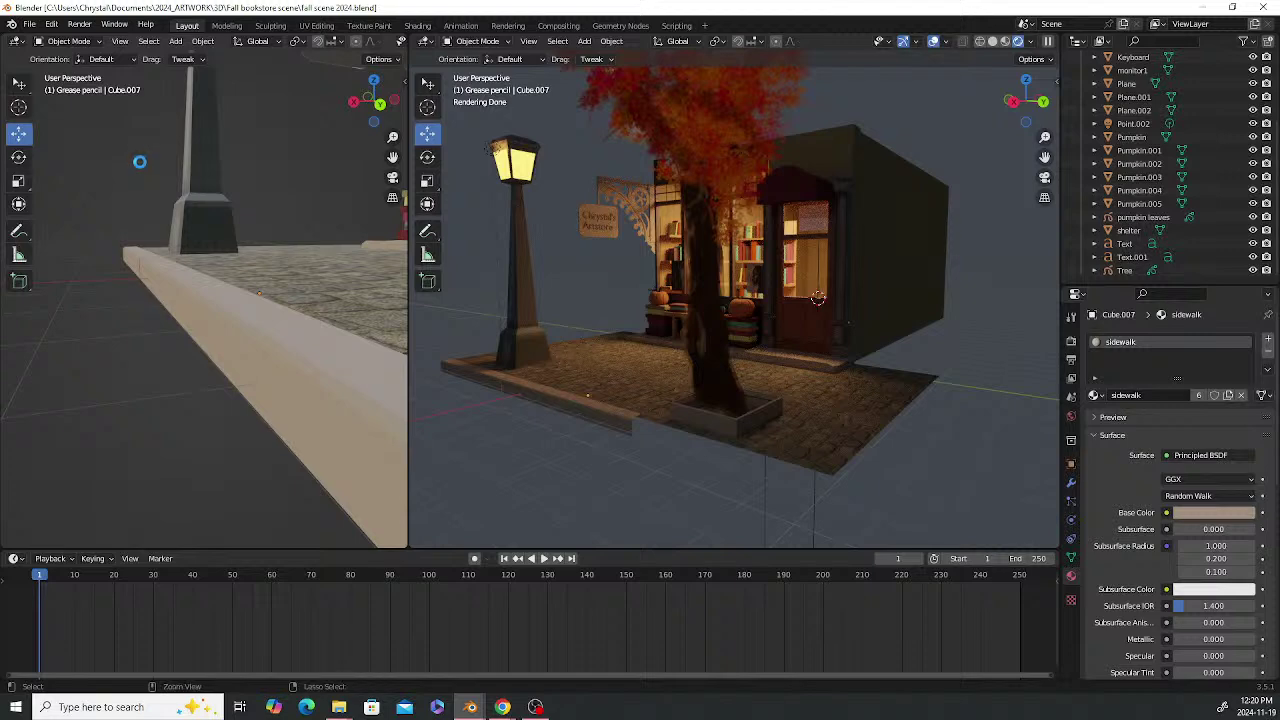
key("ctrl+s")
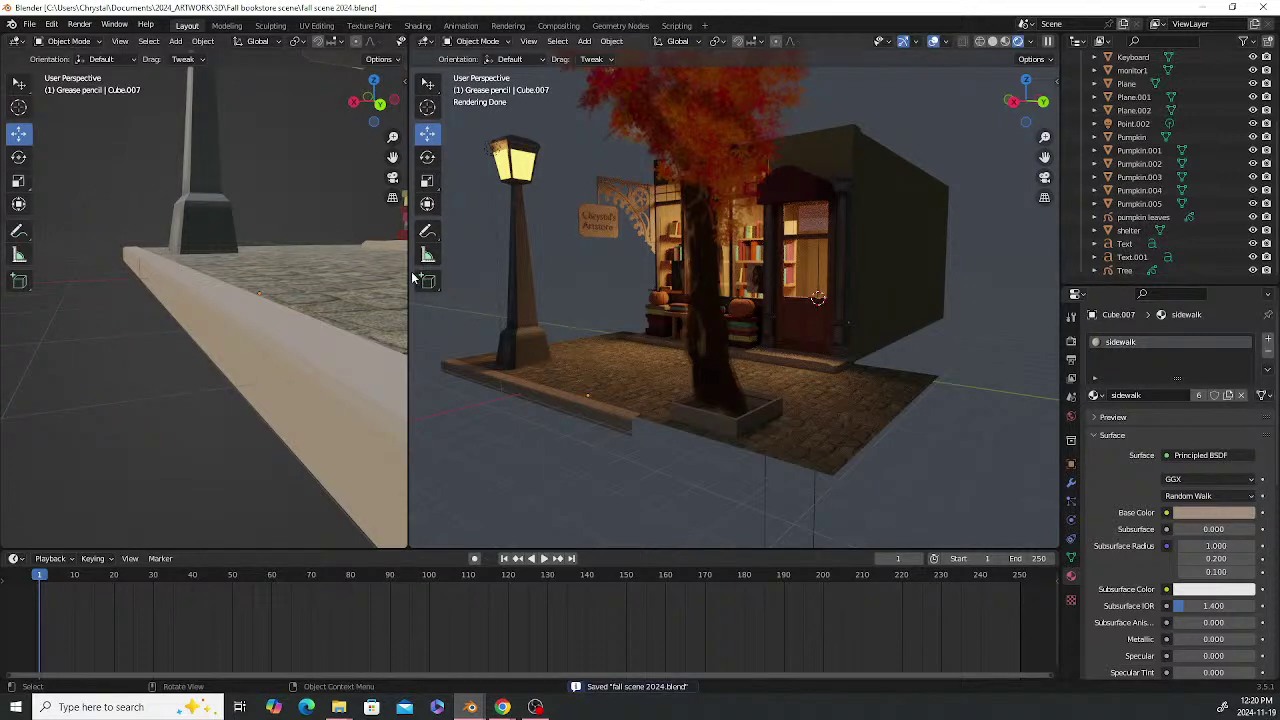
Widen the material-preview viewport and frame the tree planter with the curb's open end
left_click_drag(408, 270, 636, 275)
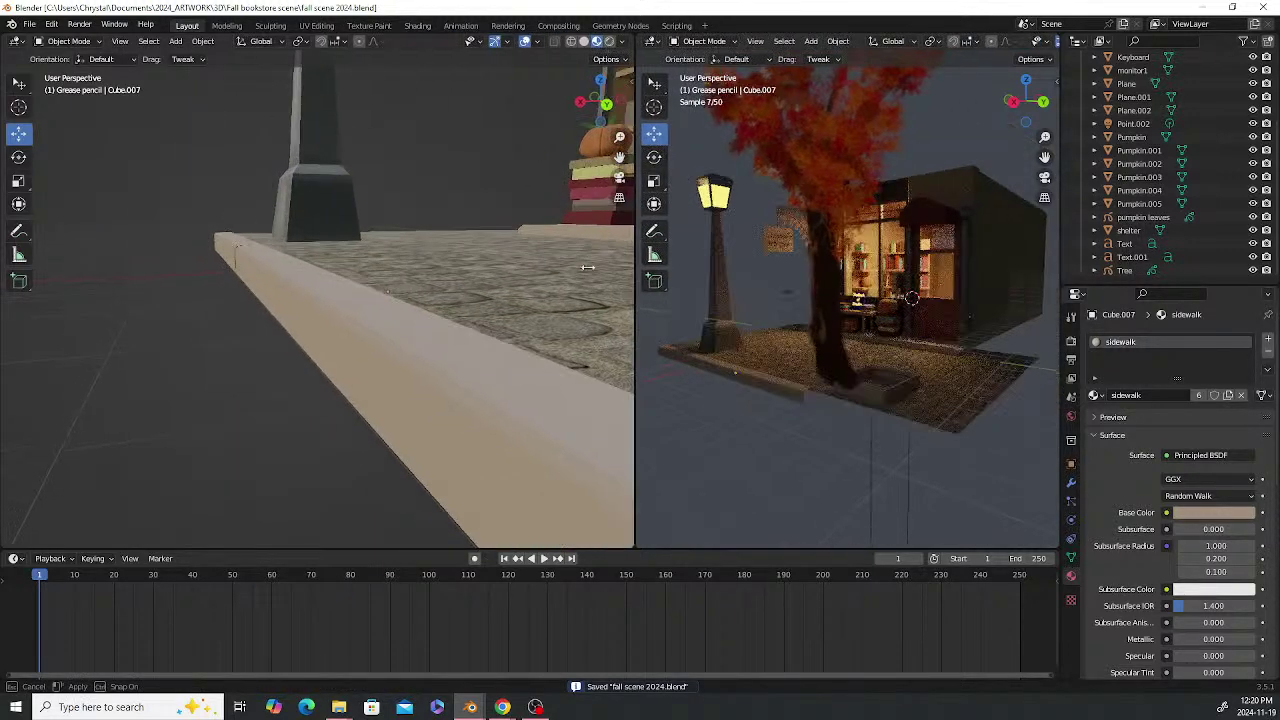
middle_click_drag(495, 150, 318, 198, "shift")
scroll(290, 218, "down", 4)
scroll(285, 222, "down", 3)
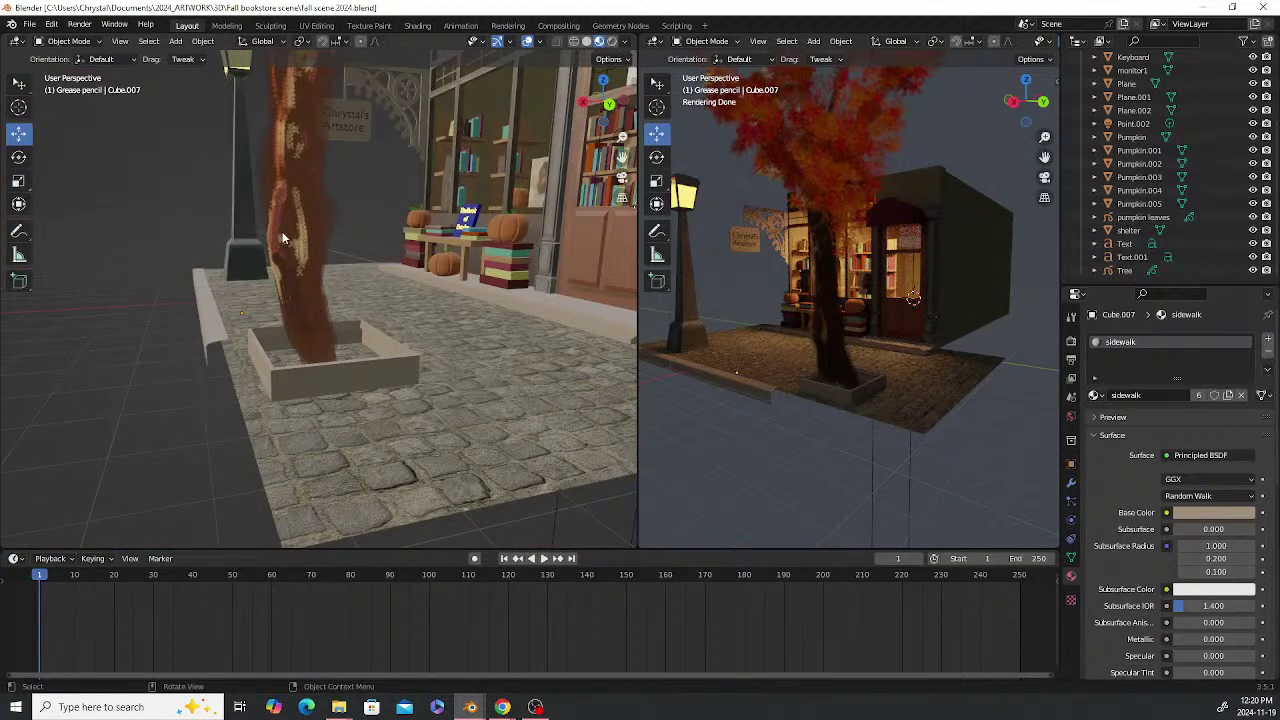
middle_click_drag(300, 204, 344, 238)
Extend the longer curb piece's planter-side end along Y past the tree planter to the pavement's corner, then deselect the curb
left_click(346, 360)
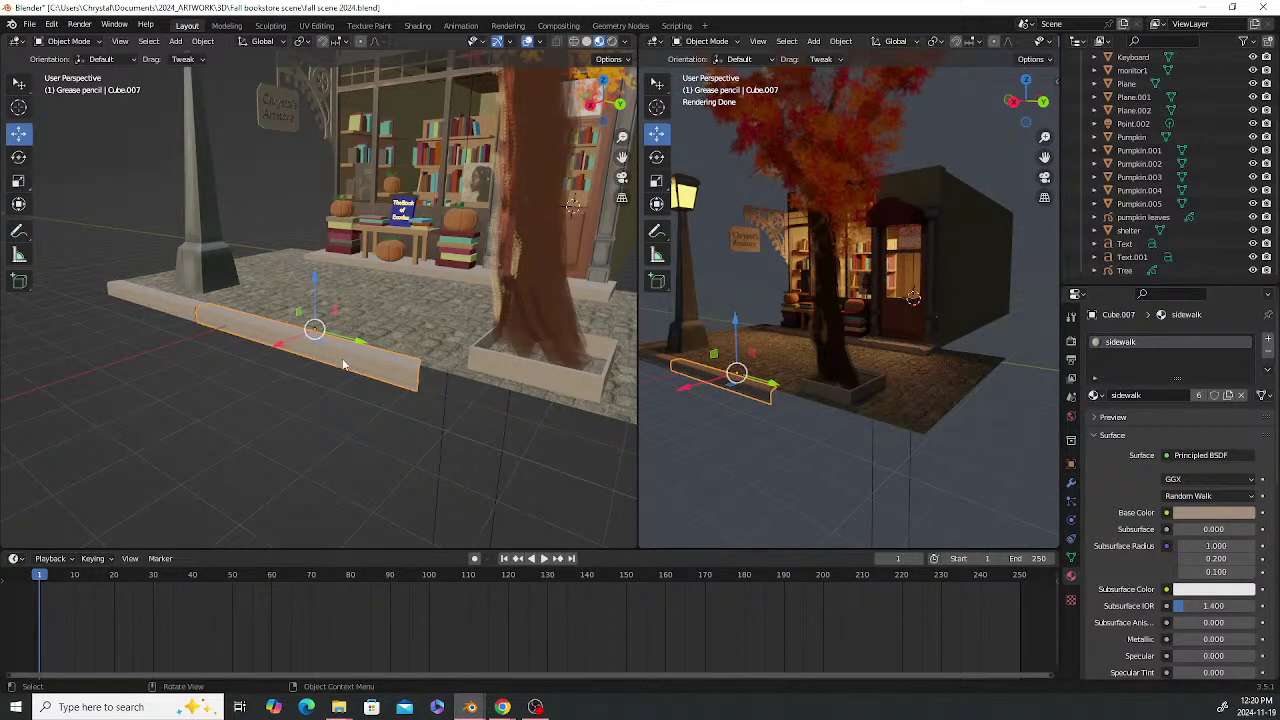
key("Tab")
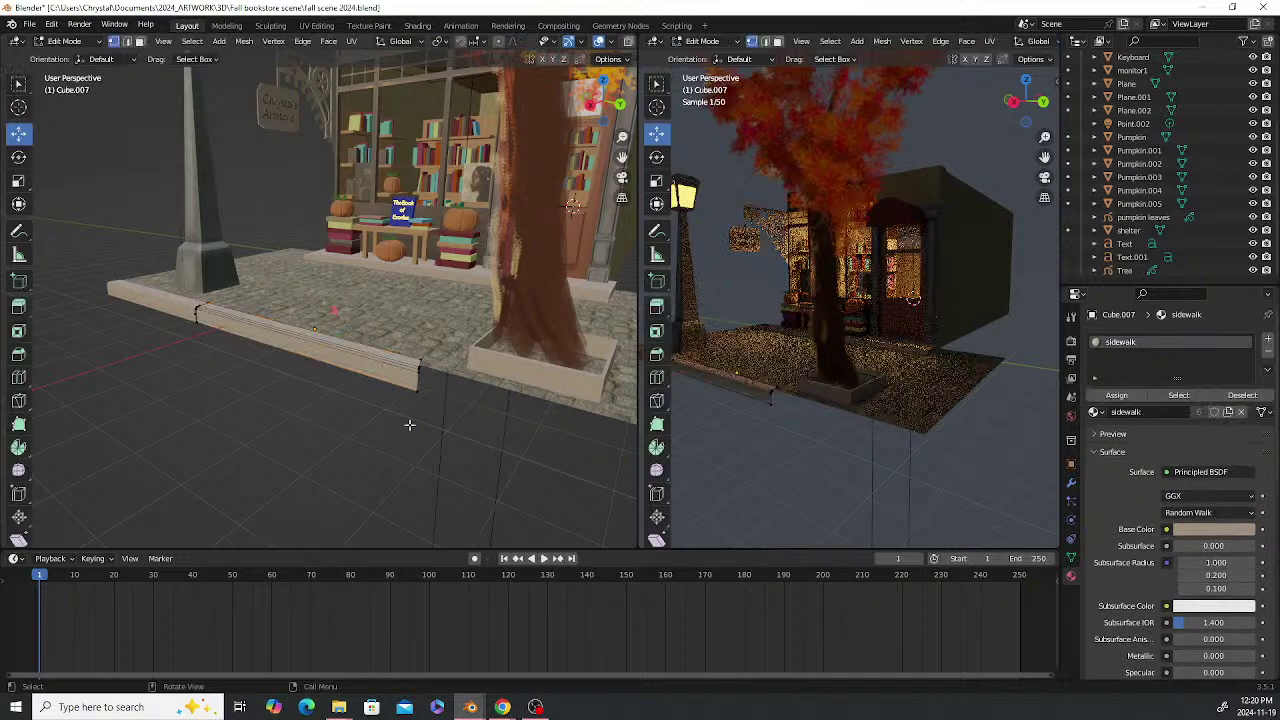
left_click_drag(432, 425, 398, 340)
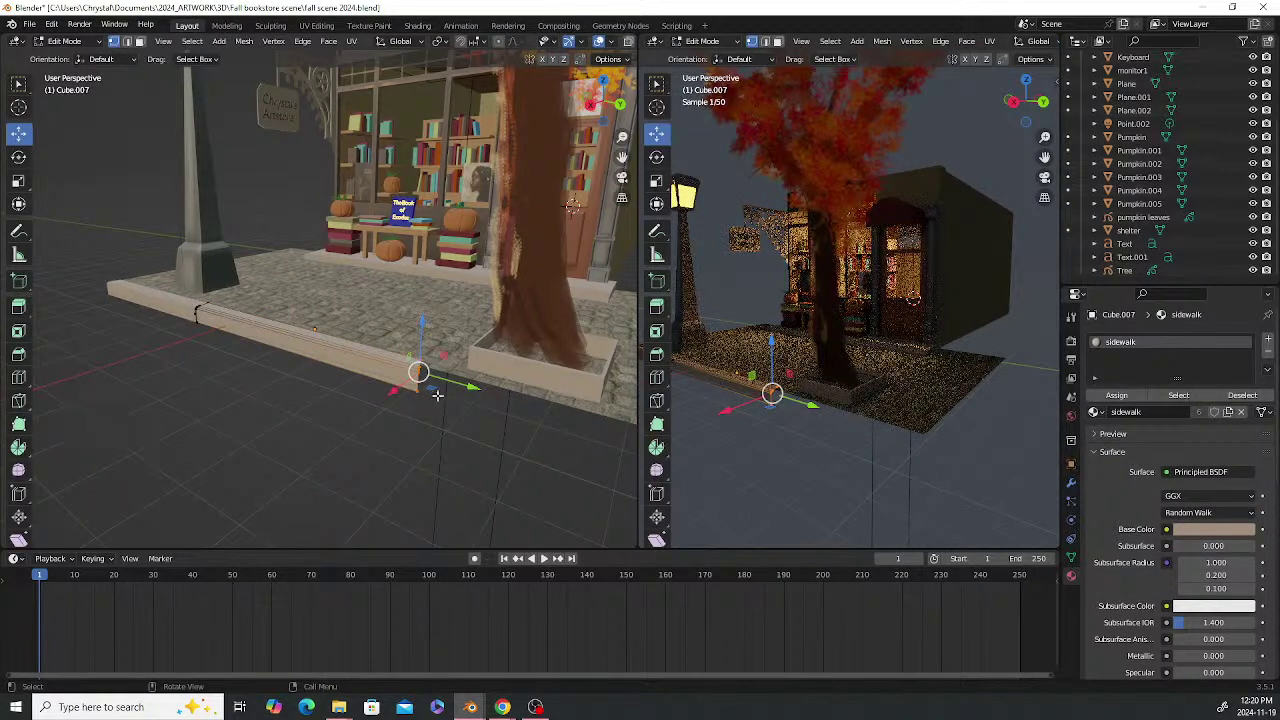
middle_click_drag(434, 391, 440, 385)
left_click_drag(445, 367, 100, 455)
key("Tab")
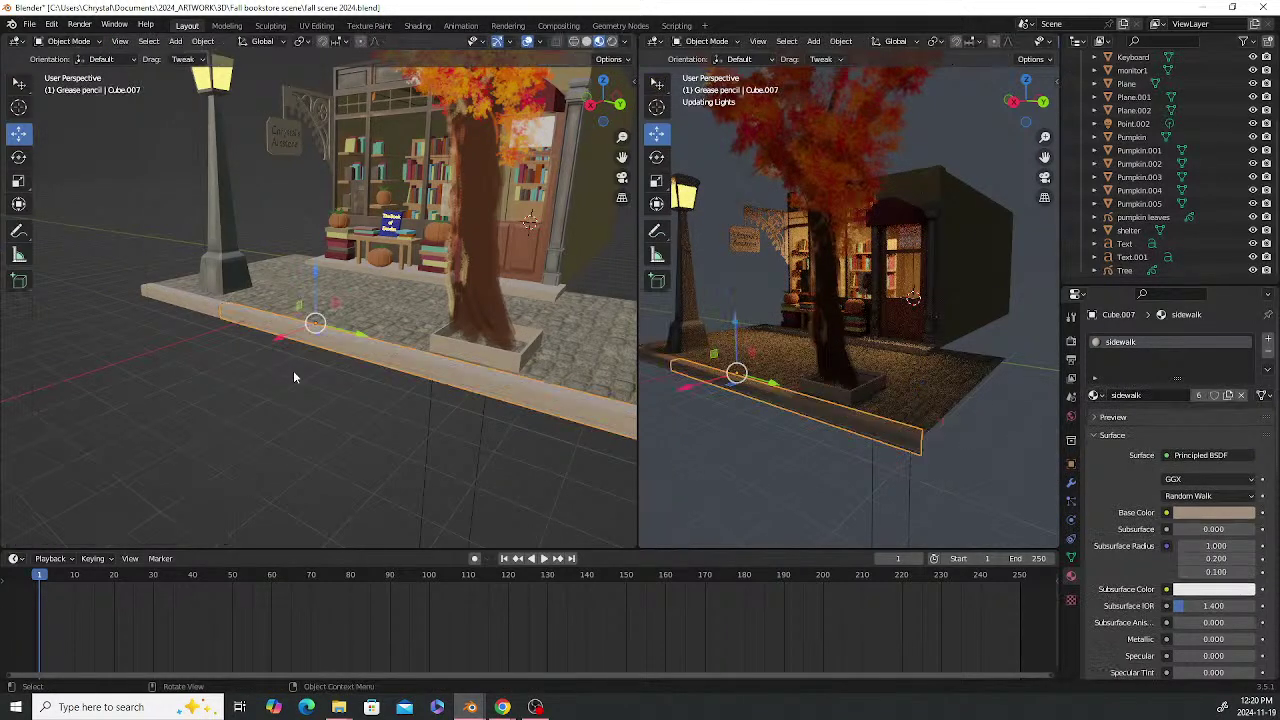
left_click(310, 397)
middle_click_drag(310, 397, 373, 397)
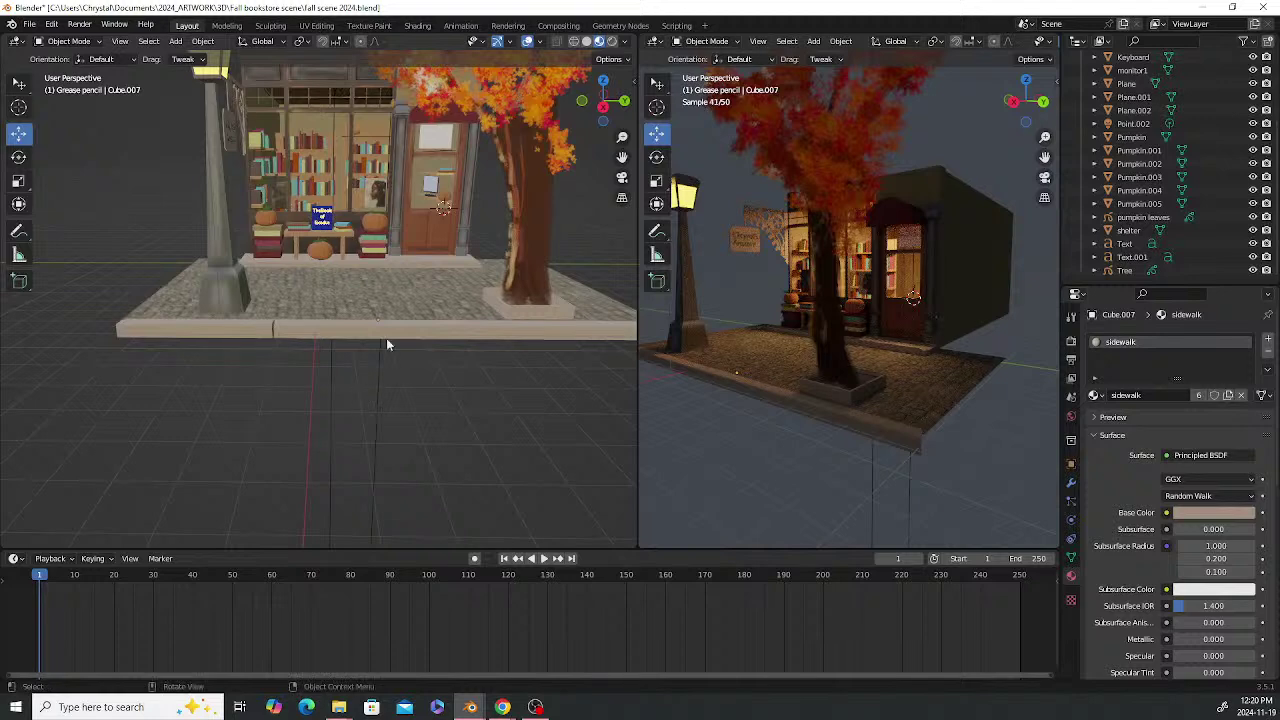
middle_click_drag(408, 286, 398, 351, "shift")
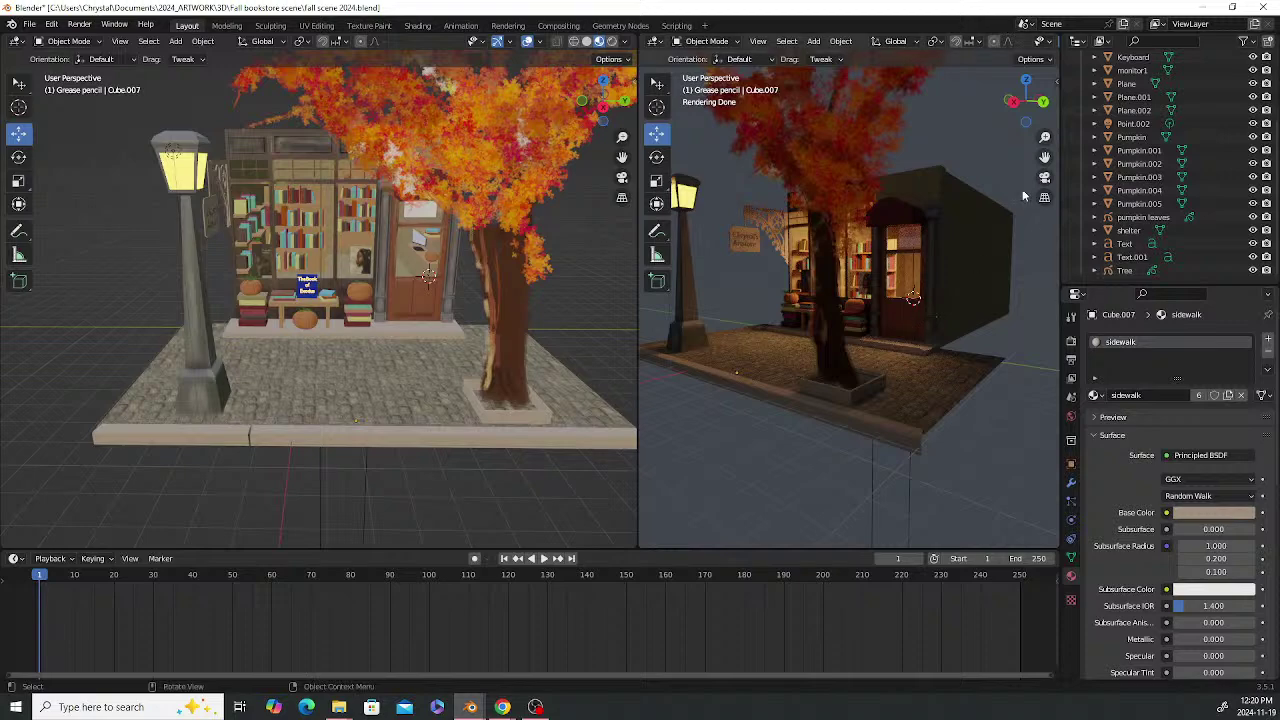
Enlarge the rendered viewport and examine the lit storefront from the side and up close at the window display
middle_click_drag(902, 319, 640, 306)
left_click_drag(640, 306, 437, 313)
middle_click_drag(652, 212, 603, 274)
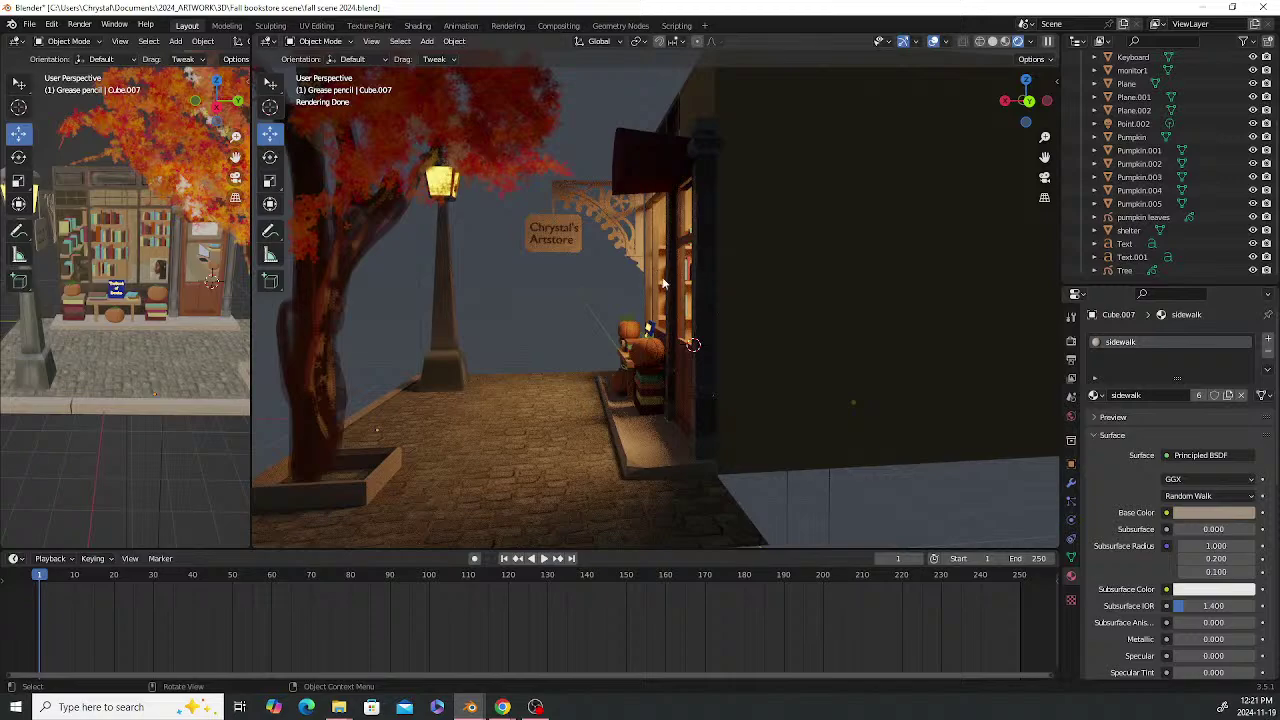
scroll(638, 295, "up", 3)
middle_click_drag(628, 308, 370, 302)
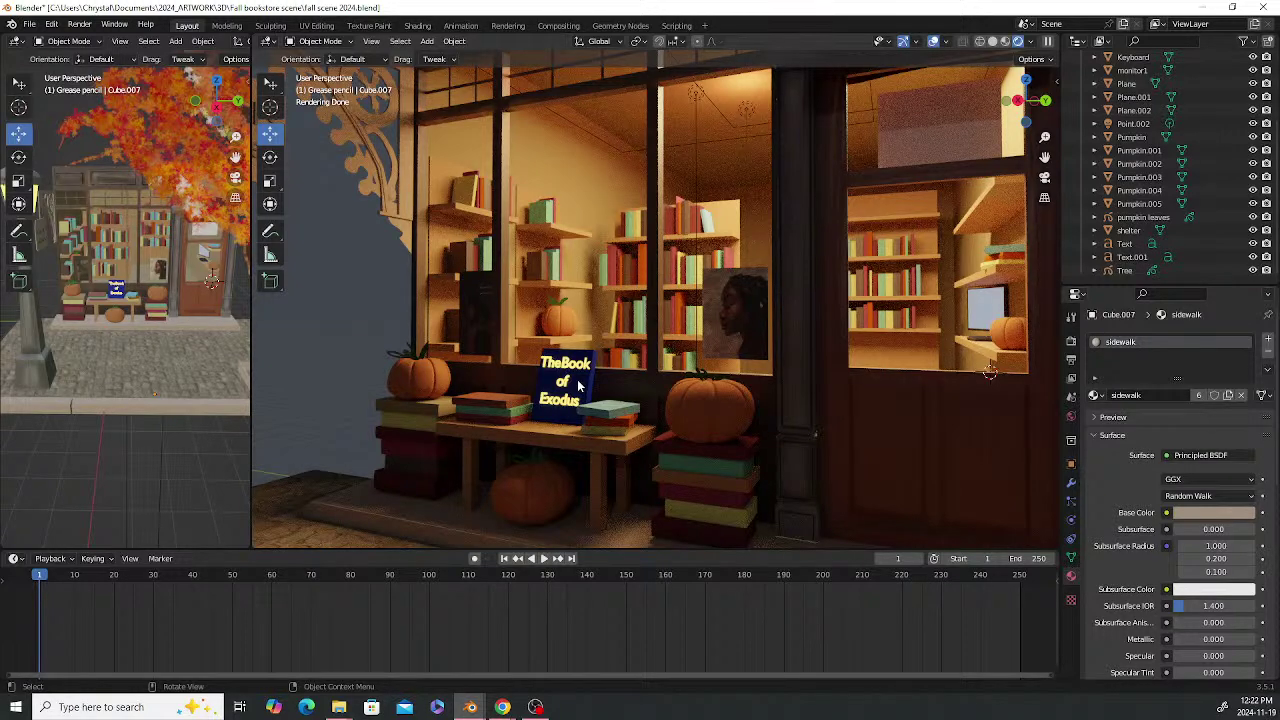
middle_click_drag(352, 351, 354, 348)
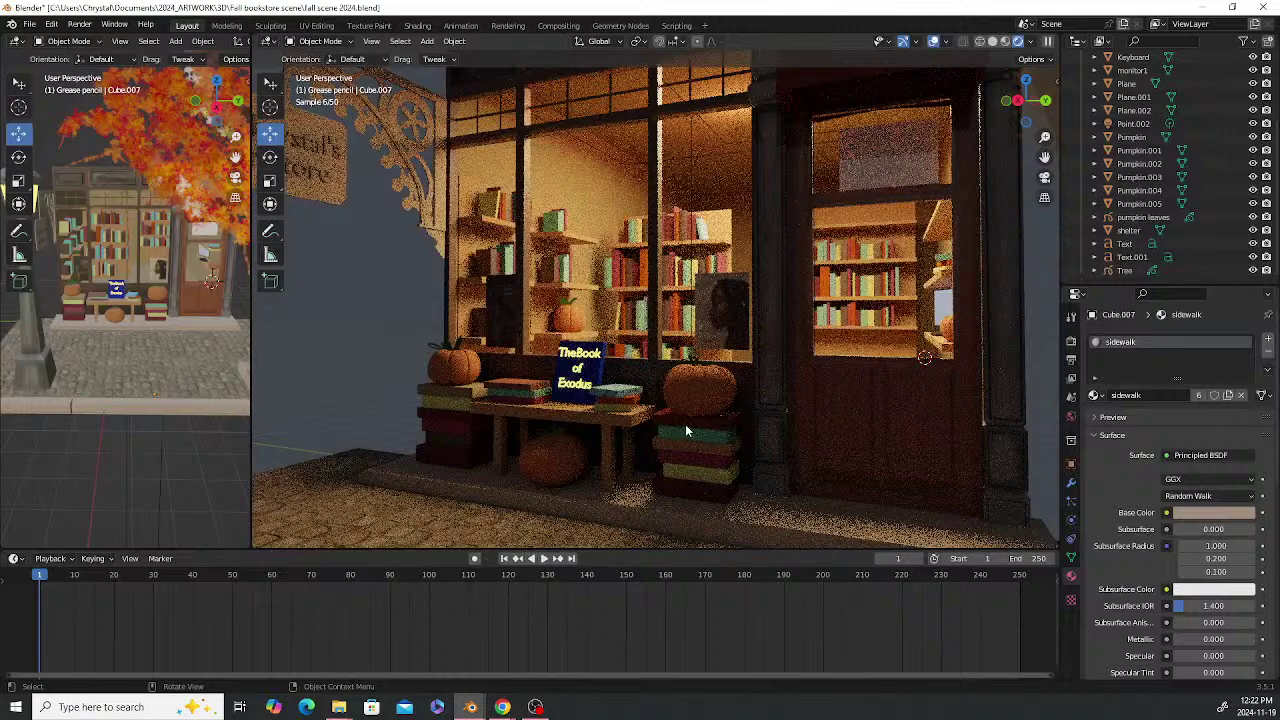
middle_click_drag(691, 419, 645, 418)
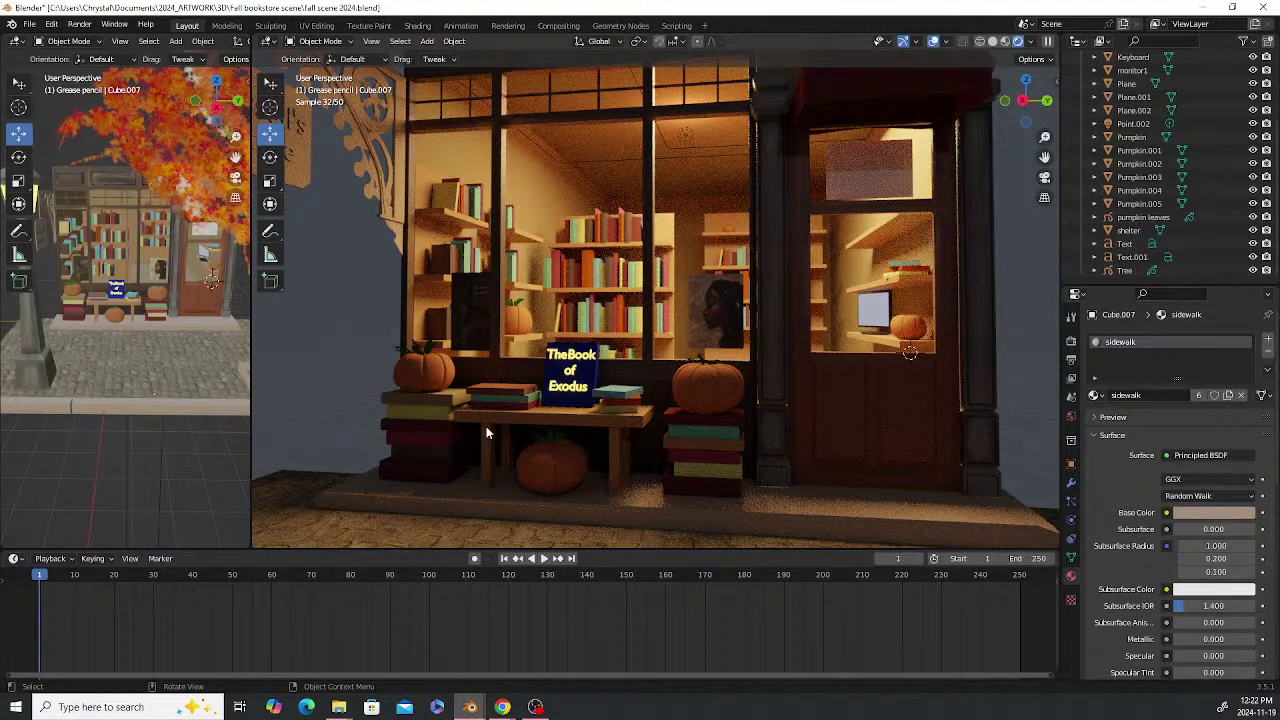
Select the portrait picture in the shop window and switch the large viewport to Material Preview shading
left_click(729, 313)
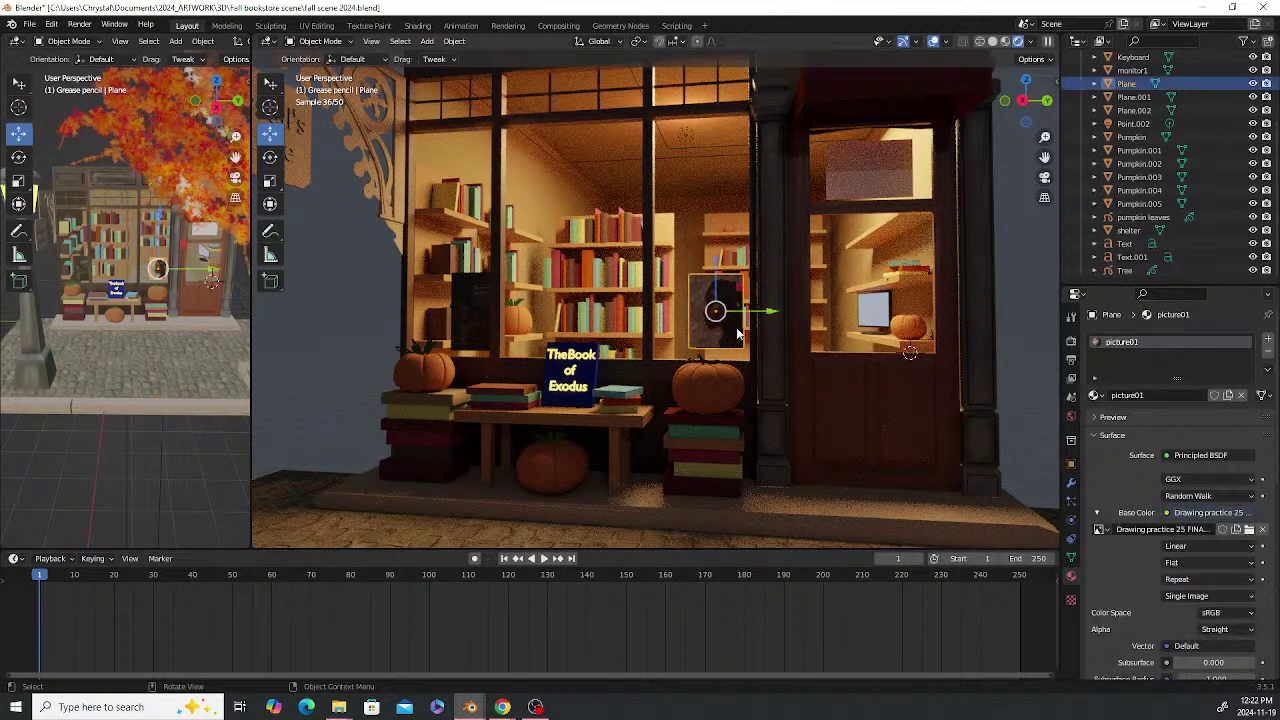
scroll(729, 313, "up", 2)
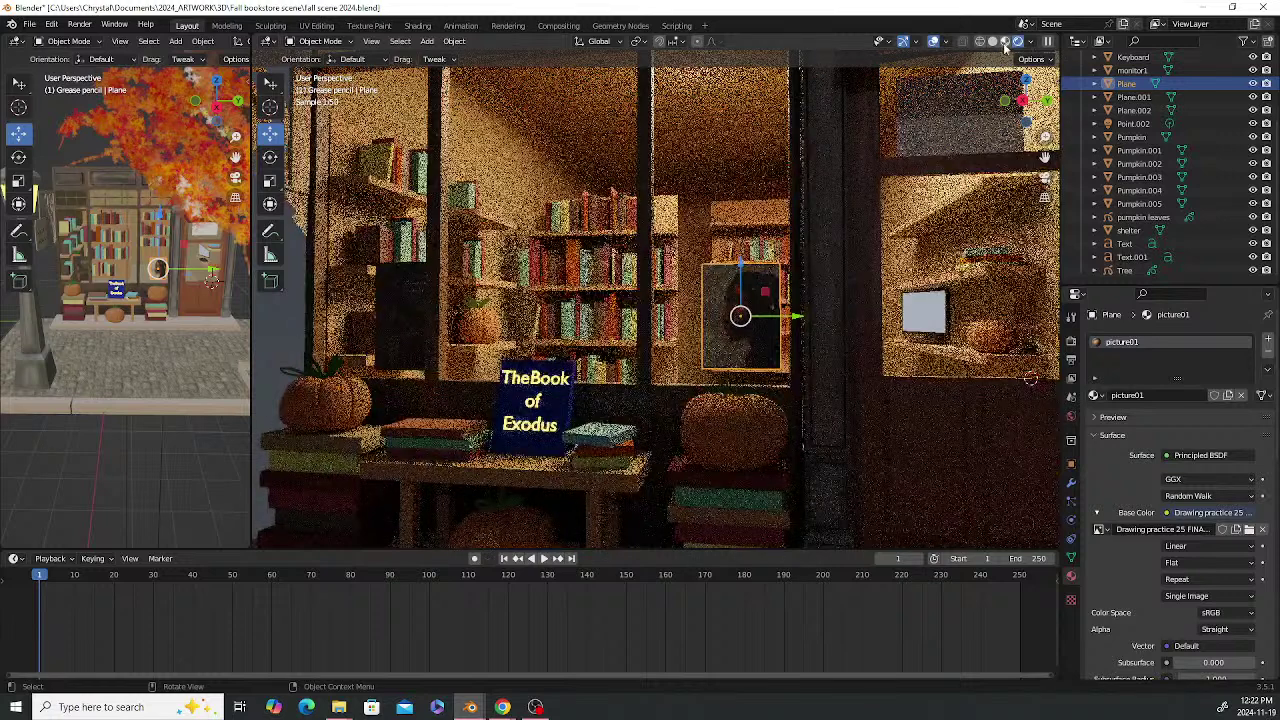
left_click(1005, 41)
scroll(733, 329, "up", 2)
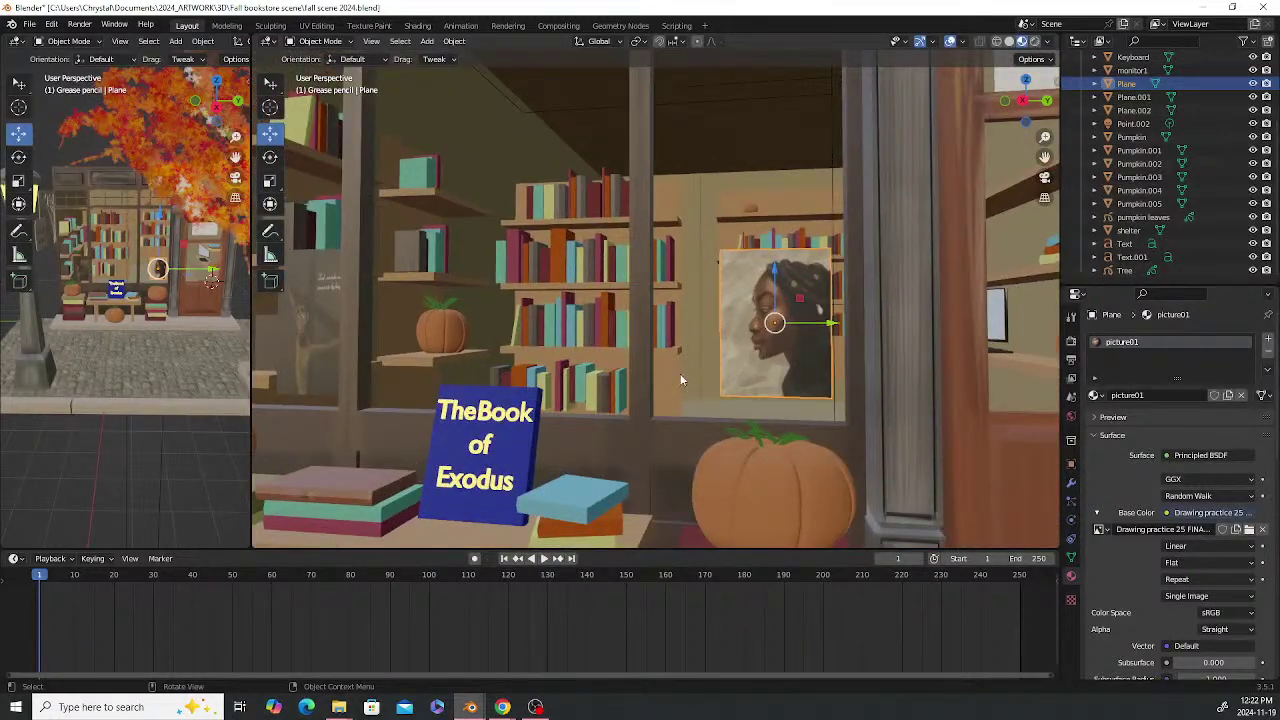
Select and examine the second window picture, Thief on cross, against the interior bookshelves, and deselect it
middle_click_drag(683, 377, 345, 305)
left_click(378, 255)
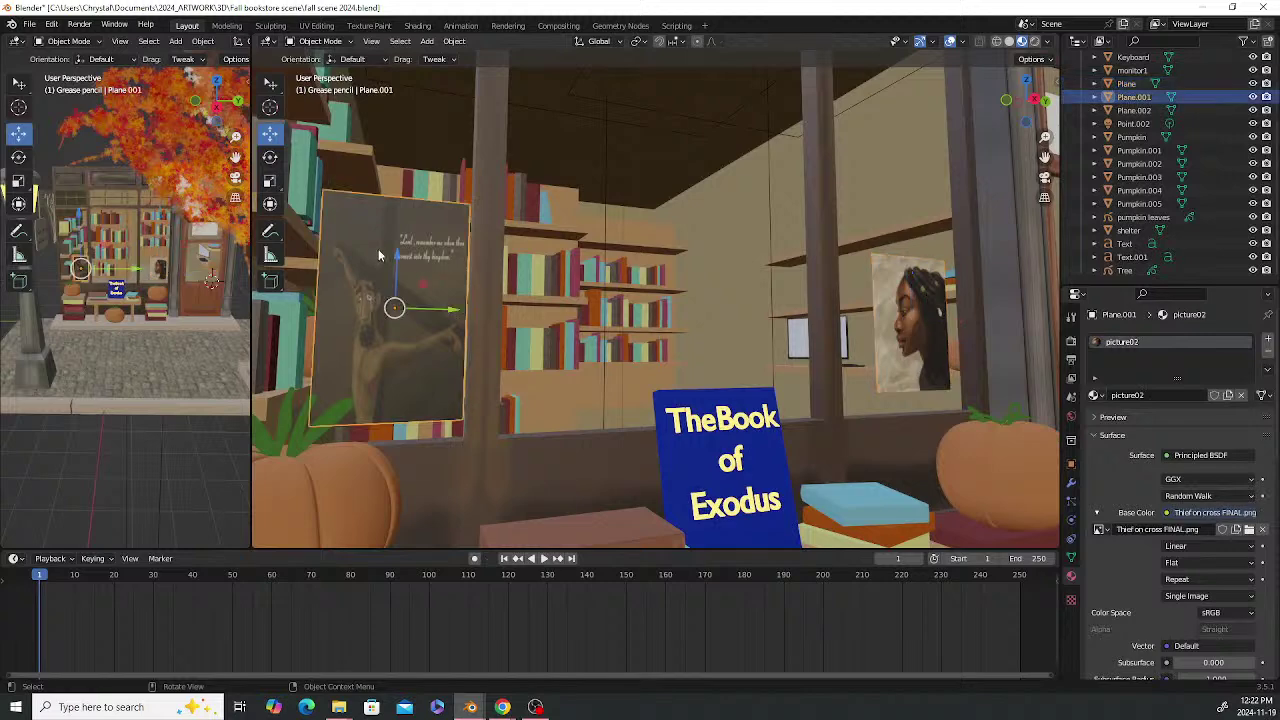
middle_click_drag(592, 298, 571, 304)
scroll(503, 290, "down", 3)
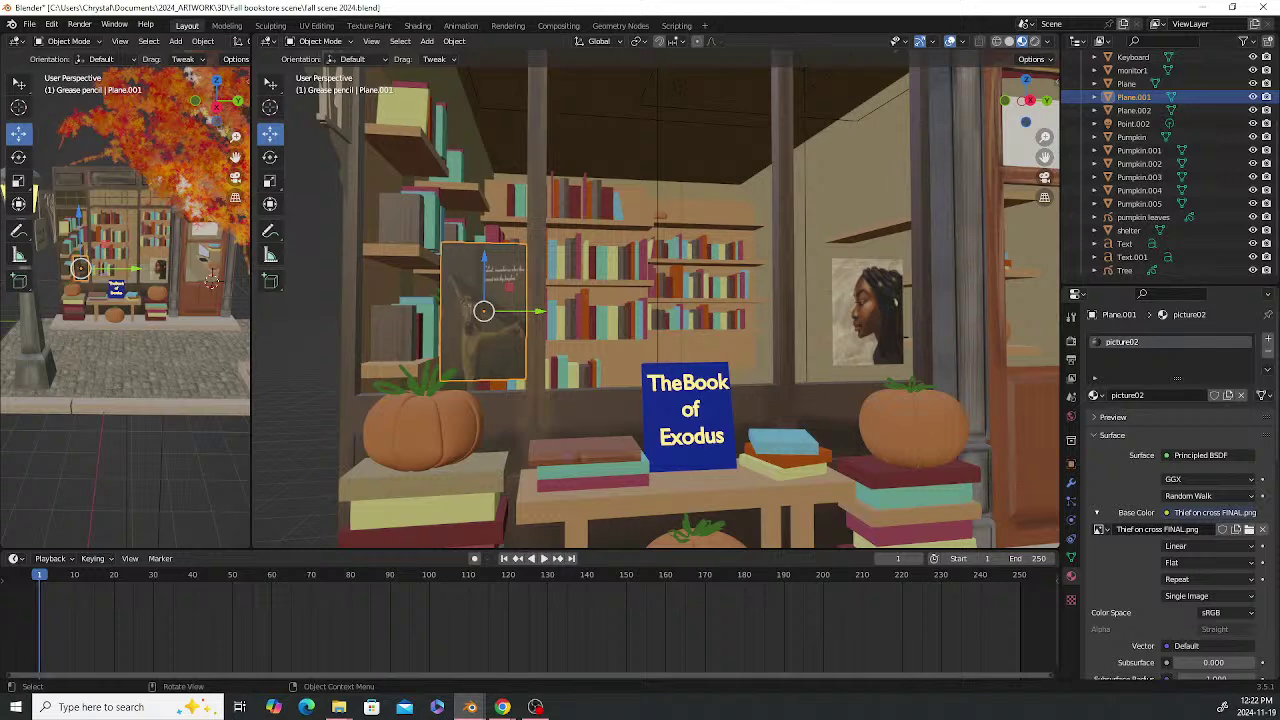
scroll(630, 386, "down", 3)
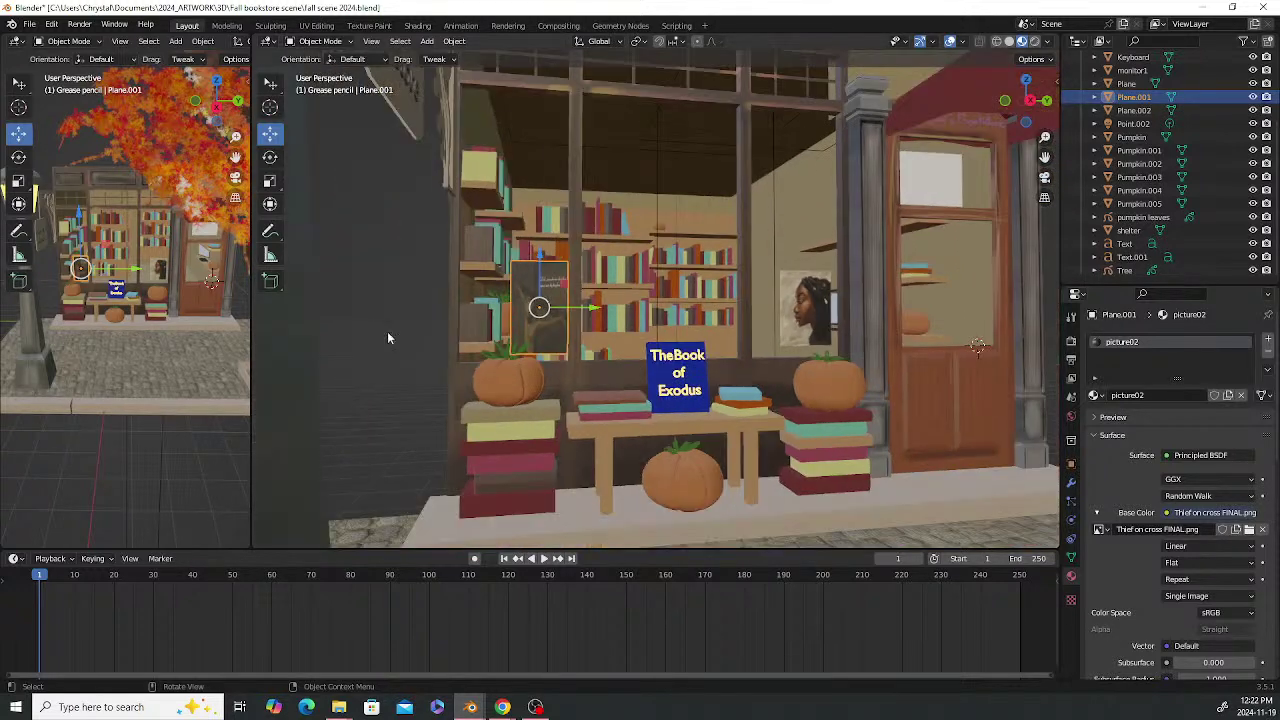
left_click(387, 331)
Examine the whole storefront from the lamp post side and from above the window display
scroll(663, 315, "down", 5)
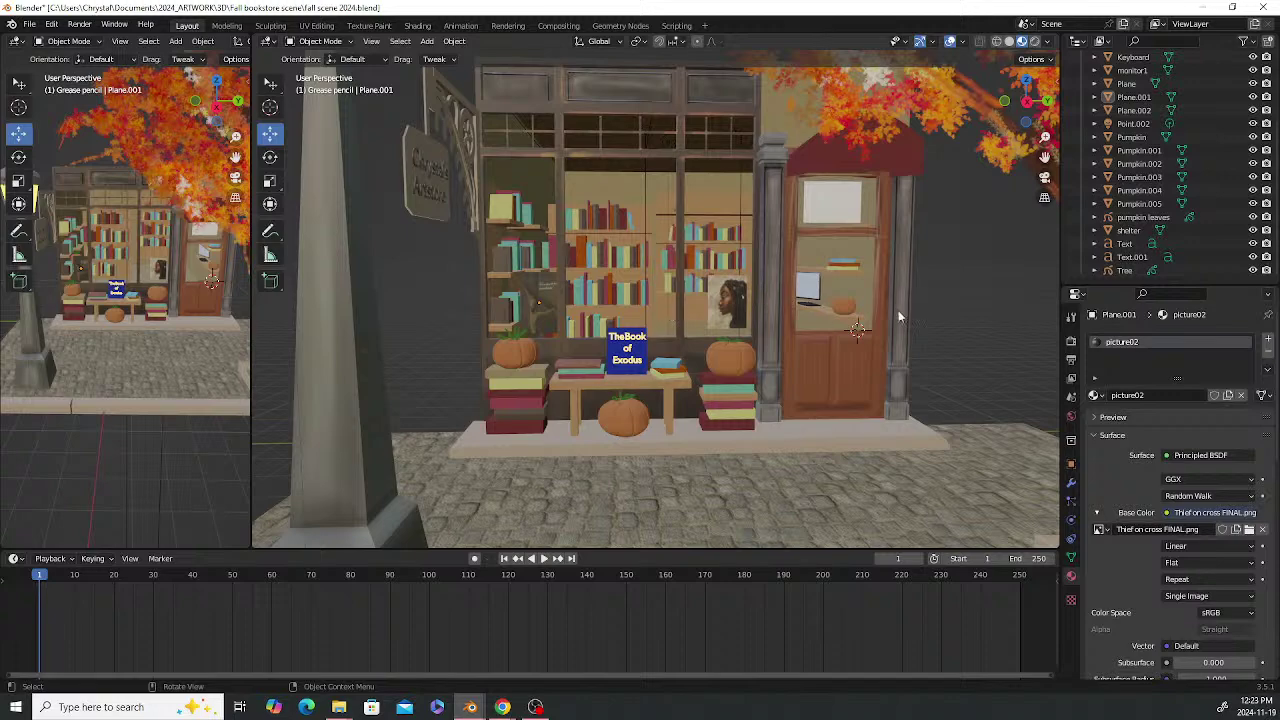
middle_click_drag(717, 280, 767, 300)
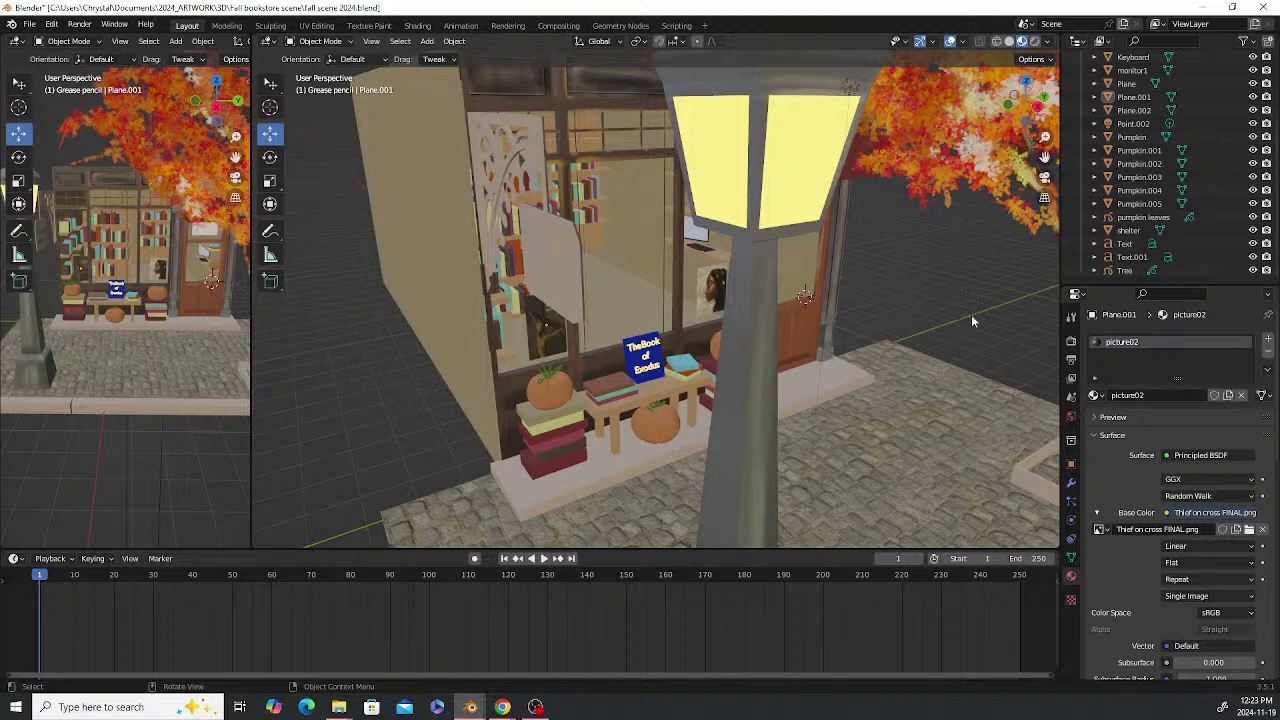
middle_click_drag(982, 300, 663, 216)
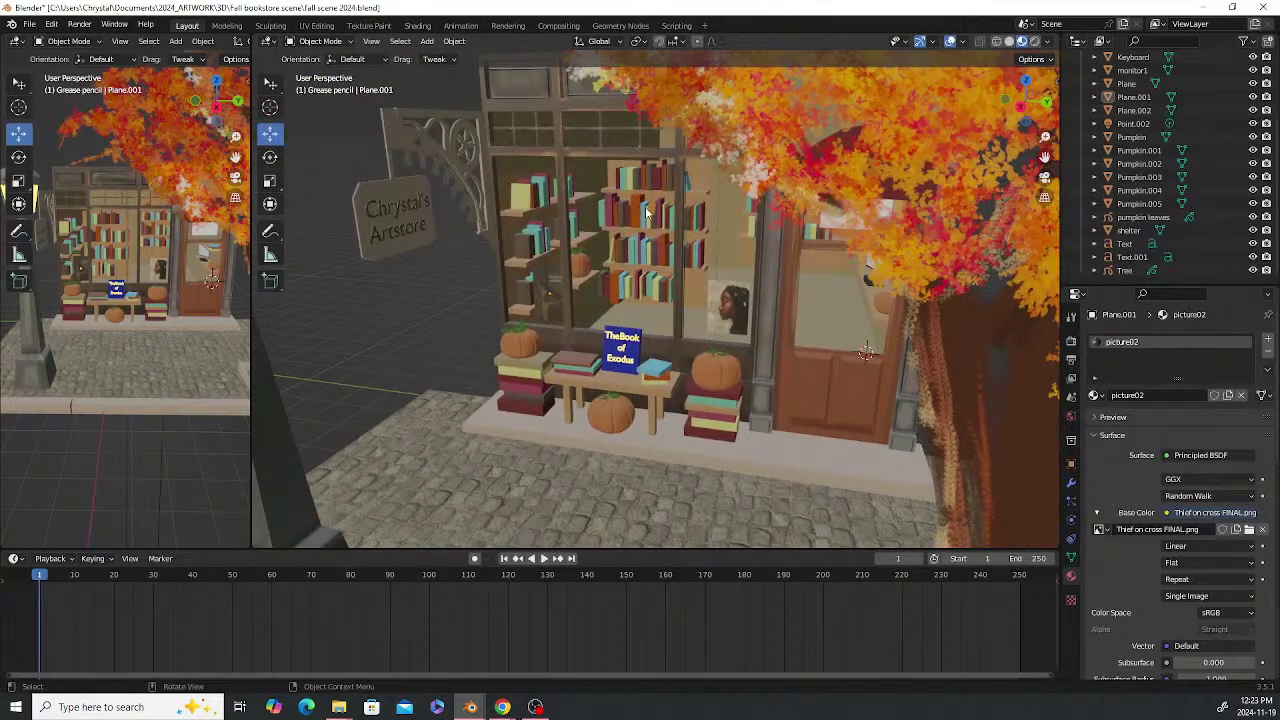
scroll(673, 222, "up", 2)
scroll(740, 192, "up", 4)
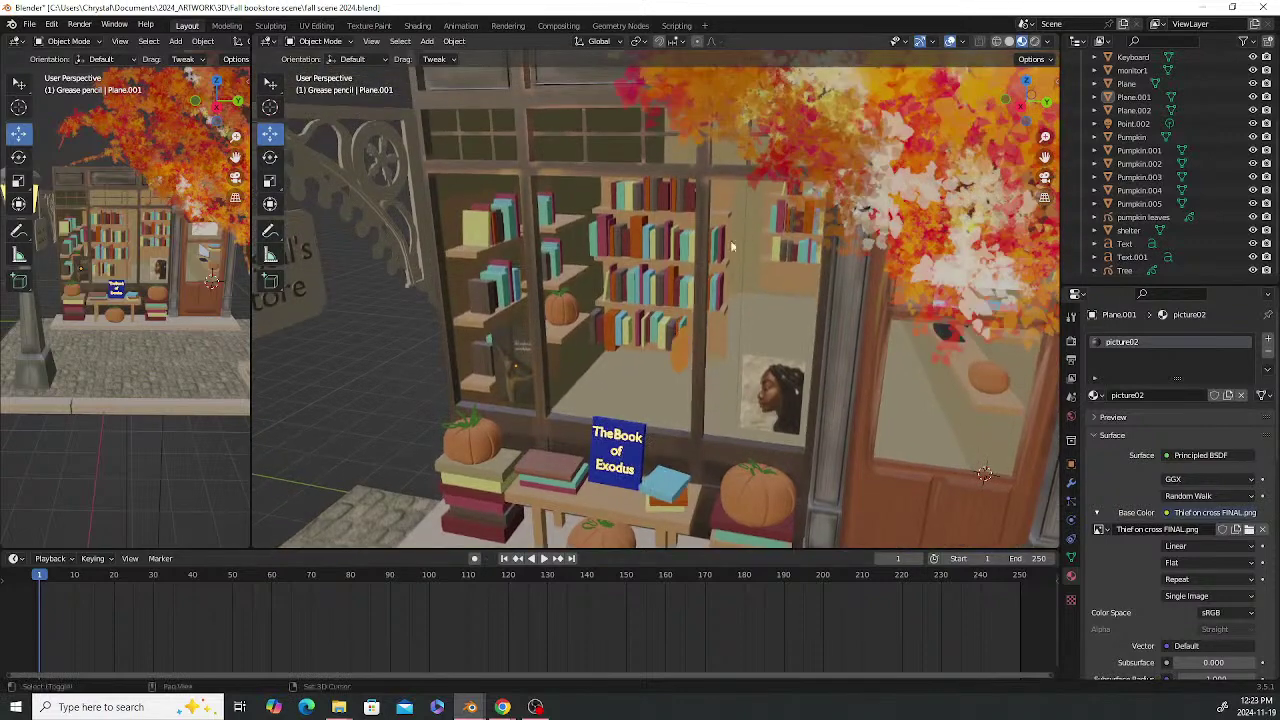
Select the single orange leaf object in front of the shop window and frame the storefront around it
left_click(720, 384)
scroll(656, 309, "down", 5)
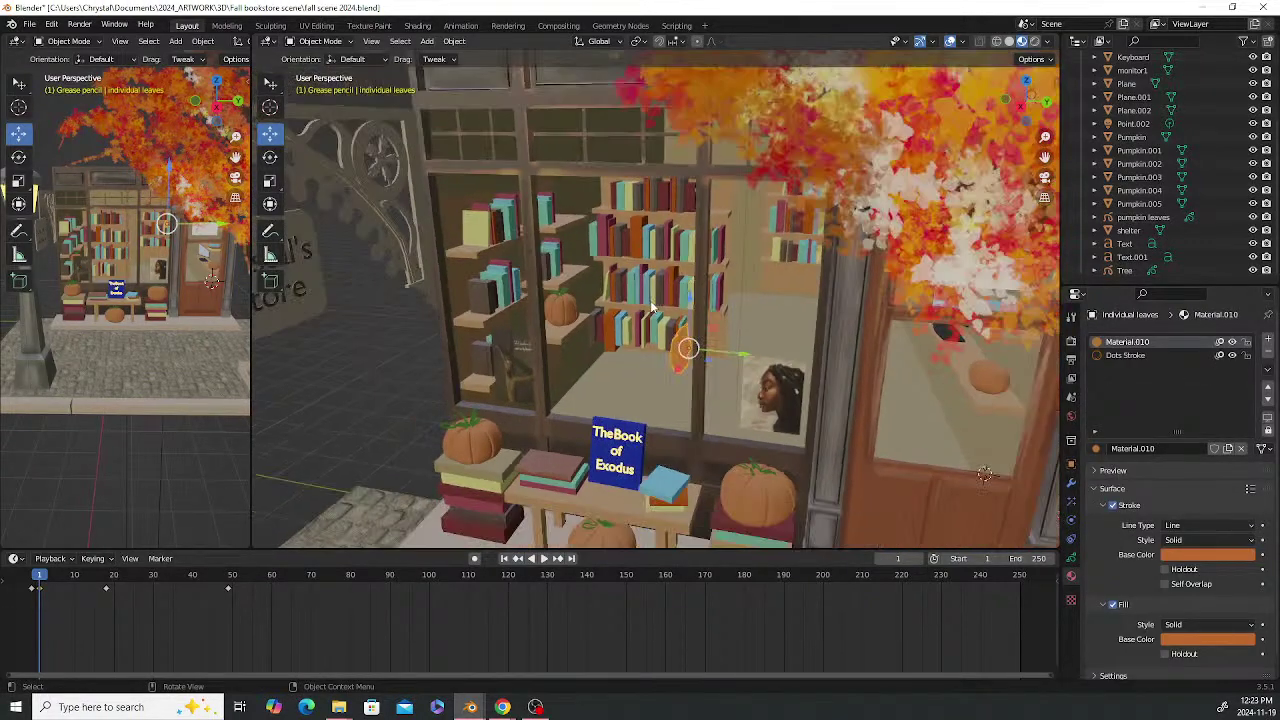
middle_click_drag(655, 308, 612, 205)
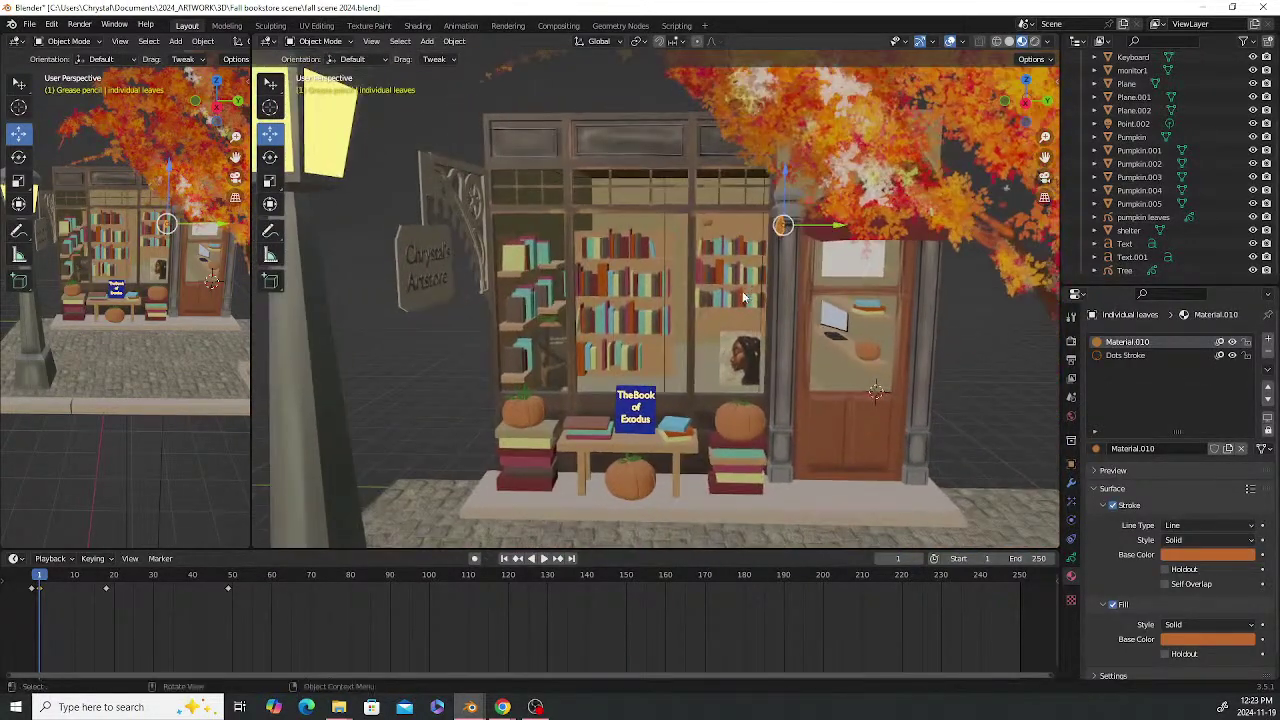
middle_click_drag(788, 286, 768, 240)
Play the orange leaf's falling animation across the pavement, deselect the leaf and return the timeline to frame 1
key("space")
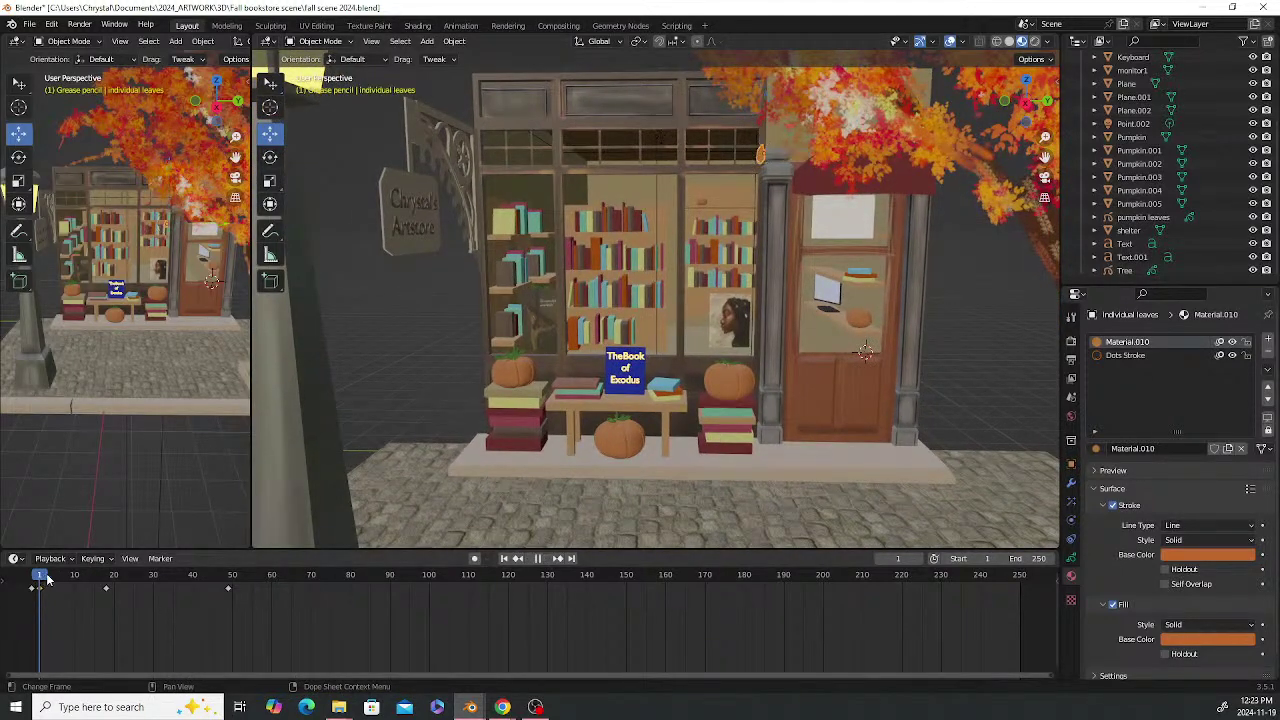
key("space")
middle_click_drag(329, 449, 505, 315)
mouse_move(40, 573)
left_mouse_down()
mouse_move(150, 577)
mouse_move(38, 578)
left_mouse_up()
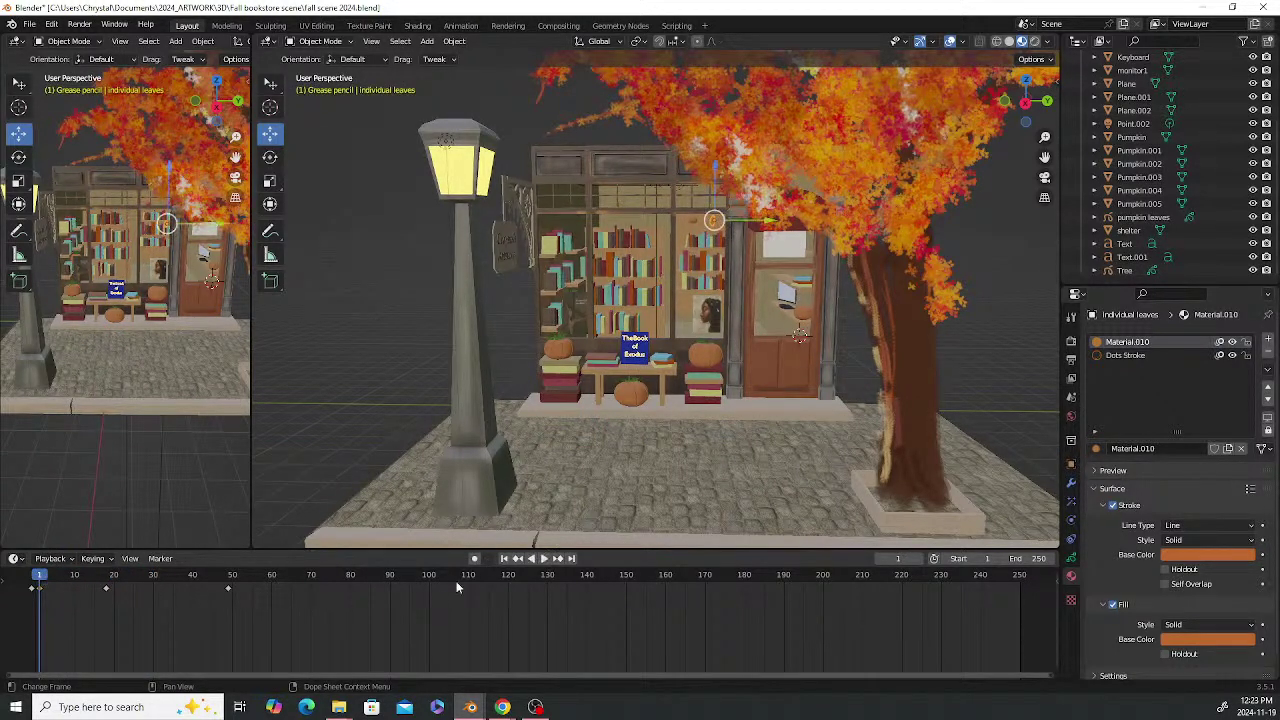
left_click(543, 560)
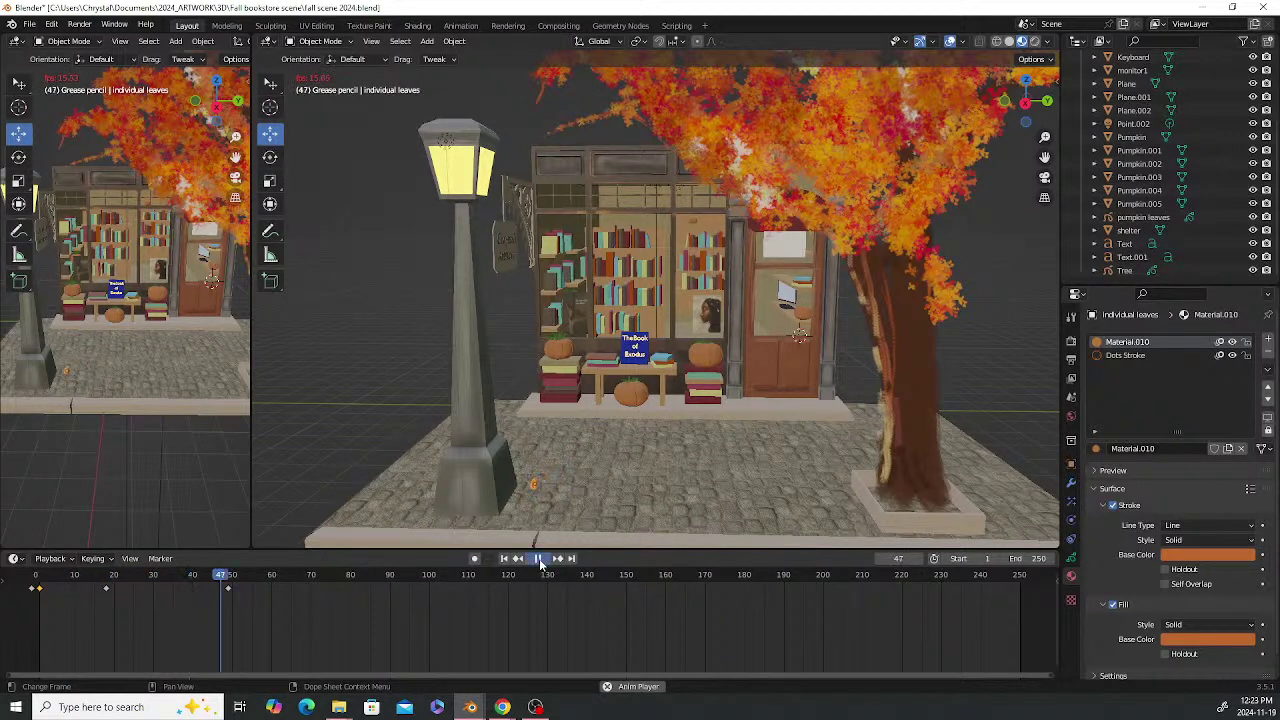
key("space")
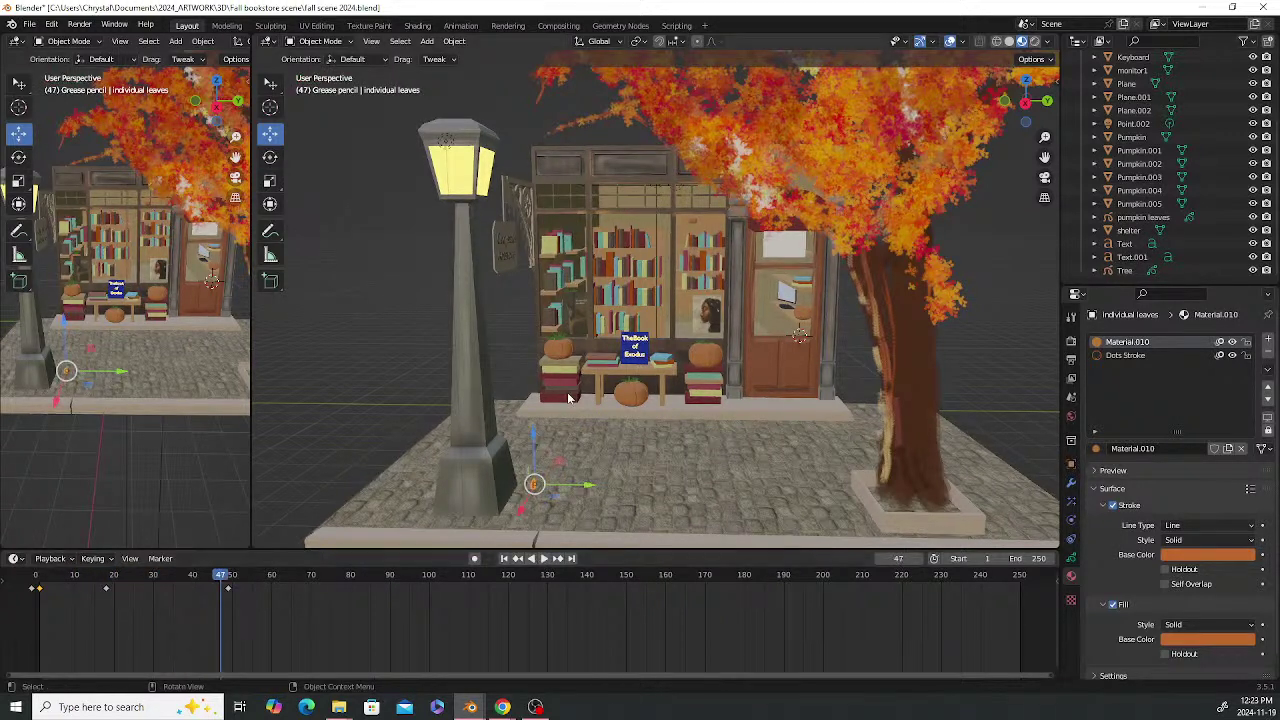
left_click(406, 304)
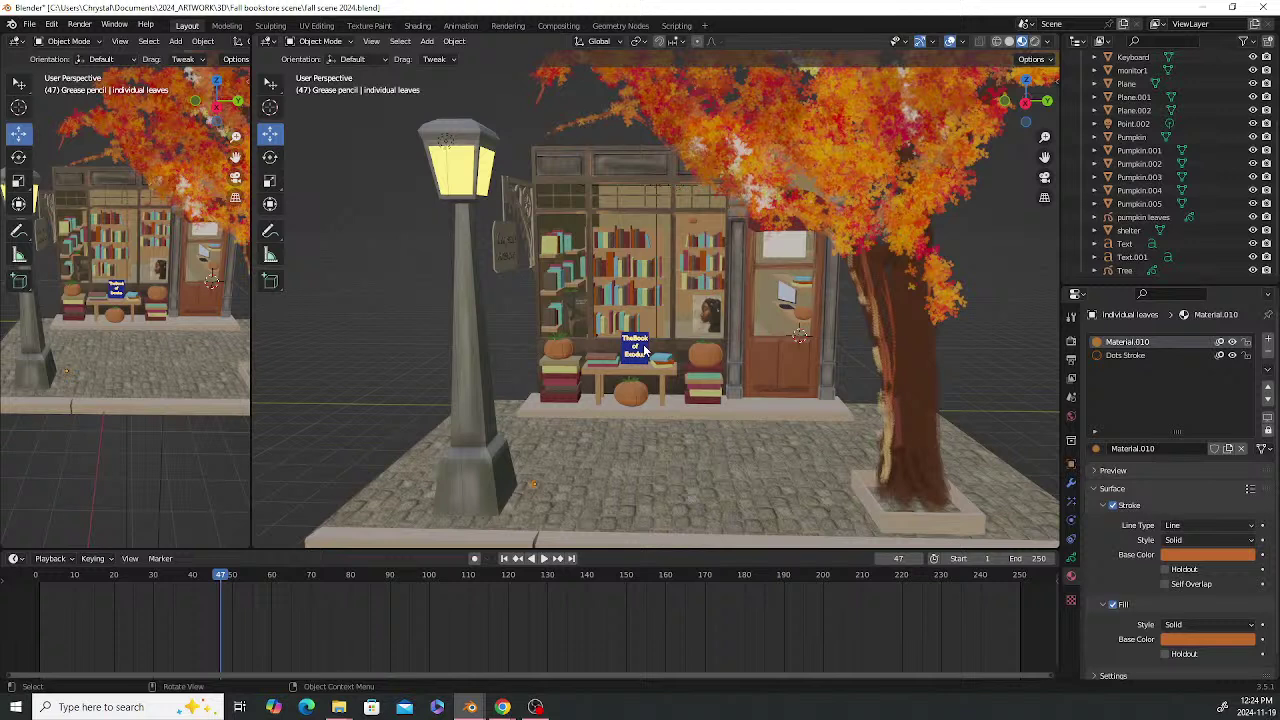
left_click(40, 574)
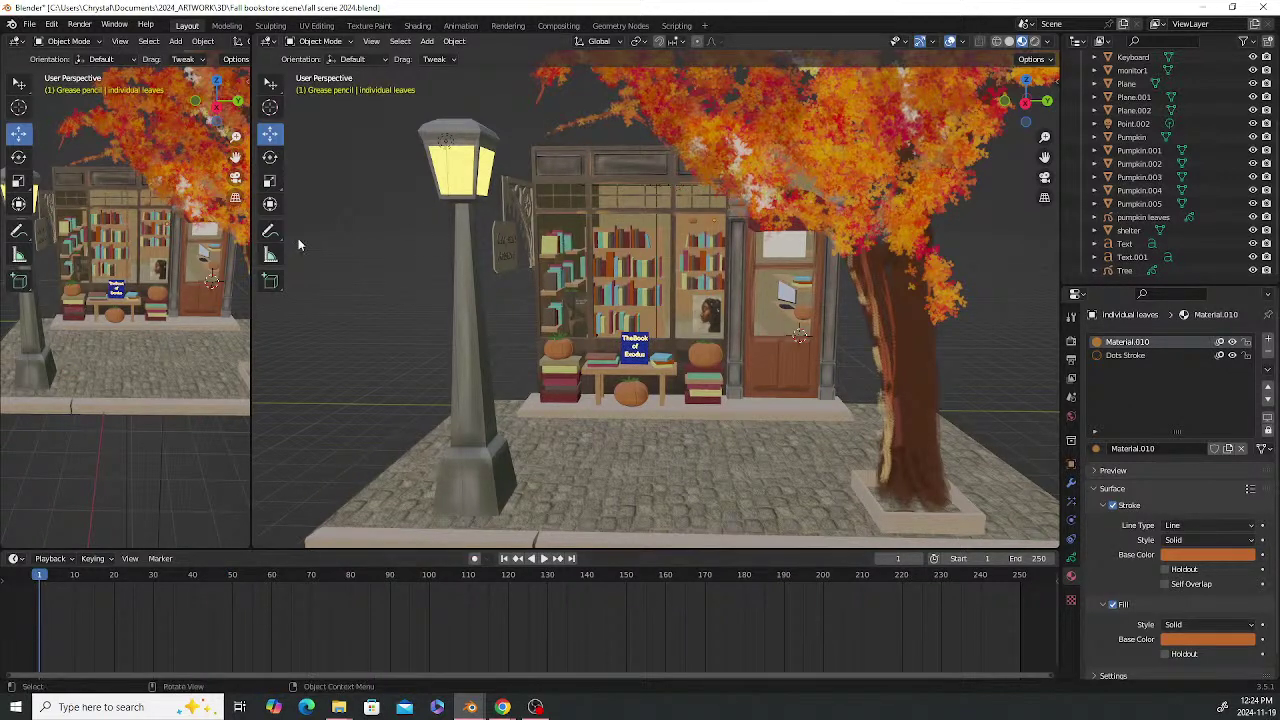
Show the main viewport in rendered shading, frame the storefront and pavement closer, and save the scene file
left_click(1034, 41)
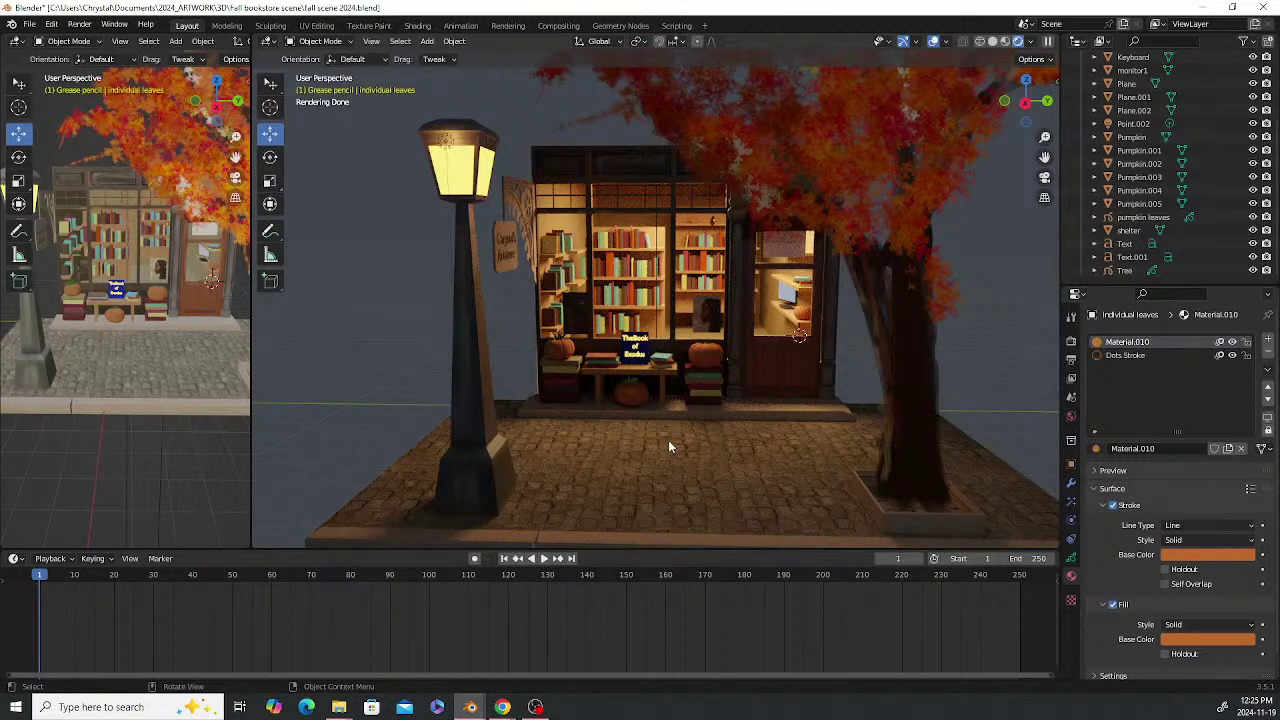
scroll(551, 454, "up", 1)
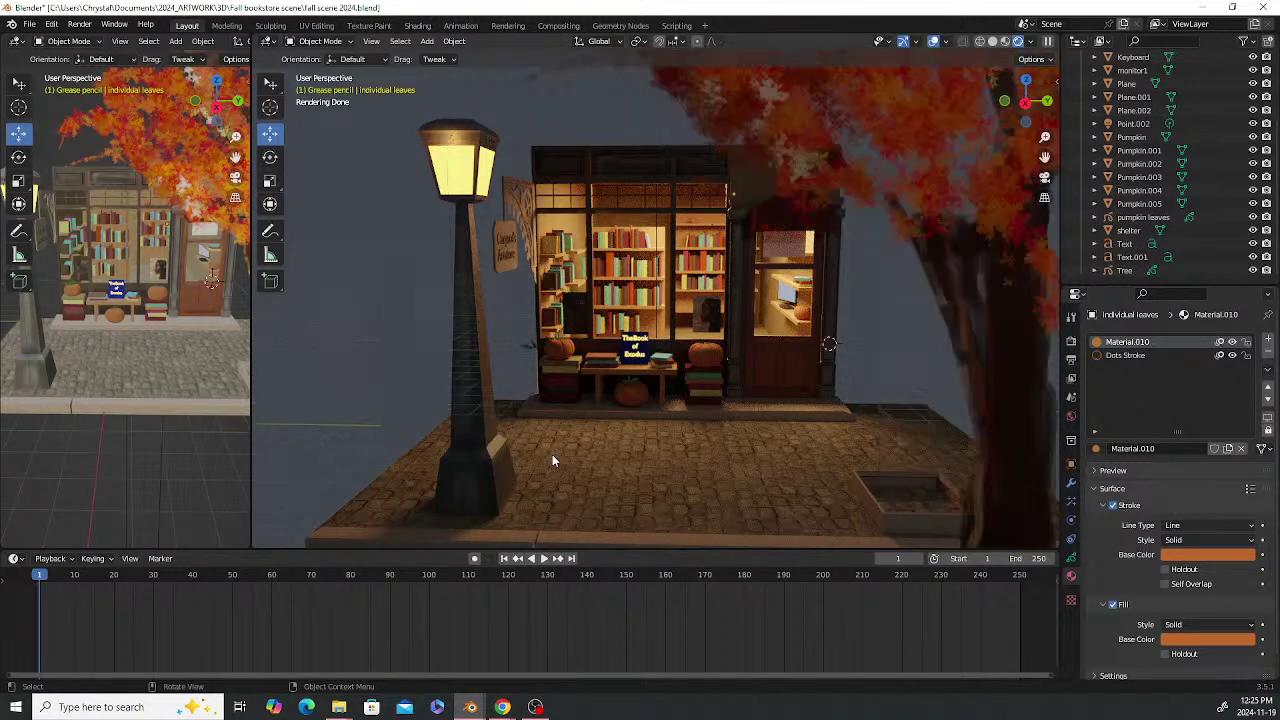
middle_click_drag(552, 454, 582, 454)
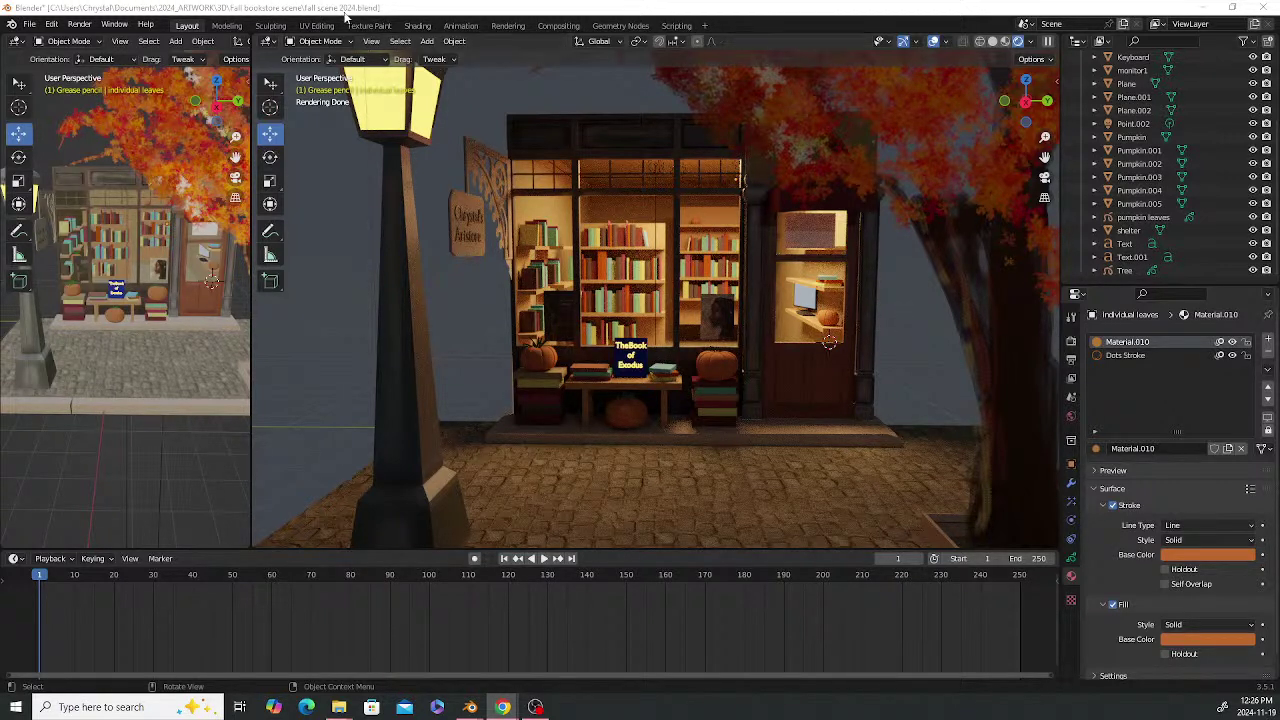
key("ctrl+s")
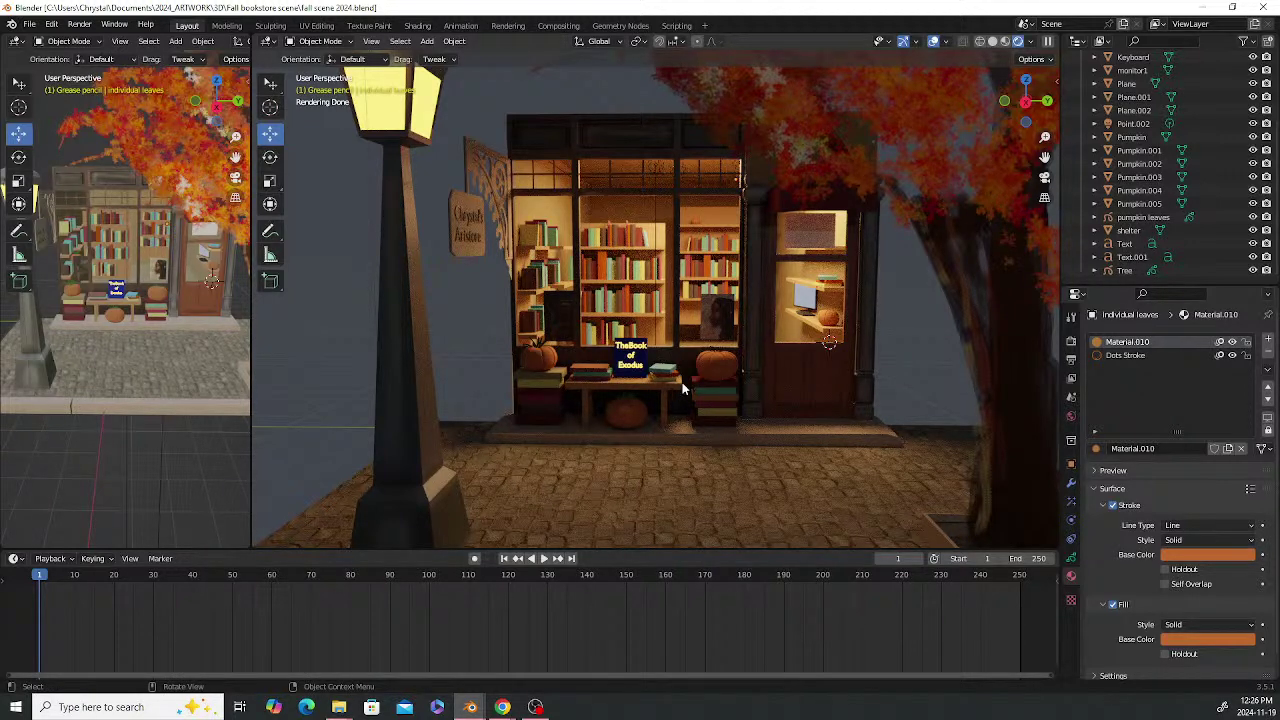
Examine the rendered night scene from the front, from the lamp post side, and close to the hanging sign from the door side
scroll(618, 381, "down", 4)
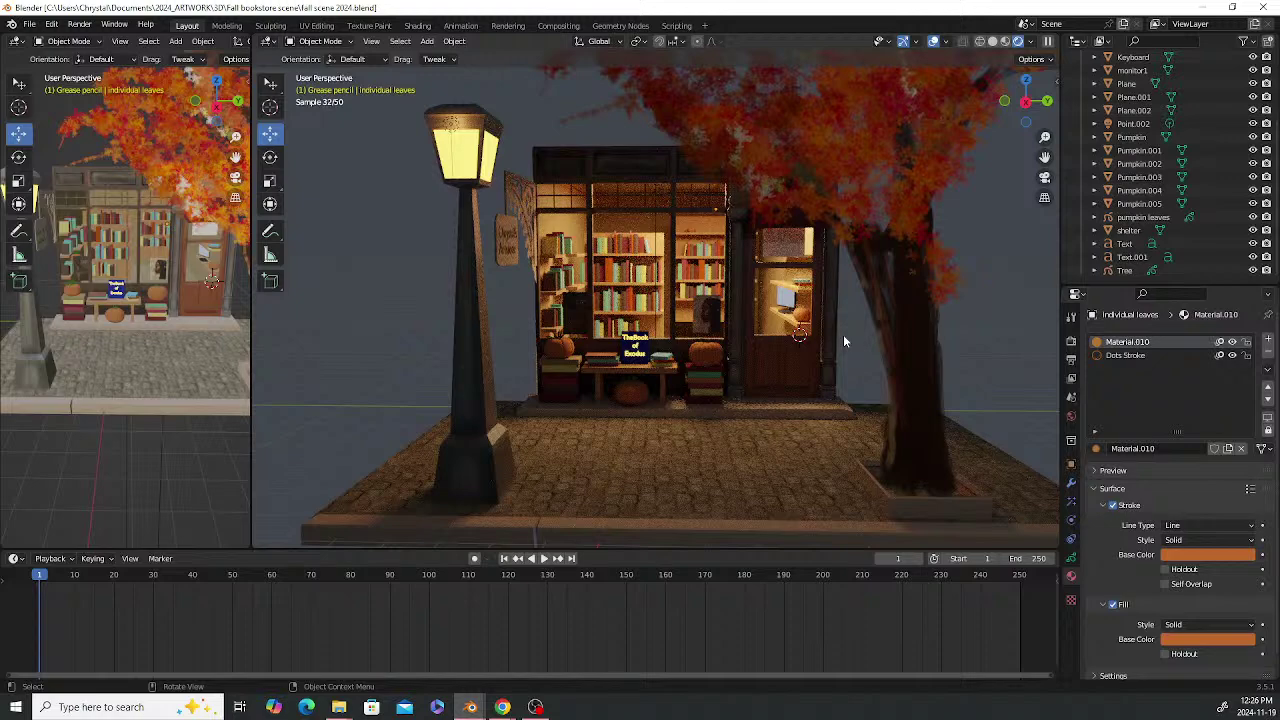
middle_click_drag(864, 370, 893, 370)
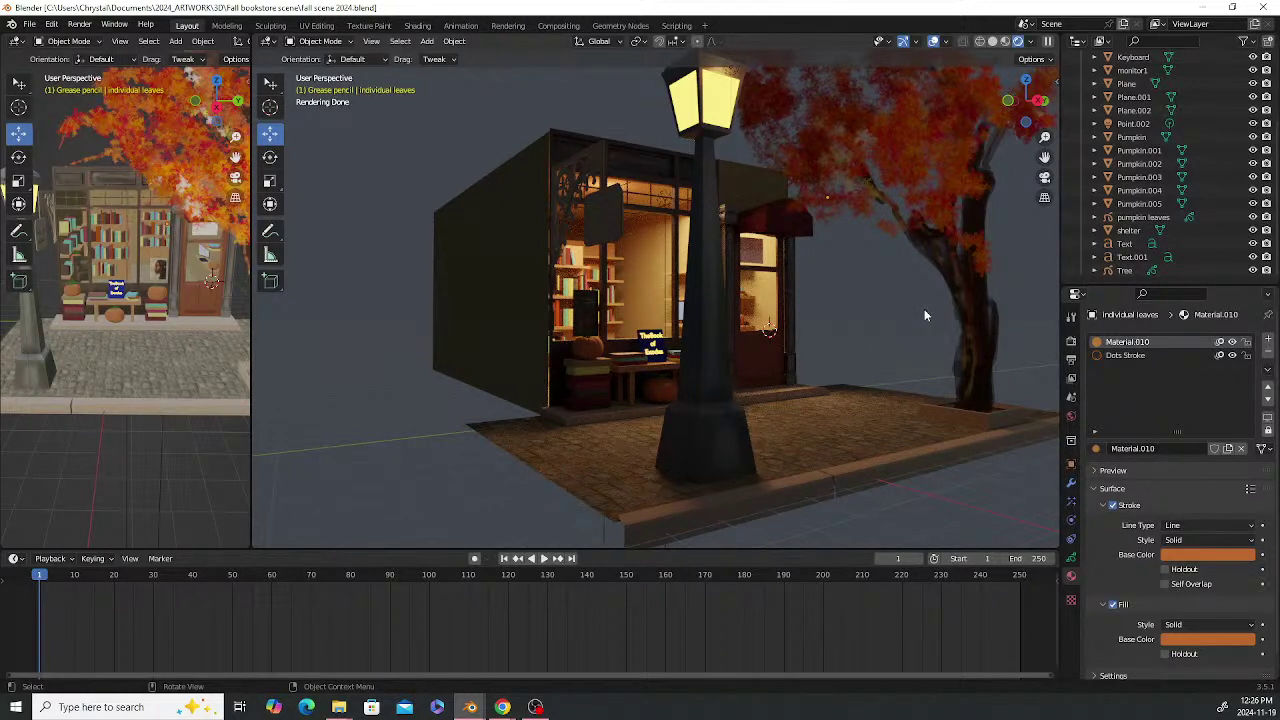
middle_click_drag(924, 309, 880, 310)
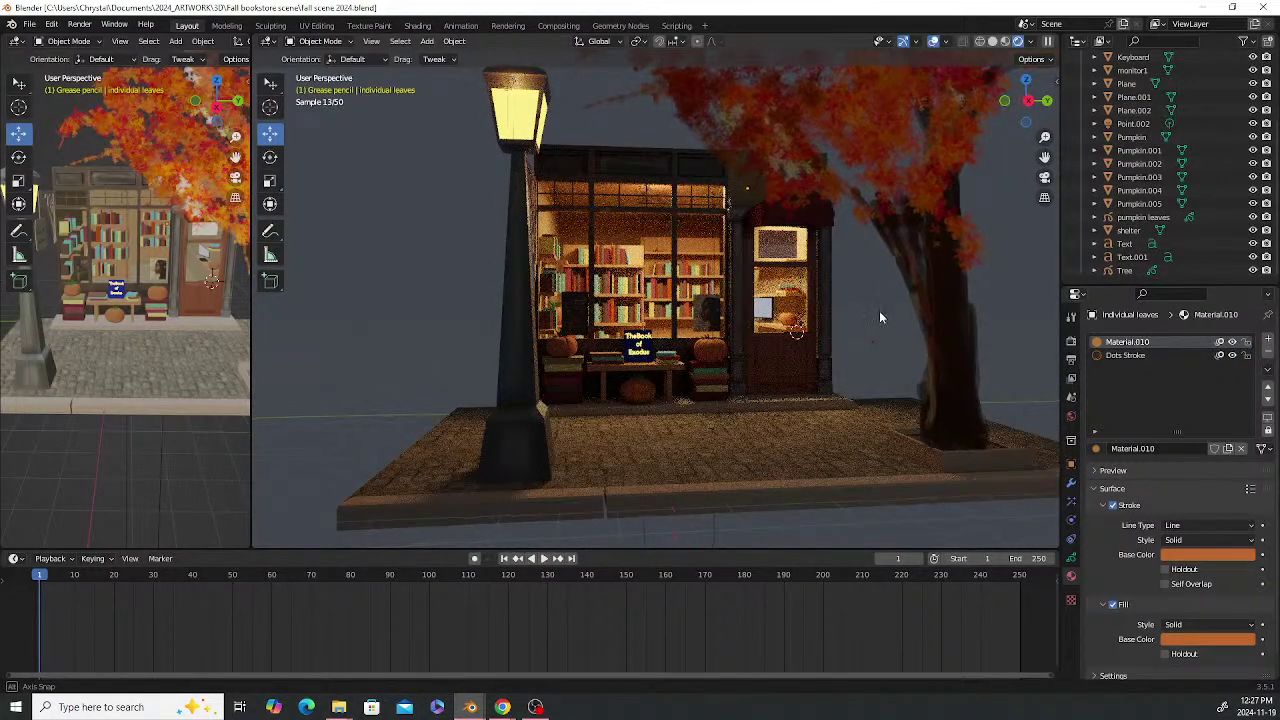
middle_click_drag(879, 310, 875, 311)
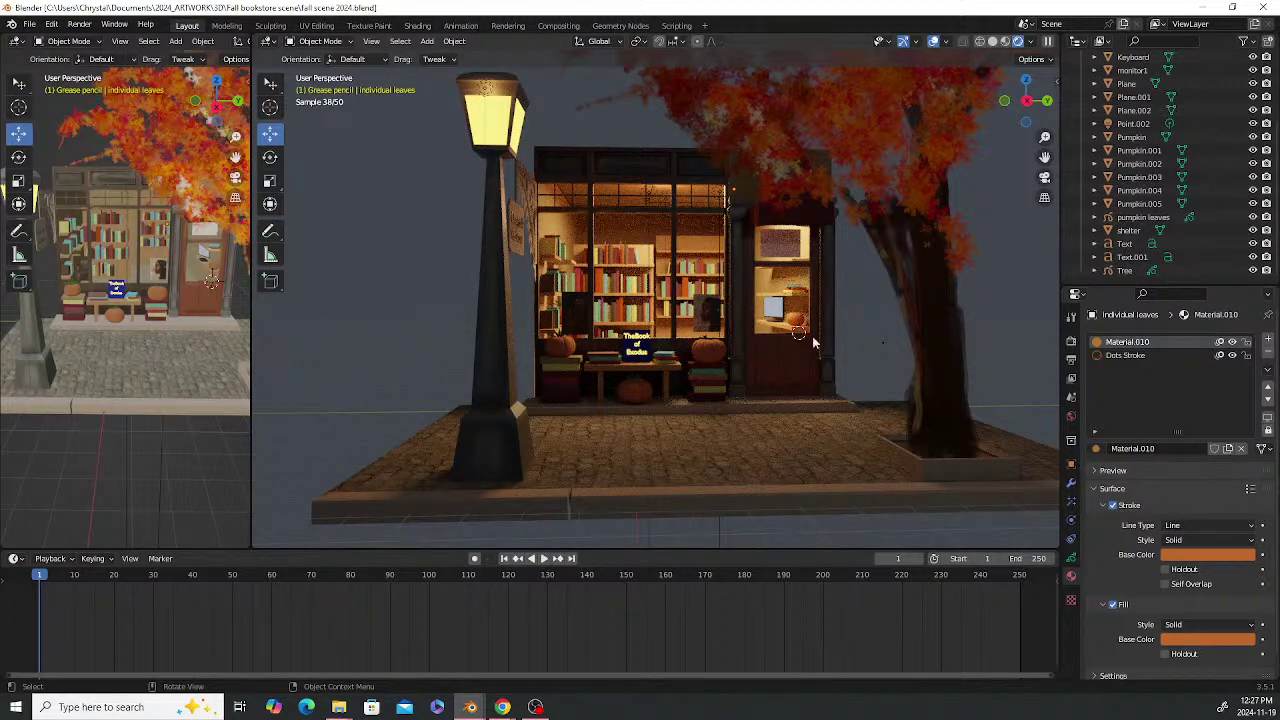
mouse_move(864, 322)
middle_mouse_down()
mouse_move(848, 327)
mouse_move(852, 311)
middle_mouse_up()
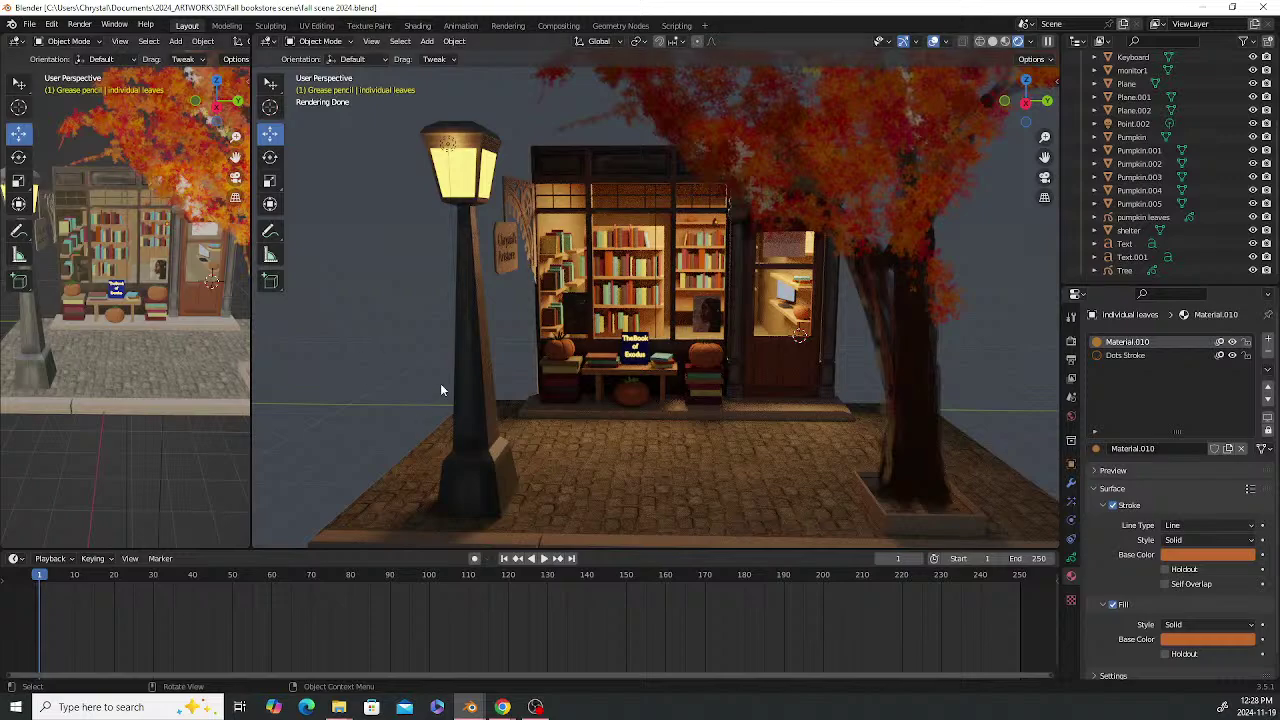
middle_click_drag(494, 353, 661, 364)
scroll(682, 364, "up", 5)
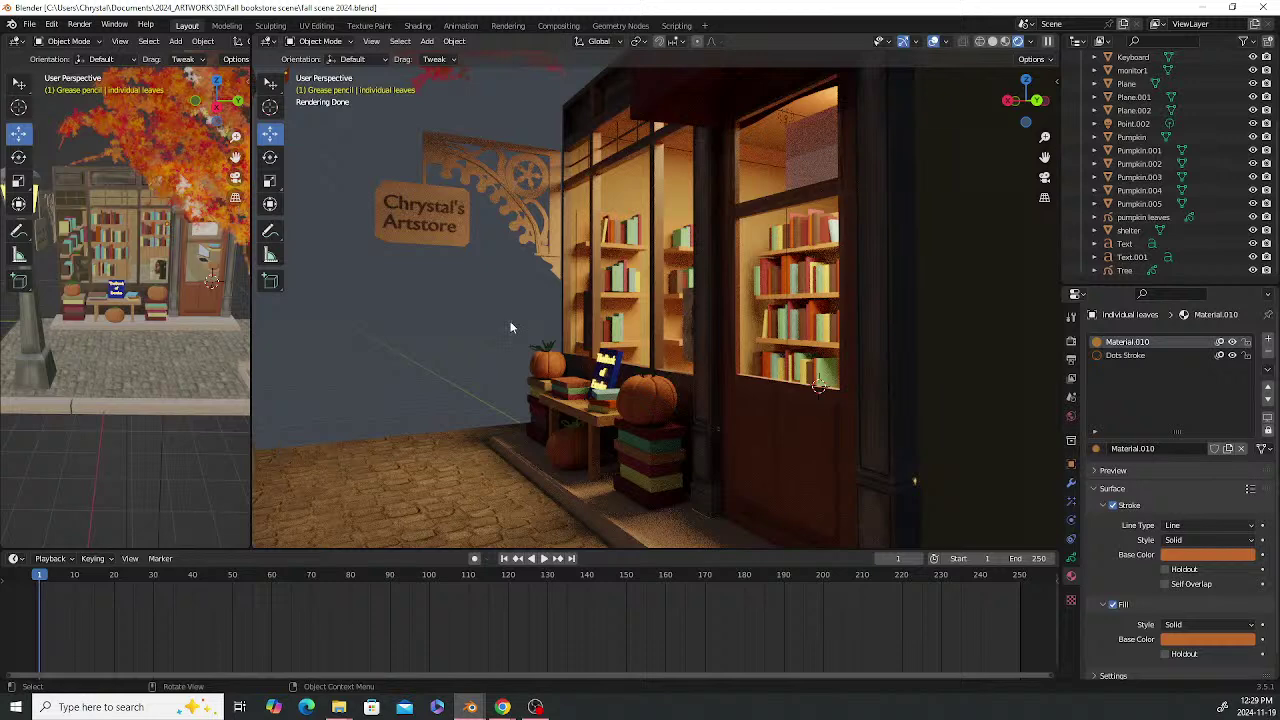
scroll(515, 328, "down", 3)
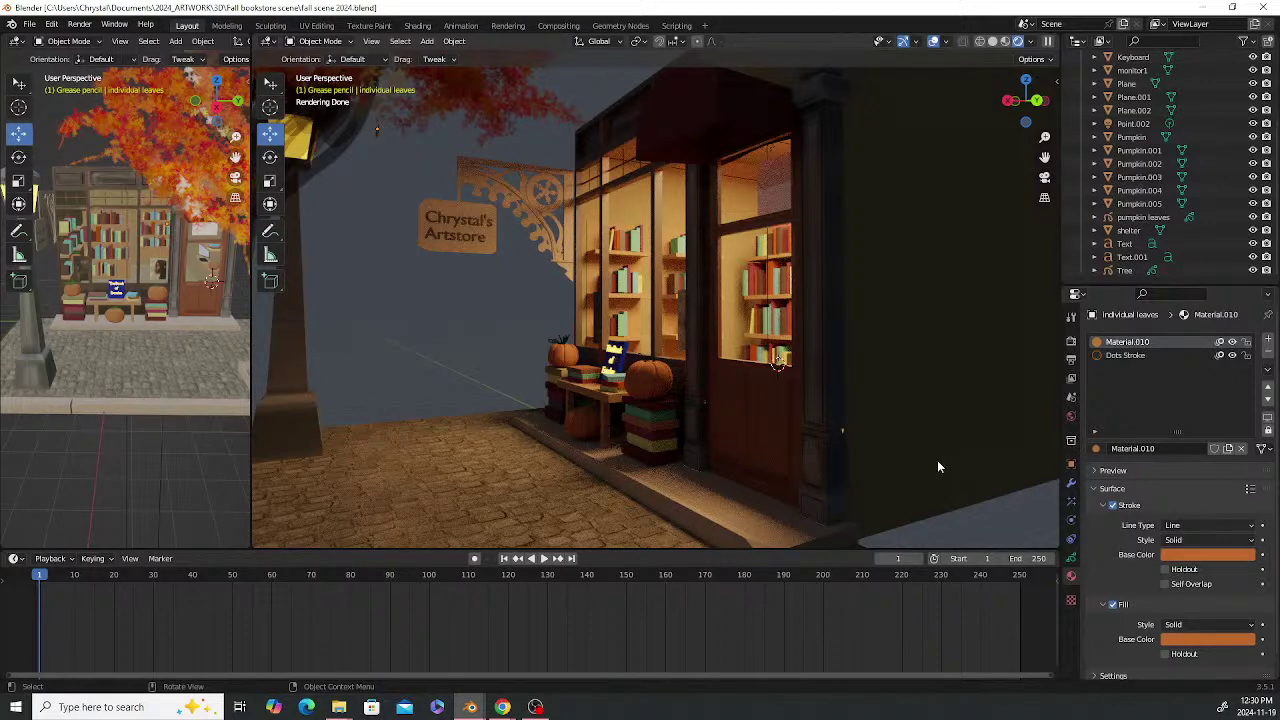
middle_click_drag(458, 311, 423, 303)
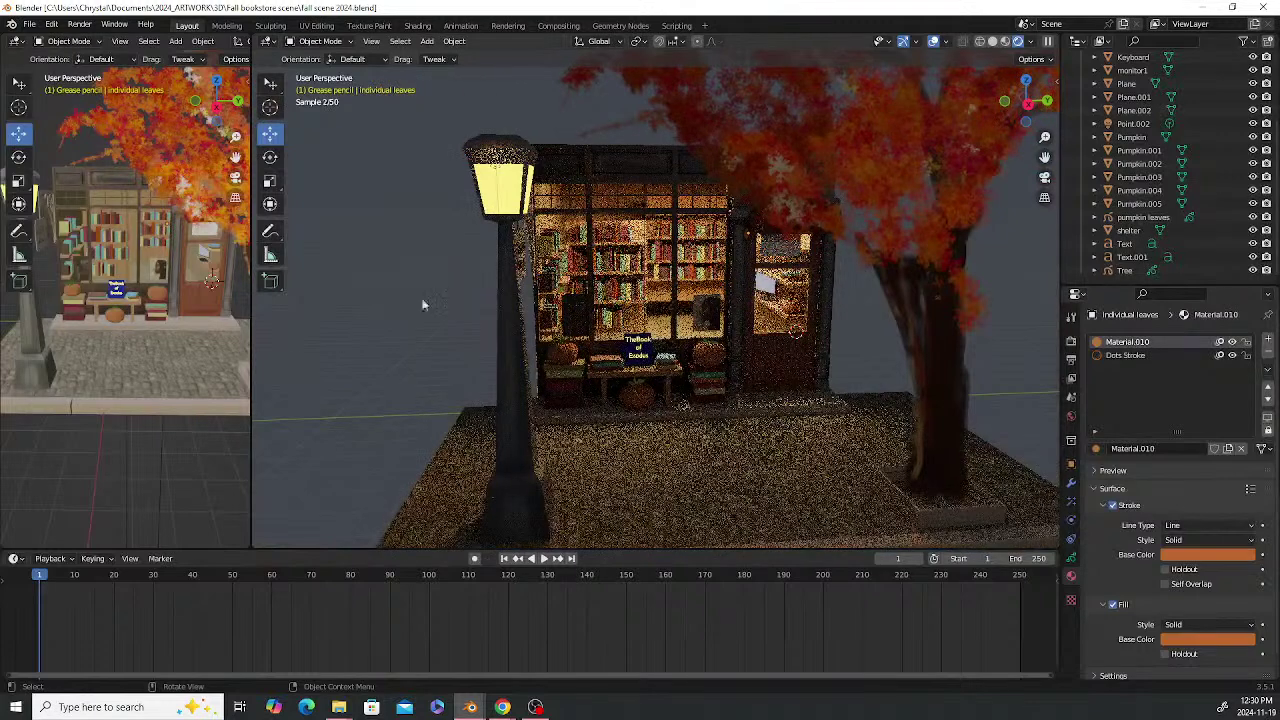
Resize the two viewports to nearly equal widths and frame the whole scene in both the material preview and rendered views
left_click_drag(251, 311, 254, 311)
left_click_drag(586, 335, 655, 323)
middle_click_drag(549, 302, 488, 367)
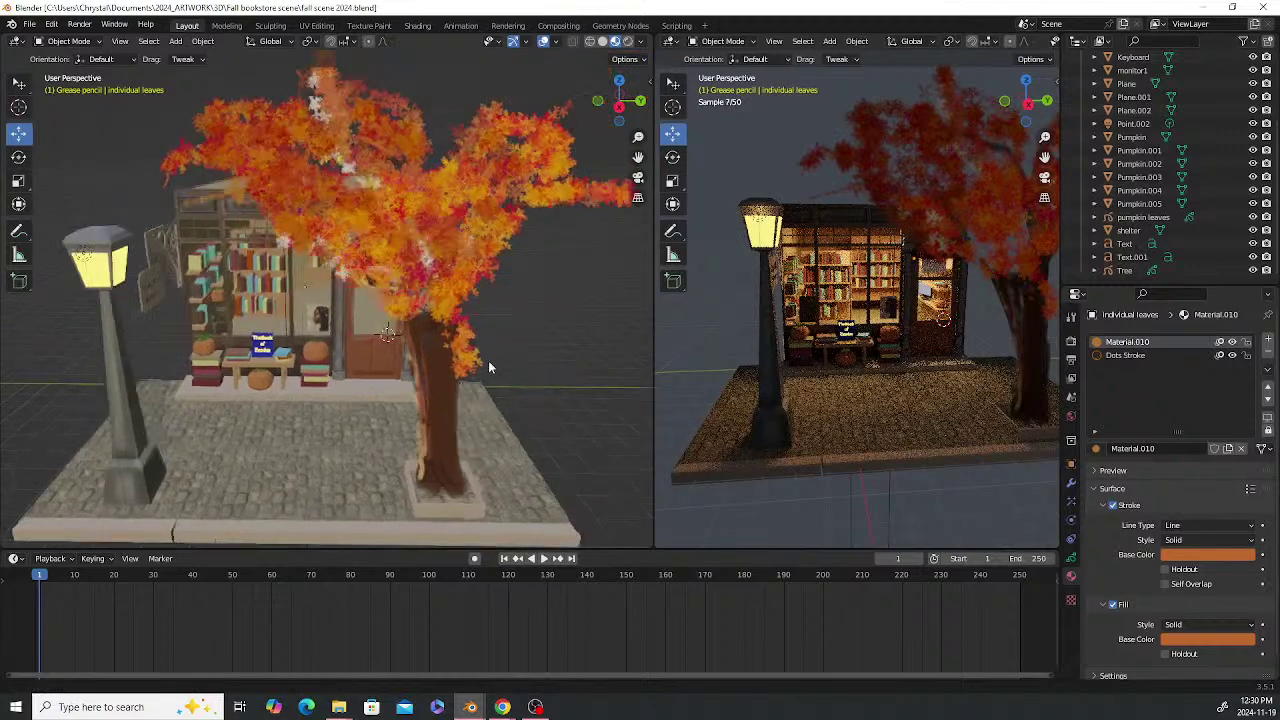
middle_click_drag(416, 329, 434, 318)
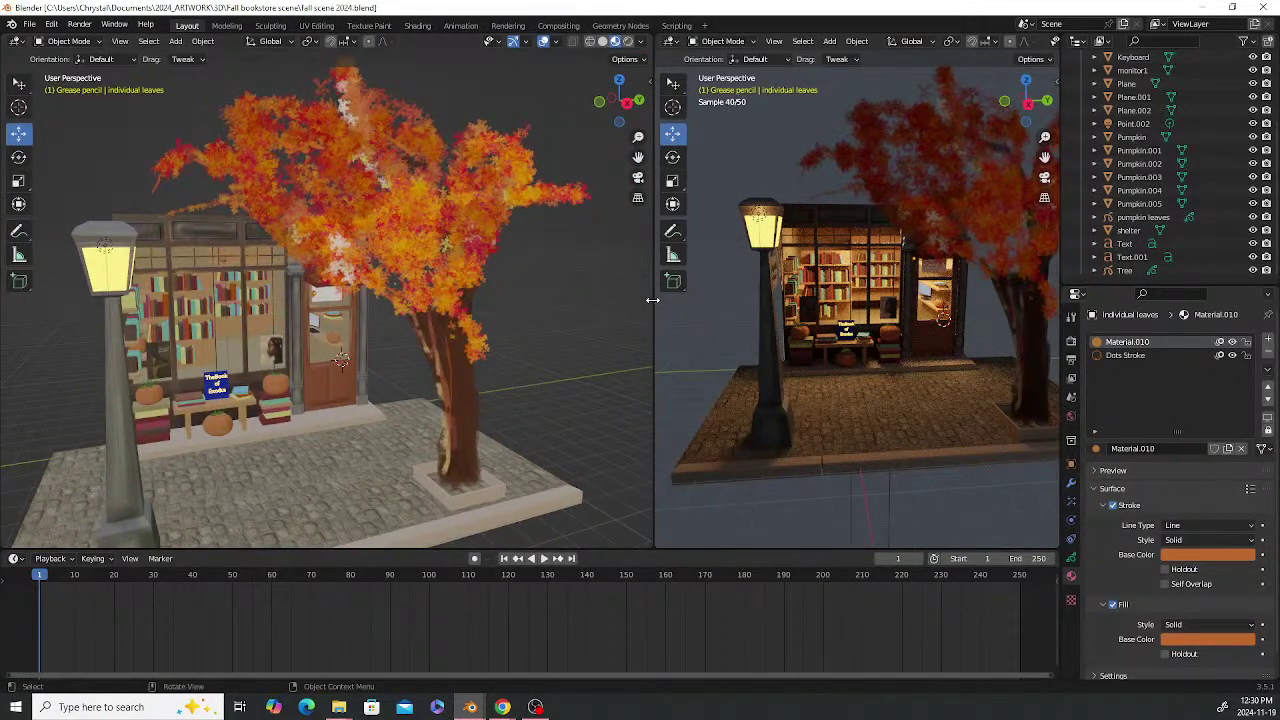
left_click_drag(652, 300, 505, 309)
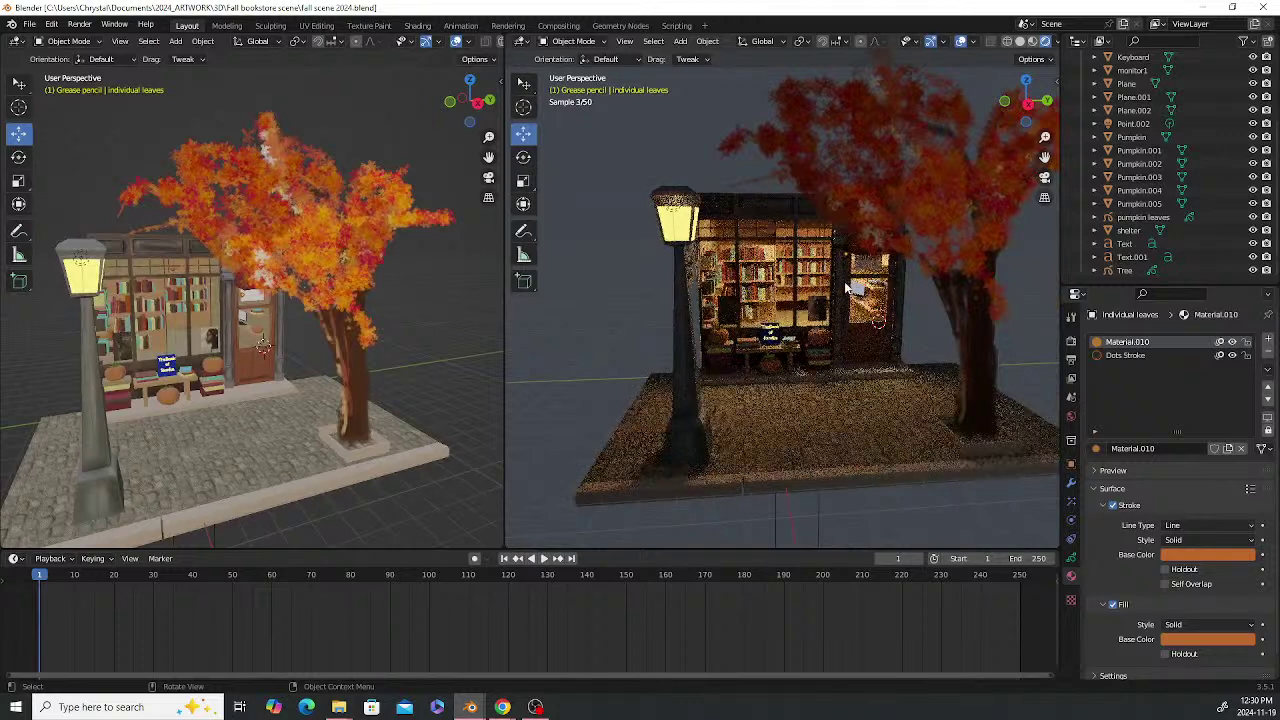
middle_click_drag(845, 285, 976, 301)
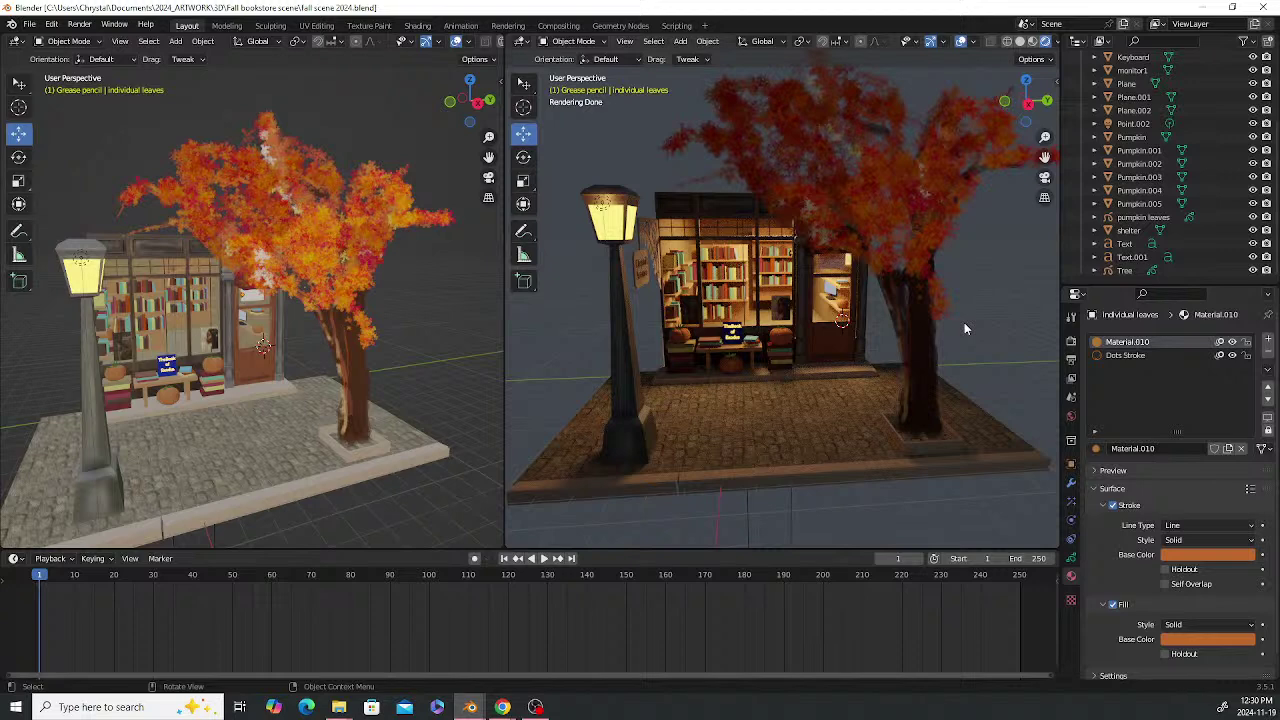
middle_click_drag(981, 335, 986, 323)
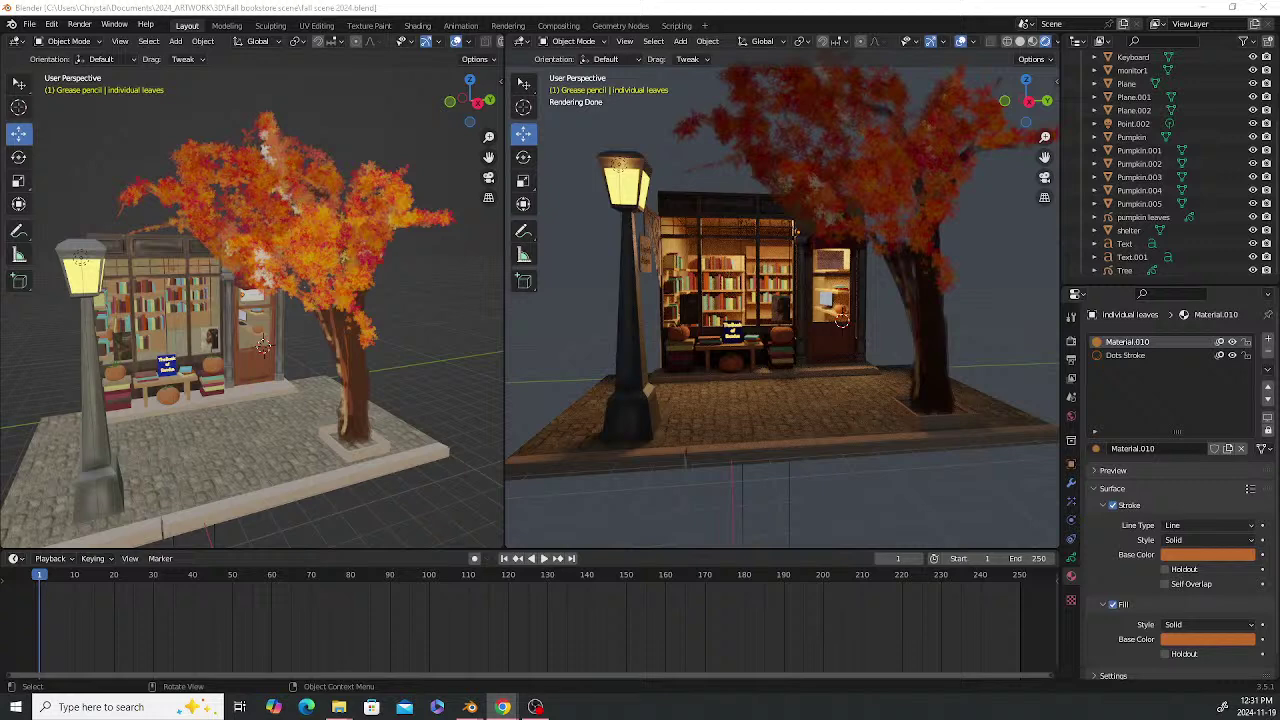
Switch to Chrome and look over the art store homepage, including the featured Blender course and the other available classes
left_click(502, 707)
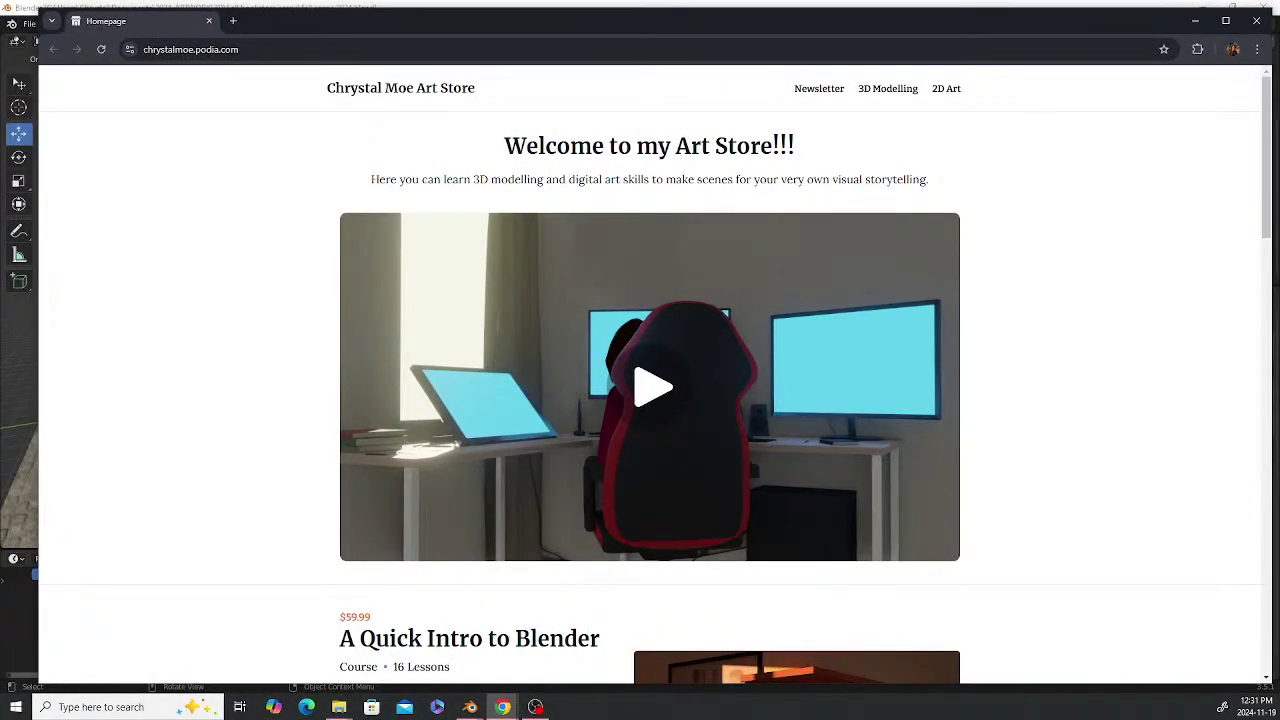
scroll(1120, 388, "down", 3)
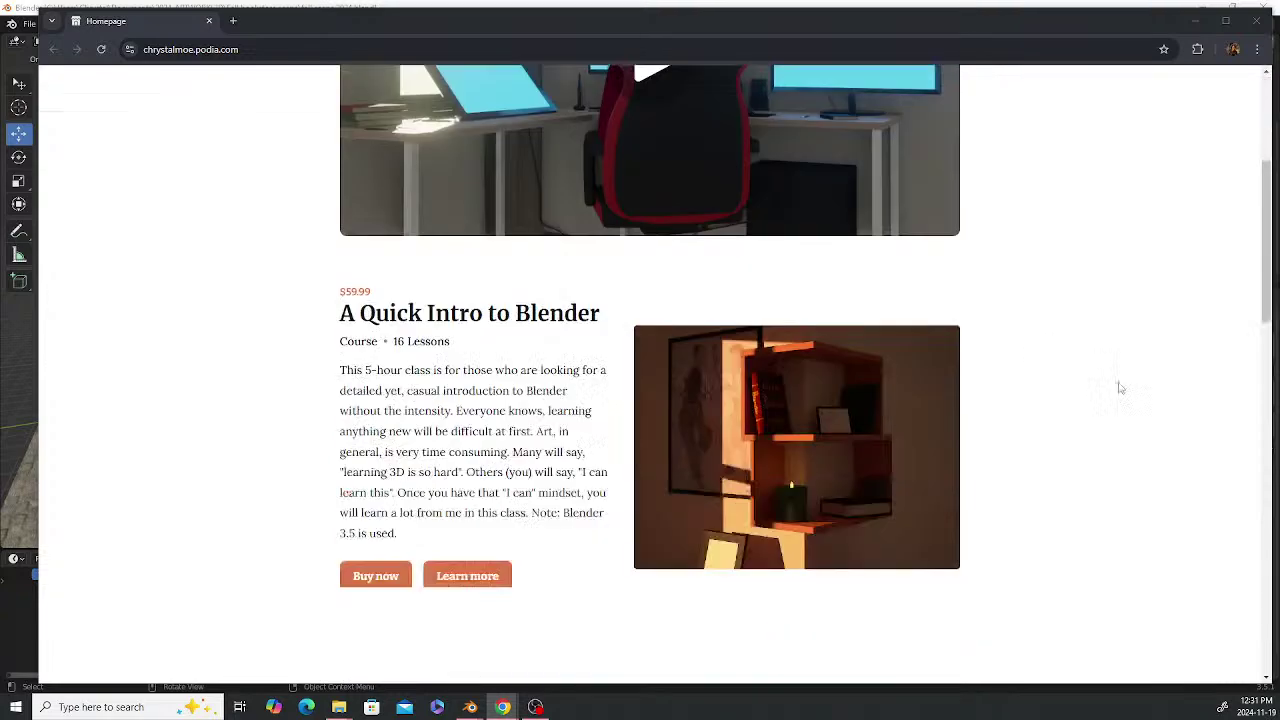
scroll(1120, 388, "down", 6)
scroll(1126, 411, "up", 4)
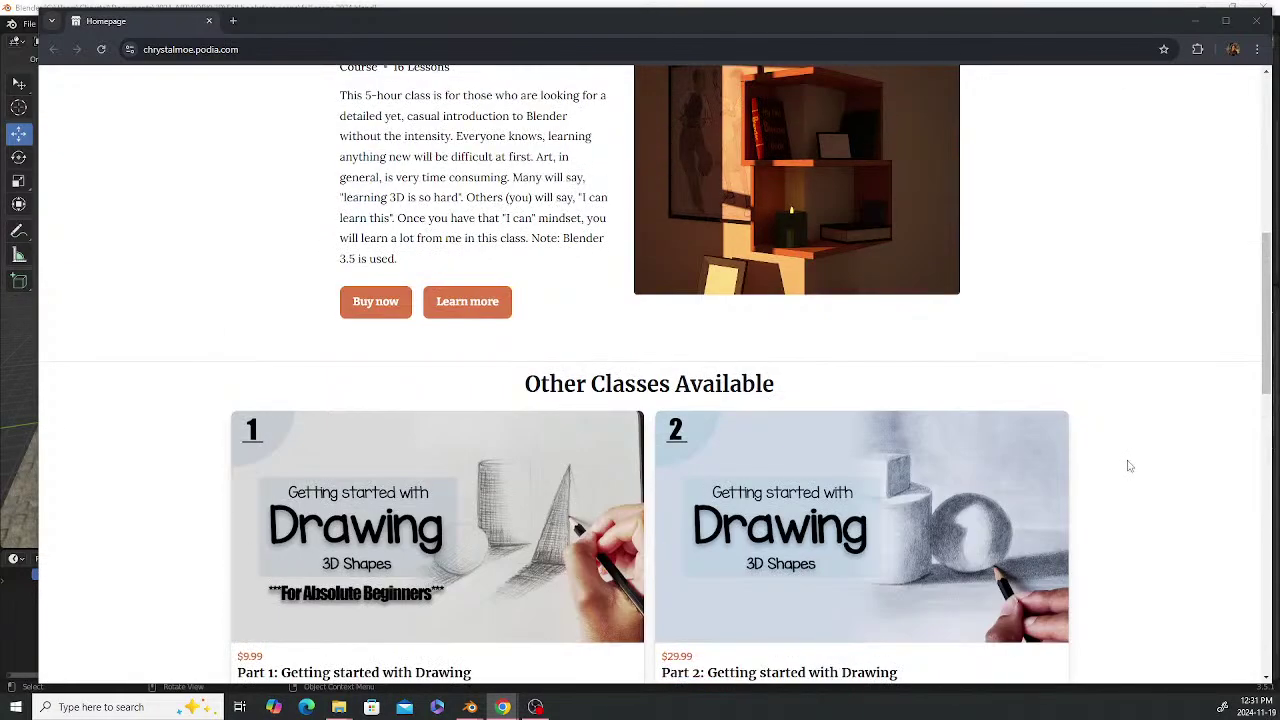
scroll(1123, 451, "up", 2)
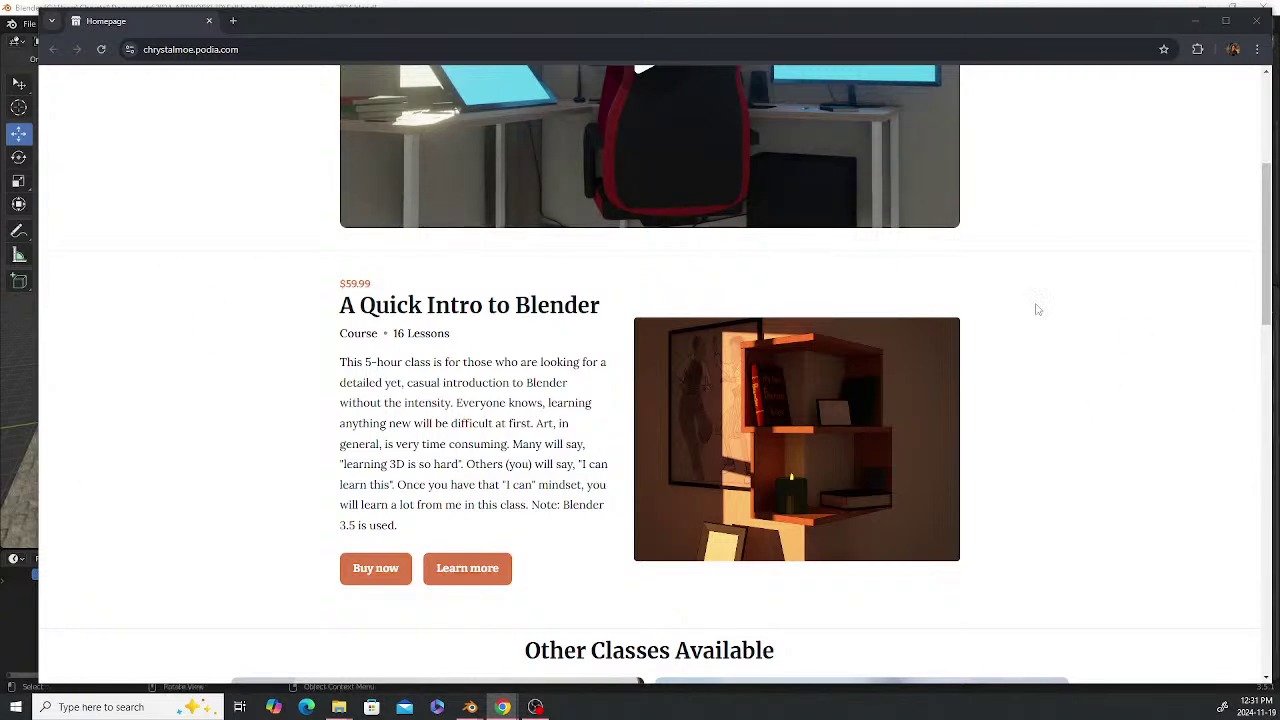
Open the A Quick Intro to Blender course page and look through its list of contents
left_click(545, 308)
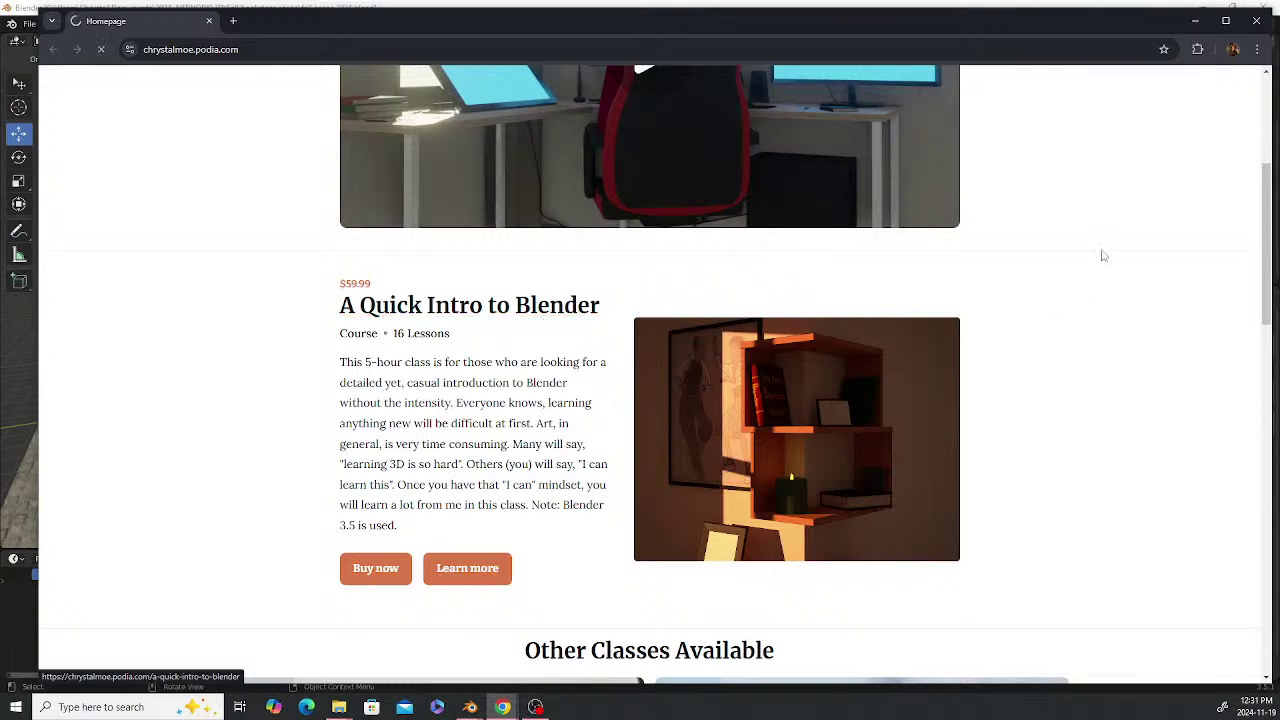
scroll(196, 467, "down", 3)
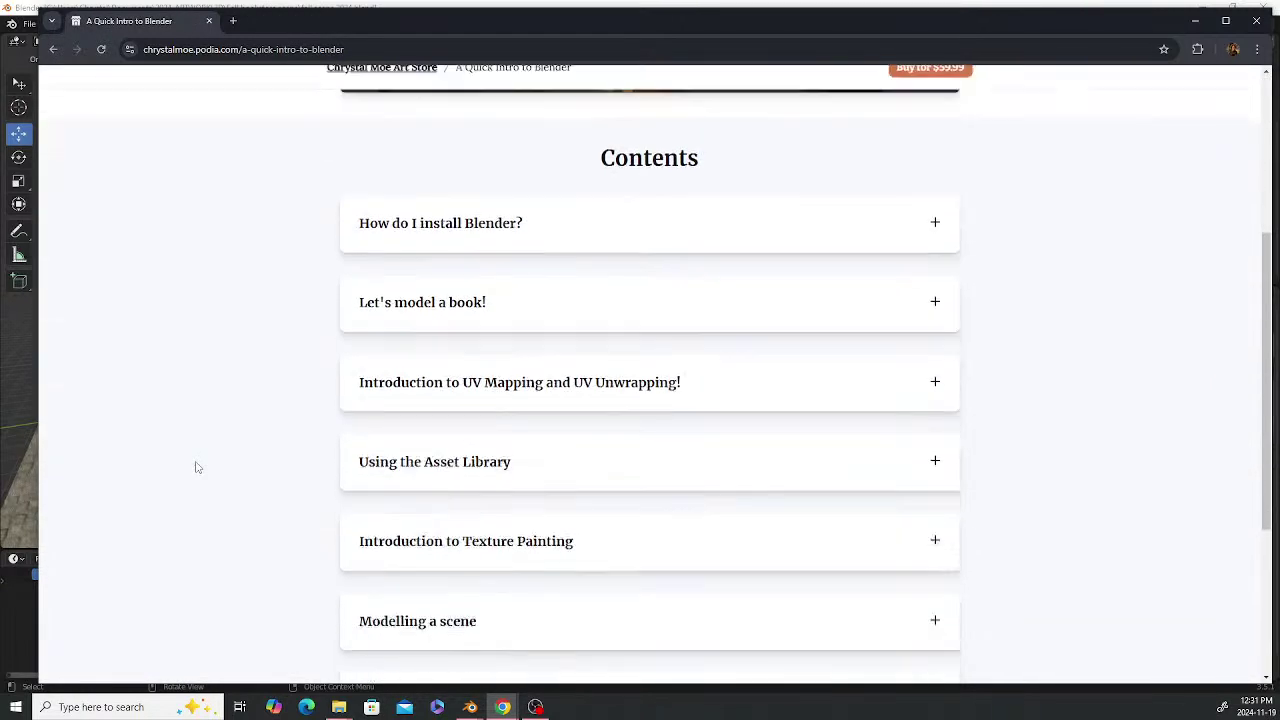
scroll(297, 480, "down", 2)
scroll(320, 449, "up", 2)
scroll(323, 451, "down", 3)
scroll(309, 487, "up", 4)
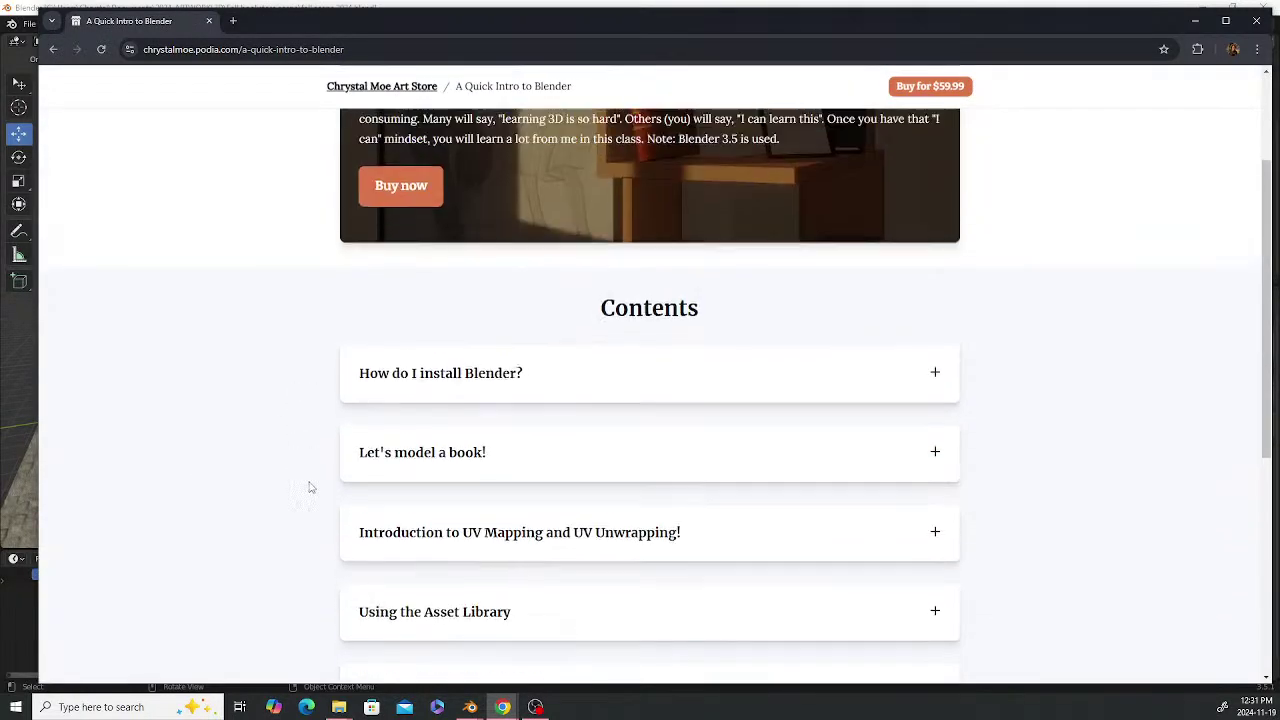
scroll(309, 450, "up", 2)
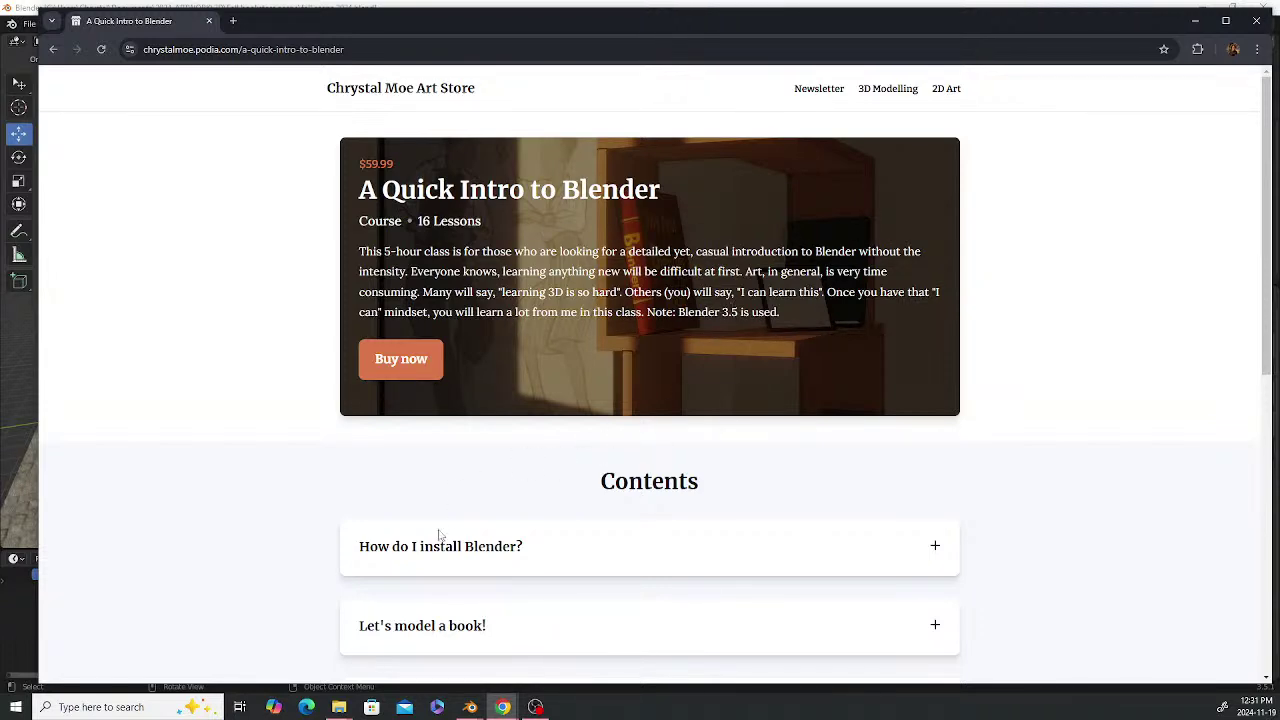
Expand the "How do I install Blender?" section, review it and the remaining course sections, and collapse it again
left_click(484, 556)
scroll(283, 450, "down", 3)
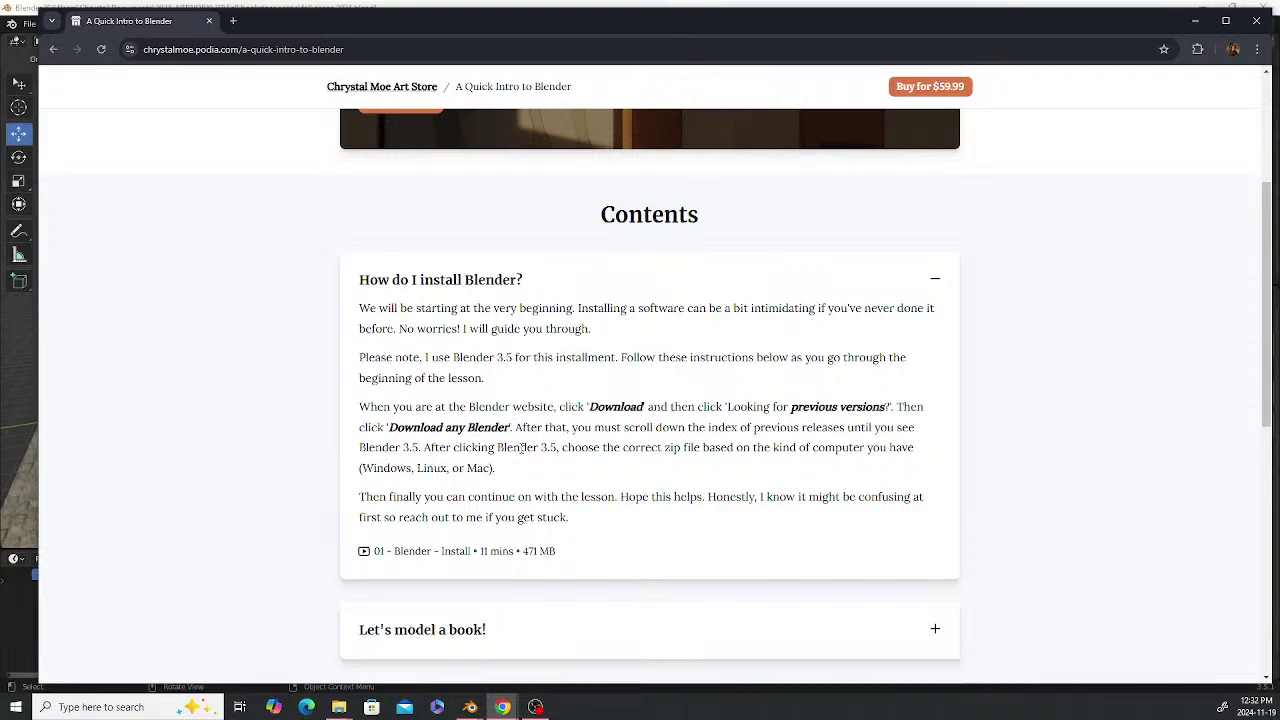
scroll(730, 505, "down", 3)
scroll(667, 482, "down", 3)
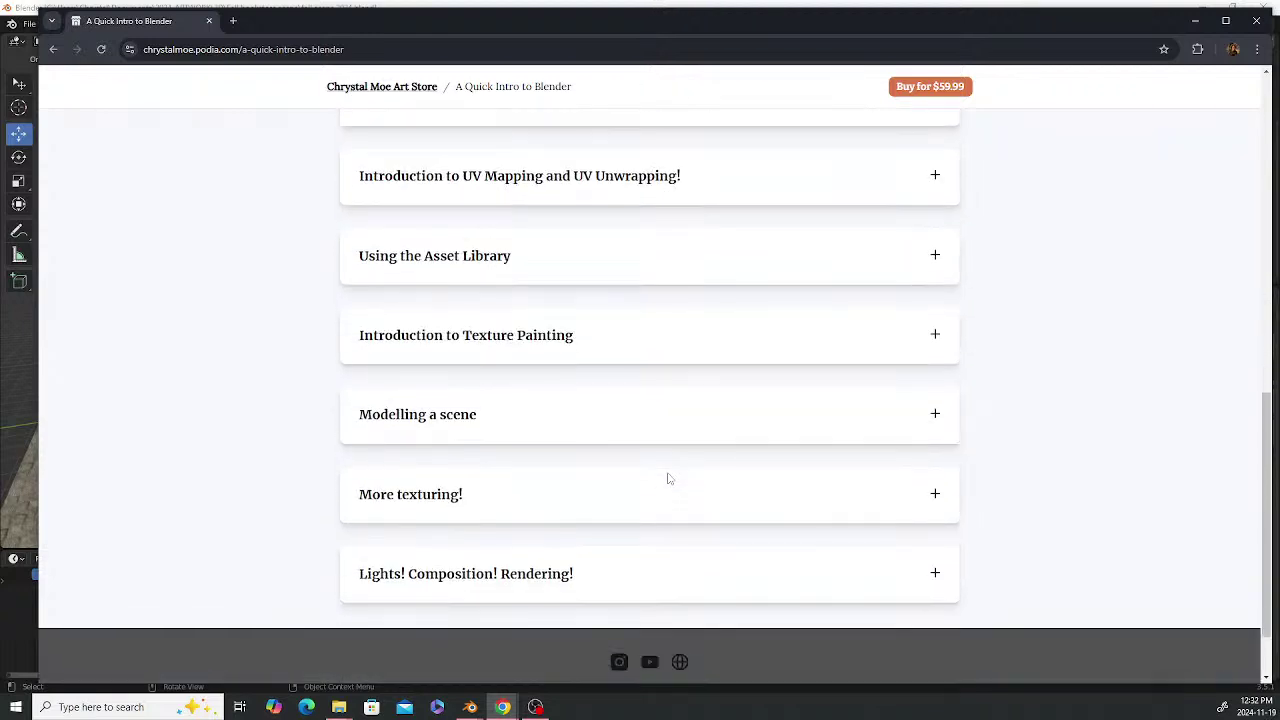
scroll(650, 570, "up", 5)
scroll(655, 568, "up", 4)
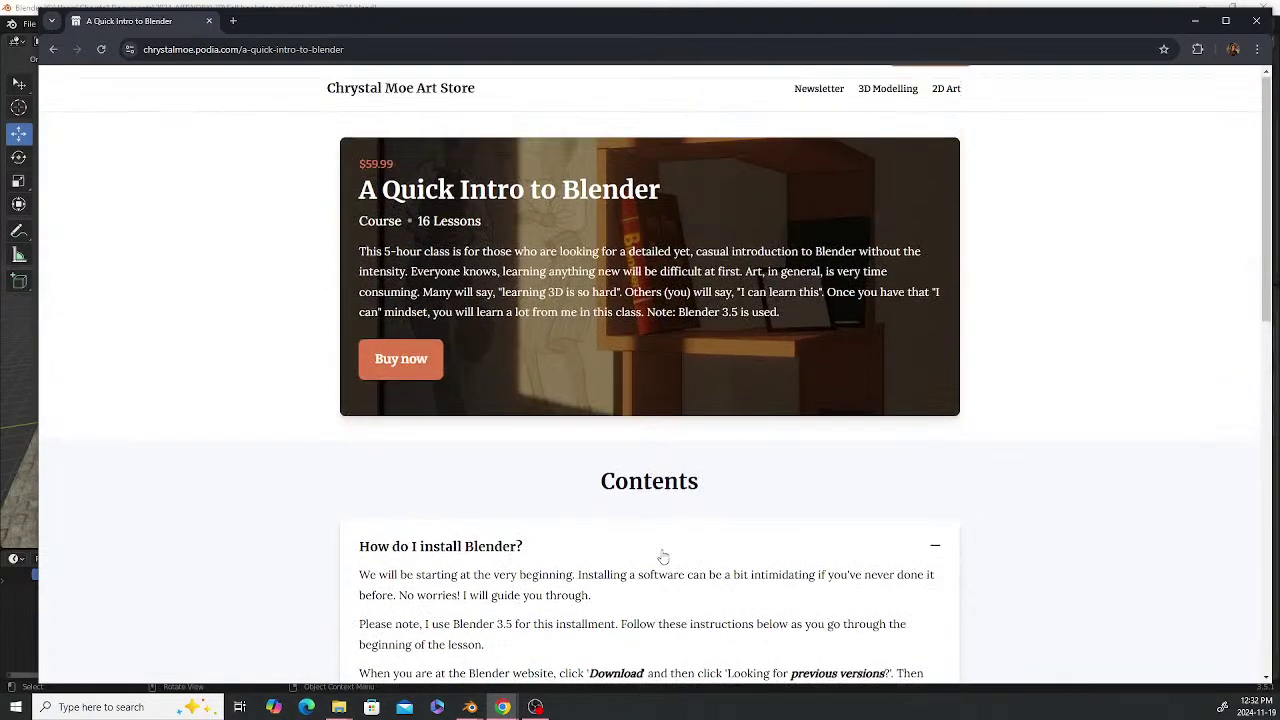
left_click(838, 547)
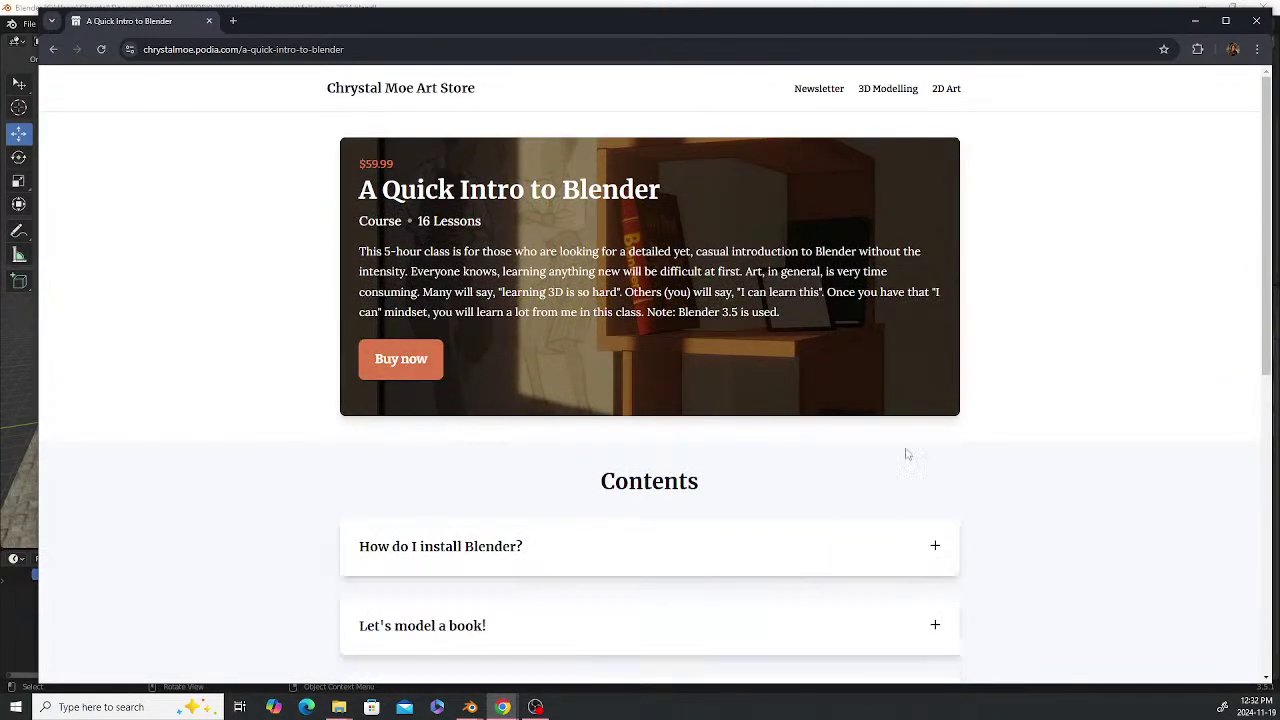
View the store's newsletter sign-up page and return to the bookstore scene in Blender
left_click(808, 93)
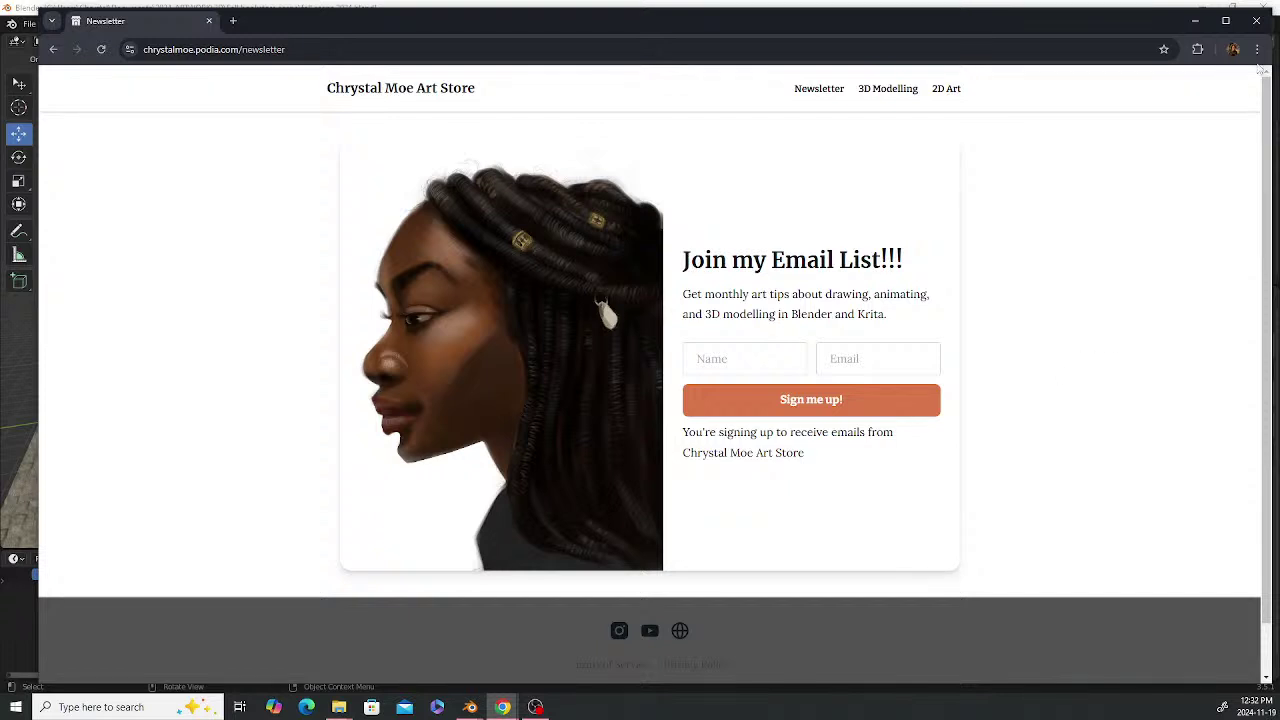
left_click_drag(126, 28, 0, 34)
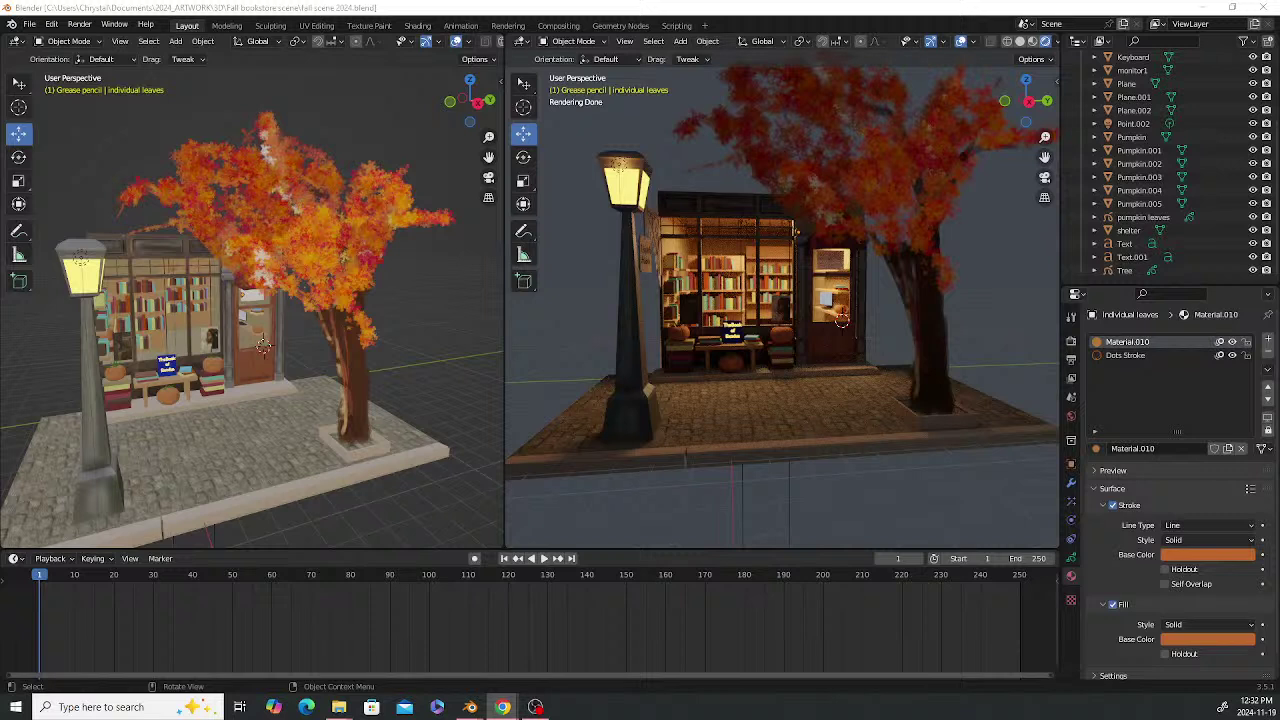